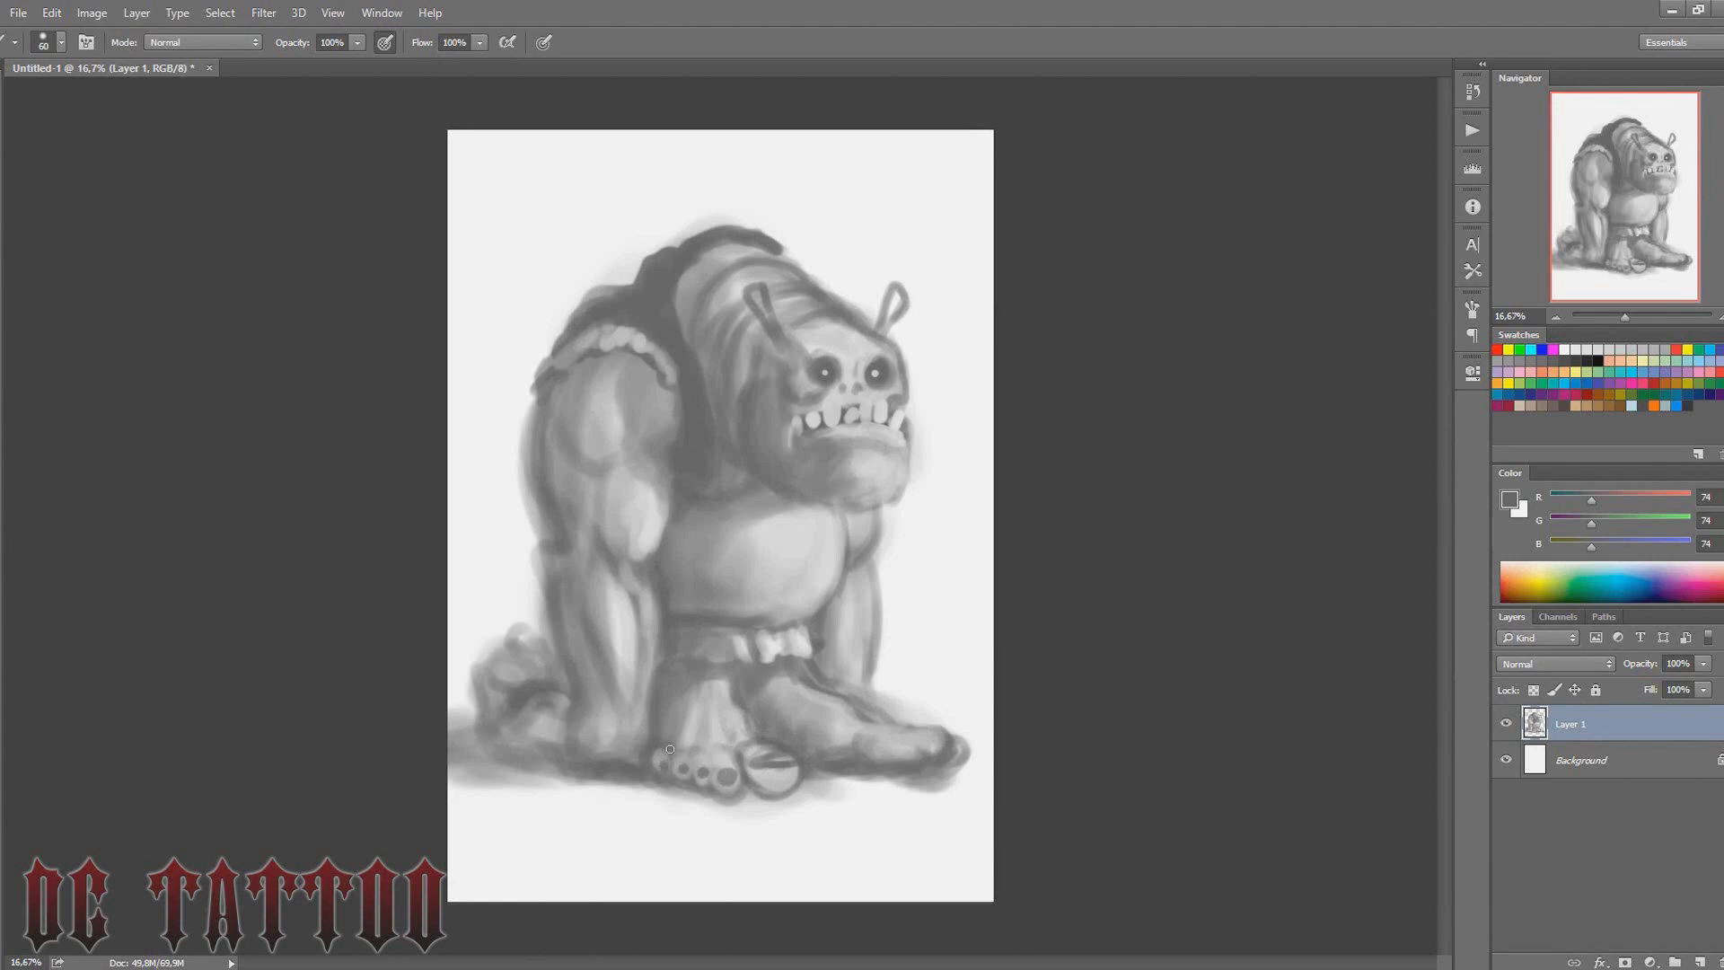
Define the front foot's toes with darker and lighter greys sampled from the foot
left_click(749, 712, "alt")
left_click(770, 759, "alt")
left_click_drag(754, 768, 766, 773)
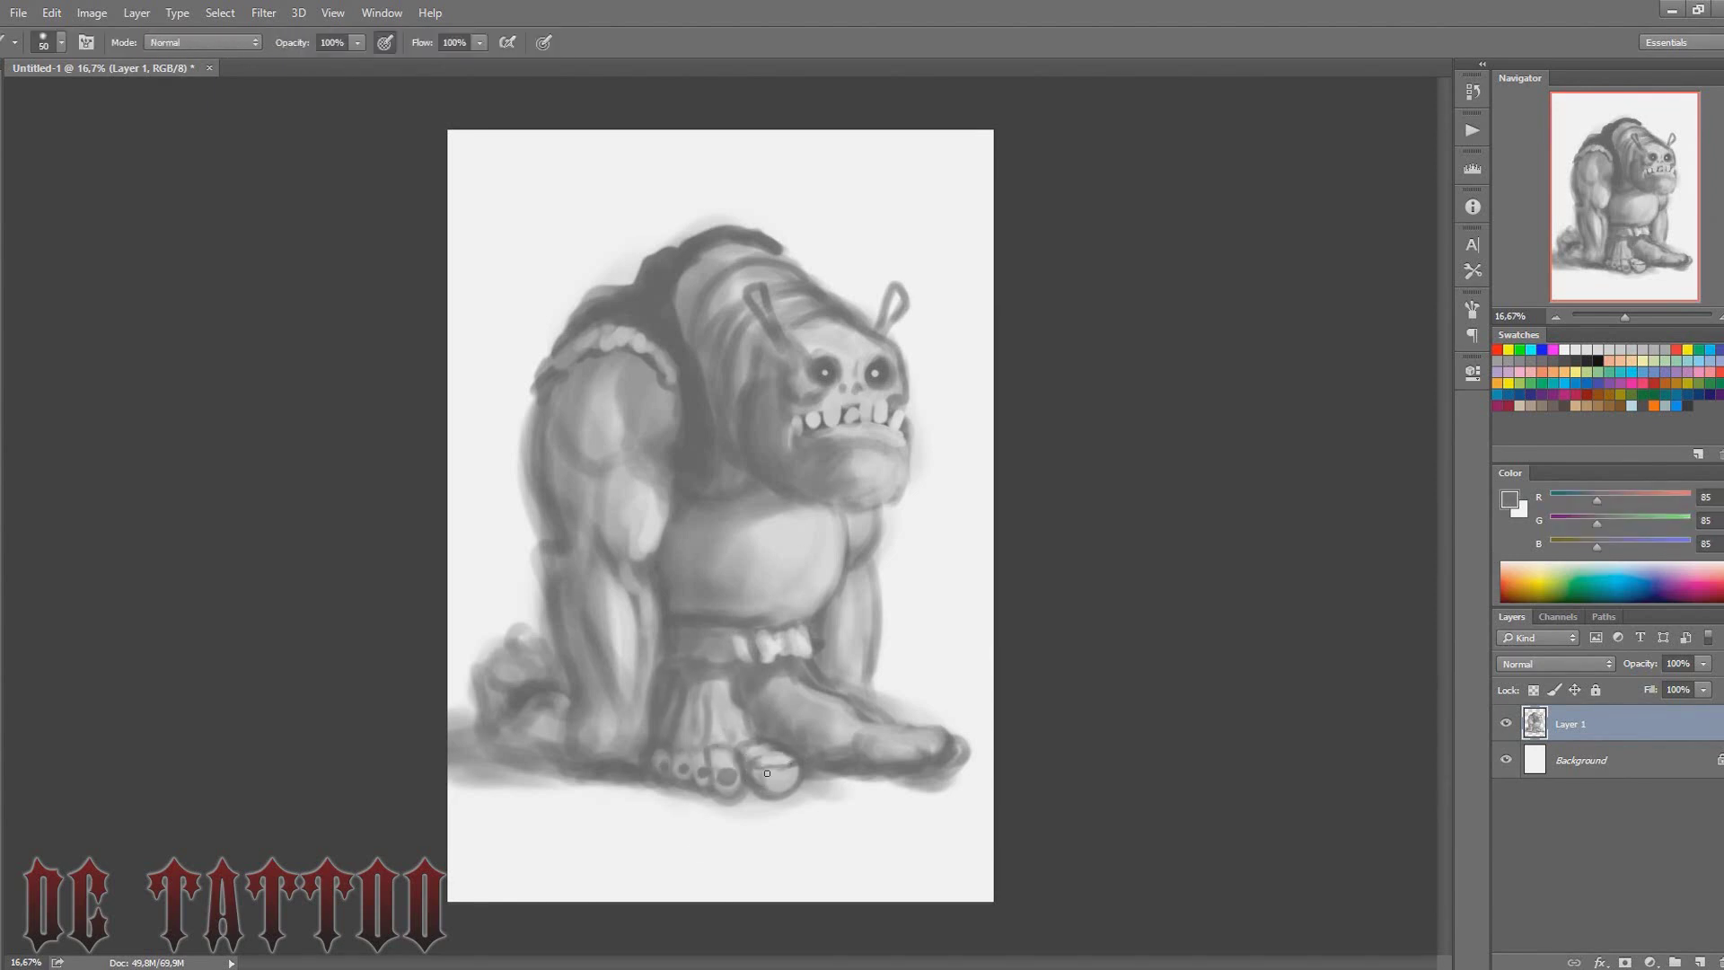
left_click(771, 768, "alt")
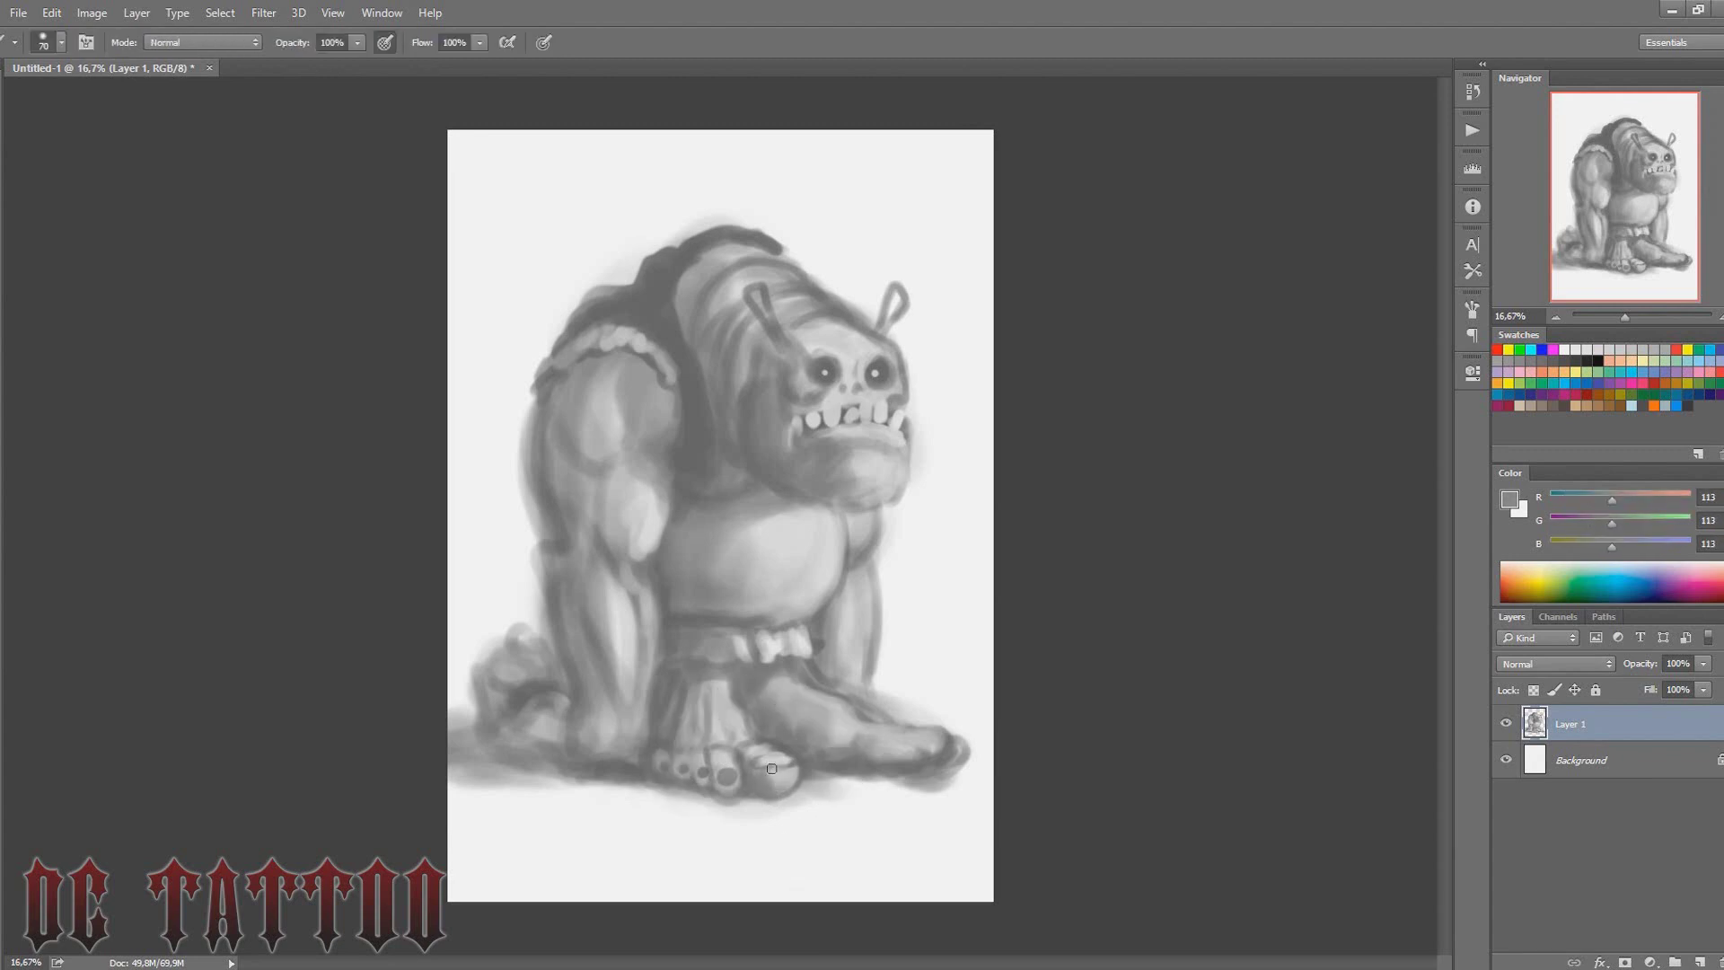
key("bracketleft")
left_click(676, 780, "alt")
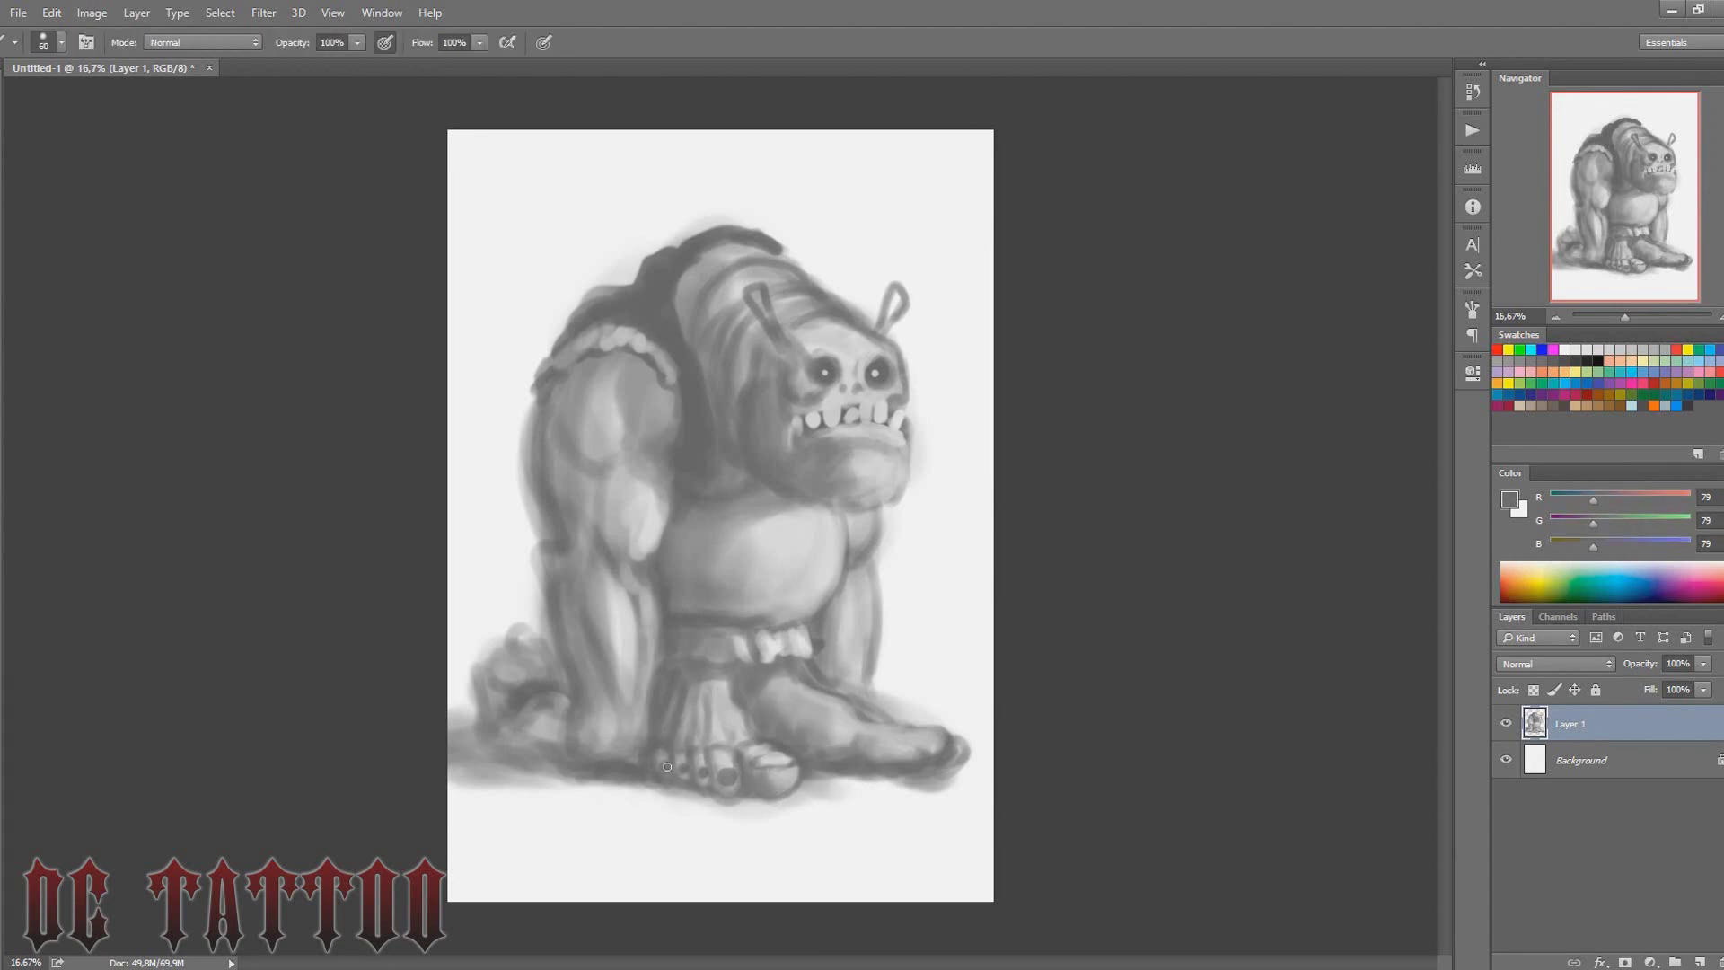
left_click(705, 752, "alt")
left_click(627, 692, "alt")
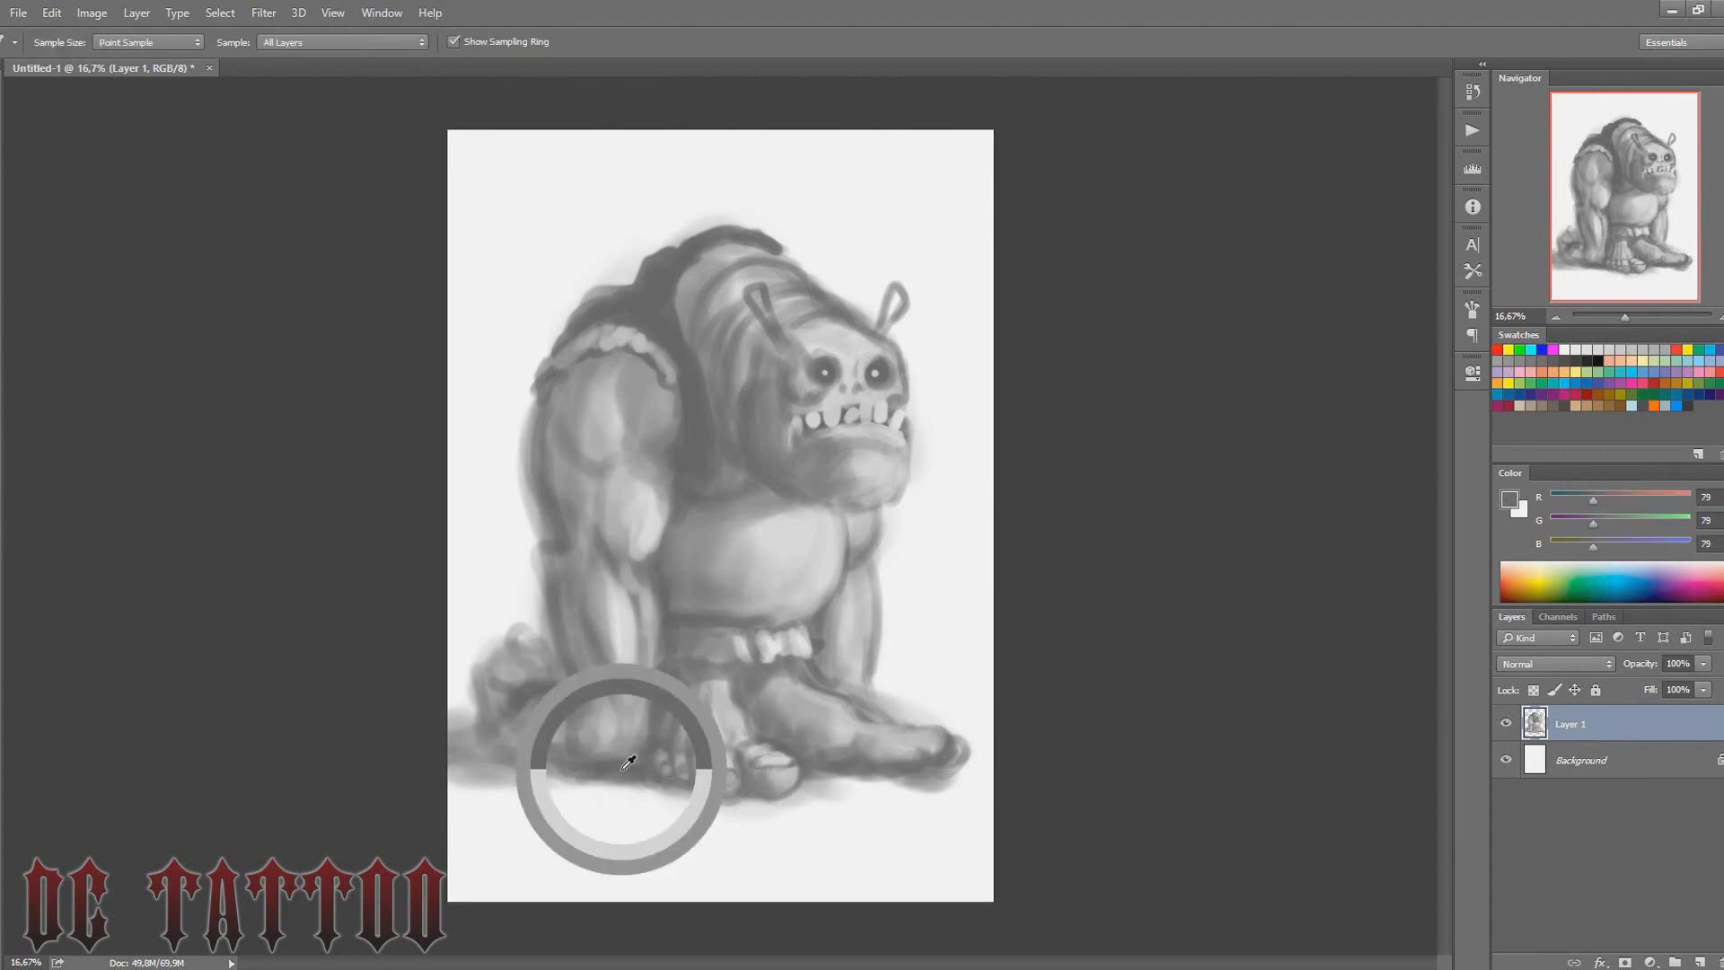
key("bracketright")
key("bracketright")
key("bracketright")
left_click(649, 706, "alt")
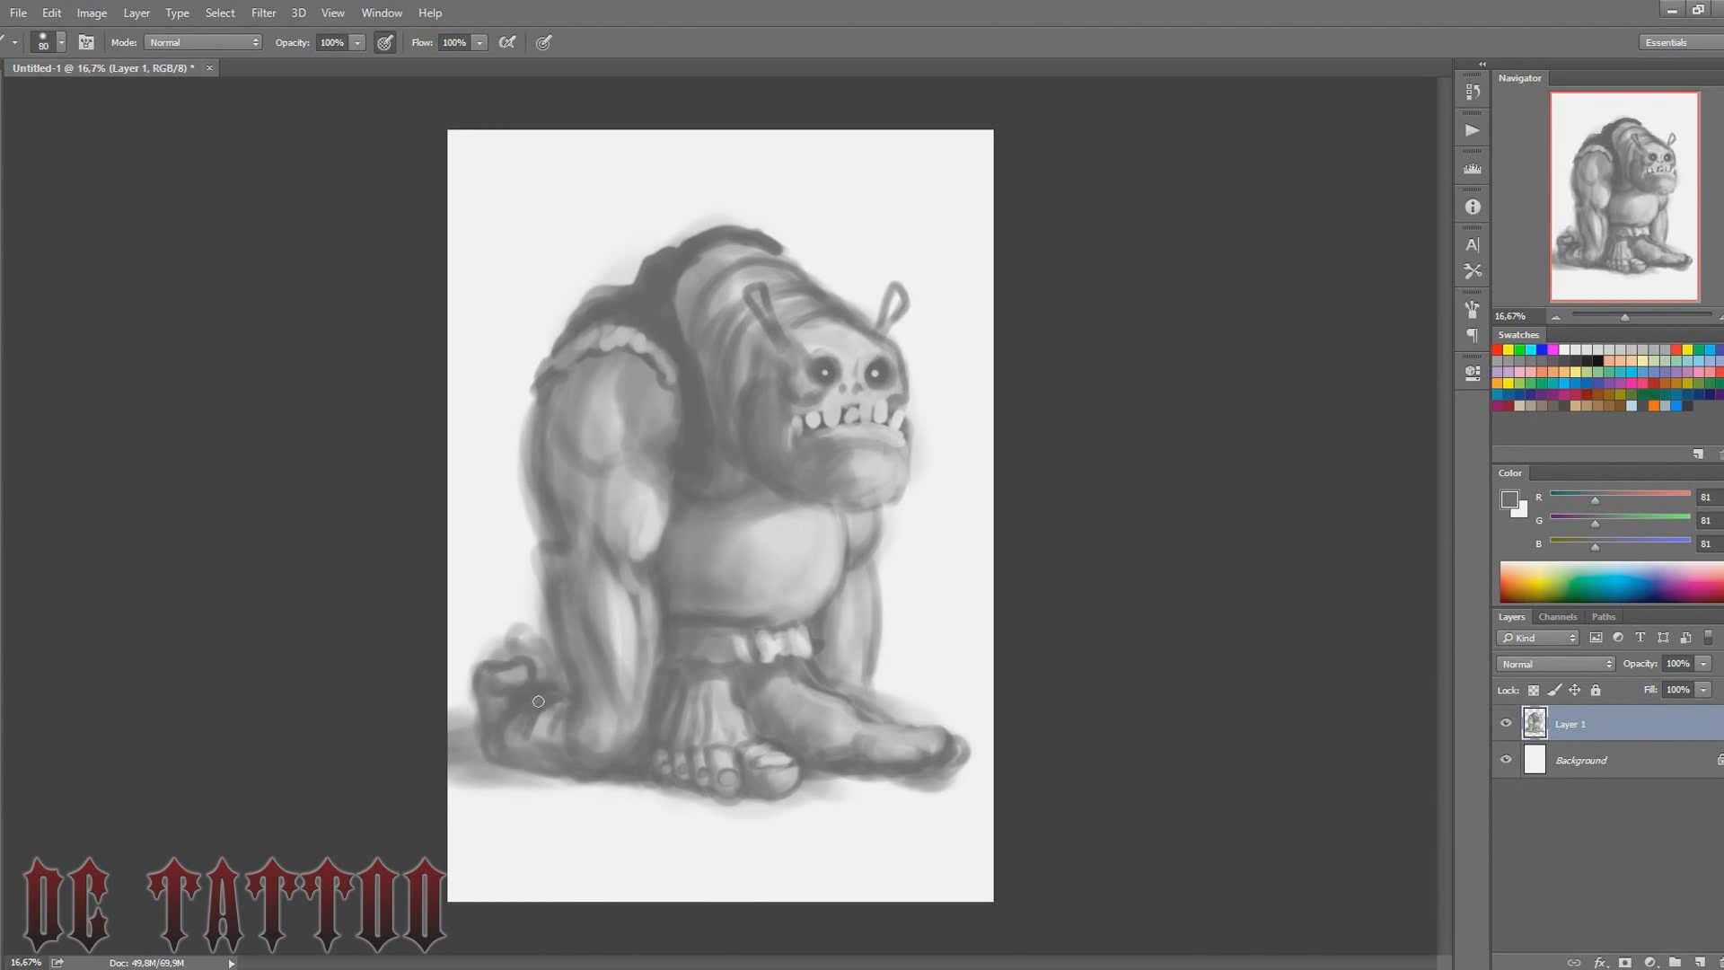
Darken the knee at the lower left and shade the shoulder darker
left_click_drag(522, 638, 552, 674)
key("bracketright")
key("bracketright")
key("bracketright")
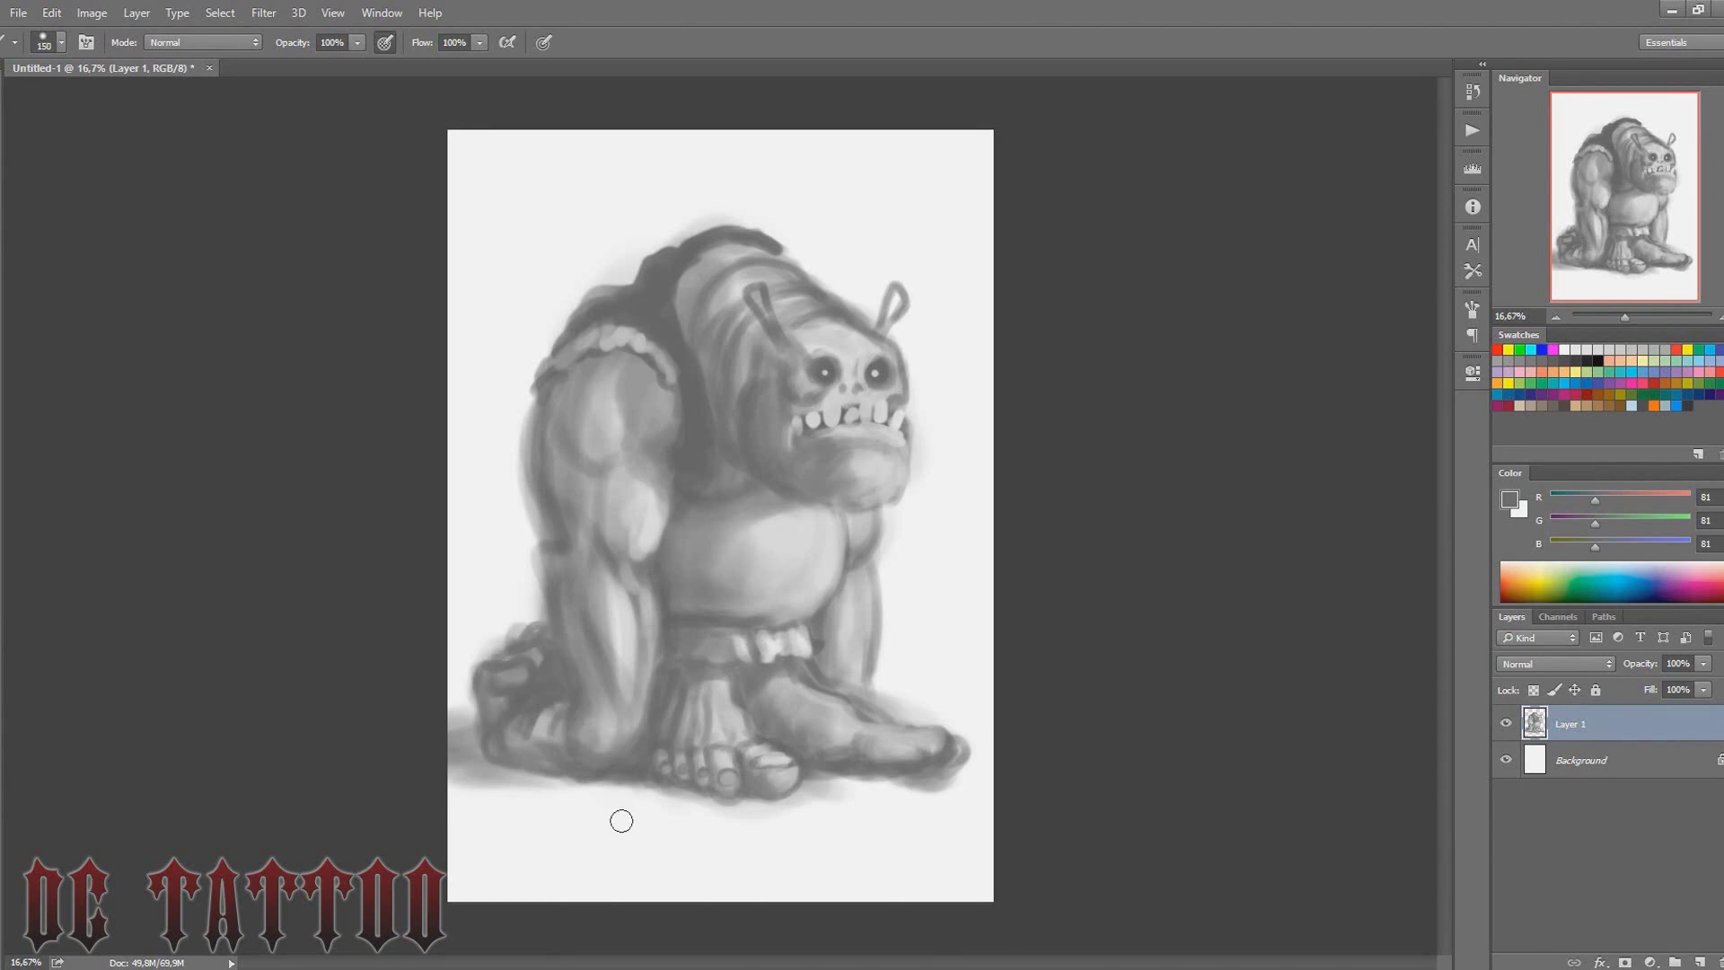
left_click(646, 471, "alt")
left_click(640, 374, "alt")
left_click_drag(669, 413, 637, 445)
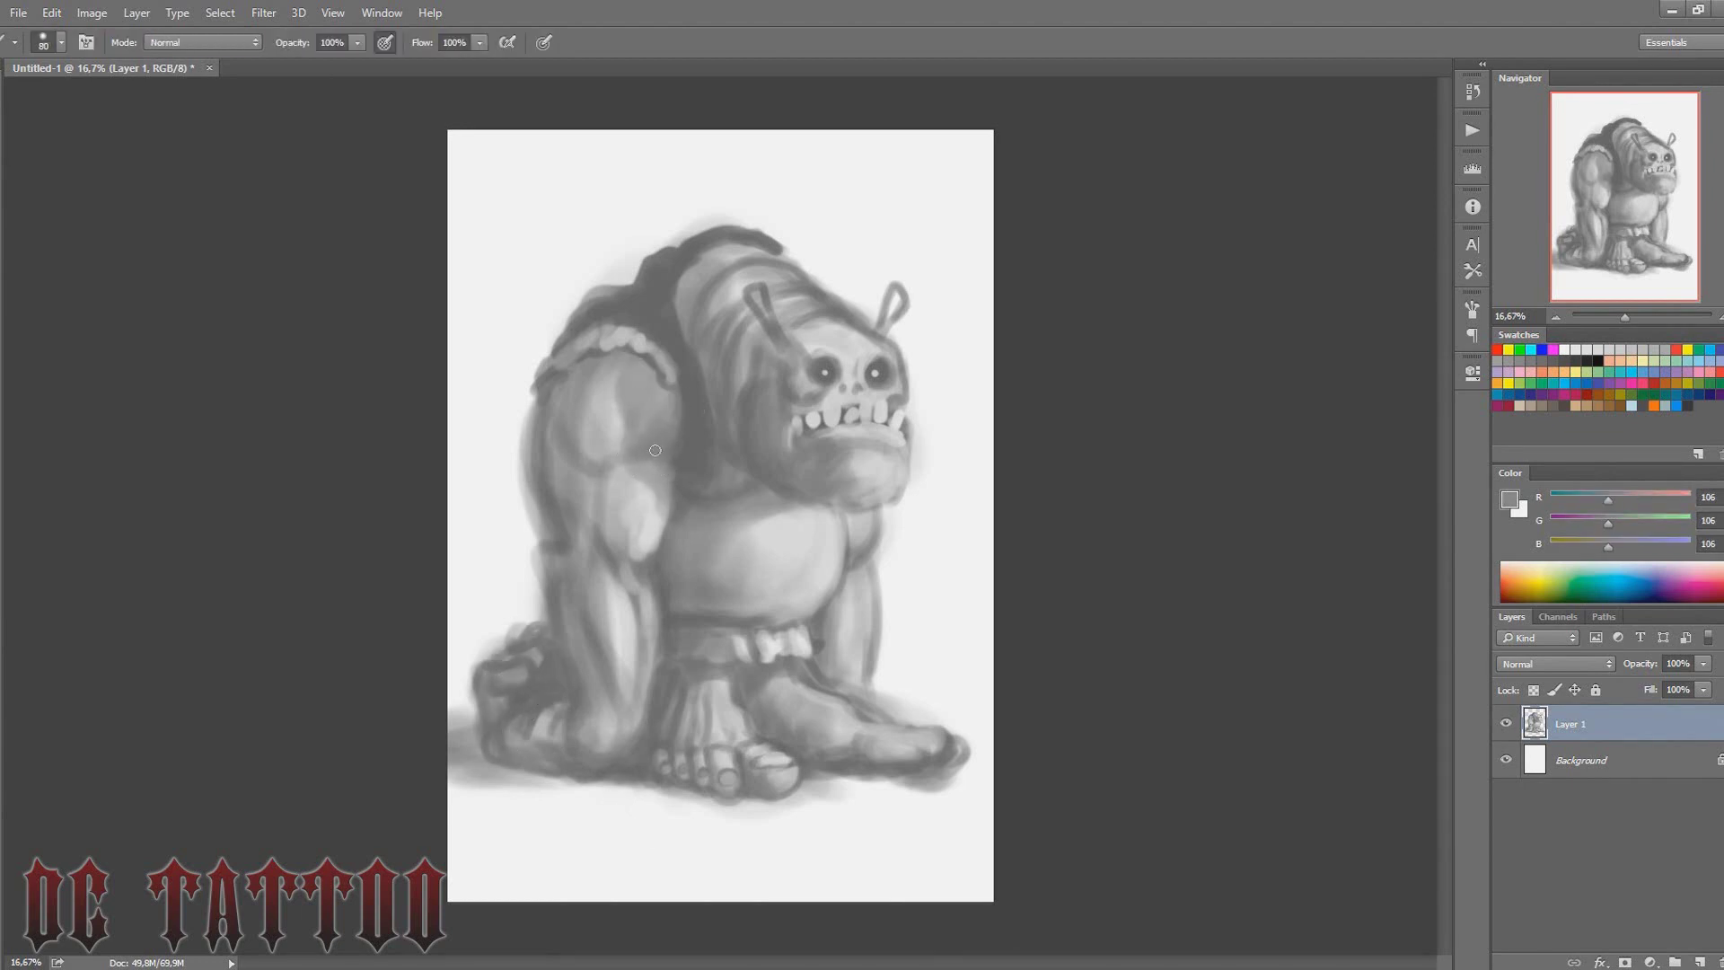
left_click(668, 429, "alt")
key("bracketright")
key("bracketright")
key("bracketright")
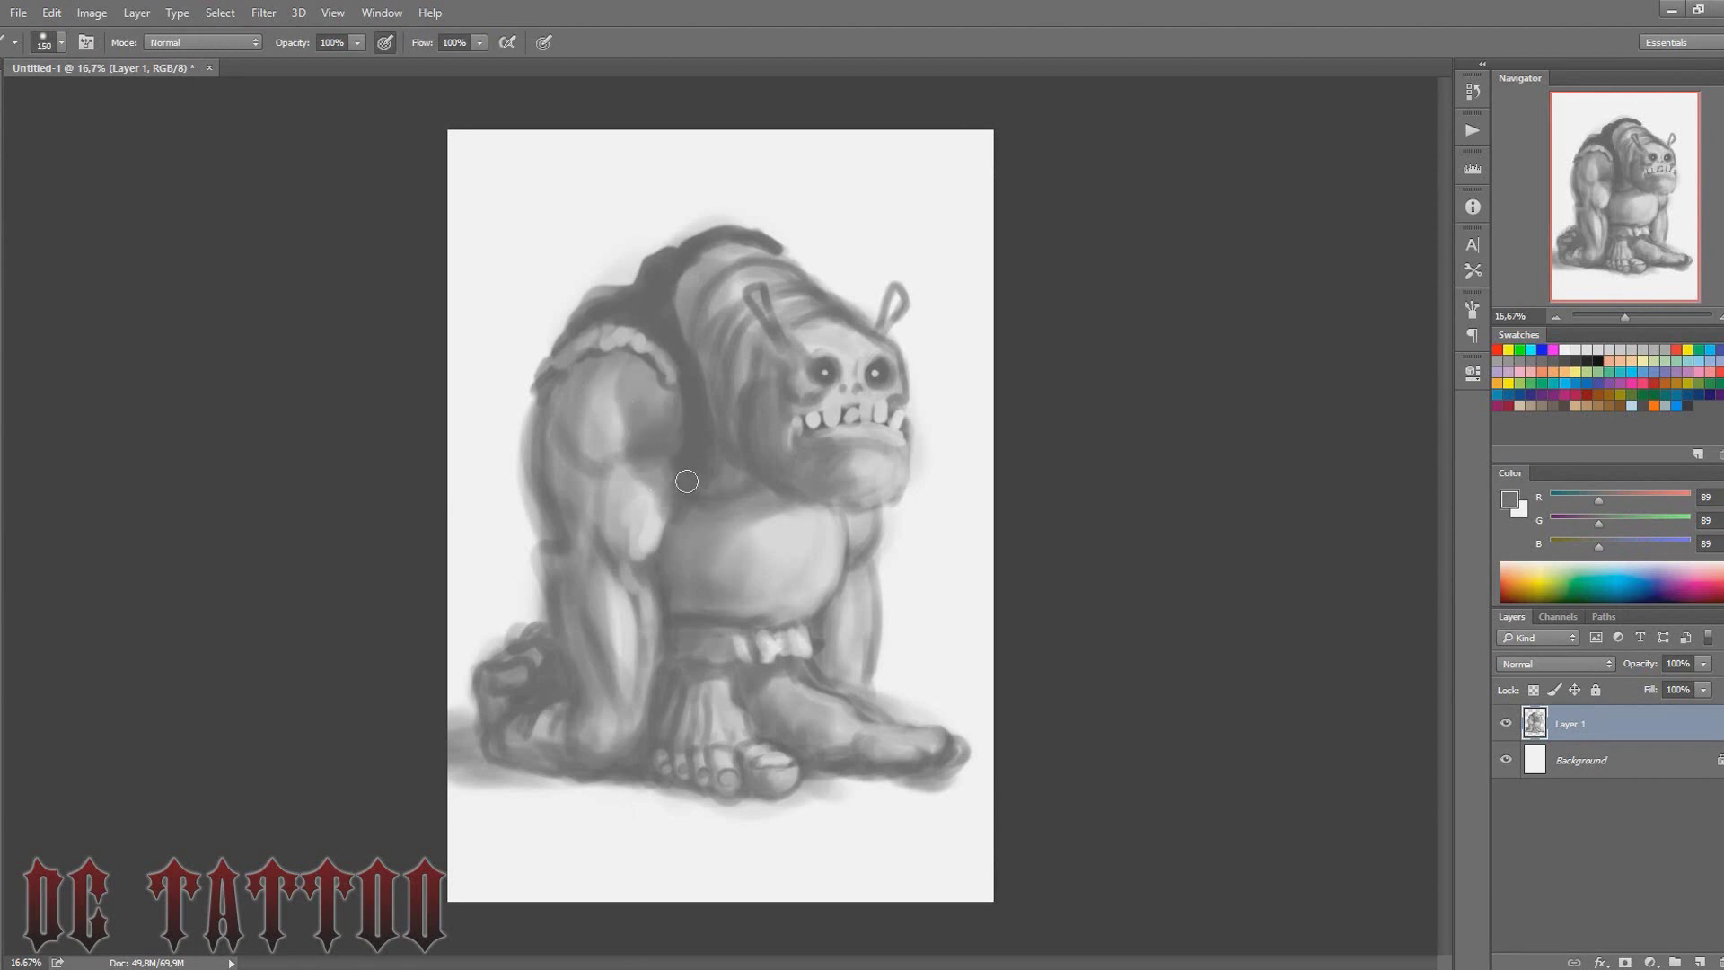
Shade the upper arm from the elbow up to the shoulder
left_click(665, 548, "alt")
key("bracketleft")
key("bracketleft")
key("bracketleft")
left_click(629, 559, "alt")
key("bracketright")
key("bracketright")
key("bracketright")
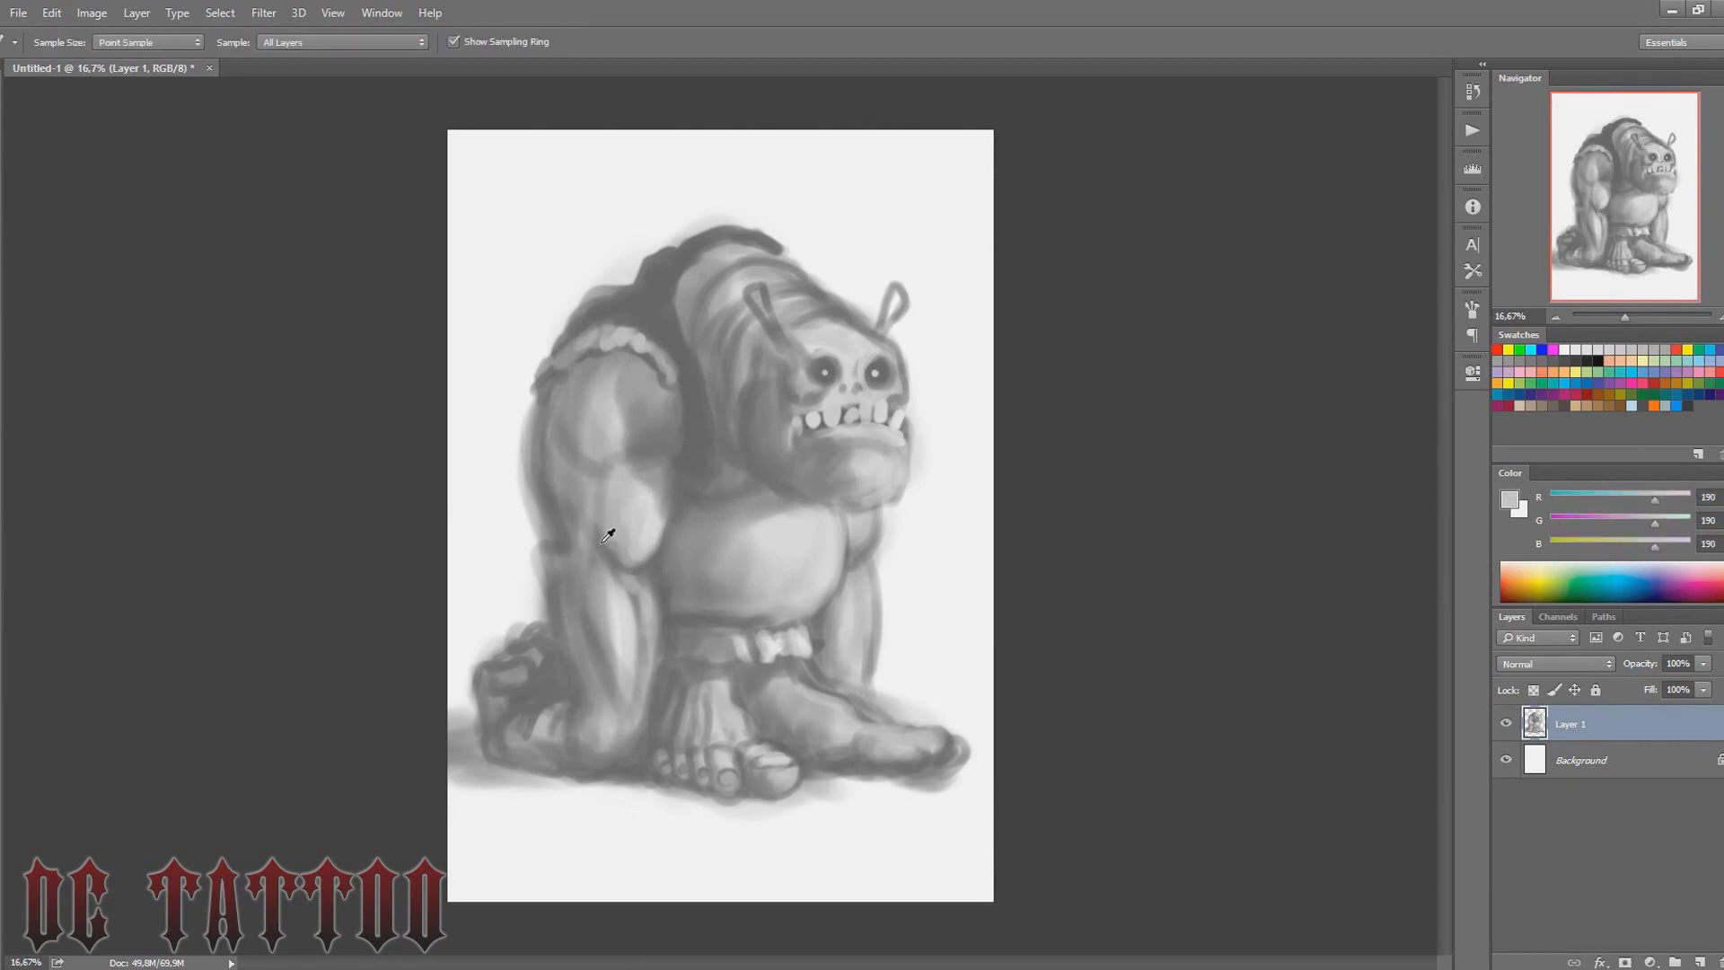
left_click_drag(606, 485, 642, 557)
left_click(569, 450, "alt")
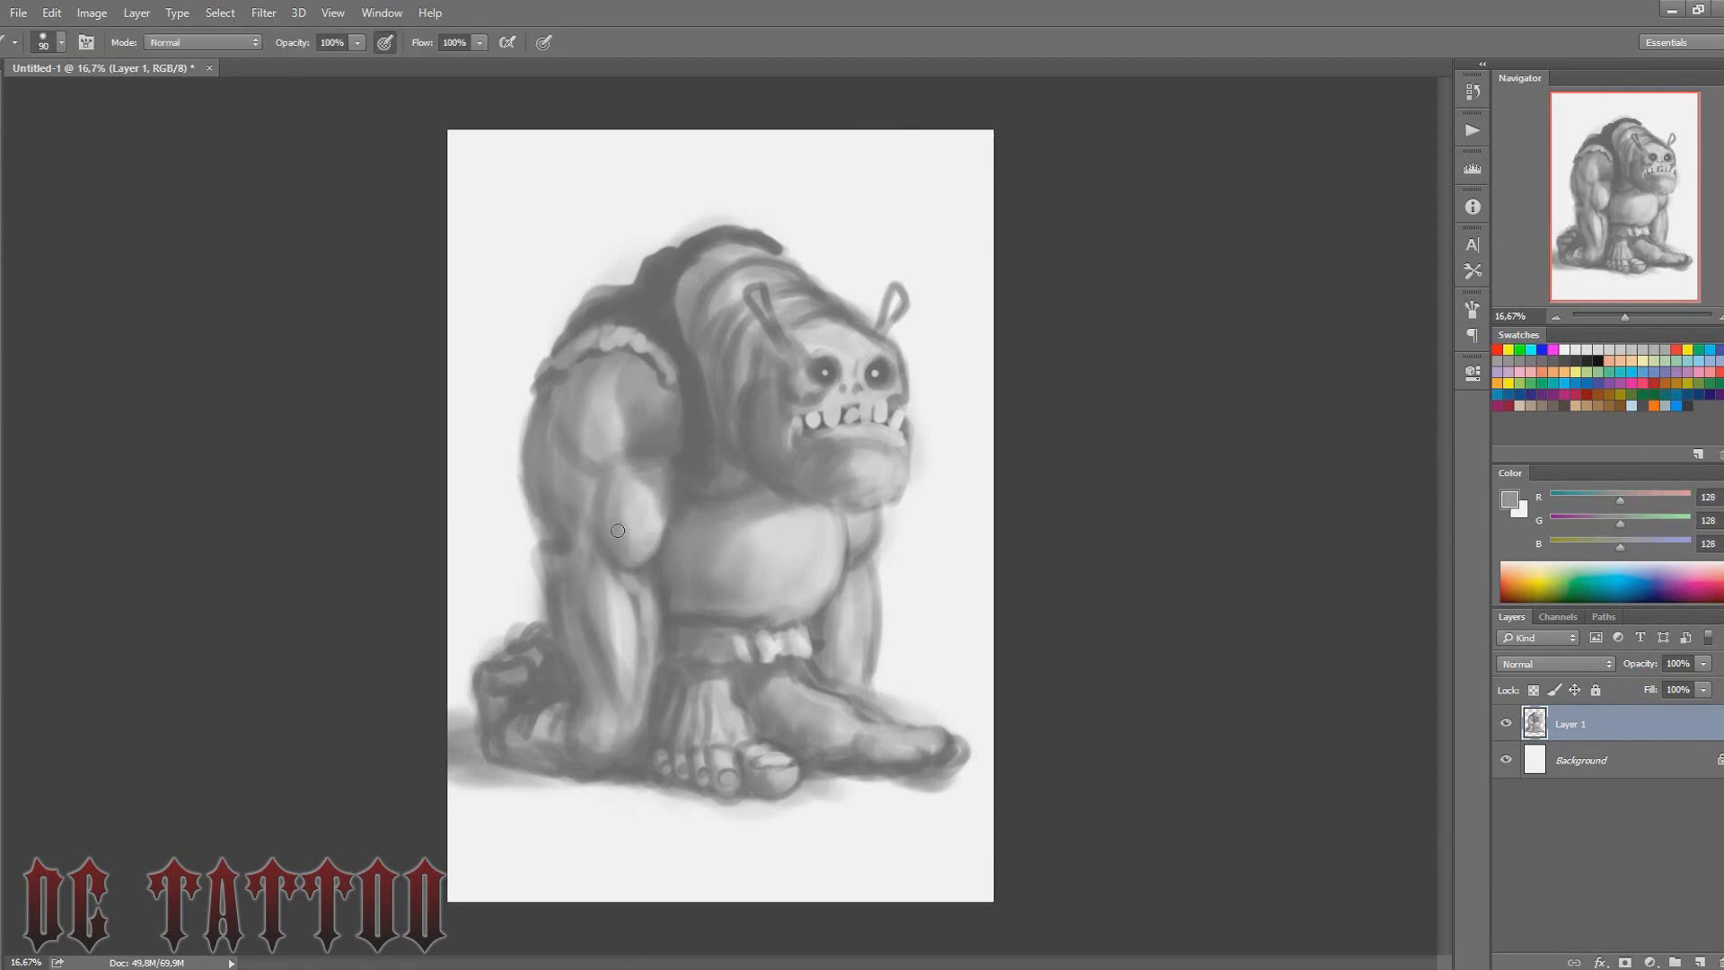
key("bracketright")
key("bracketright")
key("bracketright")
left_click_drag(579, 449, 597, 377)
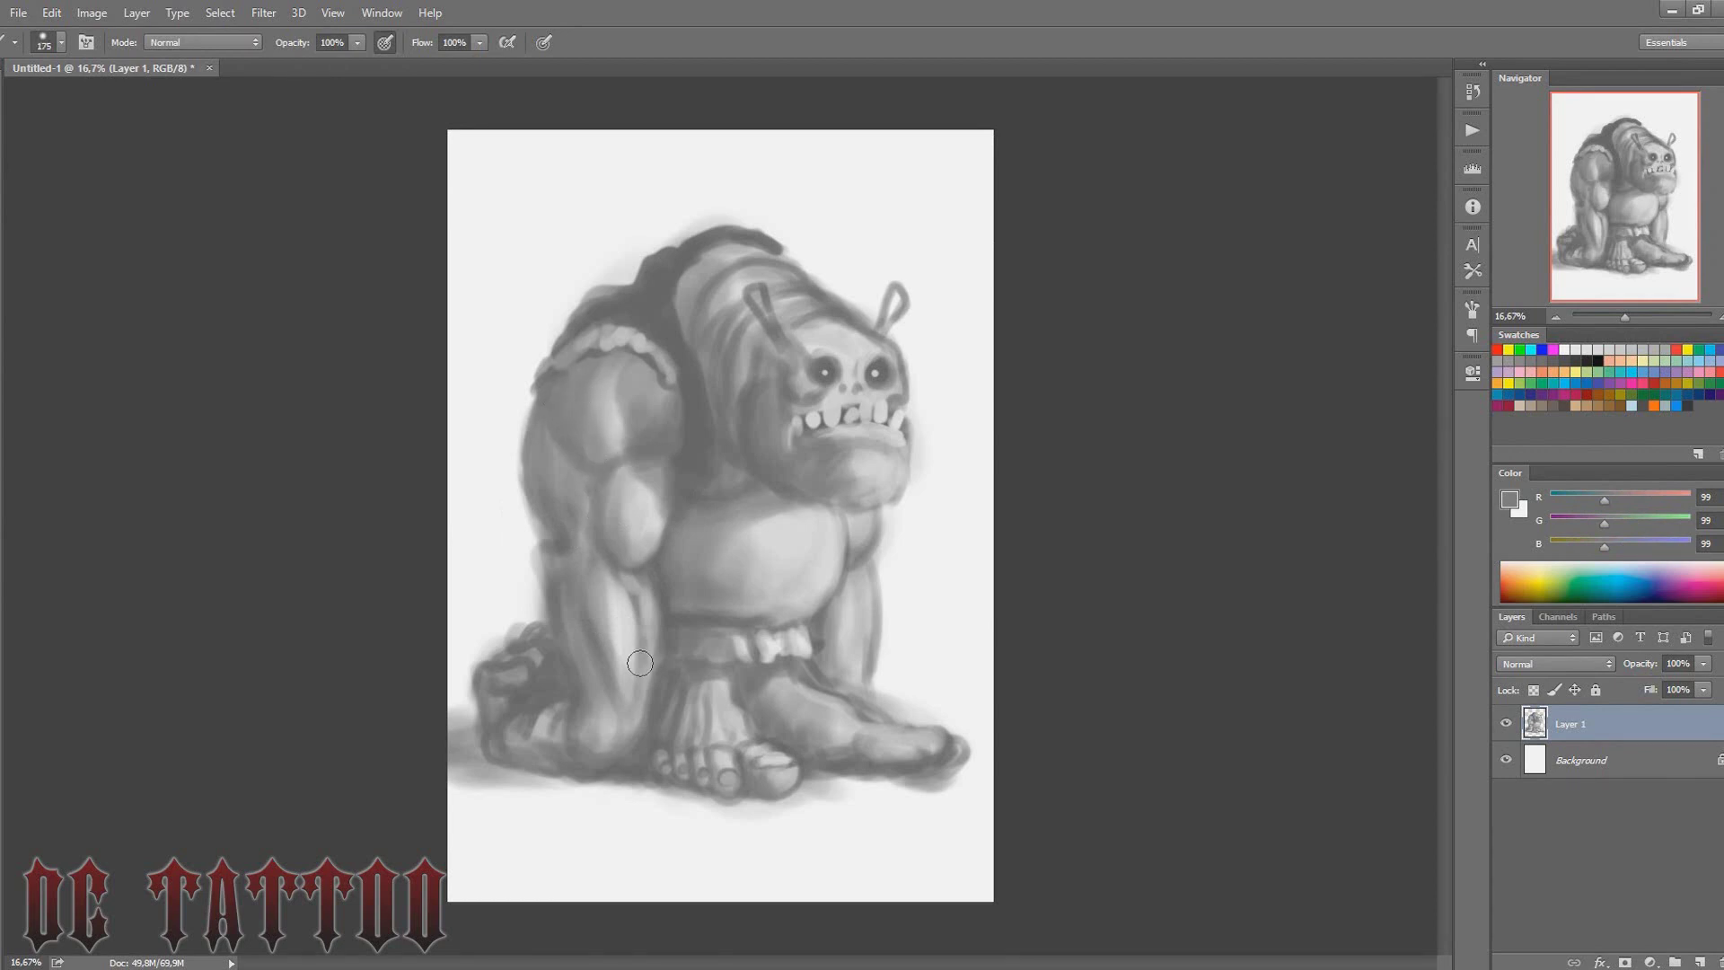
Highlight the forearm with light strokes and darken the upper arm's left edge
left_click(616, 604, "alt")
key("bracketleft")
key("bracketleft")
key("bracketleft")
left_click_drag(645, 692, 623, 573)
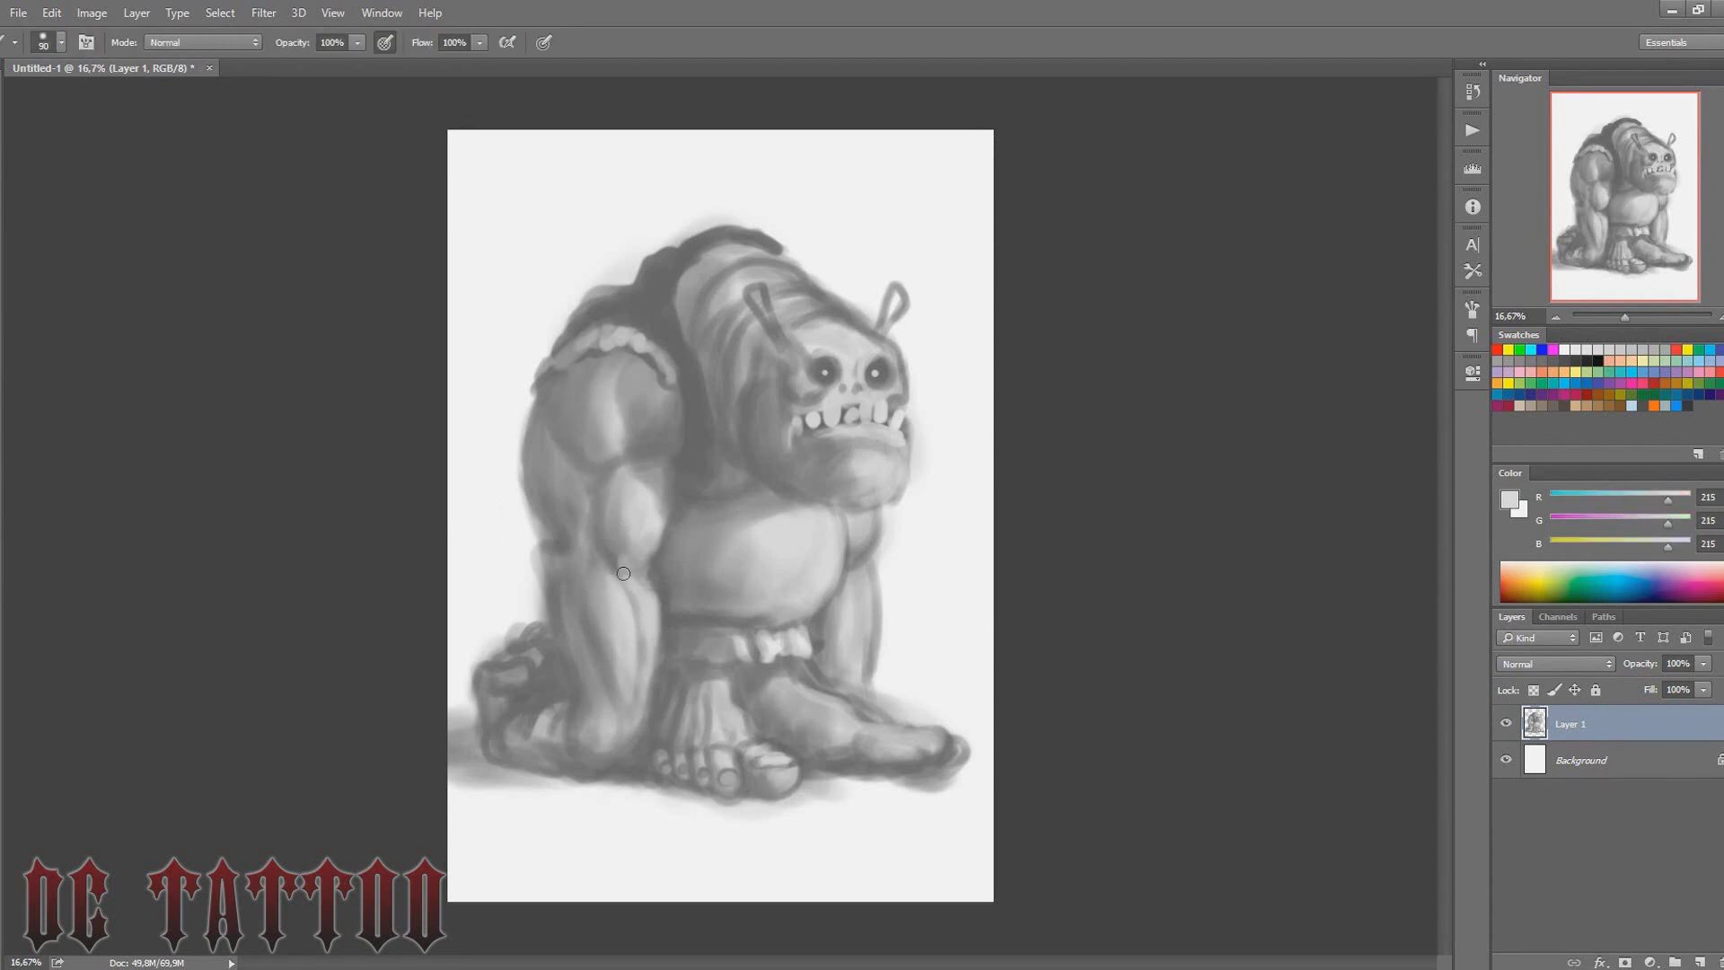
left_click(669, 560, "alt")
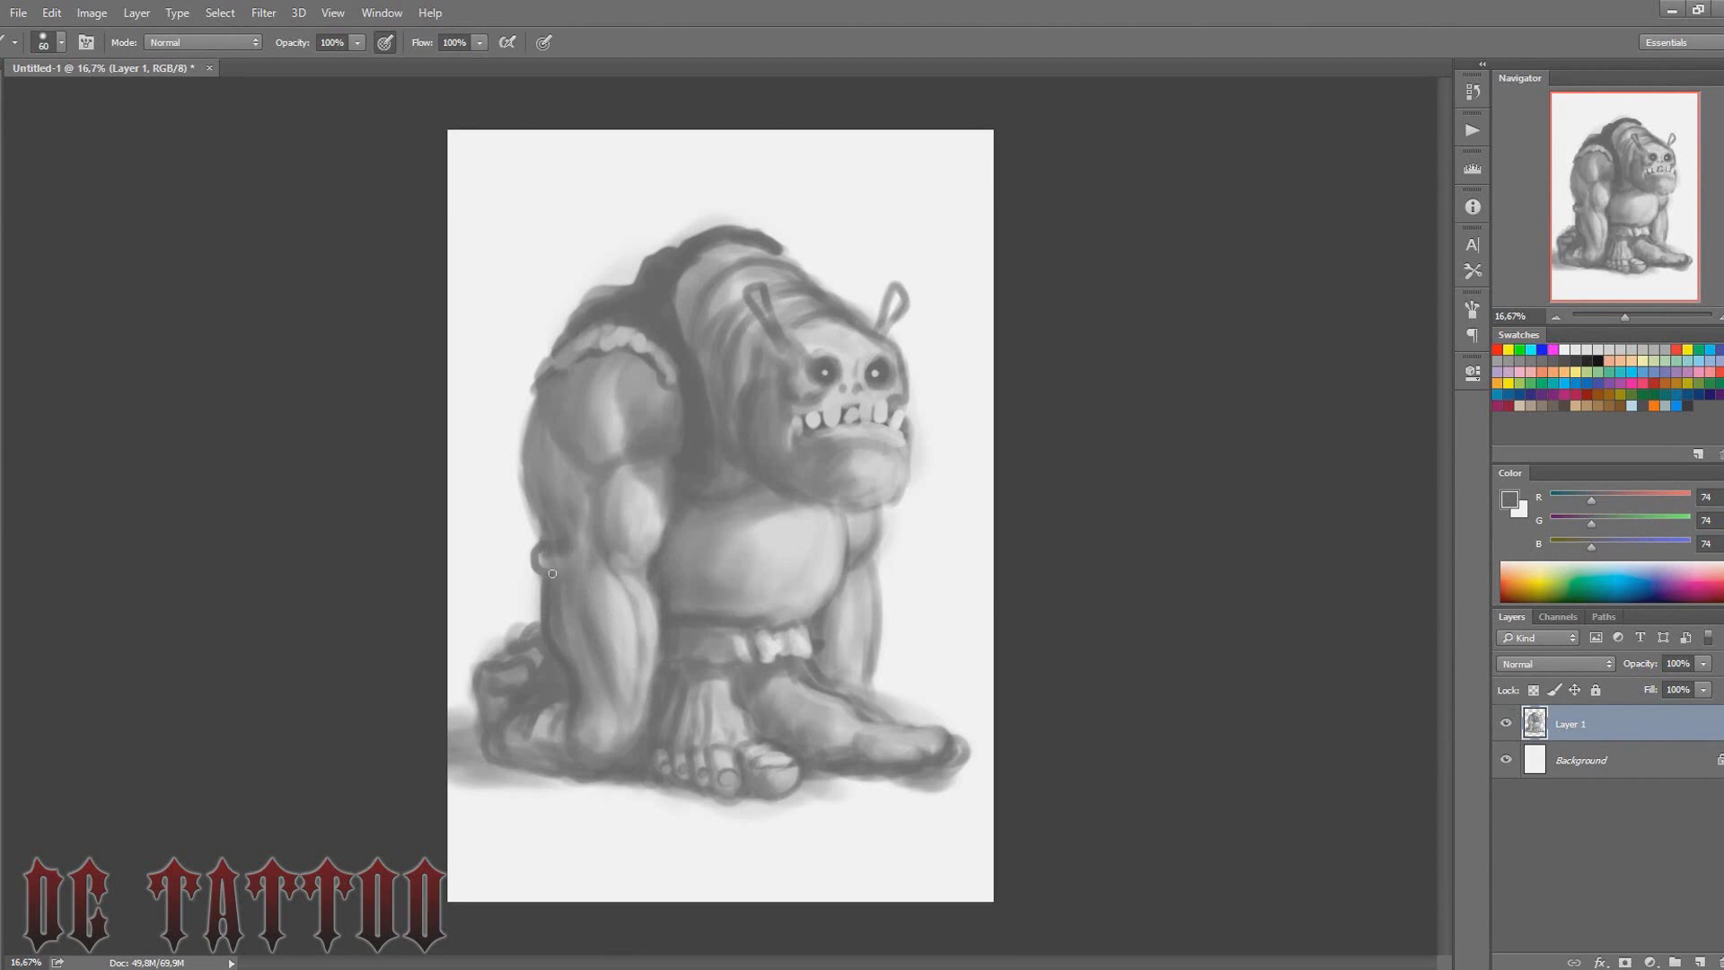
key("bracketright")
left_click_drag(553, 573, 551, 402)
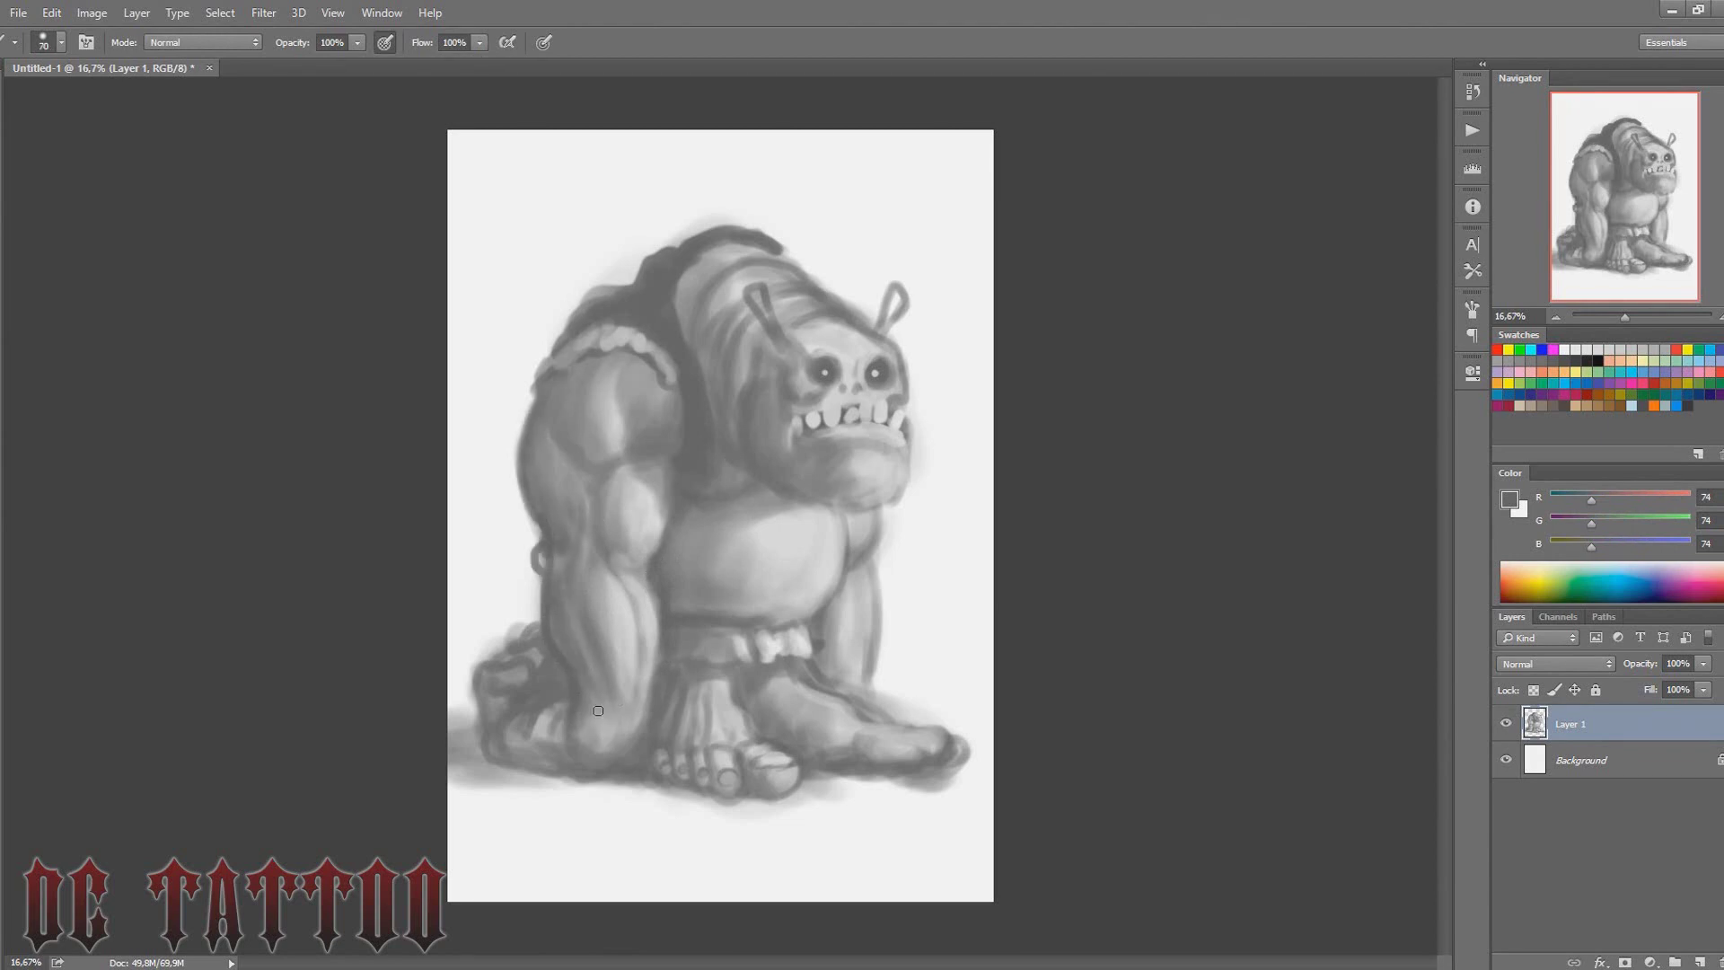
Shade the heel and lower leg, then flip the canvas horizontally (Ctrl+Shift+H)
left_click_drag(579, 749, 507, 677)
key("bracketright")
key("bracketright")
key("bracketright")
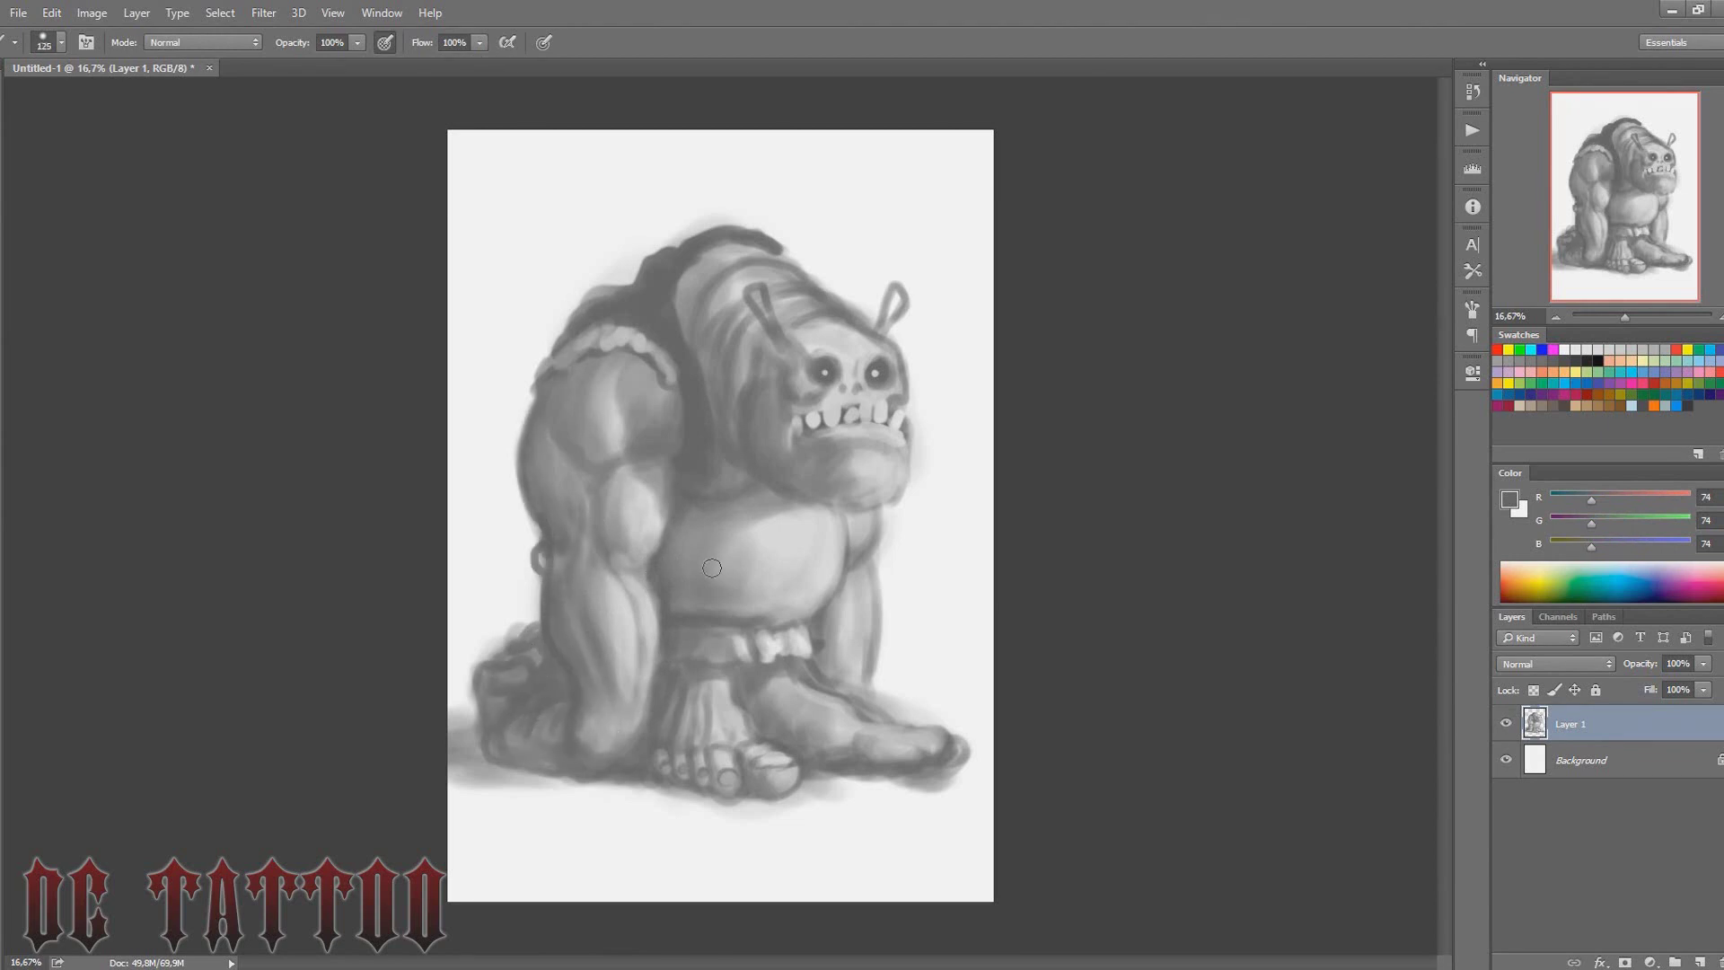
left_click(873, 696, "alt")
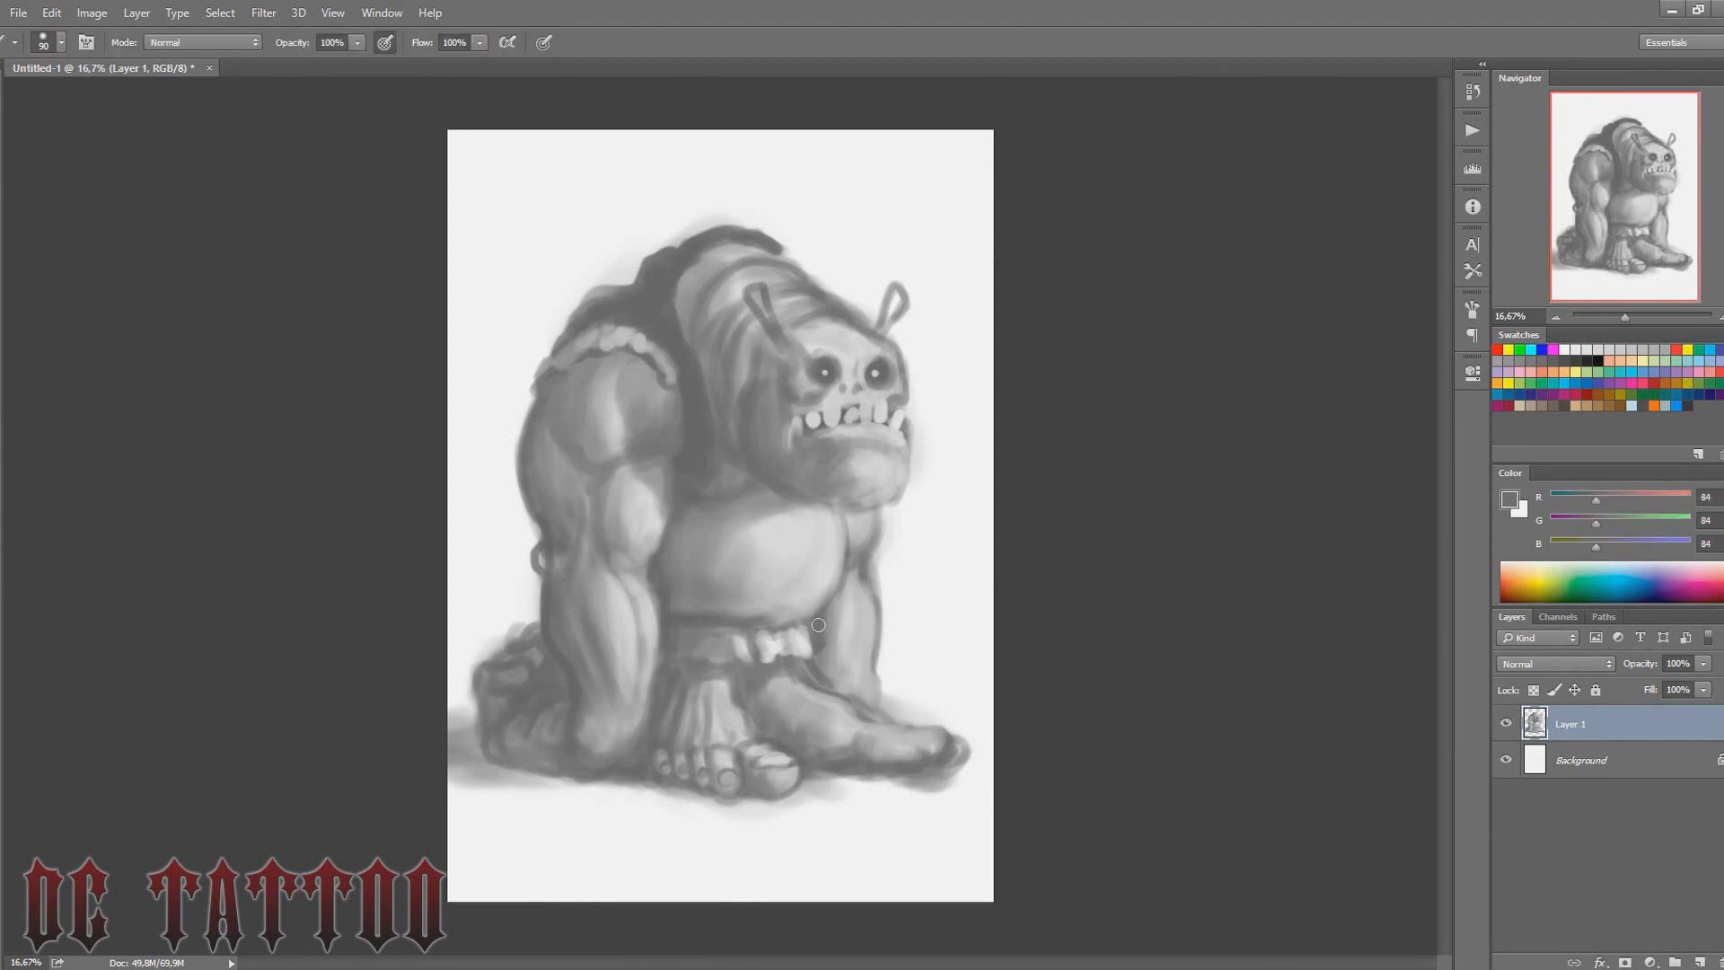
left_click(859, 615, "alt")
key("bracketleft")
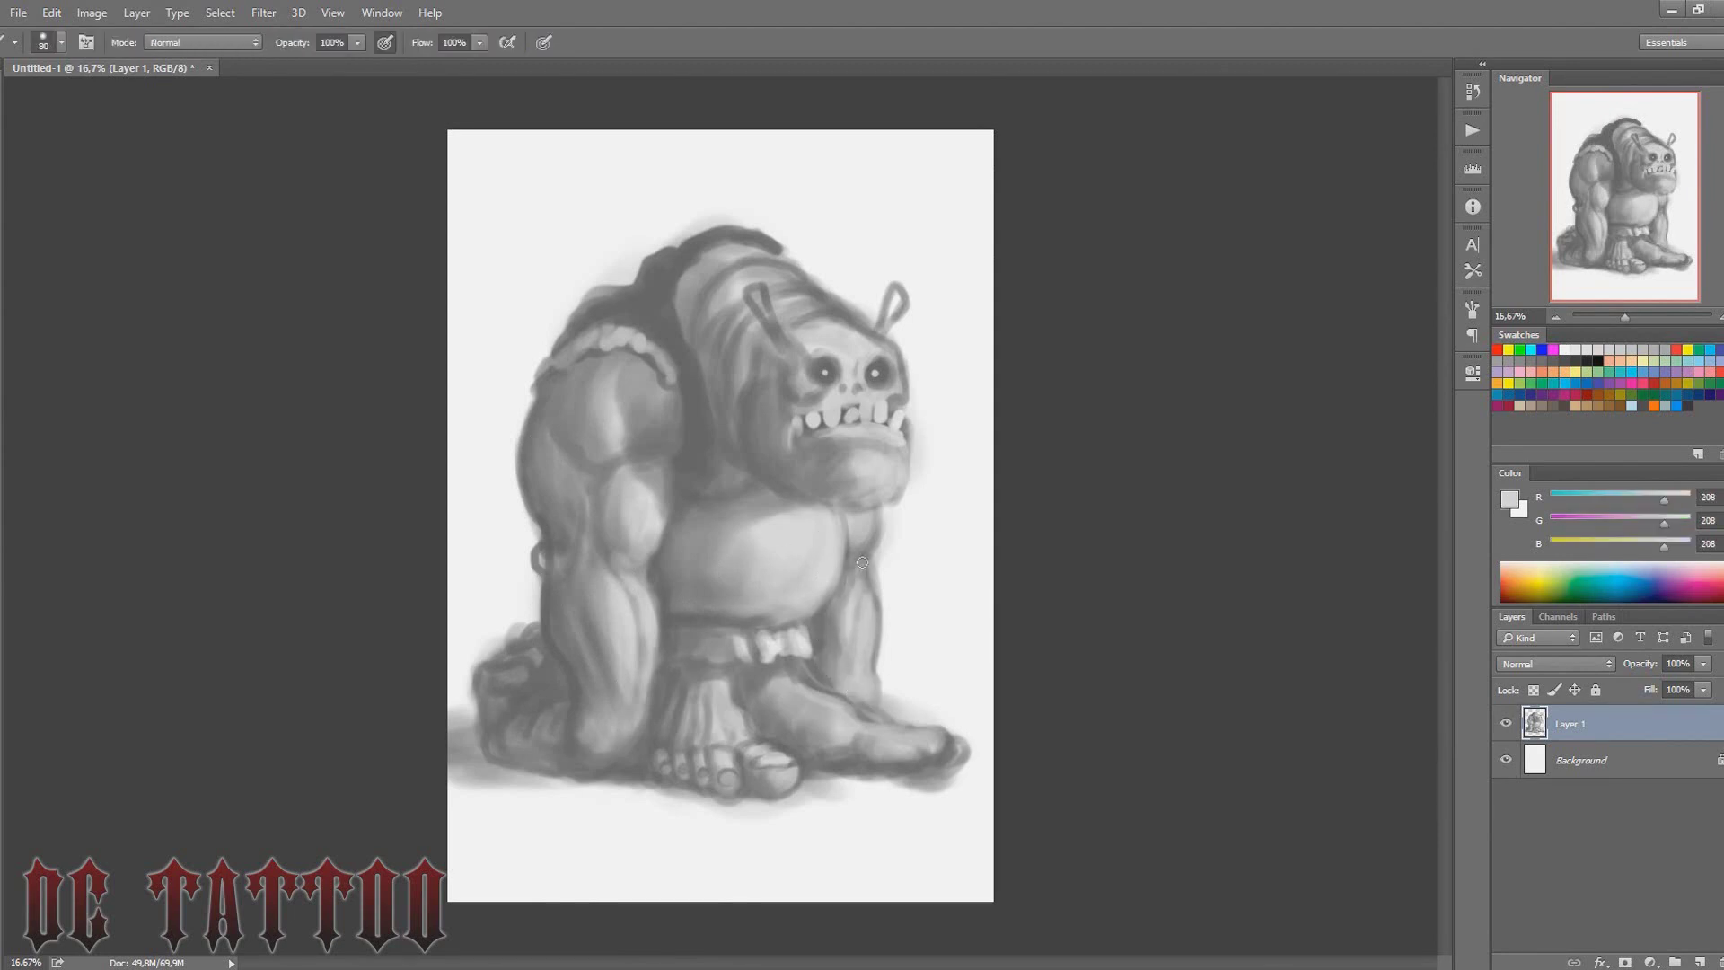
left_click(942, 423, "alt")
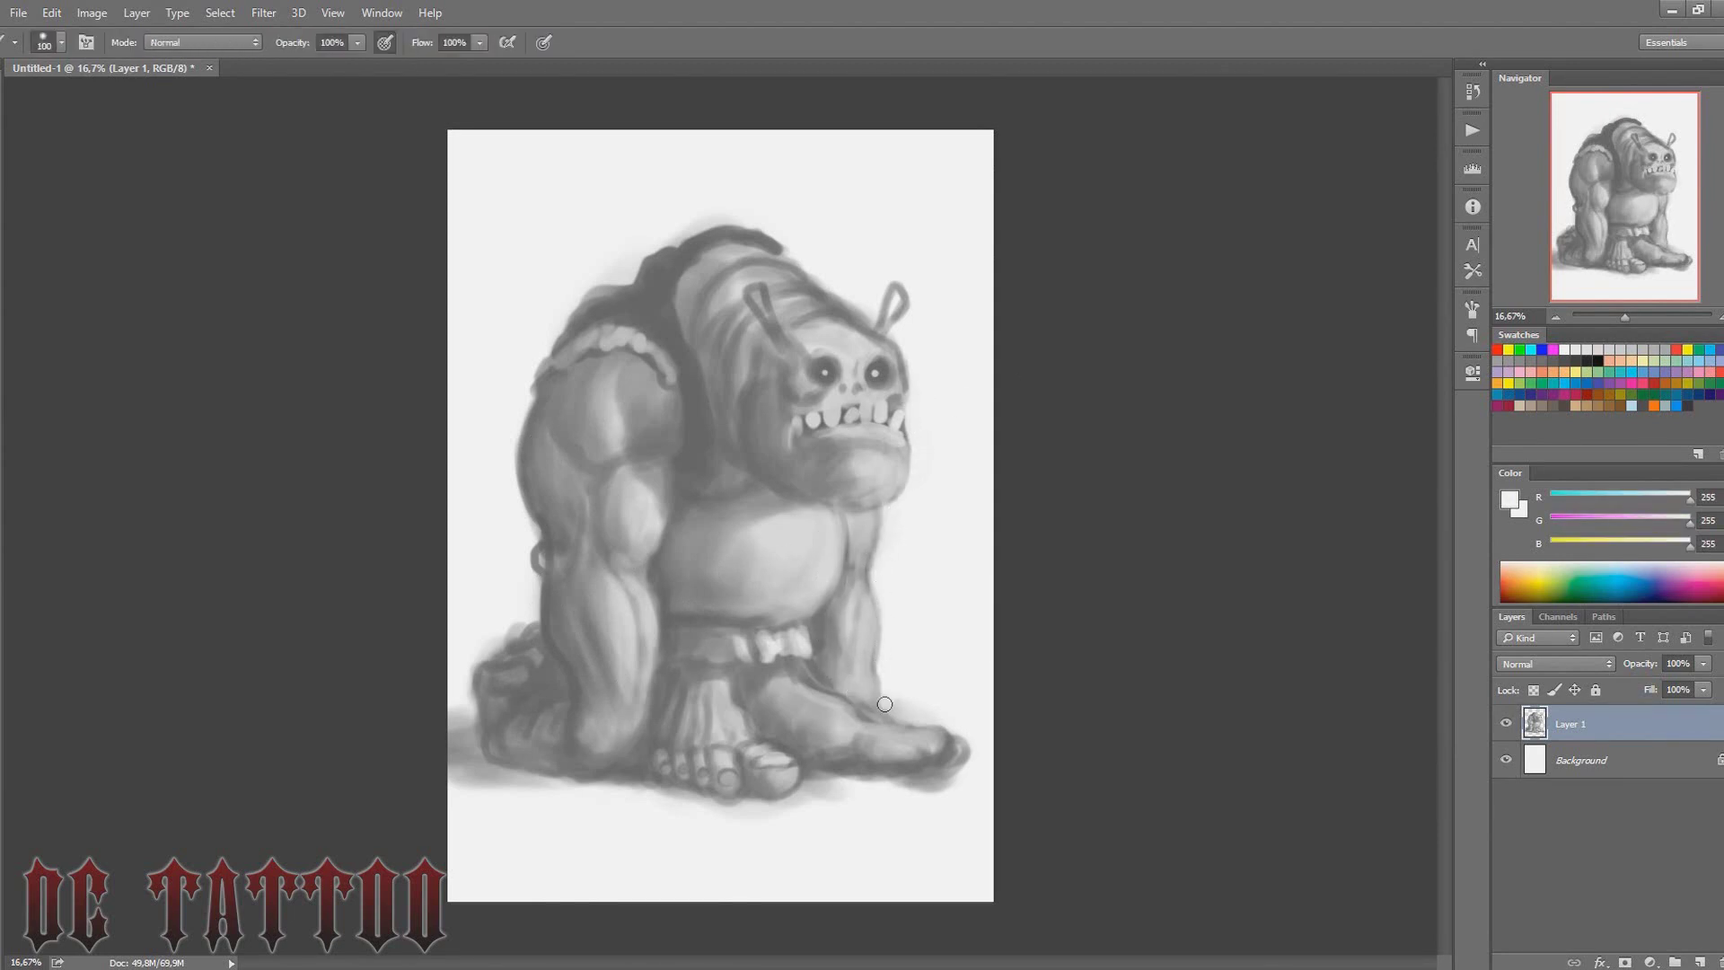
key("bracketleft")
key("bracketleft")
key("bracketleft")
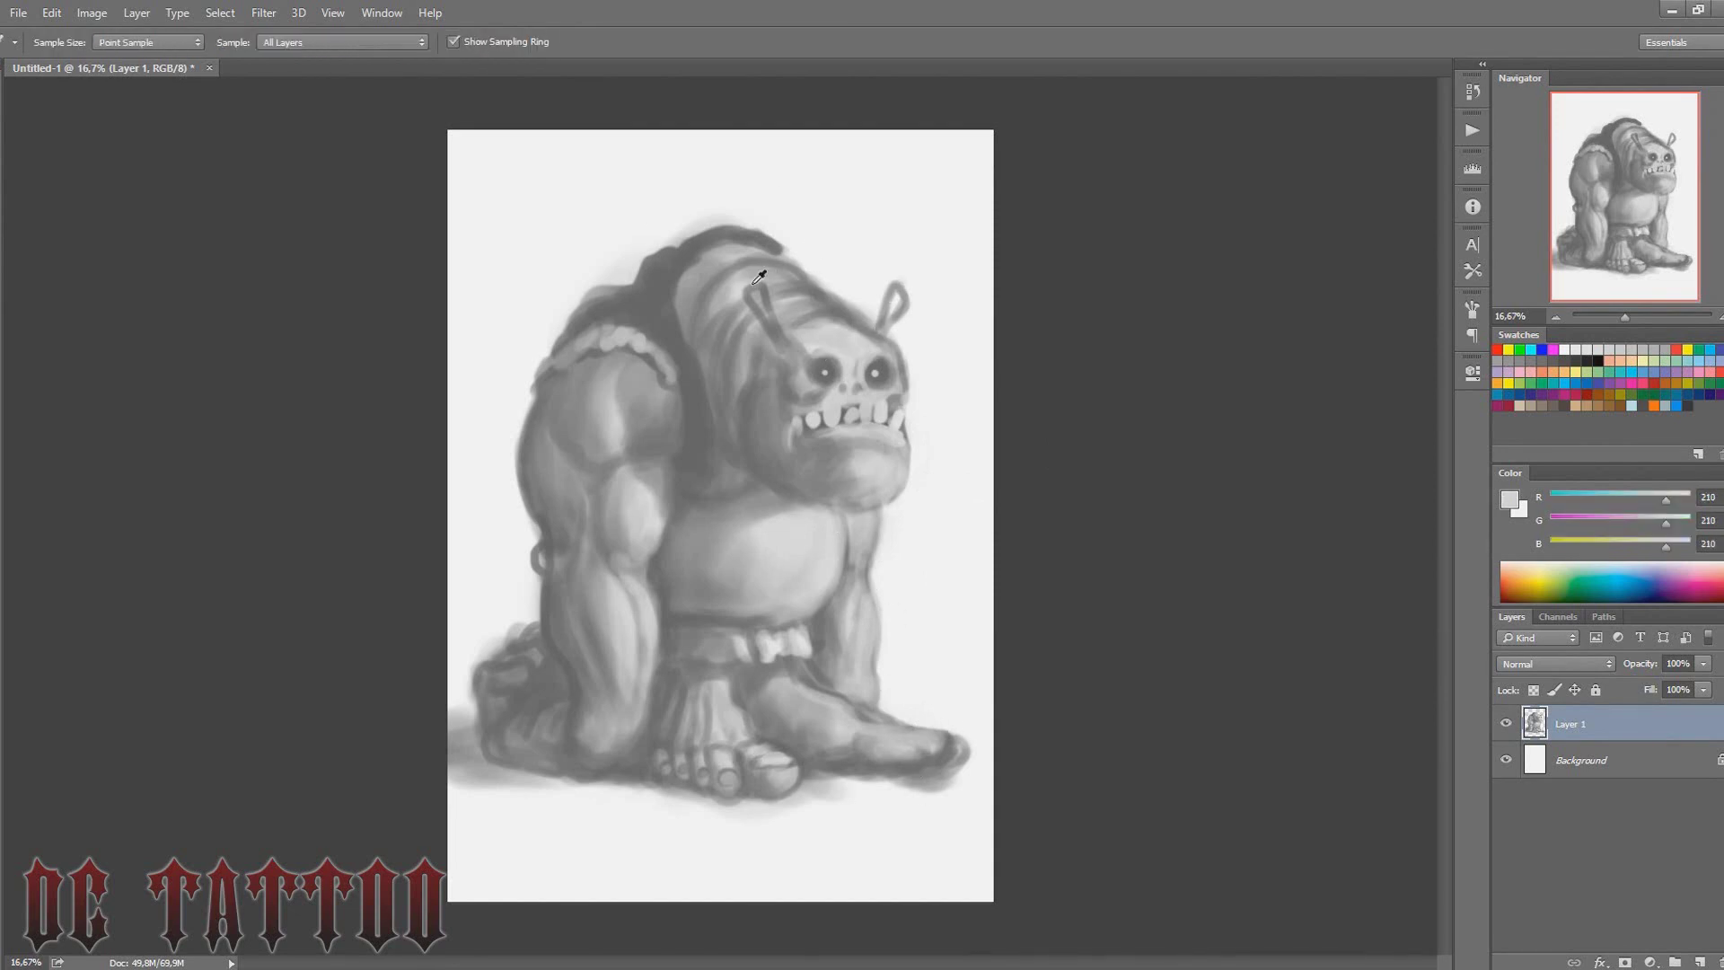
left_click(759, 289, "alt")
left_click(788, 327, "alt")
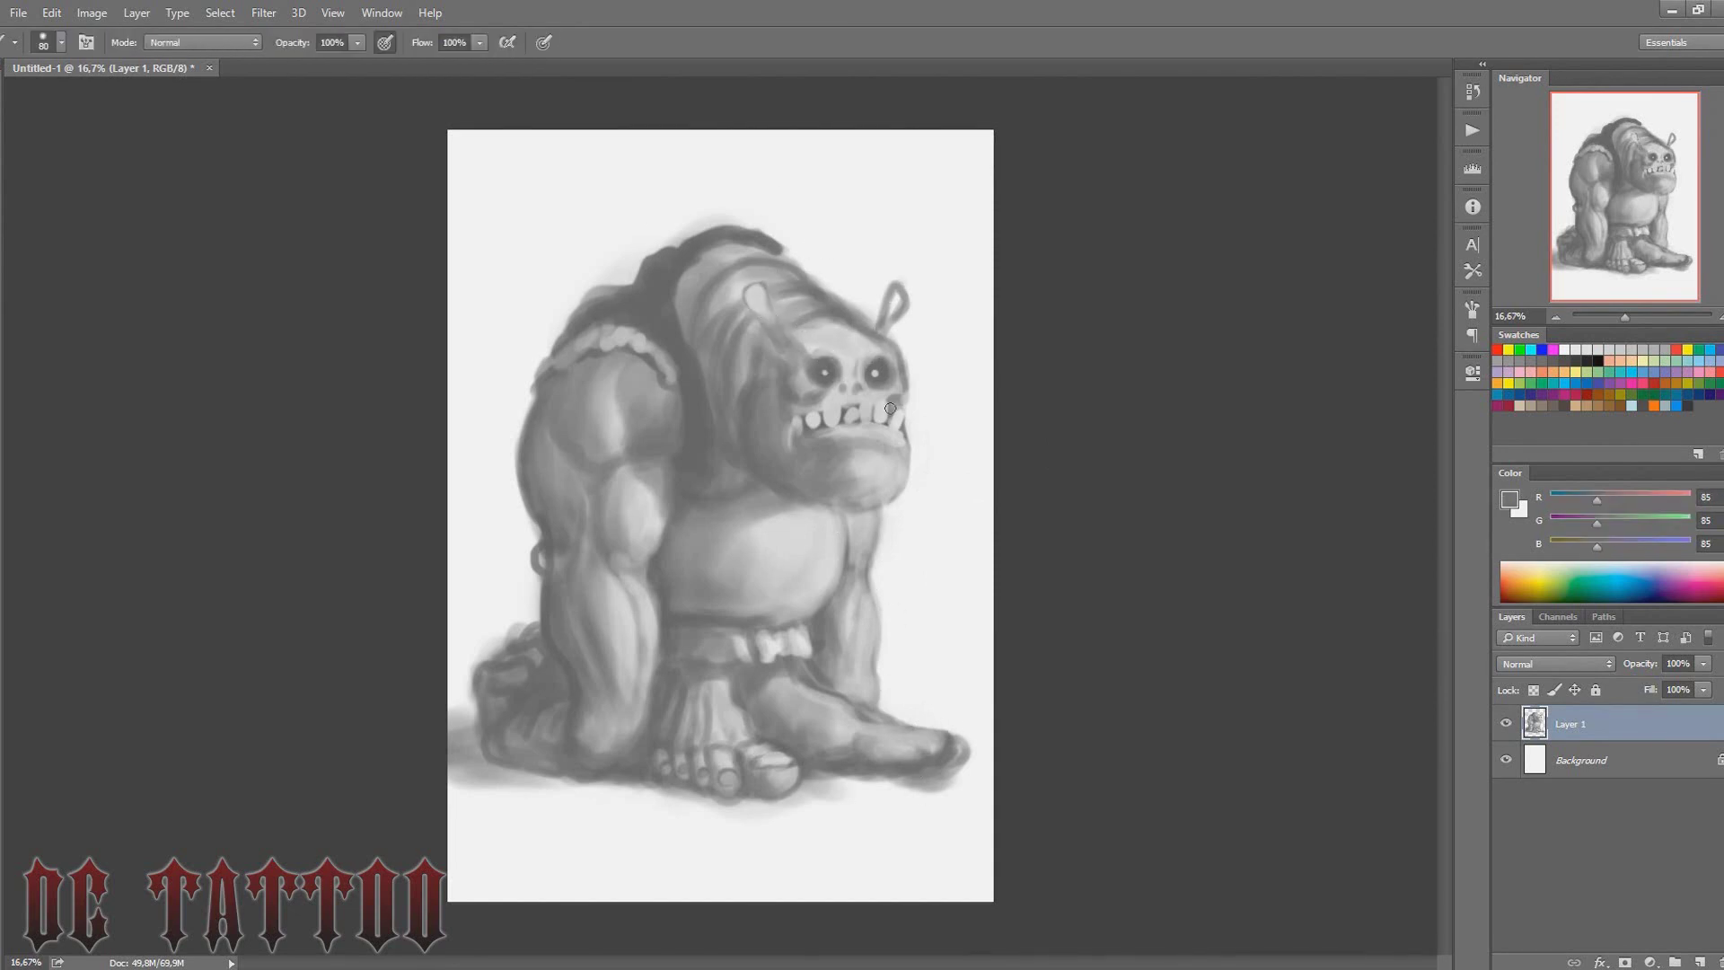
key("ctrl+shift+h")
Shade the forehead dark grey toward the right antenna and smooth it
key("bracketright")
key("bracketright")
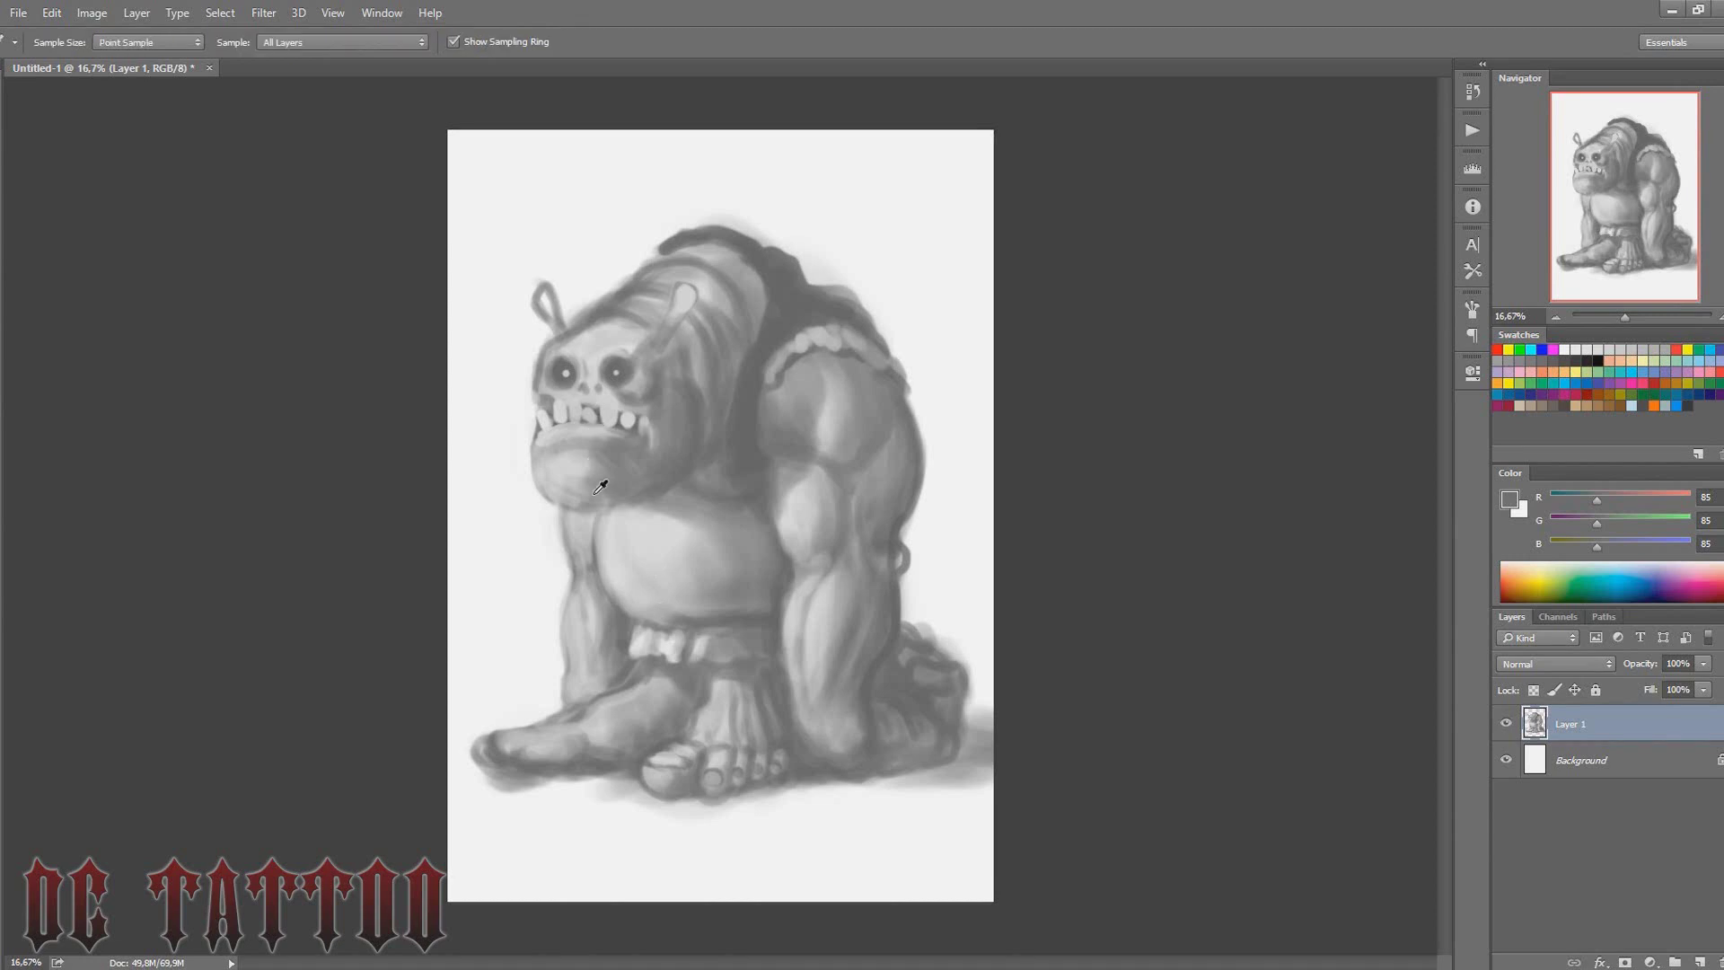
left_click(614, 363, "alt")
key("bracketright")
mouse_move(599, 360)
left_mouse_down()
mouse_move(672, 327)
mouse_move(647, 287)
mouse_move(709, 247)
left_mouse_up()
left_click(577, 330, "alt")
key("bracketleft")
key("bracketleft")
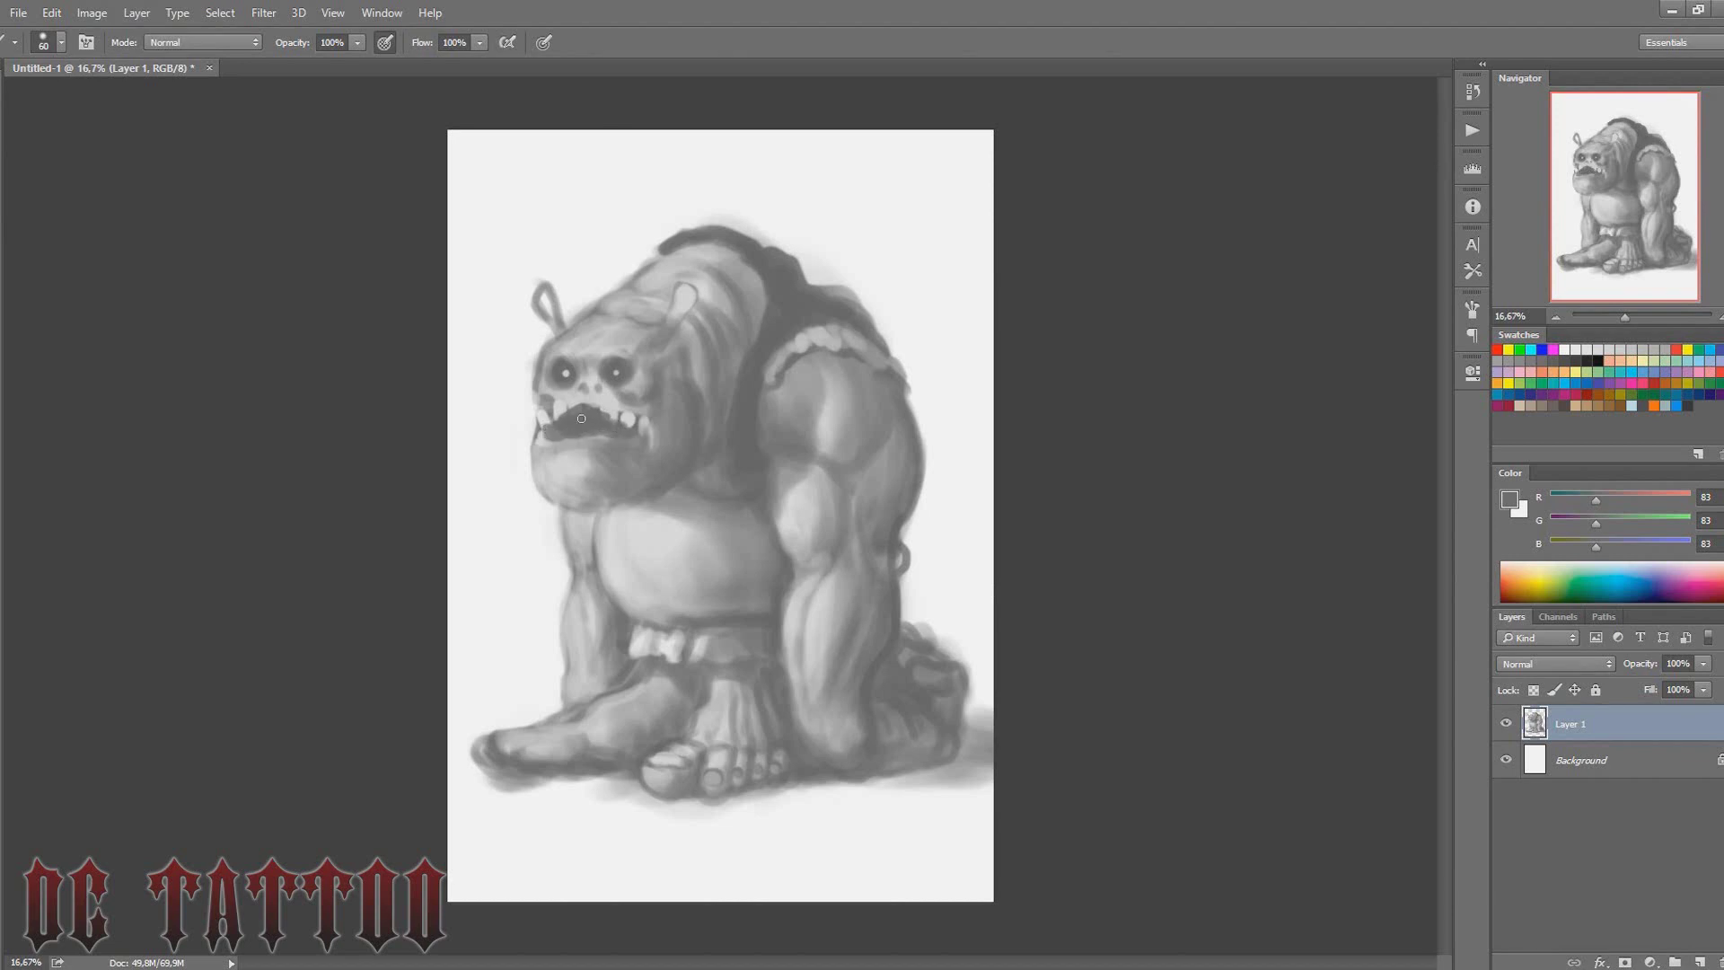
Darken the left corner of the mouth to thicken the lips
left_click(581, 418, "alt")
key("bracketleft")
key("bracketleft")
key("bracketleft")
left_click_drag(544, 429, 551, 412)
left_click(656, 469, "alt")
key("bracketright")
key("bracketright")
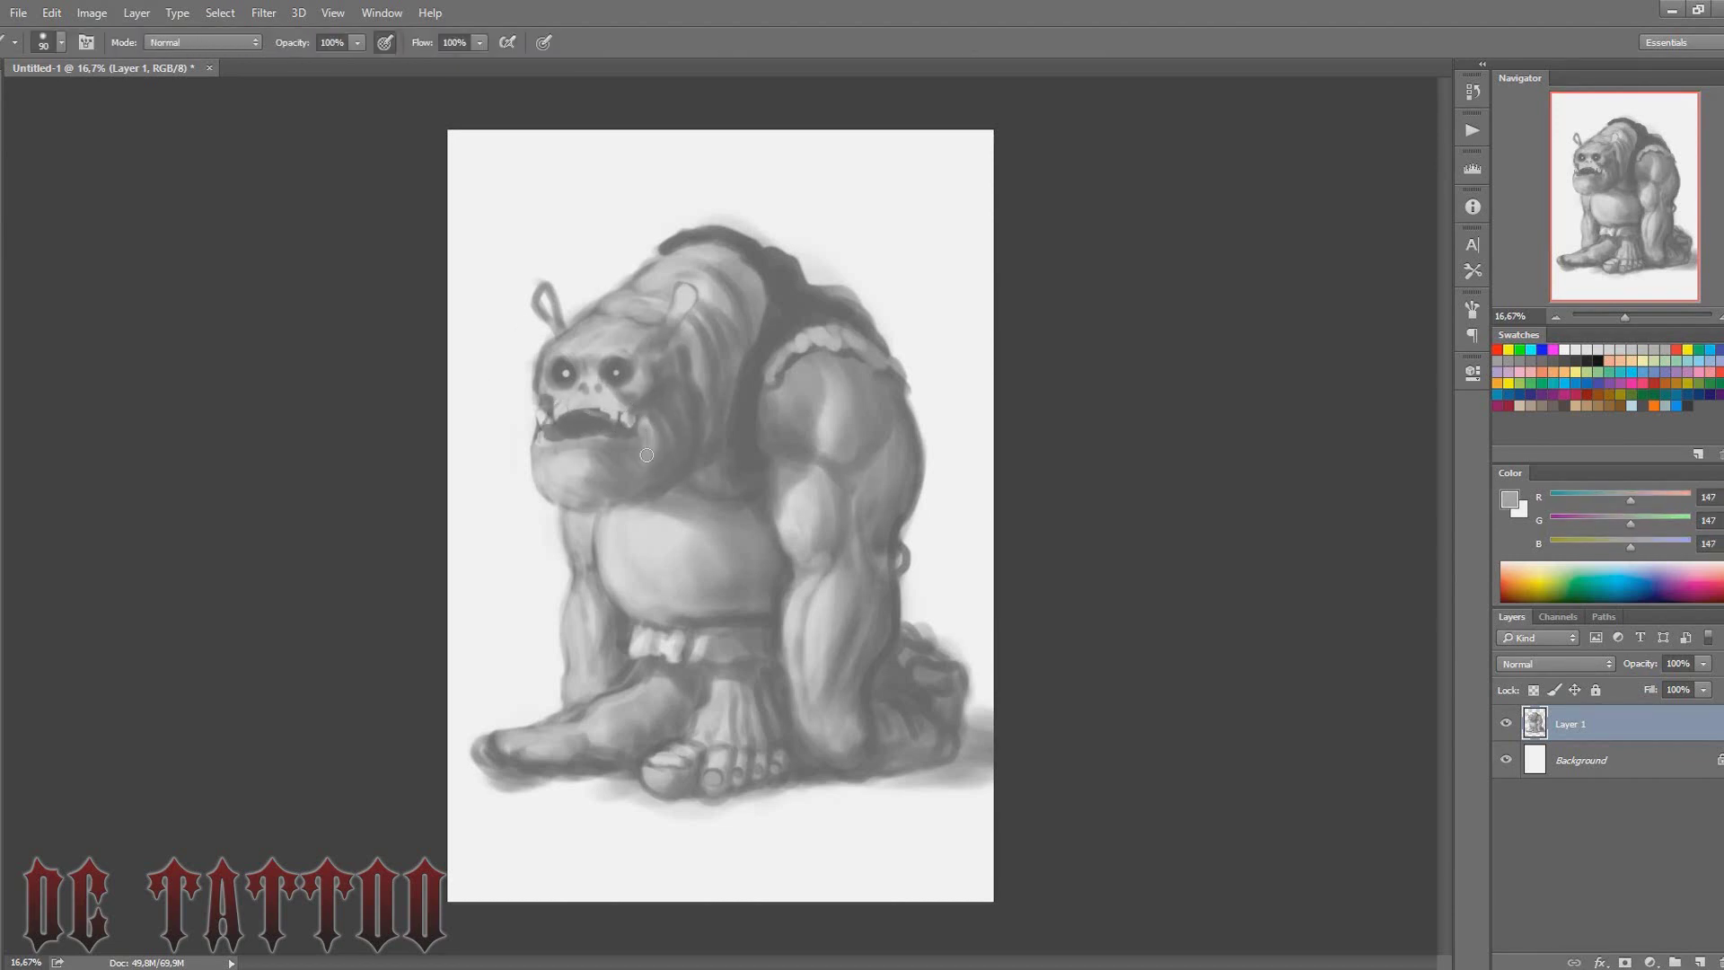
left_click(555, 444, "alt")
key("bracketright")
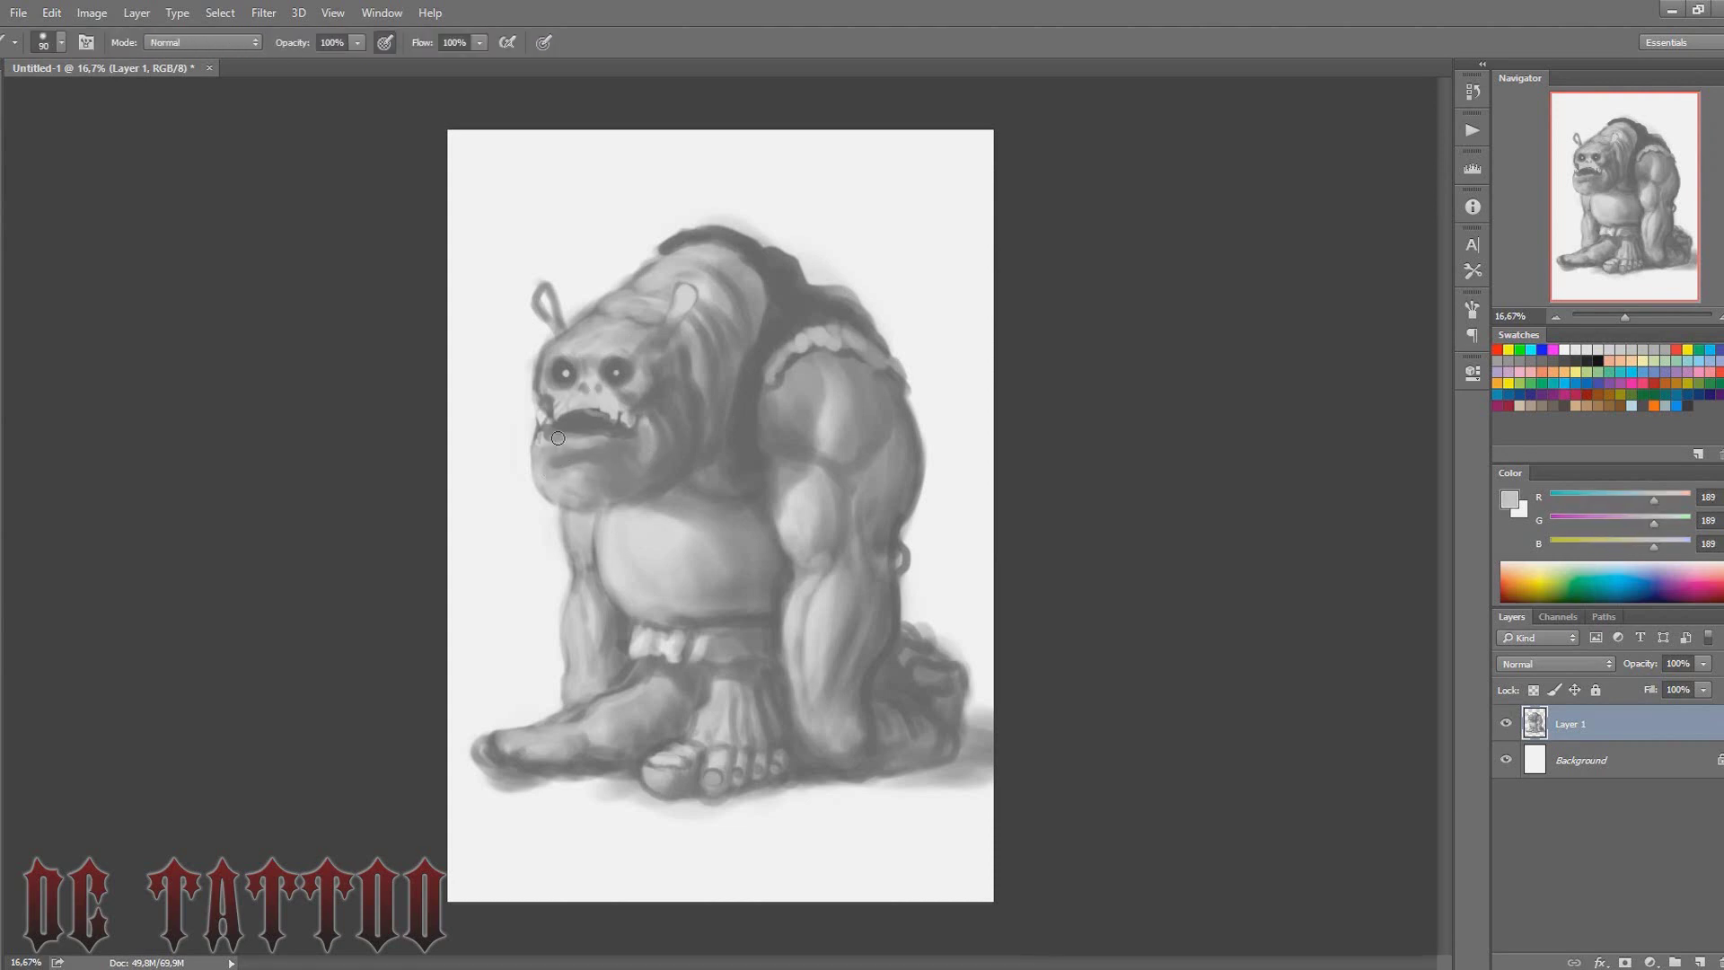
Deepen the eye sockets with dark and mid greys
left_click(613, 473, "alt")
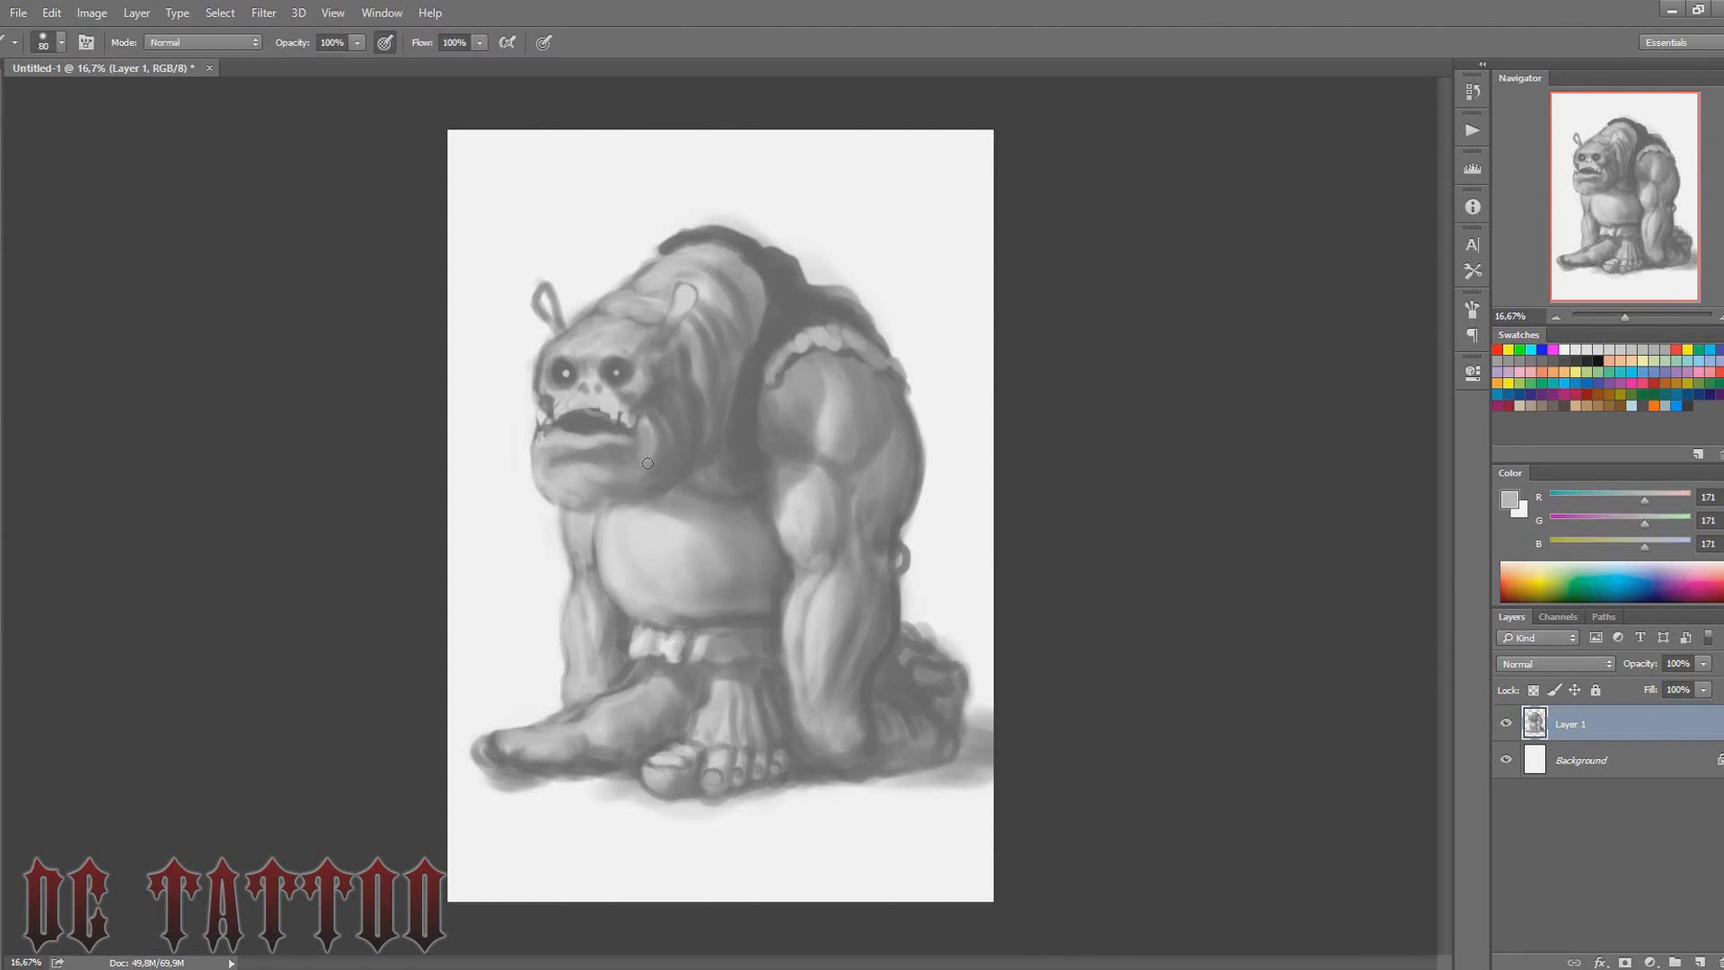
key("bracketleft")
key("bracketleft")
key("bracketleft")
left_click(582, 388, "alt")
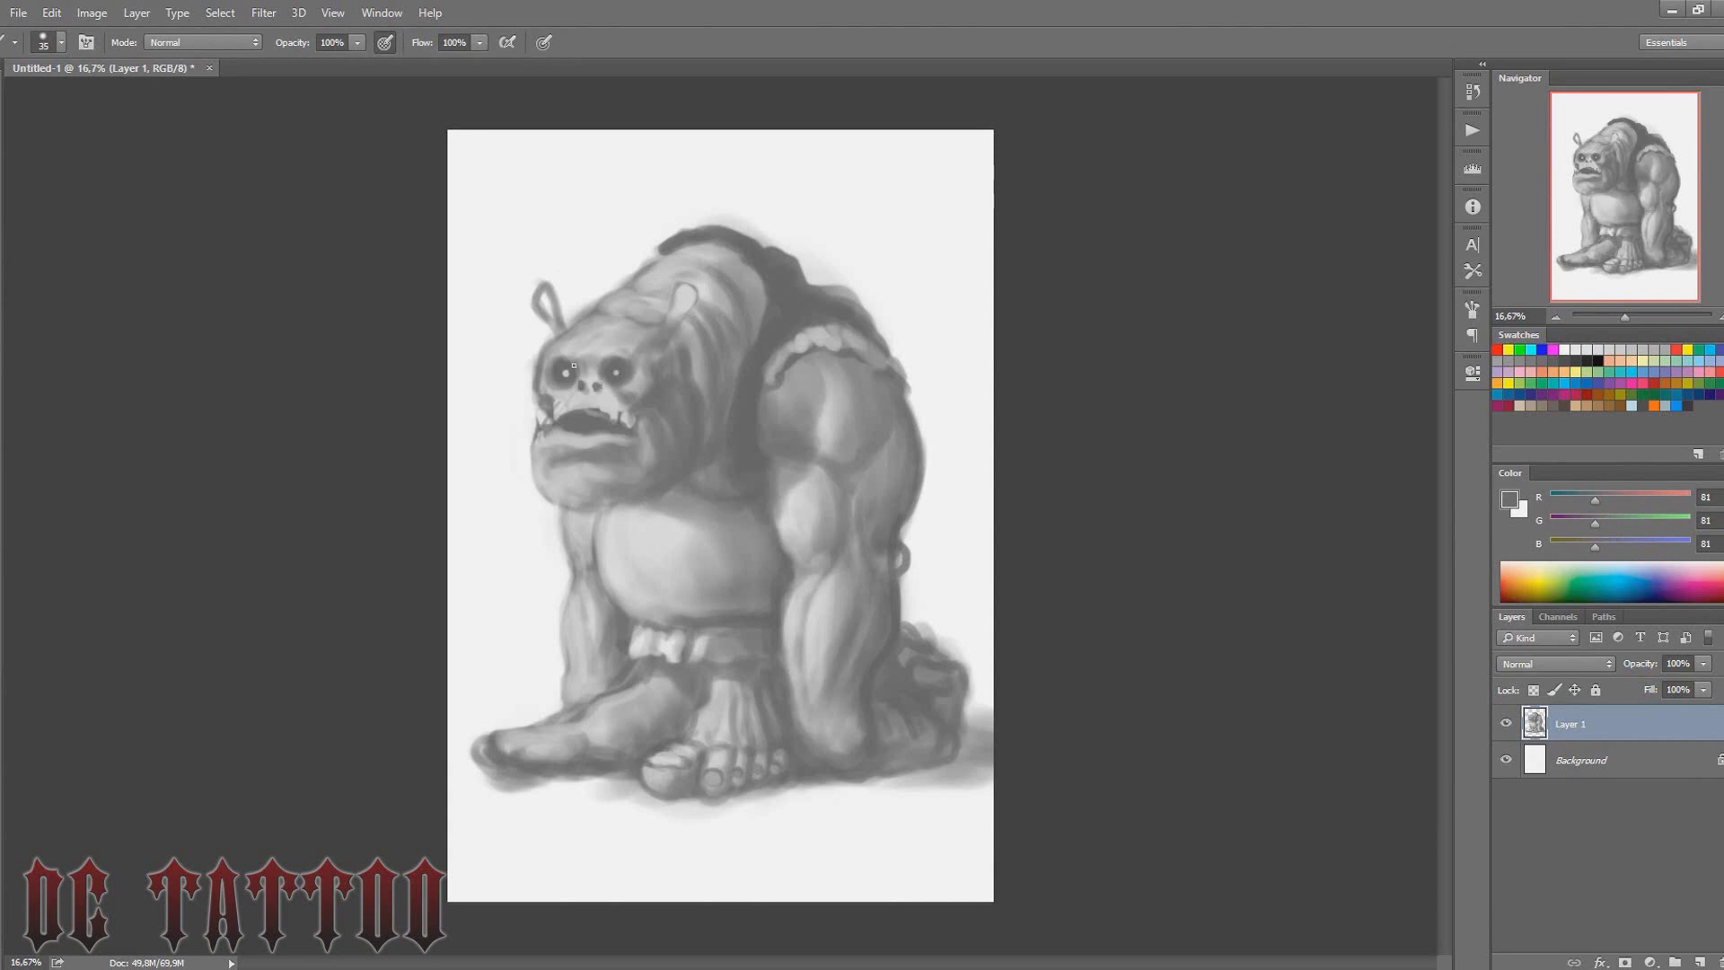
key("bracketright")
key("bracketright")
key("bracketright")
left_click(588, 366, "alt")
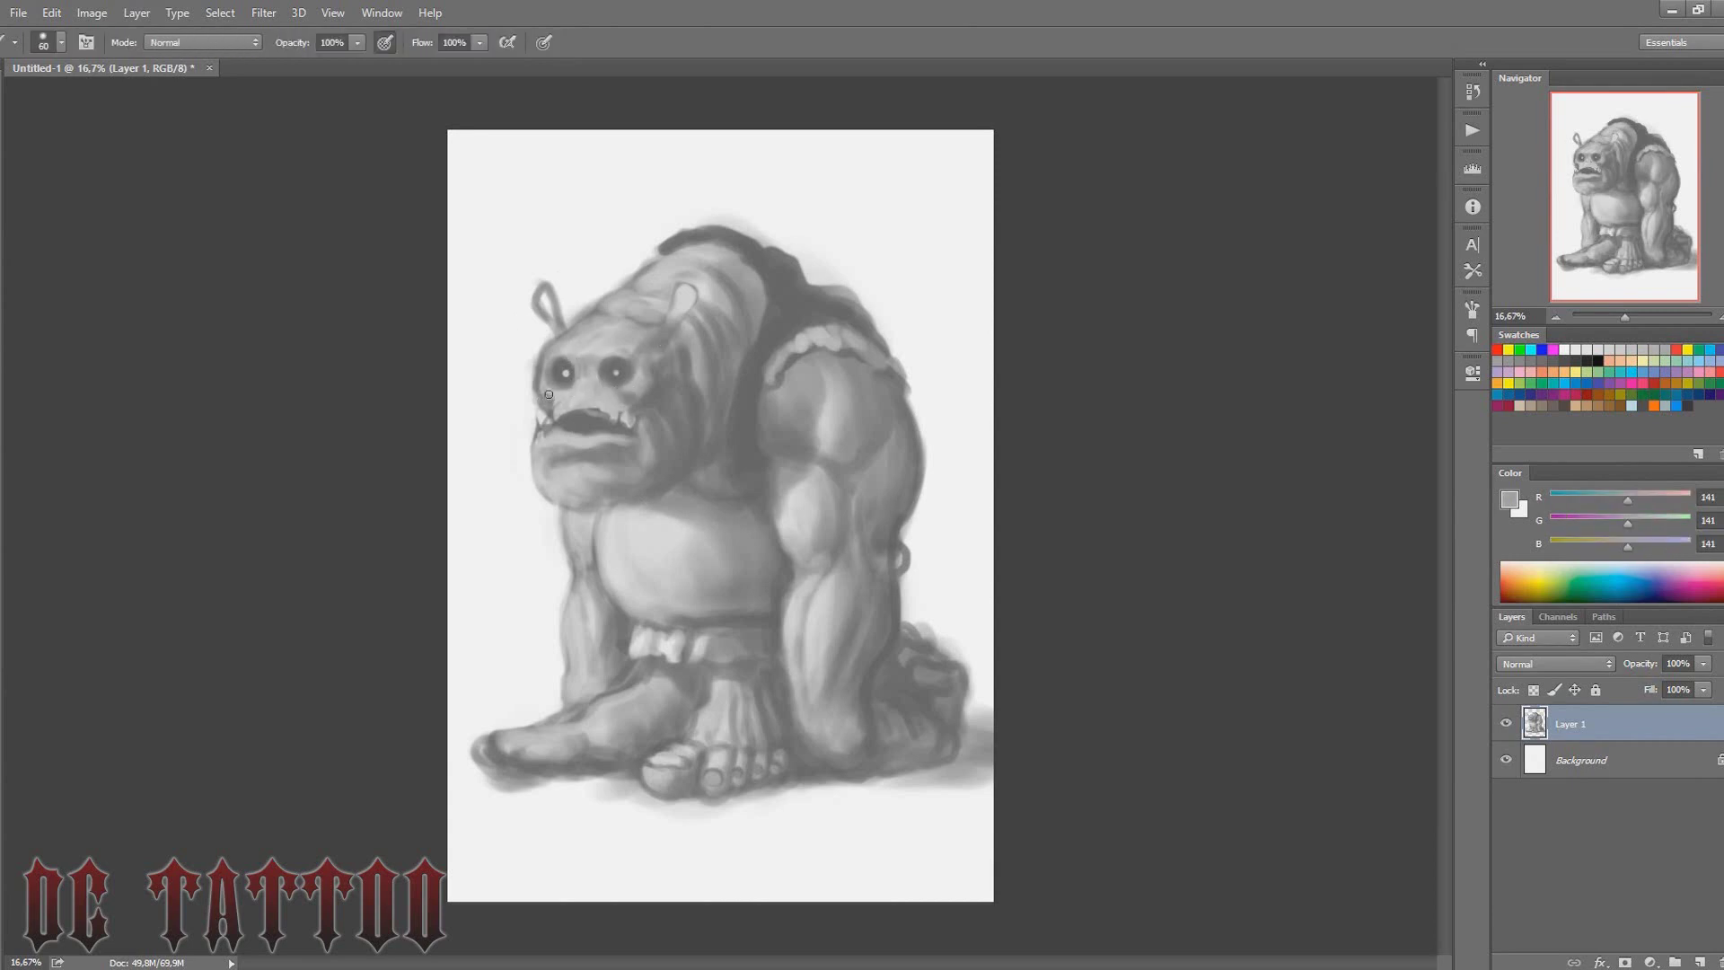
key("bracketleft")
key("bracketleft")
Paint out the base of the left ear loop with white
left_click(548, 399, "alt")
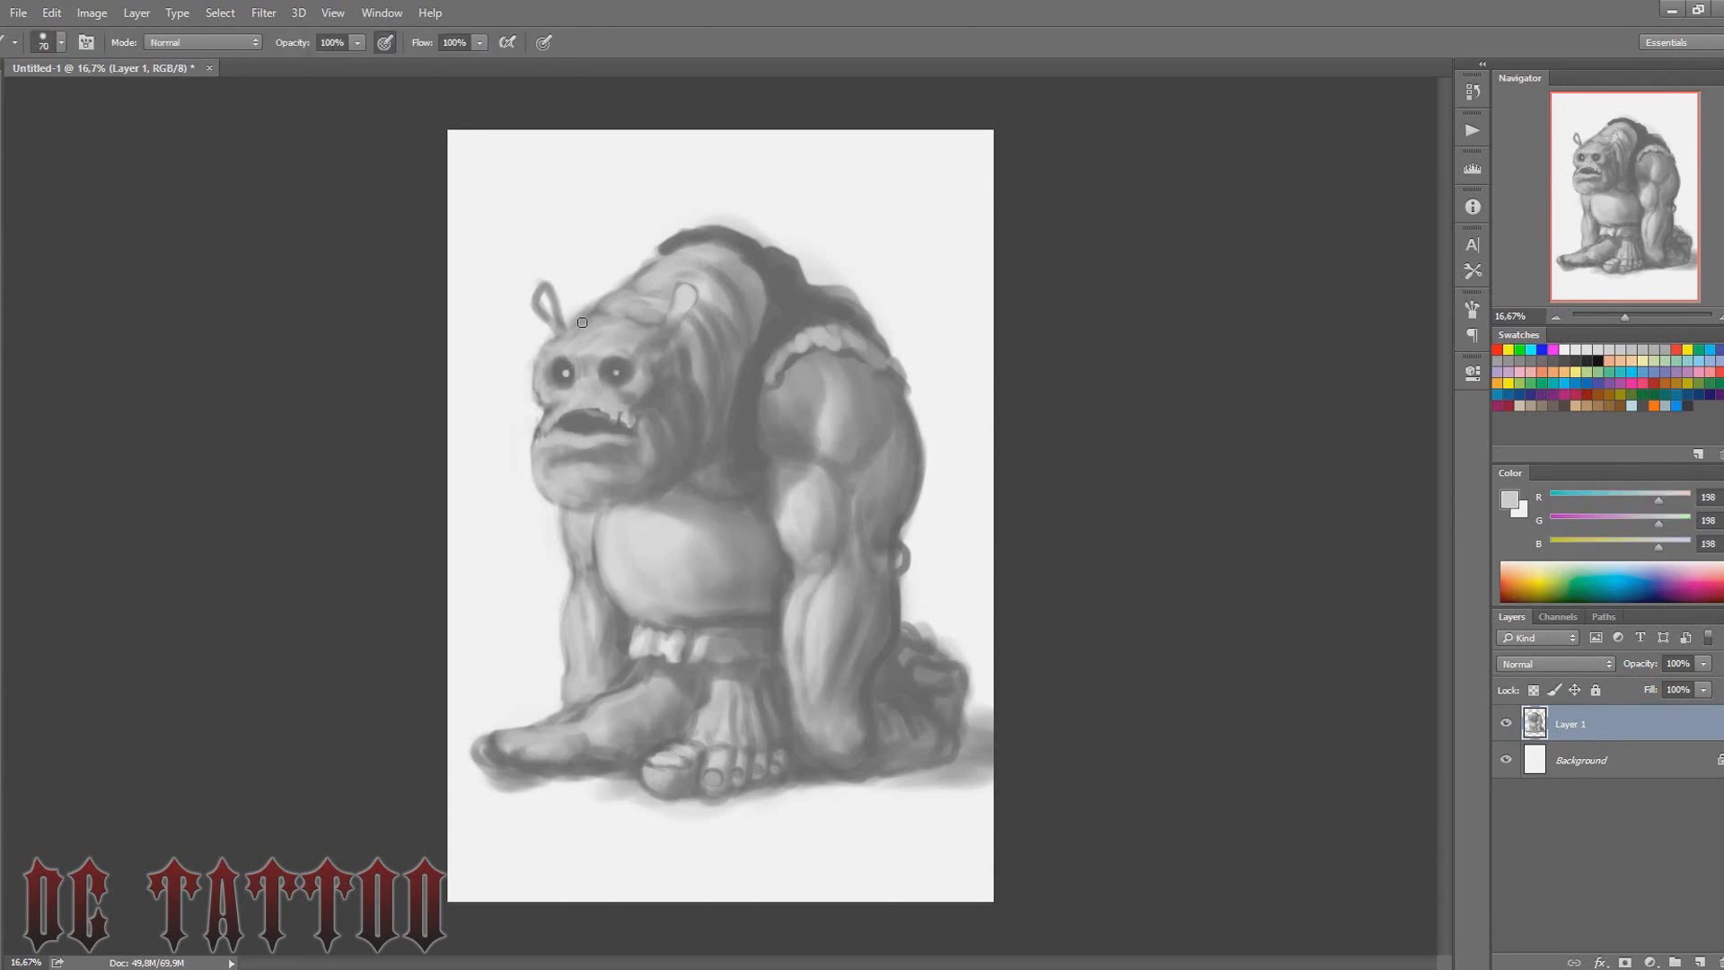
left_click(648, 288, "alt")
key("bracketright")
key("bracketright")
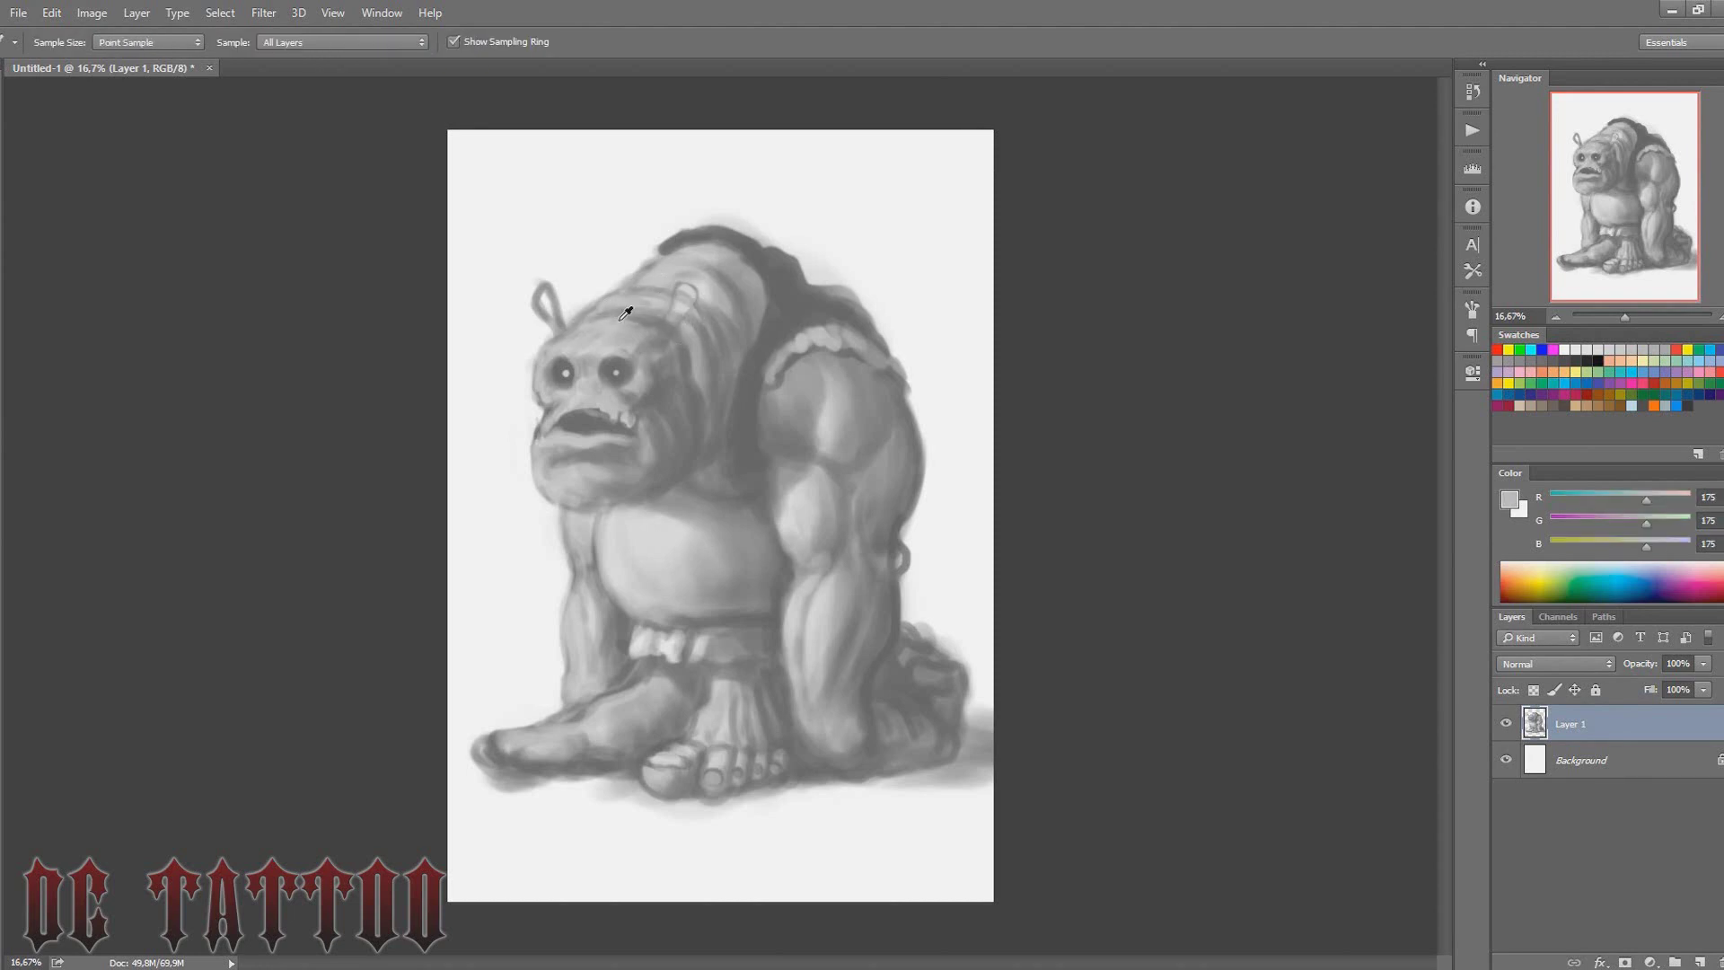
left_click(526, 333, "alt")
key("bracketright")
left_click_drag(532, 351, 577, 301)
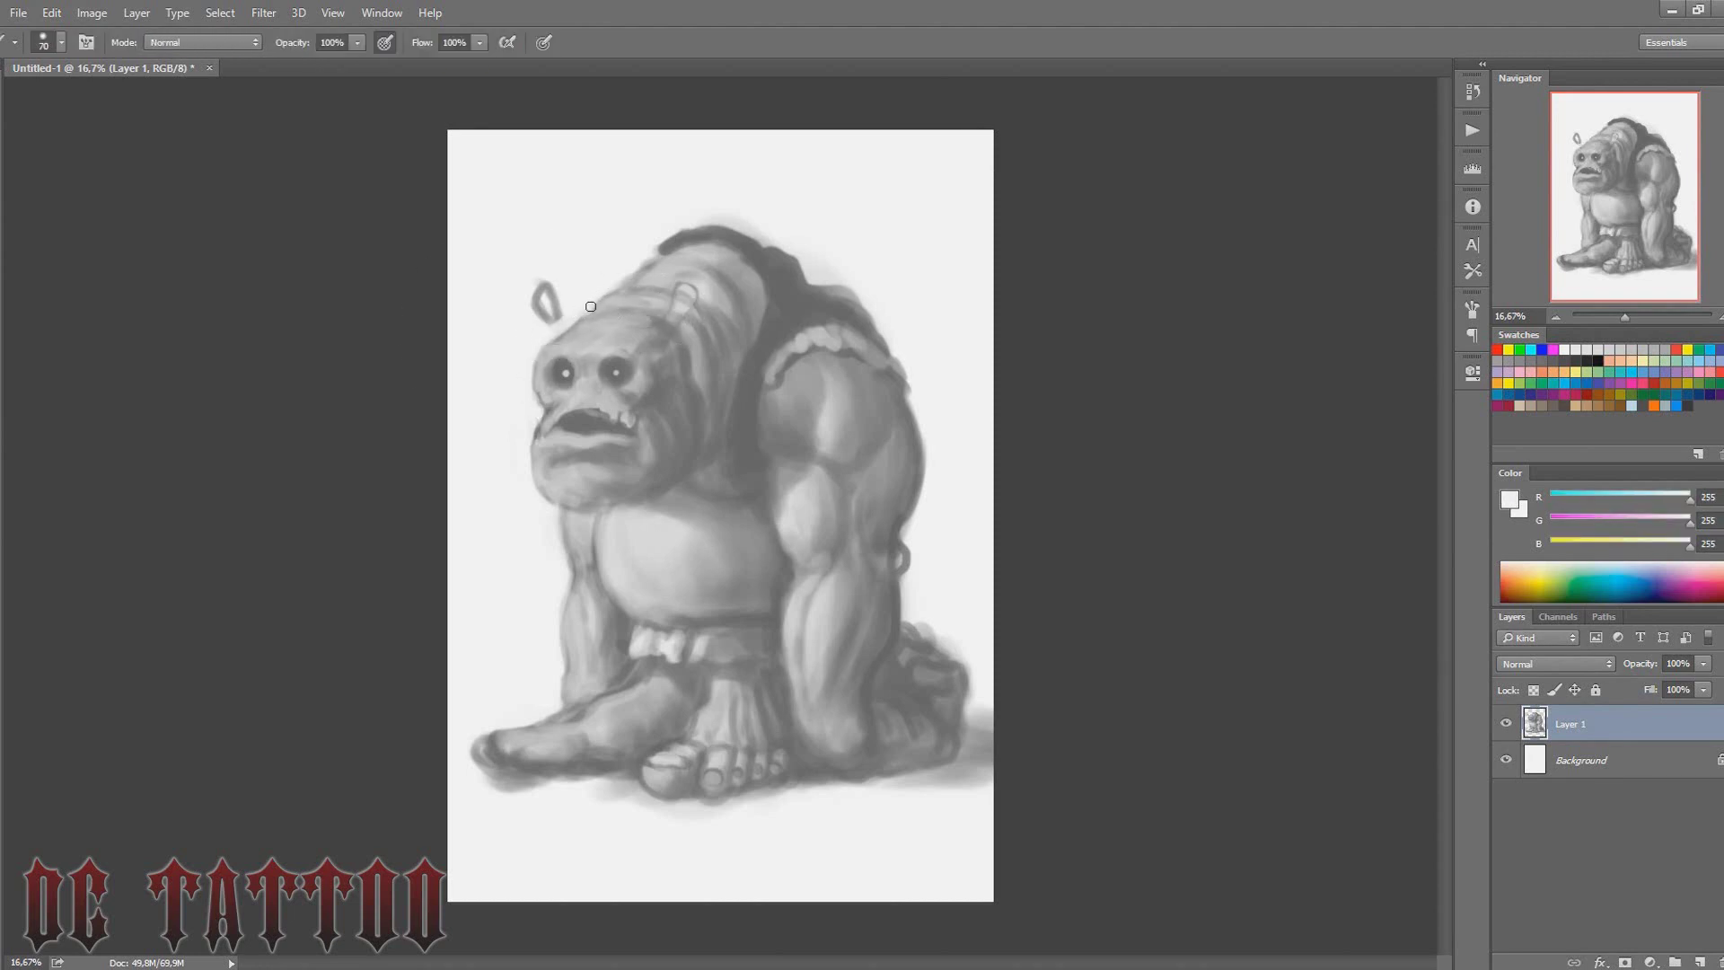
Add fine dark face details such as small nostrils
left_click(662, 368, "alt")
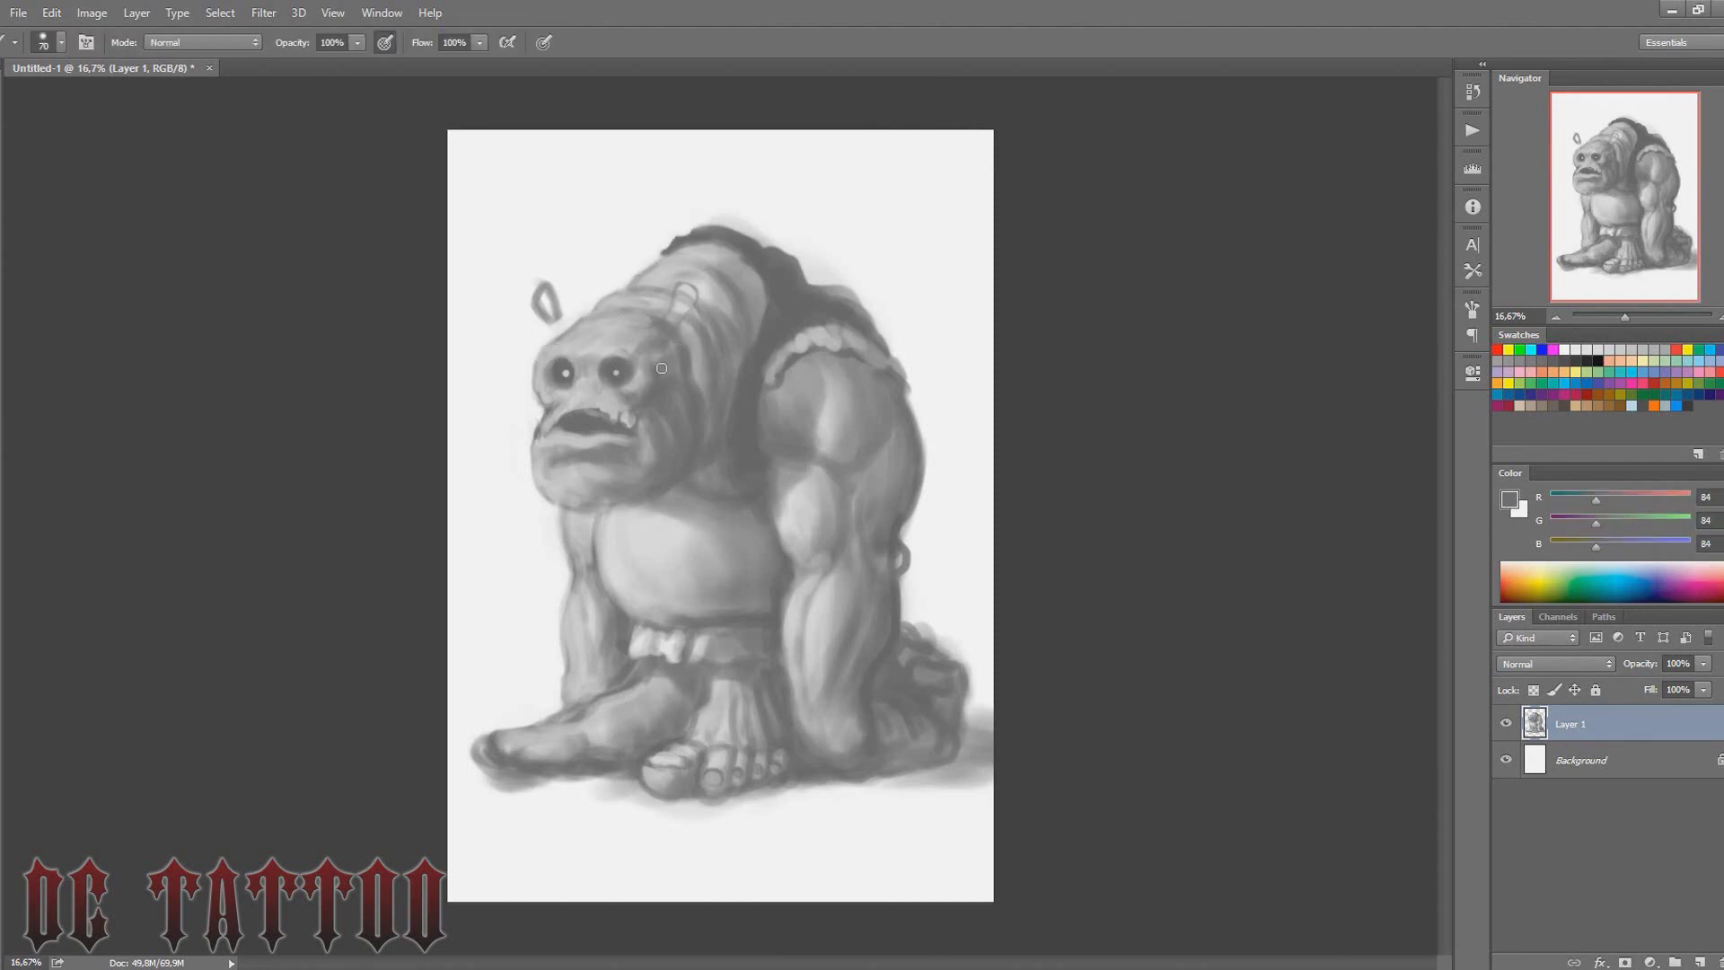
left_click(592, 350, "alt")
left_click(601, 394, "alt")
key("bracketright")
key("bracketleft")
key("bracketleft")
key("bracketleft")
left_click(579, 418, "alt")
Add small white highlights to the eyes and teeth in the mouth
left_click(553, 403, "alt")
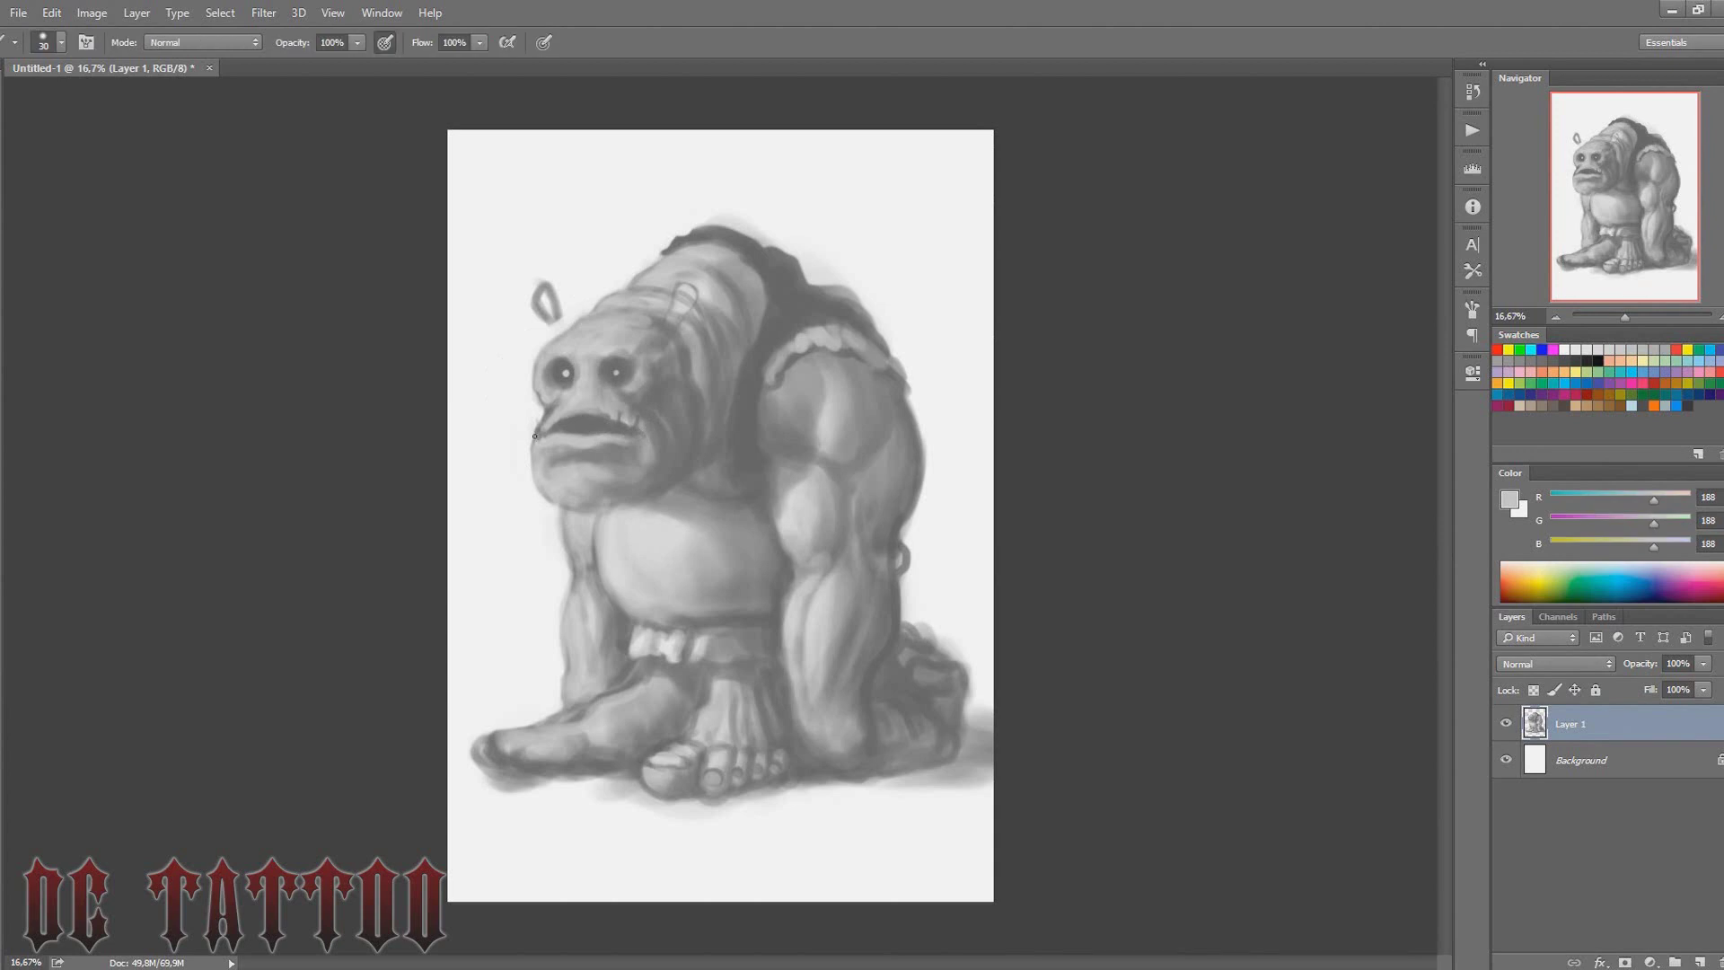
key("bracketright")
key("bracketright")
left_click(588, 386, "alt")
key("bracketleft")
key("bracketleft")
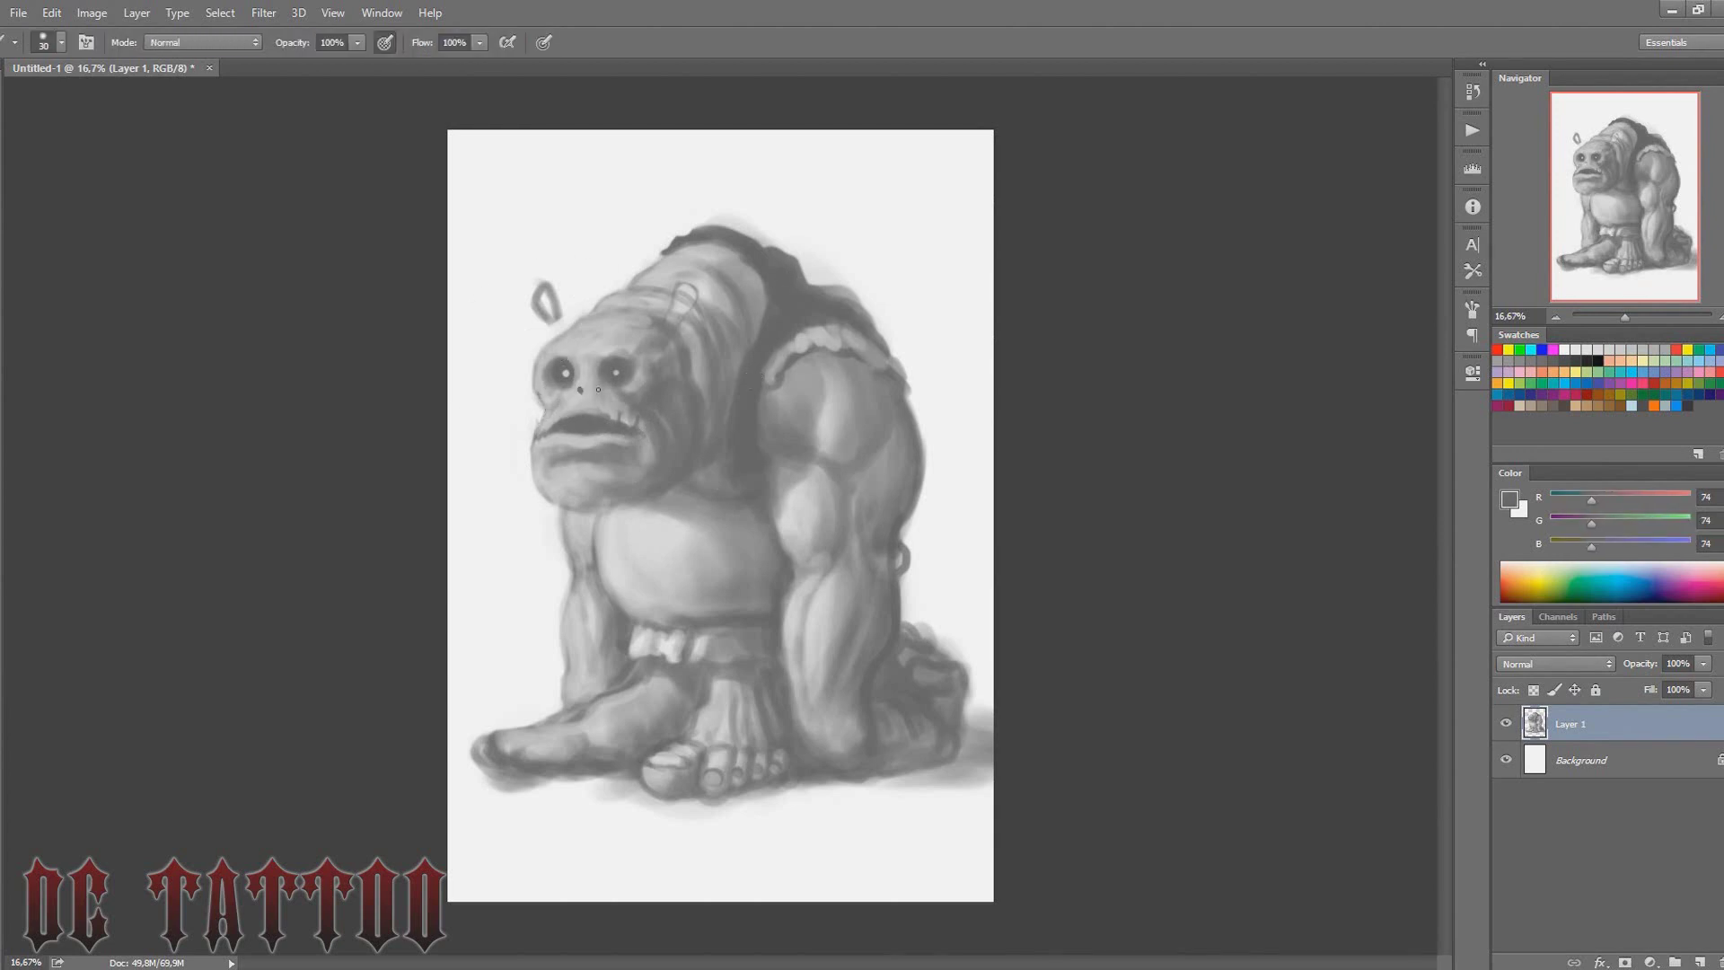
left_click(565, 422, "alt")
key("bracketright")
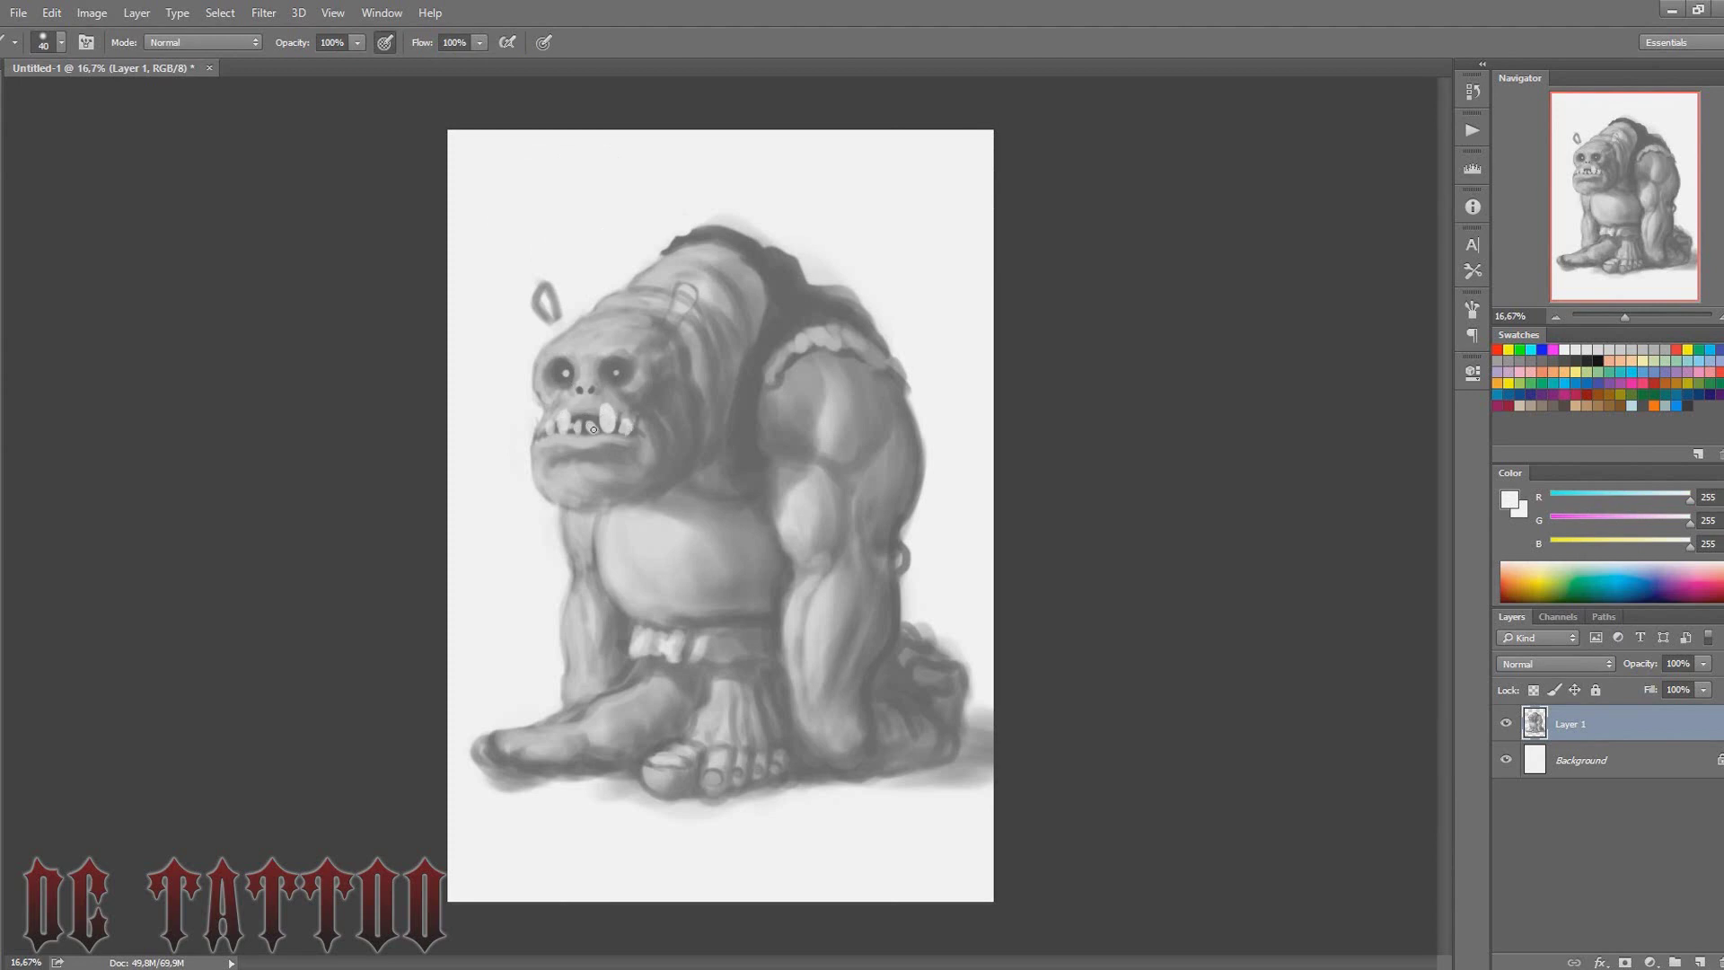
Paint a row of light grey jagged fangs in the mouth
key("bracketleft")
left_click(588, 429, "alt")
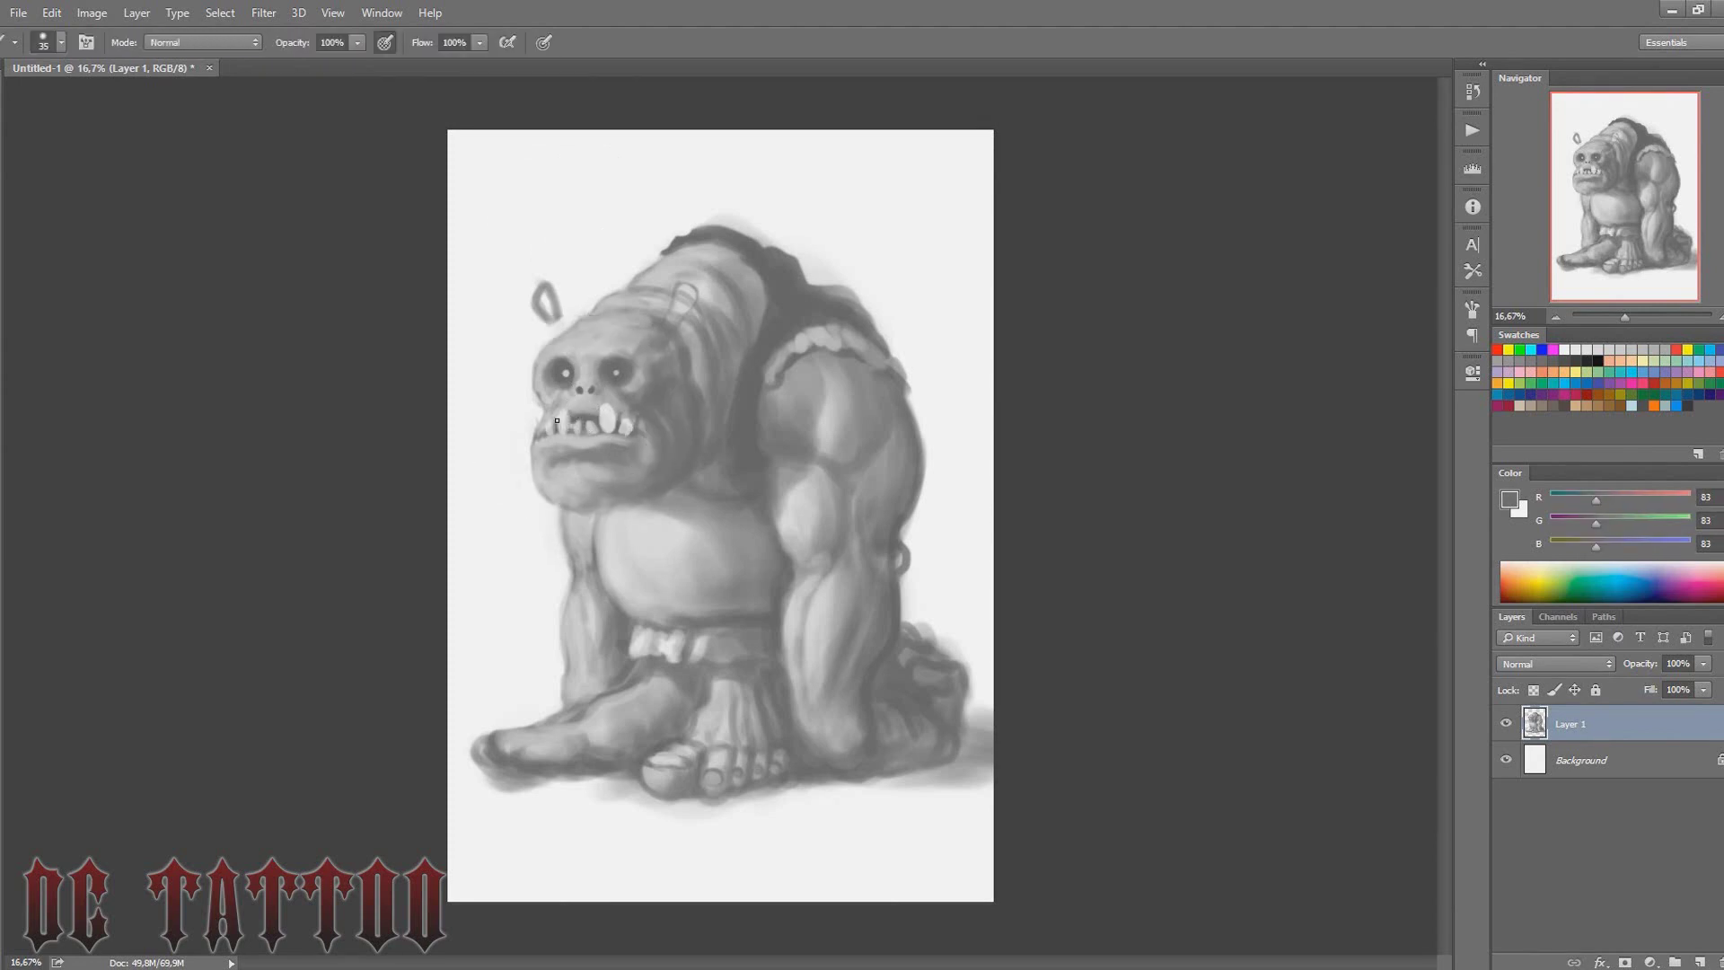
left_click(611, 418, "alt")
left_click(637, 414, "alt")
key("bracketright")
key("bracketright")
key("bracketright")
Shade the wrinkles around the mouth and cheeks with mid greys and white highlights
left_click(545, 446, "alt")
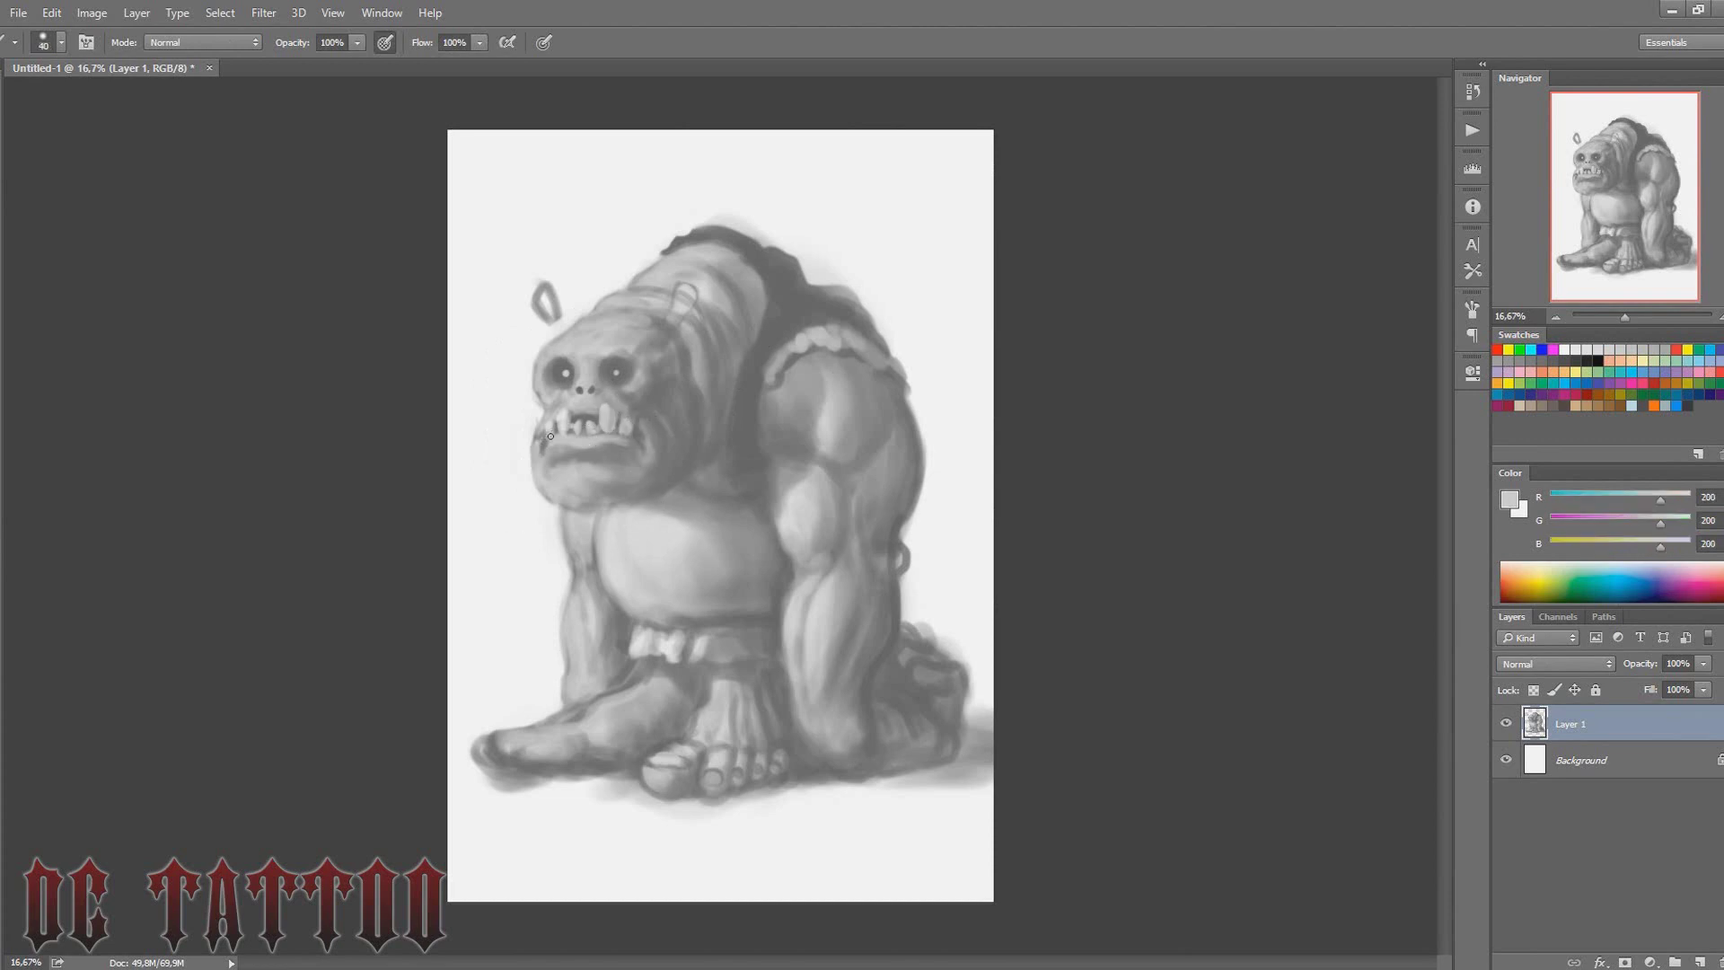
key("bracketright")
key("bracketright")
key("bracketright")
left_click(561, 449, "alt")
left_click(607, 439, "alt")
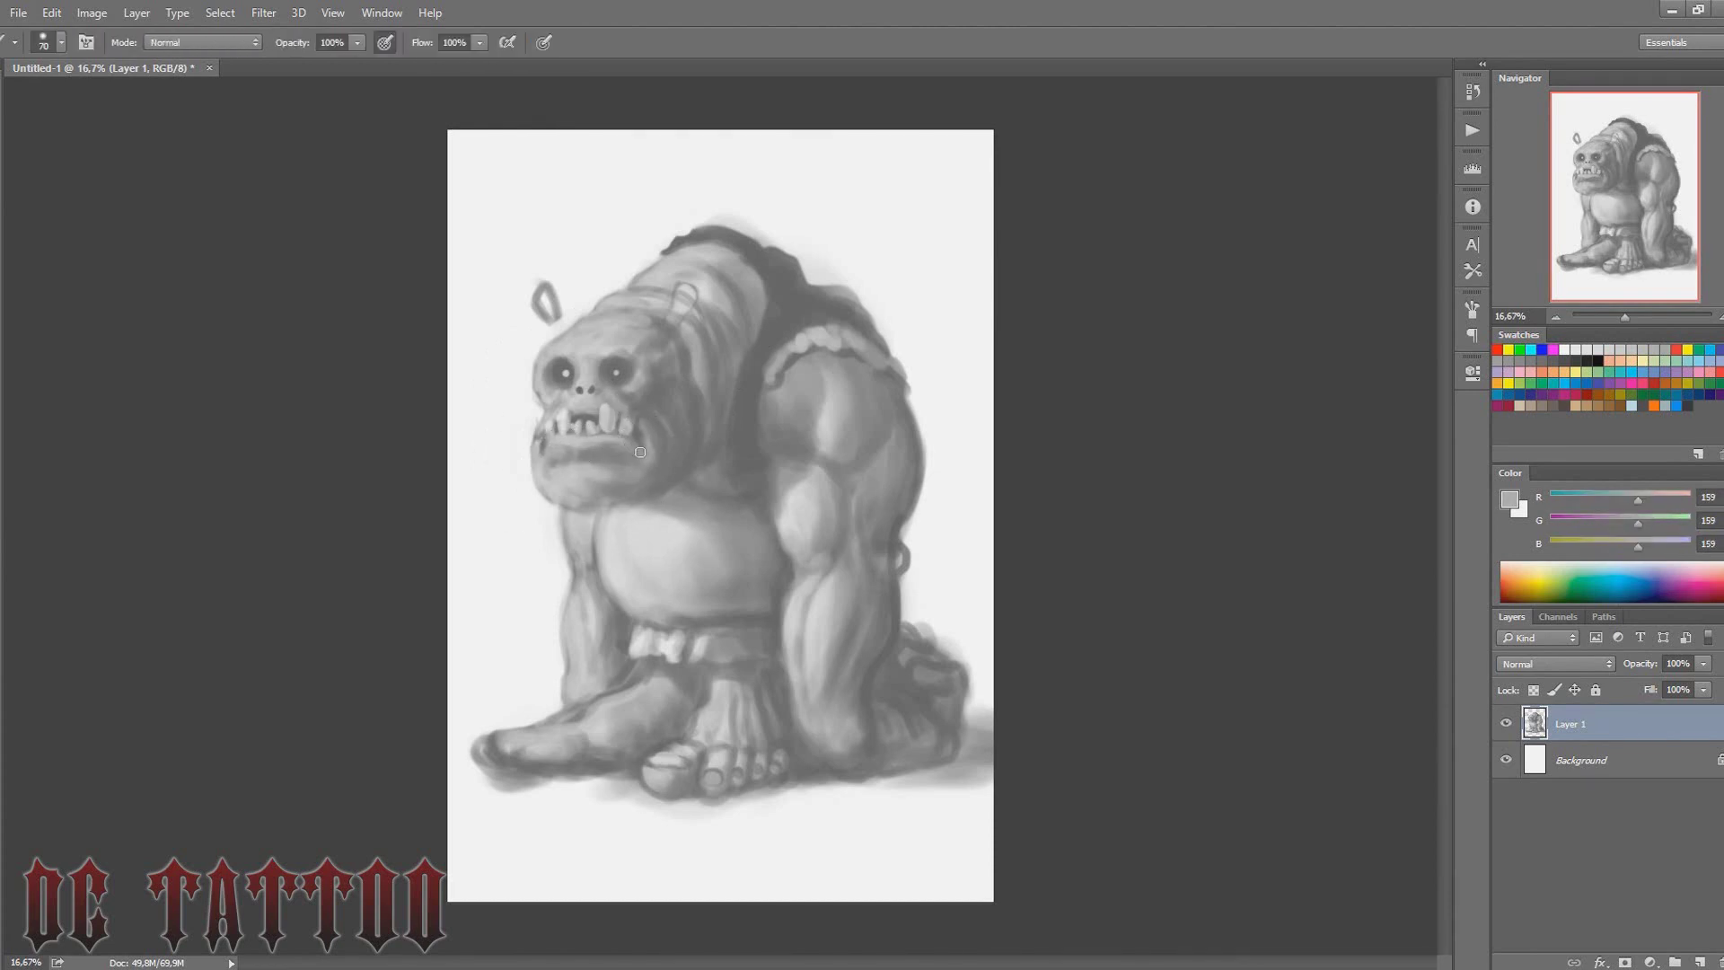
left_click(602, 354, "alt")
key("bracketright")
key("bracketright")
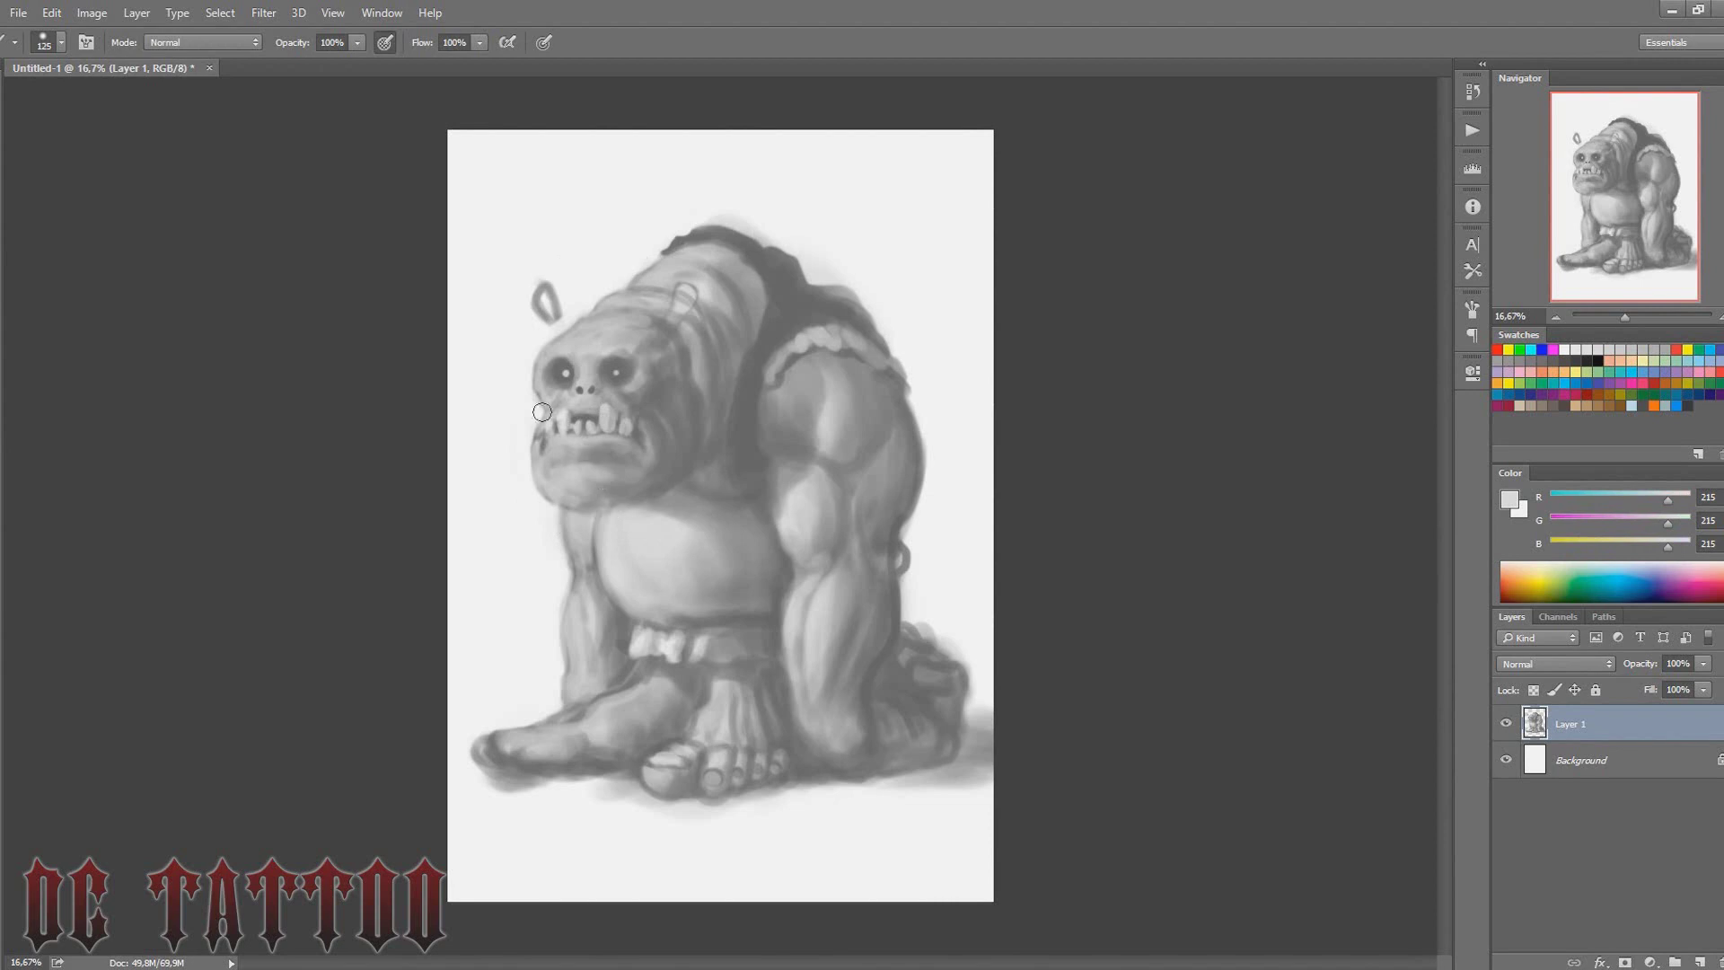
left_click(544, 432, "alt")
key("bracketleft")
key("bracketleft")
key("bracketleft")
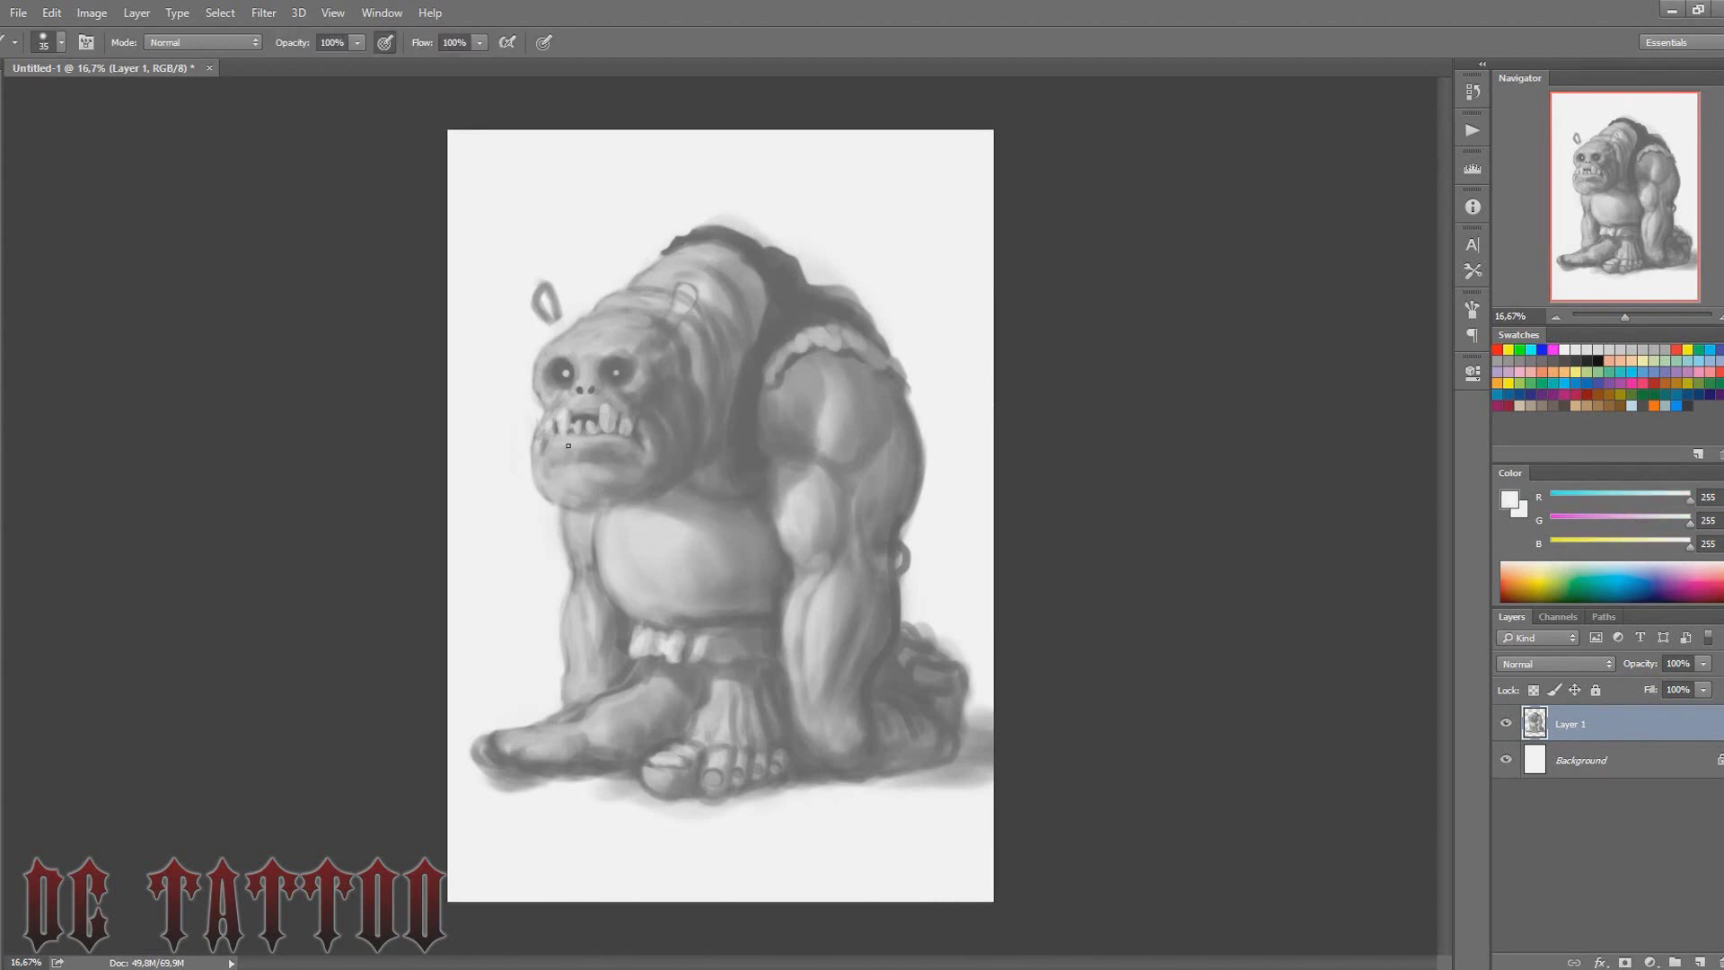
Deepen the jaw and lip shading with mid and dark greys
left_click(614, 509, "alt")
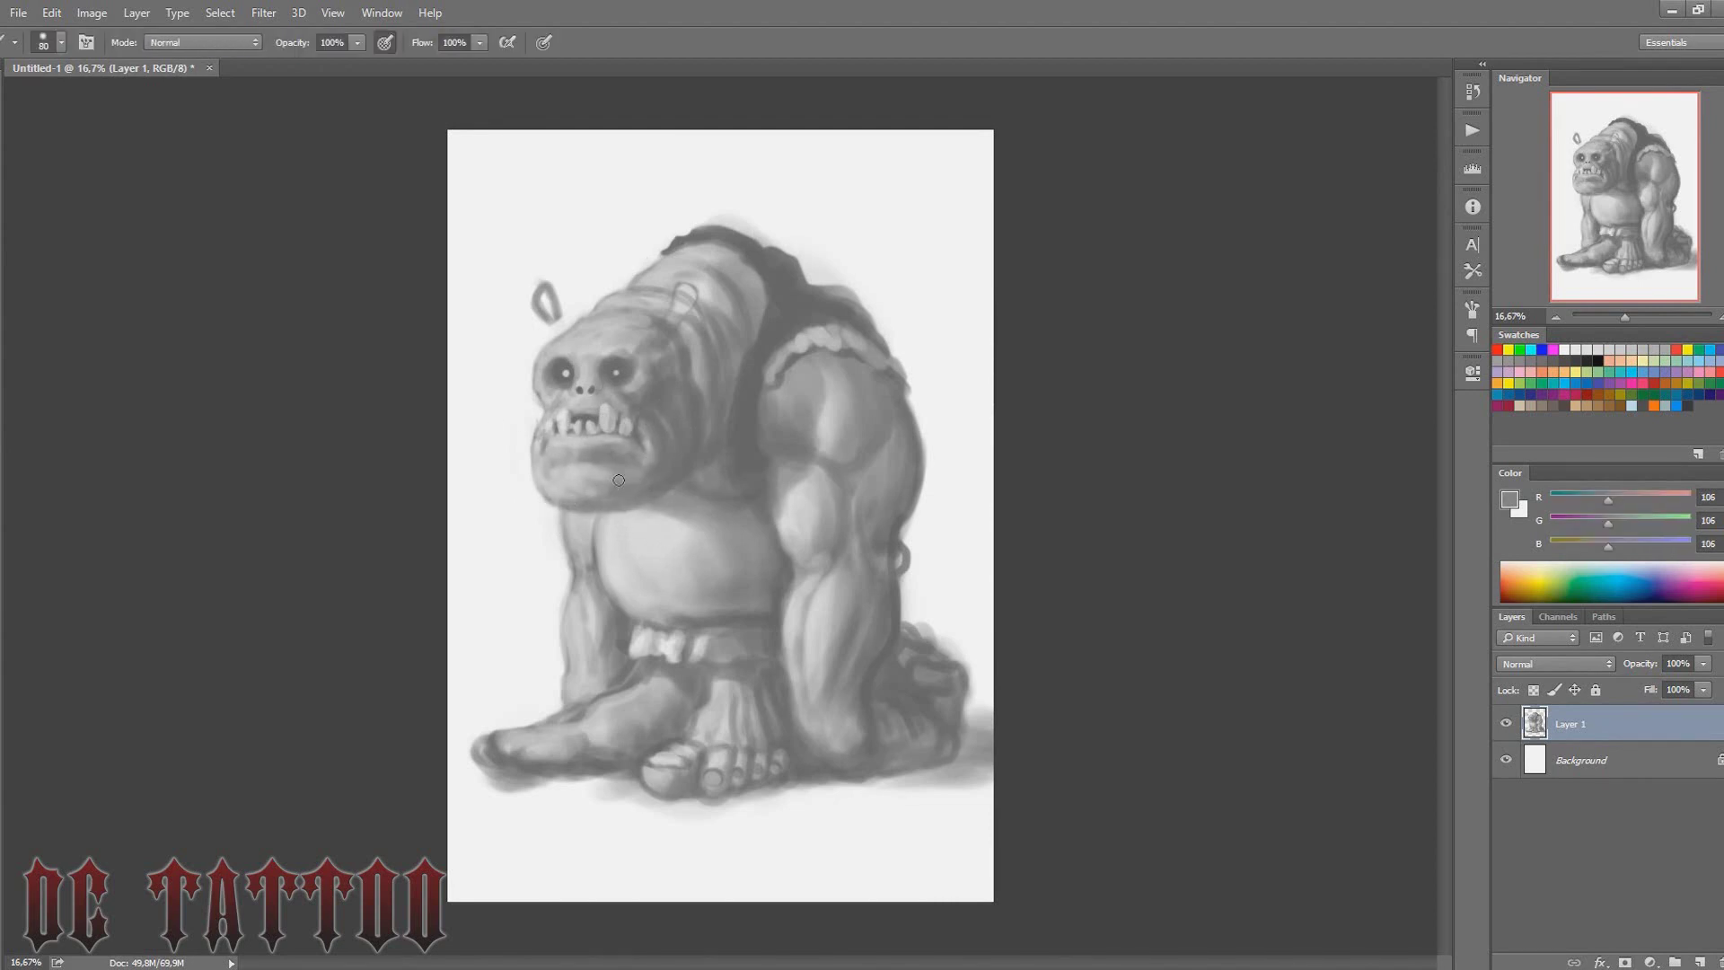
left_click(647, 454, "alt")
key("bracketright")
key("bracketright")
key("bracketright")
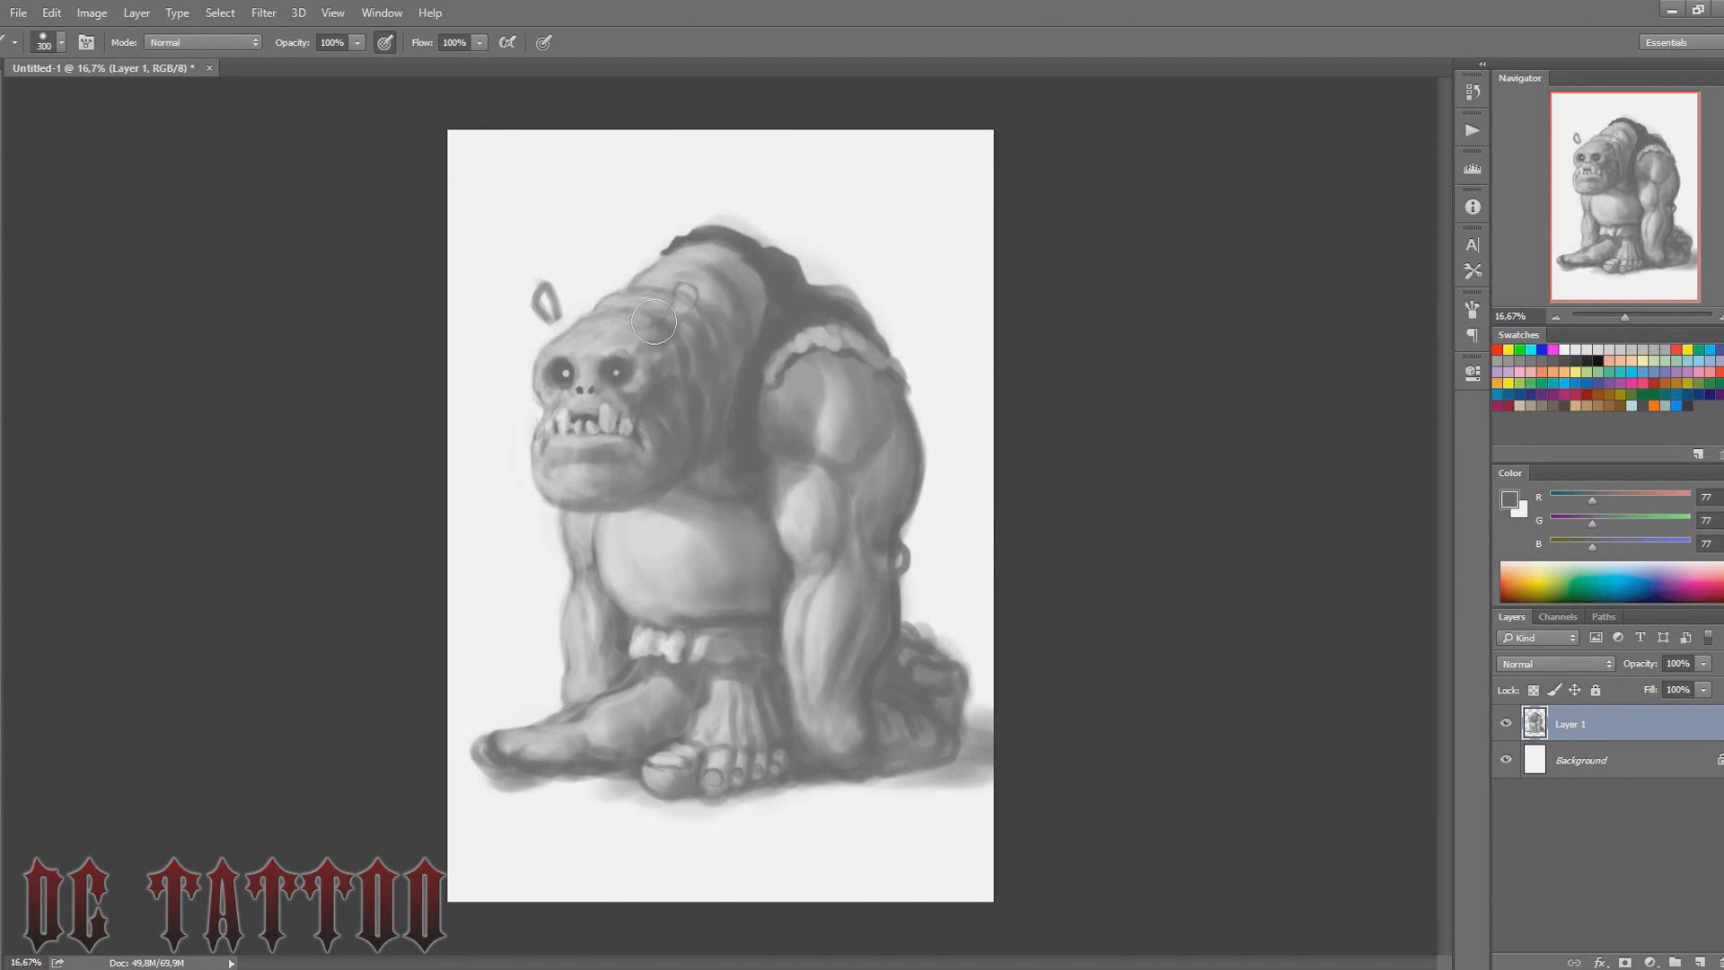
left_click(789, 356, "alt")
key("bracketleft")
key("bracketleft")
key("bracketleft")
Make the mane's top edge jagged with dark strokes extending down the back
left_click(805, 279, "alt")
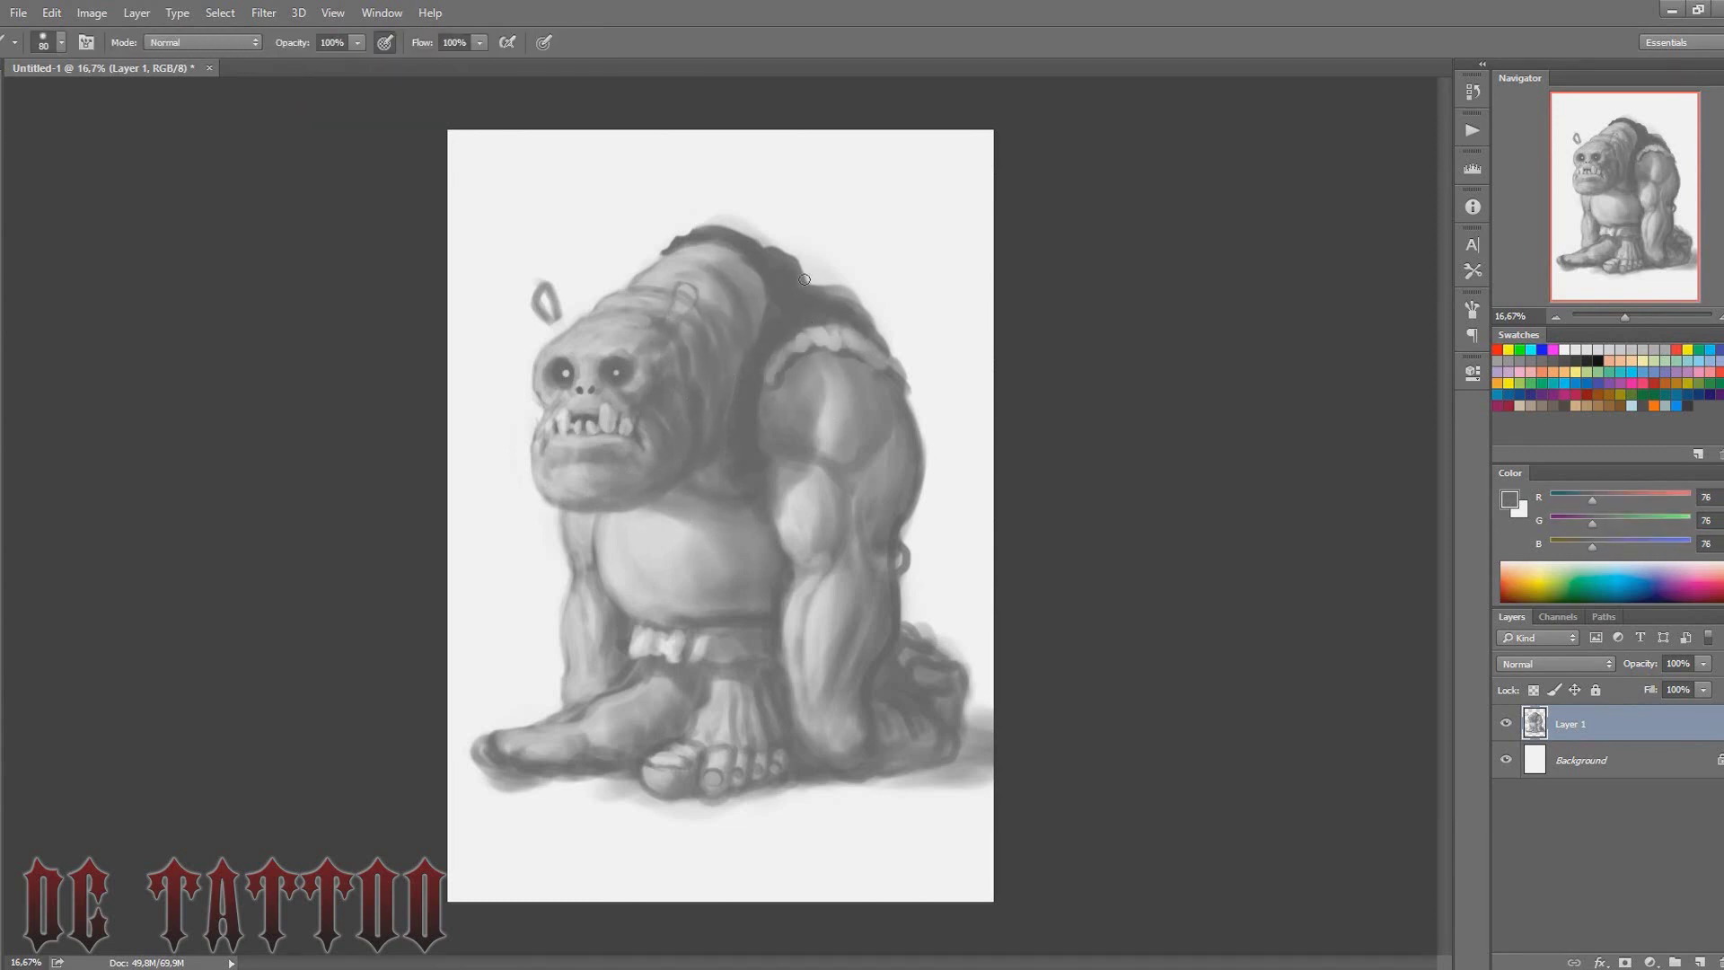
left_click(729, 208, "alt")
left_click_drag(777, 229, 885, 315)
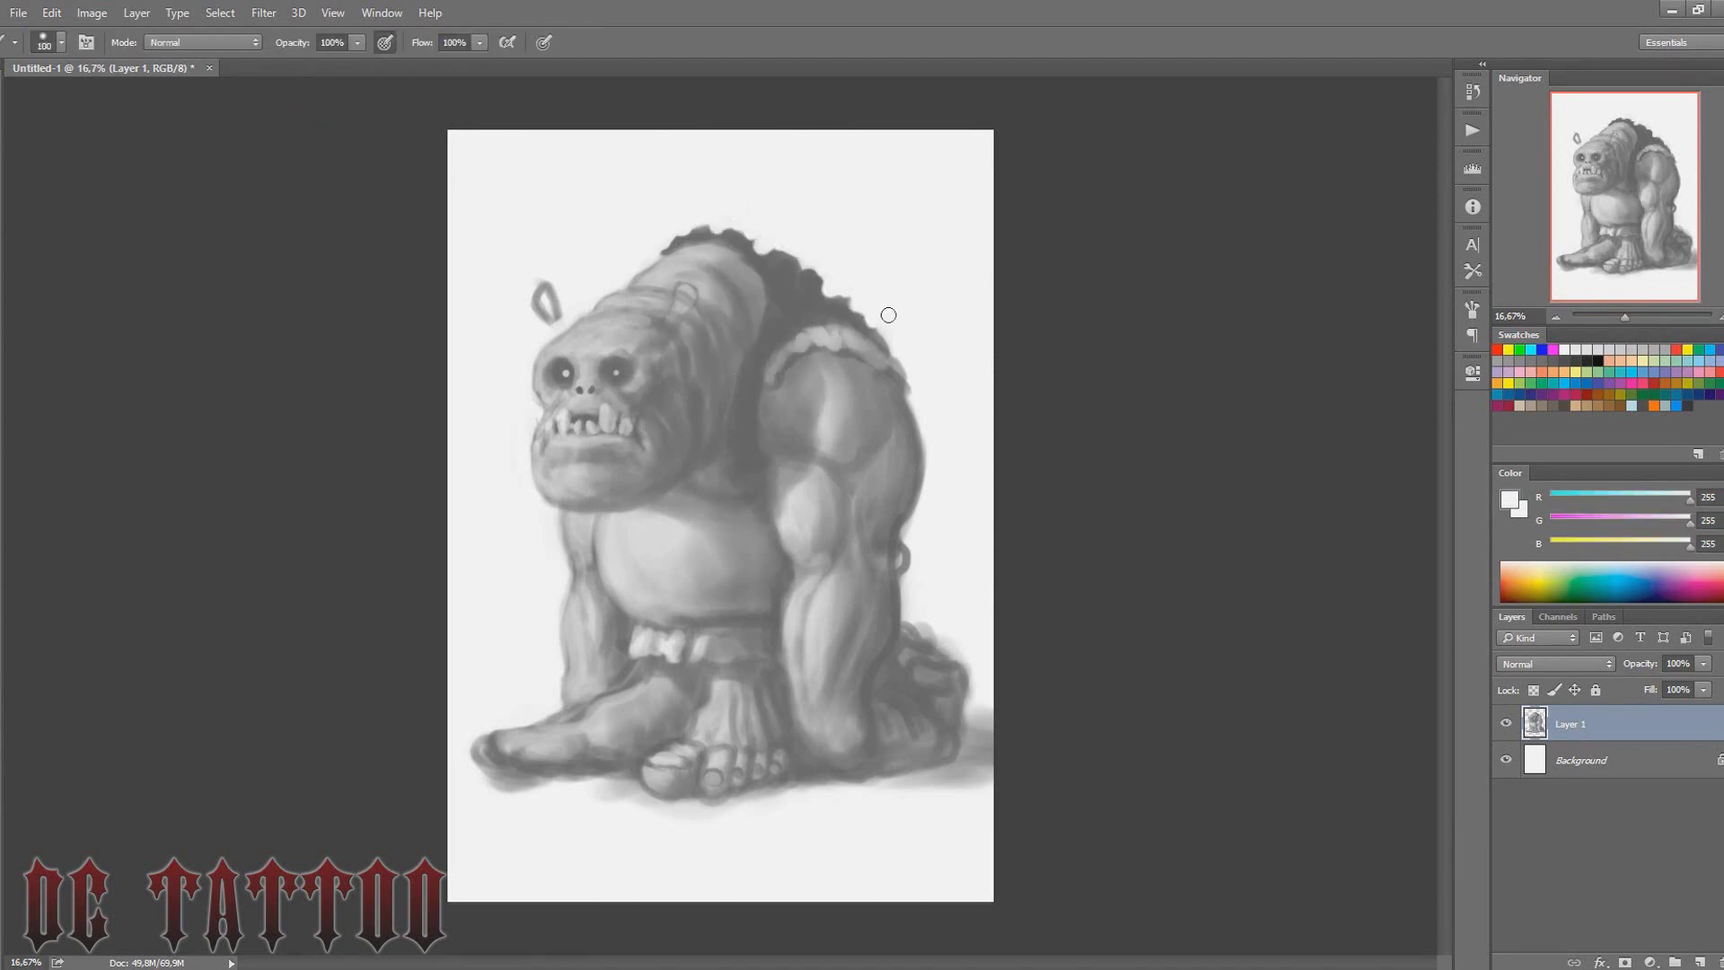
left_click(788, 322, "alt")
left_click_drag(718, 231, 852, 318)
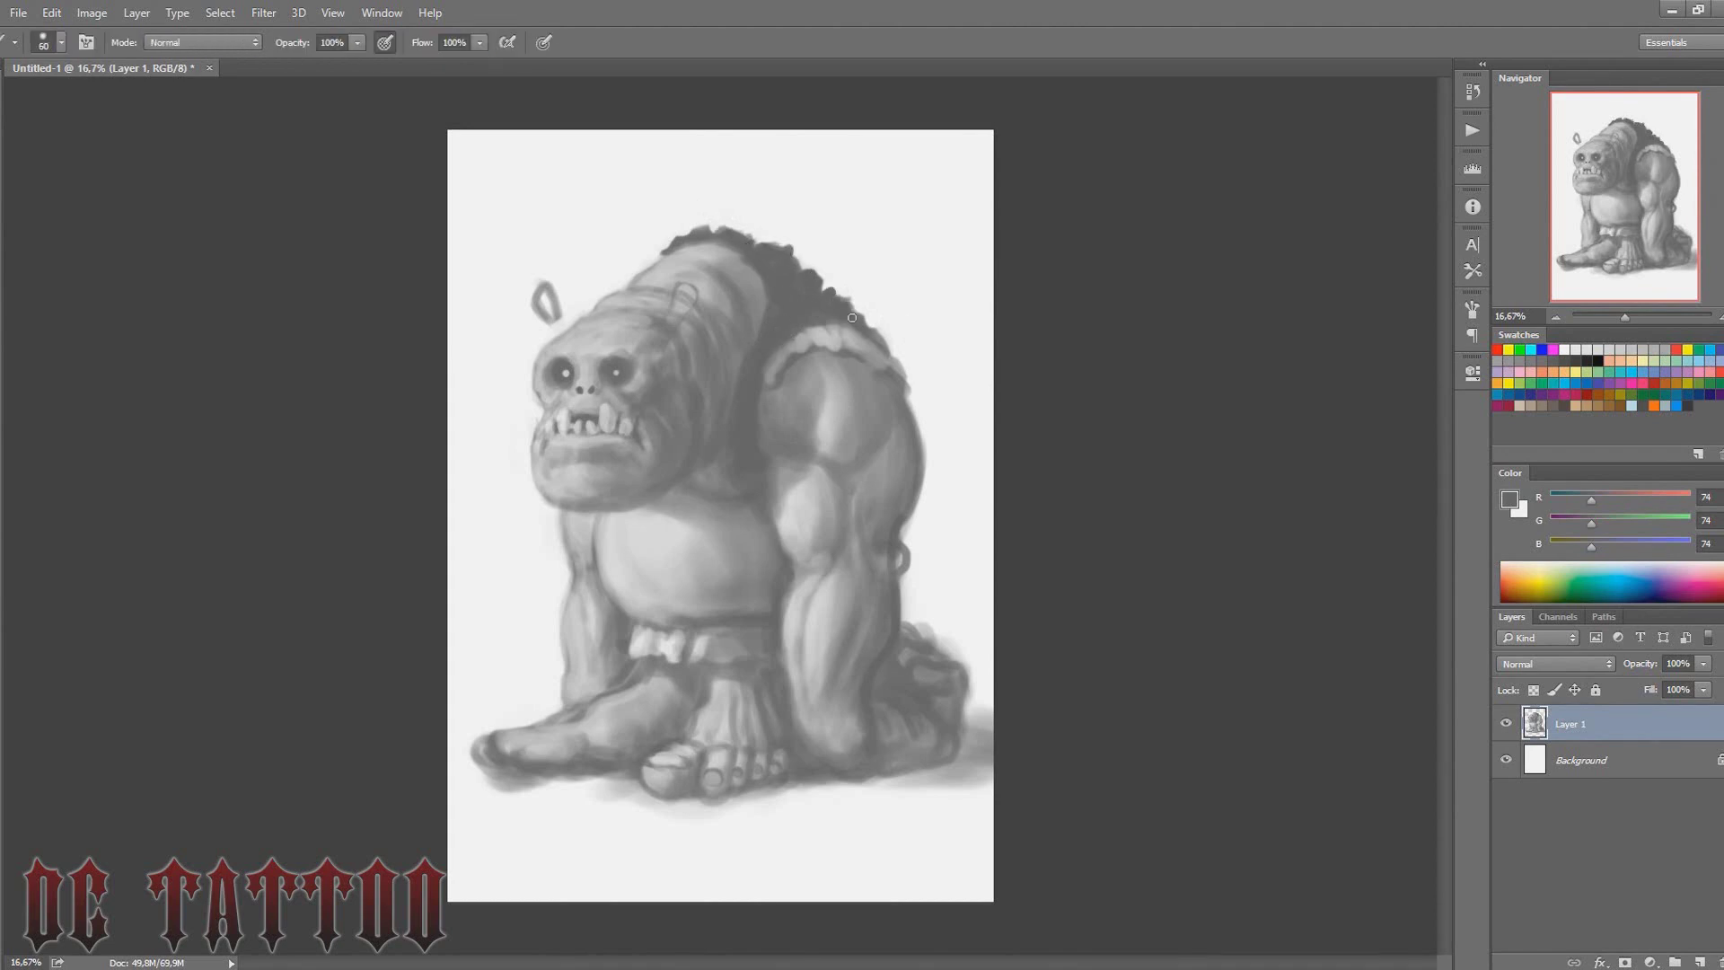
left_click_drag(663, 251, 639, 272)
Add dark detail strokes on the right foot
left_click(892, 616, "alt")
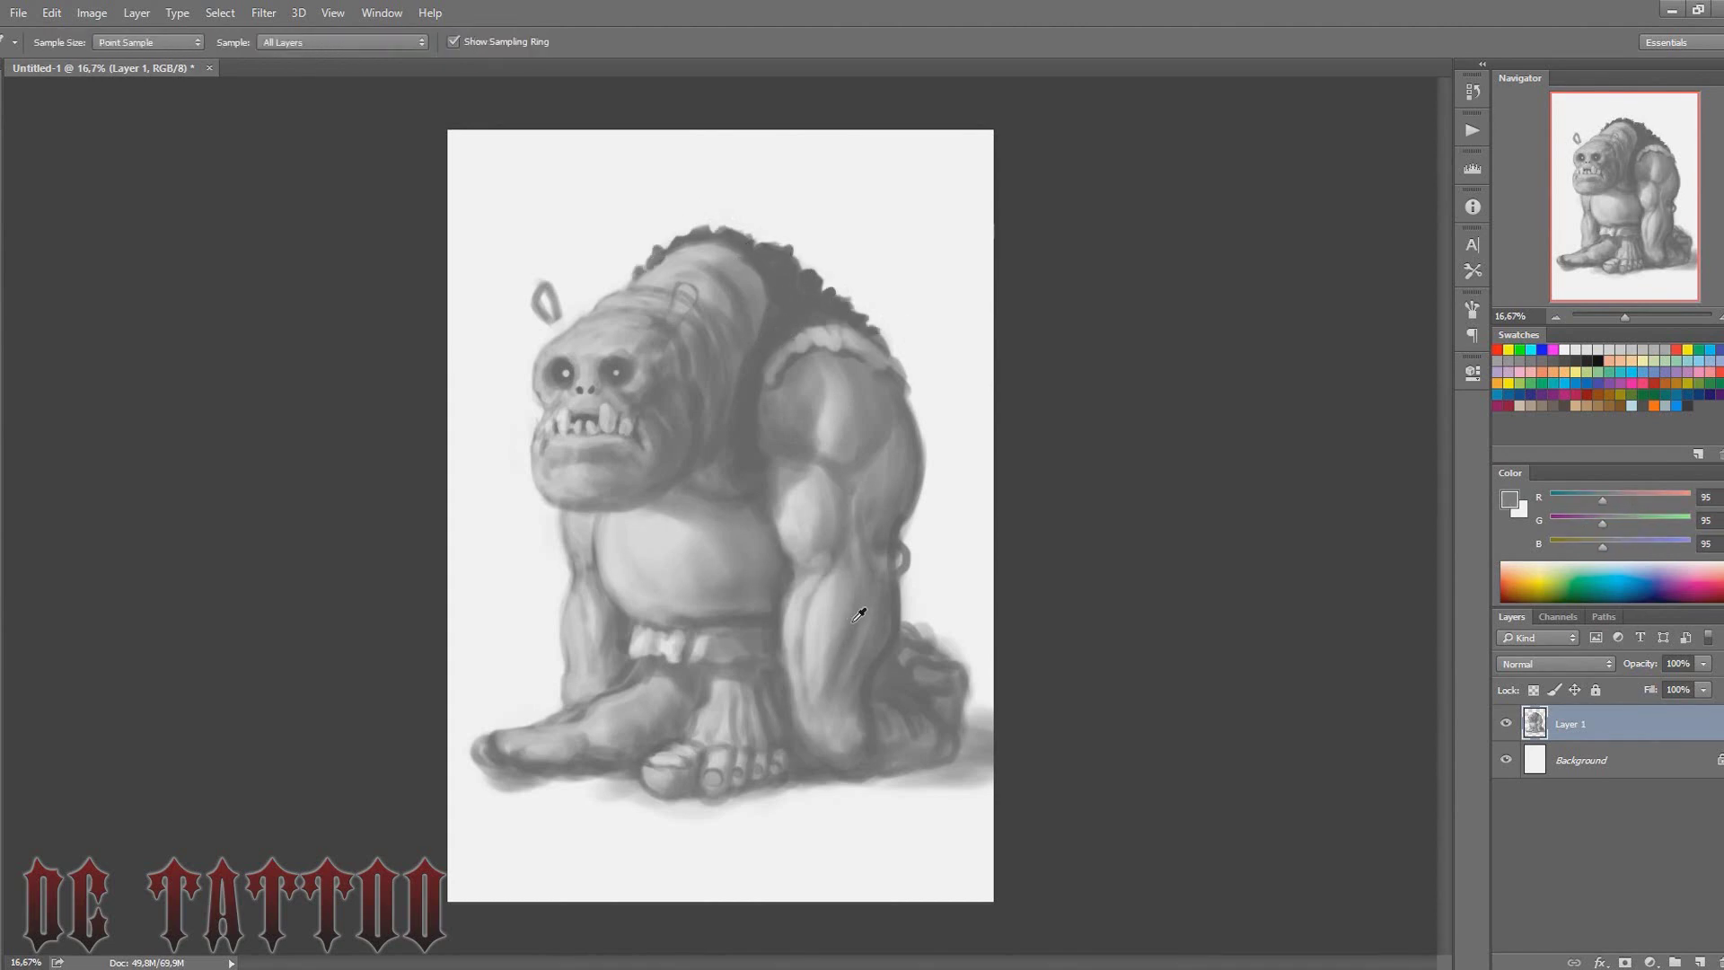
key("bracketright")
key("bracketleft")
key("bracketleft")
key("bracketleft")
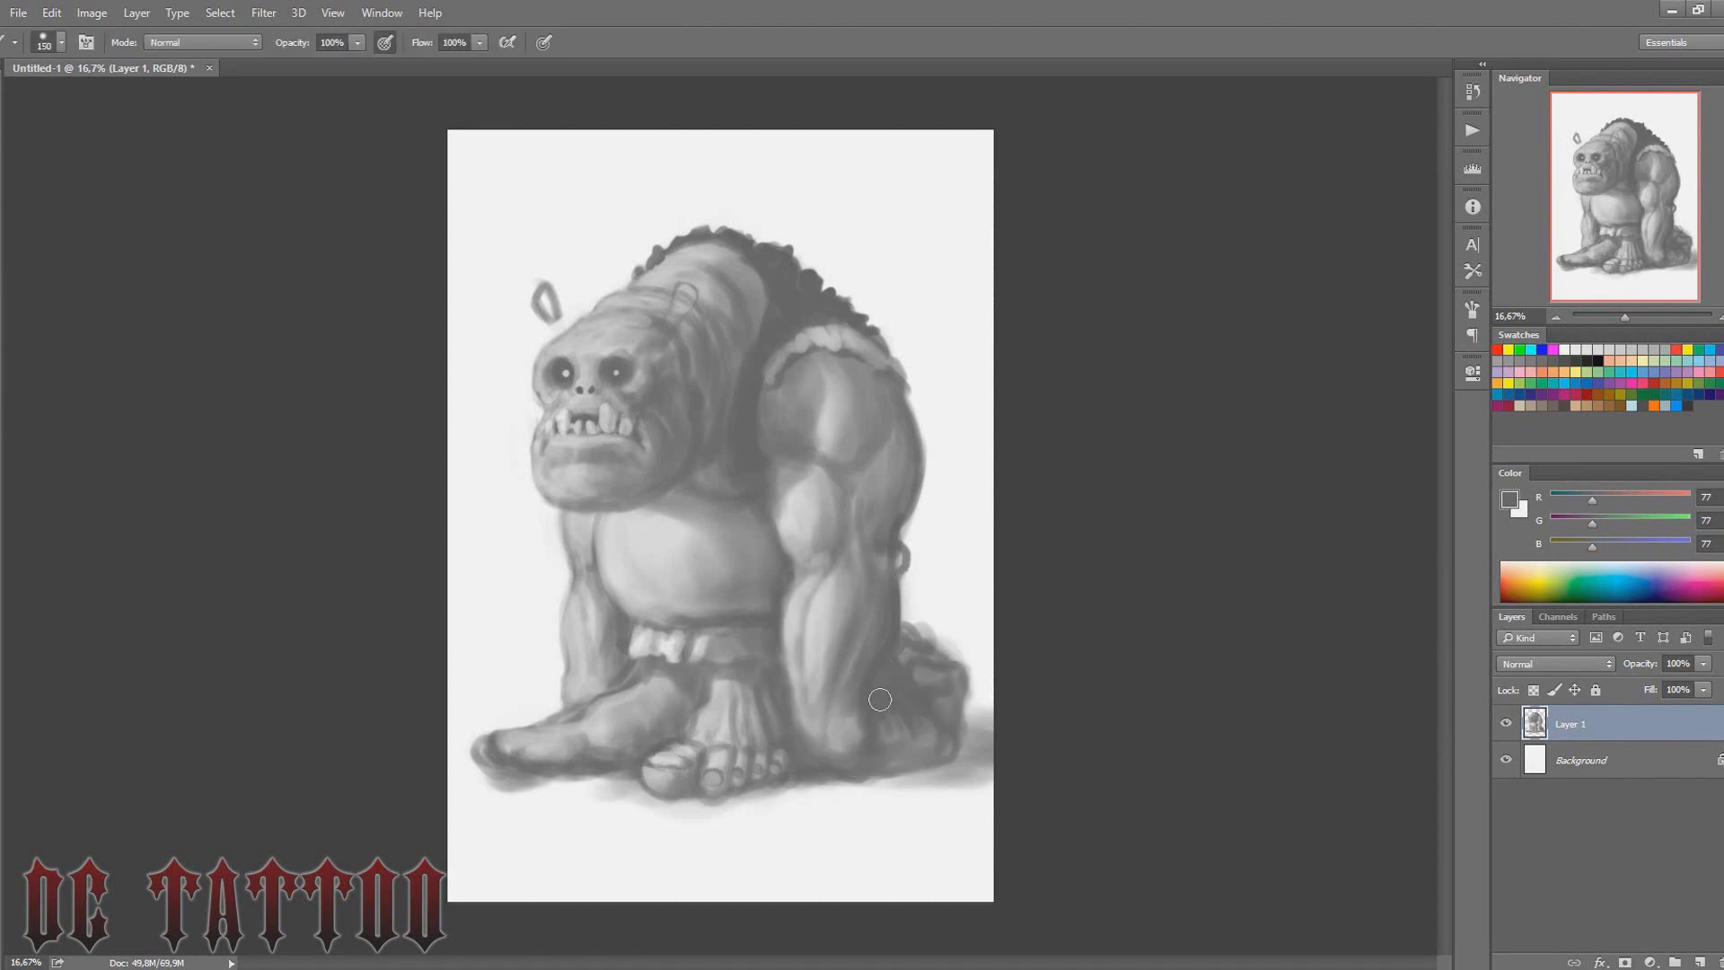
key("bracketleft")
key("bracketleft")
key("bracketleft")
left_click_drag(902, 682, 891, 718)
left_click(867, 673, "alt")
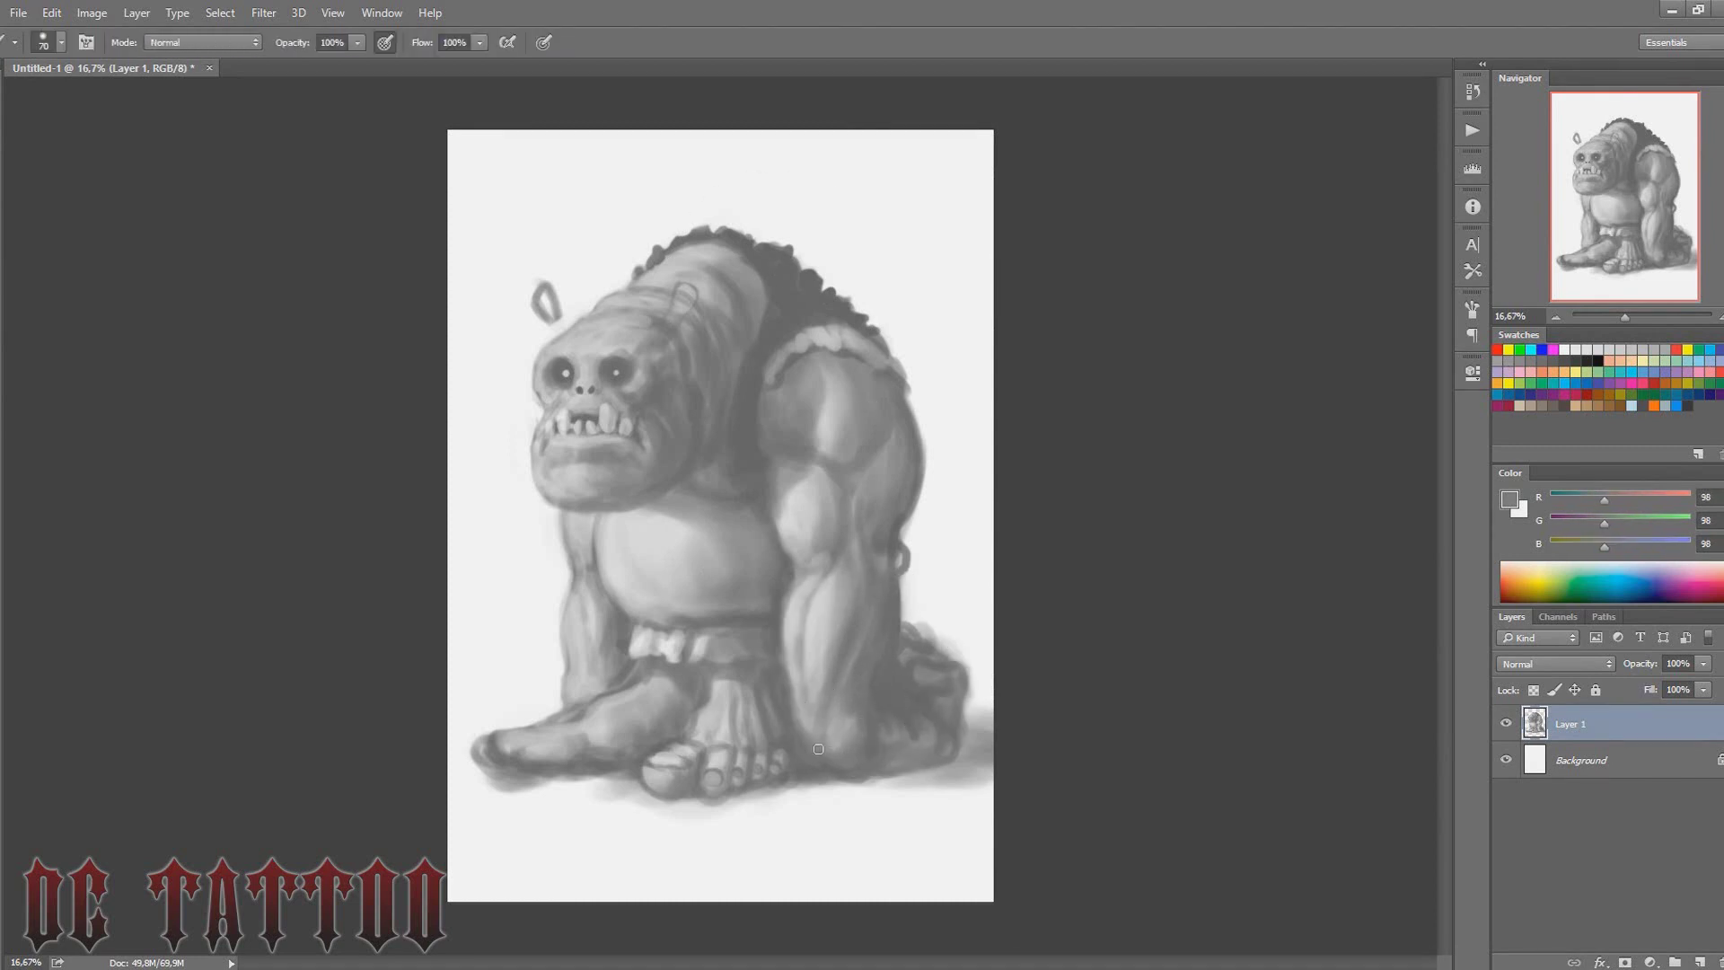
Add small strokes along the right arm and lighten its outer edge with white
left_click(842, 578, "alt")
key("bracketright")
key("bracketright")
key("bracketright")
key("bracketleft")
key("bracketleft")
key("bracketleft")
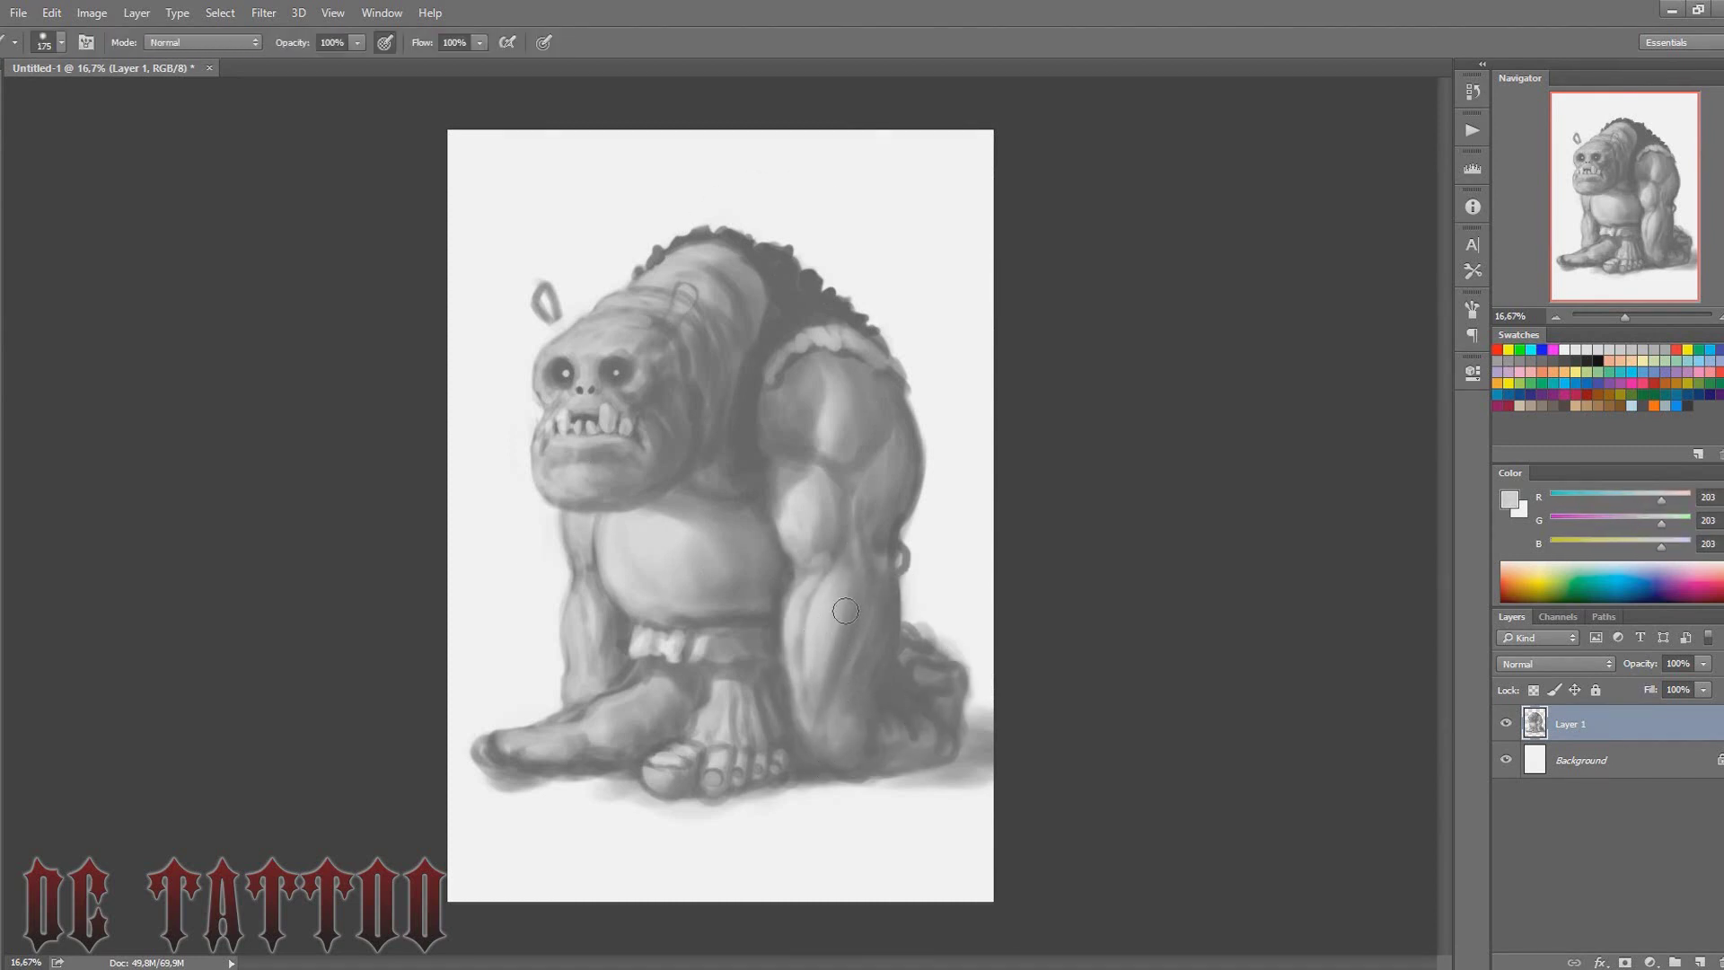
left_click(808, 584, "alt")
left_click_drag(808, 583, 830, 683)
left_click(907, 530, "alt")
left_click_drag(907, 538, 911, 431)
left_click(909, 554, "alt")
key("bracketright")
key("bracketright")
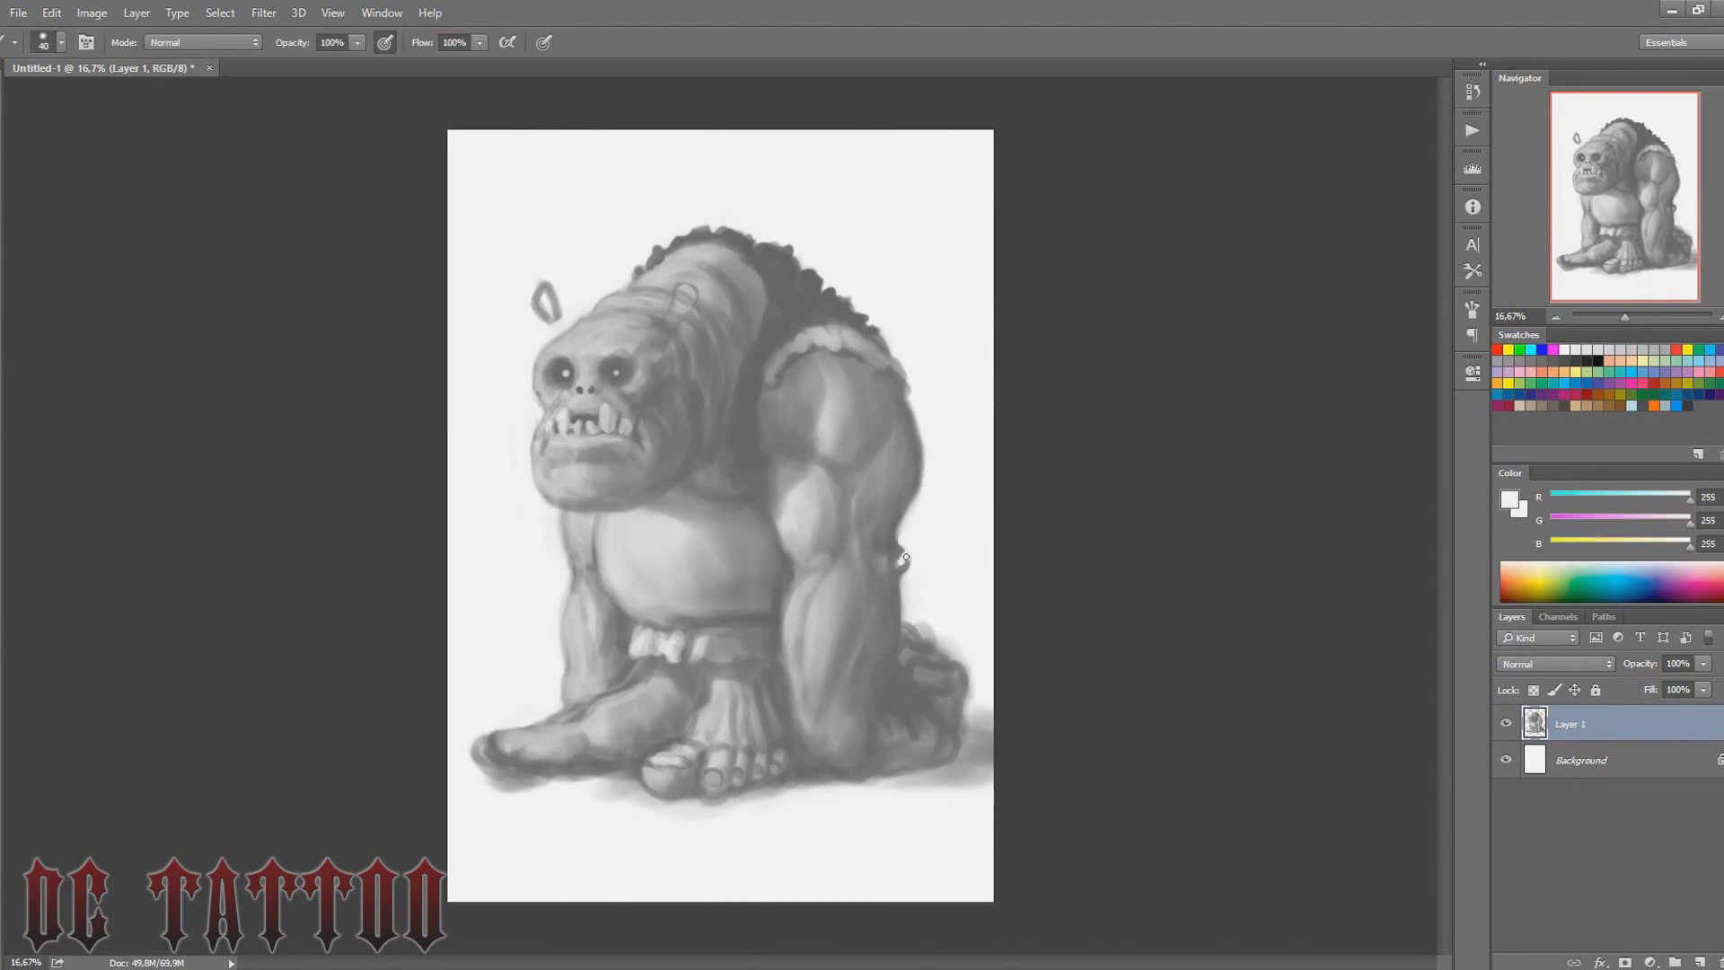
mouse_move(905, 574)
left_mouse_down()
mouse_move(907, 523)
mouse_move(975, 682)
left_mouse_up()
key("bracketright")
key("bracketright")
key("bracketright")
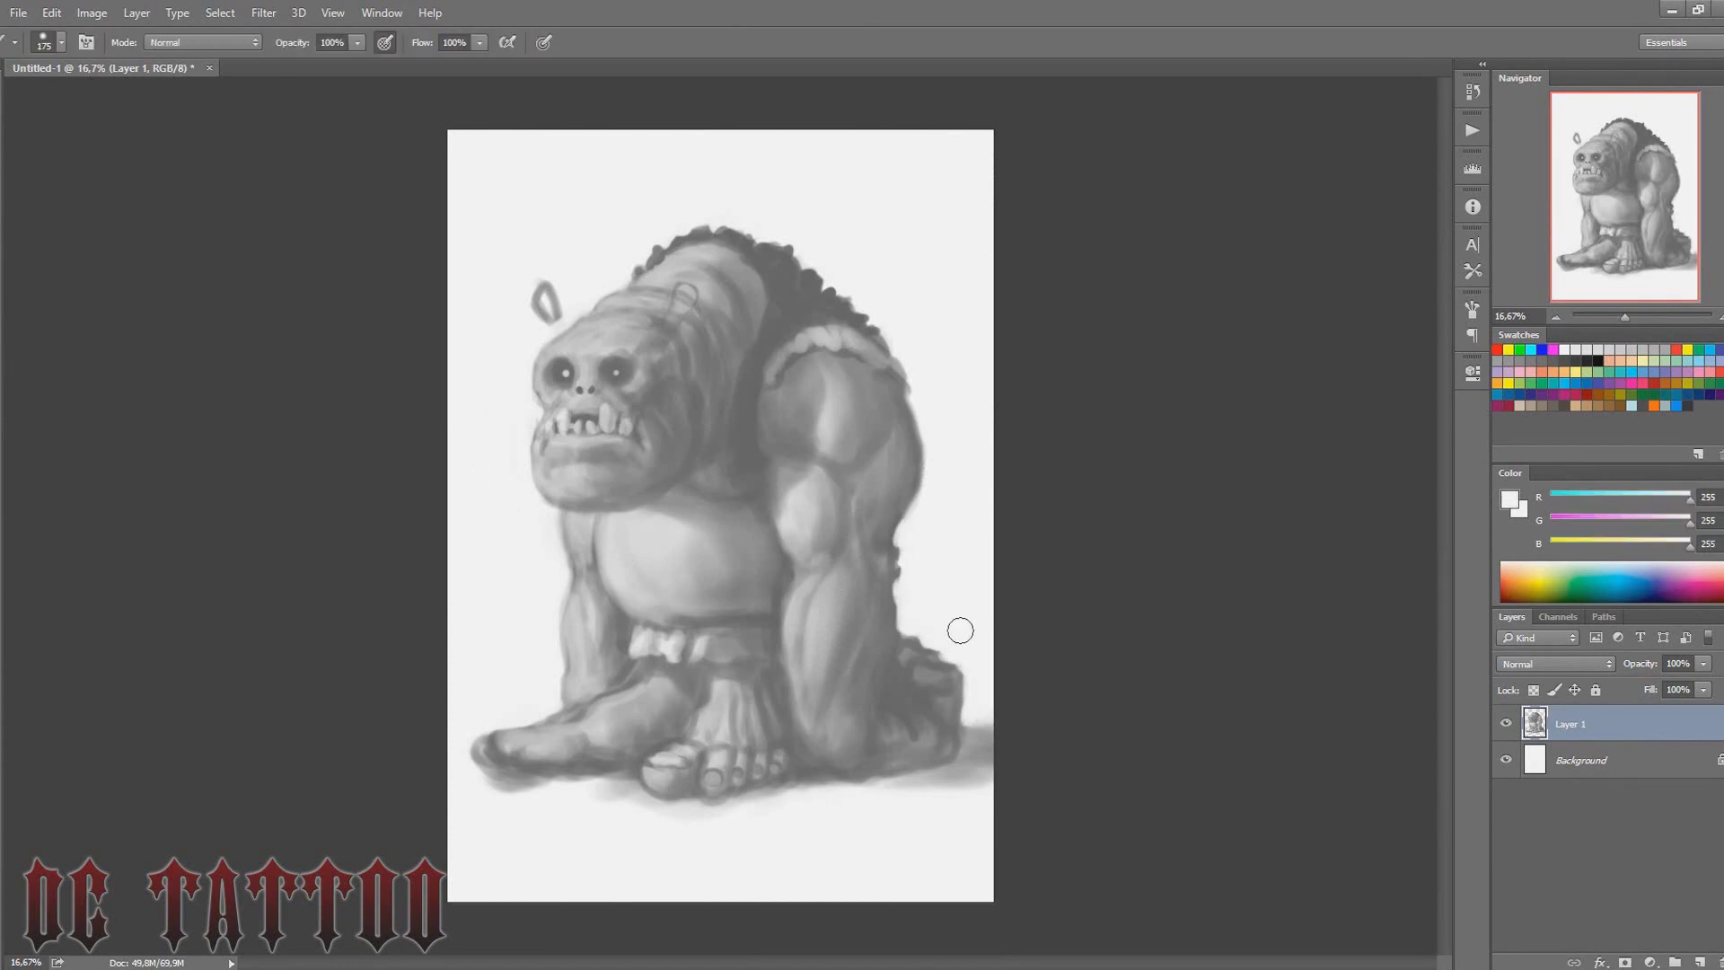
Repaint the lower-right fur and foot outline, darken the toe gaps, and whiten the ground shadow
left_click(943, 582, "alt")
key("bracketright")
mouse_move(868, 763)
left_mouse_down()
mouse_move(938, 745)
mouse_move(934, 683)
mouse_move(912, 674)
mouse_move(908, 698)
left_mouse_up()
left_click(909, 697, "alt")
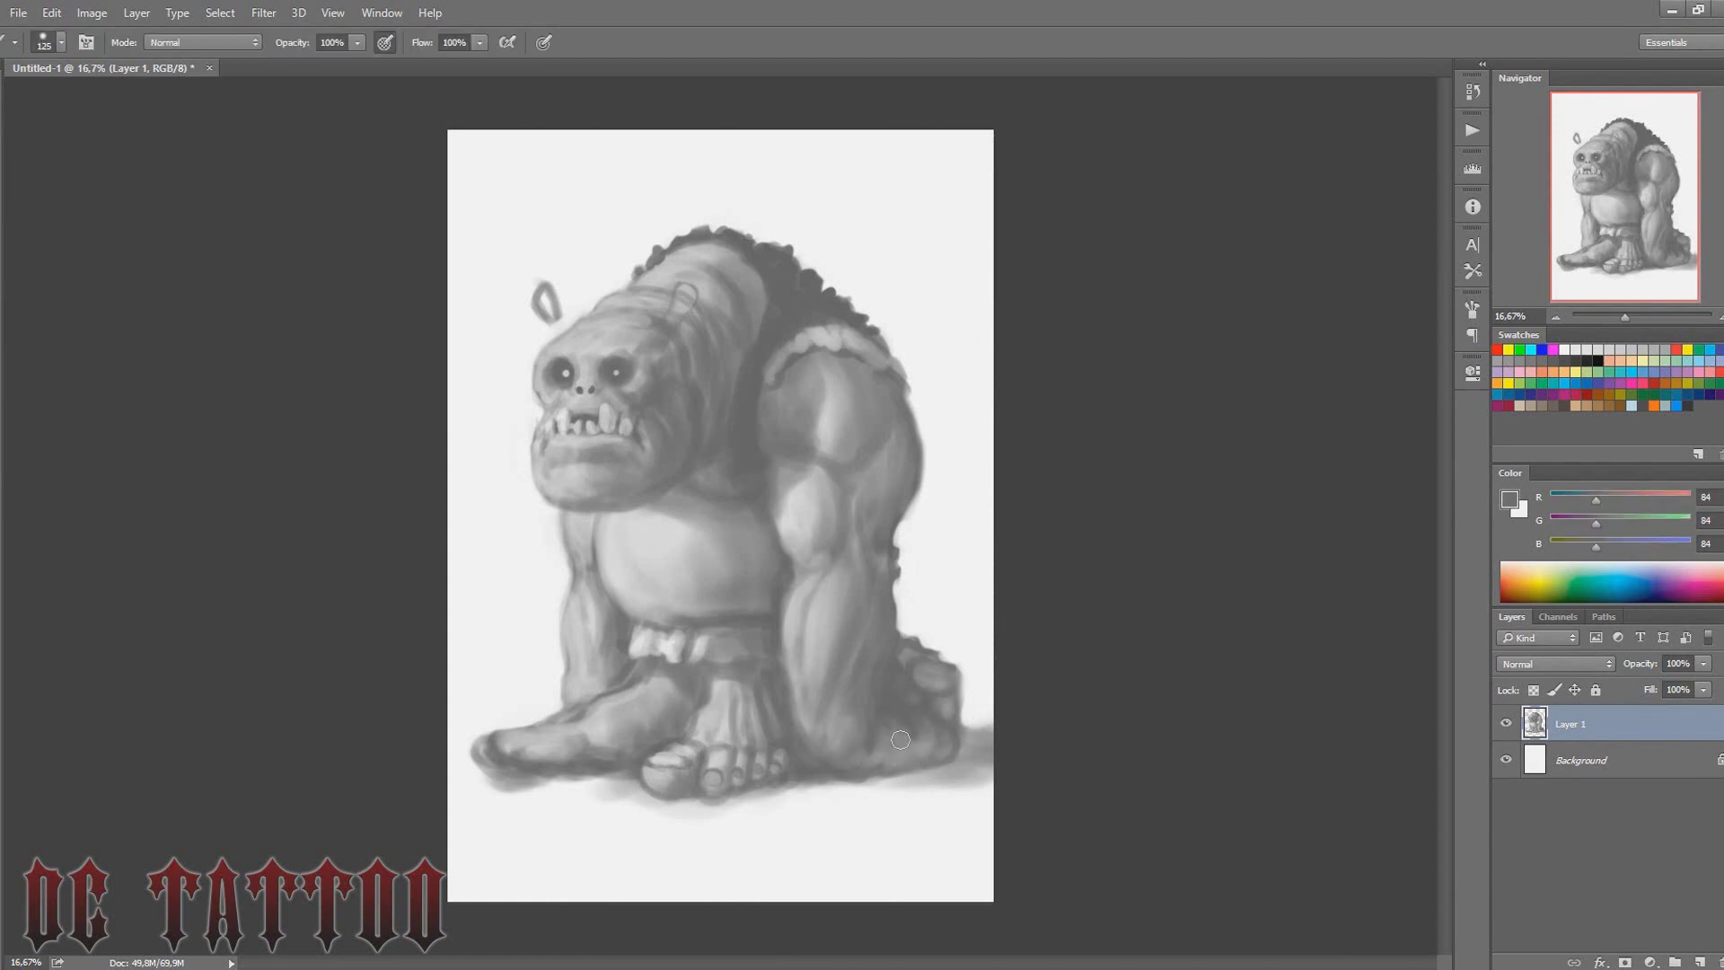
mouse_move(808, 768)
left_mouse_down()
mouse_move(776, 784)
mouse_move(935, 785)
mouse_move(879, 793)
left_mouse_up()
left_click(775, 784, "alt")
key("bracketright")
key("bracketright")
key("bracketright")
Brighten the shadow under the left foot, clean the toe smudge, and lighten the belly
key("bracketleft")
key("bracketleft")
key("bracketleft")
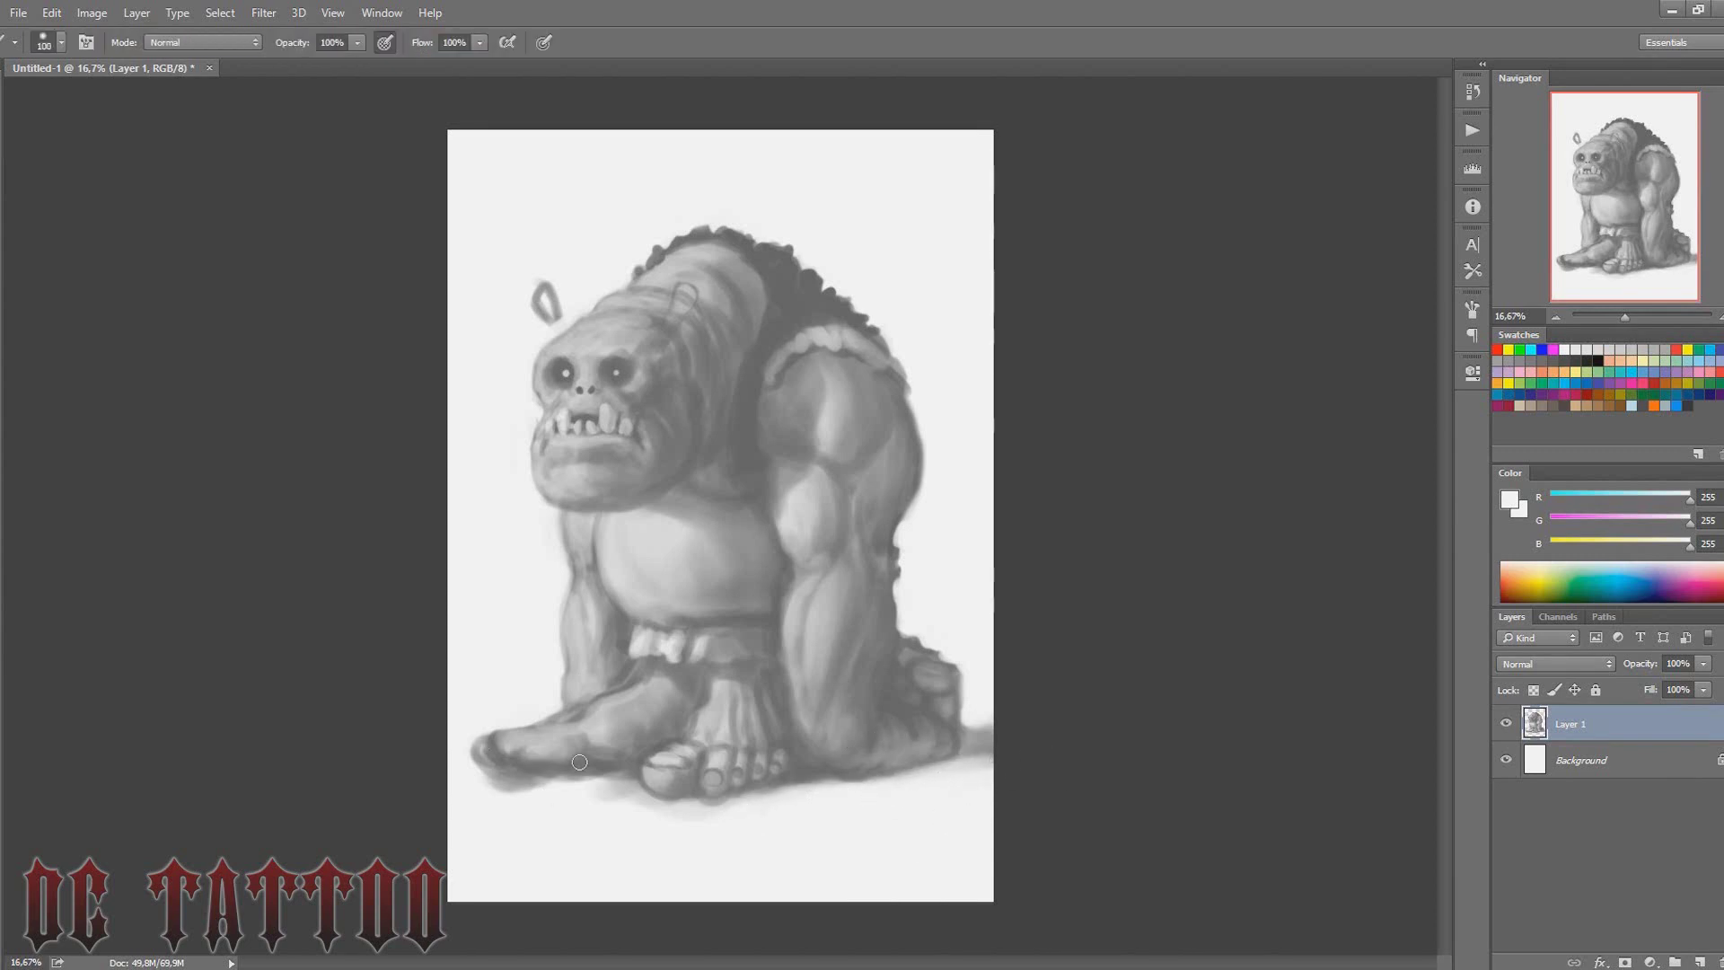
mouse_move(580, 762)
left_mouse_down()
mouse_move(579, 784)
mouse_move(637, 808)
mouse_move(719, 817)
left_mouse_up()
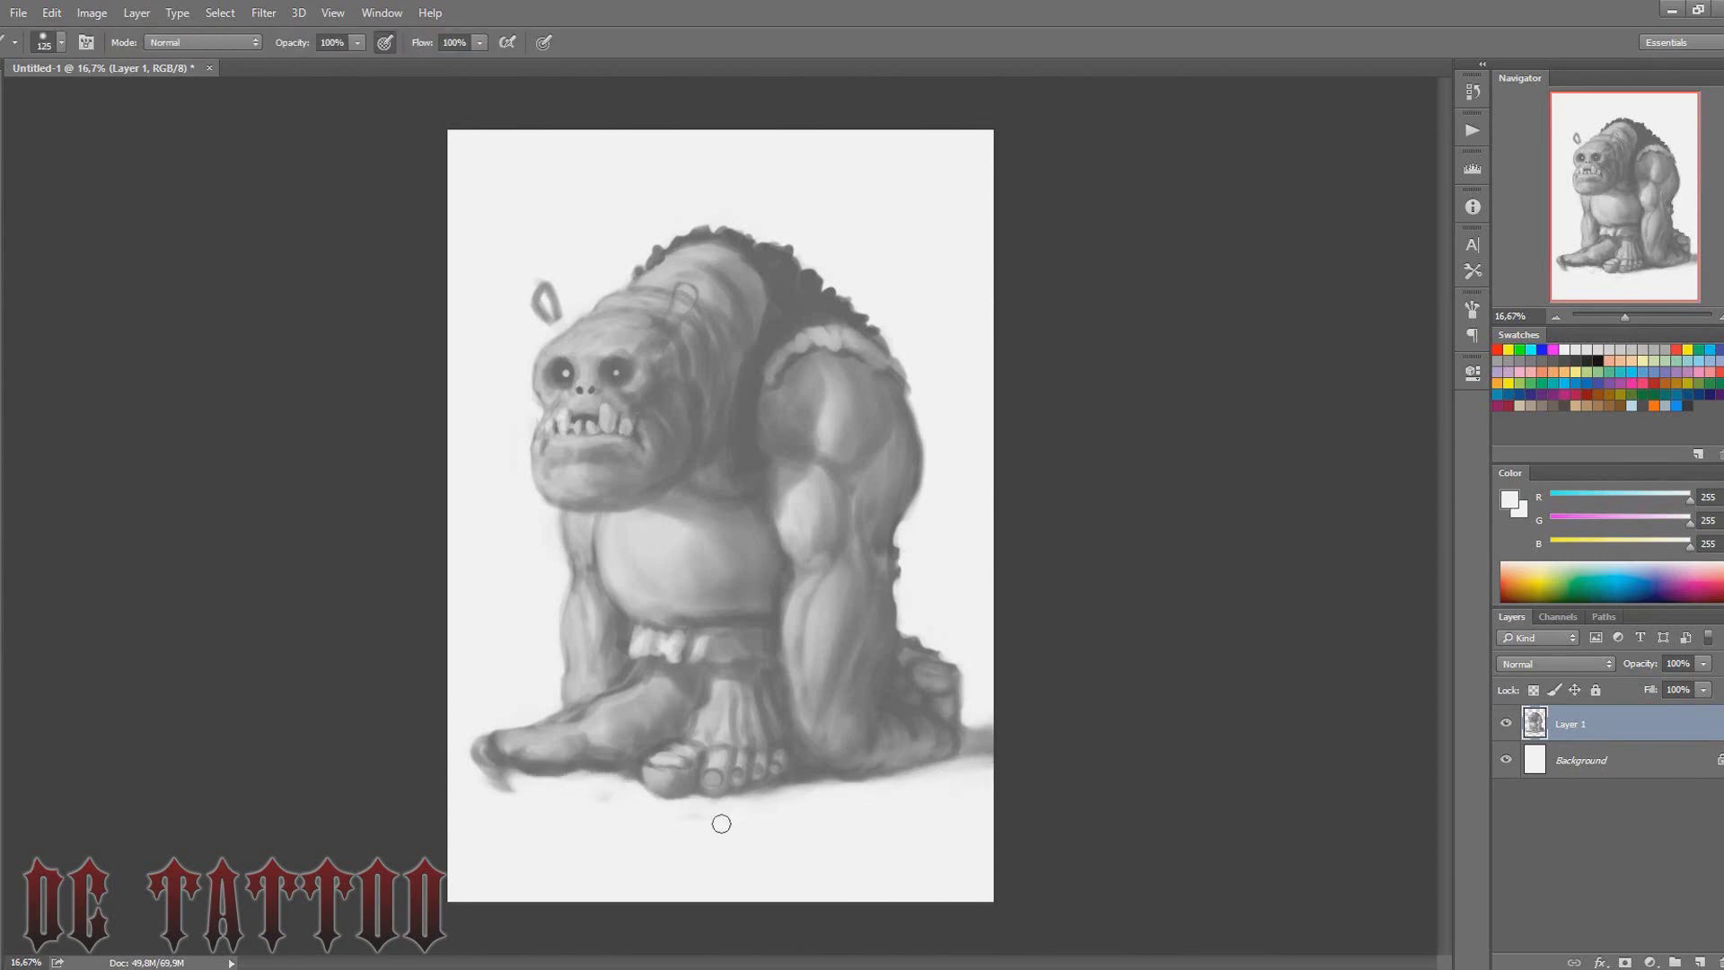
left_click_drag(527, 792, 489, 761)
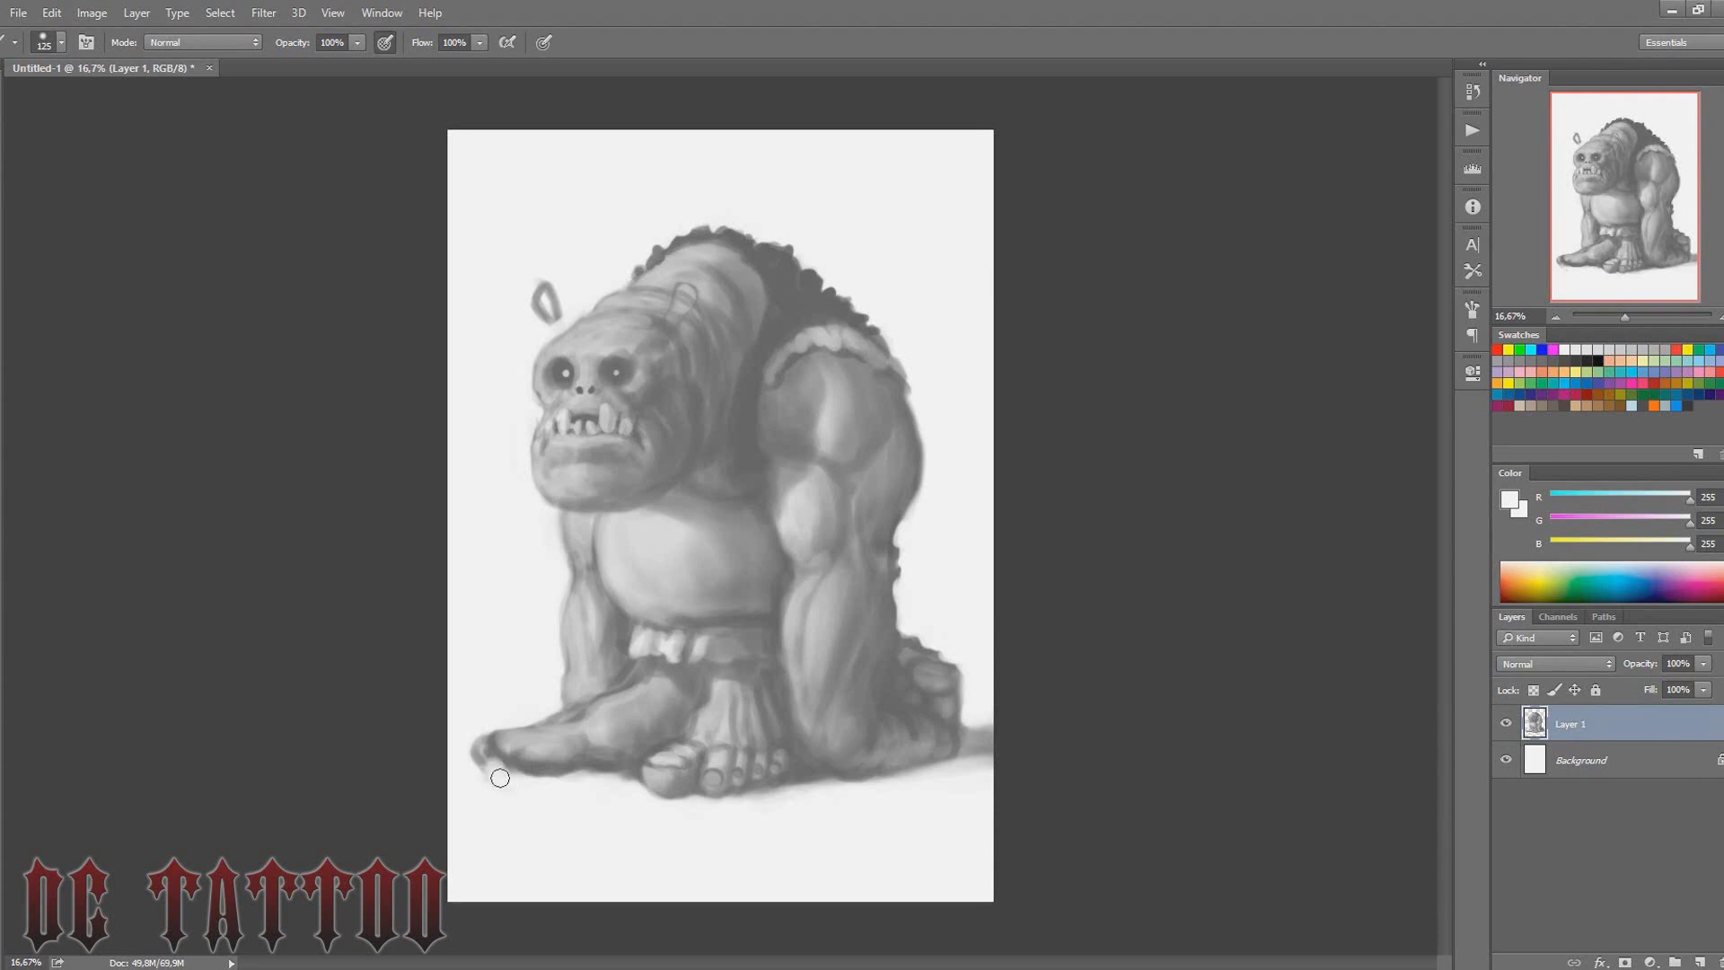
left_click(579, 716, "alt")
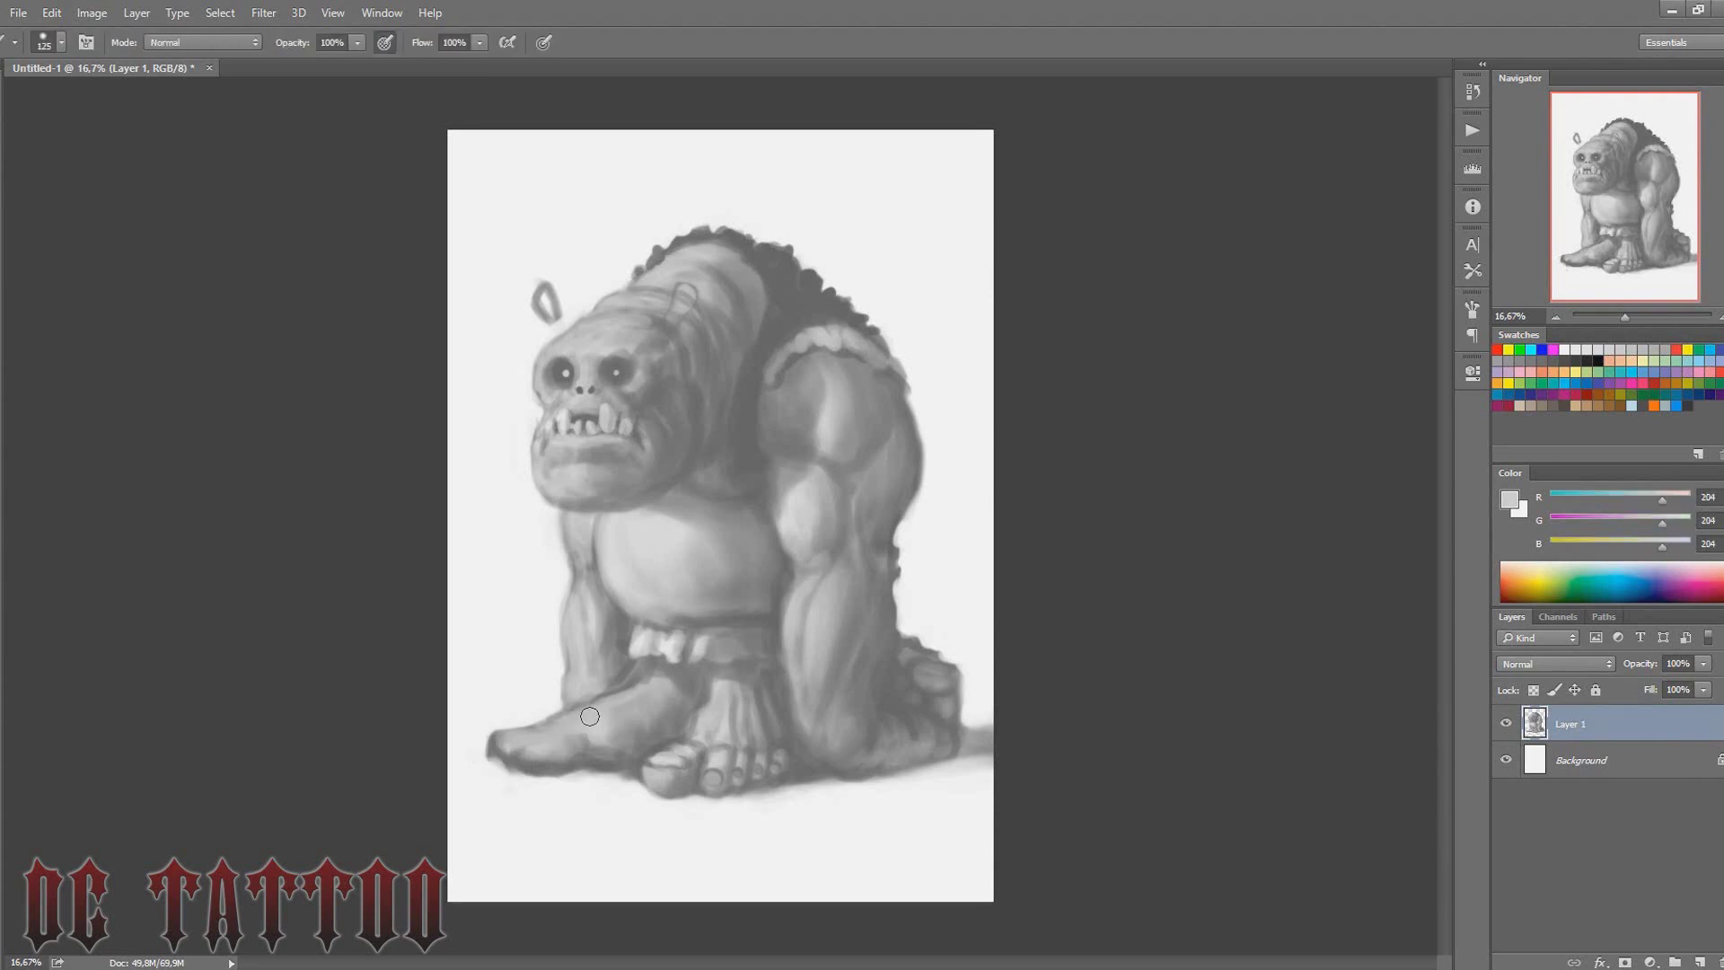
left_click(639, 573, "alt")
left_click_drag(617, 582, 749, 568)
Sample dark greys from the mane, back and head with a larger brush for the shoulder
left_click(787, 299, "alt")
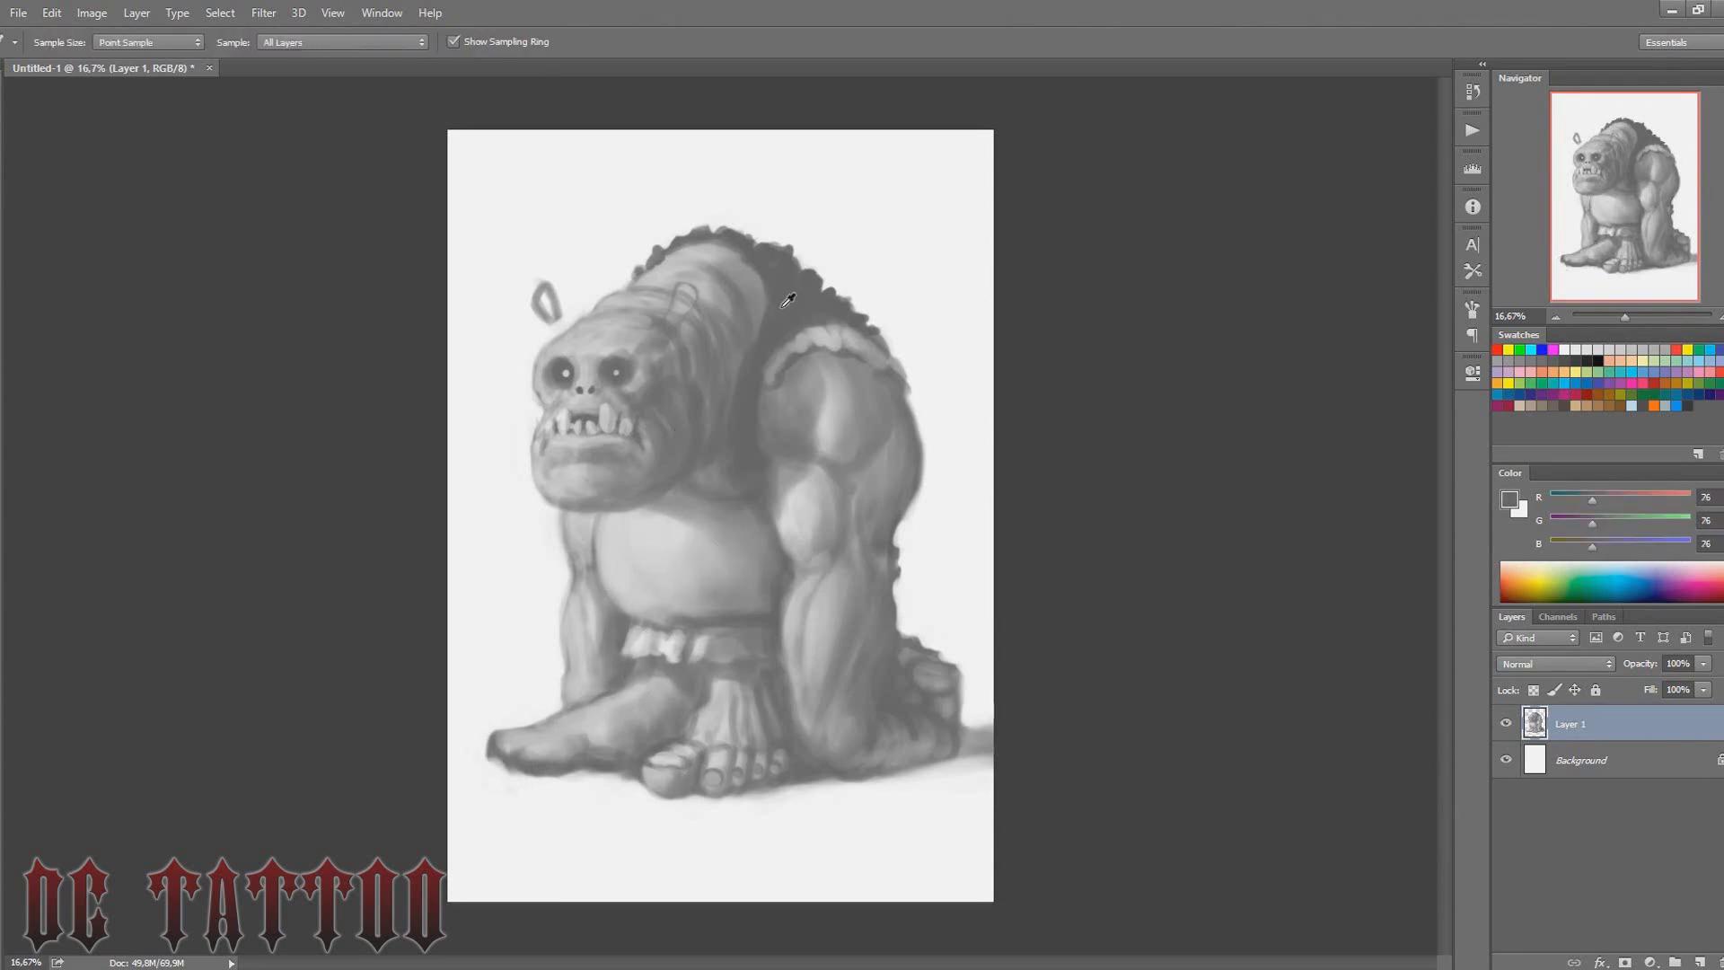
left_click(666, 301, "alt")
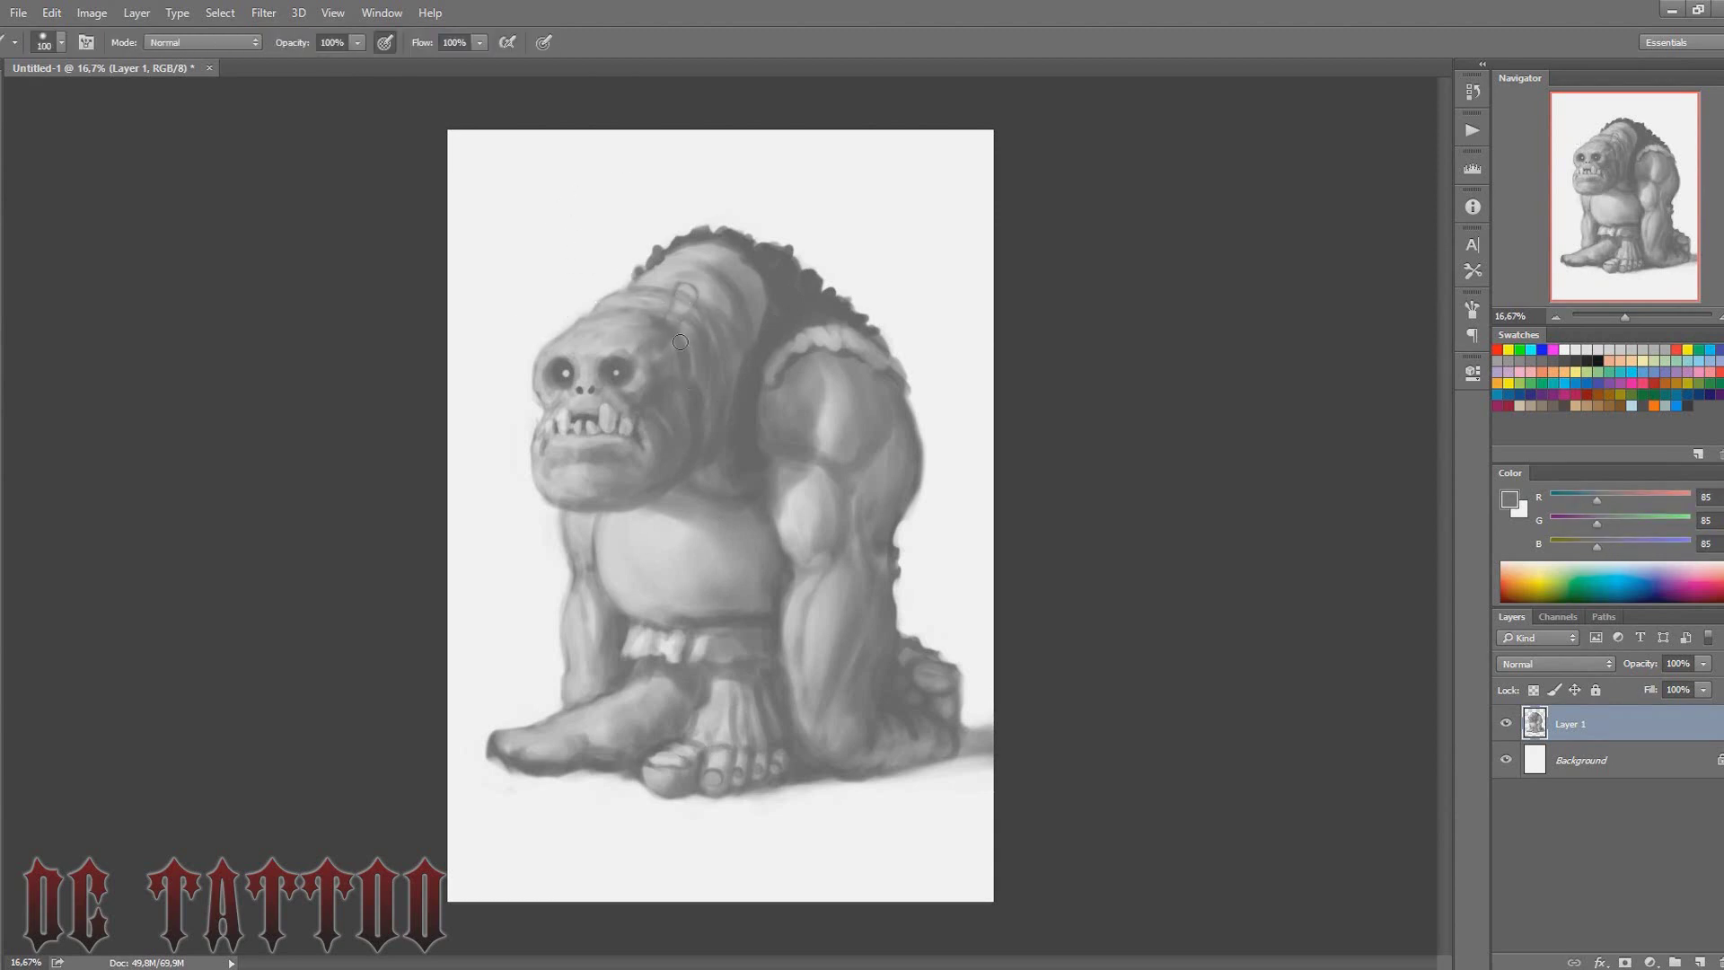
left_click(639, 339, "alt")
key("bracketright")
key("bracketright")
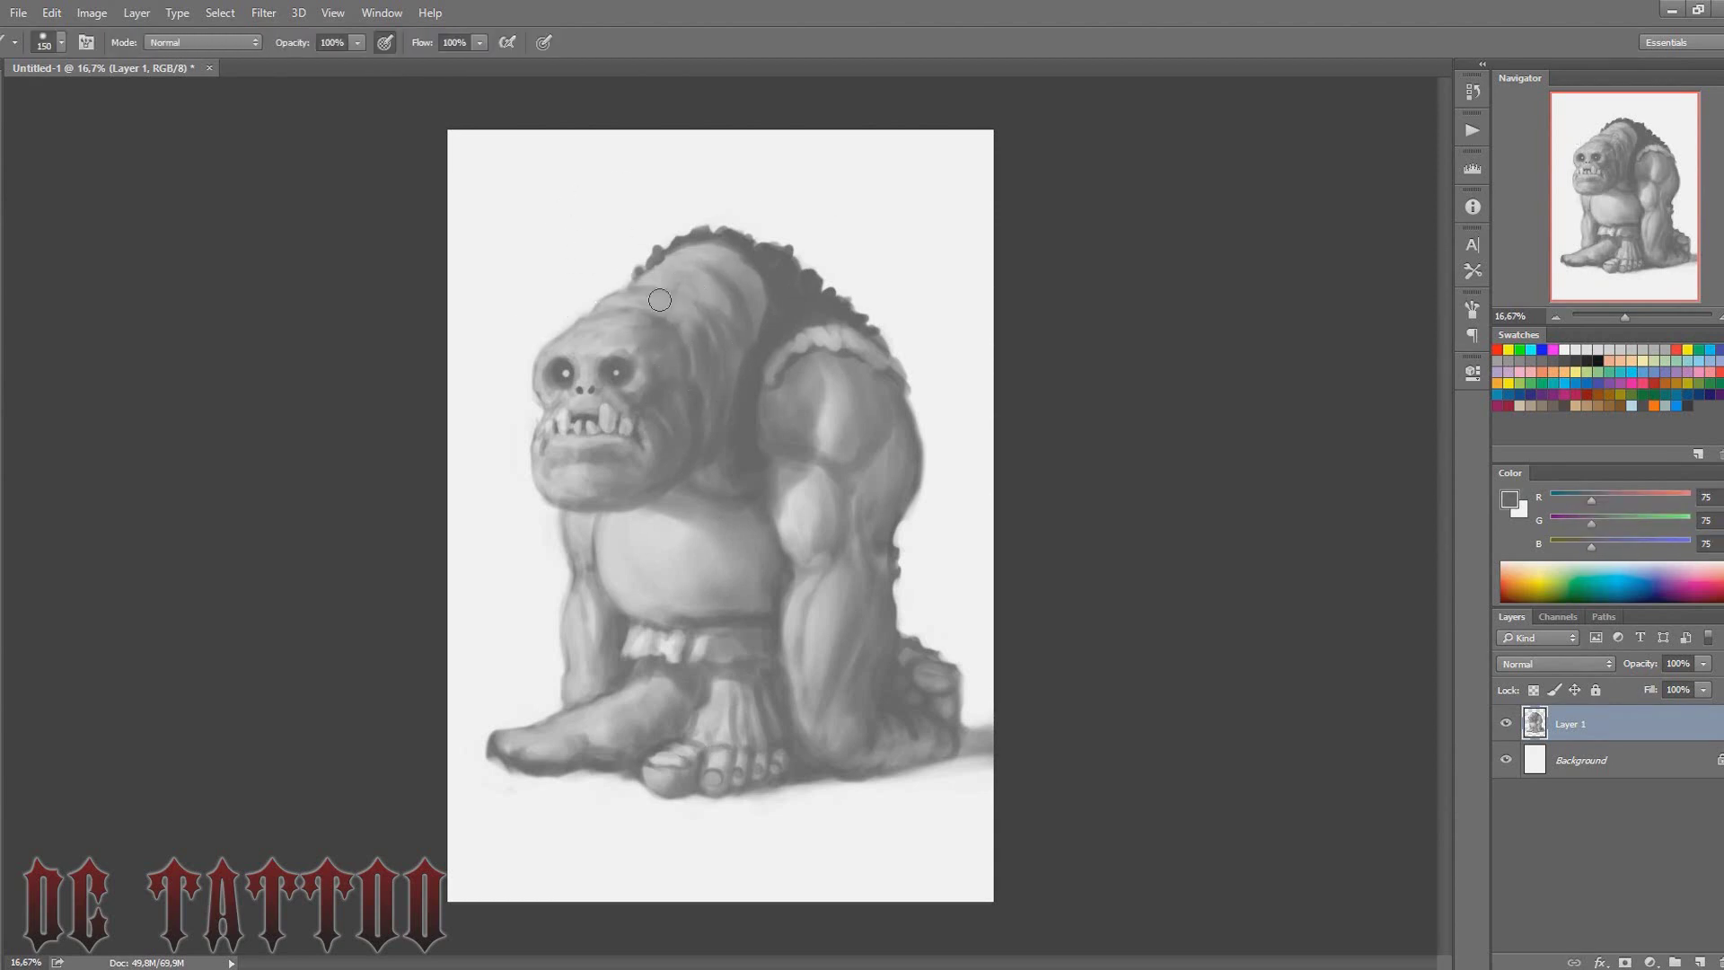
key("bracketright")
key("bracketright")
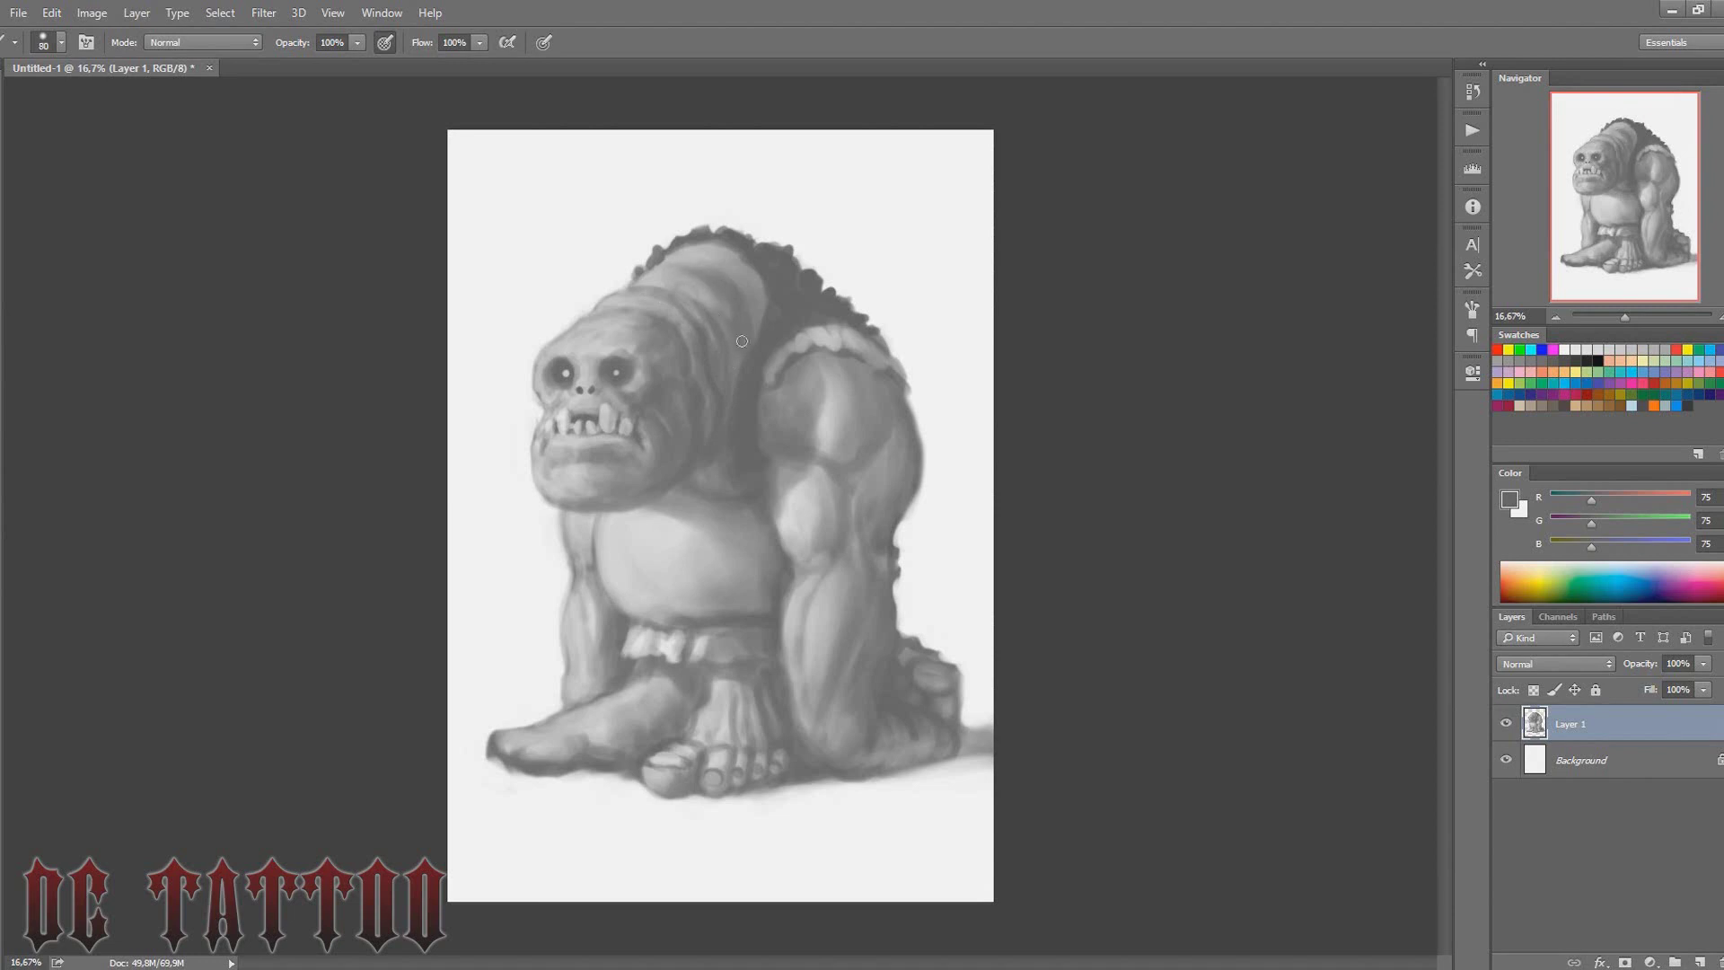
key("bracketright")
key("bracketright")
key("bracketright")
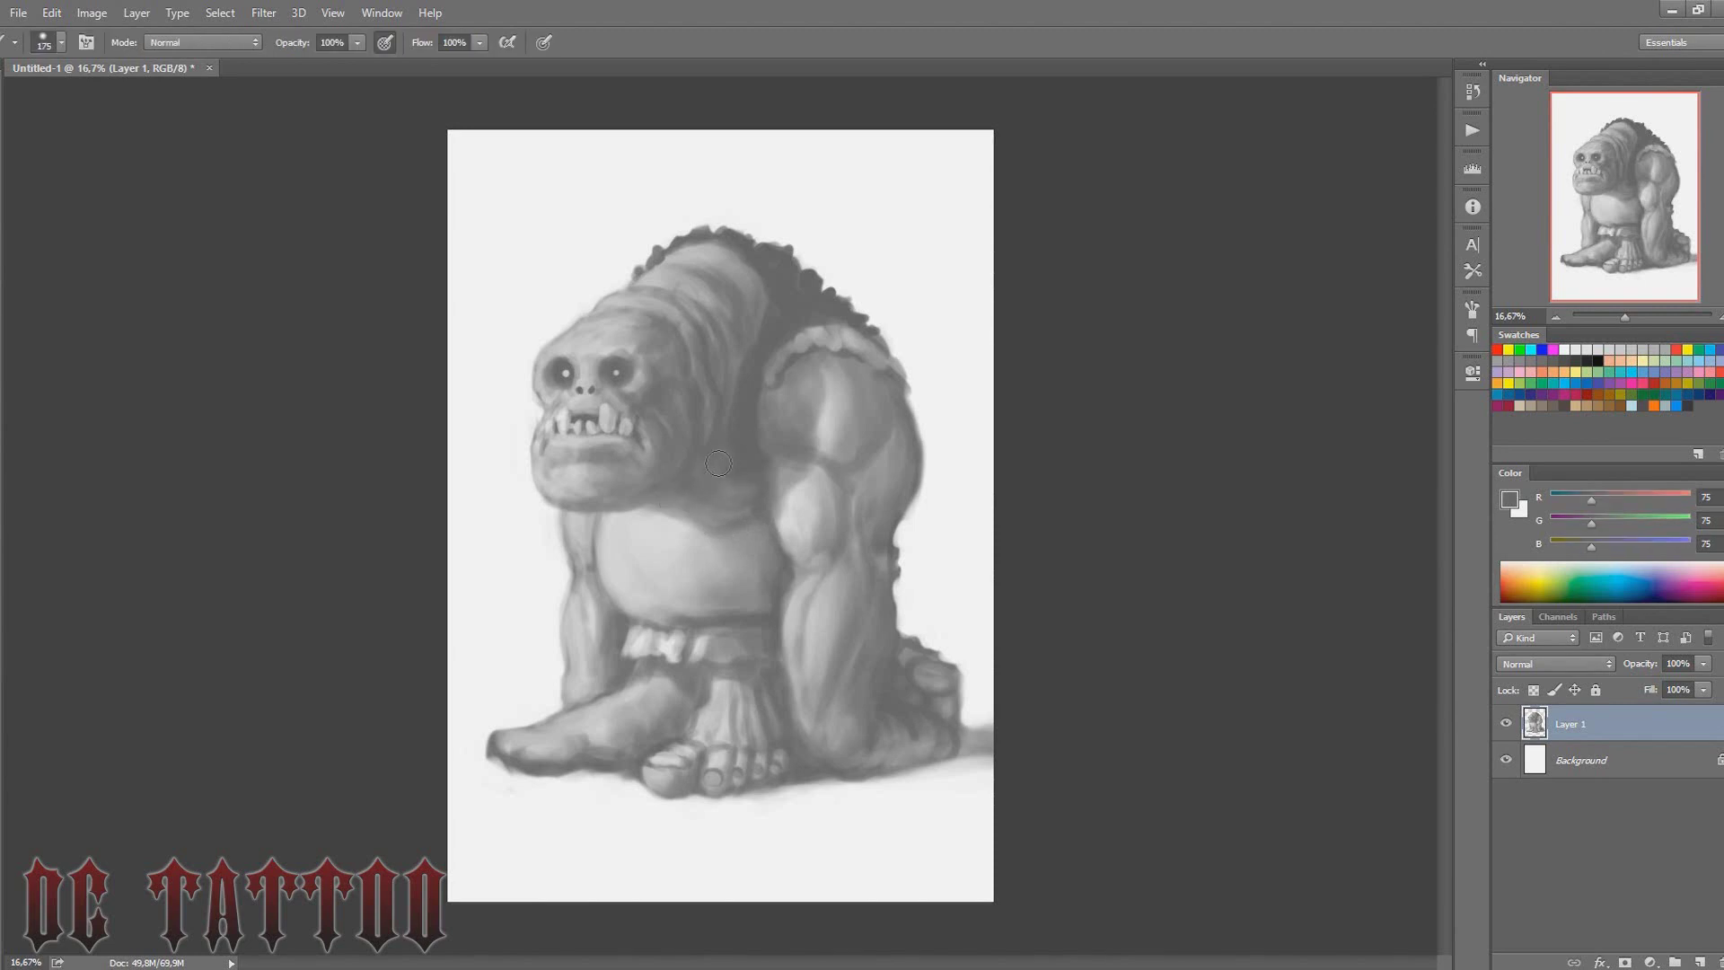
key("bracketright")
key("bracketright")
key("bracketright")
Pick mid and light greys from the skin, belly and chest for rounder belly shading
left_click(729, 492, "alt")
key("bracketright")
key("bracketright")
key("bracketright")
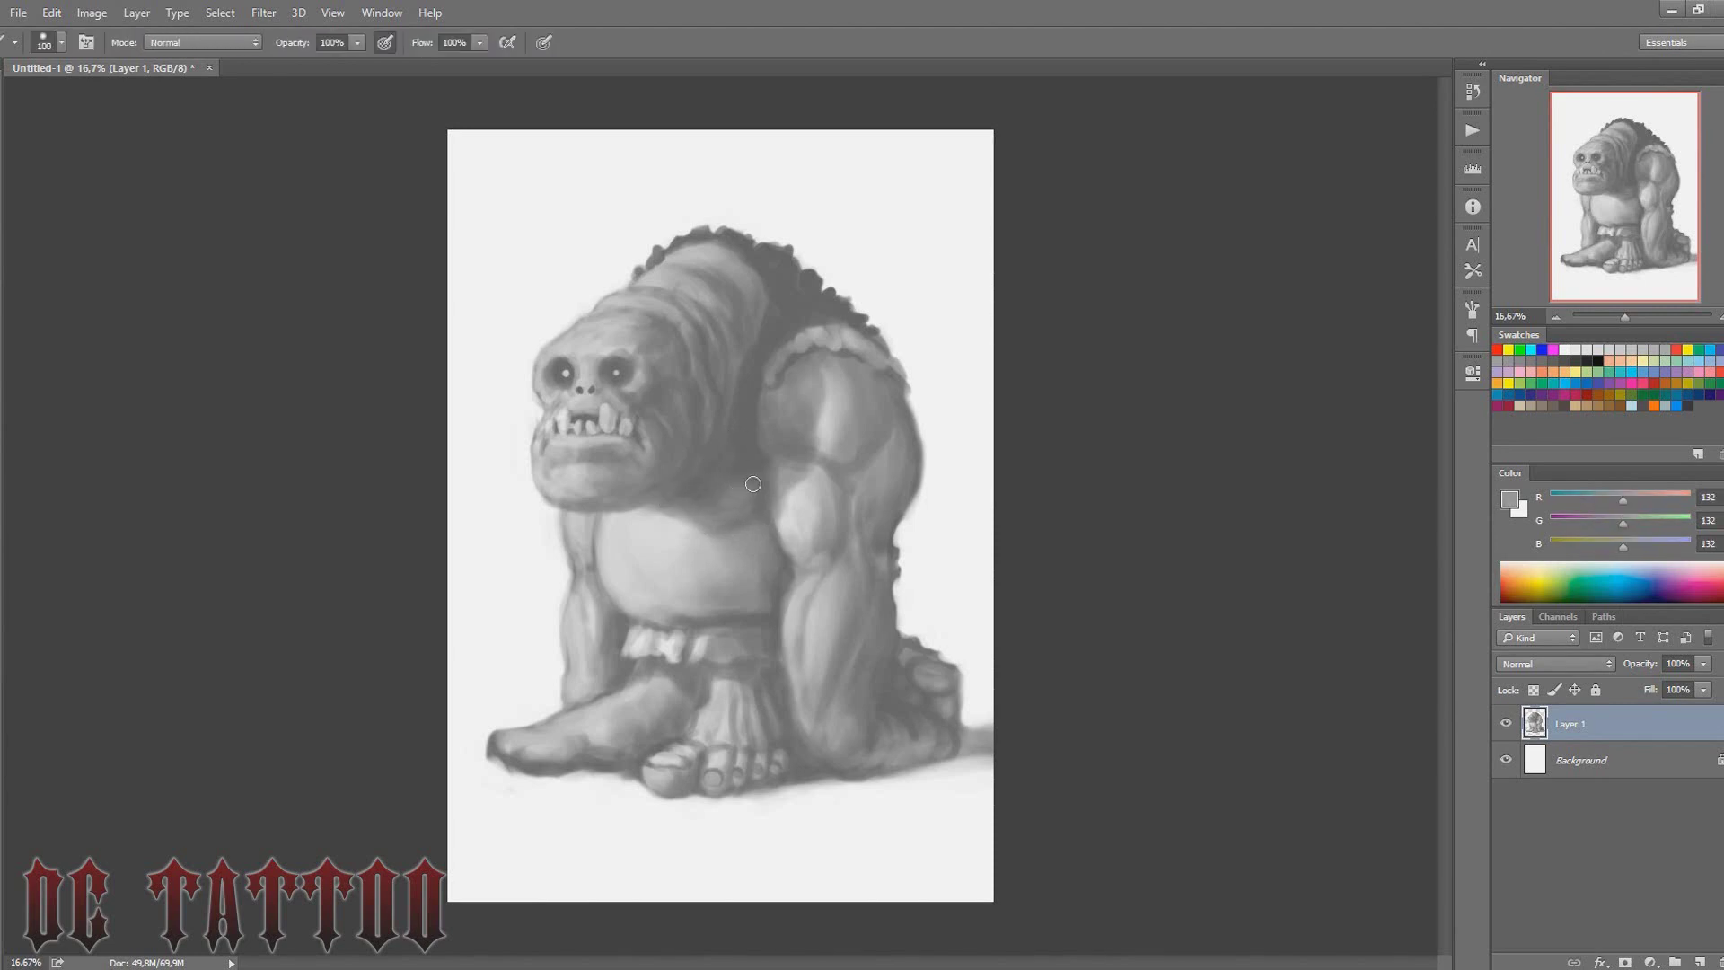
left_click(745, 509, "alt")
left_click(606, 521, "alt")
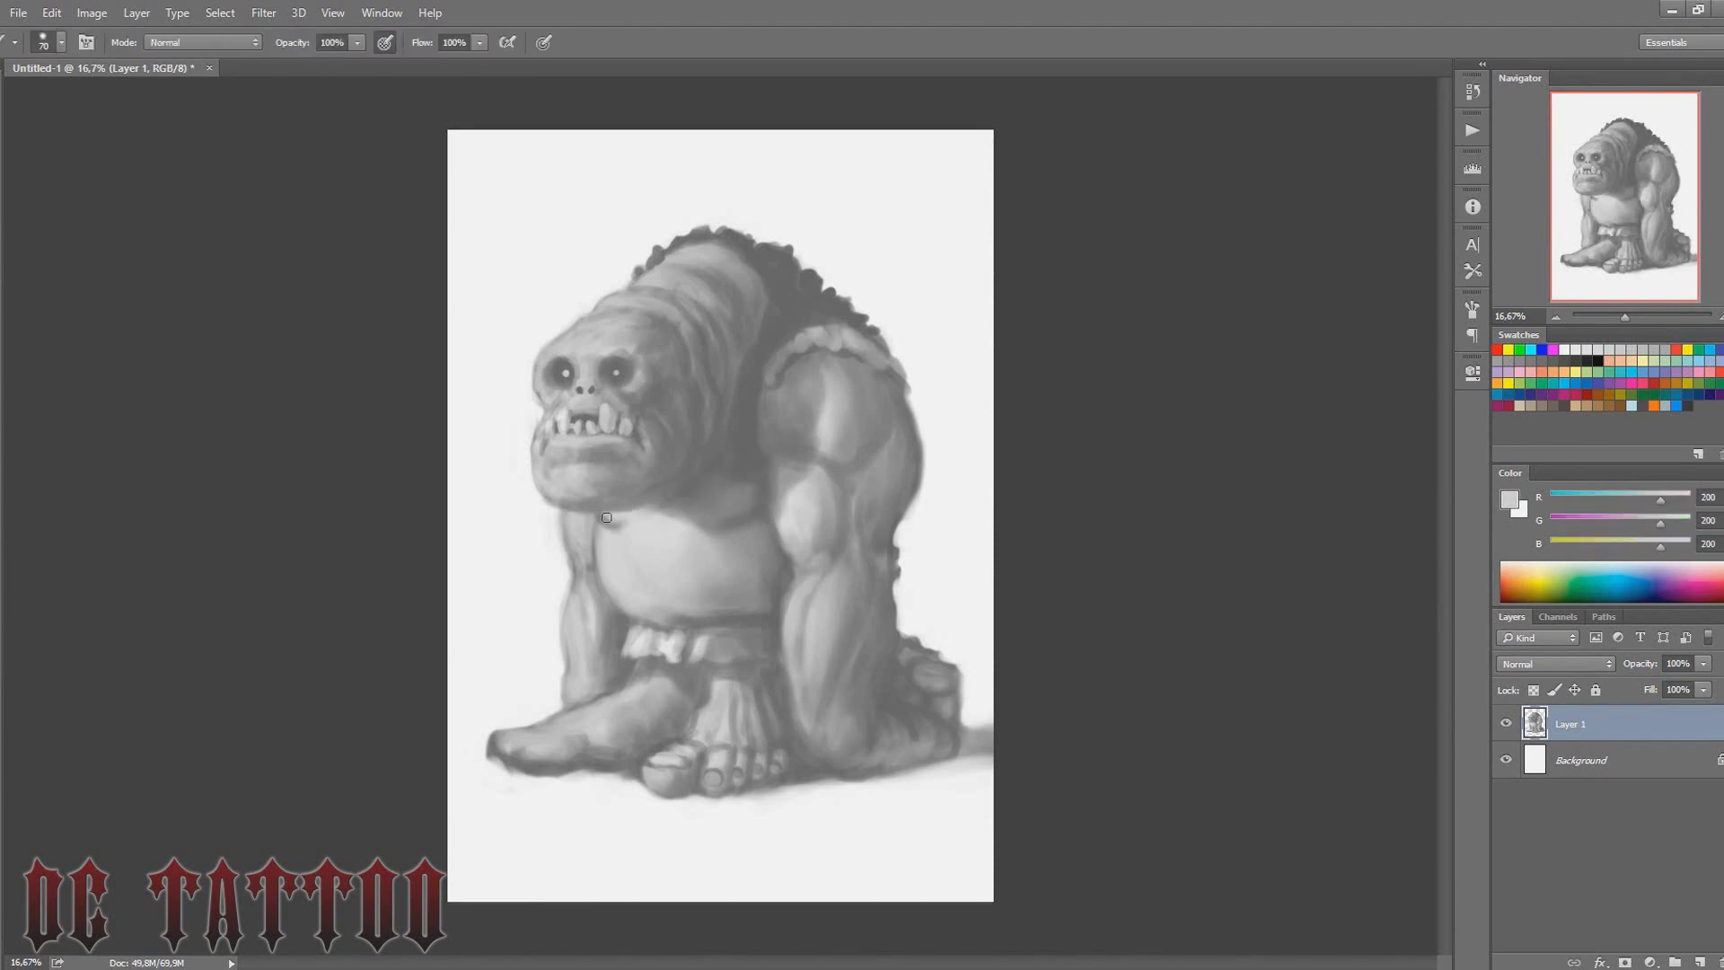
key("i")
left_click(603, 522)
key("b")
left_click(588, 519, "alt")
left_click(648, 596, "alt")
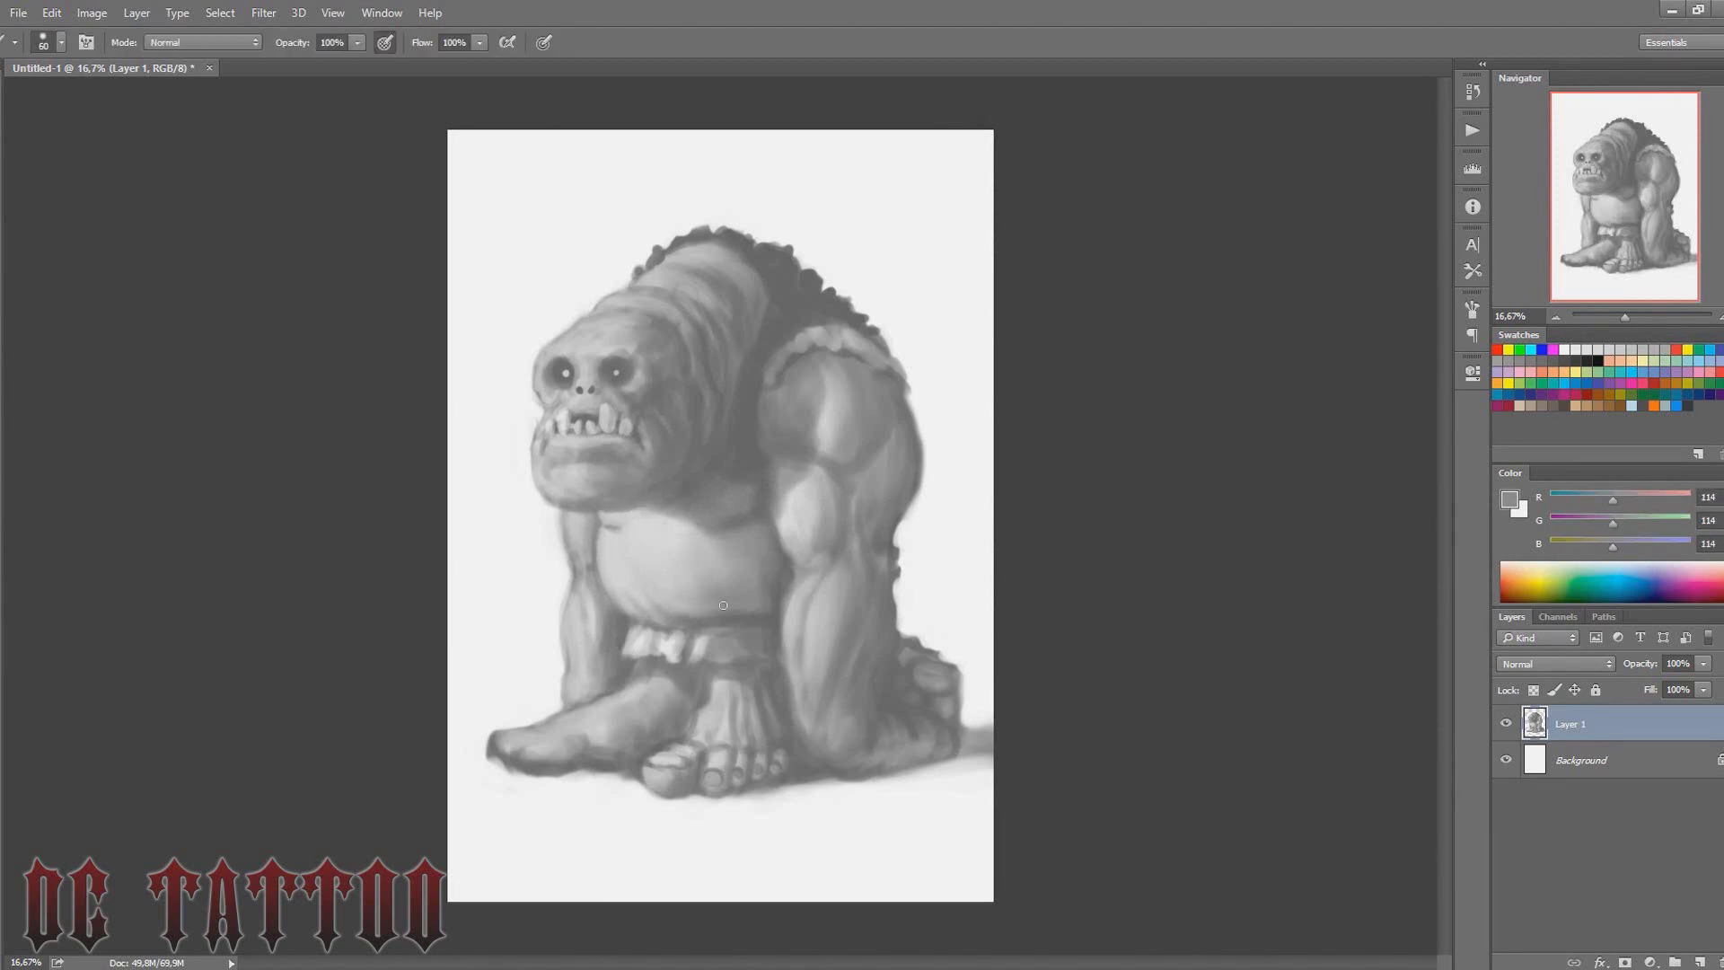
Paint a dark shadow beneath the loincloth with a medium brush
left_click(765, 408, "alt")
key("bracketright")
key("bracketright")
key("bracketright")
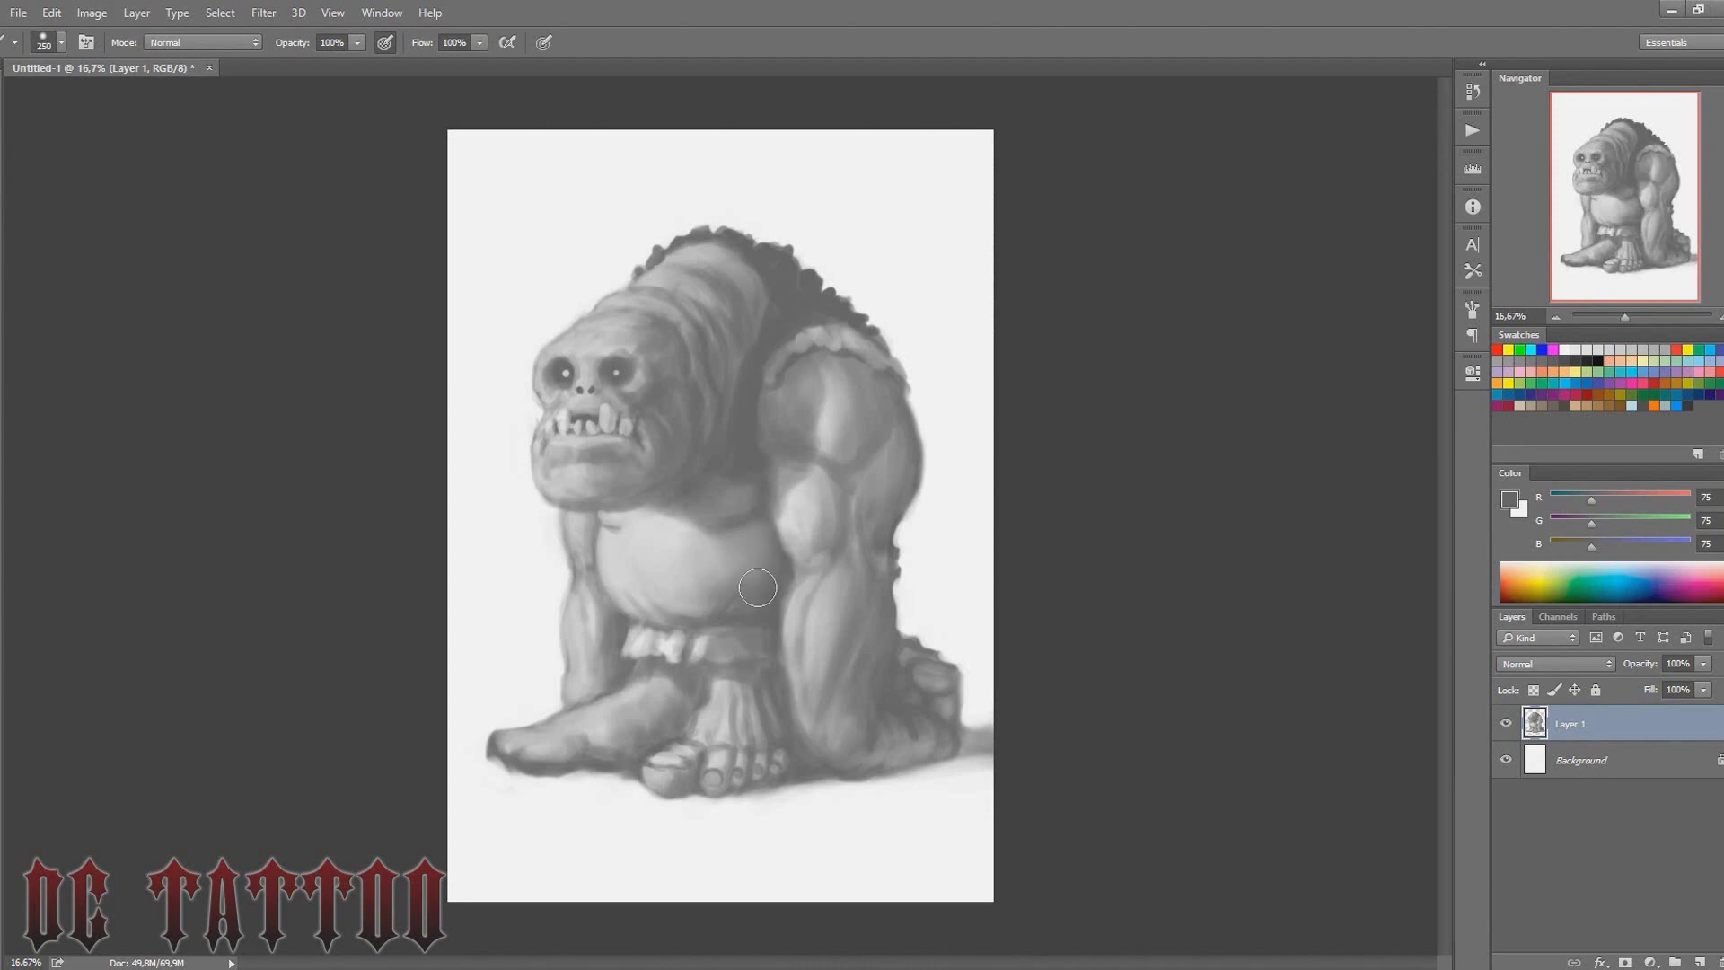
key("bracketleft")
key("bracketleft")
key("bracketleft")
left_click_drag(751, 670, 636, 668)
key("bracketleft")
key("bracketleft")
key("bracketleft")
Paint light ears on the left and right sides of the head and refine their greys
left_click(557, 332, "alt")
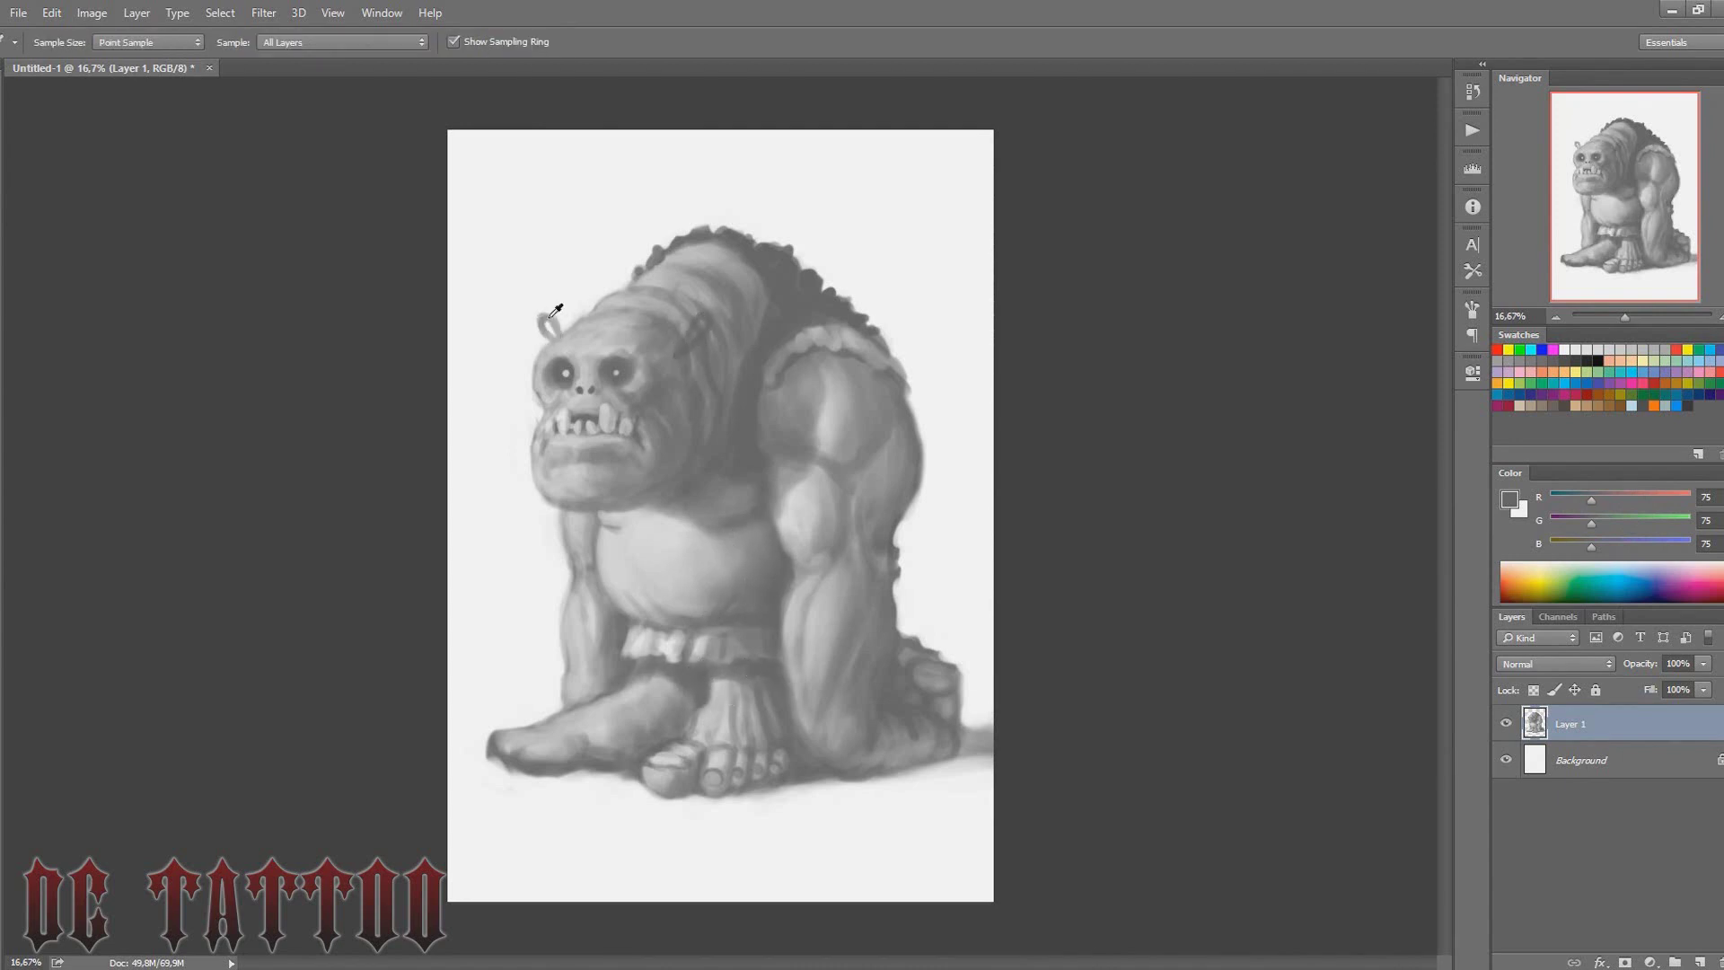
left_click_drag(545, 341, 549, 316)
left_click_drag(691, 352, 705, 319)
left_click(783, 279, "alt")
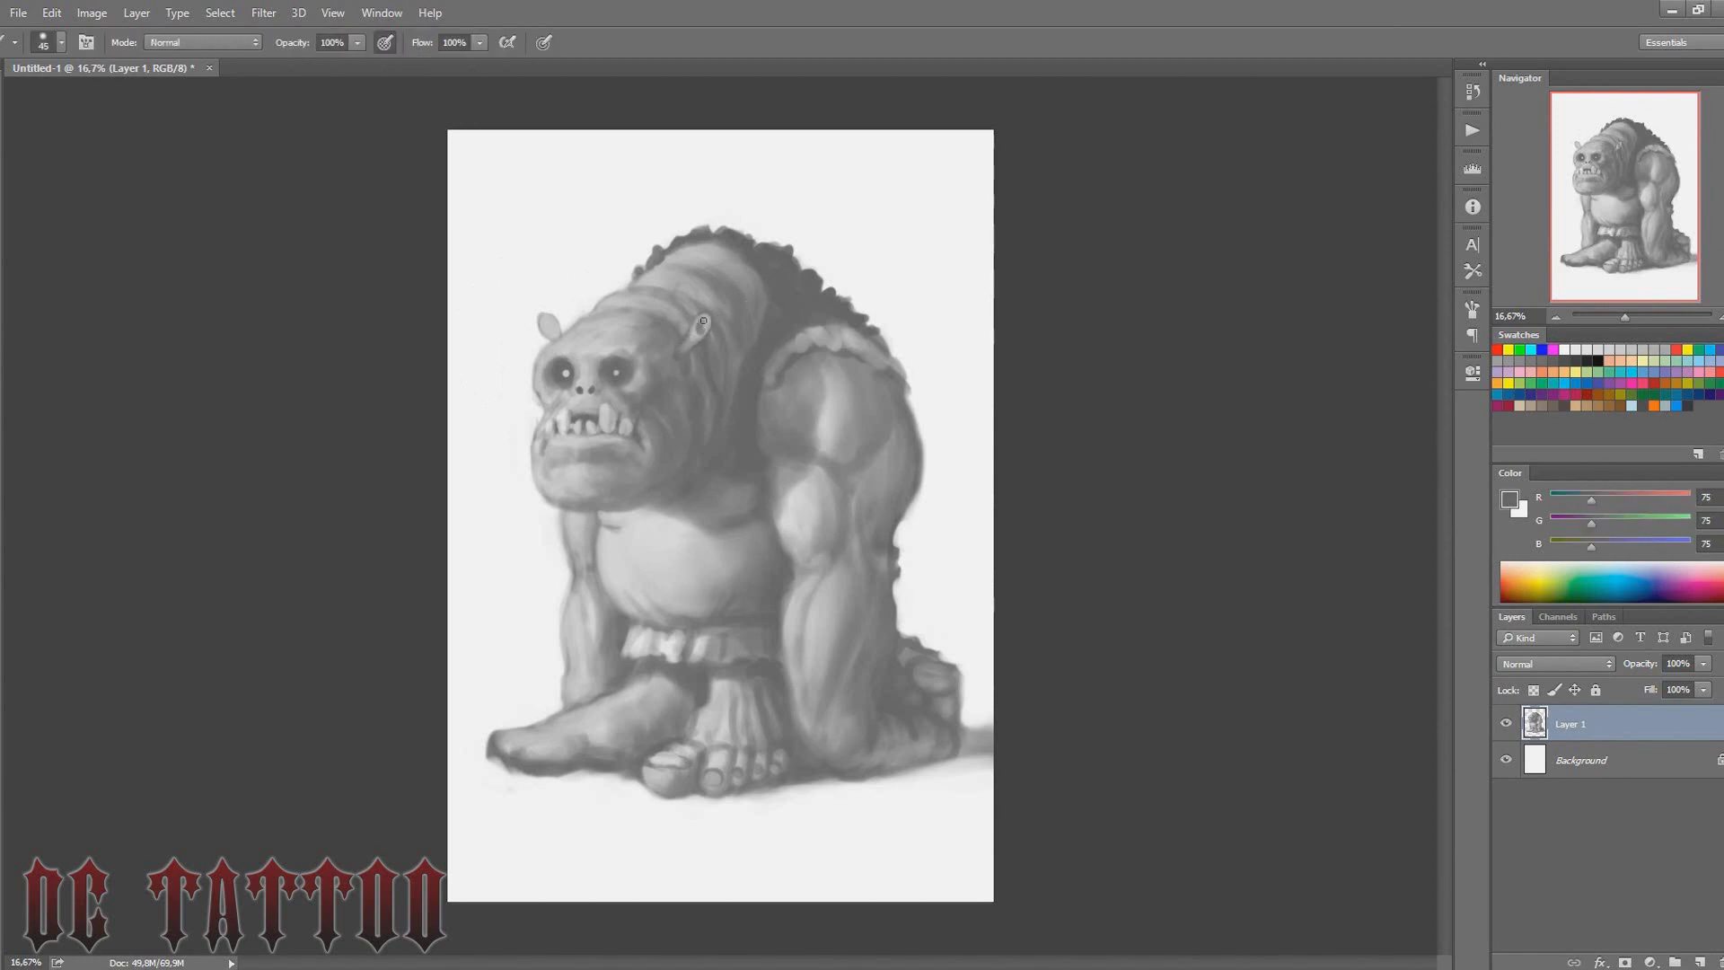
left_click(694, 331, "alt")
key("bracketleft")
left_click(710, 317, "alt")
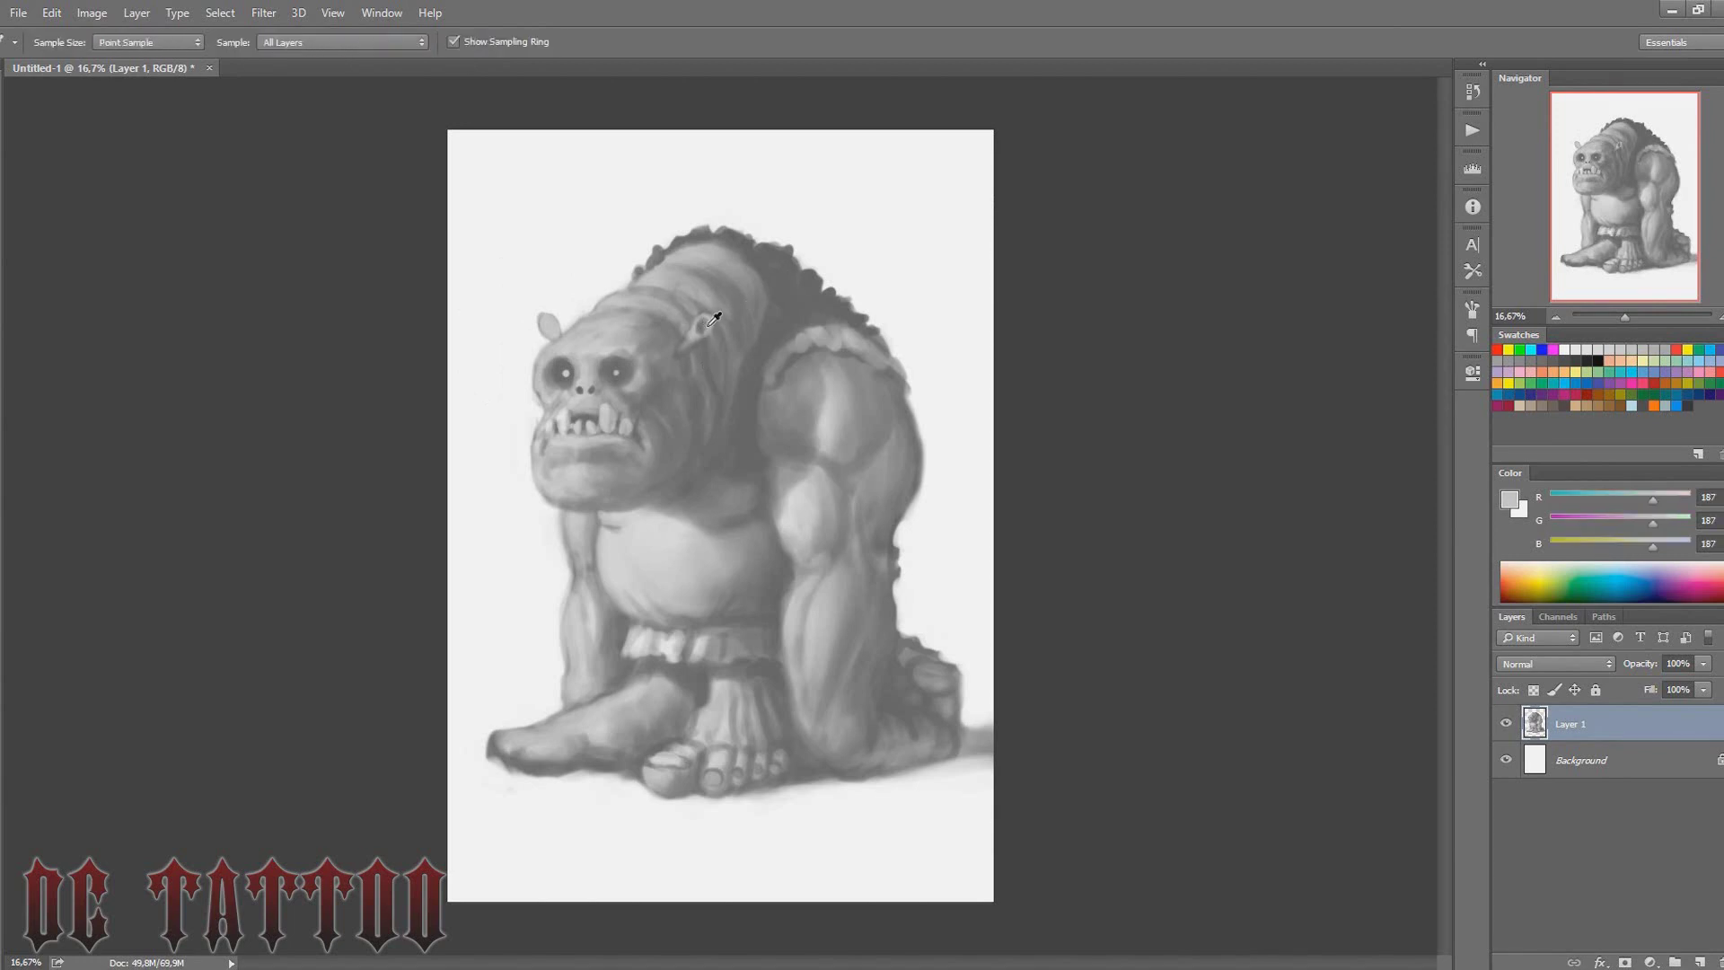
key("bracketright")
key("bracketright")
left_click(624, 370, "alt")
Darken the outer edge of the arm and dab faint shading along it
left_click(674, 466, "alt")
key("bracketright")
key("bracketright")
key("bracketright")
key("bracketleft")
key("bracketleft")
key("bracketleft")
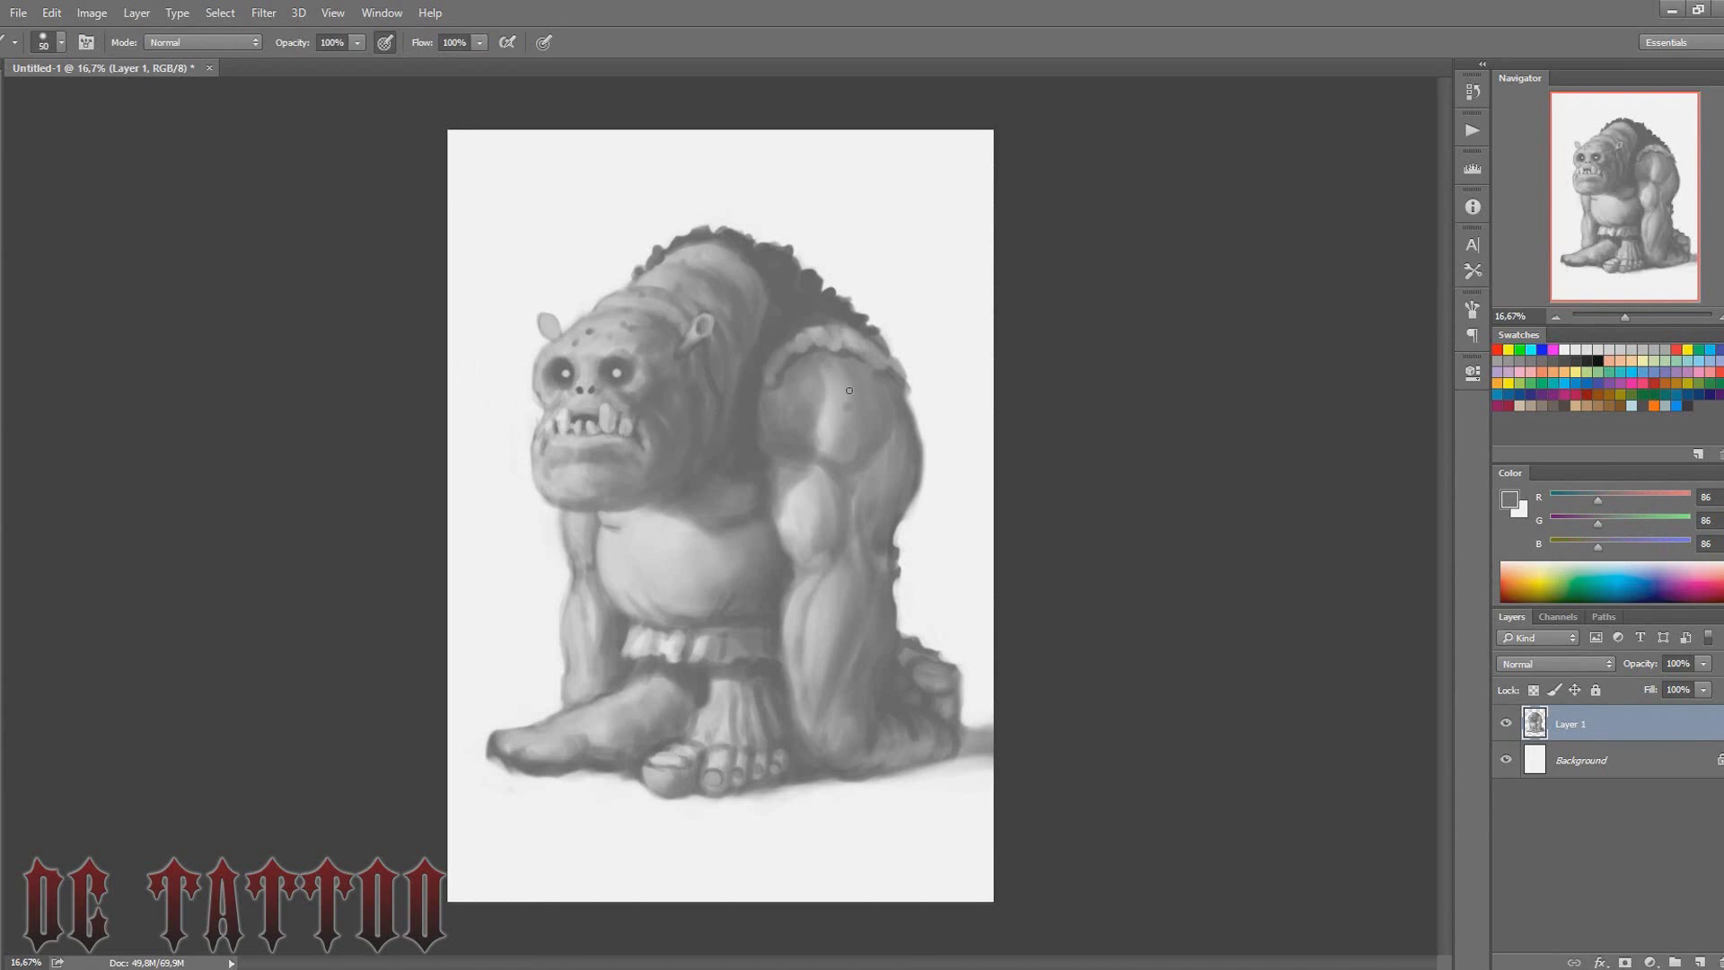
key("bracketleft")
left_click_drag(811, 506, 789, 575)
left_click(777, 641, "alt")
key("bracketleft")
Sample arm greys and lighten the top of the upper arm
left_click(831, 560, "alt")
key("bracketright")
key("bracketright")
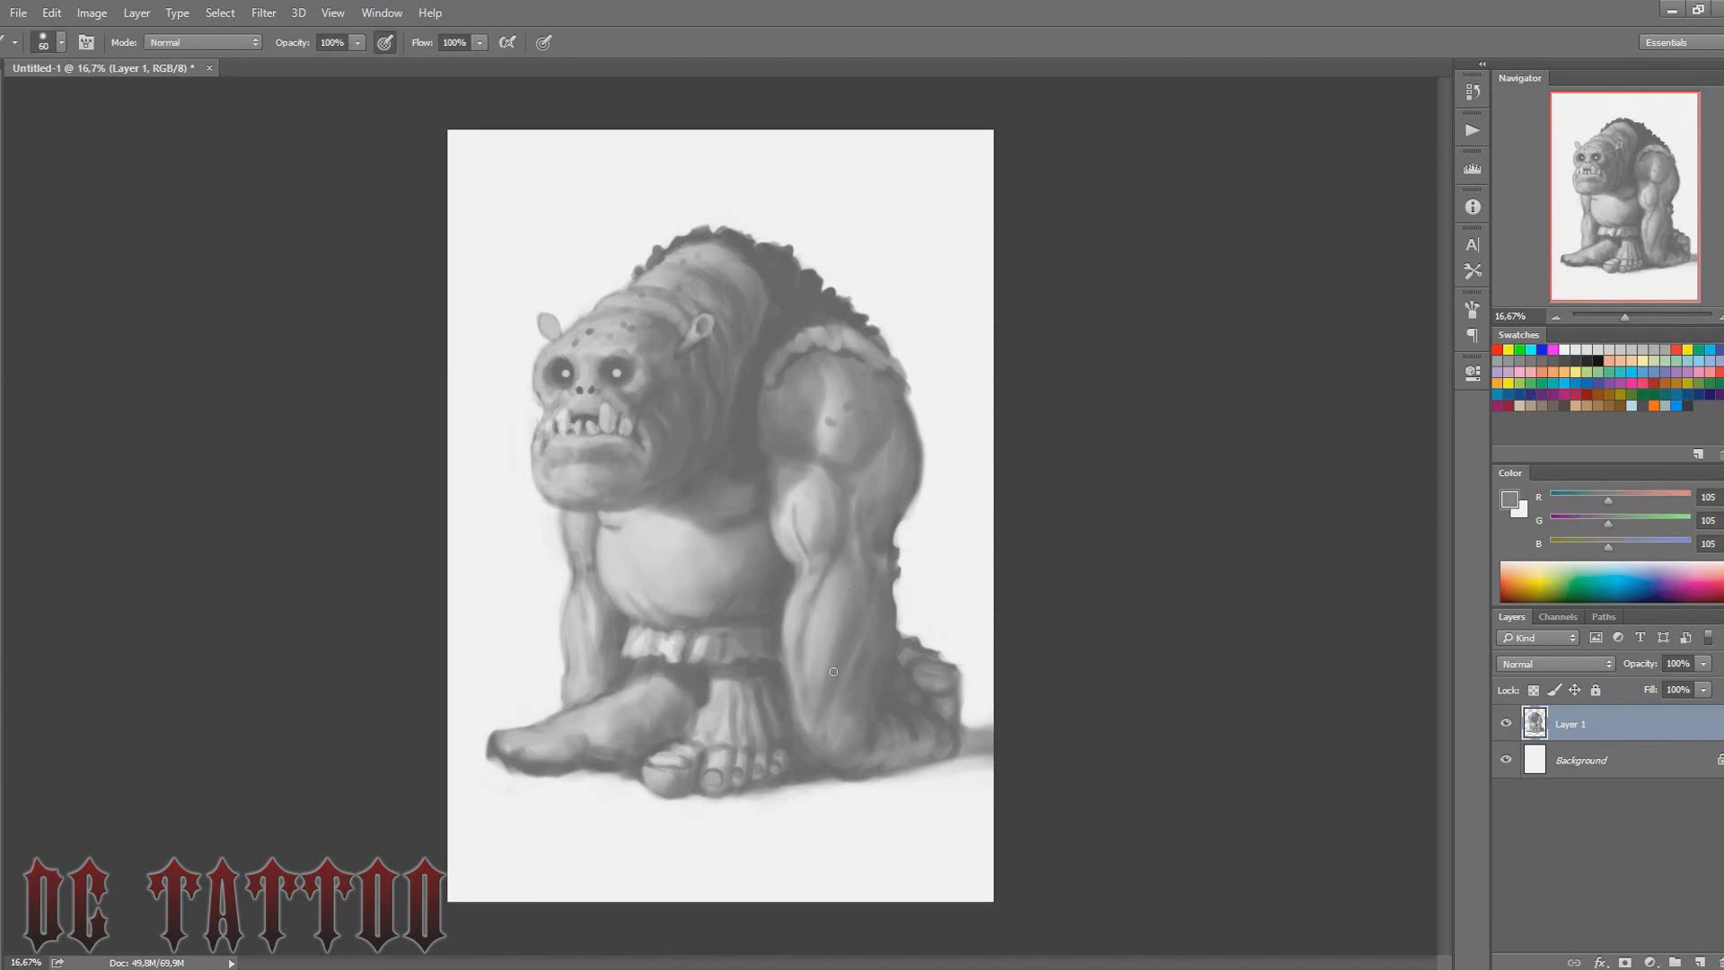
left_click(819, 601, "alt")
key("bracketleft")
key("bracketleft")
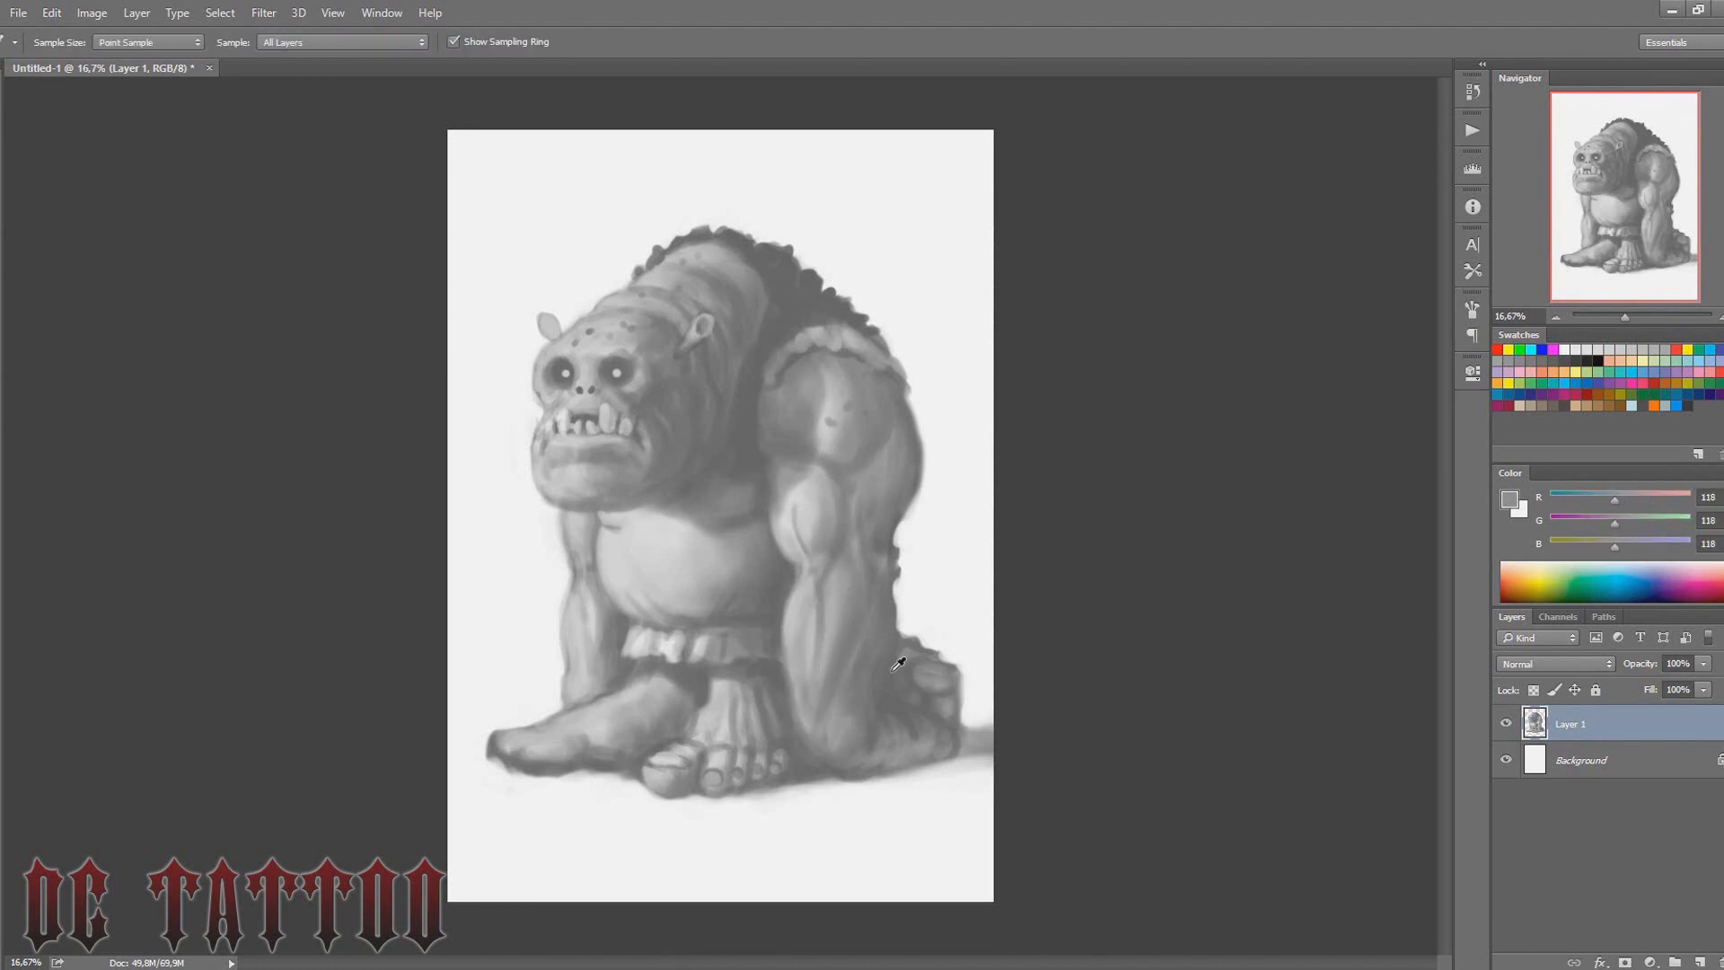
key("bracketright")
key("bracketright")
key("bracketright")
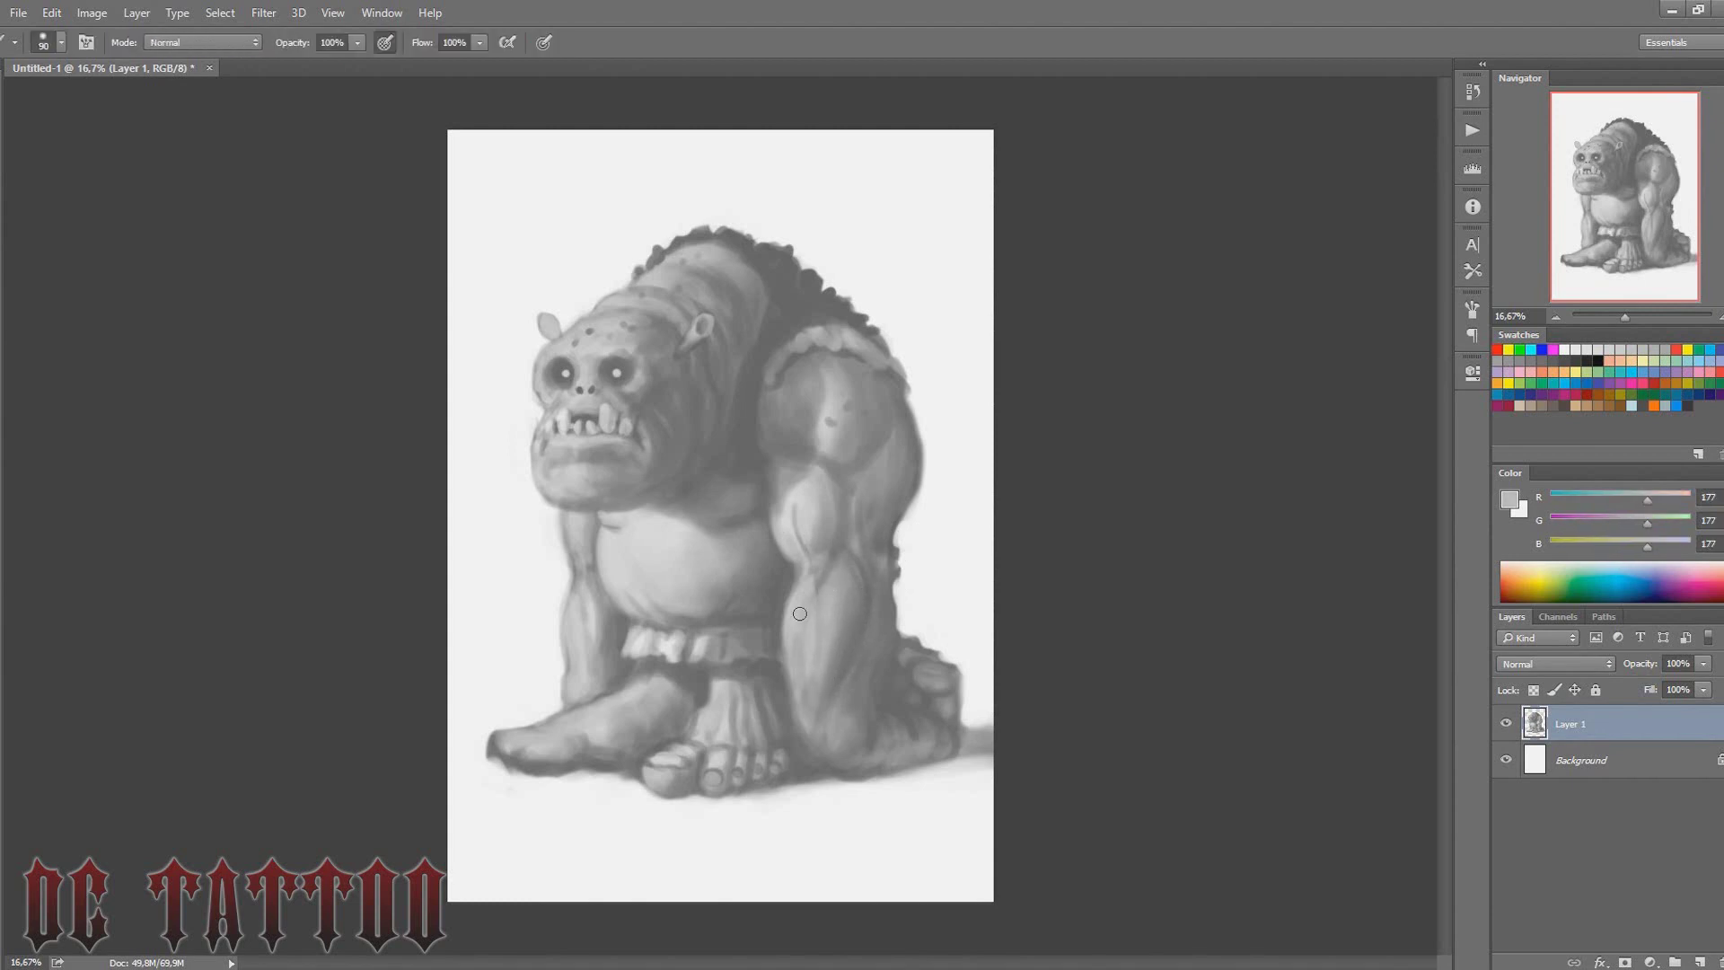
left_click(810, 677, "alt")
left_click(811, 729, "alt")
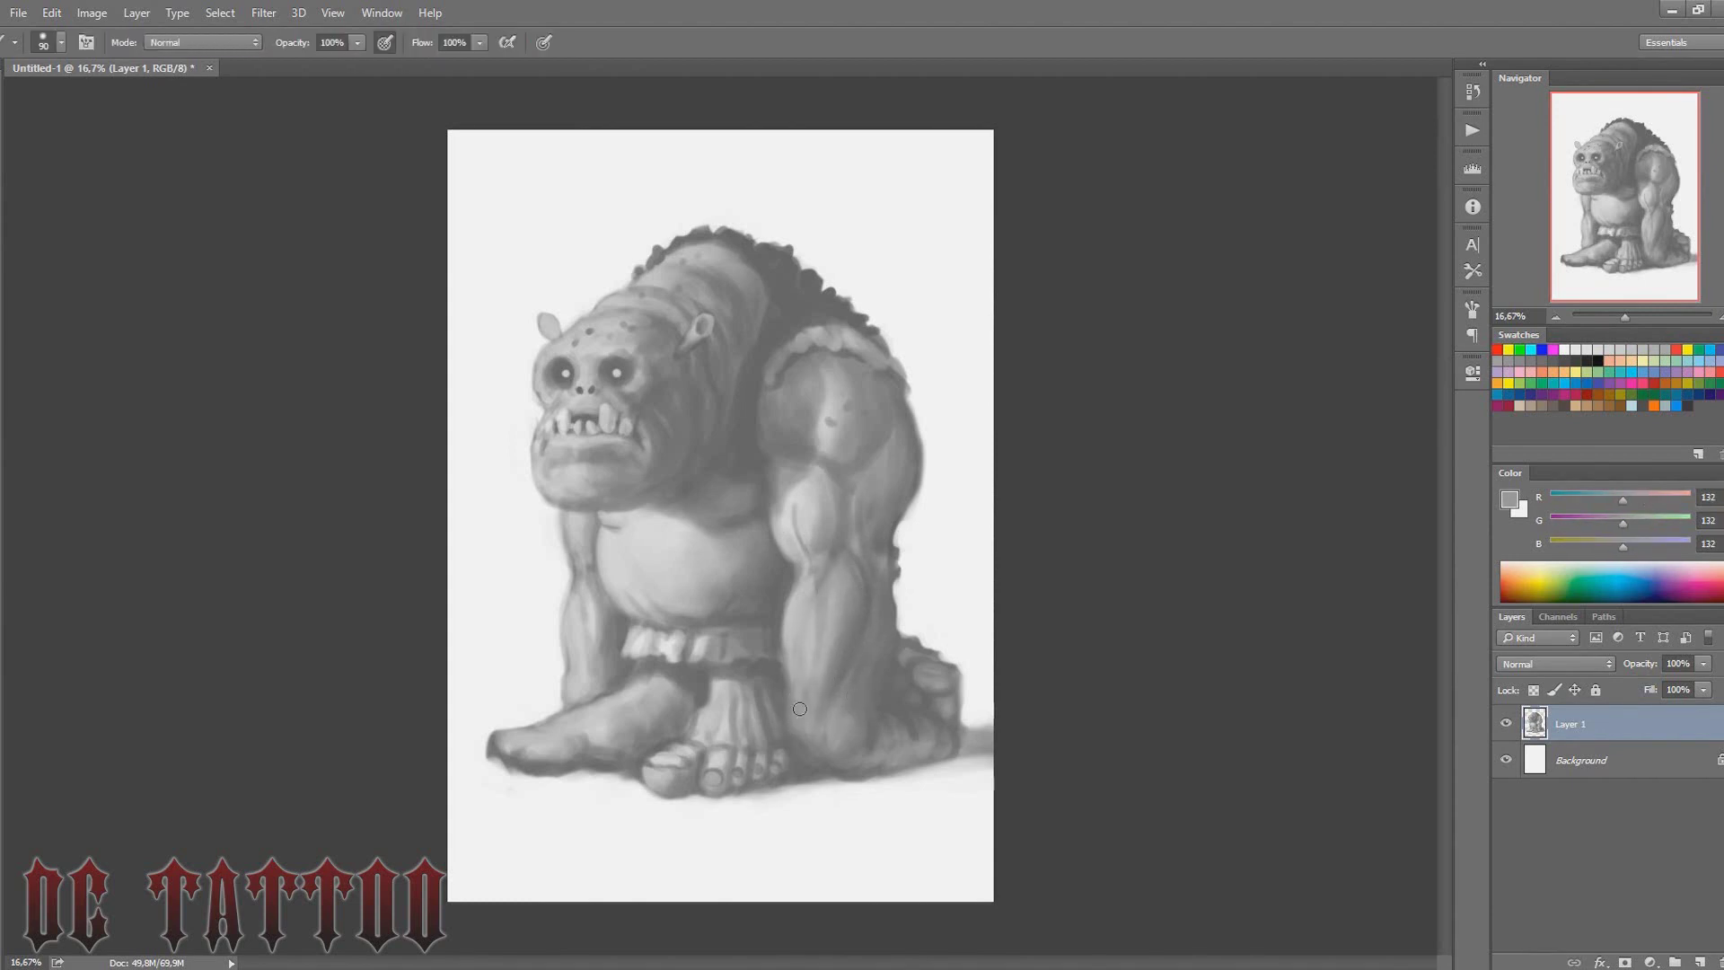
key("bracketleft")
key("bracketleft")
left_click_drag(900, 395, 878, 442)
Paint a thin dark hair line on the left forearm and sample forearm greys
key("bracketleft")
key("bracketleft")
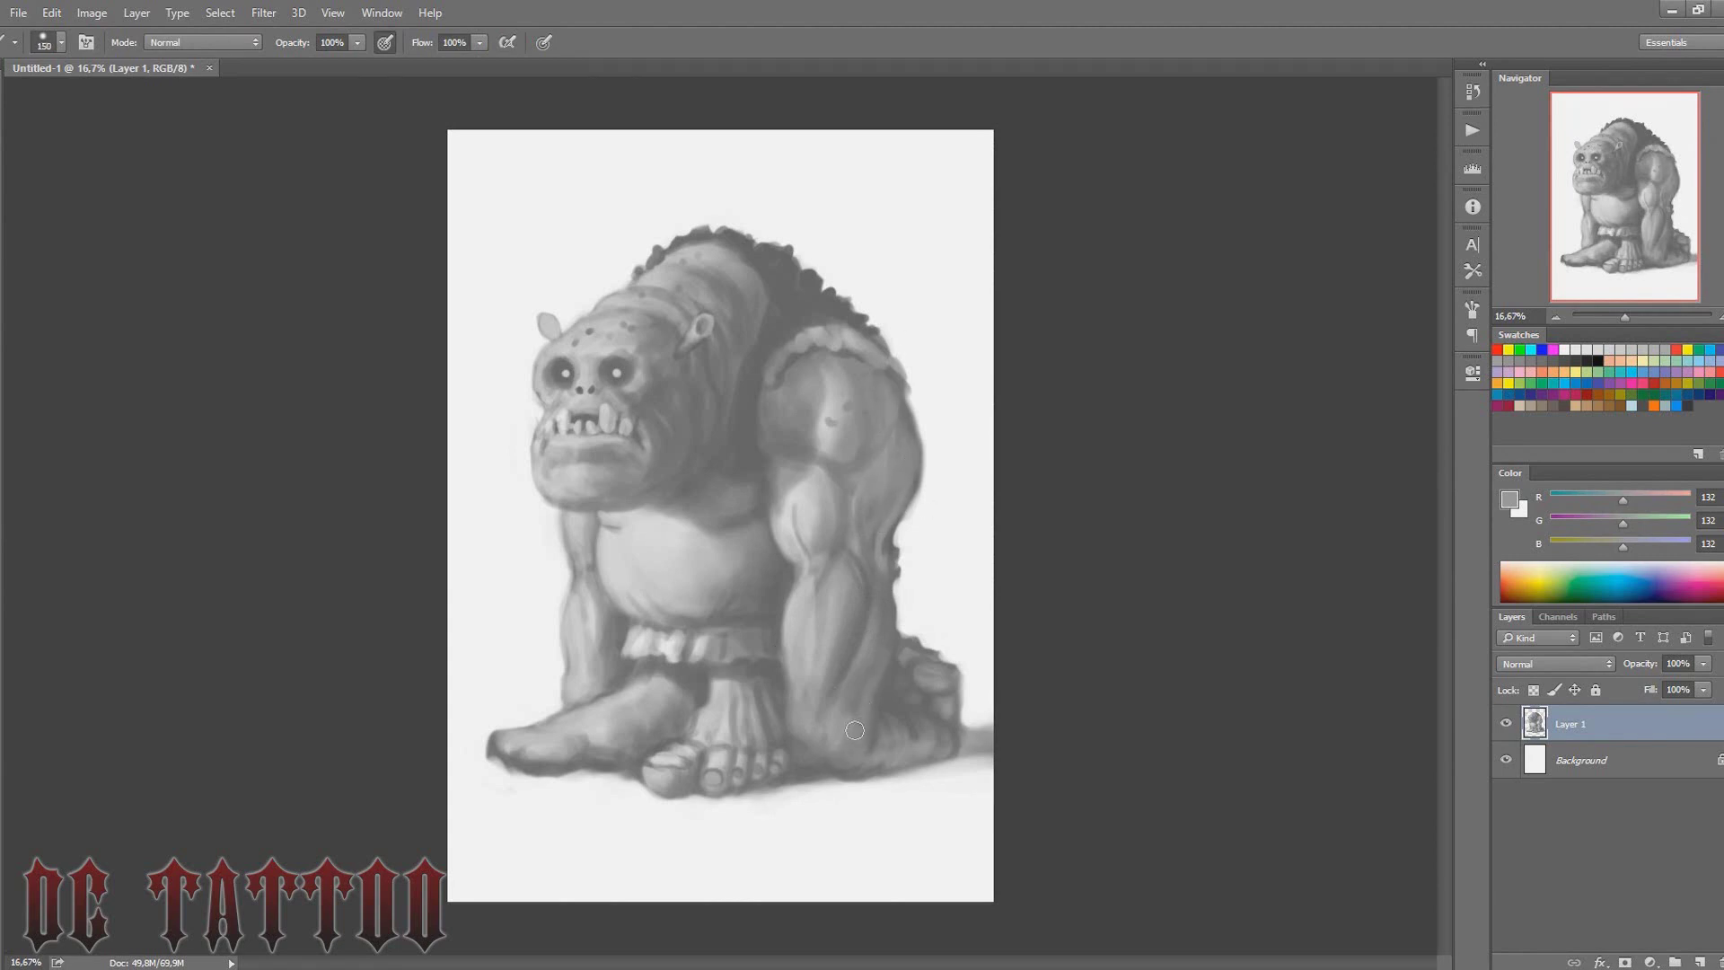
left_click(839, 641, "alt")
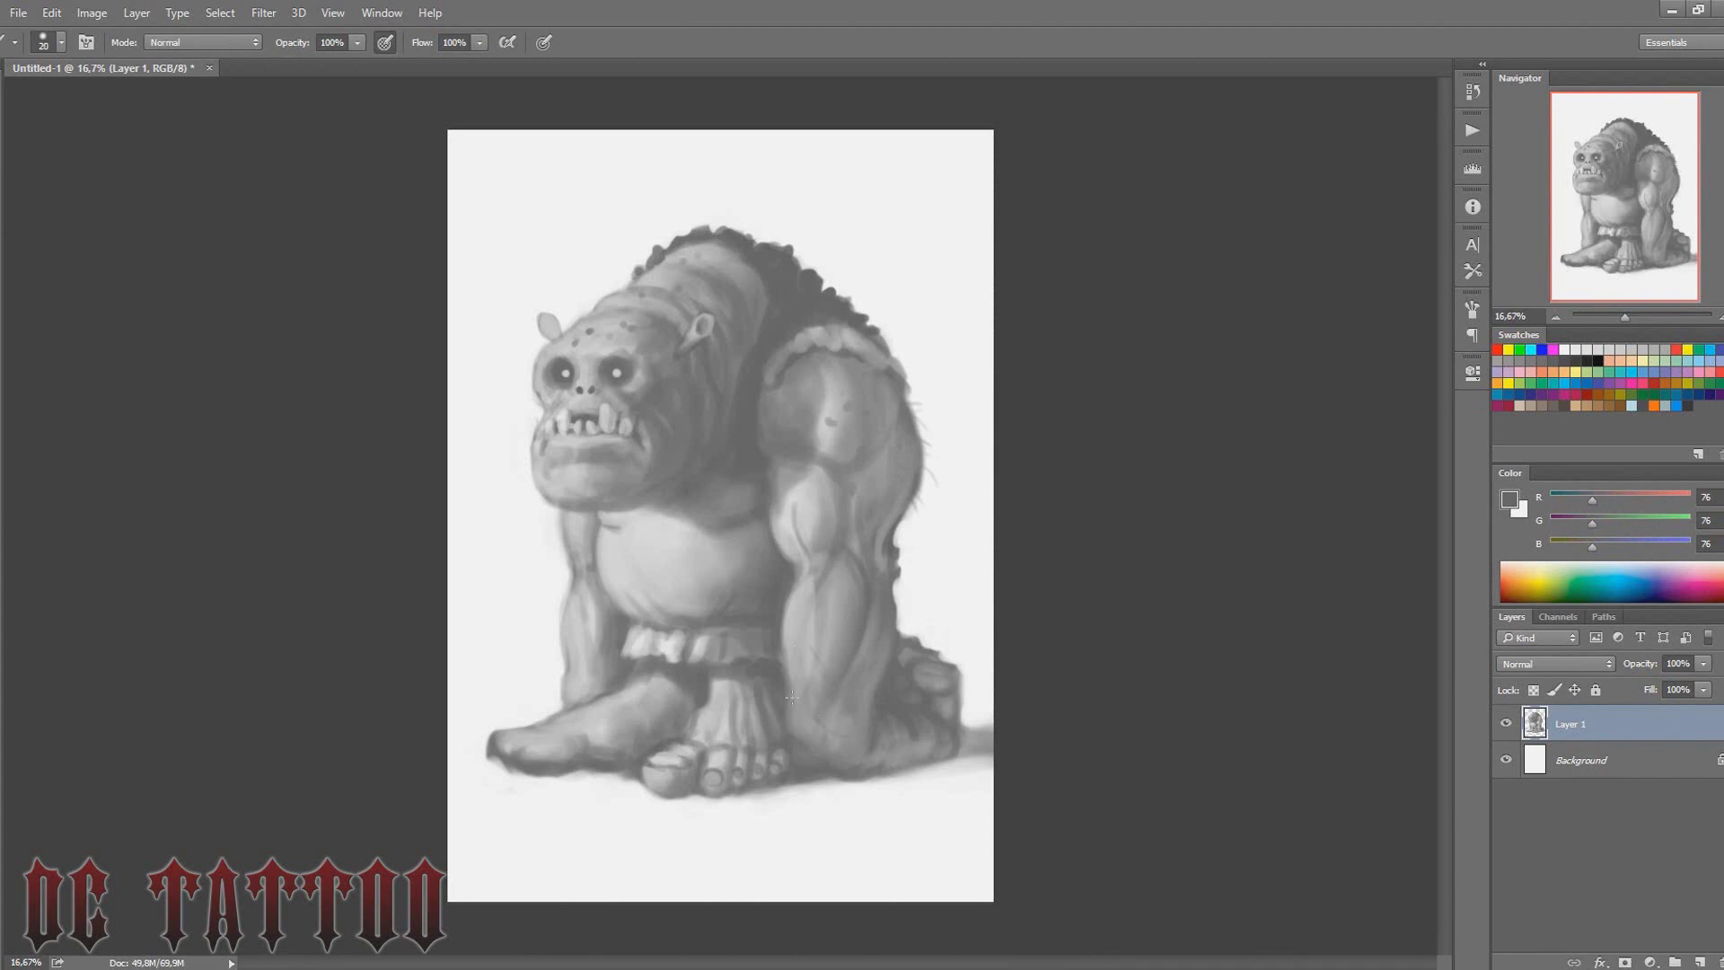
left_click_drag(553, 706, 596, 654)
left_click(906, 755, "alt")
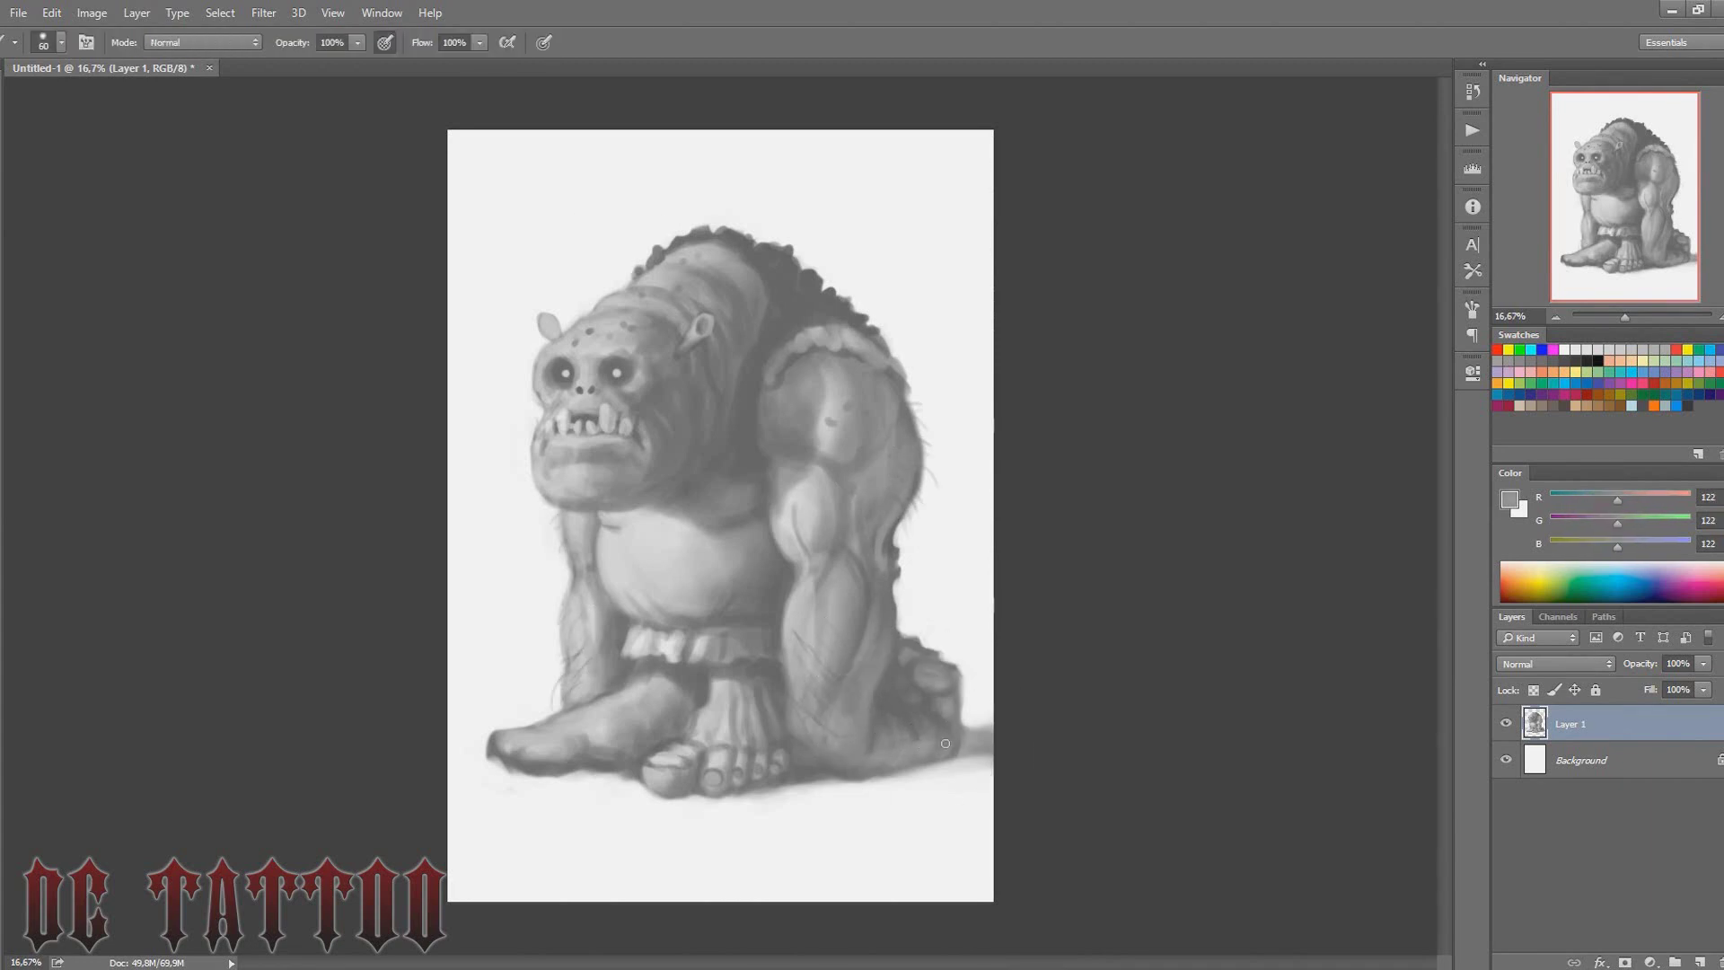
left_click(947, 678, "alt")
left_click(904, 654, "alt")
left_click(870, 636, "alt")
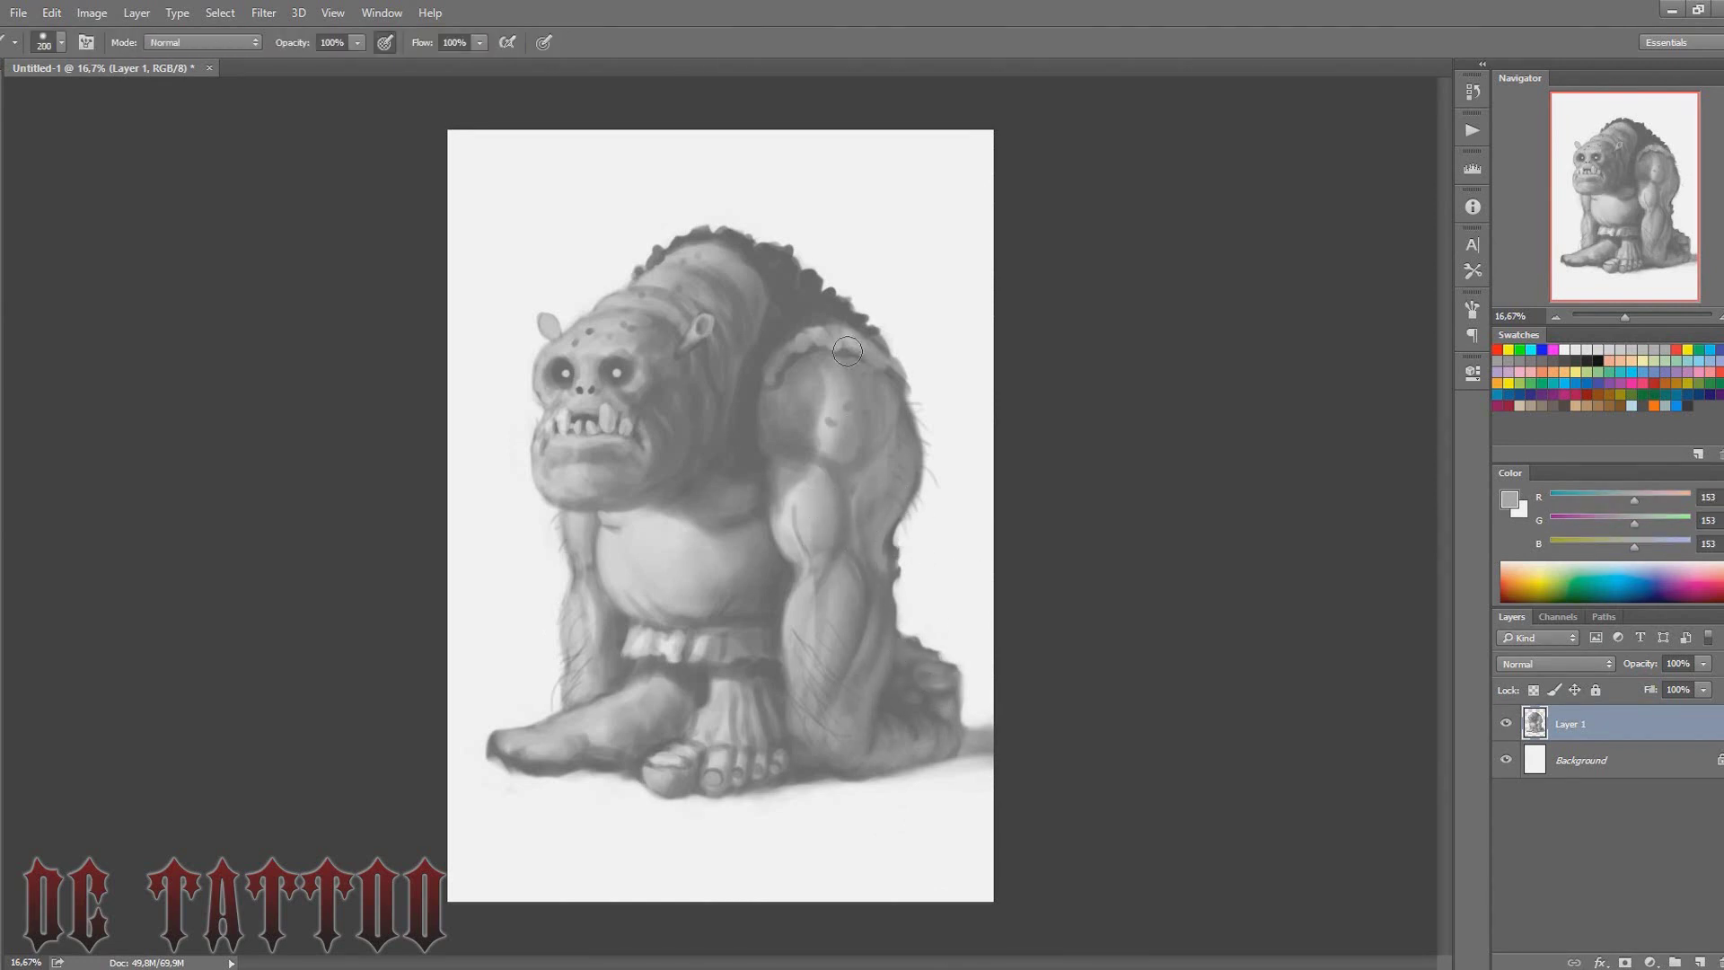
Add dark hair strokes down the right arm with a small brush
left_click(839, 351, "alt")
key("bracketleft")
key("bracketleft")
key("bracketleft")
left_click(846, 489, "alt")
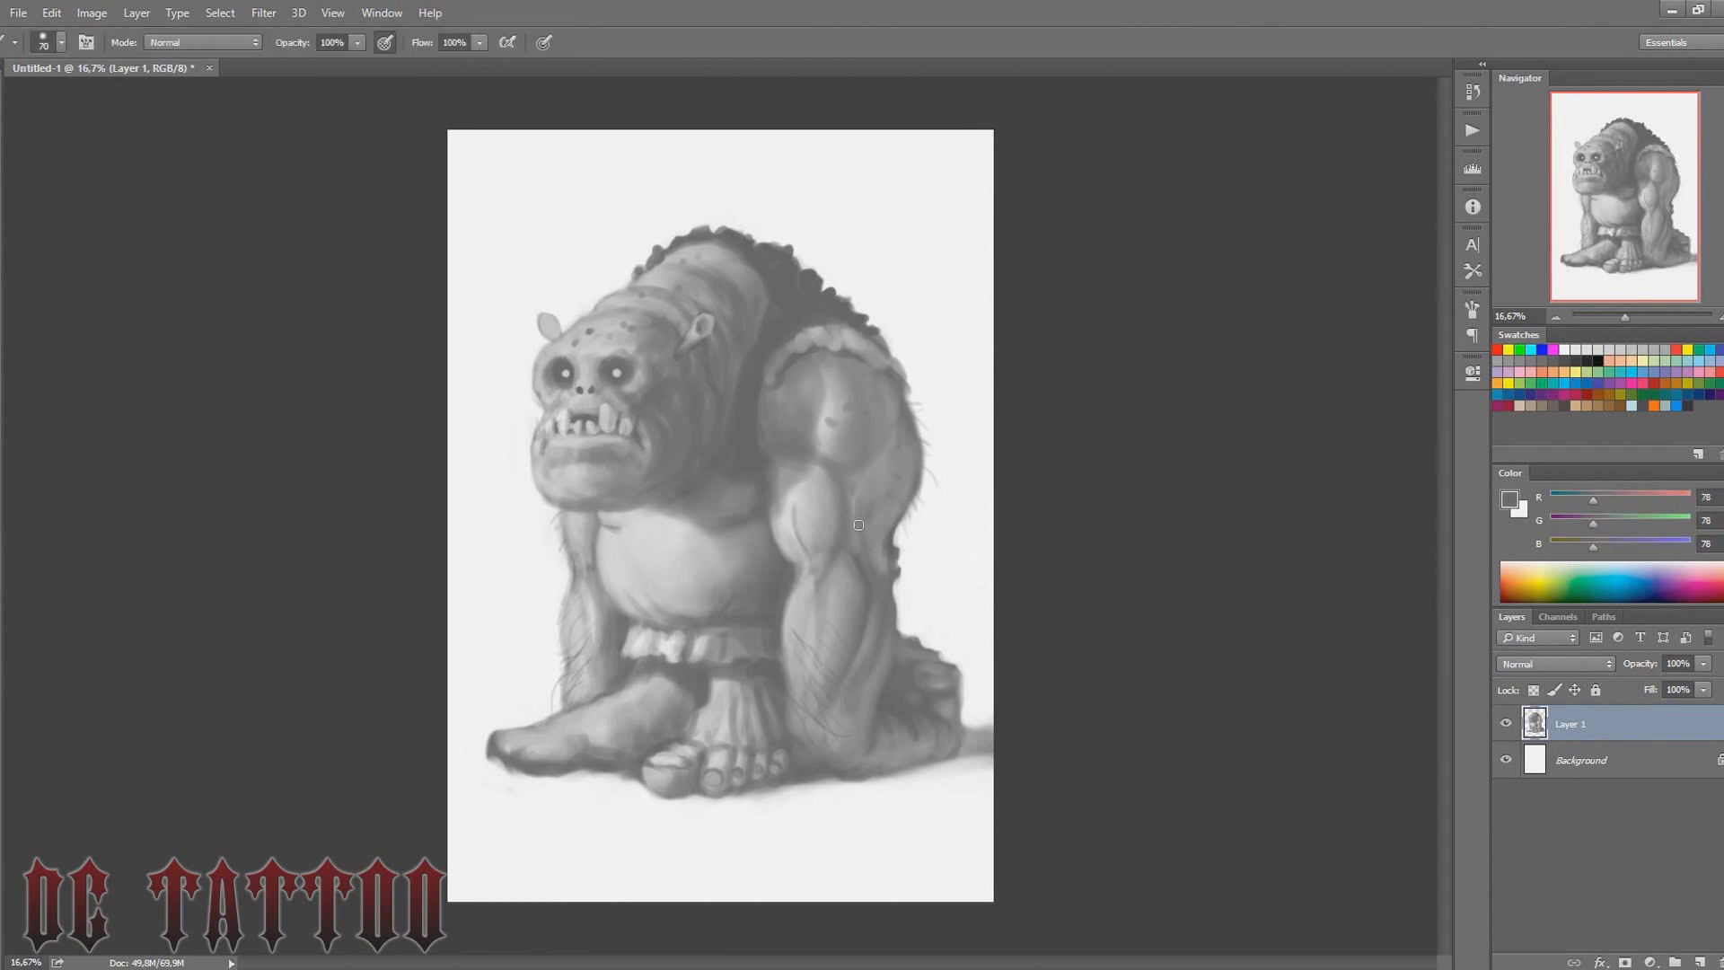
key("bracketleft")
key("bracketleft")
left_click(845, 474, "alt")
key("bracketright")
key("bracketright")
key("bracketright")
left_click_drag(864, 484, 871, 526)
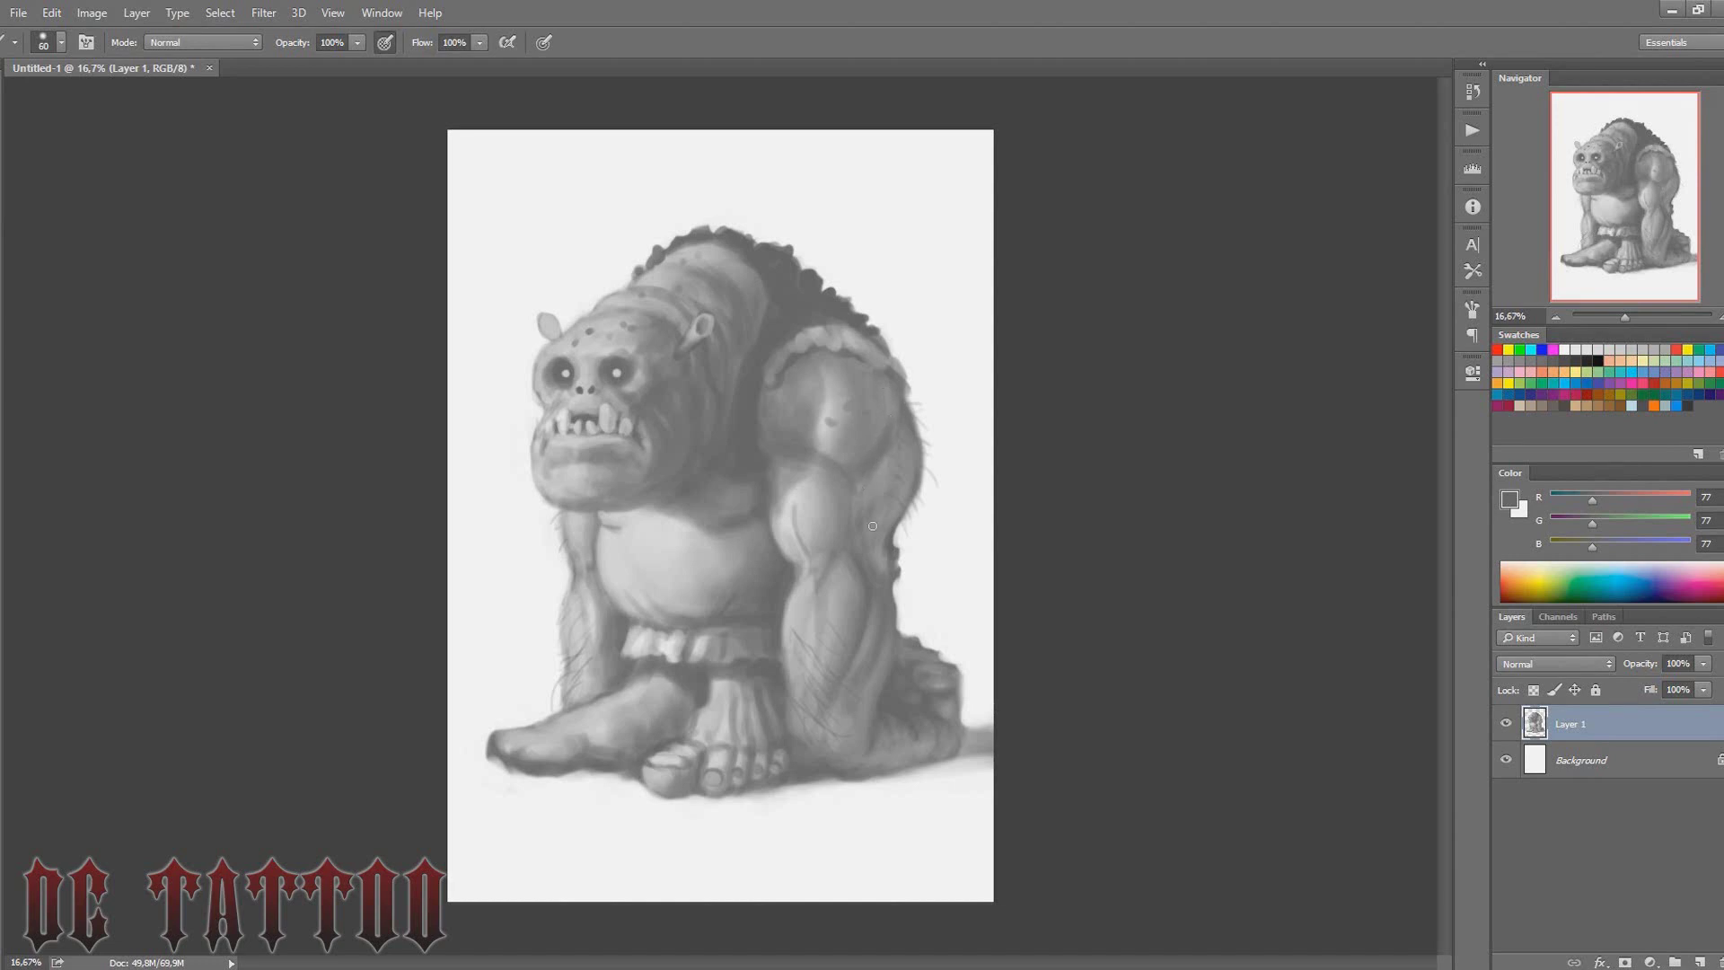
Sample greys from the arm, face and eye to start detailing around the eyes
left_click(864, 554, "alt")
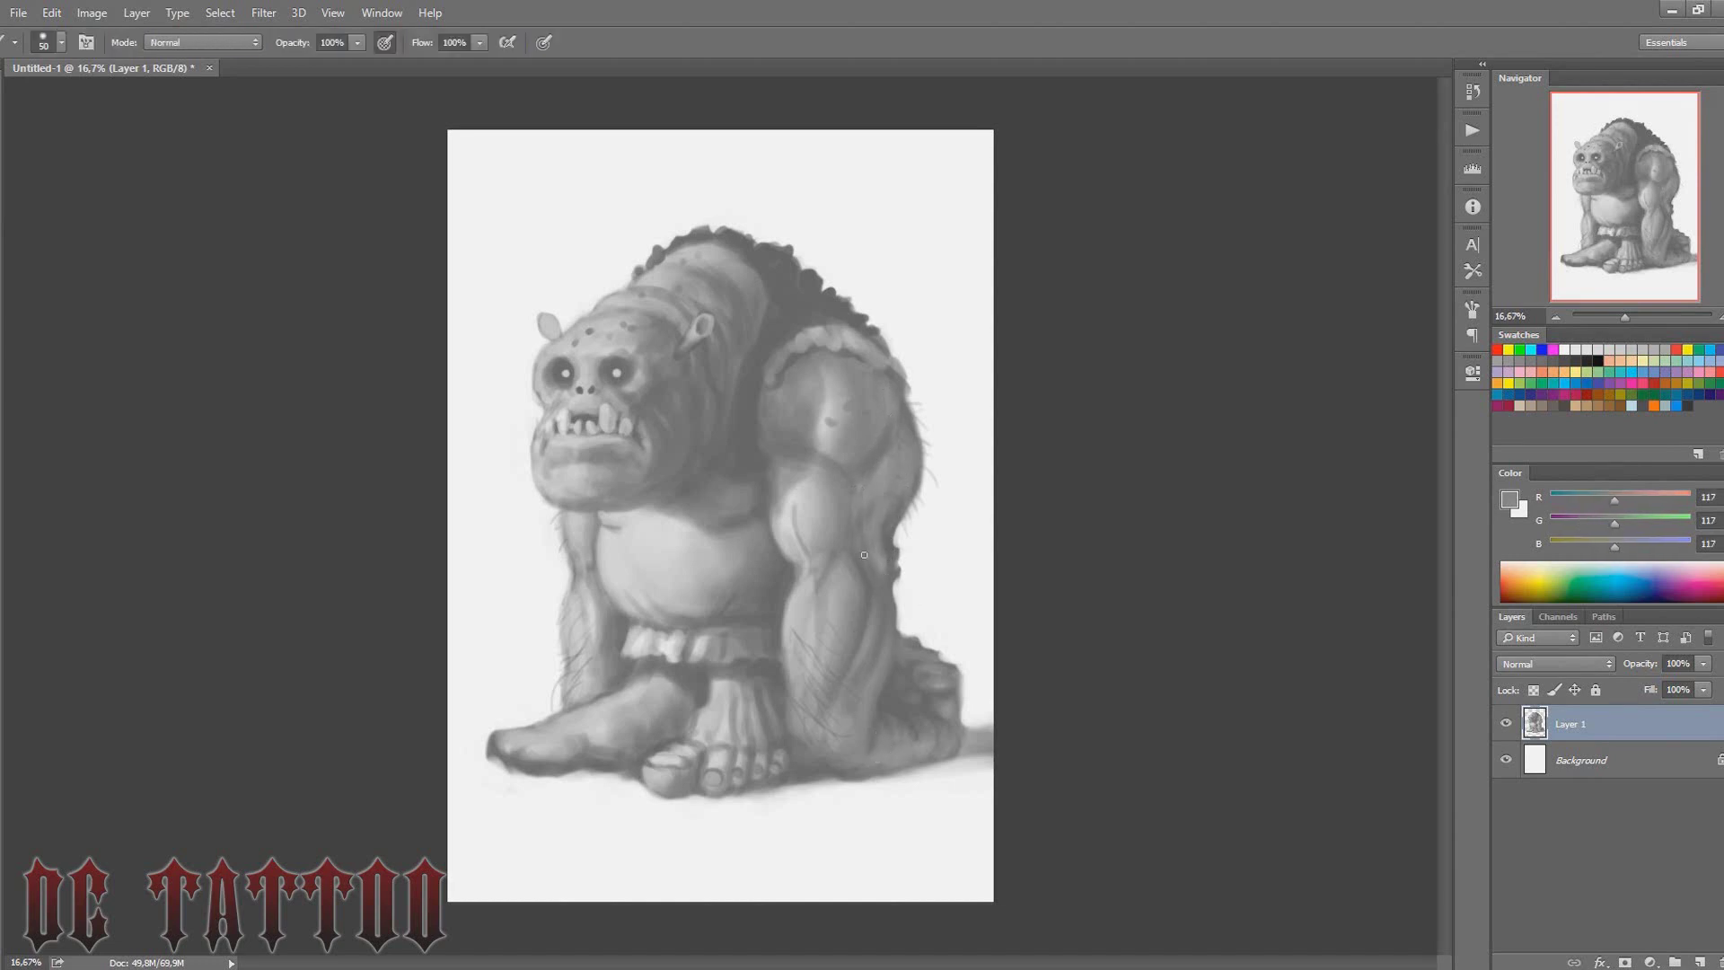
key("bracketleft")
key("bracketleft")
key("bracketleft")
left_click(888, 431, "alt")
key("bracketleft")
key("bracketleft")
key("bracketright")
key("bracketright")
key("bracketright")
left_click(871, 462, "alt")
left_click(816, 453, "alt")
key("bracketleft")
key("bracketleft")
left_click(614, 366, "alt")
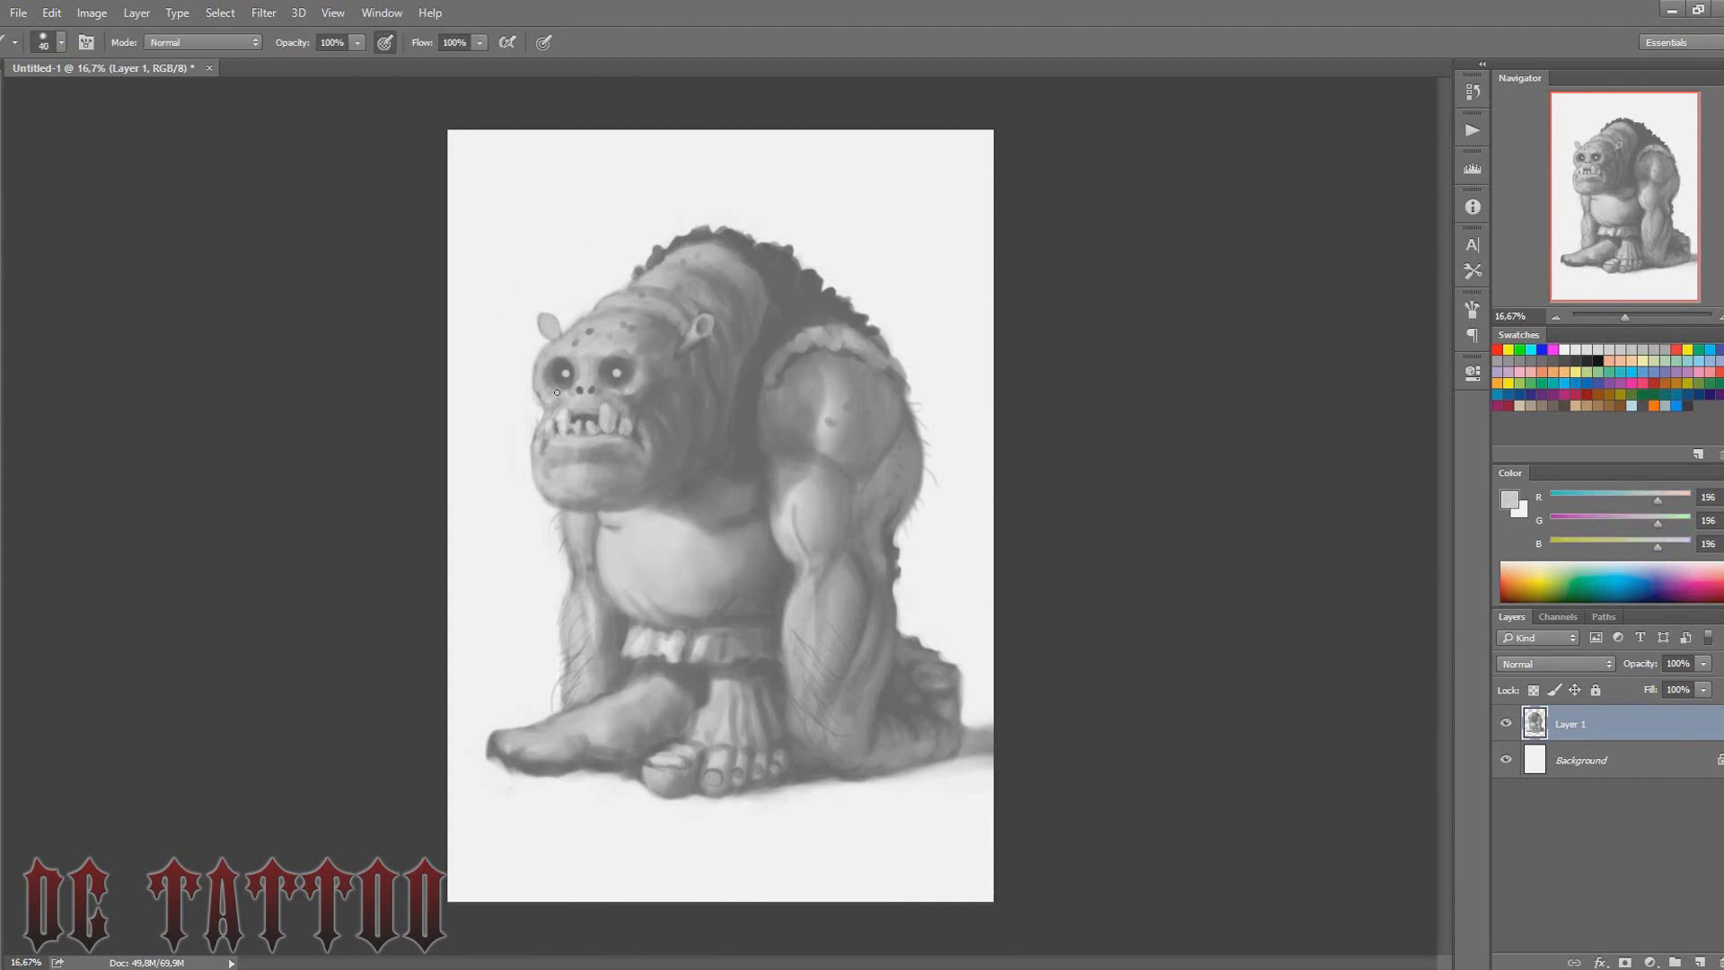
left_click(576, 372, "alt")
key("bracketright")
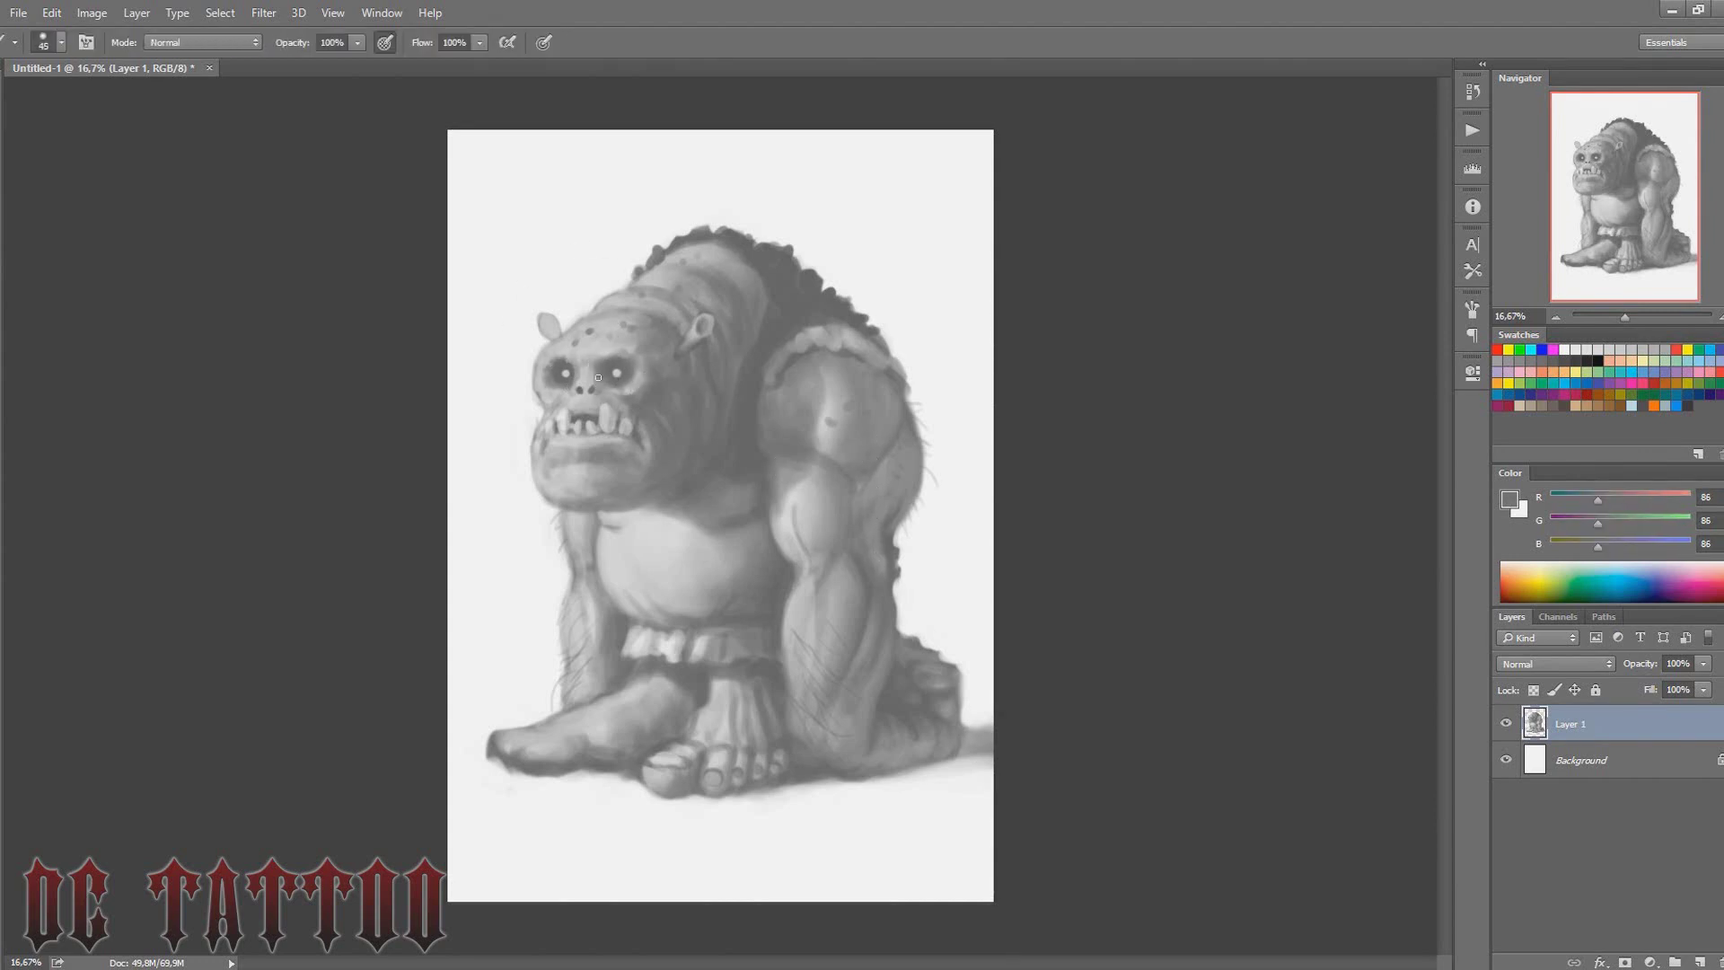
Refine the face near the ear and eye with light and dark greys
key("bracketleft")
key("bracketleft")
key("x")
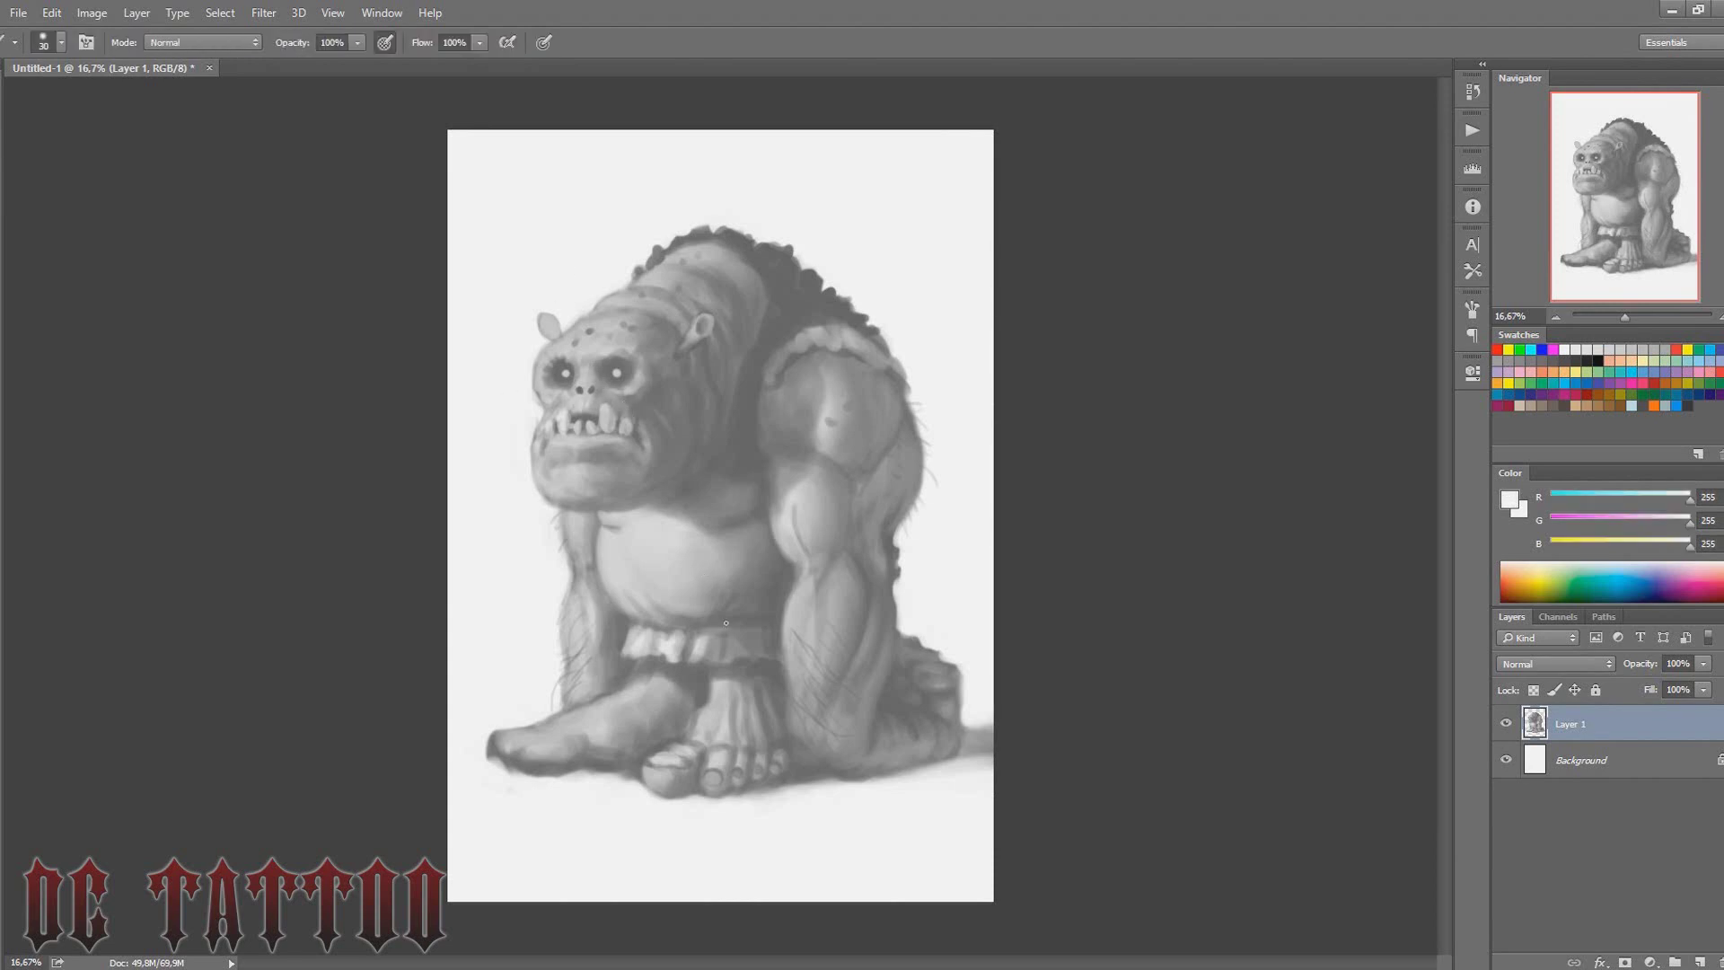
key("bracketright")
left_click(554, 326, "alt")
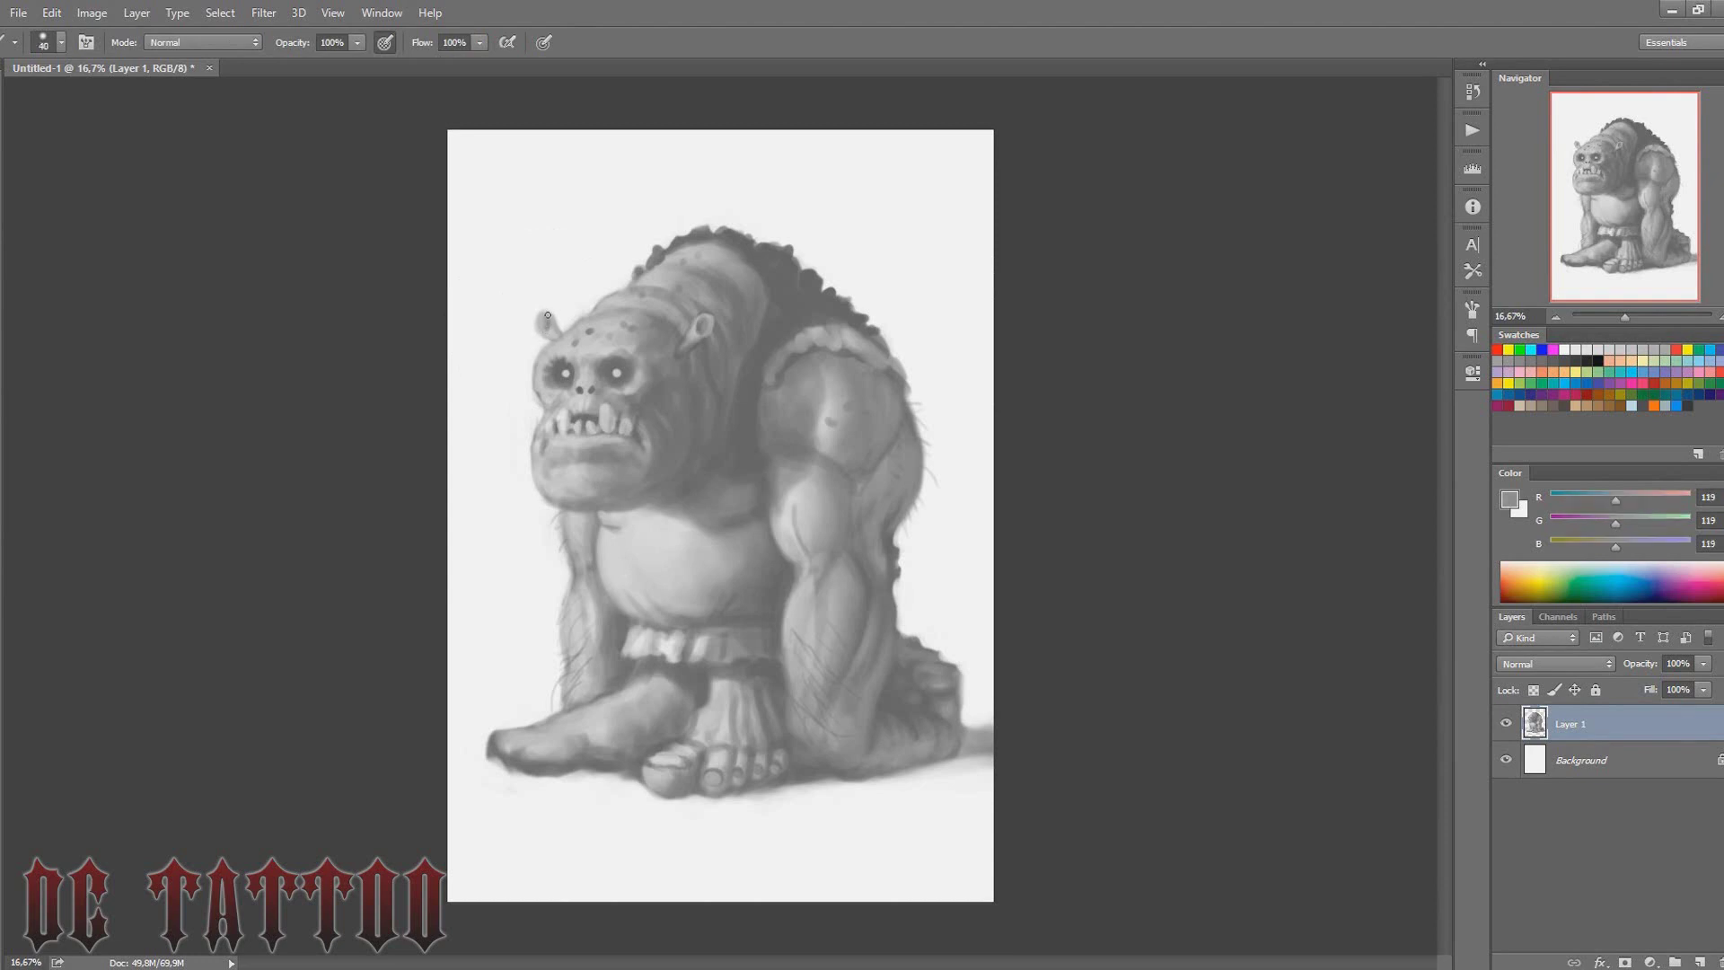
left_click(538, 326, "alt")
left_click(682, 339, "alt")
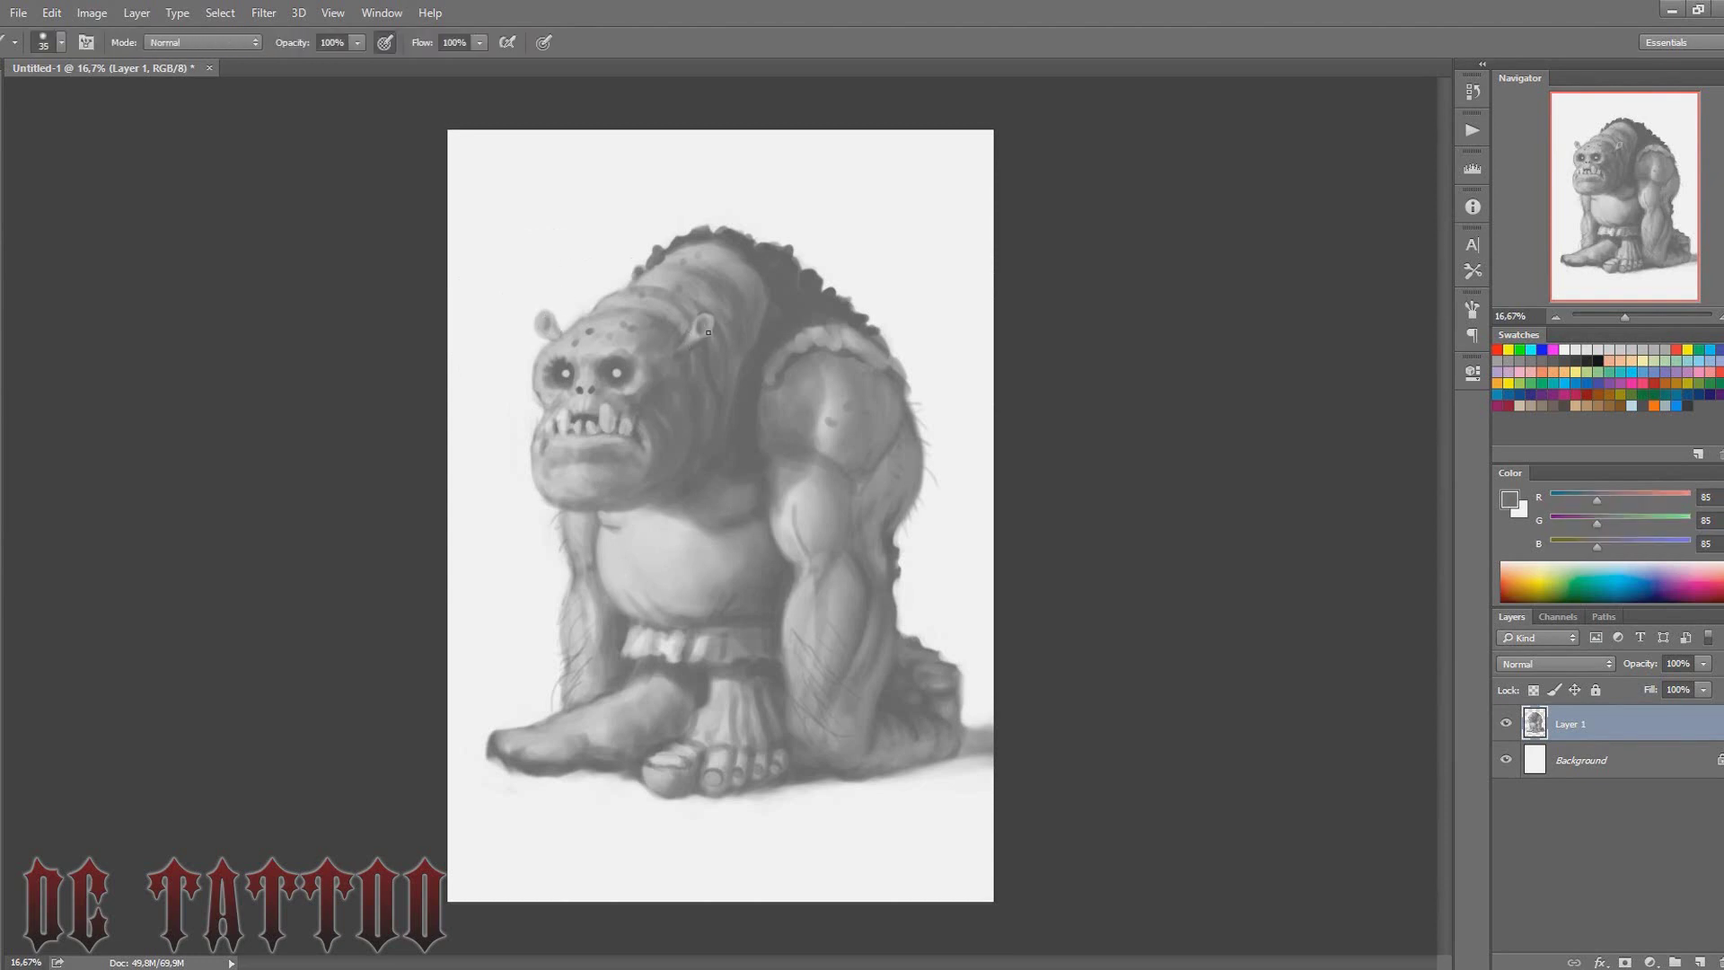
key("bracketright")
key("bracketright")
key("bracketright")
left_click(575, 361, "alt")
key("bracketright")
left_click(637, 398, "alt")
left_click(677, 387, "alt")
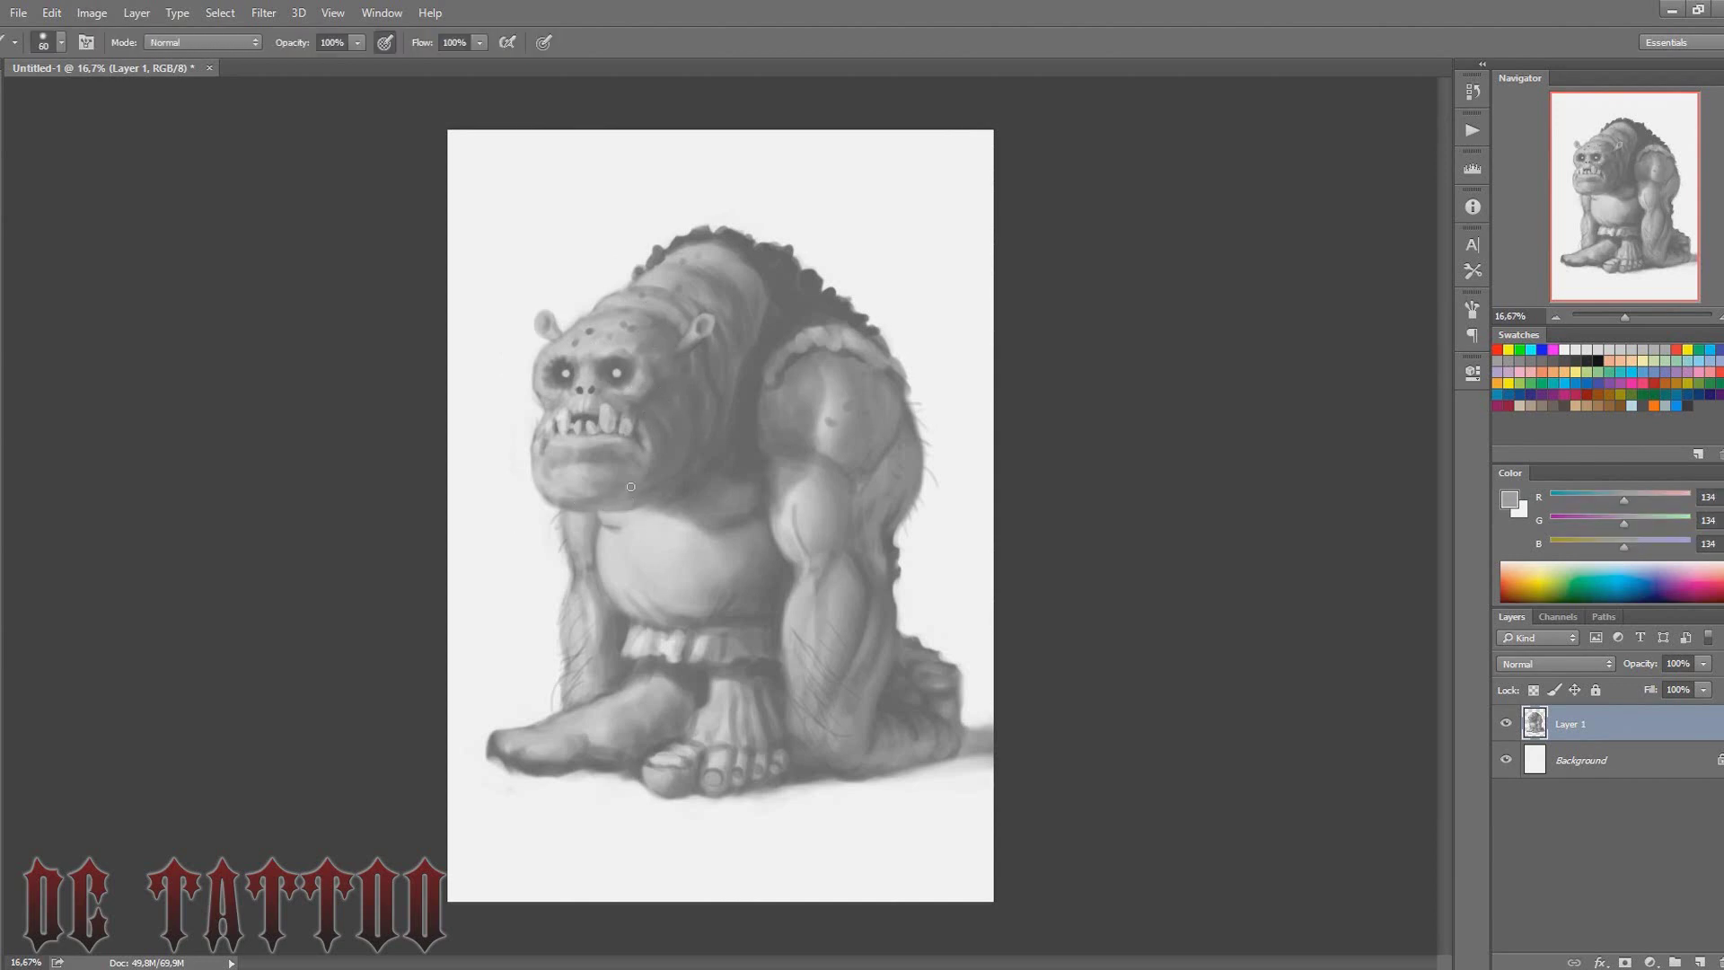
Sample chest greys, then flip the canvas horizontally to check proportions
key("bracketright")
left_click(615, 525, "alt")
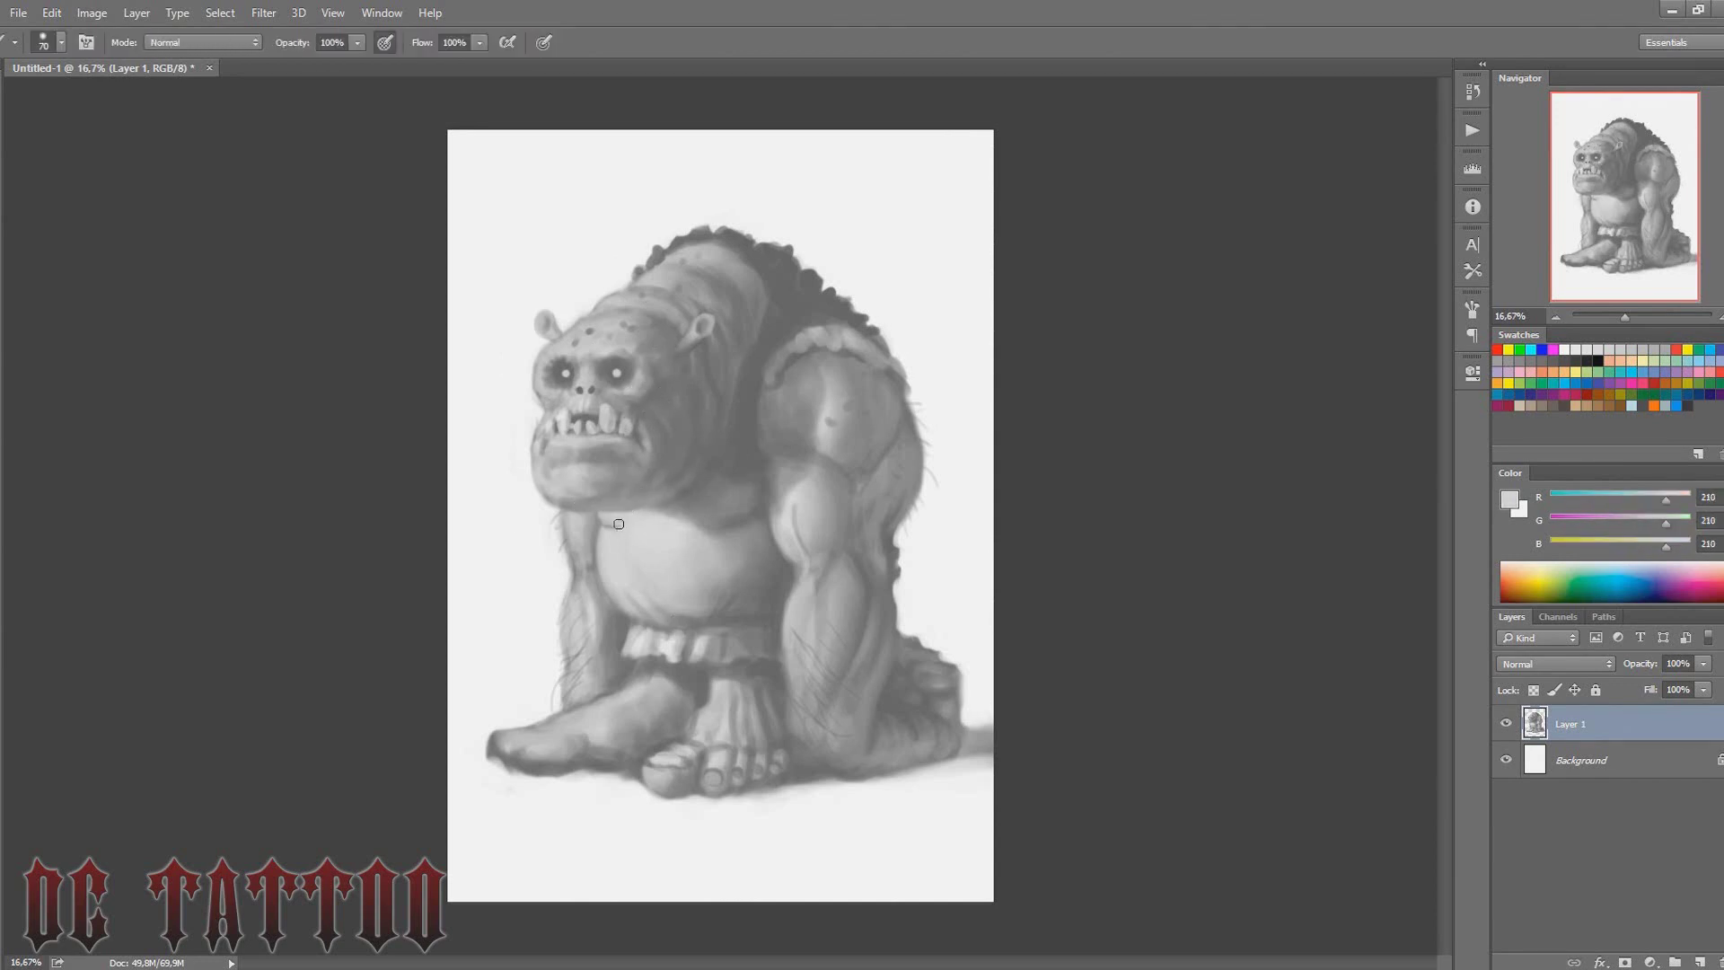
key("bracketleft")
key("bracketleft")
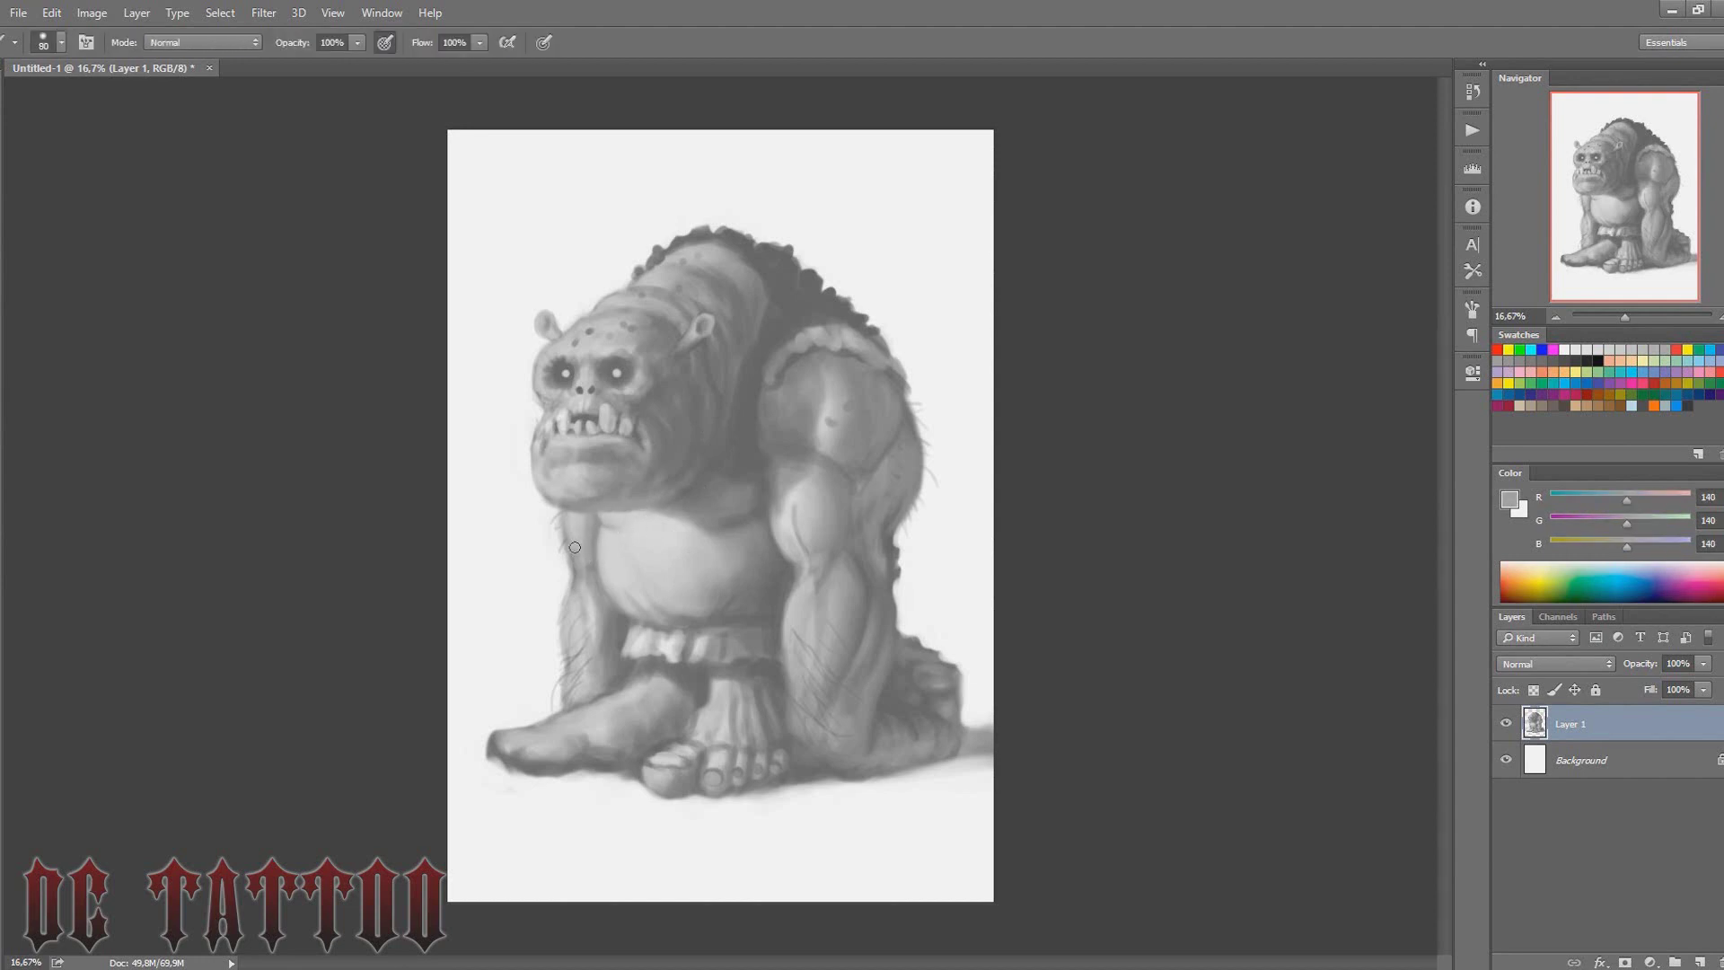
left_click(620, 597, "alt")
key("bracketright")
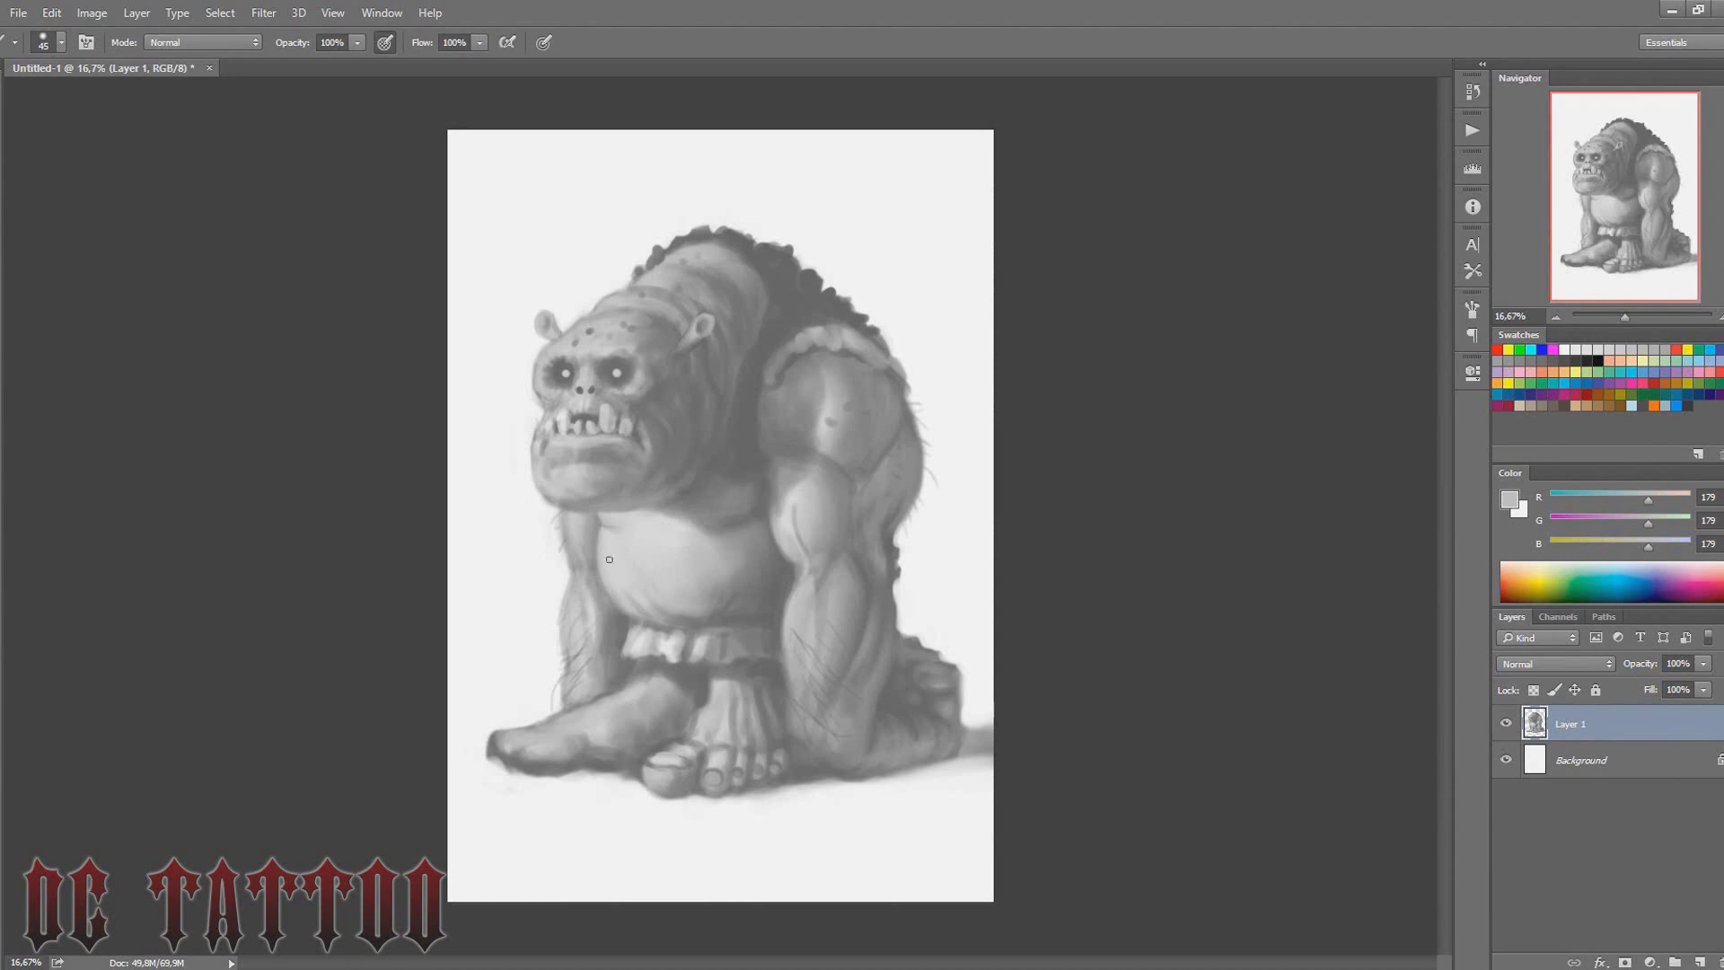
key("ctrl+shift+h")
left_click(828, 359, "alt")
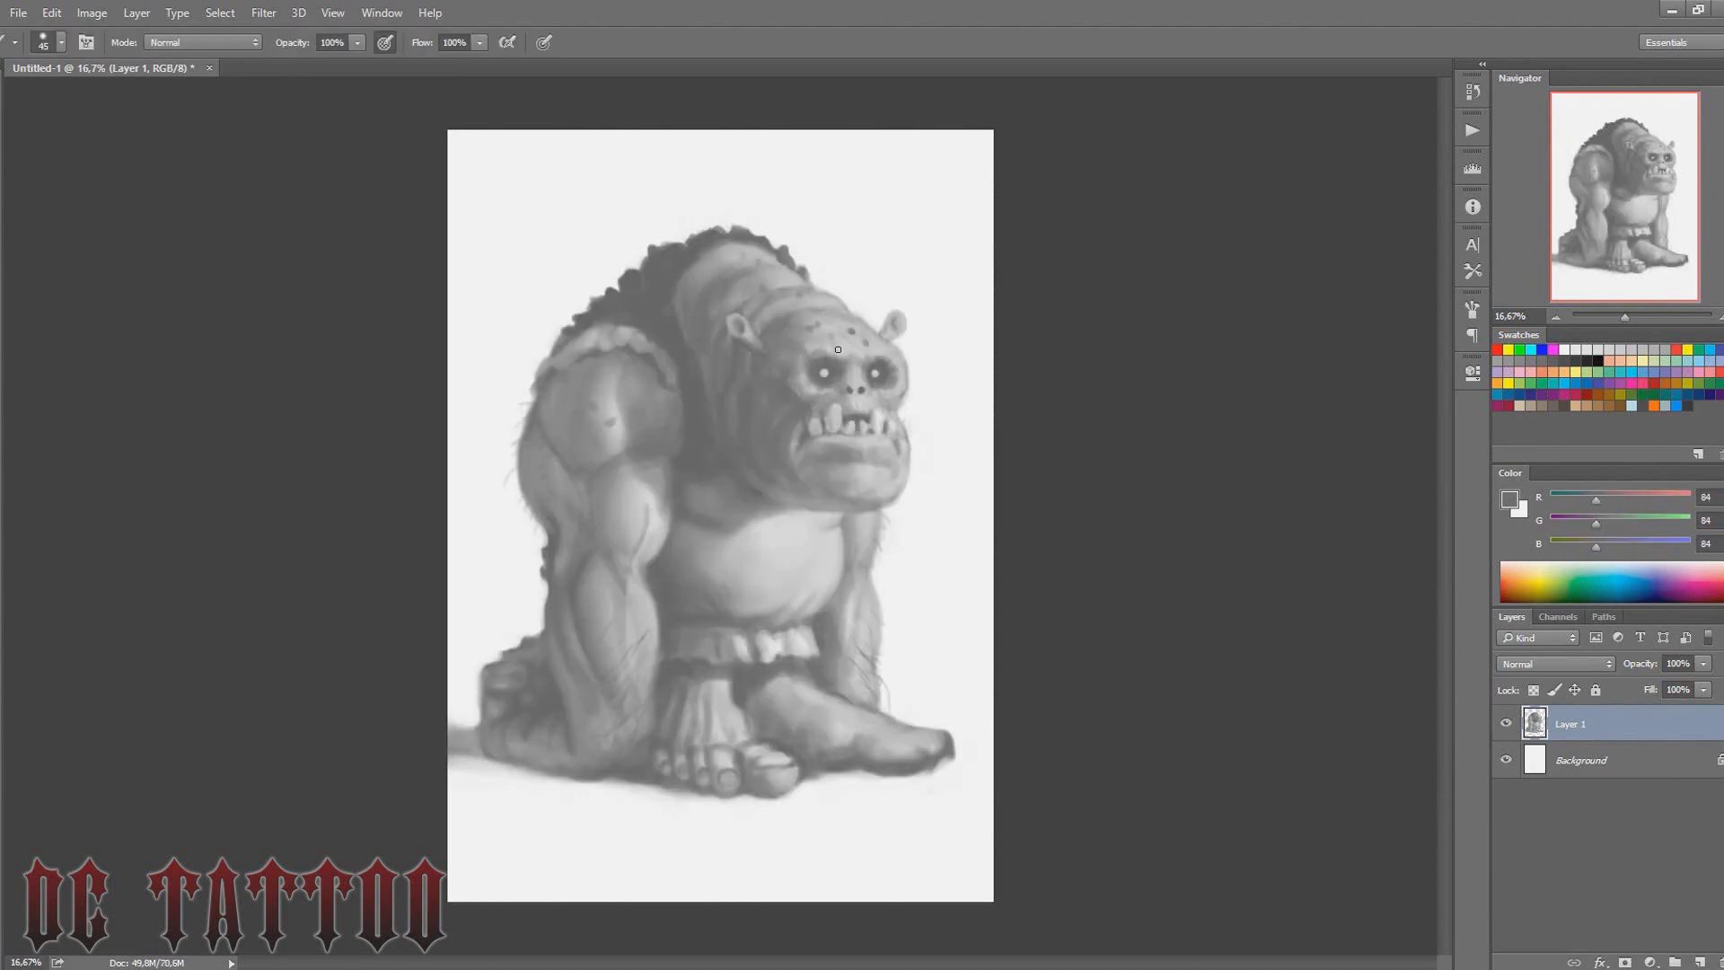
Refine the forehead shading with light greys and a dark grey at the eye
left_click(834, 348, "alt")
key("bracketright")
left_click(849, 331, "alt")
key("bracketleft")
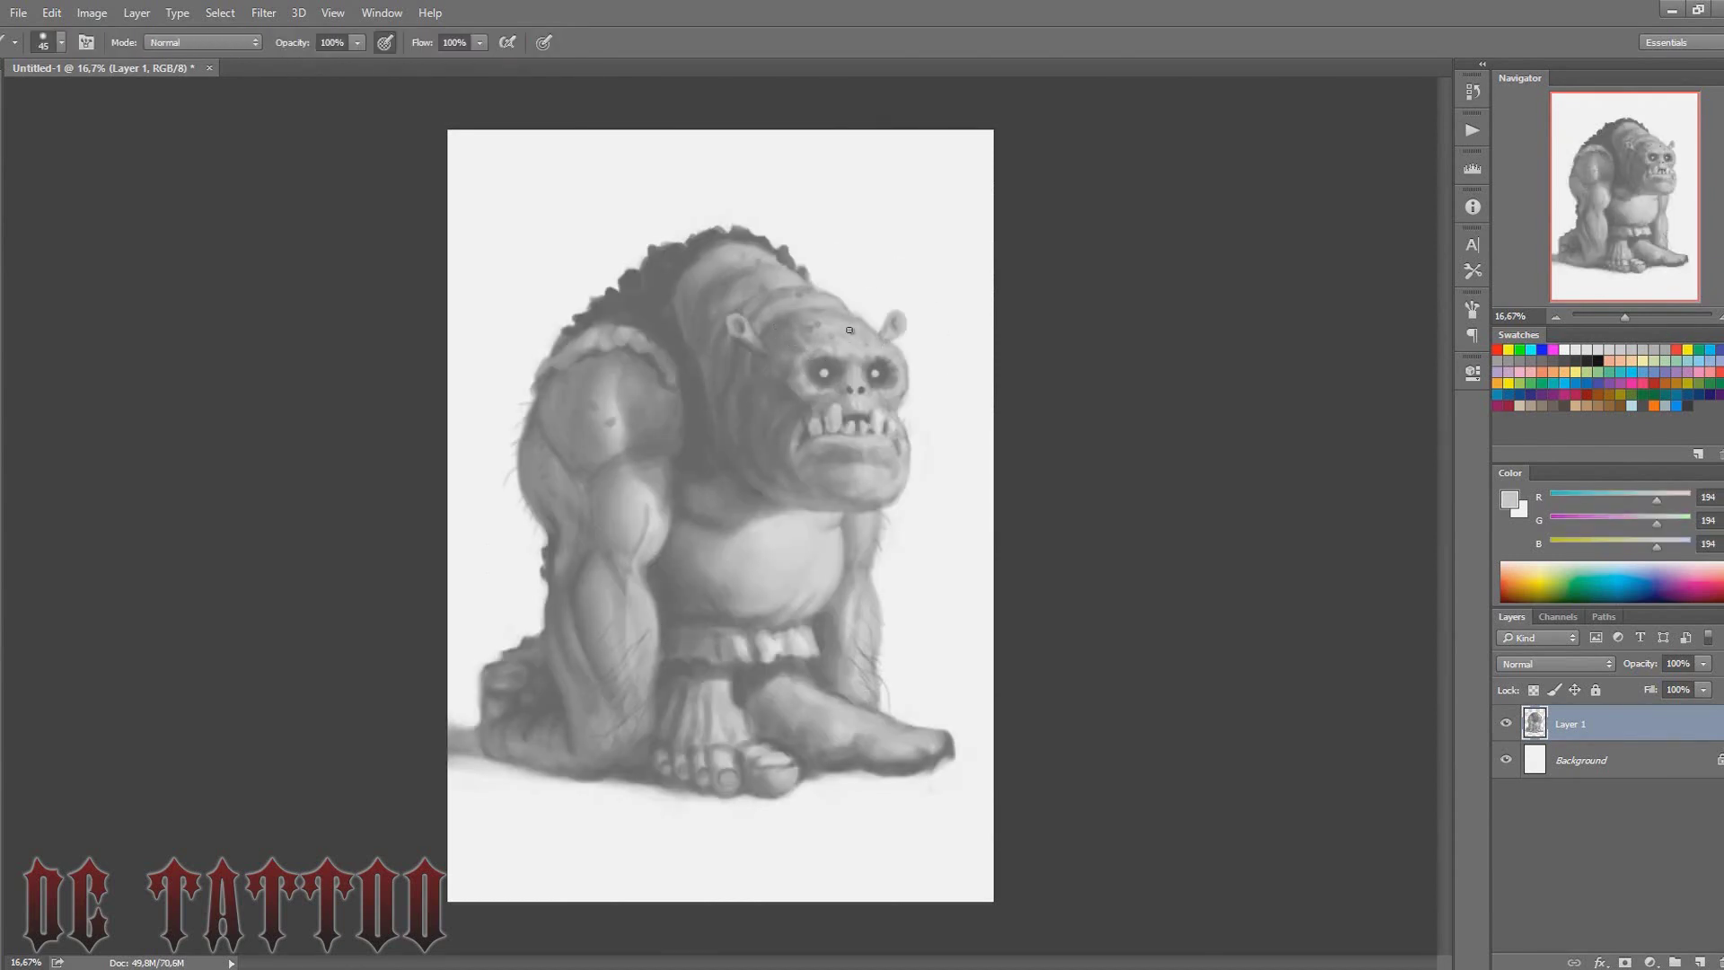
key("x")
left_click(875, 376, "alt")
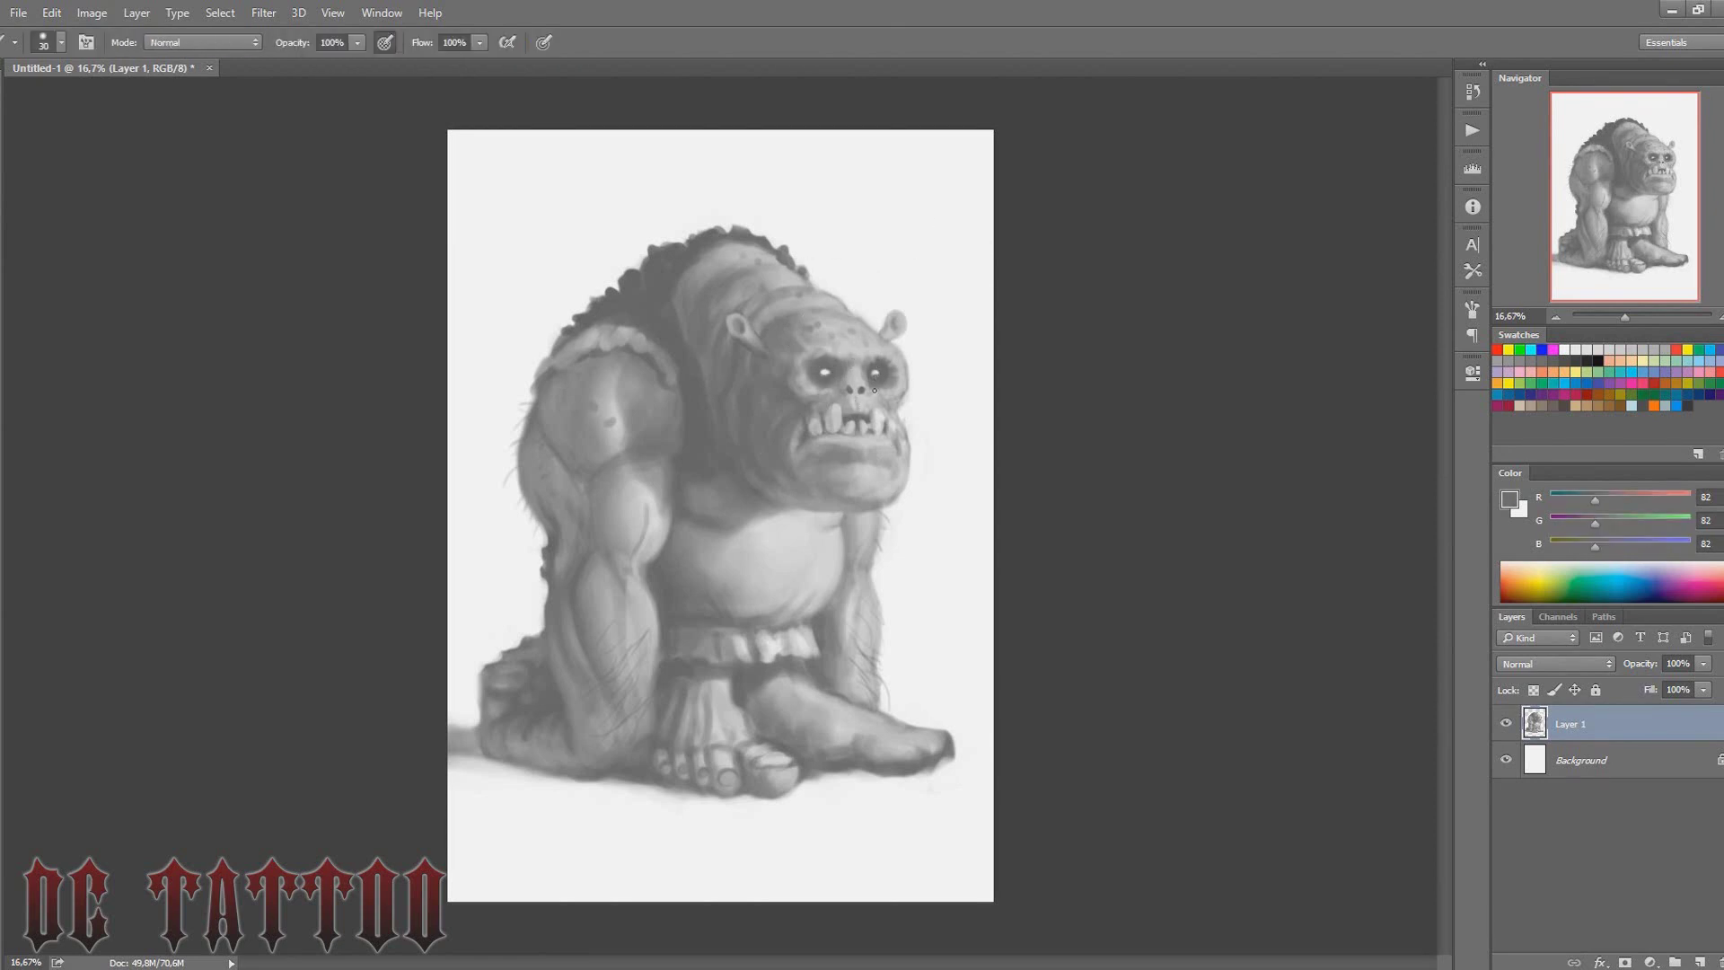
Shade the face and chin with mid and light greys using a larger brush
left_click(793, 460, "alt")
key("bracketright")
key("bracketright")
key("bracketright")
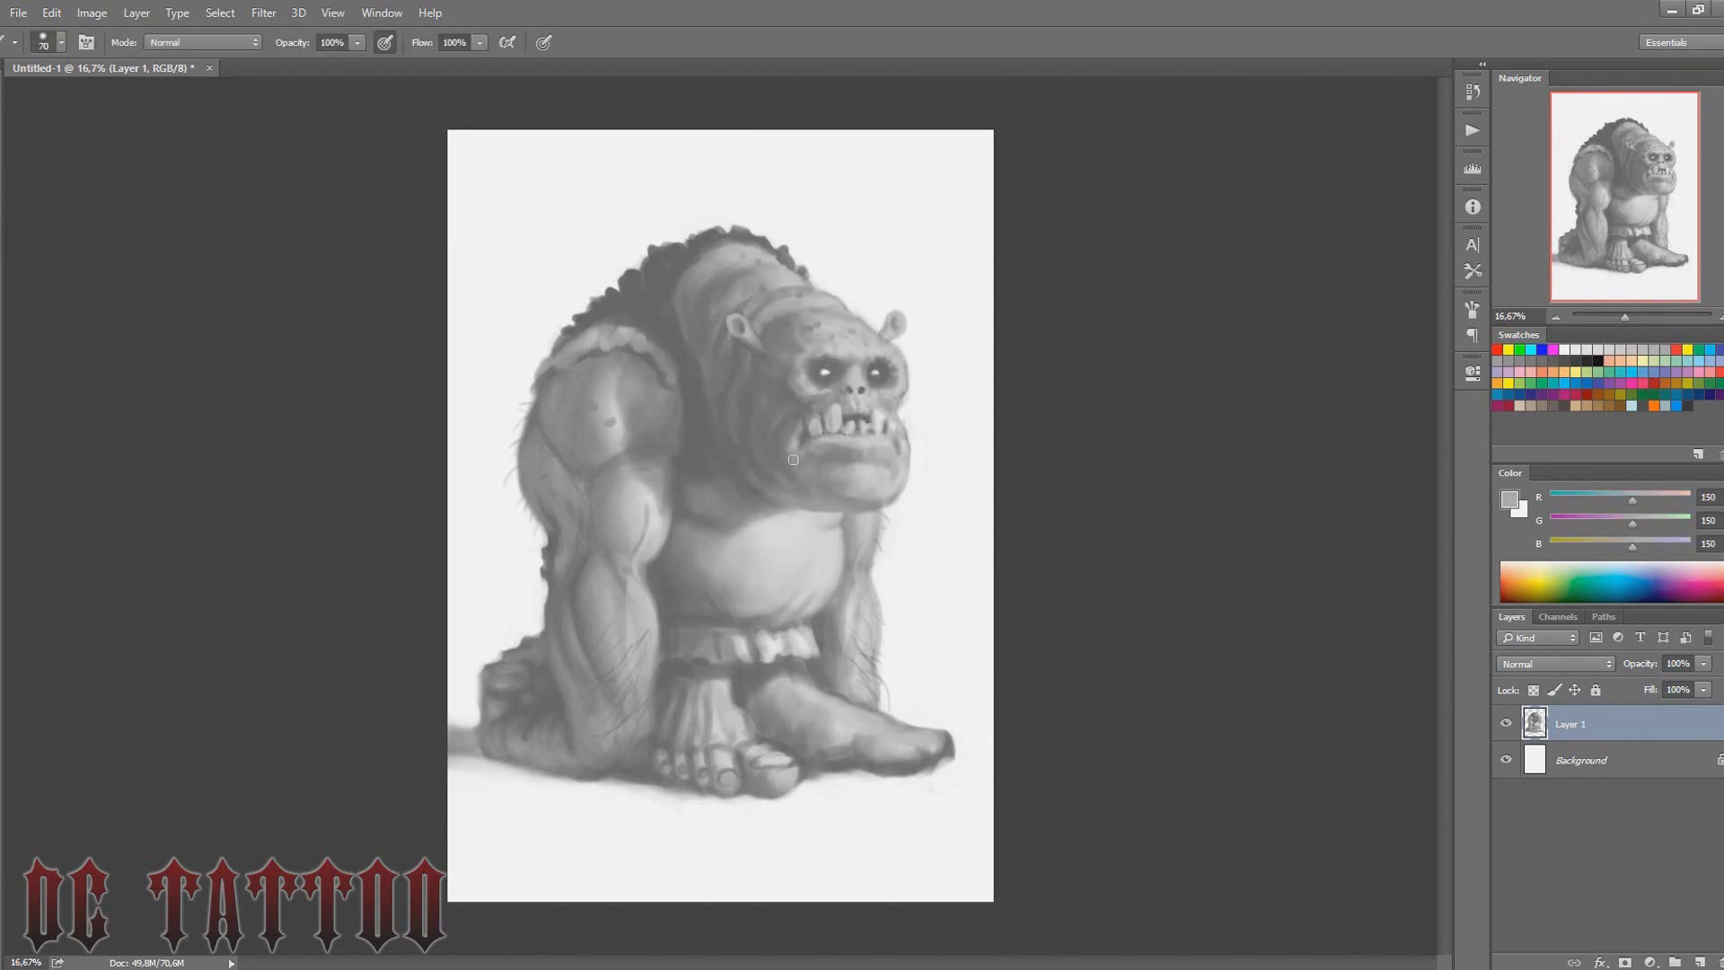
left_click(865, 468, "alt")
key("bracketright")
key("bracketright")
left_click(885, 453, "alt")
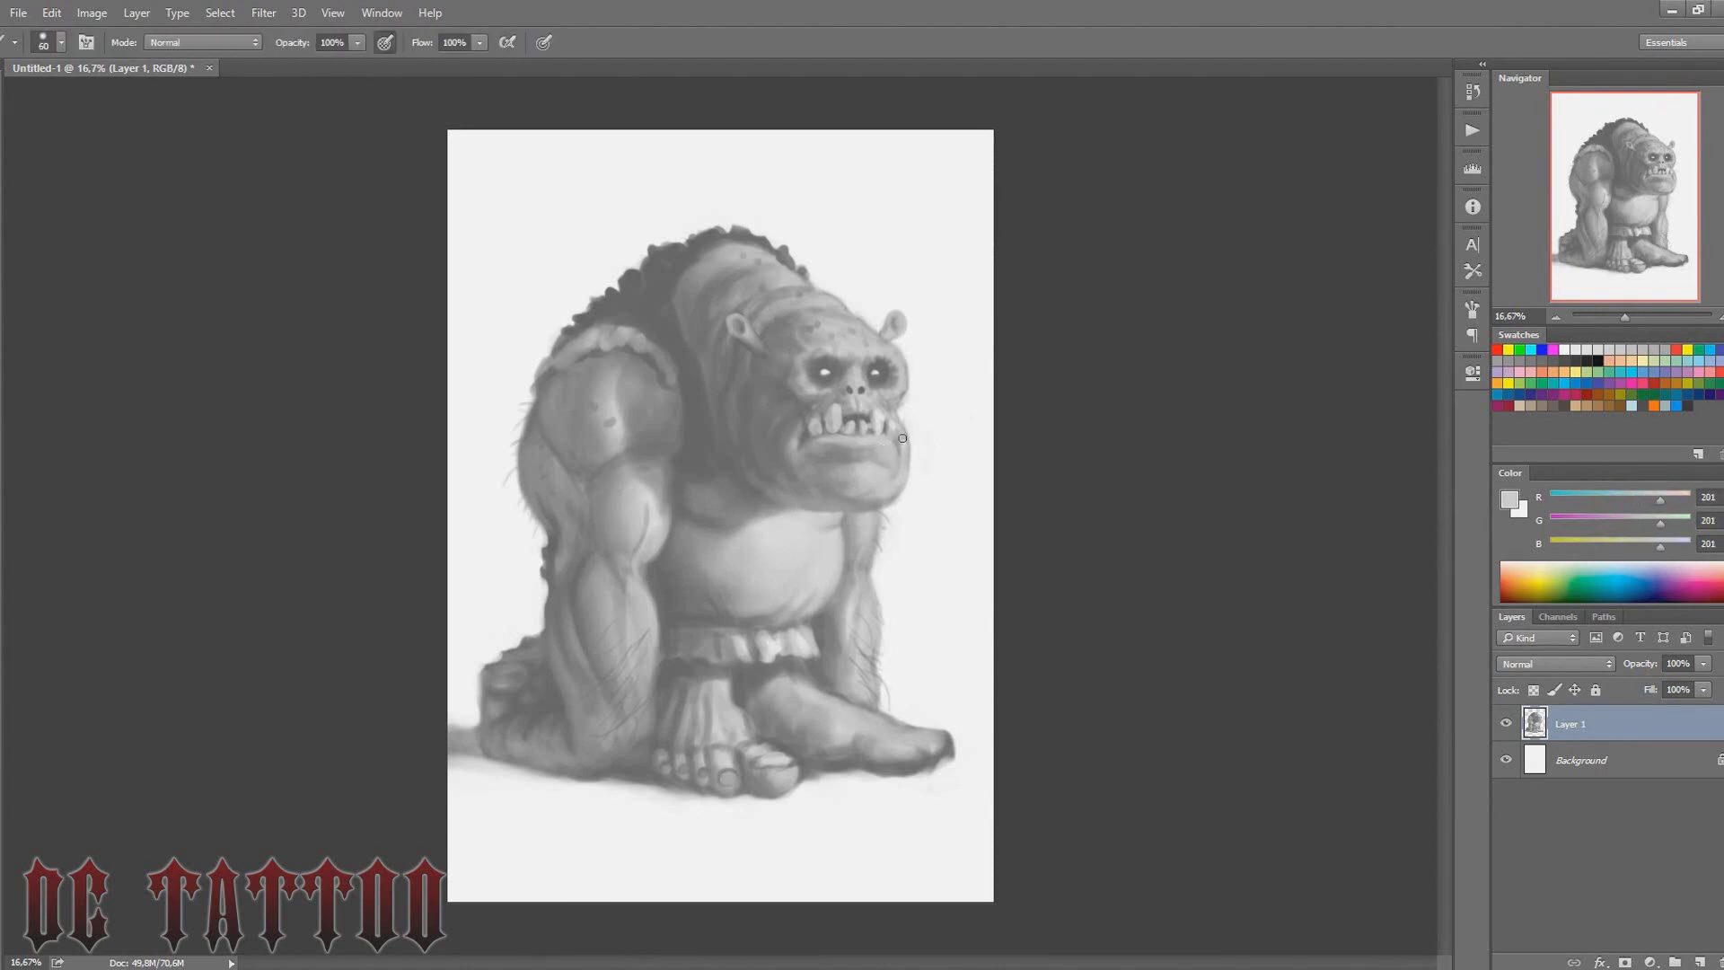
left_click(866, 489, "alt")
Shade the head top and hump, then add an empty Layer 2 above the painting
left_click(660, 389, "alt")
key("bracketleft")
key("bracketleft")
key("bracketleft")
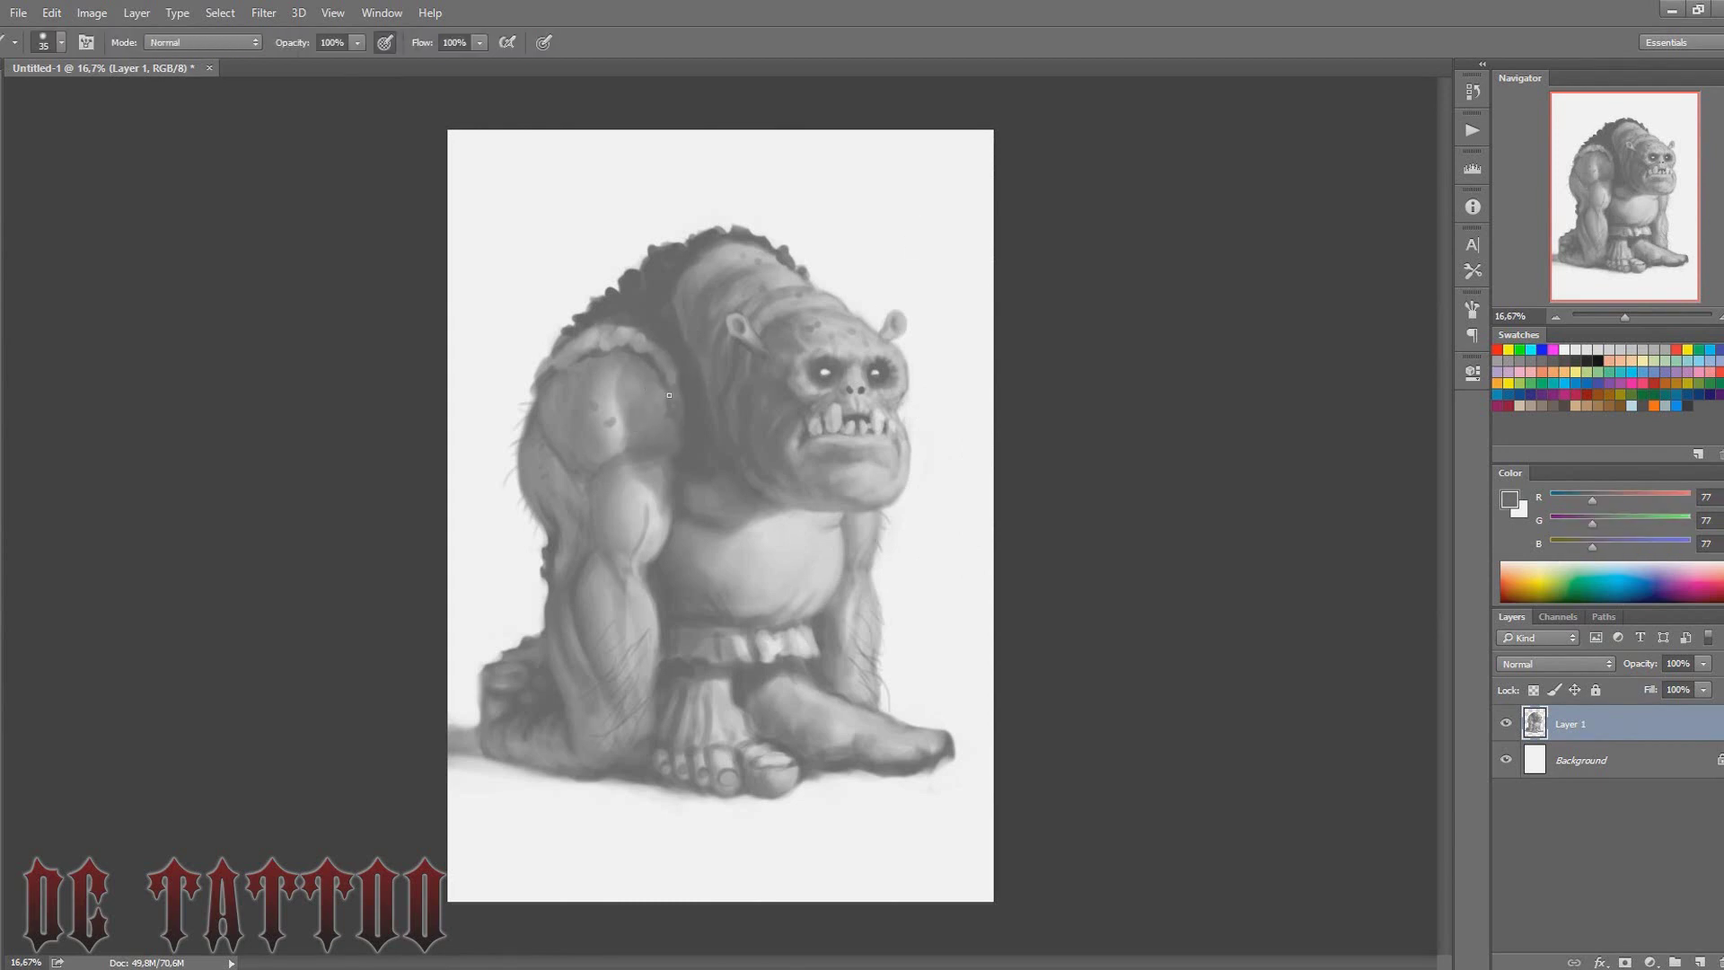
left_click(663, 274, "alt")
key("bracketright")
key("bracketright")
key("bracketright")
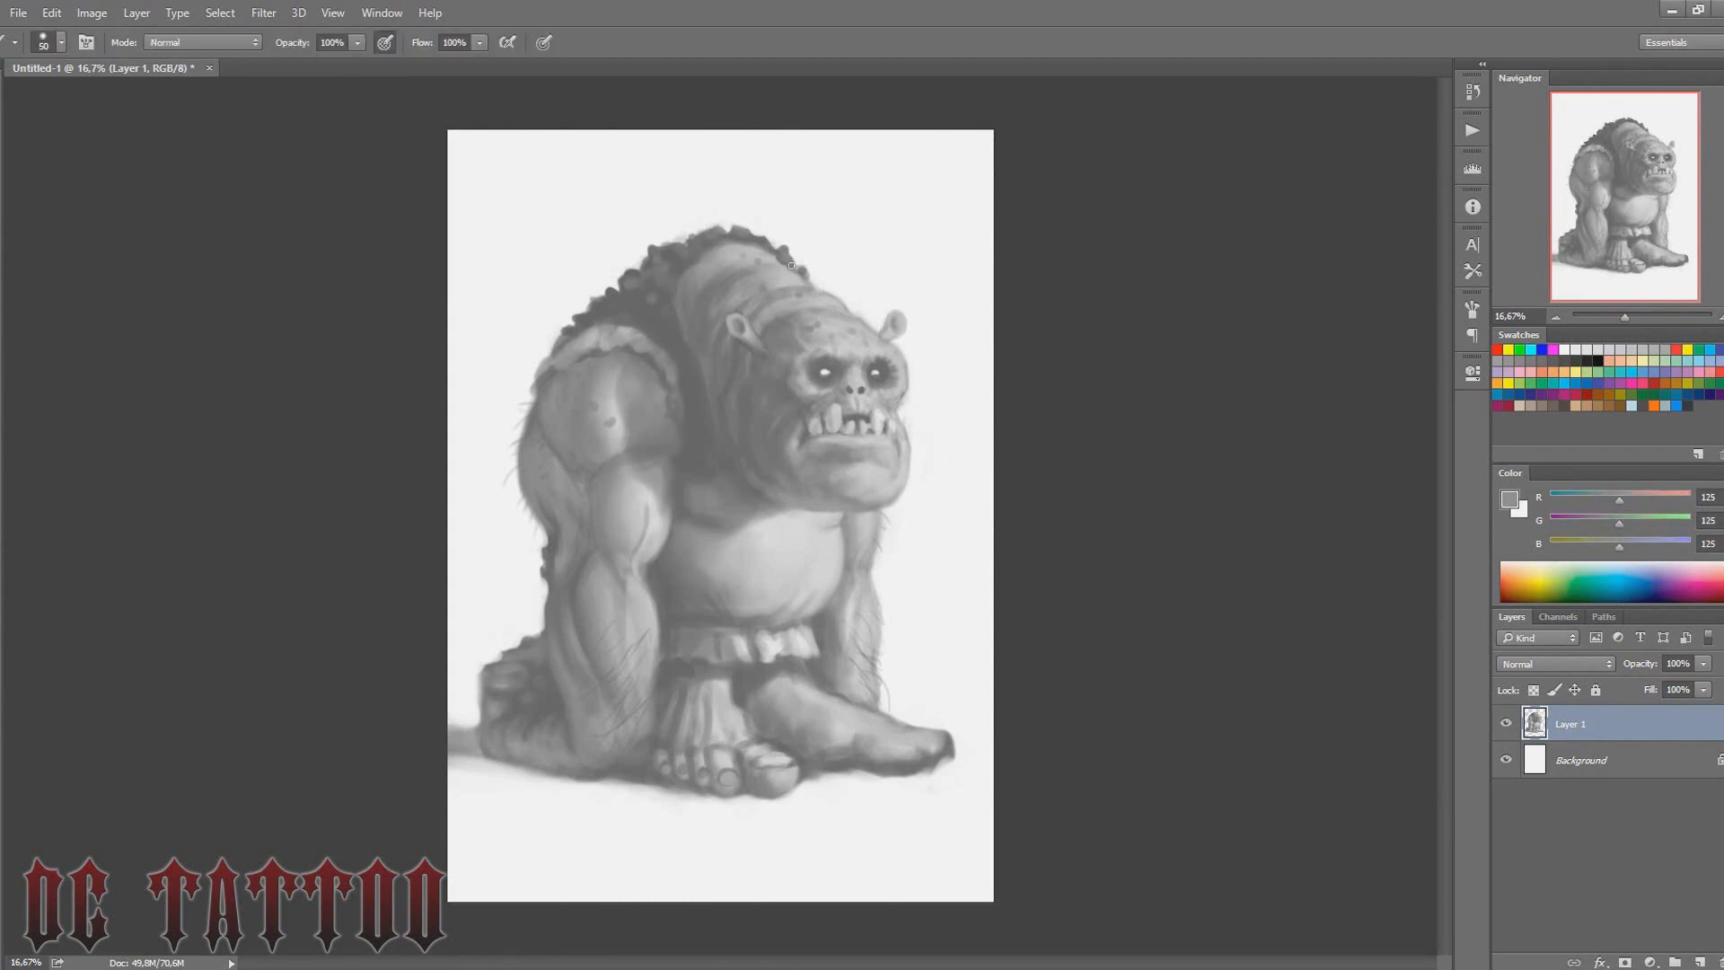
left_click(794, 274, "alt")
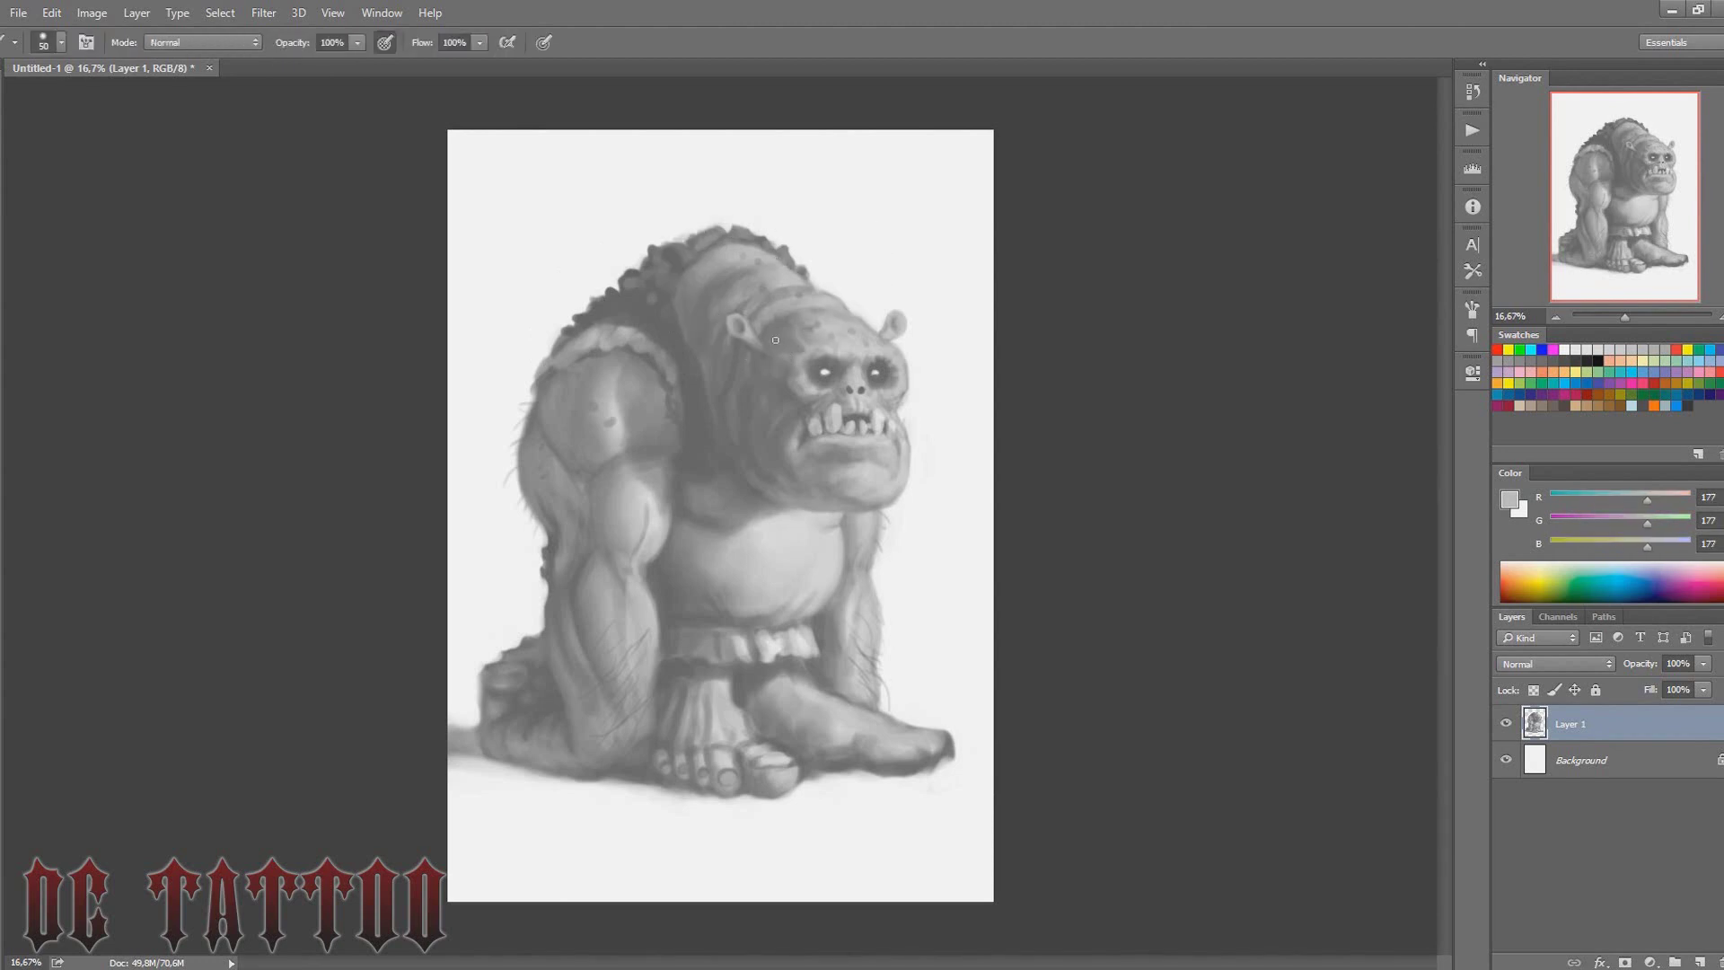
key("bracketright")
key("bracketright")
key("bracketright")
left_click(702, 244, "alt")
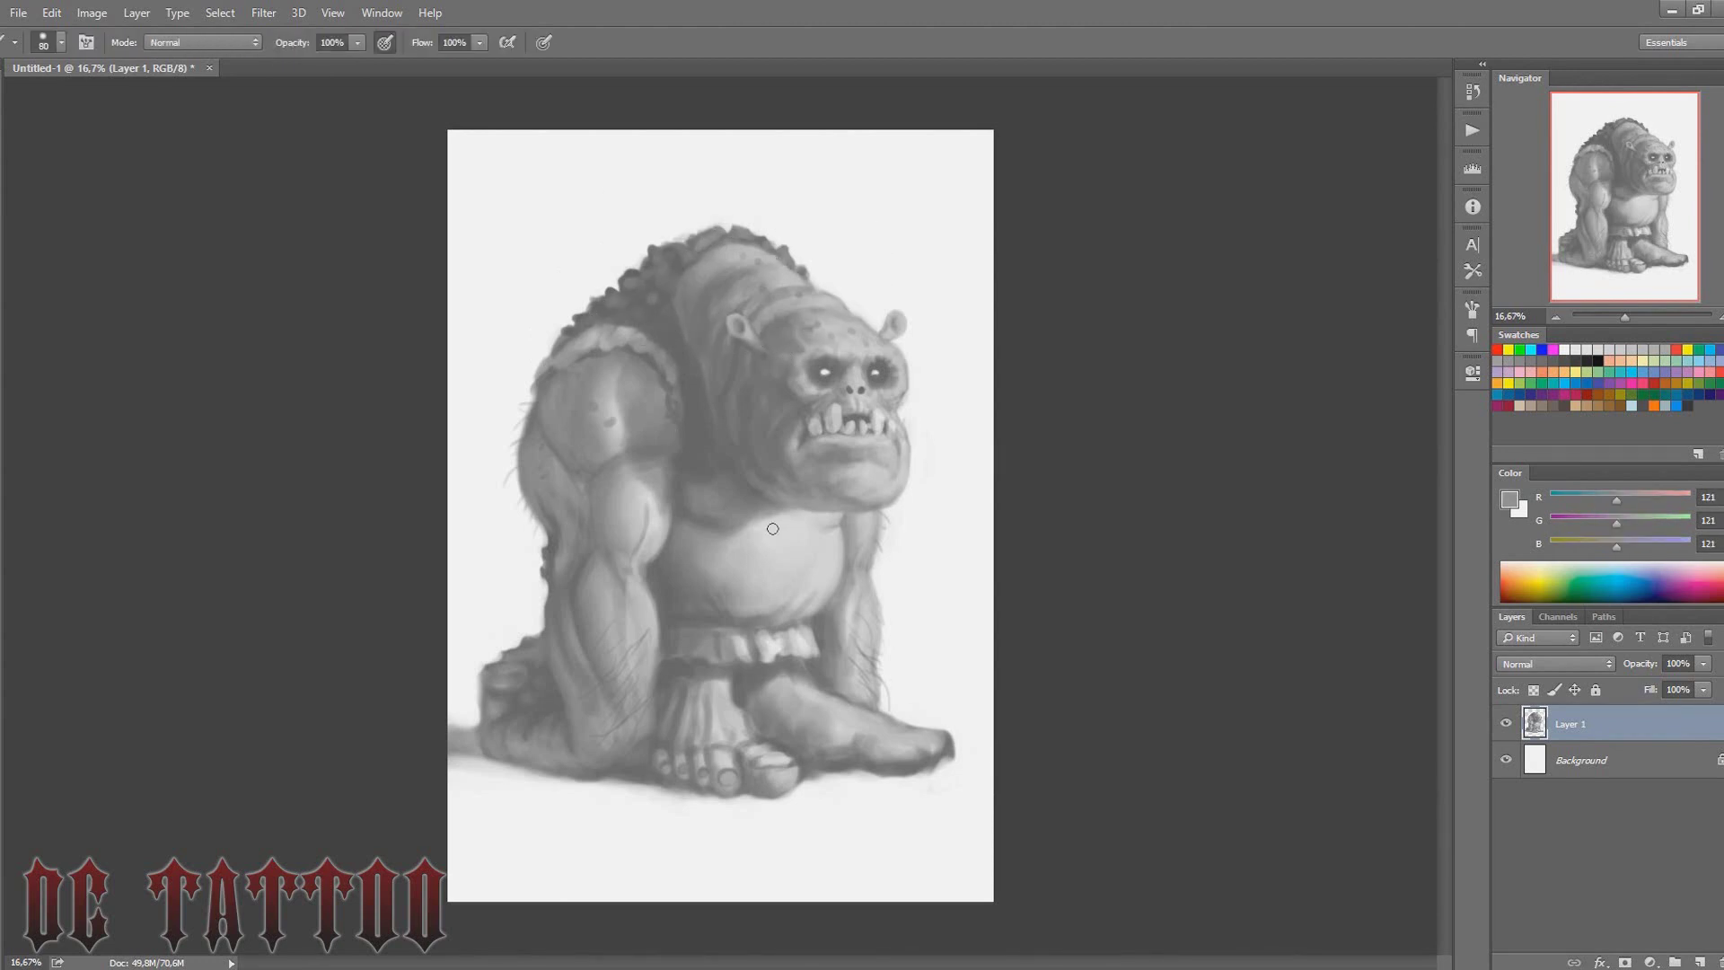
key("ctrl+shift+alt+n")
Set Layer 2 to Color mode and tint the head, shoulder, arm, leg and foot light green
left_click(1607, 364)
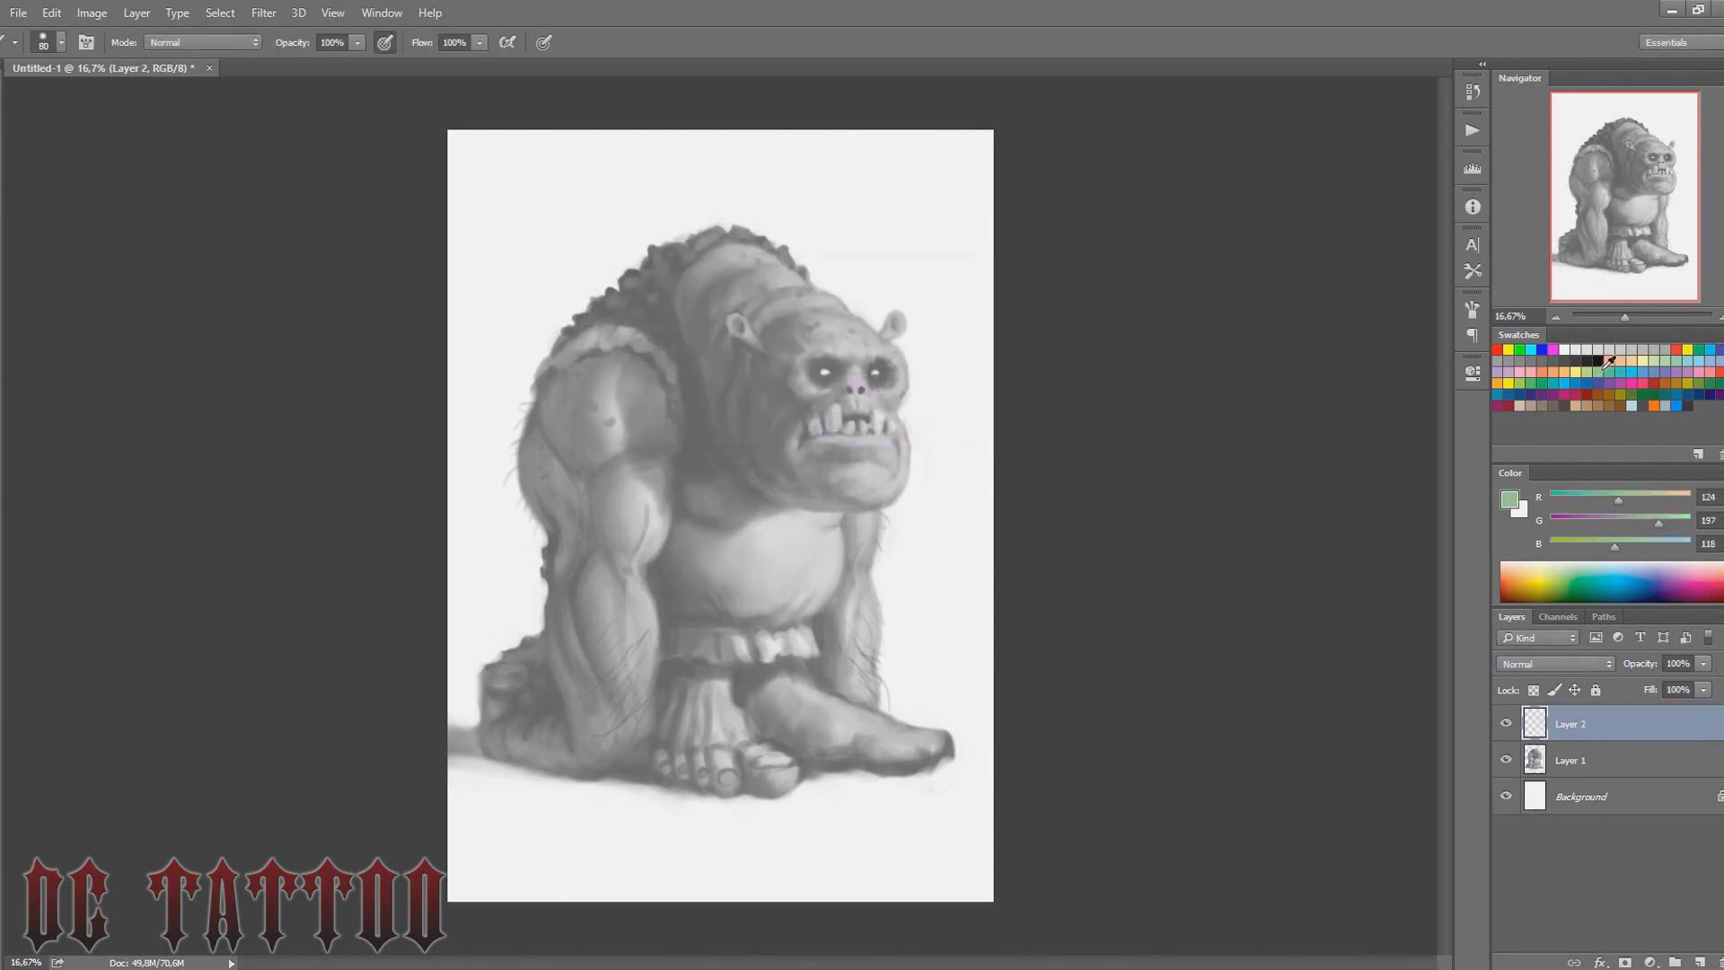
left_click(1555, 663)
key("bracketright")
key("bracketright")
key("bracketright")
left_click_drag(718, 287, 835, 431)
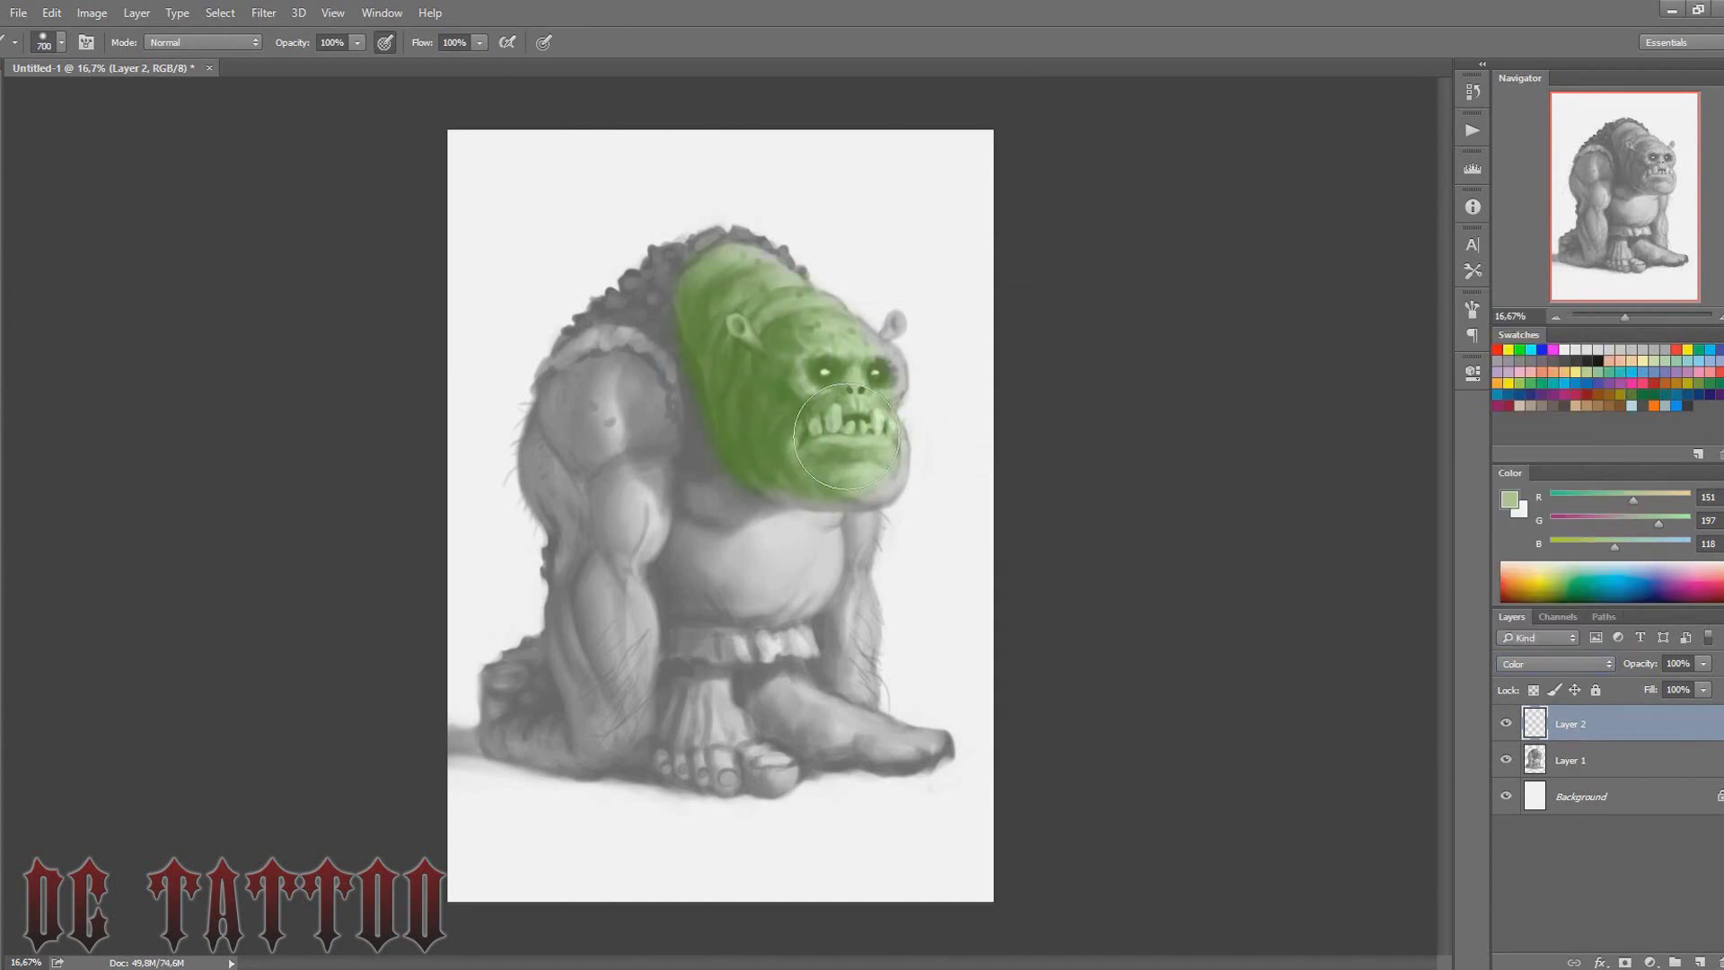
mouse_move(556, 502)
left_mouse_down()
mouse_move(625, 423)
mouse_move(583, 539)
left_mouse_up()
left_click_drag(520, 646, 575, 736)
key("bracketleft")
key("bracketleft")
left_click_drag(709, 691, 763, 772)
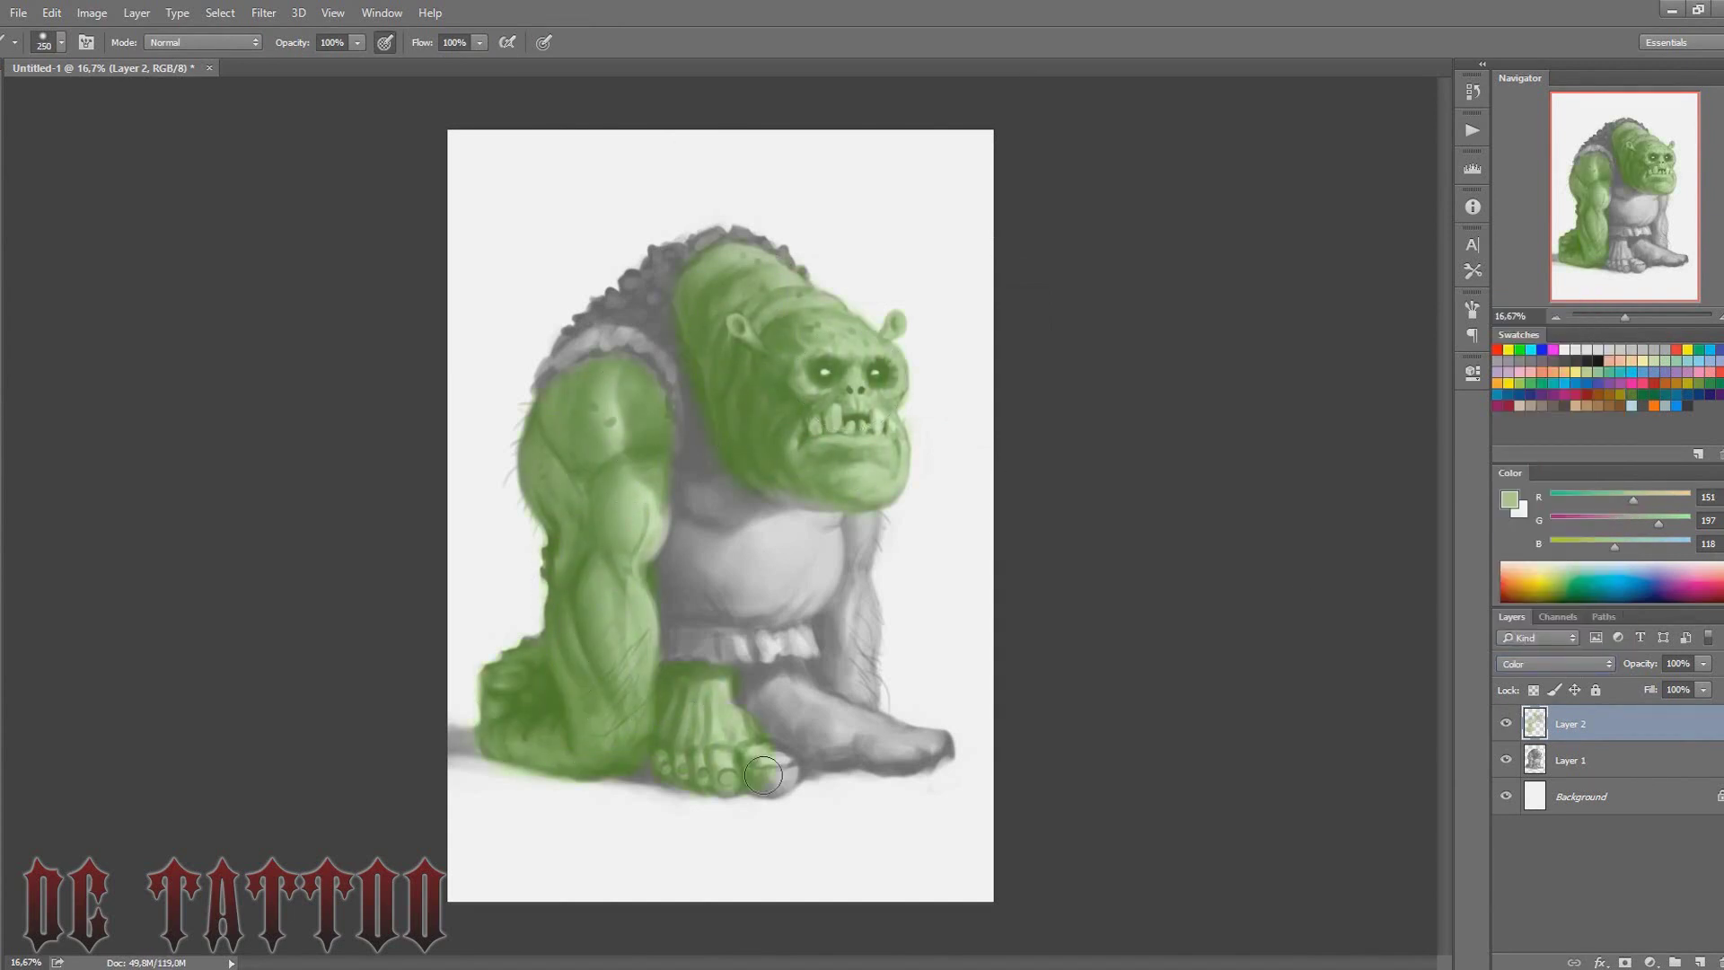
mouse_move(790, 673)
left_mouse_down()
mouse_move(863, 743)
mouse_move(934, 745)
left_mouse_up()
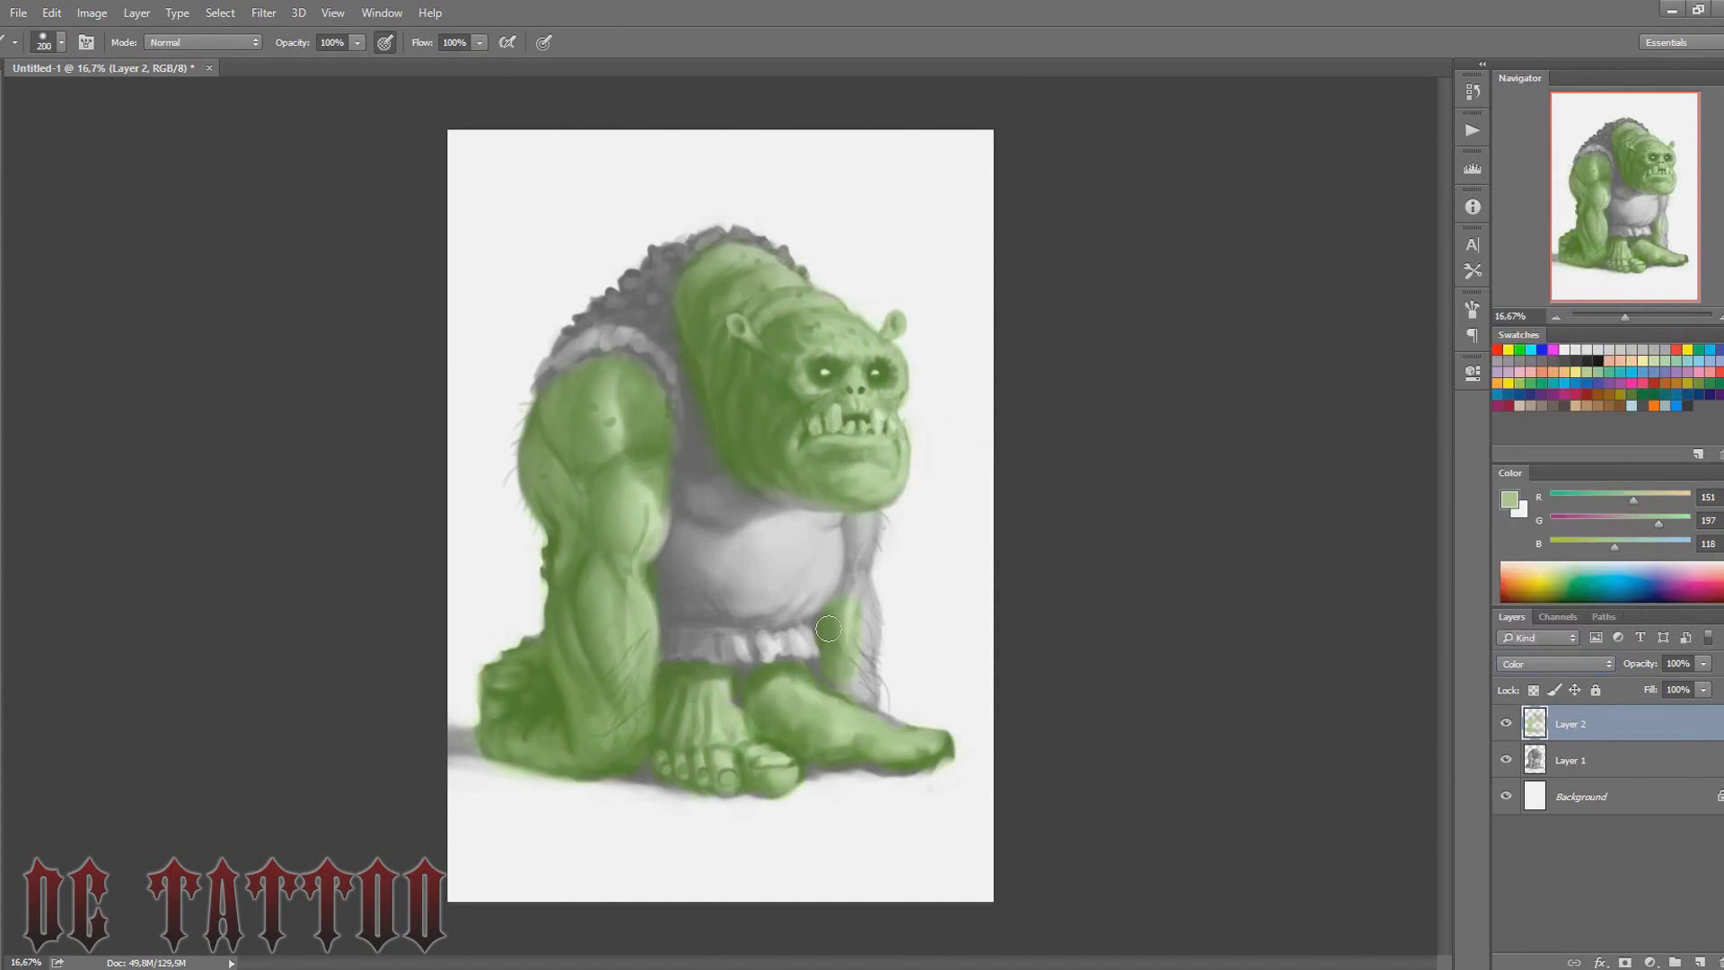
Paint brown along the neck and back, and tint the chest and loincloth tan
left_click(1564, 395)
key("bracketleft")
key("bracketleft")
mouse_move(695, 449)
left_mouse_down()
mouse_move(666, 297)
mouse_move(717, 241)
left_mouse_up()
left_click(1573, 405)
left_click_drag(687, 499, 698, 646)
left_click(1567, 405)
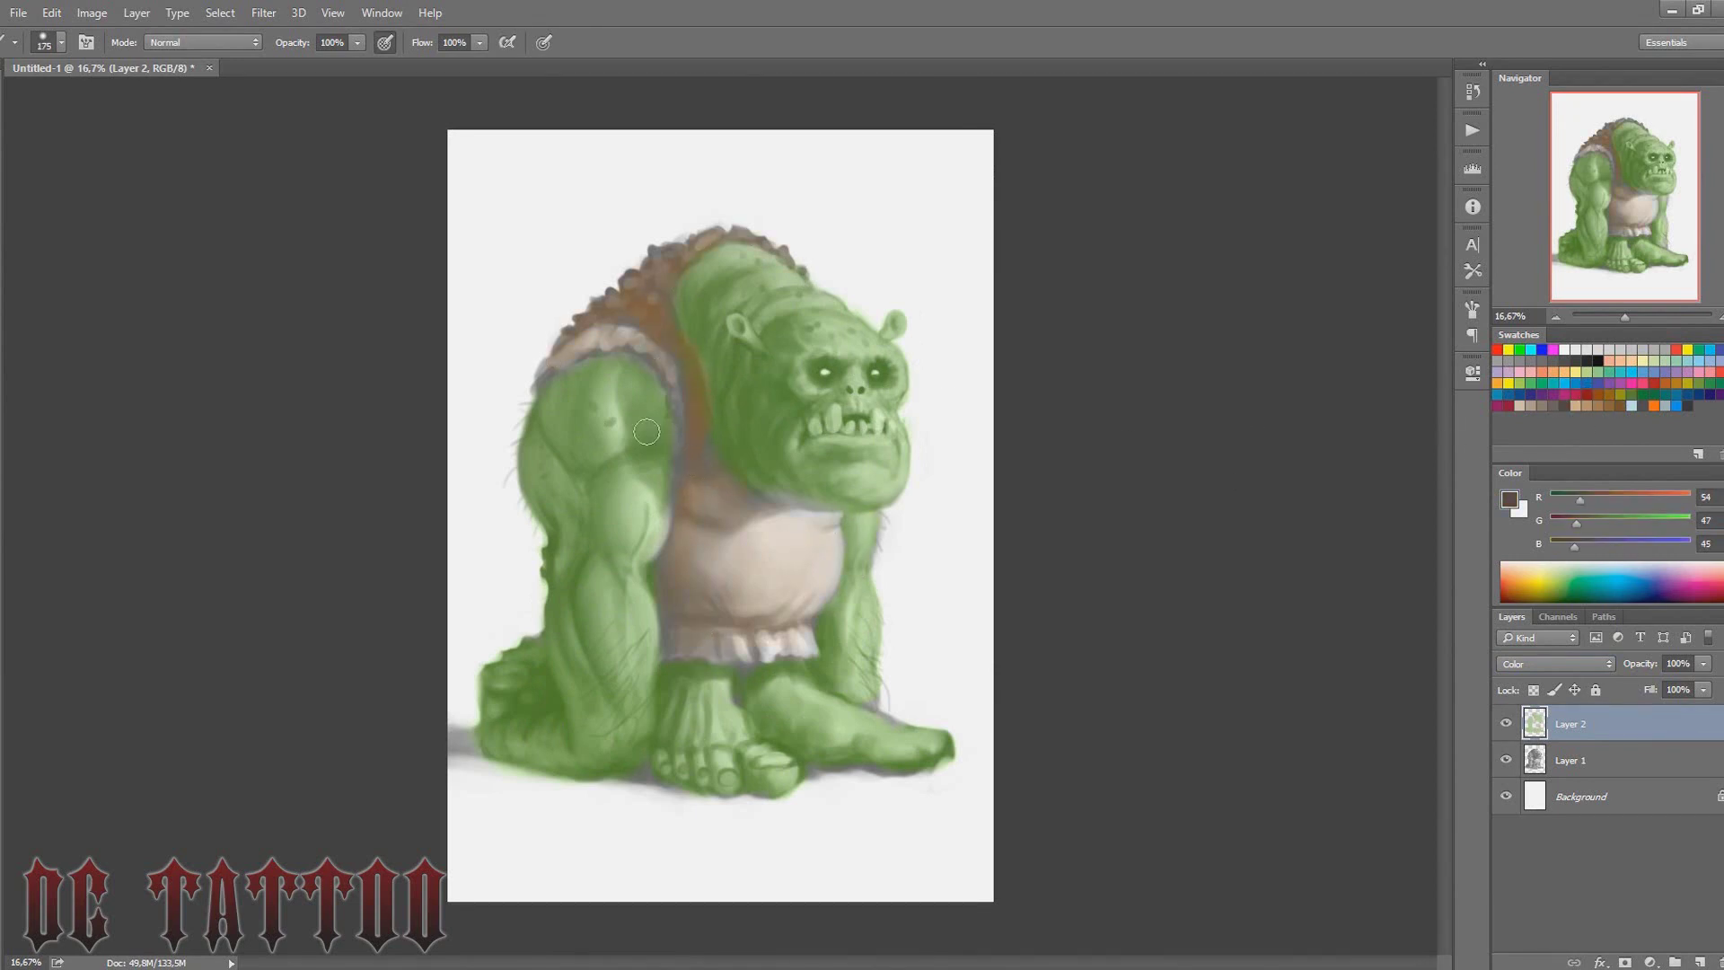
key("bracketleft")
Add a peach tint along the mouth, then pick dark blue and salmon colours
left_click(1638, 361)
key("bracketleft")
key("bracketleft")
key("bracketleft")
left_click_drag(819, 439, 853, 438)
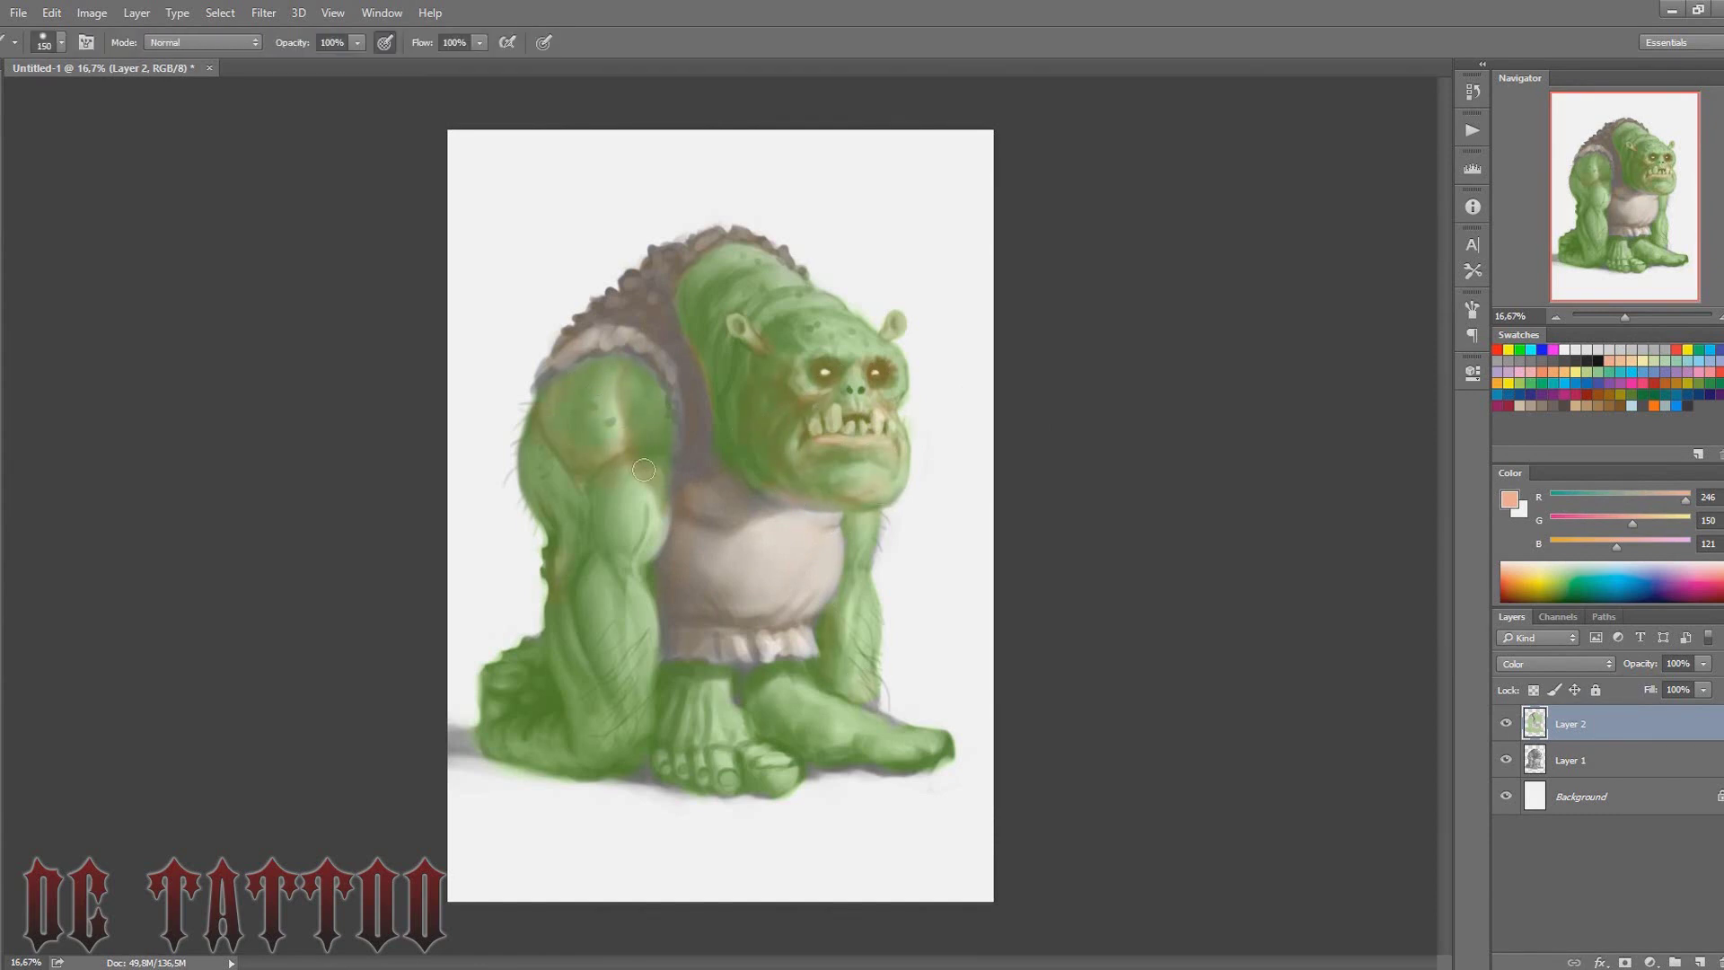
key("bracketright")
key("bracketright")
left_click(1678, 392)
key("bracketleft")
key("bracketleft")
key("bracketleft")
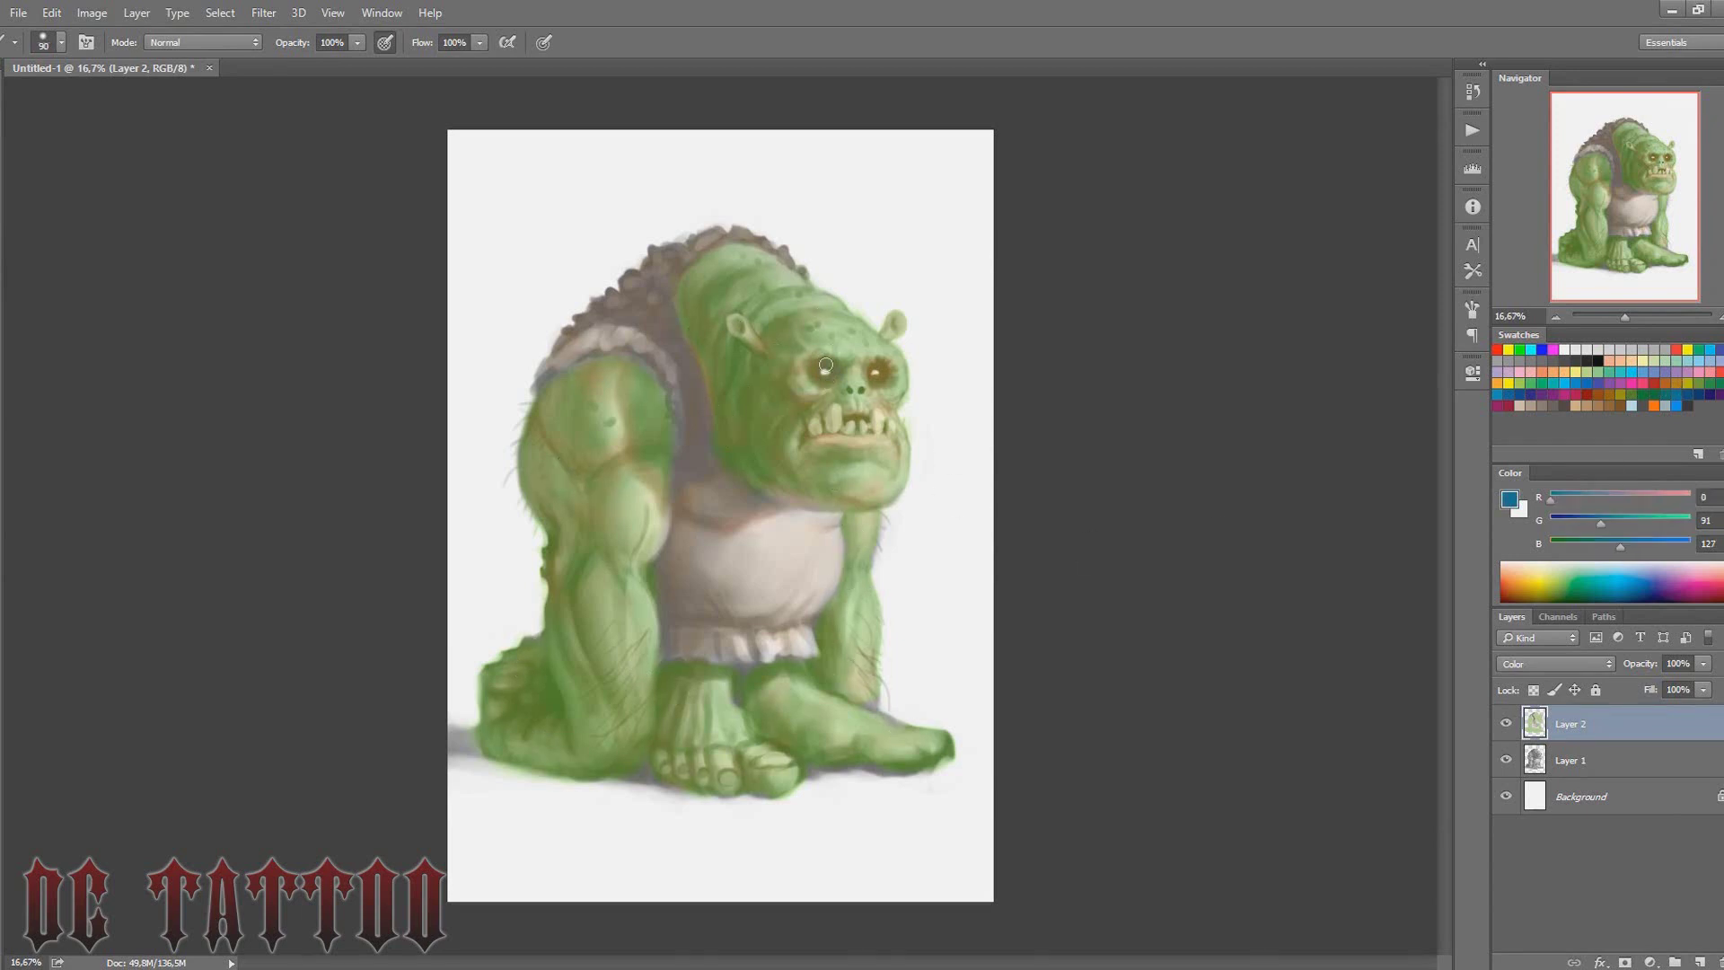
left_click(1577, 365)
key("bracketleft")
key("bracketleft")
key("bracketleft")
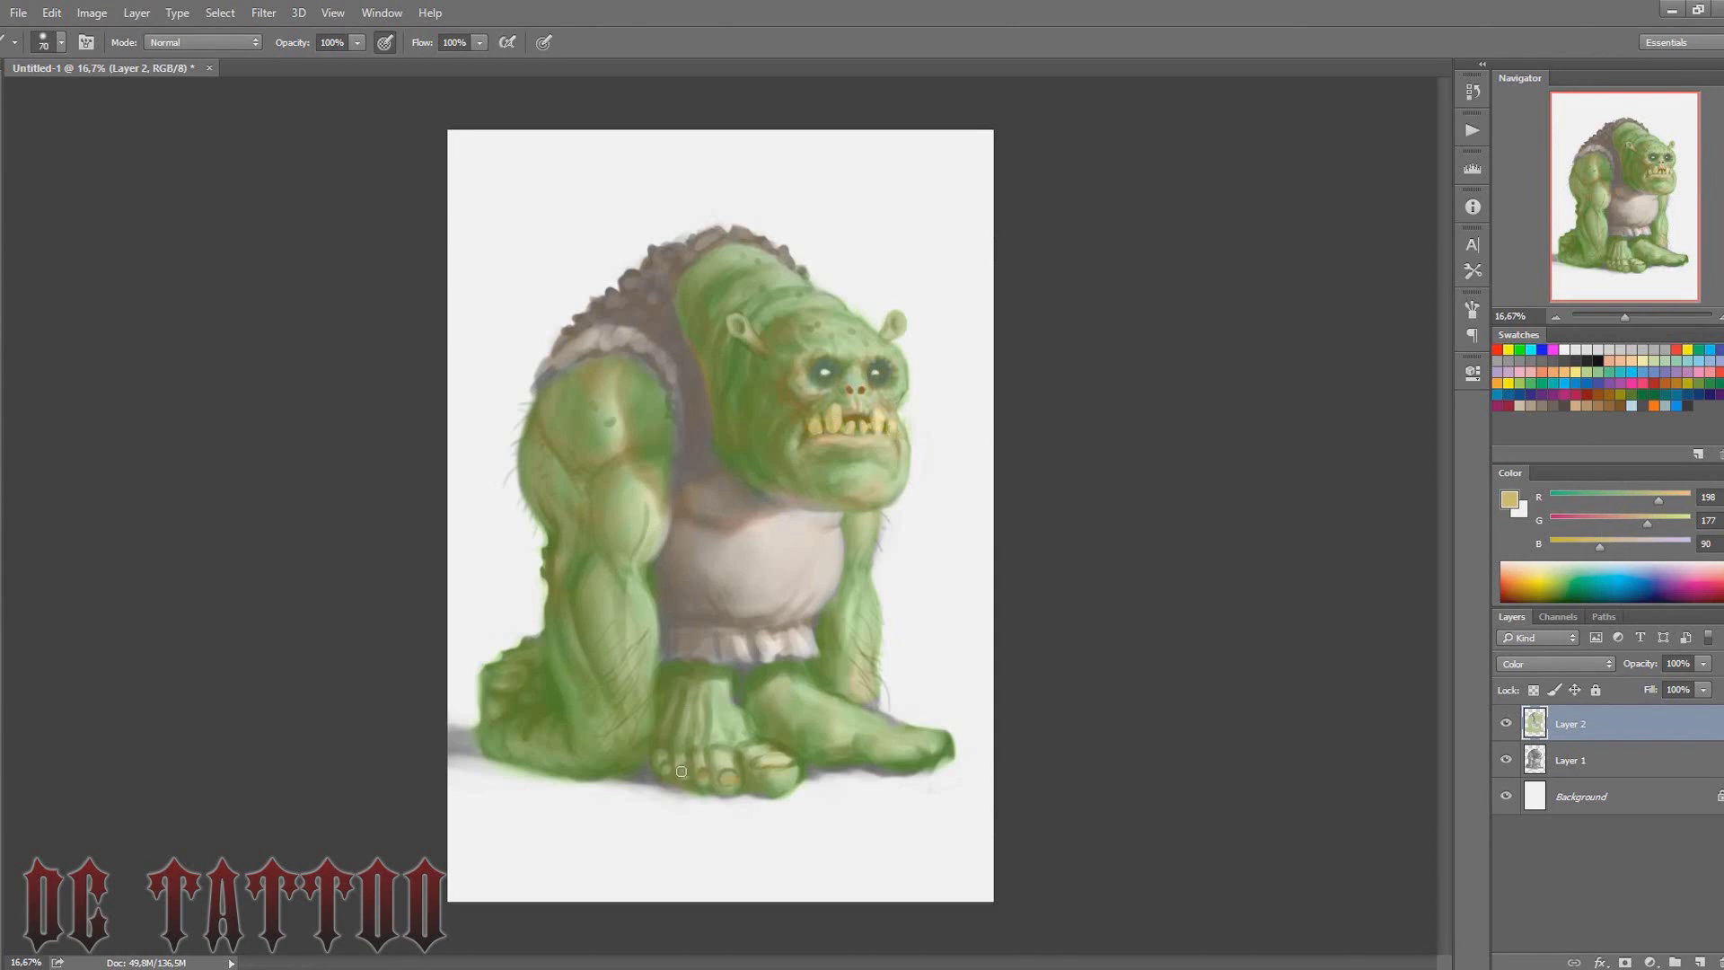
Mix a muted brown colour and flip the canvas horizontally
left_click(1601, 371)
key("bracketright")
key("bracketright")
key("bracketright")
key("bracketright")
key("bracketright")
left_click_drag(1618, 500, 1634, 500)
mouse_move(1658, 523)
left_mouse_down()
mouse_move(1615, 522)
mouse_move(1602, 545)
left_mouse_up()
key("ctrl+shift+h")
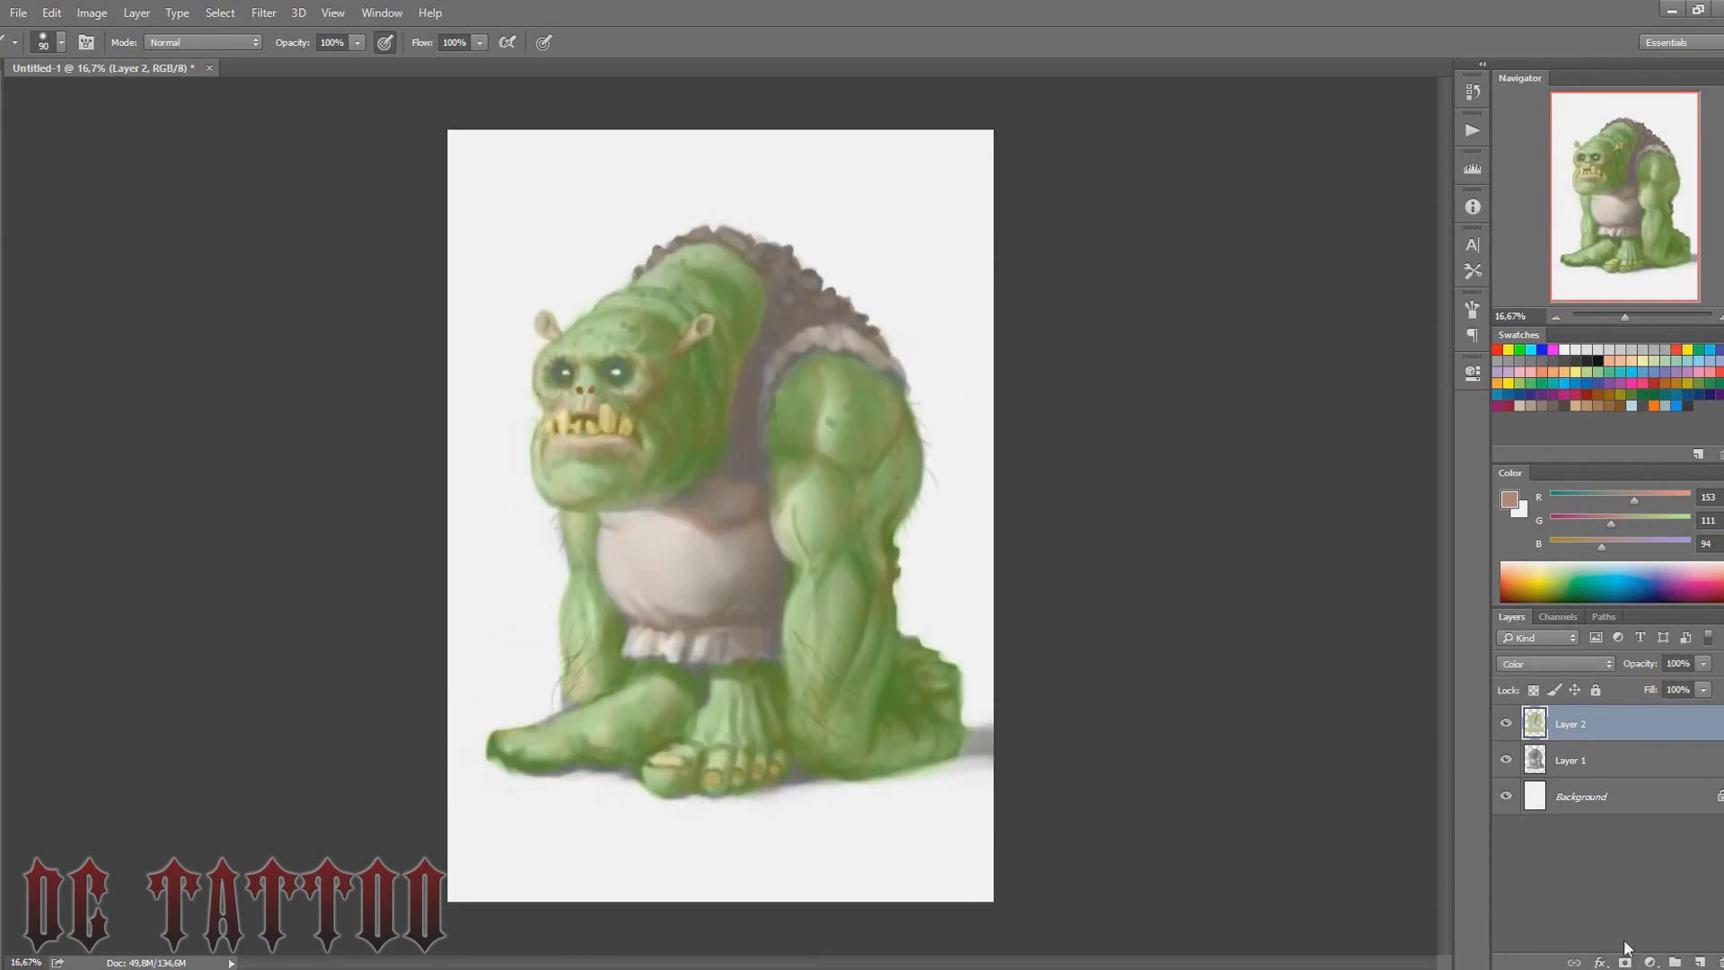
Add a Color Balance adjustment shifting midtones toward blue/yellow and shadows toward cyan, green and blue
left_click(1650, 961)
left_click(1539, 747)
left_click_drag(1267, 519, 1289, 518)
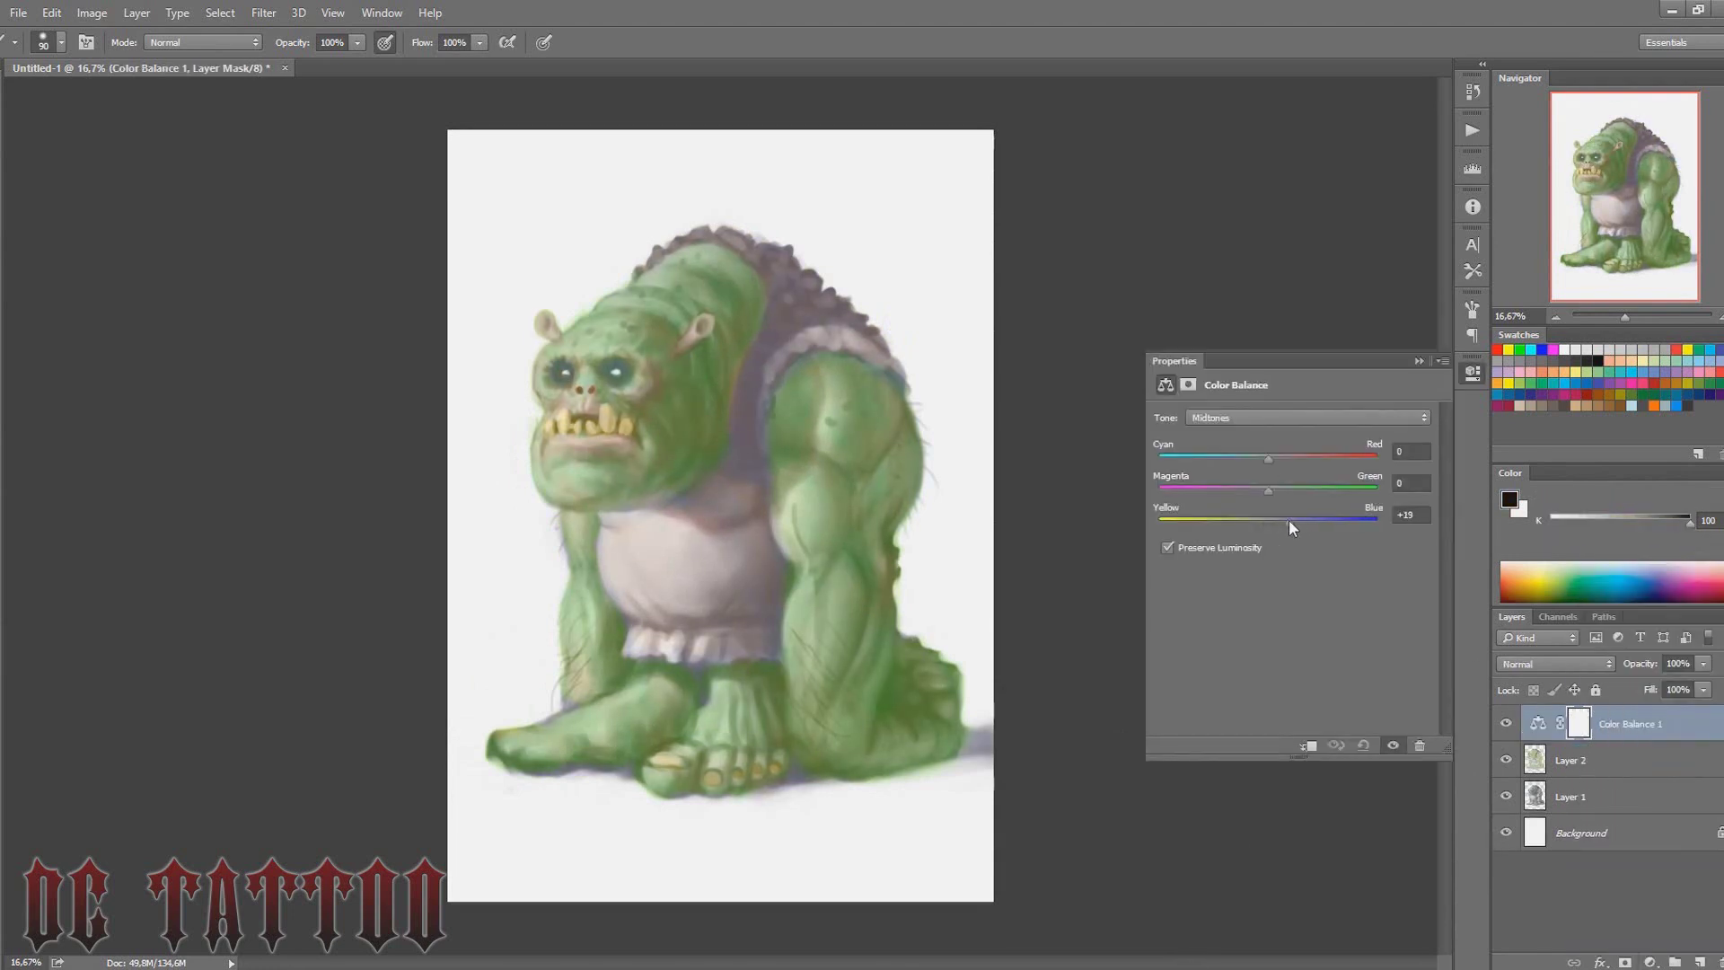
left_click_drag(1268, 457, 1274, 457)
mouse_move(1290, 519)
left_mouse_down()
mouse_move(1250, 519)
mouse_move(1257, 490)
left_mouse_up()
mouse_move(1349, 522)
left_mouse_down()
mouse_move(1286, 519)
mouse_move(1284, 489)
mouse_move(1282, 519)
left_mouse_up()
left_click(1284, 418)
left_click(1284, 419)
mouse_move(1289, 457)
left_mouse_down()
mouse_move(1252, 457)
mouse_move(1278, 490)
mouse_move(1267, 456)
left_mouse_up()
left_click_drag(1282, 519, 1291, 519)
left_click(1512, 722)
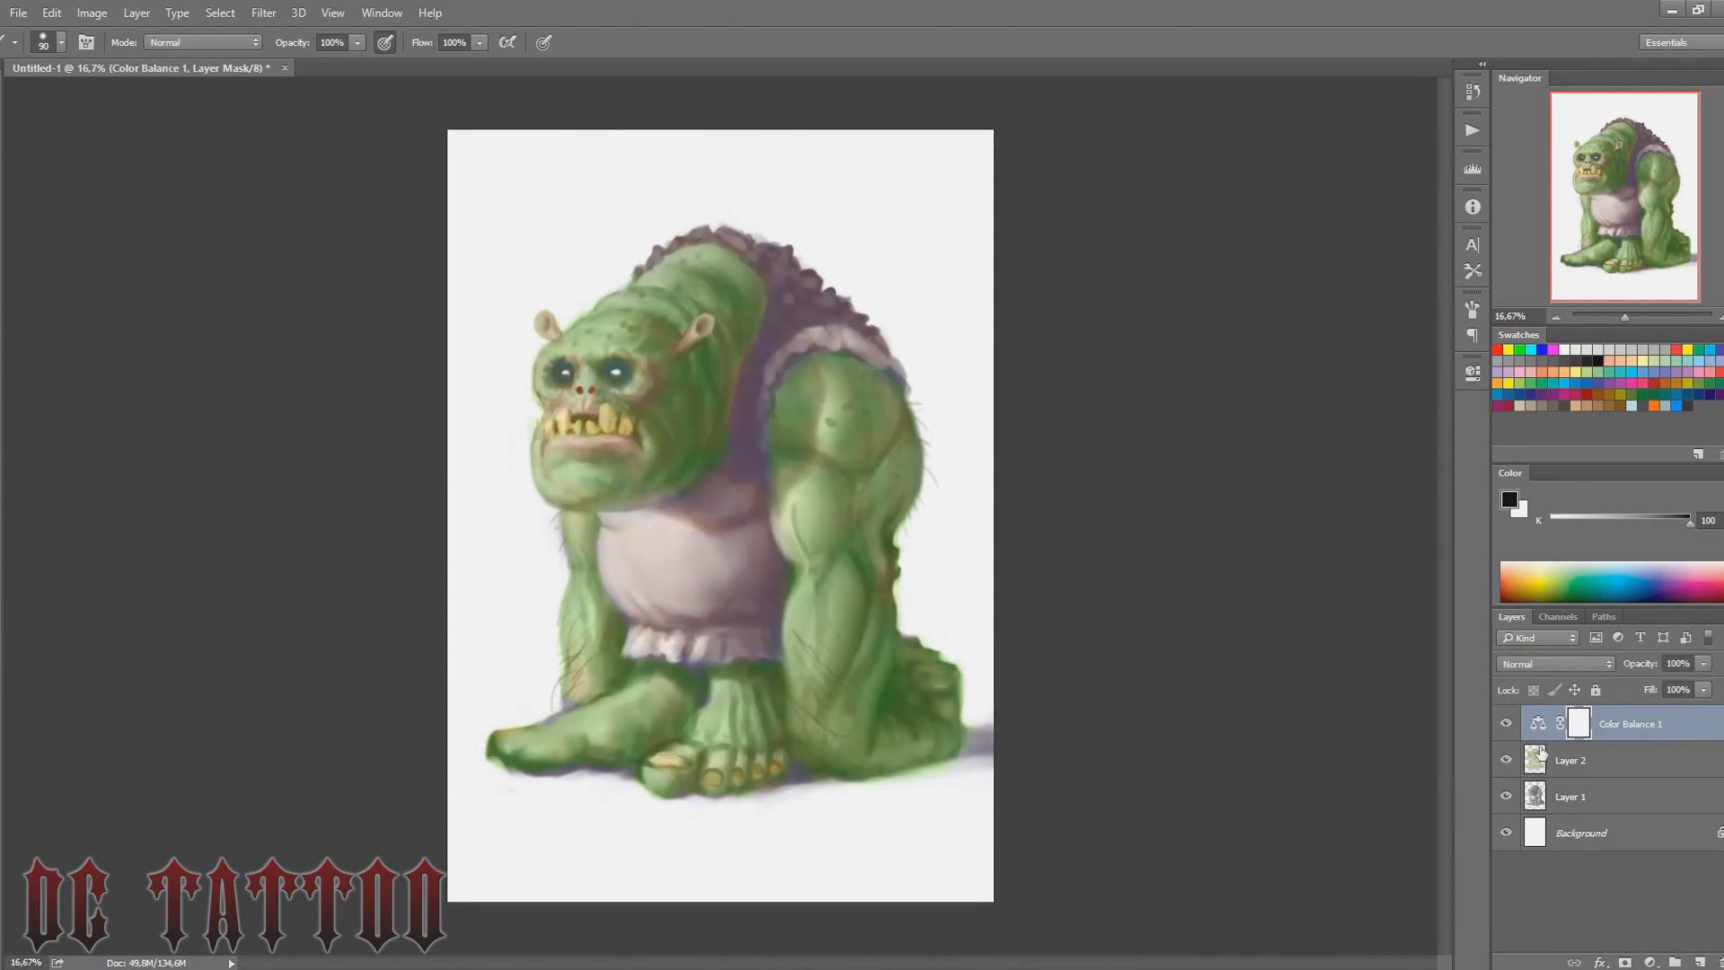
Add a Curves adjustment that pulls the curve down to darken the image
left_click(1650, 963)
left_click(1543, 634)
mouse_move(1337, 542)
left_mouse_down()
mouse_move(1346, 566)
mouse_move(1277, 609)
left_mouse_up()
left_click(1470, 373)
Create Layer 3 and switch to a different, larger brush
key("ctrl+shift+n")
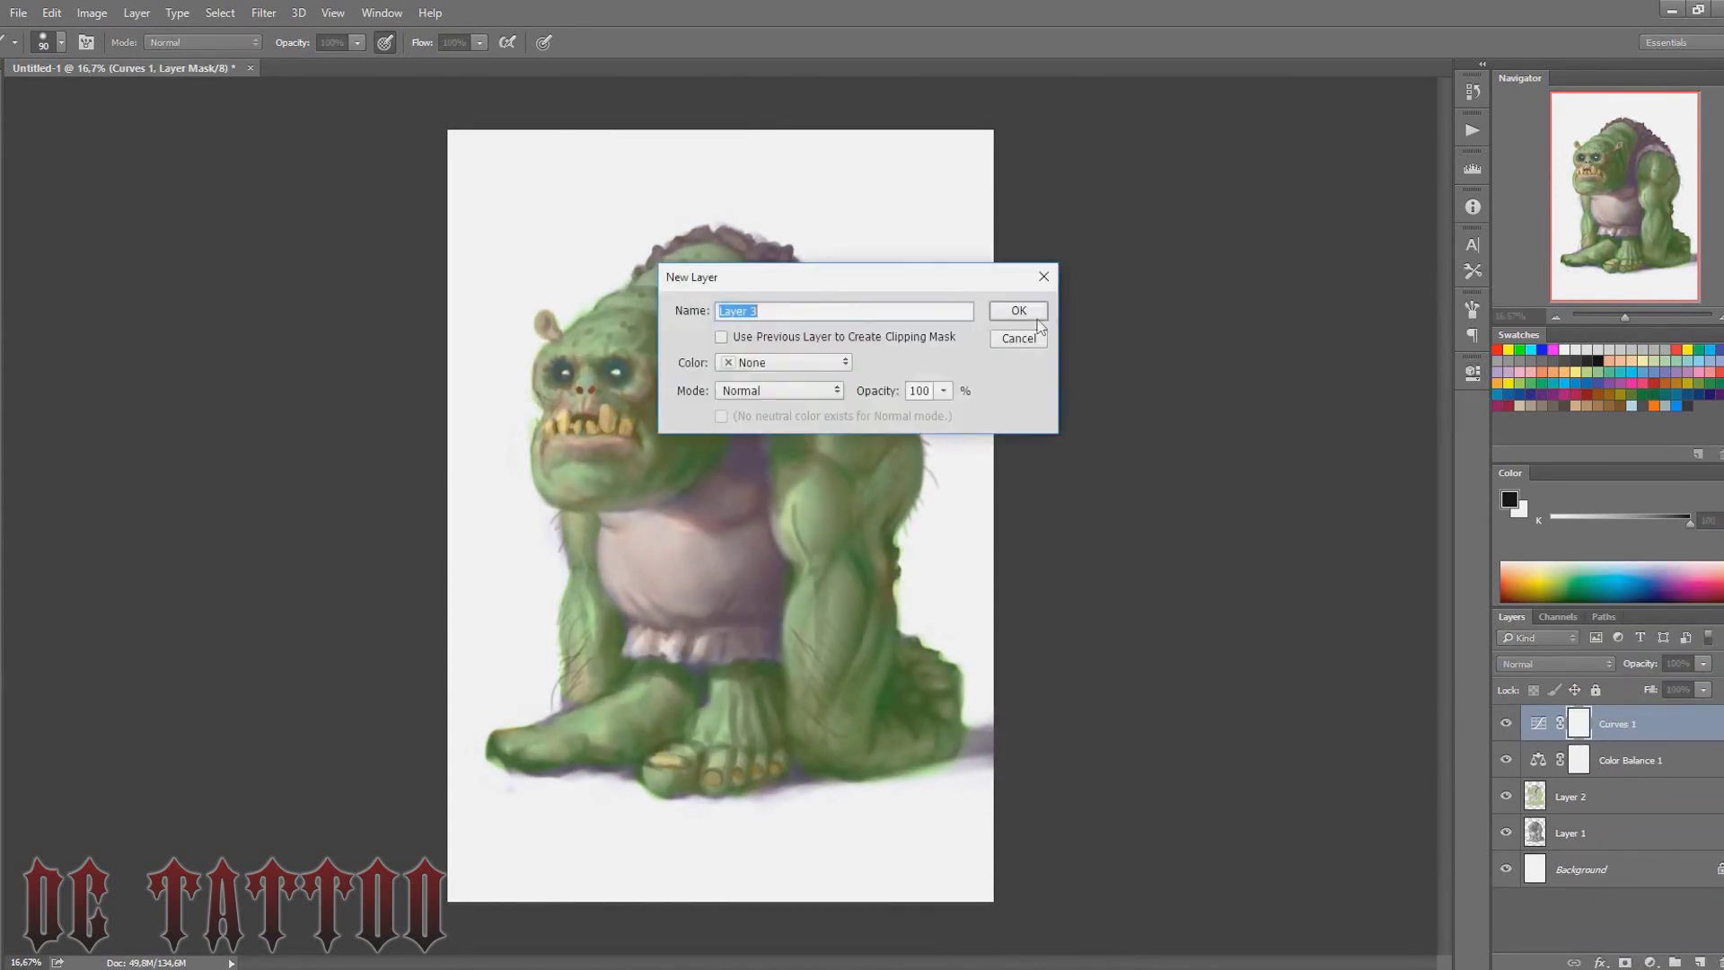
key("Return")
right_click(1556, 438)
double_click(1044, 567)
left_click(1625, 316)
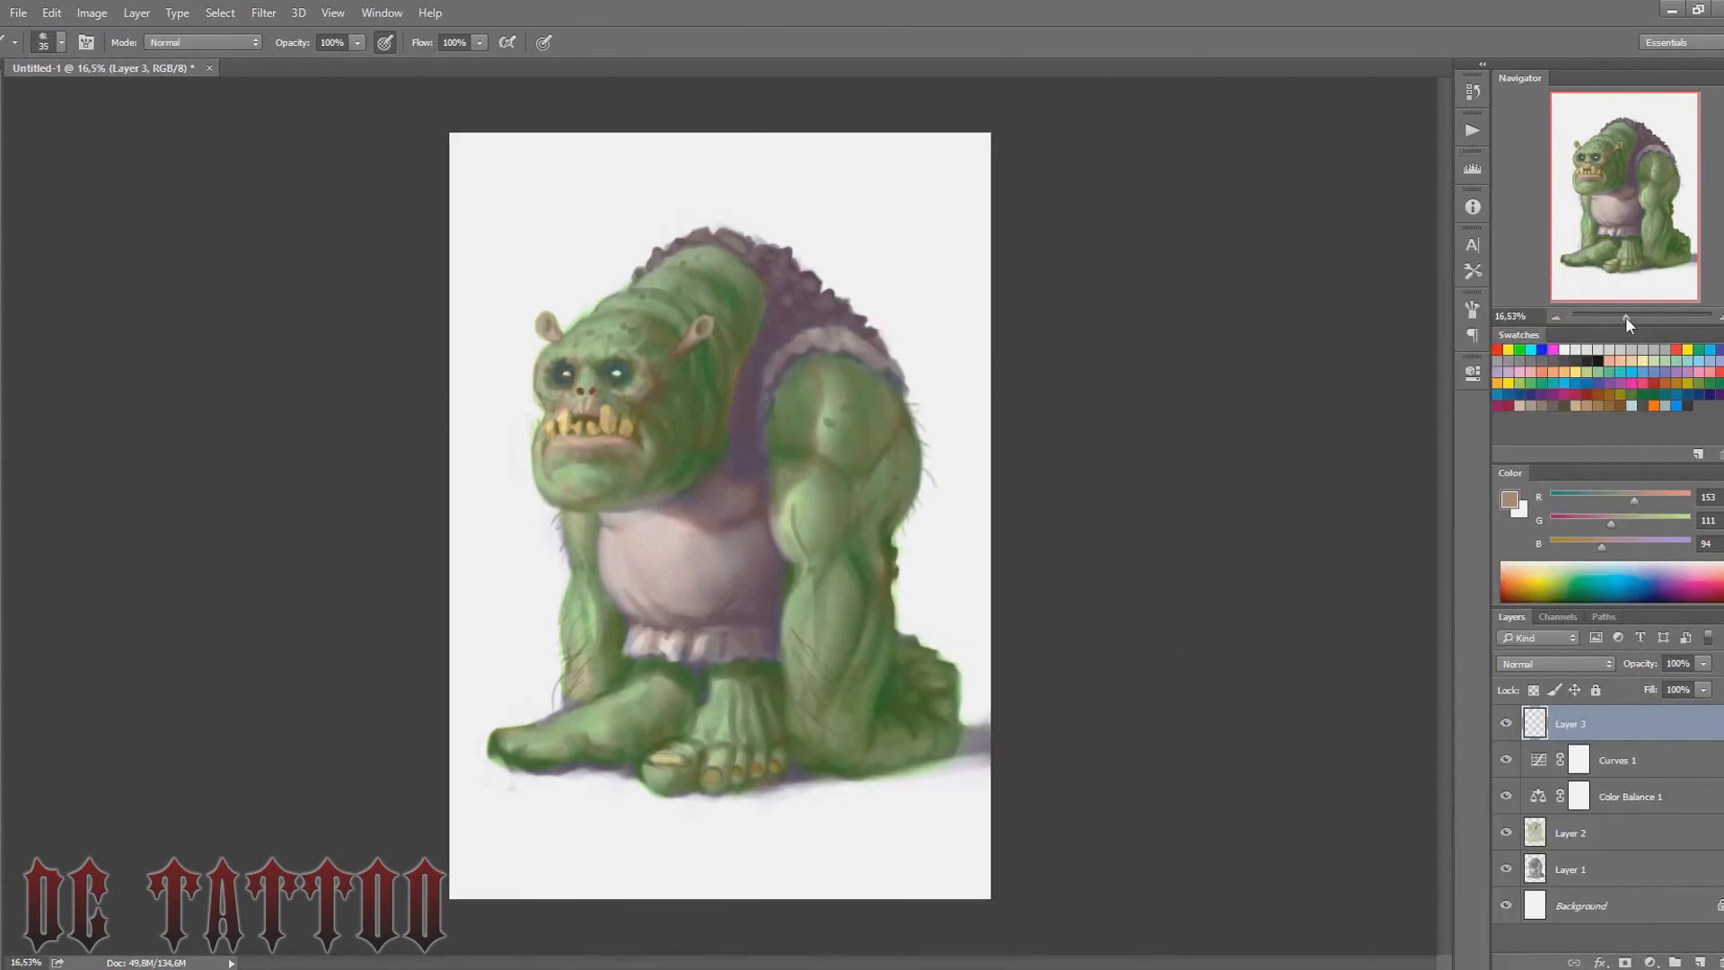
key("bracketright")
key("bracketright")
key("bracketright")
Shade the feet with dark, light and tan-olive greens sampled from the skin
left_click(667, 716, "alt")
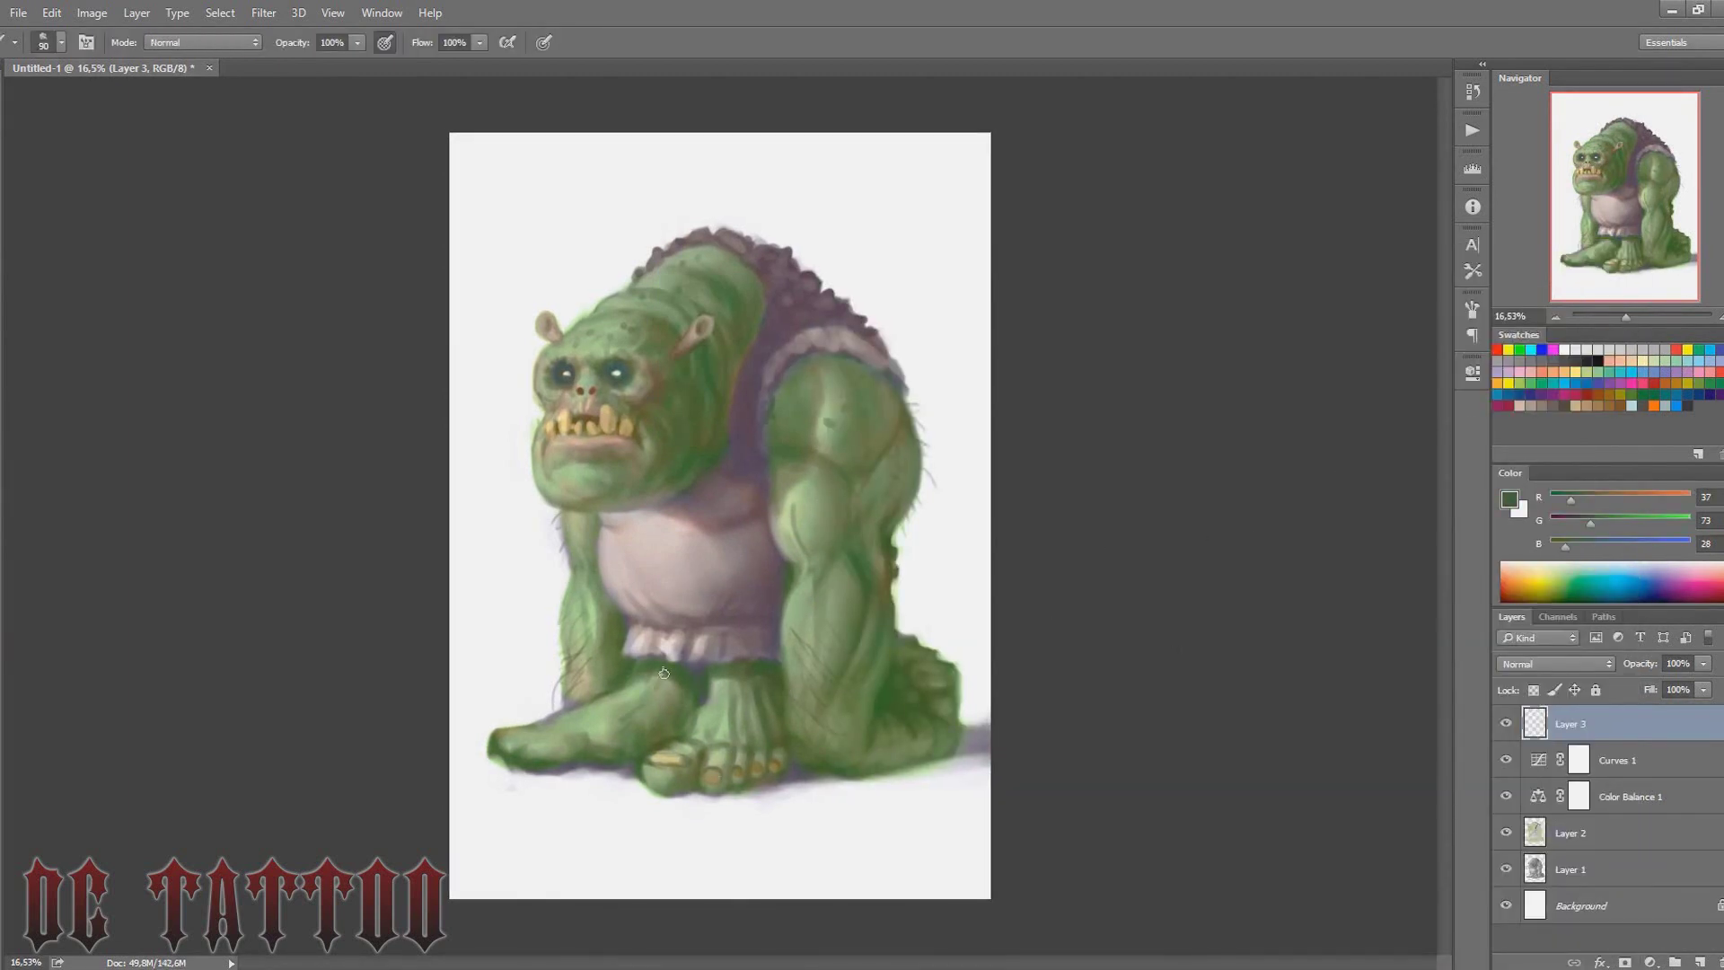
left_click(691, 722, "alt")
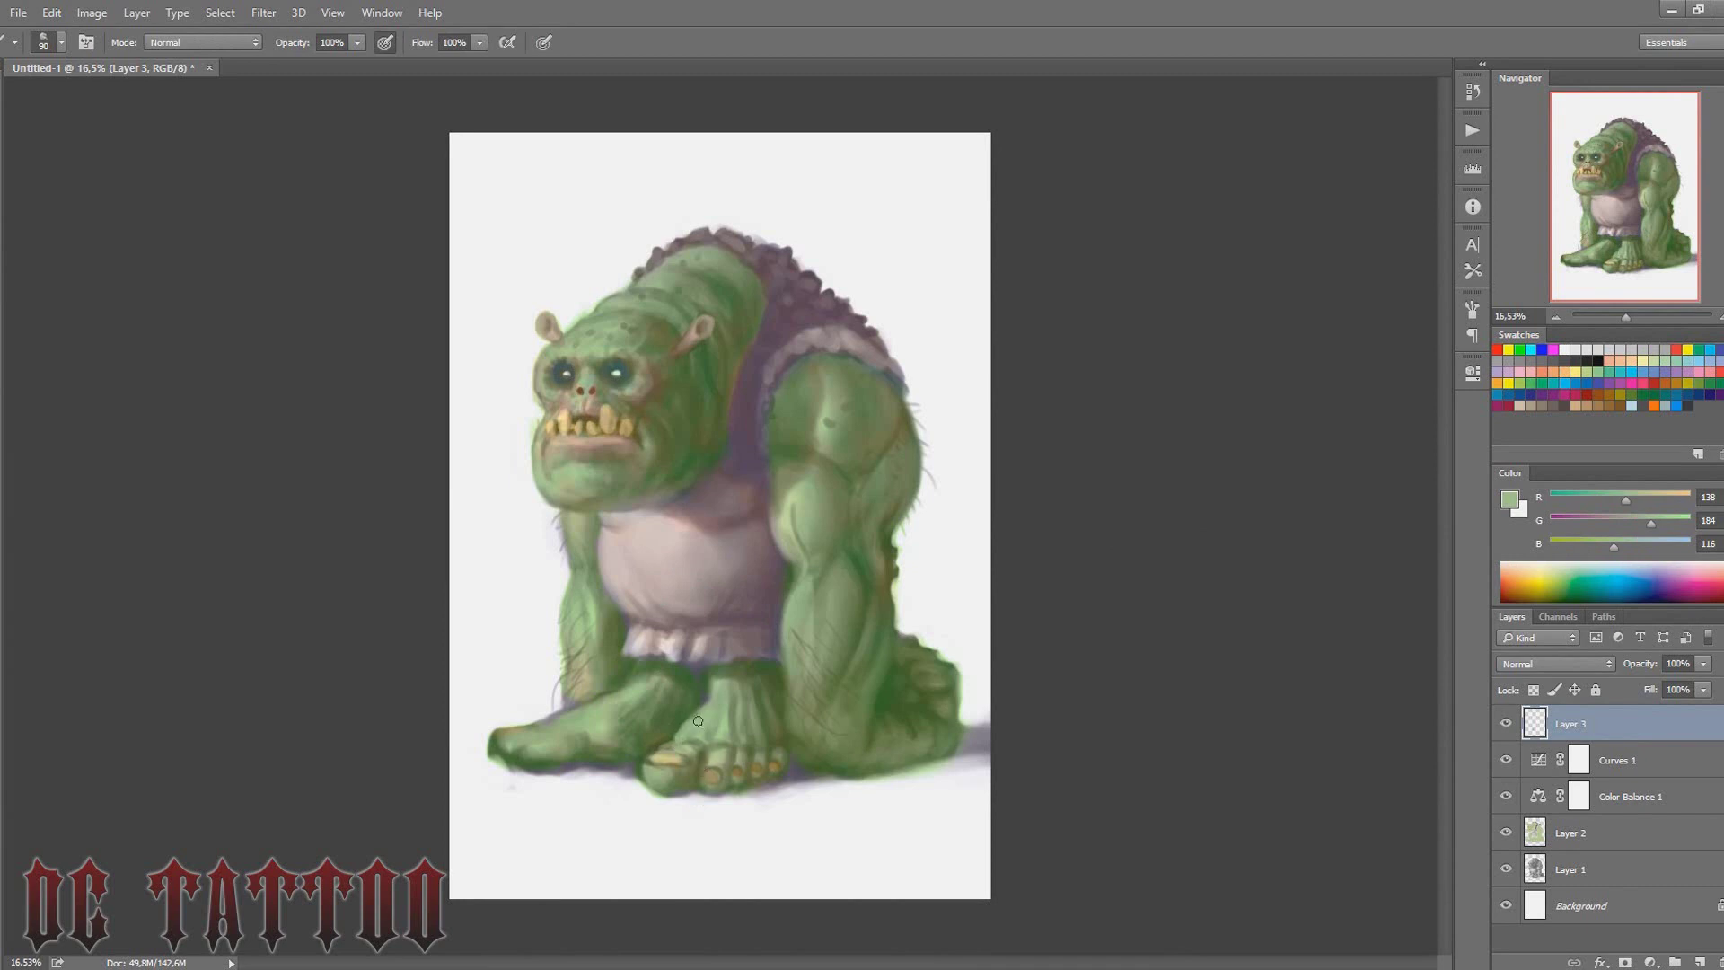
left_click(710, 754, "alt")
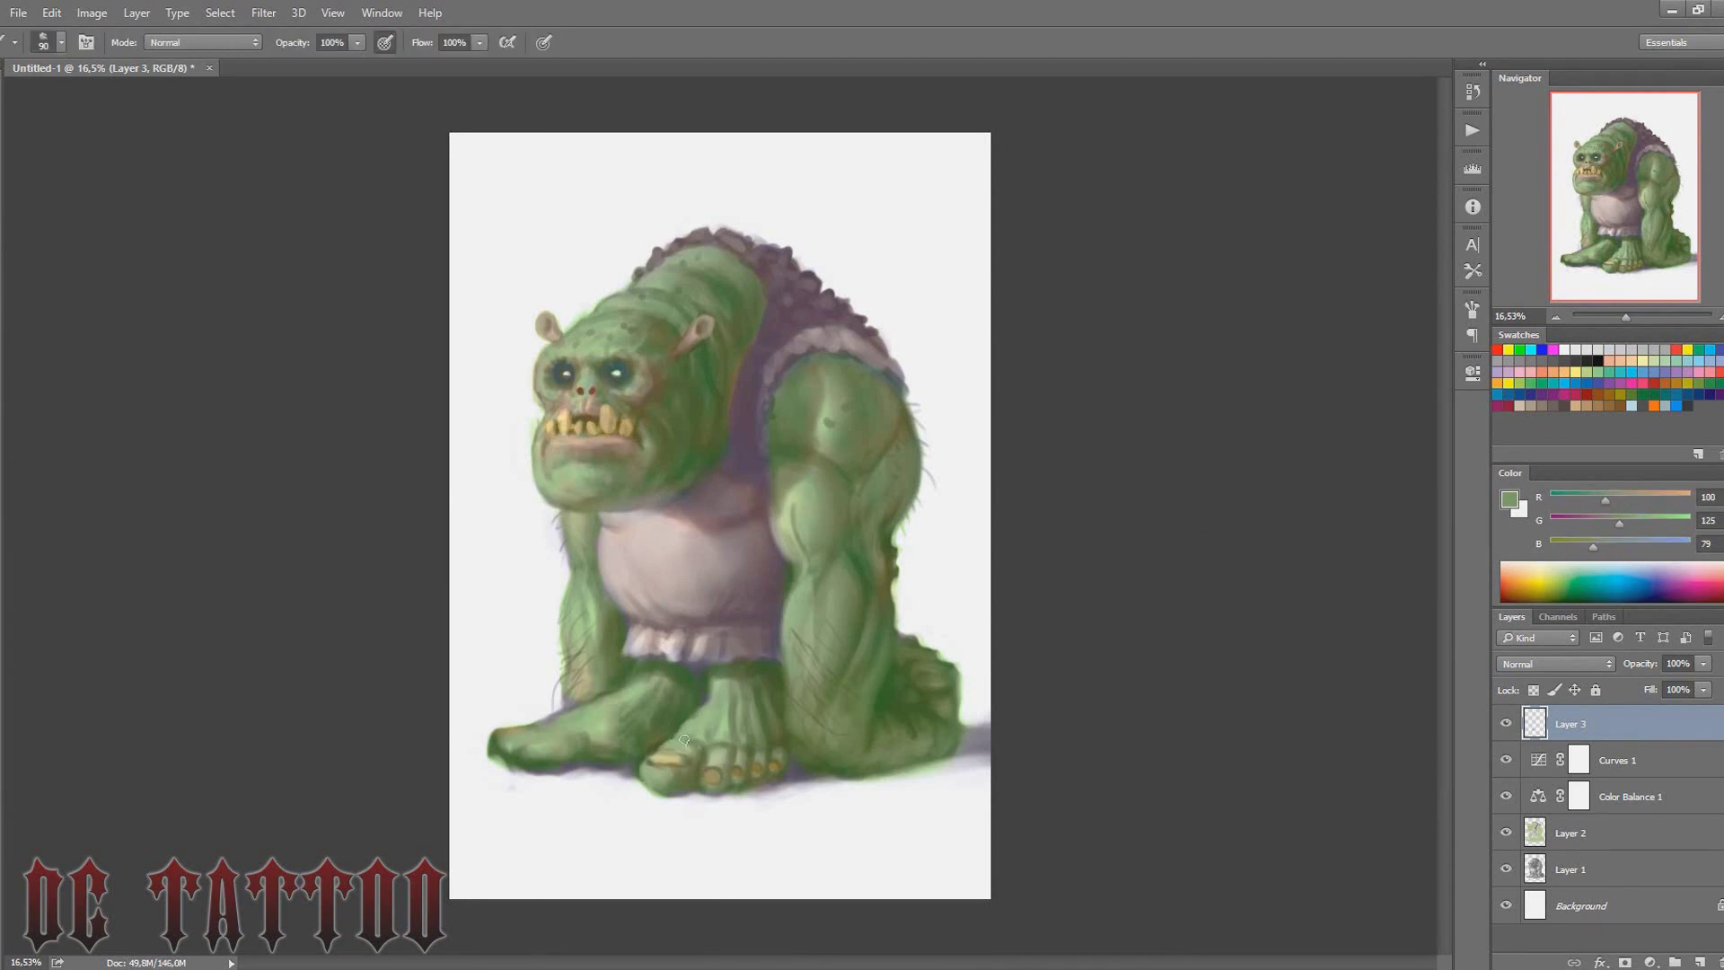
left_click(729, 712, "alt")
key("bracketleft")
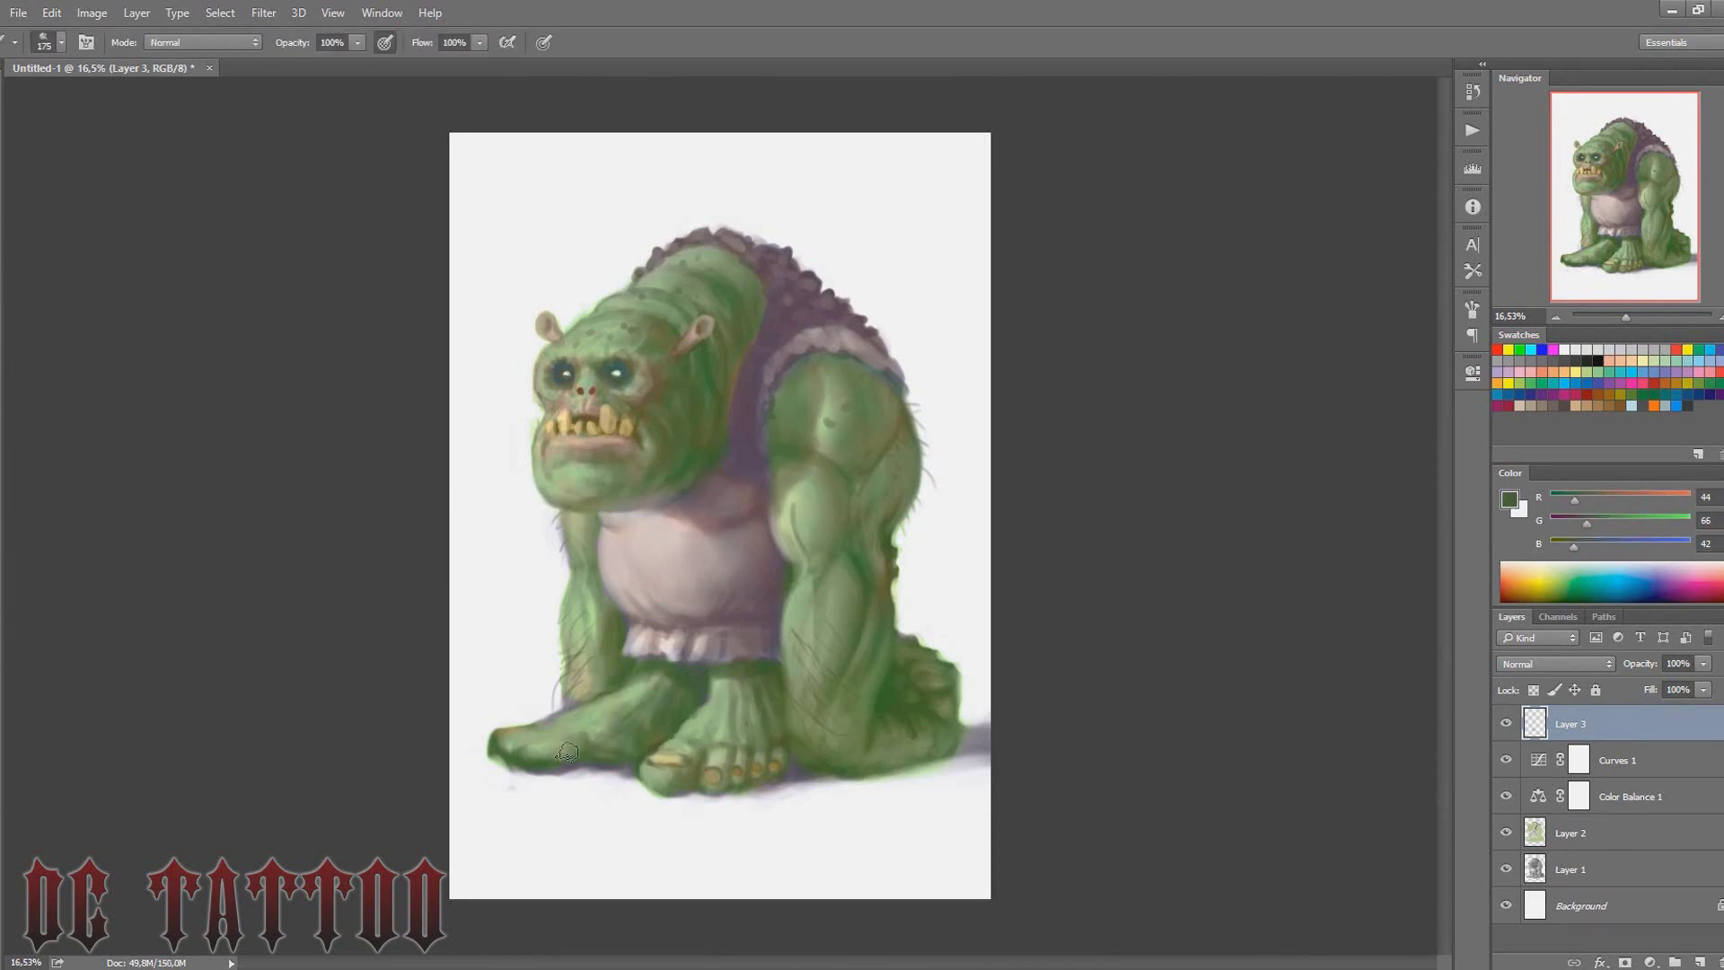
left_click(528, 744, "alt")
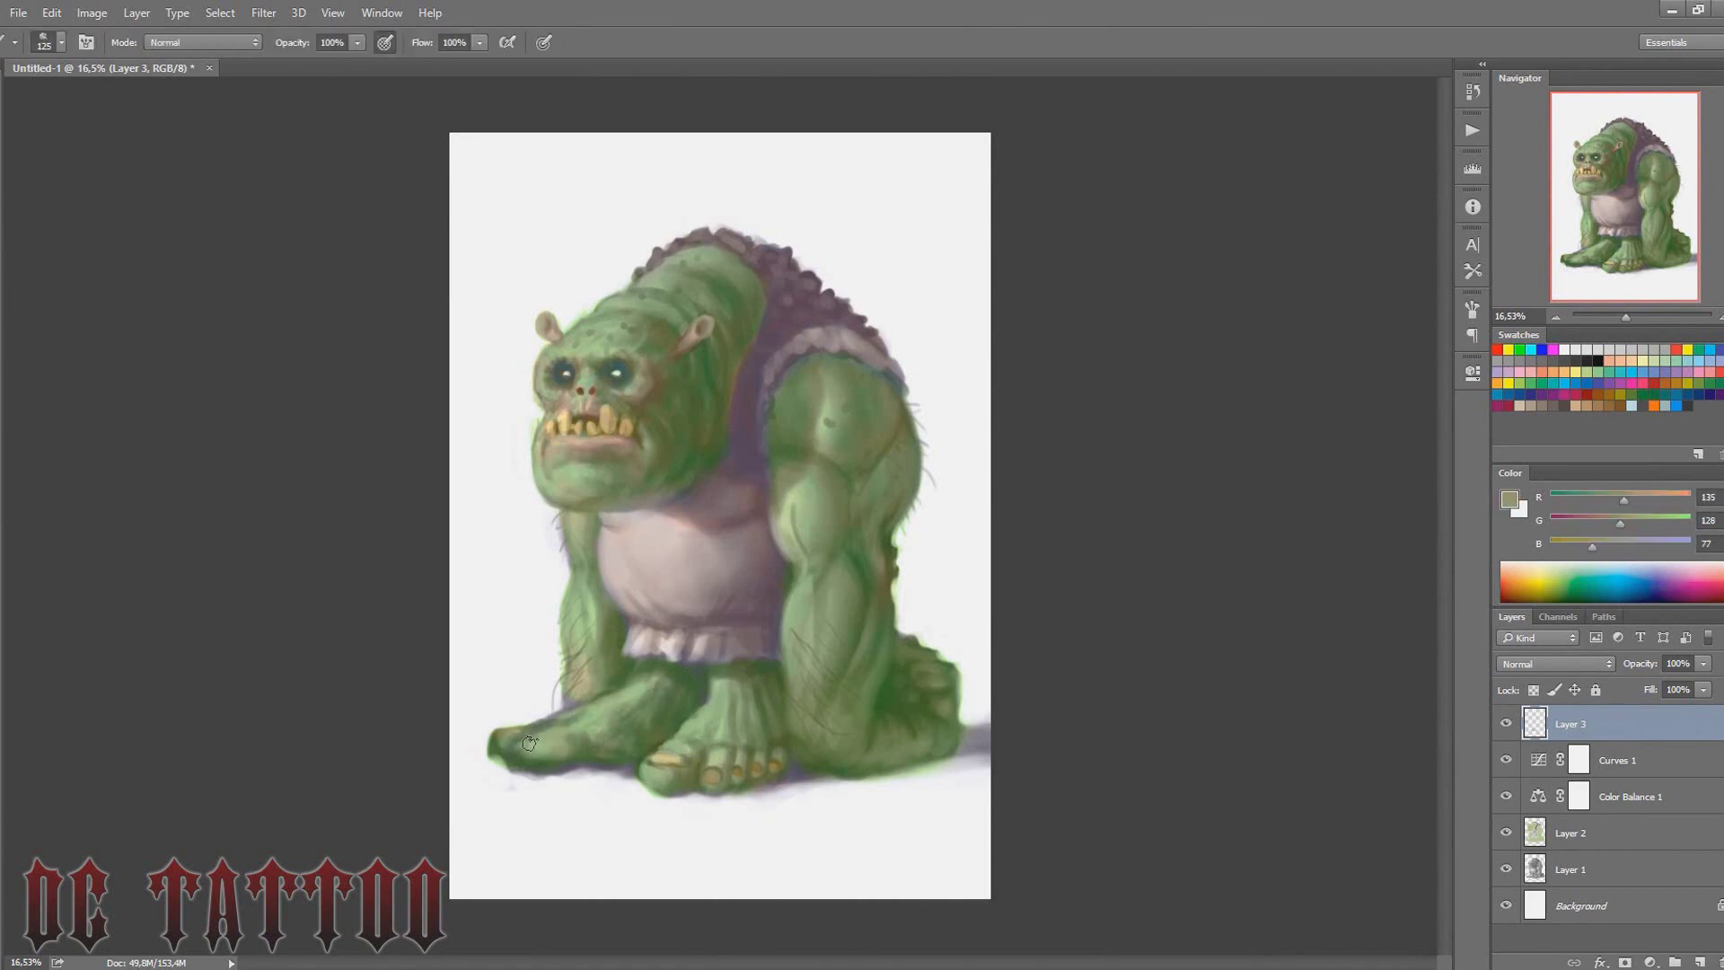
key("bracketleft")
left_click(524, 746, "alt")
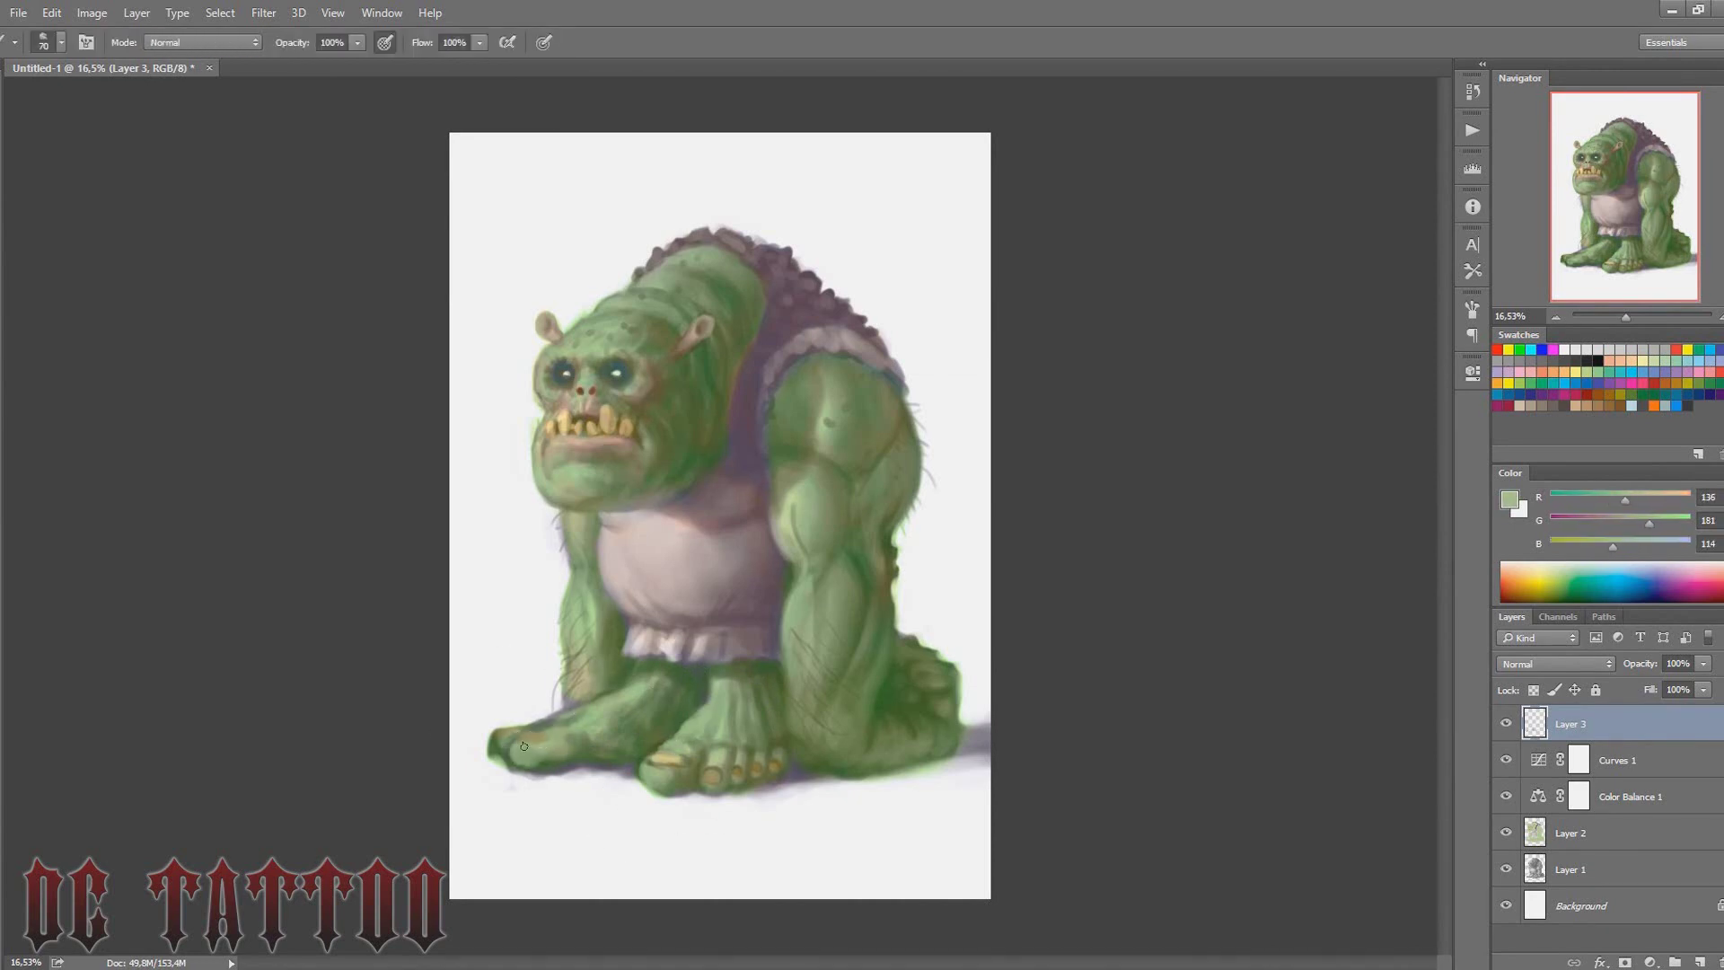
Refine the foot and toe shading with white, sampled greens and grey-green from the leg
key("bracketright")
key("x")
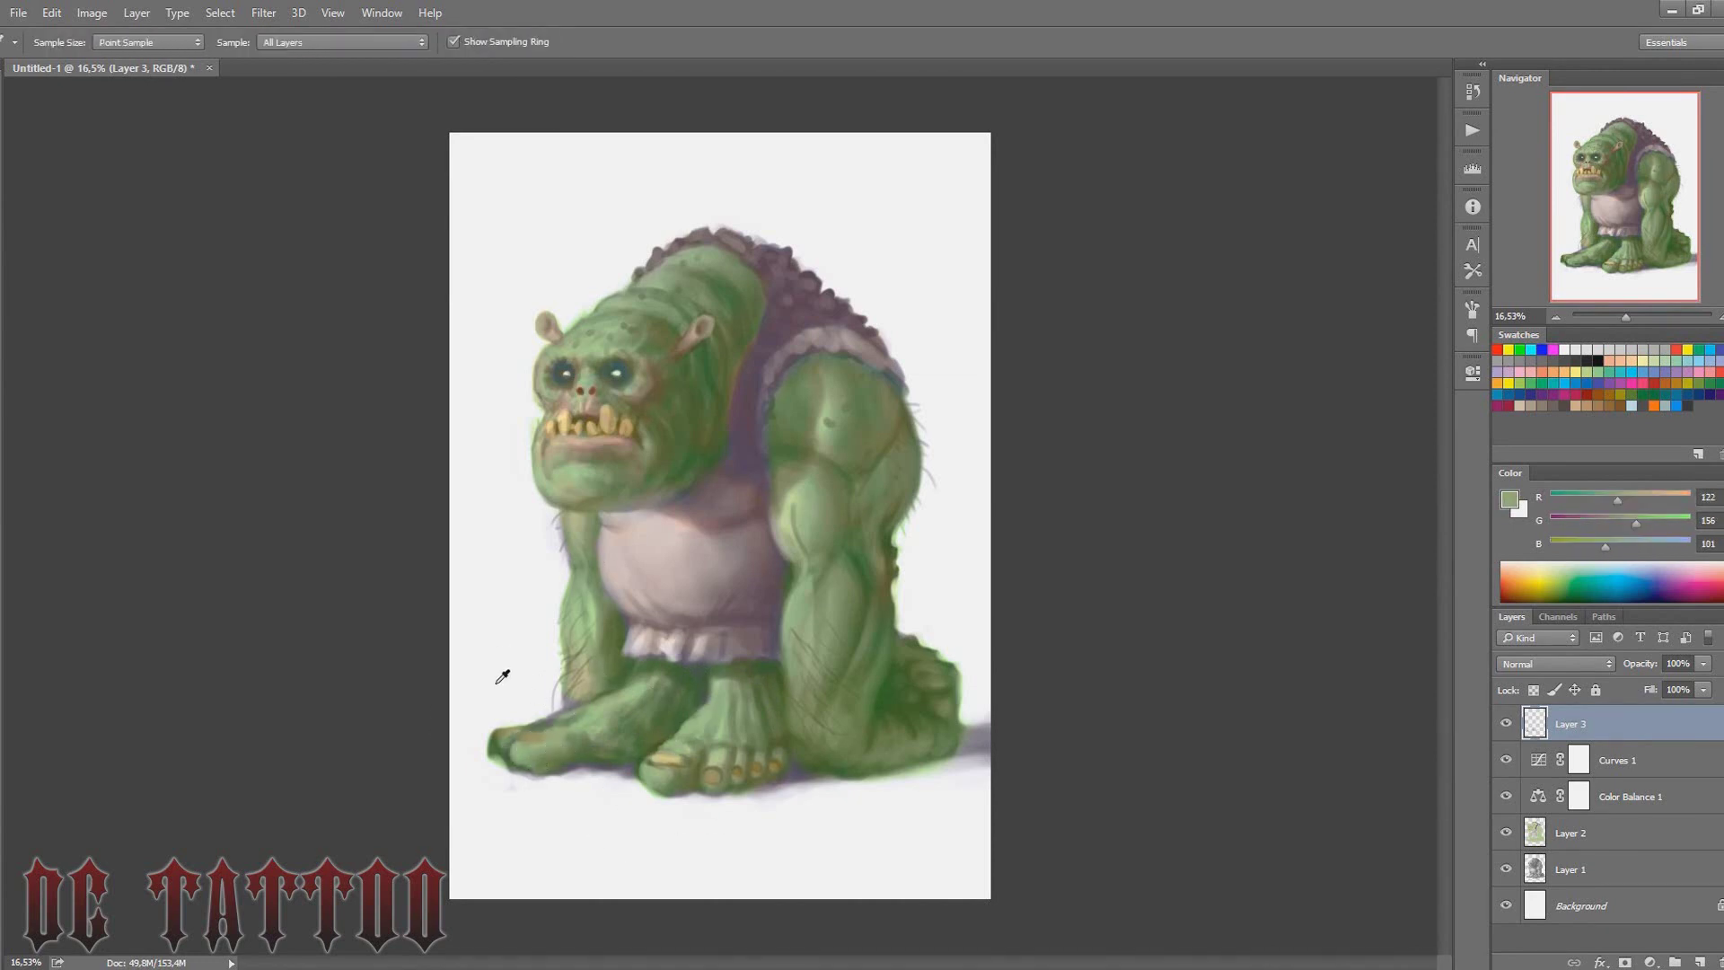
key("bracketleft")
key("bracketleft")
left_click(503, 754, "alt")
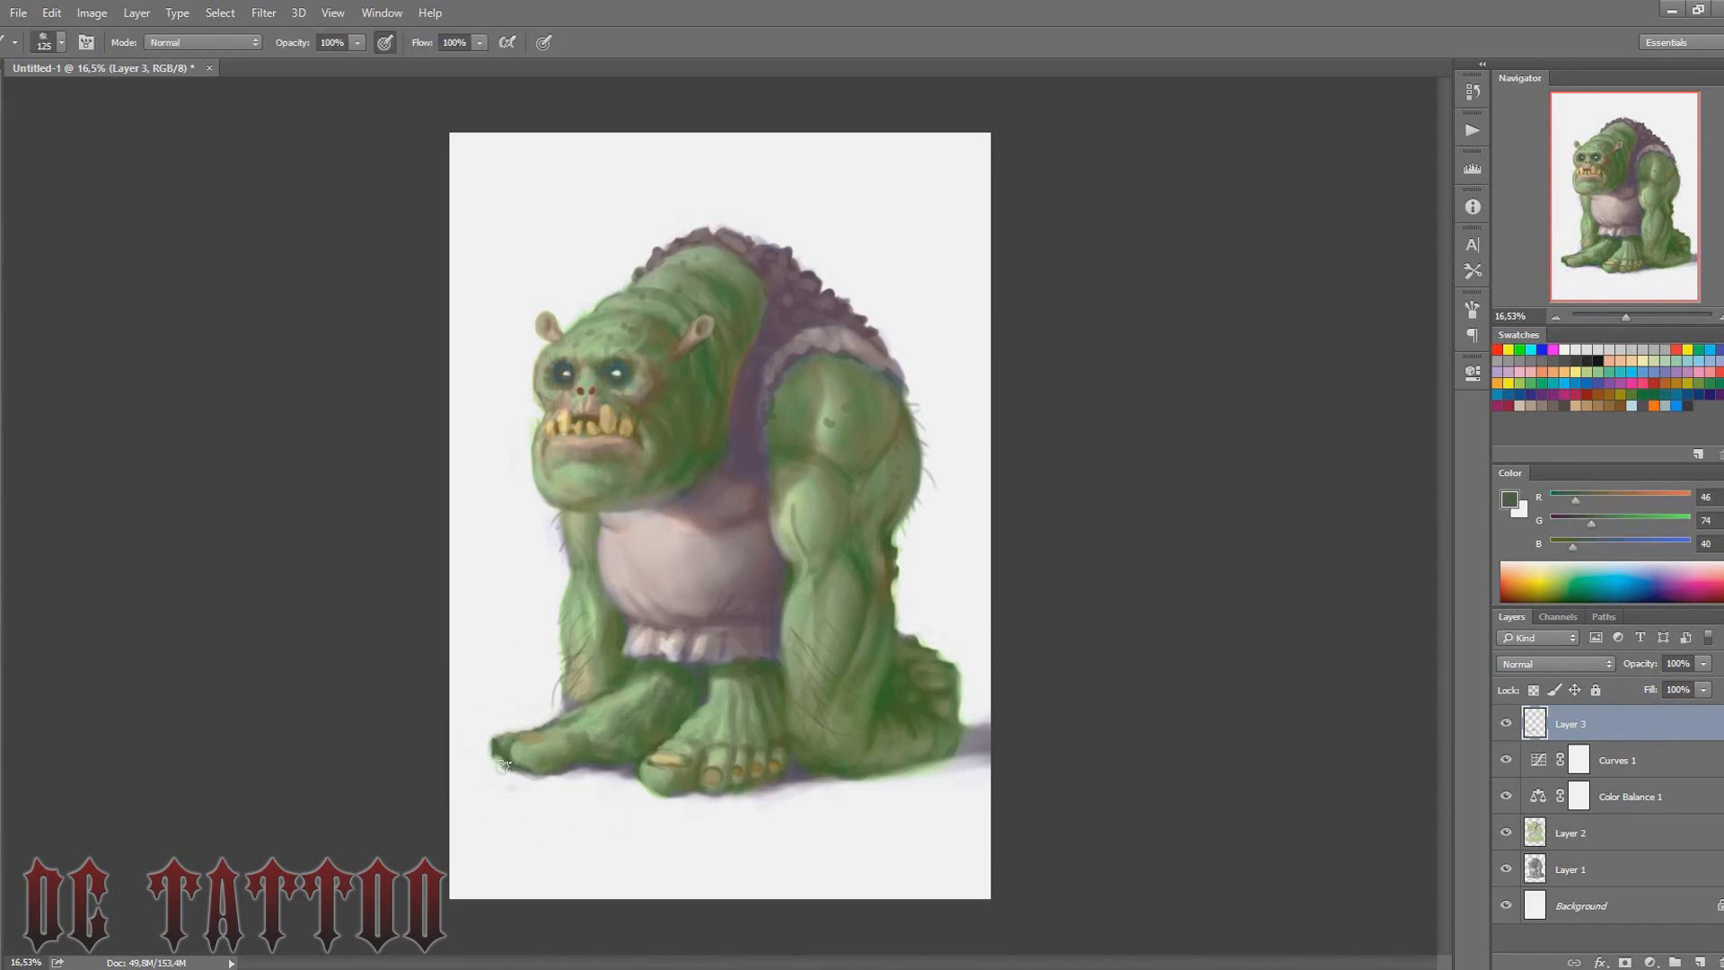
left_click(504, 753, "alt")
left_click(499, 763, "alt")
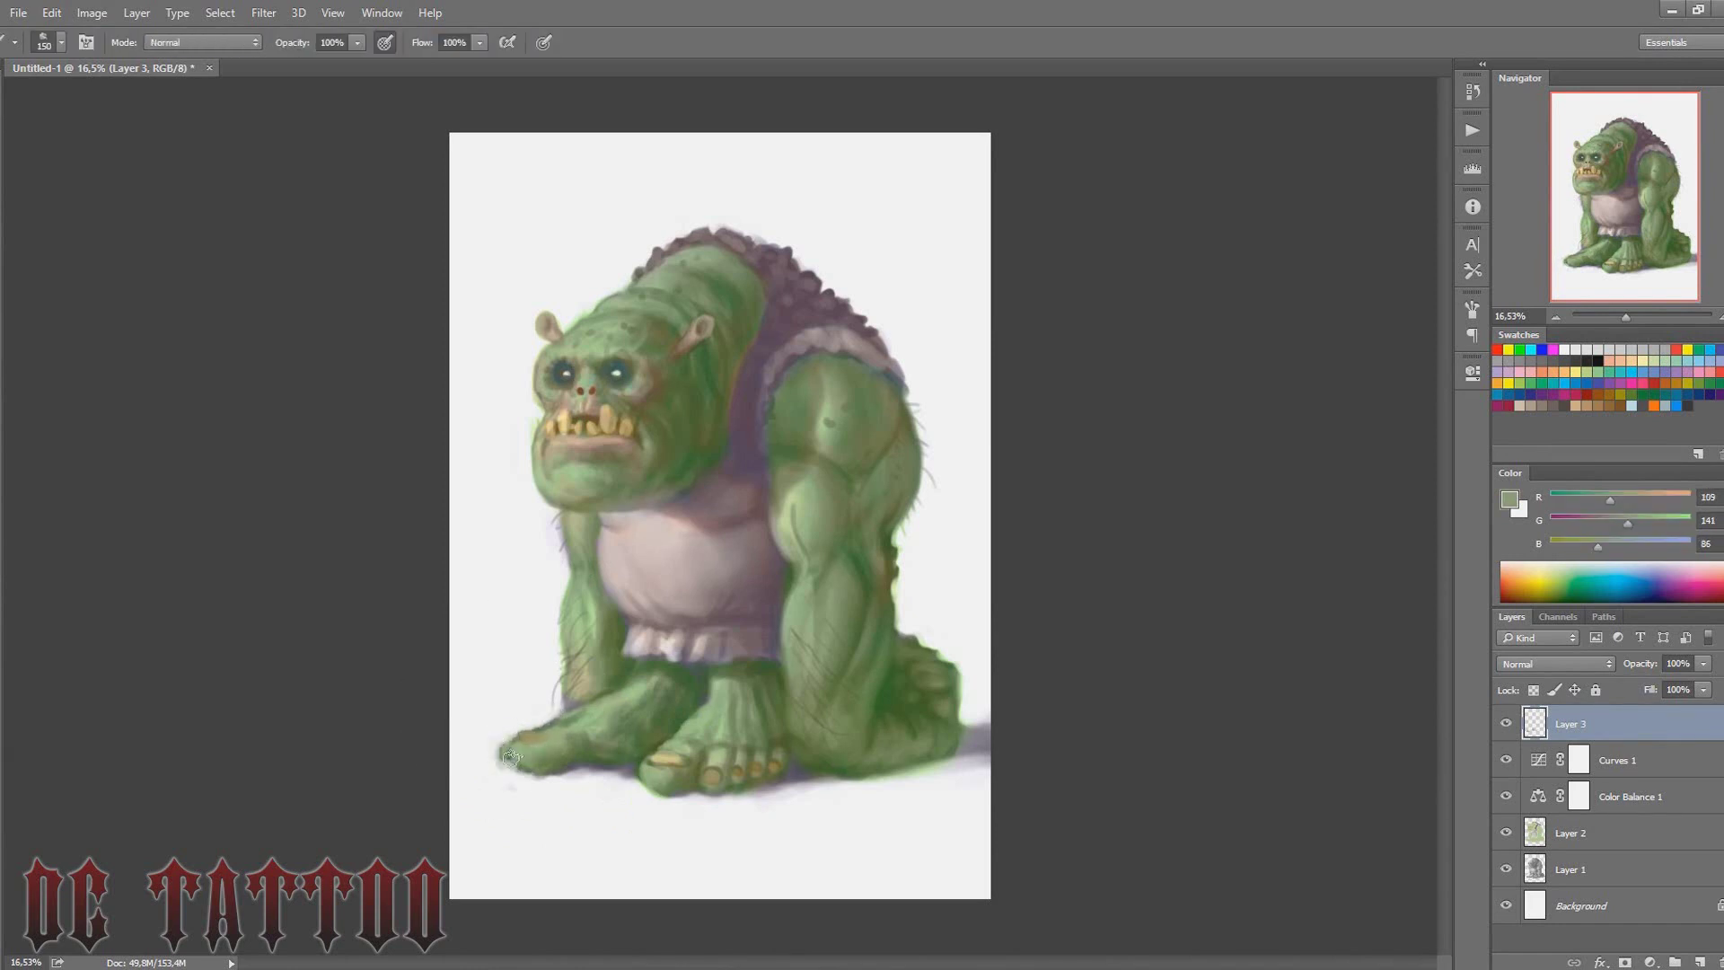
key("bracketright")
key("bracketright")
key("bracketright")
left_click(761, 720, "alt")
key("bracketleft")
key("bracketleft")
key("bracketleft")
left_click(767, 780, "alt")
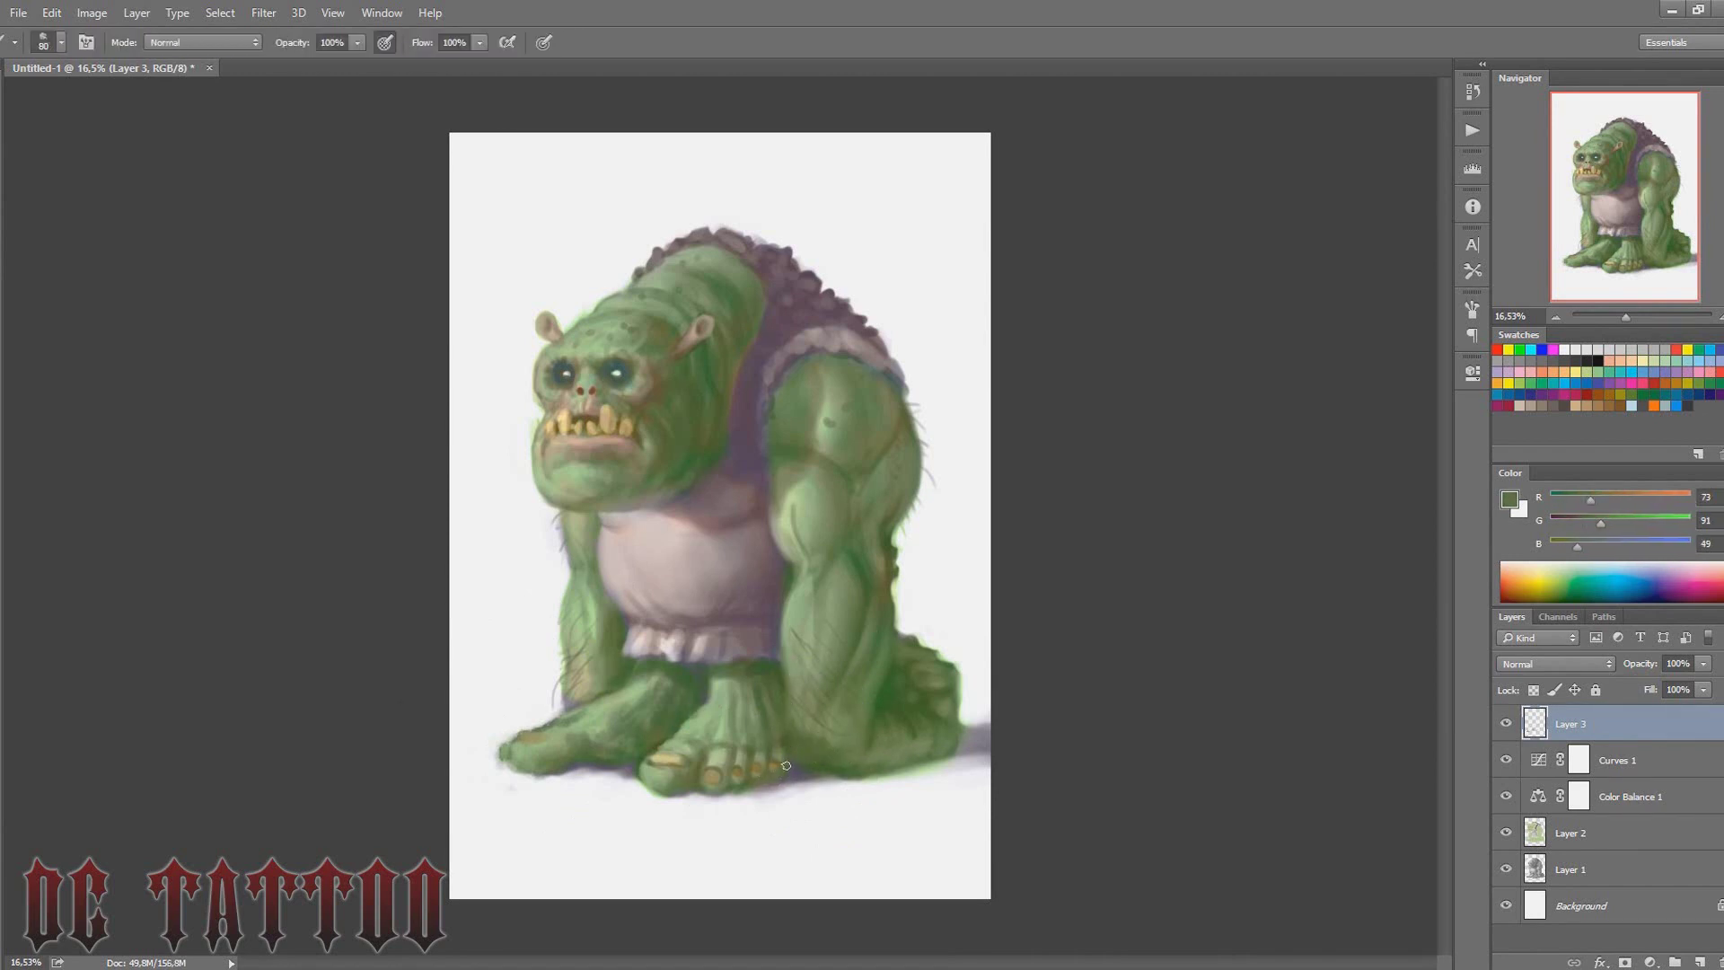
left_click(790, 726, "alt")
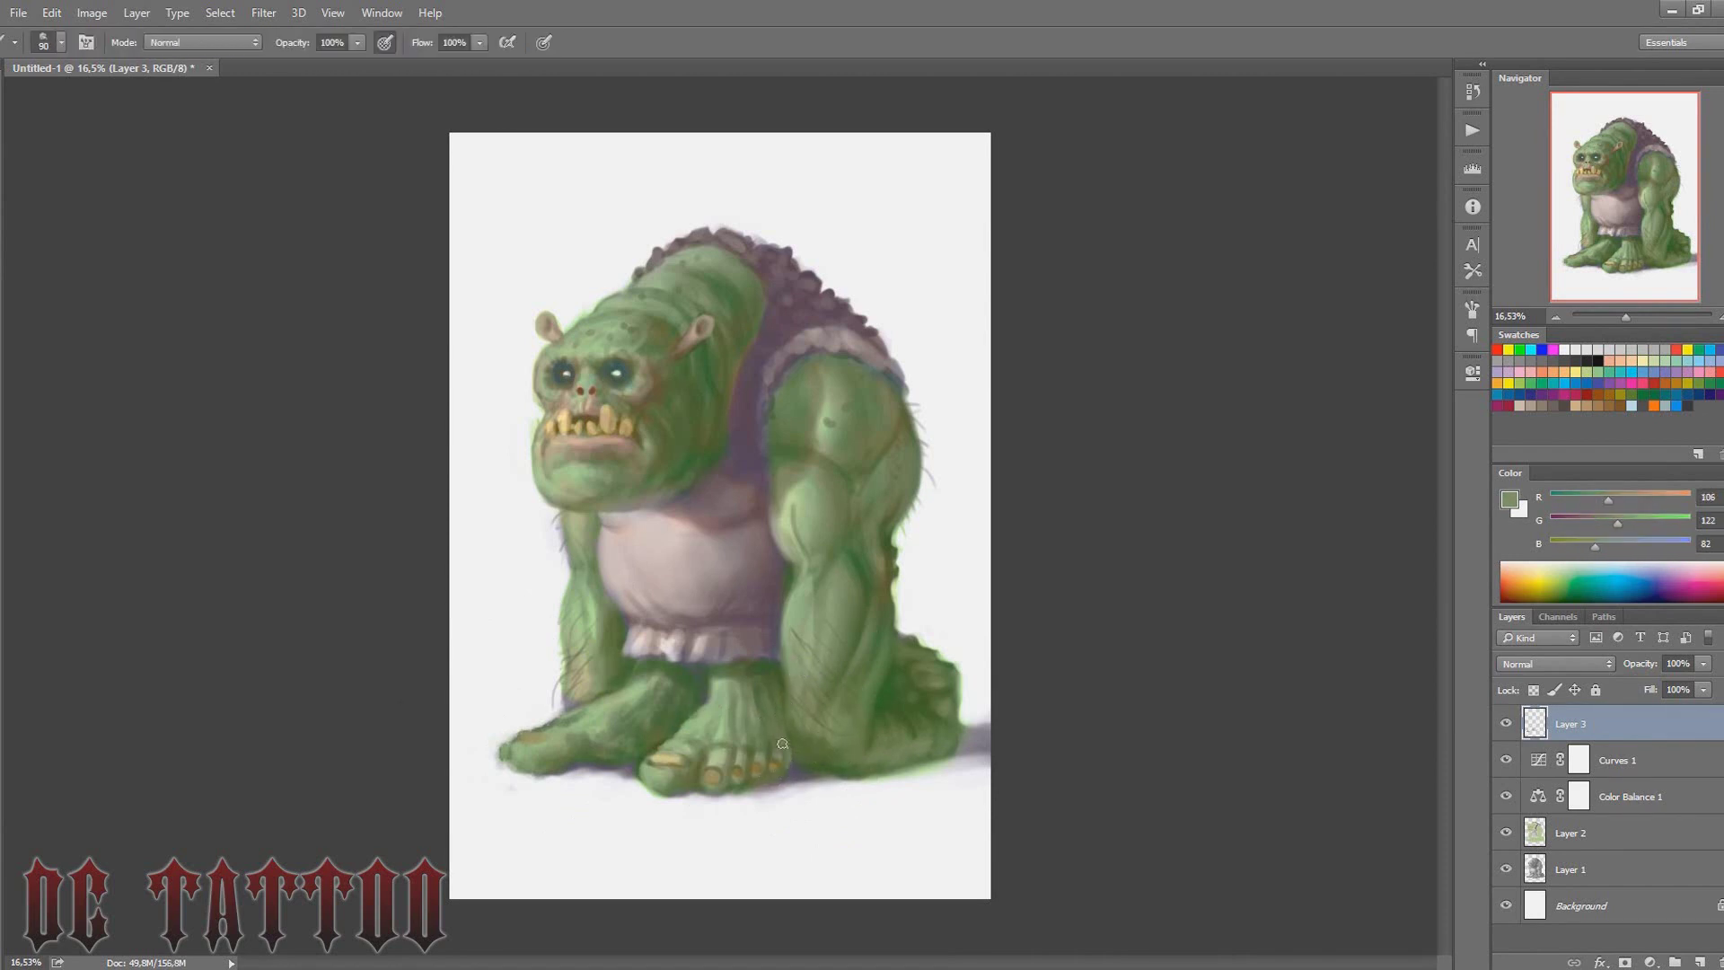
Paint finer leg details in dark brown, white and mid green
key("bracketleft")
key("bracketleft")
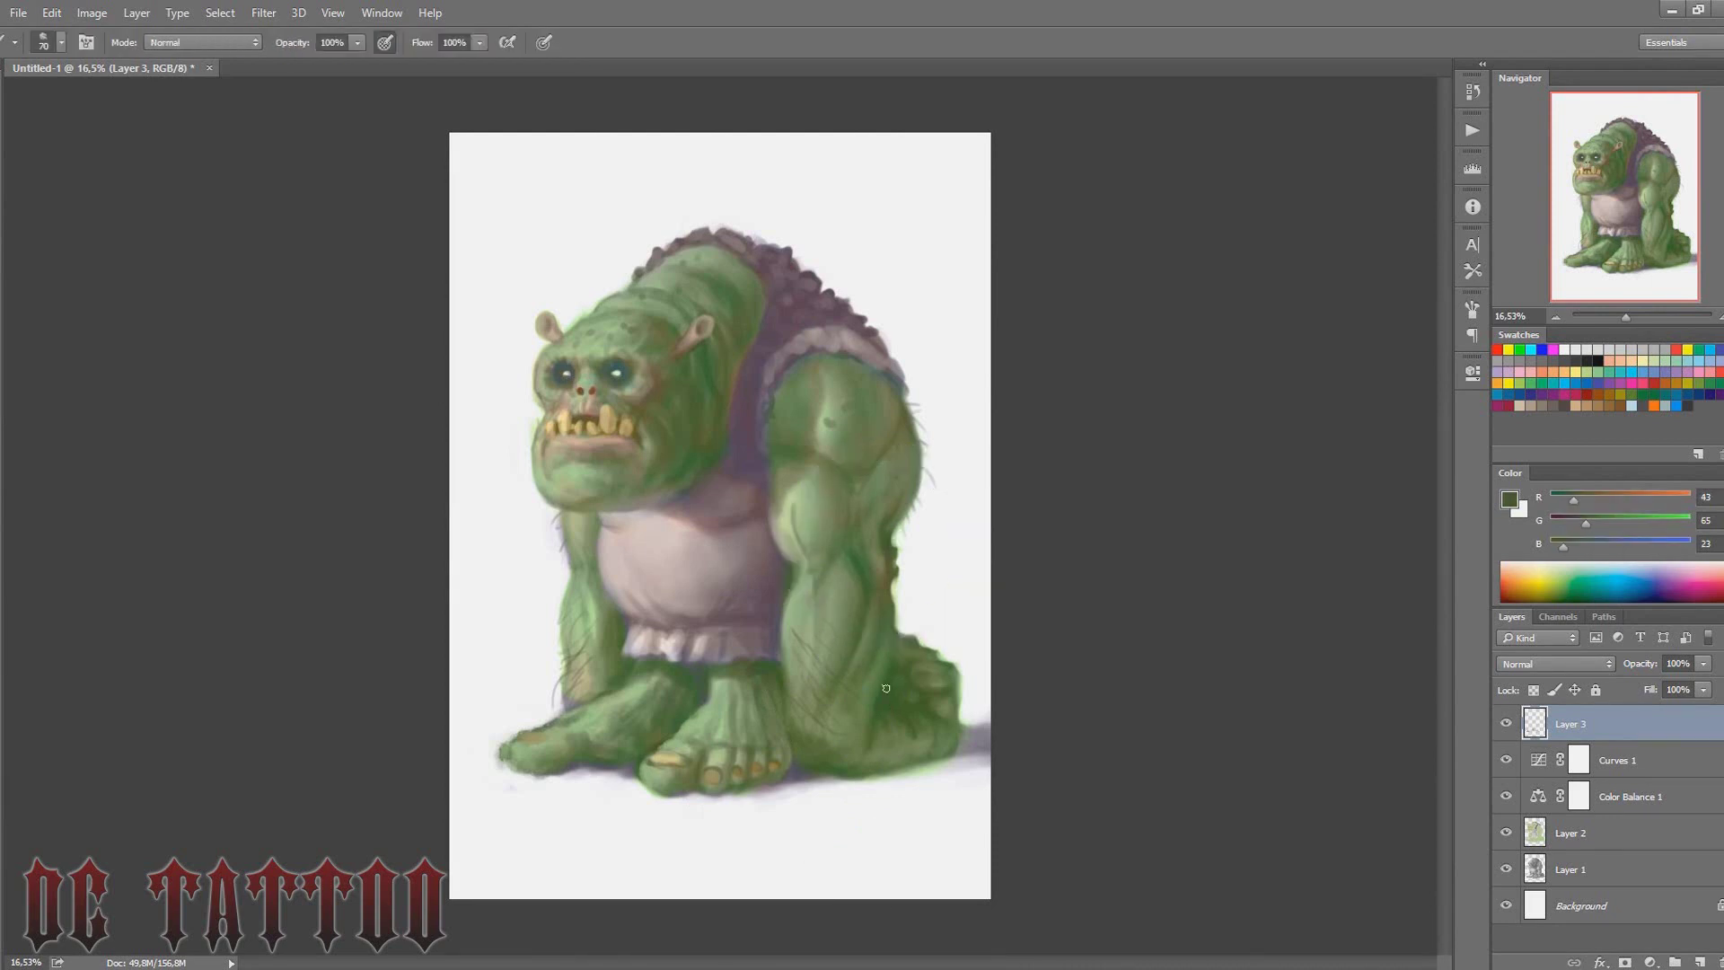
left_click(885, 697, "alt")
left_click(918, 634, "alt")
left_click(879, 718, "alt")
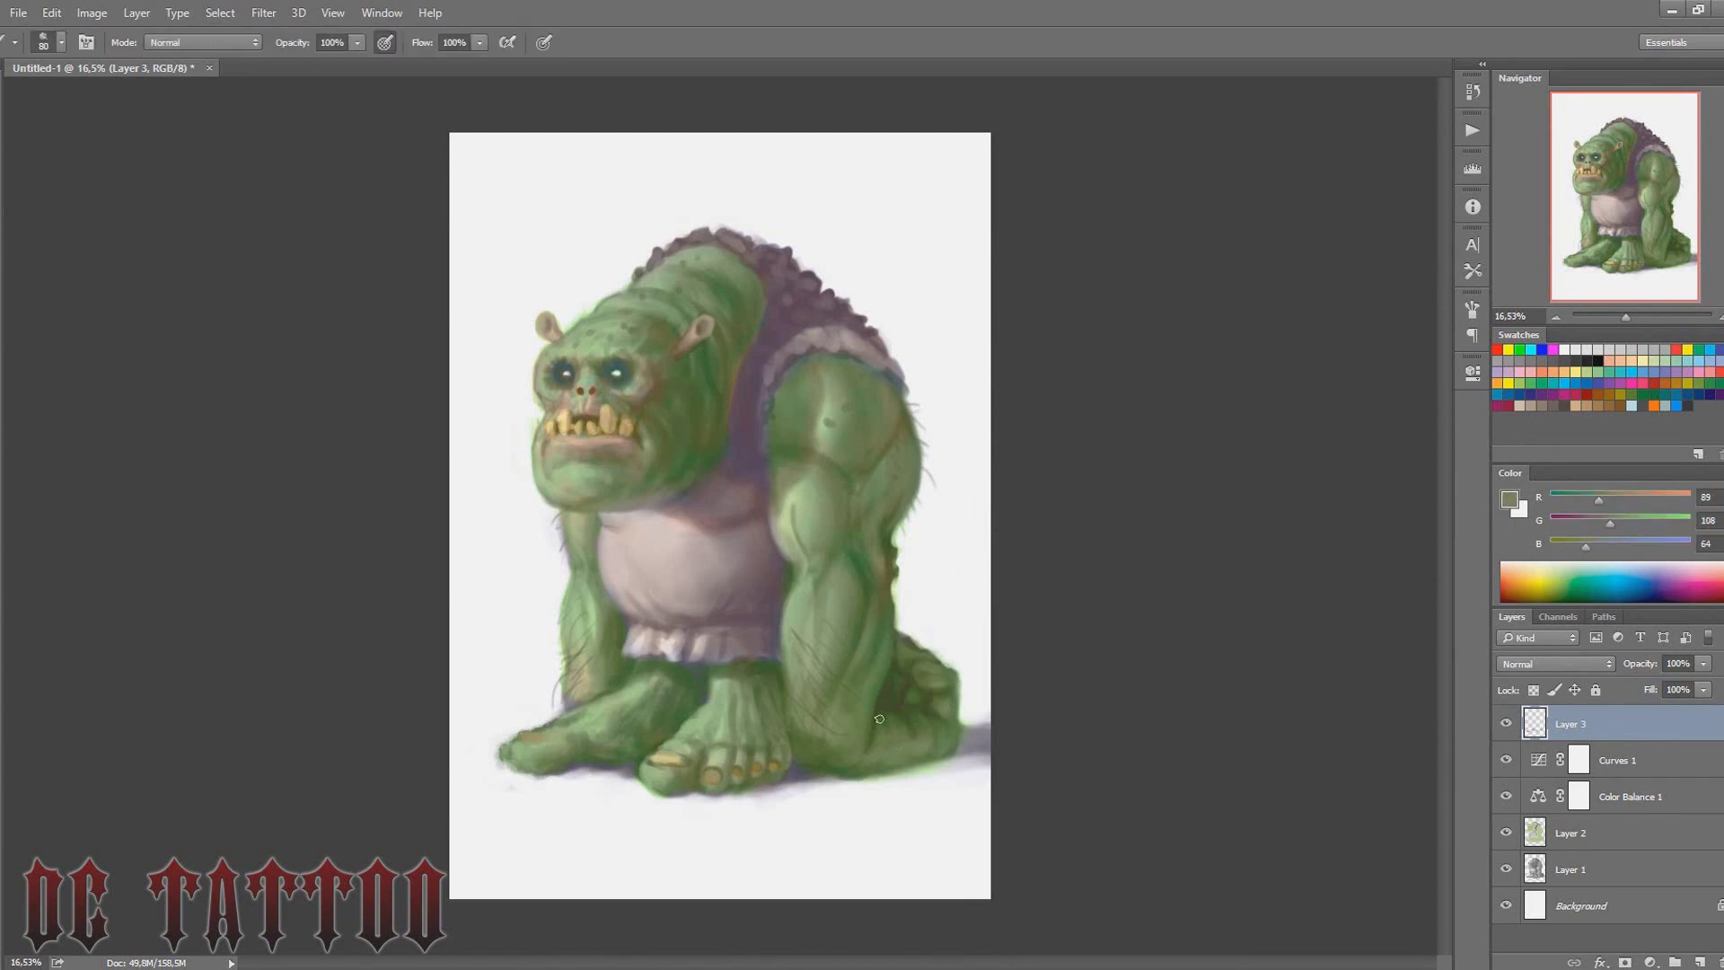
key("bracketright")
key("bracketright")
key("bracketright")
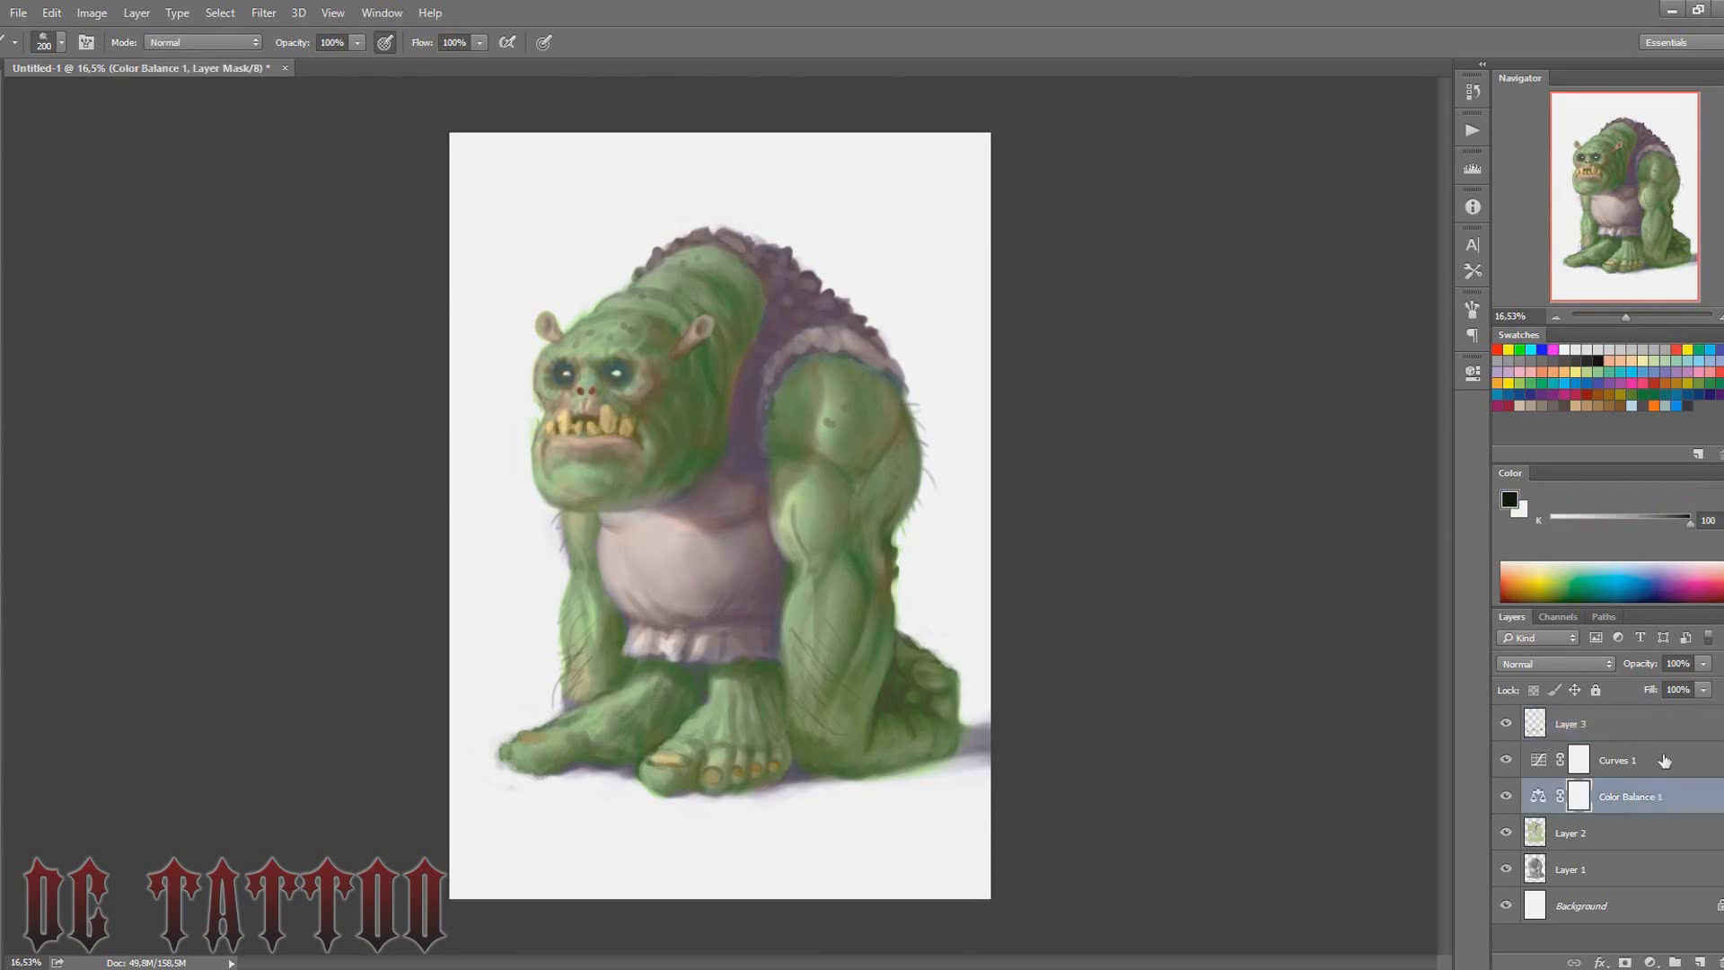
Lower Color Balance 1 opacity to about 38% to grey the purples, then reselect Layer 3
left_click(1652, 796)
left_click_drag(1639, 664, 1532, 690)
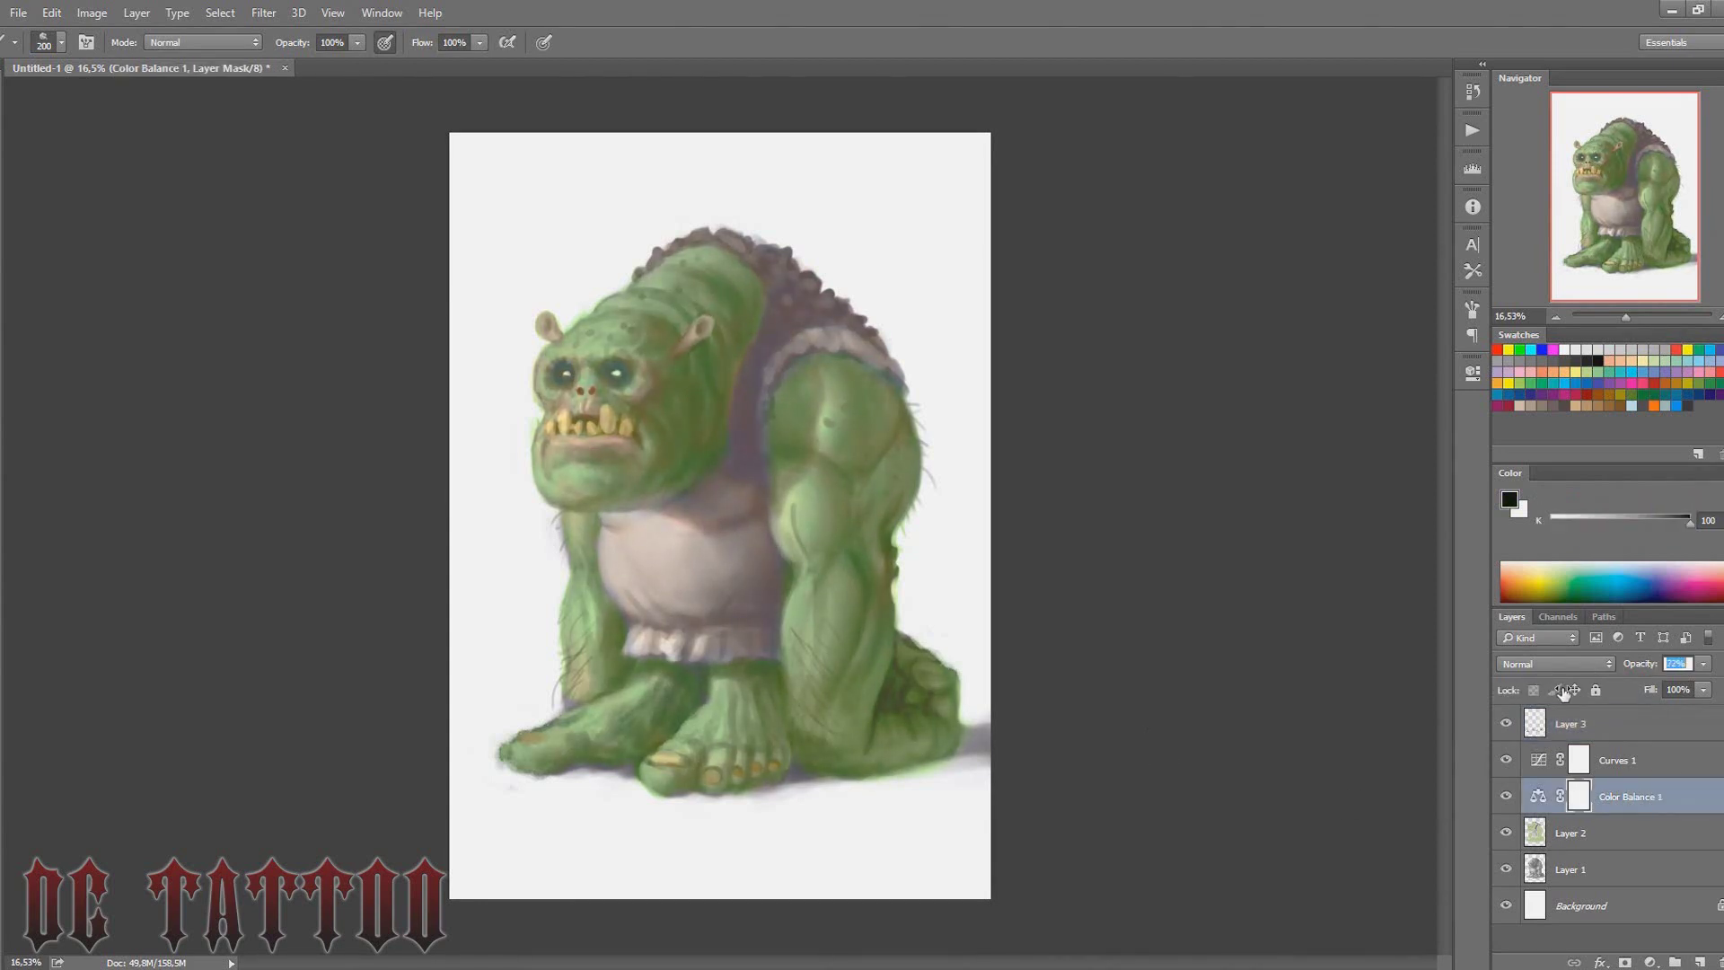
left_click(1630, 725)
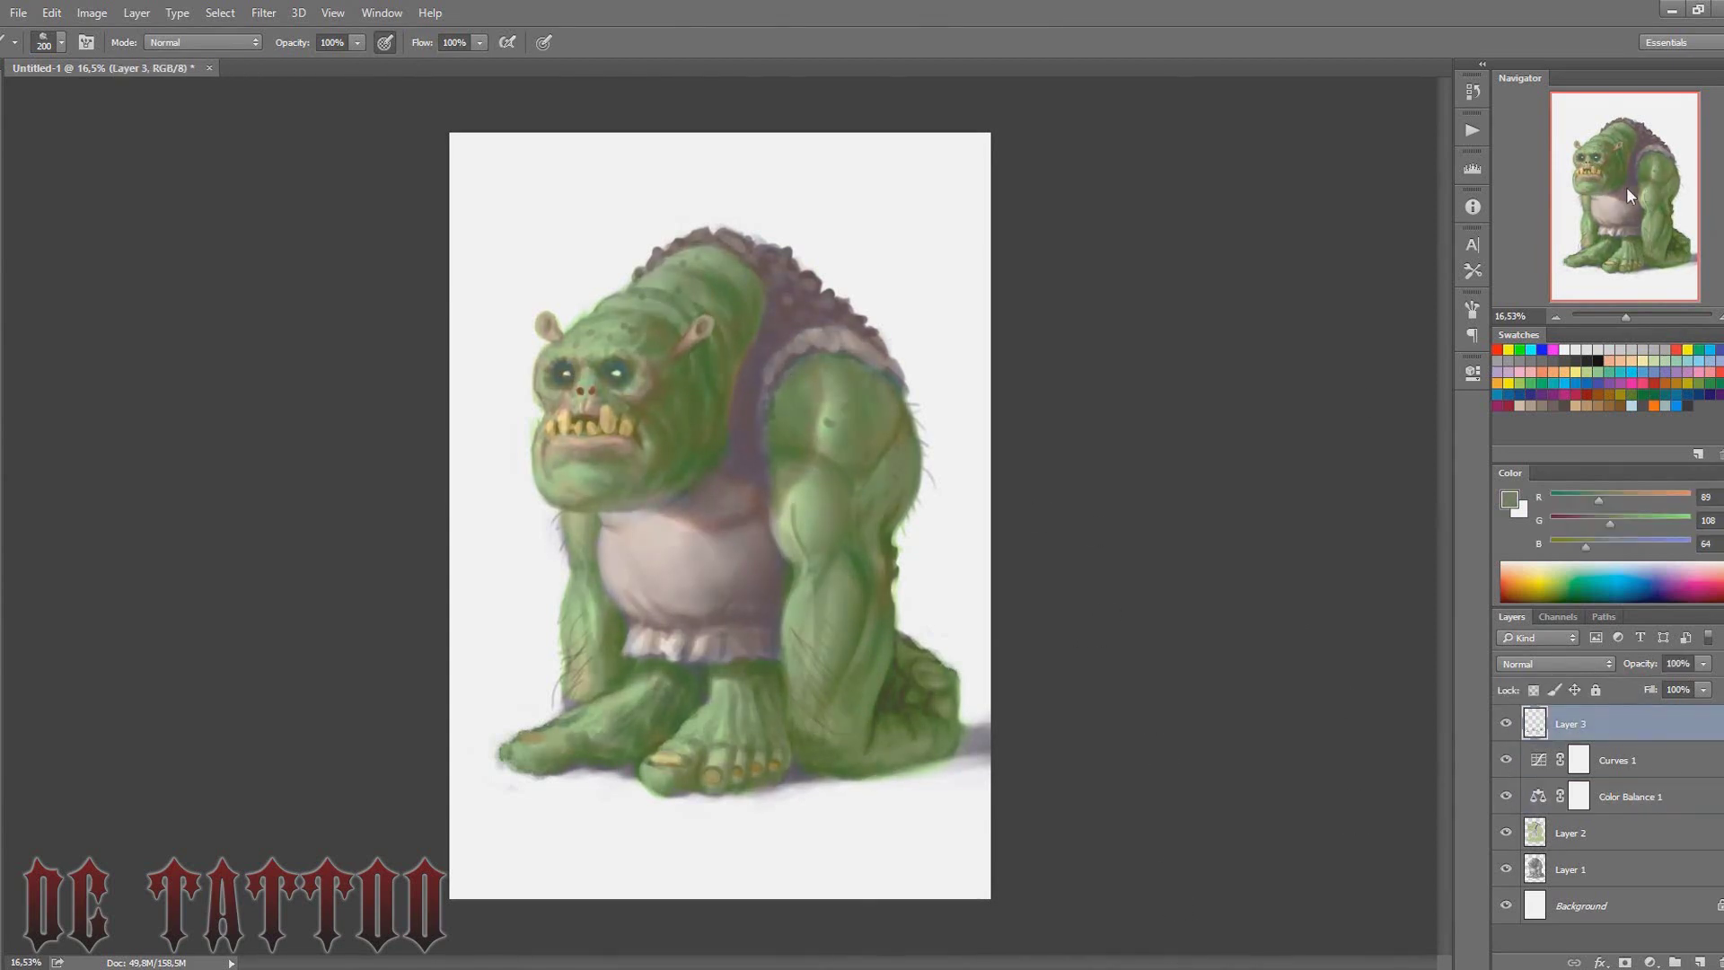
Add Layer 4 and set its blend mode to Soft Light
left_click(1555, 663)
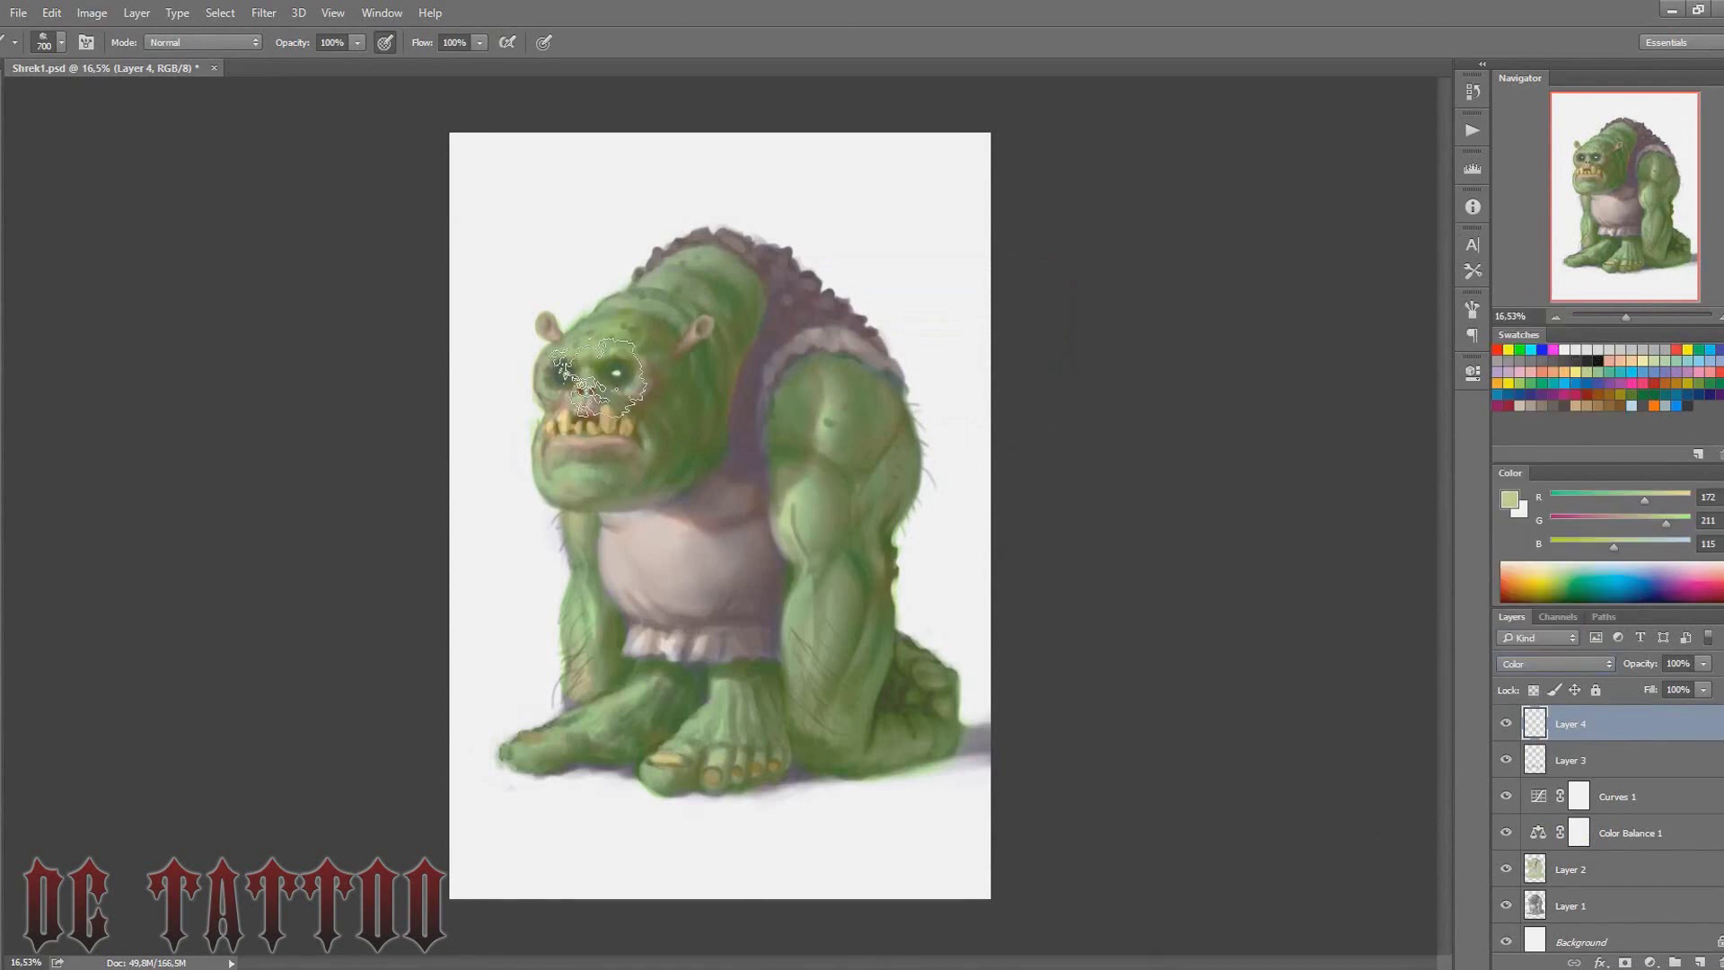
right_click(991, 350)
key("Escape")
right_click(933, 359)
left_click(1555, 663)
left_click(1544, 469)
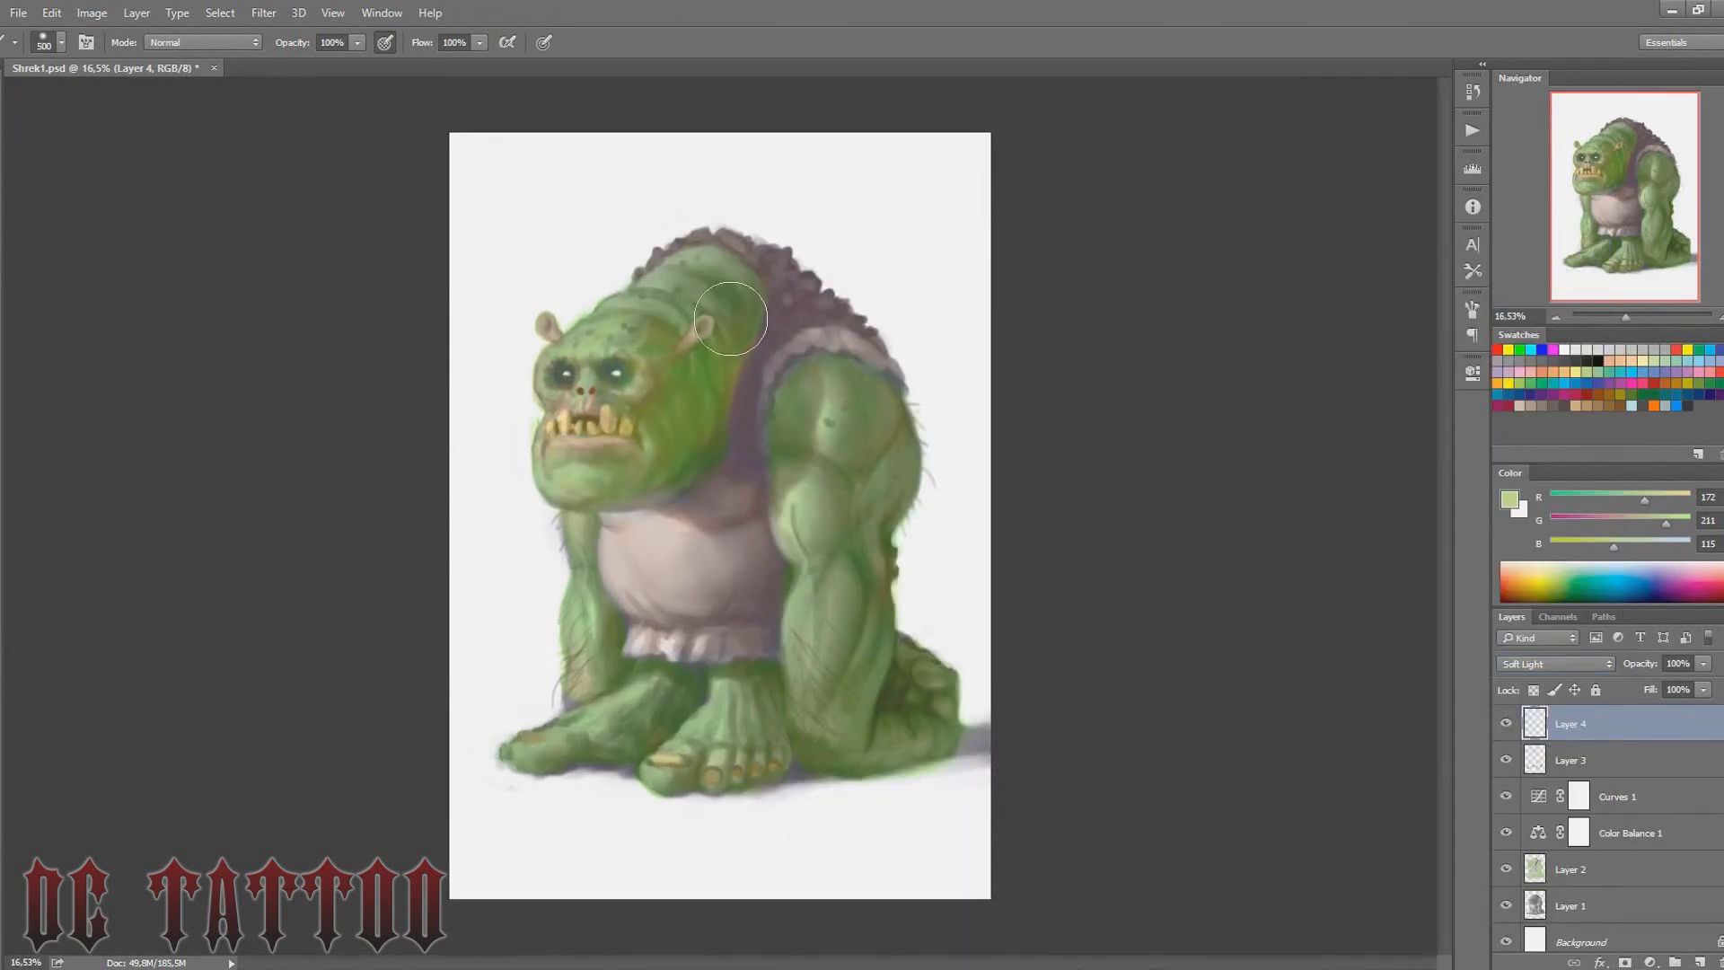
Glaze the face, head, arm and feet green, then brighten arm and lower legs with yellow
left_click_drag(653, 403, 835, 539)
key("bracketleft")
key("bracketleft")
key("bracketleft")
left_click_drag(861, 700, 743, 722)
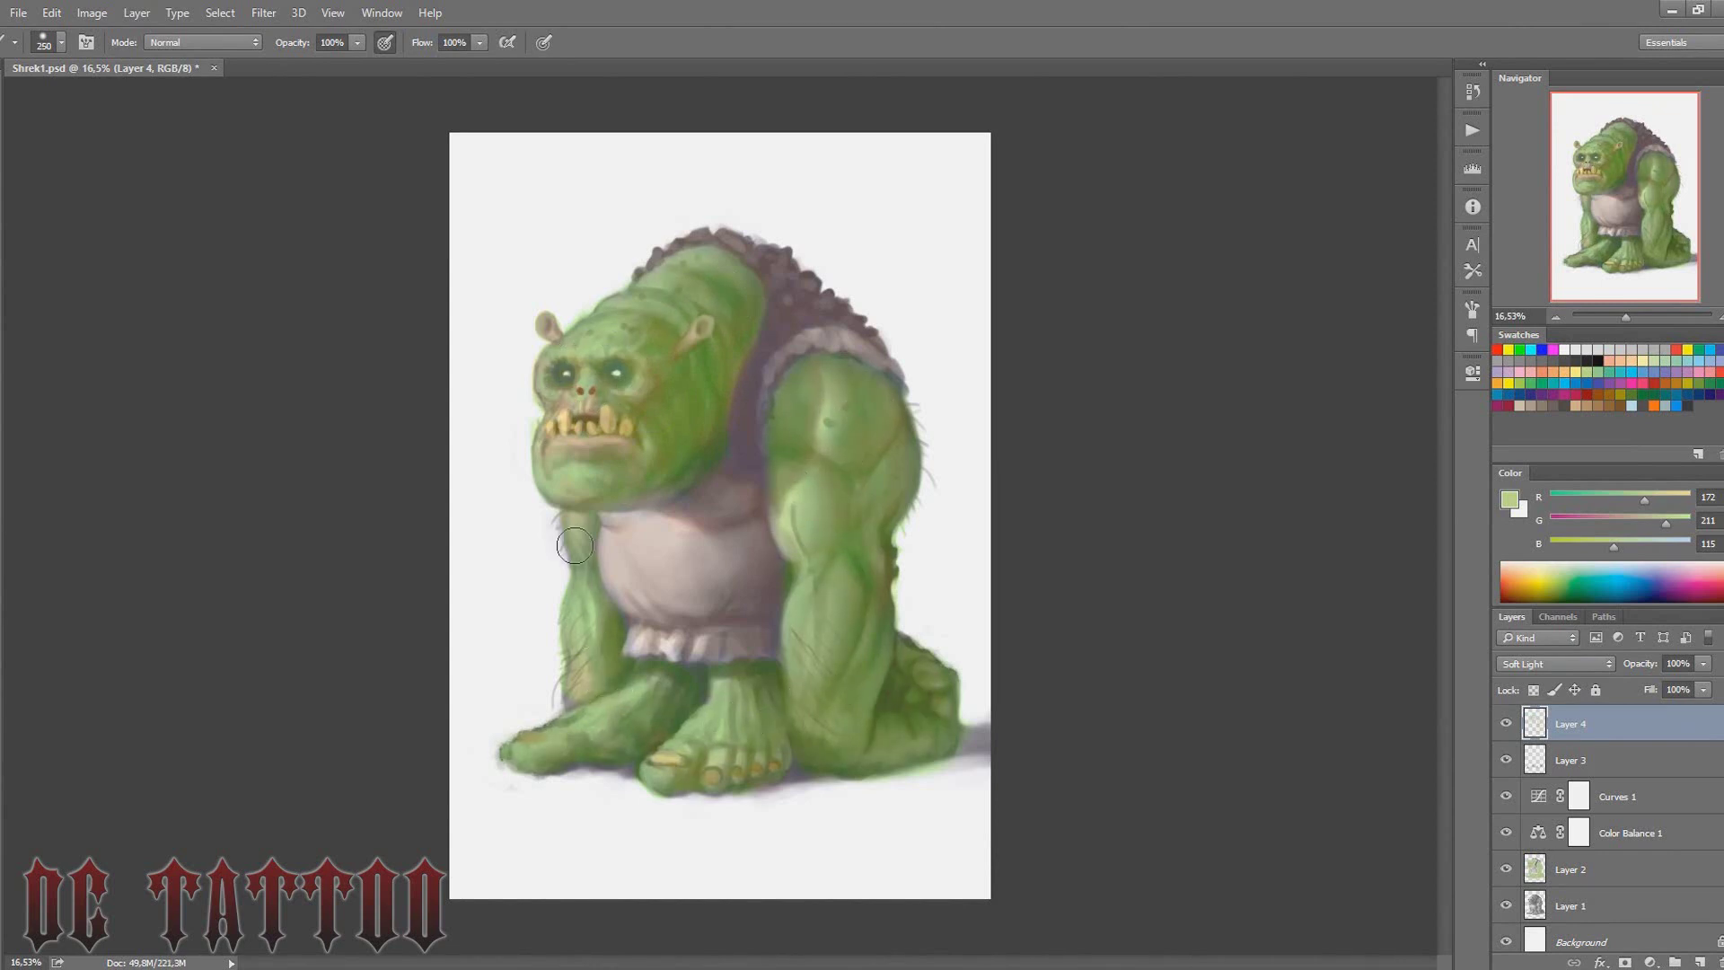
left_click(1601, 383)
key("bracketright")
key("bracketright")
key("bracketright")
left_click(811, 459)
left_click_drag(811, 459, 862, 772)
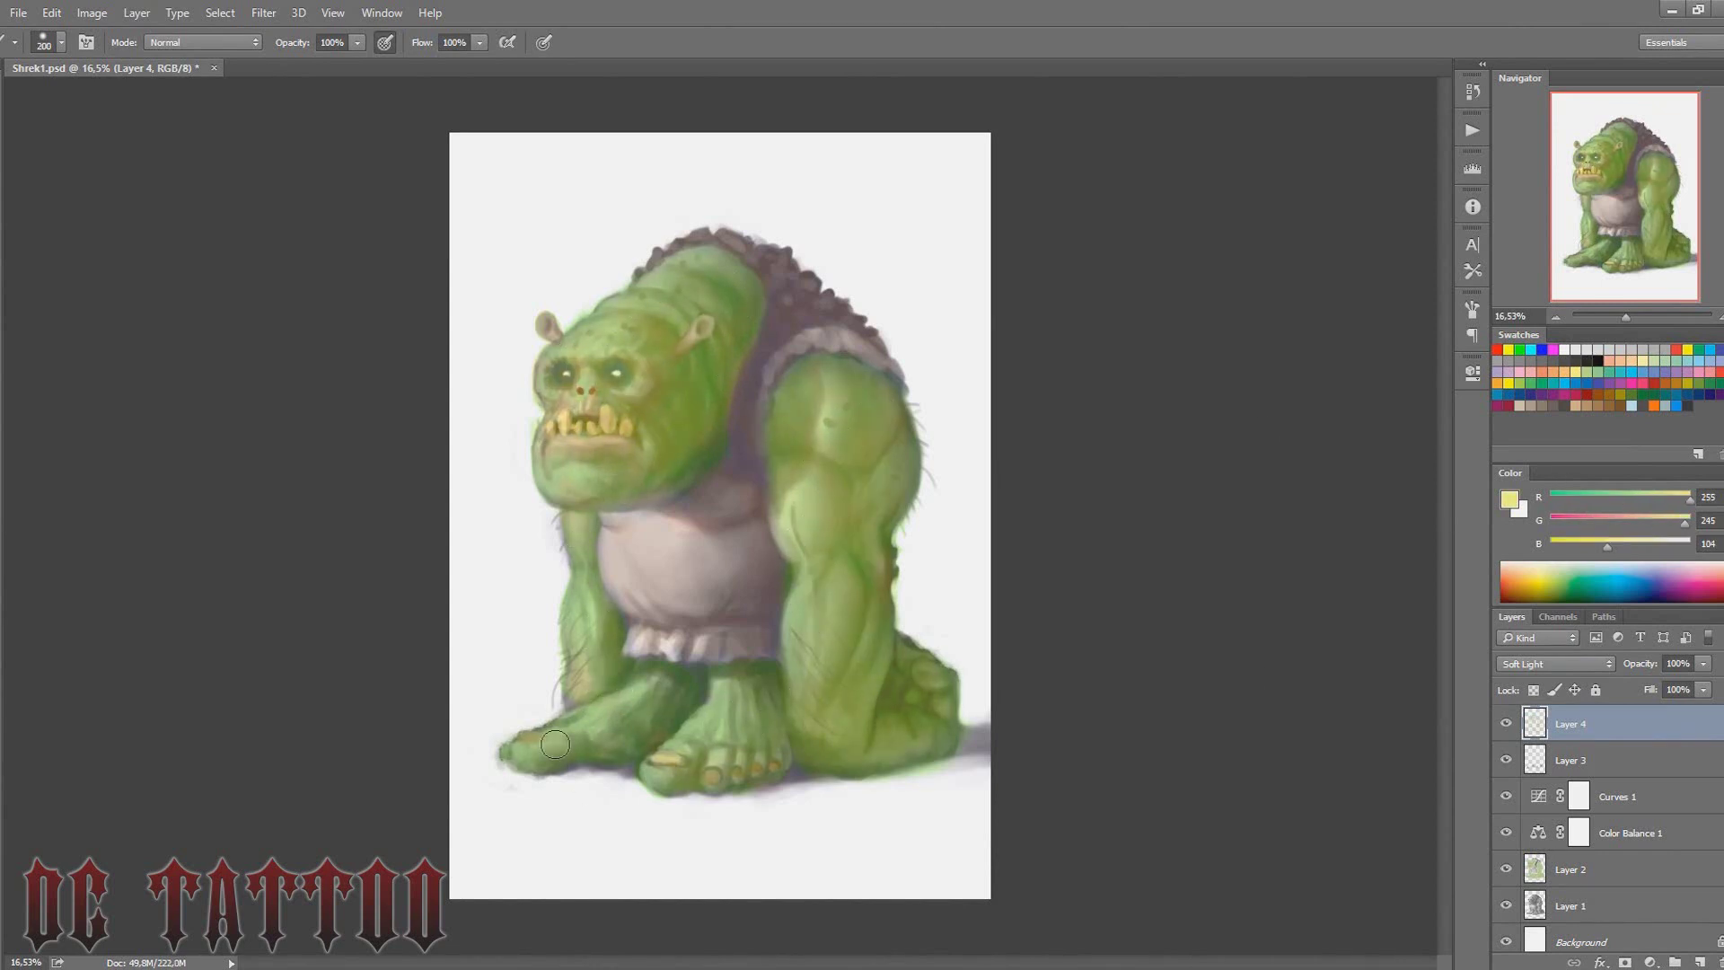
key("bracketleft")
key("bracketleft")
key("bracketleft")
left_click_drag(808, 719, 593, 682)
Switch Layer 4 to Overlay mode at 61% opacity
left_click(1555, 664)
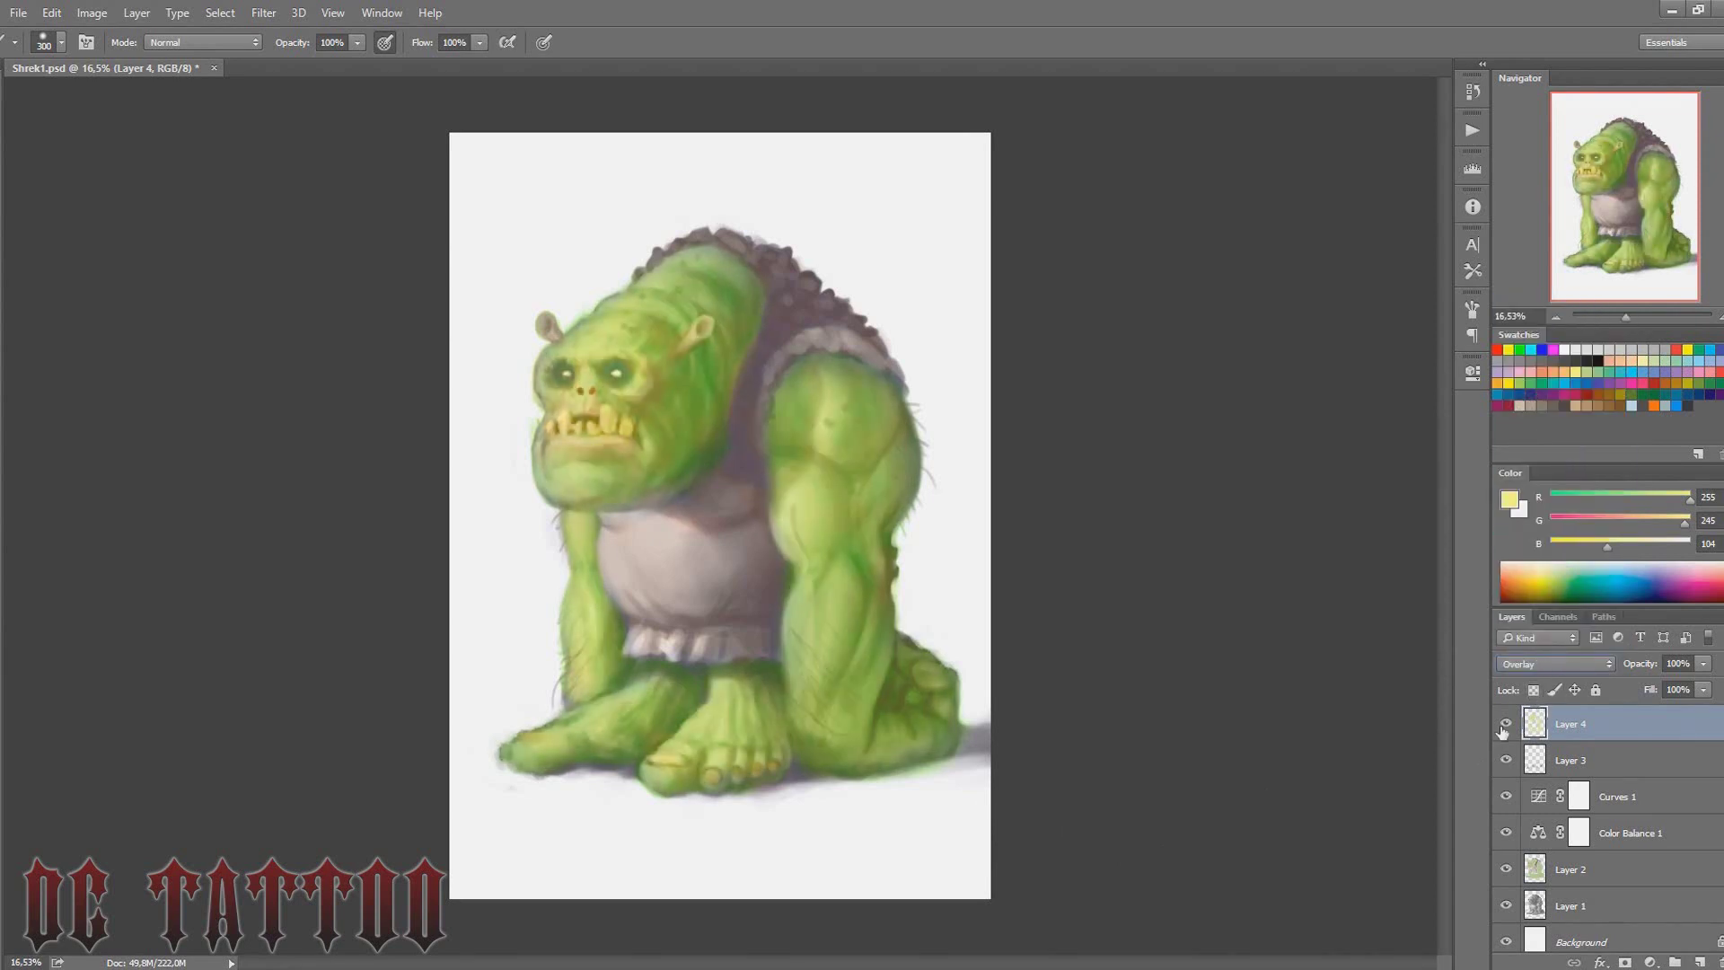
key("Up")
left_click_drag(1640, 663, 1607, 669)
key("bracketleft")
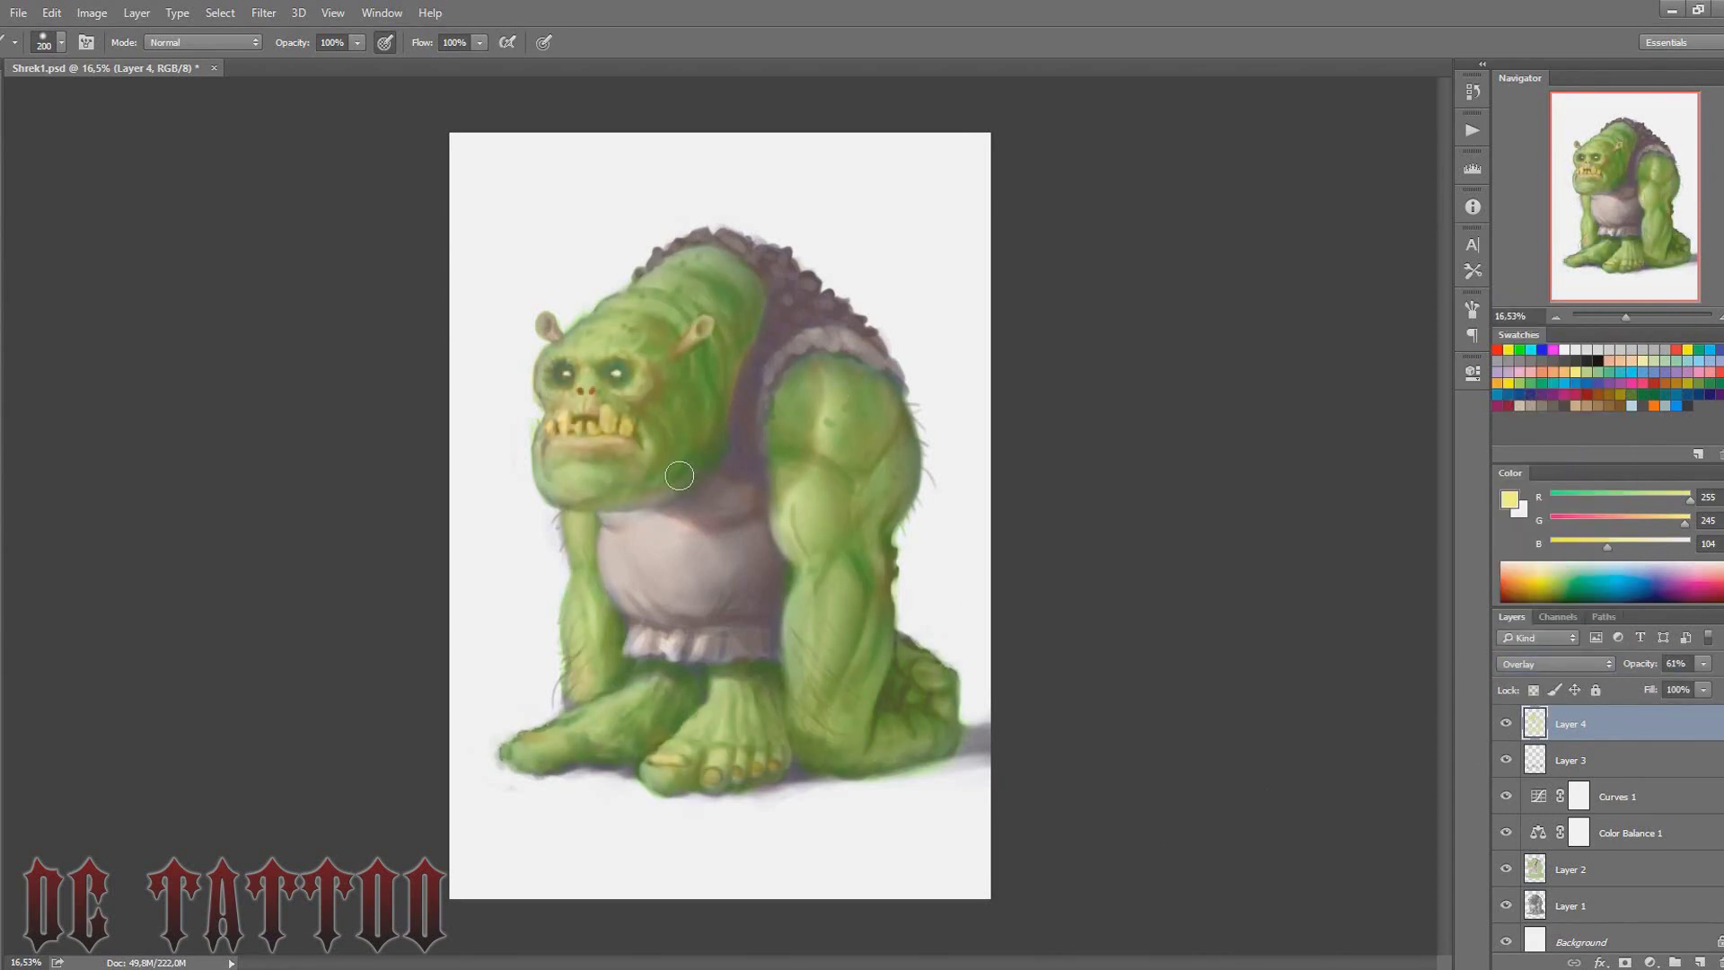
key("ctrl+shift+n")
Confirm Layer 5, pick a size-125 brush and darken the vest edge with sampled dark brown
key("Return")
right_click(1167, 584)
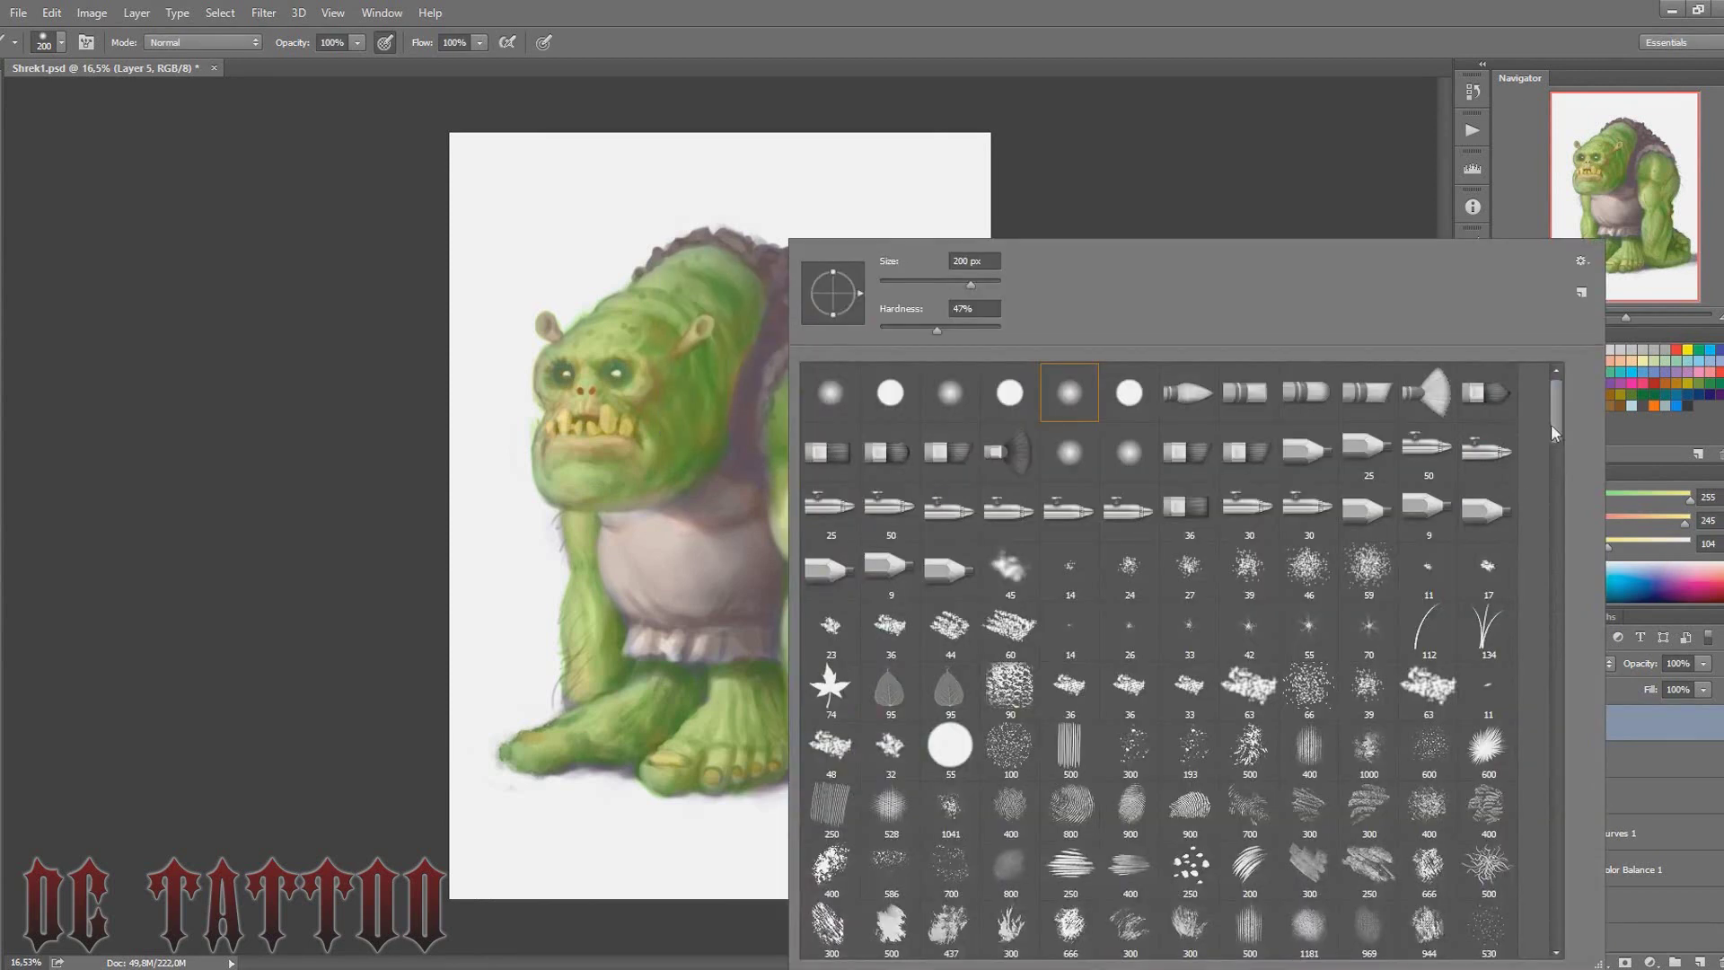
scroll(1167, 584, "down", 3)
double_click(1130, 571)
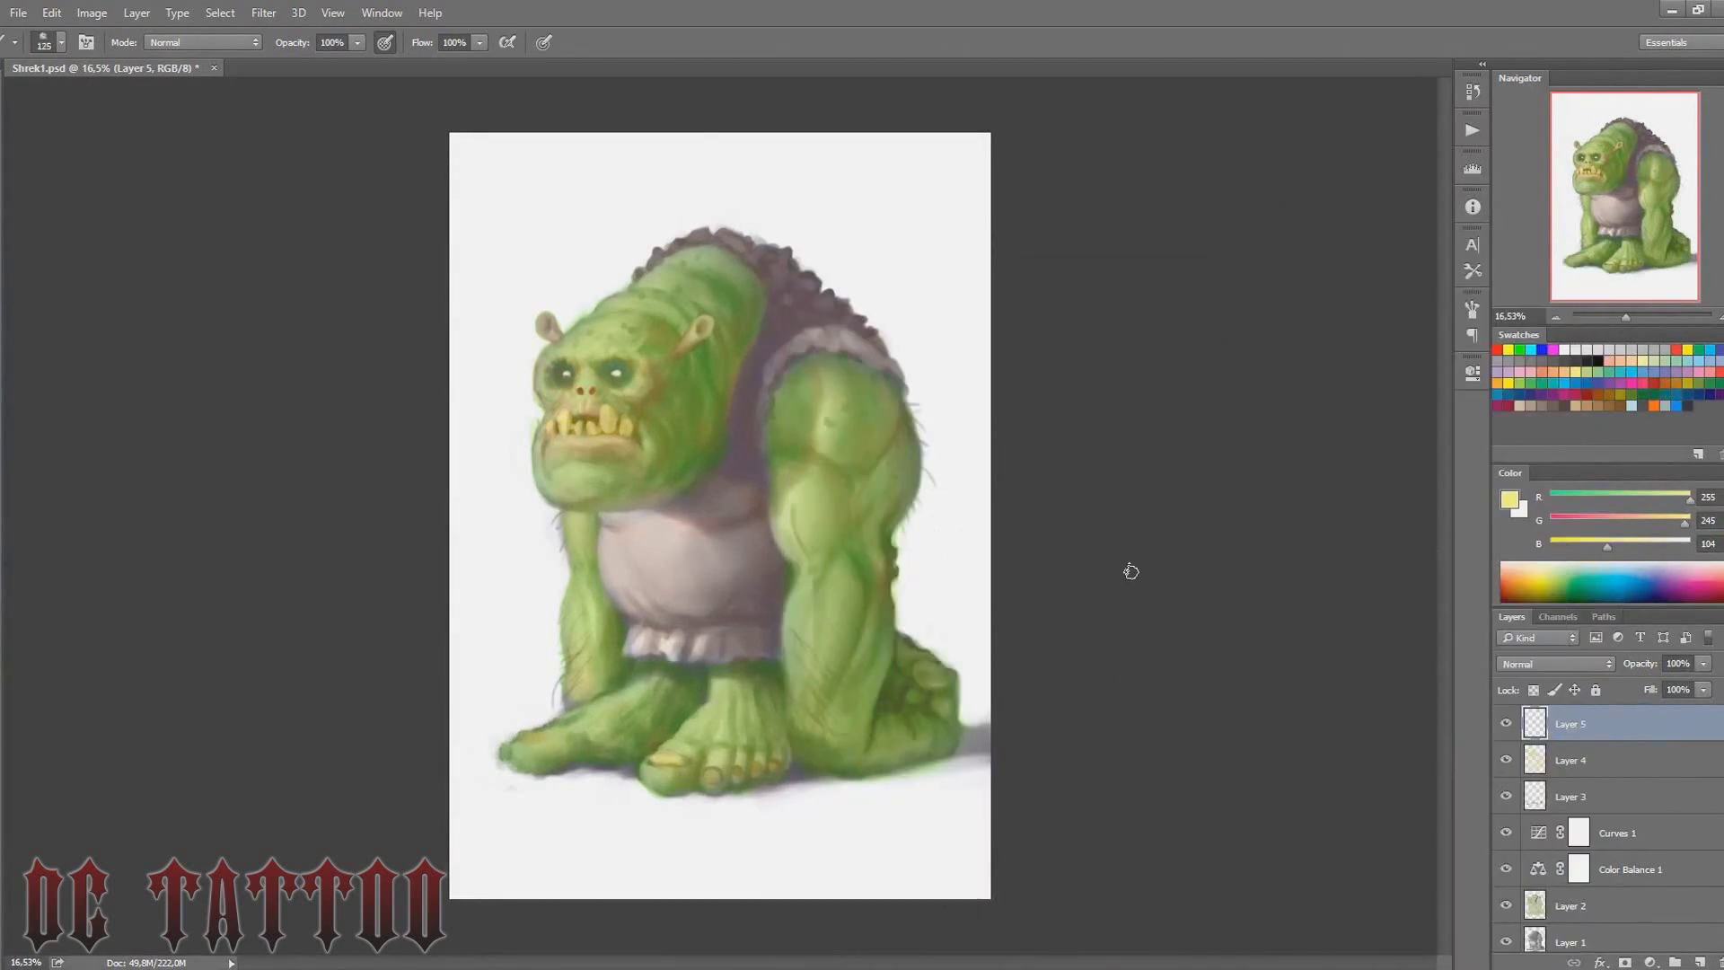
left_click(667, 492, "alt")
left_click(761, 362, "alt")
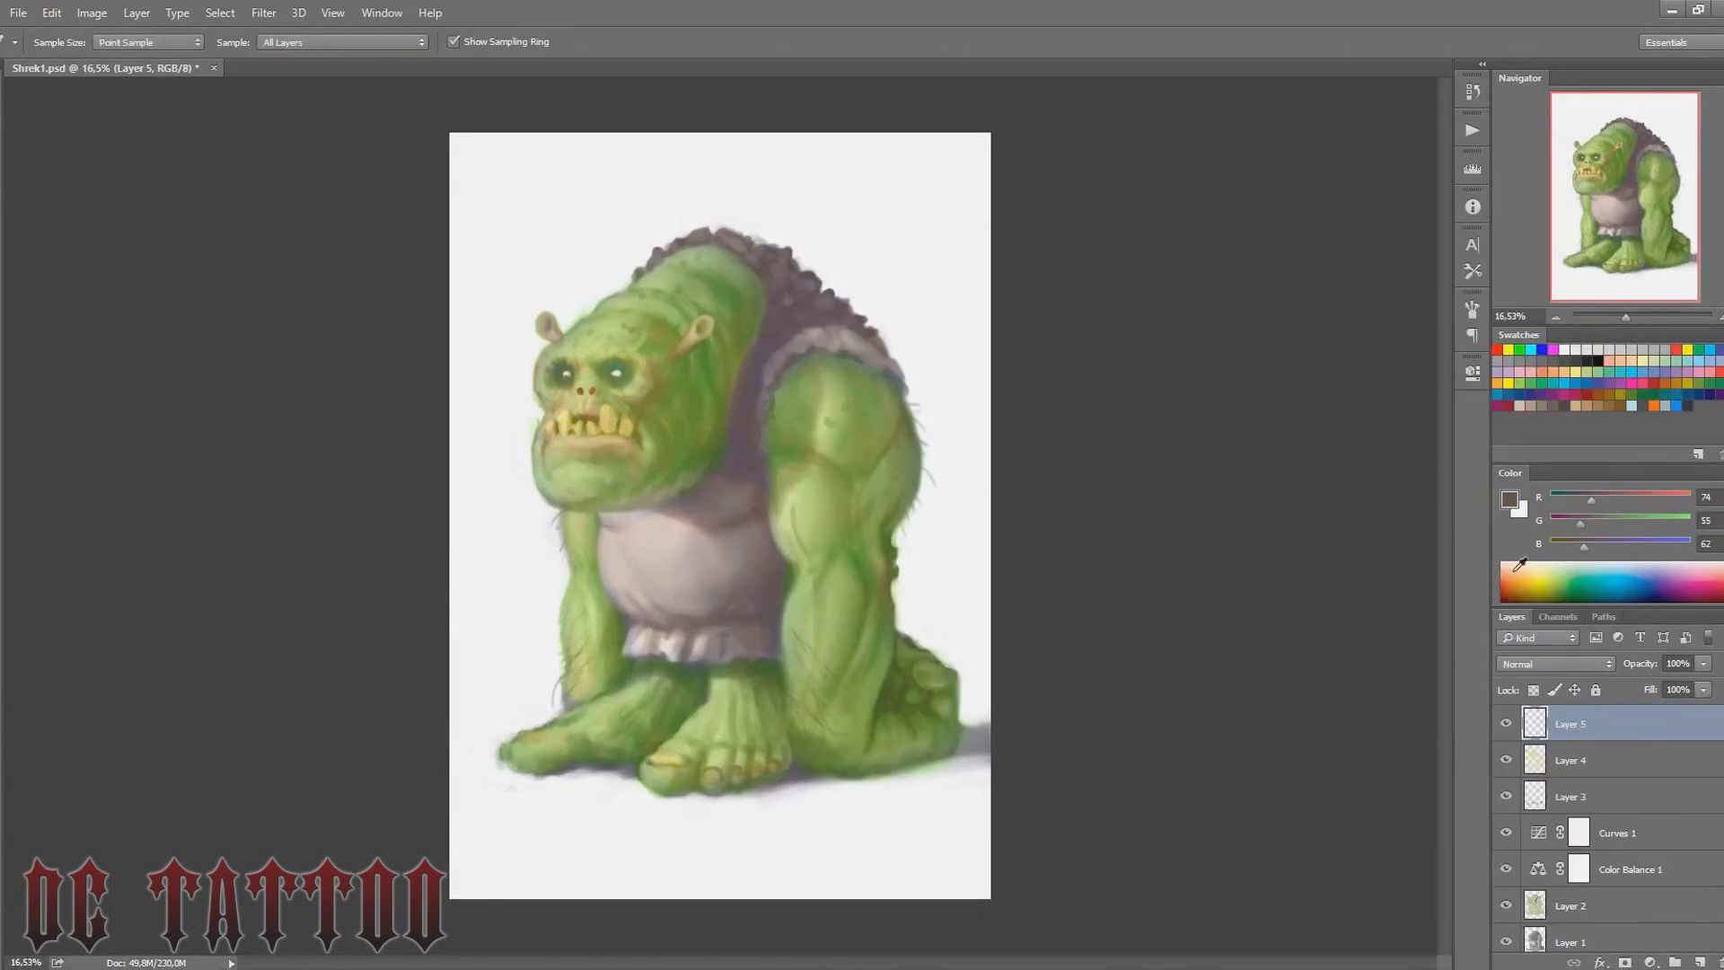
key("bracketright")
key("bracketleft")
left_click_drag(754, 482, 755, 353)
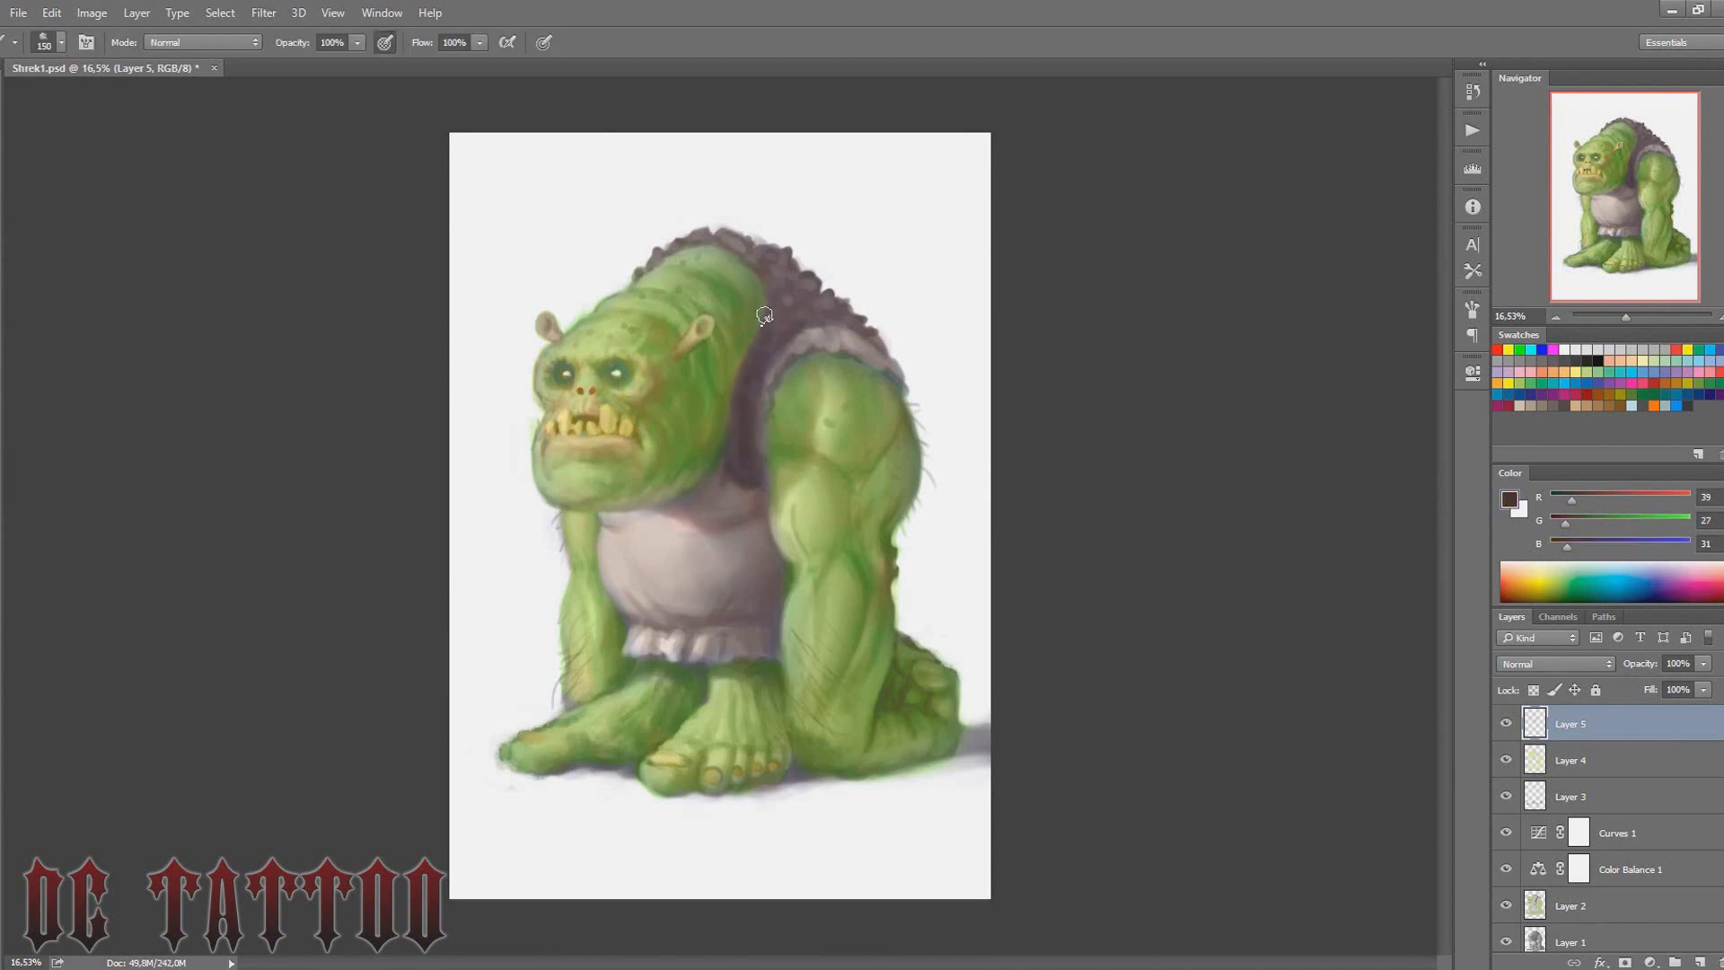
Shade down the right side of the arm with dark green from the body
left_click(703, 430, "alt")
key("bracketleft")
key("bracketleft")
key("bracketleft")
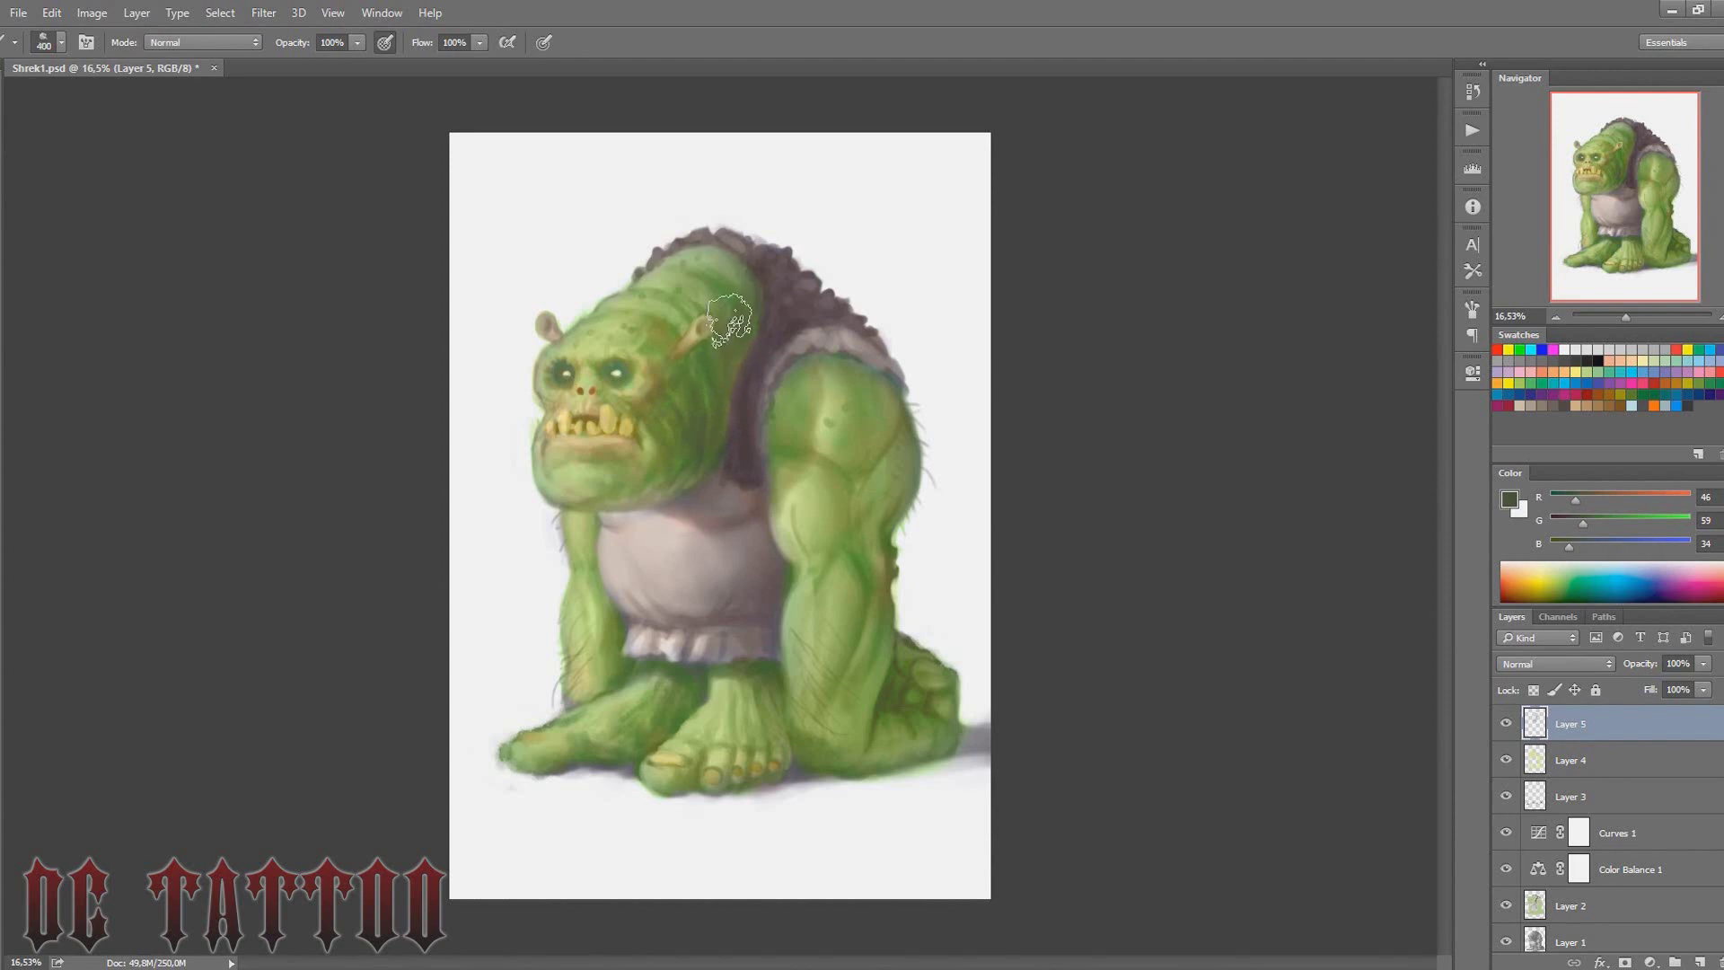
key("bracketright")
key("bracketright")
key("bracketright")
left_click_drag(892, 426, 907, 736)
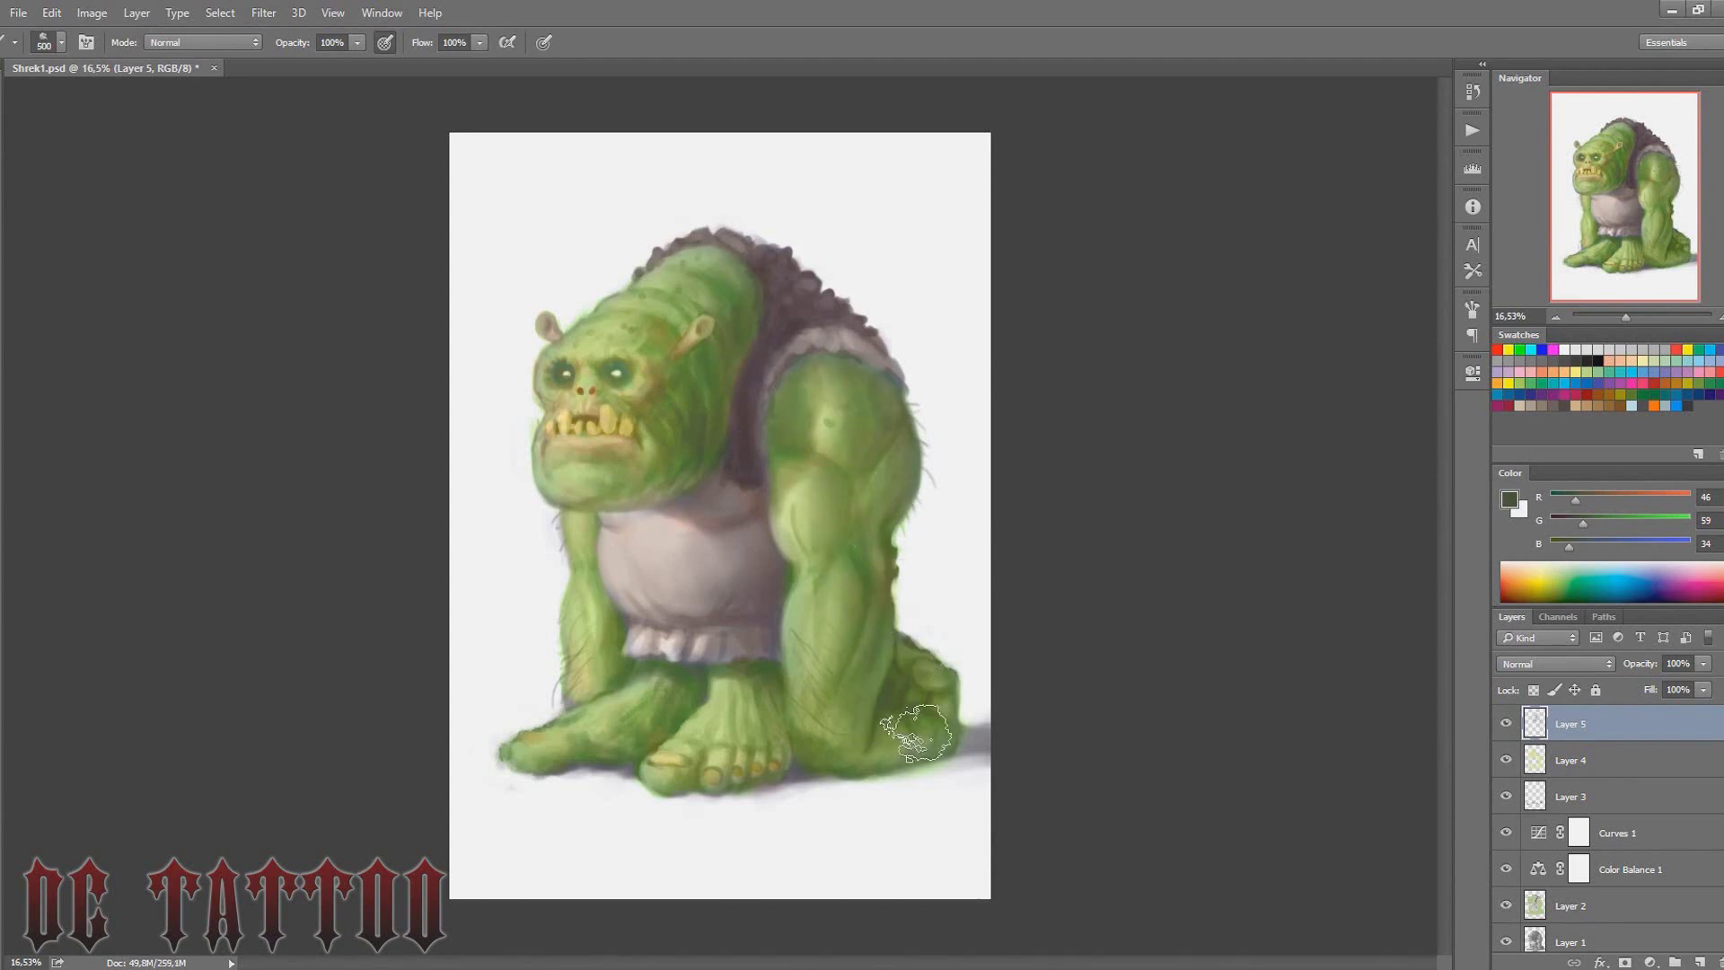
key("bracketleft")
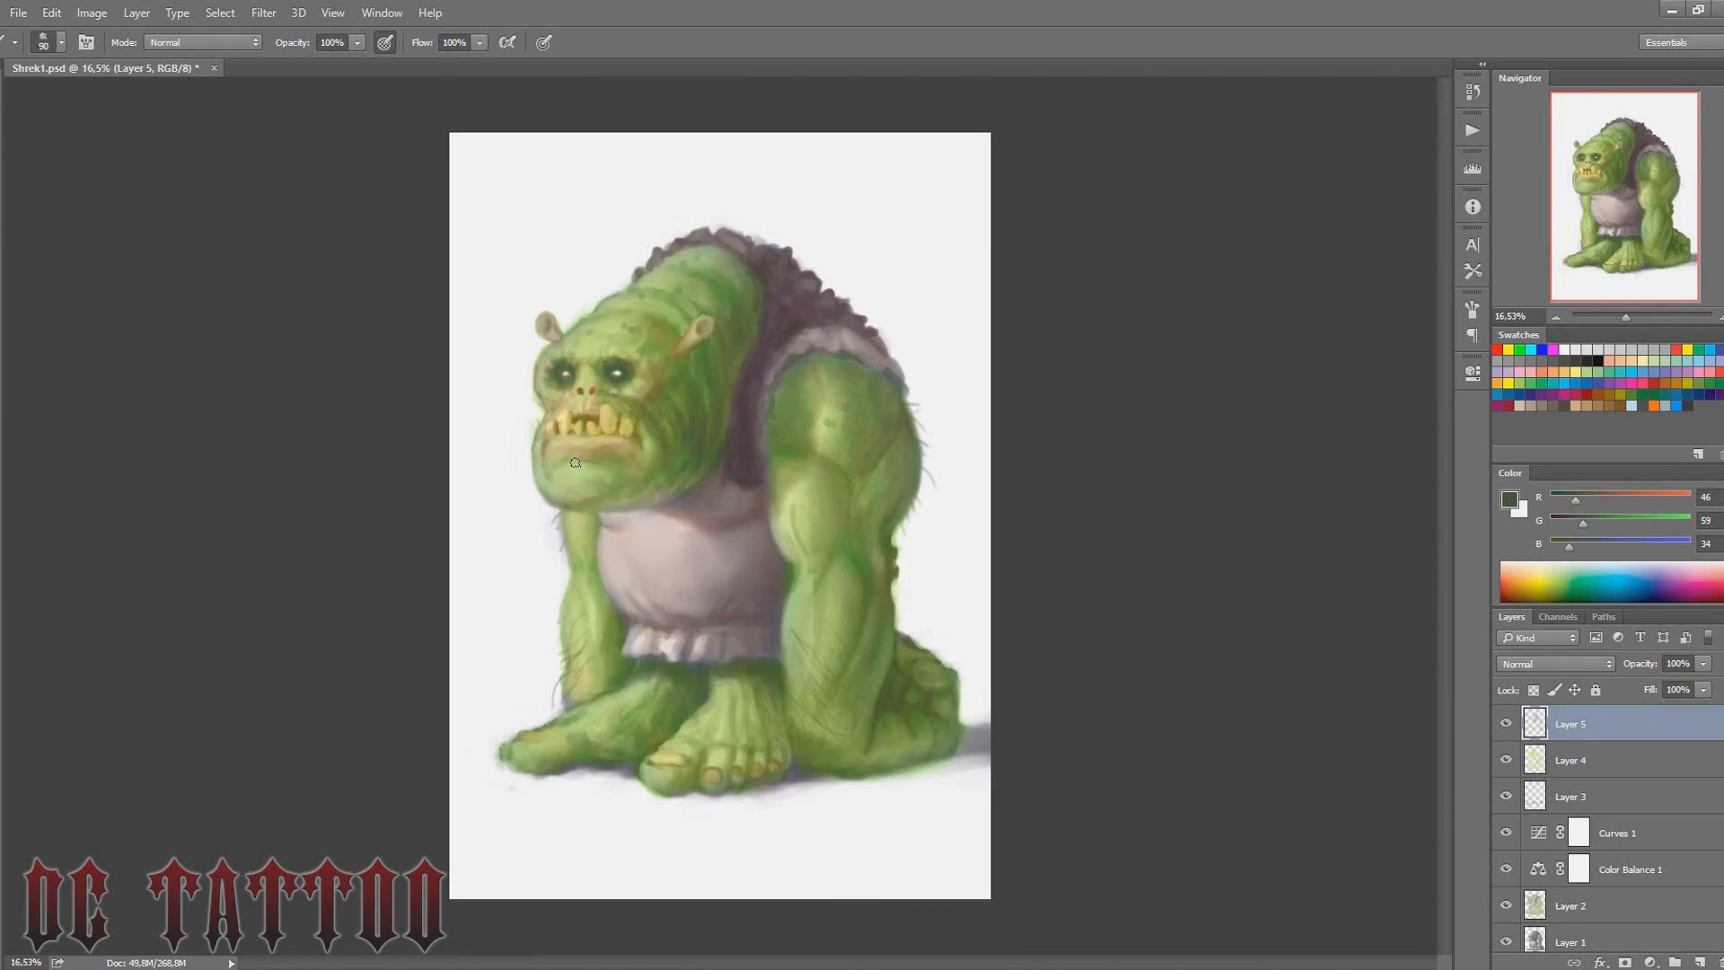
key("bracketright")
key("bracketright")
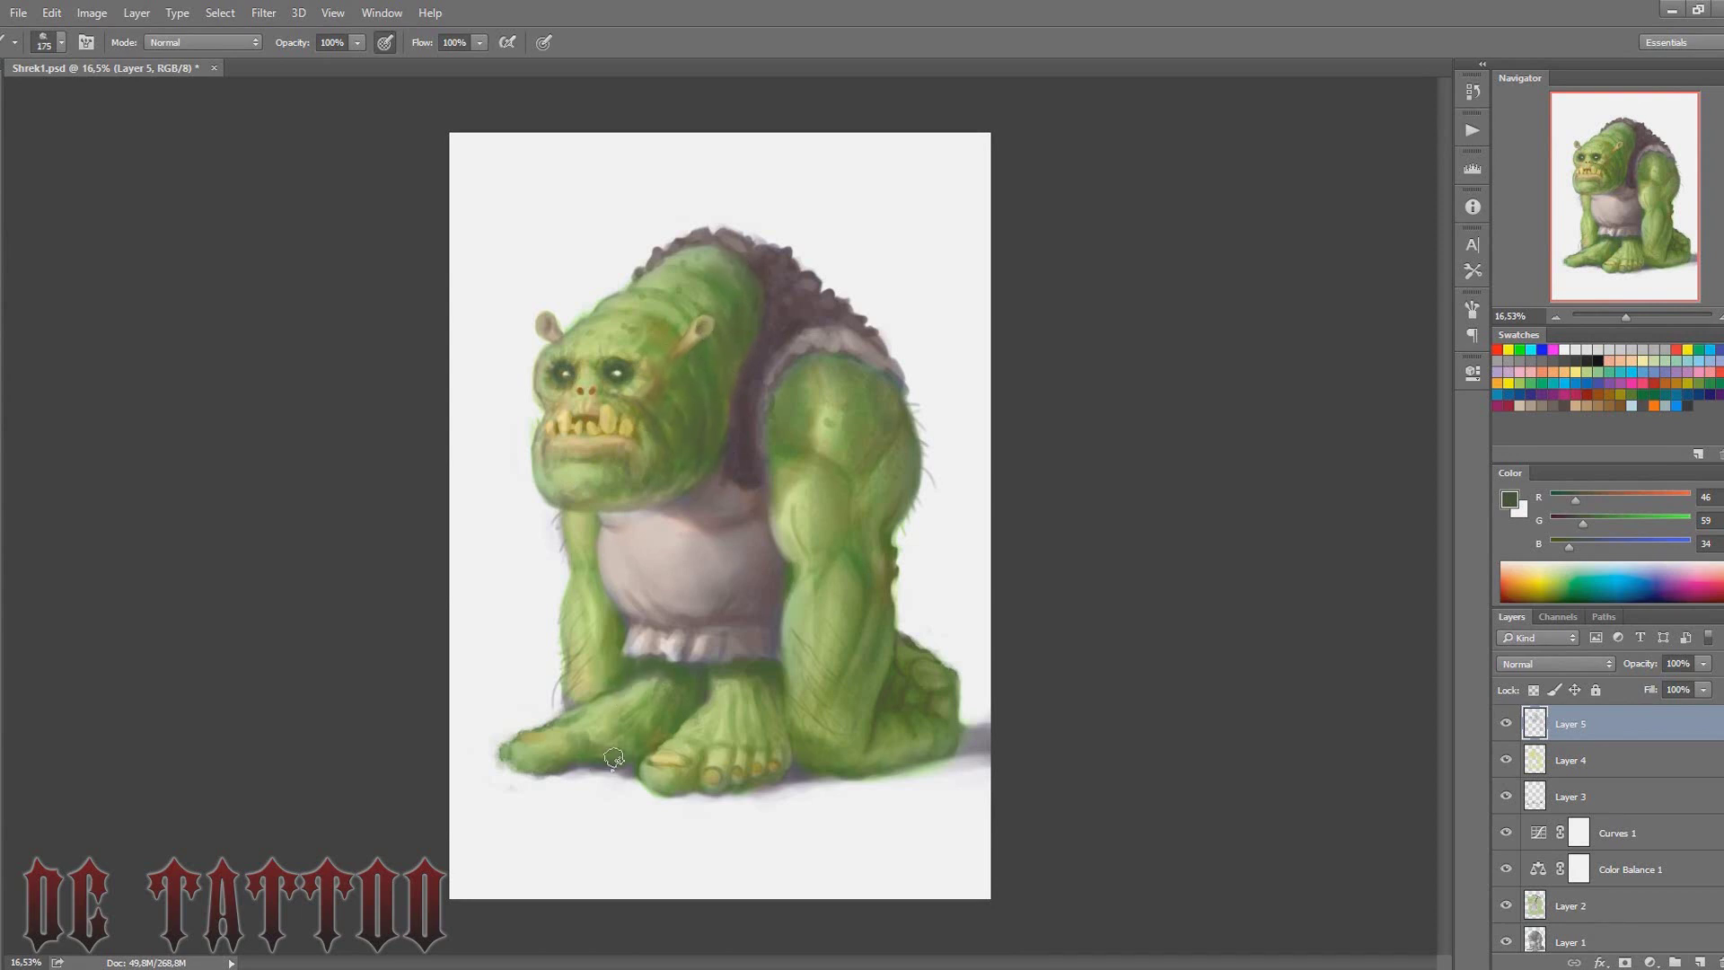
key("bracketleft")
key("bracketleft")
key("bracketleft")
Paint with sampled loincloth, purple-brown vest and olive arm tones at varying brush sizes
left_click(617, 522, "alt")
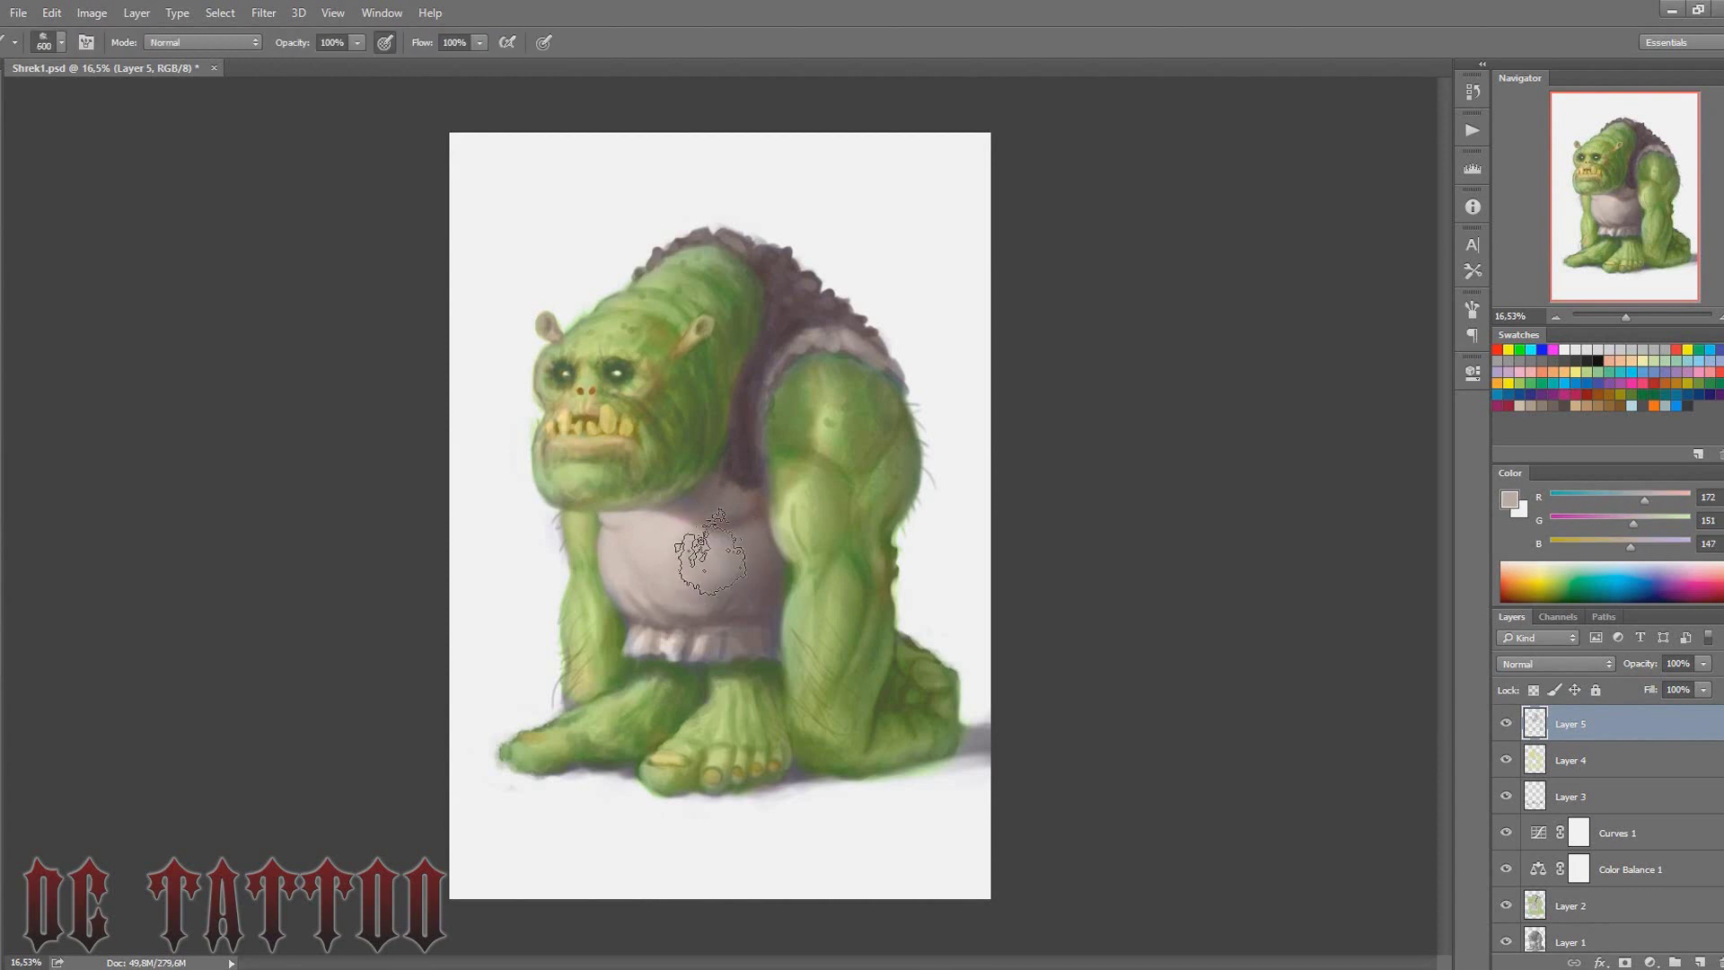
key("bracketright")
key("bracketright")
key("bracketright")
left_click(745, 483, "alt")
key("bracketleft")
key("bracketleft")
key("bracketleft")
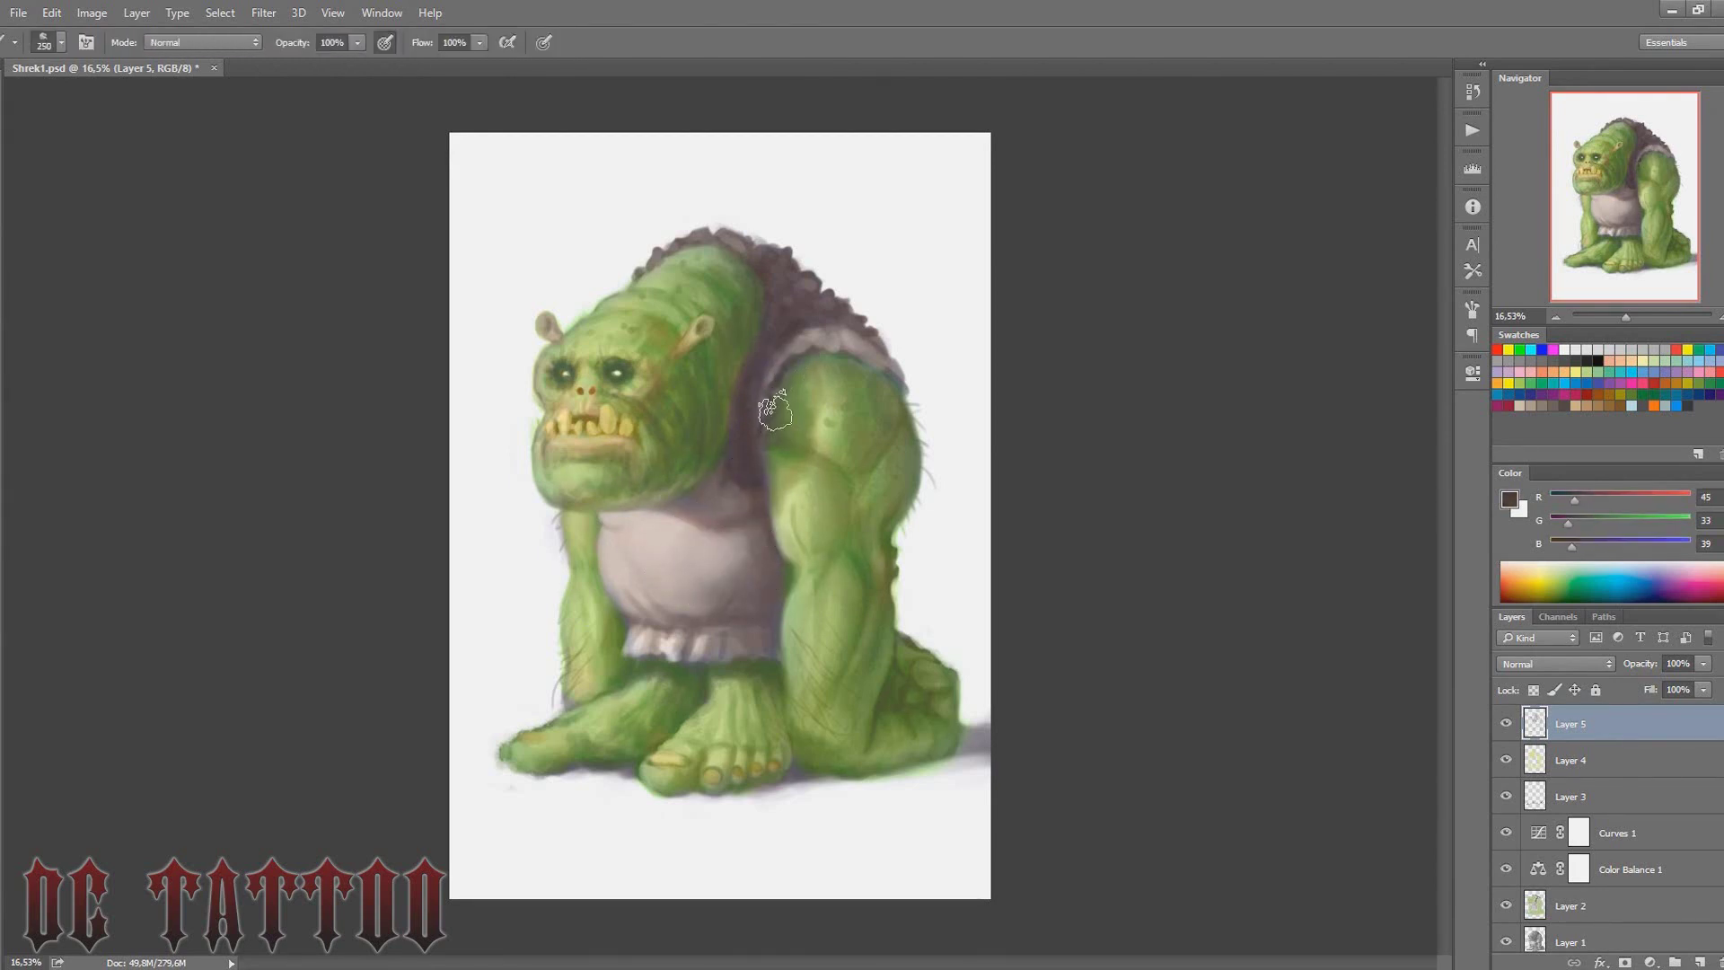
key("bracketright")
key("bracketright")
key("bracketright")
left_click(781, 454, "alt")
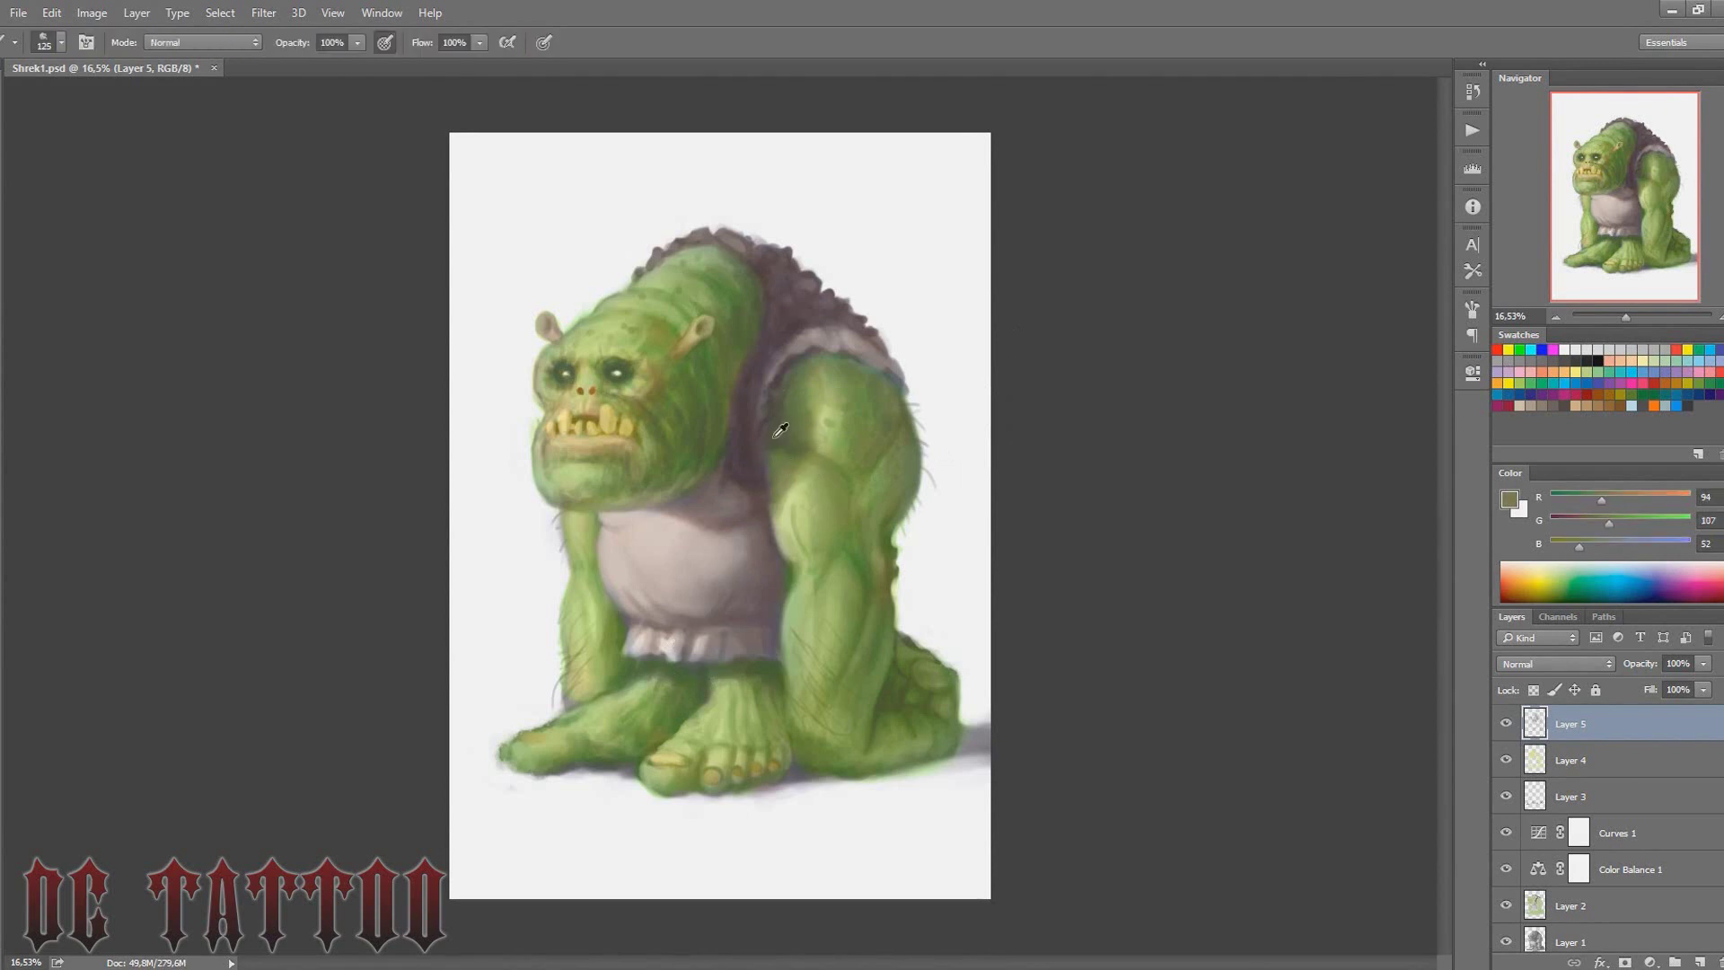
key("bracketleft")
key("bracketleft")
Model the shoulder muscles with sampled greens, highlights and dark brown shadows, then add Layer 6
left_click(795, 382, "alt")
left_click(823, 362, "alt")
key("bracketleft")
key("bracketleft")
key("bracketleft")
key("bracketleft")
left_click(811, 373, "alt")
left_click(793, 377, "alt")
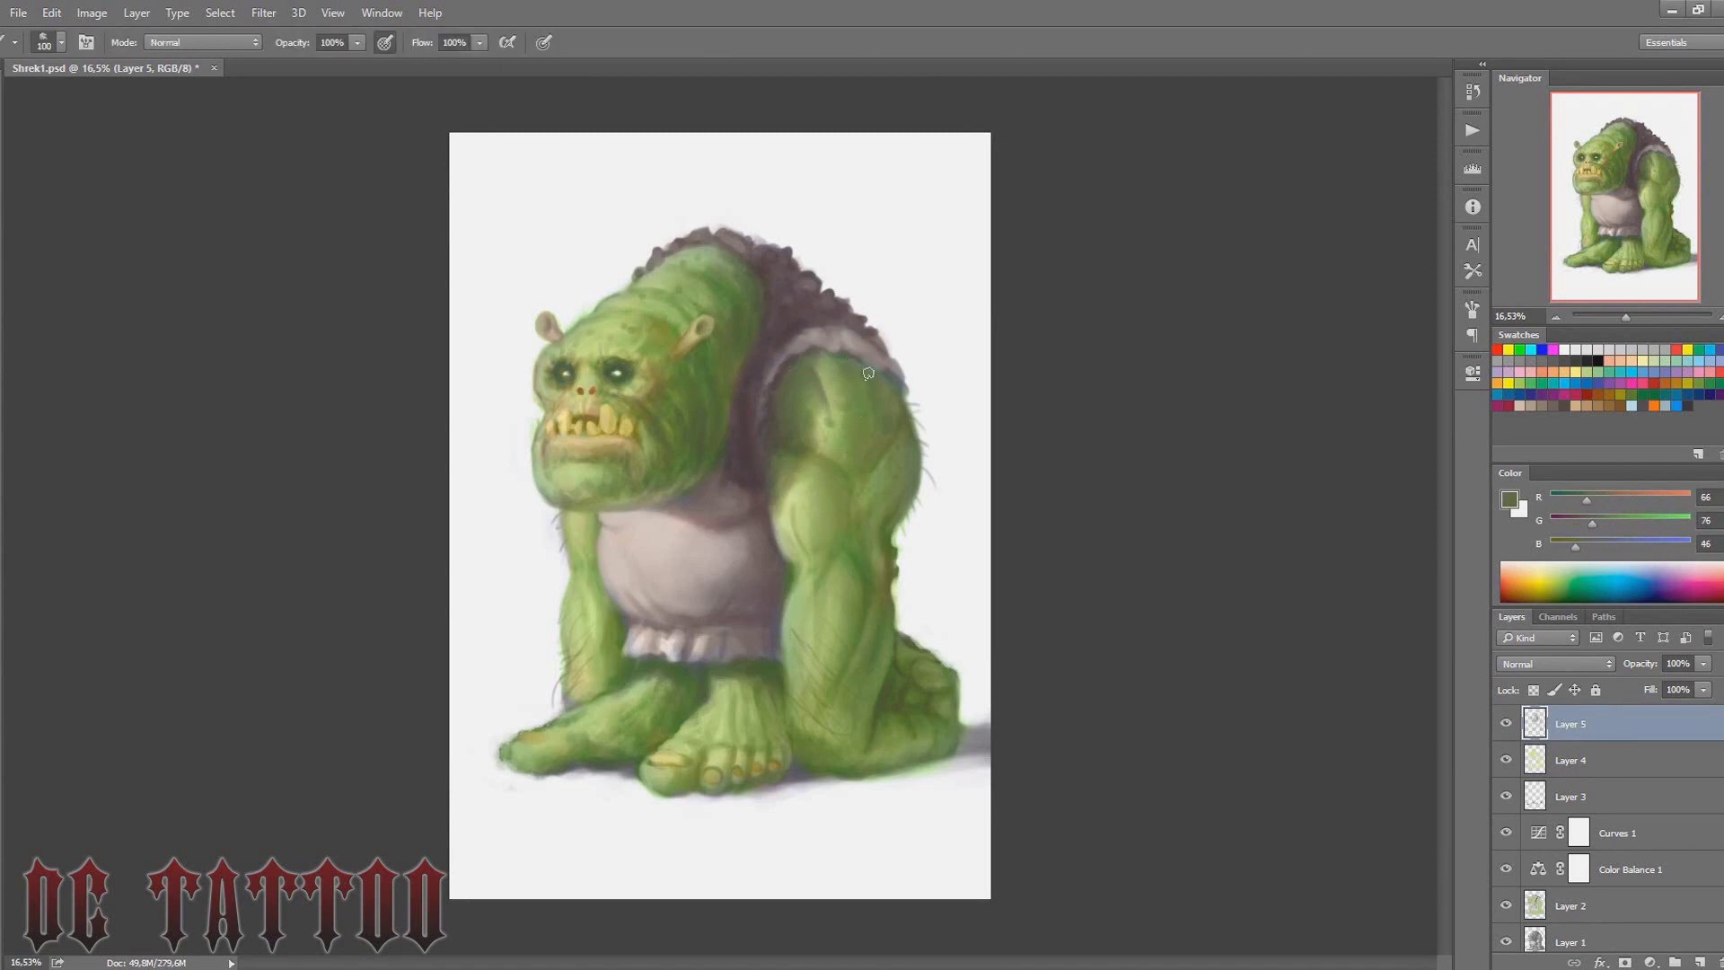
left_click(830, 364, "alt")
key("bracketright")
key("bracketright")
key("bracketright")
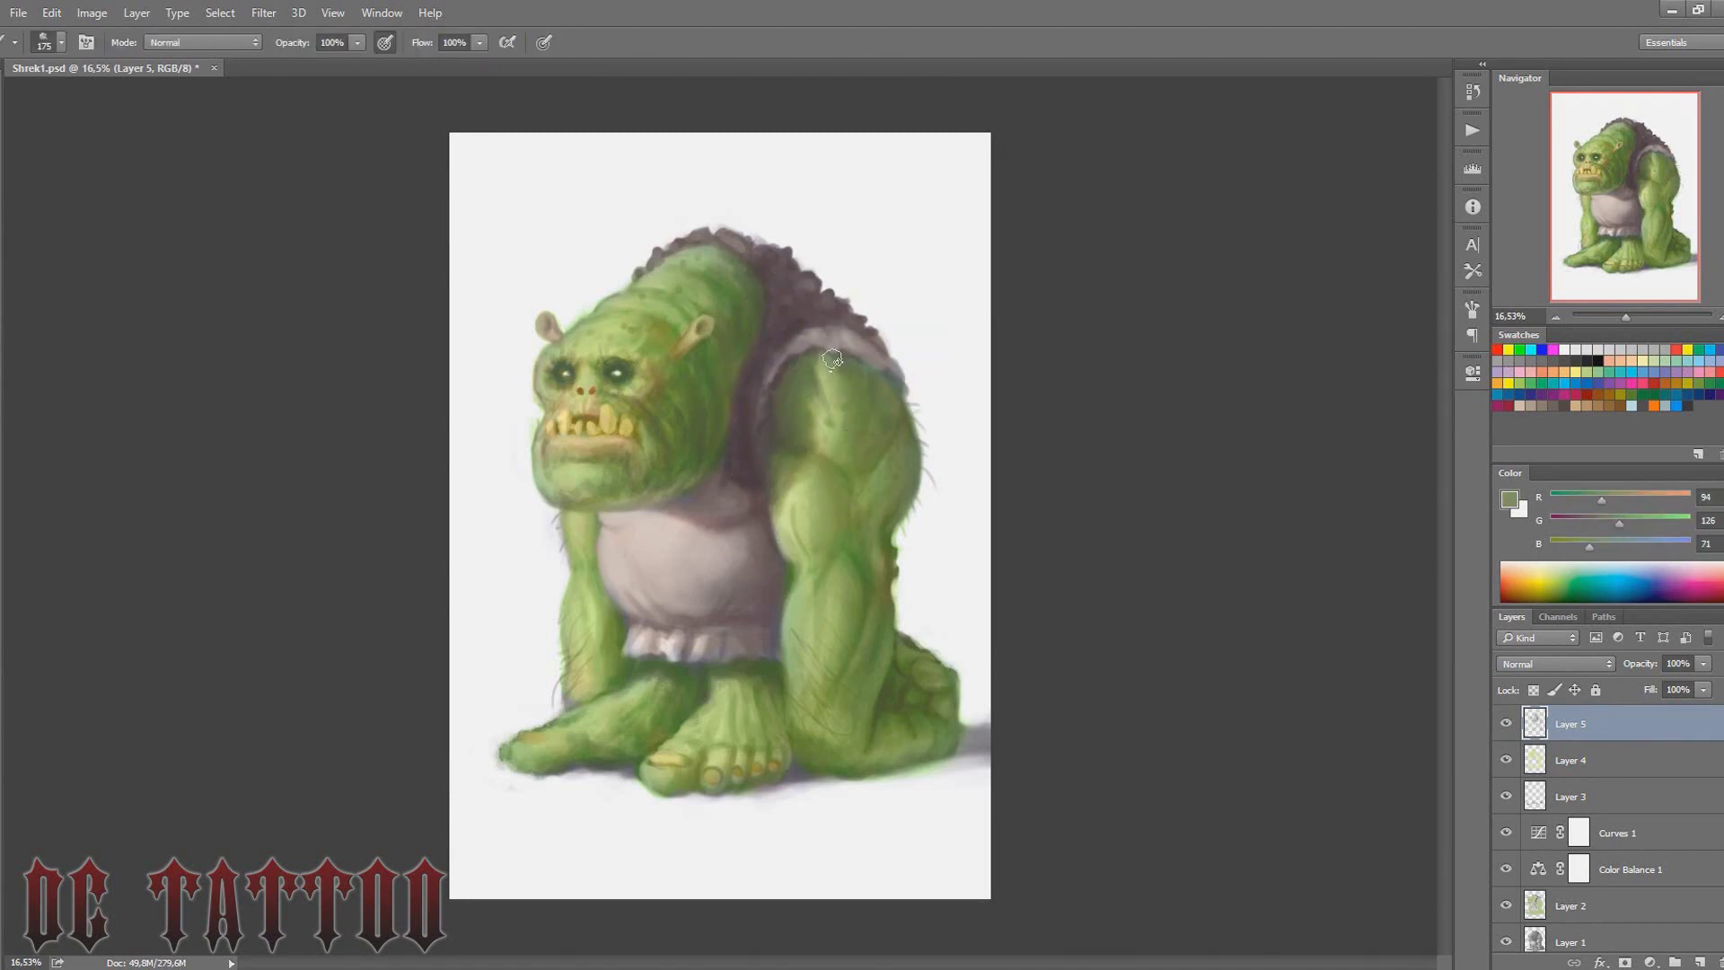
left_click(820, 338, "alt")
key("bracketleft")
key("bracketleft")
key("bracketleft")
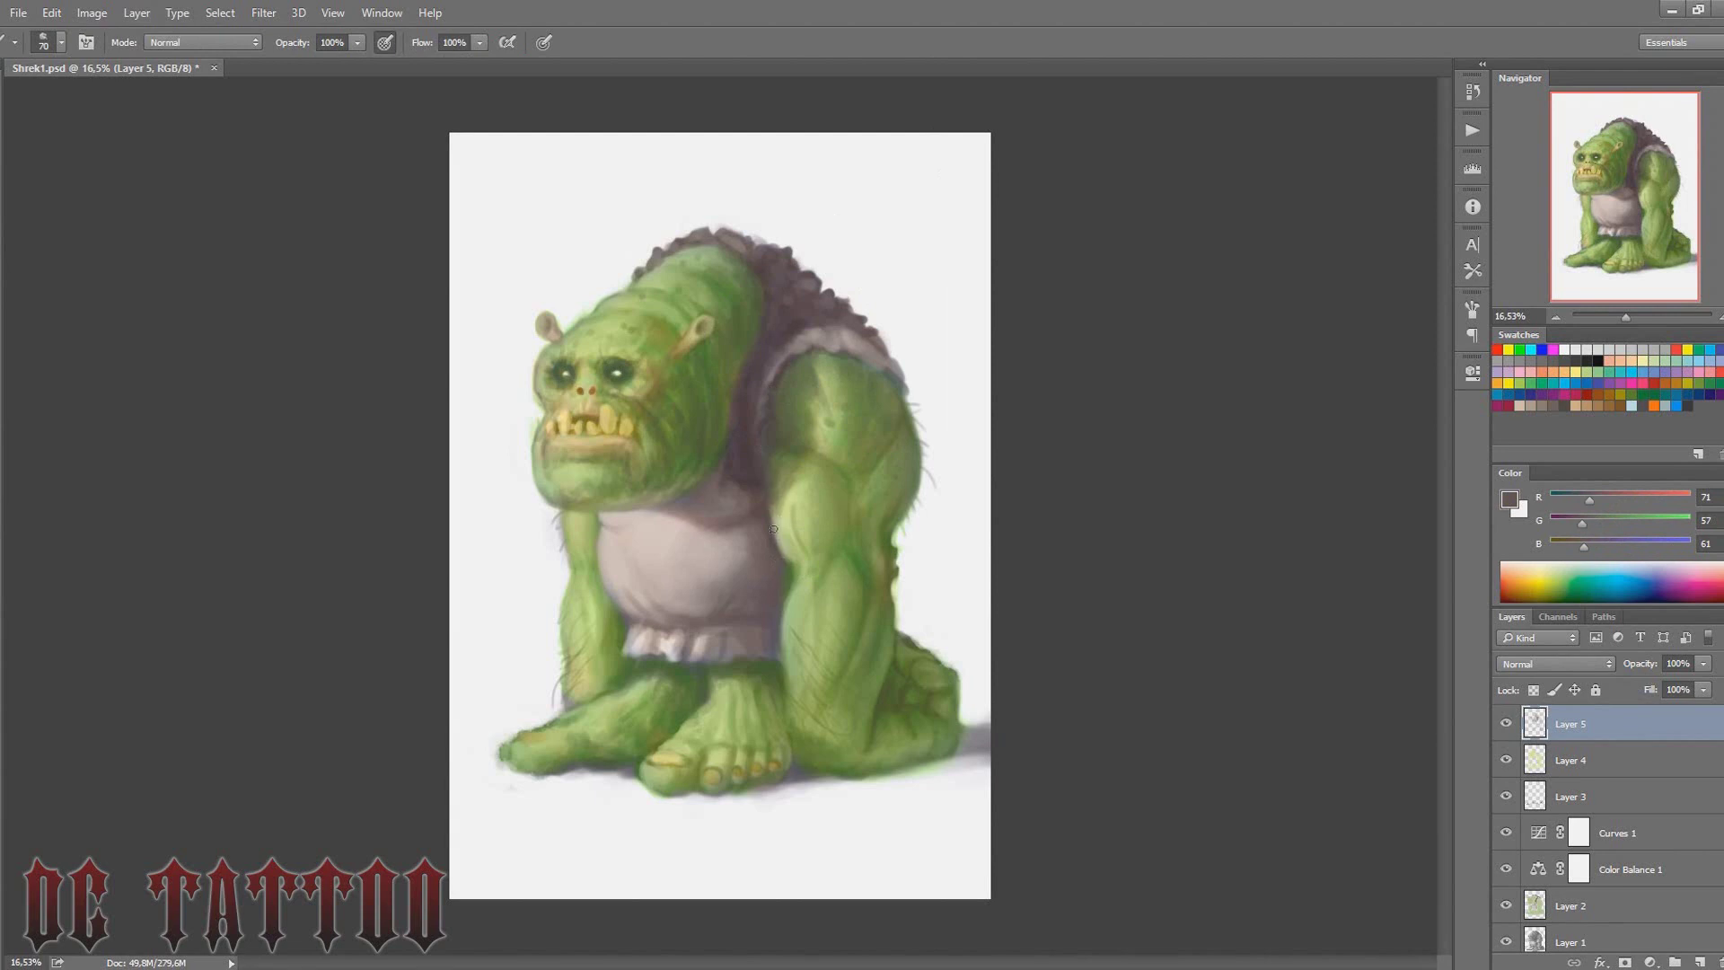
key("ctrl+shift+n")
Create Layer 6, zoom in on the head, and darken the right eye socket with blue-tinged dark green
key("Return")
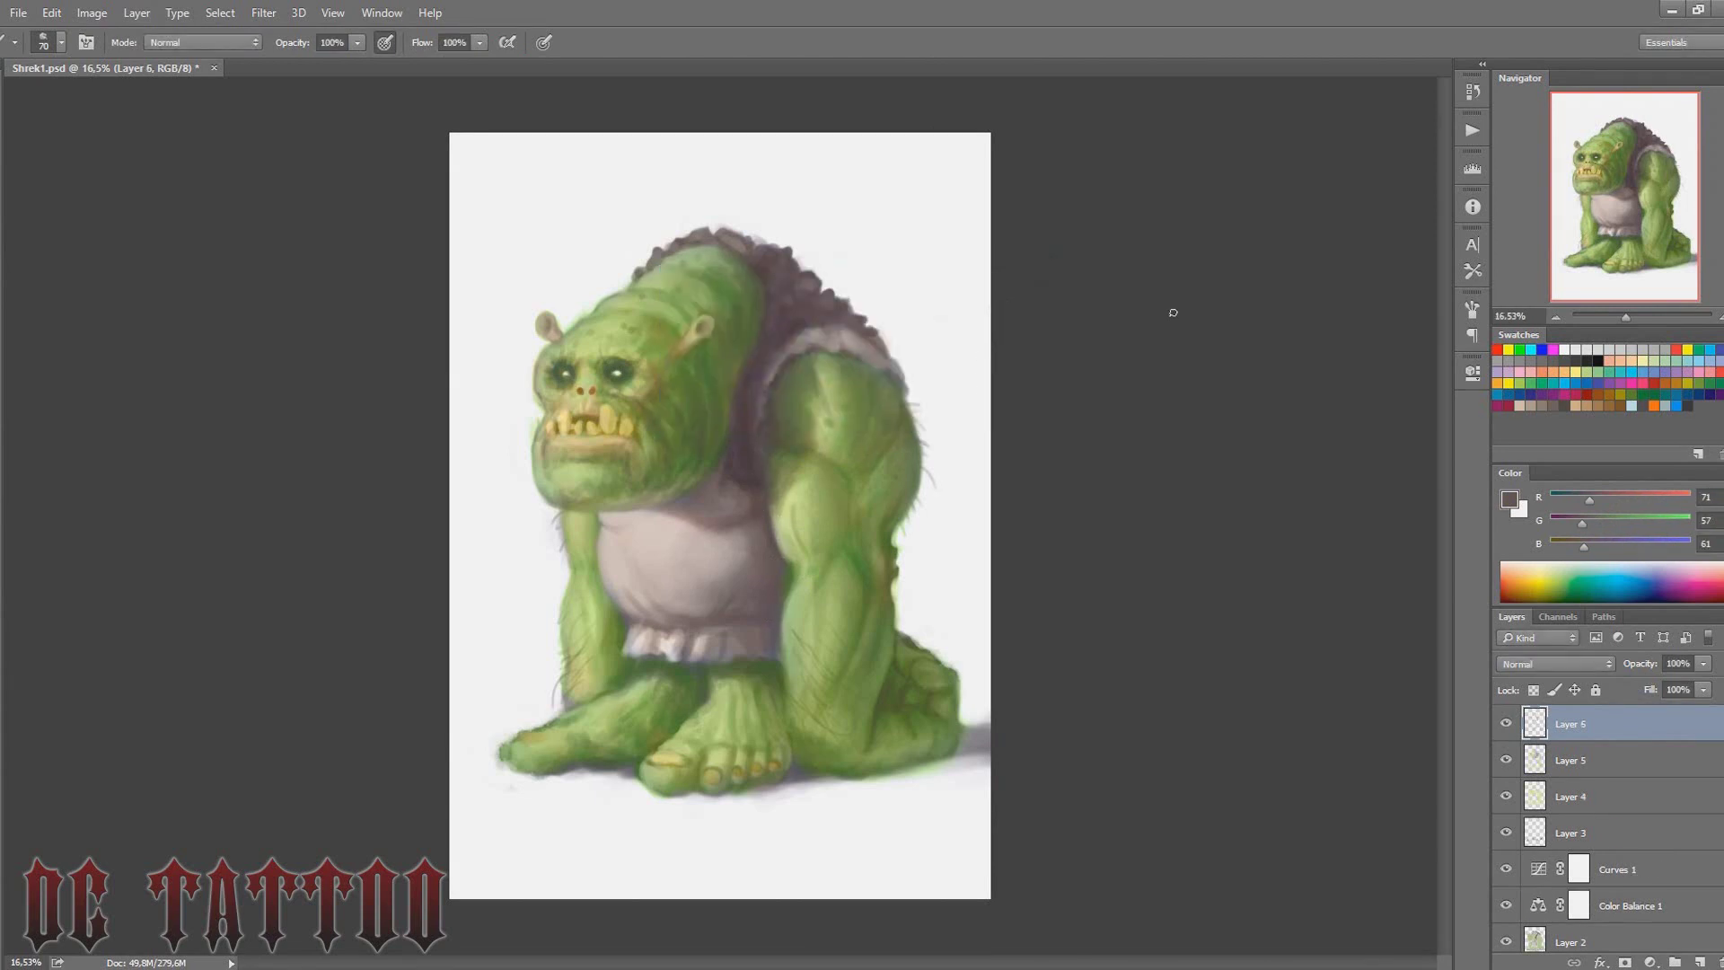
left_click_drag(1625, 317, 1640, 316)
mouse_move(1601, 184)
left_mouse_down()
mouse_move(1582, 156)
mouse_move(1582, 179)
left_mouse_up()
key("i")
left_click(1266, 458)
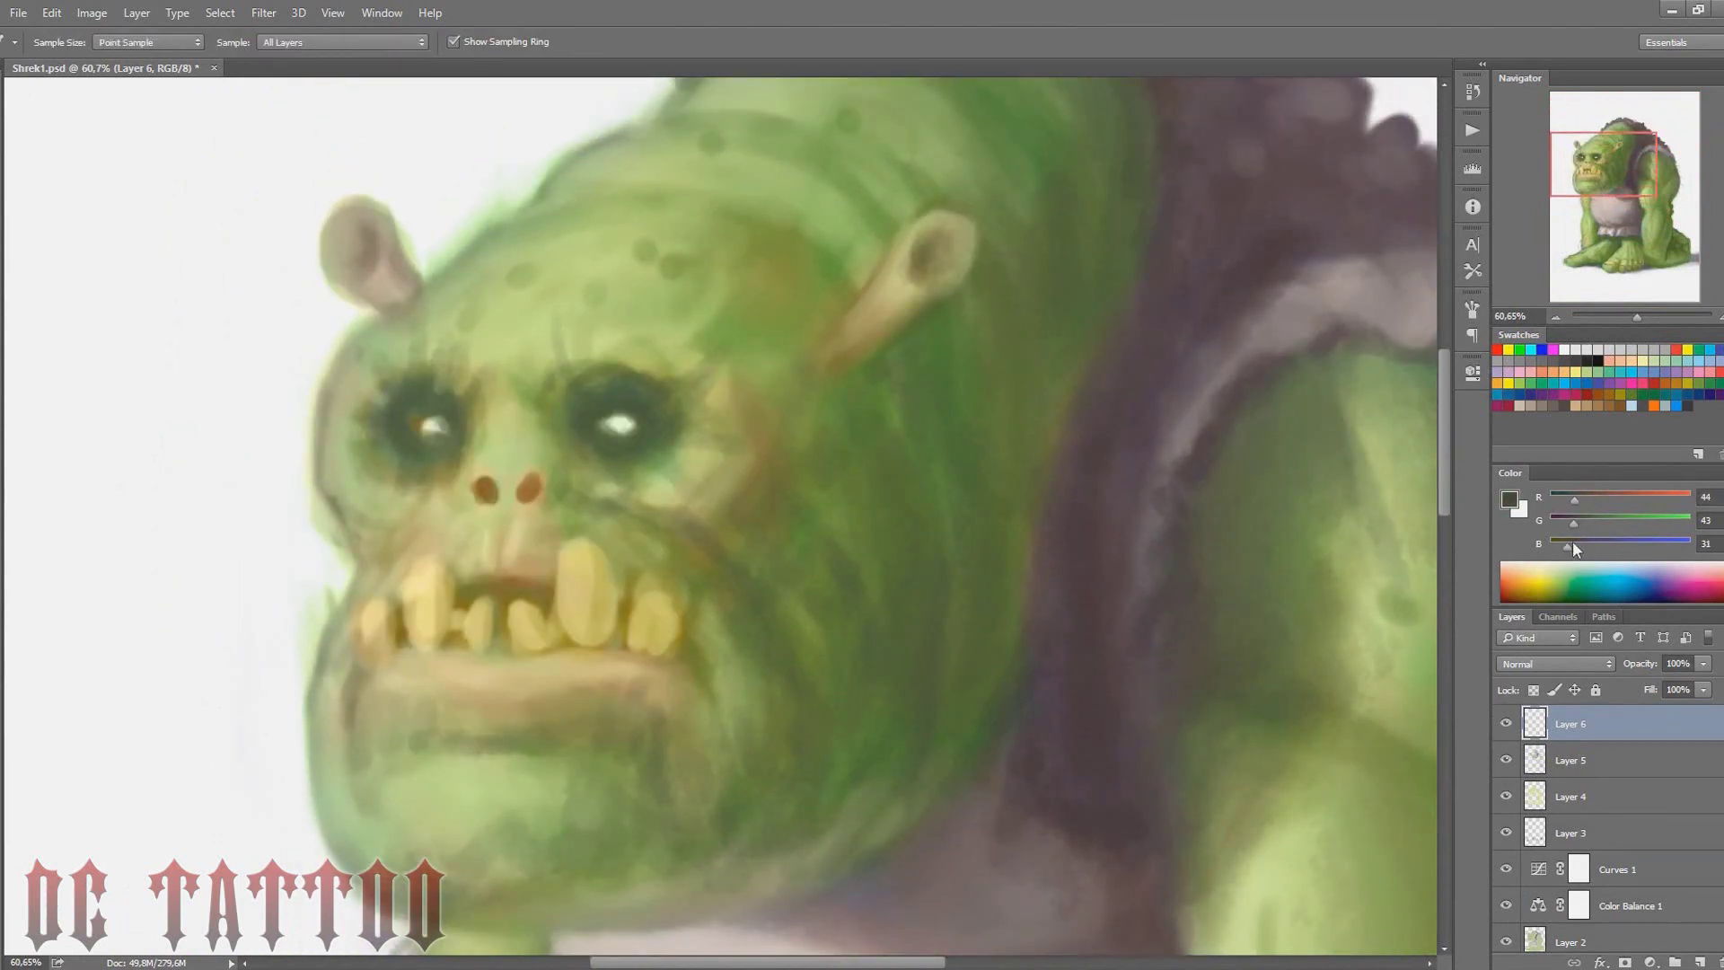
left_click(1573, 547)
key("b")
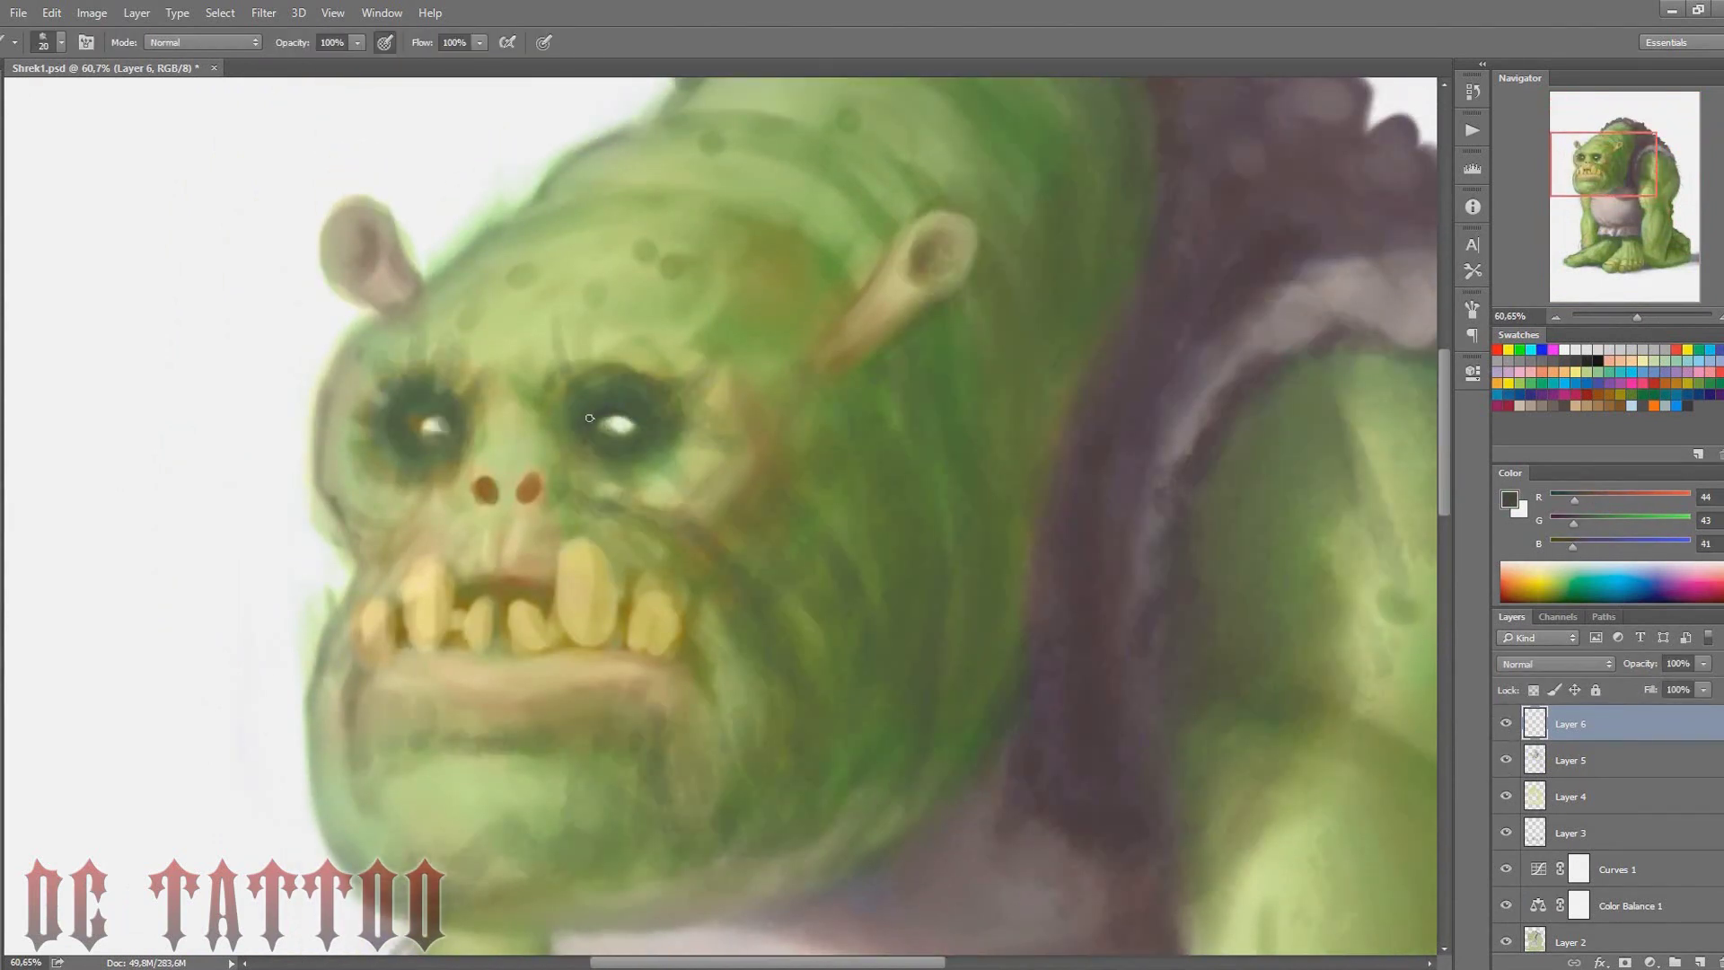
left_click_drag(589, 418, 633, 429)
Darken the shadow under the left eye and widen the dark ring around the right eye
key("bracketright")
key("bracketright")
key("bracketright")
left_click(443, 315, "alt")
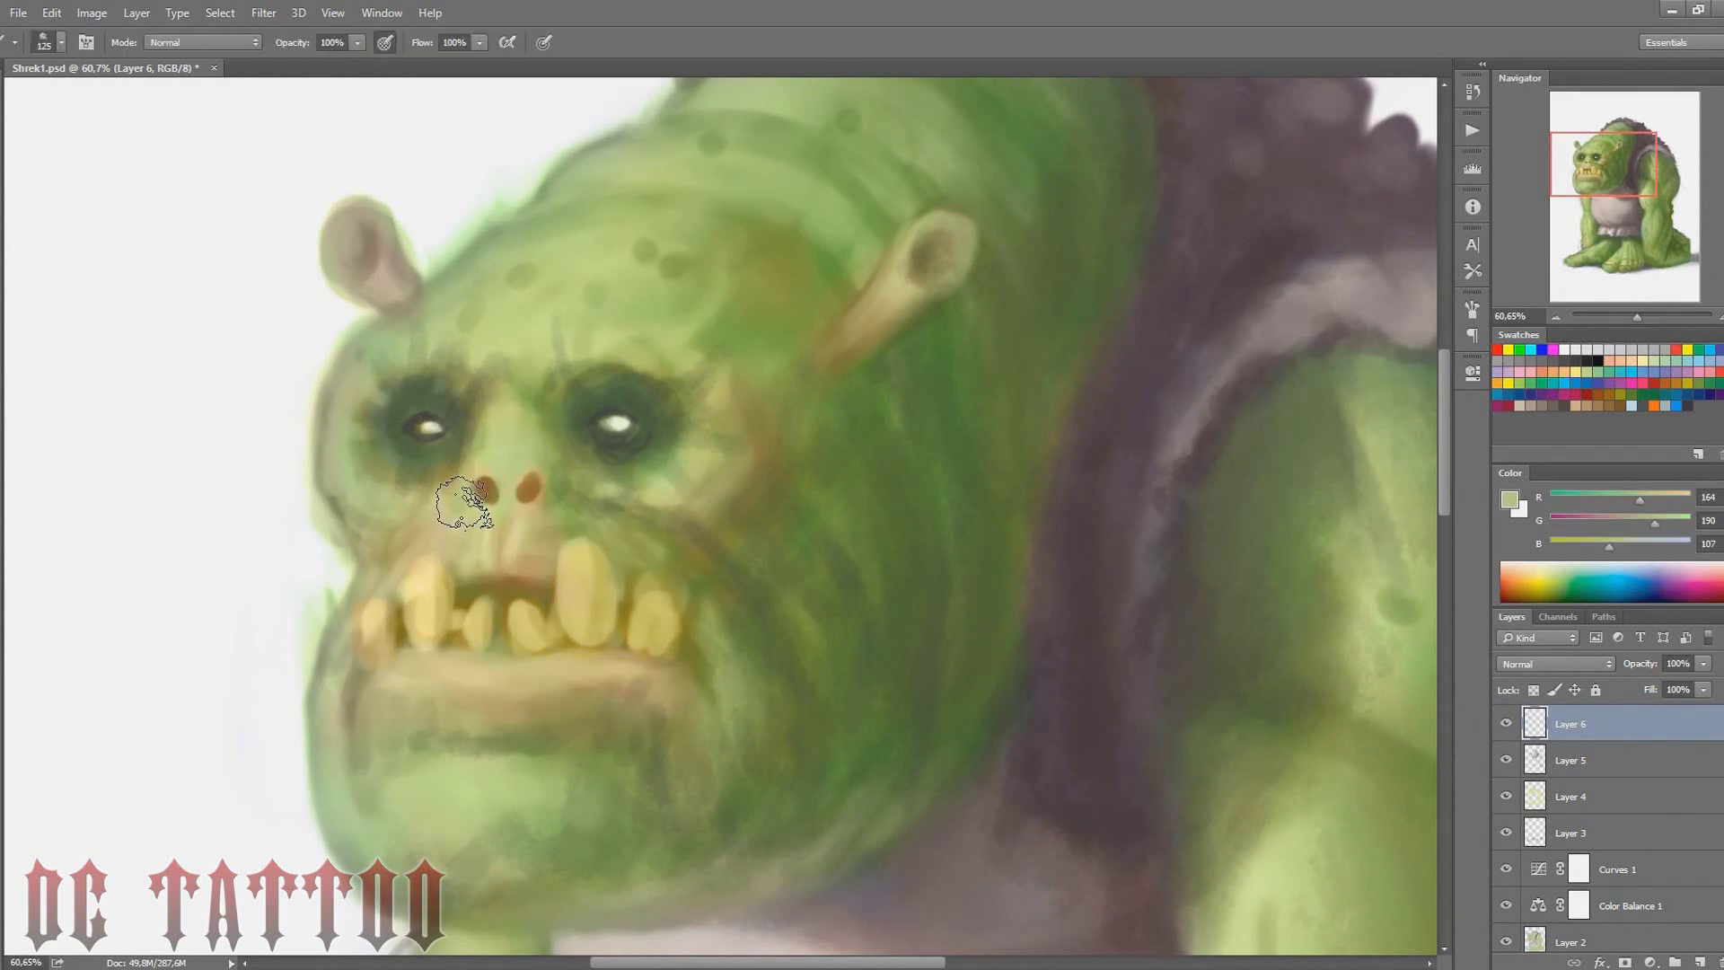
left_click(419, 414, "alt")
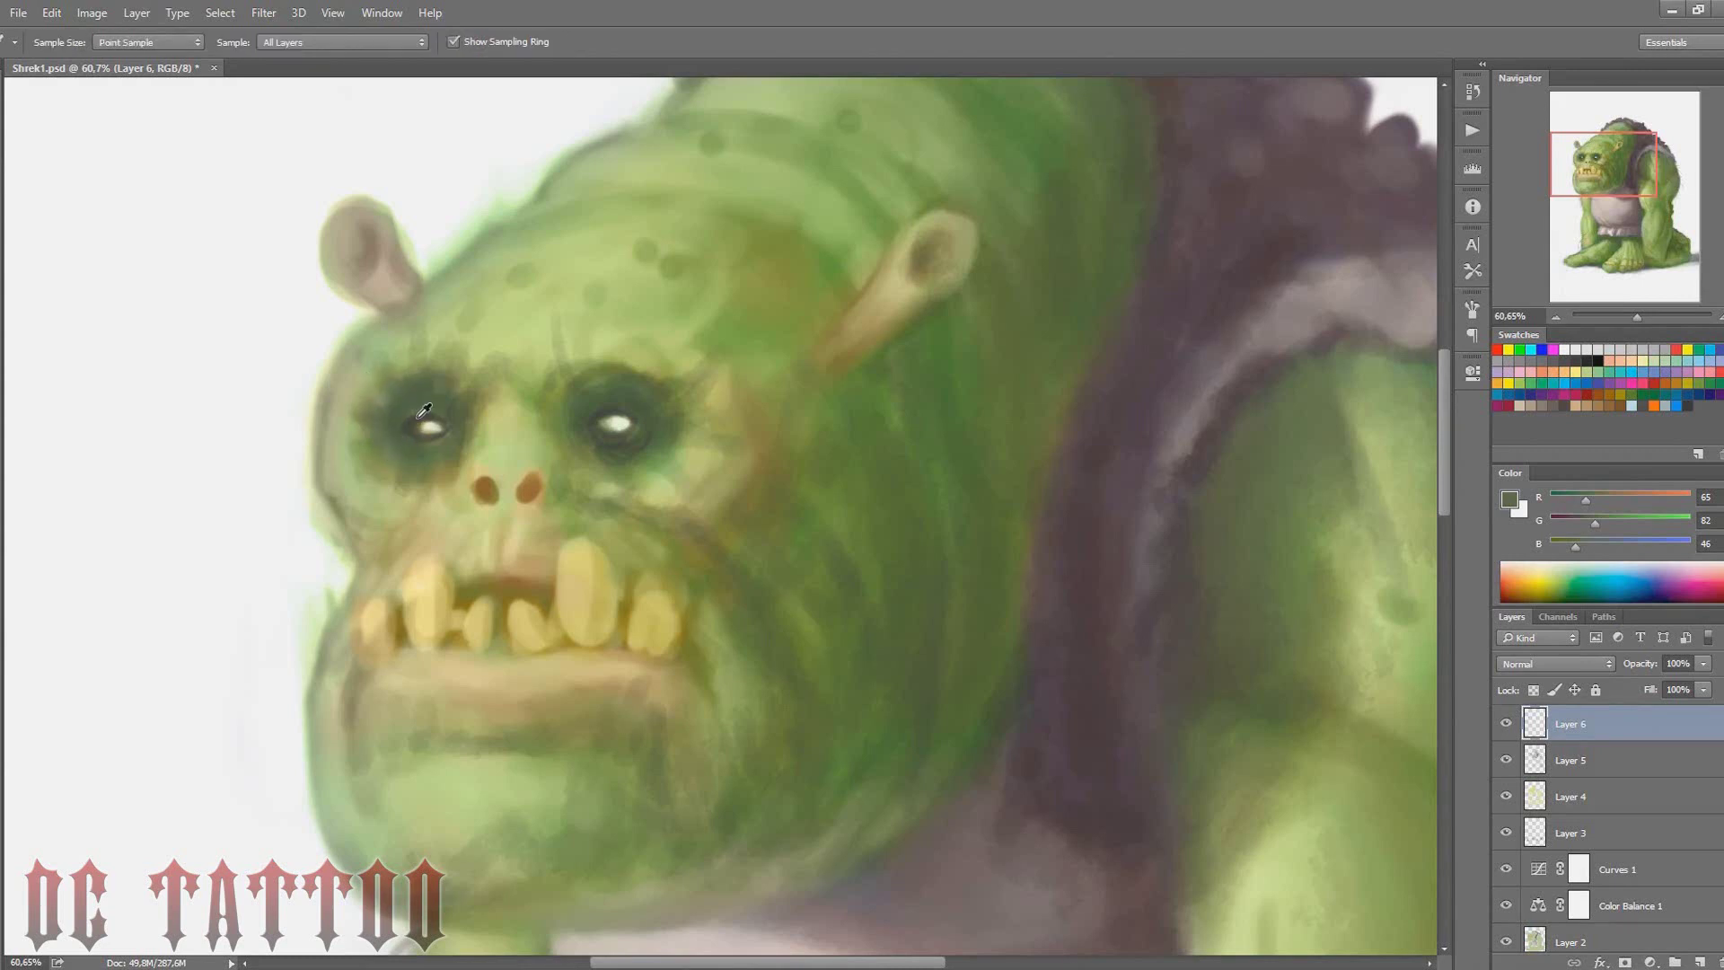
left_click_drag(416, 461, 395, 476)
key("bracketleft")
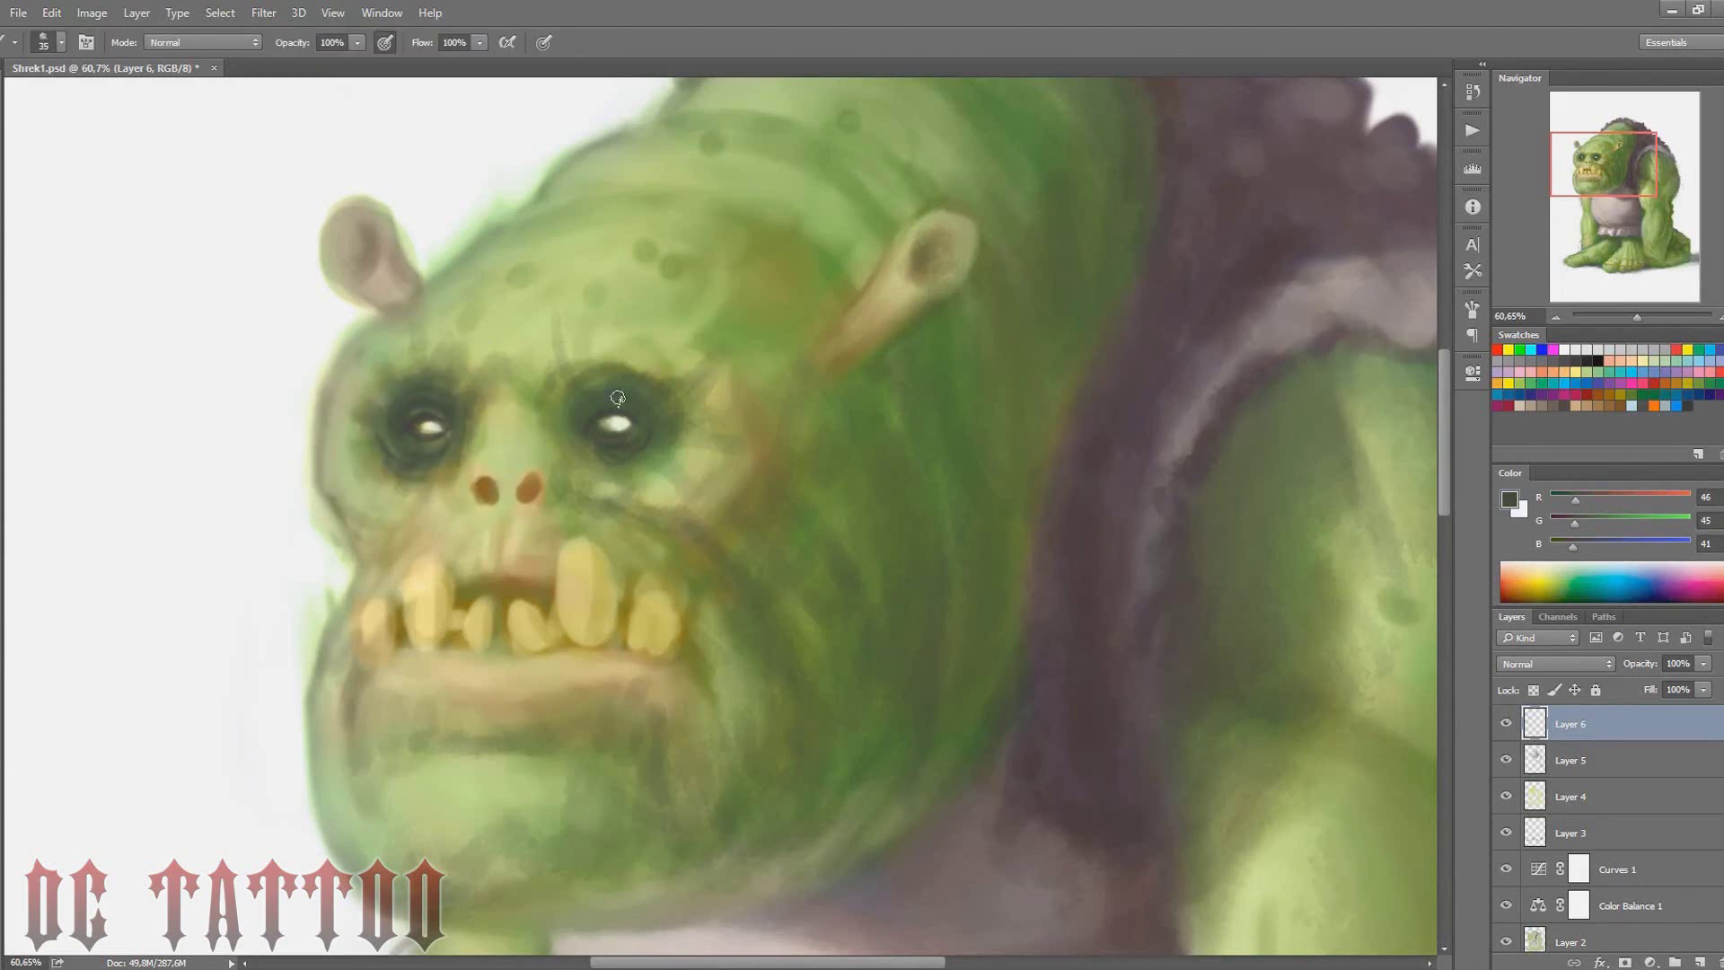
left_click_drag(617, 398, 628, 463)
Sample mid greens and browns from the face and nostril while resizing the brush
key("bracketright")
key("bracketright")
key("bracketright")
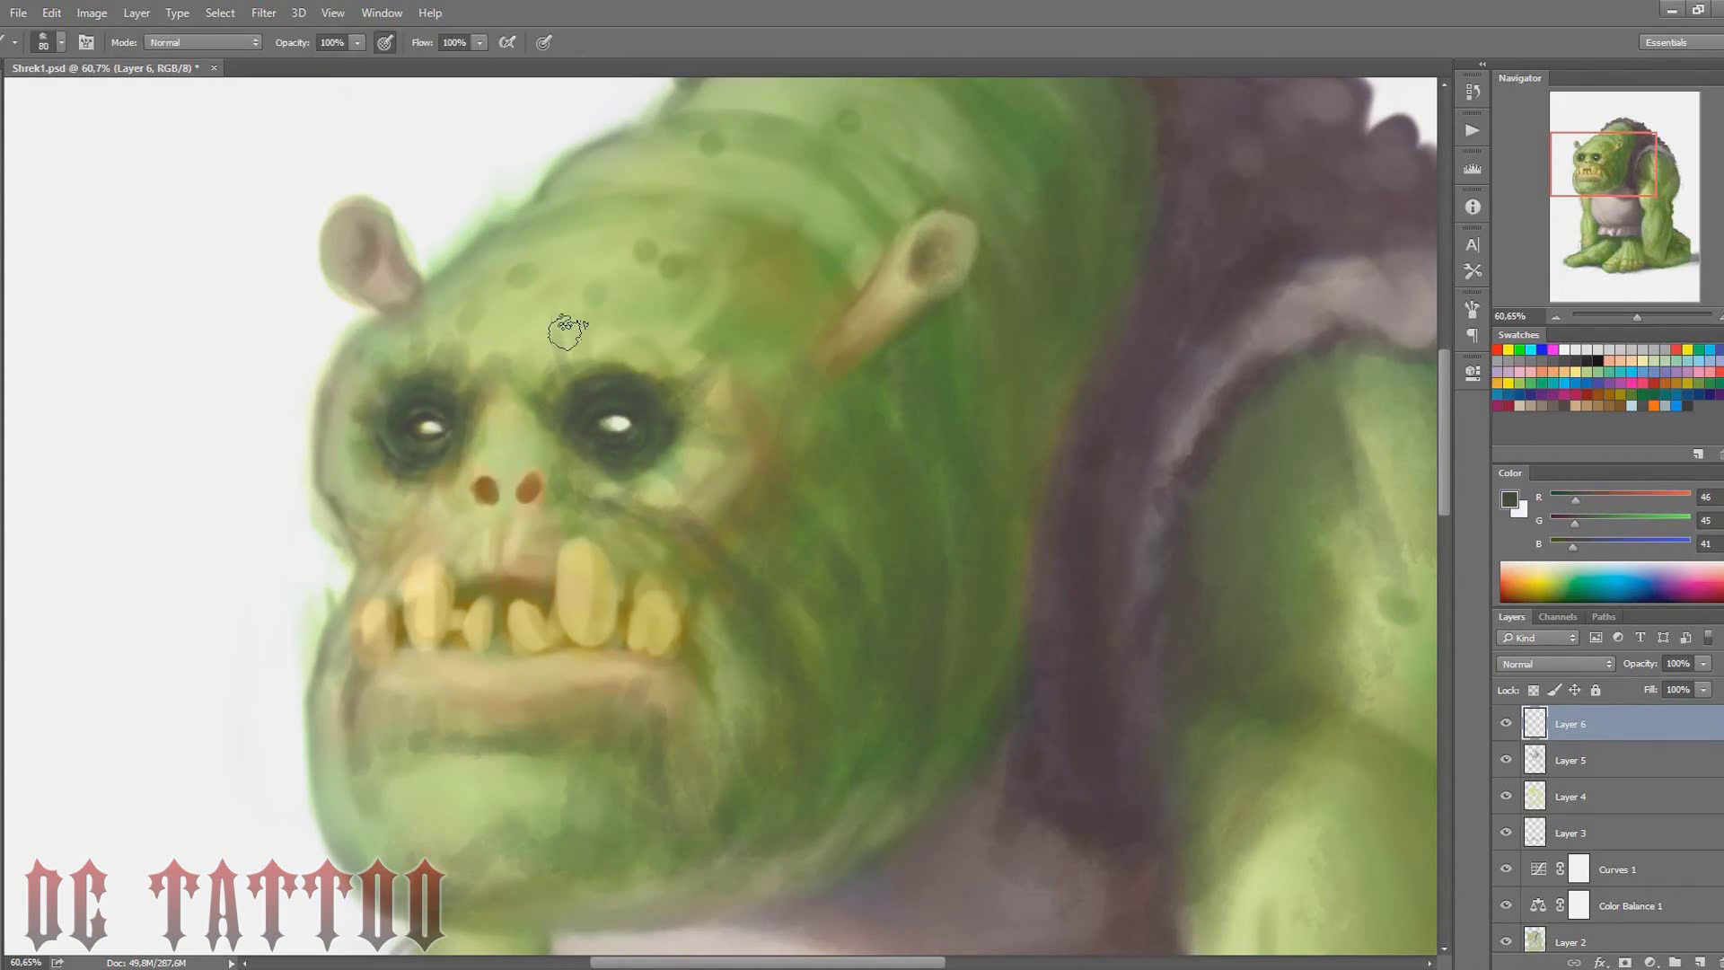
key("bracketright")
key("bracketright")
key("bracketright")
left_click(751, 235, "alt")
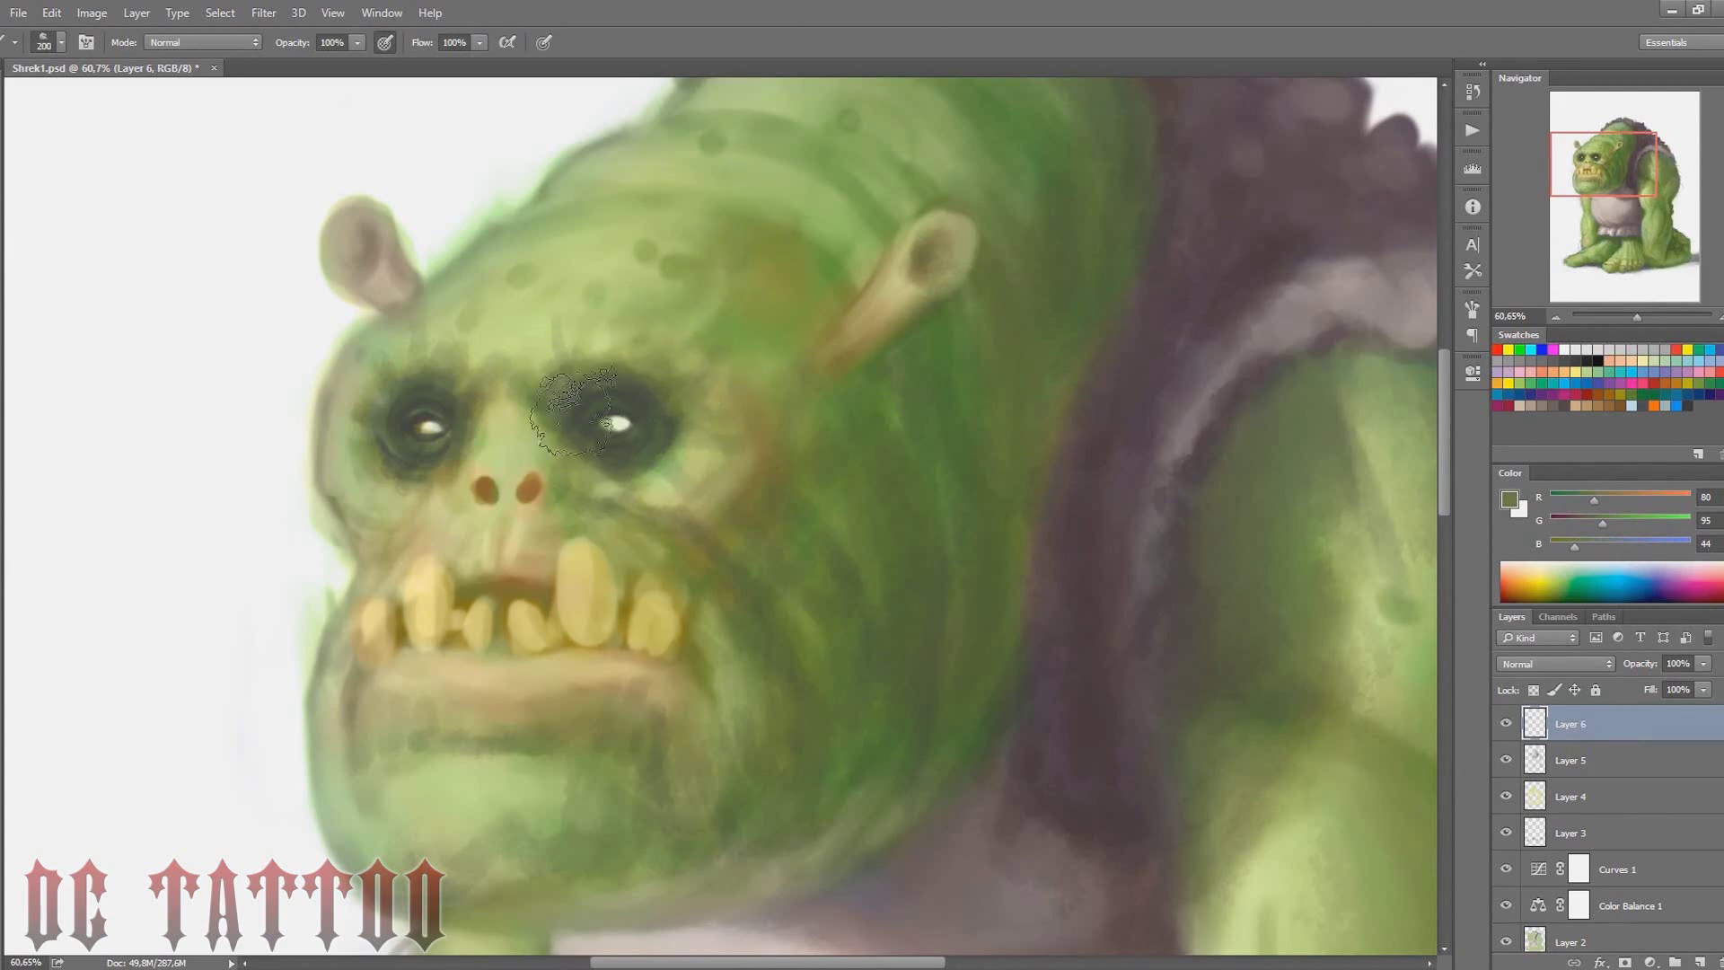
left_click(575, 409, "alt")
key("bracketleft")
key("bracketleft")
key("bracketleft")
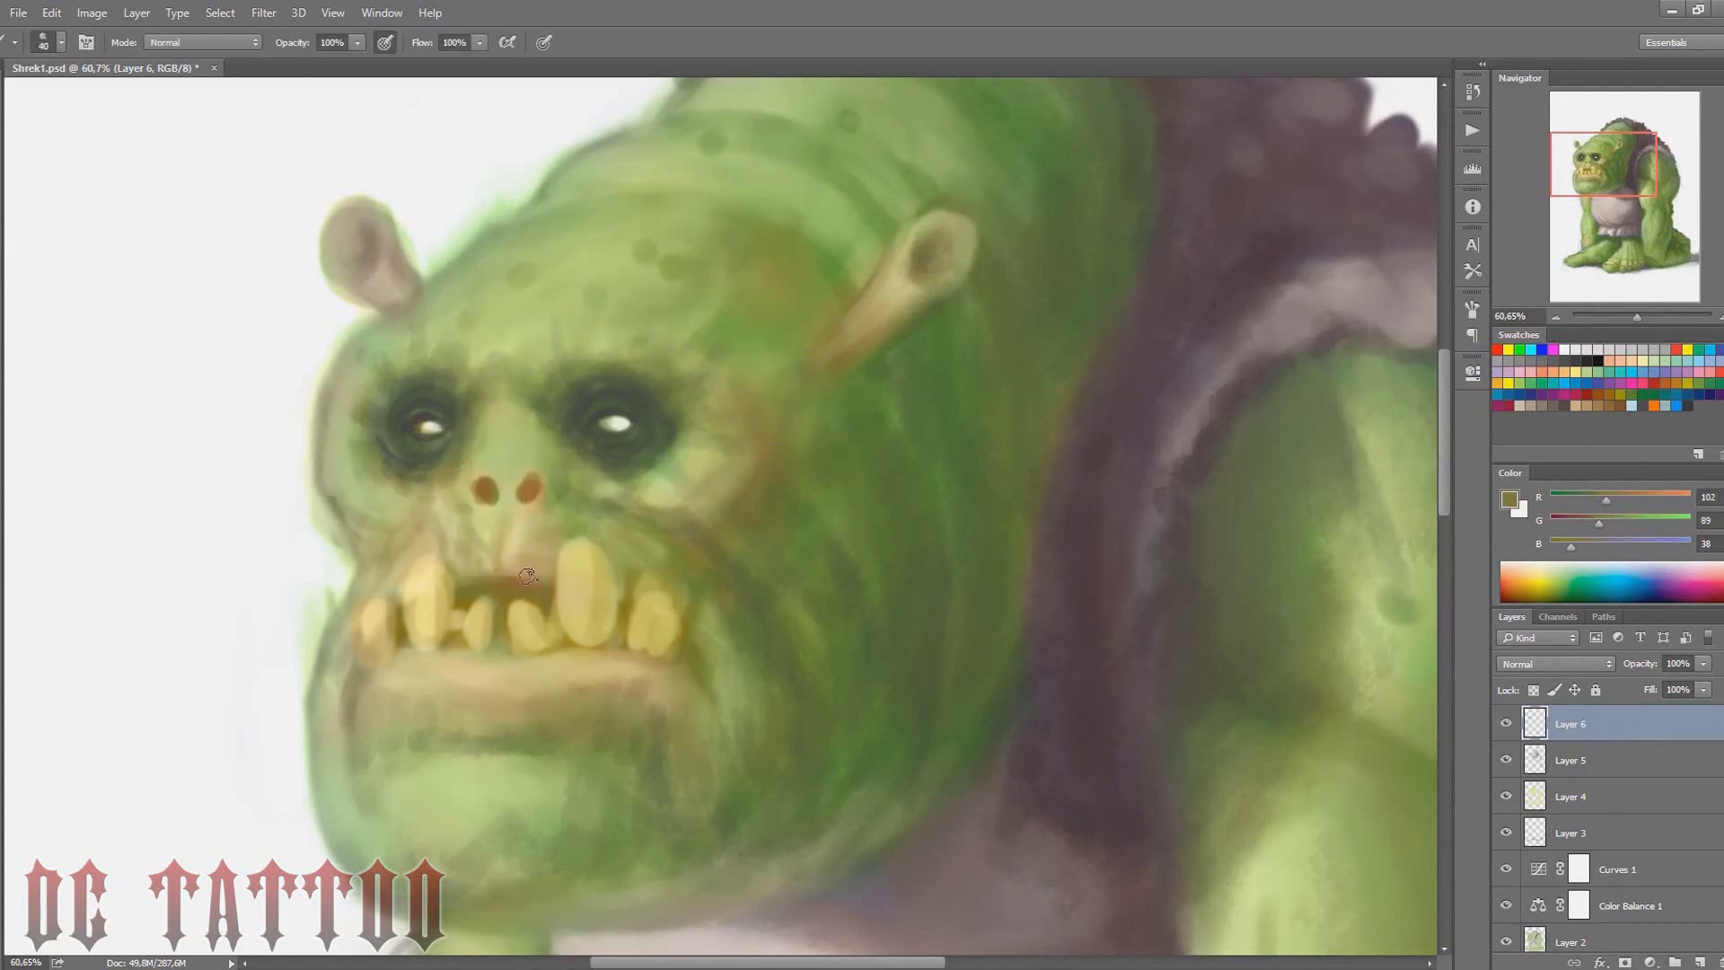
left_click(600, 395, "alt")
key("bracketleft")
key("bracketleft")
key("bracketleft")
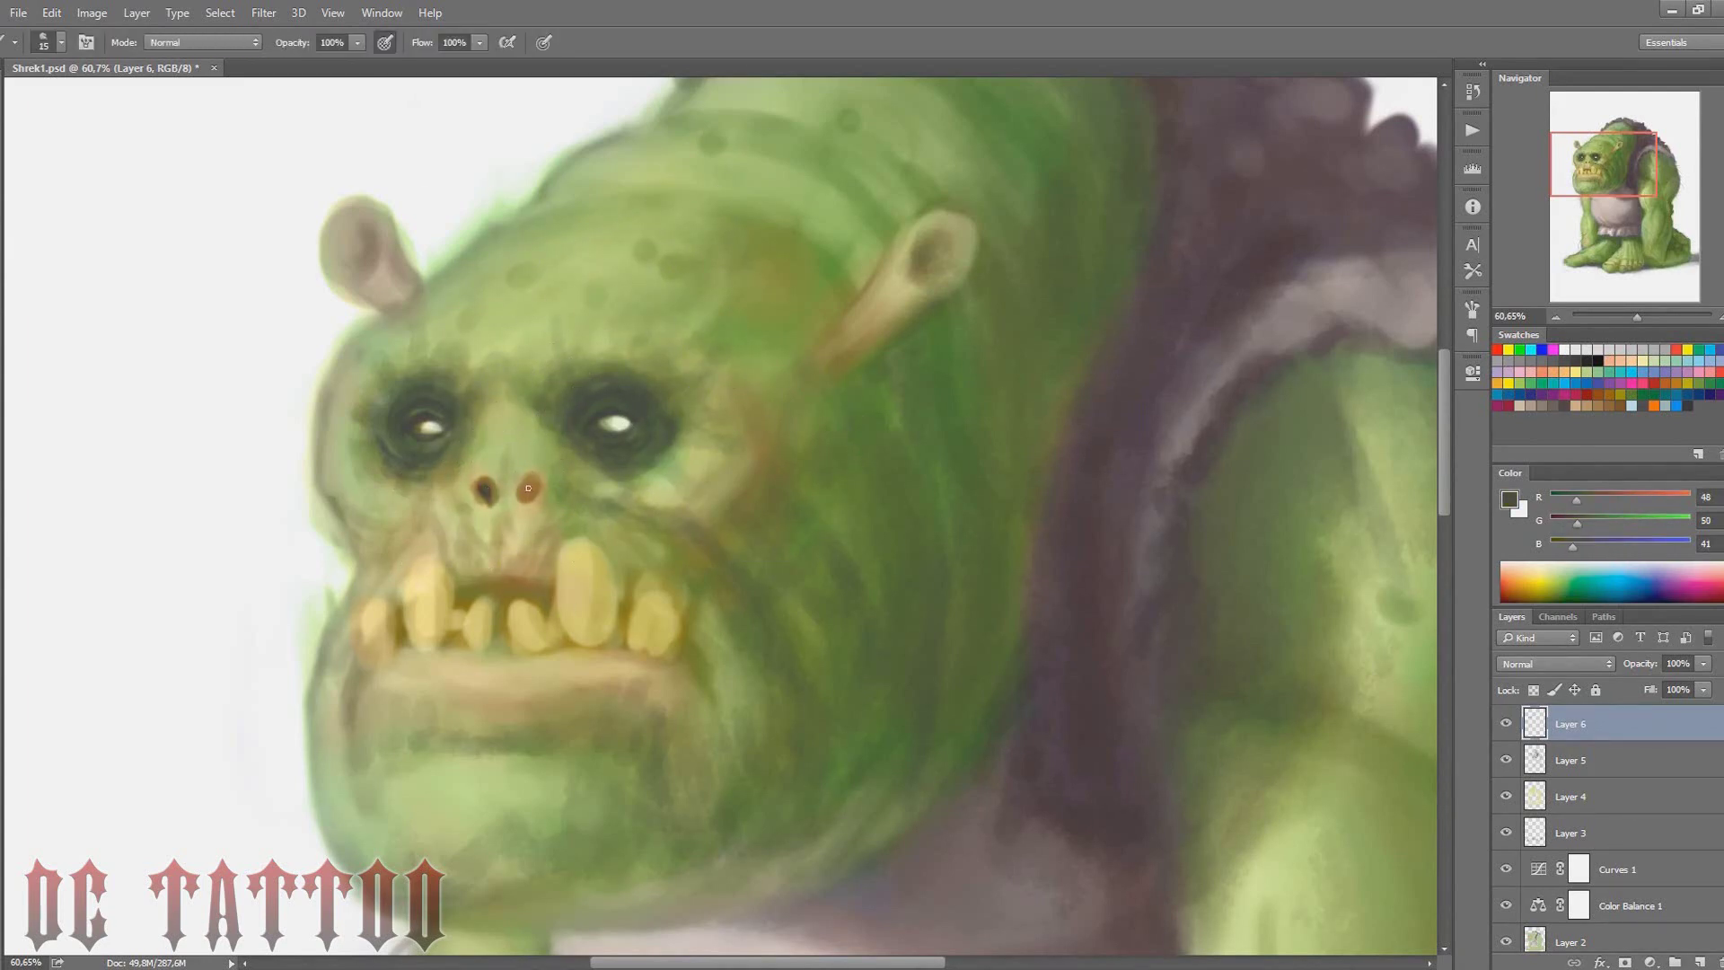
left_click(477, 488, "alt")
Pick up nose and eye tones, then paint the dark gap between the front teeth
key("bracketright")
key("bracketright")
key("bracketright")
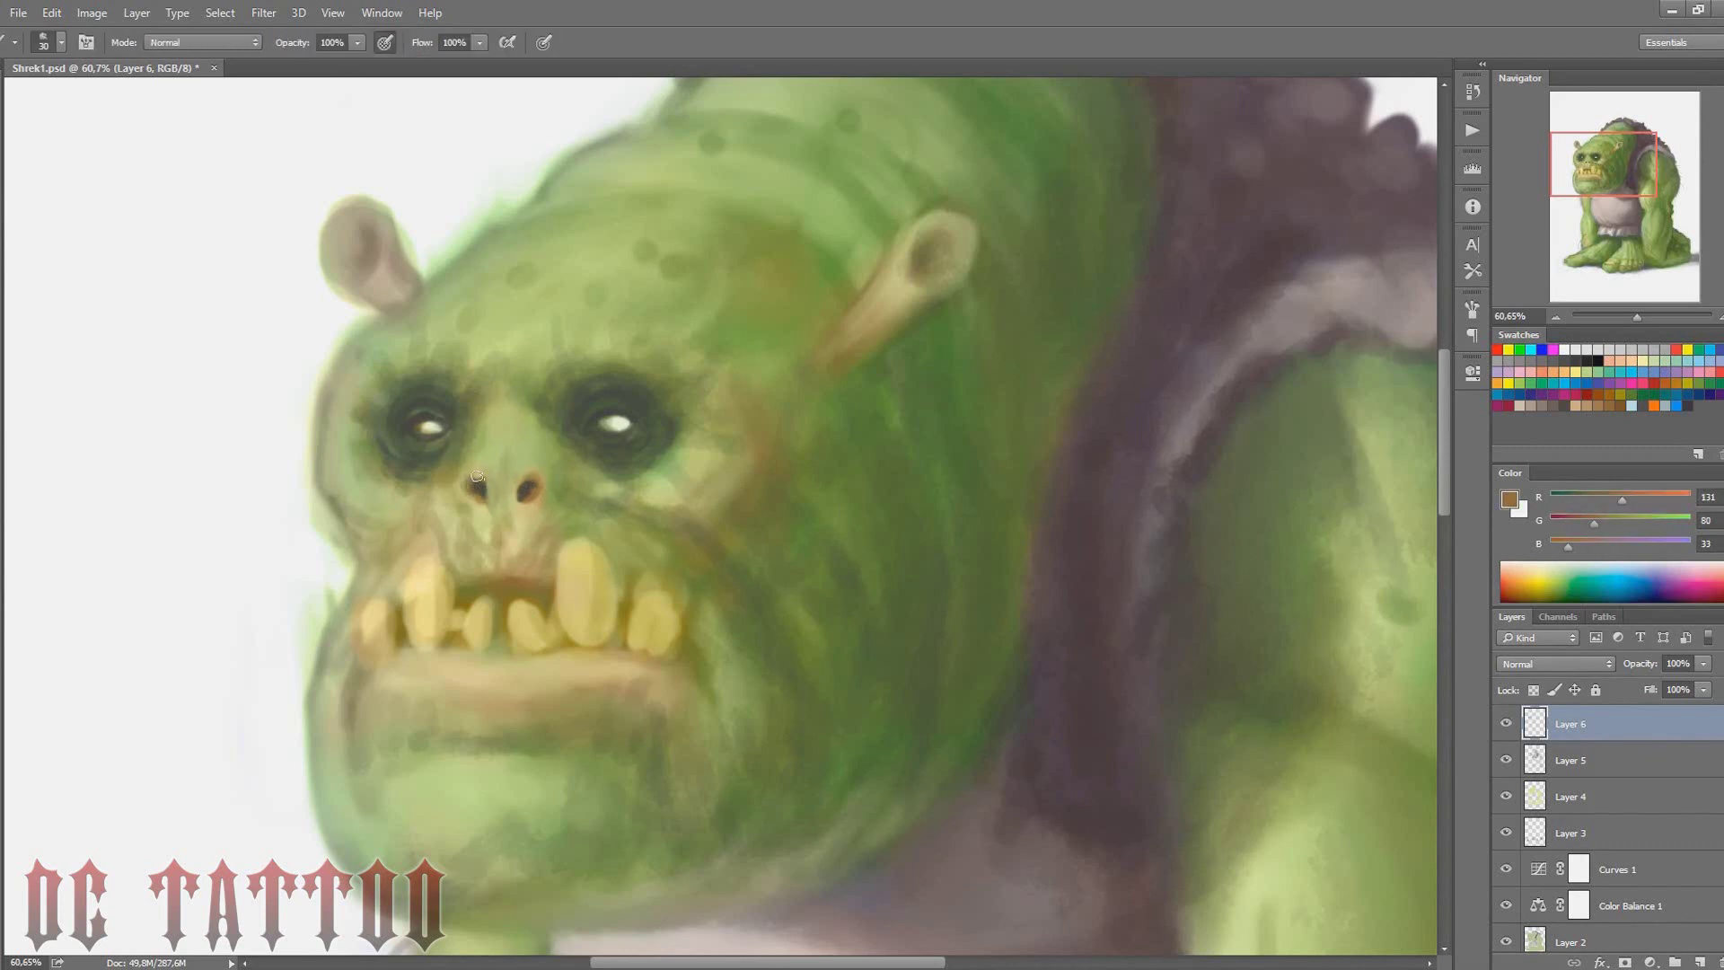
left_click(535, 483, "alt")
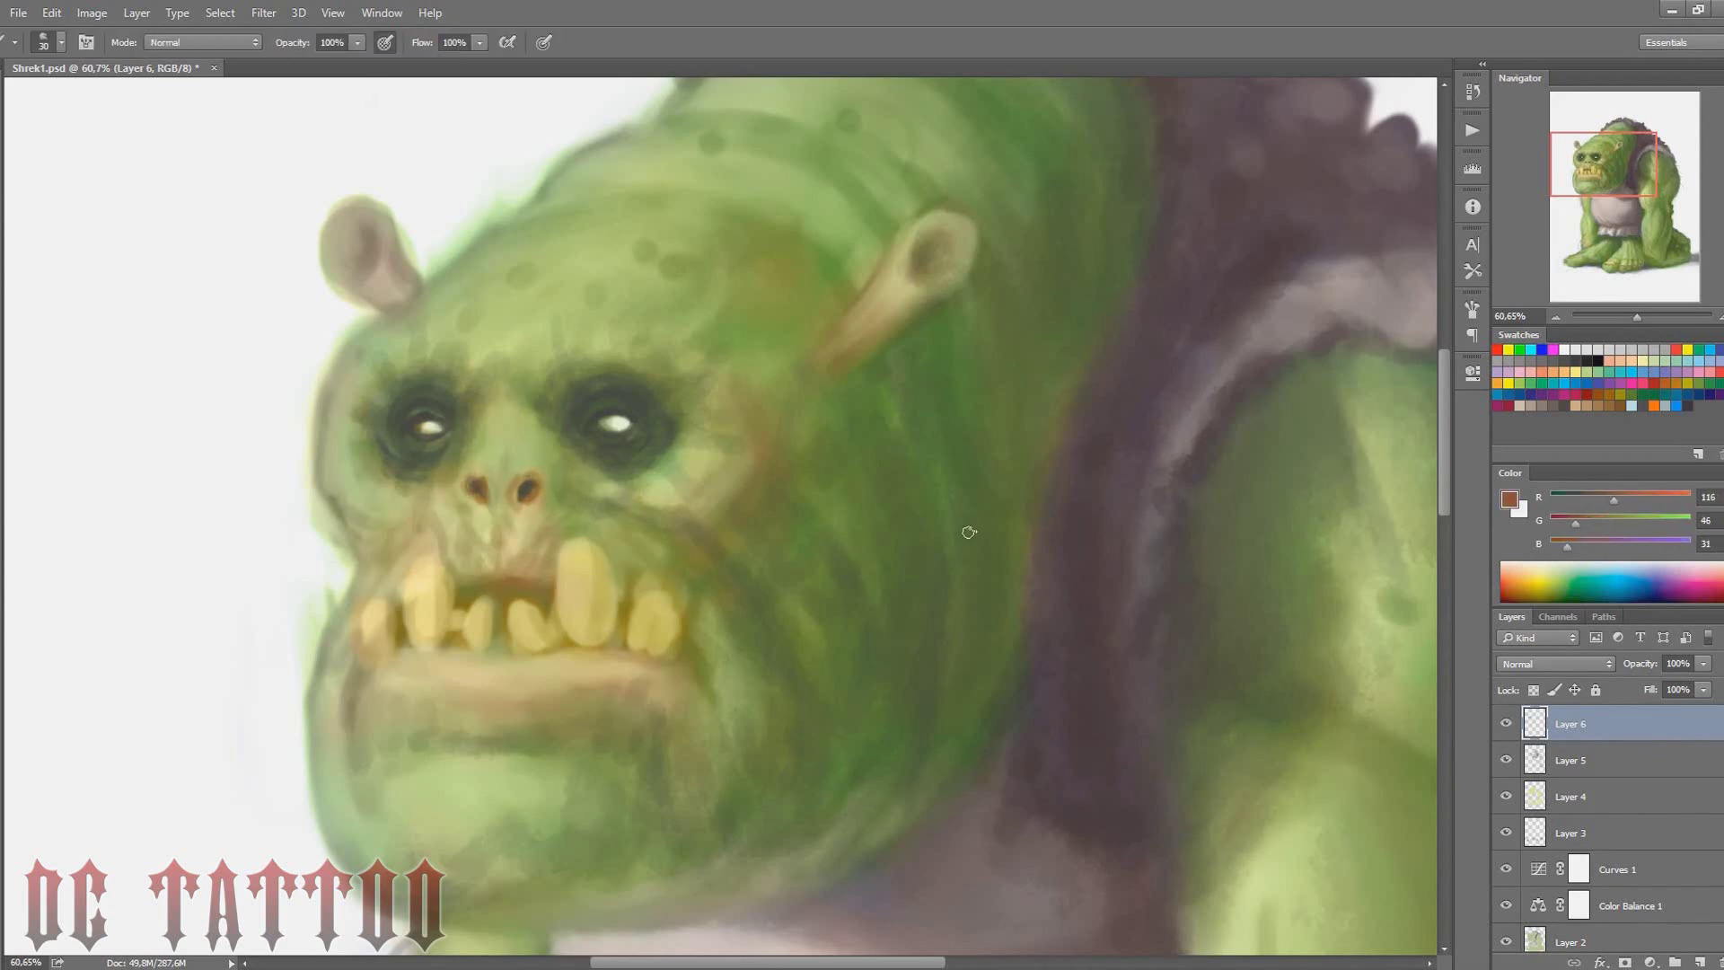
key("bracketright")
left_click(468, 485, "alt")
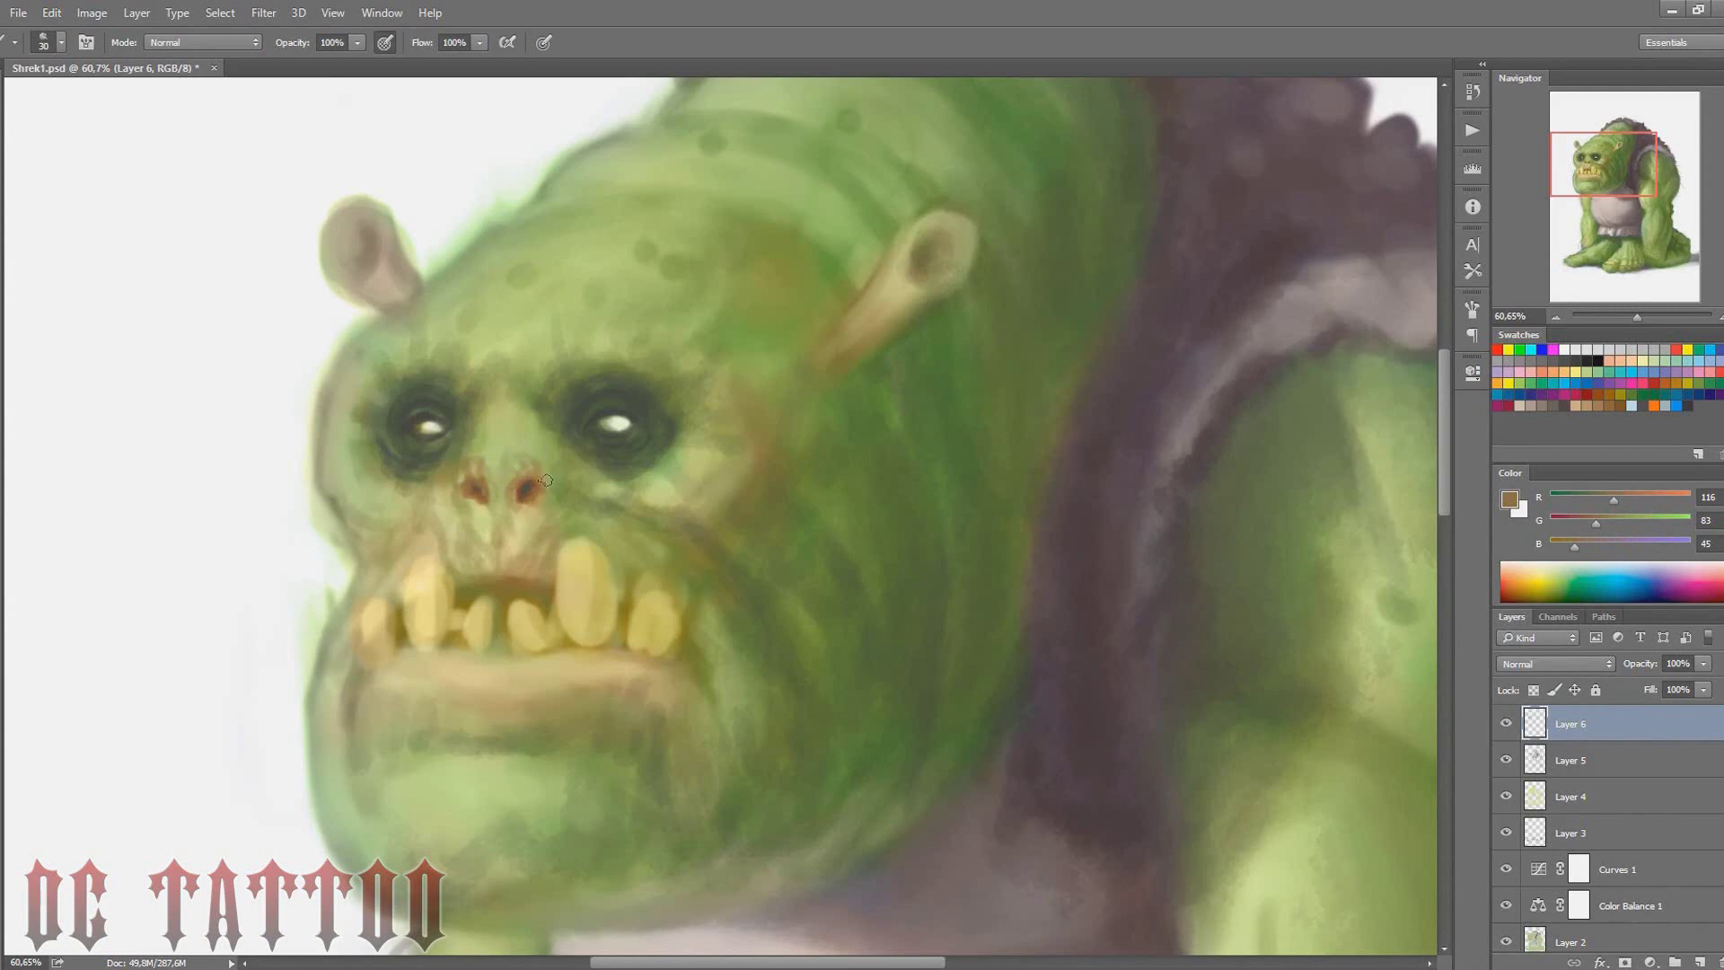
left_click(526, 426, "alt")
key("bracketright")
key("bracketright")
key("bracketright")
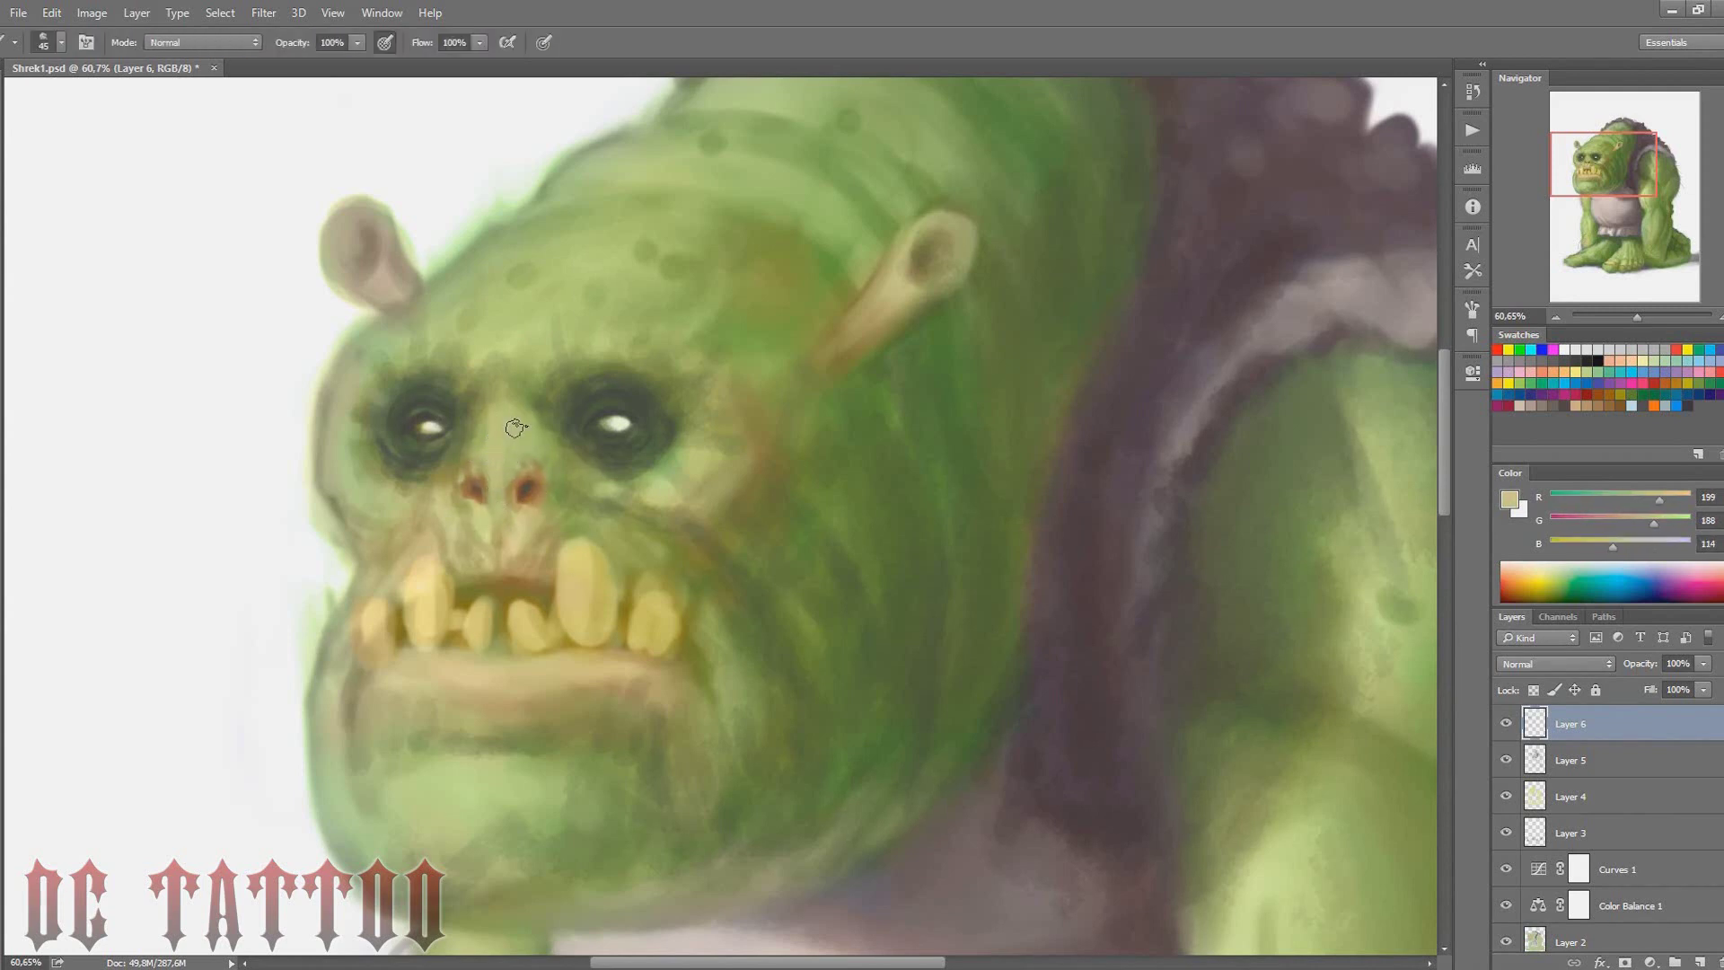
left_click(644, 388, "alt")
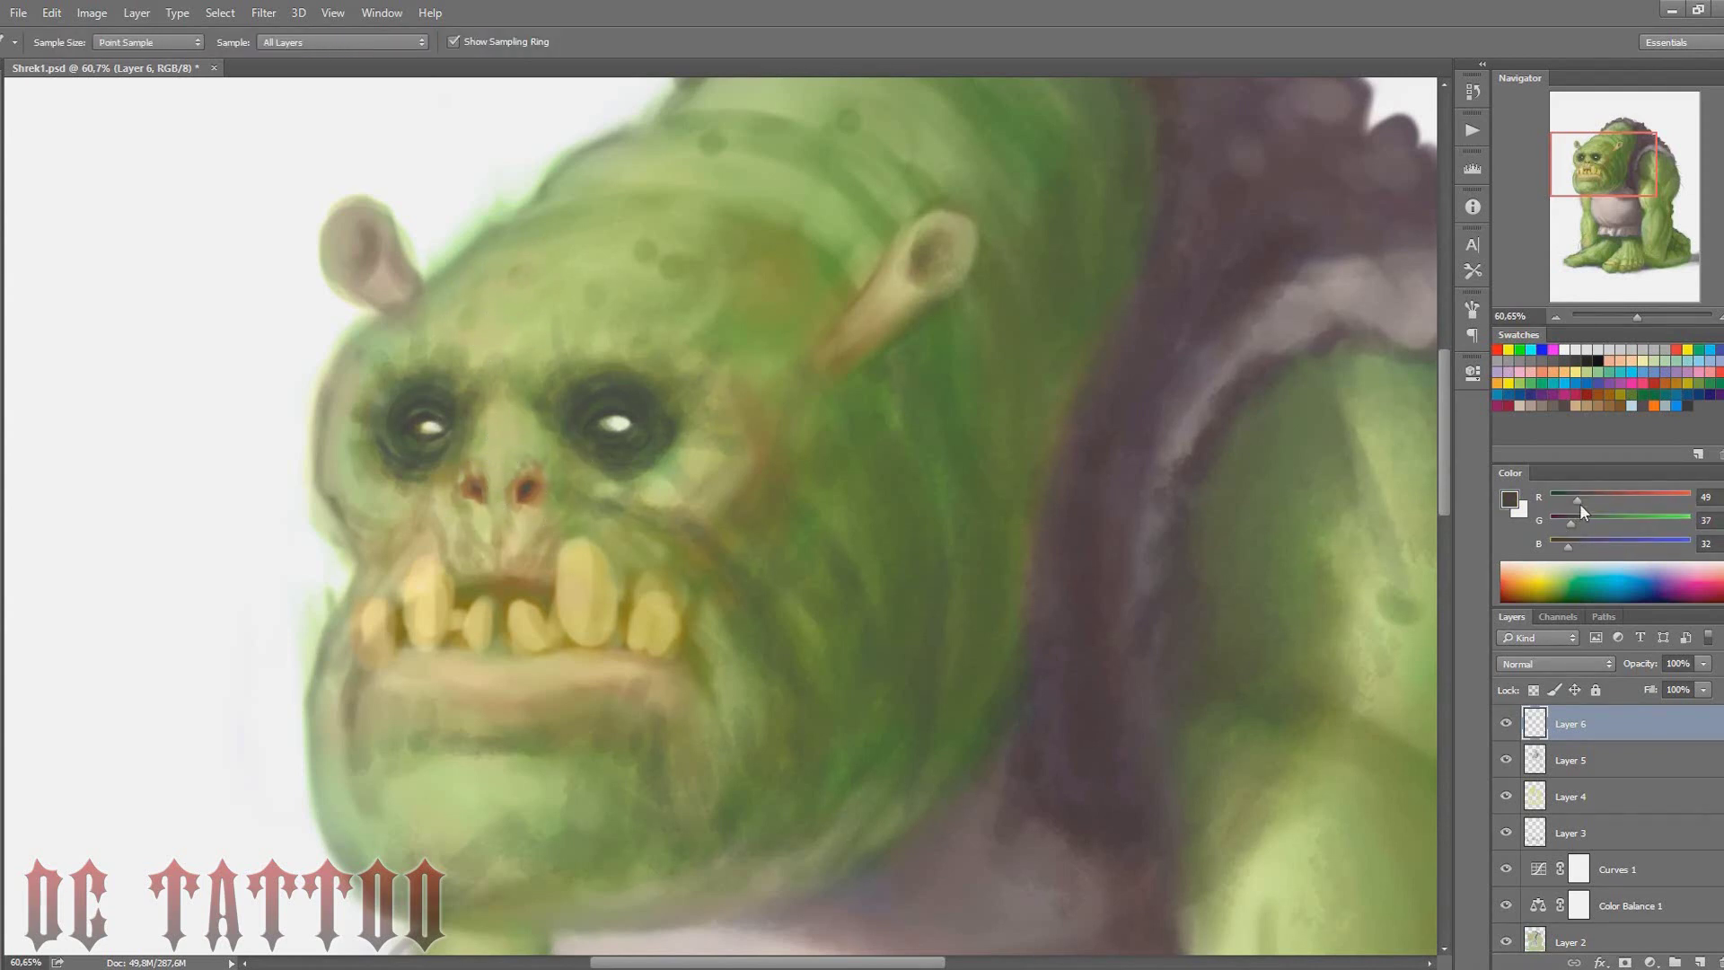
mouse_move(503, 584)
left_mouse_down()
mouse_move(506, 635)
mouse_move(538, 591)
left_mouse_up()
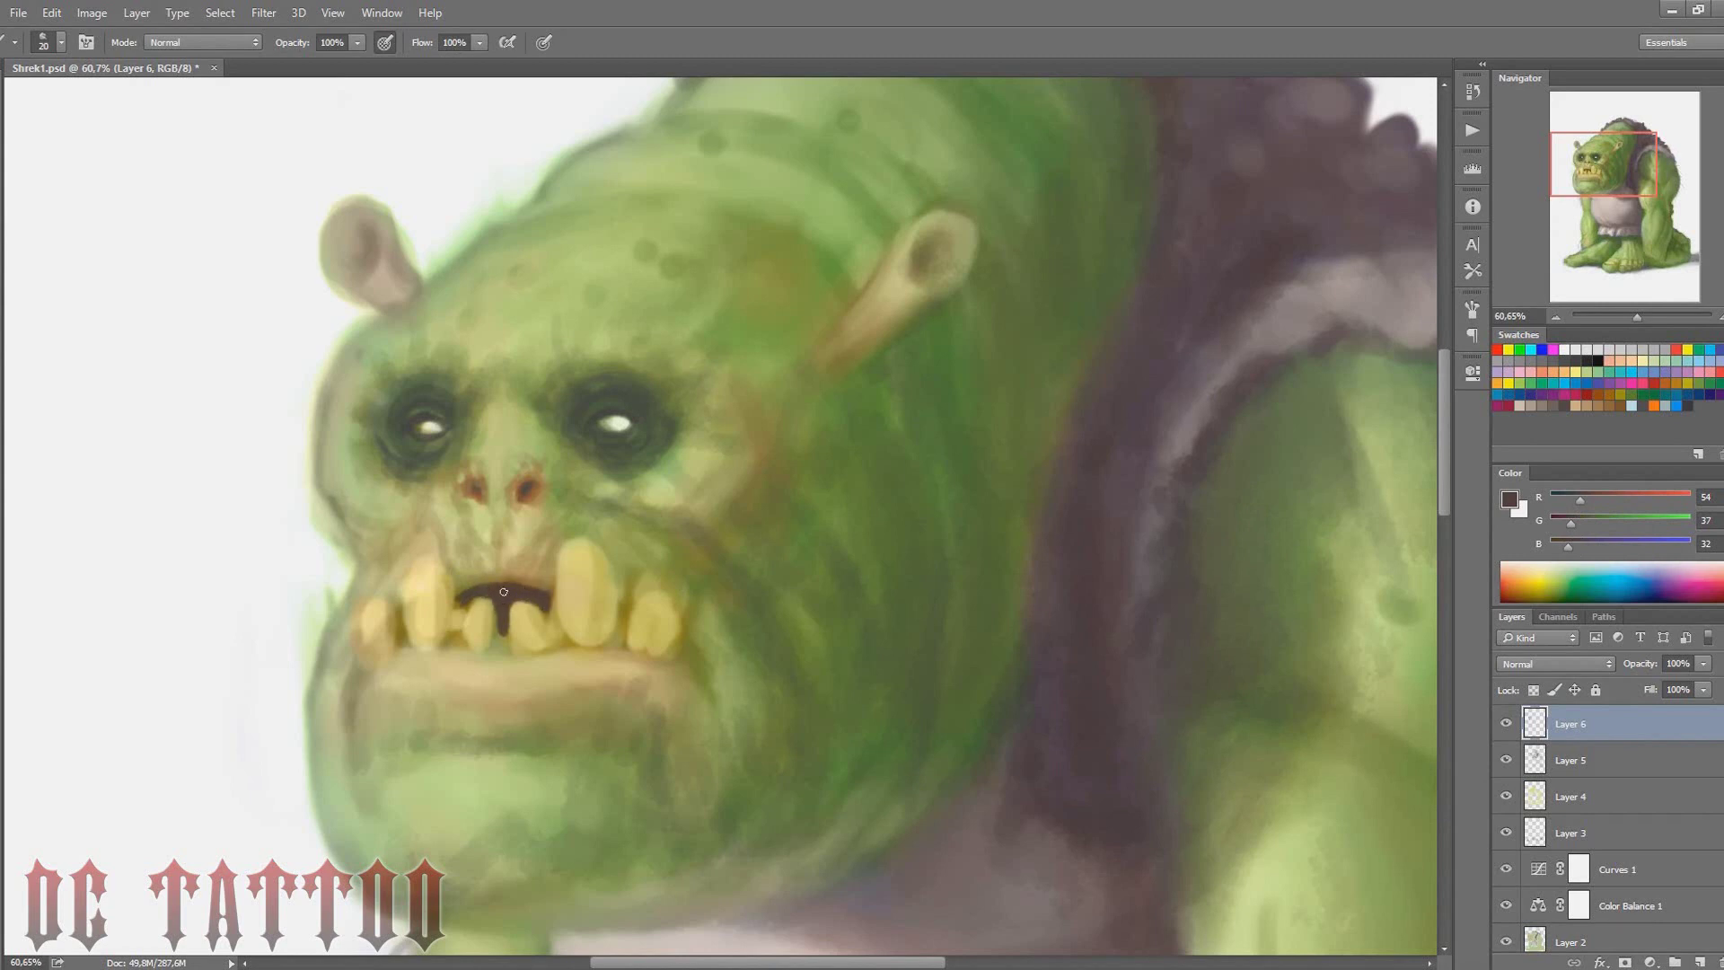
Draw a thin dark crease from the nose down to the mouth and above the lip
left_click(519, 554, "alt")
key("bracketleft")
left_click_drag(490, 494, 510, 577)
left_click(512, 551, "alt")
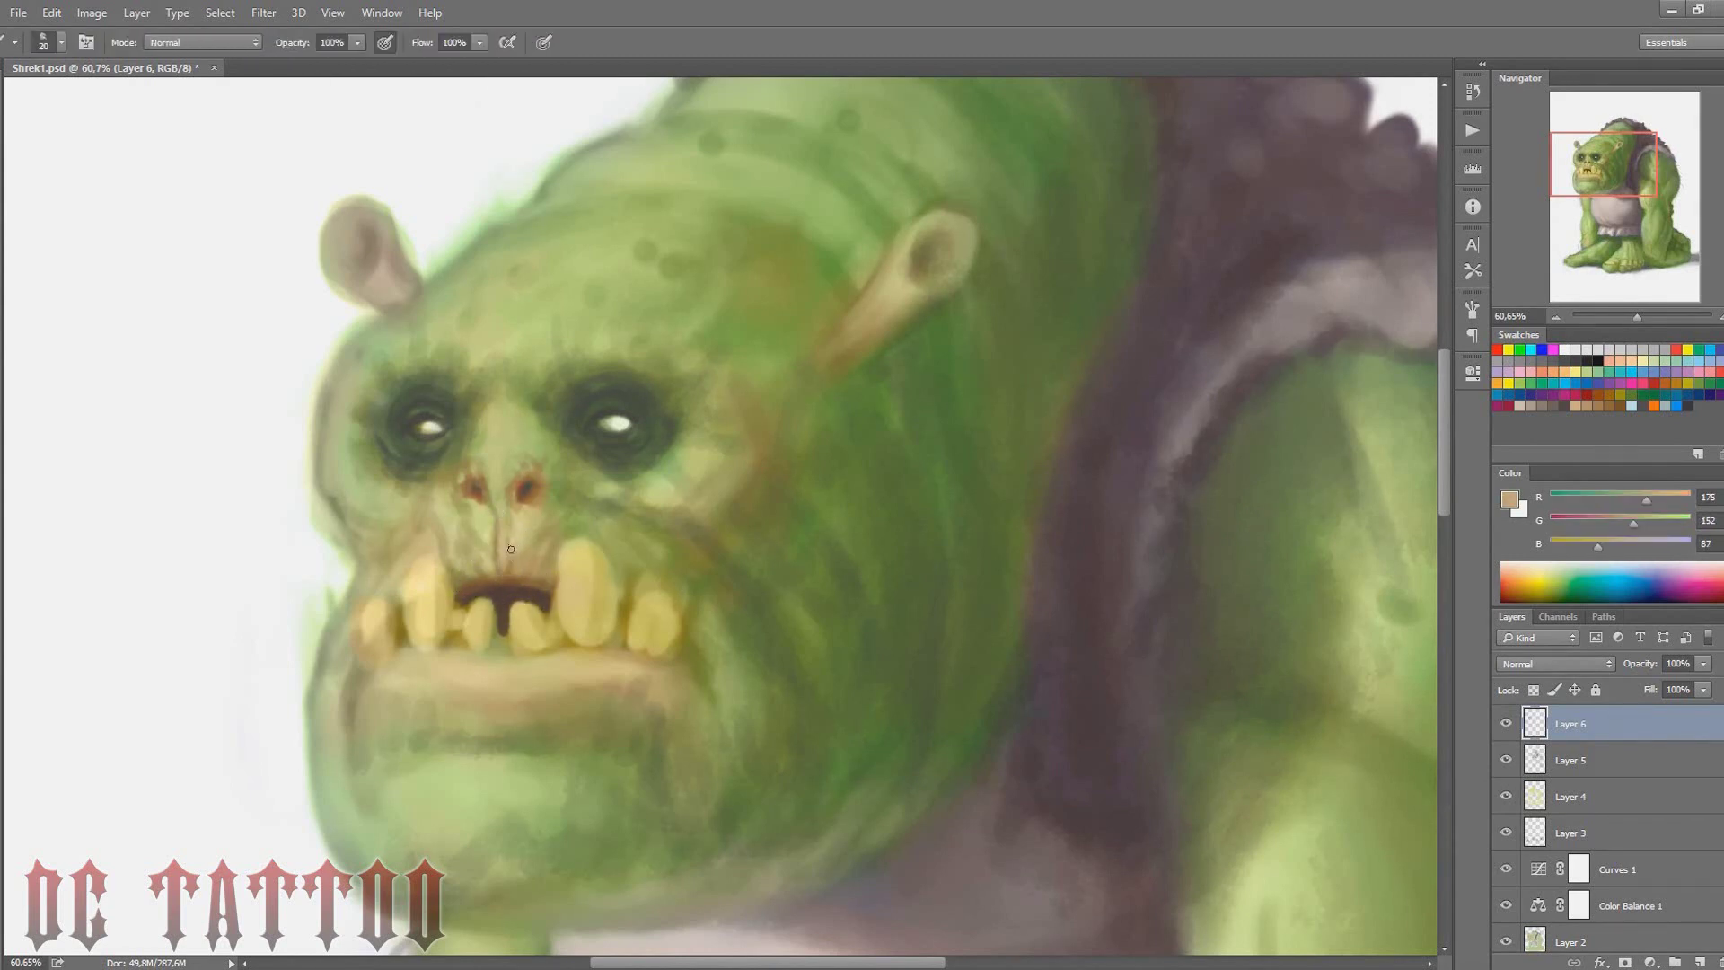
Add small brown detail strokes and dabs around the nose
left_click(524, 575, "alt")
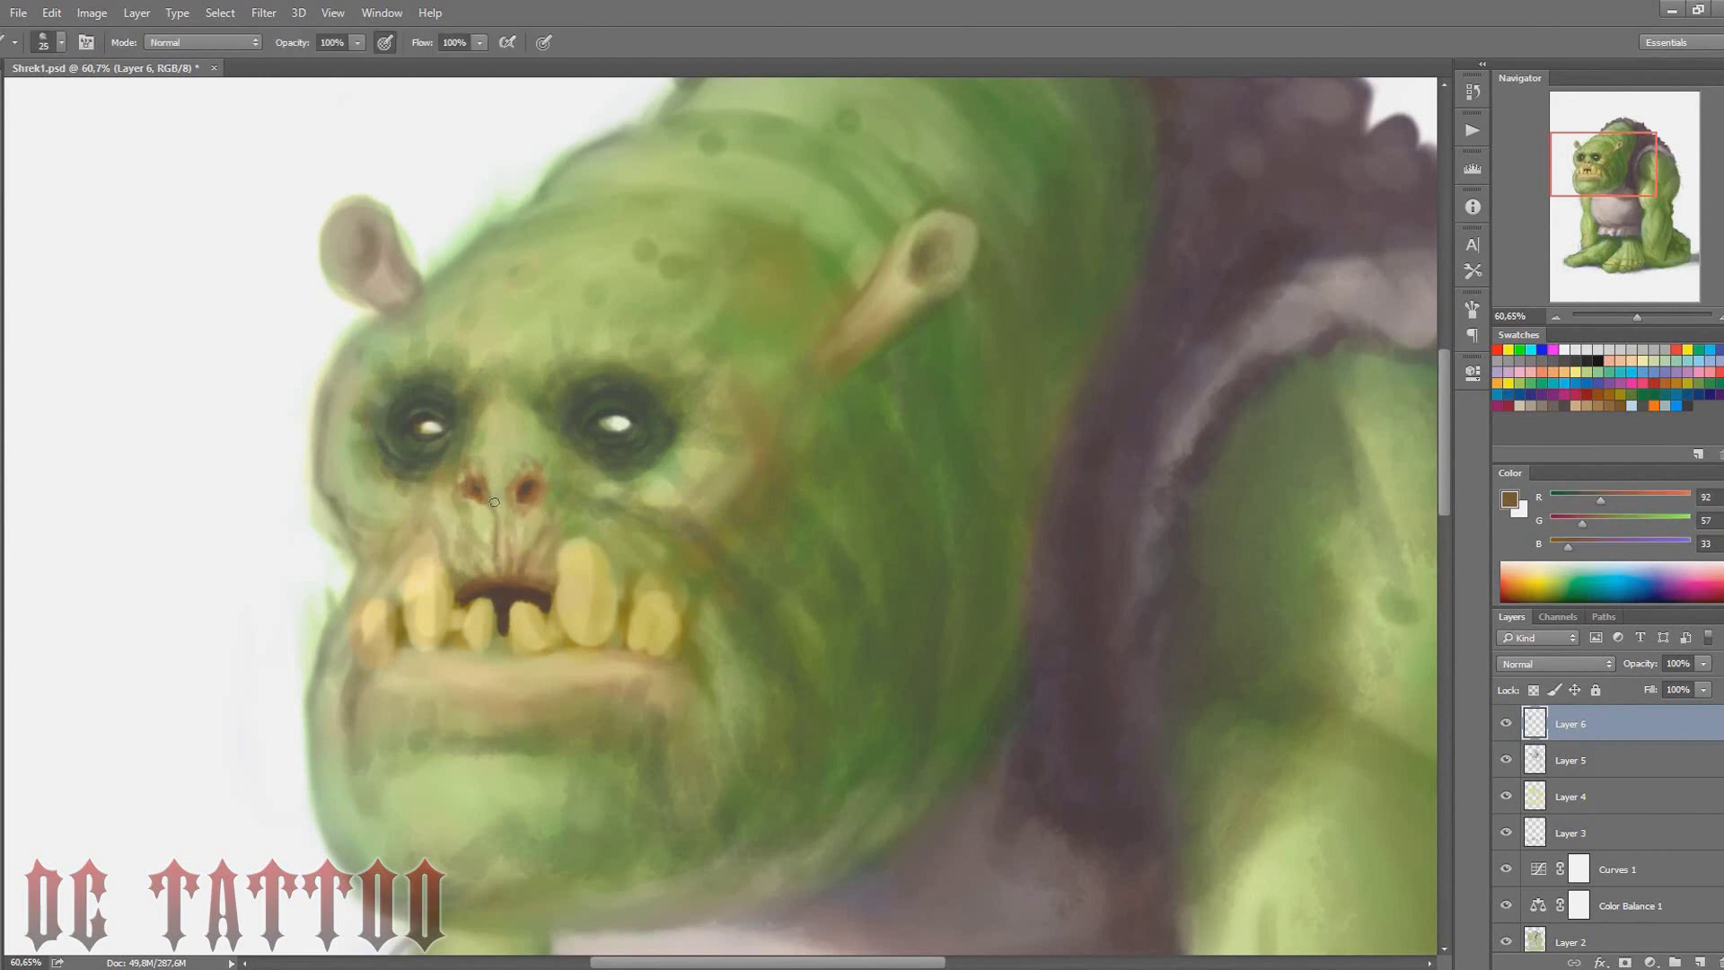
left_click(462, 535, "alt")
mouse_move(464, 518)
left_mouse_down()
mouse_move(459, 566)
mouse_move(542, 500)
left_mouse_up()
left_click(453, 544, "alt")
key("bracketright")
key("bracketright")
key("bracketright")
left_click(516, 477, "alt")
key("bracketleft")
key("bracketleft")
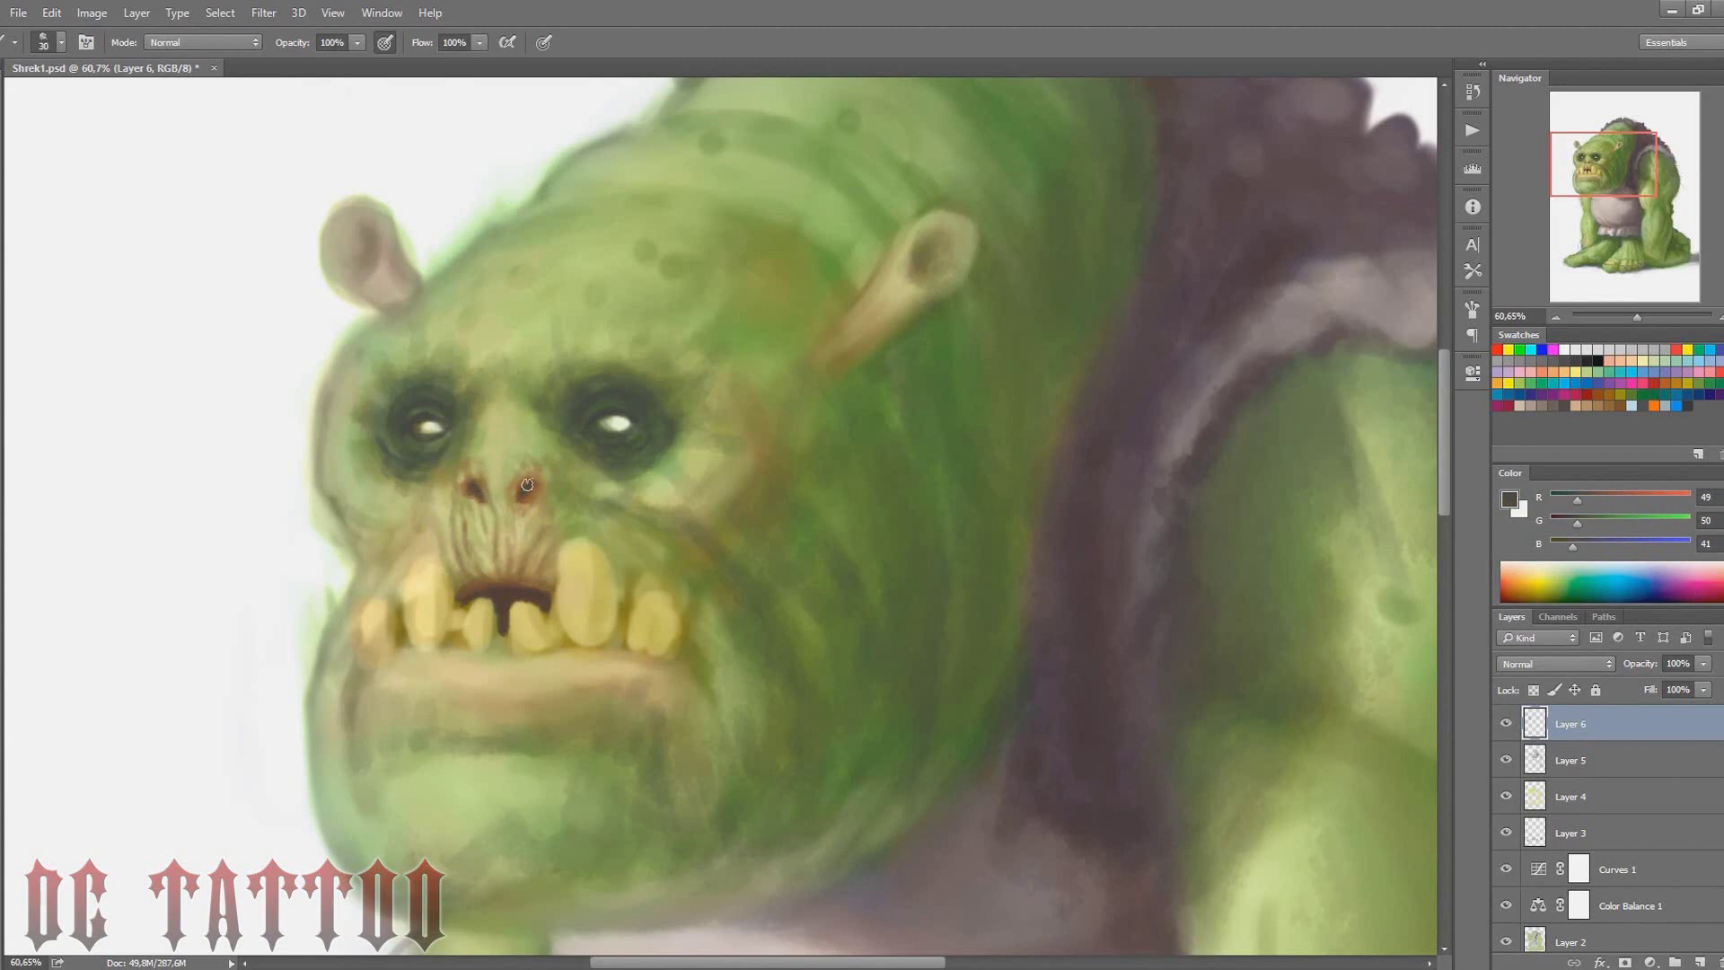
key("bracketright")
key("bracketright")
key("bracketright")
Repaint the skin around the nose with sampled brow greens and nostril tans
left_click(505, 402, "alt")
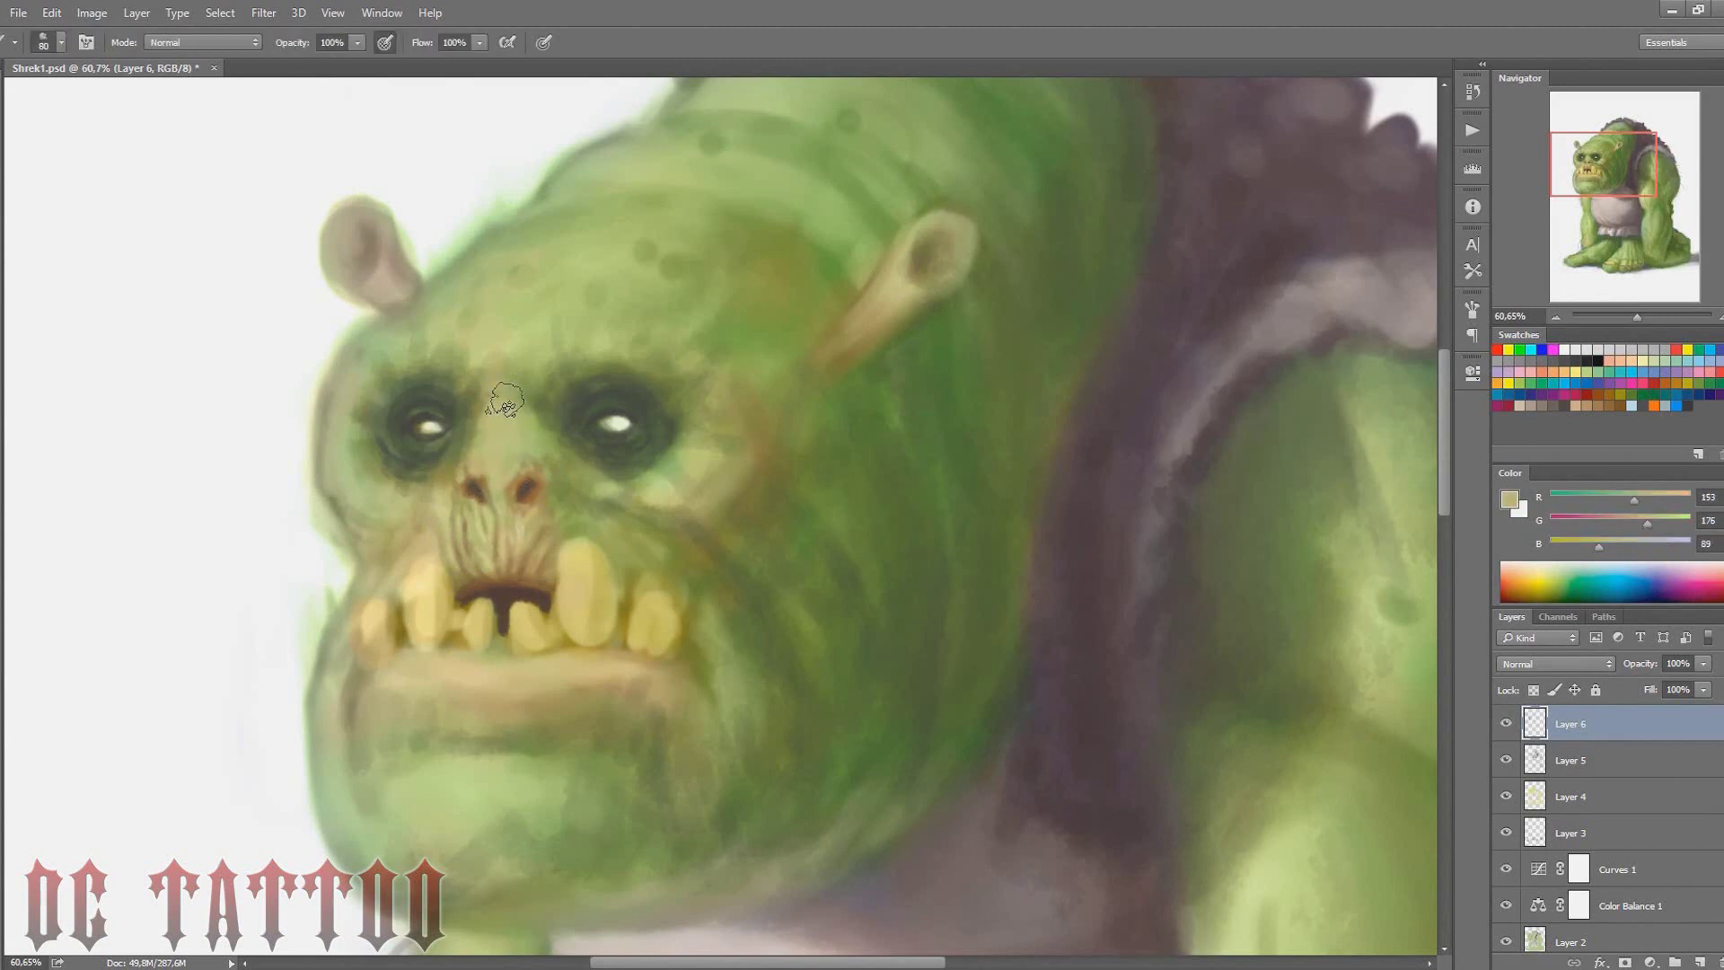
key("bracketleft")
key("bracketleft")
key("bracketleft")
left_click(526, 493, "alt")
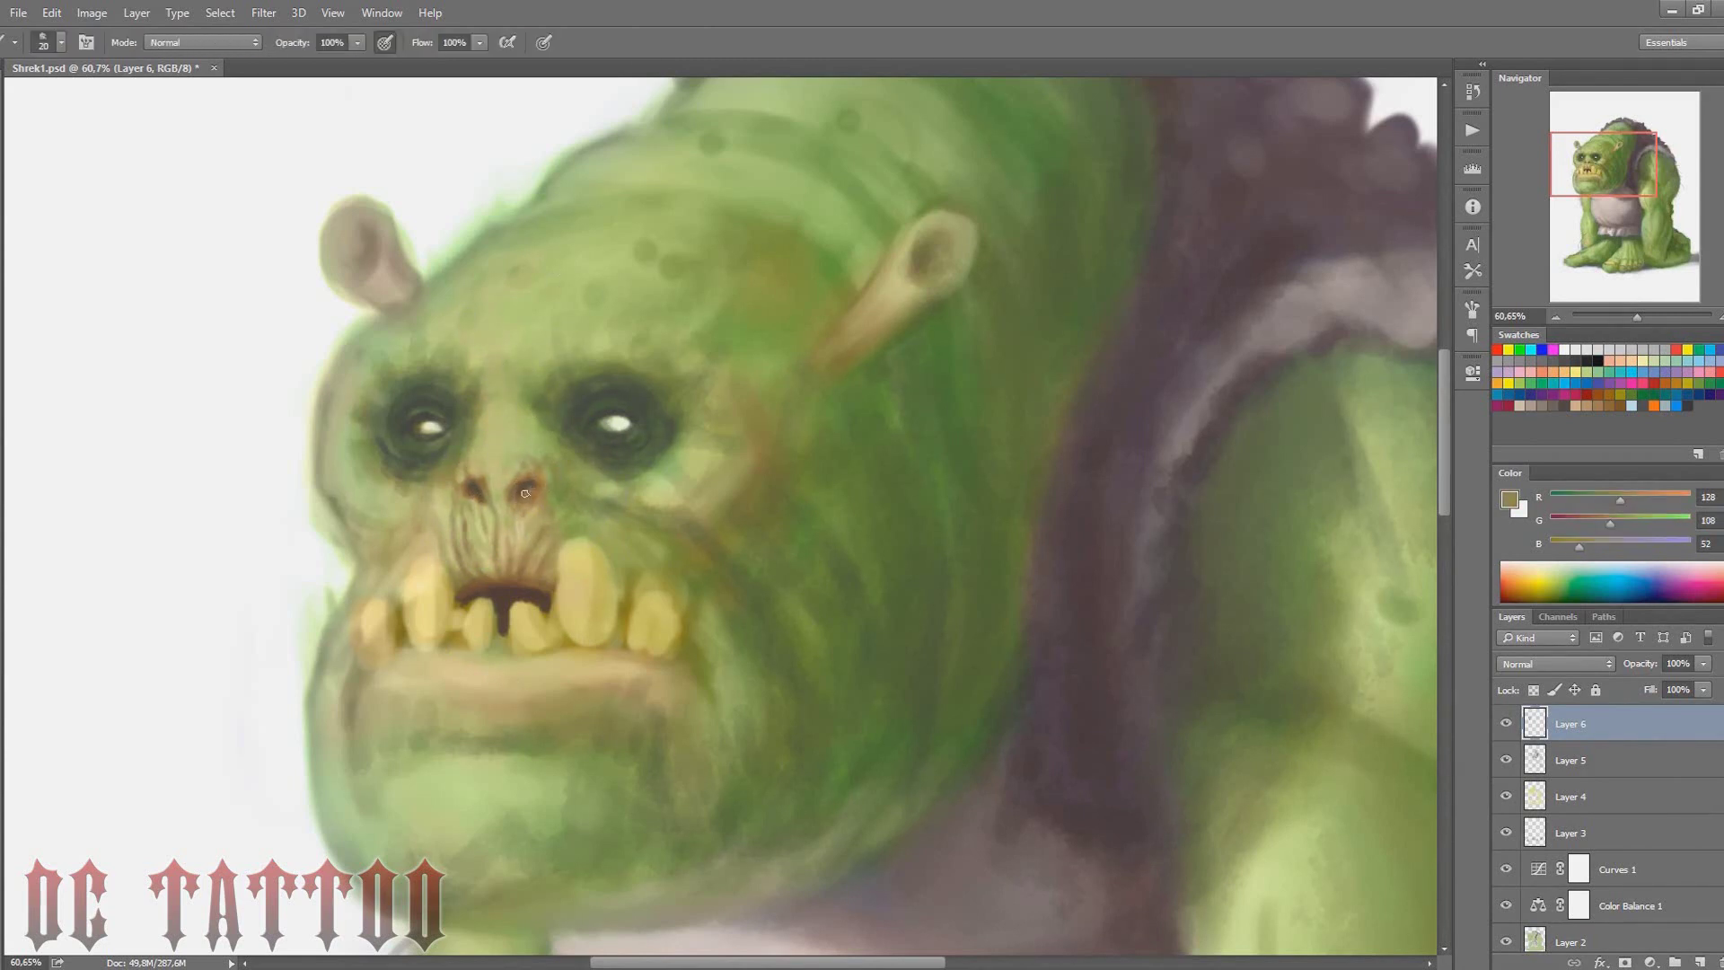
key("bracketright")
key("bracketright")
key("bracketright")
left_click(534, 449, "alt")
key("i")
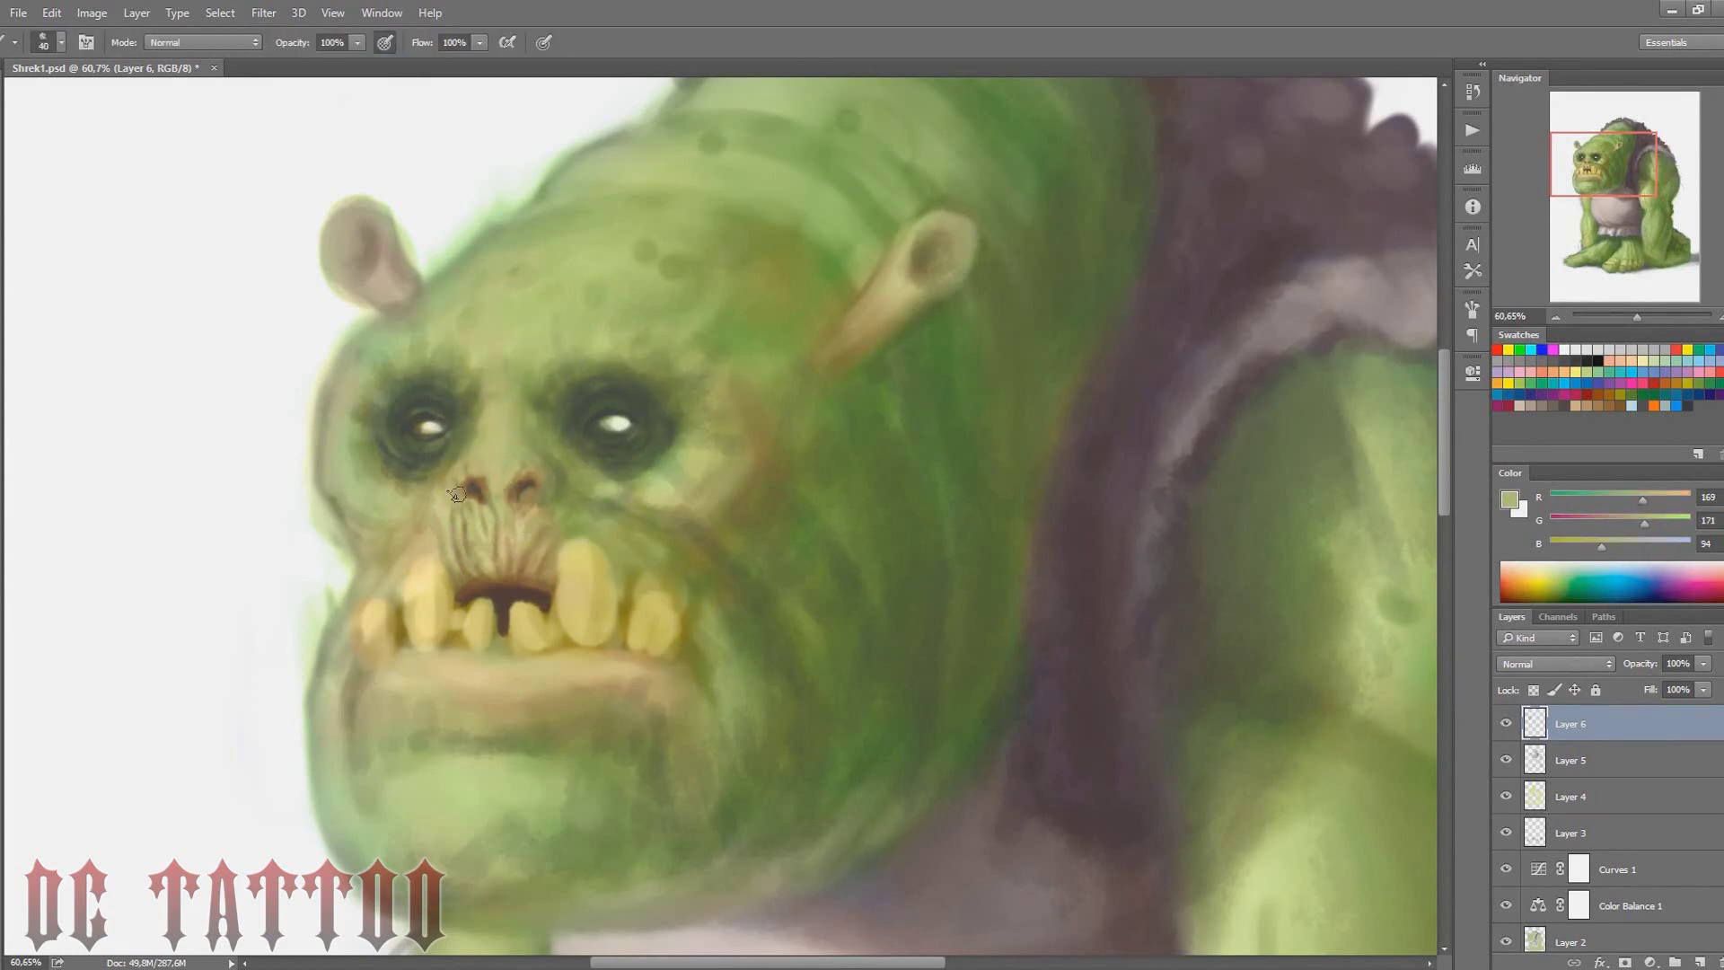
mouse_move(531, 493)
left_mouse_down()
mouse_move(519, 458)
mouse_move(499, 507)
left_mouse_up()
Draw a dark brown crease from the teeth up the cheek
left_click(511, 489, "alt")
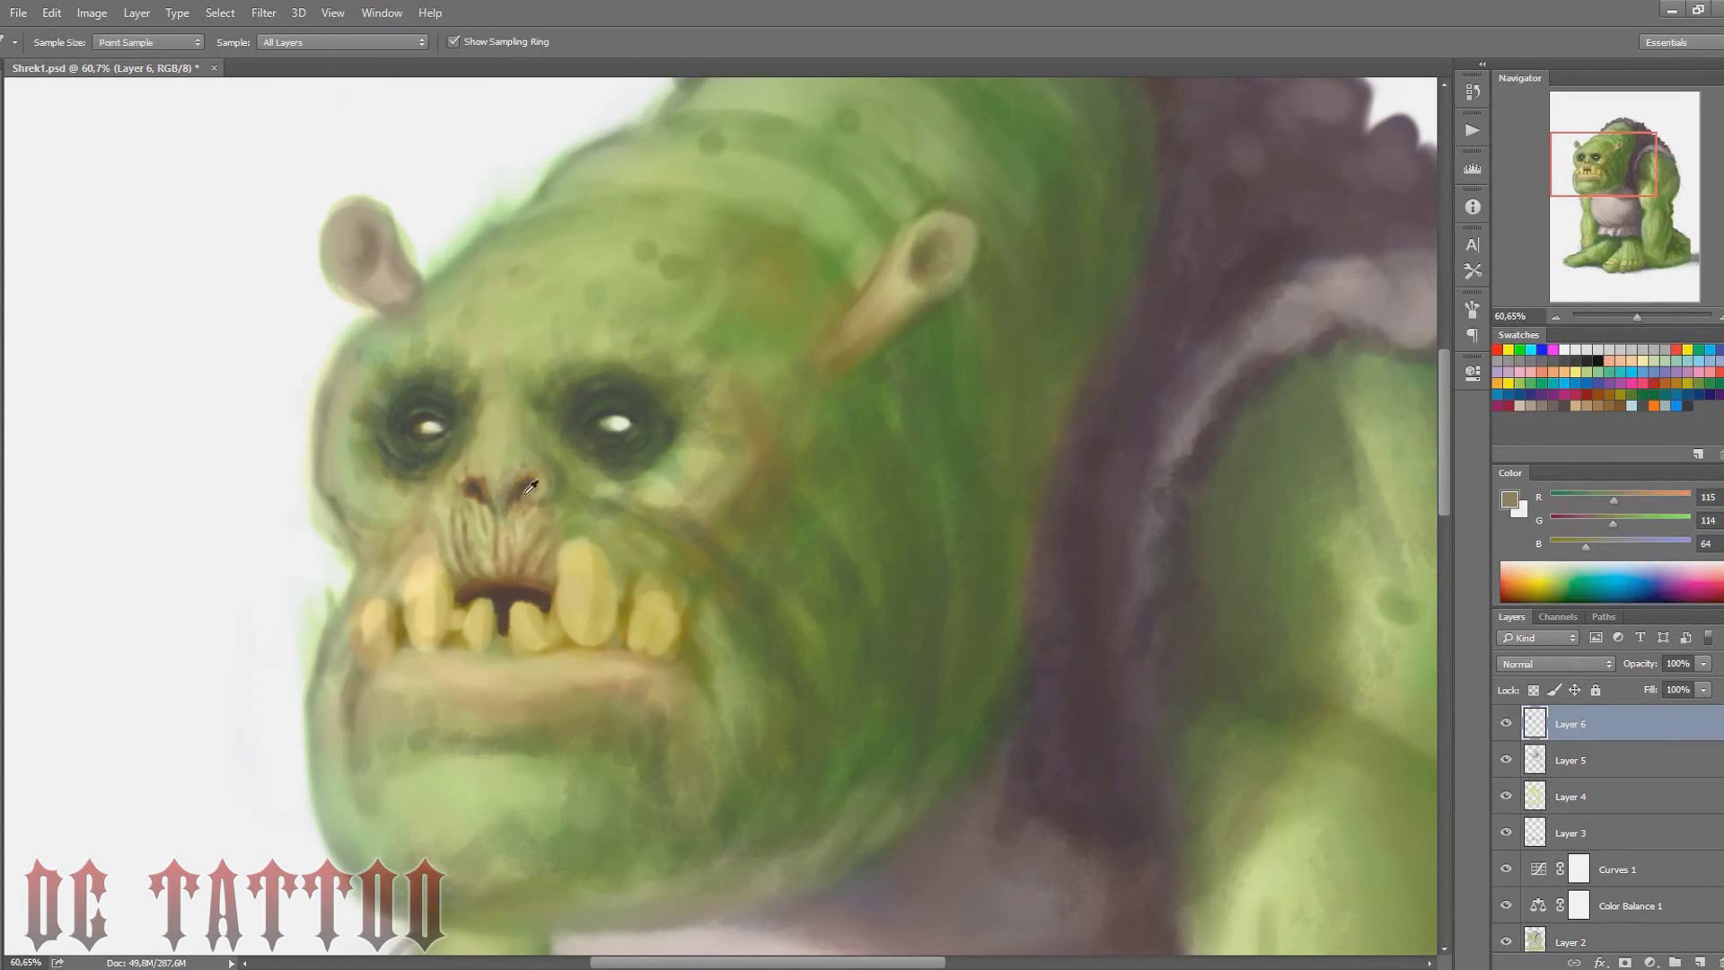
key("bracketright")
left_click(440, 505, "alt")
key("bracketleft")
key("bracketleft")
key("bracketleft")
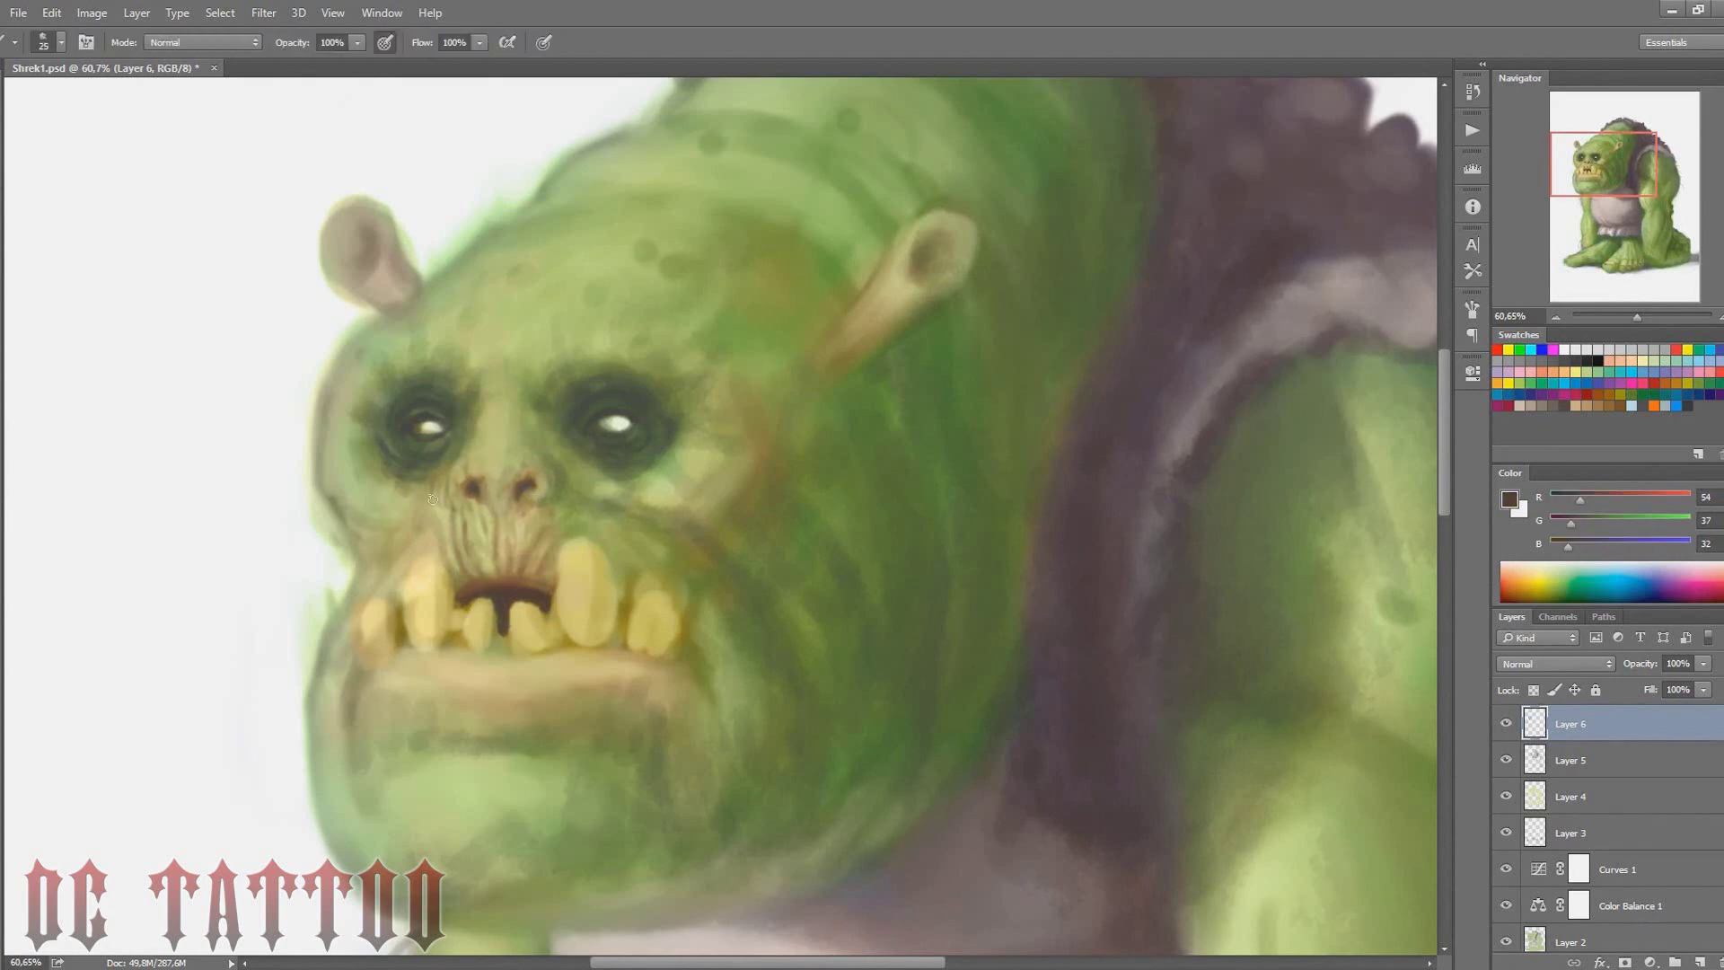
left_click_drag(362, 609, 419, 505)
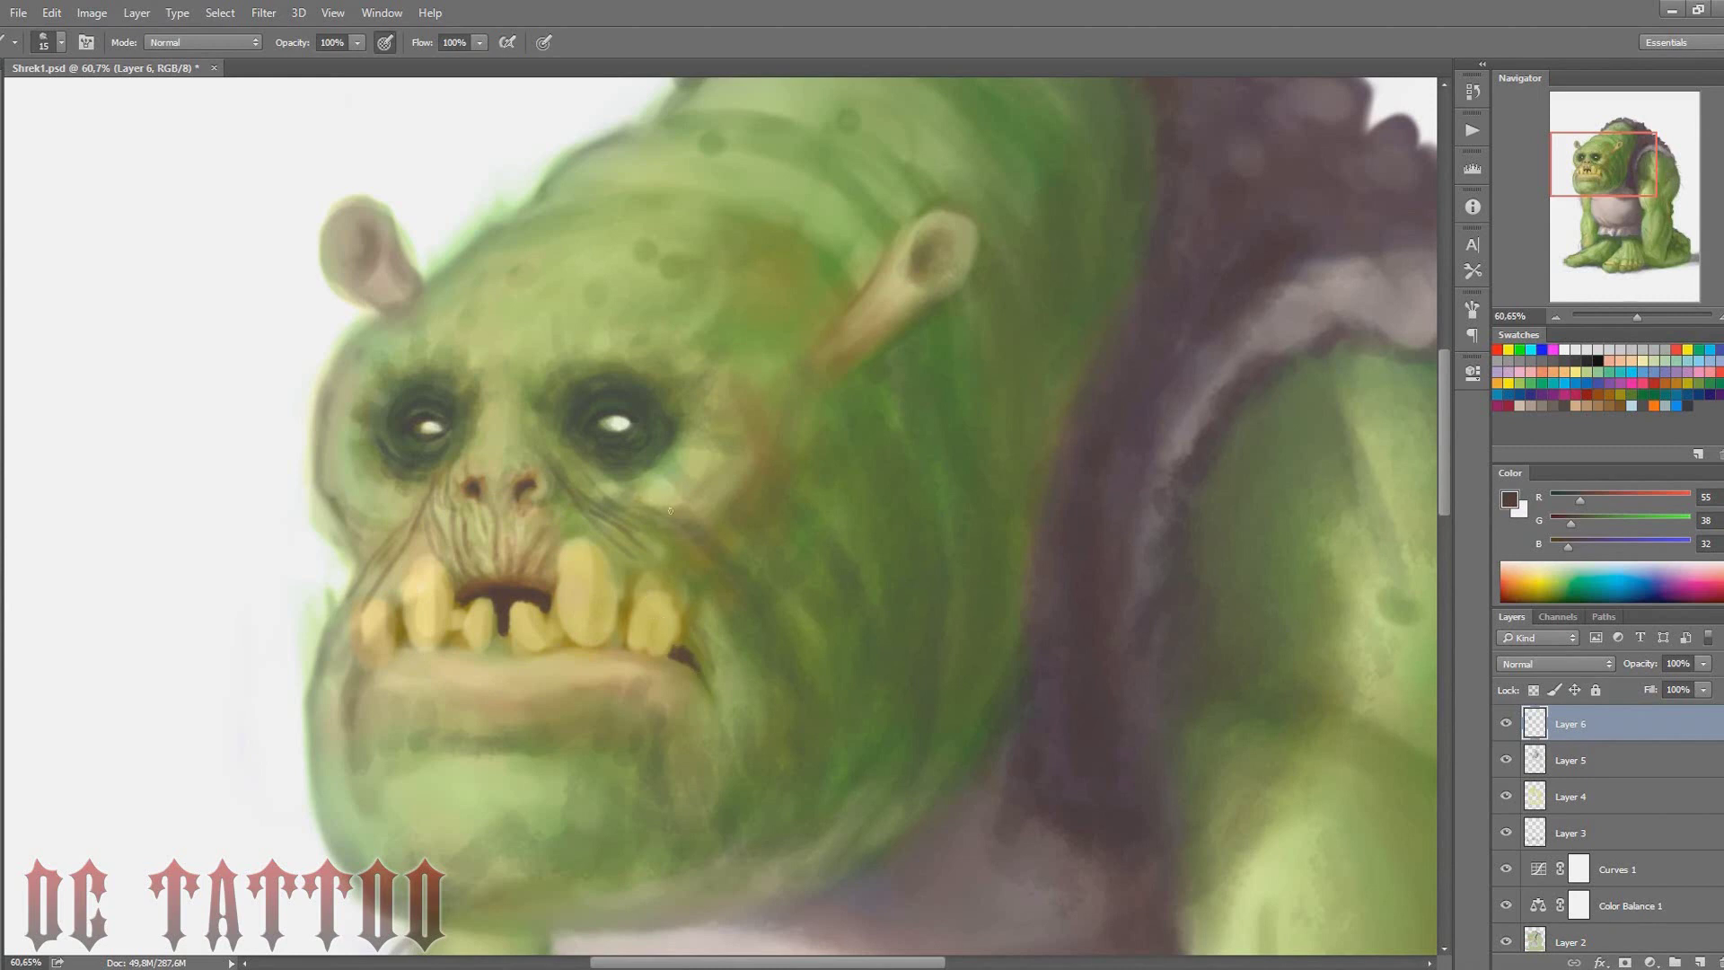
Shade the cheek beside the right eye and near the ear base with olive and dark green
left_click(759, 458, "alt")
key("bracketright")
key("bracketright")
key("bracketright")
left_click_drag(754, 422, 795, 344)
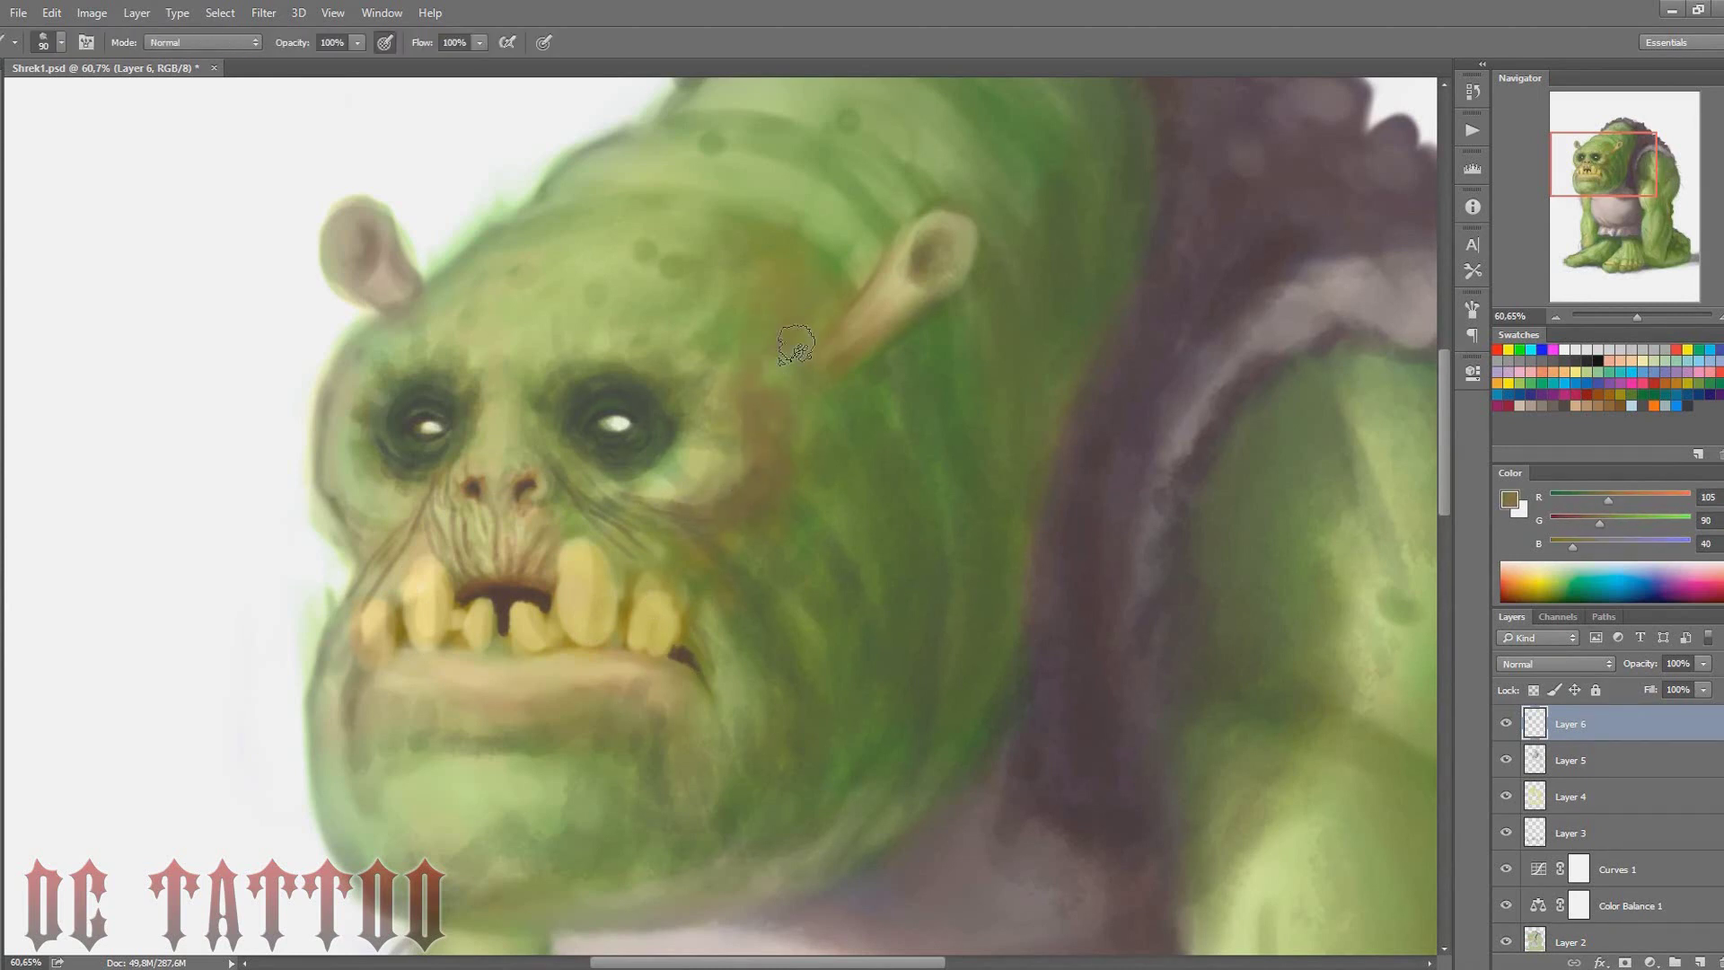
left_click_drag(656, 475, 709, 525)
left_click(808, 646, "alt")
key("bracketleft")
key("bracketleft")
left_click_drag(723, 467, 704, 520)
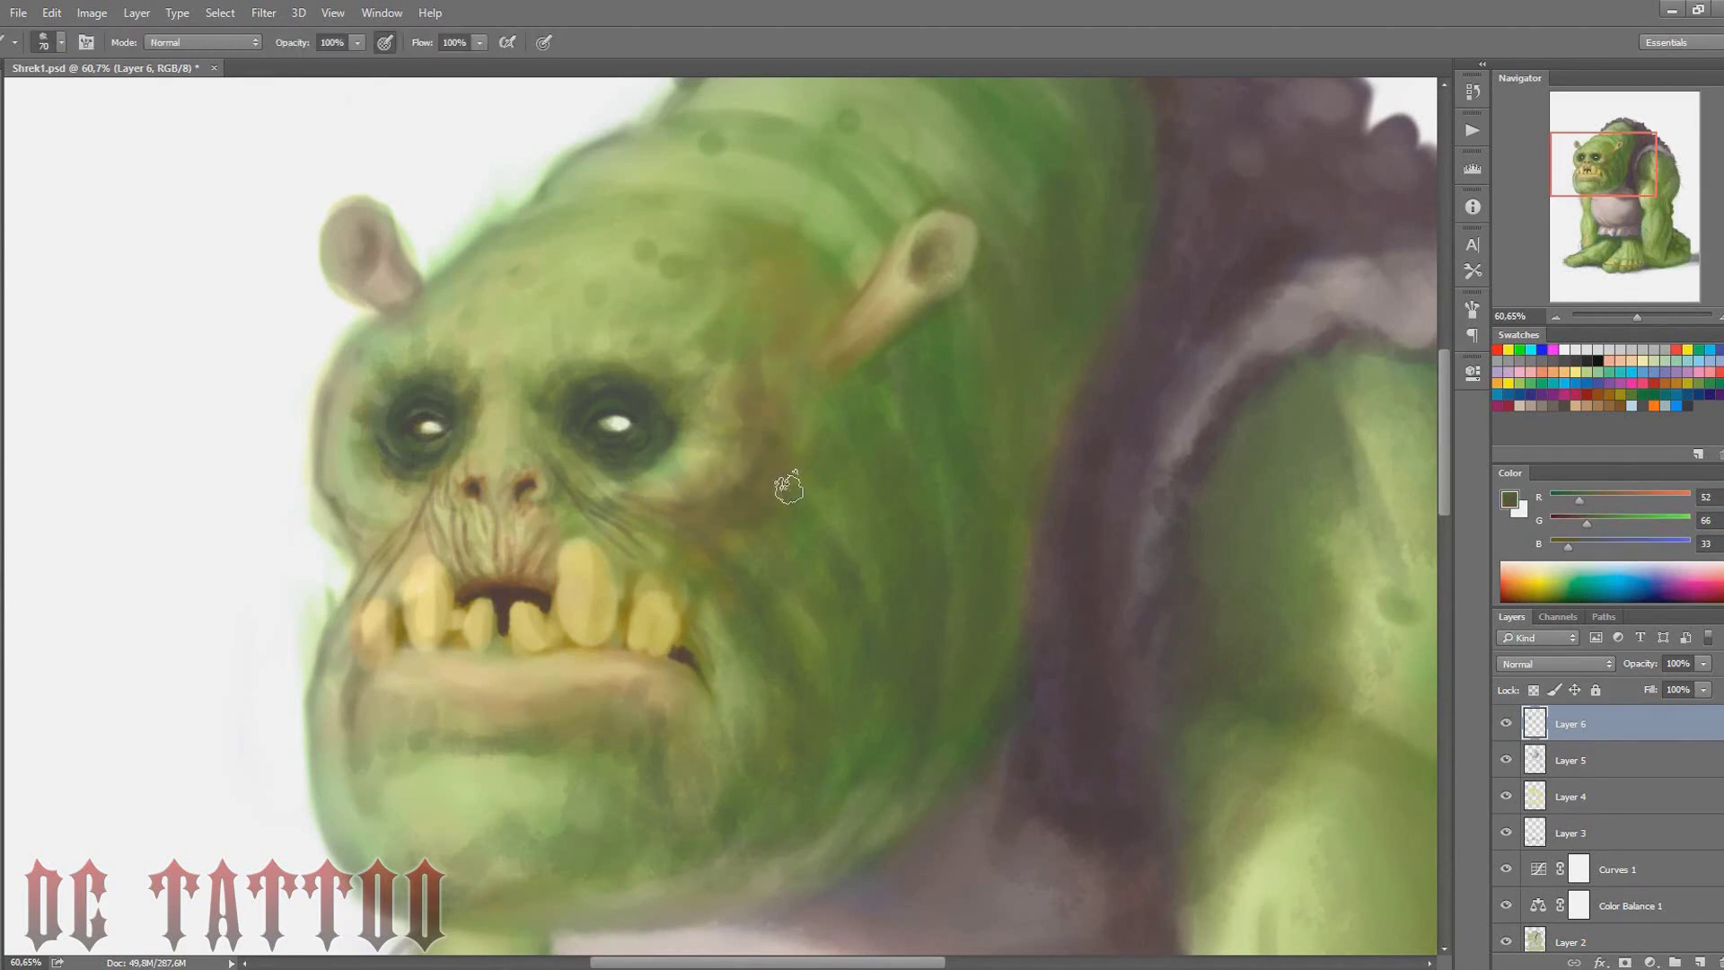
key("bracketleft")
Darken the outline around the teeth and the left edge of the mouth with dark brown
left_click(488, 417, "alt")
key("bracketright")
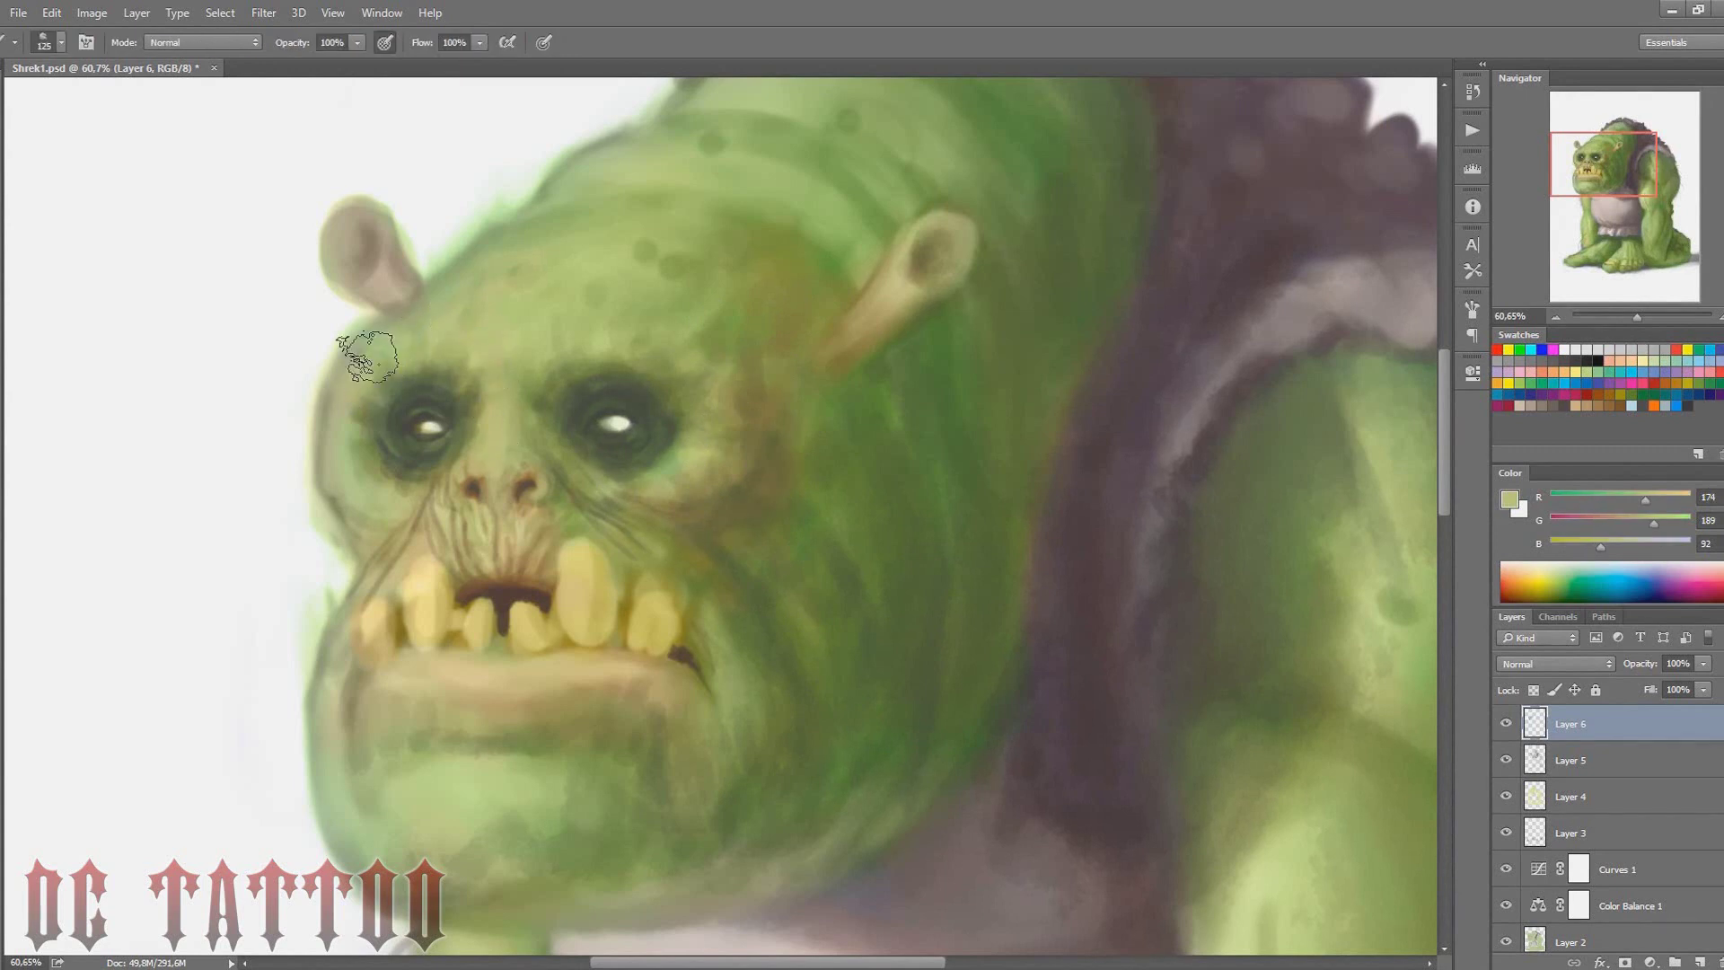
key("bracketright")
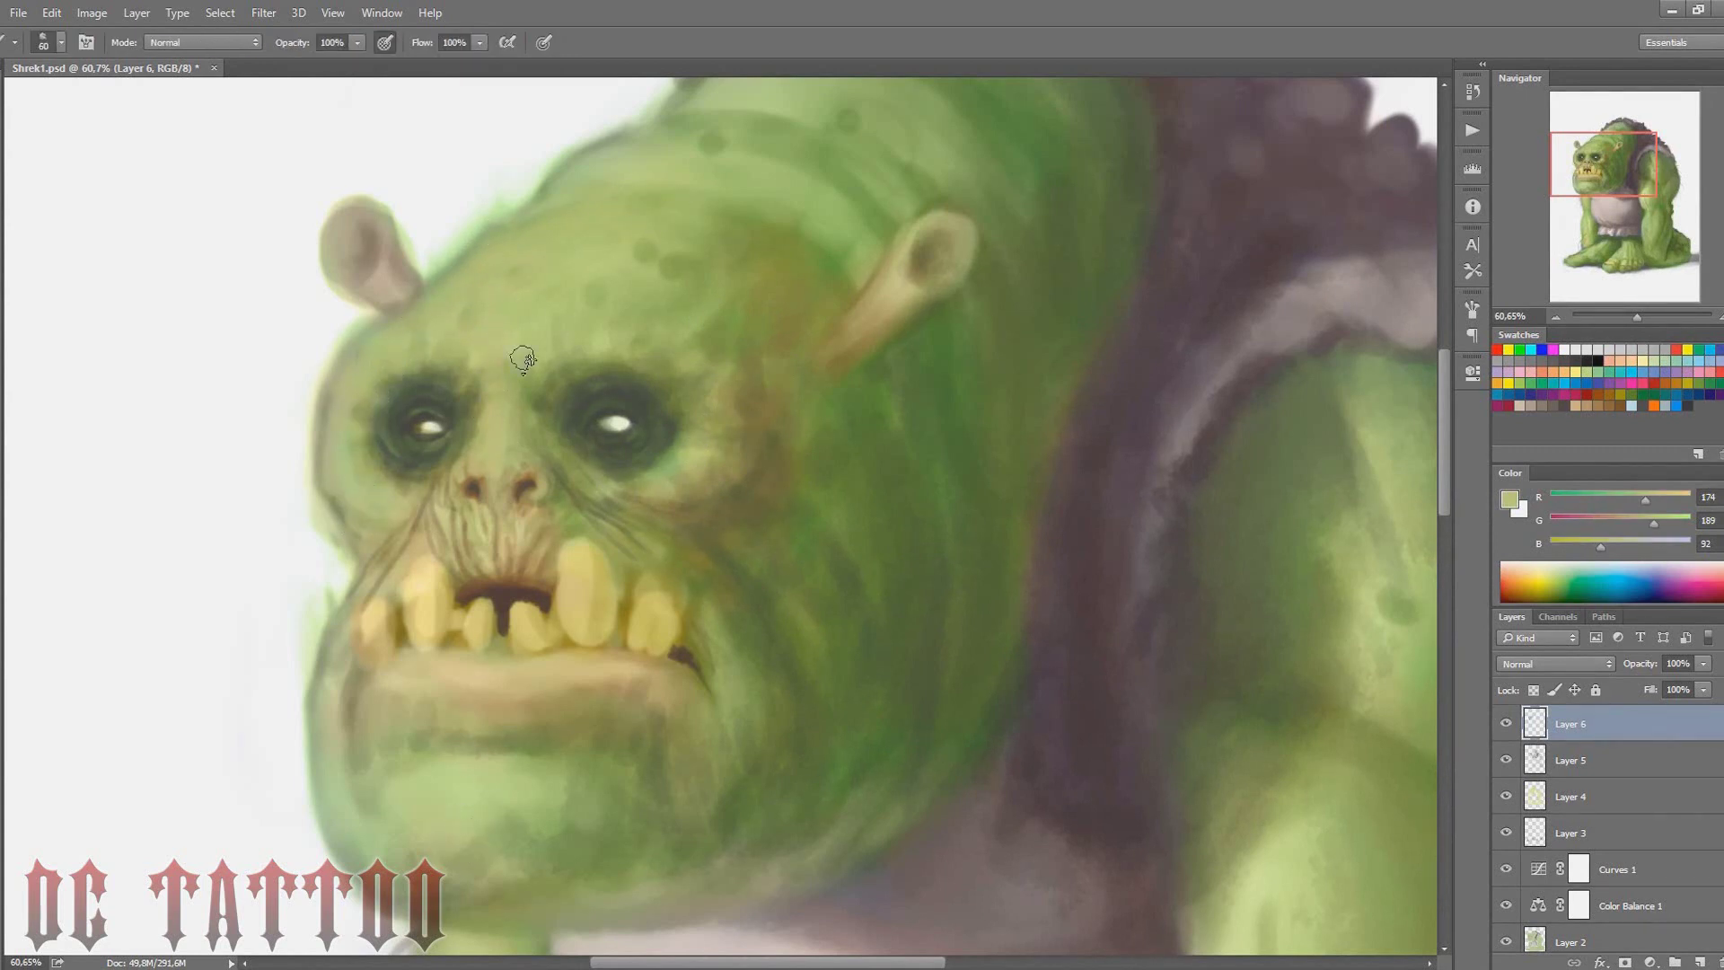
left_click(510, 391, "alt")
key("bracketleft")
key("bracketleft")
key("bracketleft")
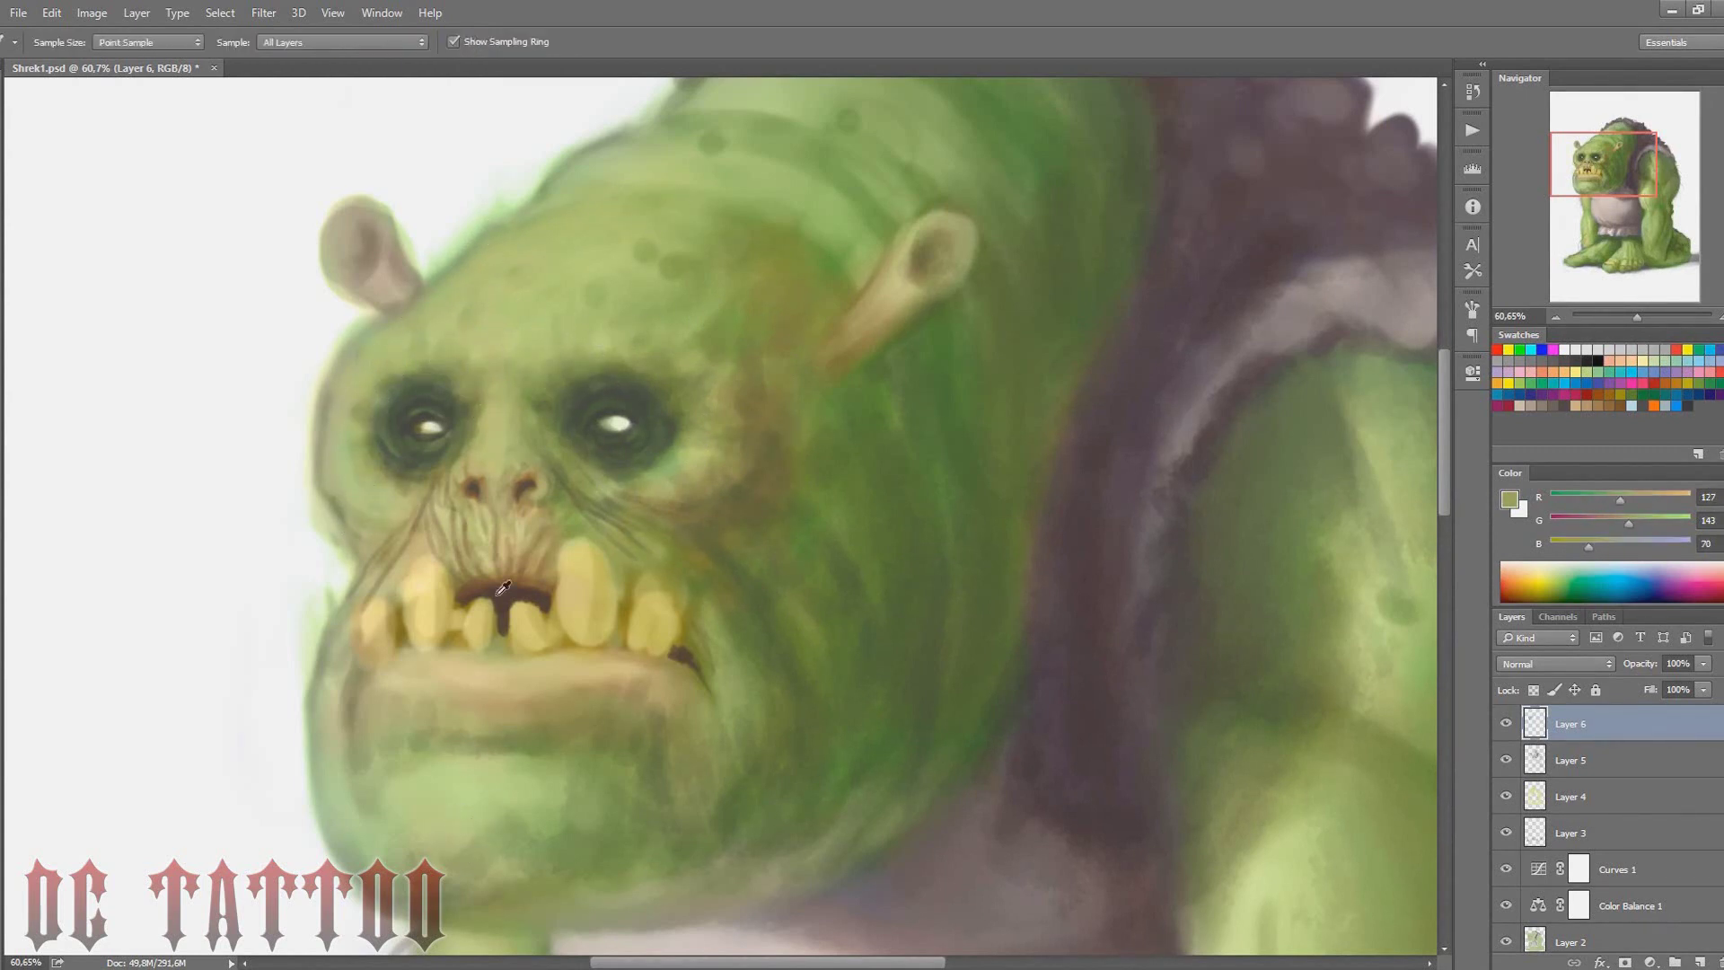
left_click(503, 599, "alt")
left_click_drag(429, 594, 462, 611)
mouse_move(408, 534)
left_mouse_down()
mouse_move(345, 629)
mouse_move(355, 776)
left_mouse_up()
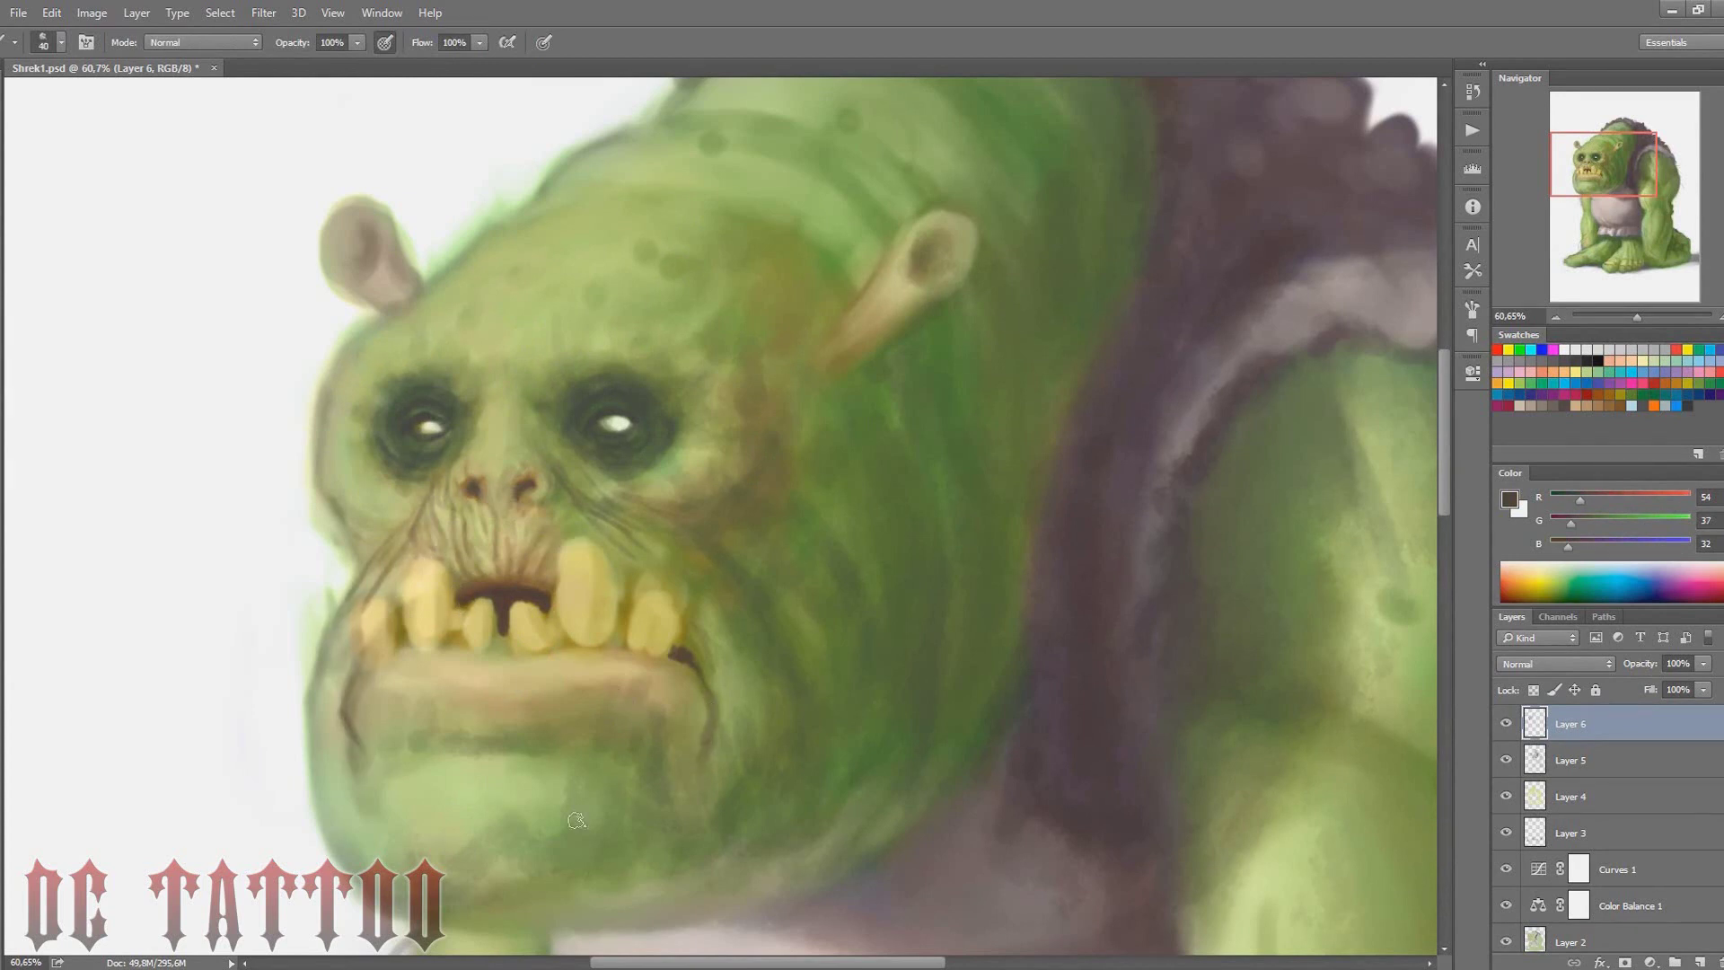
Sample olive and dark grey-green tones from the jaw and set a medium brush size
left_click(740, 452, "alt")
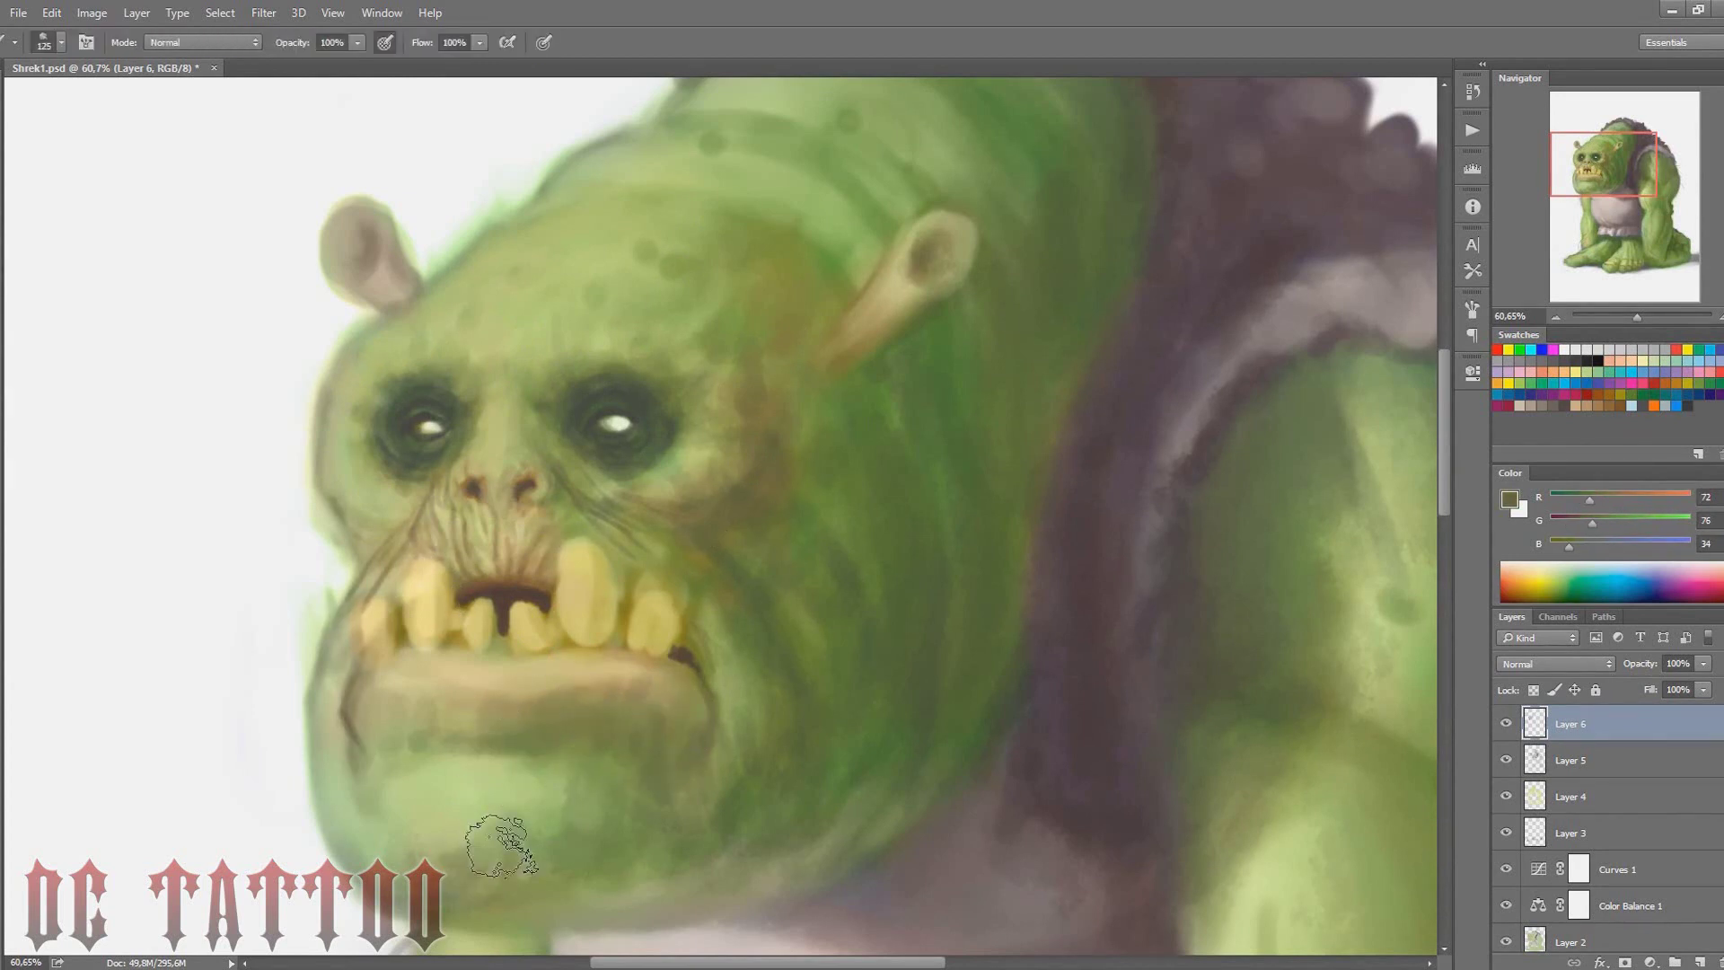
key("bracketright")
key("bracketright")
key("bracketright")
left_click(931, 673, "alt")
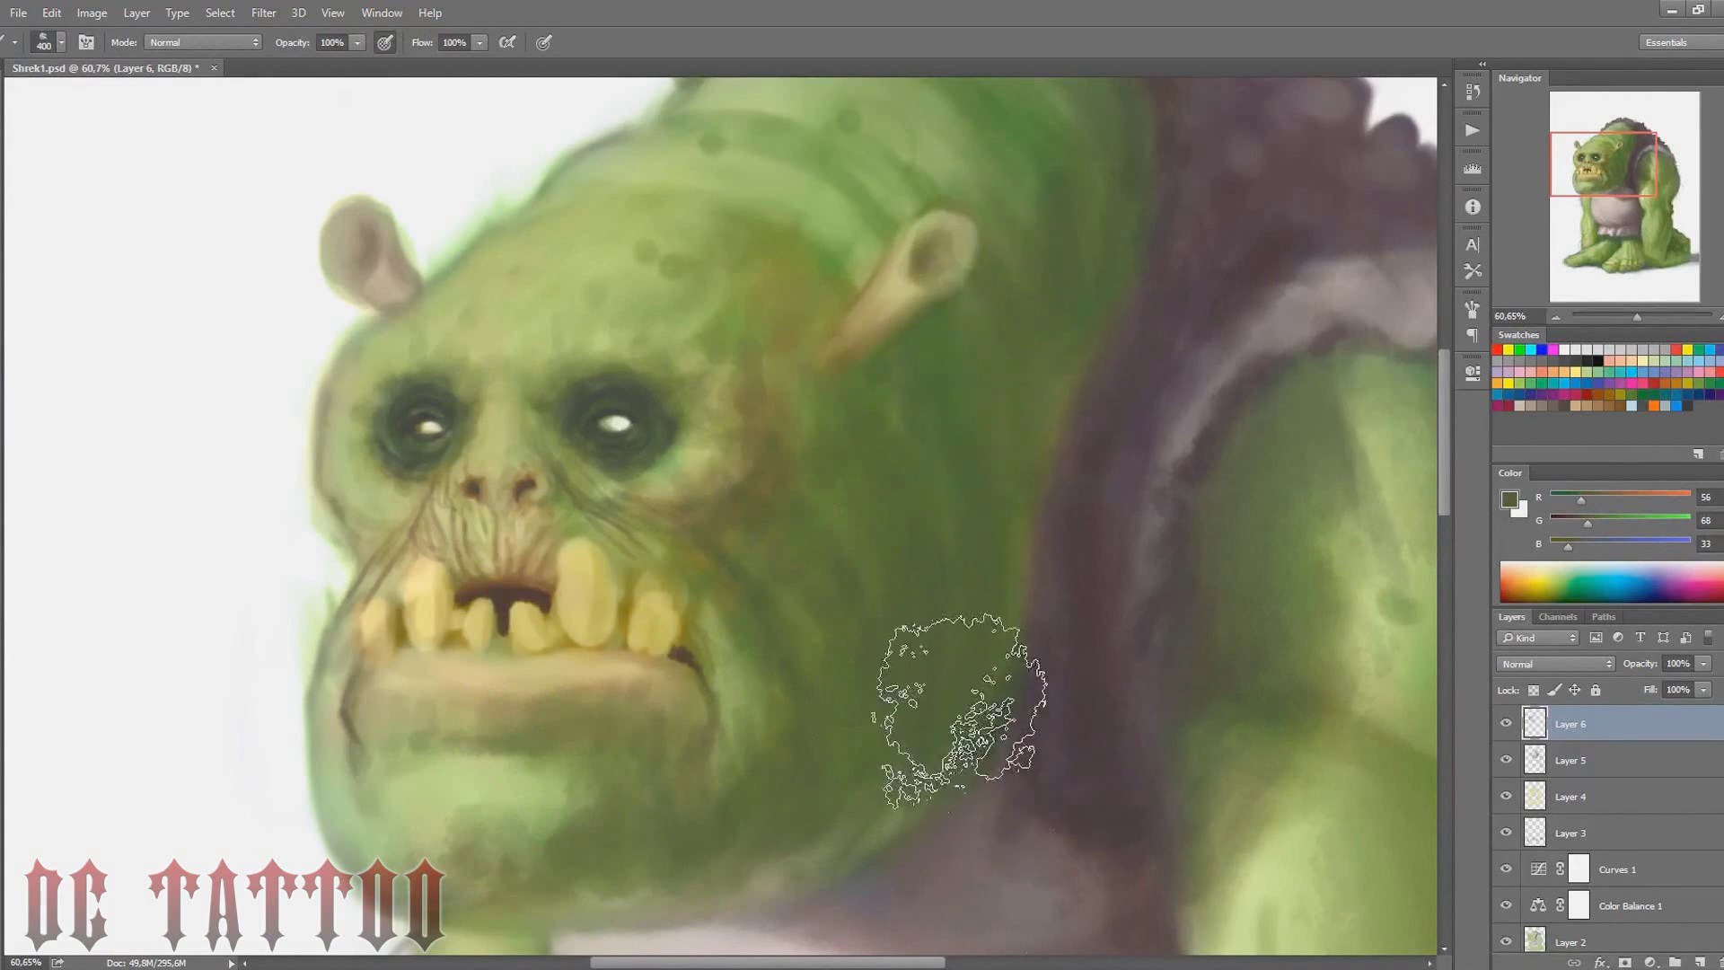
left_click(738, 595, "alt")
key("bracketleft")
key("bracketleft")
key("bracketleft")
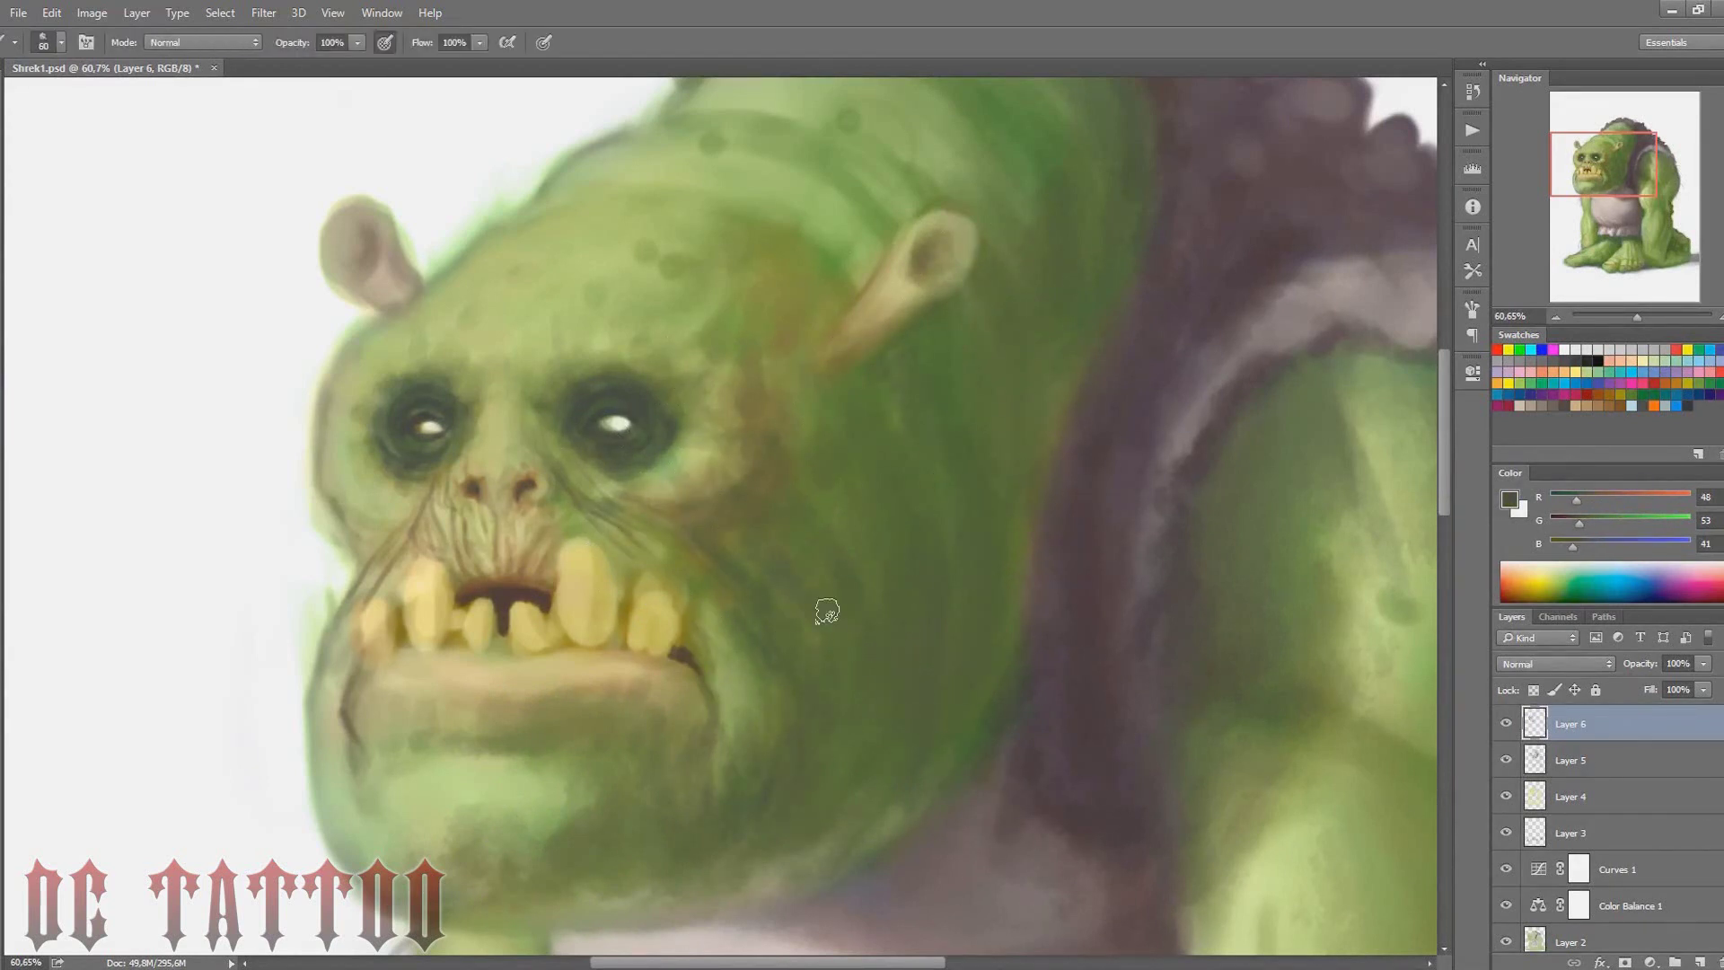
key("bracketleft")
key("bracketleft")
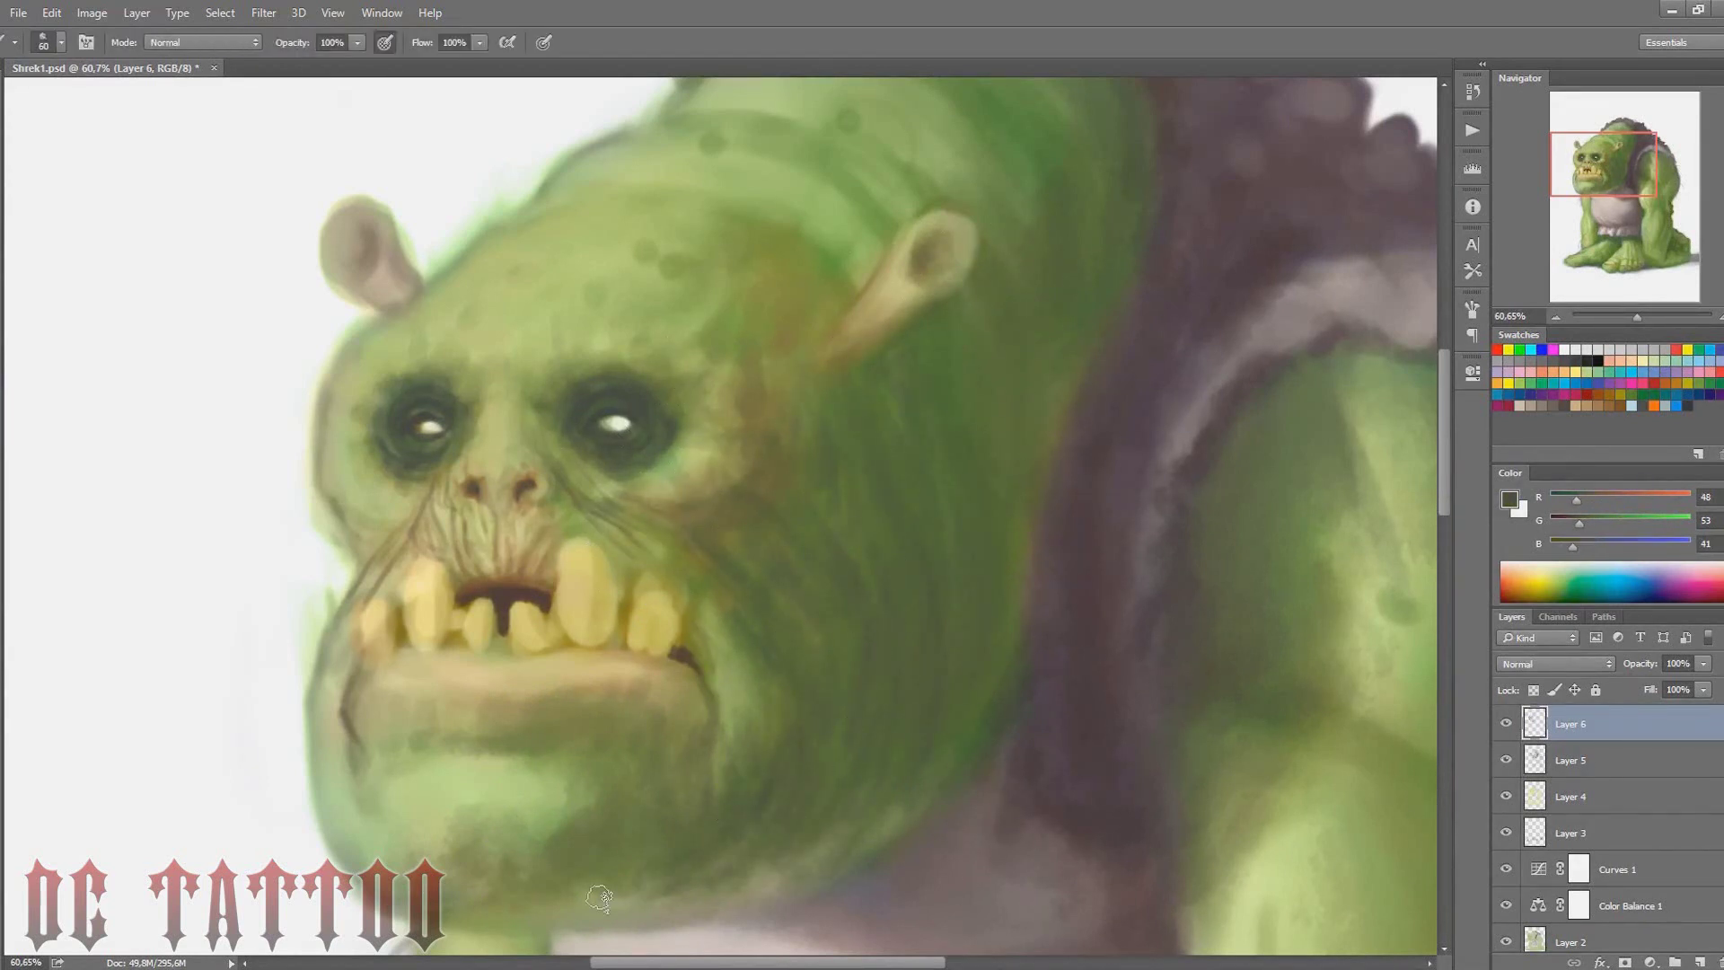
Sample light and dark chin greens and enlarge the brush to 200 for chin shading
left_click(566, 795, "alt")
key("bracketright")
key("bracketright")
key("bracketright")
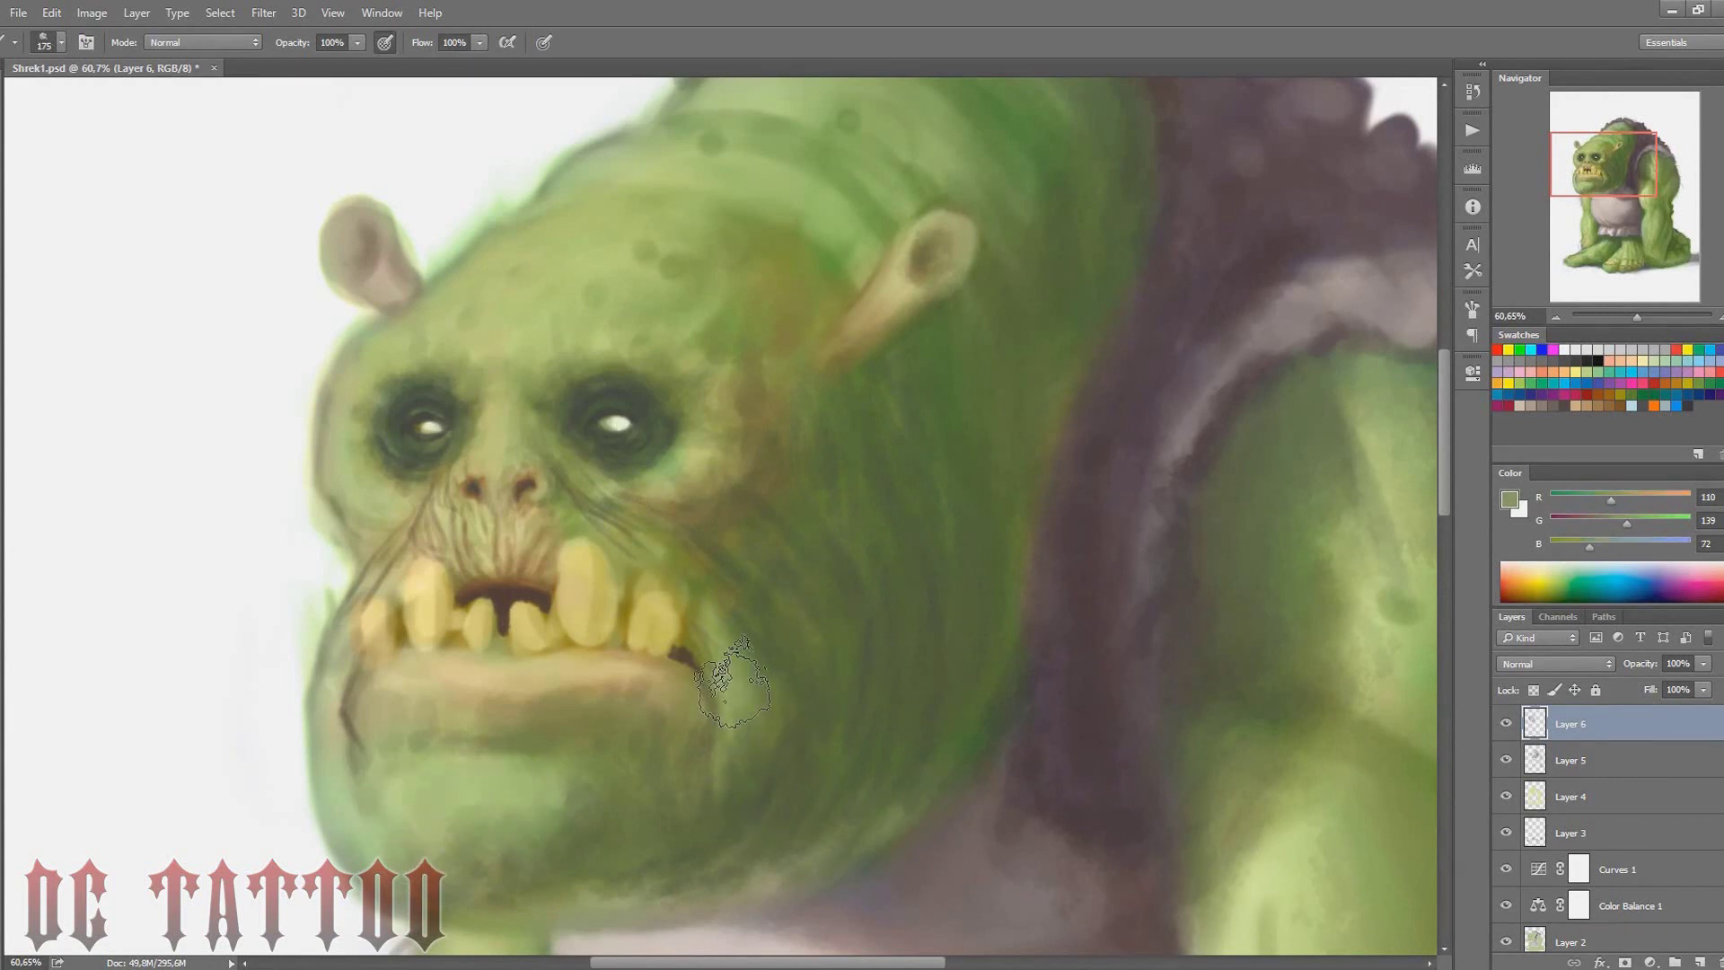
left_click(431, 824, "alt")
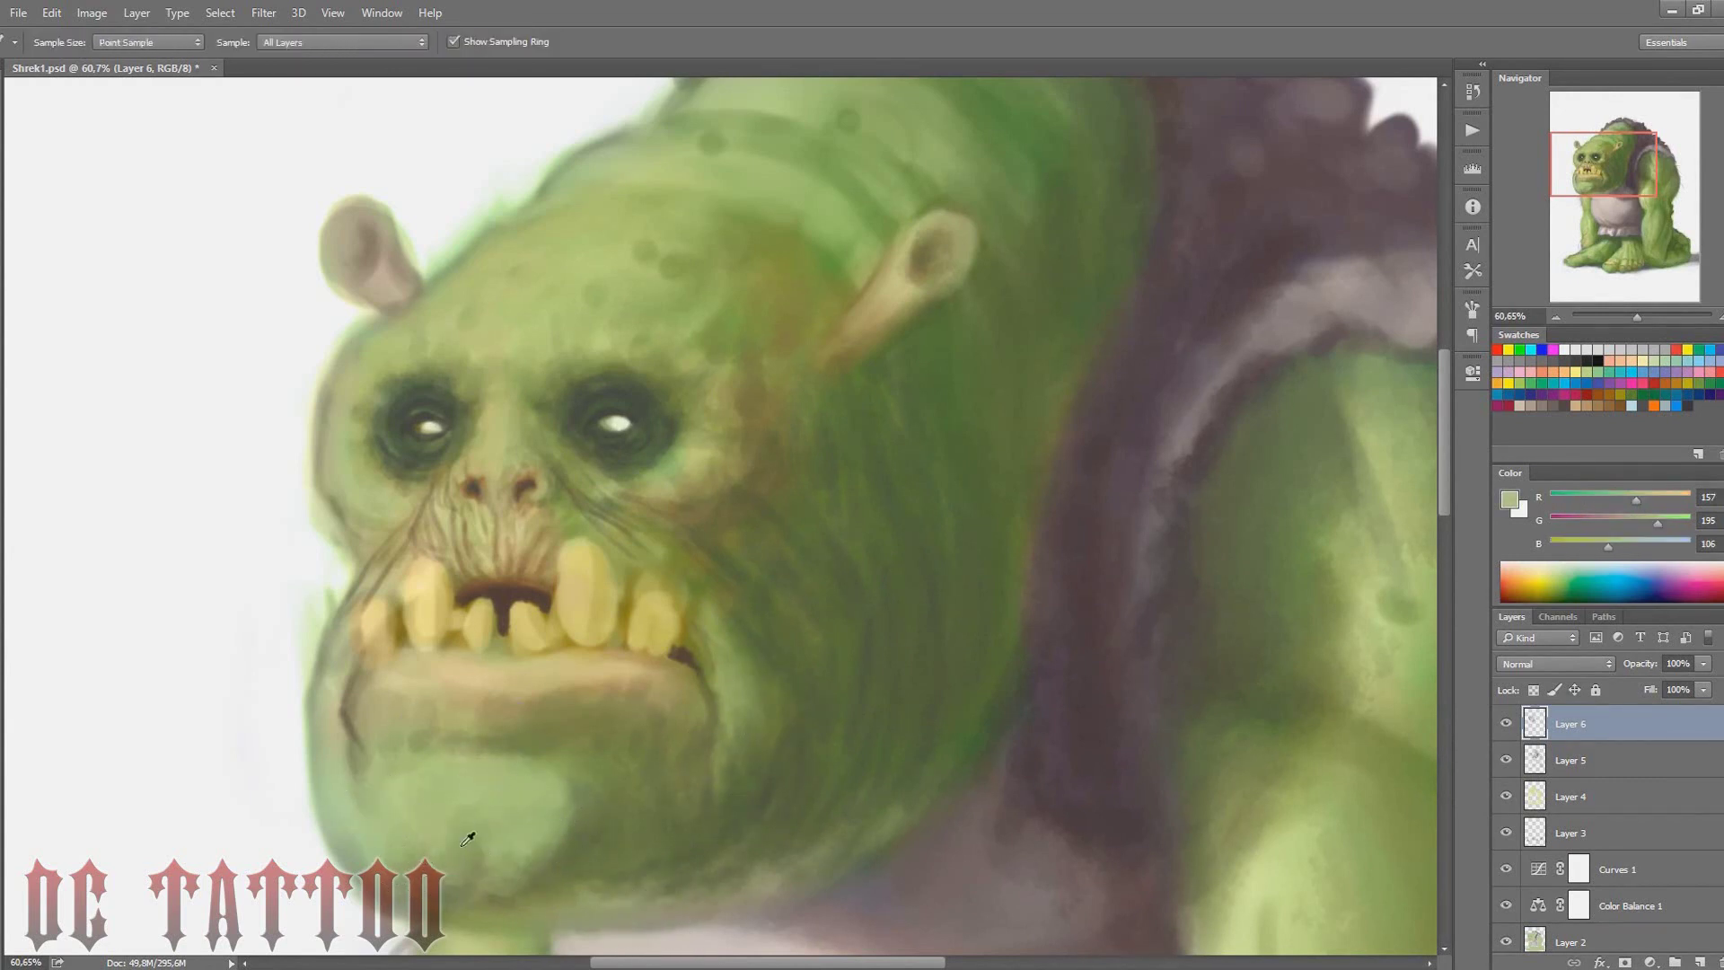
left_click(585, 828, "alt")
key("bracketright")
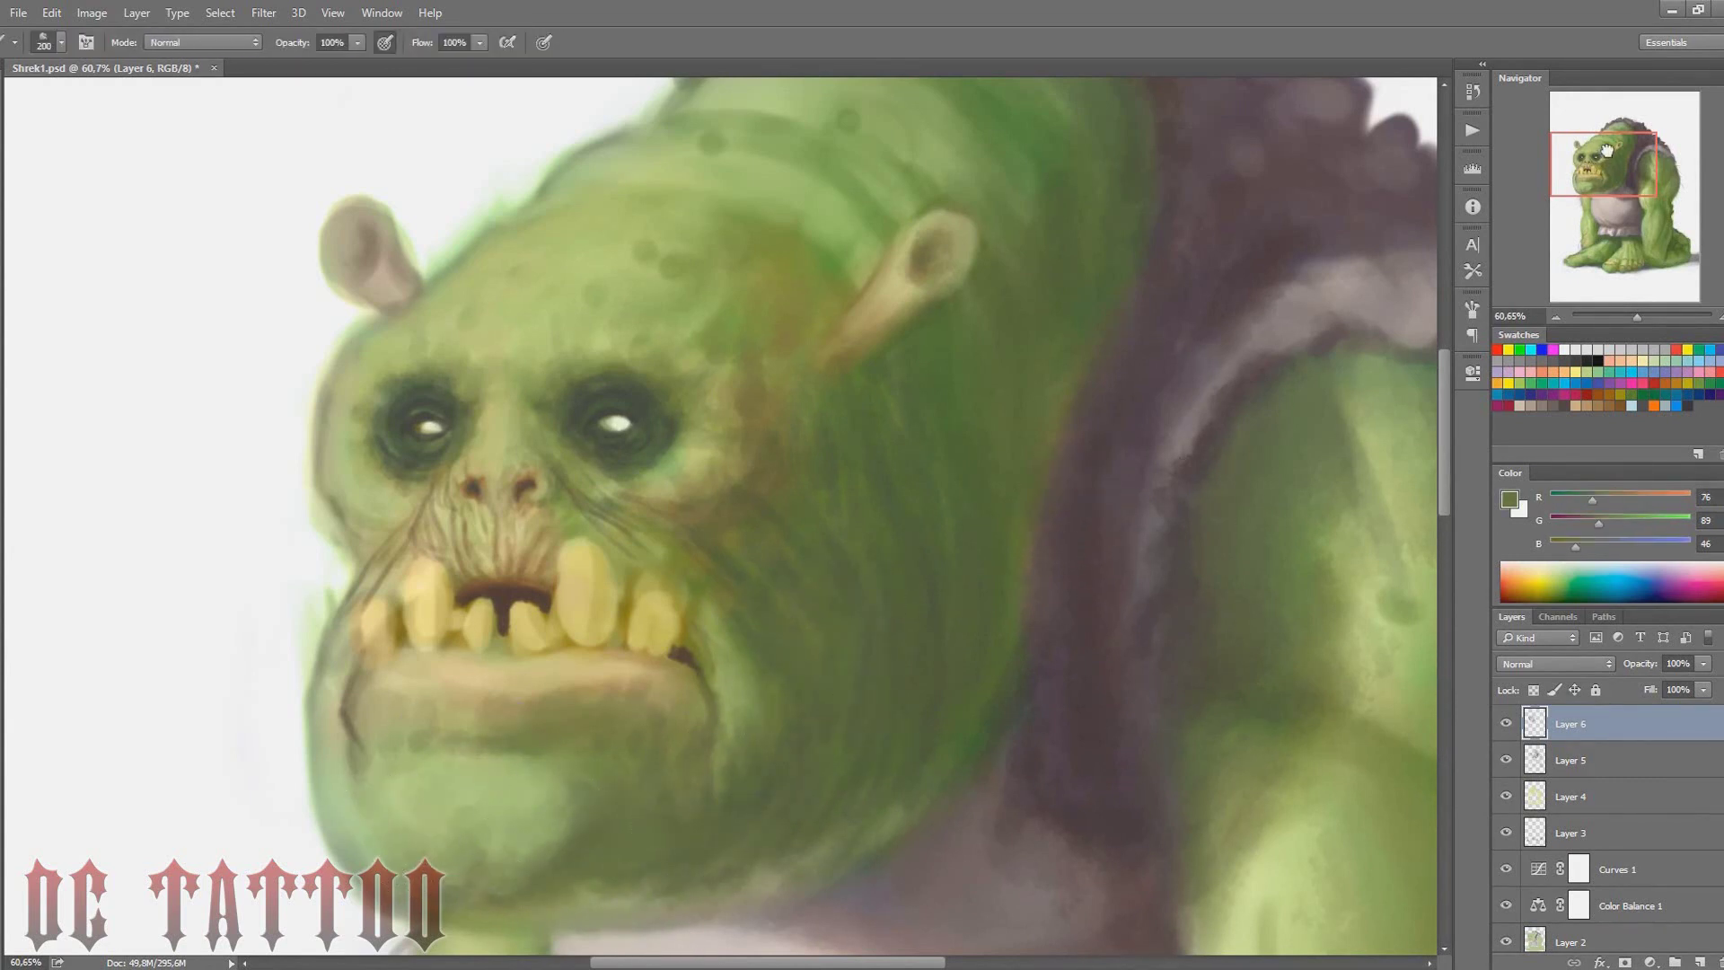
scroll(1059, 514, "up", 3)
Paint a thin dark line between the eyes and dark wrinkles across the forehead
key("bracketleft")
key("bracketleft")
key("bracketleft")
left_click_drag(541, 496, 499, 439)
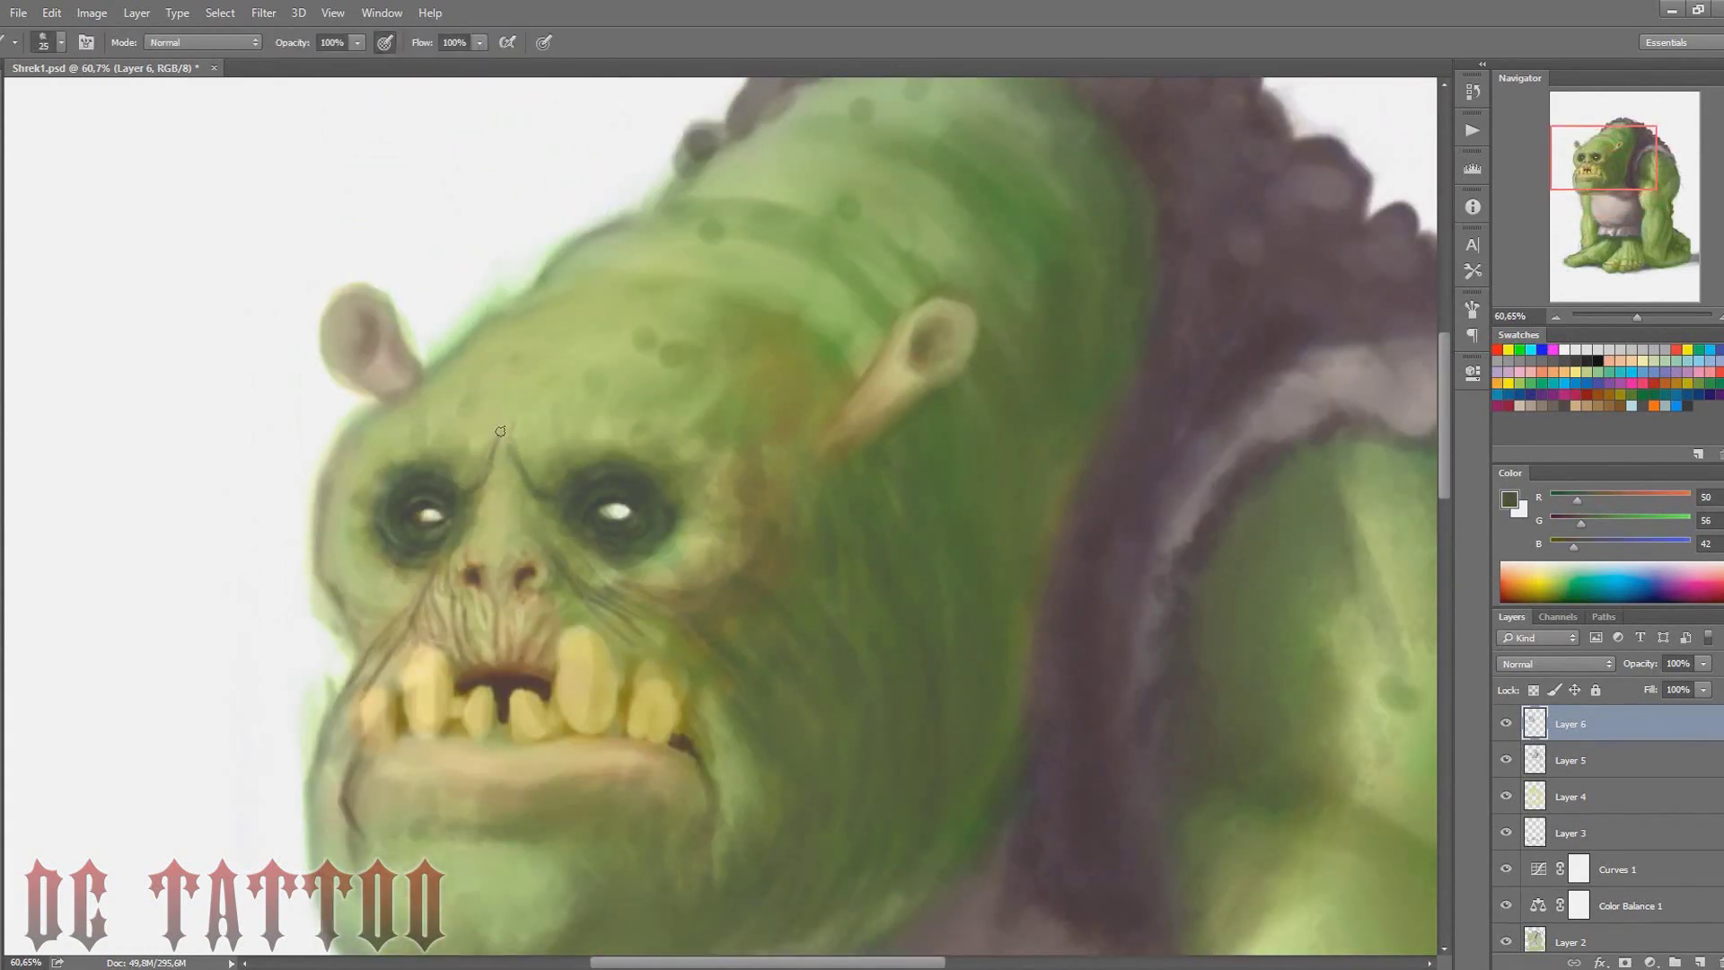
left_click_drag(718, 399, 492, 378)
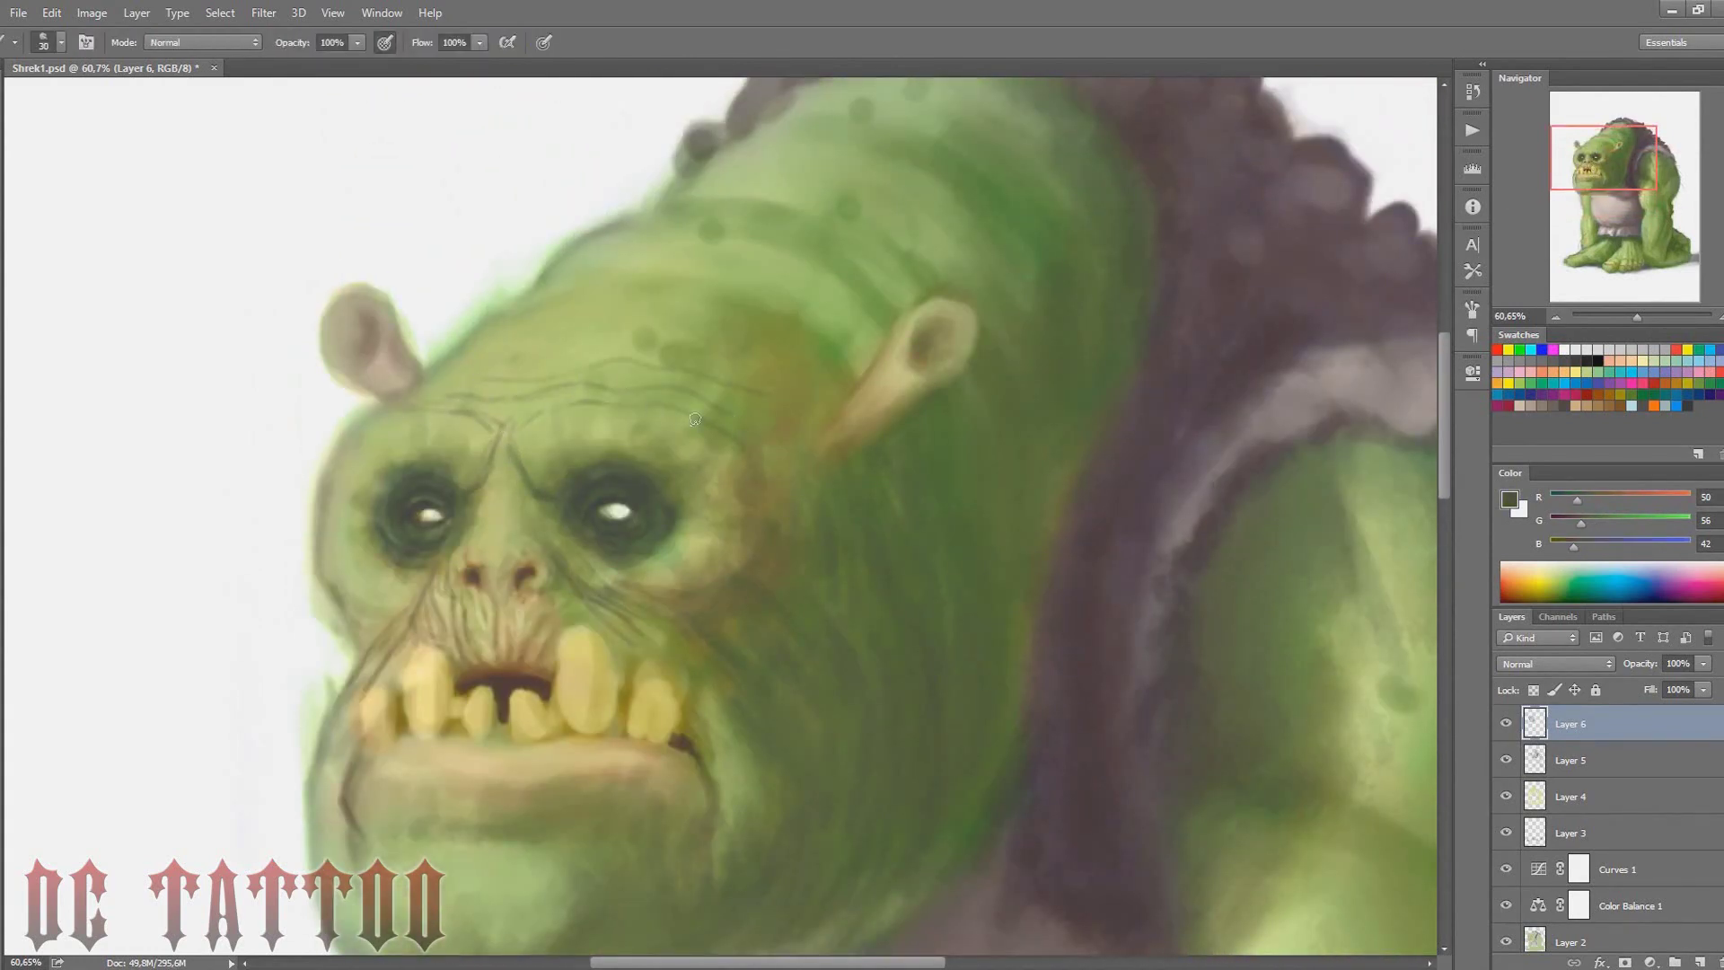
left_click(461, 489, "alt")
key("bracketright")
key("bracketright")
key("bracketright")
With a size 40 brush, add light green highlights by the nose and strokes over the right brow
key("bracketleft")
key("bracketleft")
key("bracketleft")
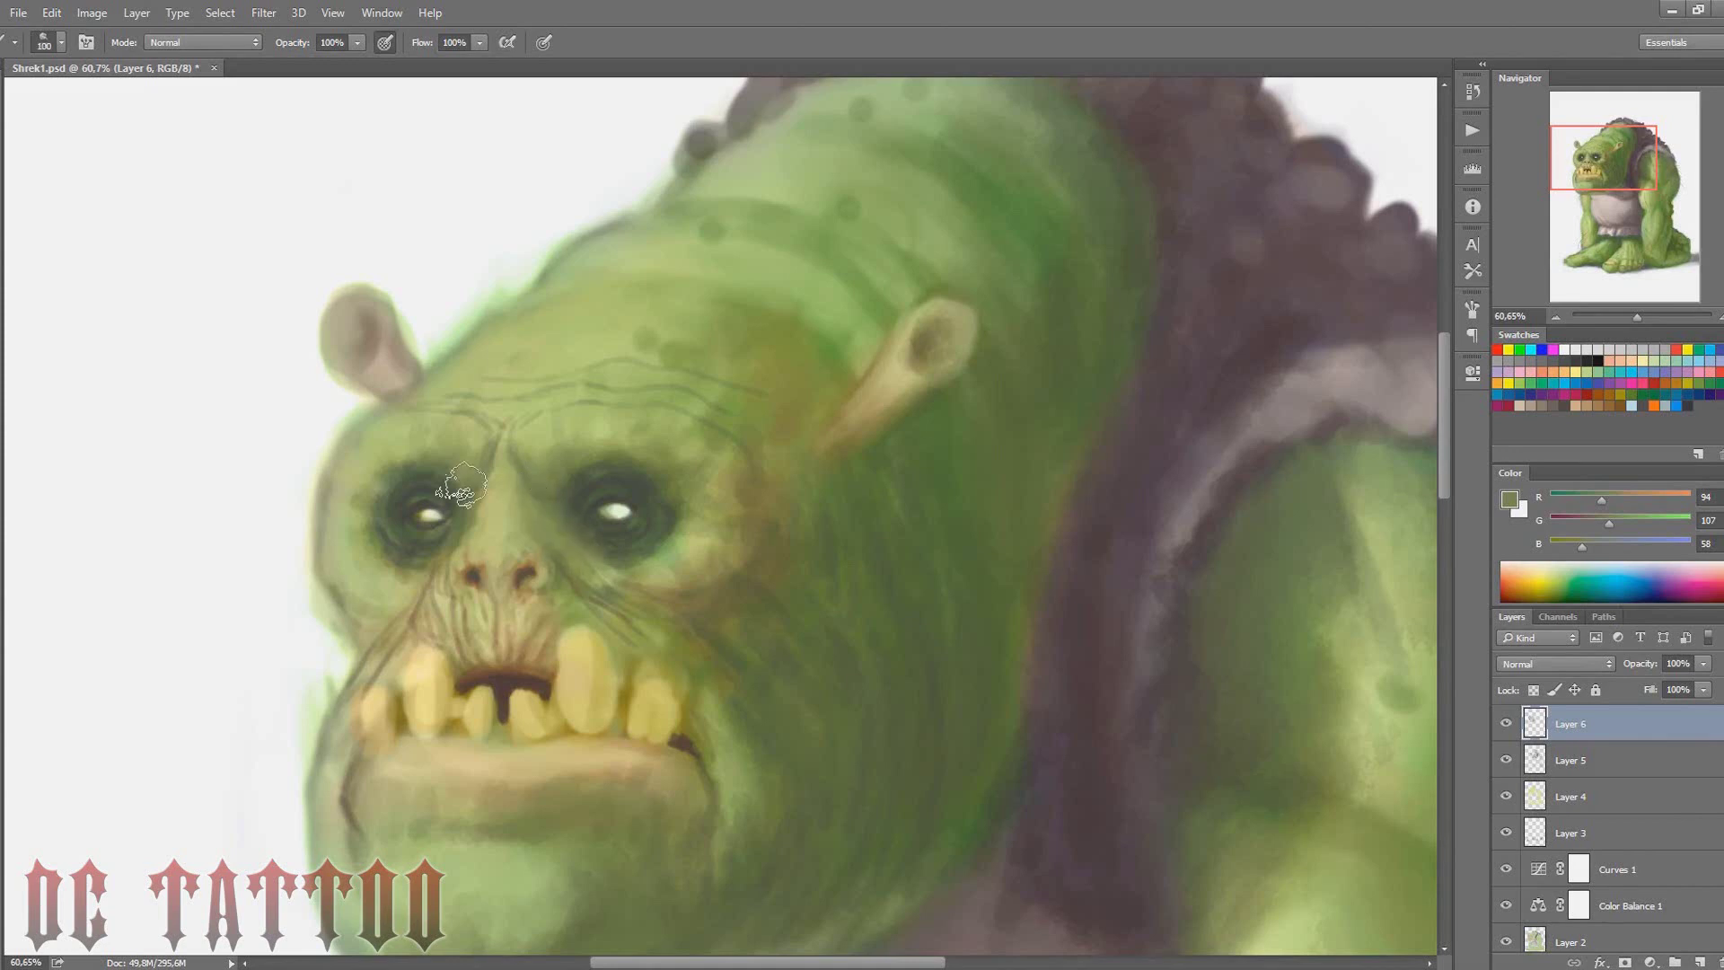
left_click(460, 508, "alt")
left_click_drag(453, 529, 404, 575)
mouse_move(588, 547)
left_mouse_down()
mouse_move(709, 476)
mouse_move(547, 440)
left_mouse_up()
Sample dark and mid skin greens while switching the brush between sizes 90 and 45
left_click(629, 503, "alt")
key("bracketright")
key("bracketright")
key("bracketright")
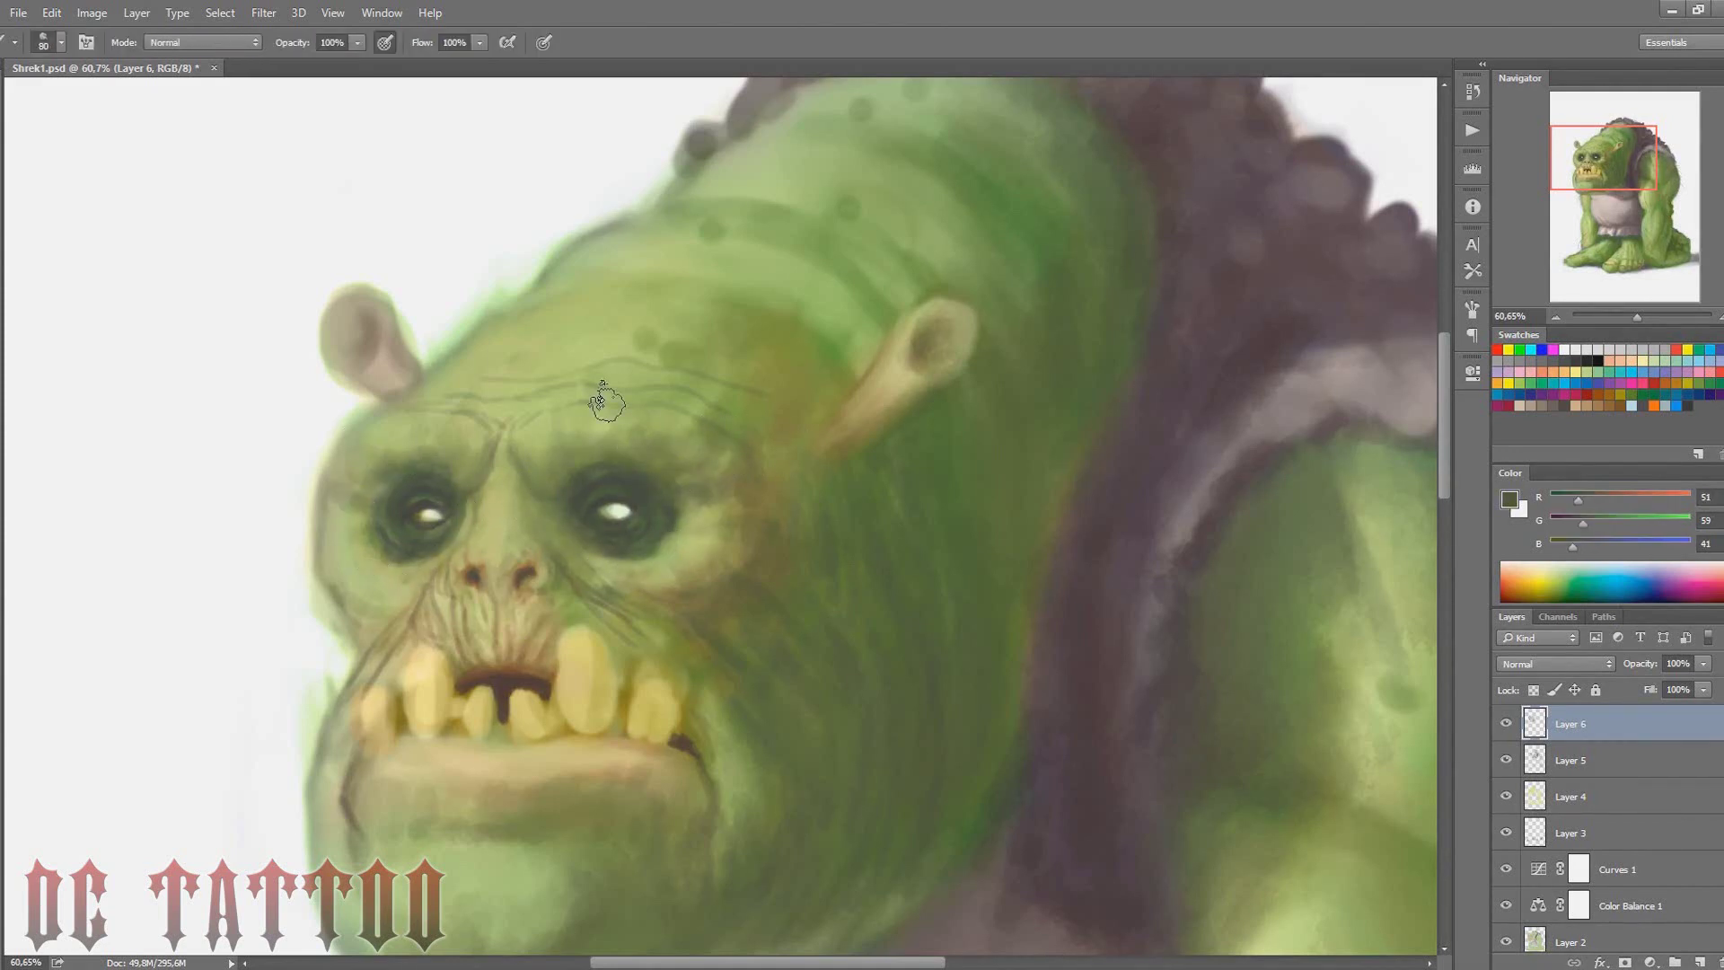
left_click(440, 454, "alt")
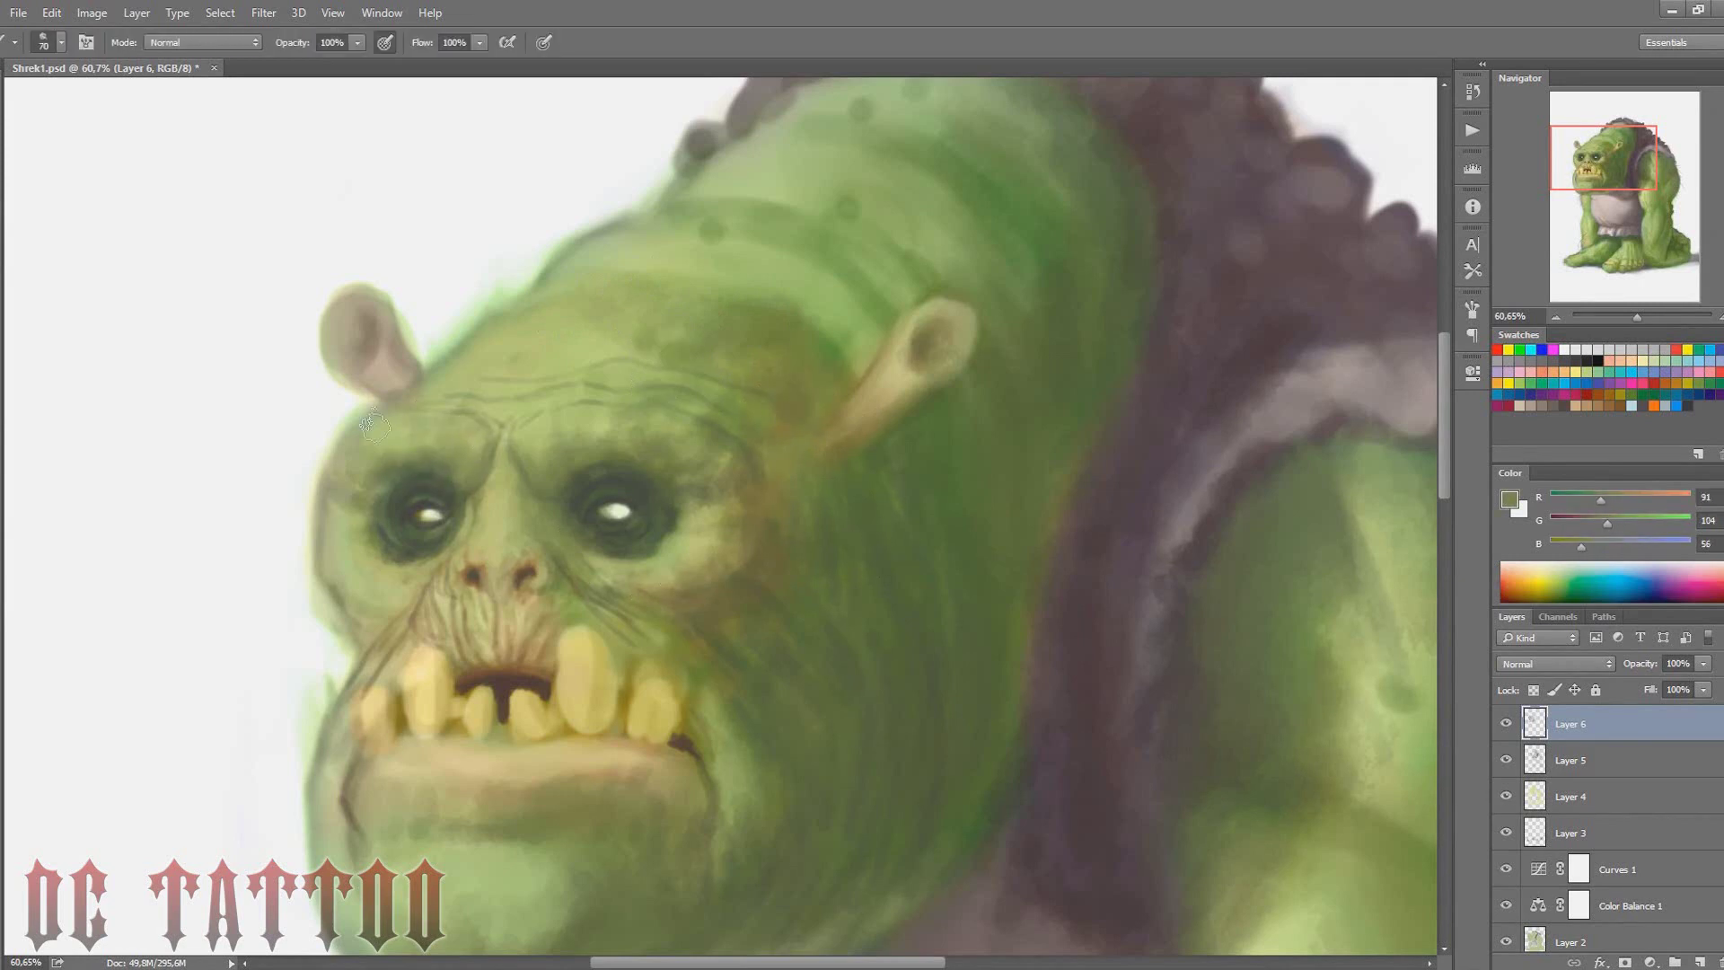
left_click(348, 537, "alt")
key("bracketleft")
key("bracketleft")
key("bracketleft")
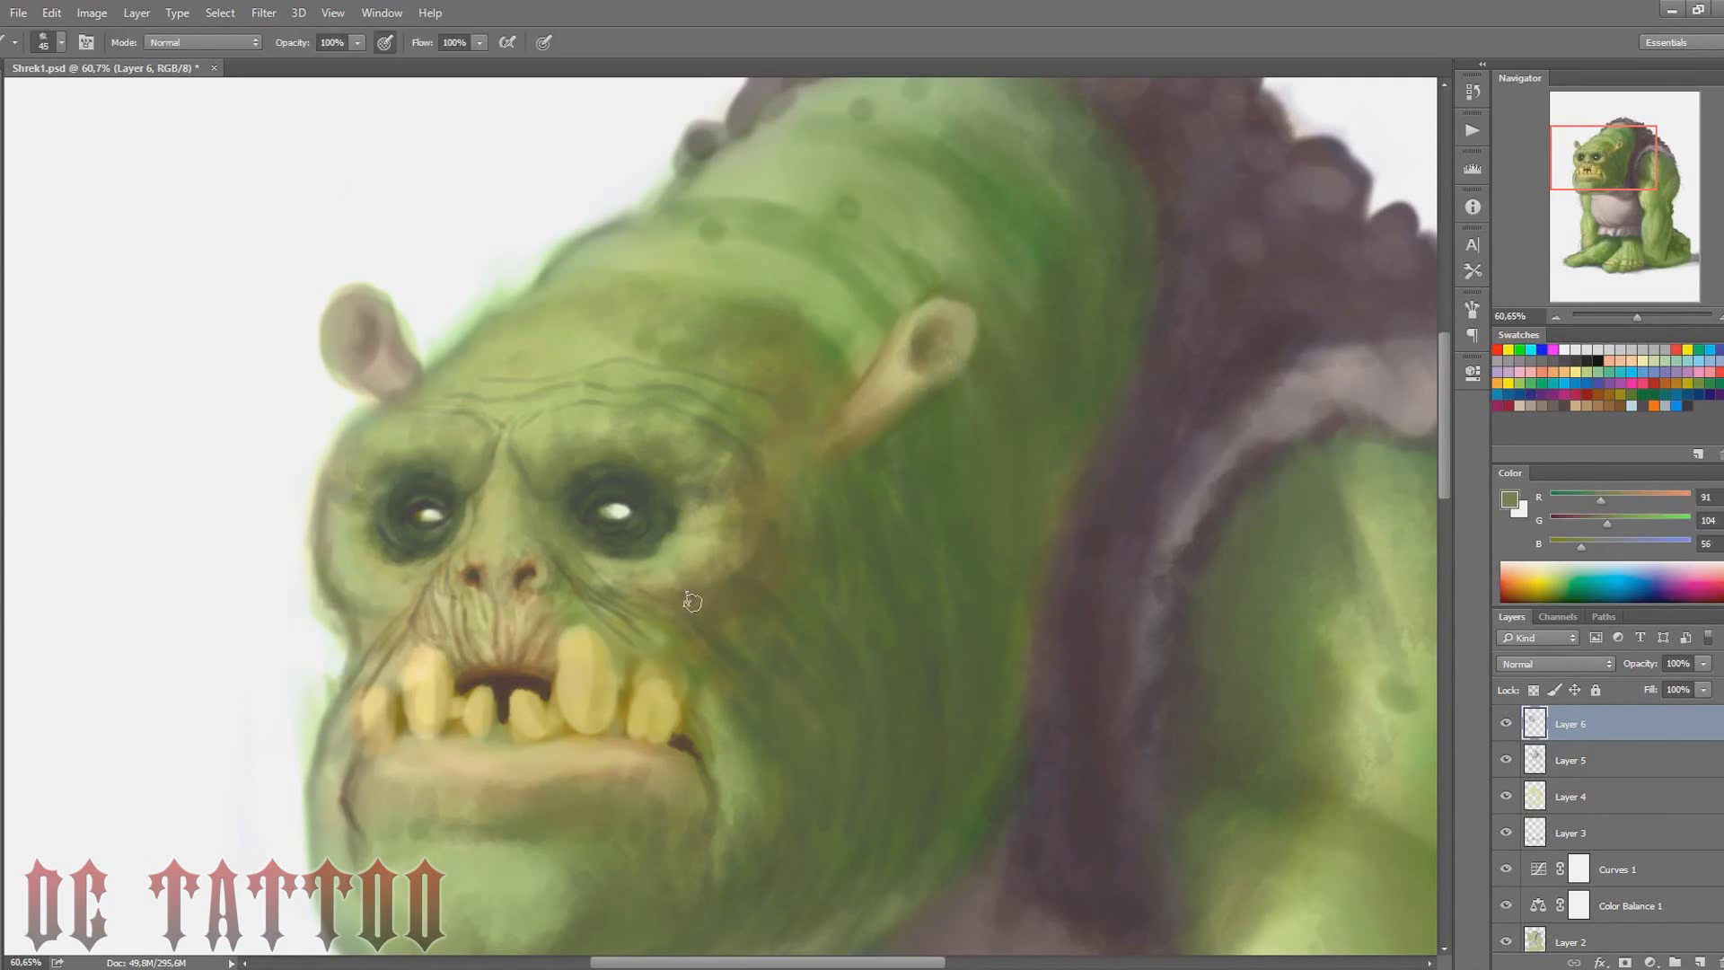
left_click(718, 575, "alt")
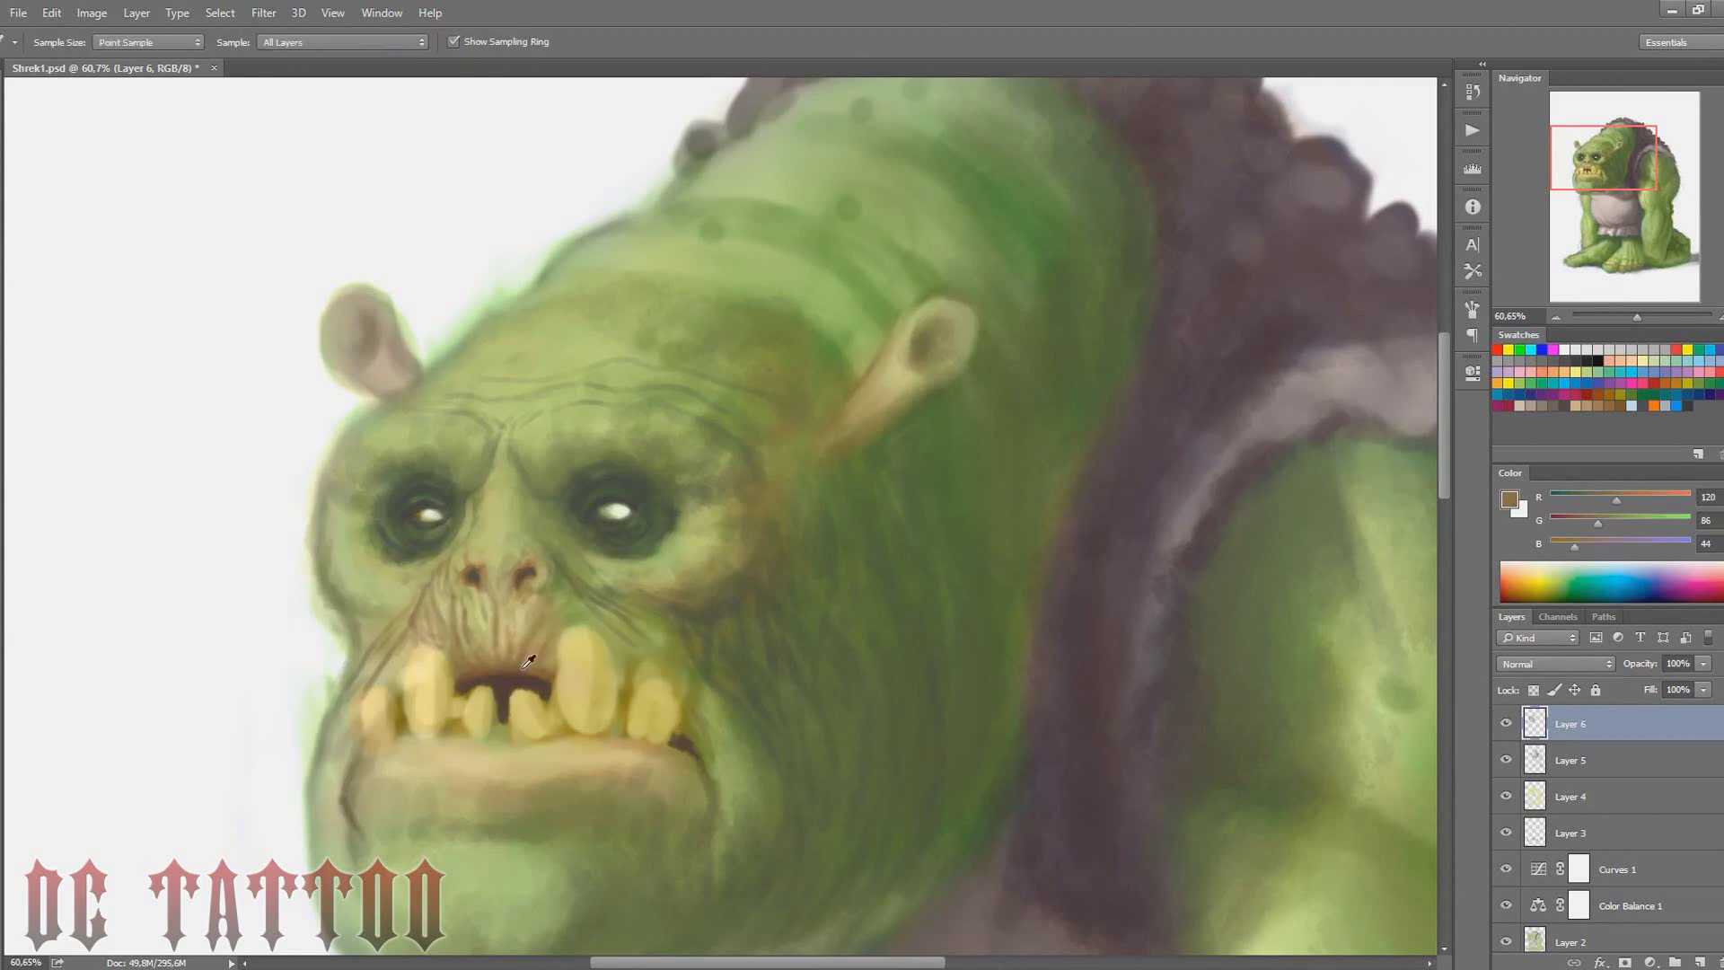
Sample mouth browns and teeth tans, resizing the brush from 10 to 35
left_click(558, 714, "alt")
left_click(499, 679, "alt")
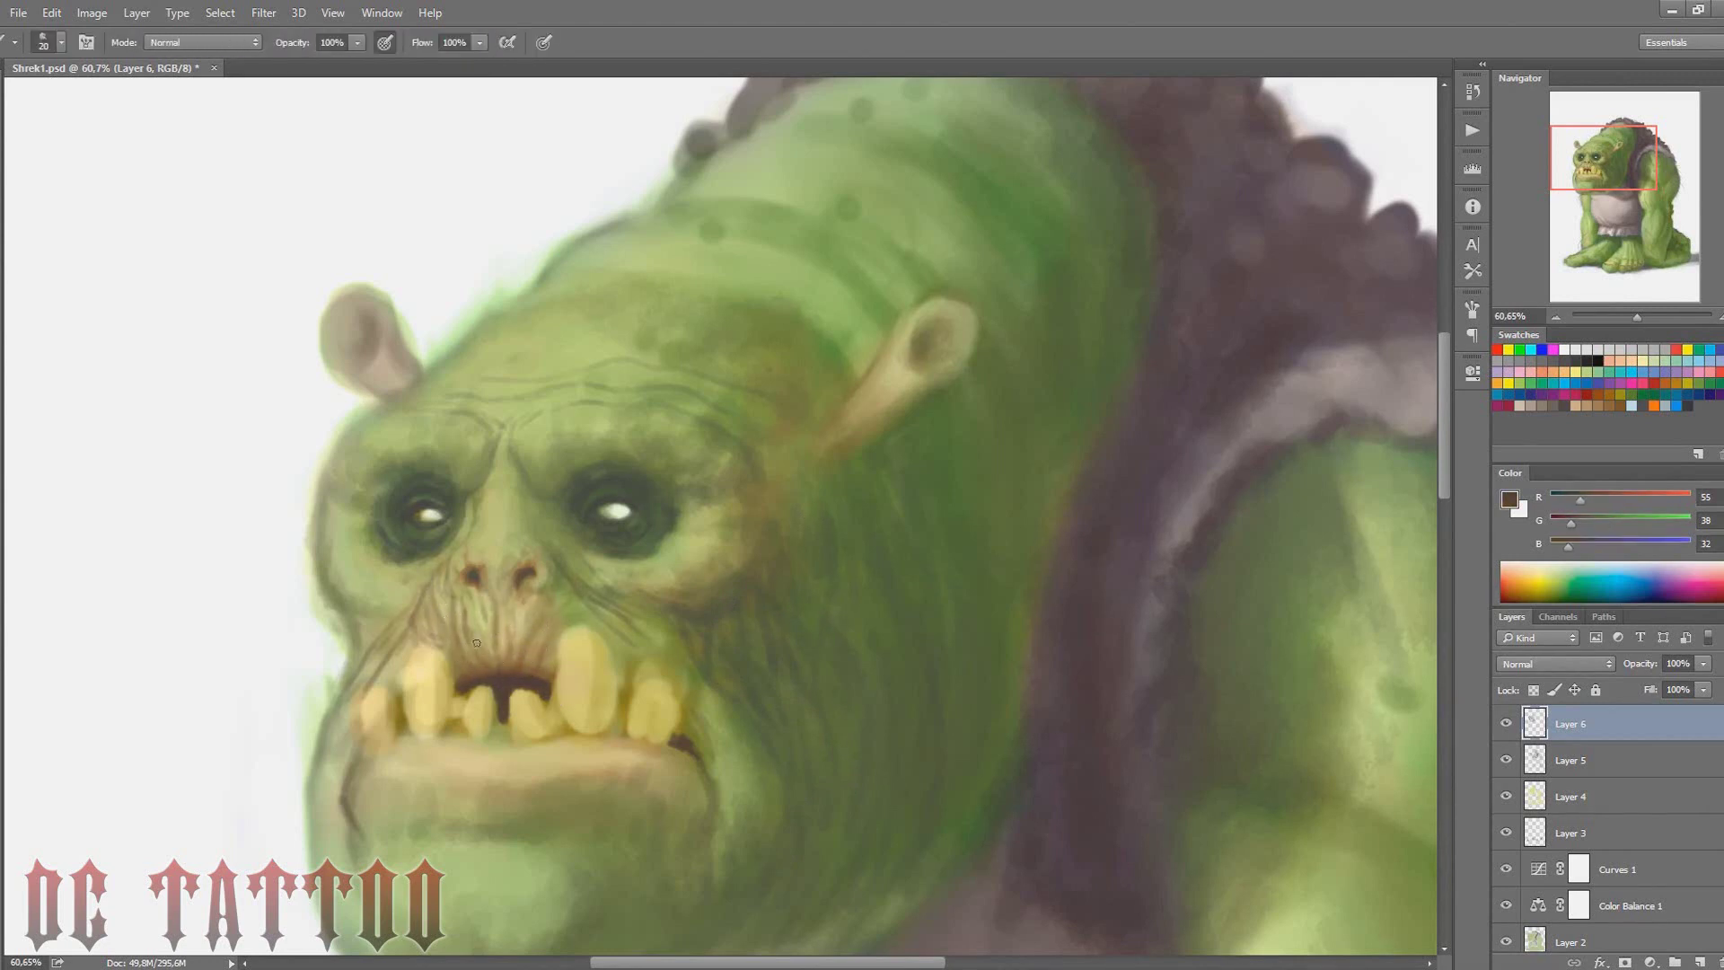
key("bracketleft")
left_click(528, 603, "alt")
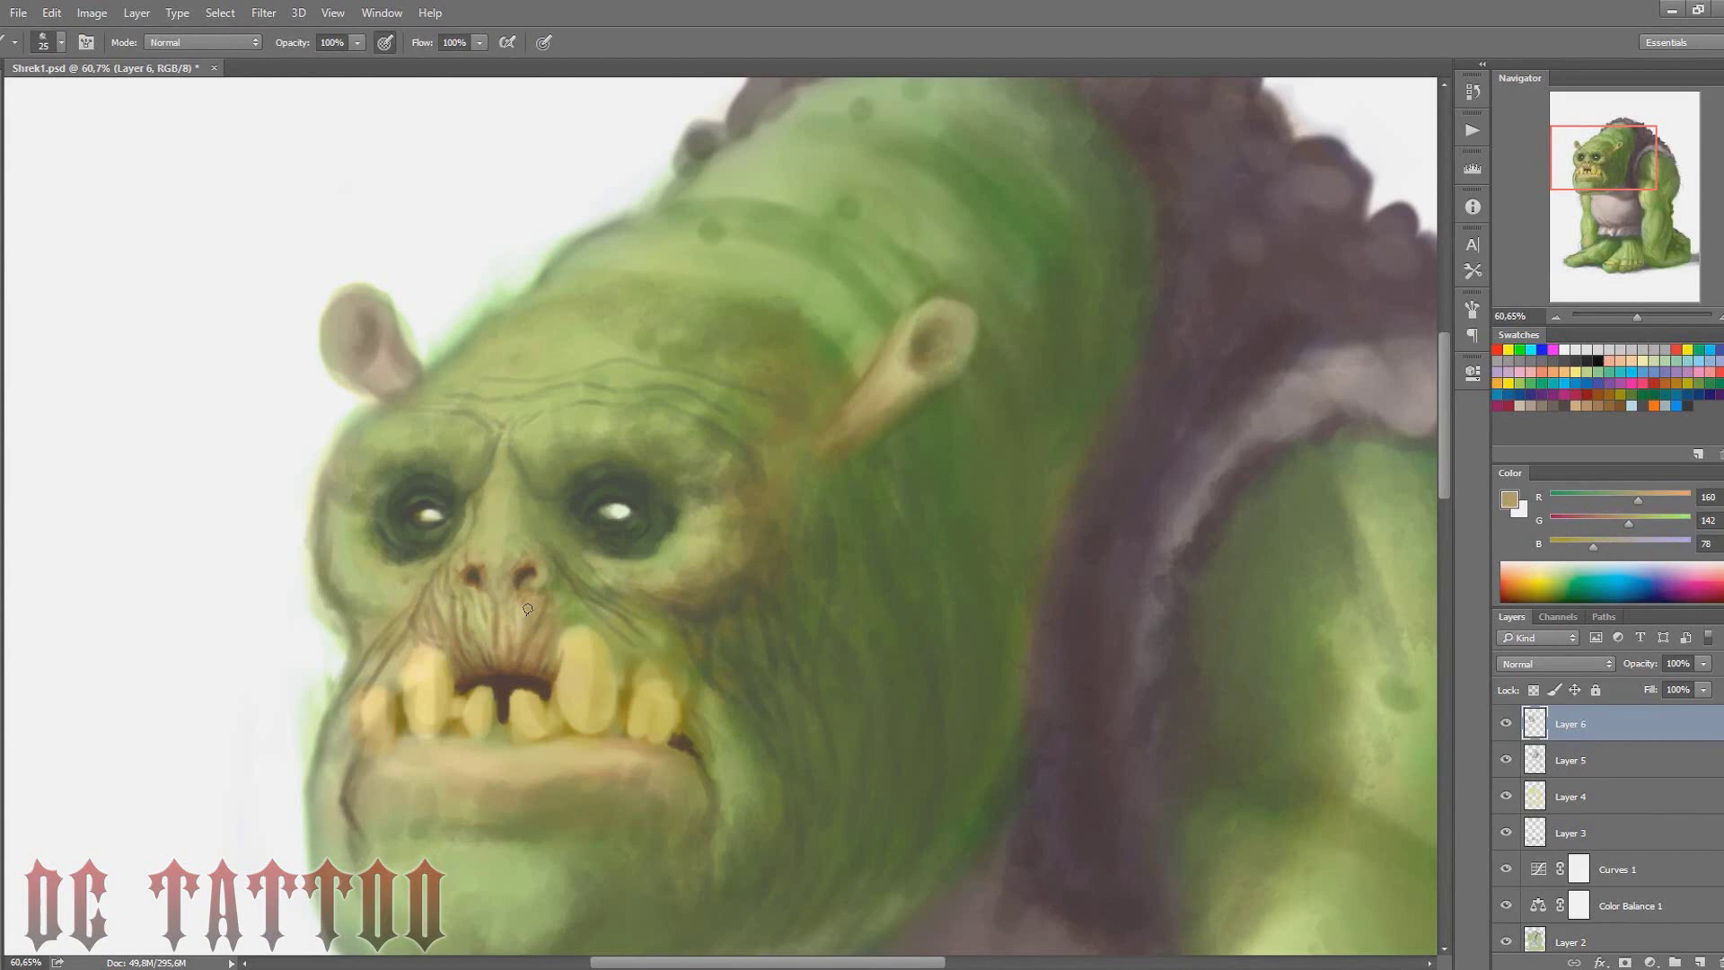
left_click(498, 660, "alt")
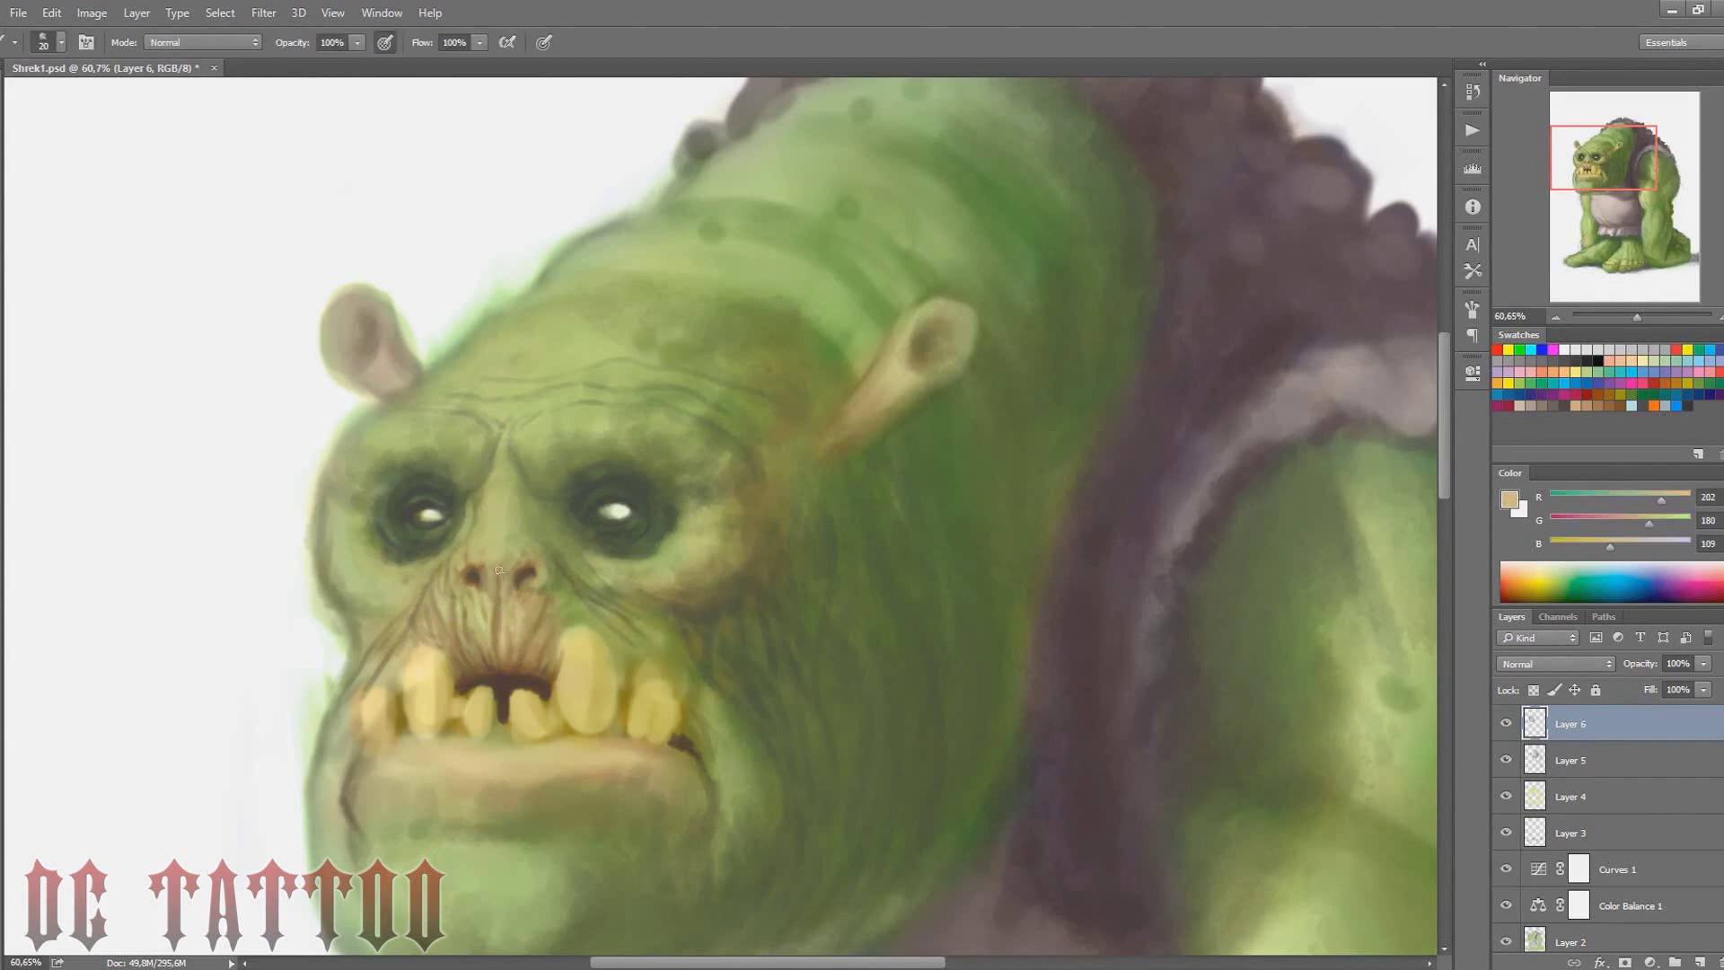
key("bracketright")
key("bracketright")
key("bracketright")
left_click(493, 653, "alt")
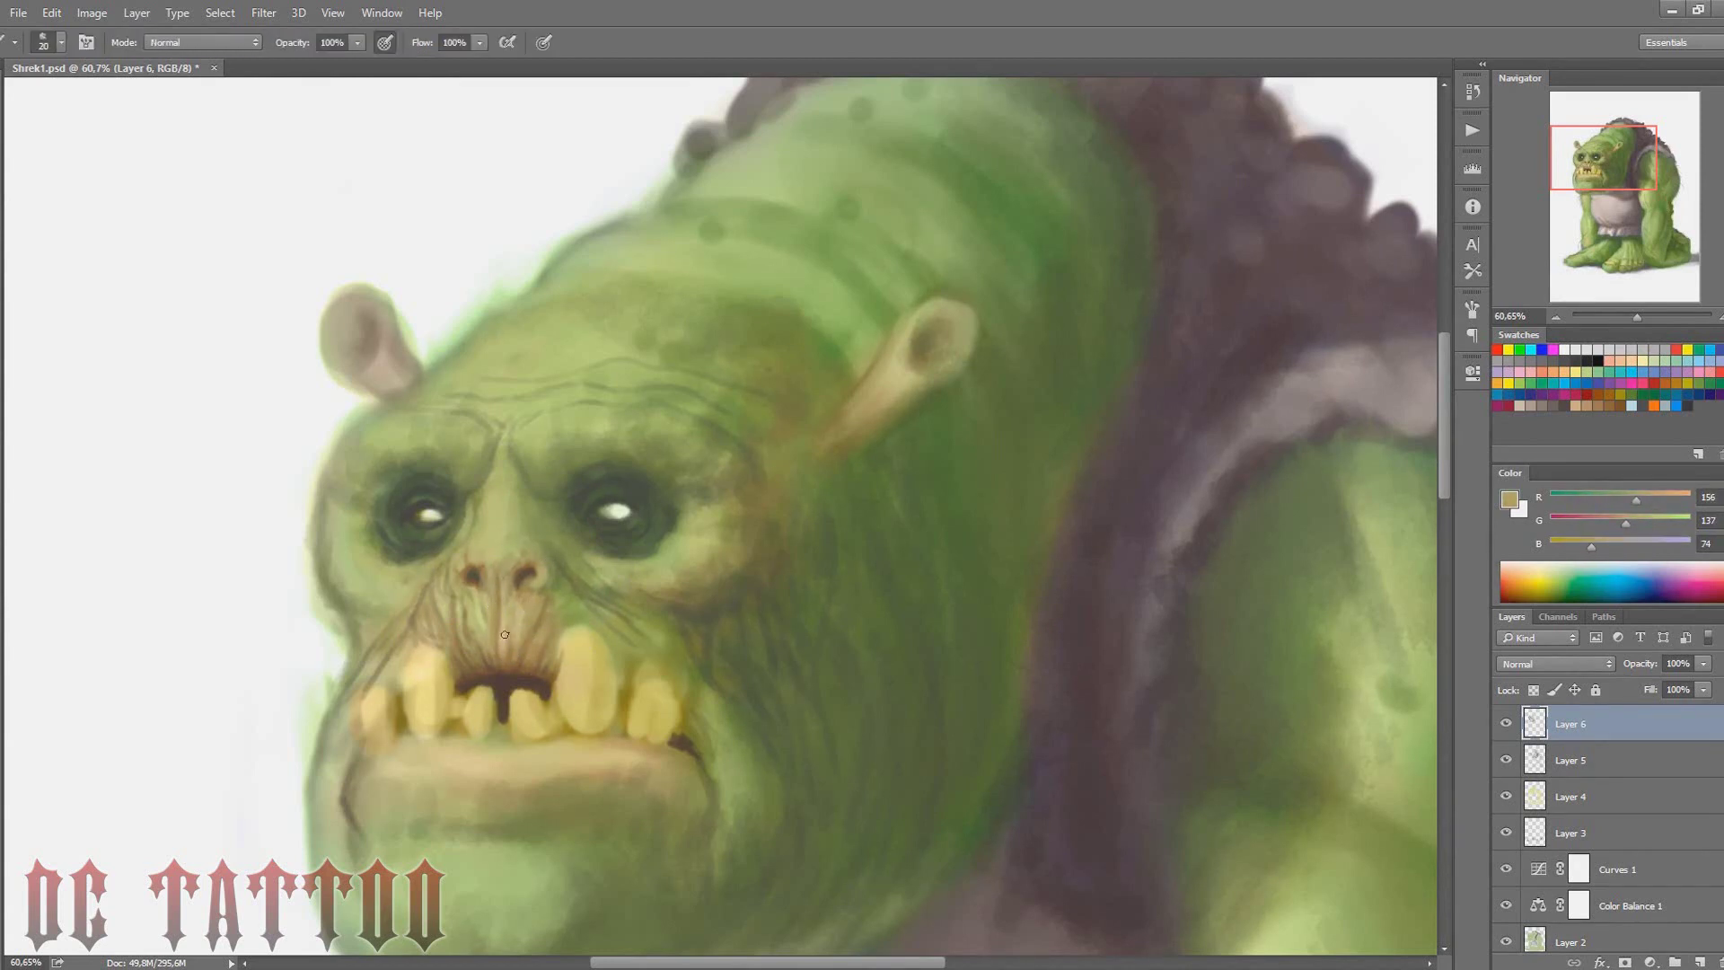
left_click(505, 634, "alt")
Sample olive and dark greens, then deepen the shadows under both eyes
left_click(480, 503, "alt")
key("bracketleft")
left_click(458, 551, "alt")
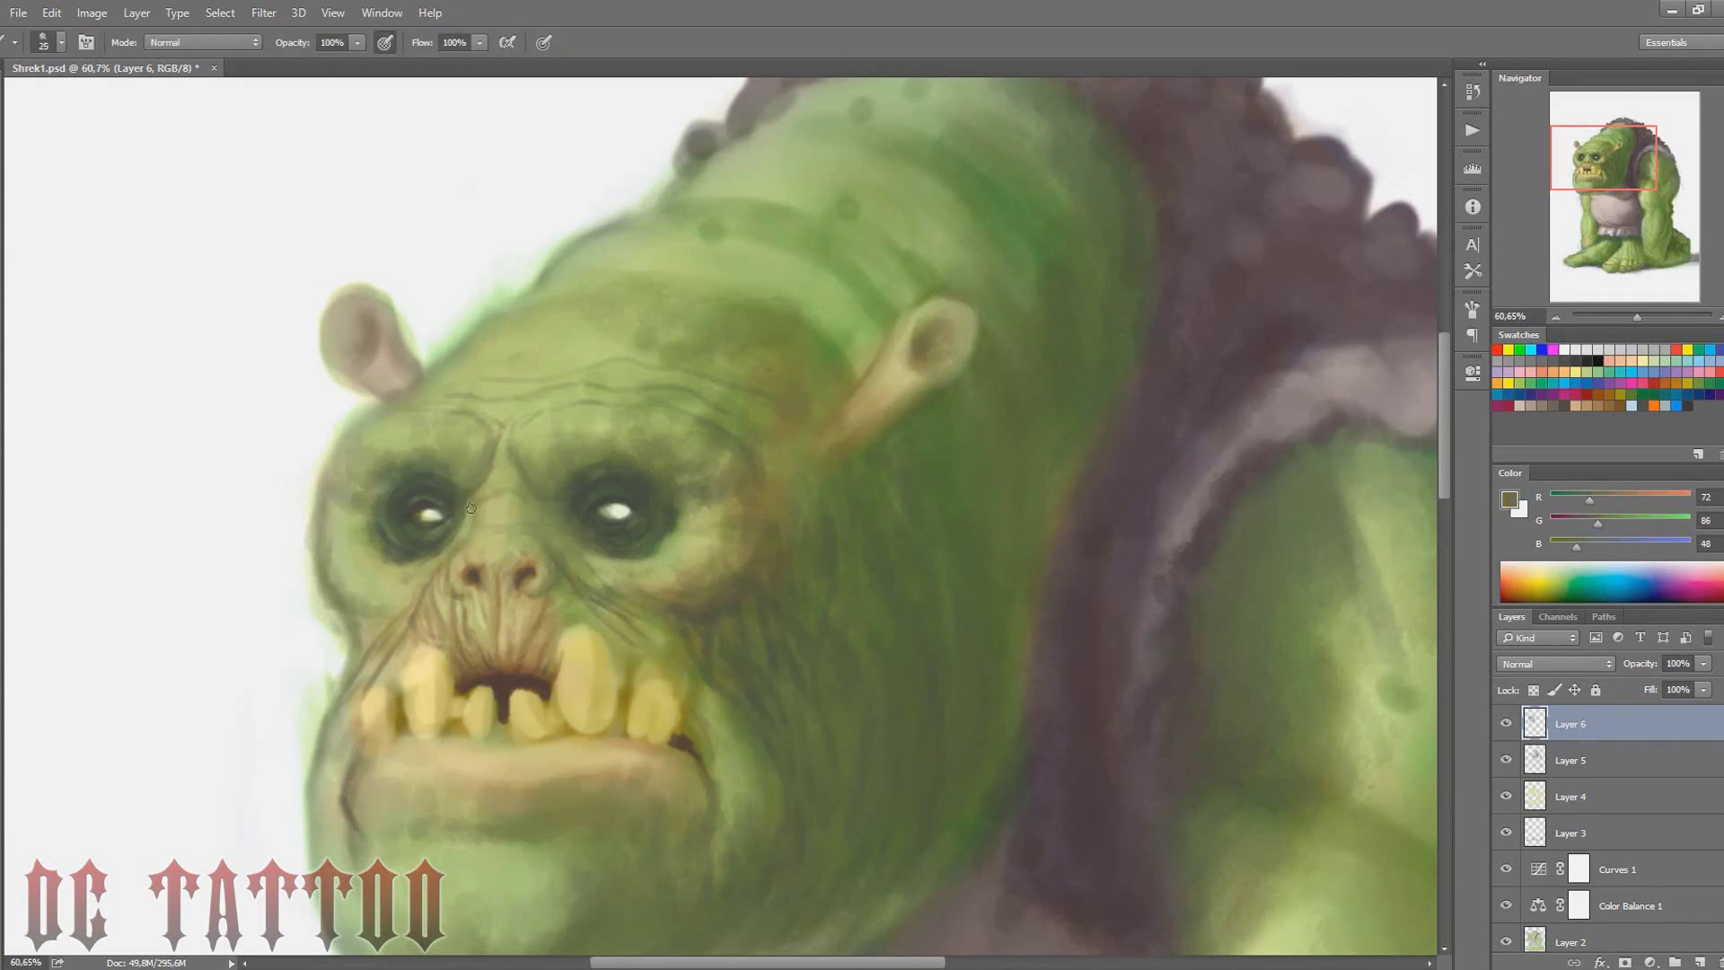
left_click(567, 510, "alt")
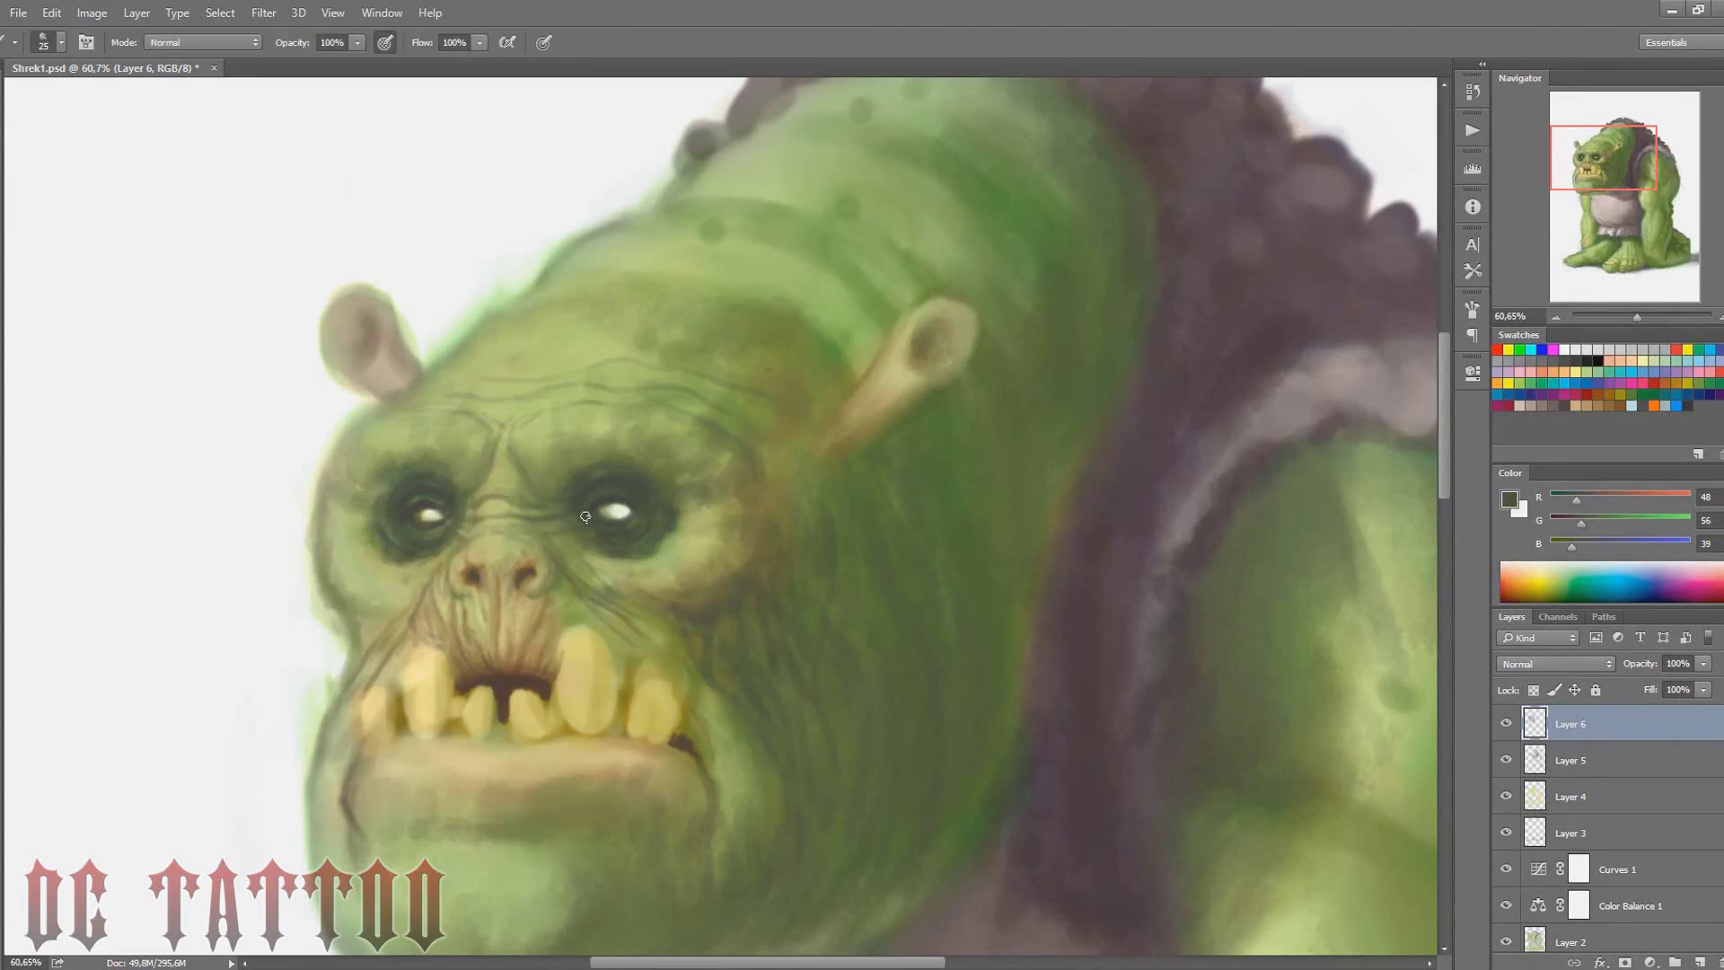
left_click(432, 460, "alt")
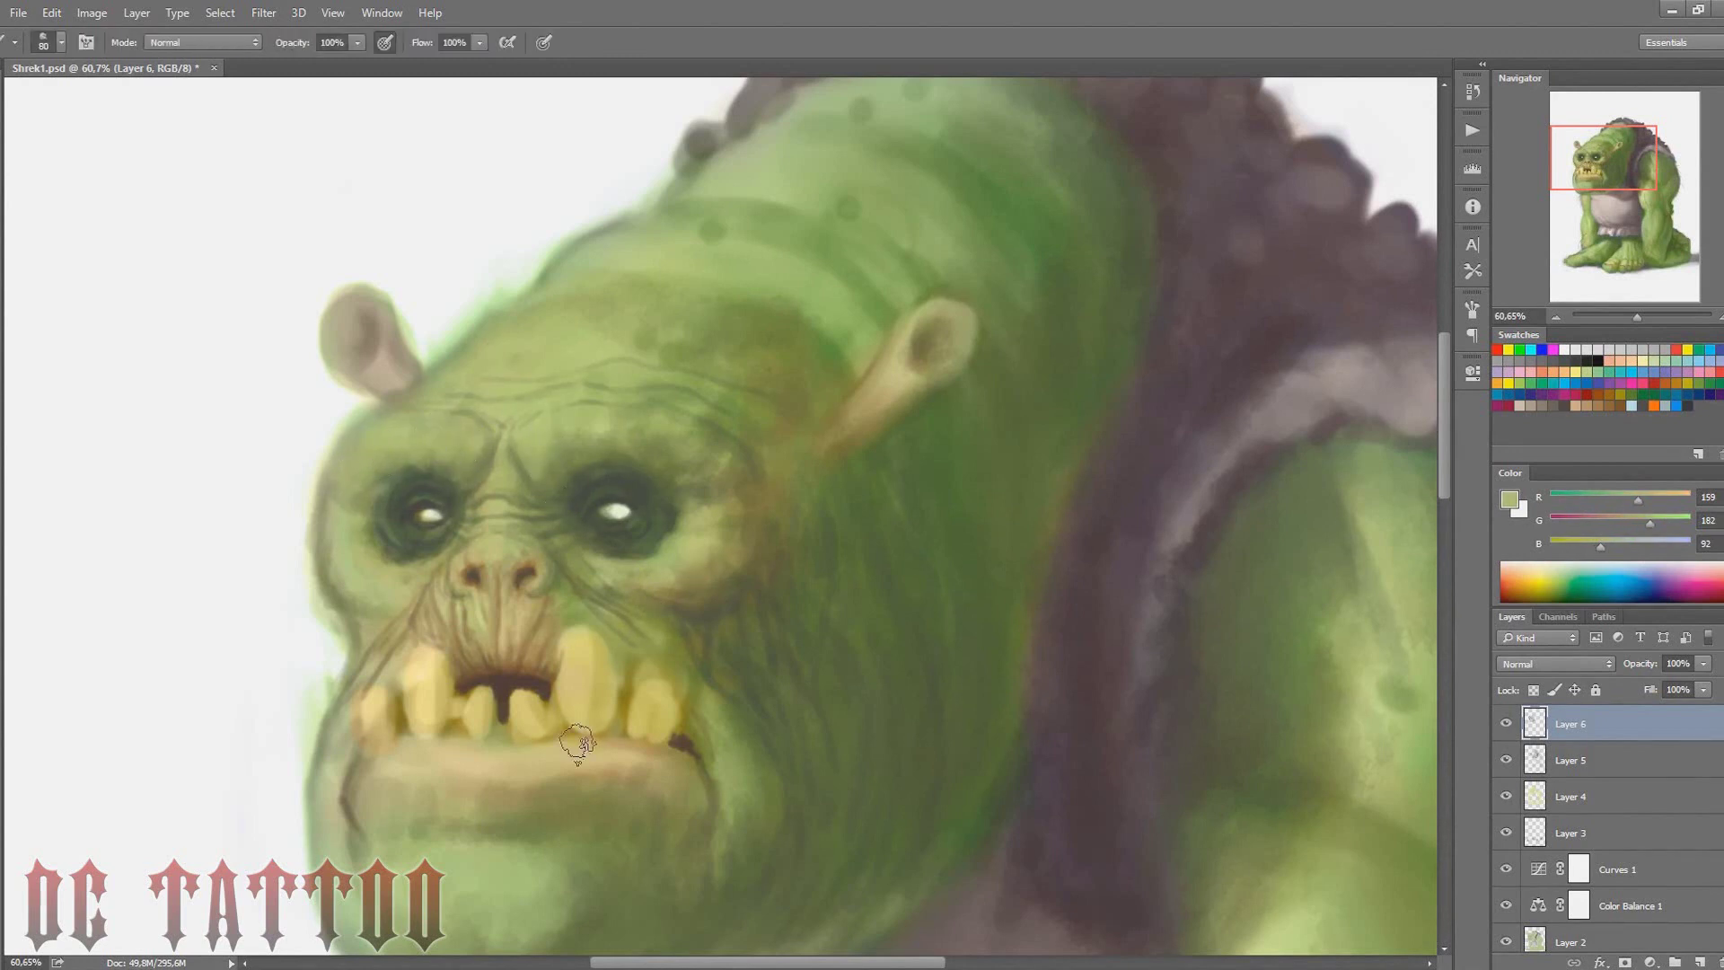
left_click(672, 497, "alt")
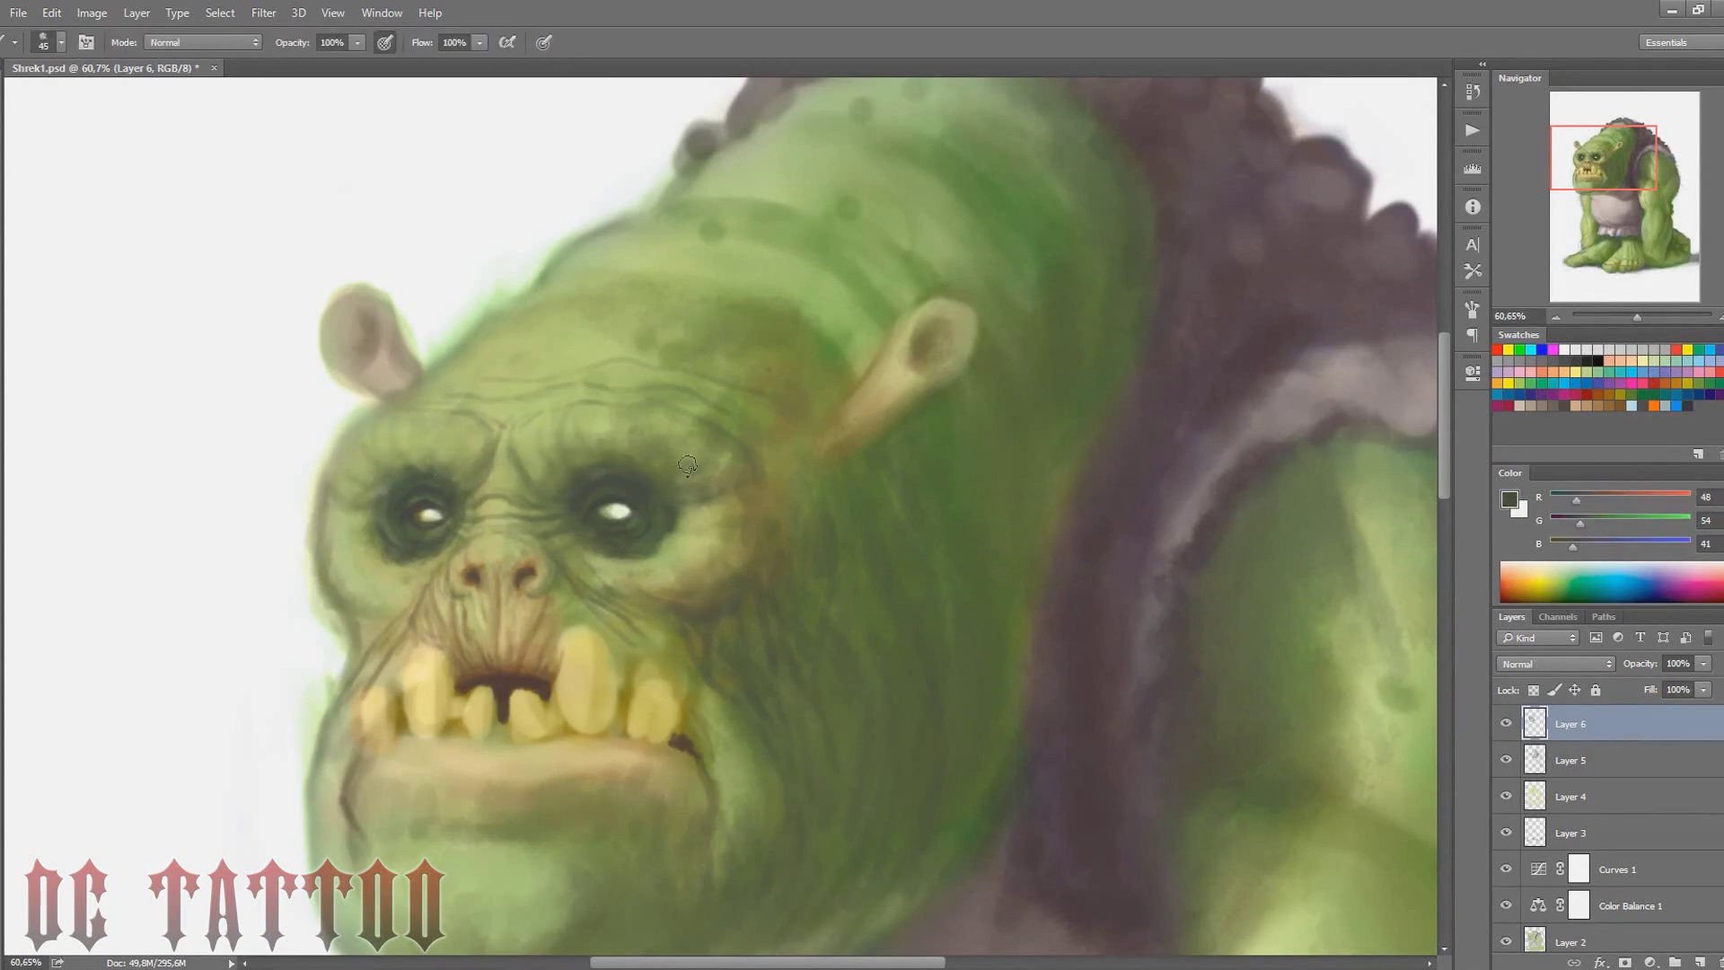
left_click_drag(386, 561, 420, 543)
left_click_drag(633, 559, 689, 529)
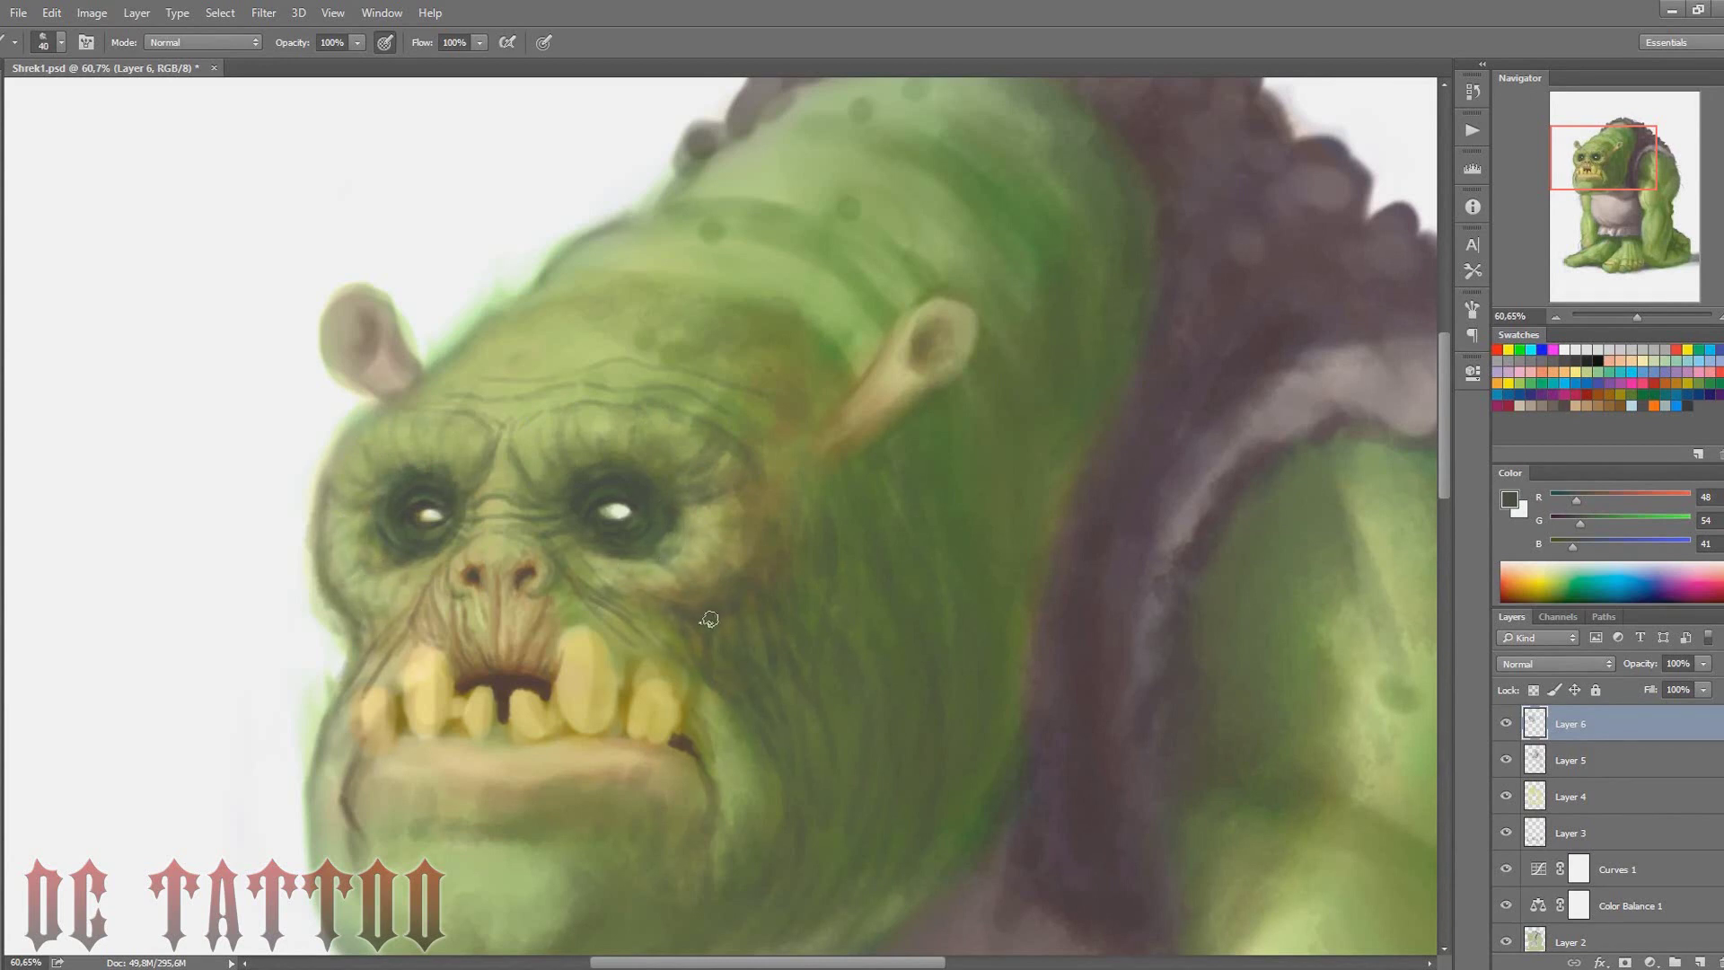
Paint a dark line along the top of the head, darken the forehead near the right ear, and cover the tan streak below it
mouse_move(539, 267)
left_mouse_down()
mouse_move(713, 269)
mouse_move(826, 324)
left_mouse_up()
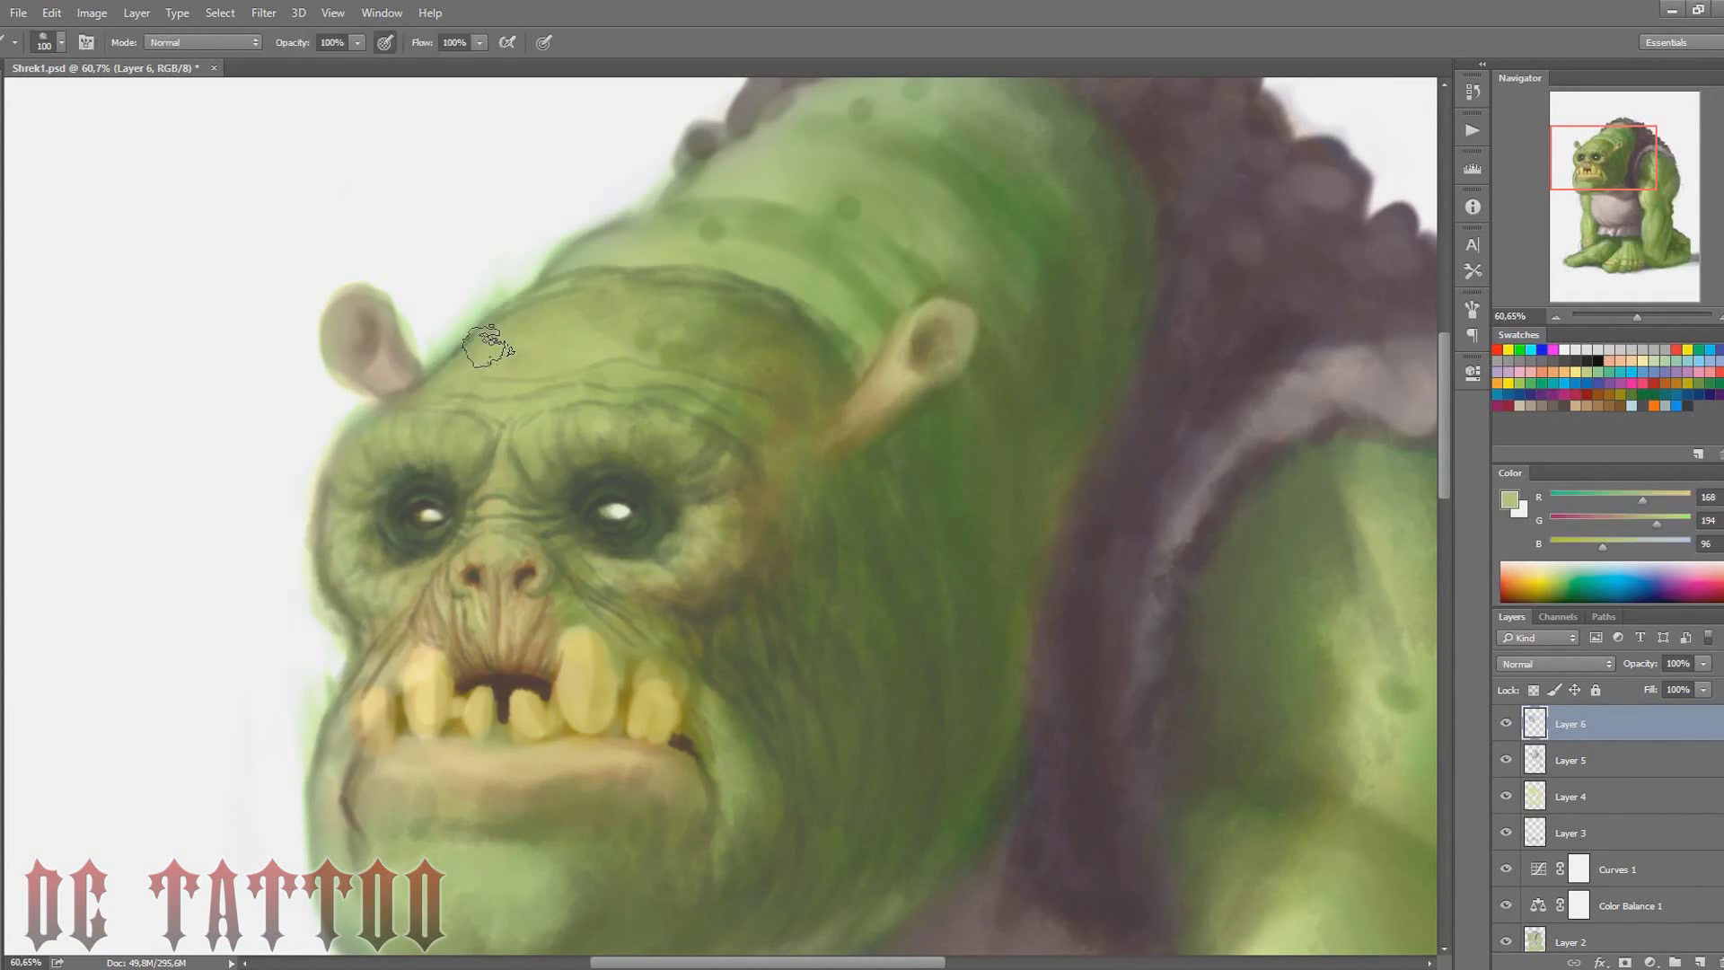
left_click(569, 286, "alt")
key("bracketright")
key("bracketright")
key("bracketright")
key("bracketright")
key("bracketright")
left_click(655, 359, "alt")
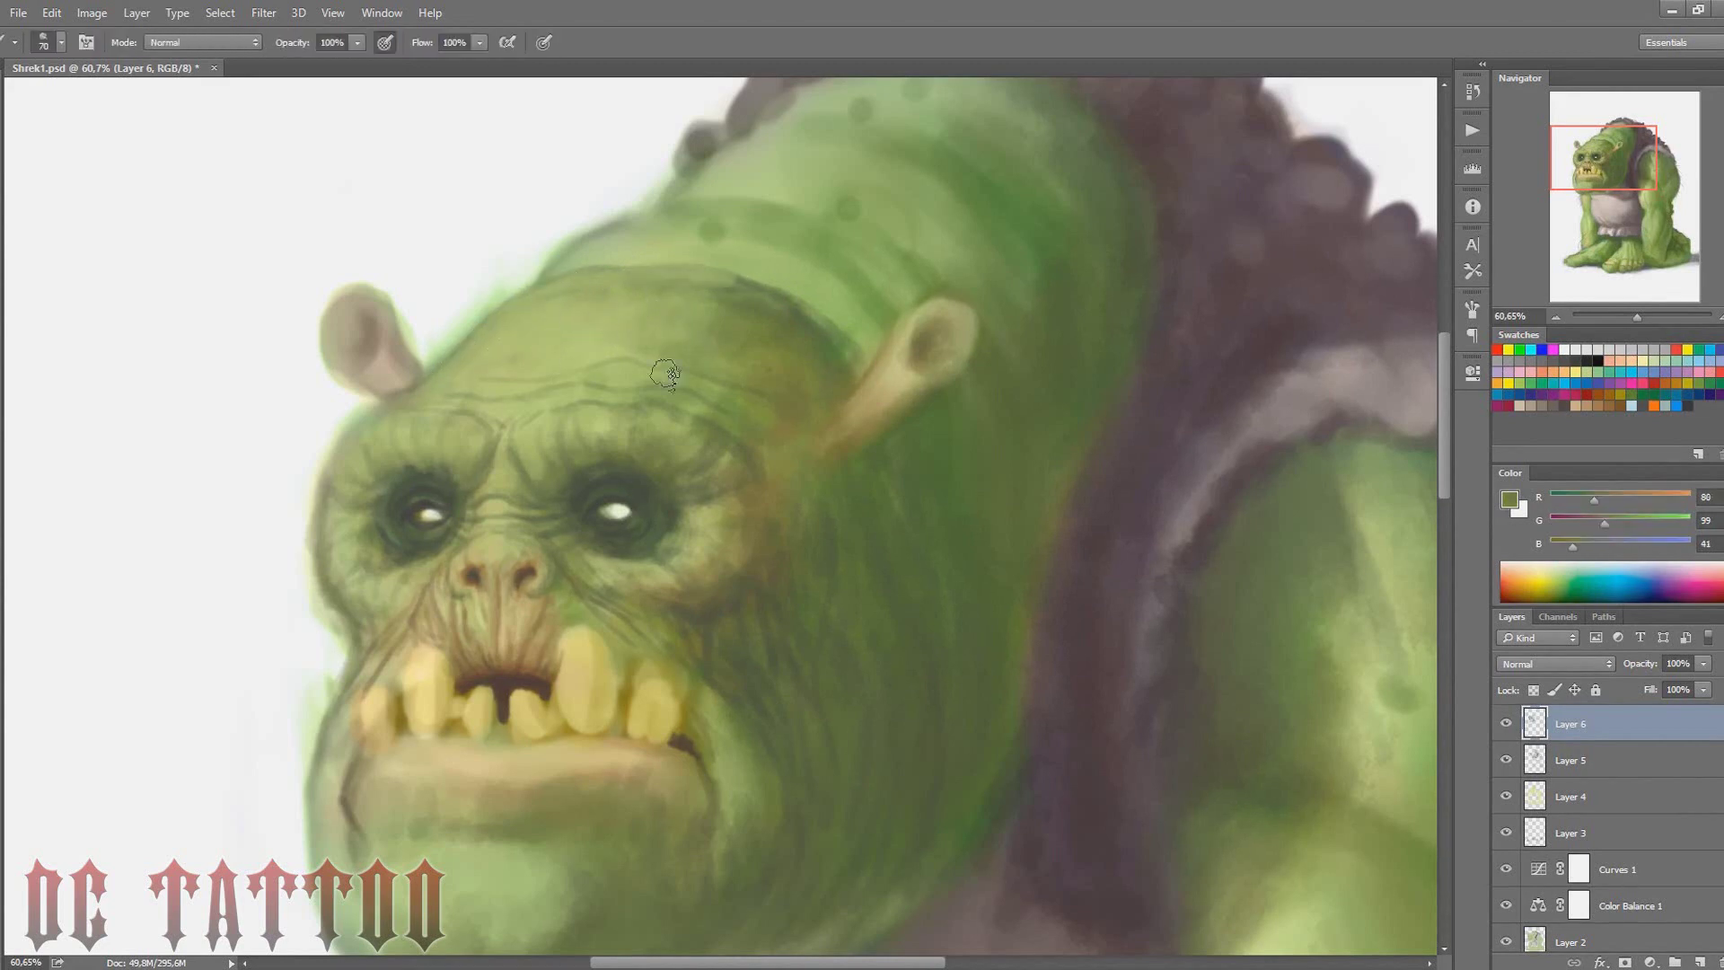
key("bracketright")
mouse_move(742, 353)
left_mouse_down()
mouse_move(682, 377)
mouse_move(811, 358)
mouse_move(866, 409)
left_mouse_up()
key("bracketleft")
key("bracketleft")
key("bracketleft")
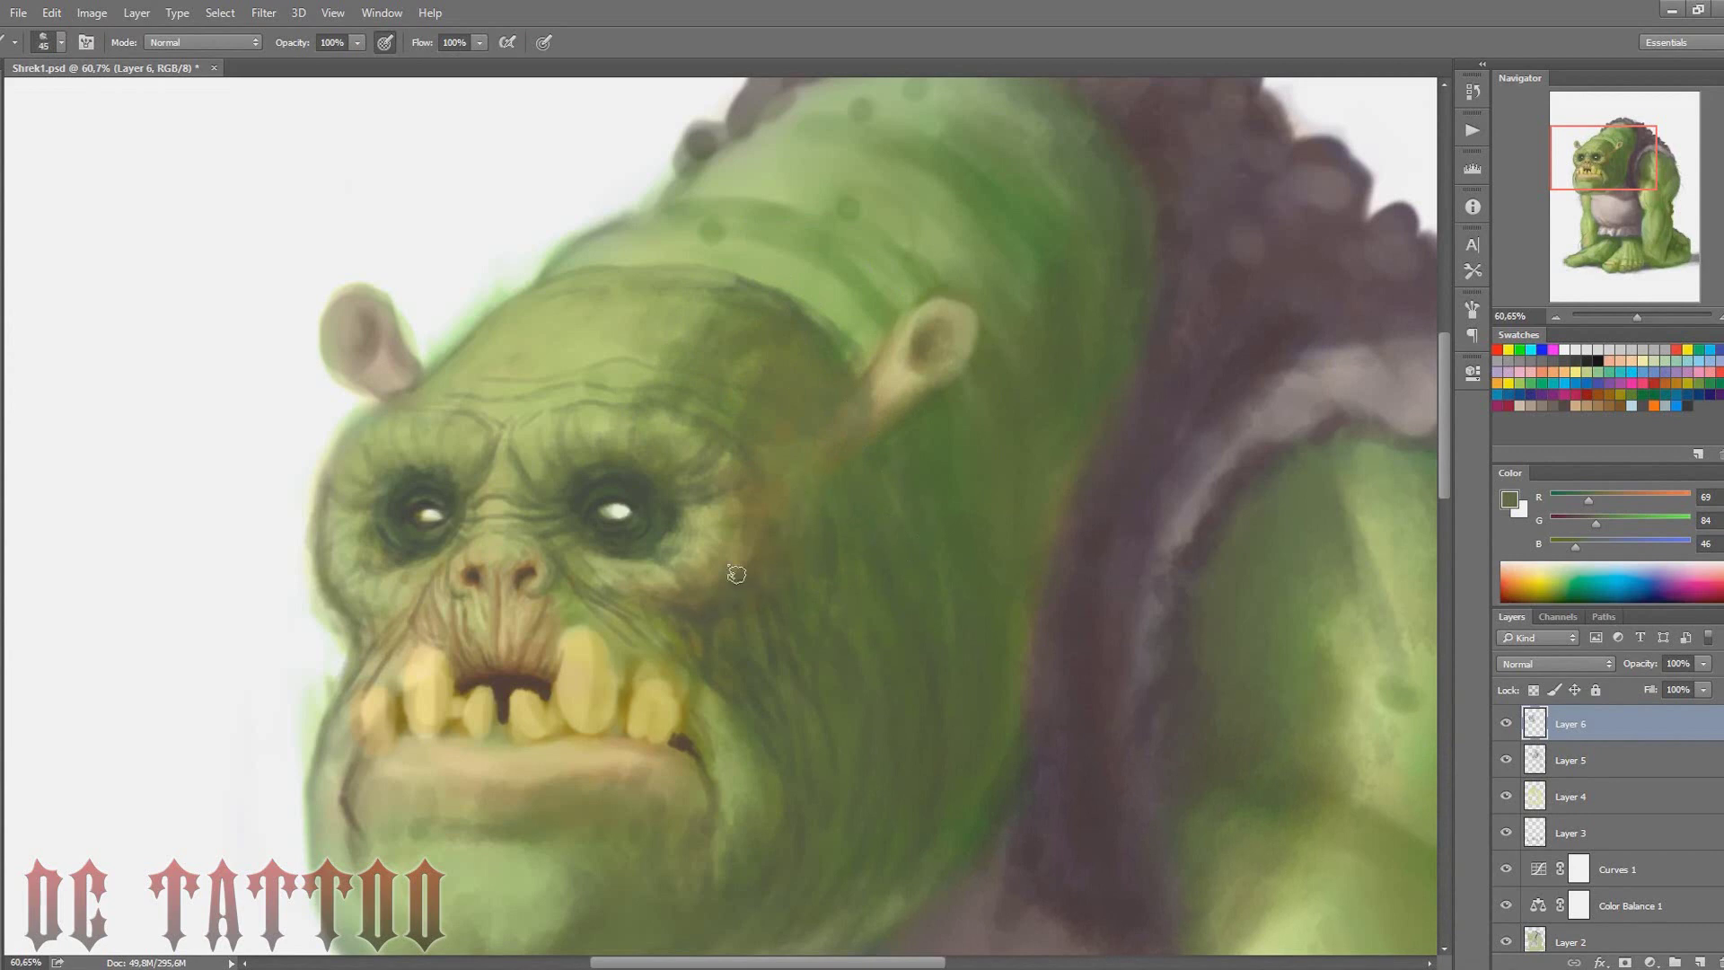
left_click(798, 571, "alt")
Draw the dark brown lower lip line under the teeth
scroll(718, 539, "down", 3)
left_click(372, 628, "alt")
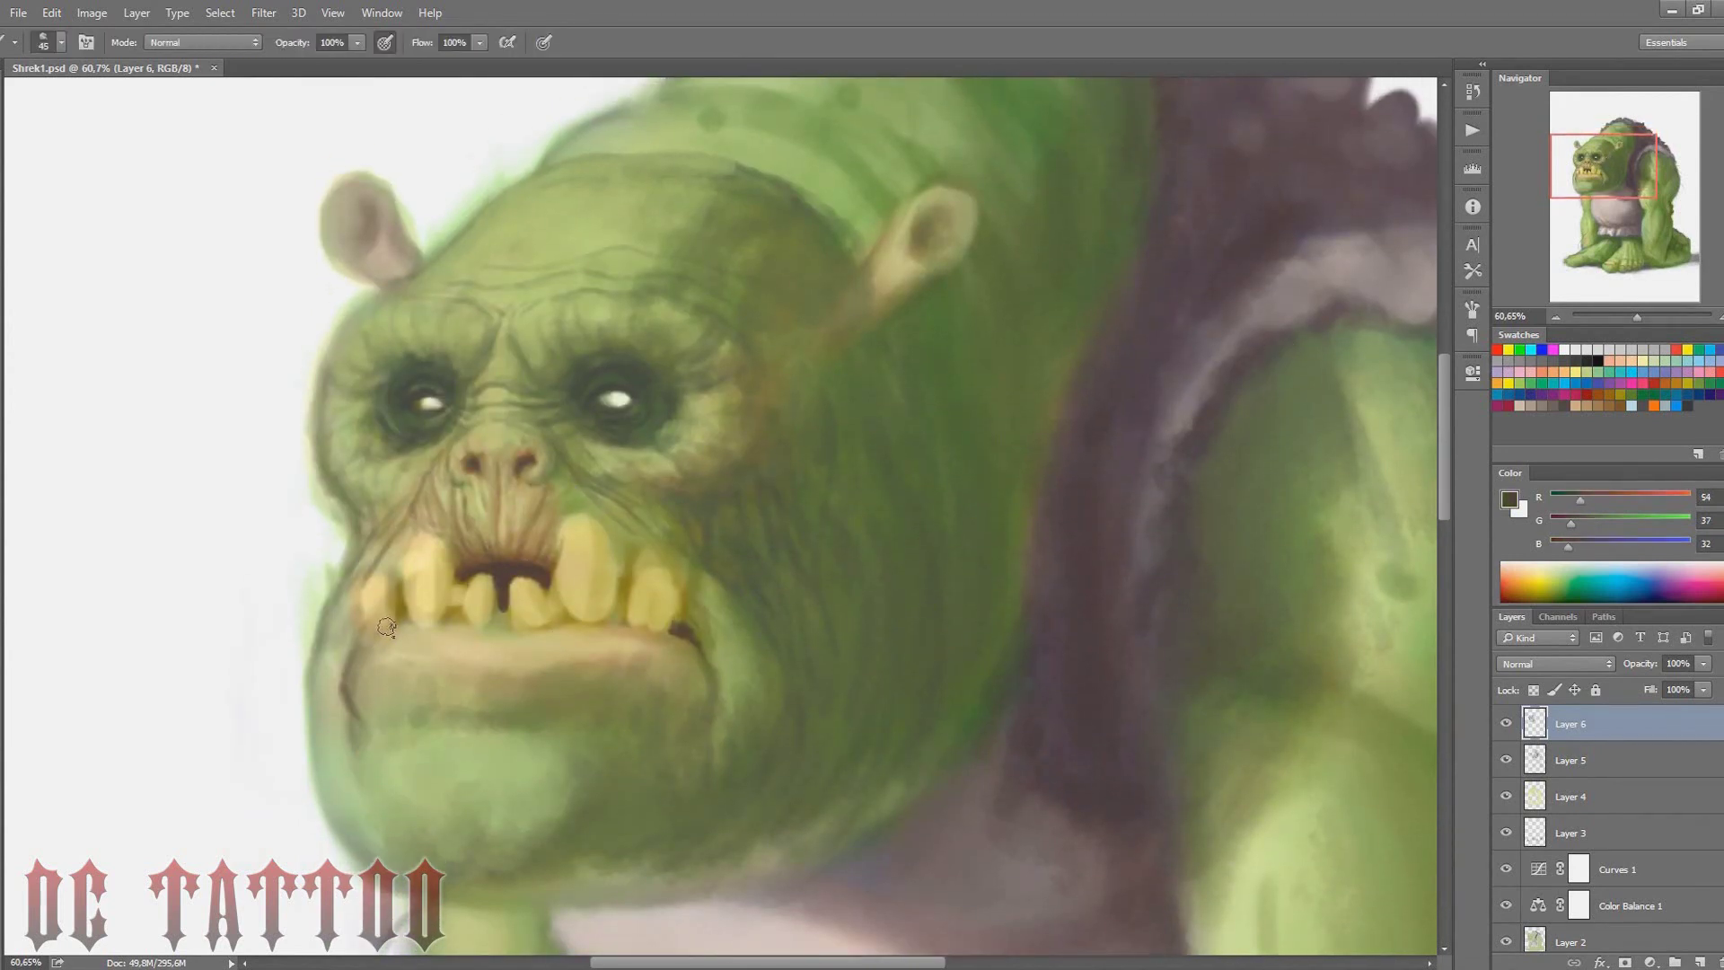
left_click_drag(378, 629, 691, 640)
left_click_drag(378, 639, 673, 654)
left_click_drag(346, 664, 682, 647)
Extend the lip line beneath the teeth and outline the left edge of the large tooth
left_click(484, 633, "alt")
key("bracketright")
key("bracketright")
mouse_move(395, 647)
left_mouse_down()
mouse_move(499, 637)
mouse_move(697, 706)
left_mouse_up()
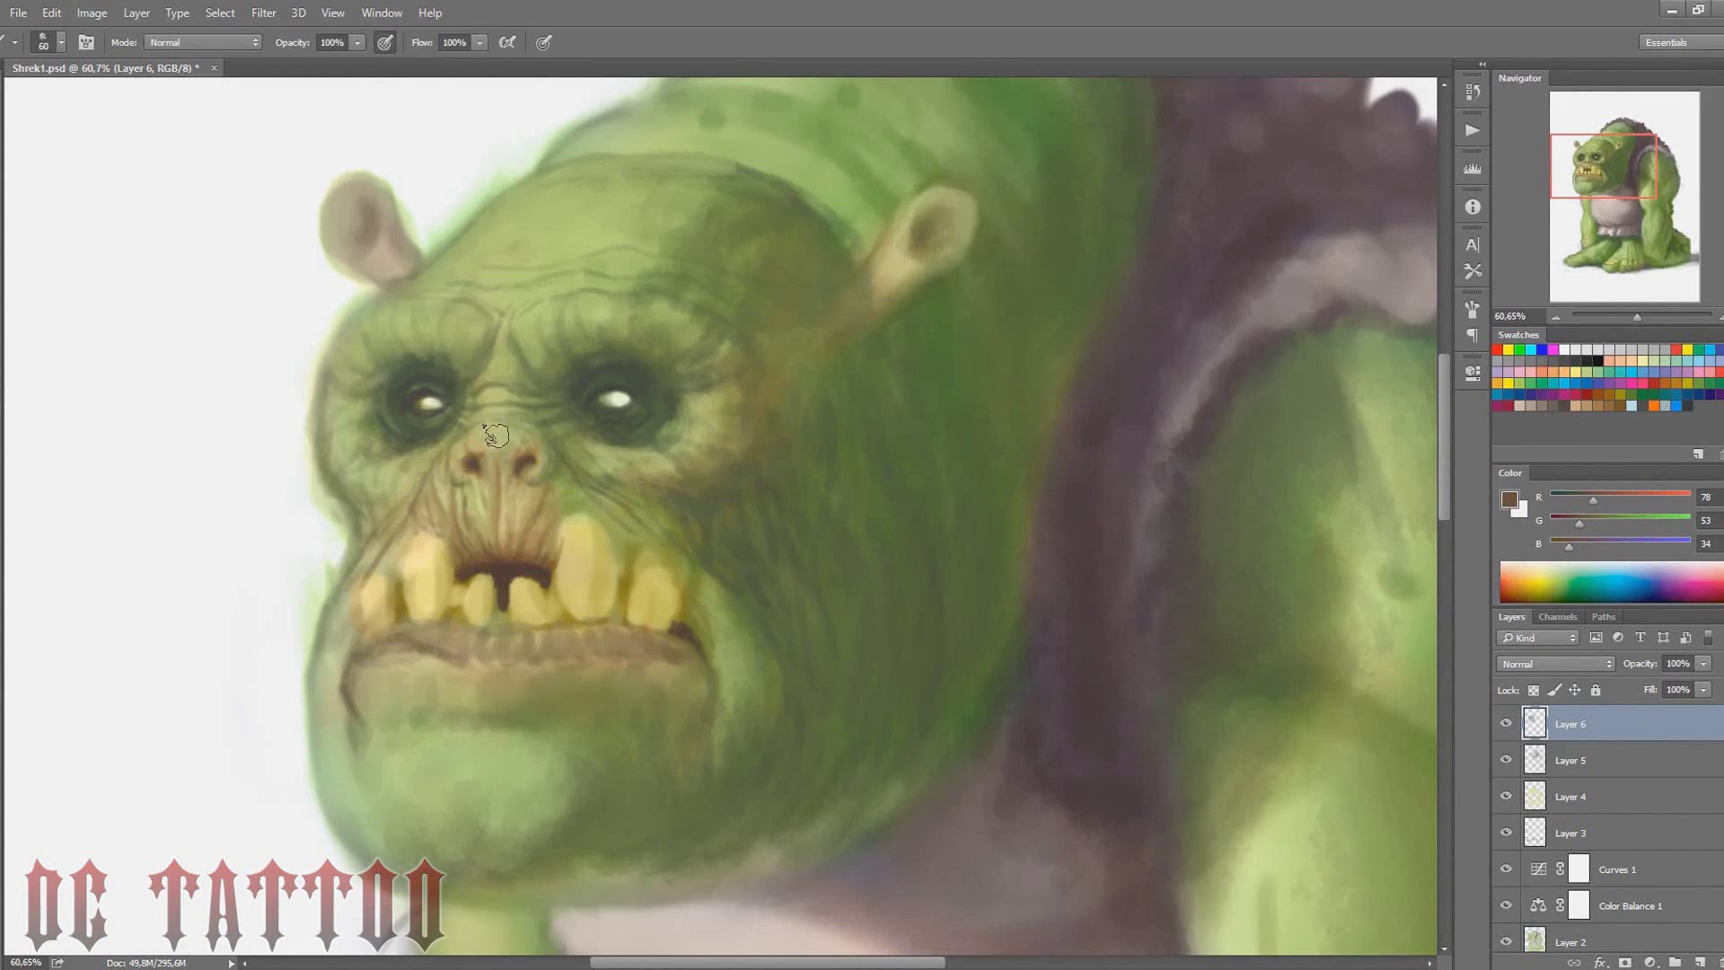
left_click(503, 598, "alt")
key("bracketright")
left_click_drag(543, 588, 583, 536)
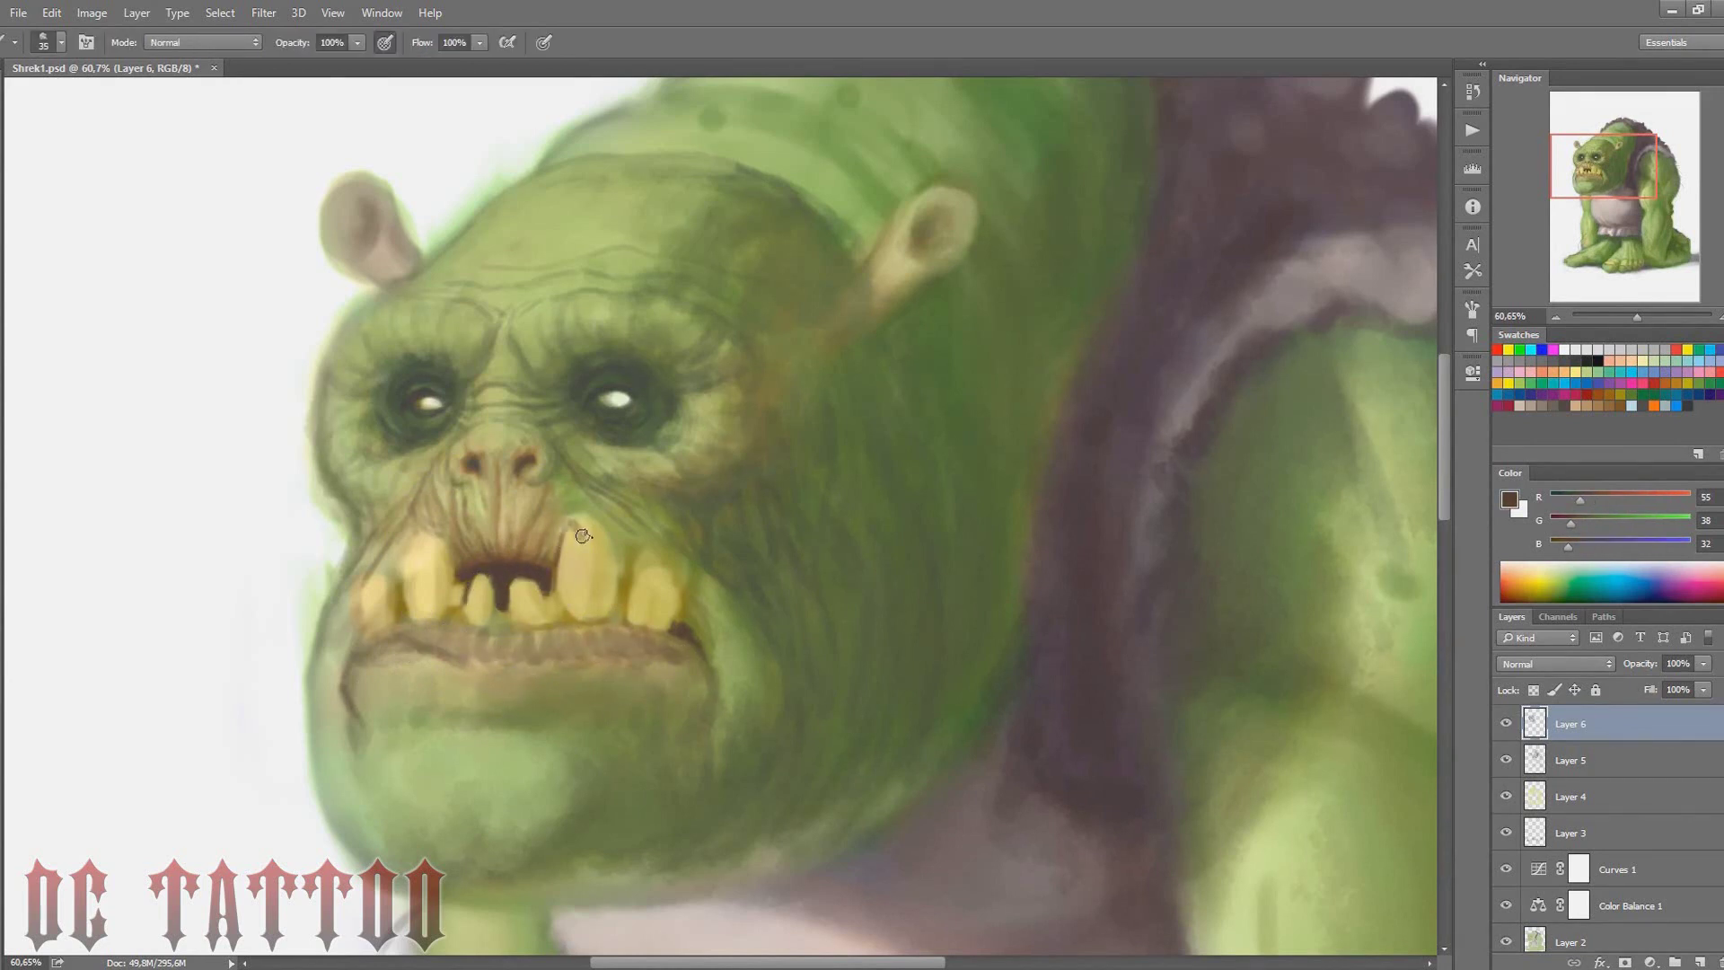
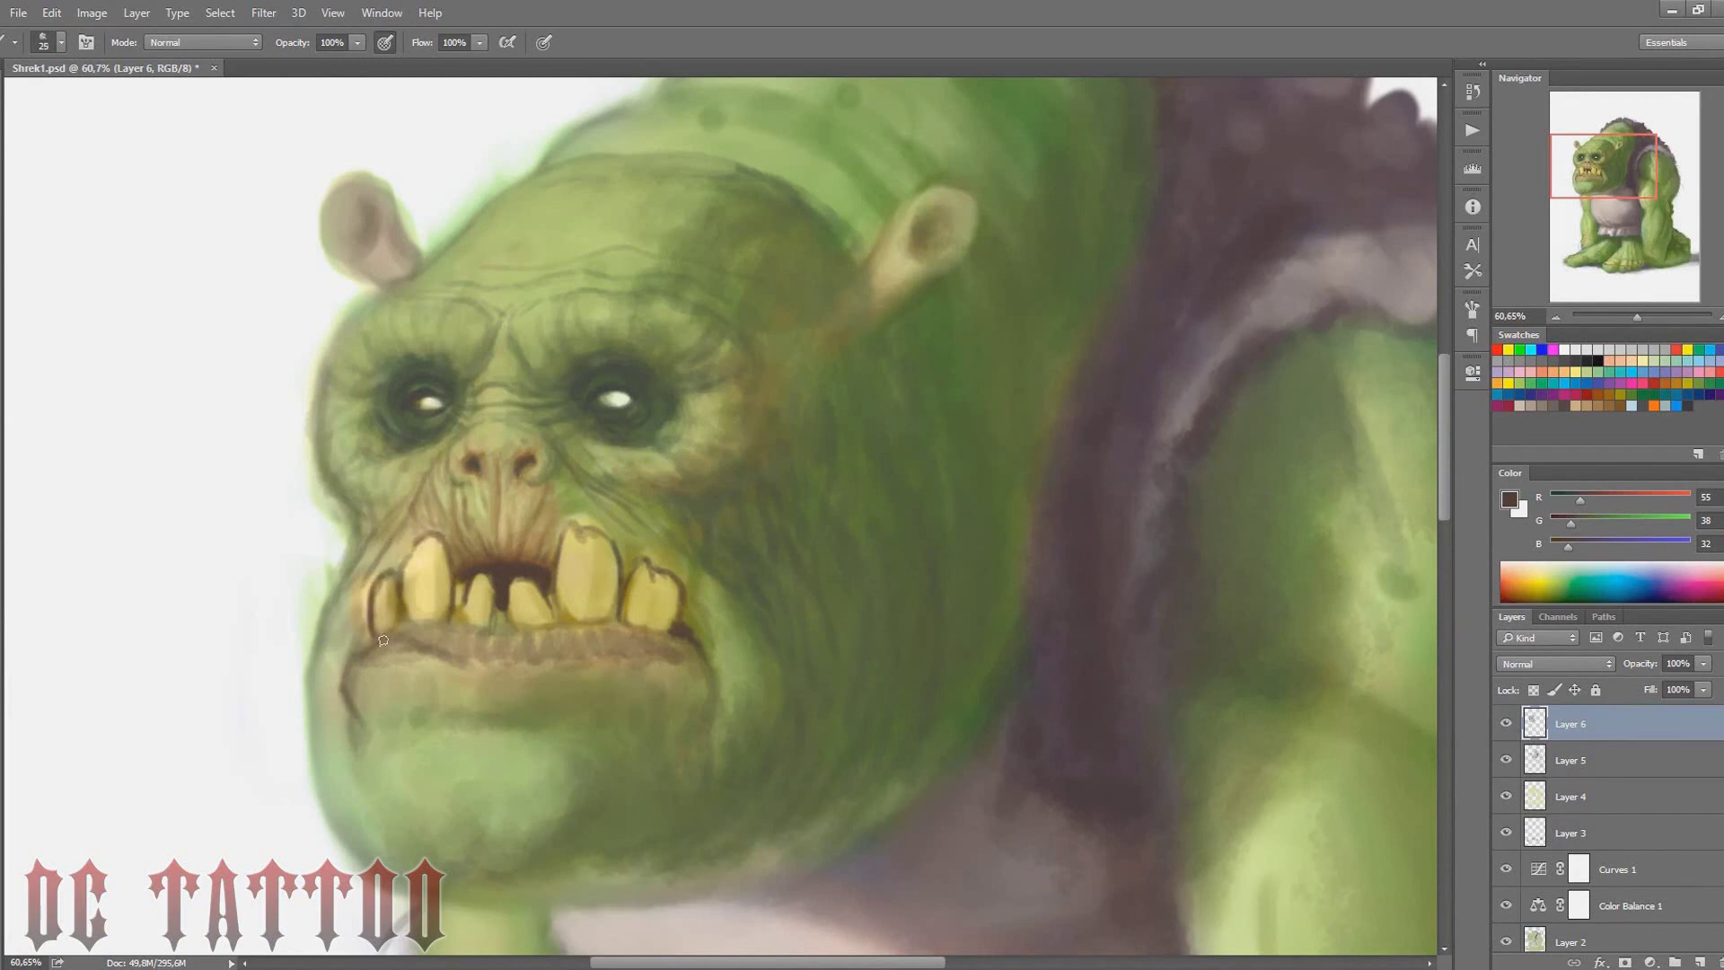
Darken the lower lip line and shade the large front tooth with orange-brown
left_click_drag(383, 640, 674, 633)
left_click(674, 633, "alt")
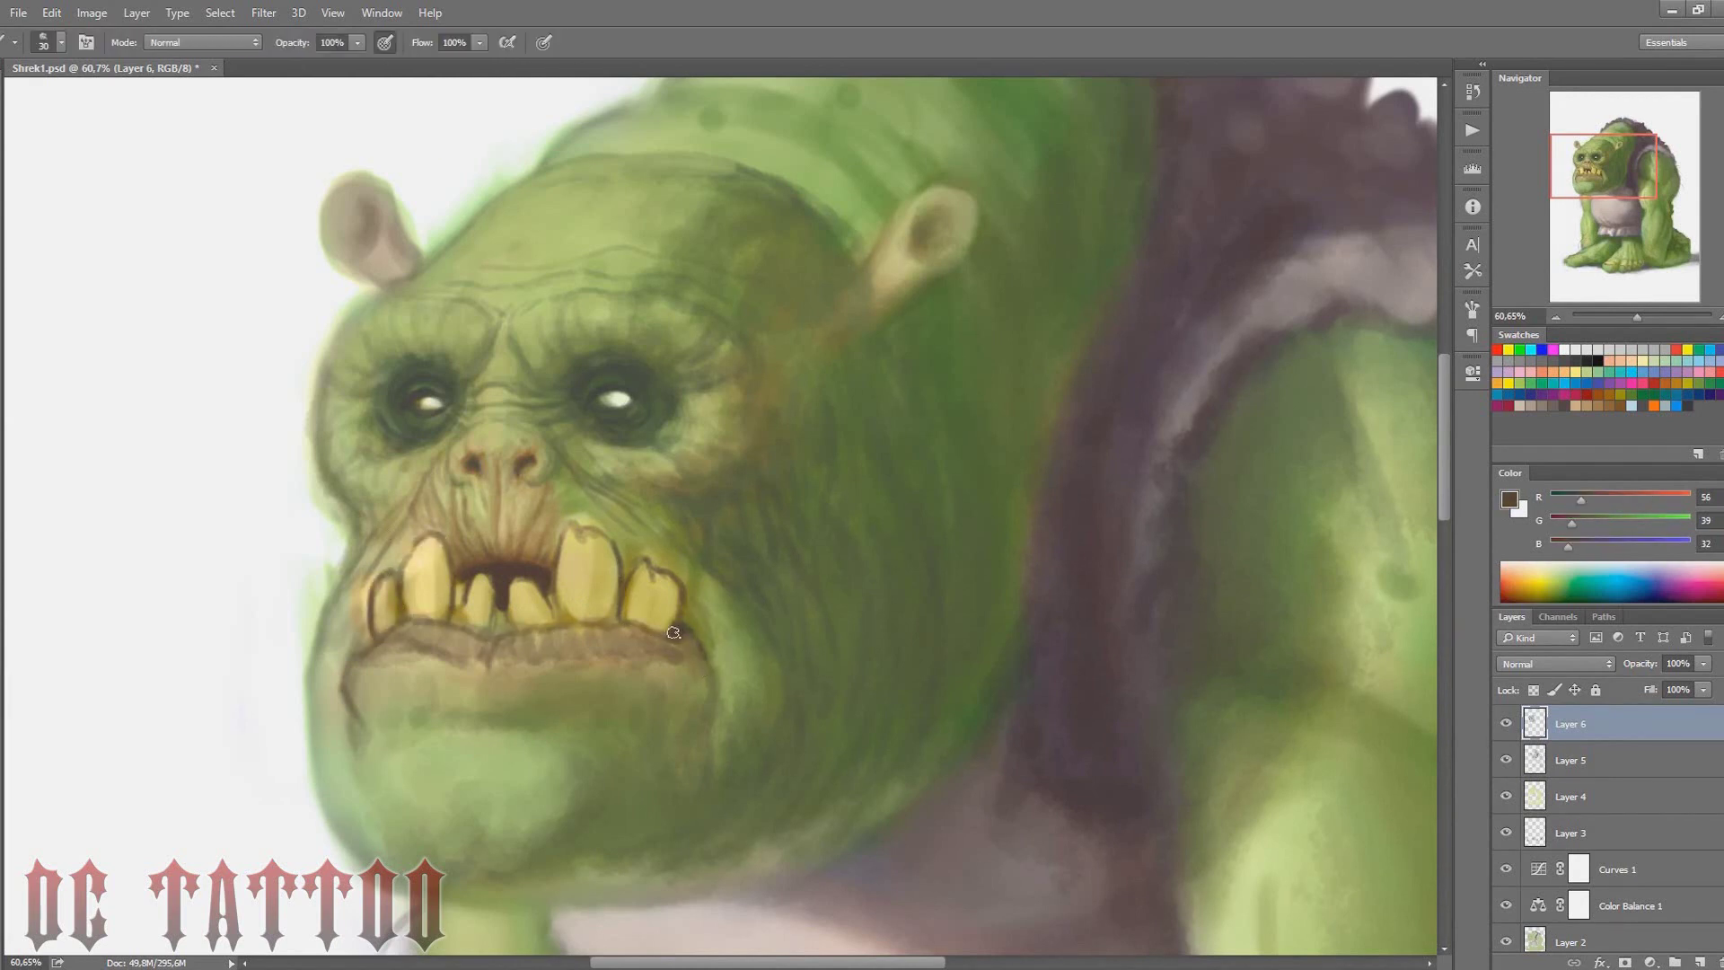
left_click(501, 548, "alt")
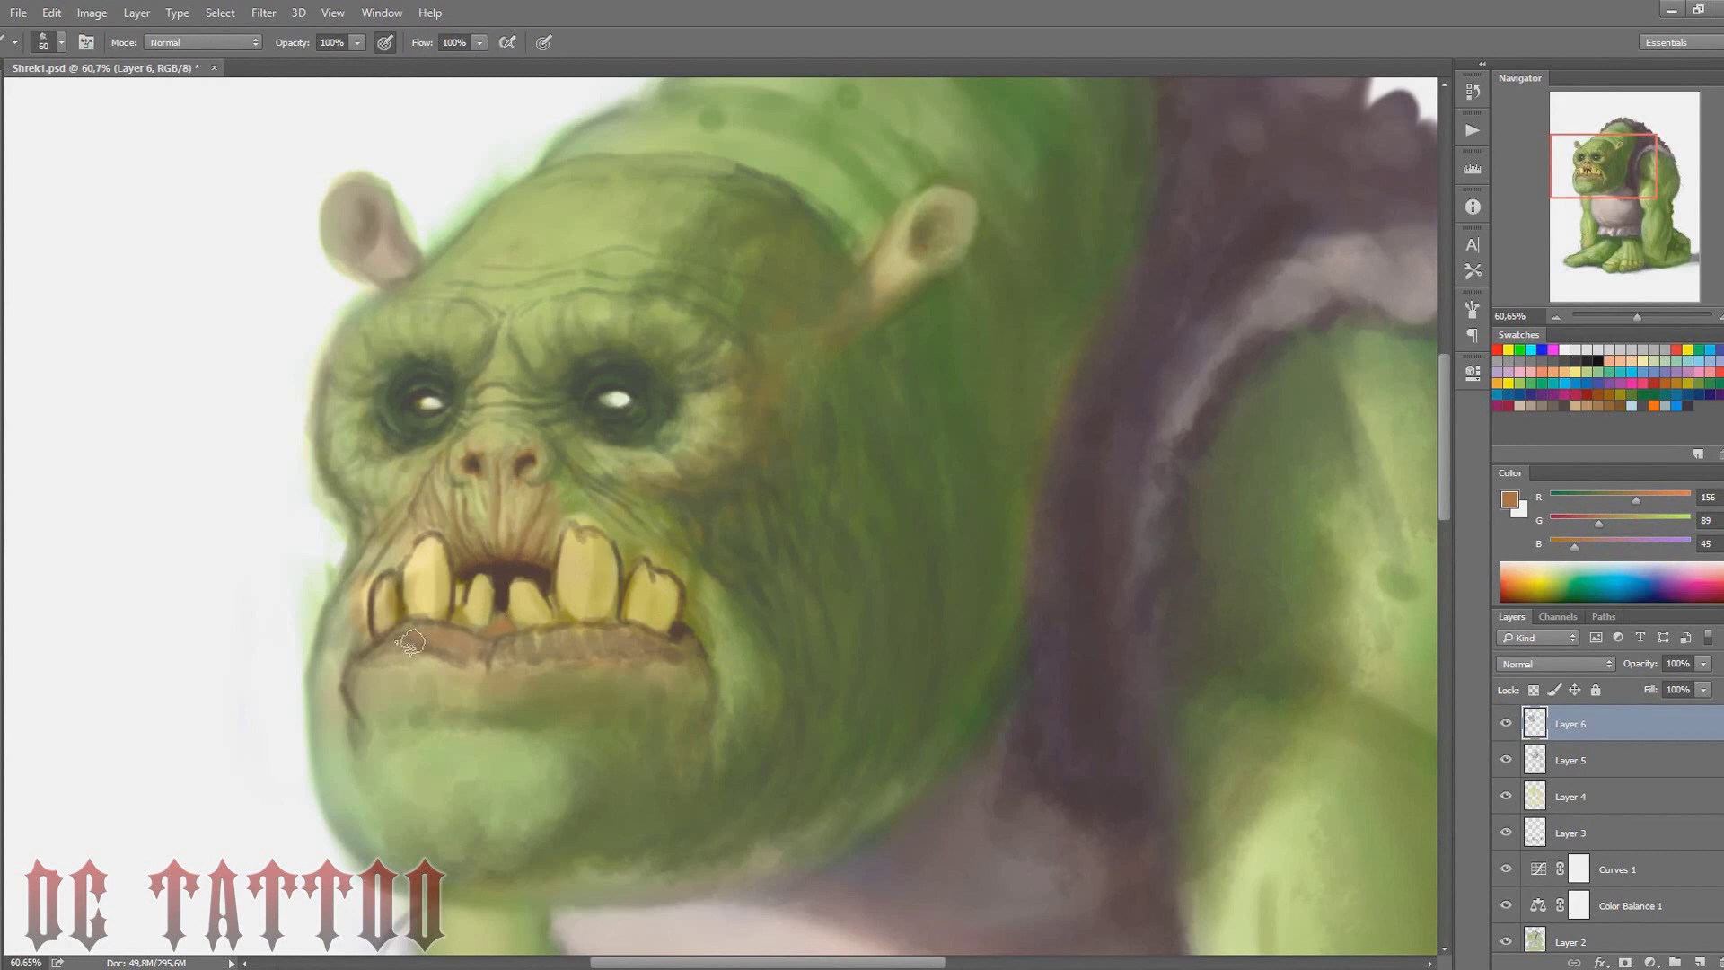
key("bracketright")
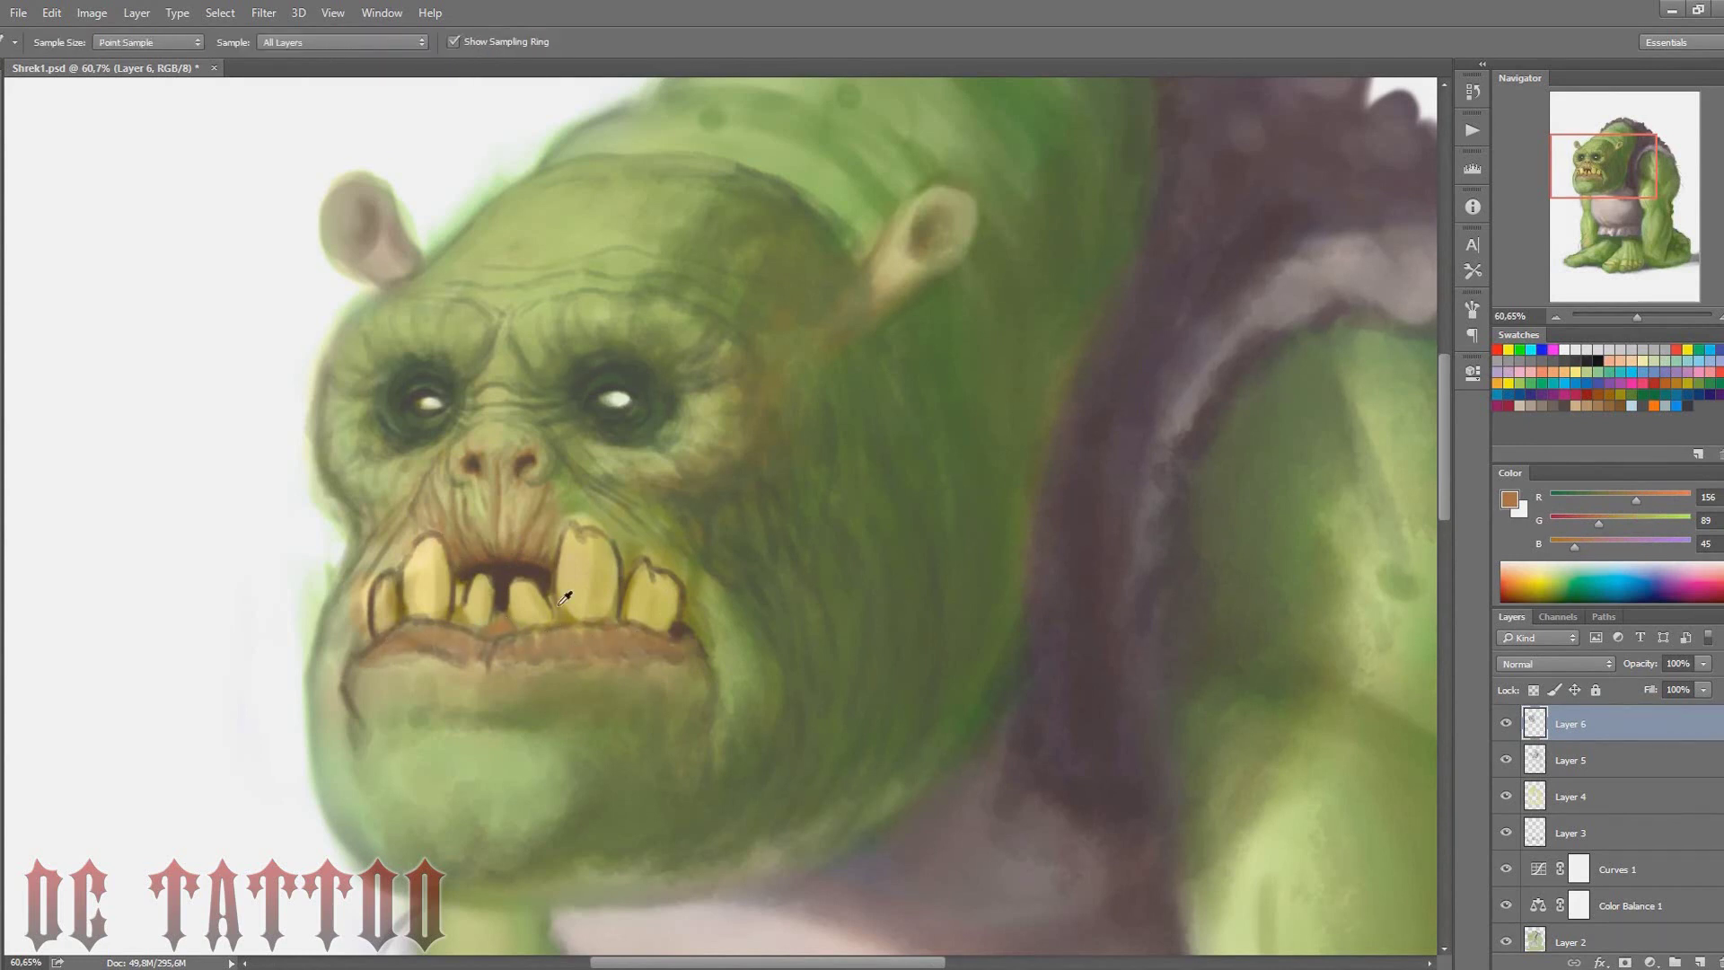
left_click_drag(594, 537, 599, 616)
left_click(437, 487, "alt")
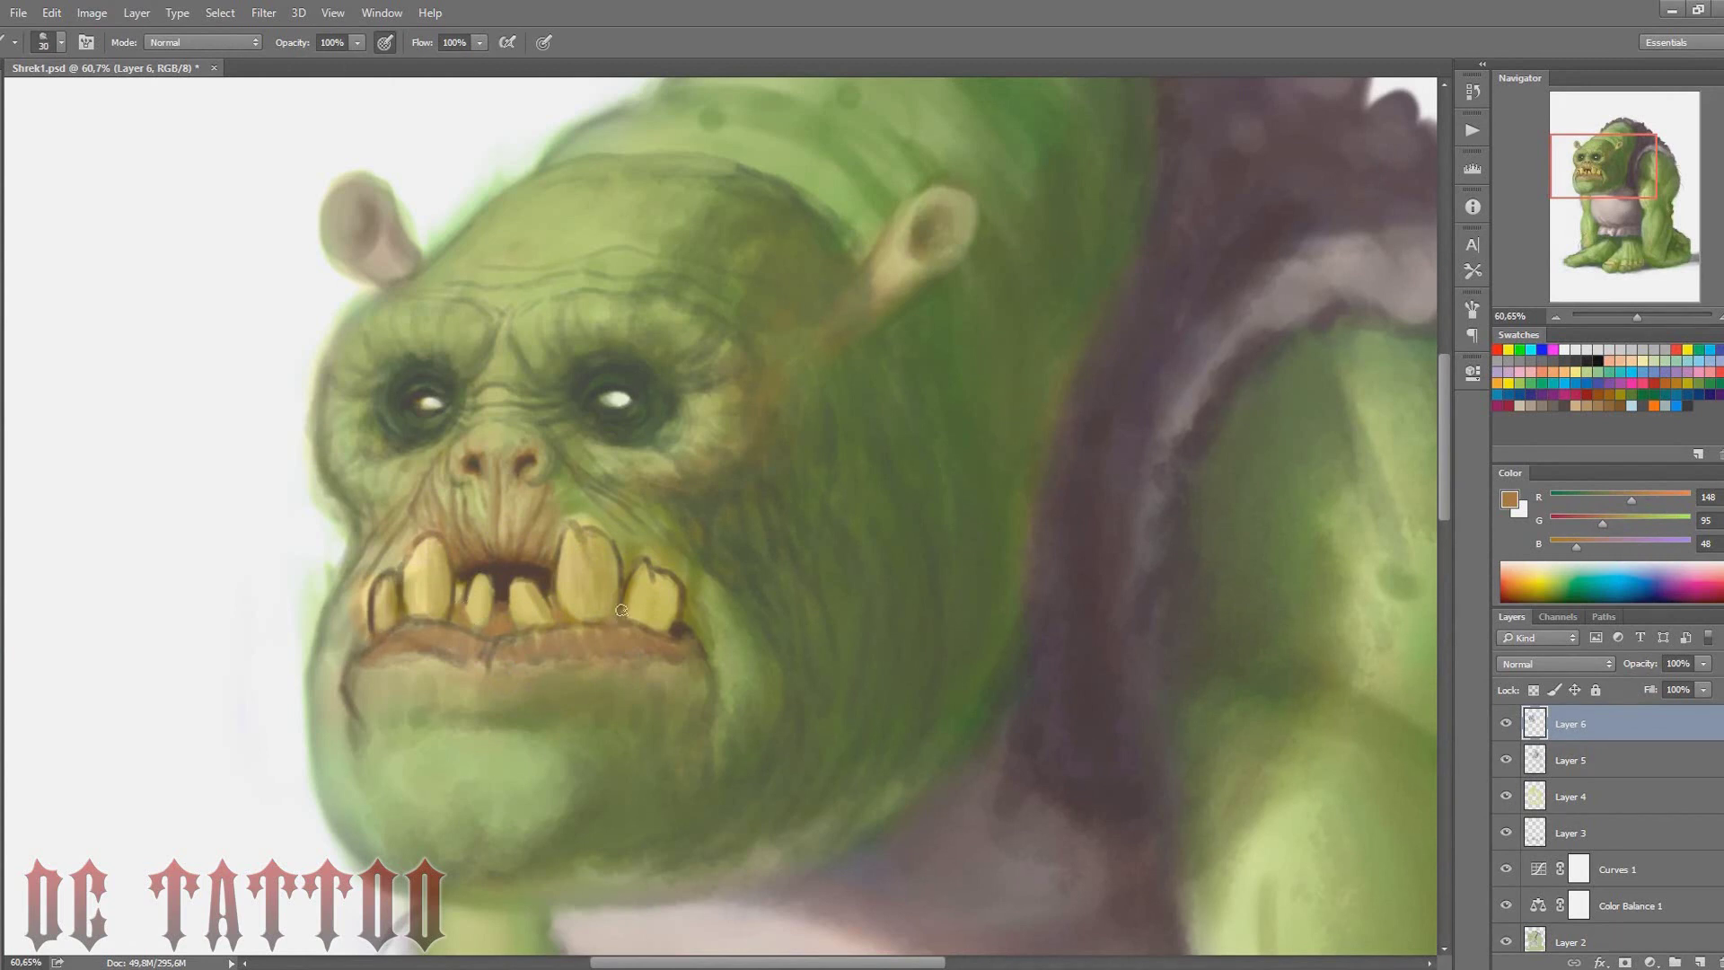
Darken the tooth edge with sampled darker yellow-brown tones
left_click(587, 576, "alt")
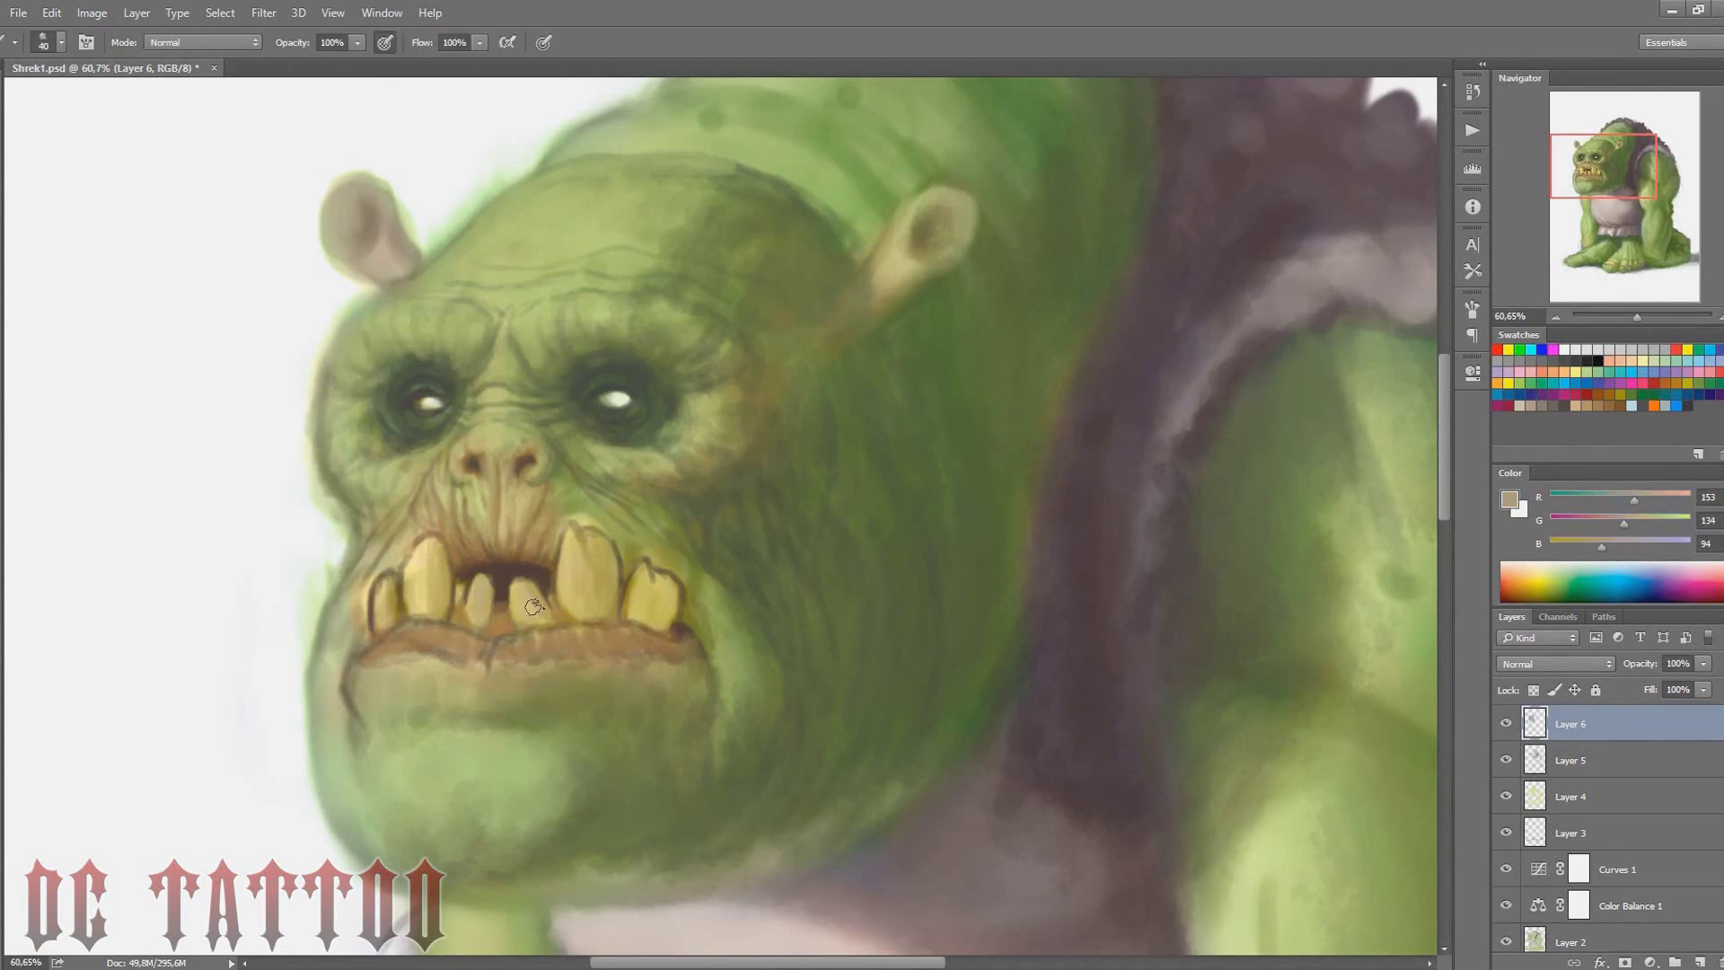
key("i")
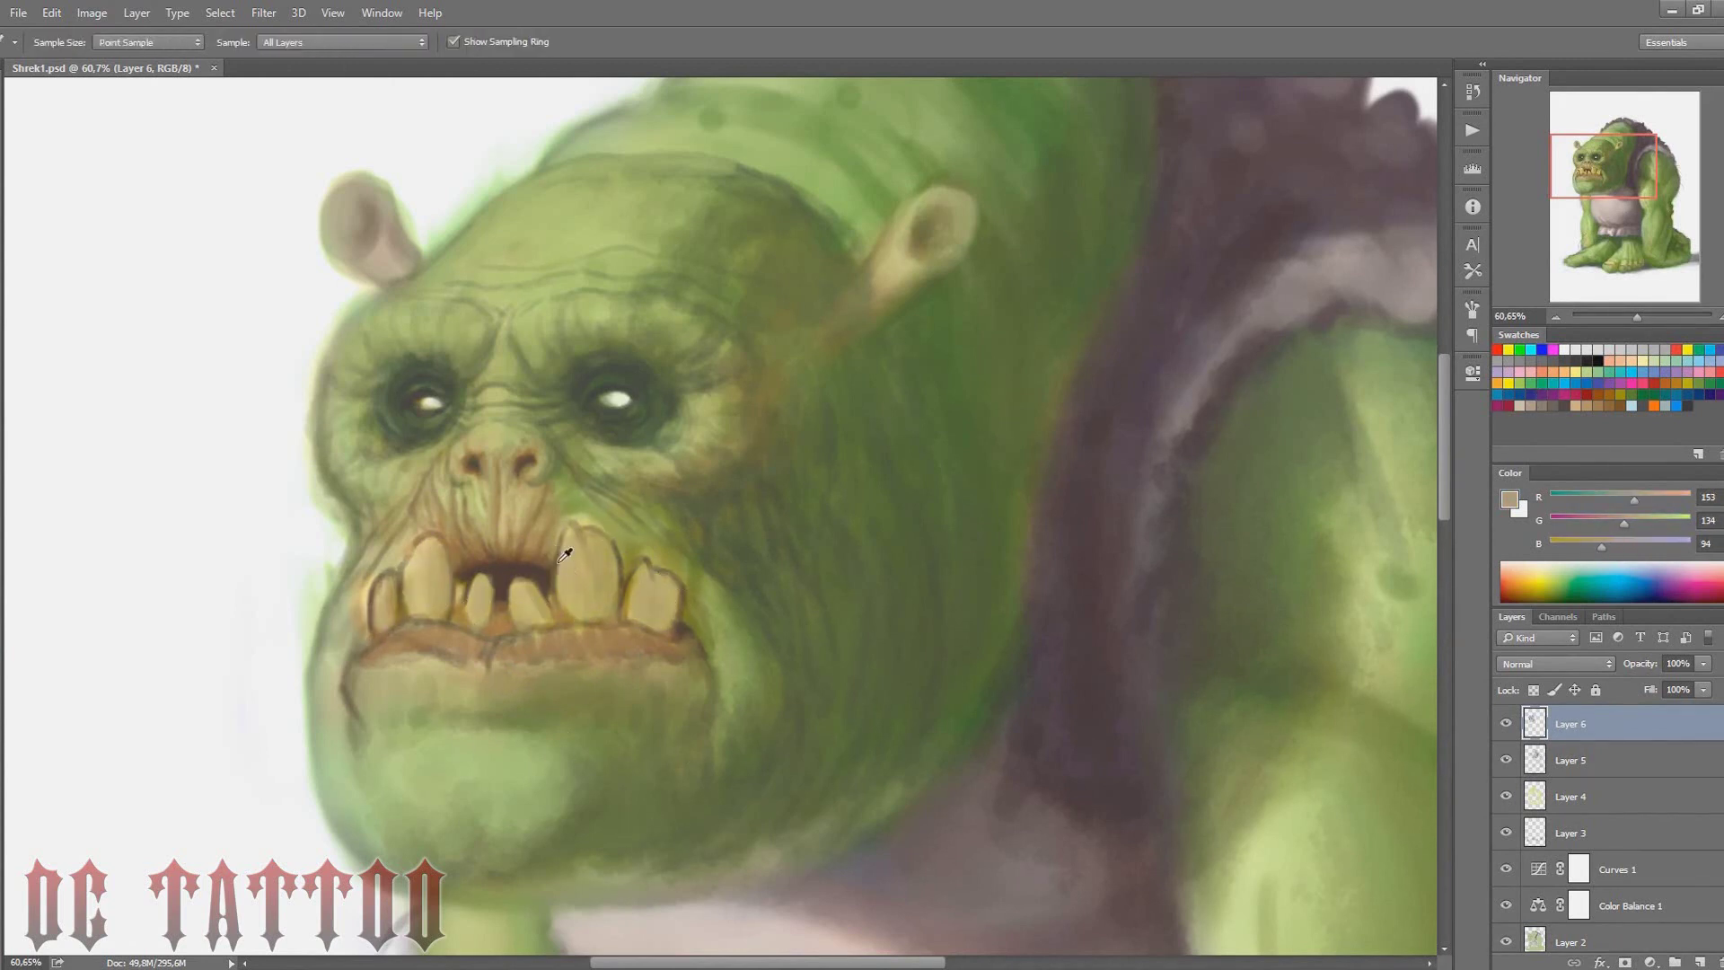
left_click(565, 539, "alt")
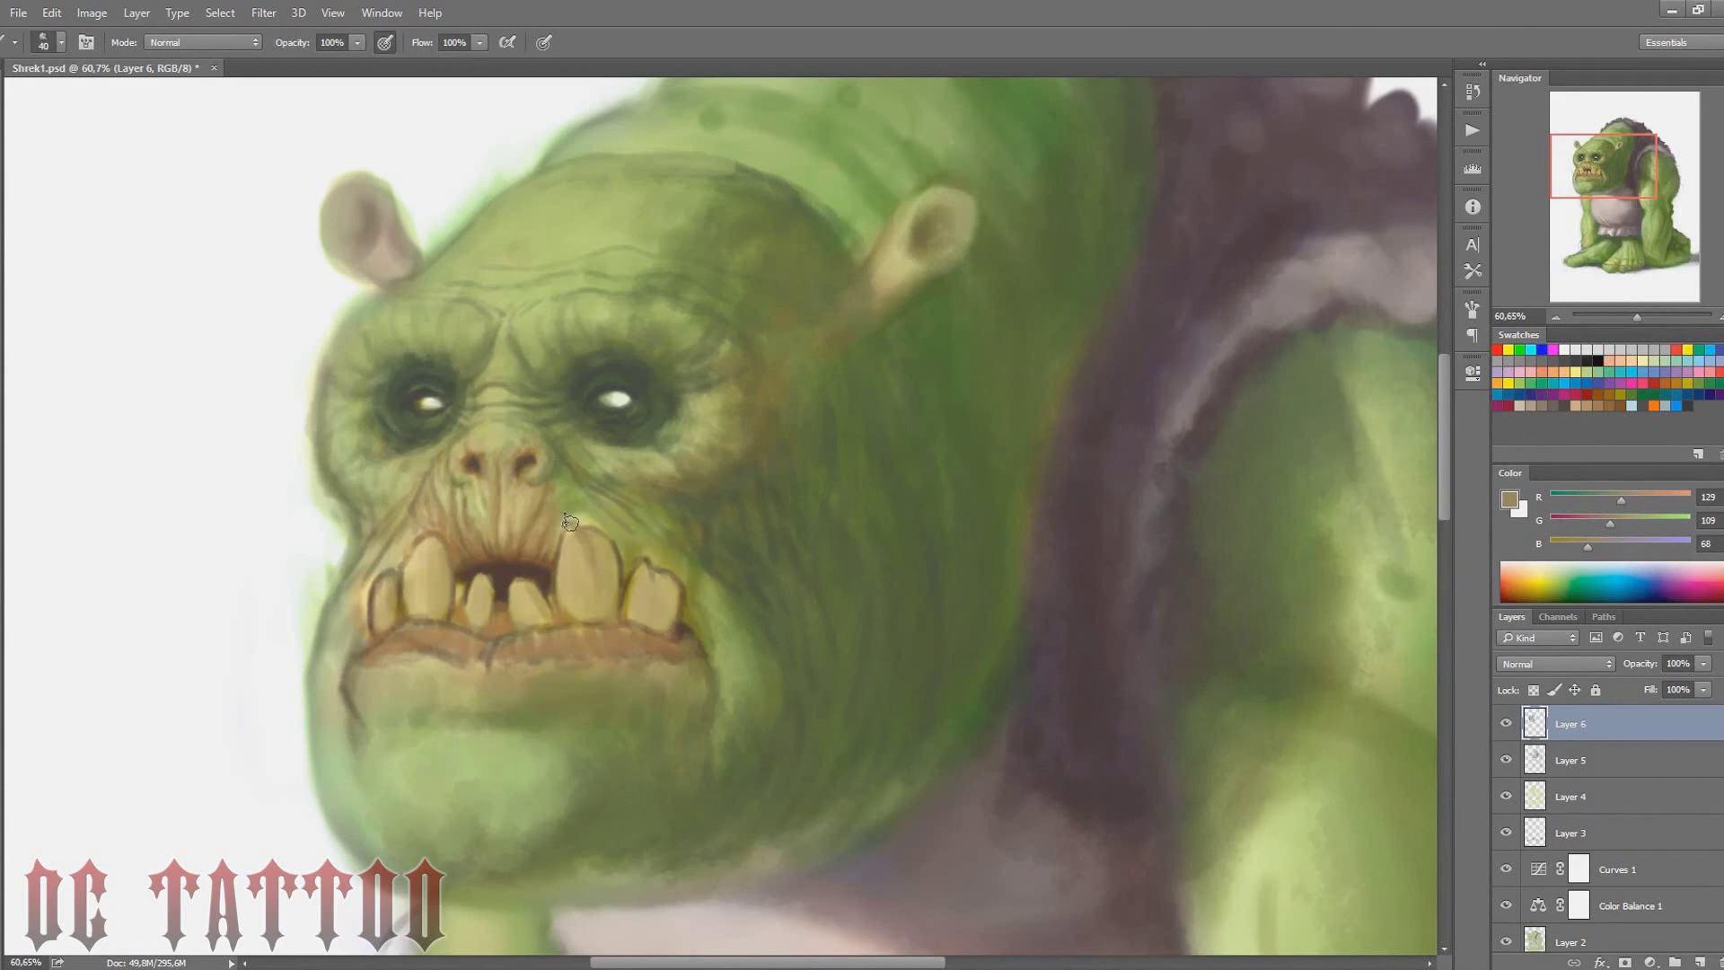
left_click(654, 612, "alt")
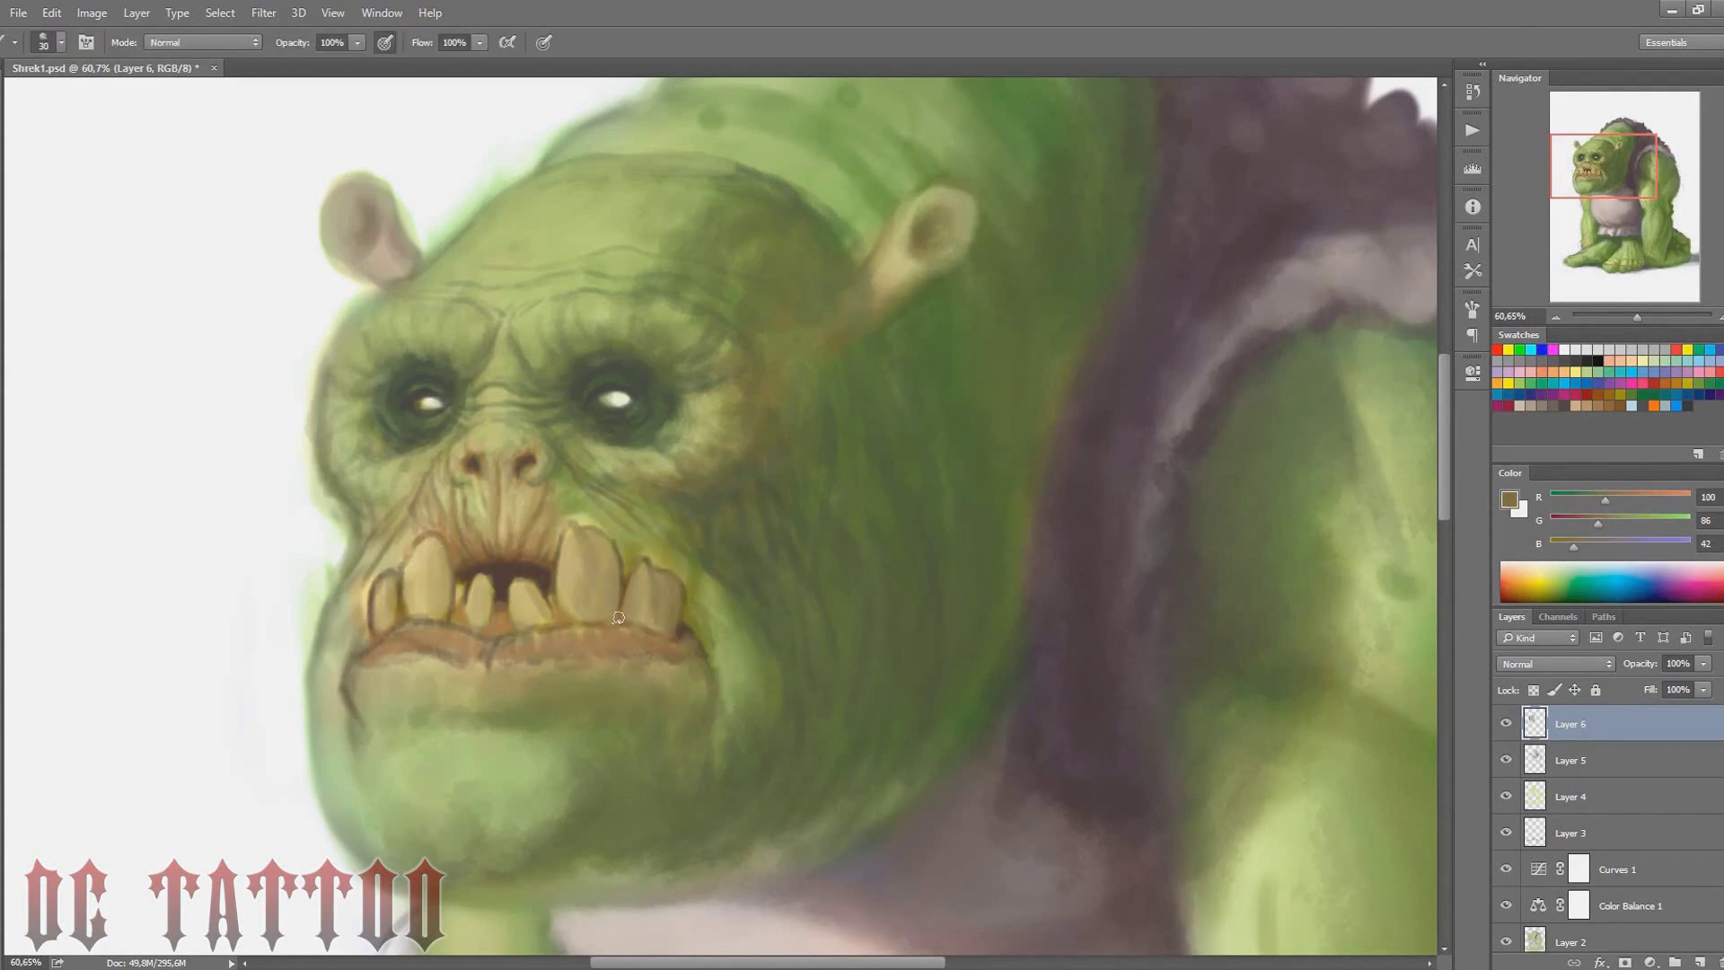
key("]")
mouse_move(617, 618)
left_mouse_down()
mouse_move(538, 601)
mouse_move(436, 620)
left_mouse_up()
Paint a lighter pale yellow tone into the gap between the teeth
key("]")
key("[")
key("[")
left_click(415, 563, "alt")
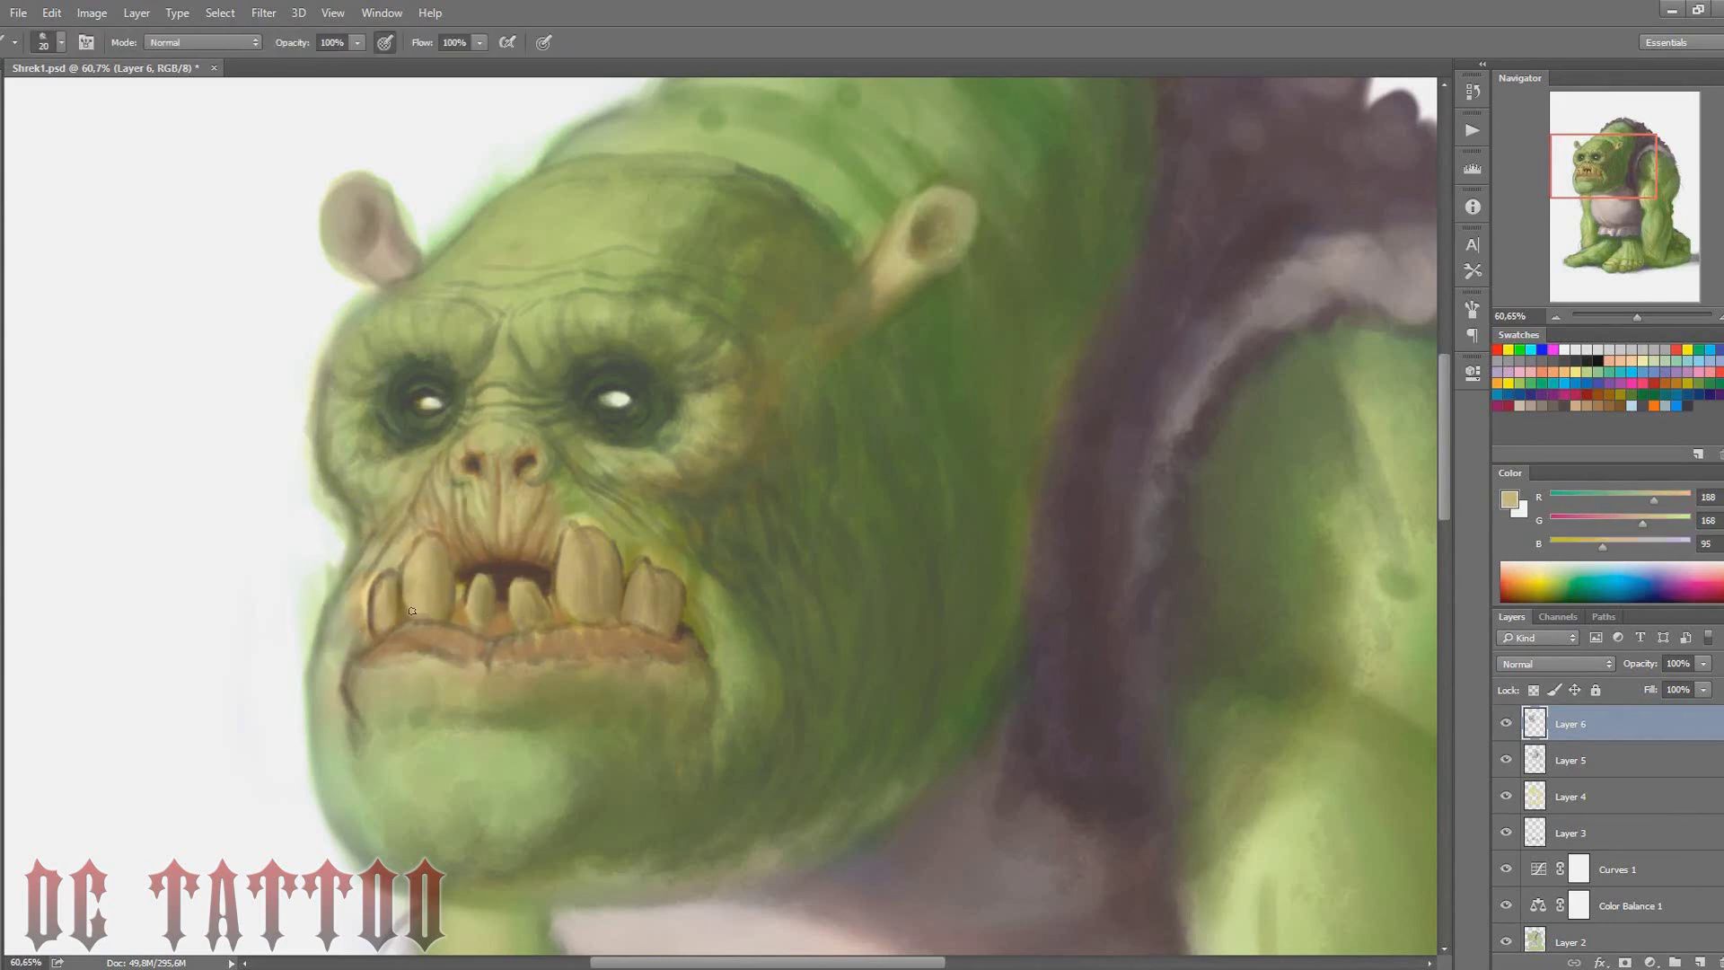
key("]")
left_click(496, 612, "alt")
left_click_drag(516, 586, 502, 565)
Add small dark brown strokes into the mouth gaps
key("]")
left_click(497, 574, "alt")
left_click(519, 567, "alt")
key("]")
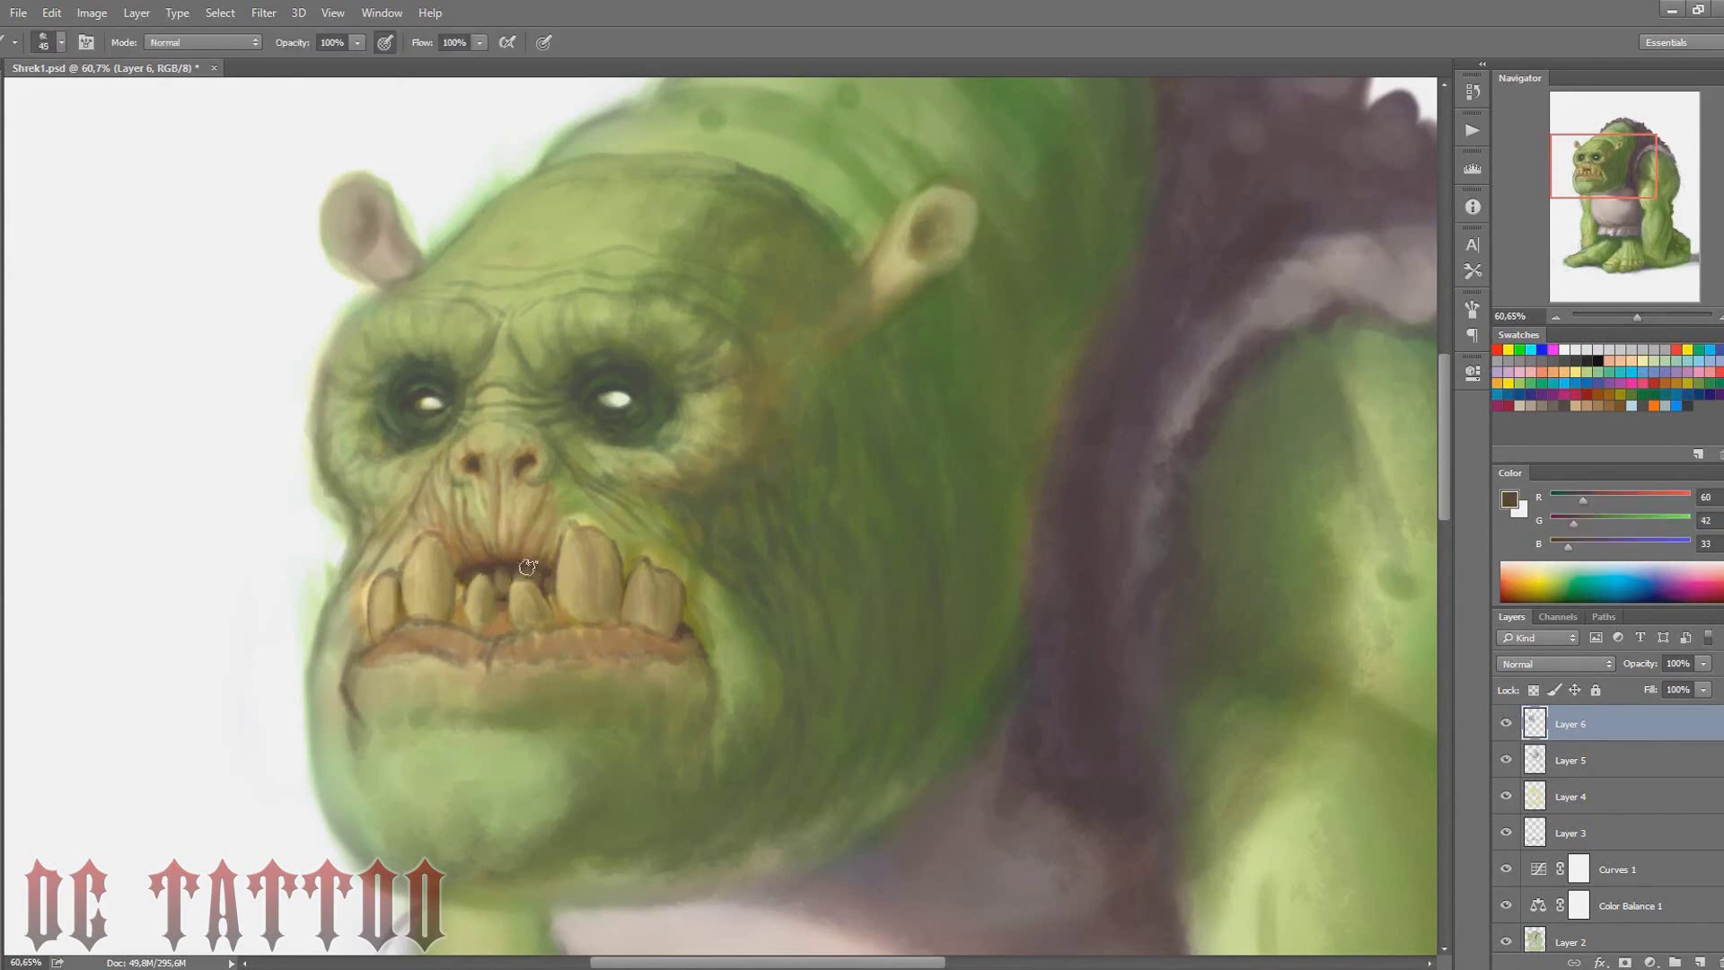
key("[")
key("[")
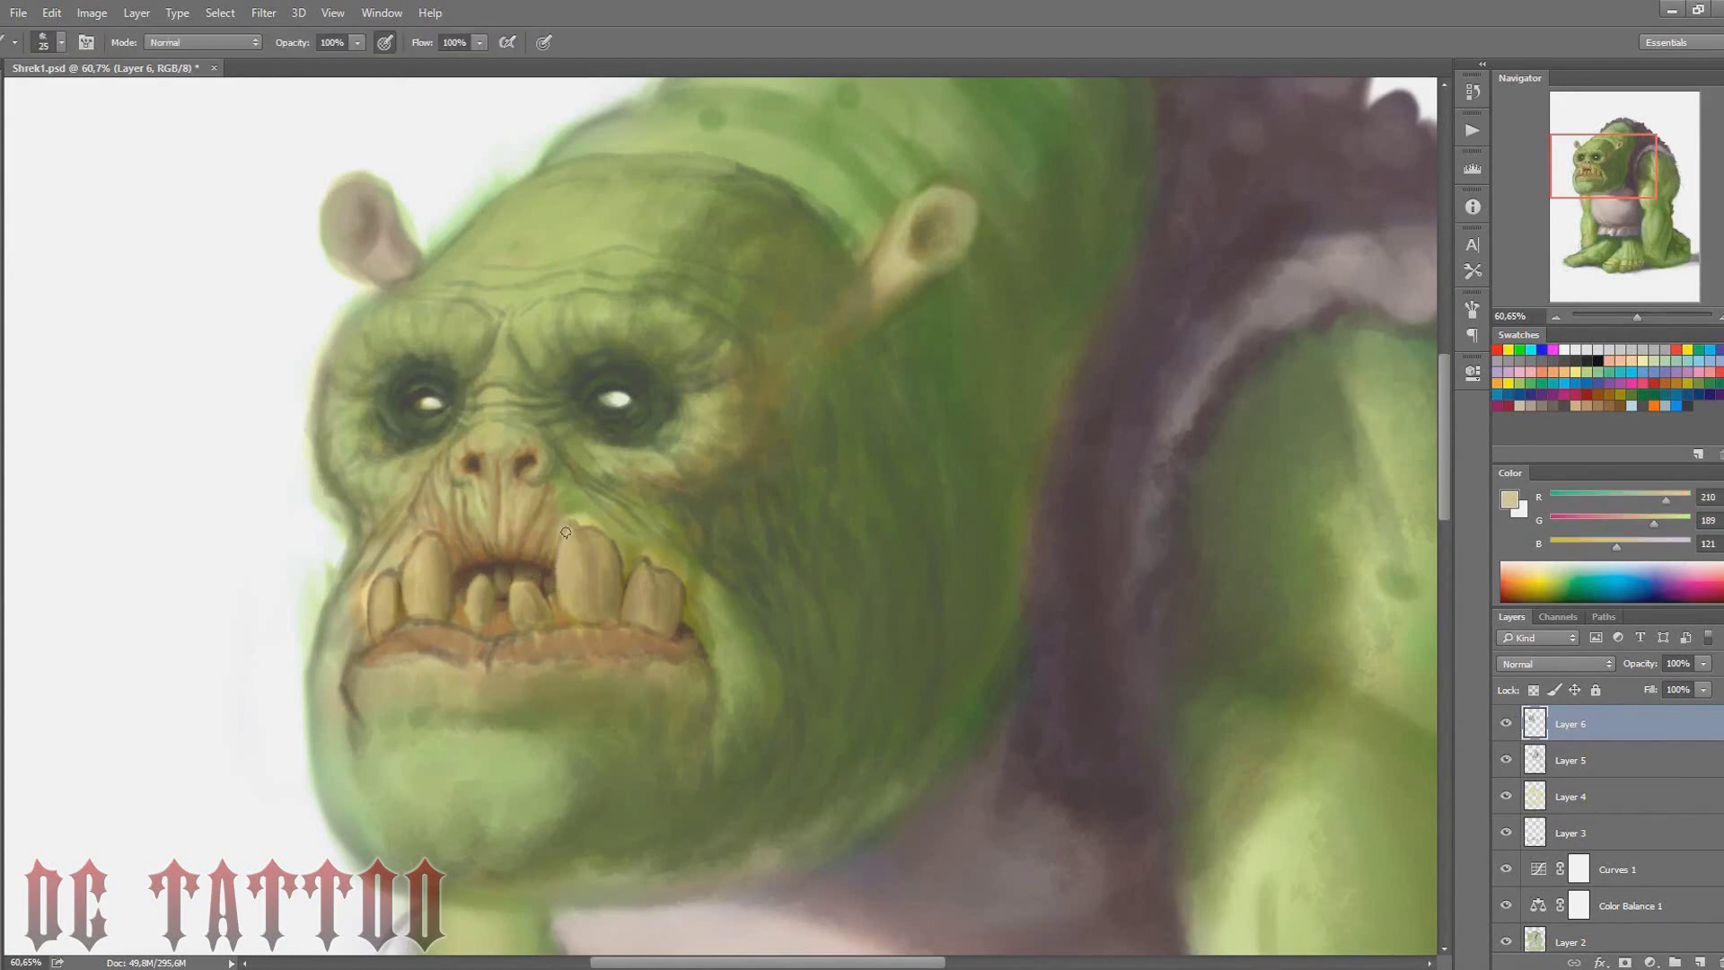
left_click(548, 561, "alt")
key("]")
key("]")
key("]")
Shade the skin beside the nose with pale and lighter greens
left_click(548, 480, "alt")
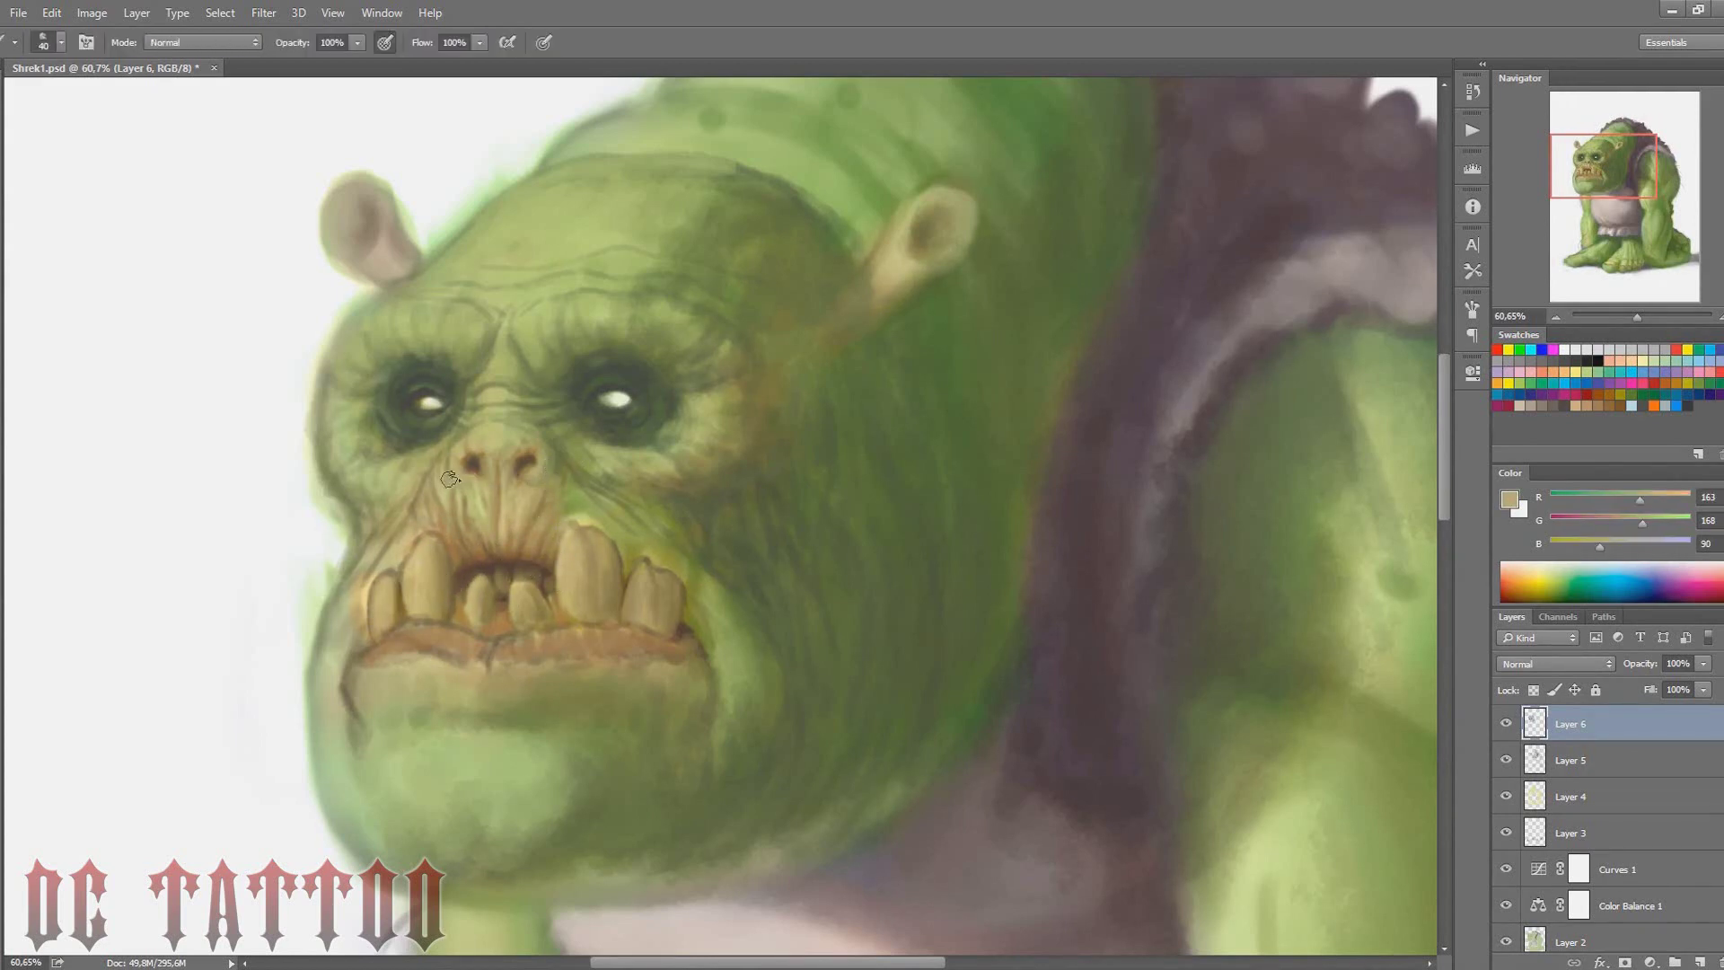
left_click(467, 503, "alt")
key("bracketright")
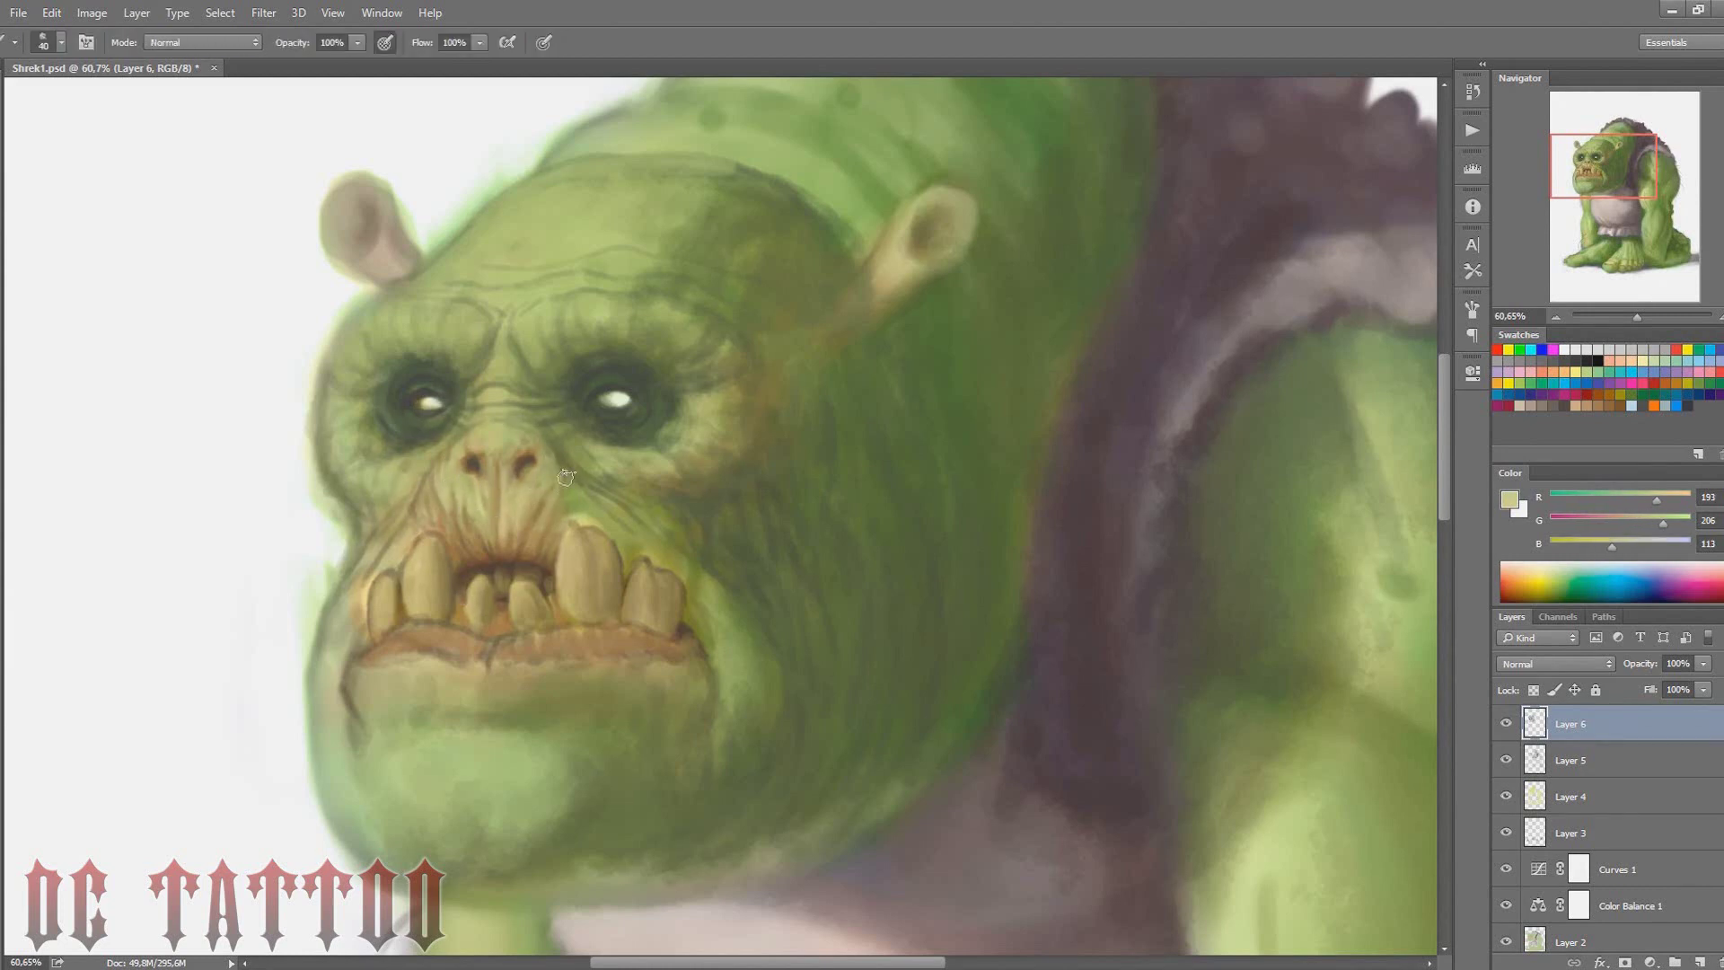
left_click(588, 526, "alt")
key("bracketright")
key("bracketright")
key("bracketright")
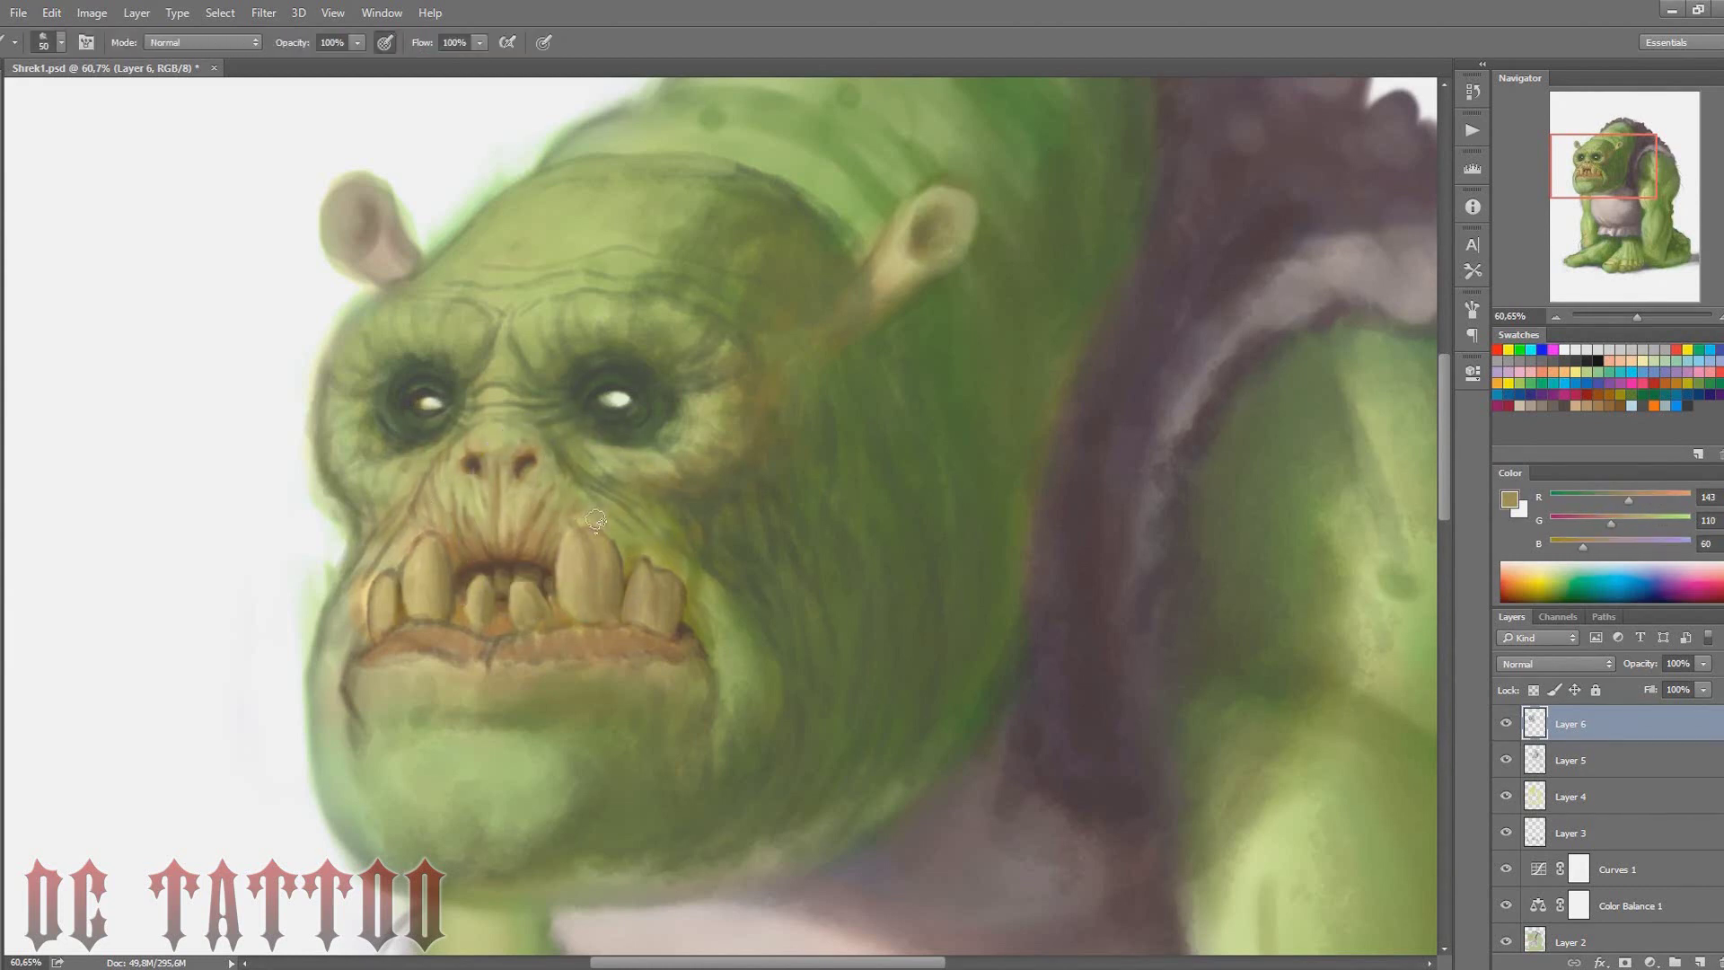
Deepen the tooth gaps with dark brown, then sample the nose's light skin tone
left_click(701, 640, "alt")
key("bracketleft")
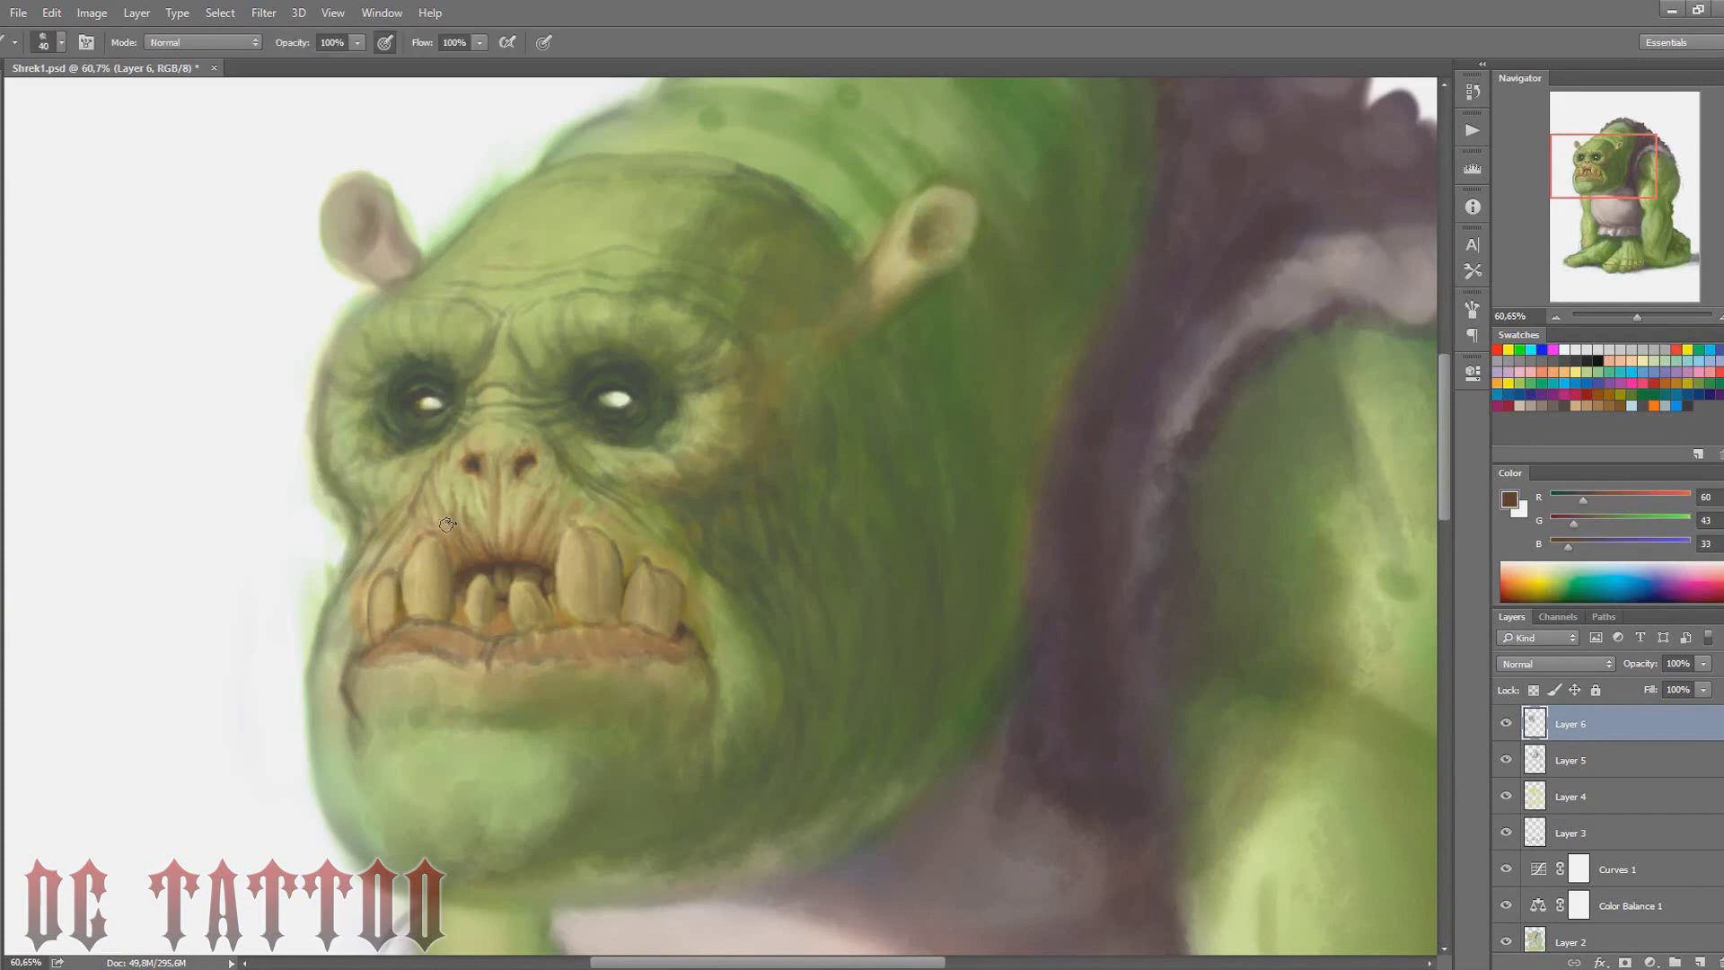
left_click(449, 552, "alt")
key("bracketright")
left_click(624, 543, "alt")
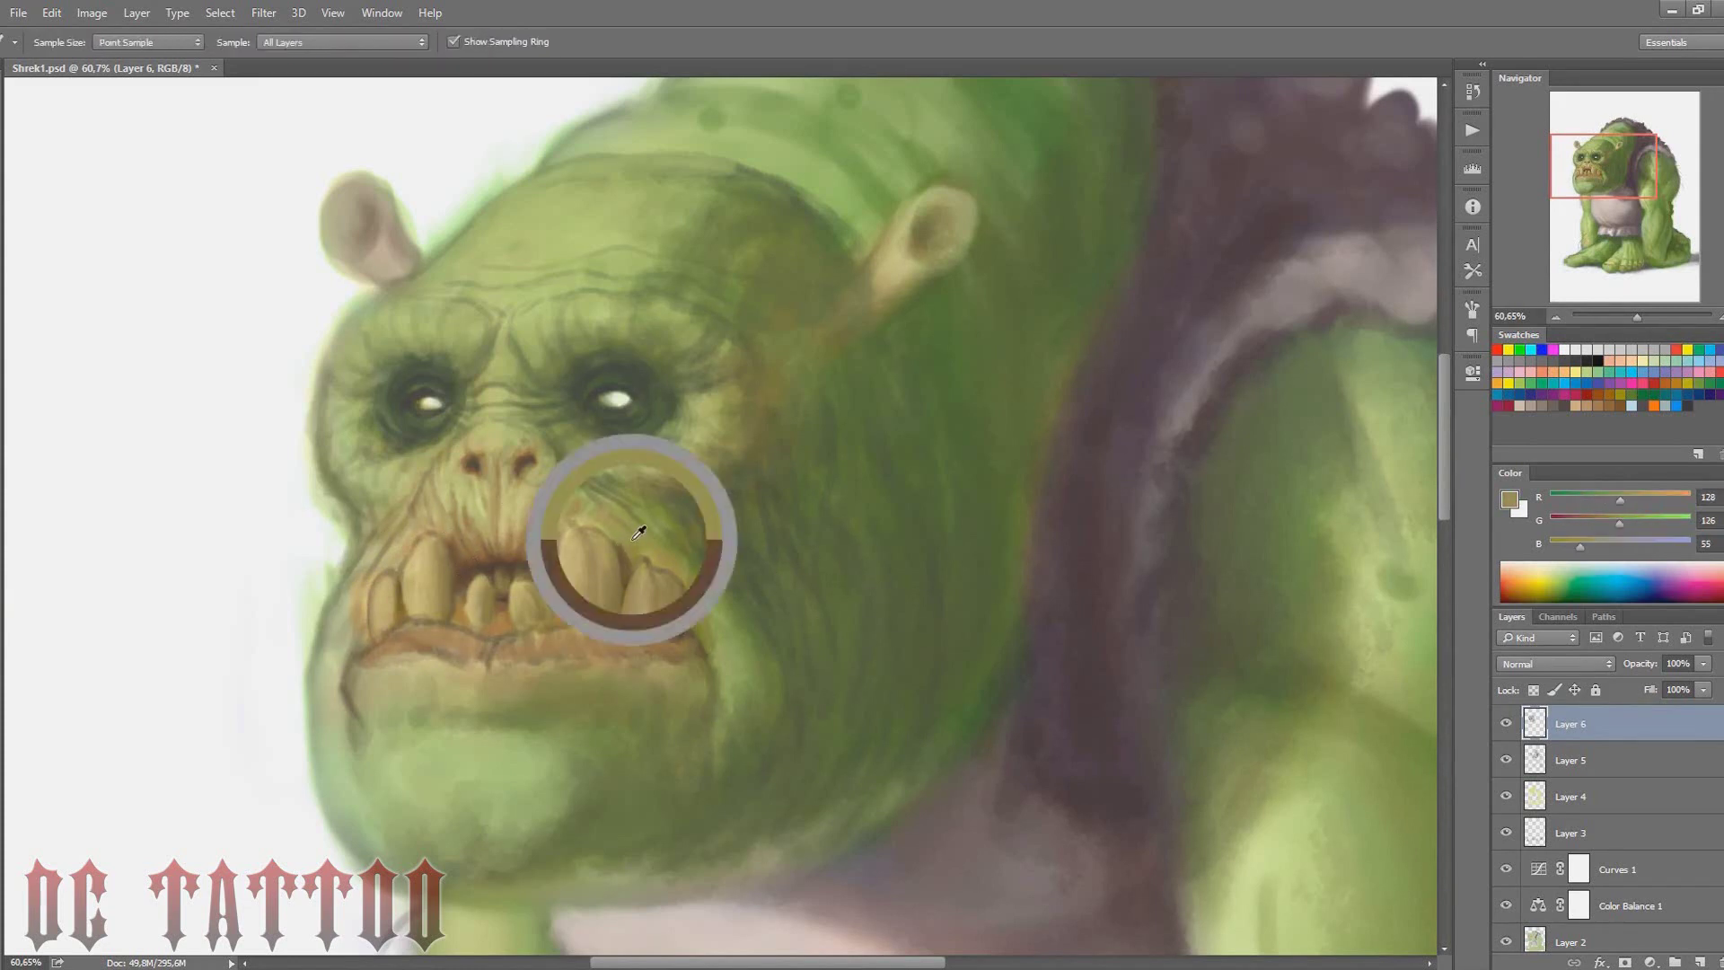
key("bracketleft")
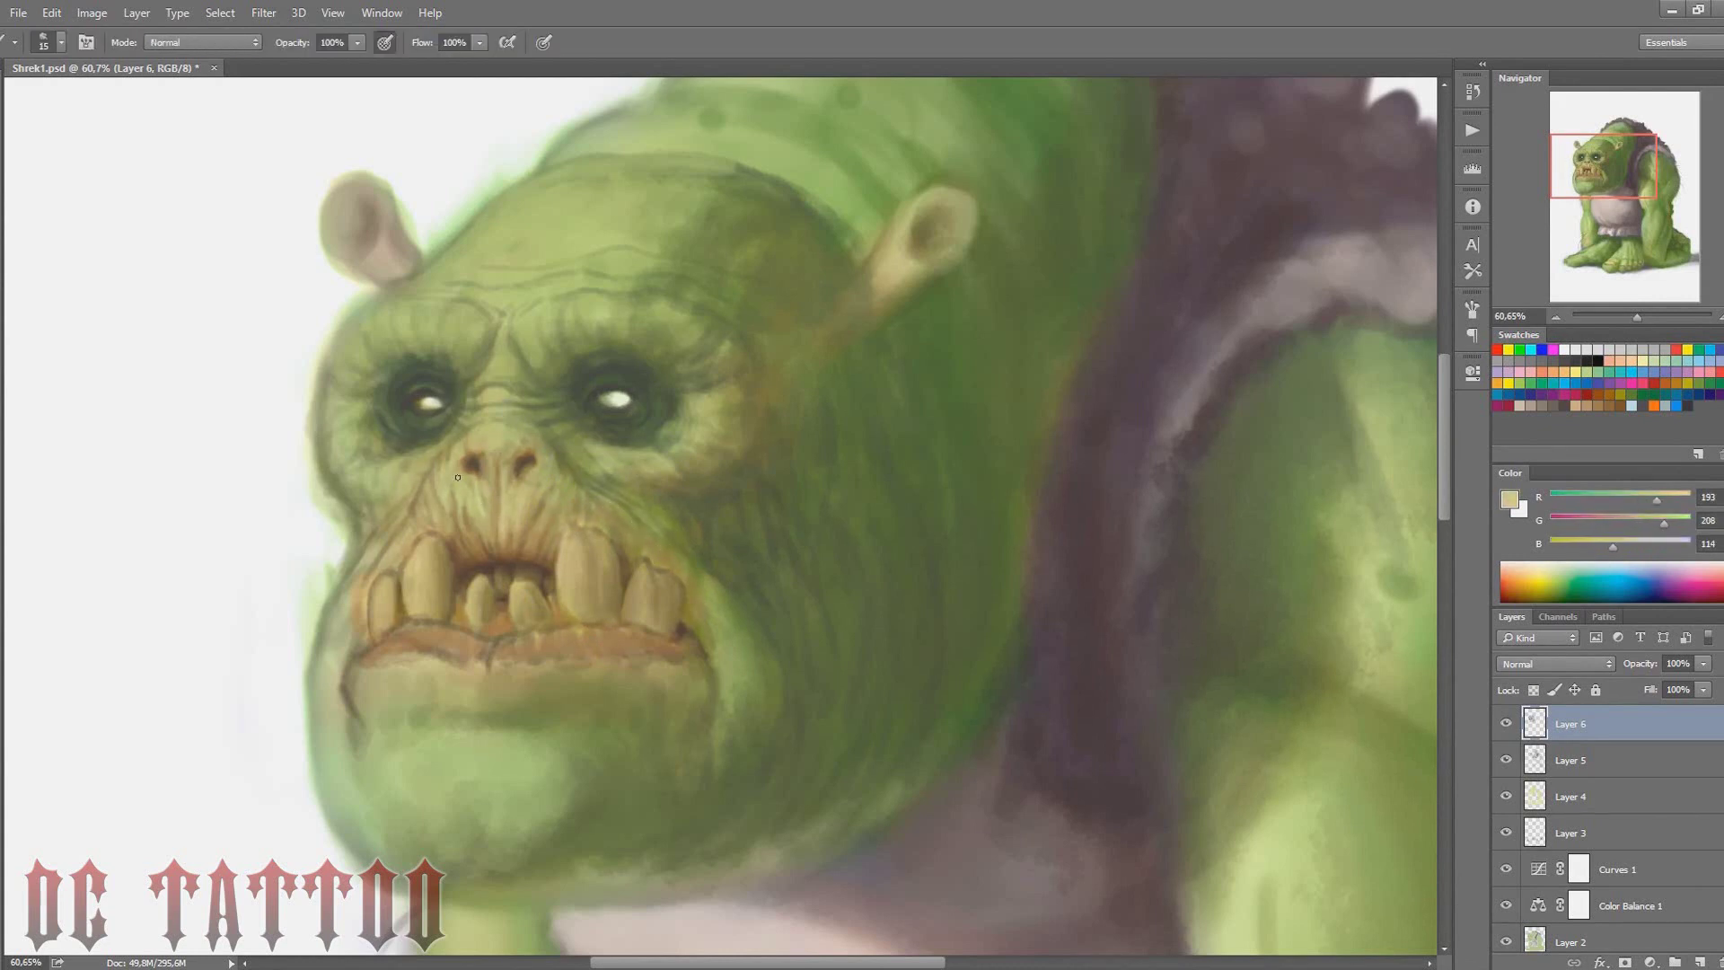
left_click(459, 490, "alt")
Shade around the nostril and teeth with olive and deep brown tones
left_click(552, 452, "alt")
key("bracketleft")
key("bracketleft")
key("bracketleft")
key("bracketleft")
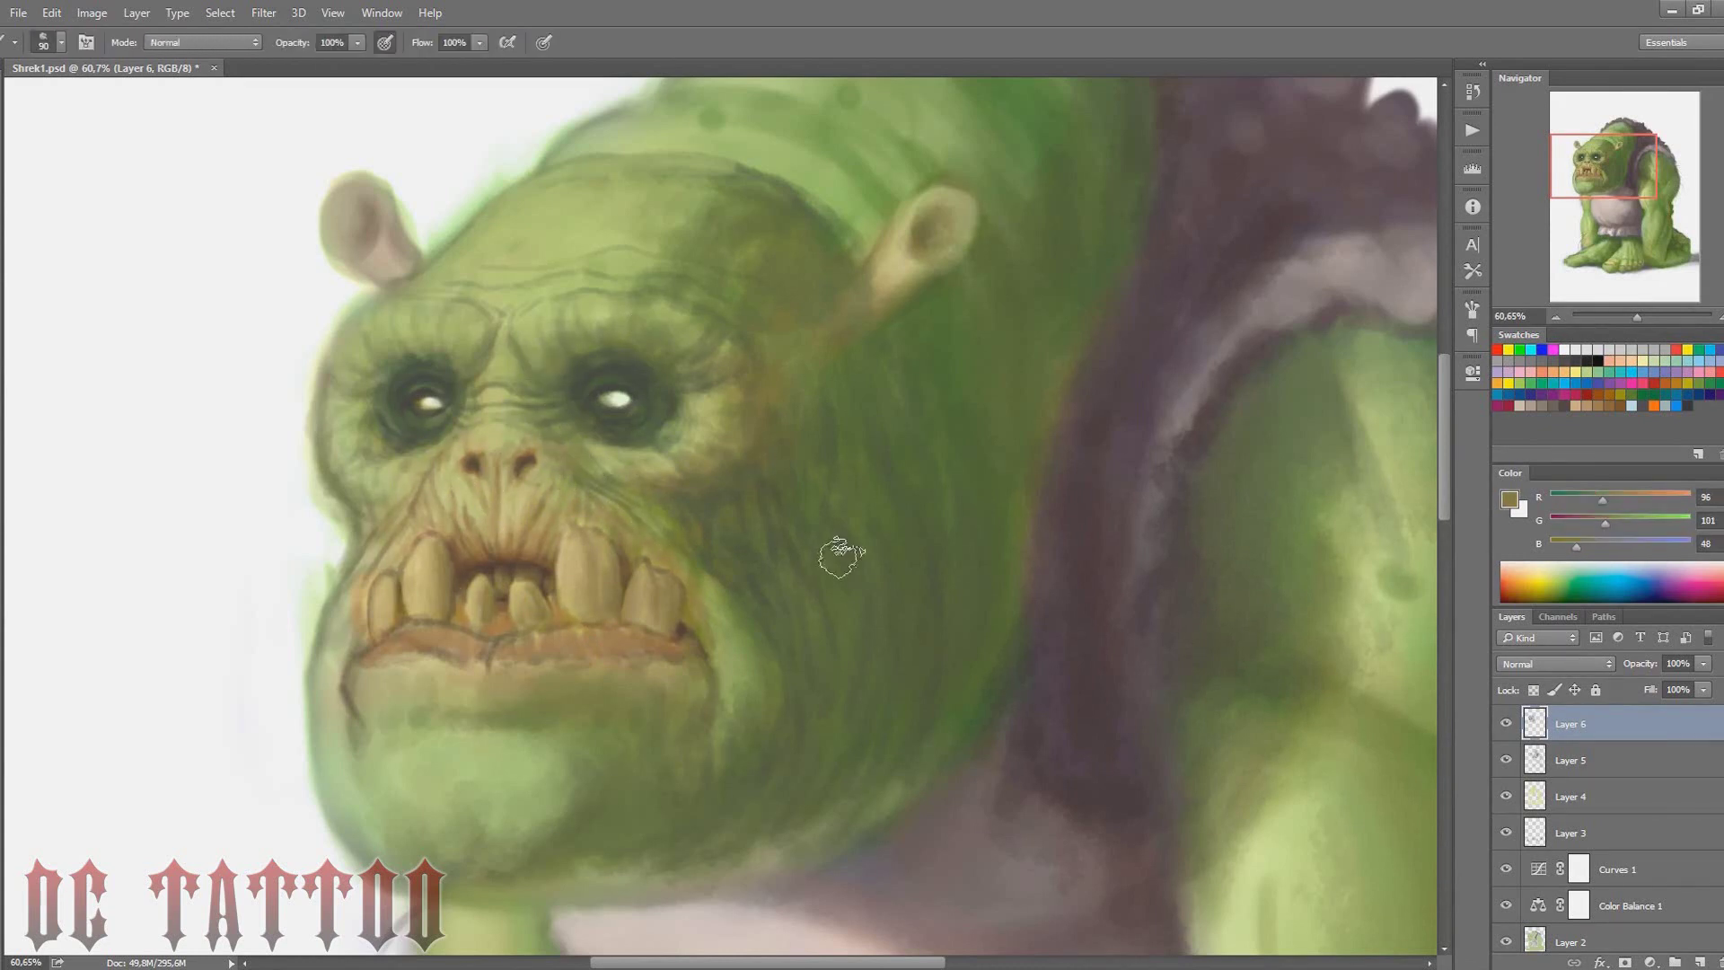
left_click(472, 461, "alt")
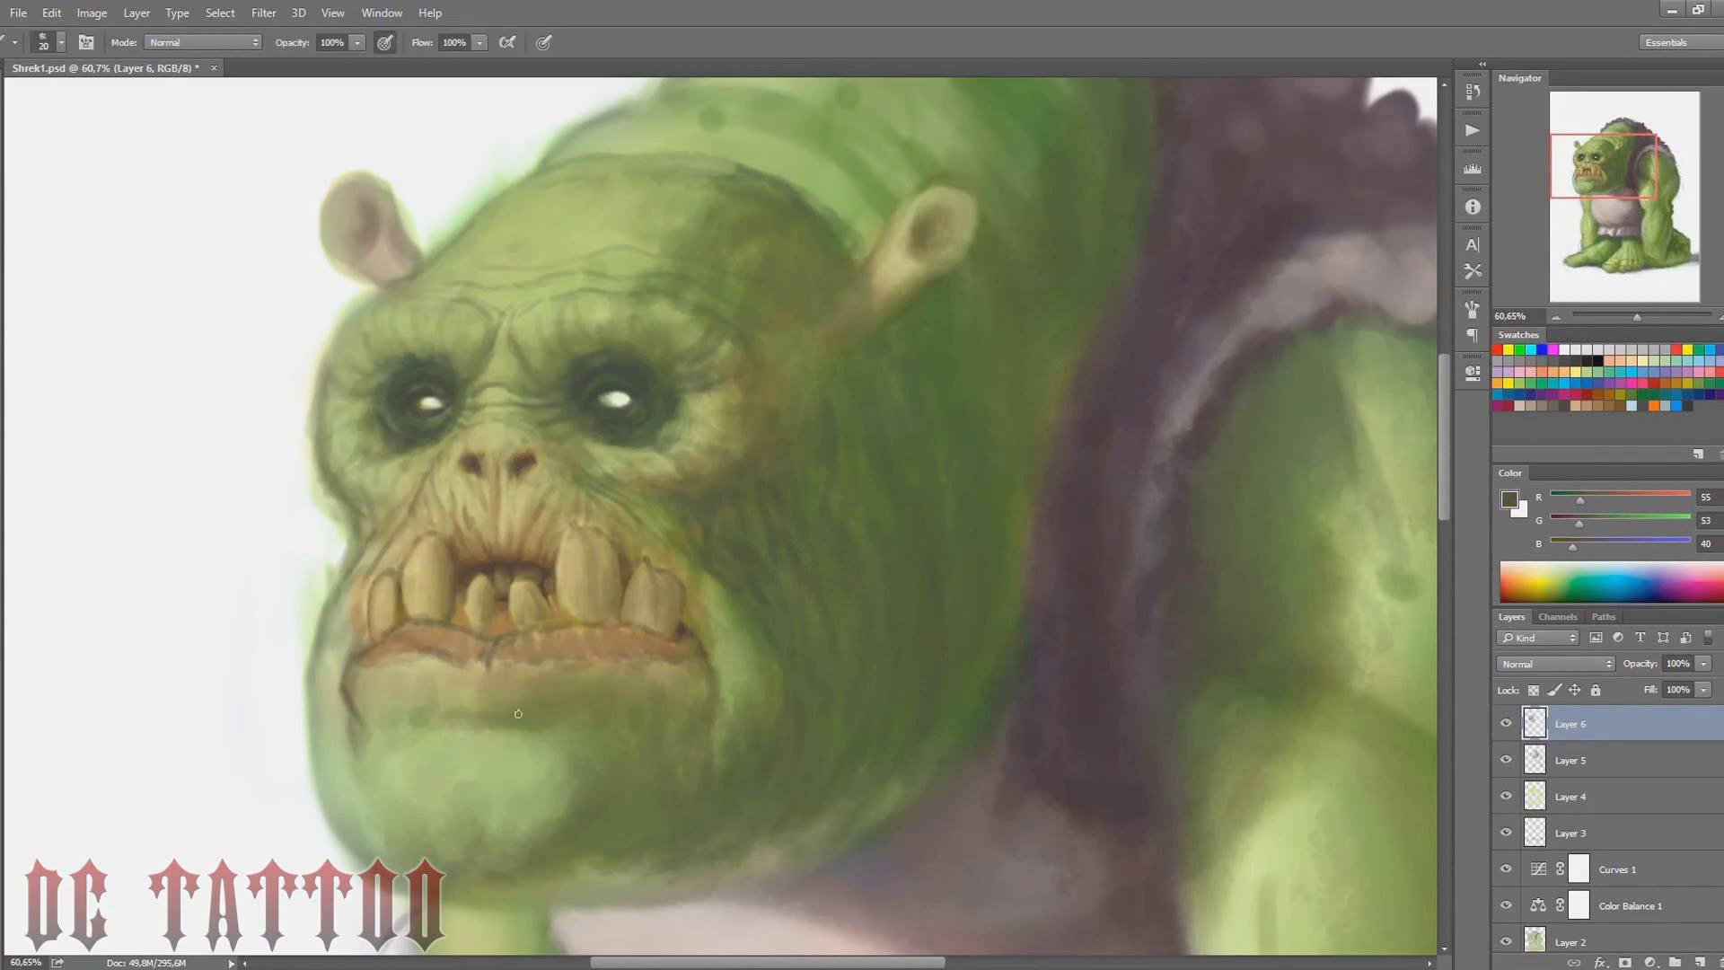
left_click(481, 597, "alt")
key("bracketright")
left_click(600, 598, "alt")
key("bracketright")
key("bracketright")
key("bracketright")
key("bracketright")
key("bracketright")
Refine the upper teeth and upper lip with darker browns and a light highlight
left_click(592, 539, "alt")
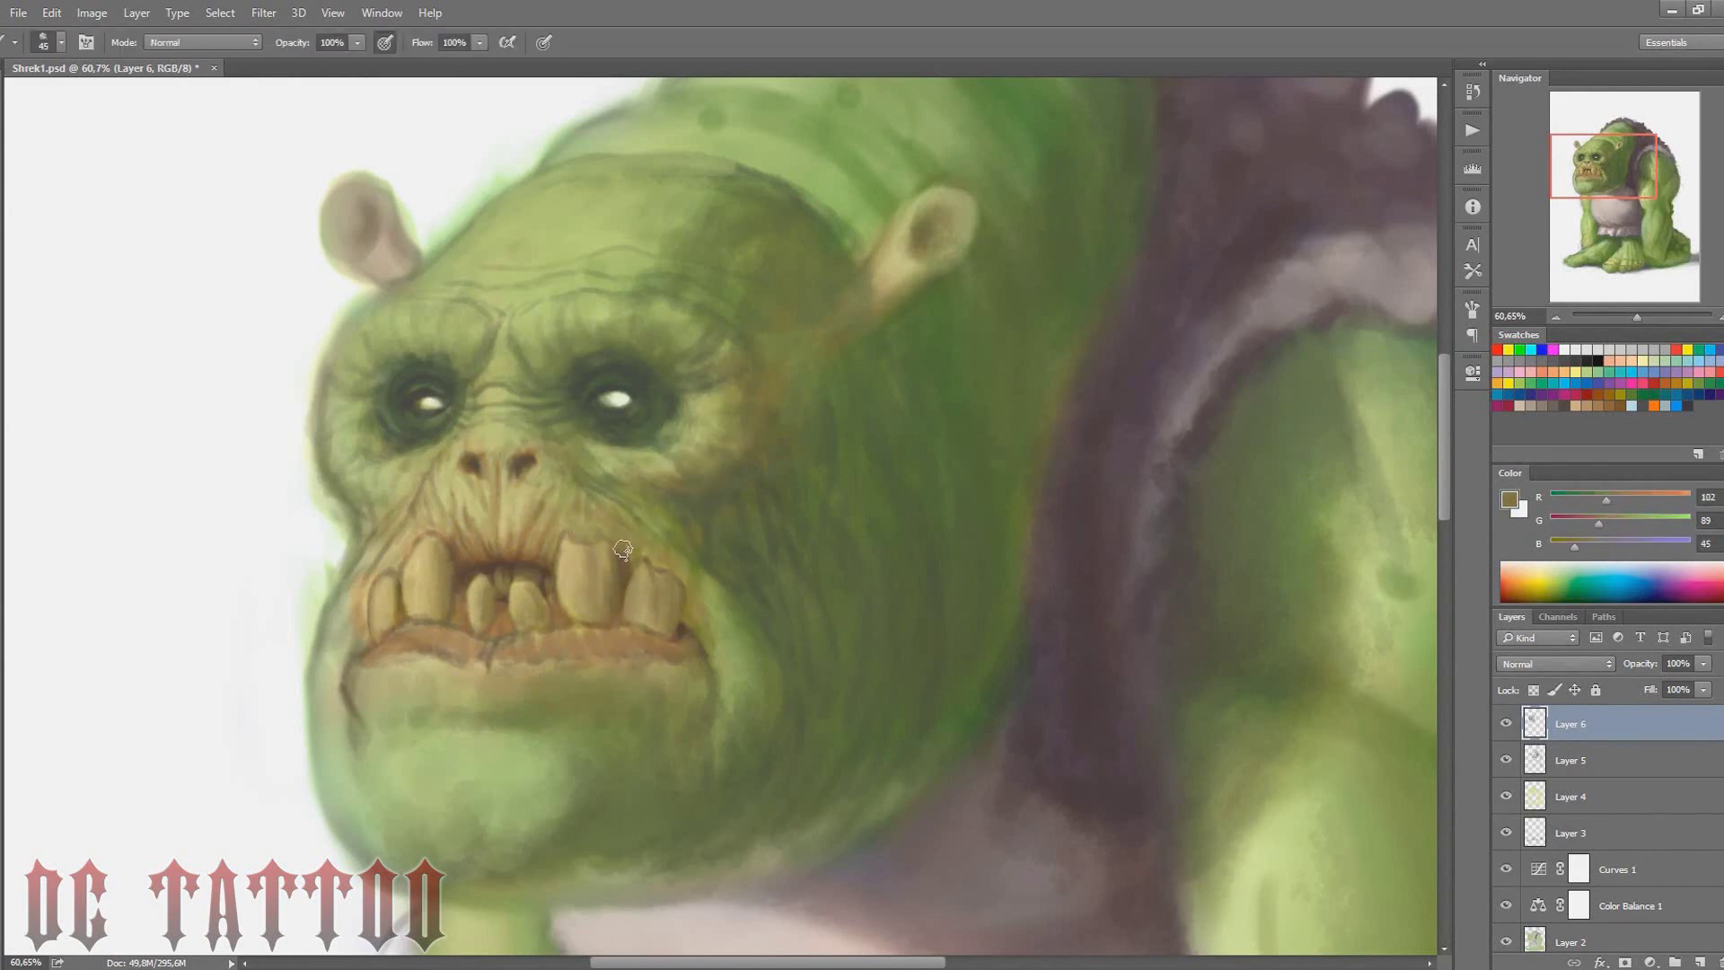
key("bracketleft")
left_click(578, 542, "alt")
left_click(564, 536, "alt")
left_click(486, 554, "alt")
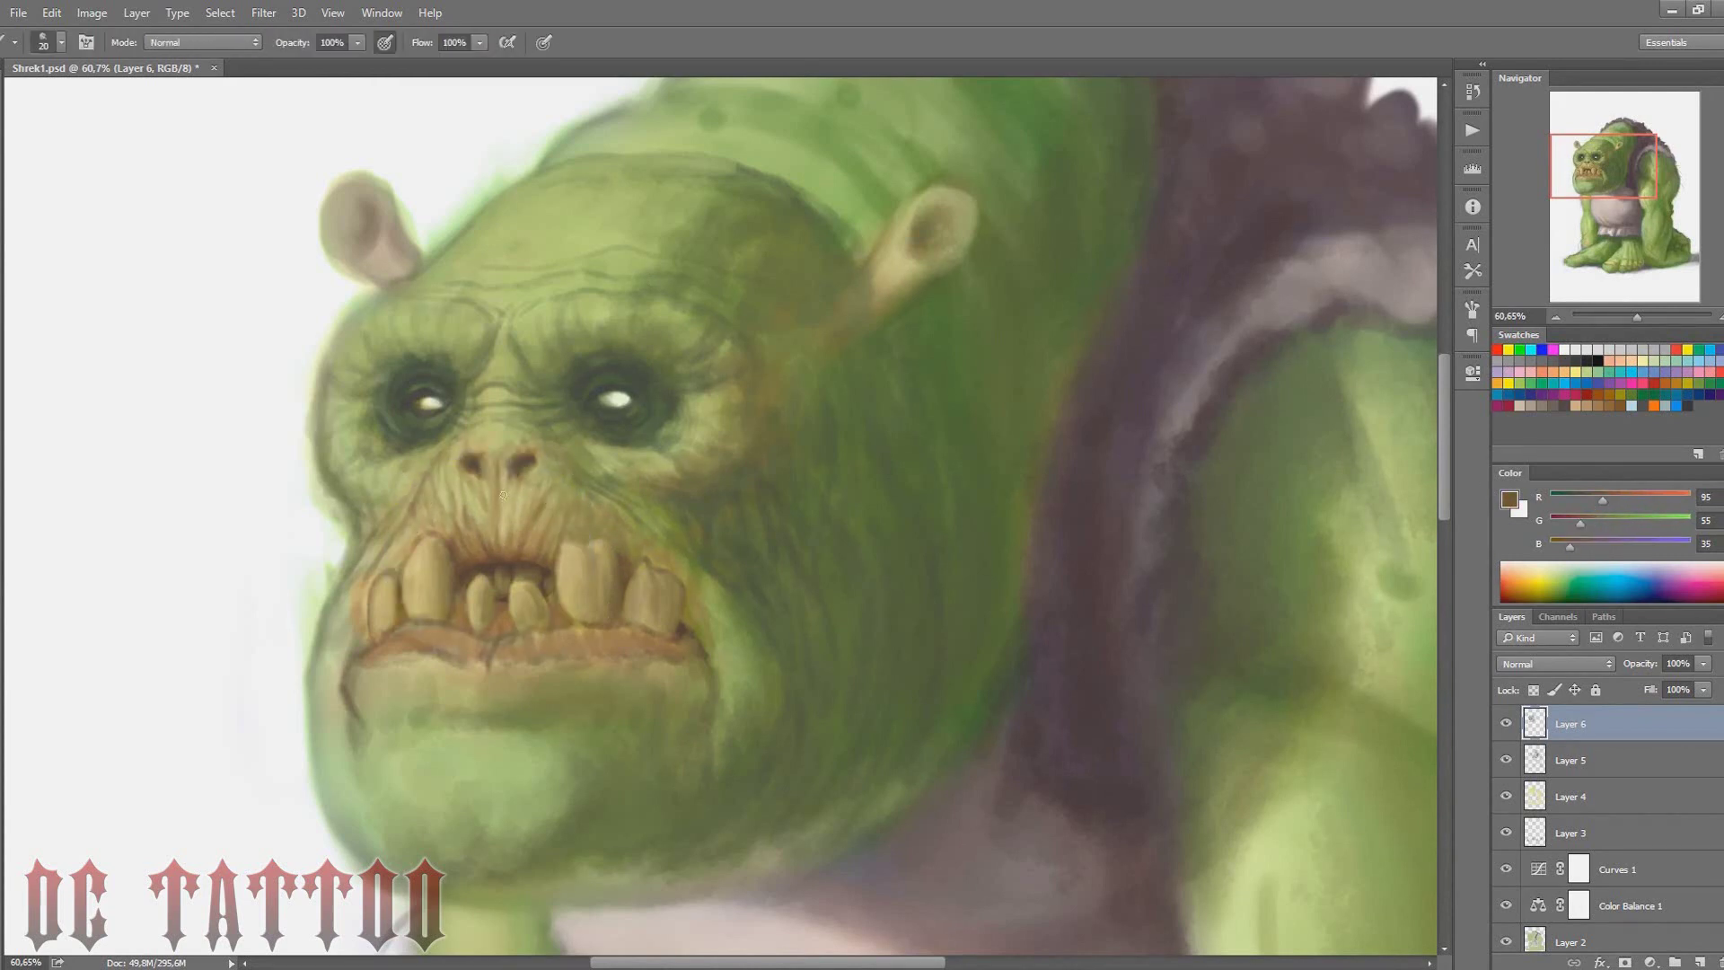
key("bracketleft")
key("bracketleft")
left_click(435, 521, "alt")
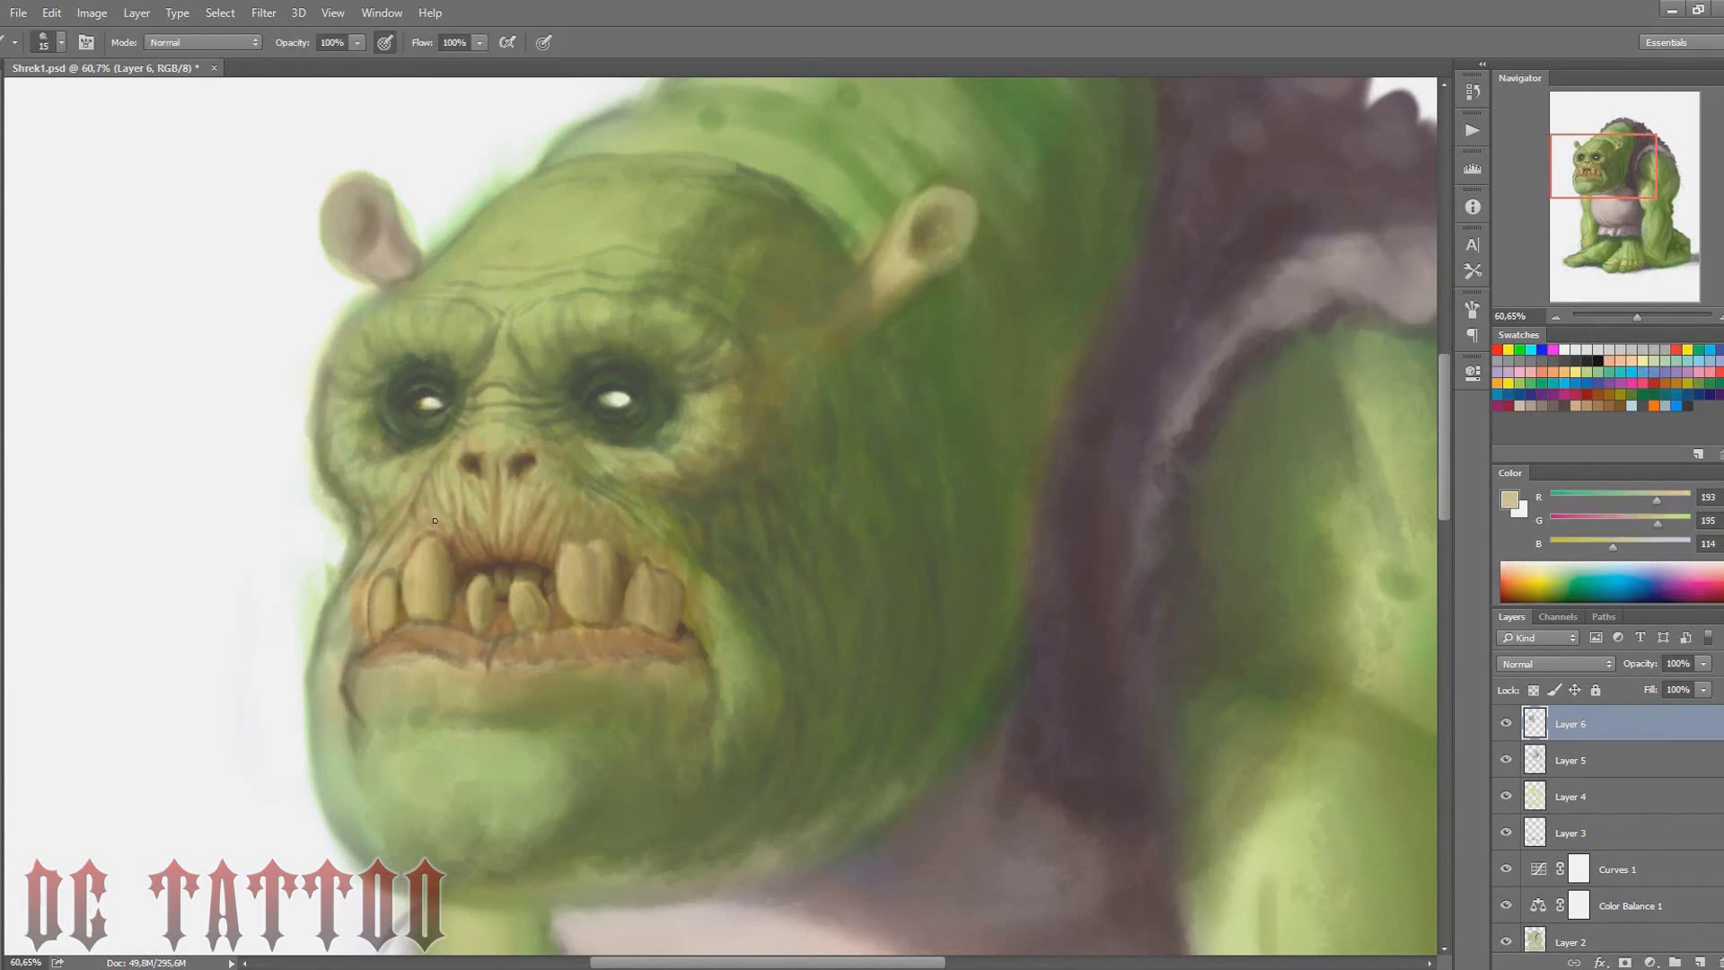
Shade the cheek and mouth area with dark green, brown and light tan
left_click(564, 469, "alt")
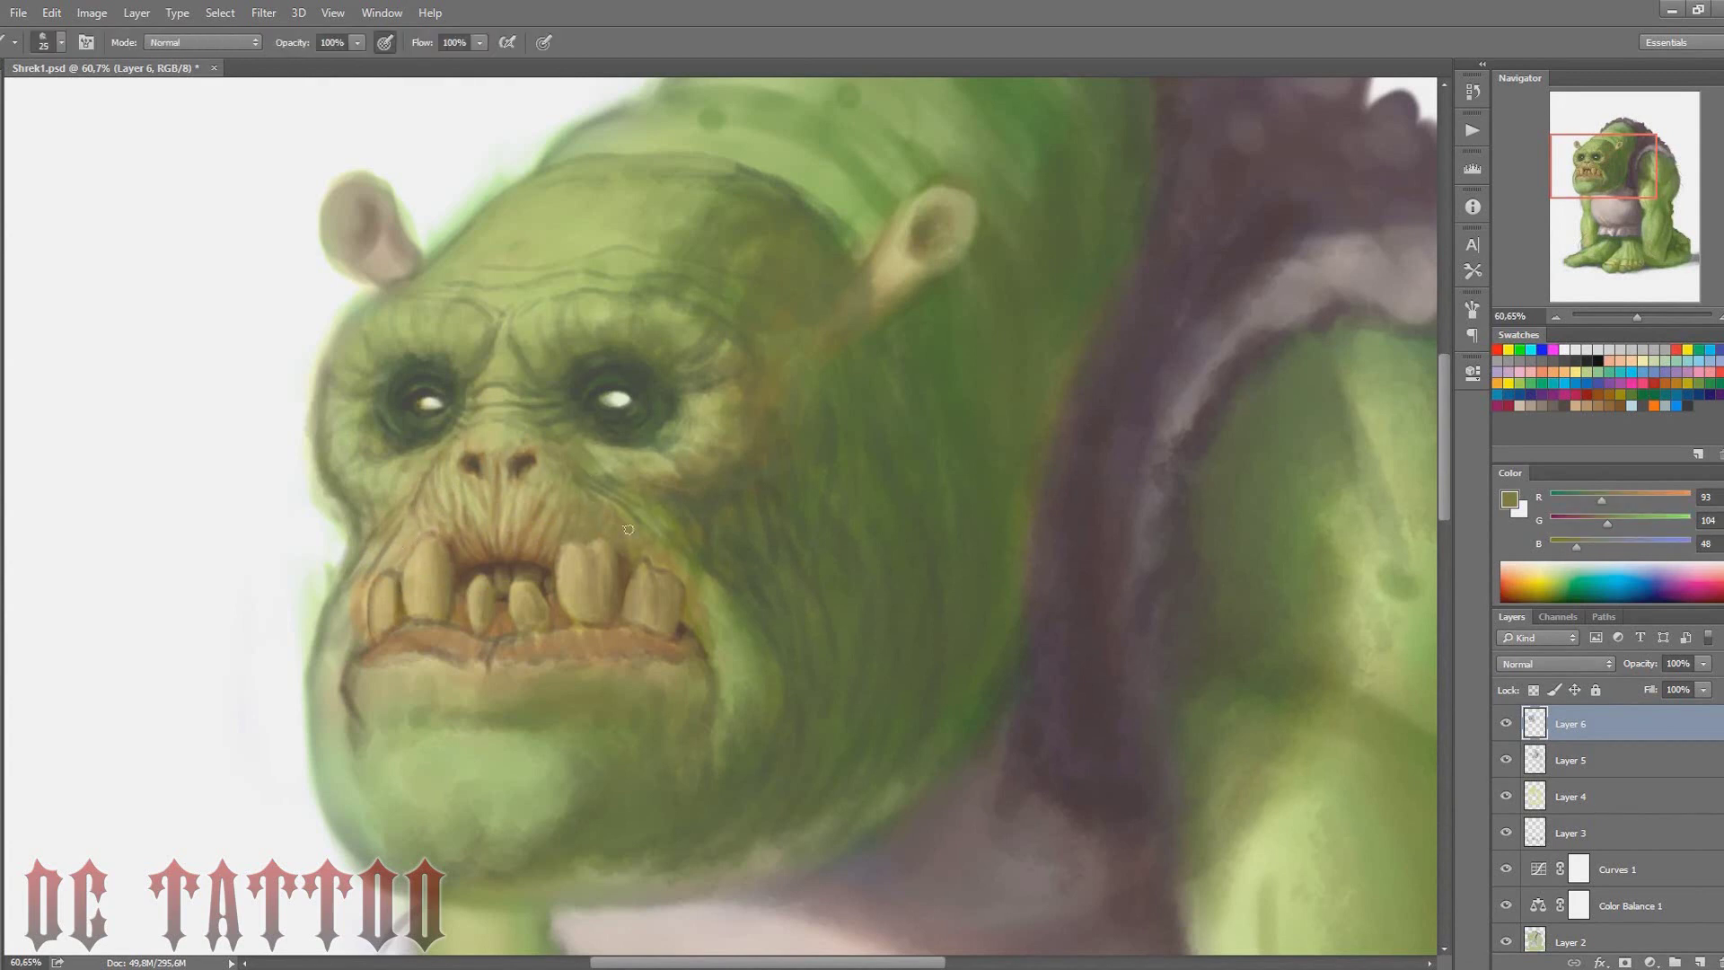
left_click(591, 484, "alt")
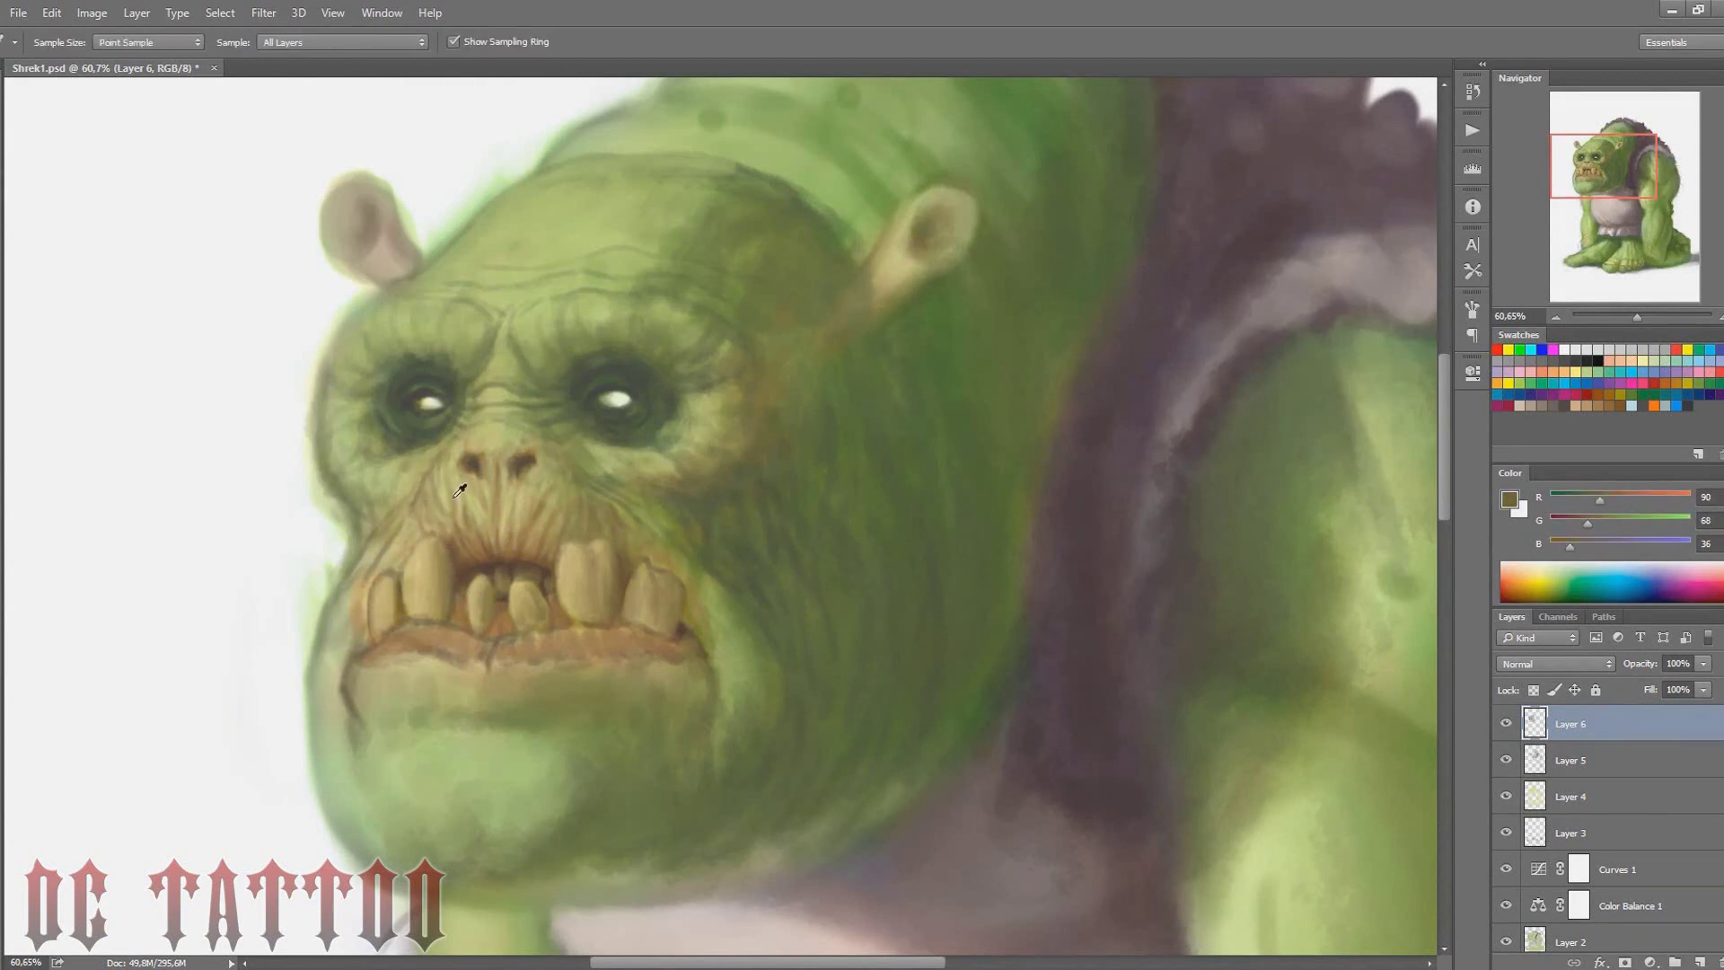
left_click(440, 534, "alt")
left_click(447, 477, "alt")
key("bracketright")
key("bracketright")
key("bracketright")
key("bracketleft")
key("bracketleft")
key("bracketleft")
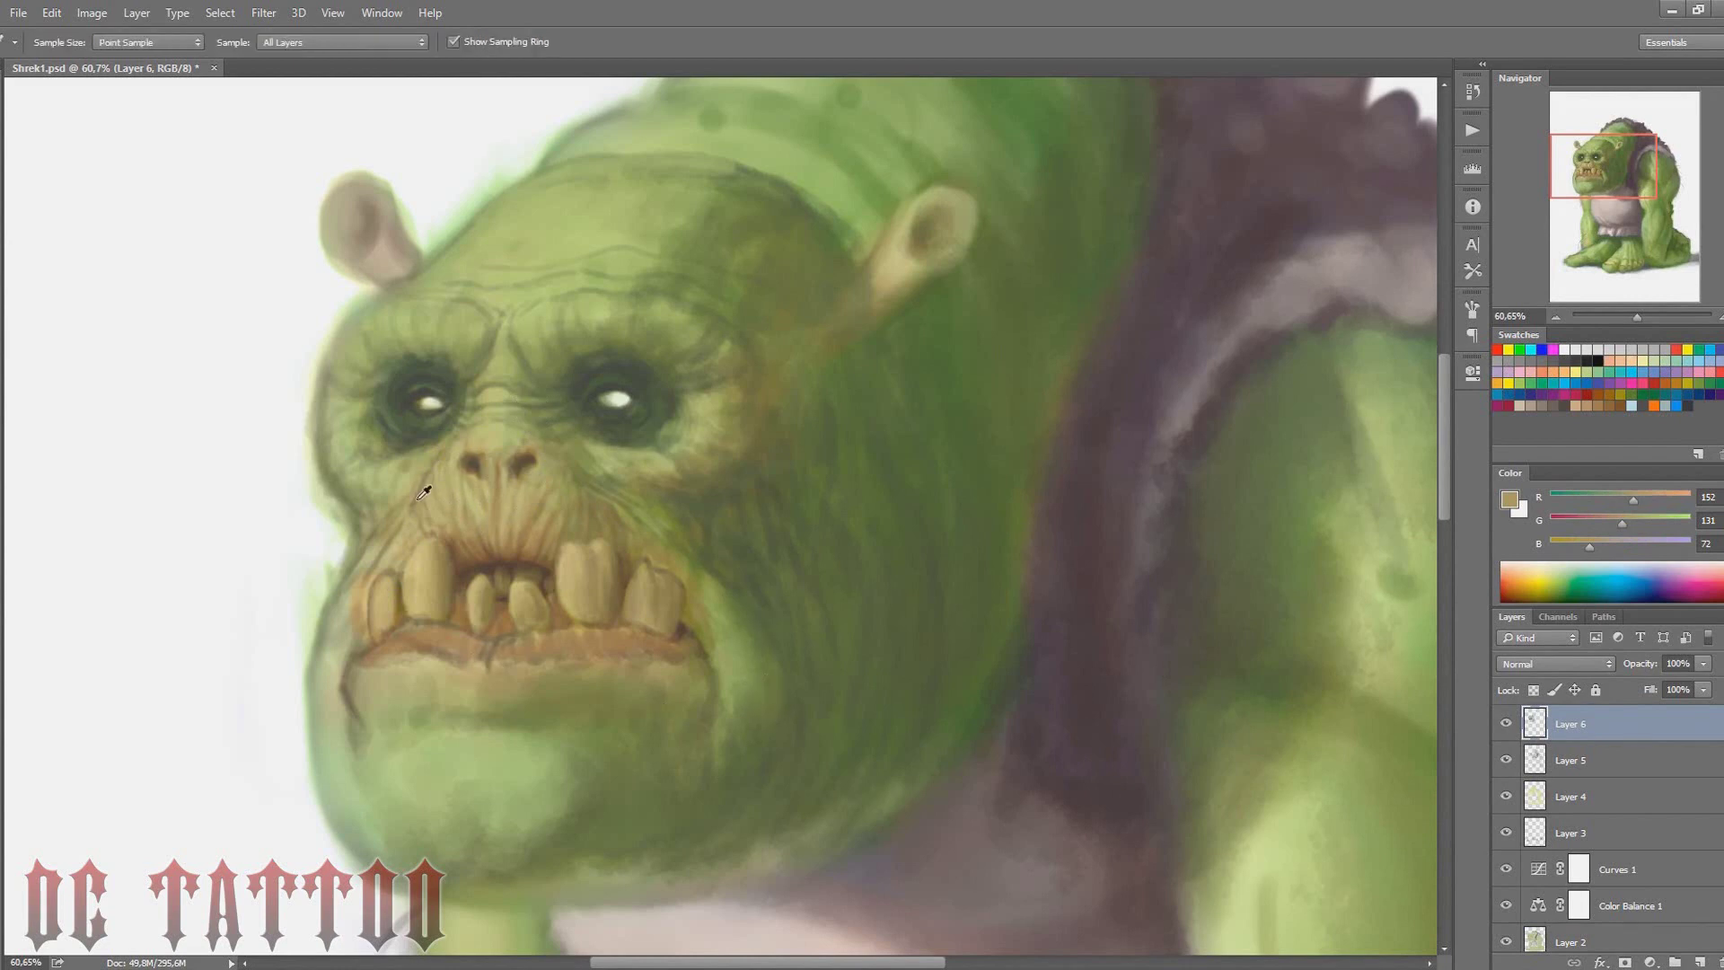
left_click(409, 523, "alt")
Paint brown lip wrinkles and olive chin tones with a fine brush
left_click(364, 588, "alt")
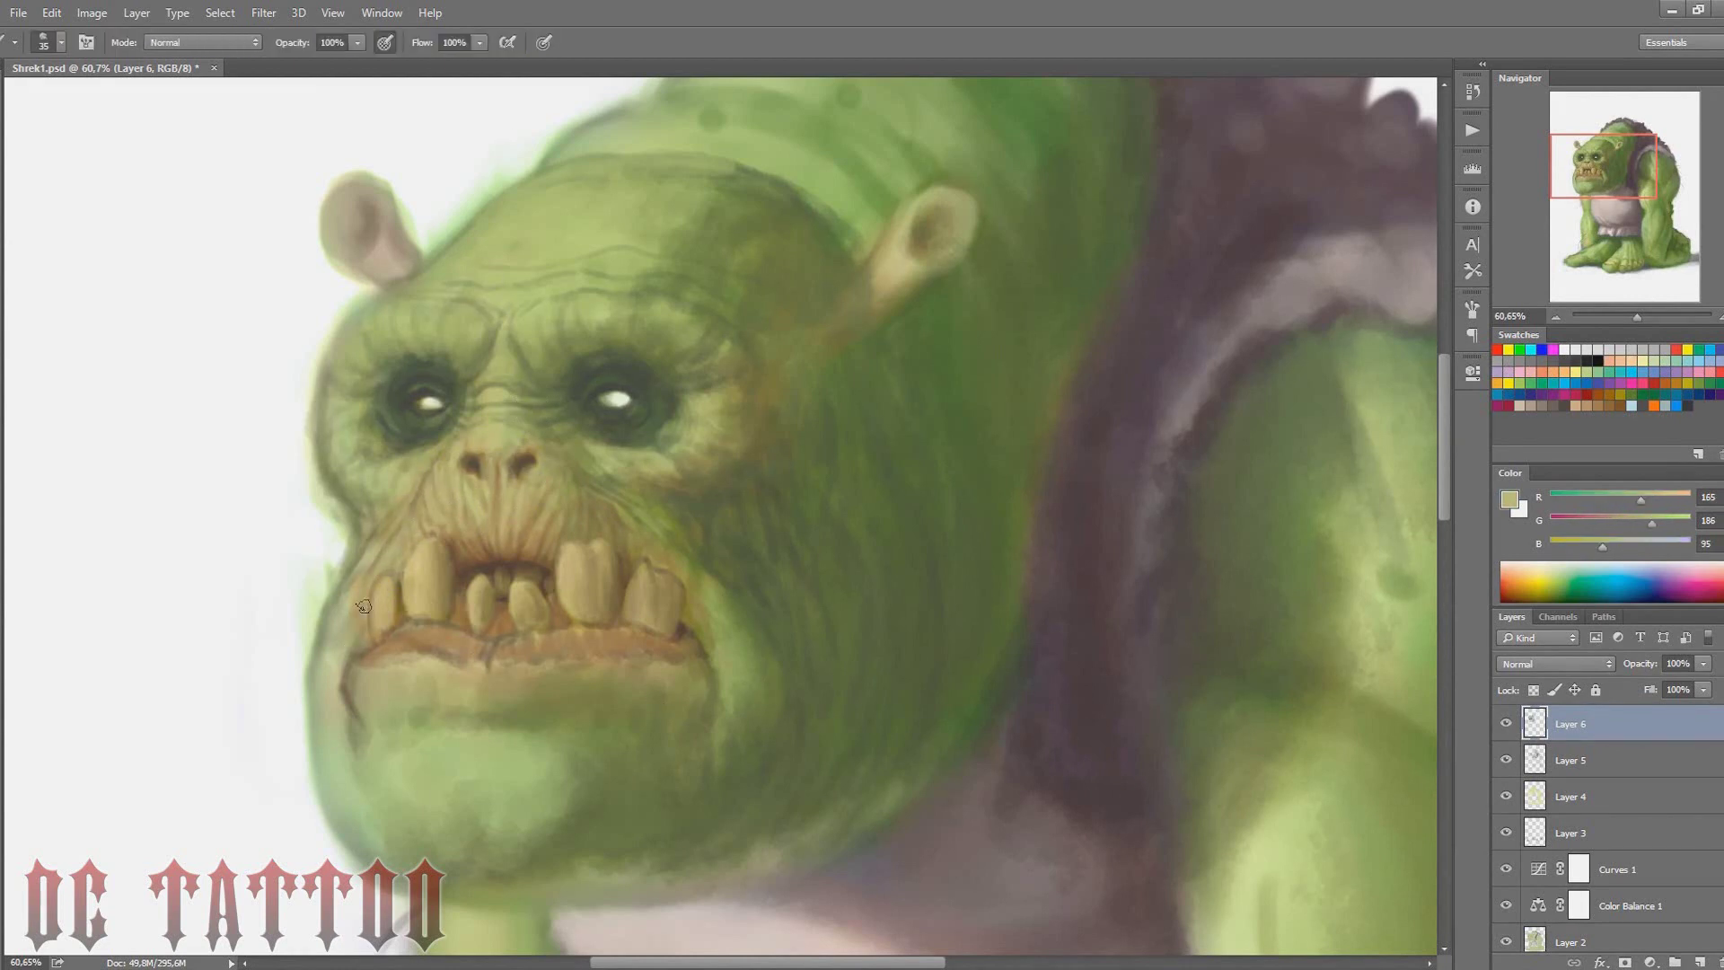
left_click(365, 618, "alt")
key("bracketleft")
key("bracketleft")
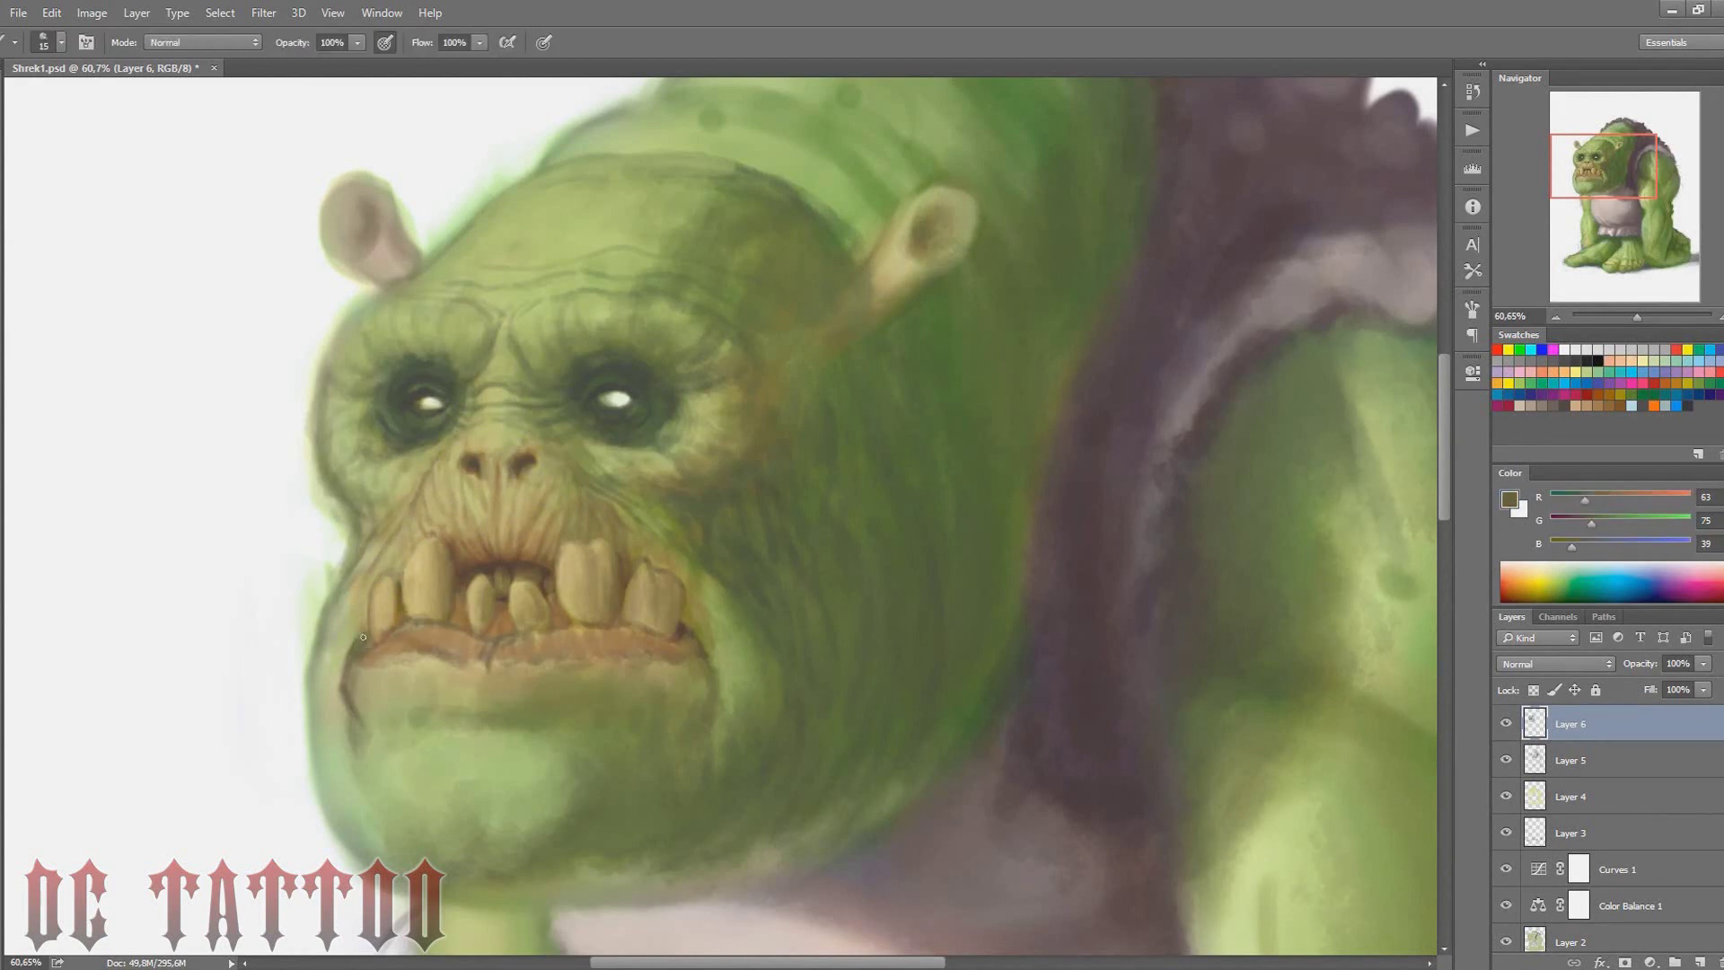
left_click(347, 659, "alt")
key("bracketright")
left_click(351, 672, "alt")
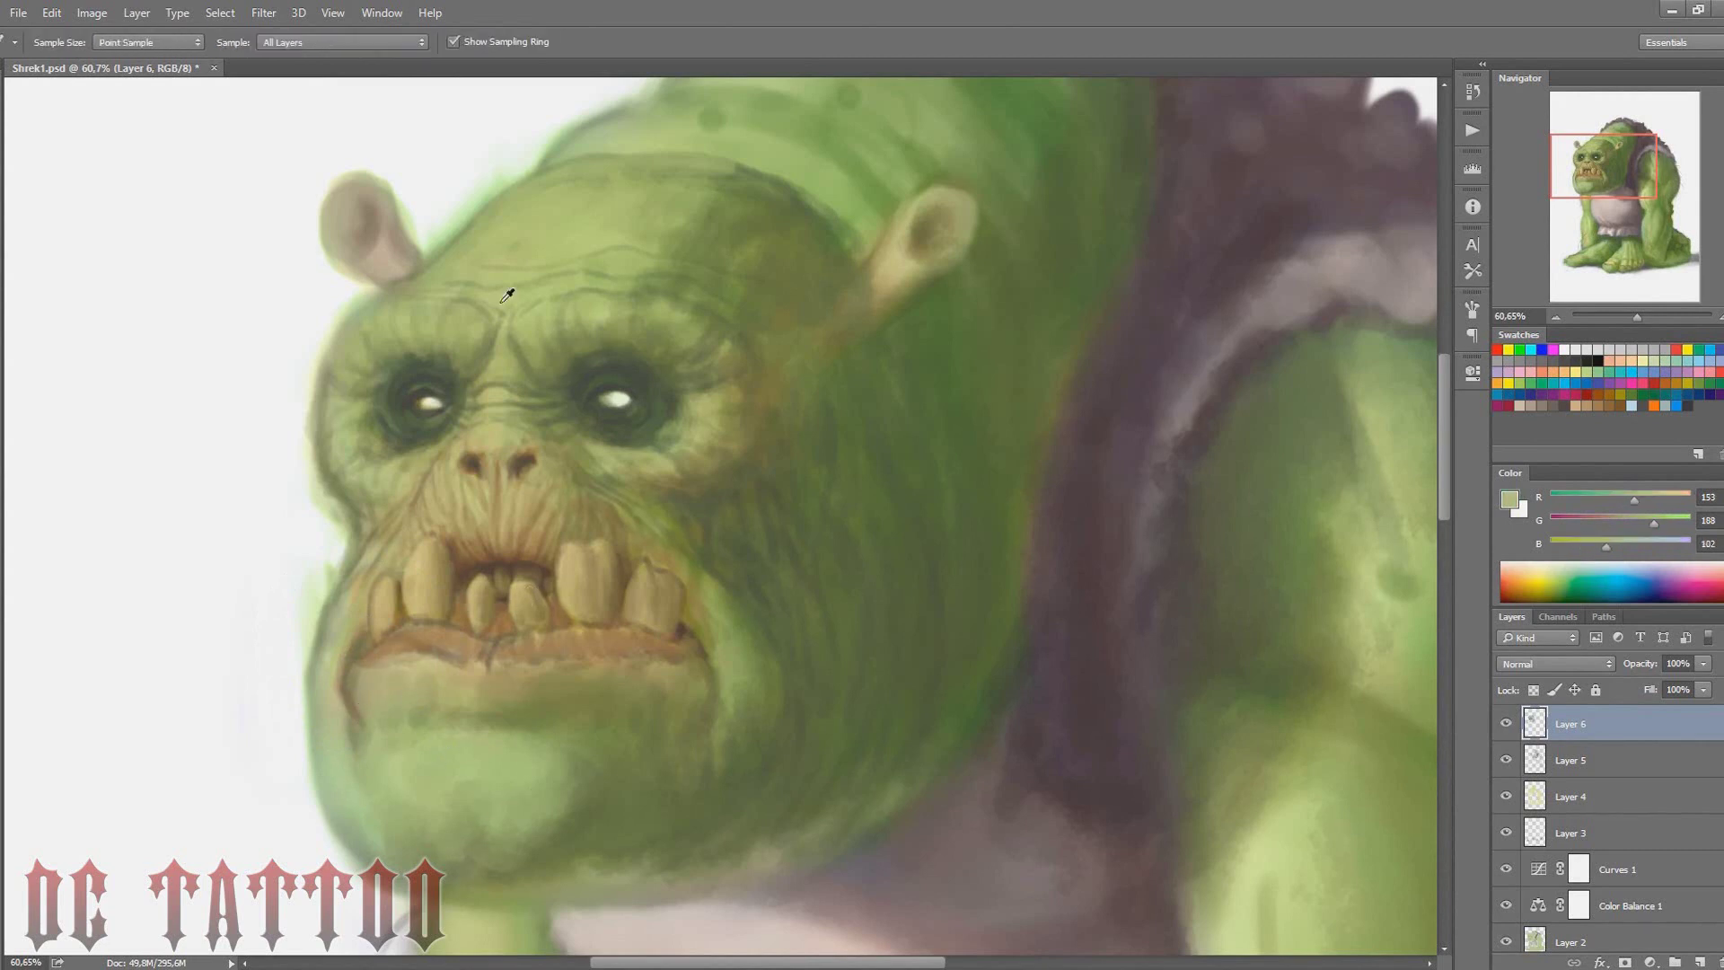
Soften the chin with lighter olive and warm brown lip tones
key("bracketright")
key("bracketright")
key("bracketright")
key("bracketleft")
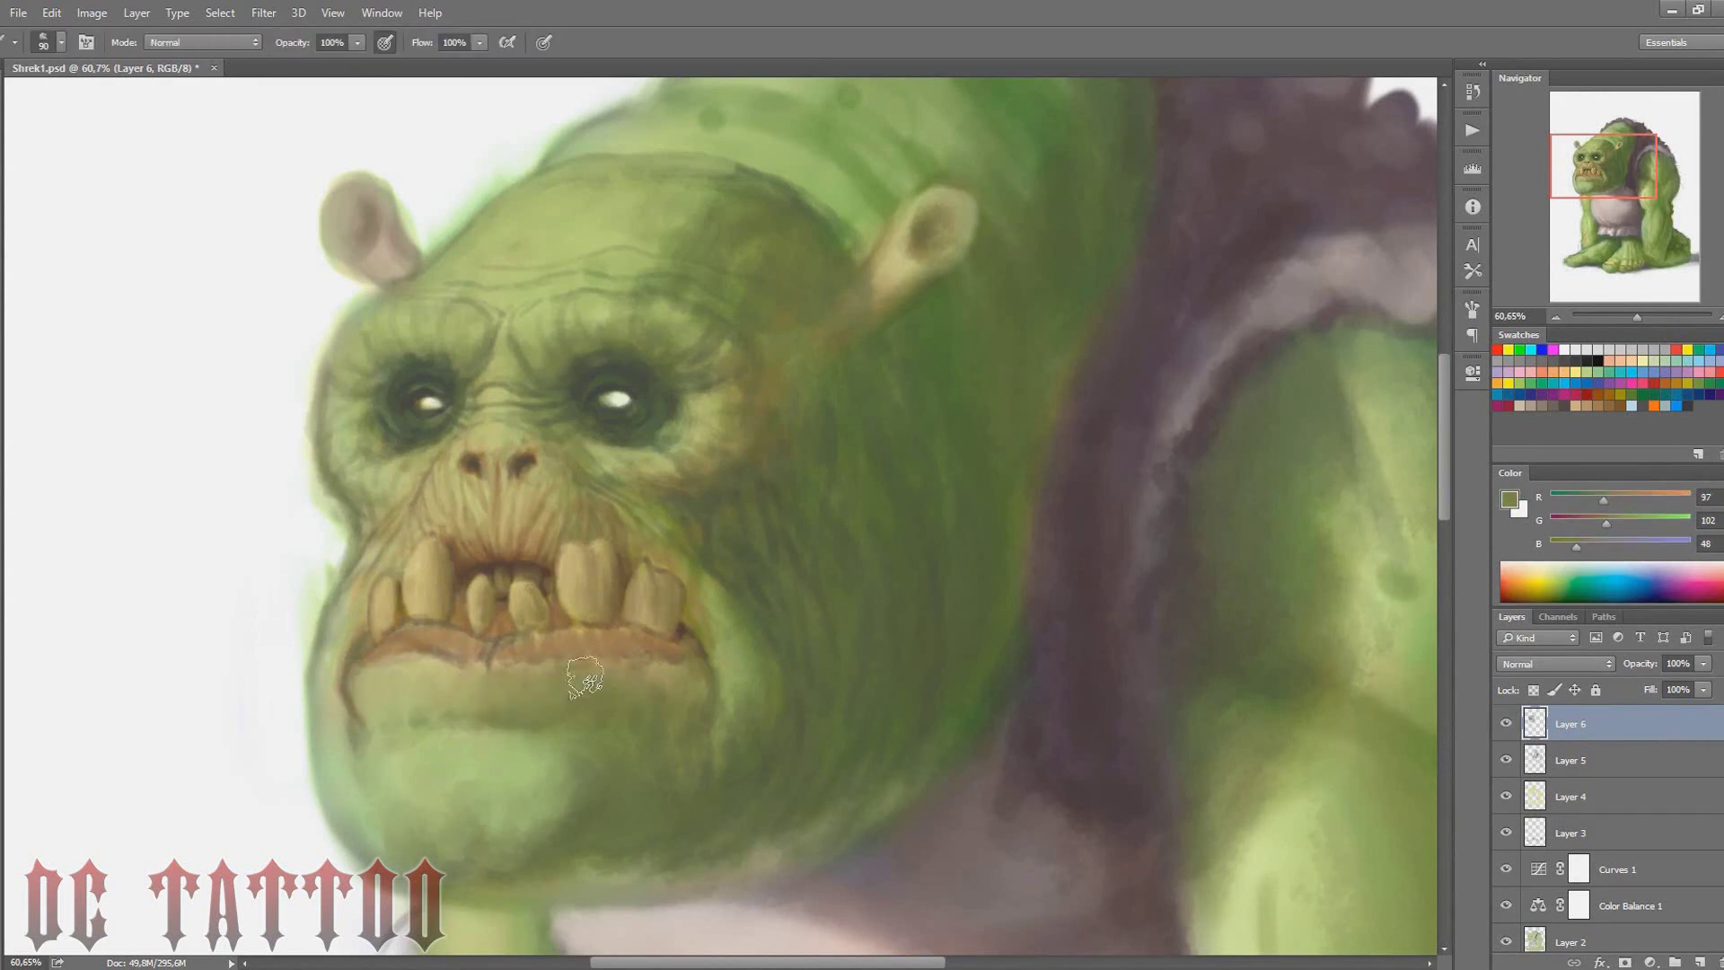
left_click(440, 714, "alt")
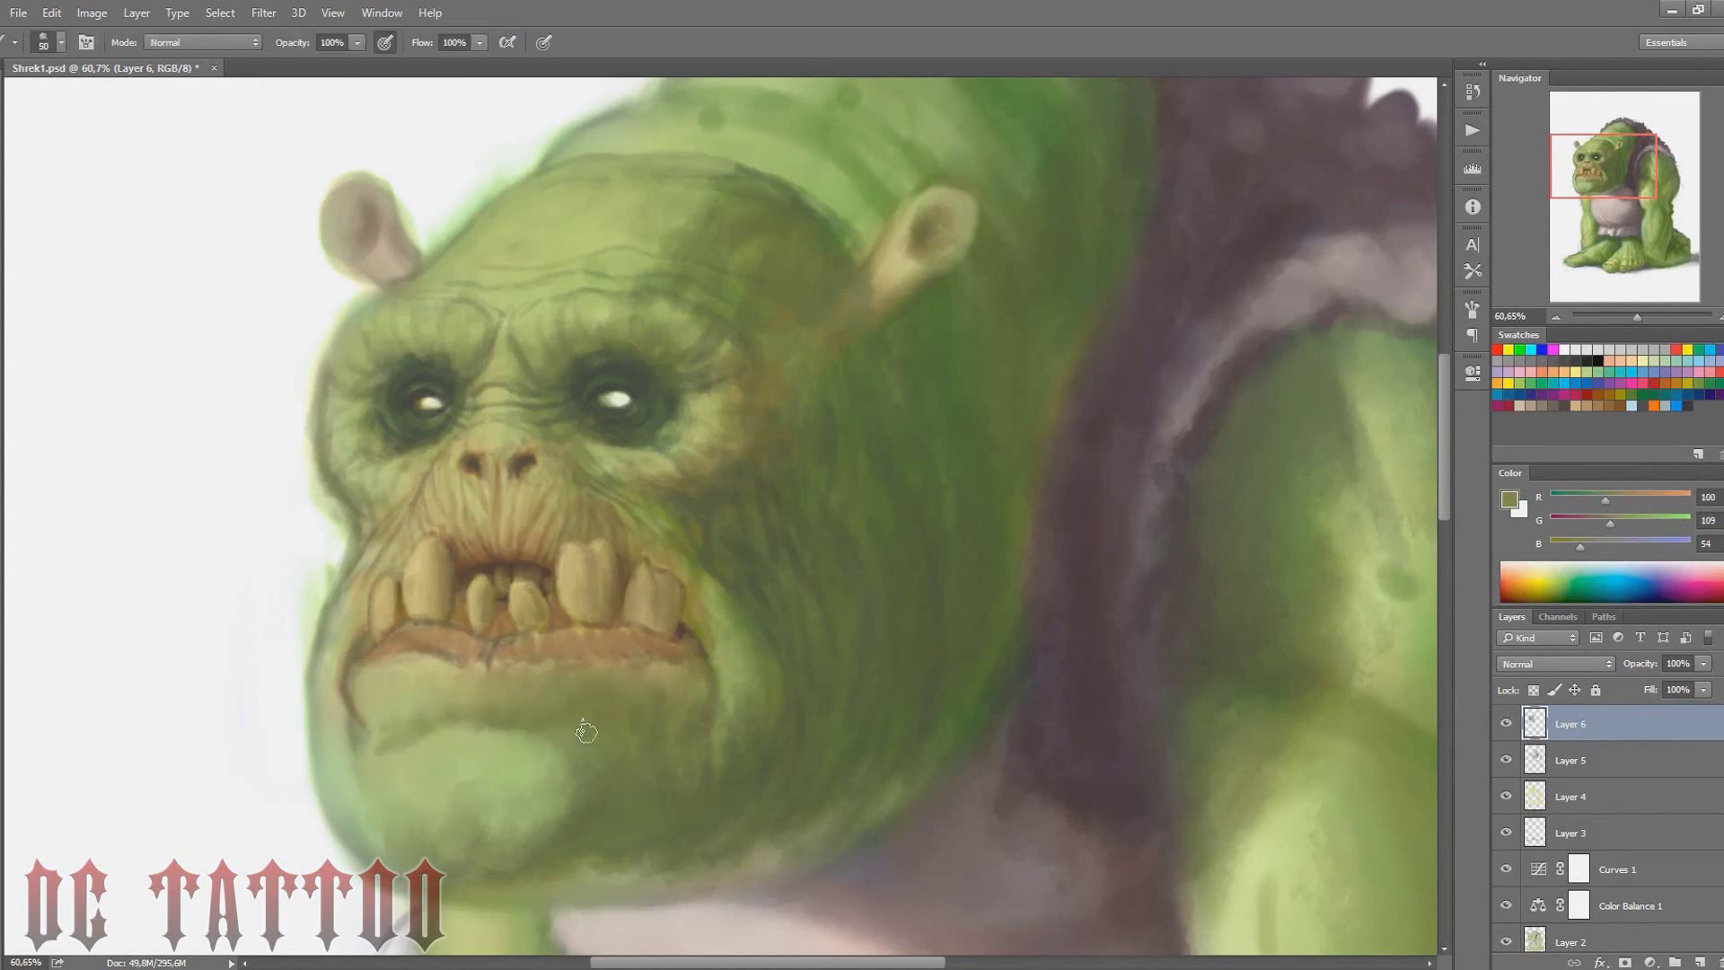
key("bracketright")
left_click(377, 645, "alt")
key("bracketleft")
key("bracketleft")
key("bracketleft")
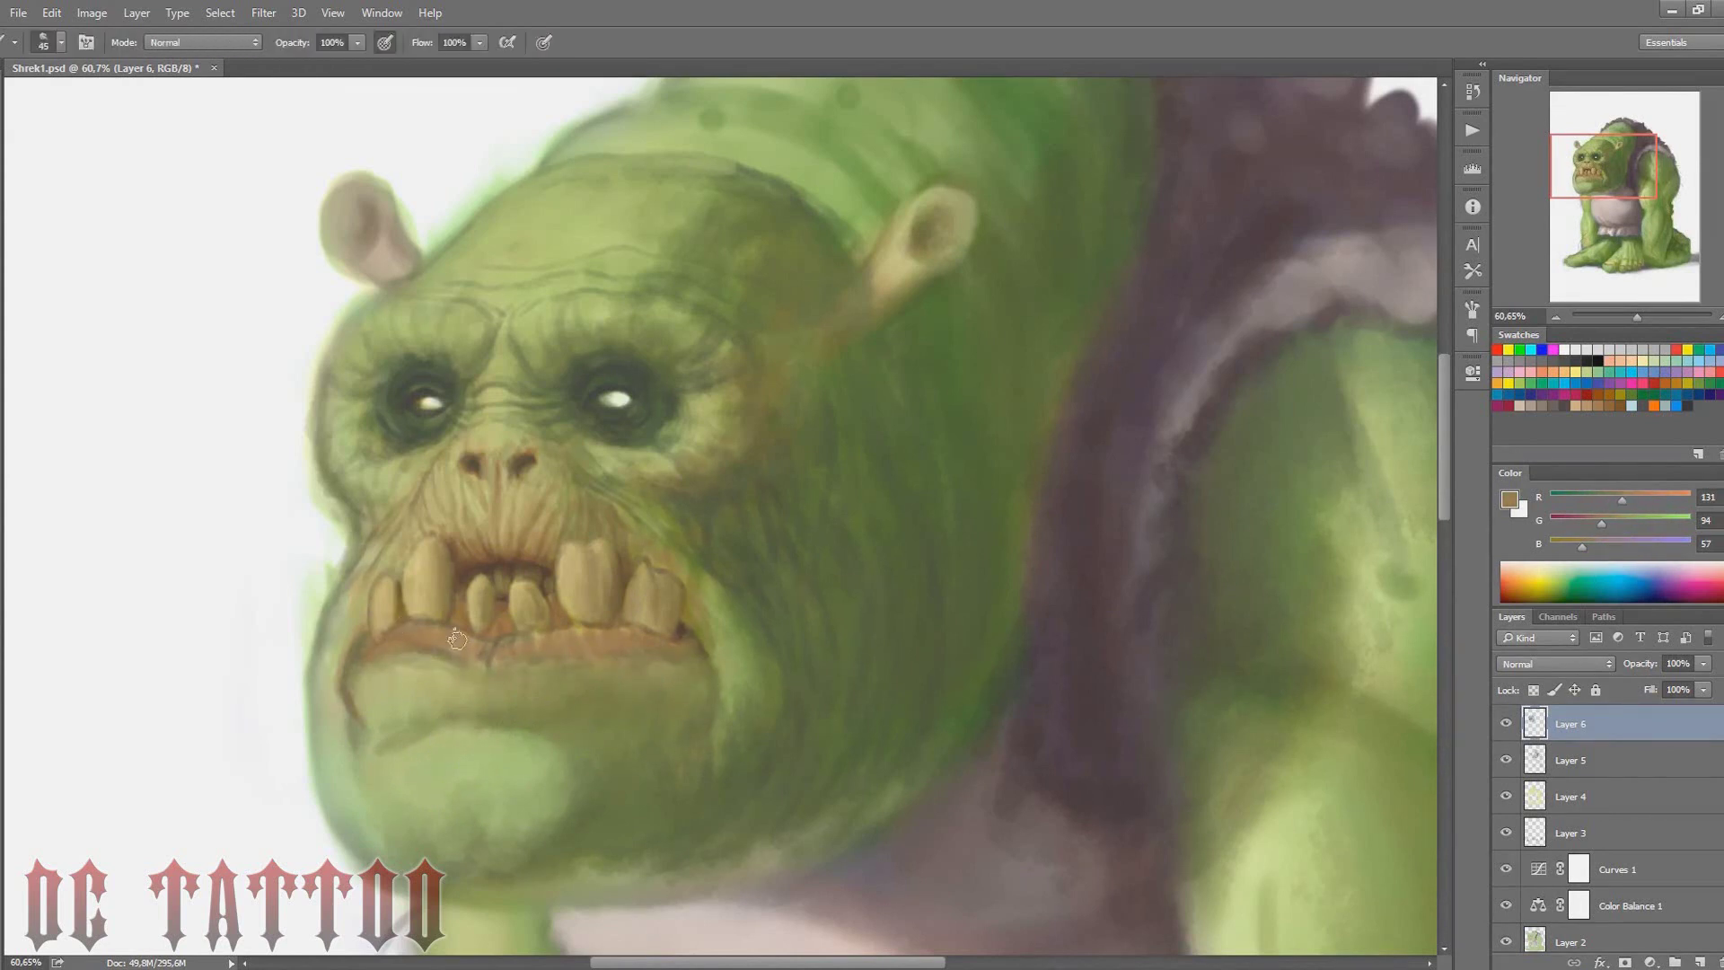
key("bracketright")
key("bracketright")
key("bracketright")
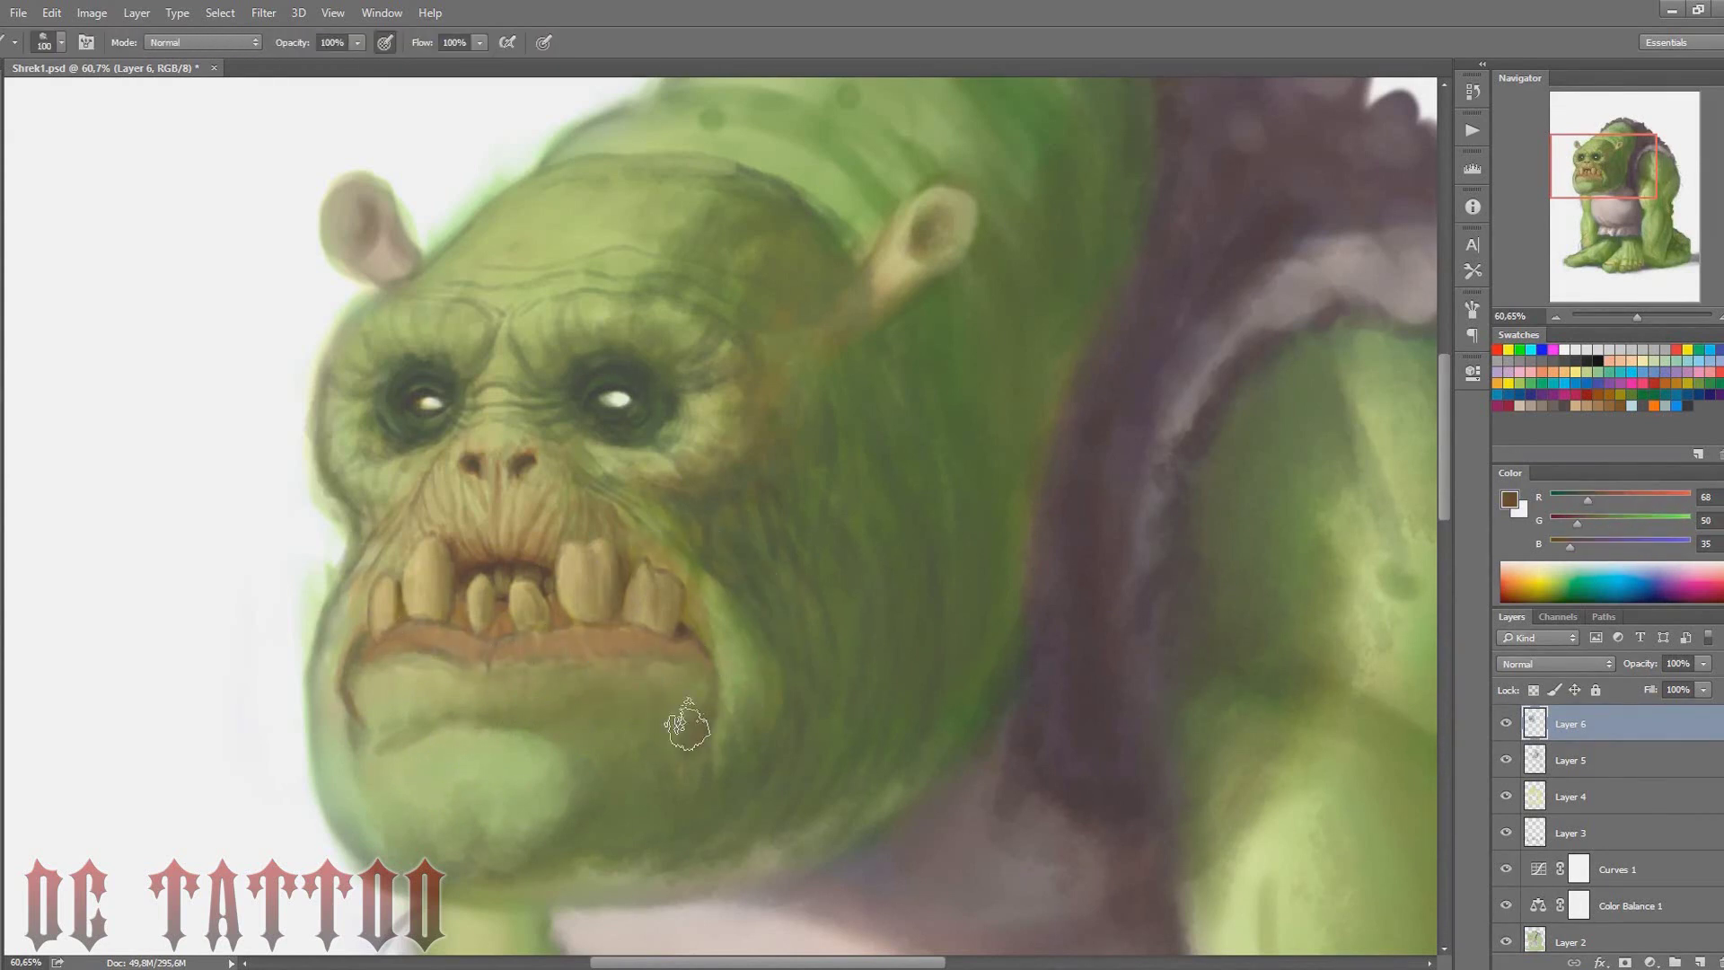
Broadly shade the jaw and chin with dark and light greens
left_click(631, 715, "alt")
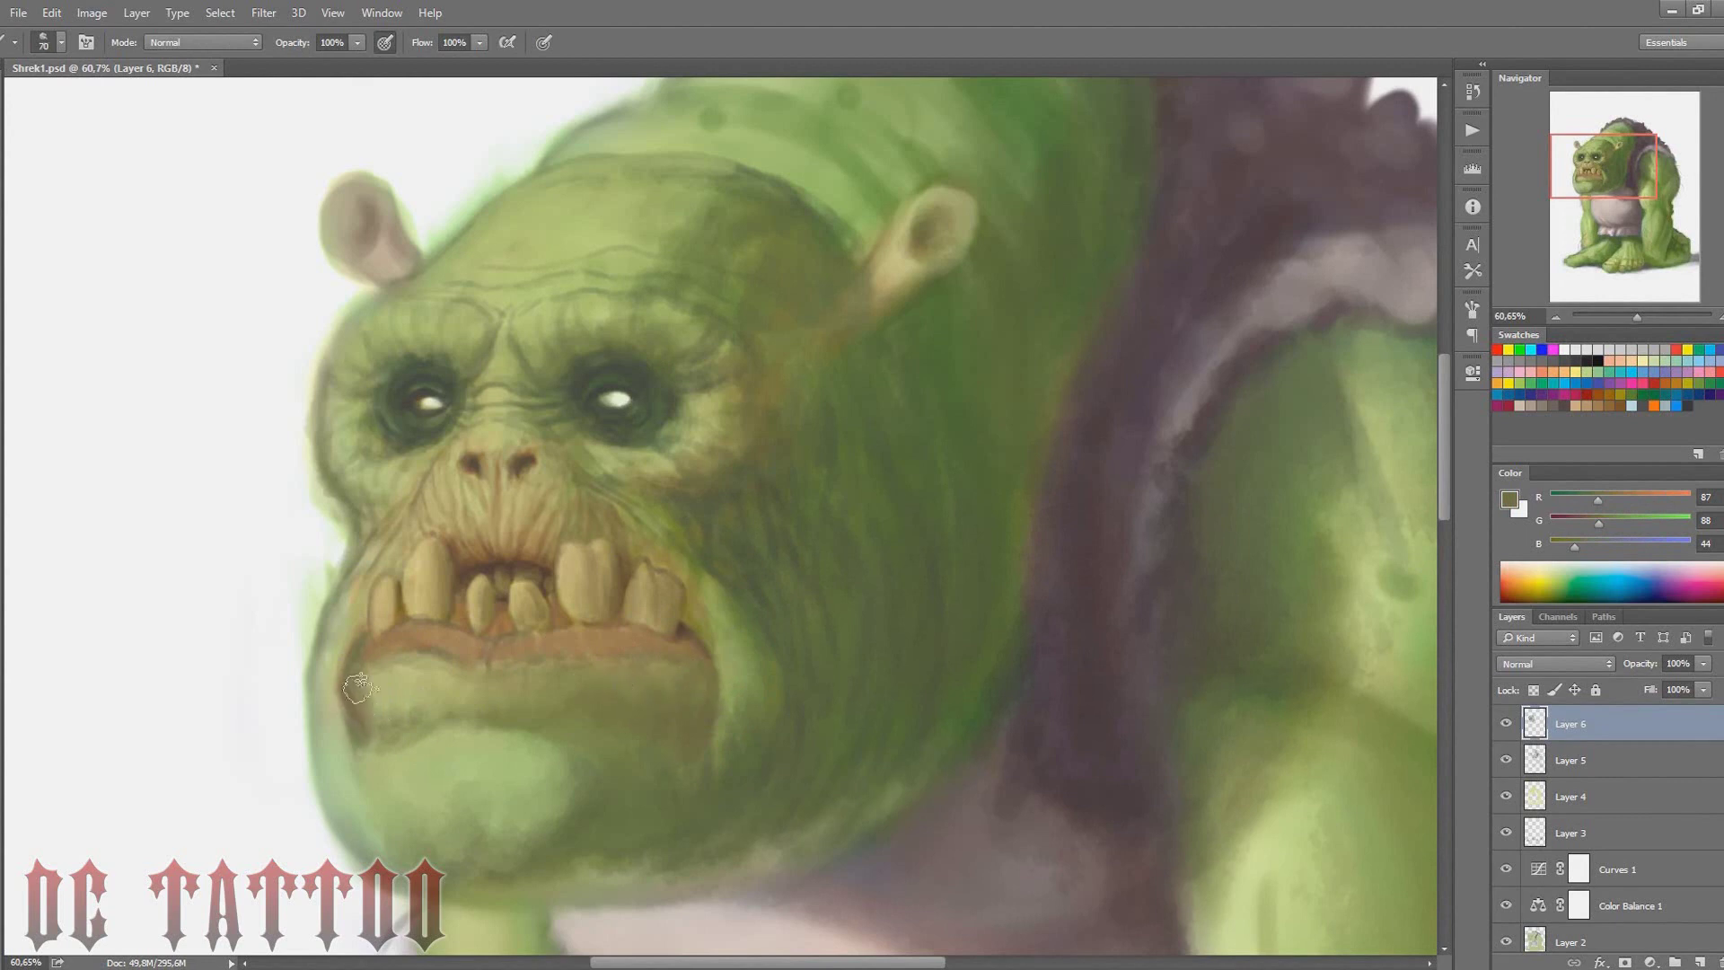
left_click(388, 702, "alt")
key("bracketright")
key("bracketright")
key("bracketright")
left_click(500, 739, "alt")
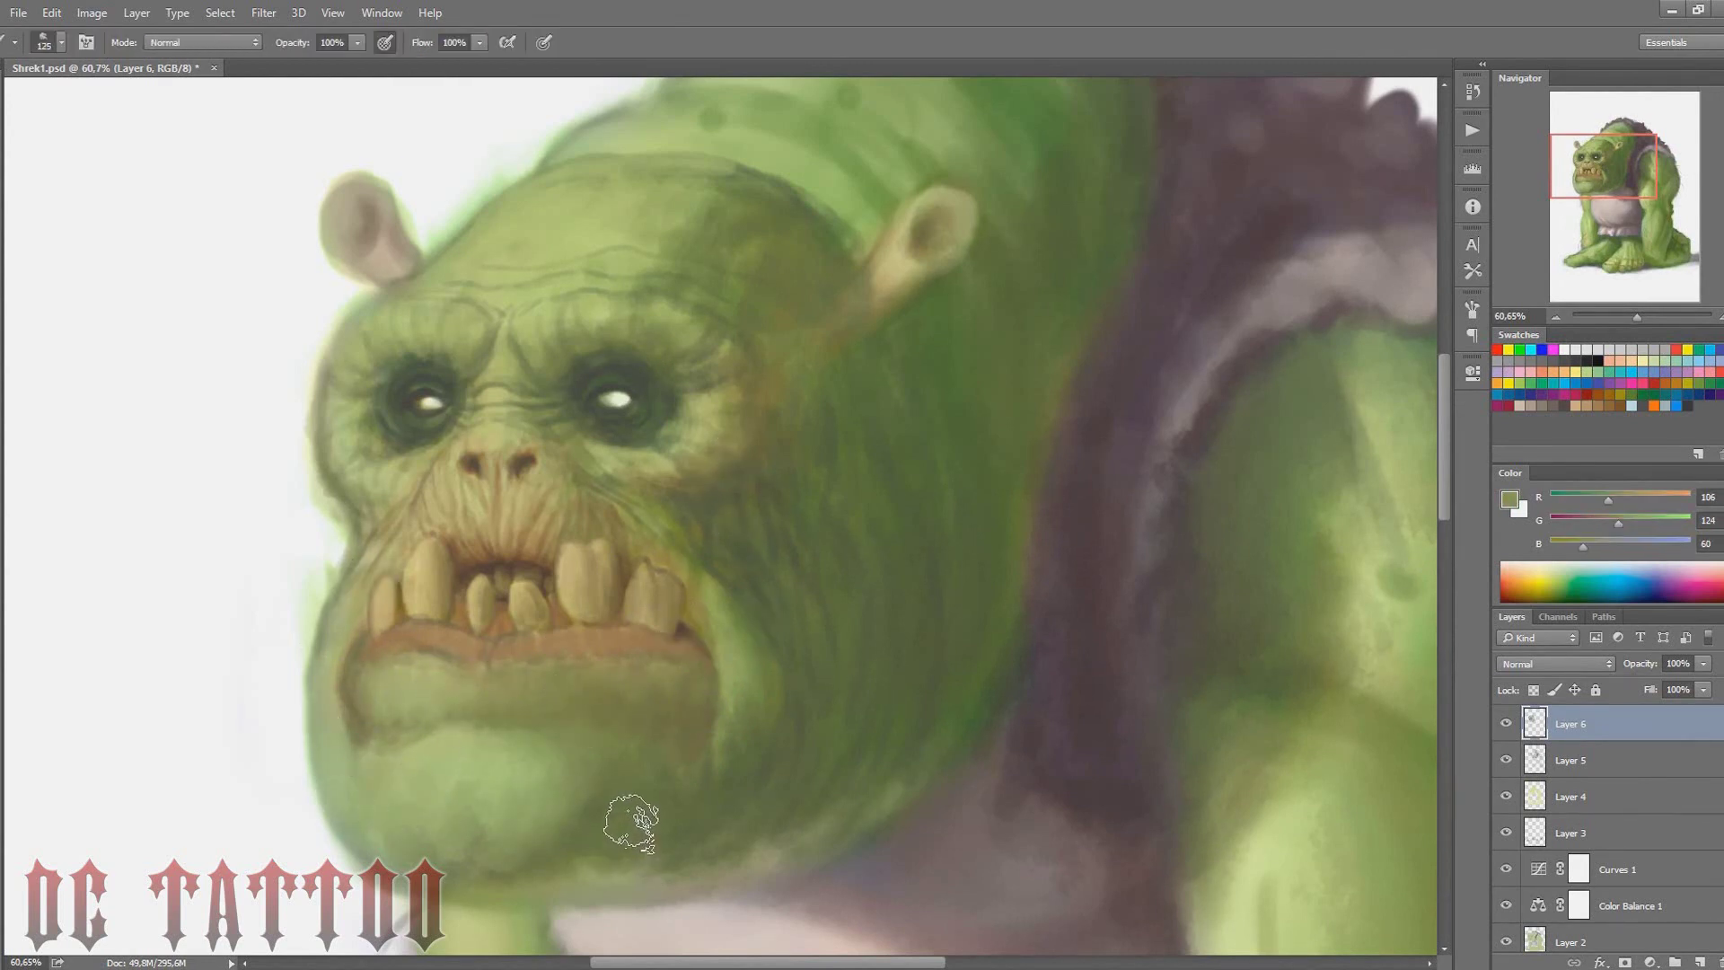
key("i")
left_click(742, 578, "alt")
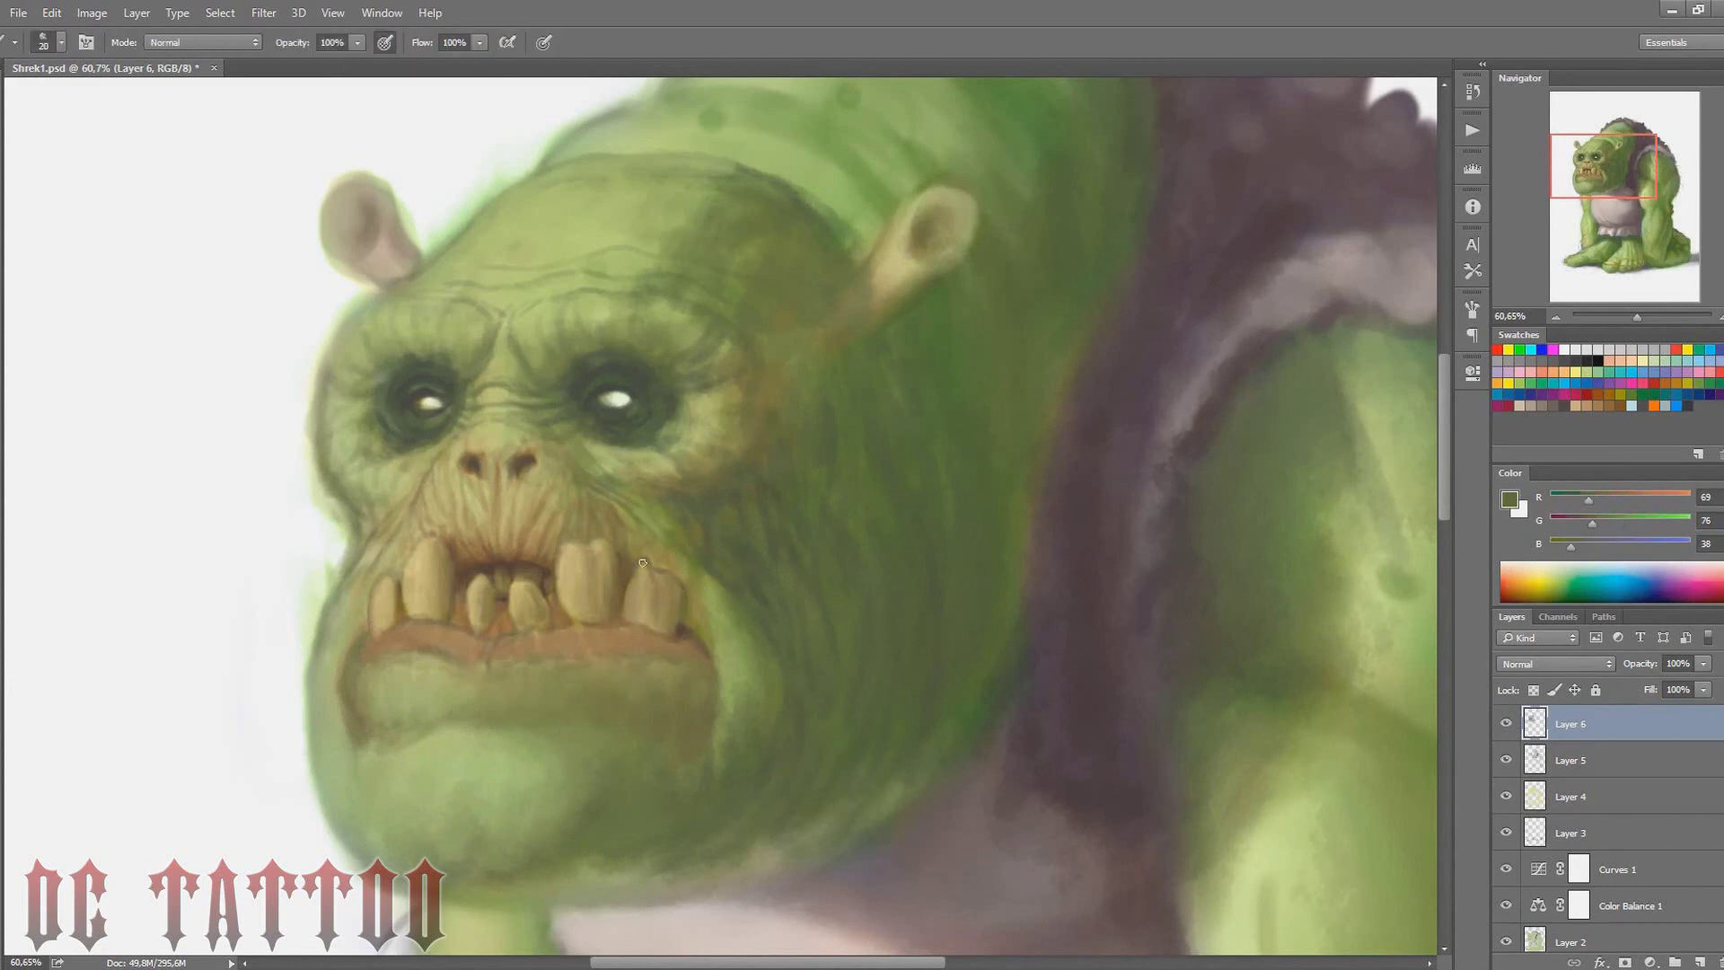
key("bracketleft")
Deepen the jaw shadow with darker olive and chin green strokes
left_click(688, 586, "alt")
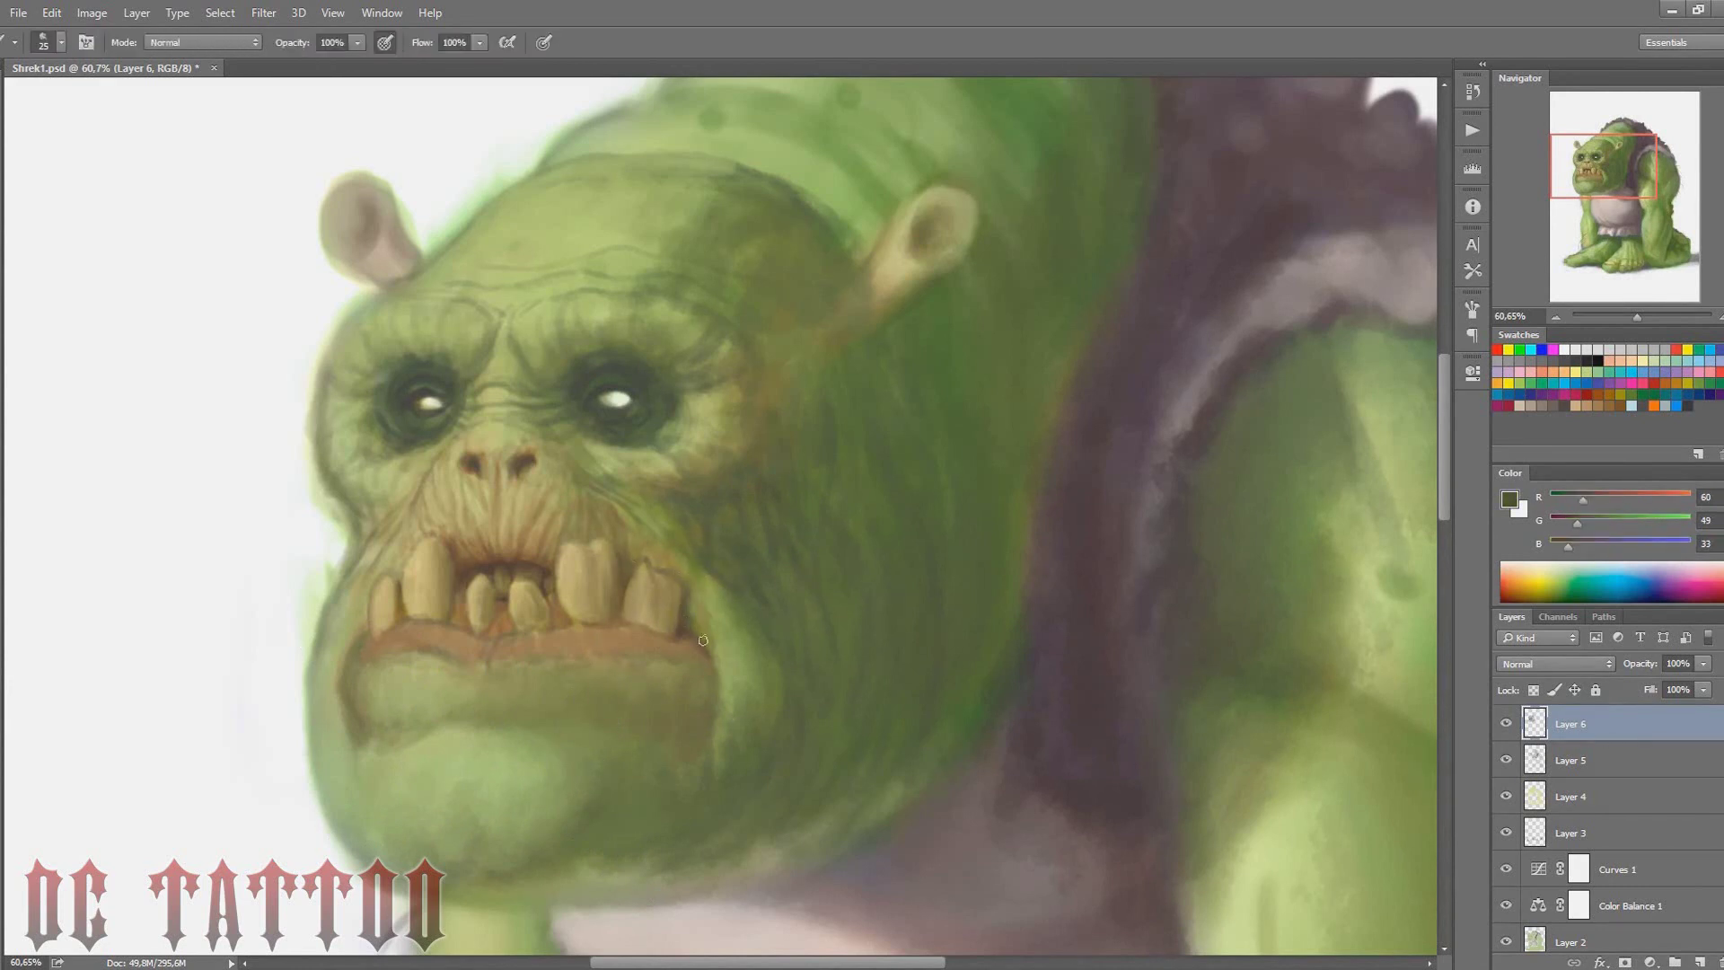
key("bracketright")
key("bracketright")
key("bracketright")
key("bracketright")
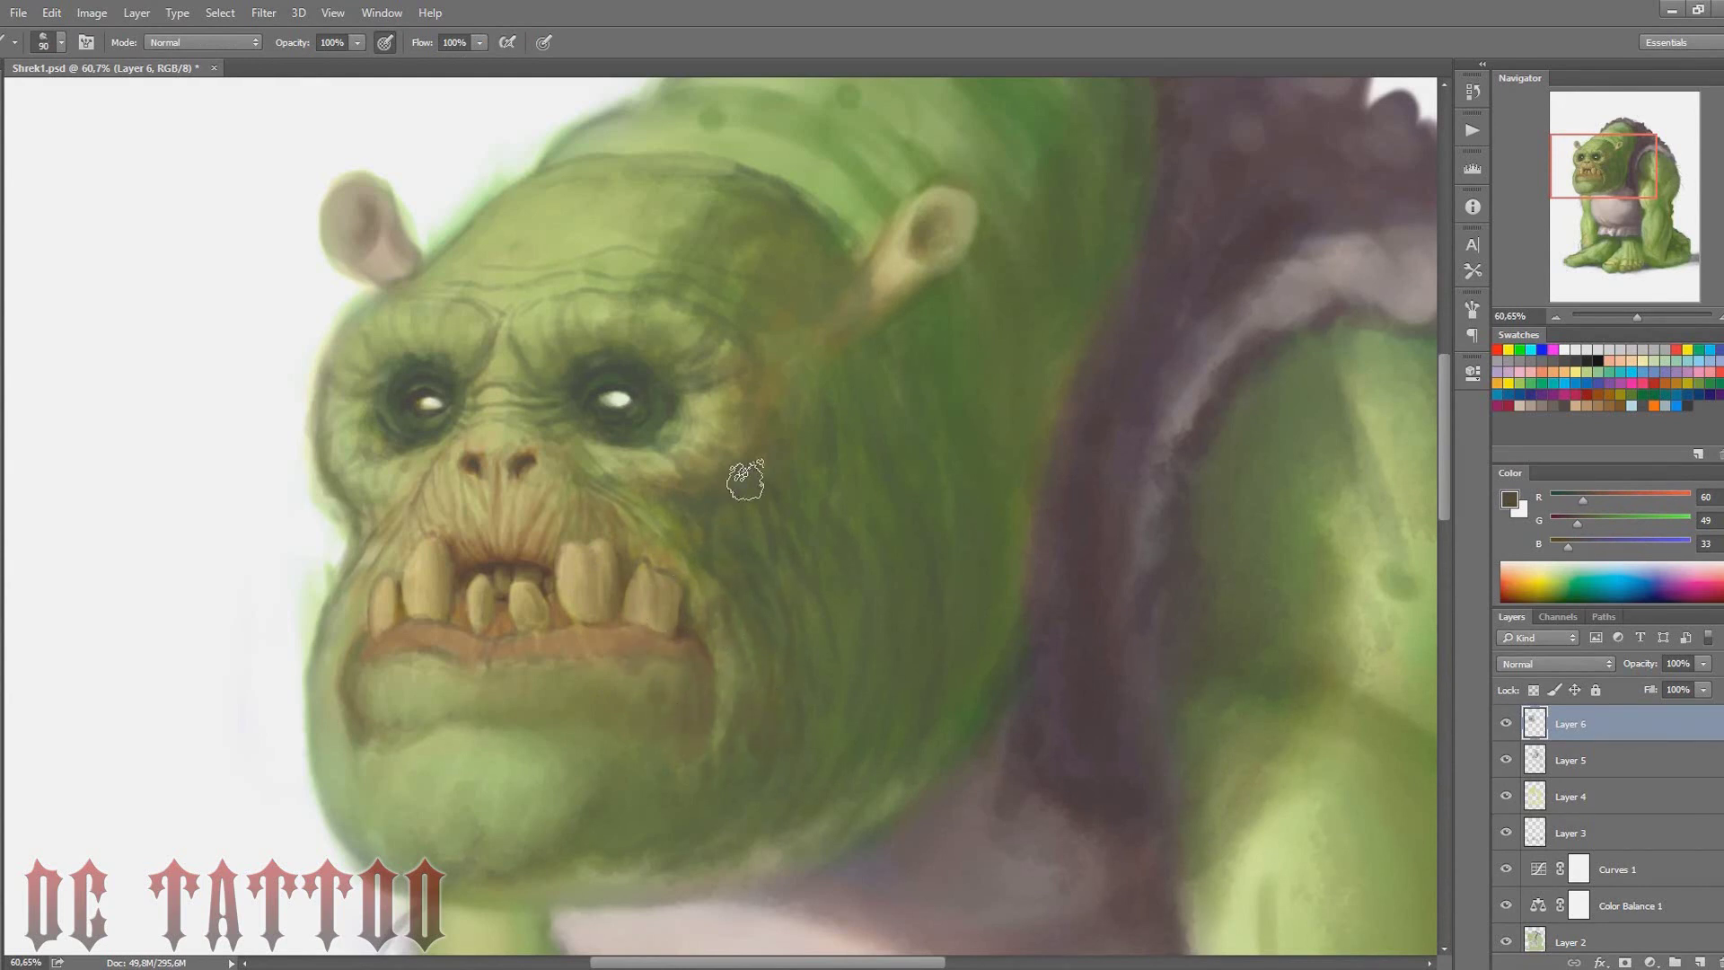
key("bracketleft")
key("bracketleft")
left_click(724, 619, "alt")
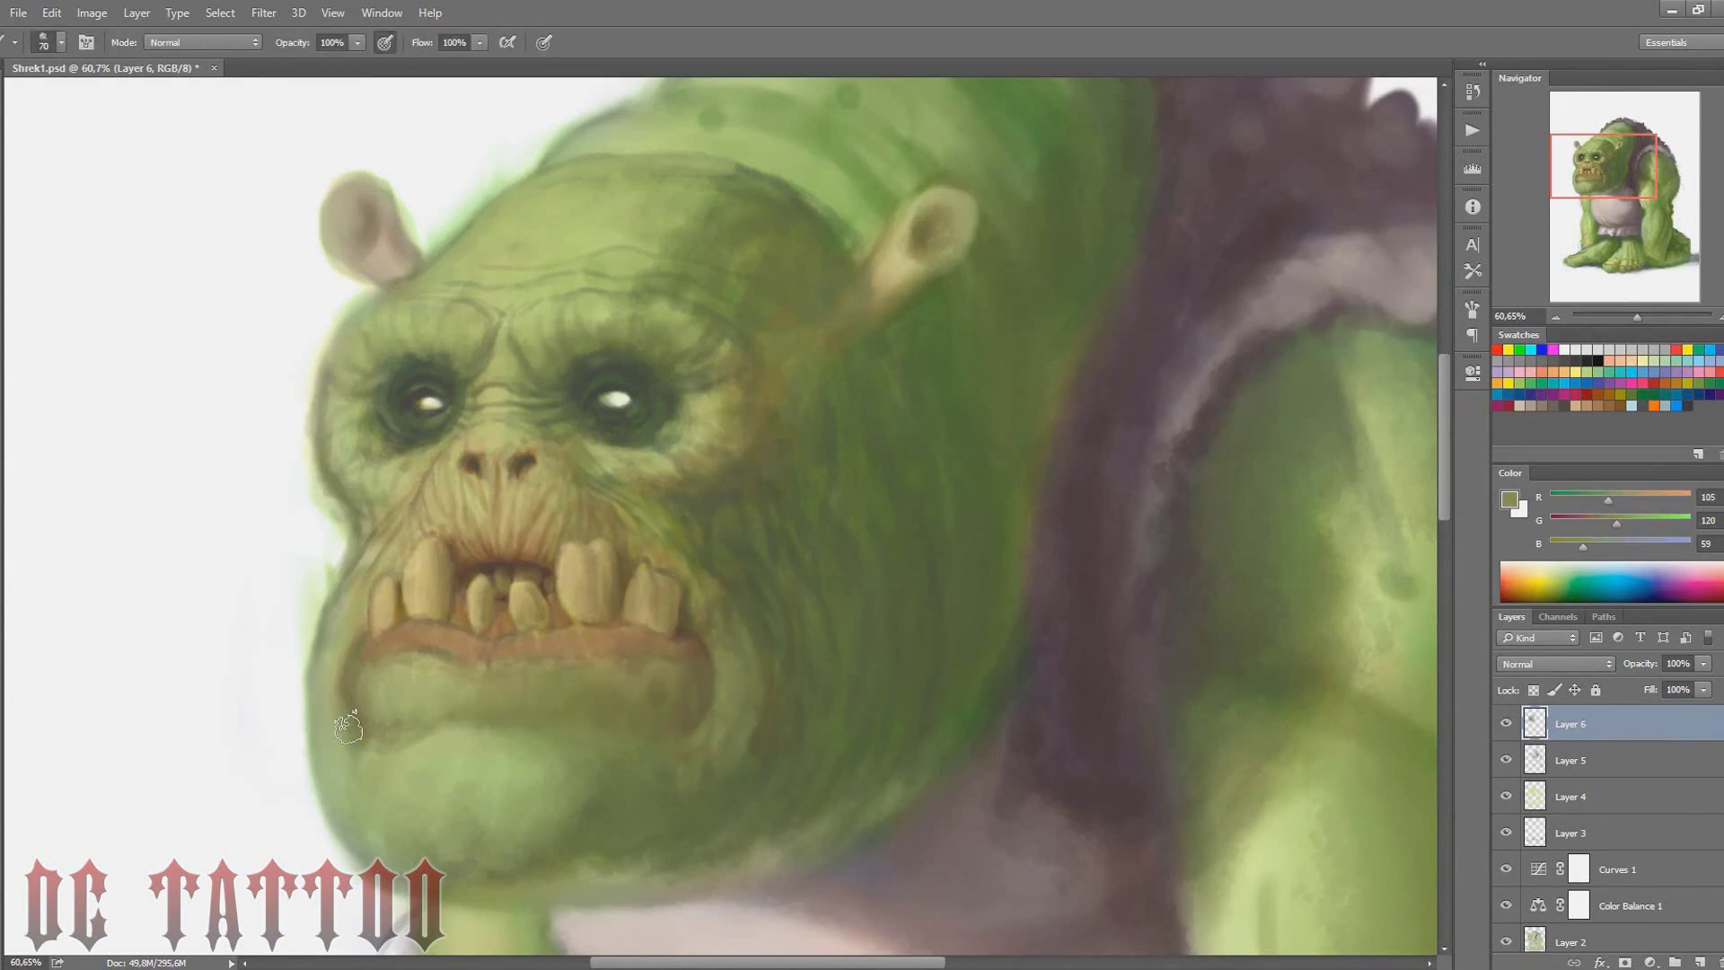
key("bracketright")
key("bracketright")
key("bracketright")
left_click(579, 672, "alt")
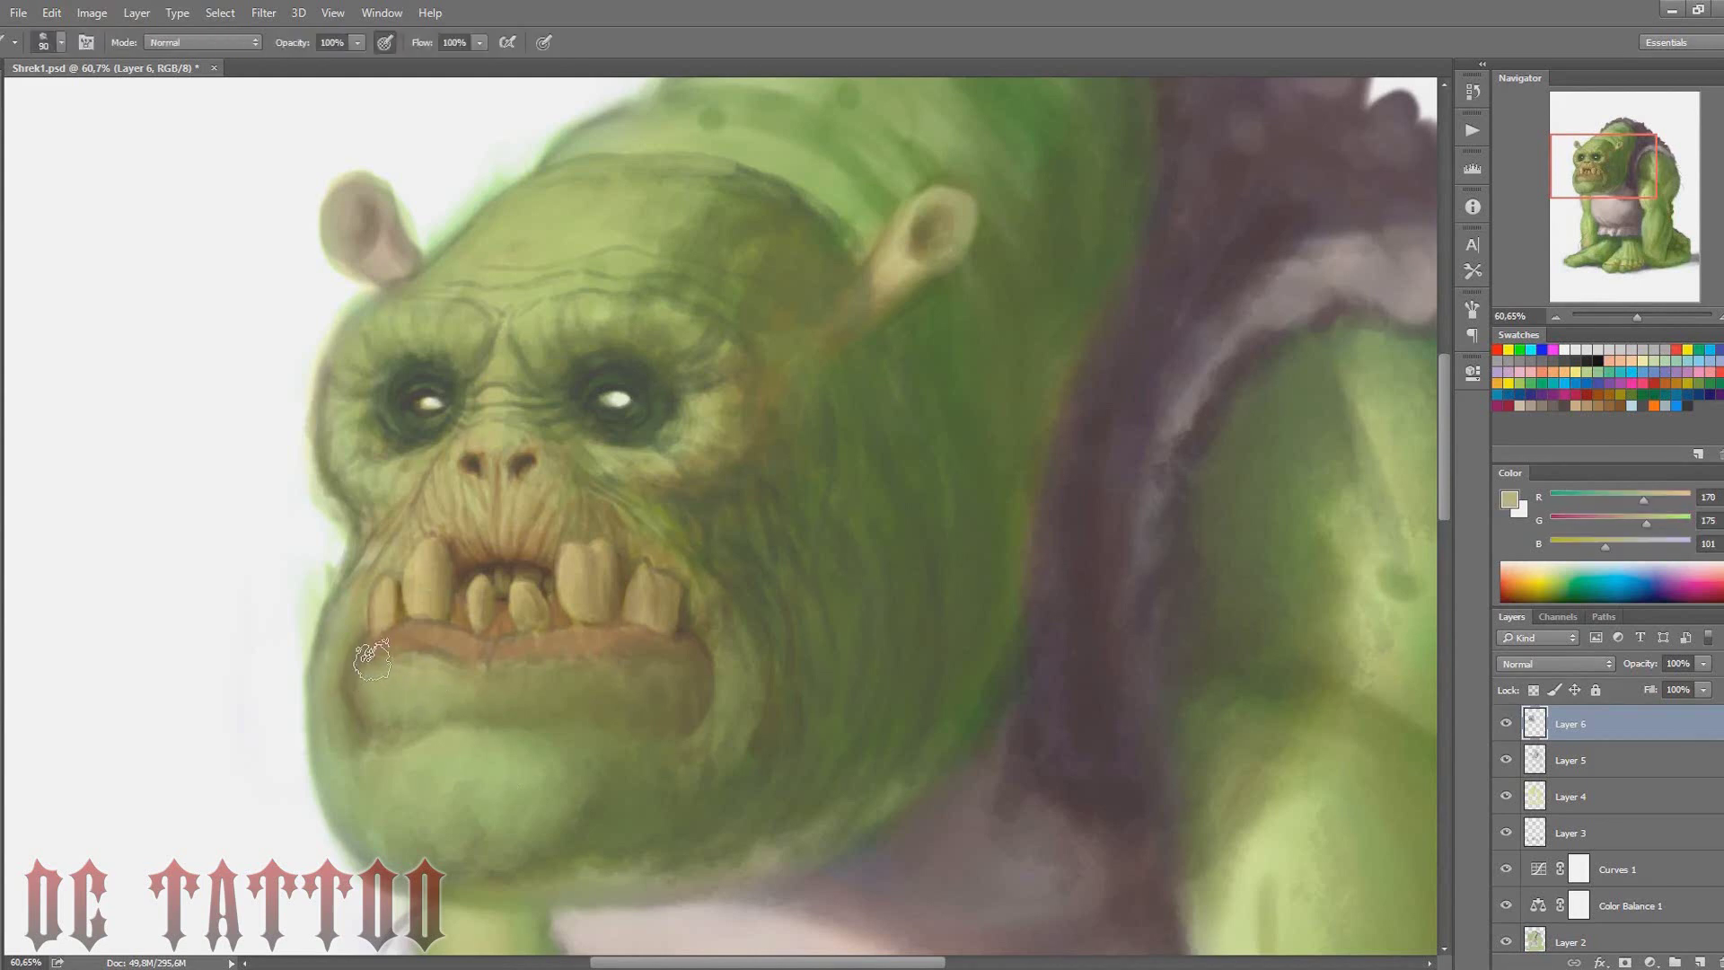
Mirror the canvas horizontally and darken the gaps between the lower teeth
key("ctrl+shift+h")
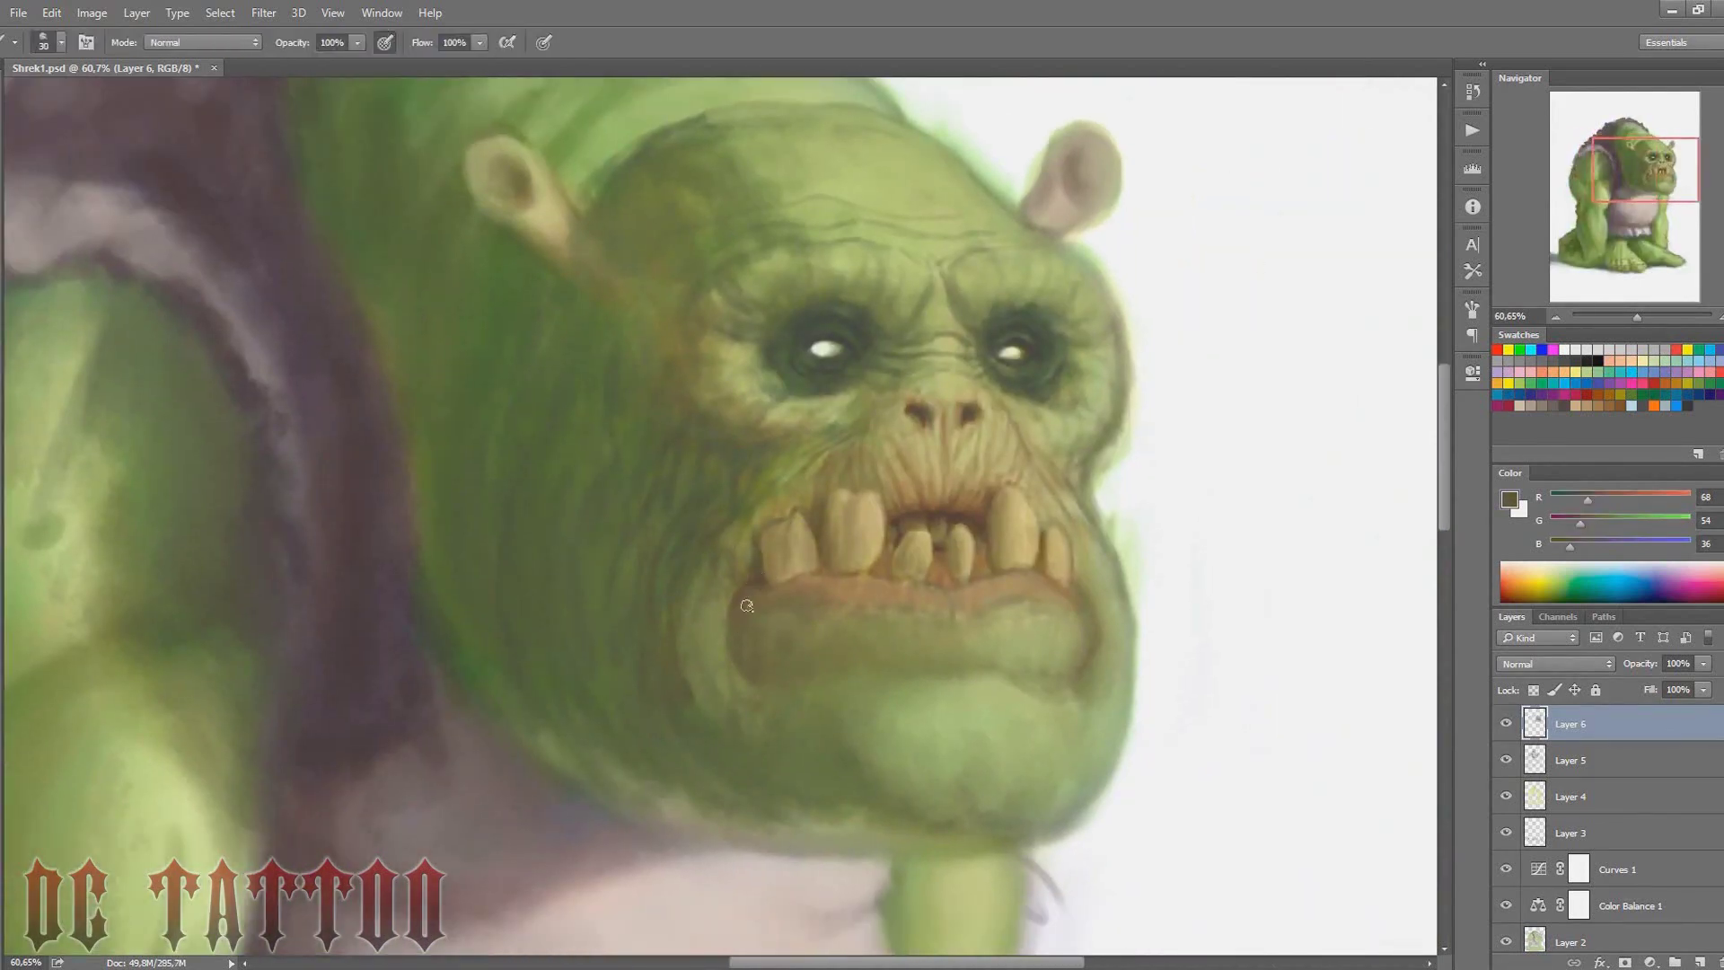
left_click(1036, 653, "alt")
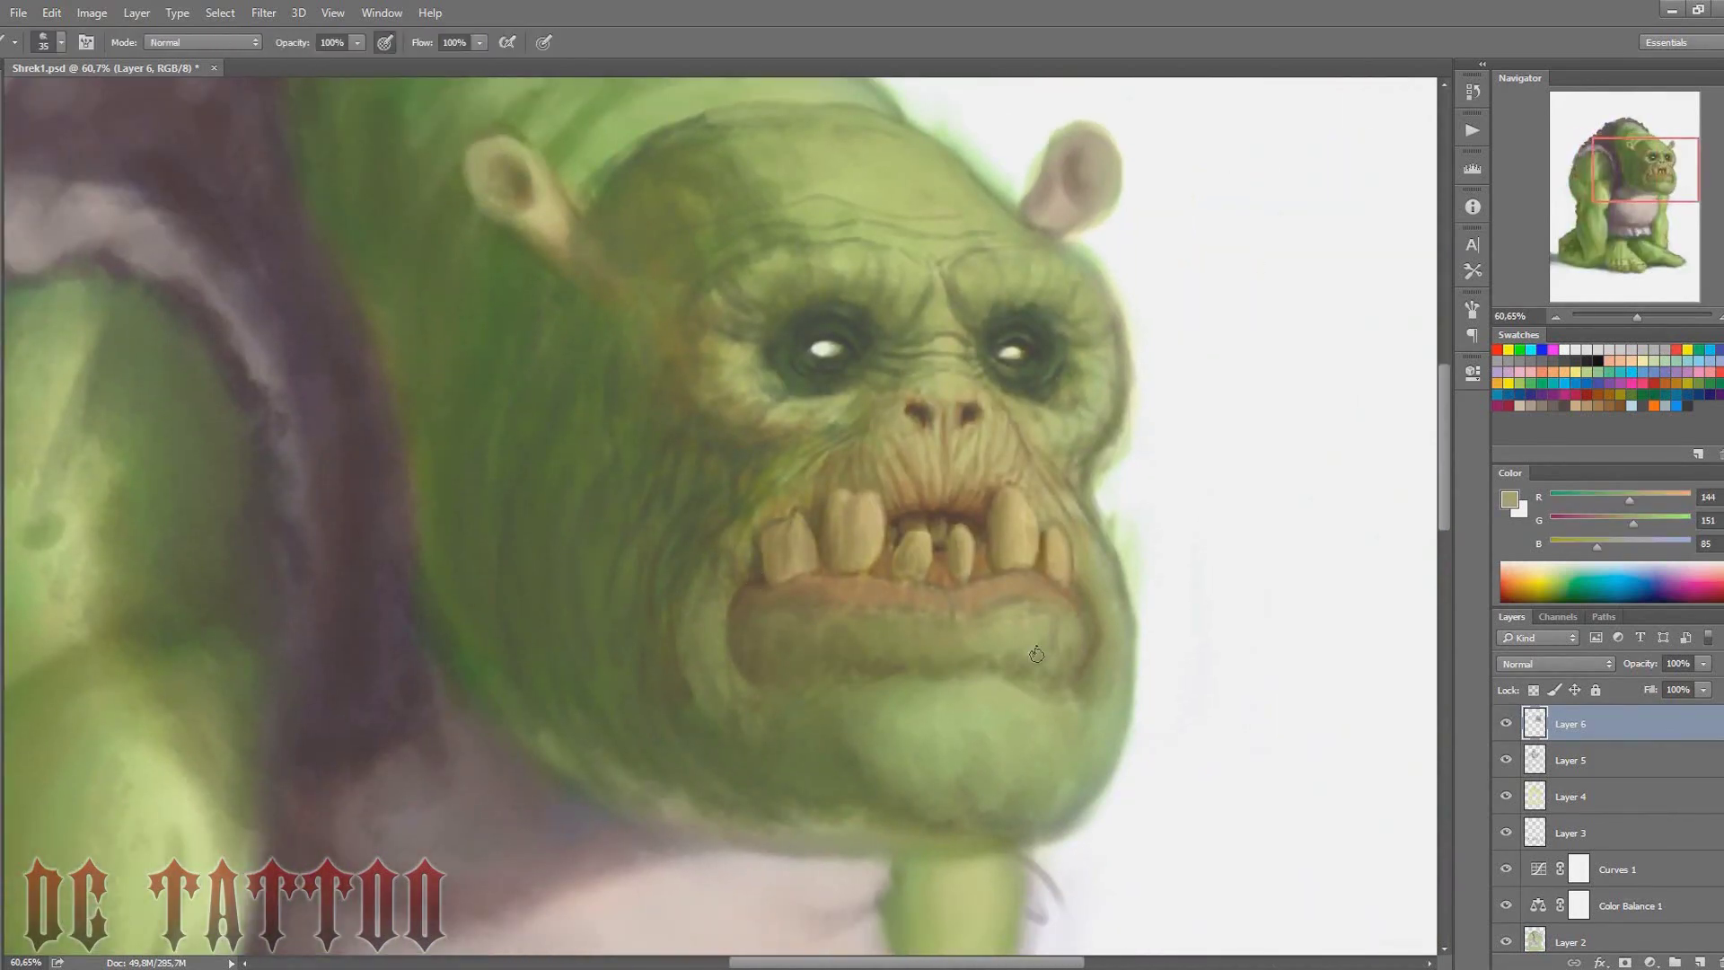
left_click(759, 588, "alt")
left_click_drag(808, 584, 857, 600)
Darken the gum line below the teeth with olive shadow tones
left_click_drag(960, 571, 989, 602)
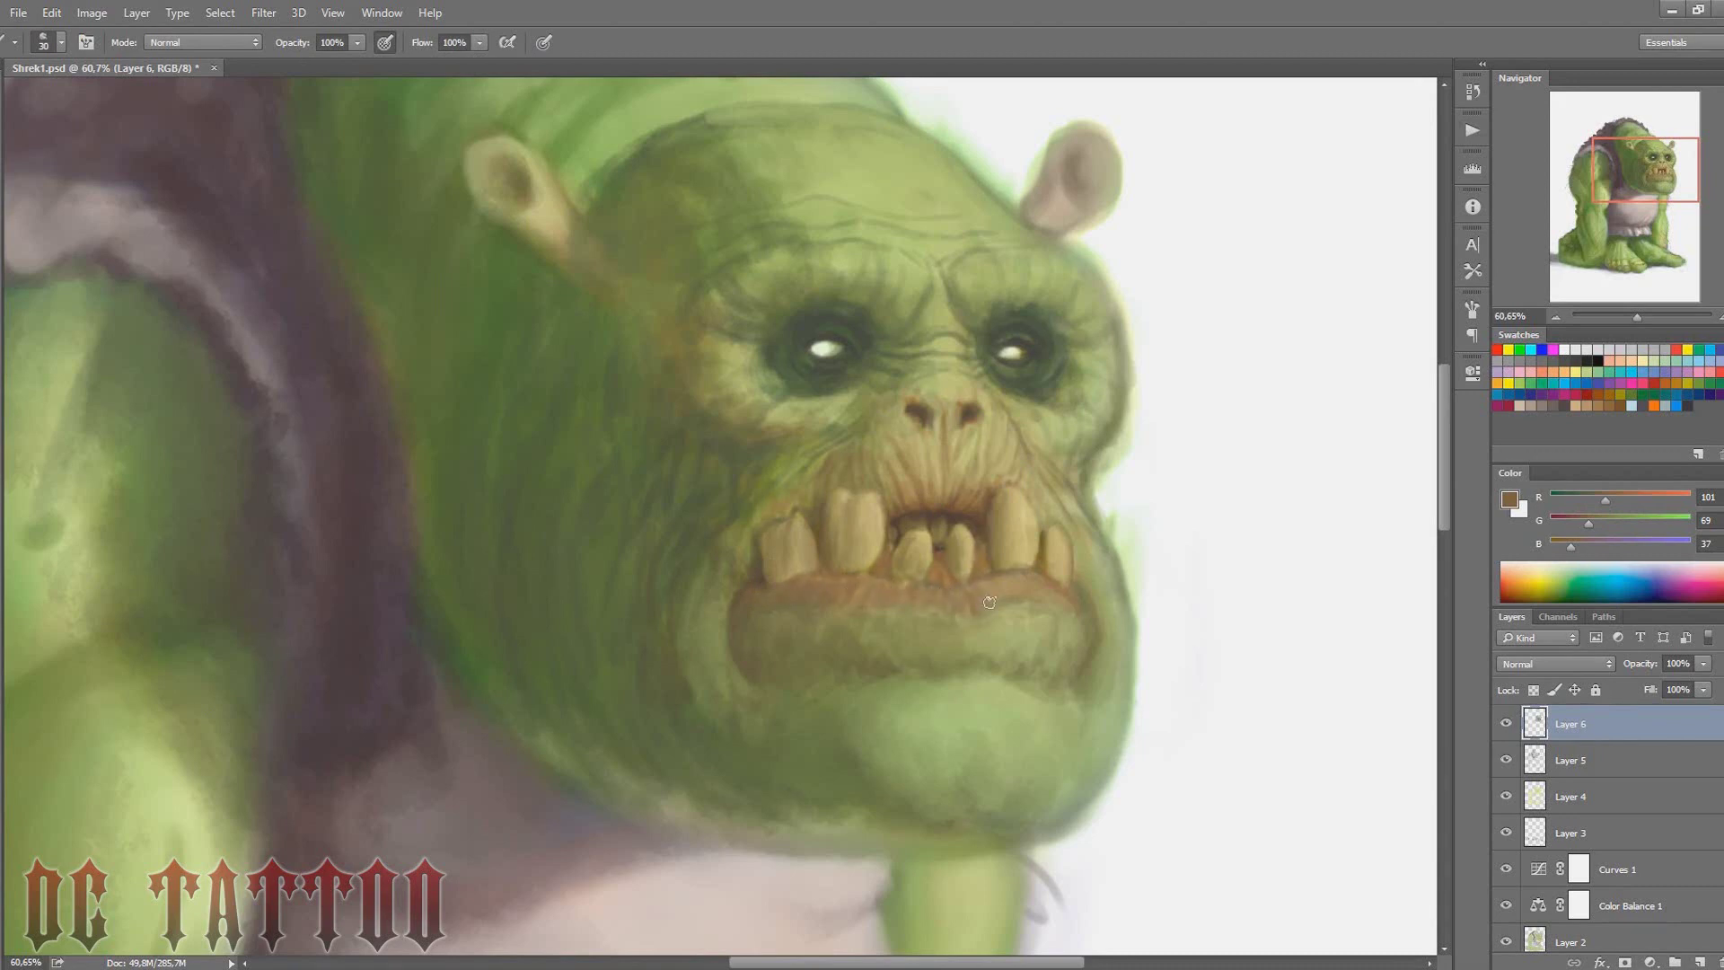
left_click(910, 653, "alt")
key("bracketright")
key("bracketright")
left_click(710, 678, "alt")
key("bracketleft")
Paint white along the jaw and head's right edge to clean the outline
left_click(1167, 467, "alt")
mouse_move(1102, 516)
left_mouse_down()
mouse_move(1129, 436)
mouse_move(1104, 261)
left_mouse_up()
mouse_move(1126, 388)
left_mouse_down()
mouse_move(1107, 531)
mouse_move(1146, 584)
mouse_move(1078, 827)
mouse_move(1042, 849)
left_mouse_up()
Add a faint light olive highlight along the cheek edge
left_click(1029, 619, "alt")
key("bracketright")
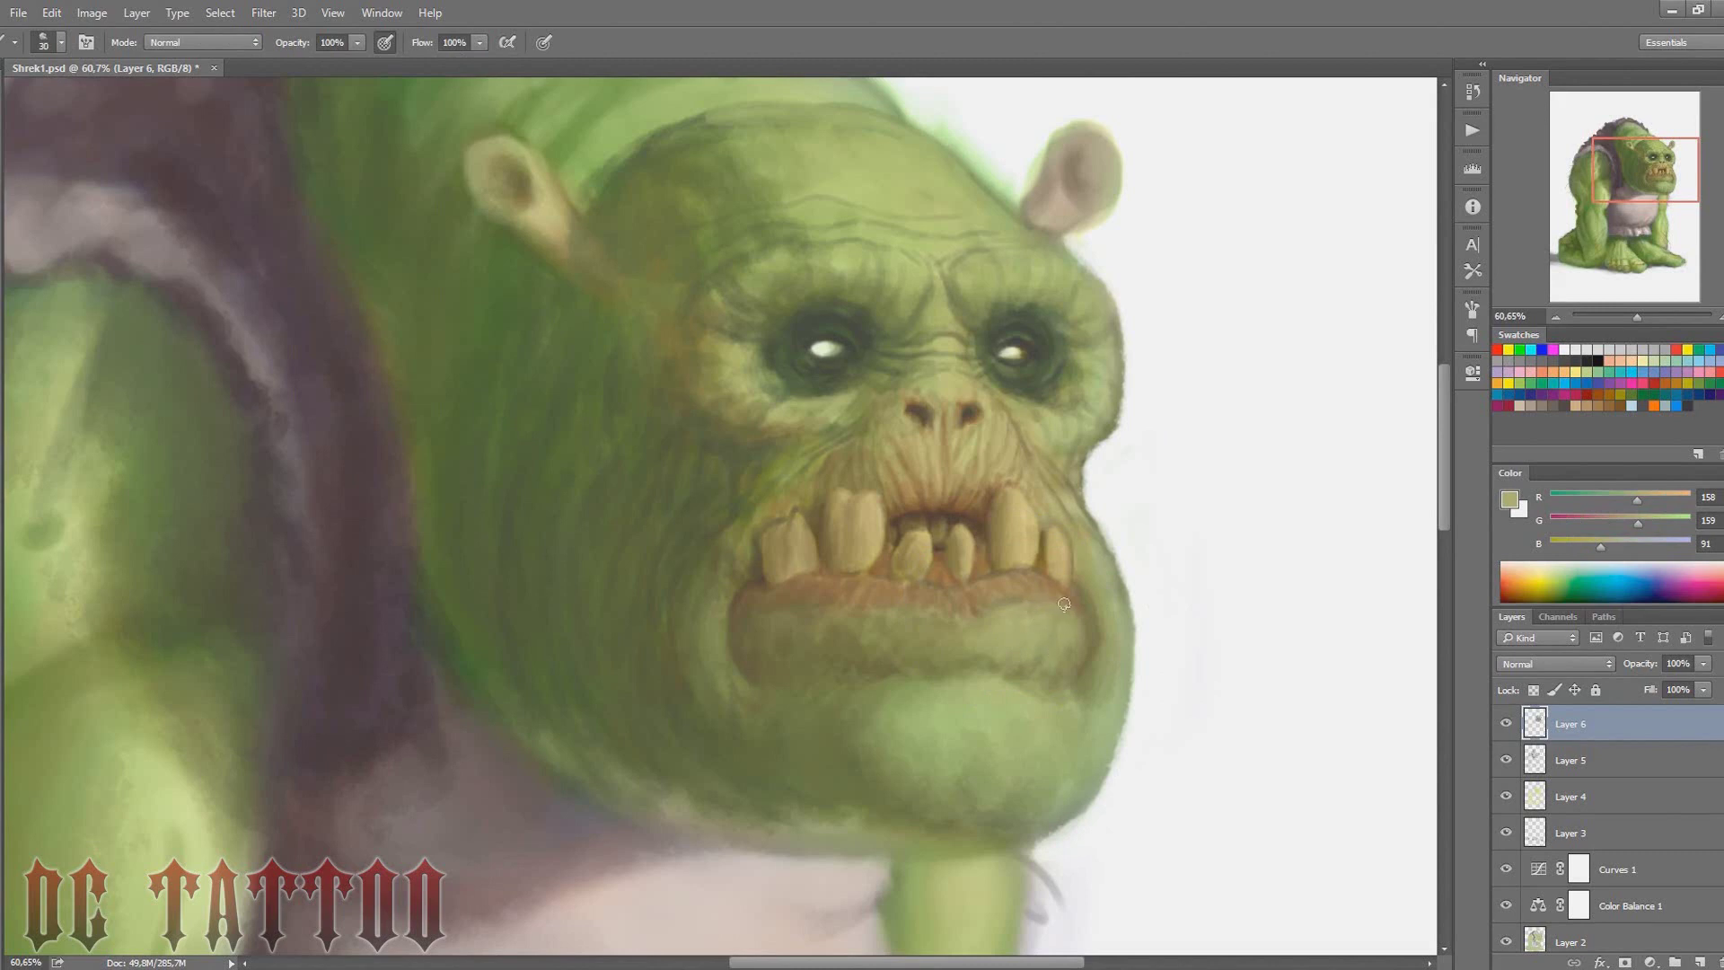
left_click(1041, 585, "alt")
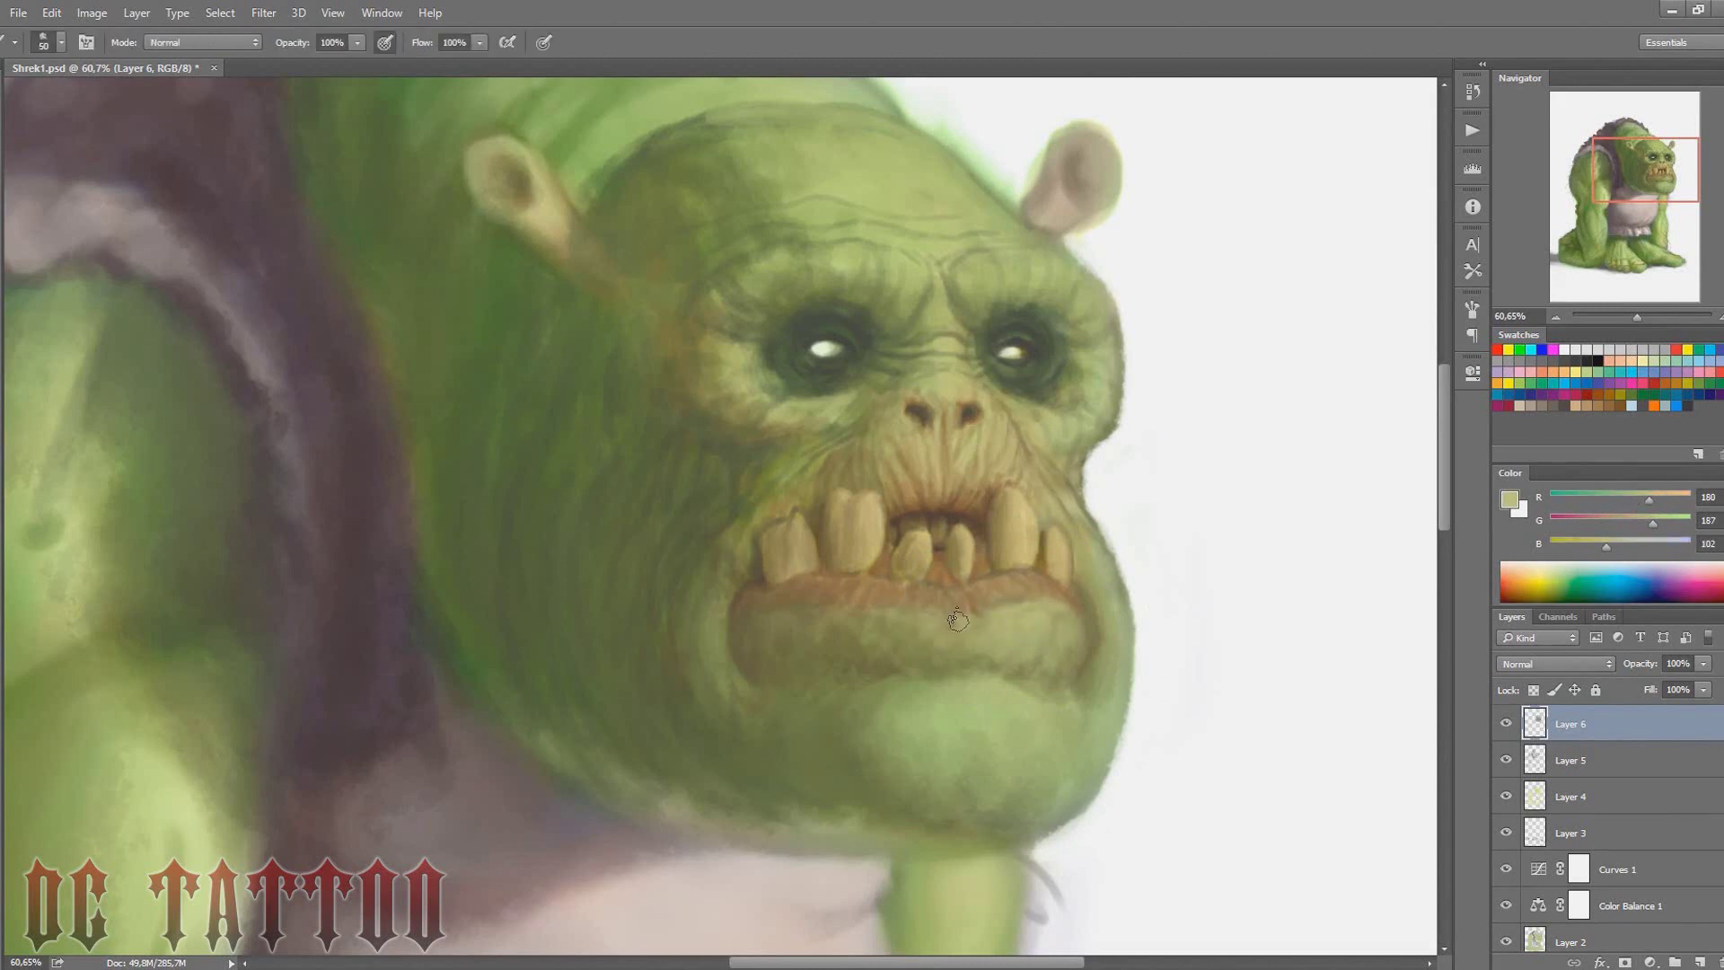
left_click(929, 638, "alt")
left_click(1105, 620, "alt")
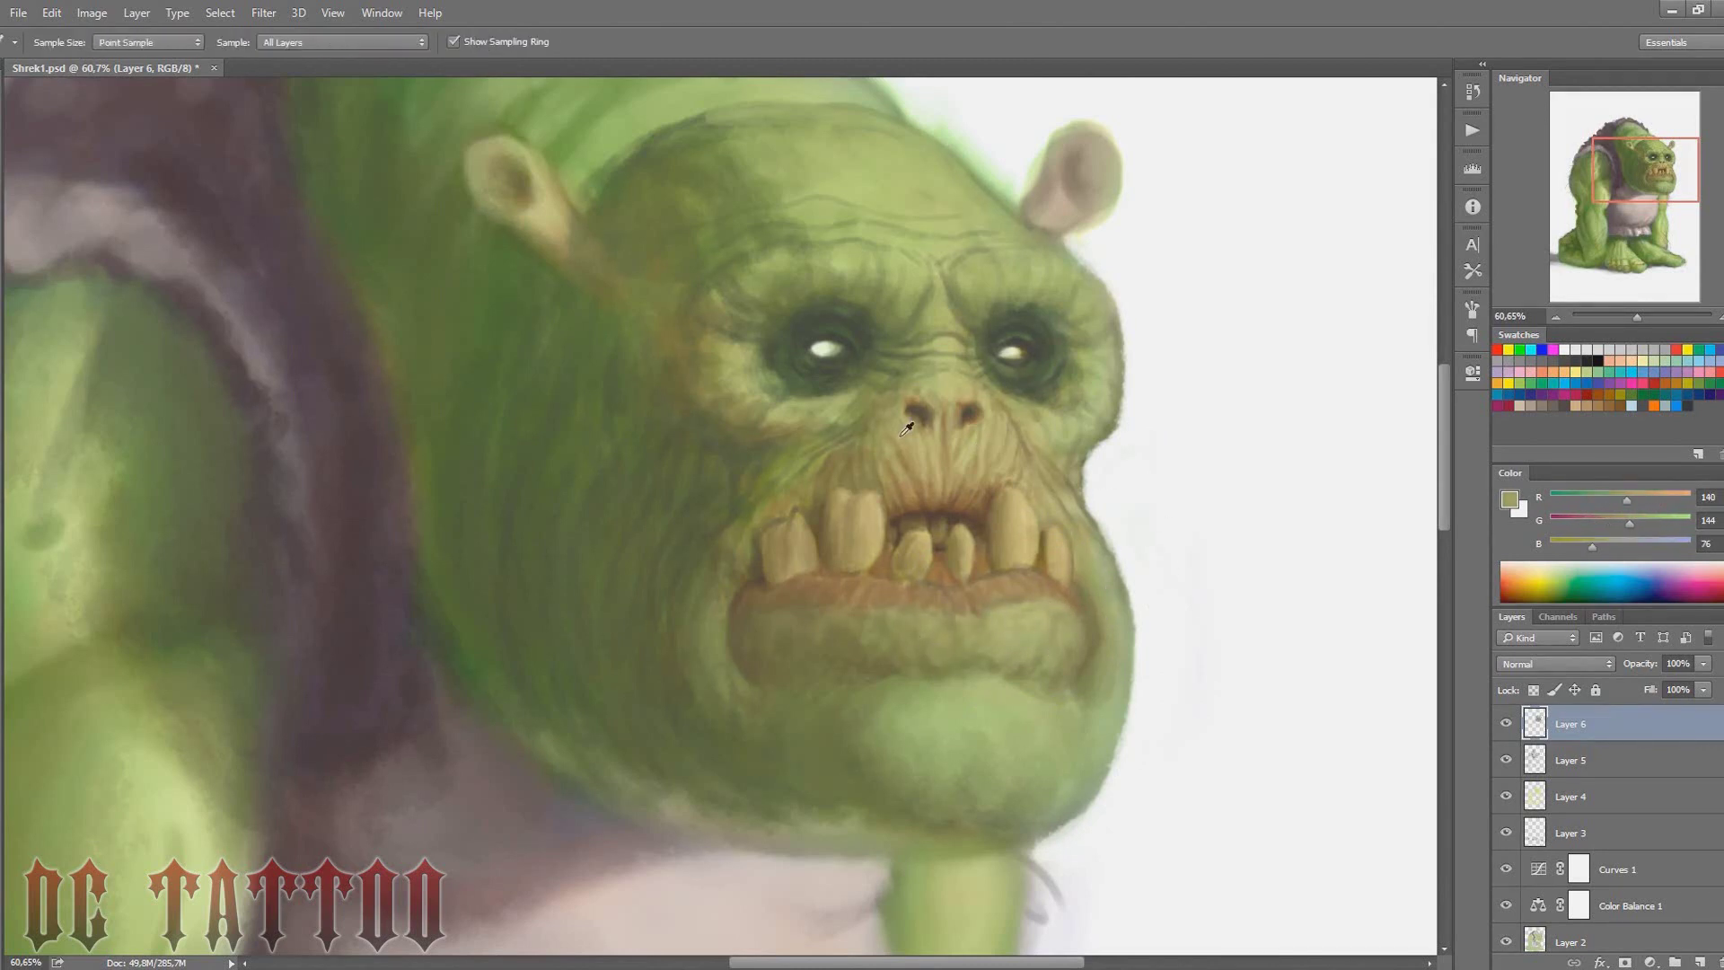
key("bracketleft")
key("bracketleft")
key("bracketleft")
left_click_drag(1105, 631, 1114, 619)
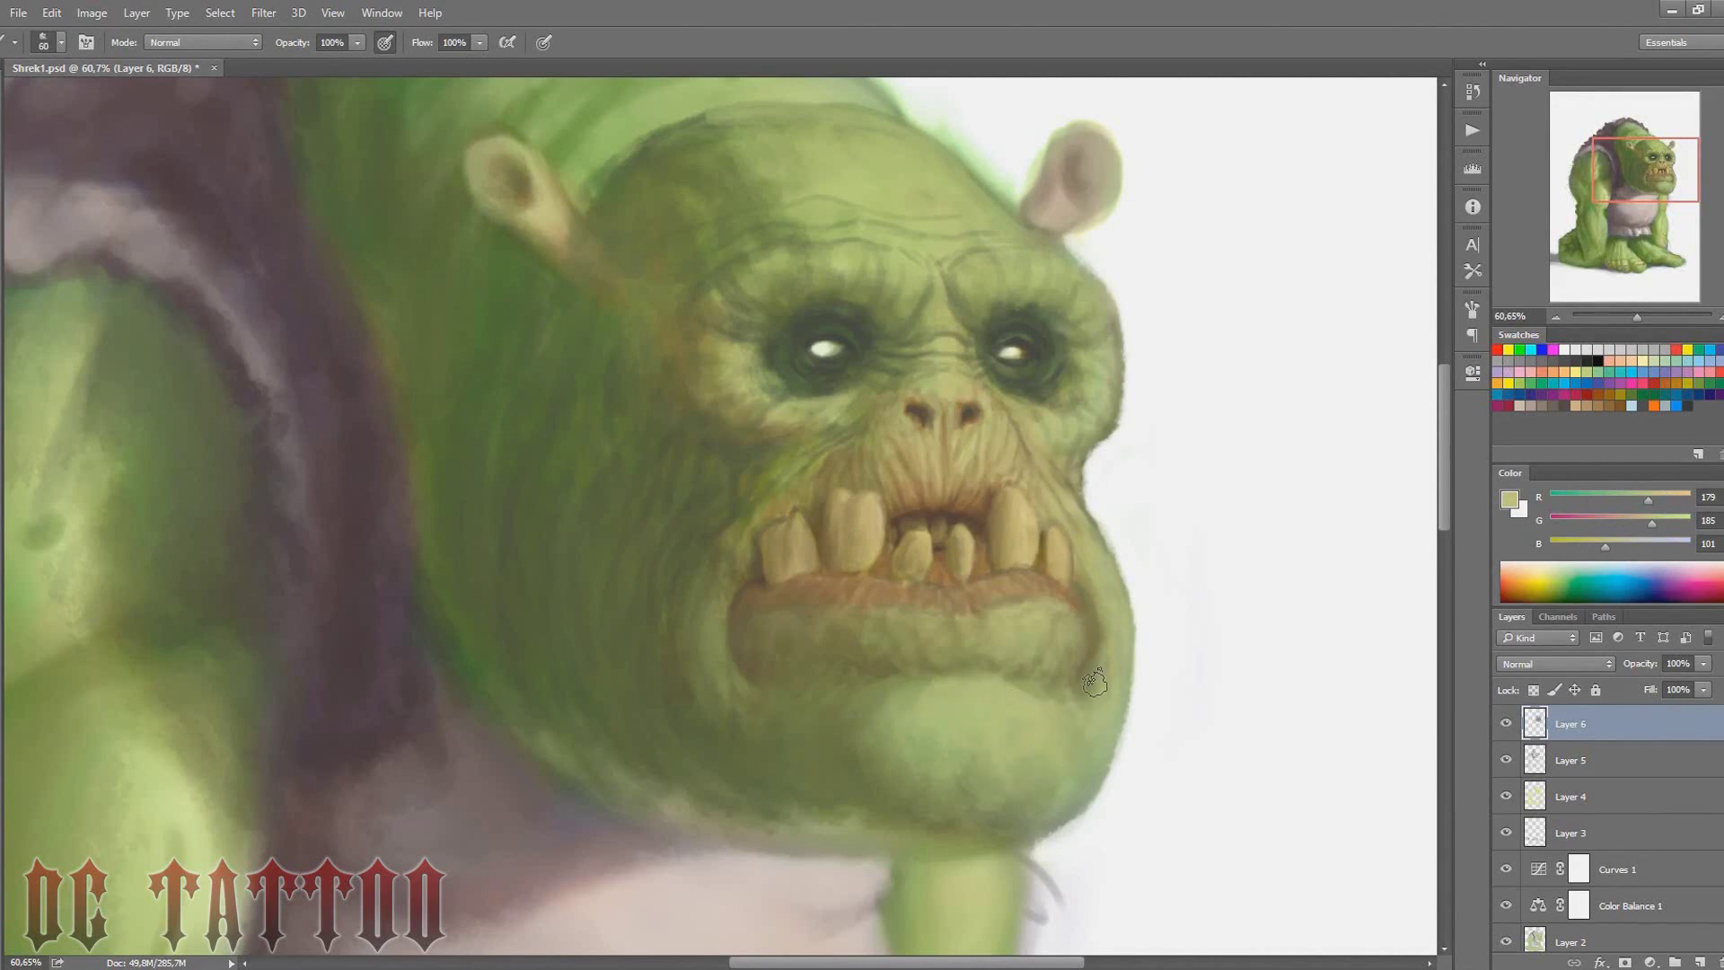
Shade the cheek wrinkles with dark and lighter olive tones
key("alt")
left_click(960, 509, "alt")
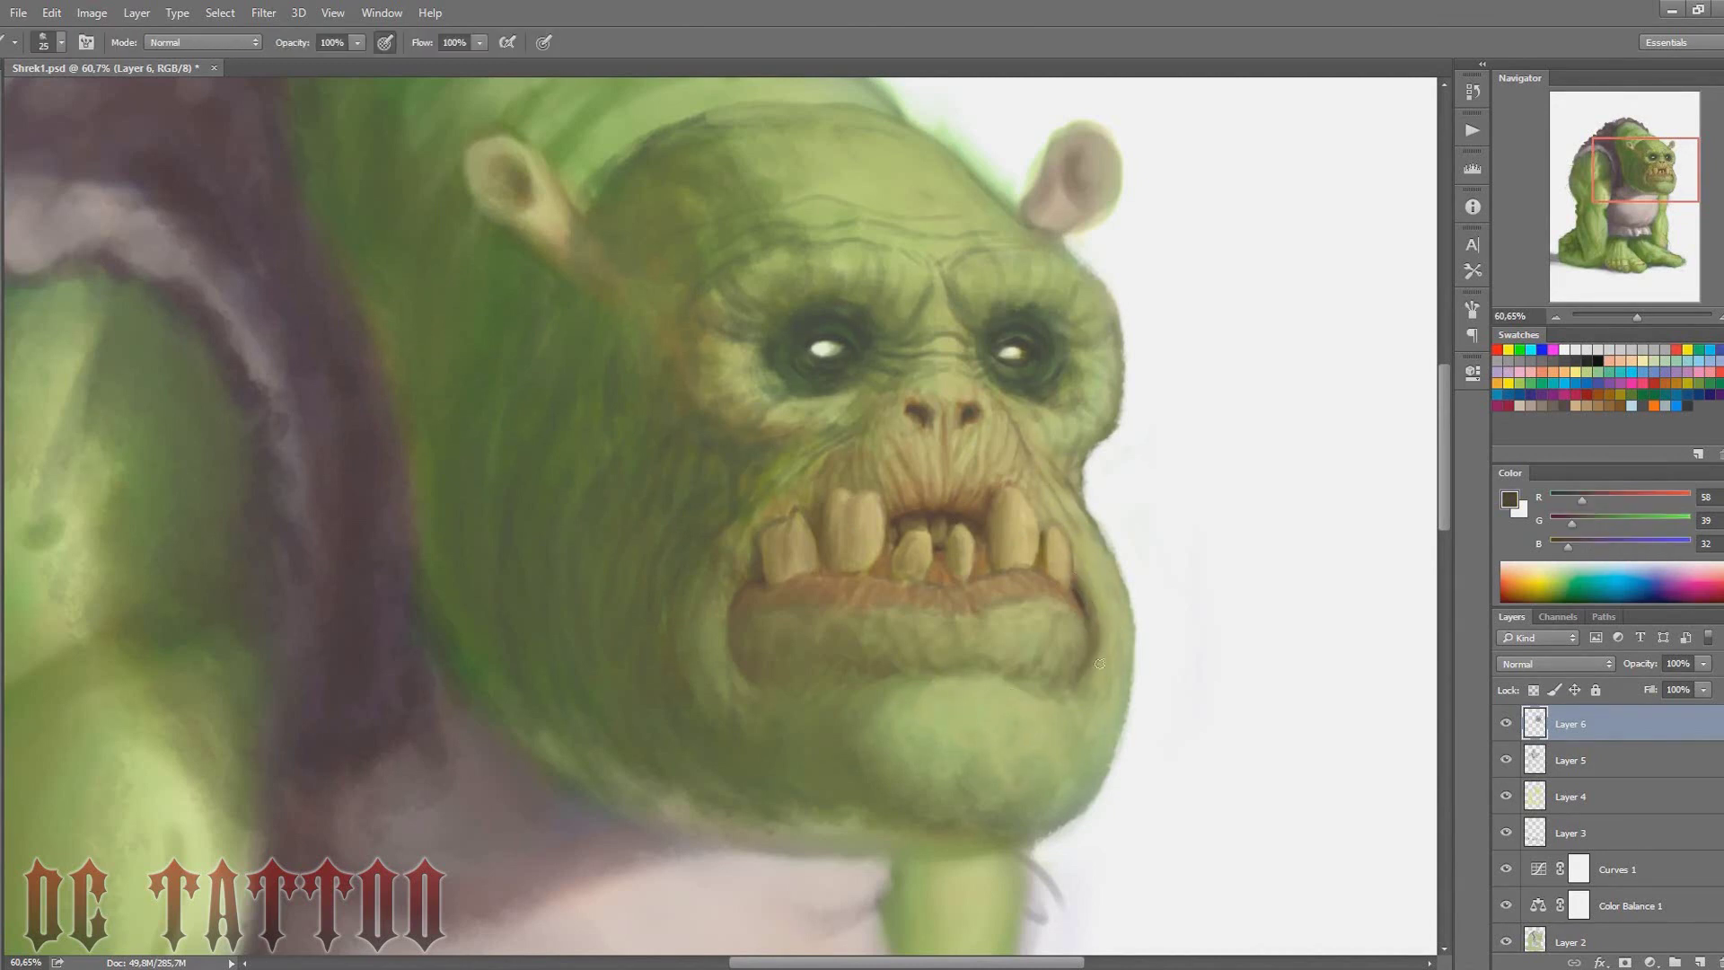
left_click(768, 584, "alt")
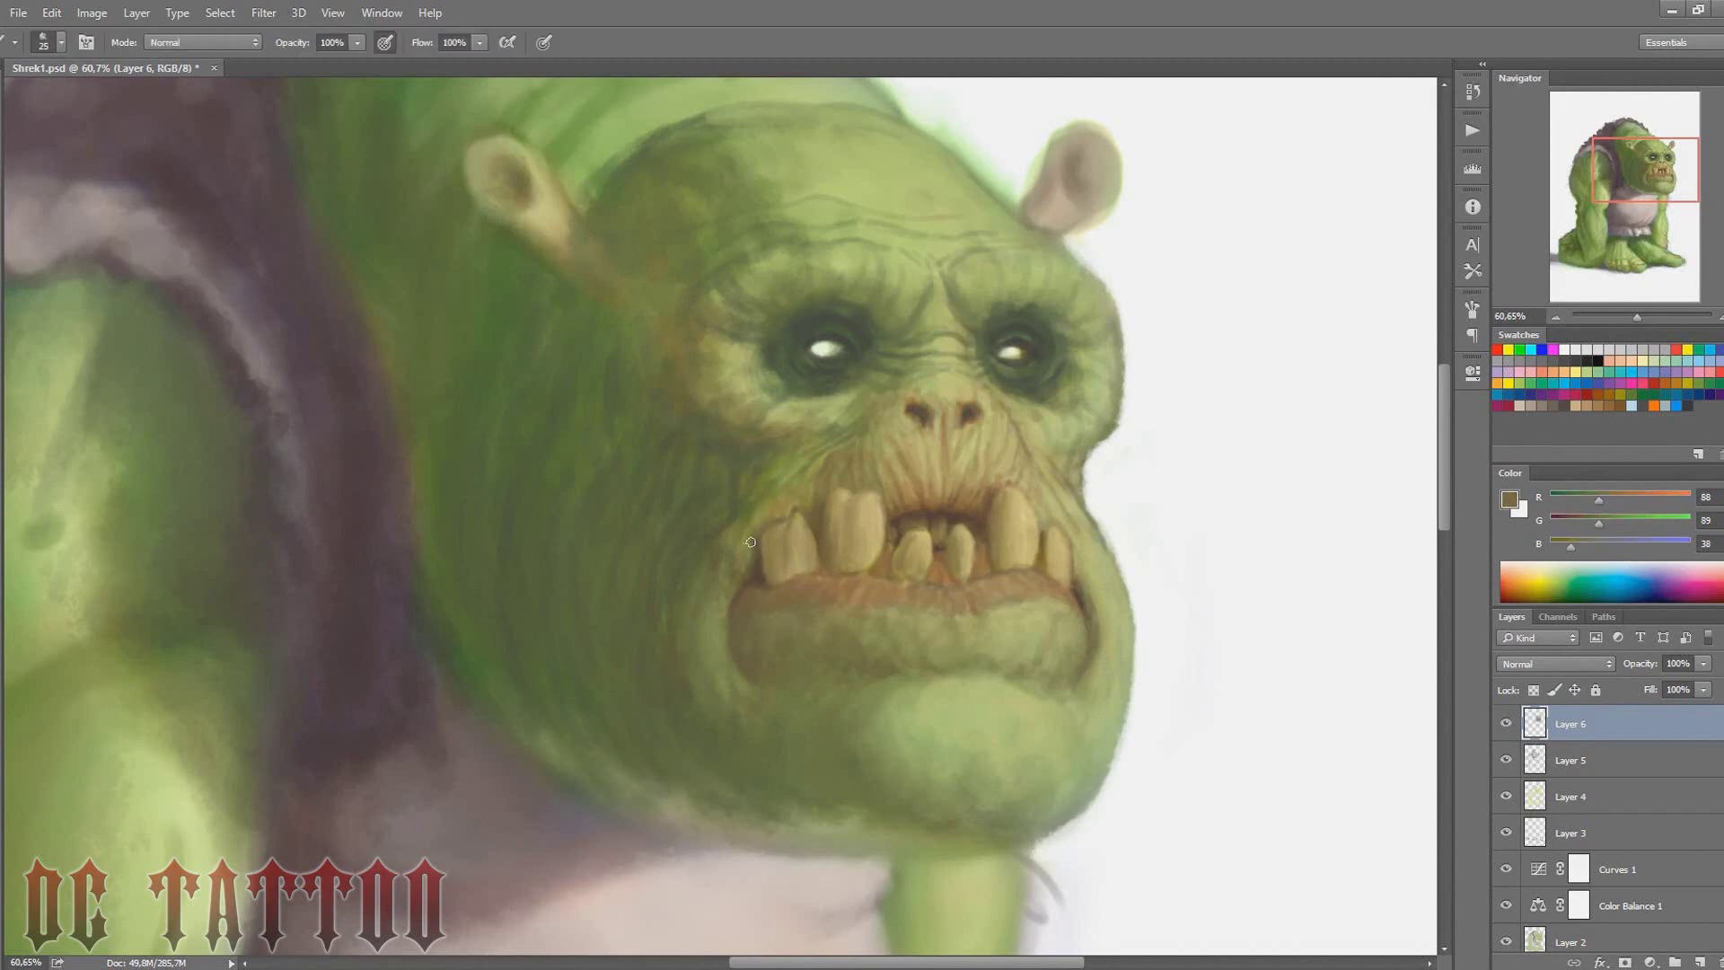
key("bracketright")
key("bracketright")
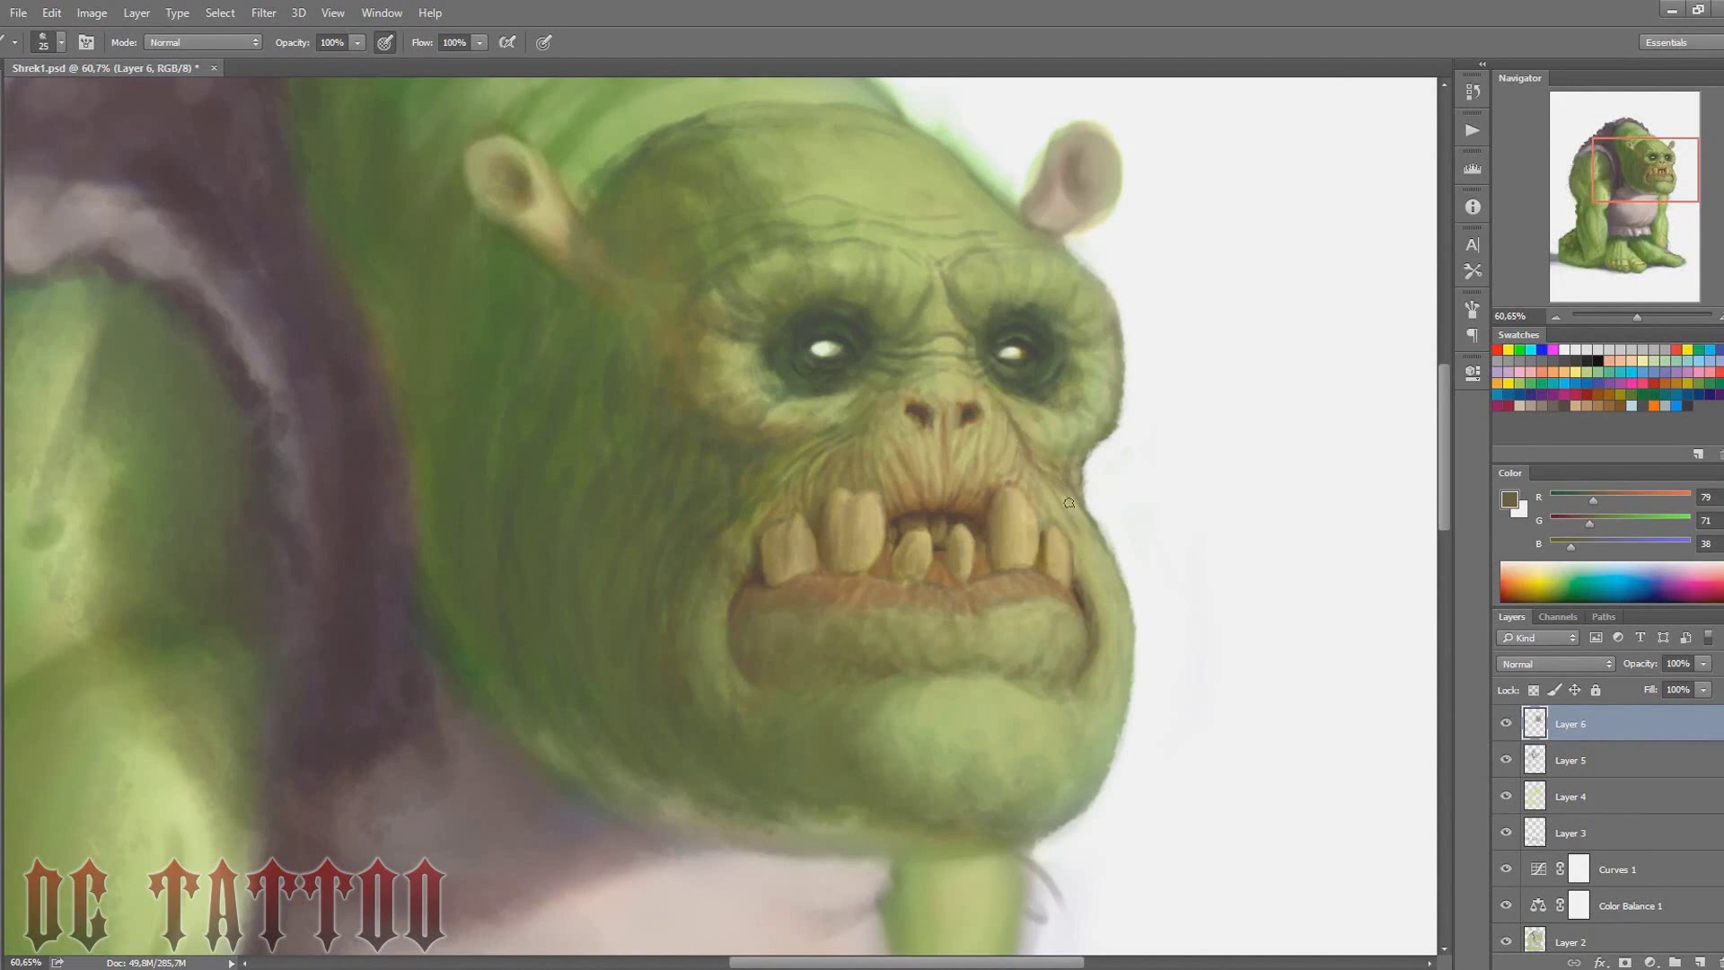
left_click(870, 446, "alt")
key("bracketleft")
left_click(746, 494, "alt")
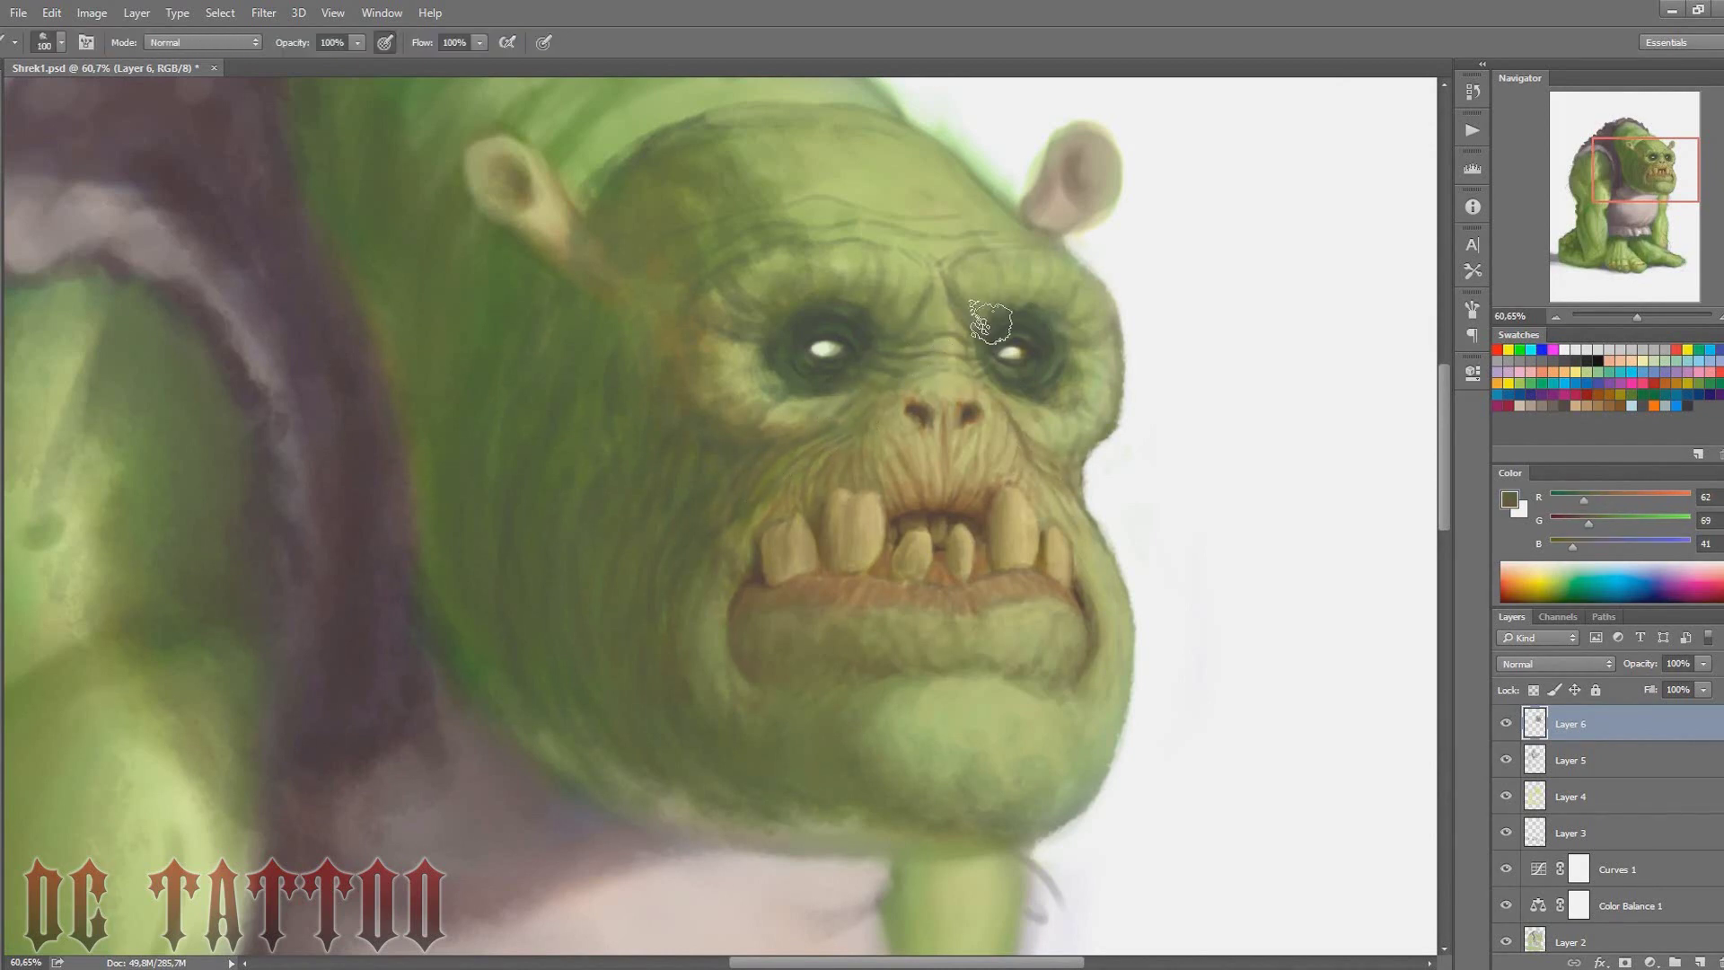
Smooth the brow and forehead with light and pale green highlights
left_click(948, 329, "alt")
key("bracketleft")
key("bracketleft")
left_click(948, 280, "alt")
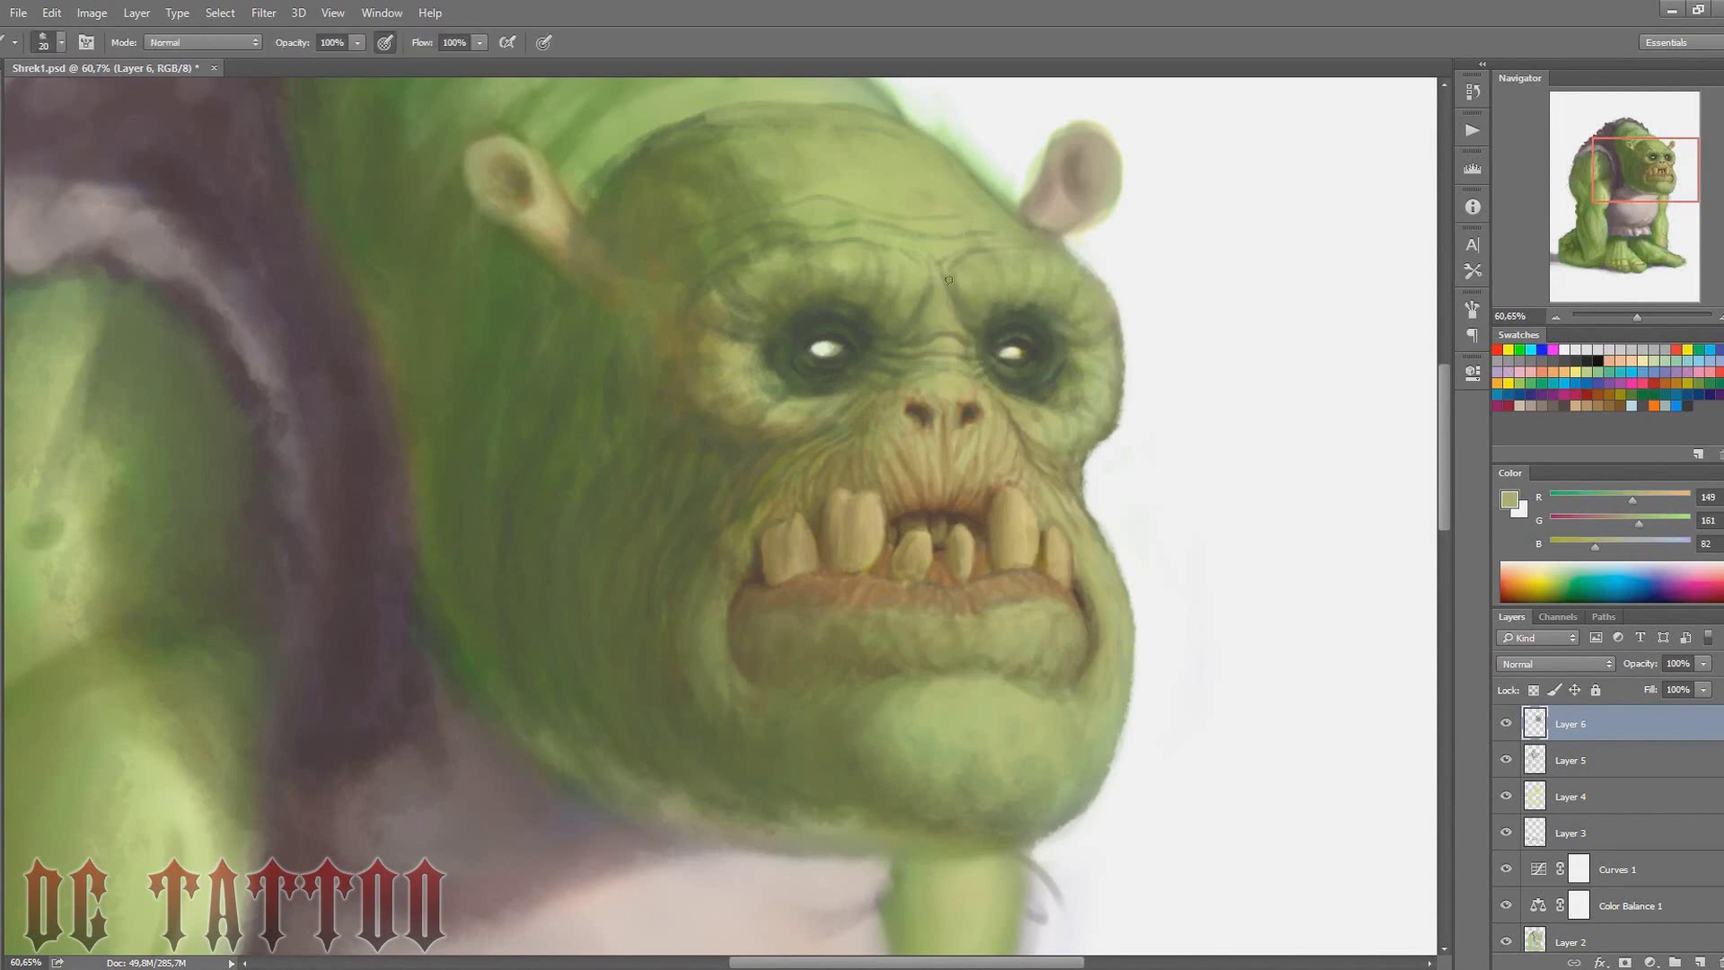
left_click(930, 292, "alt")
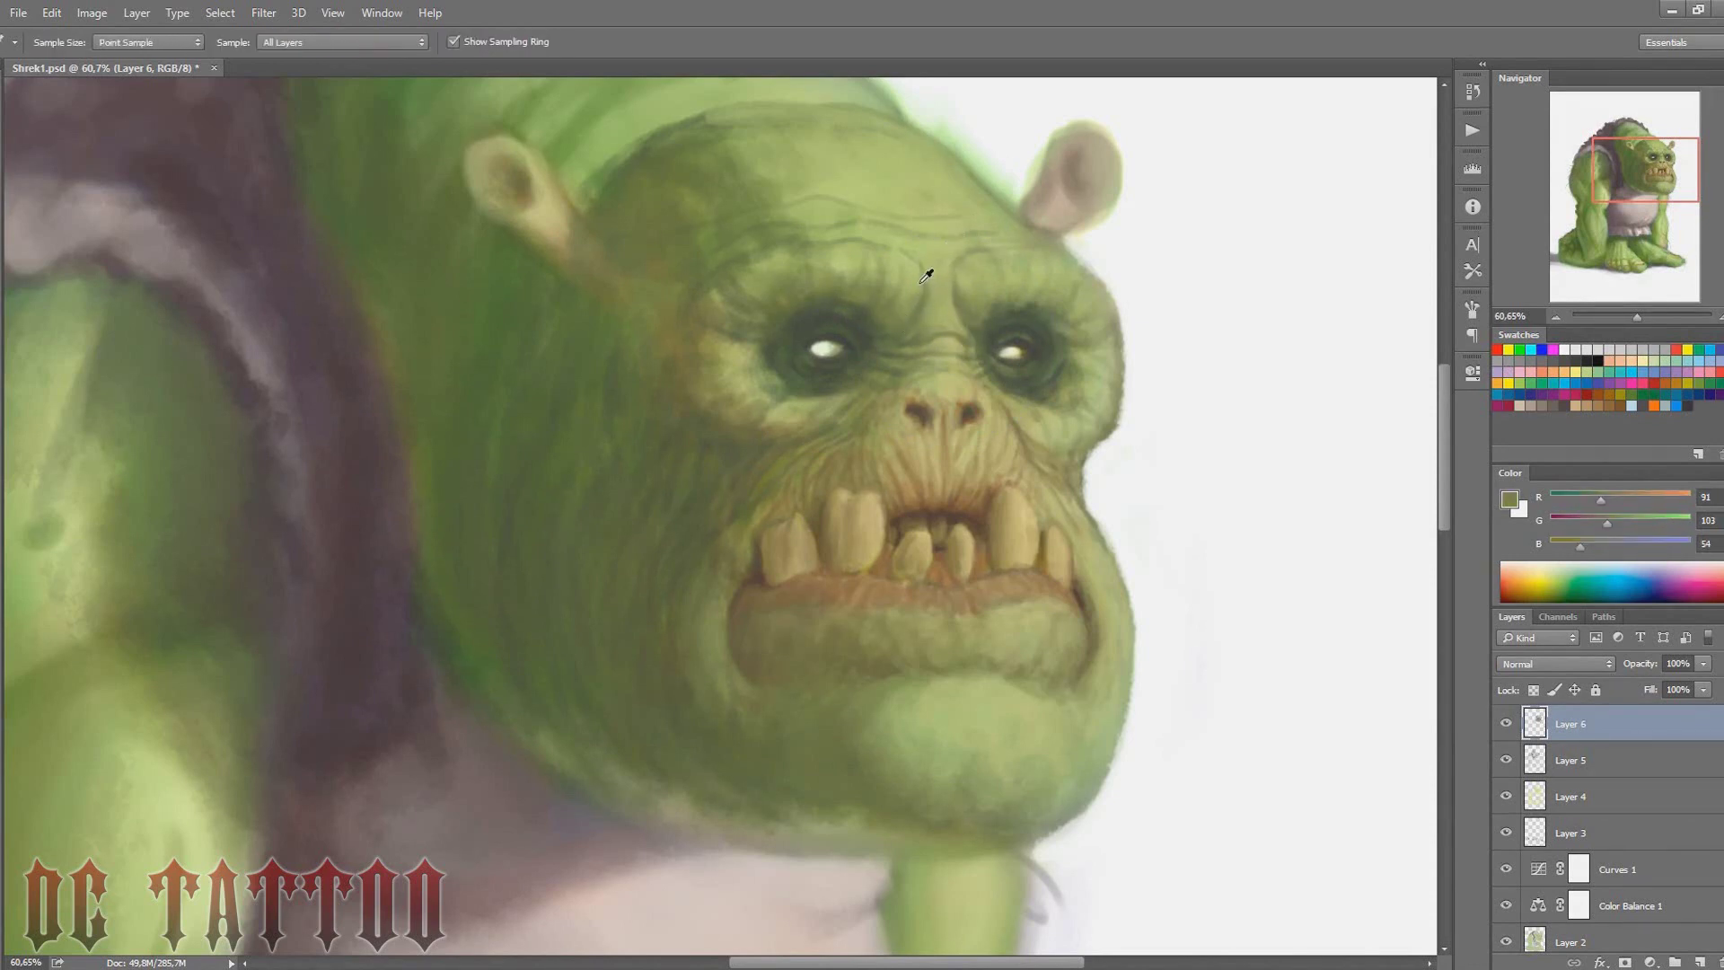
left_click(933, 292, "alt")
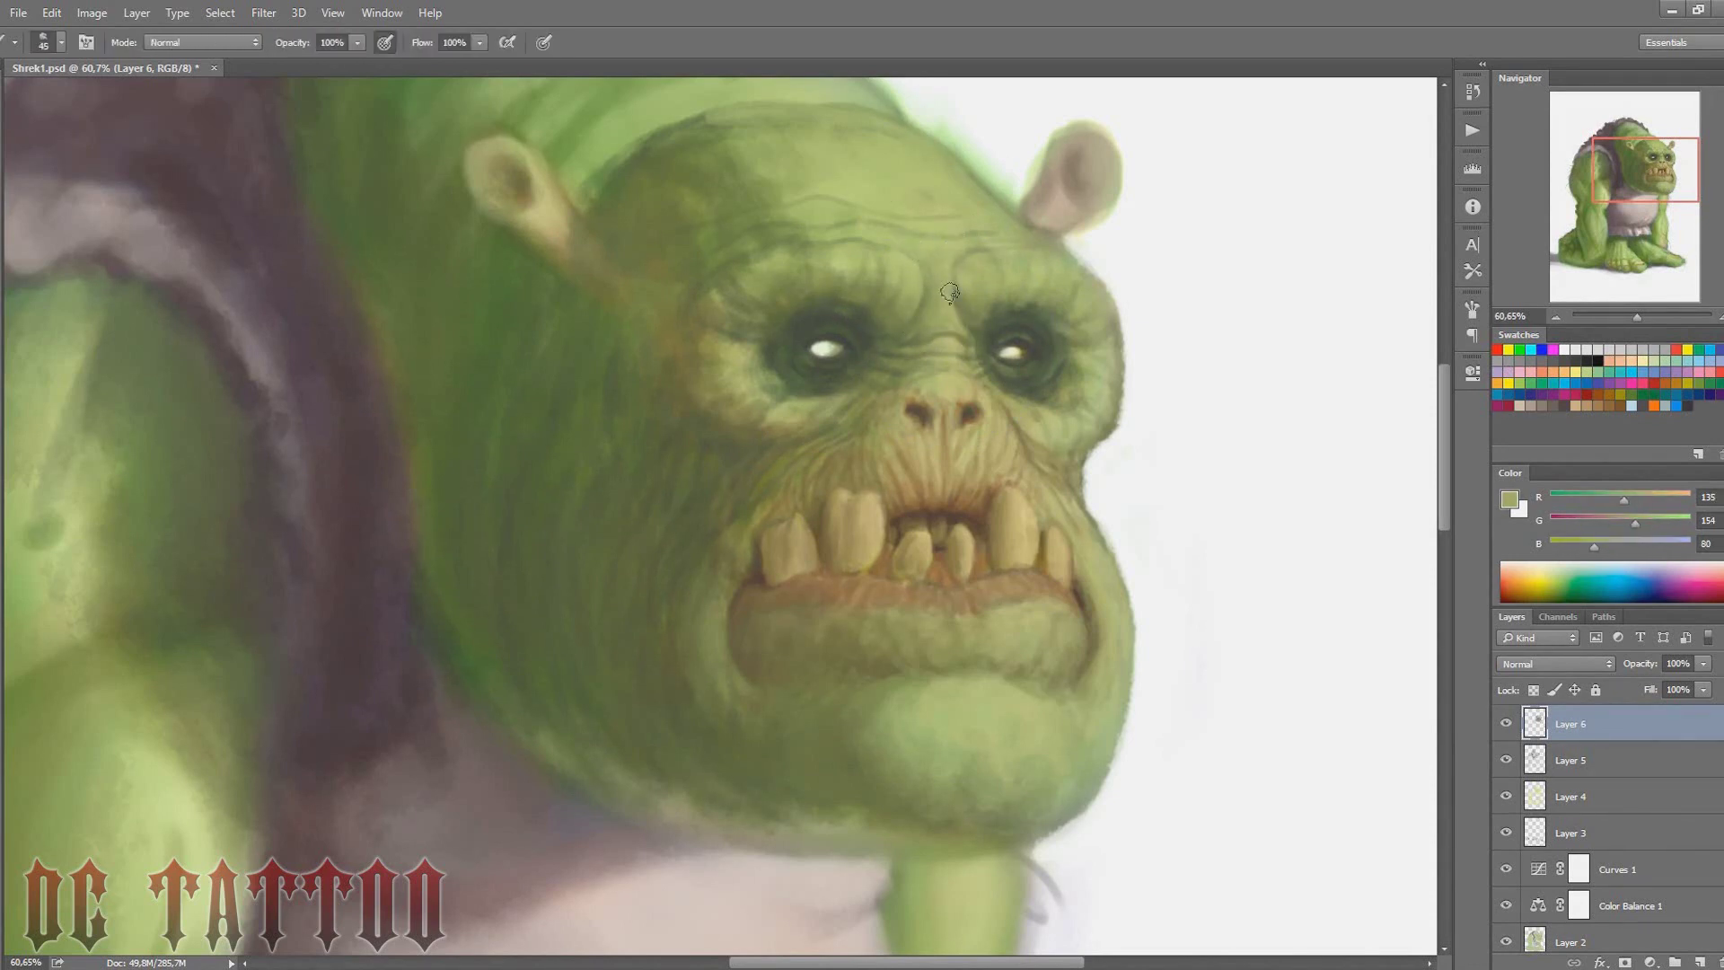
left_click(951, 291, "alt")
key("bracketleft")
key("bracketleft")
key("bracketleft")
Paint dark brown gaps and shadows between the ogre's front teeth
left_click(771, 579, "alt")
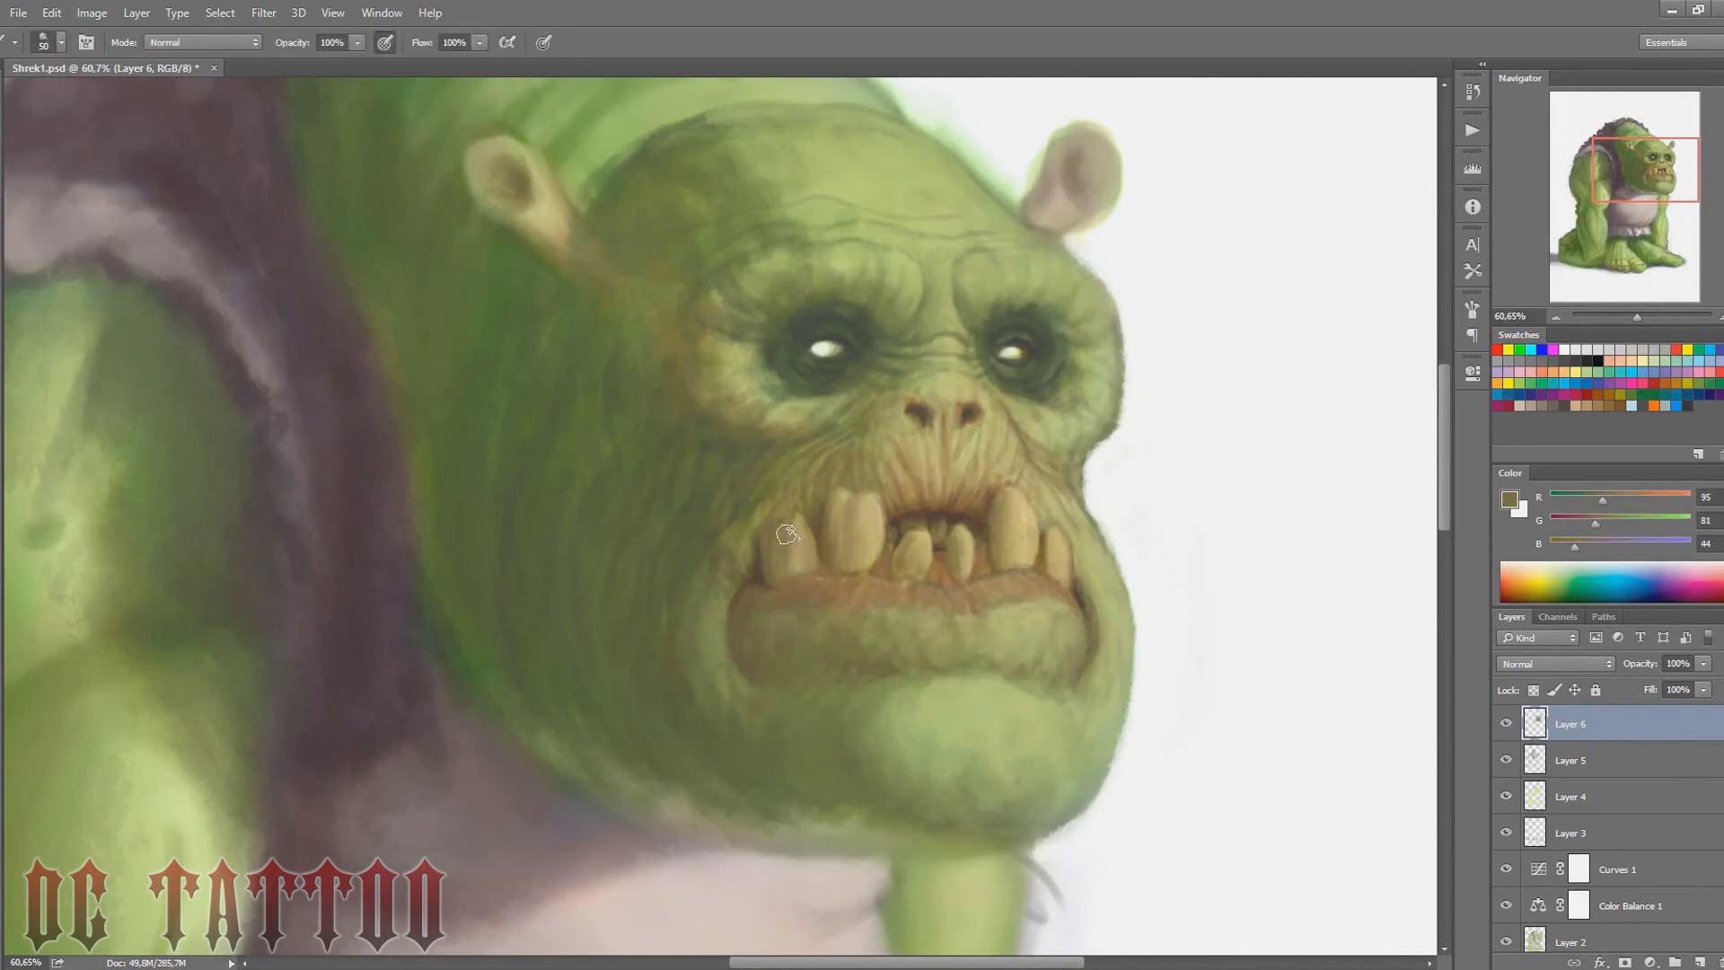
key("bracketright")
left_click_drag(781, 537, 790, 588)
left_click_drag(840, 489, 858, 557)
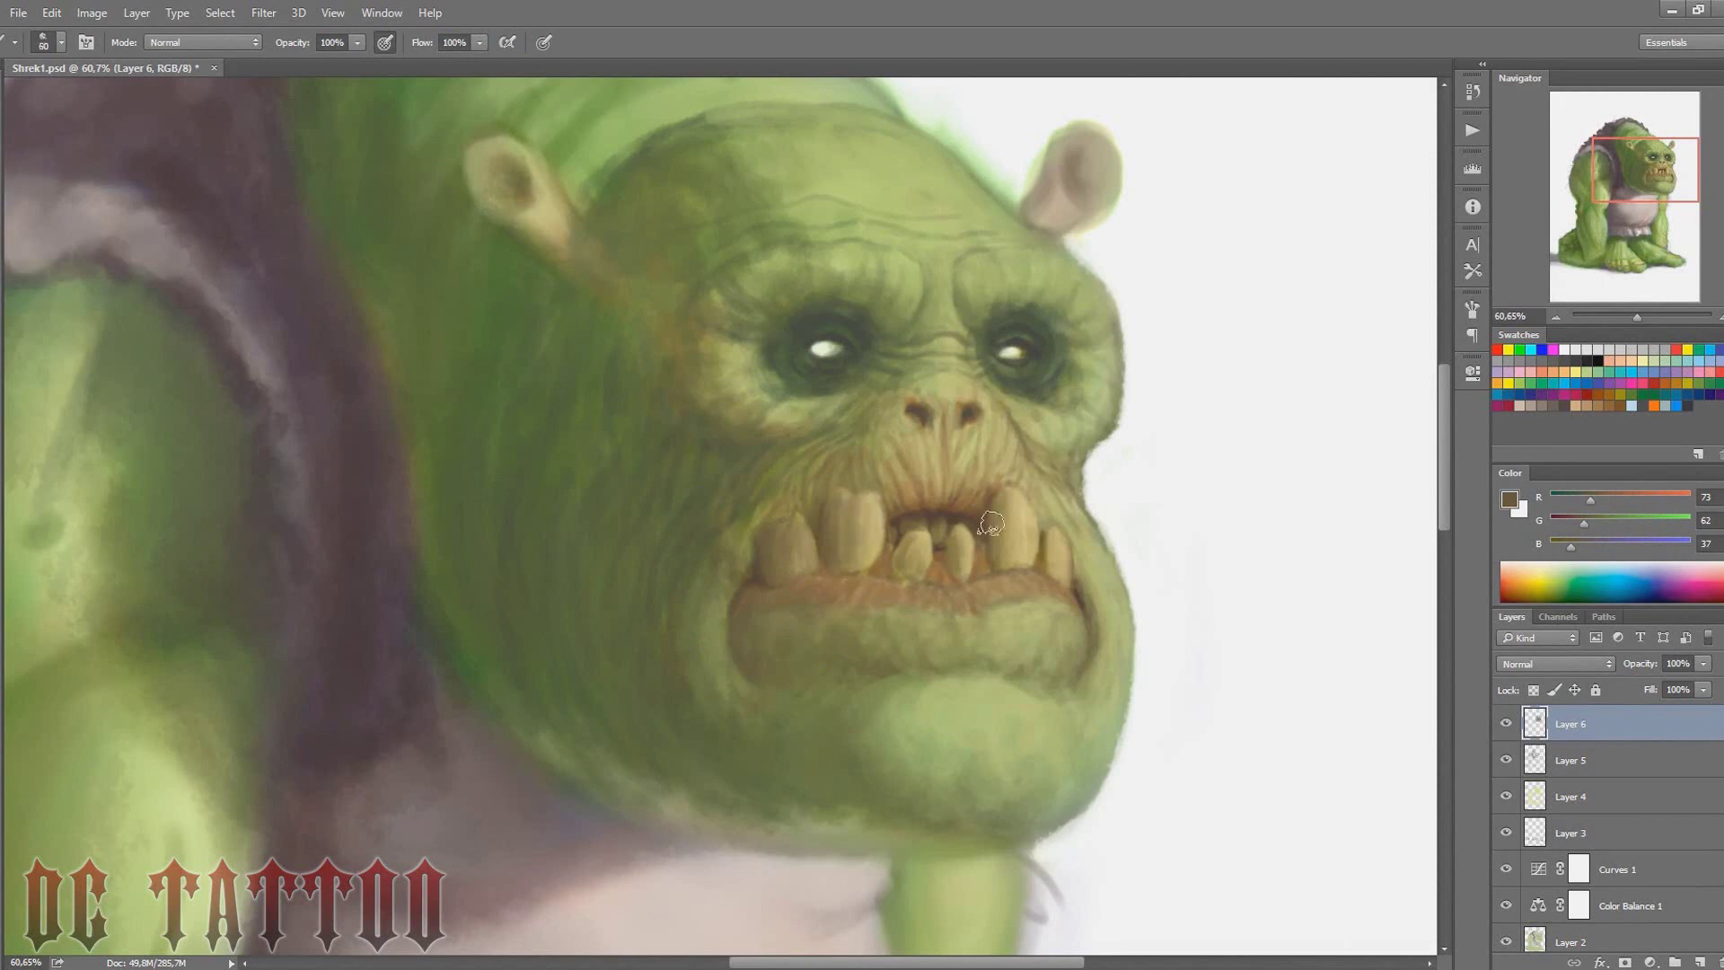
key("bracketleft")
Sample warm brown, dark brown, light tan and reddish-brown tones around the teeth and gums
left_click(871, 492, "alt")
left_click(888, 539, "alt")
left_click(885, 566, "alt")
key("bracketright")
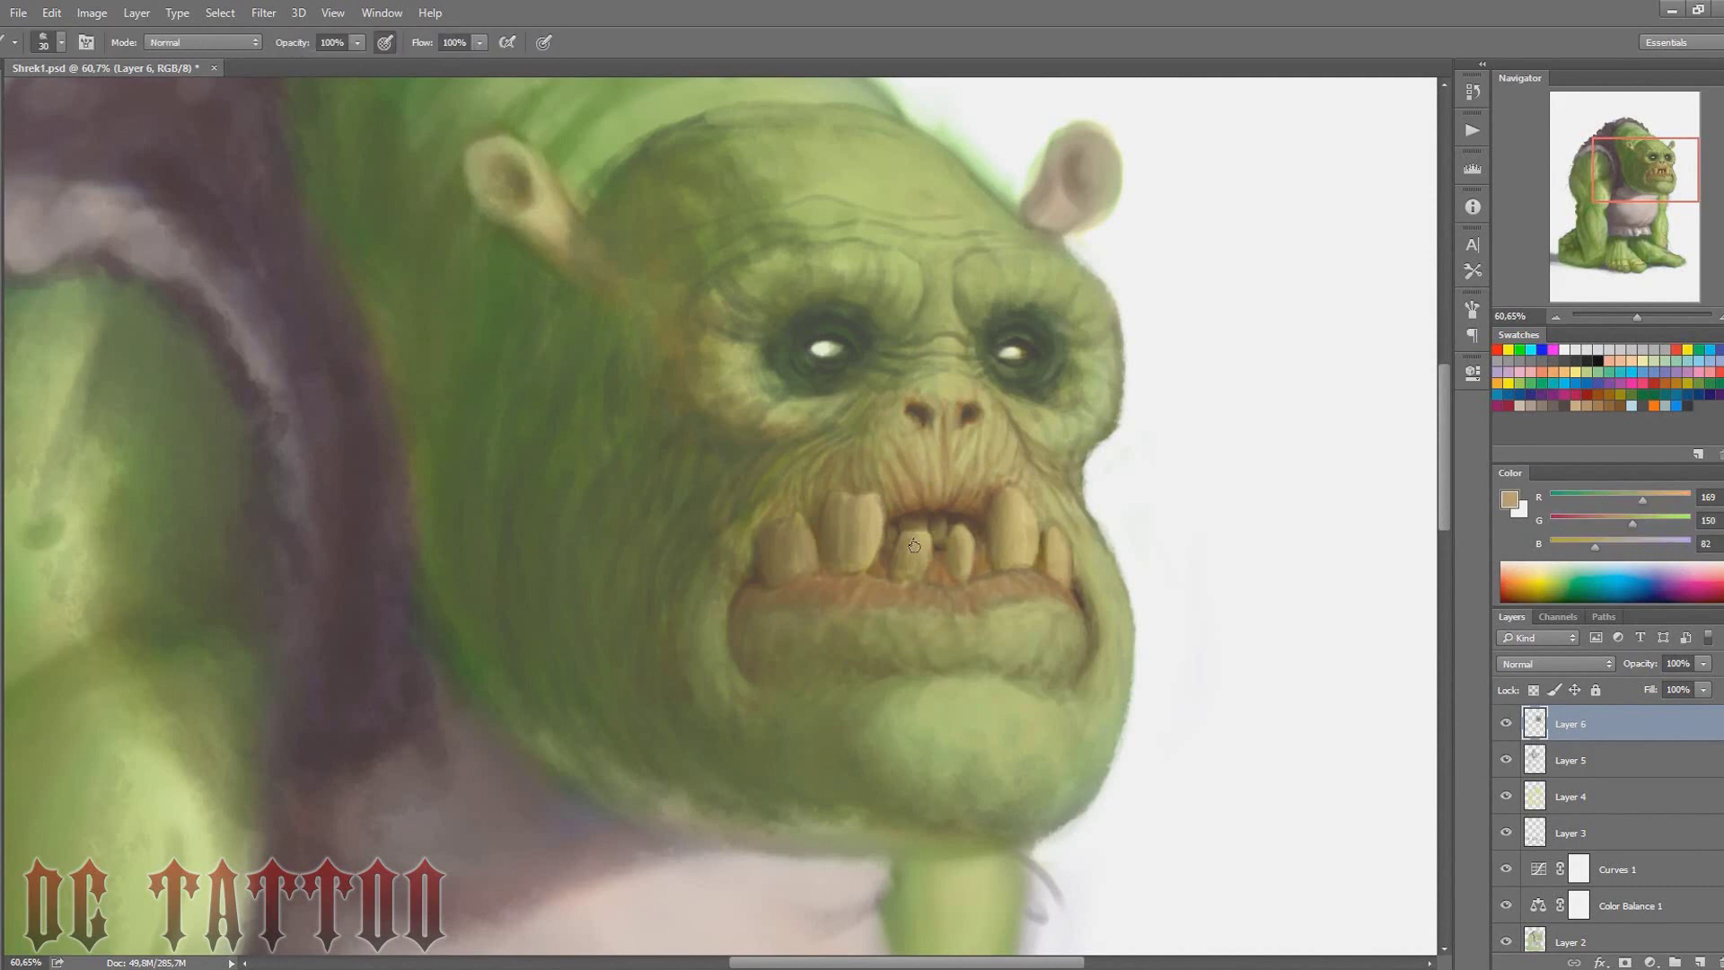
key("bracketleft")
left_click(977, 557, "alt")
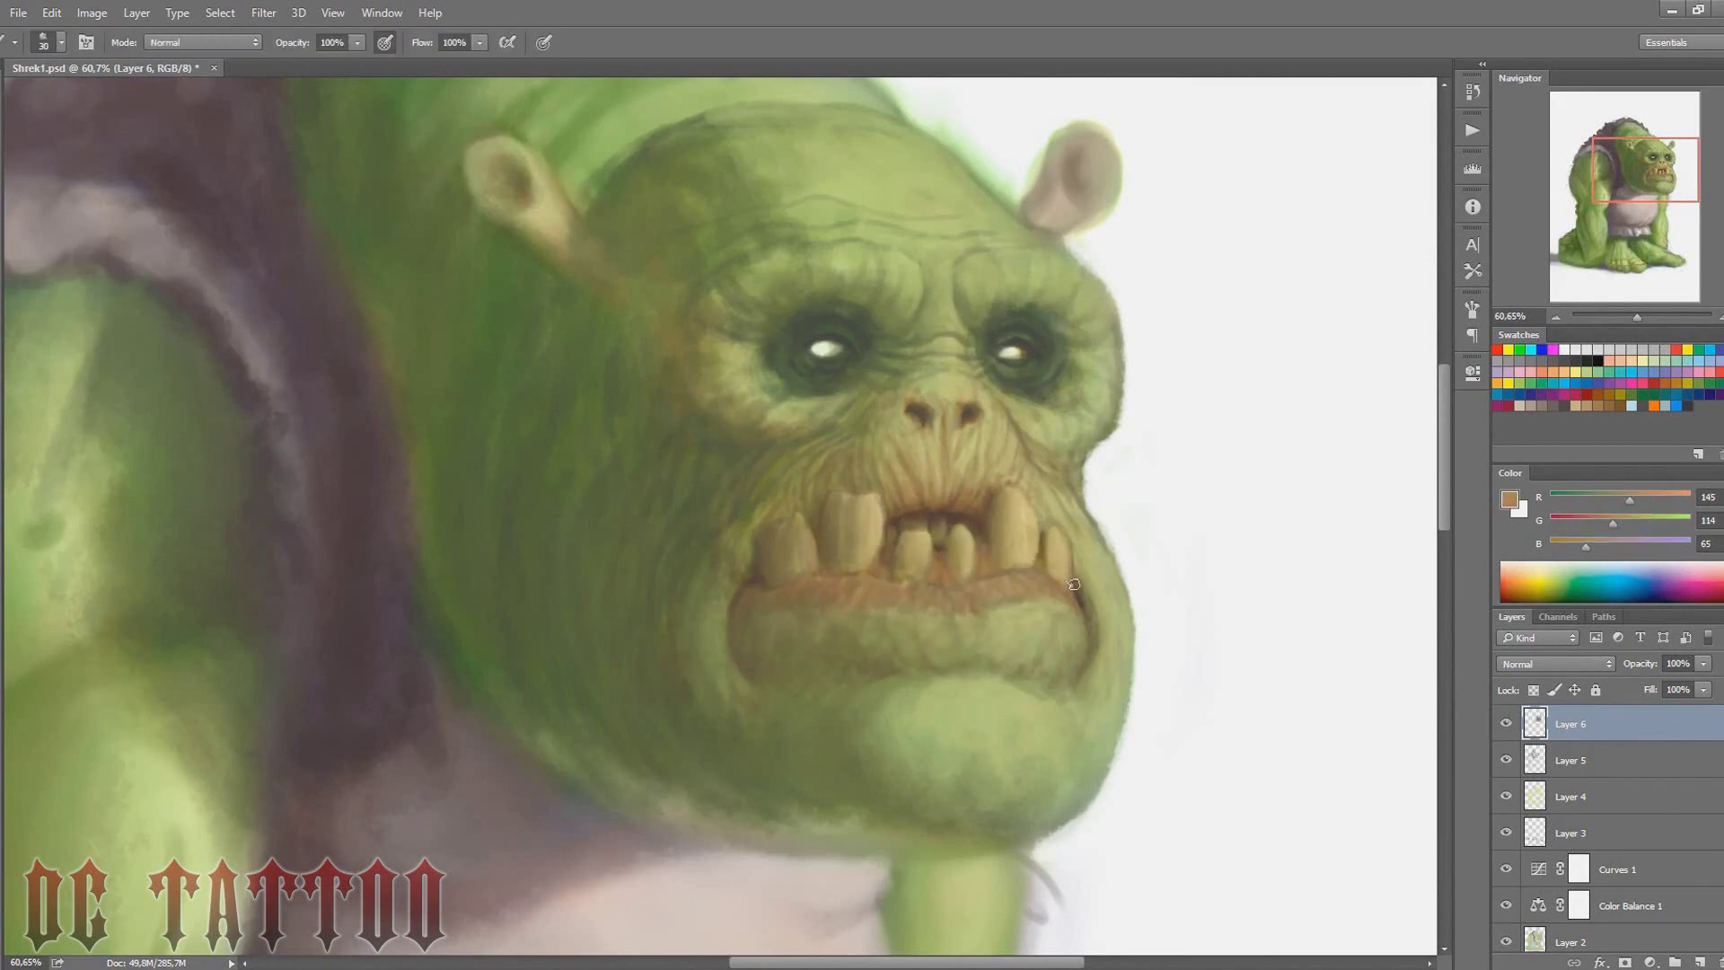
left_click(889, 518, "alt")
key("bracketleft")
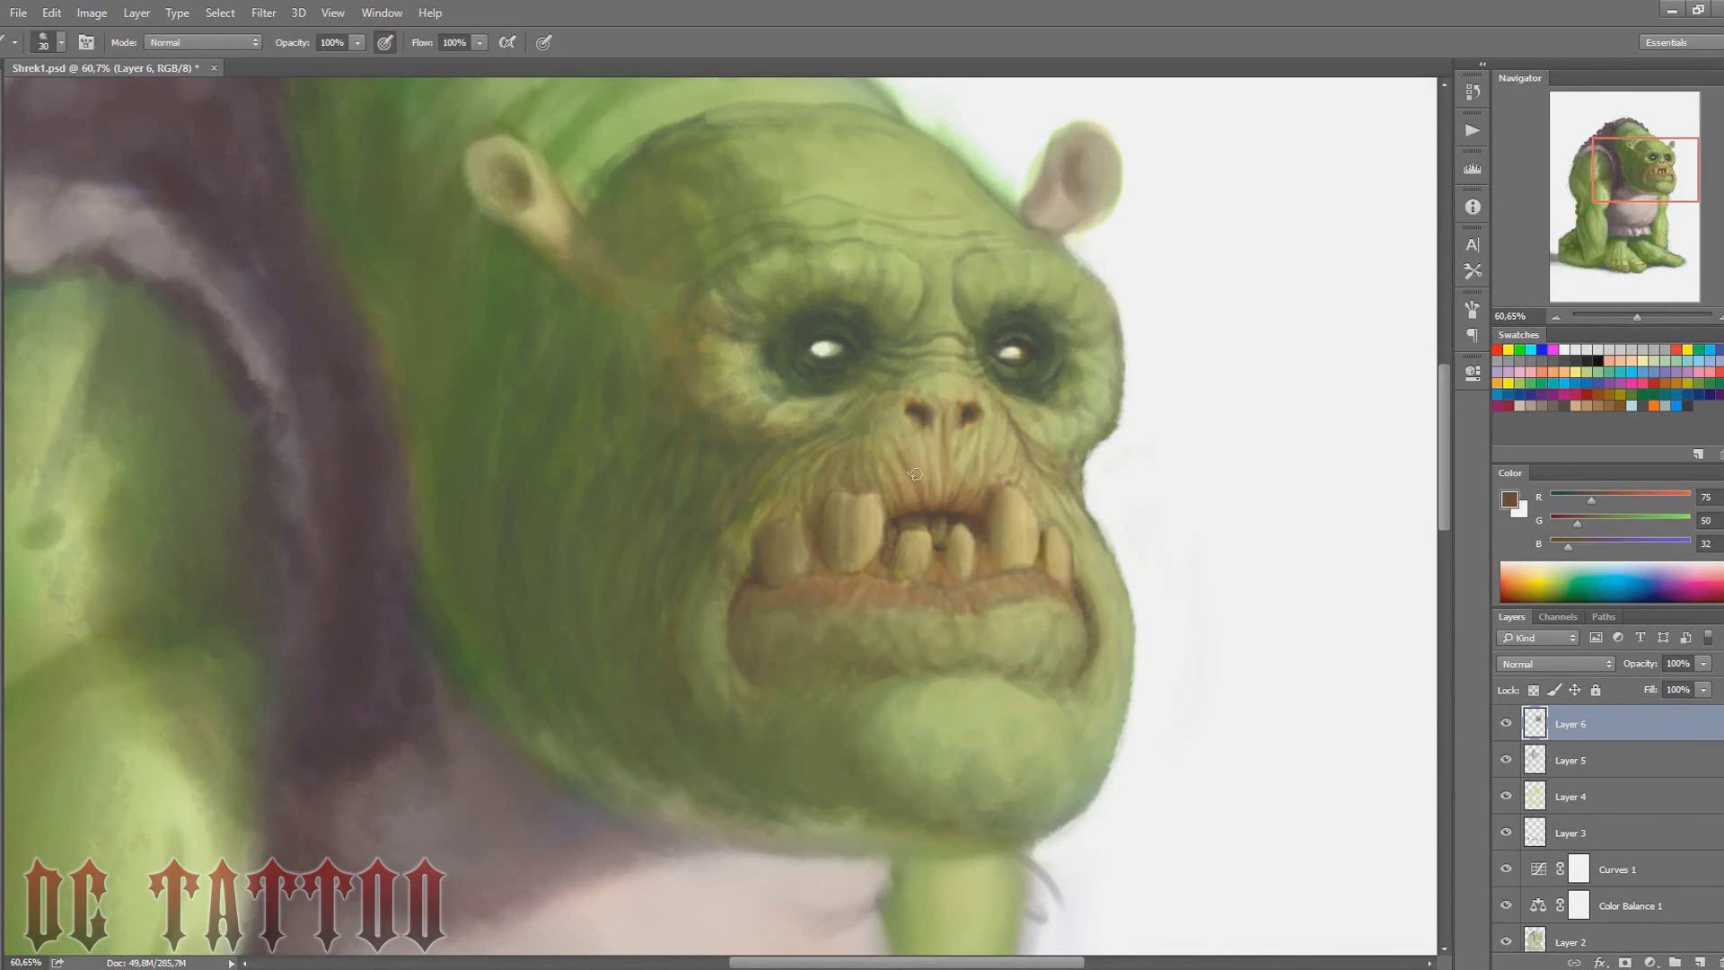
Lighten the upper-left tooth and repaint the teeth in pale tan with cleaner edges
left_click(1051, 539, "alt")
key("bracketright")
key("bracketright")
left_click_drag(857, 544, 867, 513)
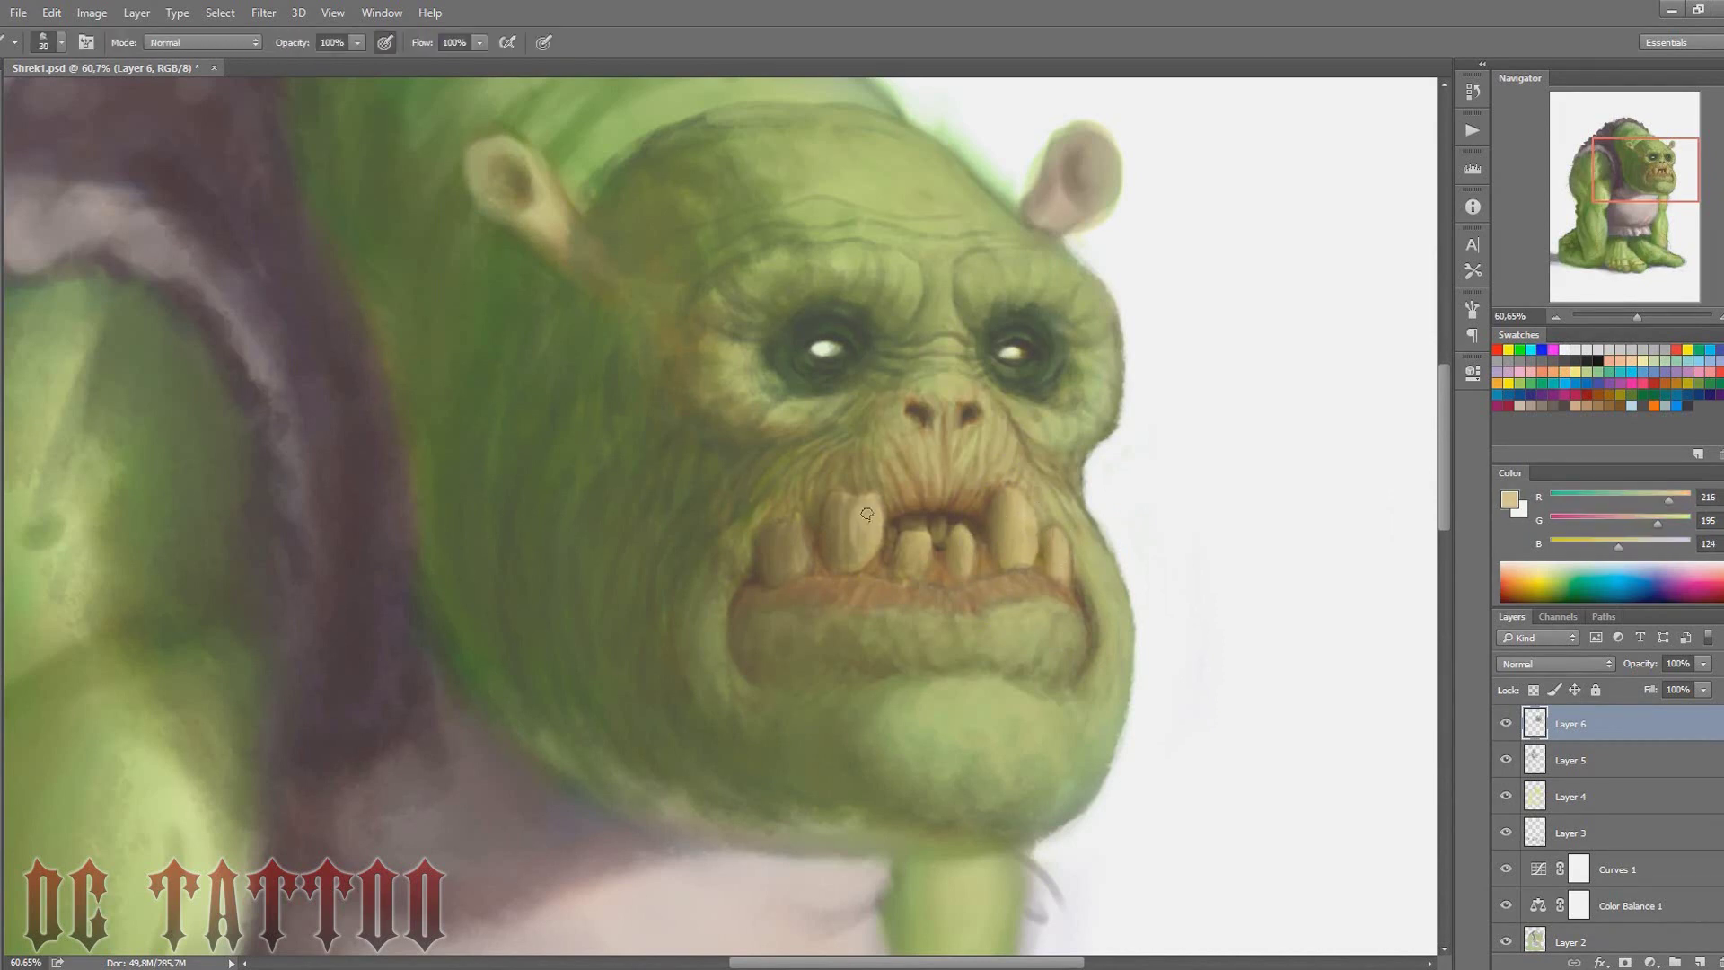
key("bracketleft")
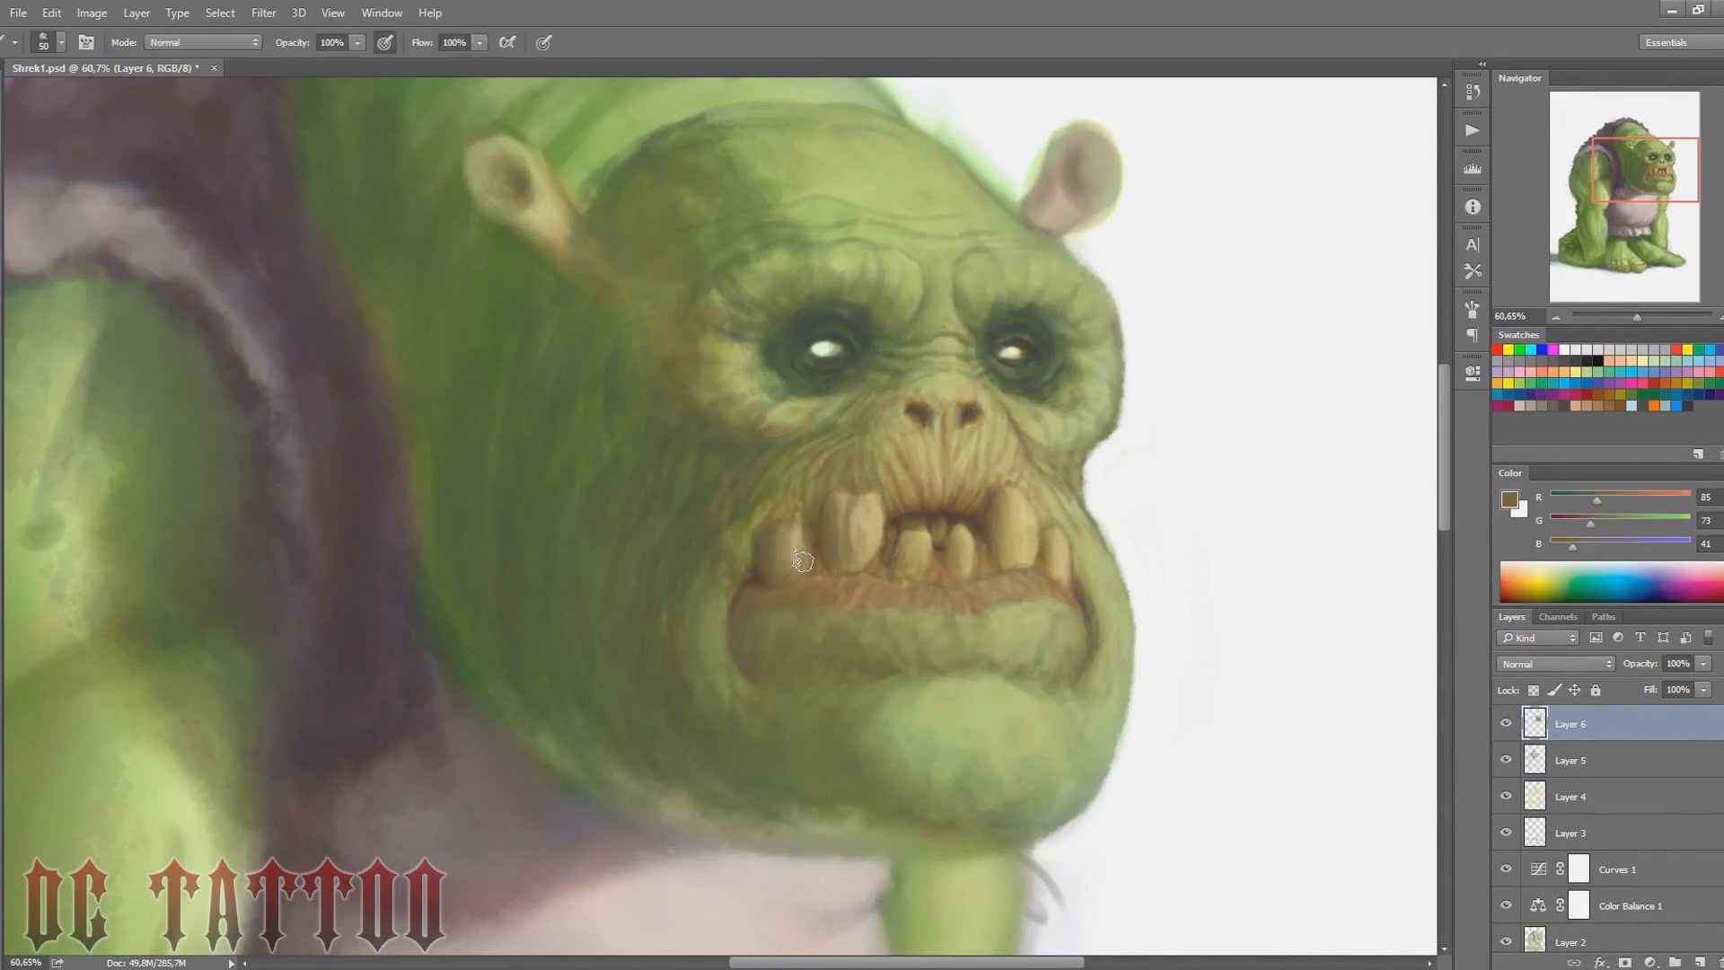
left_click(806, 563, "alt")
key("bracketleft")
left_click(852, 559, "alt")
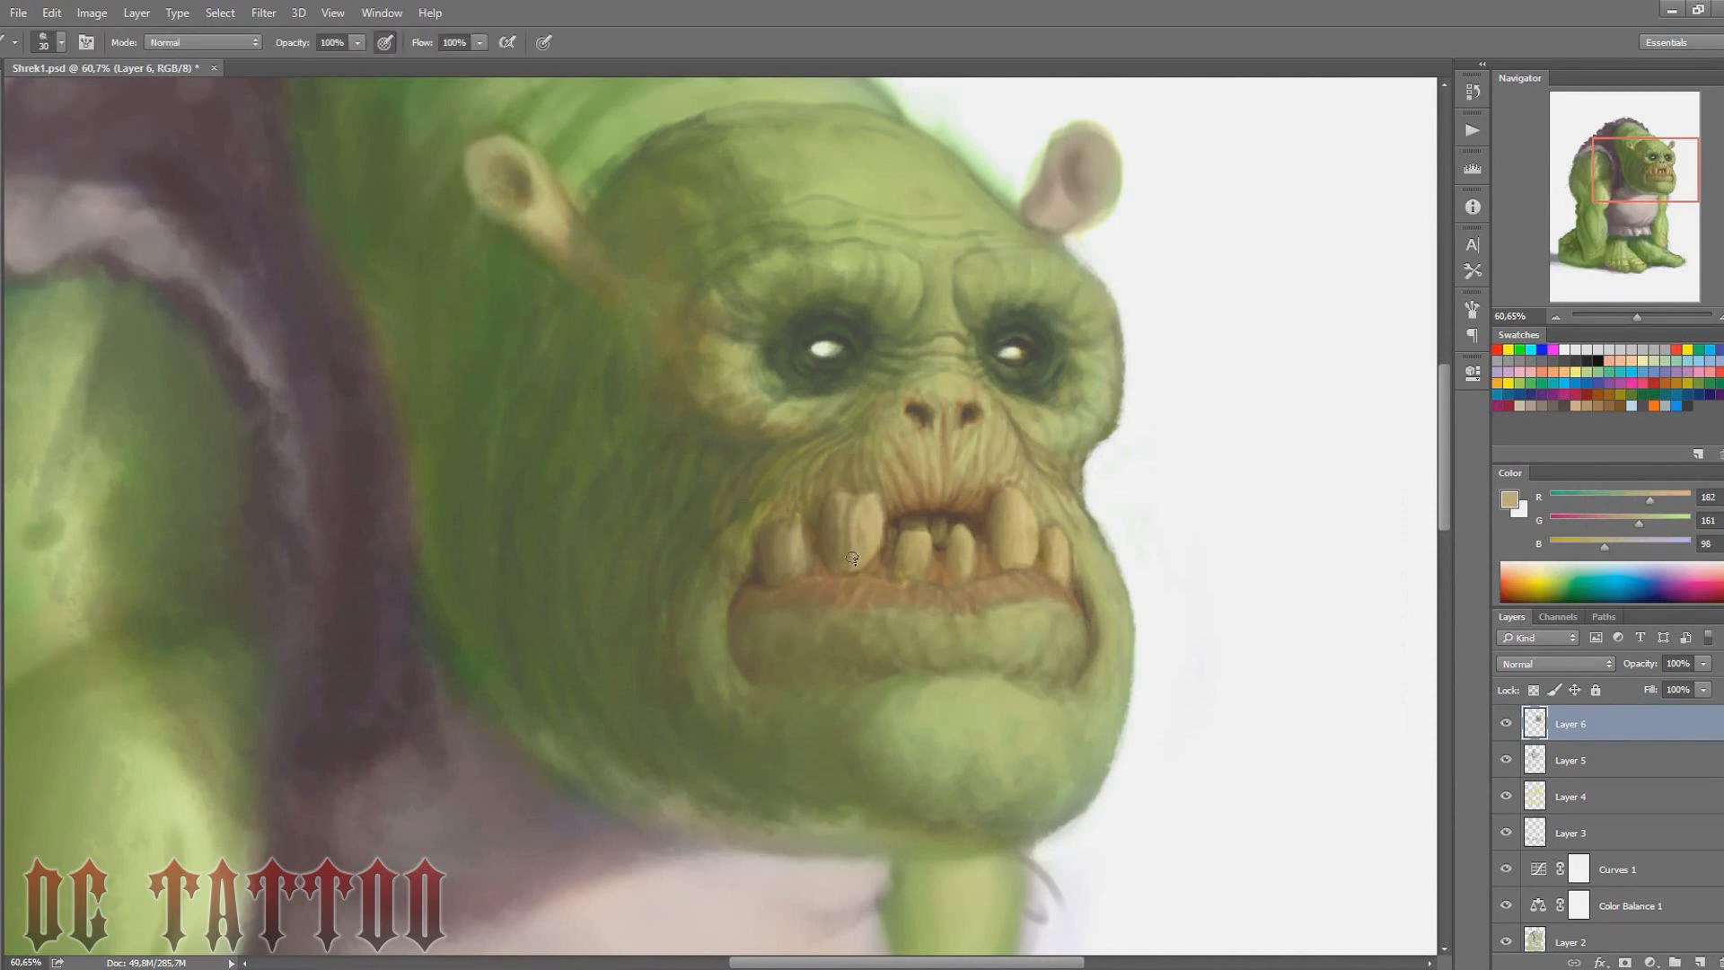
mouse_move(846, 546)
left_mouse_down()
mouse_move(839, 579)
mouse_move(923, 562)
left_mouse_up()
Refine the teeth with dark brown gaps and lighter tan highlights
left_click(822, 543, "alt")
key("bracketleft")
left_click(930, 543, "alt")
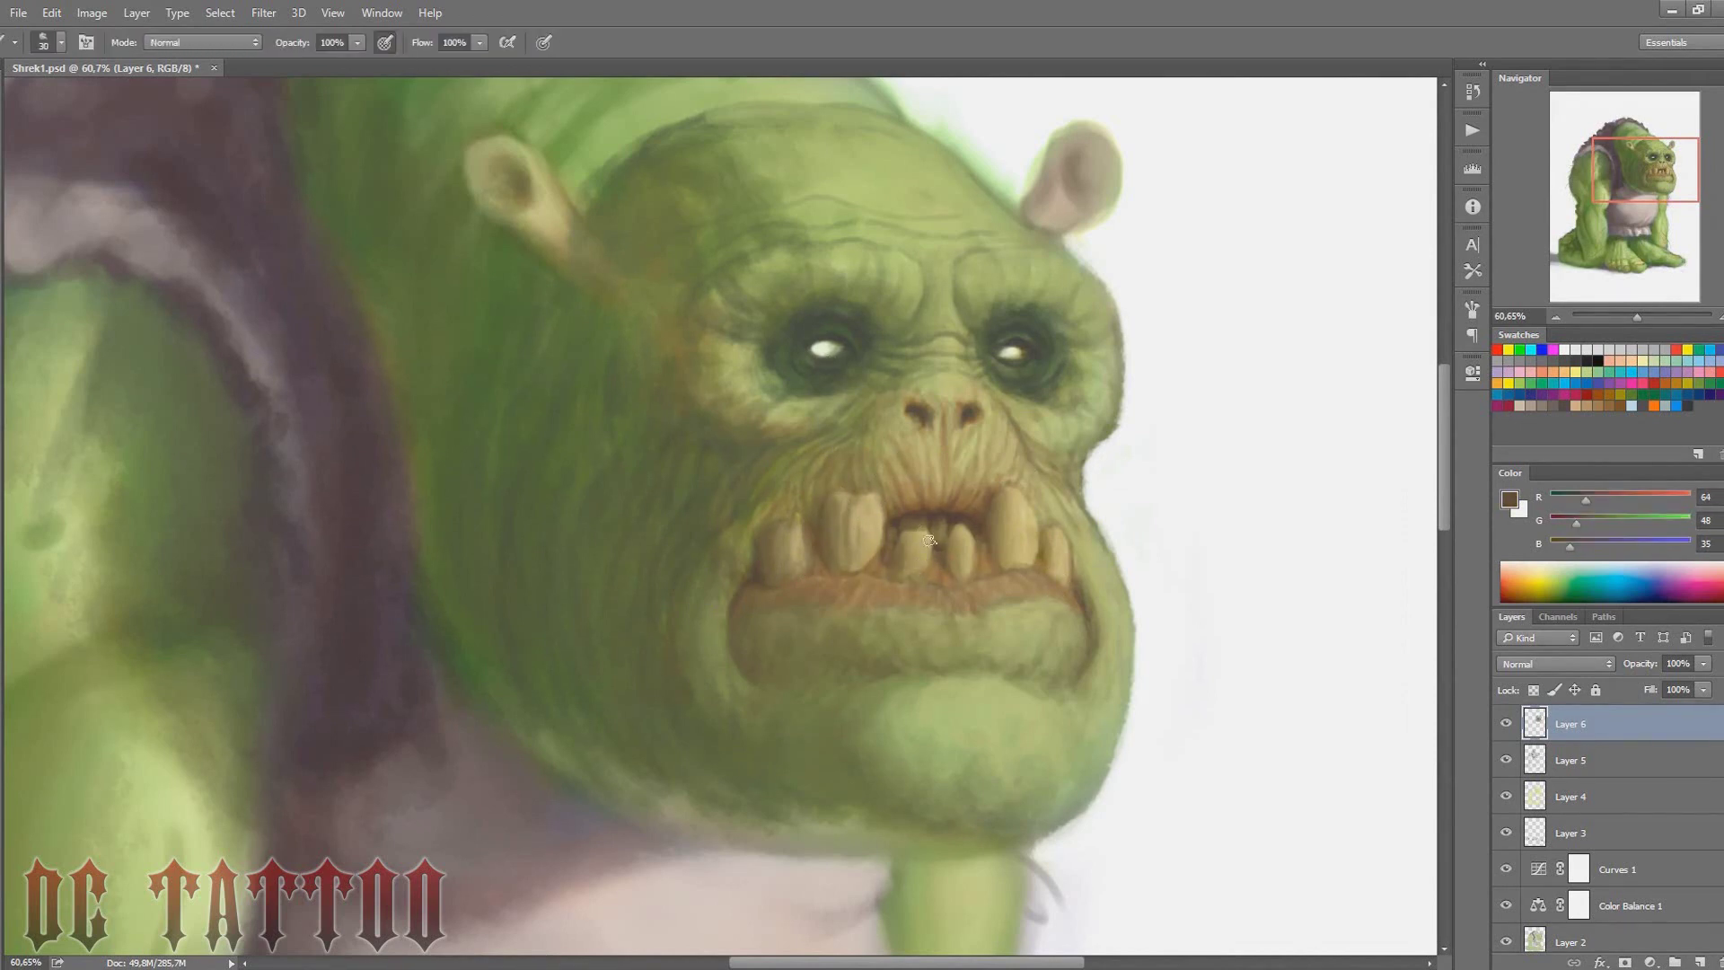
left_click(959, 533, "alt")
left_click(989, 499, "alt")
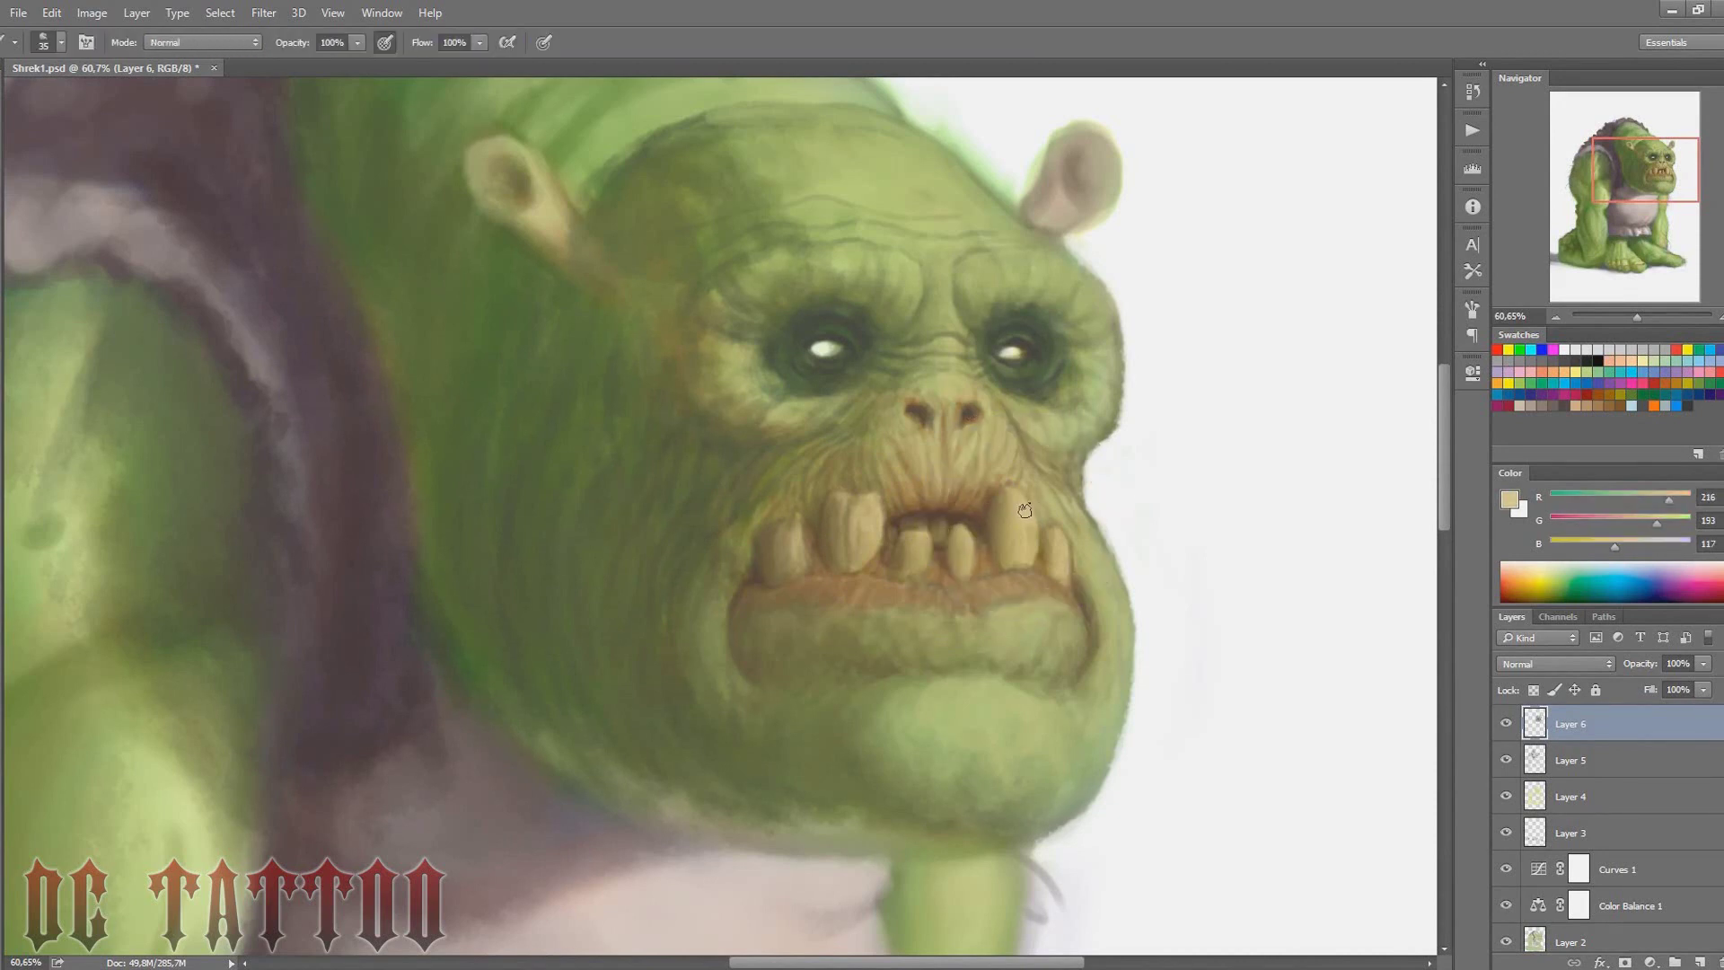
key("bracketright")
key("bracketright")
key("bracketright")
left_click(787, 538, "alt")
key("bracketright")
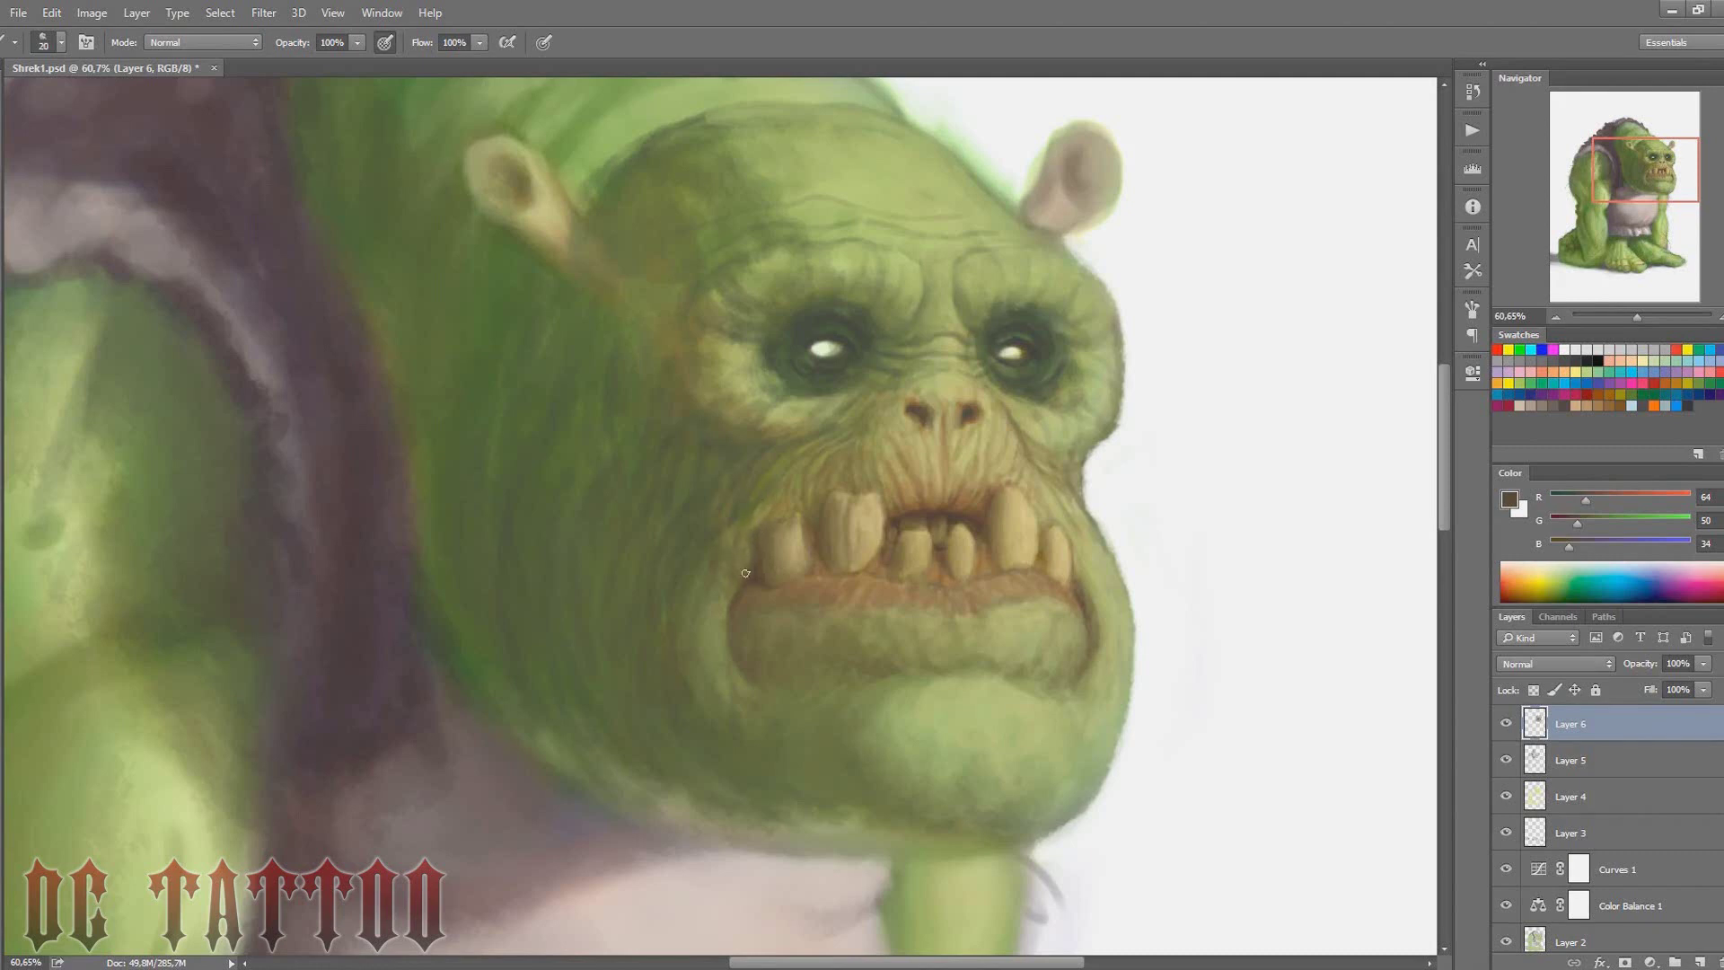
Shade darker olive wrinkles around the mouth corner and cheek fold
left_click(745, 573, "alt")
key("bracketright")
key("bracketright")
key("bracketright")
key("bracketleft")
key("bracketleft")
key("bracketleft")
key("bracketleft")
left_click(727, 637, "alt")
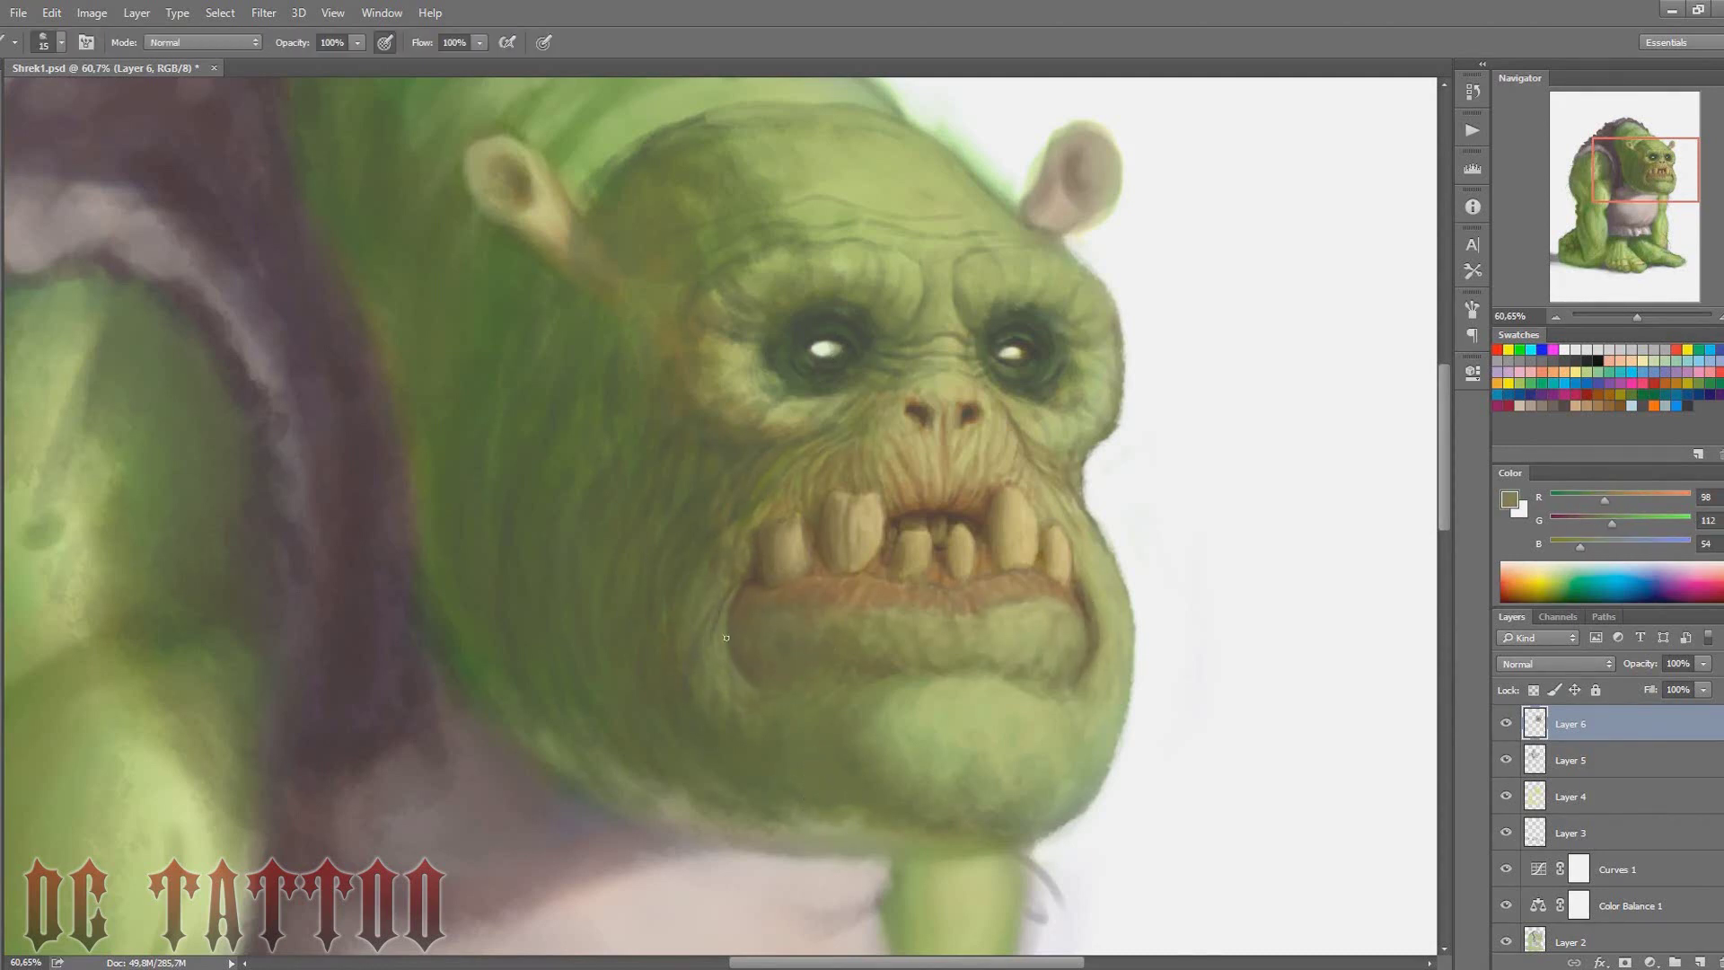
key("bracketleft")
left_click(709, 570, "alt")
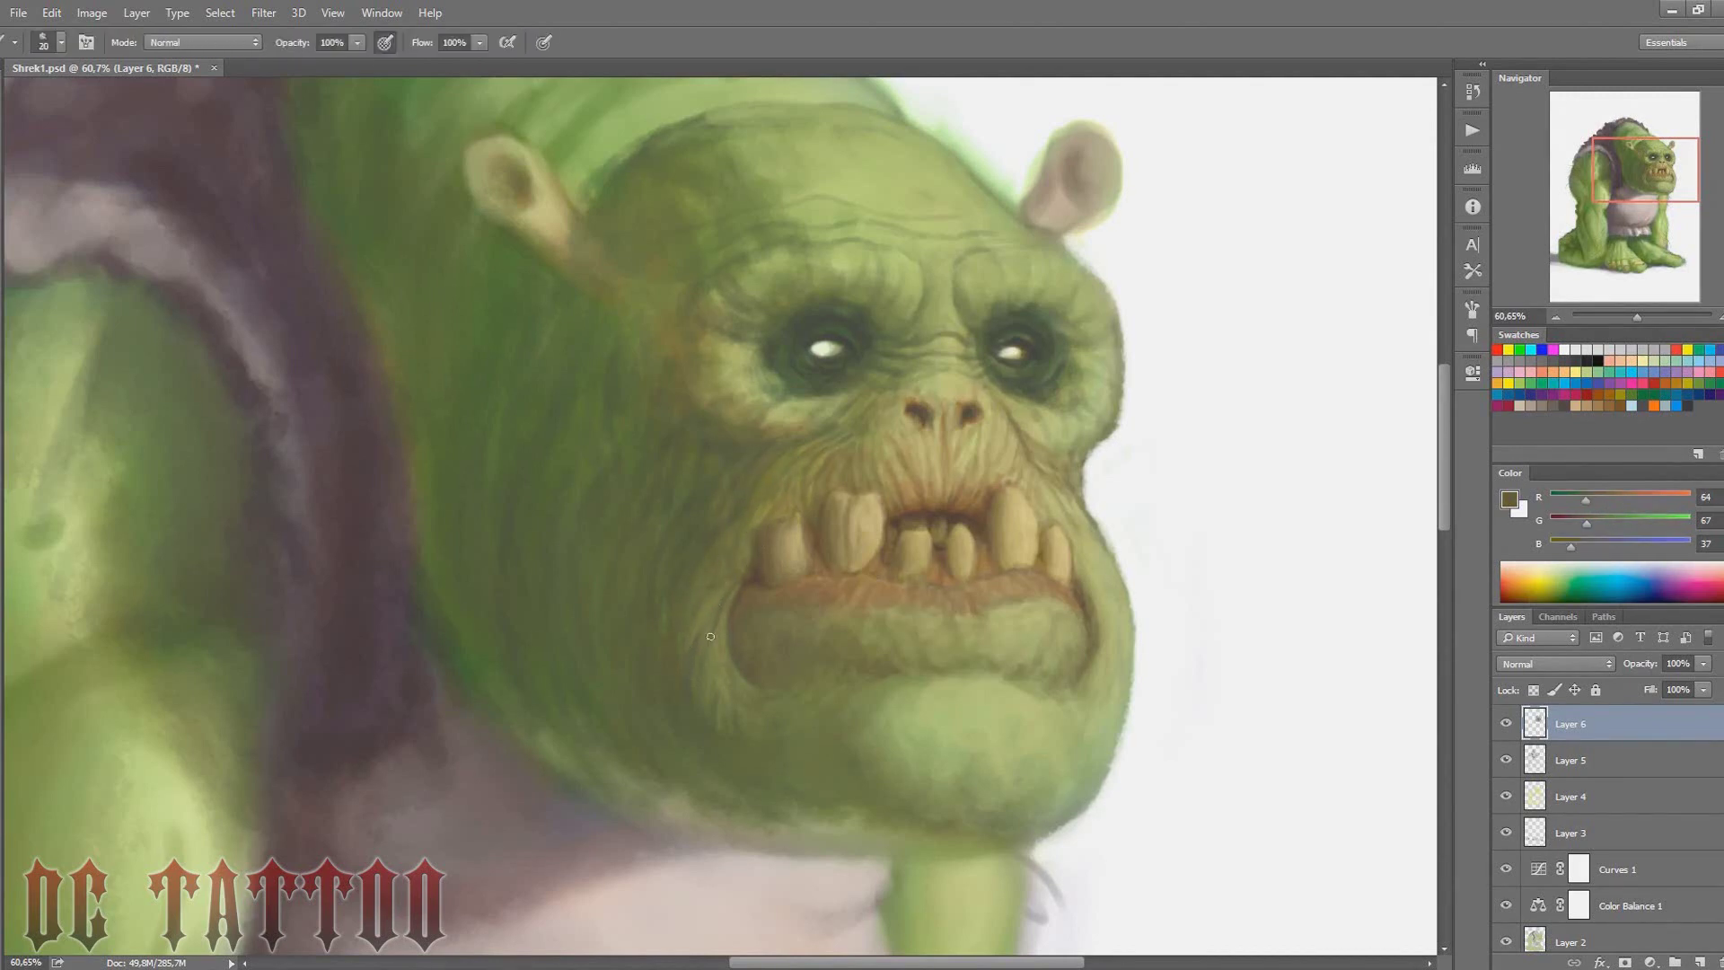
key("bracketright")
key("bracketright")
key("bracketright")
left_click(520, 481, "alt")
key("bracketright")
key("bracketright")
key("bracketright")
Shade the chin and jowl with lighter and darker olive tones using a larger brush
left_click(1019, 638, "alt")
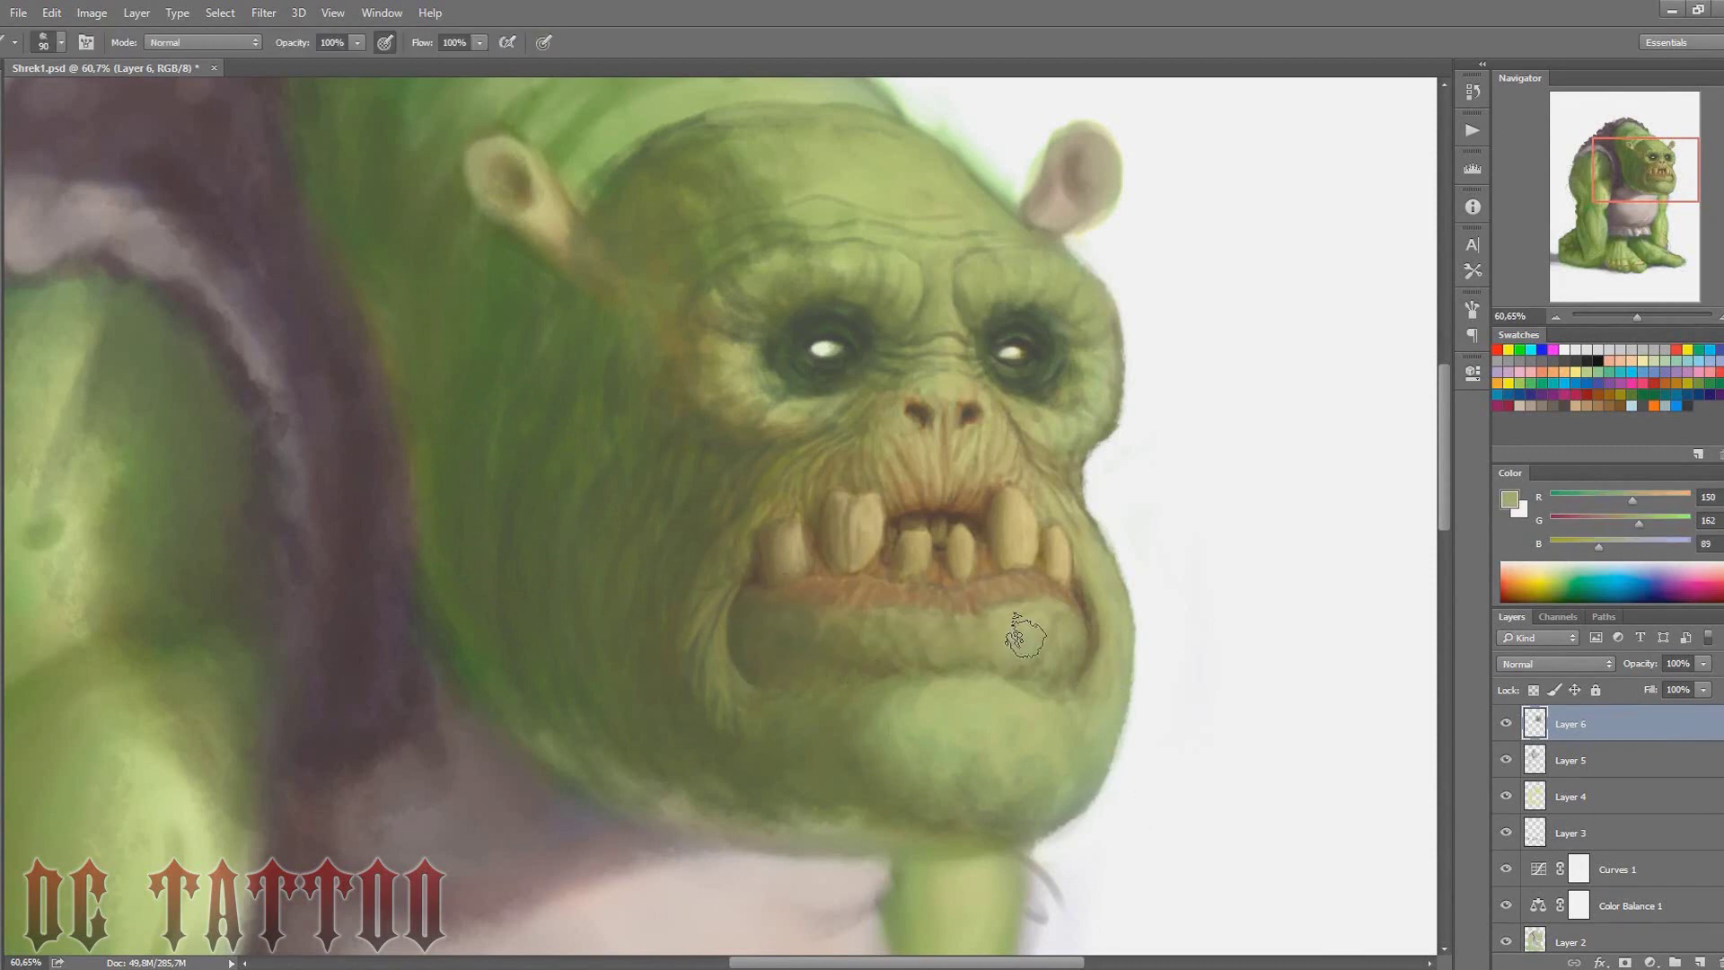
key("bracketright")
key("bracketright")
key("bracketright")
left_click(1023, 682, "alt")
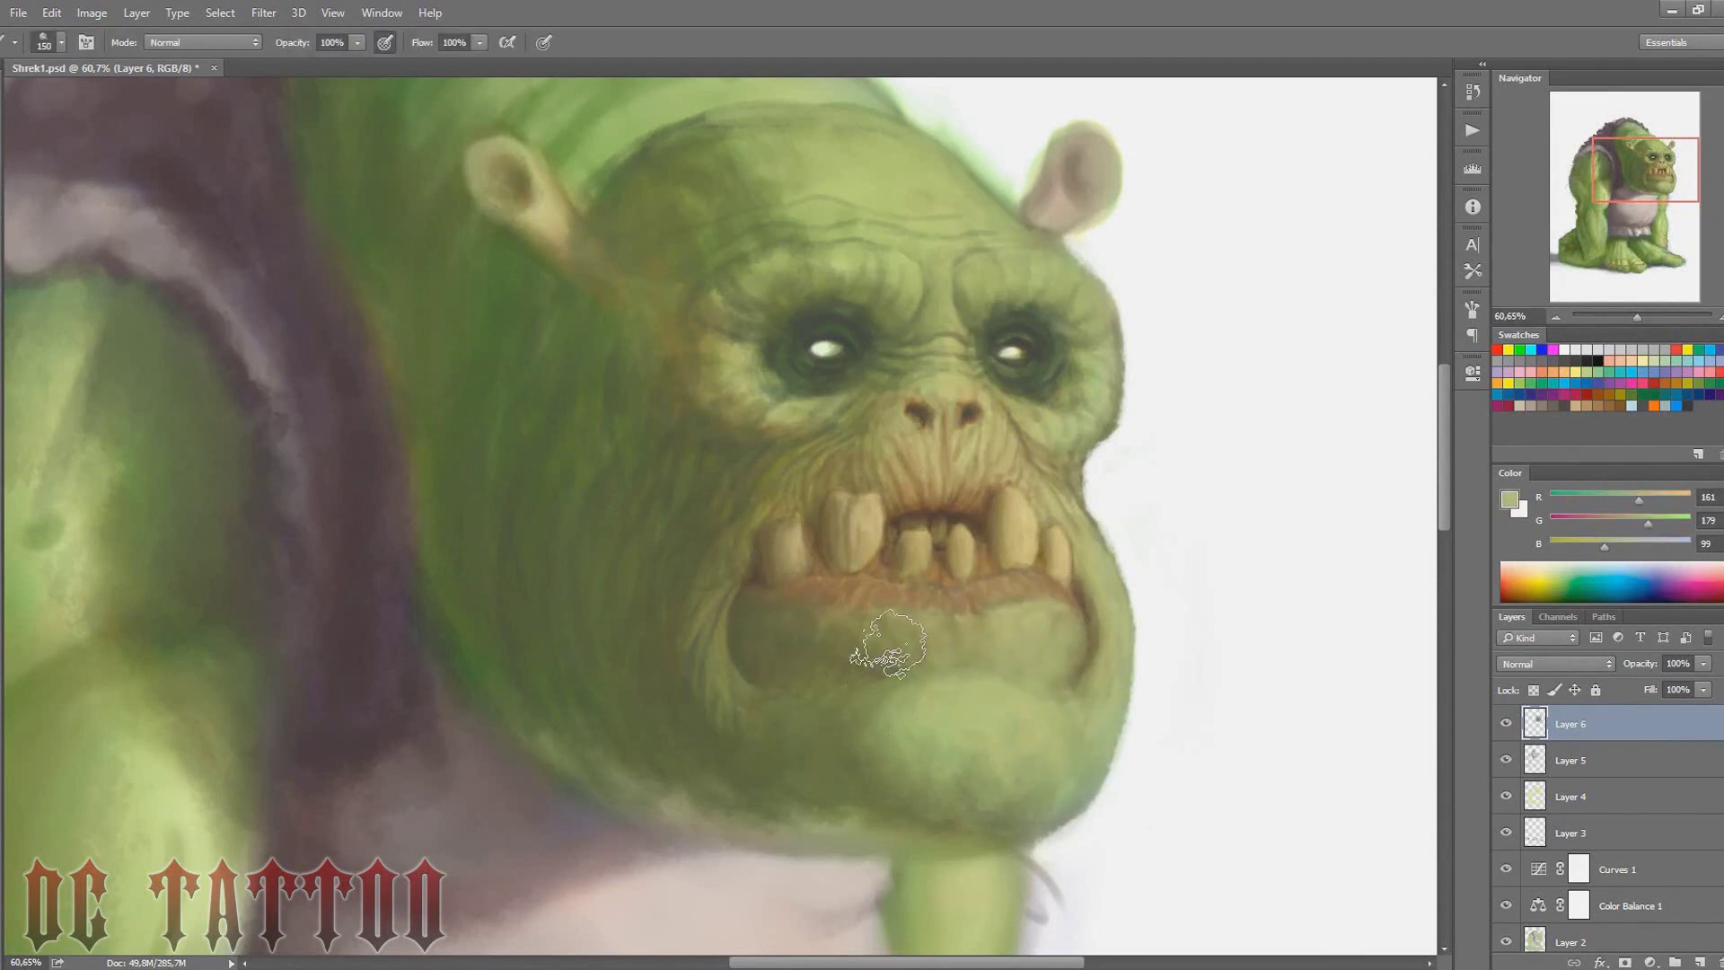
left_click(1019, 664, "alt")
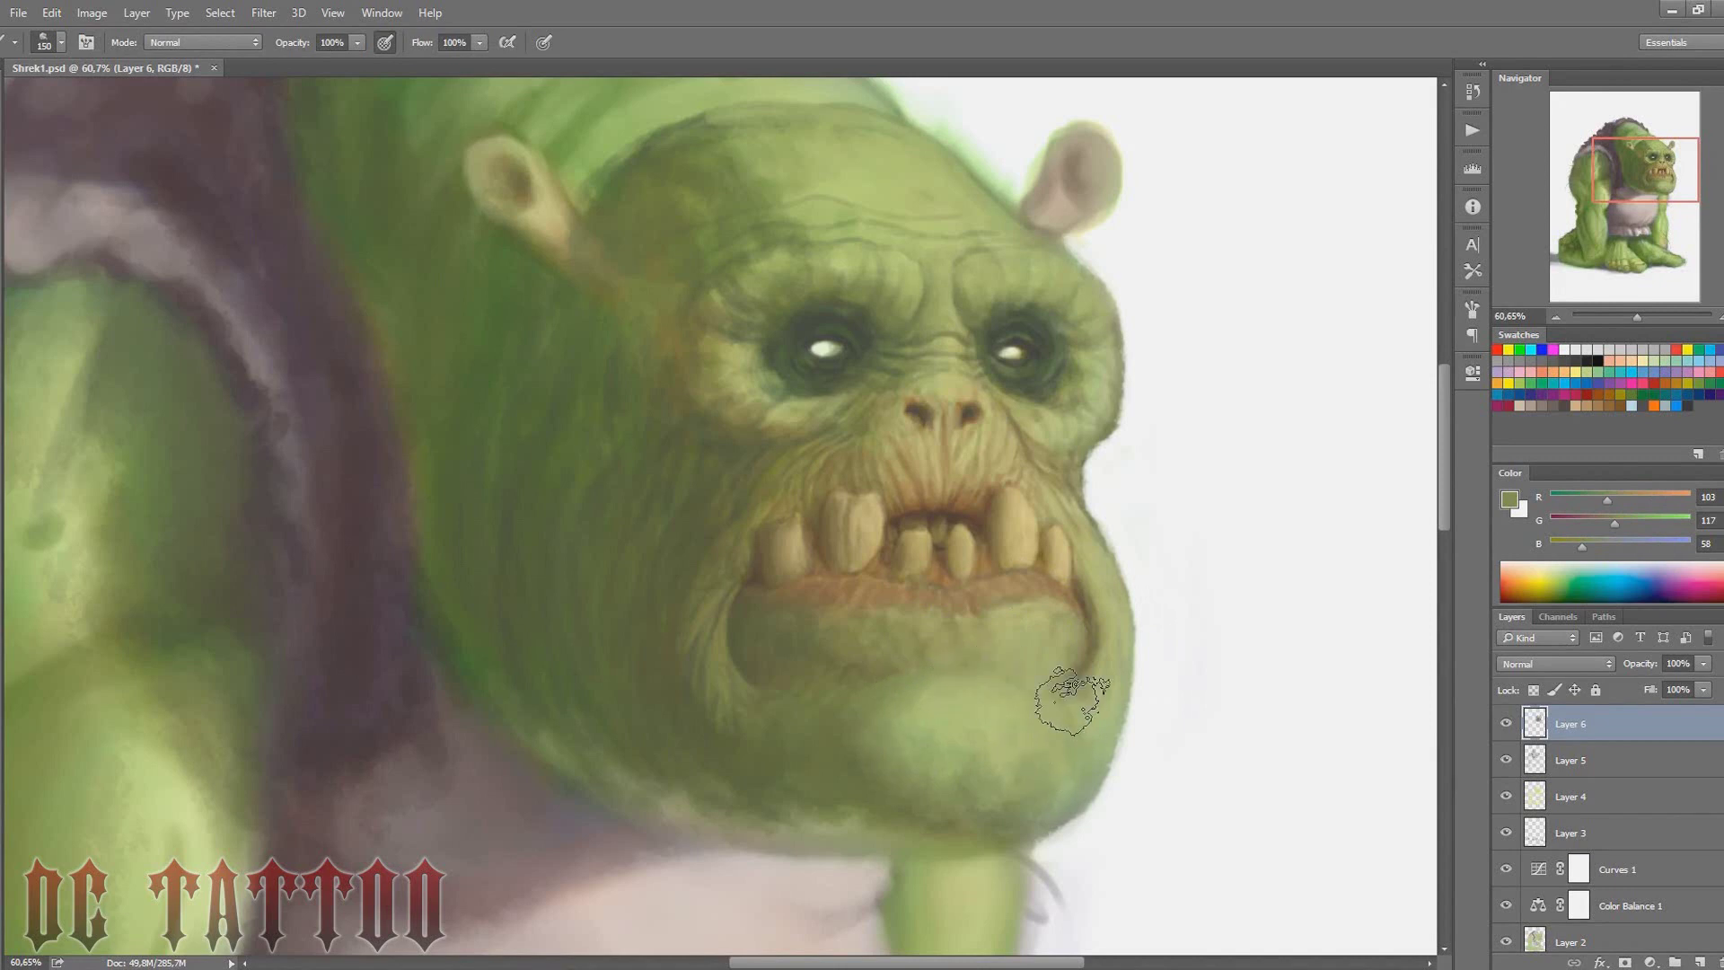
left_click(1070, 700, "alt")
key("bracketleft")
key("bracketleft")
Paint dark shadow green under the chin and jaw toward the neck
left_click(824, 741, "alt")
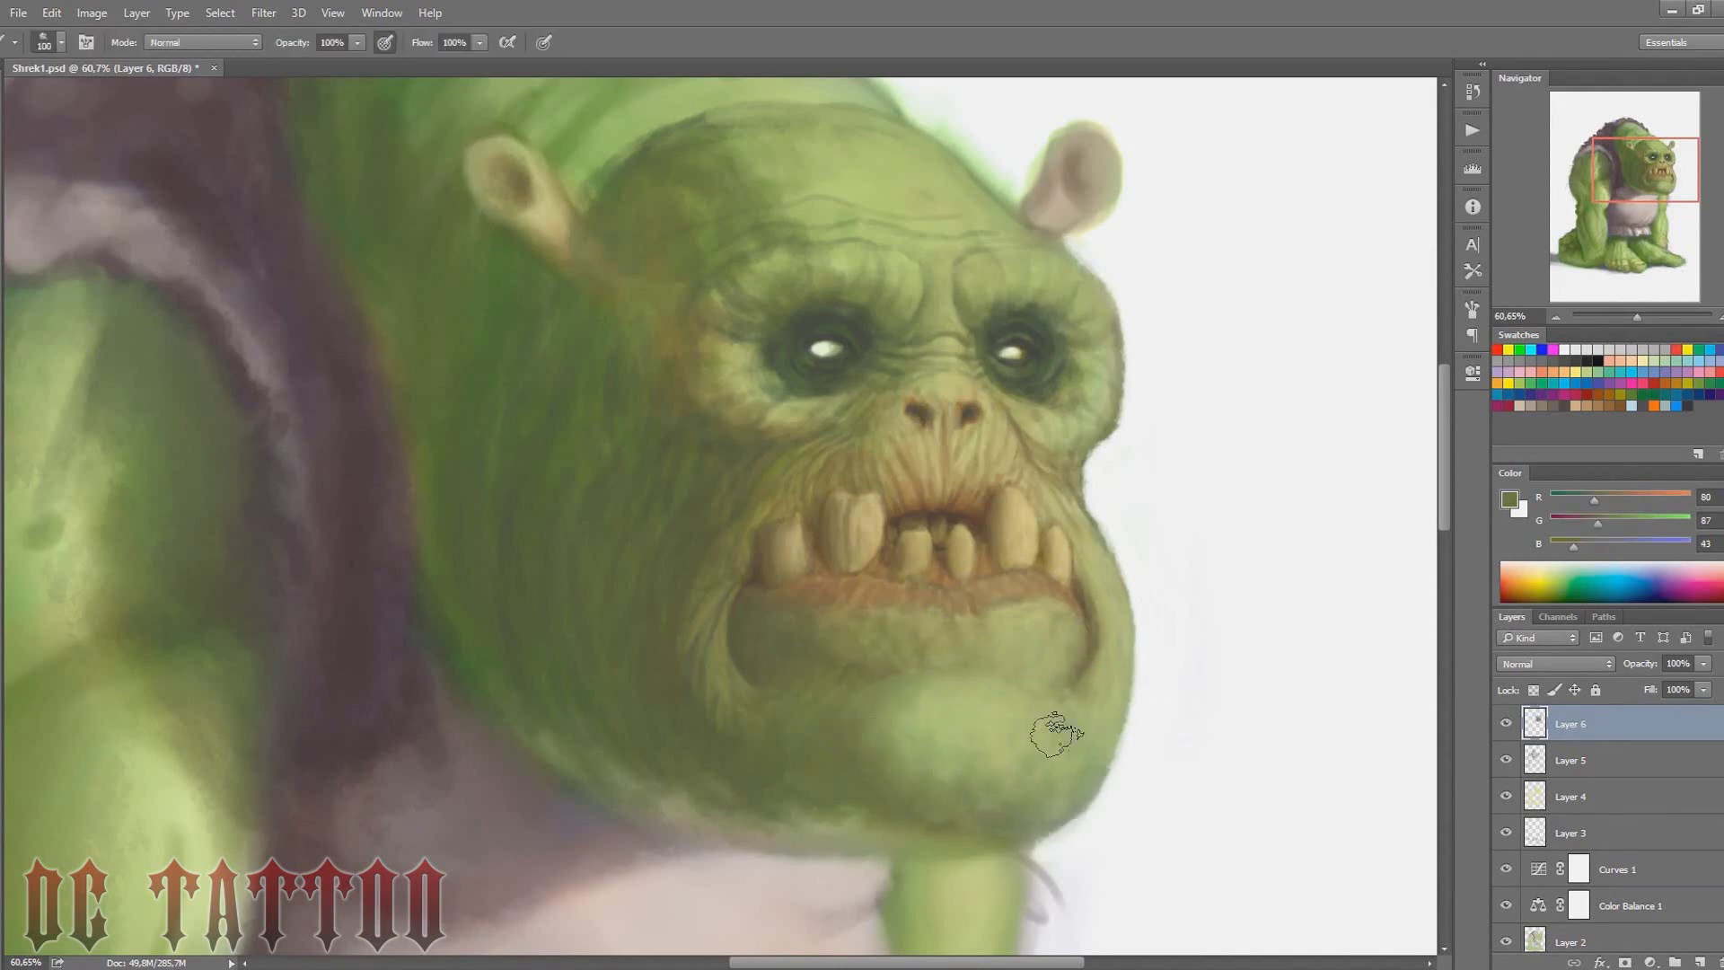
key("bracketright")
key("bracketright")
key("bracketright")
left_click(935, 813, "alt")
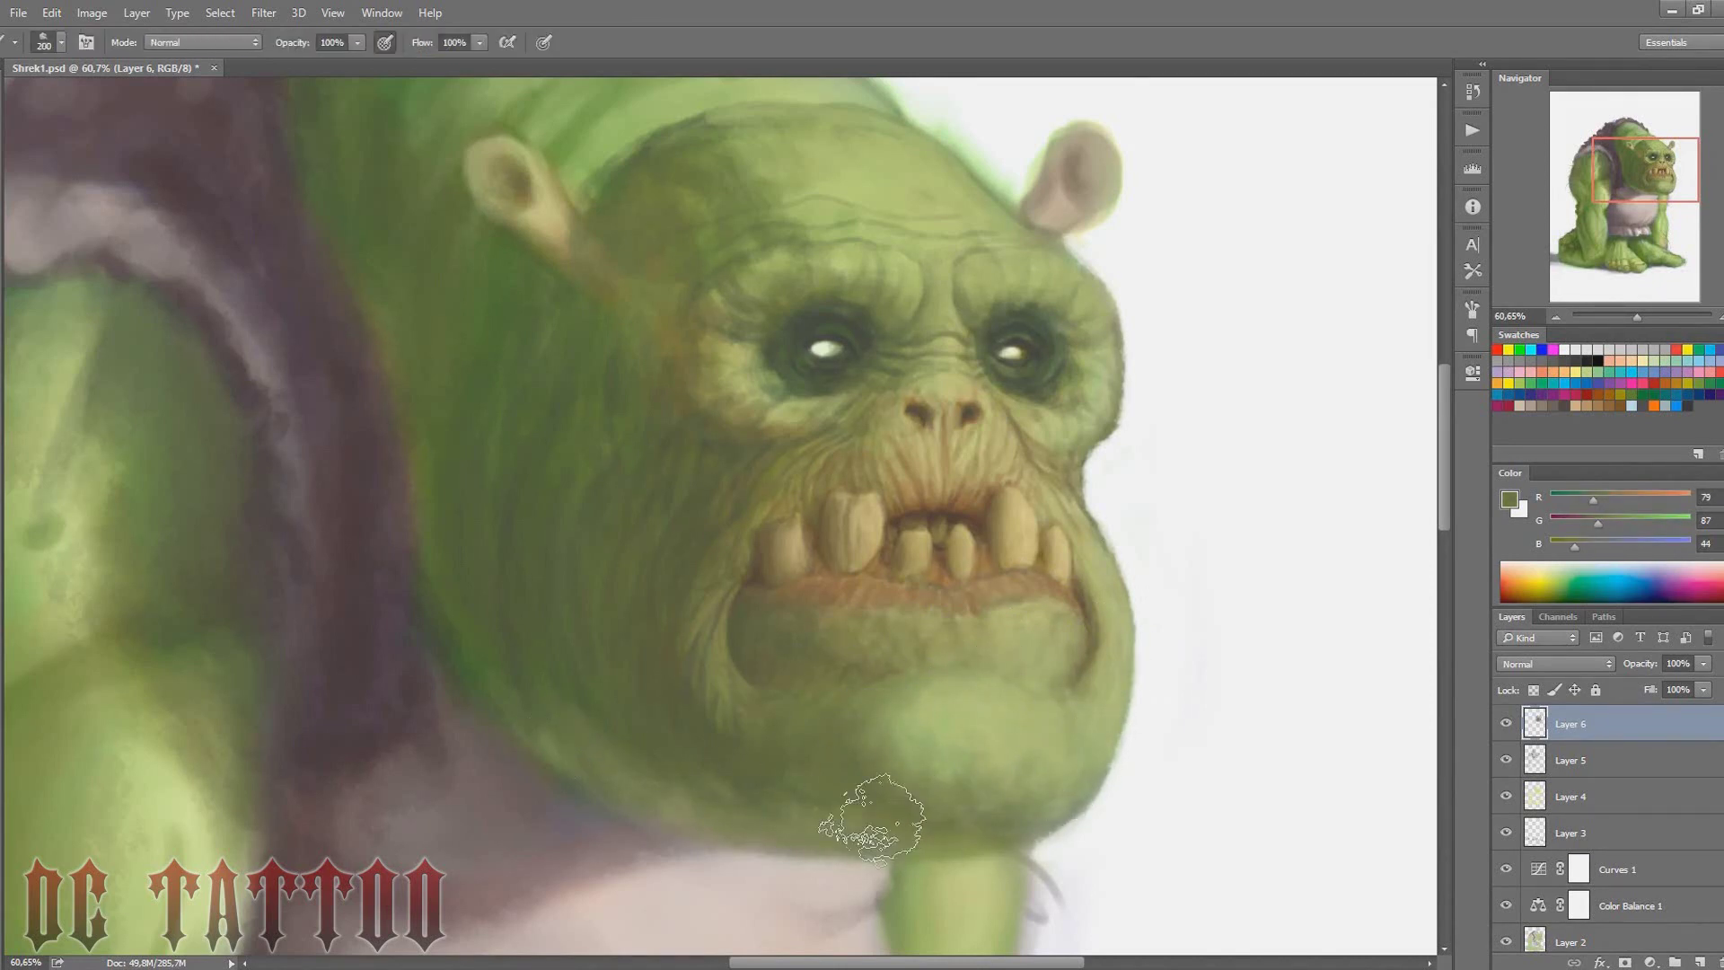
left_click(879, 658, "alt")
key("bracketleft")
key("bracketleft")
key("bracketleft")
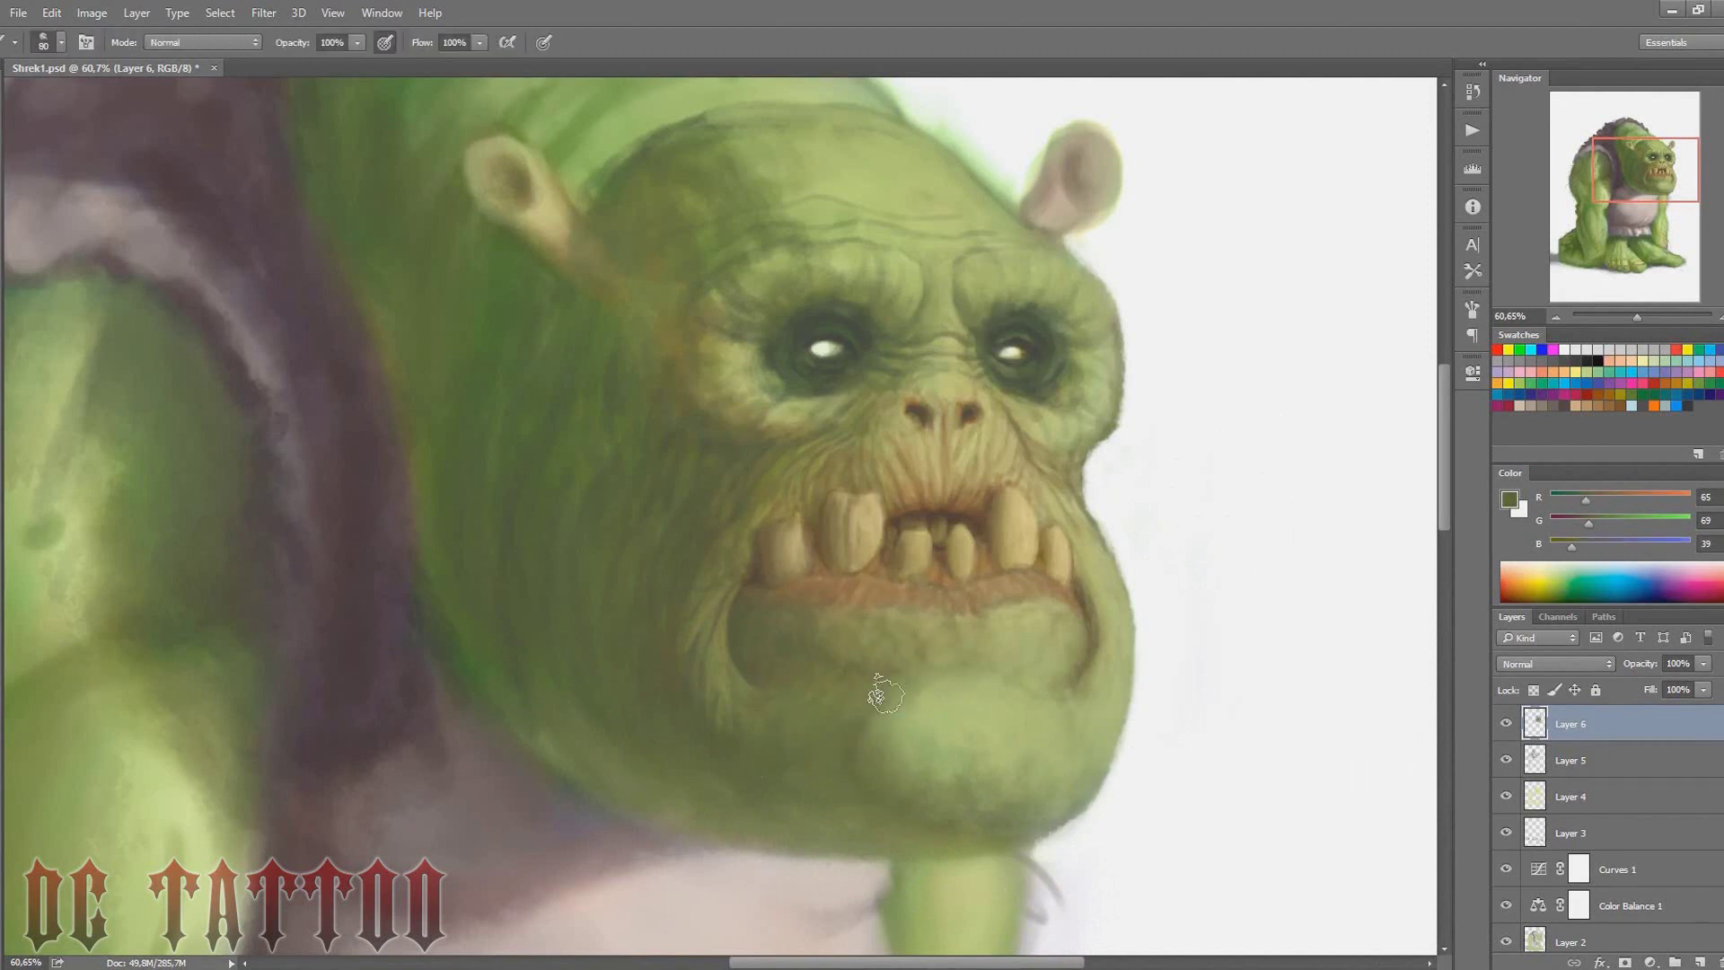
left_click(813, 707, "alt")
key("bracketright")
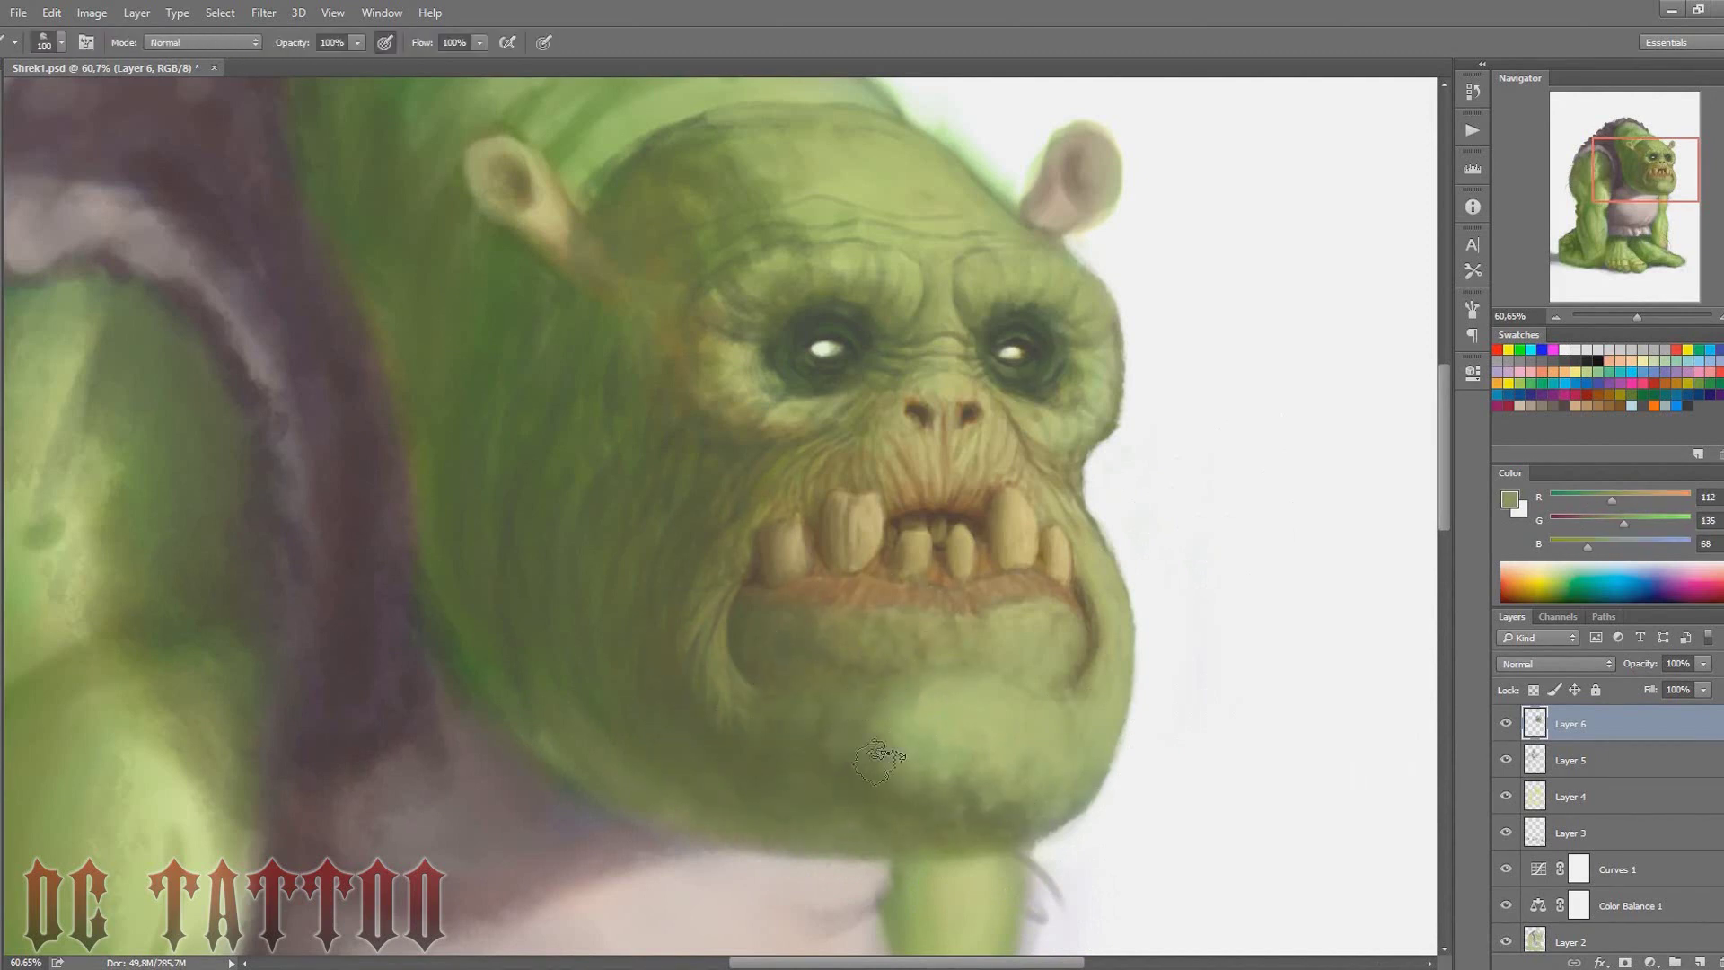
left_click(847, 781, "alt")
key("bracketright")
key("bracketright")
key("bracketright")
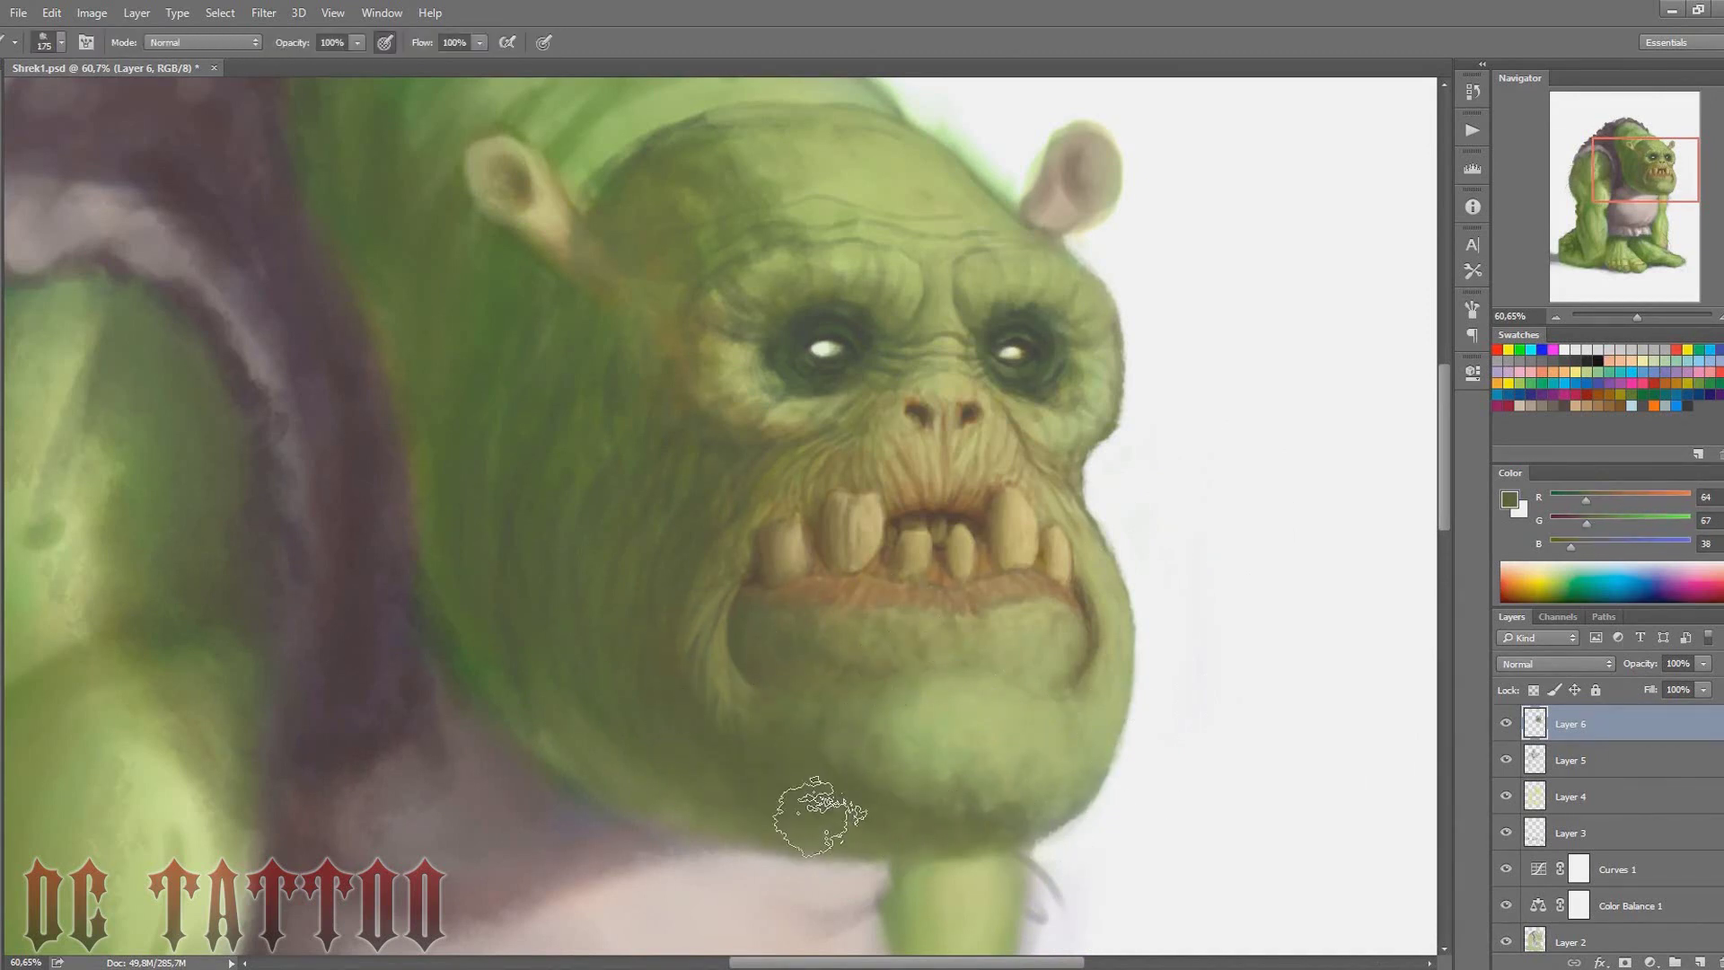
left_click(1014, 799, "alt")
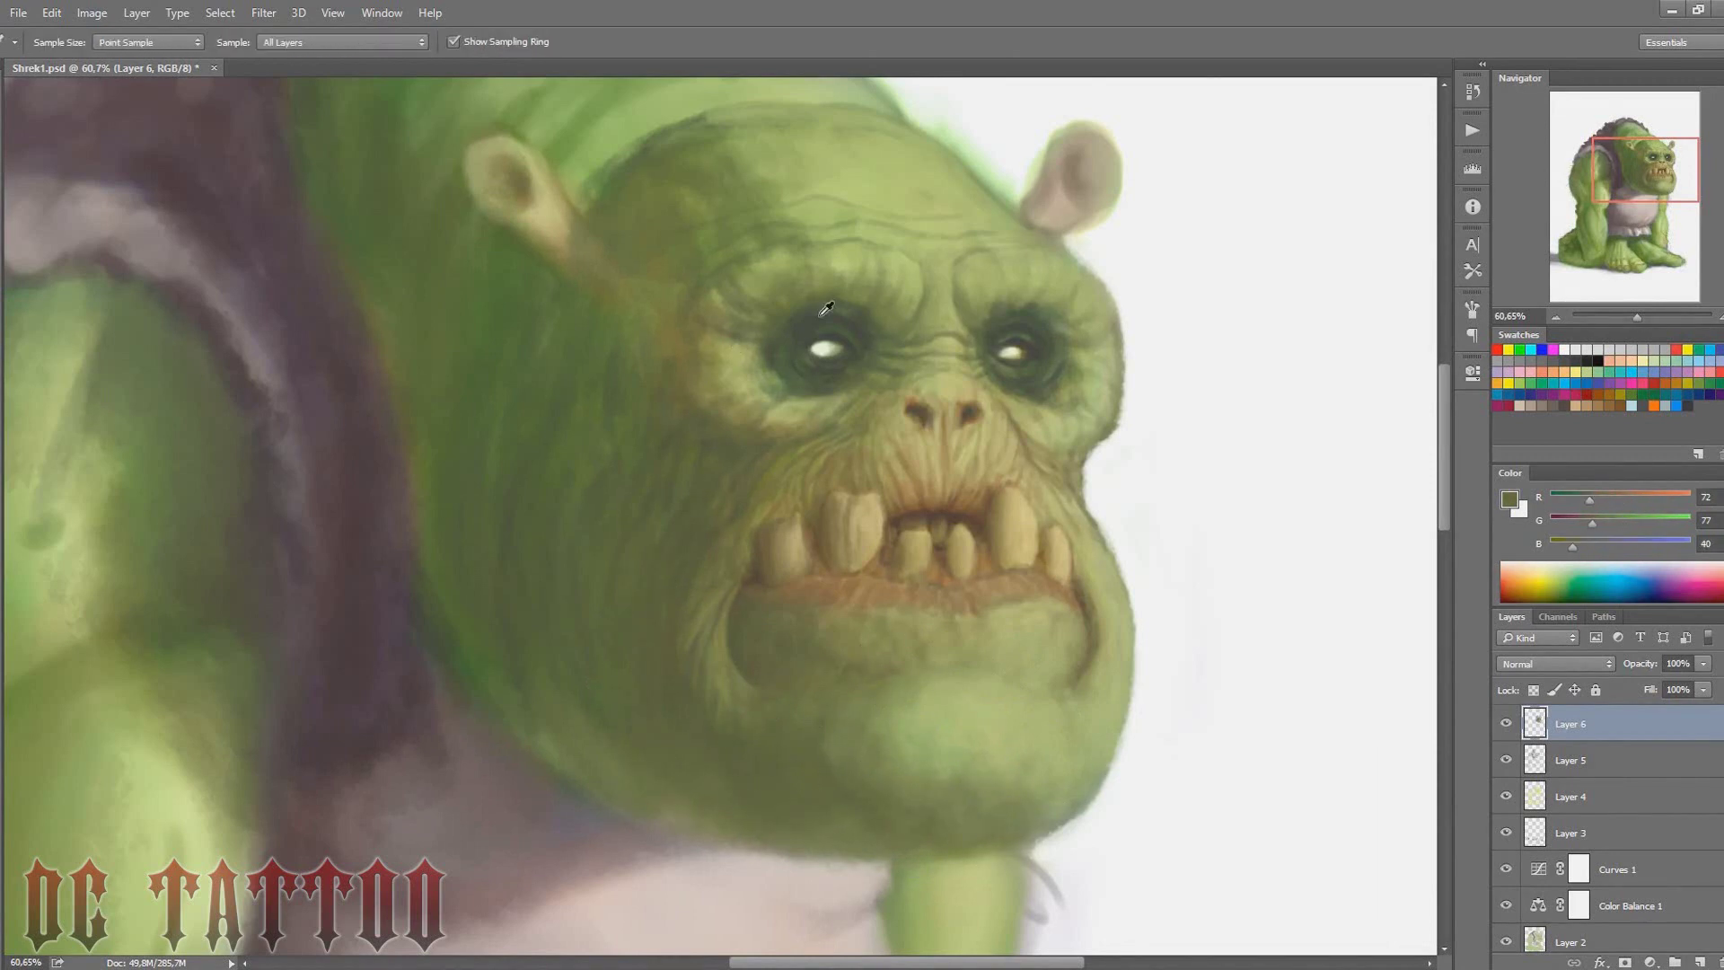
Paint light olive and dark green shading across the ogre's brow and forehead
left_click(936, 408, "alt")
key("bracketright")
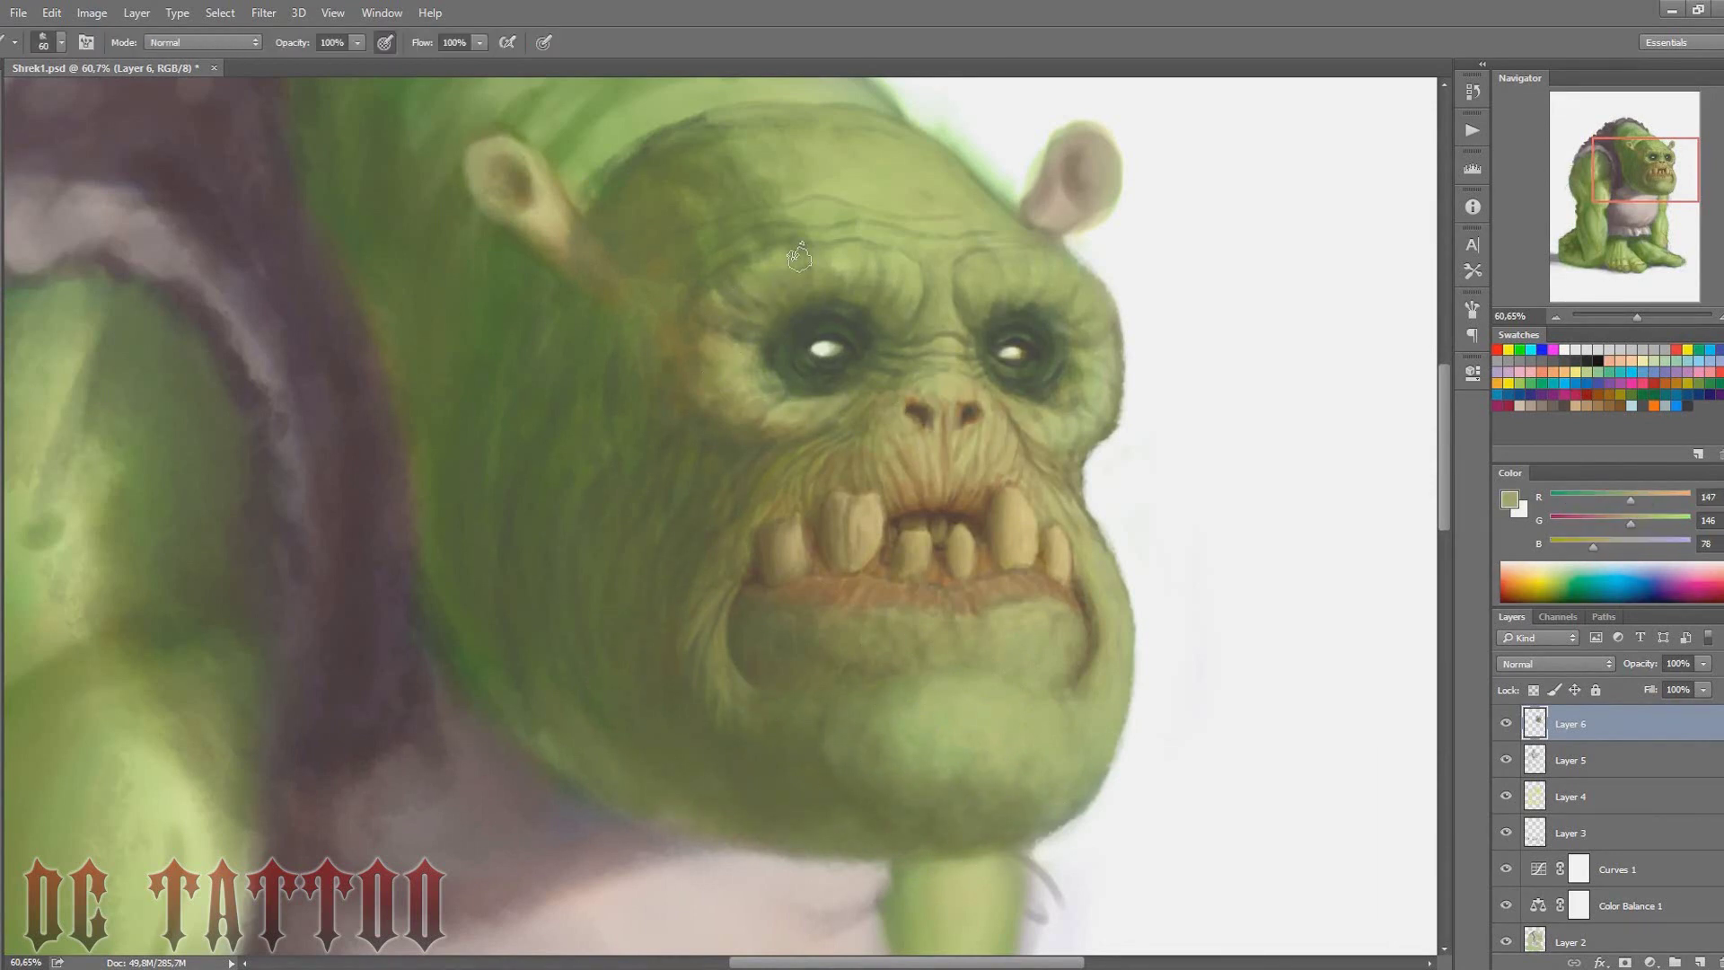
left_click(1075, 429, "alt")
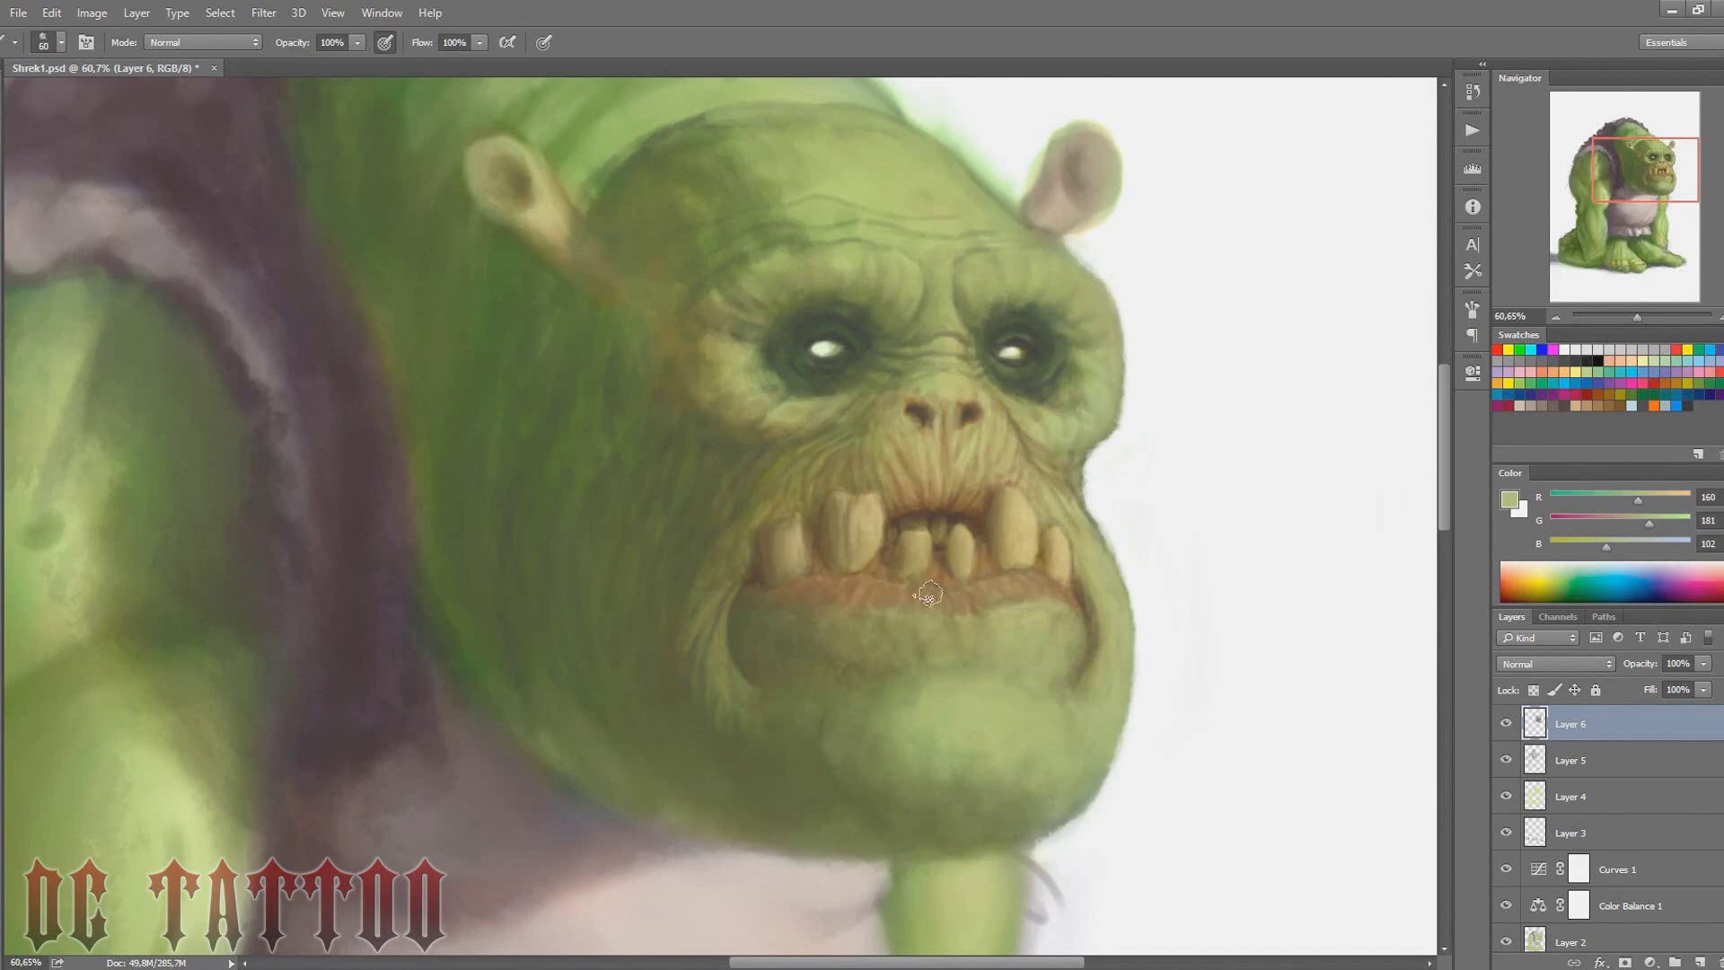
left_click(924, 656, "alt")
key("bracketright")
key("bracketright")
key("bracketright")
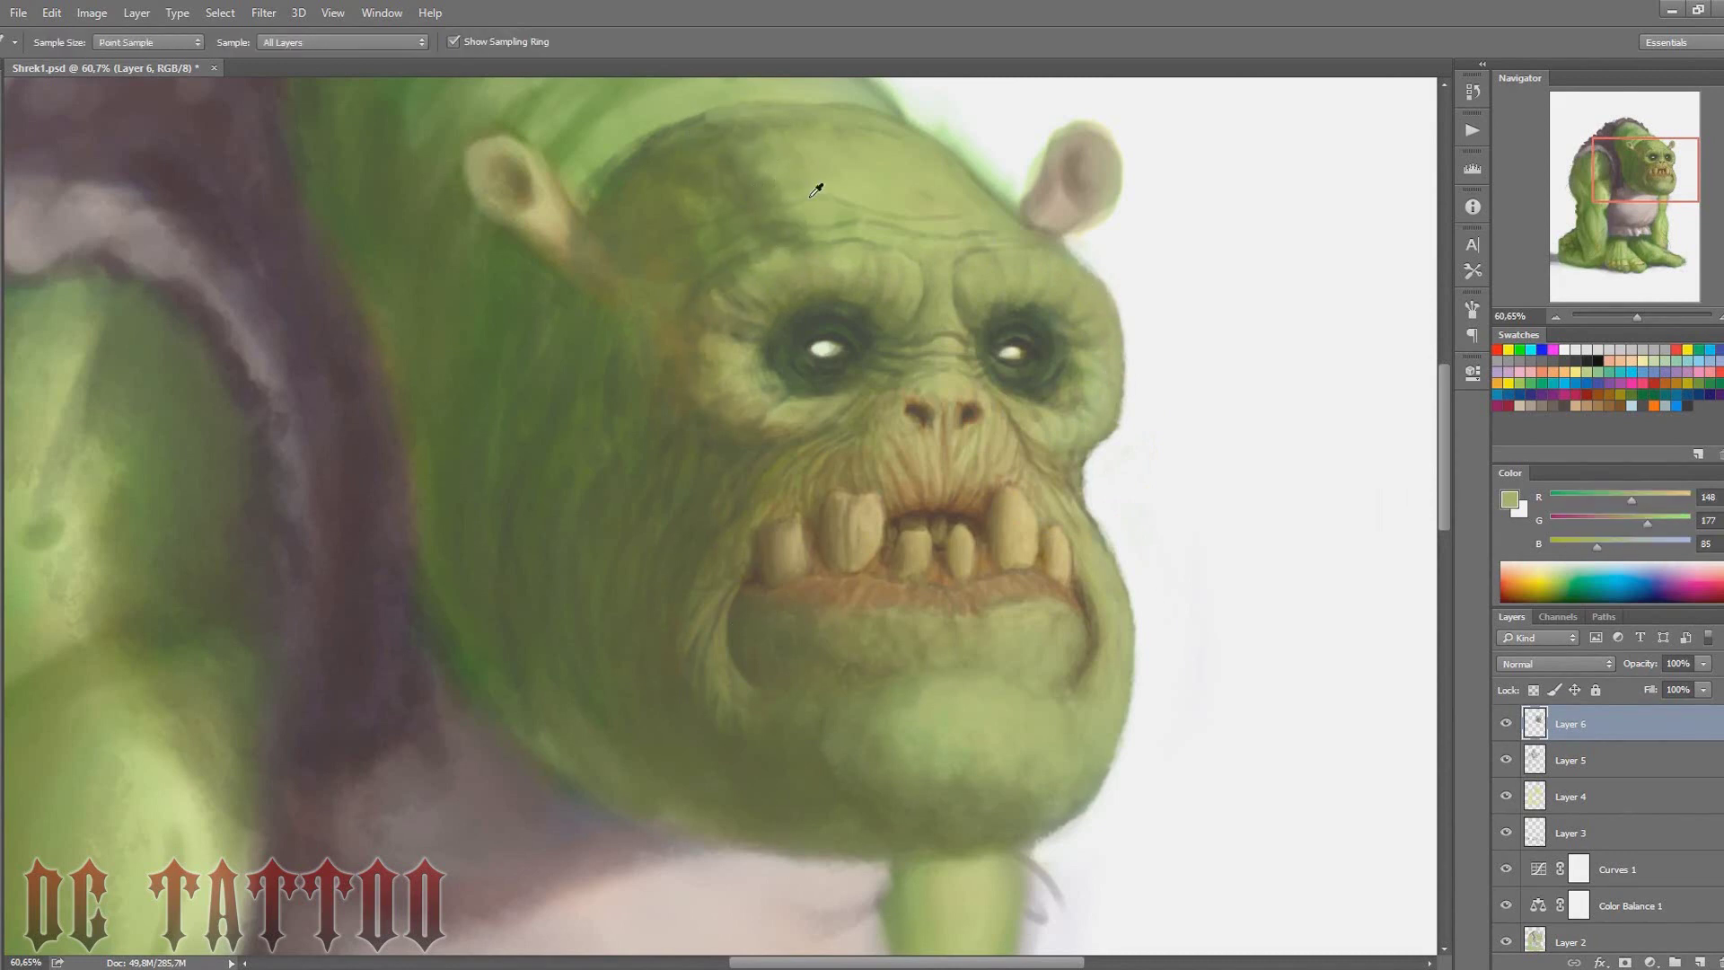
left_click(820, 291, "alt")
key("bracketleft")
key("bracketleft")
key("bracketleft")
key("bracketleft")
key("bracketleft")
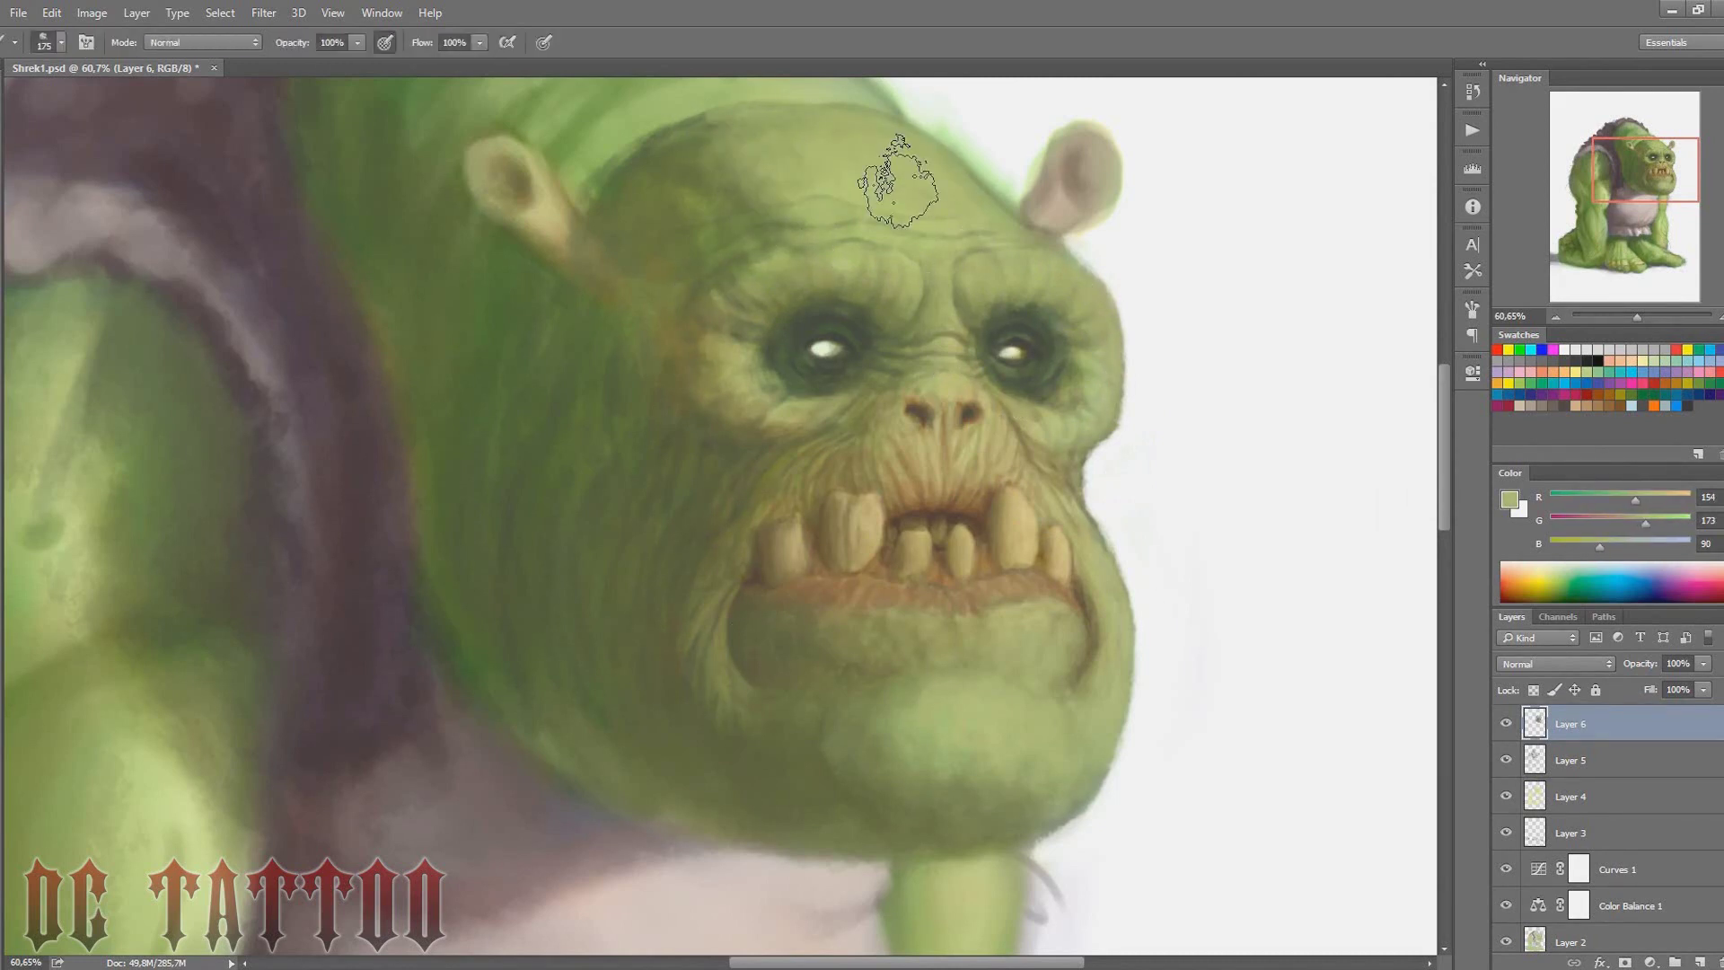
Add dark green wrinkle lines and olive shading on the temple beside the eye
left_click(699, 451, "alt")
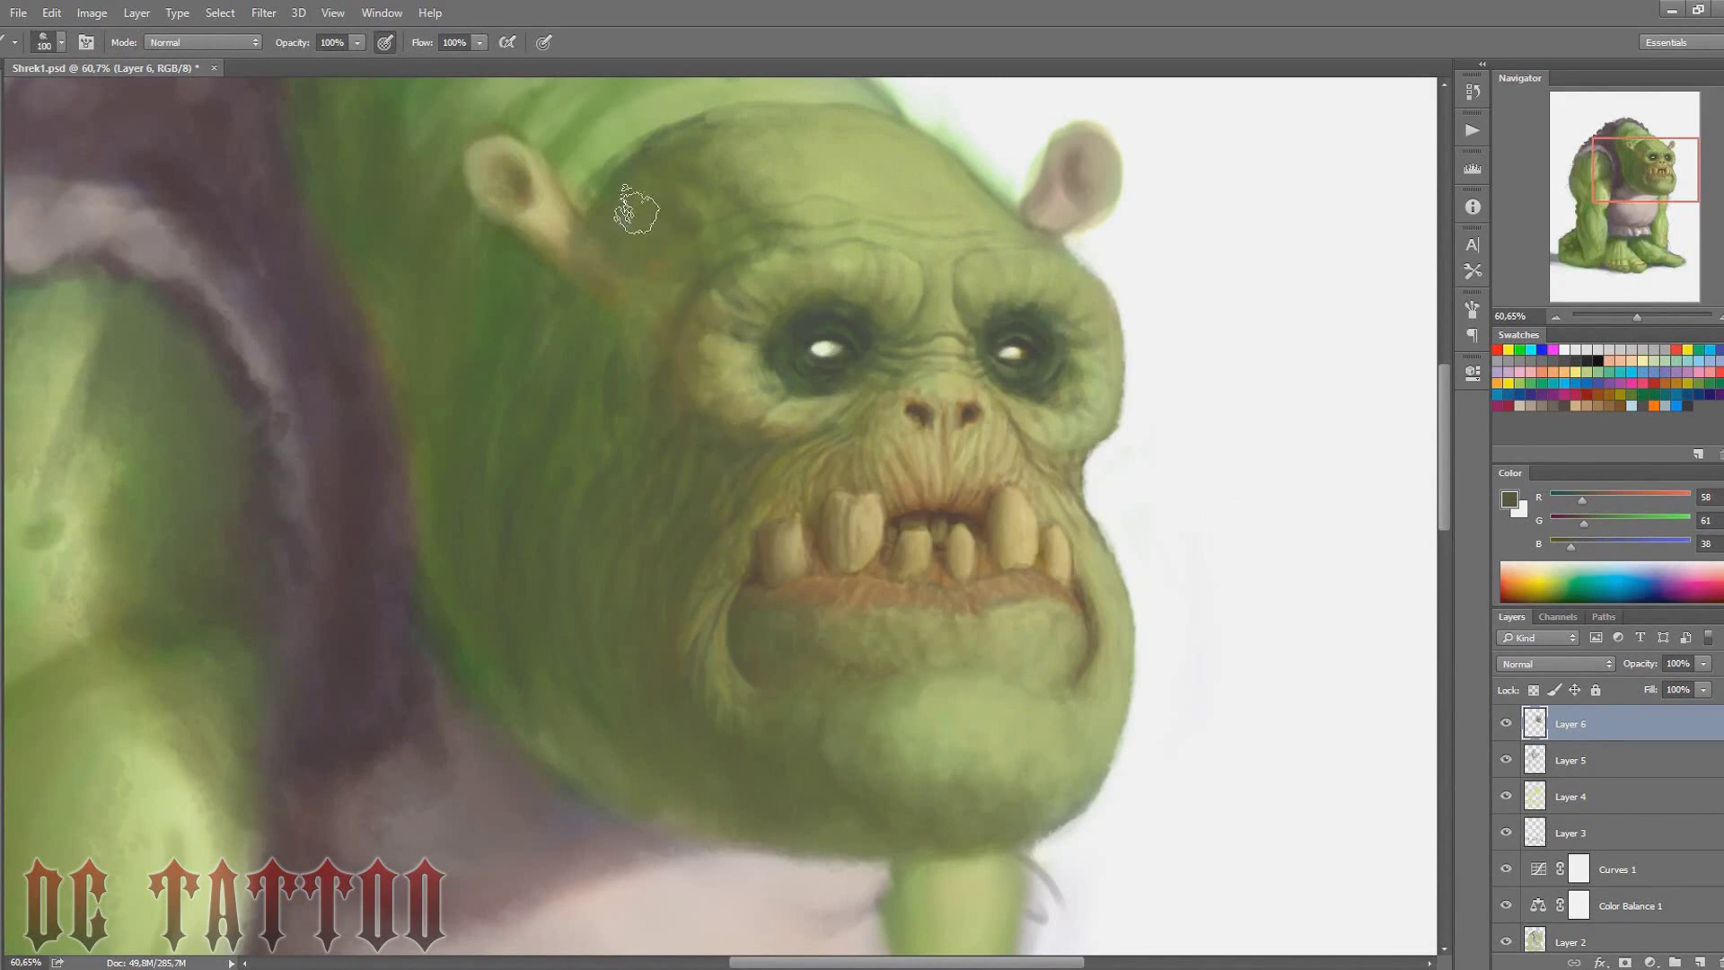
left_click(738, 219, "alt")
key("bracketleft")
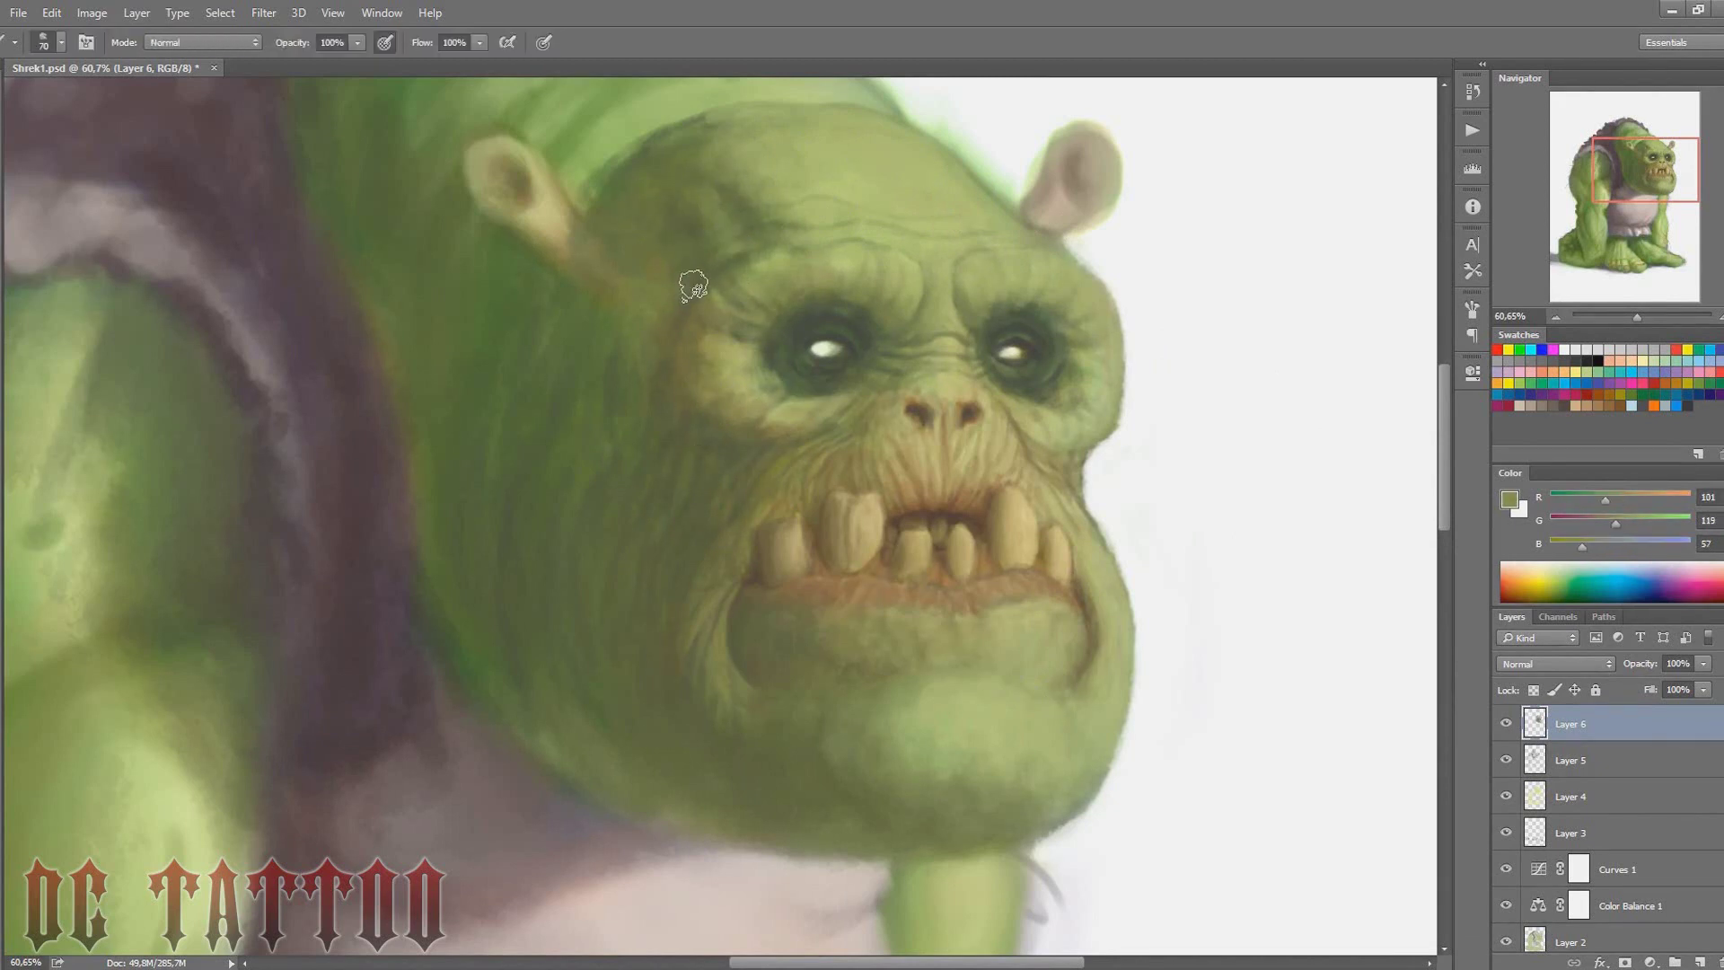
left_click(691, 289, "alt")
key("bracketright")
key("bracketright")
key("bracketright")
key("bracketleft")
key("bracketleft")
key("bracketleft")
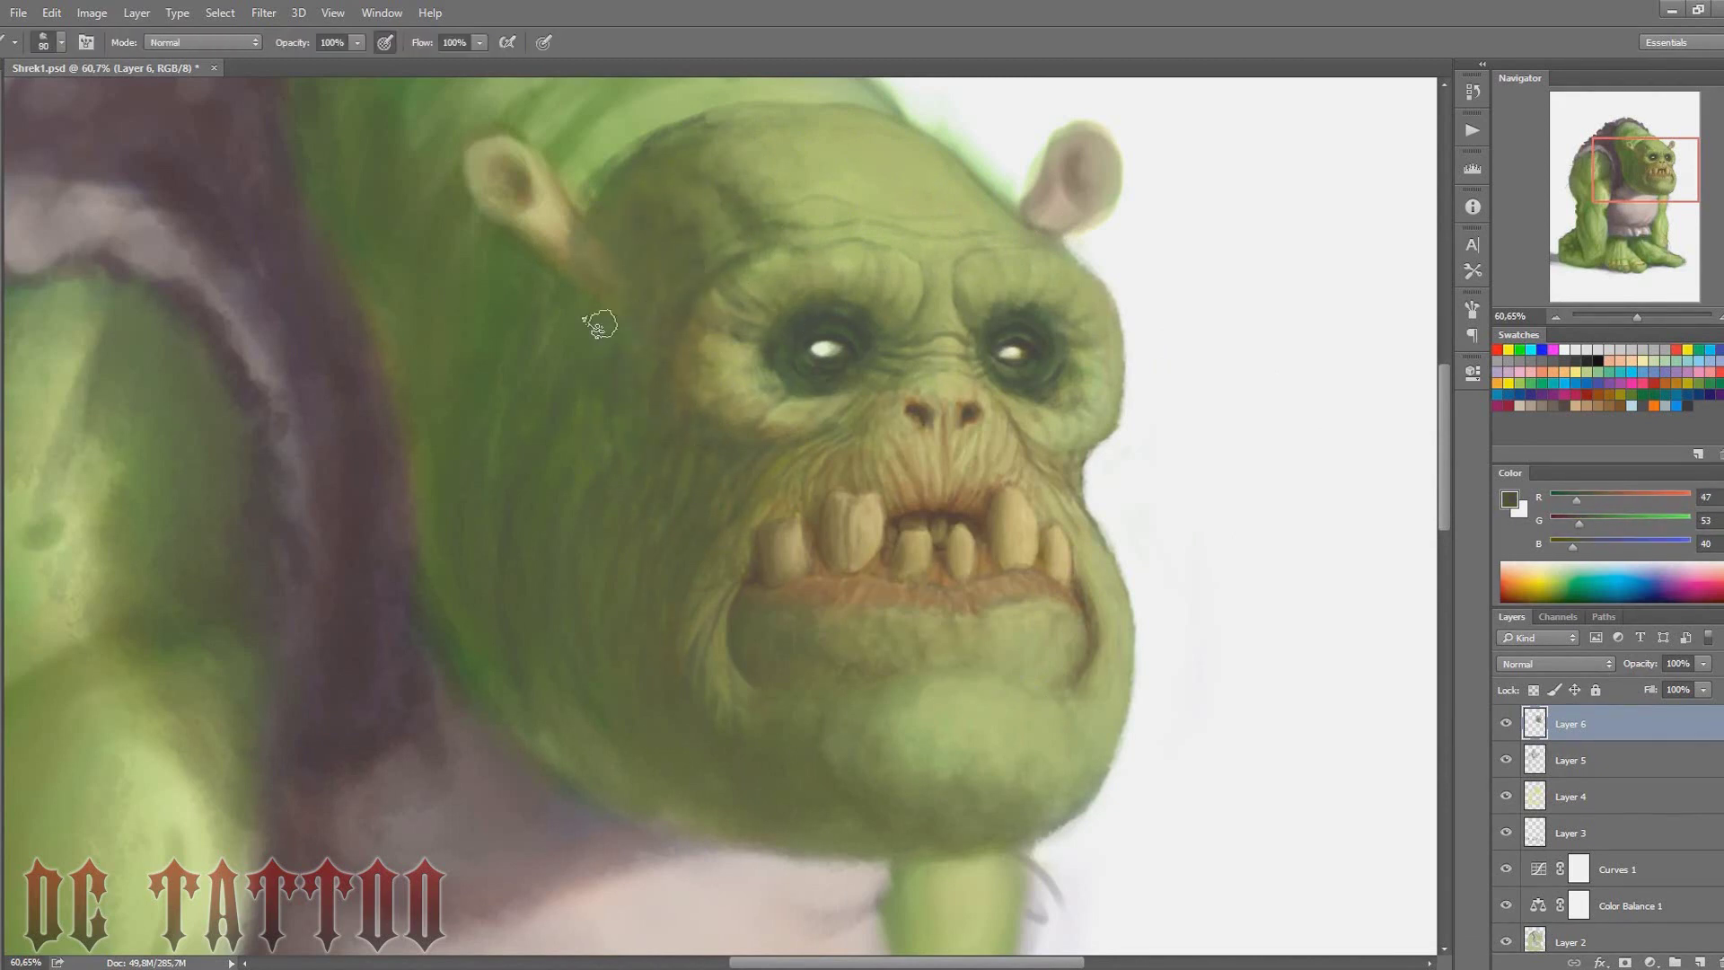
left_click(634, 320, "alt")
left_click(714, 413, "alt")
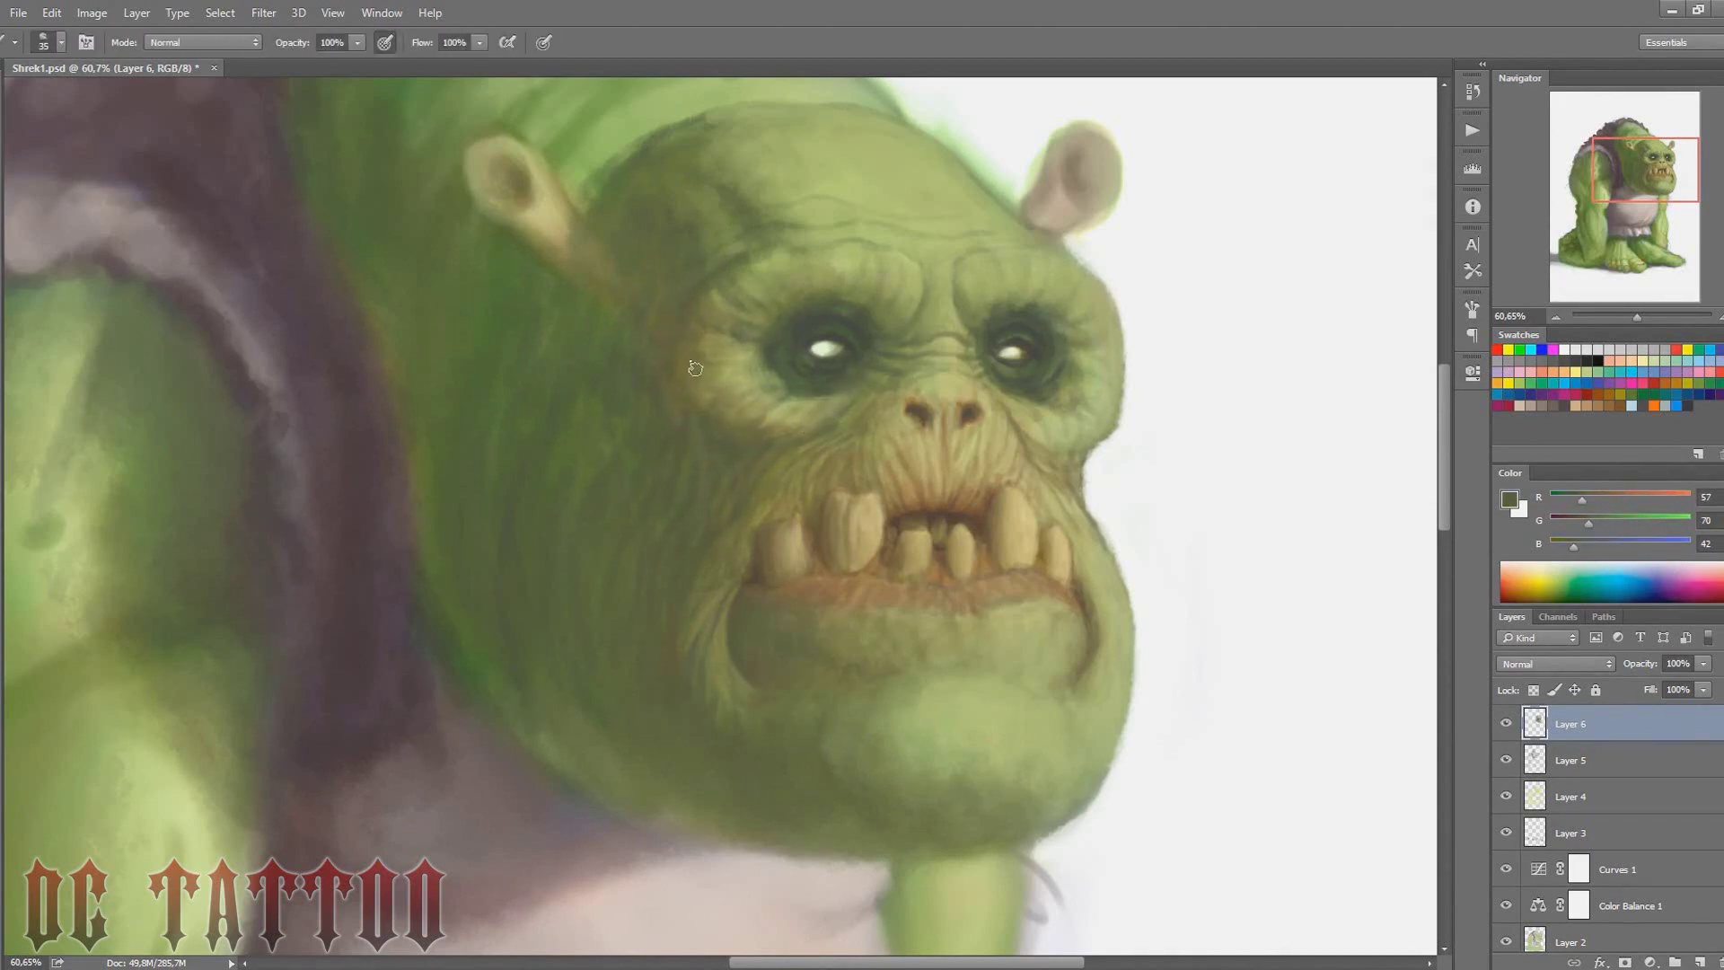
key("bracketright")
key("bracketright")
left_click(820, 350, "alt")
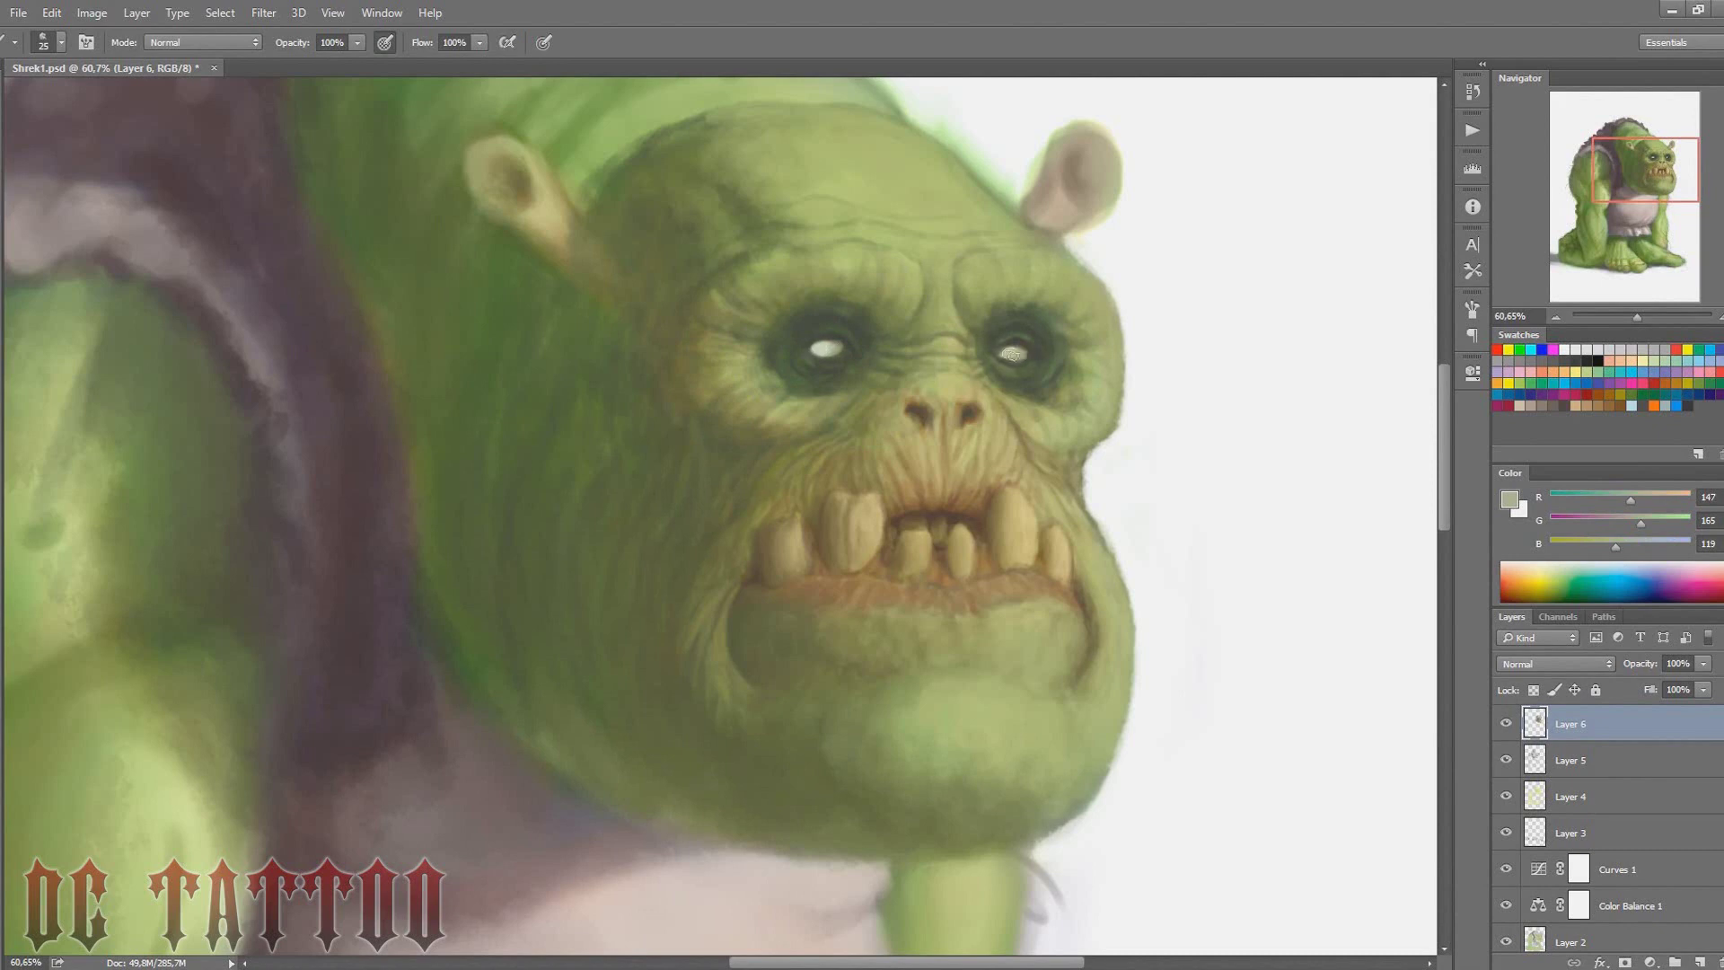
Paint fine dark brown lines between the ogre's lips with a small brush
key("bracketleft")
left_click(733, 632, "alt")
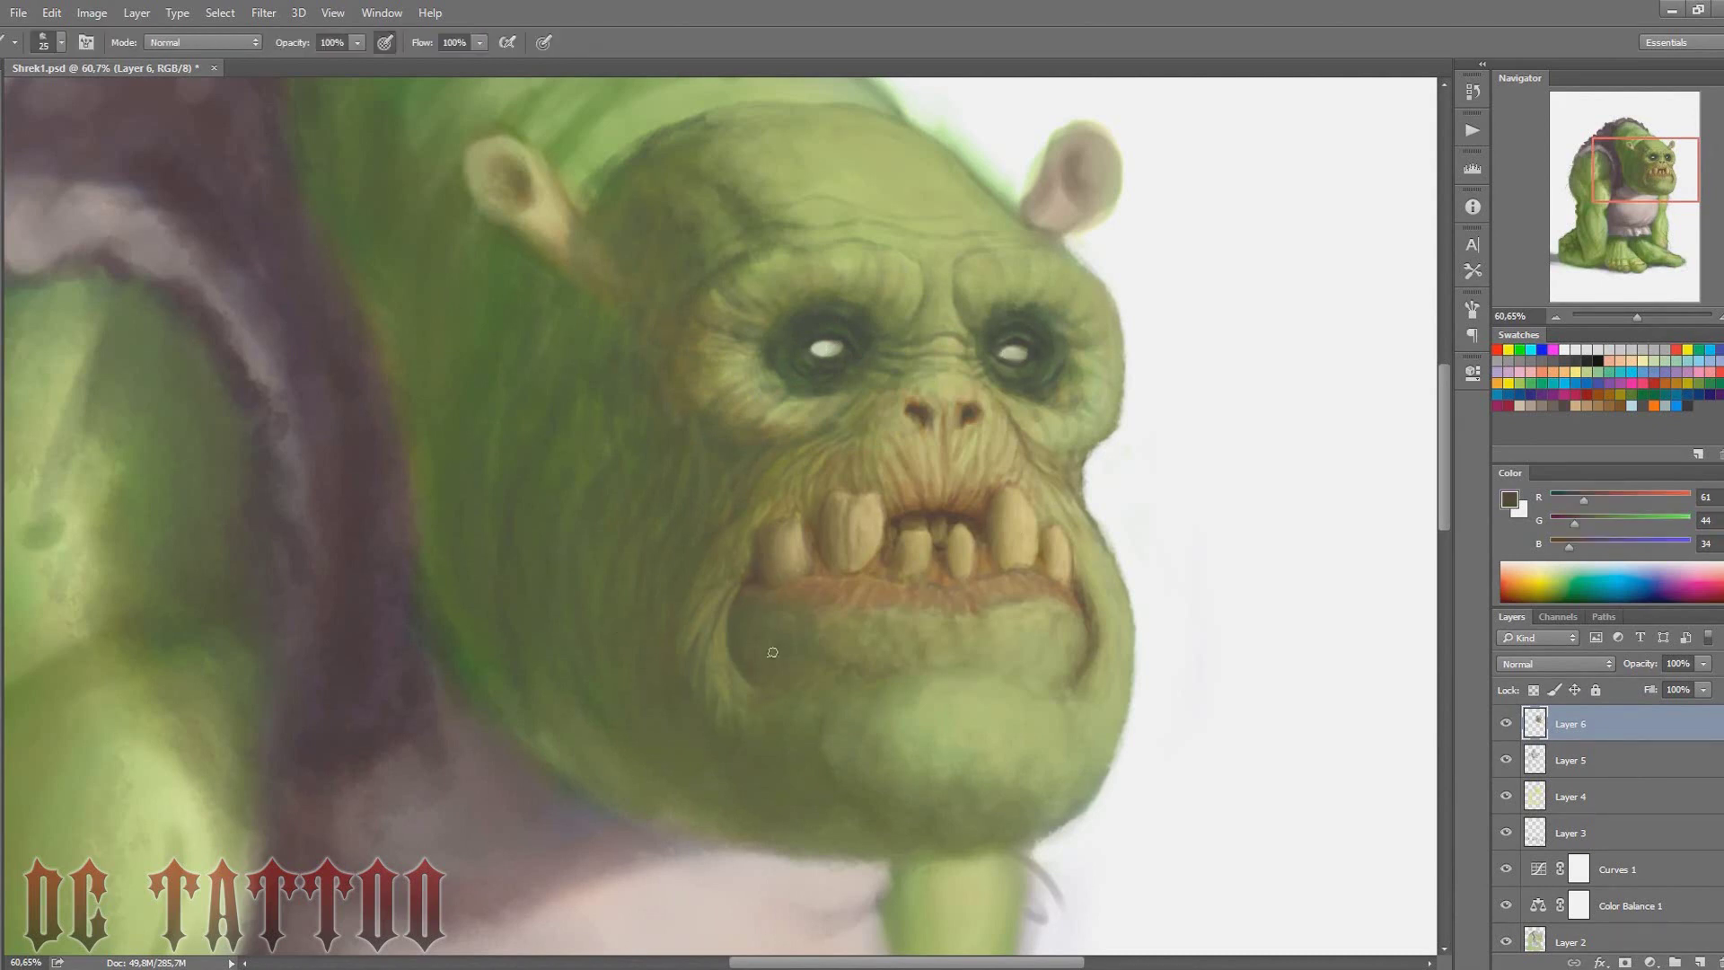
key("bracketleft")
left_click(1066, 605, "alt")
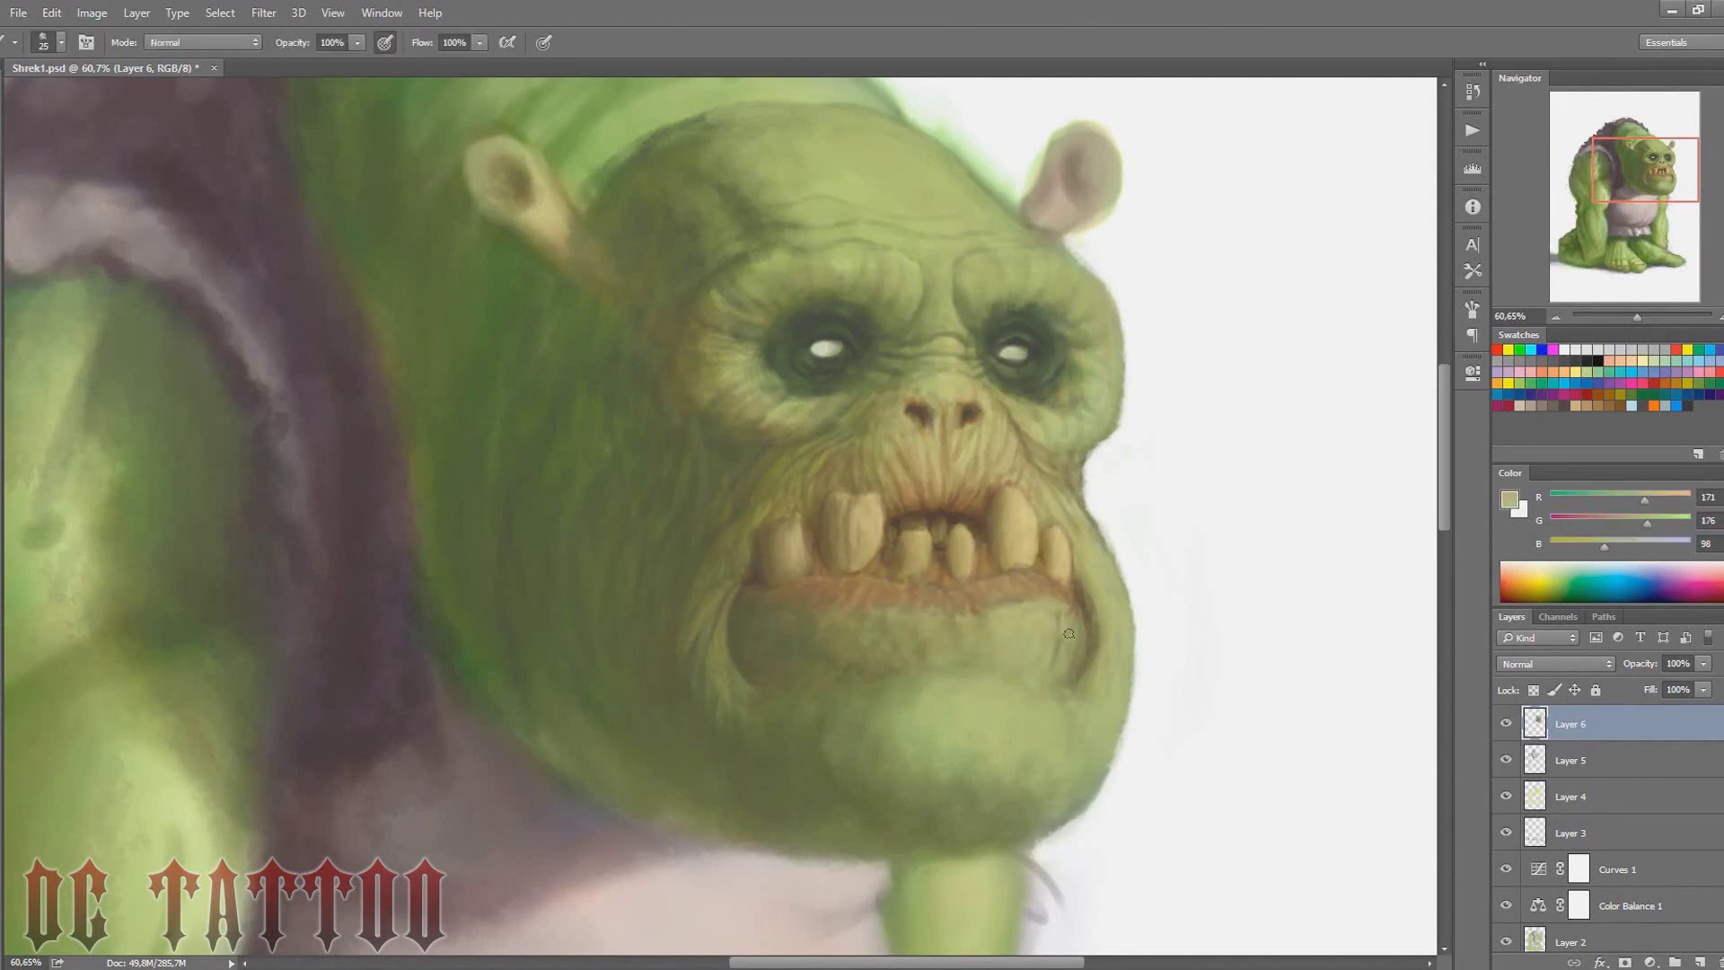
key("bracketright")
left_click(835, 581, "alt")
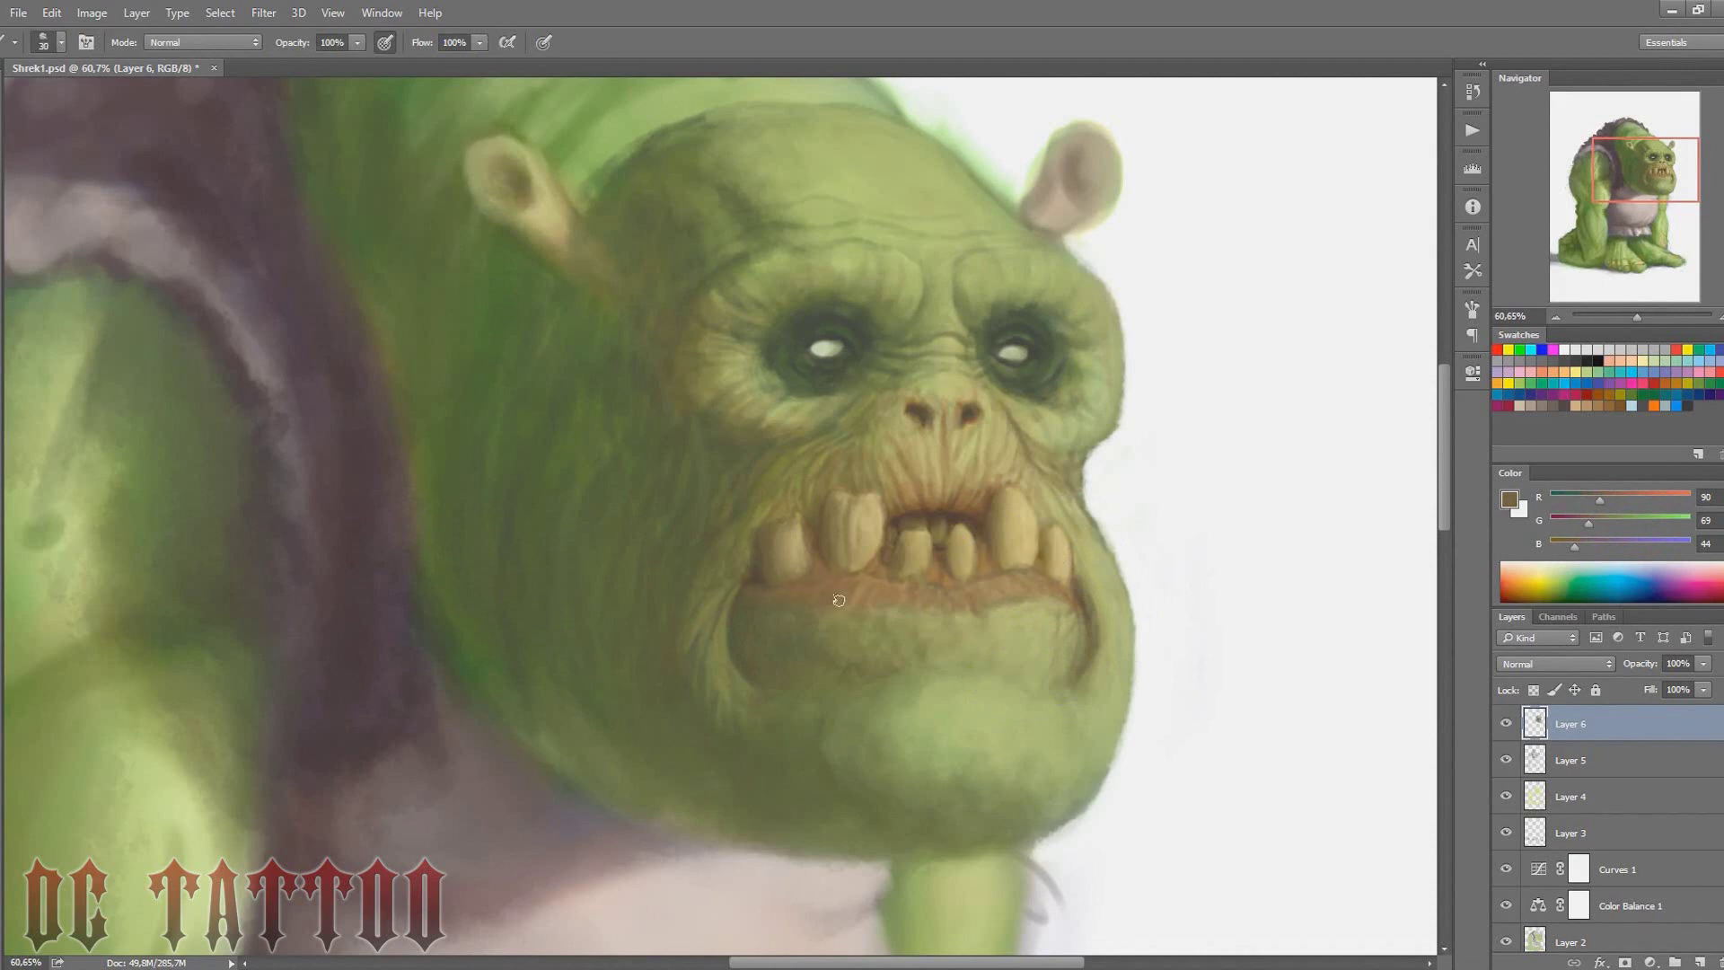
left_click(812, 590, "alt")
key("bracketleft")
key("bracketleft")
key("bracketleft")
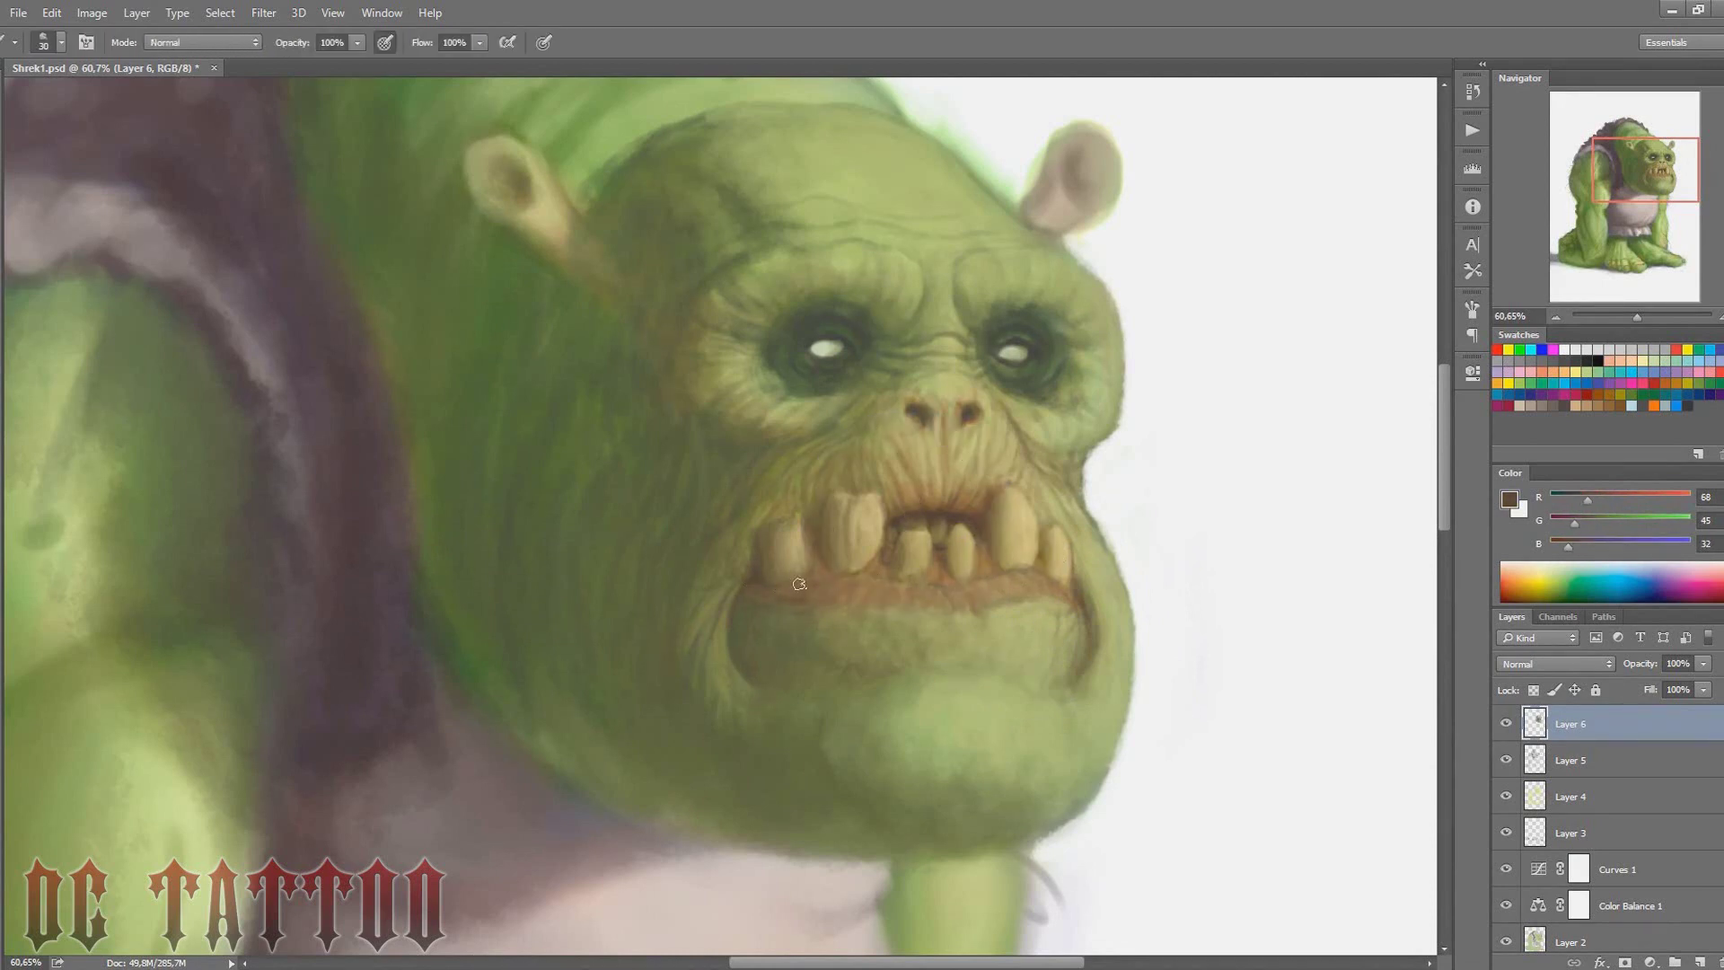
left_click(885, 584, "alt")
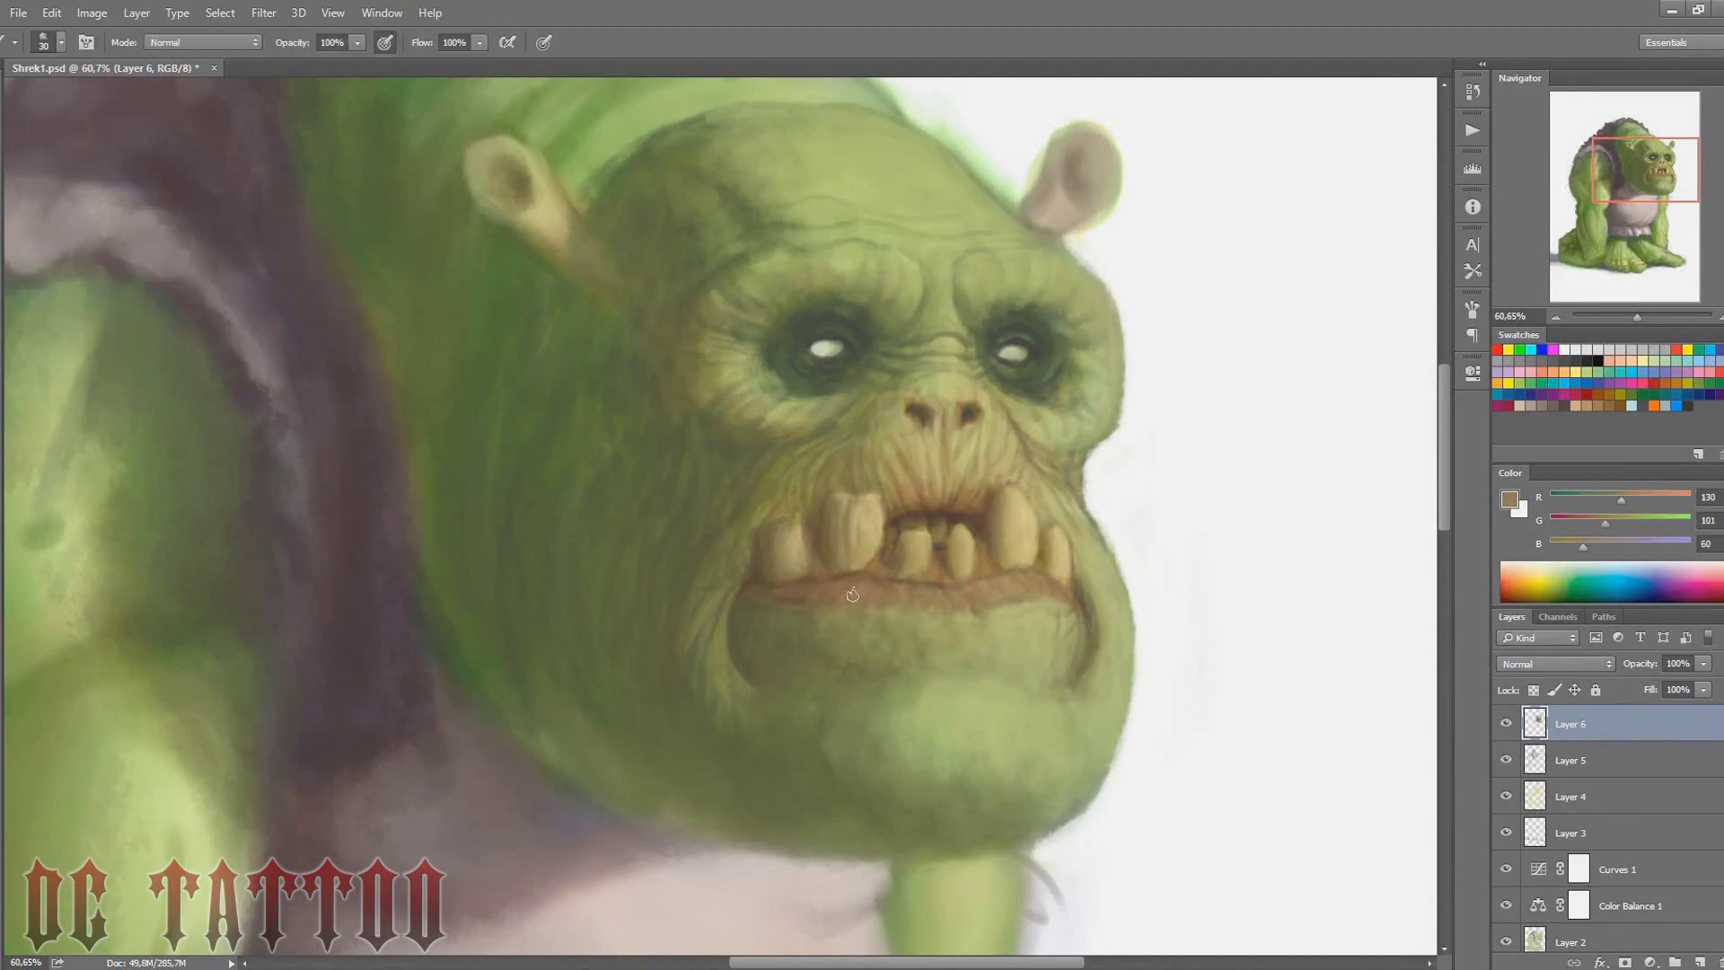
left_click(941, 594, "alt")
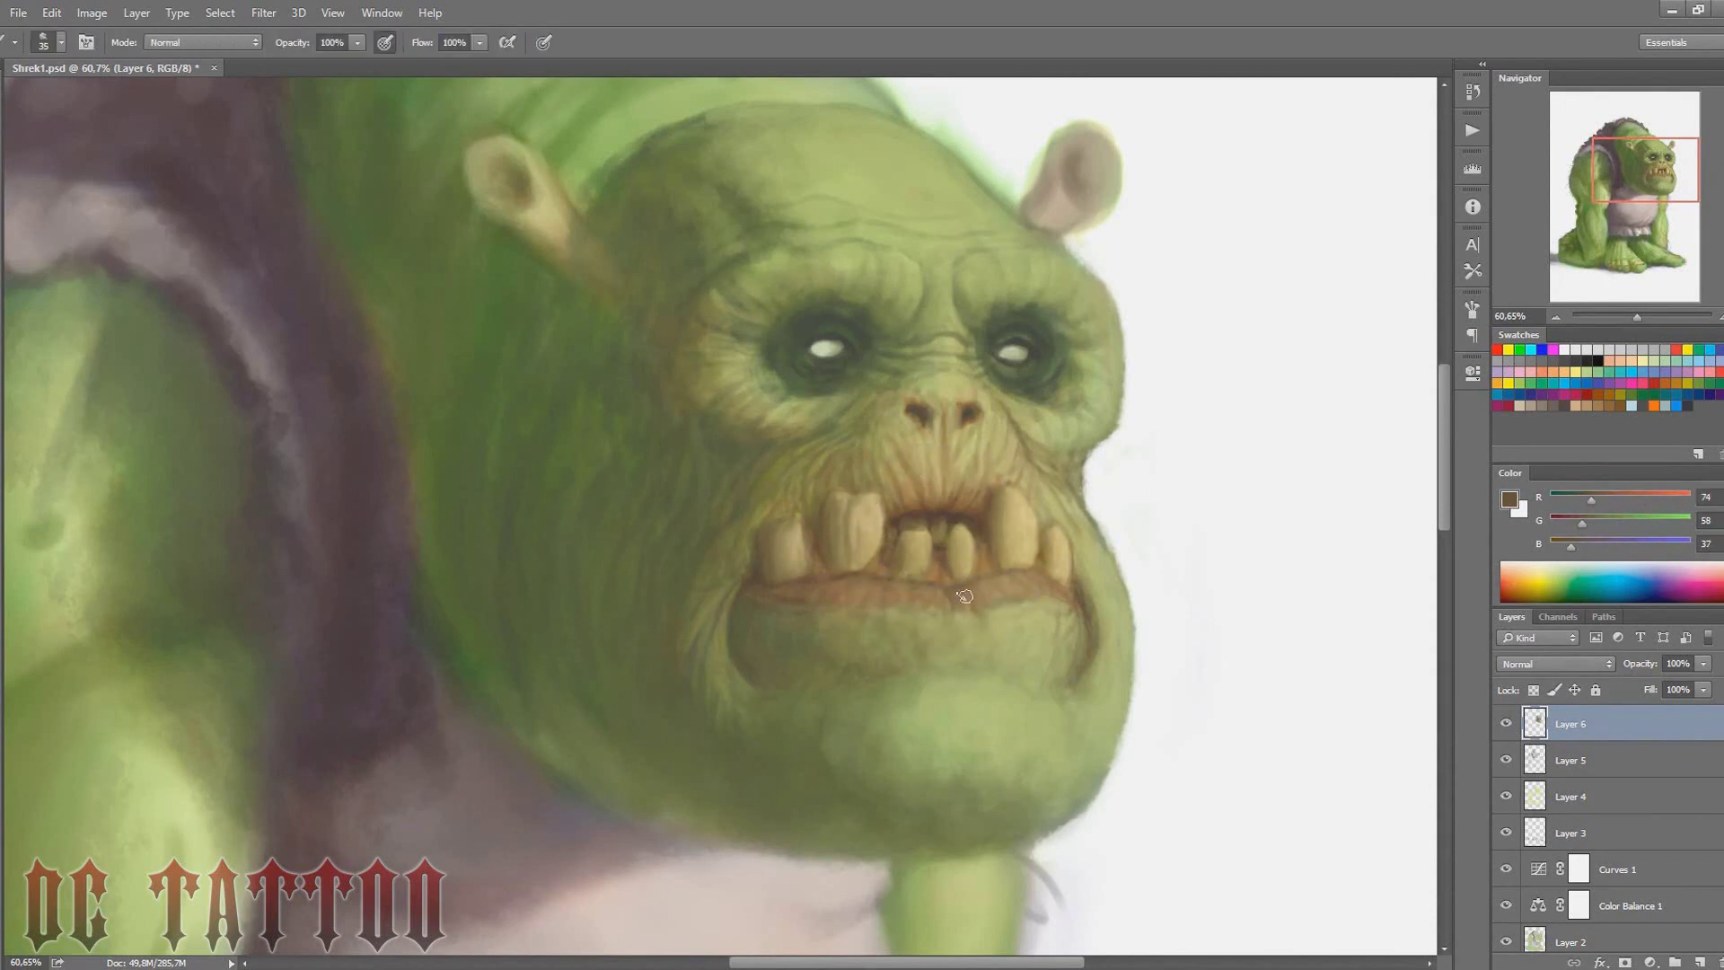
Work lighter lip tones, greenish skin and warm brown into the lower lip
key("bracketright")
key("bracketright")
left_click(971, 592, "alt")
key("bracketleft")
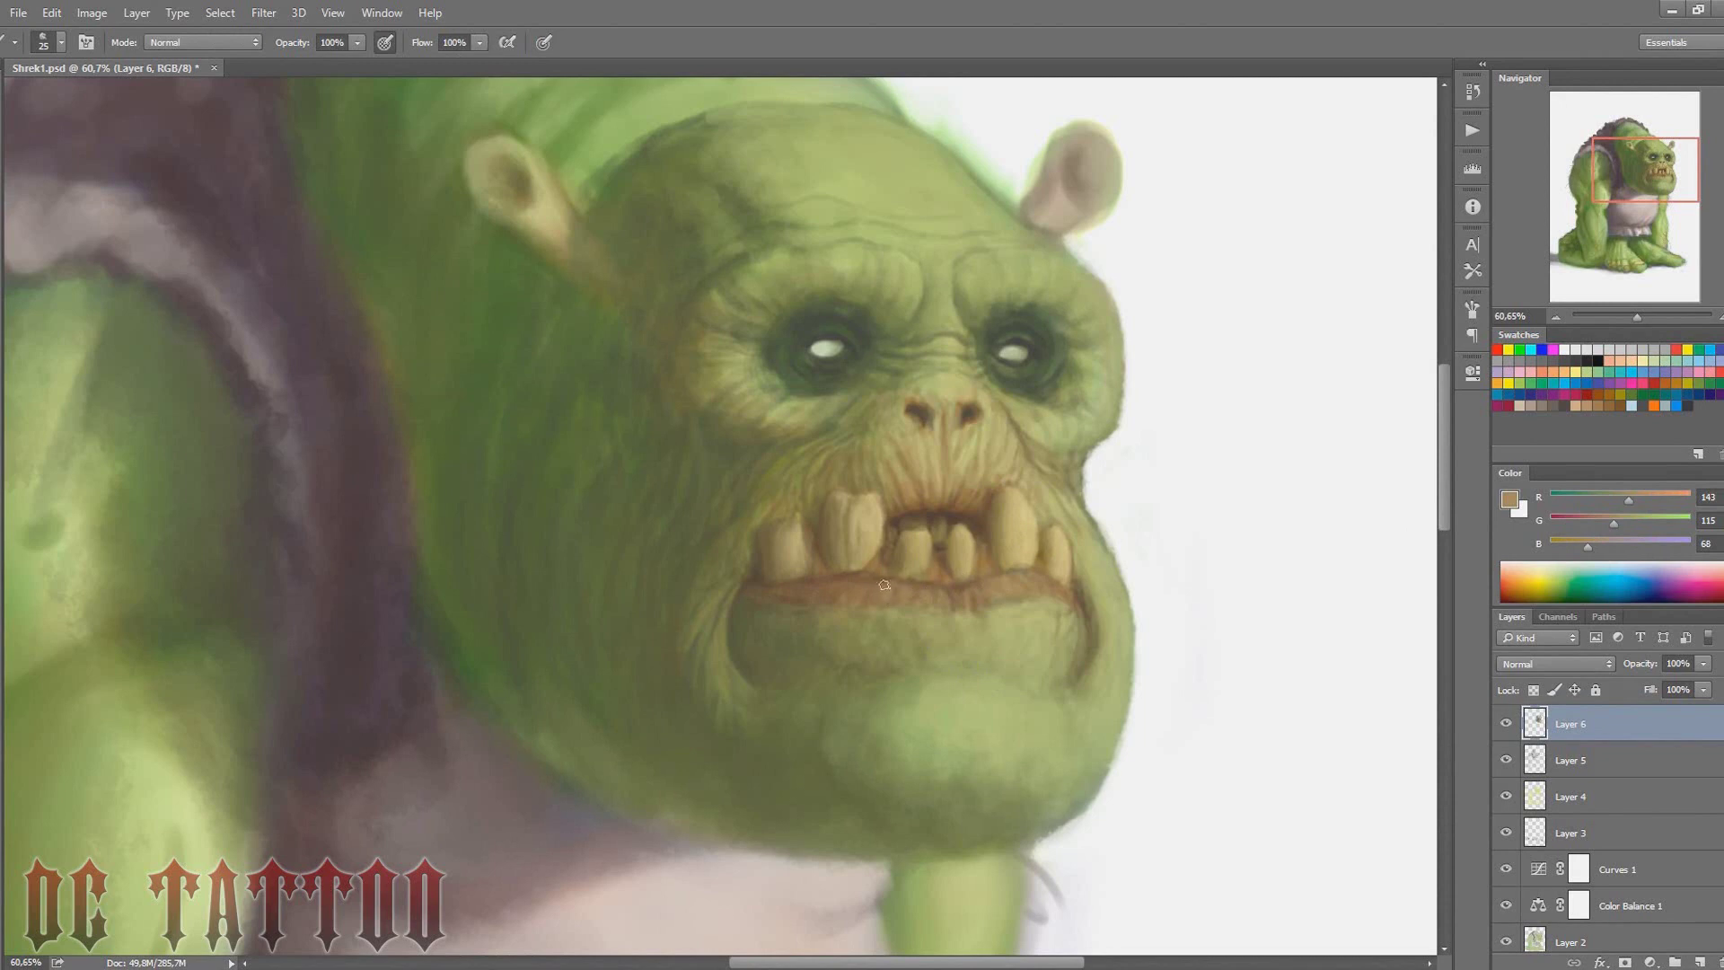
left_click(1019, 603, "alt")
key("bracketright")
left_click(891, 509, "alt")
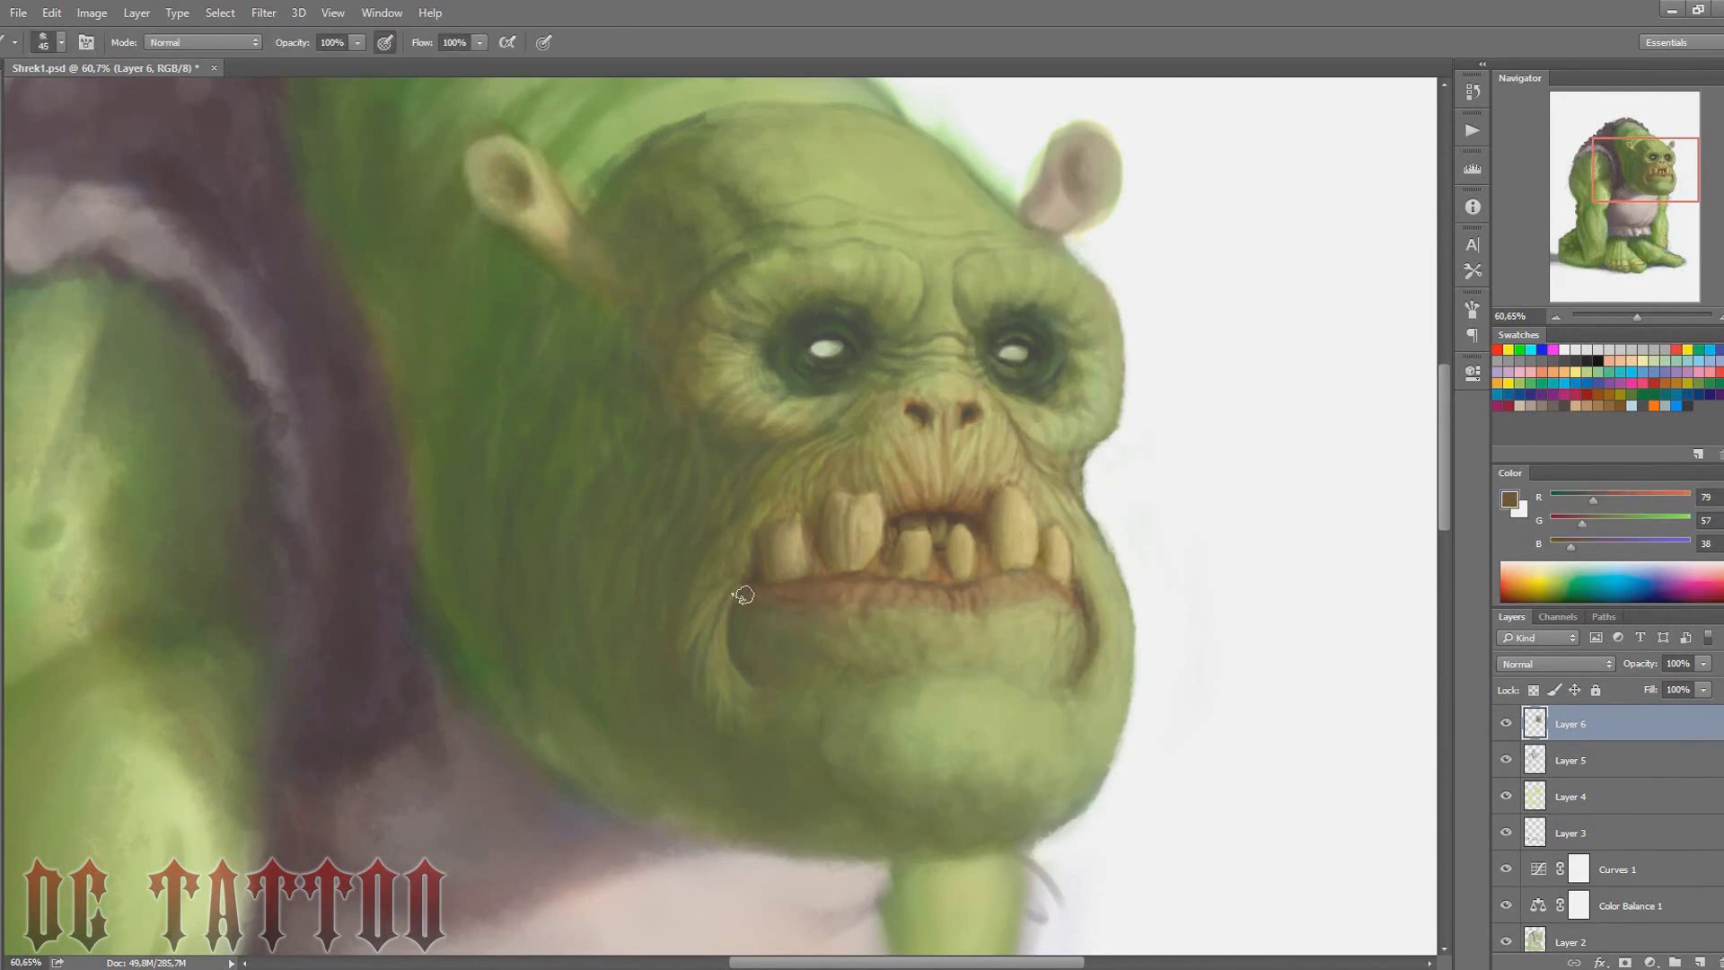
left_click(863, 574, "alt")
left_click(1358, 216, "alt")
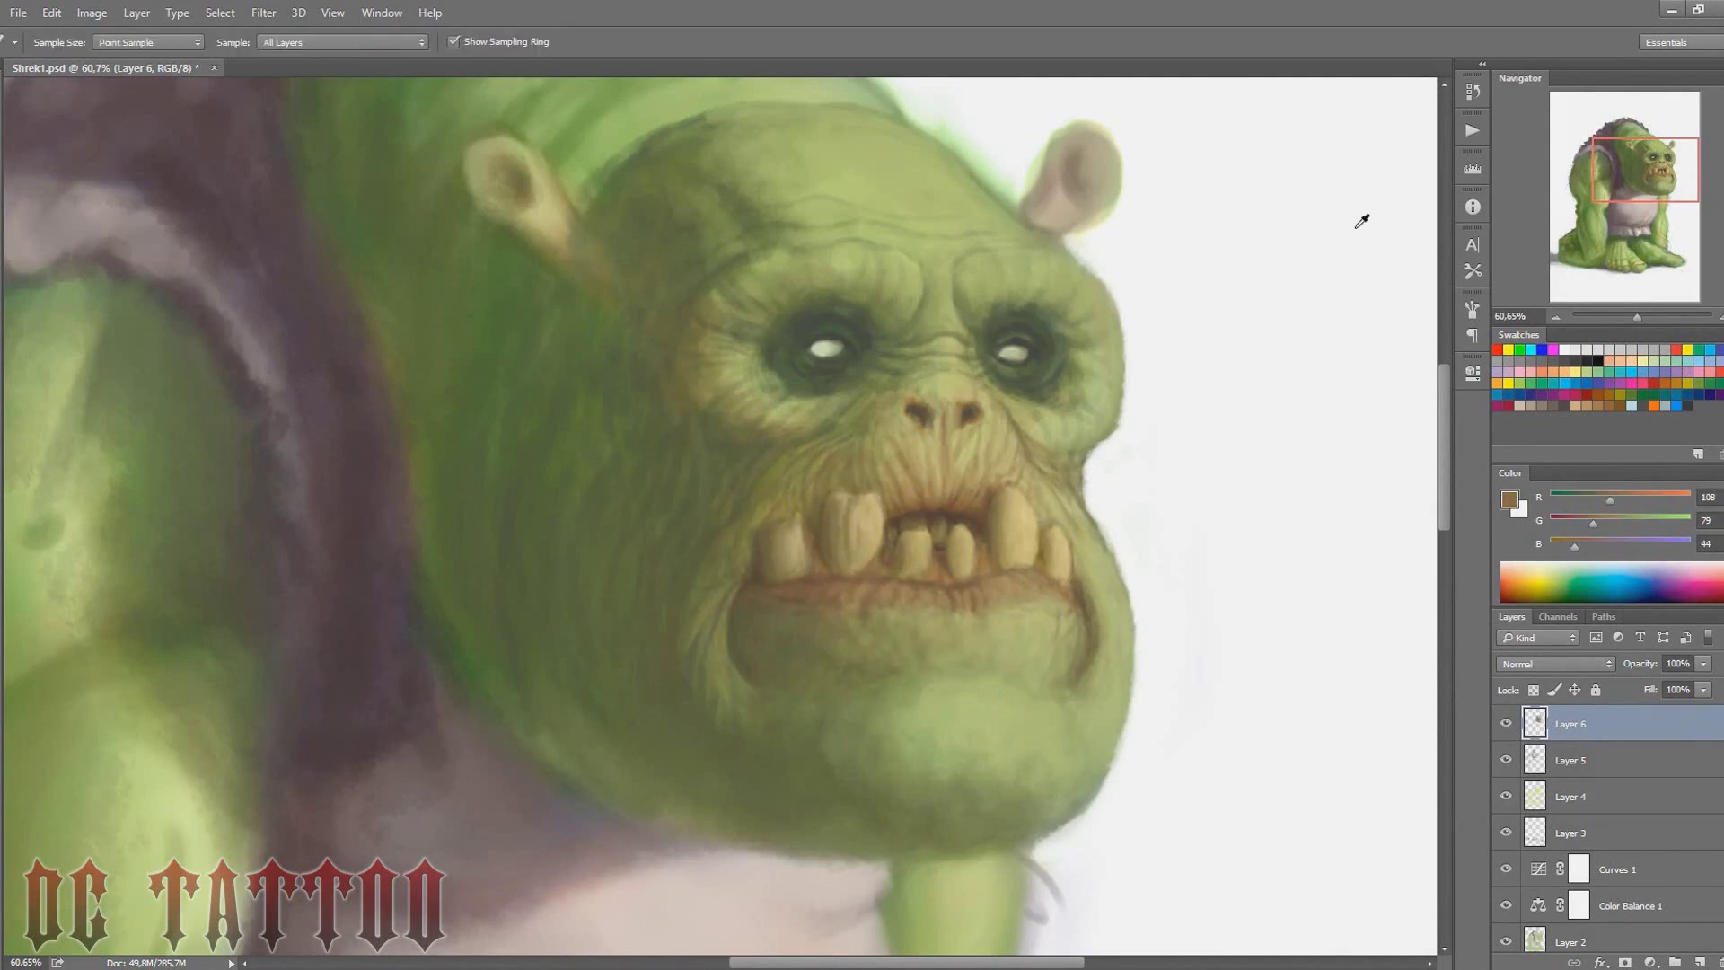
key("bracketright")
key("bracketright")
key("bracketright")
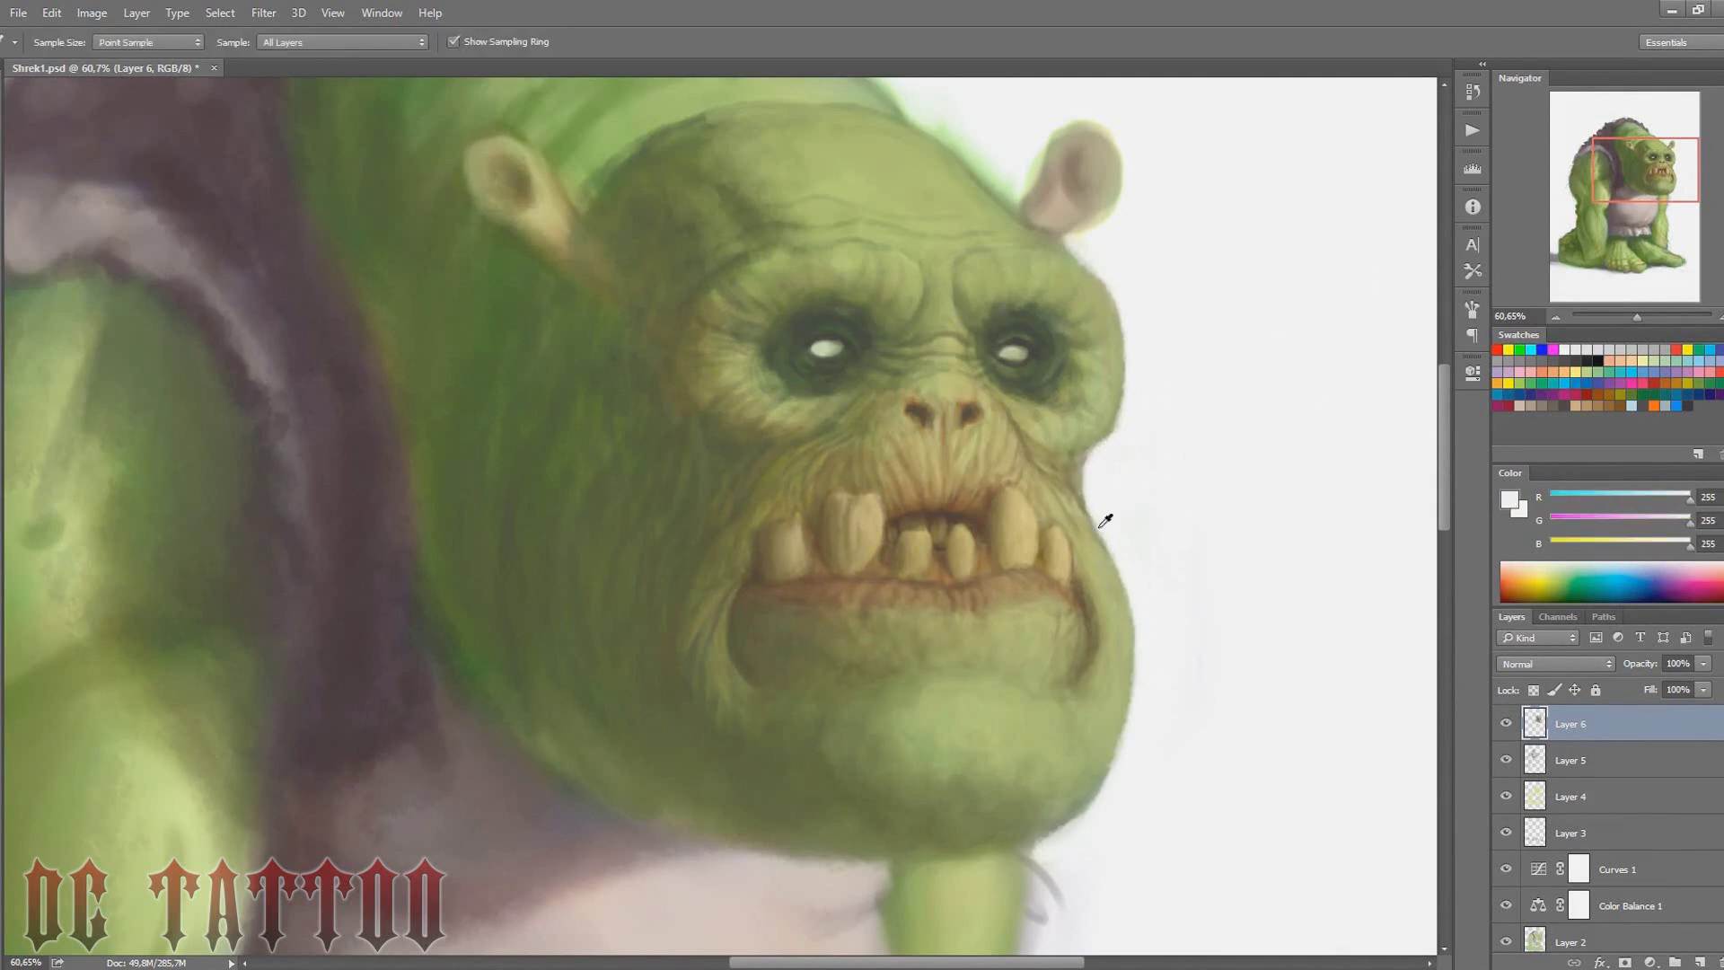
Add darker olive to the jowl and tan shading near the lower lip
left_click(1103, 514, "alt")
key("bracketleft")
key("bracketleft")
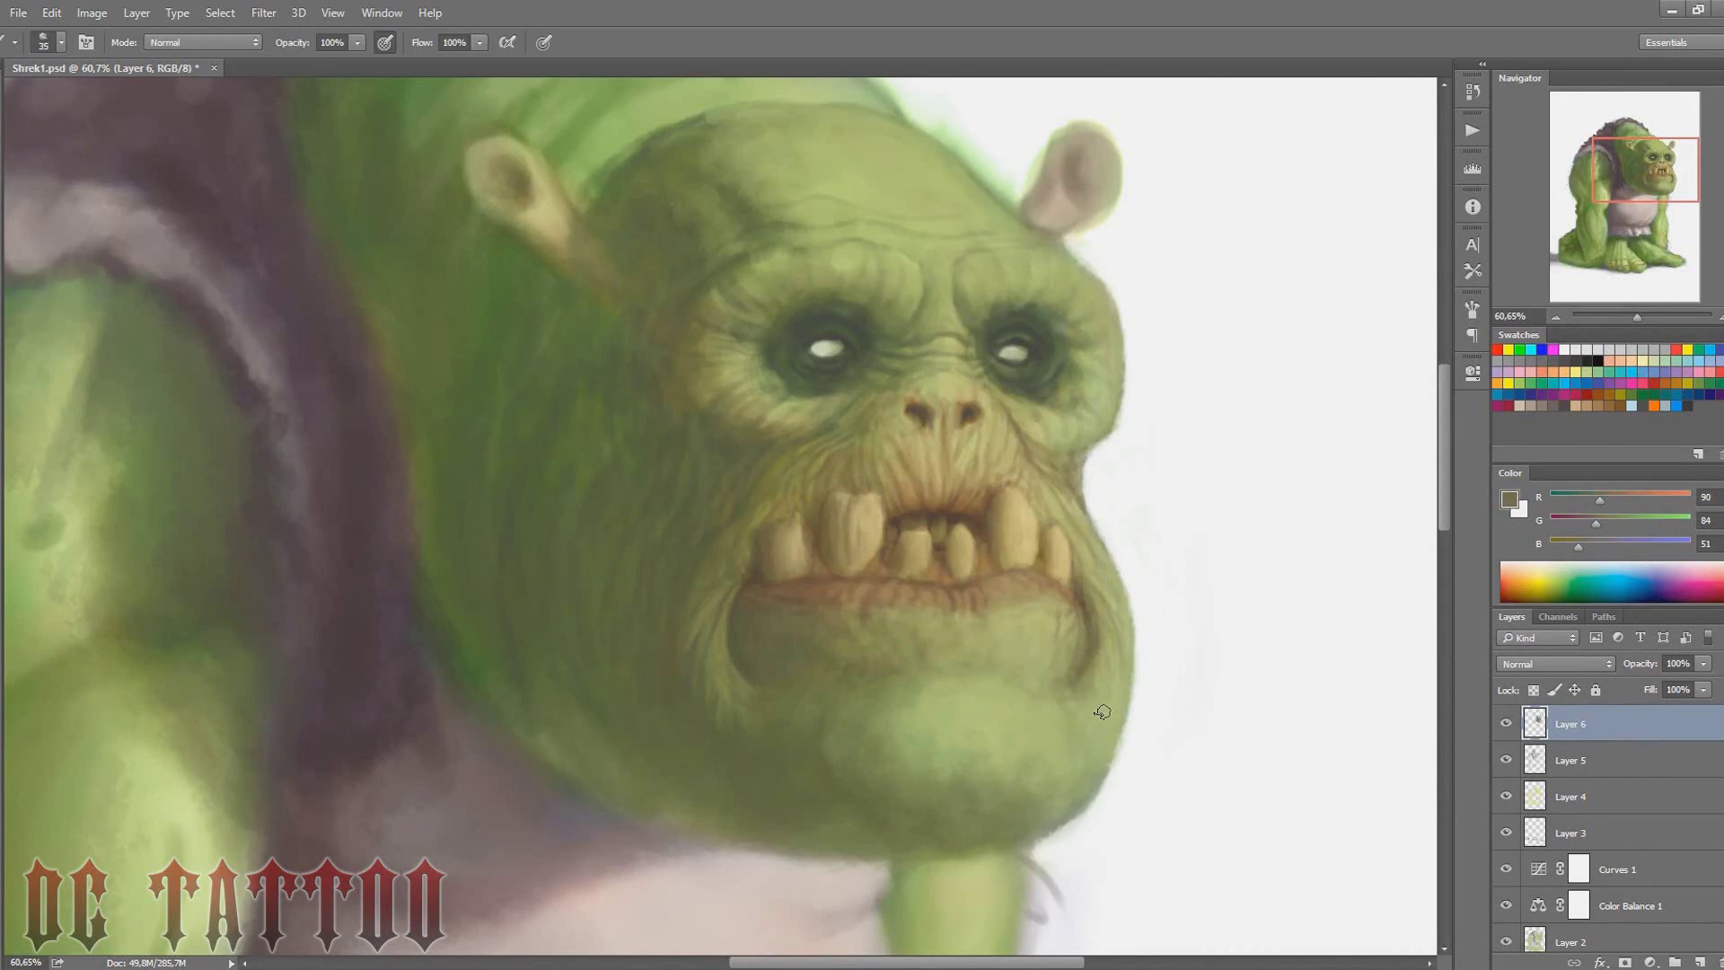
key("bracketright")
left_click(714, 721, "alt")
key("bracketleft")
key("bracketleft")
key("bracketleft")
left_click(1043, 634, "alt")
left_click(1021, 556, "alt")
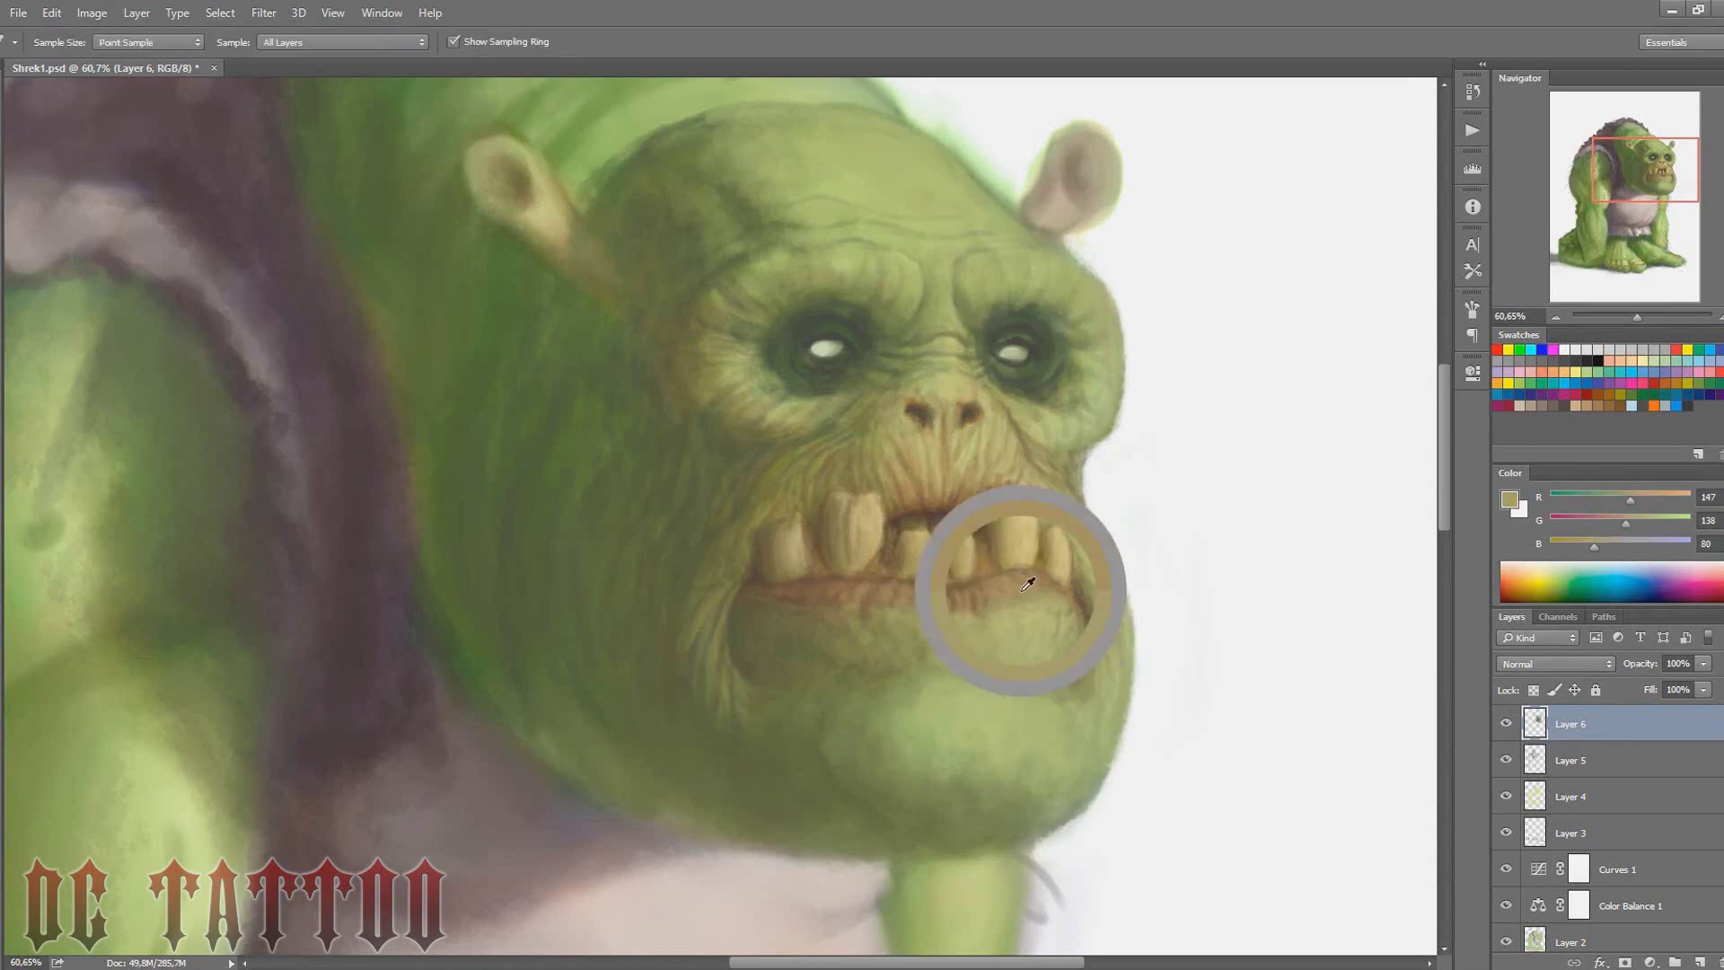
key("bracketright")
Deepen the right jowl shadow with dark olive and blend green over the chin
left_click(1009, 565, "alt")
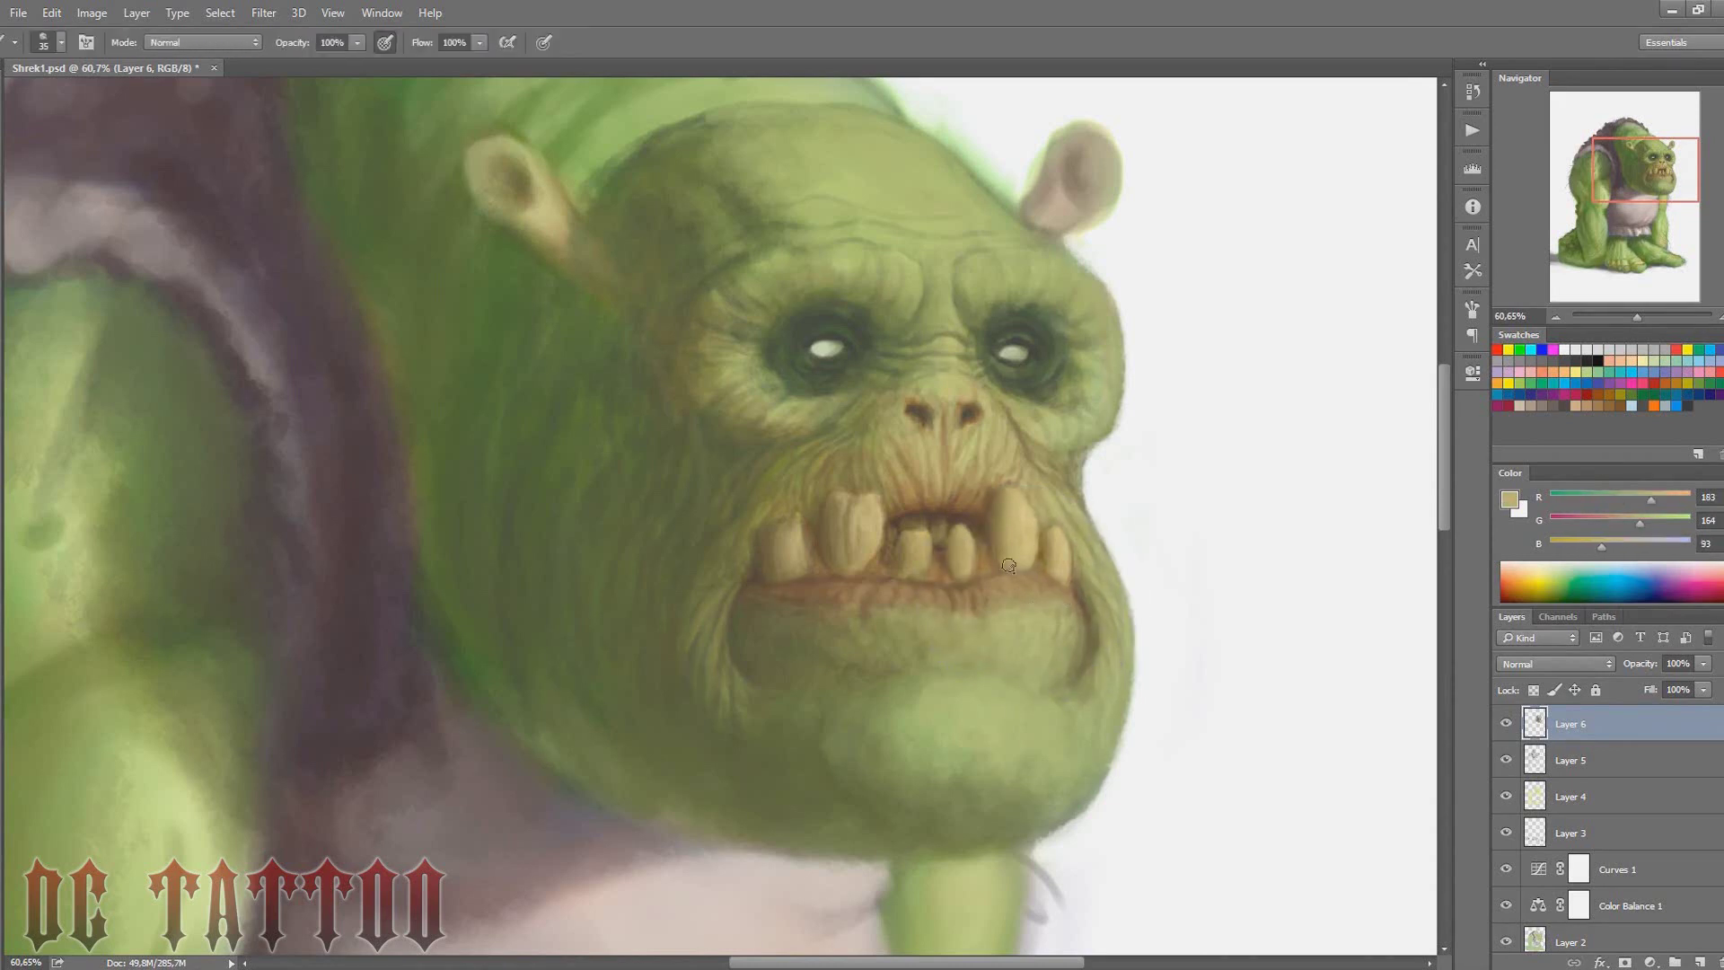
left_click(1090, 616, "alt")
key("bracketleft")
left_click(1093, 643, "alt")
key("bracketright")
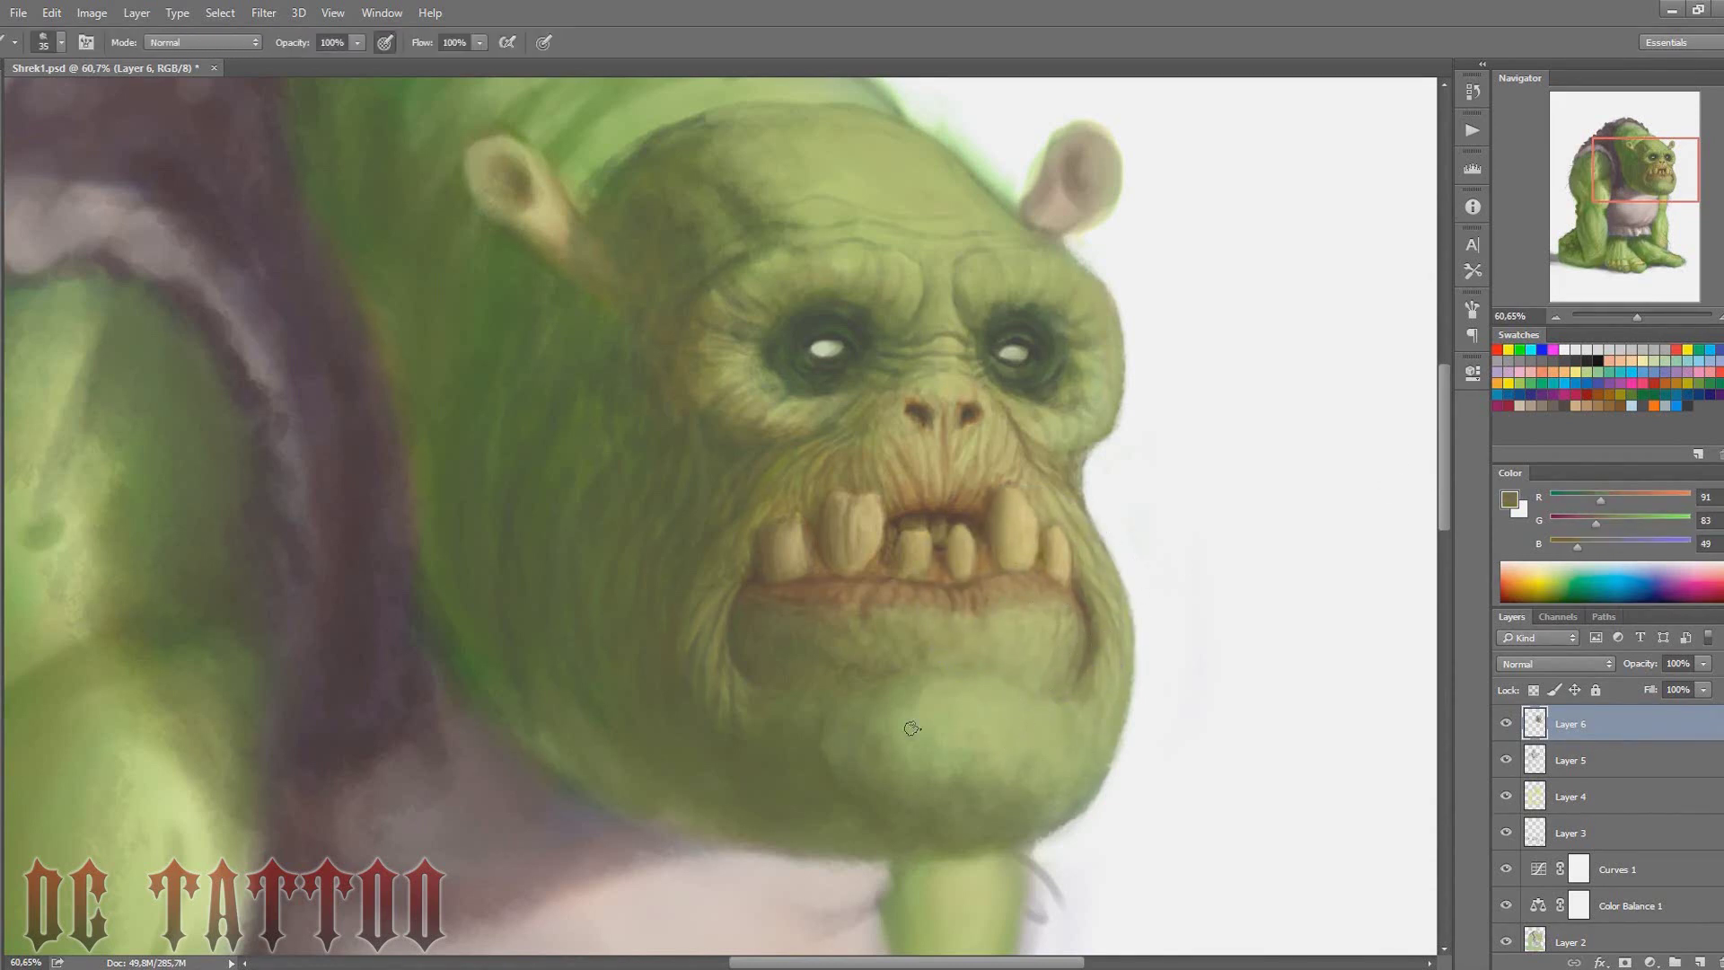
left_click(911, 729, "alt")
left_click(979, 697, "alt")
key("bracketright")
key("bracketright")
key("bracketright")
scroll(1445, 490, "up", 2)
Zoom in on the face and pick up the dark tone around the eyes
scroll(1436, 477, "up", 2)
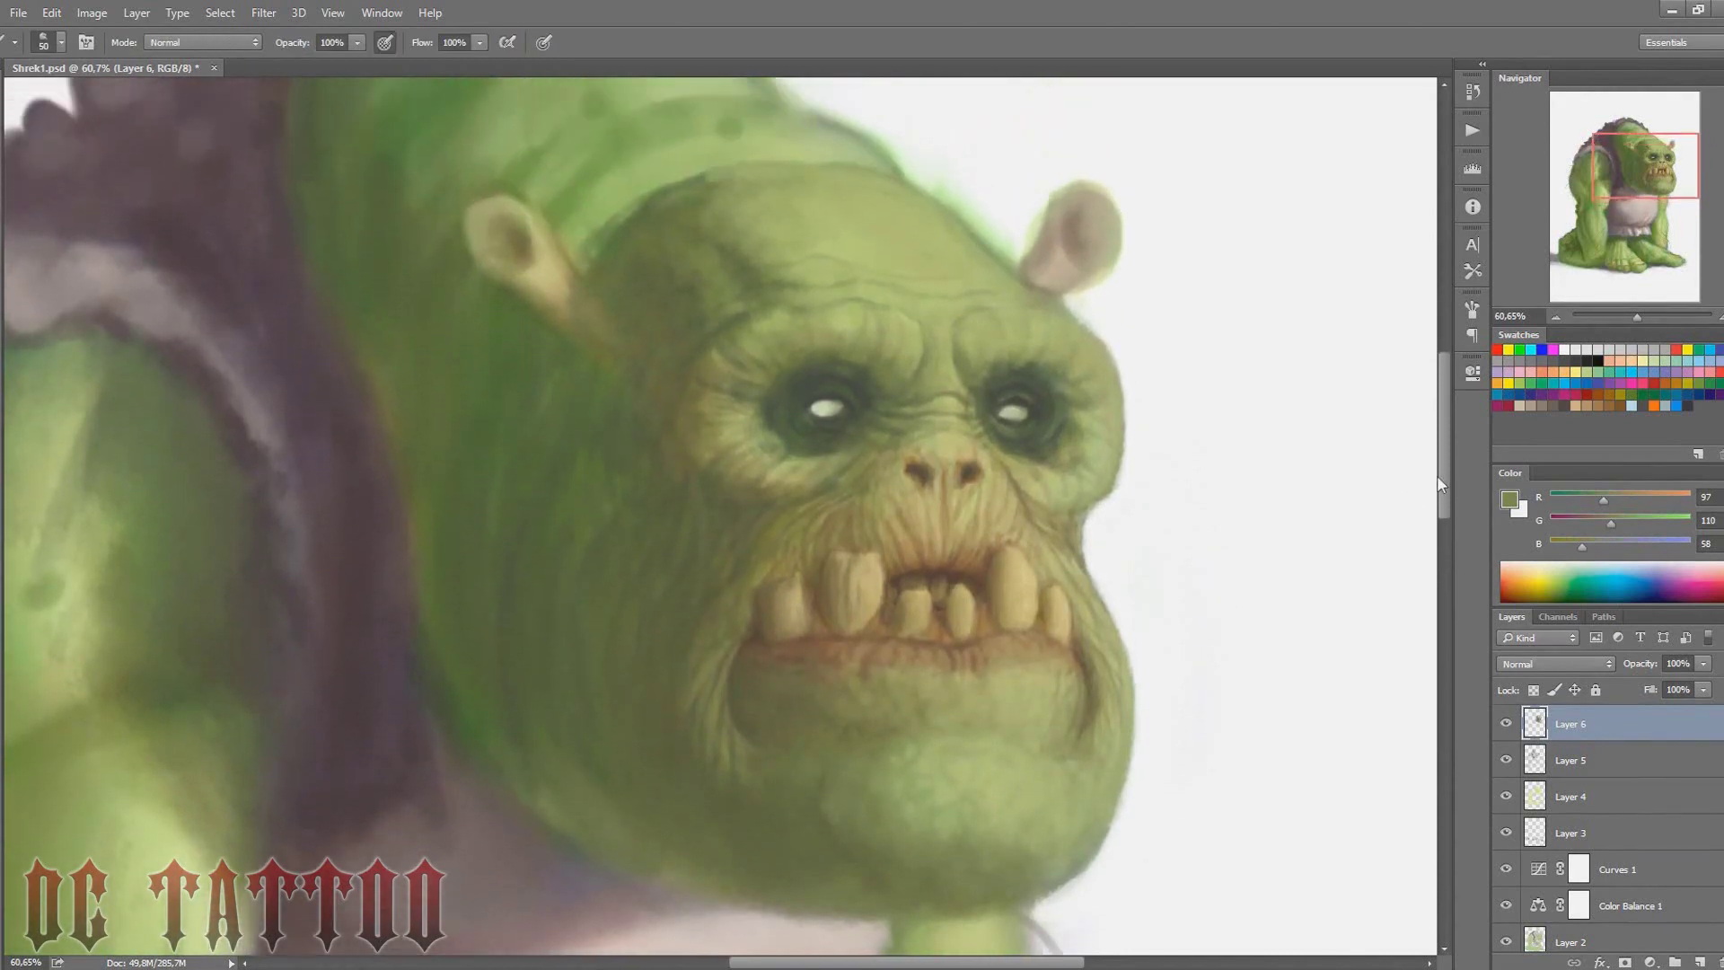
scroll(1437, 477, "up", 1)
left_click(806, 396, "alt")
key("bracketleft")
left_click(809, 417, "alt")
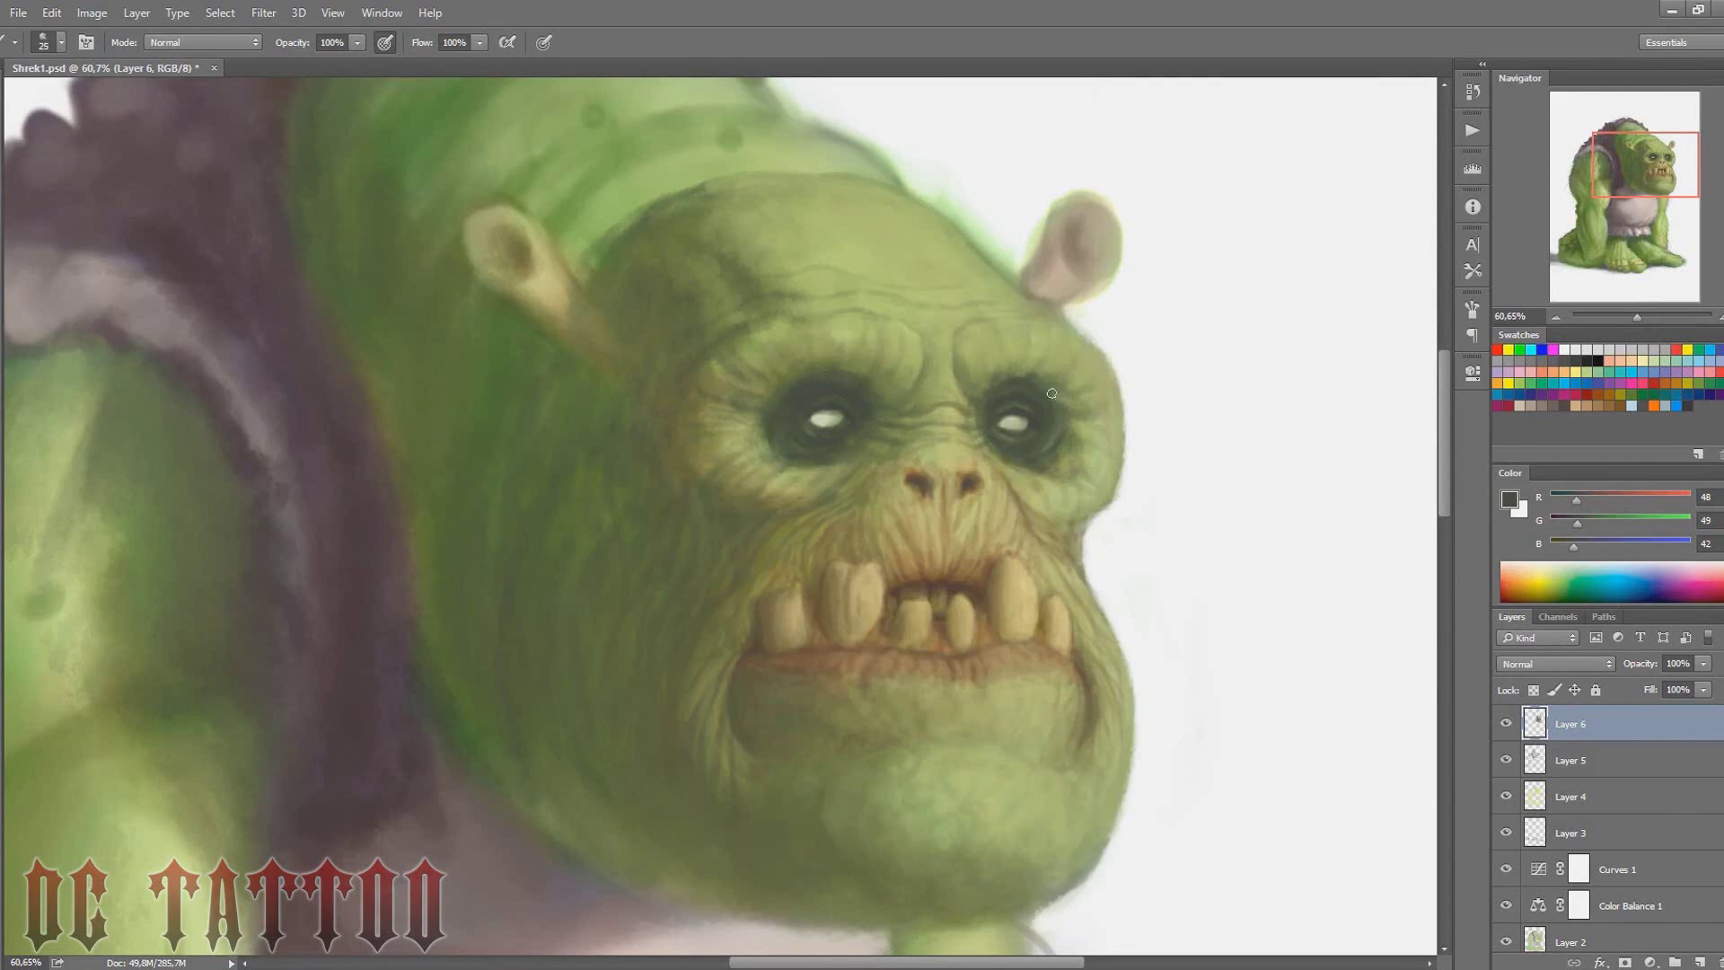
key("bracketright")
key("bracketright")
key("bracketright")
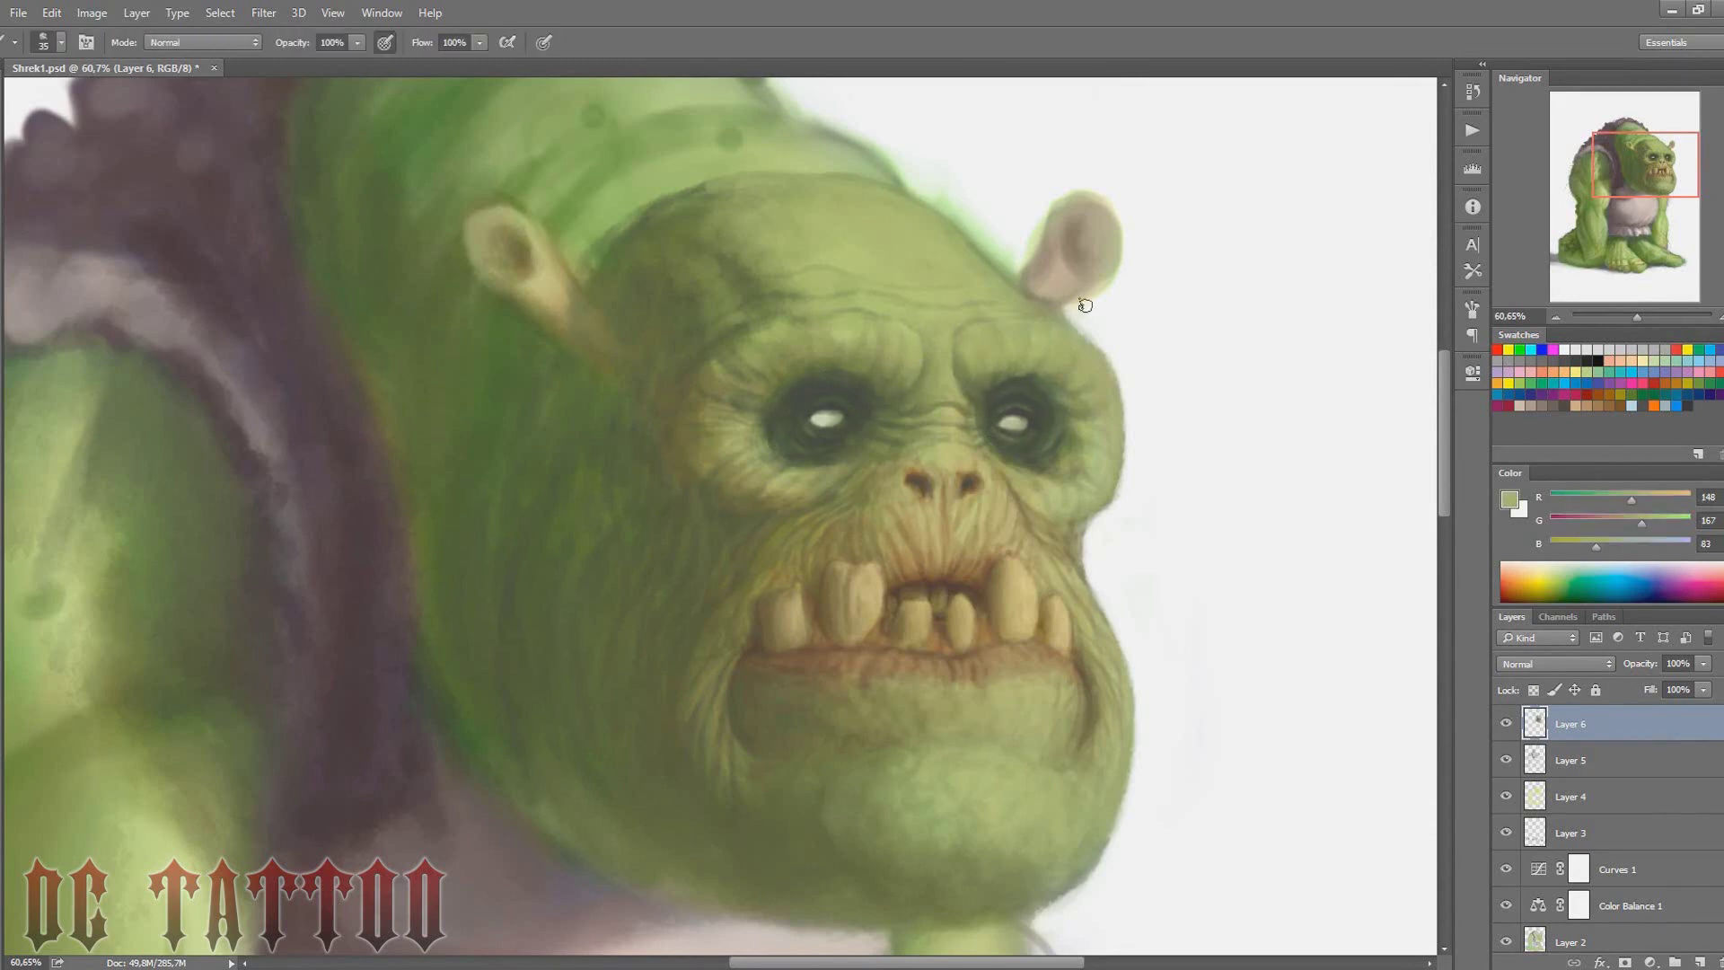
Paint brown cheek folds and brown shadows between the teeth
left_click(792, 583, "alt")
left_click_drag(792, 584, 789, 588)
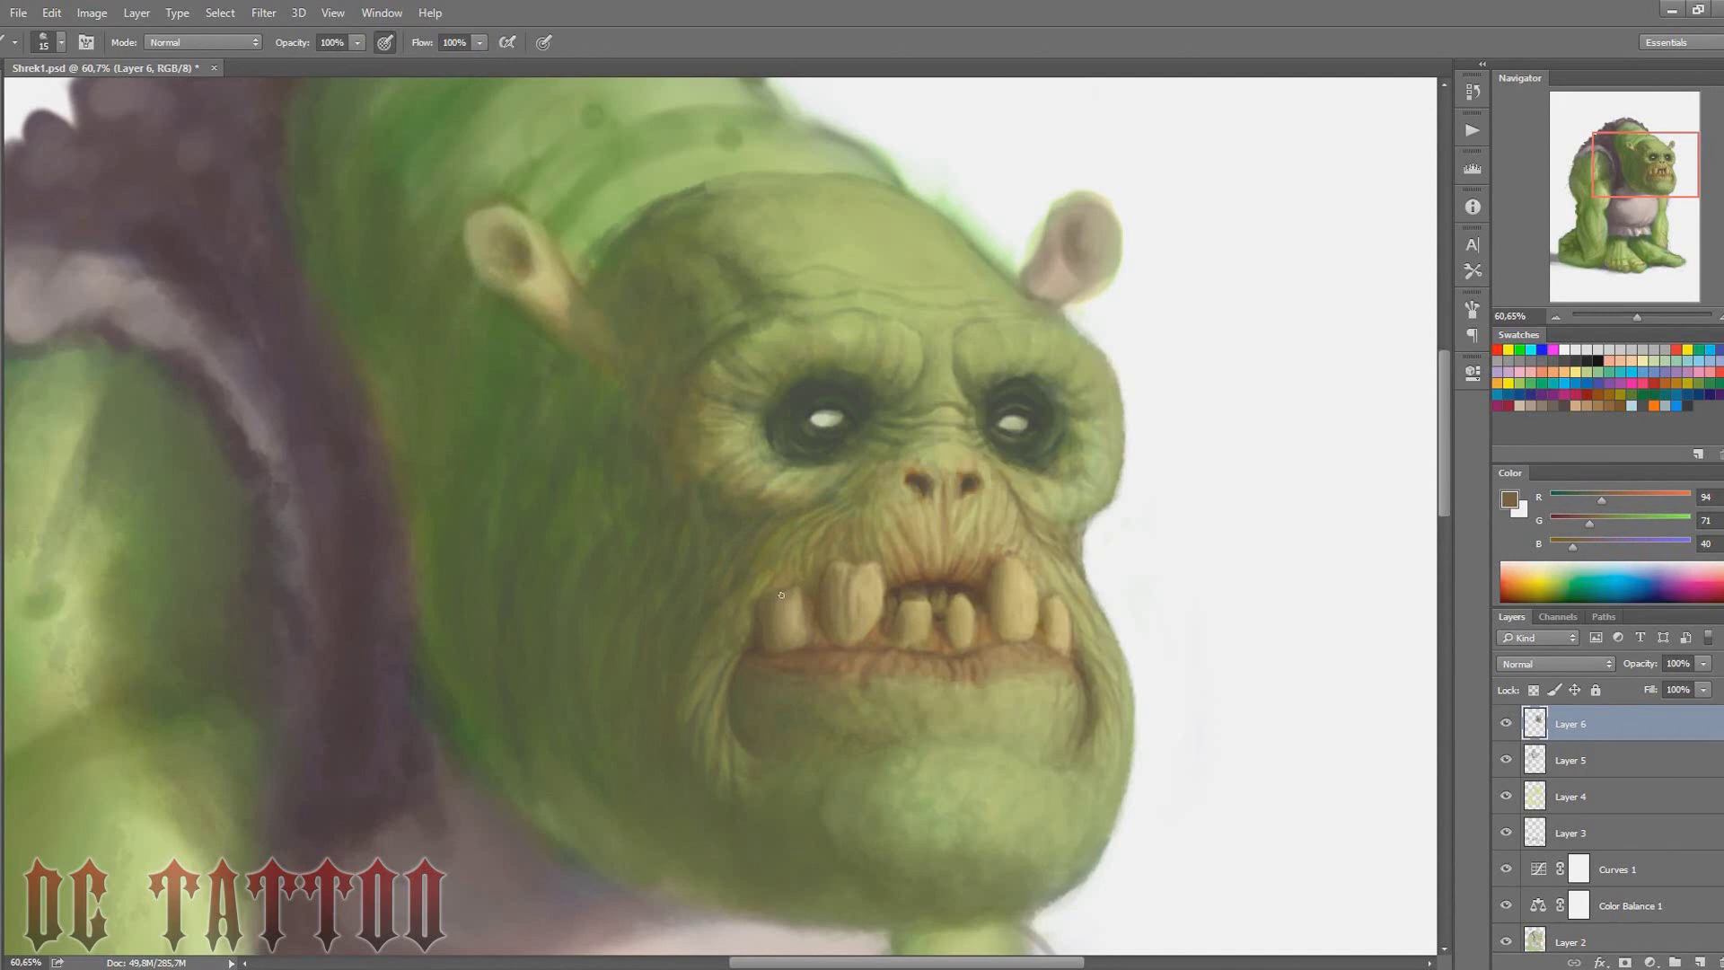
key("bracketright")
left_click(765, 606, "alt")
key("bracketright")
key("bracketright")
left_click(825, 591, "alt")
Refine the yellowed teeth with tooth colour, dark gum shadow and lighter highlights
key("bracketright")
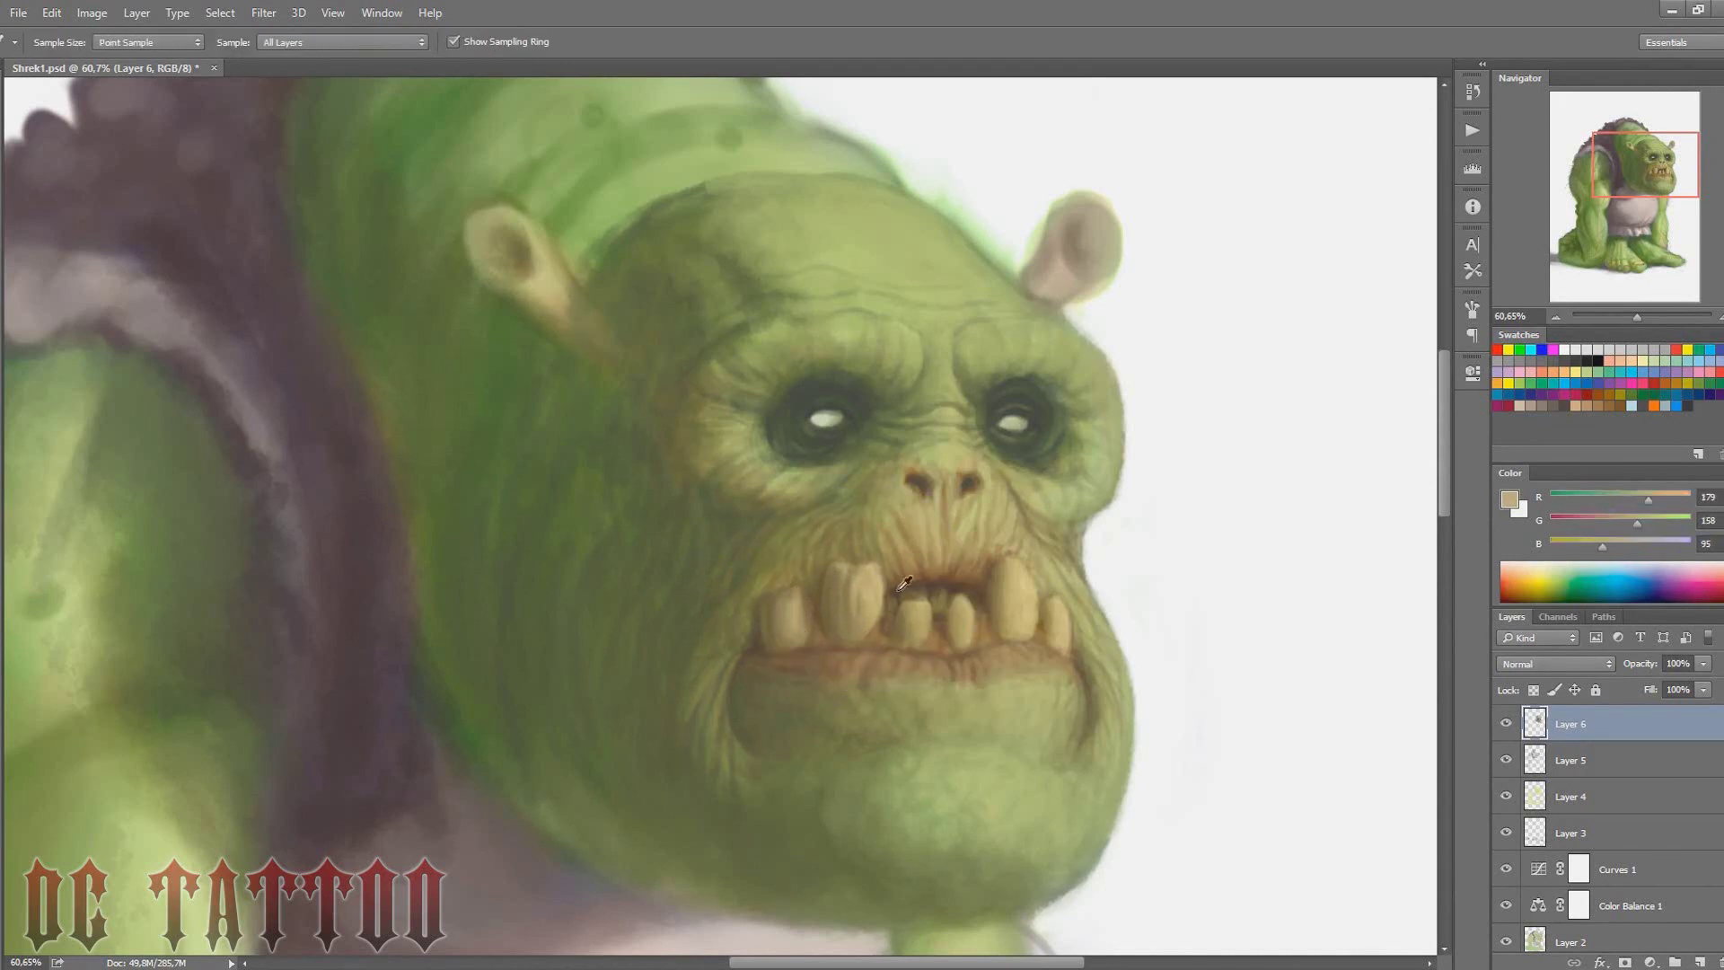
left_click(925, 604, "alt")
left_click(966, 607, "alt")
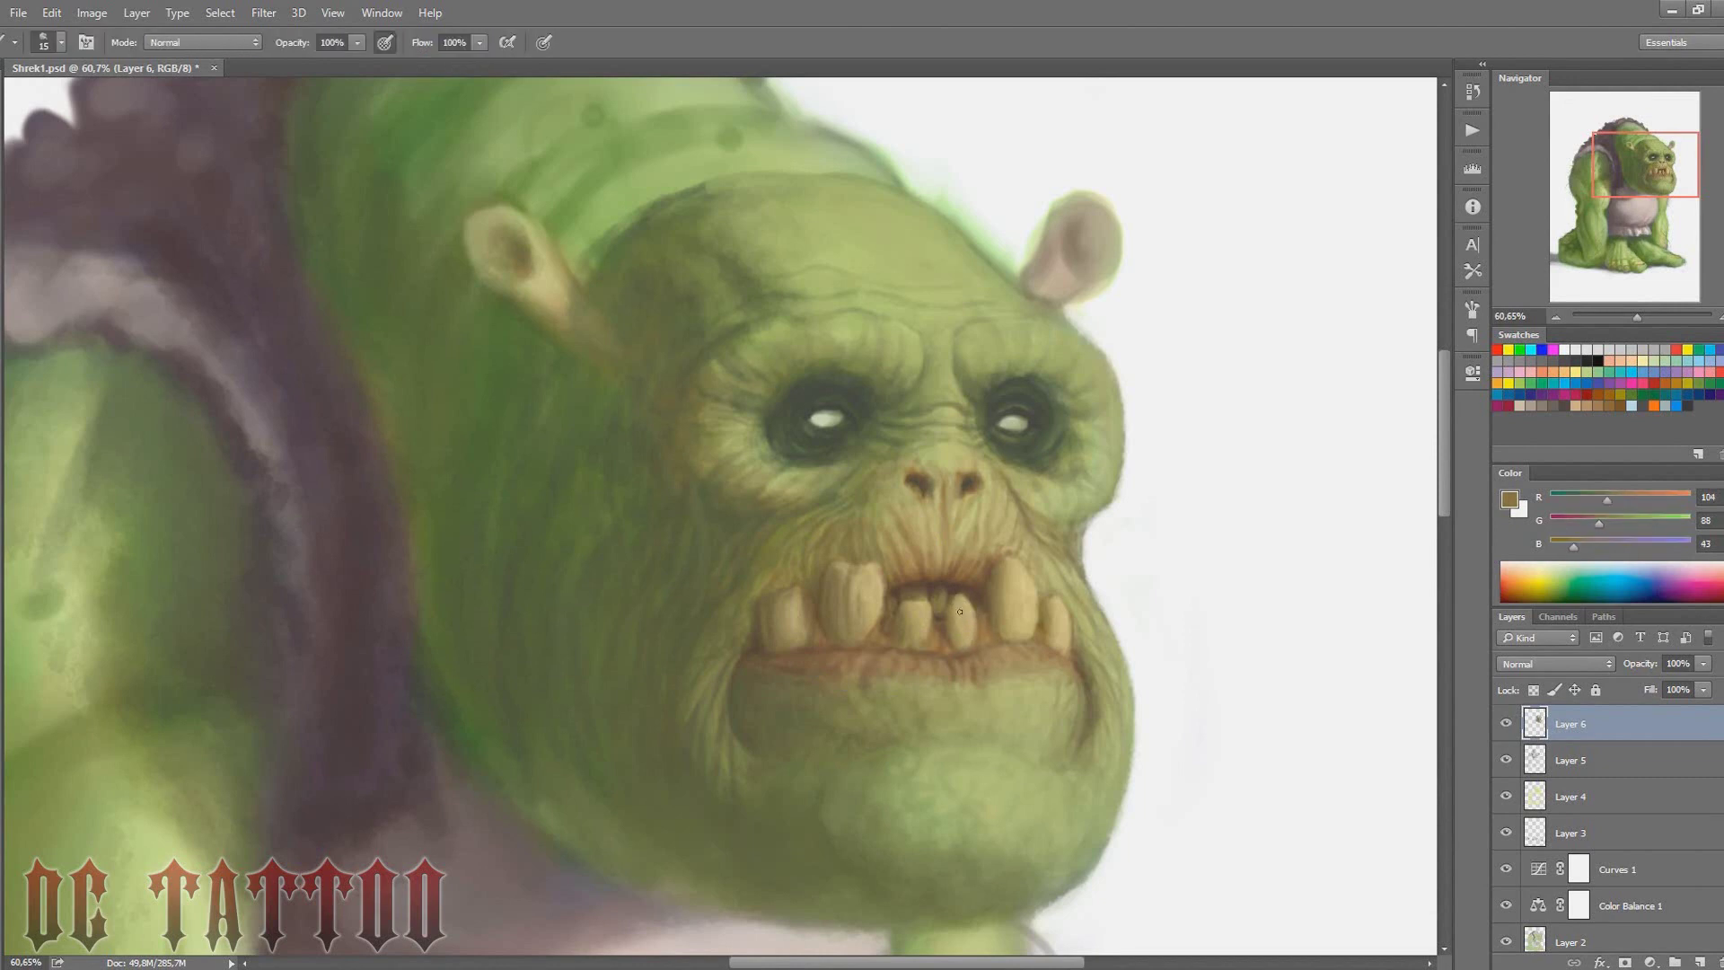
key("bracketleft")
left_click(1022, 601, "alt")
left_click(1048, 531, "alt")
Deepen dark green and olive shading along the left cheek and jaw edge
left_click_drag(1665, 149, 1663, 154)
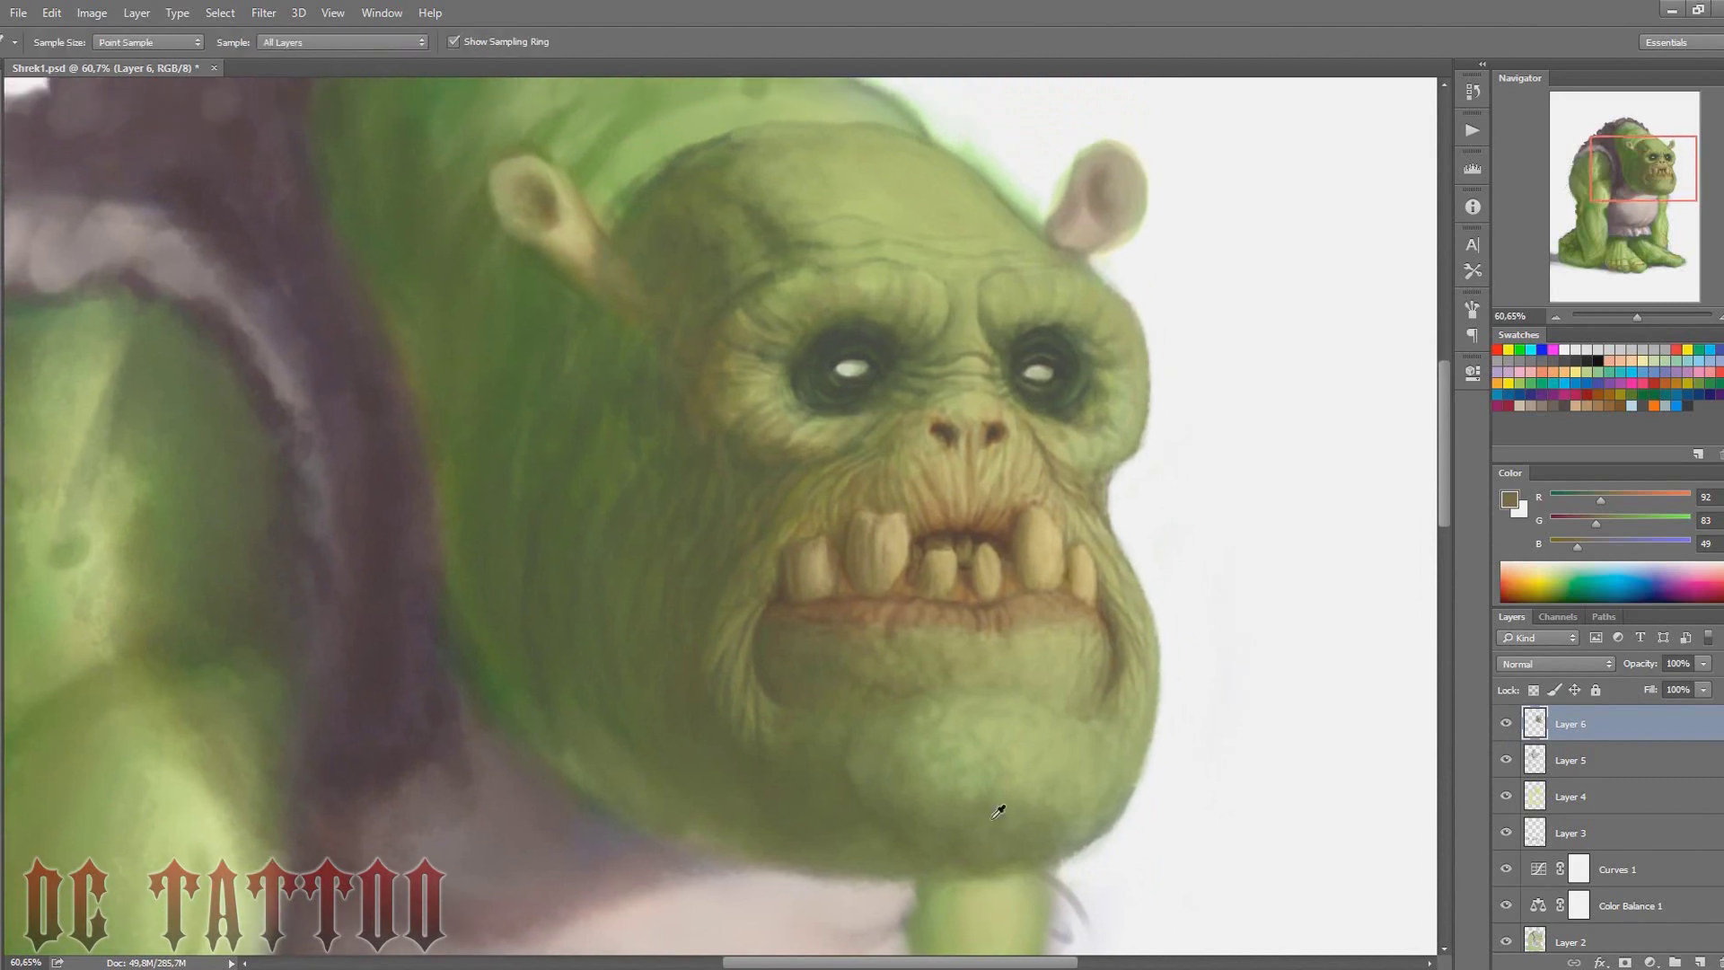
key("bracketright")
key("bracketright")
key("bracketright")
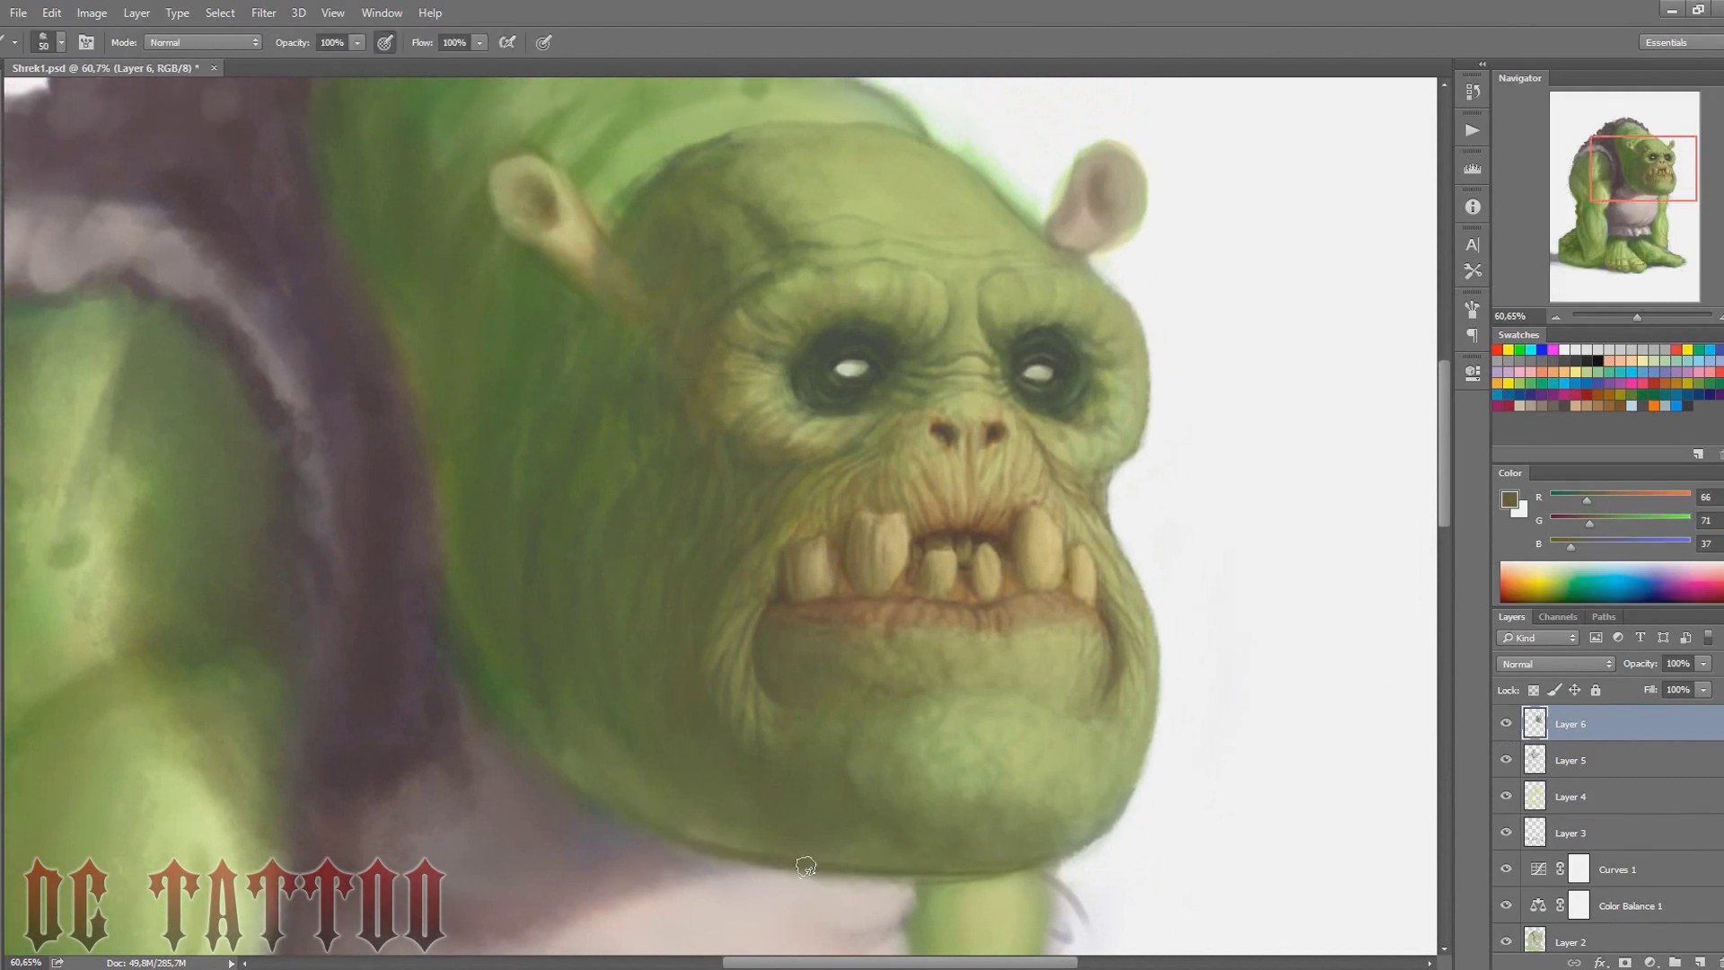
key("bracketleft")
key("bracketleft")
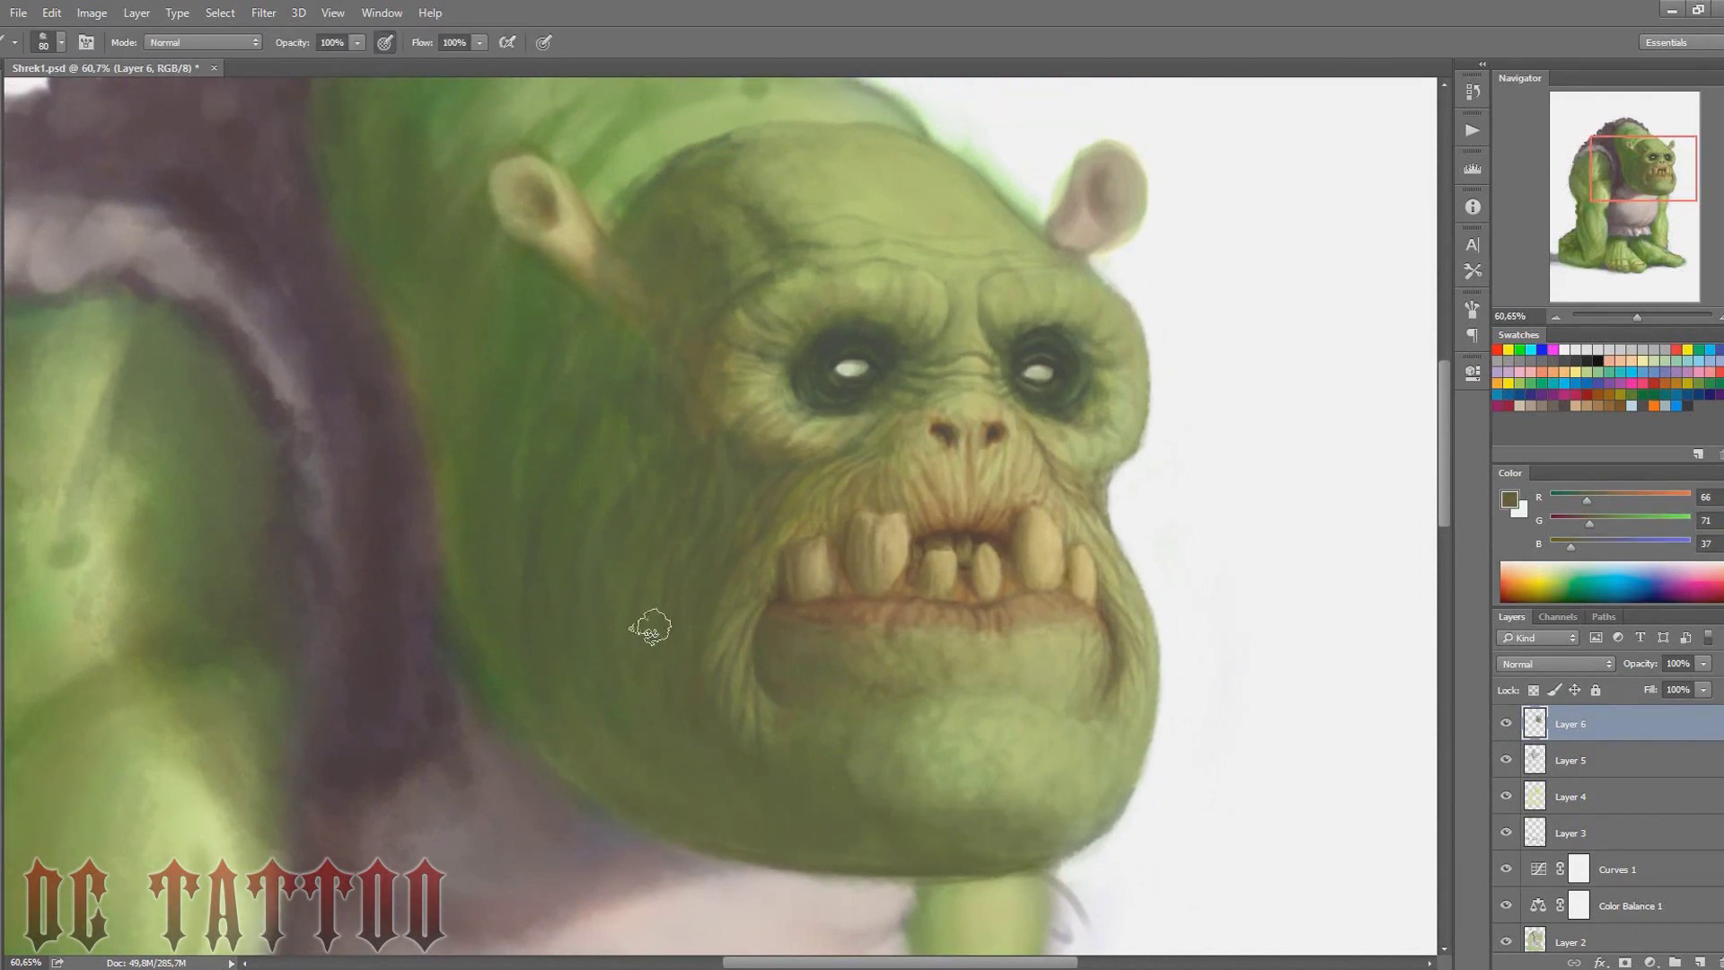
left_click(811, 790, "alt")
key("bracketleft")
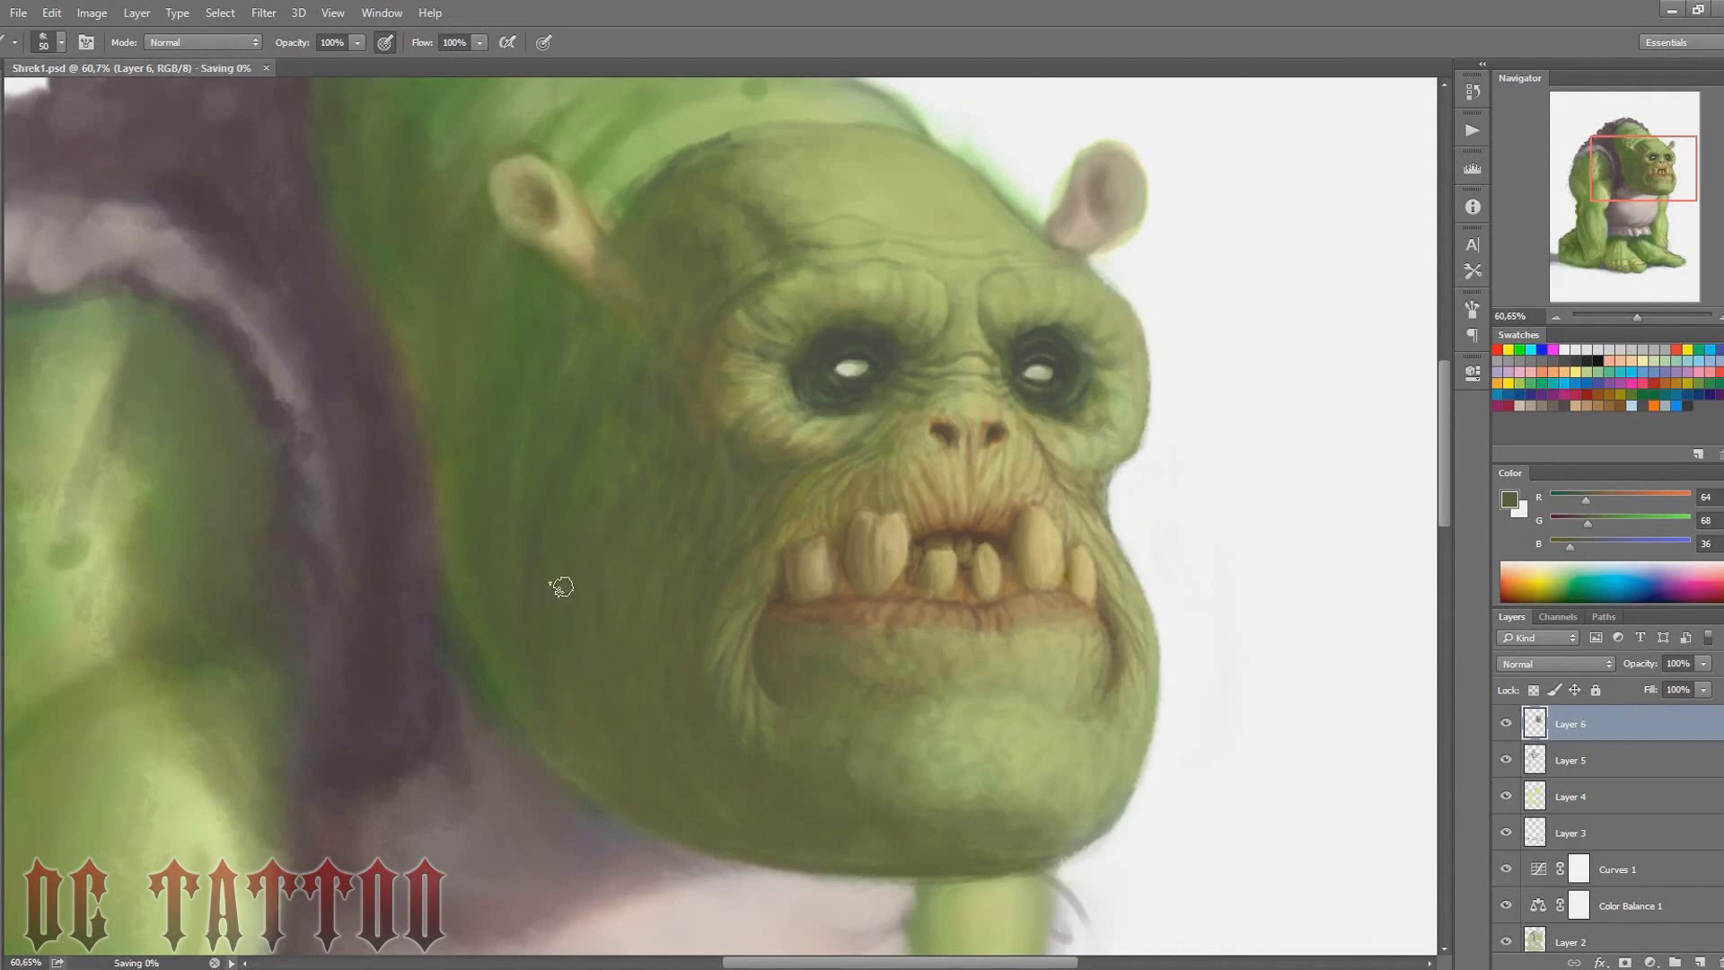
left_click(558, 585, "alt")
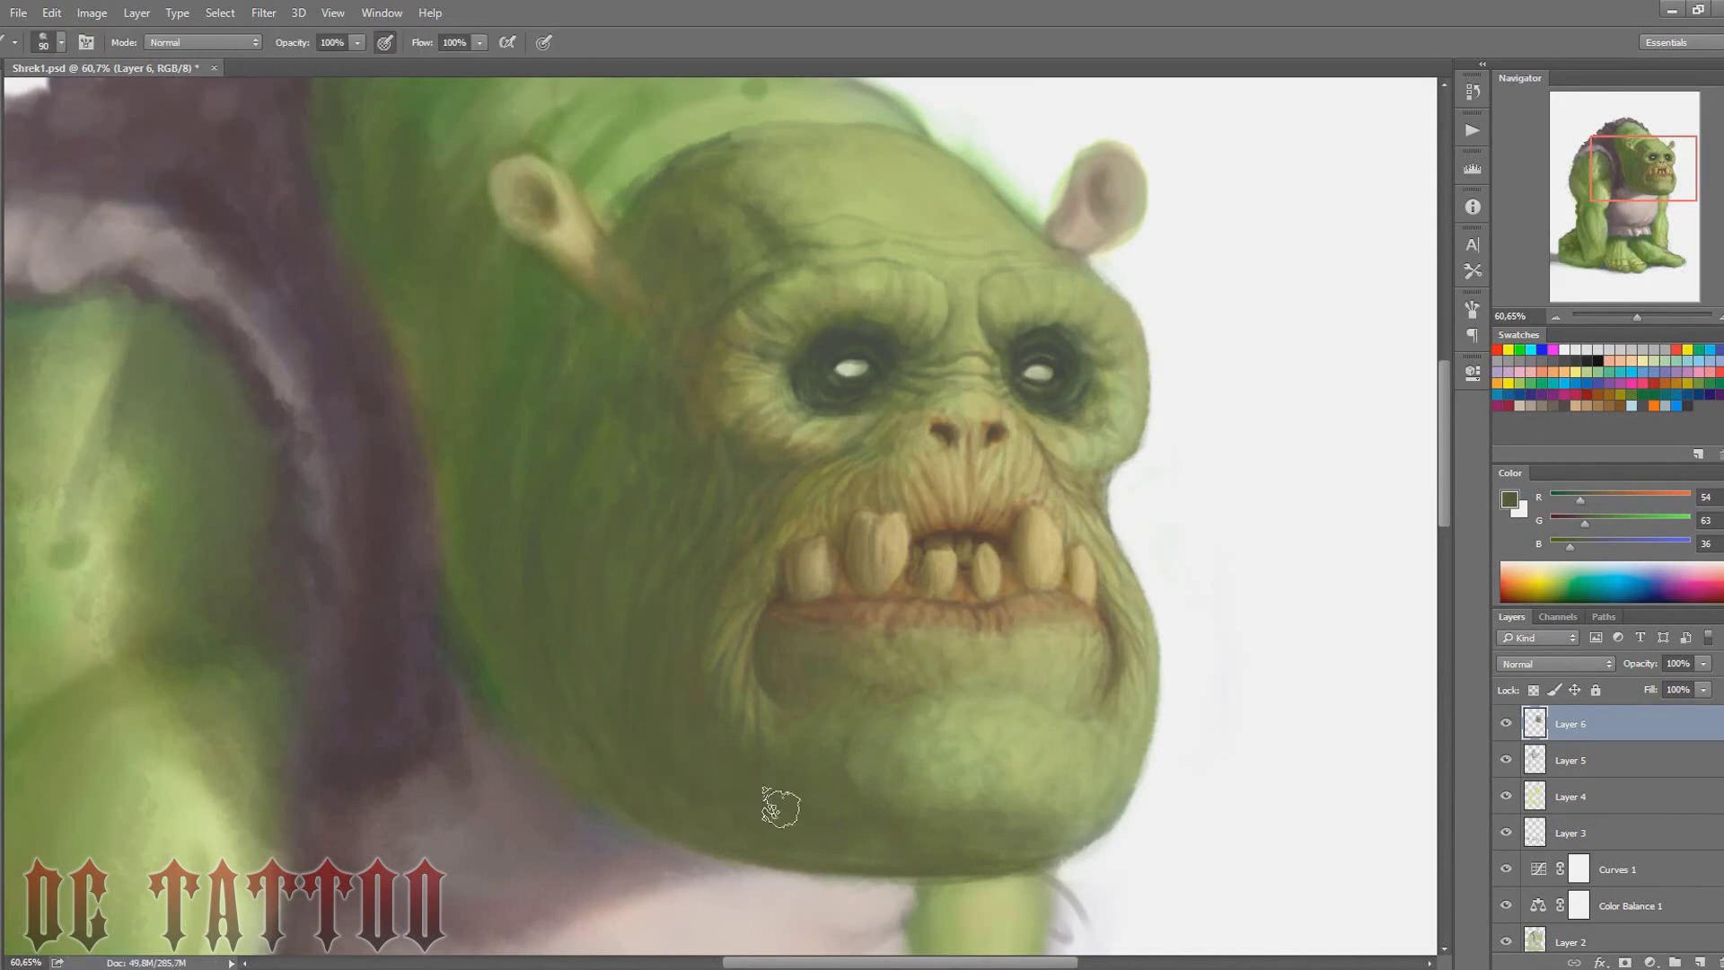
key("bracketleft")
key("bracketleft")
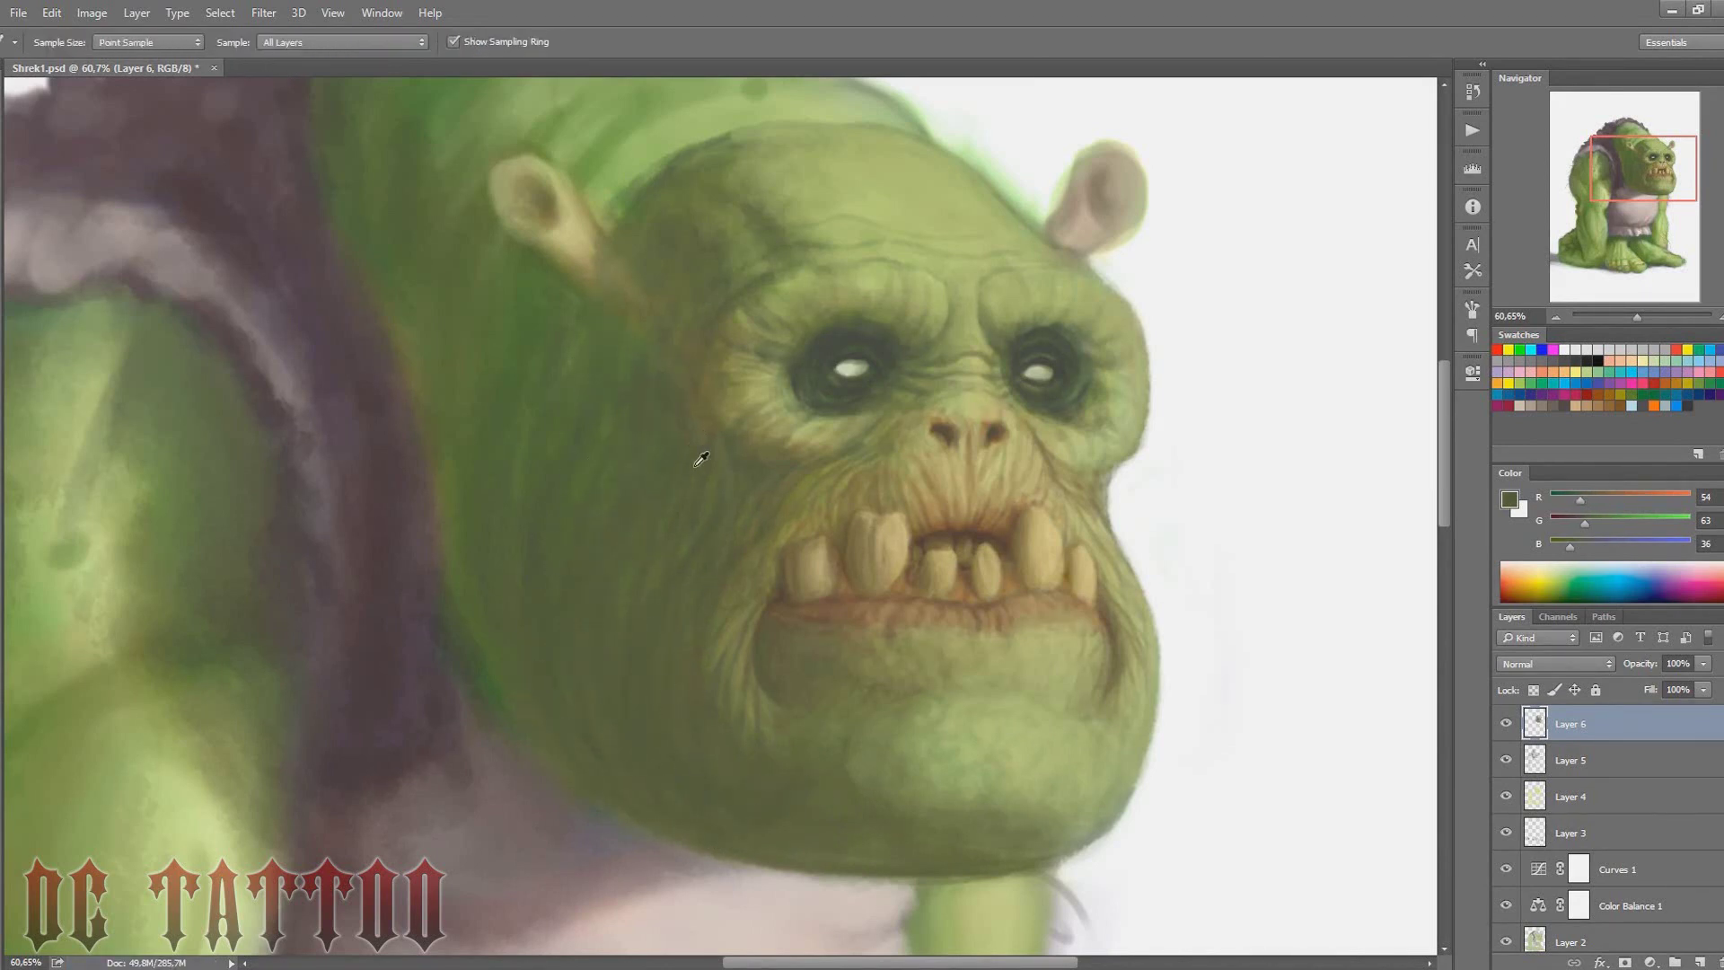
left_click(696, 462, "alt")
key("bracketleft")
key("bracketleft")
key("bracketleft")
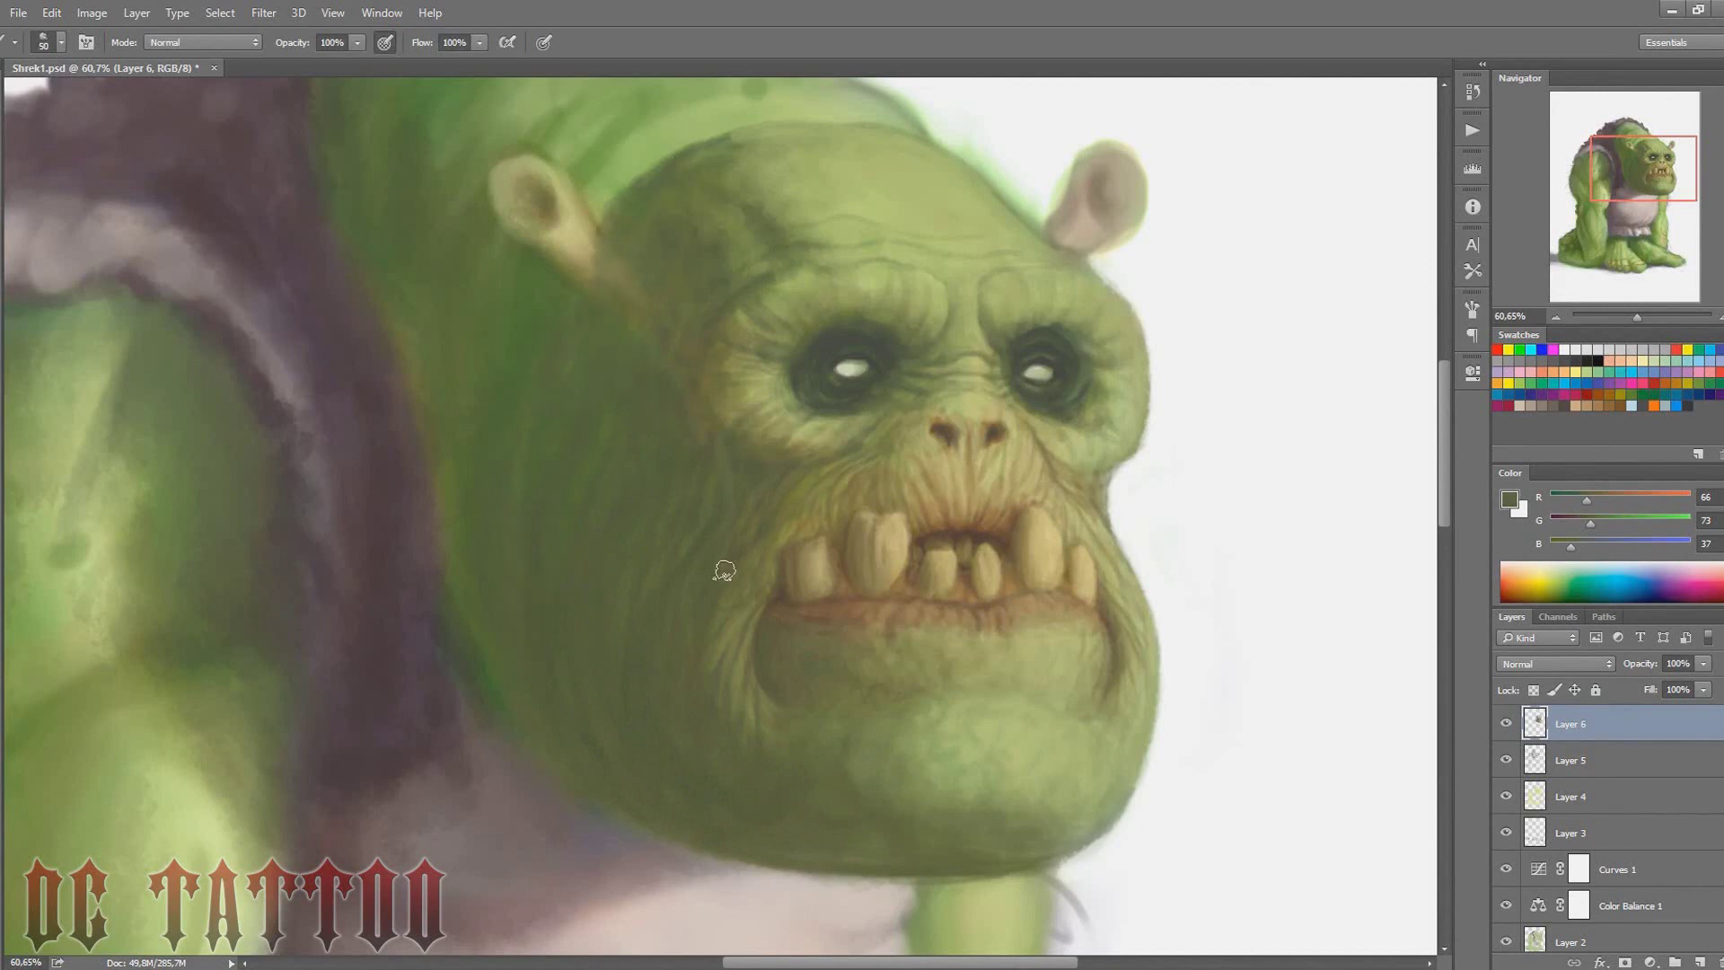
left_click(531, 696, "alt")
Sample the pale nose, light brow and forehead greens while adjusting brush size
scroll(666, 616, "up", 2)
left_click(949, 495, "alt")
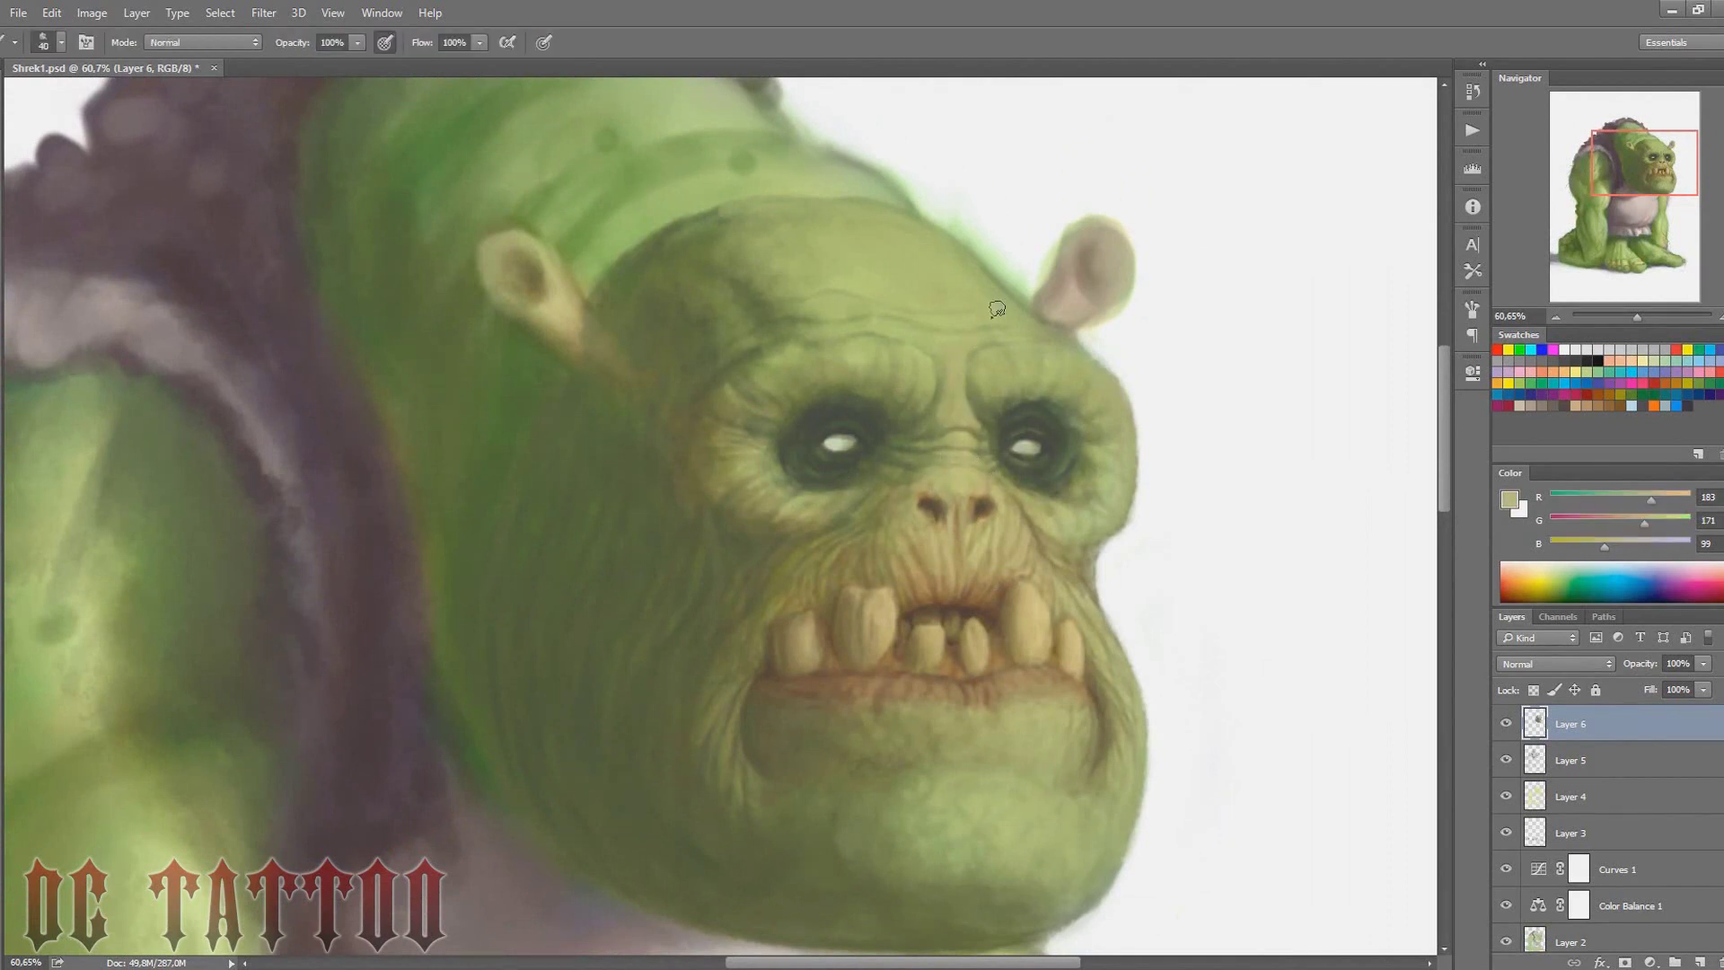
key("bracketright")
left_click(934, 368, "alt")
left_click(925, 373, "alt")
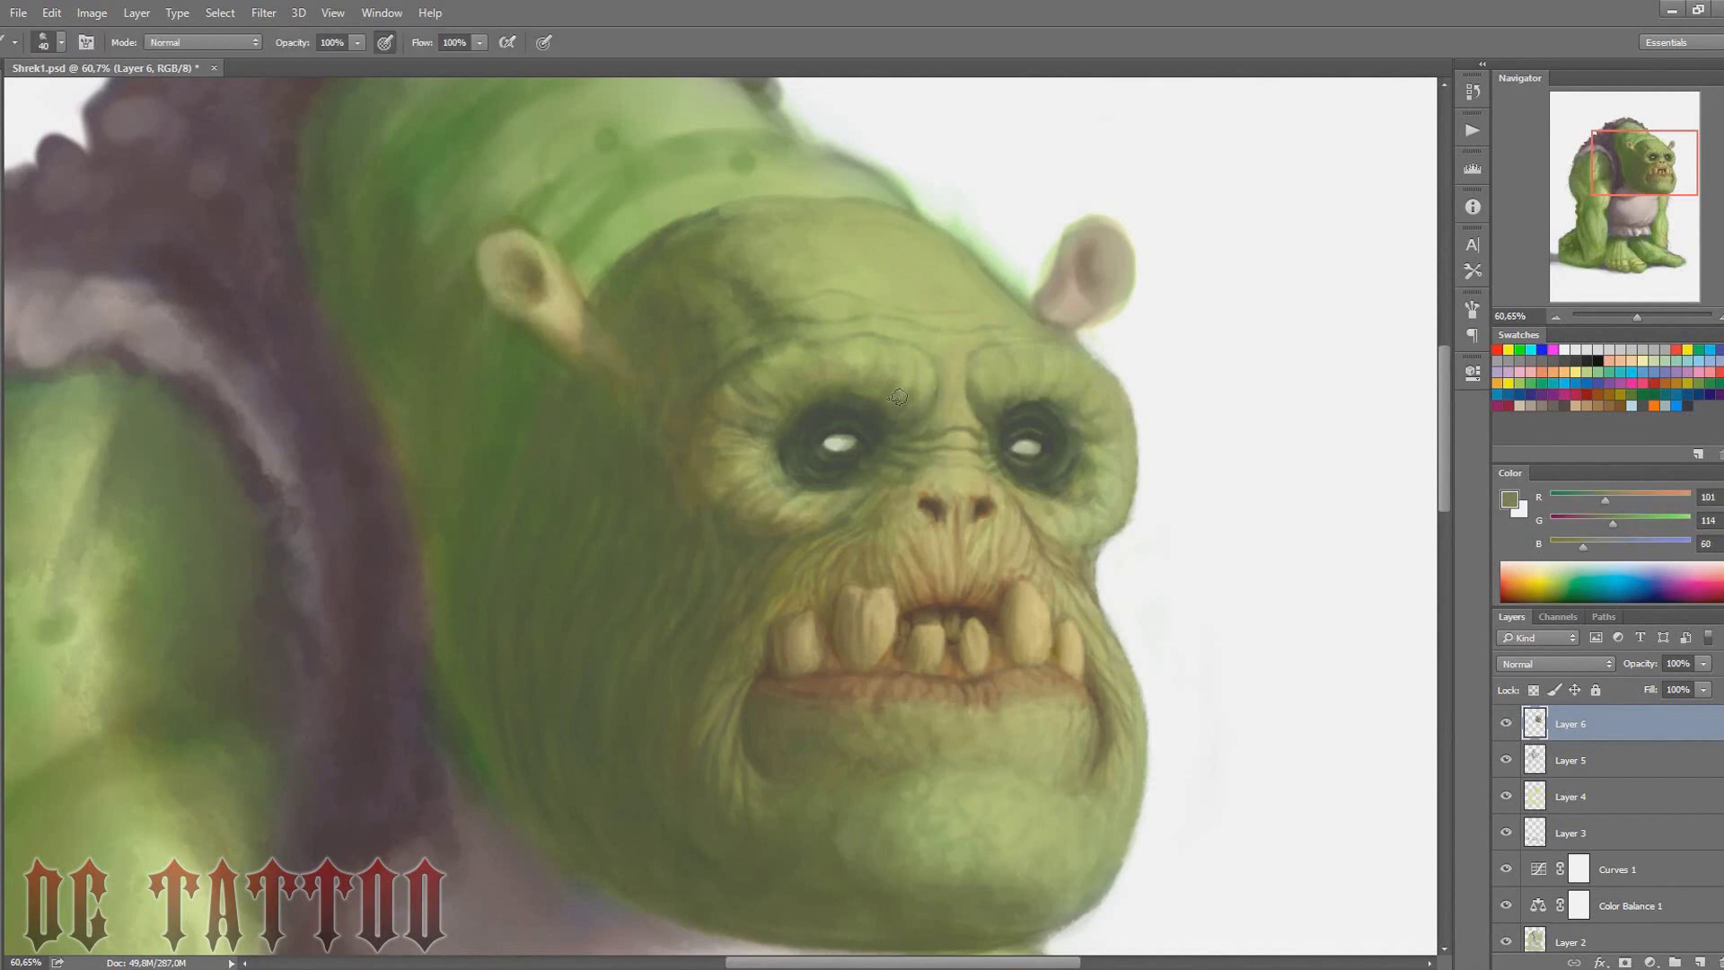
key("bracketright")
key("bracketright")
key("bracketright")
key("bracketleft")
key("bracketleft")
key("bracketleft")
Sample light and darker brow greens and right-cheek green, enlarging the brush
left_click(840, 339, "alt")
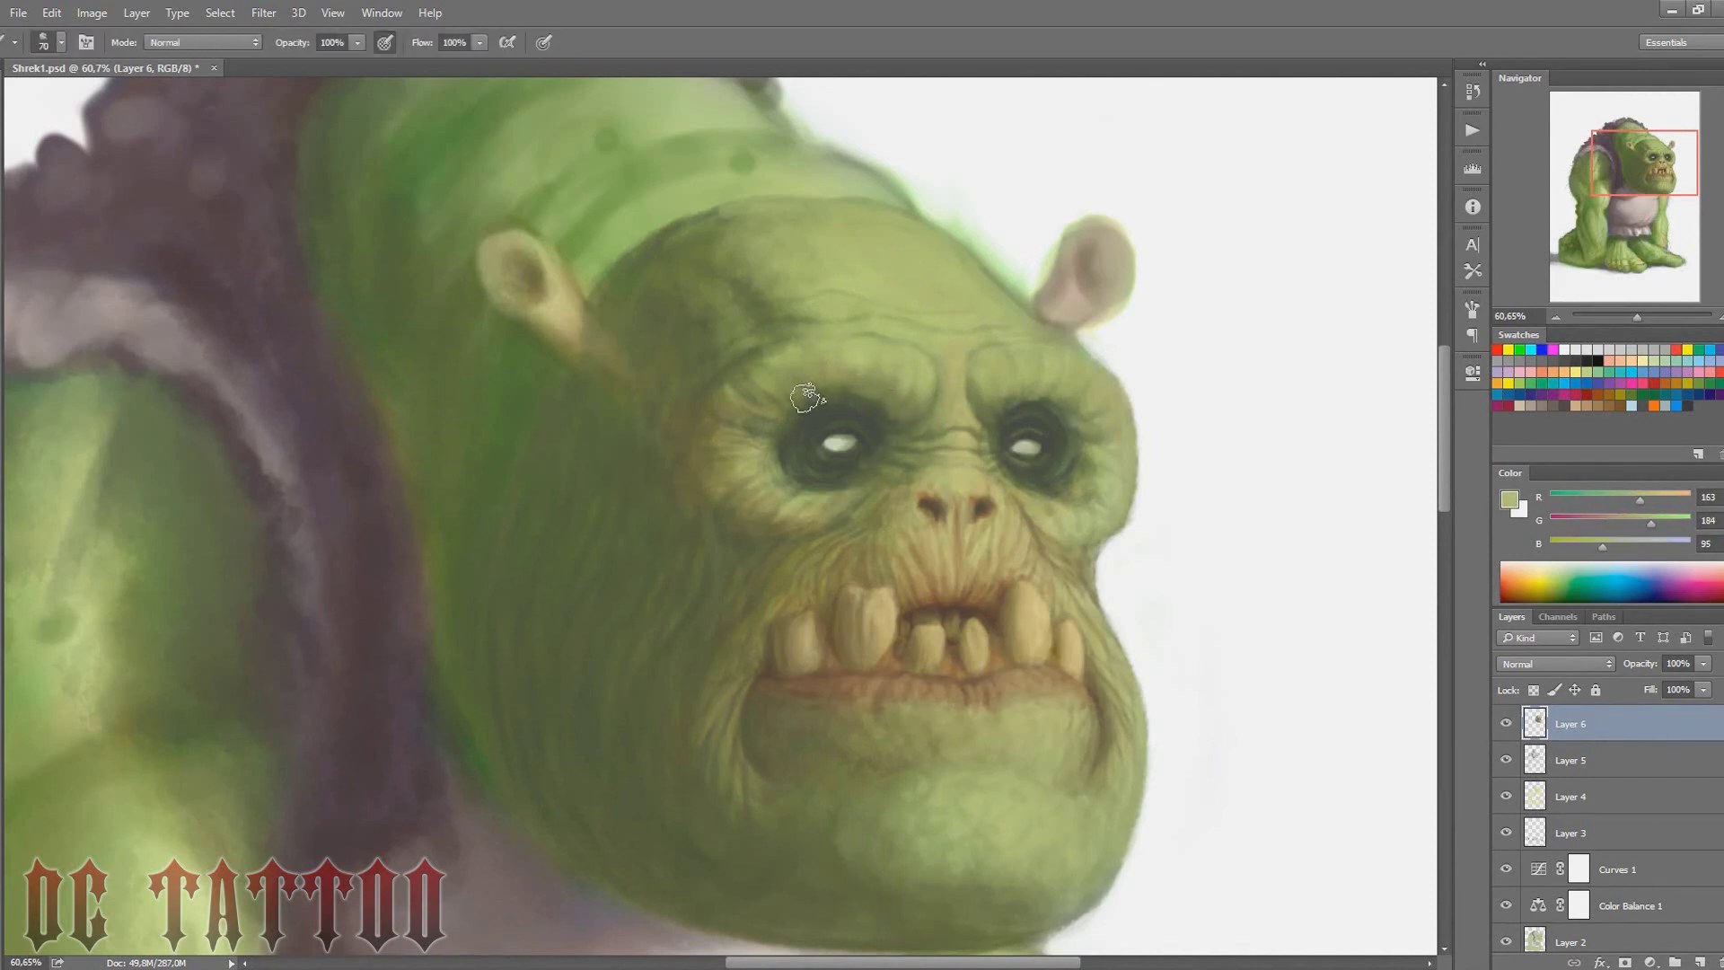
key("bracketleft")
key("bracketleft")
left_click(977, 372, "alt")
key("bracketright")
left_click(1112, 458, "alt")
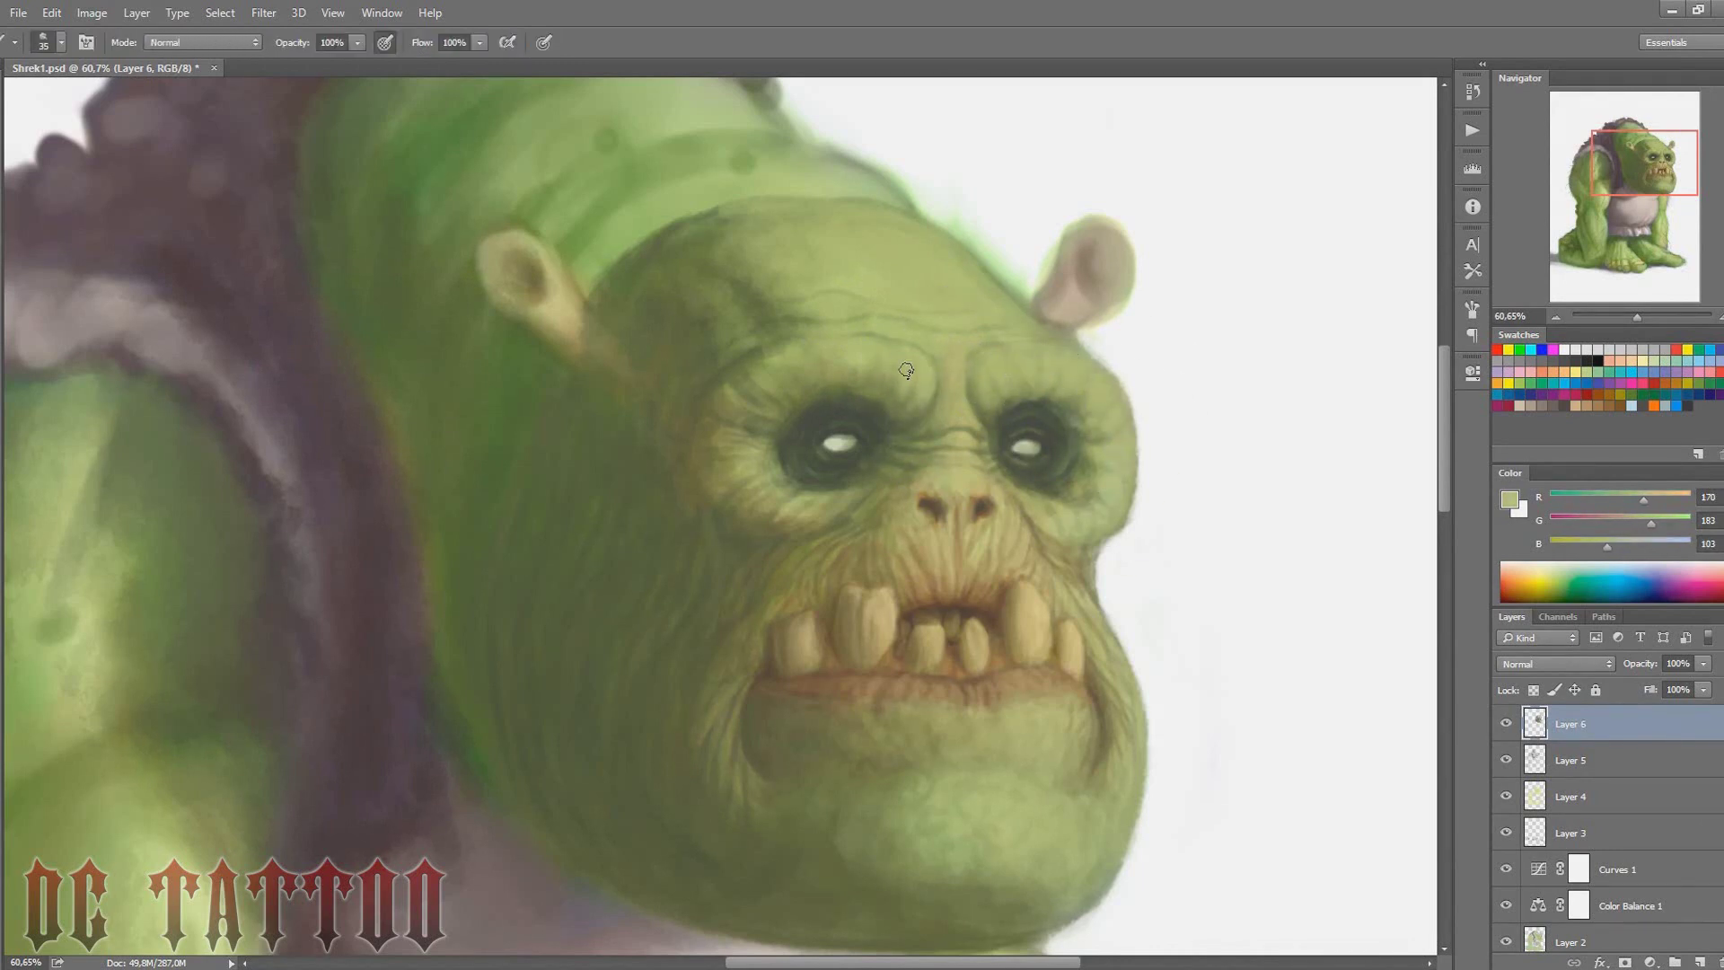
key("bracketright")
key("bracketright")
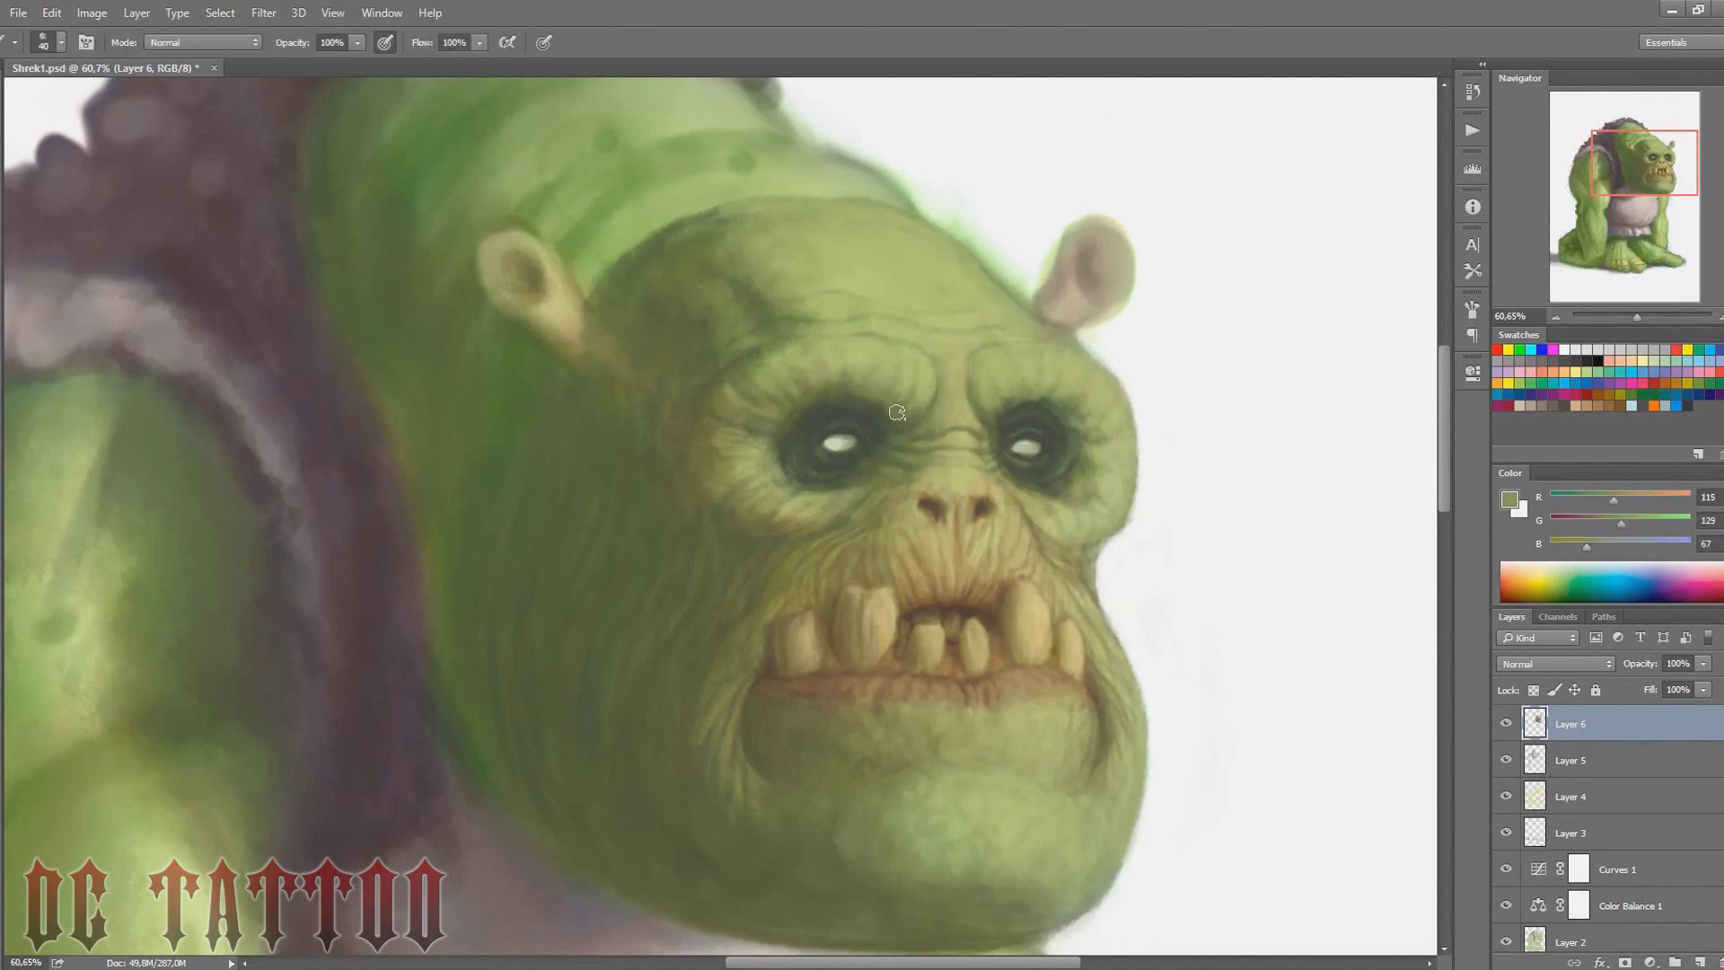
left_click(1013, 399, "alt")
key("bracketright")
key("bracketright")
Paint dark wrinkle lines above the eye using the sampled eye-socket tone
left_click(853, 406, "alt")
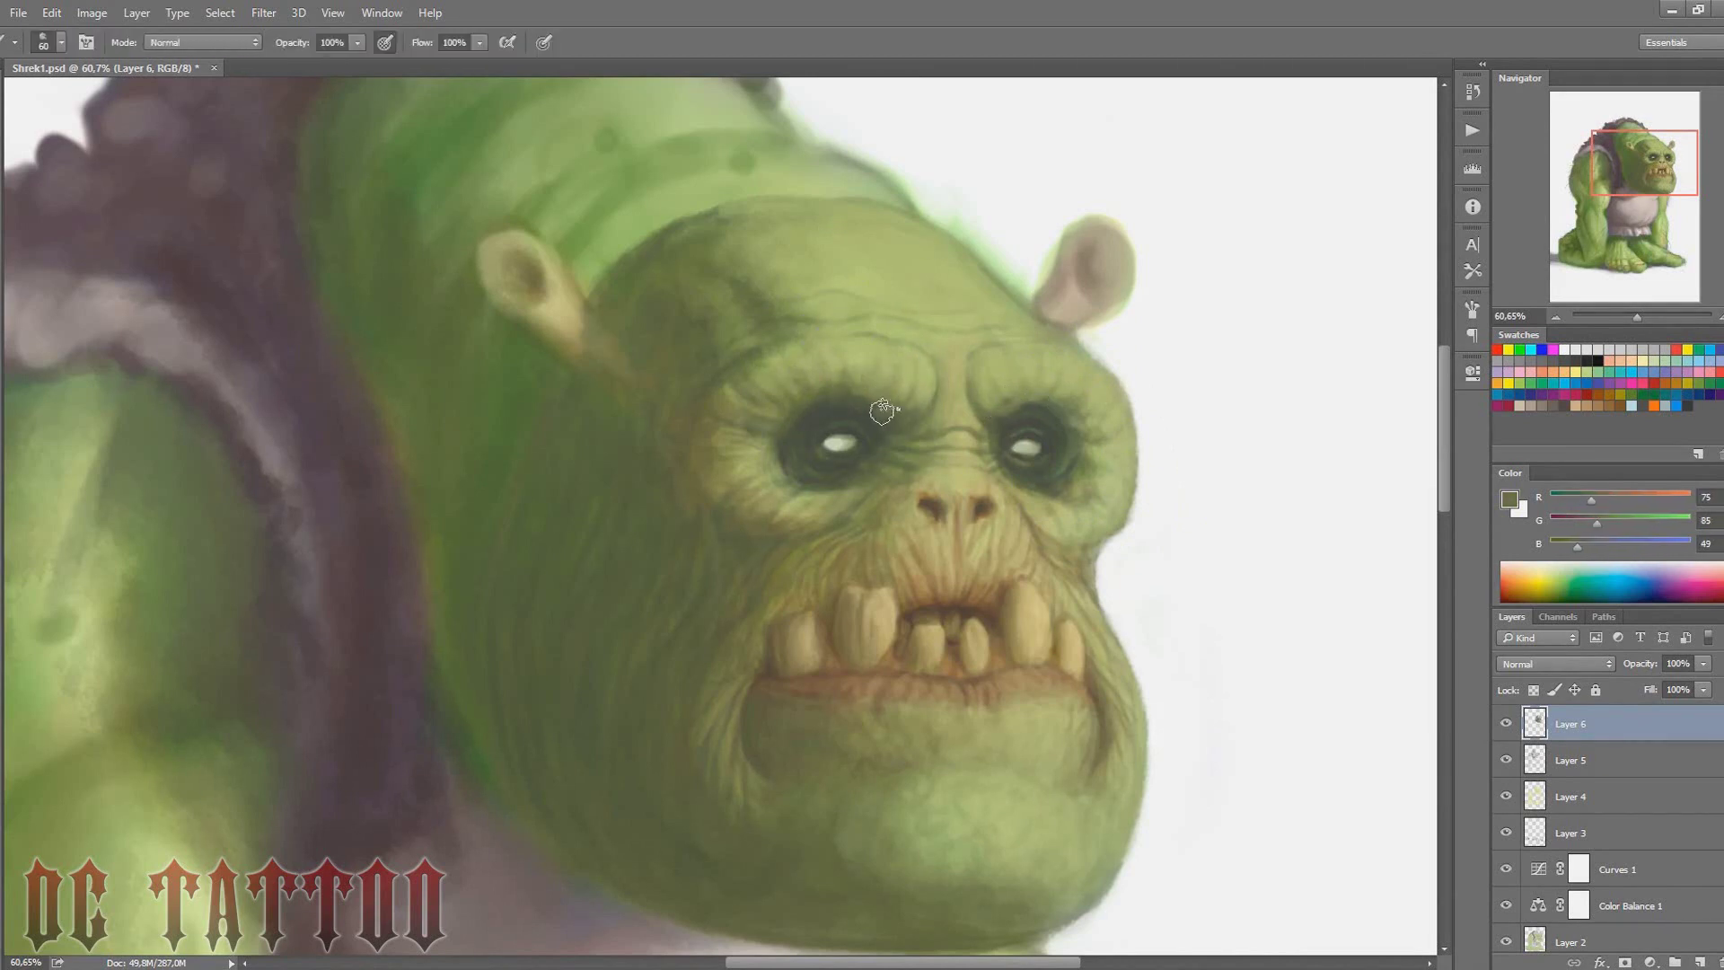
key("bracketleft")
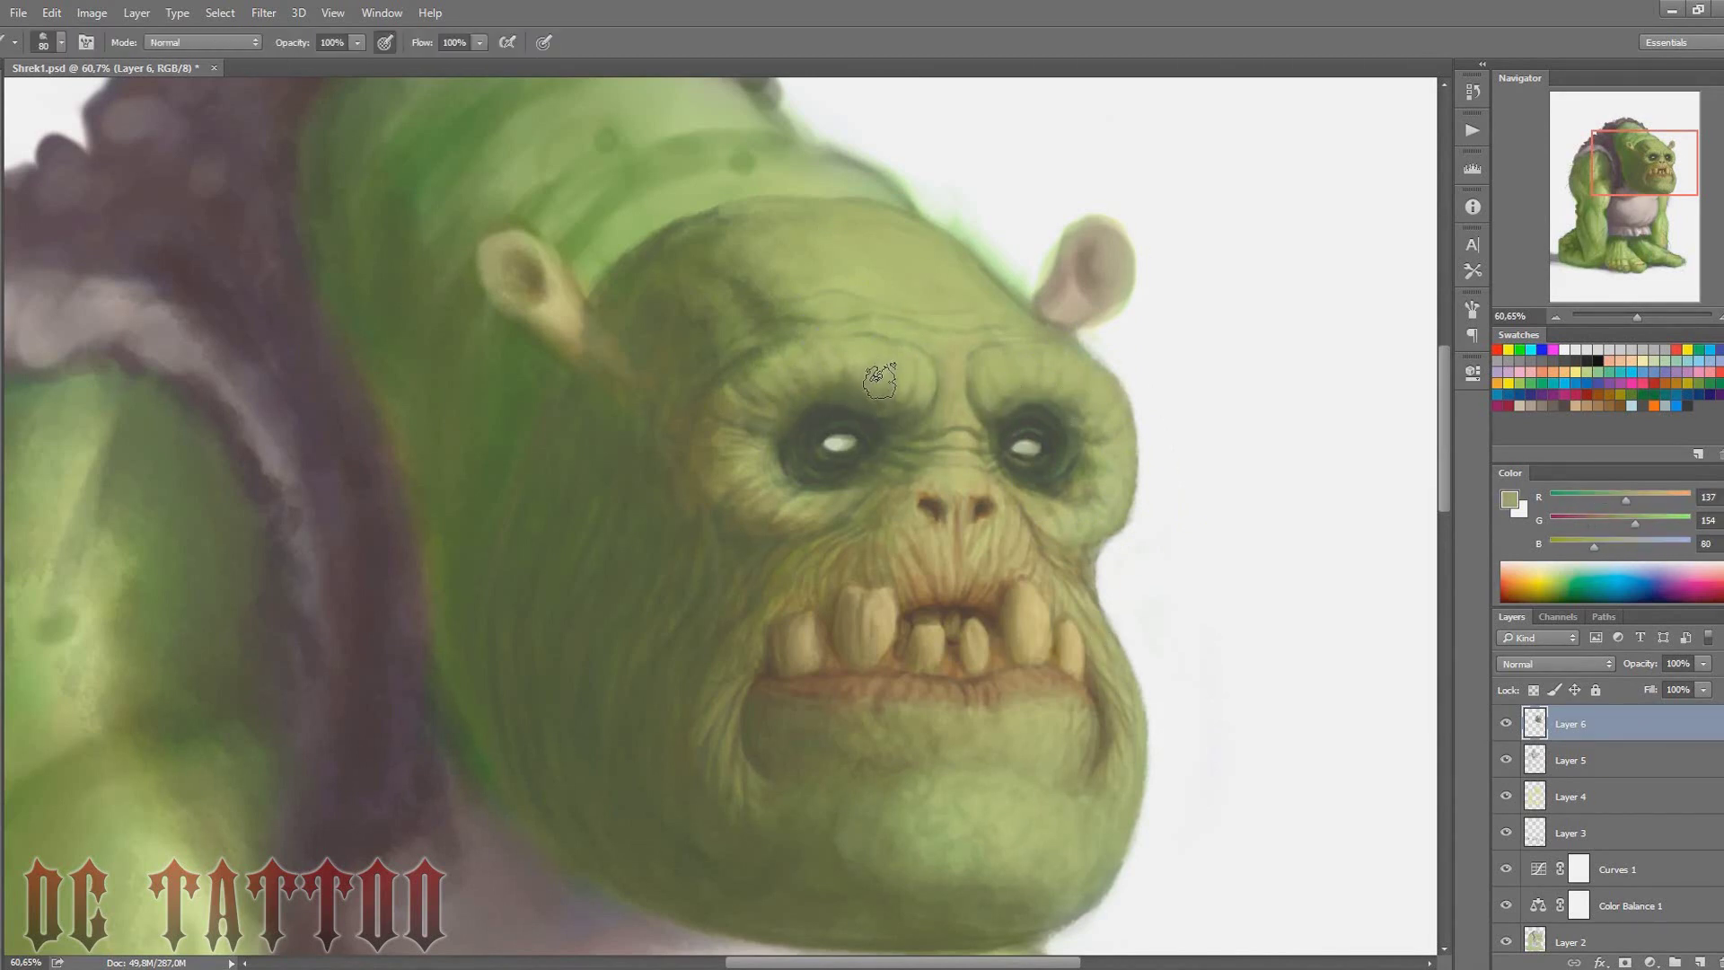
left_click(867, 420, "alt")
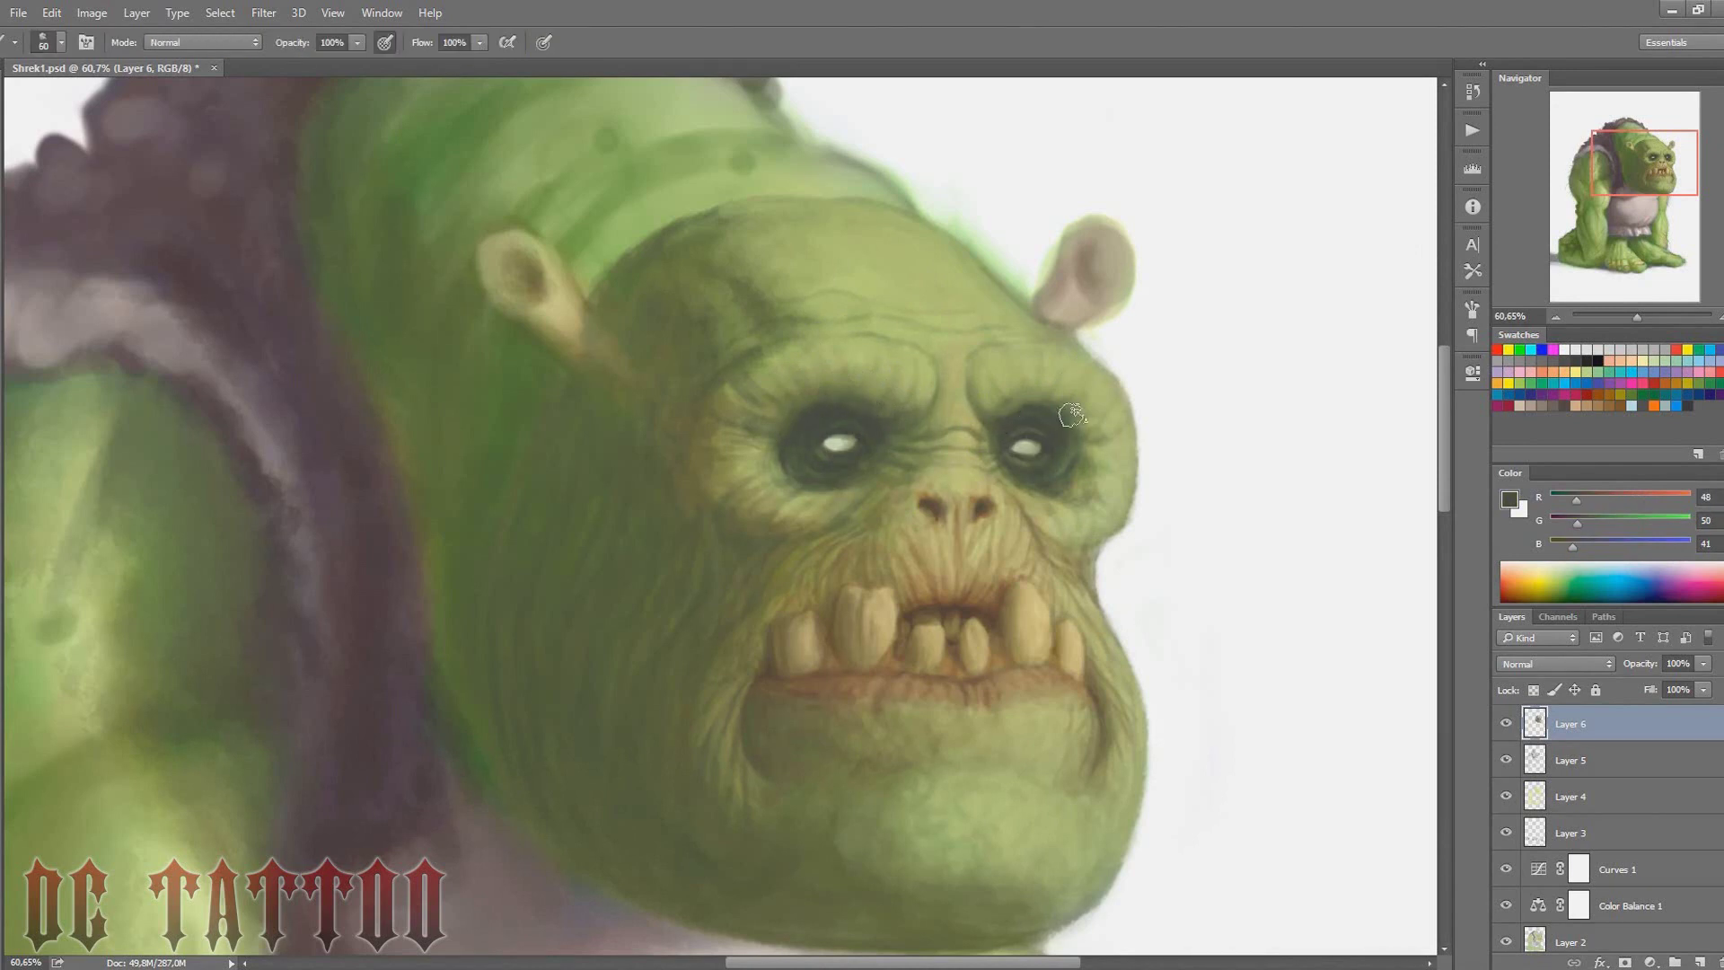
key("bracketleft")
key("bracketleft")
key("bracketleft")
left_click(853, 354, "alt")
key("bracketleft")
Paint shading beside the right eye using sampled light and darker greens
left_click(711, 440, "alt")
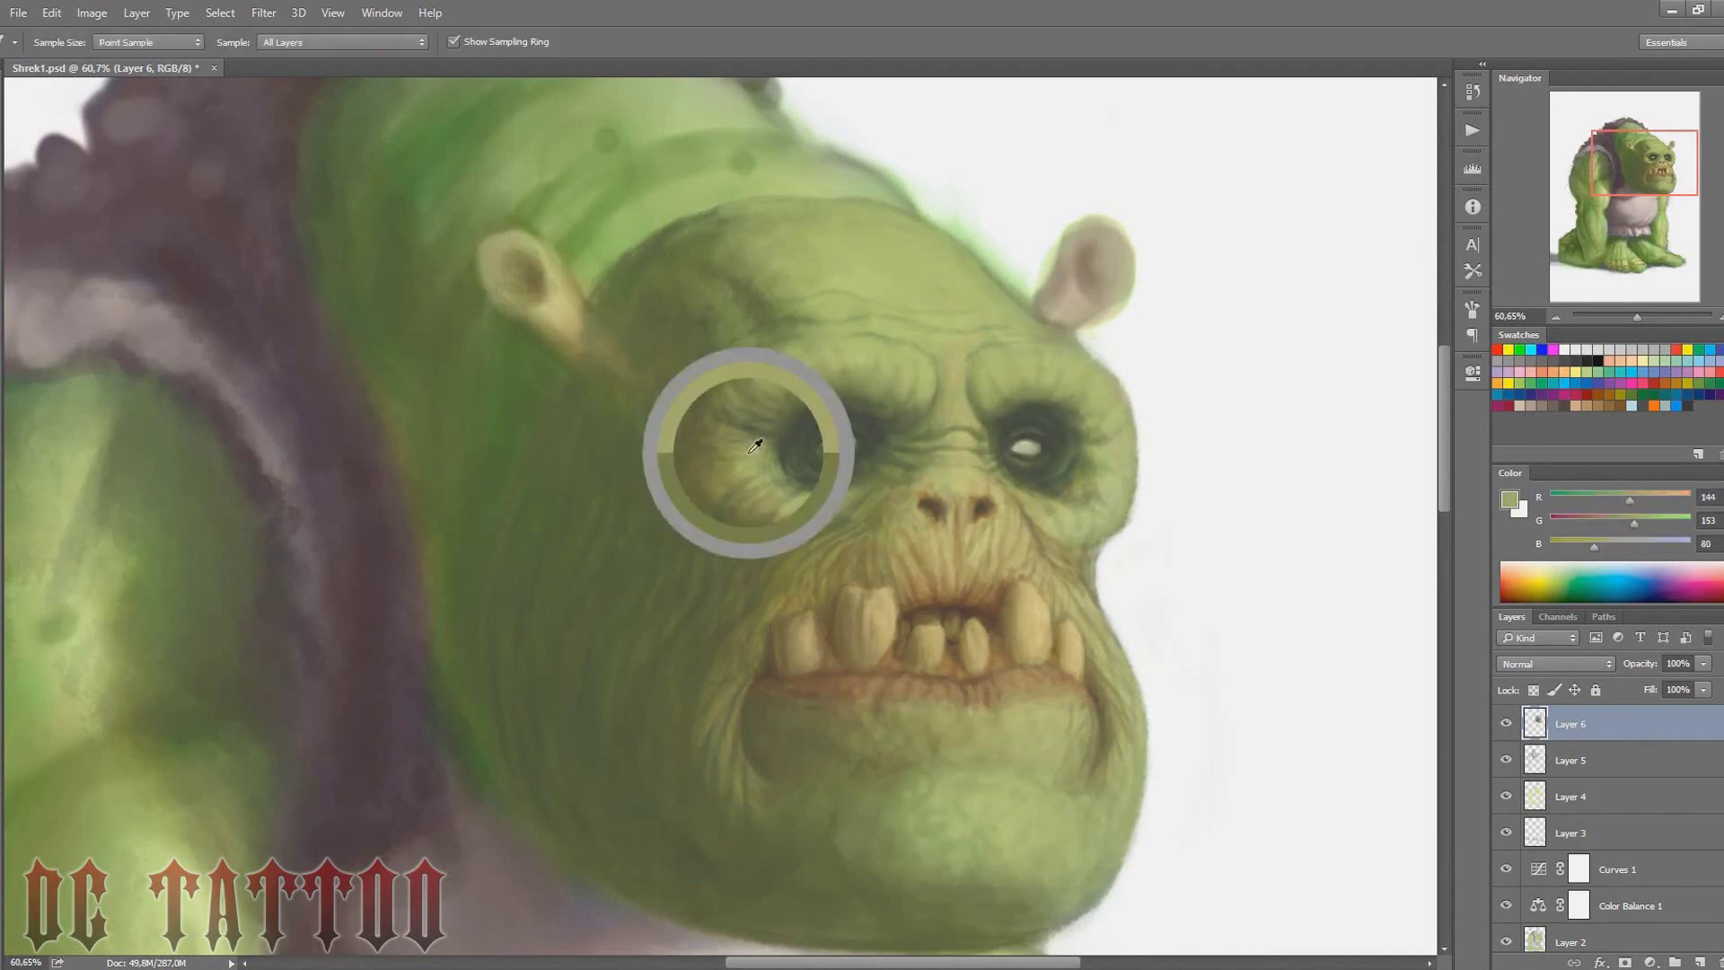
left_click(749, 447, "alt")
key("bracketleft")
key("bracketleft")
left_click(924, 374, "alt")
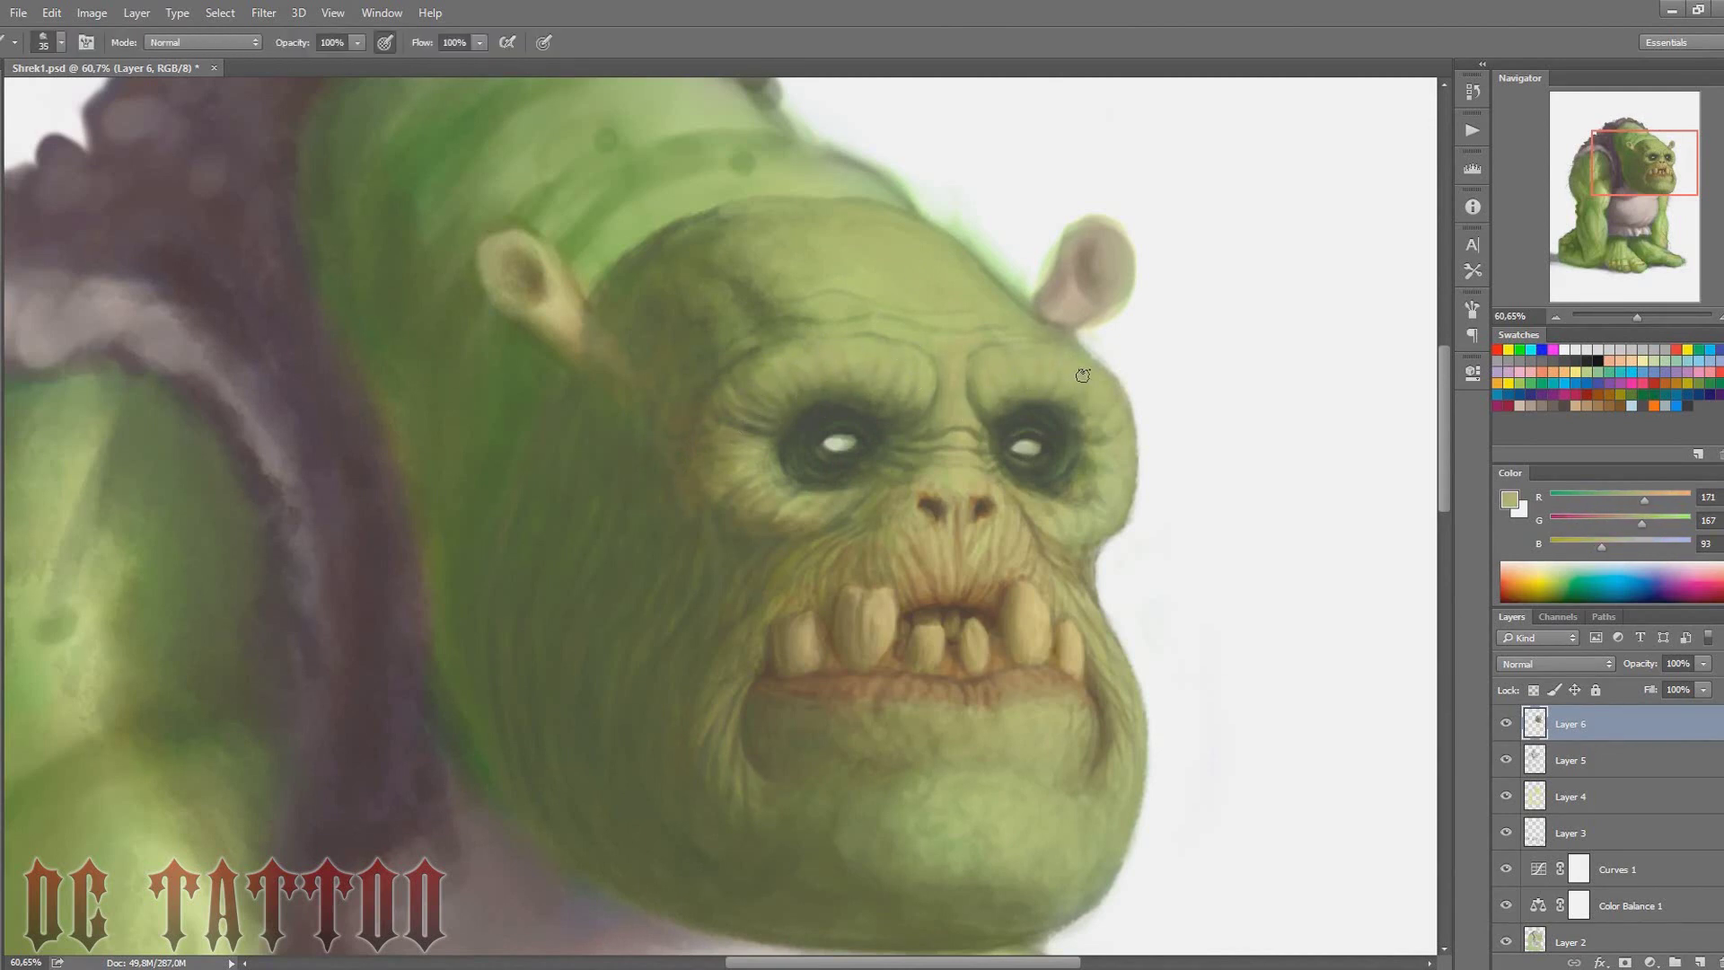
left_click(1122, 454, "alt")
key("bracketleft")
left_click(1080, 426, "alt")
Pick up right-eye greens, brown for wrinkles and white for the eye highlight
left_click(1046, 363, "alt")
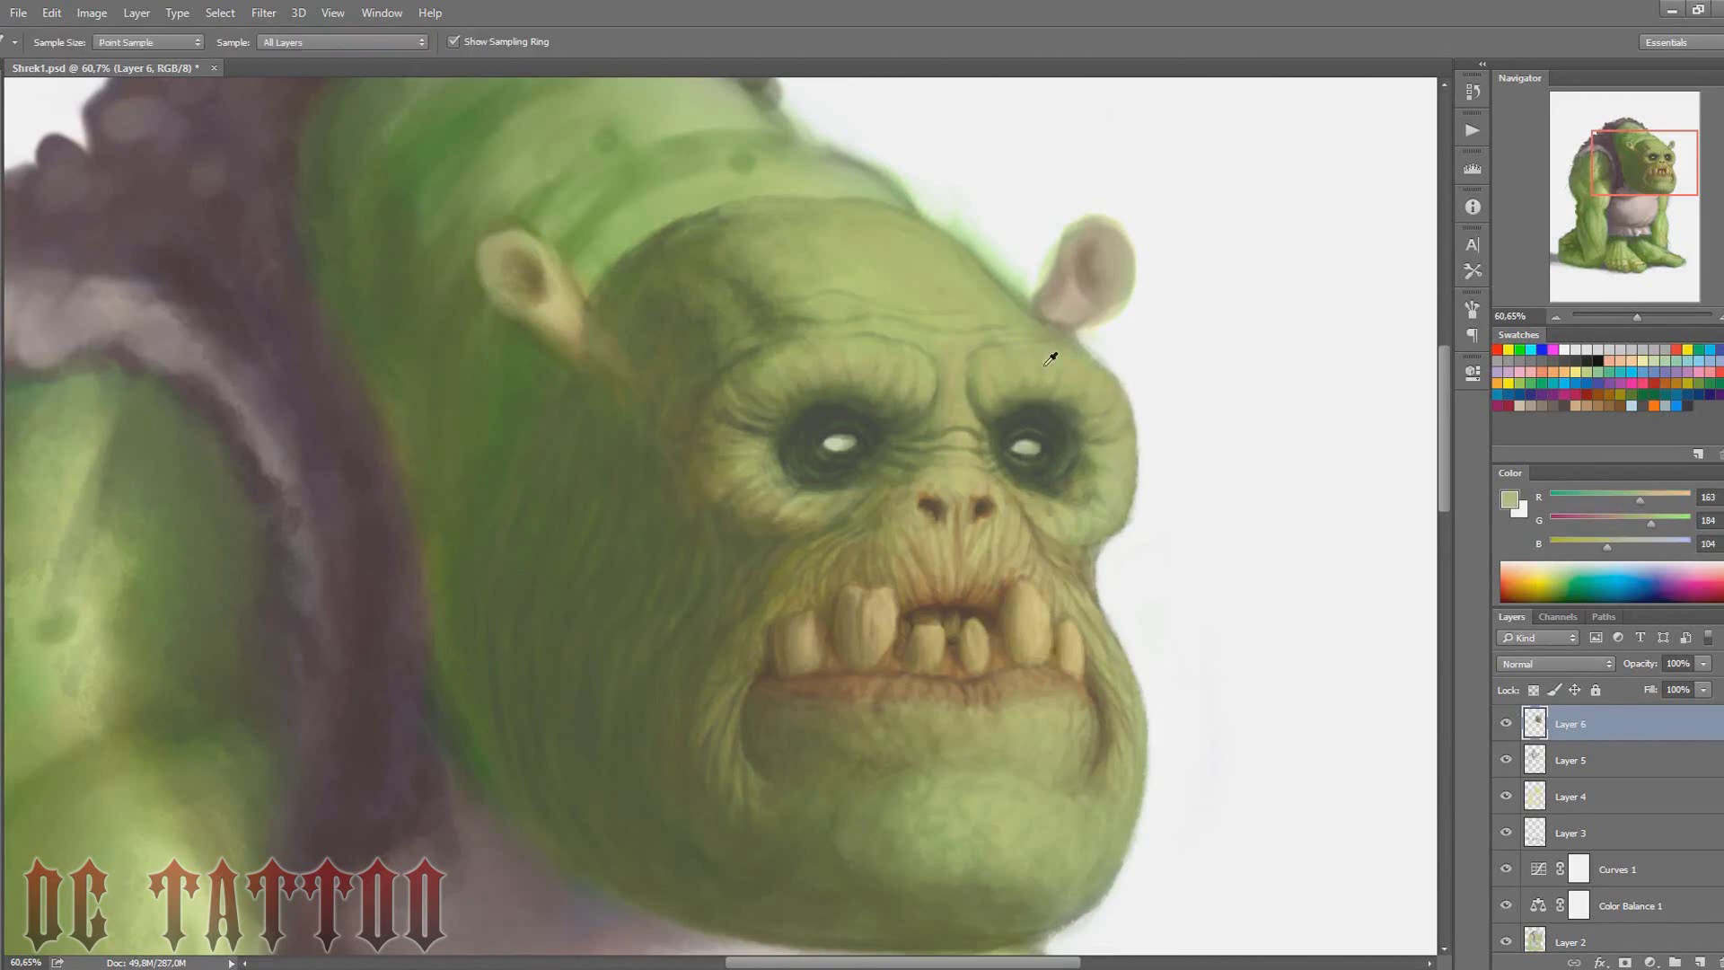
left_click(1105, 450, "alt")
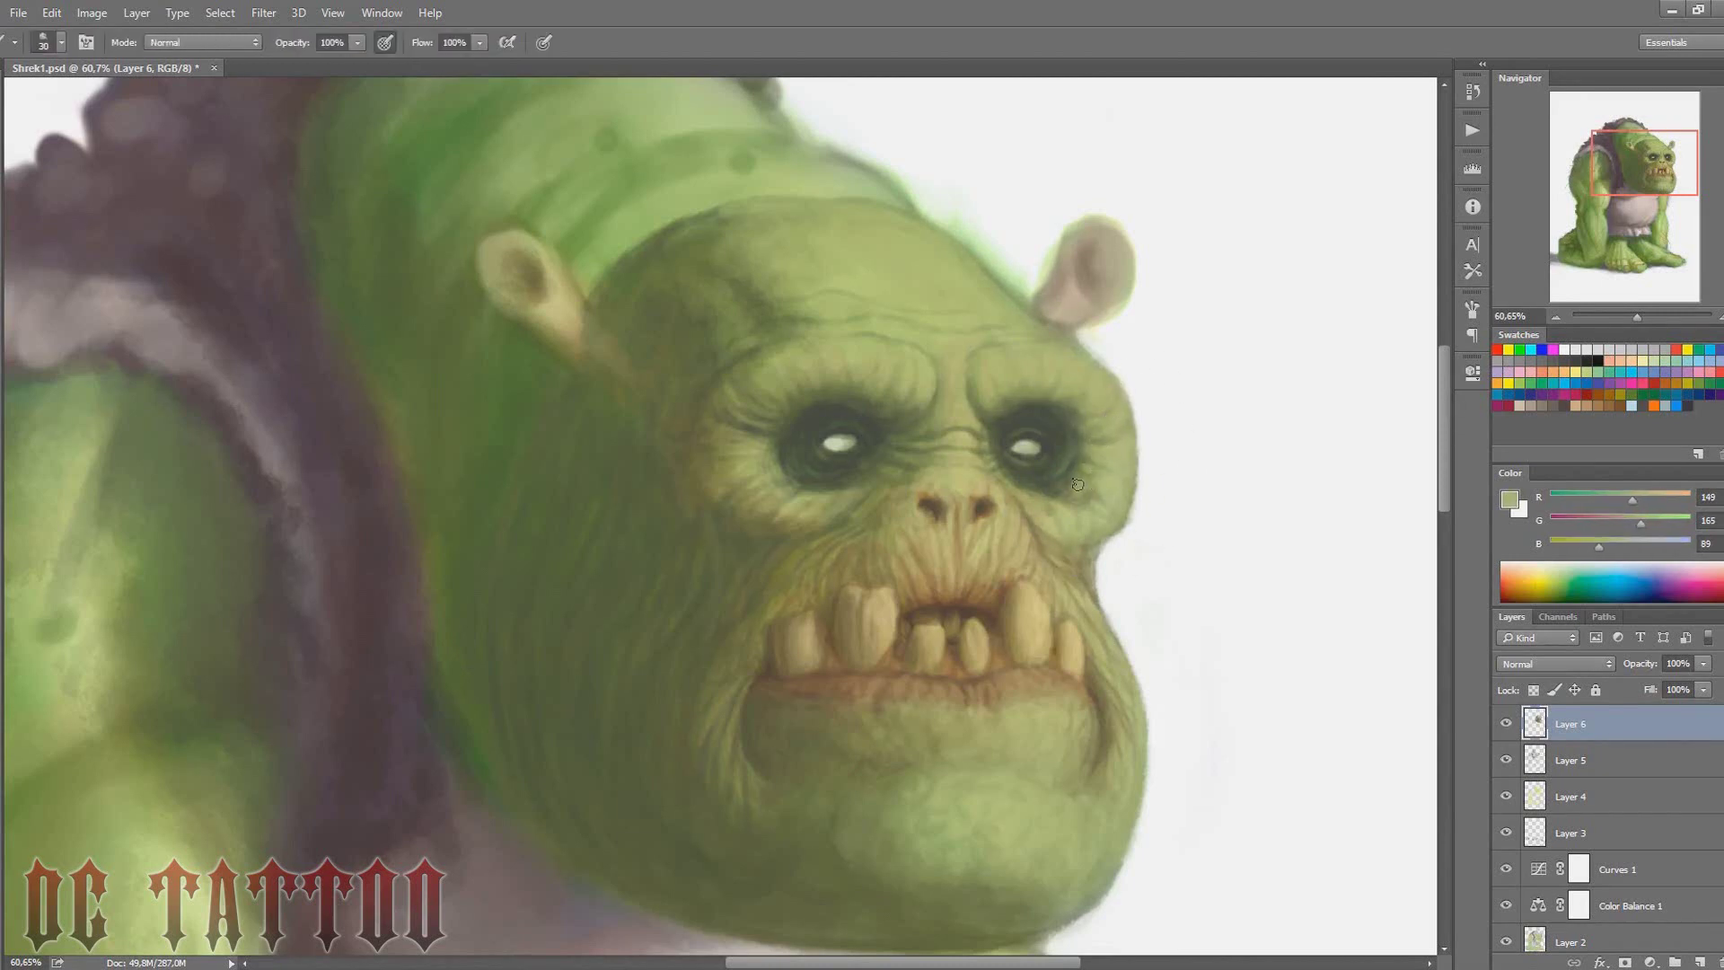
left_click(787, 534, "alt")
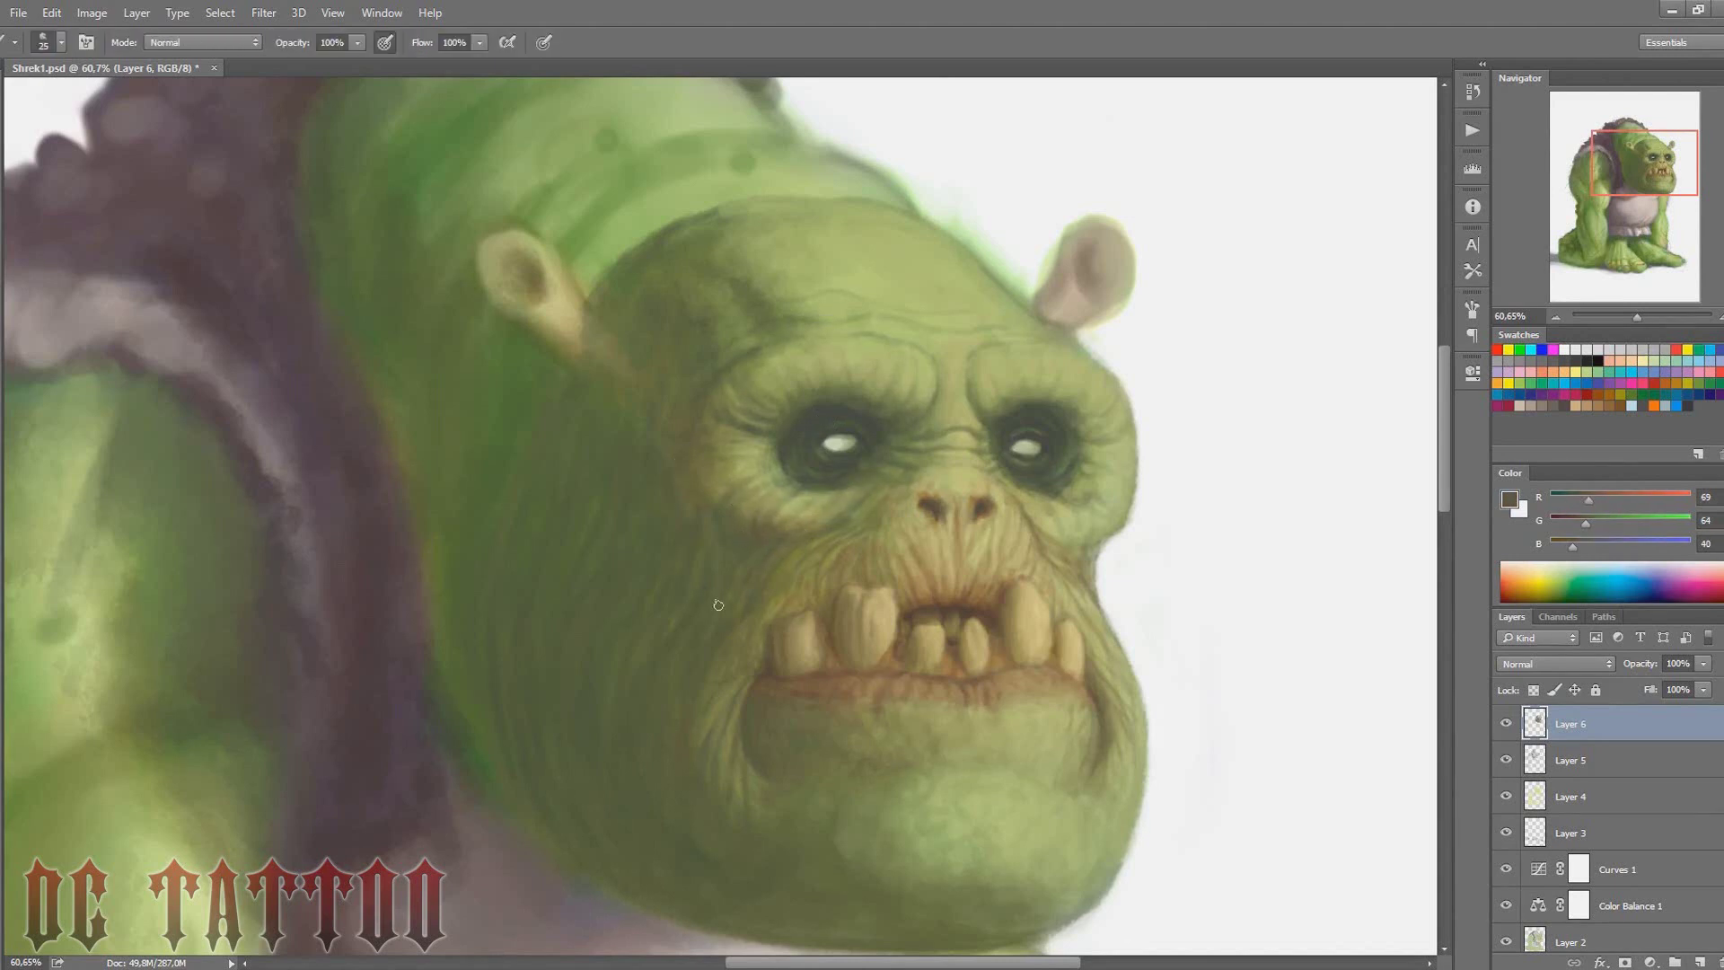
key("bracketleft")
key("bracketleft")
key("bracketleft")
left_click(1088, 525, "alt")
key("bracketleft")
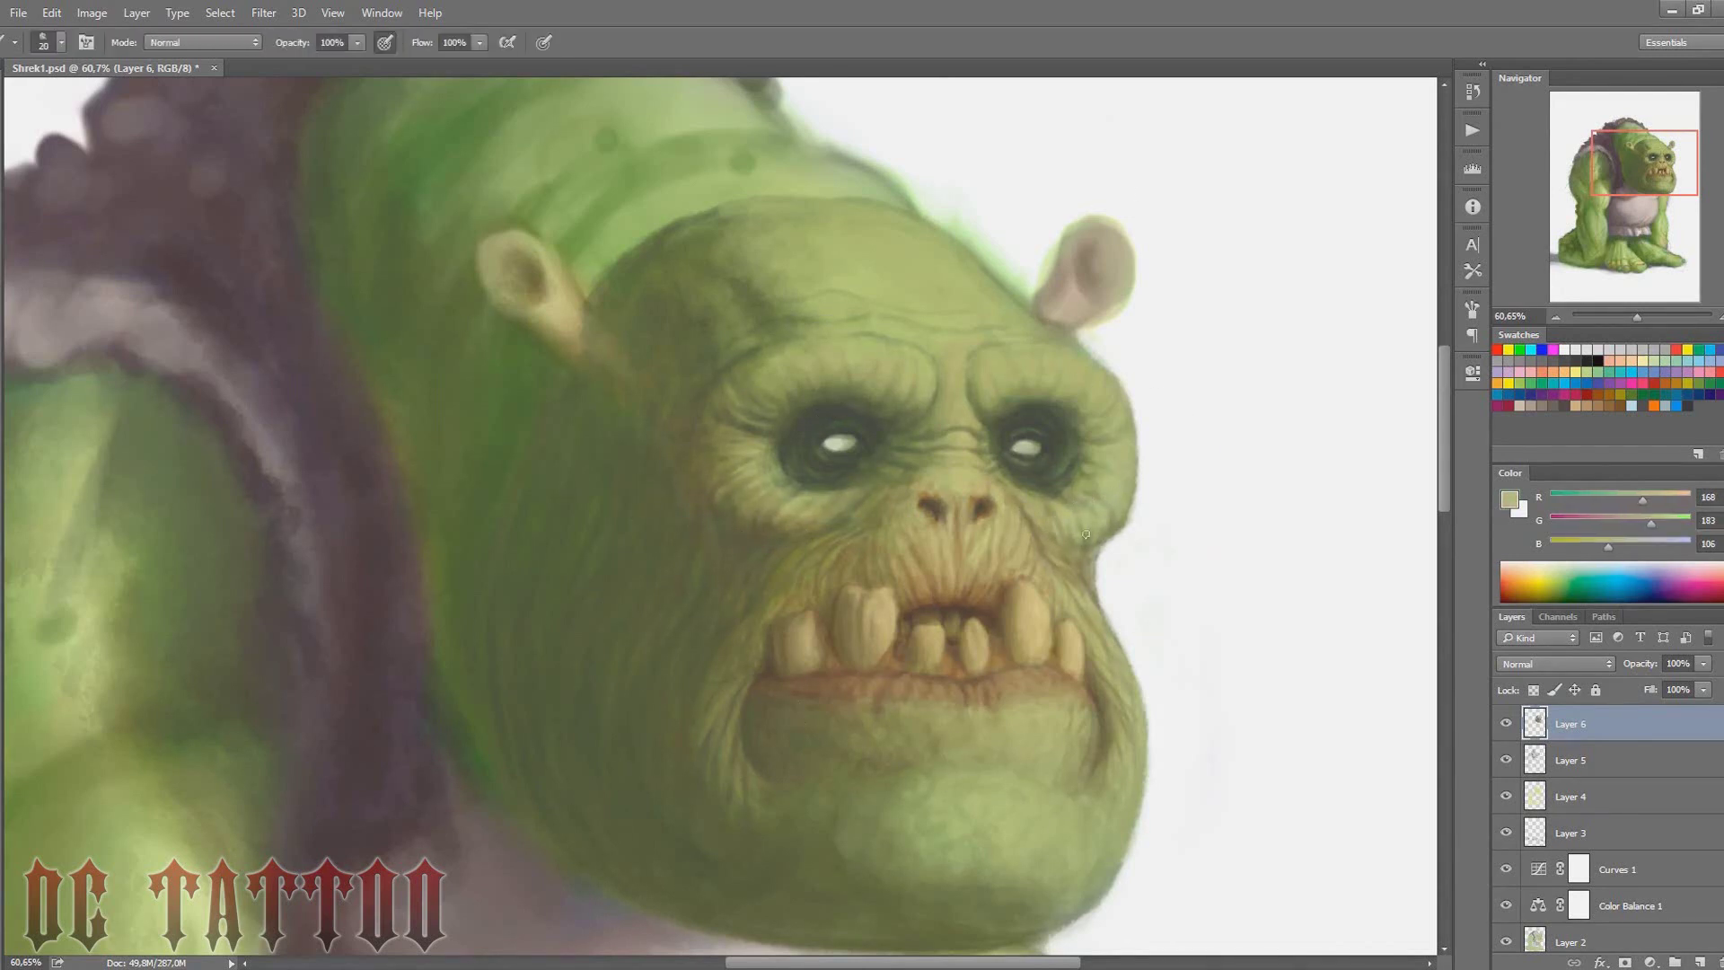
left_click(1137, 518, "alt")
key("bracketright")
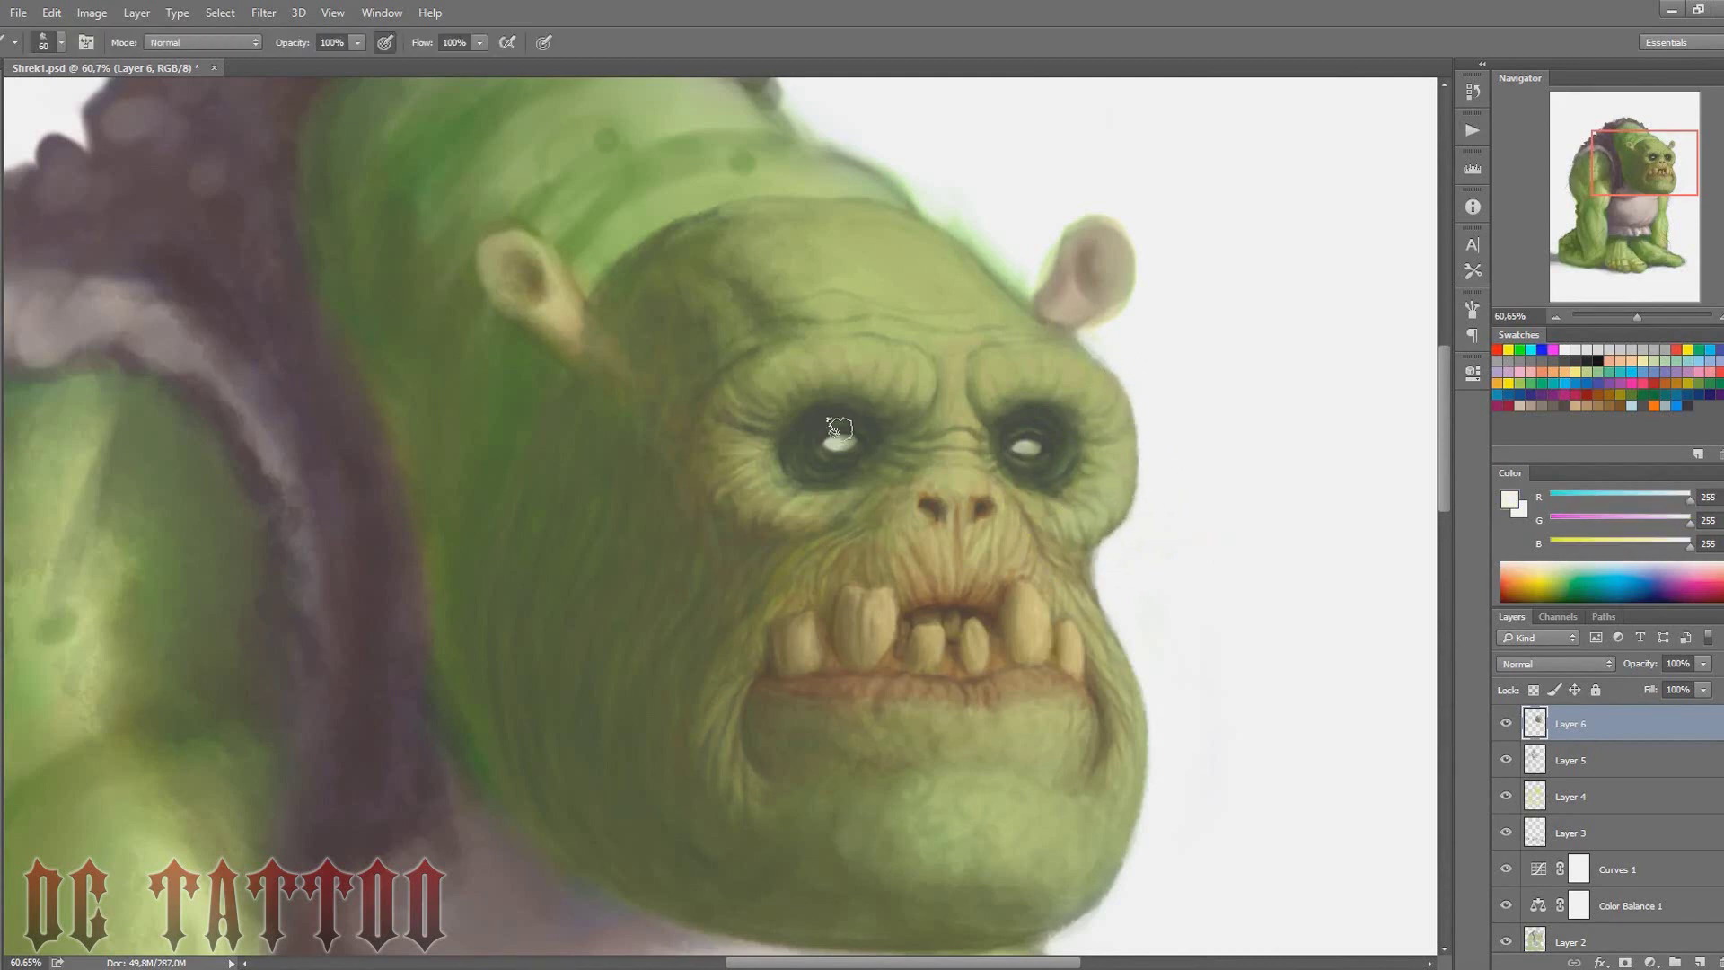
Sample dark olive and deep shadow tones around the left eye, resizing the brush
left_click(712, 495, "alt")
key("bracketleft")
key("bracketleft")
key("bracketleft")
left_click(706, 386, "alt")
key("bracketright")
key("bracketright")
key("bracketright")
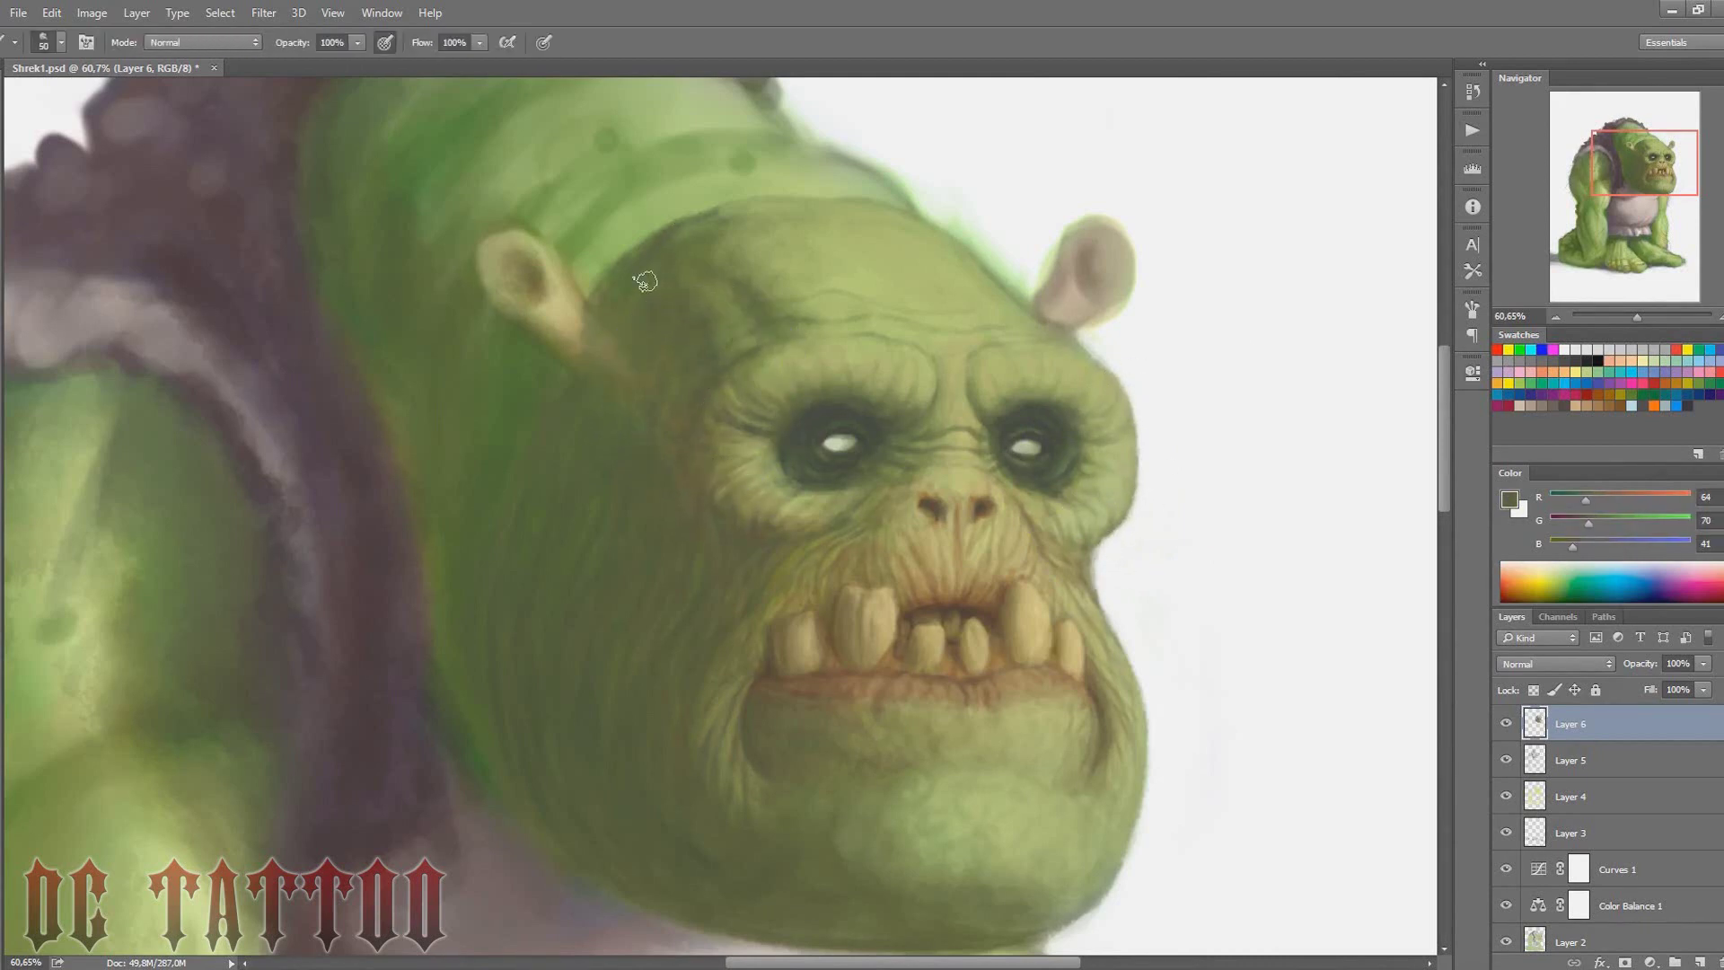
left_click(759, 422, "alt")
key("bracketleft")
key("bracketleft")
key("bracketleft")
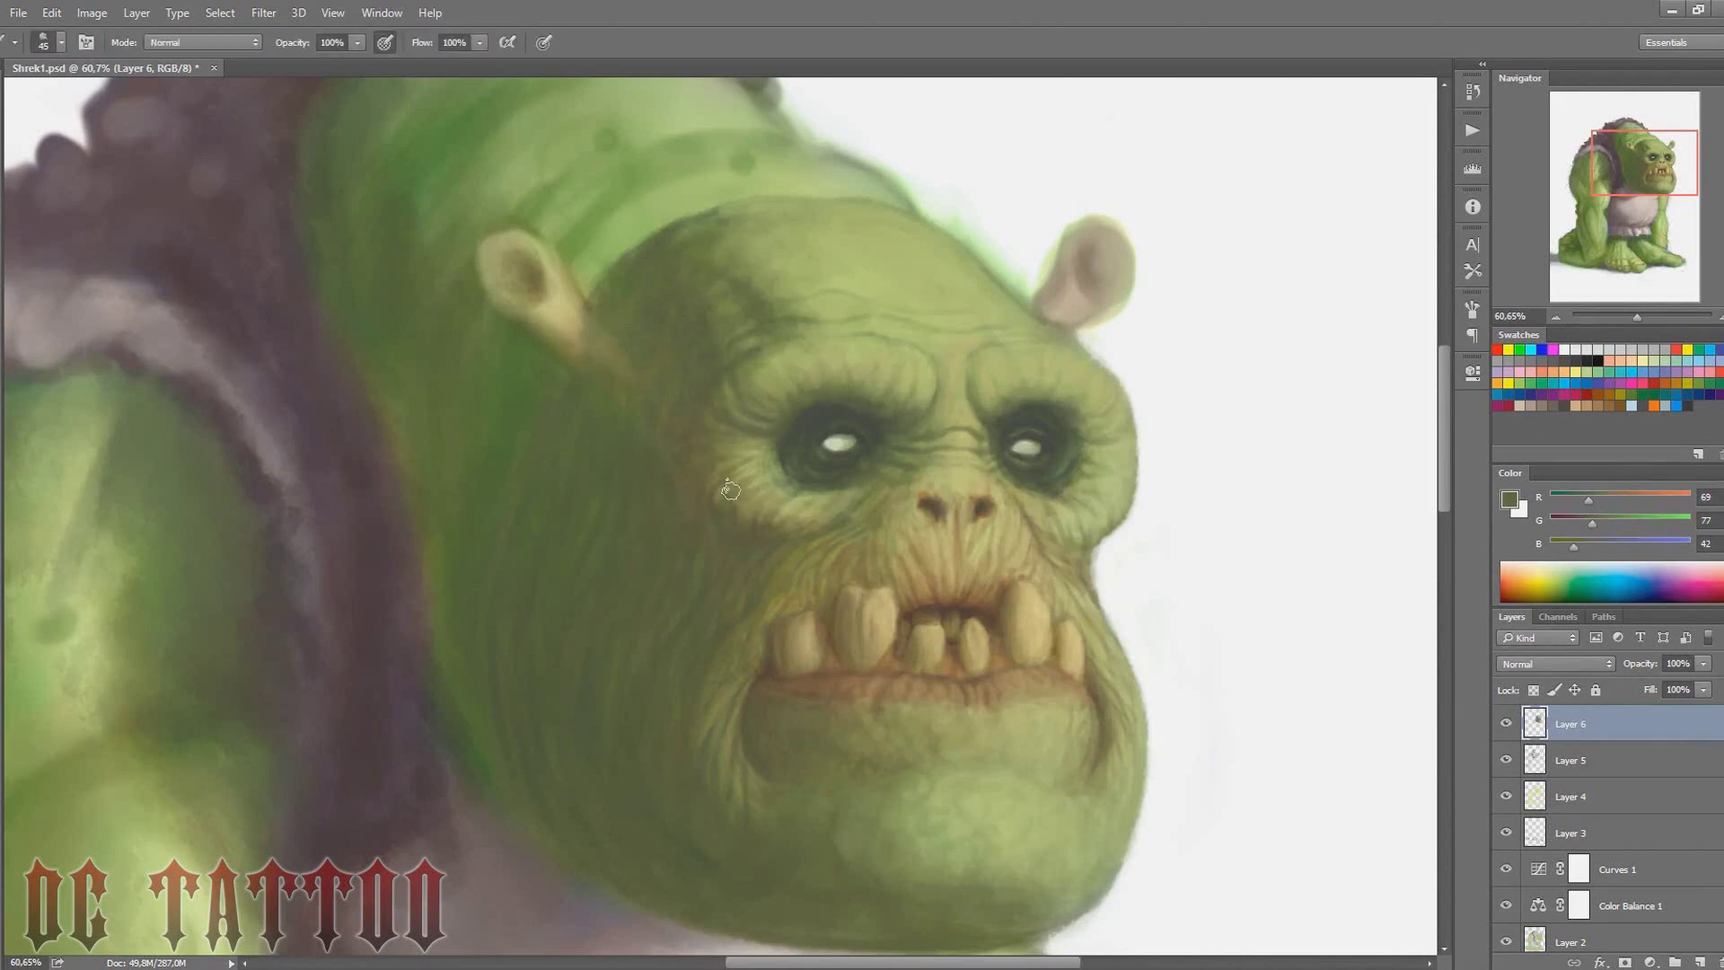
left_click(718, 383, "alt")
key("bracketright")
key("bracketright")
key("bracketright")
left_click(742, 483, "alt")
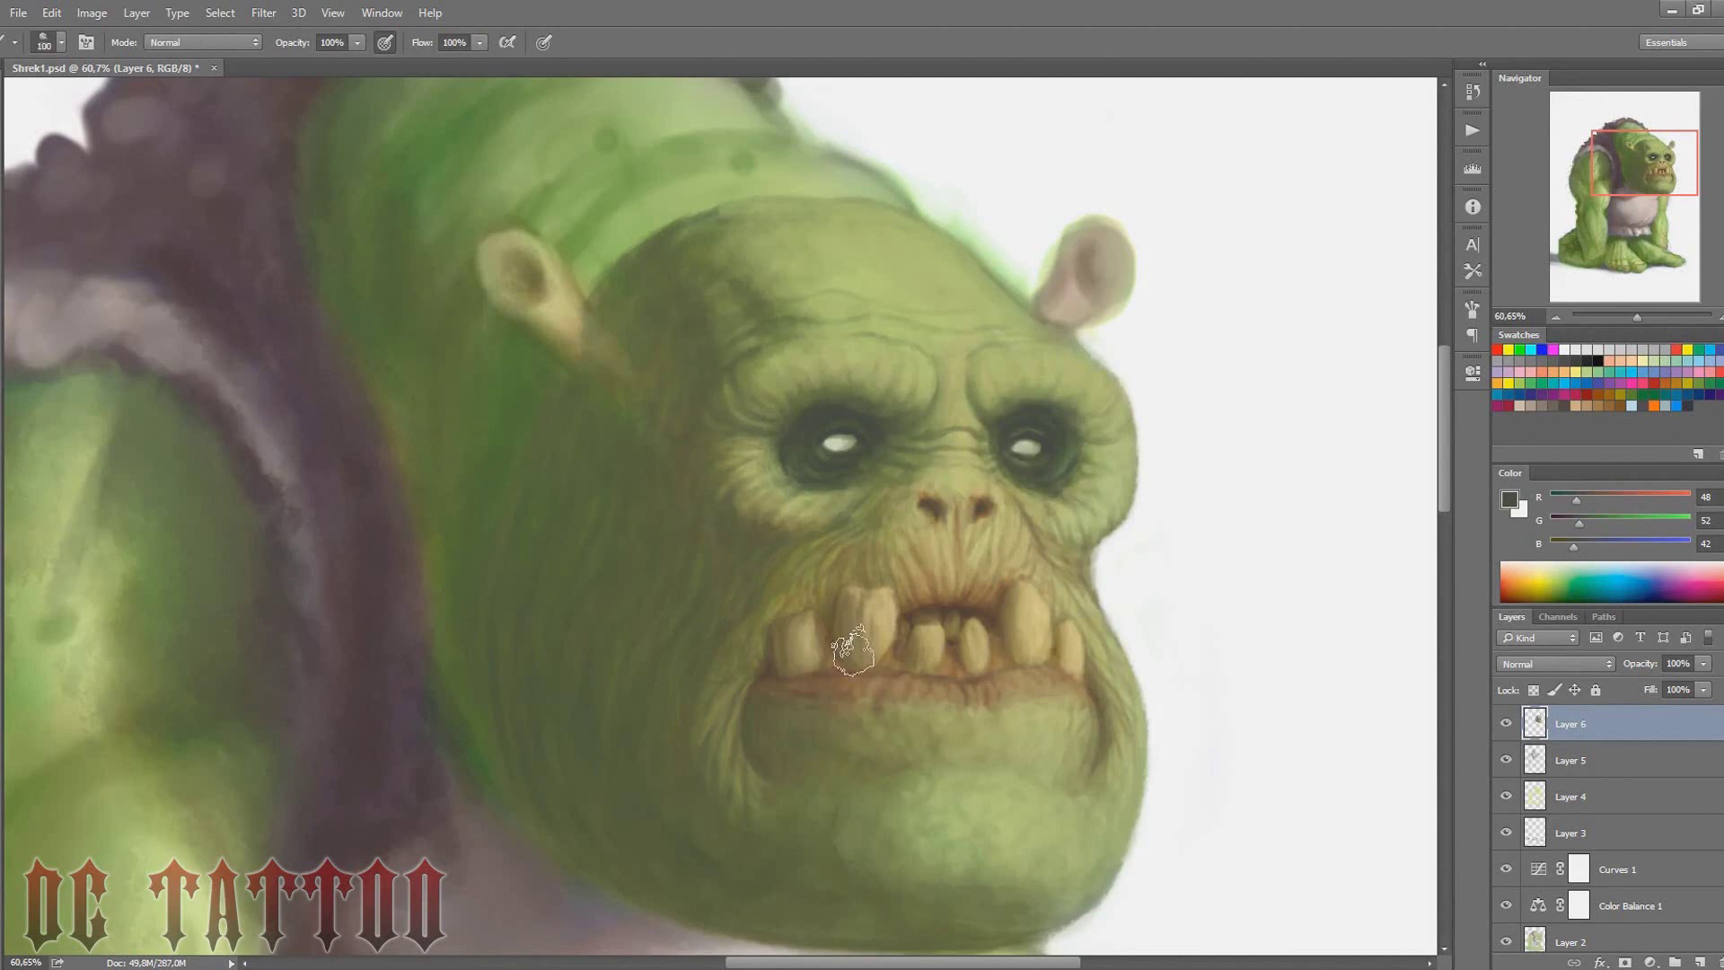
Sample the mid green between the eyes and light and shadowed forehead tones
key("bracketleft")
key("bracketleft")
key("bracketleft")
left_click(917, 456, "alt")
key("bracketright")
key("bracketright")
key("bracketright")
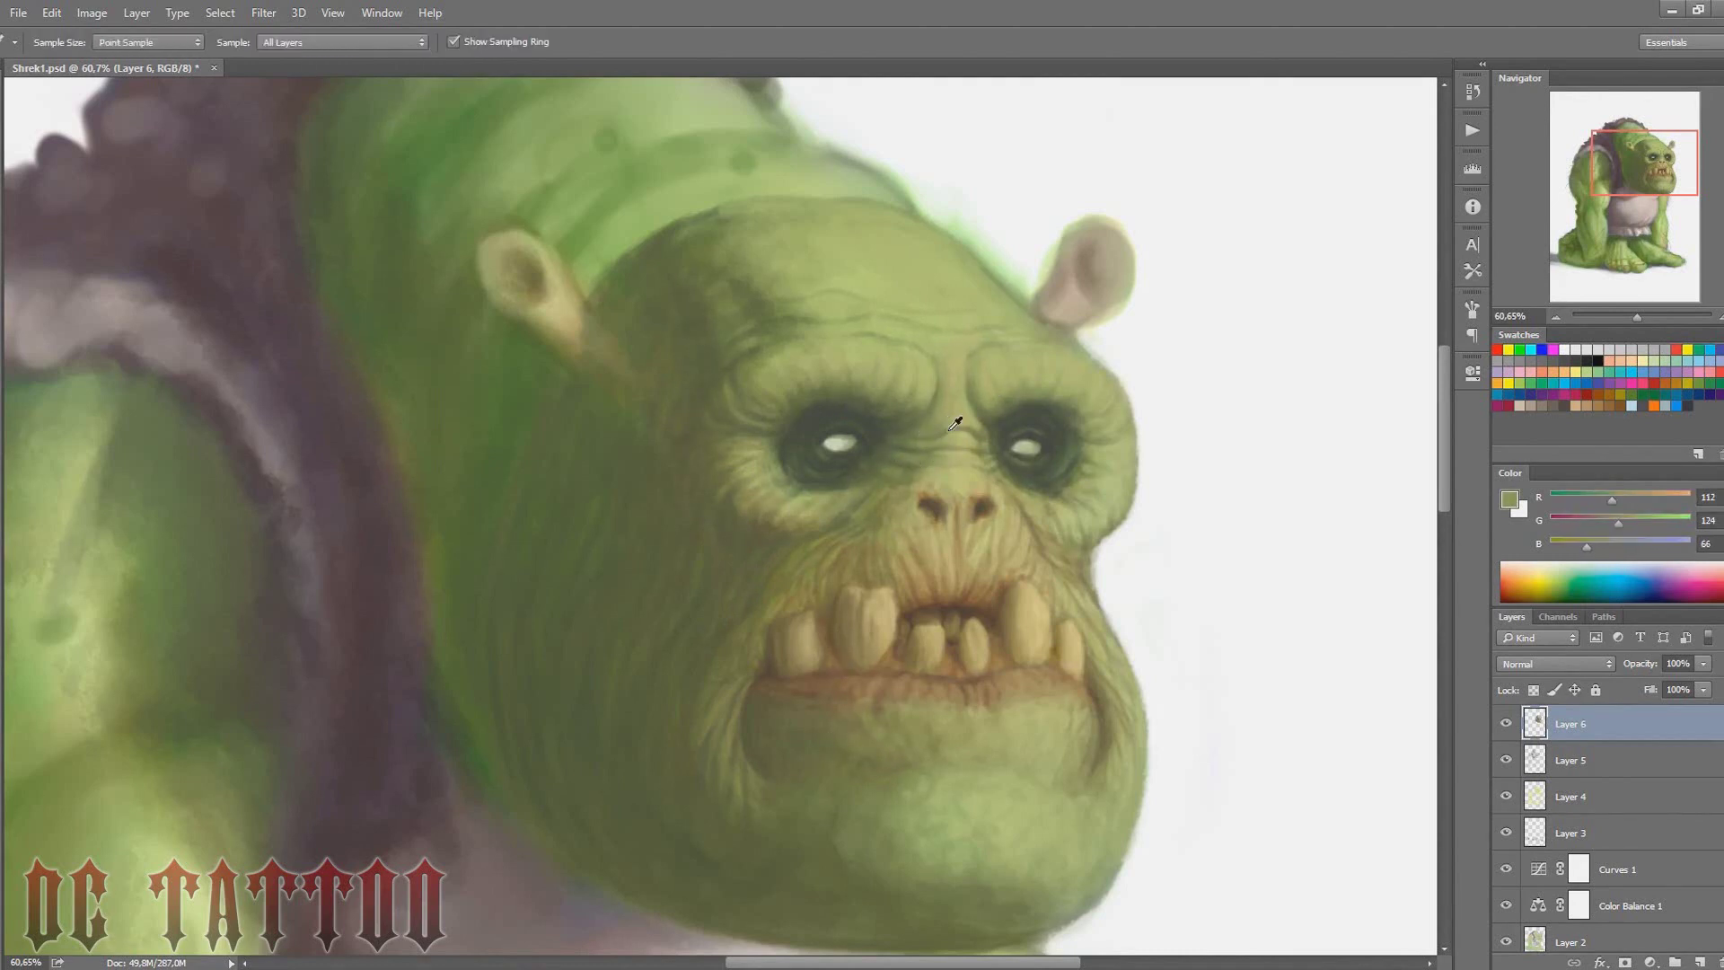
left_click(949, 421, "alt")
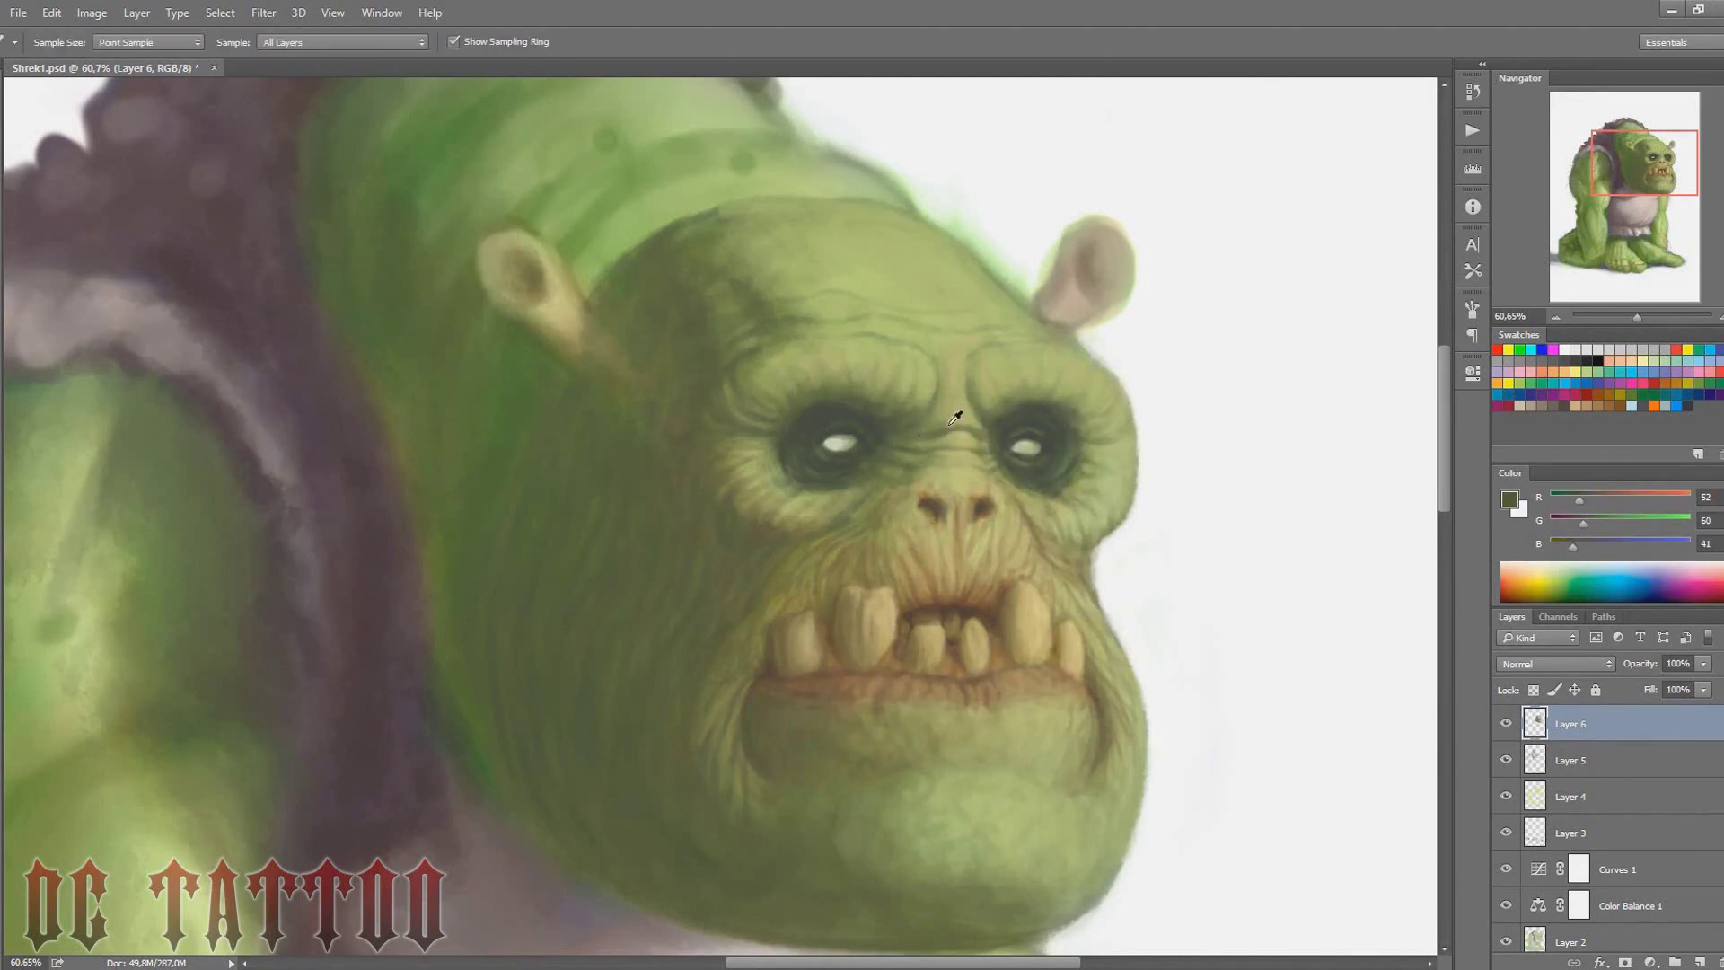
left_click(961, 361, "alt")
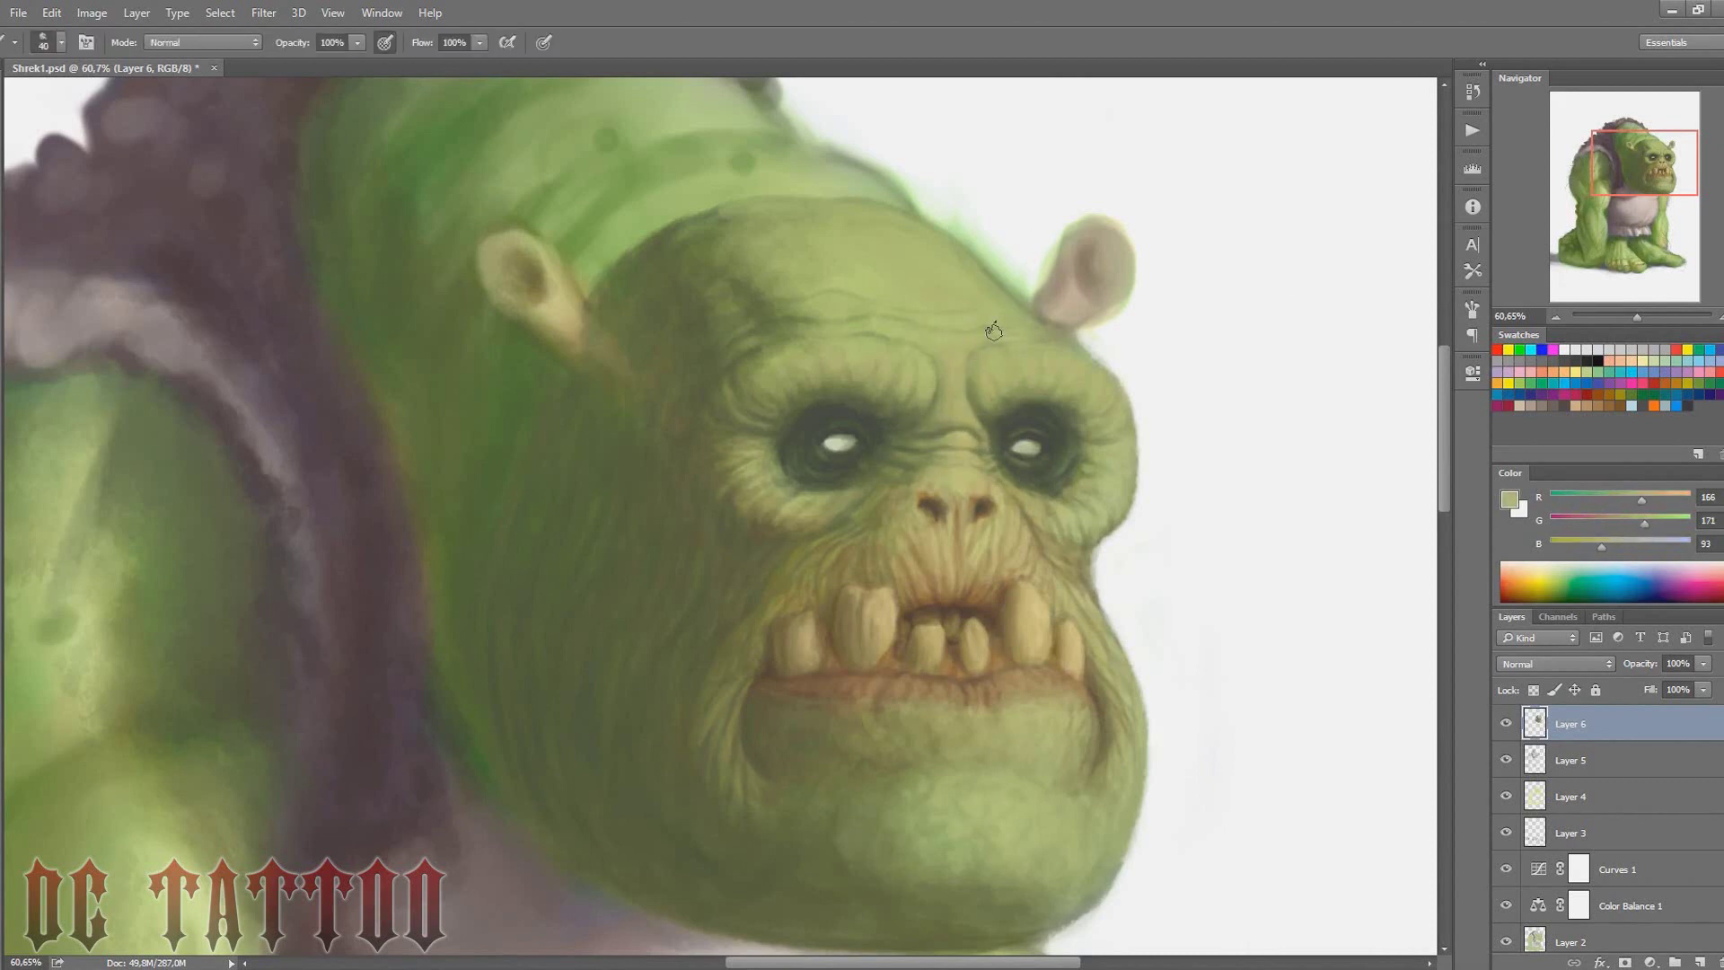
left_click(945, 260, "alt")
key("bracketleft")
key("bracketleft")
key("bracketleft")
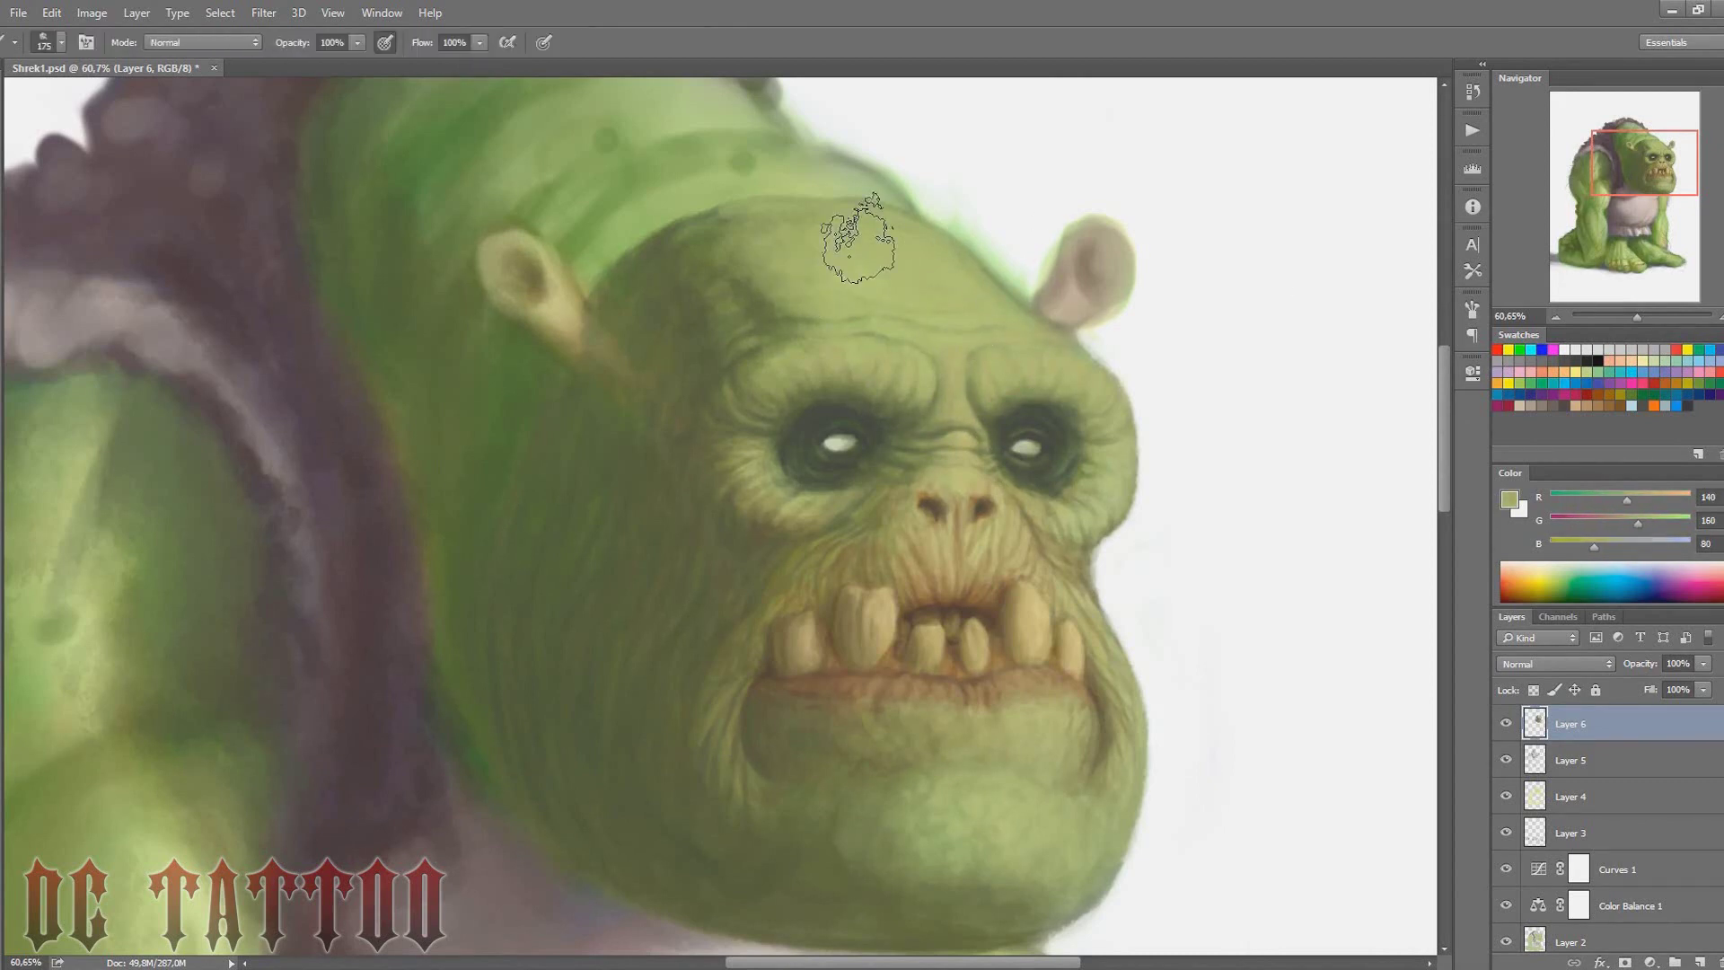
left_click(794, 326, "alt")
Pick up forehead green, then white with a smaller brush to repaint the ear
key("bracketleft")
key("bracketleft")
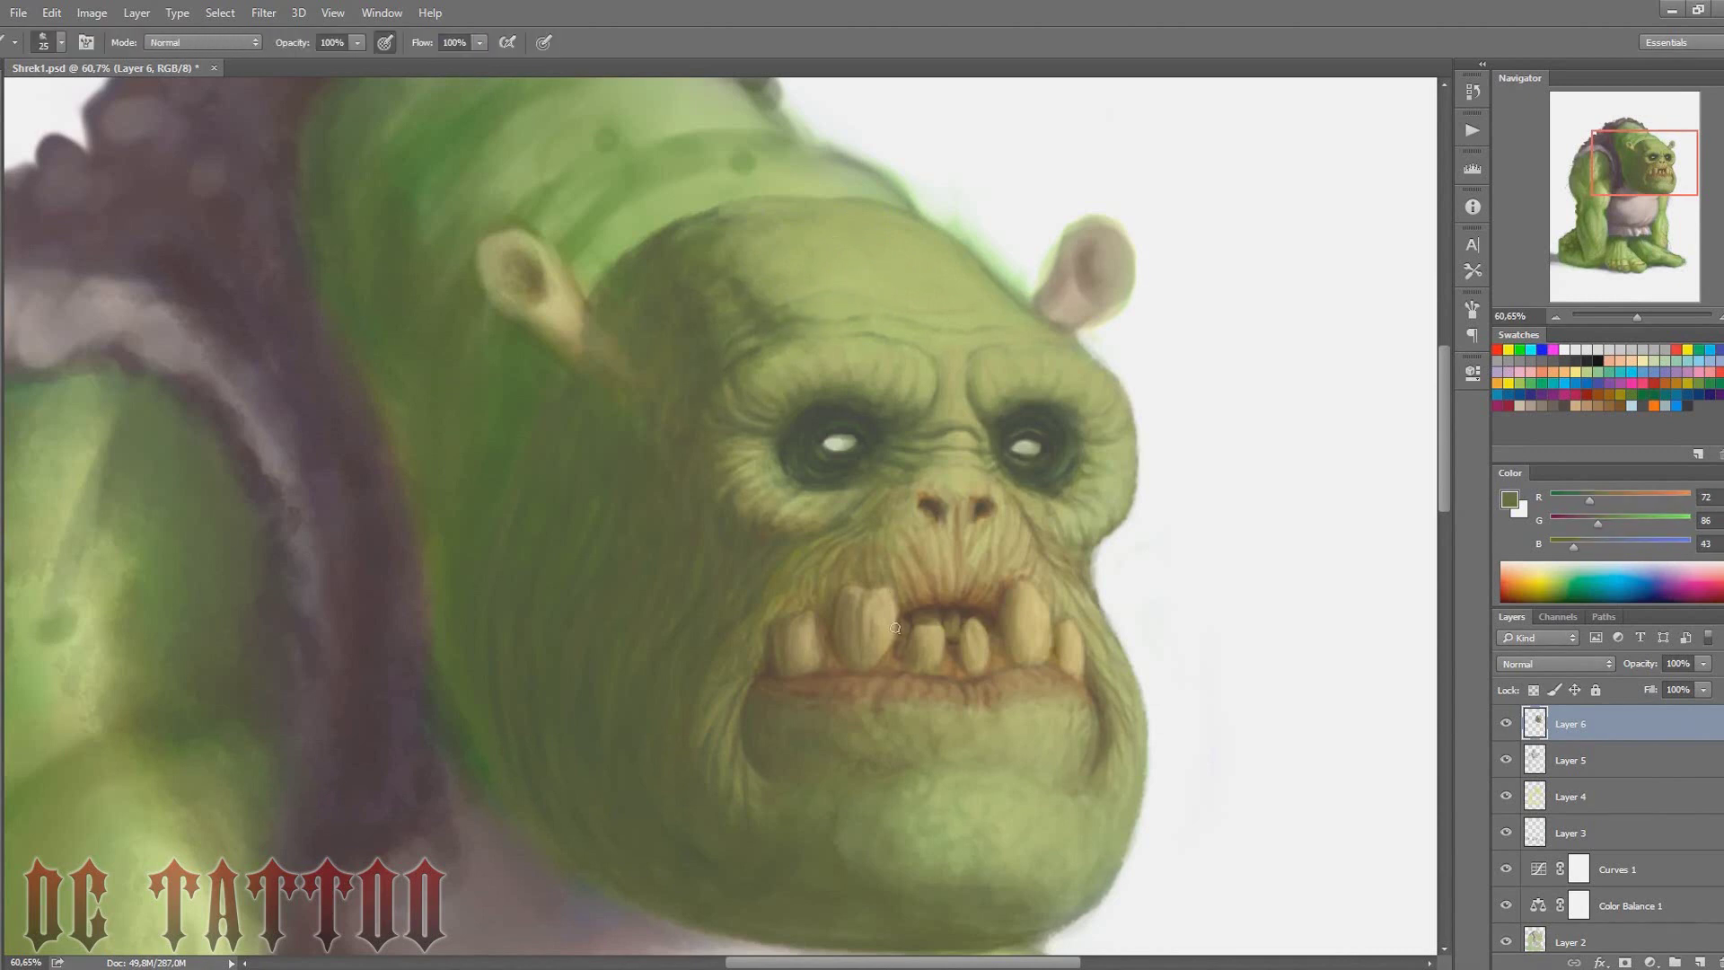
key("bracketright")
key("bracketright")
key("bracketright")
left_click(783, 243, "alt")
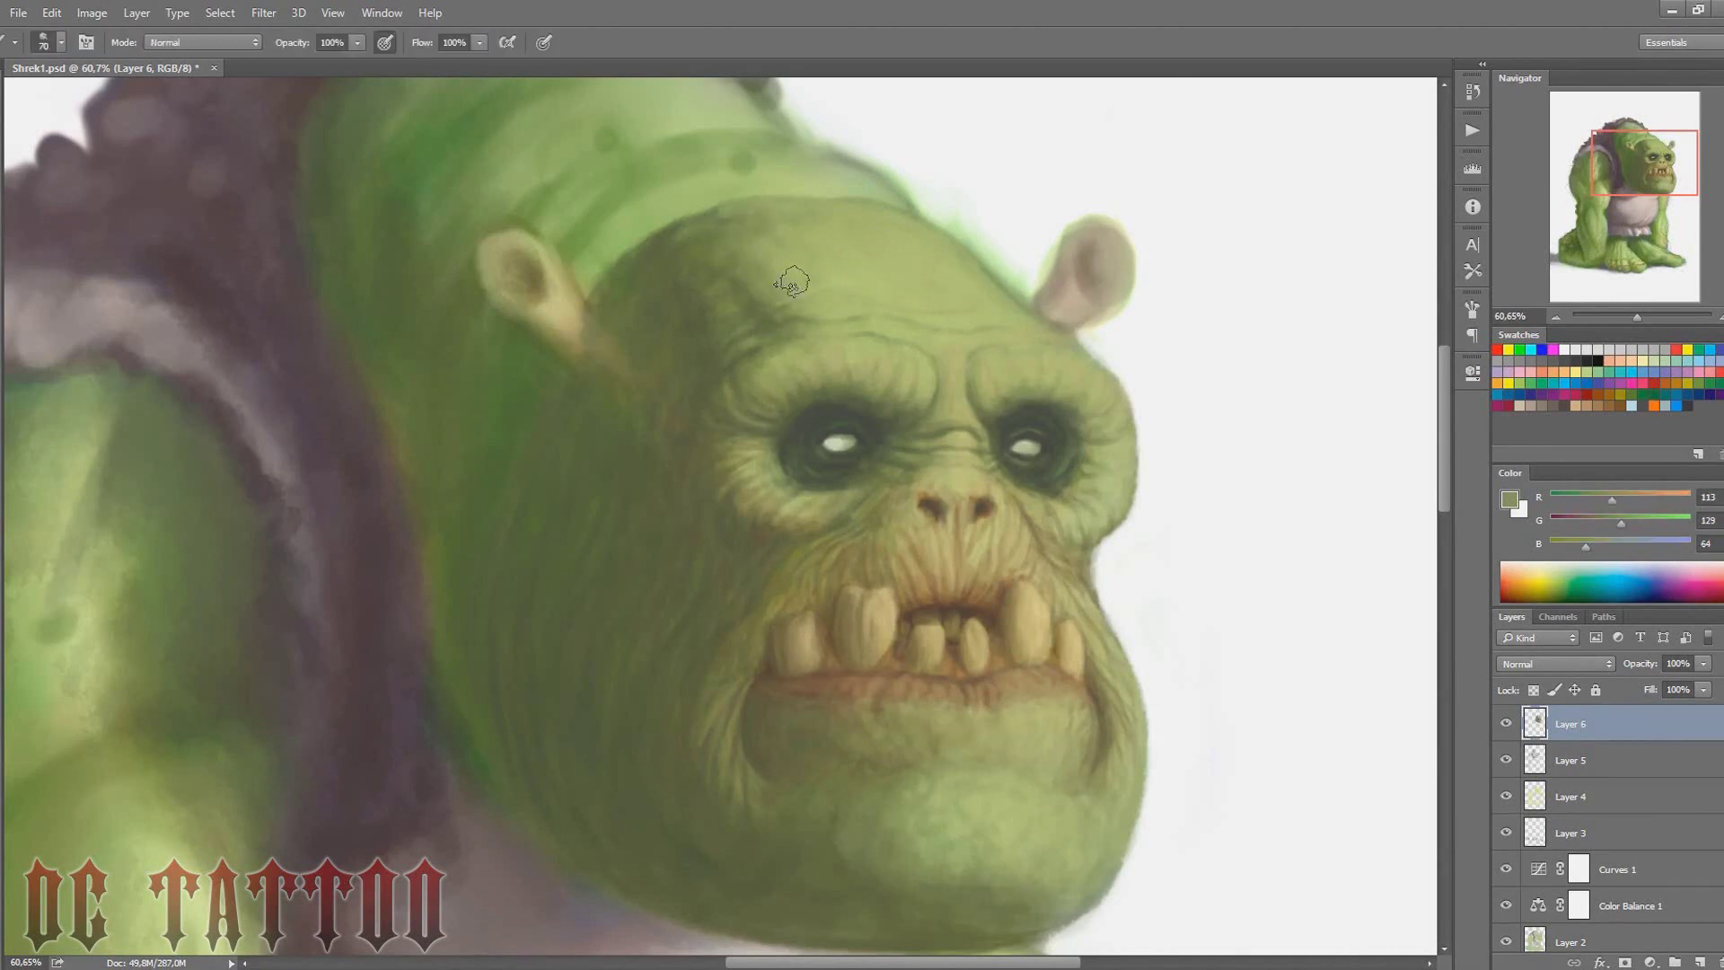
left_click(1072, 334, "alt")
key("bracketleft")
key("bracketleft")
key("bracketleft")
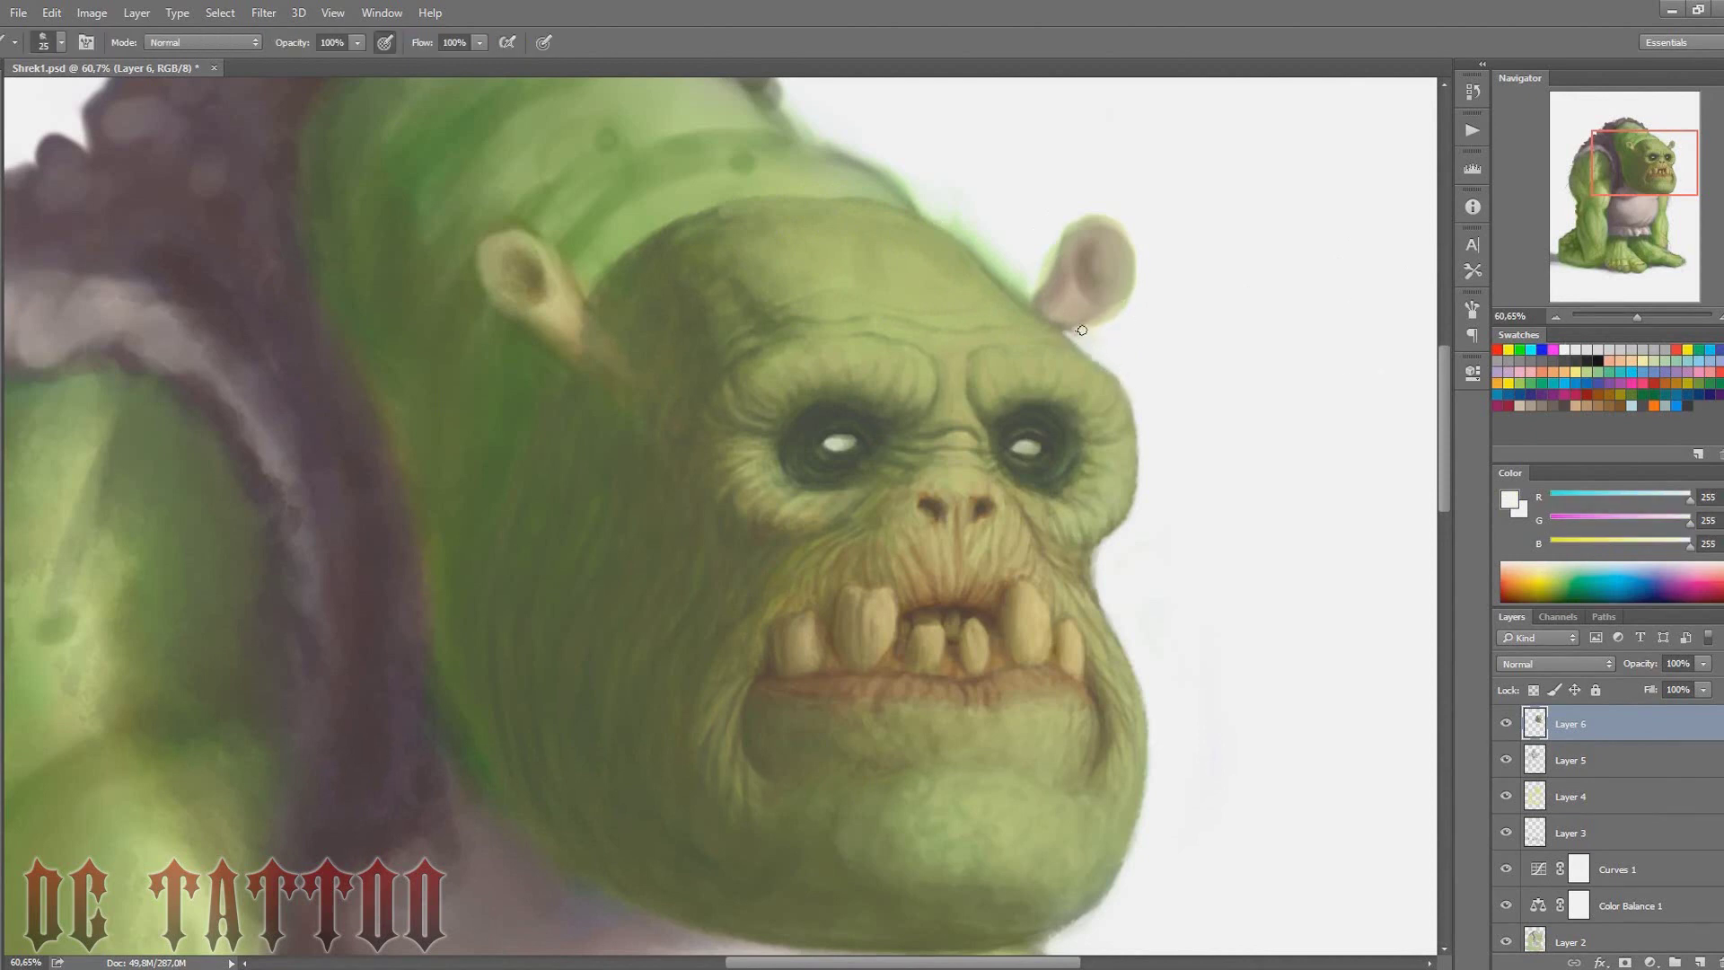
key("bracketleft")
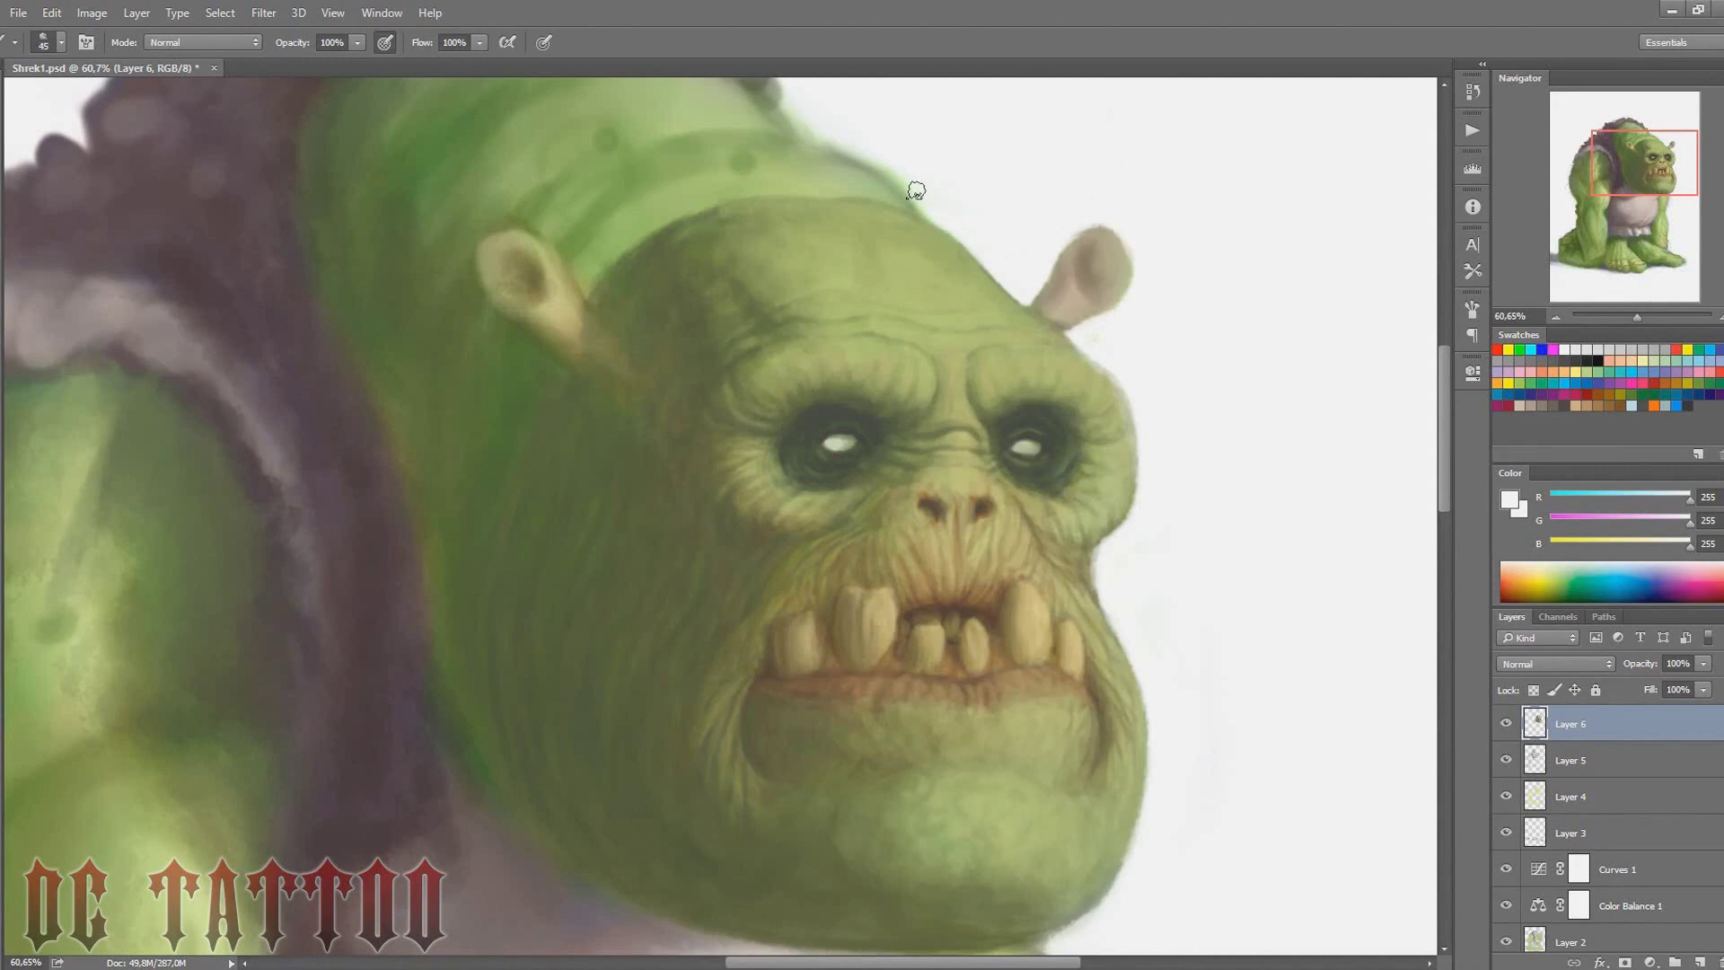
Brighten the head's upper edge with a white stroke and resample the light head green
scroll(1417, 352, "up", 3)
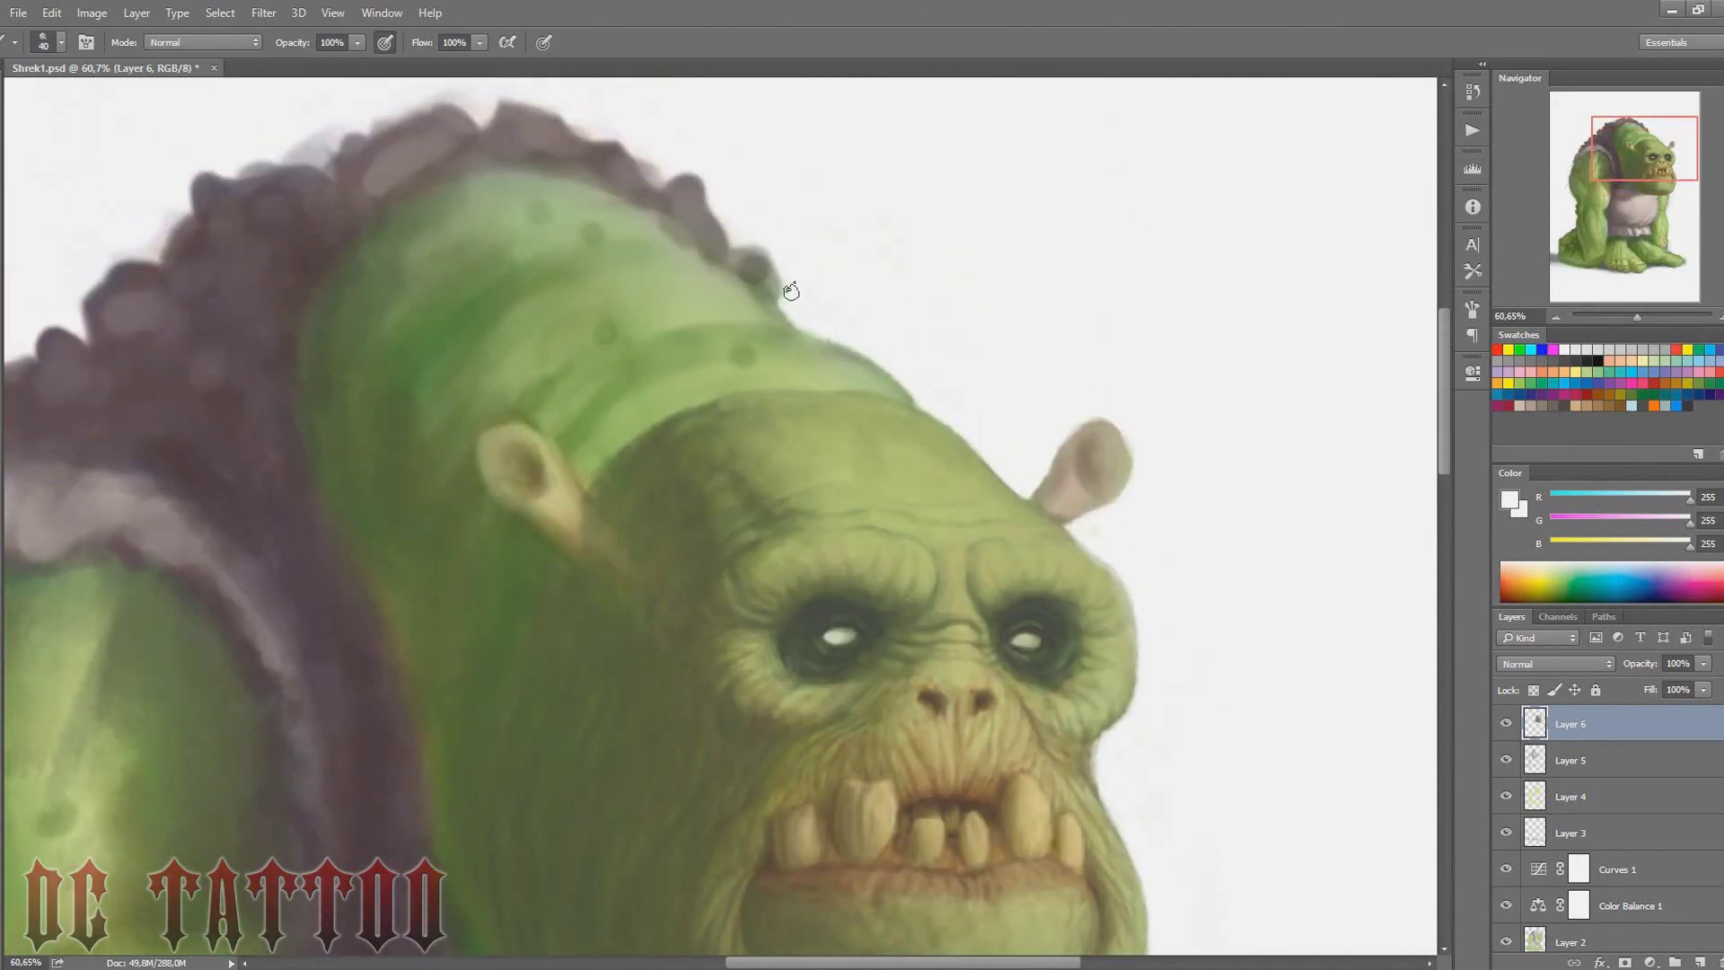
left_click_drag(911, 387, 840, 323)
left_click(992, 490, "alt")
left_click(951, 482, "alt")
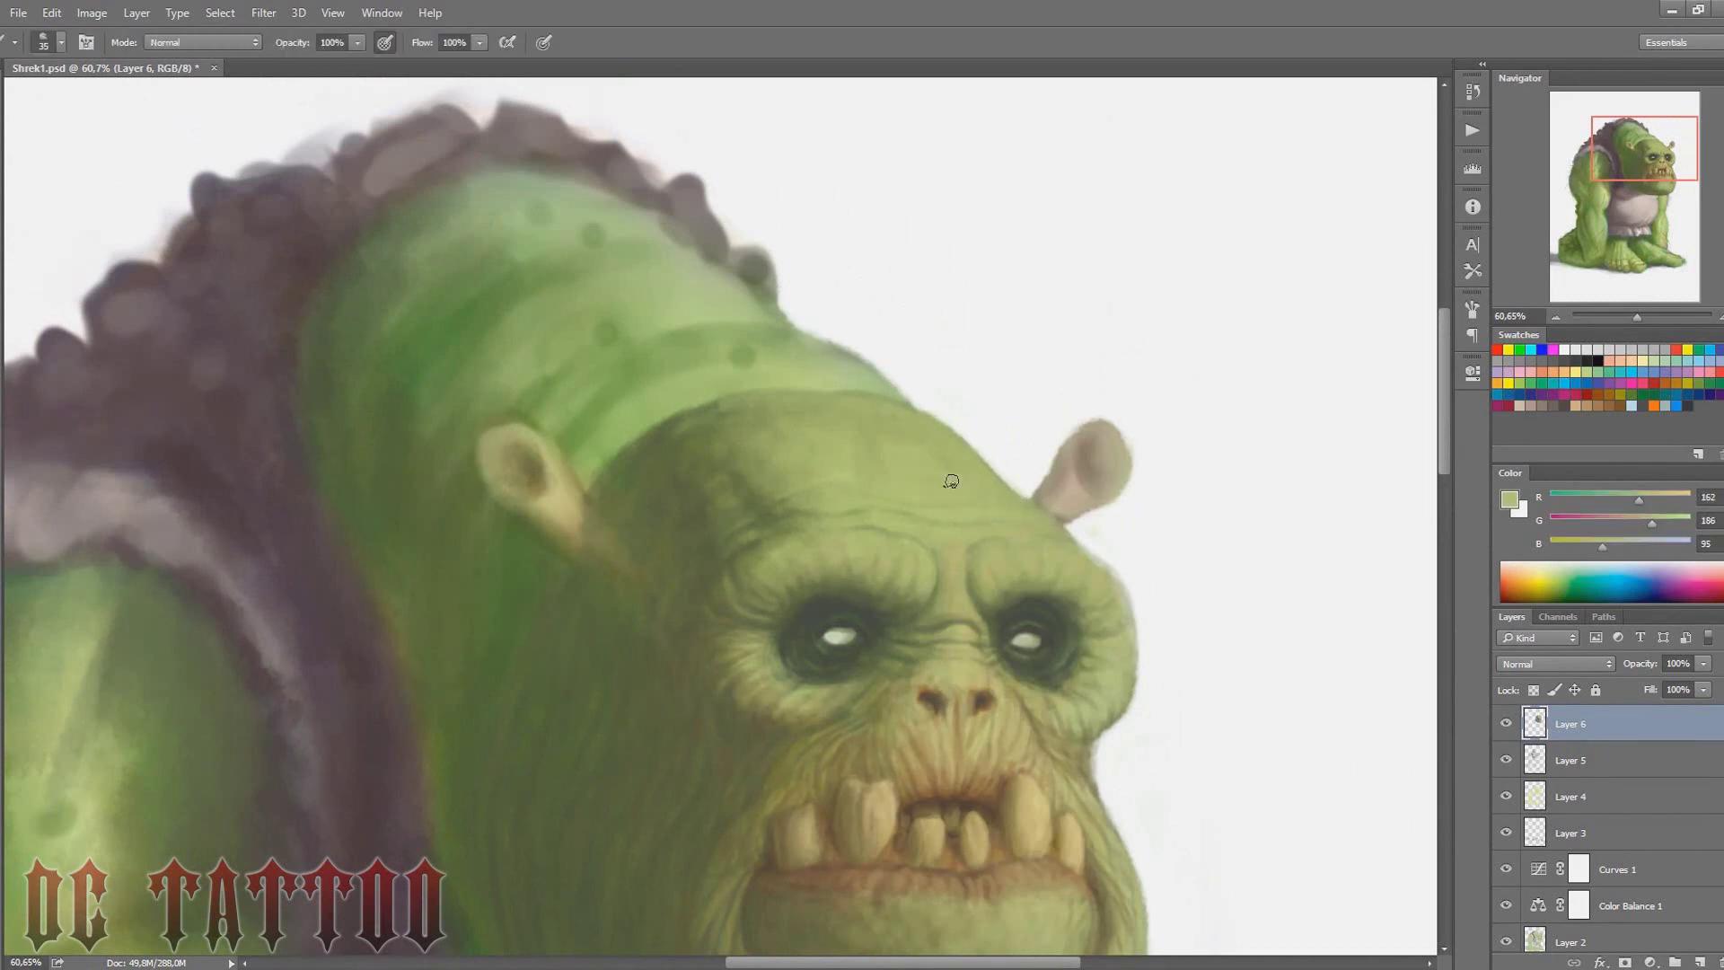
Sample dark olive jaw greens and paint deep shadows near the ear base
scroll(1447, 391, "down", 5)
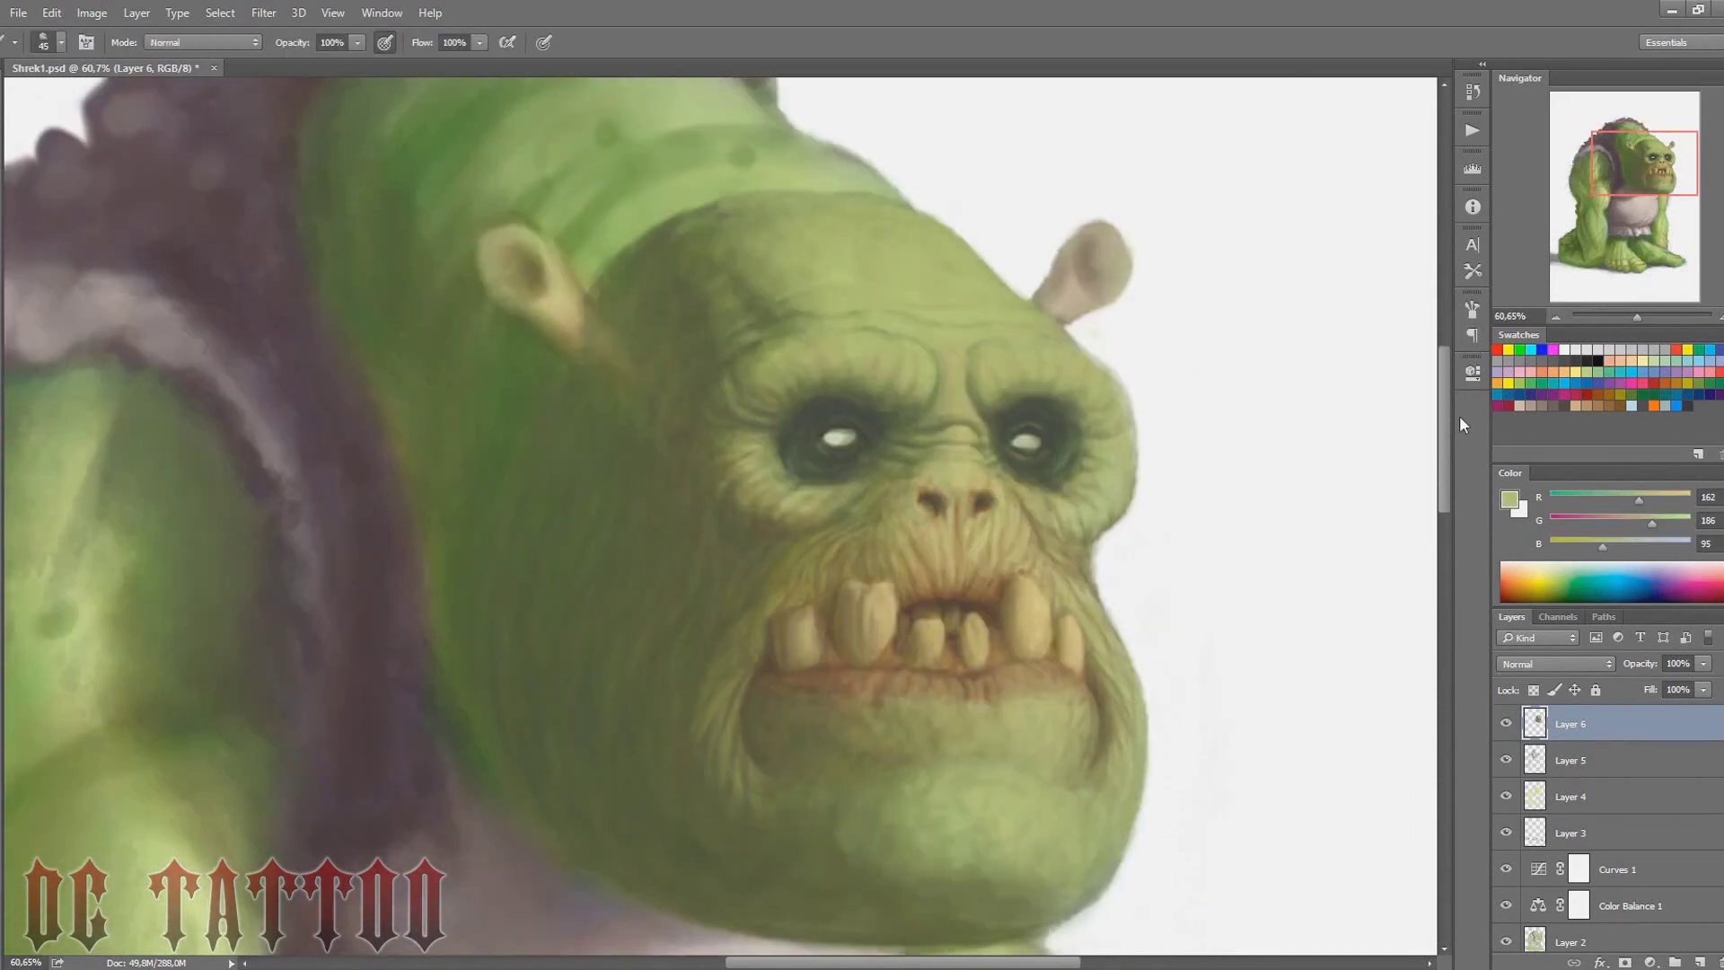
left_click(850, 826, "alt")
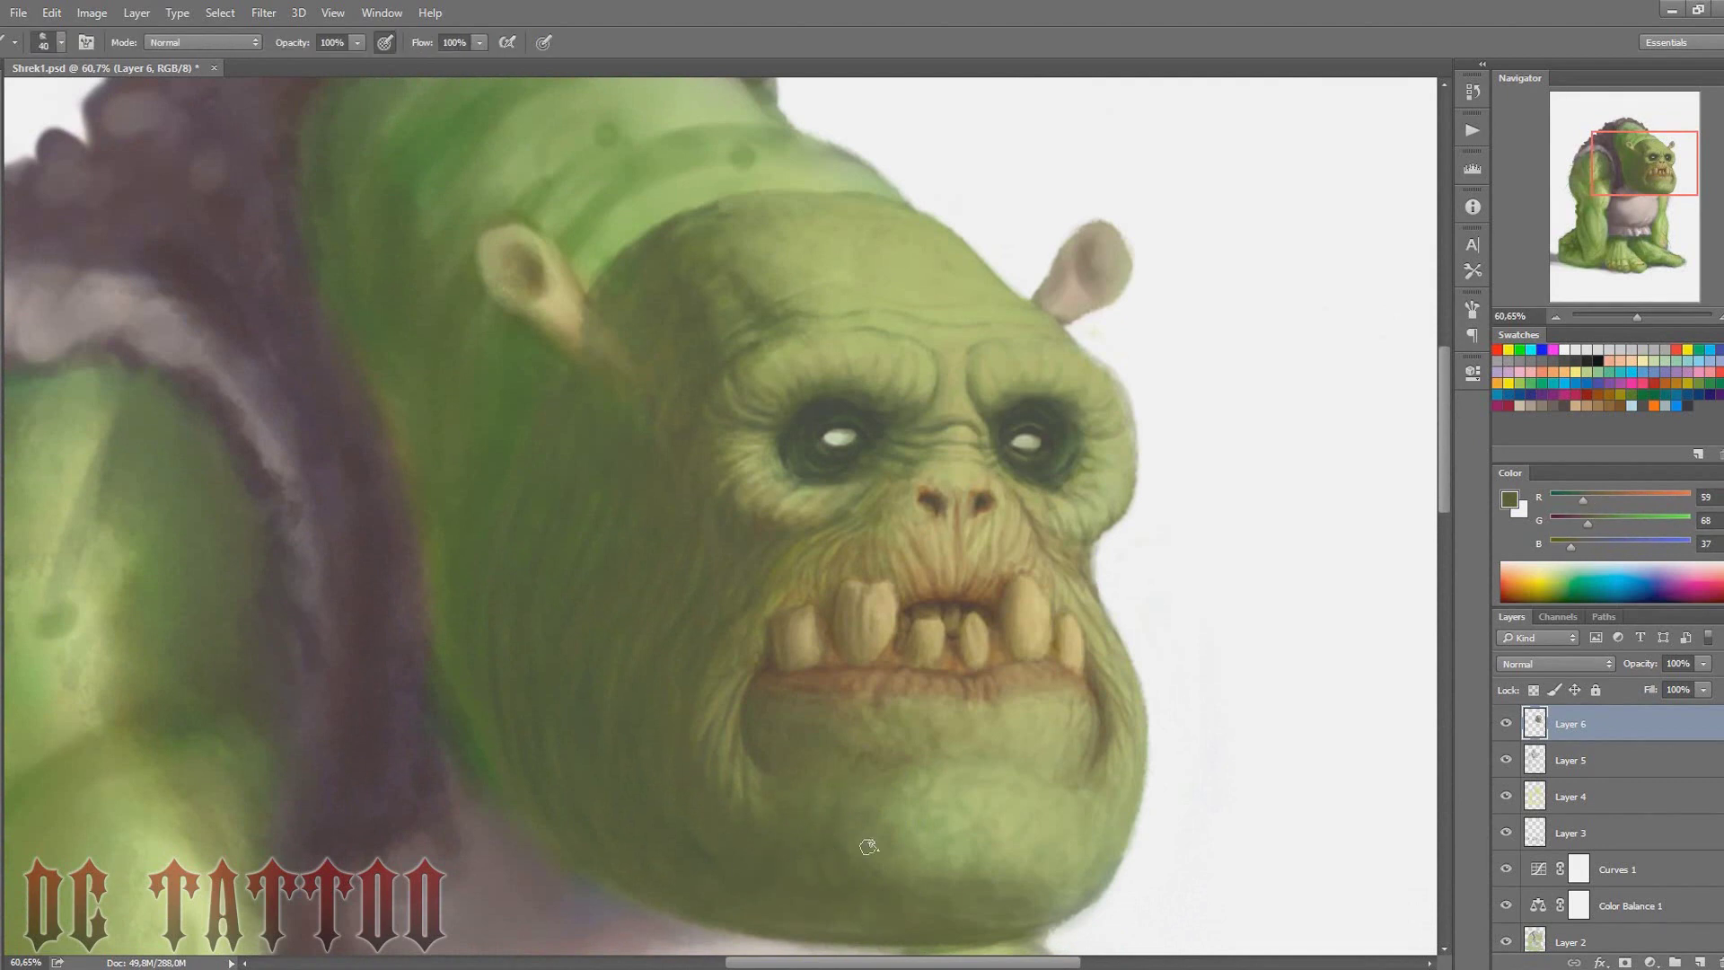
left_click(916, 805, "alt")
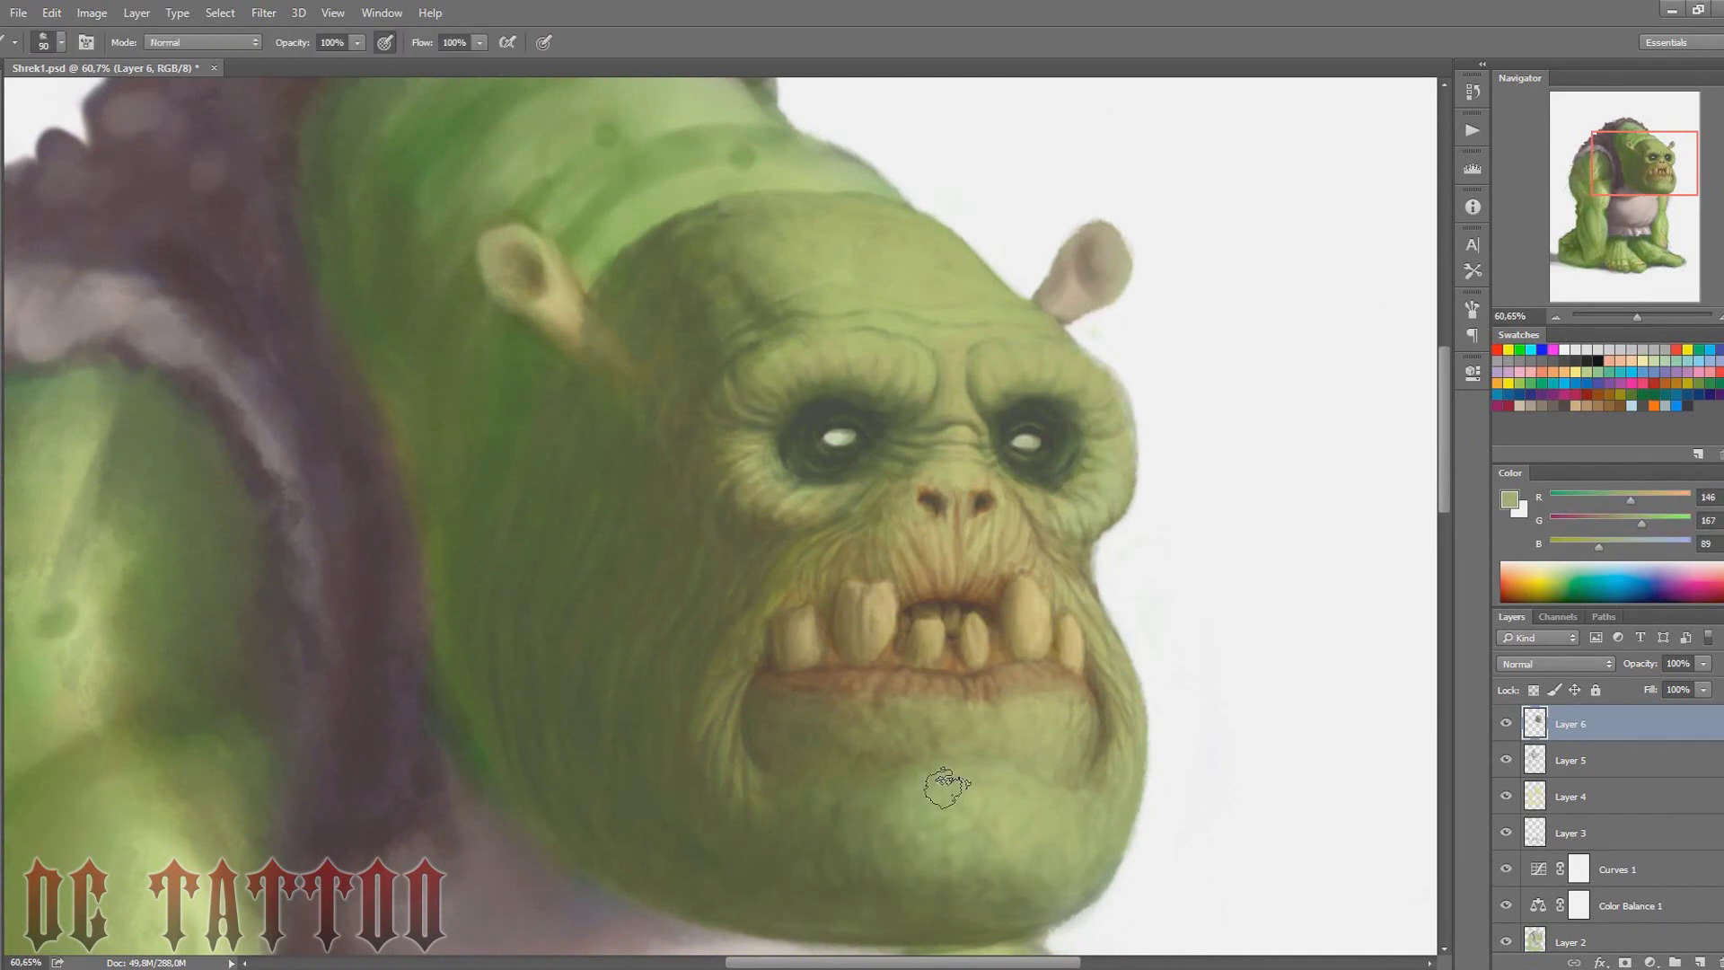
left_click(916, 772, "alt")
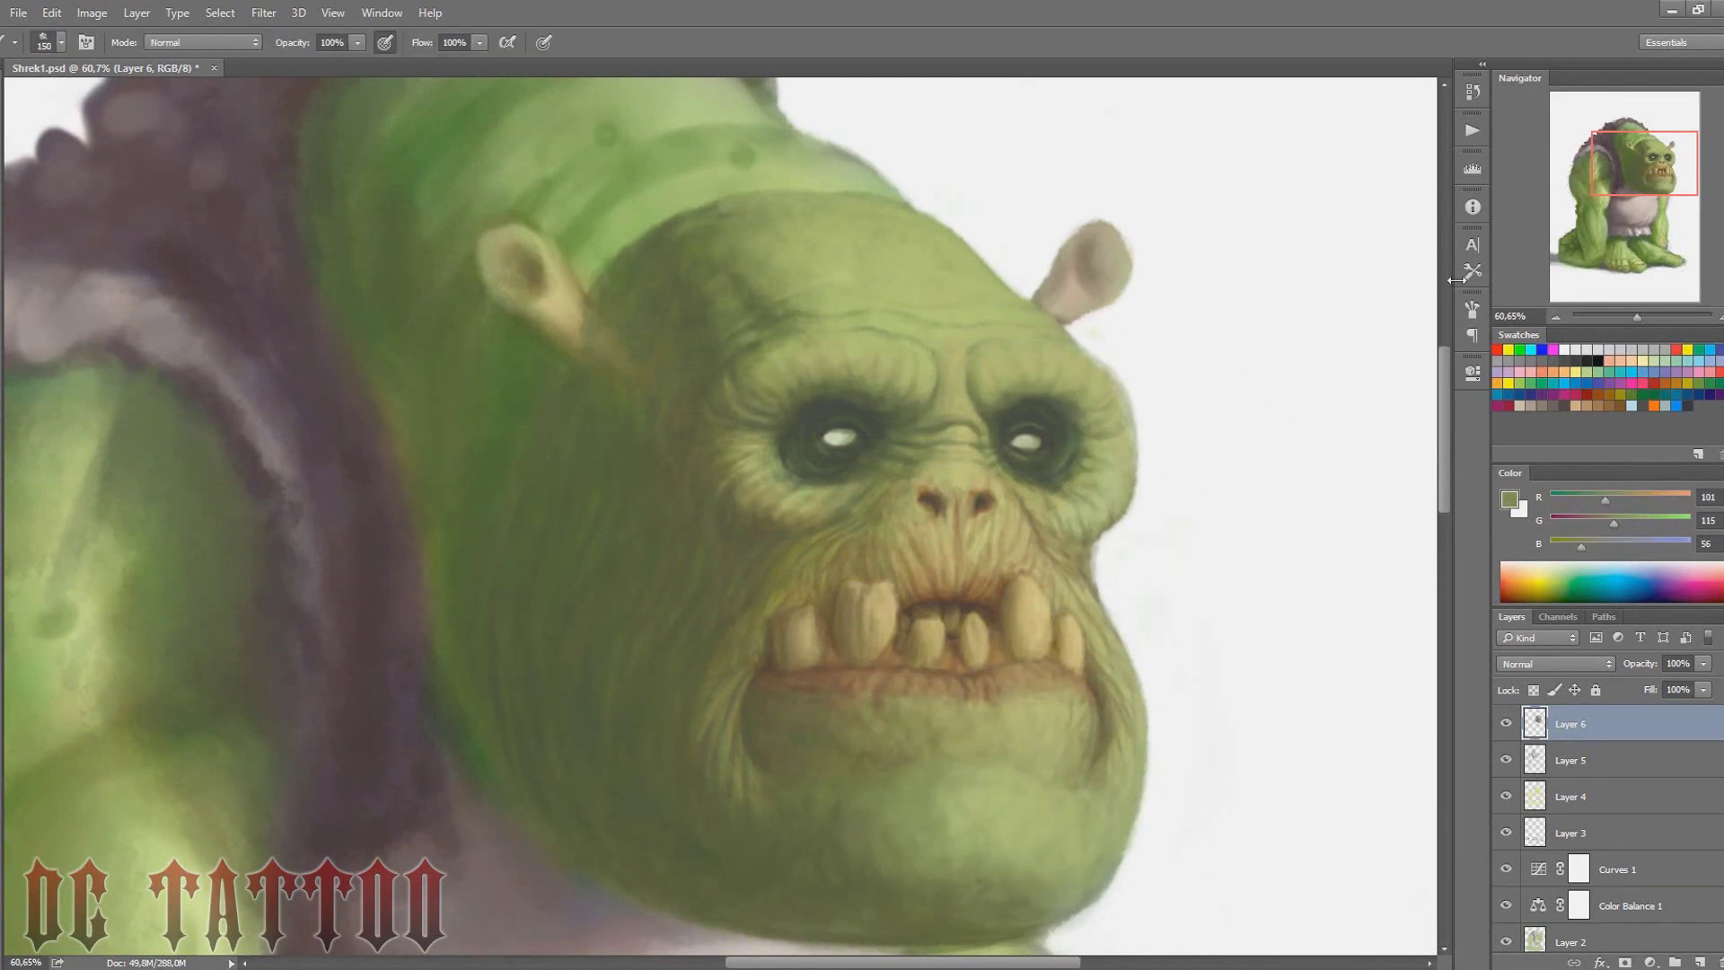
left_click_drag(1644, 164, 1635, 168)
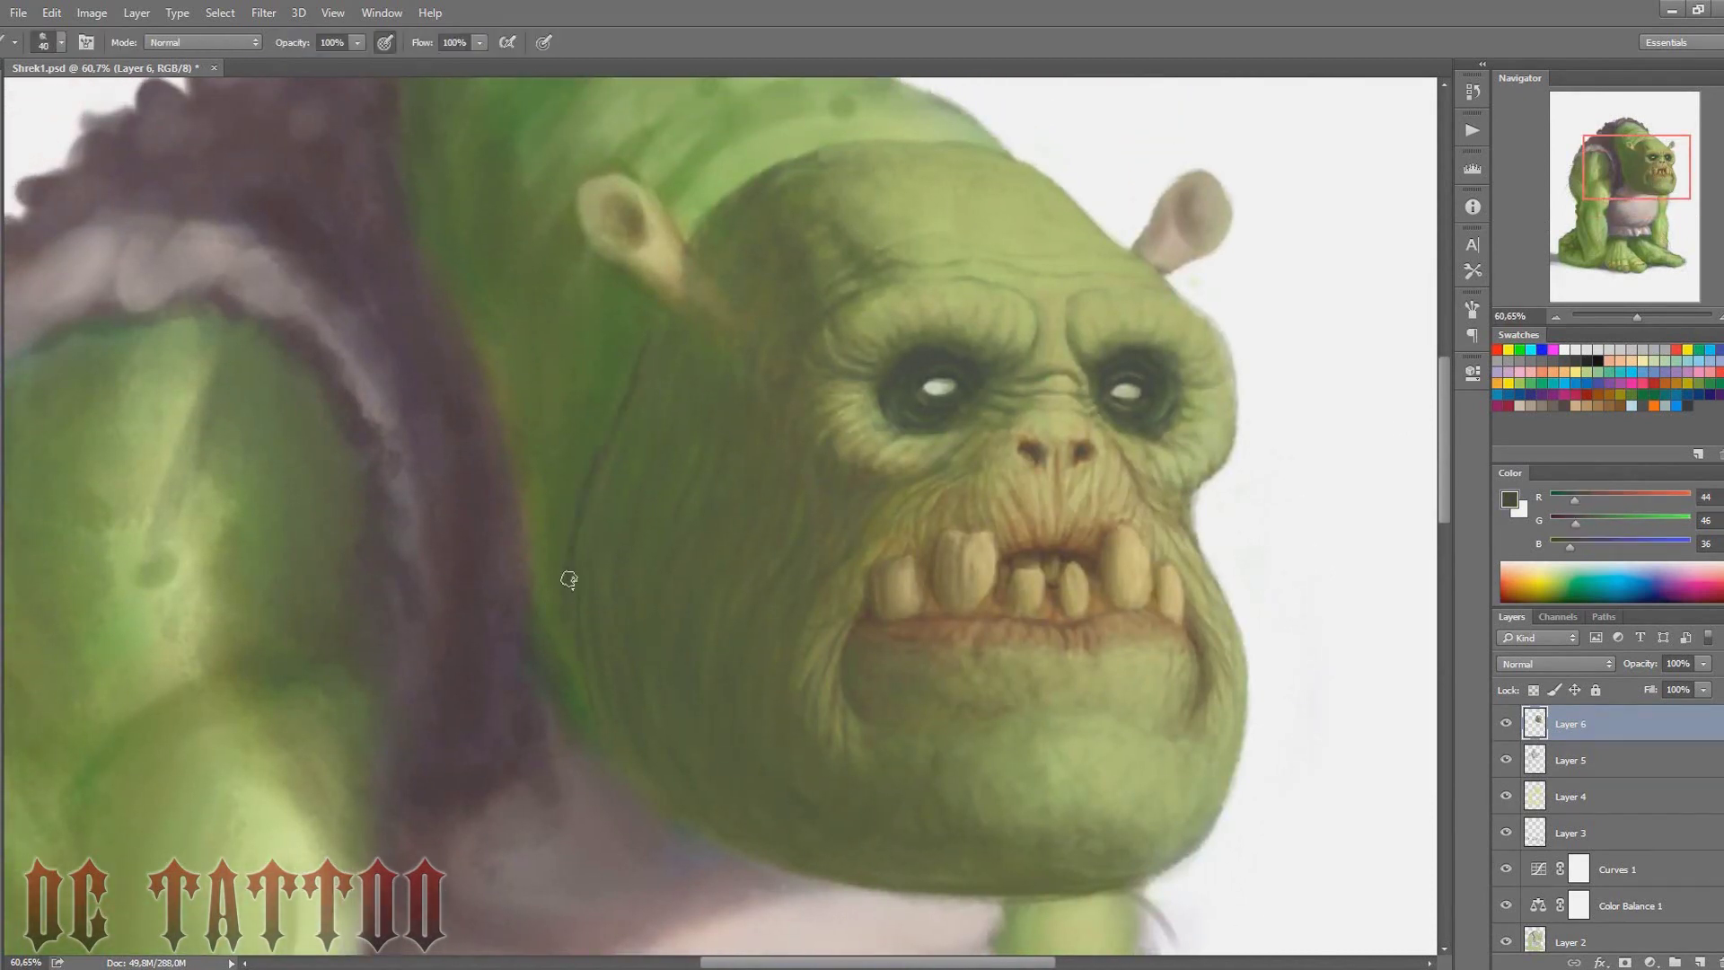
left_click(578, 500, "alt")
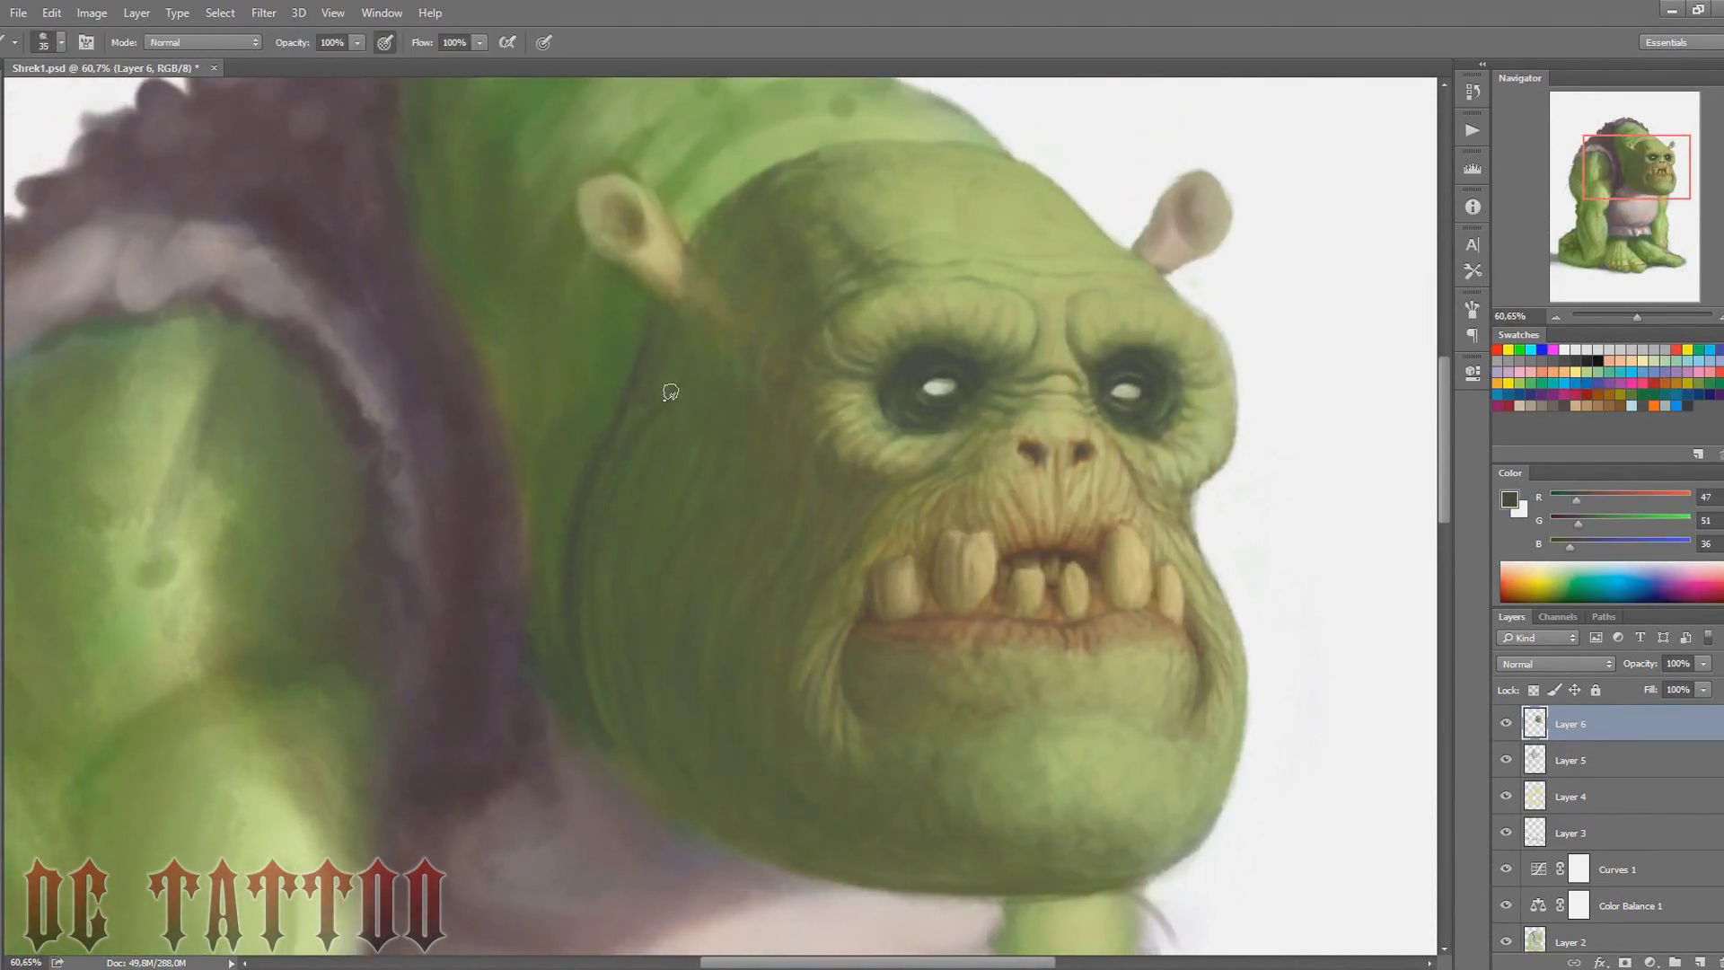
left_click_drag(594, 274, 616, 335)
left_click(610, 400, "alt")
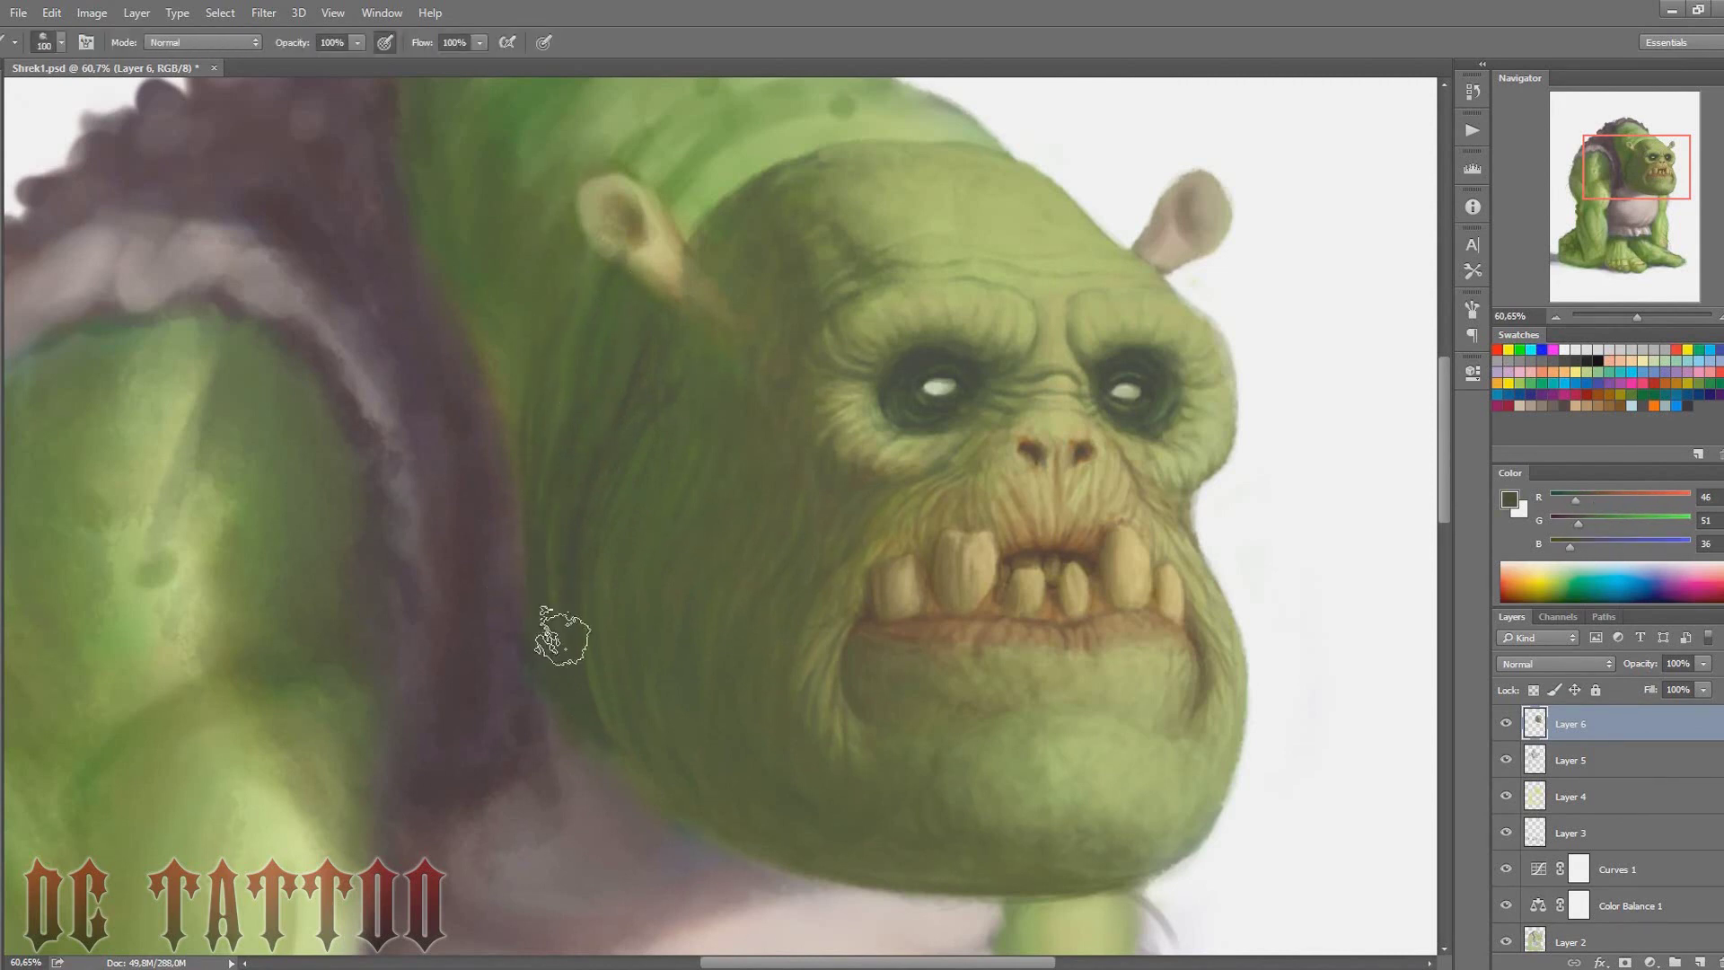
left_click(587, 450, "alt")
left_click_drag(1641, 172, 1643, 153)
Sample a palette of neck greens, from dark shadow to pale highlight, resizing the brush
left_click(691, 422, "alt")
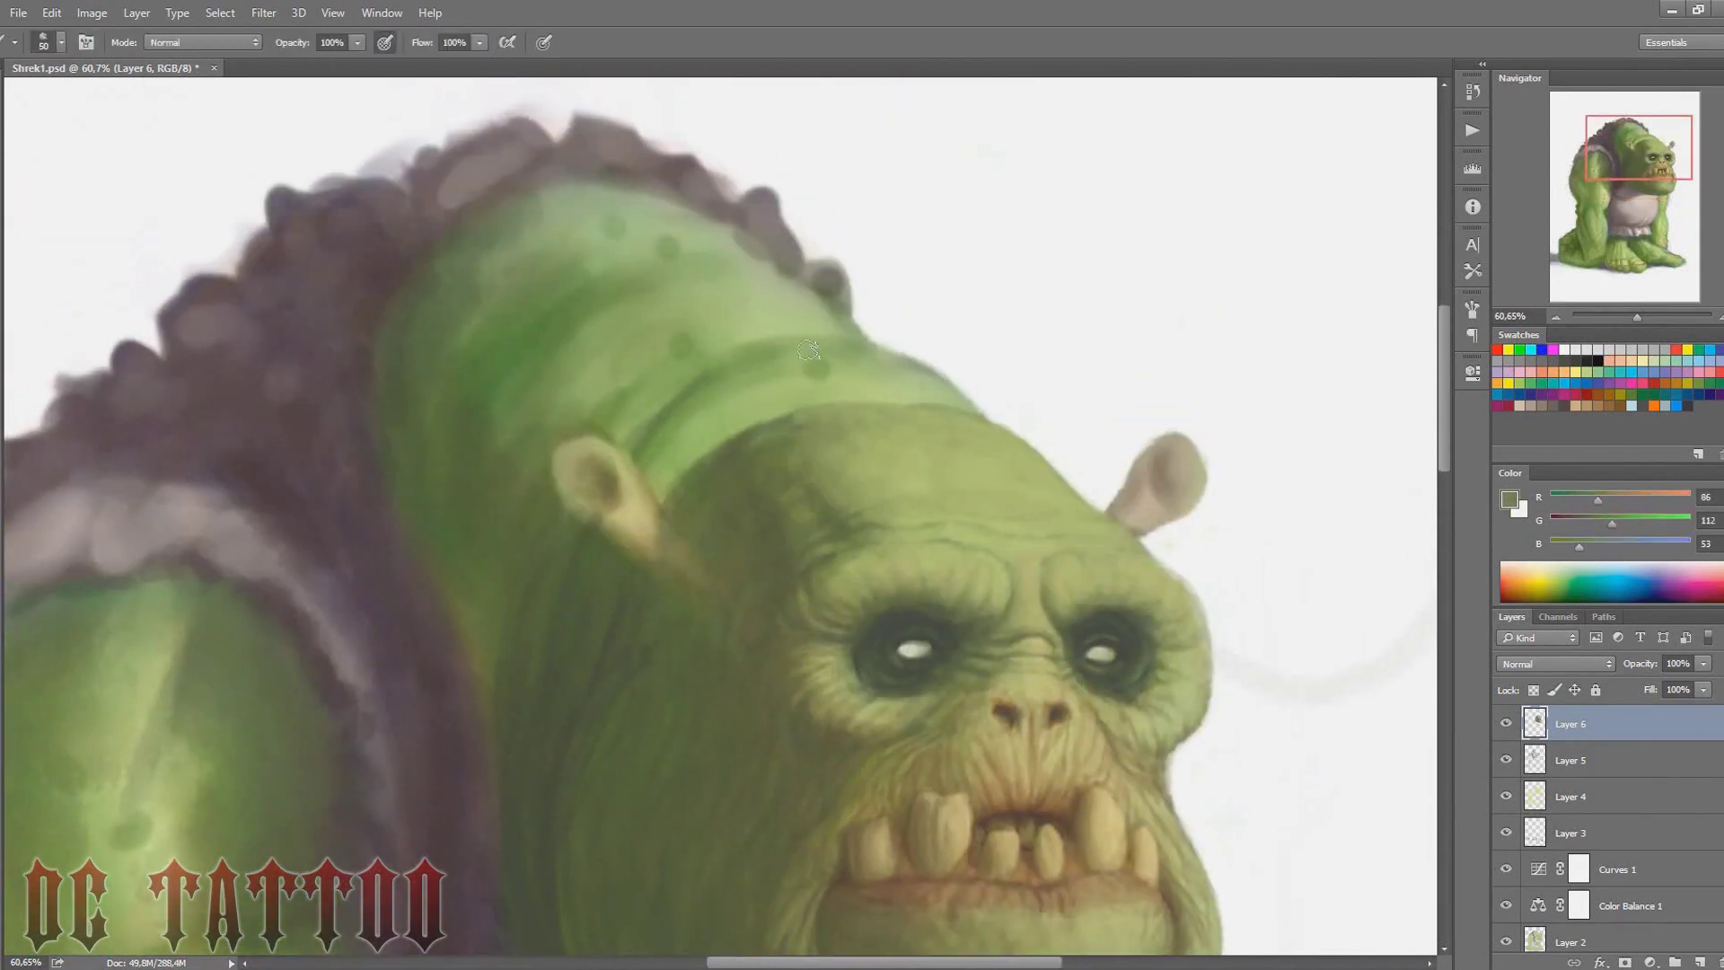
key("bracketright")
key("bracketright")
key("bracketright")
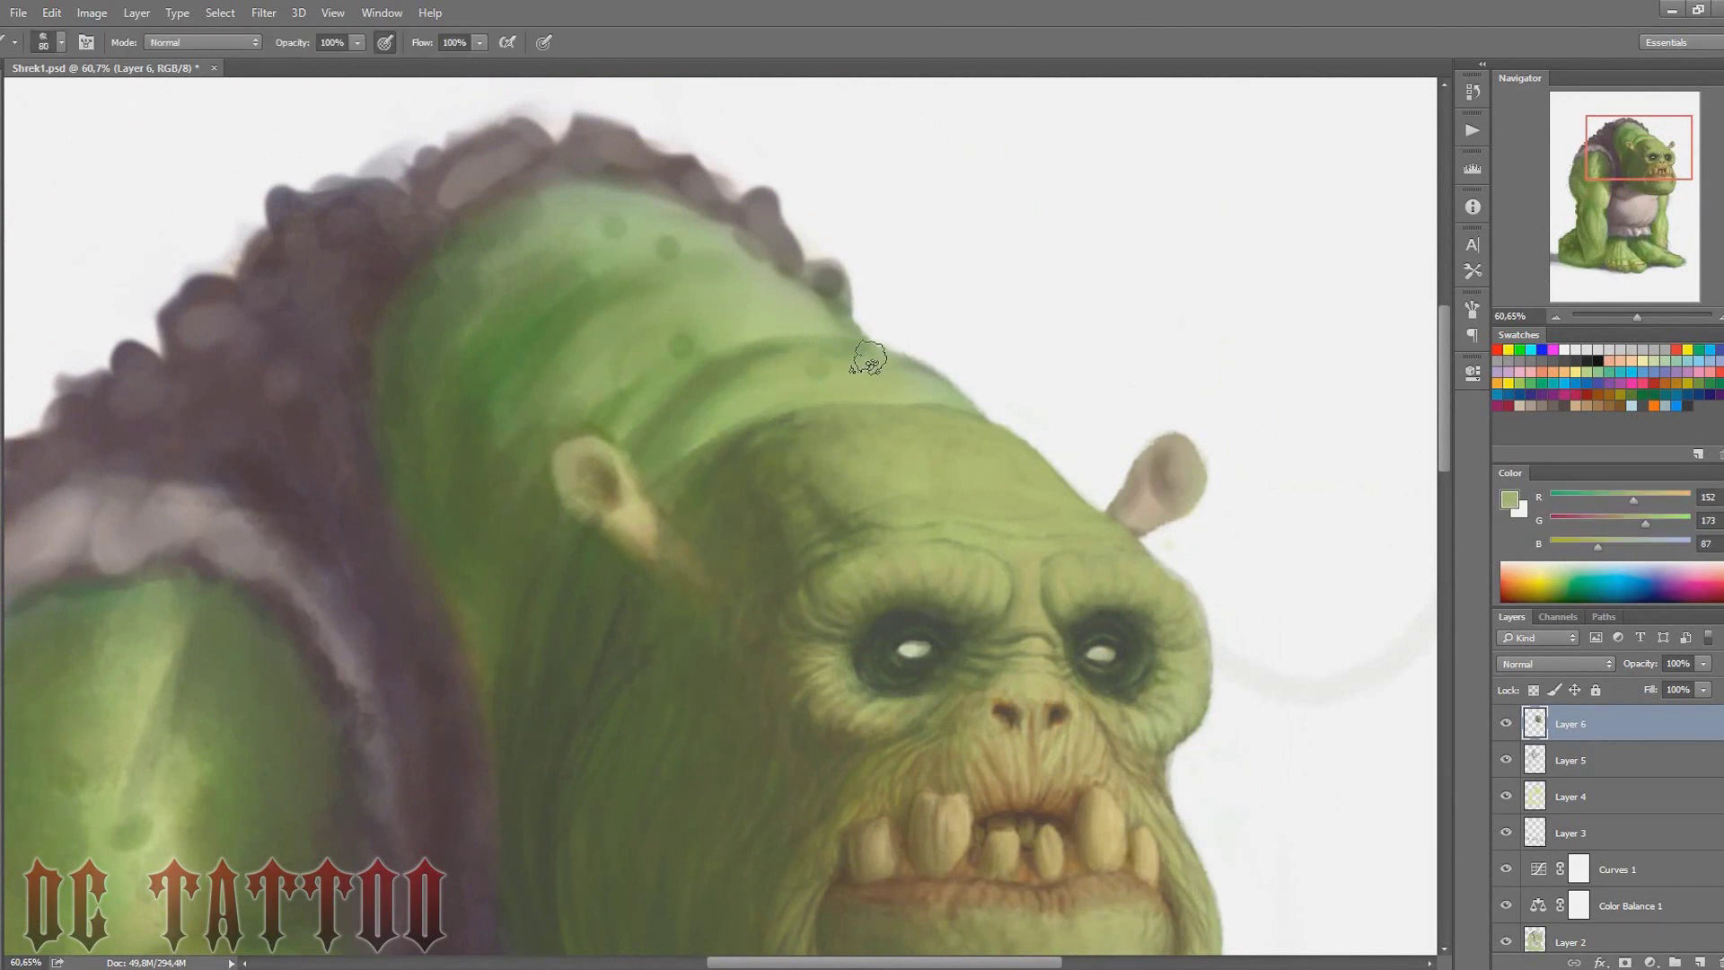
left_click(916, 382, "alt")
key("bracketleft")
key("bracketleft")
key("bracketleft")
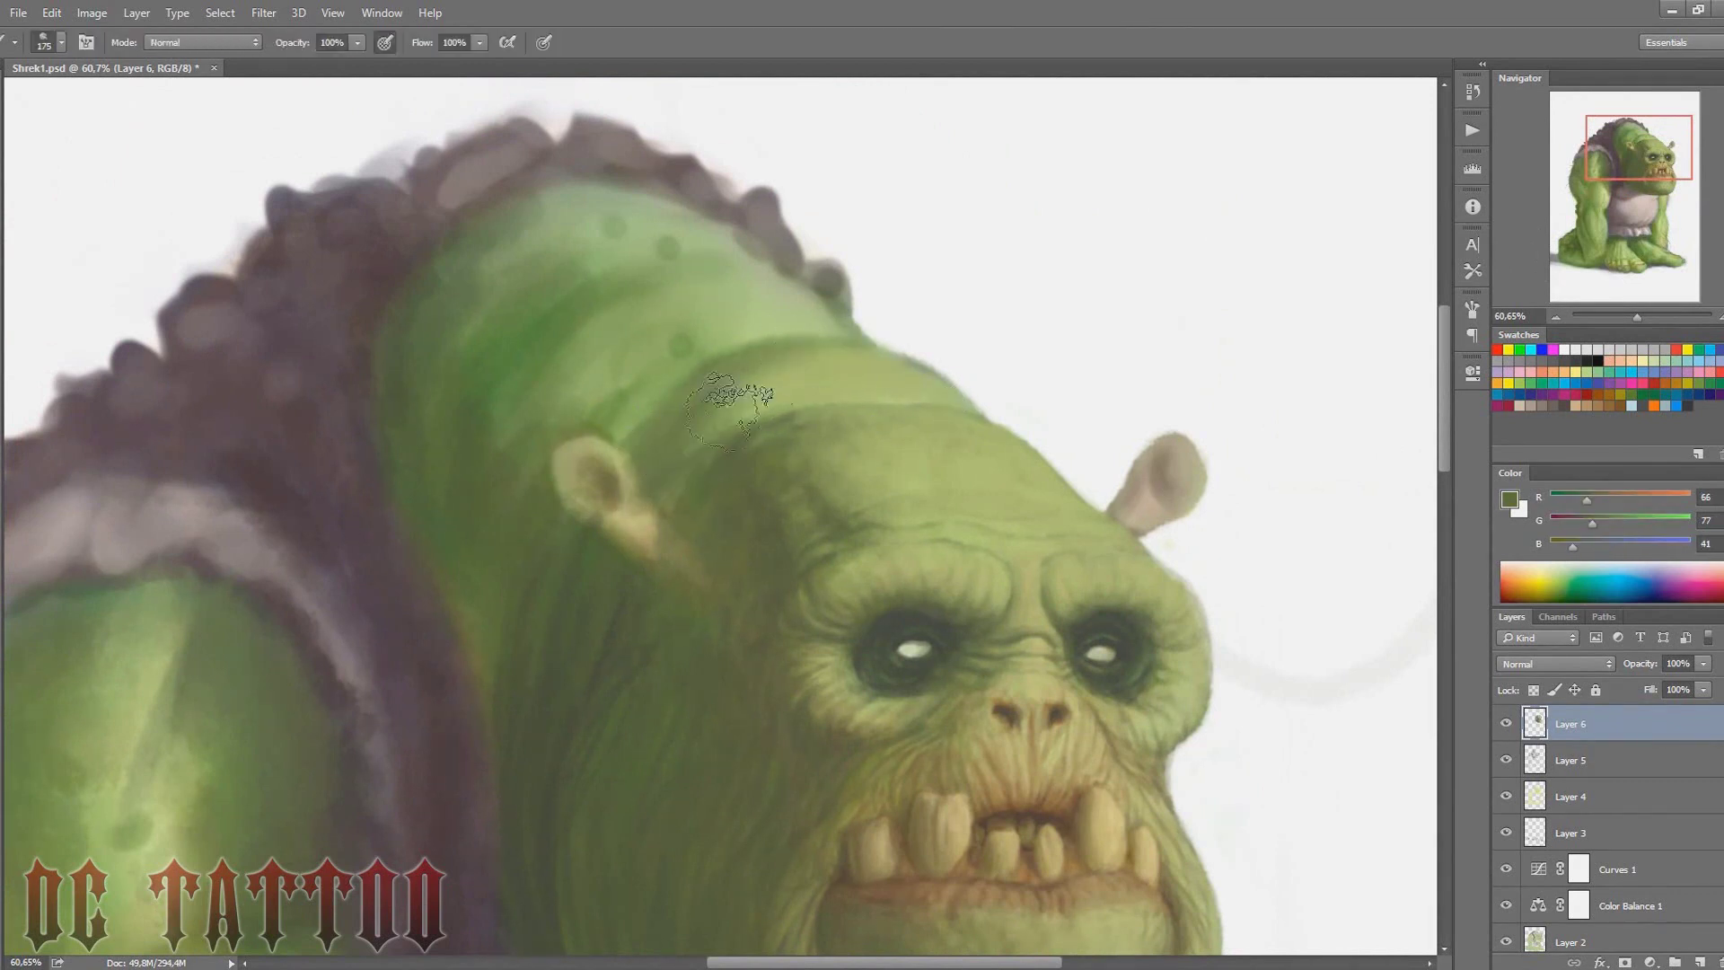
left_click(863, 381, "alt")
key("bracketleft")
key("bracketleft")
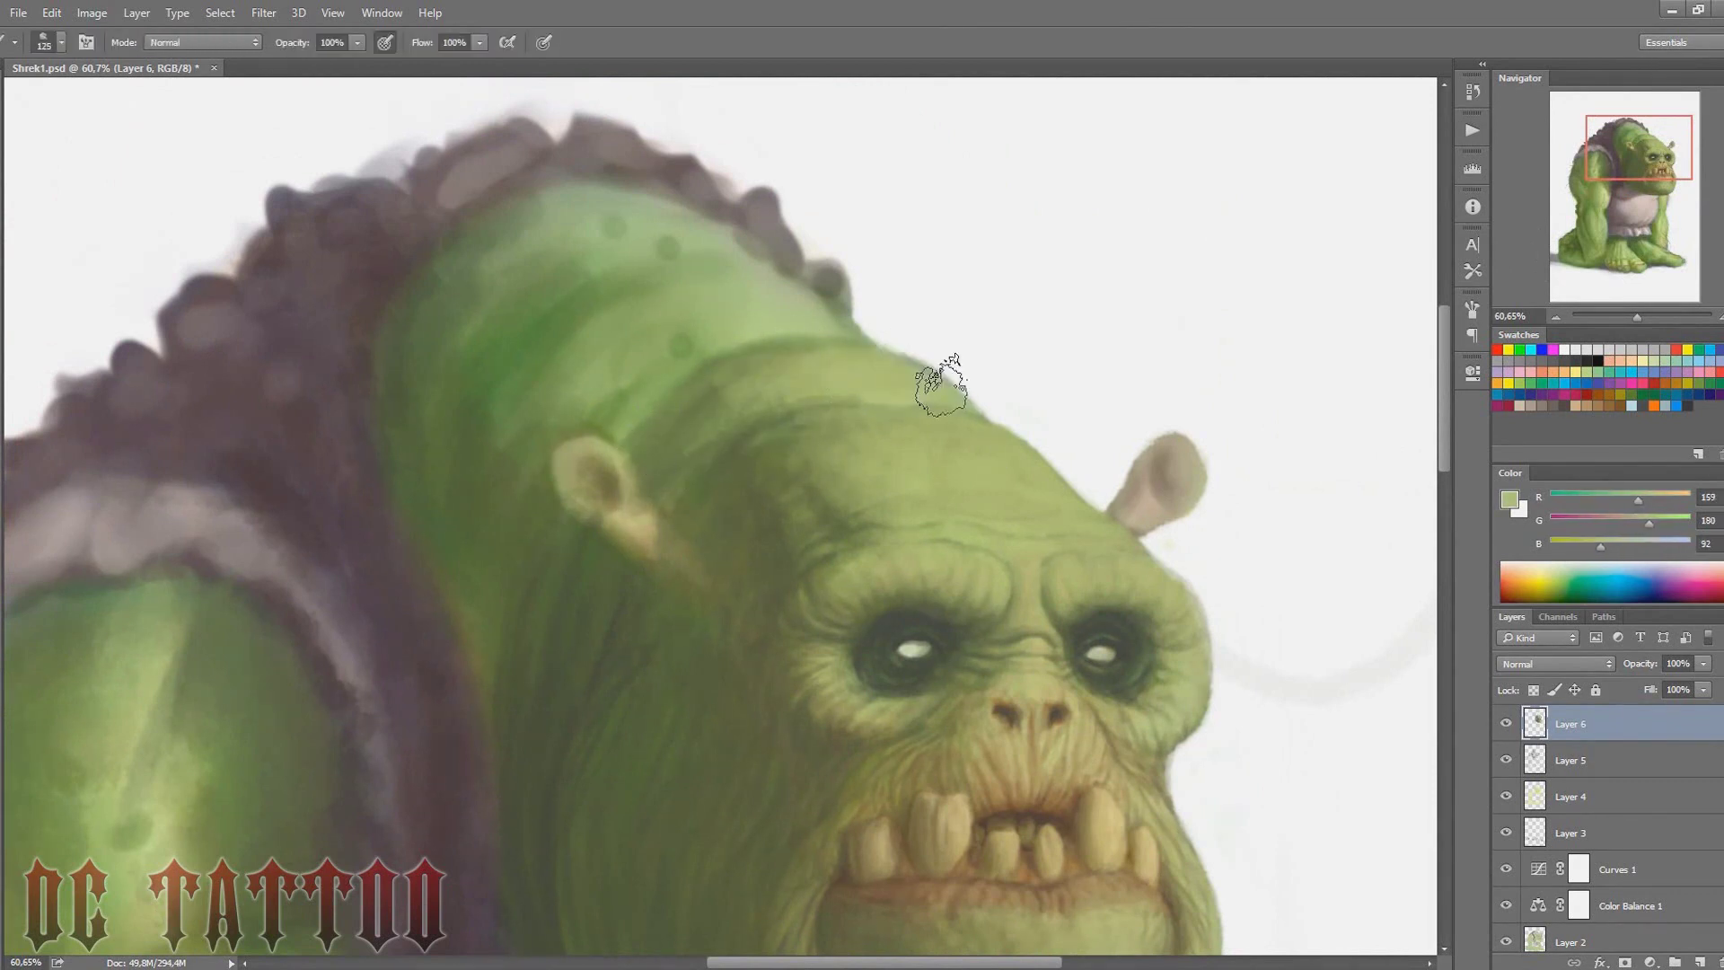
left_click(616, 603, "alt")
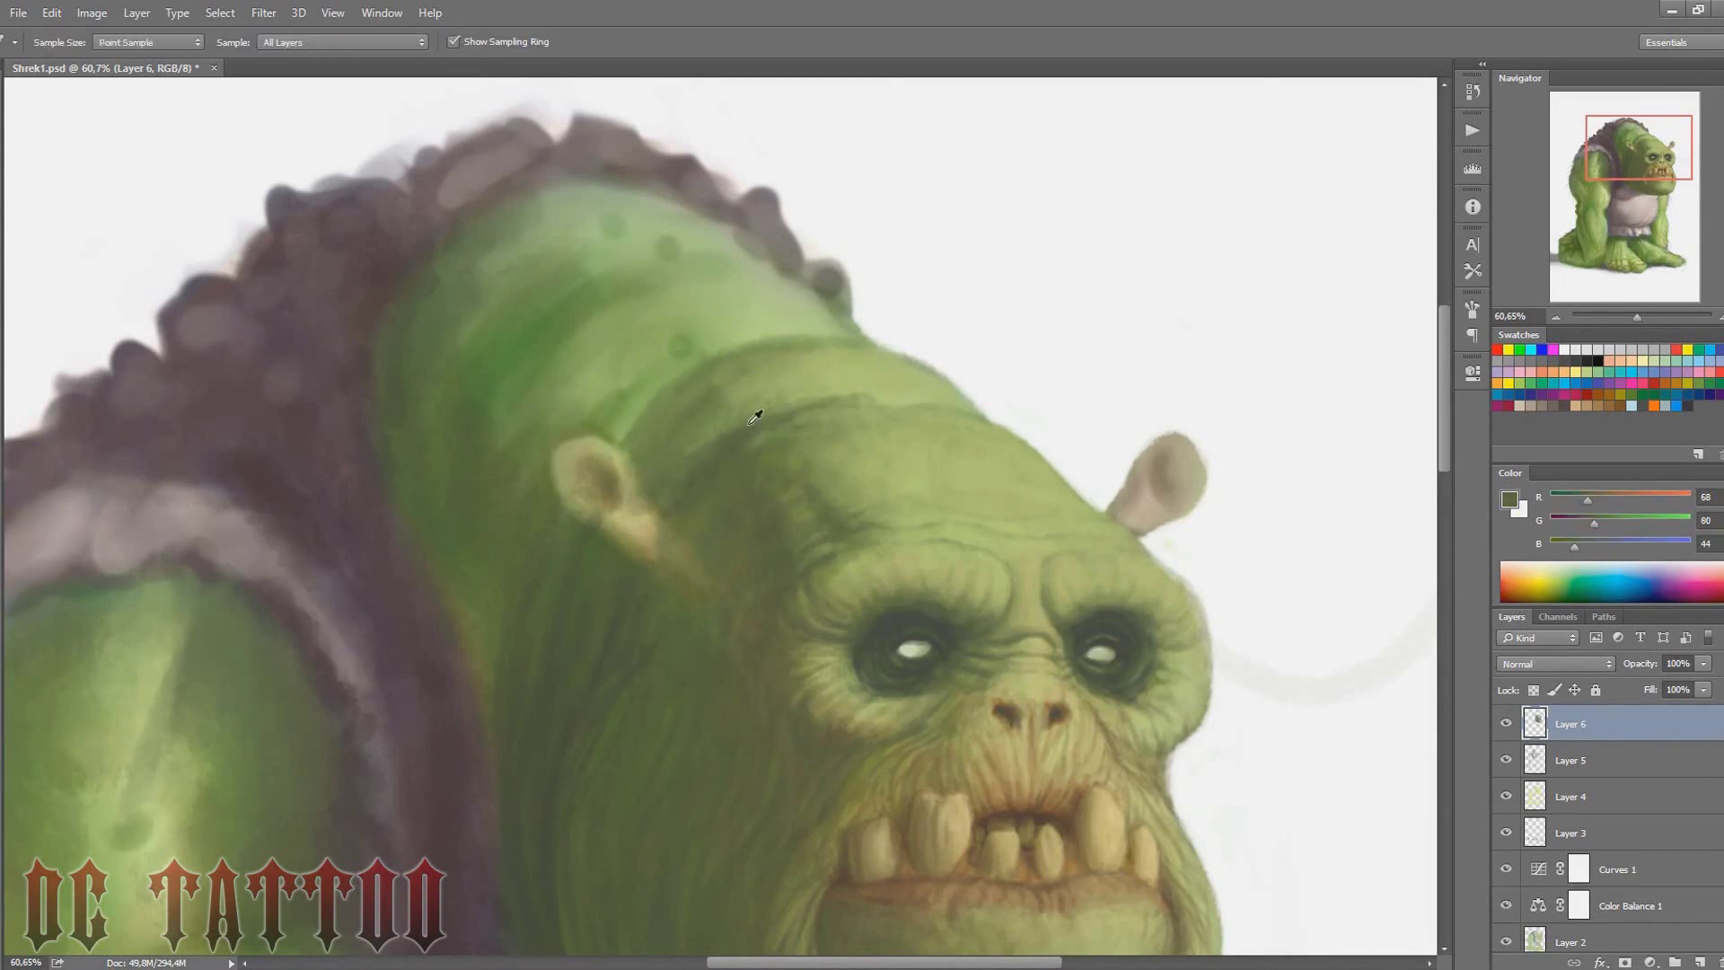
left_click(769, 392, "alt")
left_click(877, 384, "alt")
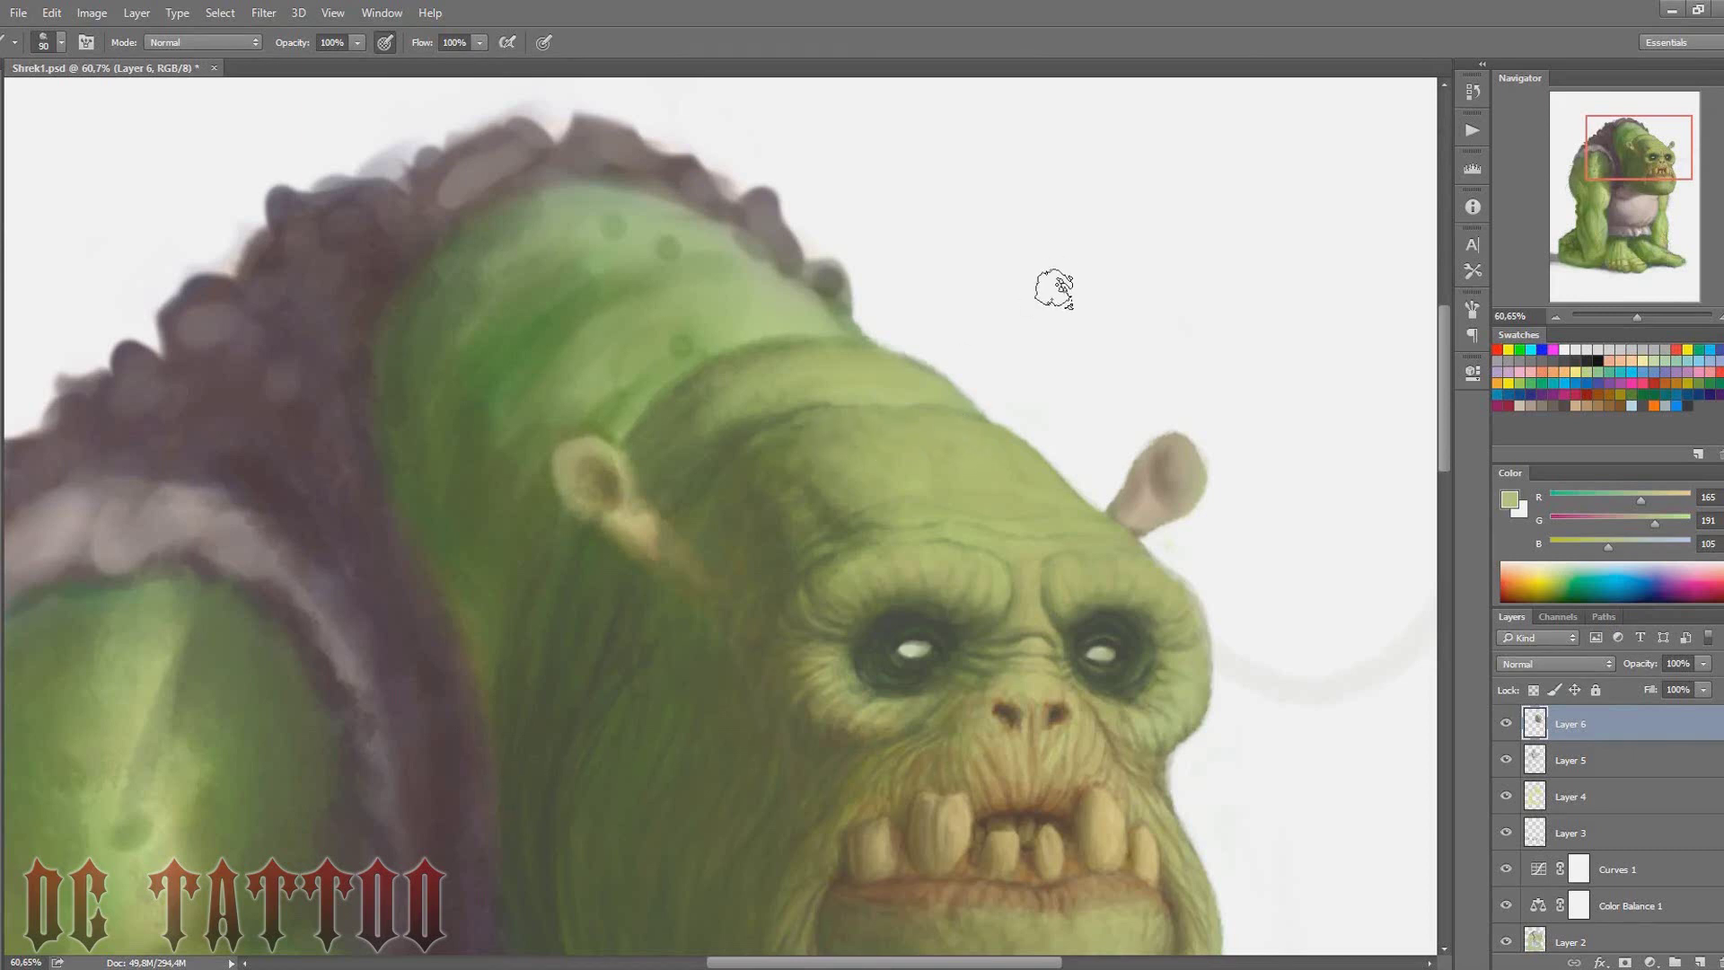
Paint a dark fold across the neck, then sweep light green over the hump
left_click(596, 660, "alt")
mouse_move(772, 266)
left_mouse_down()
mouse_move(552, 335)
mouse_move(521, 205)
left_mouse_up()
key("bracketright")
key("bracketright")
key("bracketright")
key("bracketleft")
key("bracketleft")
key("bracketleft")
left_click(629, 305, "alt")
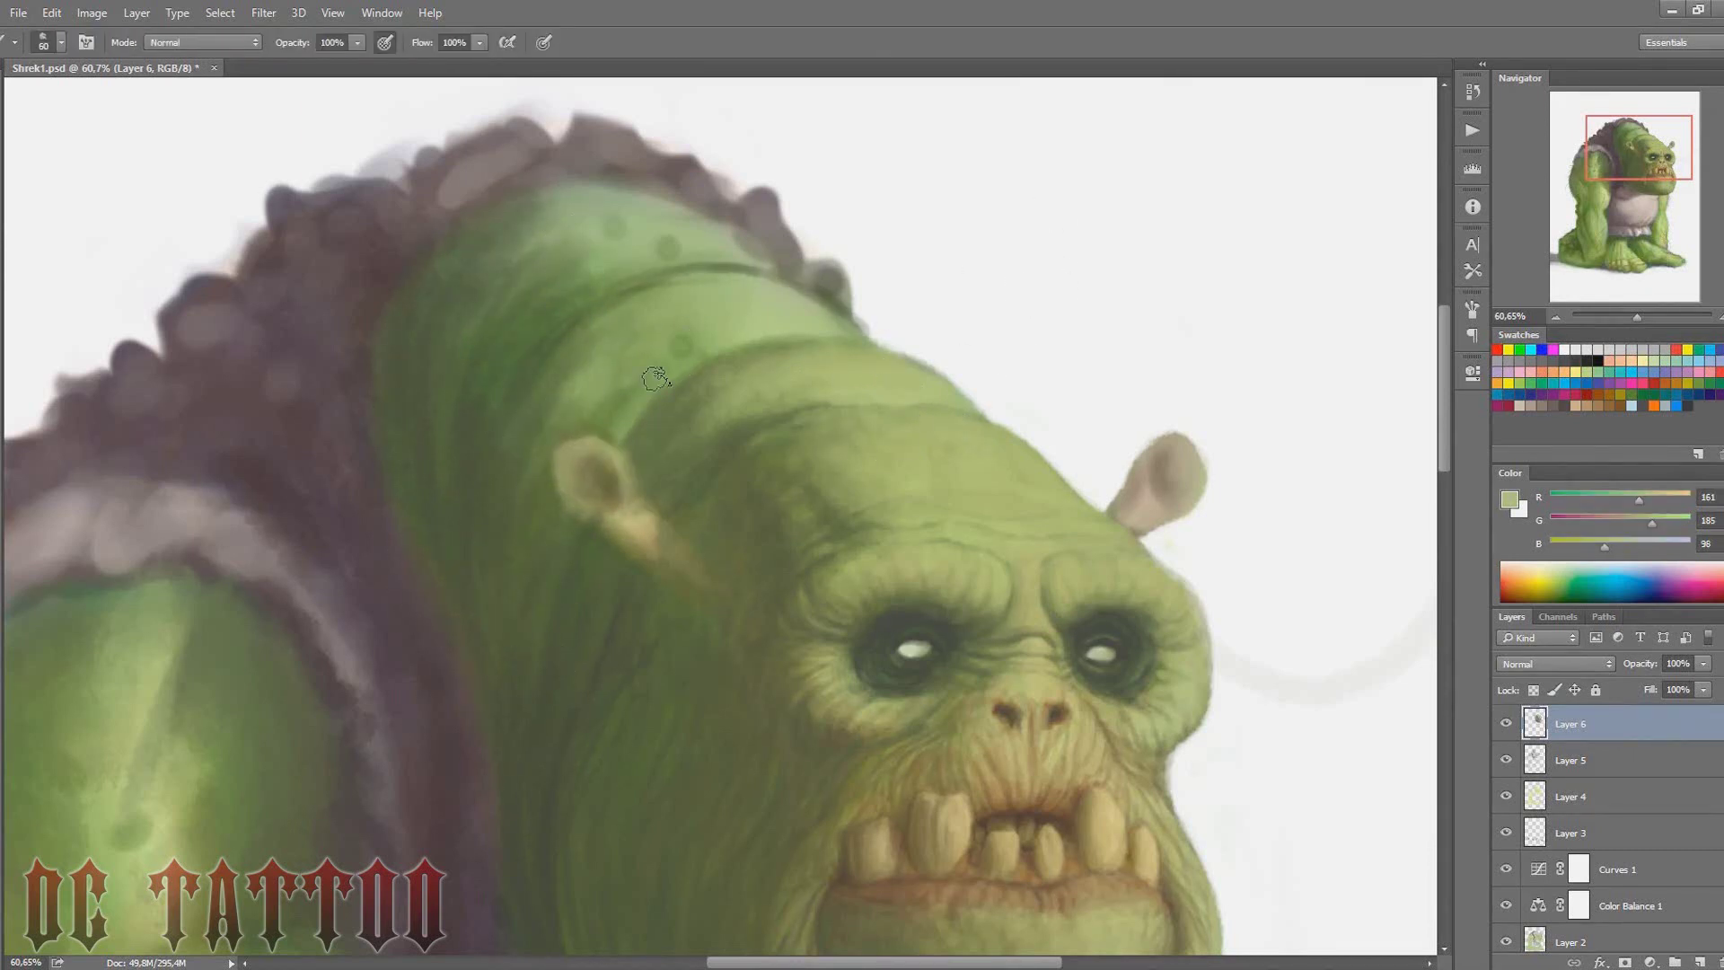
left_click_drag(664, 377, 685, 288)
left_click_drag(584, 359, 781, 305)
left_click_drag(556, 278, 697, 247)
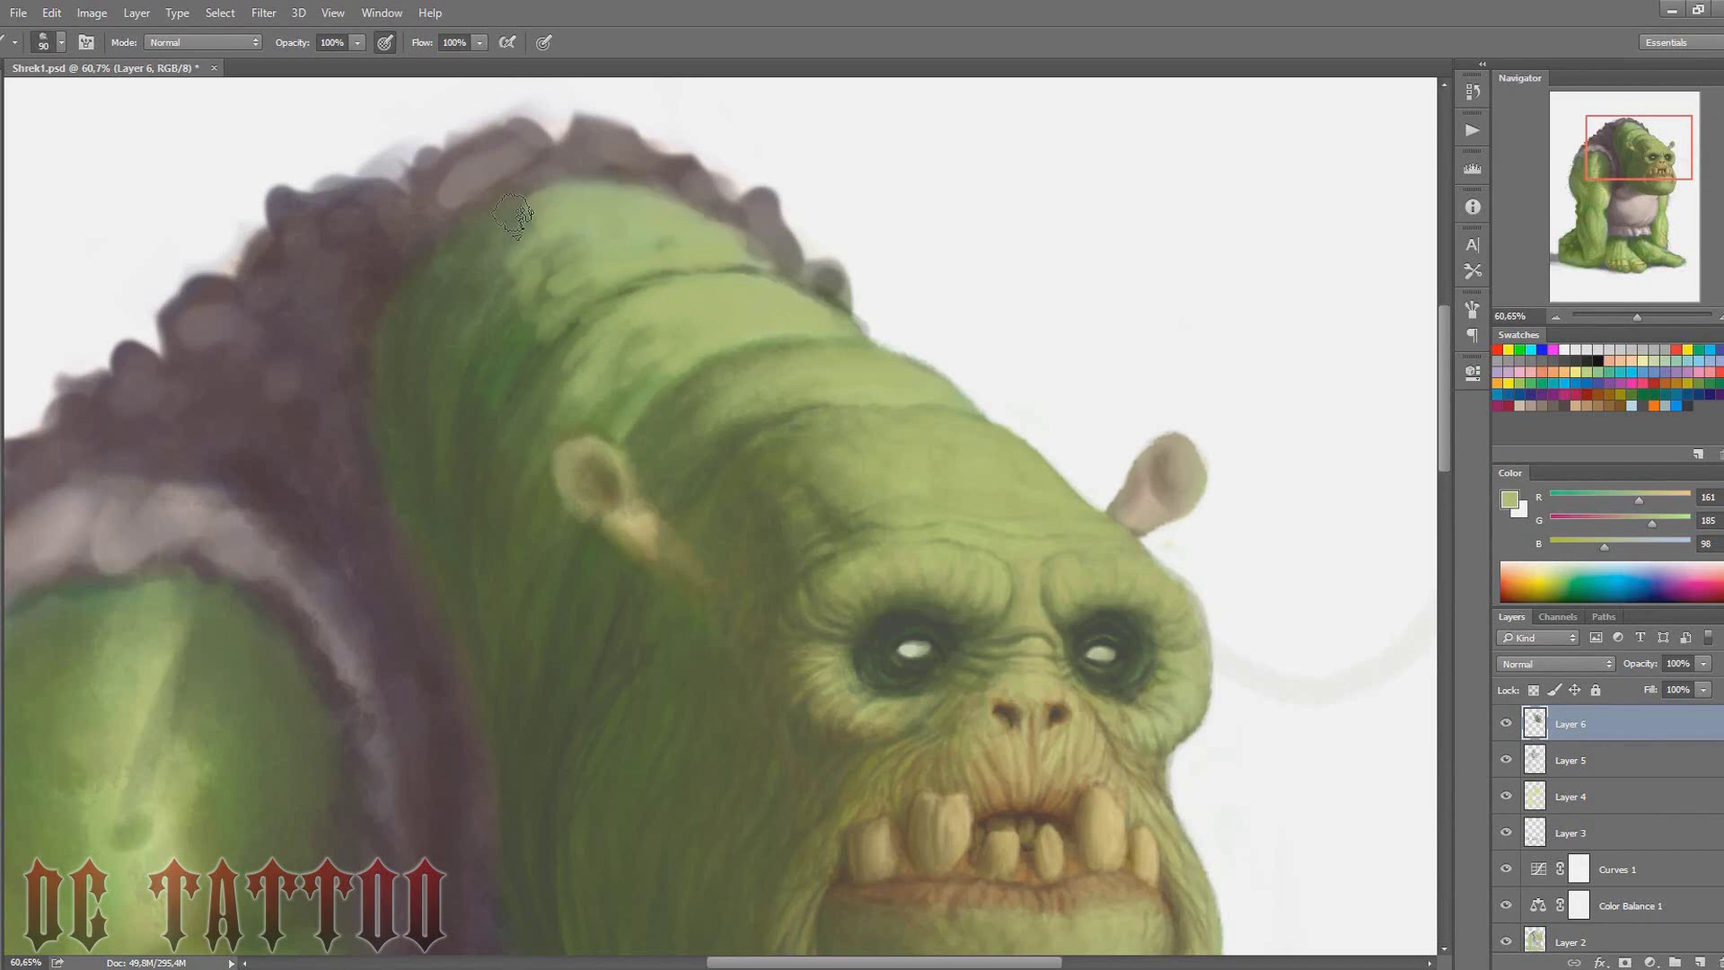
Darken the upper neck hump with fold lines, light strokes and dark green shading
key("bracketright")
key("bracketright")
key("bracketright")
left_click(719, 401, "alt")
mouse_move(683, 341)
left_mouse_down()
mouse_move(578, 255)
mouse_move(620, 243)
mouse_move(751, 270)
mouse_move(593, 377)
left_mouse_up()
key("bracketleft")
key("bracketleft")
key("bracketleft")
left_click(512, 364, "alt")
key("bracketright")
key("bracketright")
left_click(823, 318, "alt")
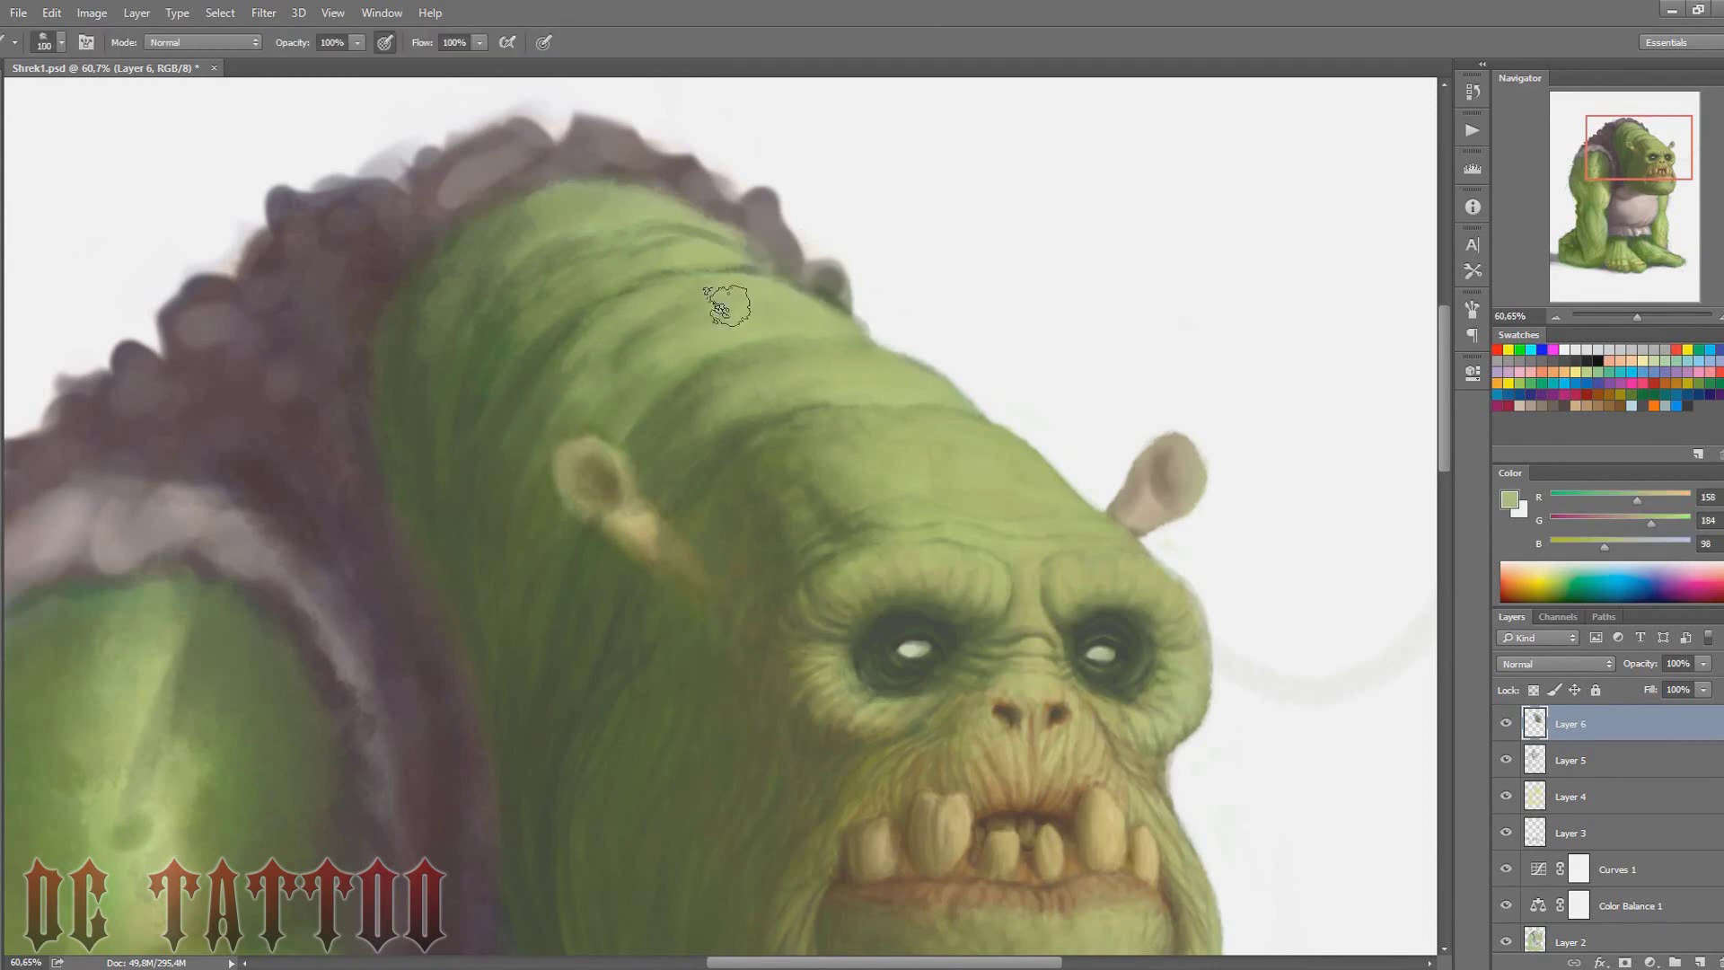
left_click(758, 458, "alt")
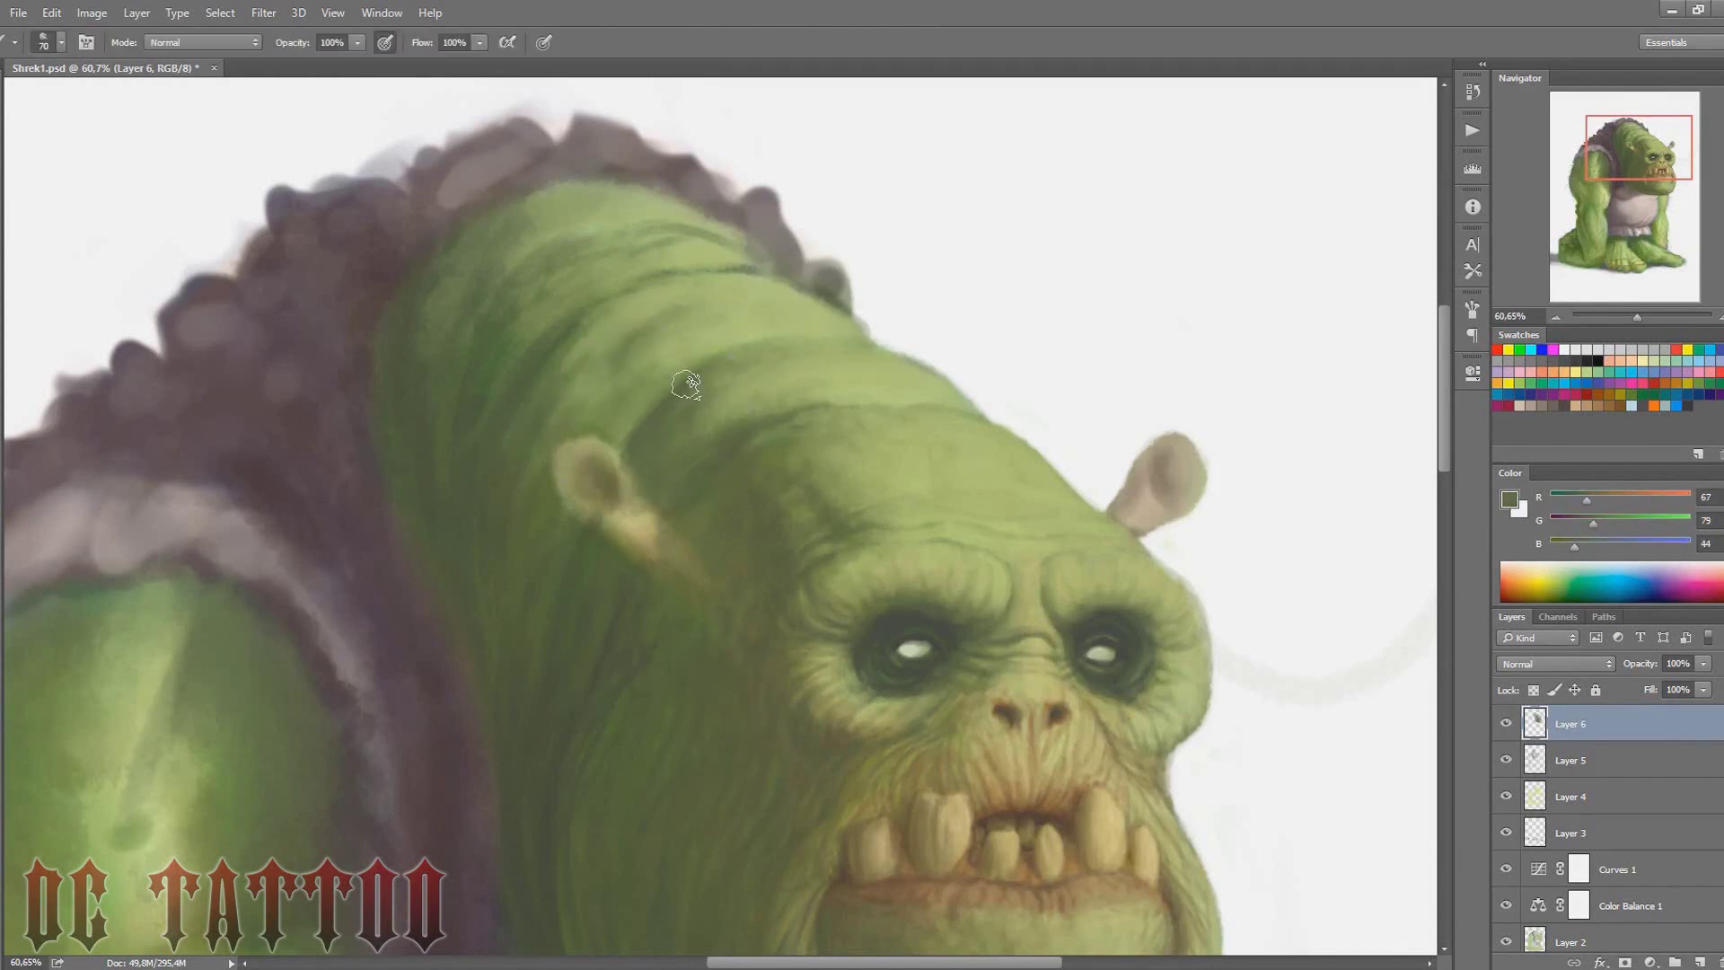
left_click(790, 495, "alt")
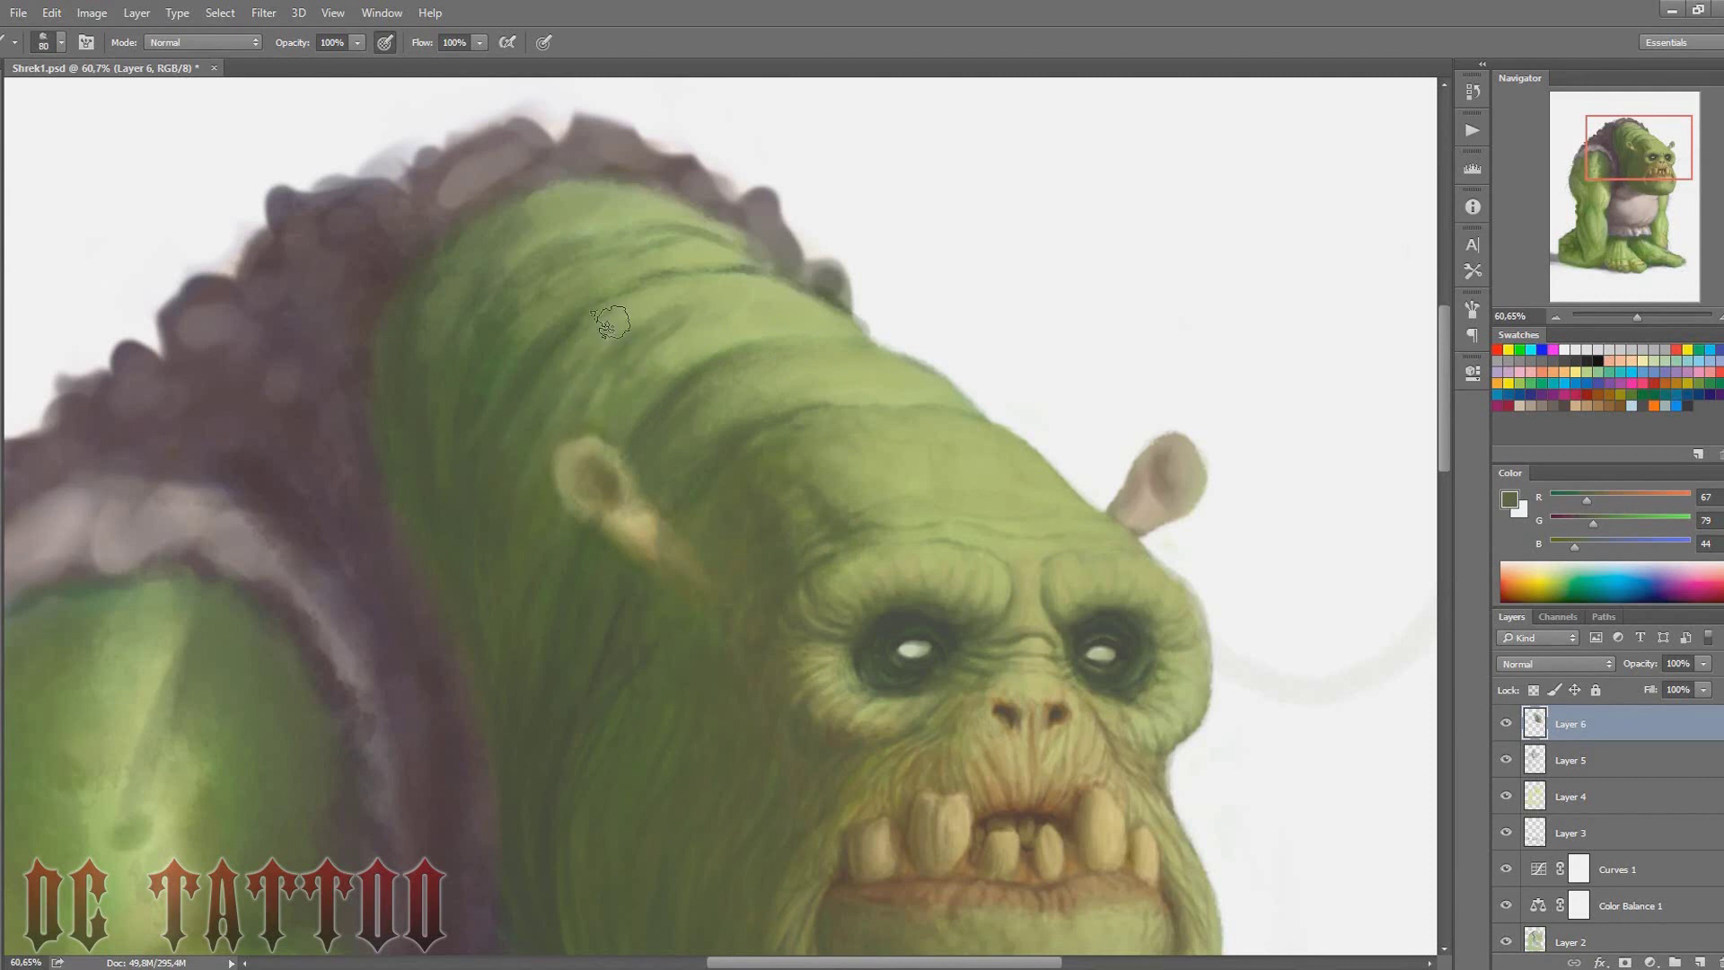
Resample head and shadow greens and paint a dark fold line on the hump
key("bracketright")
key("bracketright")
key("bracketright")
left_click(608, 418, "alt")
key("bracketright")
key("bracketright")
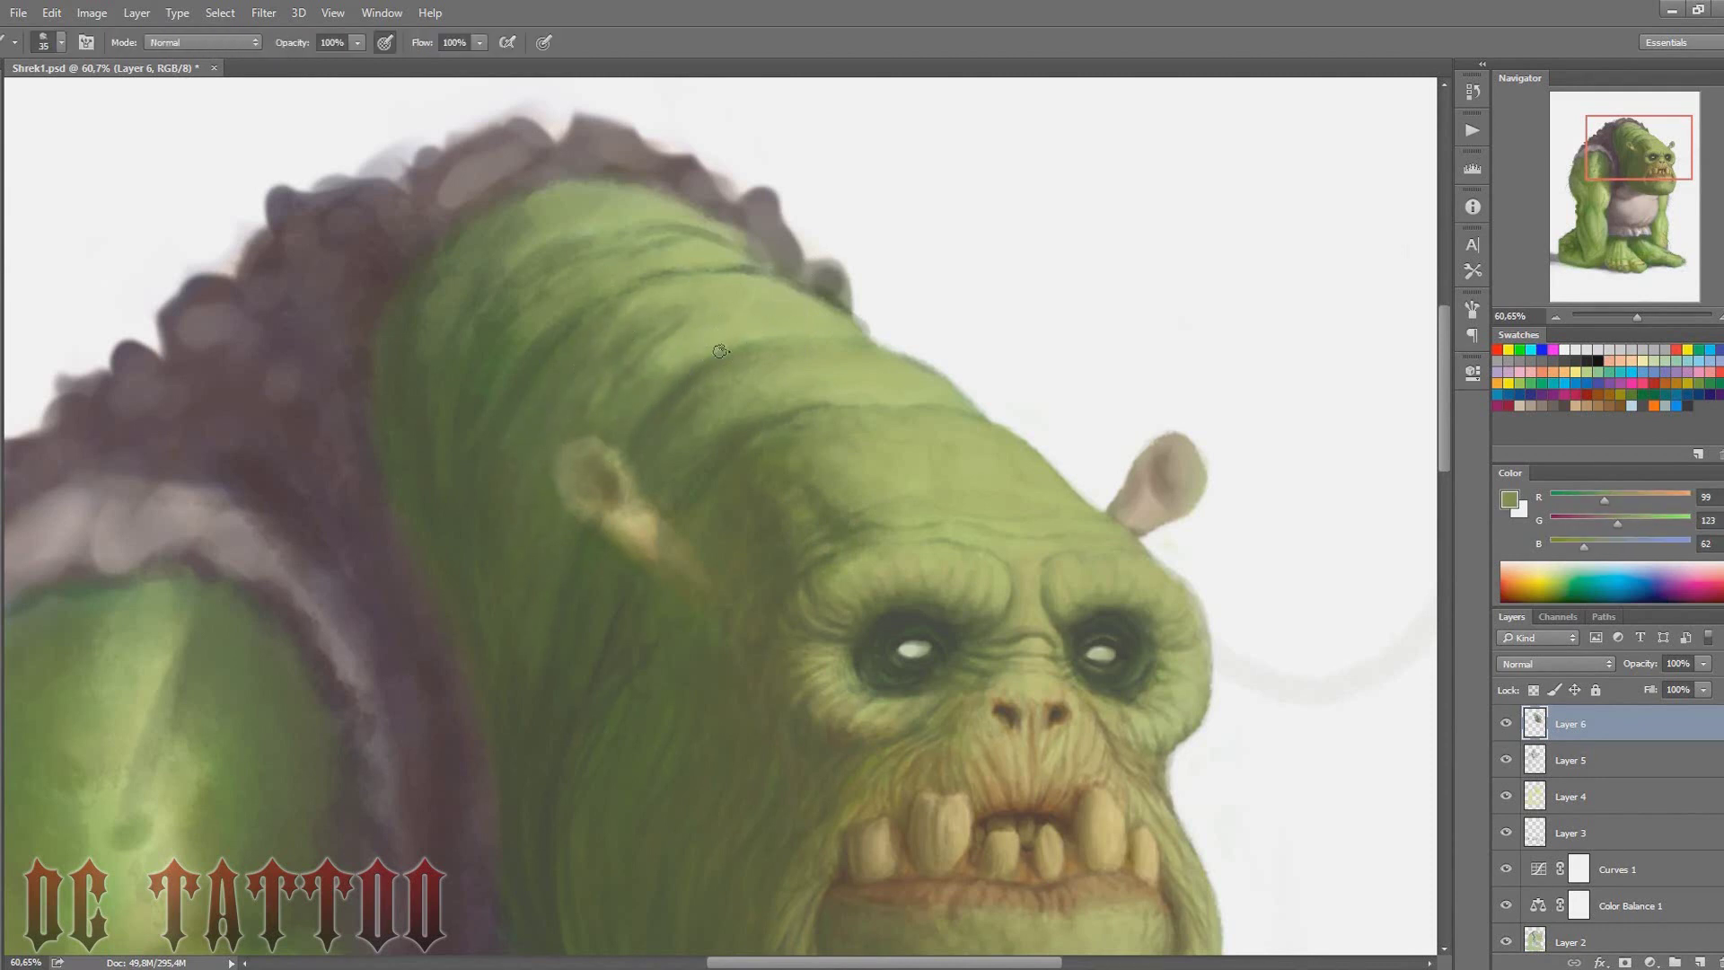
left_click(712, 389, "alt")
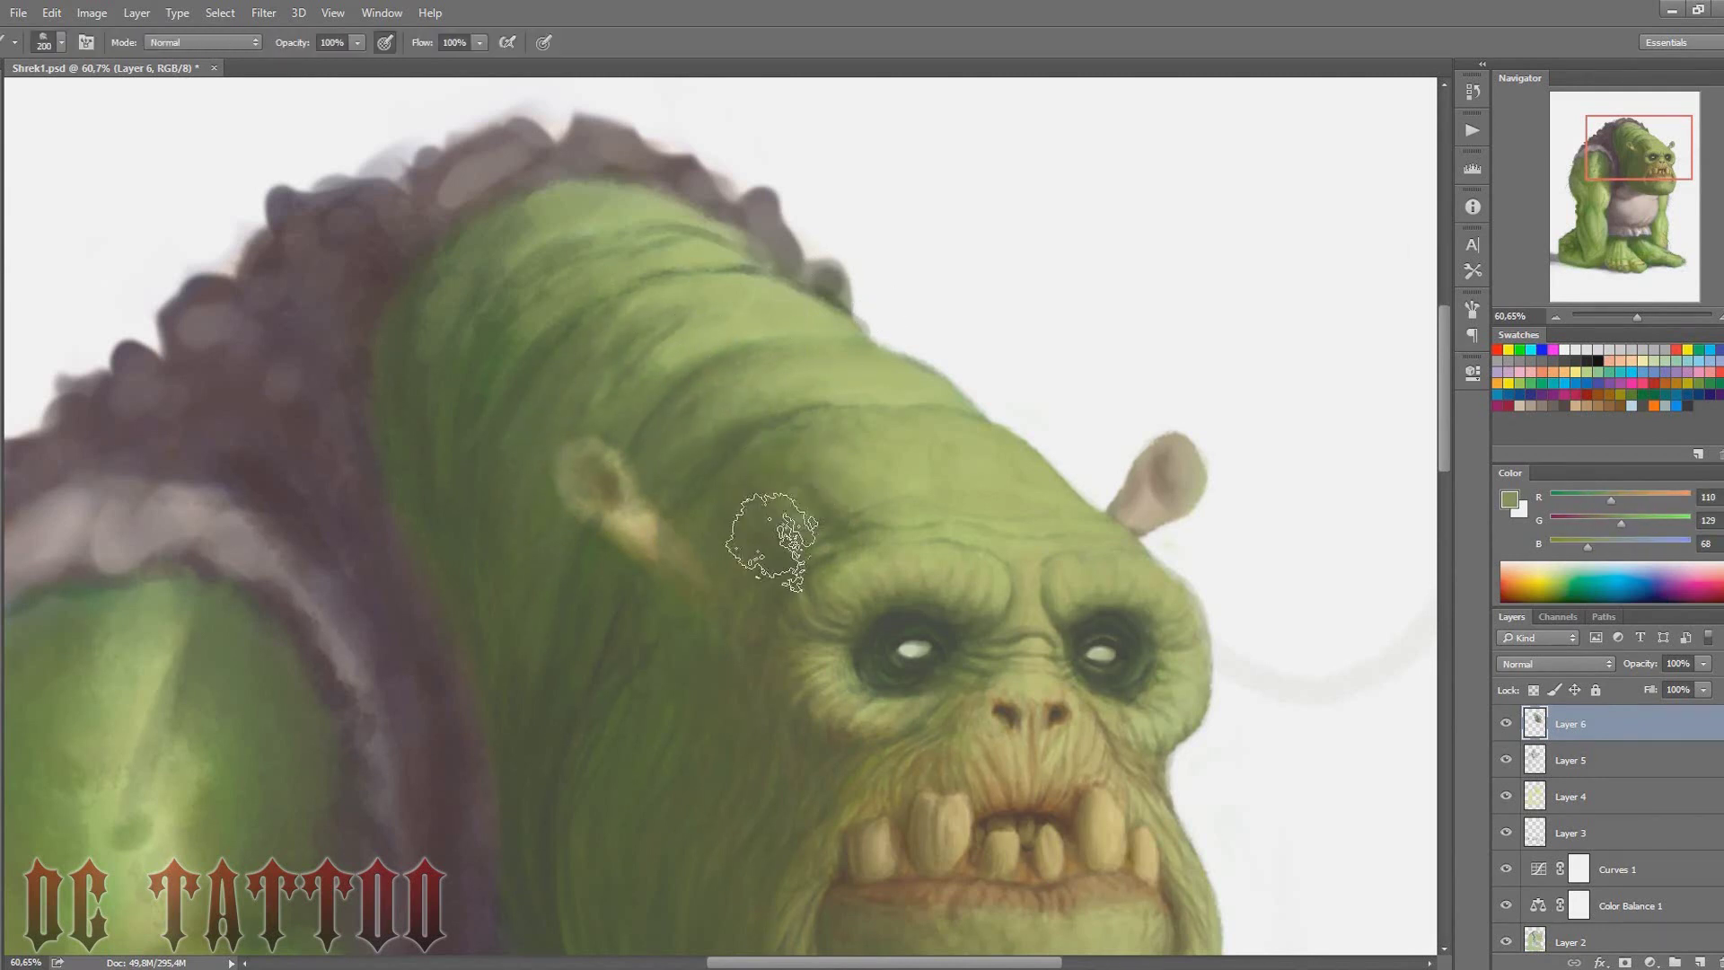
left_click(704, 366, "alt")
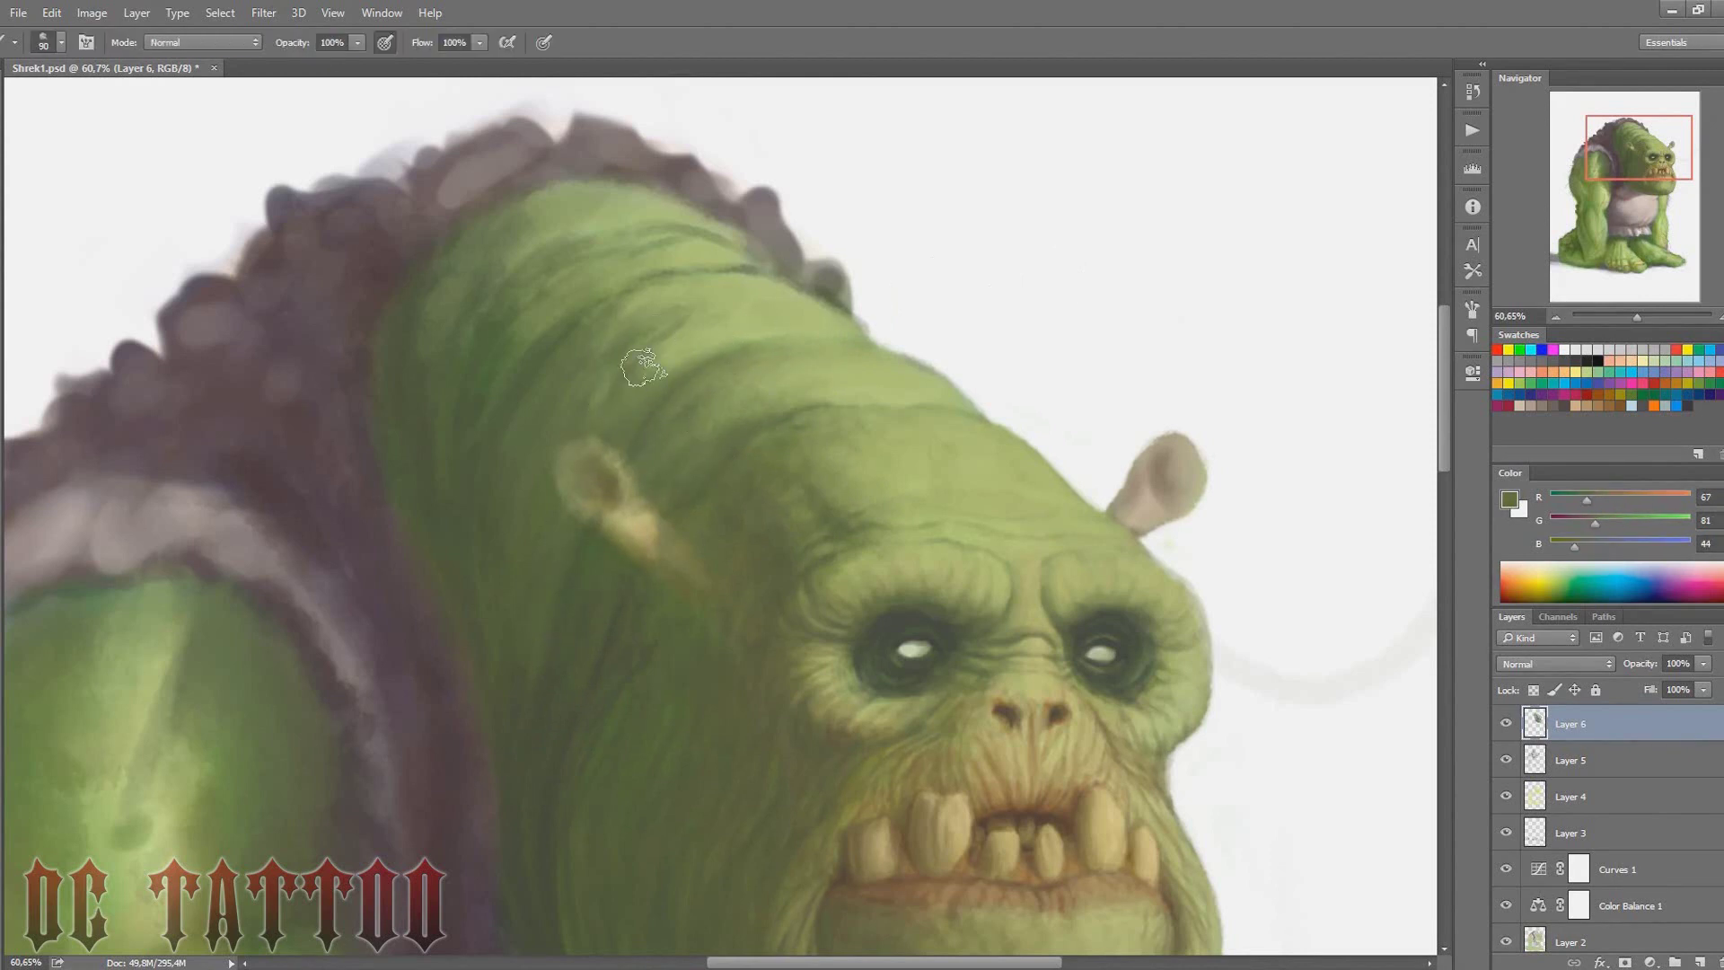
key("bracketleft")
key("bracketleft")
left_click(604, 323, "alt")
key("bracketright")
key("bracketright")
key("bracketright")
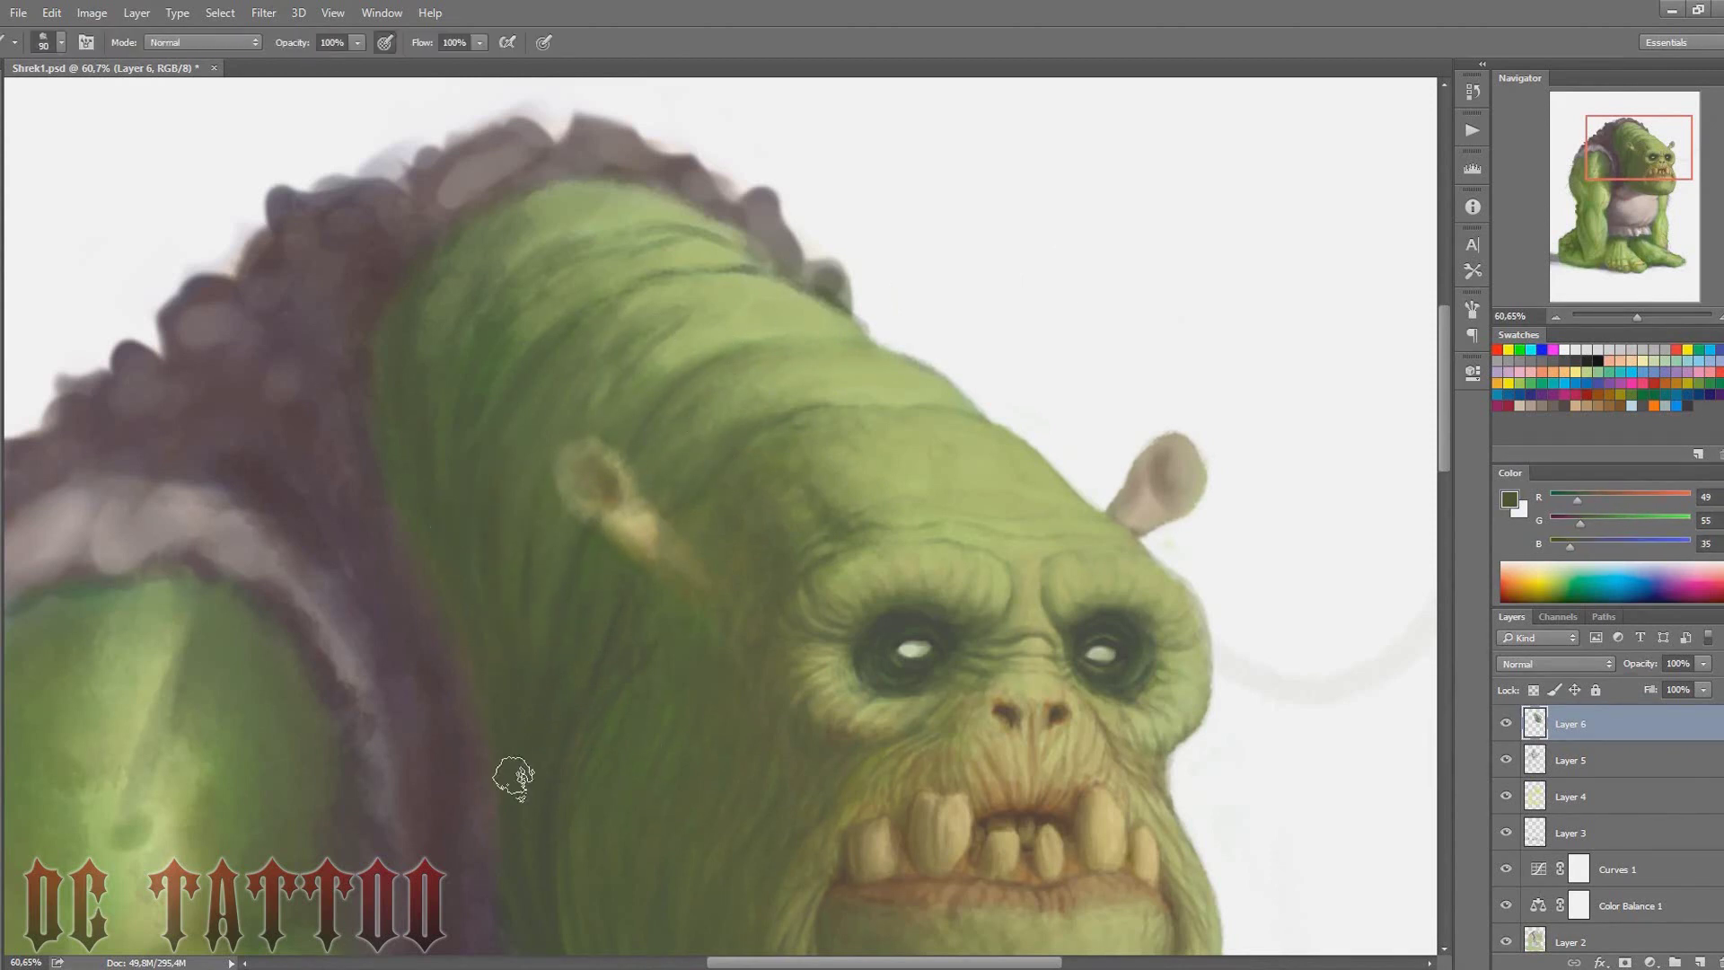
left_click(461, 451, "alt")
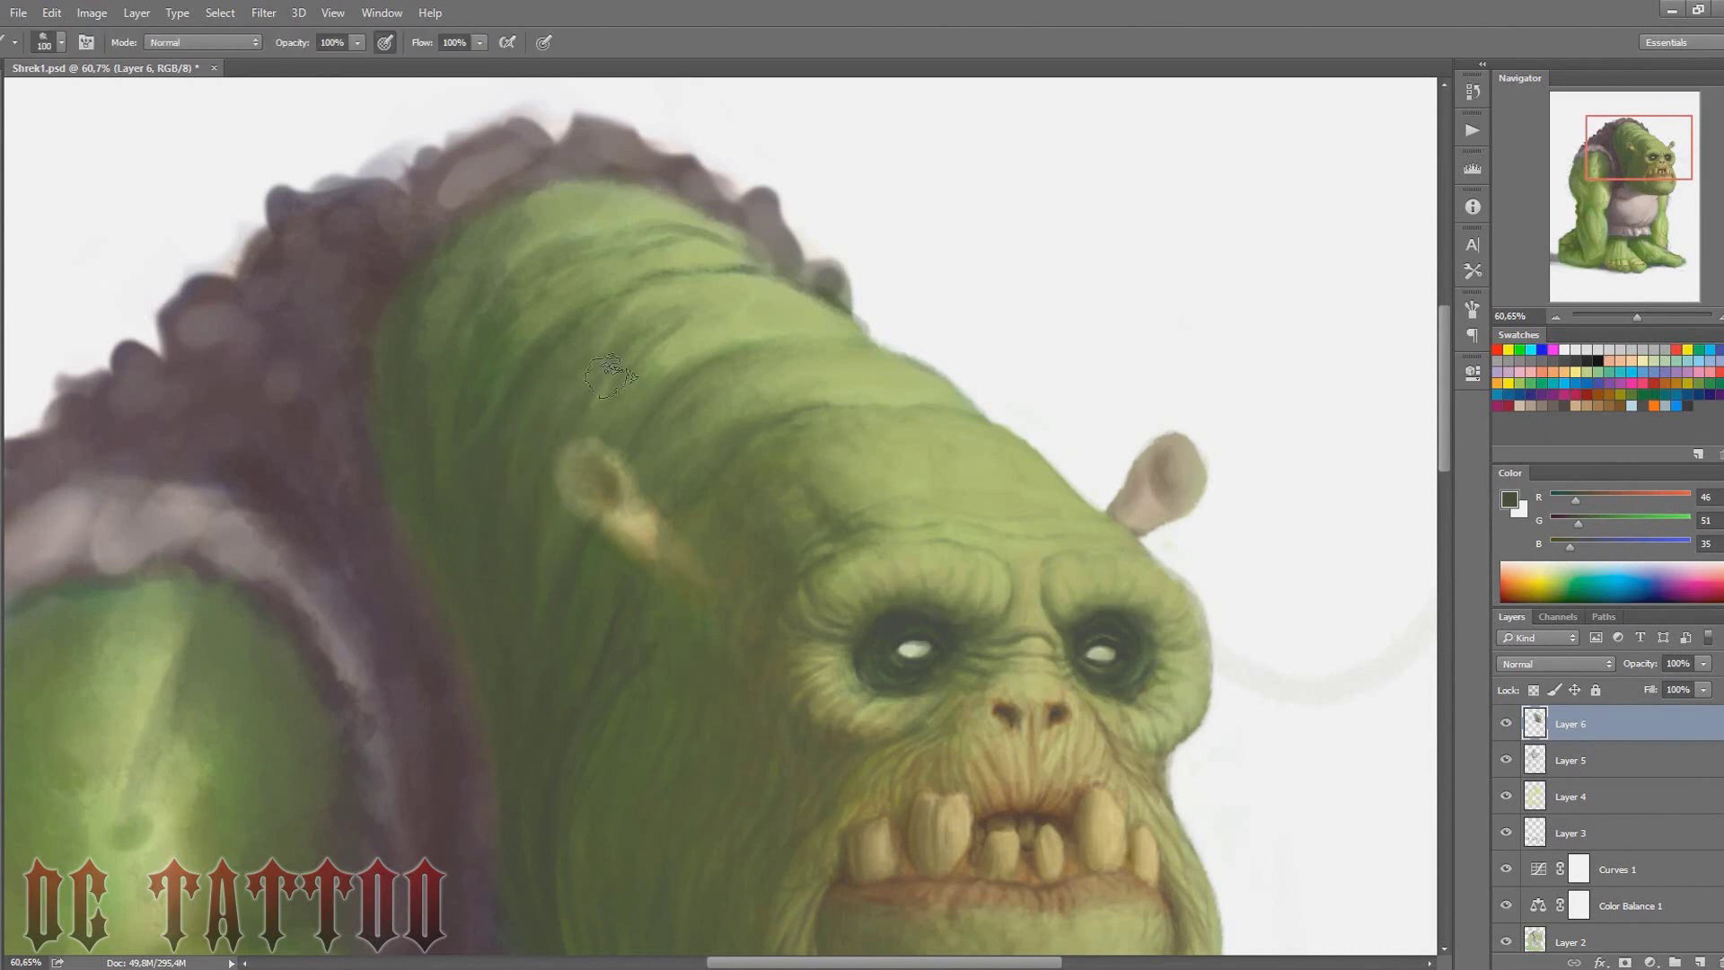
left_click(566, 386, "alt")
Pick a dark edge green and a light hump green with the Eyedropper
key("bracketright")
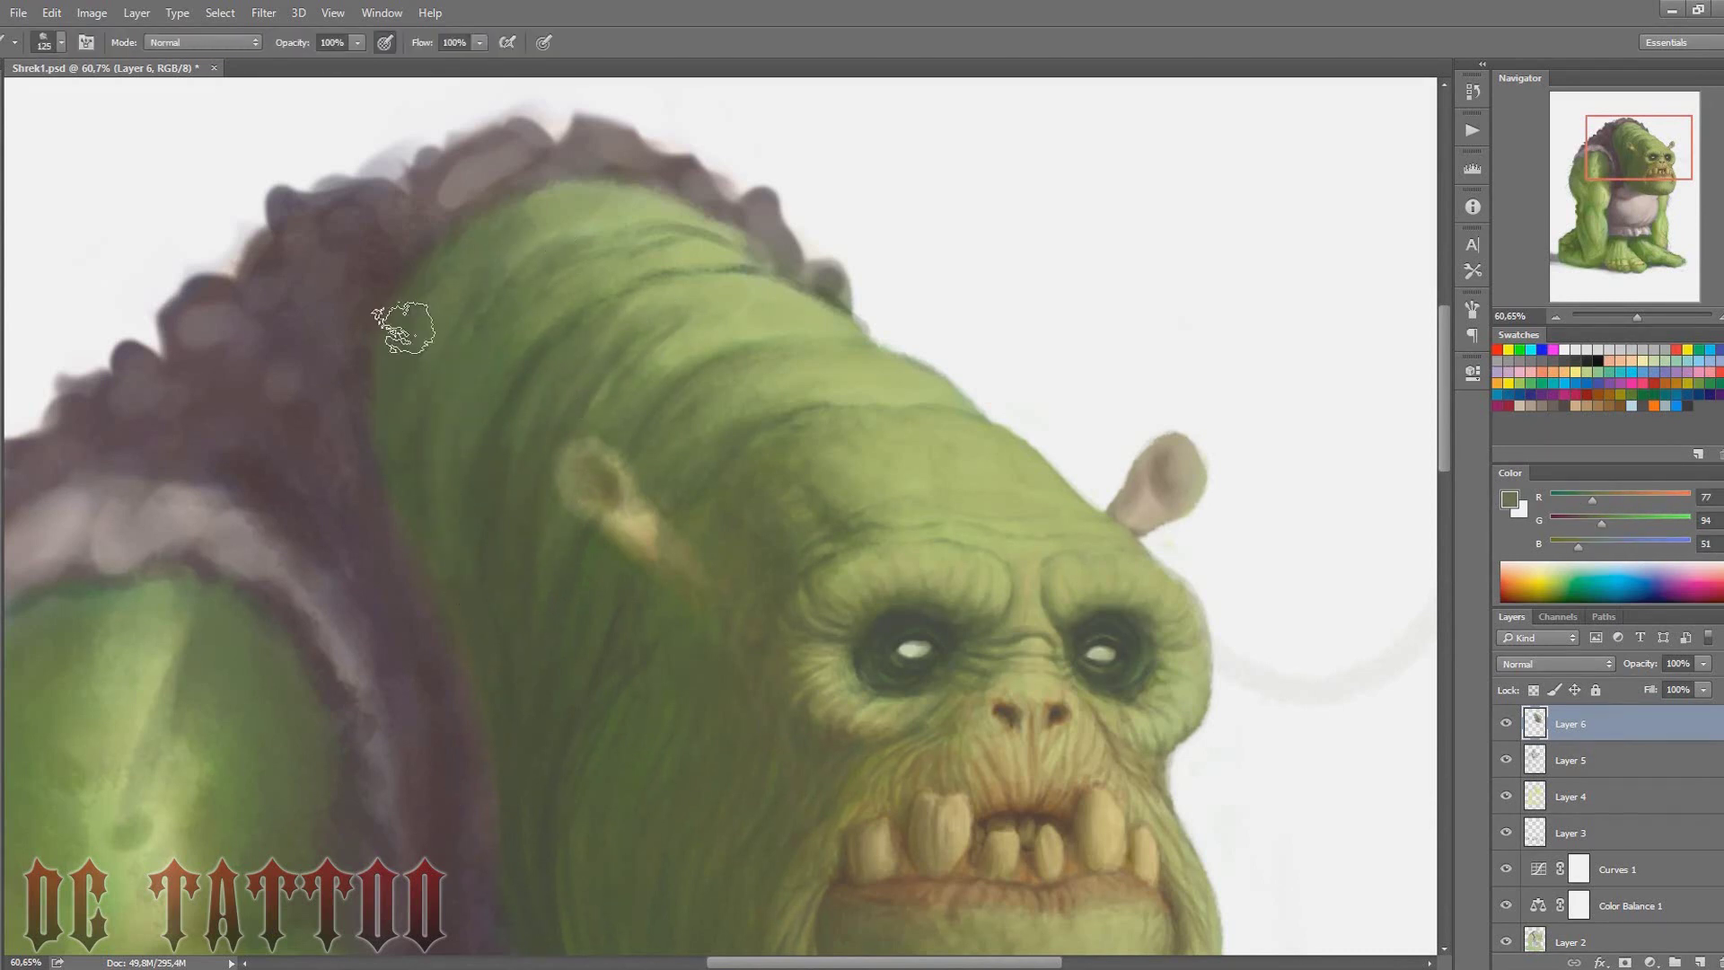
key("bracketleft")
key("bracketleft")
key("bracketleft")
key("bracketleft")
left_click(426, 468, "alt")
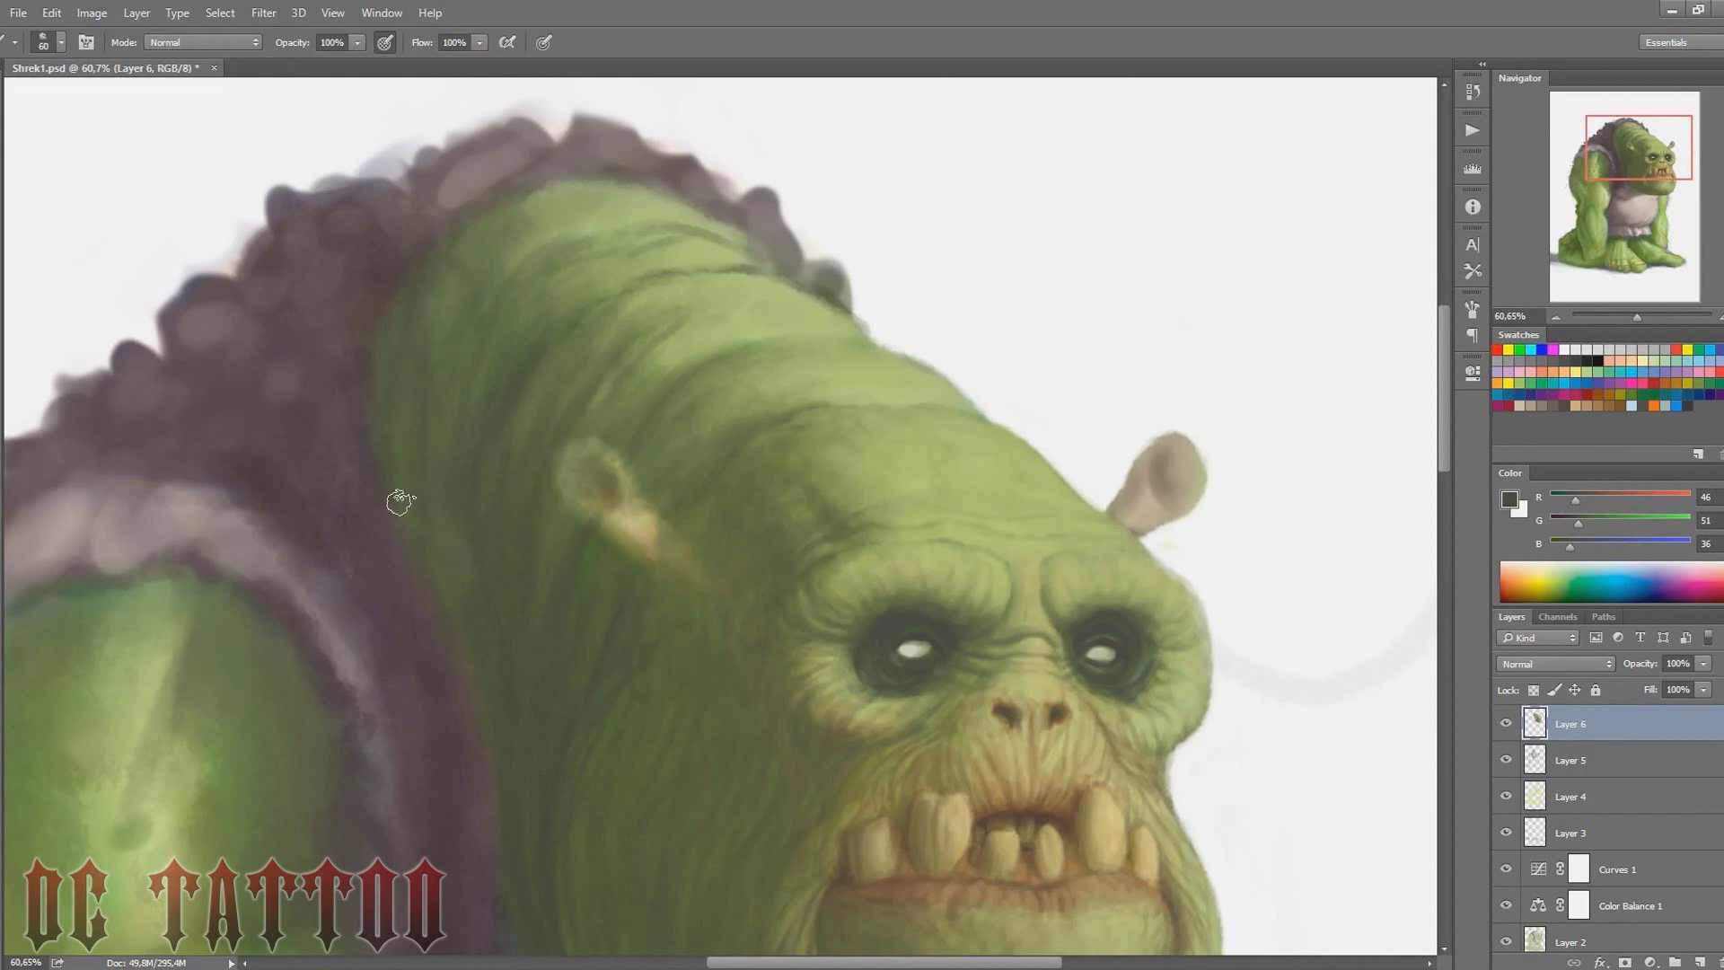
key("i")
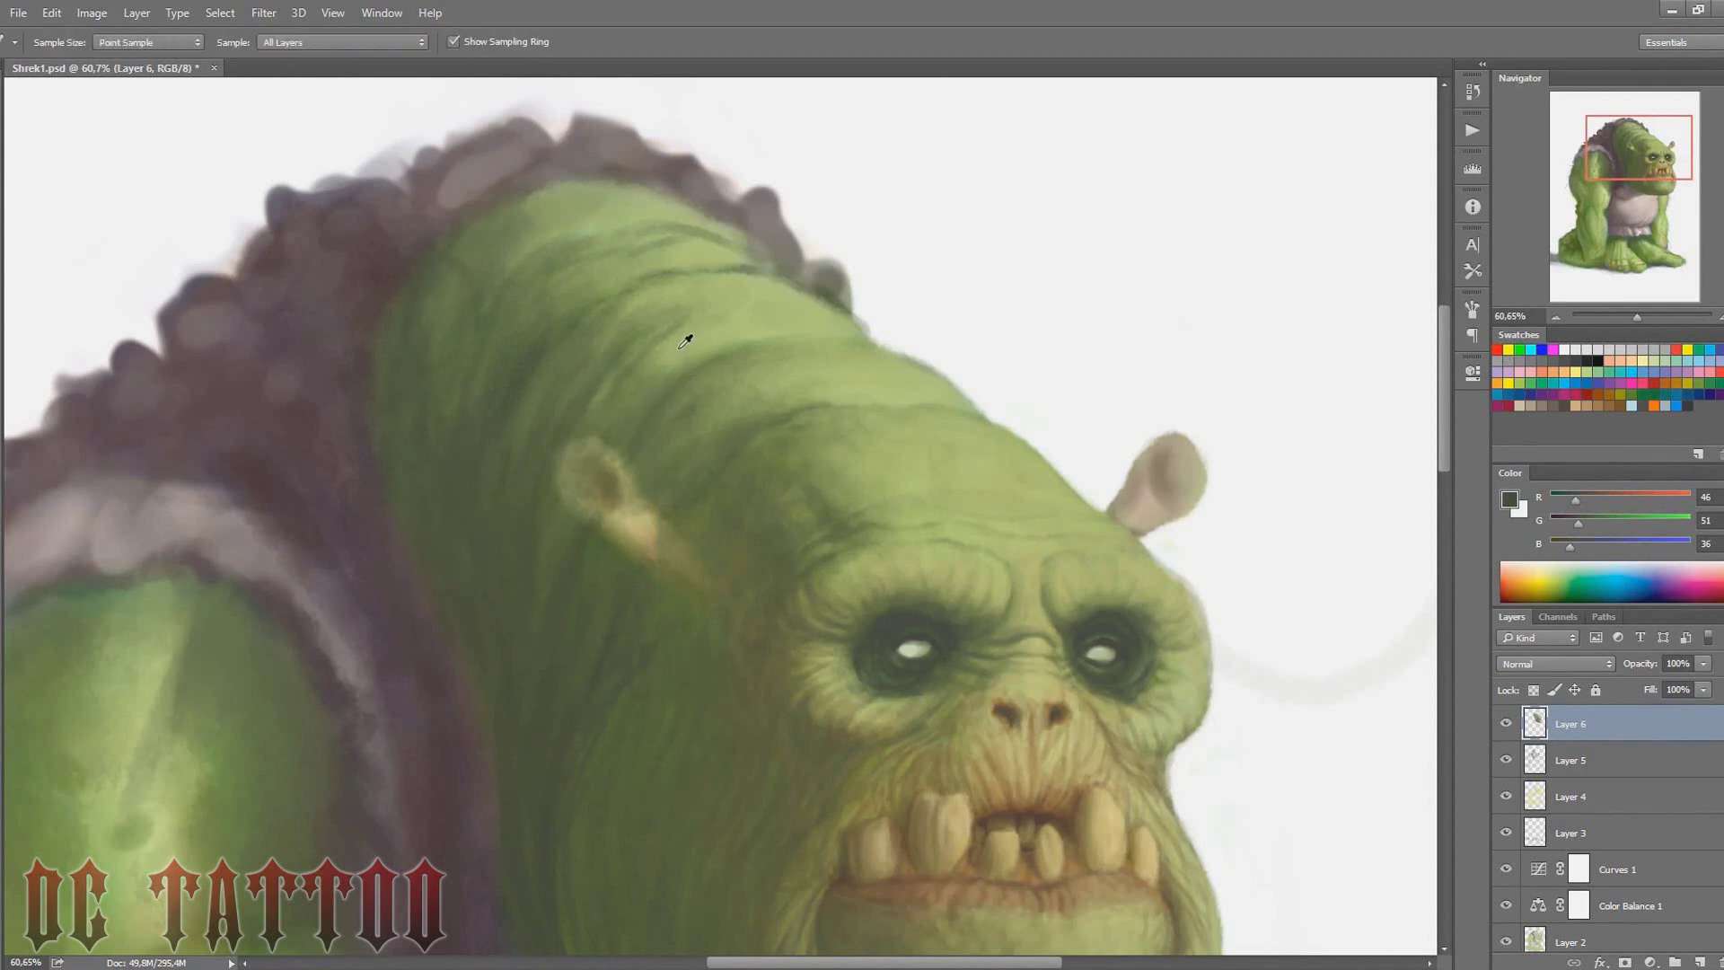
left_click(680, 347)
key("b")
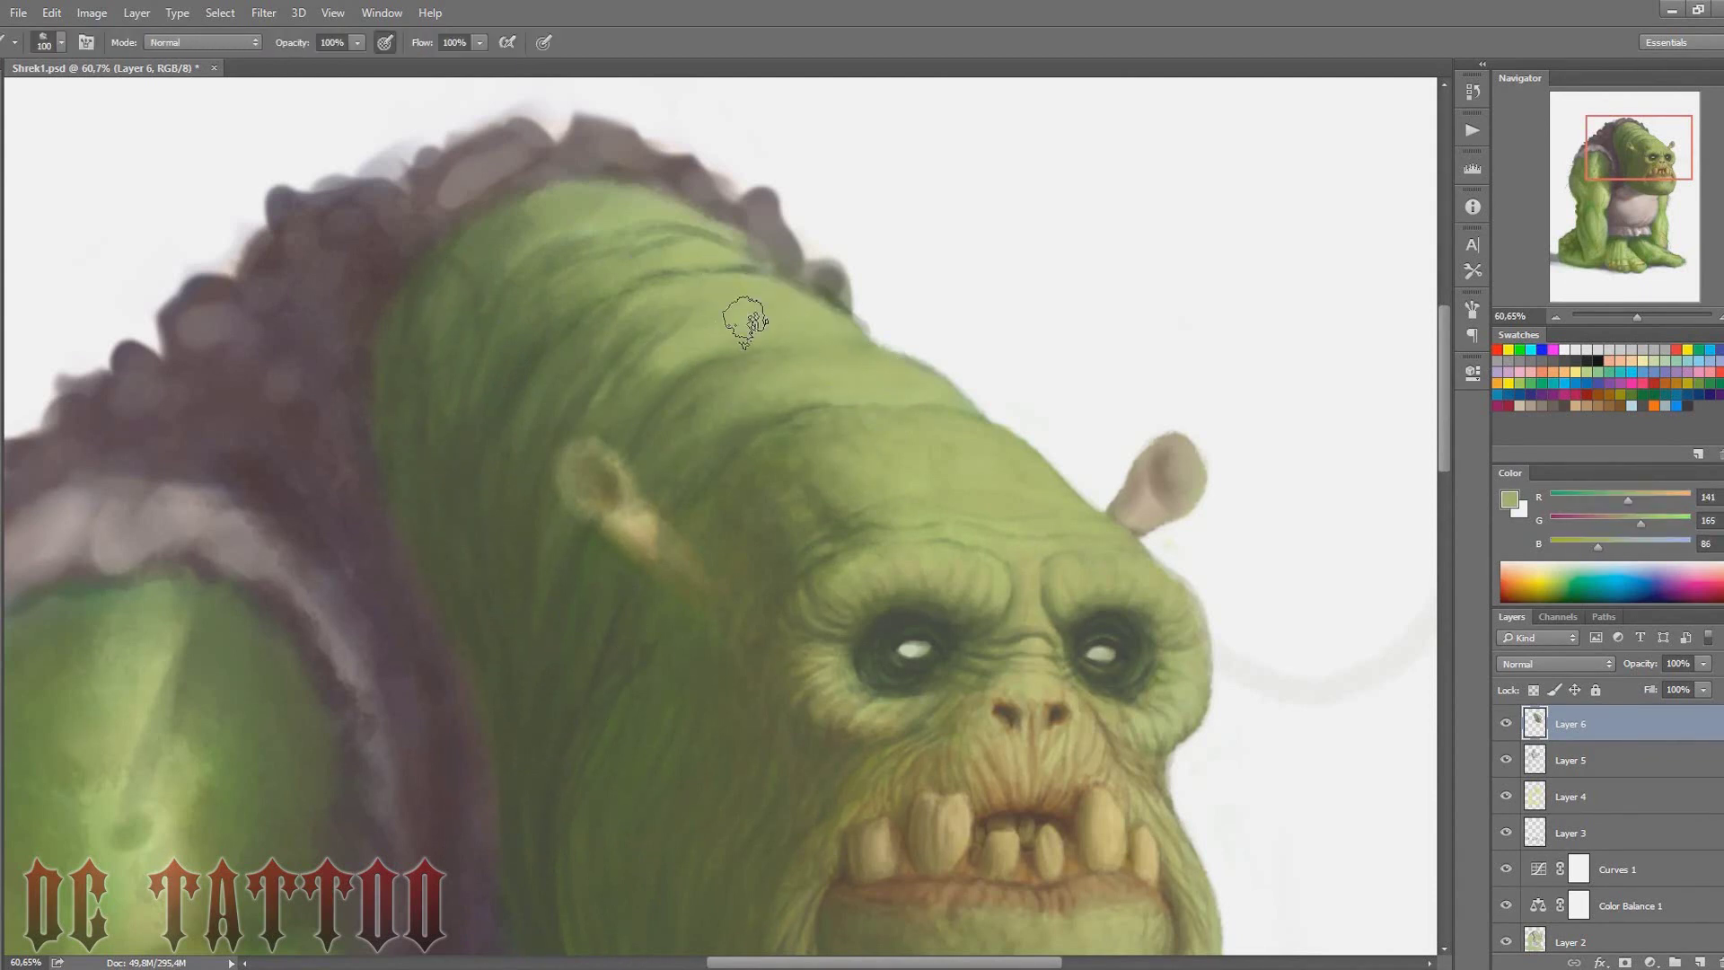
Alternate lighter and darker hump greens and paint highlights along the hump's top edge
left_click(585, 364, "alt")
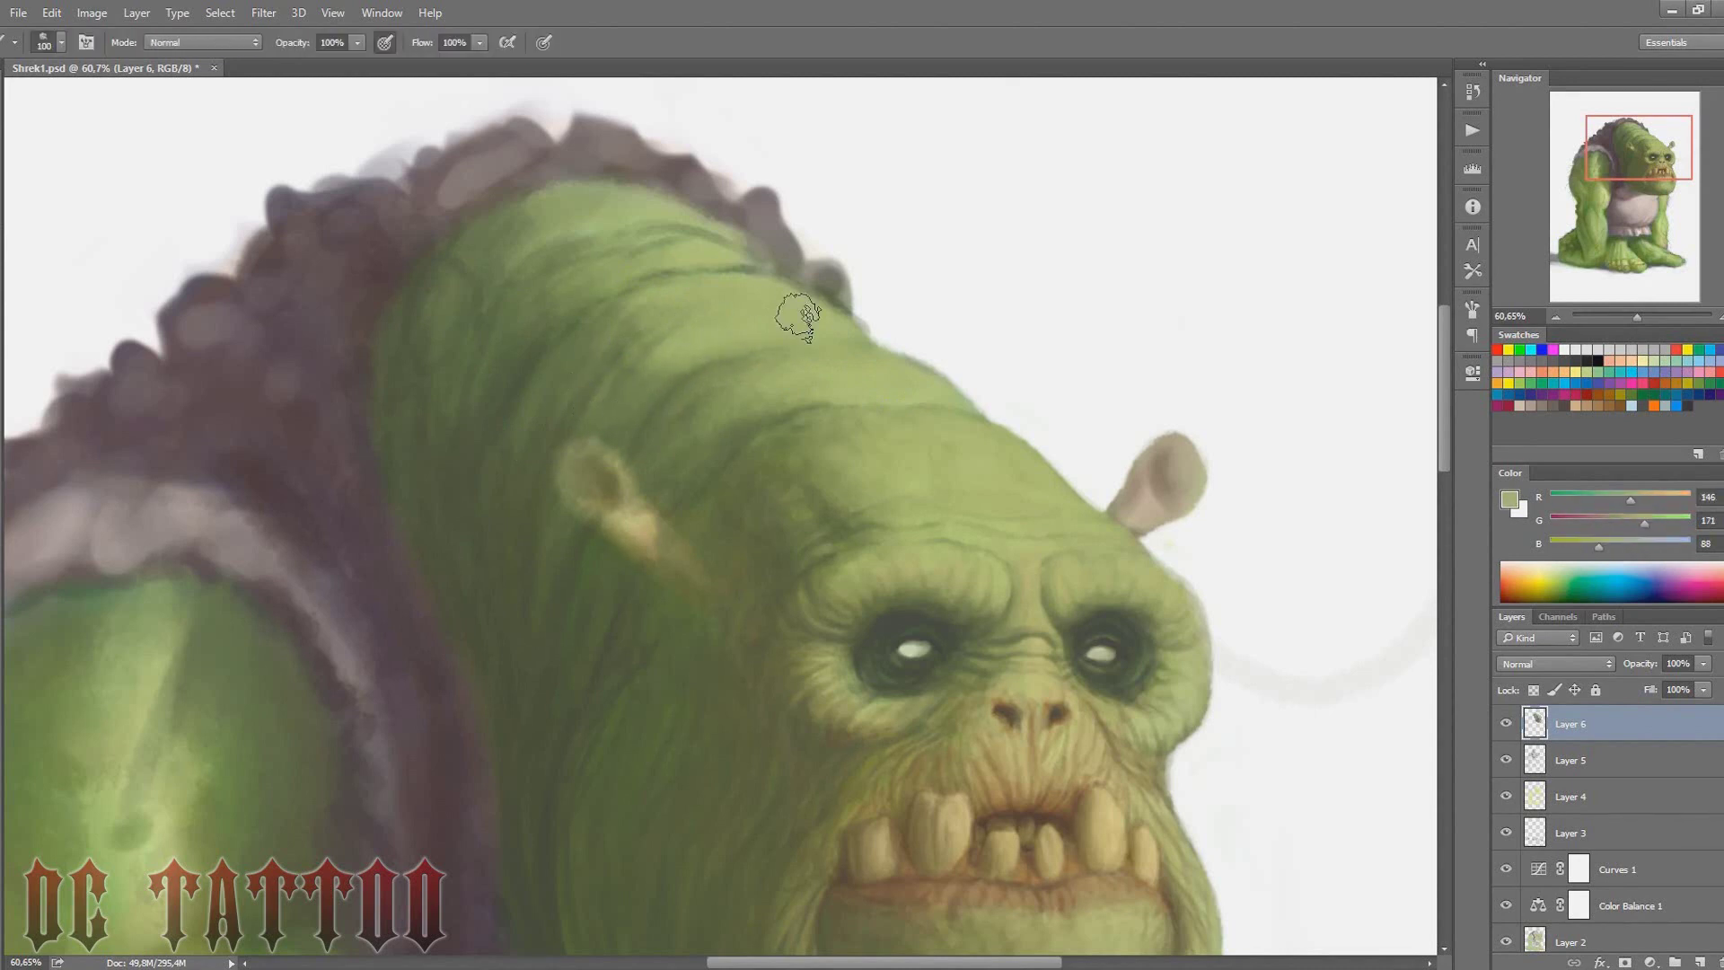
left_click(725, 362, "alt")
key("bracketright")
key("bracketright")
key("bracketright")
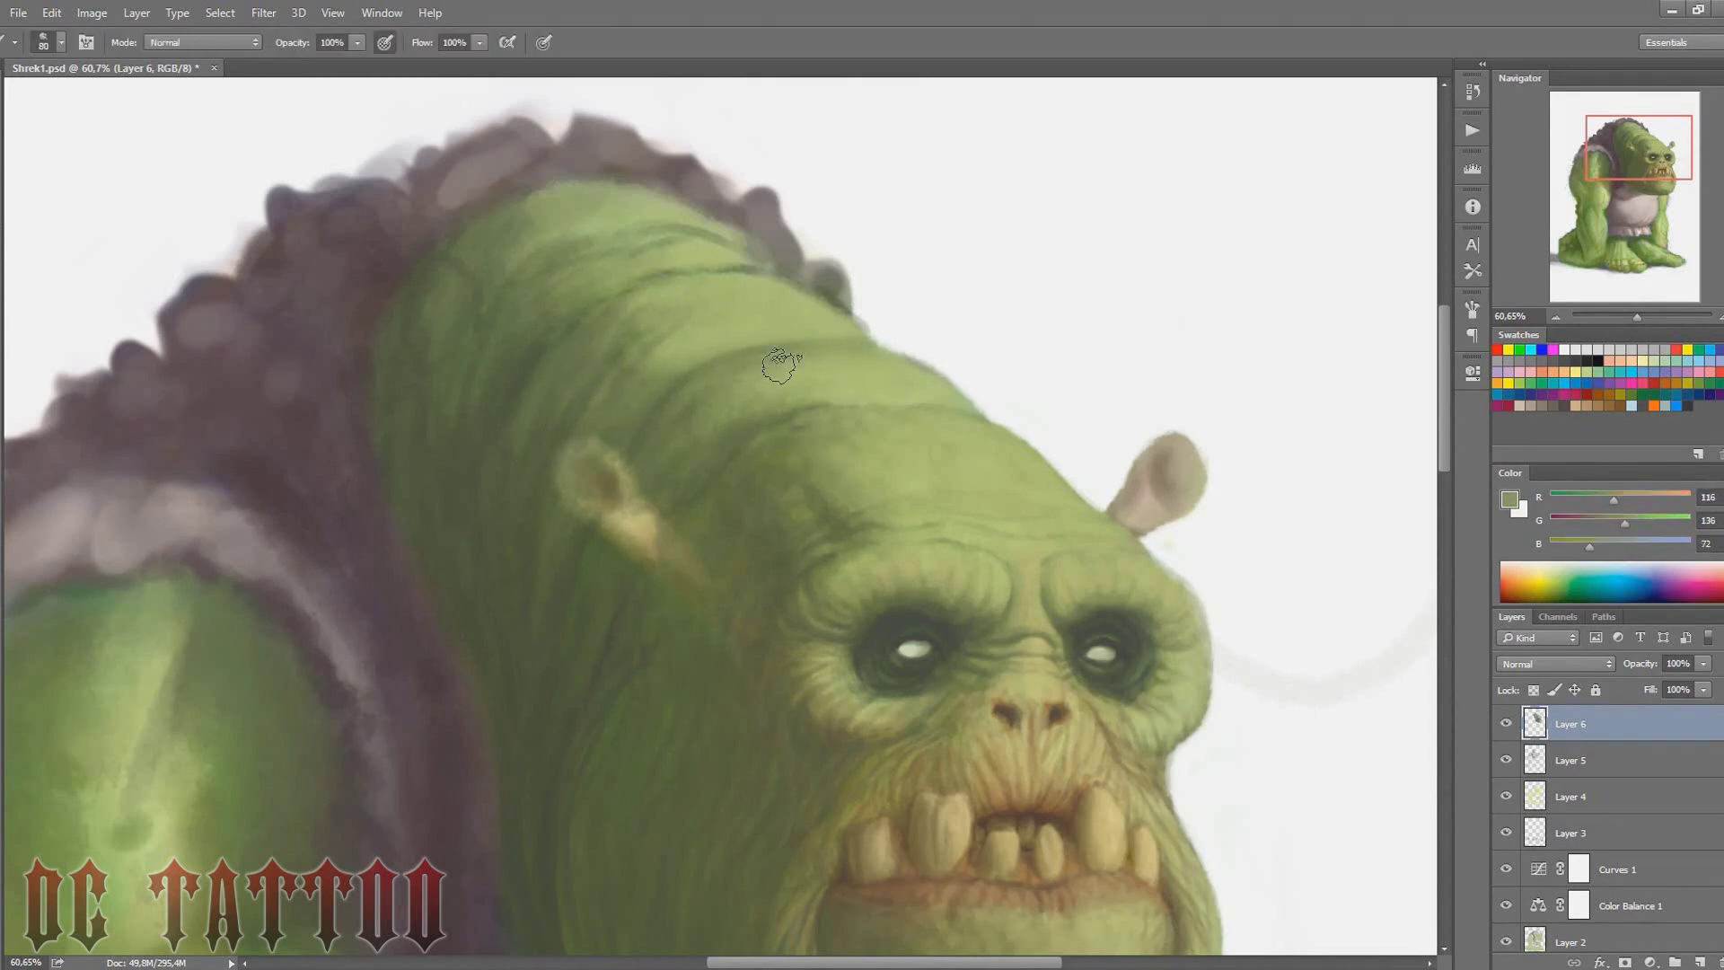
left_click(752, 377, "alt")
key("bracketright")
left_click(662, 380, "alt")
key("bracketleft")
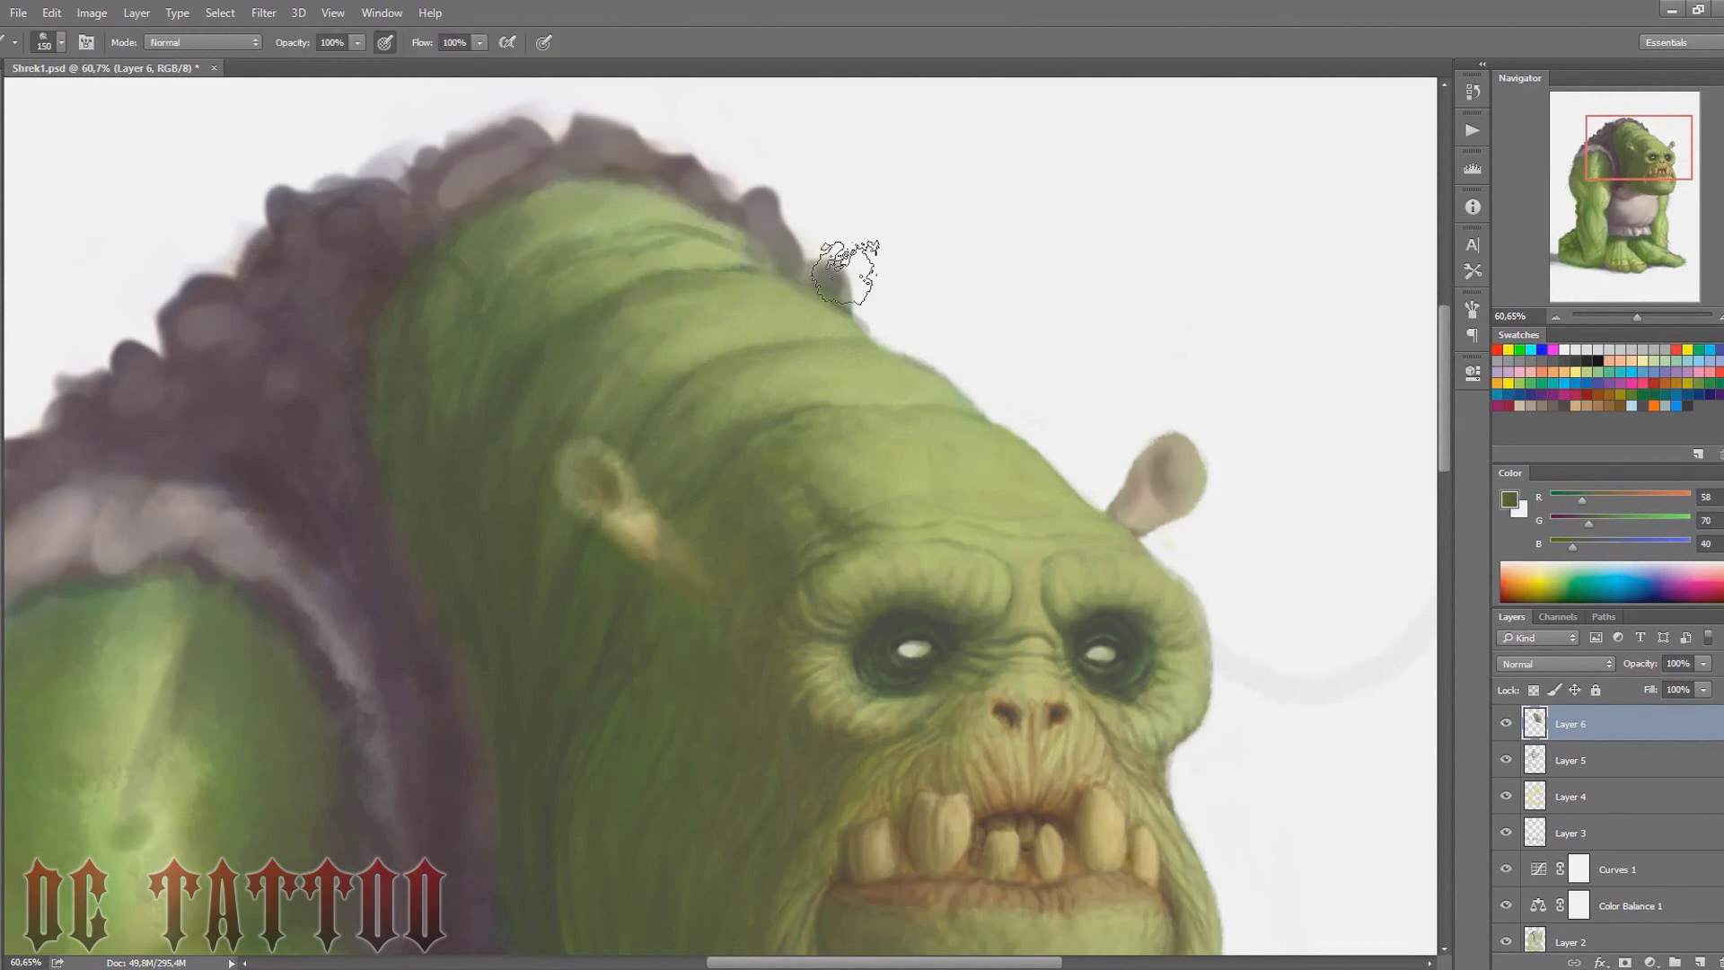
left_click(691, 345, "alt")
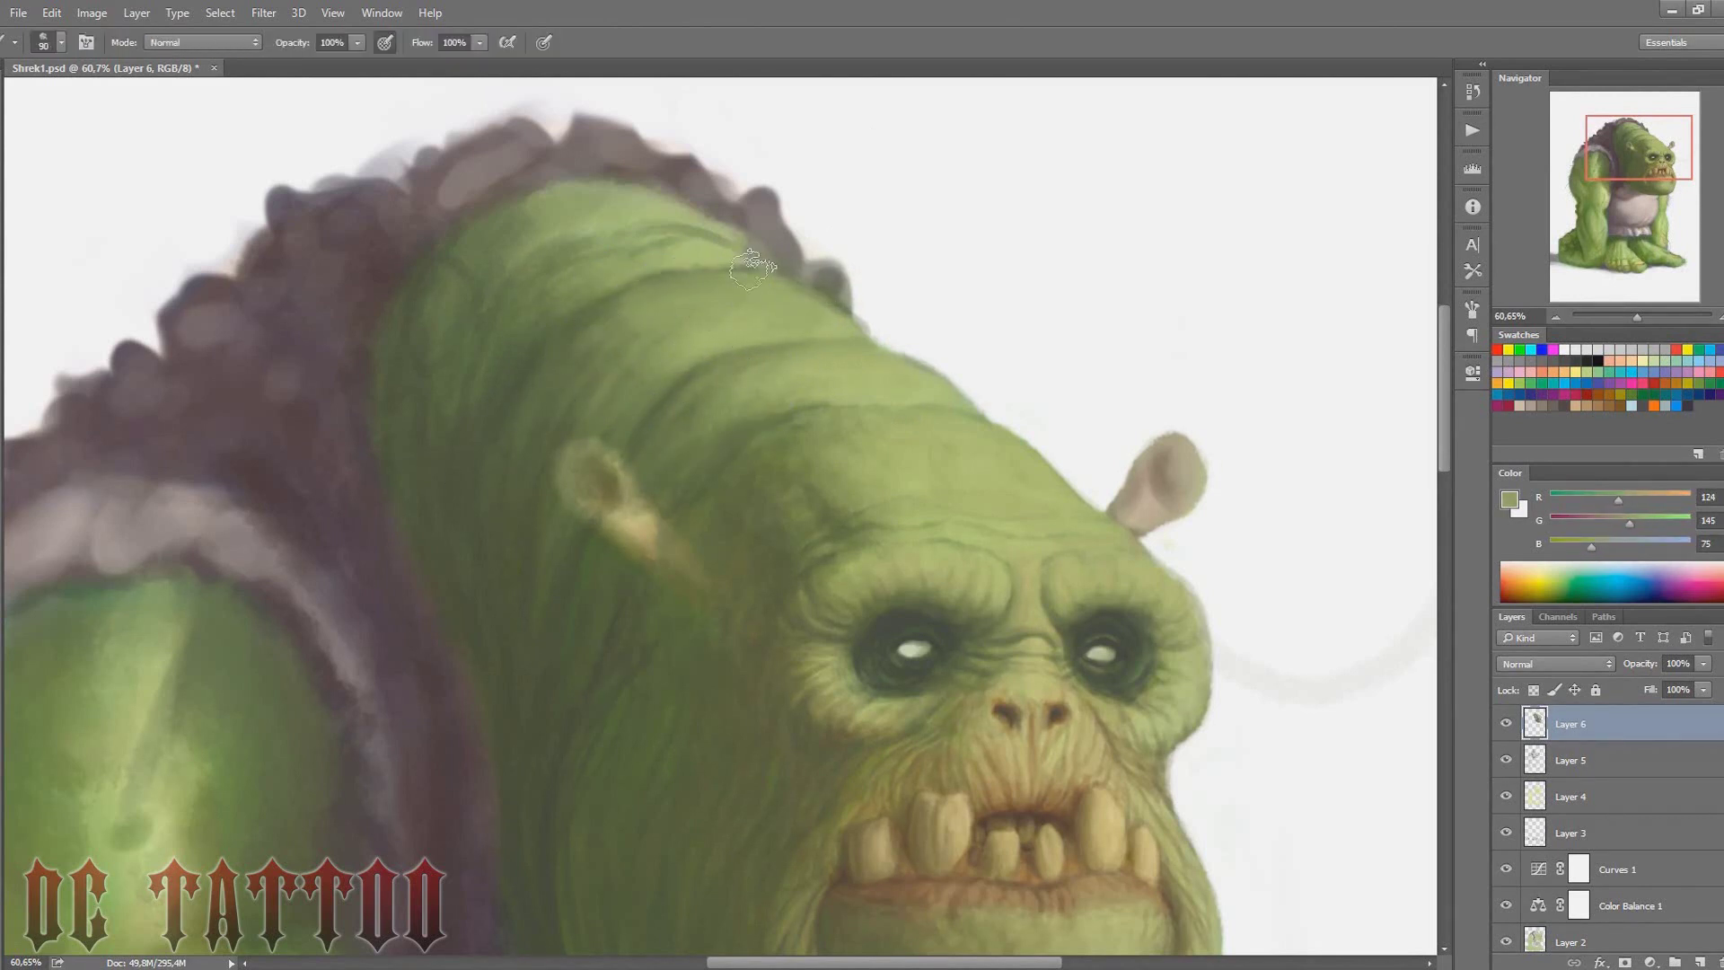
Sample light and dark greens from the top of the neck for folds and highlights
left_click(731, 308, "alt")
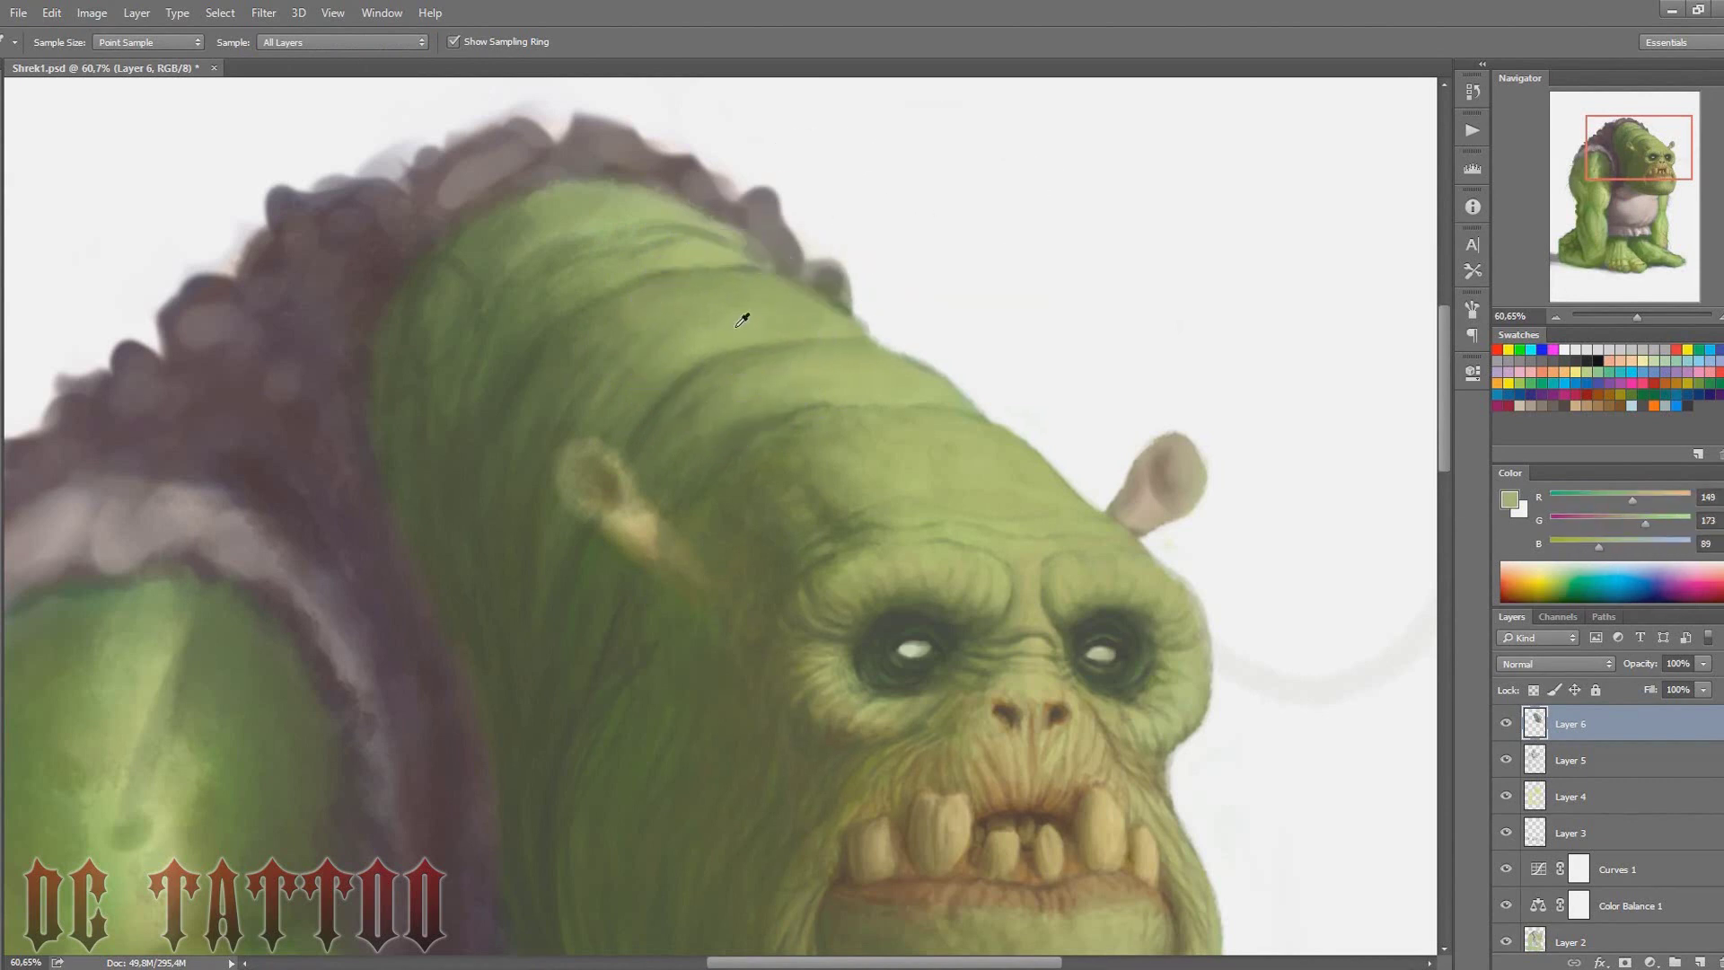
left_click(574, 262, "alt")
left_click(719, 241, "alt")
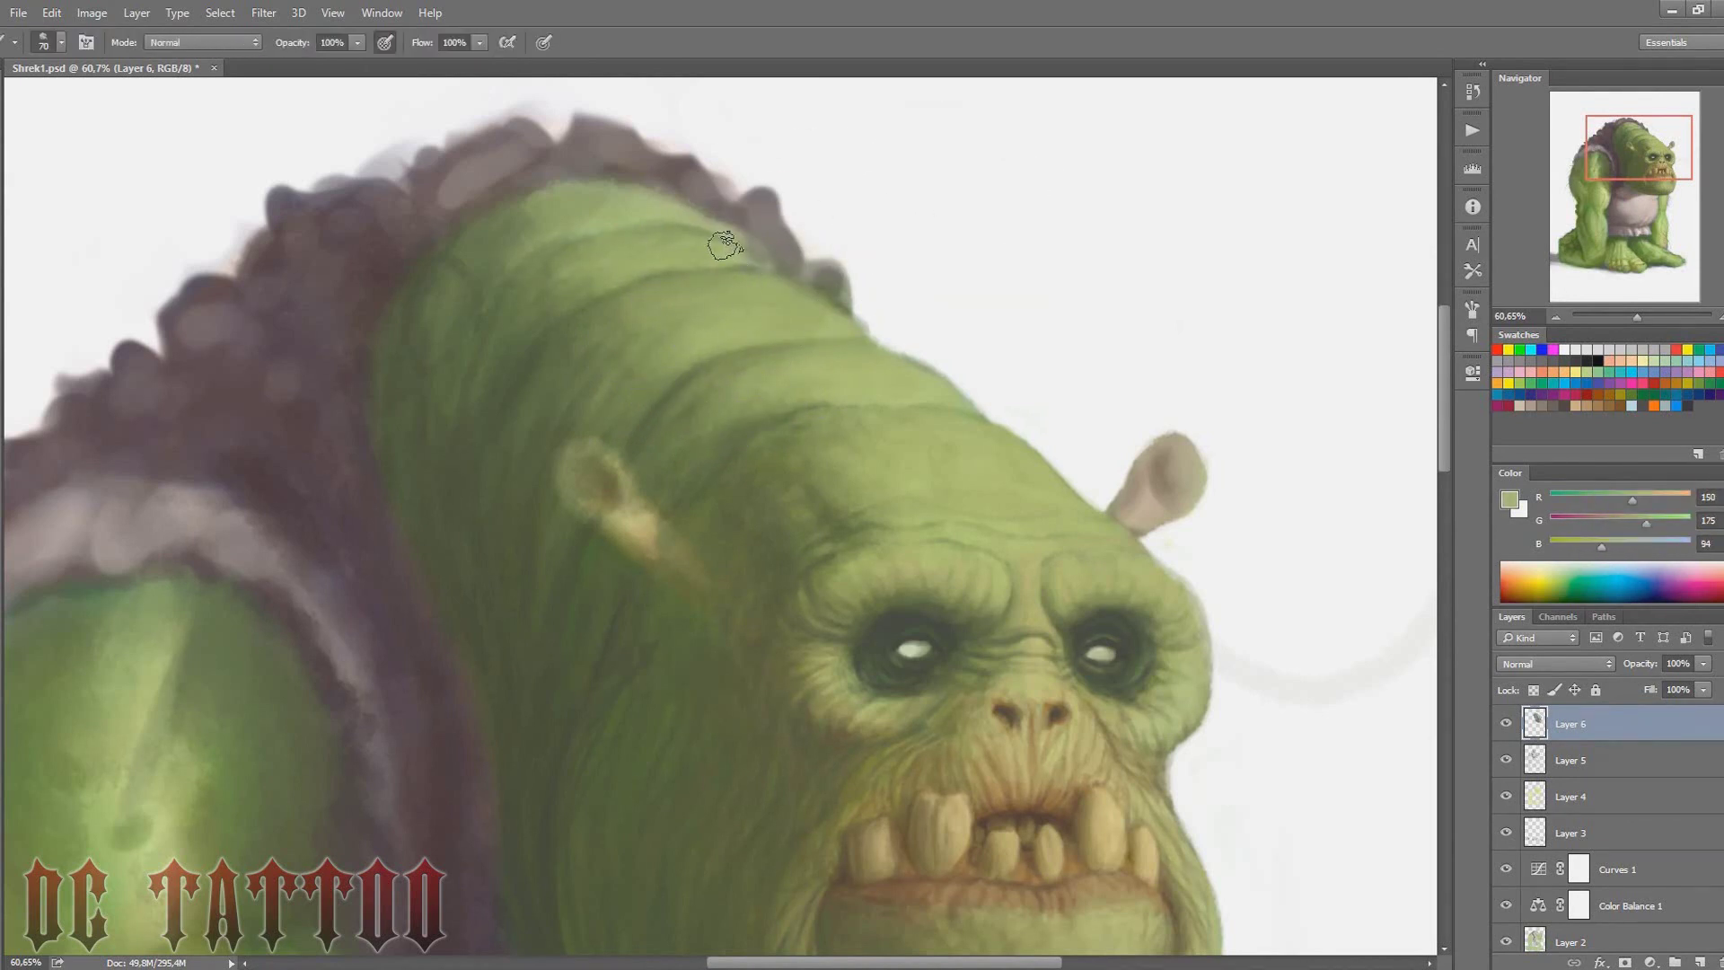
key("bracketleft")
key("bracketleft")
key("bracketleft")
left_click(570, 254, "alt")
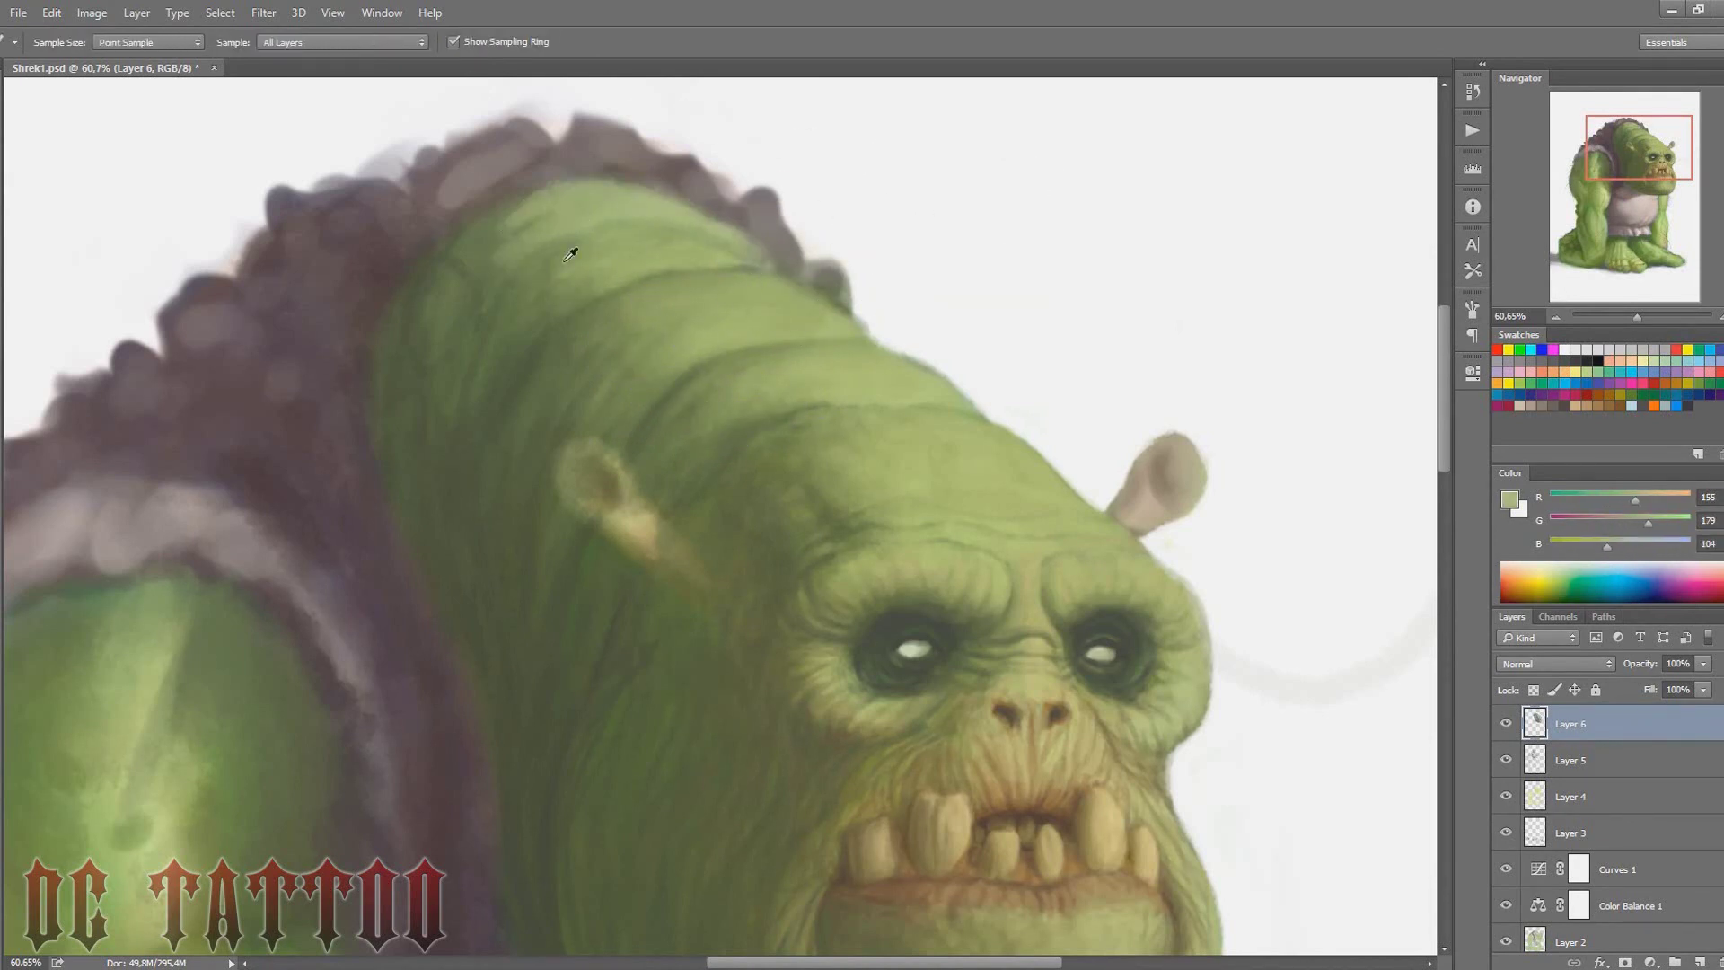
key("bracketright")
key("bracketright")
Sample deep green, mid tone and brownish shadow tones along the hump's back edge
left_click(458, 299, "alt")
key("bracketright")
key("bracketright")
key("bracketright")
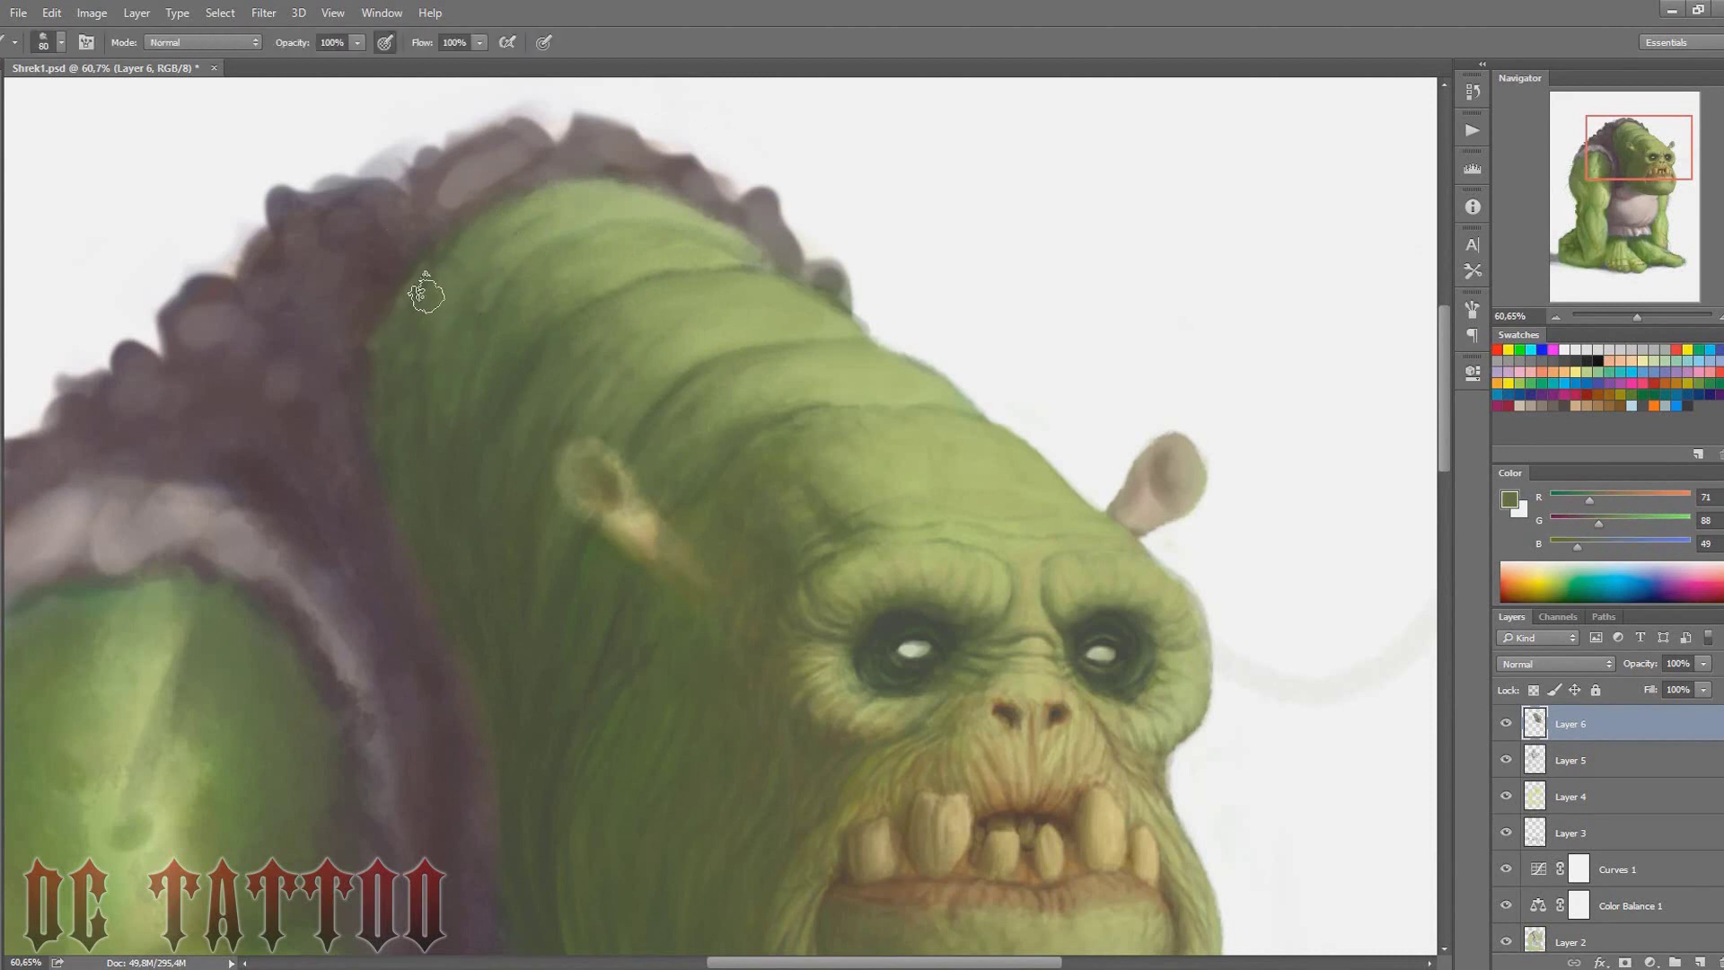
left_click(446, 378, "alt")
key("bracketleft")
left_click(394, 394, "alt")
left_click(401, 374, "alt")
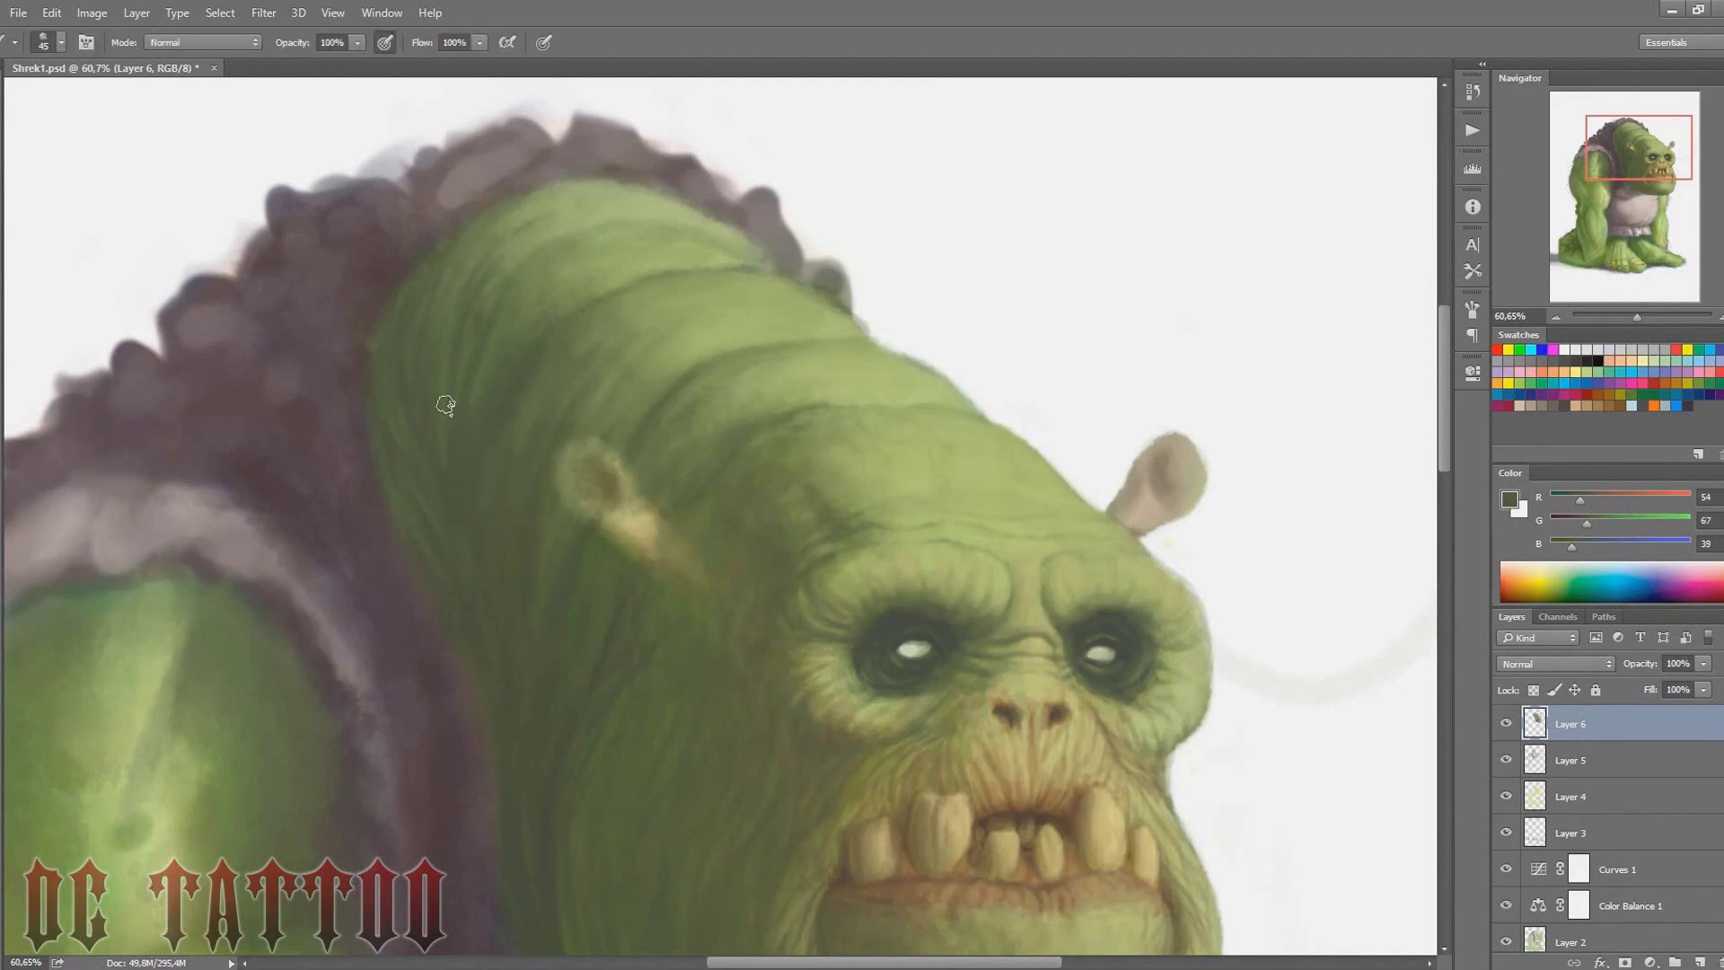
left_click(511, 413, "alt")
Pick greens from the hump top and crown, then paint a shadow beside the ear
left_click(575, 184, "alt")
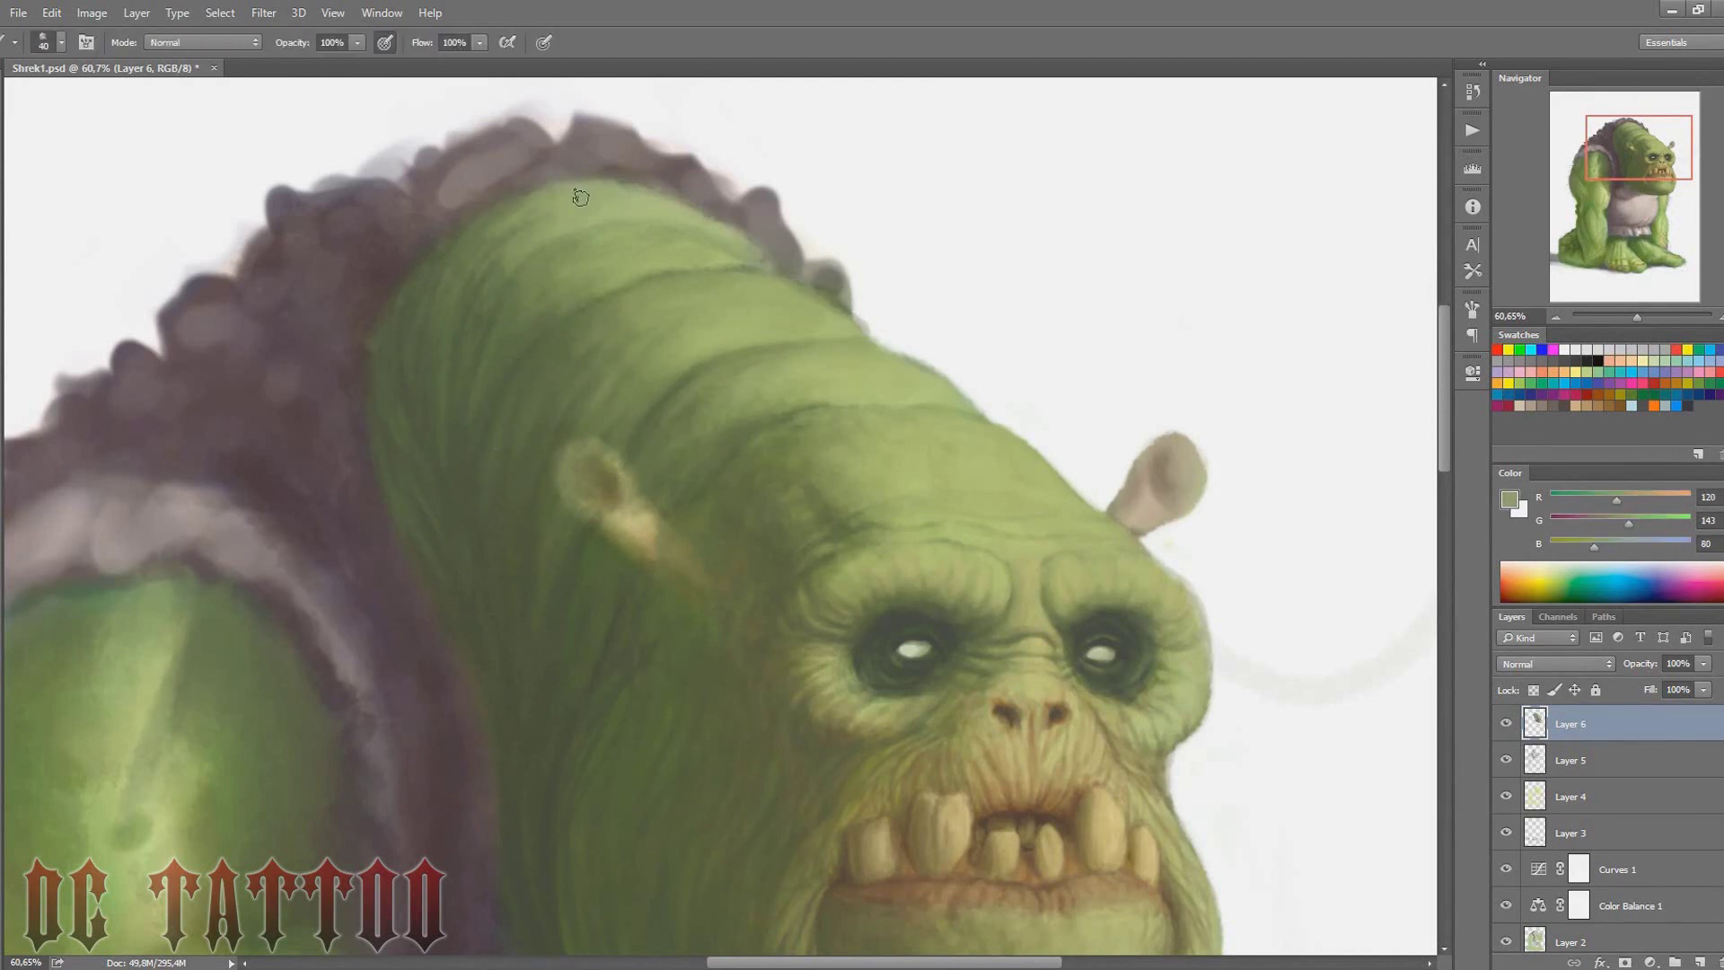
key("bracketright")
key("bracketright")
key("bracketright")
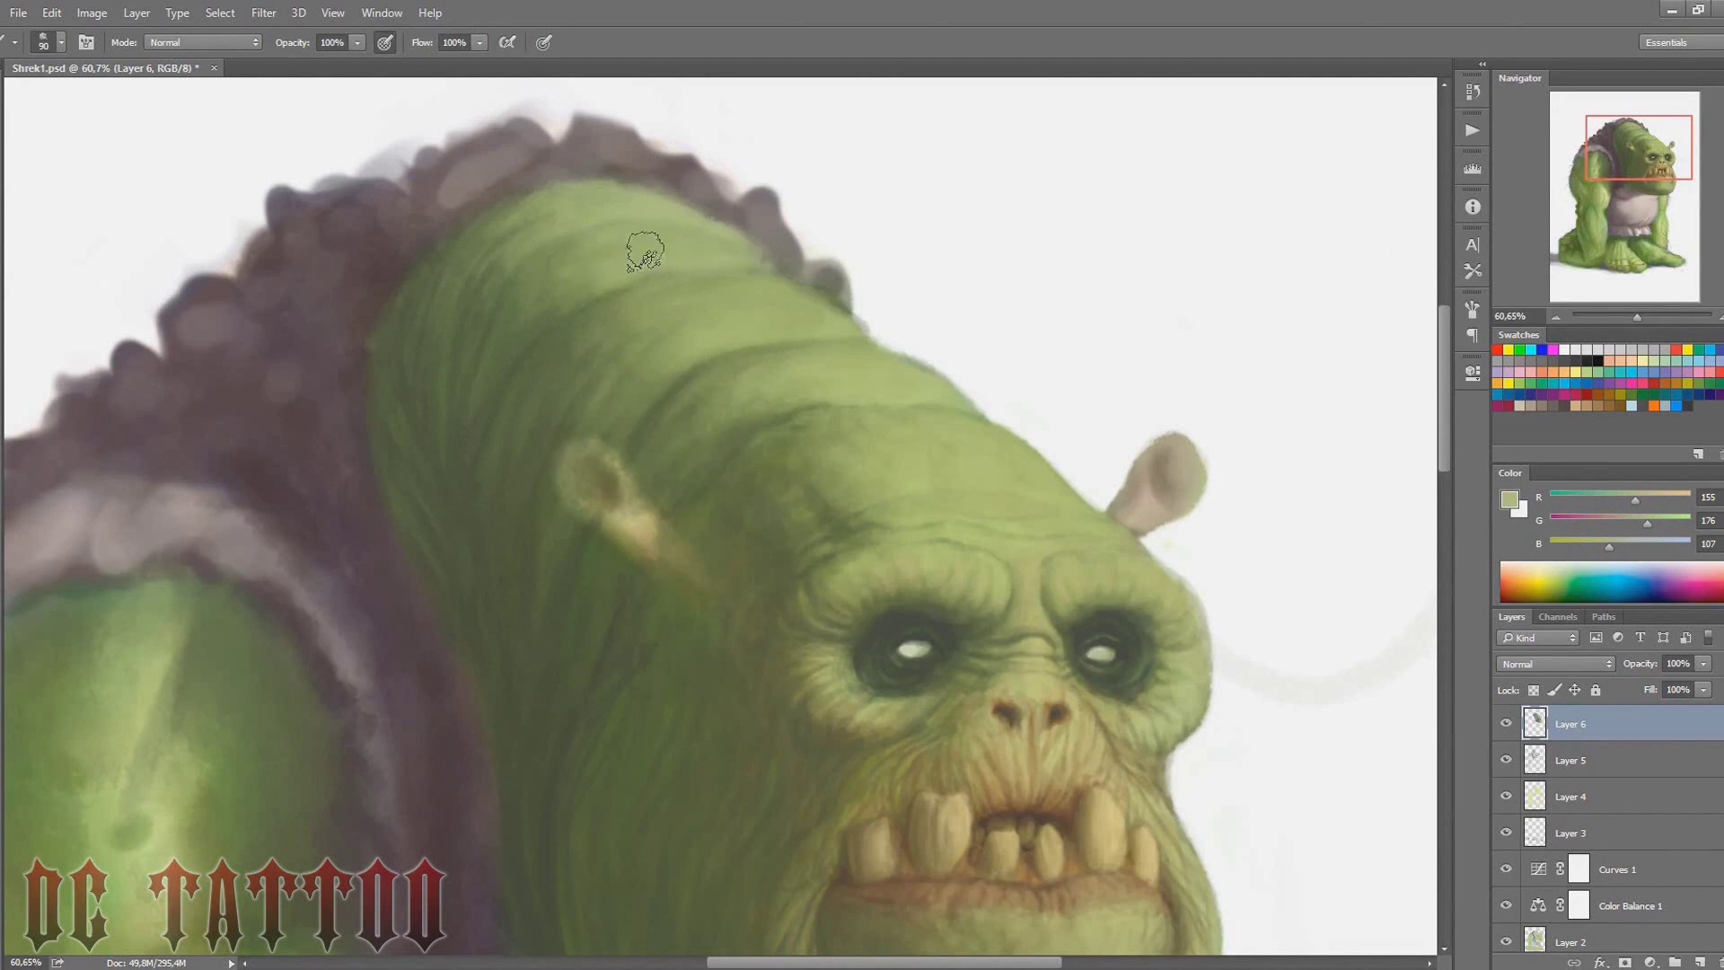
left_click(608, 295, "alt")
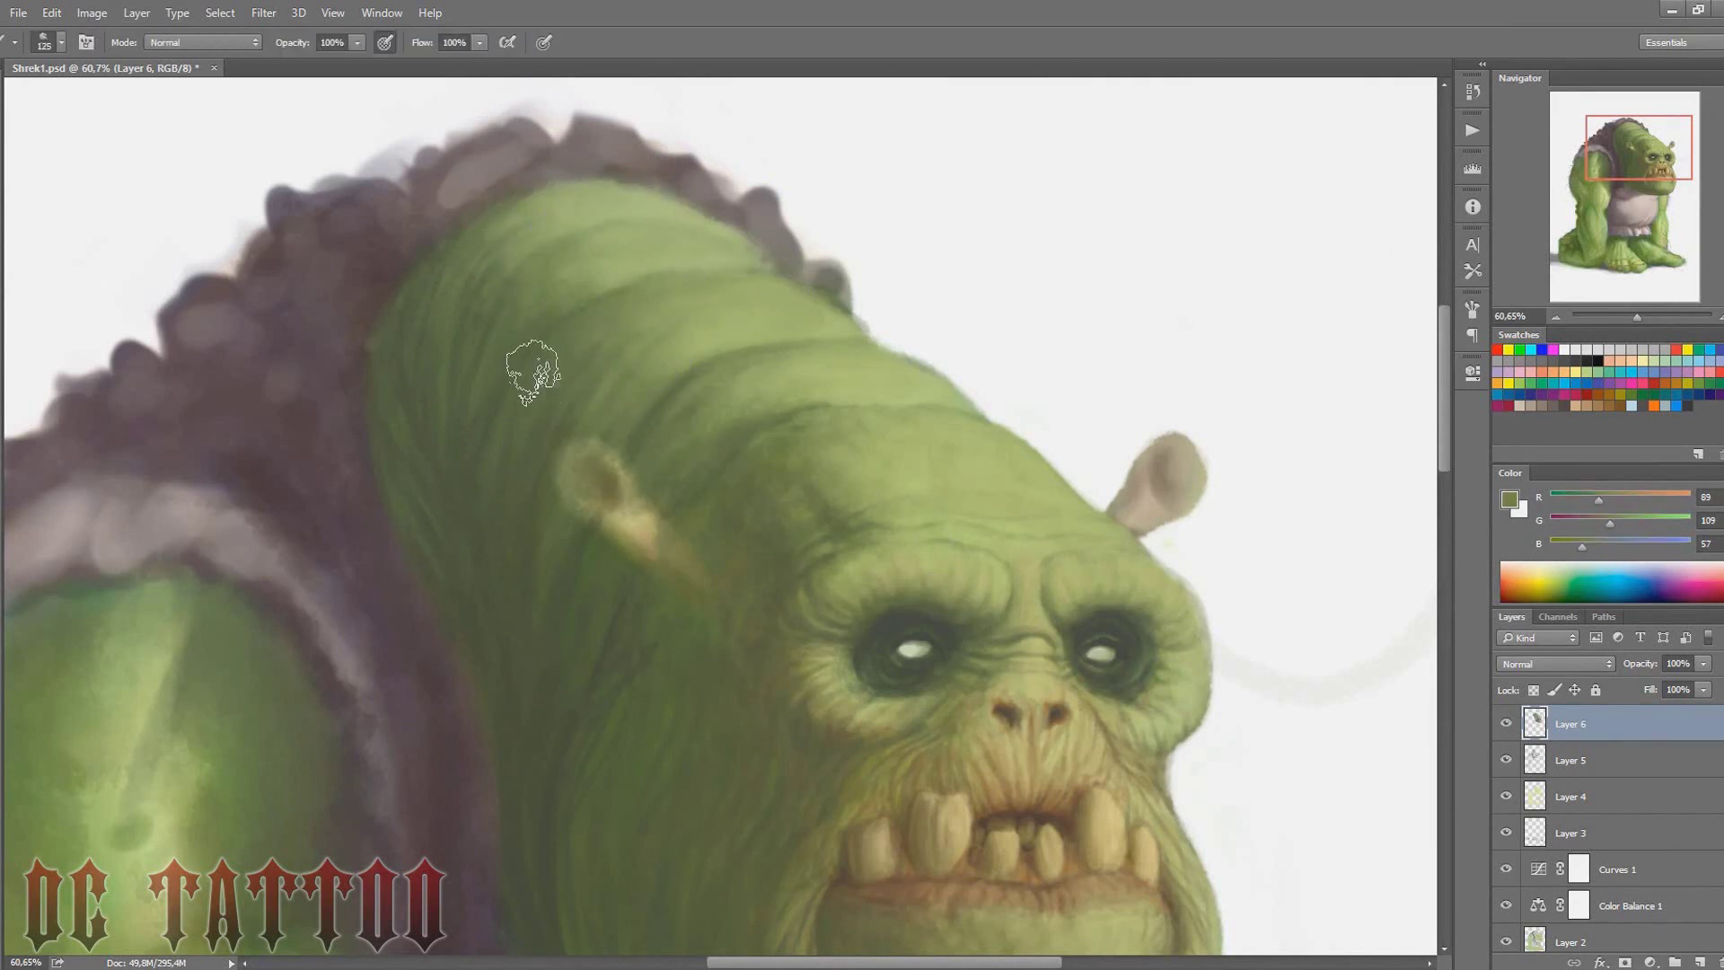
left_click(817, 359, "alt")
key("bracketleft")
key("bracketleft")
key("bracketleft")
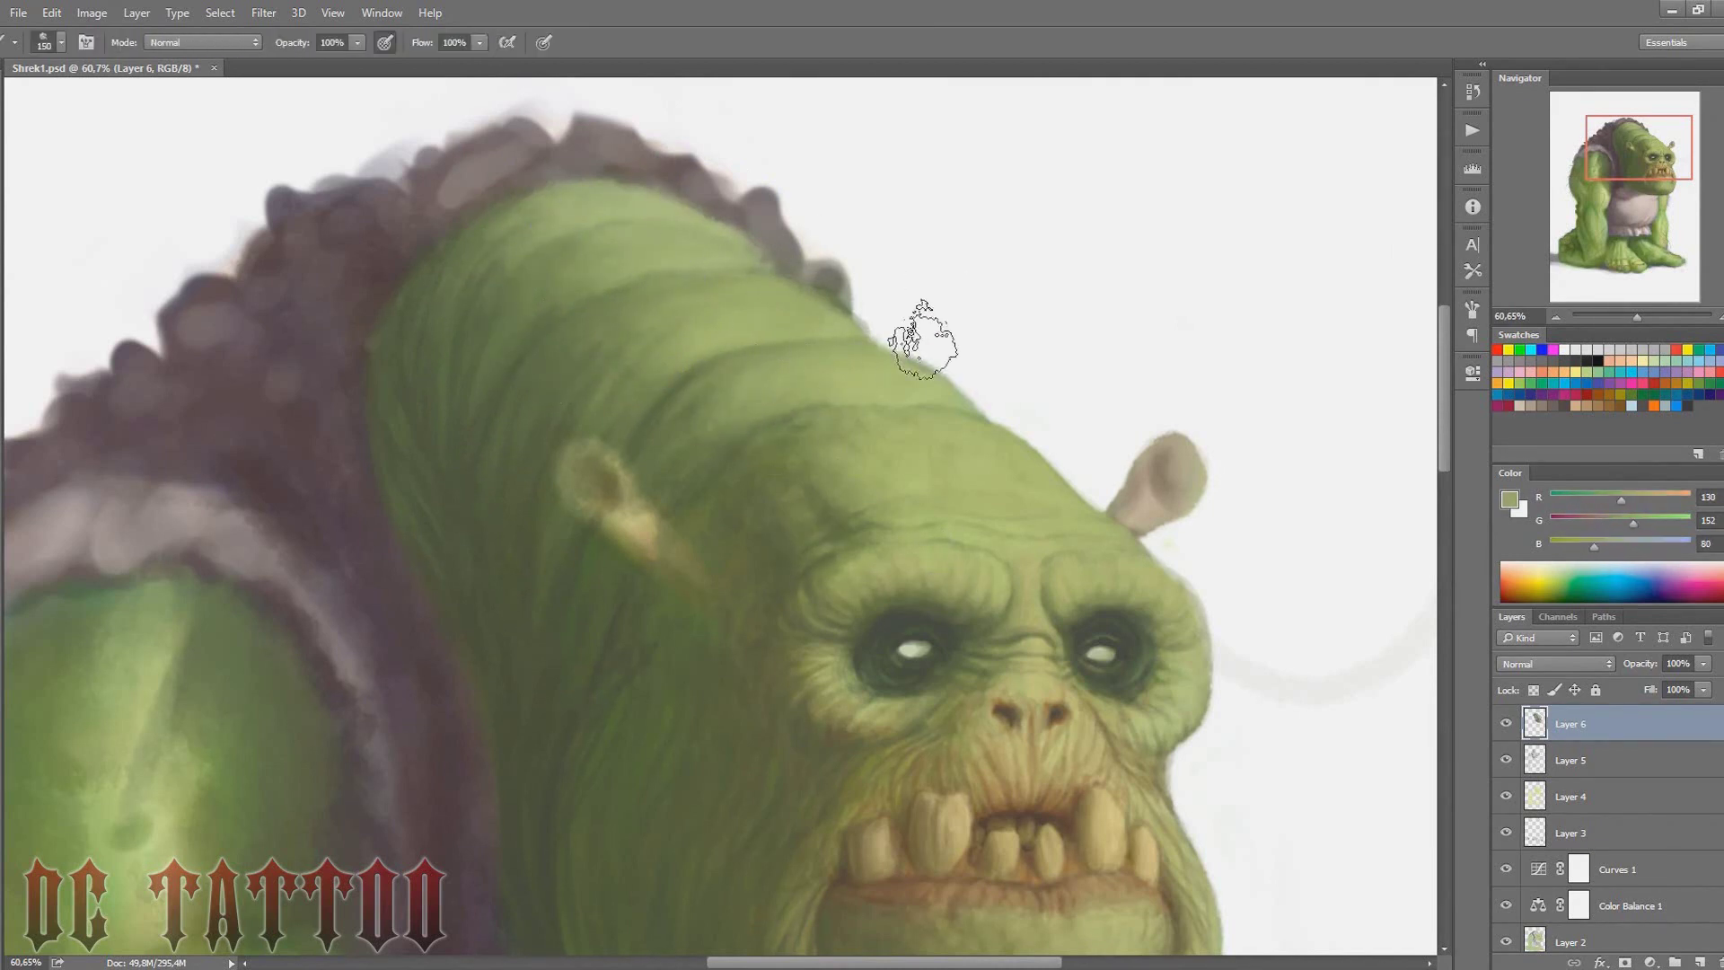
left_click(682, 395, "alt")
left_click(651, 399, "alt")
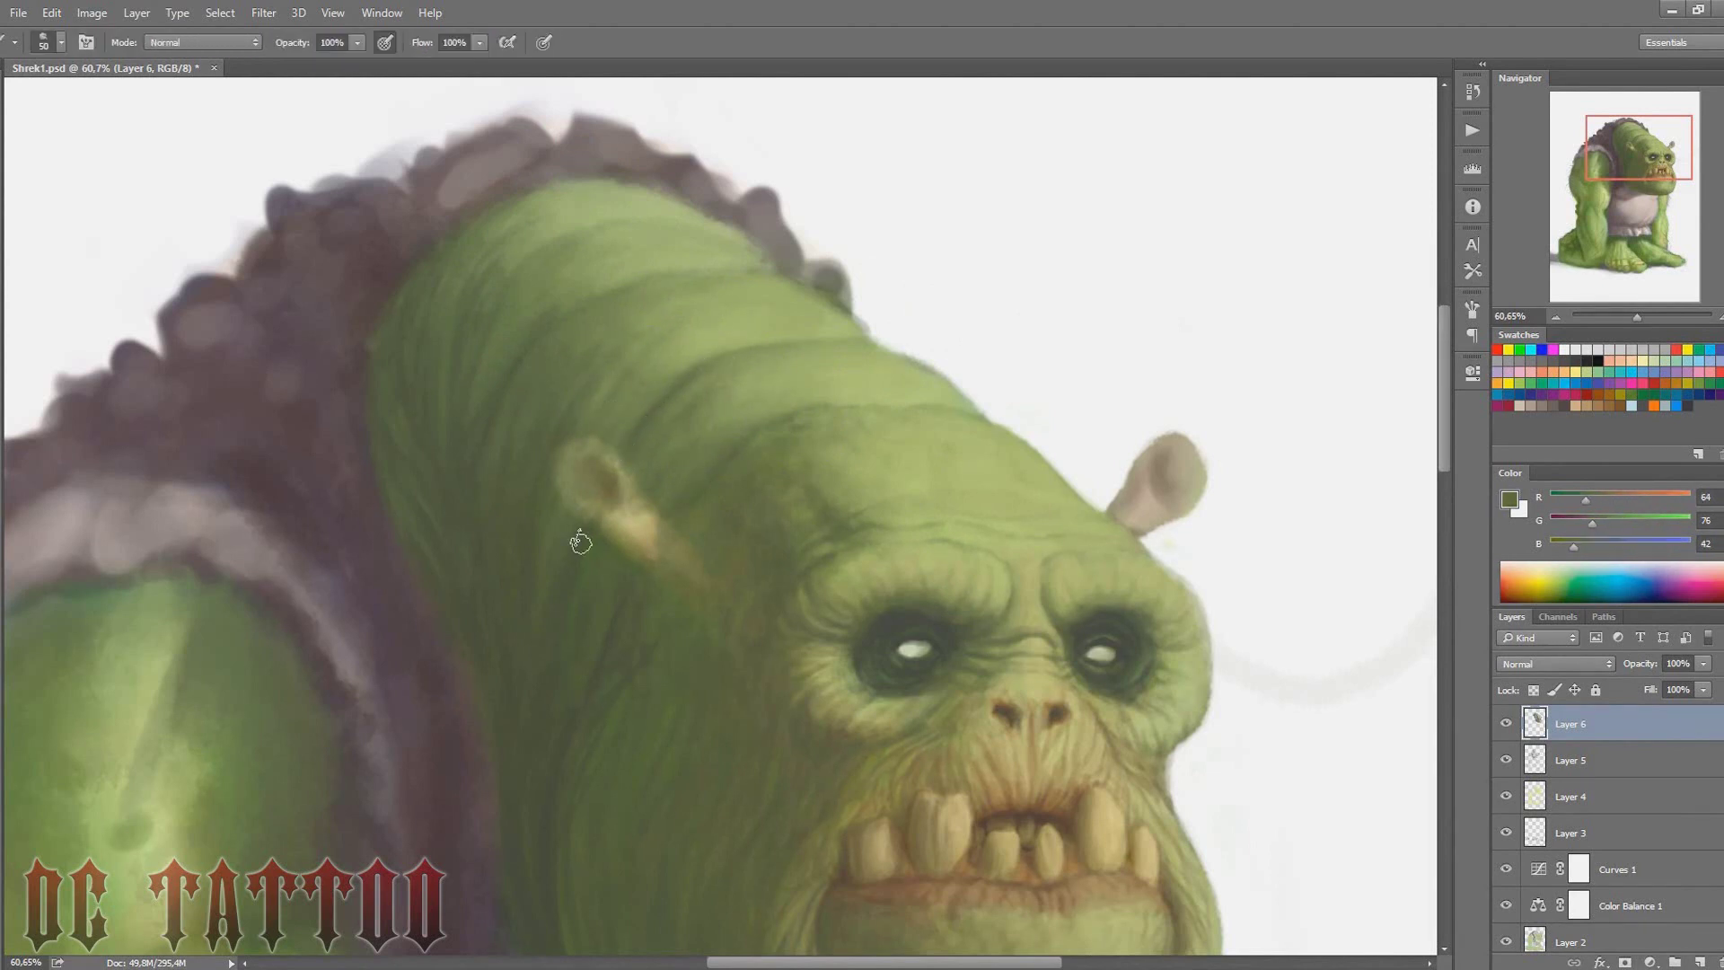
Paint fine dark folds near the cheek, then pick up lighter hump greens with a larger brush
key("bracketleft")
key("bracketleft")
key("bracketleft")
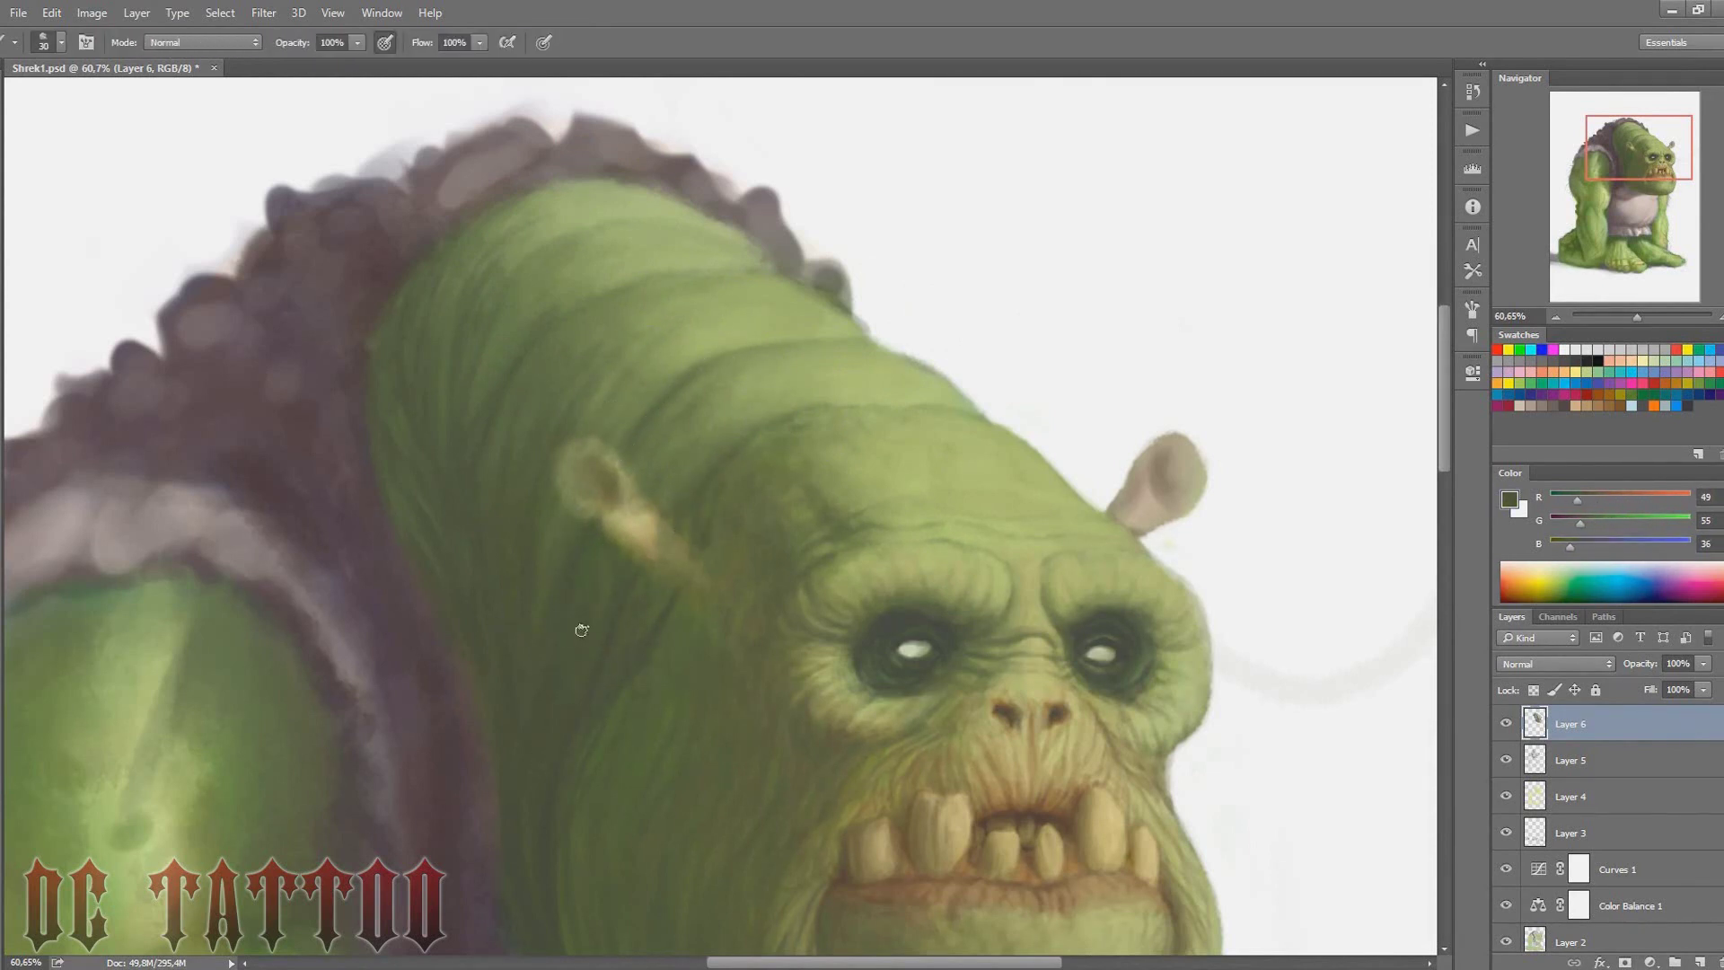
left_click(509, 610, "alt")
key("bracketright")
key("bracketright")
left_click(628, 359, "alt")
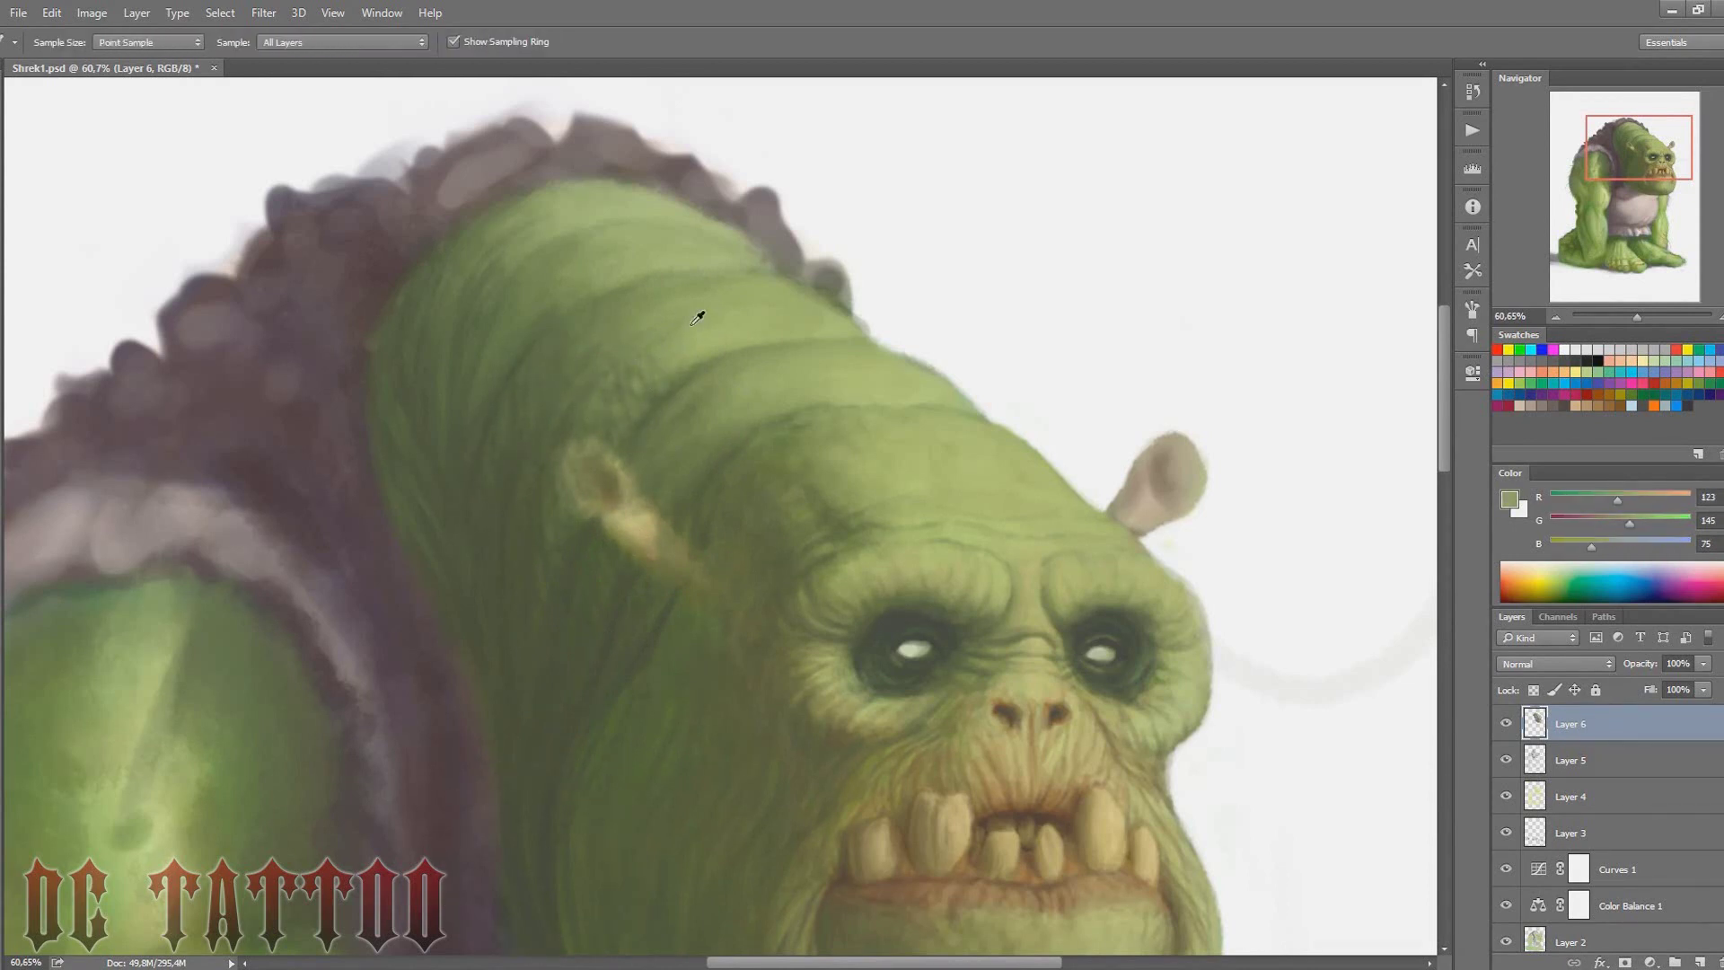
key("bracketright")
key("bracketright")
key("bracketright")
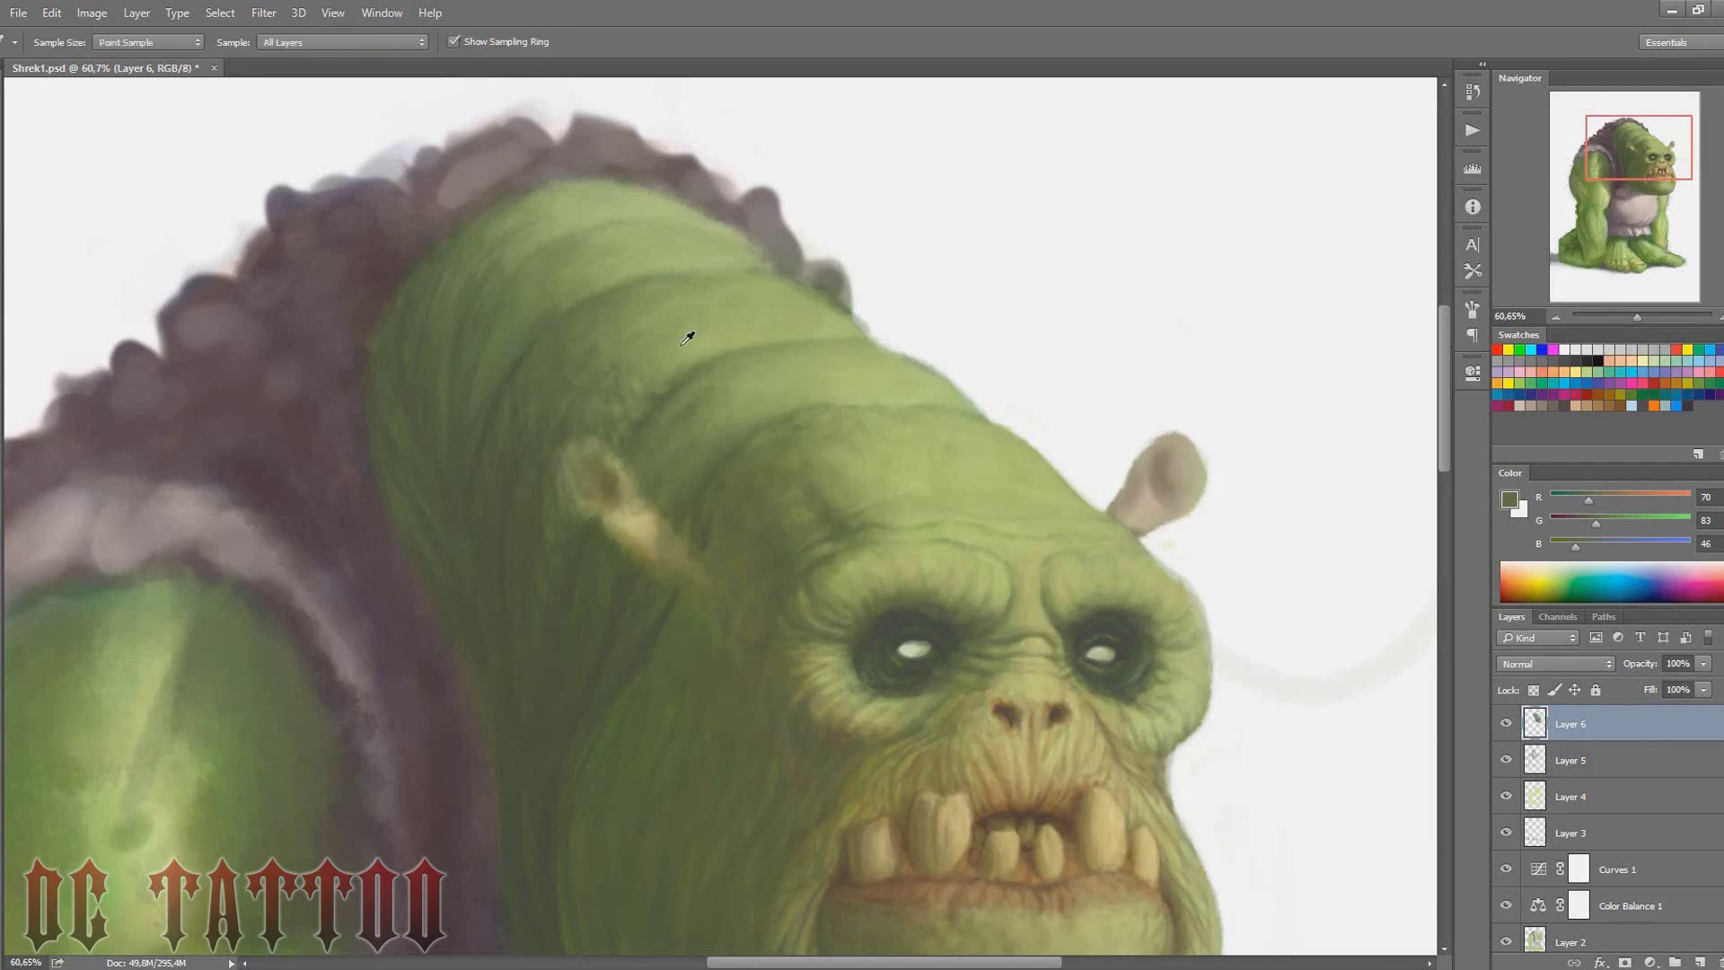
left_click(846, 382, "alt")
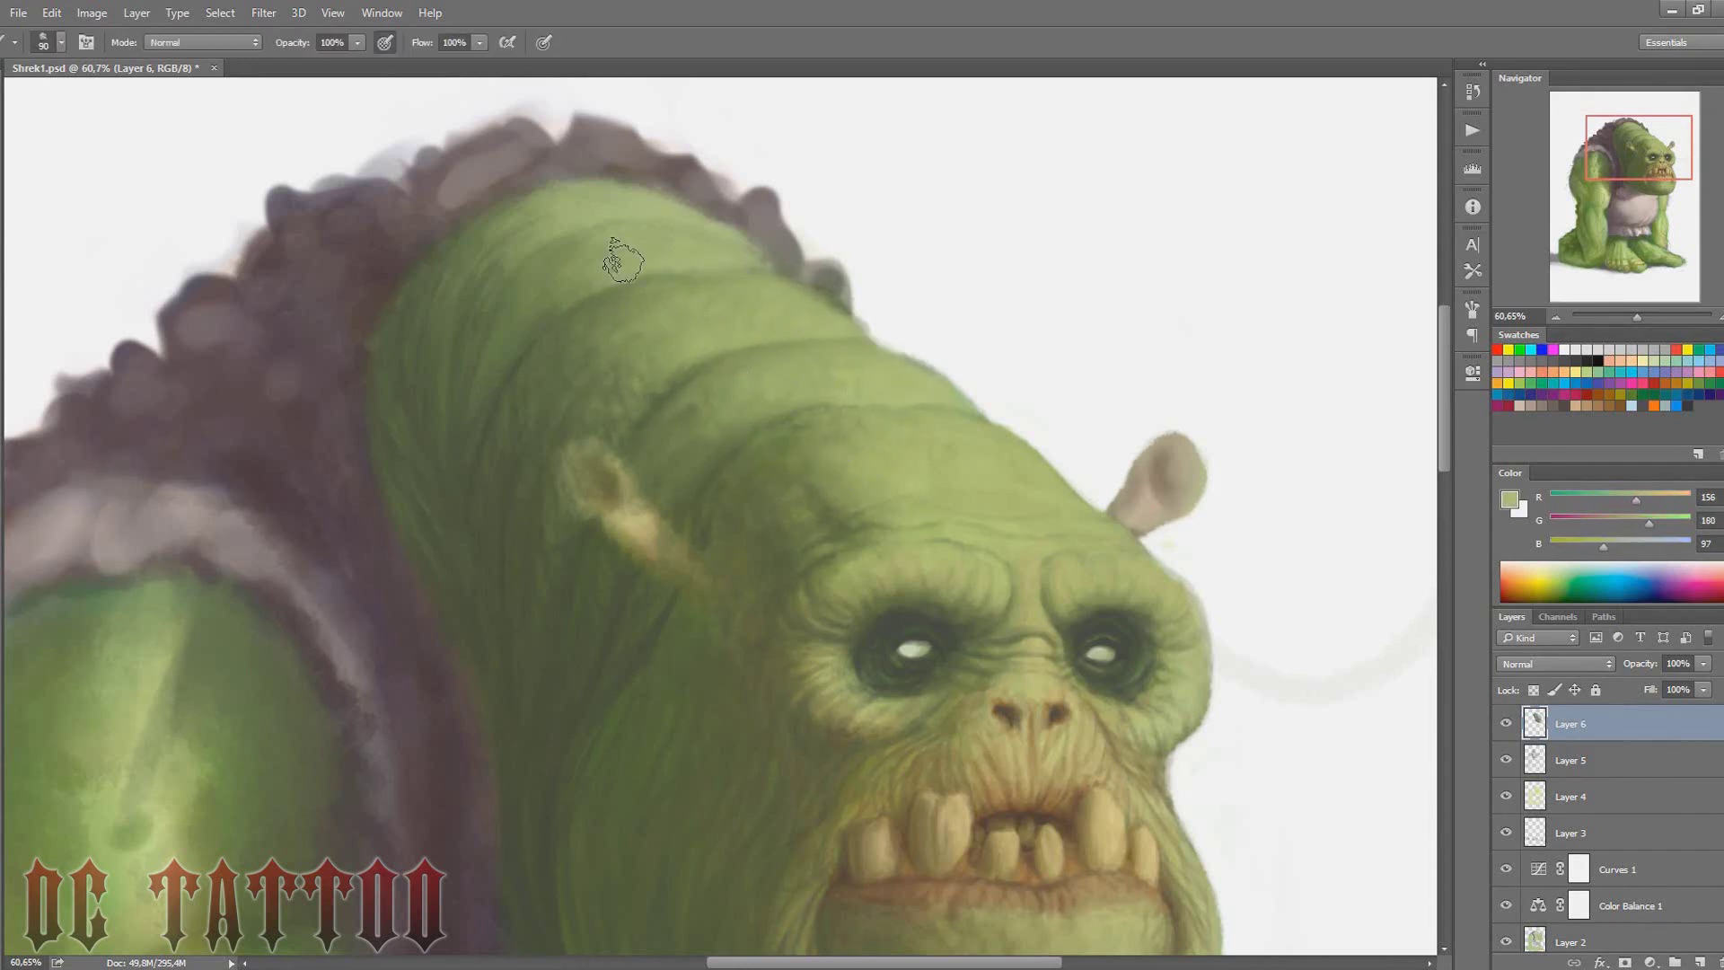
key("bracketright")
key("bracketright")
key("bracketright")
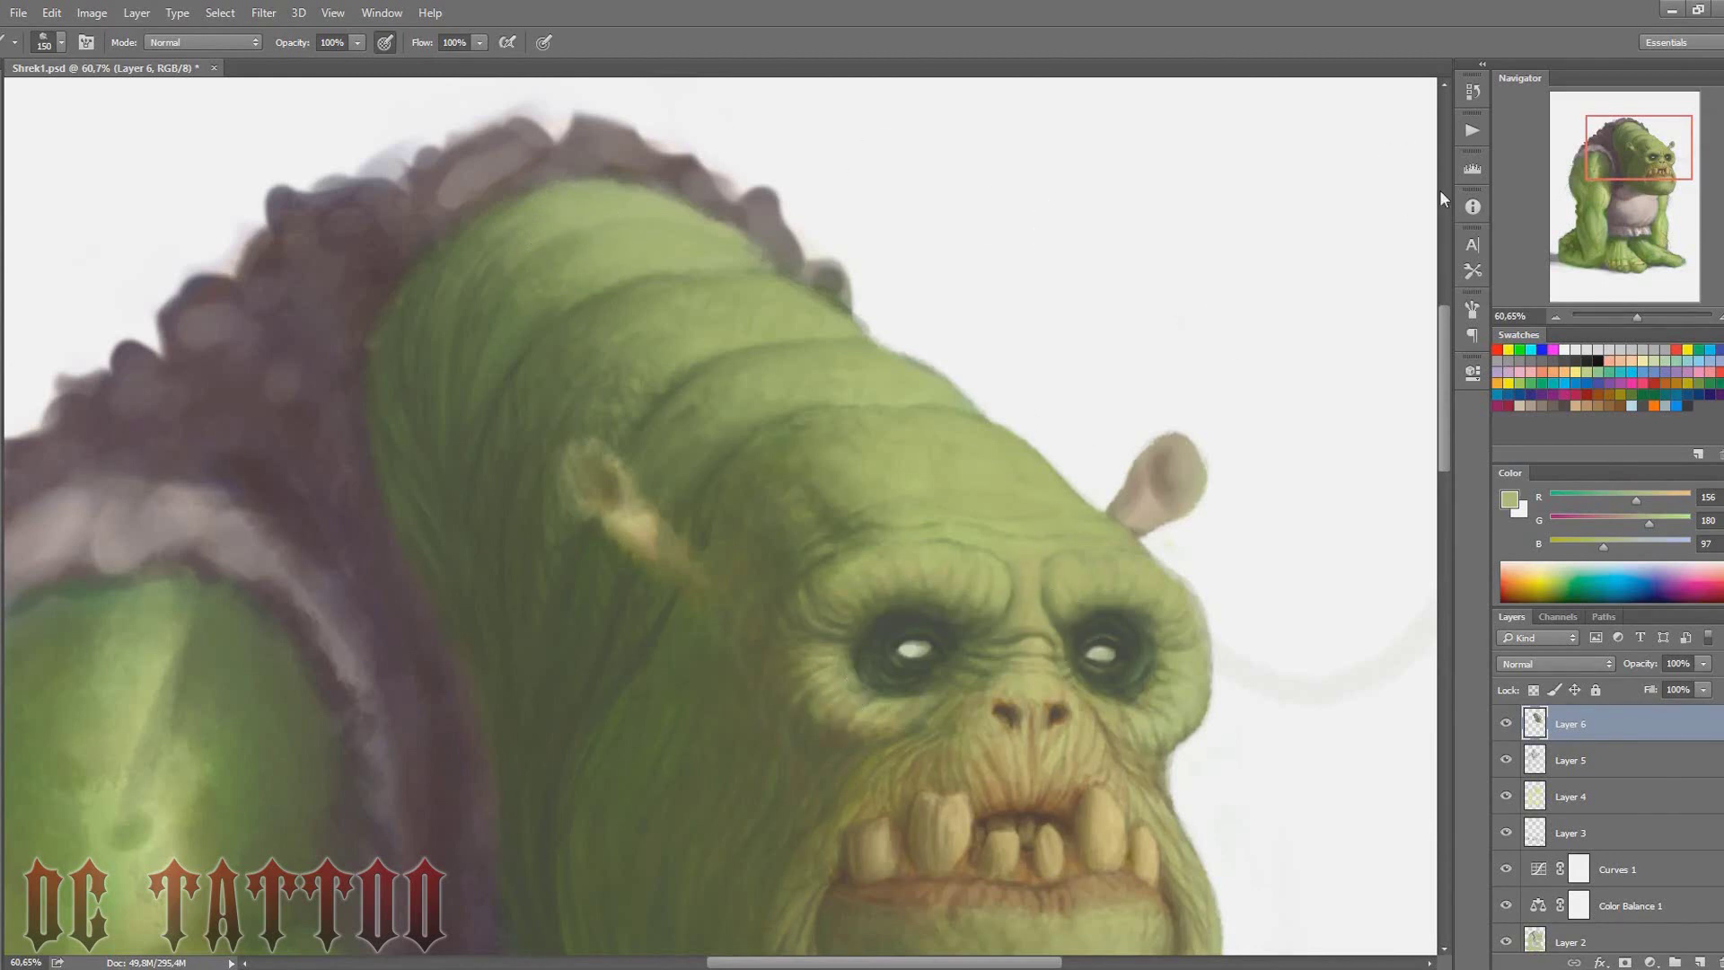
Scroll the view and sample eye and skin greens near the ogre's face
left_click_drag(1632, 146, 1631, 159)
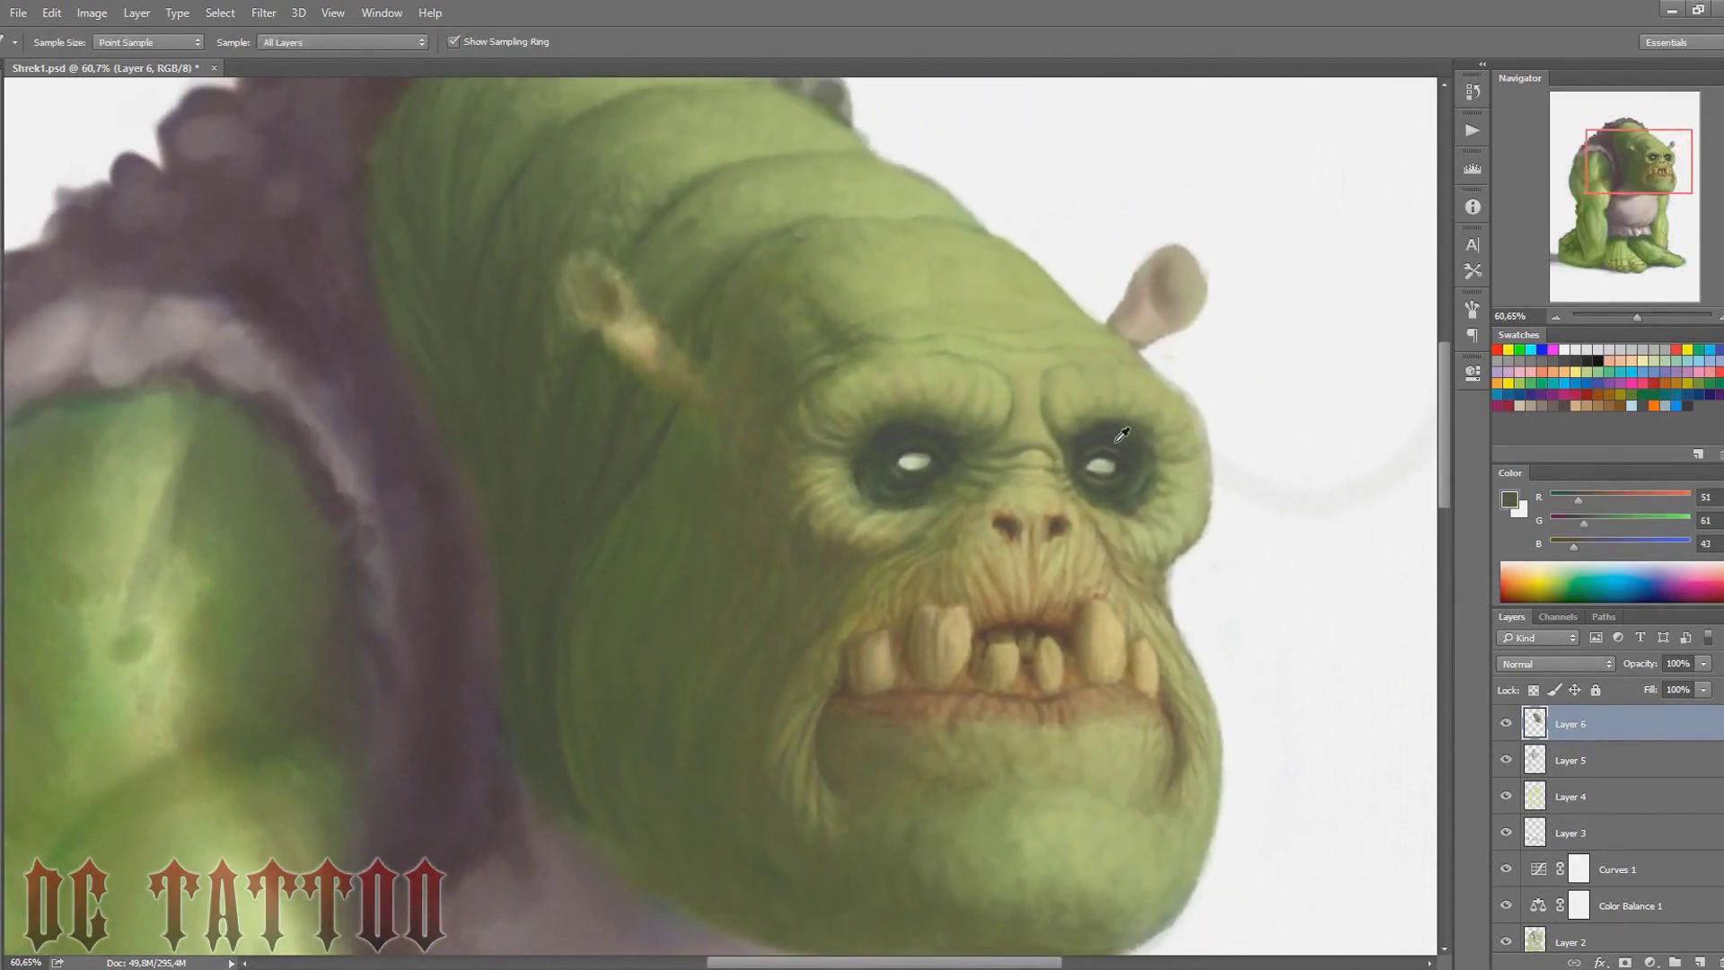
left_click(1090, 442, "alt")
key("b")
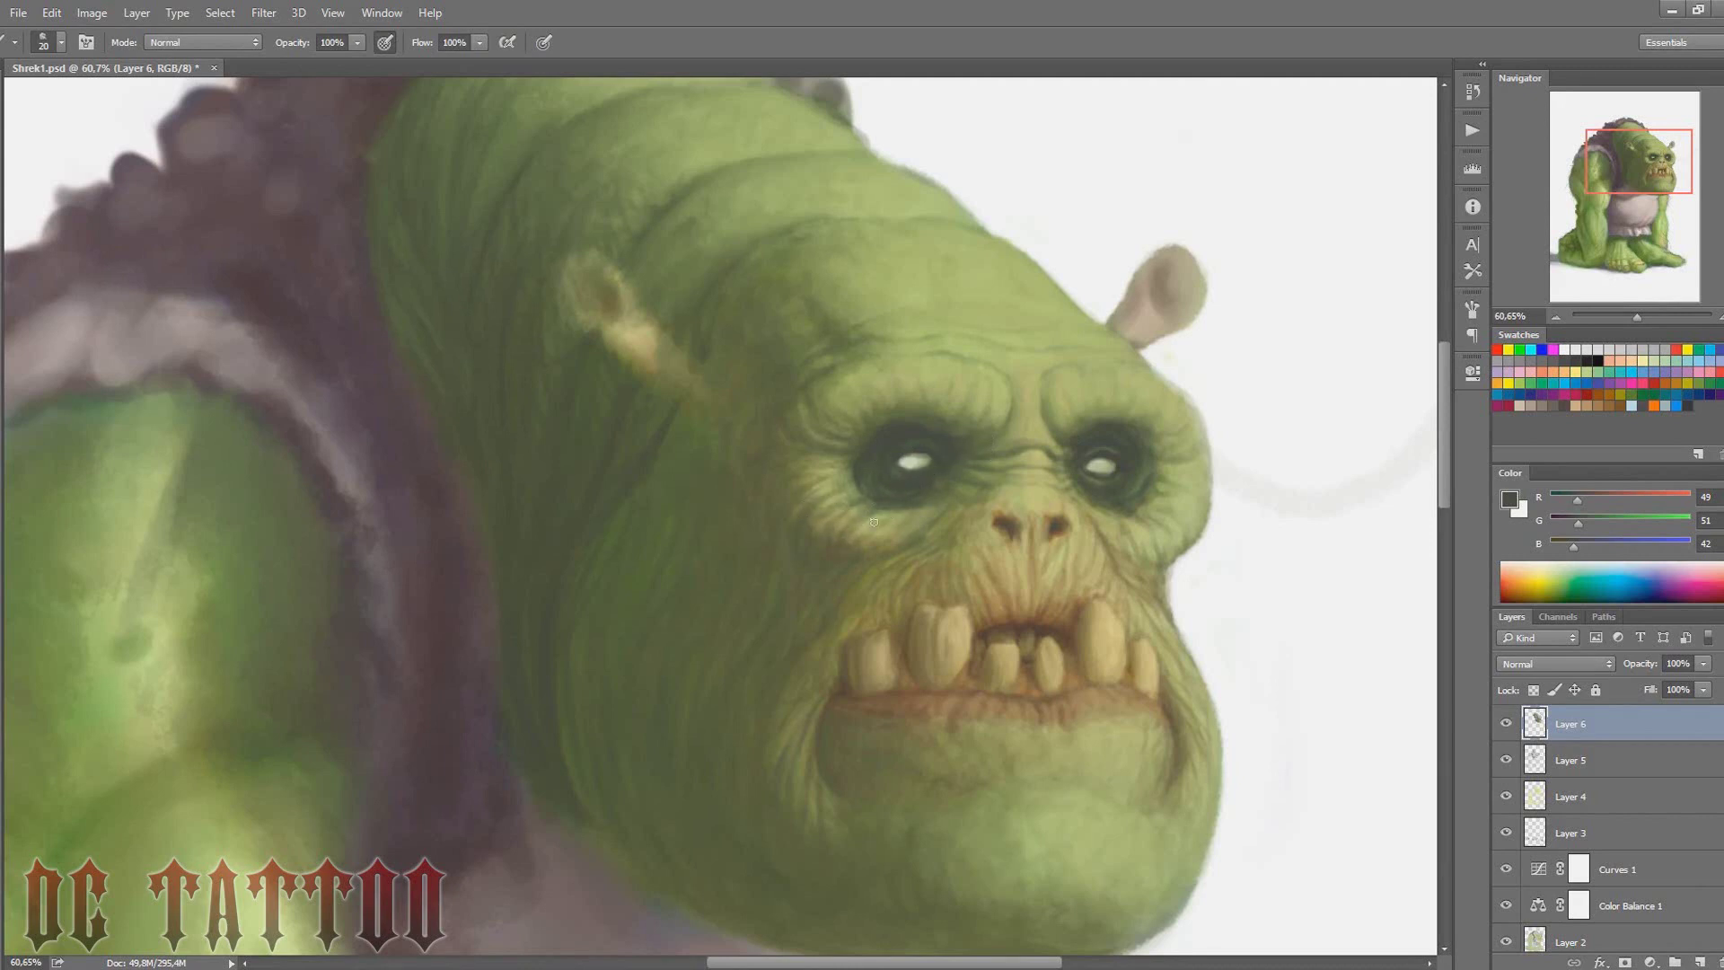
left_click(845, 532, "alt")
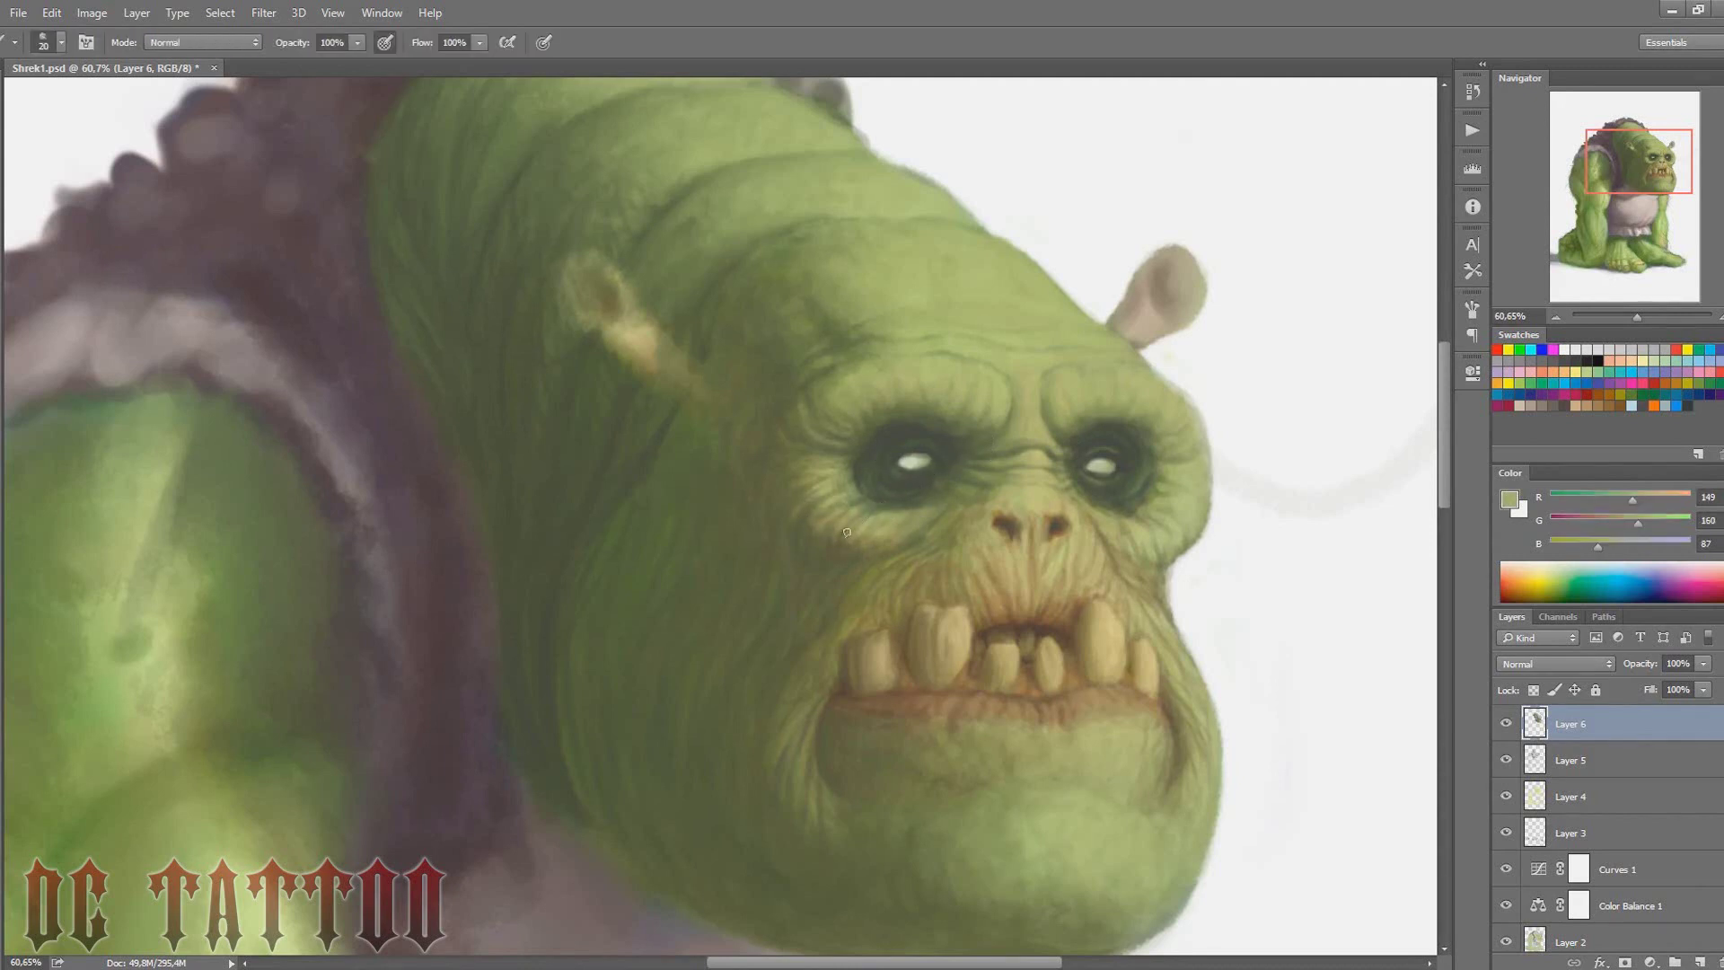
left_click(1109, 533, "alt")
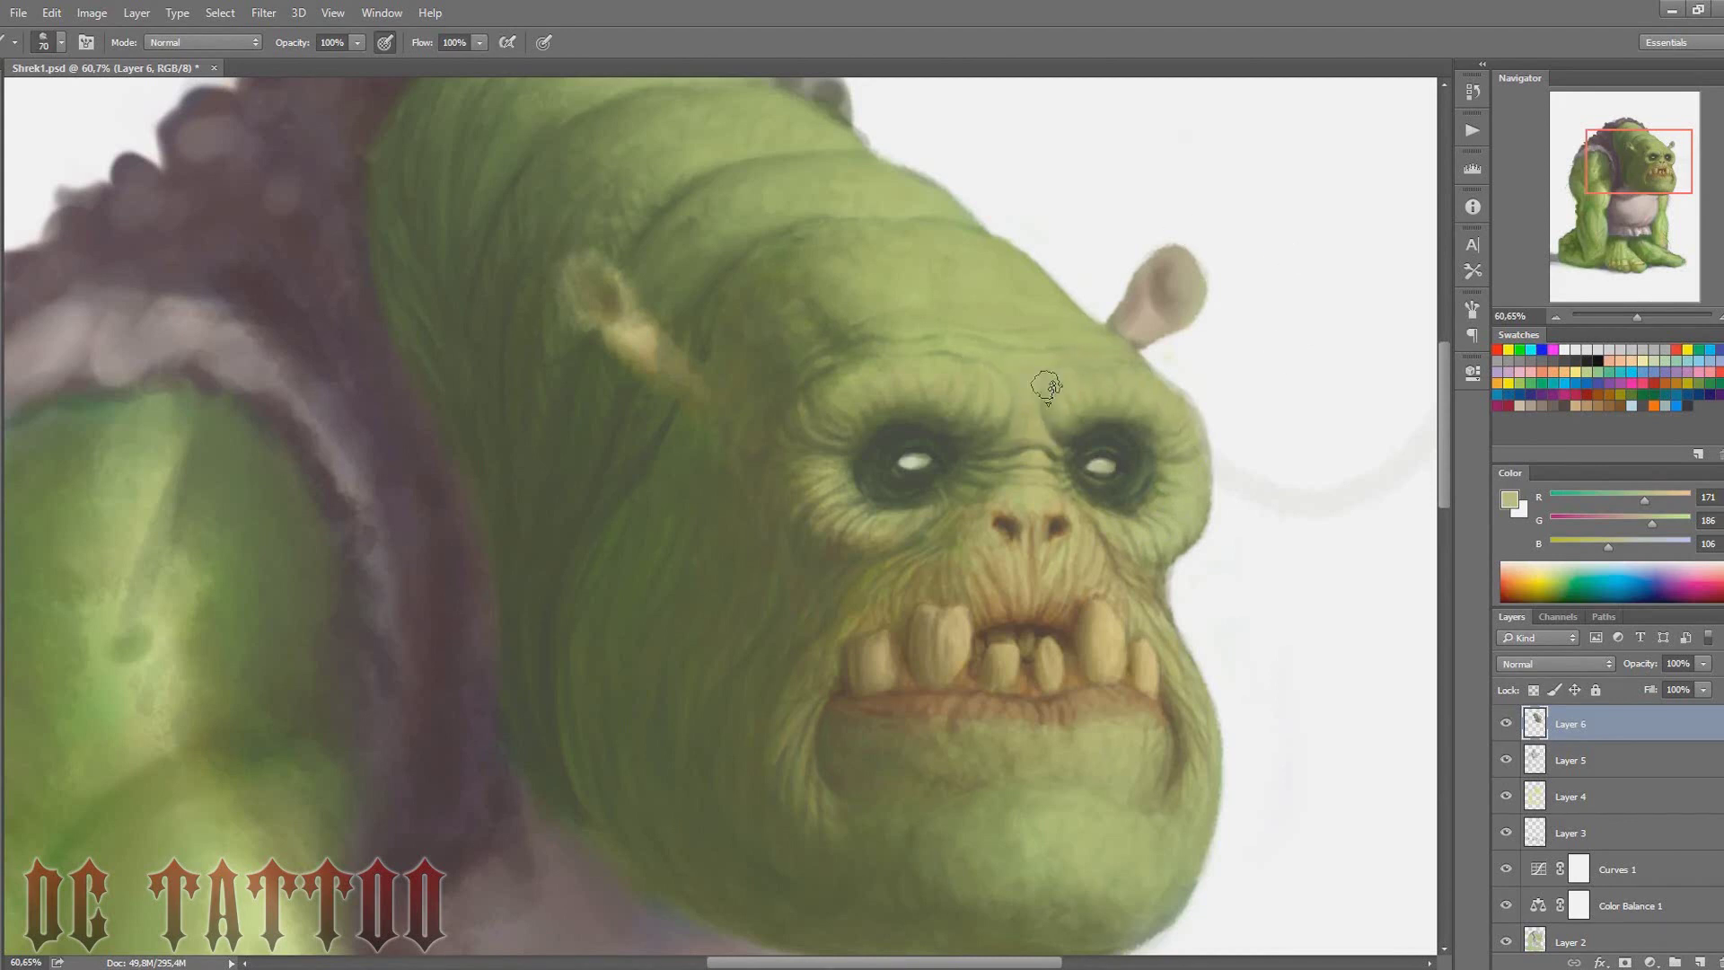
key("bracketleft")
key("bracketleft")
key("bracketleft")
left_click(1157, 371, "alt")
Paint white over the ear on the right of the head
left_click(1104, 269, "alt")
left_click_drag(1275, 368, 1185, 404)
key("bracketright")
key("bracketright")
key("bracketright")
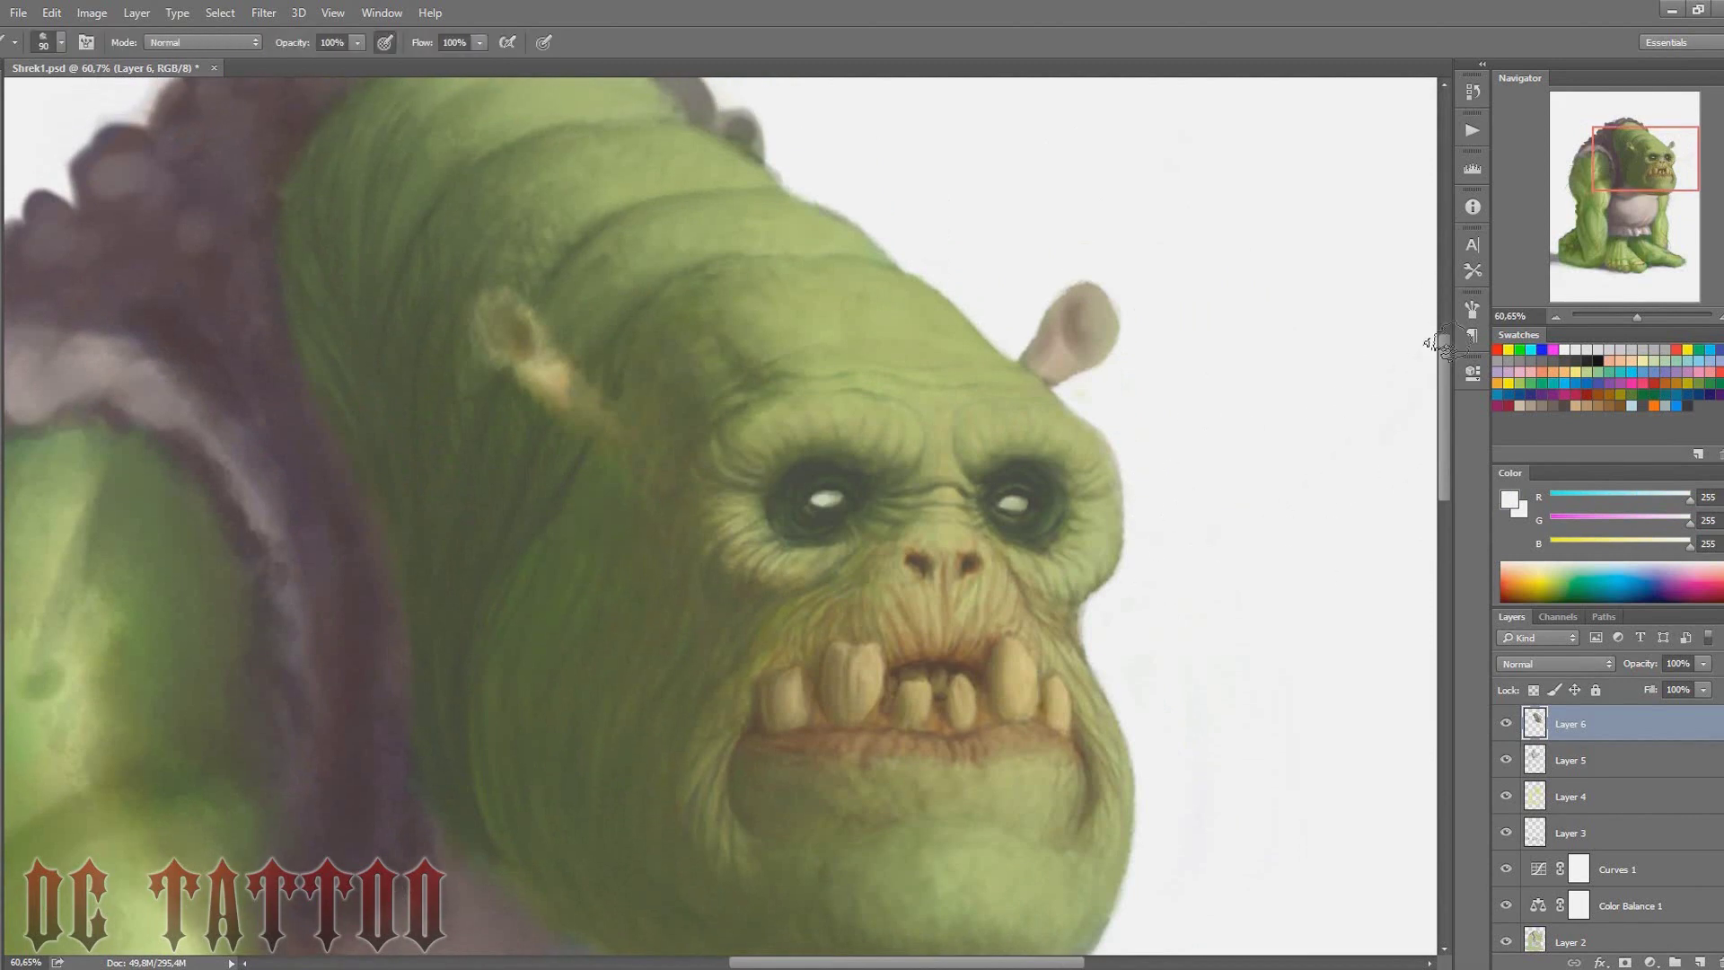
key("bracketleft")
key("bracketleft")
key("bracketleft")
mouse_move(1068, 359)
left_mouse_down()
mouse_move(1097, 377)
mouse_move(1095, 297)
left_mouse_up()
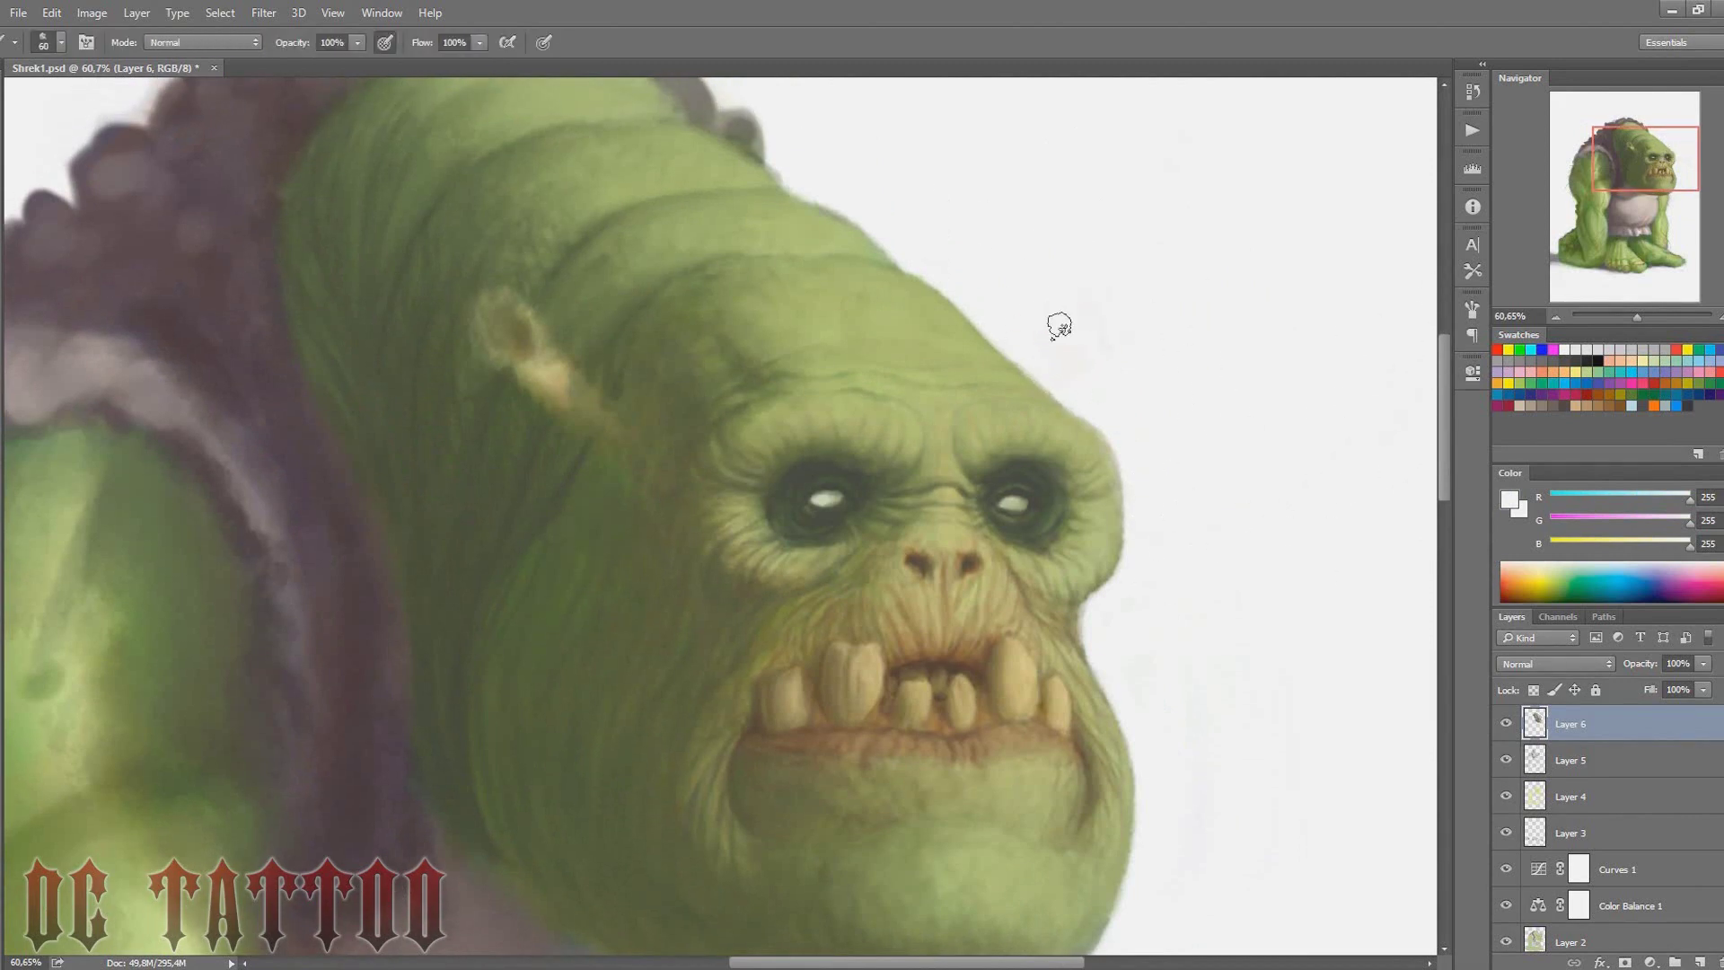
Add Layer 7 and draw the dark green edge of the new left ear
key("ctrl+shift+n")
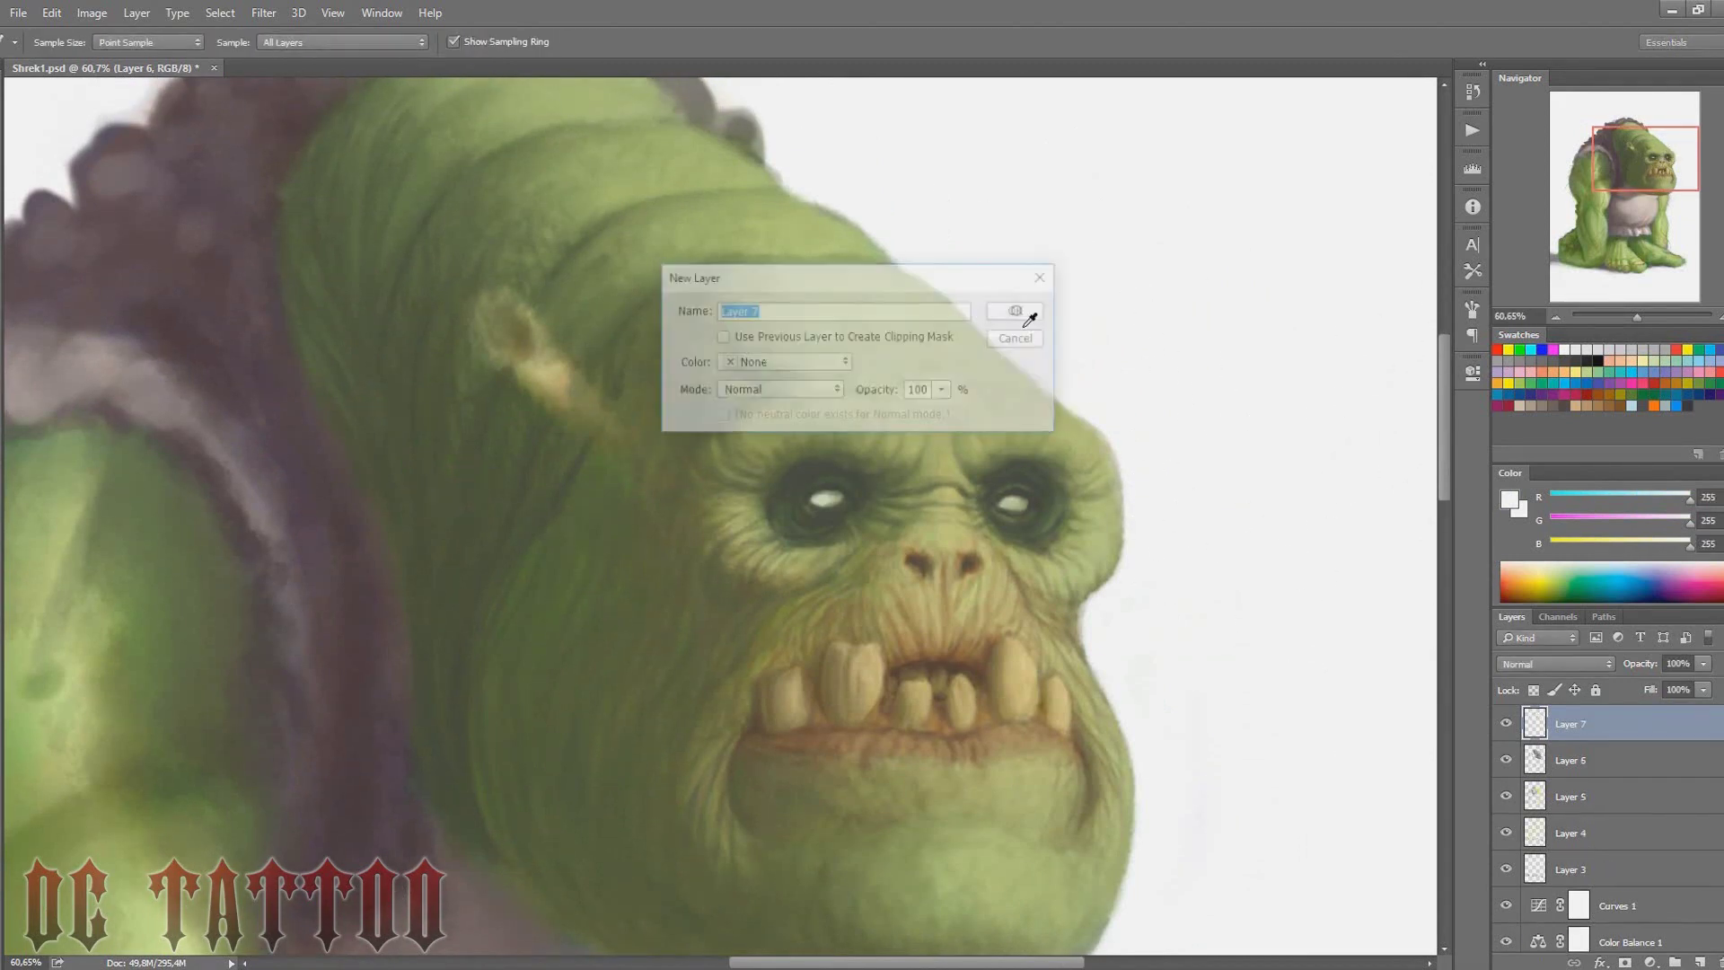
left_click(608, 446, "alt")
key("bracketleft")
left_click(572, 417, "alt")
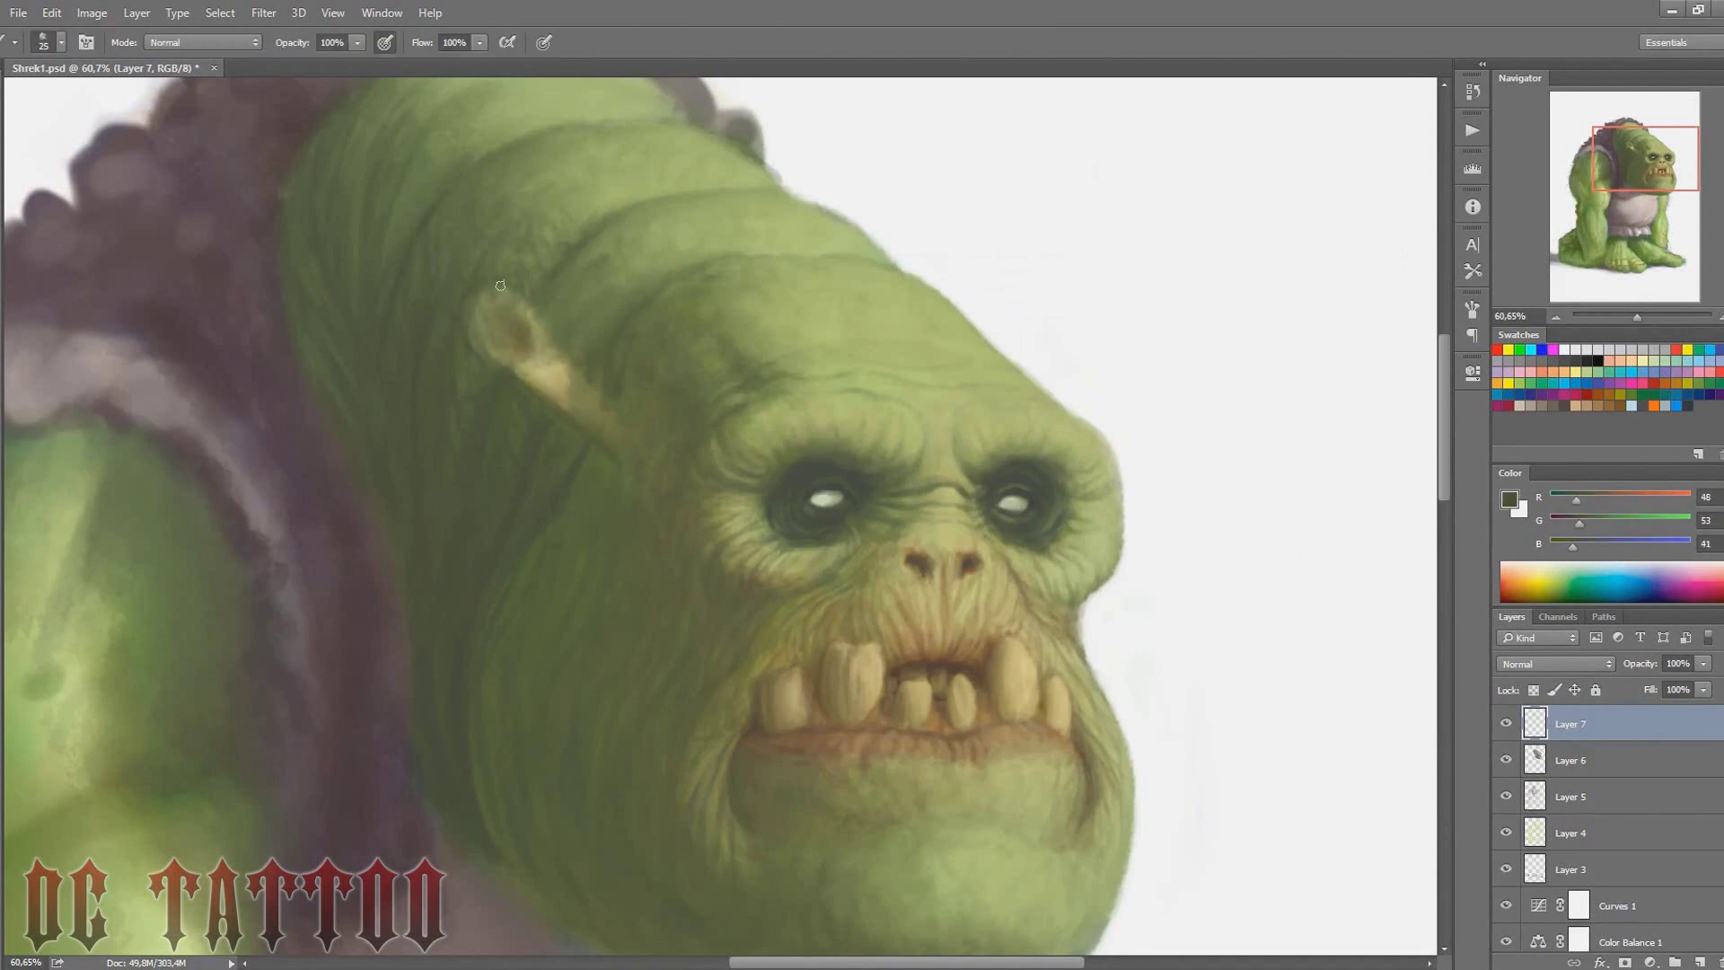
left_click_drag(539, 308, 613, 402)
Lighten the top and inside of the left ear with light ear colour
key("bracketright")
key("bracketright")
left_click(579, 396, "alt")
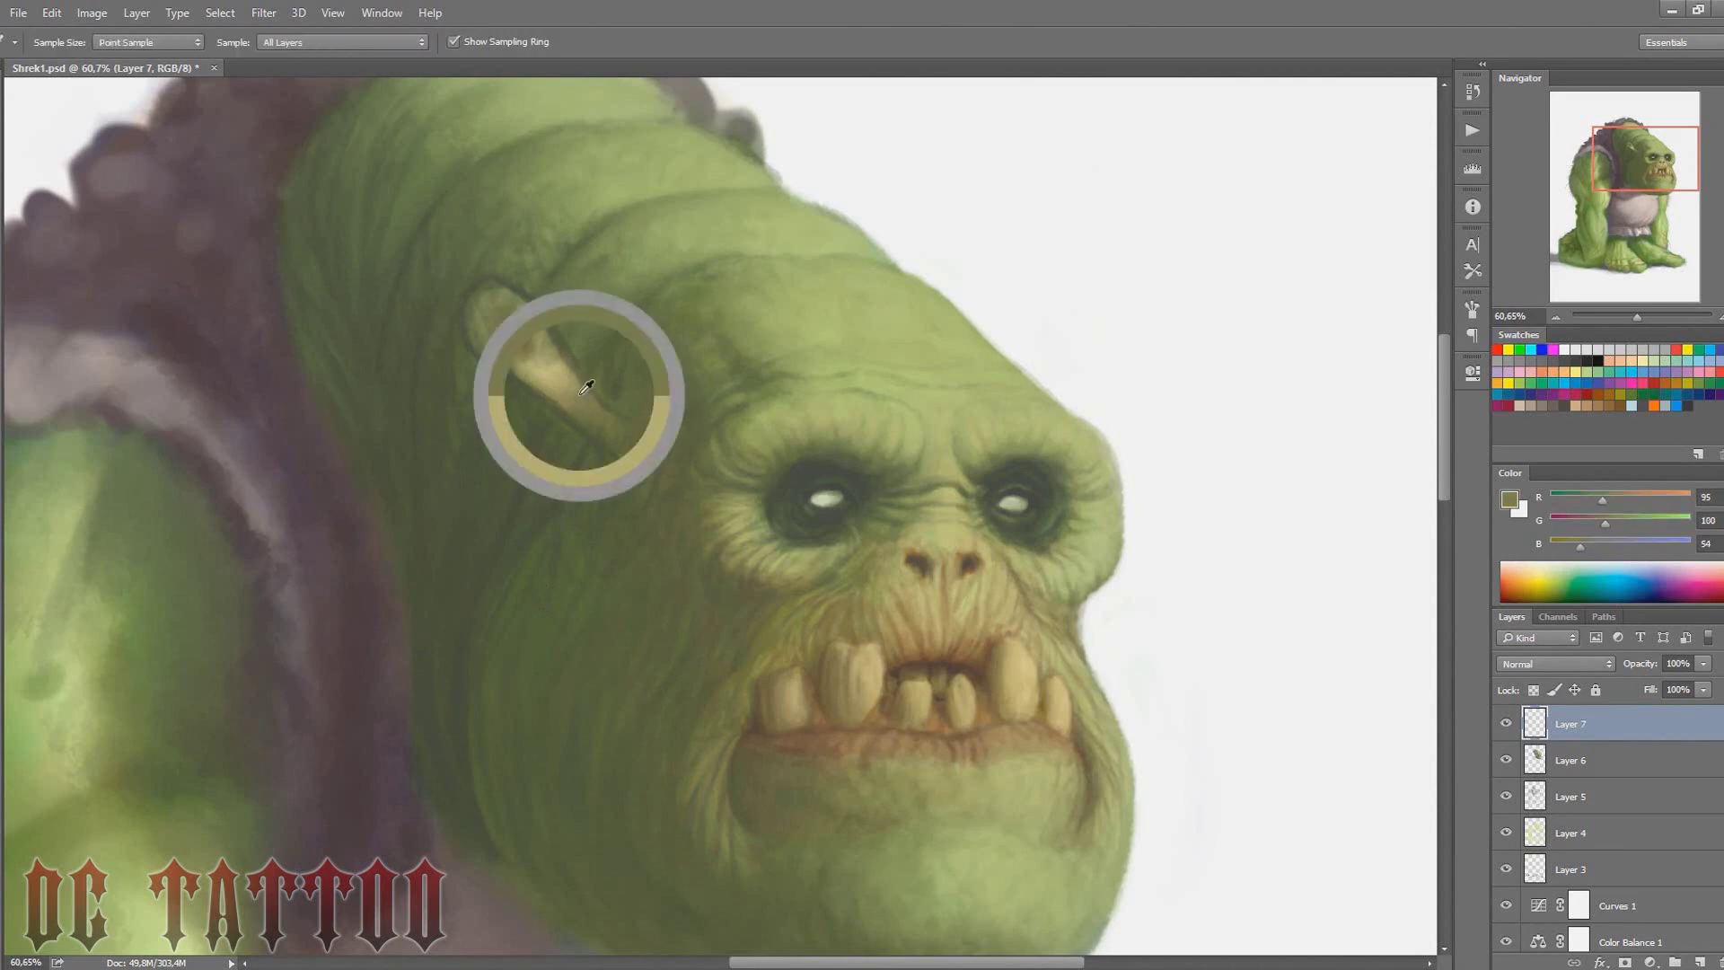
key("bracketleft")
left_click(534, 382, "alt")
mouse_move(507, 368)
left_mouse_down()
mouse_move(476, 305)
mouse_move(489, 283)
mouse_move(521, 293)
mouse_move(570, 381)
mouse_move(485, 350)
mouse_move(542, 348)
left_mouse_up()
left_click(565, 372, "alt")
Paint the left inner ear in light tan sampled from the ear
left_click(542, 380, "alt")
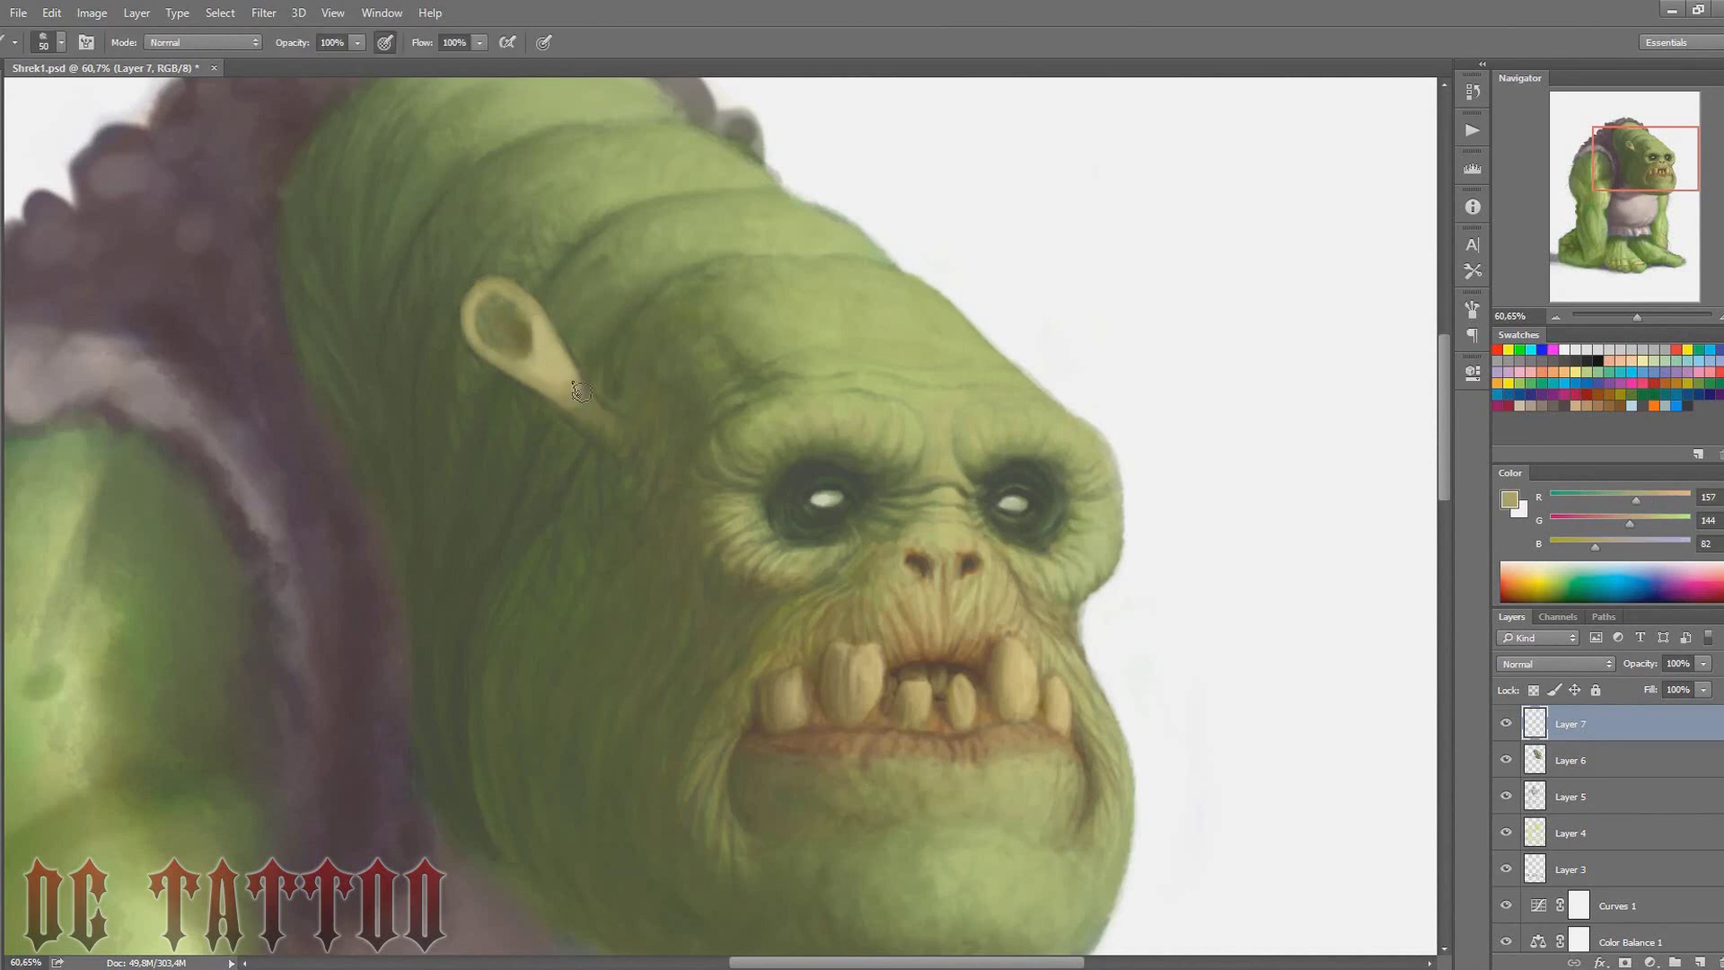
left_click(581, 374, "alt")
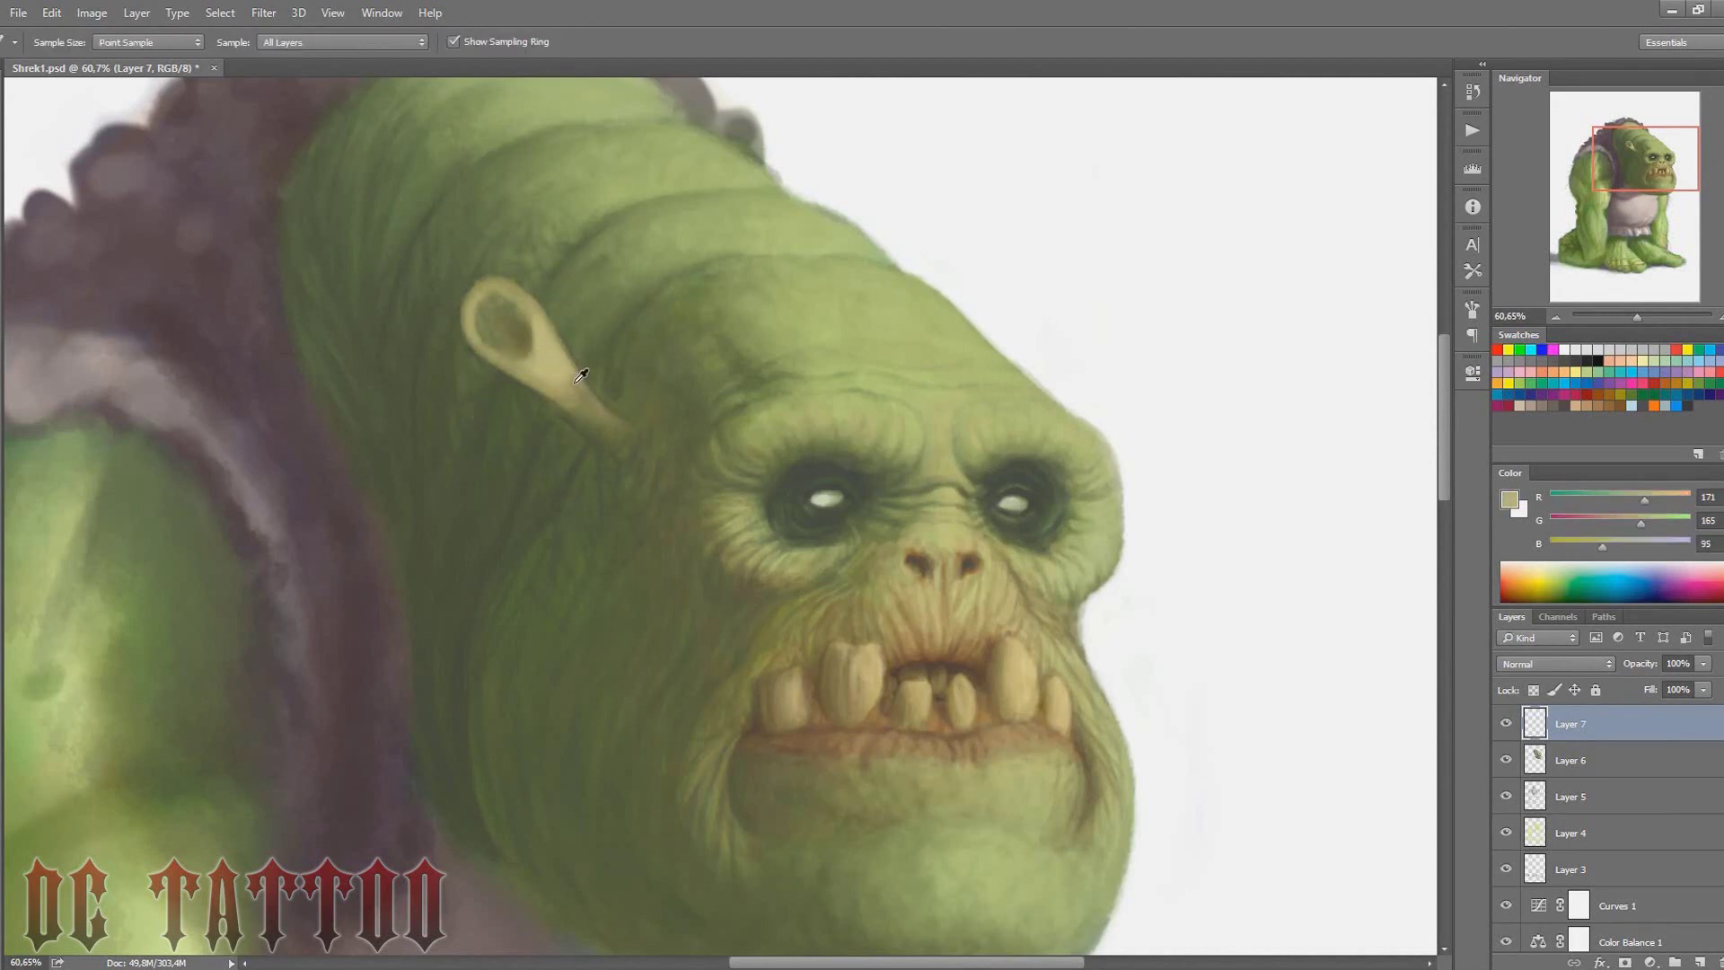
left_click(495, 363, "alt")
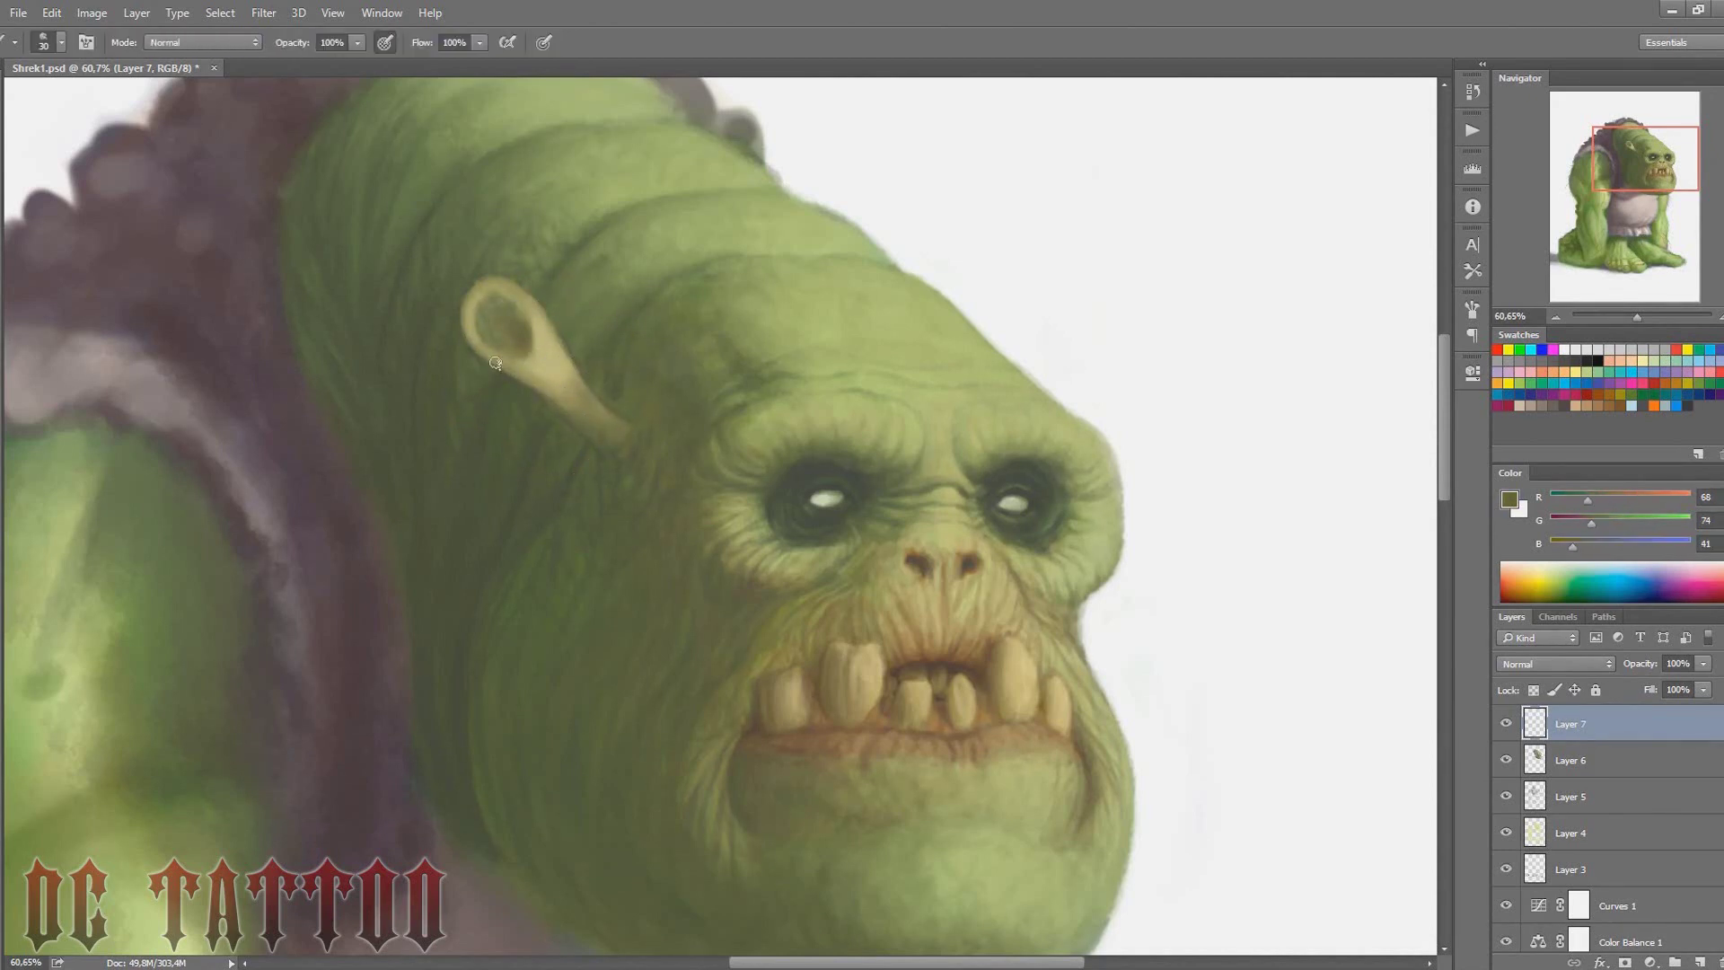
left_click(505, 368, "alt")
key("bracketright")
key("bracketright")
key("bracketright")
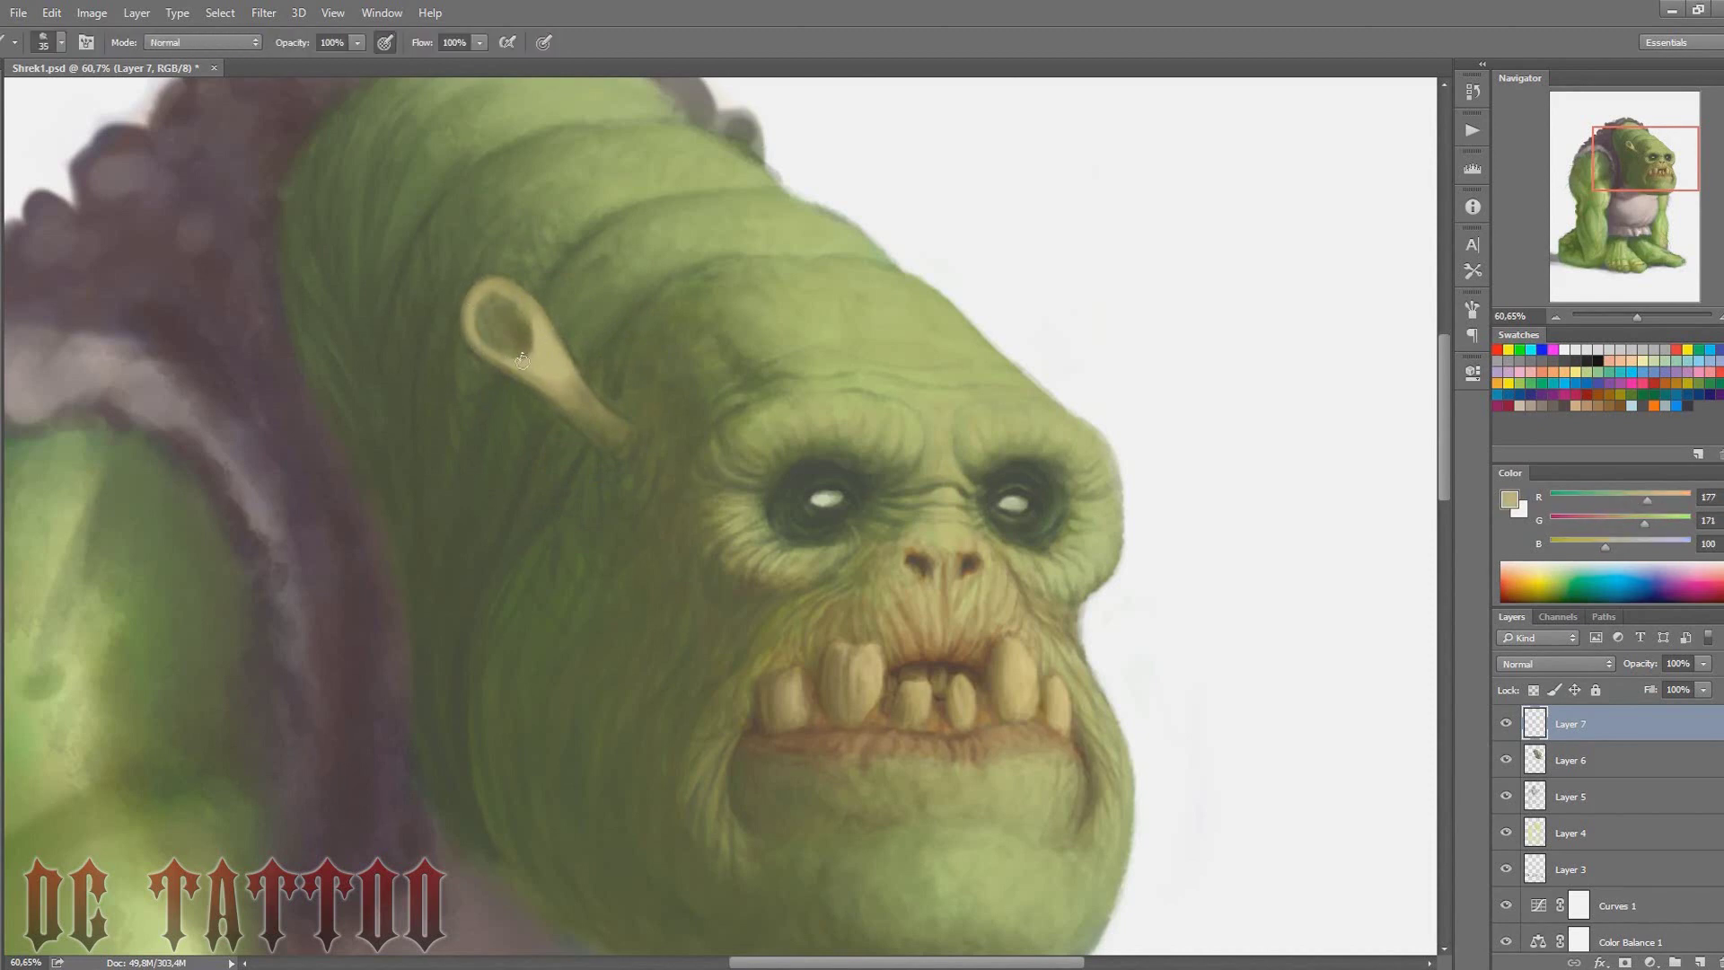
left_click(510, 350, "alt")
mouse_move(510, 338)
left_mouse_down()
mouse_move(489, 310)
mouse_move(516, 350)
mouse_move(503, 355)
left_mouse_up()
Shade the inner ear a darker brown using a less-red tan
key("bracketright")
left_click(557, 398, "alt")
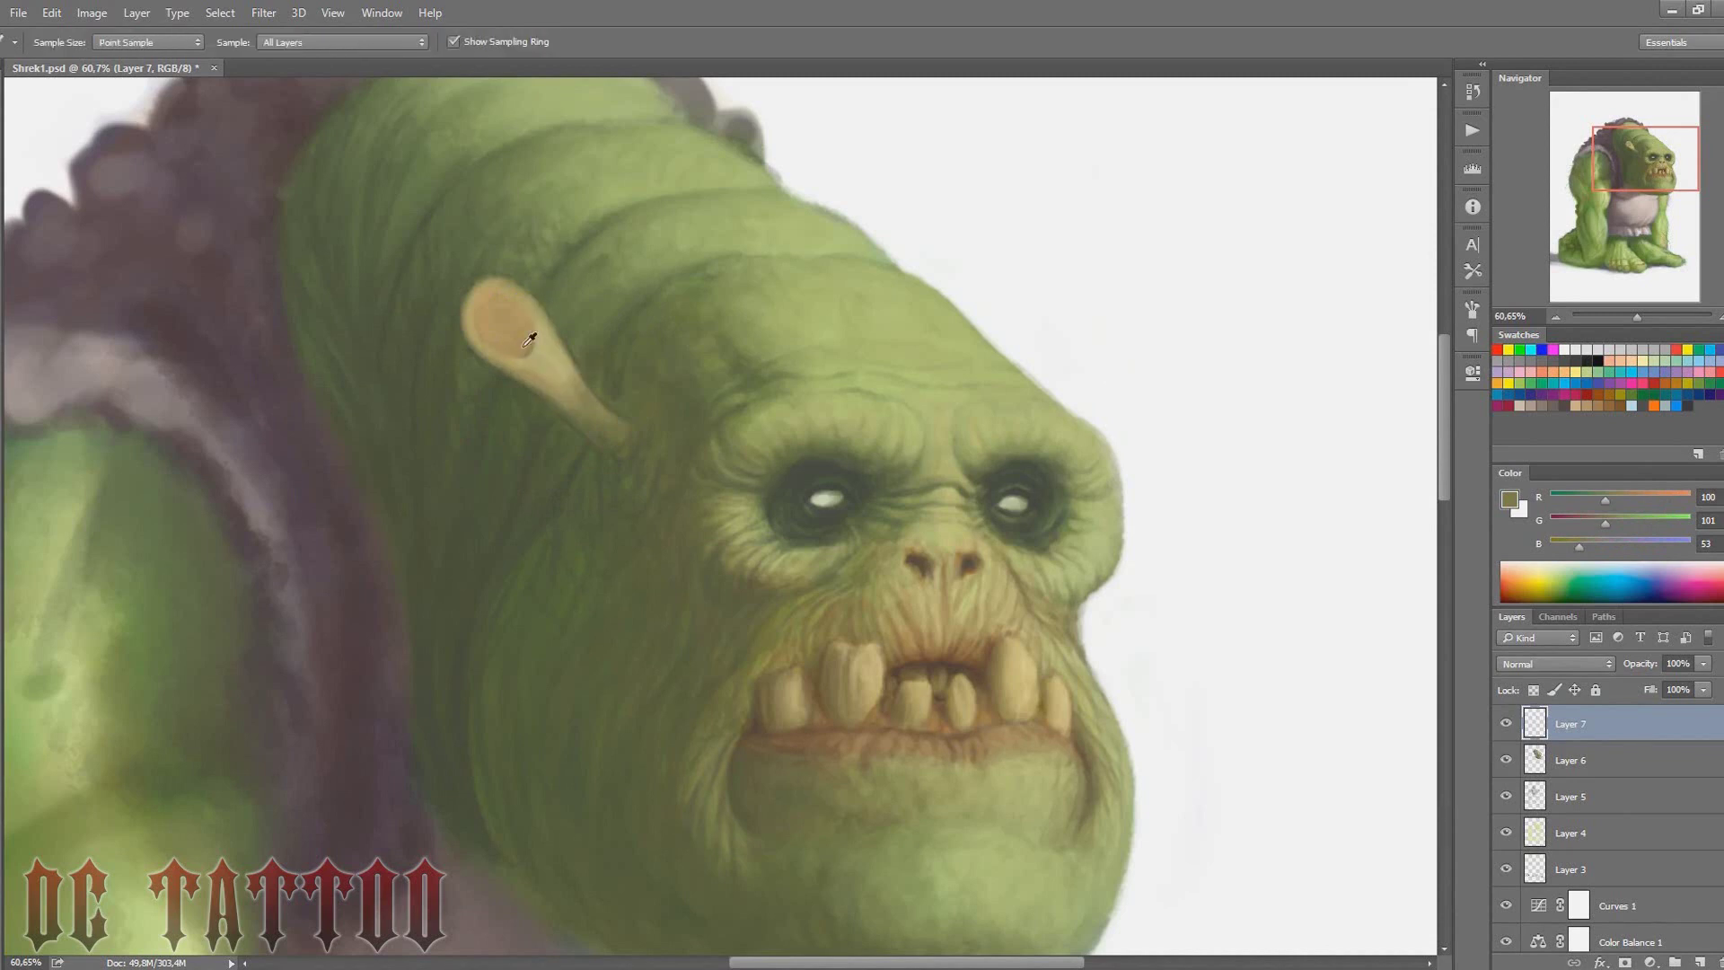
left_click(579, 325, "alt")
left_click(508, 293, "alt")
left_click(516, 313, "alt")
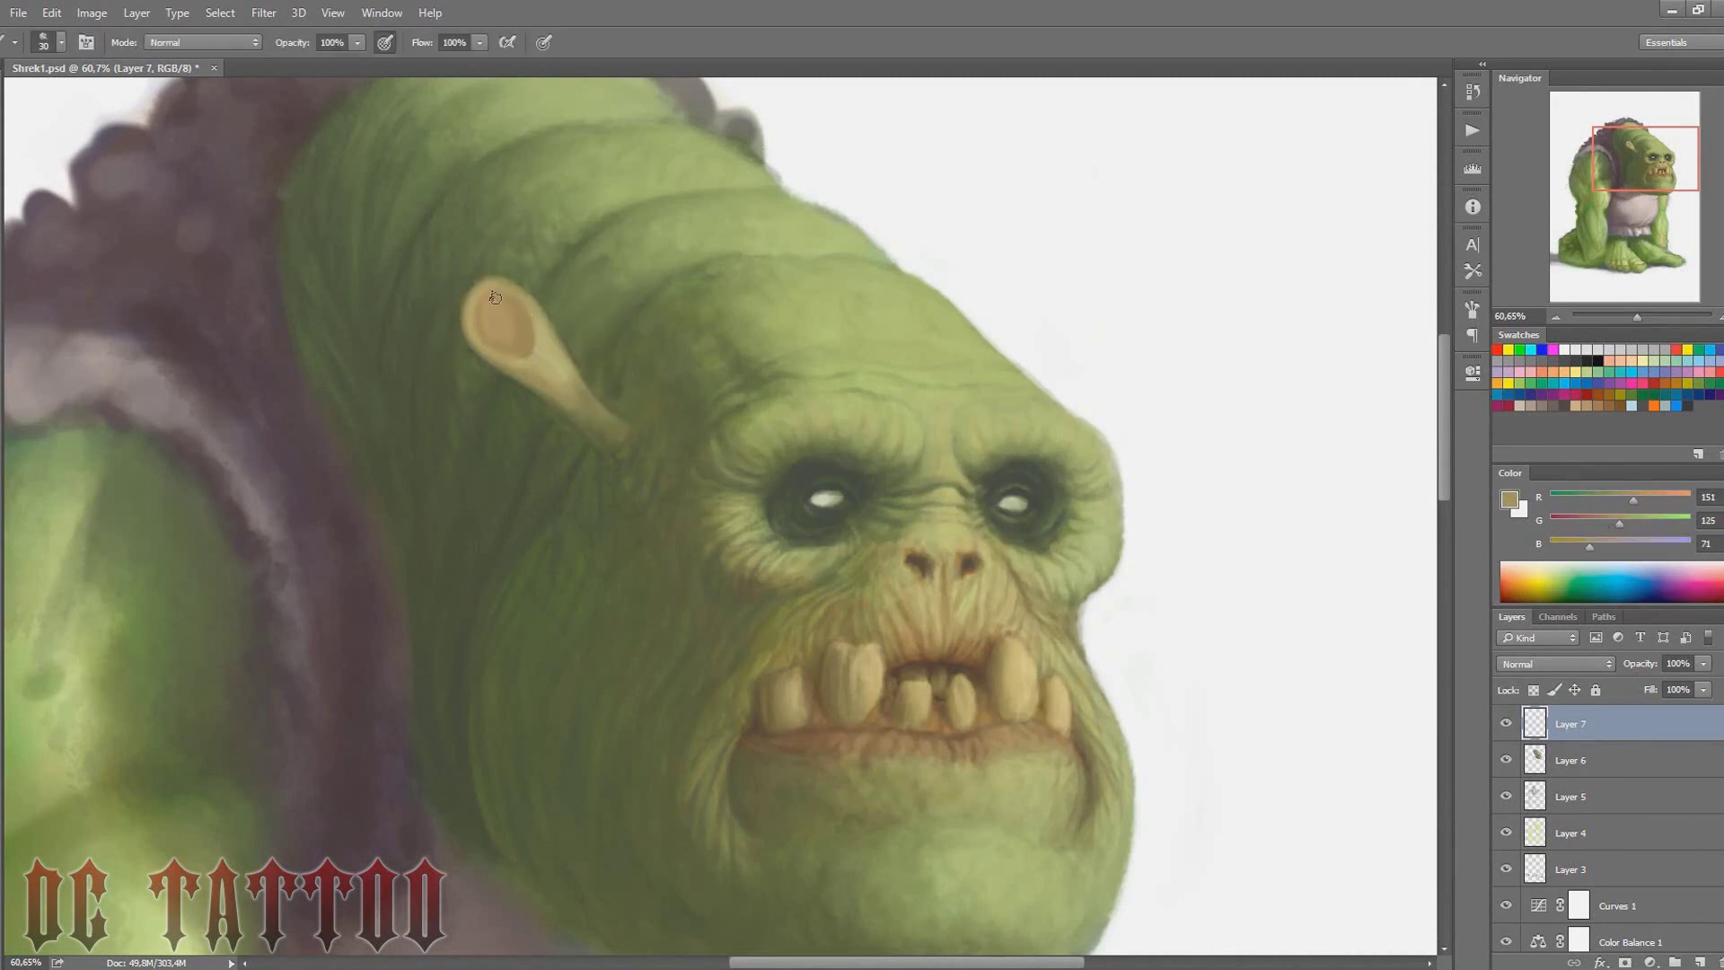
left_click(1610, 496)
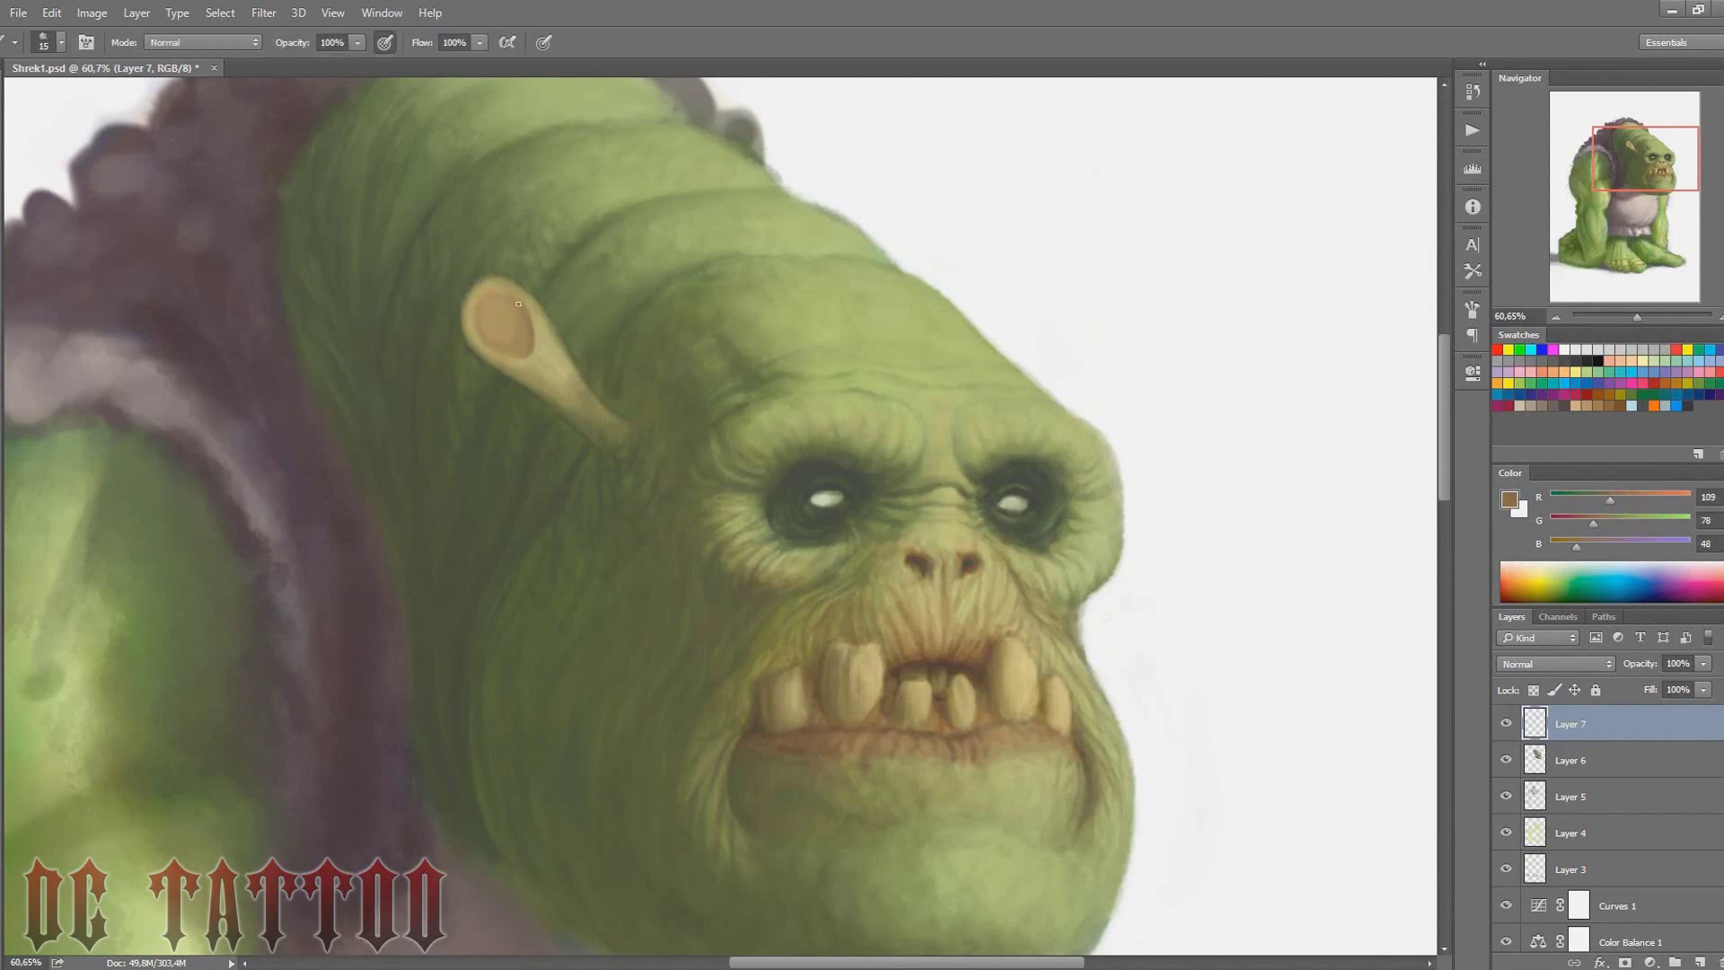
key("bracketright")
key("bracketright")
key("bracketright")
left_click_drag(515, 316, 516, 346)
Resample light tan, dark olive and skin green around the left ear, resizing the brush
left_click(485, 292, "alt")
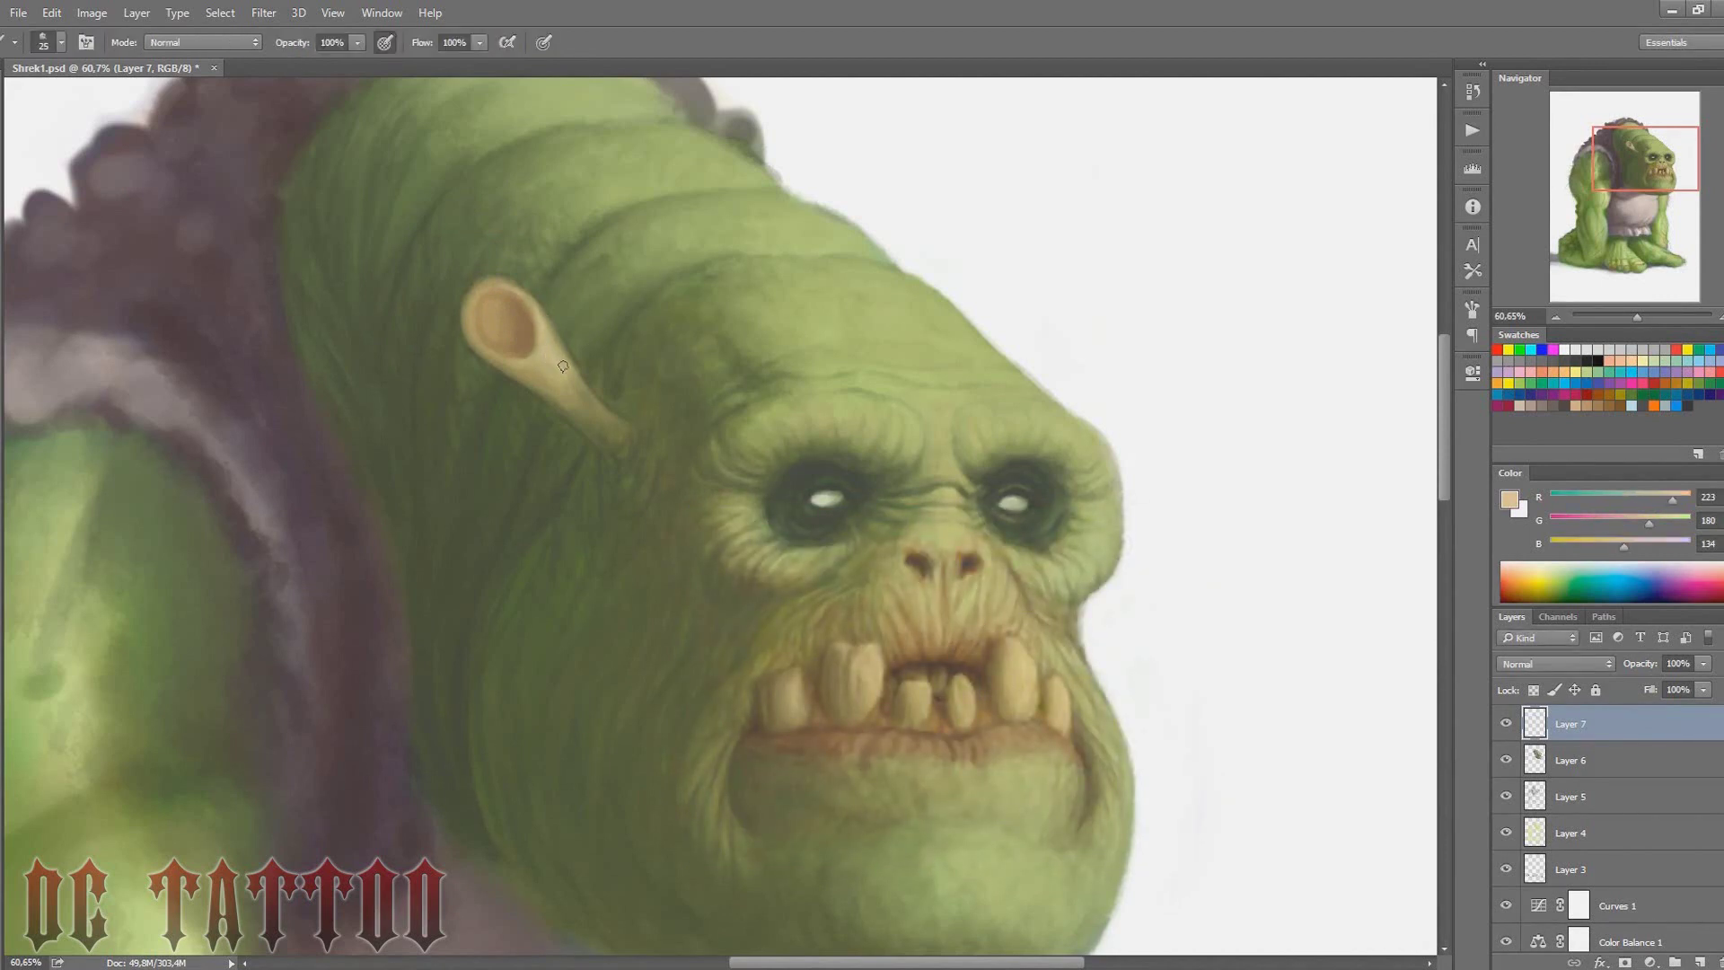
left_click(513, 285, "alt")
left_click(512, 375, "alt")
key("bracketright")
key("bracketright")
key("bracketright")
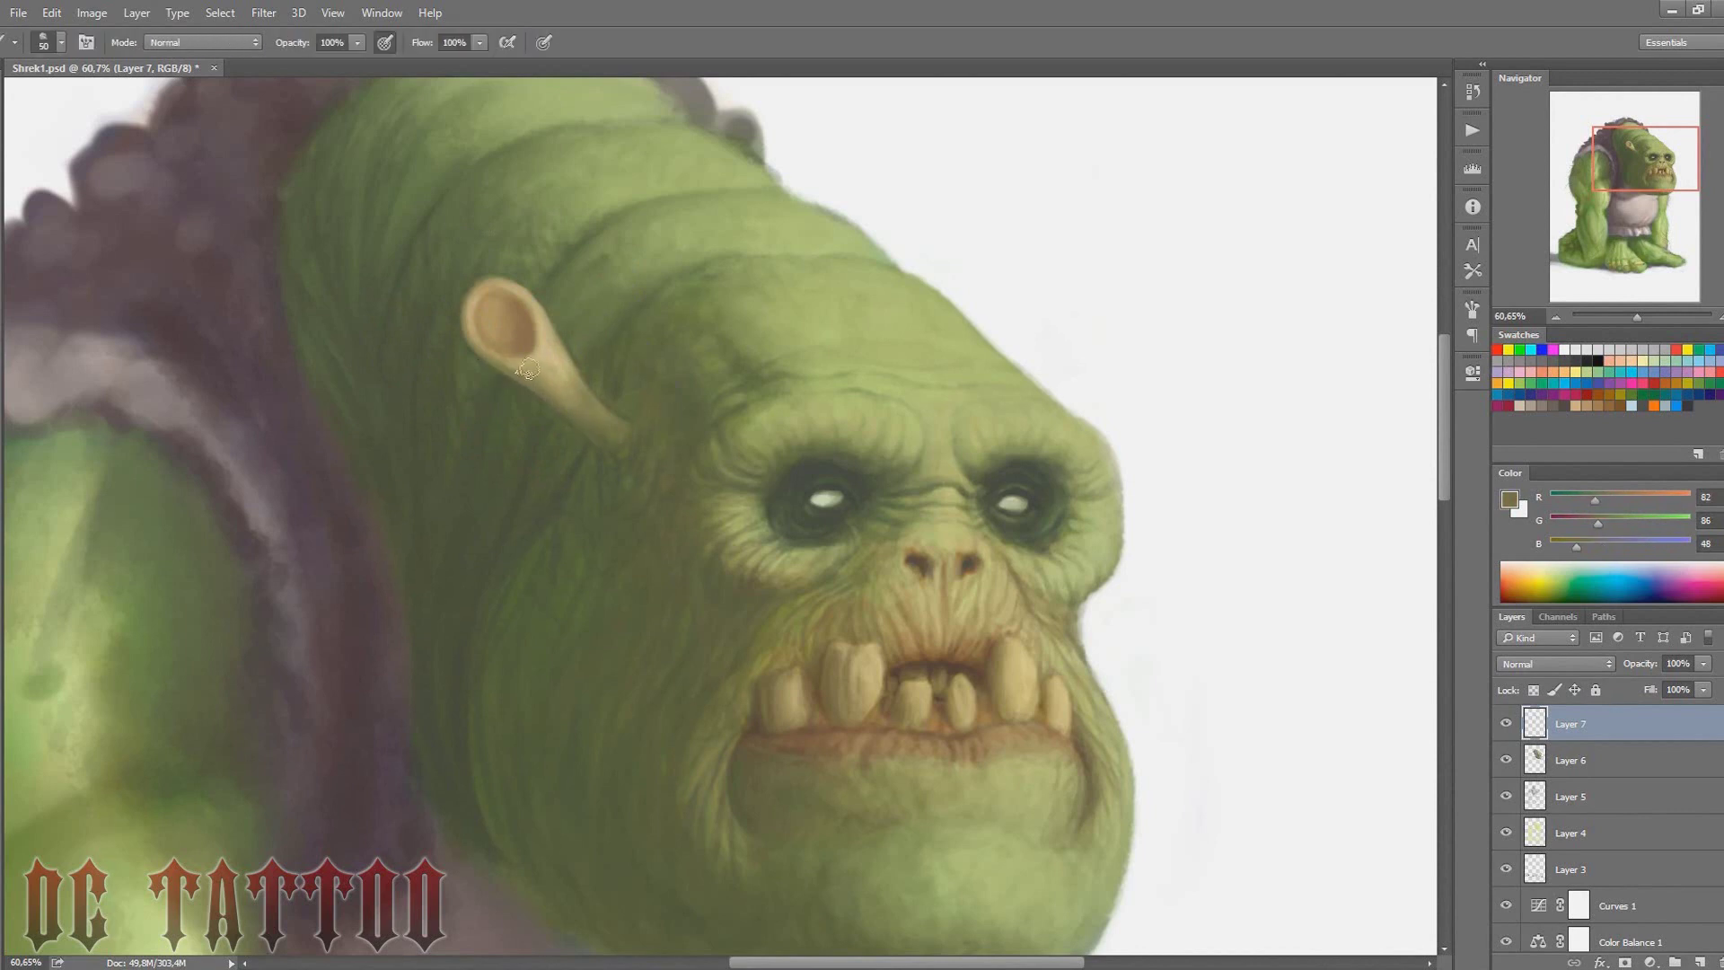
key("bracketright")
key("bracketright")
key("bracketright")
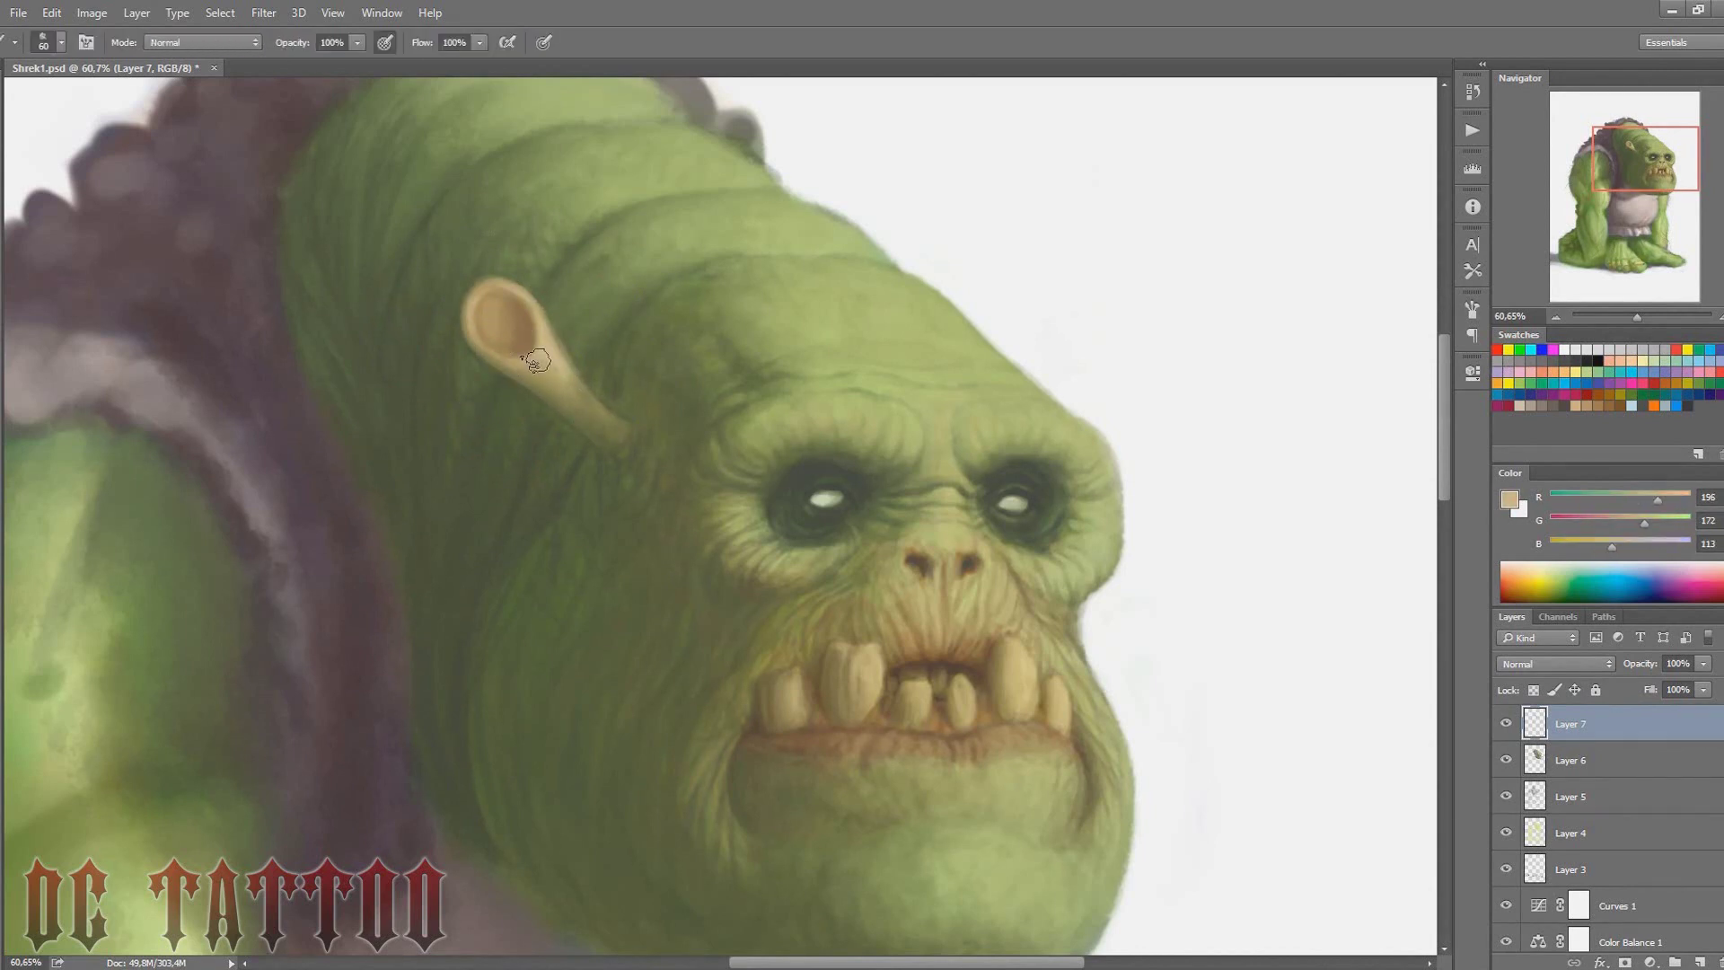
left_click(536, 367, "alt")
key("bracketleft")
left_click(539, 355, "alt")
left_click(564, 350, "alt")
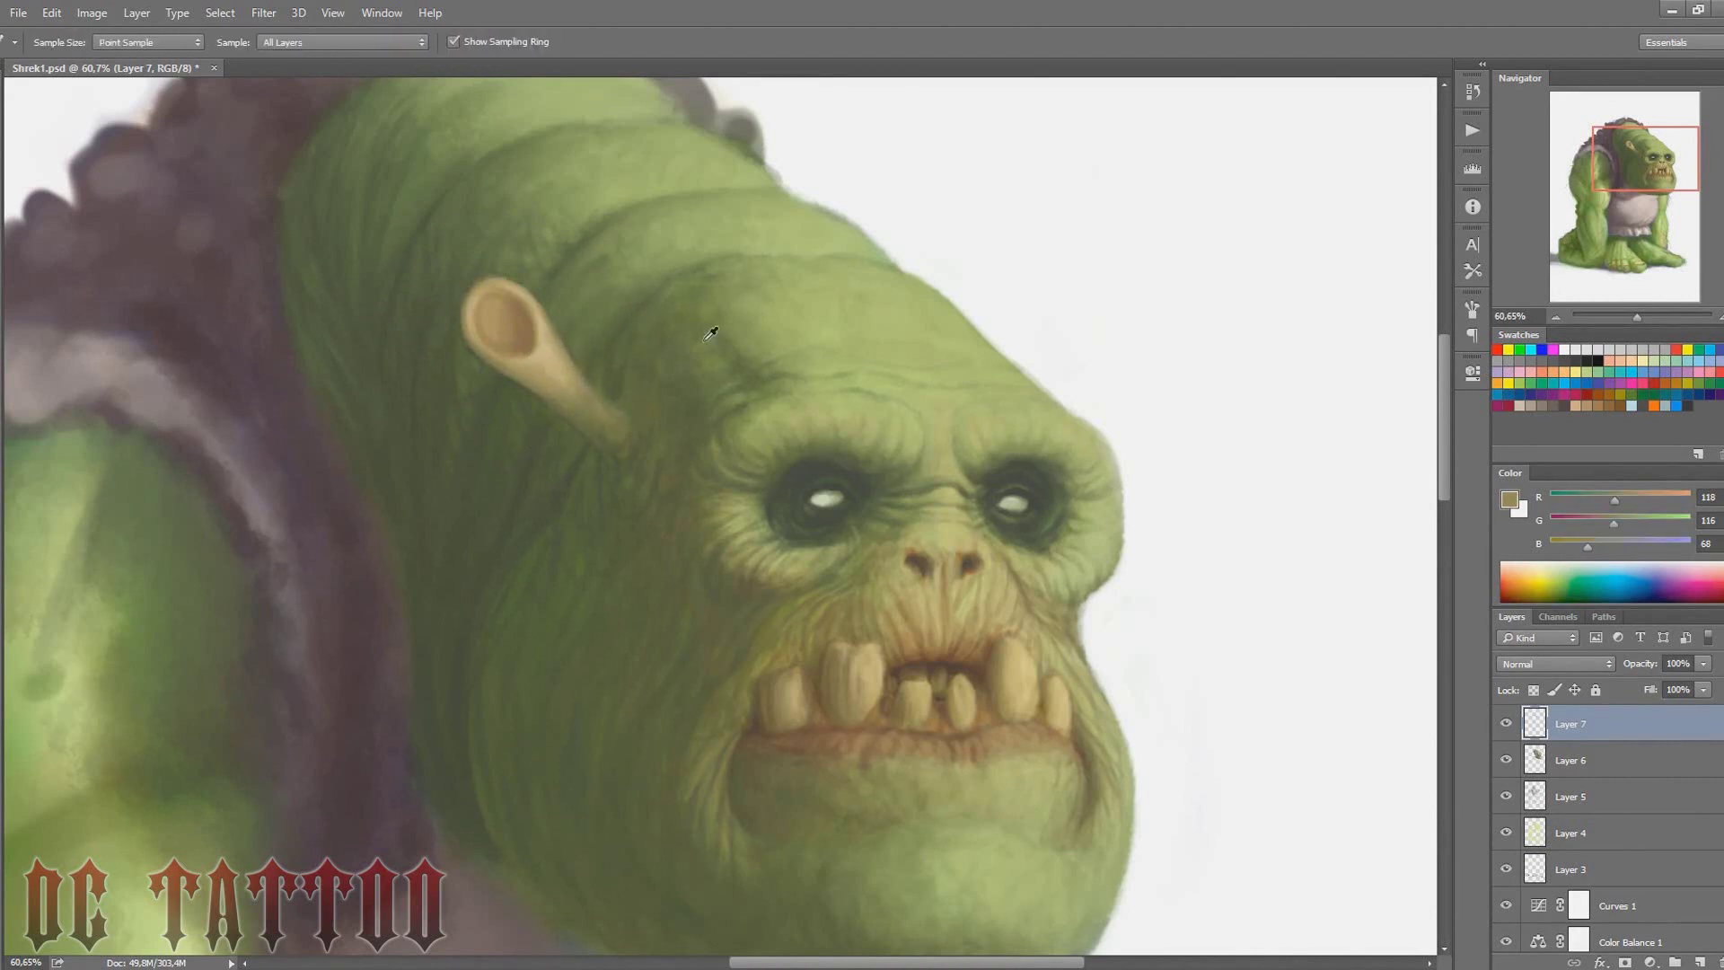
key("bracketleft")
key("bracketleft")
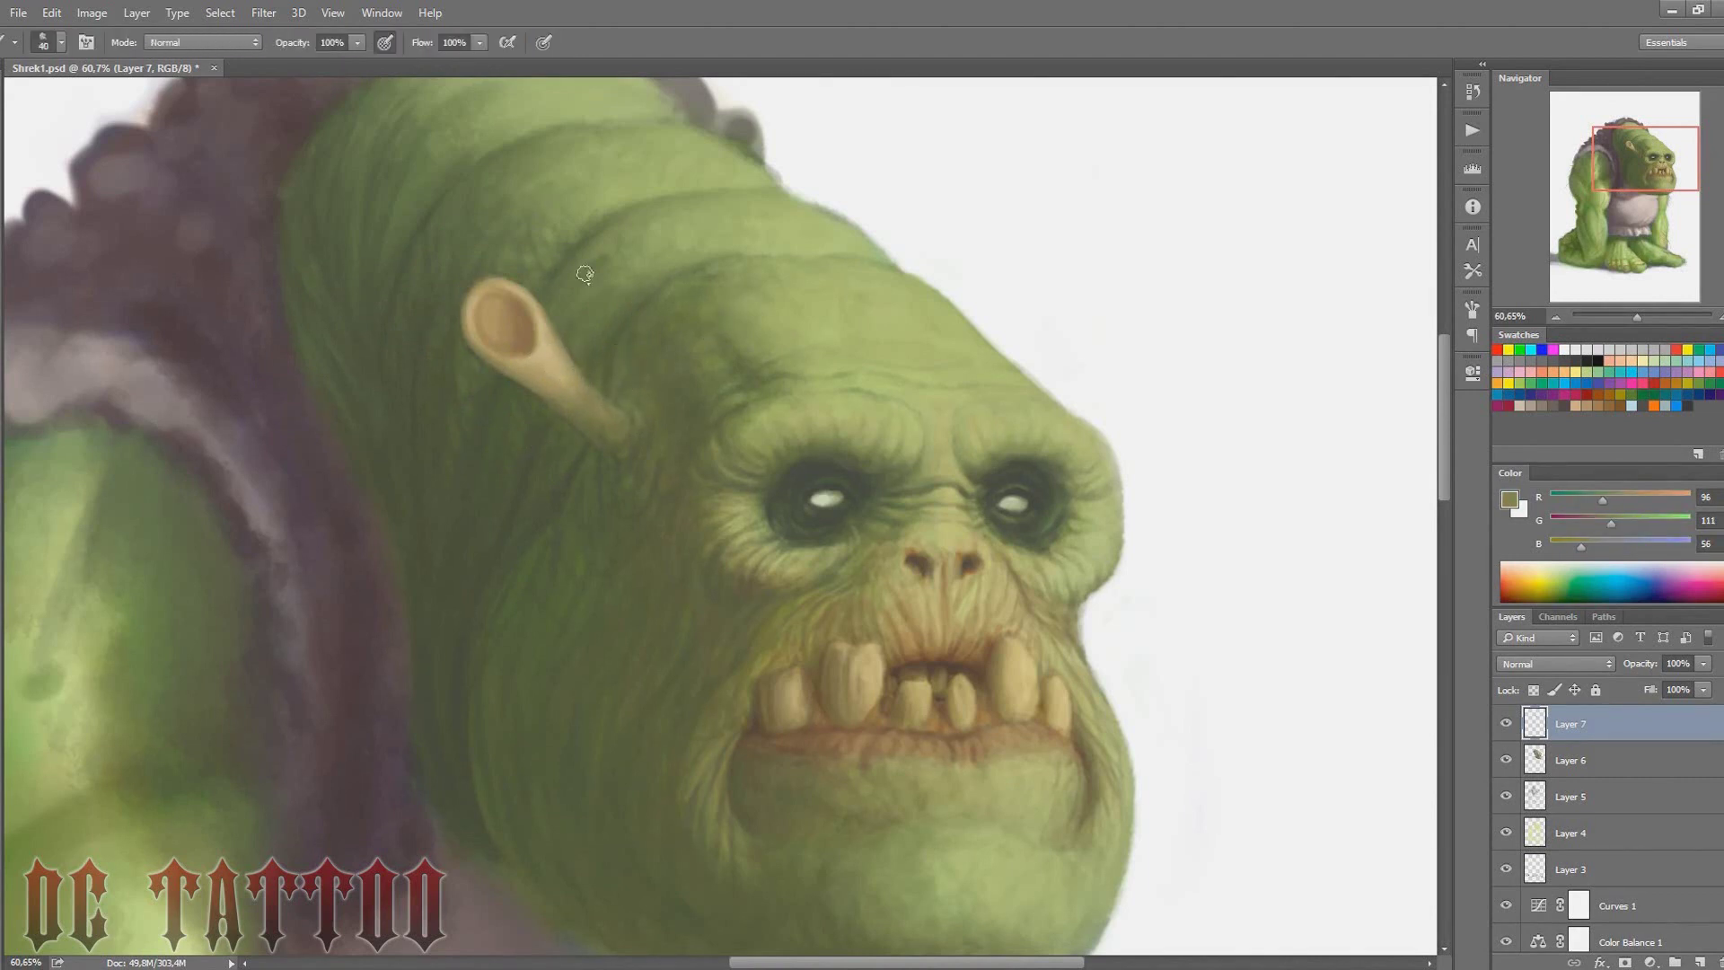
Warm the inner ear with an orange-brown stroke
key("bracketright")
key("bracketright")
key("bracketright")
left_click(492, 308, "alt")
key("bracketleft")
key("bracketleft")
key("bracketleft")
left_click(1544, 360)
left_click(526, 311, "alt")
key("bracketright")
key("bracketright")
key("bracketright")
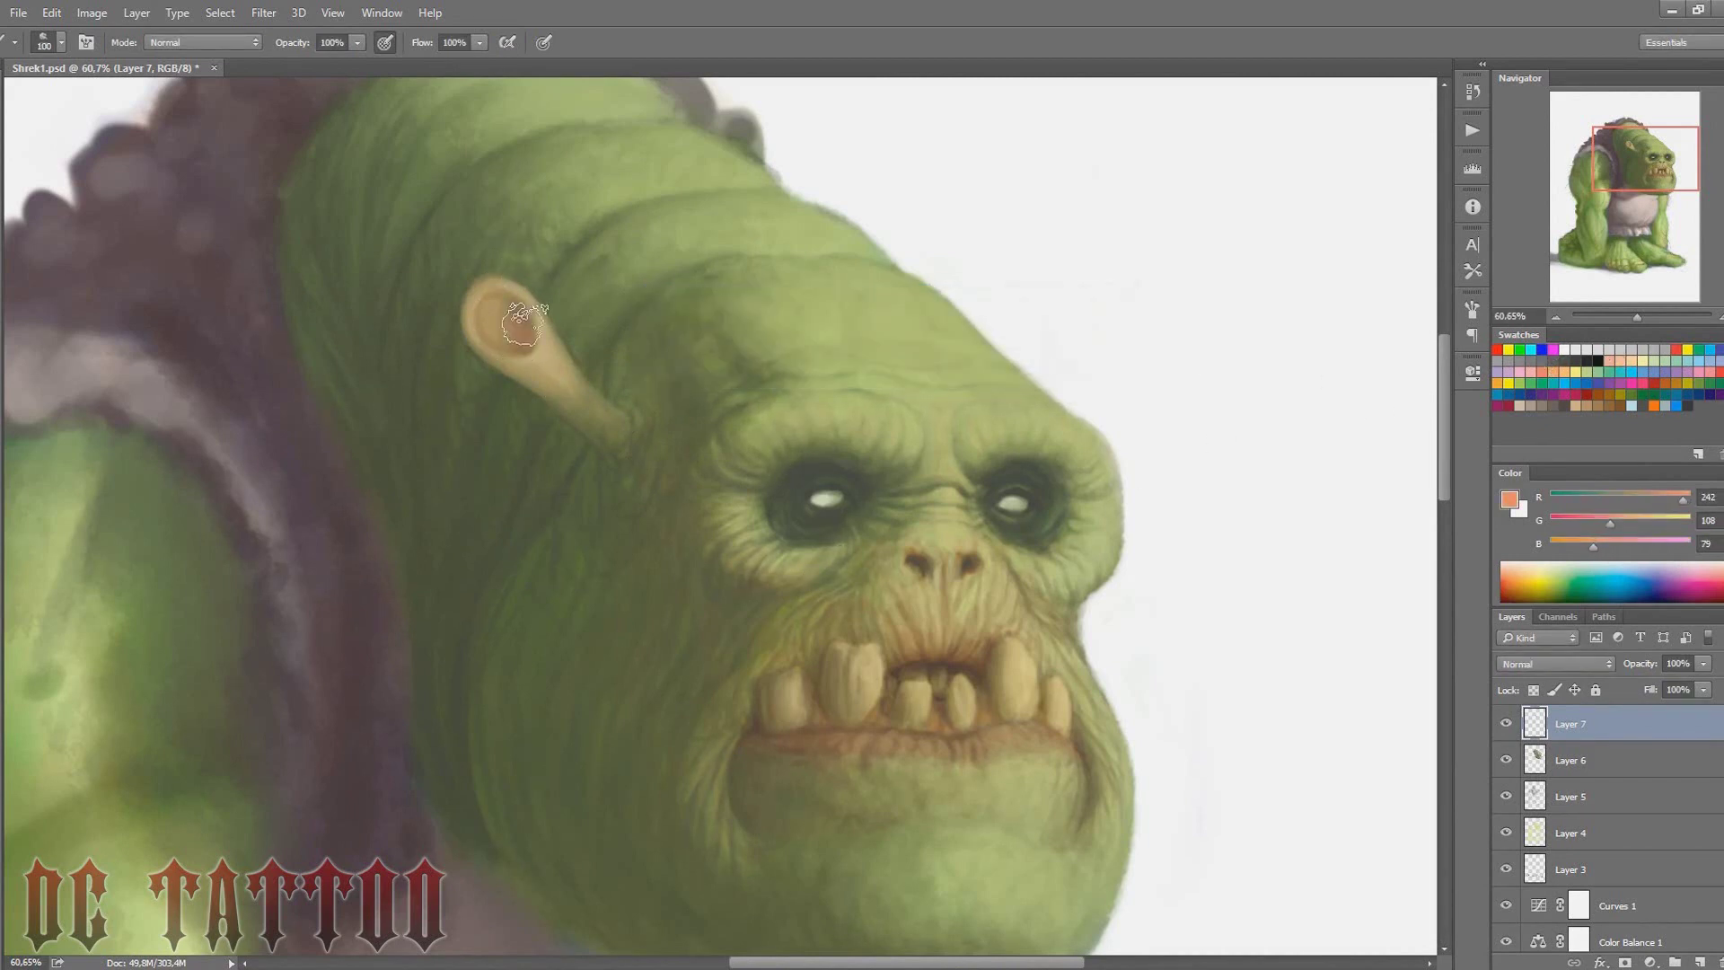
left_click_drag(518, 343, 539, 328)
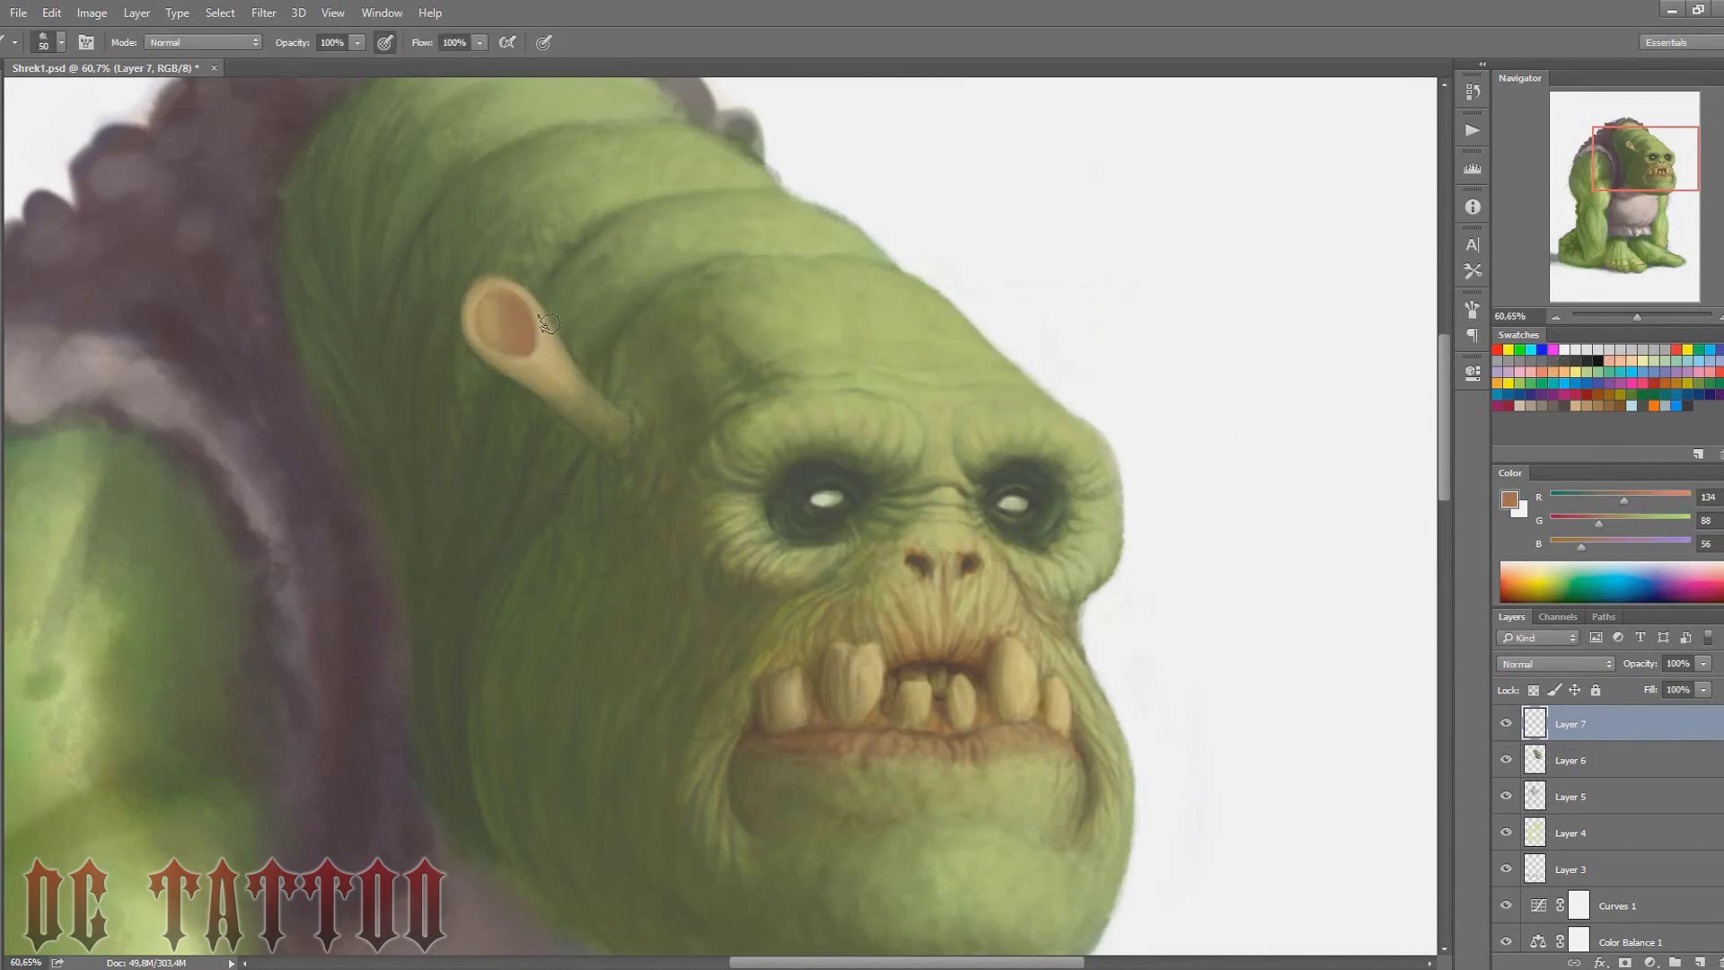
Sample olive, brown and skin tones at the ear base, then add Layer 8
key("bracketleft")
key("bracketleft")
key("bracketleft")
left_click(490, 273, "alt")
key("bracketright")
key("bracketright")
key("bracketright")
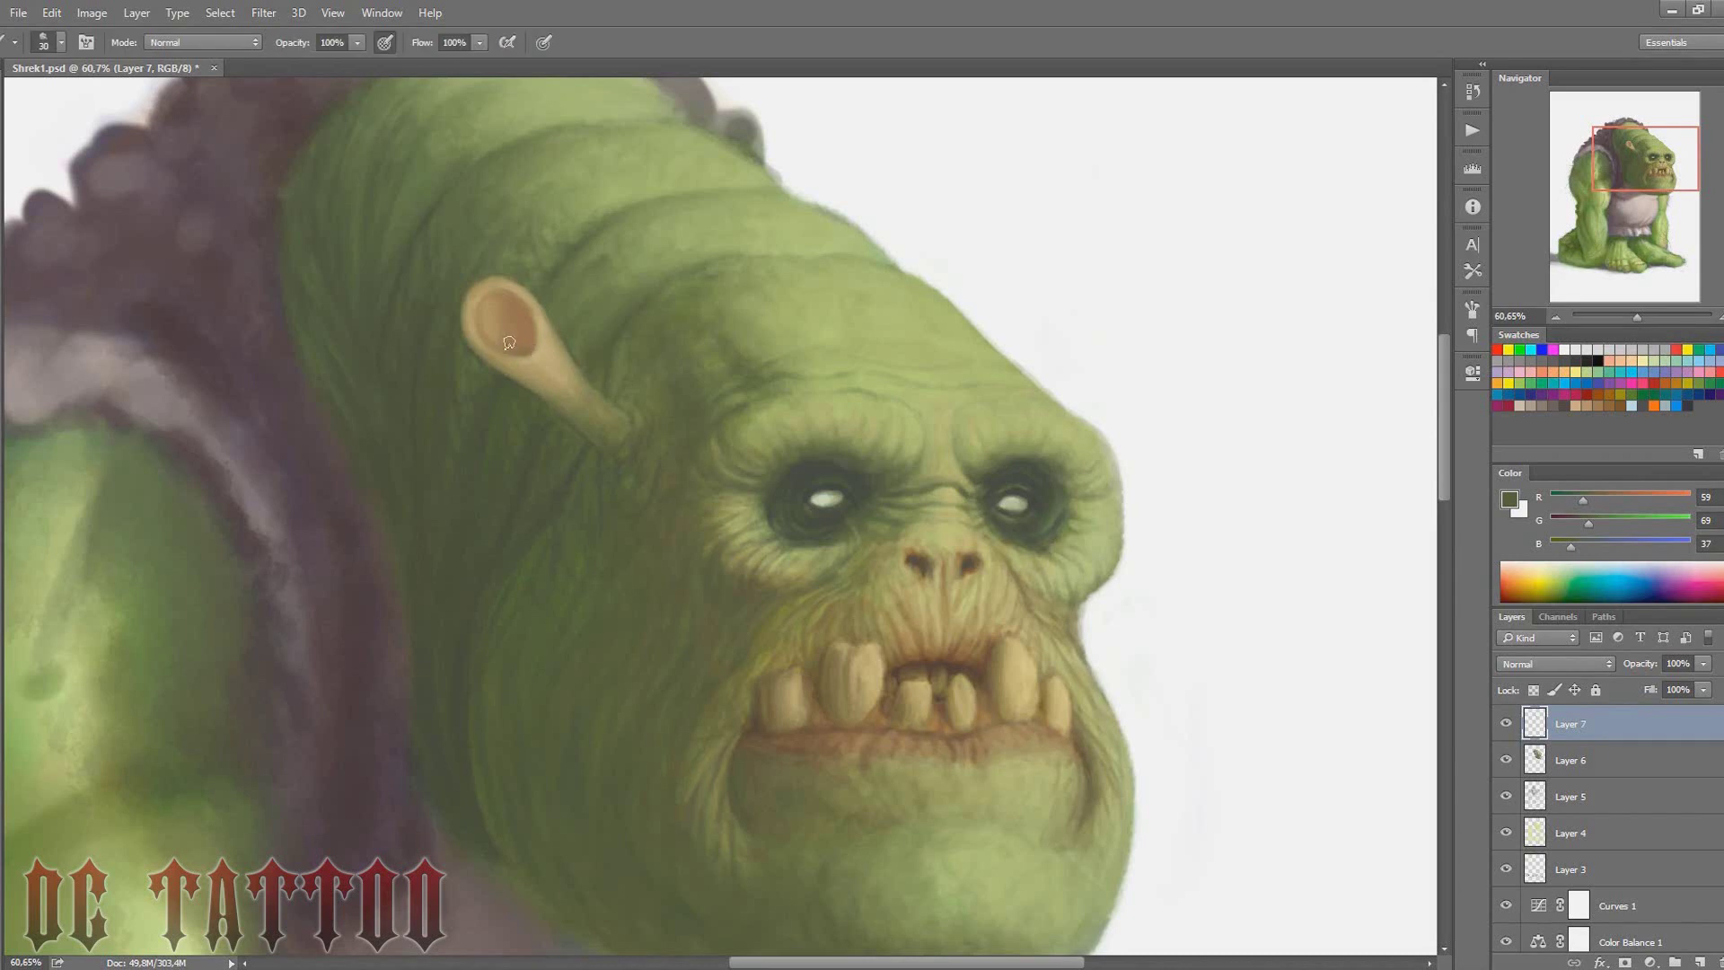
left_click(526, 332, "alt")
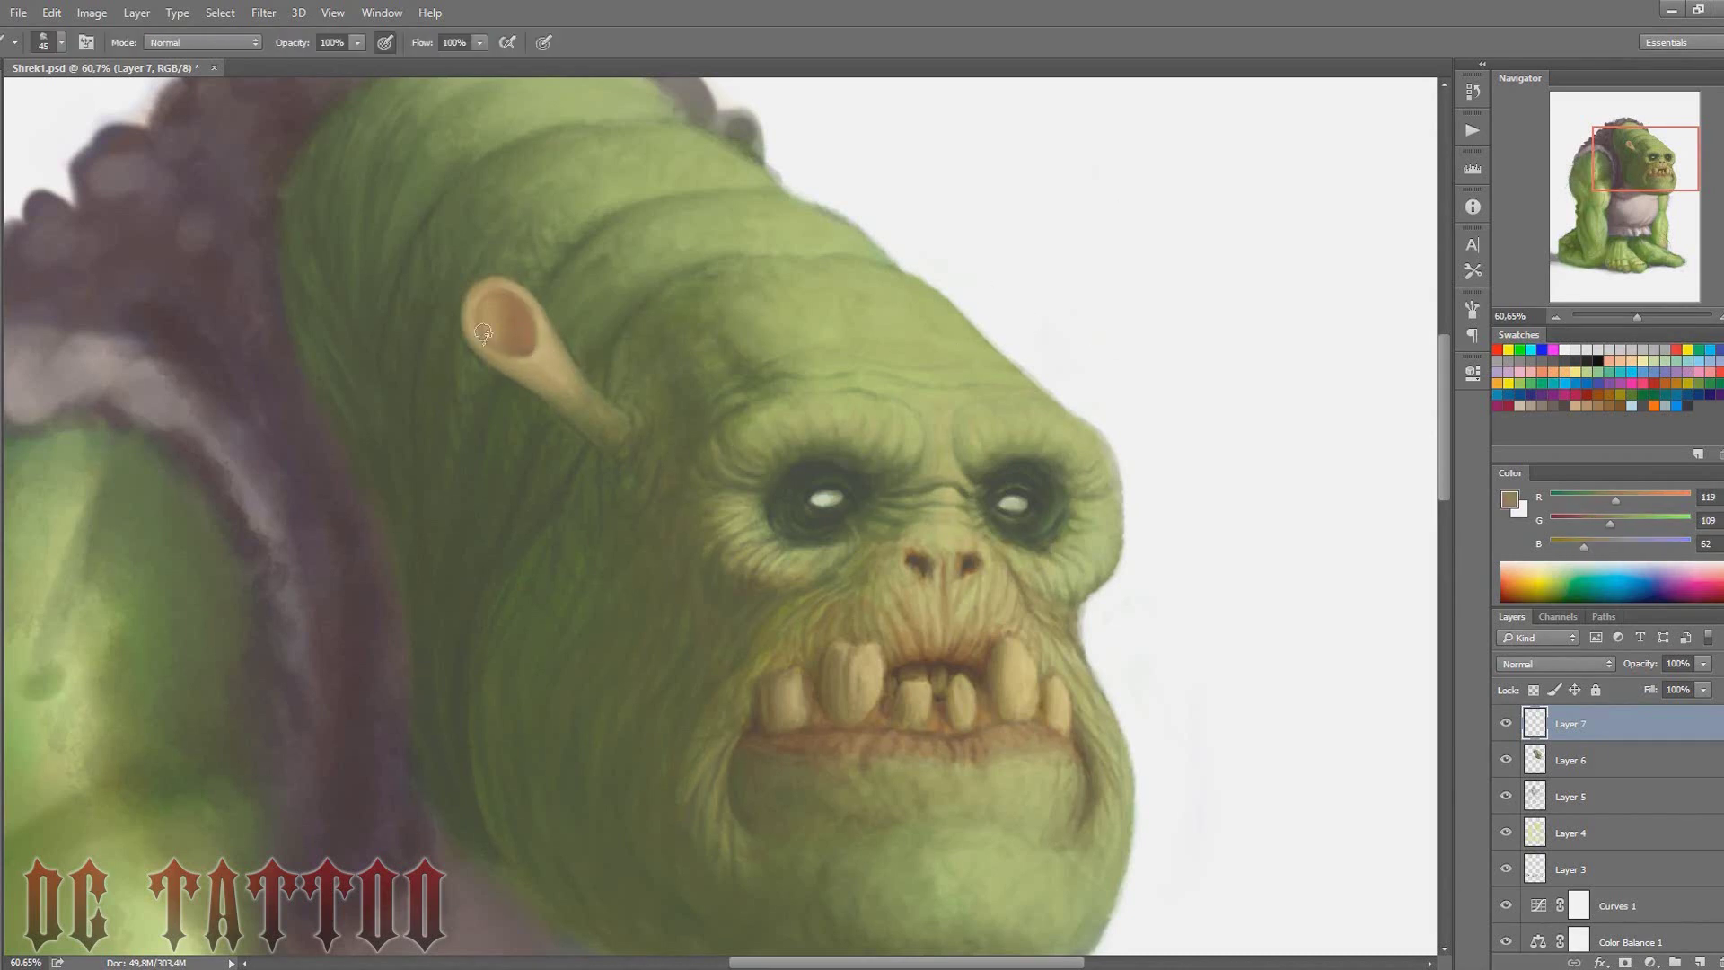
left_click(577, 400, "alt")
key("bracketright")
key("bracketright")
key("bracketright")
left_click(607, 410, "alt")
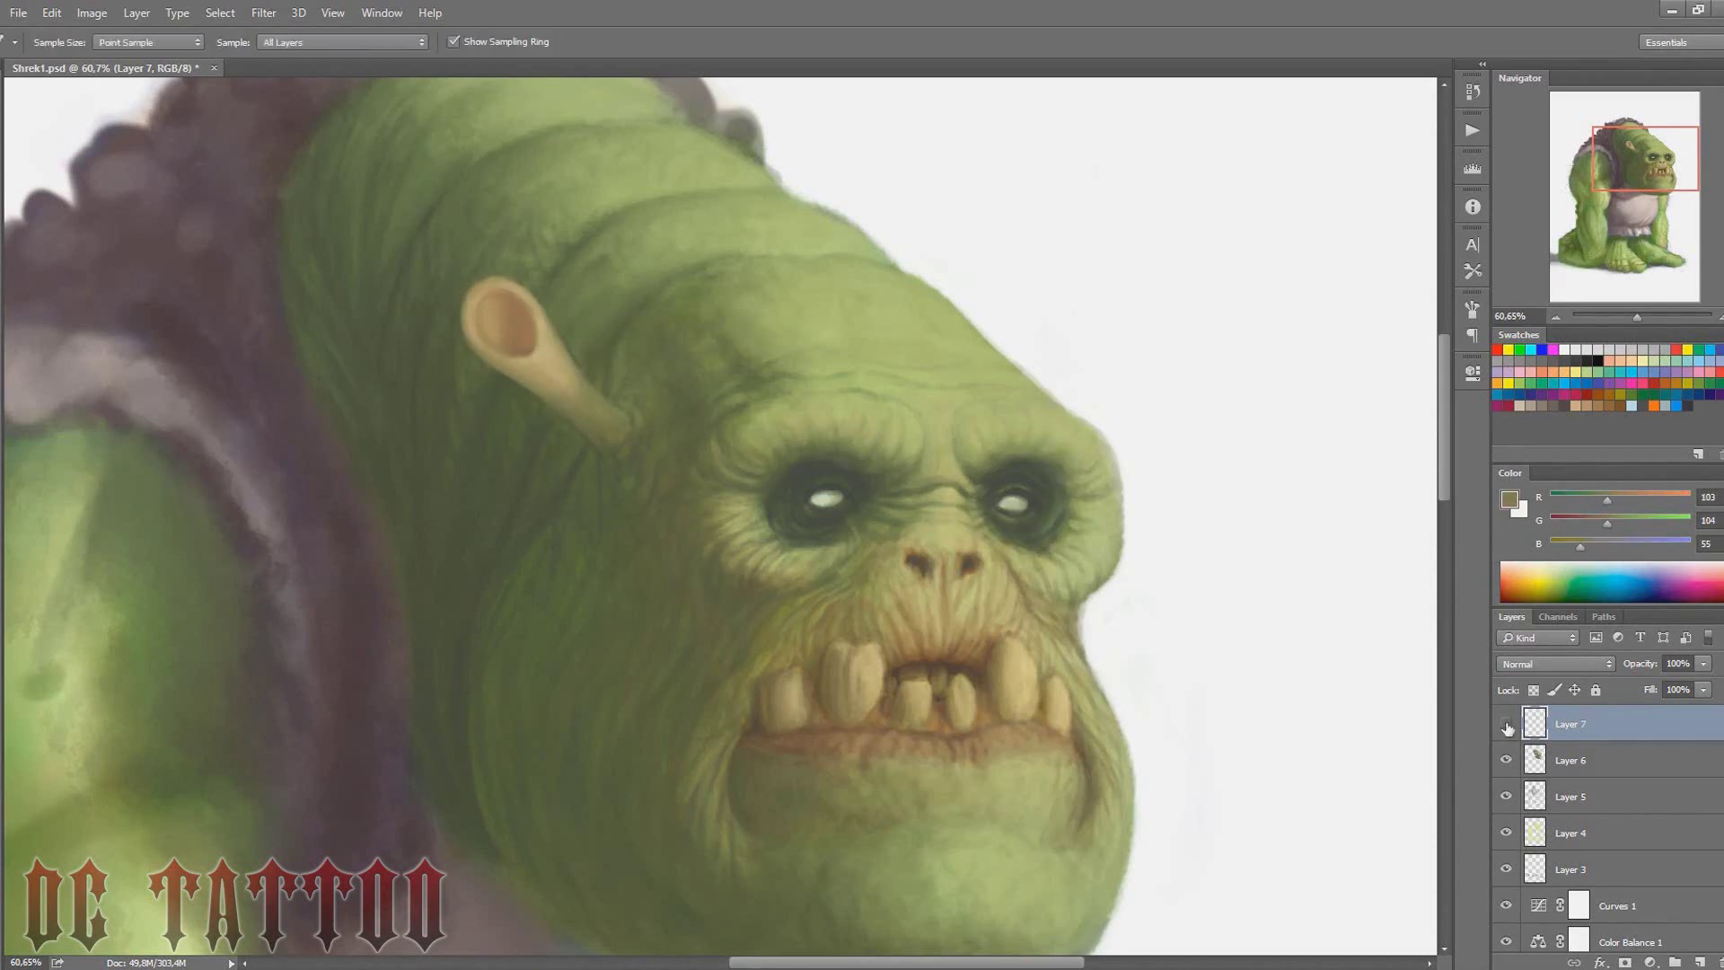
key("ctrl+shift+n")
key("Return")
Paint the first tan stroke of the new right ear and lock Layer 8's transparency
left_click(626, 423, "alt")
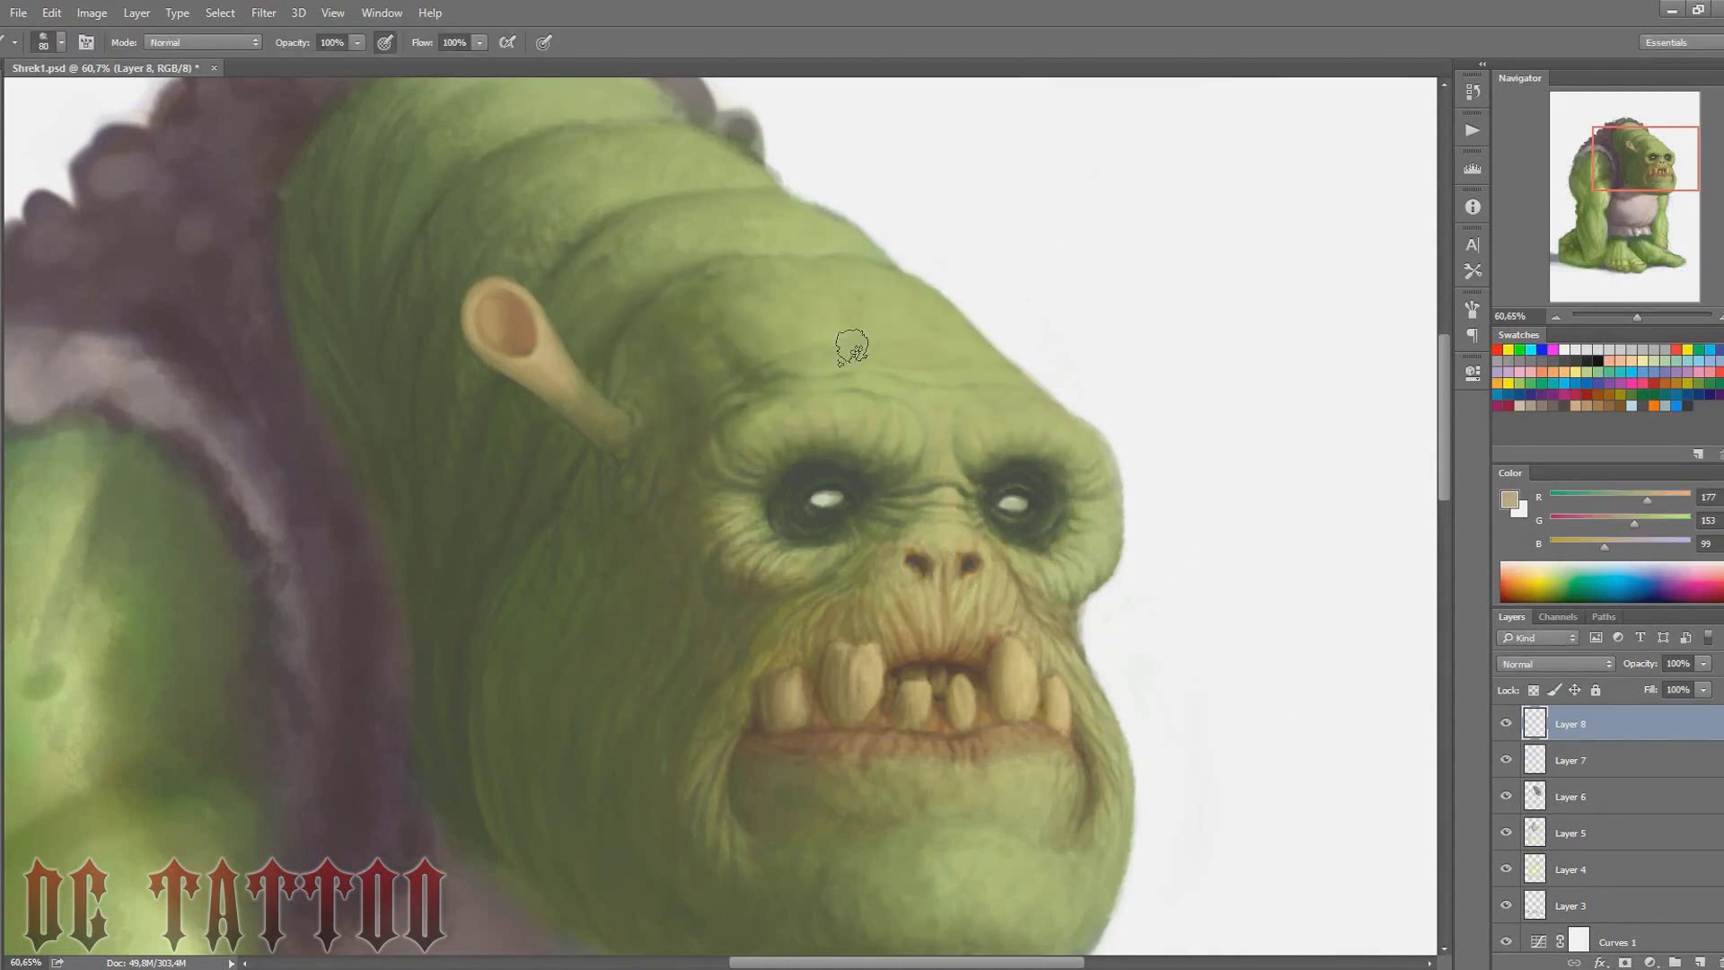
mouse_move(1075, 404)
left_mouse_down()
mouse_move(1146, 368)
mouse_move(1167, 332)
mouse_move(1086, 408)
mouse_move(1153, 336)
mouse_move(1128, 402)
mouse_move(1156, 315)
mouse_move(1135, 358)
mouse_move(1181, 359)
mouse_move(1175, 312)
left_mouse_up()
key("bracketright")
key("bracketright")
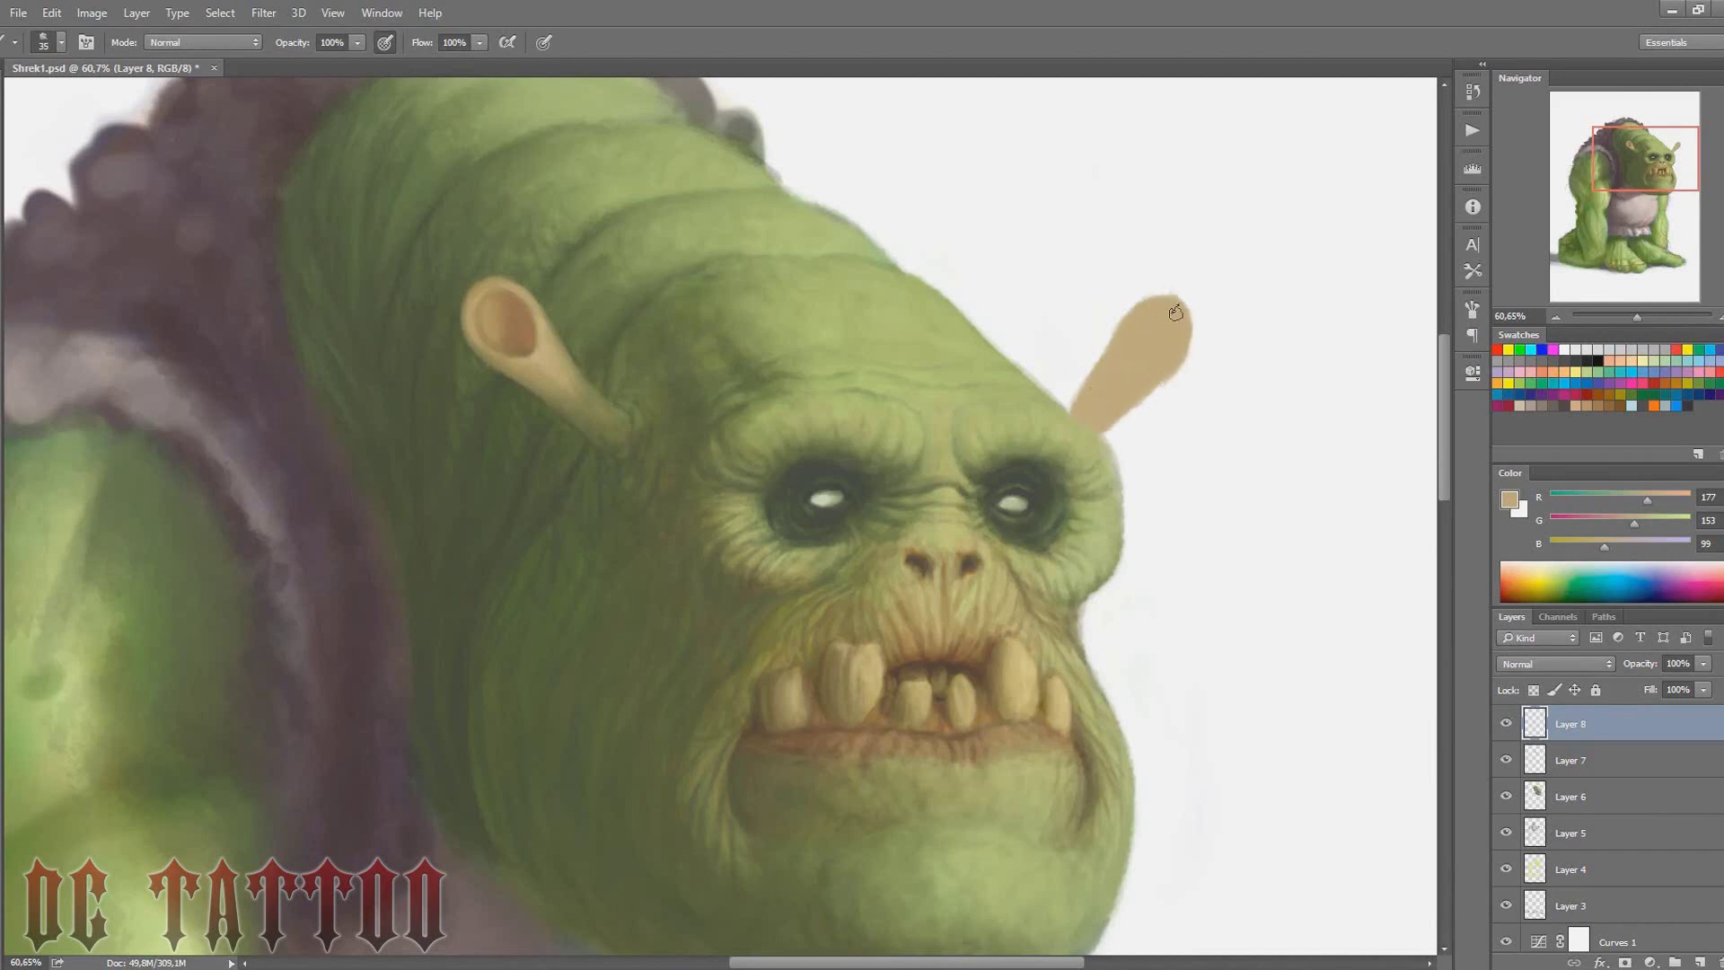
left_click(1533, 690)
key("bracketleft")
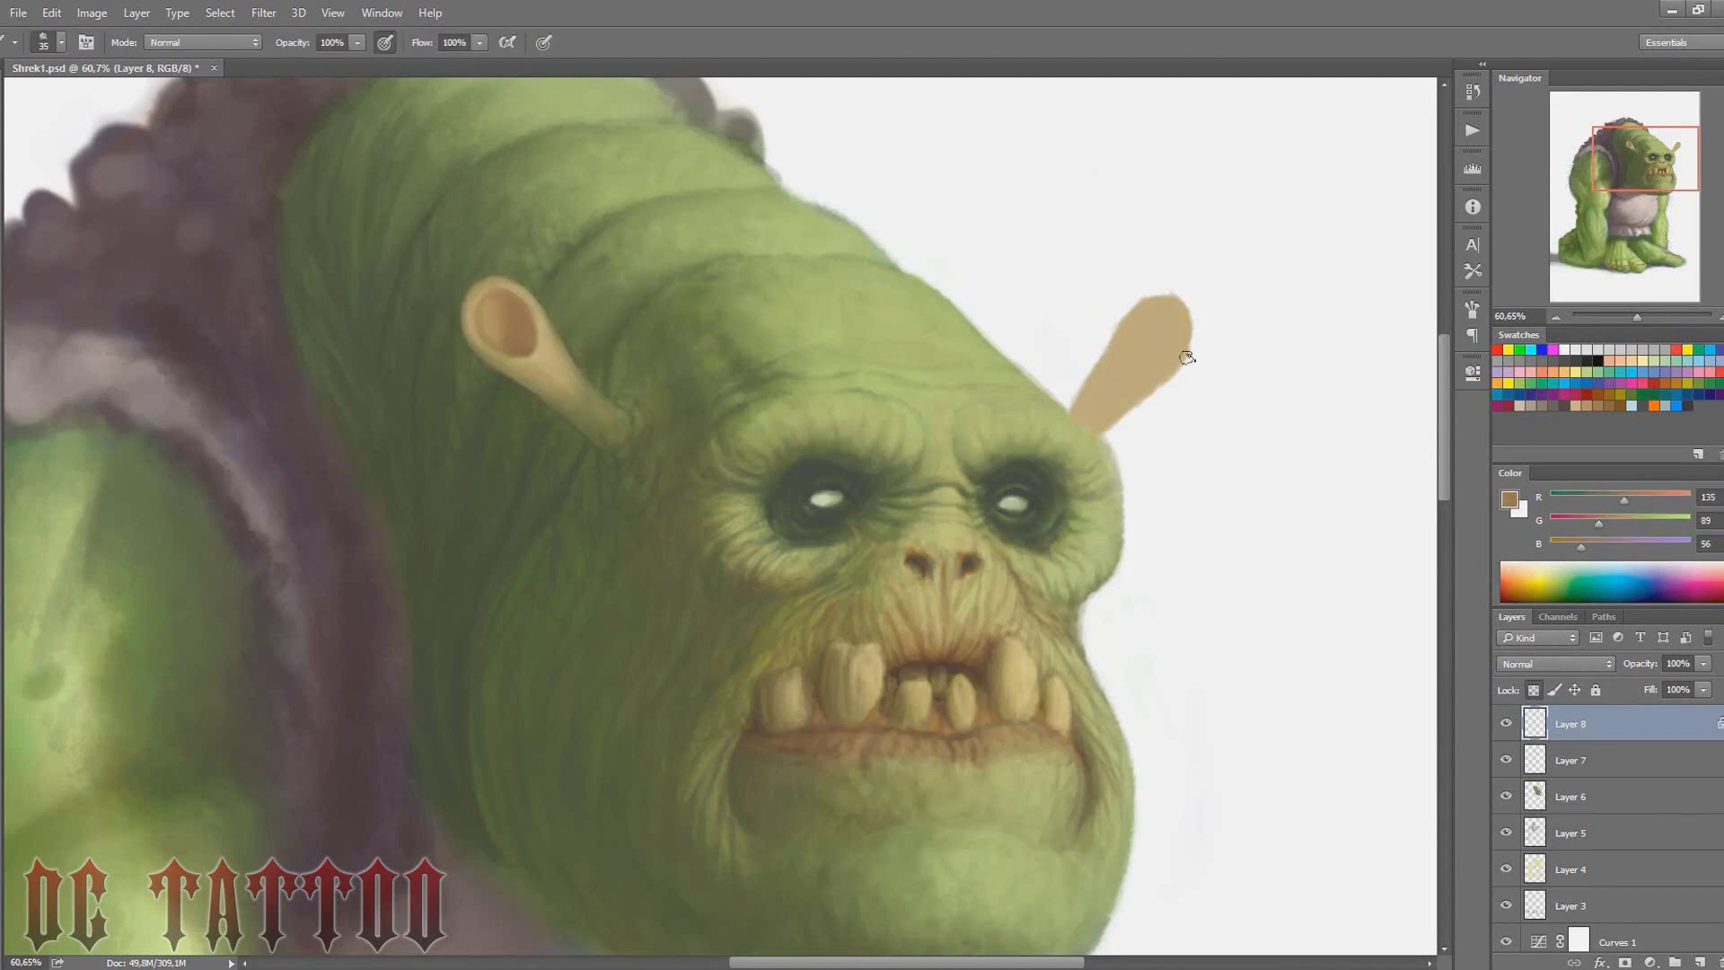
Sample a range of light and mid tans from the right ear, adjusting brush size
left_click(1158, 336, "alt")
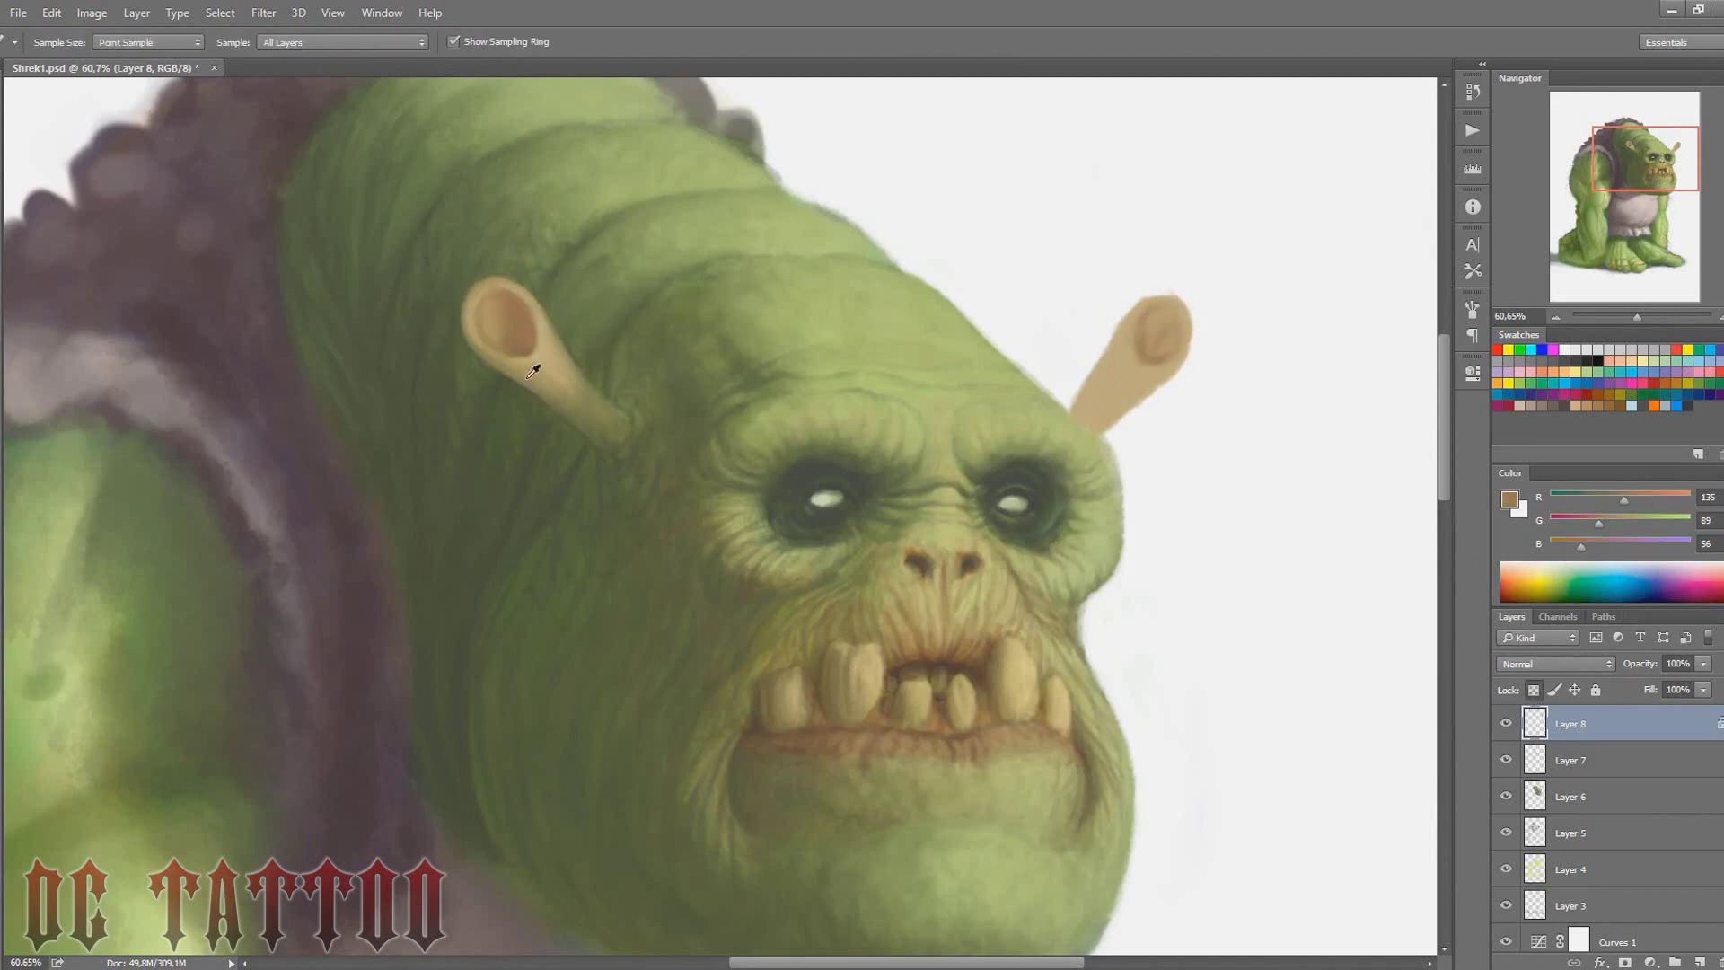
key("bracketright")
key("bracketright")
key("bracketright")
left_click(1118, 341, "alt")
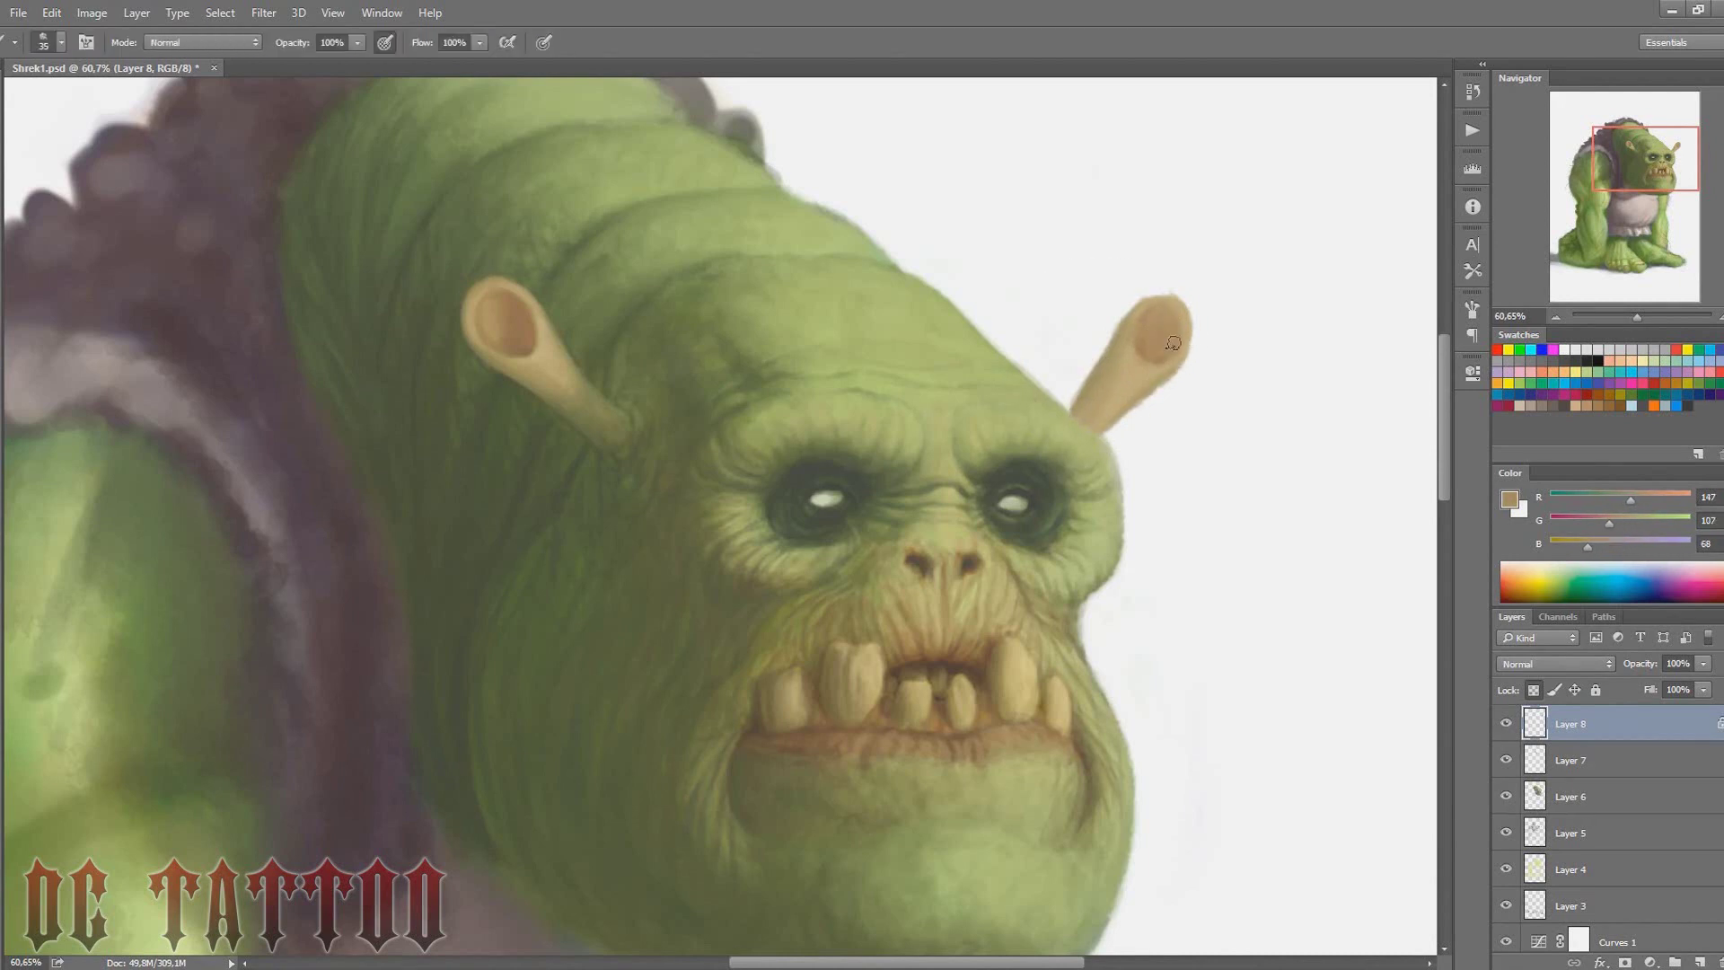
left_click(1163, 339, "alt")
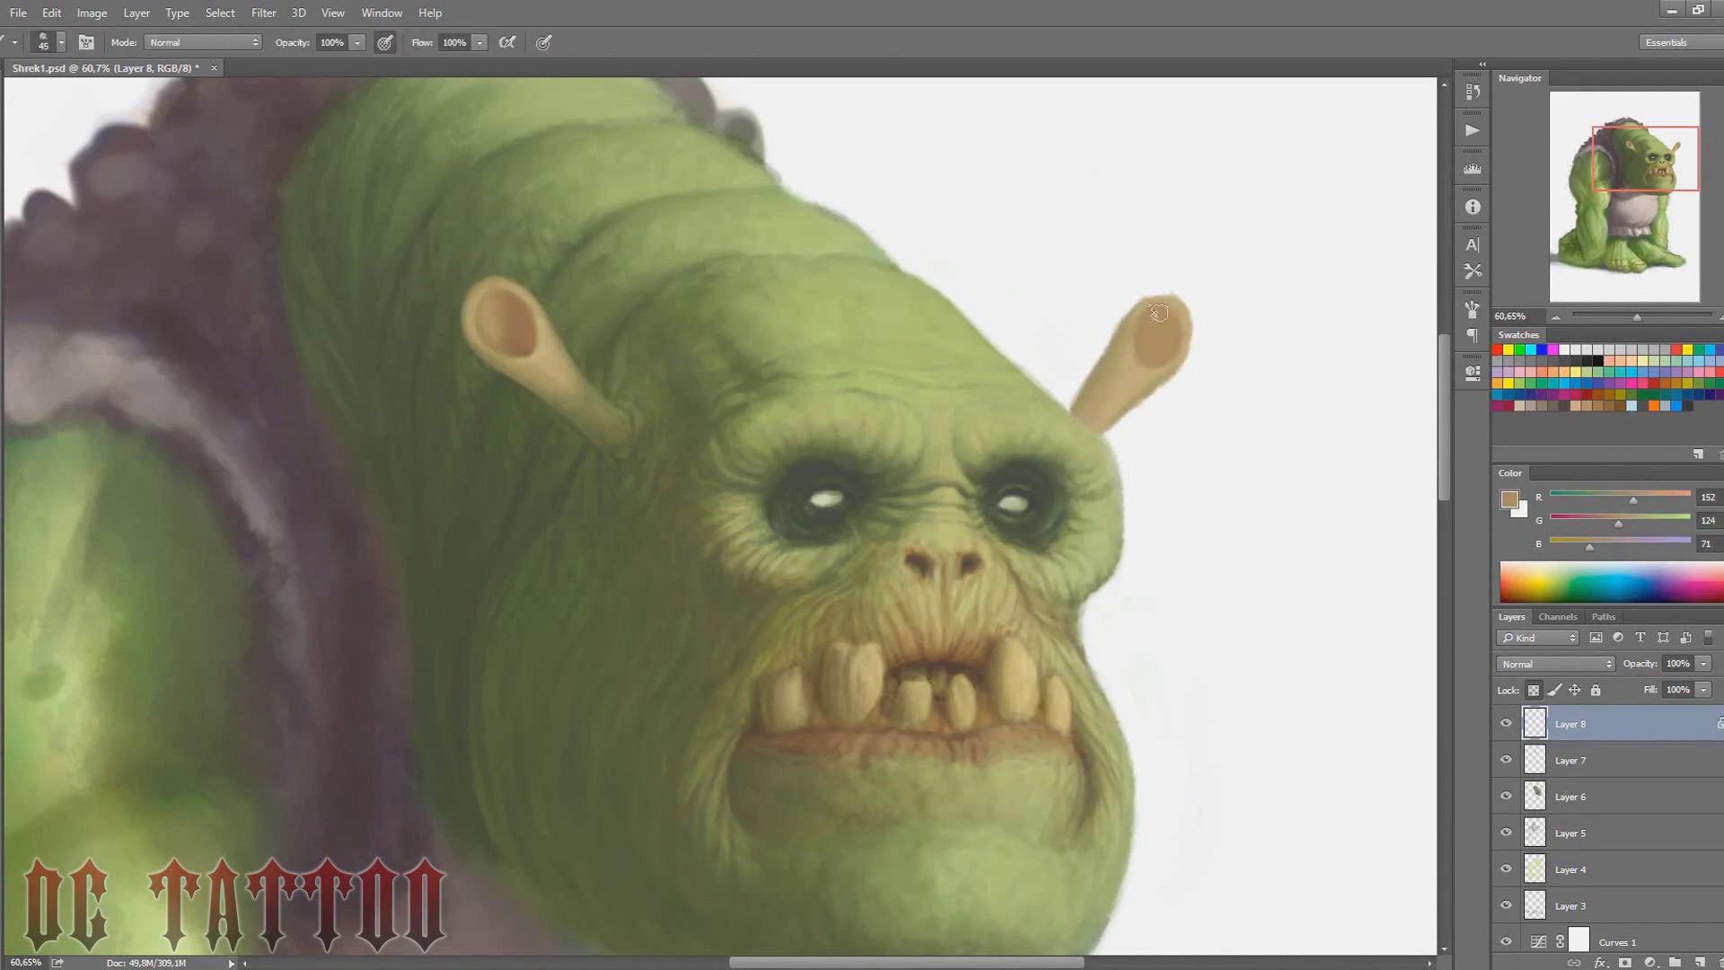
left_click(1121, 362, "alt")
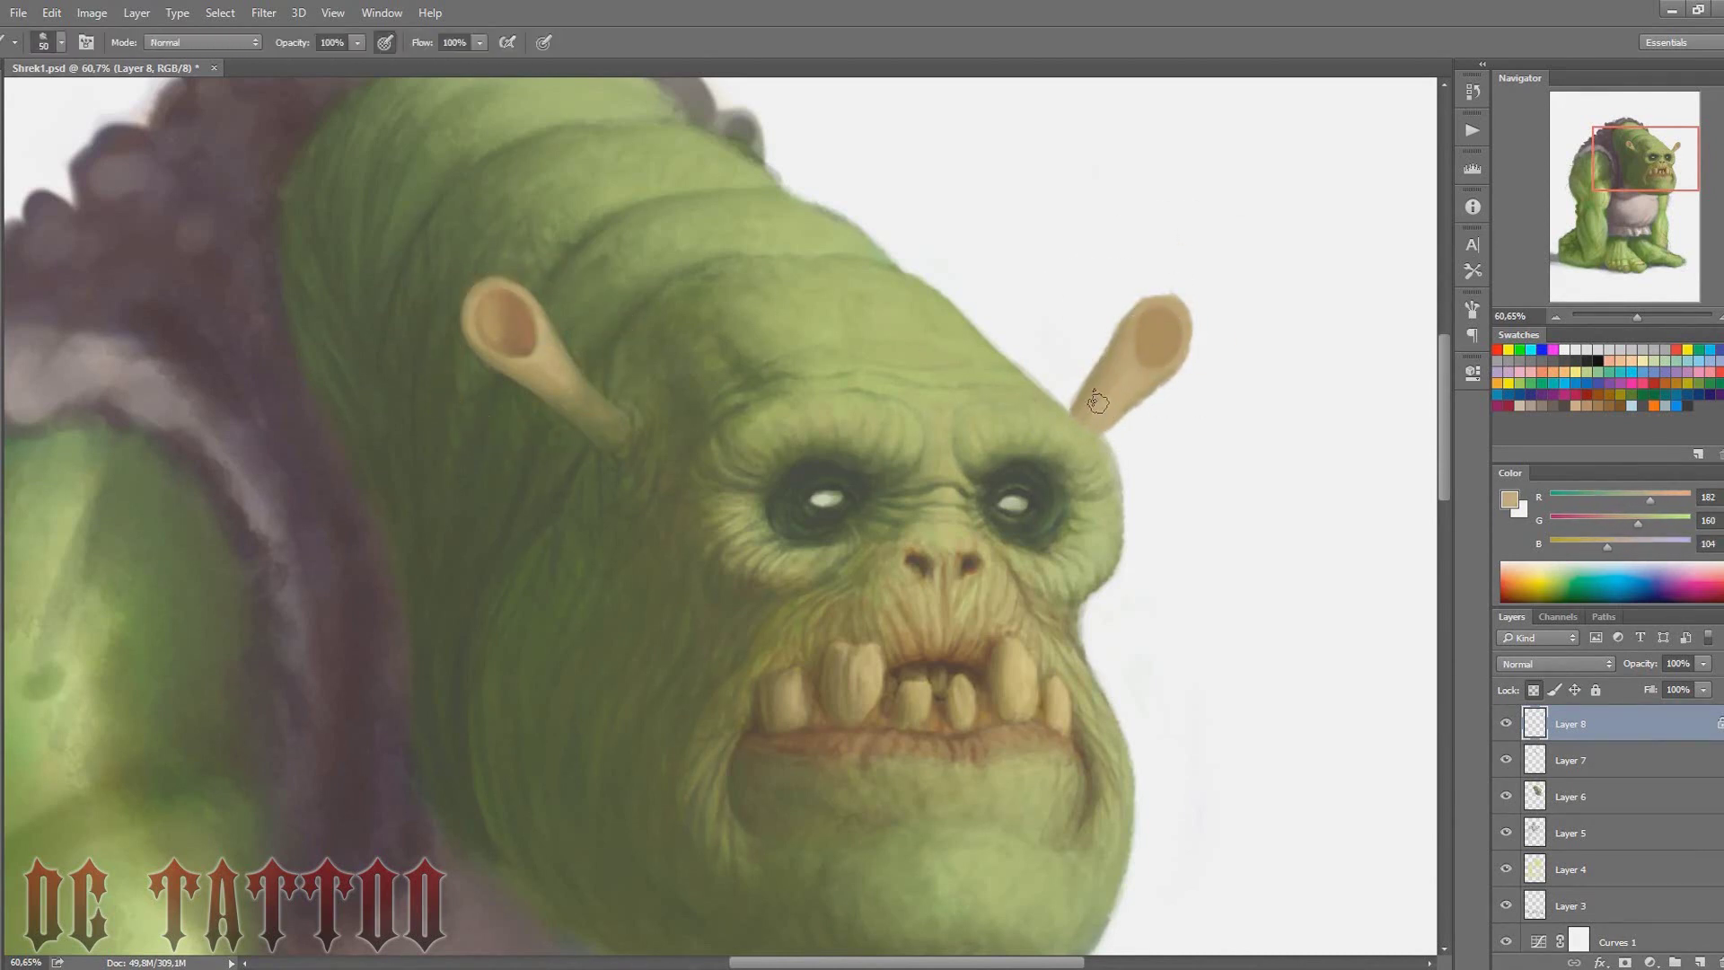
key("bracketleft")
key("bracketleft")
key("bracketleft")
key("bracketright")
key("bracketright")
key("bracketright")
left_click(1160, 334, "alt")
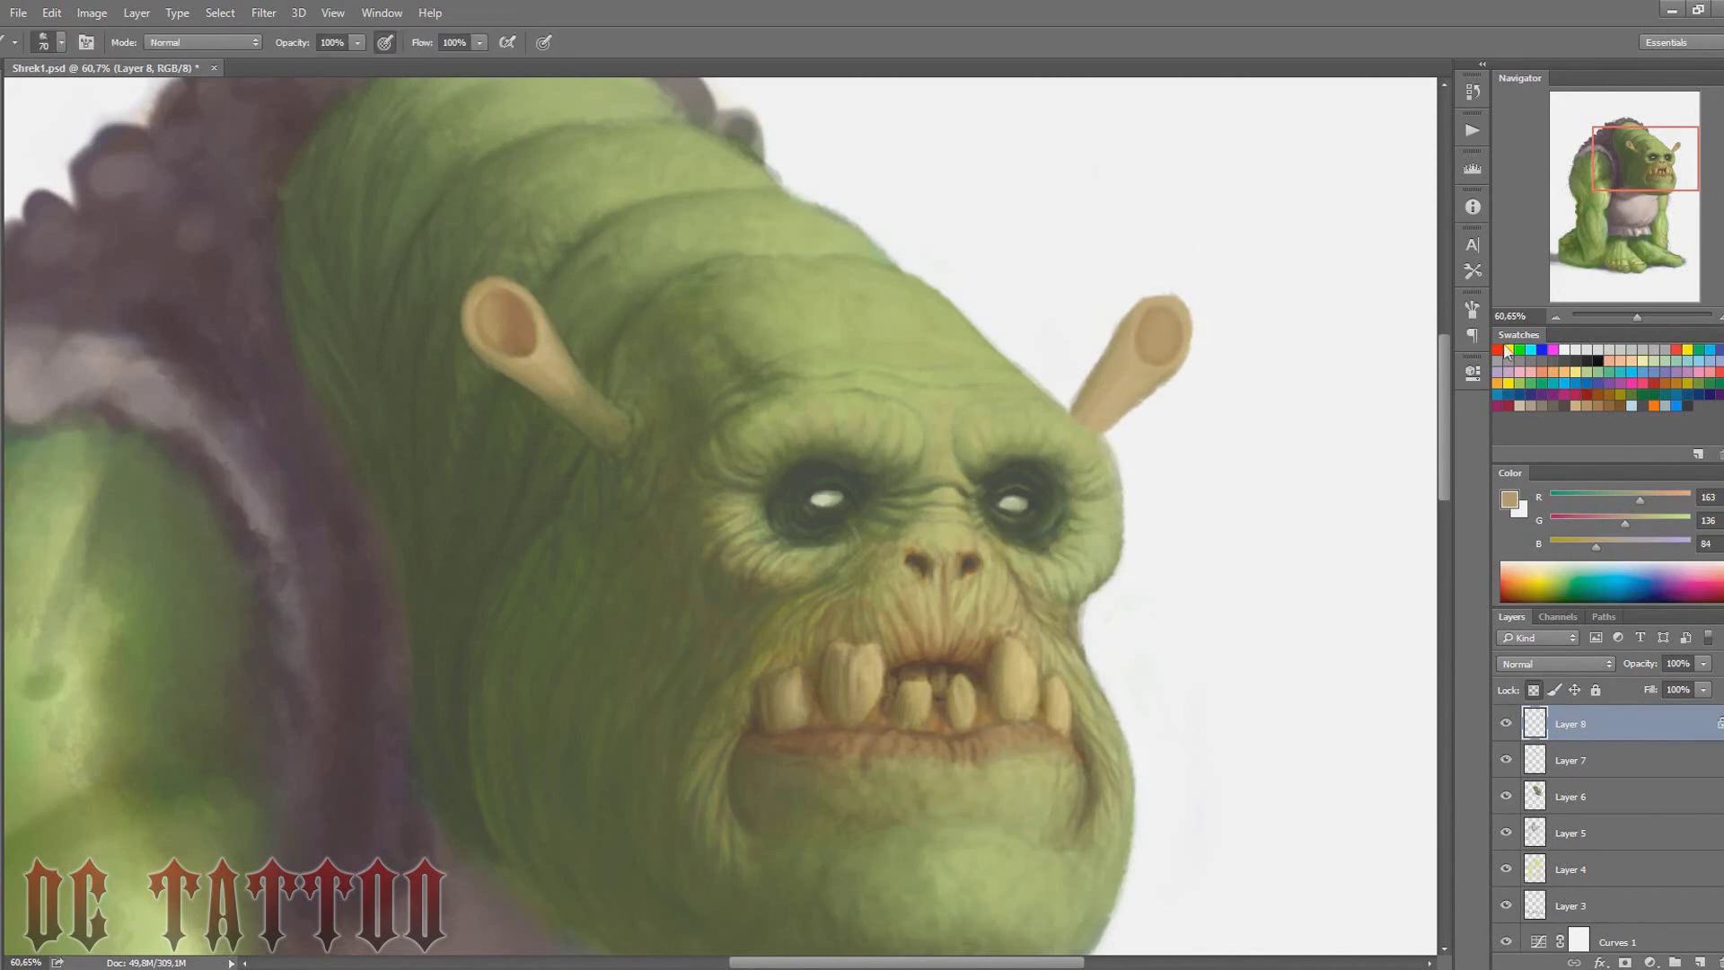
Pick reddish-brown, olive green and light tan tones for shading the right ear
left_click(699, 389, "alt")
key("bracketright")
key("bracketright")
key("bracketright")
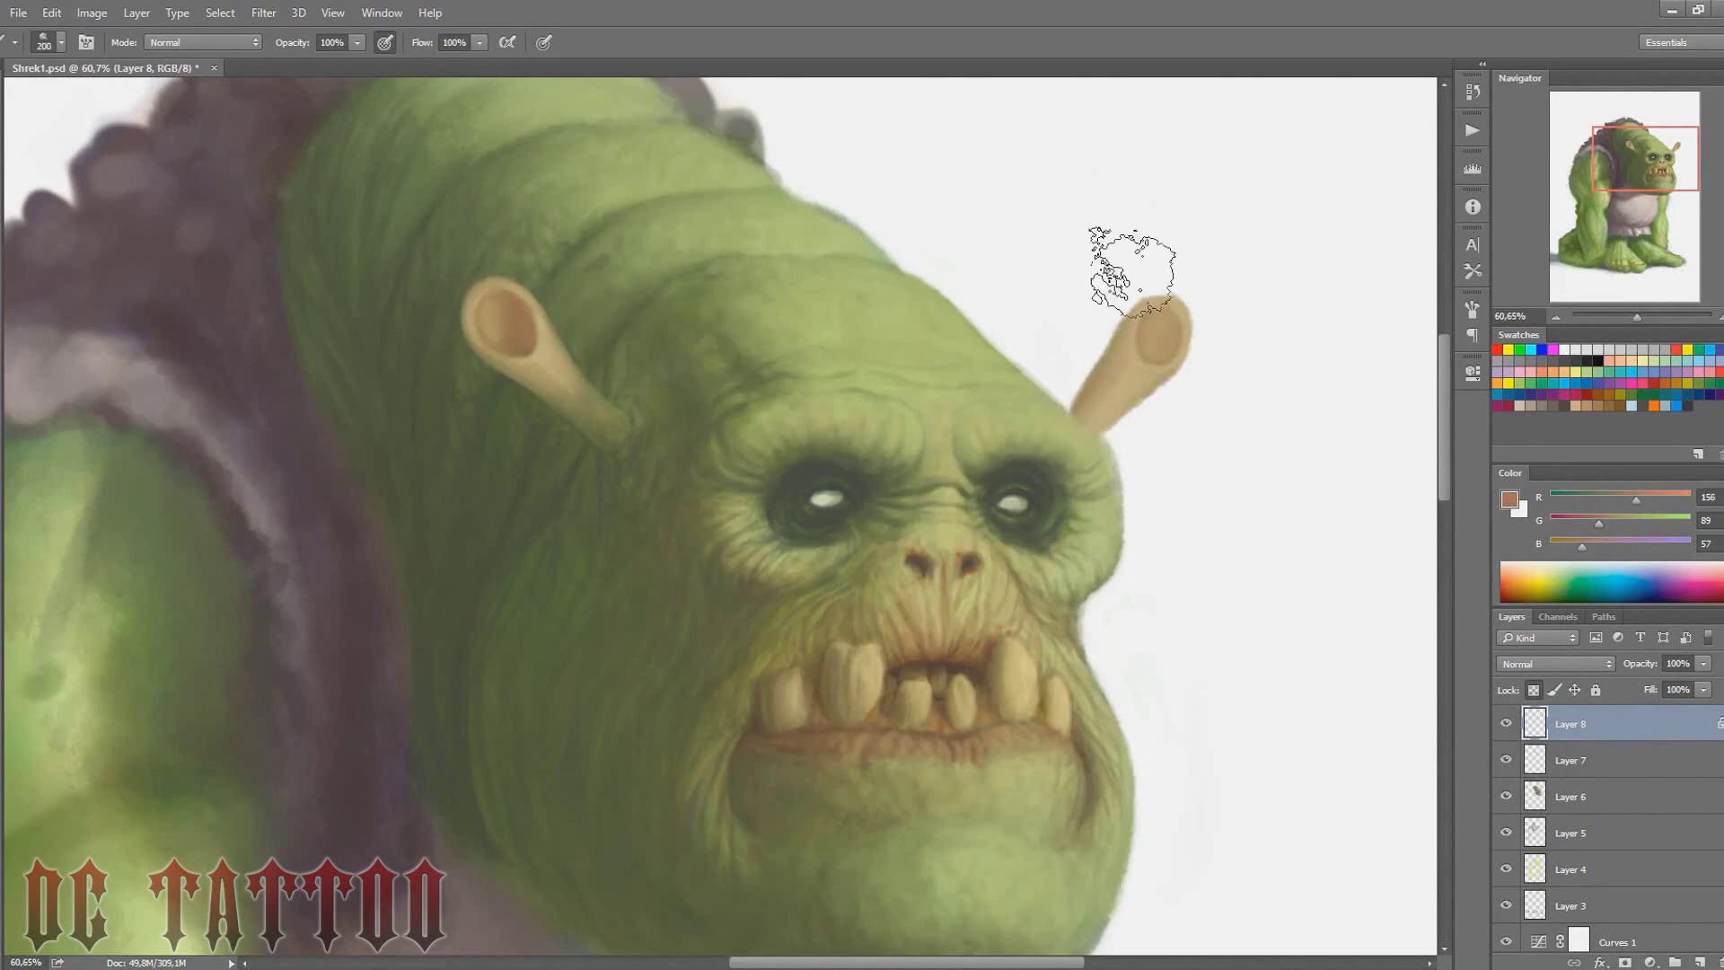
key("bracketleft")
key("bracketleft")
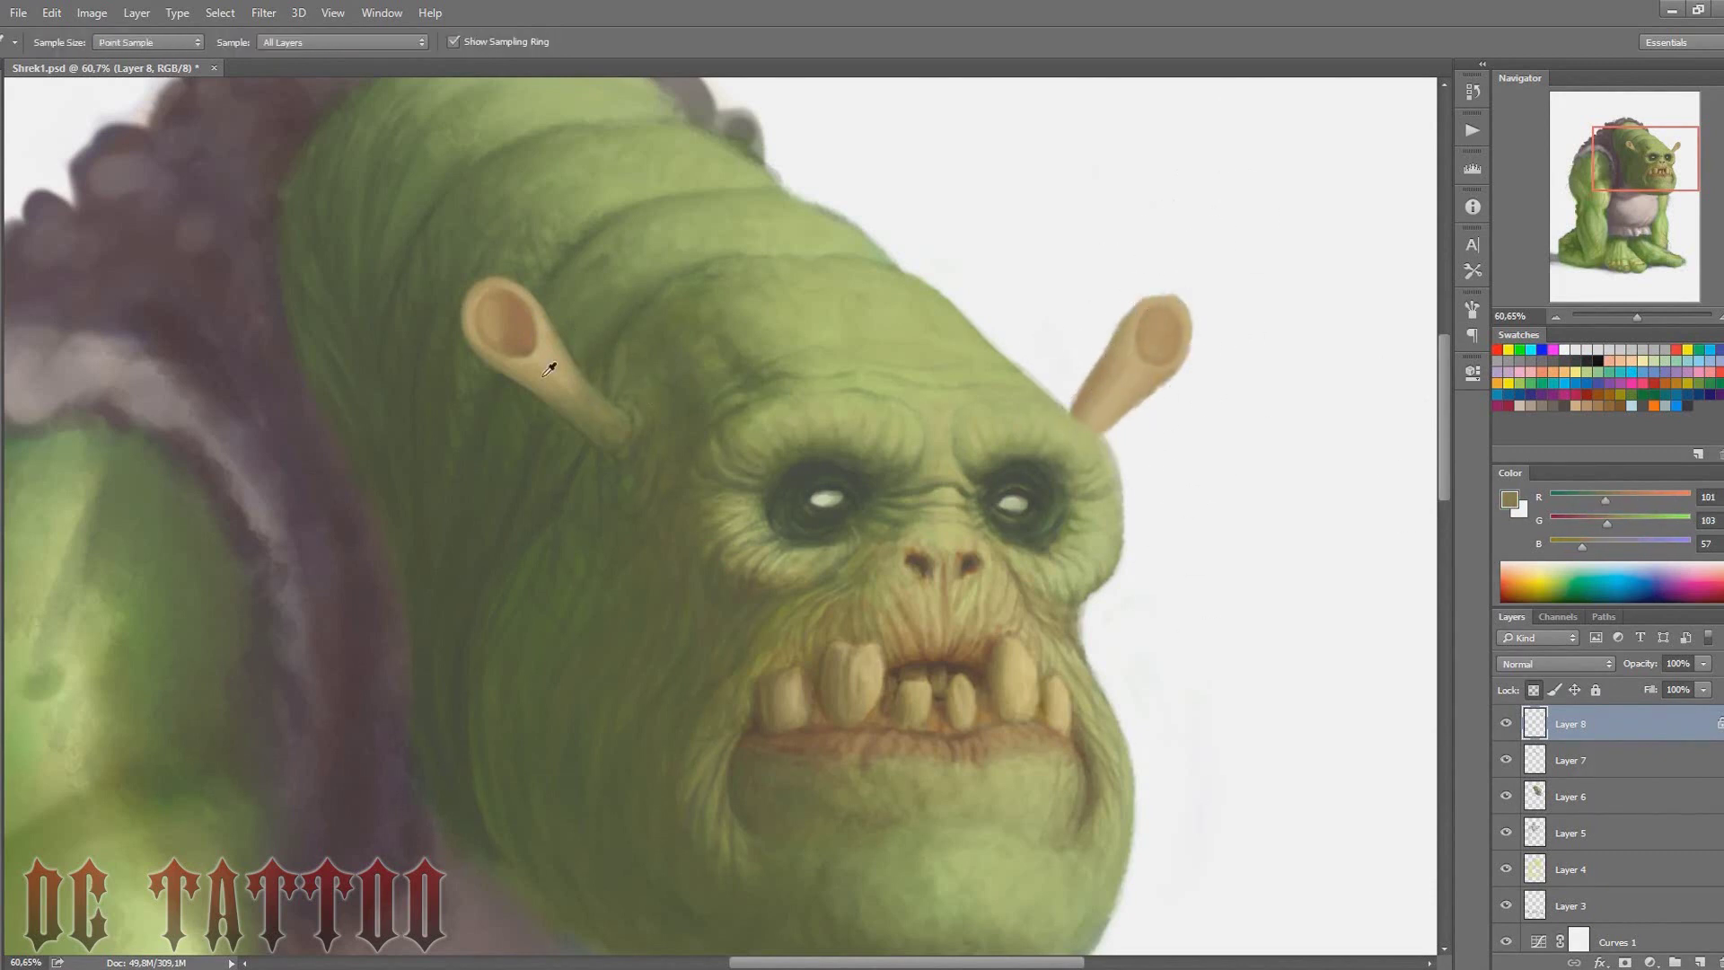
left_click(1102, 392, "alt")
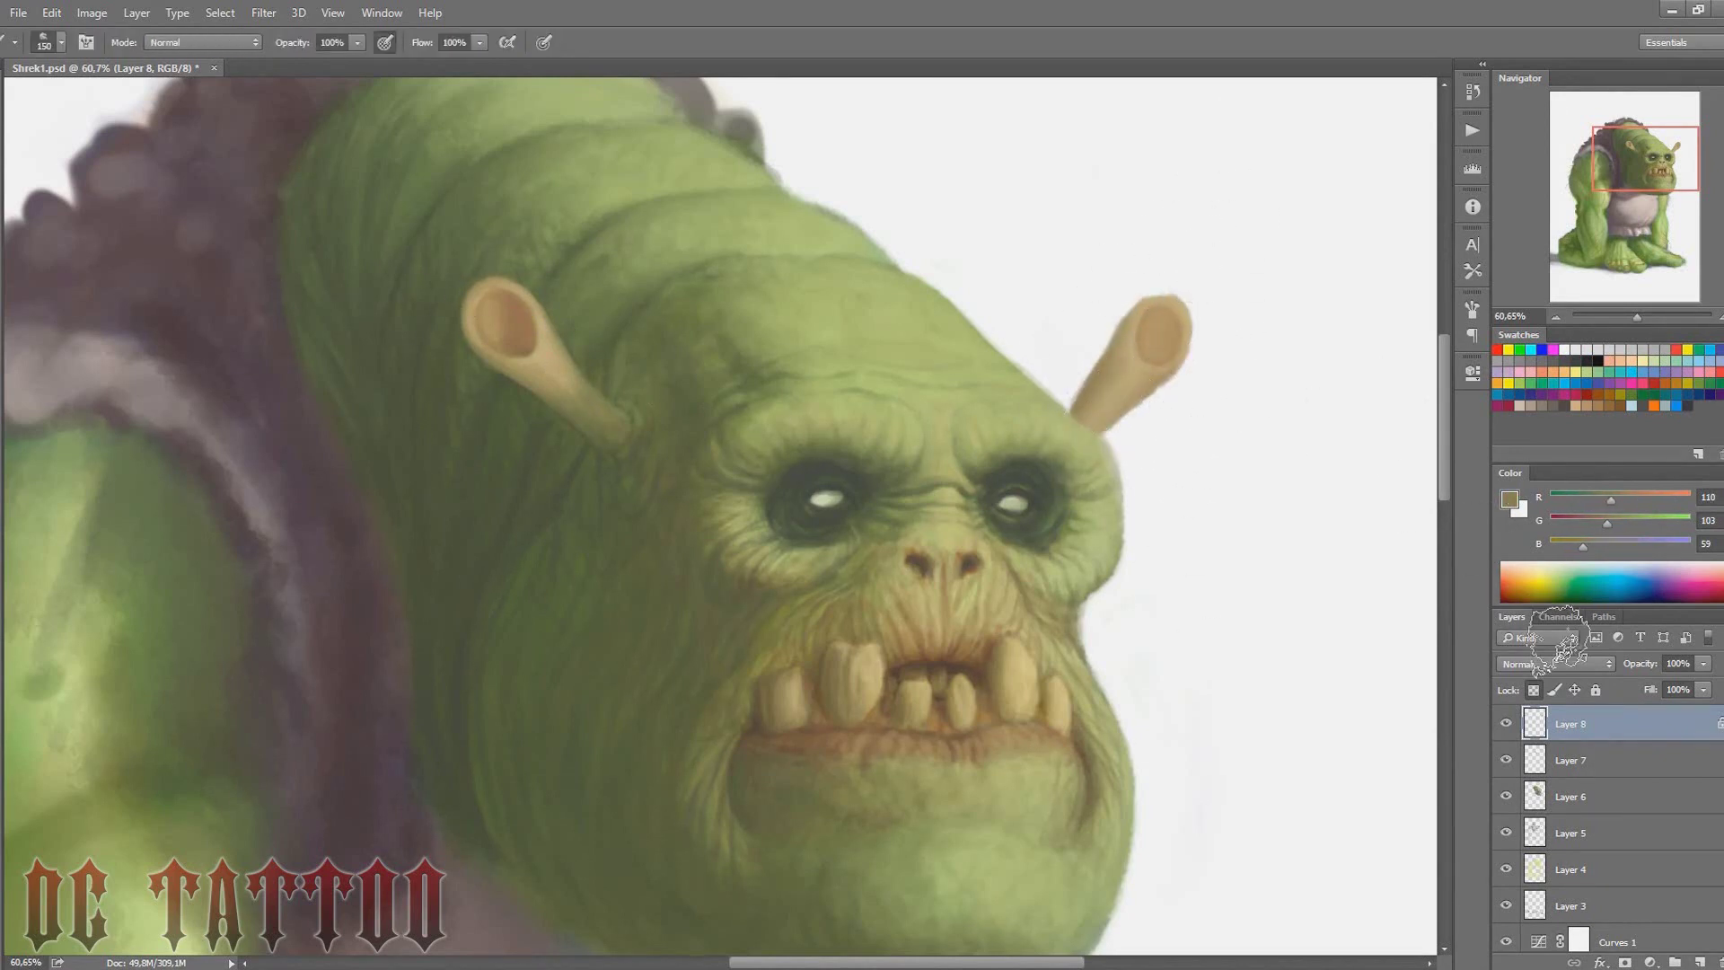
left_click(1117, 402, "alt")
key("bracketleft")
key("bracketleft")
key("bracketleft")
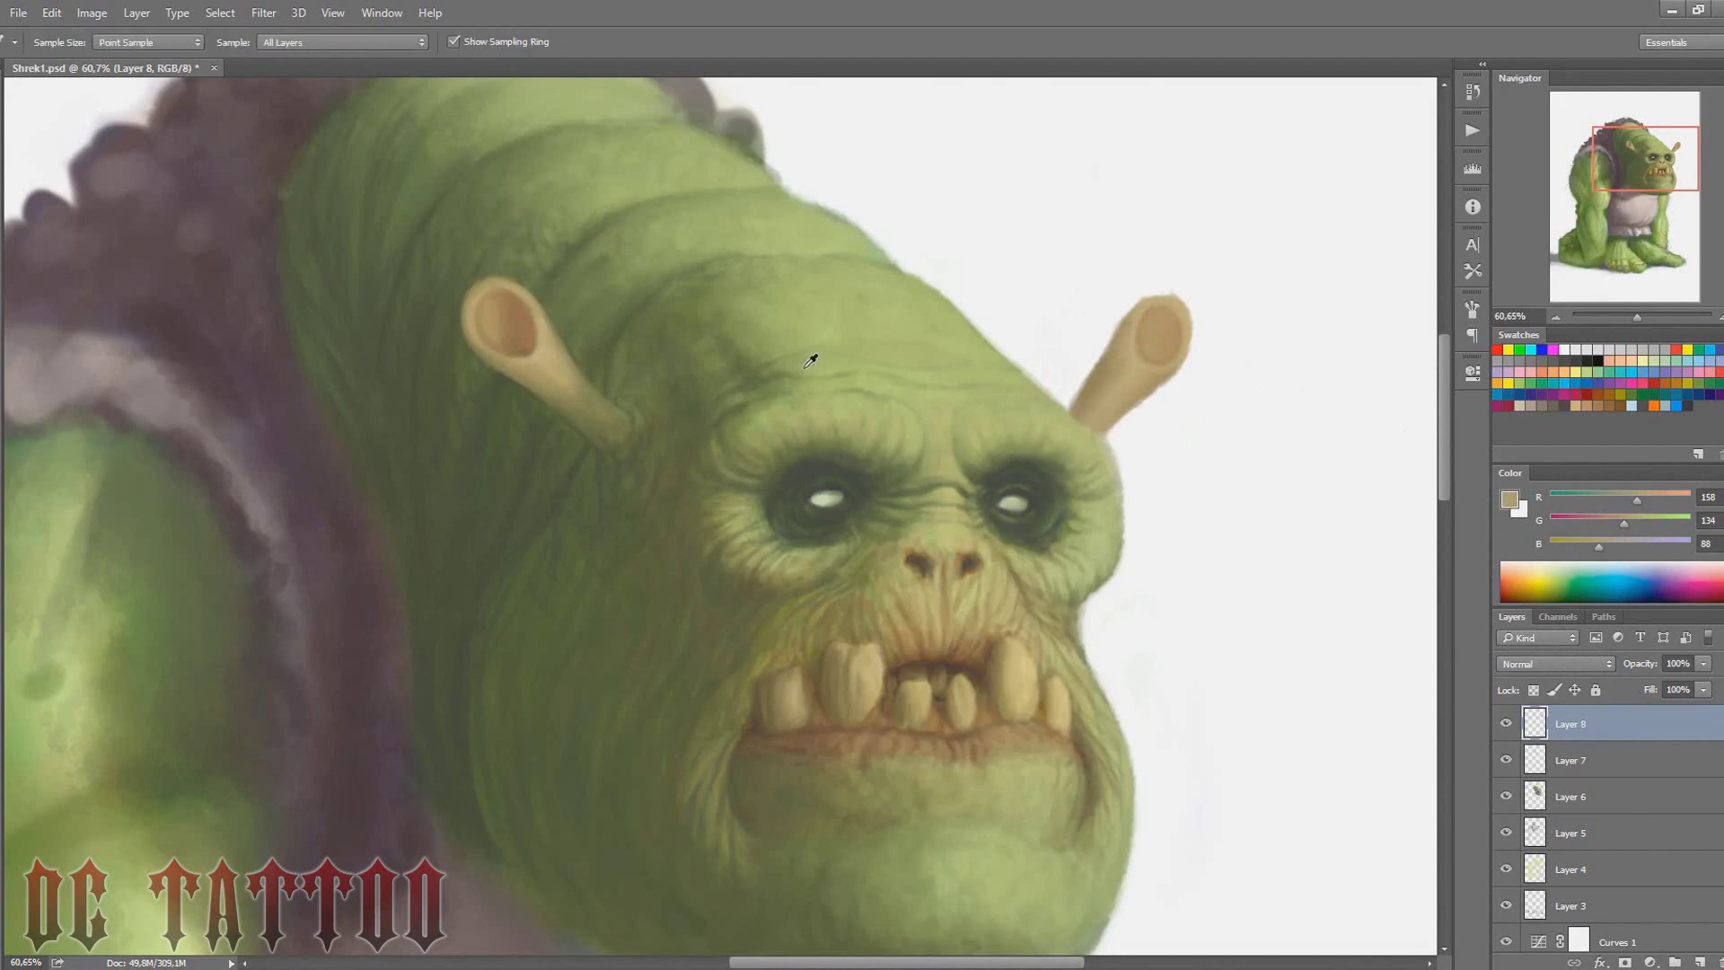
left_click(808, 358, "alt")
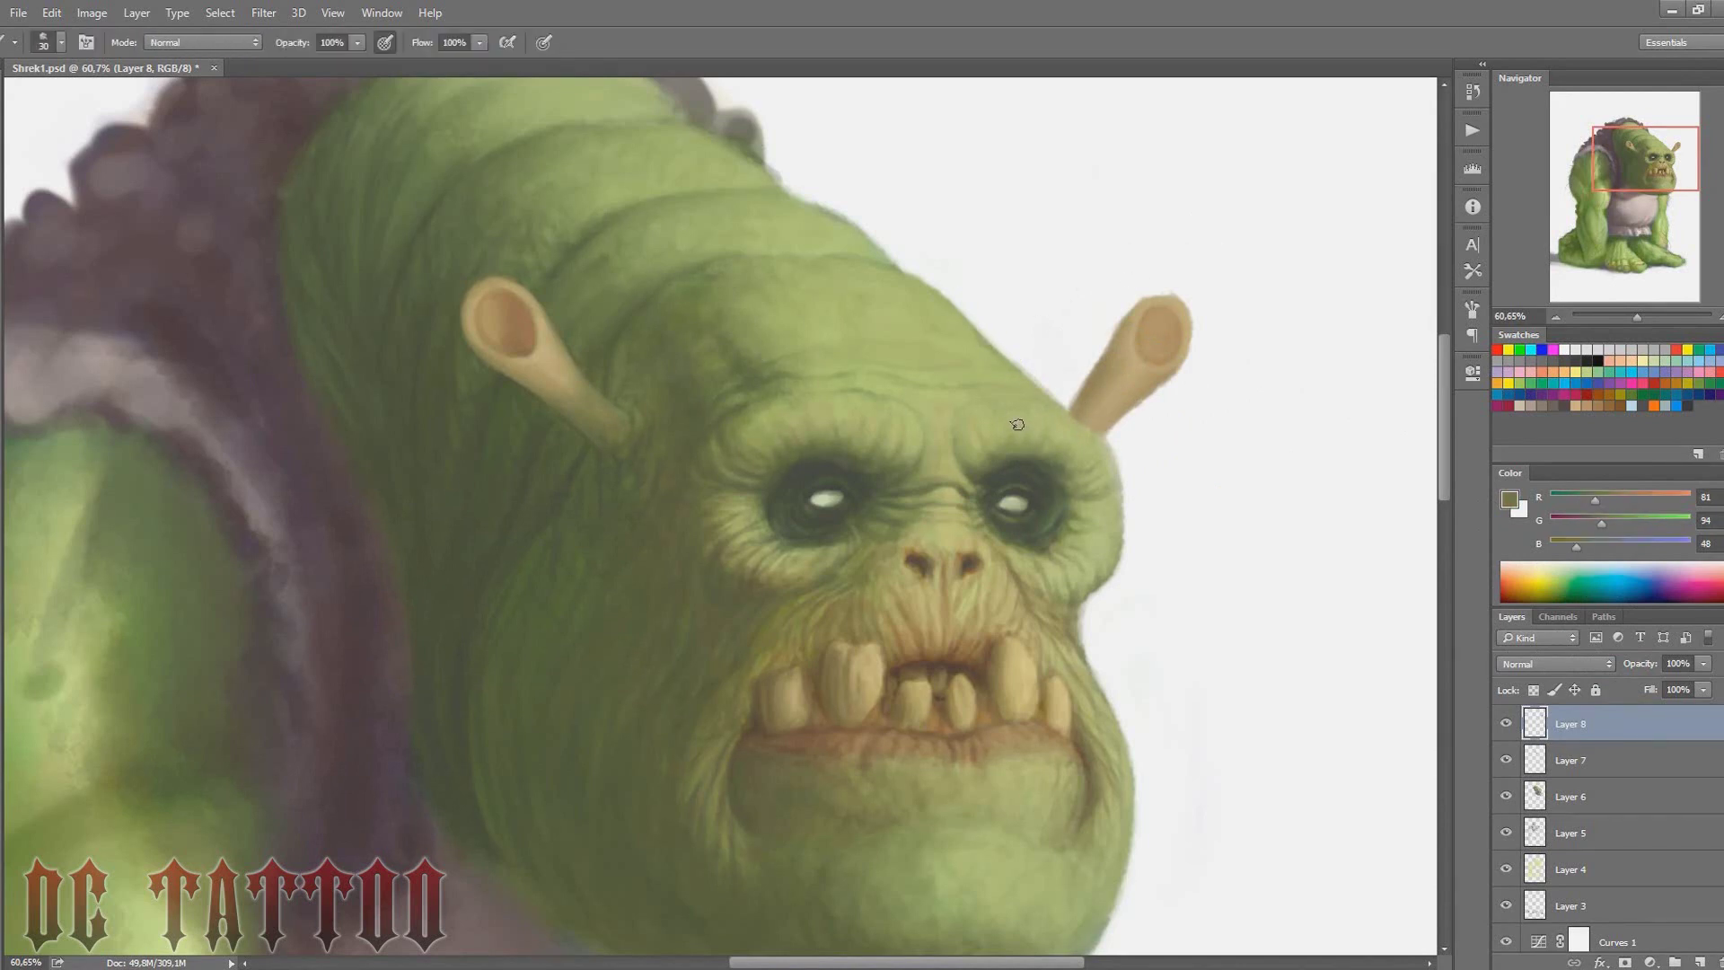
left_click(1138, 367, "alt")
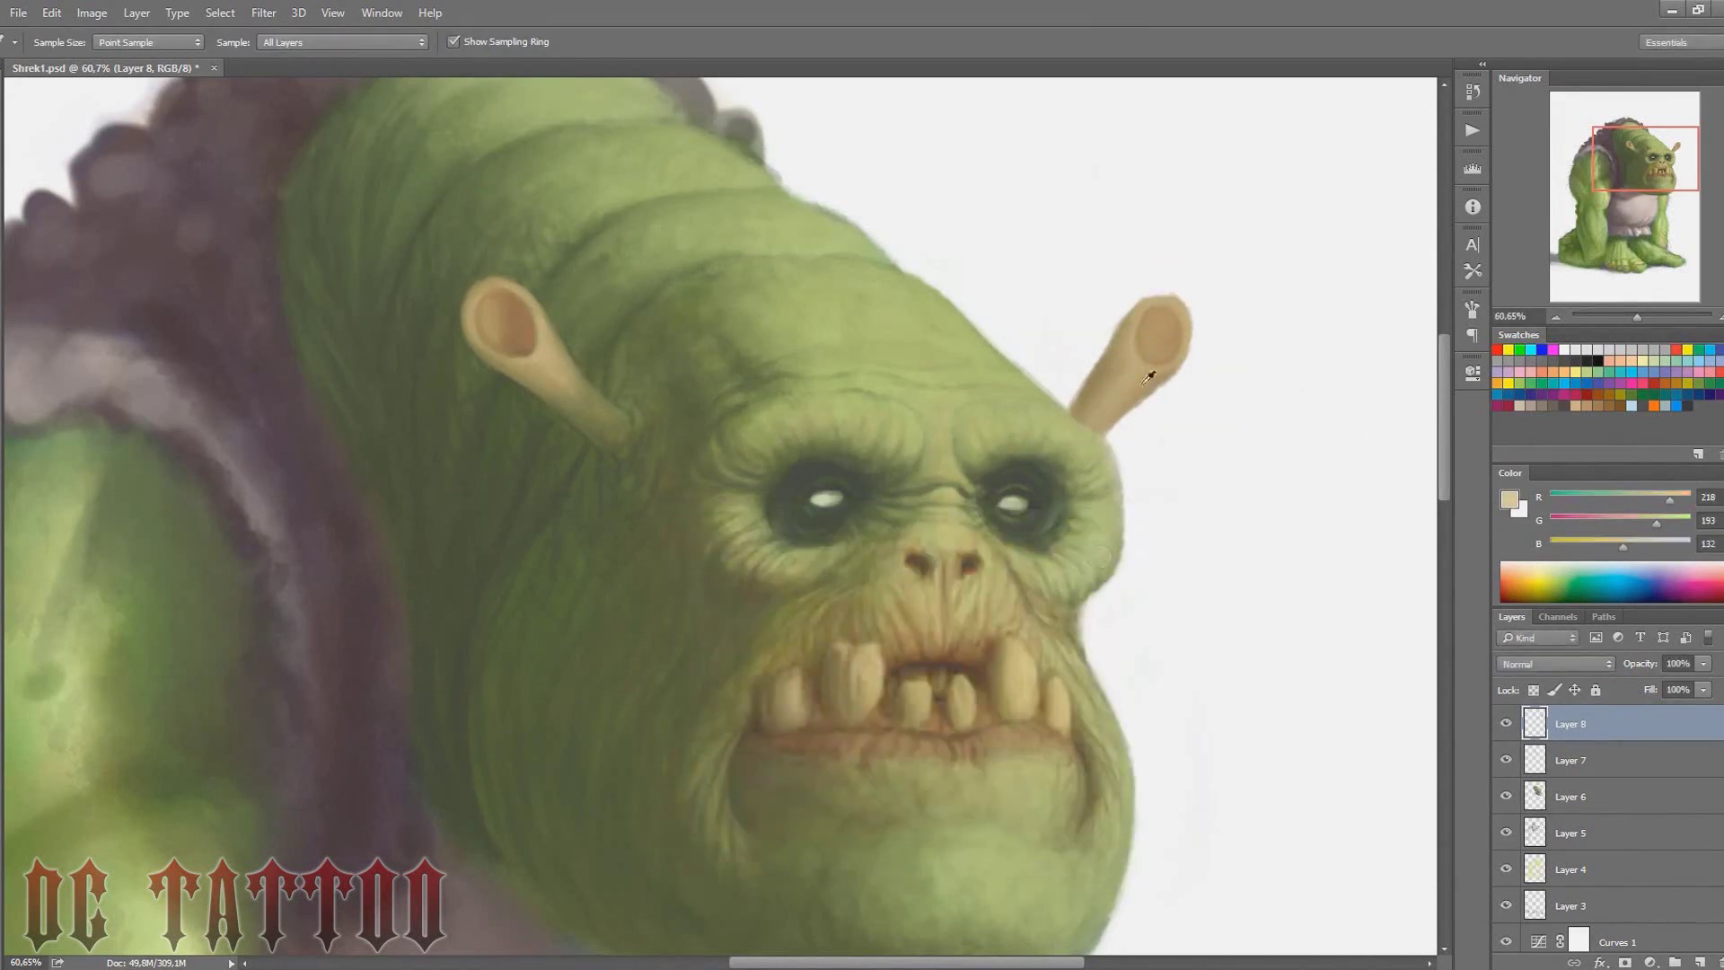
Match the right ear's tans against tan colours sampled from the left ear
key("bracketleft")
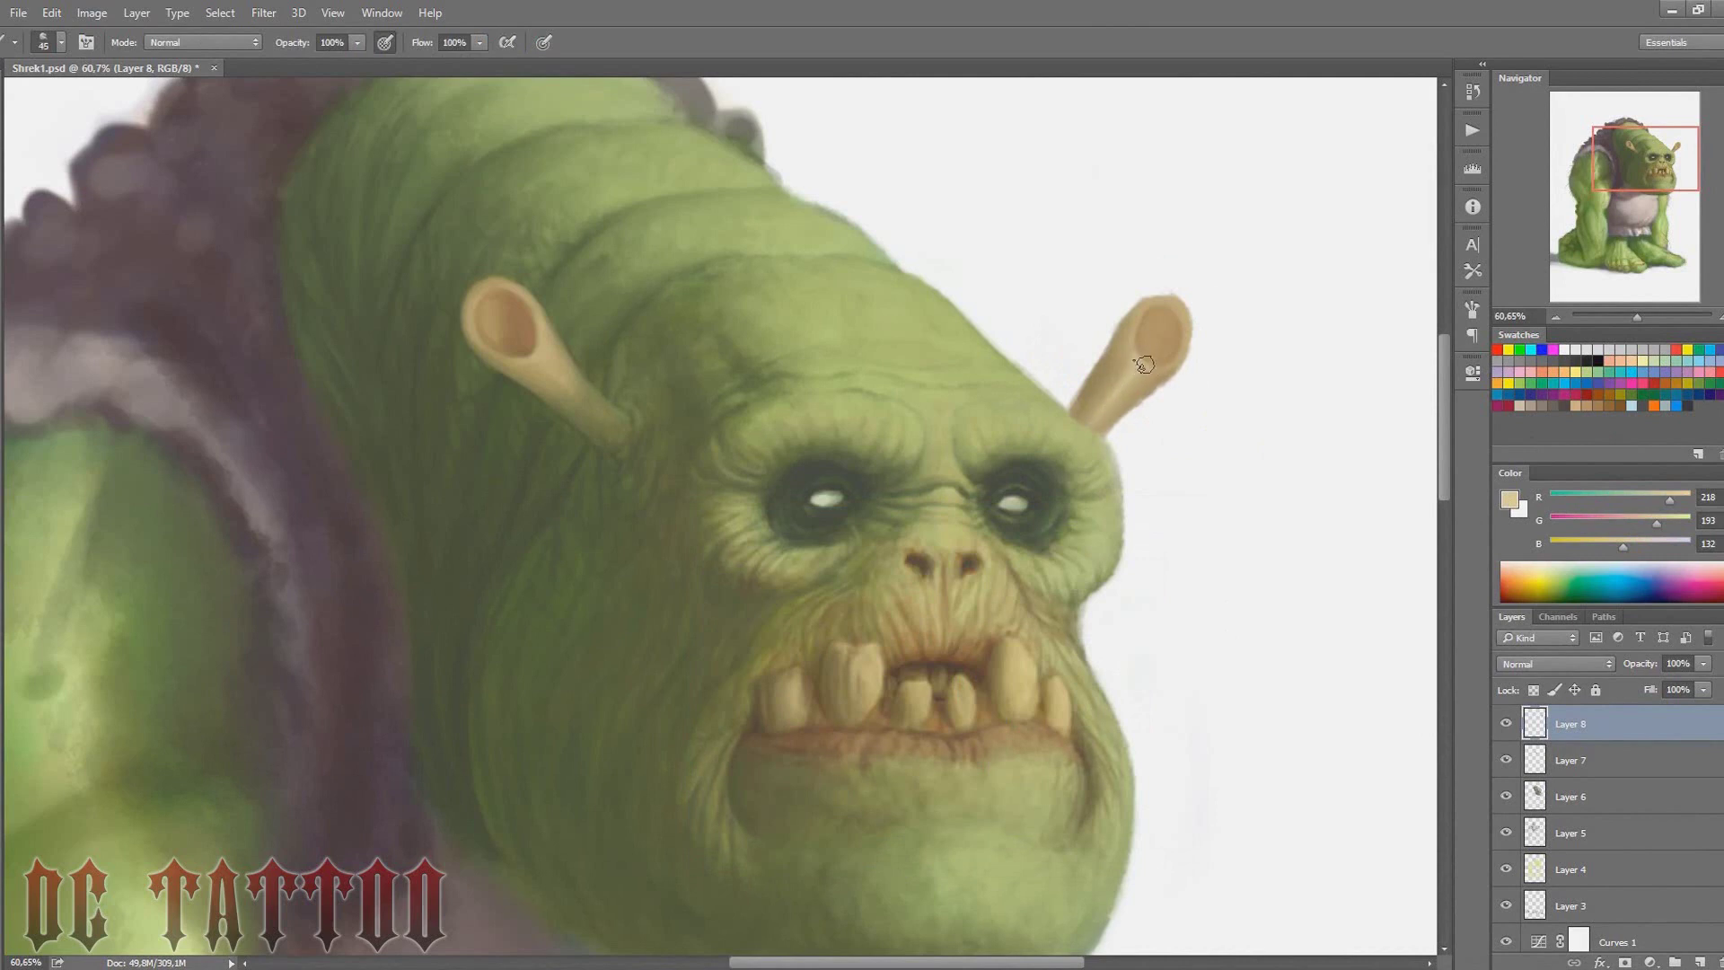
key("bracketleft")
left_click(1146, 372, "alt")
left_click(477, 330, "alt")
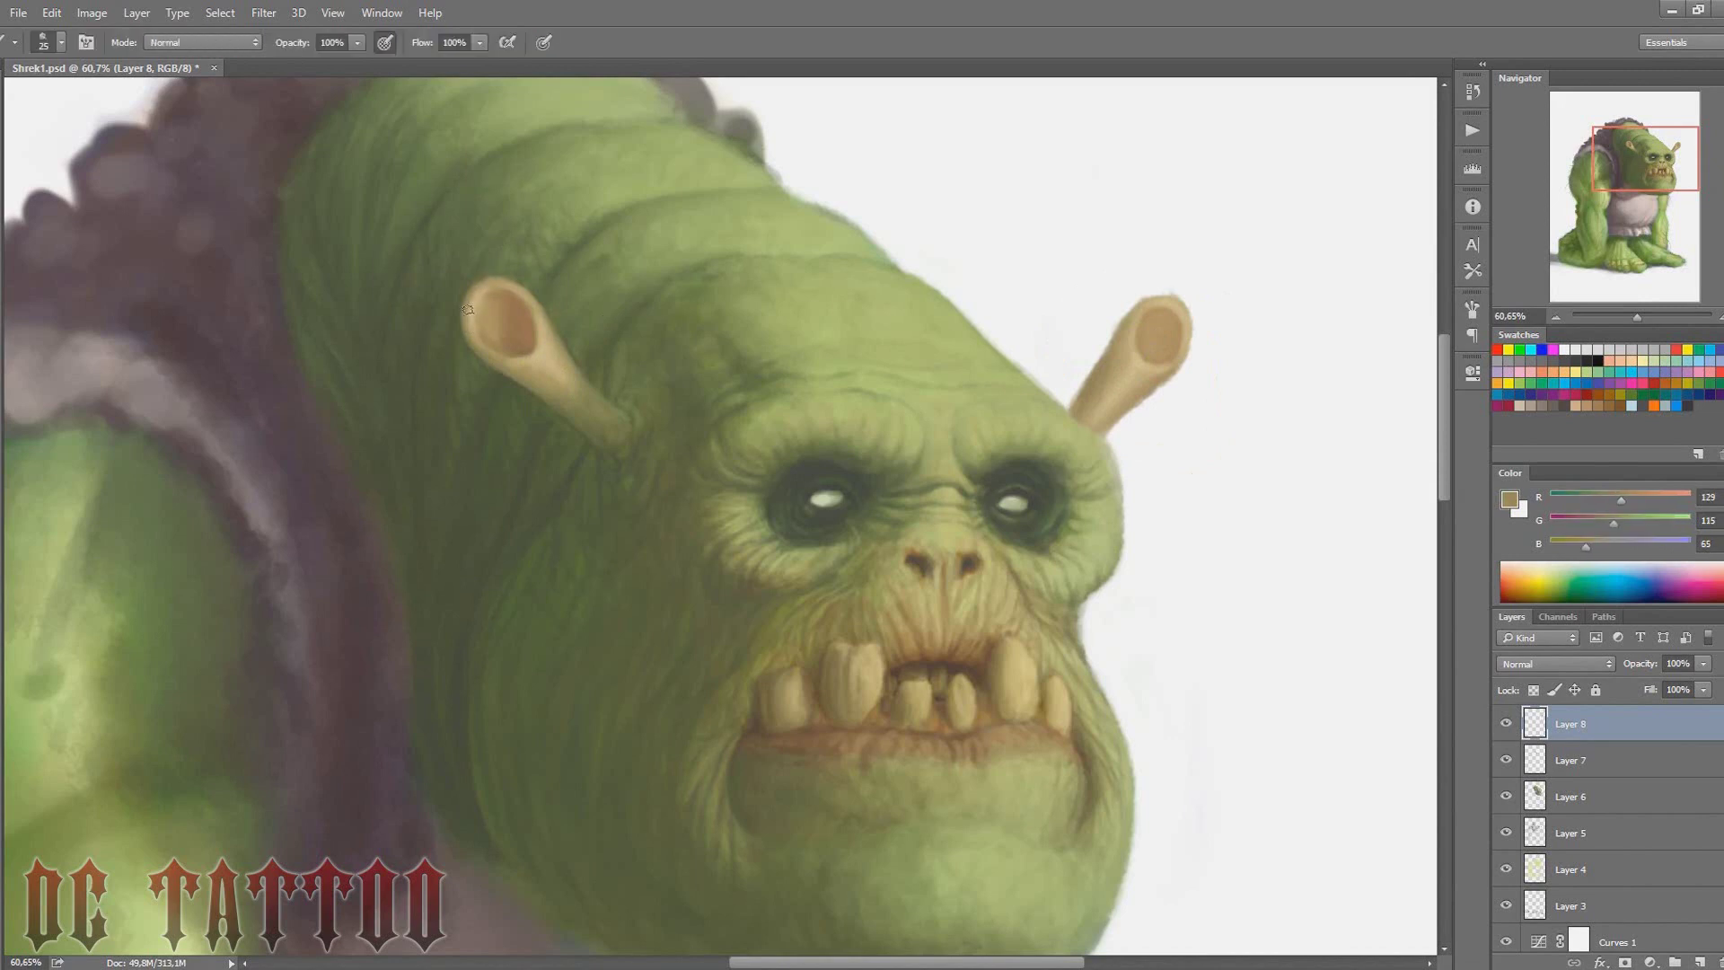
left_click(563, 361, "alt")
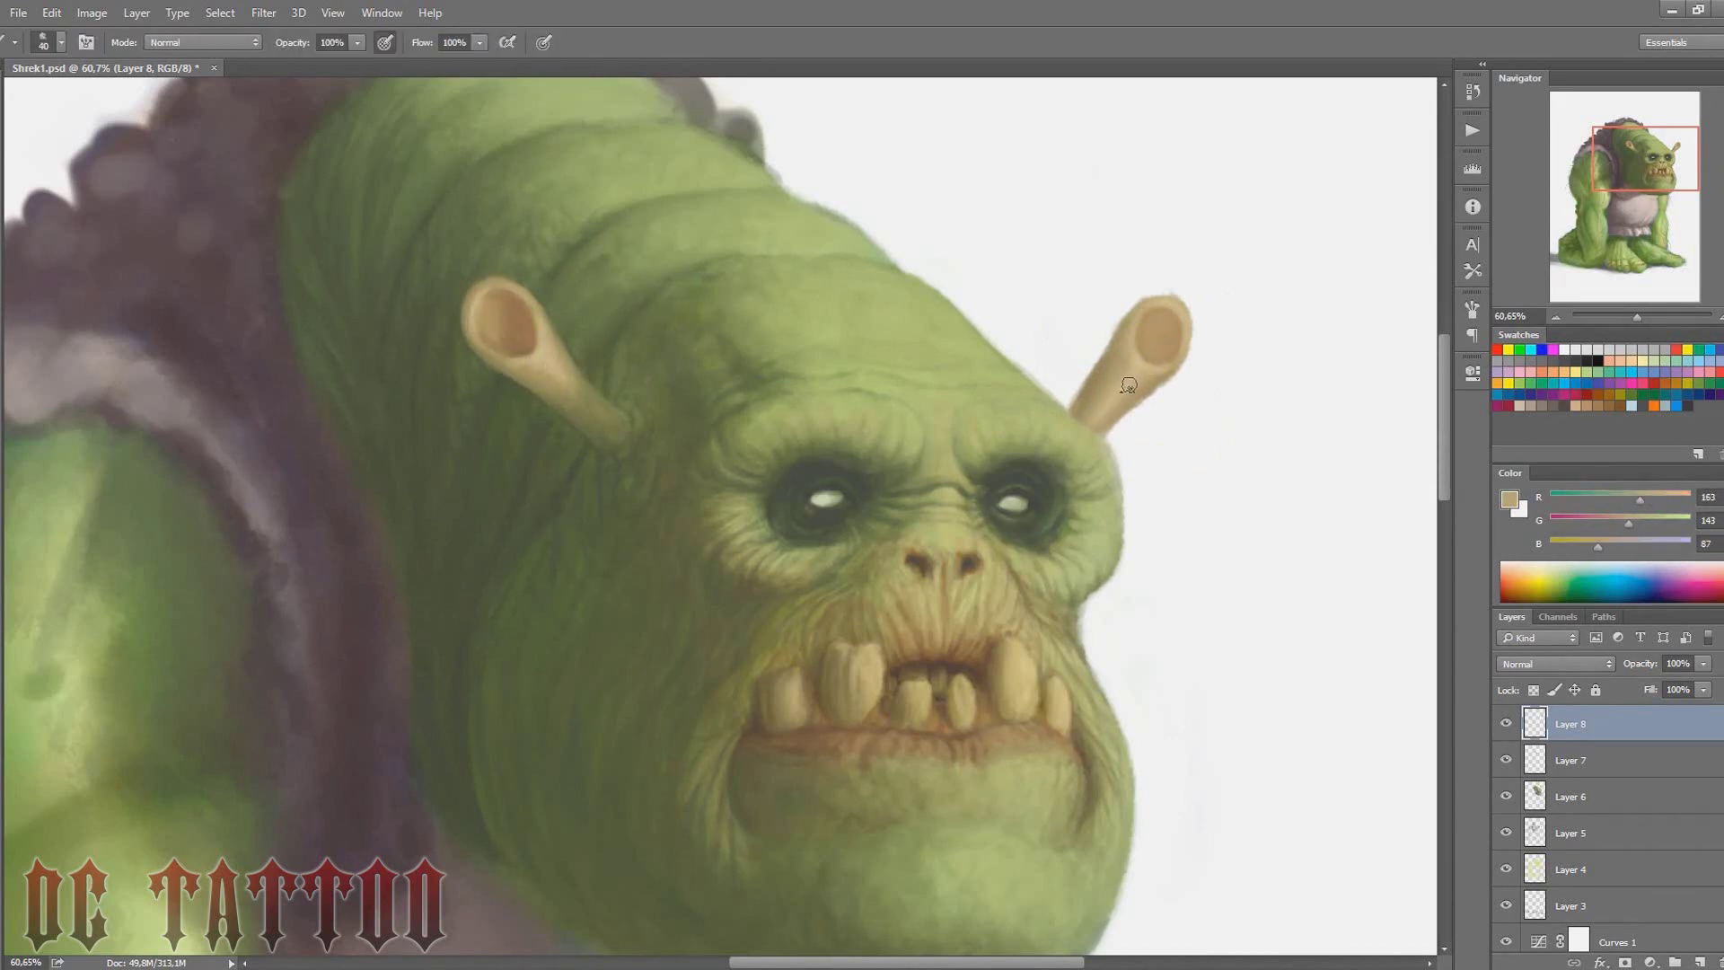
left_click(1133, 351, "alt")
left_click(1129, 304, "alt")
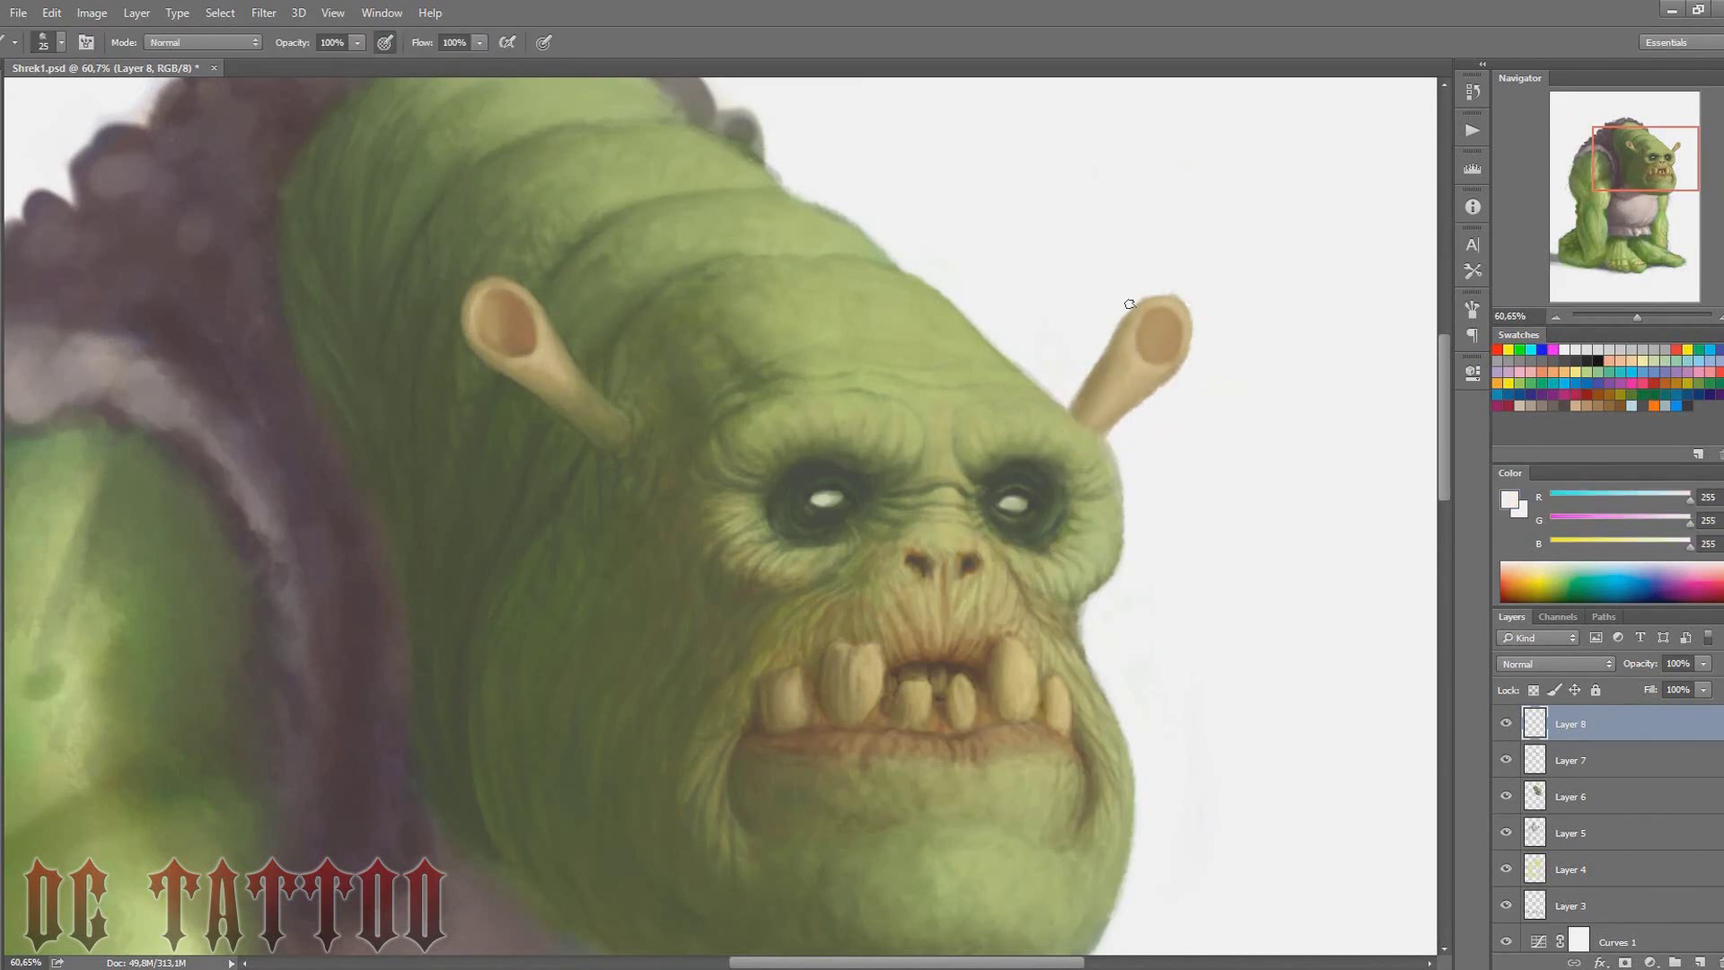
left_click(1157, 333, "alt")
Trim the right ear's inner edge and outline with white background paint
key("bracketright")
key("bracketright")
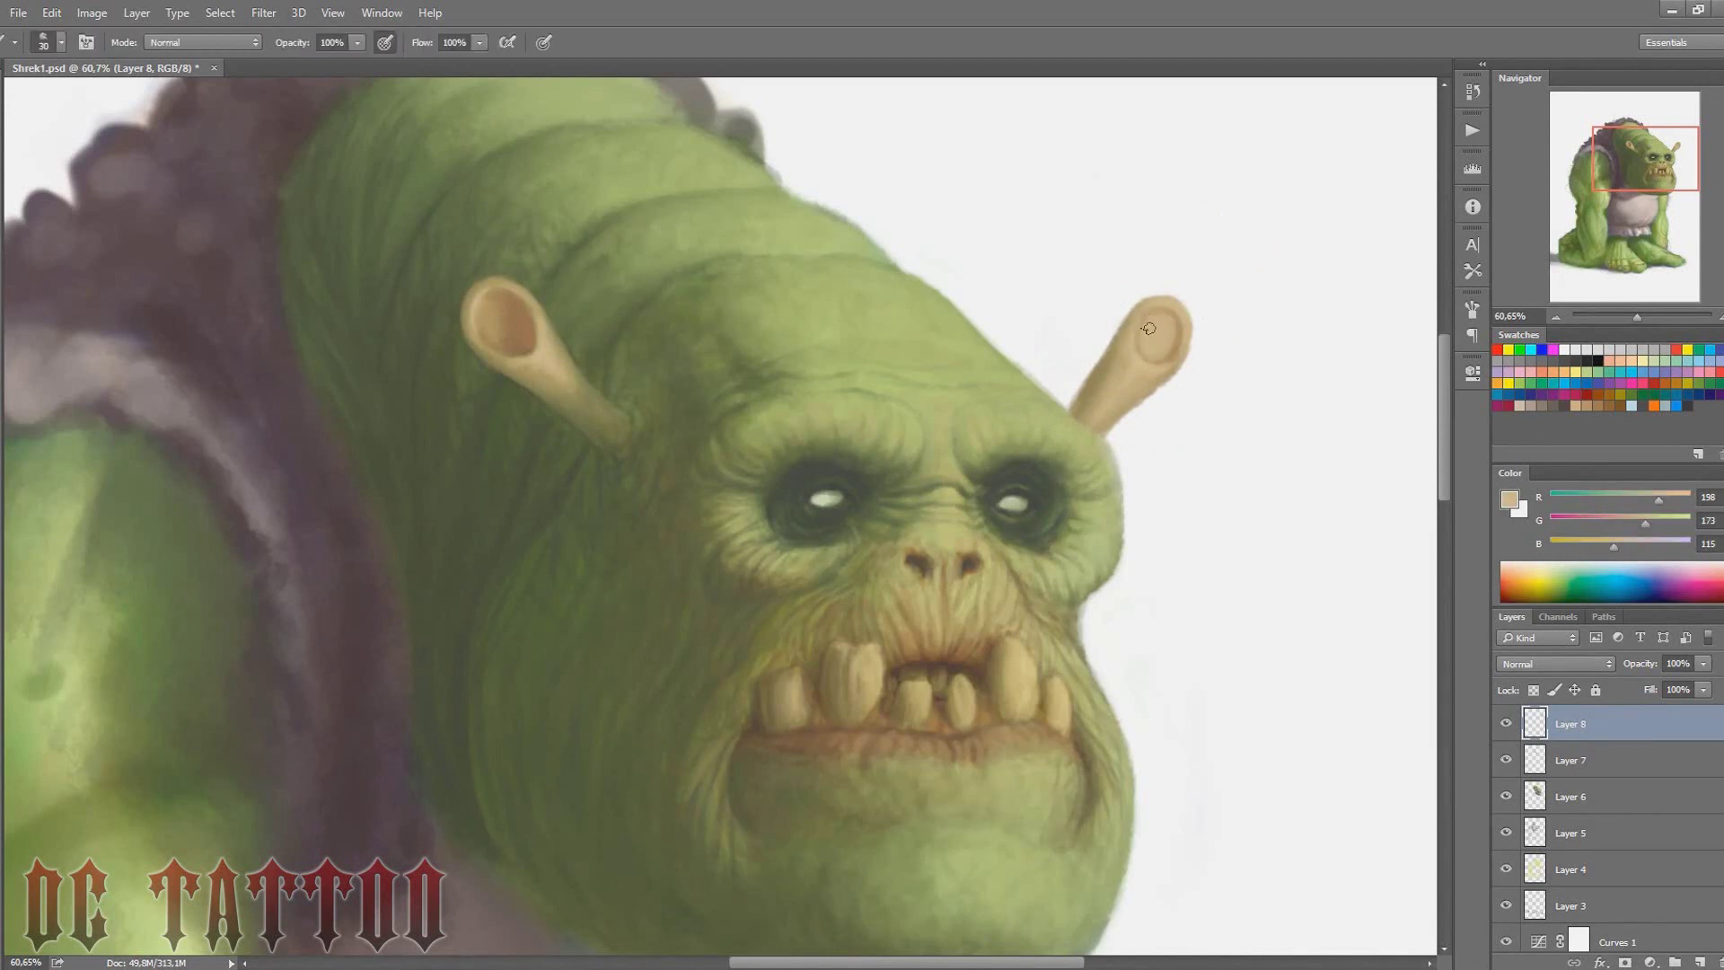
left_click(1175, 350, "alt")
key("bracketright")
left_click(1168, 388, "alt")
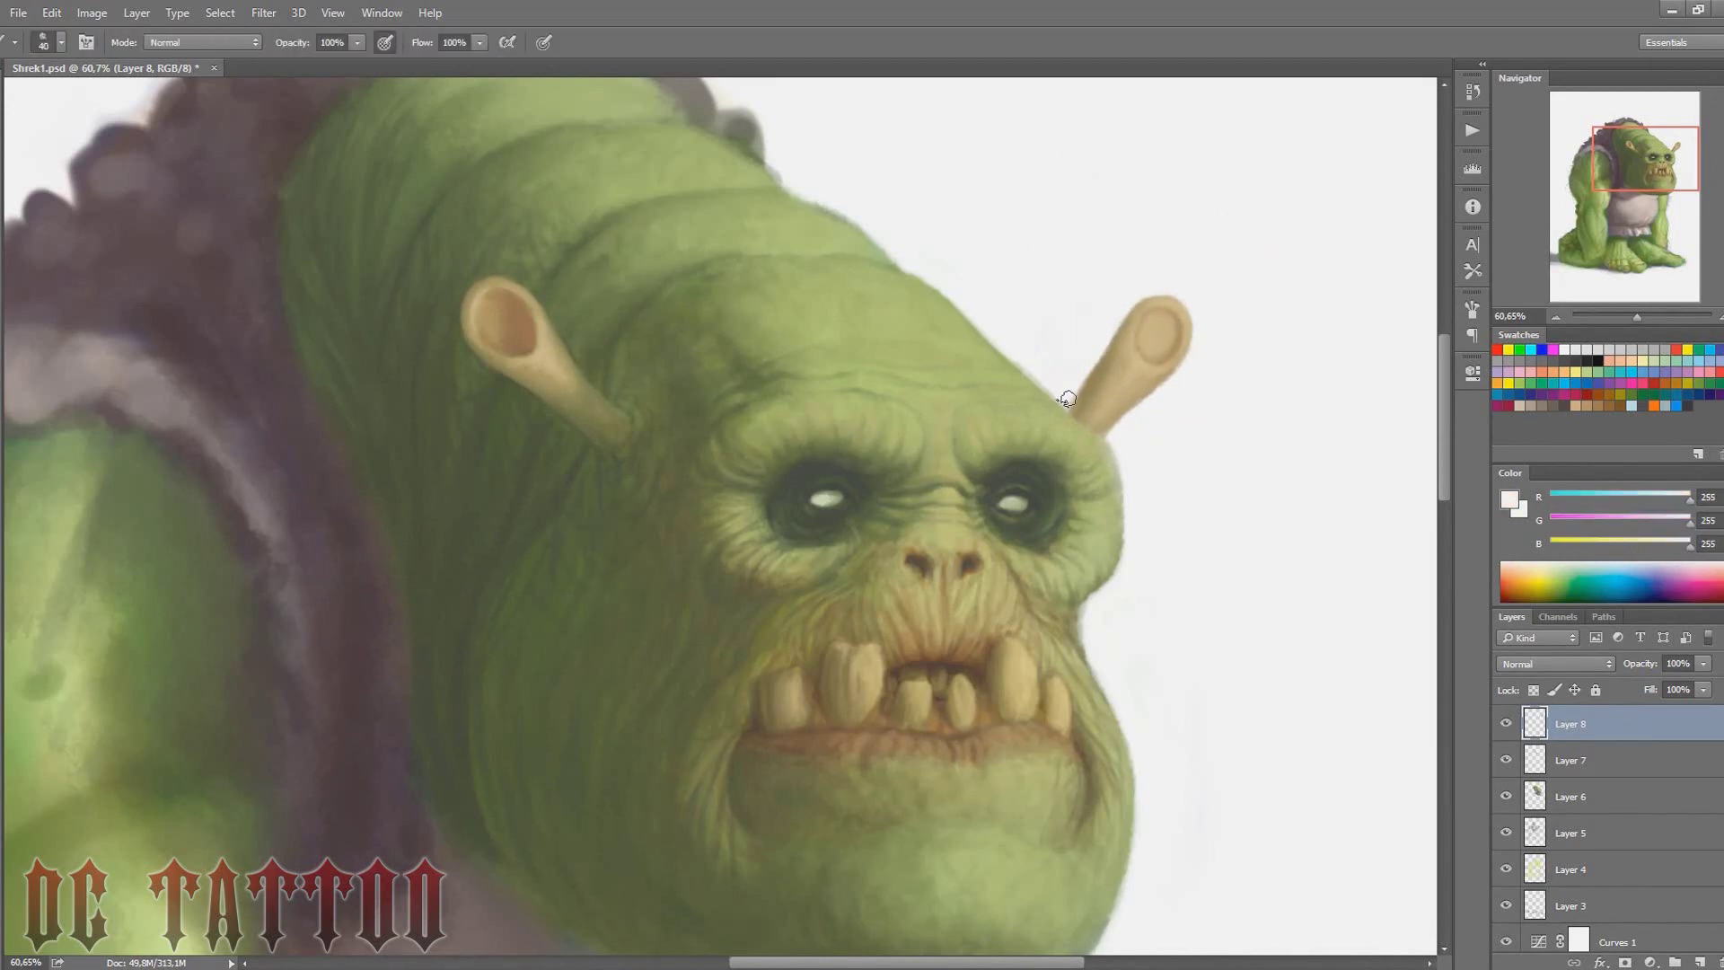
left_click_drag(1066, 399, 1113, 332)
left_click_drag(1073, 404, 1118, 325)
Refine the right ear with lighter and darker tans and white edge cleanup
left_click(1172, 312, "alt")
key("bracketleft")
key("bracketleft")
key("bracketleft")
left_click(1138, 351, "alt")
key("bracketright")
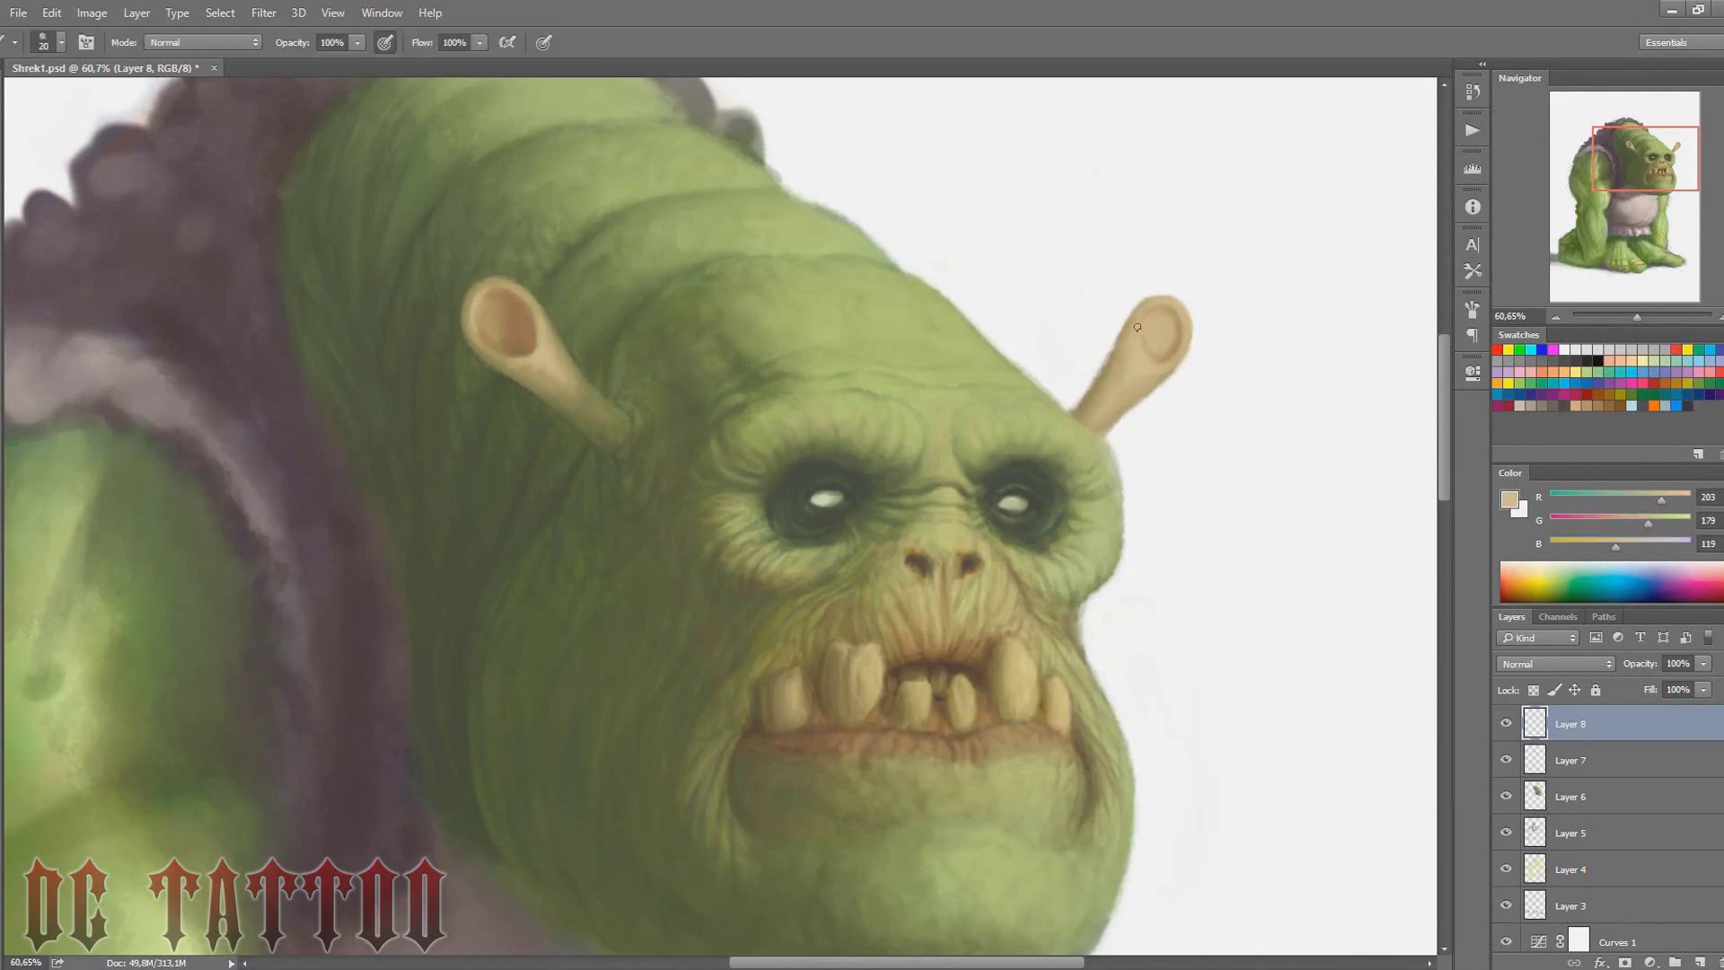
left_click(1156, 356, "alt")
key("bracketright")
left_click(1172, 344, "alt")
key("bracketleft")
key("bracketleft")
key("bracketleft")
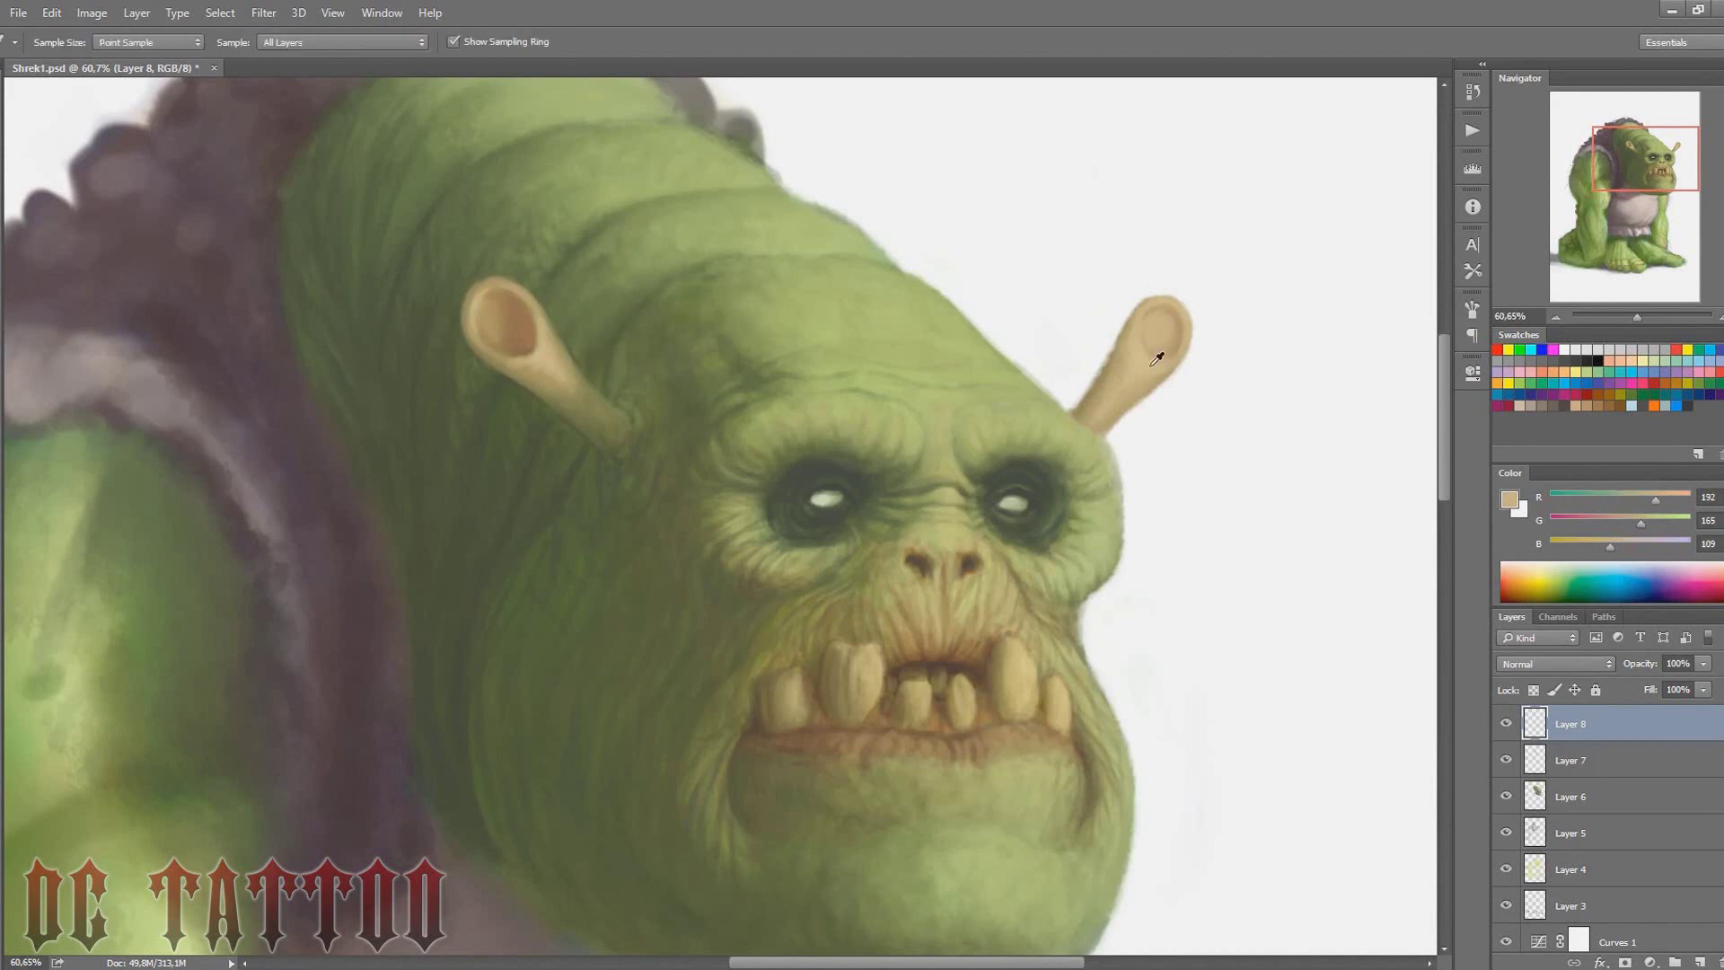
key("bracketleft")
key("bracketleft")
key("bracketleft")
left_click(1077, 359, "alt")
Detail the right ear opening with warm browns, light tan and olive tan
left_click(1115, 353, "alt")
left_click(1216, 262, "alt")
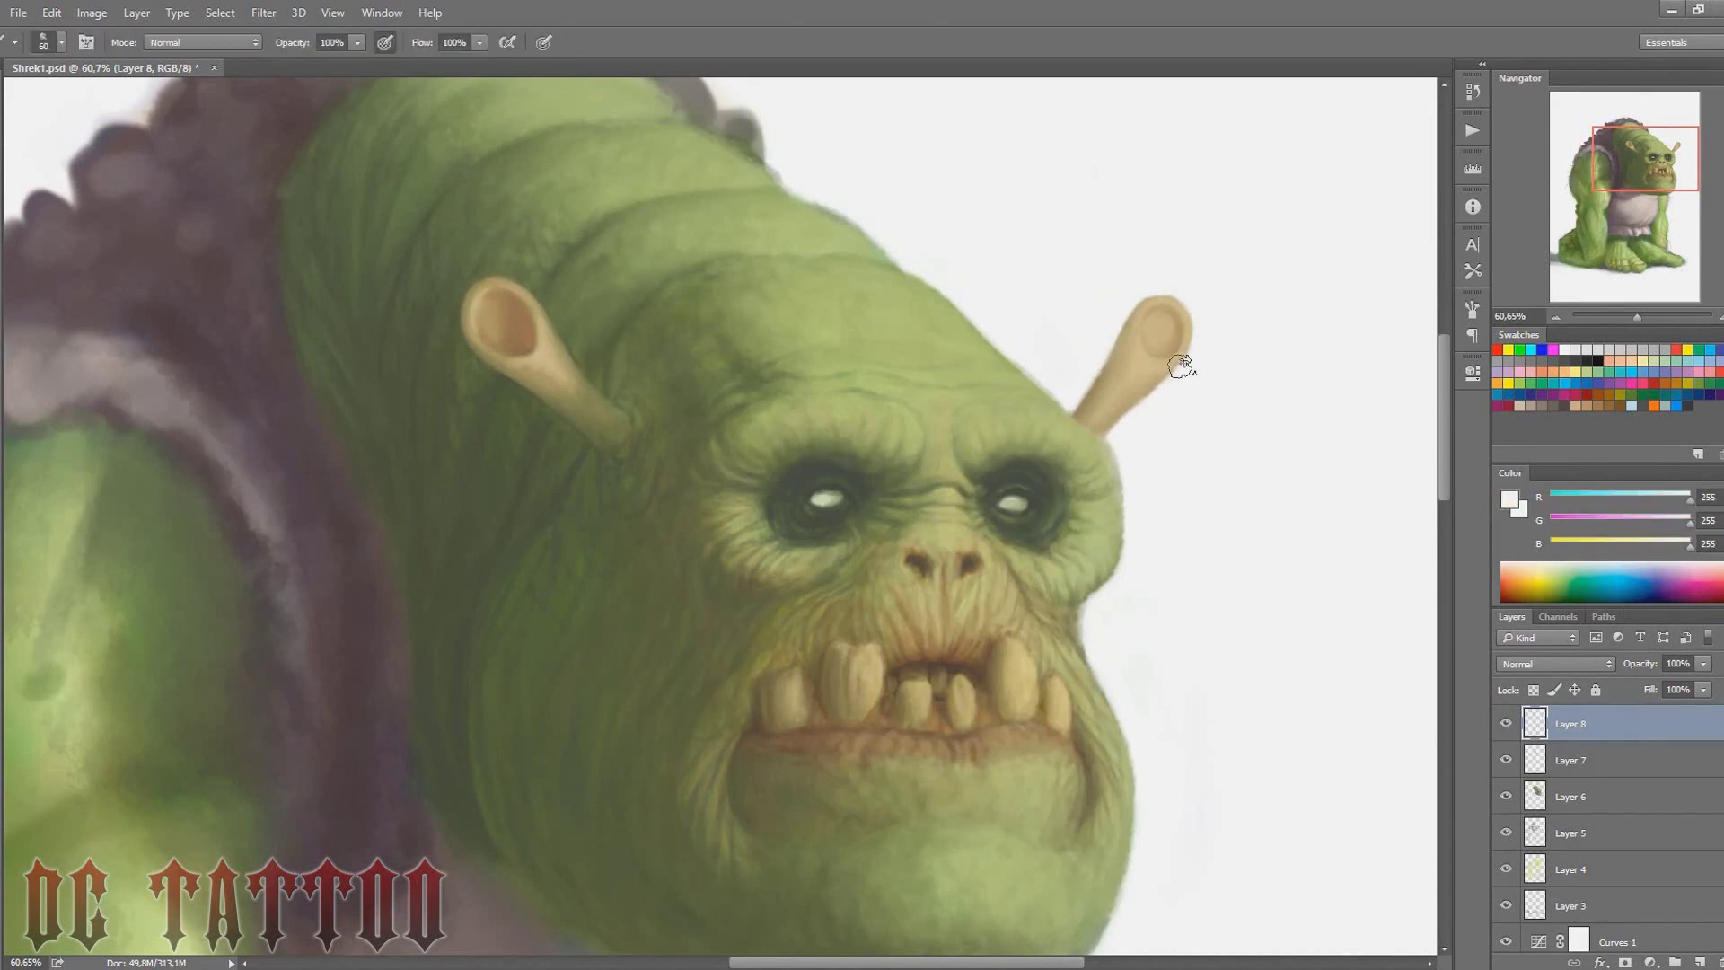
key("bracketleft")
key("bracketleft")
key("bracketleft")
left_click(1171, 349, "alt")
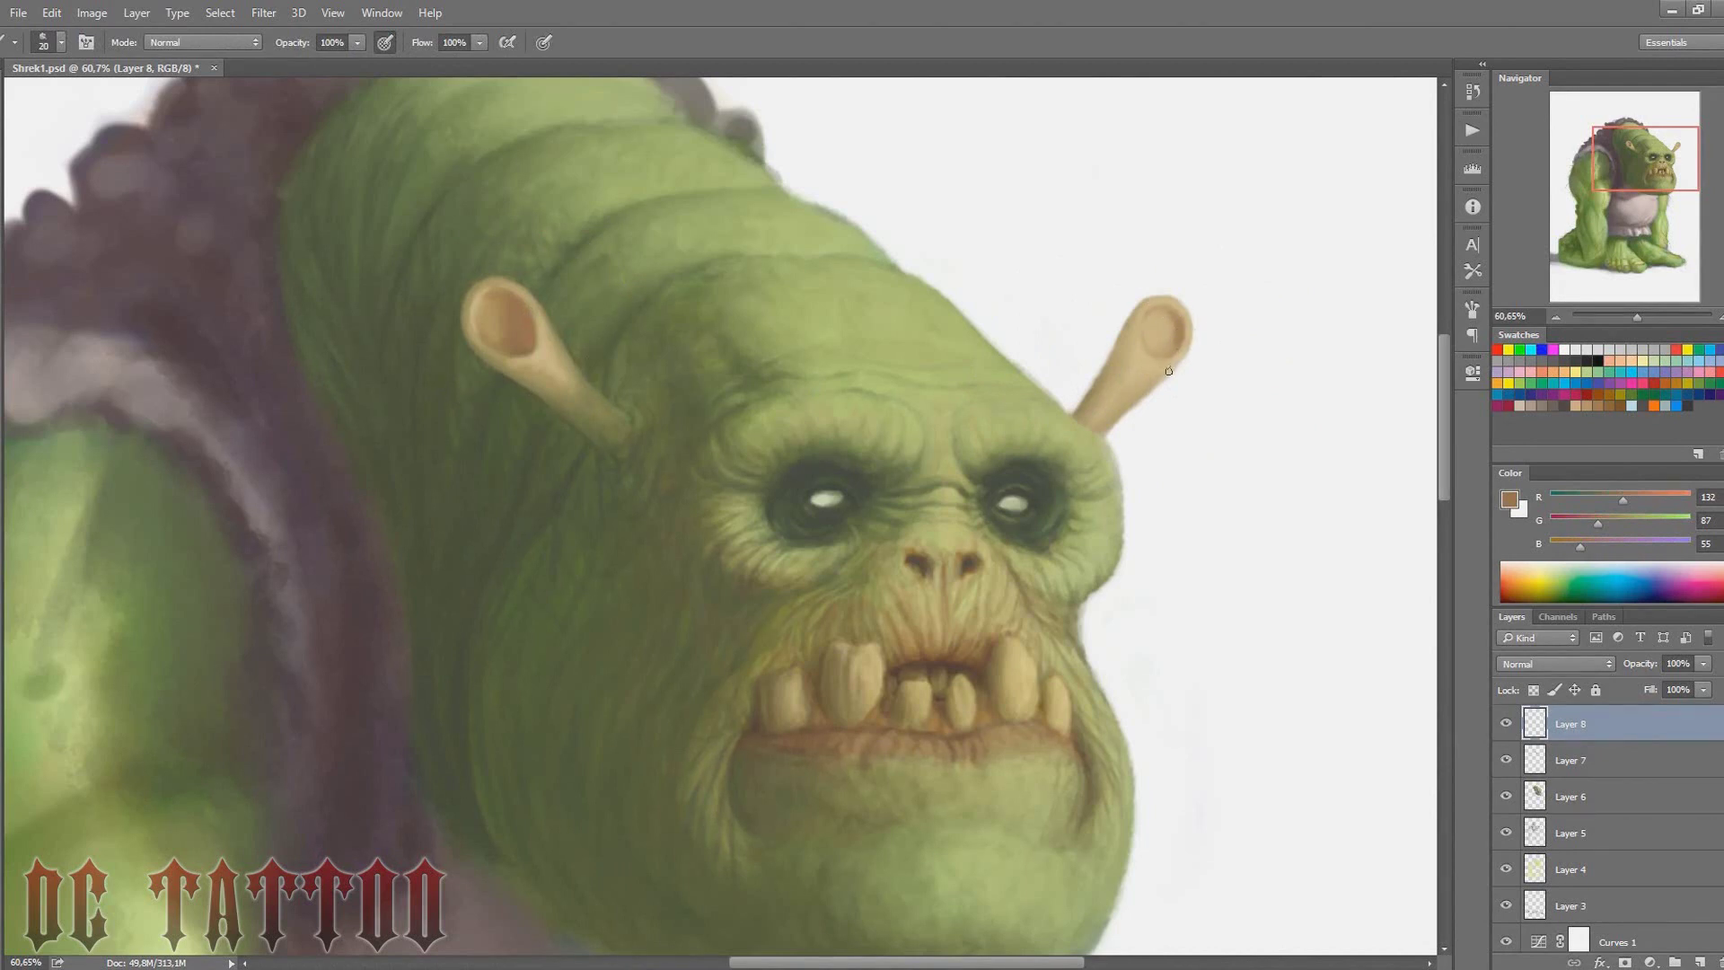
key("bracketright")
left_click(1167, 349, "alt")
key("bracketleft")
left_click(1147, 358, "alt")
left_click(1154, 352, "alt")
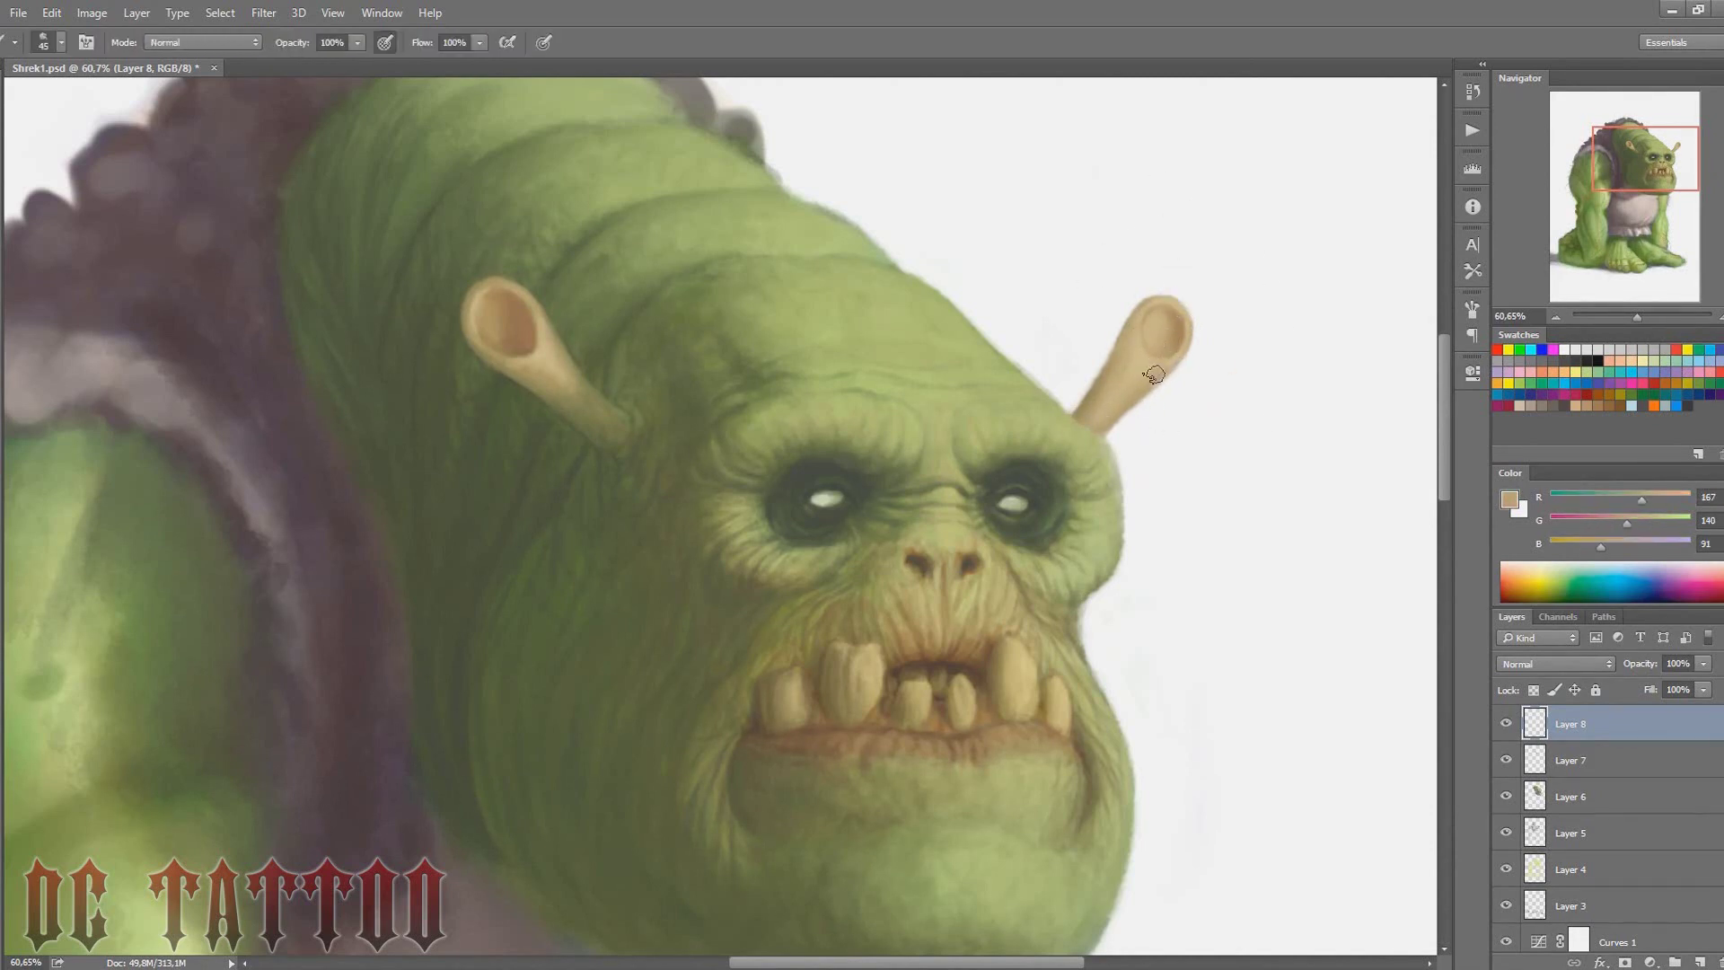
left_click(1146, 352, "alt")
key("bracketright")
key("bracketright")
key("bracketright")
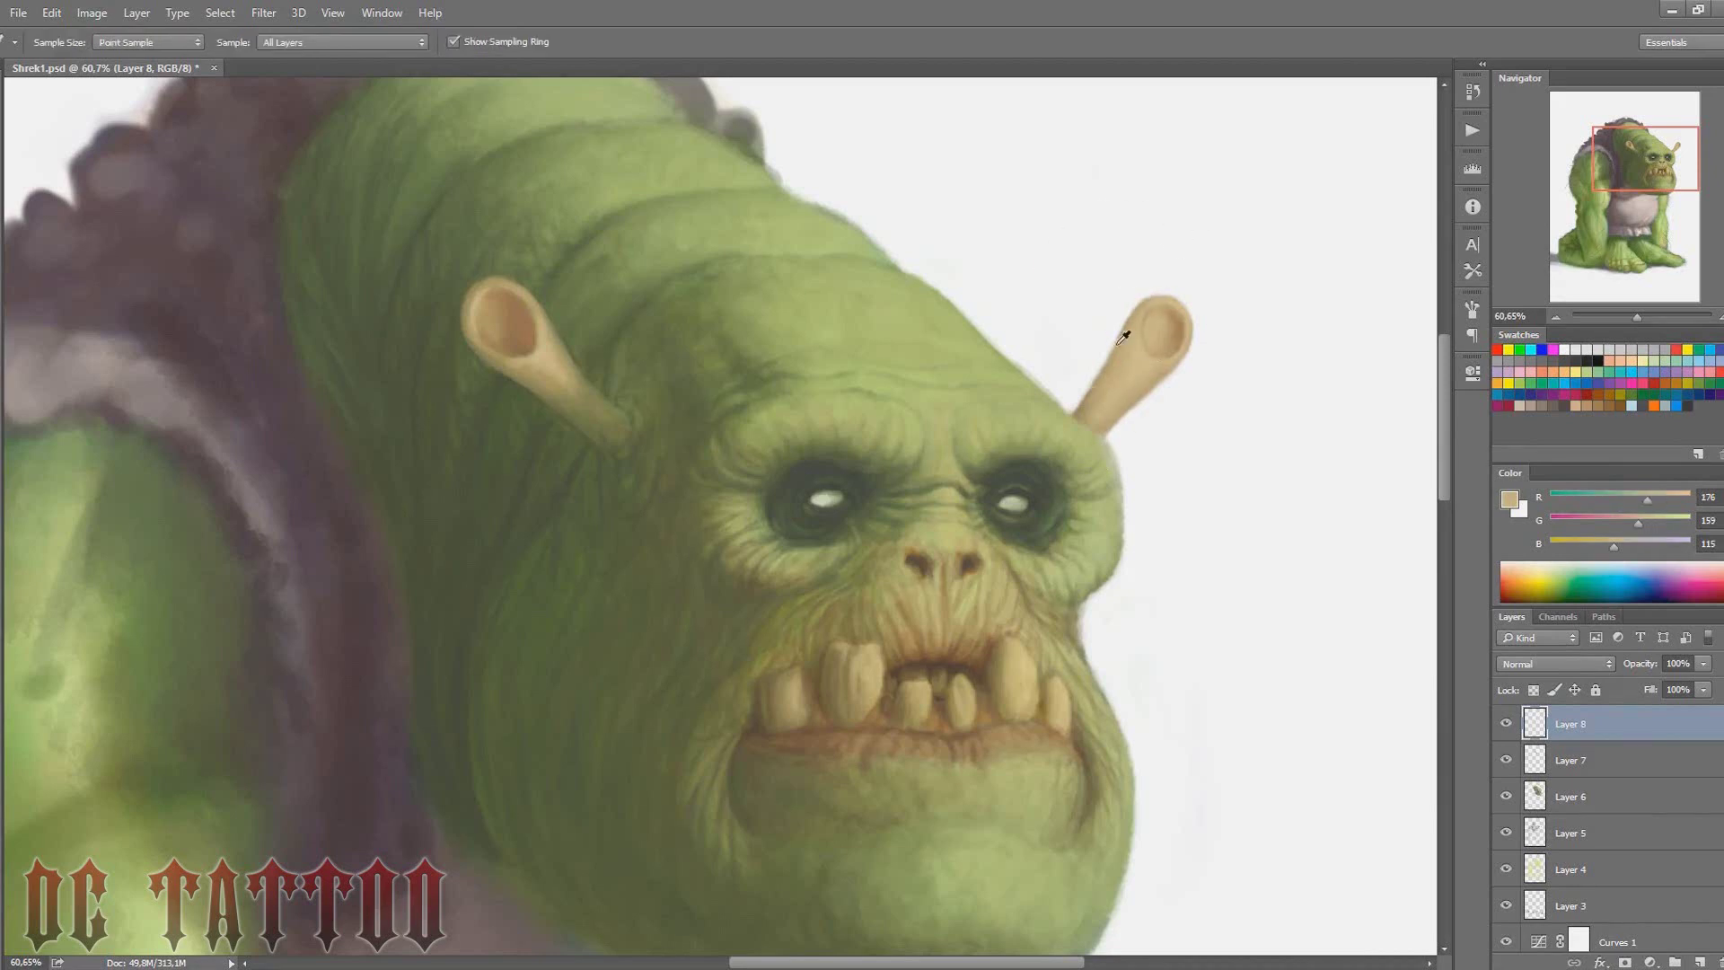
left_click(1131, 348, "alt")
Flip the canvas horizontally and sample warm brown, tan and dark green near the left ear
key("h")
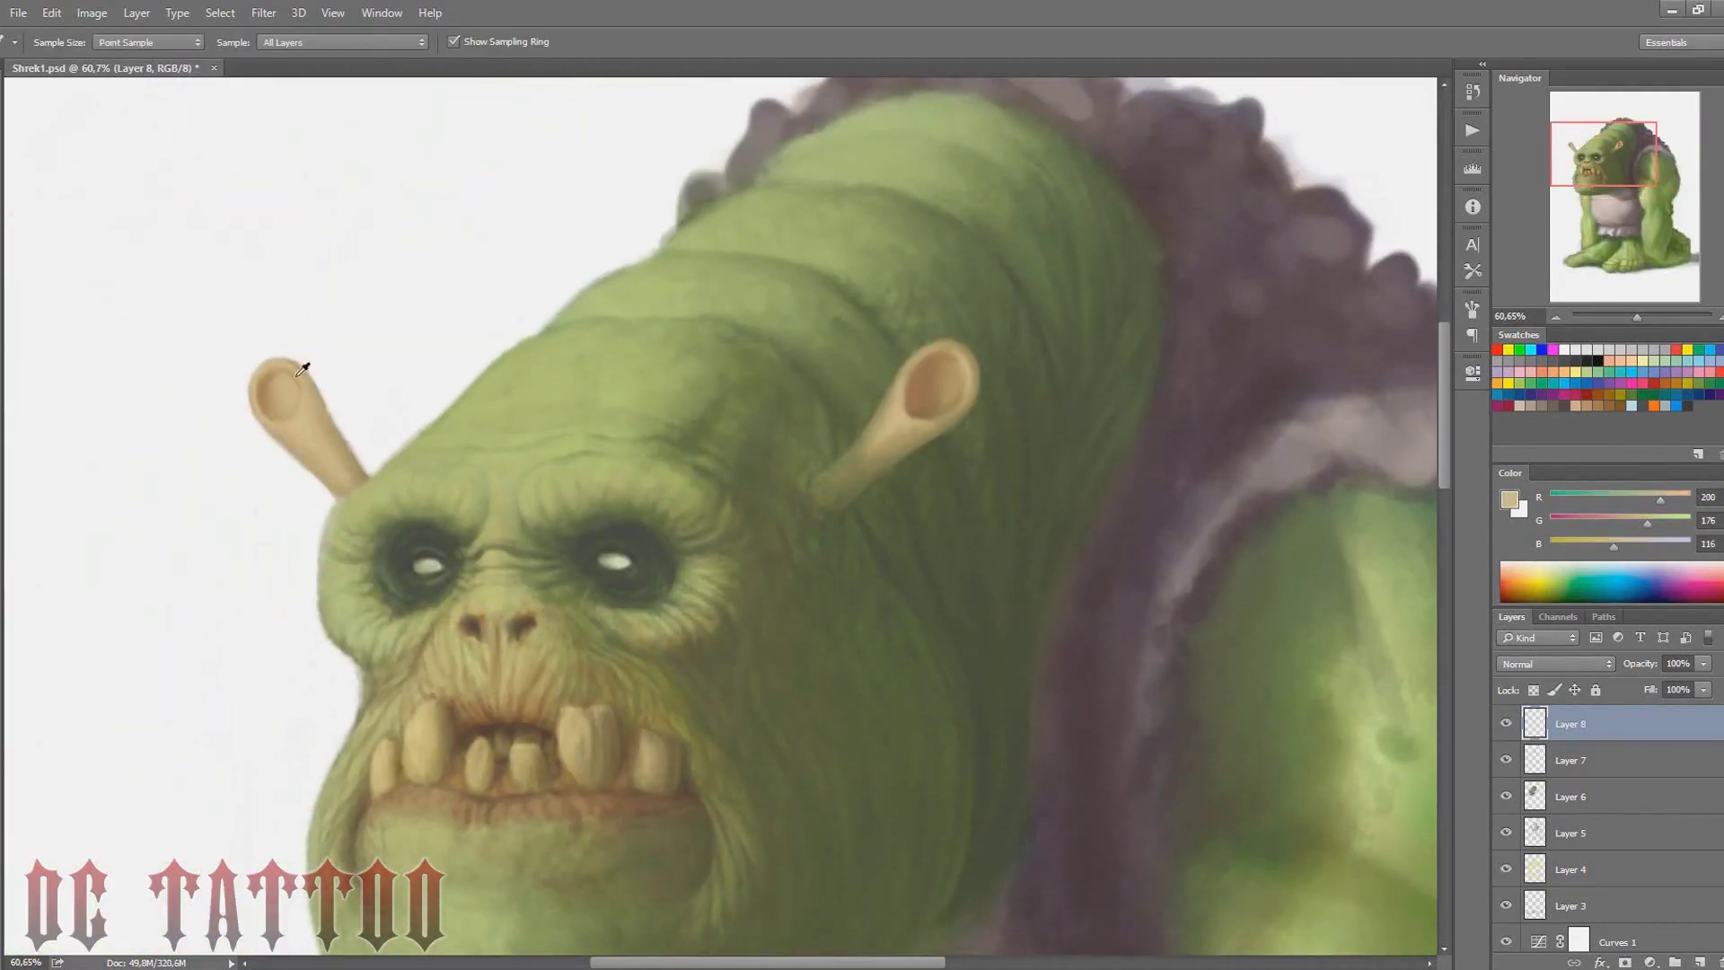
left_click(267, 377, "alt")
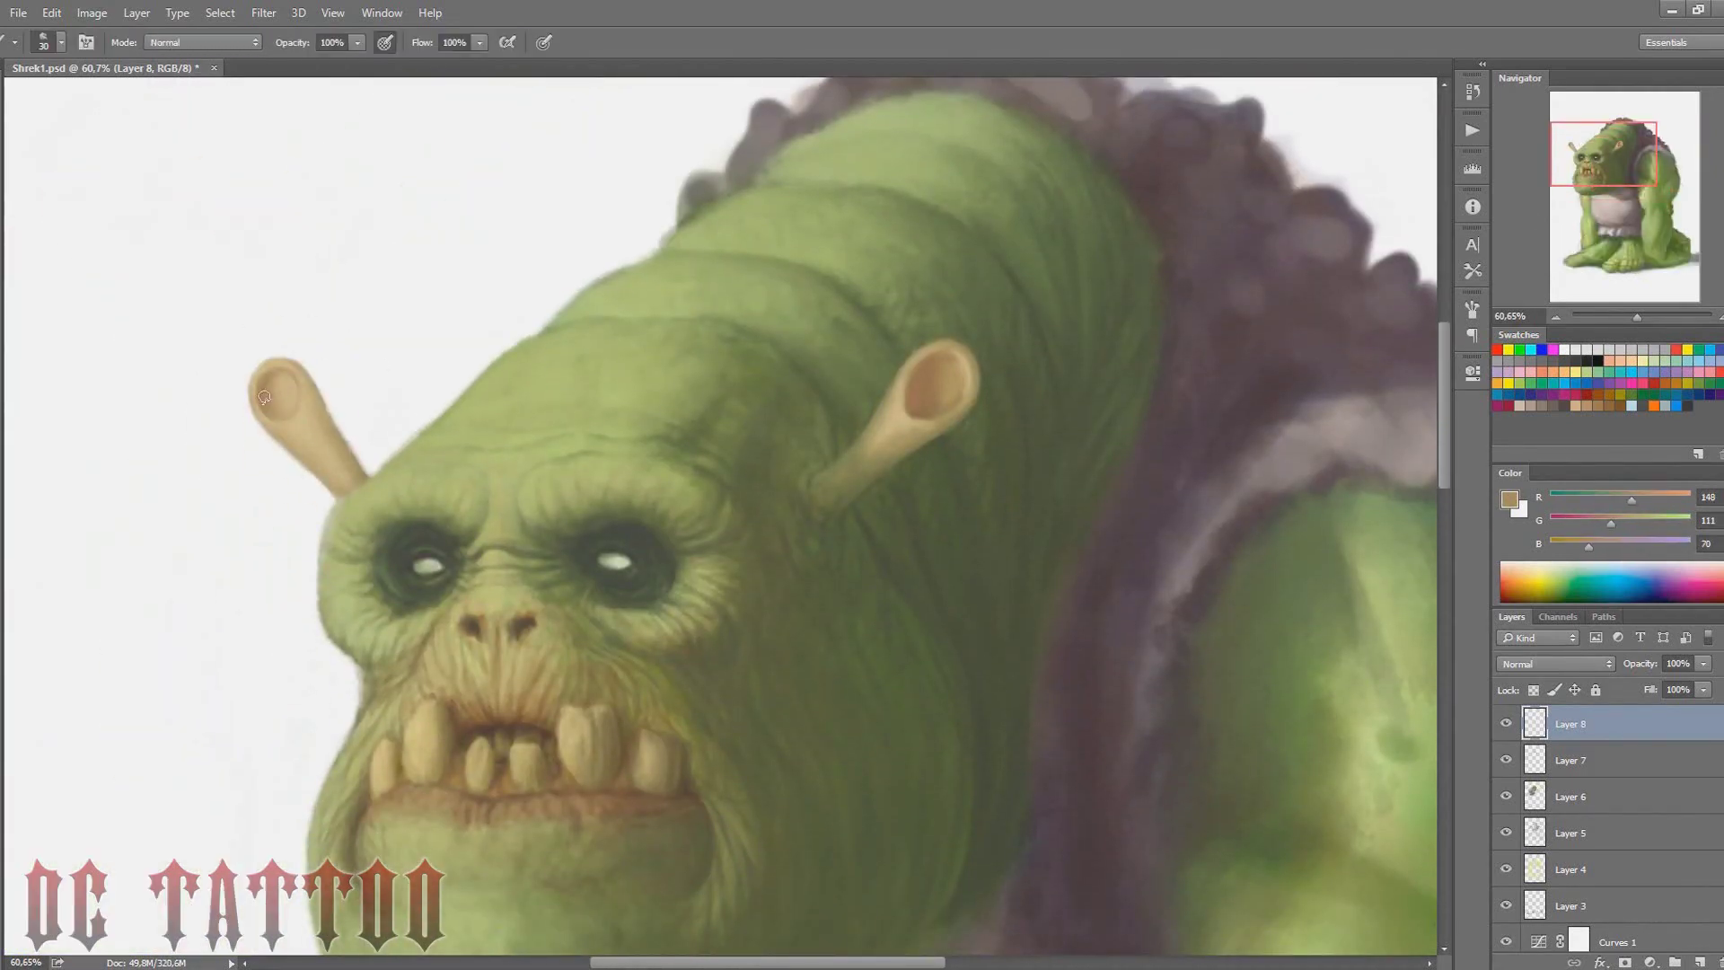
left_click(305, 447, "alt")
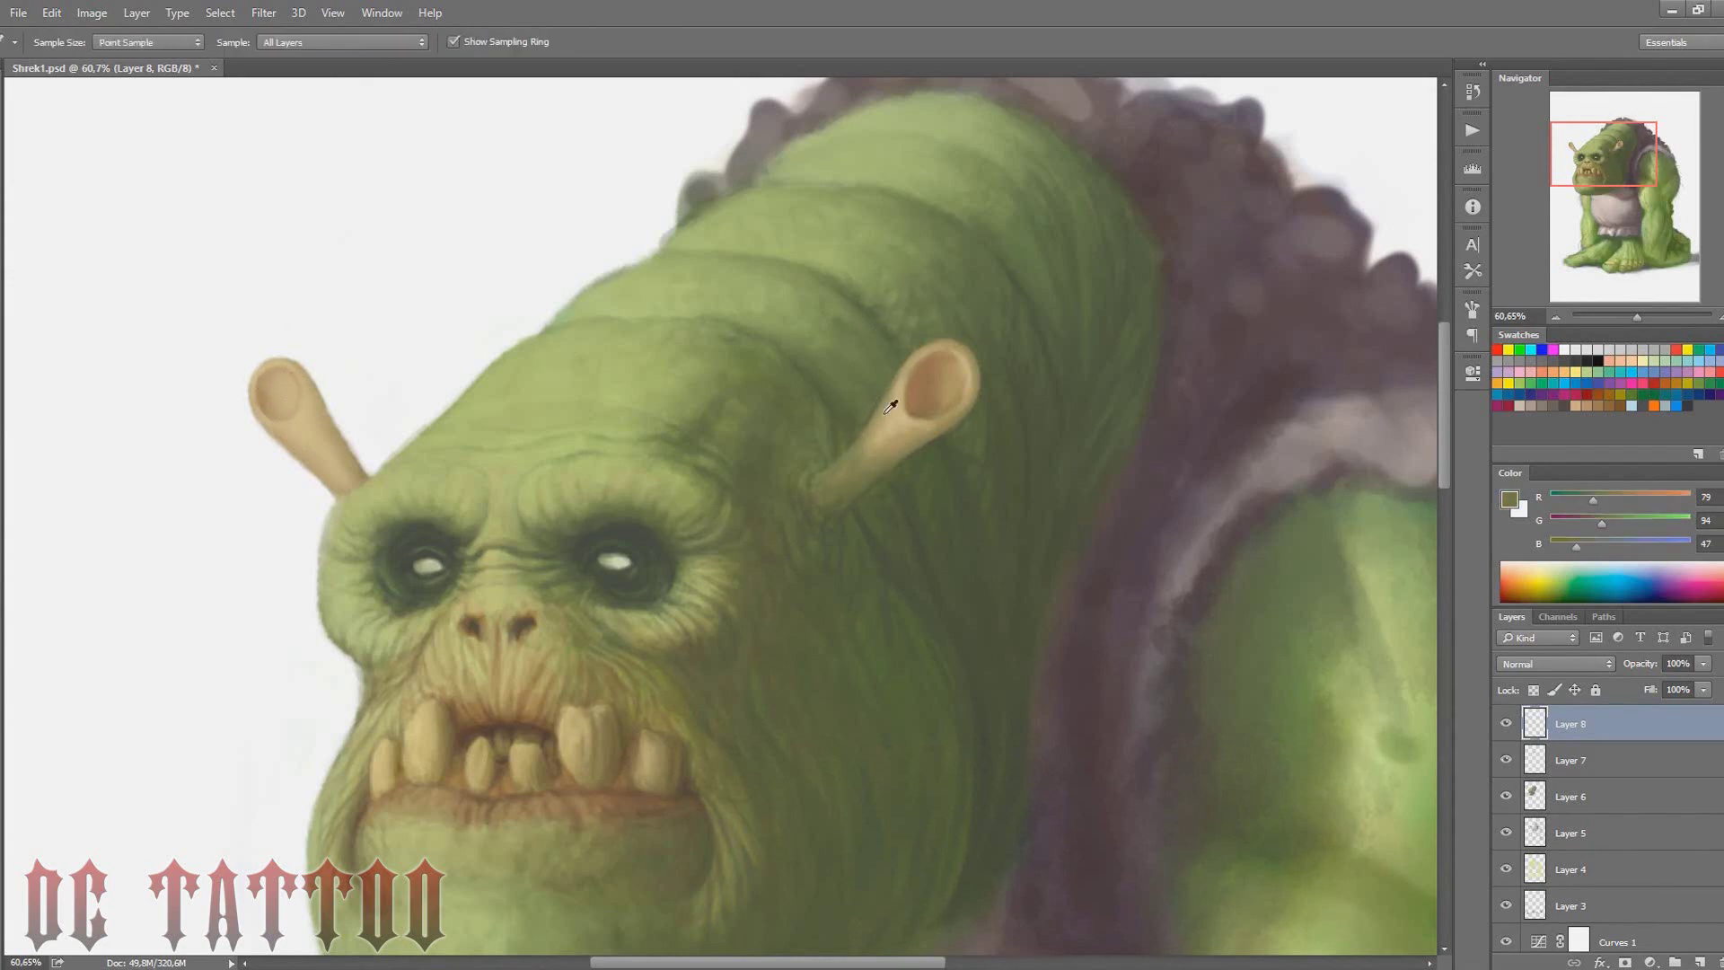
left_click(897, 376, "alt")
key("bracketright")
key("bracketright")
key("bracketright")
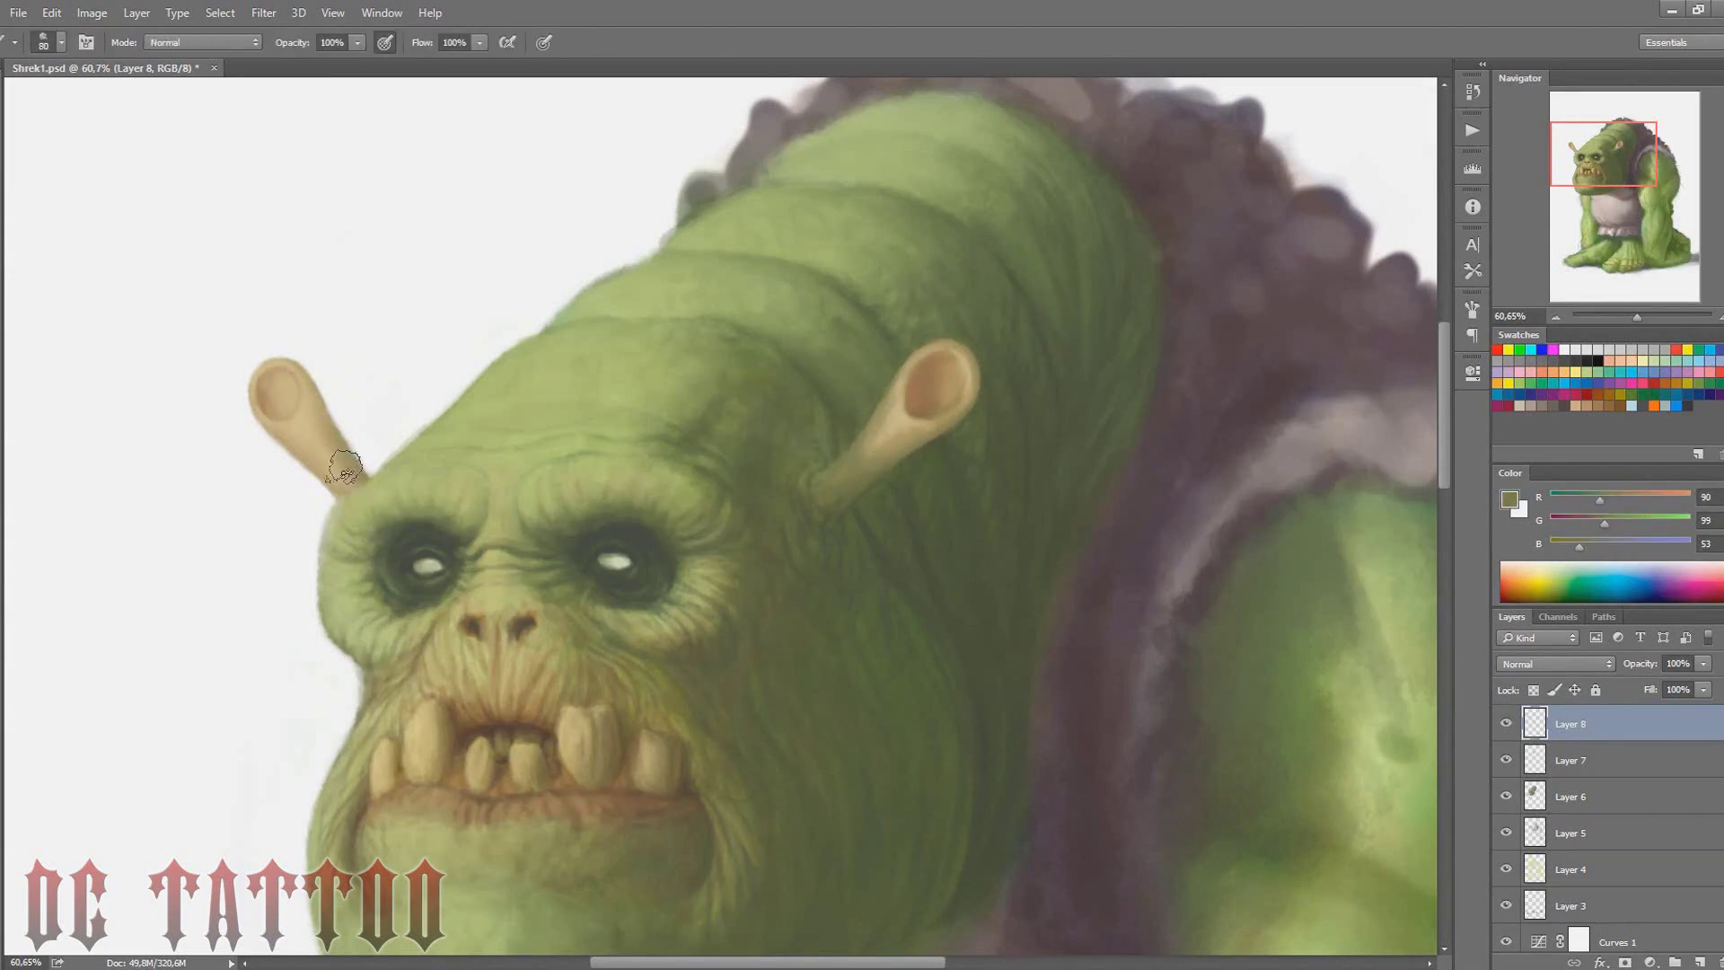
left_click(857, 424, "alt")
Smooth the left ear tip with pale and darker tan shading
left_click_drag(1622, 147, 1625, 137)
key("bracketleft")
key("bracketleft")
key("bracketleft")
left_click(885, 547, "alt")
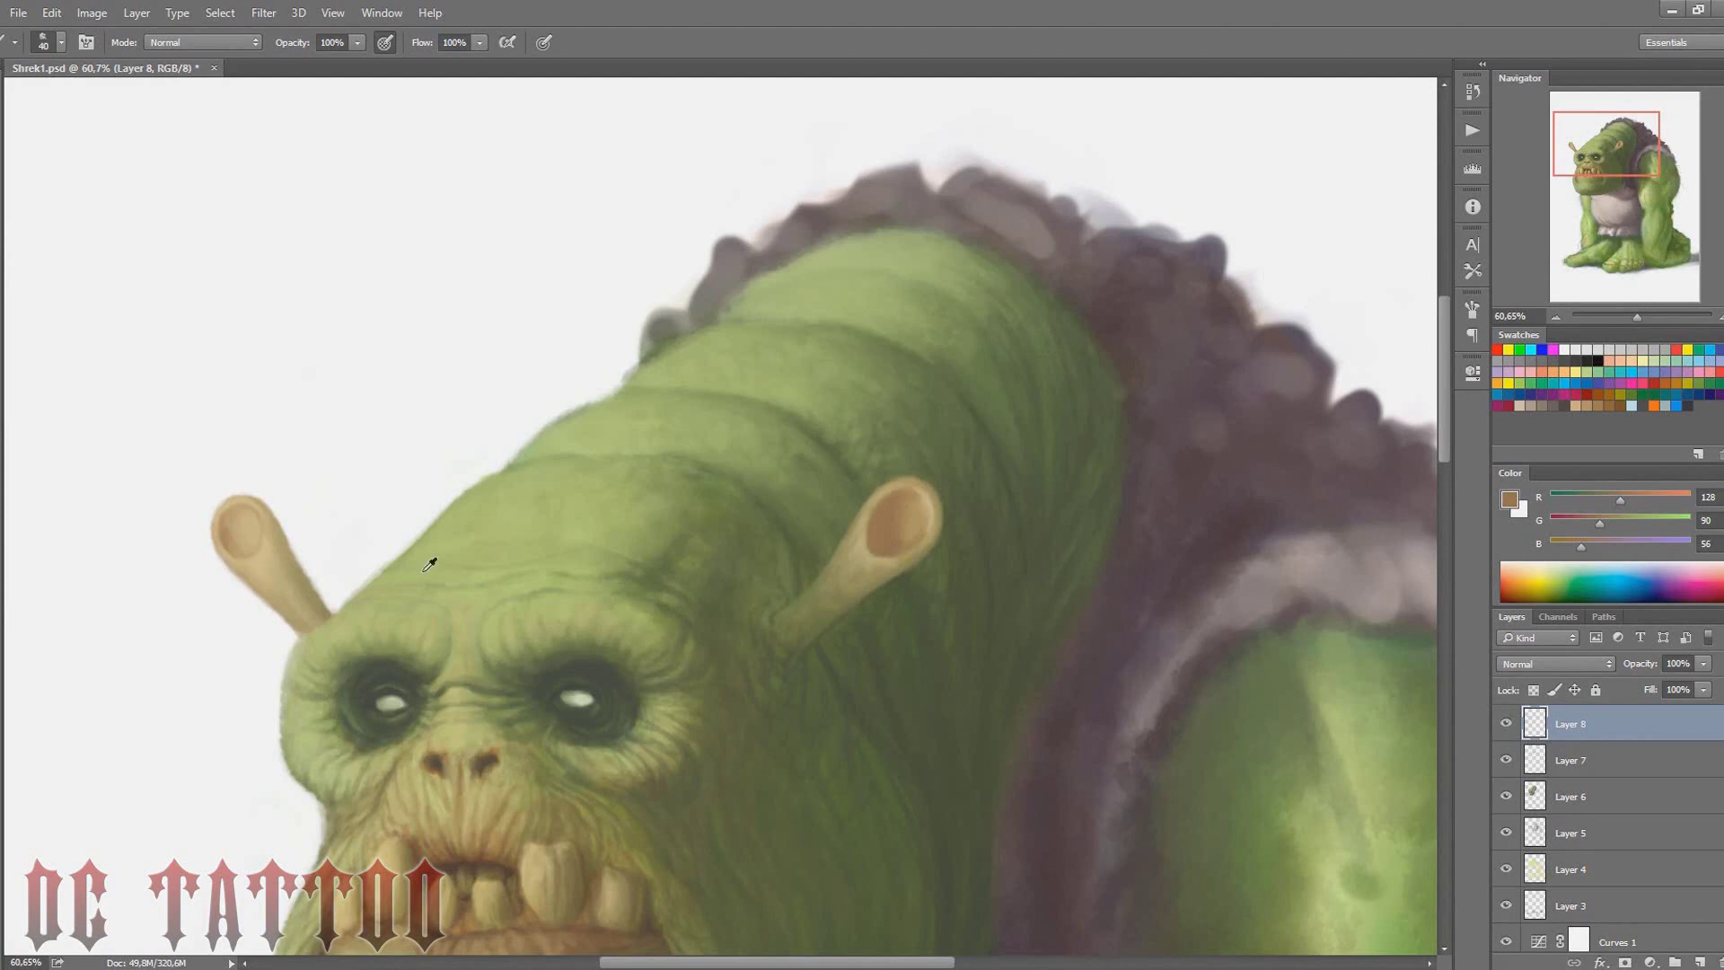
left_click(231, 521, "alt")
key("bracketleft")
left_click(226, 557, "alt")
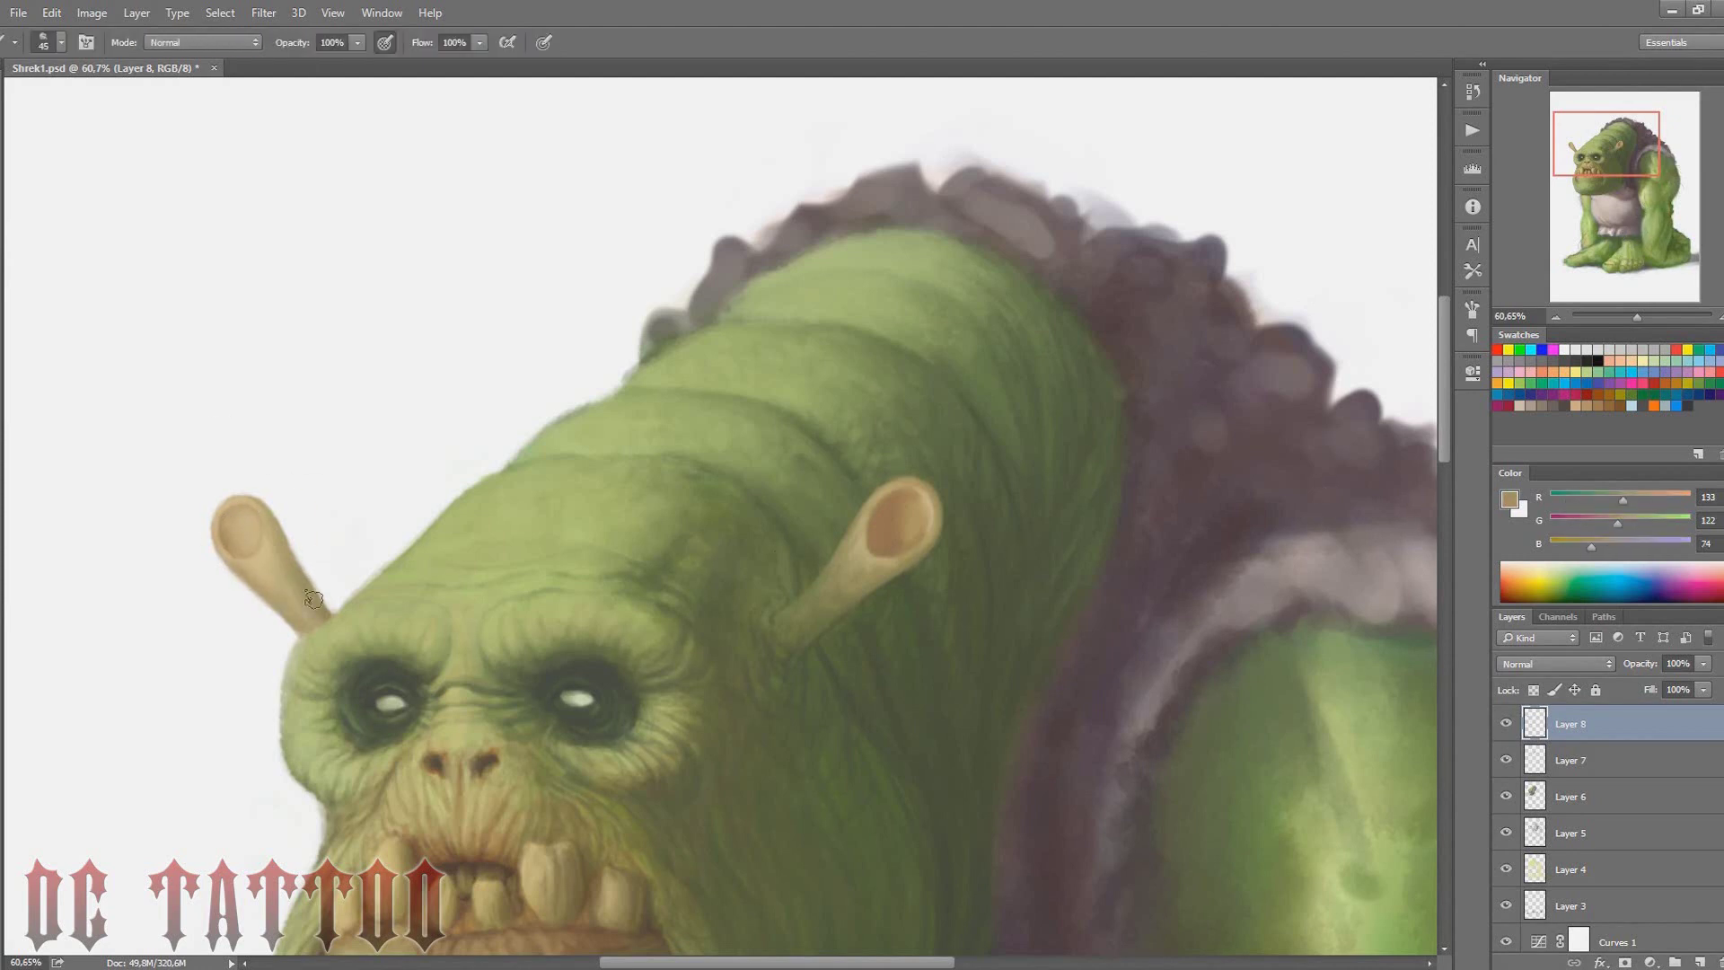
left_click(251, 541, "alt")
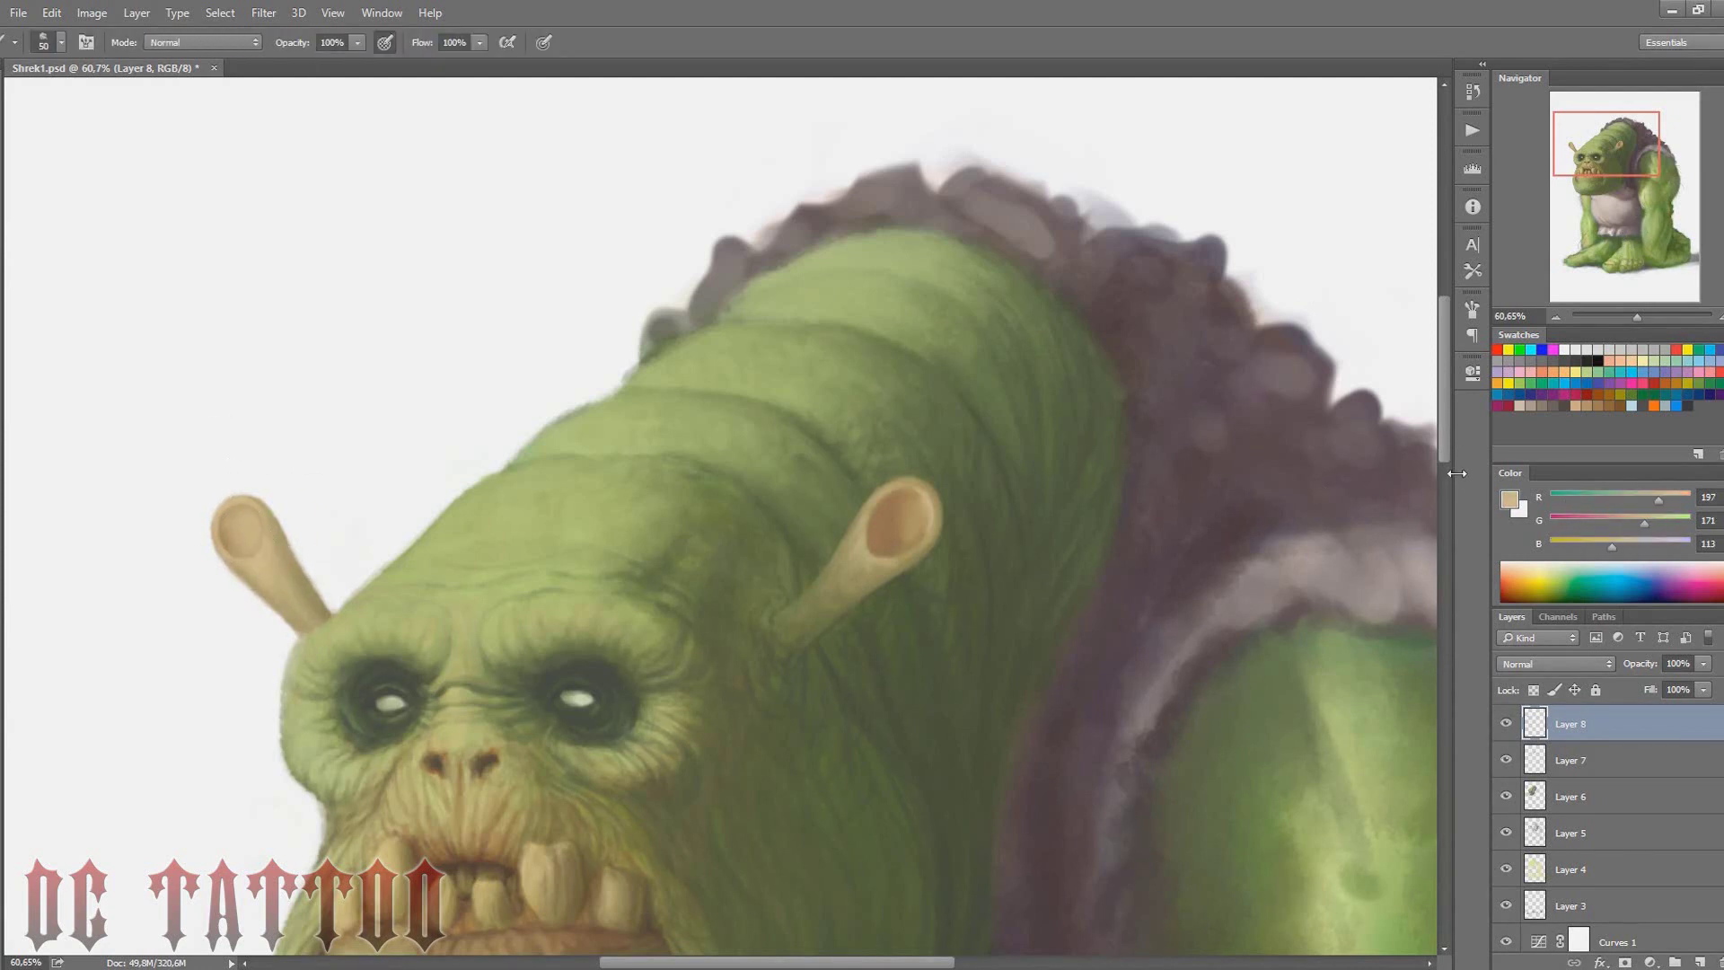
left_click(306, 598, "alt")
key("bracketleft")
key("bracketleft")
key("bracketleft")
left_click(249, 509, "alt")
left_click(234, 507, "alt")
left_click(249, 508, "alt")
Sample light and dark greens to deepen the neck hump folds
left_click_drag(1613, 140, 1617, 139)
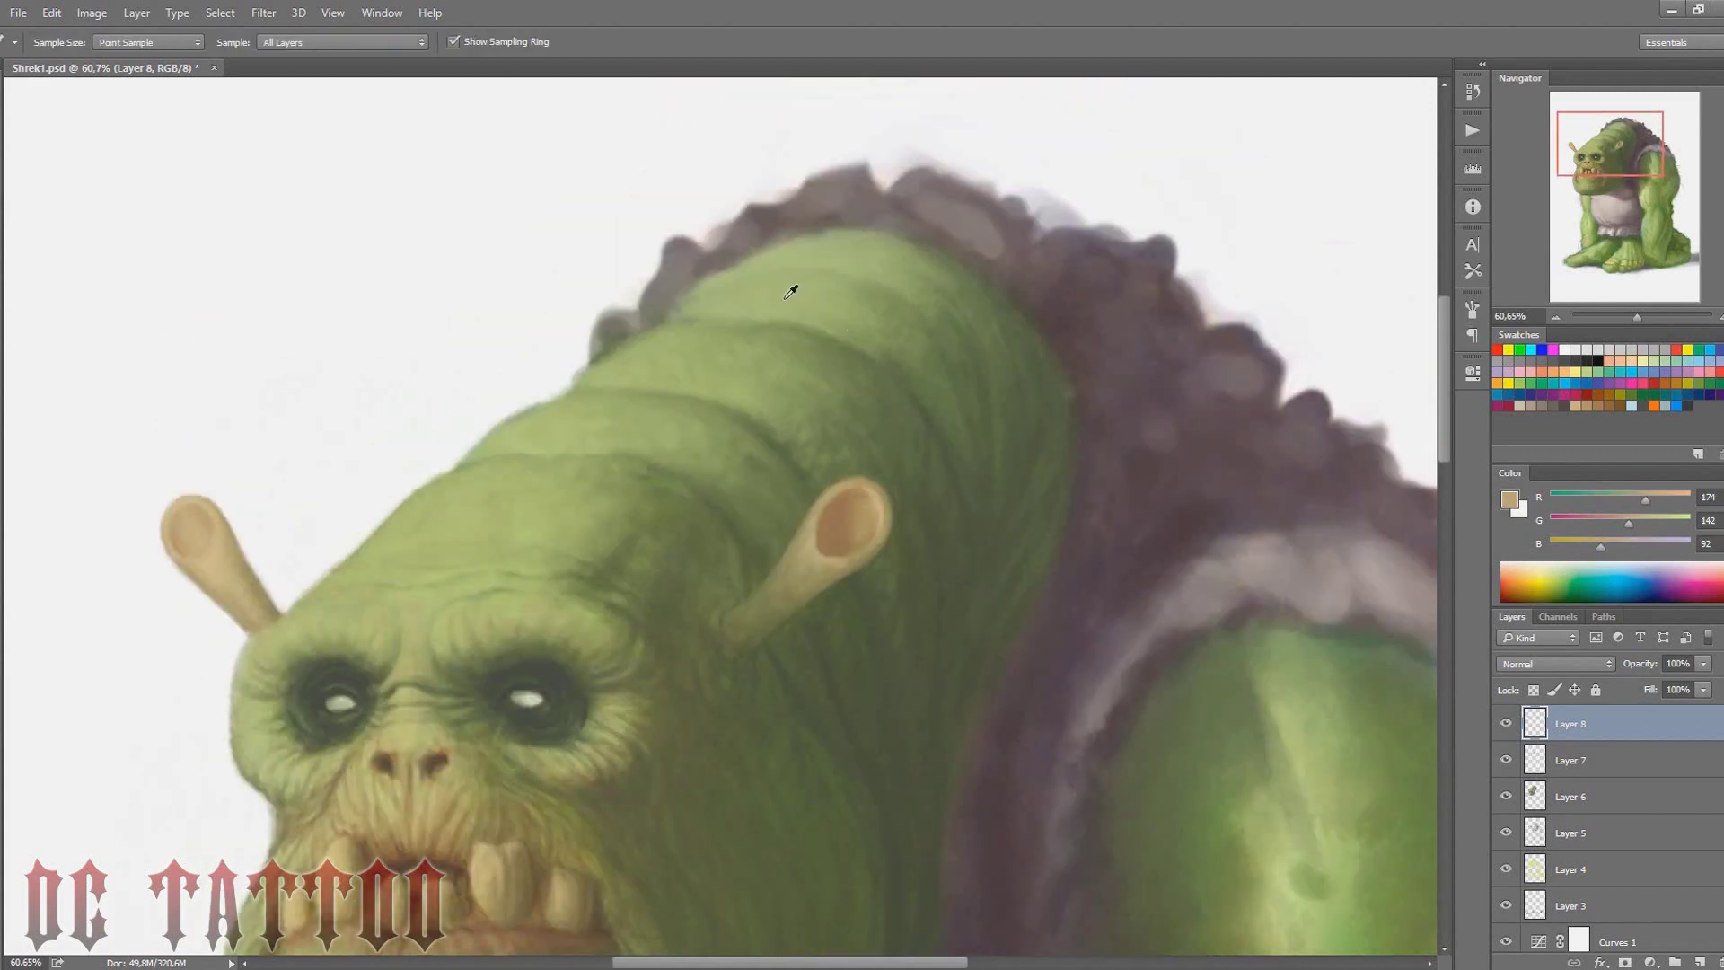
key("bracketright")
key("bracketright")
key("bracketright")
left_click(935, 233, "alt")
key("bracketleft")
key("bracketleft")
key("bracketleft")
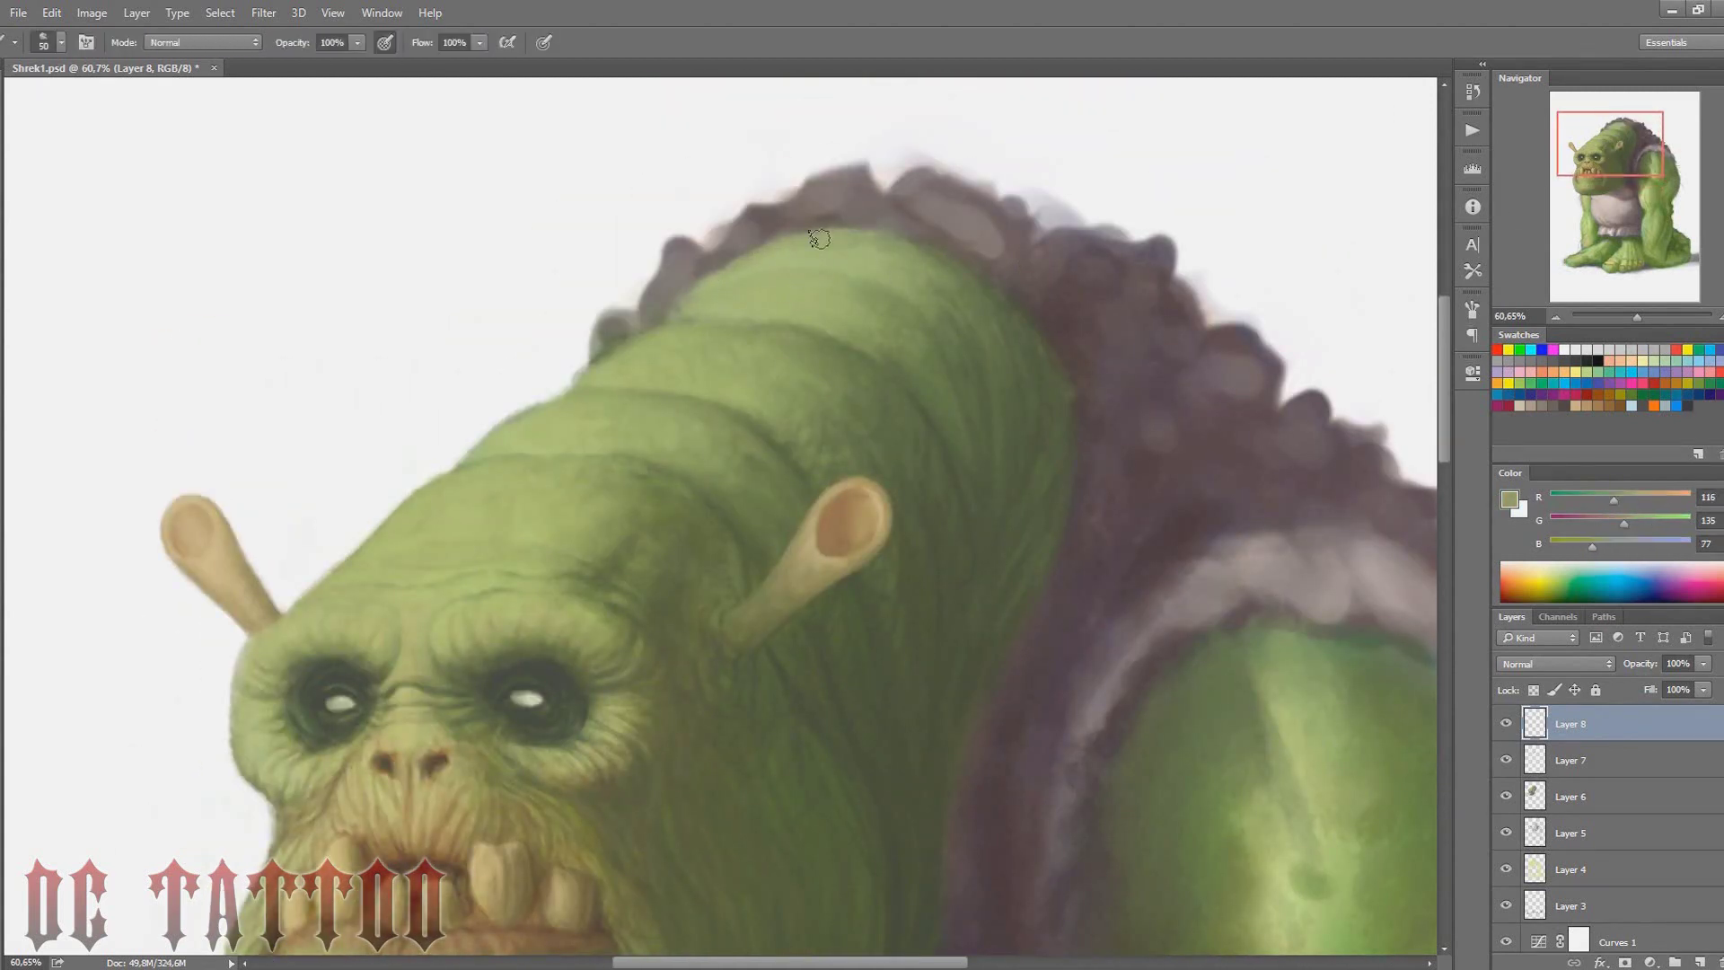
left_click(908, 246, "alt")
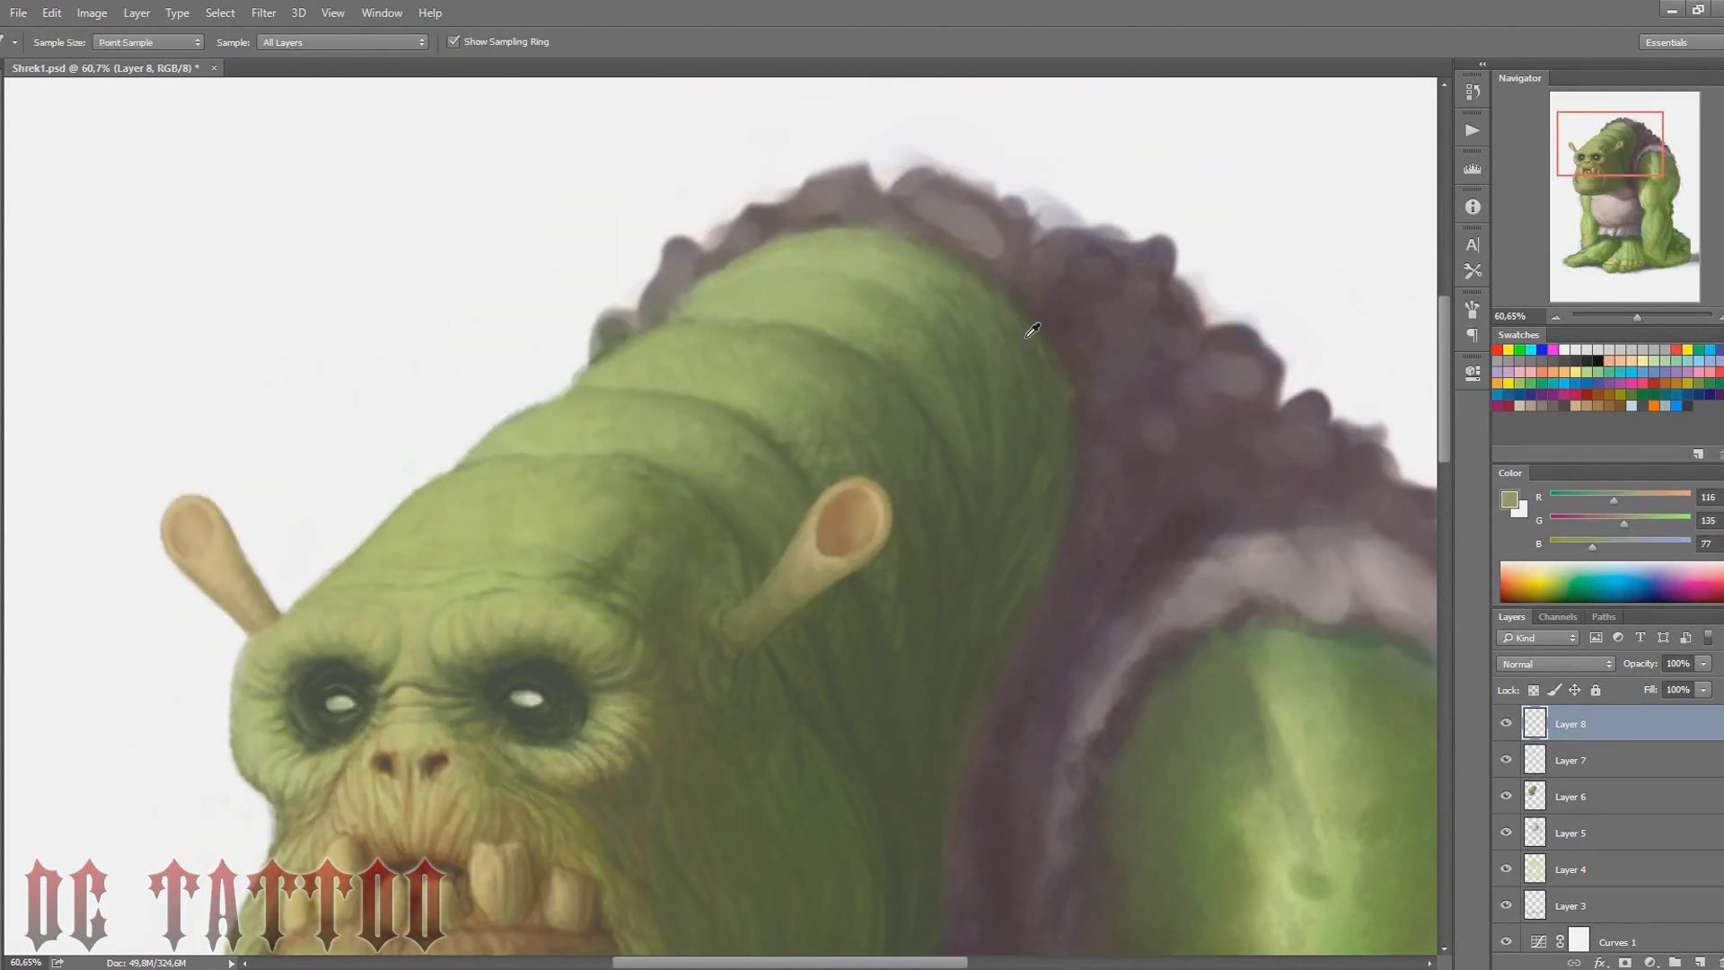
left_click(929, 420, "alt")
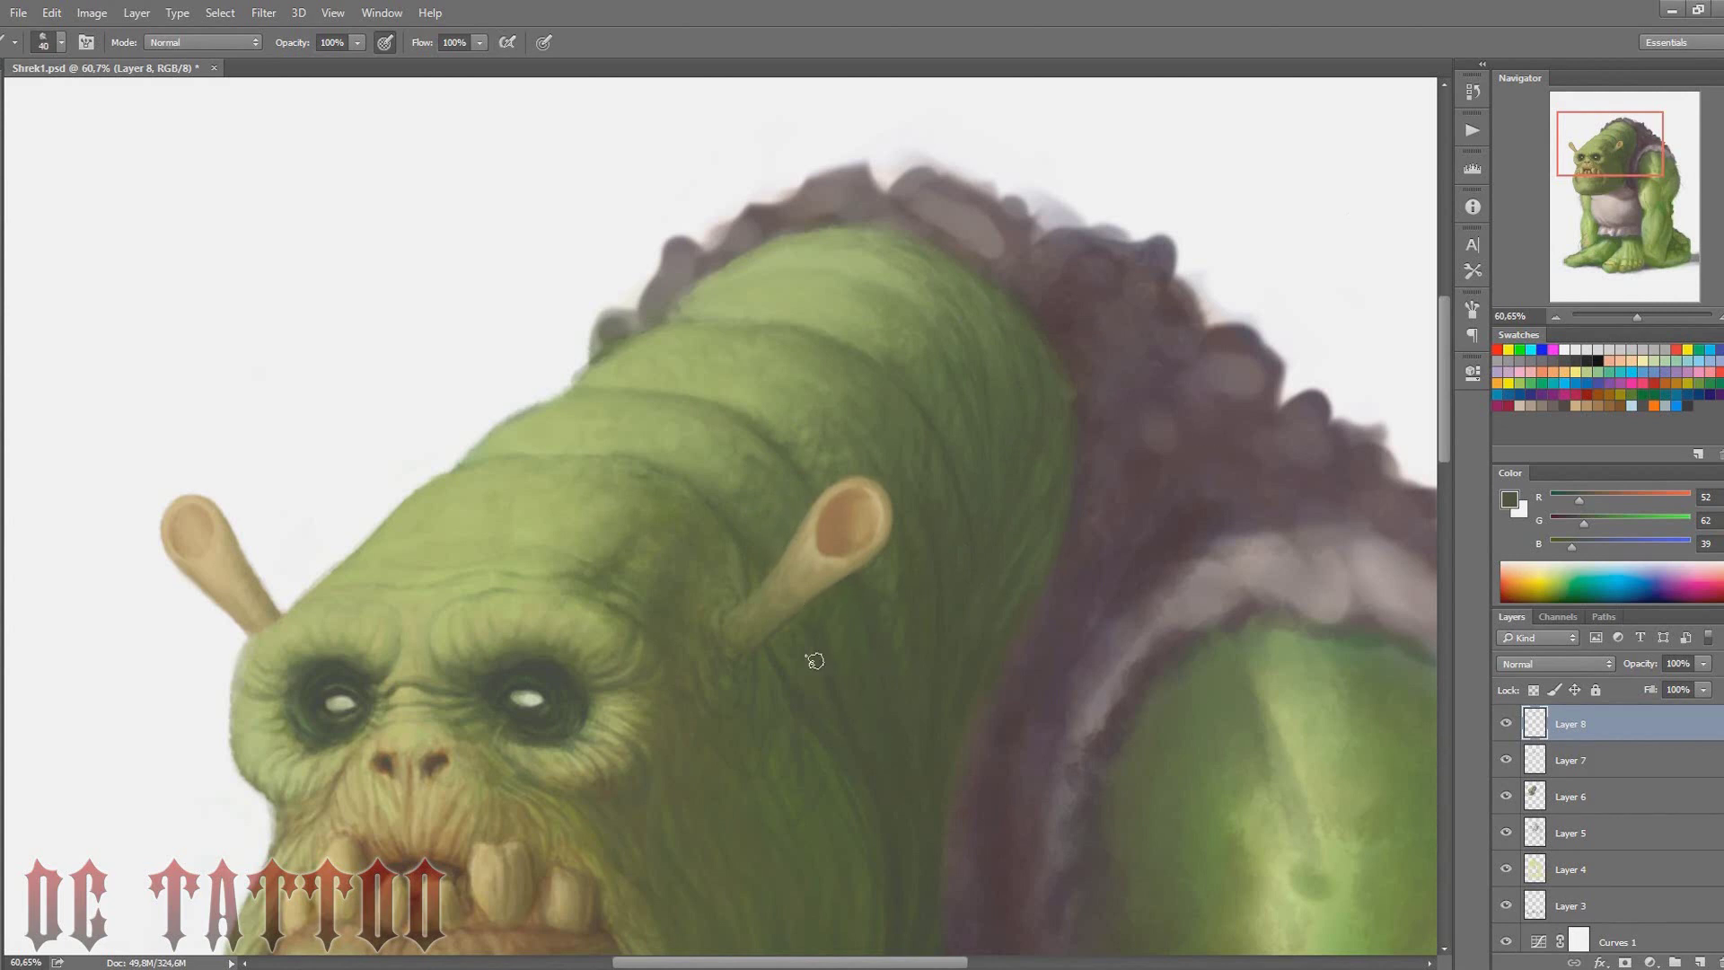
Shade the ogre's mouth with a sampled tan tooth colour and dark shadow tone
key("bracketright")
left_click_drag(1616, 144, 1613, 142)
key("x")
key("bracketleft")
key("bracketleft")
key("bracketleft")
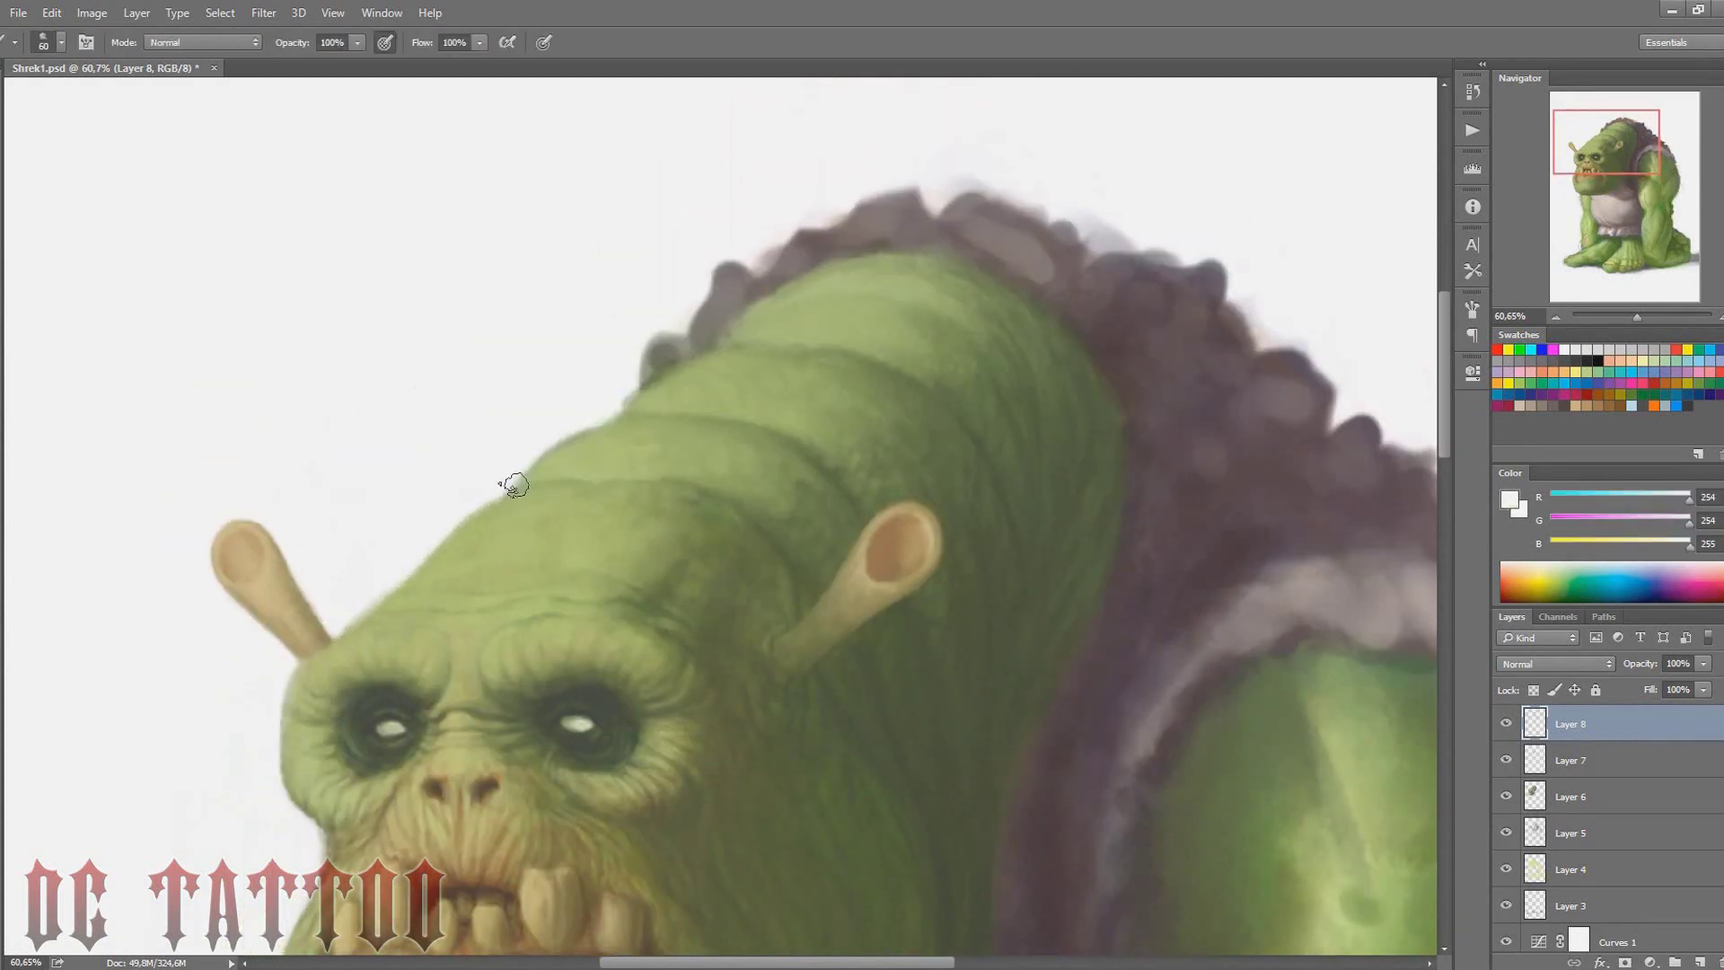
key("bracketleft")
key("bracketleft")
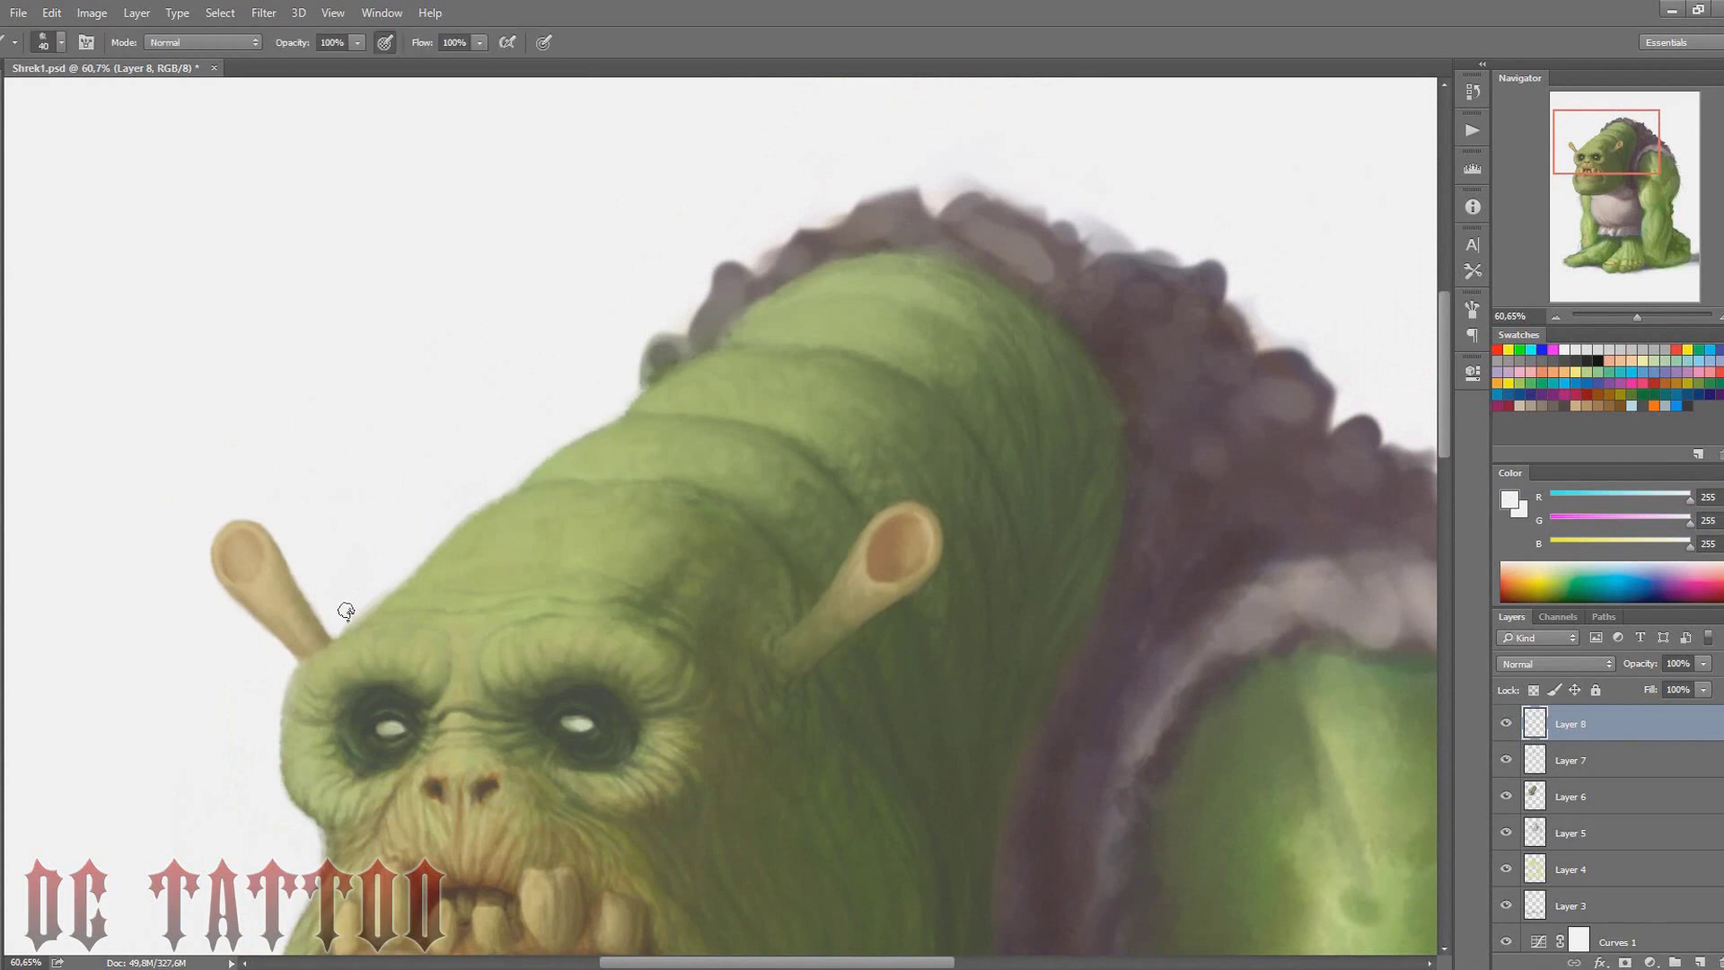
left_click_drag(1612, 142, 1614, 157)
left_click(504, 671, "alt")
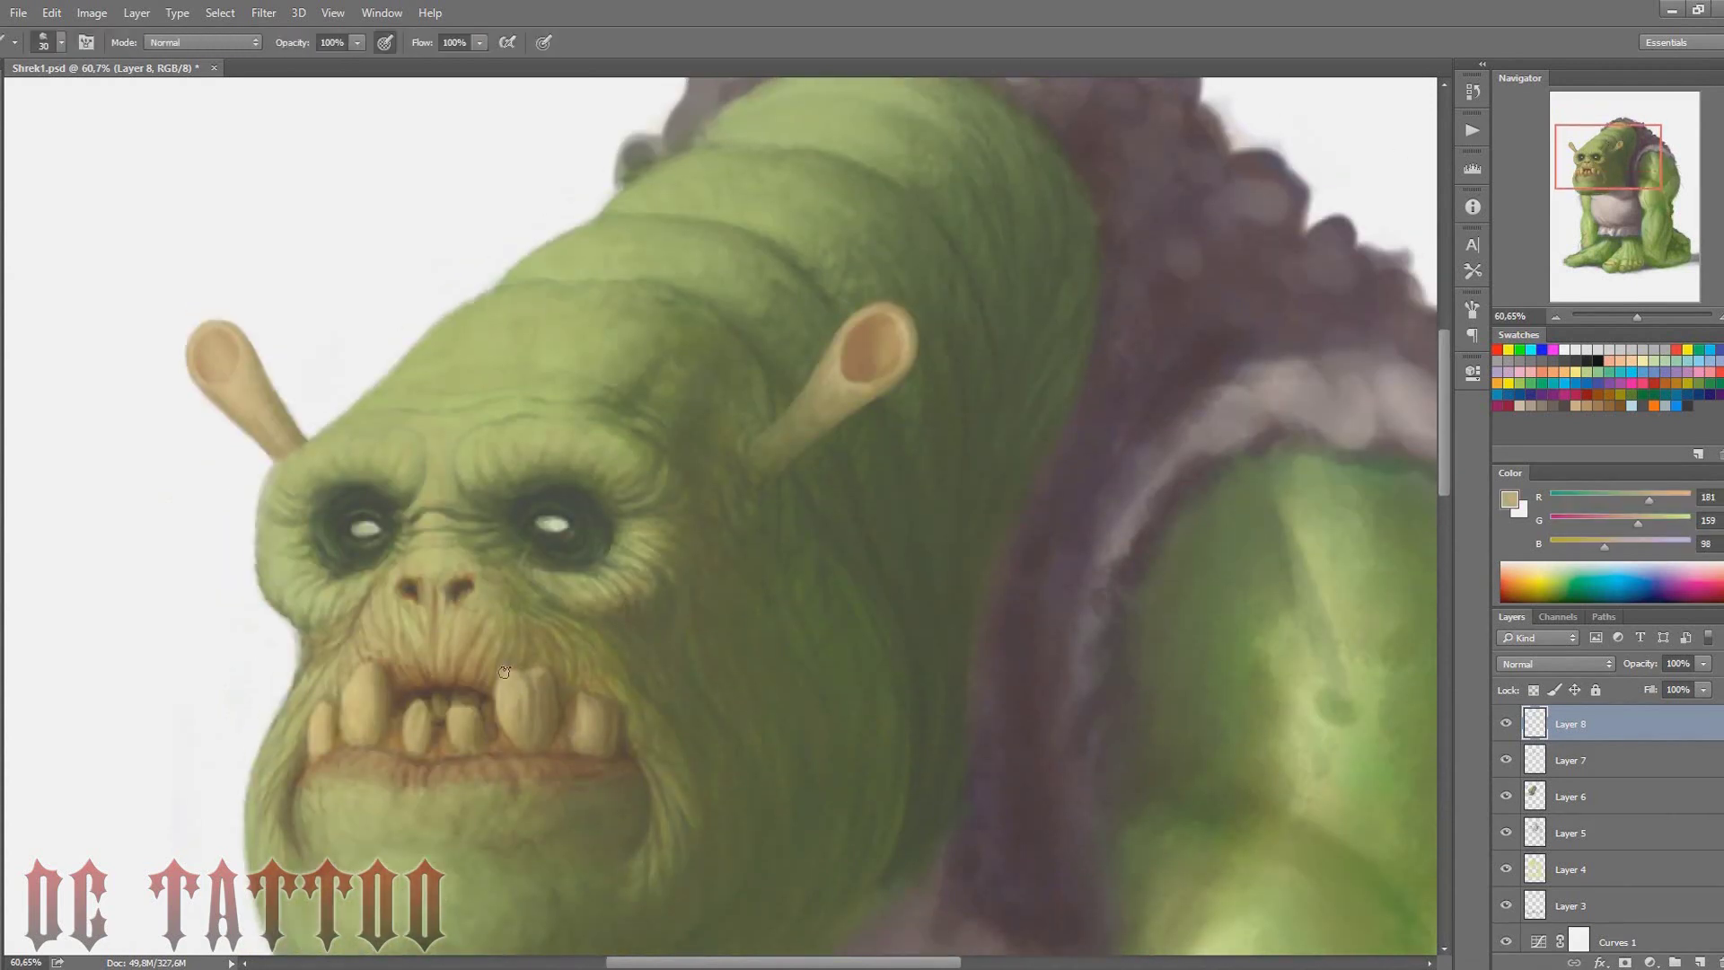
left_click(545, 665, "alt")
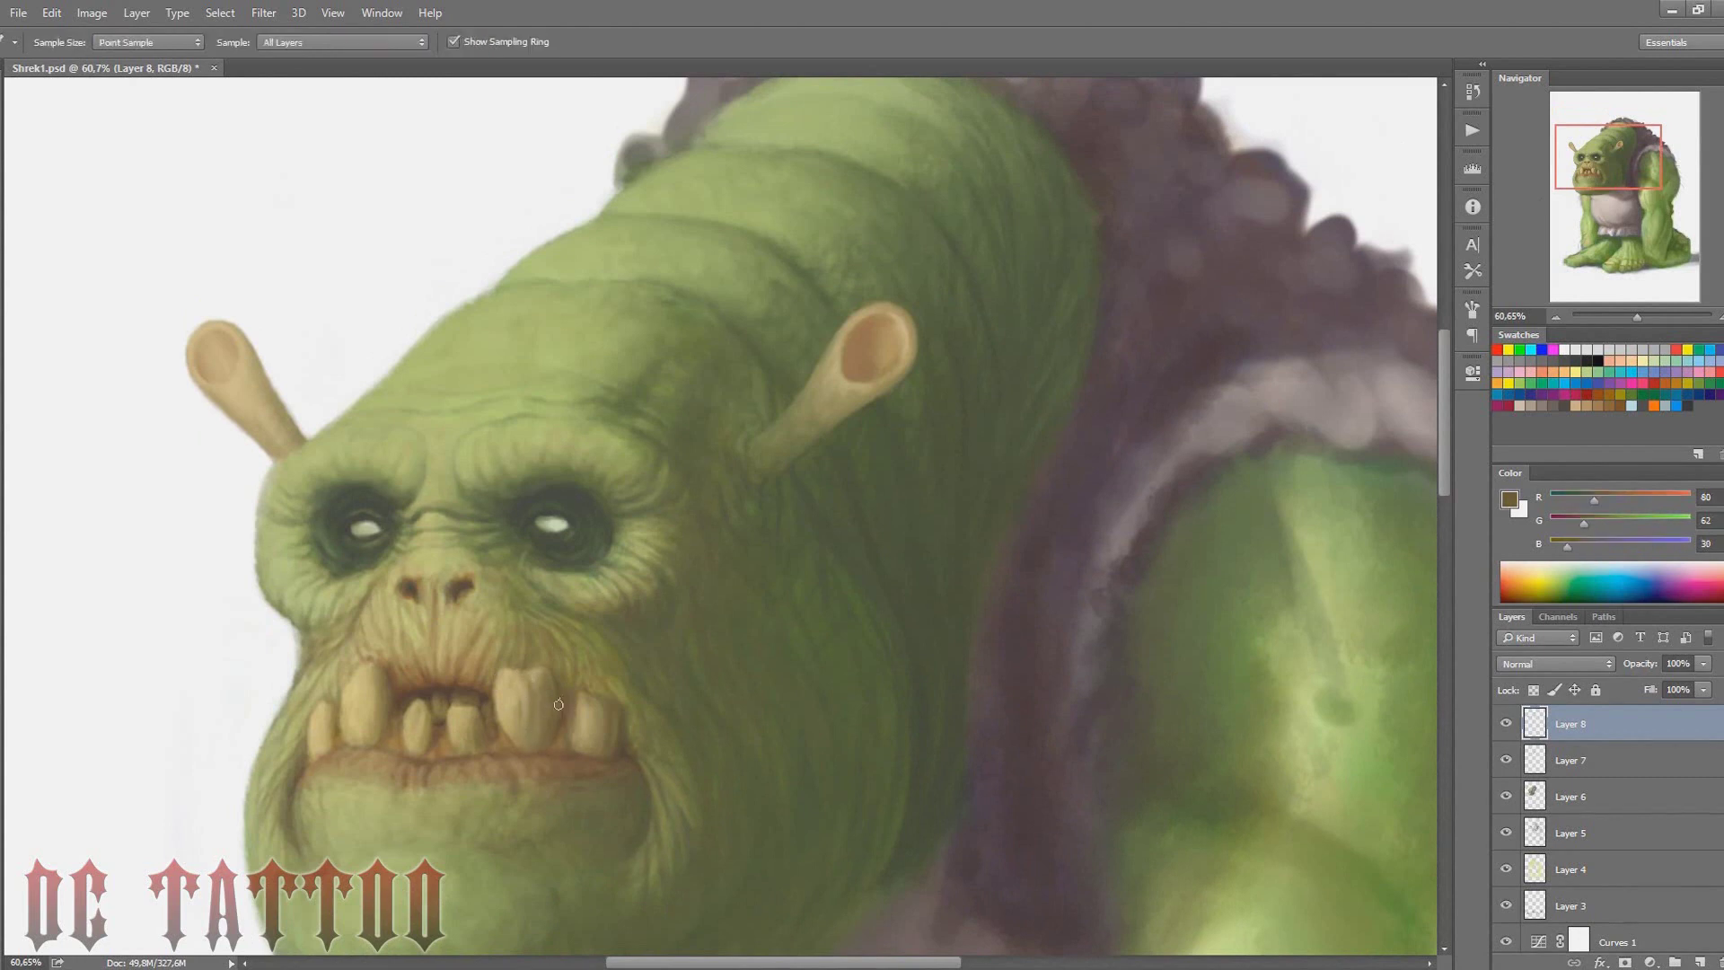
Detail the individual teeth with lighter and darker sampled browns using a smaller brush
key("bracketleft")
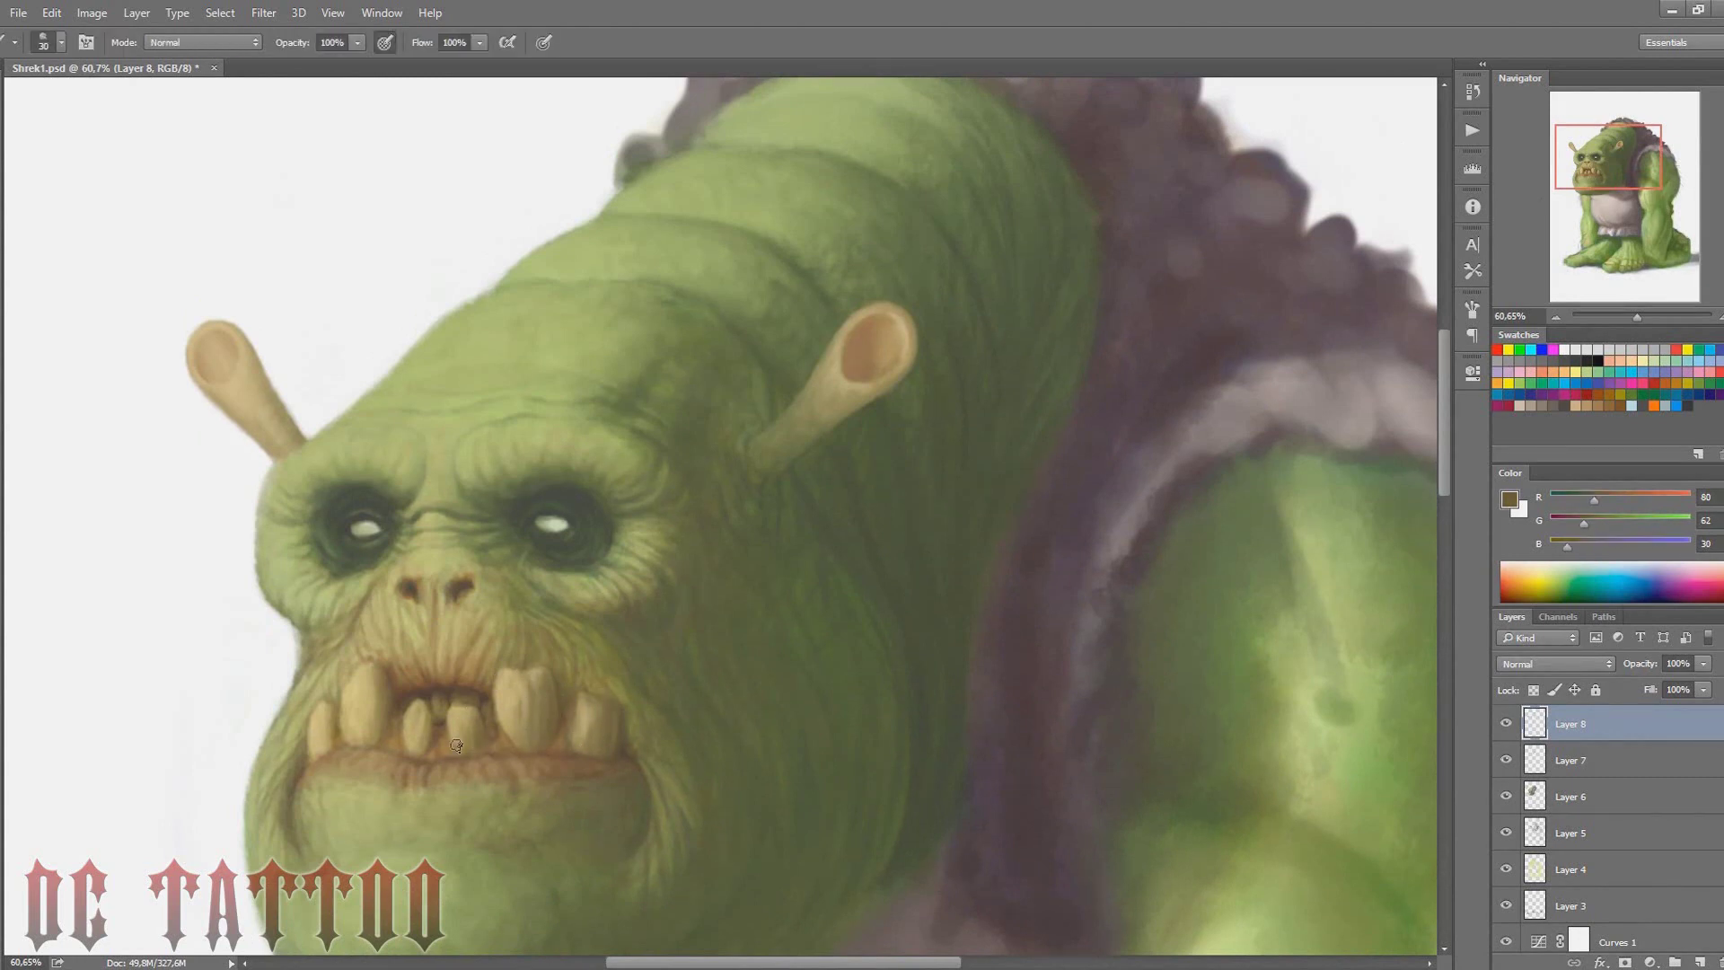
left_click(478, 737, "alt")
left_click(365, 684, "alt")
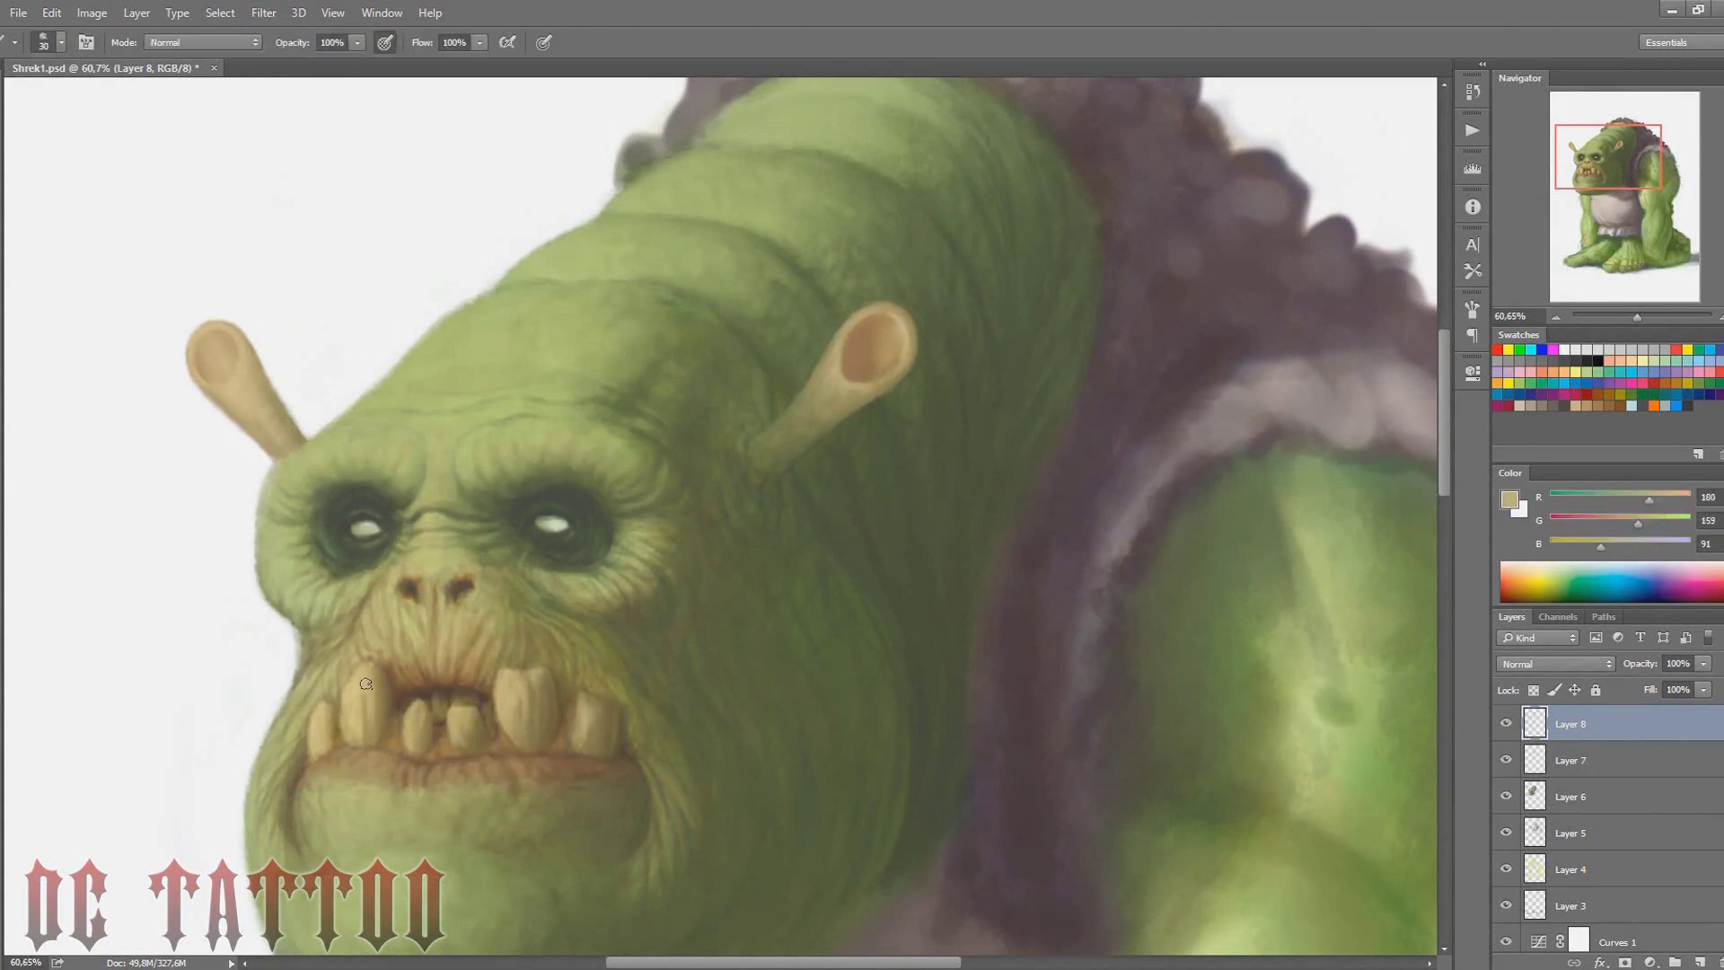
left_click(375, 699, "alt")
key("bracketleft")
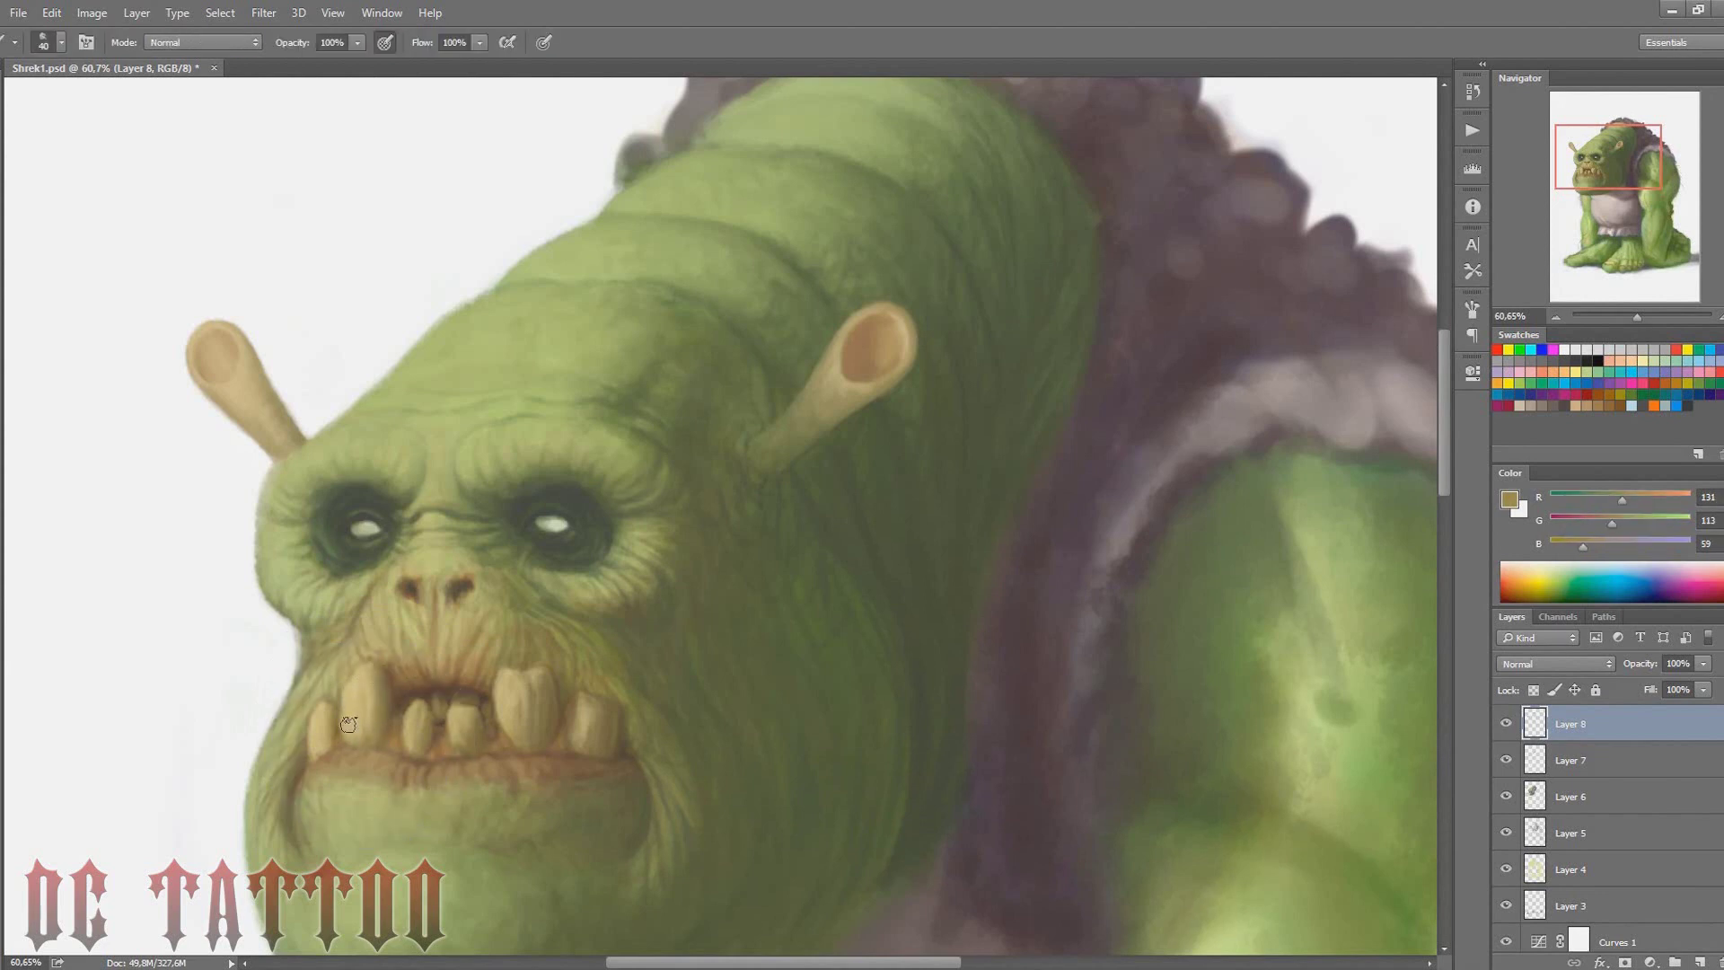
left_click(351, 695, "alt")
key("bracketleft")
key("bracketleft")
key("bracketleft")
Refine the brow, snout and mouth interior with sampled dark green, light olive and browns
left_click(325, 492, "alt")
key("bracketright")
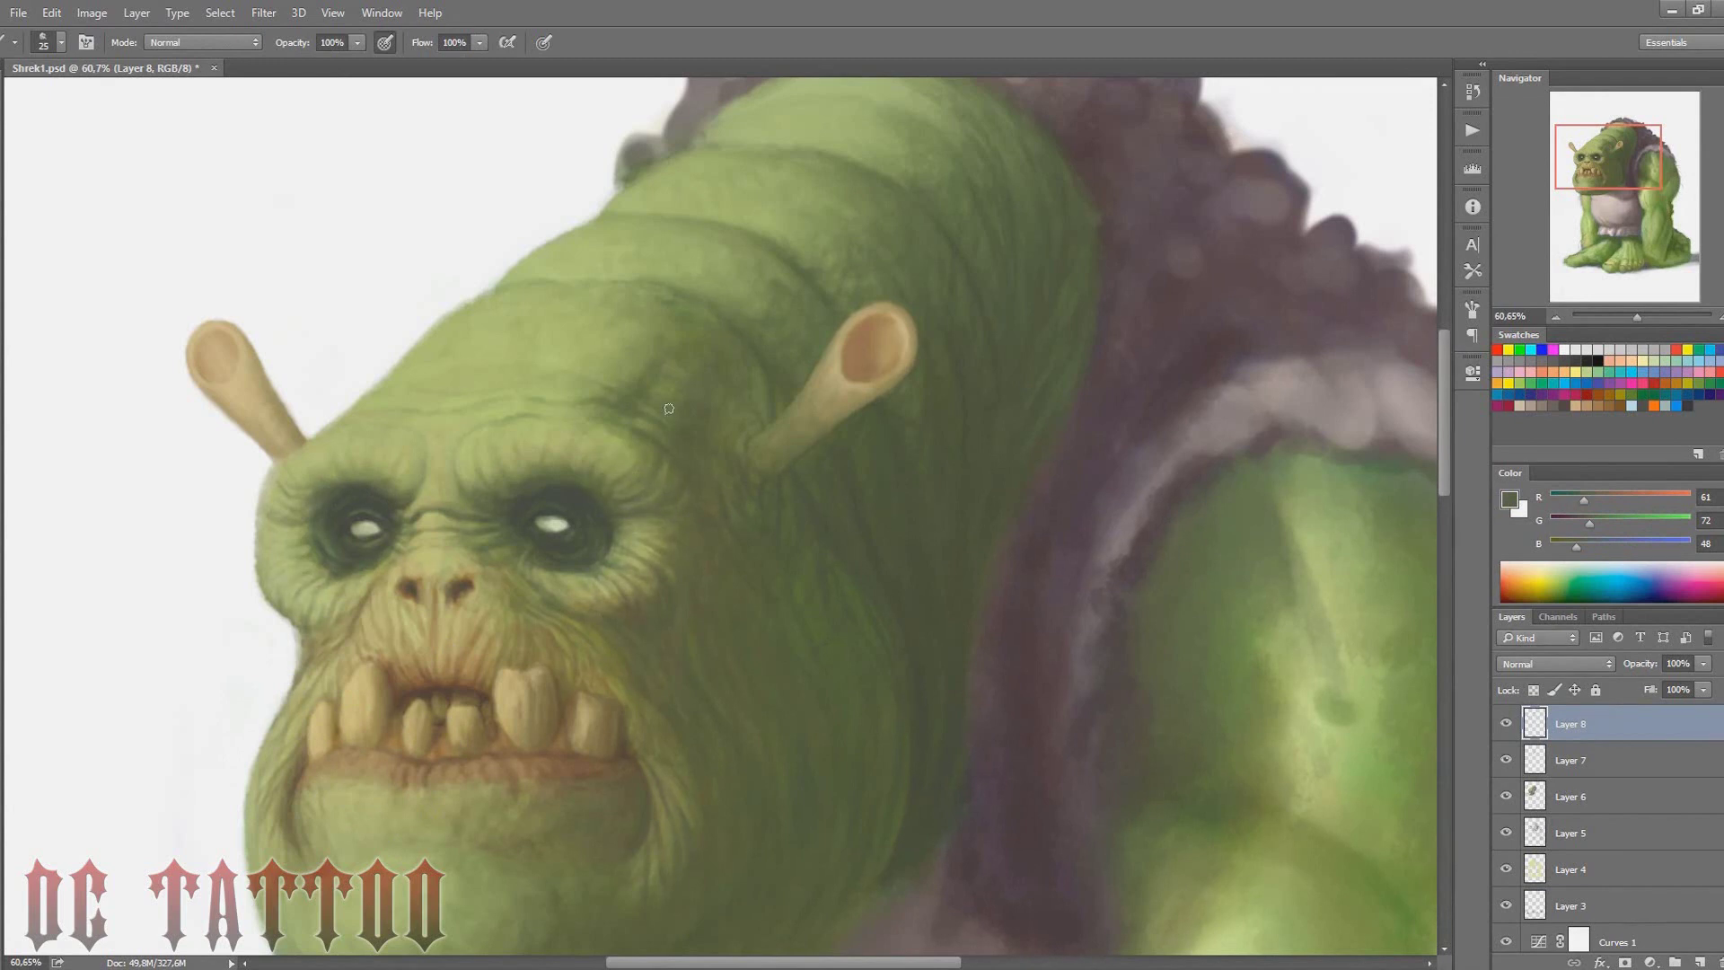
left_click(419, 511, "alt")
key("bracketright")
key("bracketright")
key("bracketright")
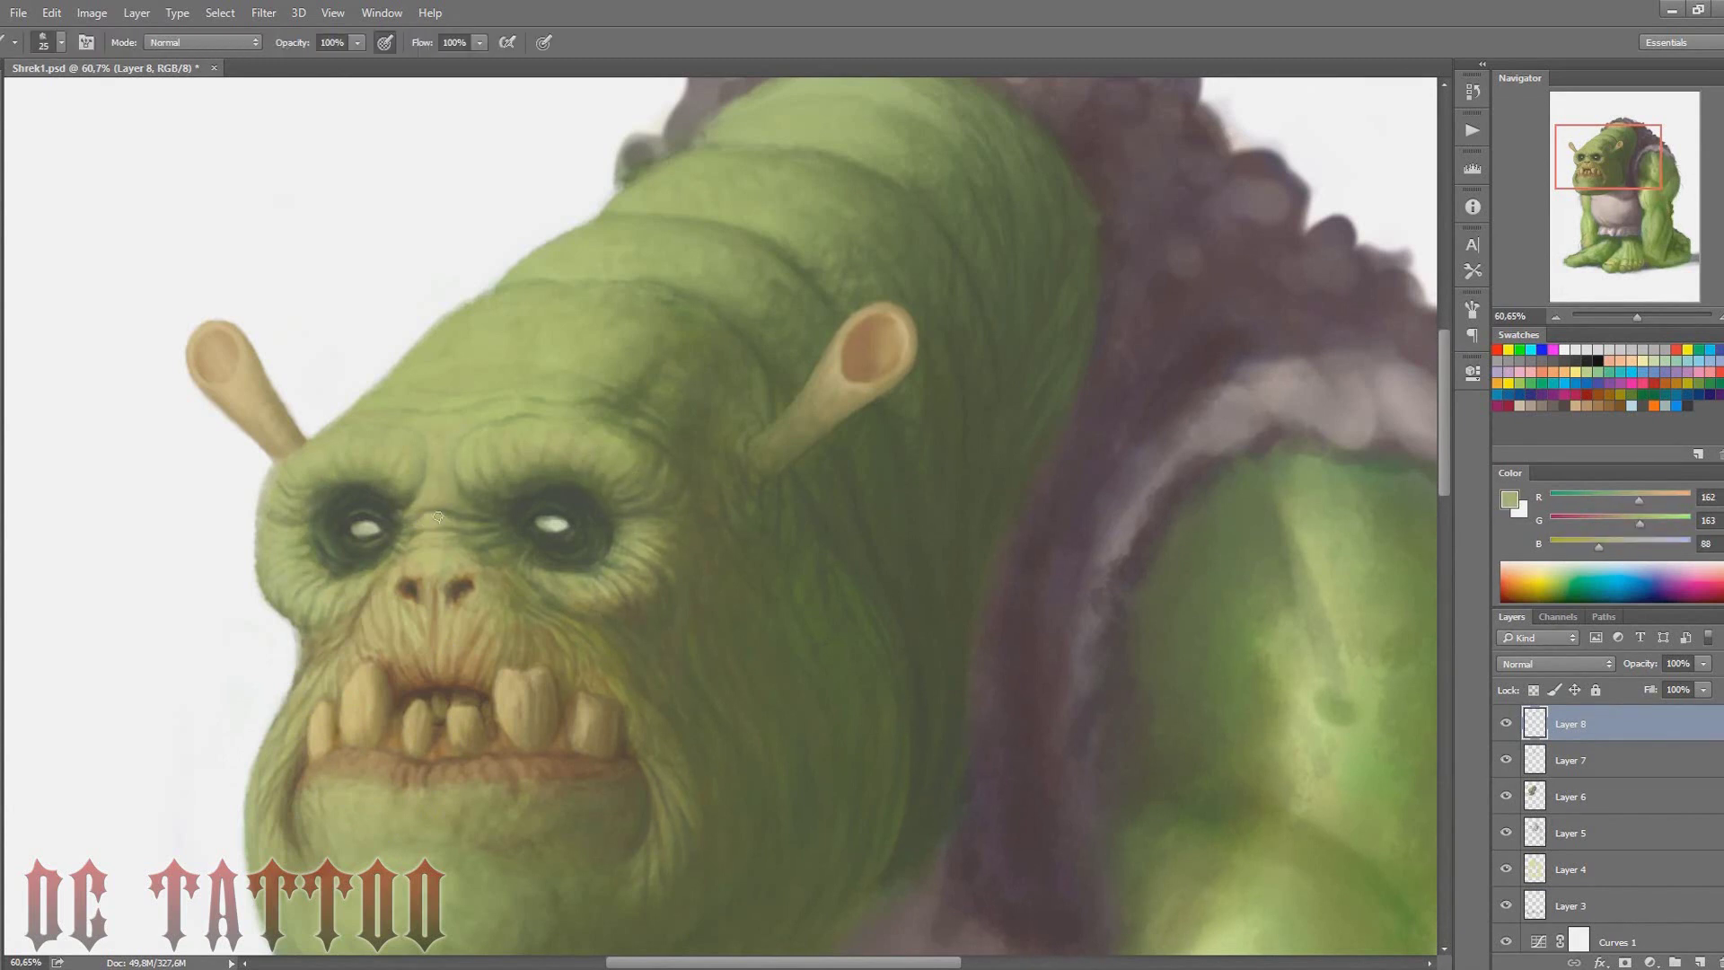
left_click_drag(478, 573, 492, 460)
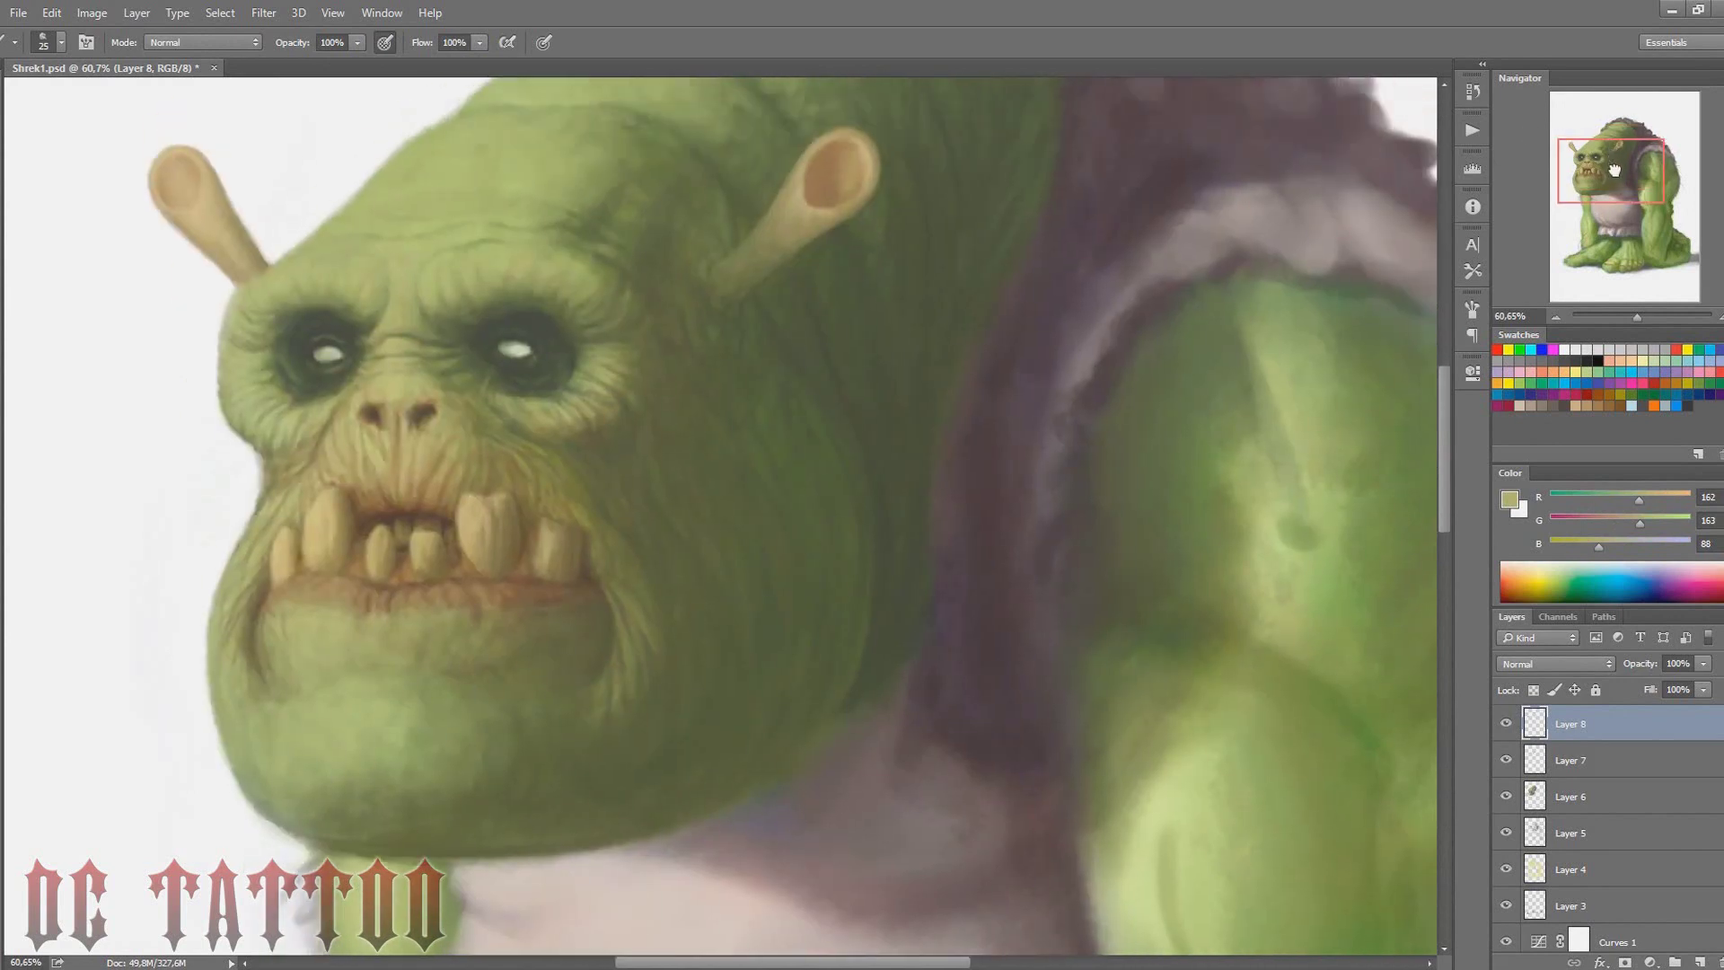
left_click(492, 460, "alt")
key("bracketleft")
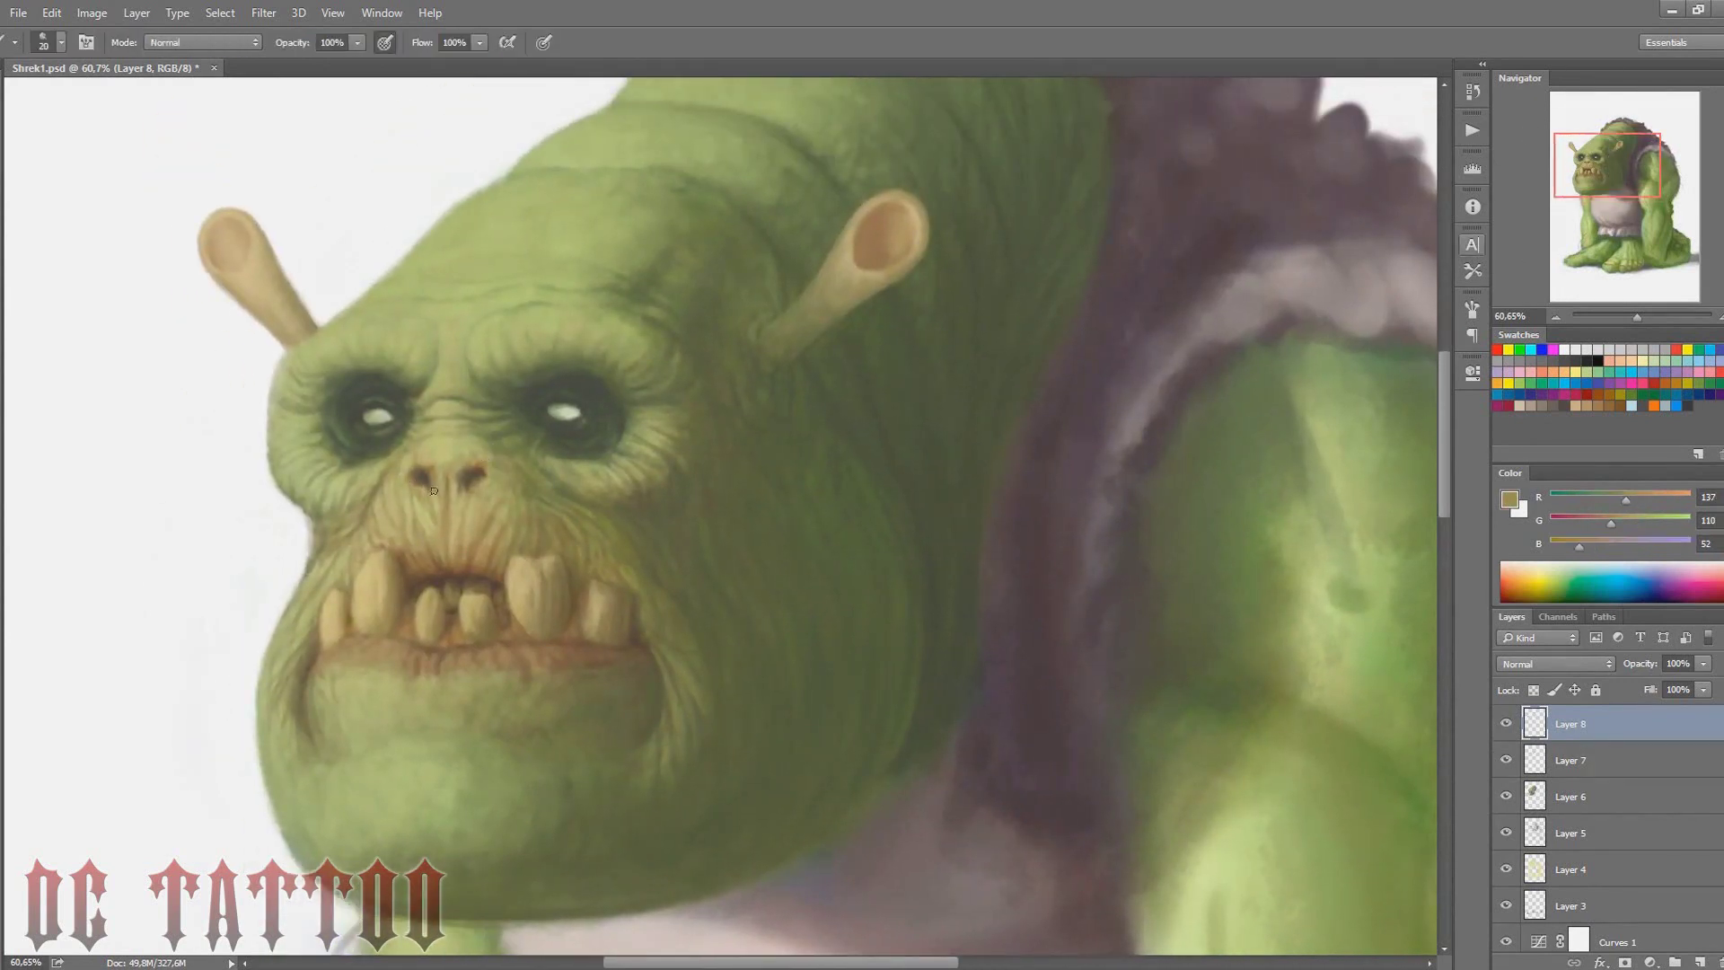
left_click(460, 459, "alt")
key("bracketright")
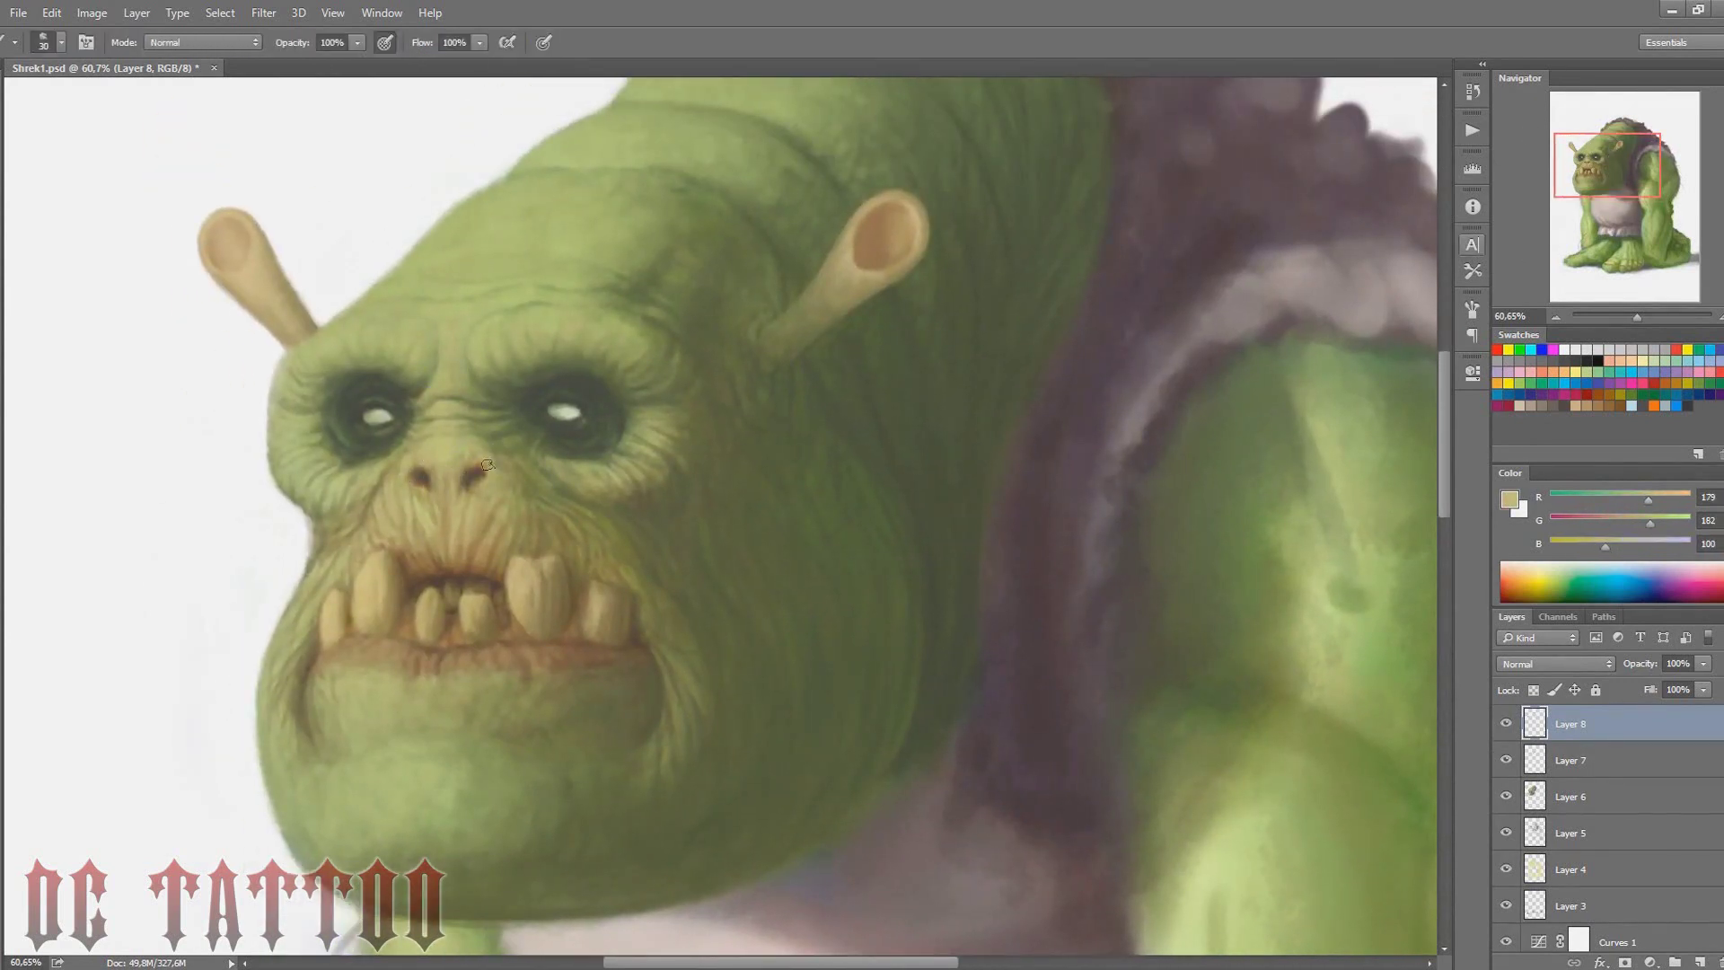
left_click(452, 591, "alt")
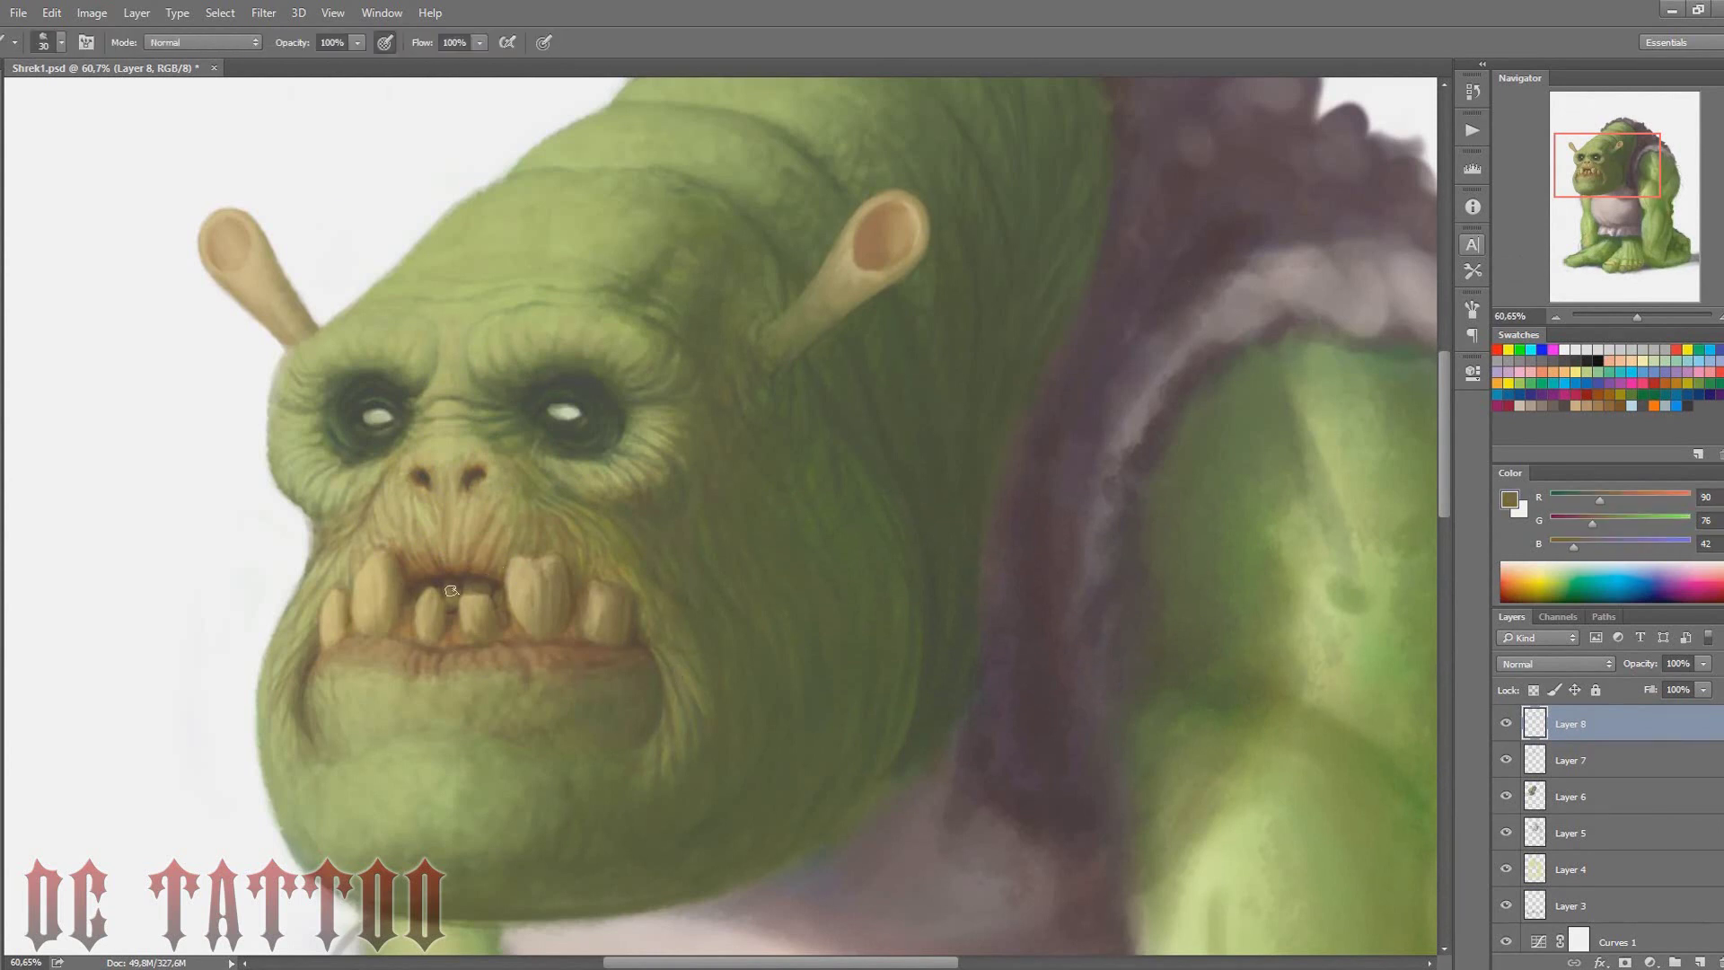
Shade the forehead, head and neck with sampled light and dark greens
left_click(566, 179, "alt")
key("bracketright")
key("bracketright")
key("bracketright")
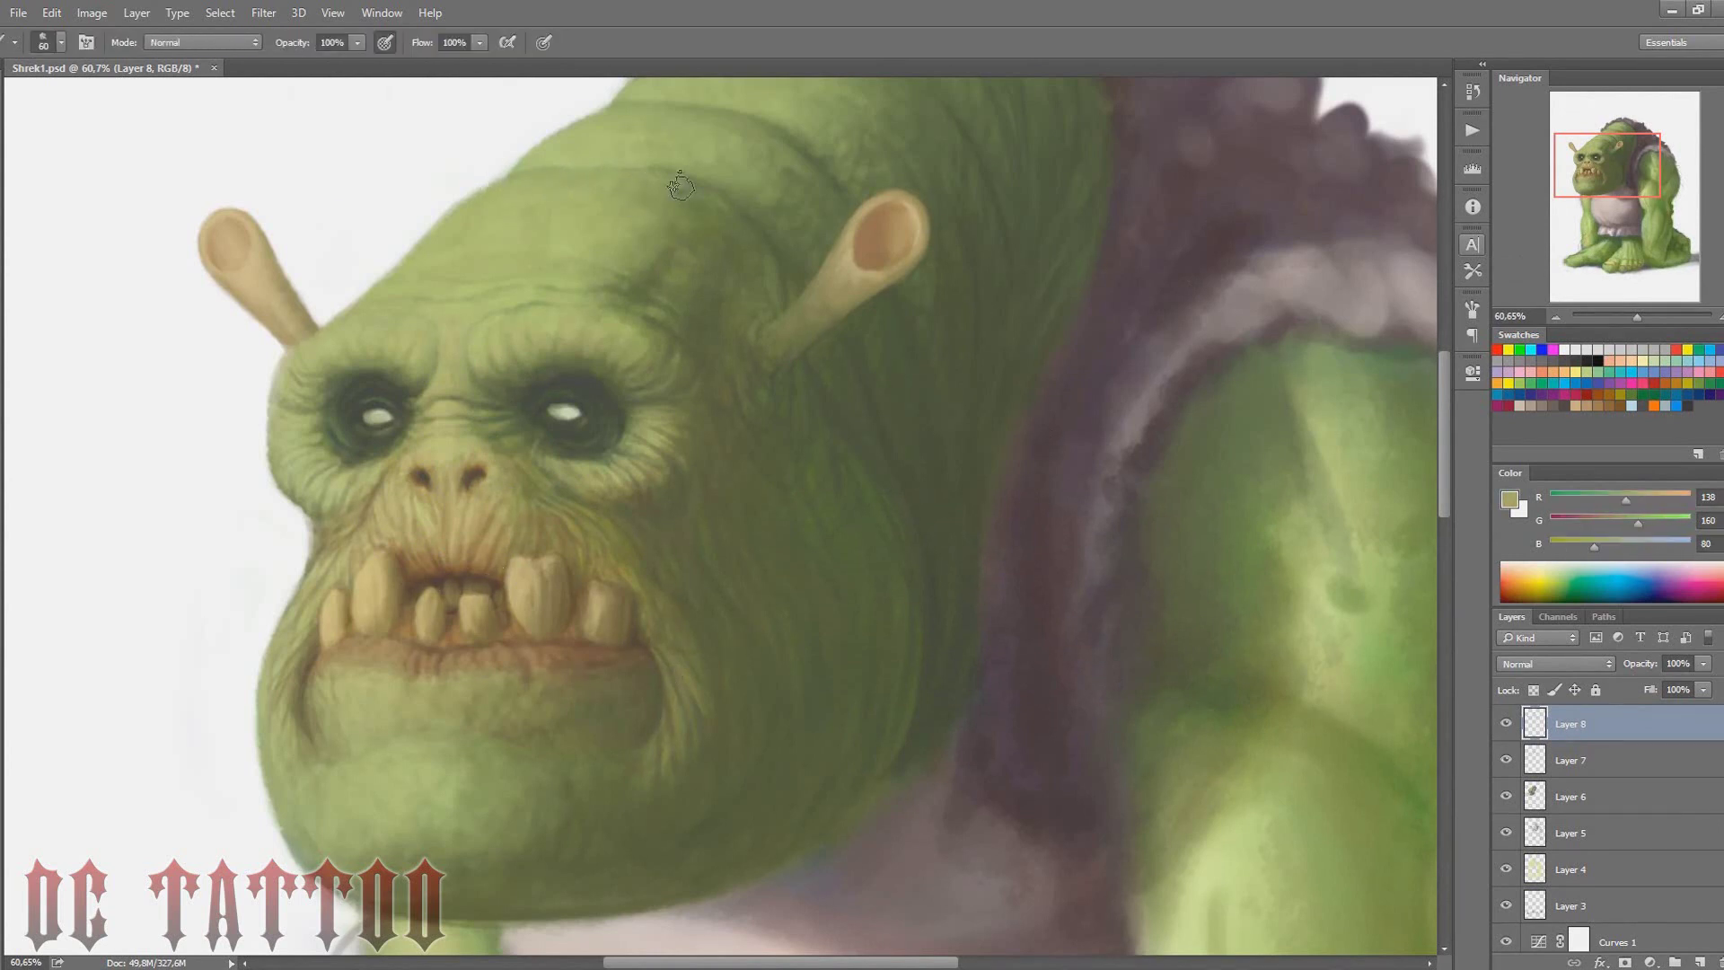
left_click(647, 177, "alt")
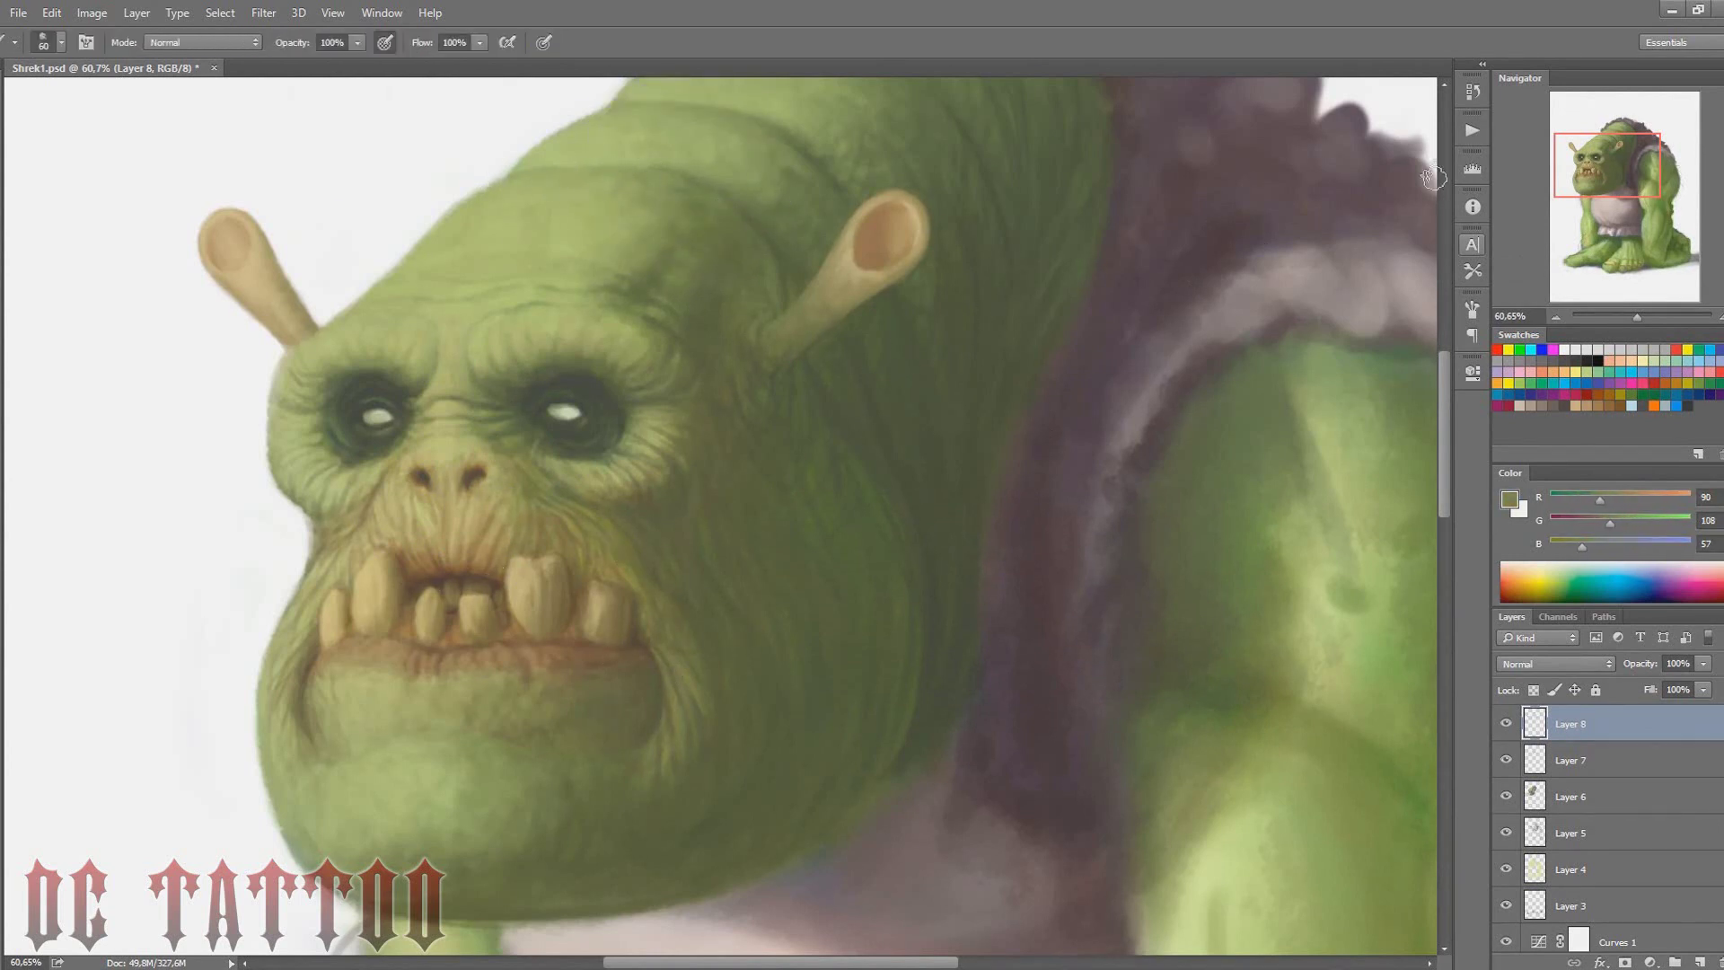
scroll(795, 781, "down", 2)
scroll(794, 781, "up", 1)
left_click(795, 782, "alt")
key("bracketleft")
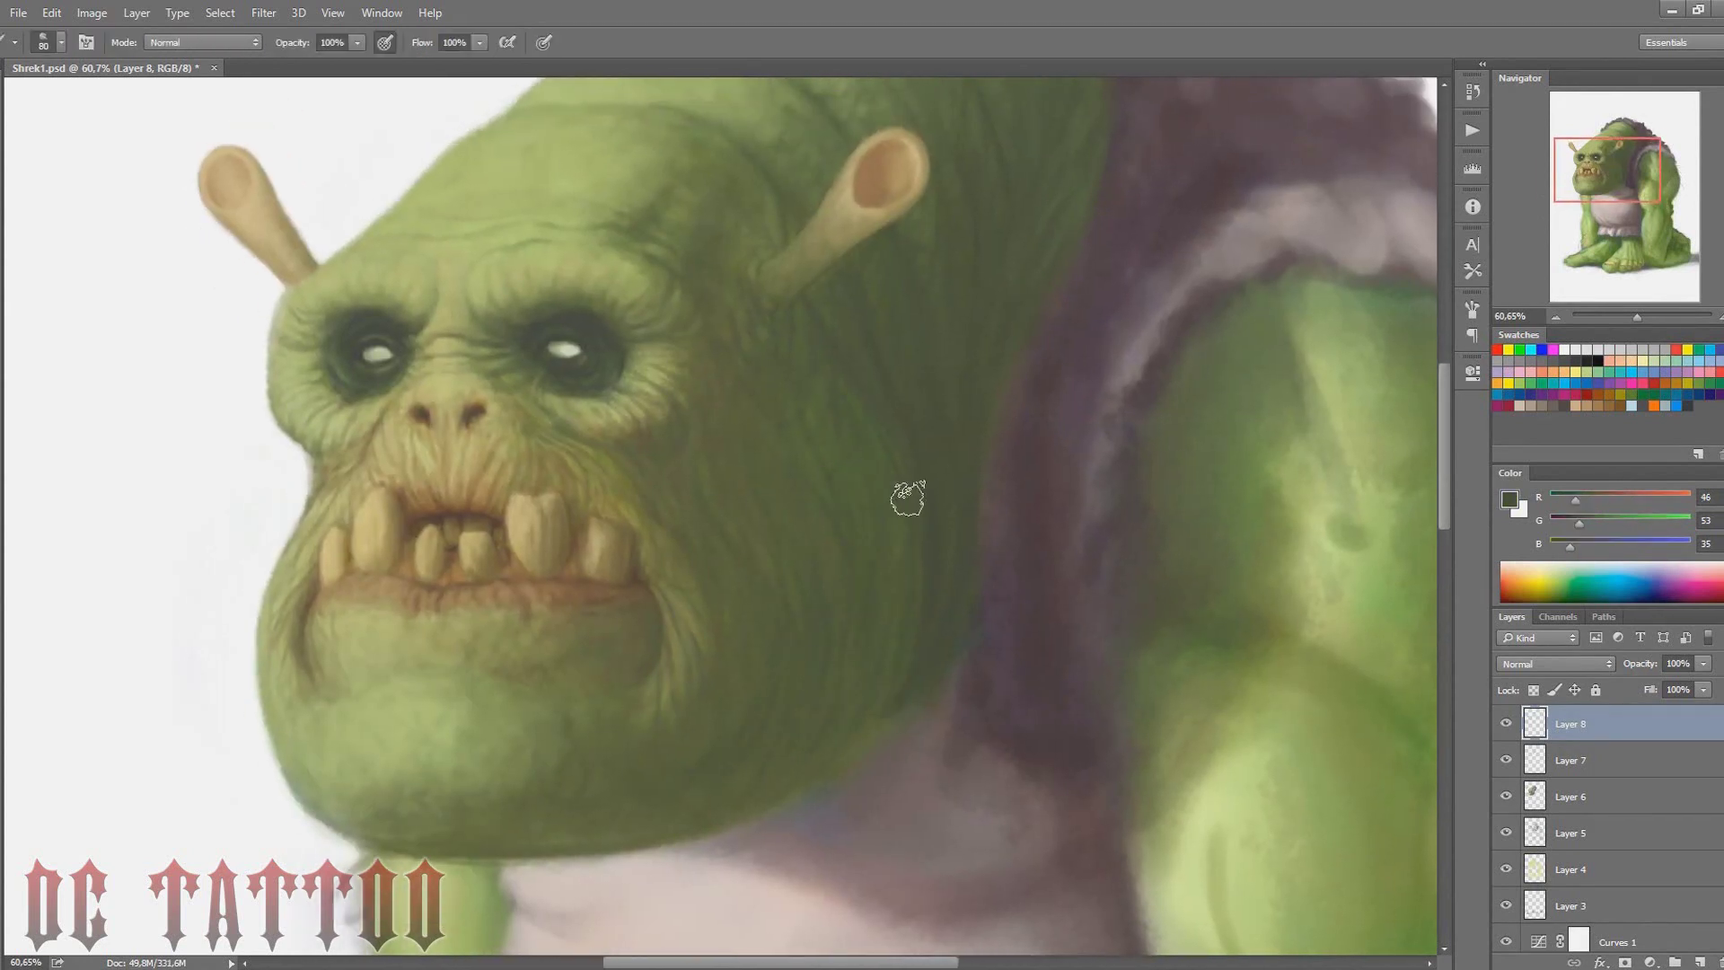
key("bracketleft")
key("bracketleft")
key("bracketleft")
left_click(1010, 253, "alt")
key("bracketleft")
key("bracketleft")
key("bracketleft")
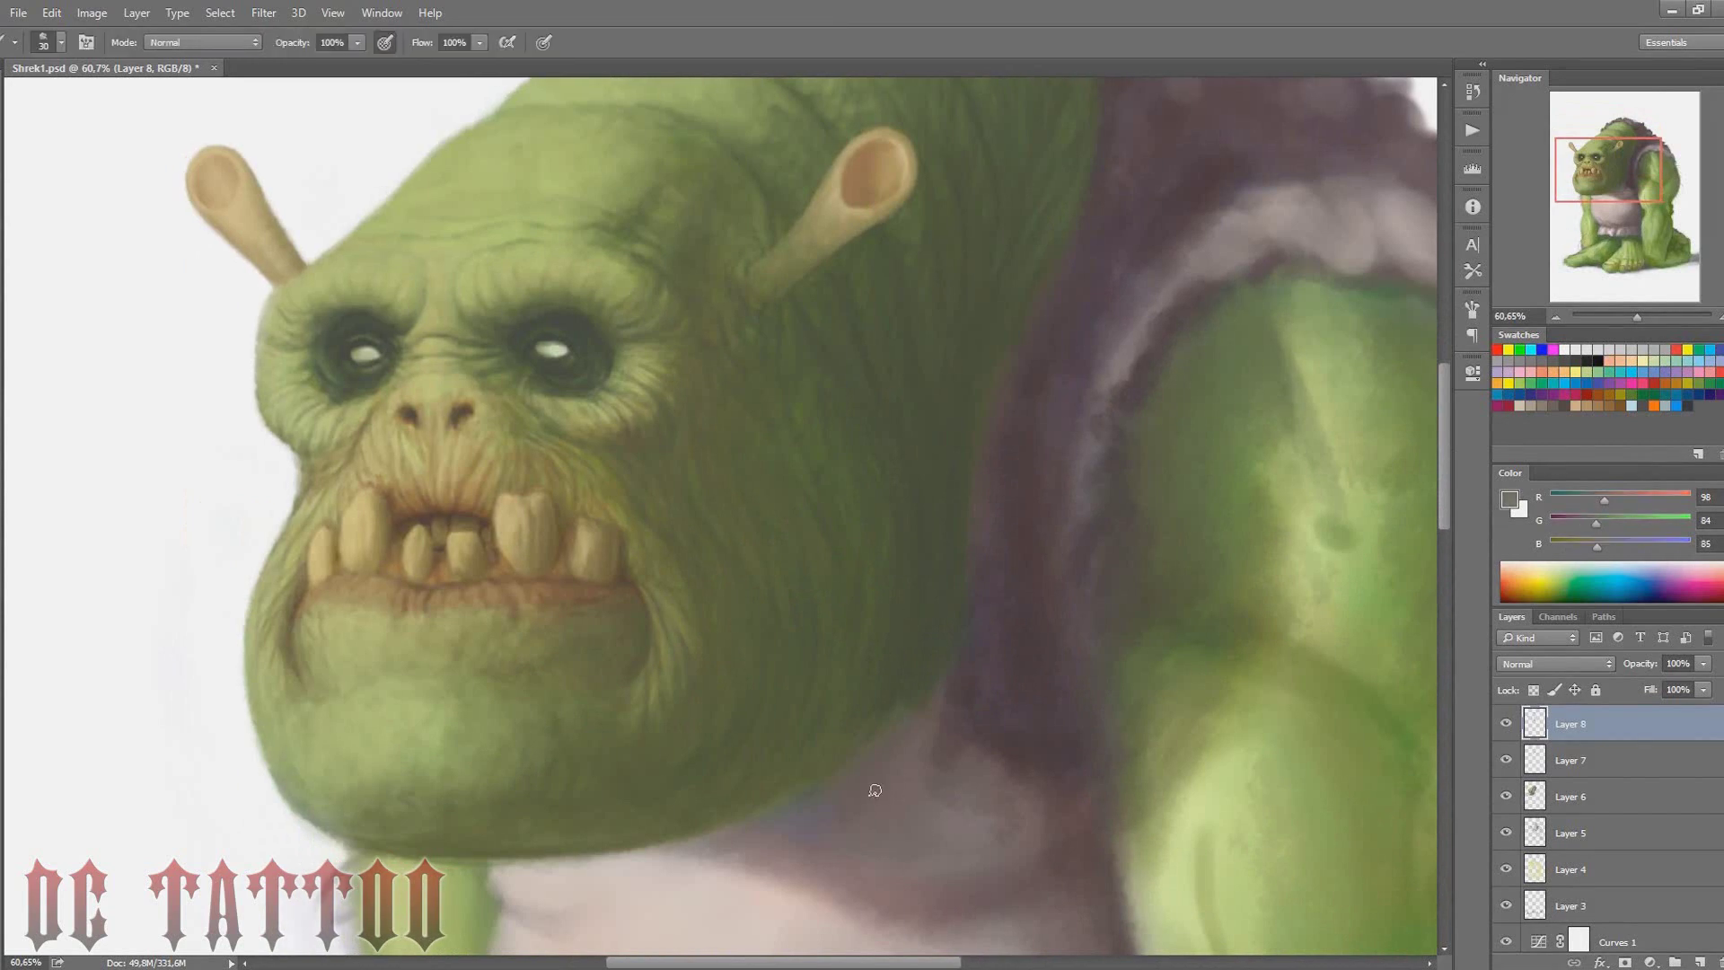
Toggle Layer 8 off to compare, create a new Layer 9, and show Layer 8 again
left_click(1506, 723)
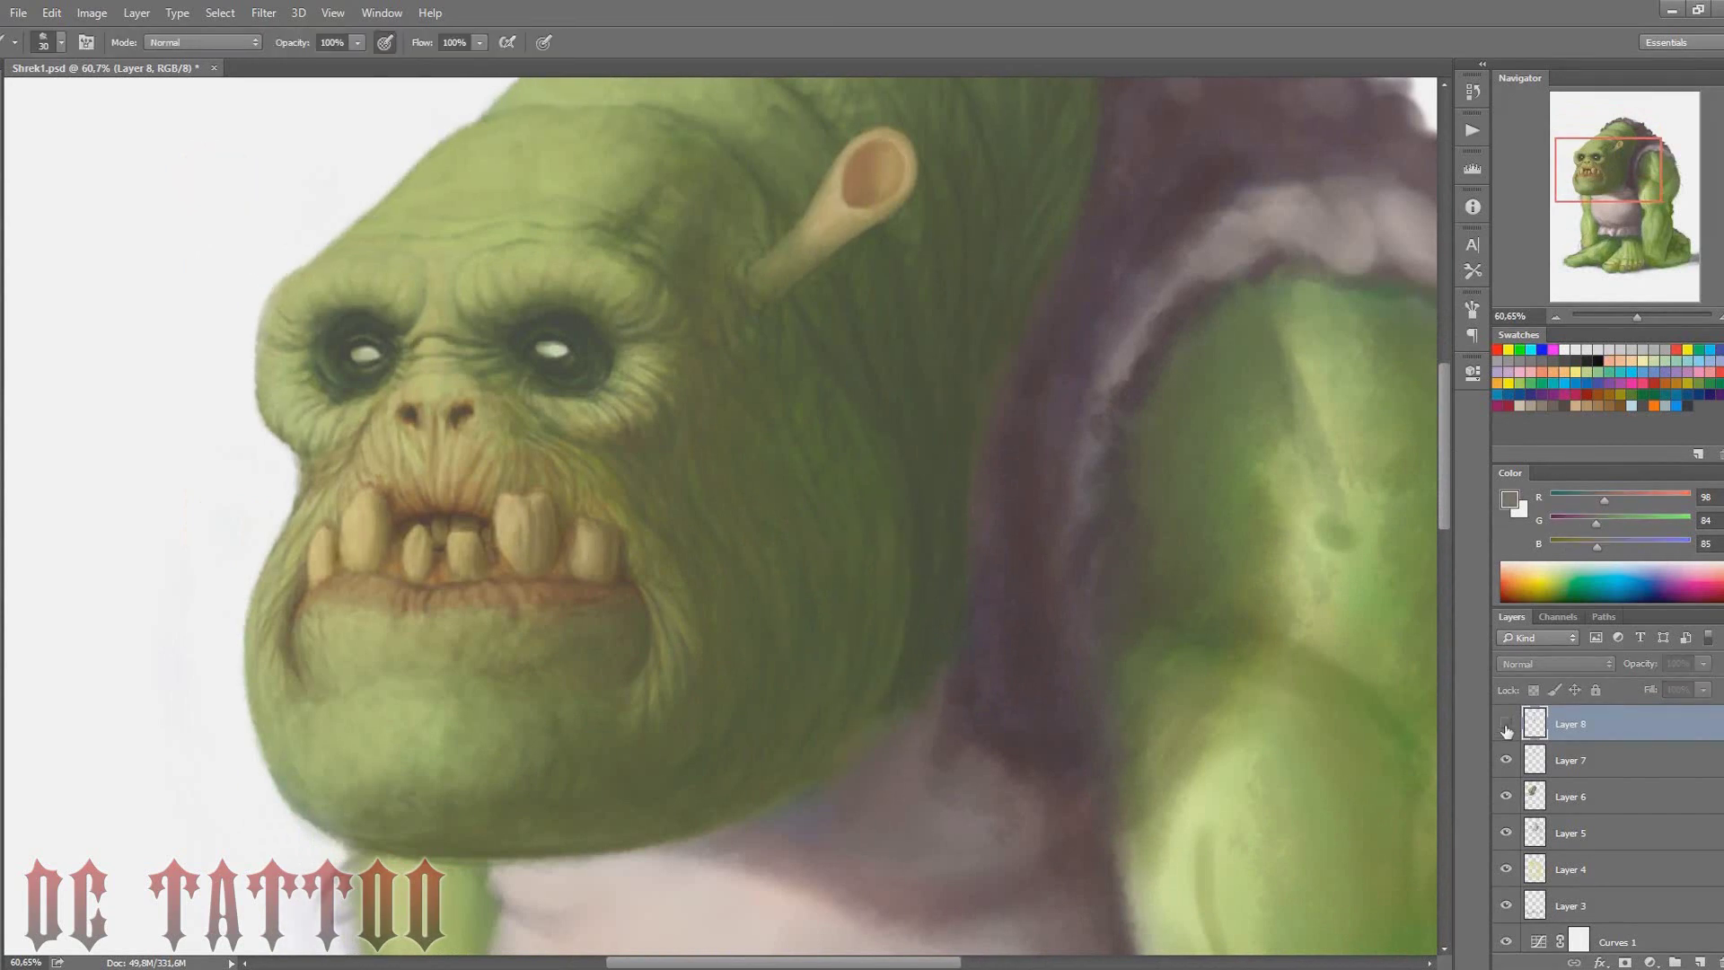
key("ctrl+shift+n")
key("Return")
left_click(747, 881, "alt")
Soften the belly shading with a large brush in a lighter sampled cream
key("b")
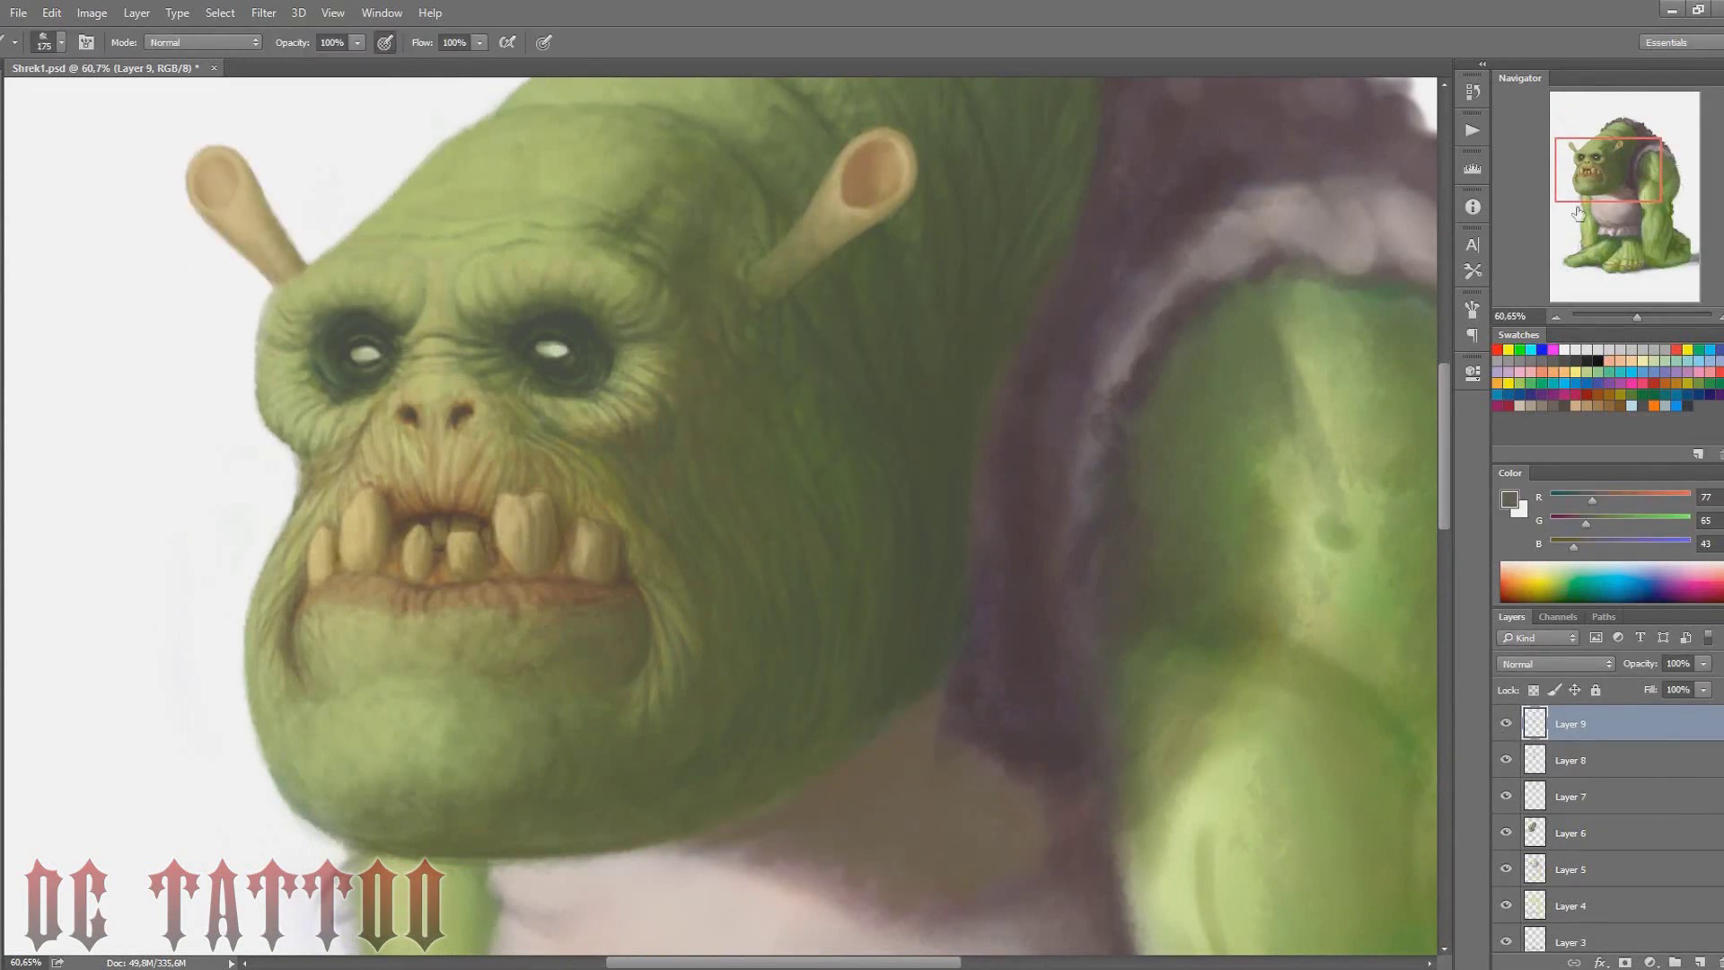
scroll(943, 736, "down", 3)
scroll(853, 574, "down", 3)
key("bracketright")
key("bracketright")
key("bracketright")
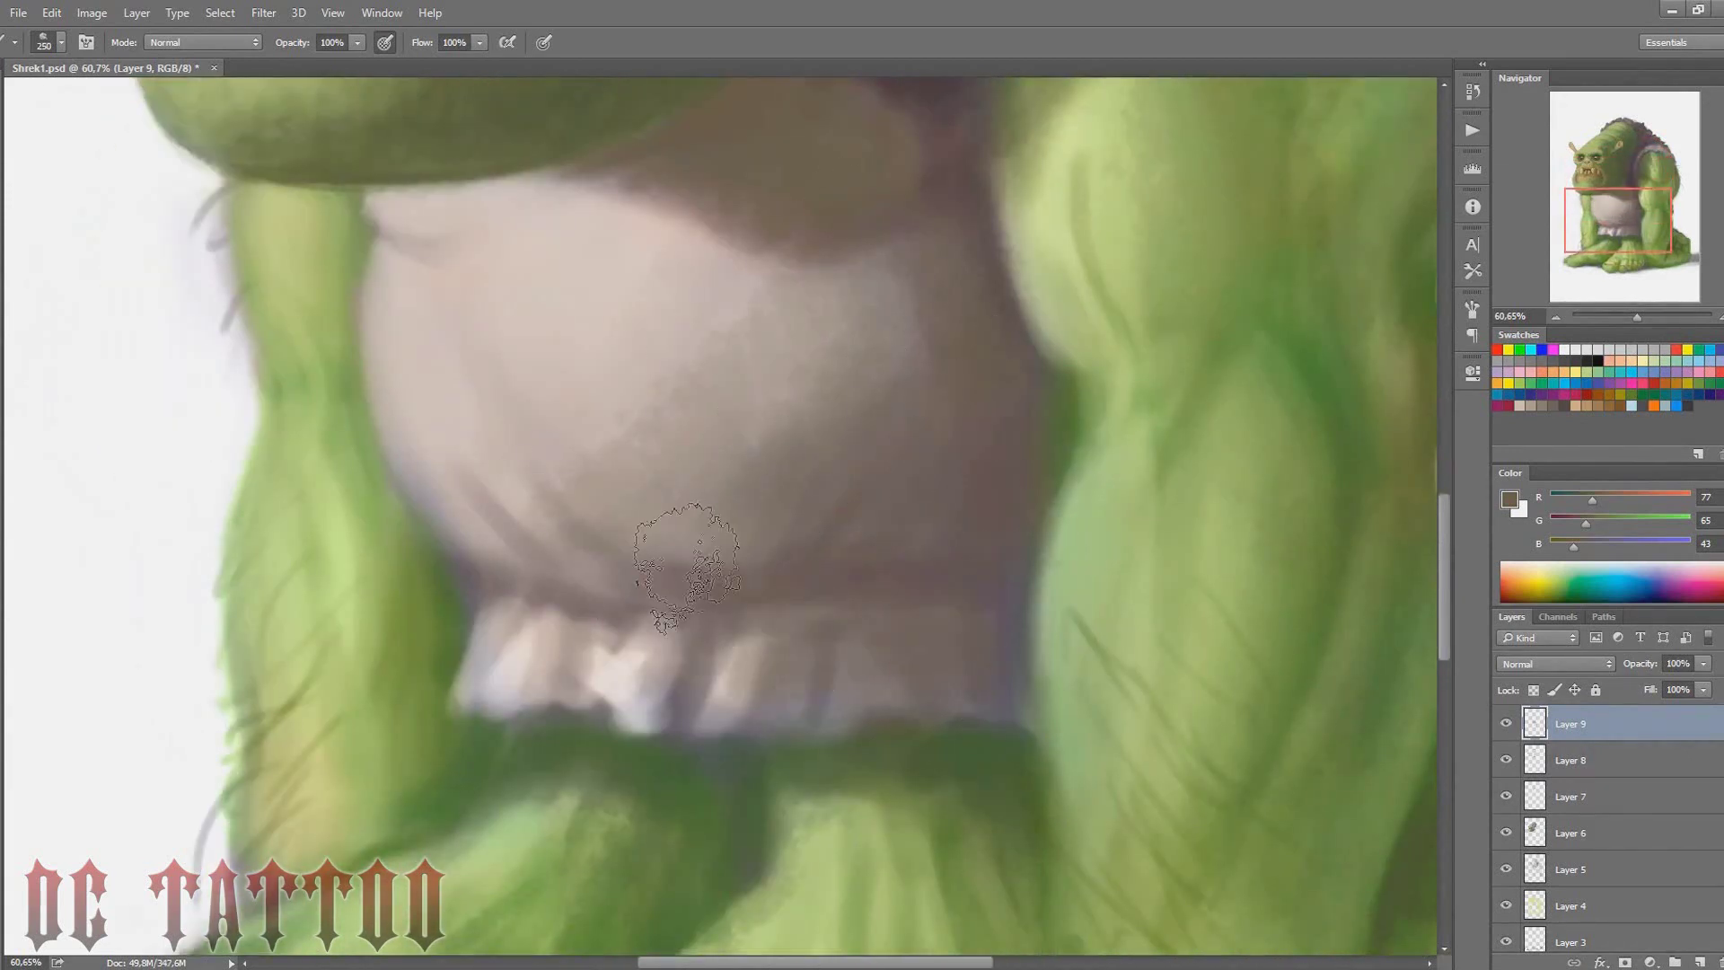
left_click_drag(635, 519, 655, 288)
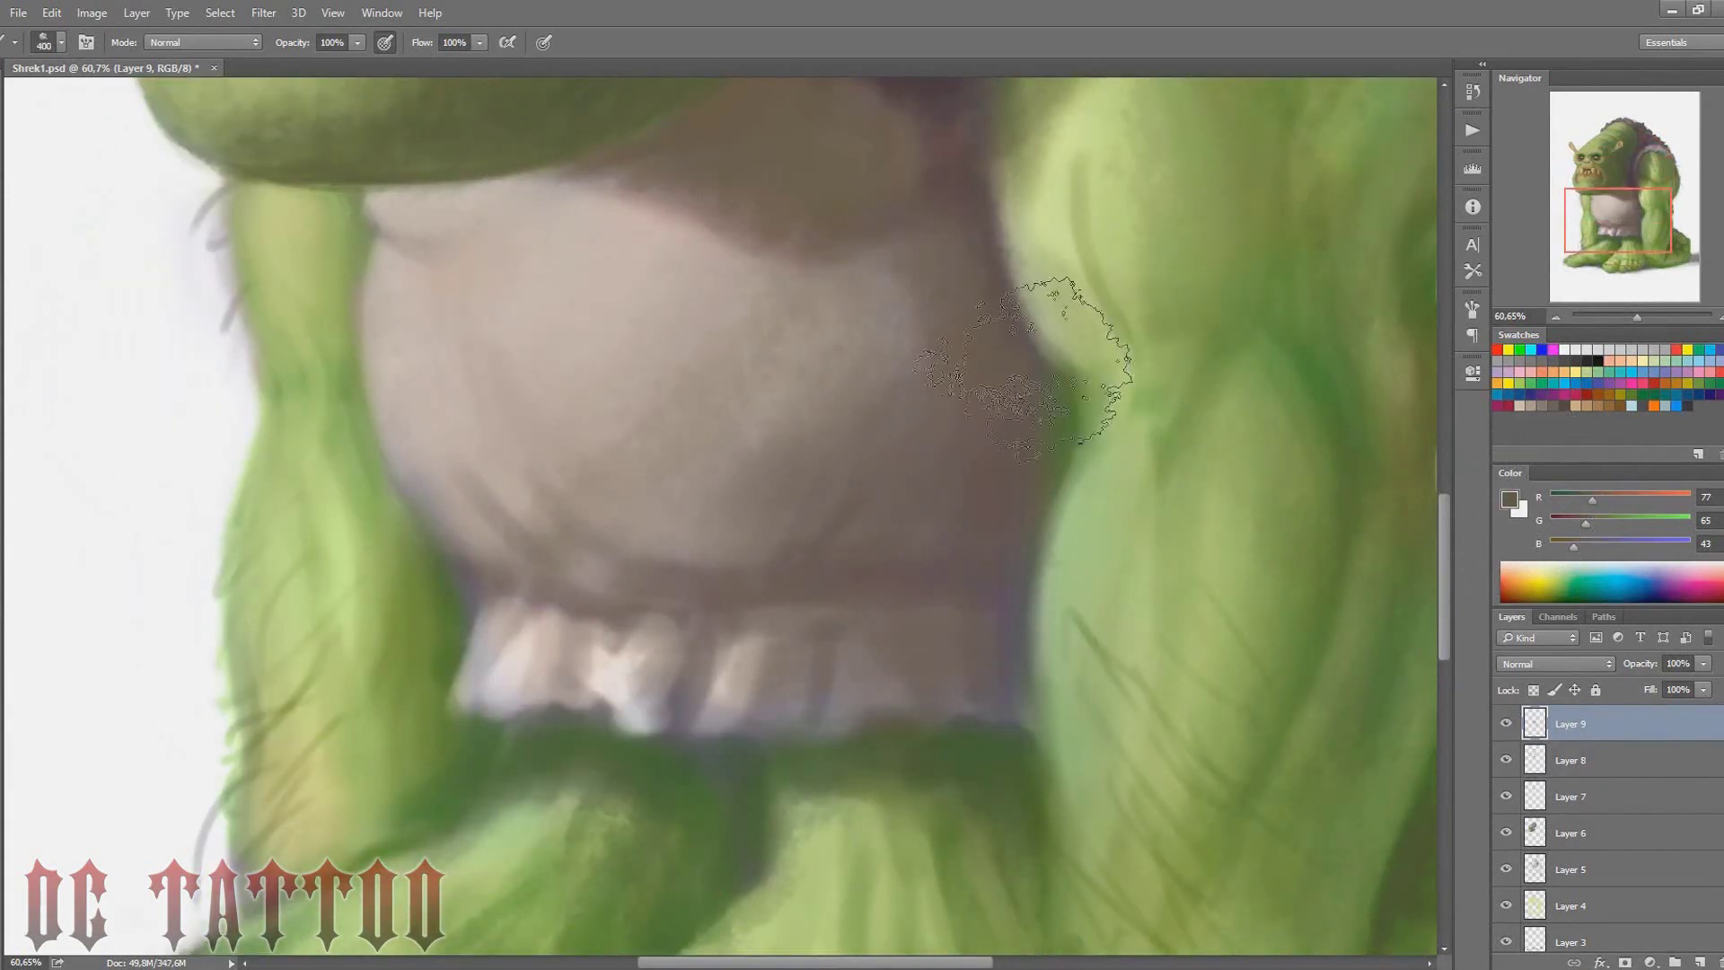
key("Return")
key("bracketleft")
key("bracketleft")
key("bracketleft")
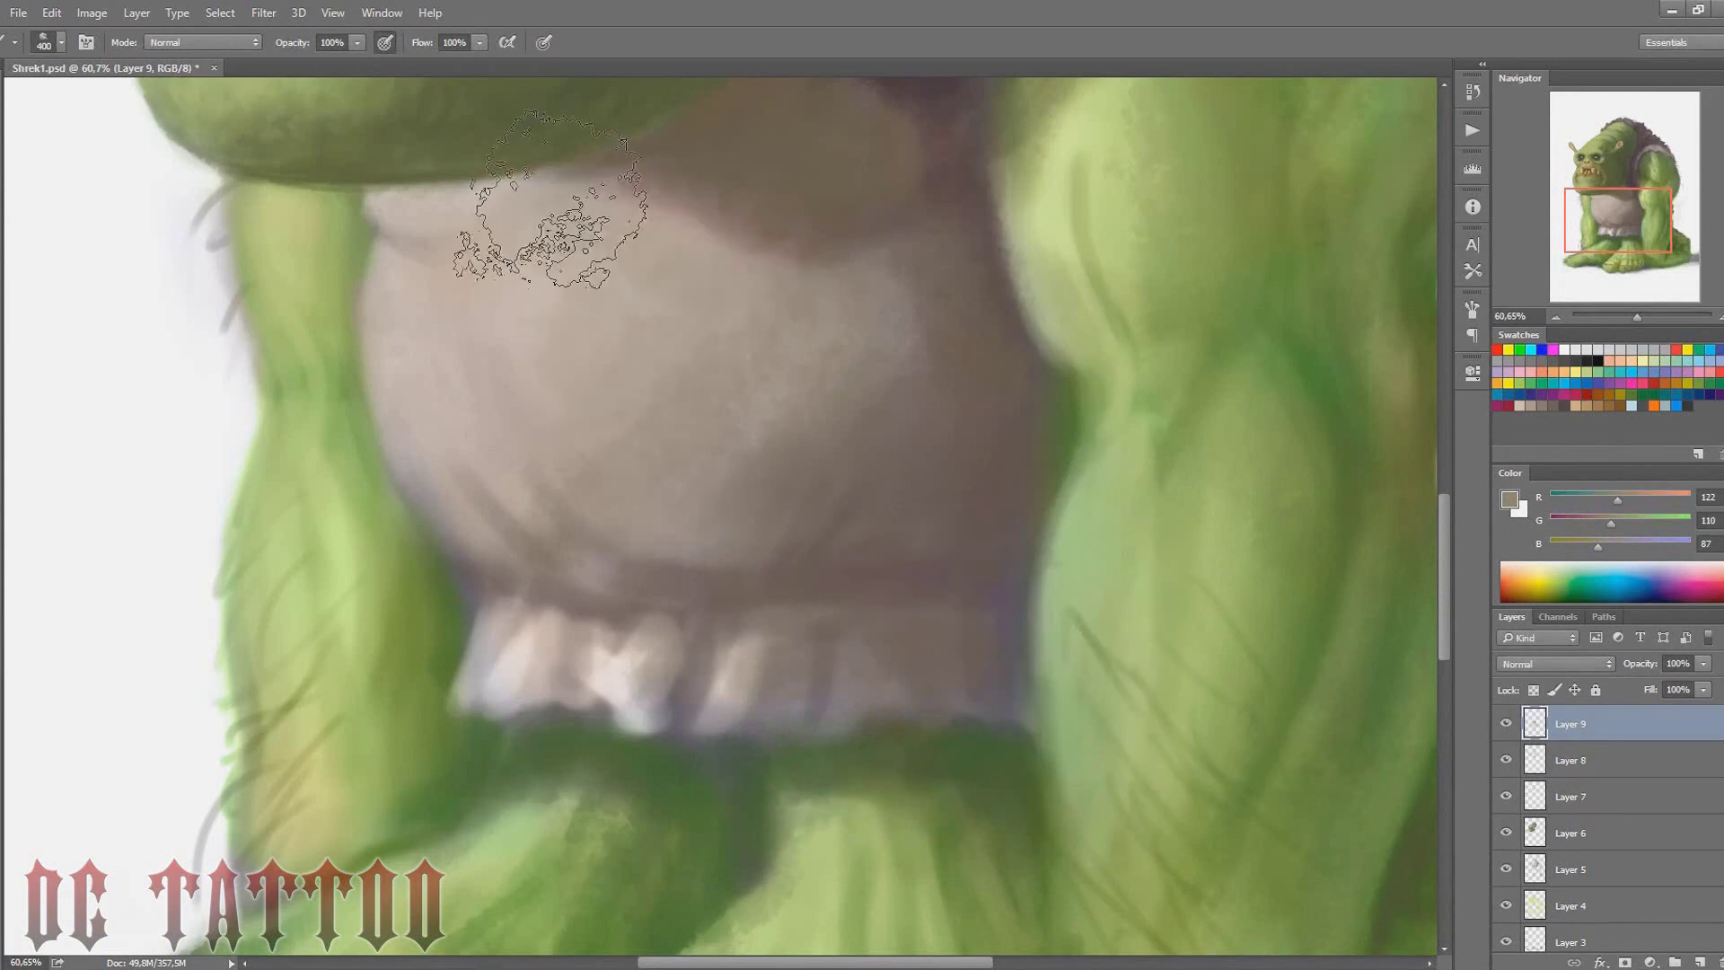
left_click_drag(435, 265, 570, 418)
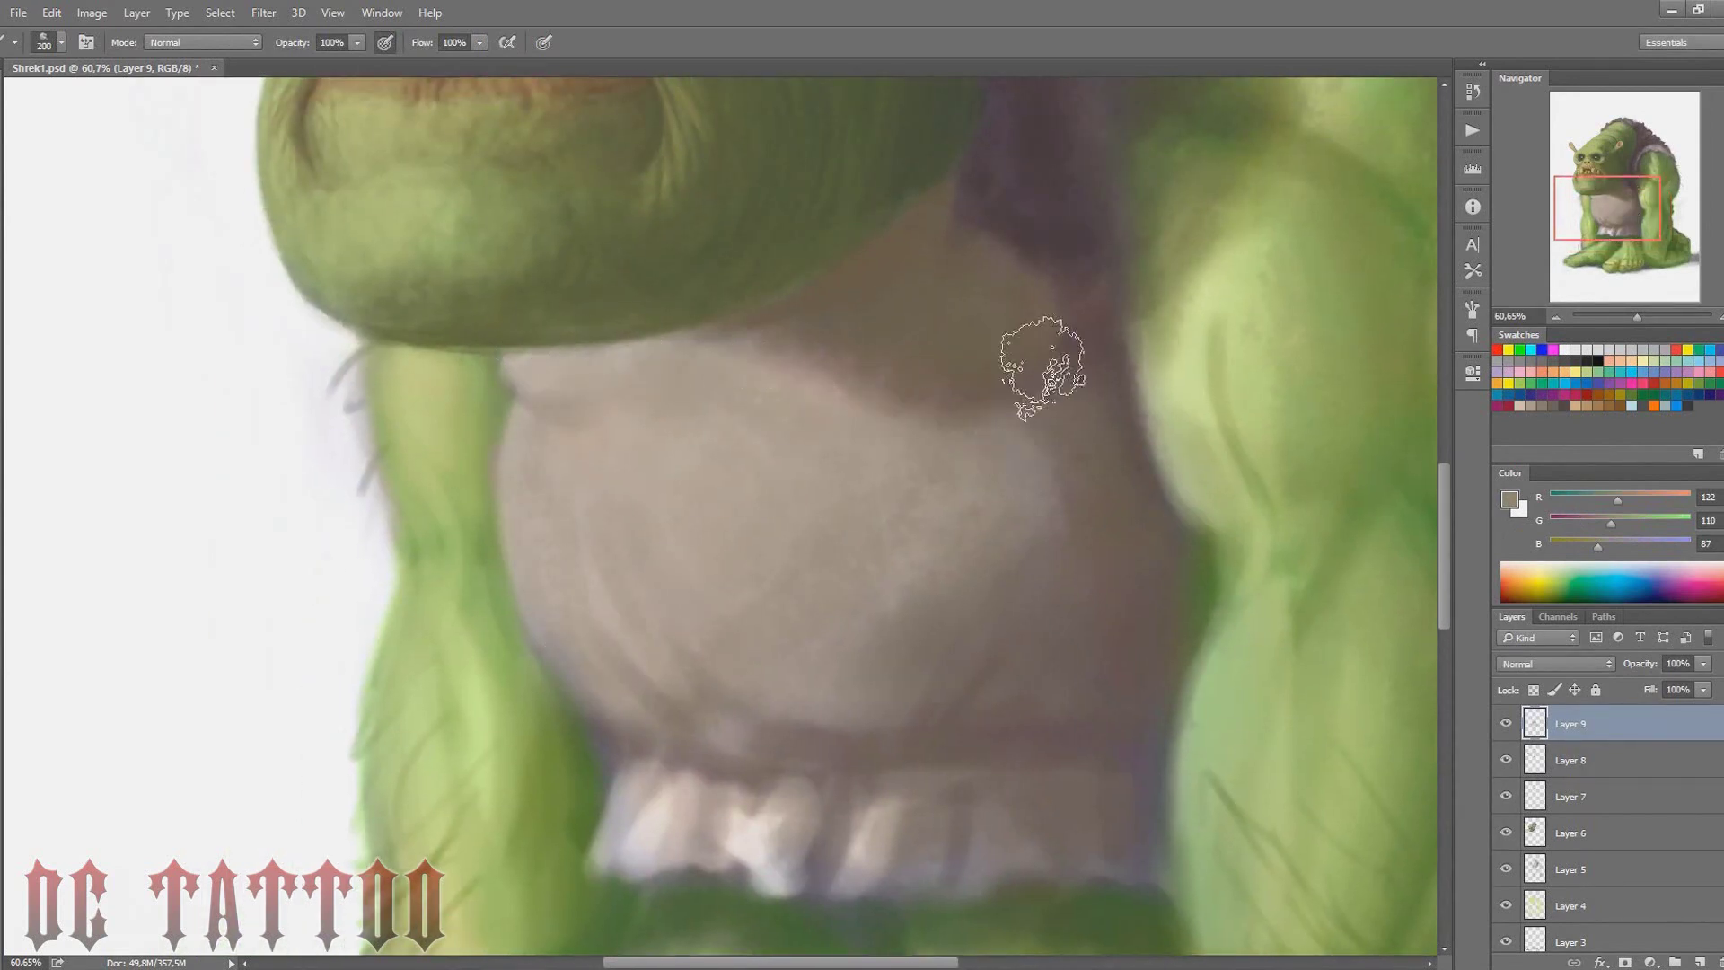
left_click(646, 323, "alt")
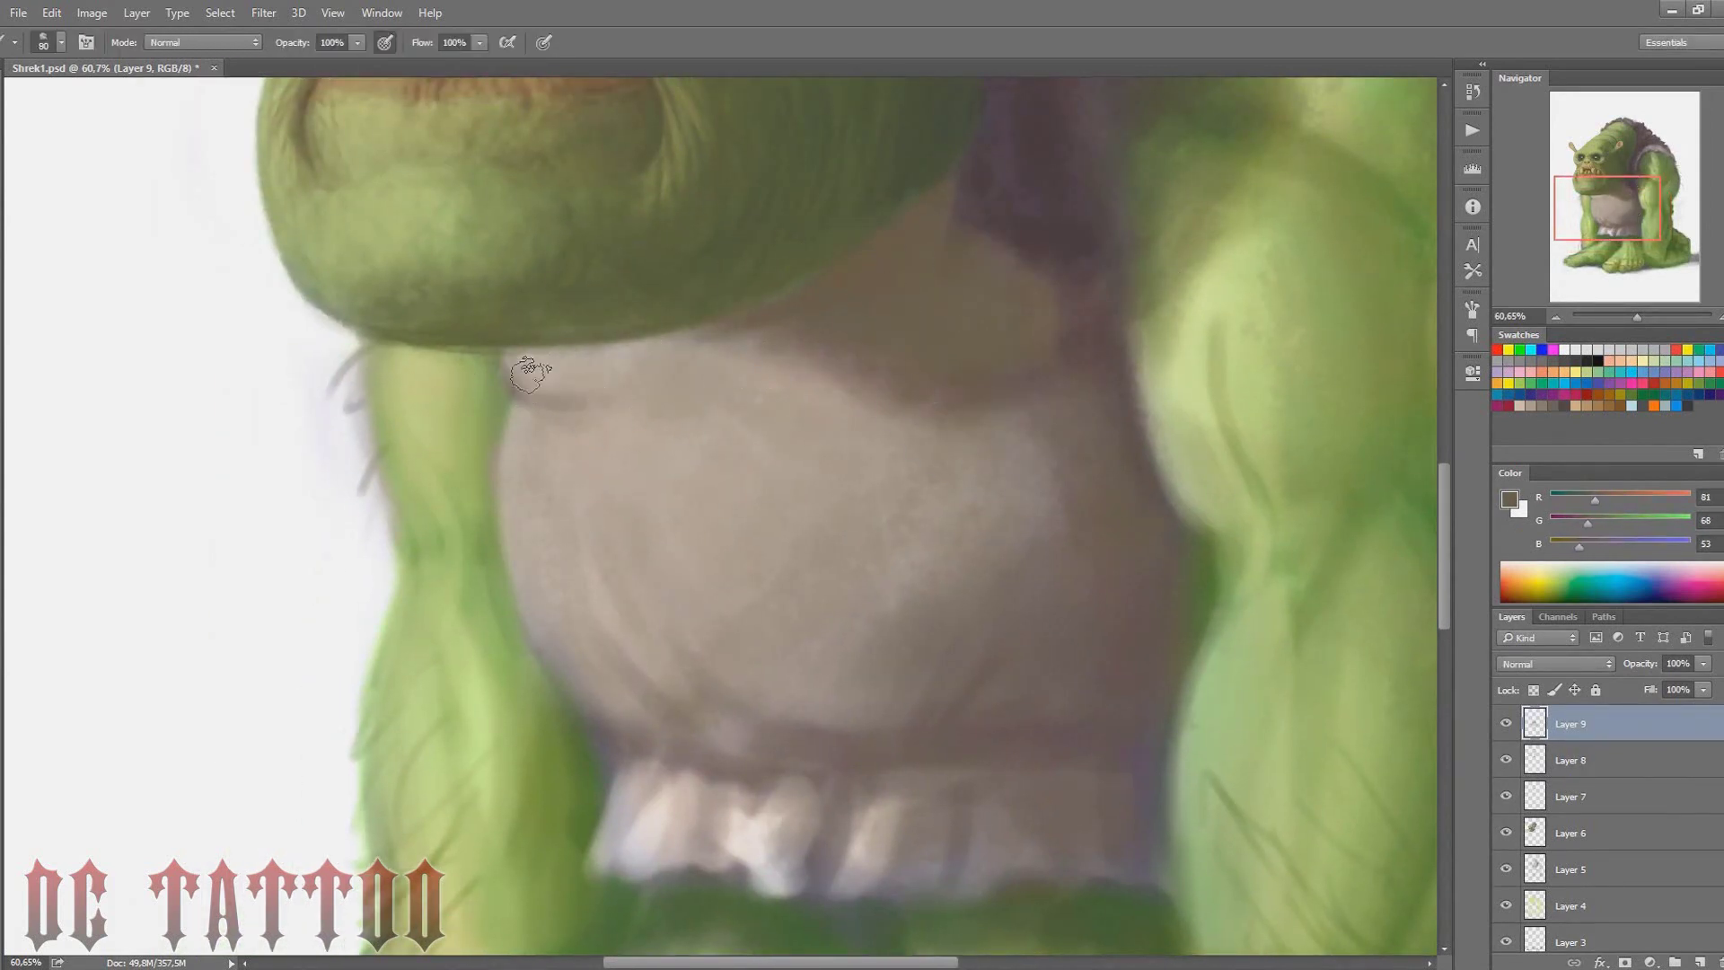
left_click(588, 353, "alt")
Paint the white fringe below the belly beige, then choose a lighter pale beige
left_click(603, 602, "alt")
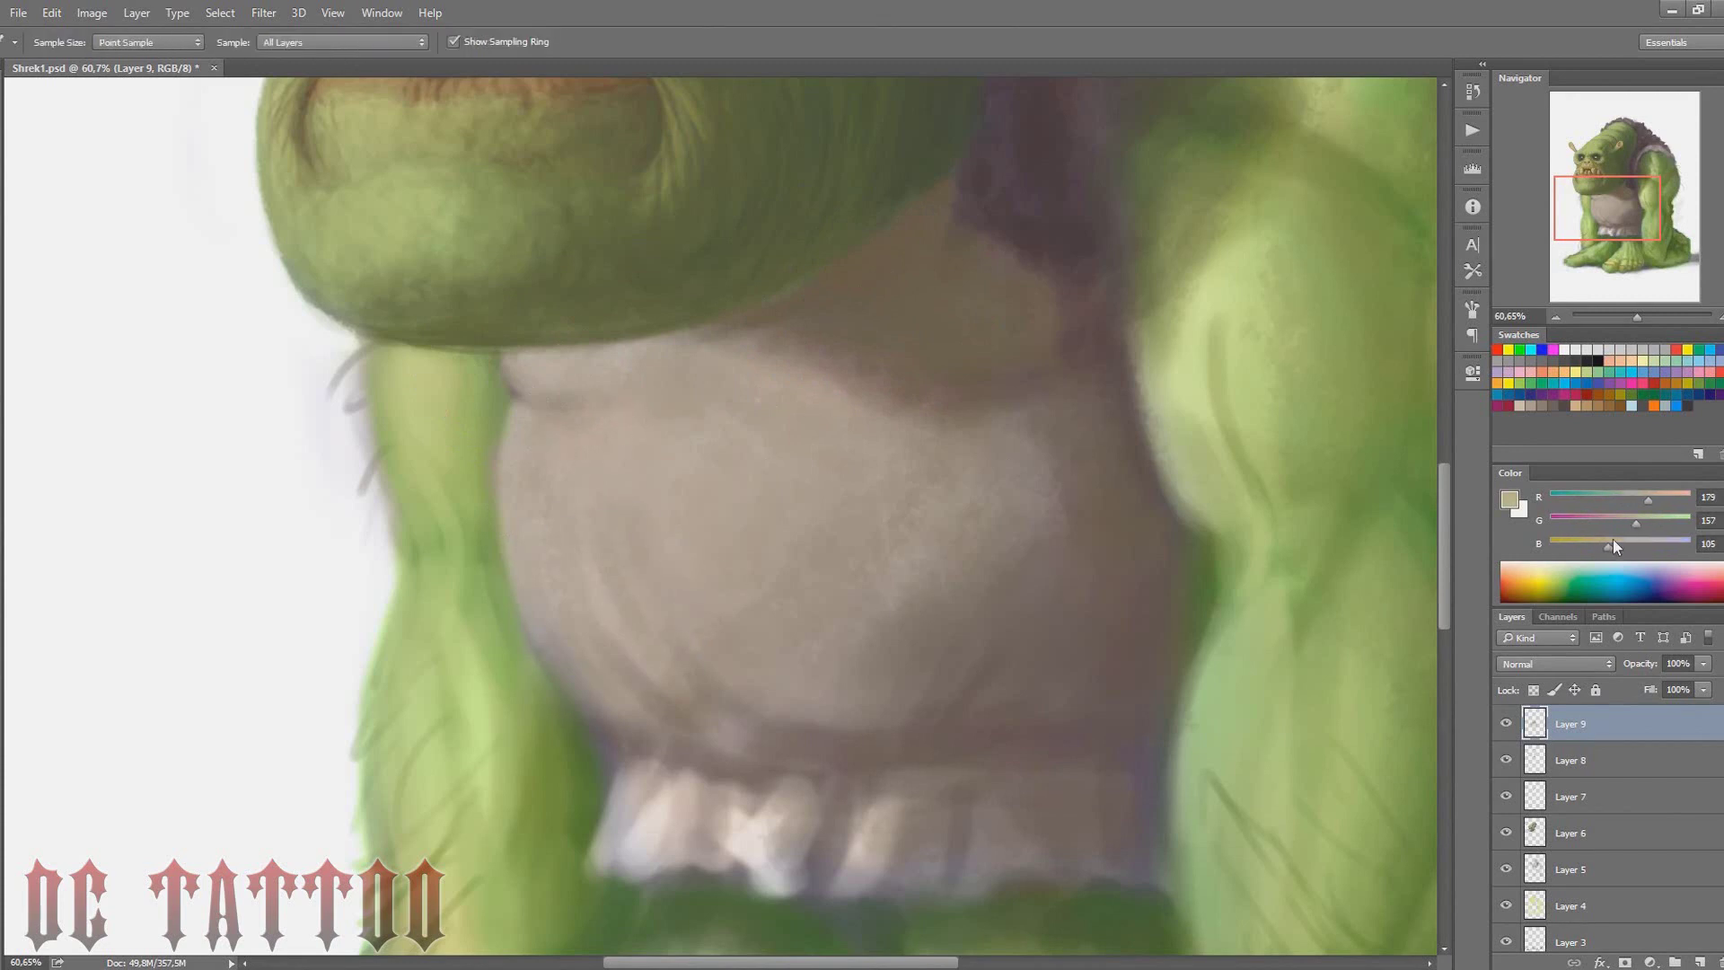
key("bracketright")
key("bracketright")
key("bracketright")
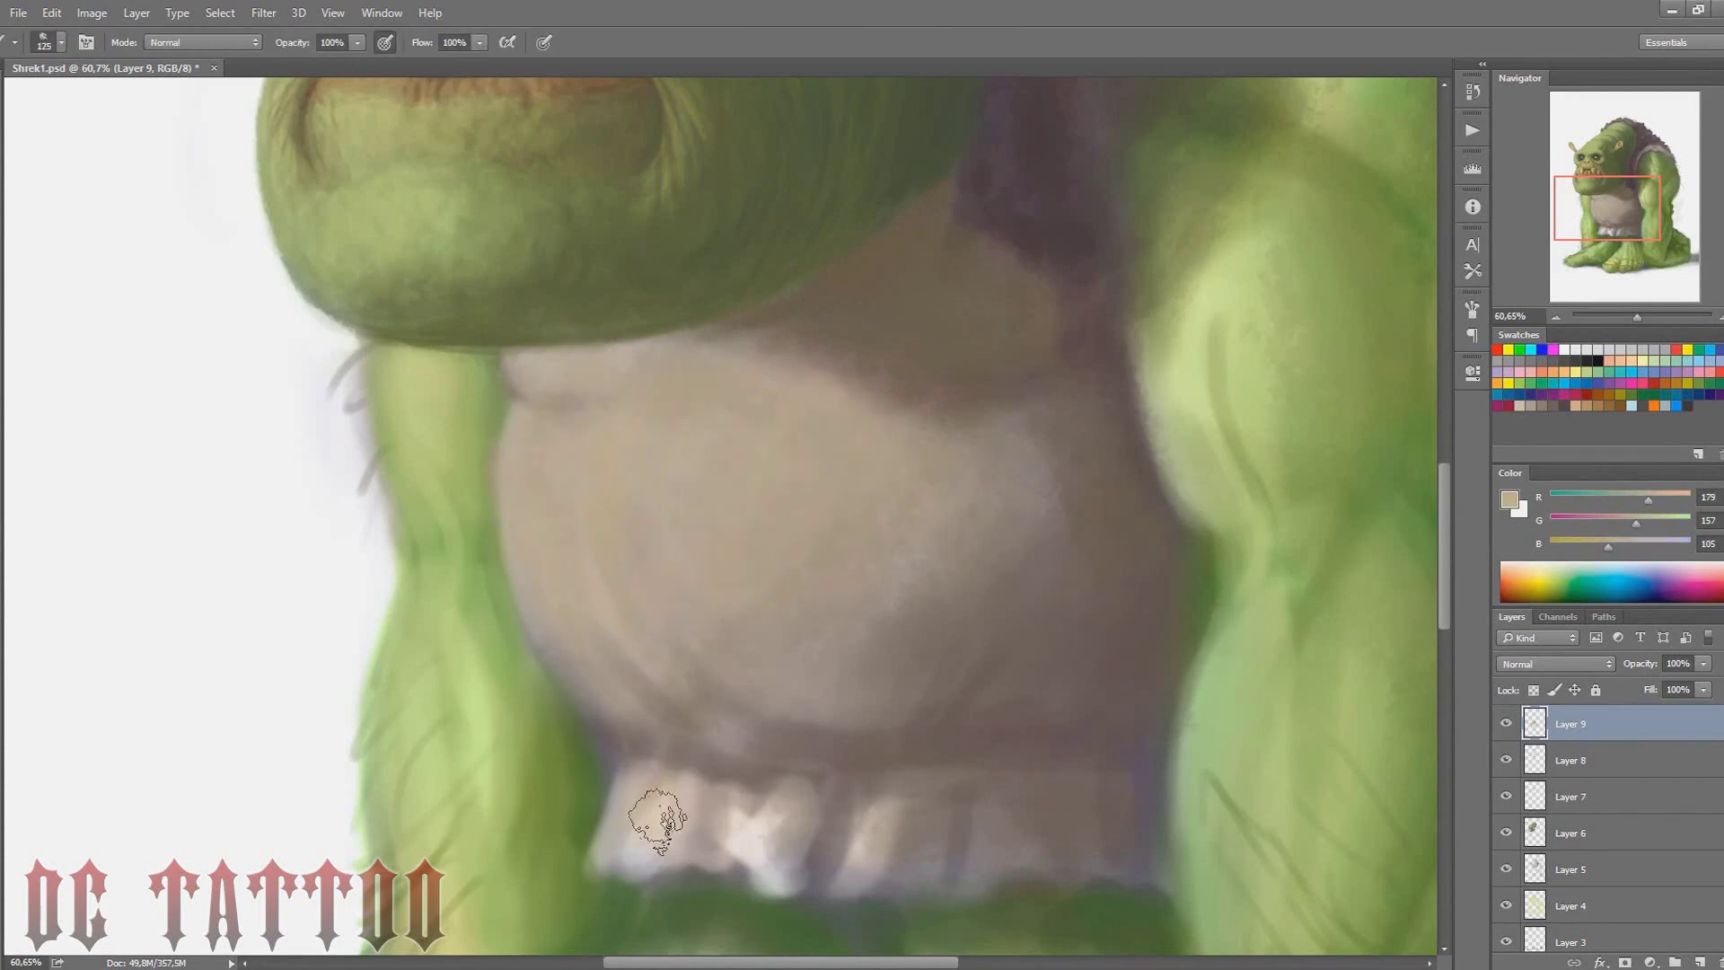
left_click_drag(654, 820, 776, 840)
key("bracketright")
key("bracketright")
key("bracketright")
left_click(1508, 500)
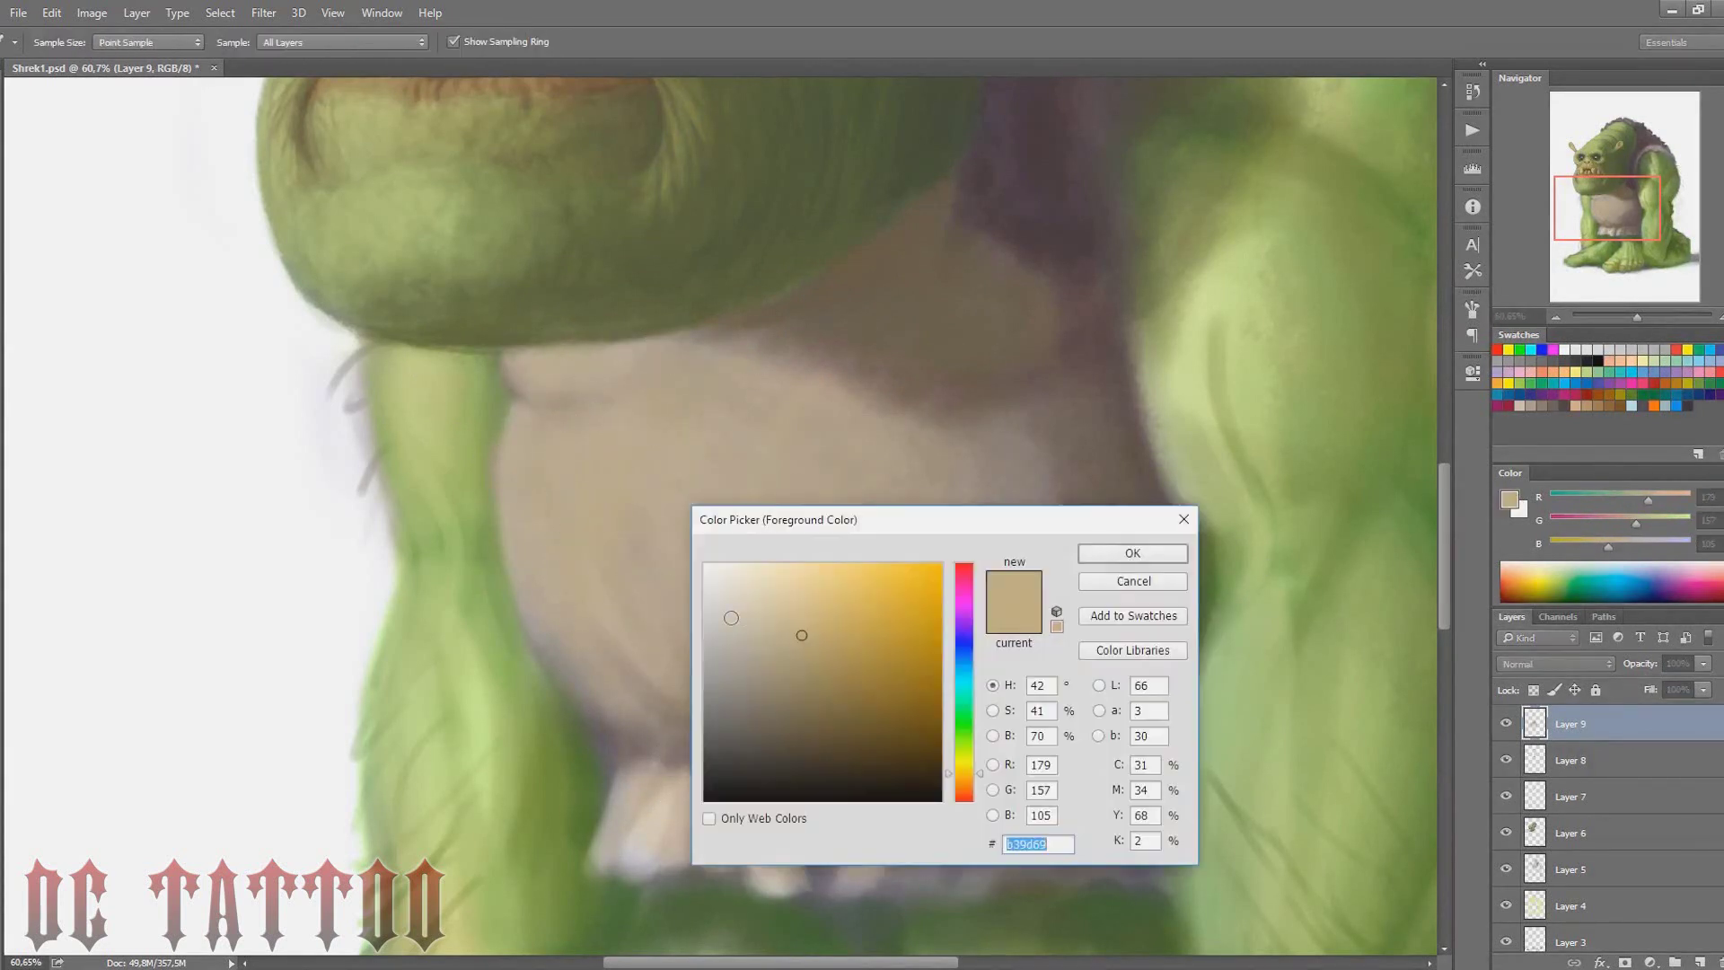
left_click(728, 608)
left_click(1027, 550)
key("bracketleft")
key("bracketleft")
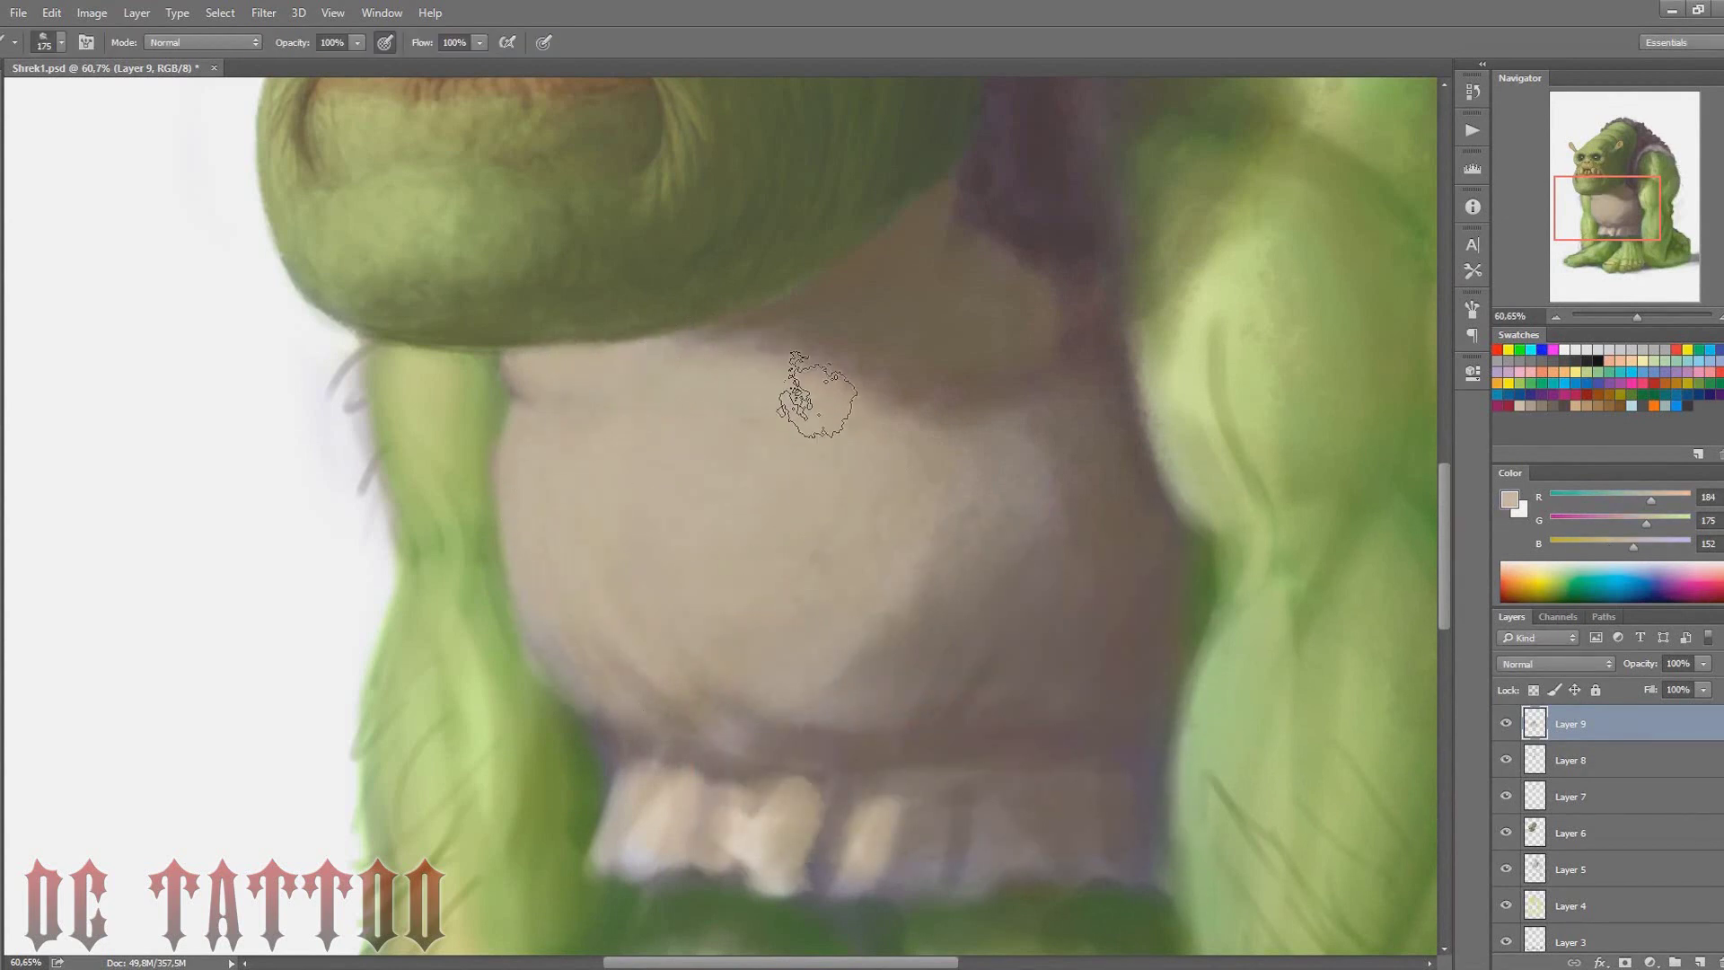
Sample chest and belly browns plus a light beige for shading the chin area
left_click_drag(1623, 216, 1620, 205)
left_click(789, 455, "alt")
key("bracketleft")
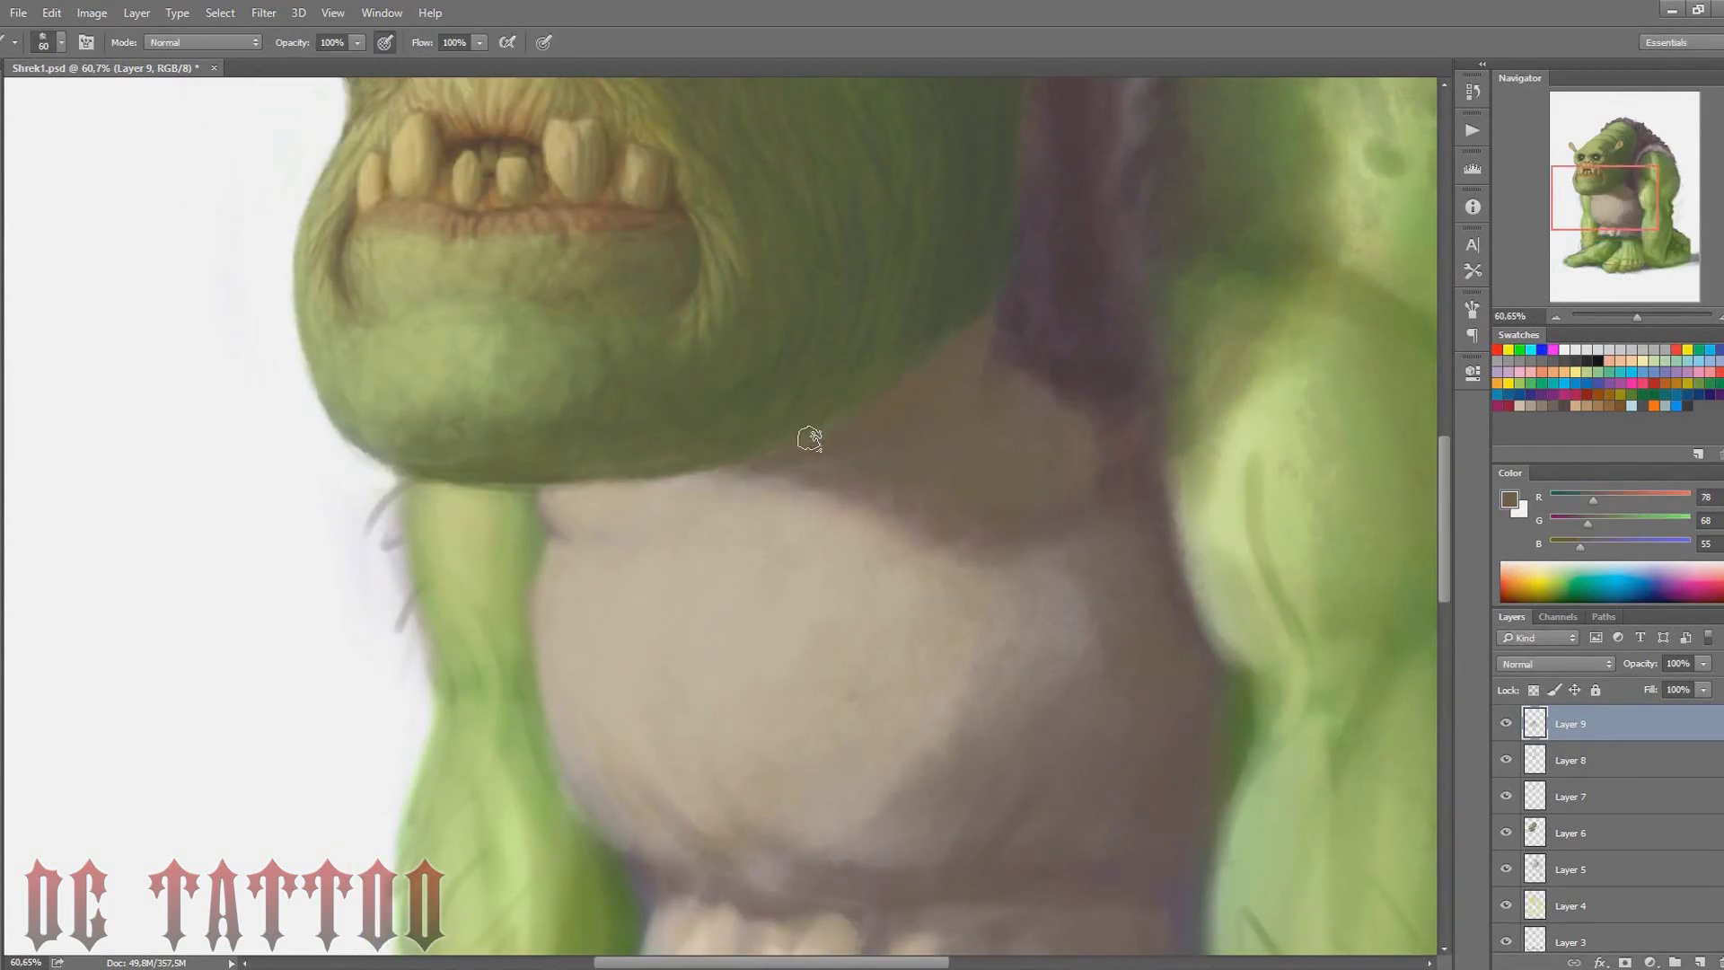
key("bracketleft")
key("bracketleft")
left_click(988, 404, "alt")
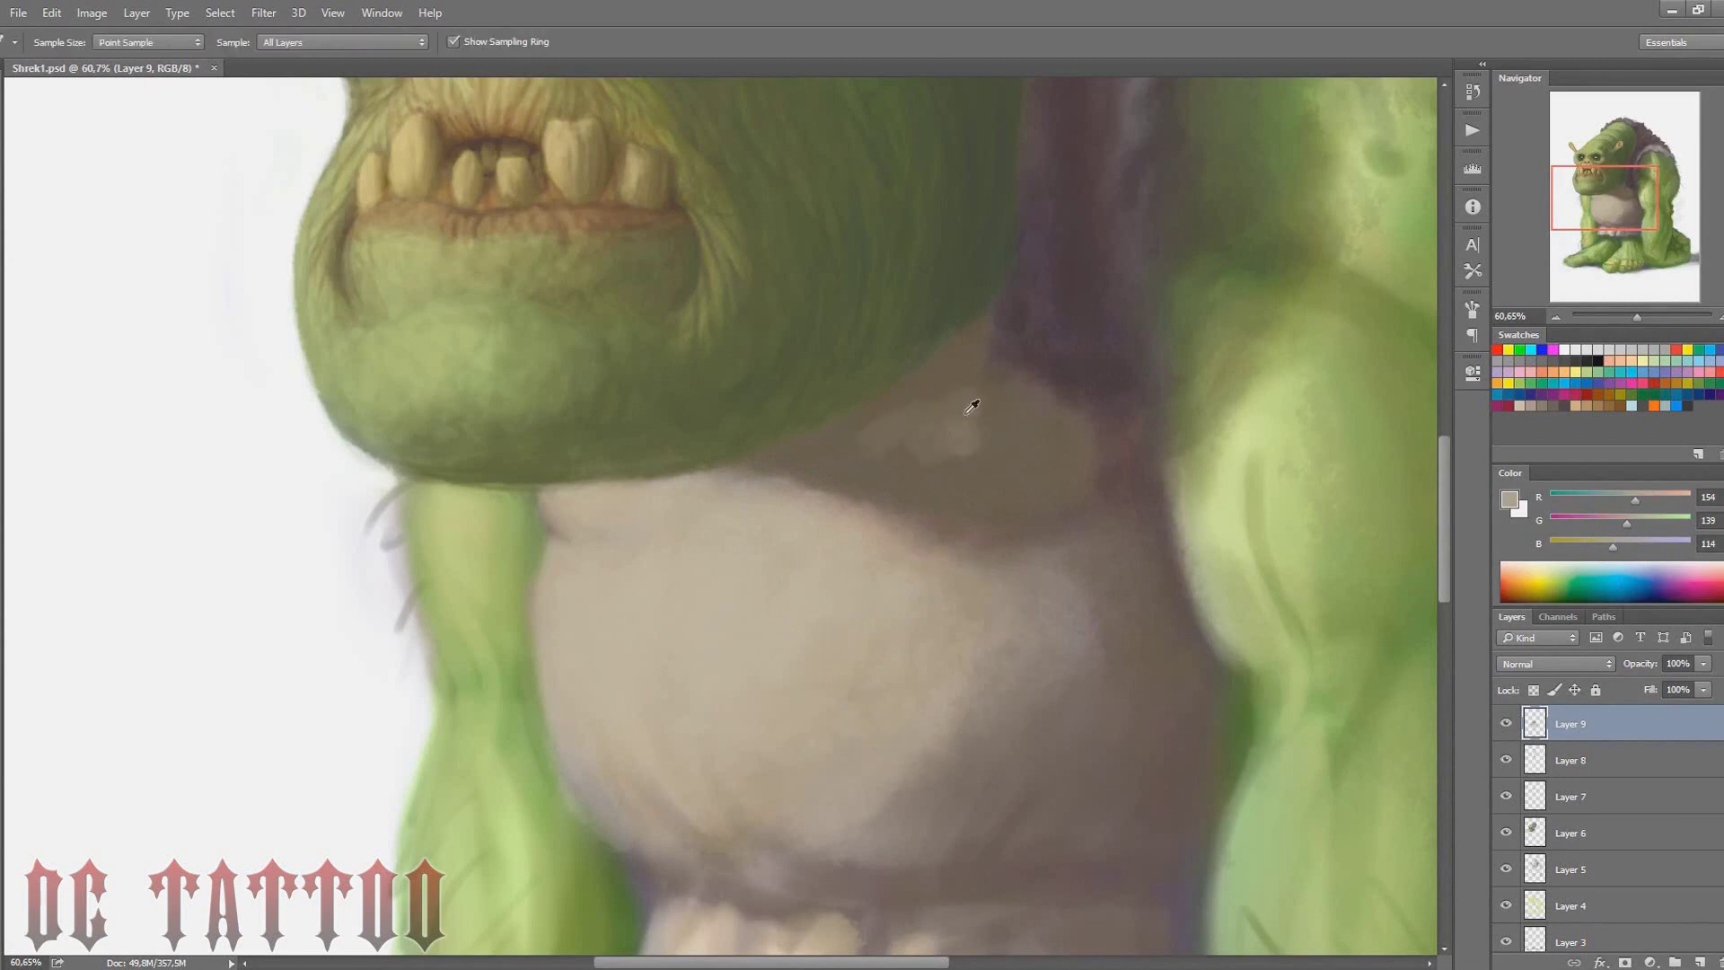
key("bracketleft")
key("bracketleft")
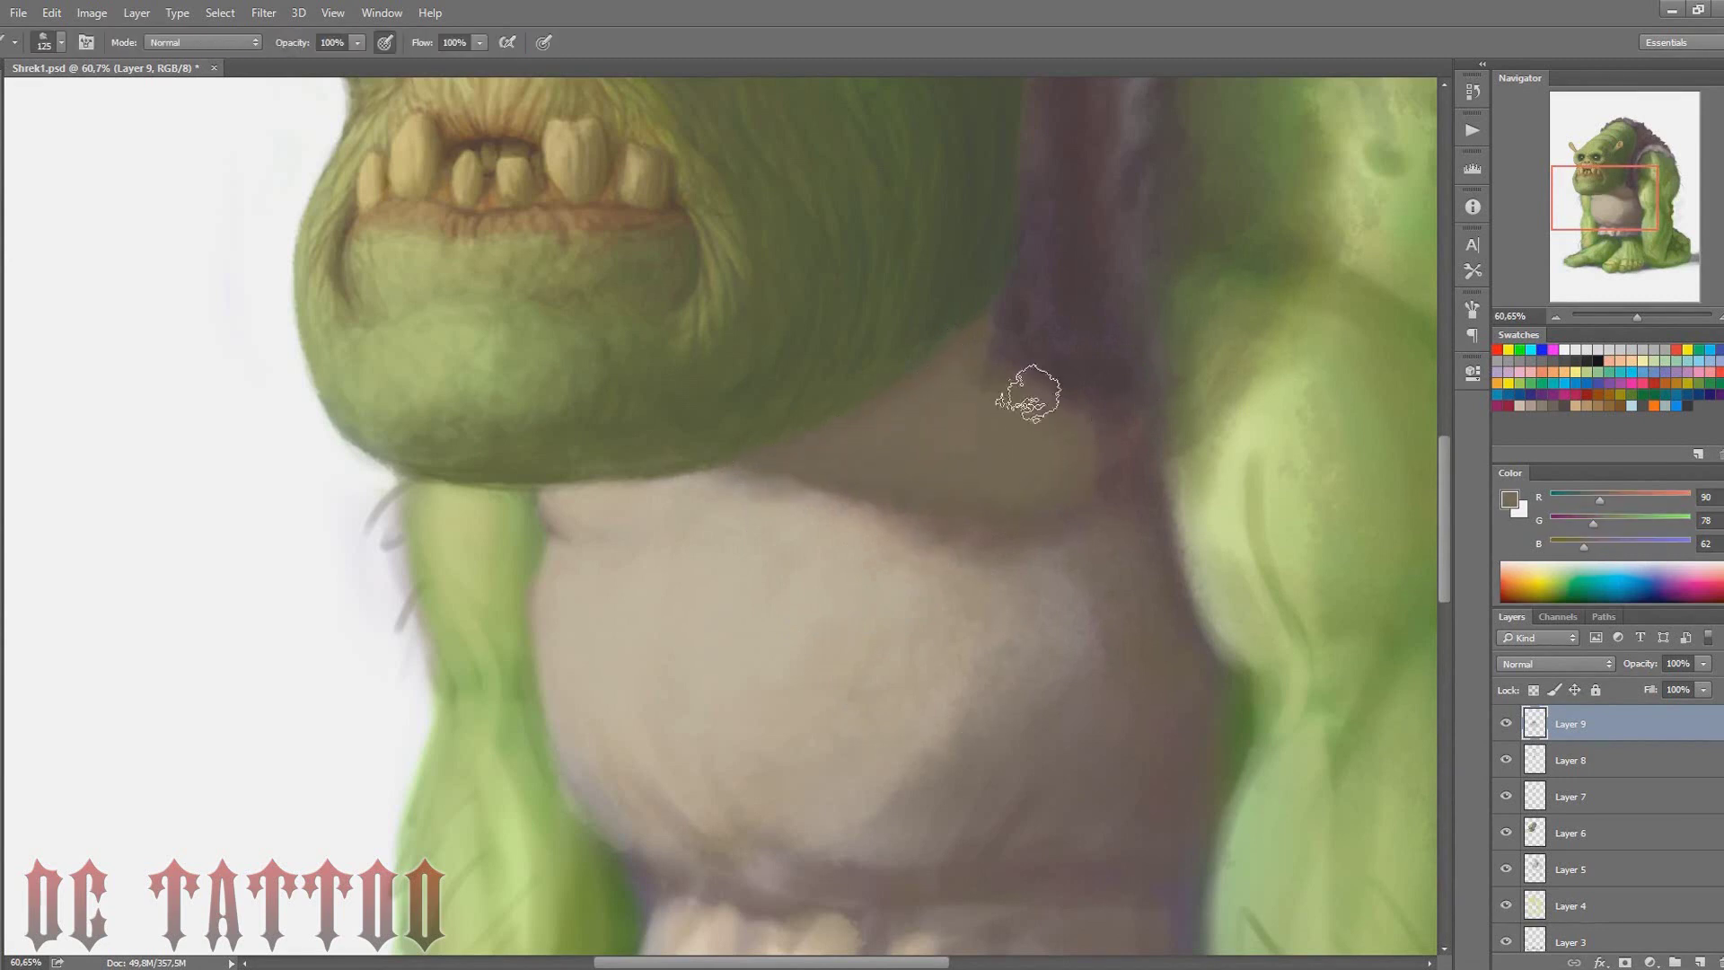
left_click(816, 492, "alt")
key("bracketleft")
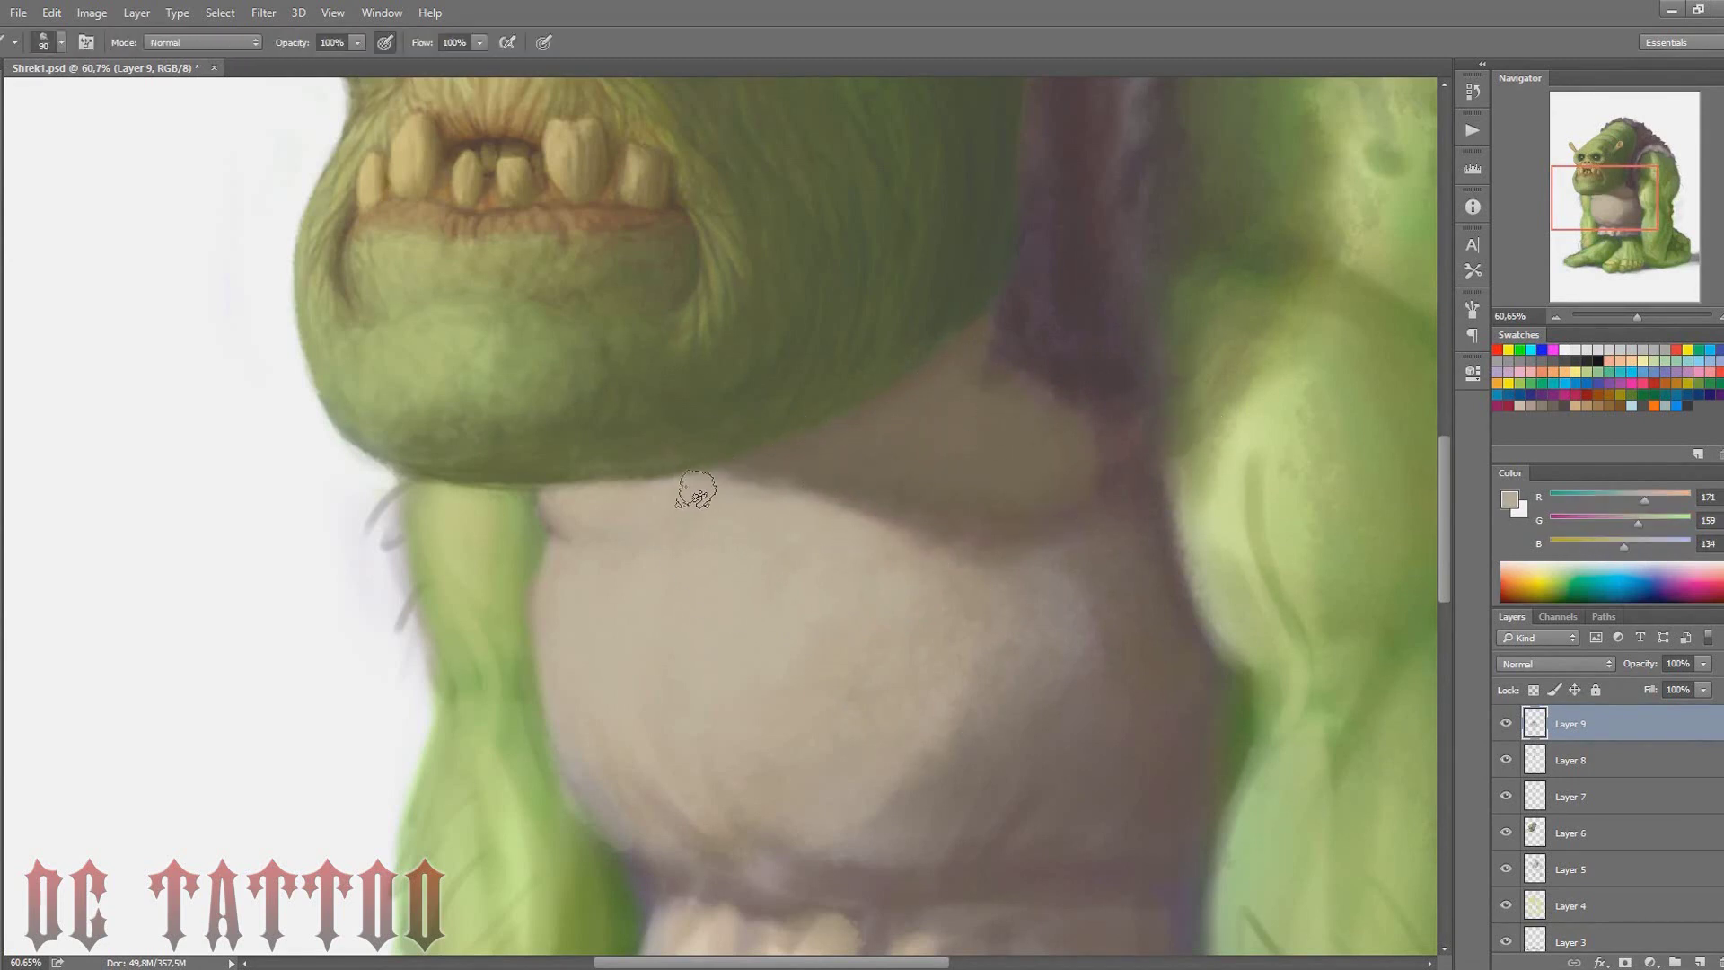
left_click(918, 537, "alt")
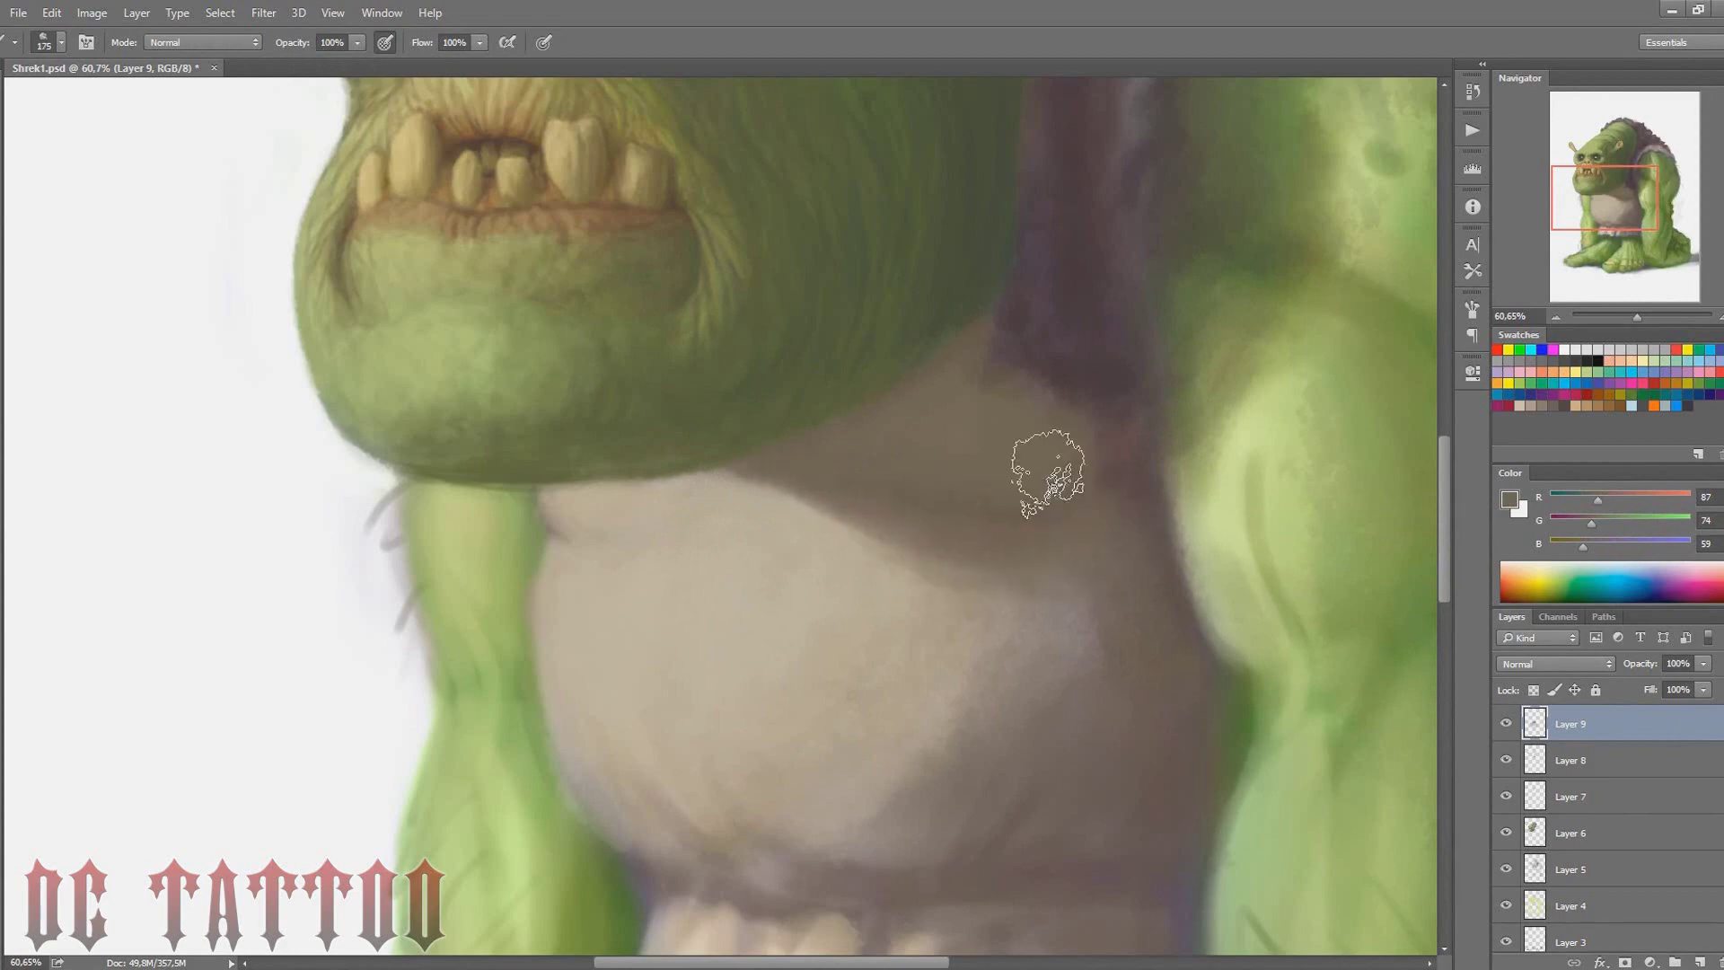
key("i")
key("b")
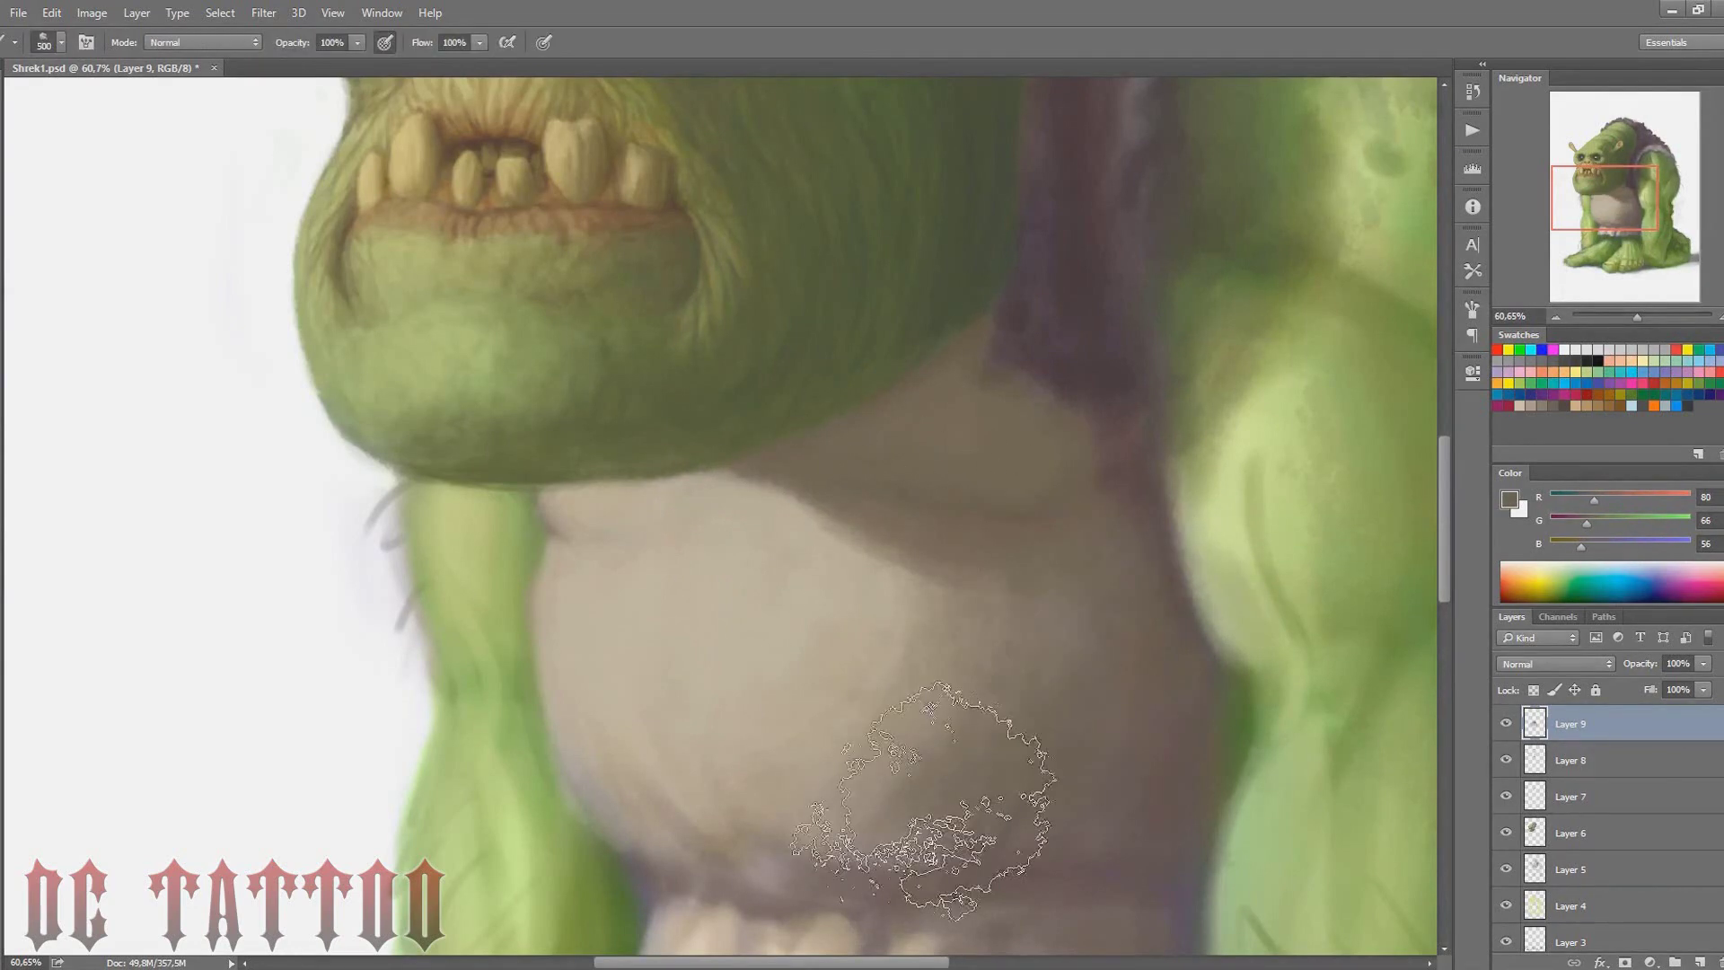
key("bracketright")
key("bracketright")
key("bracketright")
left_click(802, 603, "alt")
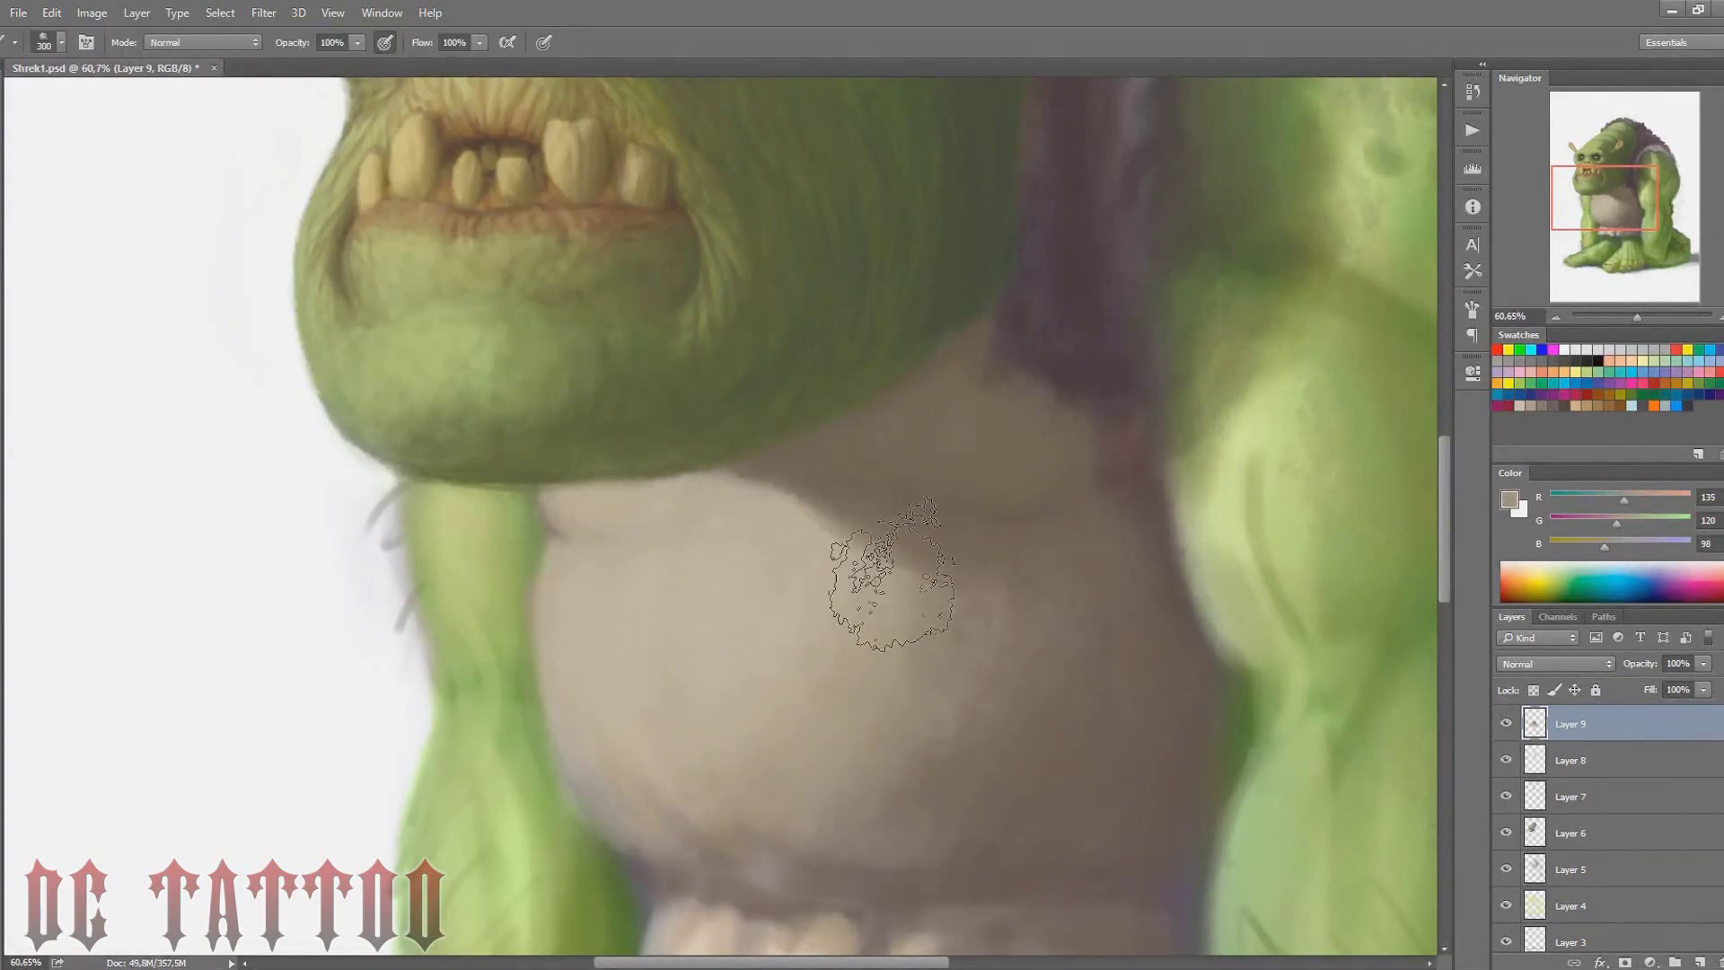
left_click(1043, 671, "alt")
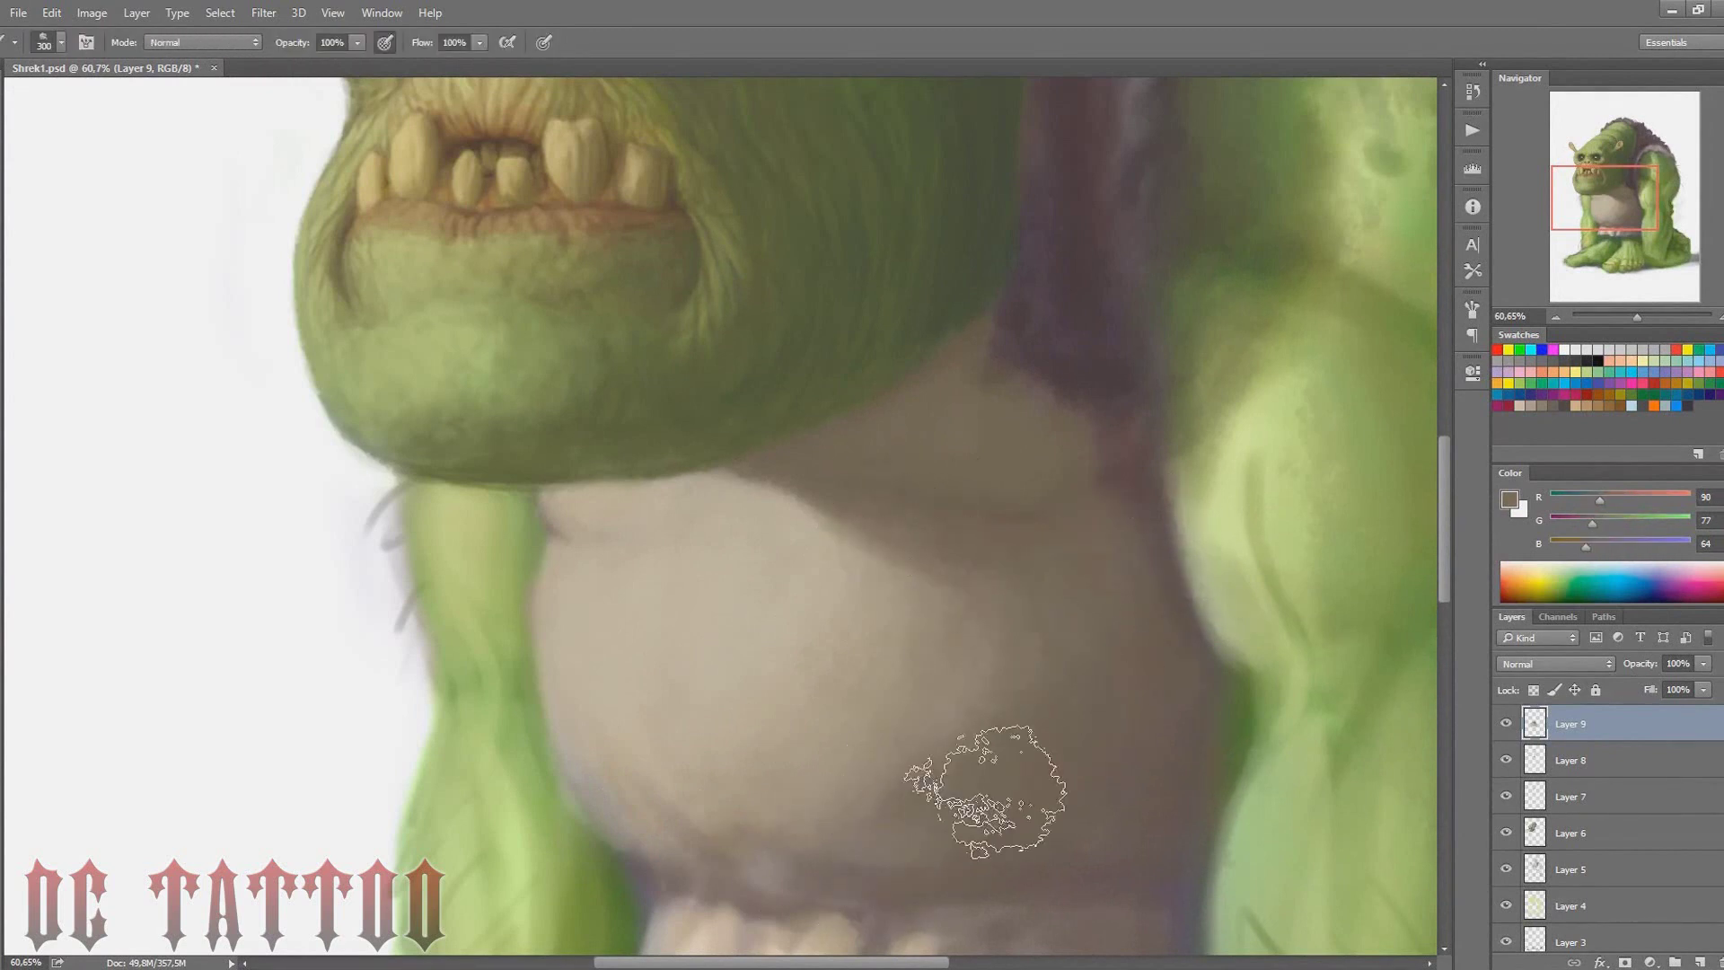
Paint a dark brown shadow along the chin edge and pick up the neck shadow tone
left_click_drag(981, 789, 847, 879)
key("i")
left_click(611, 571)
key("b")
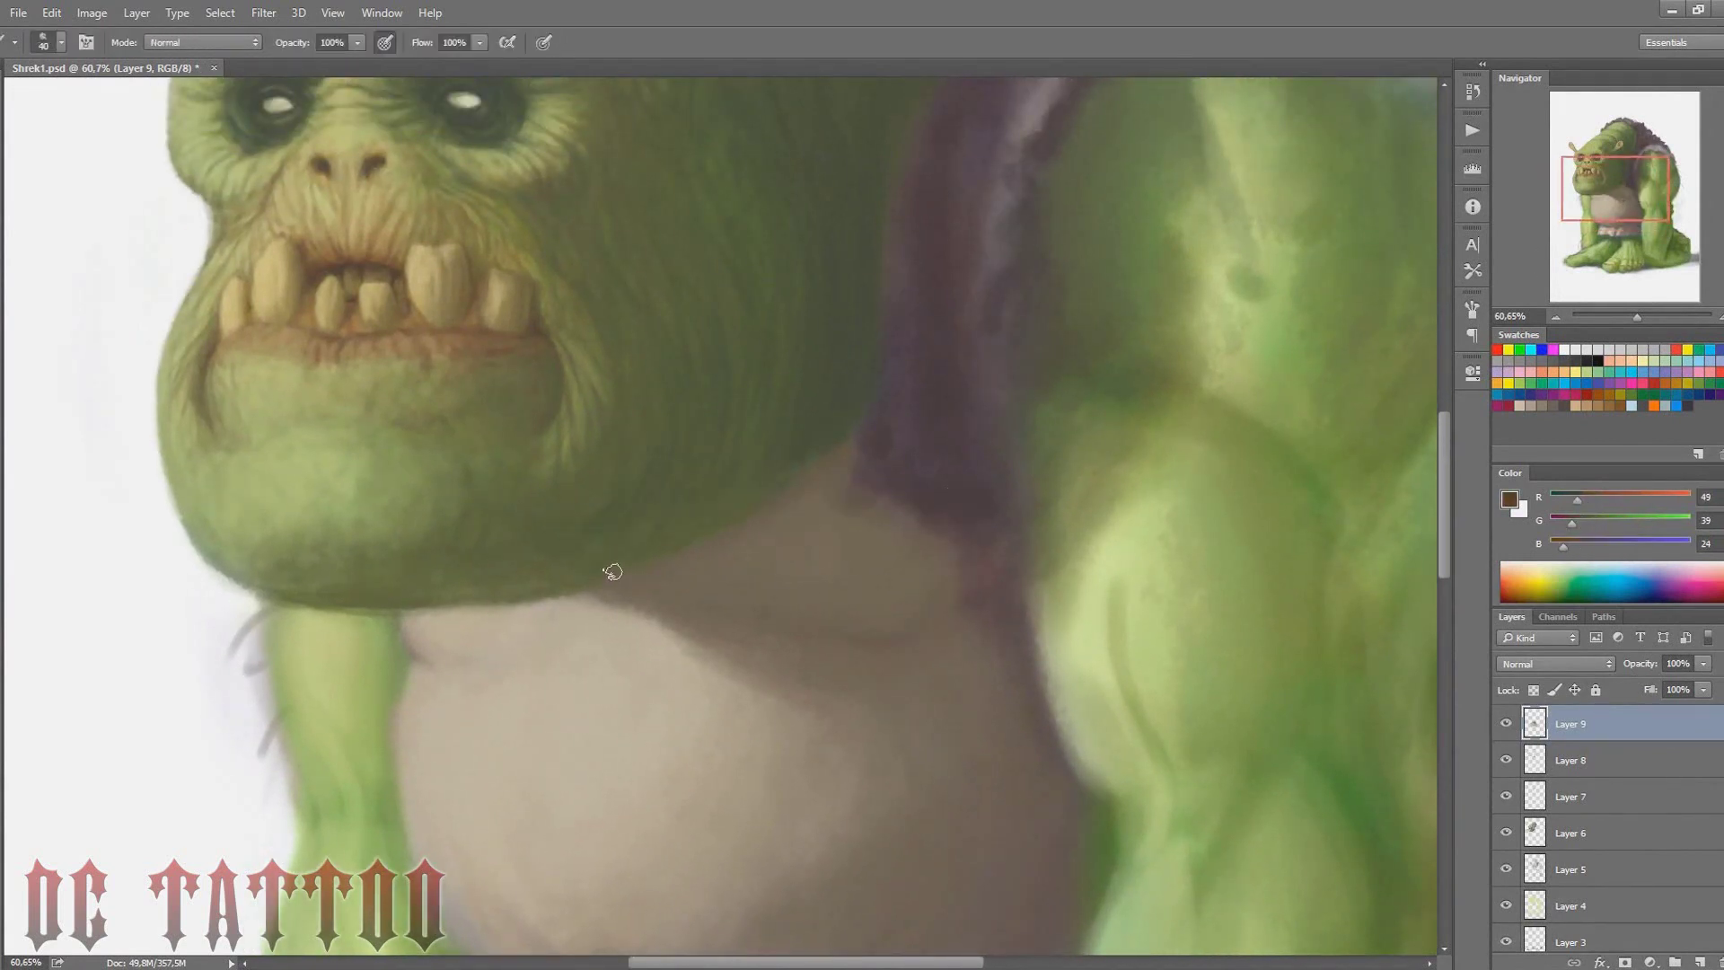
key("bracketright")
mouse_move(655, 577)
left_mouse_down()
mouse_move(789, 500)
mouse_move(630, 582)
mouse_move(790, 539)
left_mouse_up()
left_click(743, 532, "alt")
key("bracketleft")
key("bracketleft")
key("bracketleft")
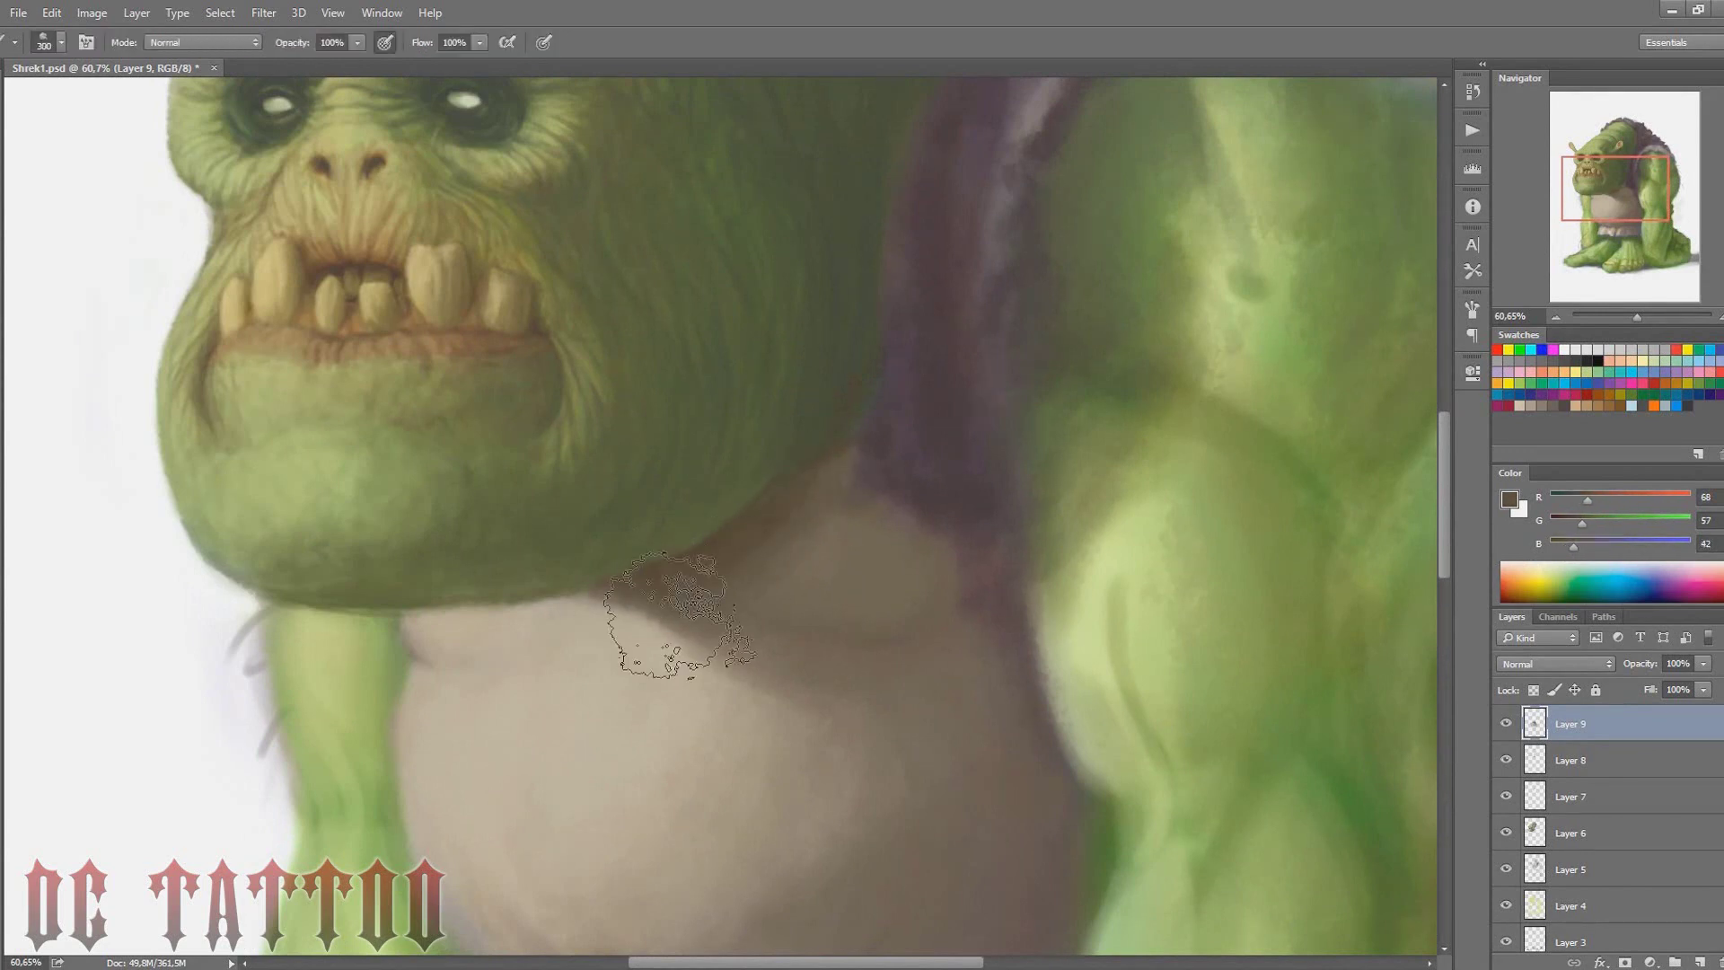
left_click(943, 565, "alt")
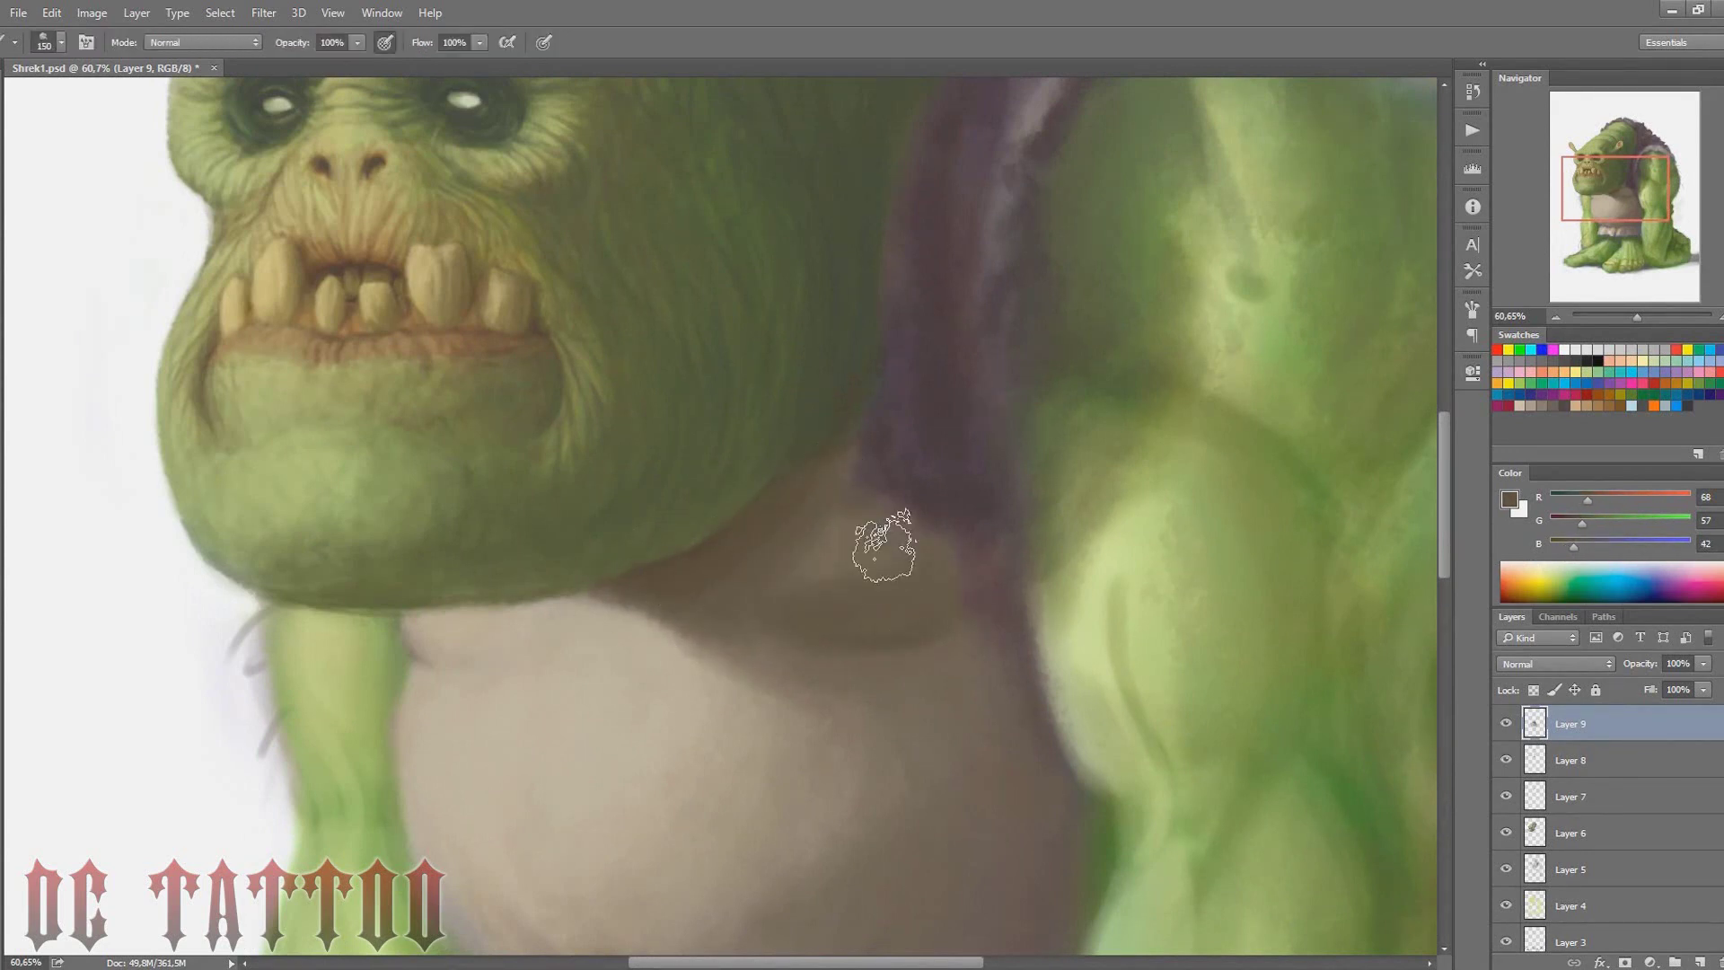
key("bracketright")
key("bracketright")
key("bracketright")
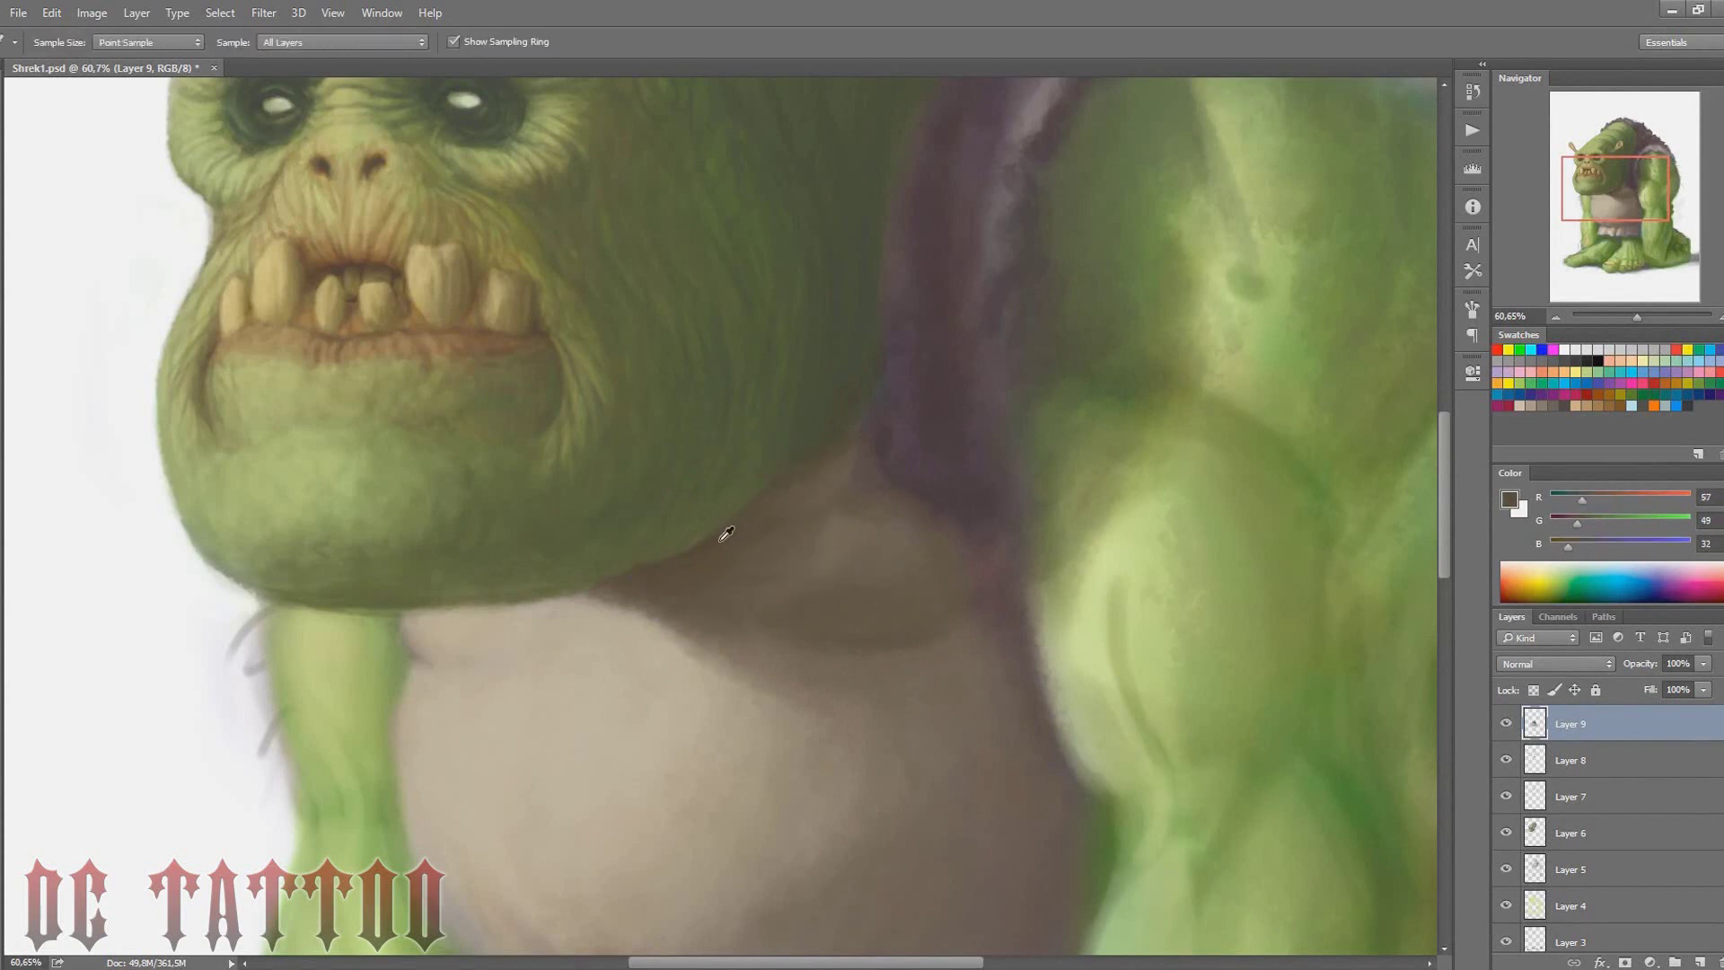
Blend soft brown shadow around the neck using sampled mid and dark browns
left_click(716, 531, "alt")
key("bracketleft")
left_click(843, 635, "alt")
key("bracketright")
key("bracketright")
key("bracketright")
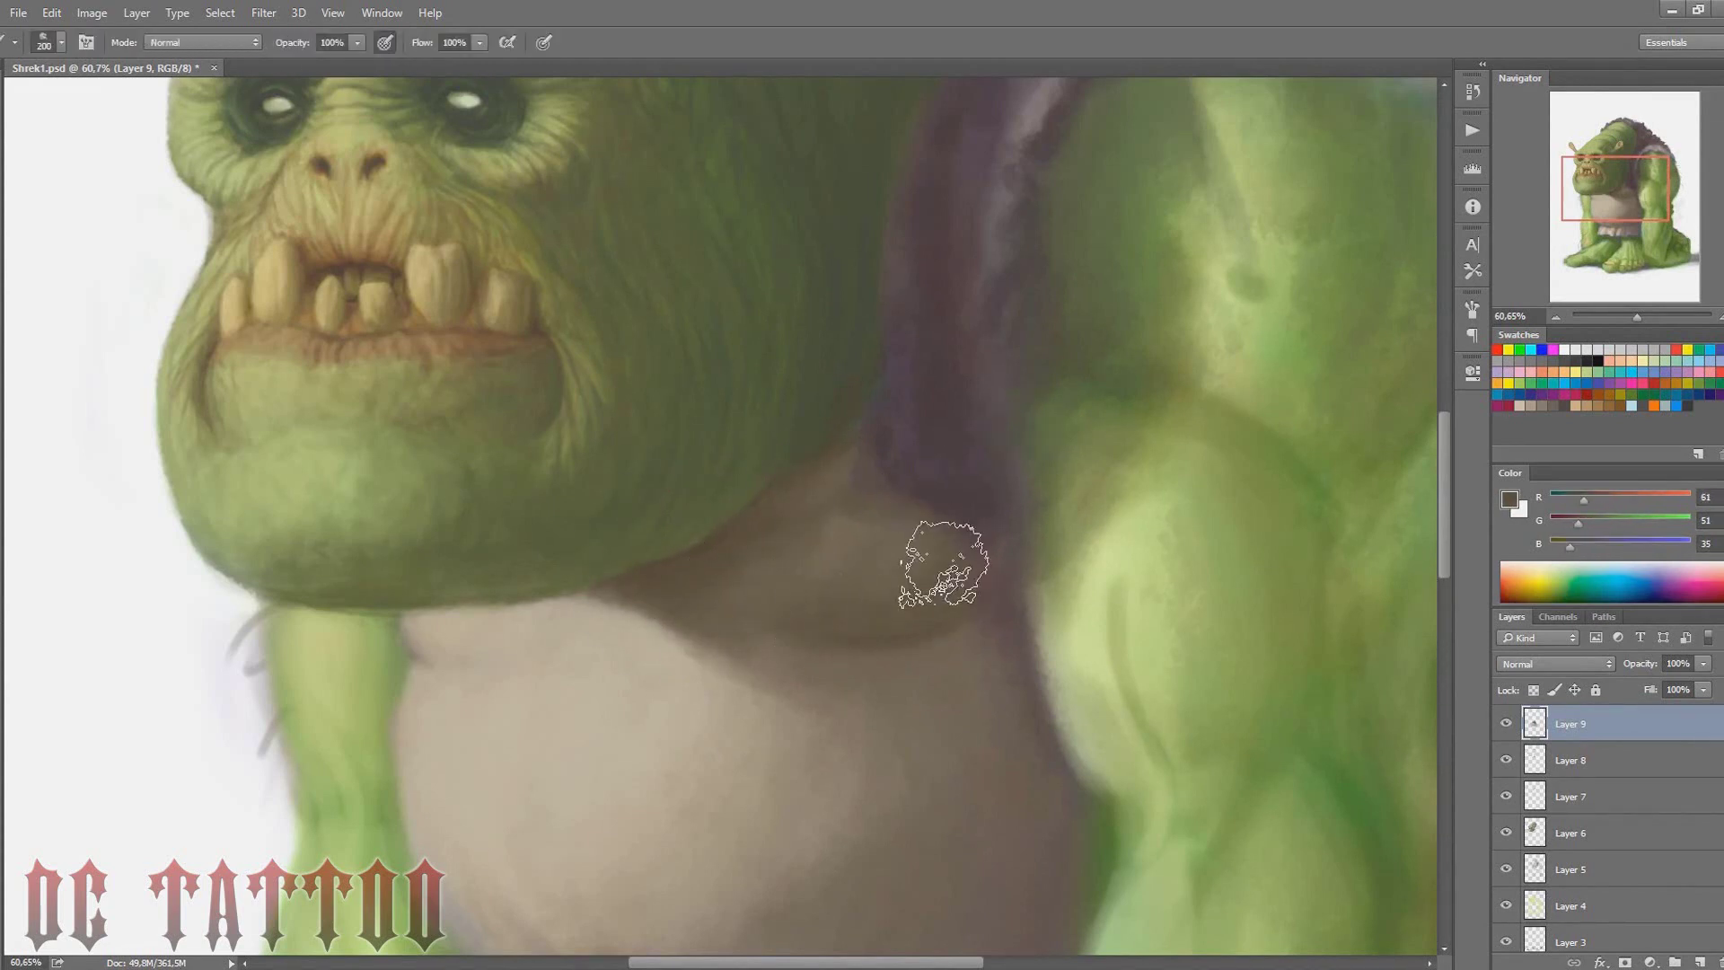
key("bracketleft")
key("bracketleft")
key("bracketleft")
left_click(857, 481, "alt")
left_click_drag(857, 482, 750, 570)
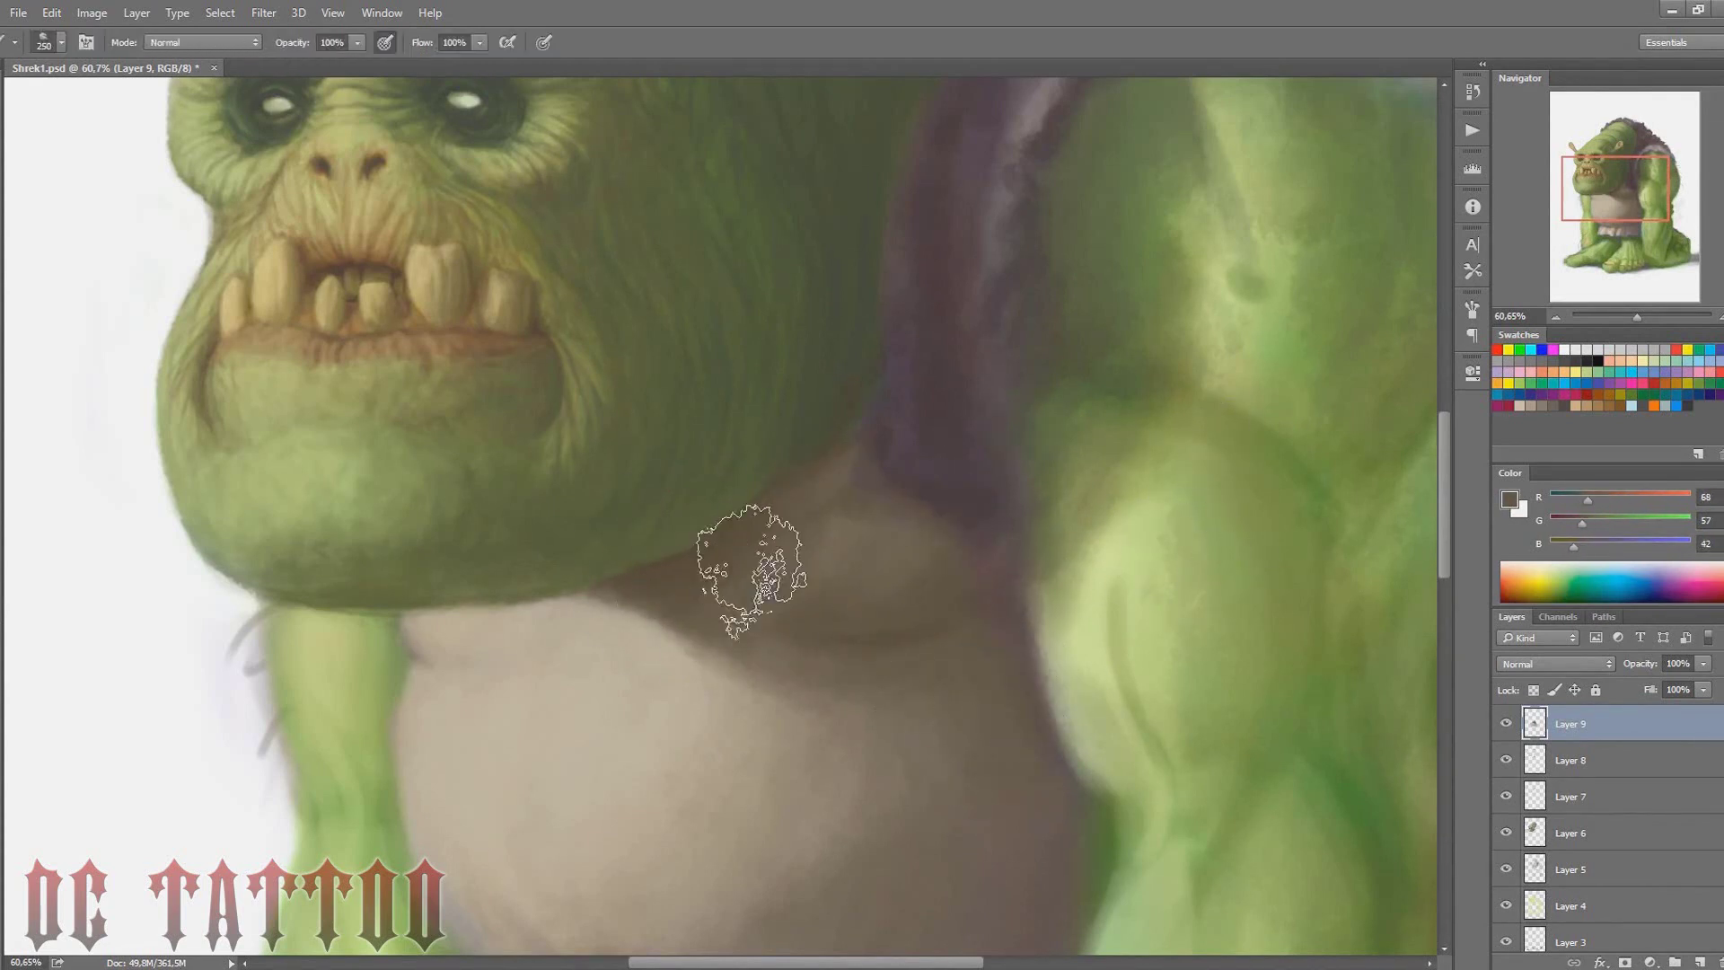
key("bracketleft")
key("bracketleft")
key("bracketleft")
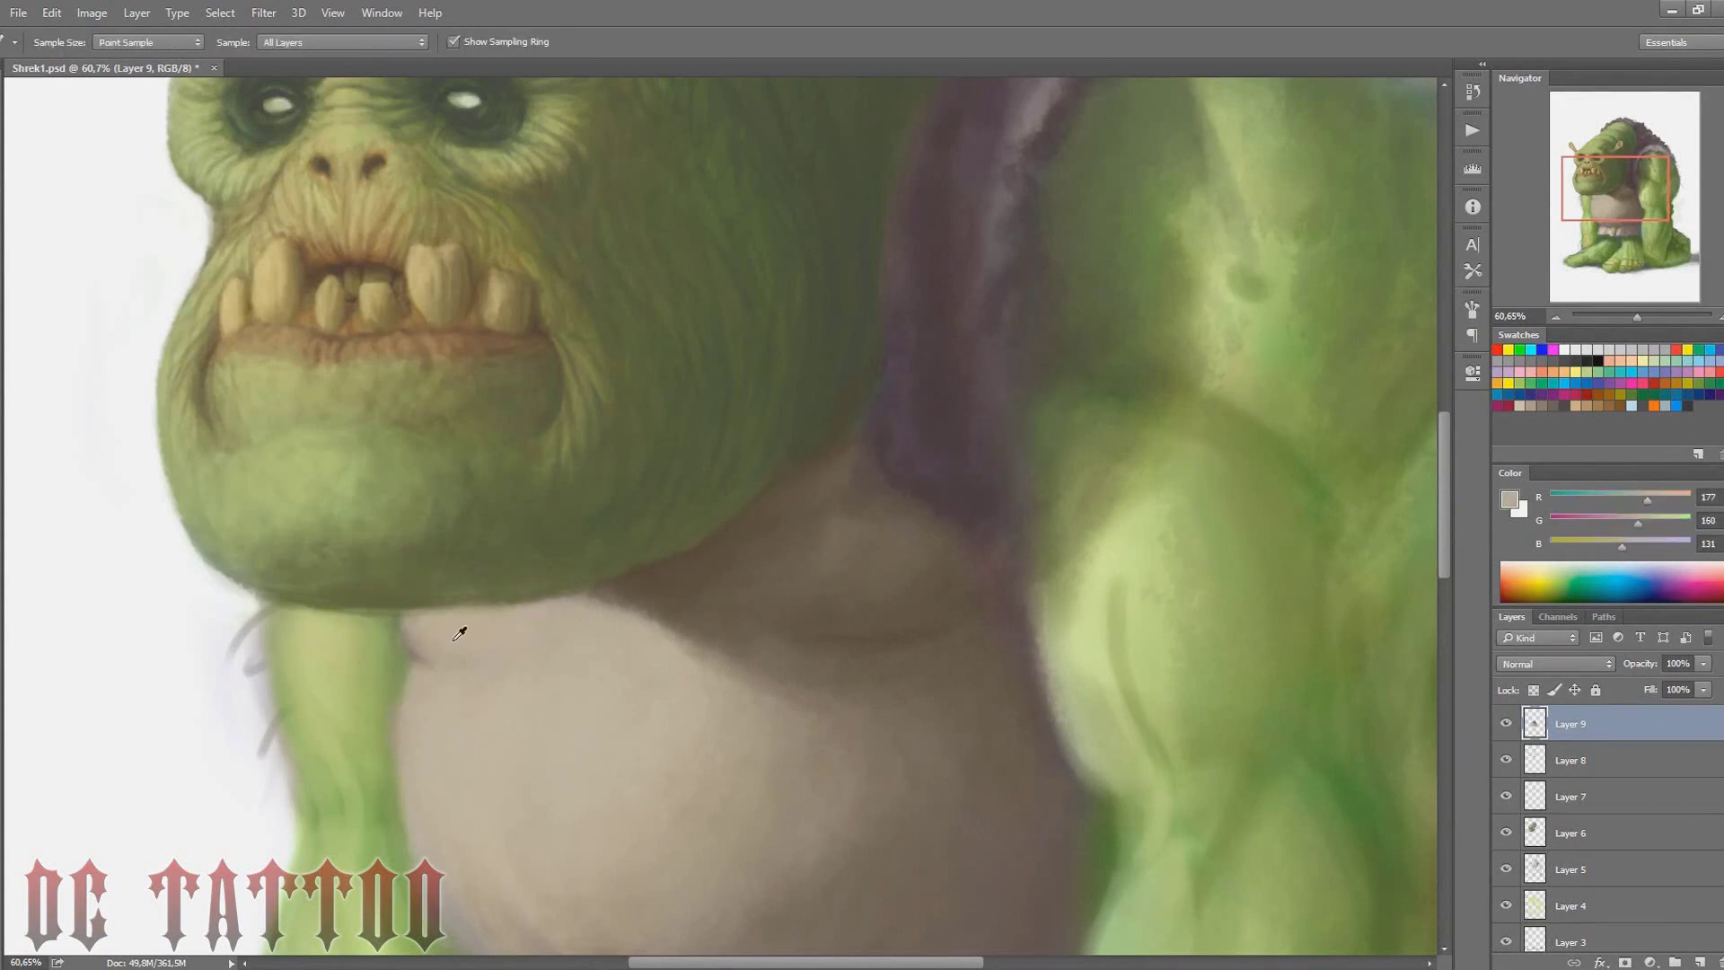
left_click(437, 655, "alt")
left_click(839, 500, "alt")
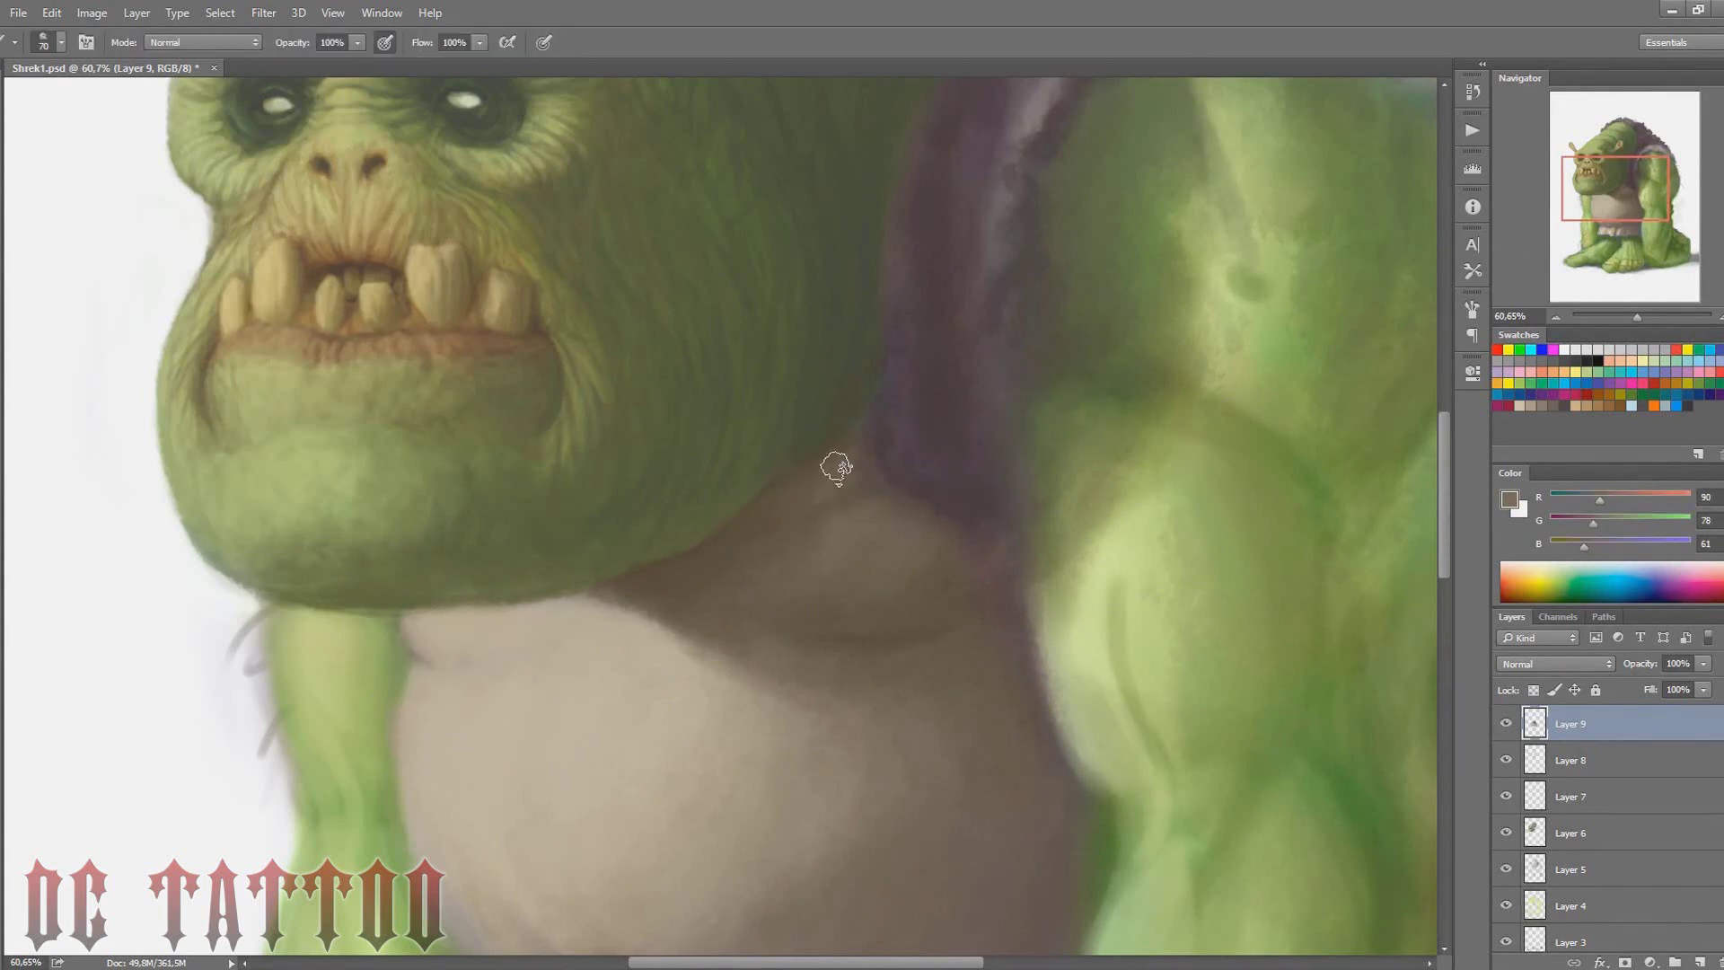
Refine the neck shadow with a smaller brush and sampled greyish and dark browns
key("bracketleft")
key("bracketleft")
key("bracketleft")
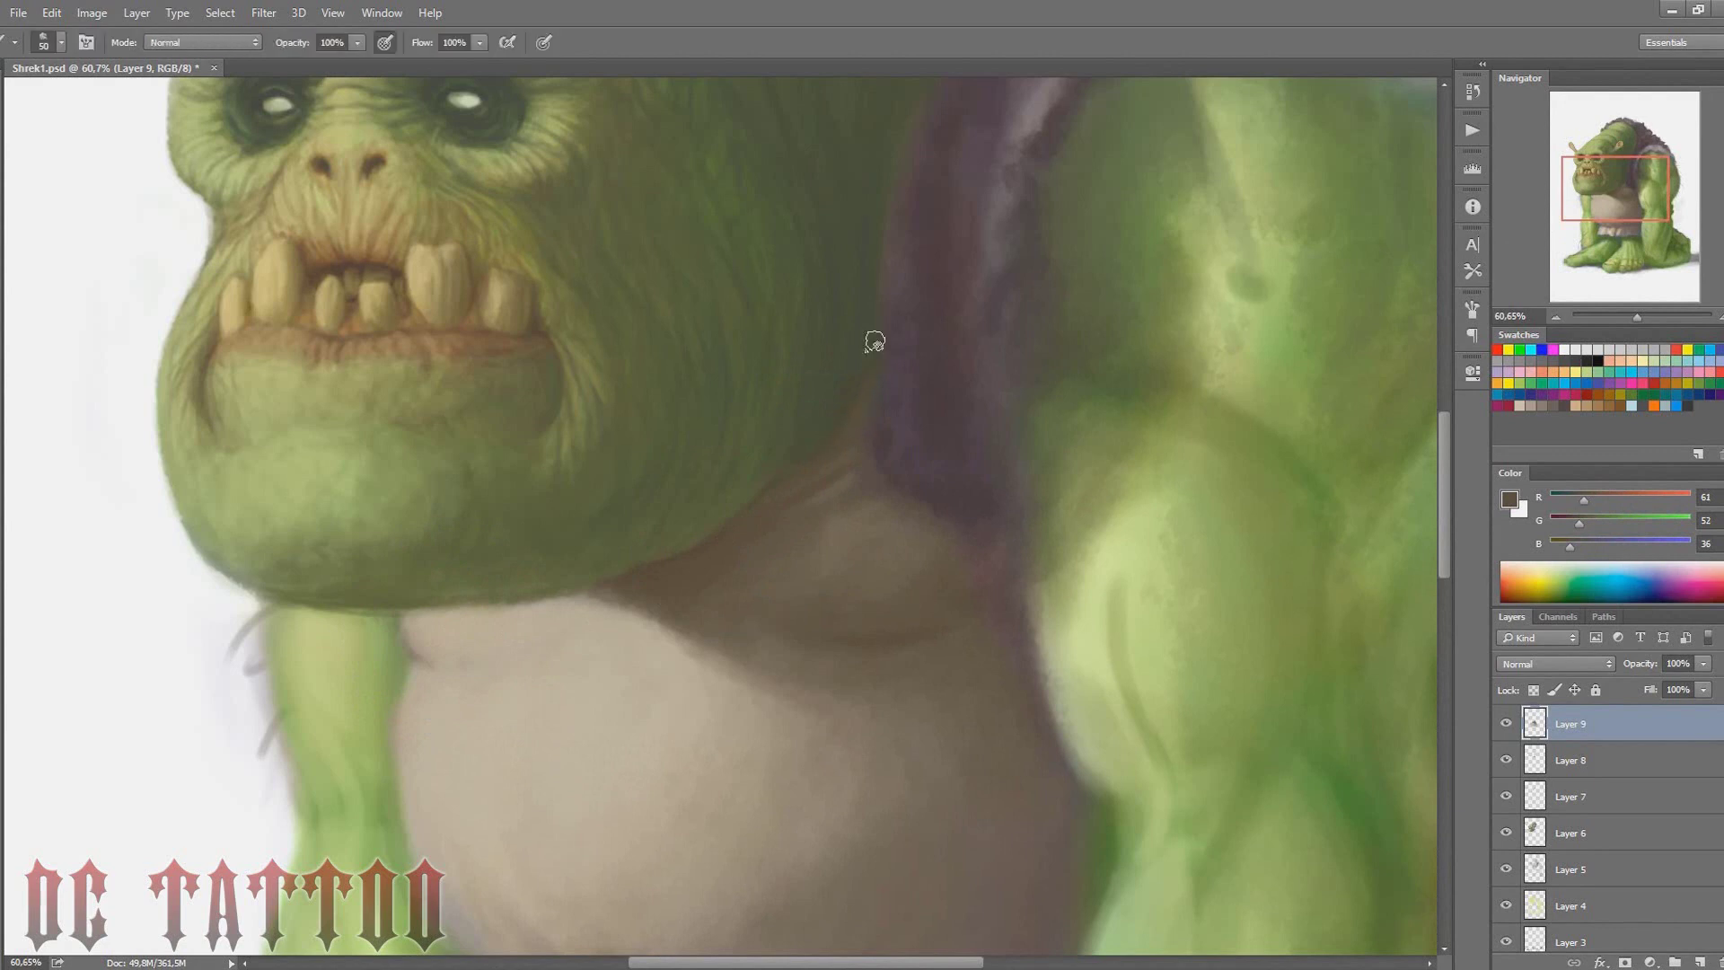
key("bracketleft")
left_click(654, 538, "alt")
key("bracketleft")
left_click(808, 445, "alt")
left_click(854, 500, "alt")
key("bracketright")
key("bracketright")
key("bracketright")
left_click(835, 436, "alt")
key("bracketright")
key("bracketright")
key("bracketright")
left_click(697, 462, "alt")
key("bracketright")
key("bracketright")
key("bracketright")
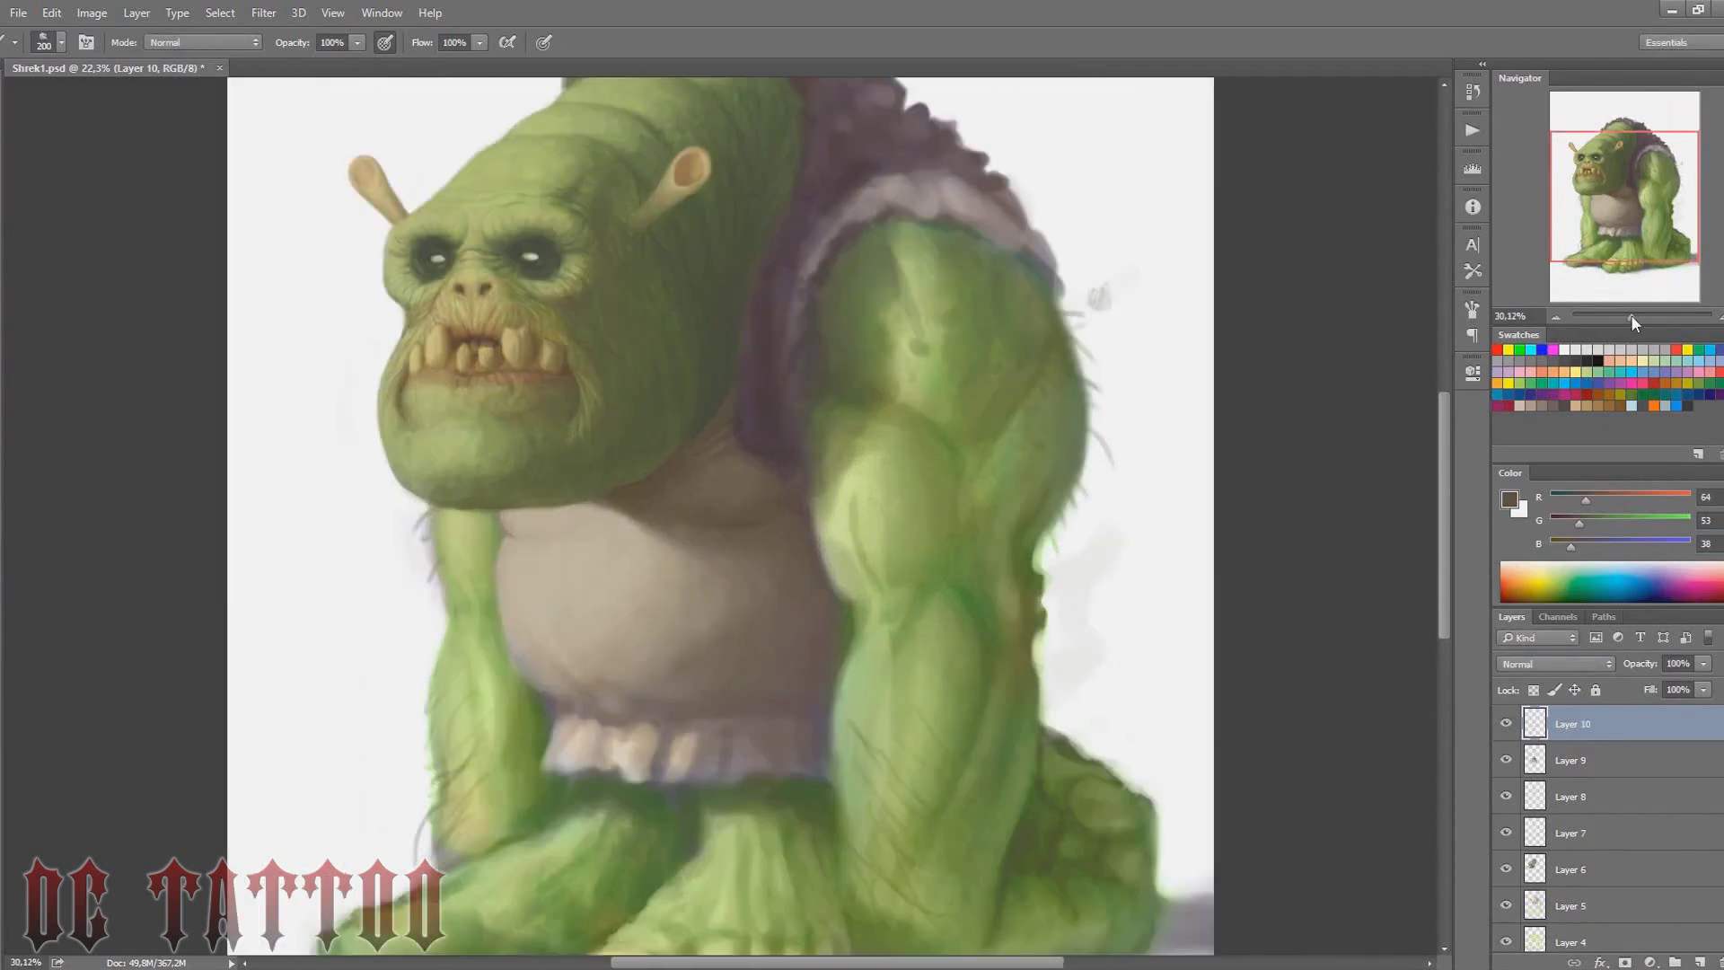
Zoom to 60.65% and paint dark purple over the upper vest and its outer edge
left_click_drag(1630, 316, 1641, 316)
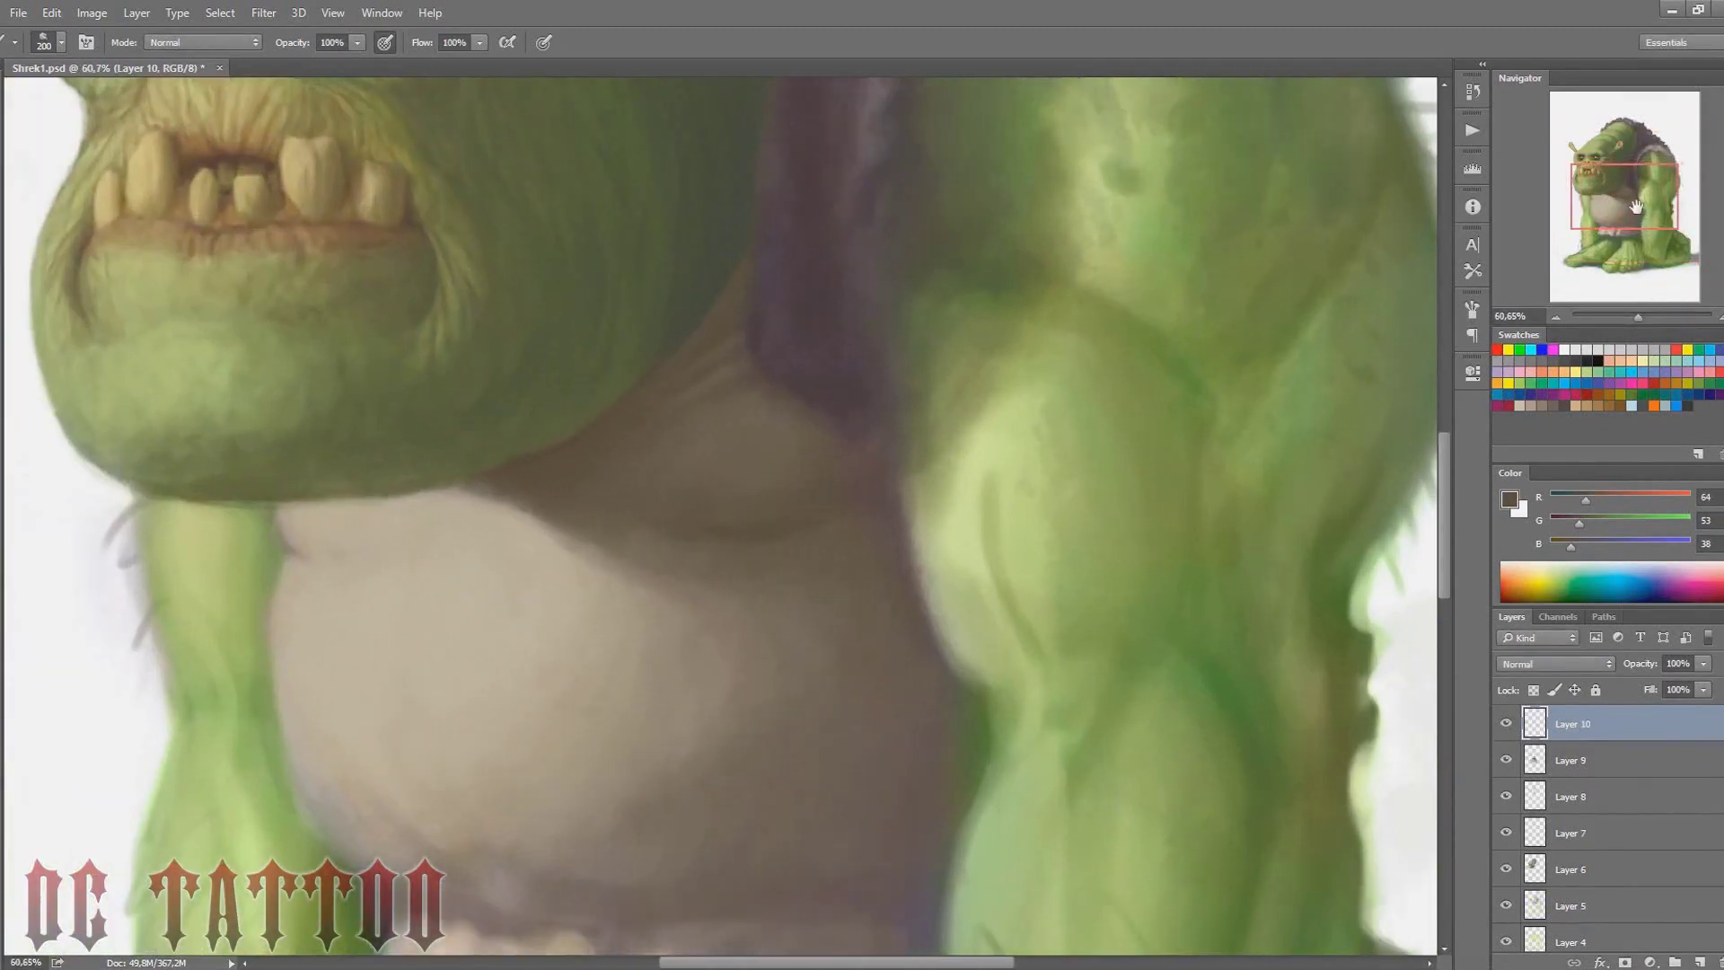
left_click_drag(1636, 216, 1639, 179)
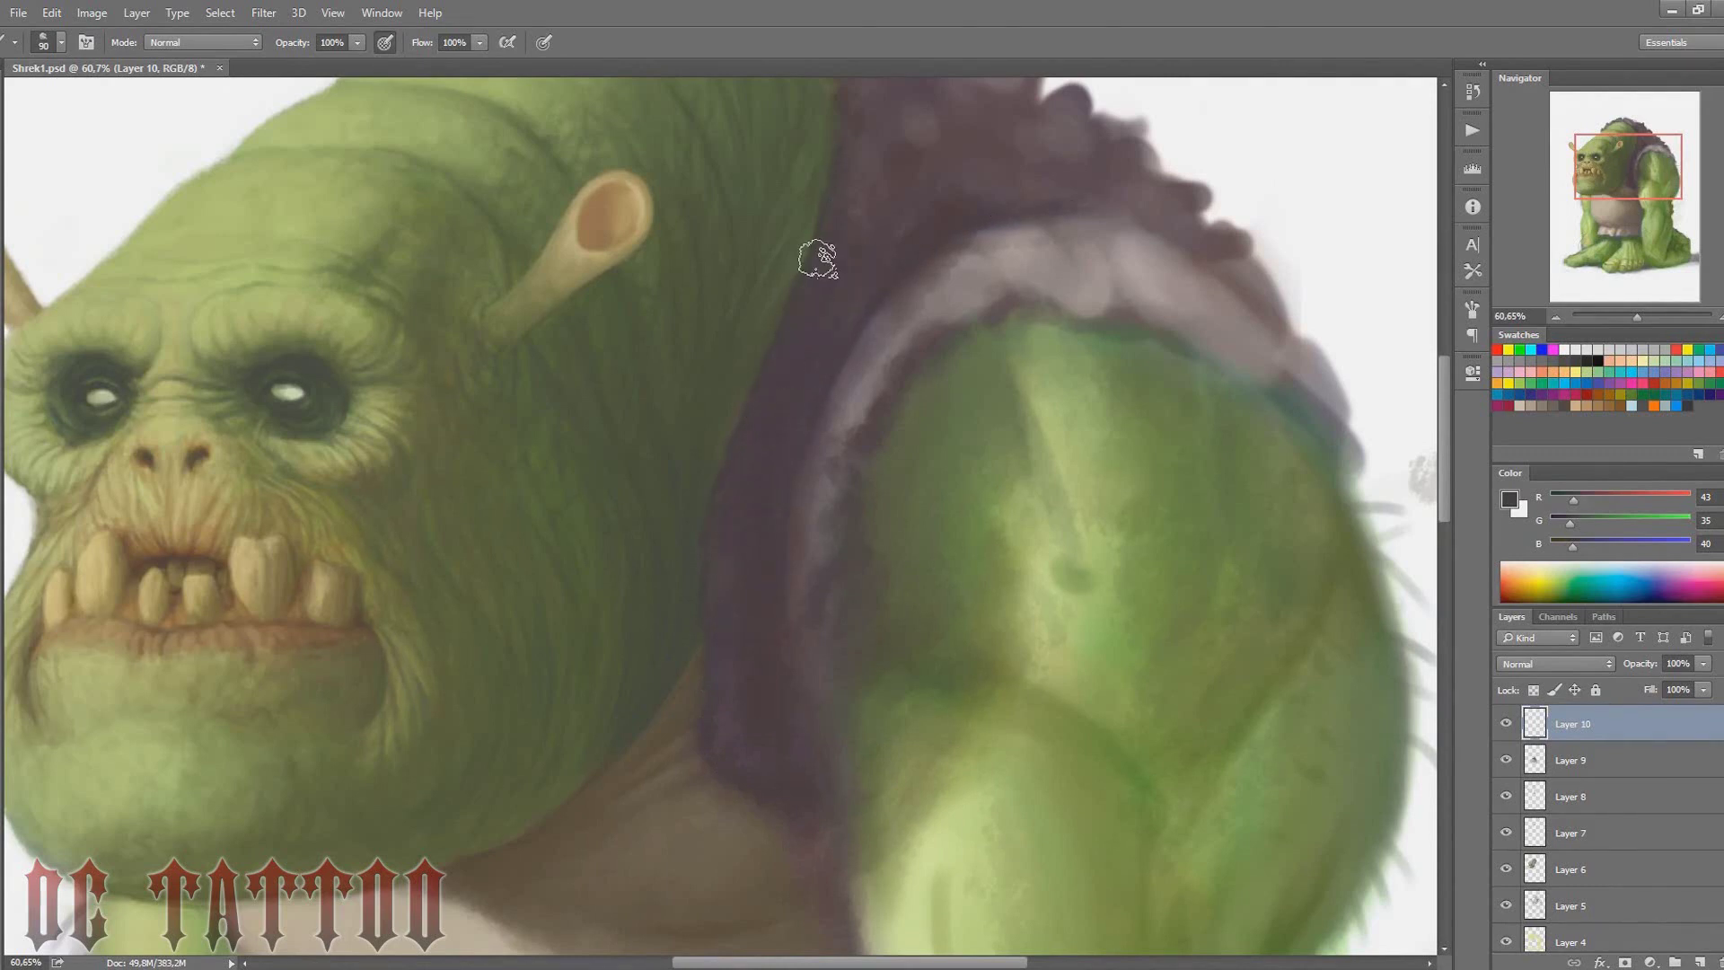
key("bracketright")
key("bracketright")
key("bracketright")
left_click_drag(924, 200, 832, 393)
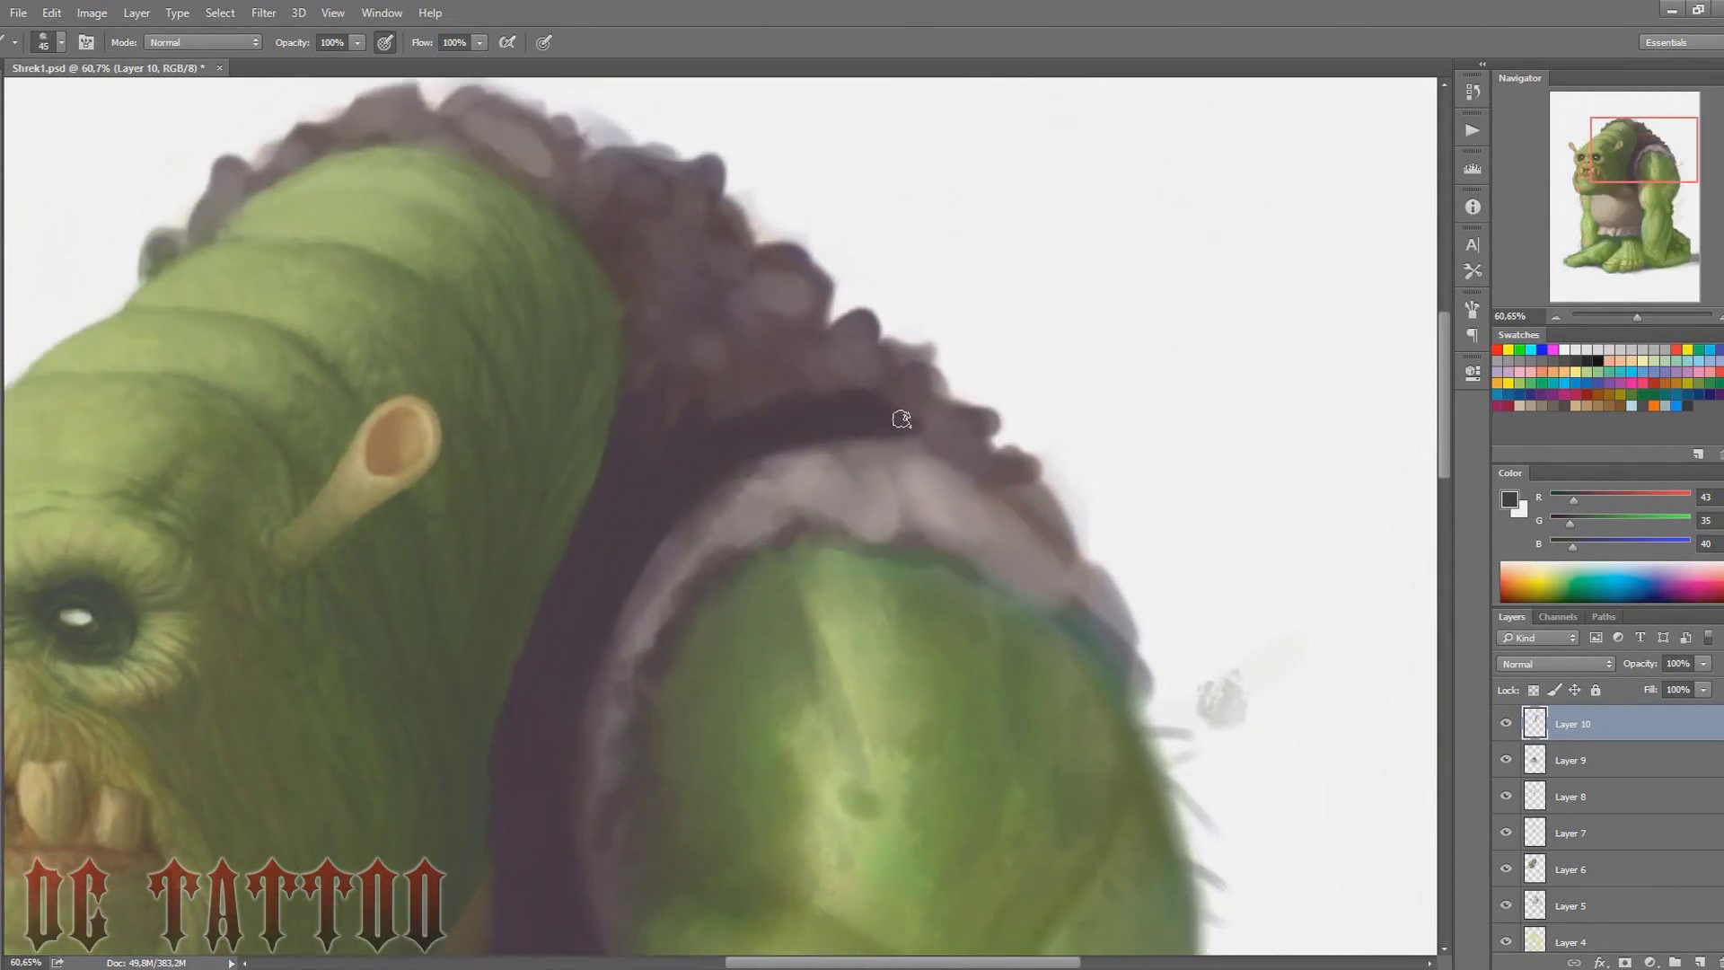
mouse_move(902, 420)
left_mouse_down()
mouse_move(1032, 512)
mouse_move(1005, 449)
mouse_move(907, 364)
mouse_move(870, 356)
mouse_move(985, 466)
mouse_move(635, 319)
mouse_move(793, 342)
mouse_move(587, 201)
mouse_move(673, 181)
mouse_move(616, 166)
mouse_move(665, 242)
mouse_move(1112, 441)
left_mouse_up()
key("]")
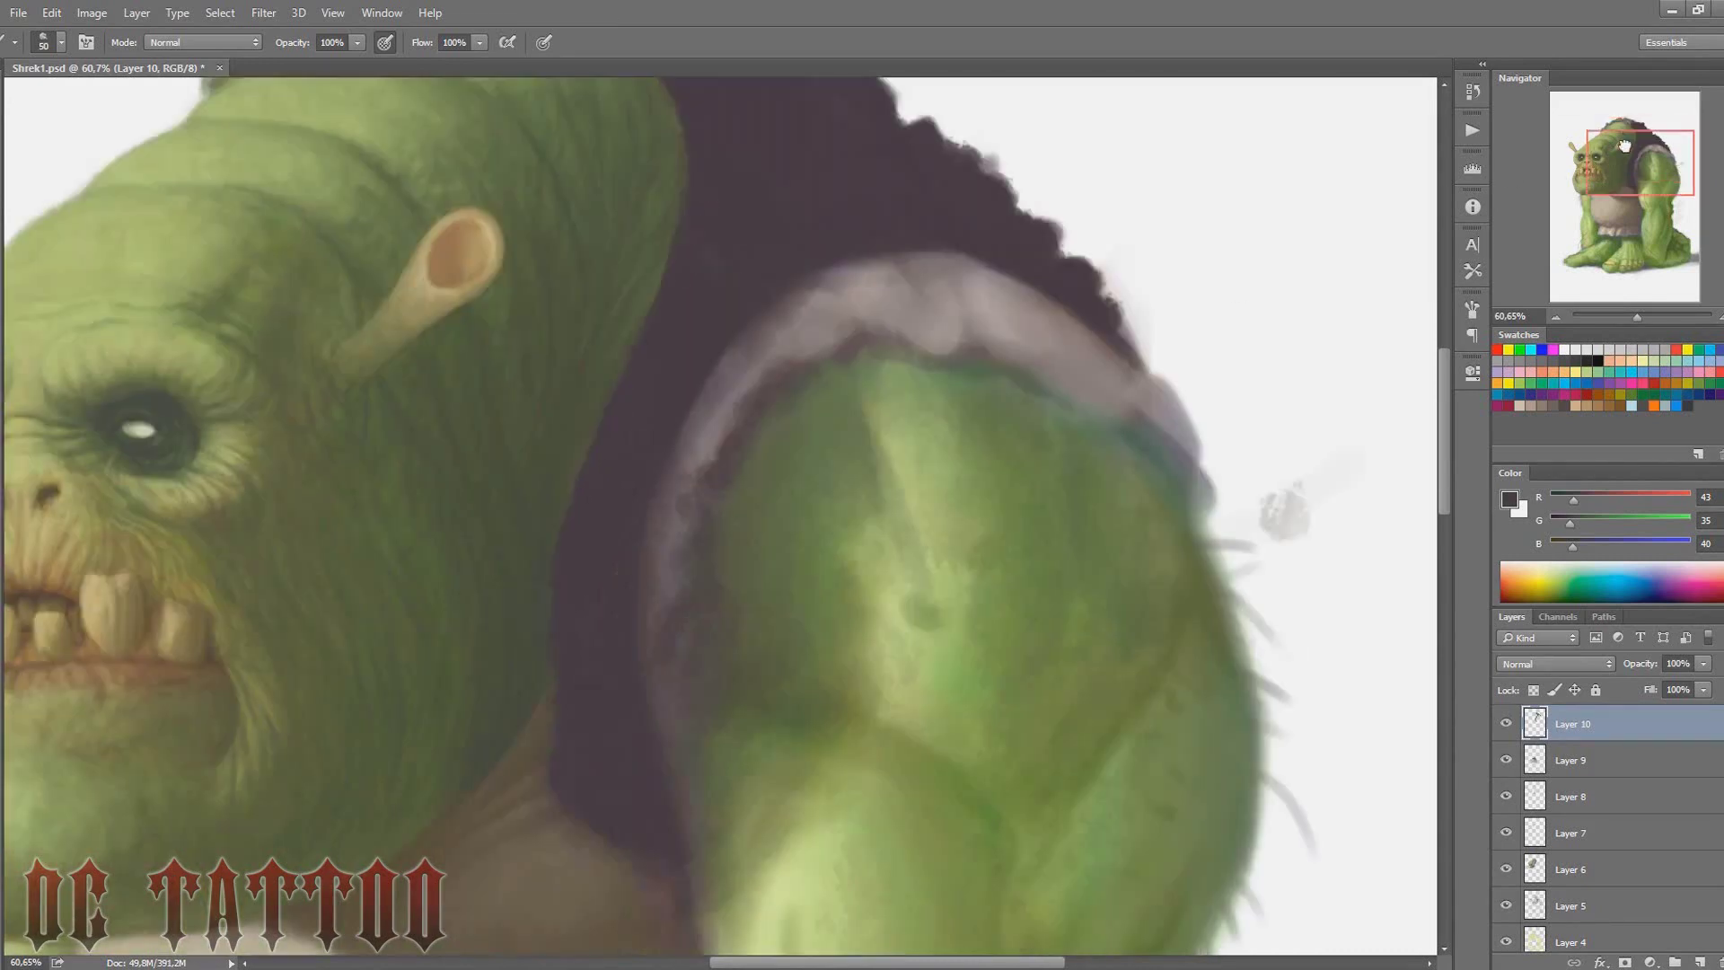
key("[")
key("[")
mouse_move(562, 454)
left_mouse_down()
mouse_move(566, 502)
mouse_move(608, 481)
mouse_move(628, 429)
mouse_move(830, 336)
mouse_move(800, 341)
mouse_move(1008, 465)
mouse_move(935, 365)
mouse_move(867, 340)
left_mouse_up()
key("bracketright")
mouse_move(1055, 645)
left_mouse_down()
mouse_move(957, 85)
mouse_move(948, 333)
left_mouse_up()
left_click(1510, 500)
Apply the dark brownish purple and sample warm brown and dark fur tones along the vest top
left_click(1105, 555)
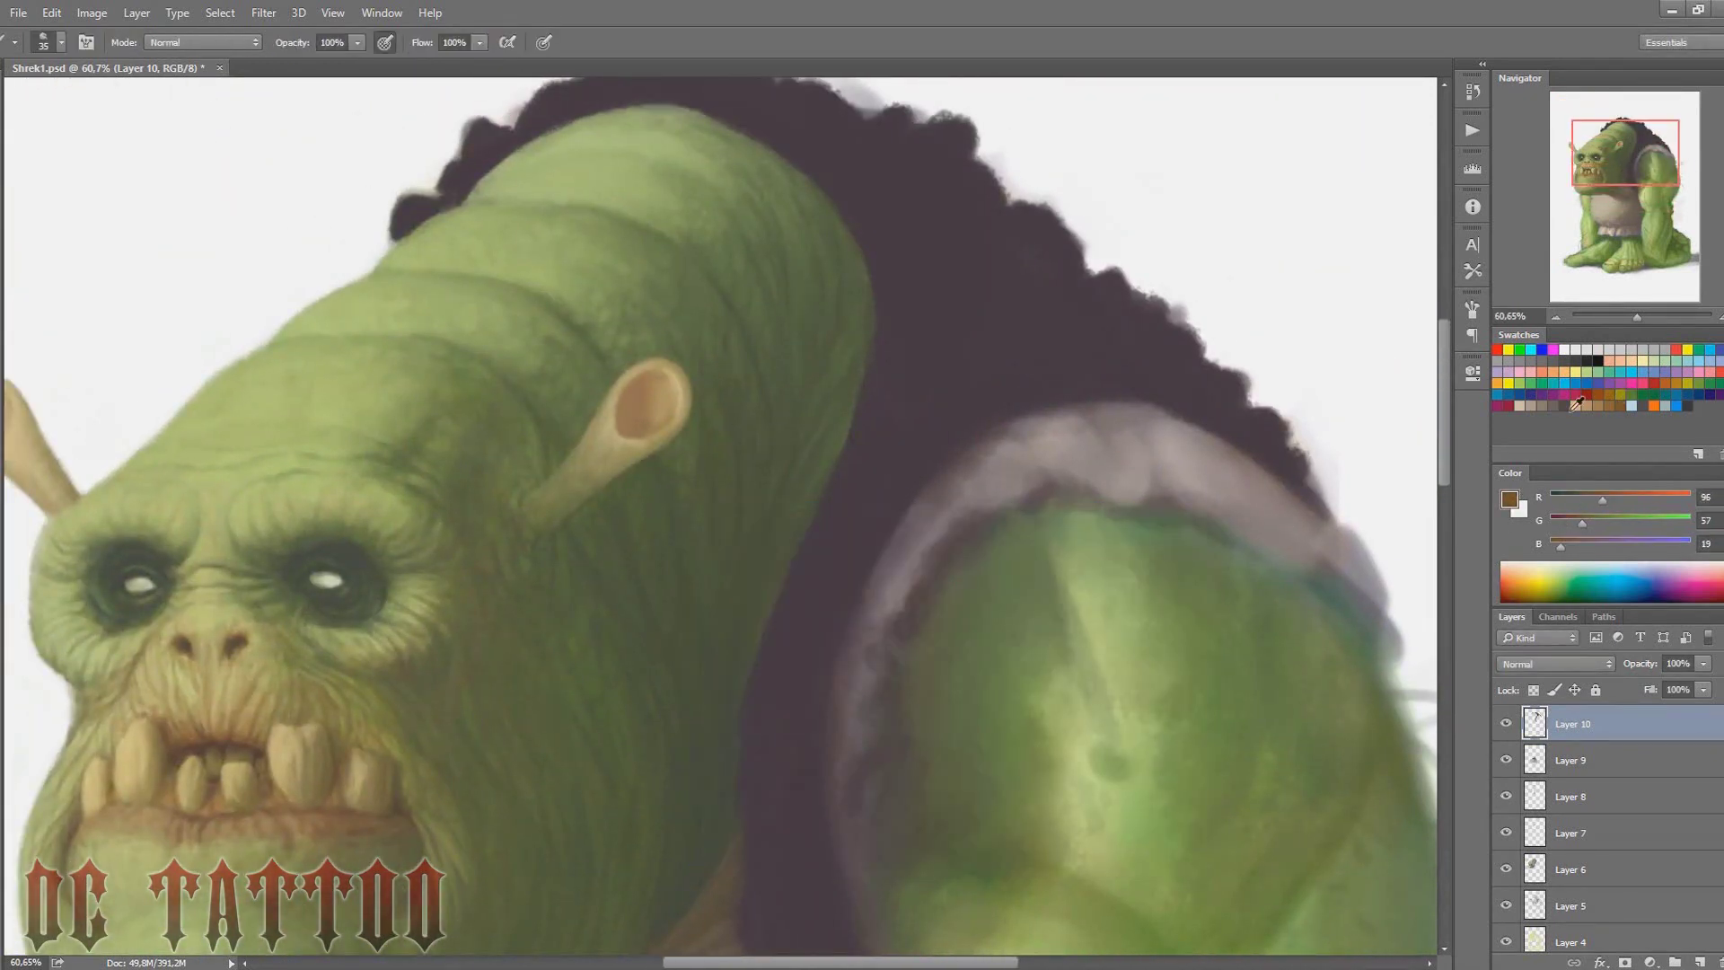
key("bracketright")
key("bracketright")
key("bracketright")
left_click_drag(1627, 152, 1625, 135)
key("bracketleft")
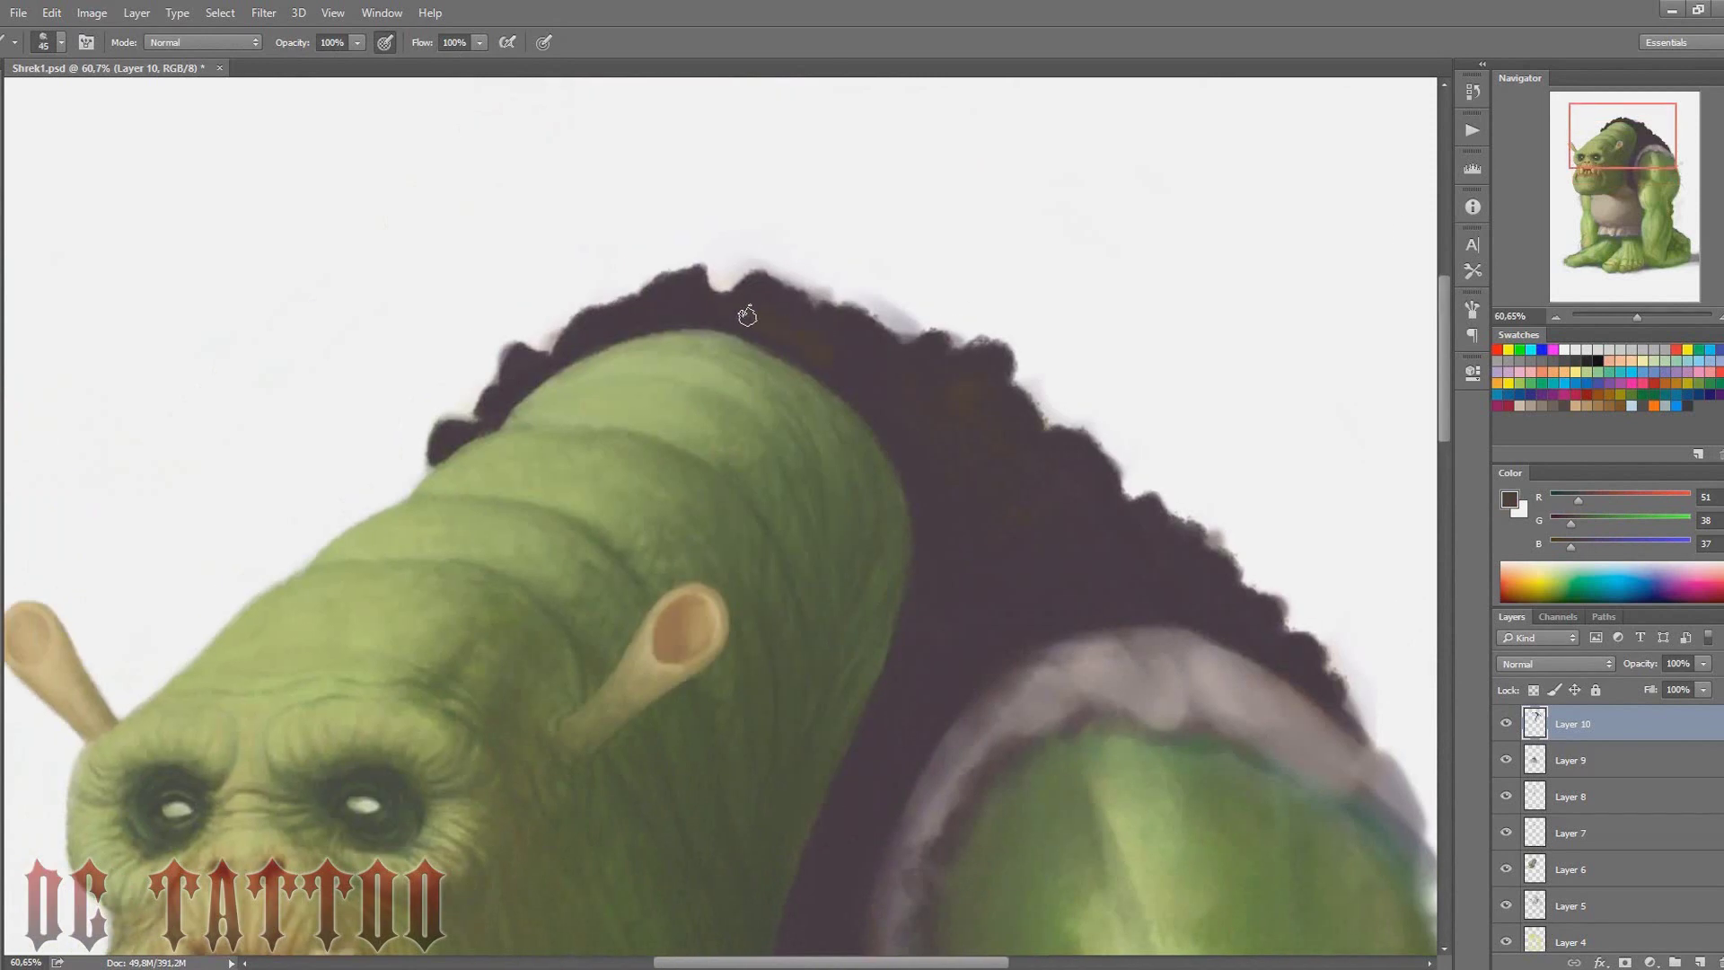
left_click(759, 296, "alt")
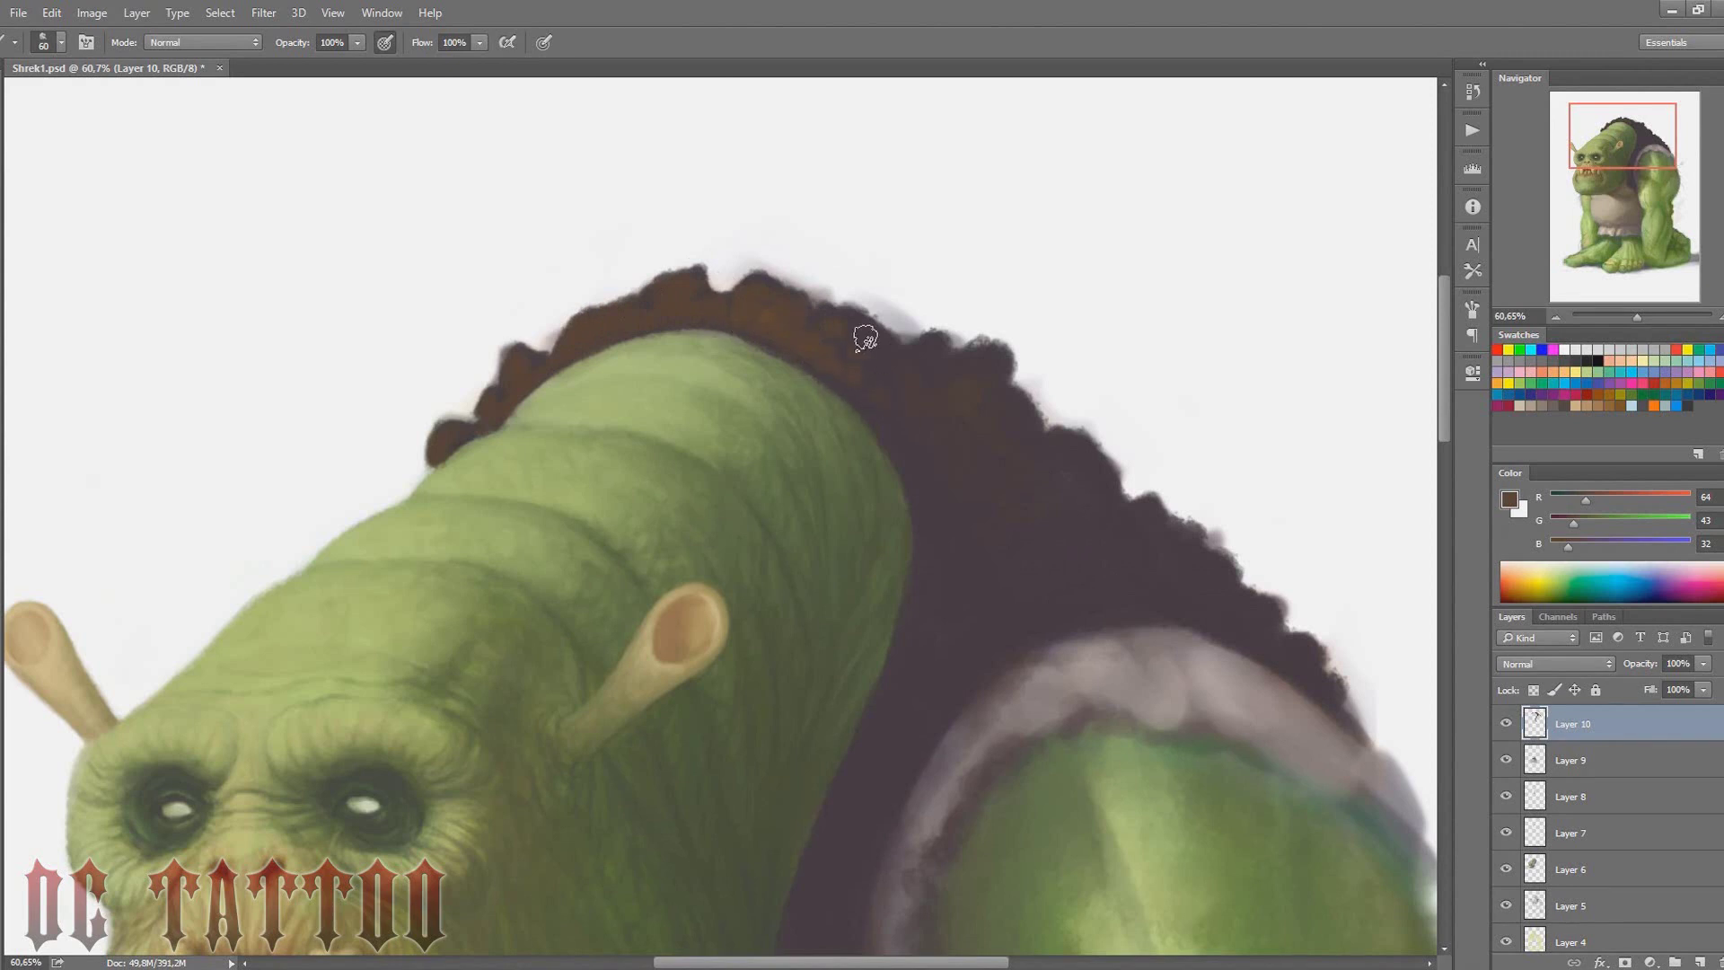
left_click(954, 570, "alt")
key("bracketleft")
key("bracketleft")
key("bracketright")
left_click(914, 375, "alt")
key("bracketleft")
key("bracketleft")
key("bracketleft")
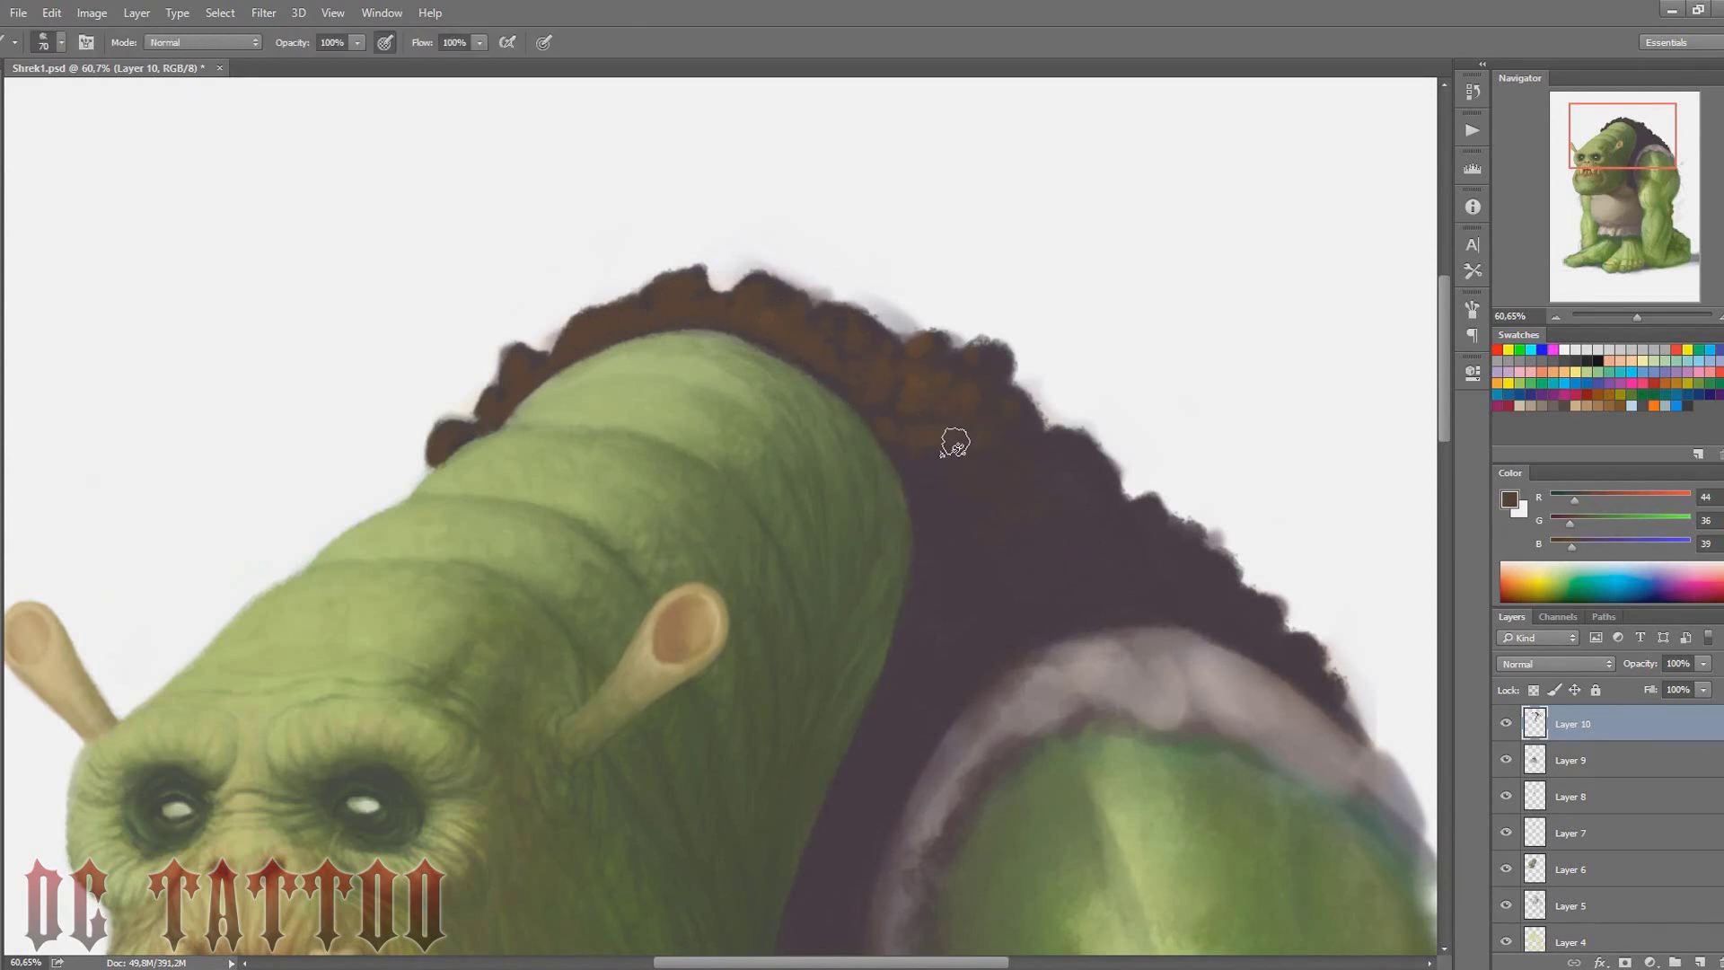
left_click(896, 704, "alt")
Dab brown fur clumps along the vest edge and trim the silhouette with white
left_click_drag(968, 351, 757, 266)
left_click(1564, 349)
key("bracketleft")
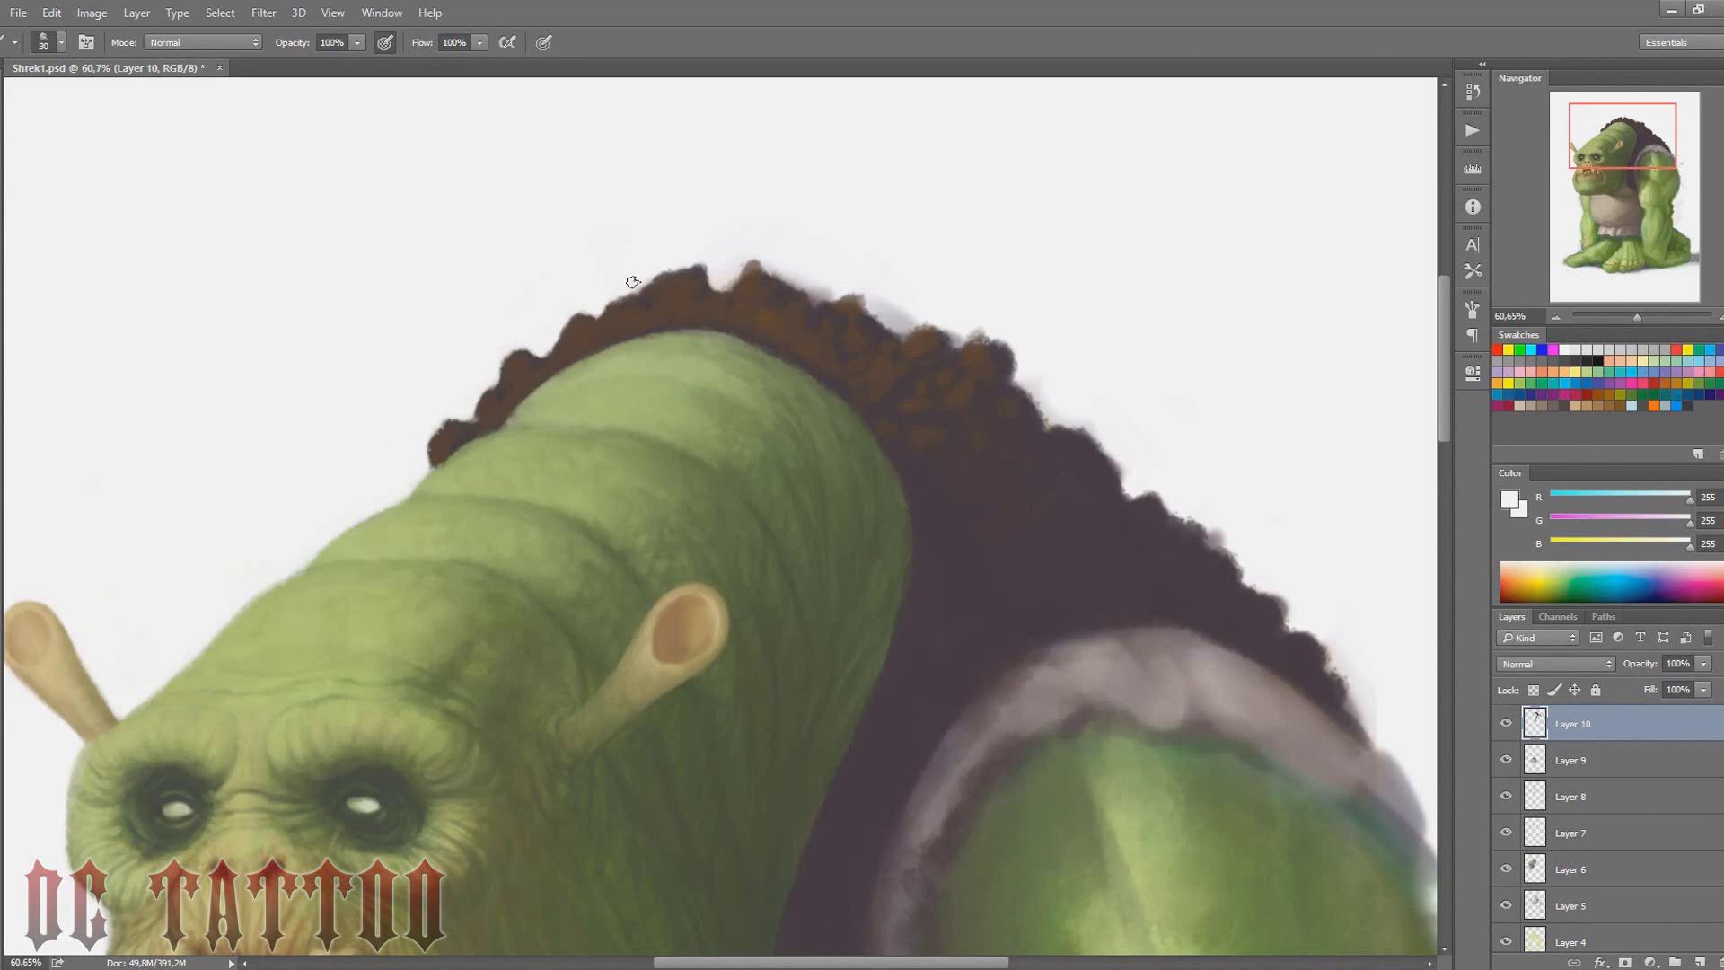
left_click_drag(709, 243, 744, 260)
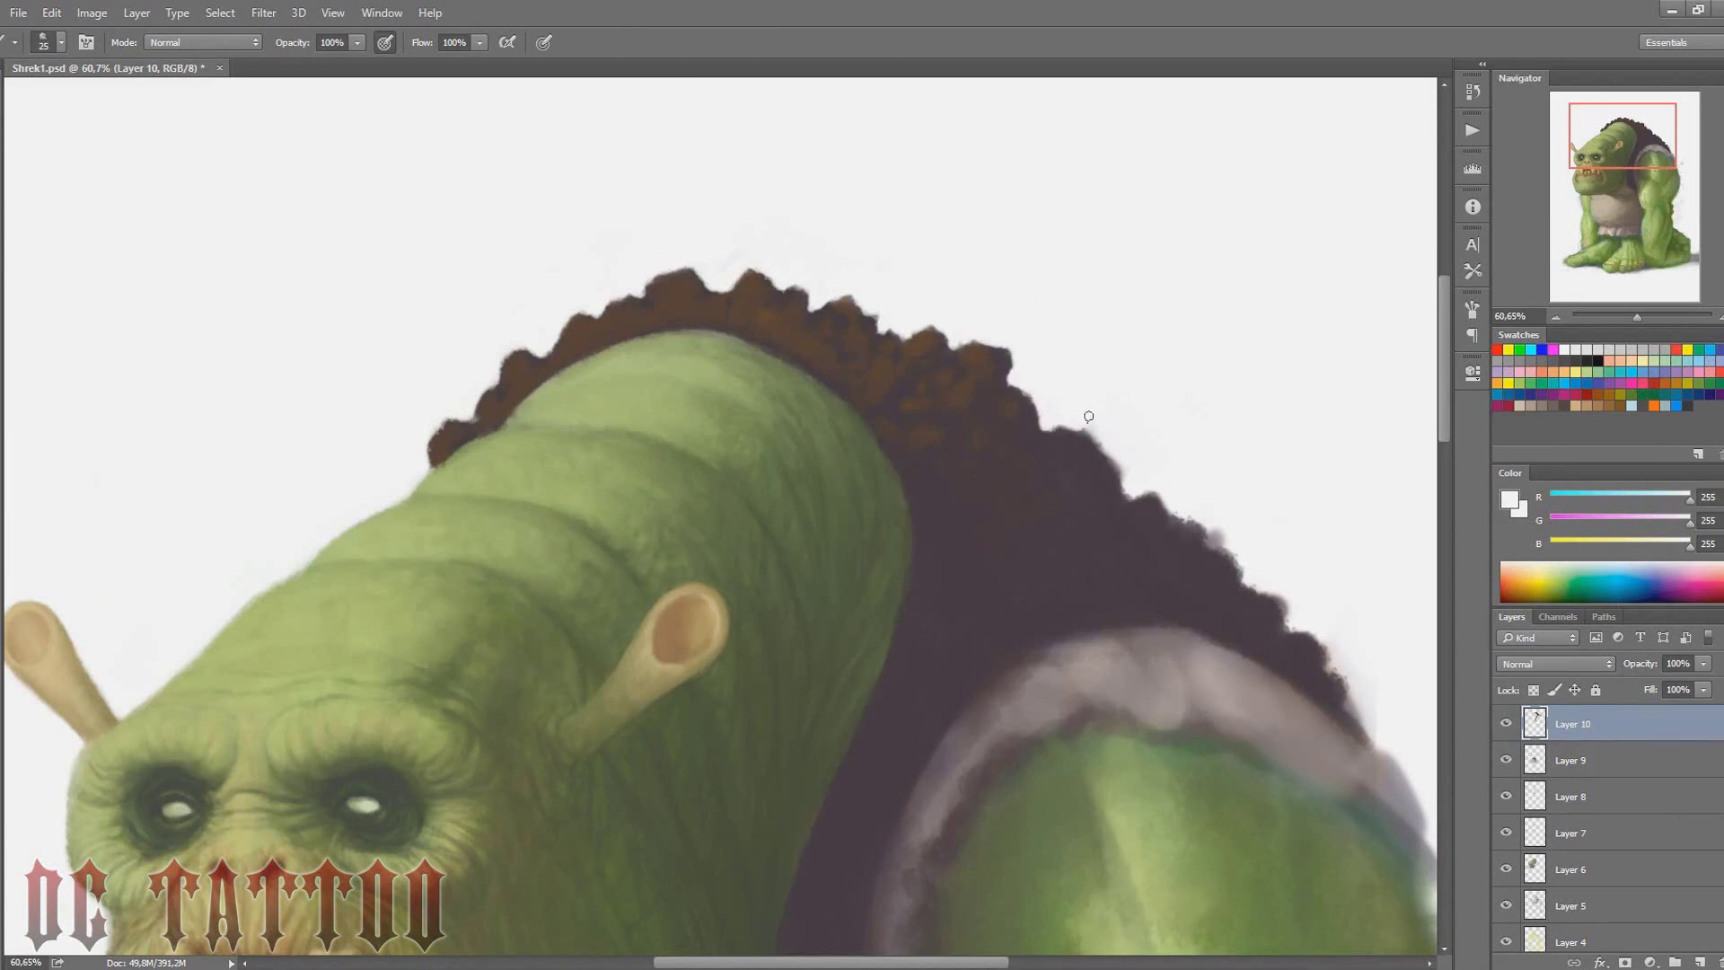
left_click(762, 318, "alt")
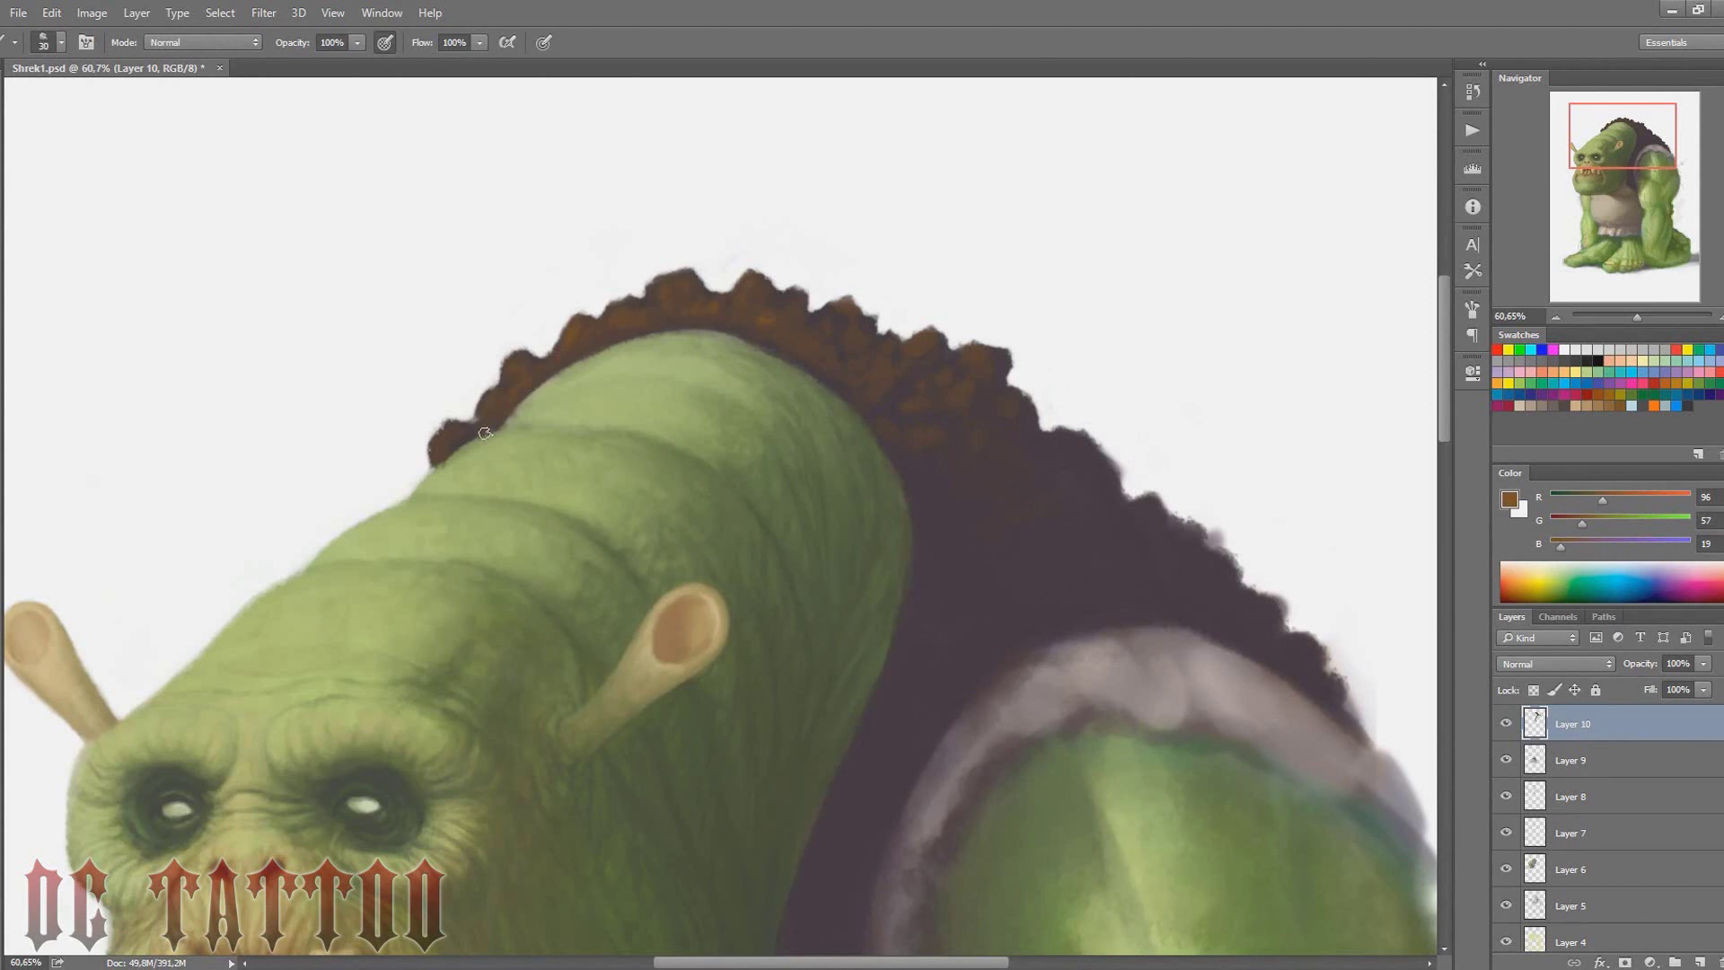
key("bracketright")
key("bracketright")
key("bracketright")
left_click(926, 497, "alt")
key("bracketleft")
key("bracketleft")
key("bracketleft")
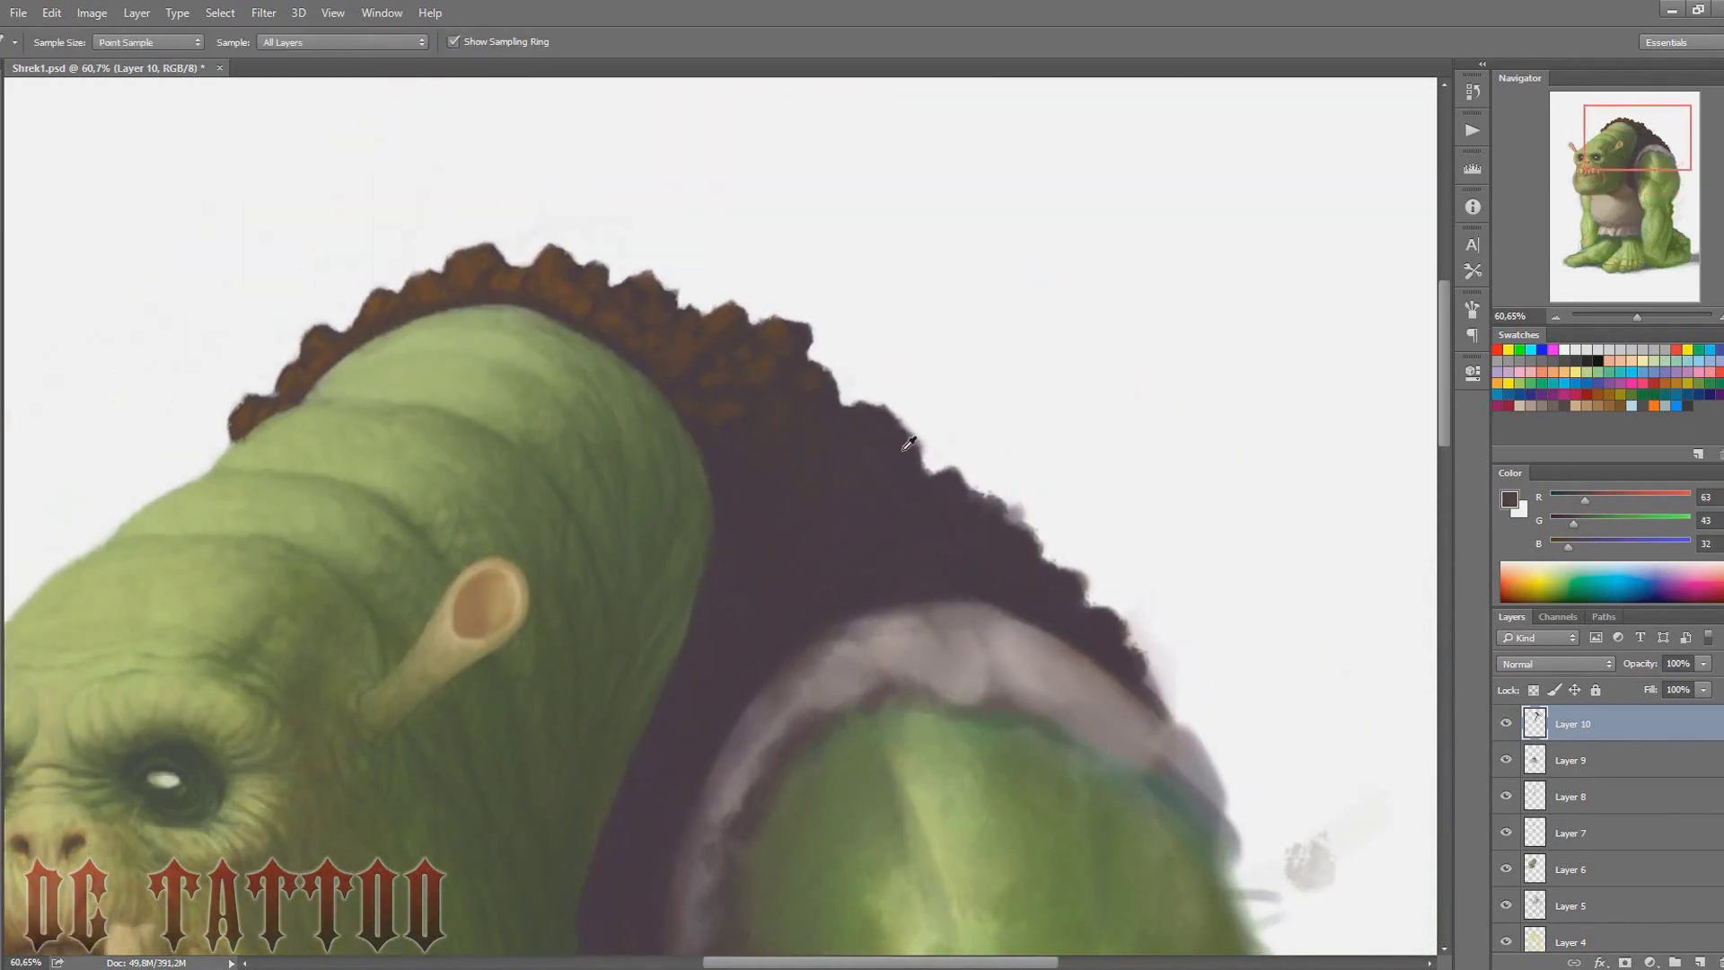
Dab grey-brown texture along the vest's dark fur edge, undoing one stray light dab
left_click(1664, 399)
key("bracketleft")
key("bracketleft")
key("bracketleft")
left_click(849, 519)
left_click_drag(860, 415, 888, 440)
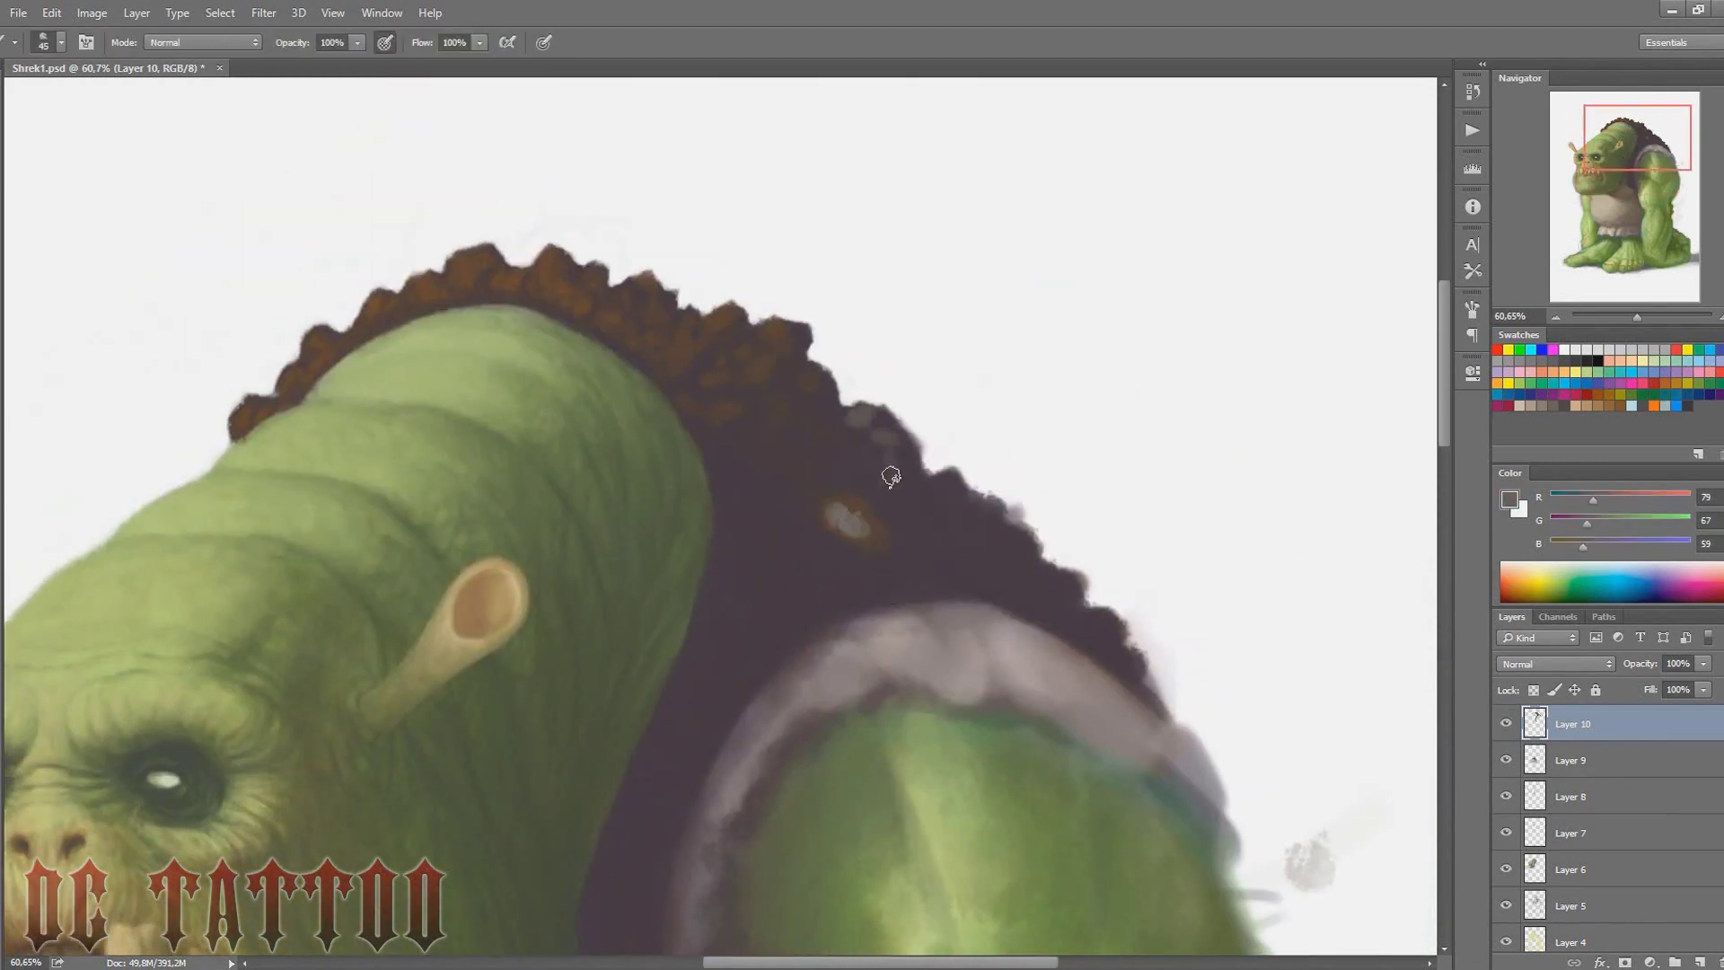
key("ctrl+z")
key("bracketleft")
key("bracketleft")
key("bracketleft")
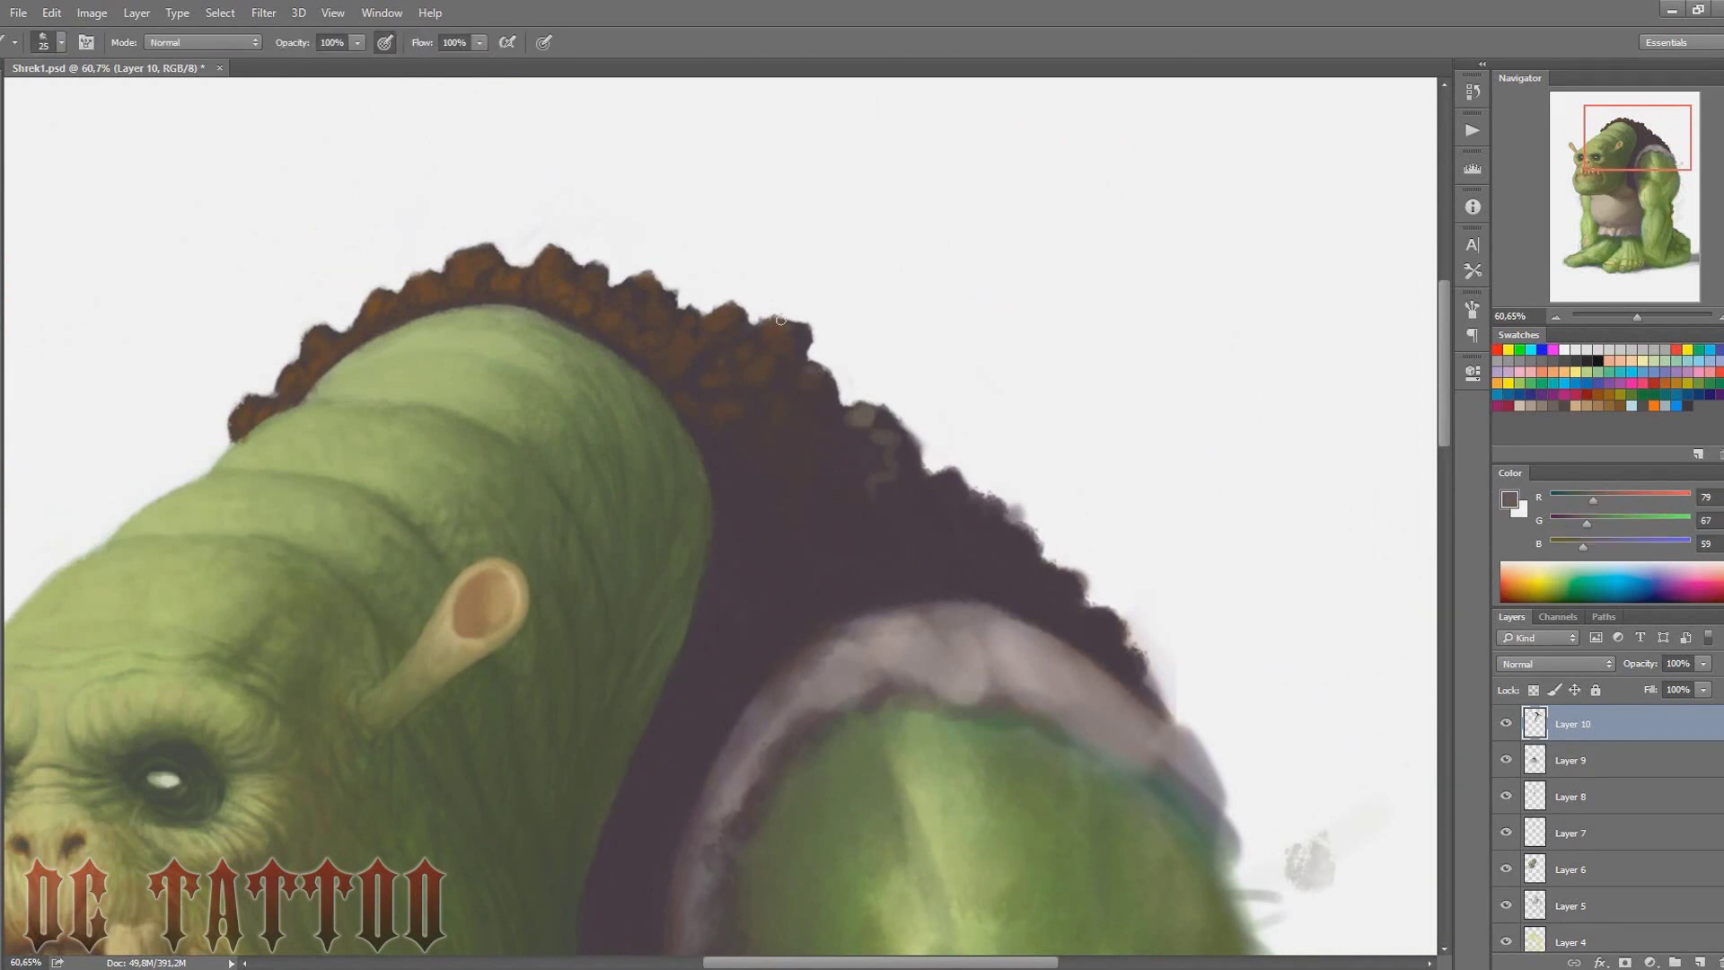
left_click_drag(925, 472, 956, 485)
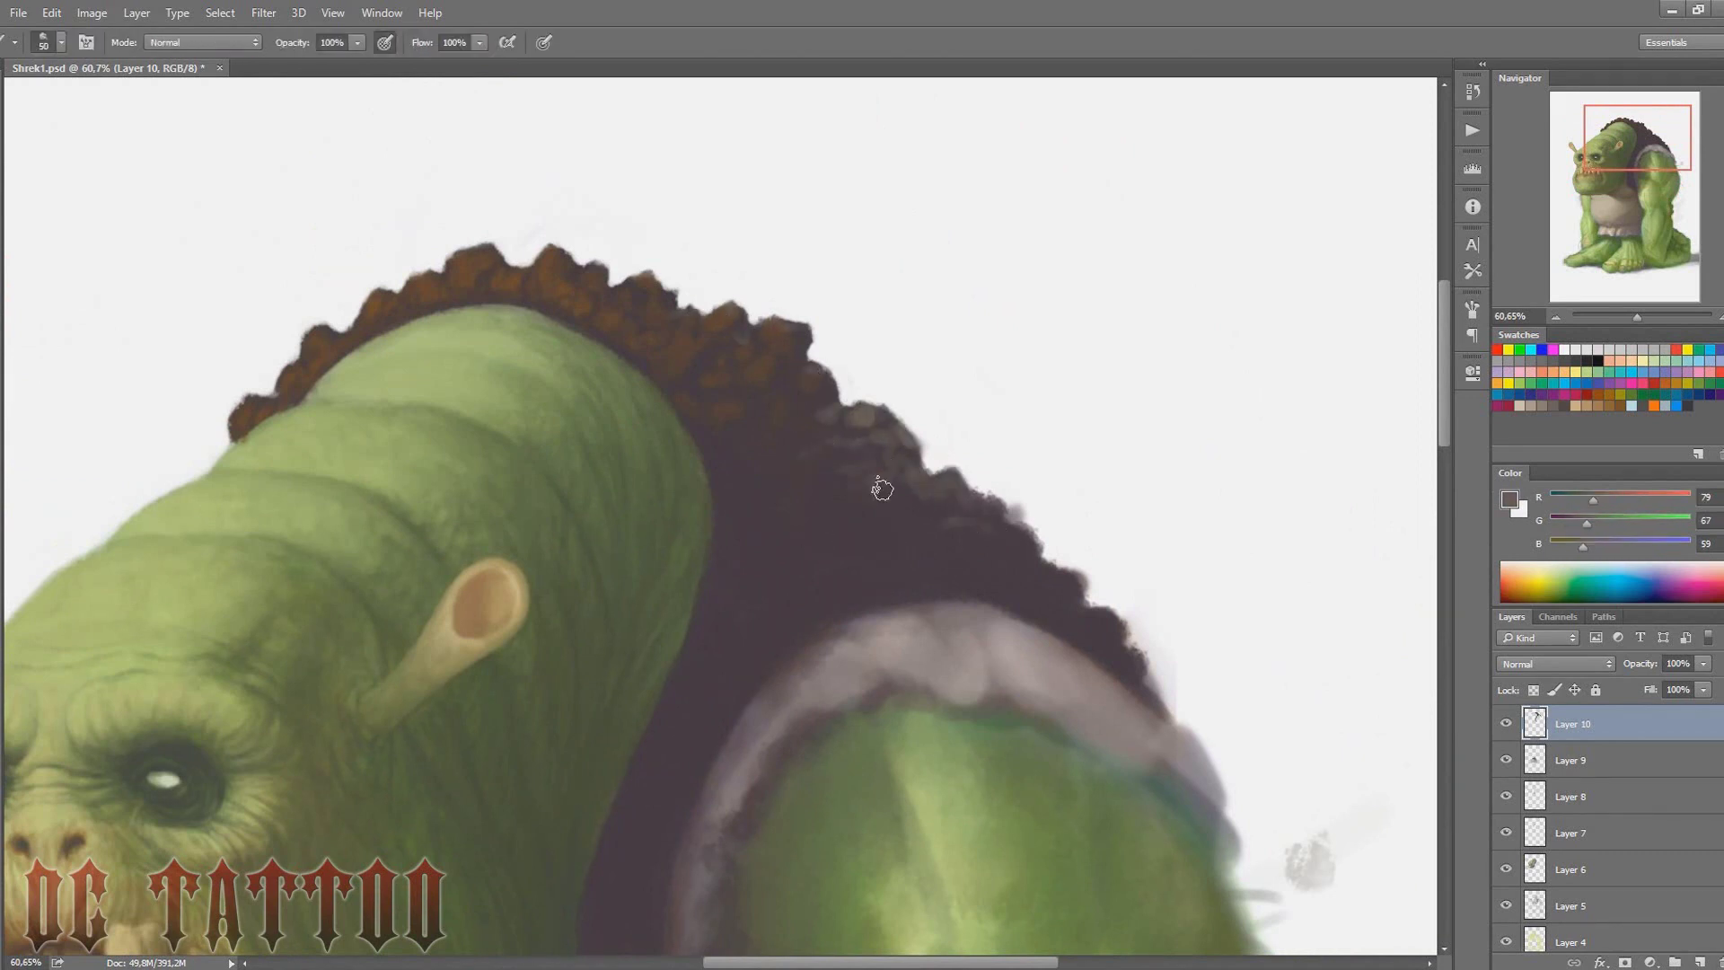
key("bracketleft")
key("bracketleft")
key("bracketleft")
mouse_move(795, 436)
left_mouse_down()
mouse_move(808, 489)
mouse_move(890, 543)
mouse_move(968, 549)
left_mouse_up()
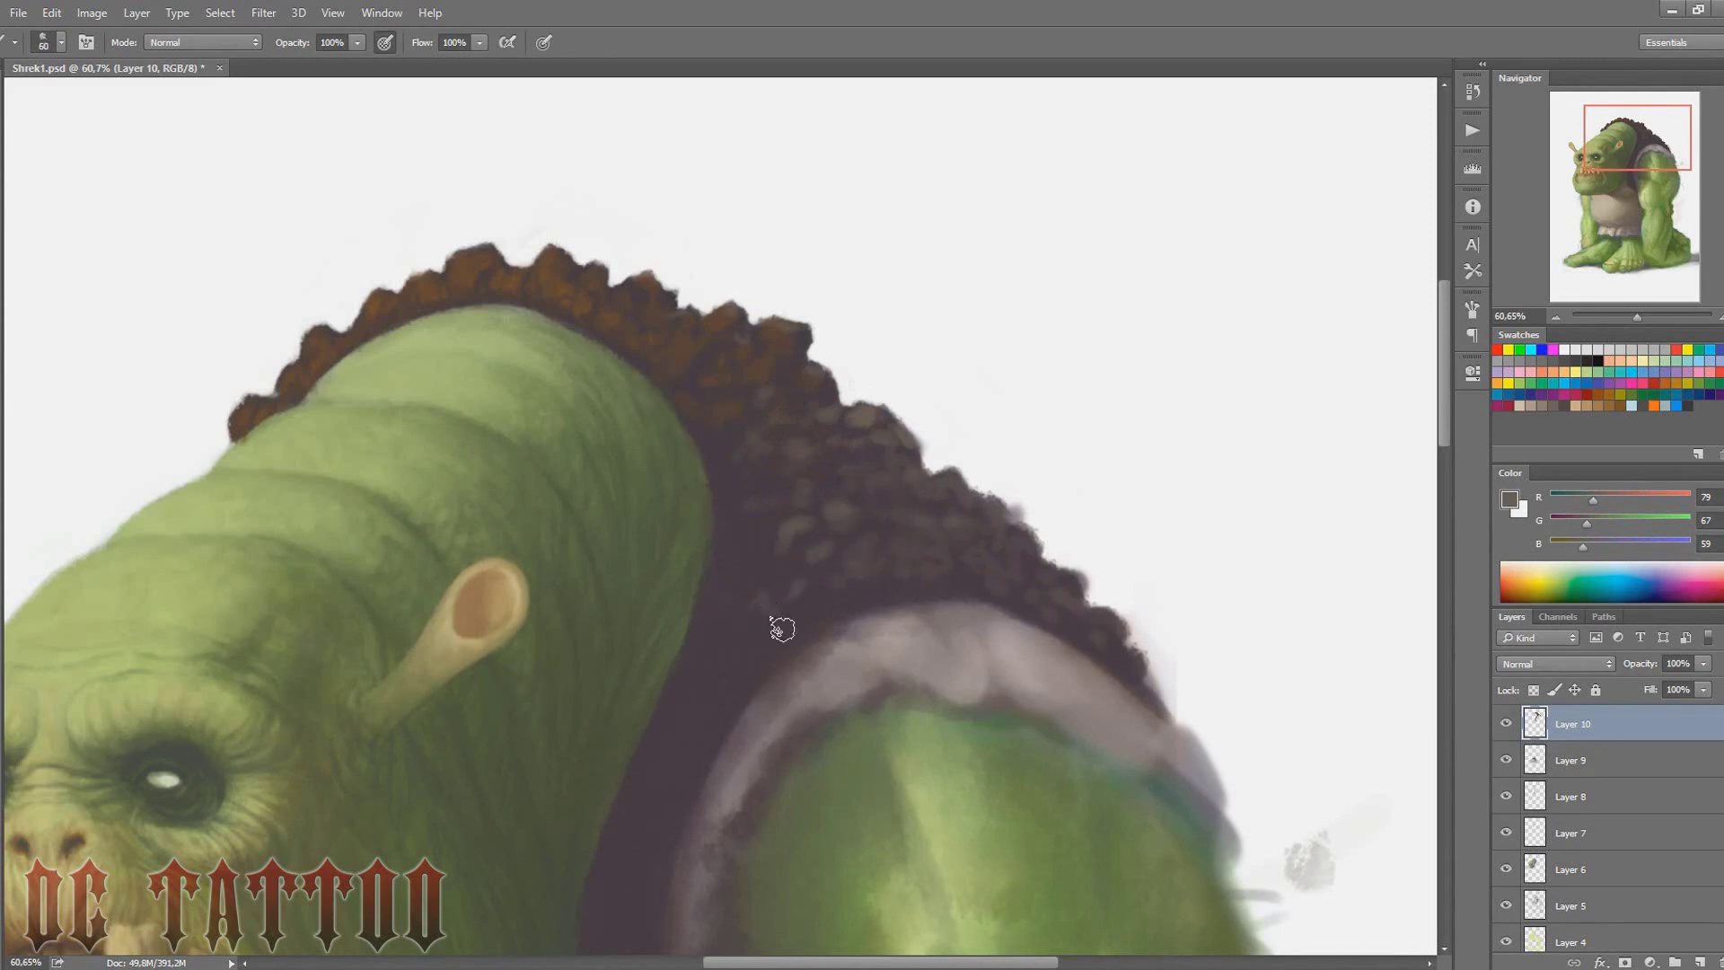
key("bracketleft")
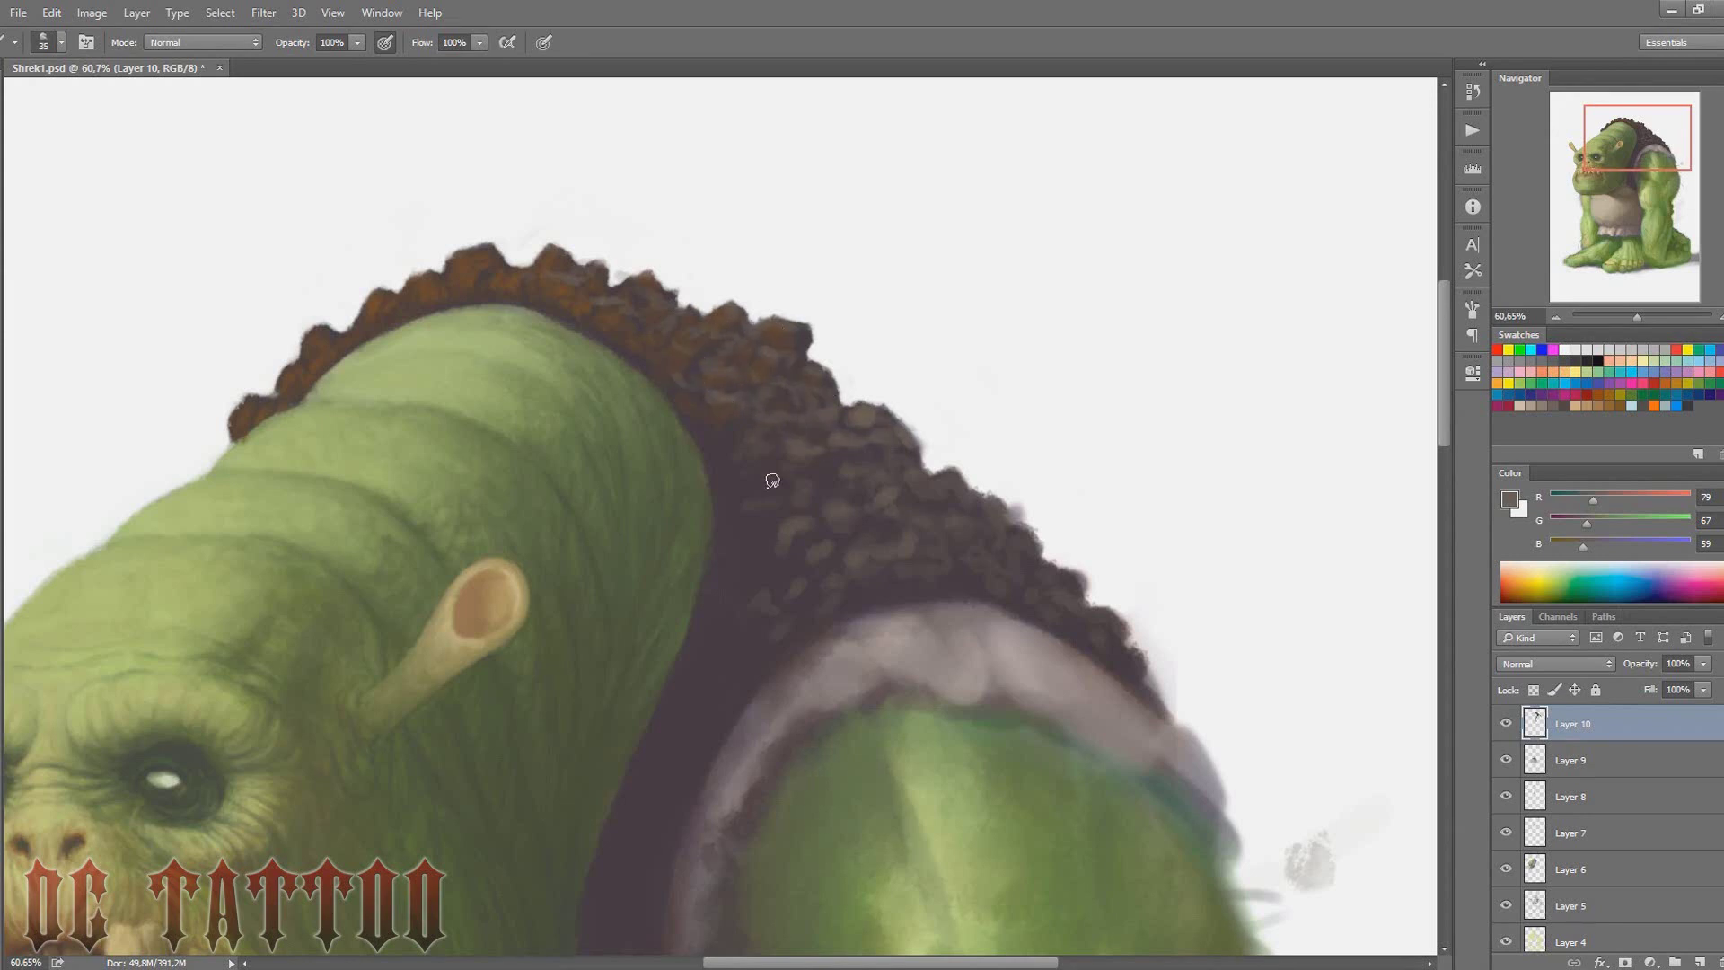
Paint smooth dark vest-brown strokes over the lumpy fur edge on the shoulder
left_click(718, 680, "alt")
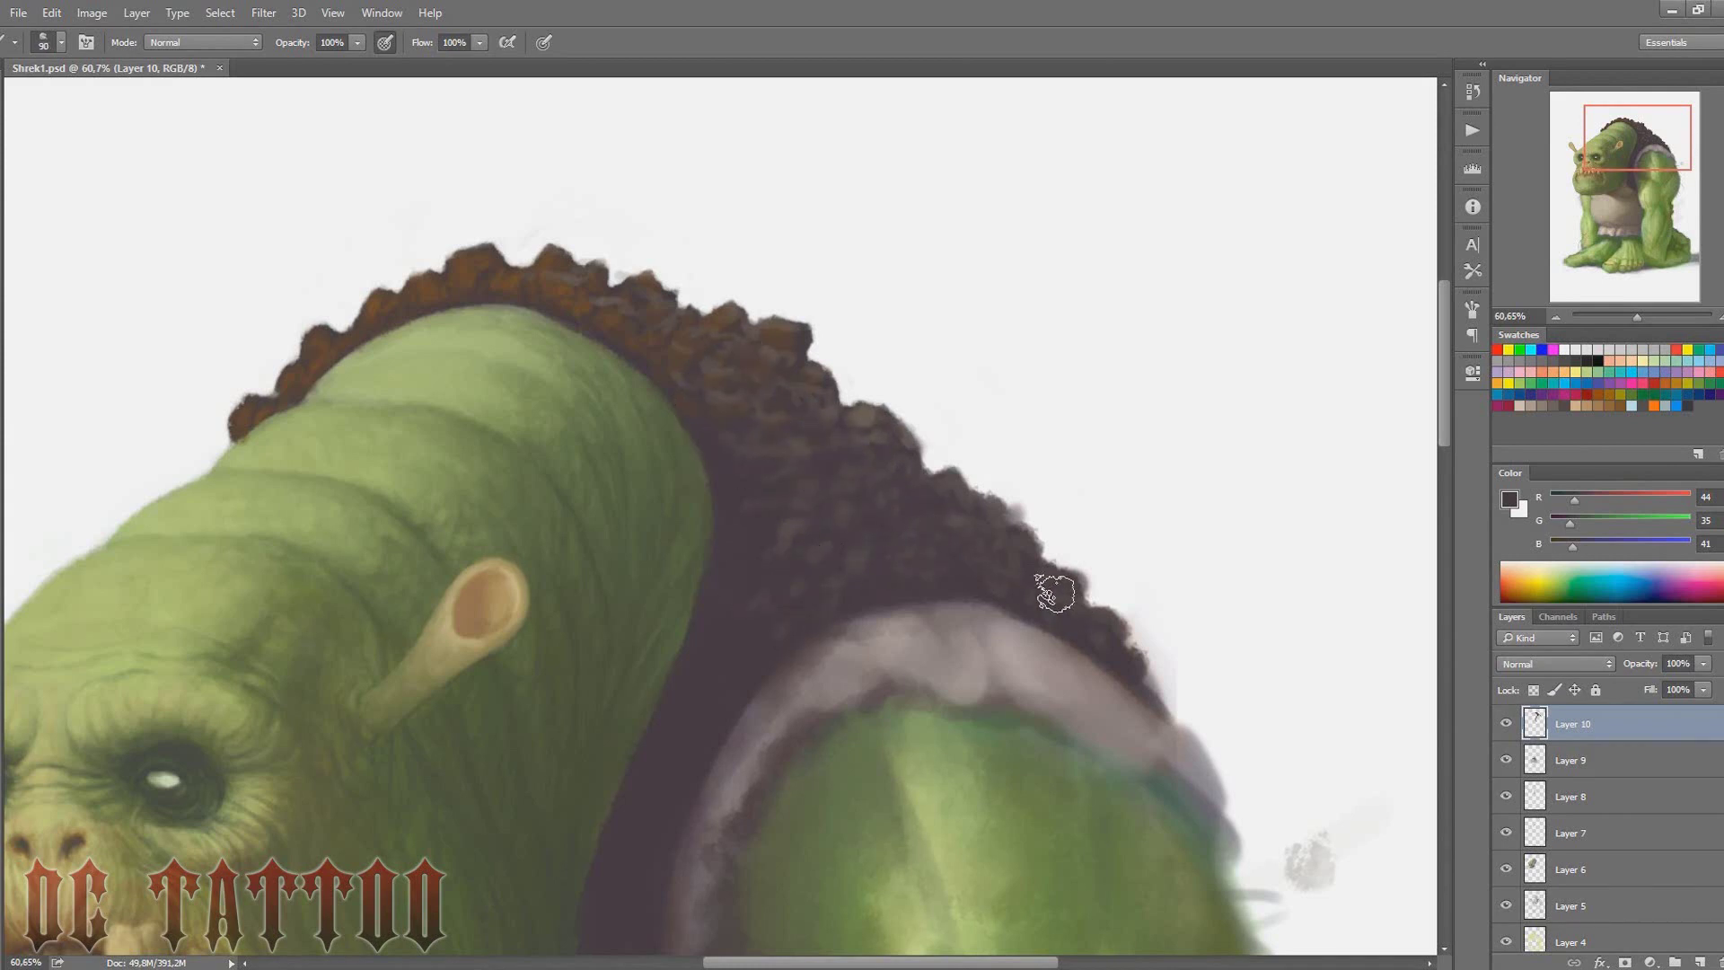
left_click_drag(811, 432, 770, 529)
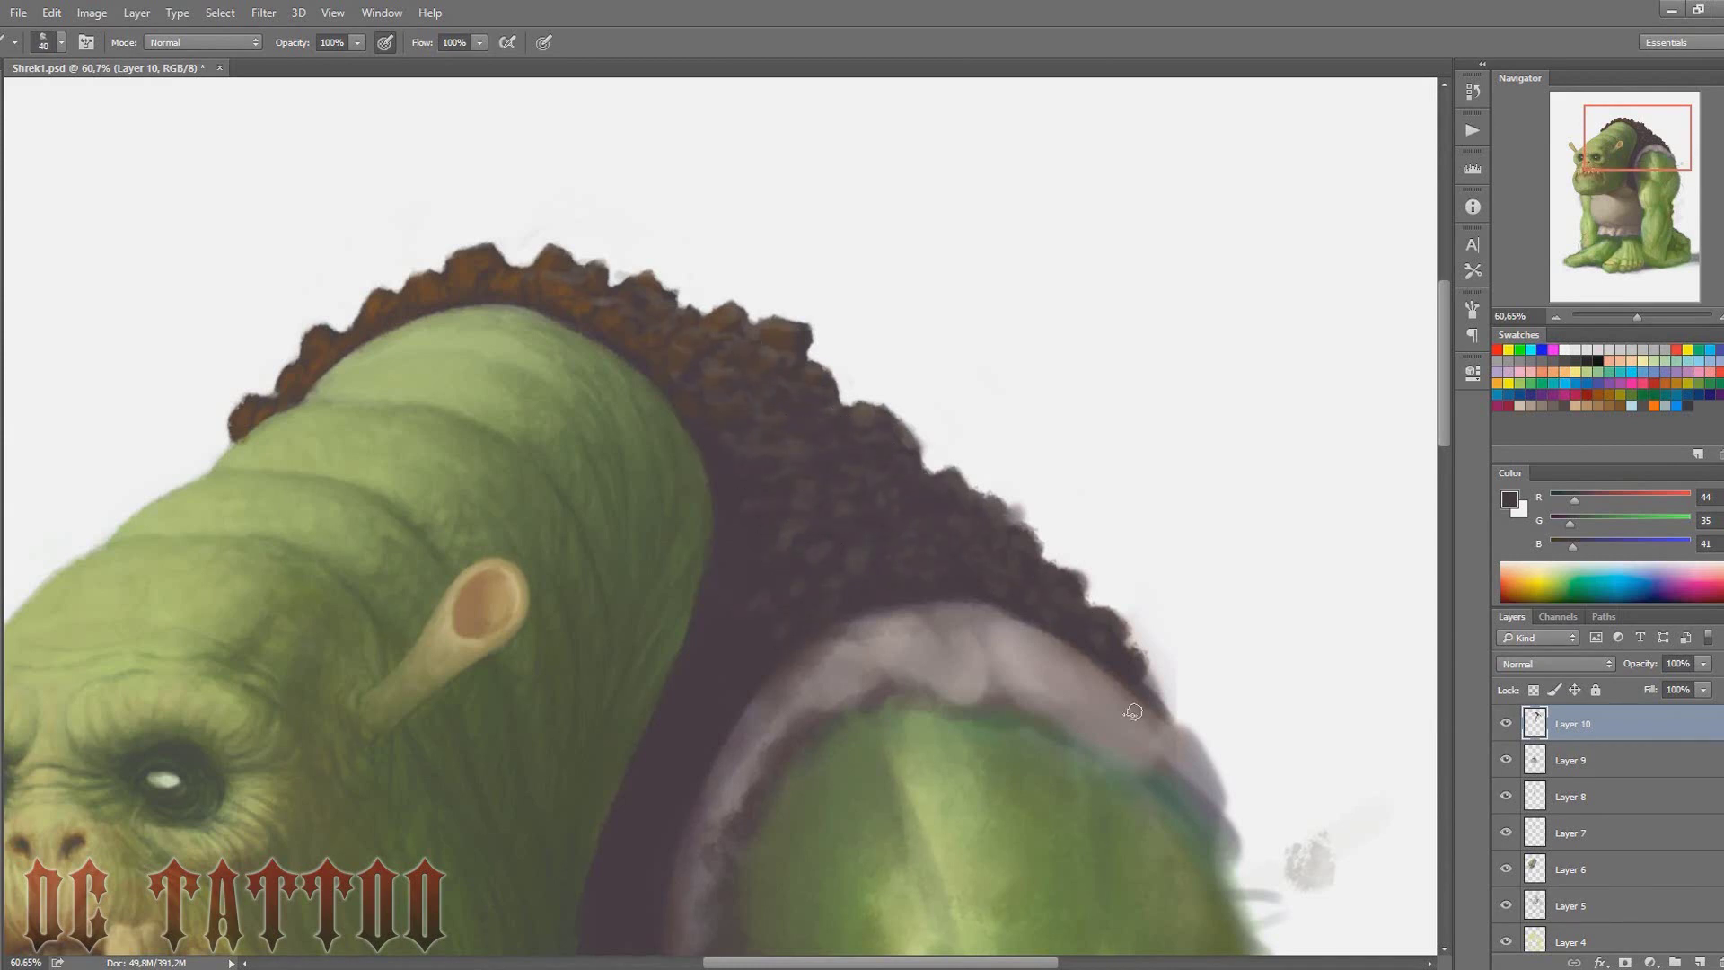
left_click(870, 506, "alt")
key("bracketright")
key("bracketright")
key("bracketright")
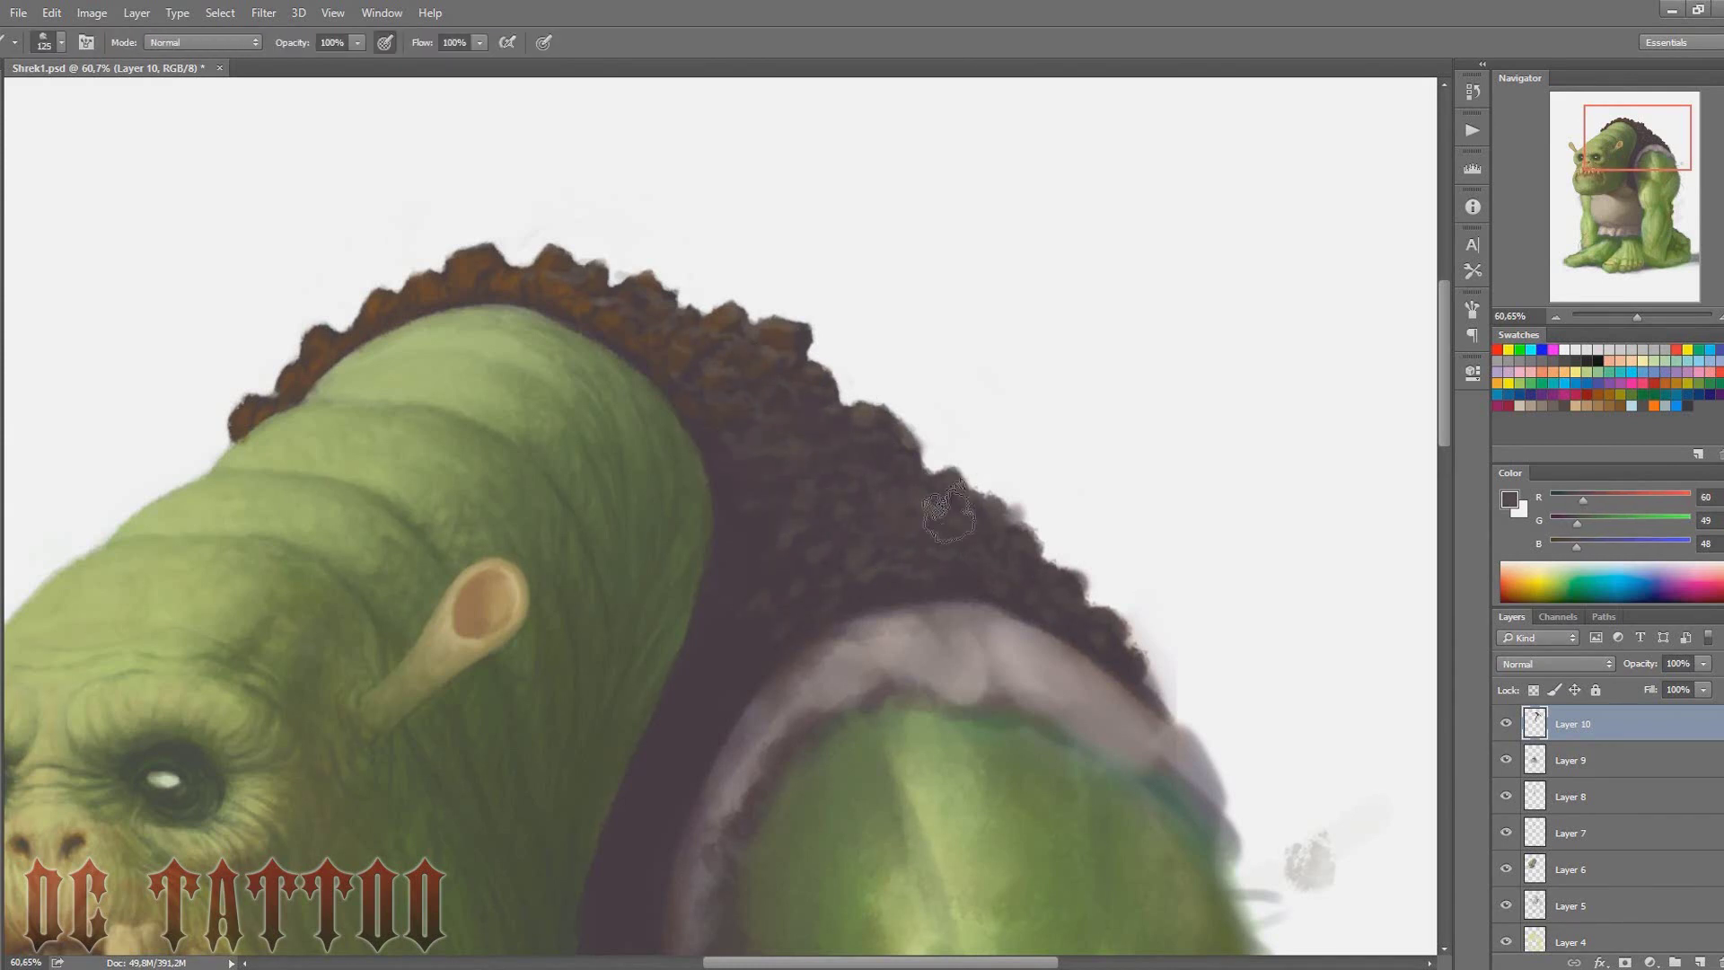
left_click(780, 607, "alt")
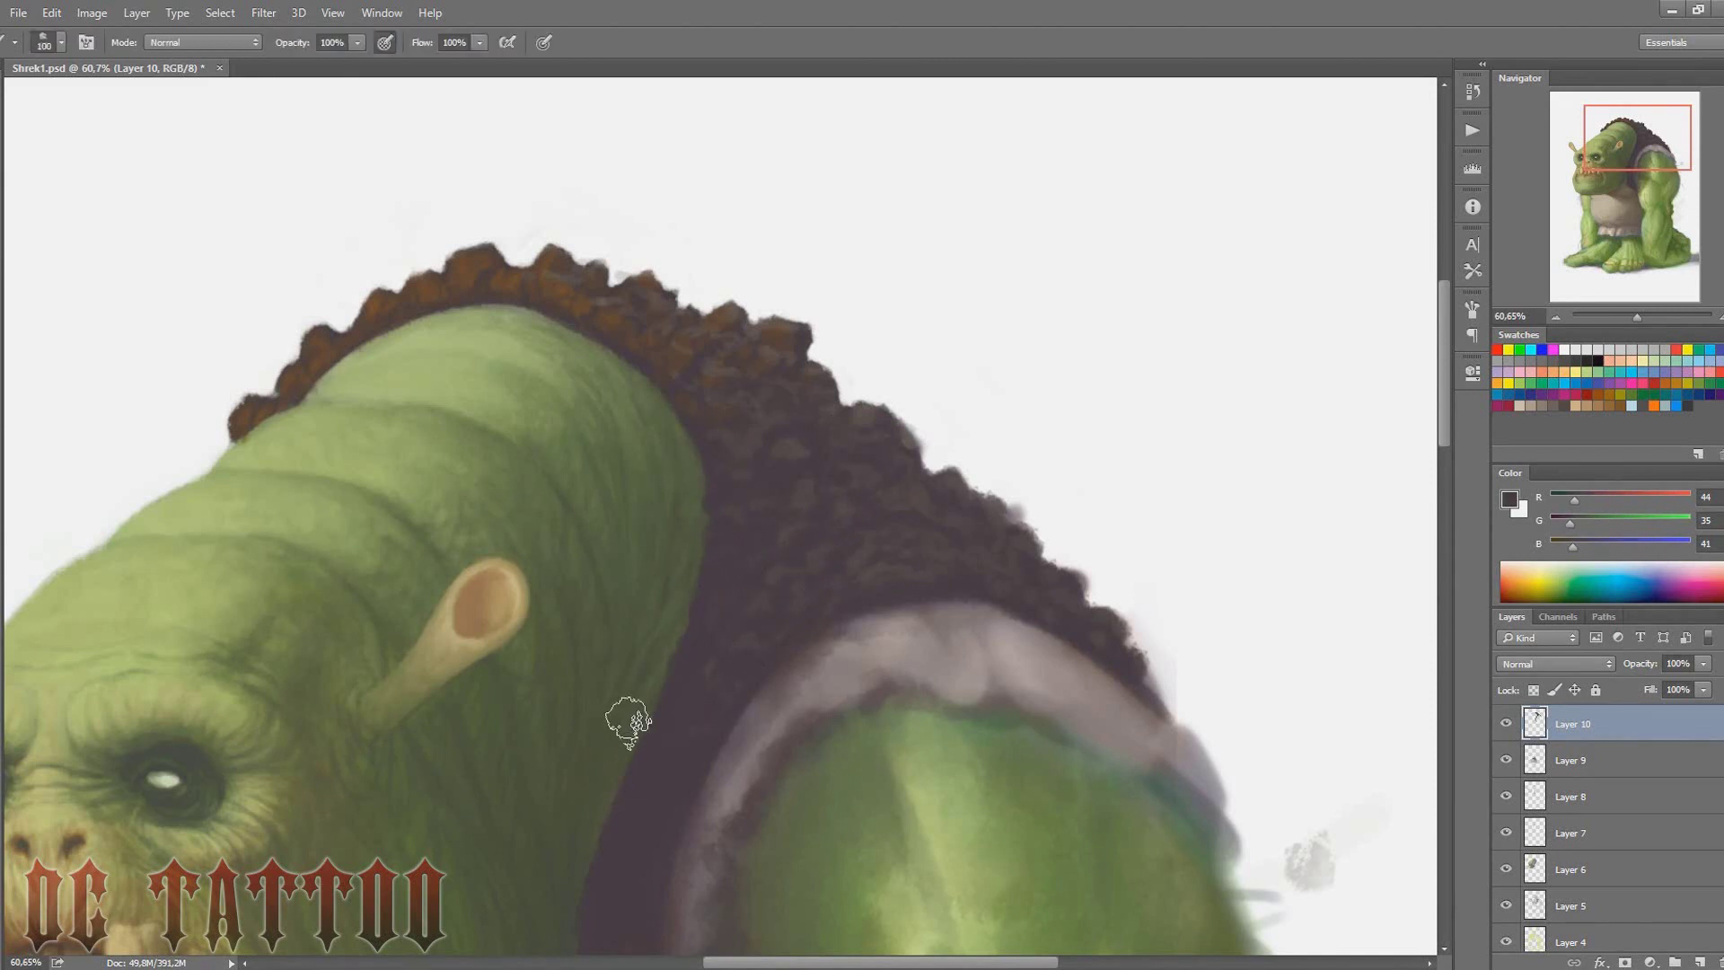
key("bracketleft")
Pan over the face and head, then load the dark vest colour on a fine brush
left_click_drag(575, 851, 786, 501)
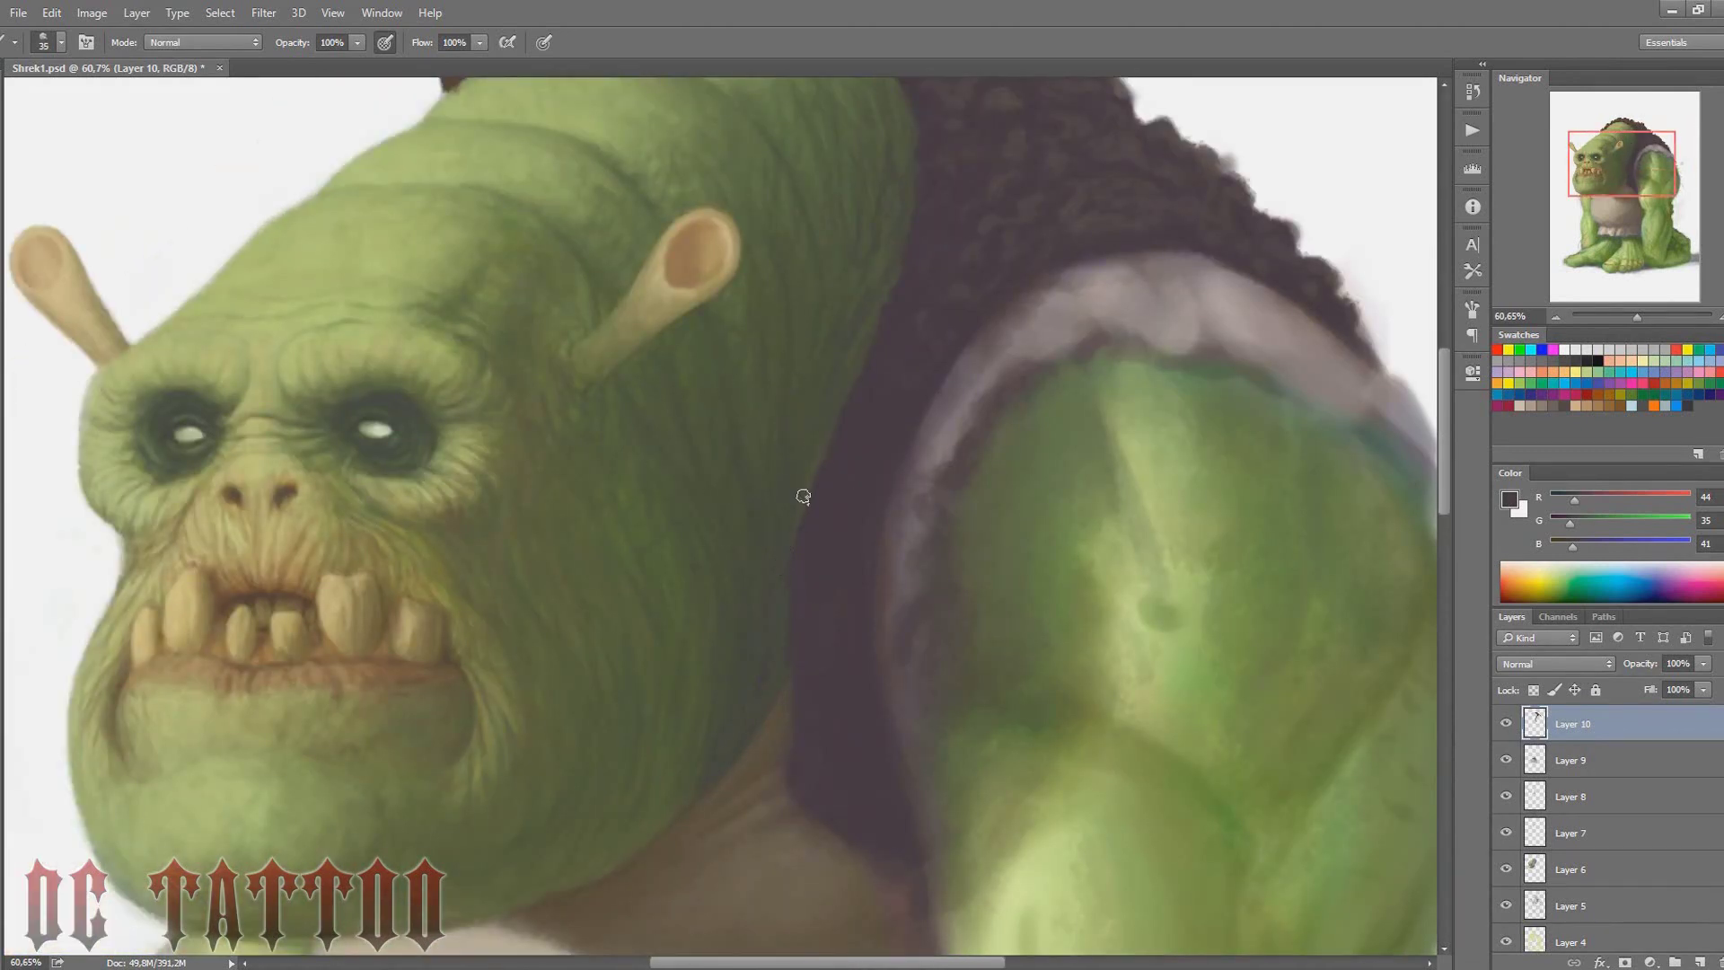
key("bracketright")
key("bracketright")
key("bracketright")
left_click_drag(1633, 165, 1626, 184)
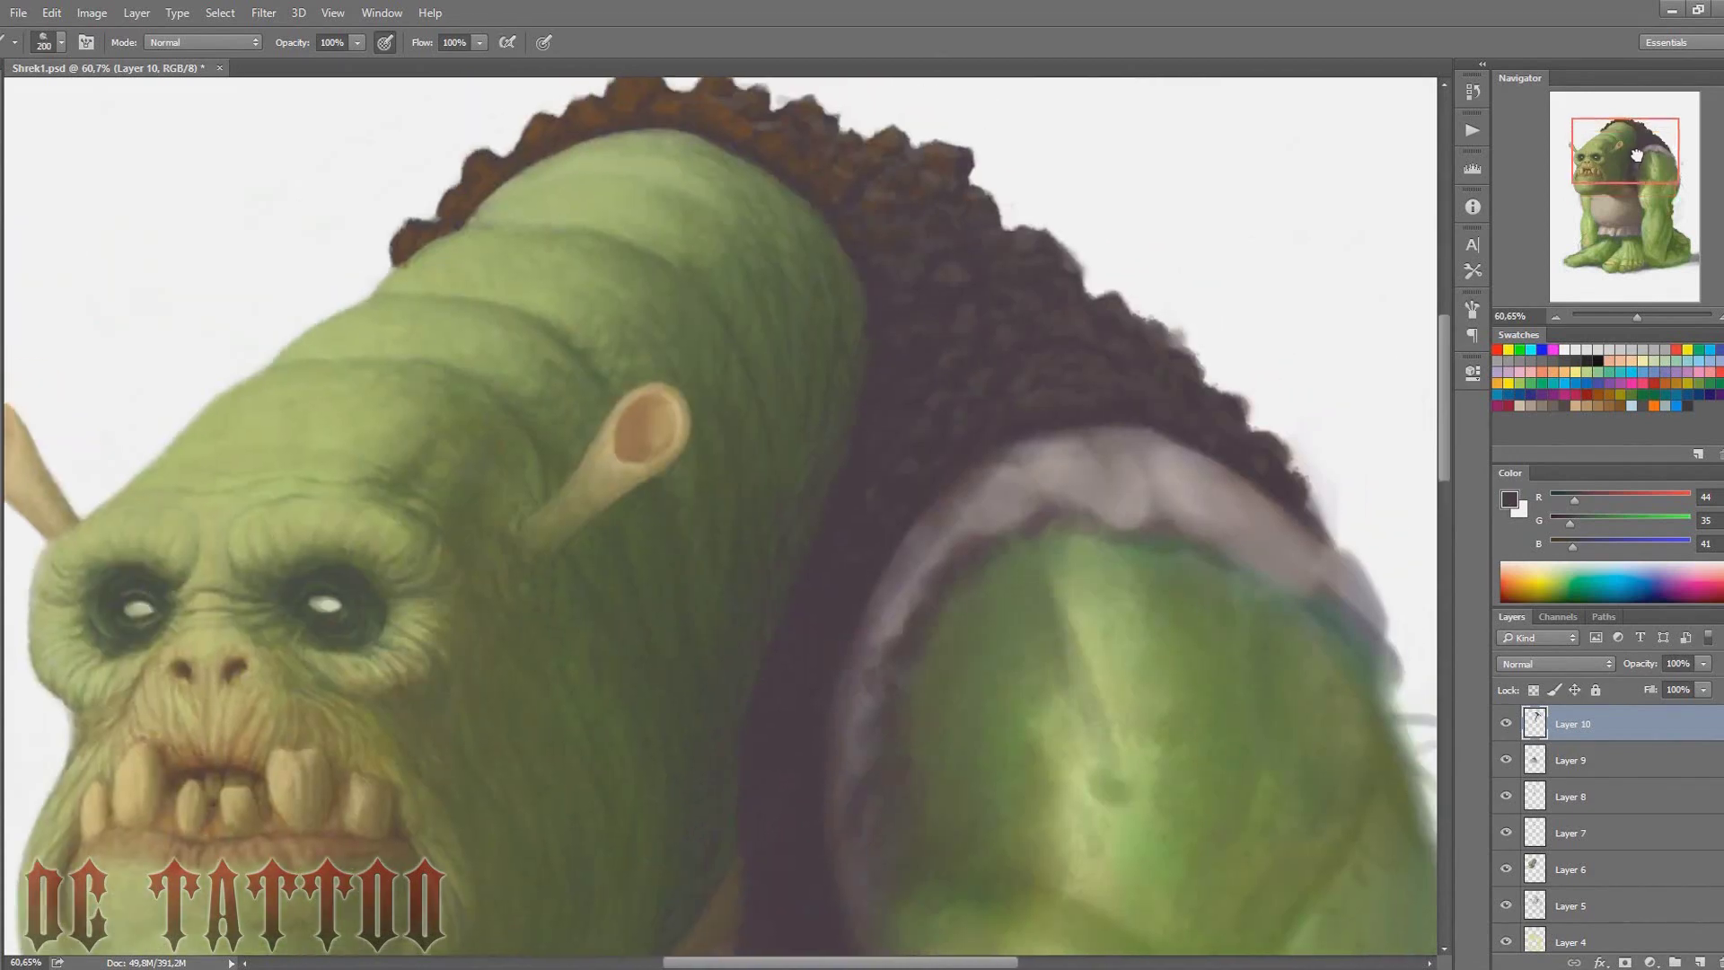
key("bracketleft")
key("bracketleft")
key("bracketleft")
key("bracketleft")
key("bracketleft")
key("bracketleft")
key("bracketleft")
key("bracketleft")
key("bracketleft")
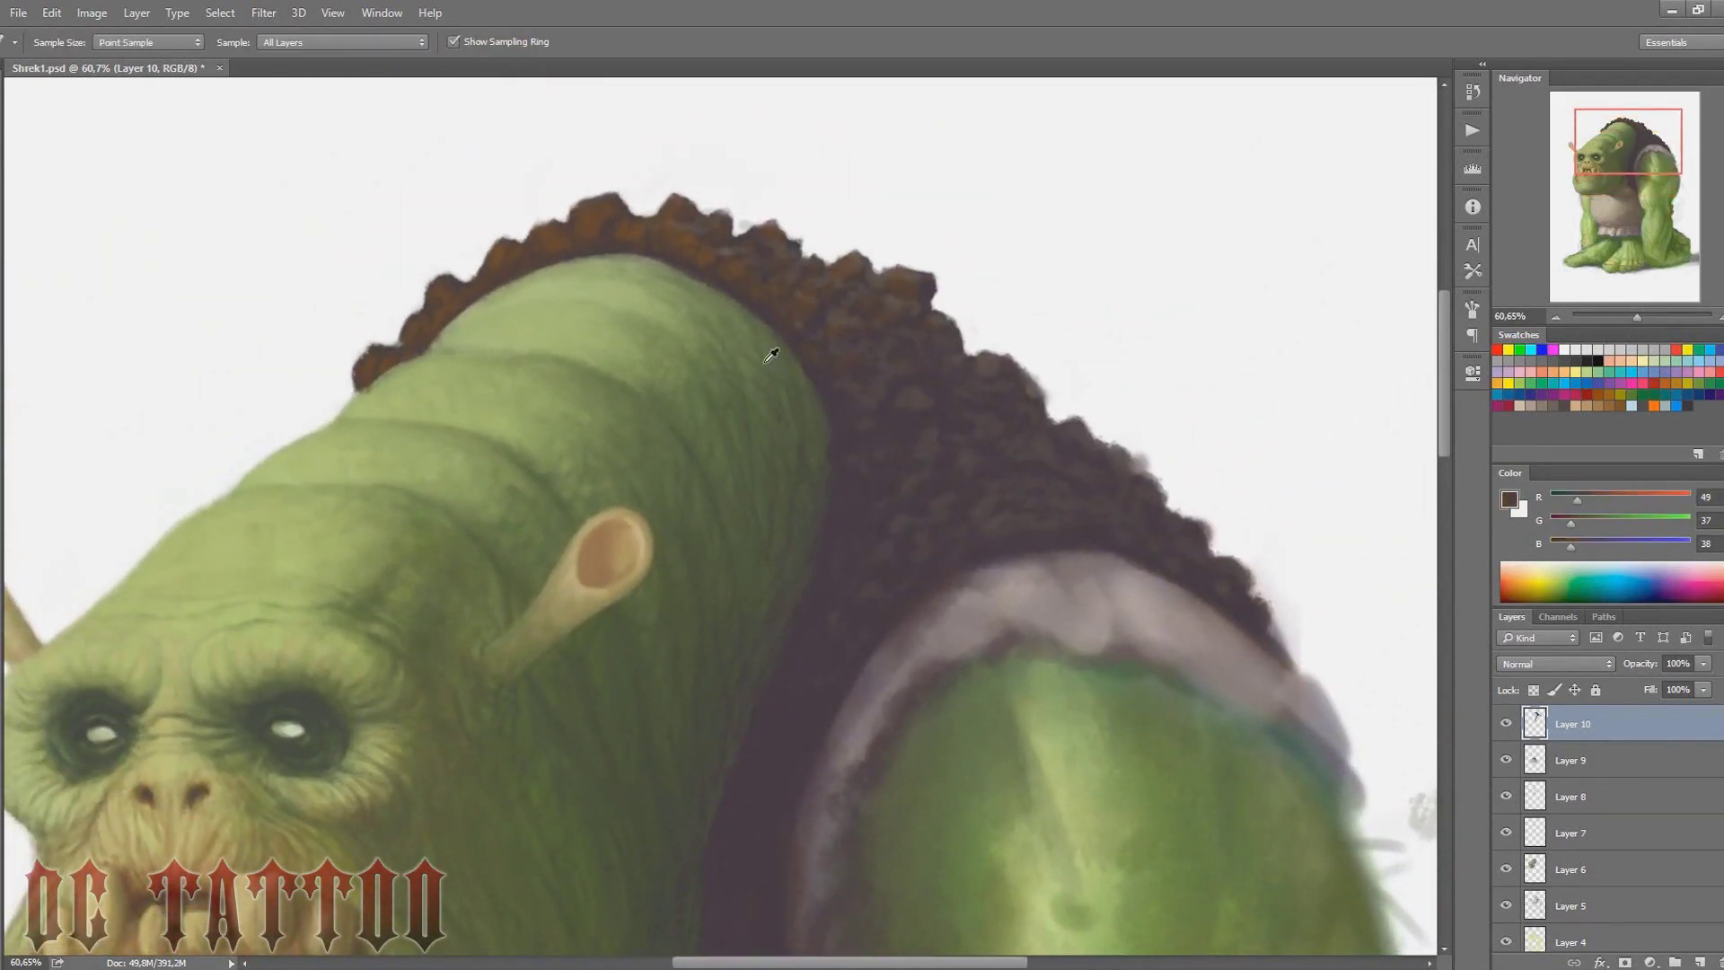
key("bracketleft")
key("bracketleft")
key("bracketleft")
left_click(696, 206, "alt")
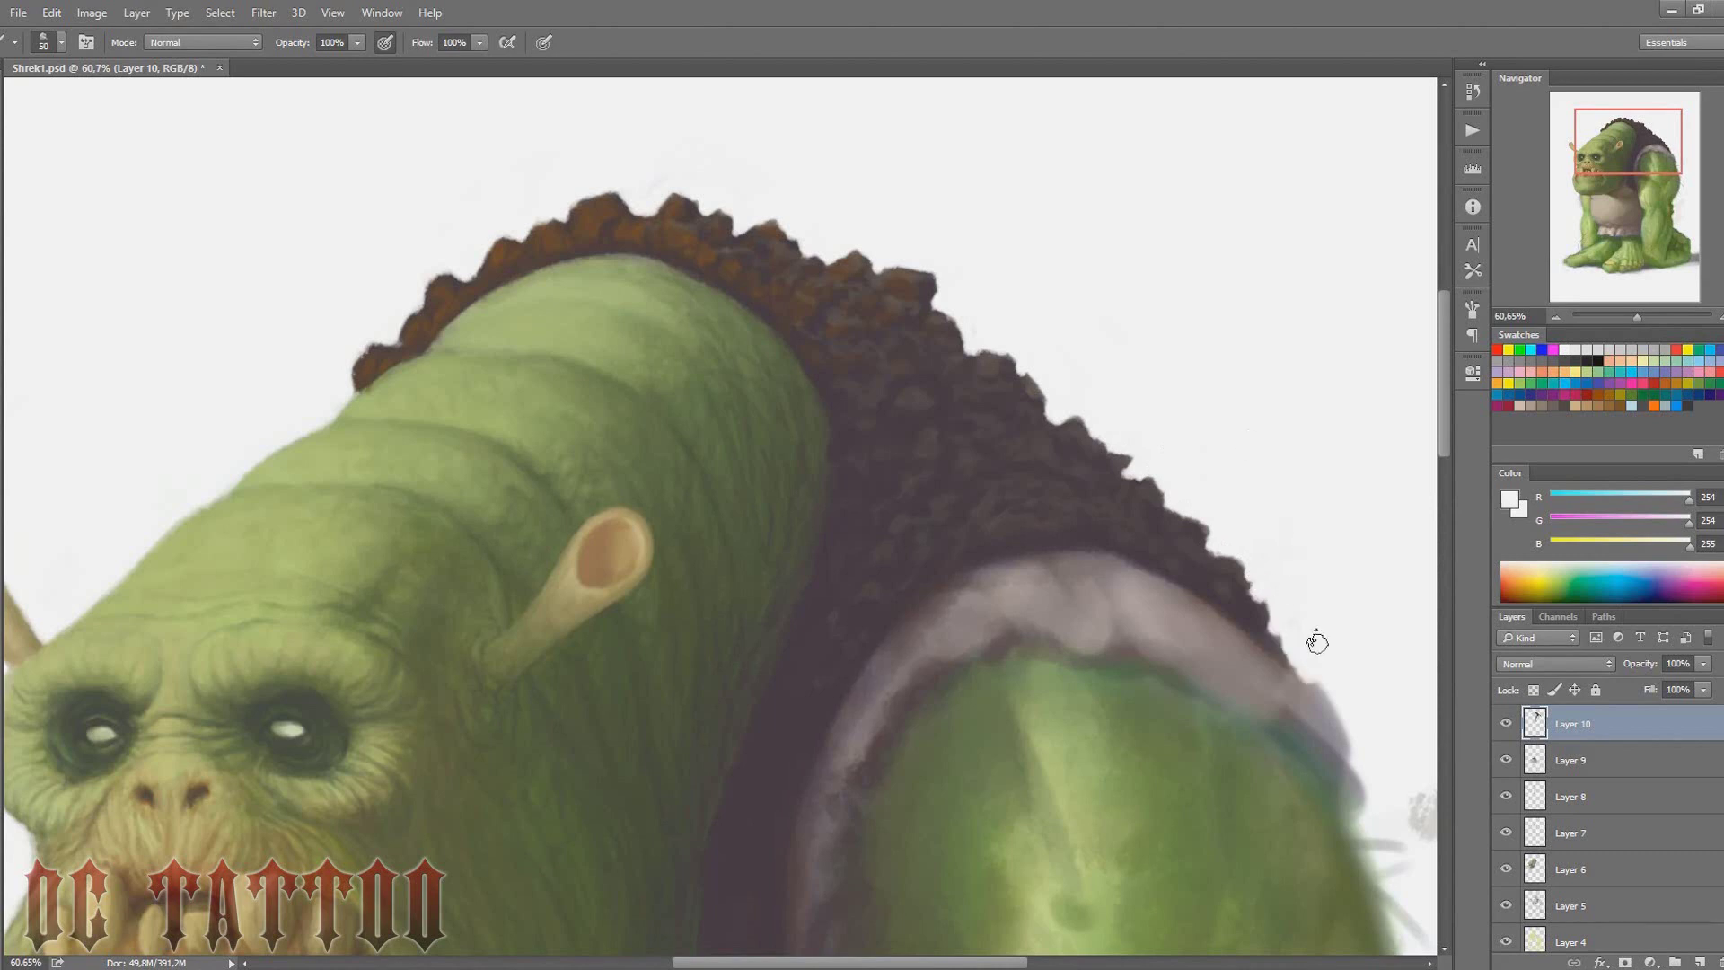
left_click(1253, 469, "alt")
key("bracketleft")
key("bracketleft")
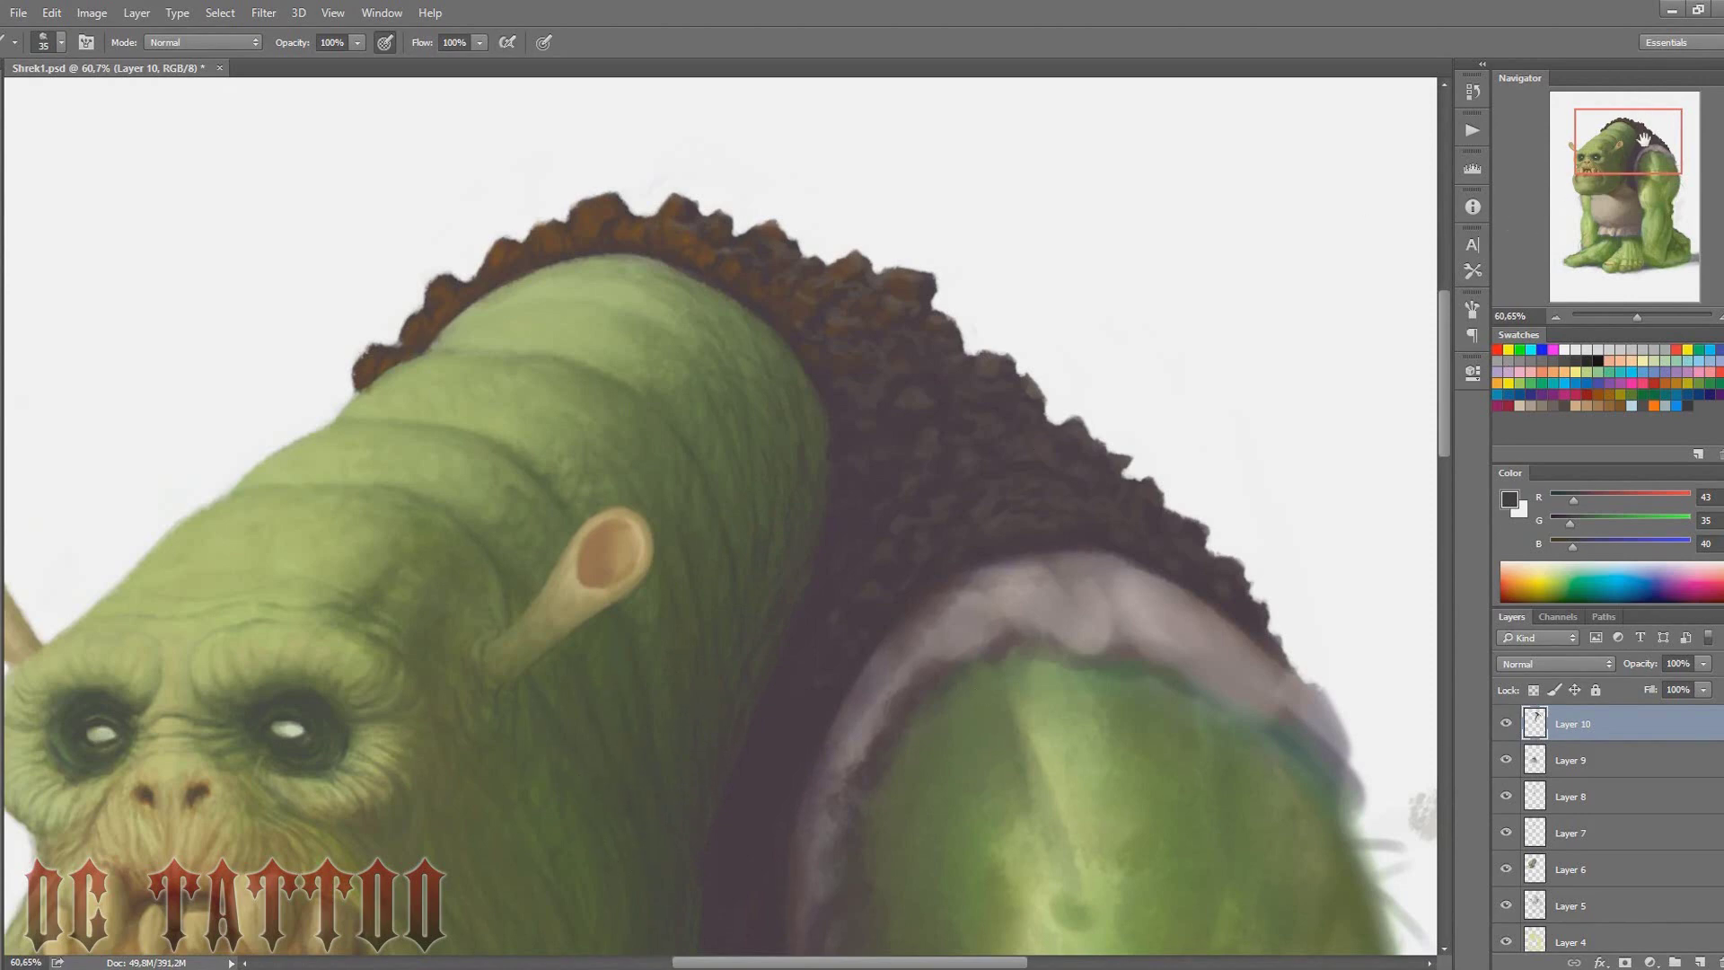
left_click_drag(1643, 139, 1633, 200)
Paint grey vest strokes along the arm's left edge and the sleeve edge
left_click(730, 412, "alt")
key("bracketright")
key("bracketright")
left_click_drag(731, 412, 758, 207)
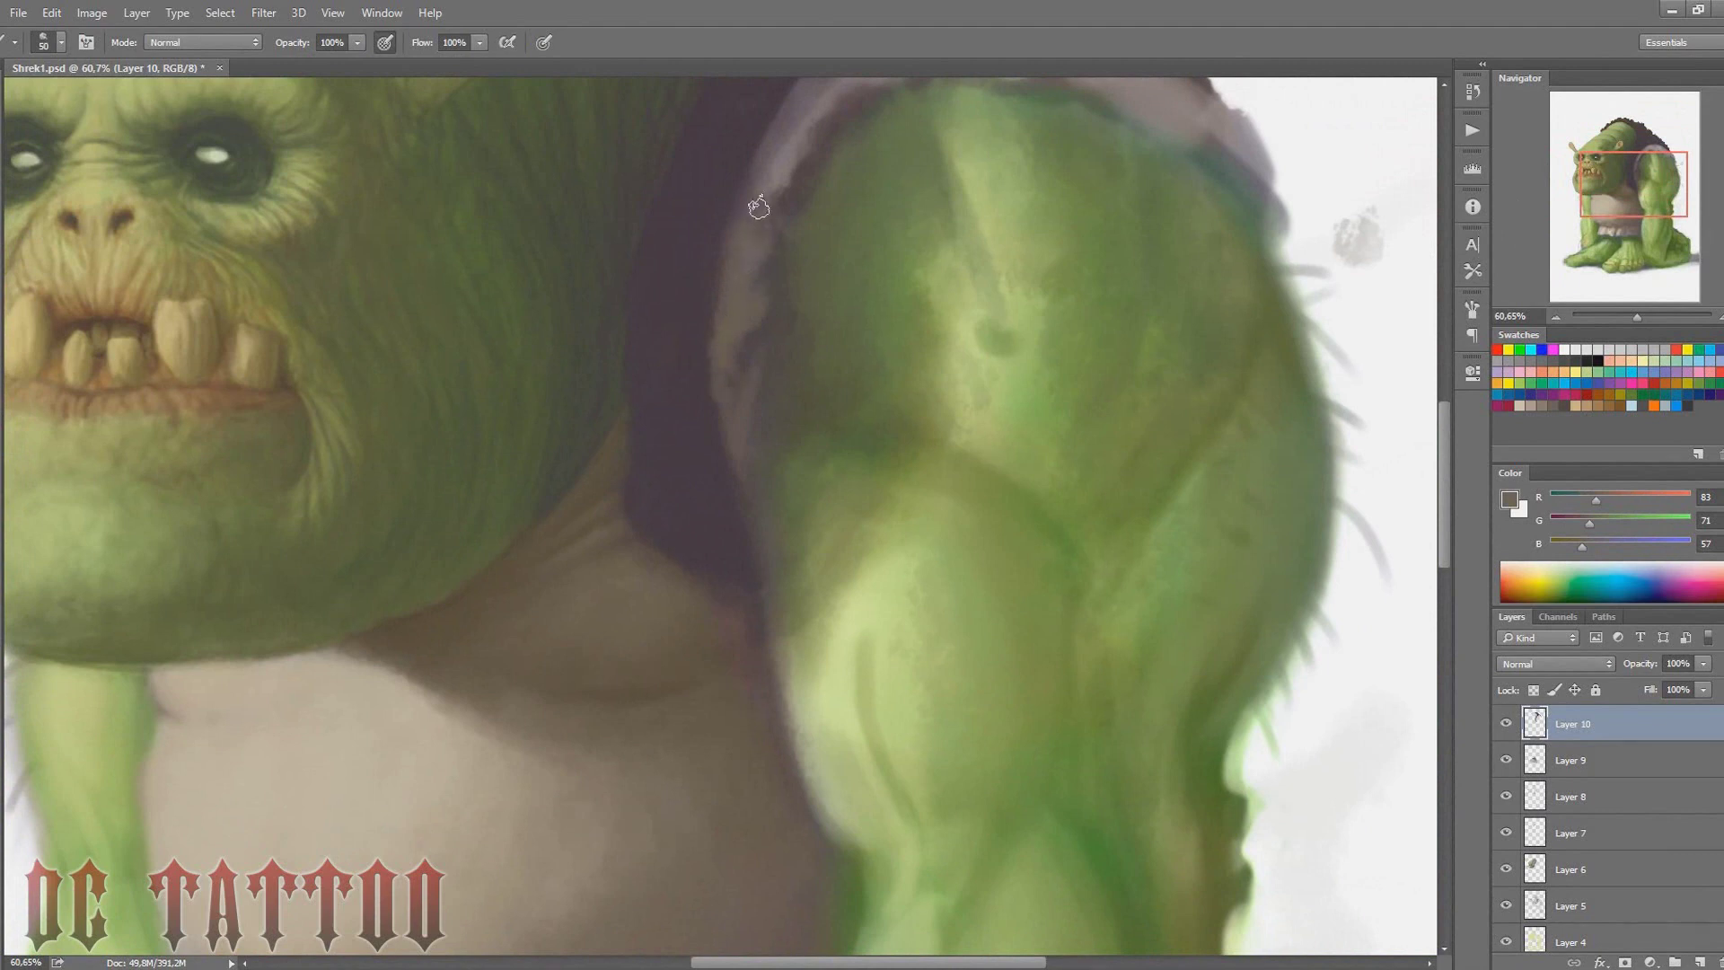
left_click_drag(1634, 184, 1627, 169)
Add light beige fur strands on the sleeve top and darken its right edge with dark brown
left_click(789, 386, "alt")
left_click_drag(789, 386, 817, 350)
left_click_drag(1628, 169, 1639, 177)
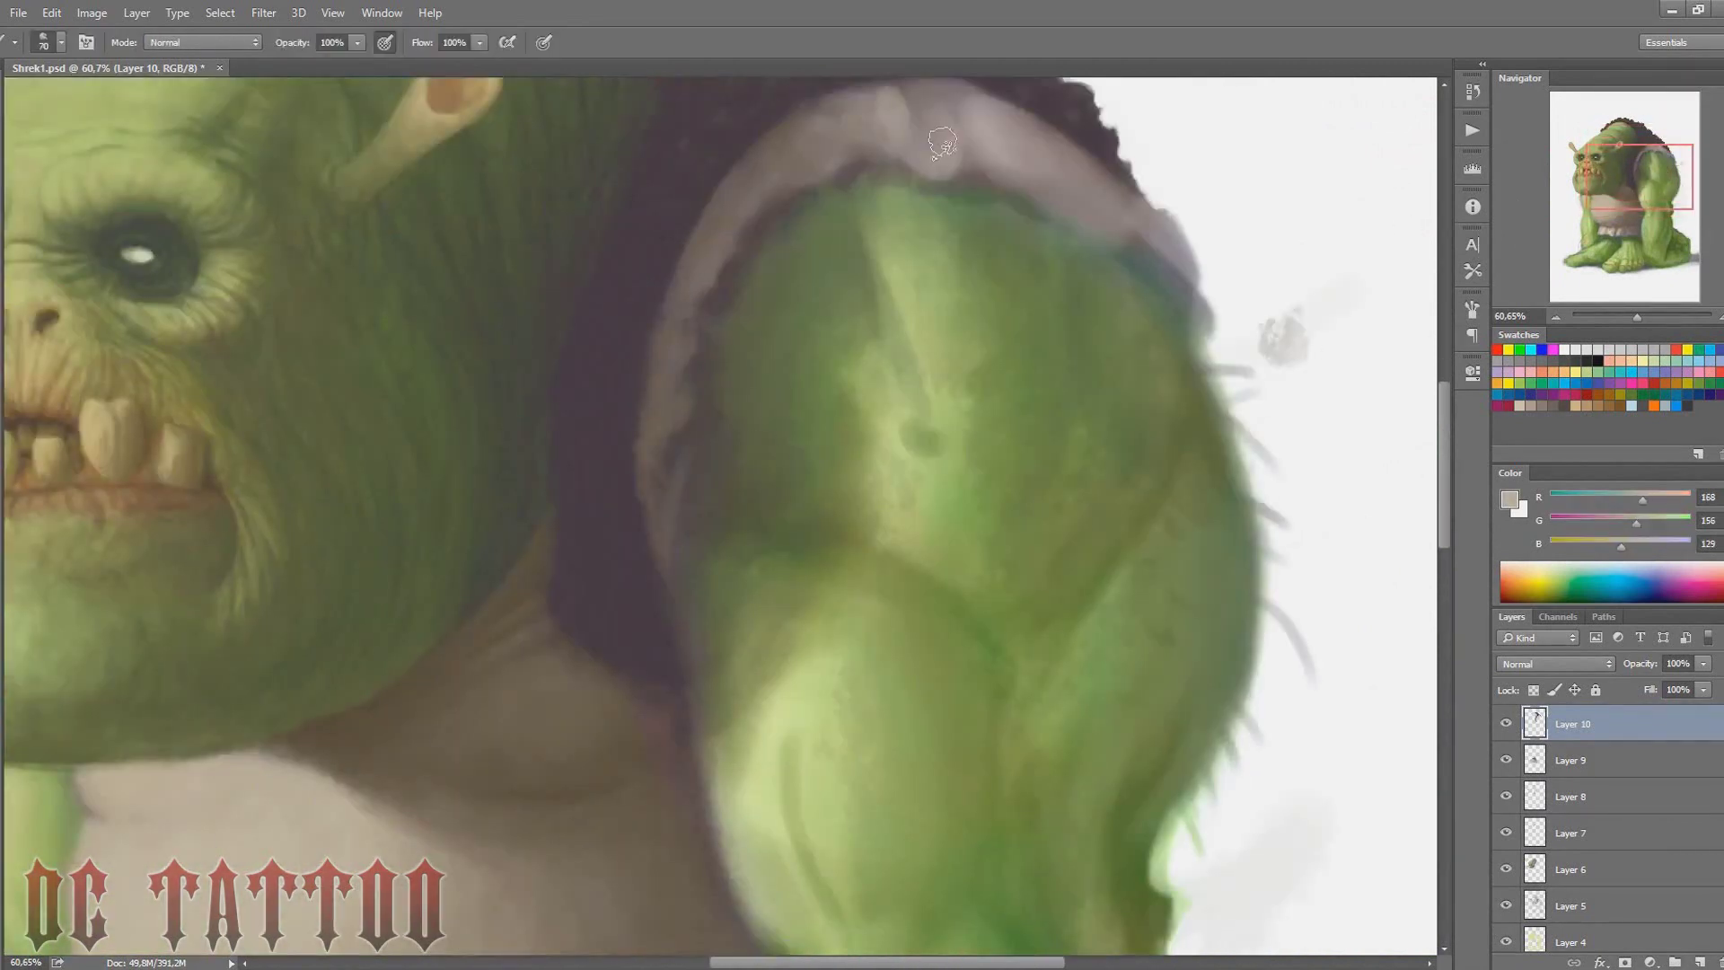
left_click_drag(943, 142, 1159, 224)
key("bracketleft")
key("bracketleft")
left_click(1086, 117, "alt")
mouse_move(1194, 296)
left_mouse_down()
mouse_move(1068, 193)
mouse_move(1046, 339)
mouse_move(875, 349)
mouse_move(968, 292)
left_mouse_up()
Sample light beige, dark brown and greyish collar browns with a progressively smaller brush
left_click(974, 234, "alt")
key("bracketleft")
key("bracketleft")
key("bracketleft")
left_click(911, 310, "alt")
key("bracketleft")
key("bracketleft")
key("bracketleft")
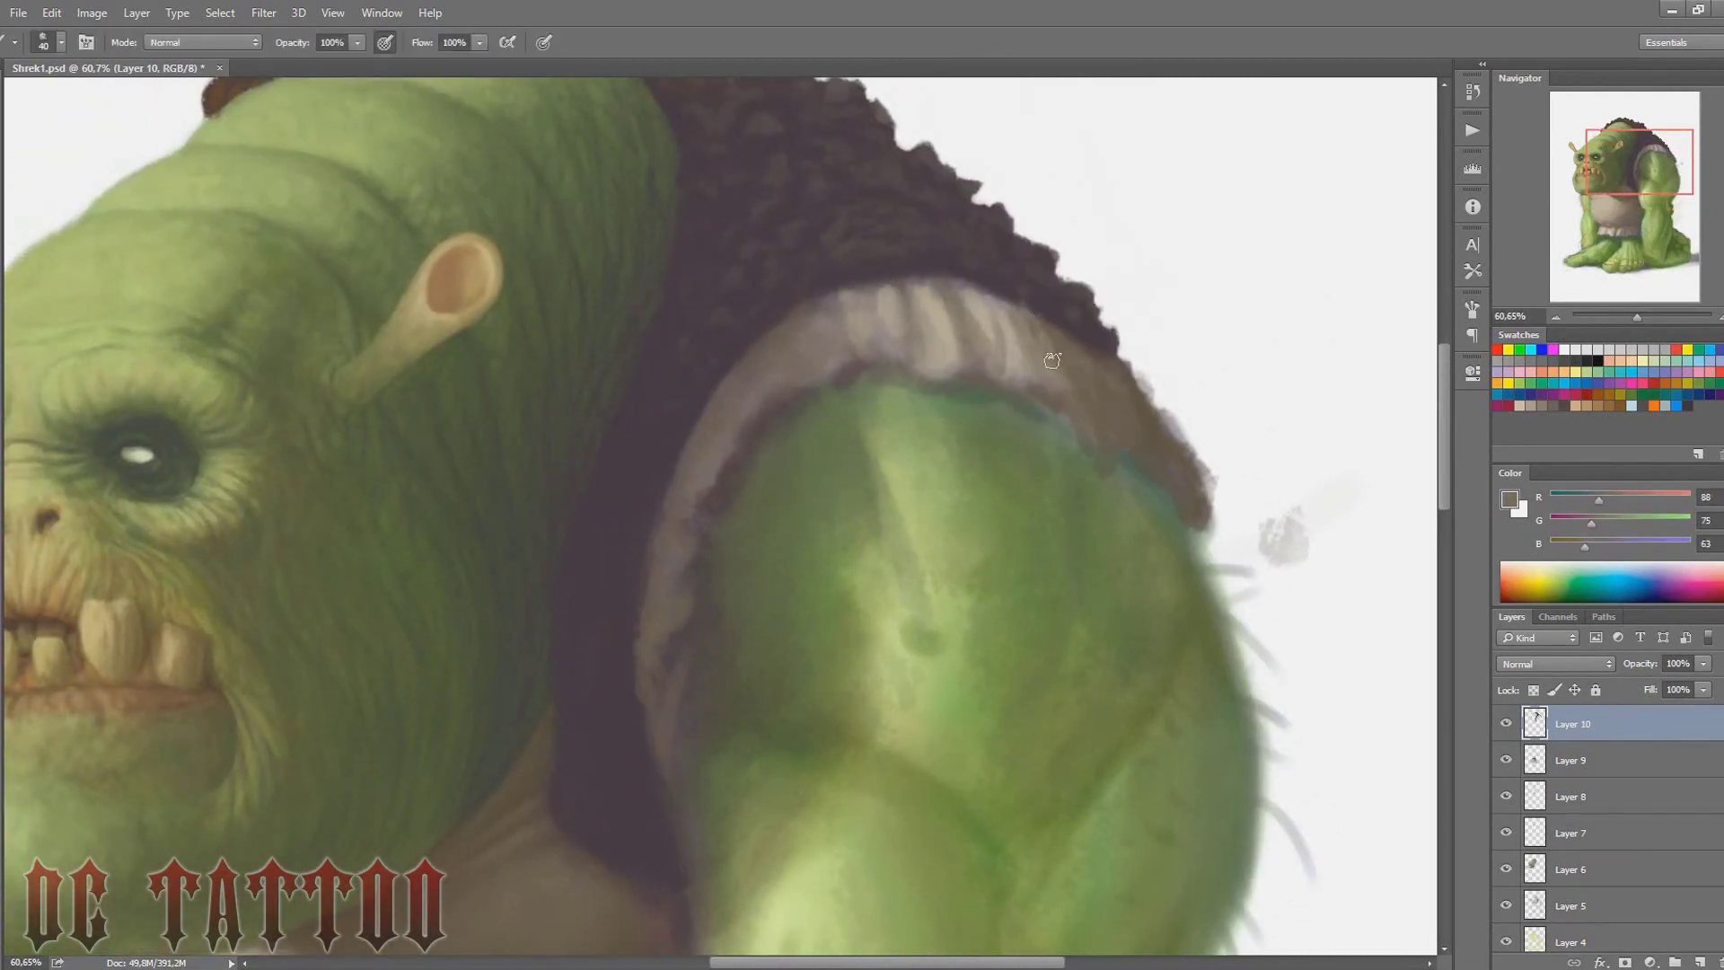
left_click(983, 275, "alt")
key("bracketleft")
key("bracketleft")
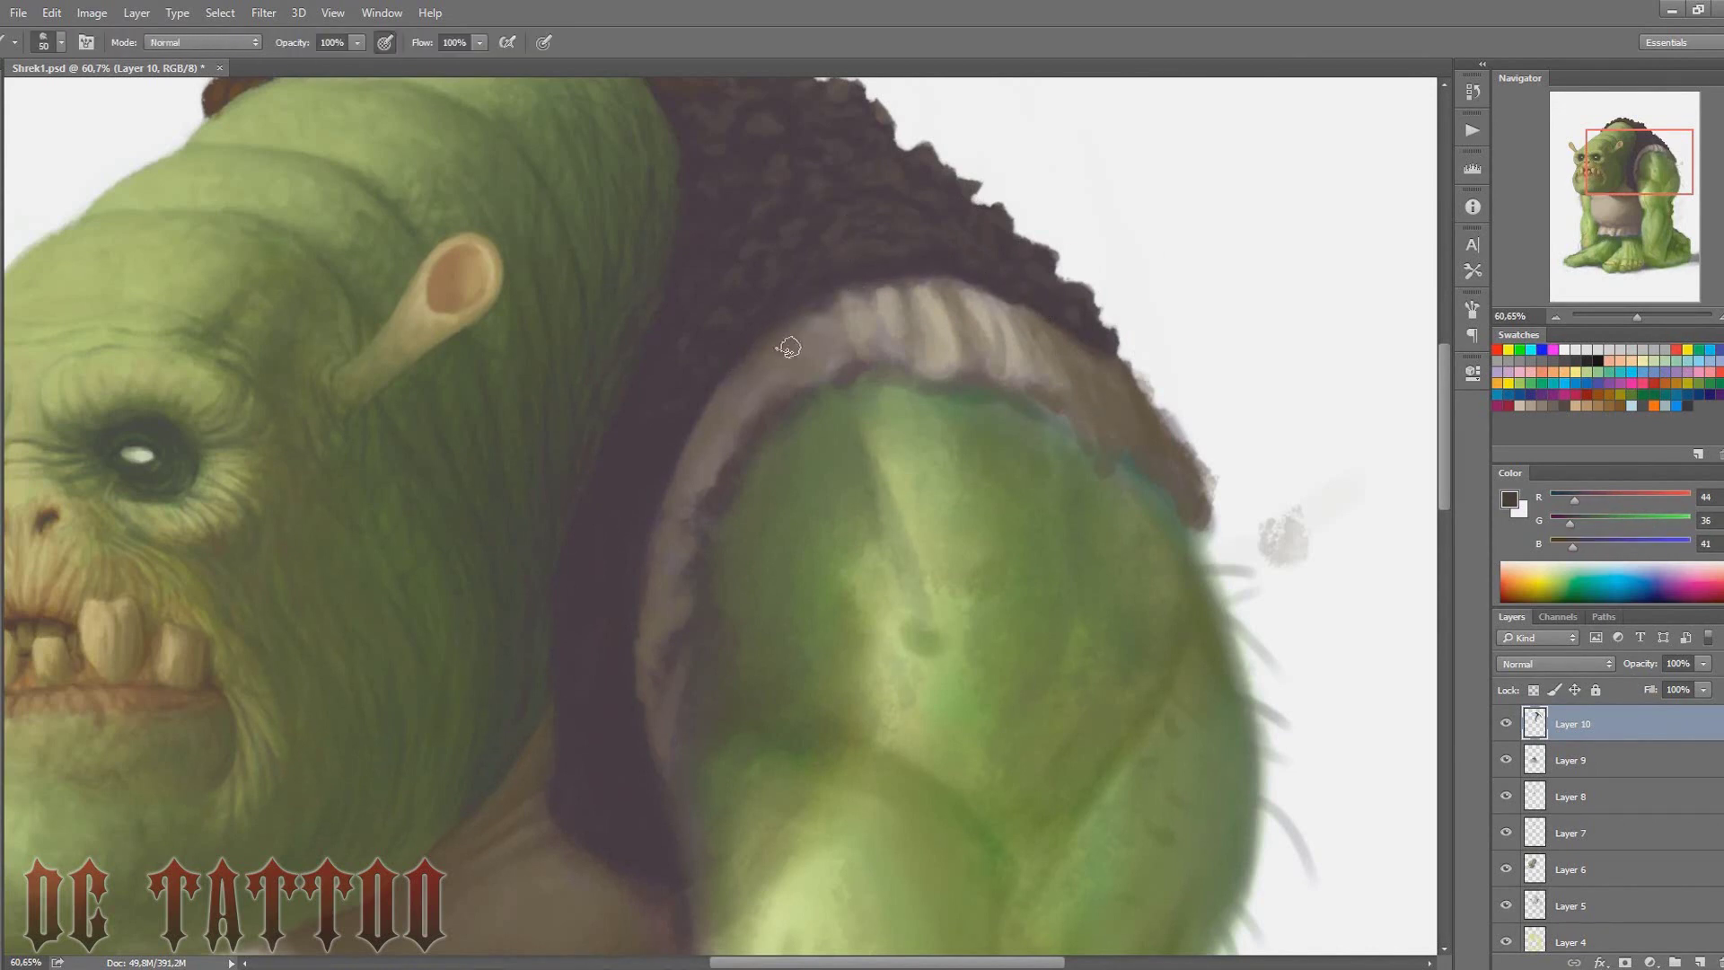
left_click(814, 350, "alt")
Pick darker purple-brown and warm collar browns, fine-tuning the brush size
key("bracketleft")
left_click(749, 362, "alt")
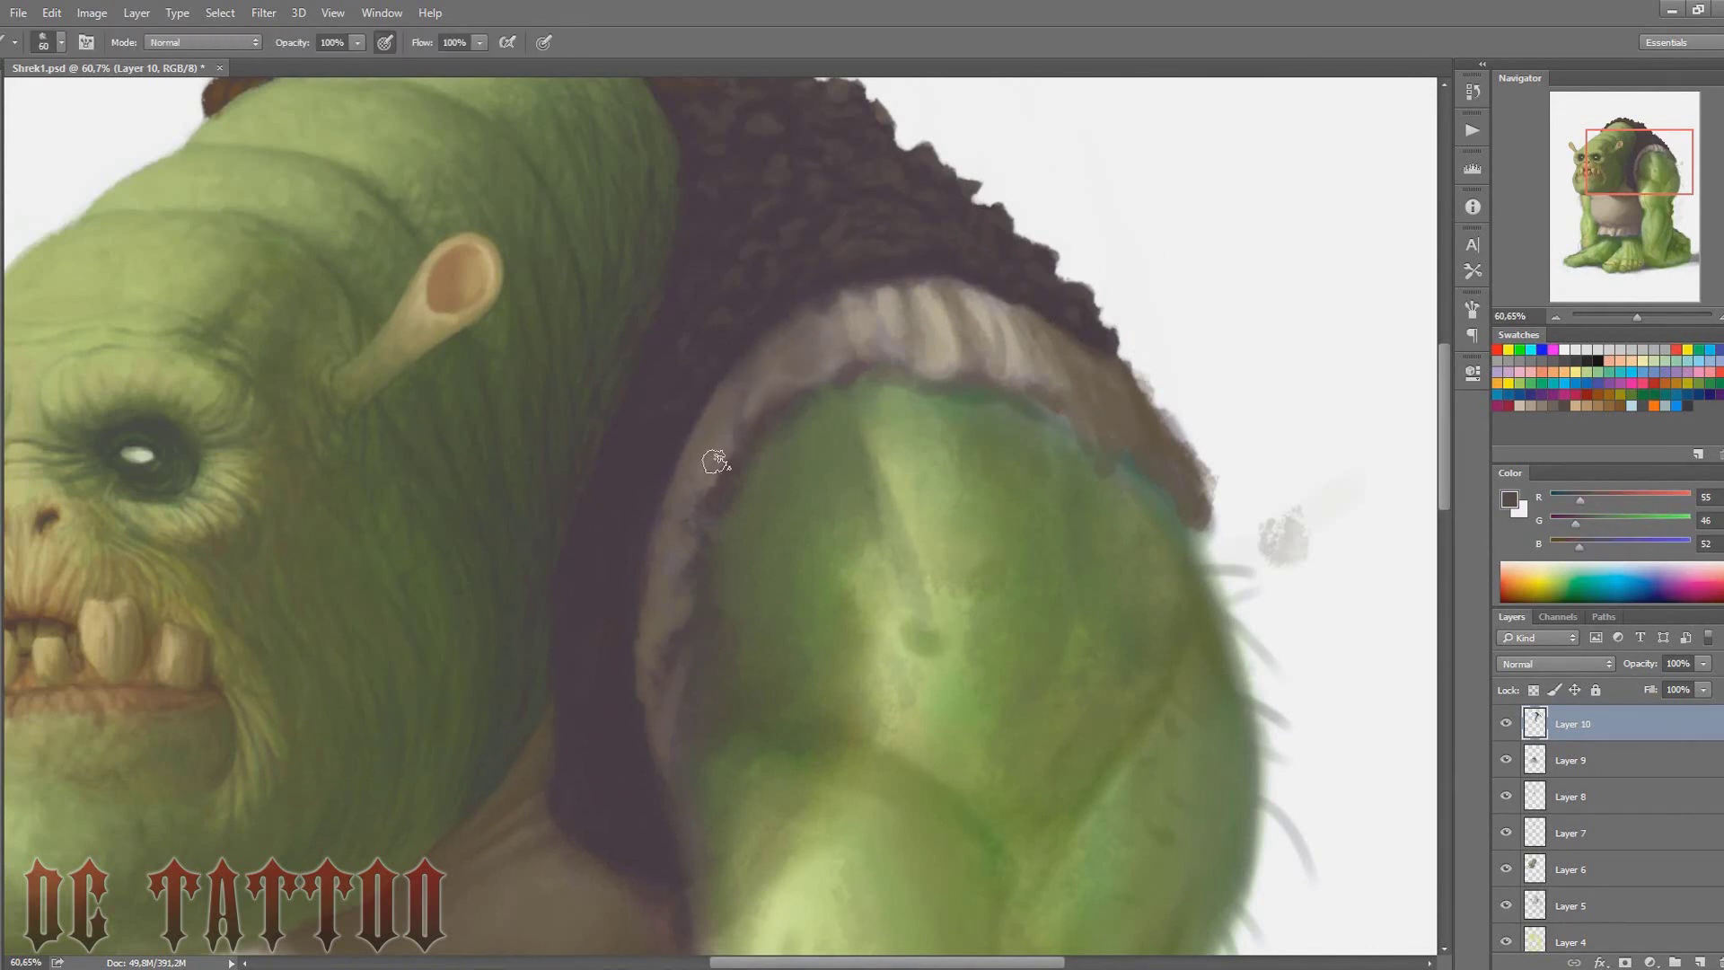
key("bracketleft")
key("bracketleft")
left_click(707, 482, "alt")
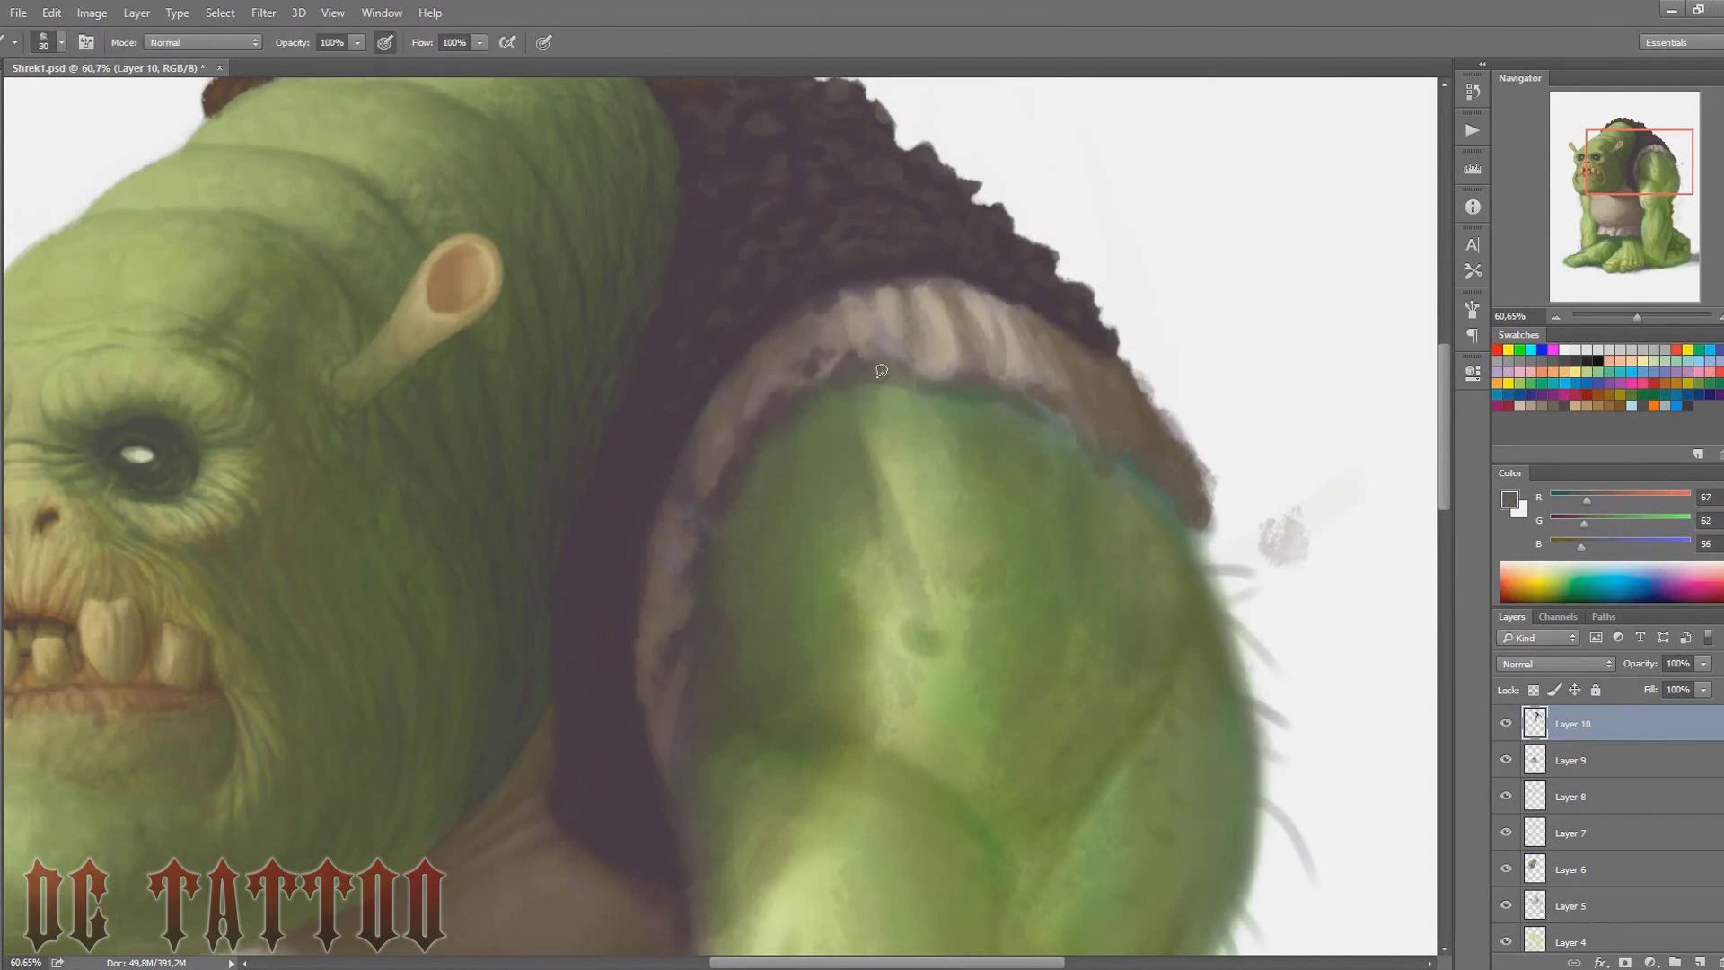
key("bracketleft")
left_click(698, 410, "alt")
key("bracketleft")
key("bracketleft")
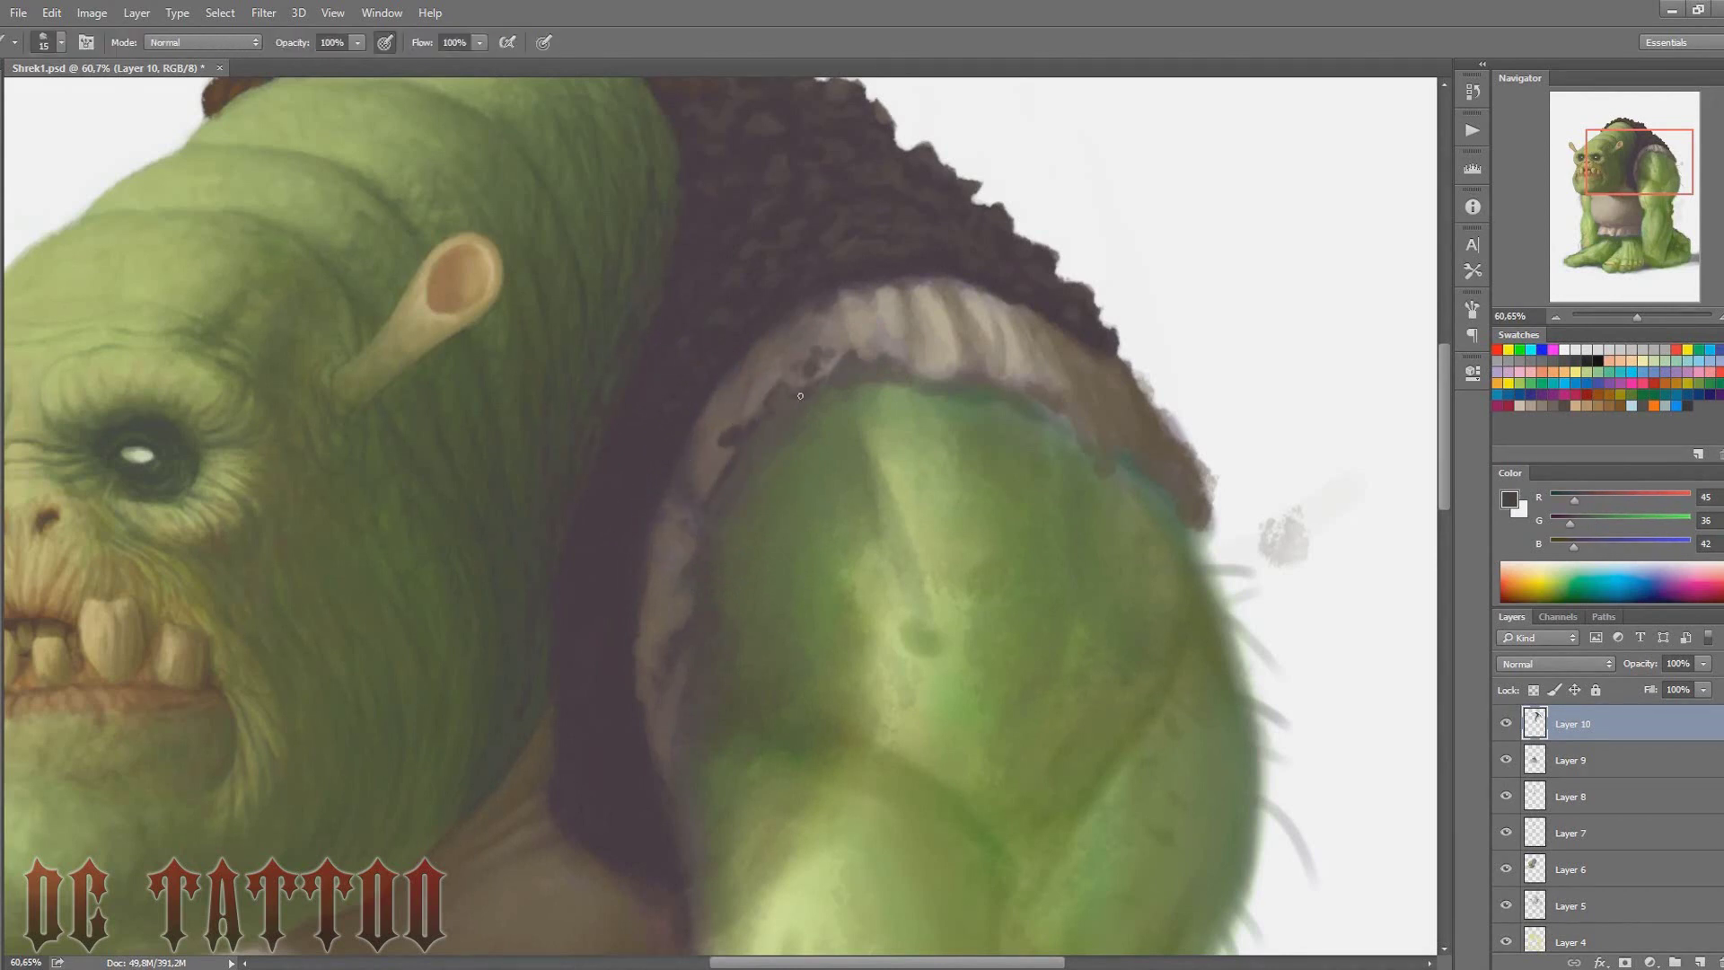
key("bracketright")
left_click(686, 513, "alt")
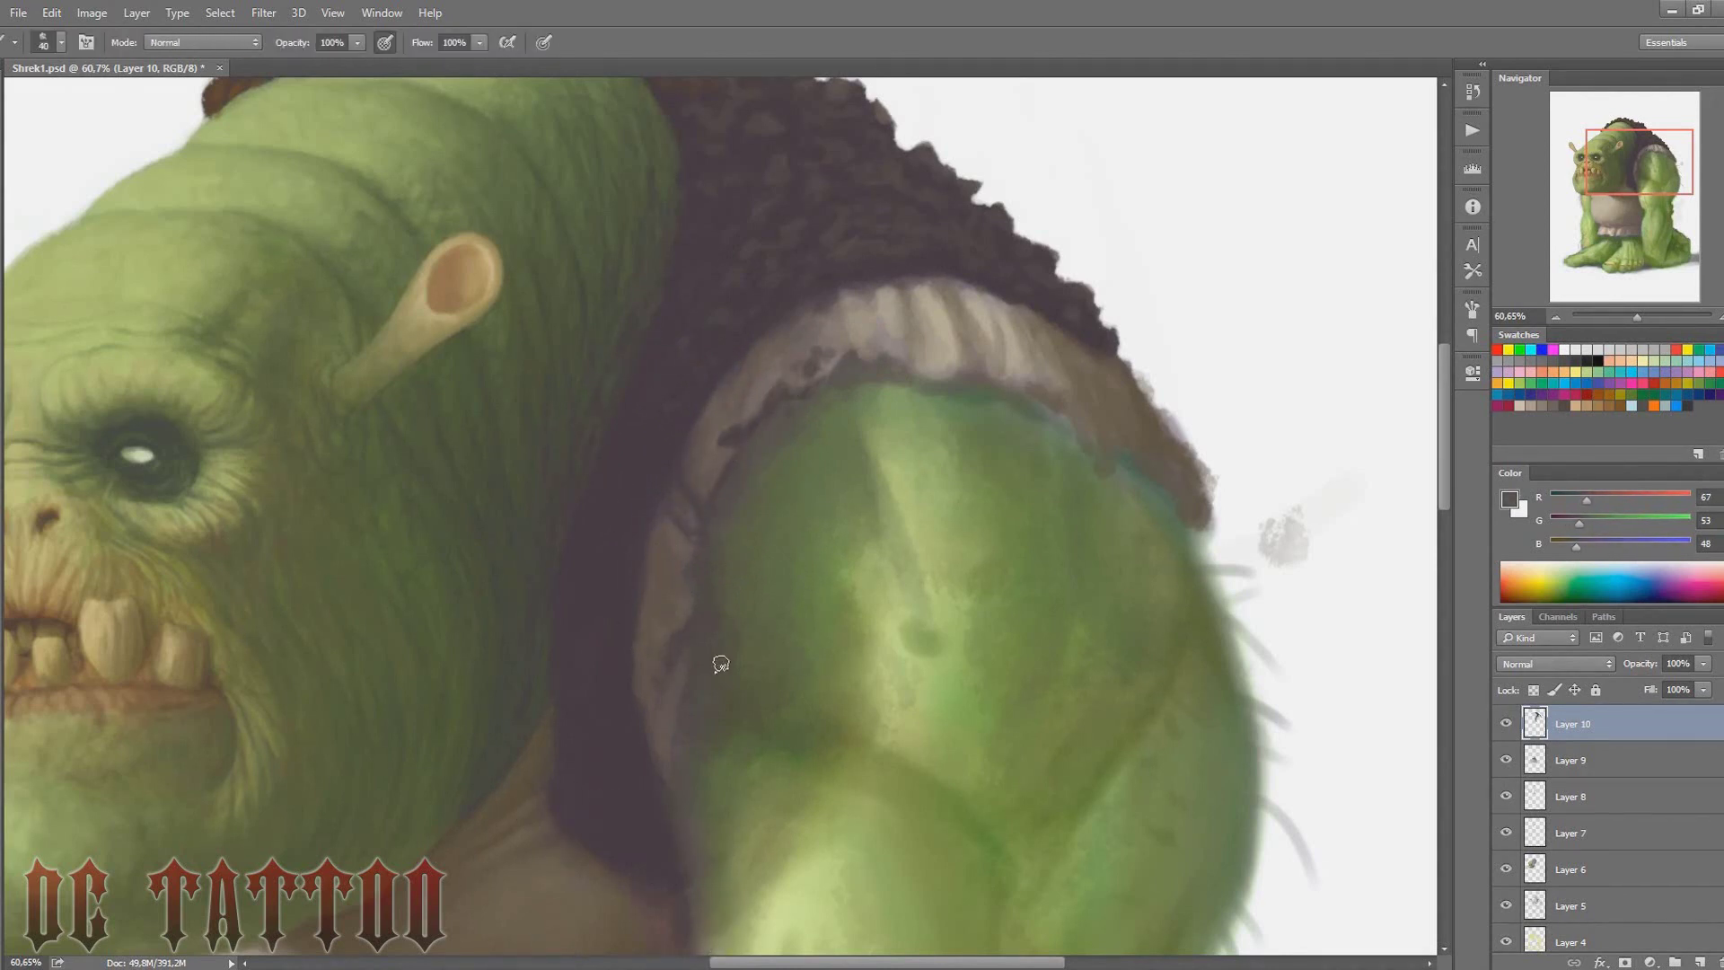
Repaint light brown fur strands along the top of the collar
left_click_drag(721, 664, 707, 600)
key("bracketright")
left_click(662, 507, "alt")
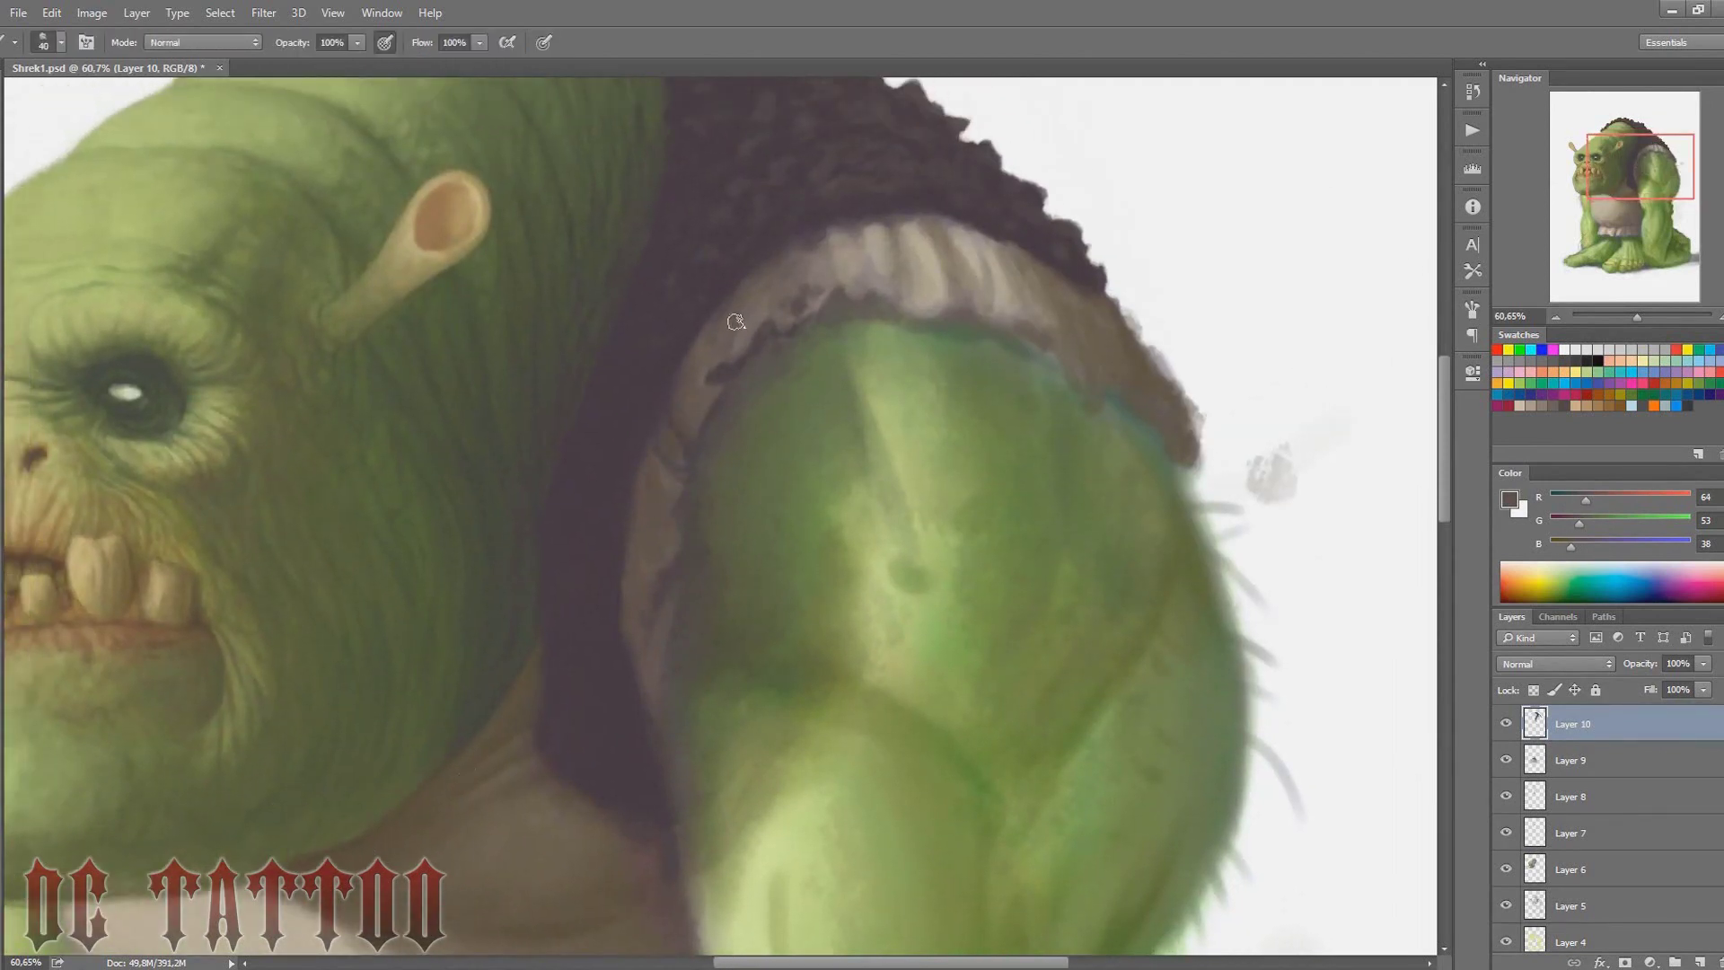
key("bracketleft")
left_click(808, 252, "alt")
left_click_drag(868, 256, 1010, 251)
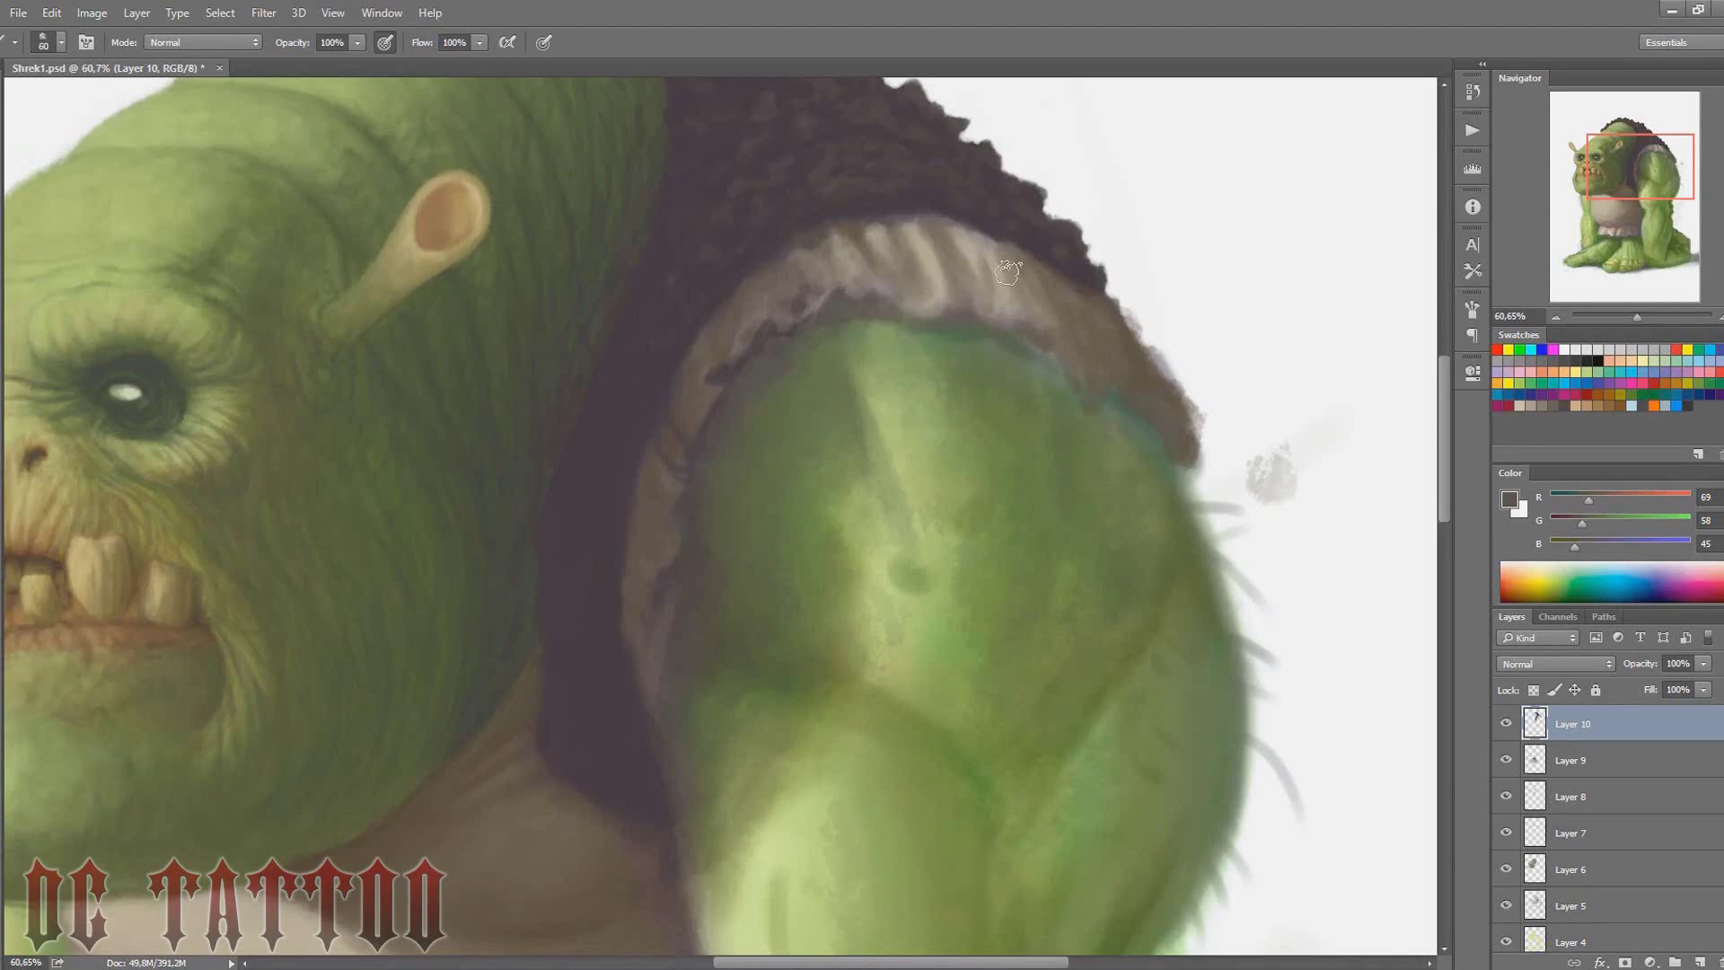
Dab small dark tufts along the collar edge and resample grey-browns for a fine tip
key("bracketright")
key("bracketright")
key("bracketright")
key("bracketleft")
key("bracketleft")
key("bracketleft")
left_click(719, 366, "alt")
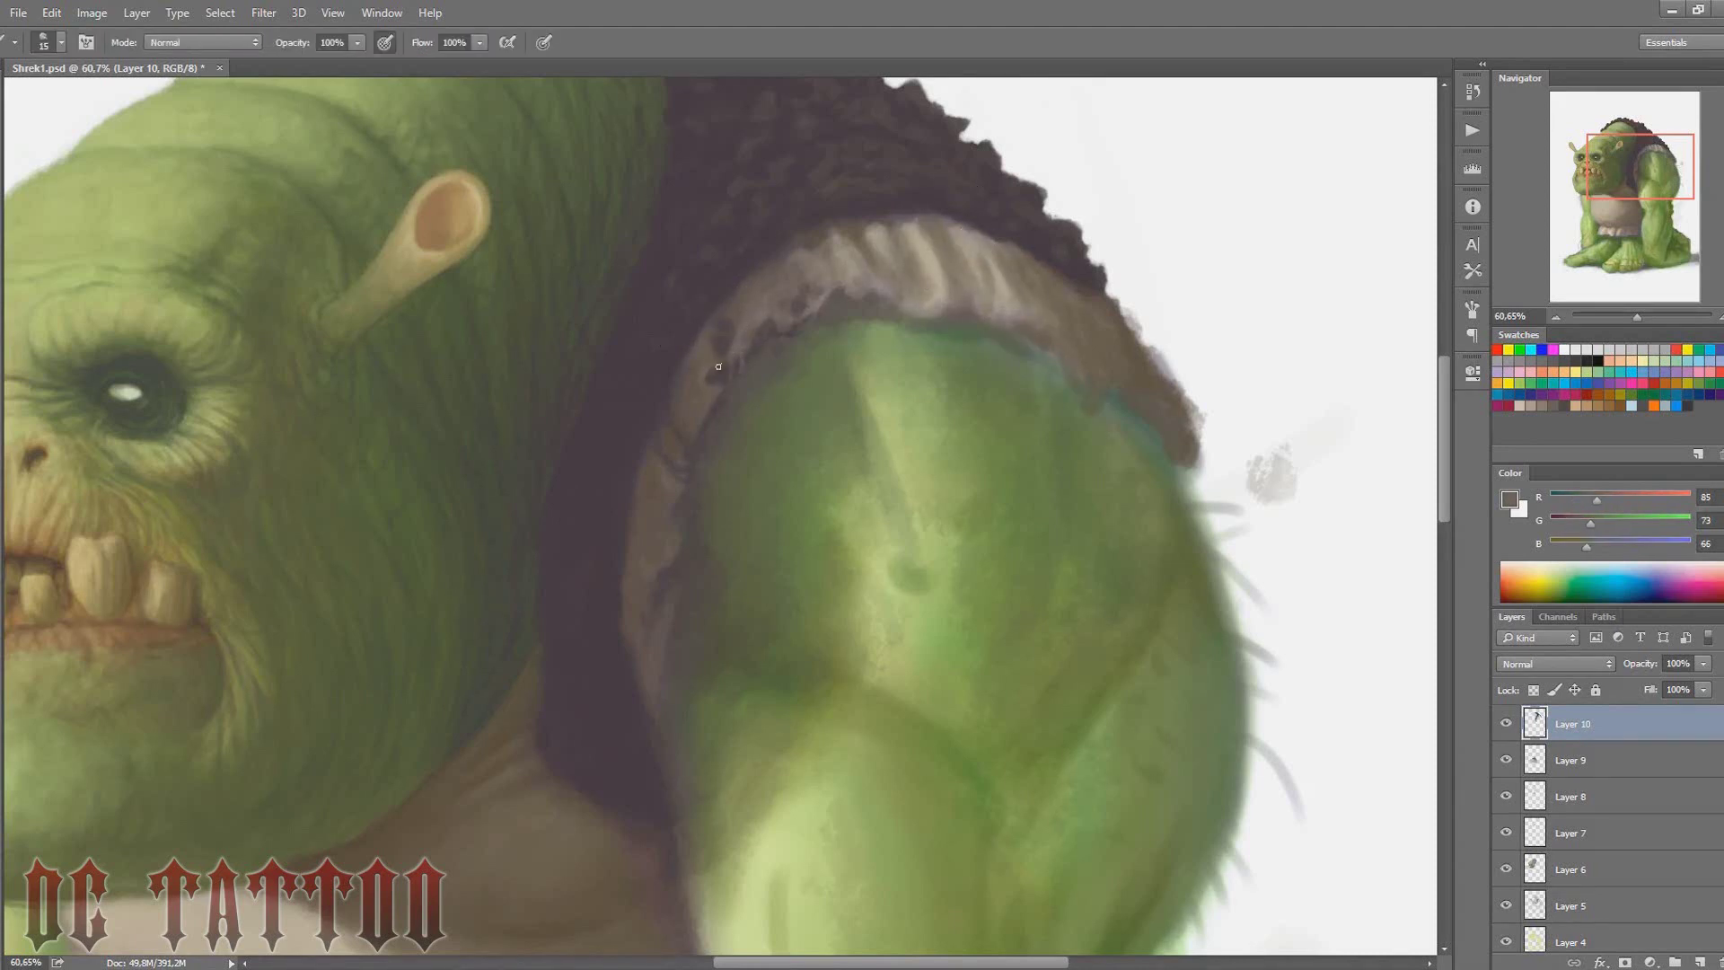
left_click(676, 482, "alt")
left_click_drag(672, 561, 662, 513)
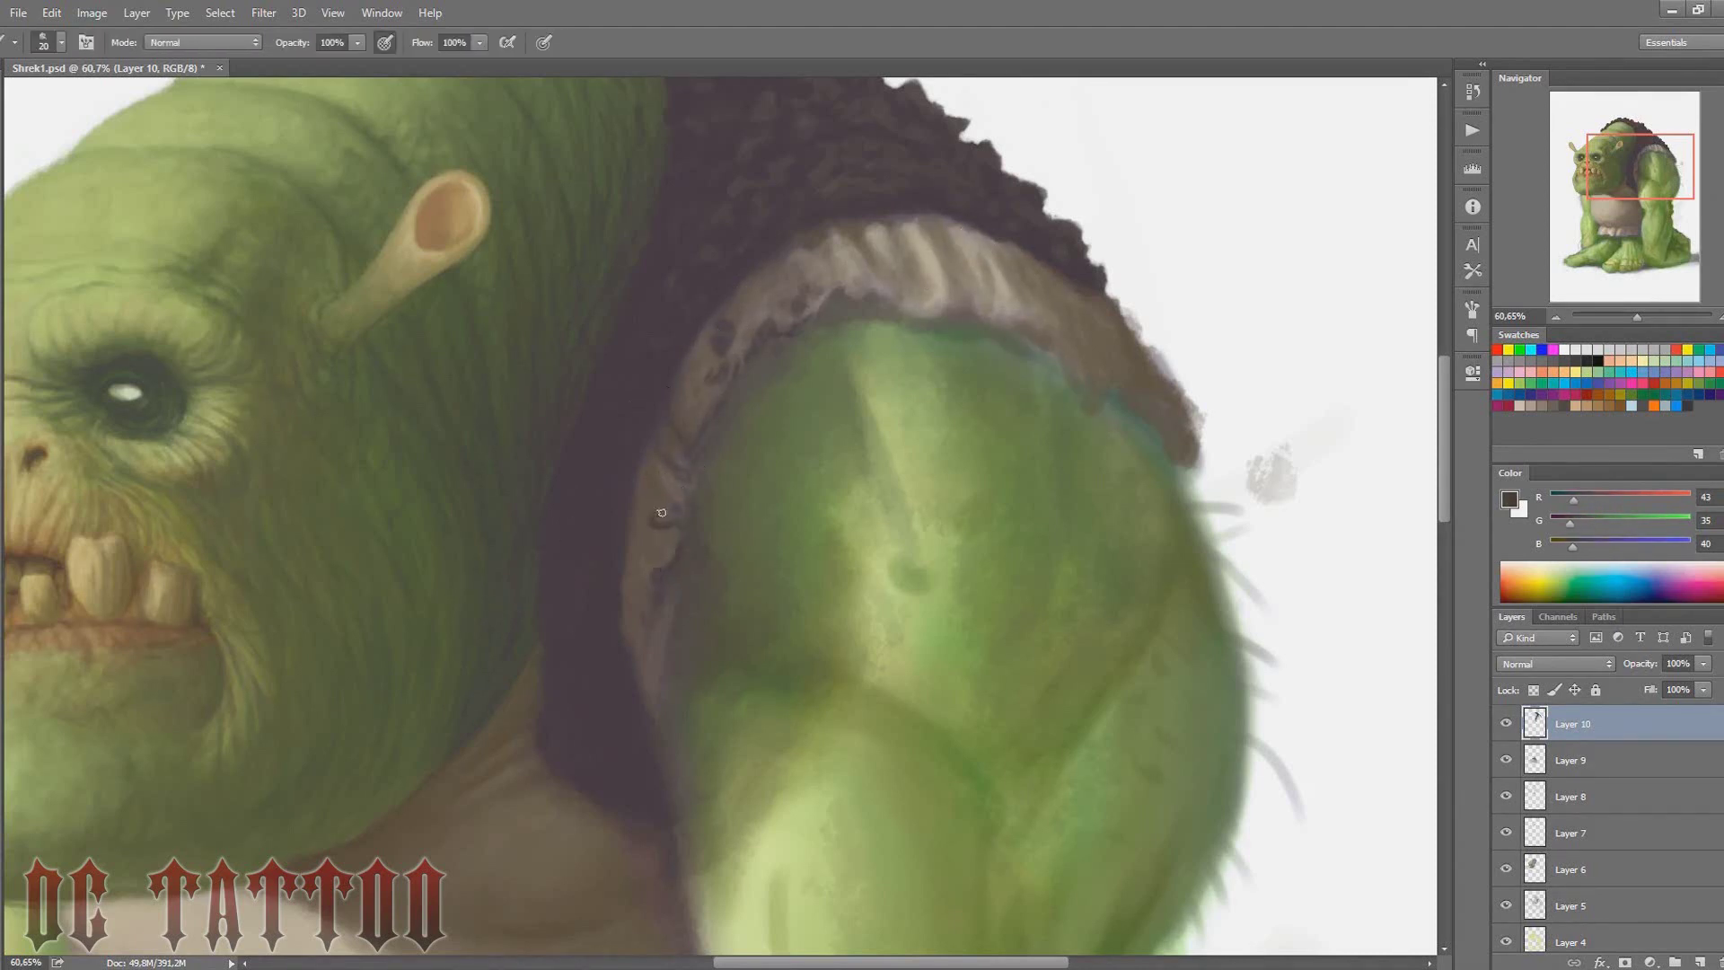
left_click(660, 538, "alt")
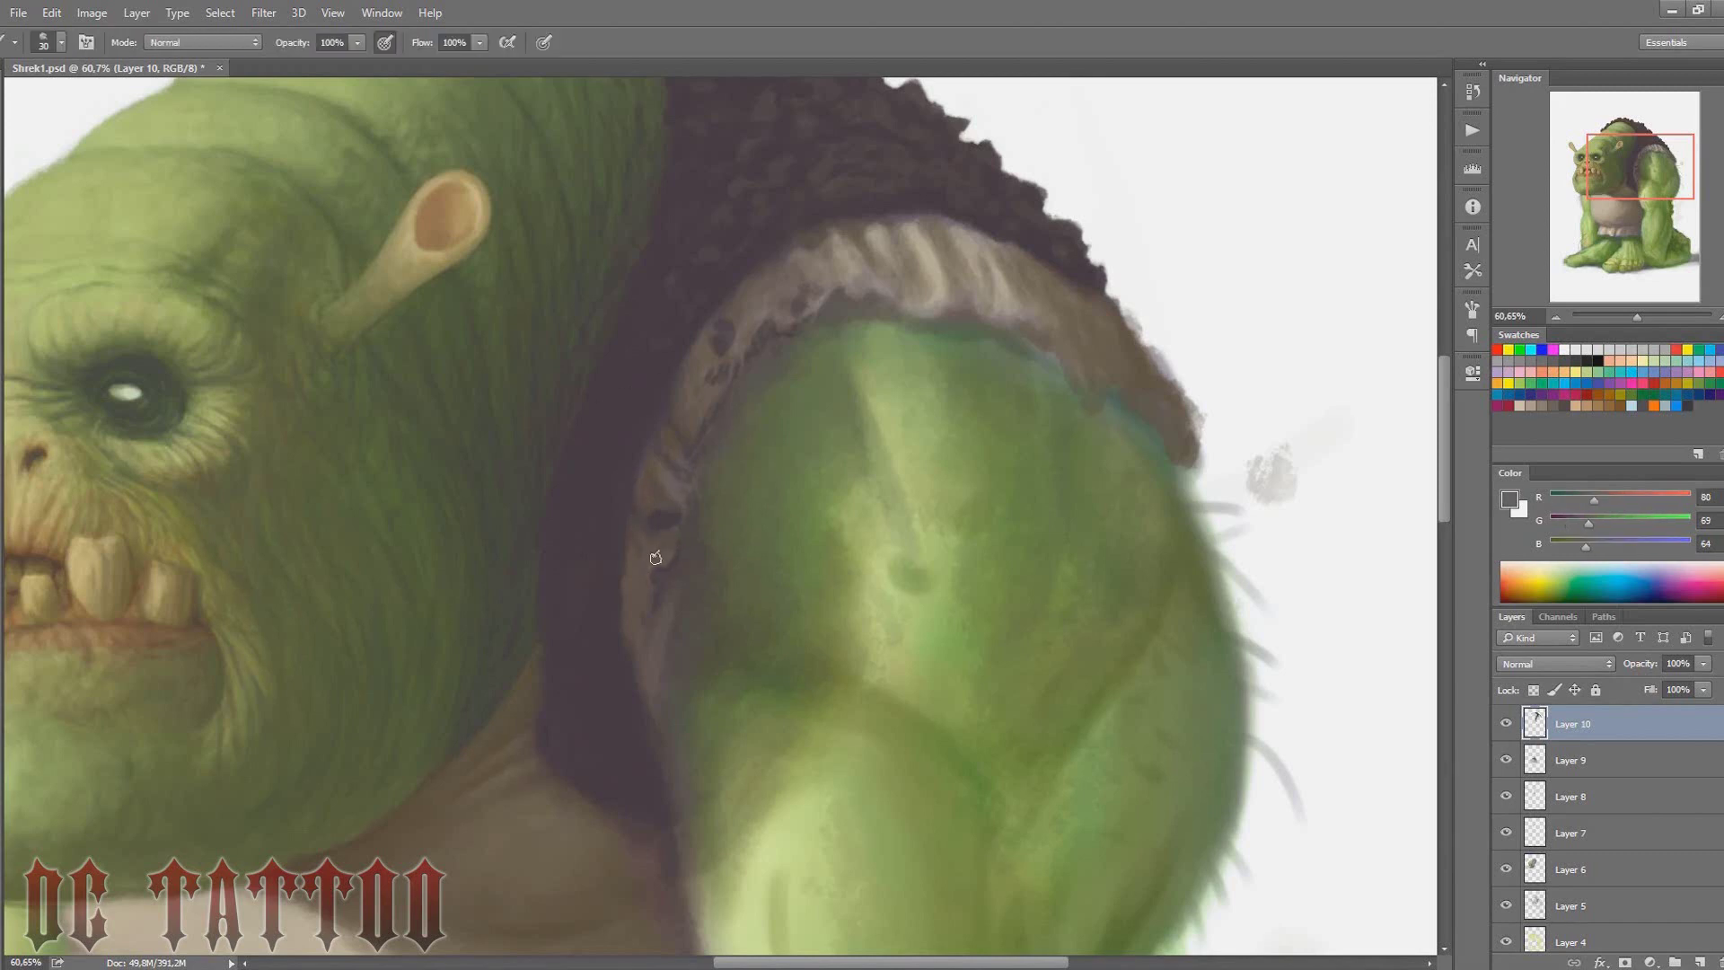
key("bracketleft")
key("bracketright")
left_click(660, 503, "alt")
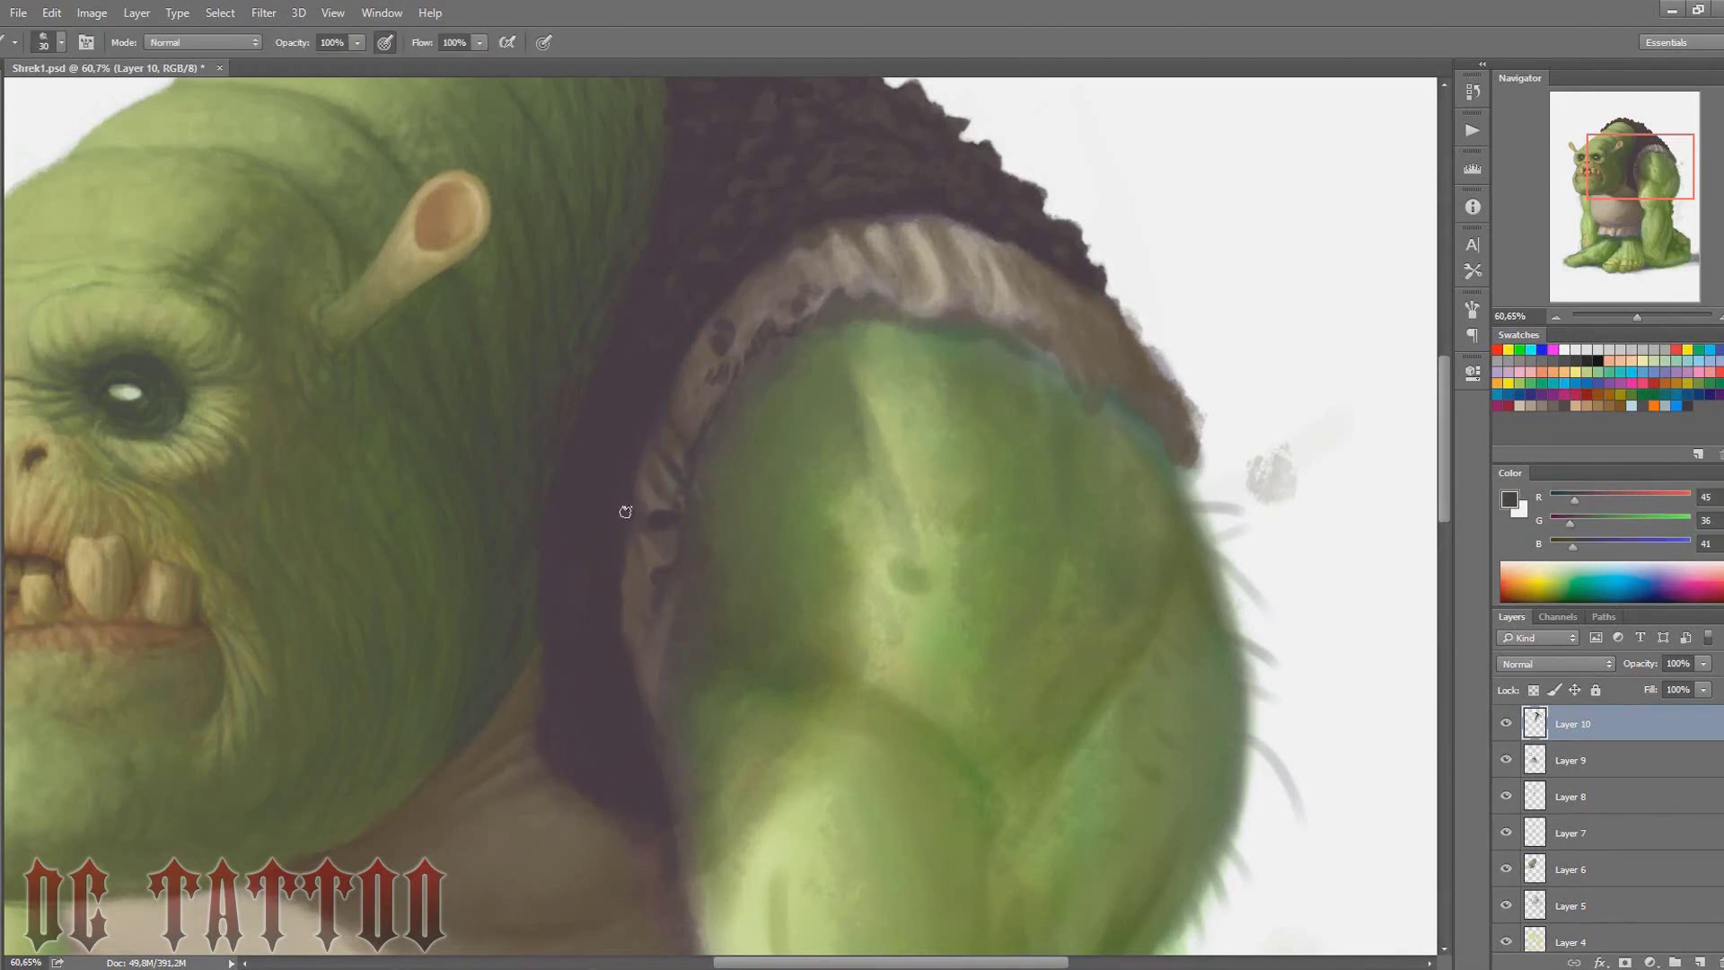
left_click(658, 553, "alt")
key("bracketleft")
key("bracketleft")
key("bracketleft")
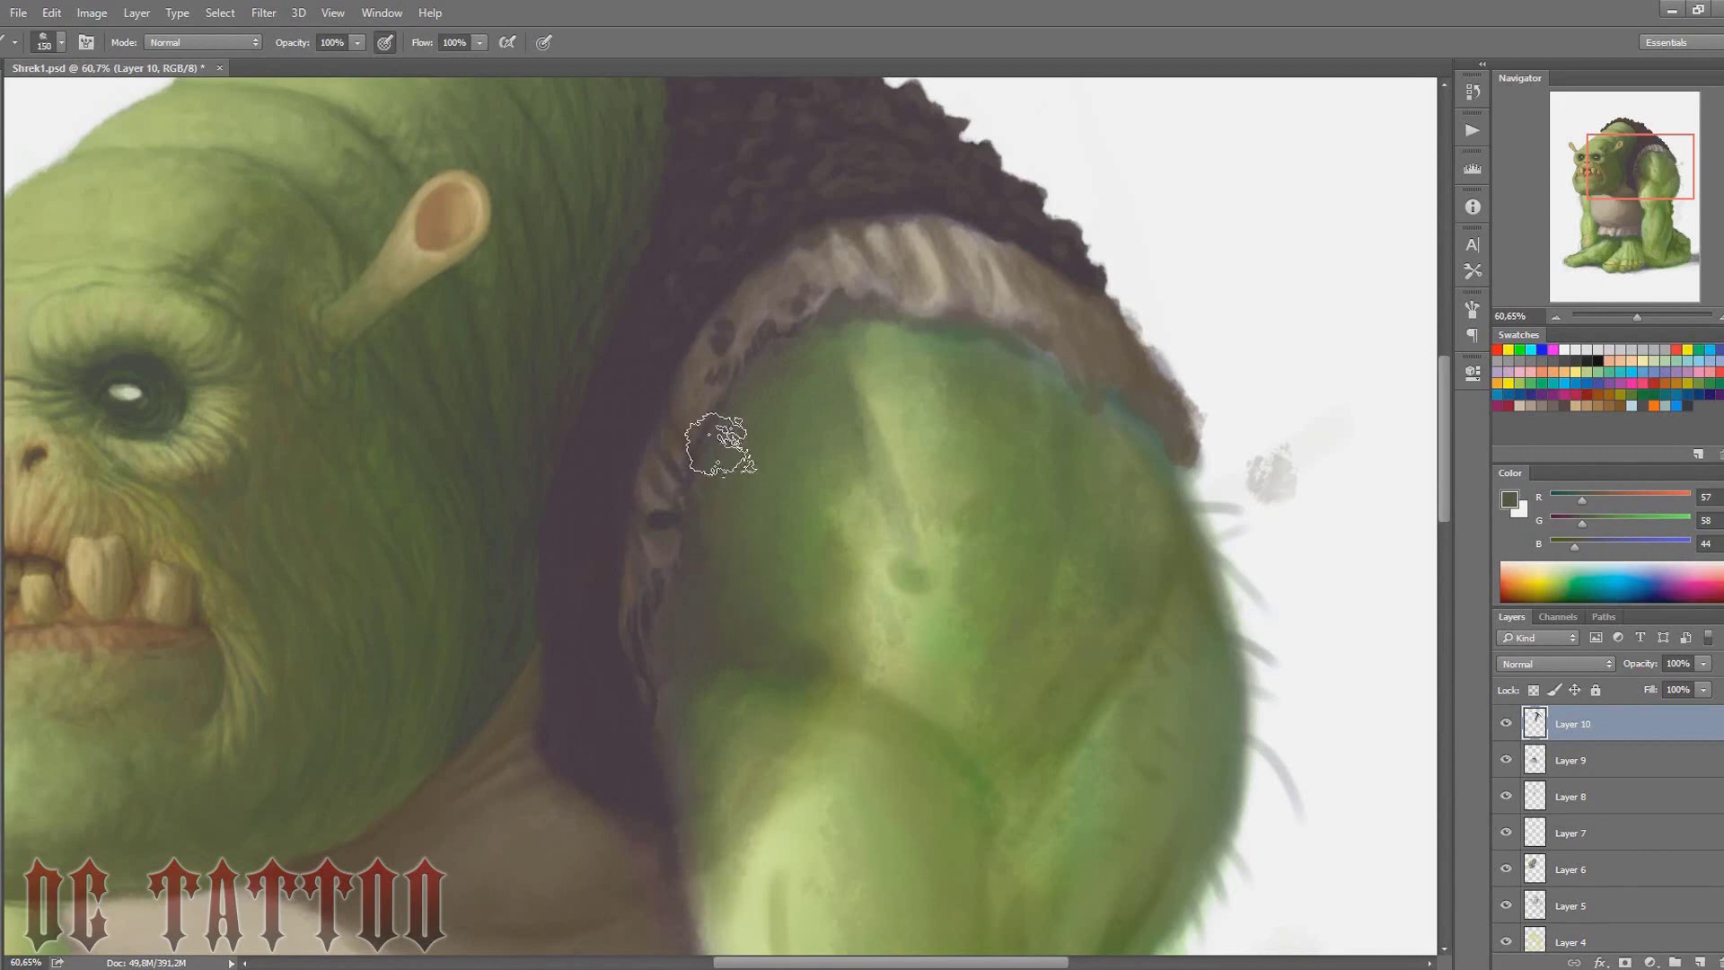
Sample skin and darker shadow greens from the arm and near the ear
key("i")
left_click(767, 670)
left_click(274, 287)
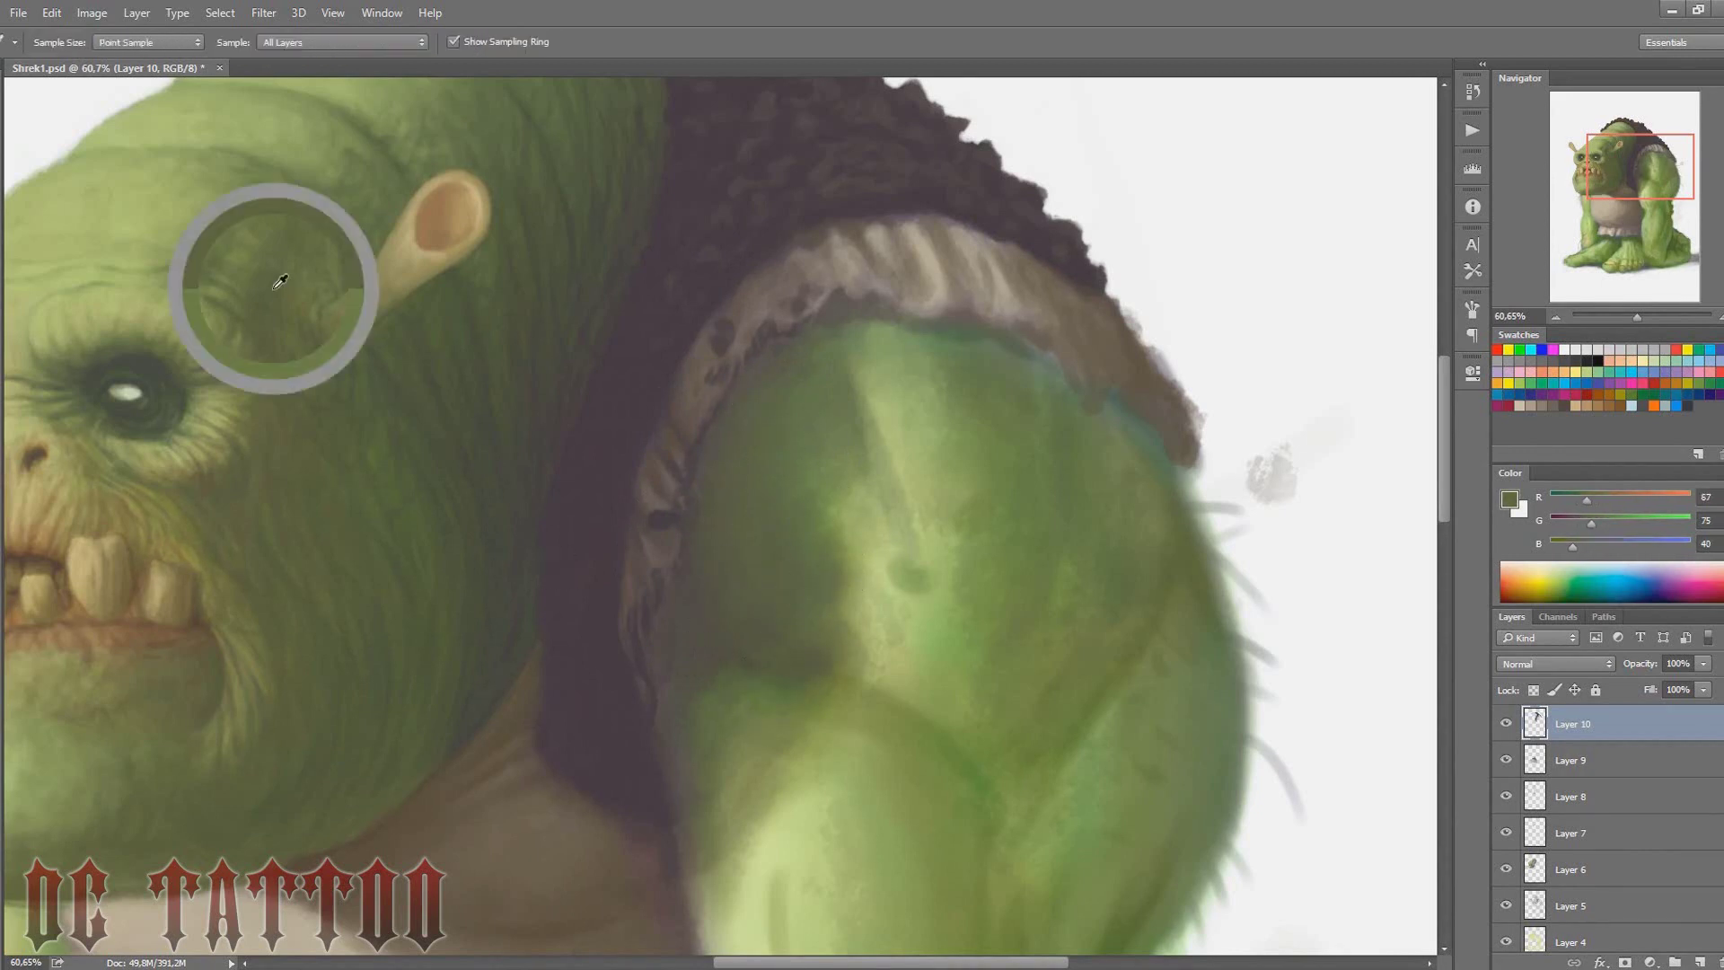
key("b")
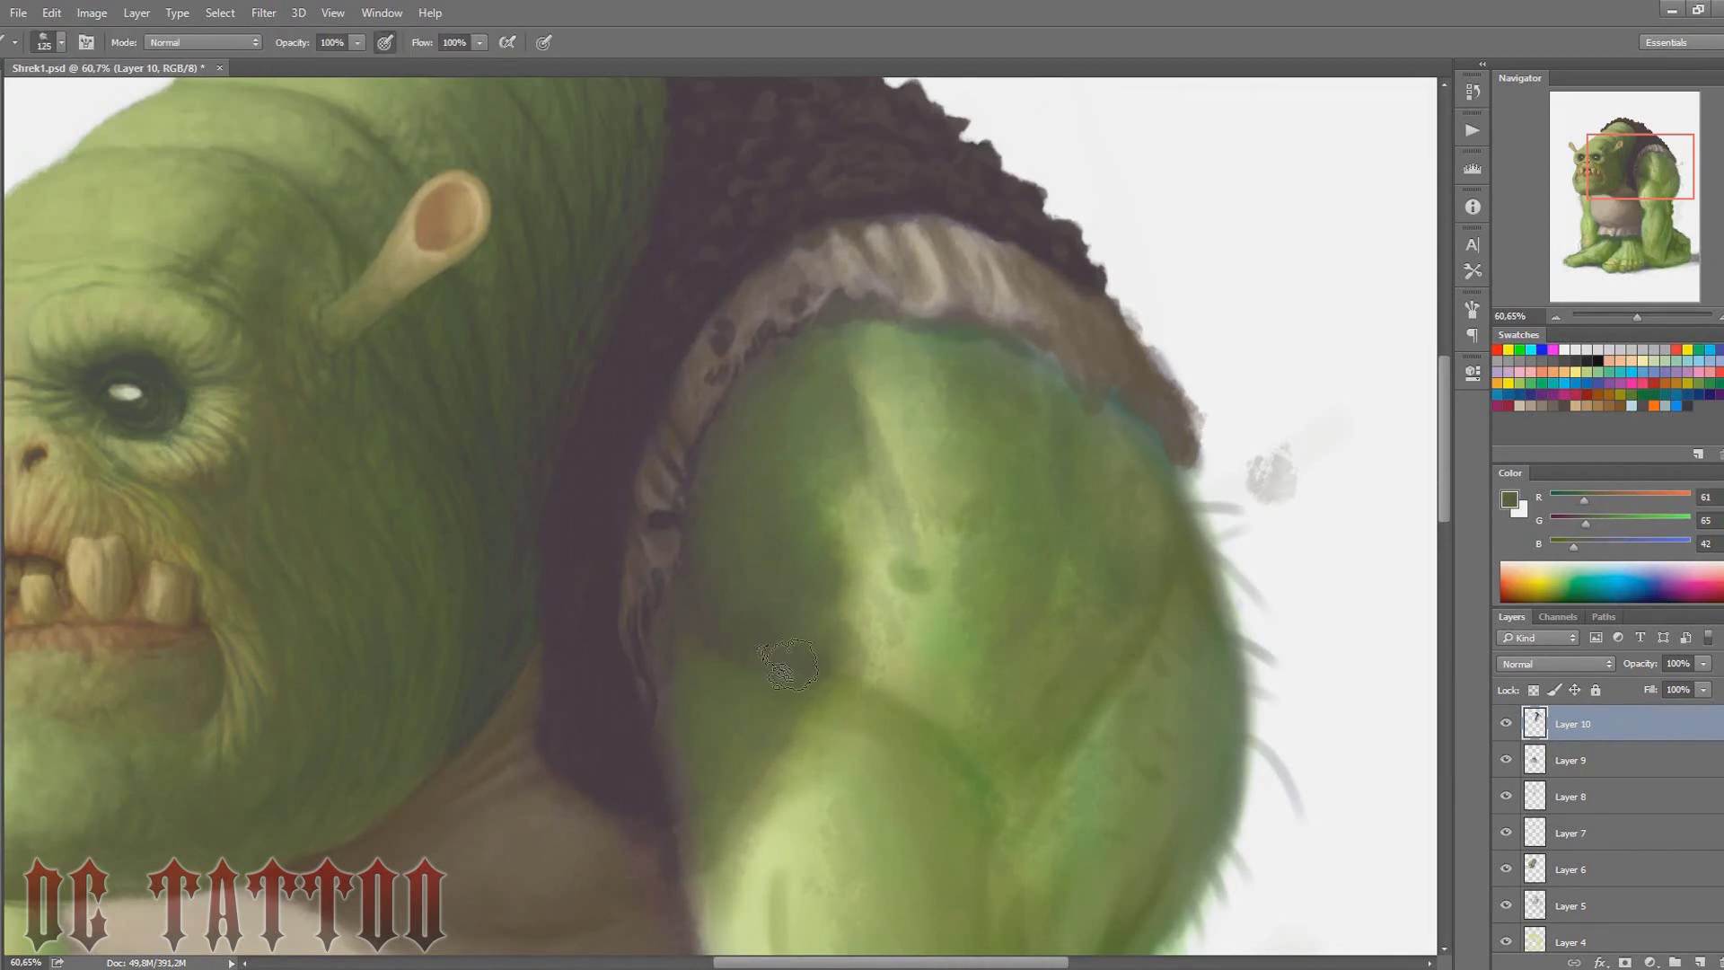
left_click(812, 643, "alt")
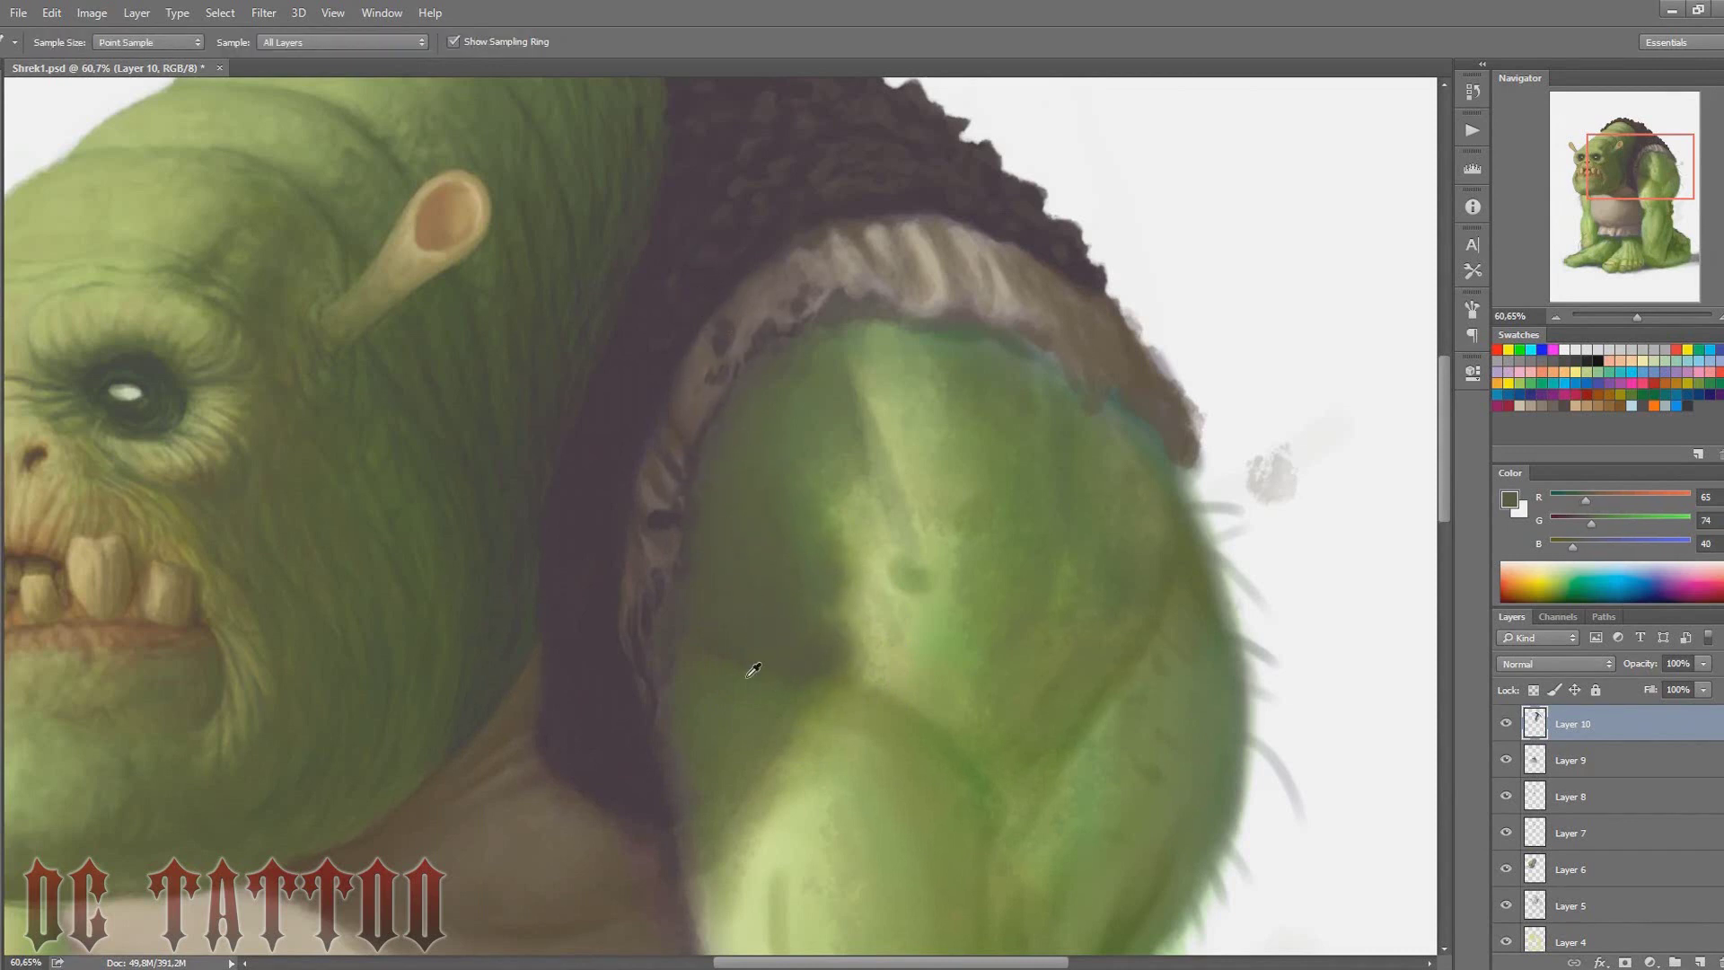
left_click(673, 597, "alt")
Pick a highlight green and the dark vest colour, bringing the shoulder and vest into view
key("bracketleft")
key("bracketleft")
key("bracketleft")
key("bracketright")
key("bracketright")
key("bracketright")
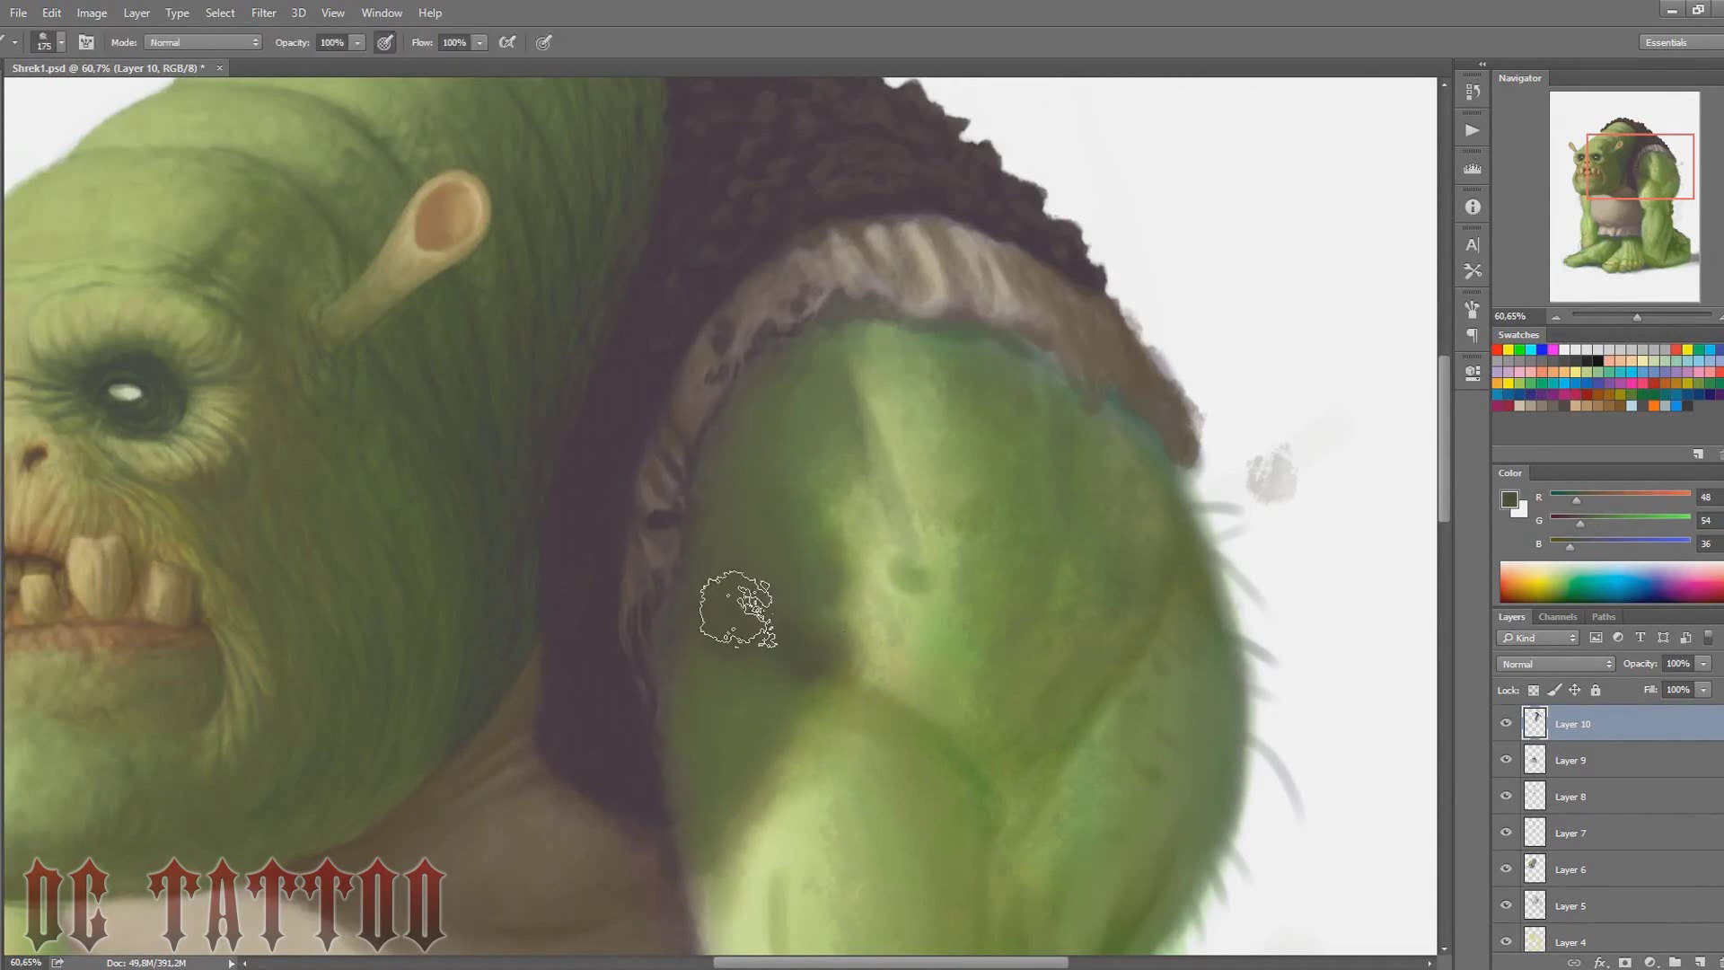
left_click(907, 610, "alt")
key("bracketleft")
key("bracketleft")
key("bracketleft")
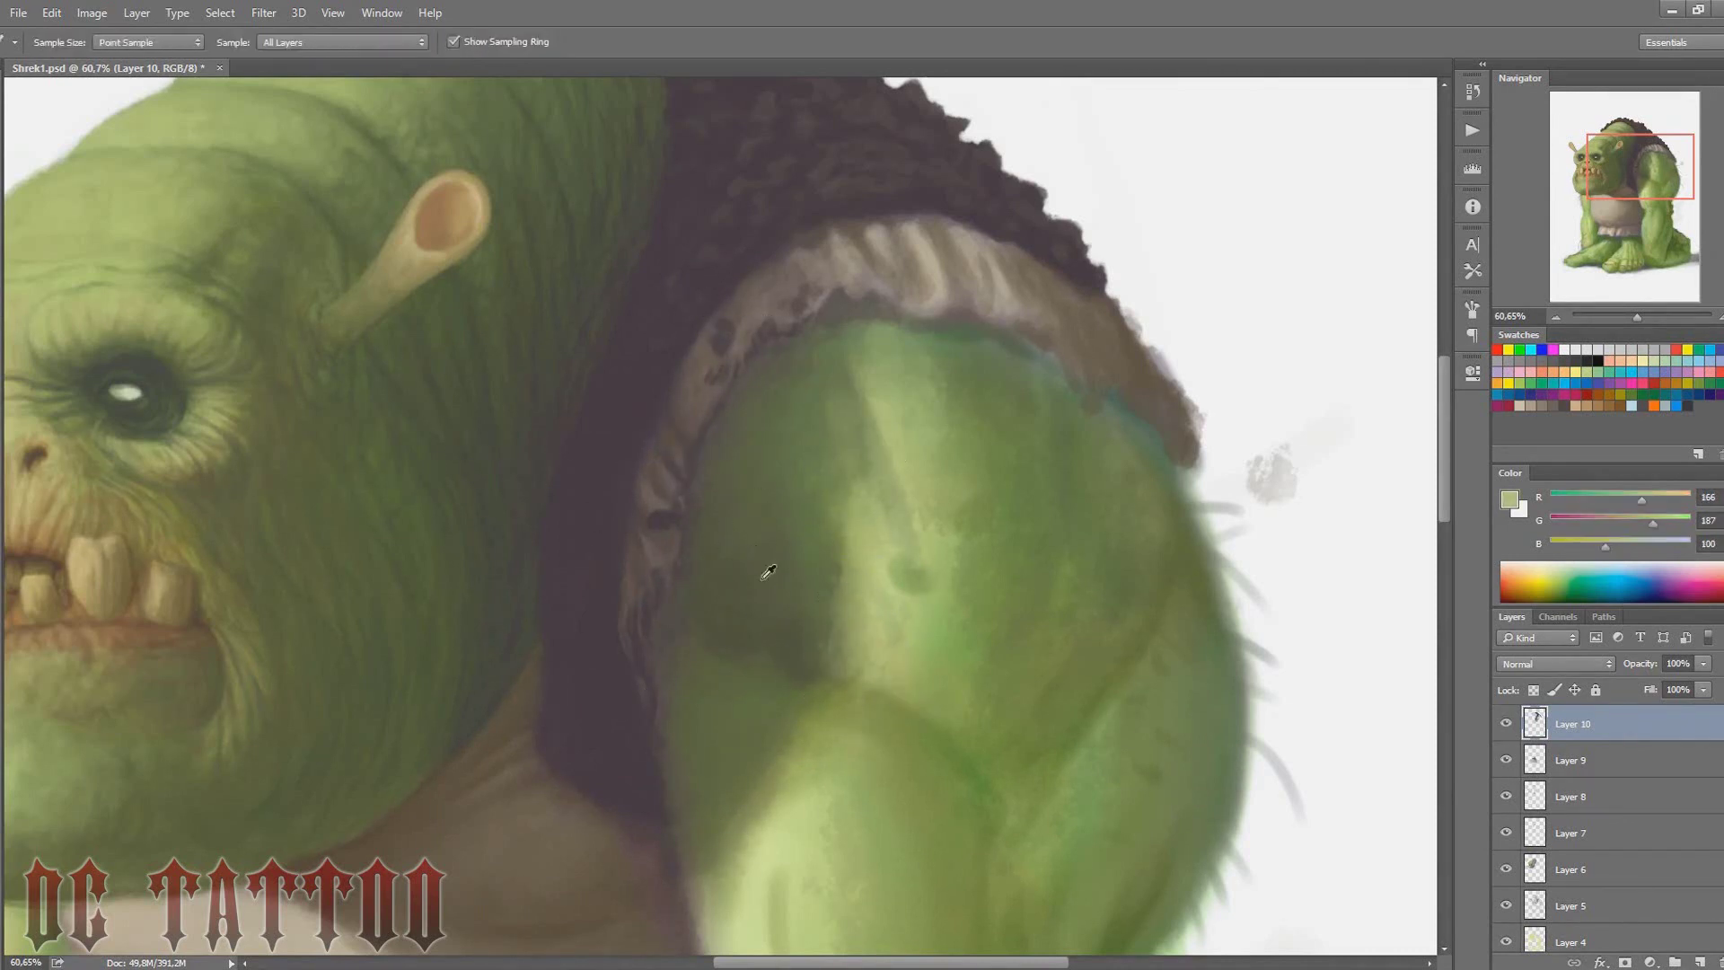
left_click(659, 709, "alt")
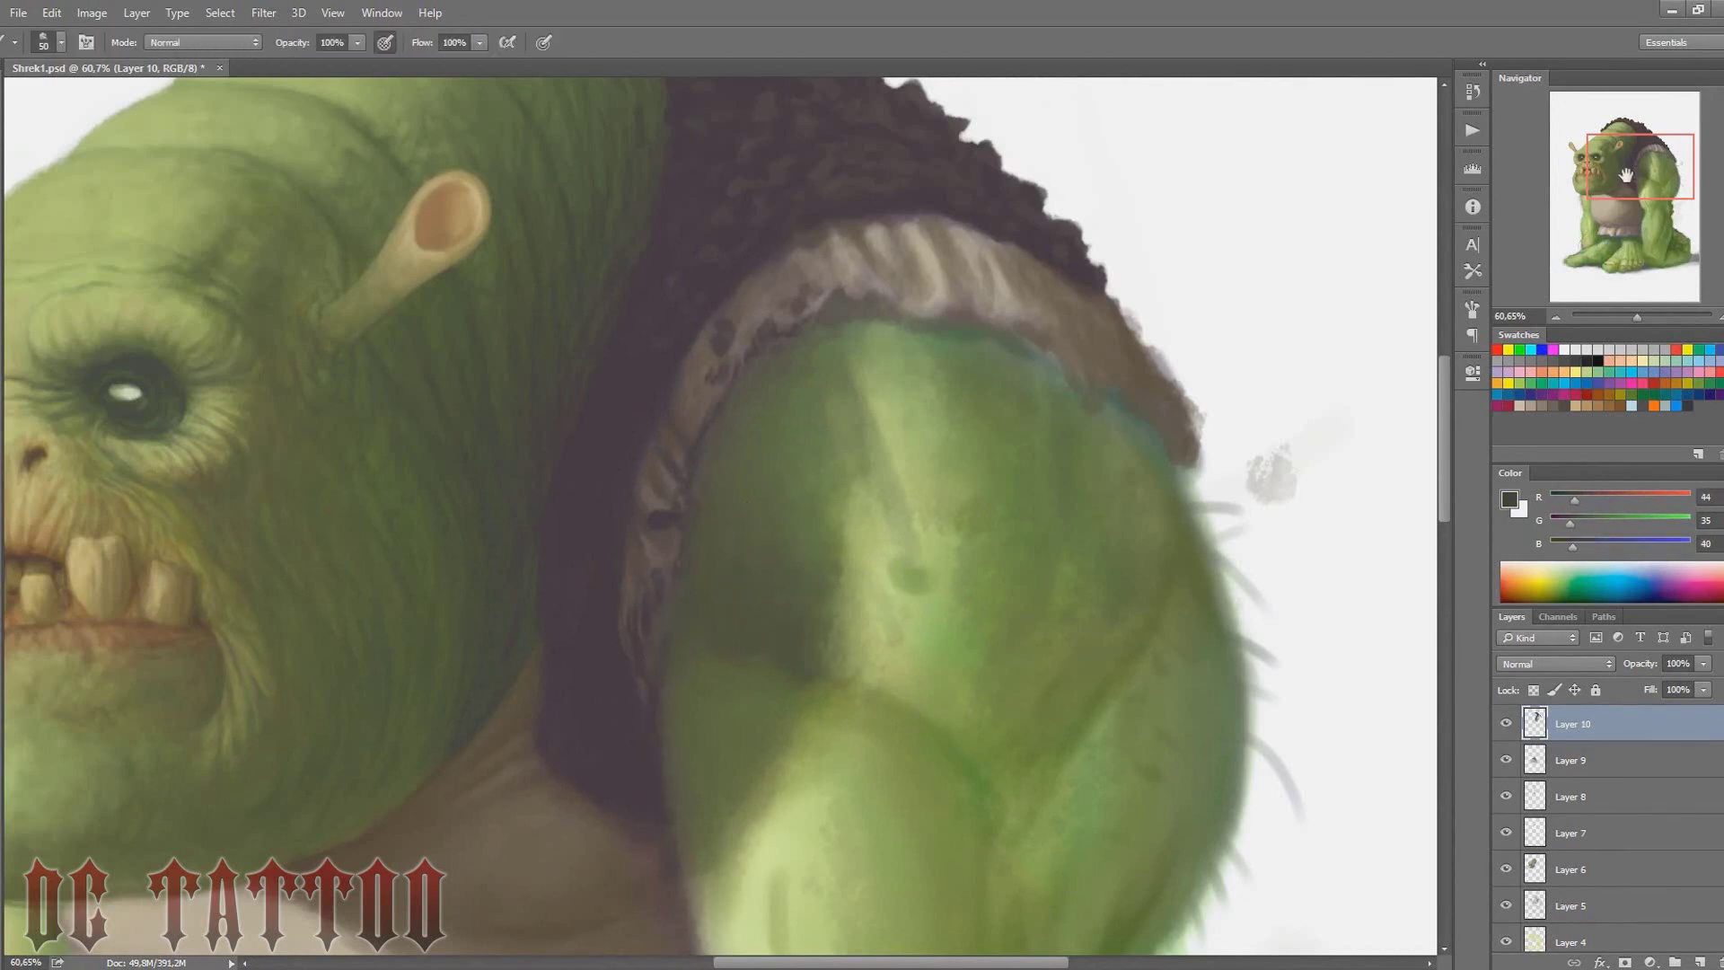
left_click_drag(1625, 175, 1629, 191)
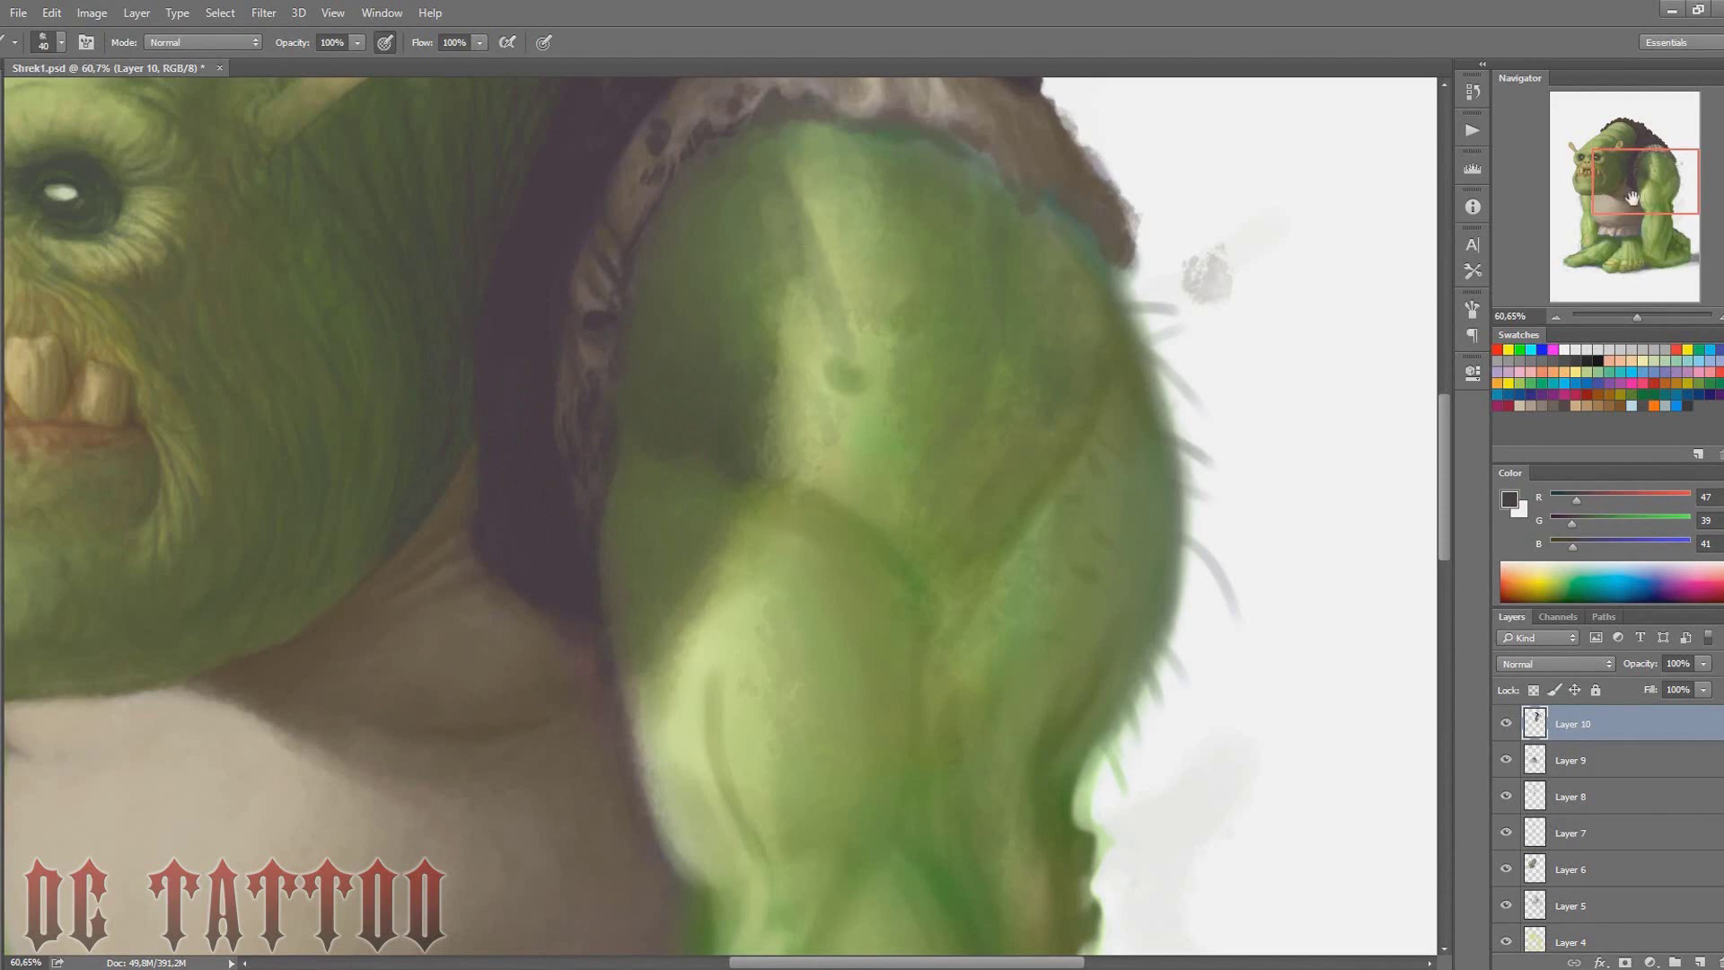
left_click_drag(1632, 197, 1632, 177)
Sample dark purple and light lining vest shades while sizing the brush for the fur edge
left_click(727, 341, "alt")
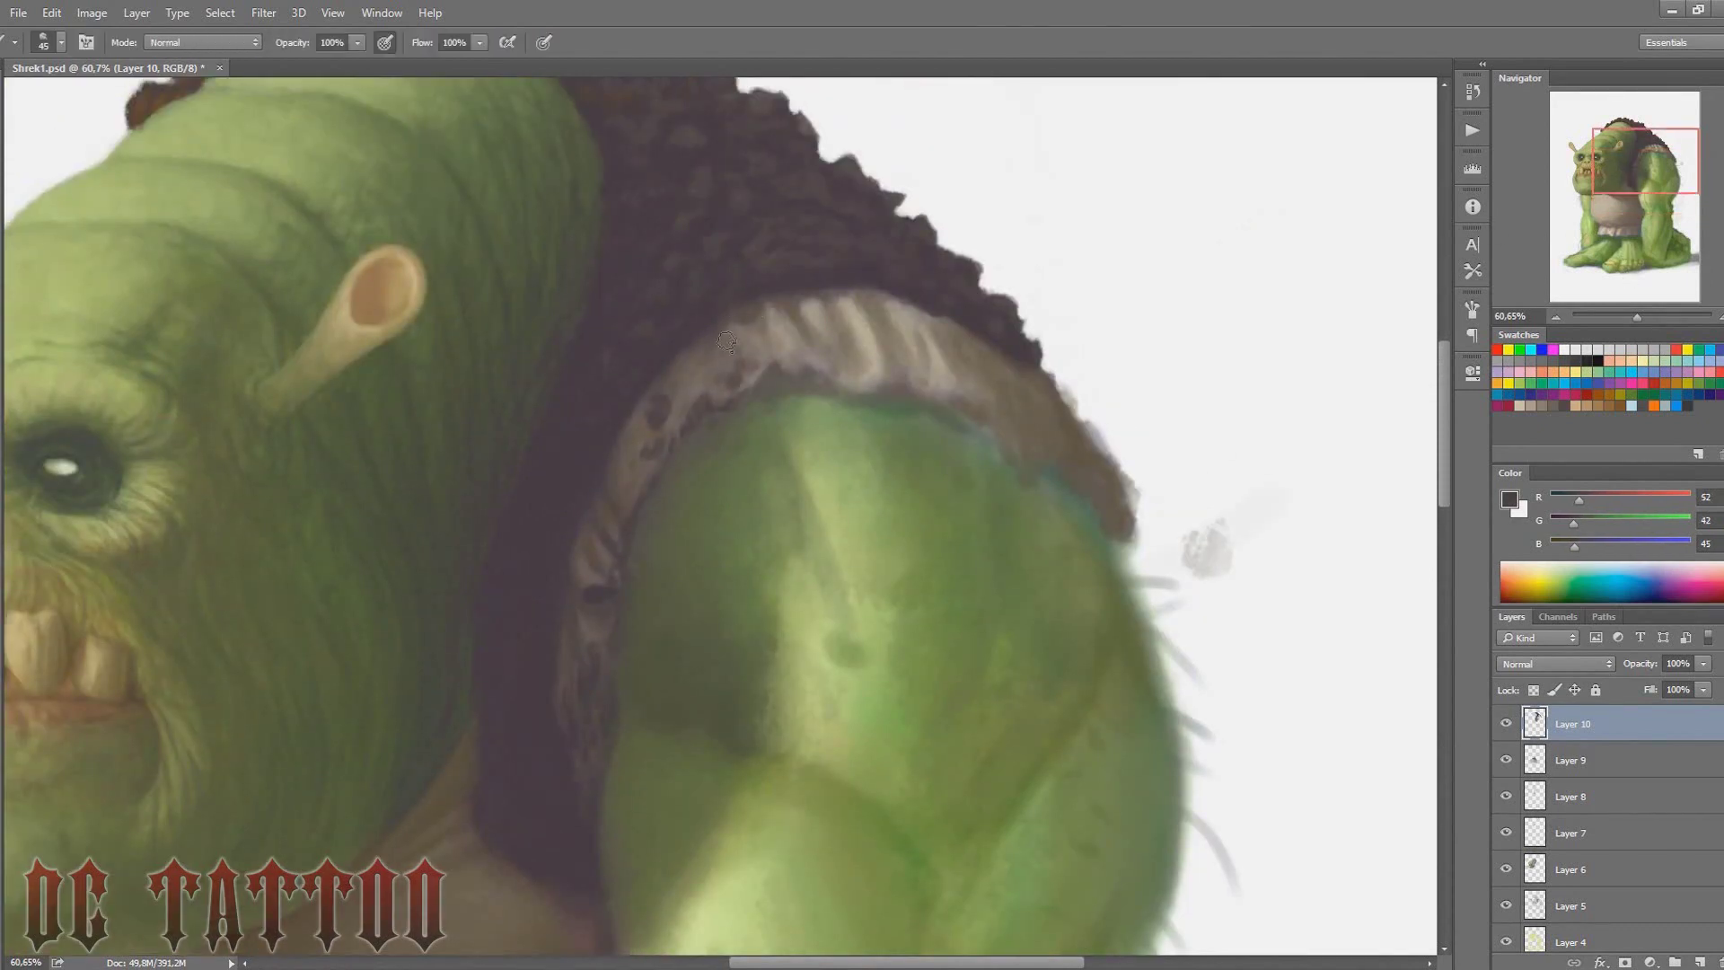
key("bracketleft")
left_click(646, 485, "alt")
key("bracketleft")
key("bracketleft")
key("bracketleft")
left_click(777, 330, "alt")
key("bracketleft")
left_click(798, 366, "alt")
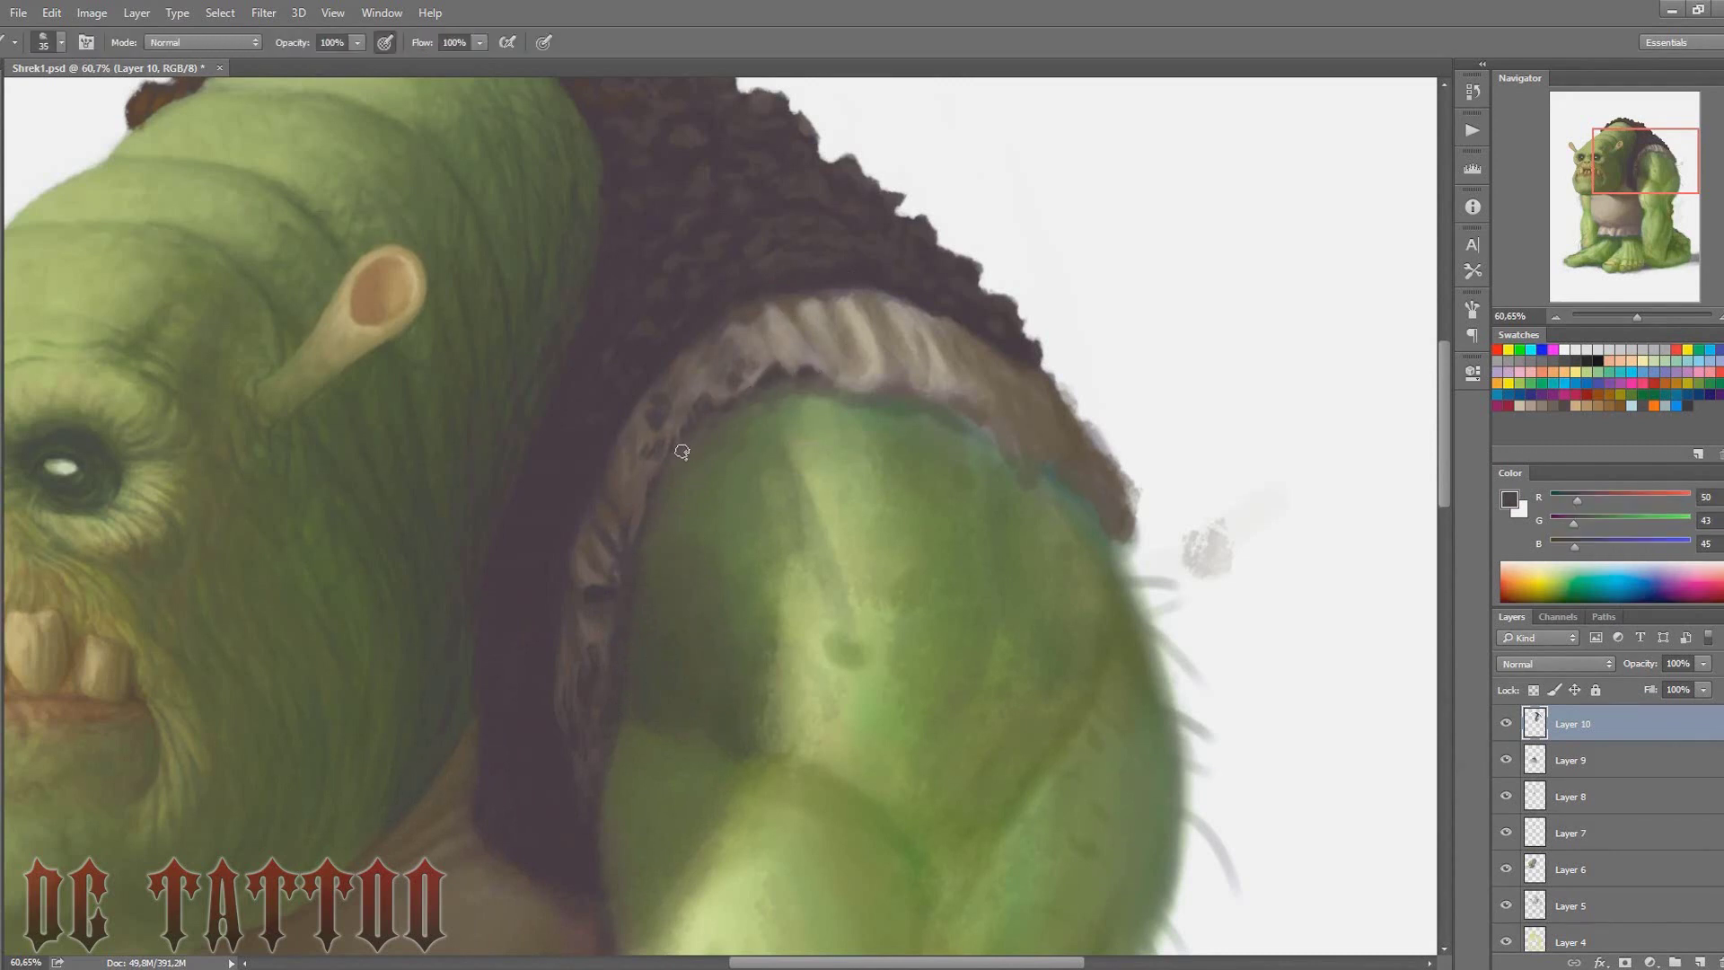
left_click(727, 435, "alt")
left_click(706, 346, "alt")
key("bracketright")
key("bracketright")
key("bracketright")
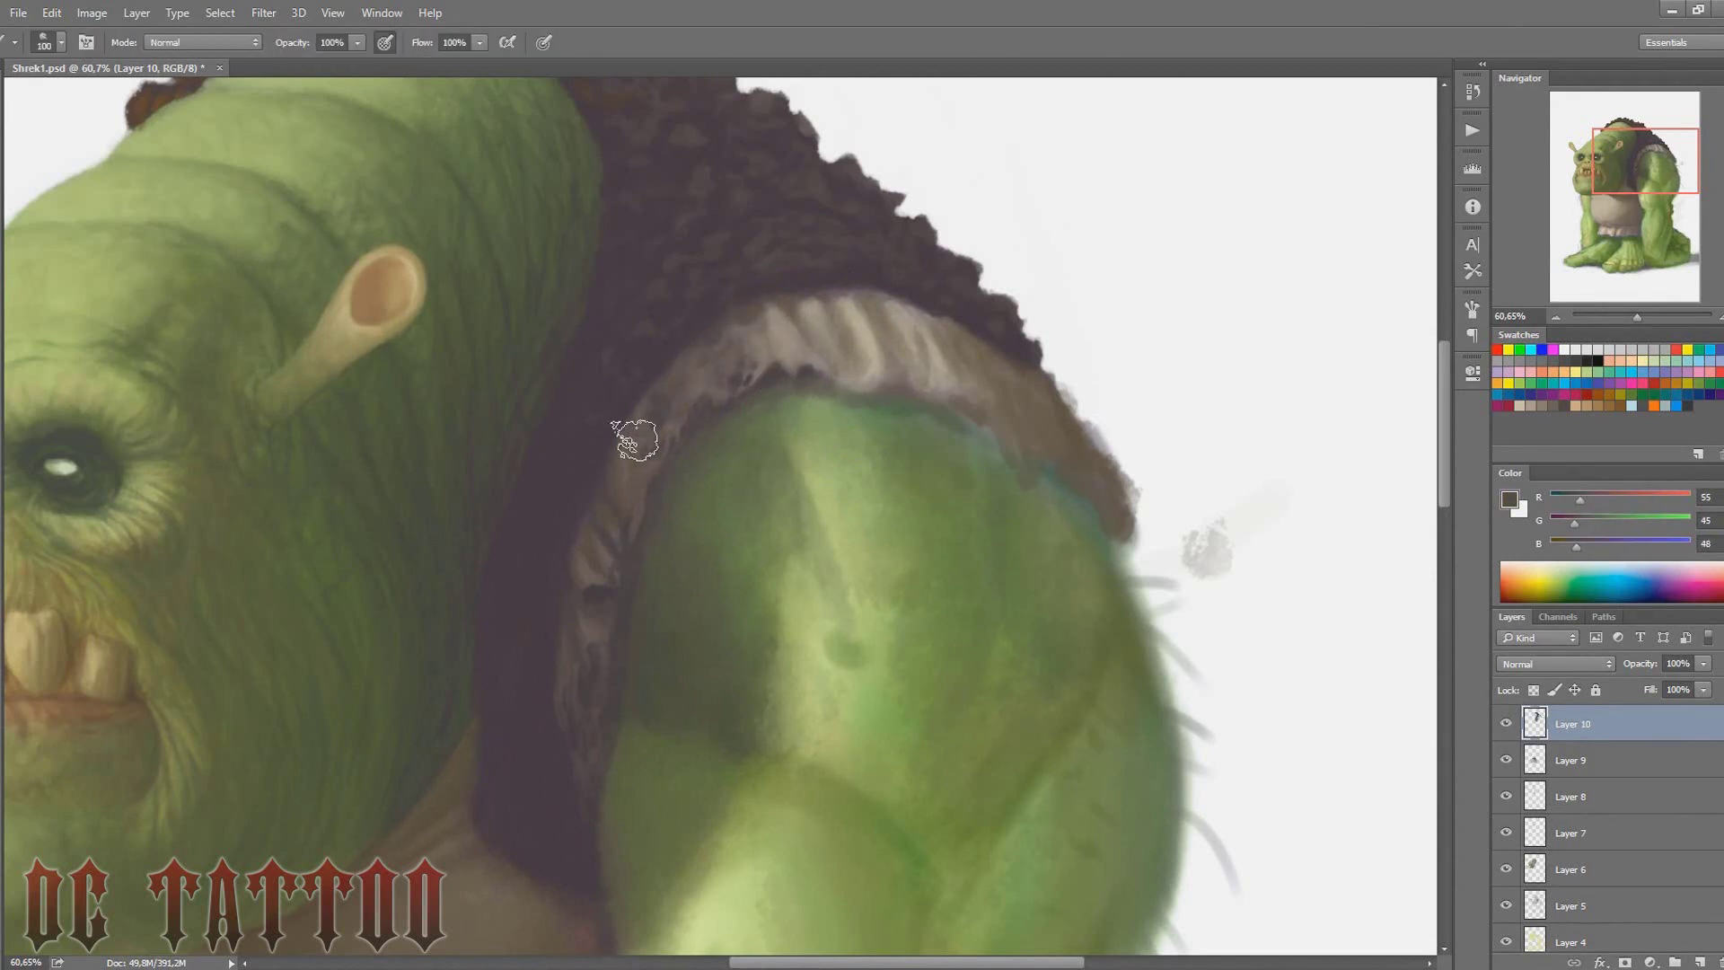
Sample dark, mid and light upper-arm greens with a larger brush for broad shading
left_click_drag(738, 479, 739, 515)
left_click(788, 426, "alt")
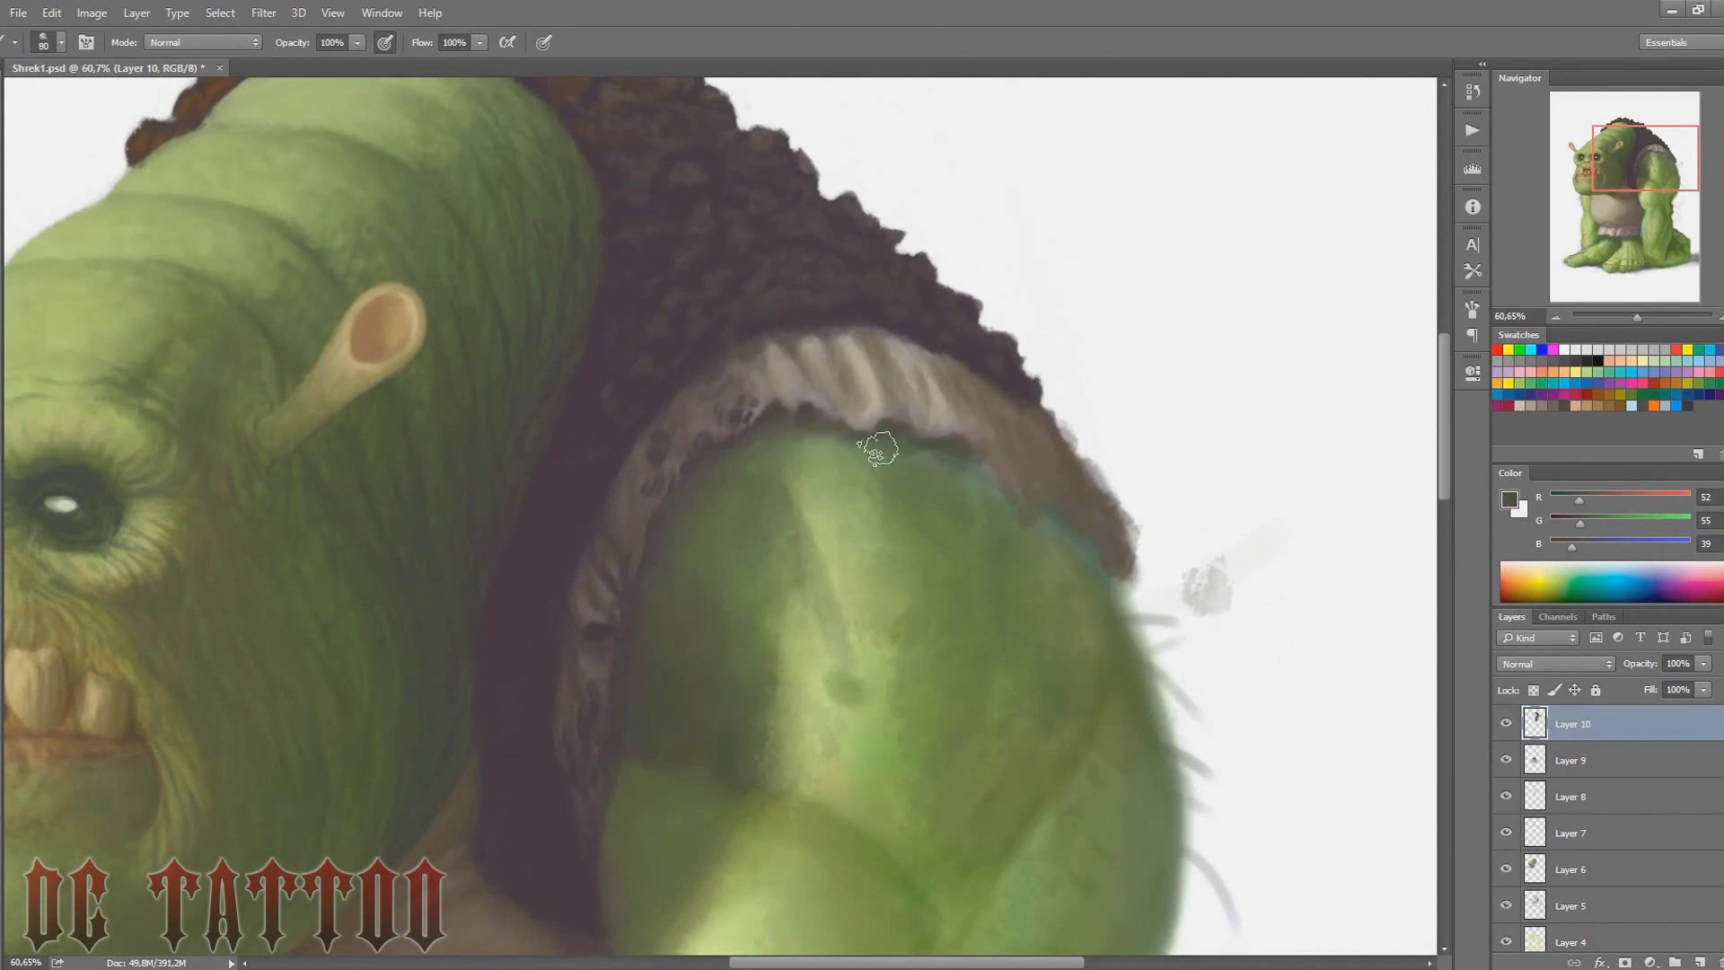
key("bracketright")
key("bracketright")
key("bracketright")
left_click(819, 479, "alt")
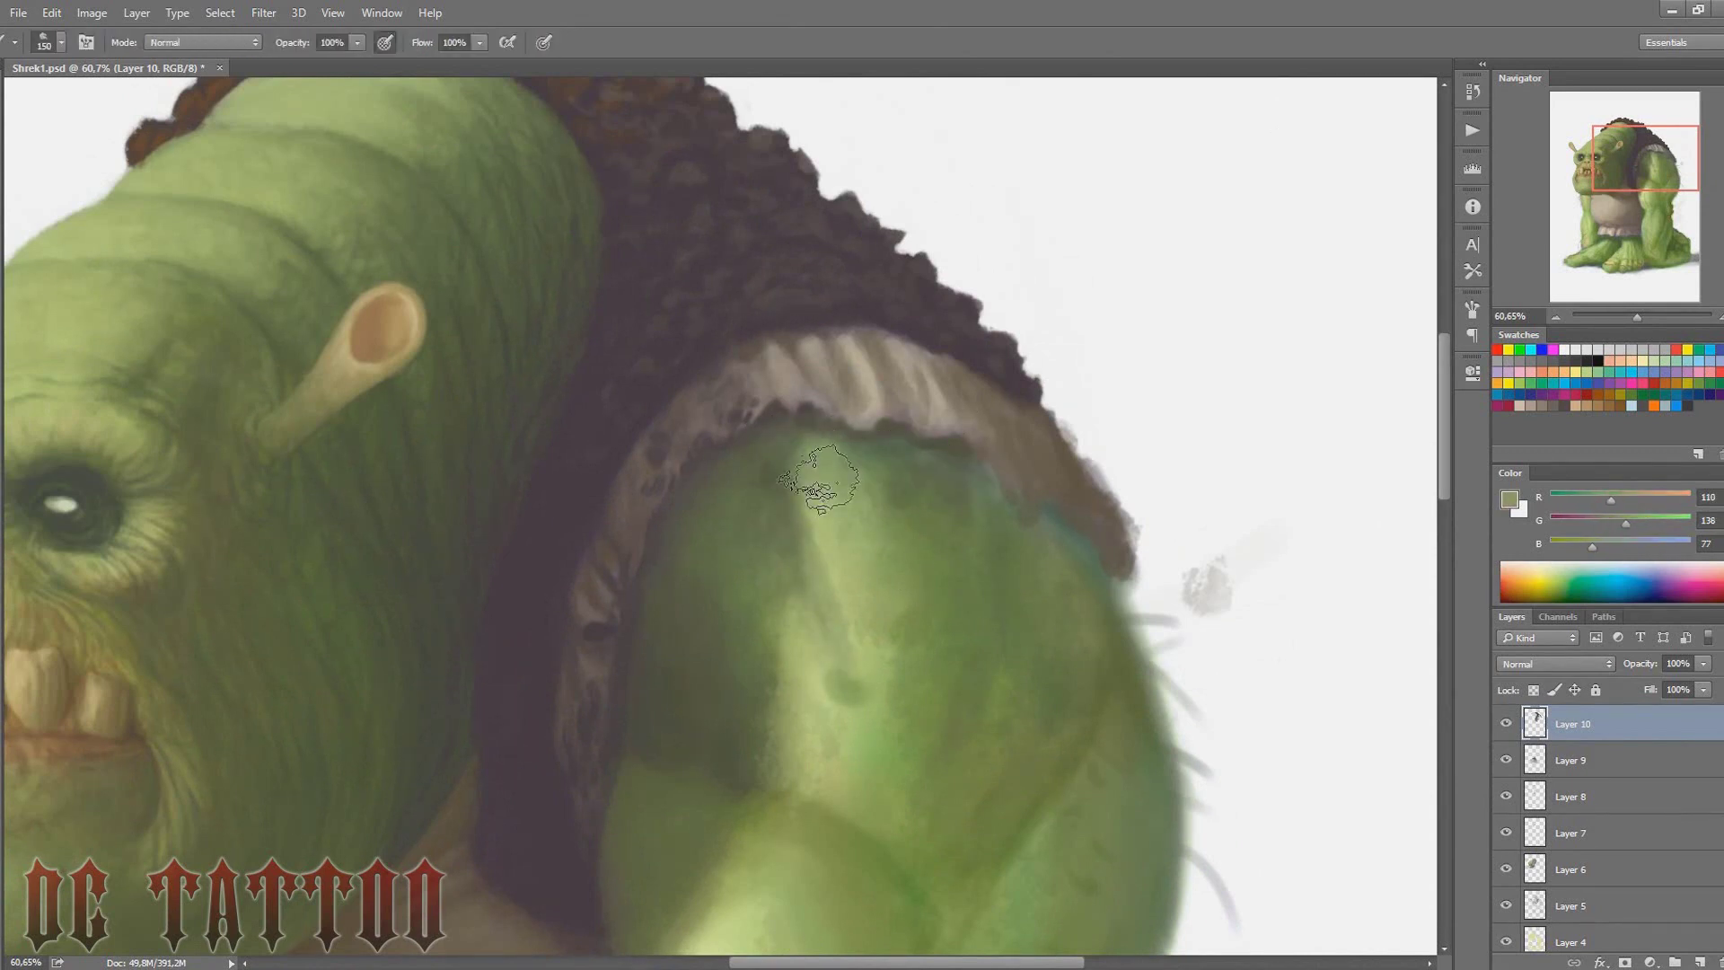
left_click(943, 508, "alt")
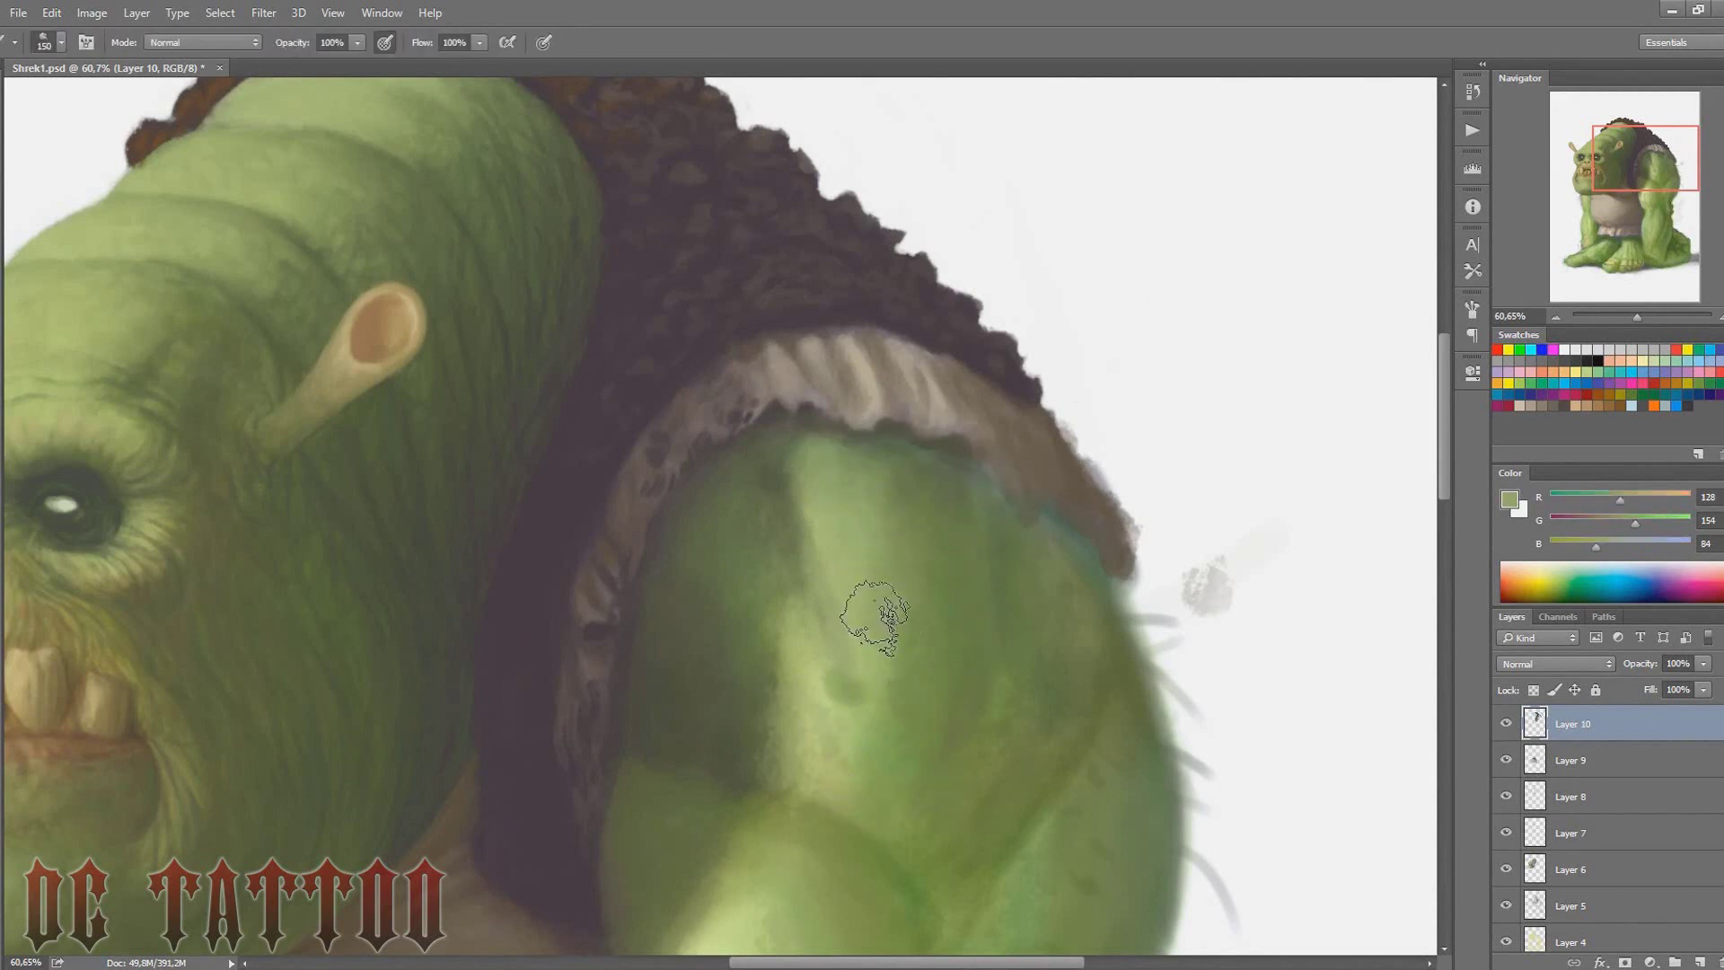
left_click(822, 723, "alt")
key("bracketright")
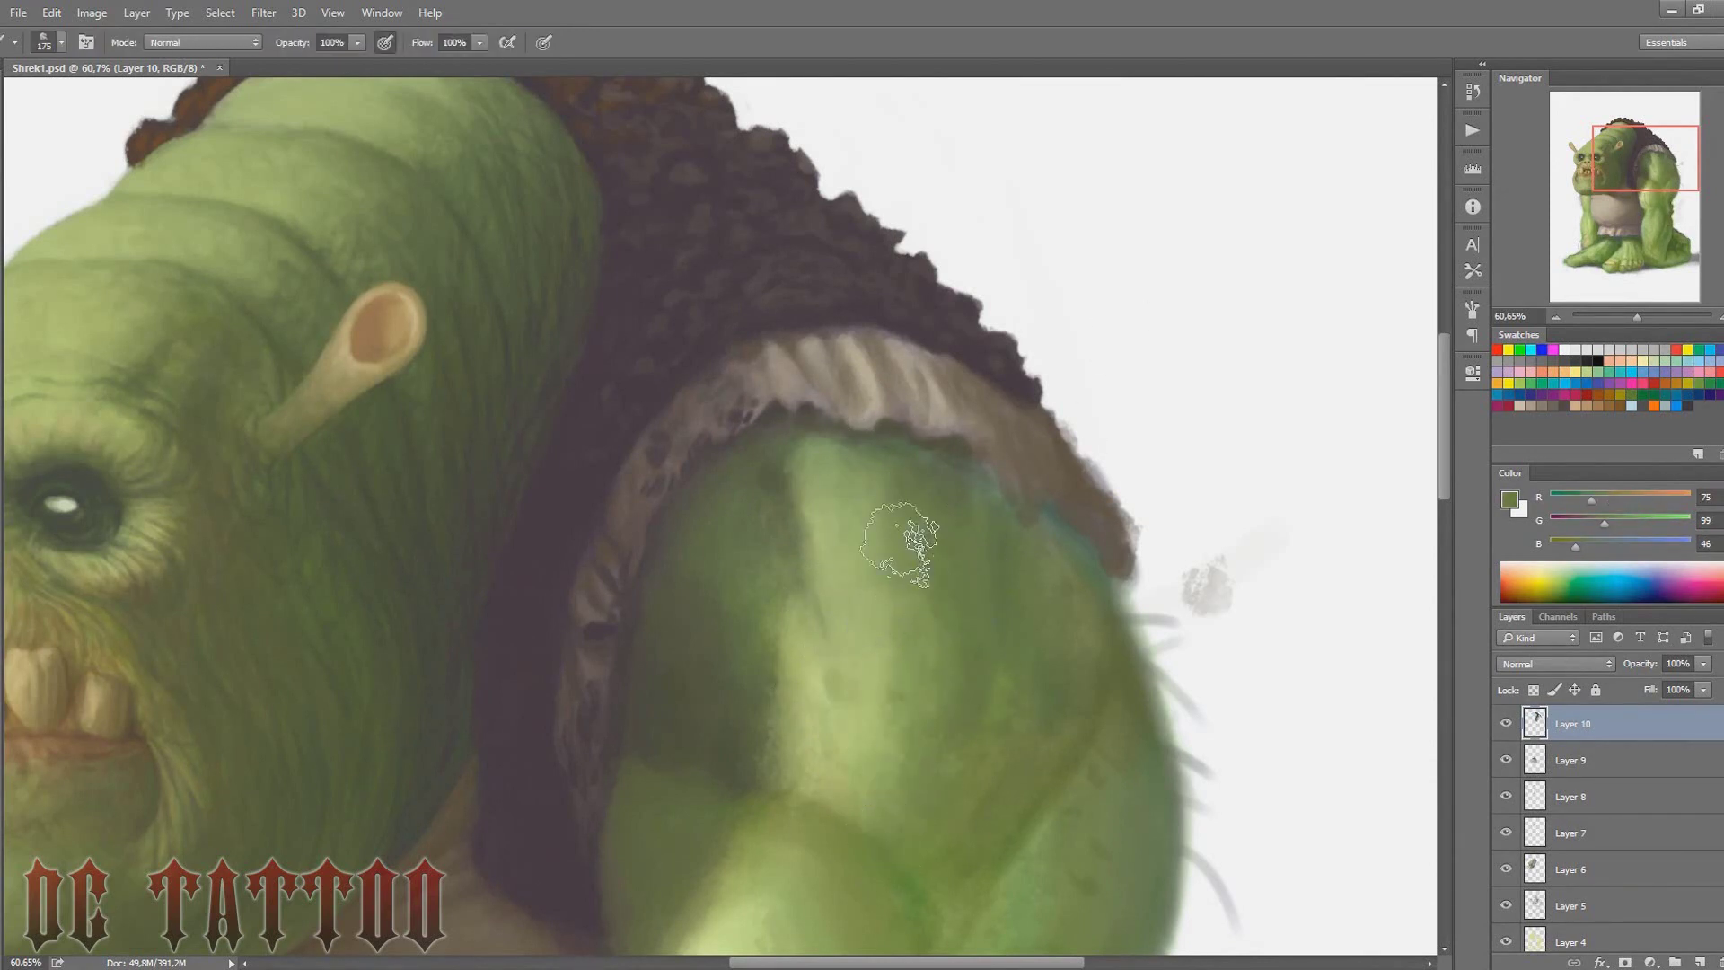
scroll(898, 539, "down", 2)
Deepen the shadow greens near the armpit where the arm meets the vest
left_click(665, 629, "alt")
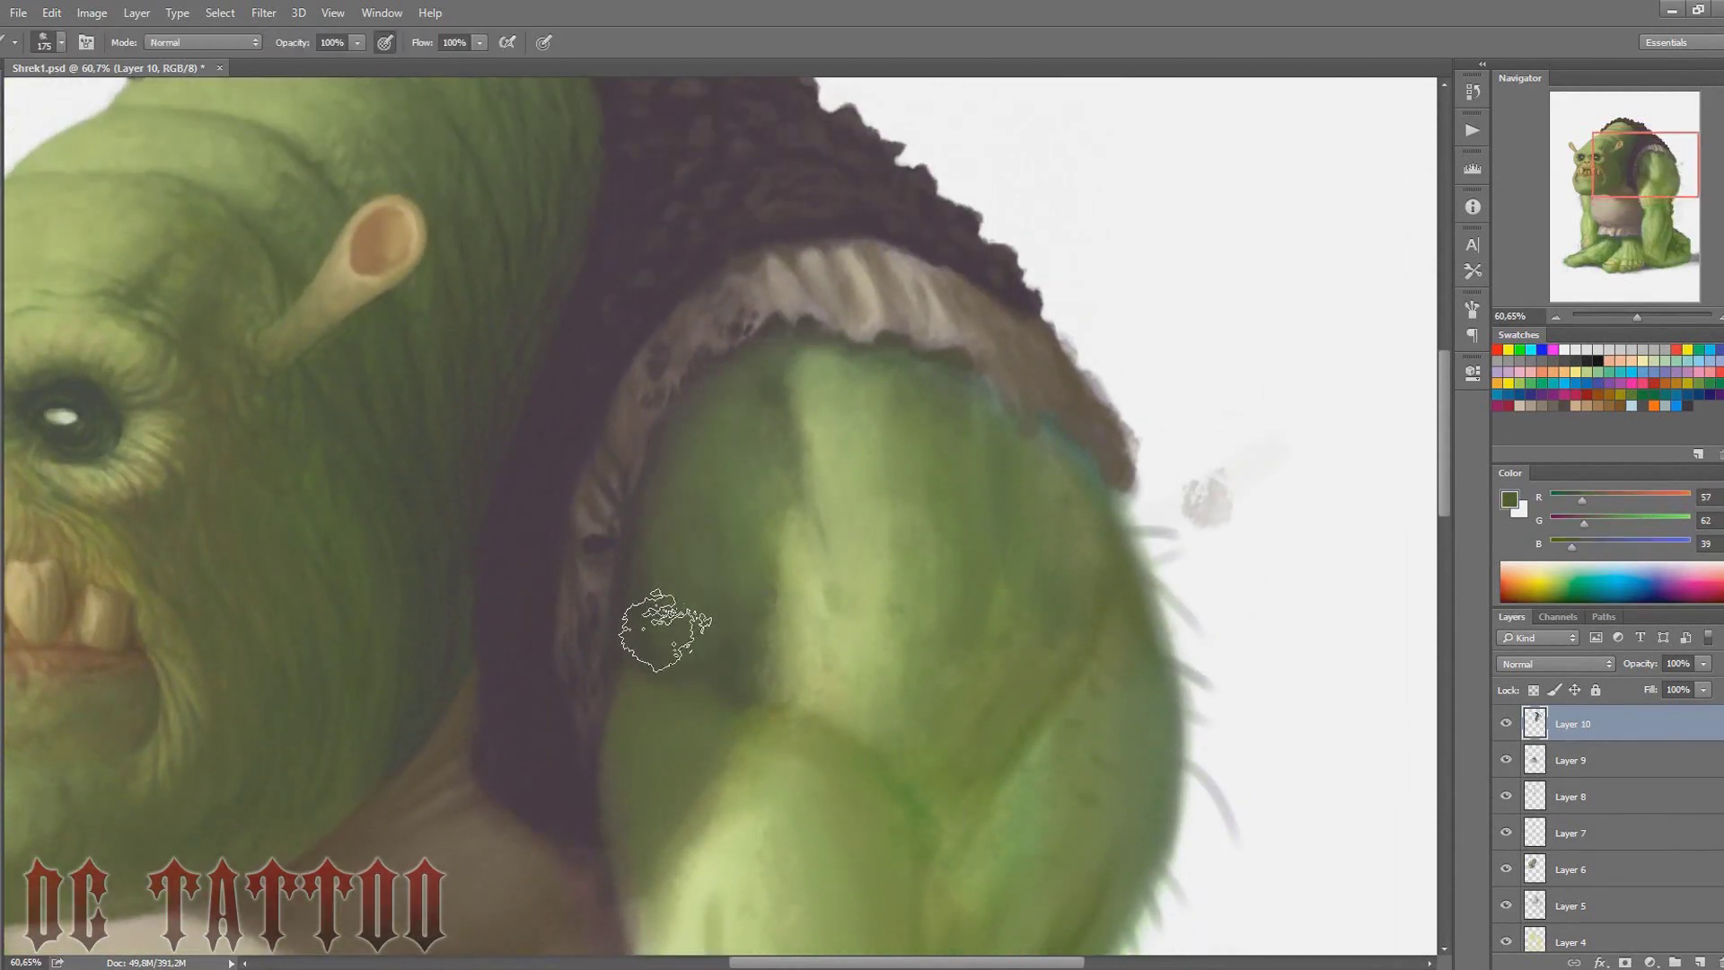
key("bracketleft")
key("bracketleft")
key("bracketleft")
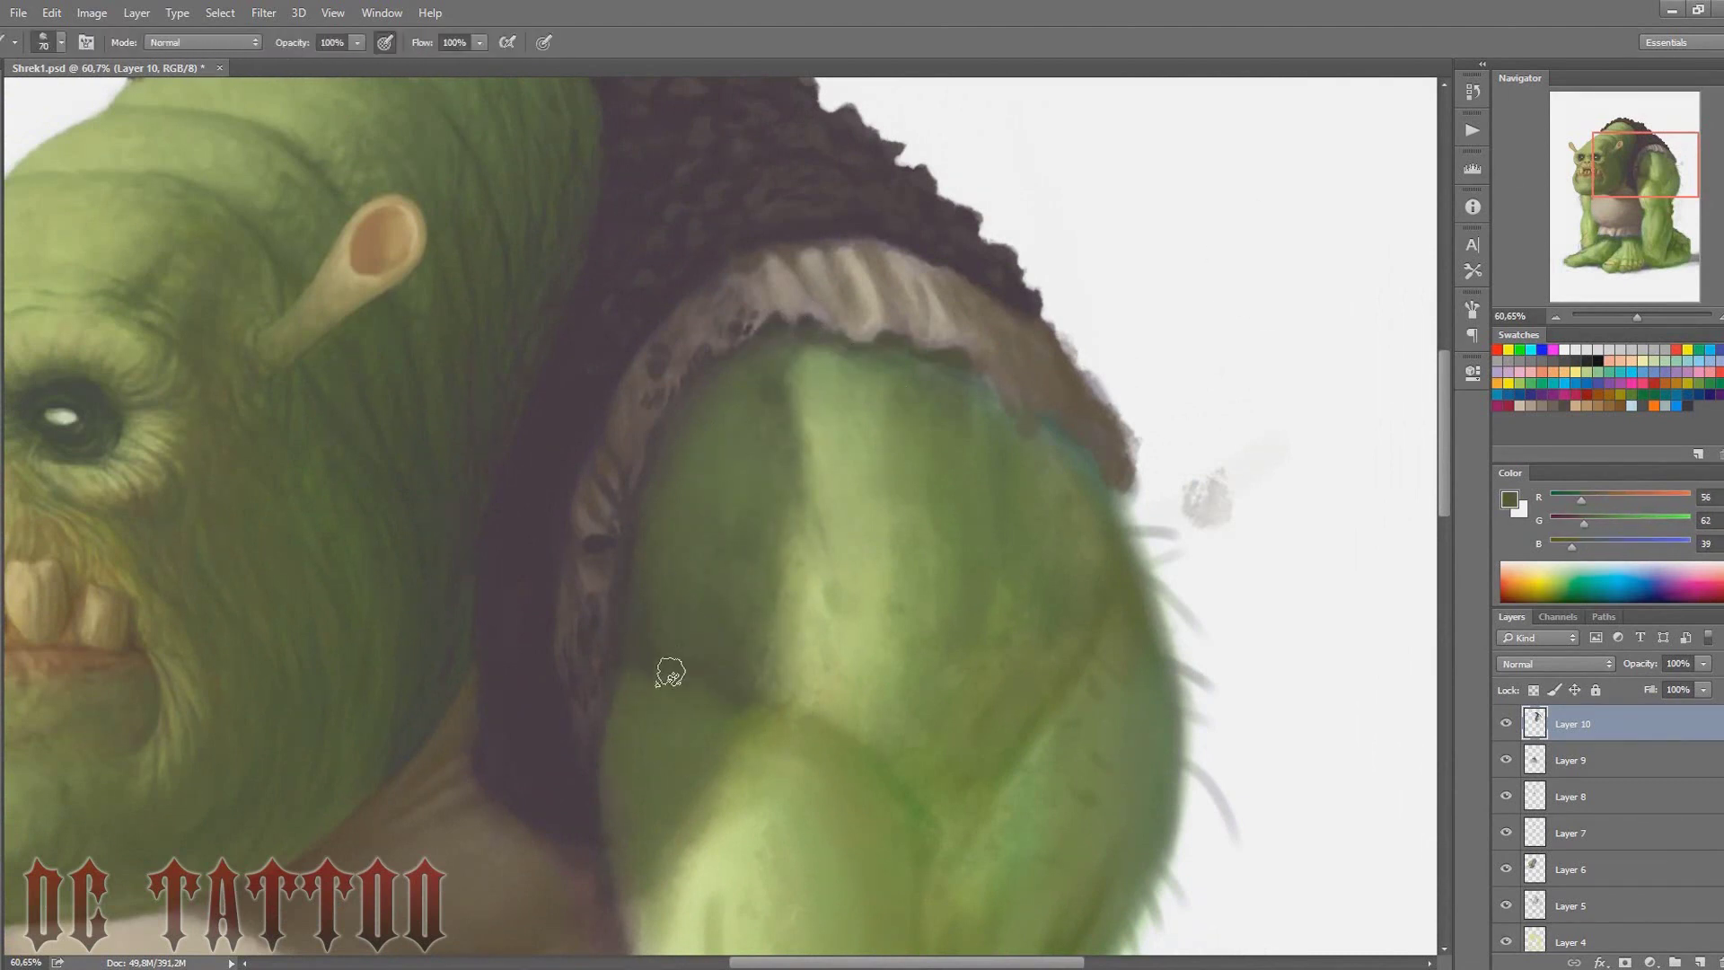
key("bracketright")
key("bracketright")
key("bracketright")
left_click(589, 790, "alt")
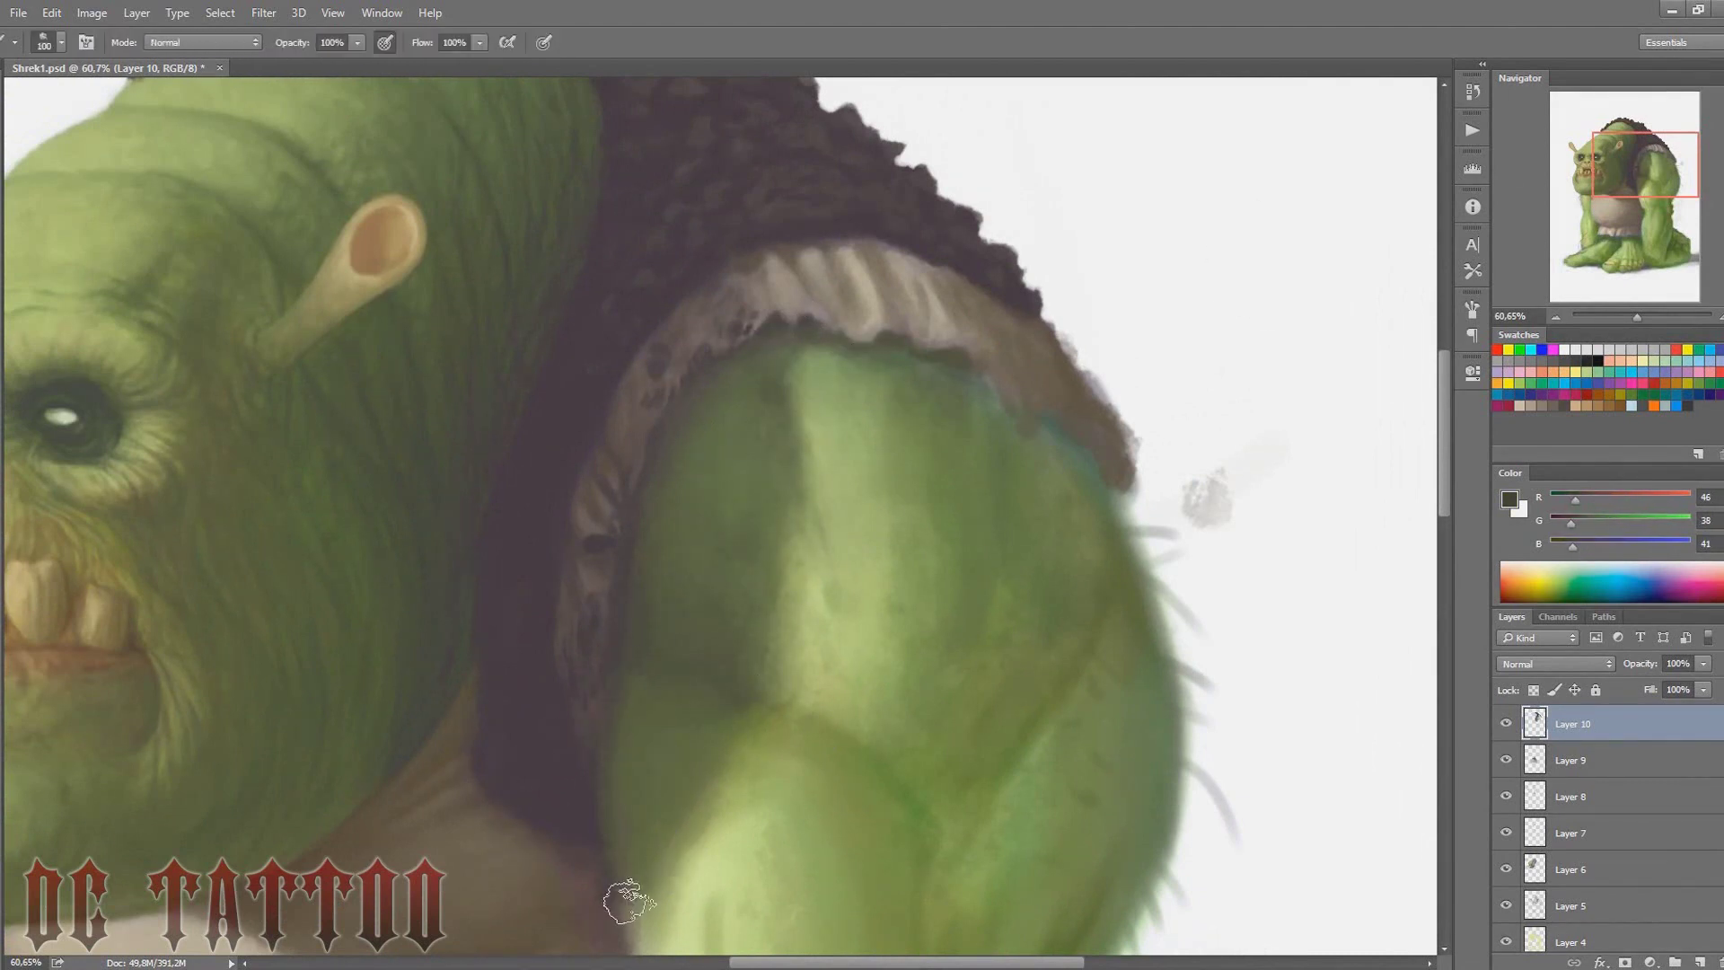
key("bracketleft")
key("bracketleft")
key("bracketleft")
left_click(696, 678, "alt")
left_click(718, 660, "alt")
key("bracketright")
key("bracketright")
key("bracketright")
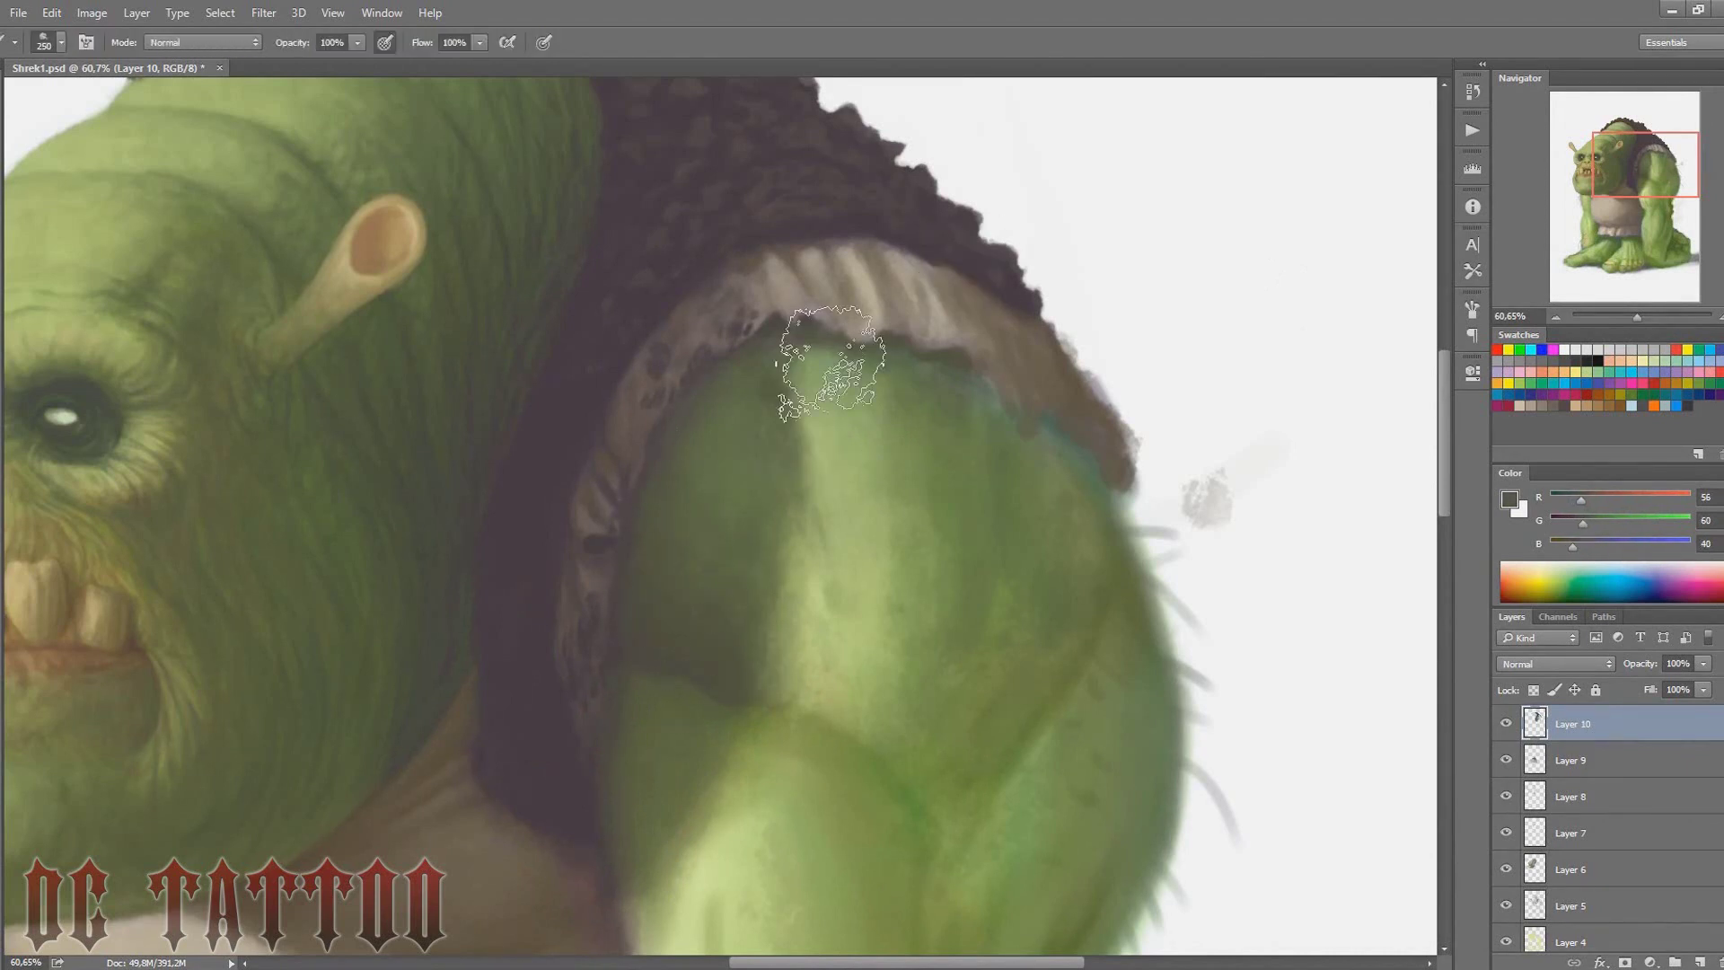
Blend the bicep shadow with mid shoulder greens using a very large brush
left_click(709, 571, "alt")
key("bracketleft")
key("bracketleft")
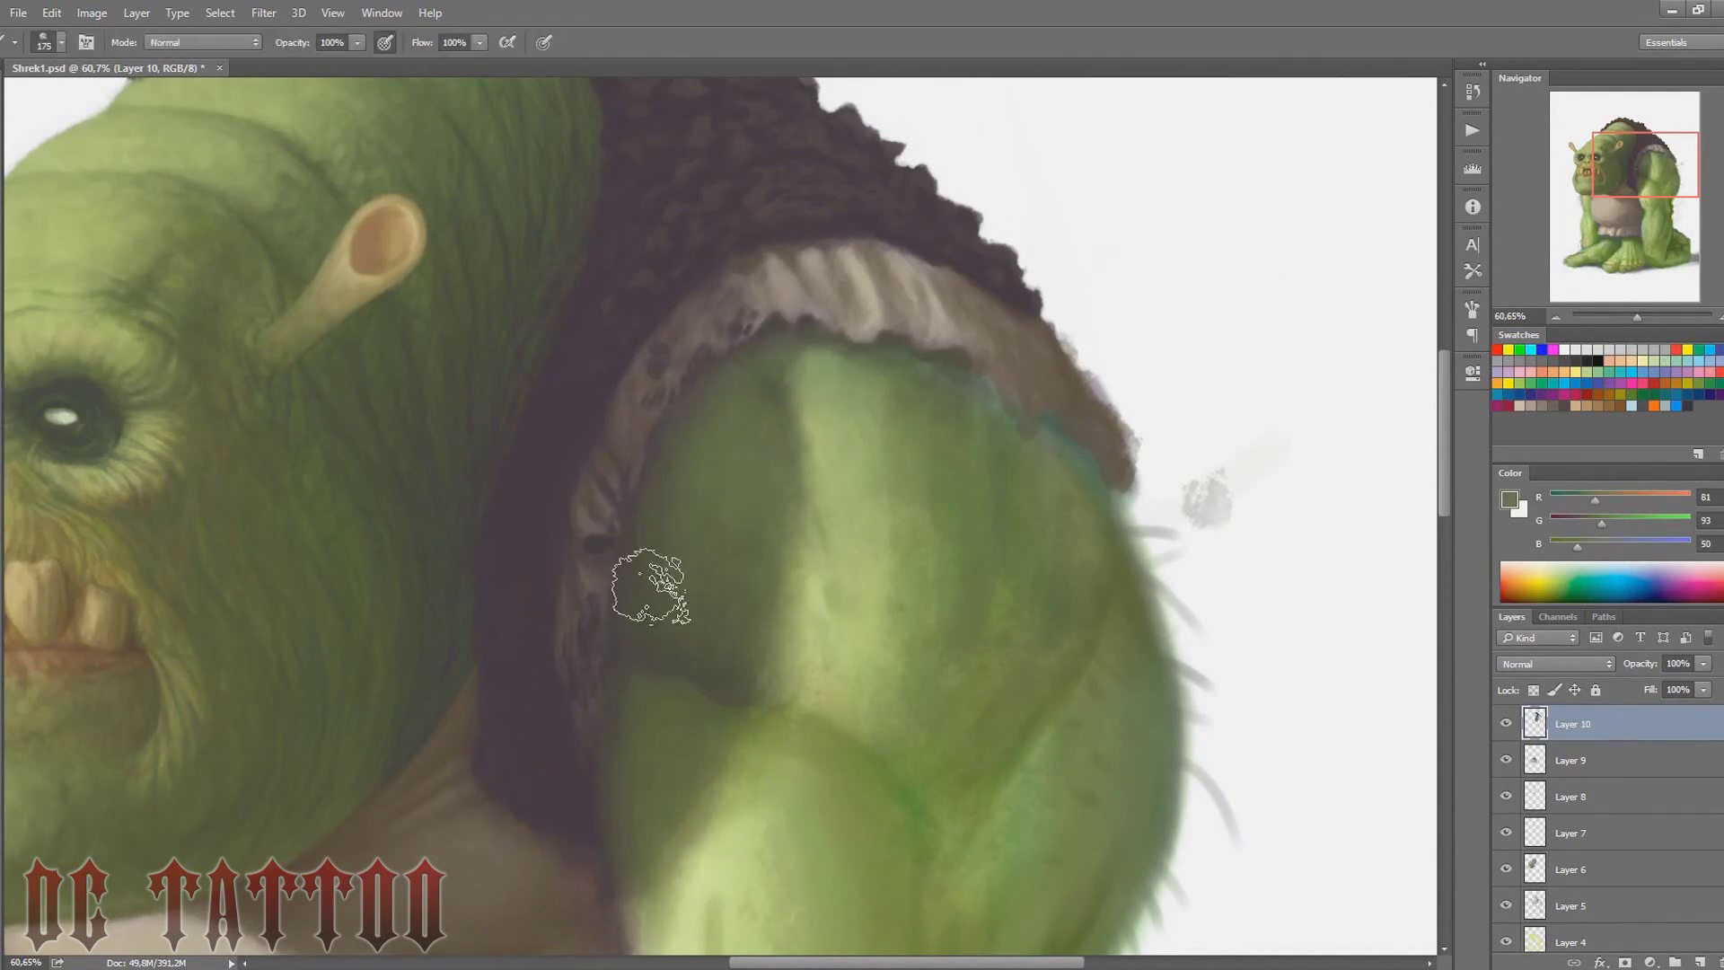
left_click(786, 368, "alt")
key("bracketright")
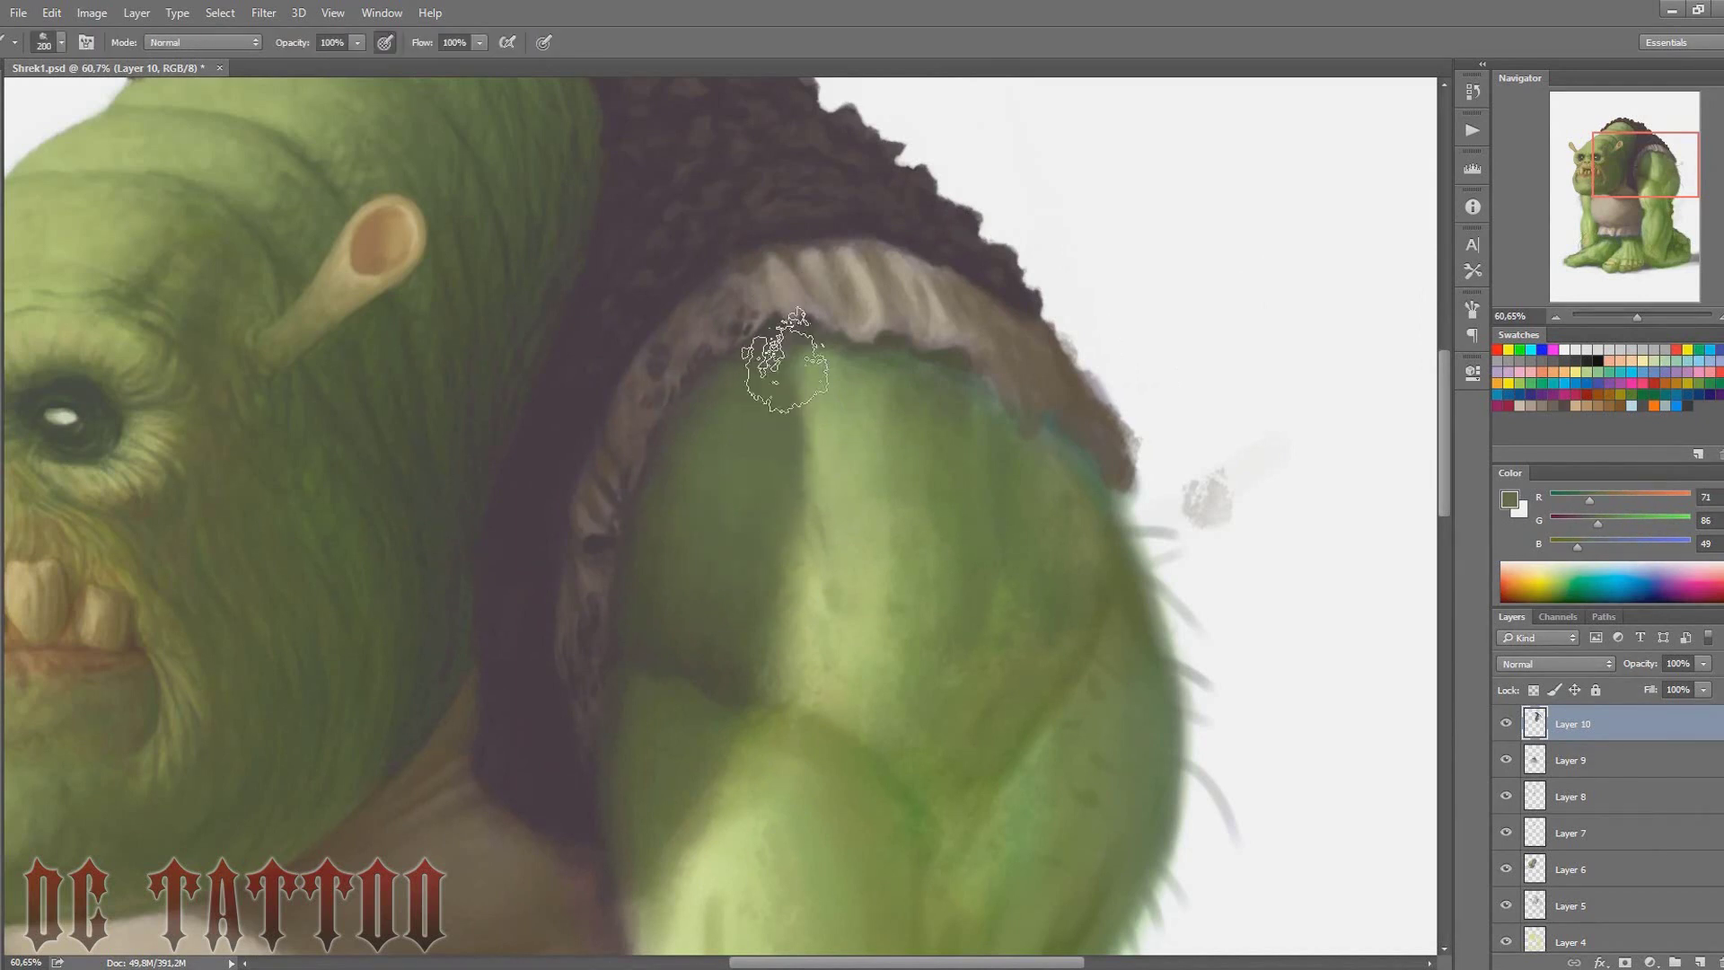
left_click(759, 416, "alt")
key("bracketright")
key("bracketright")
key("bracketright")
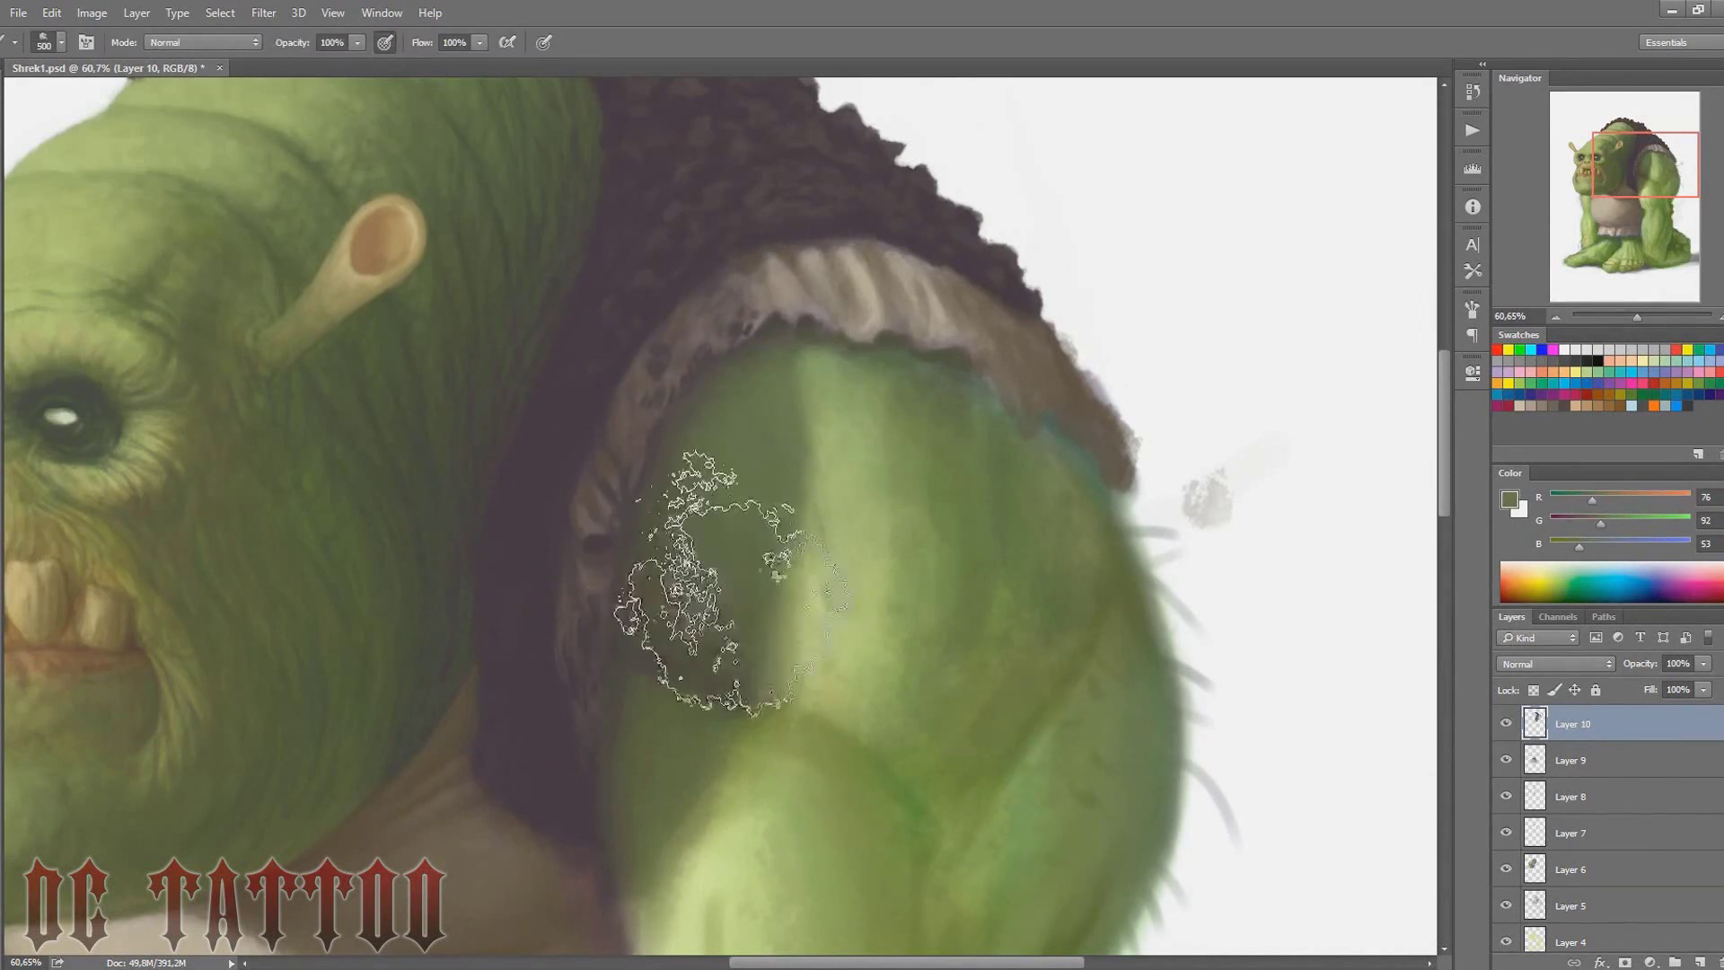
Sample light and dark greens from the ogre's arm and face, using a smaller brush
left_click_drag(729, 581, 792, 371)
left_click(892, 387, "alt")
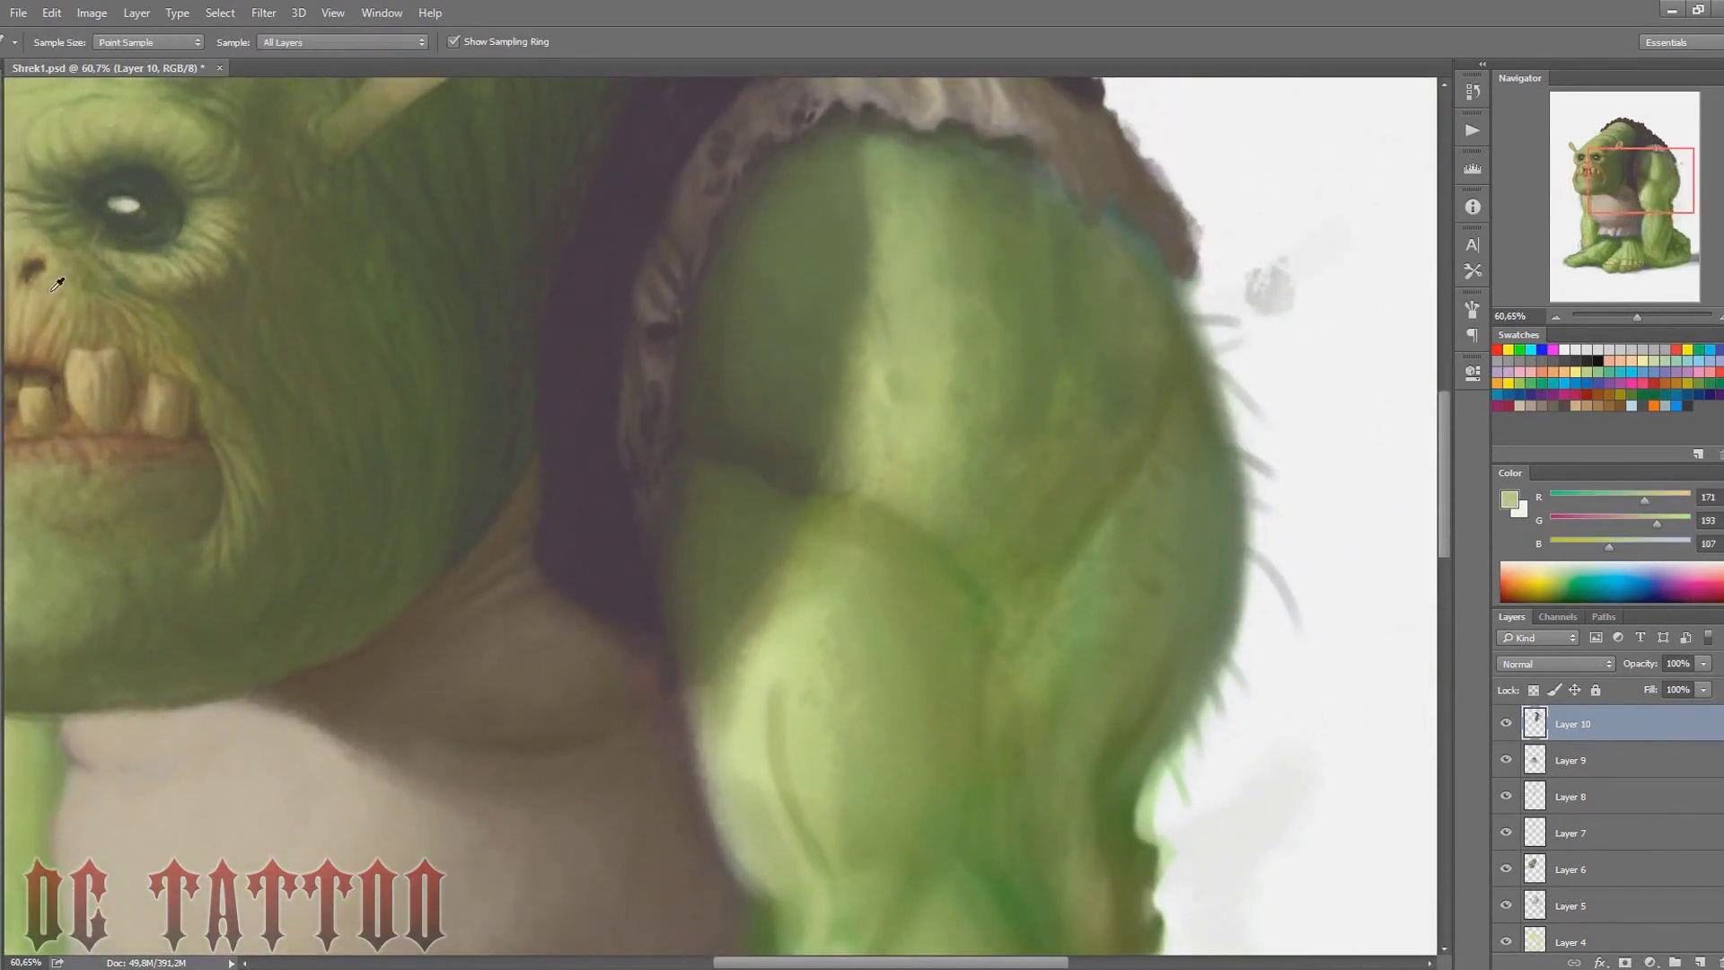
left_click(987, 278, "alt")
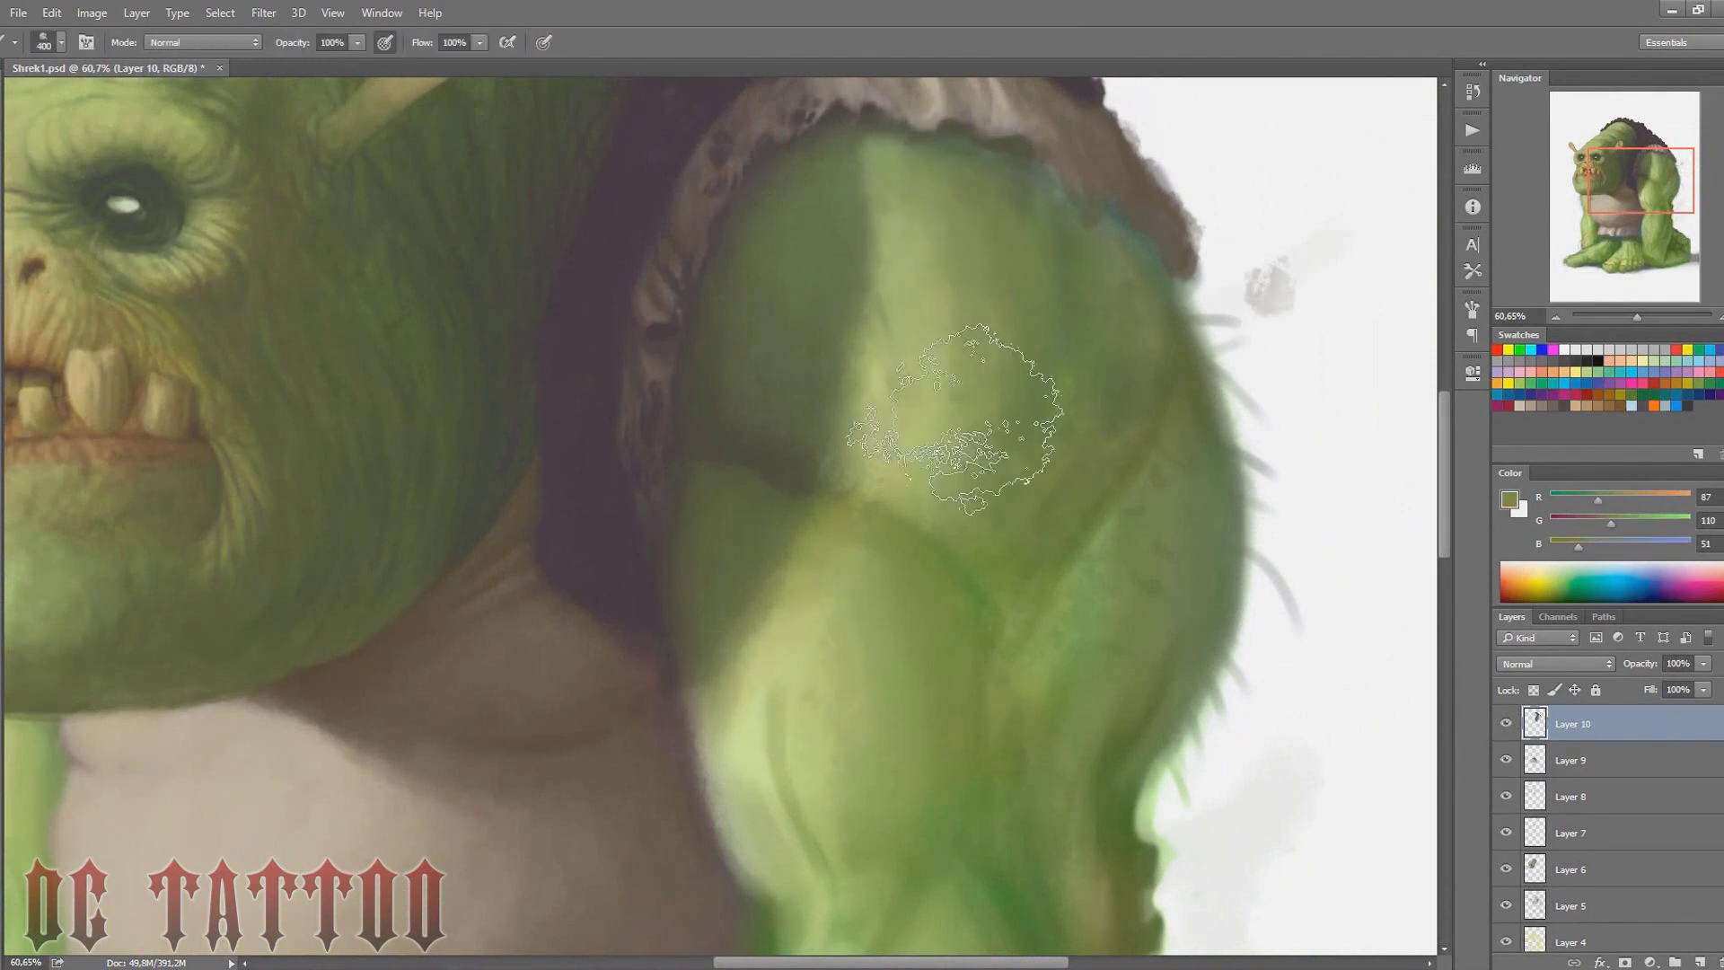
left_click_drag(884, 624, 1145, 785)
left_click(1142, 505, "alt")
key("bracketleft")
key("bracketleft")
key("bracketleft")
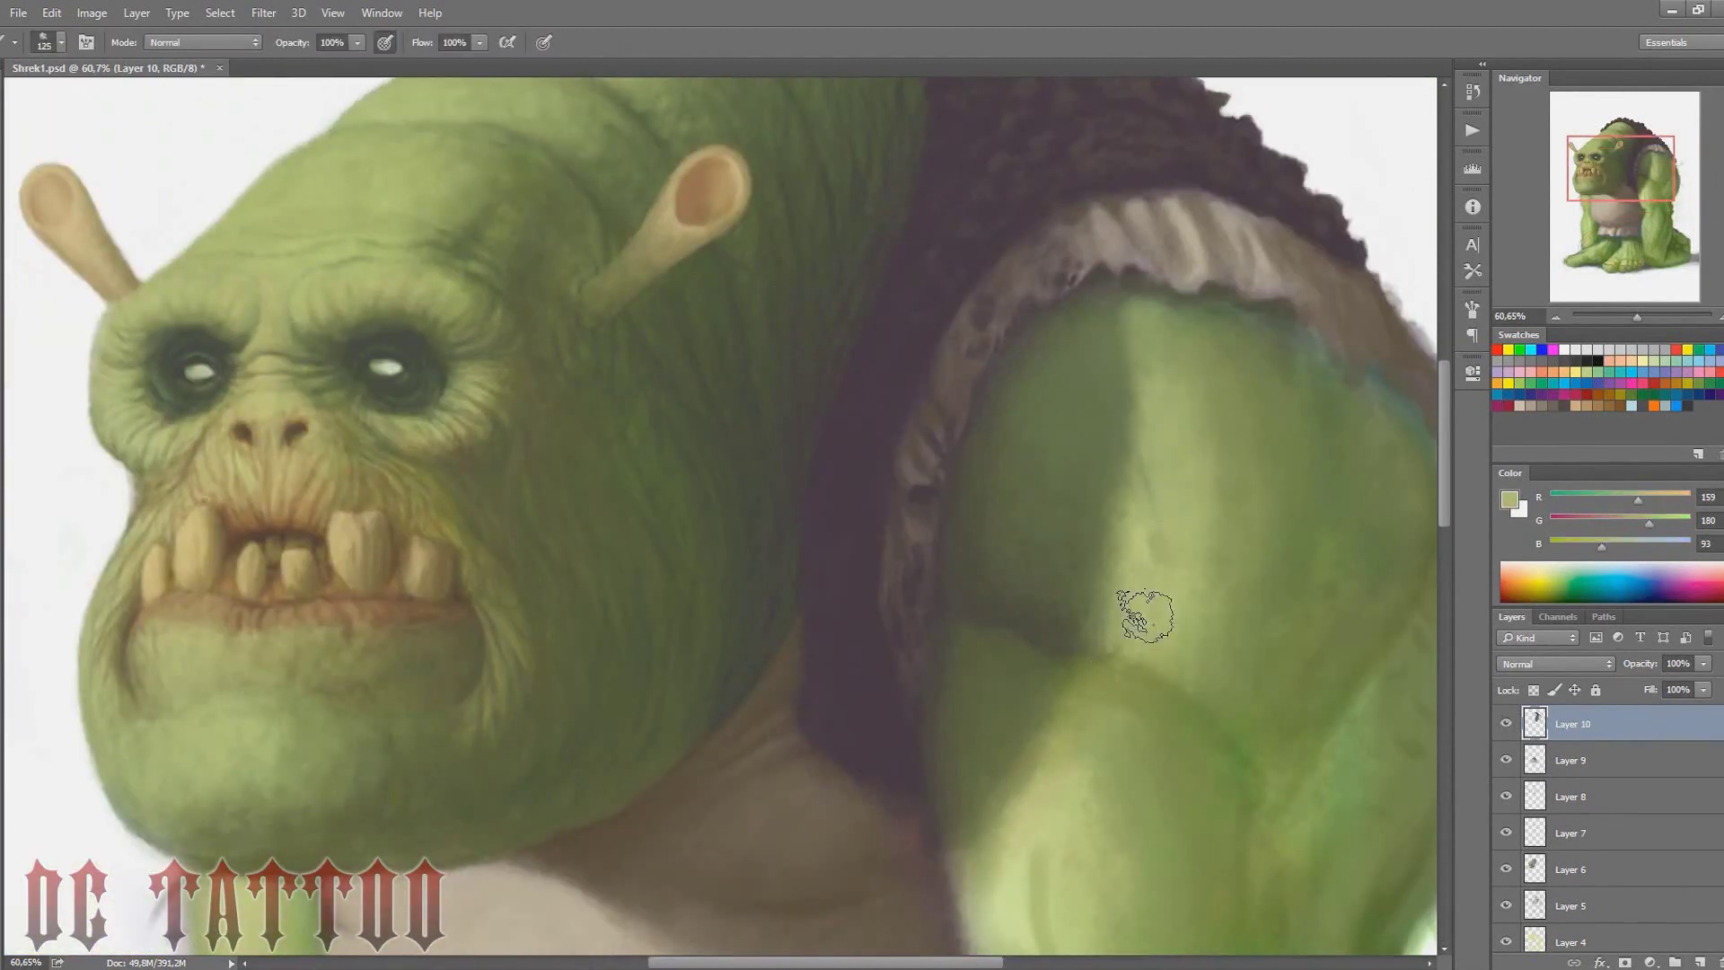
left_click(1143, 377, "alt")
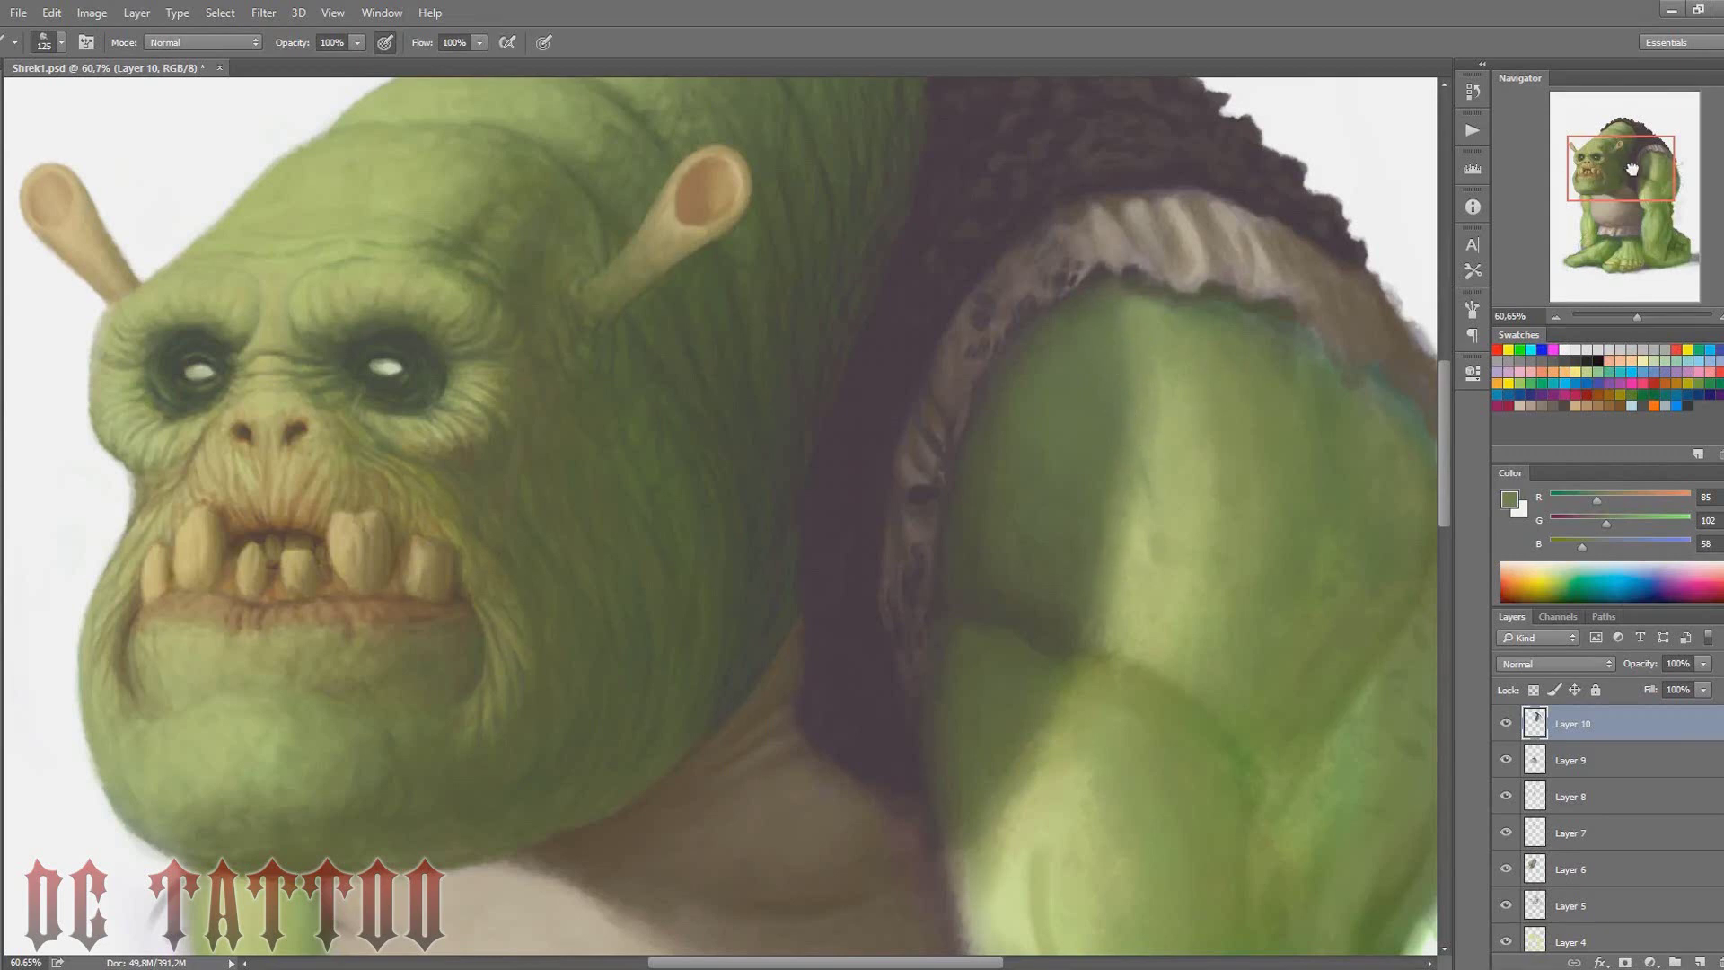
left_click_drag(1632, 169, 1649, 182)
Pick up the dark vest colour and size the brush near the shoulder
key("bracketleft")
key("bracketleft")
key("bracketleft")
left_click(715, 467, "alt")
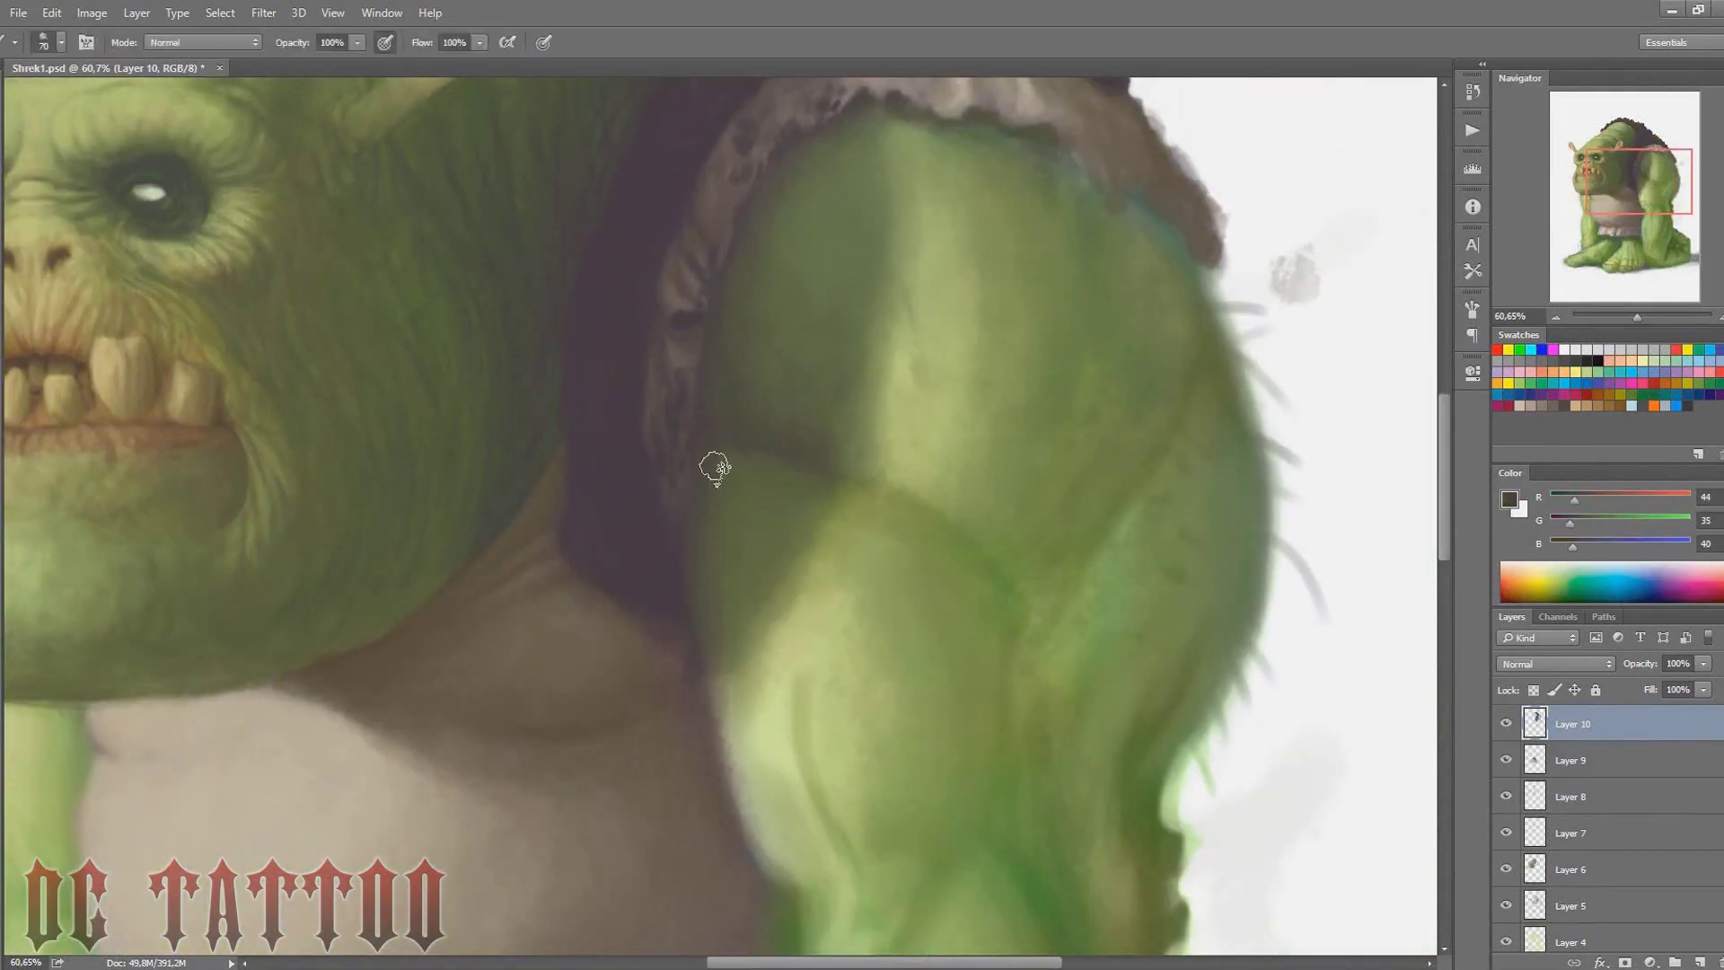
key("bracketright")
key("bracketright")
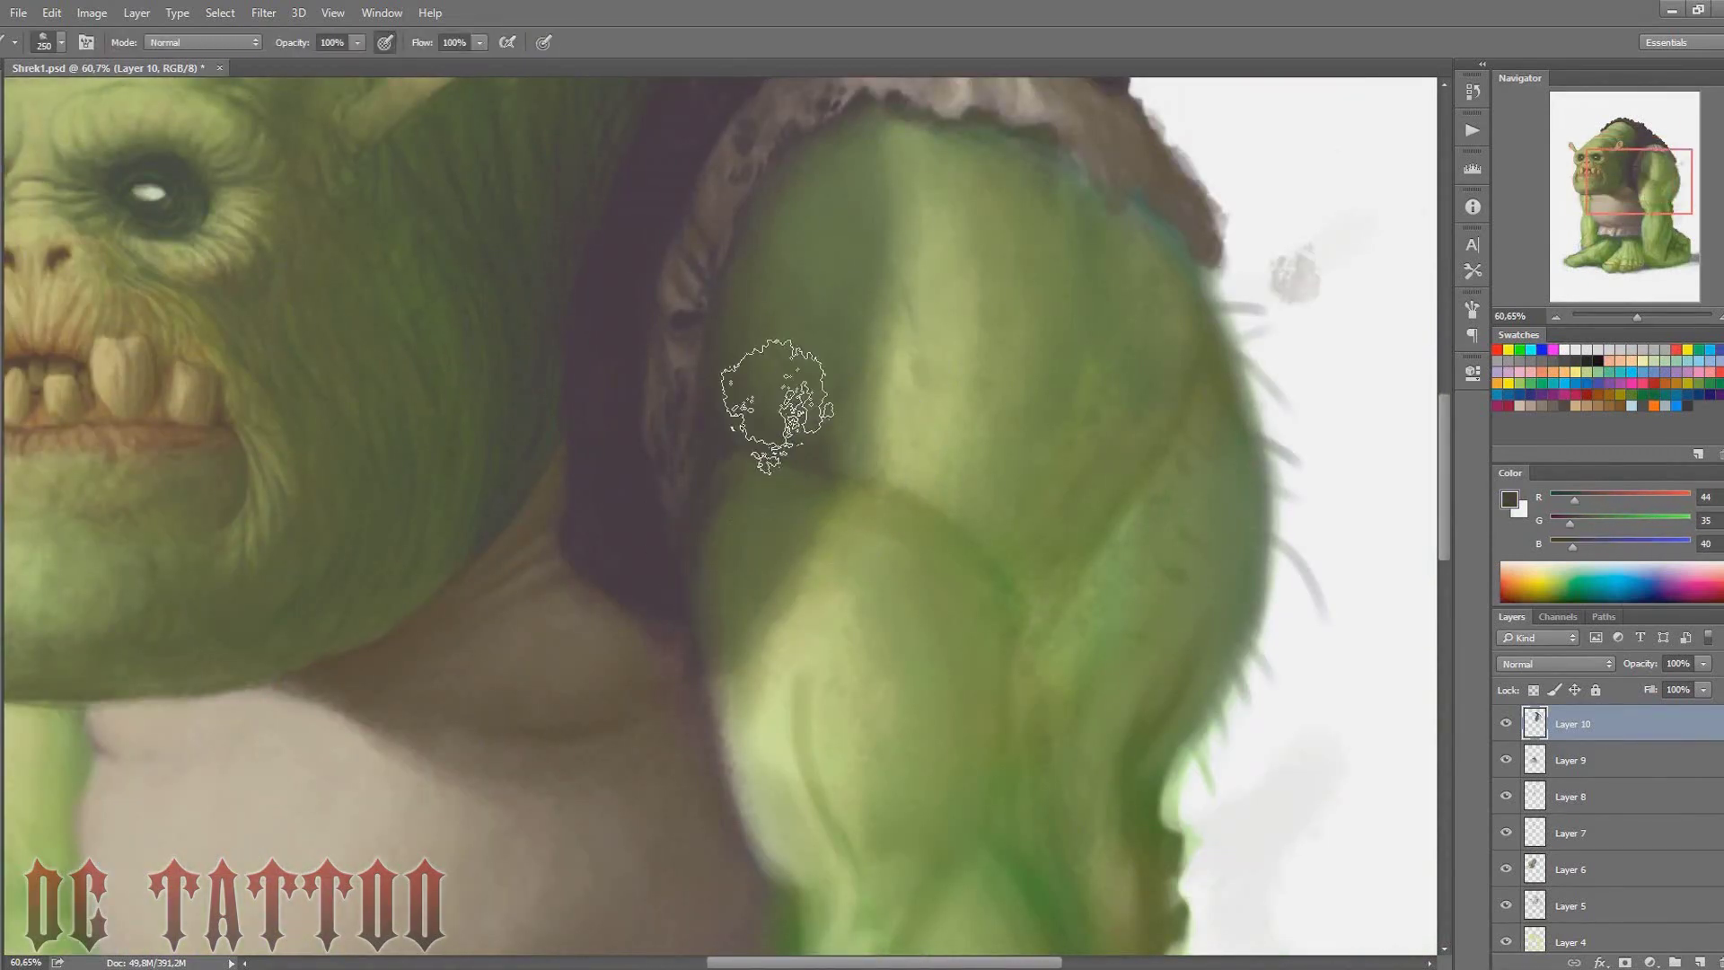
left_click(684, 597, "alt")
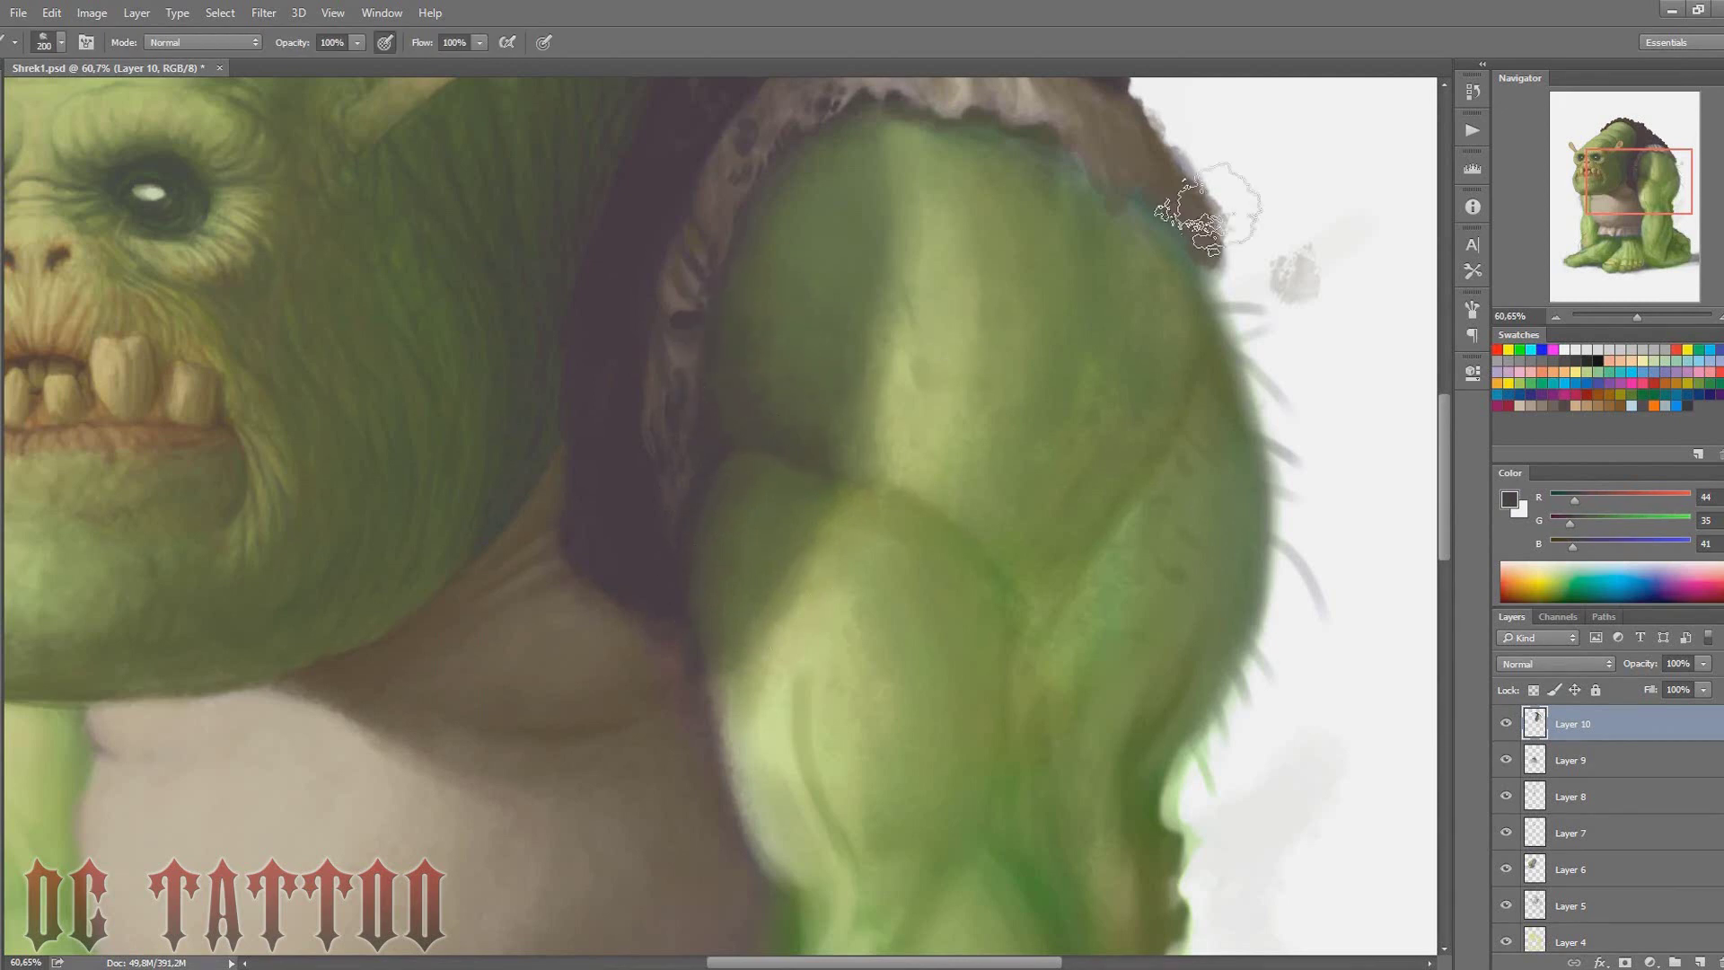
key("bracketleft")
key("bracketleft")
left_click_drag(1660, 178, 1638, 158)
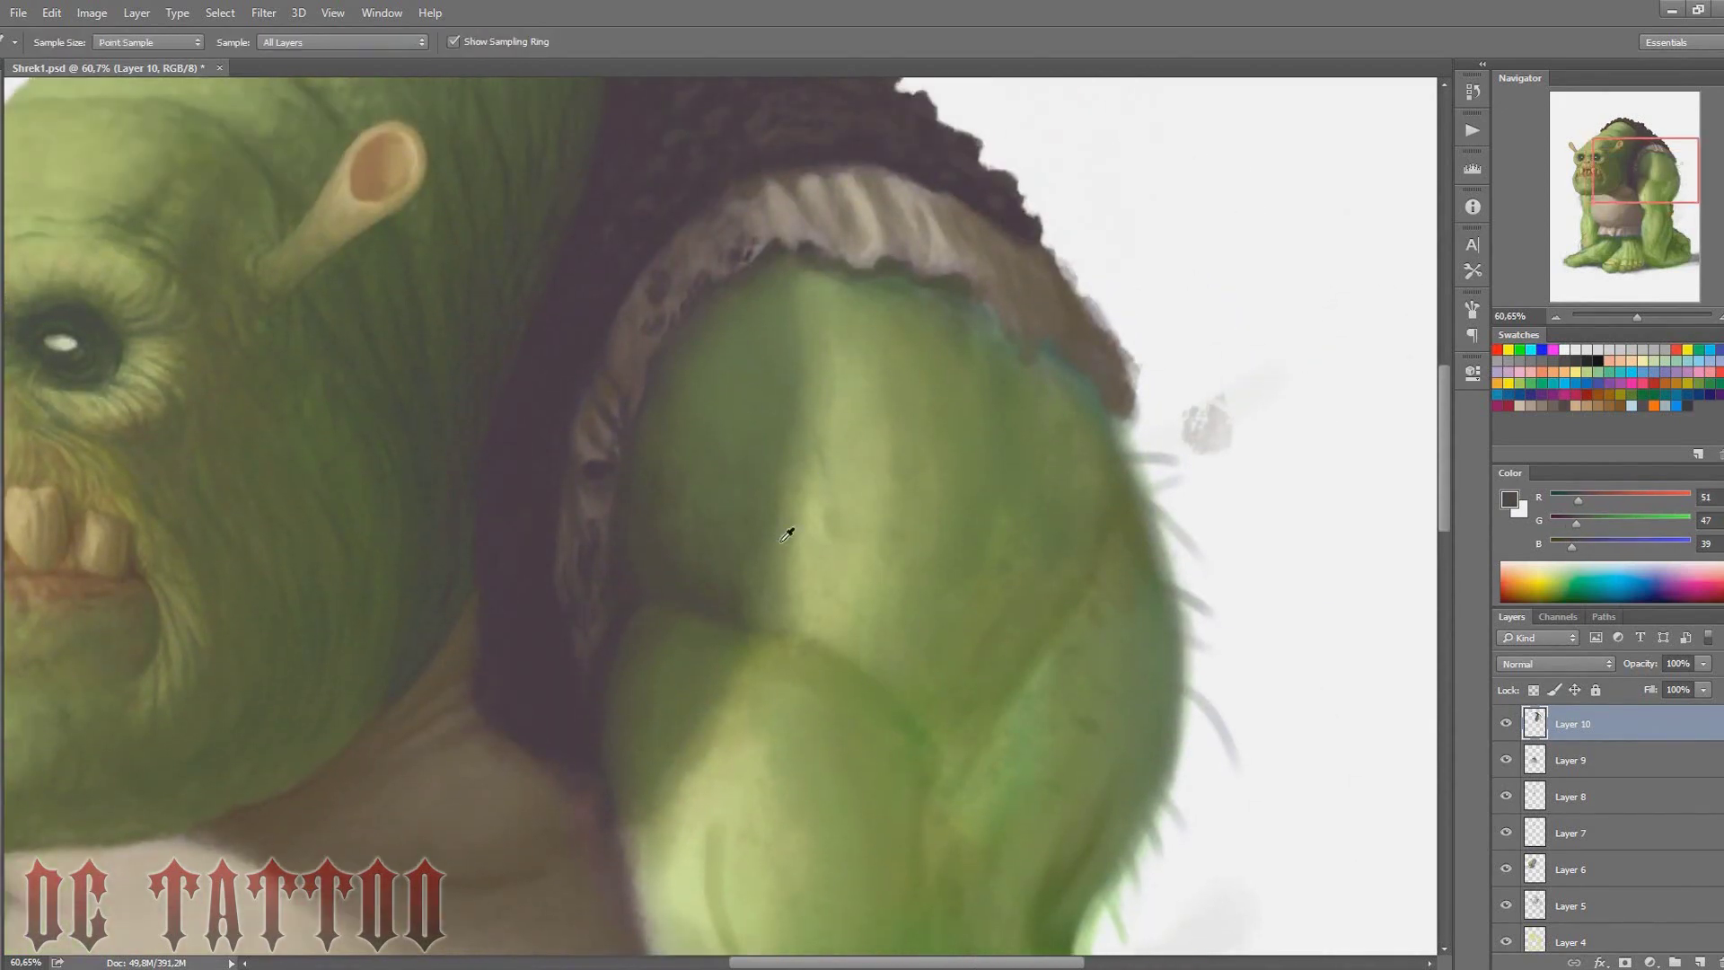
key("bracketright")
Sample mid and lighter arm greens and paint light strokes on the upper arm
left_click(831, 499, "alt")
left_click(863, 652, "alt")
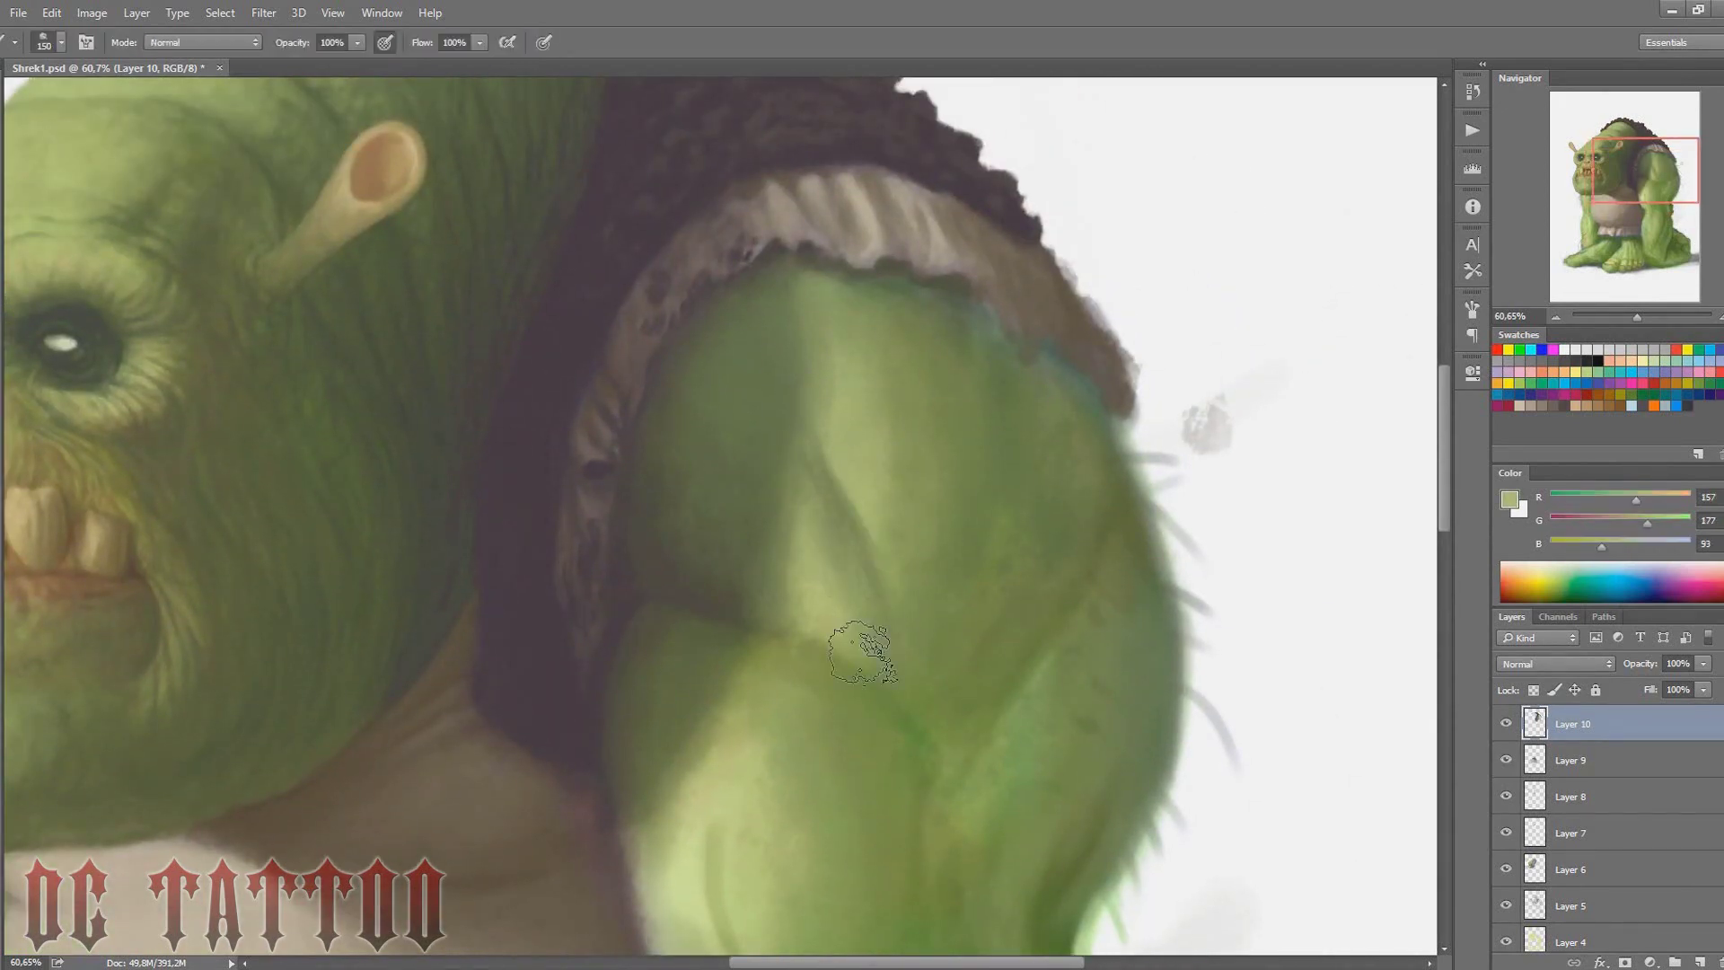
left_click(853, 569, "alt")
key("i")
key("b")
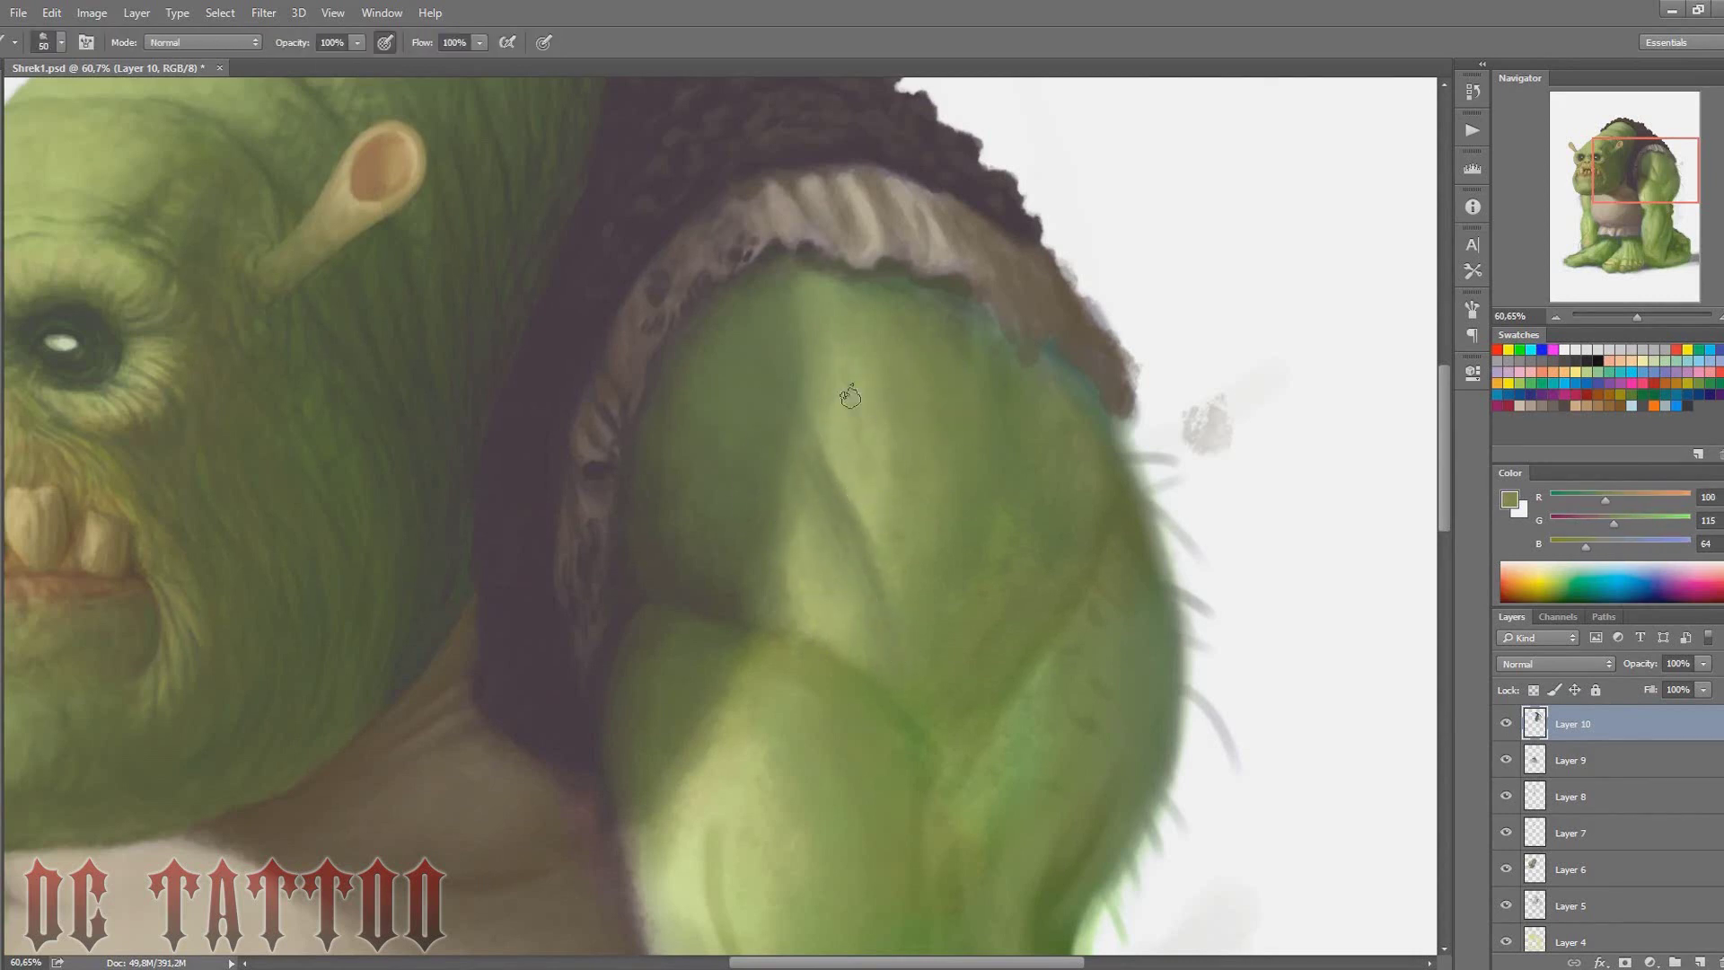
left_click_drag(848, 467, 818, 352)
Paint dark muscle lines and shading strokes on the arm with darker shadow greens
left_click(794, 566, "alt")
left_click(883, 660, "alt")
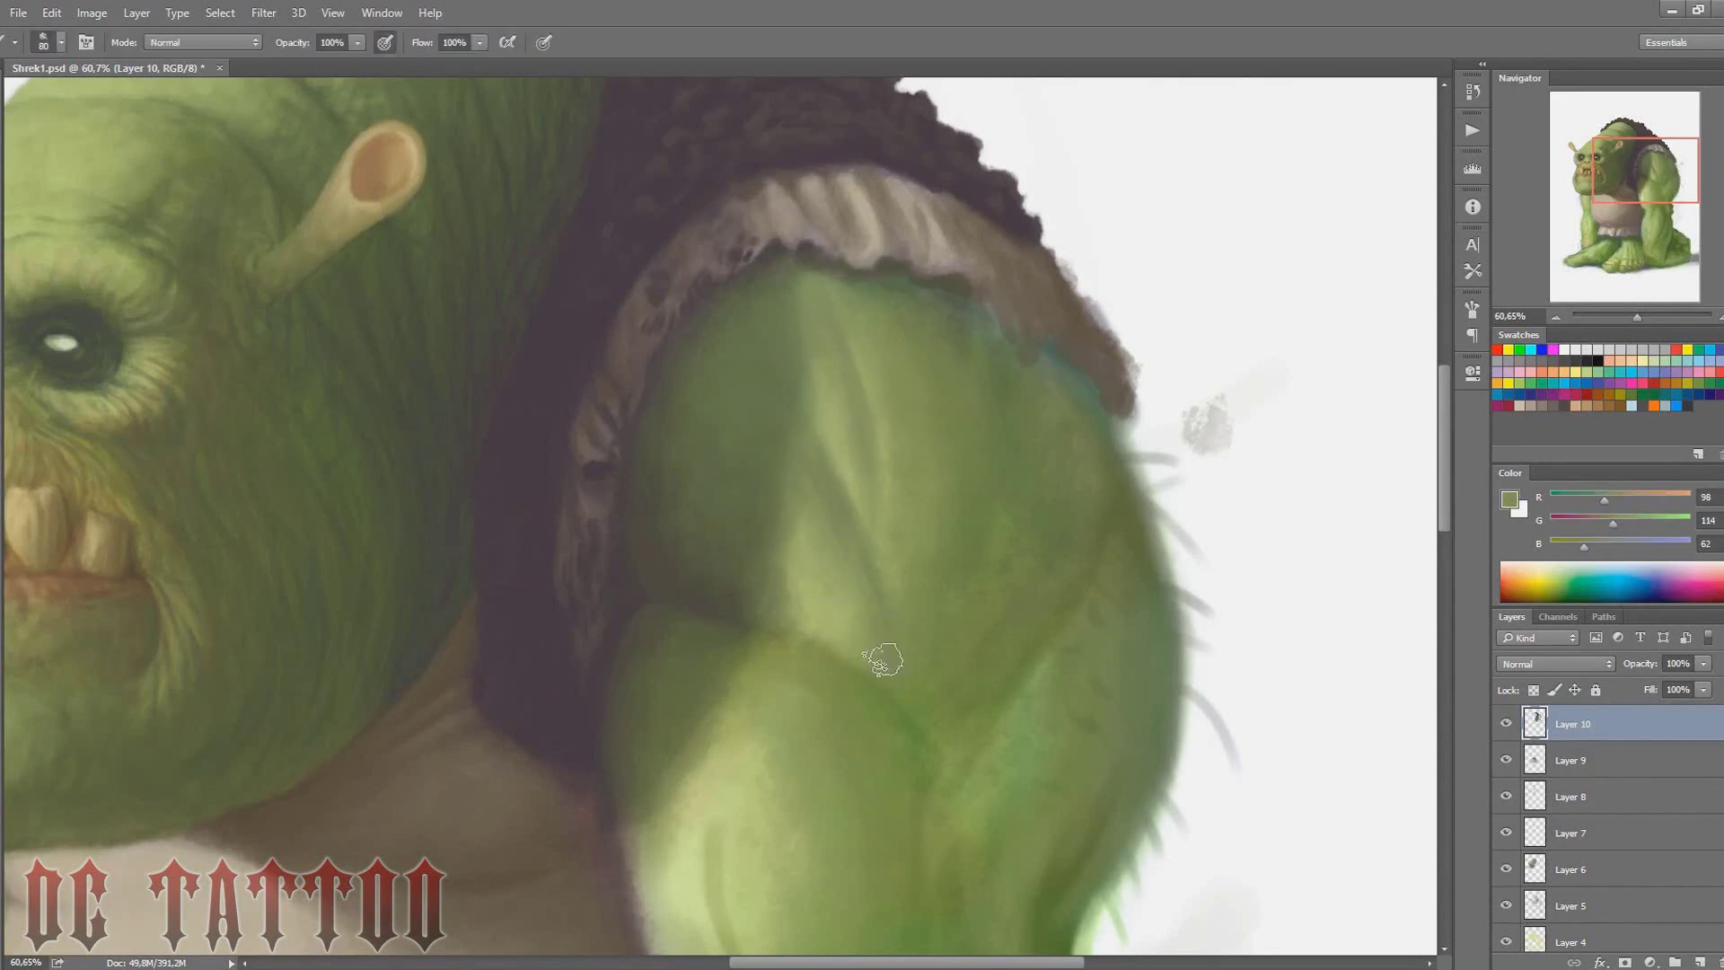
left_click(937, 566, "alt")
key("bracketleft")
key("bracketleft")
key("bracketleft")
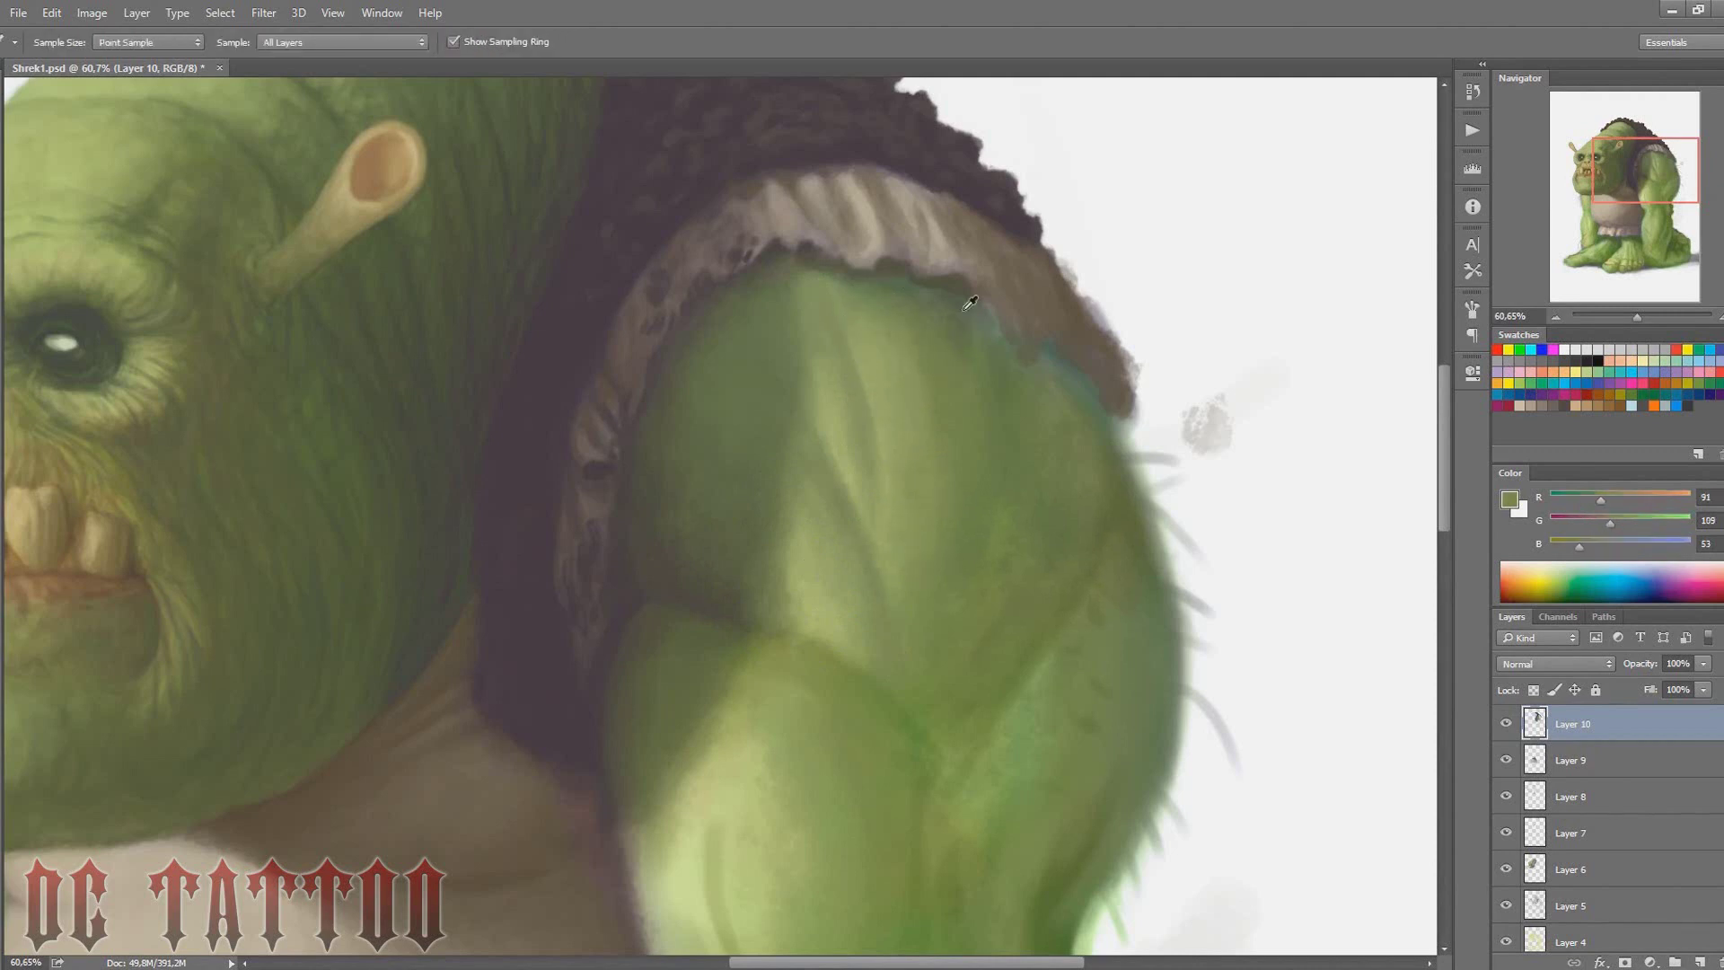
left_click(957, 408, "alt")
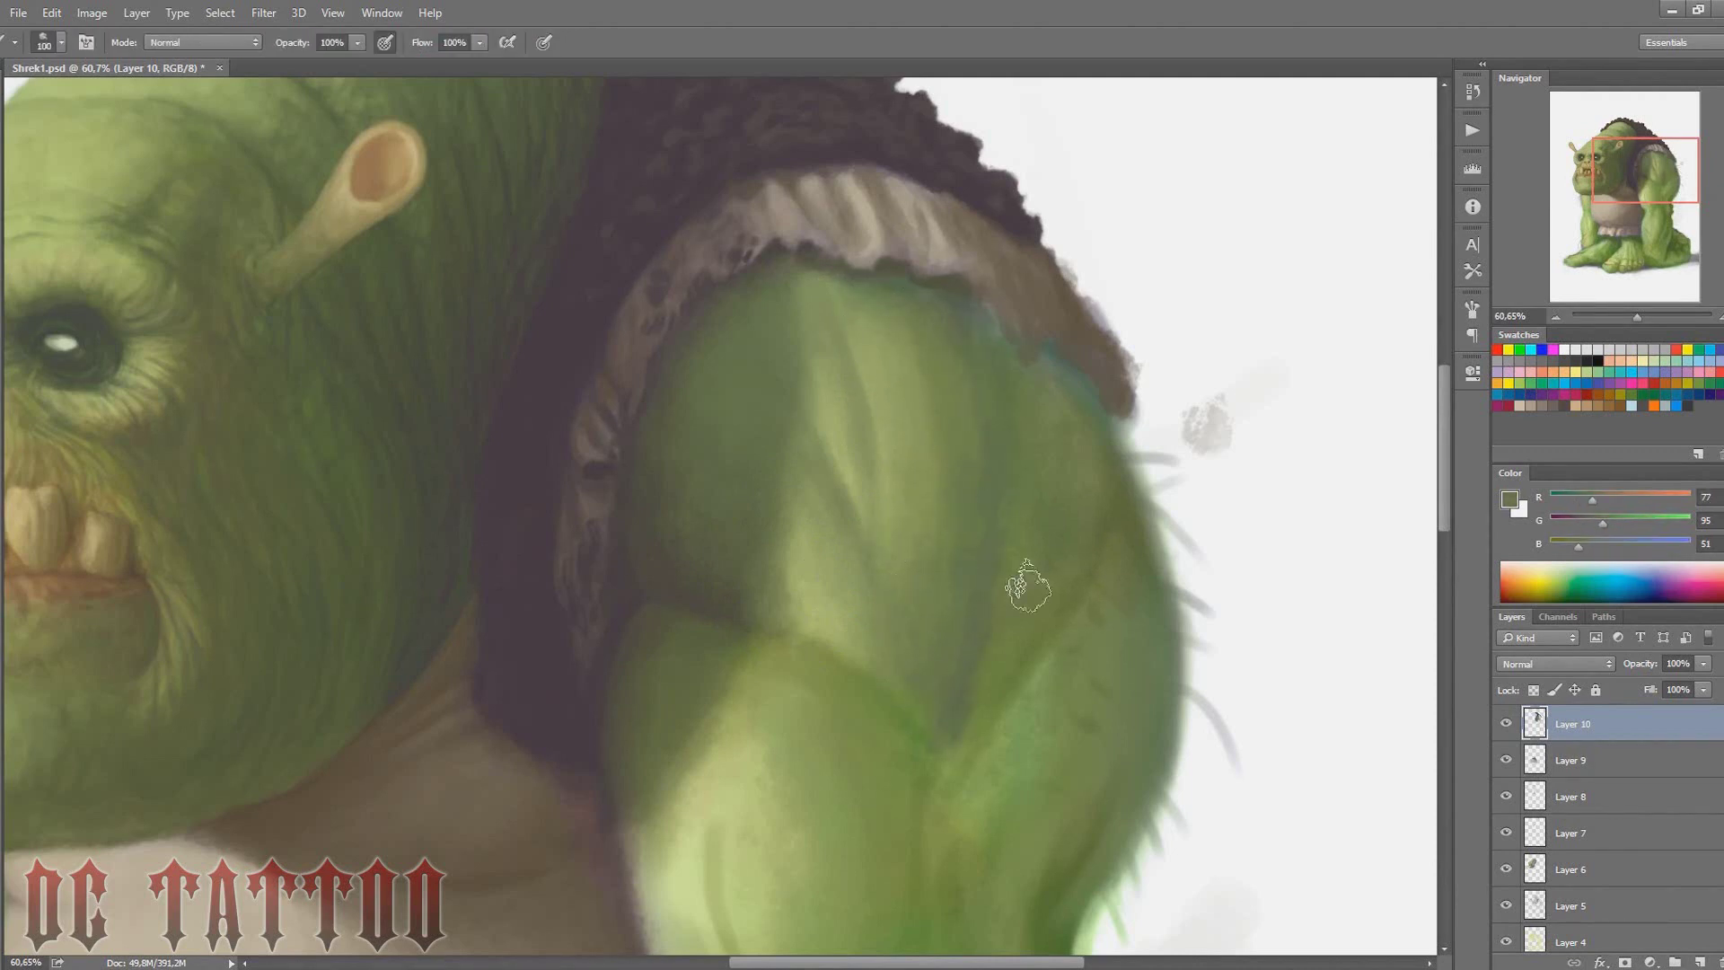
key("bracketright")
key("bracketright")
key("bracketright")
left_click(951, 656, "alt")
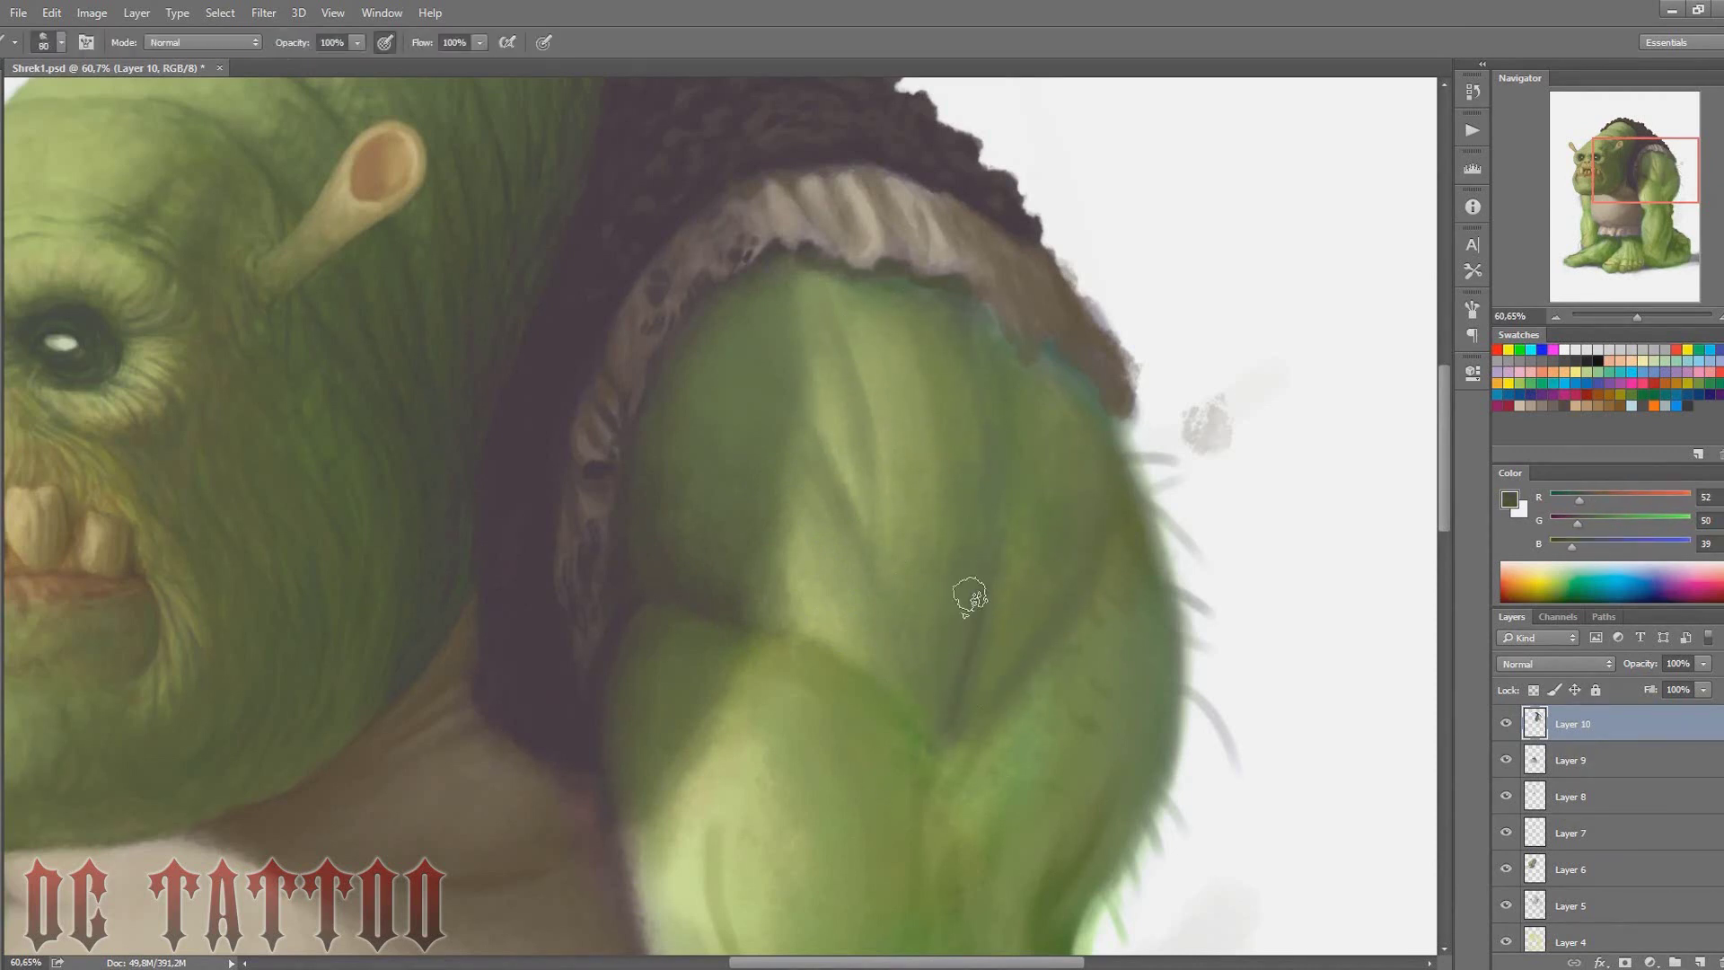
left_click_drag(1097, 454, 1078, 597)
left_click_drag(1009, 673, 1021, 628)
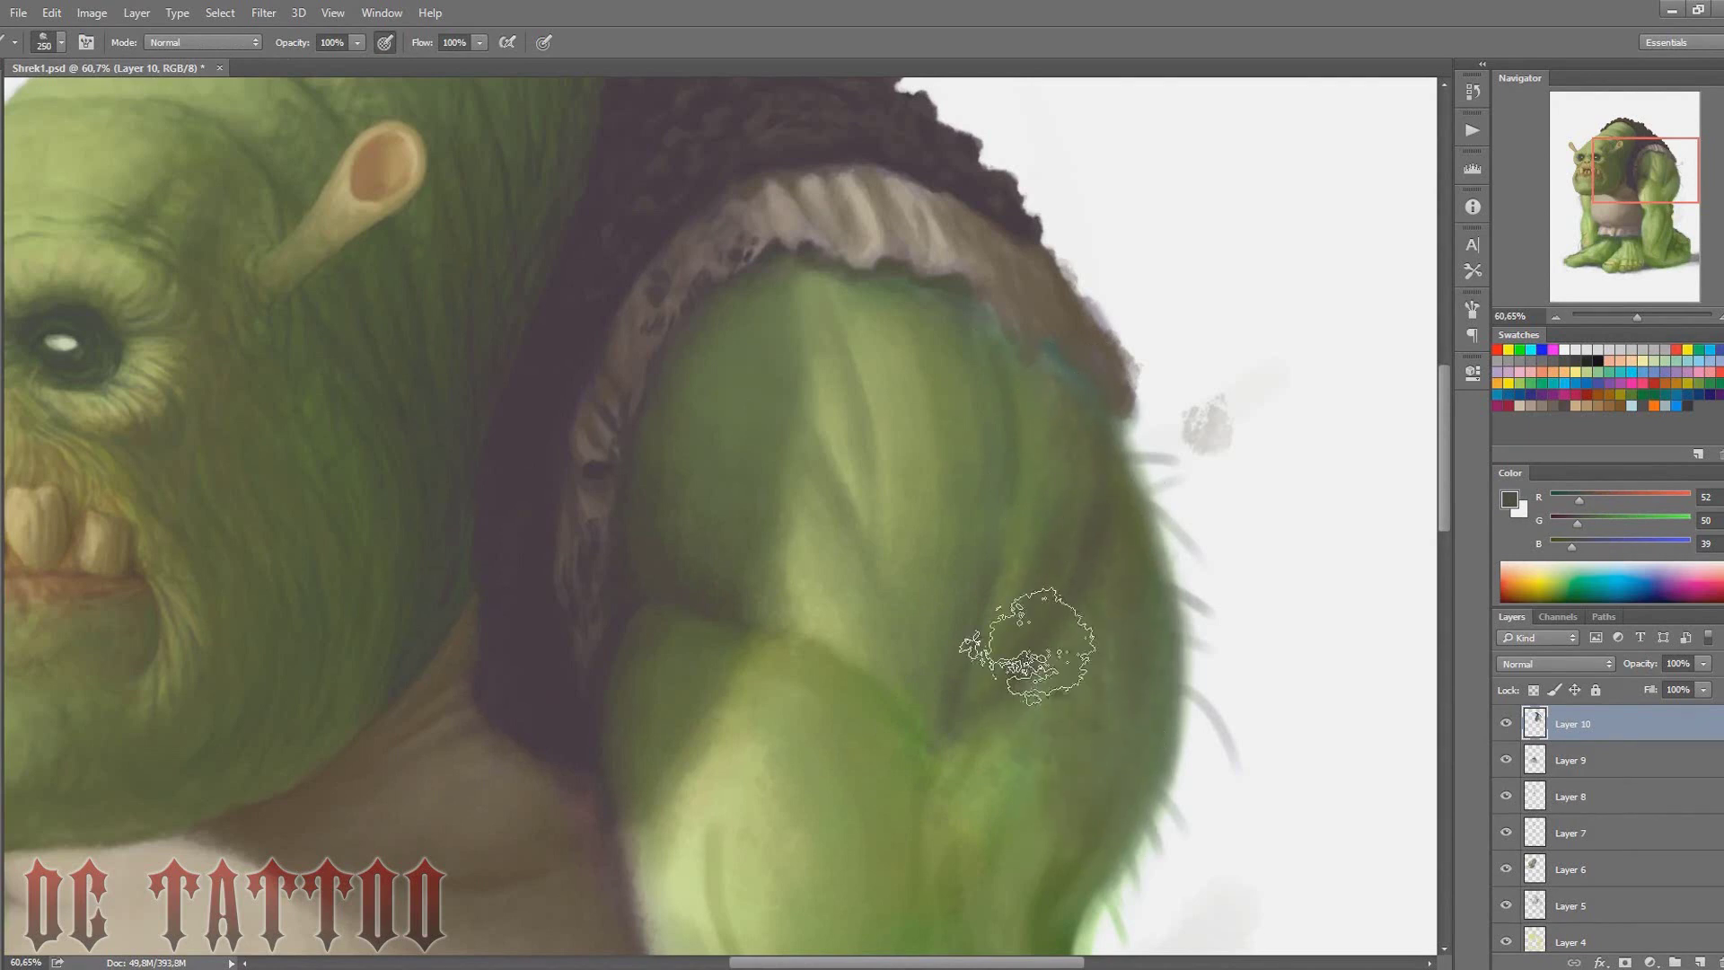
Repaint the bicep highlight and blend it into the surrounding green
left_click(328, 446, "alt")
left_click_drag(924, 673, 938, 360)
left_click(77, 185, "alt")
mouse_move(898, 493)
left_mouse_down()
mouse_move(961, 377)
mouse_move(977, 588)
left_mouse_up()
key("bracketleft")
key("bracketleft")
key("bracketleft")
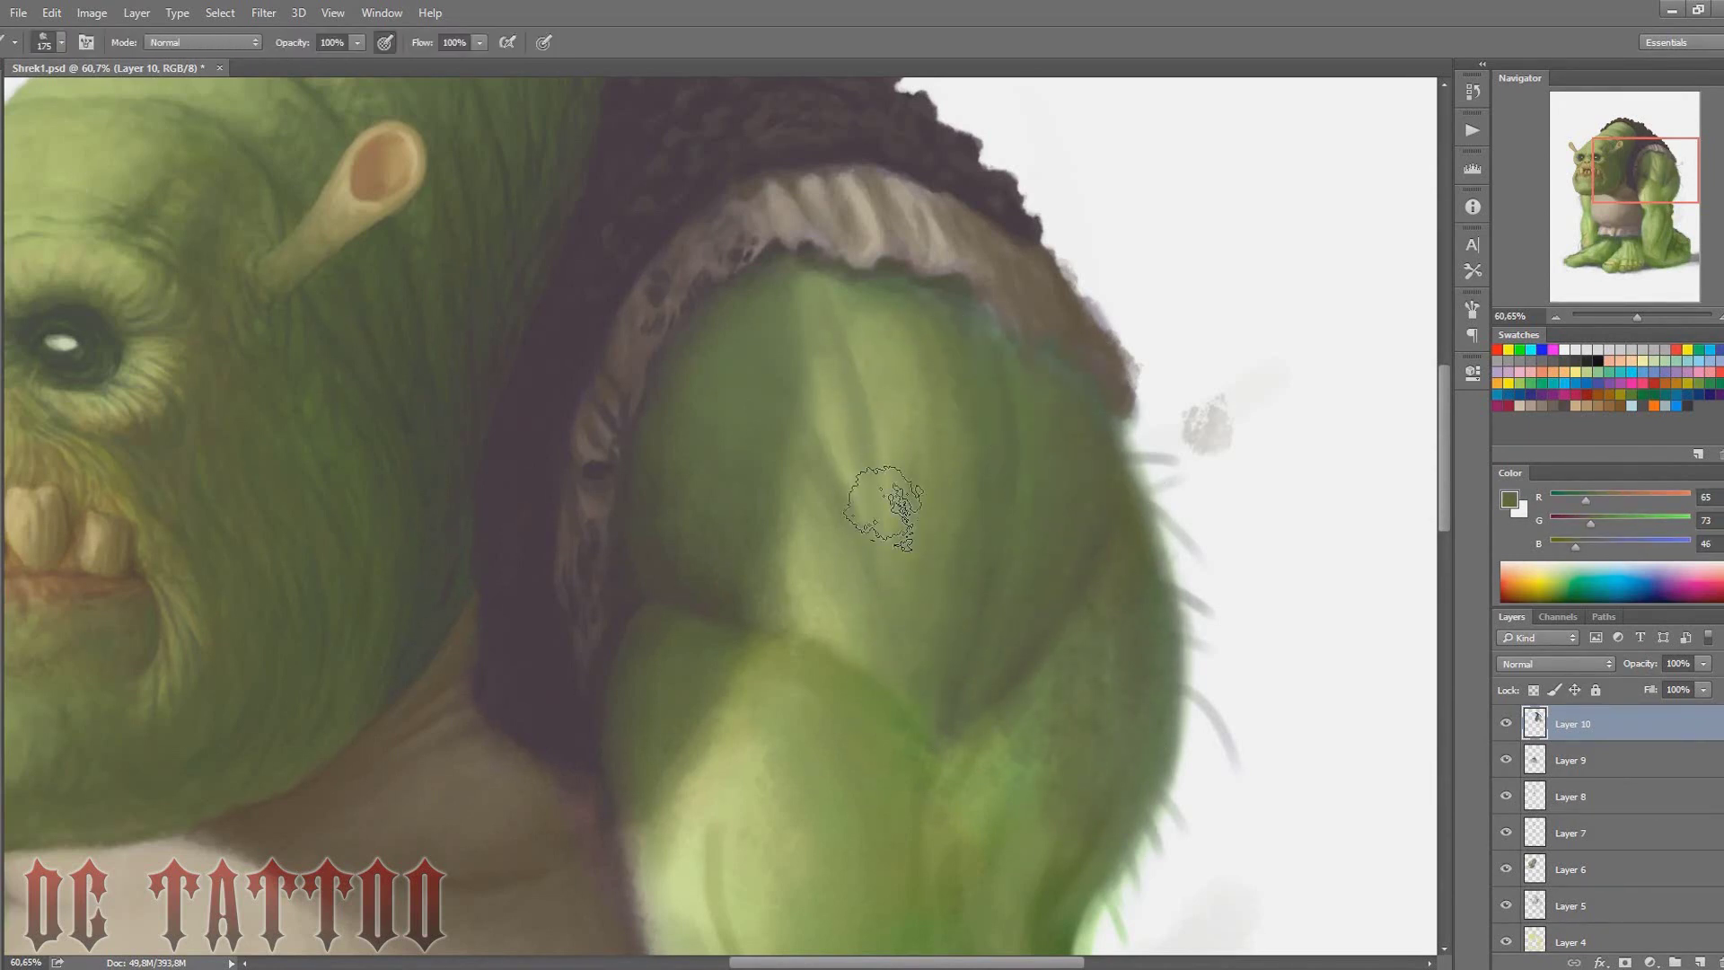
left_click(790, 404, "alt")
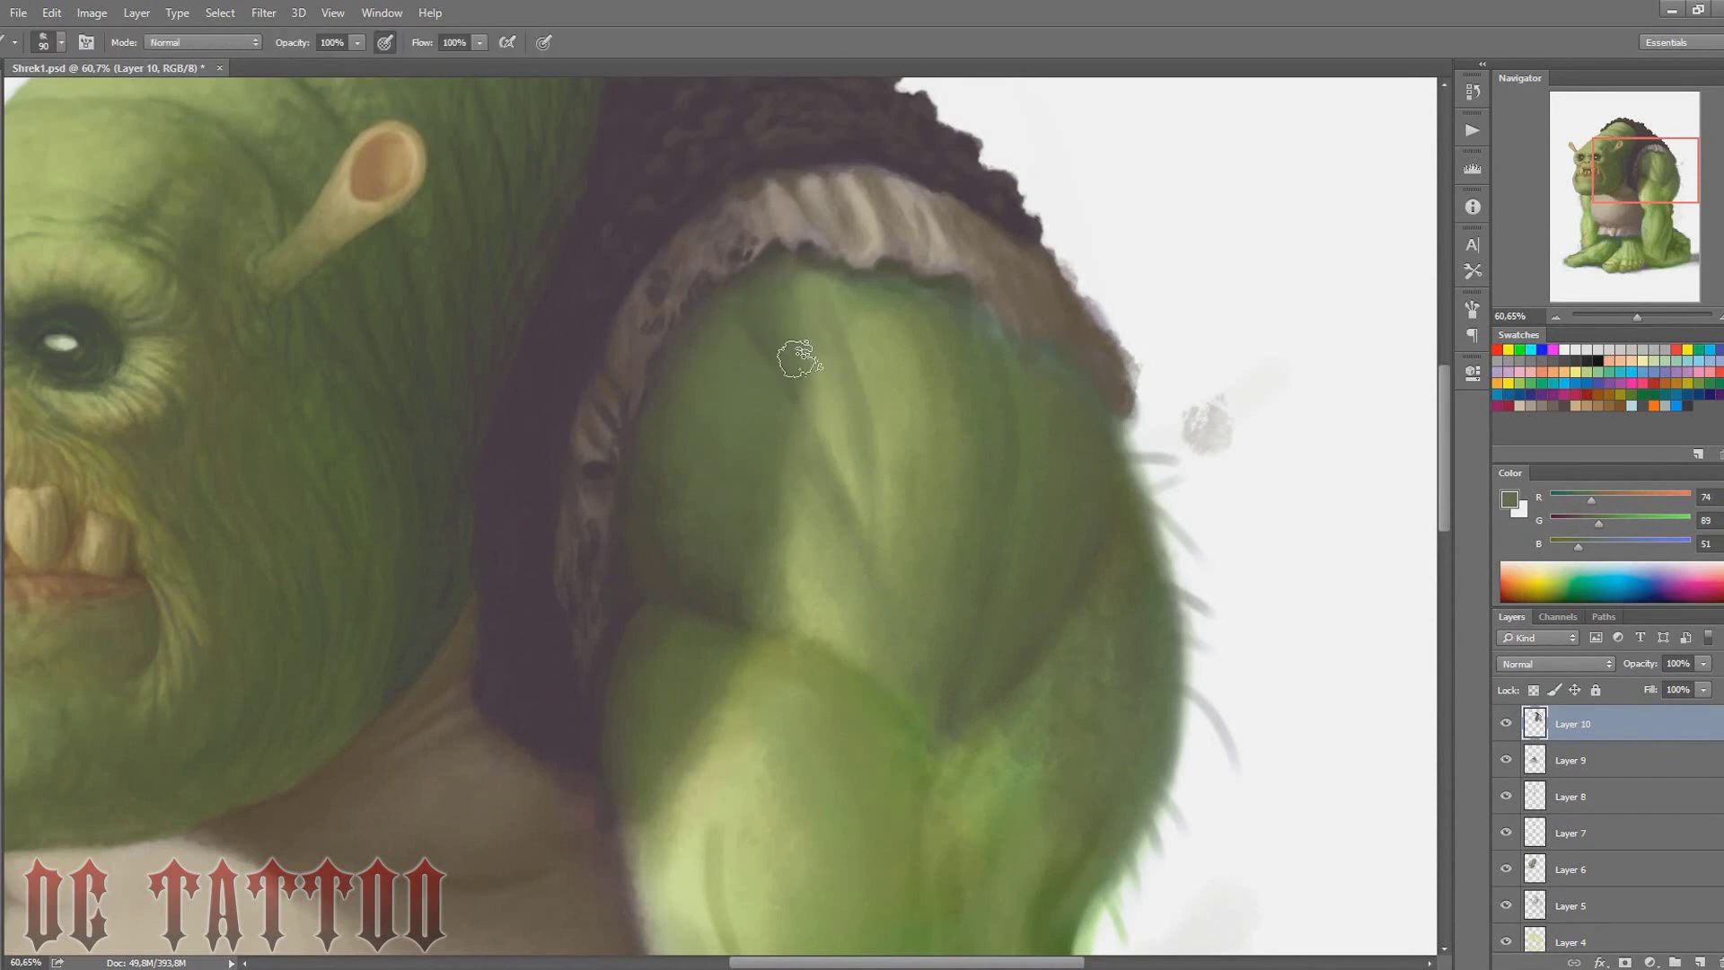
Switch between darker shadow, mid and highlight greens from the upper arm, varying brush size
key("bracketright")
key("bracketright")
left_click(754, 314, "alt")
key("bracketleft")
key("bracketleft")
key("bracketleft")
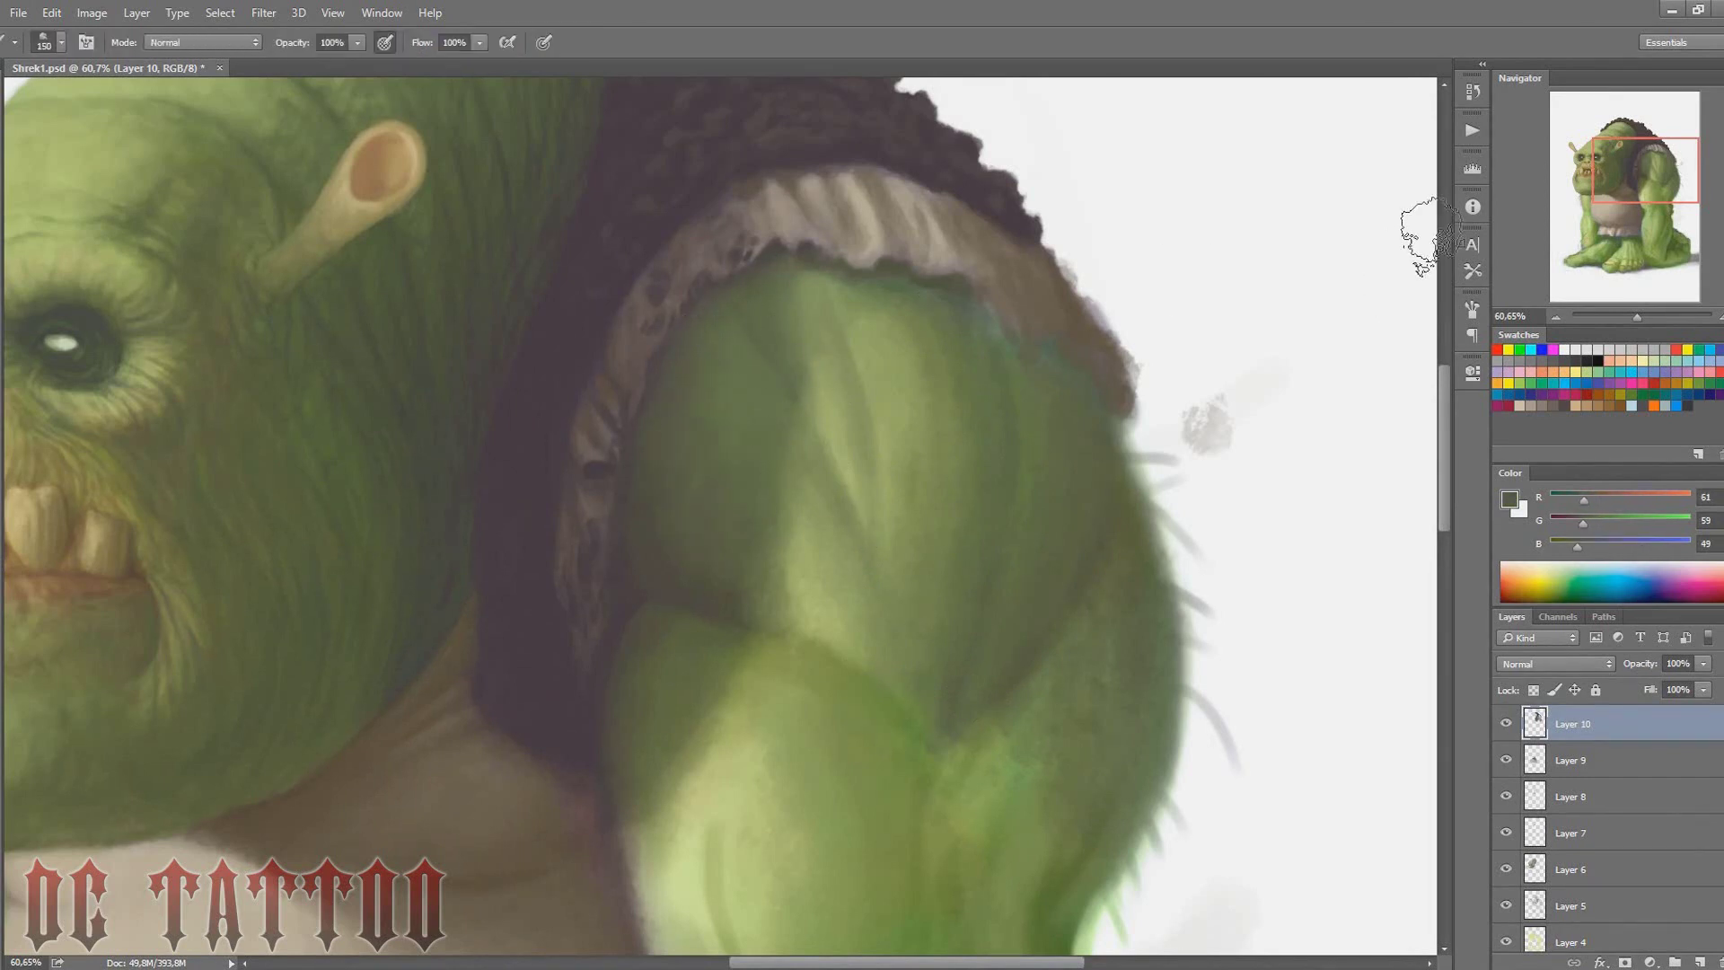
left_click(808, 453, "alt")
left_click(824, 409, "alt")
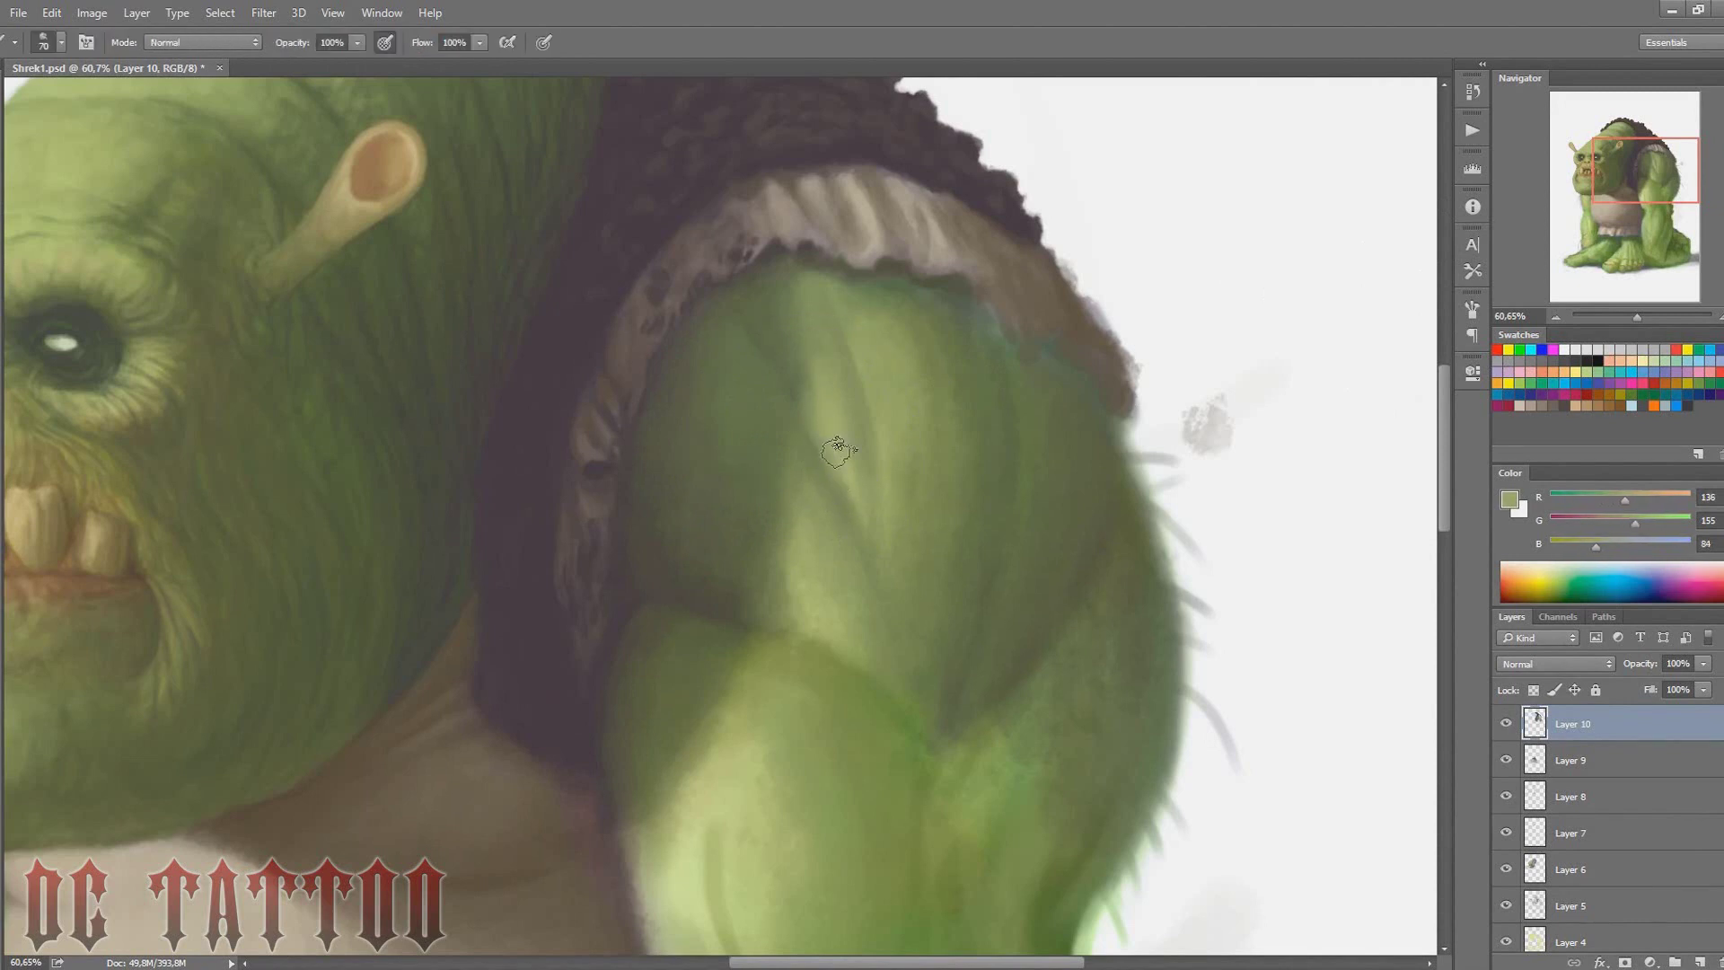
left_click(807, 290, "alt")
key("bracketright")
key("bracketright")
key("bracketright")
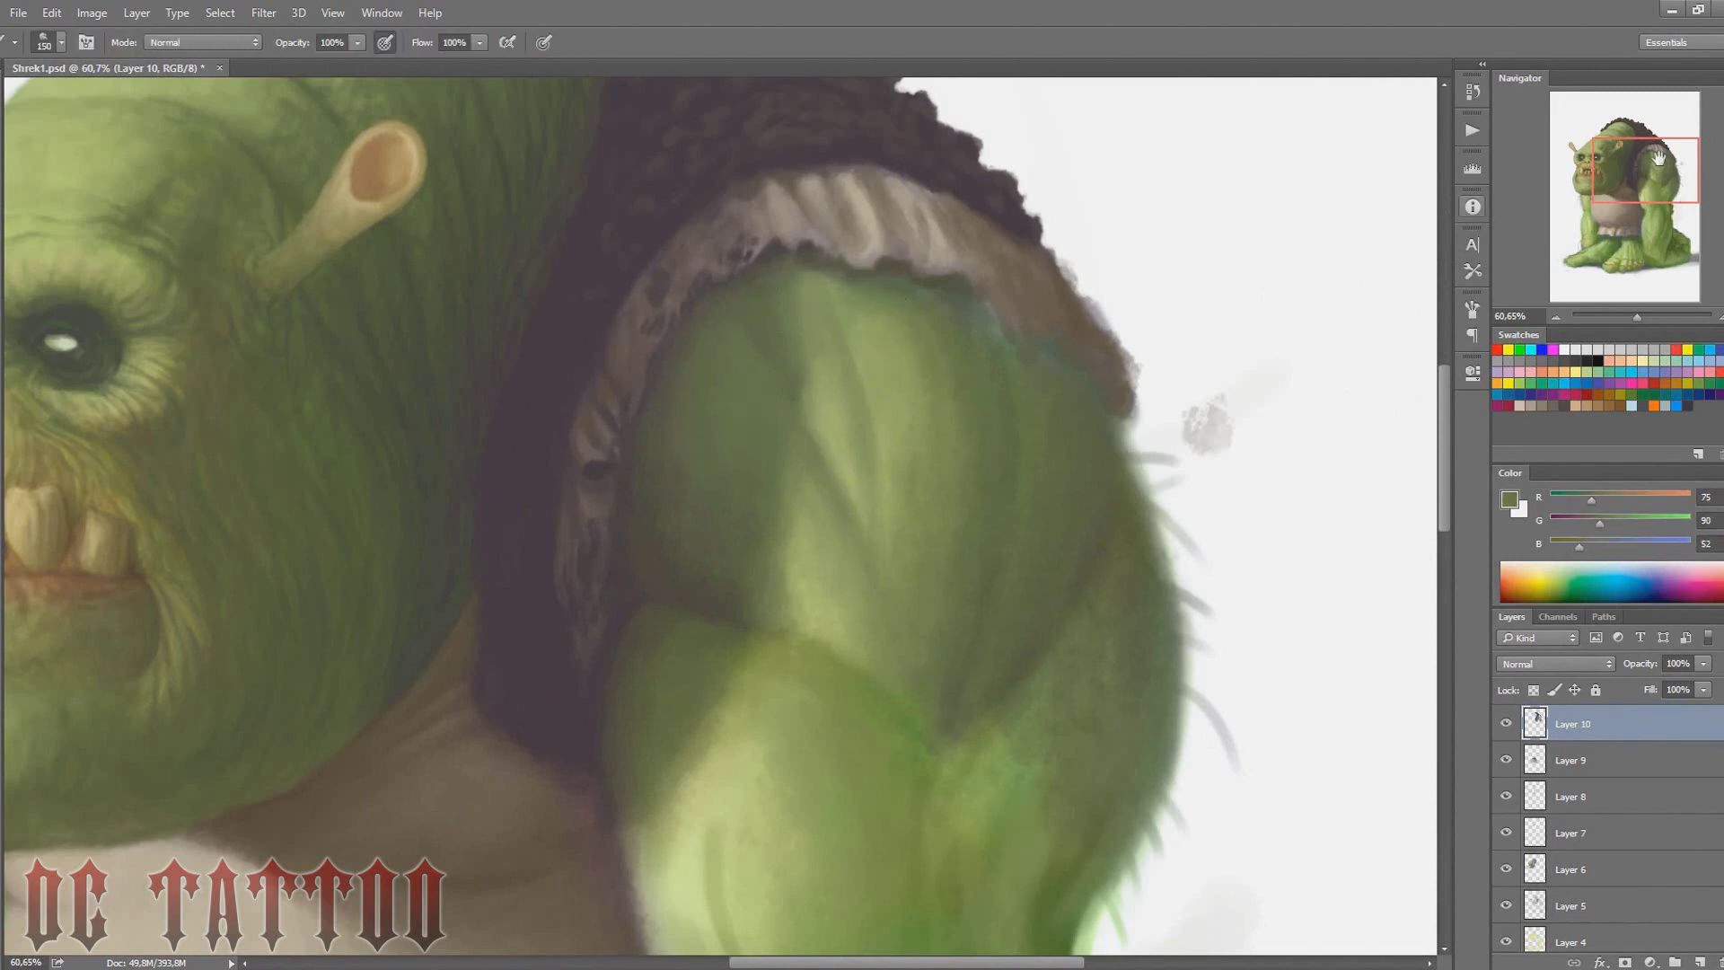
Sample light and mid-dark arm greens with a smaller brush for finer strokes
scroll(752, 427, "down", 2)
left_click(889, 323, "alt")
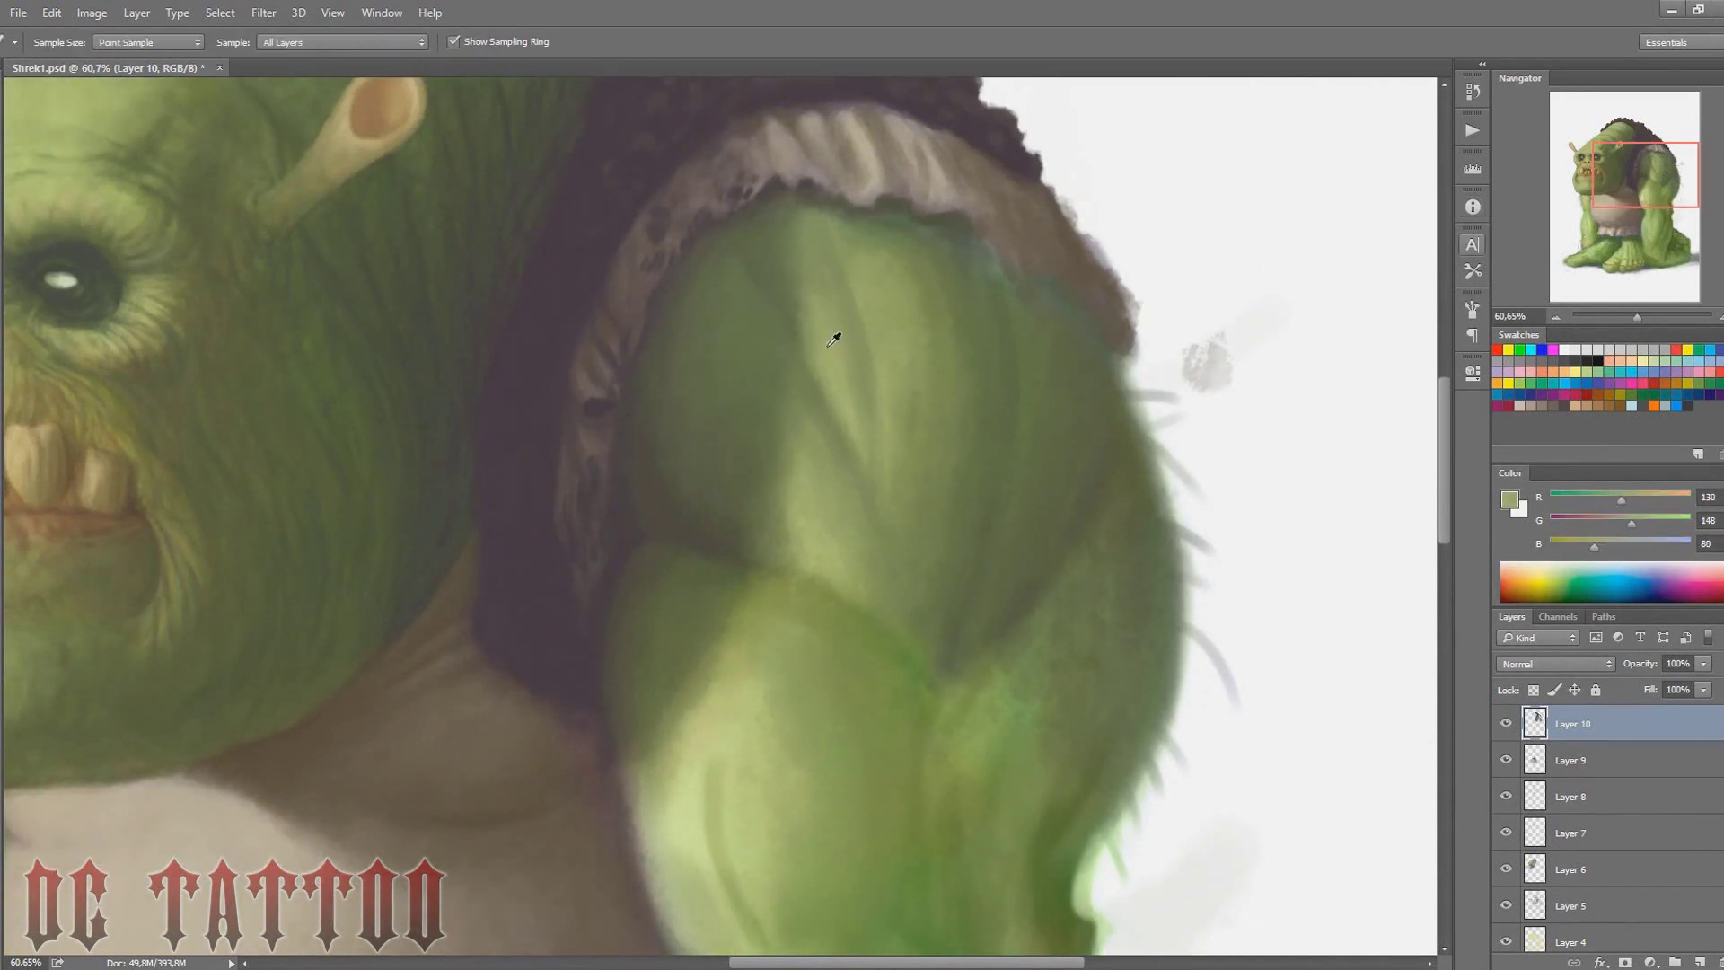
key("bracketleft")
left_click(851, 215, "alt")
key("bracketleft")
key("bracketleft")
key("bracketleft")
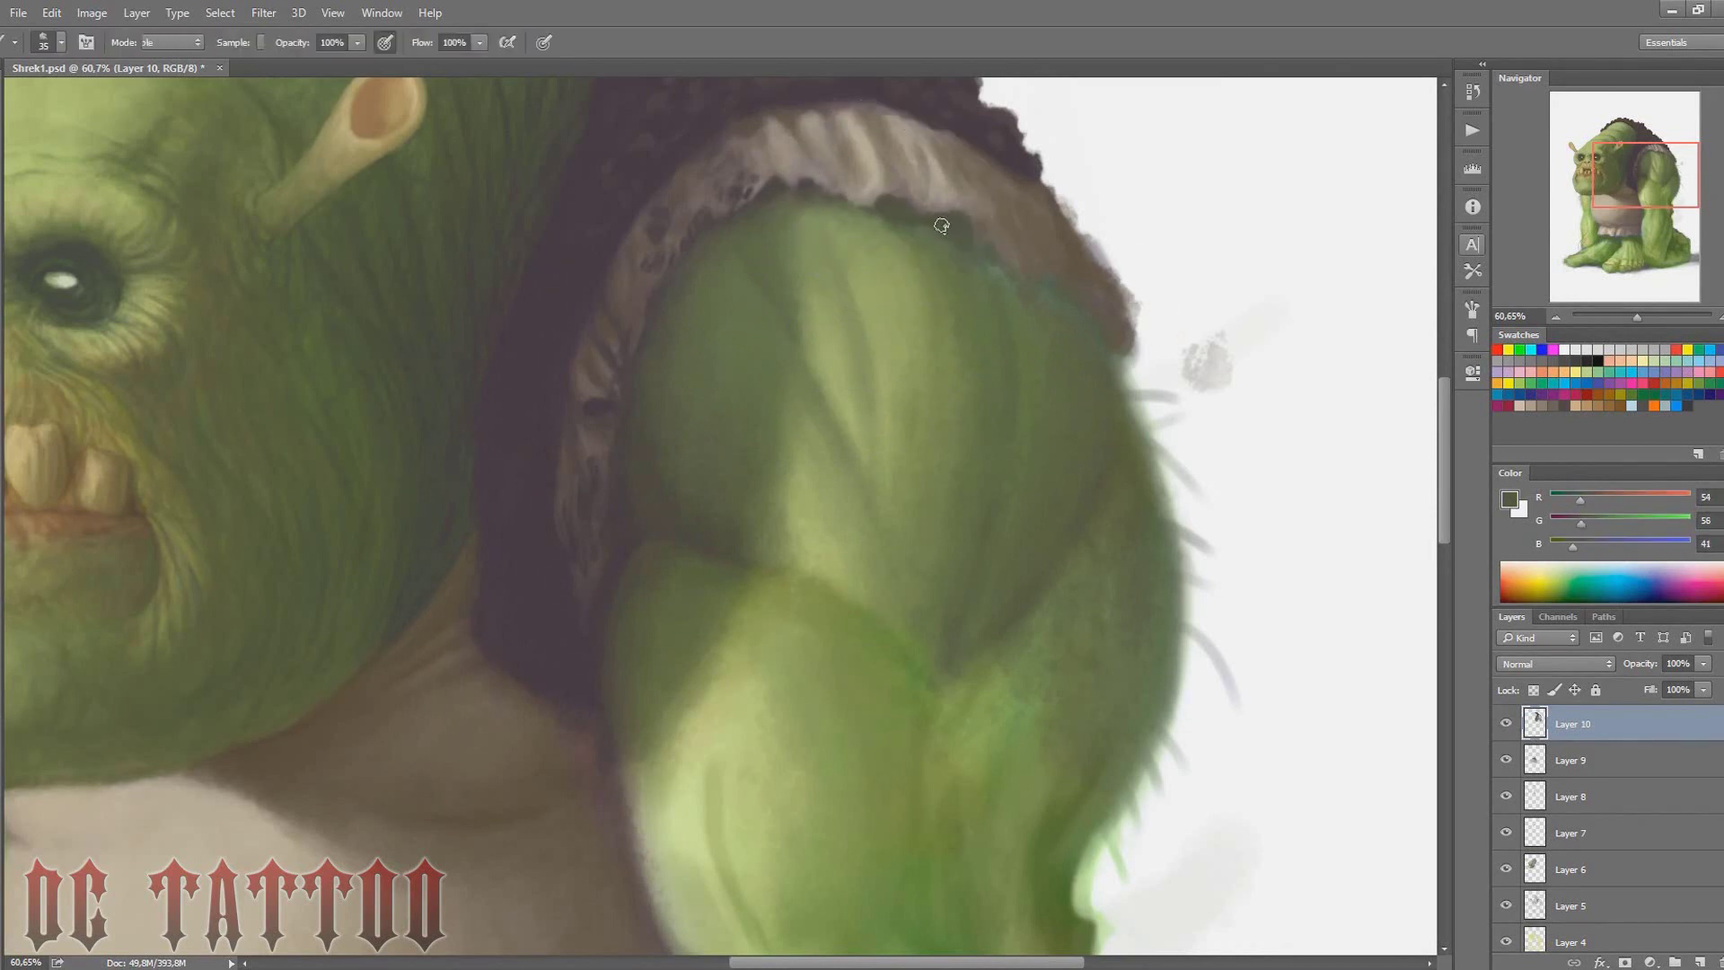
Darken the vest's fur edge at the shoulder using brown lining and dark fur tones
left_click(981, 89, "alt")
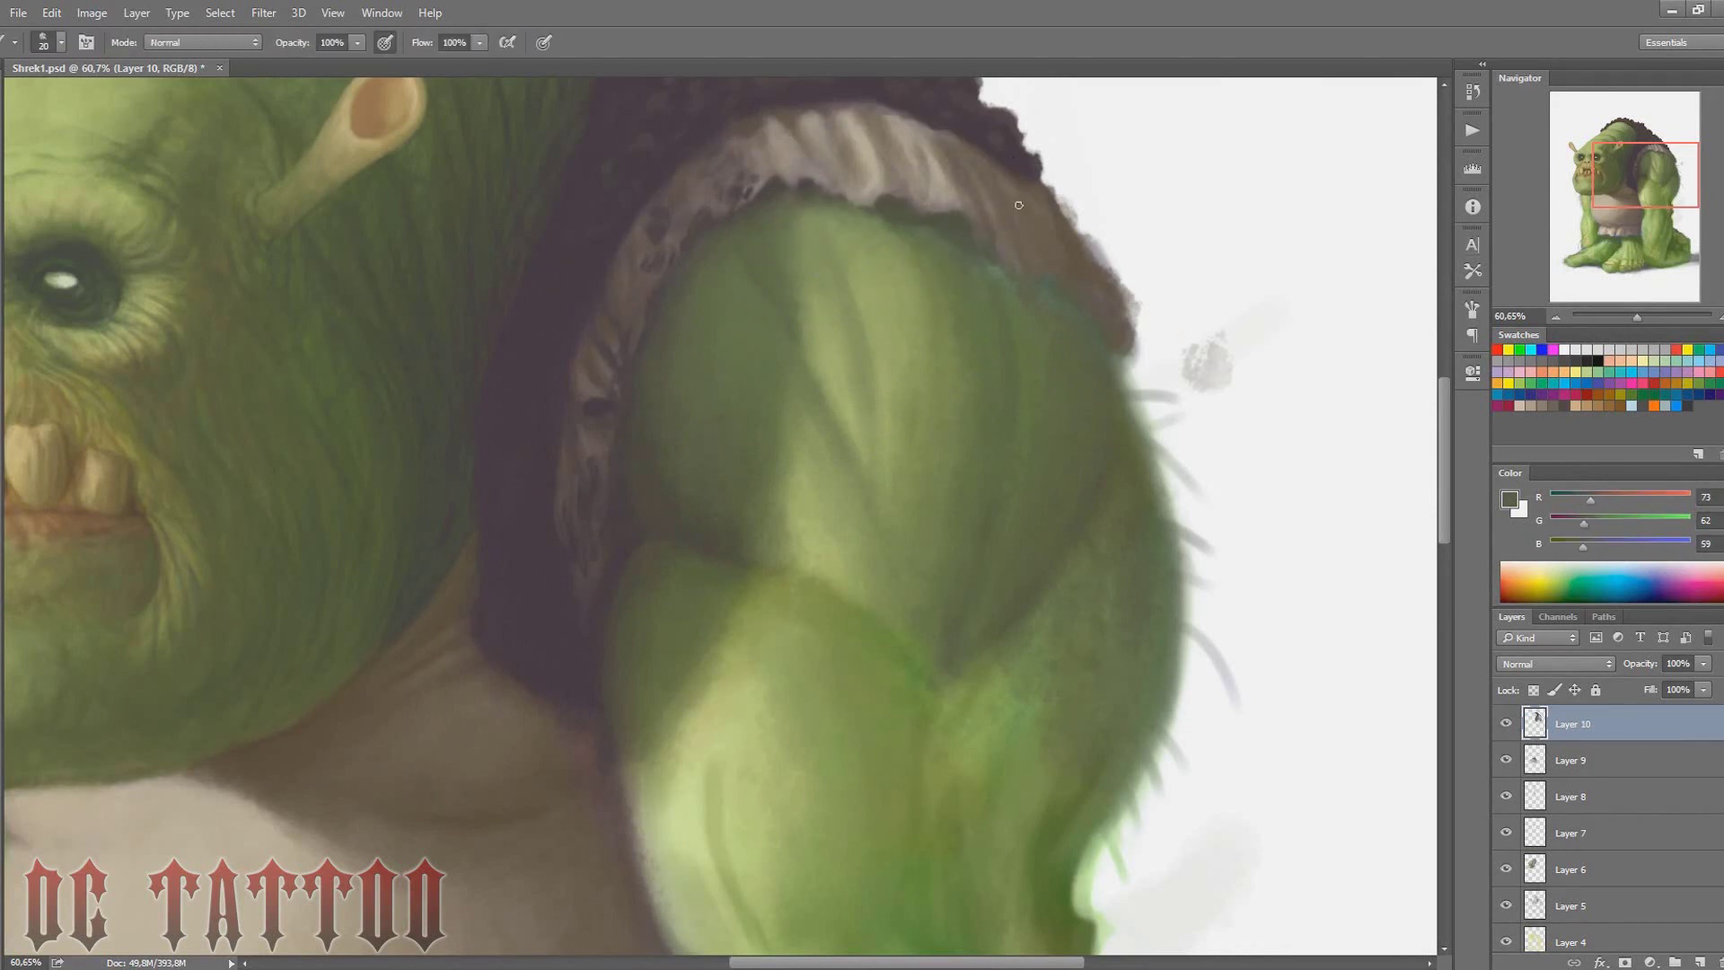
key("bracketright")
left_click(968, 218, "alt")
key("bracketleft")
key("bracketleft")
left_click(1069, 270, "alt")
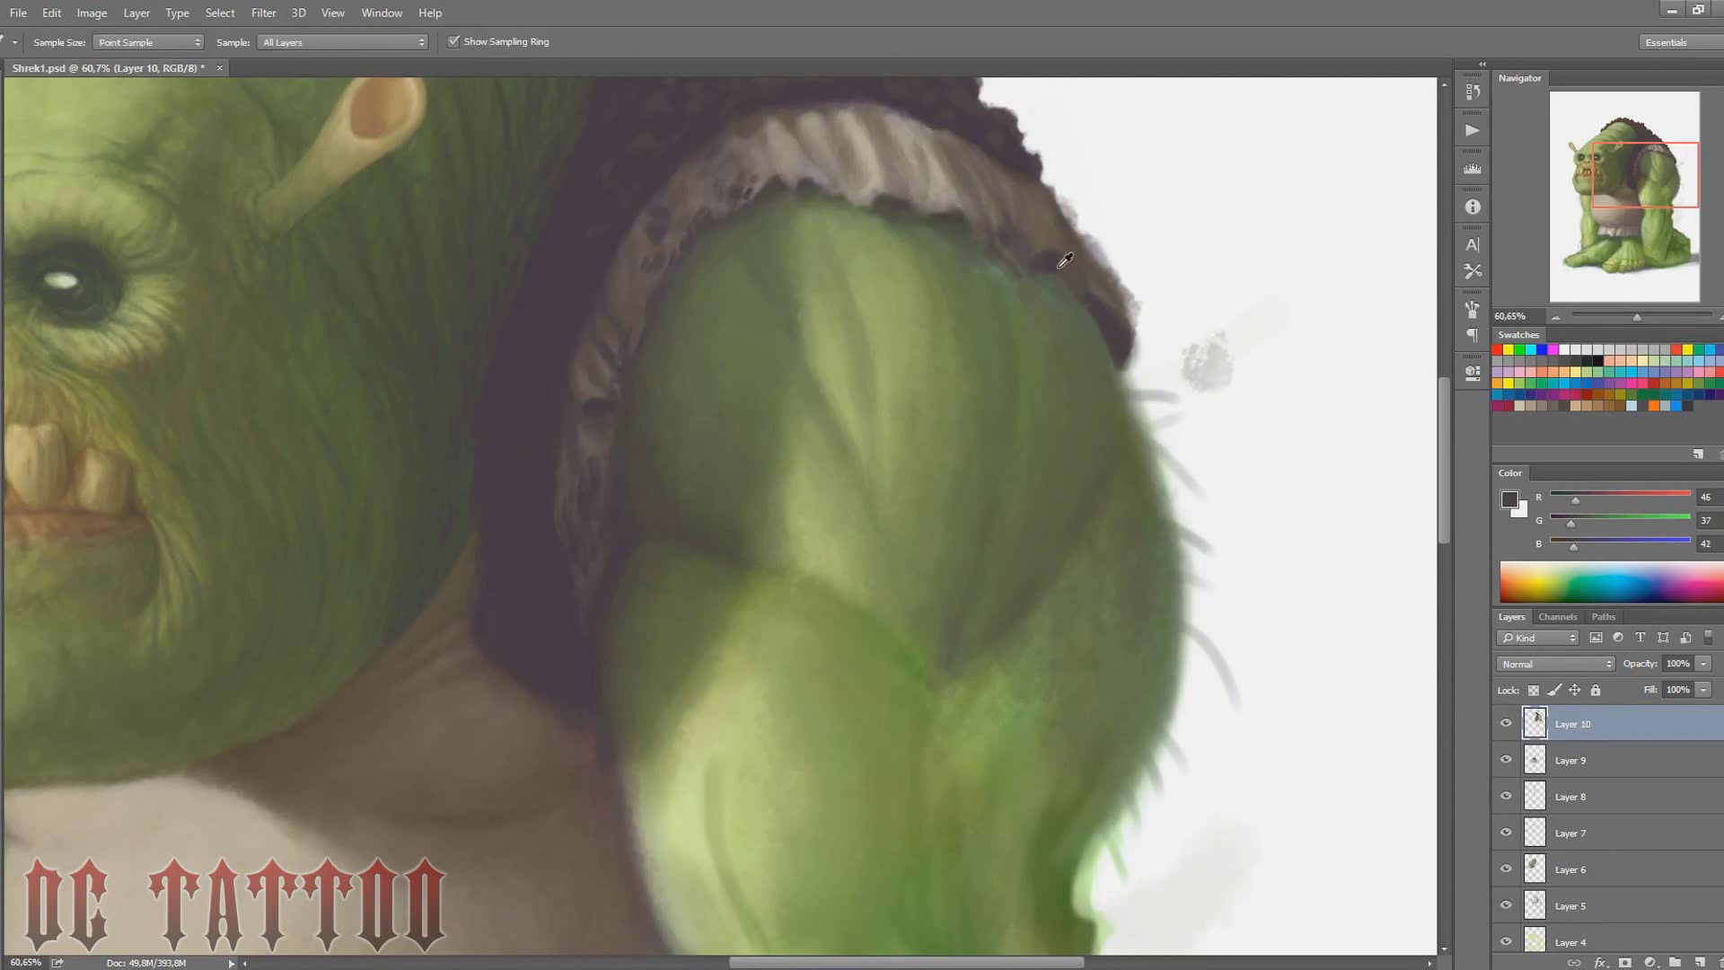
left_click(1108, 296, "alt")
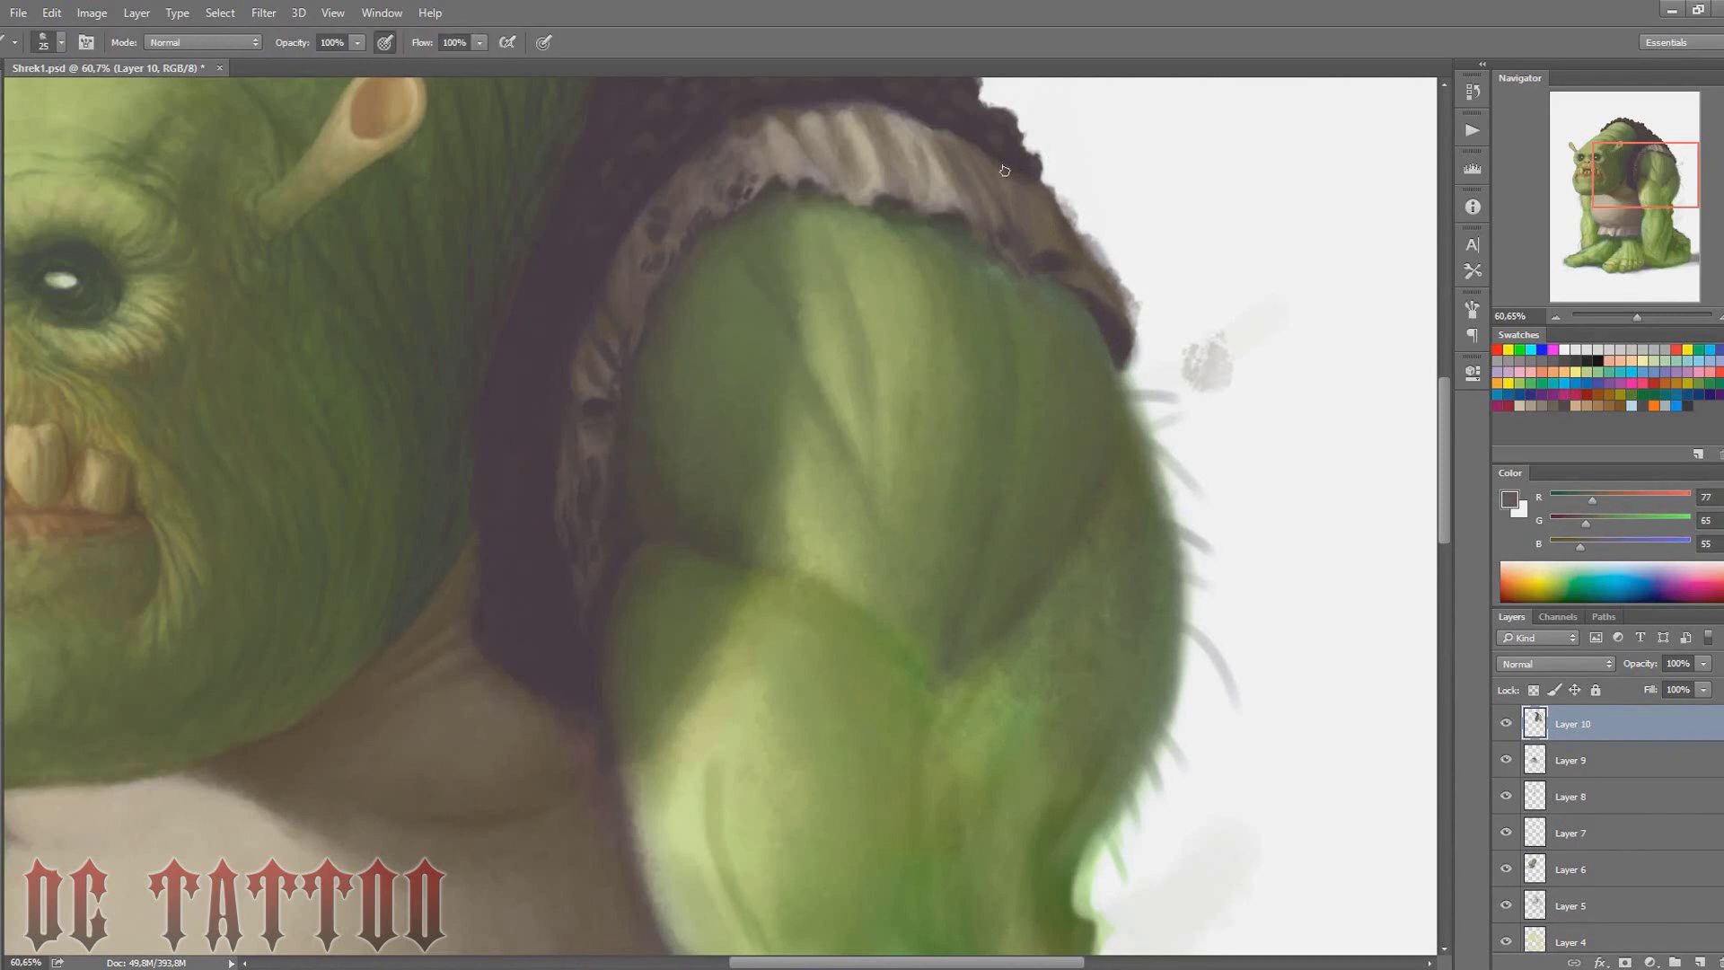
Paint white over the fuzzy vest edge and the grey smudge beside the arm
left_click_drag(1697, 186, 1697, 170)
left_click(1418, 381, "alt")
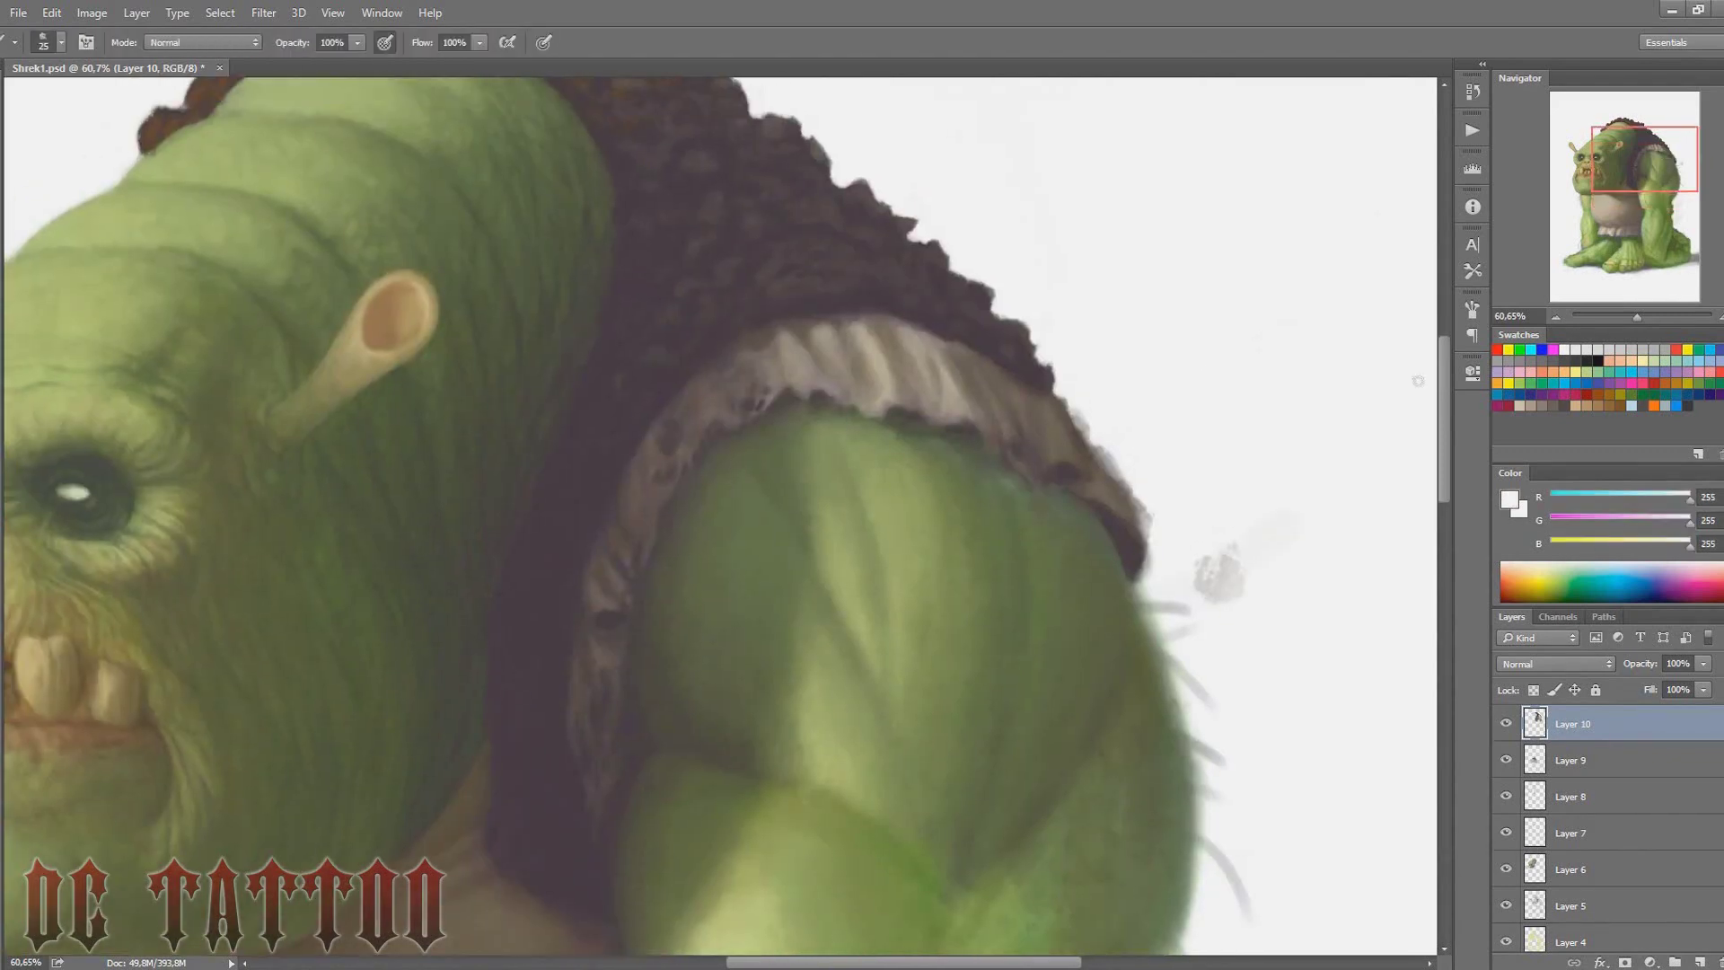
left_click_drag(1091, 438, 1098, 451)
key("bracketright")
left_click_drag(1164, 544, 1245, 550)
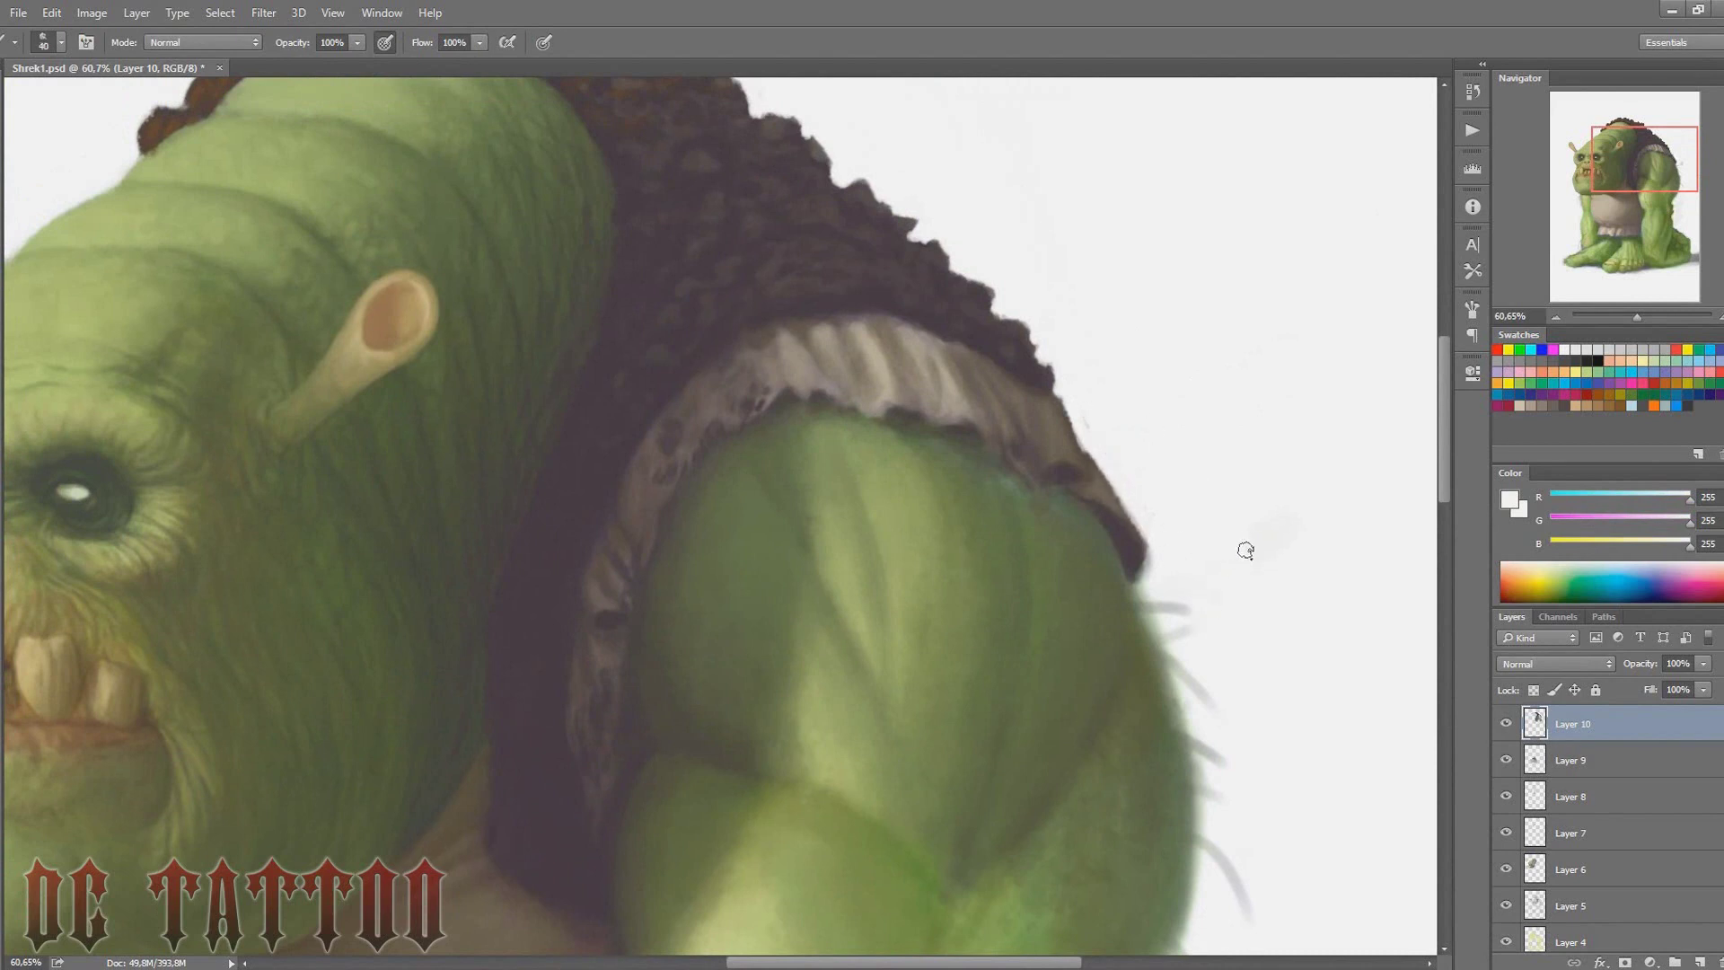
Touch up the vest's edge with dark fur and brown tones using a finer brush
left_click(1059, 404, "alt")
key("bracketleft")
key("bracketleft")
key("bracketleft")
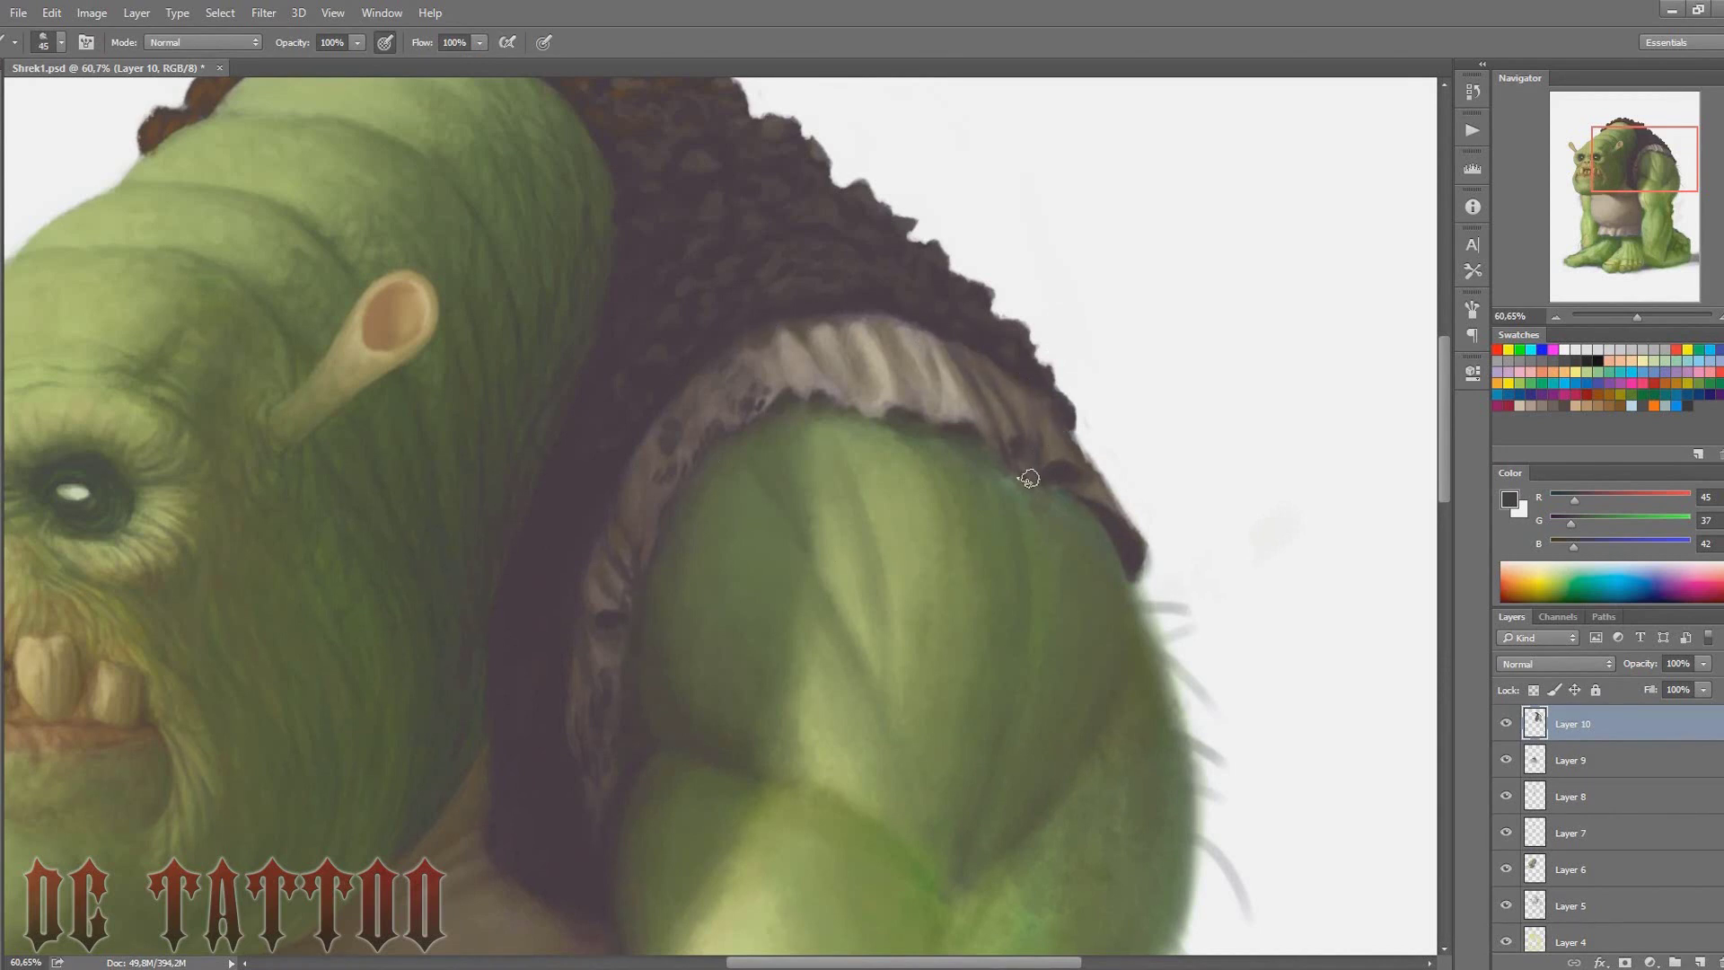
left_click(574, 779, "alt")
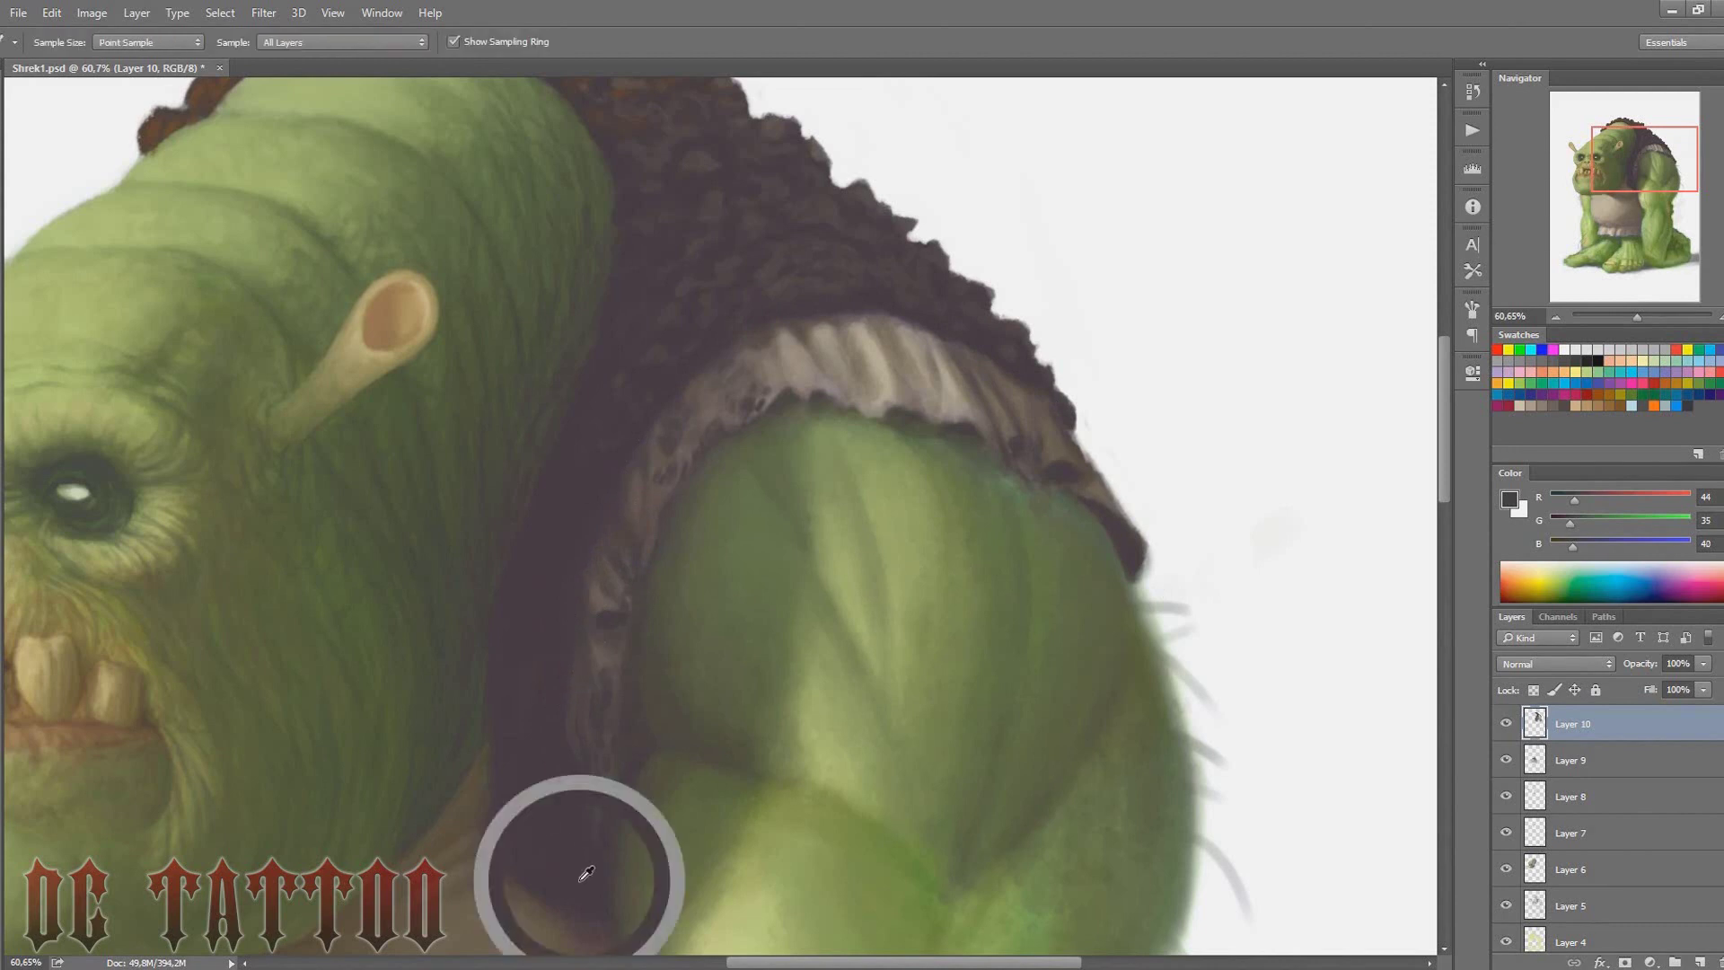
key("bracketleft")
key("bracketleft")
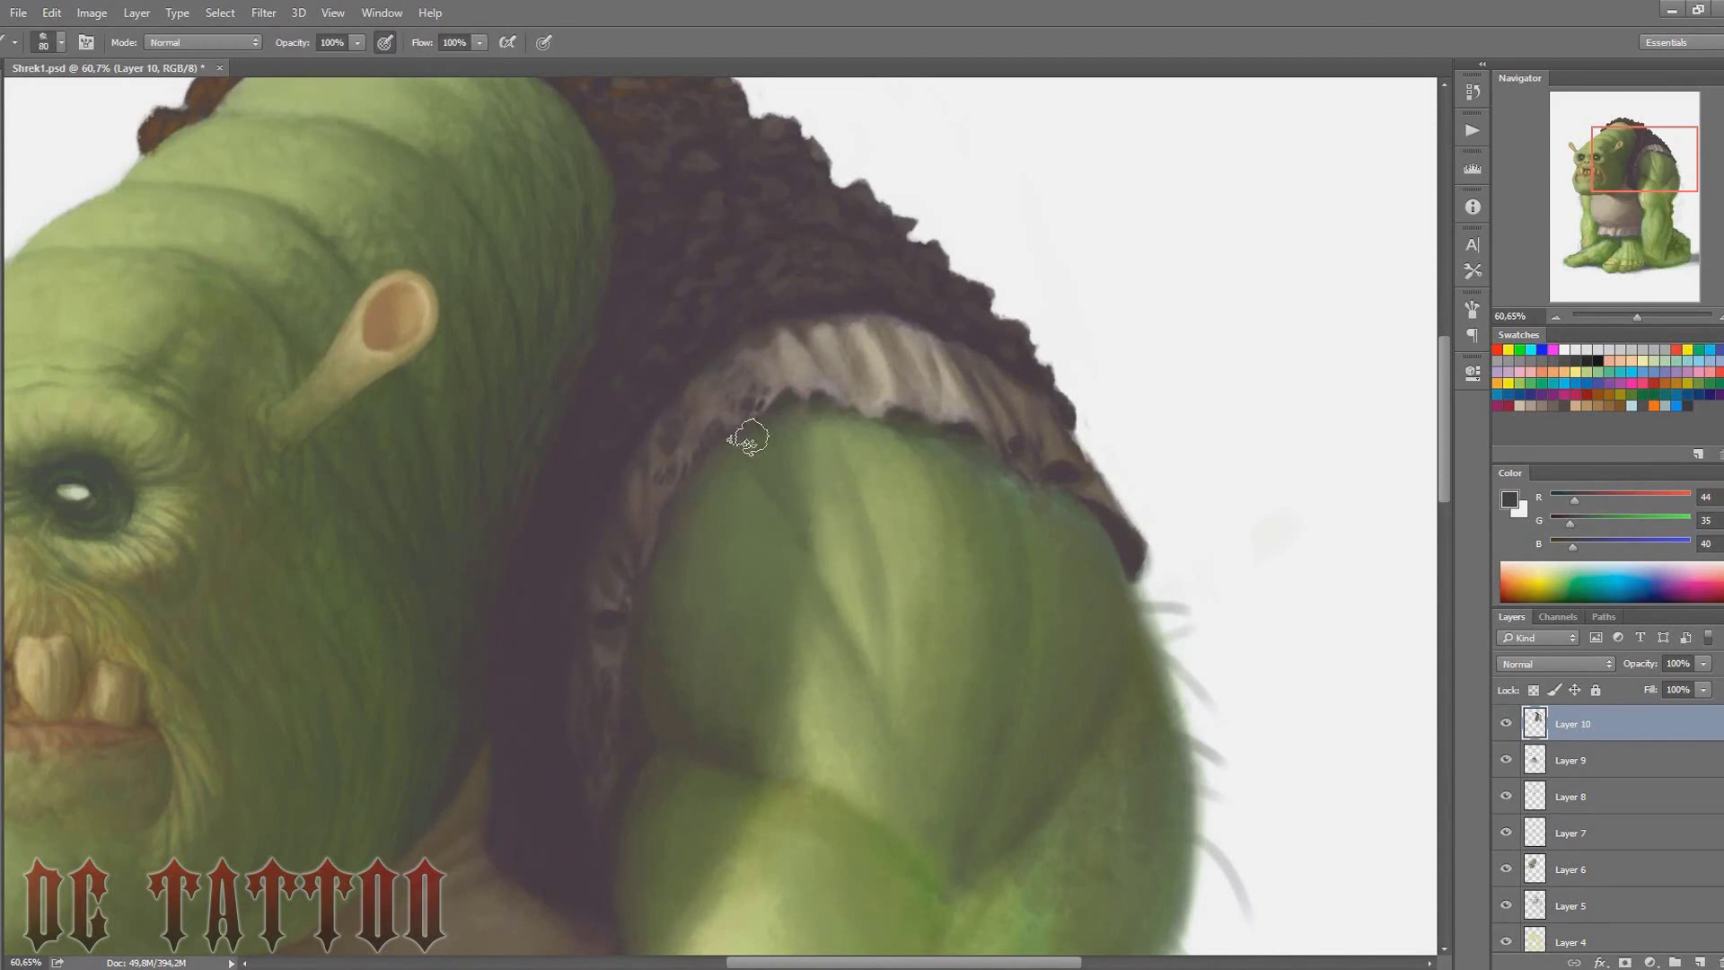
left_click_drag(1646, 169, 1648, 157)
left_click(626, 284, "alt")
key("bracketleft")
key("bracketleft")
key("bracketleft")
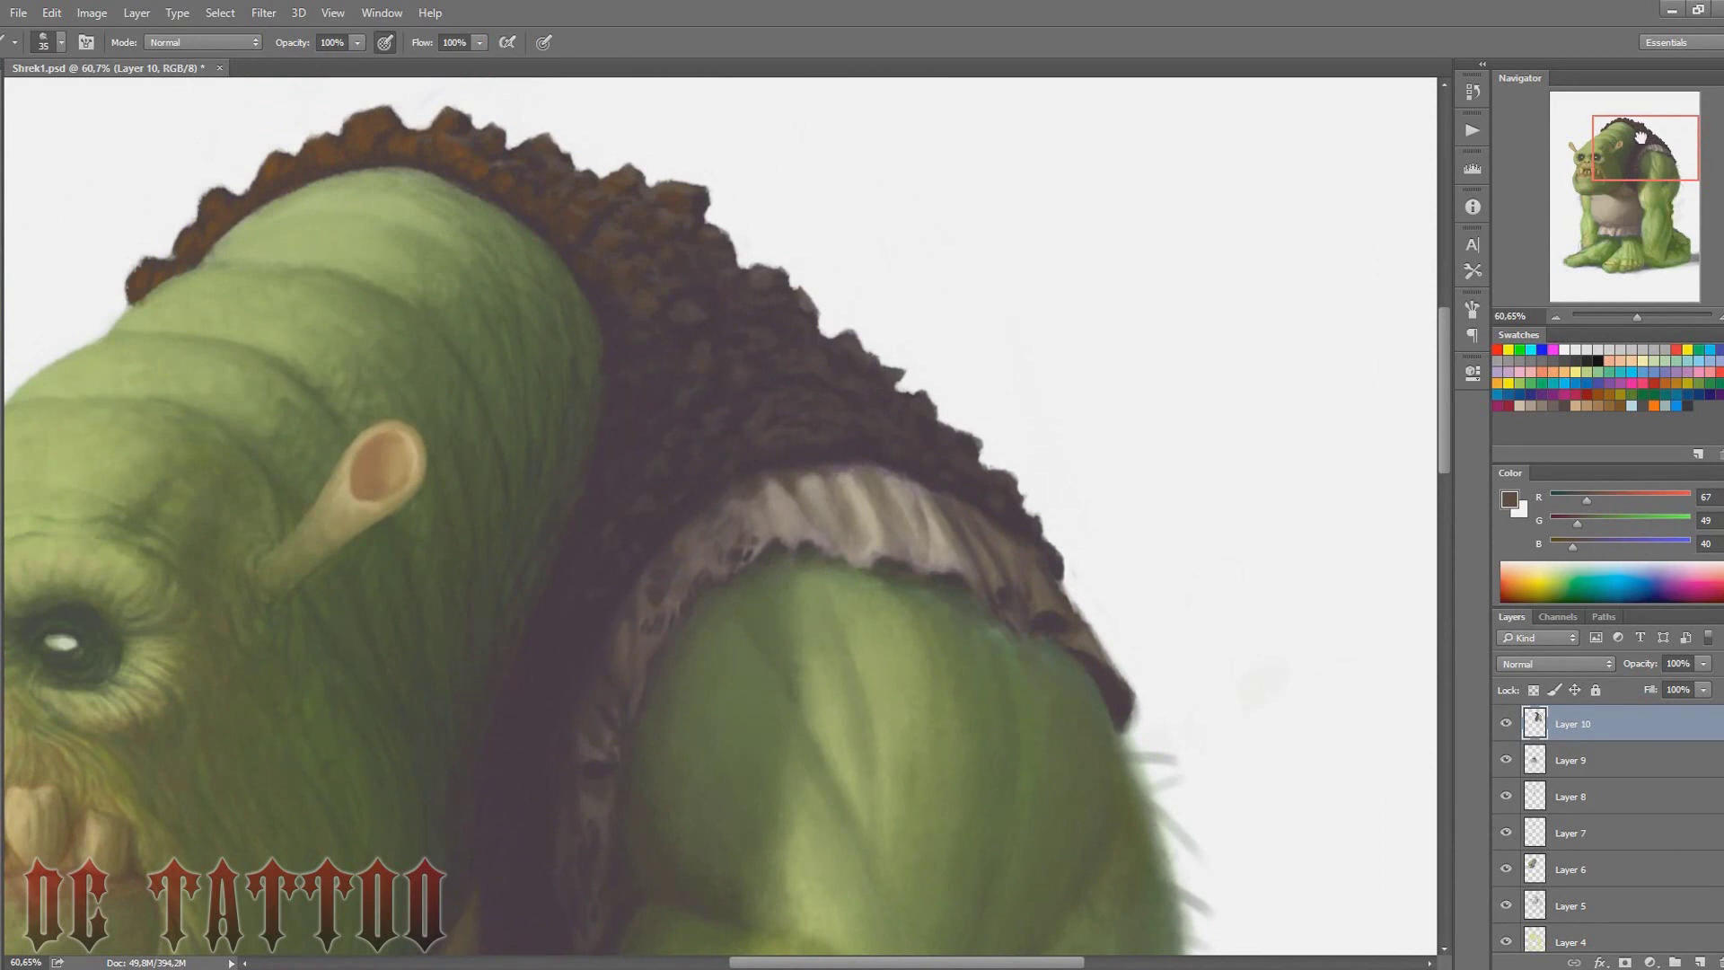
left_click_drag(1641, 137, 1642, 154)
left_click(675, 577, "alt")
key("bracketright")
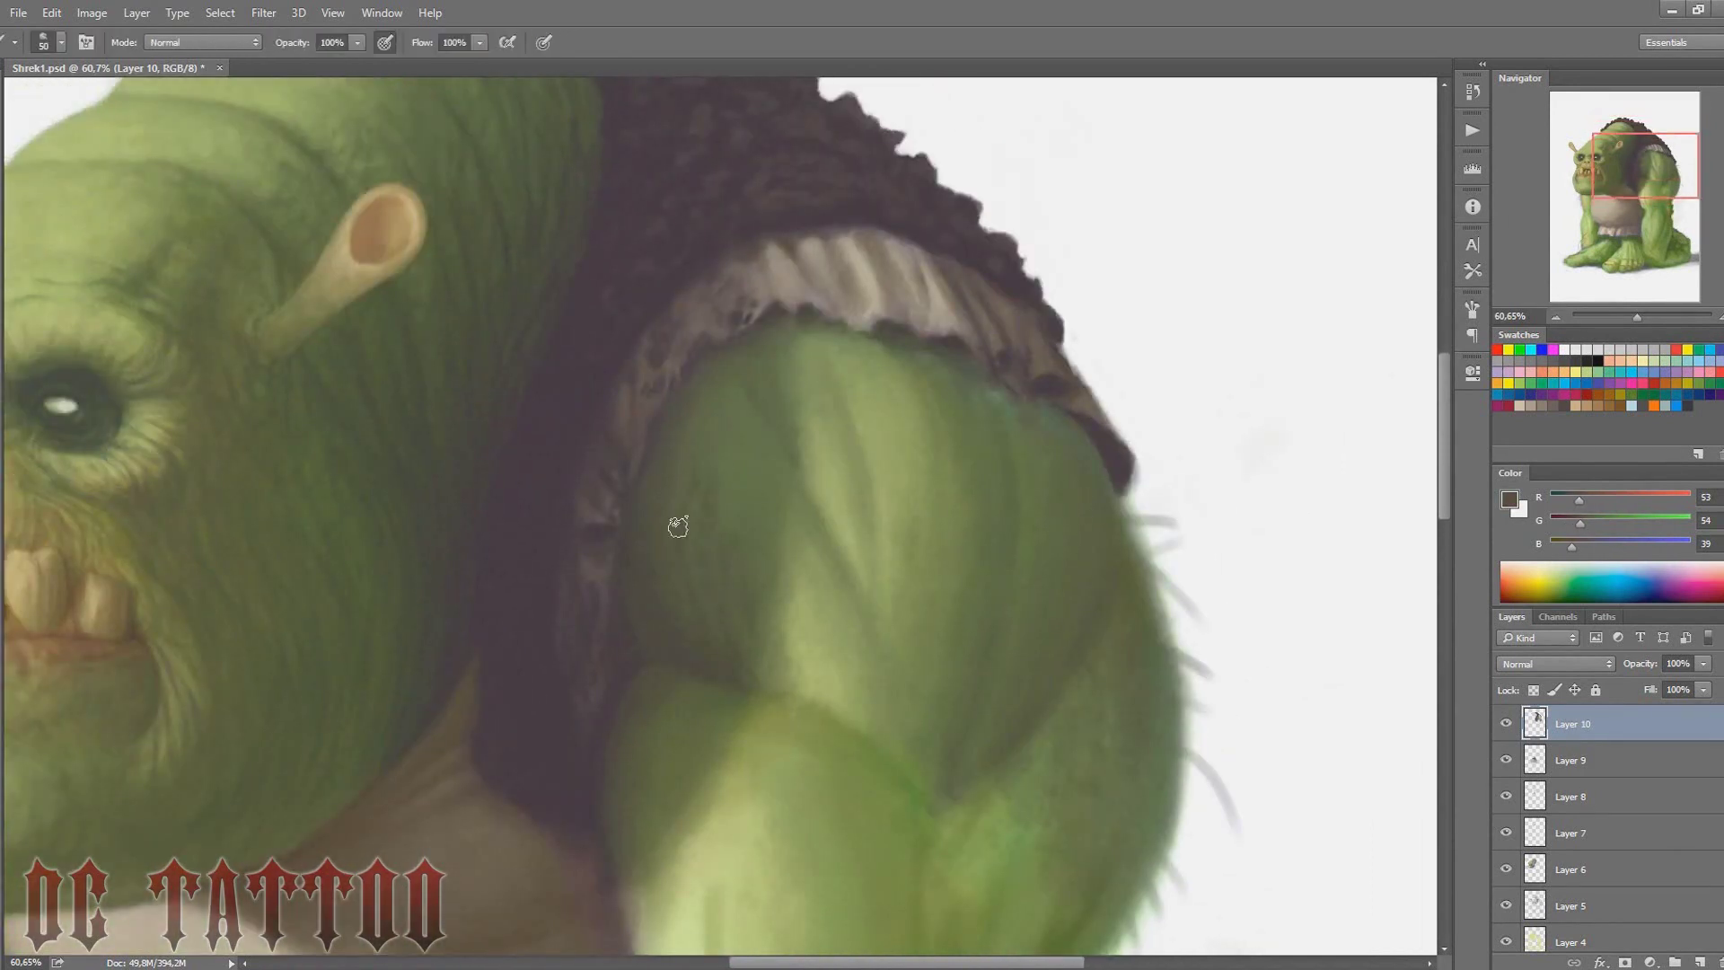
Add a new empty Layer 11 above Layer 10 and pick a mid arm green
key("ctrl+shift+alt+n")
left_click(697, 532, "alt")
key("bracketleft")
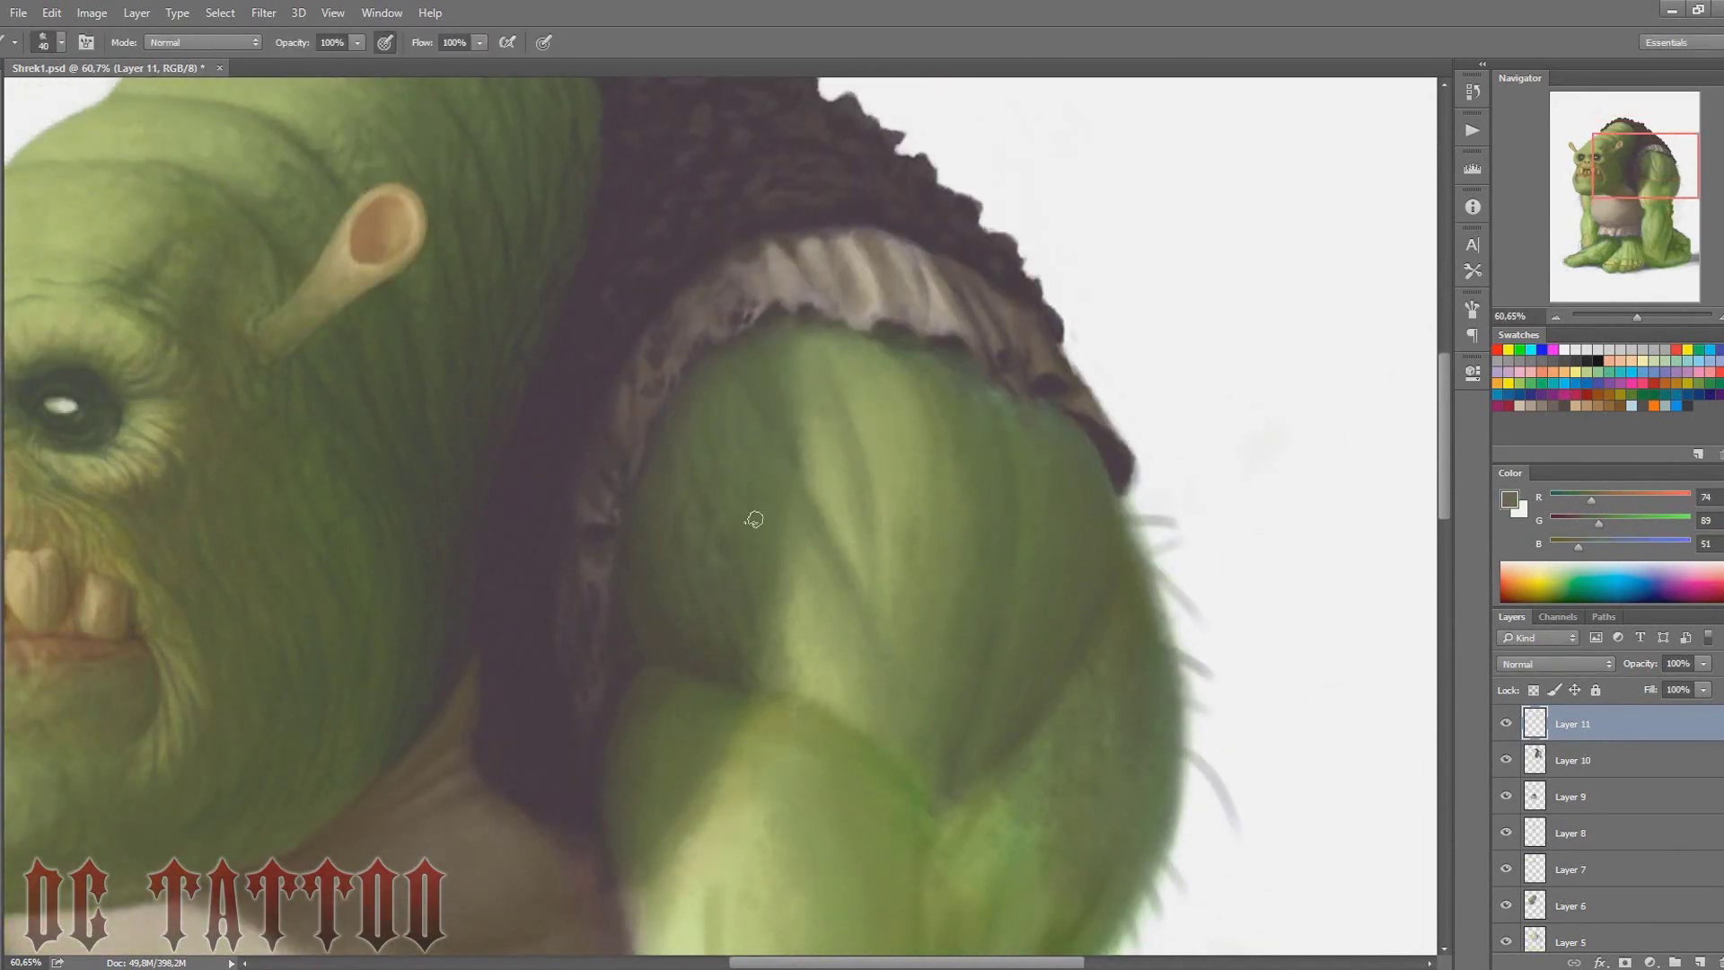
Sample light, shadow and mid greens from the arm and the arm-chest shadow
left_click(809, 432, "alt")
left_click(965, 542, "alt")
key("bracketleft")
left_click(950, 545, "alt")
key("i")
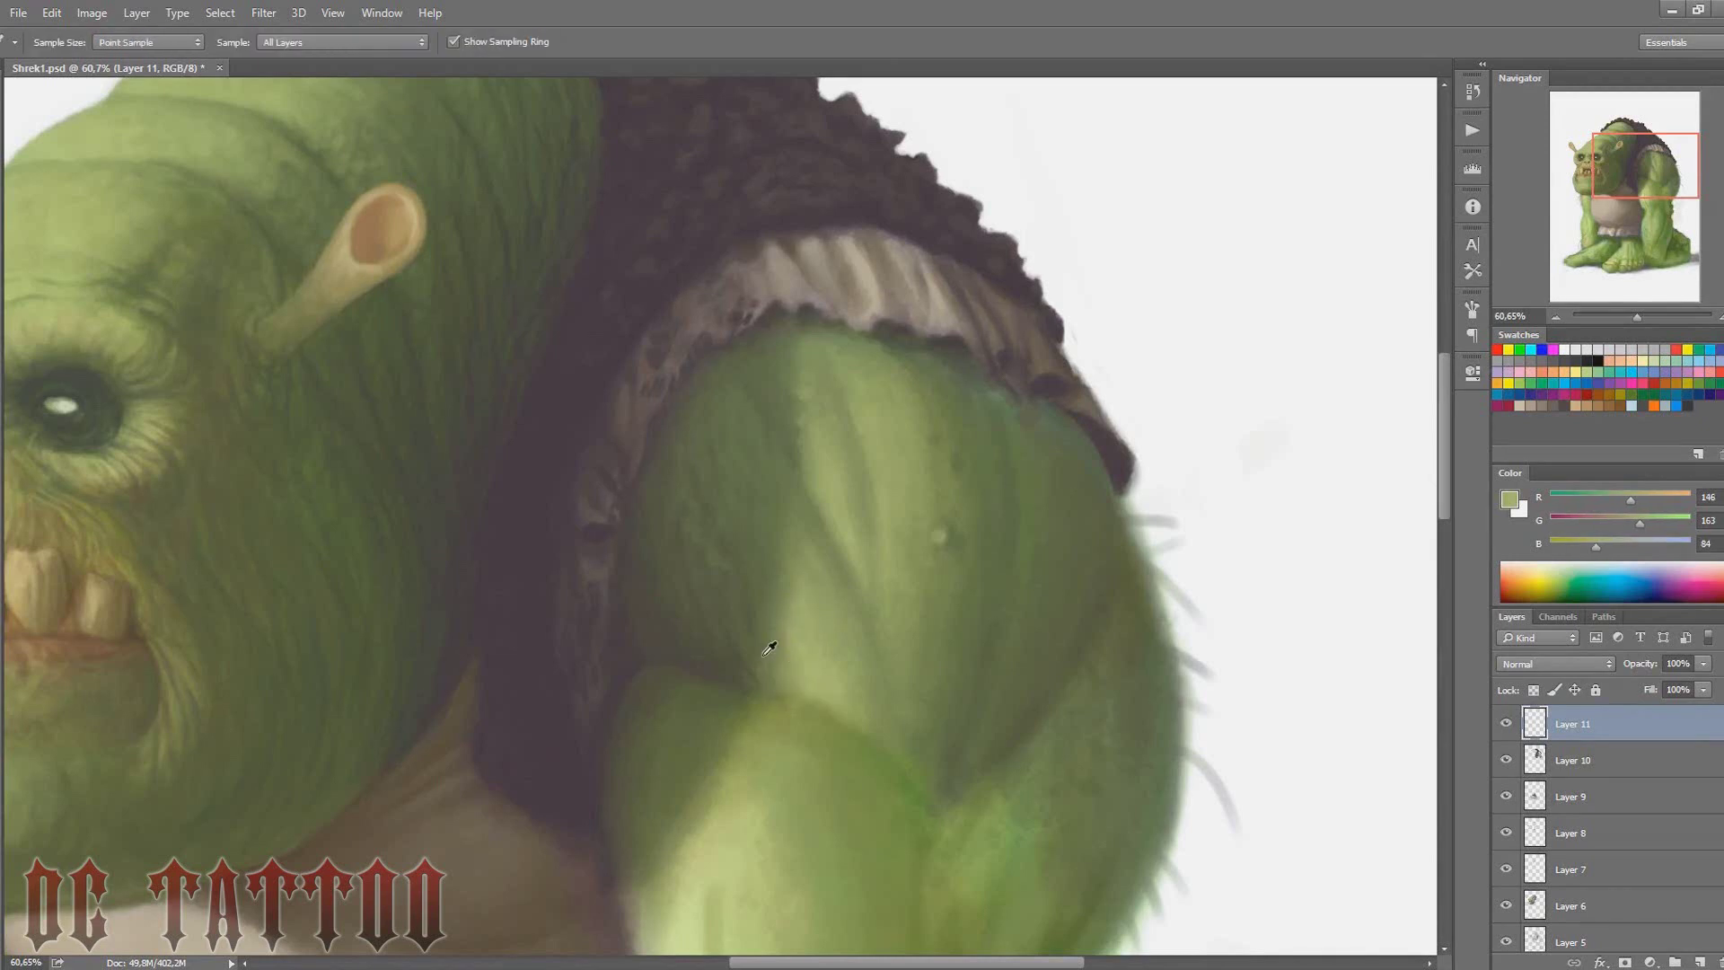
key("b")
scroll(808, 575, "down", 5)
left_click(626, 618, "alt")
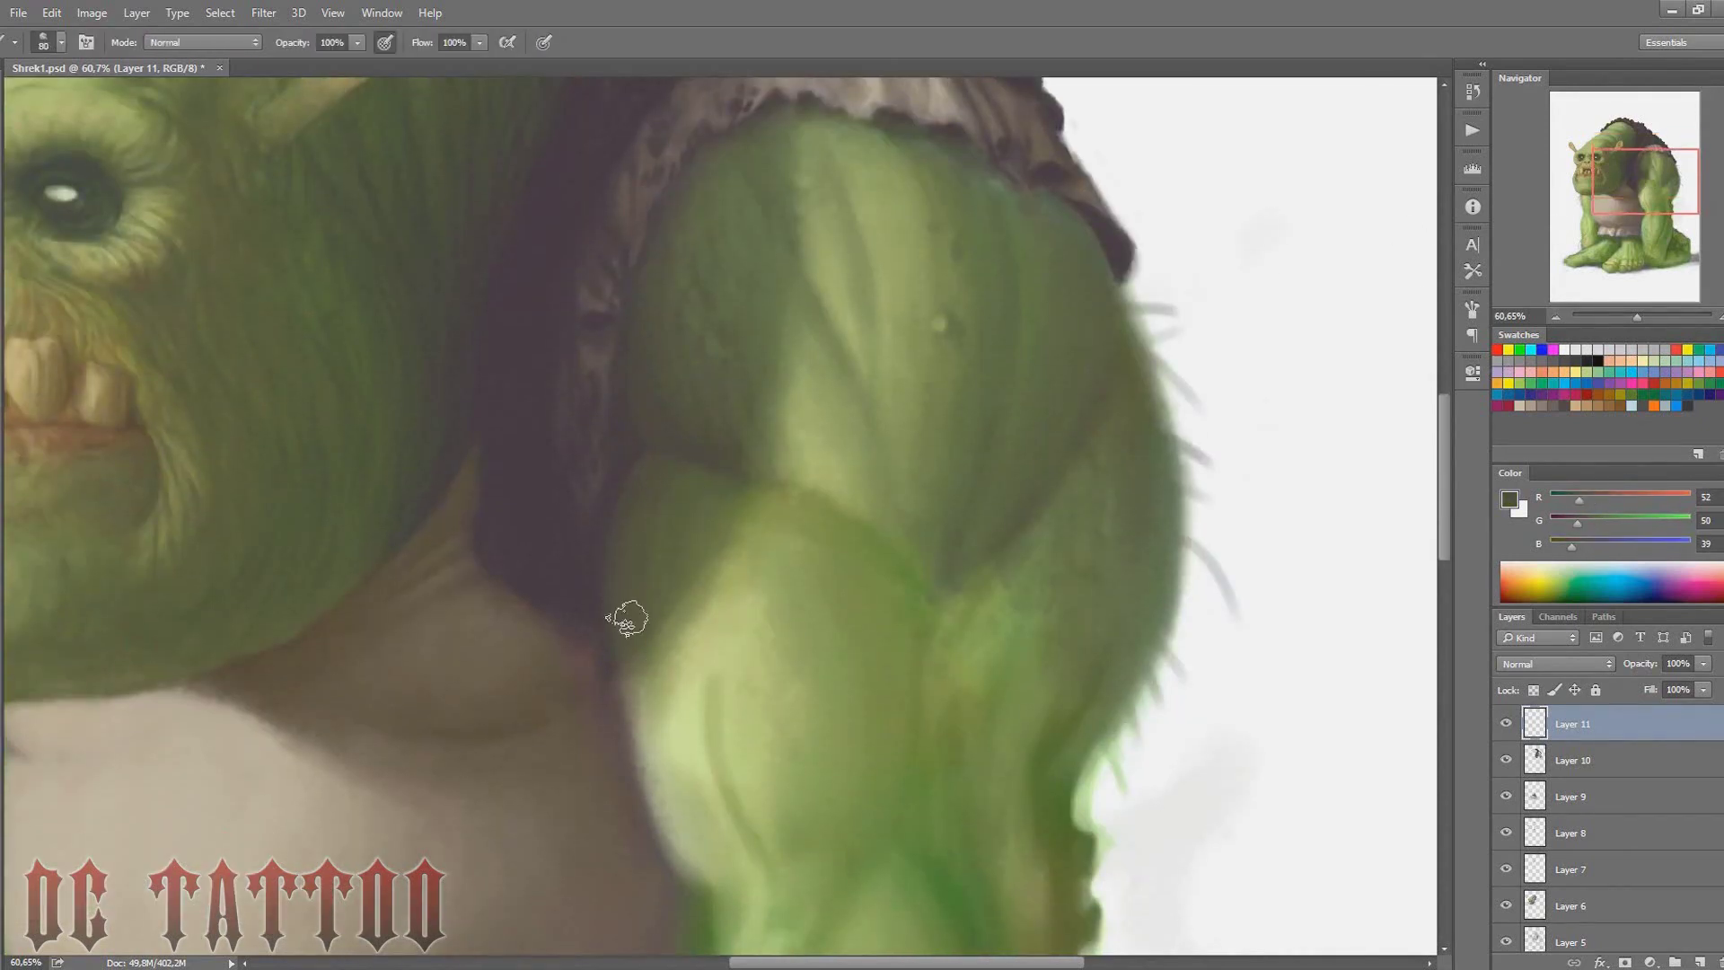
left_click(723, 314, "alt")
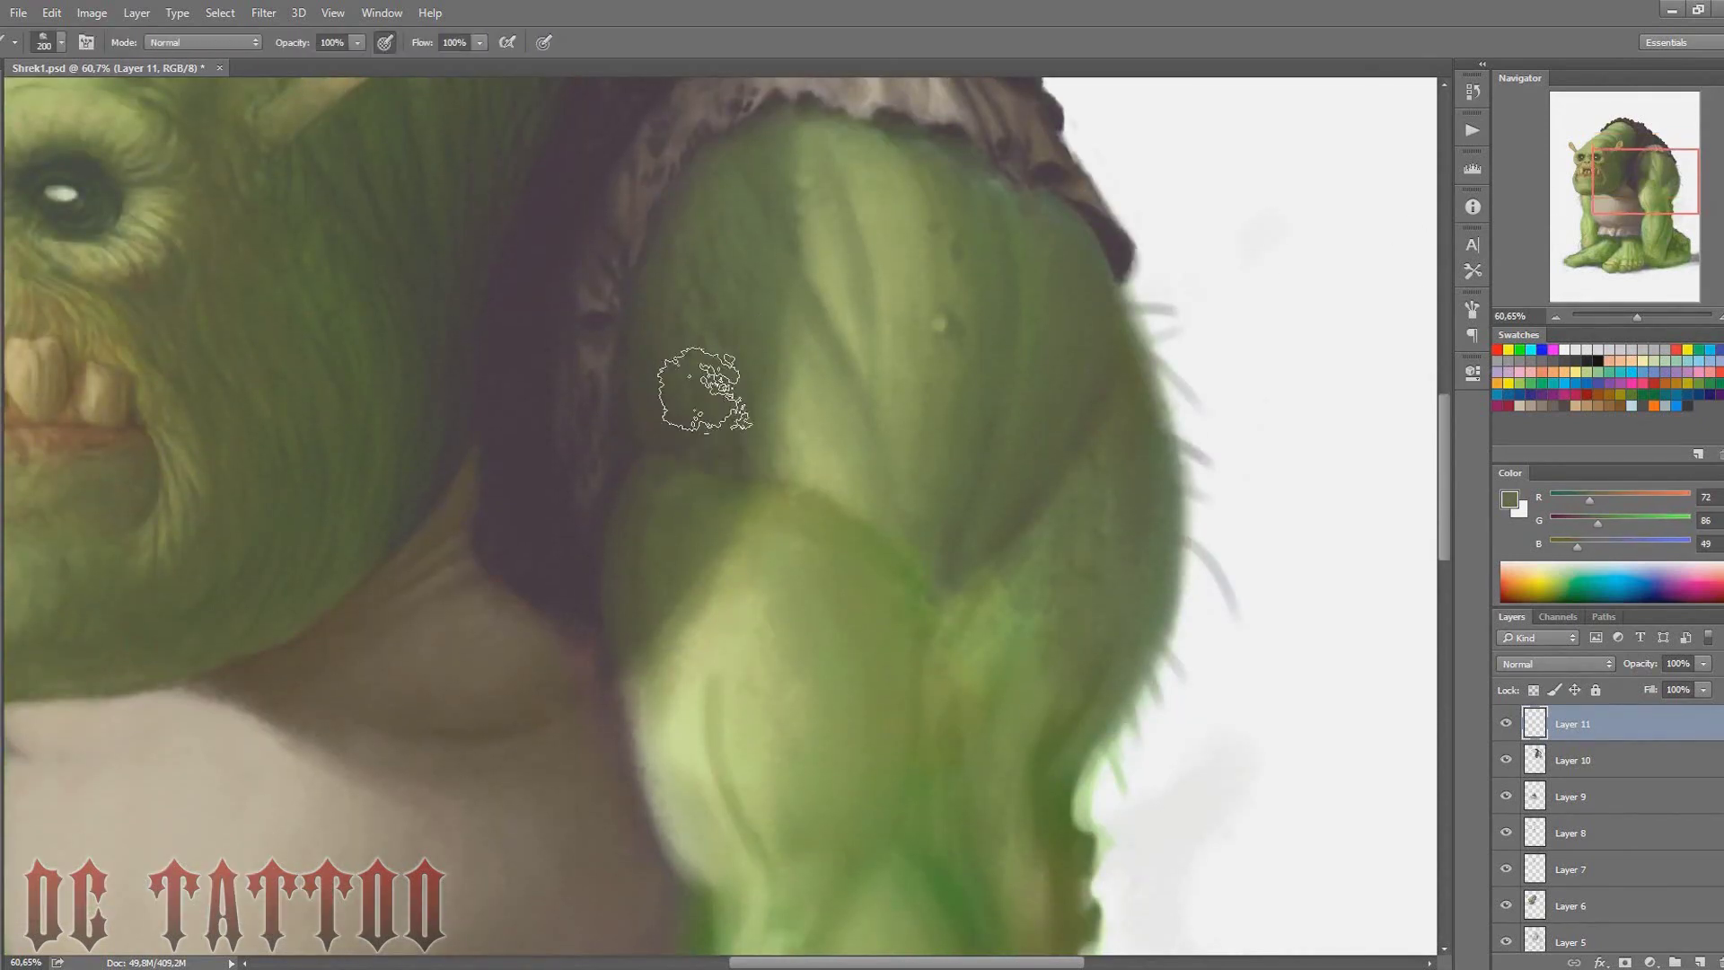
Shade the upper arm with muted greens and dark olive tones near the shoulder, resizing the brush
left_click_drag(1649, 178, 1649, 170)
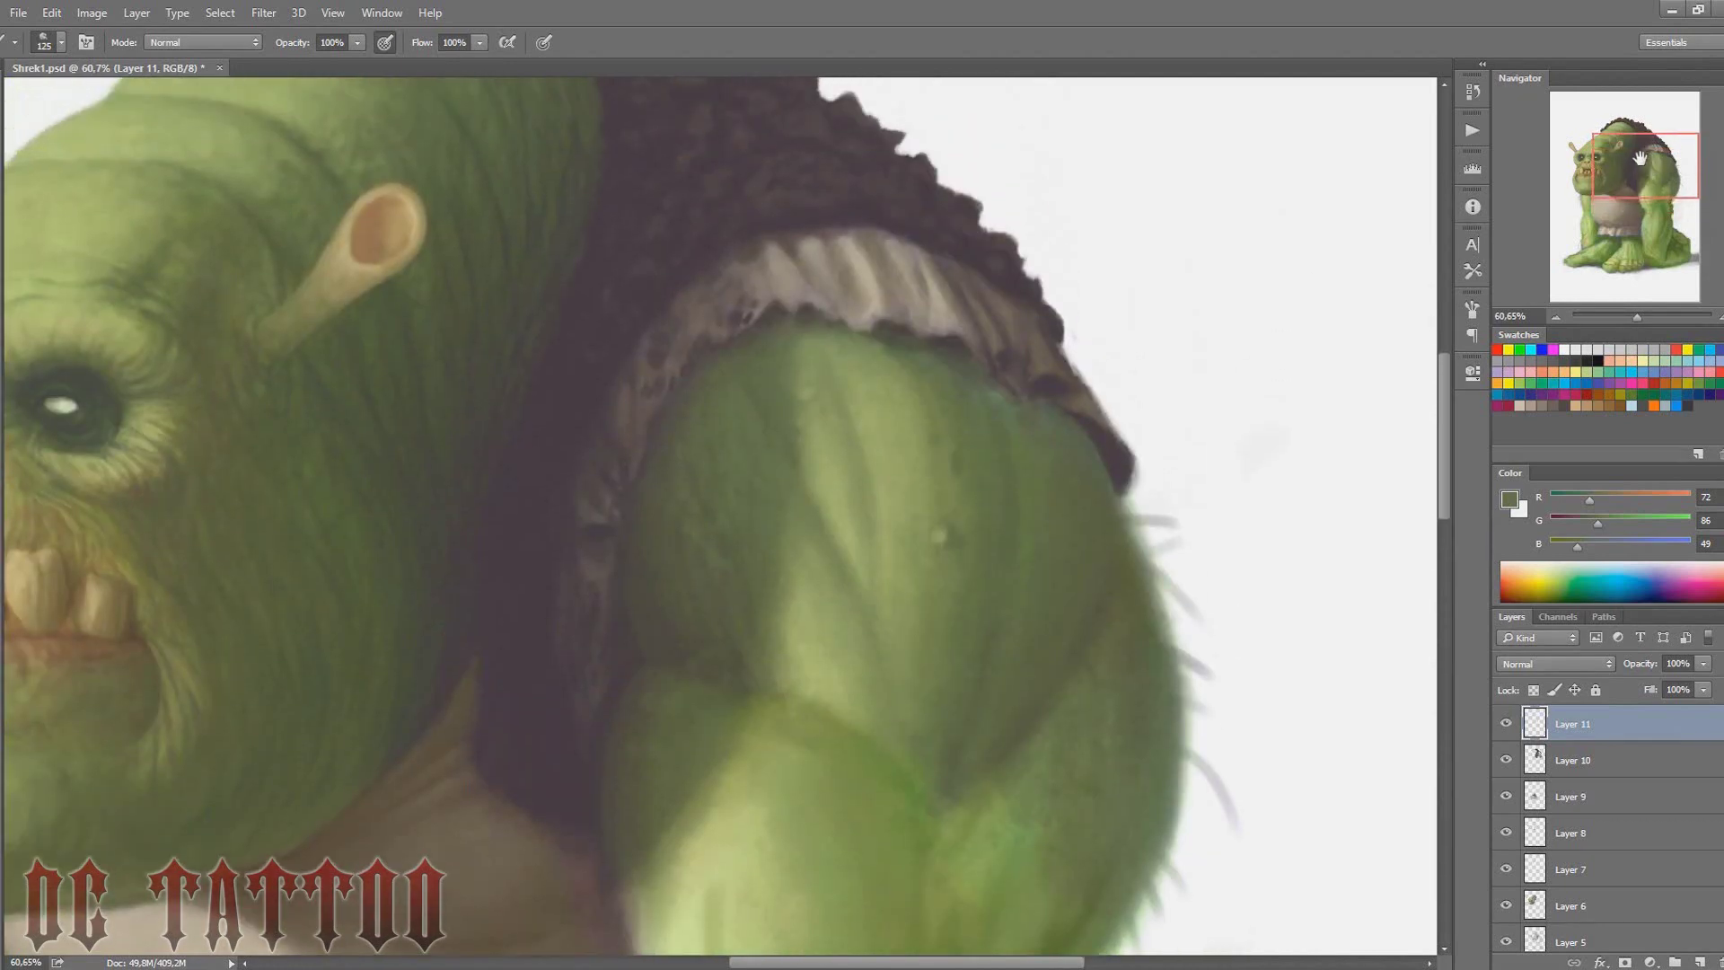
scroll(1019, 449, "down", 1)
left_click(1019, 449, "alt")
scroll(1011, 357, "up", 4)
left_click(682, 571, "alt")
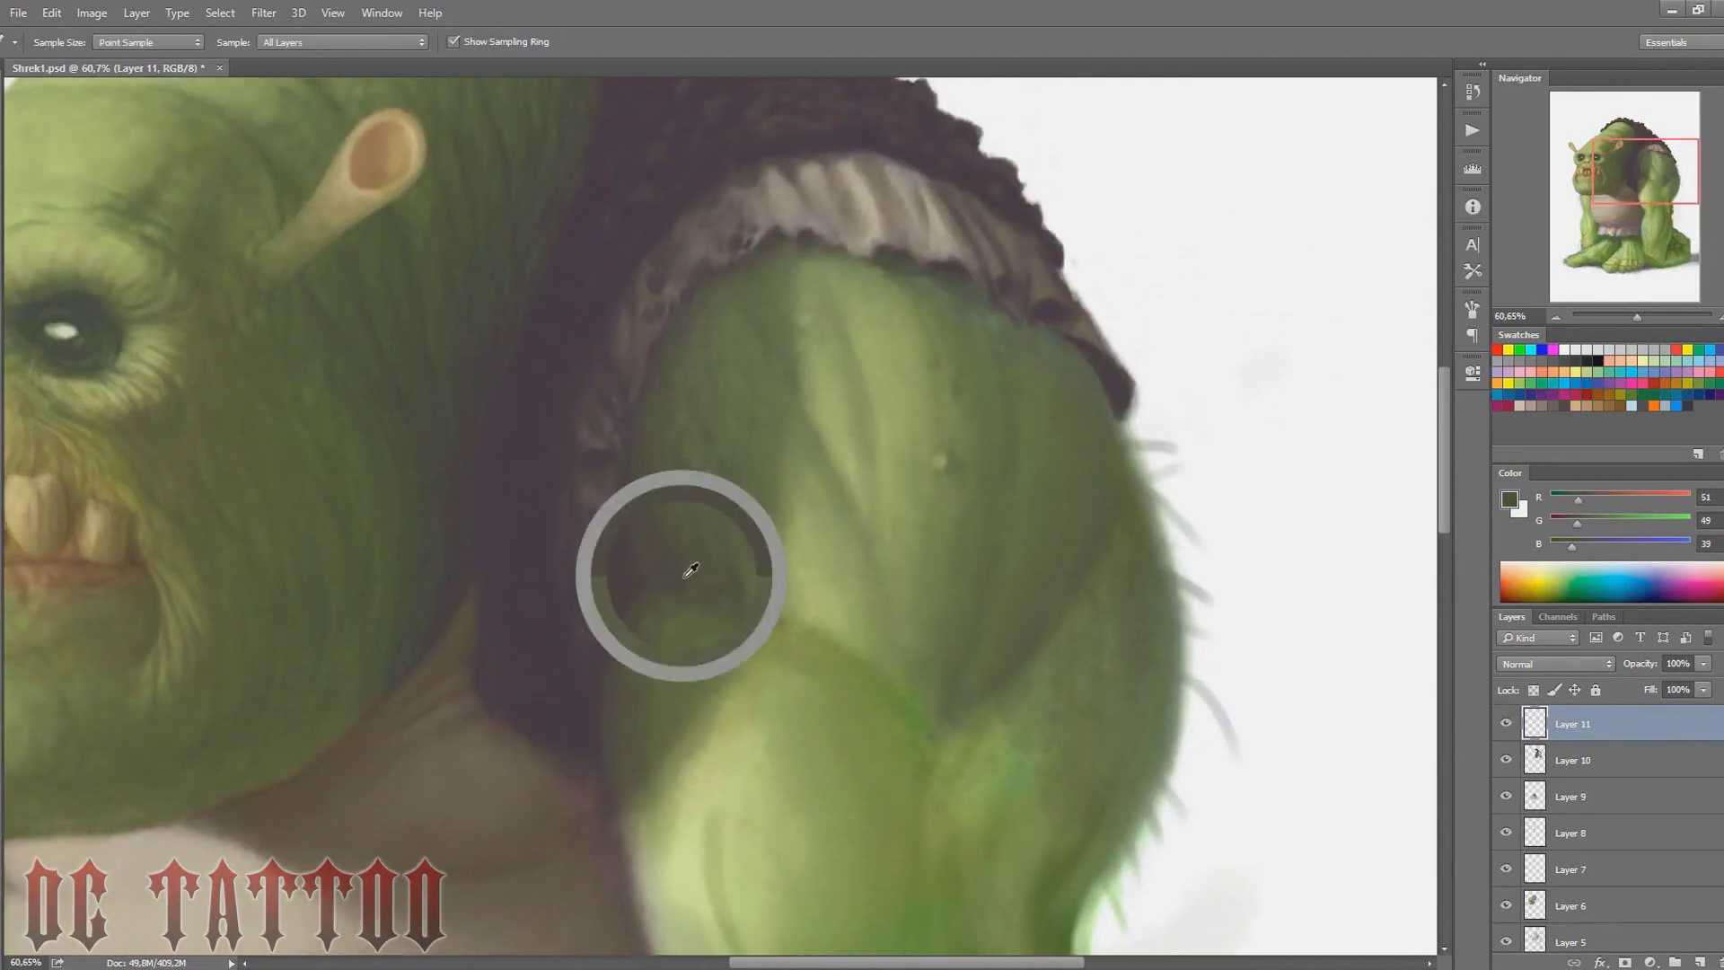
key("bracketright")
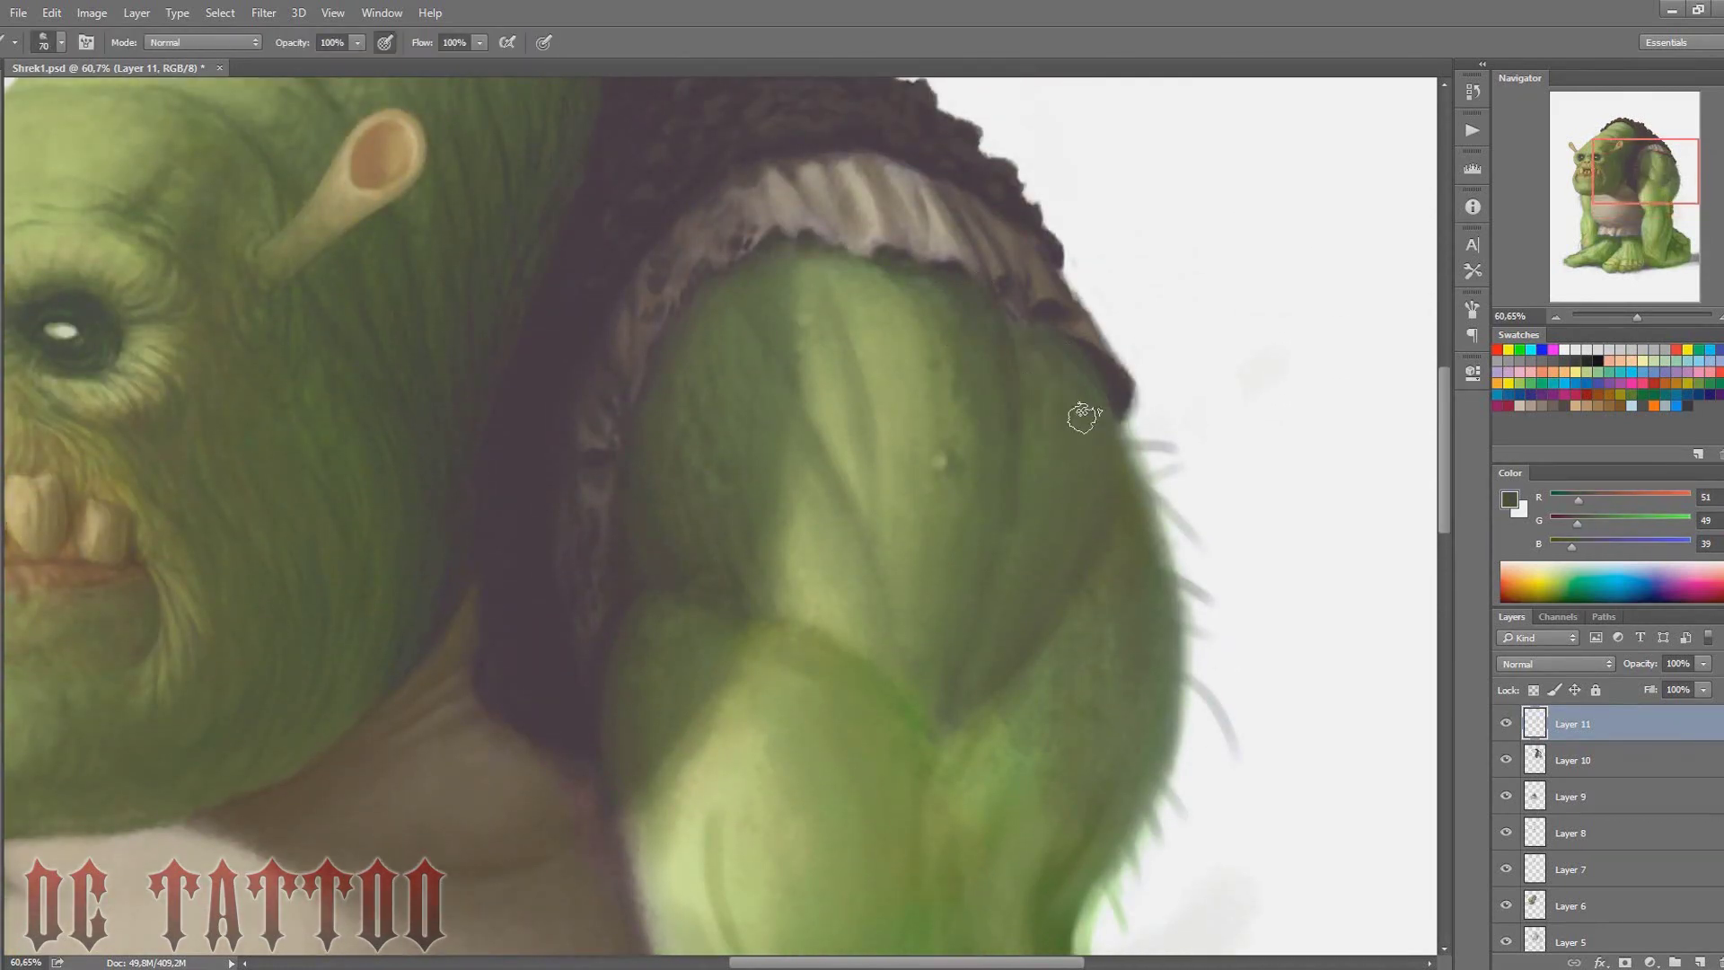
left_click(735, 319, "alt")
key("bracketright")
key("bracketright")
key("bracketright")
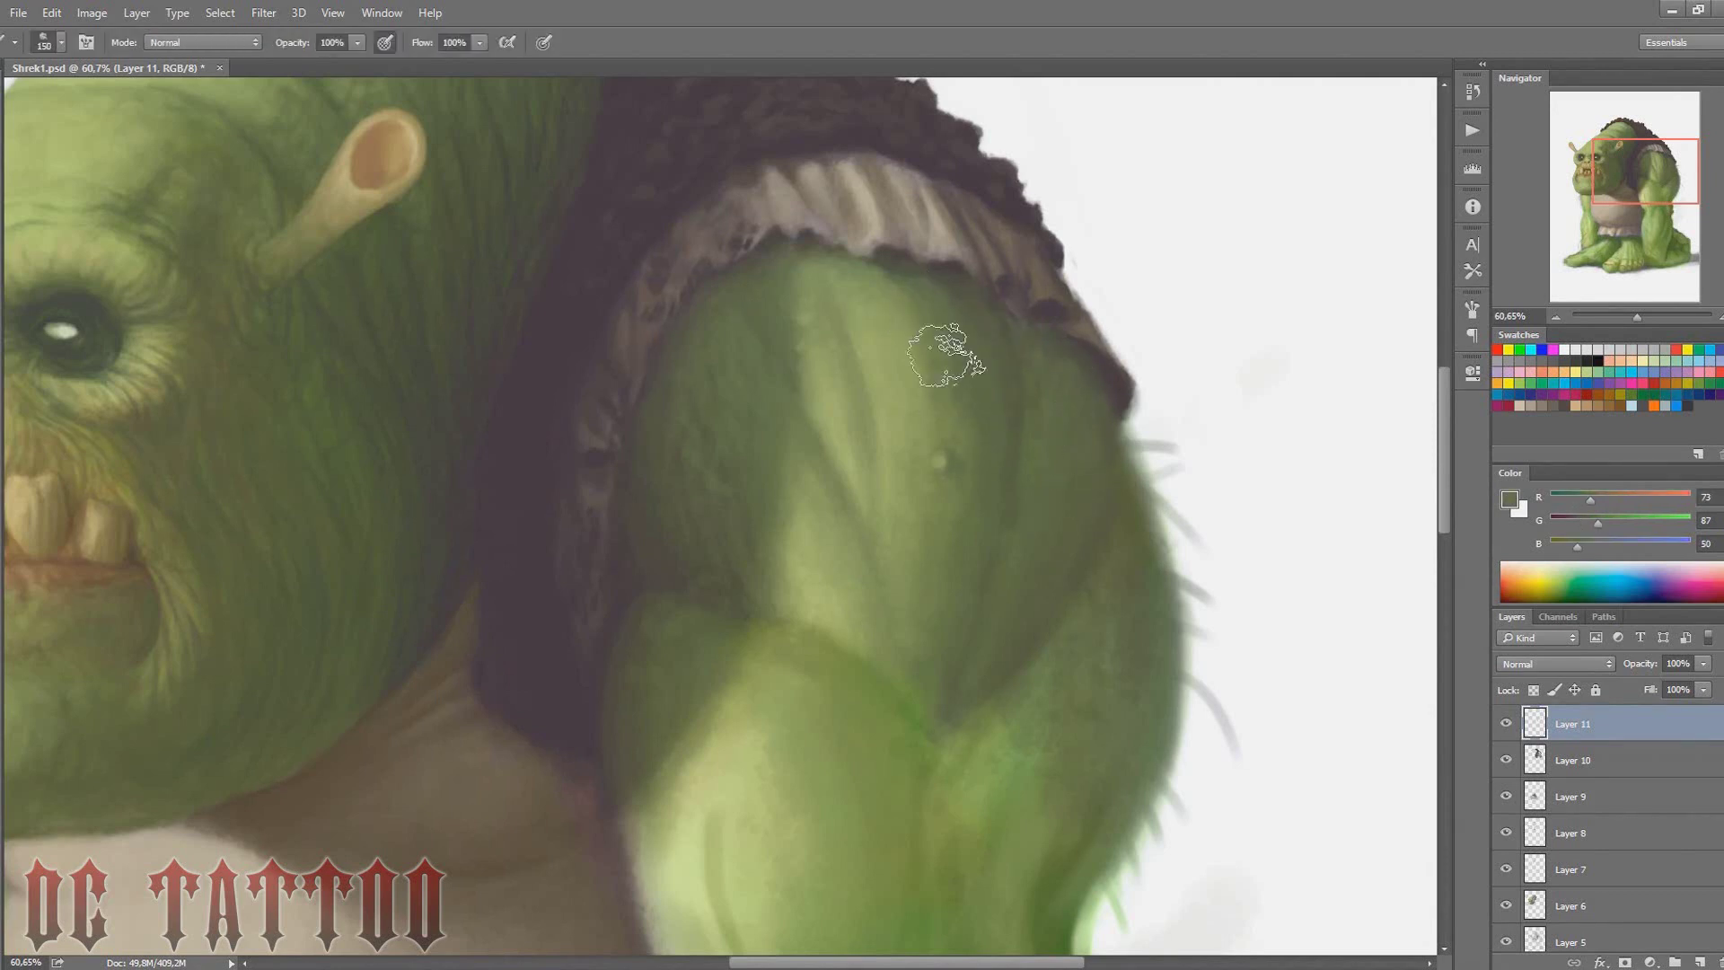
left_click(928, 333, "alt")
left_click(1037, 372, "alt")
key("bracketleft")
key("bracketleft")
key("bracketleft")
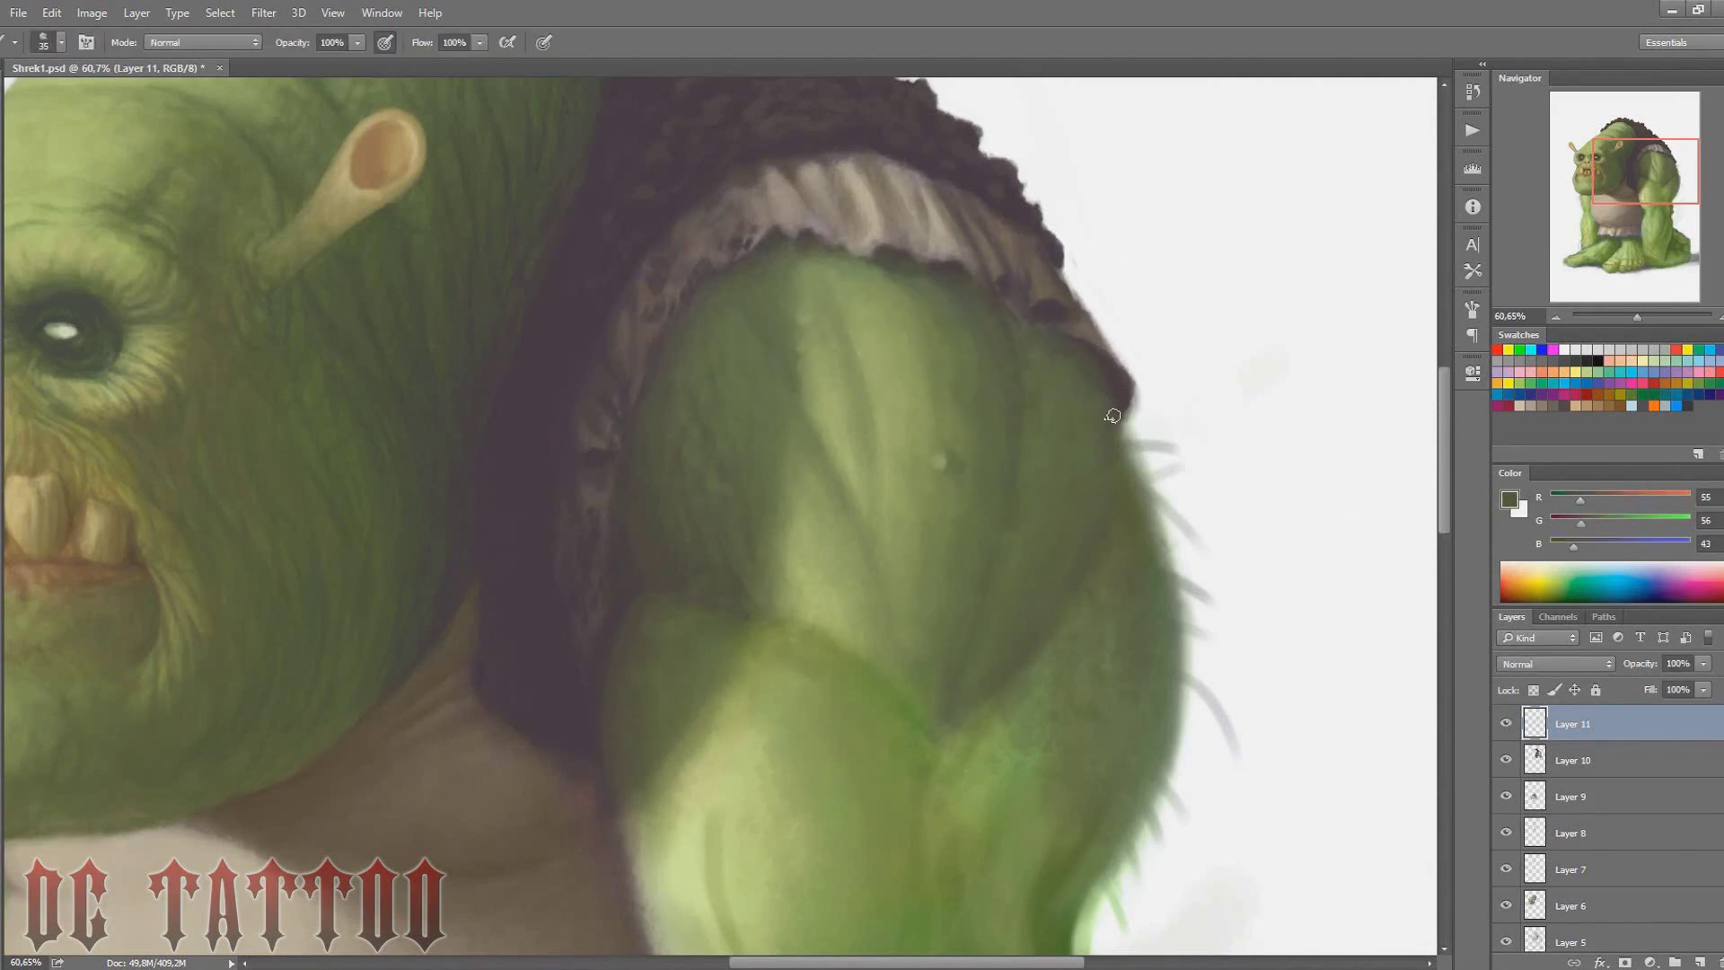
scroll(718, 516, "down", 5)
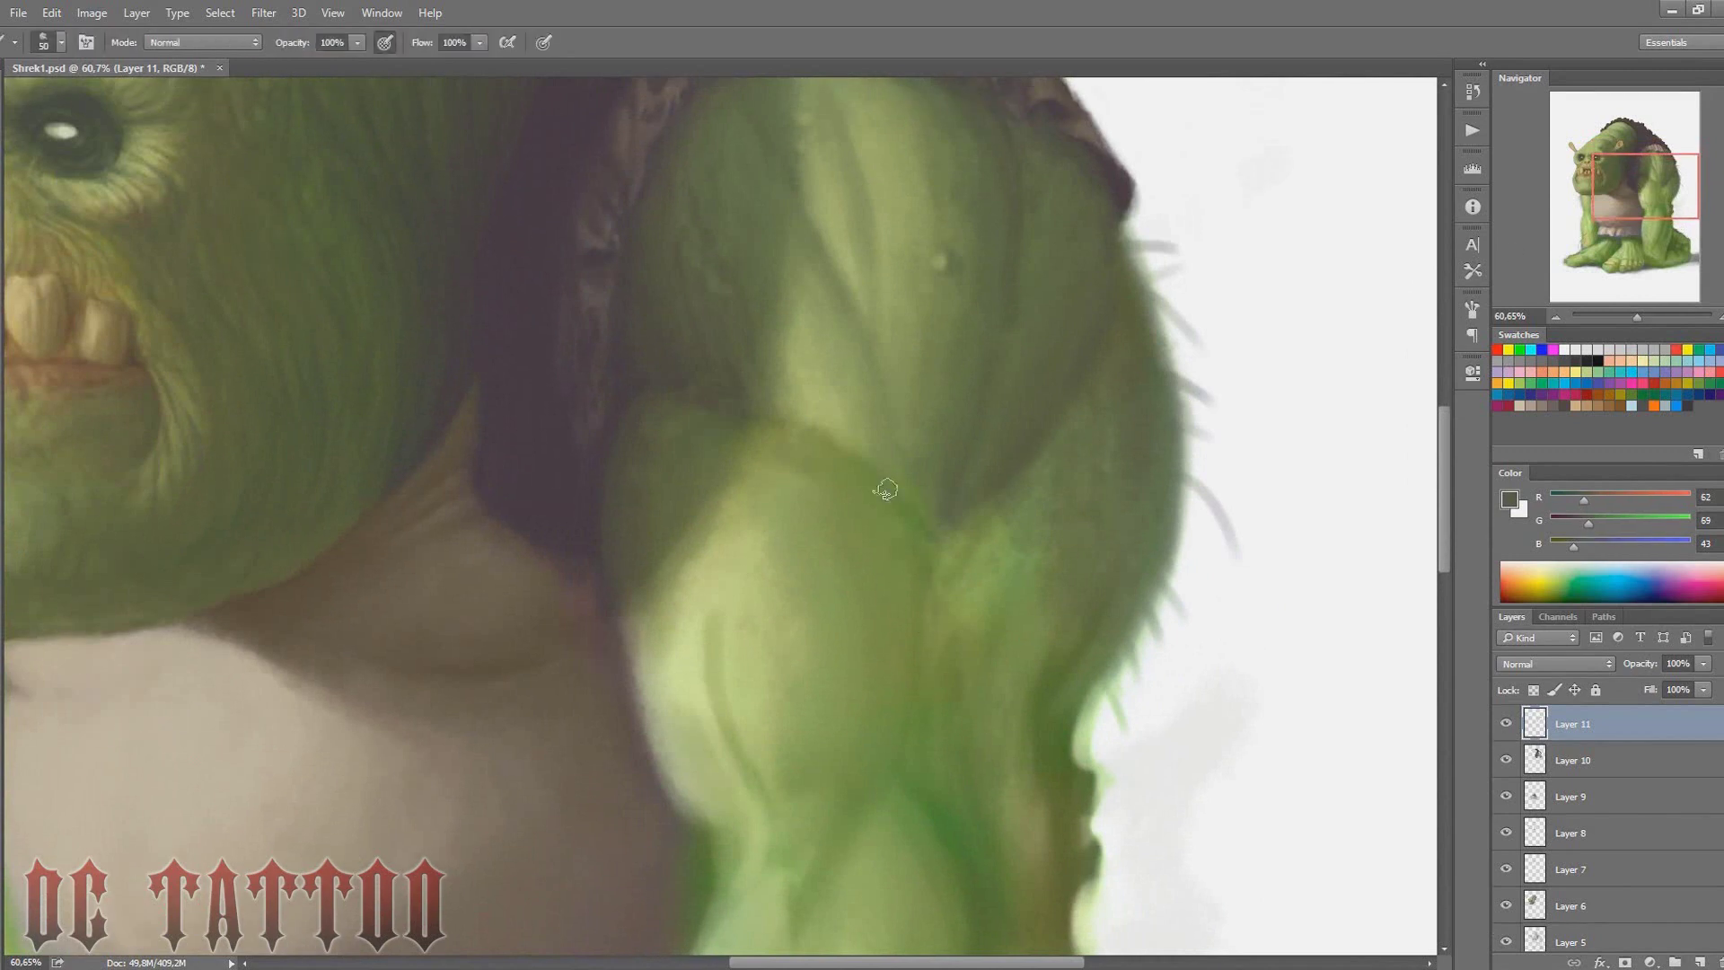
Lay a broad muted green over the arm and darken the muscle shading
left_click(987, 516, "alt")
key("bracketright")
key("bracketright")
key("bracketright")
mouse_move(864, 490)
left_mouse_down()
mouse_move(1114, 423)
mouse_move(1095, 576)
left_mouse_up()
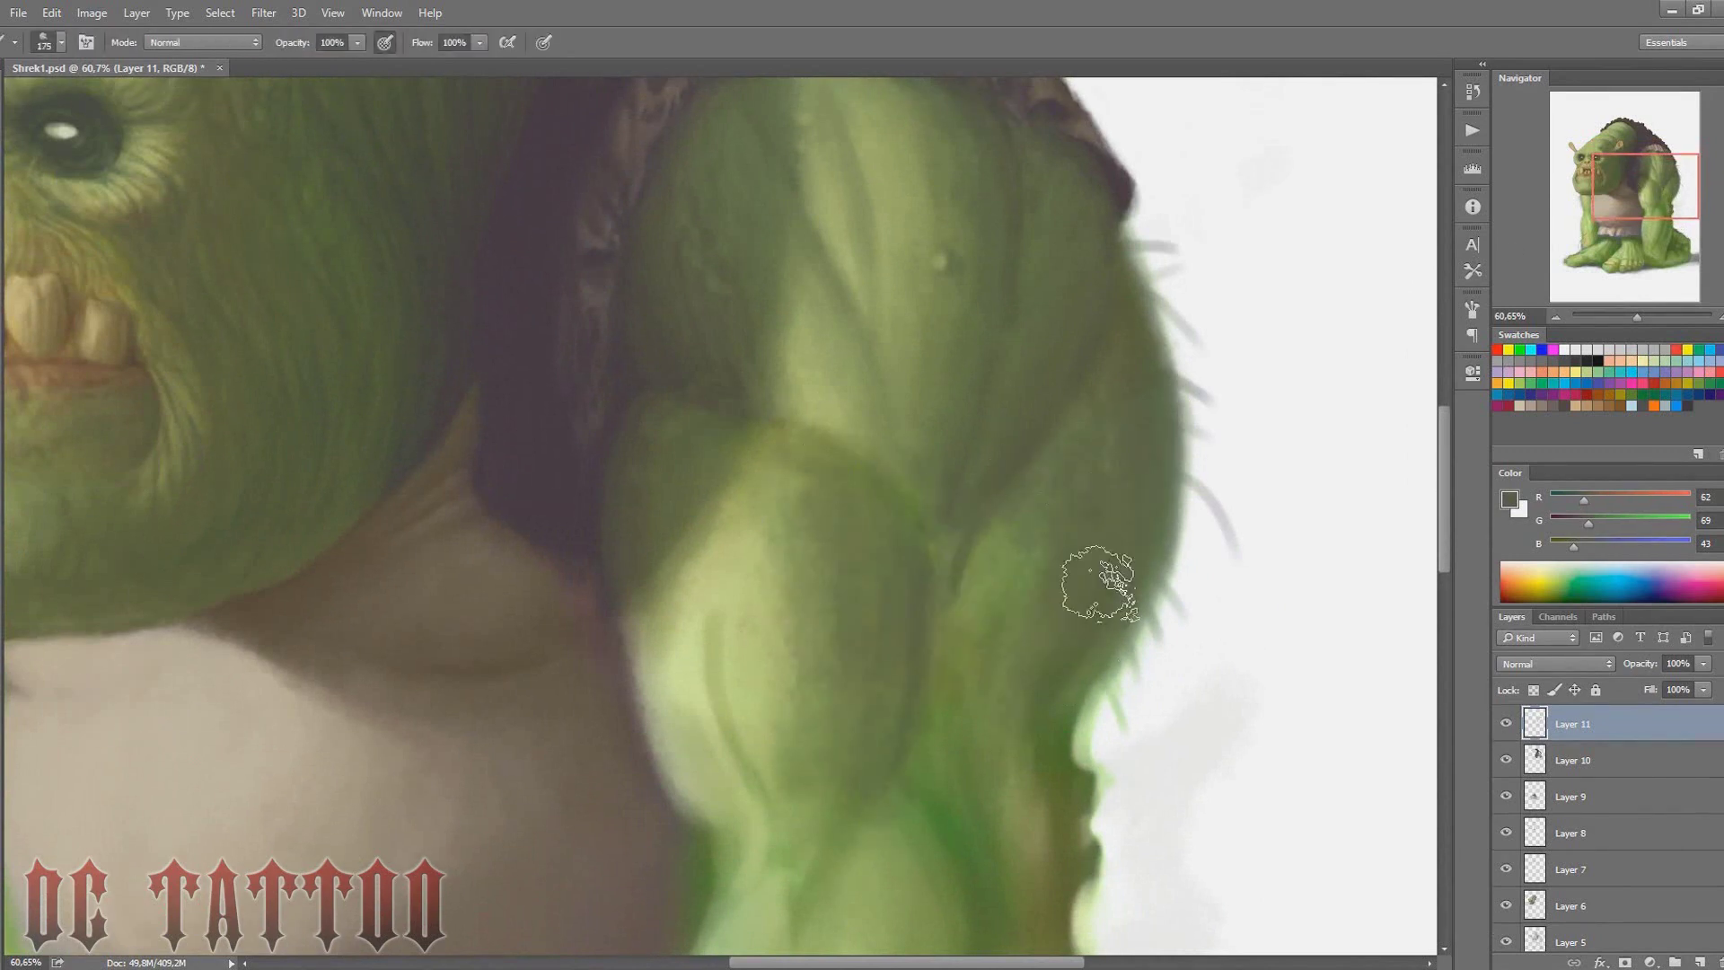
key("bracketleft")
key("bracketleft")
scroll(936, 412, "down", 4)
left_click_drag(937, 411, 877, 373)
Deepen the dark green shadow across the arm muscles and lighten its left edge
left_click(935, 466, "alt")
key("bracketright")
key("bracketright")
key("bracketright")
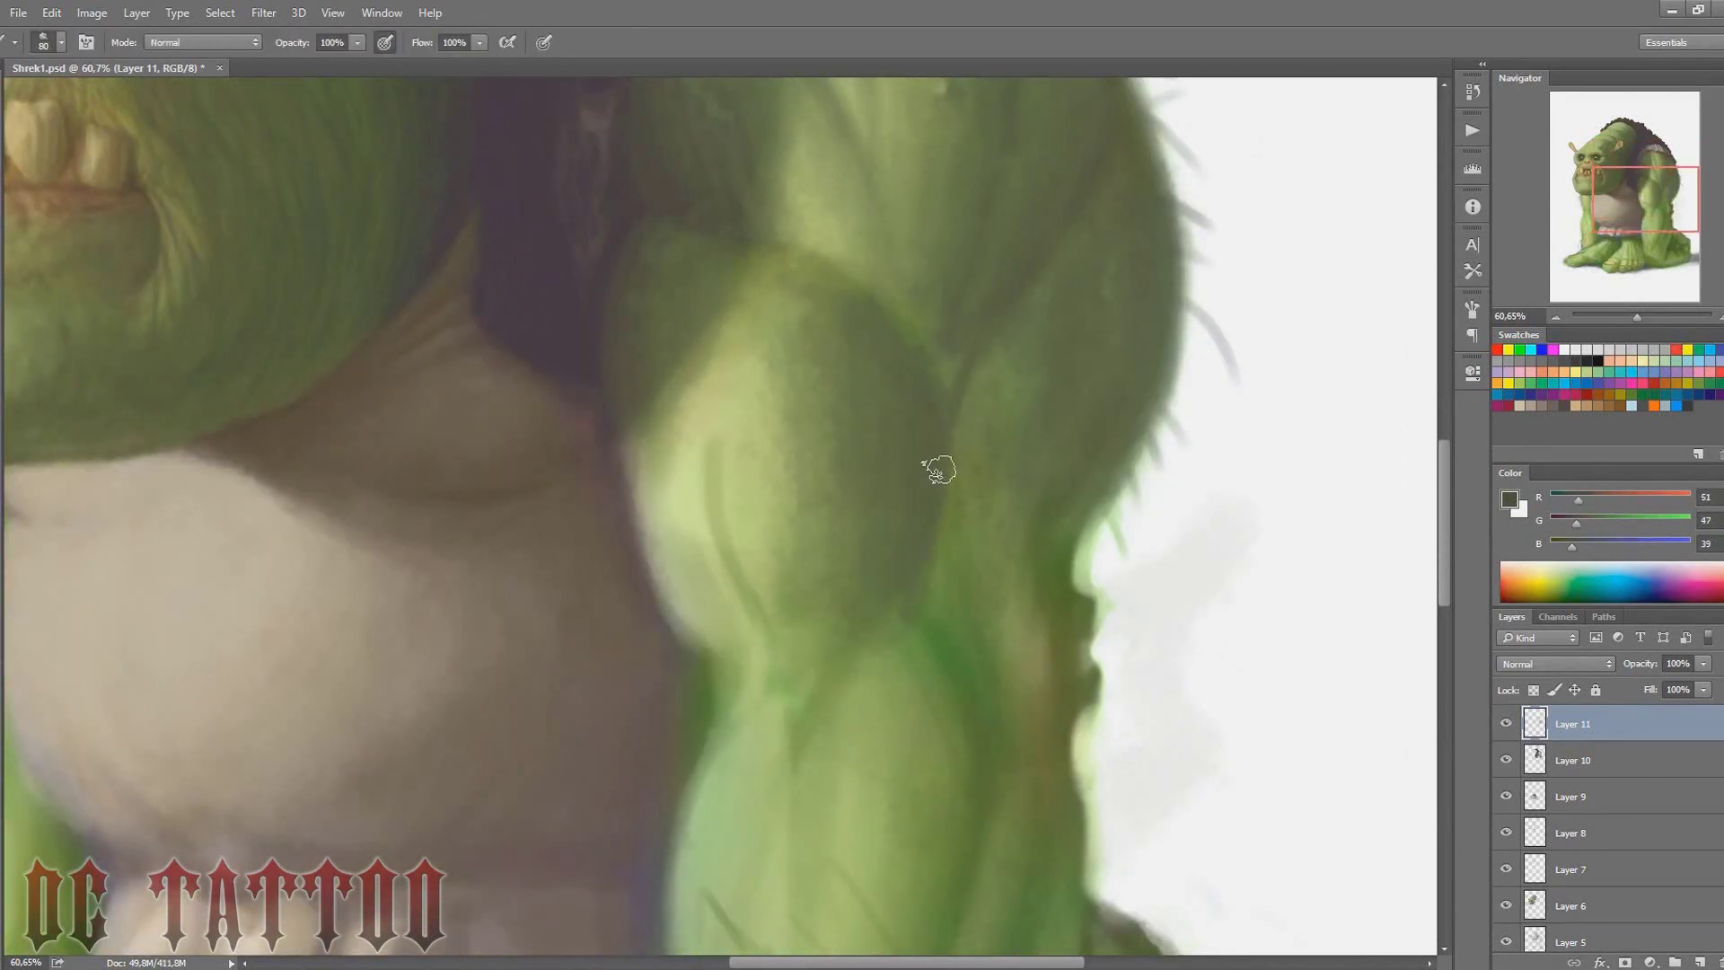
mouse_move(935, 466)
left_mouse_down()
mouse_move(885, 470)
mouse_move(763, 638)
mouse_move(865, 520)
left_mouse_up()
left_click(692, 511, "alt")
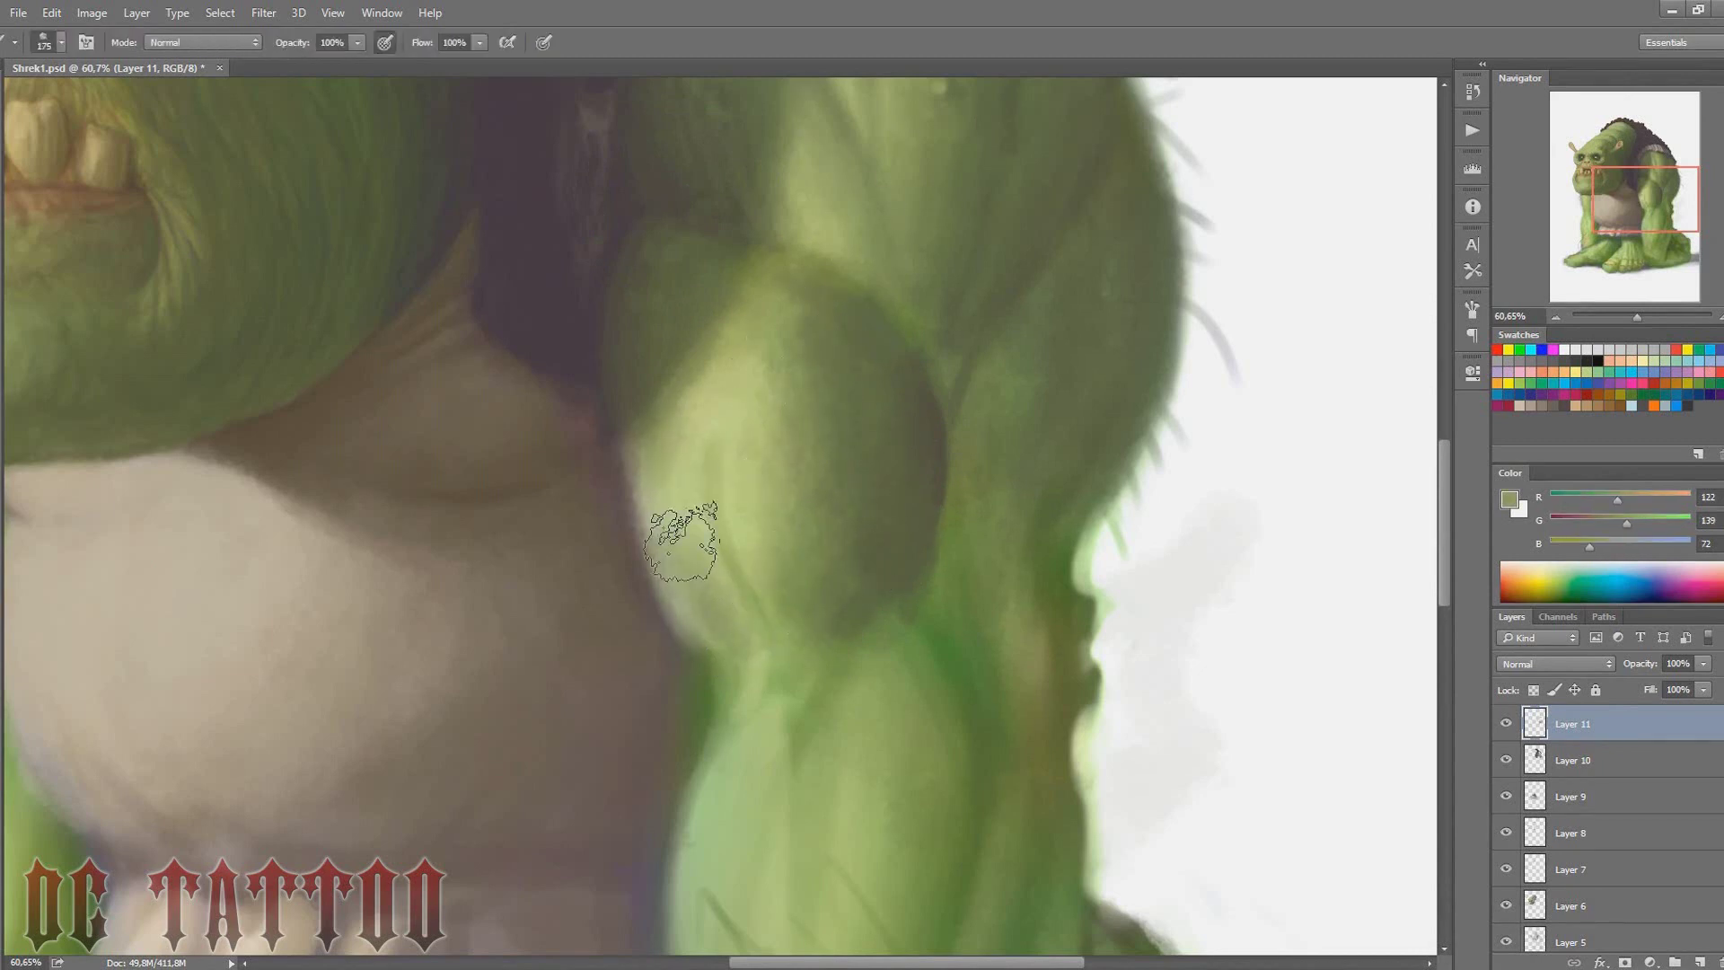
left_click_drag(692, 512, 692, 412)
key("bracketleft")
key("bracketleft")
key("bracketleft")
left_click_drag(646, 574, 628, 465)
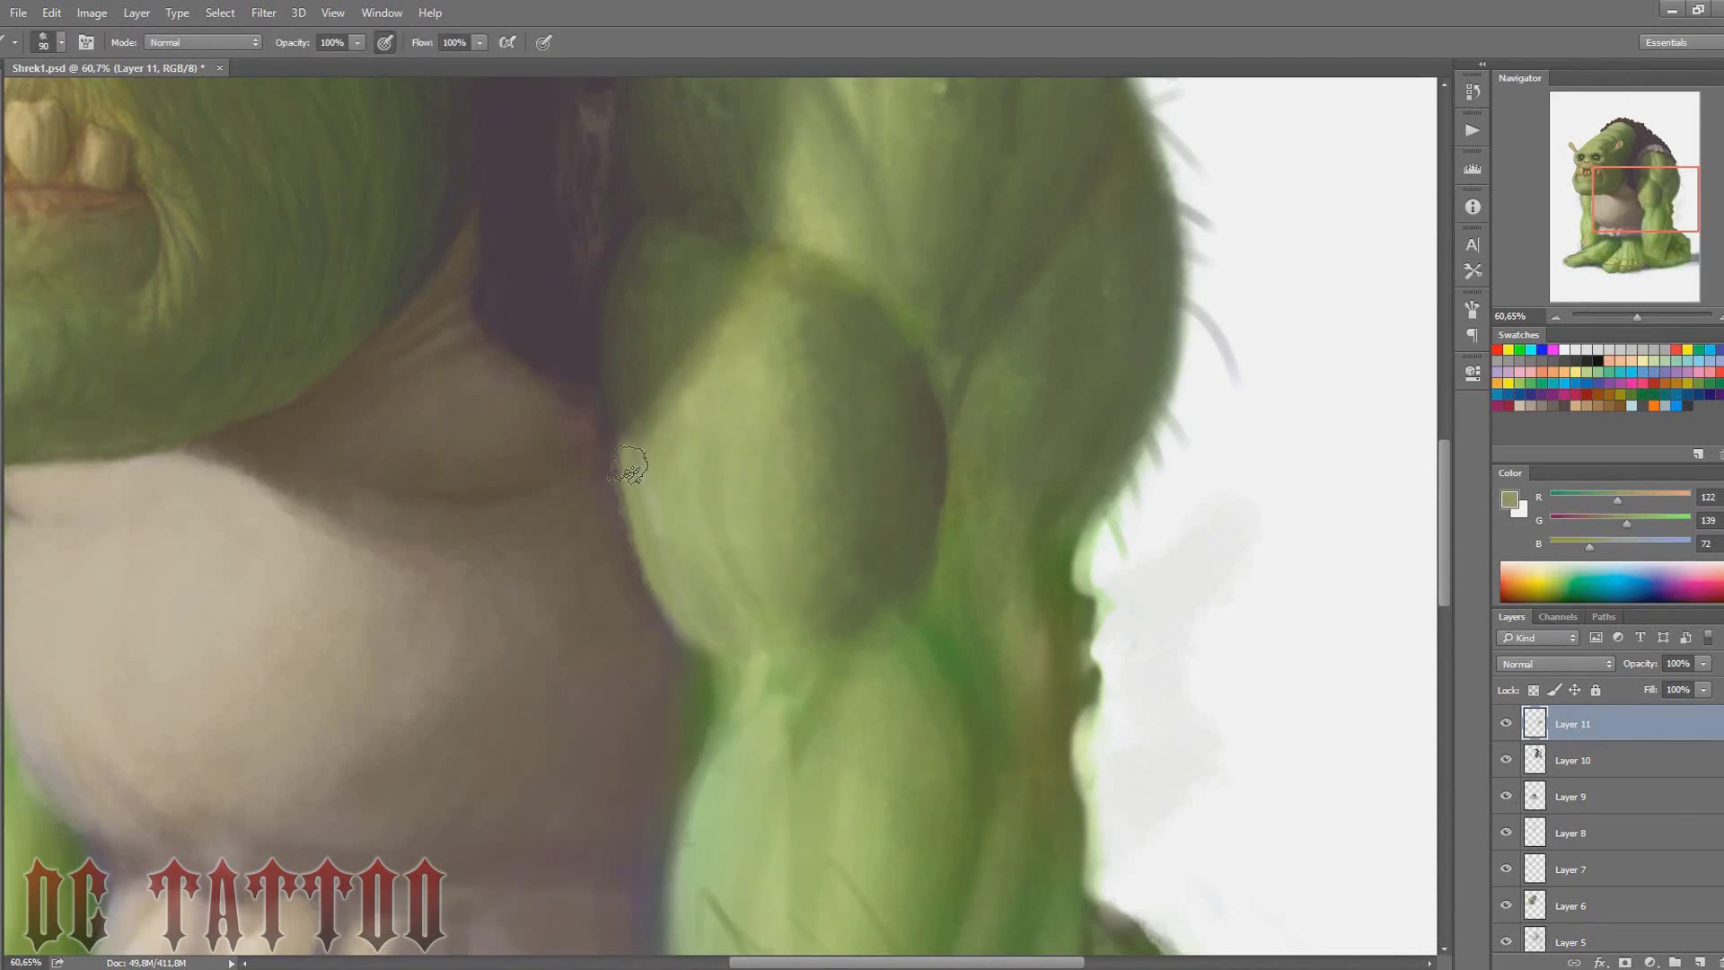
Sample dark and light arm greens, then paint a dark shadow along the arm's edge
left_click(625, 431, "alt")
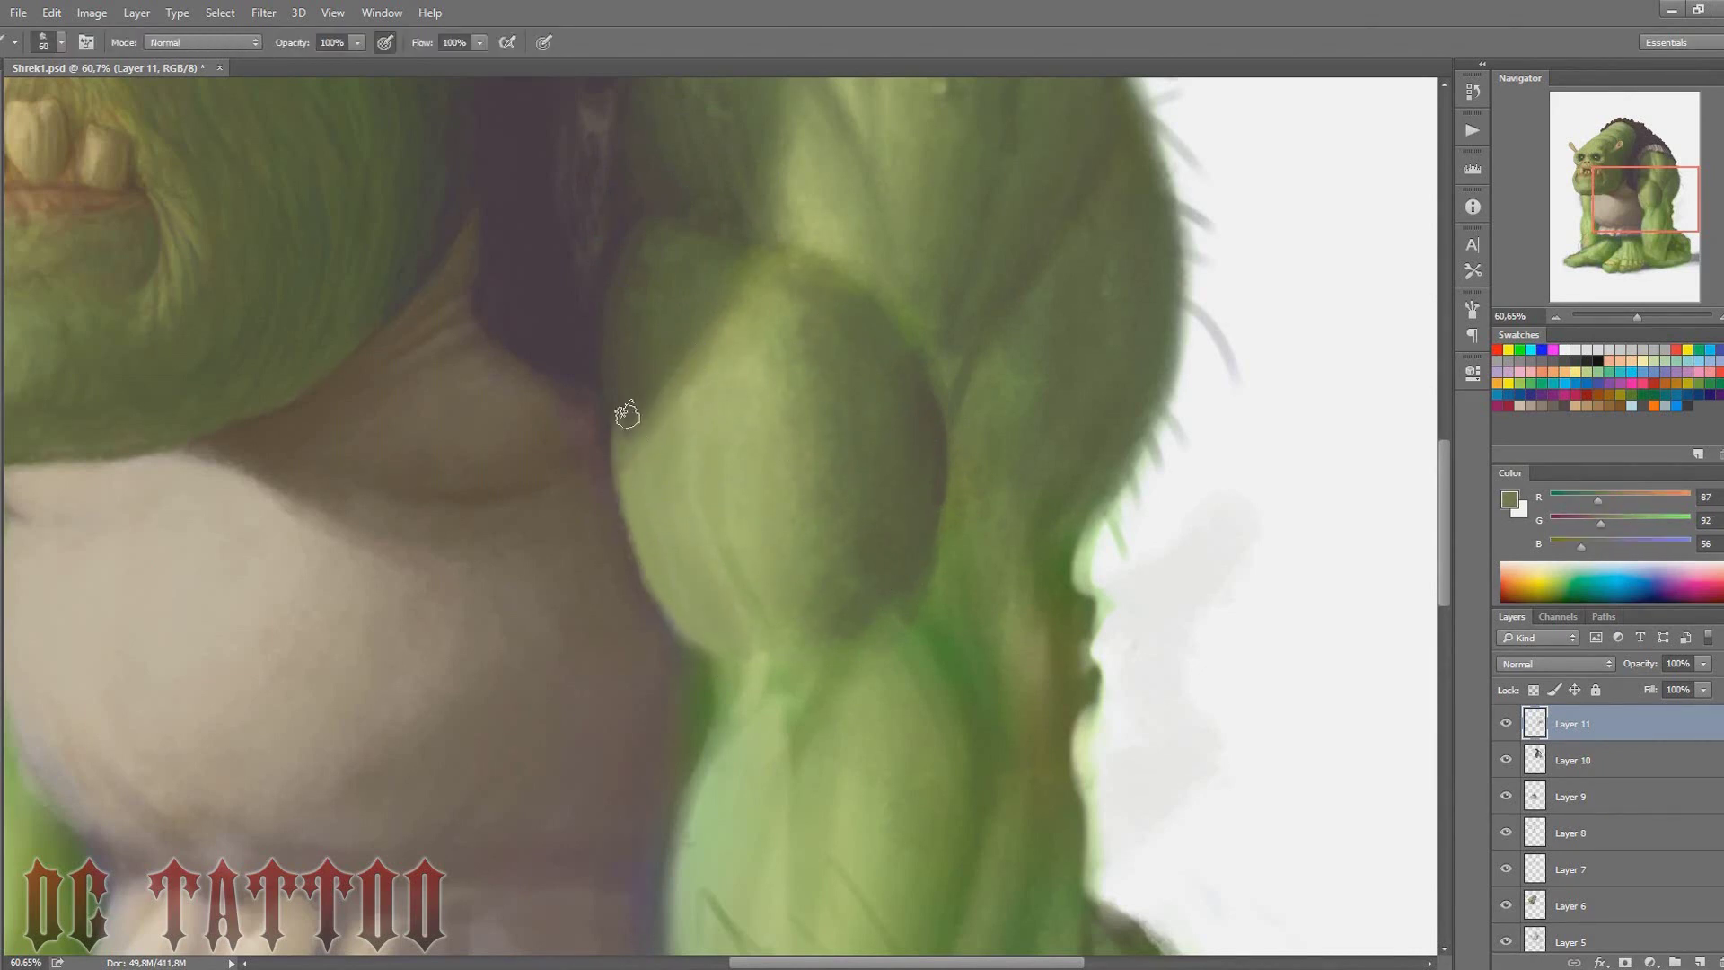
key("bracketright")
key("bracketright")
key("bracketright")
left_click(739, 261, "alt")
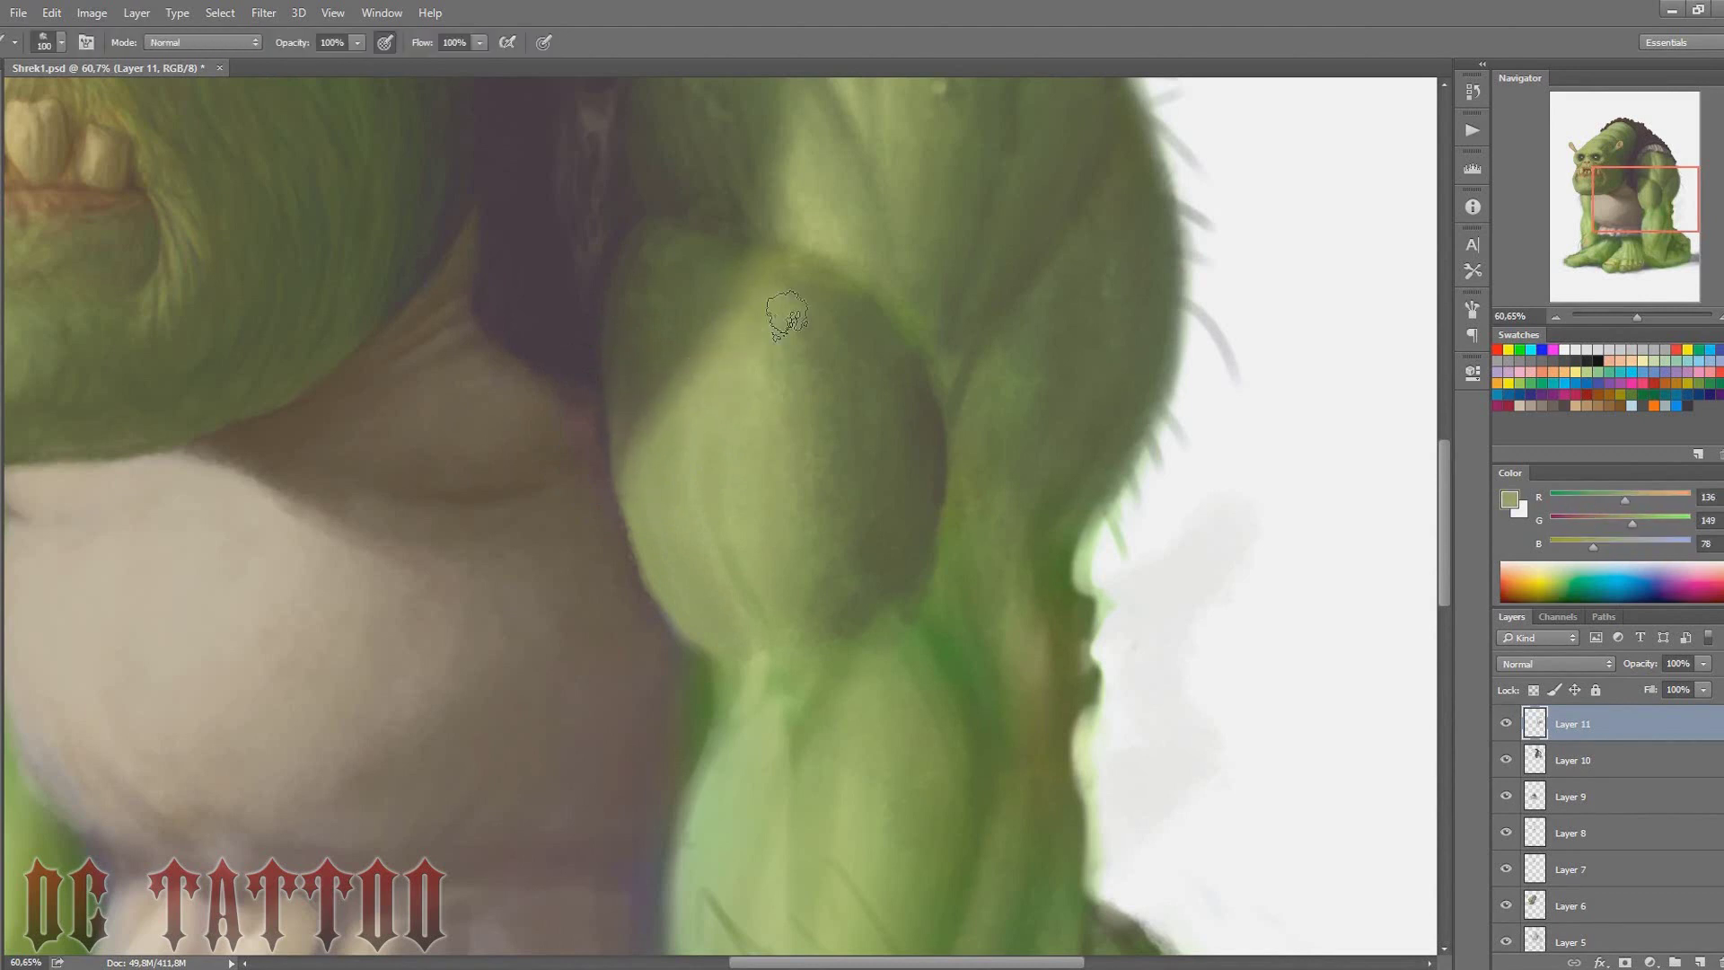
key("i")
left_click(882, 321)
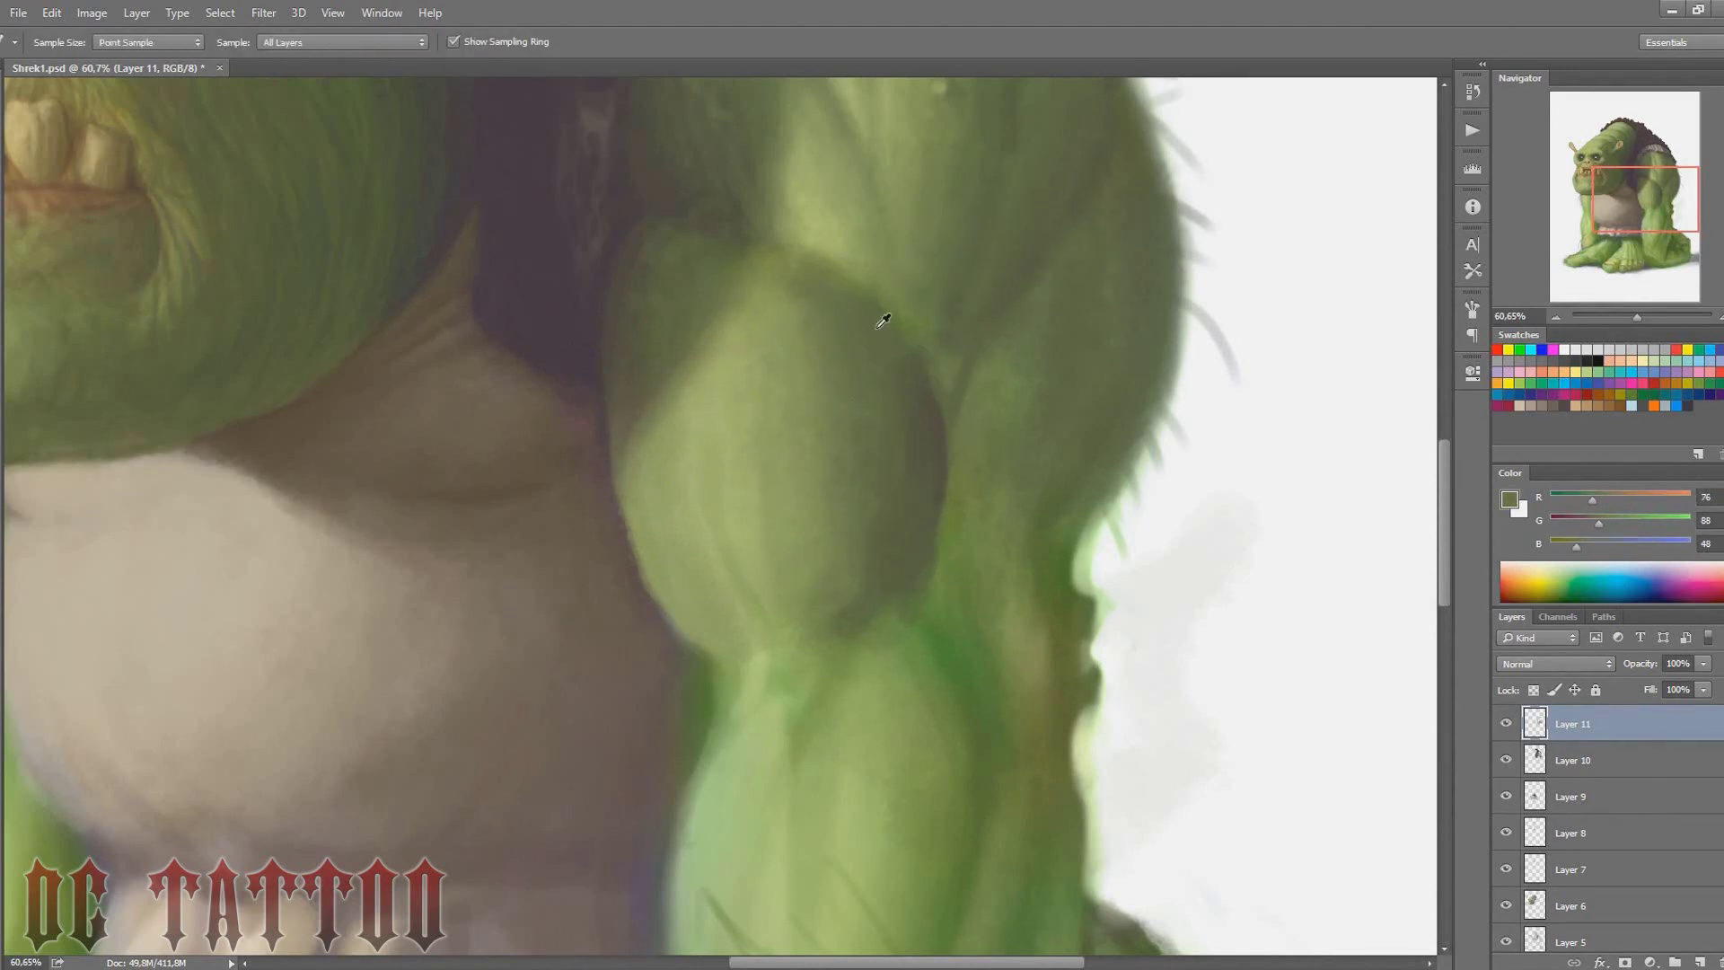
key("b")
left_click(921, 399, "alt")
left_click_drag(935, 415, 937, 565)
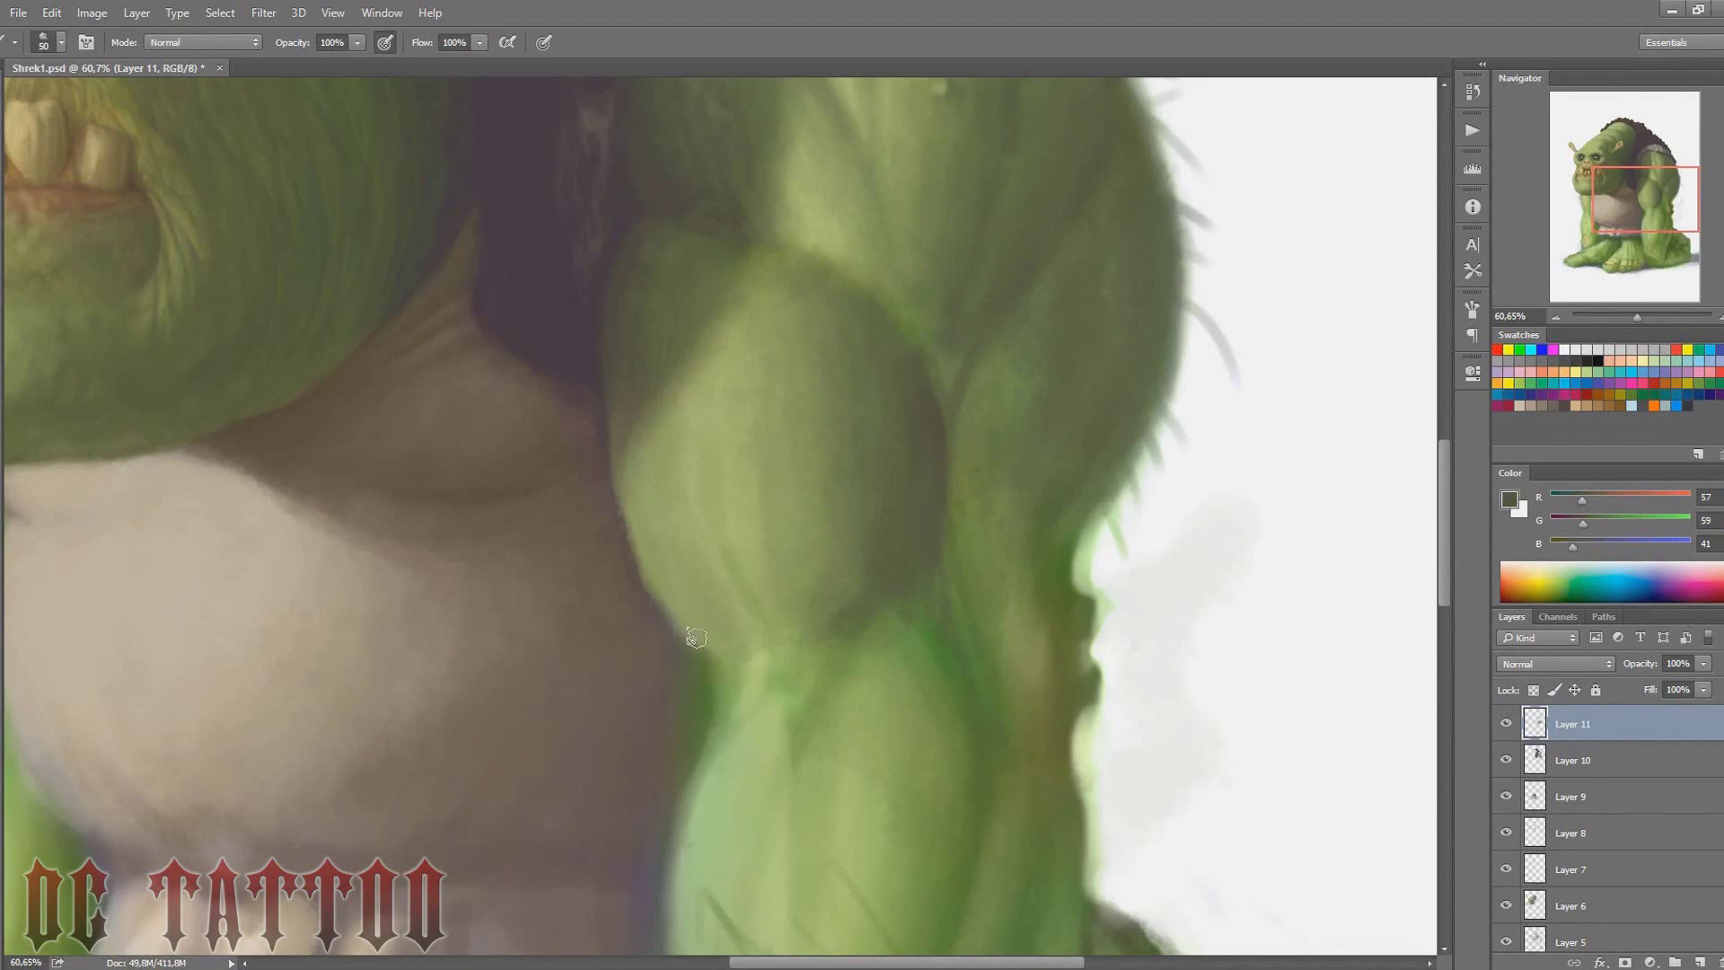
Pick darker brown shadow tones beside the arm and make the brush much larger
key("bracketright")
key("bracketright")
left_click(642, 856, "alt")
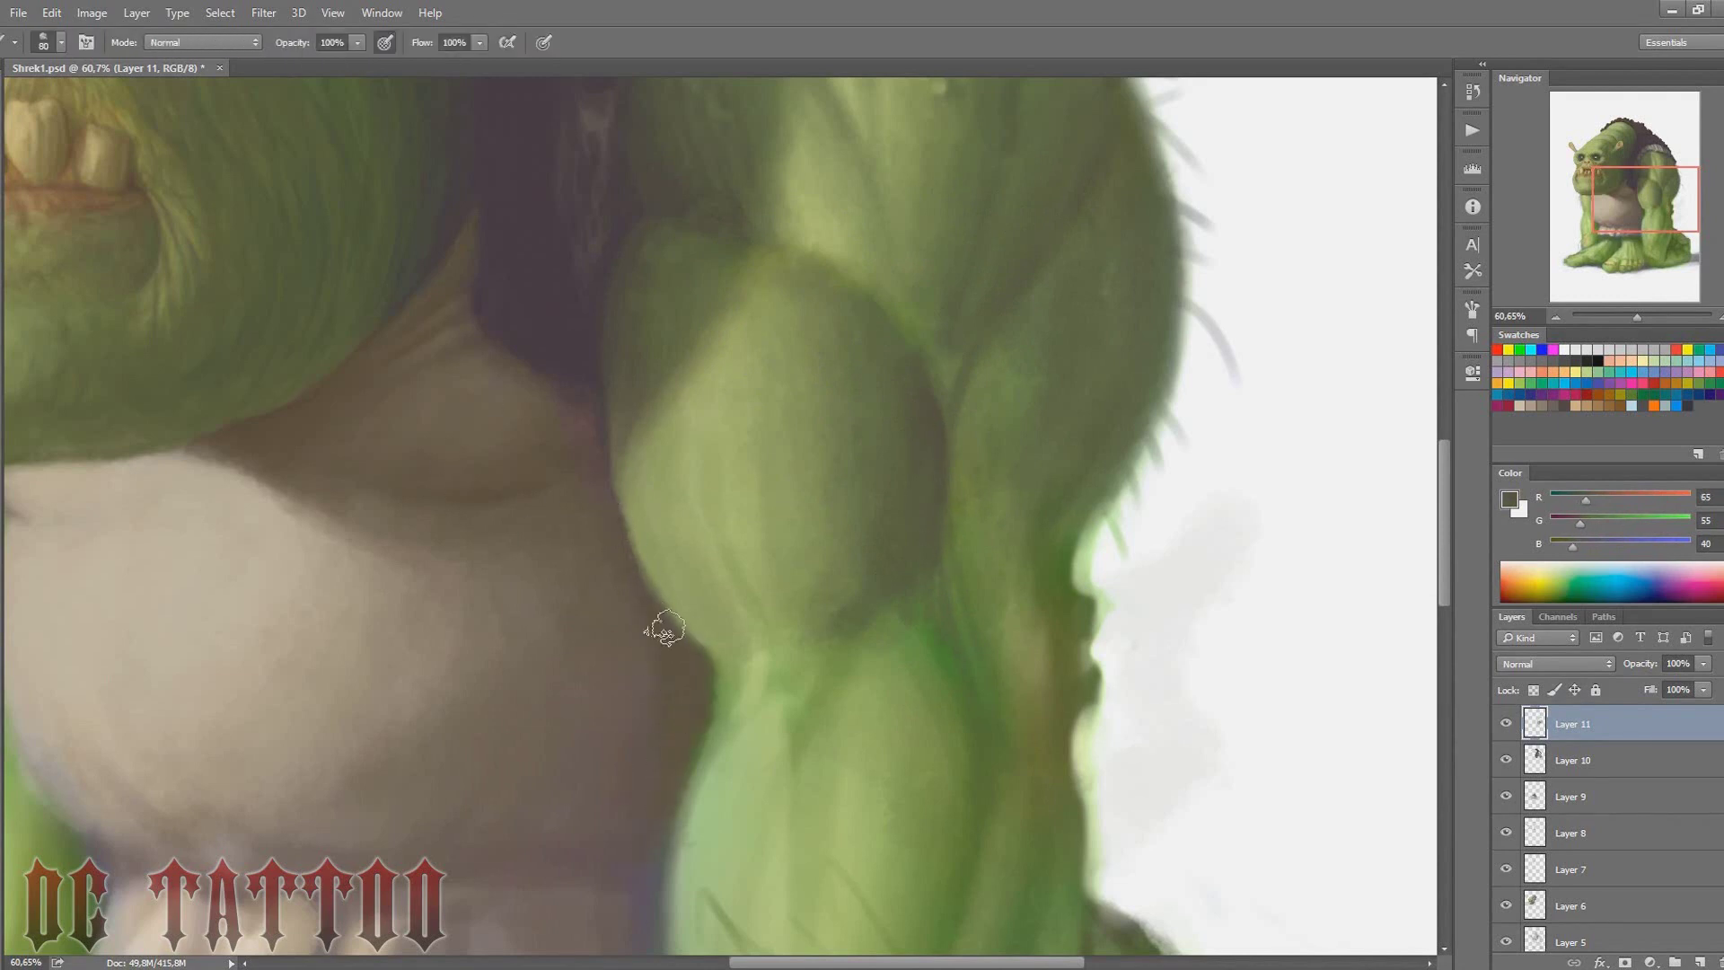
key("bracketleft")
key("bracketleft")
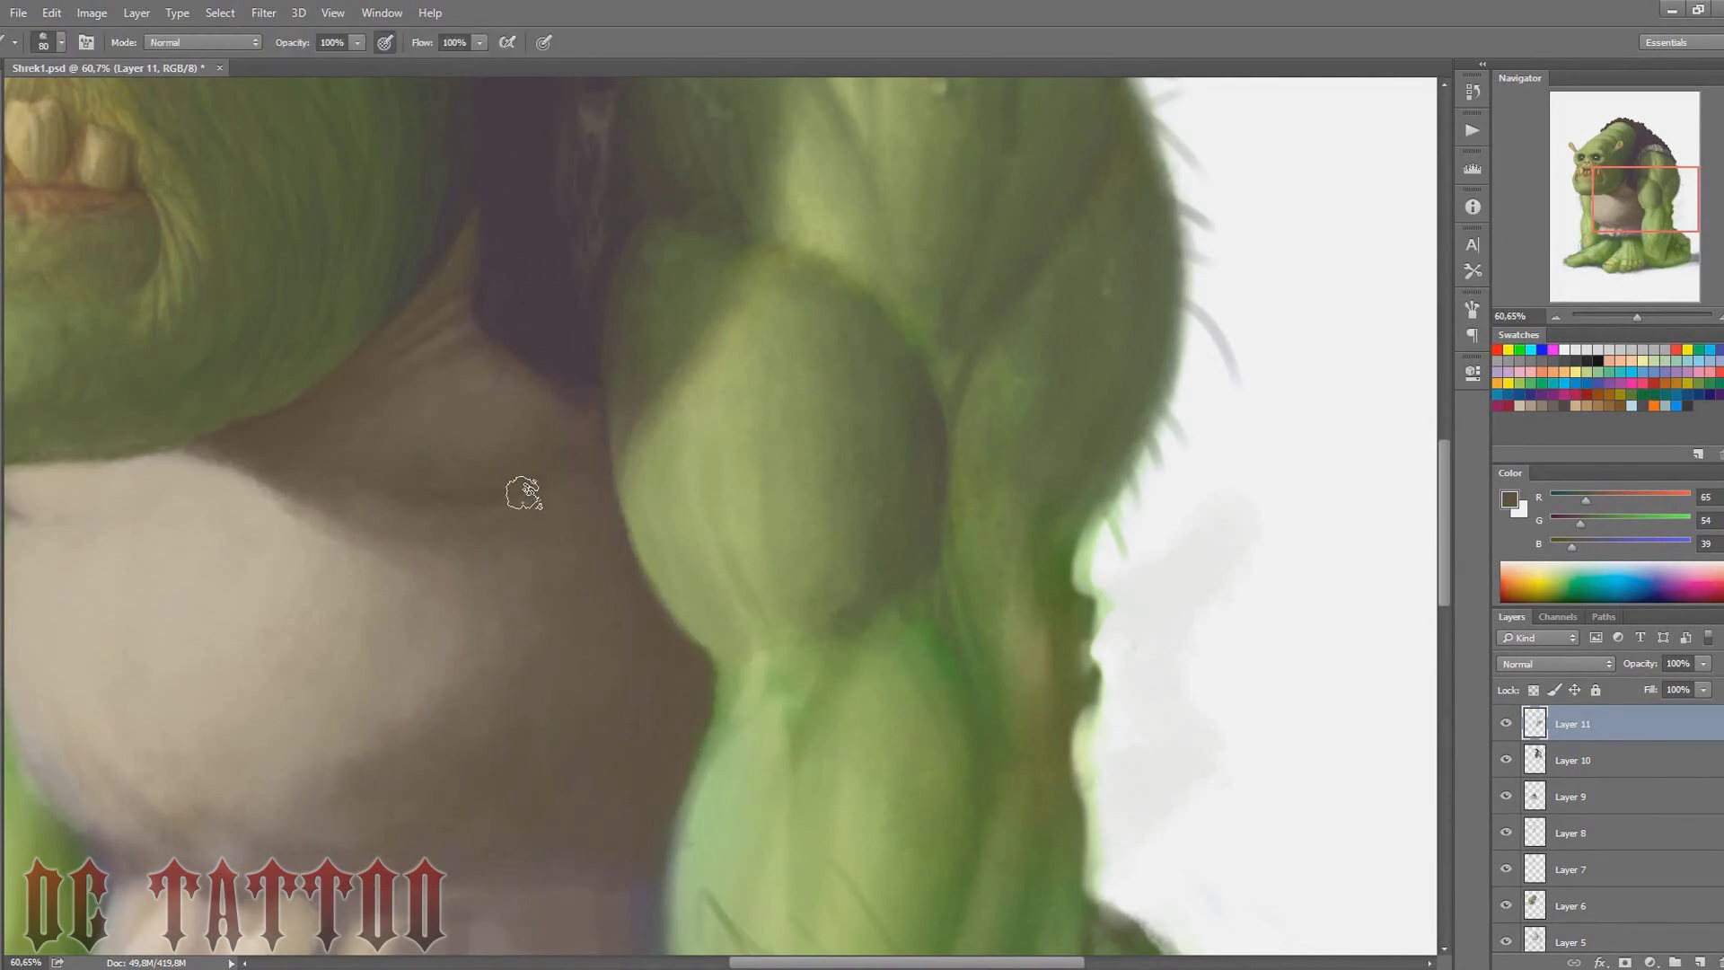
key("bracketright")
left_click(589, 465, "alt")
key("bracketleft")
key("bracketleft")
key("bracketleft")
key("bracketright")
key("bracketright")
key("bracketright")
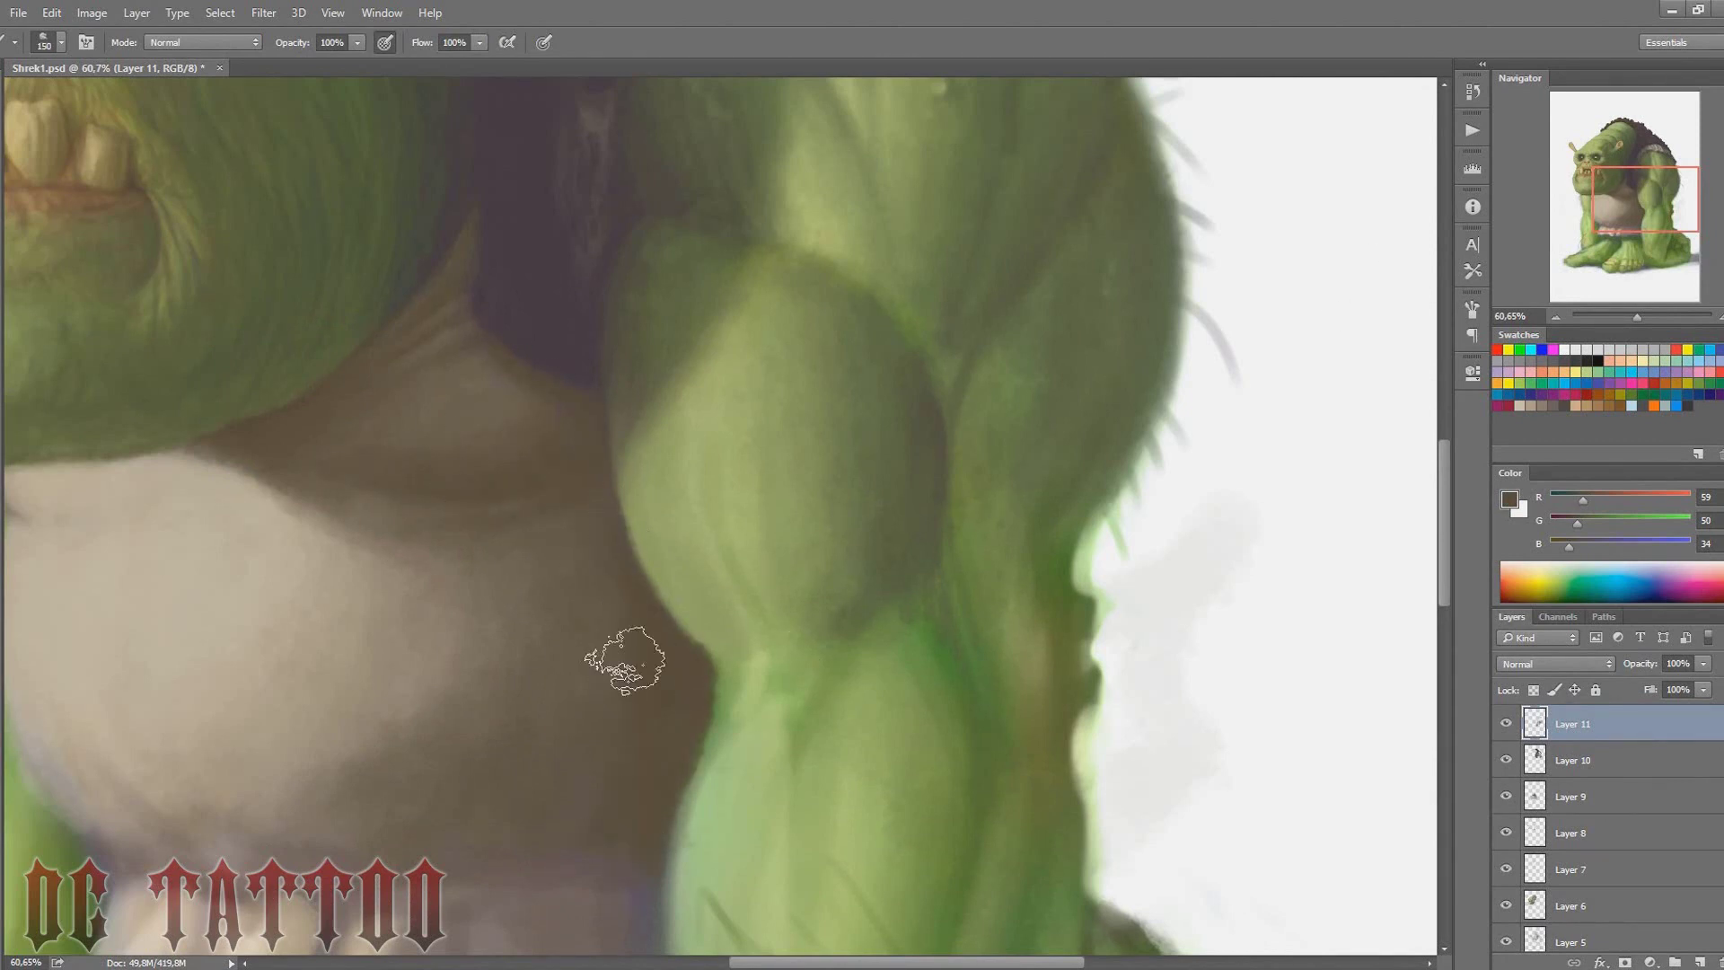
key("bracketright")
key("bracketright")
left_click_drag(1619, 195, 1619, 192)
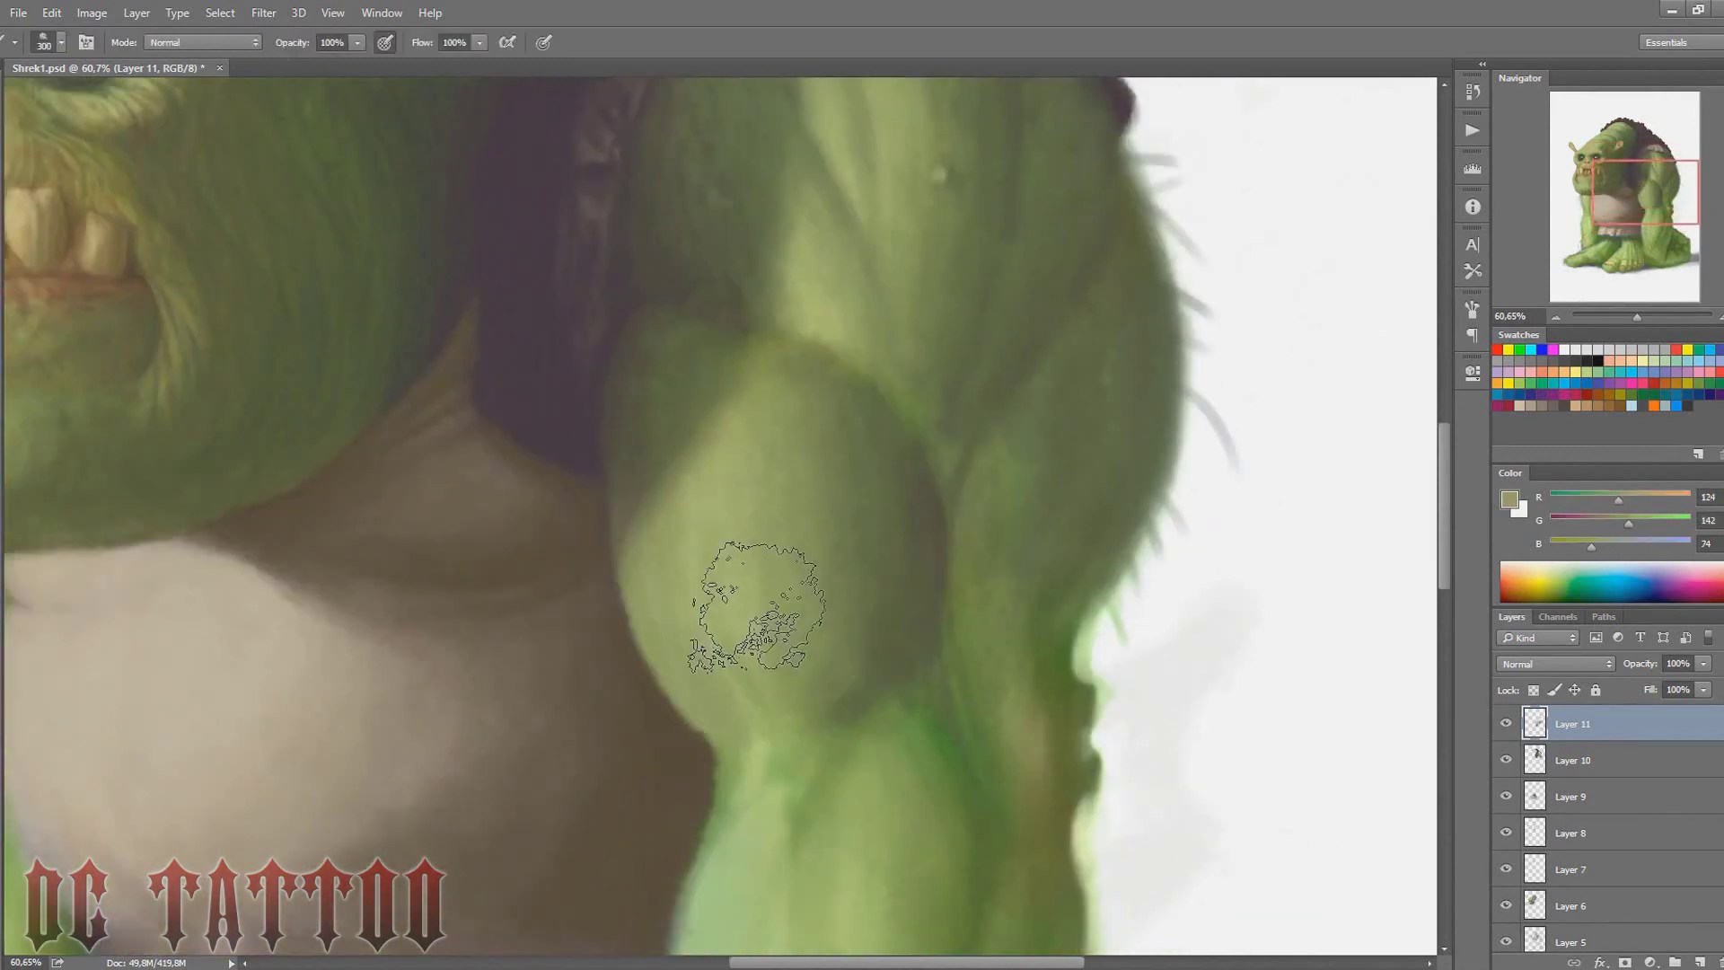
Sample mid, dark and light green tones from the arm and shoulder
left_click(844, 597, "alt")
left_click(823, 633, "alt")
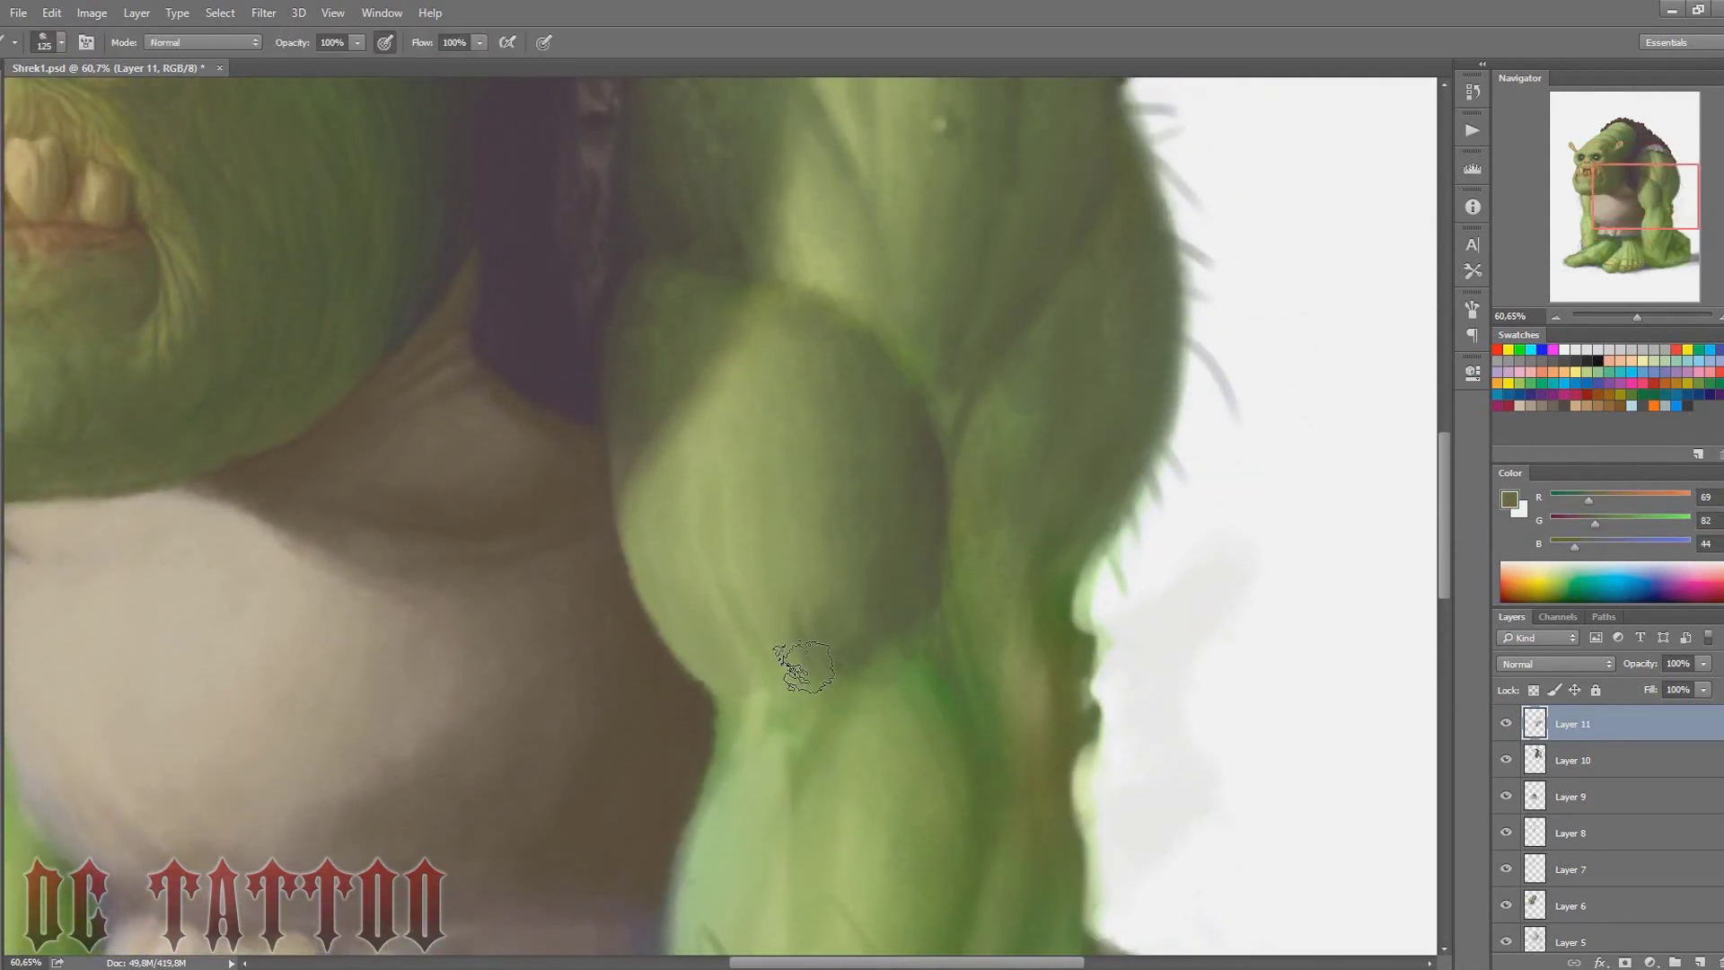
left_click(702, 483, "alt")
left_click_drag(702, 483, 907, 631)
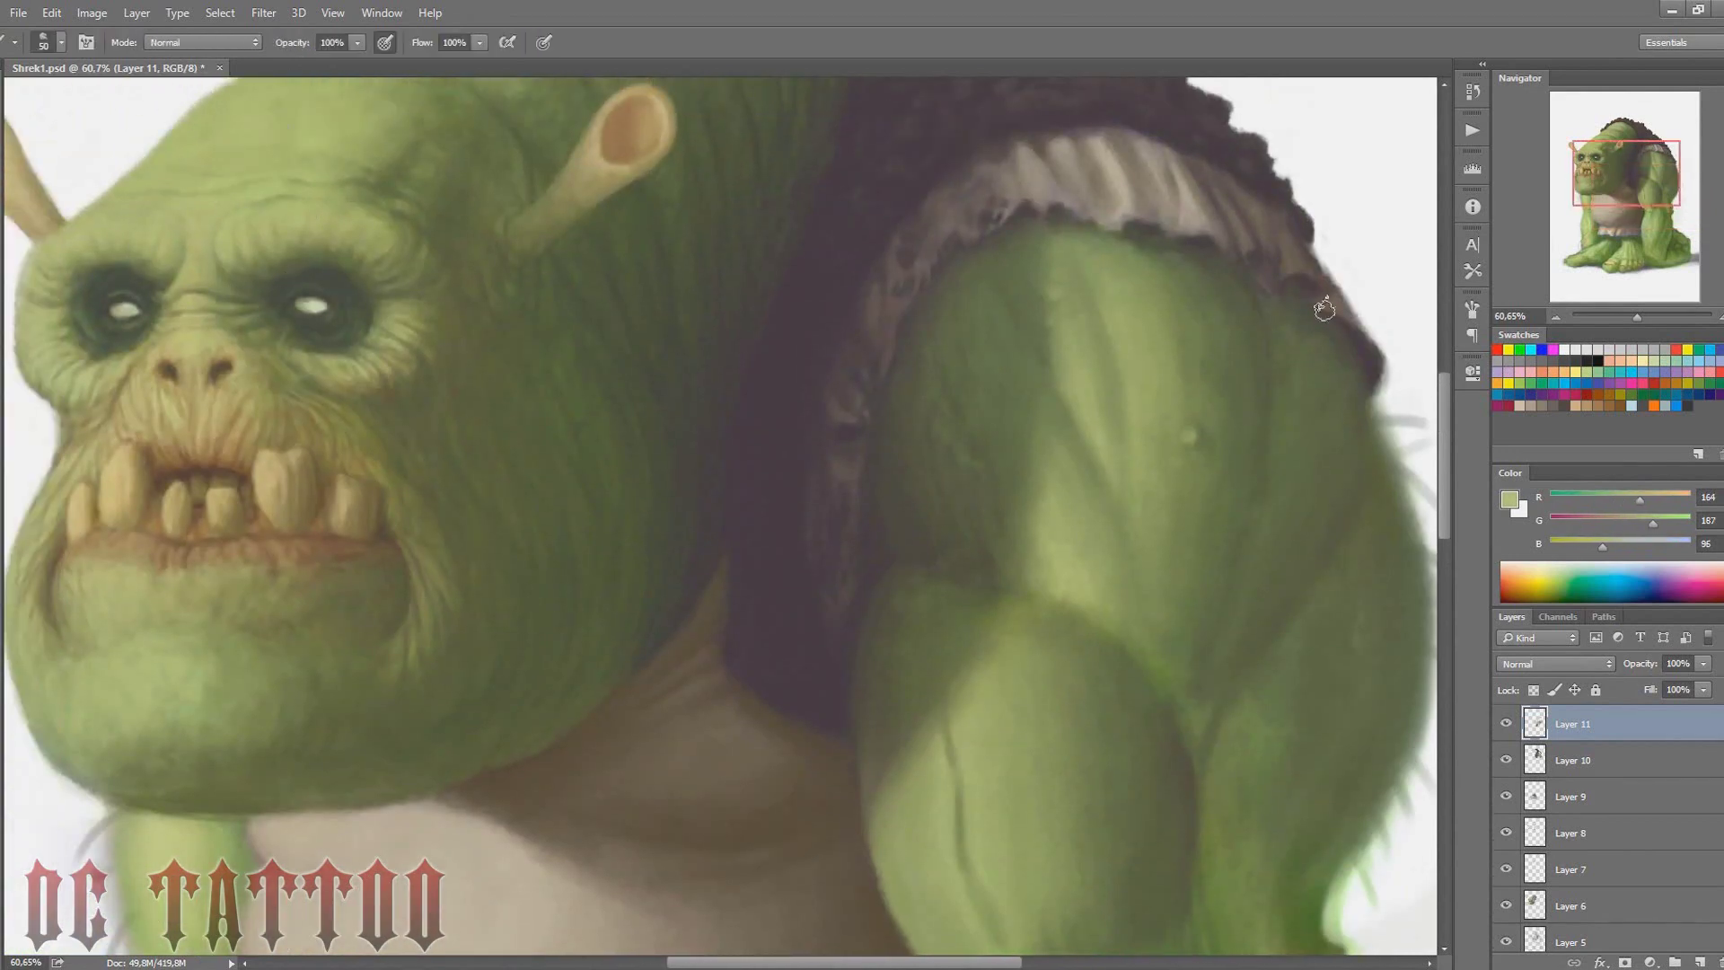
key("bracketright")
key("bracketright")
key("bracketright")
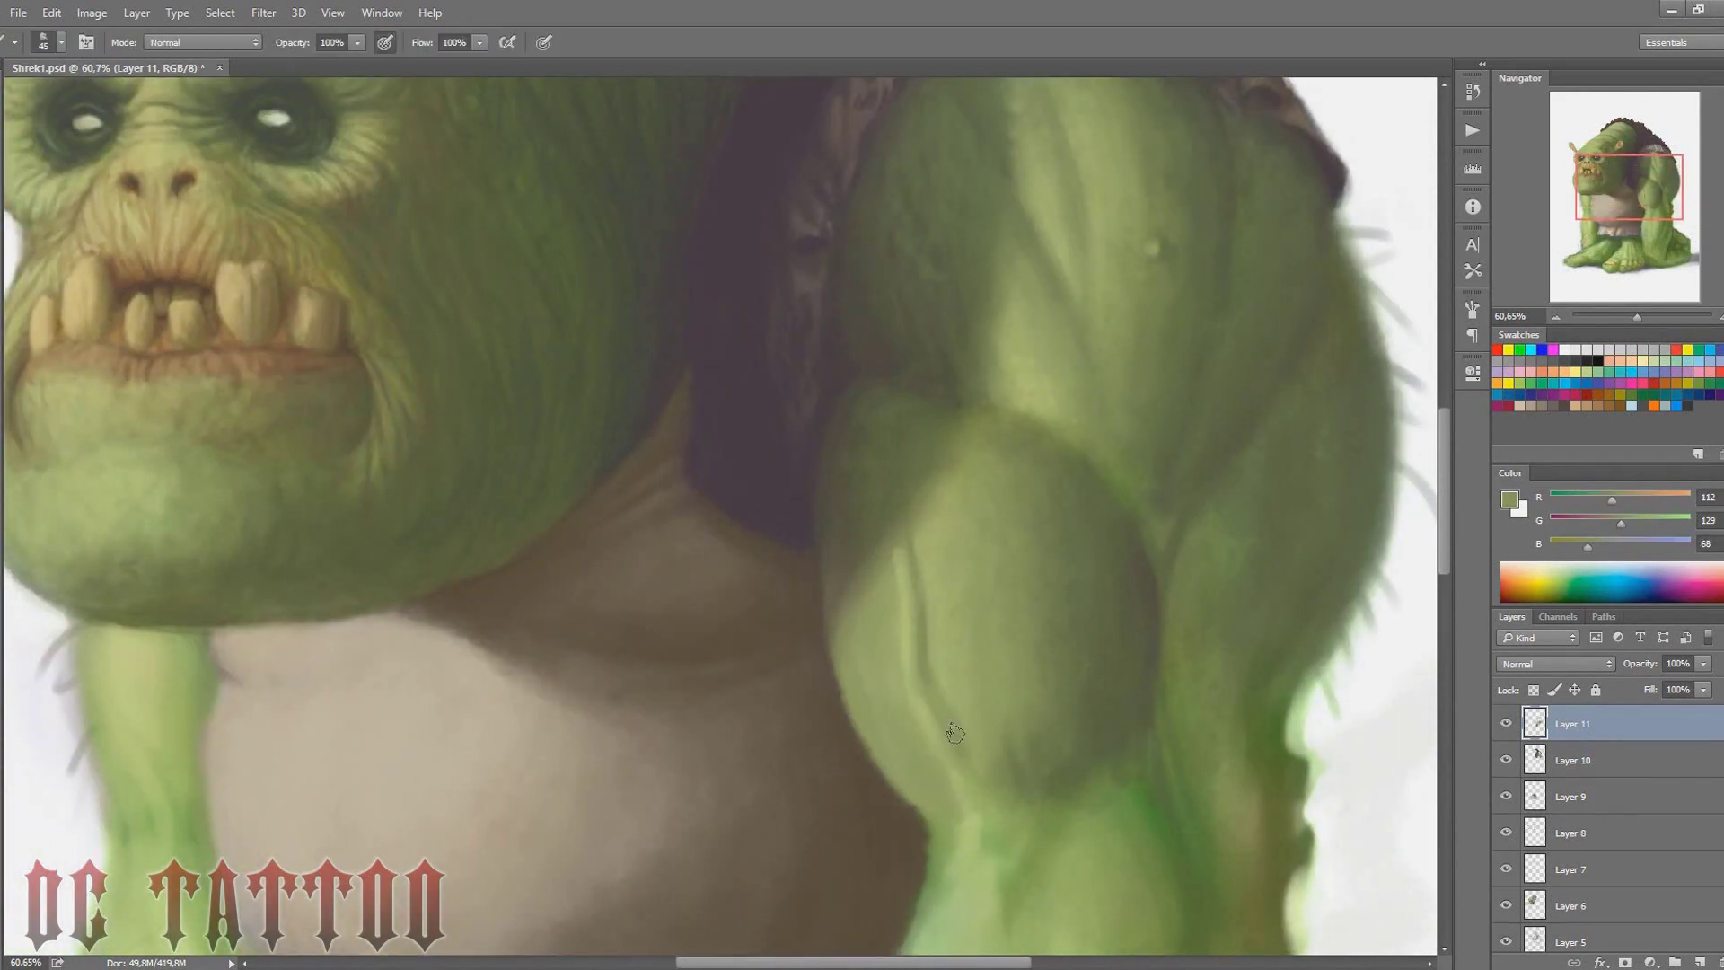
Pick a light shoulder green and darker arm shadow tones over the upper arm
left_click(907, 561, "alt")
key("bracketleft")
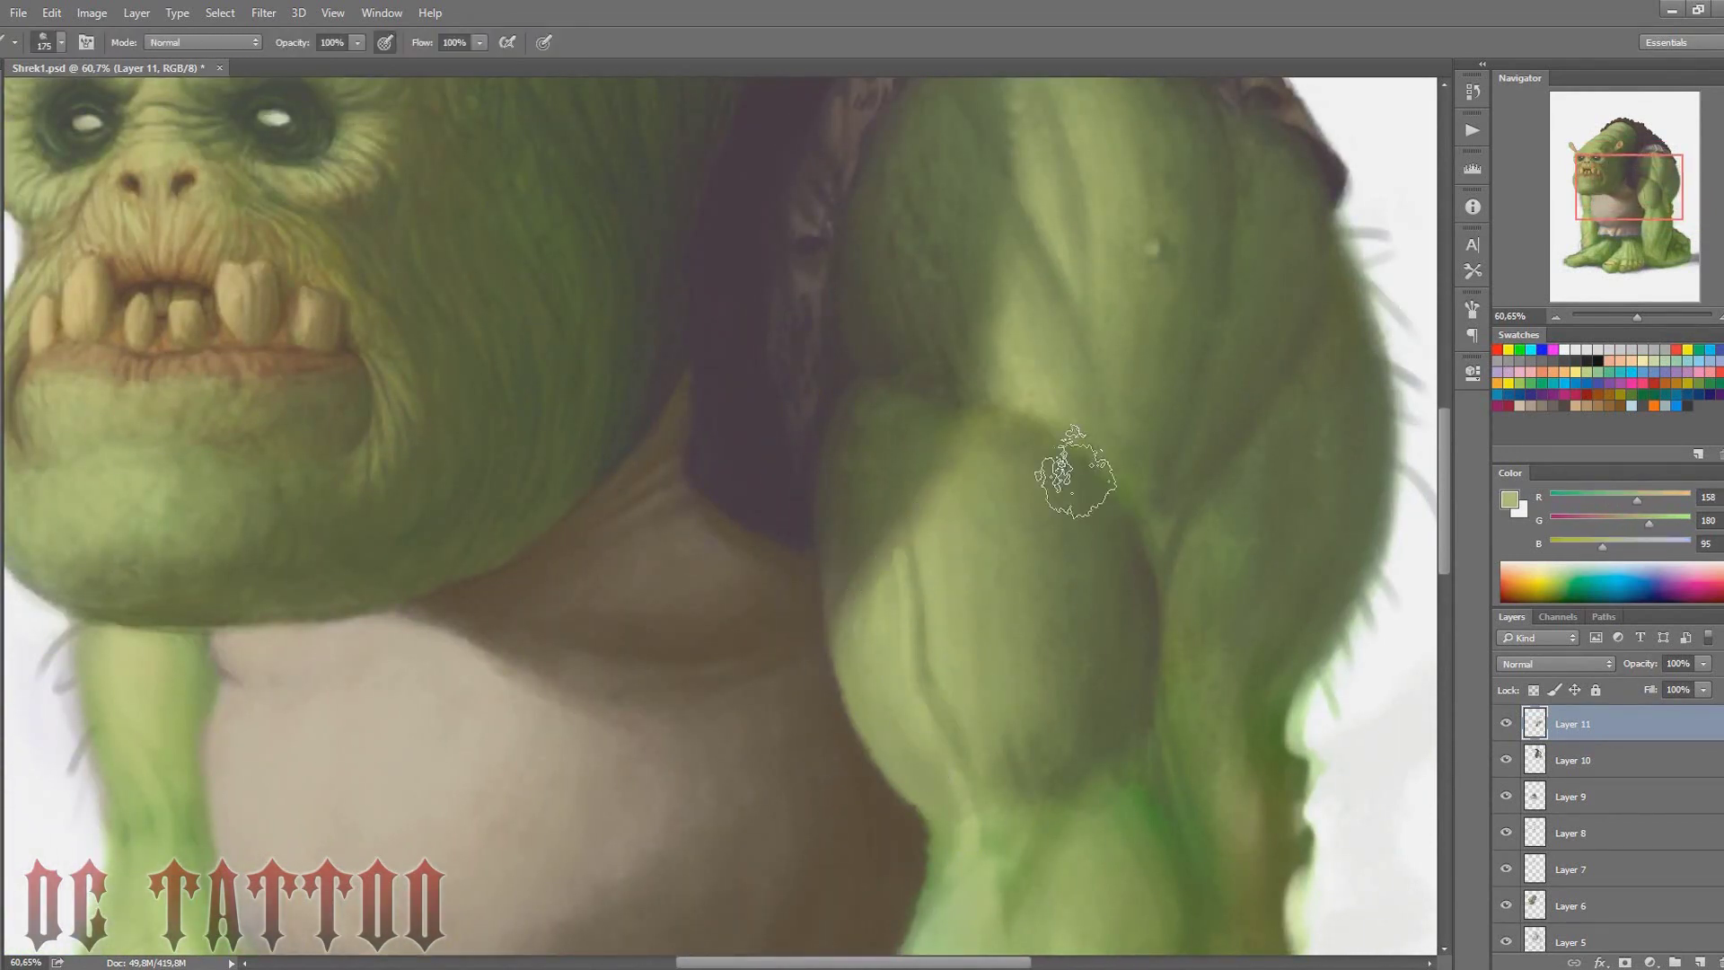
left_click(1013, 373, "alt")
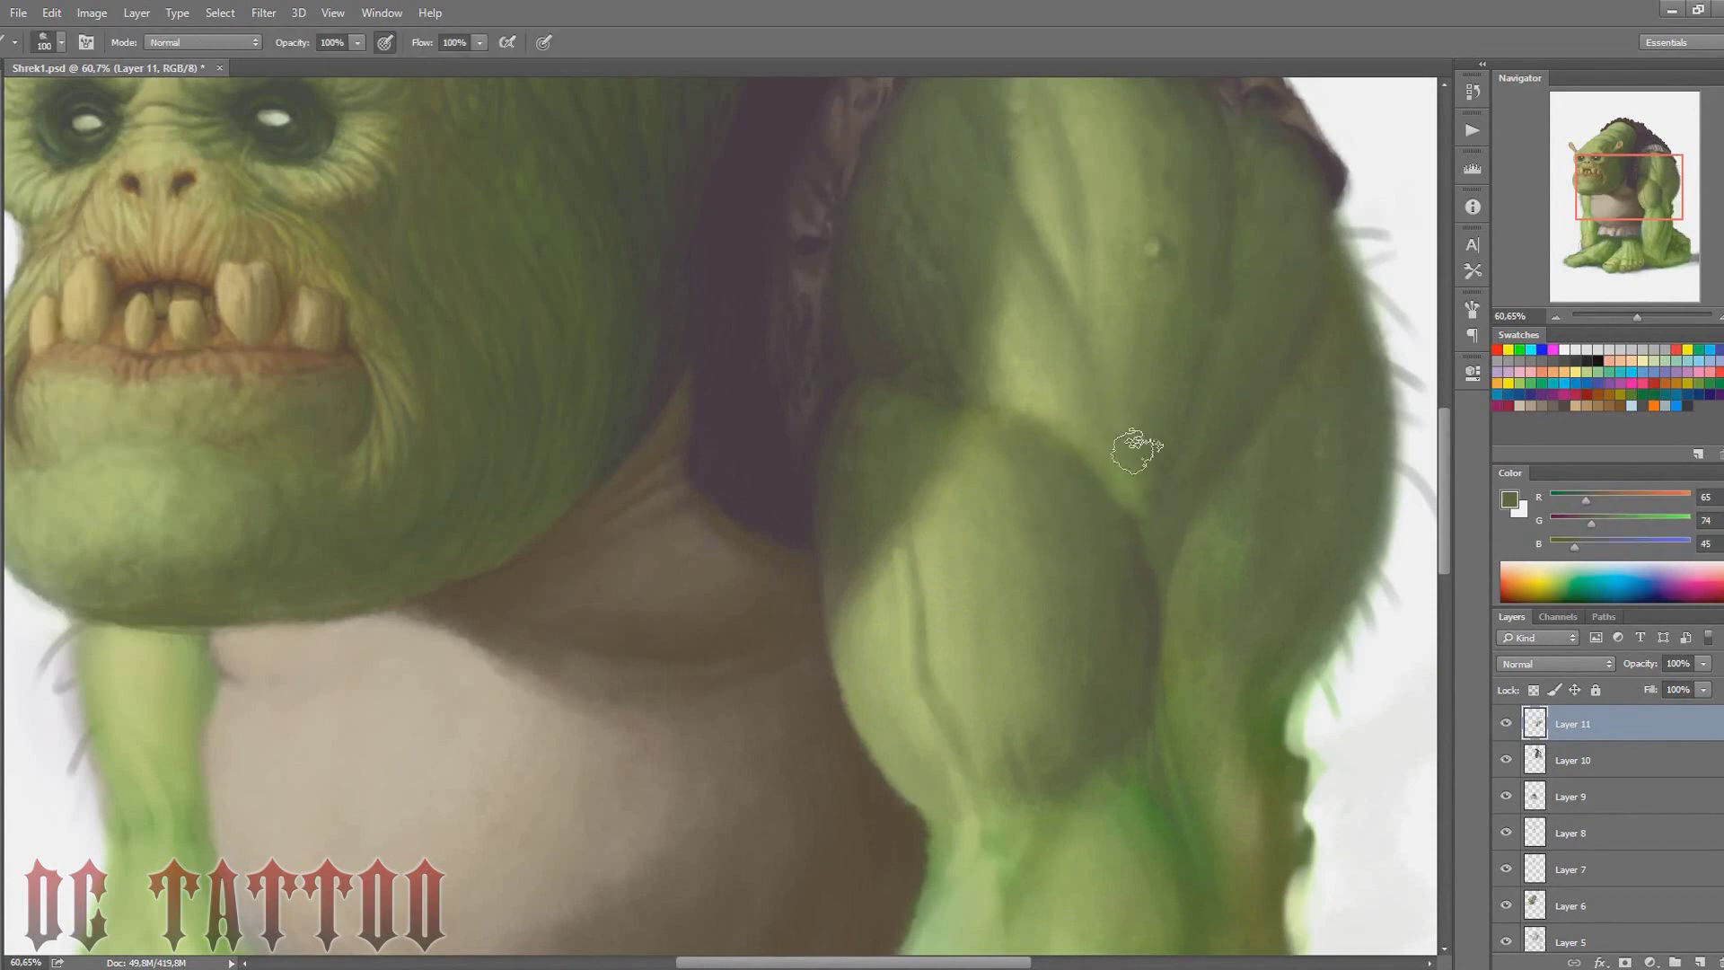
left_click(1139, 577, "alt")
key("bracketright")
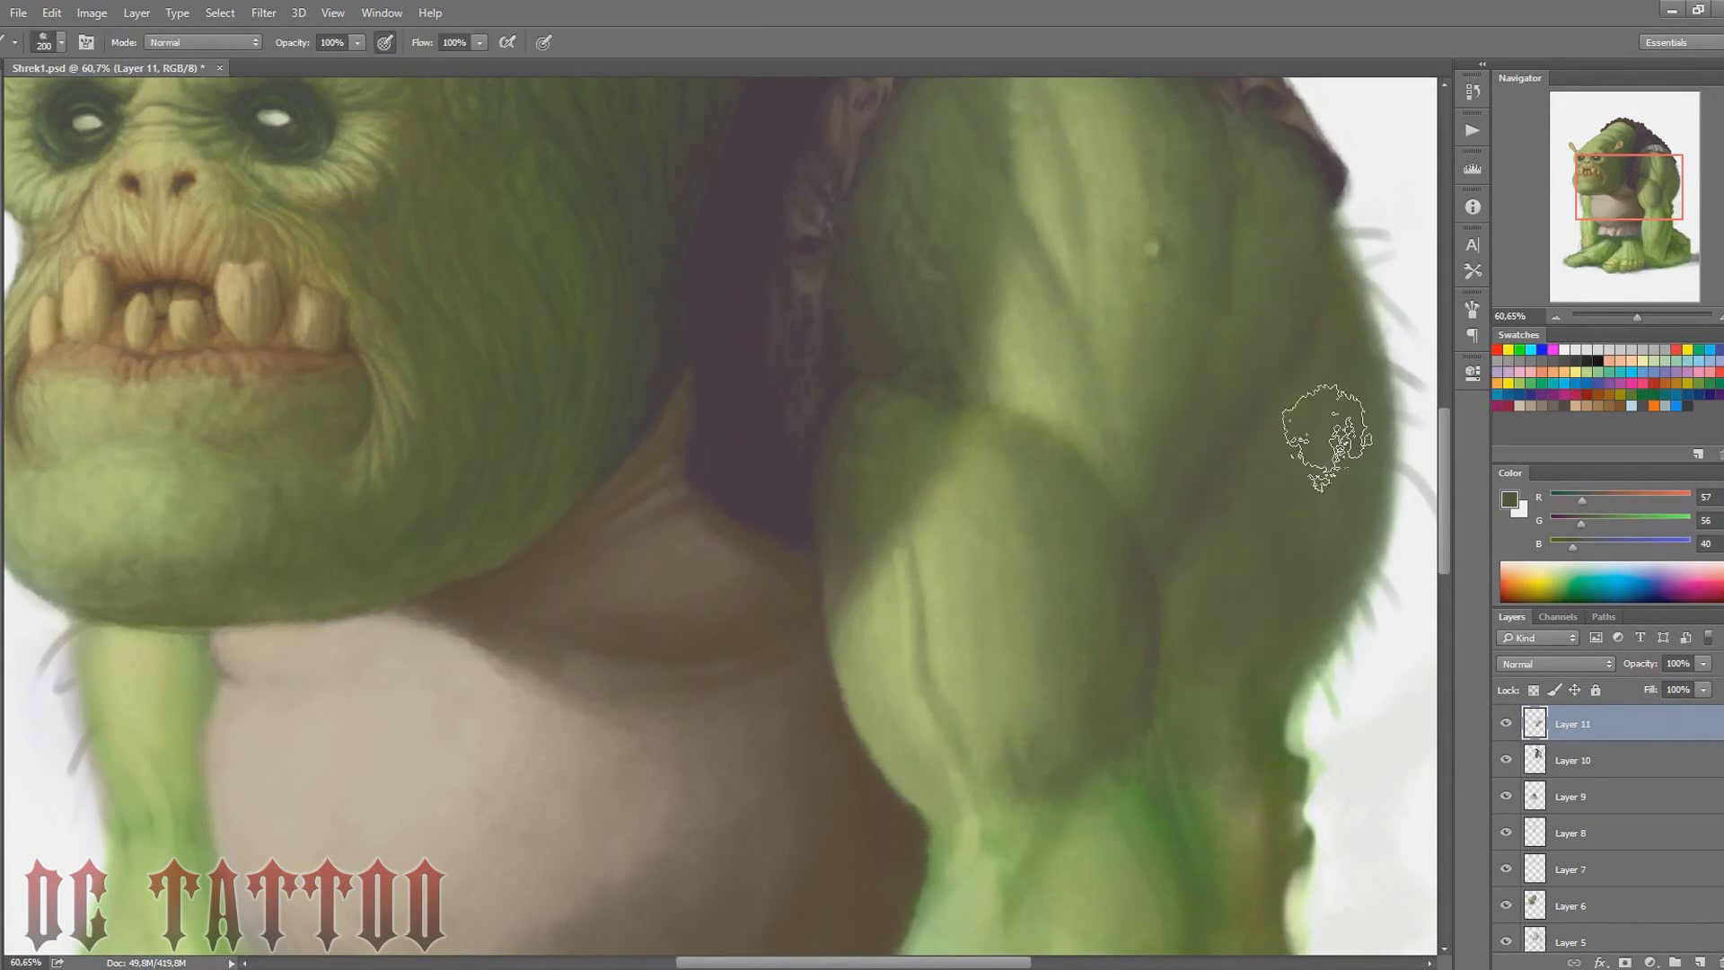
left_click_drag(1320, 443, 1170, 568)
Paint dark olive strokes along the arm's outer edge using colours sampled from the bicep
key("i")
left_click(888, 503, "alt")
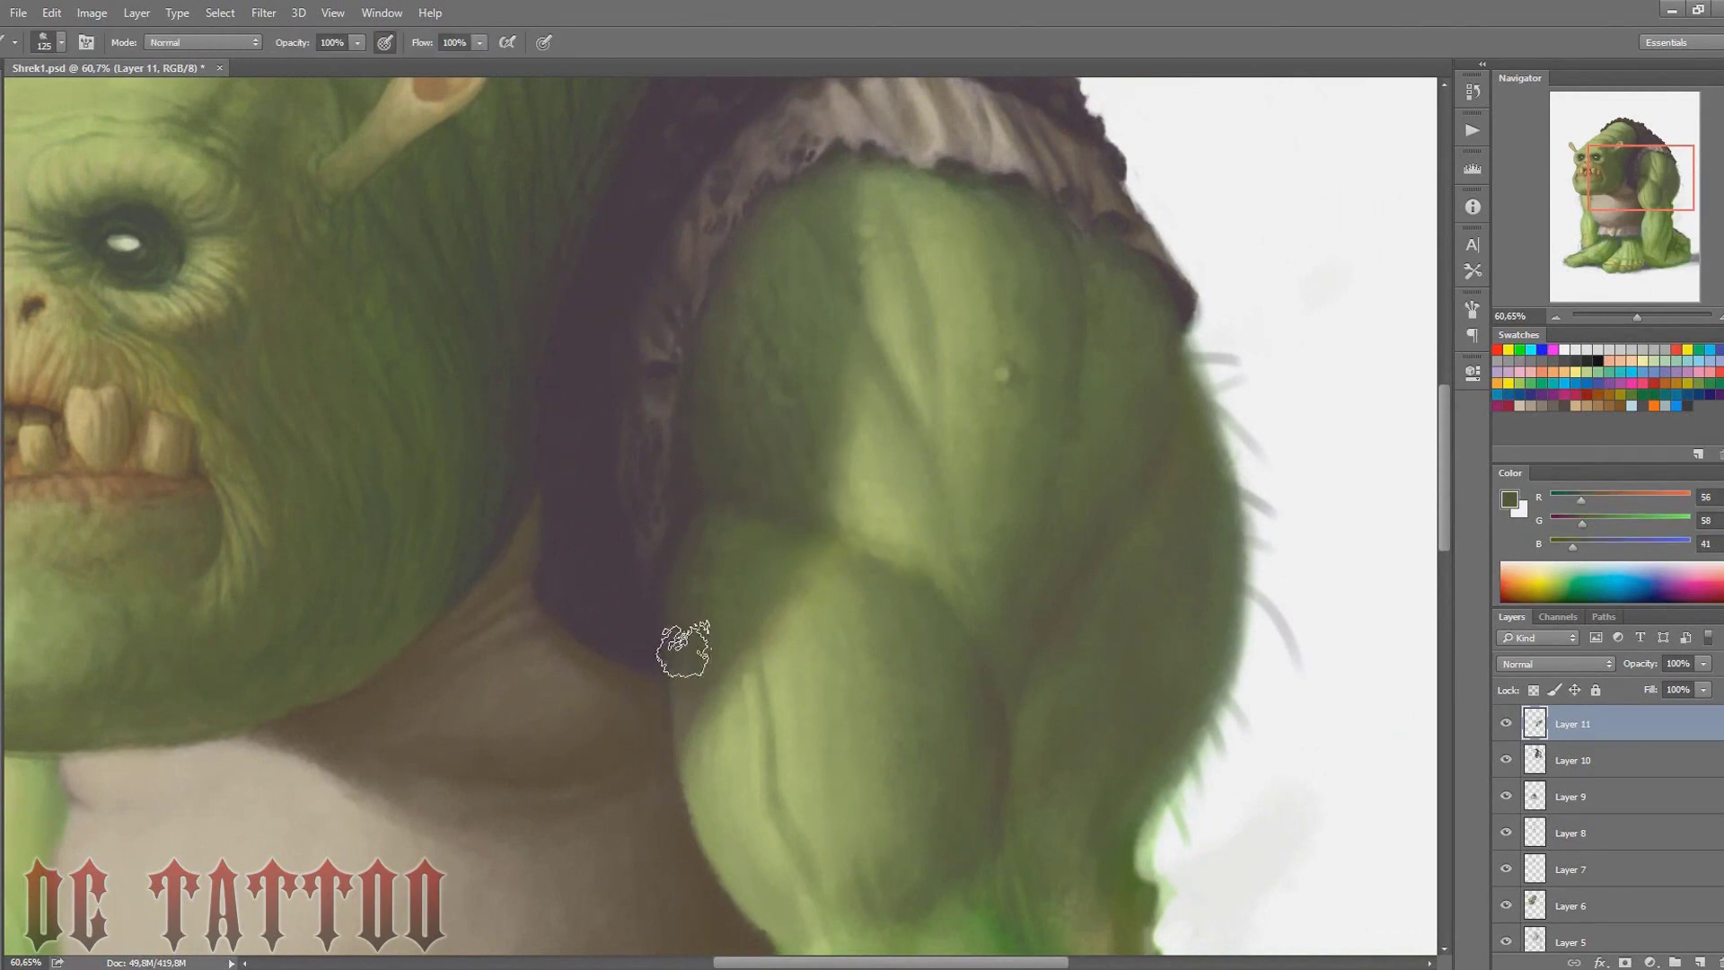
left_click(730, 464, "alt")
left_click(766, 685, "alt")
mouse_move(1635, 223)
left_mouse_down()
mouse_move(1631, 171)
mouse_move(1655, 191)
left_mouse_up()
left_click(696, 569, "alt")
left_click(982, 569, "alt")
key("bracketright")
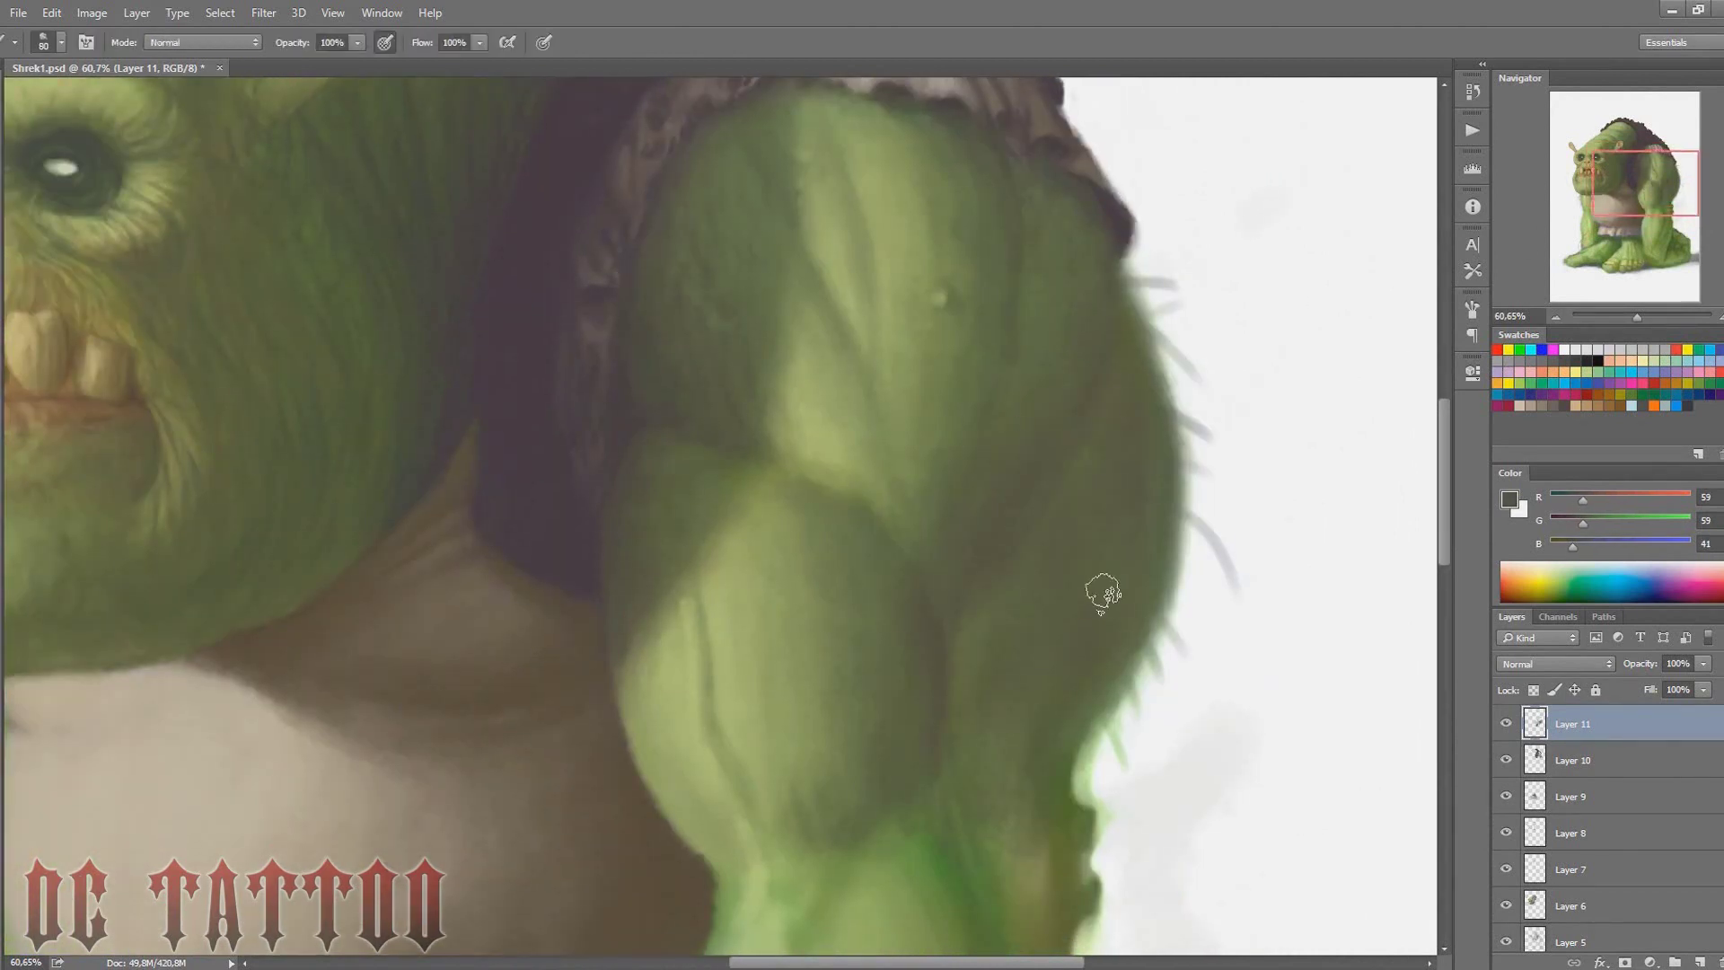
mouse_move(1103, 593)
left_mouse_down()
mouse_move(1155, 539)
mouse_move(1038, 817)
mouse_move(982, 539)
left_mouse_up()
Sample mid green and dark olive tones near the elbow with a finer brush
key("bracketright")
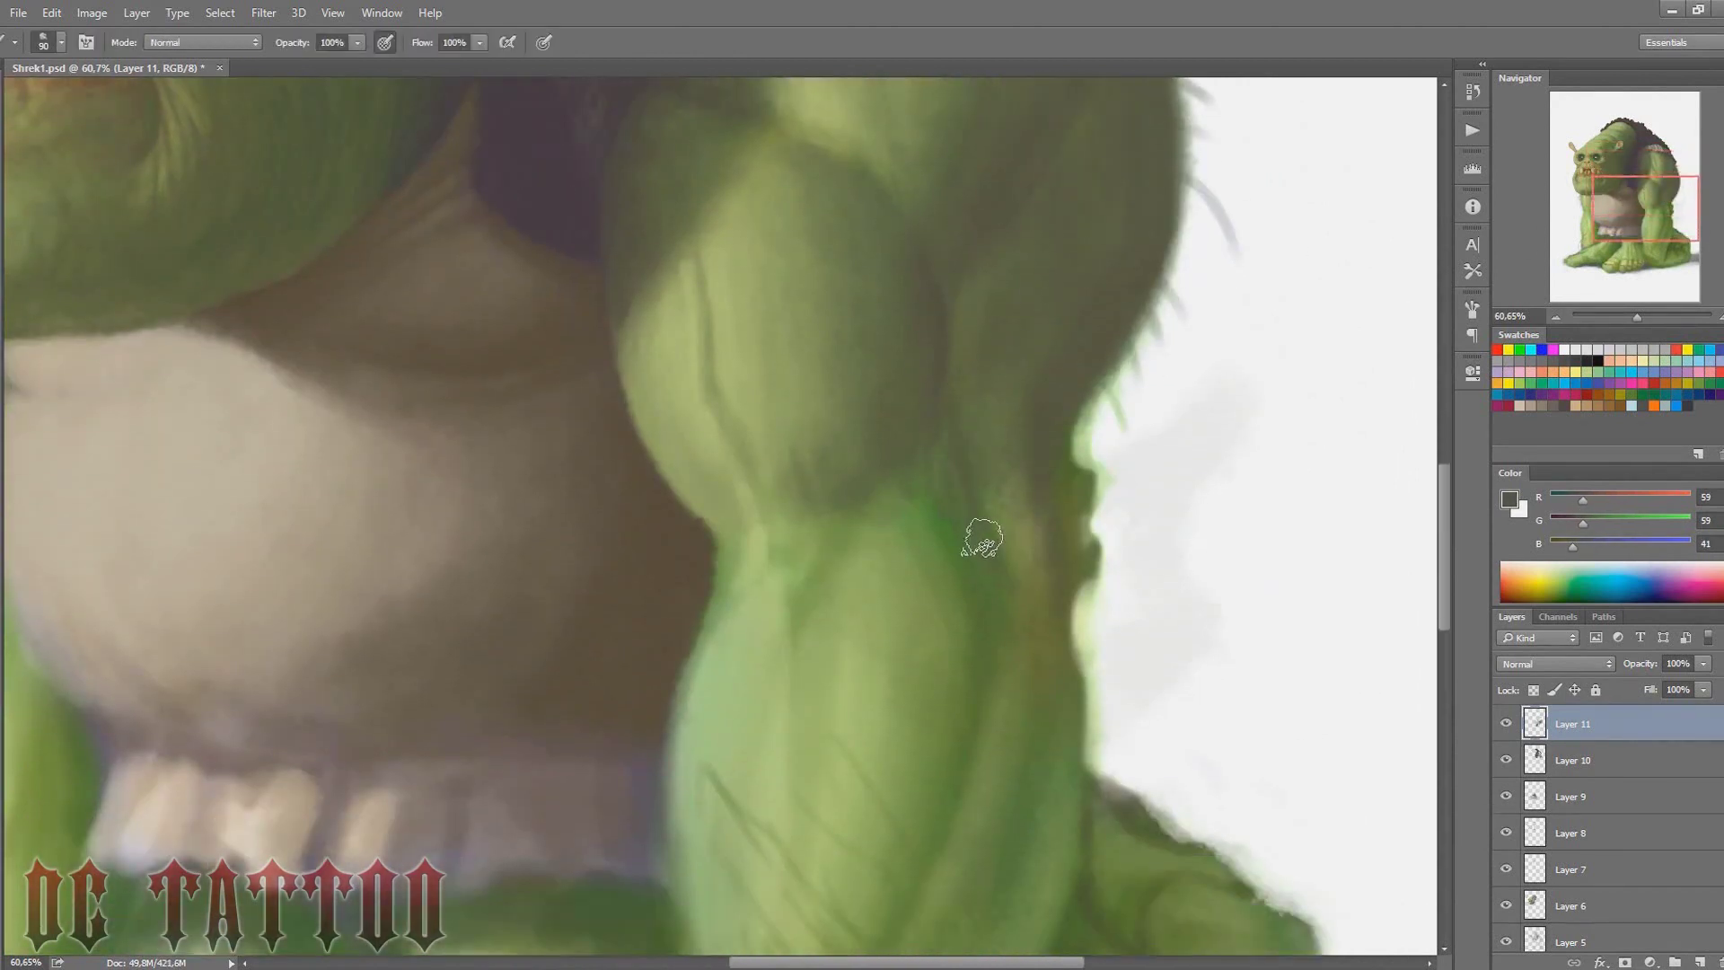
left_click(805, 323, "alt")
key("bracketright")
key("bracketright")
key("bracketright")
left_click_drag(1654, 221, 1654, 204)
left_click(935, 520, "alt")
key("bracketleft")
key("bracketleft")
key("bracketleft")
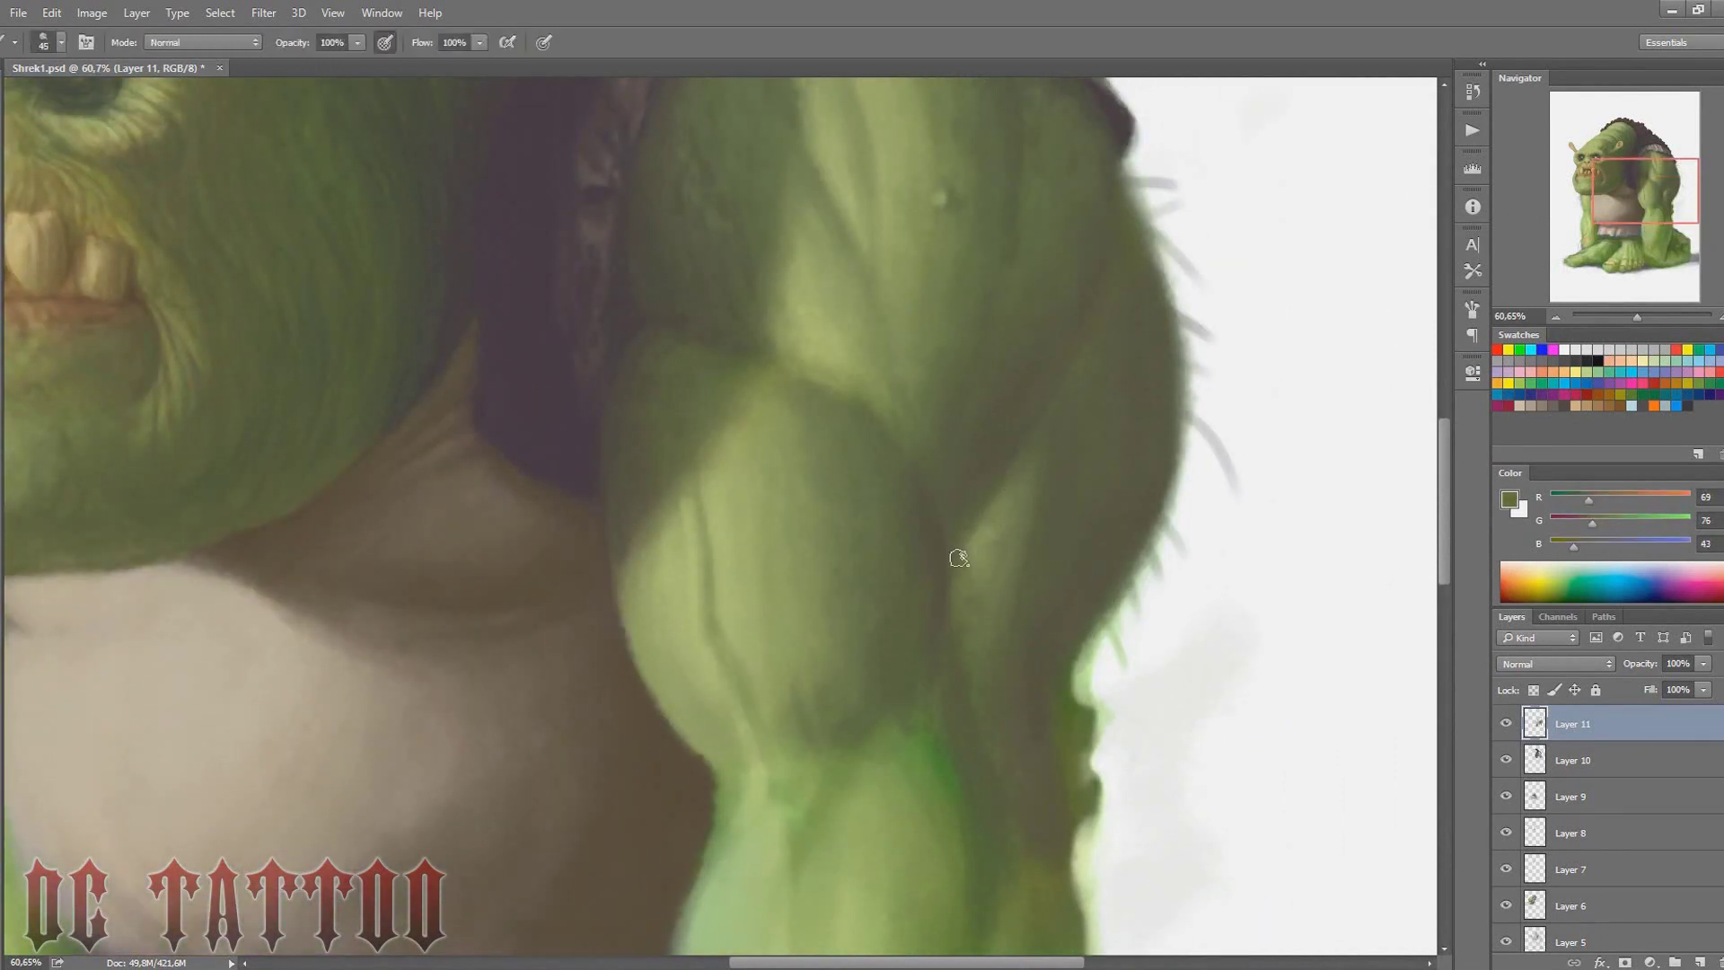
Paint dark olive shadow strokes down the arm toward the elbow and forearm
left_click(980, 523, "alt")
left_click(1032, 414, "alt")
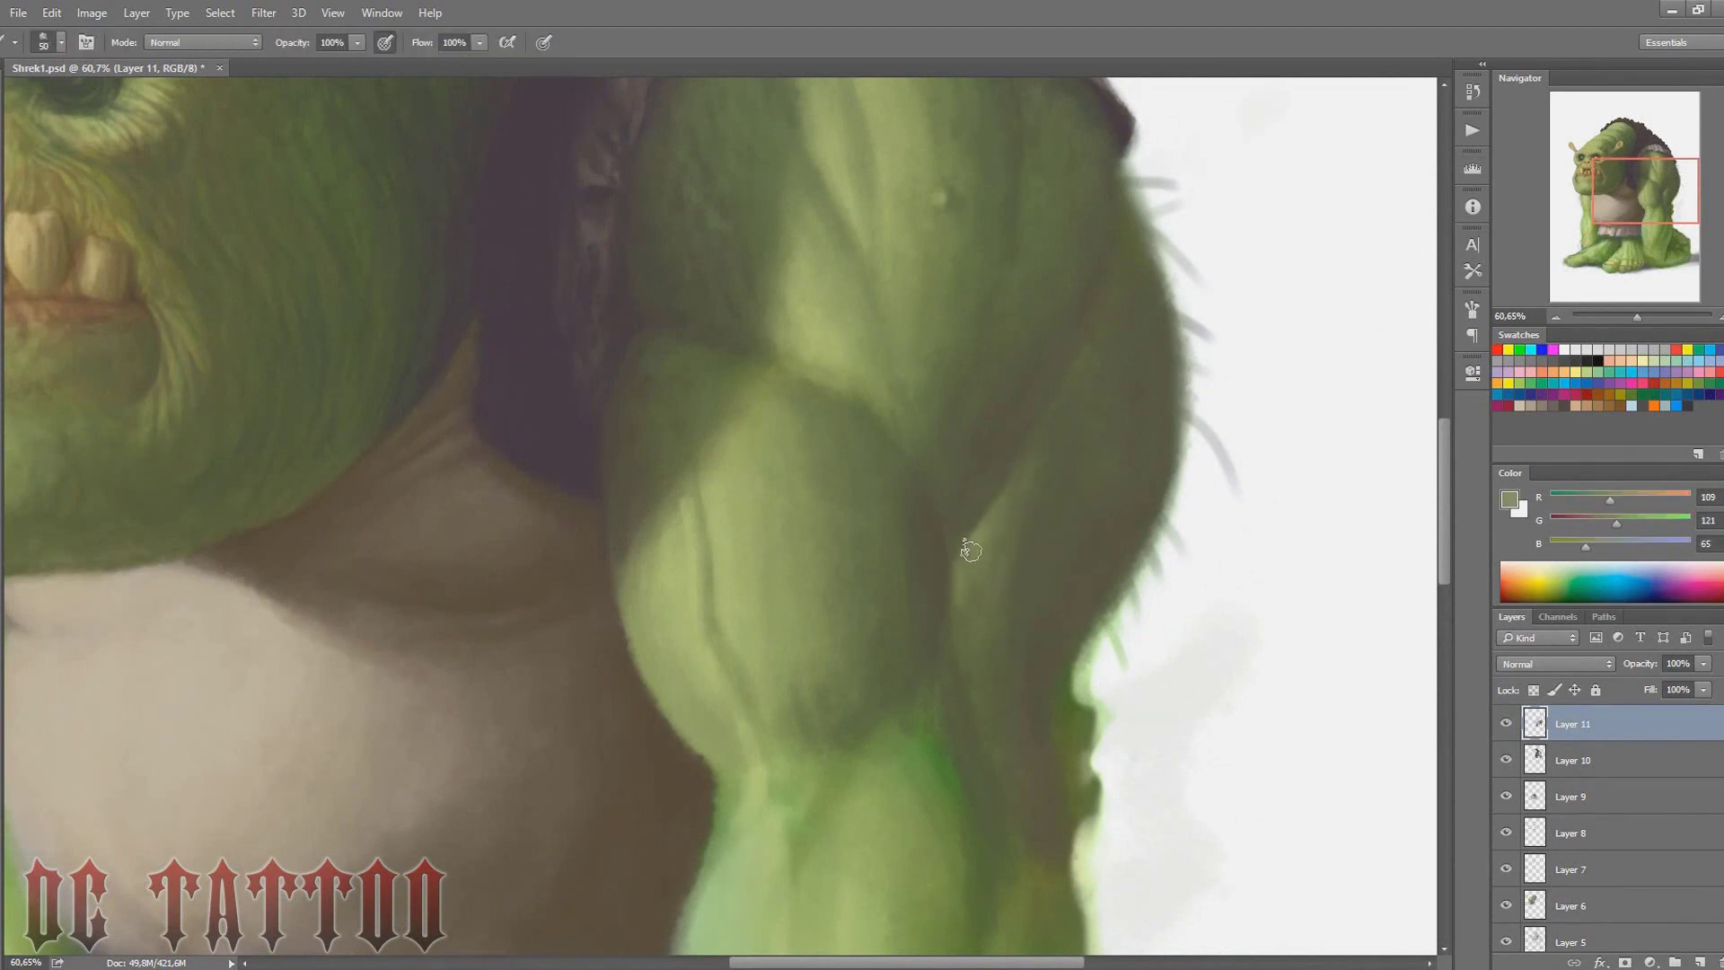
left_click(984, 543, "alt")
key("bracketright")
key("bracketright")
key("bracketright")
left_click_drag(1660, 157, 1659, 173)
left_click(1037, 561, "alt")
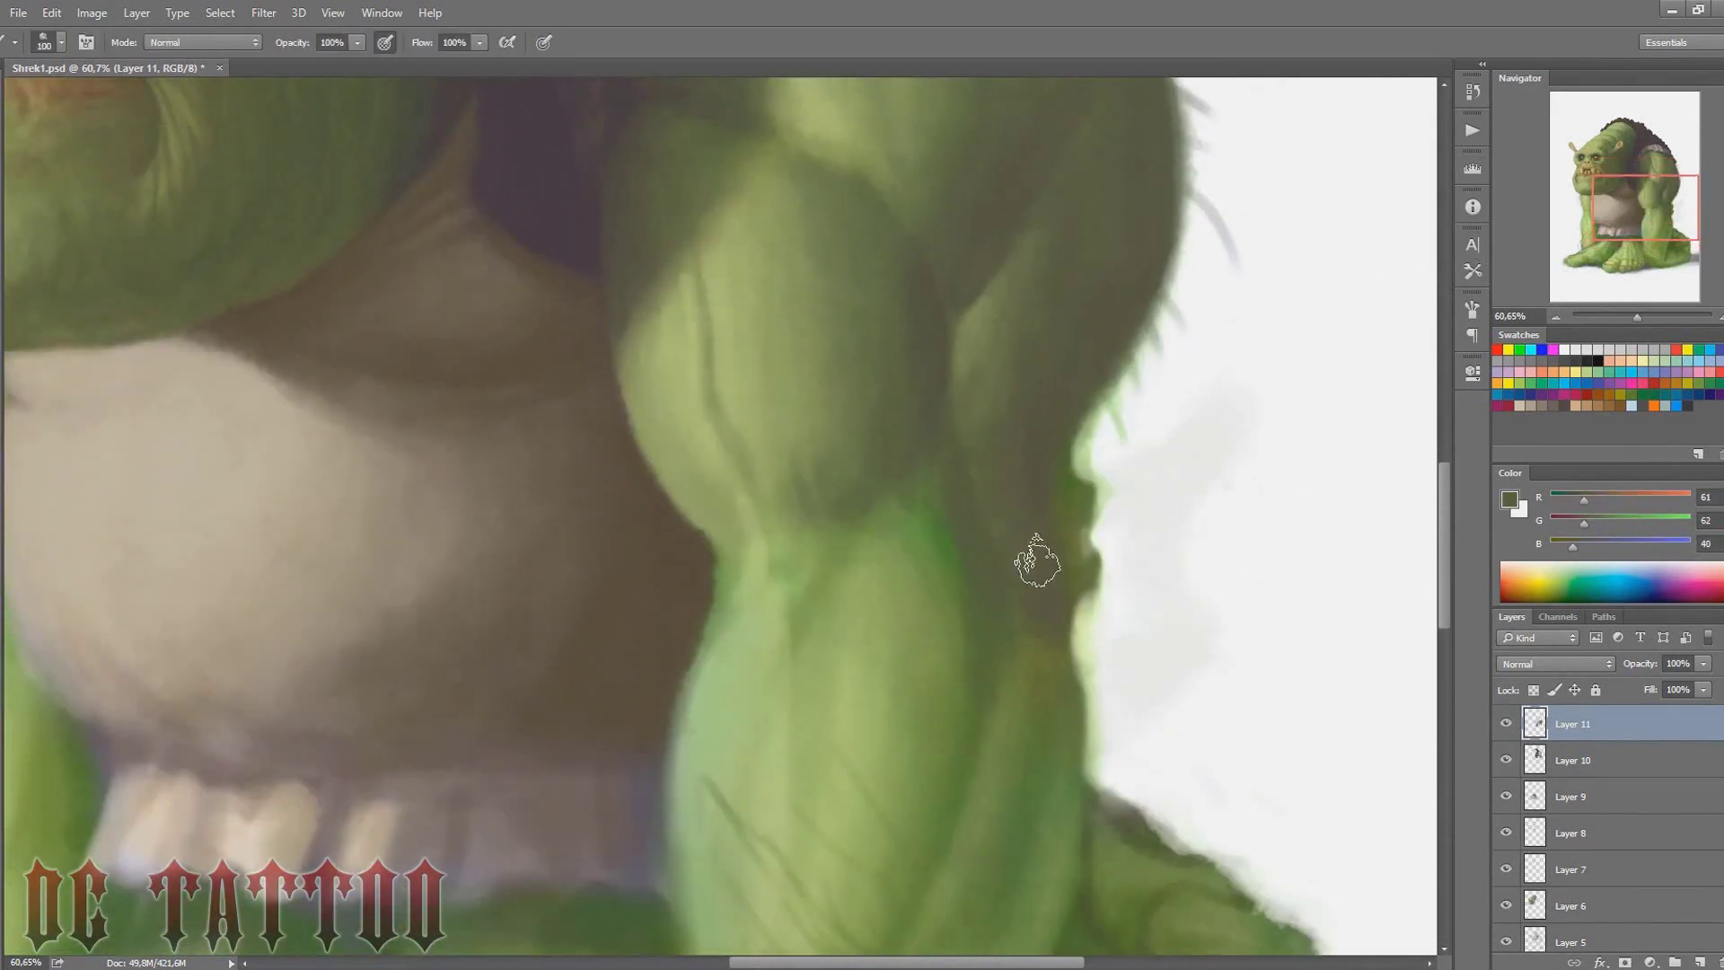
left_click_drag(888, 503, 781, 691)
Pick dark, mid and light bicep greens with a small brush for fine lines
left_click_drag(682, 112, 716, 358)
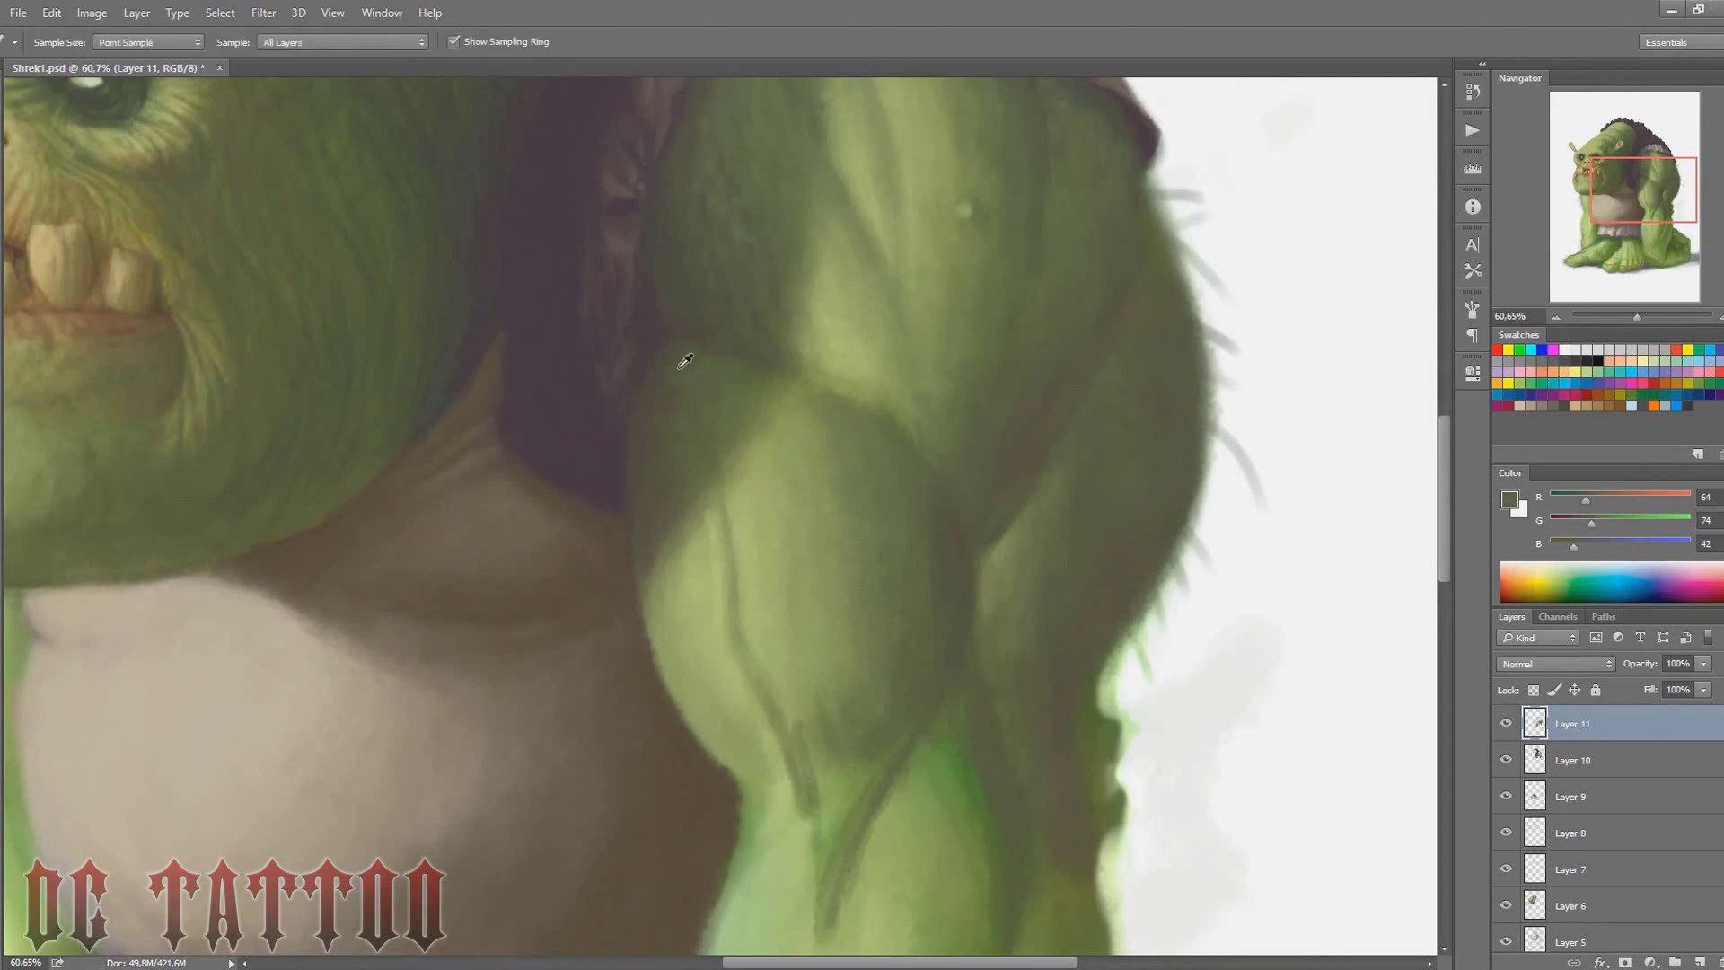
key("bracketleft")
key("bracketleft")
key("bracketleft")
left_click(685, 375, "alt")
key("bracketleft")
key("bracketleft")
left_click(709, 472, "alt")
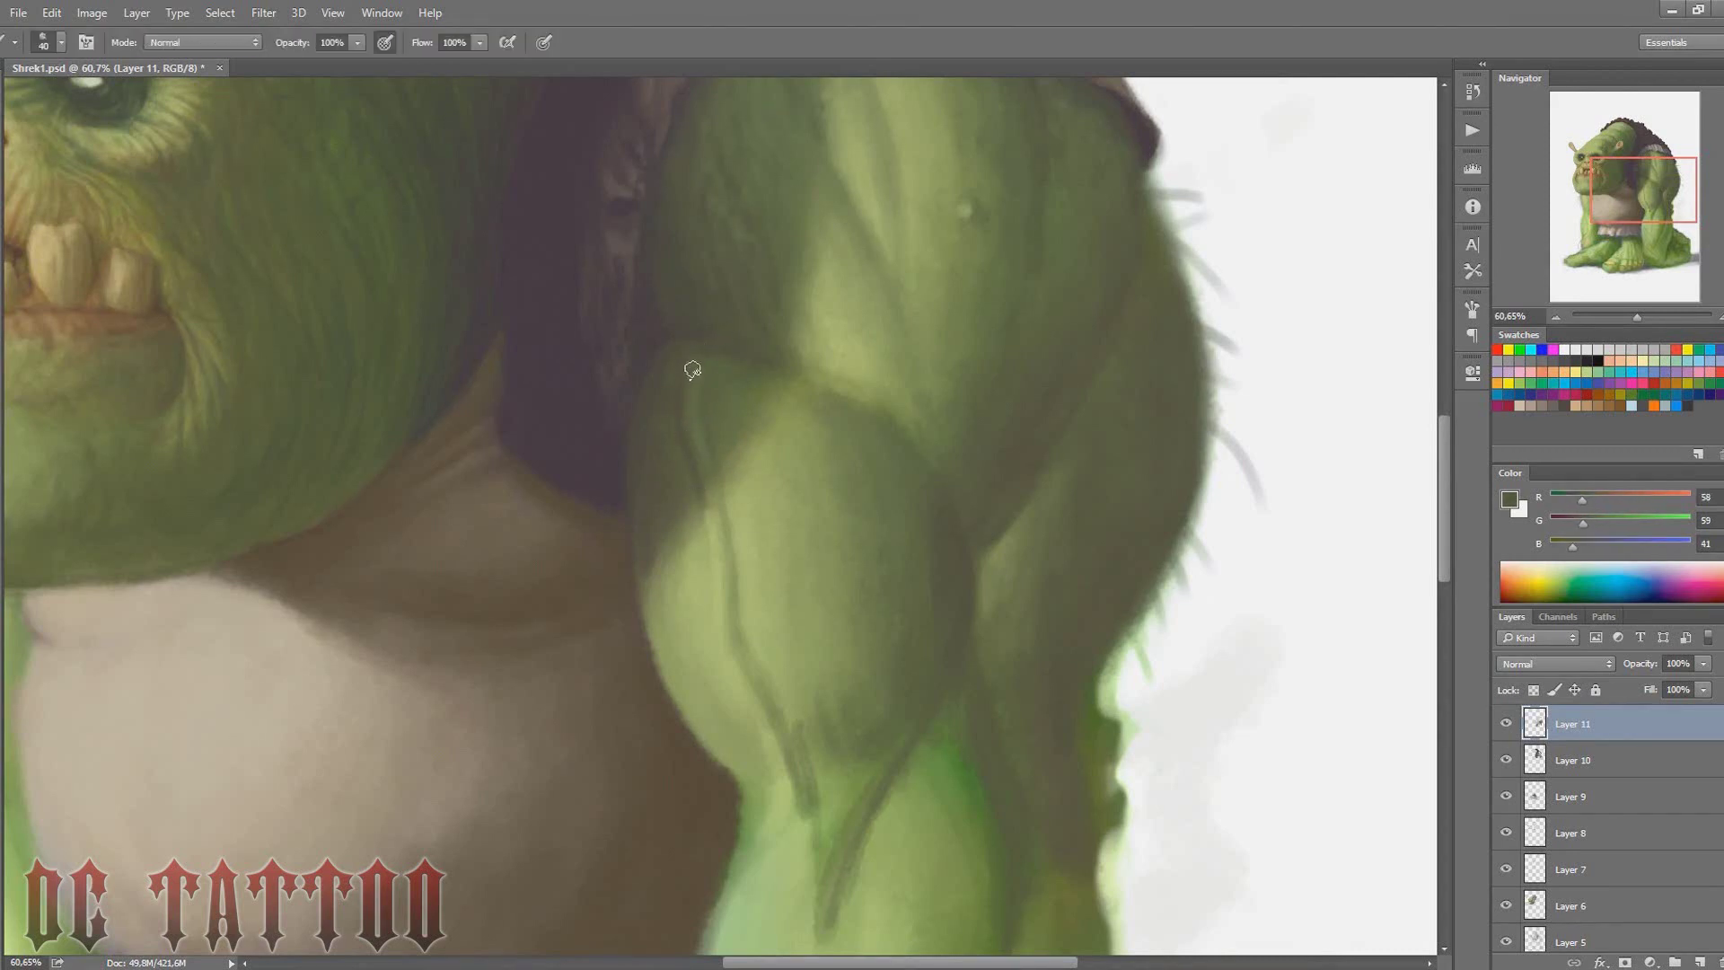
left_click_drag(1636, 205, 1639, 207)
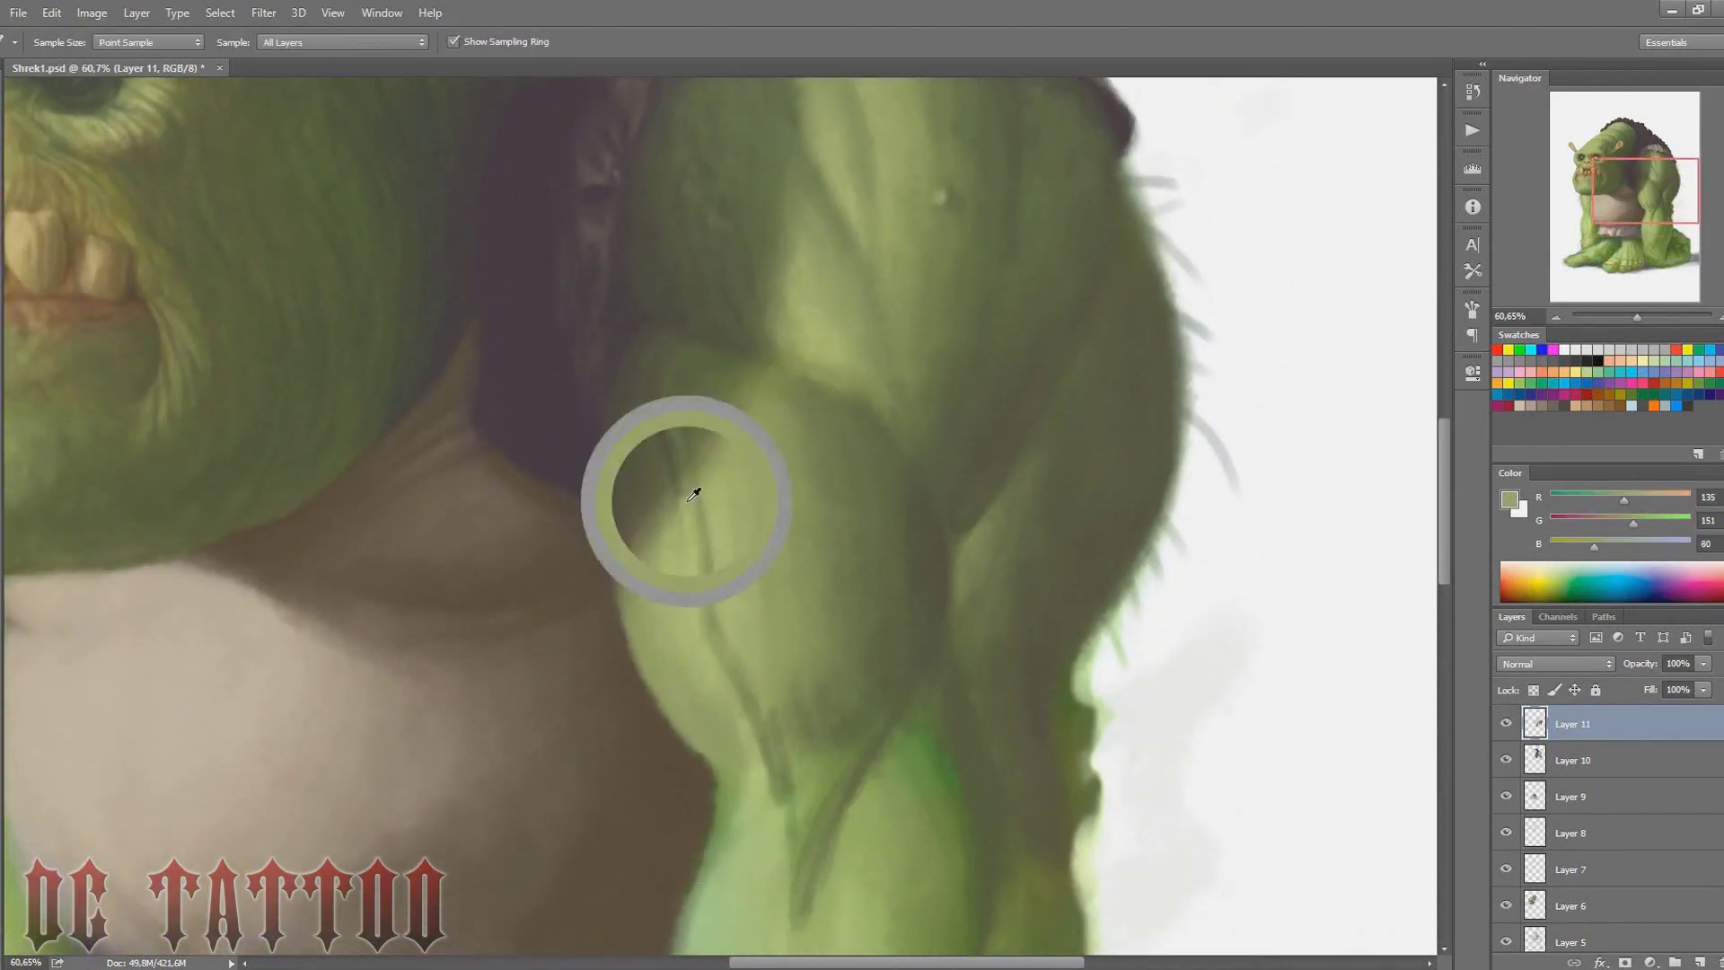
left_click(700, 429, "alt")
left_click(683, 444, "alt")
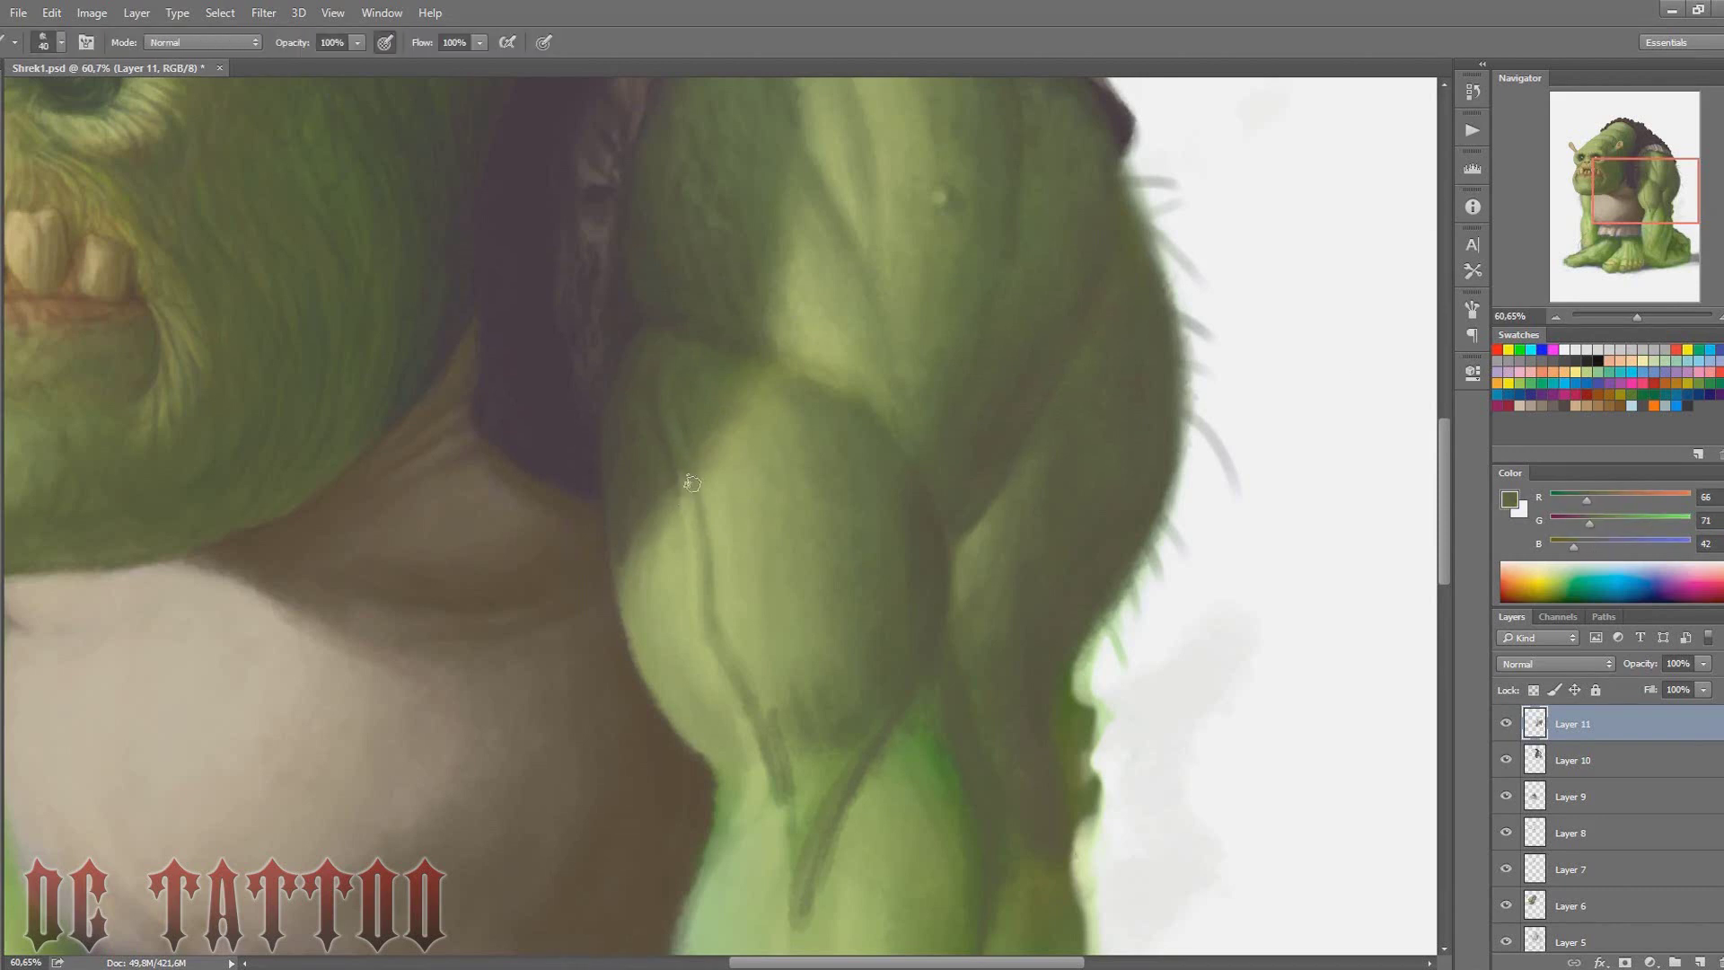
left_click(692, 483, "alt")
Paint thin dark vein lines and light green highlights down the forearm
key("bracketright")
key("bracketright")
key("bracketright")
left_click_drag(1642, 202, 1643, 216)
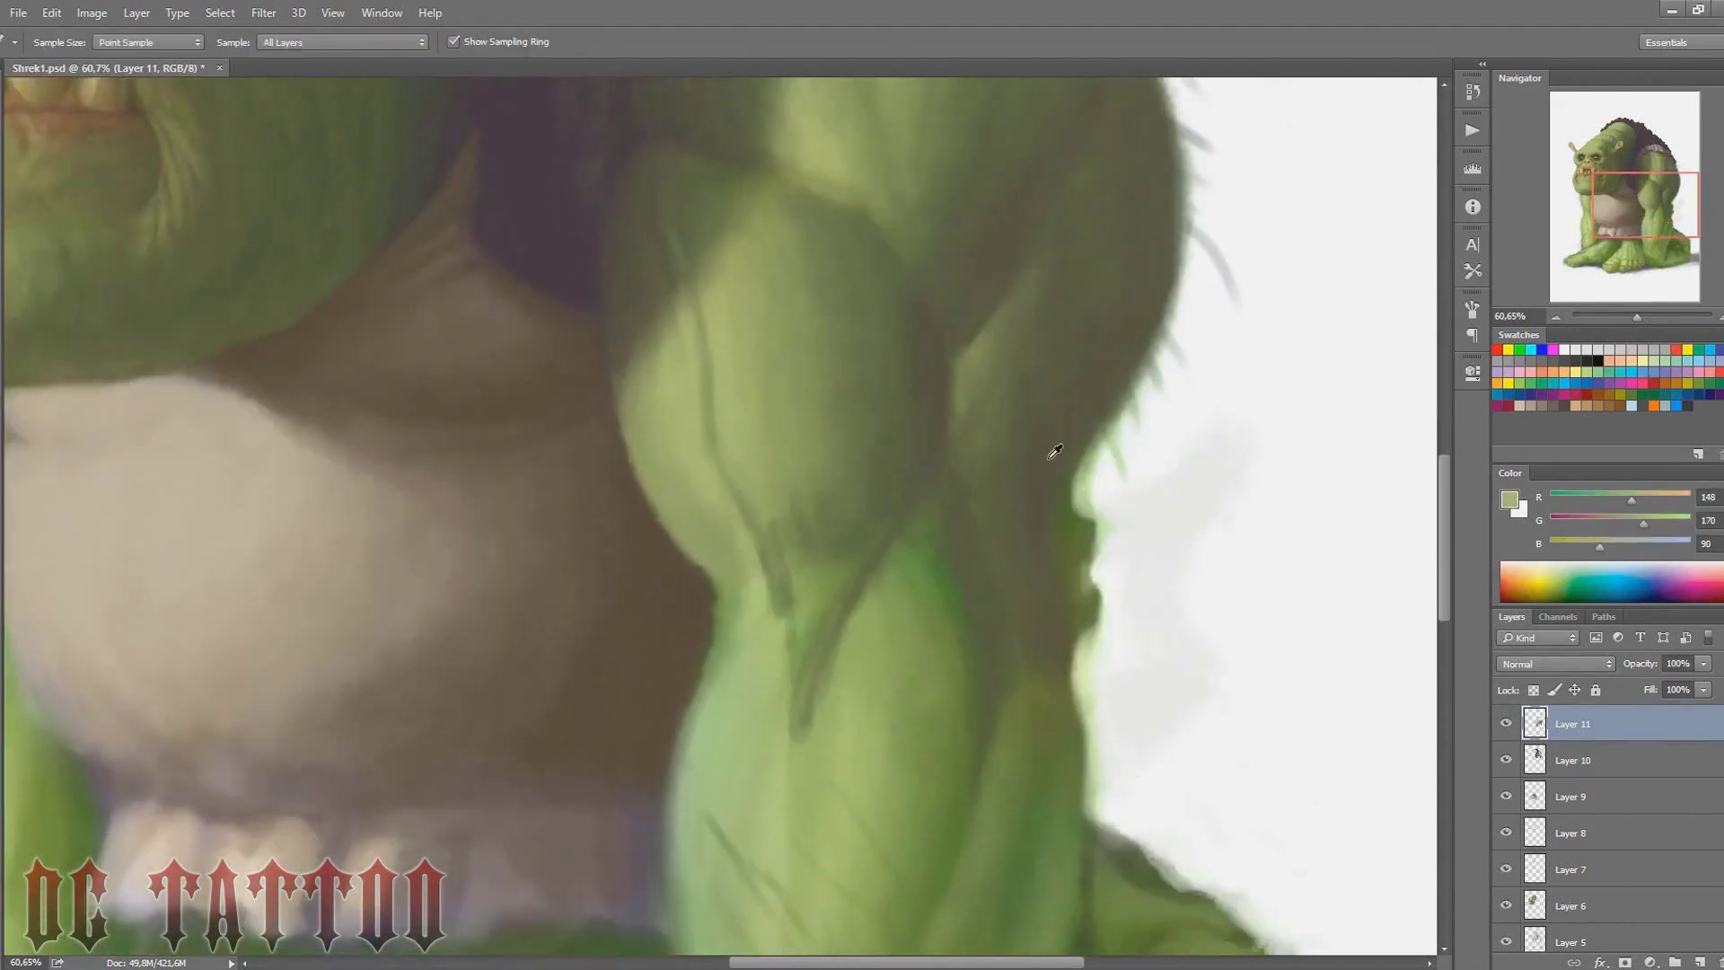
key("bracketright")
left_click(1104, 467, "alt")
key("bracketright")
left_click_drag(746, 554, 723, 763)
key("bracketright")
key("bracketright")
key("bracketright")
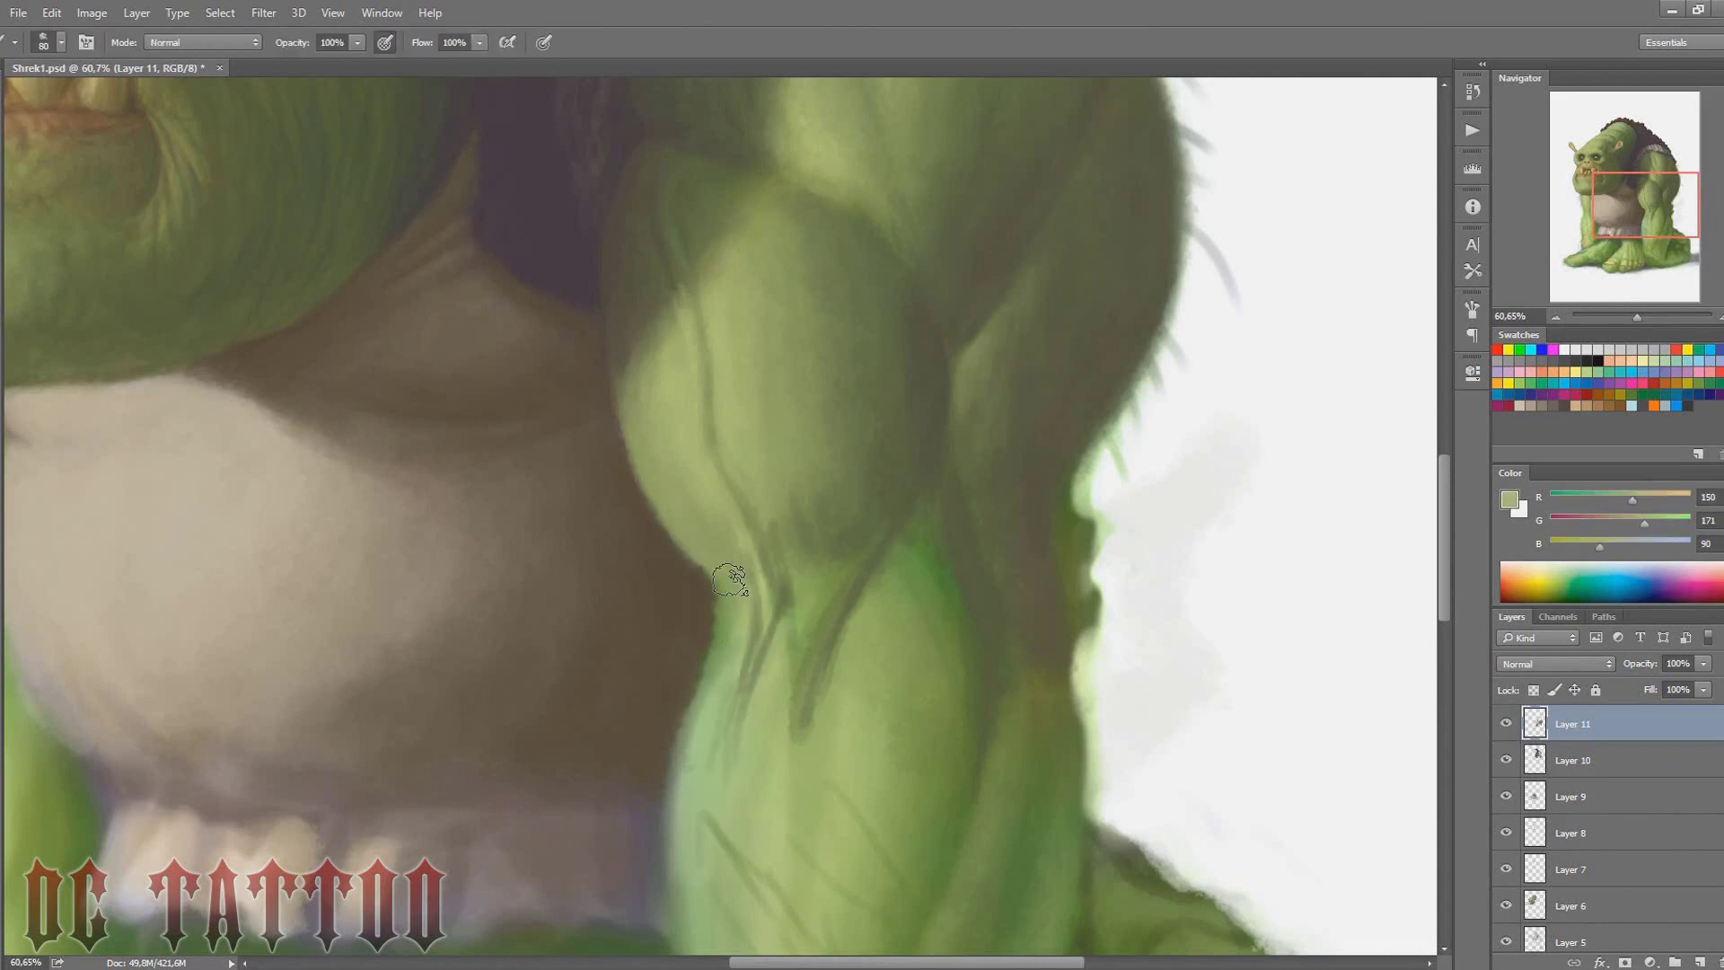
left_click(730, 693, "alt")
left_click_drag(799, 557, 781, 707)
Darken the forearm's edge with dark green strokes, then sample a lighter arm green
scroll(985, 384, "down", 5)
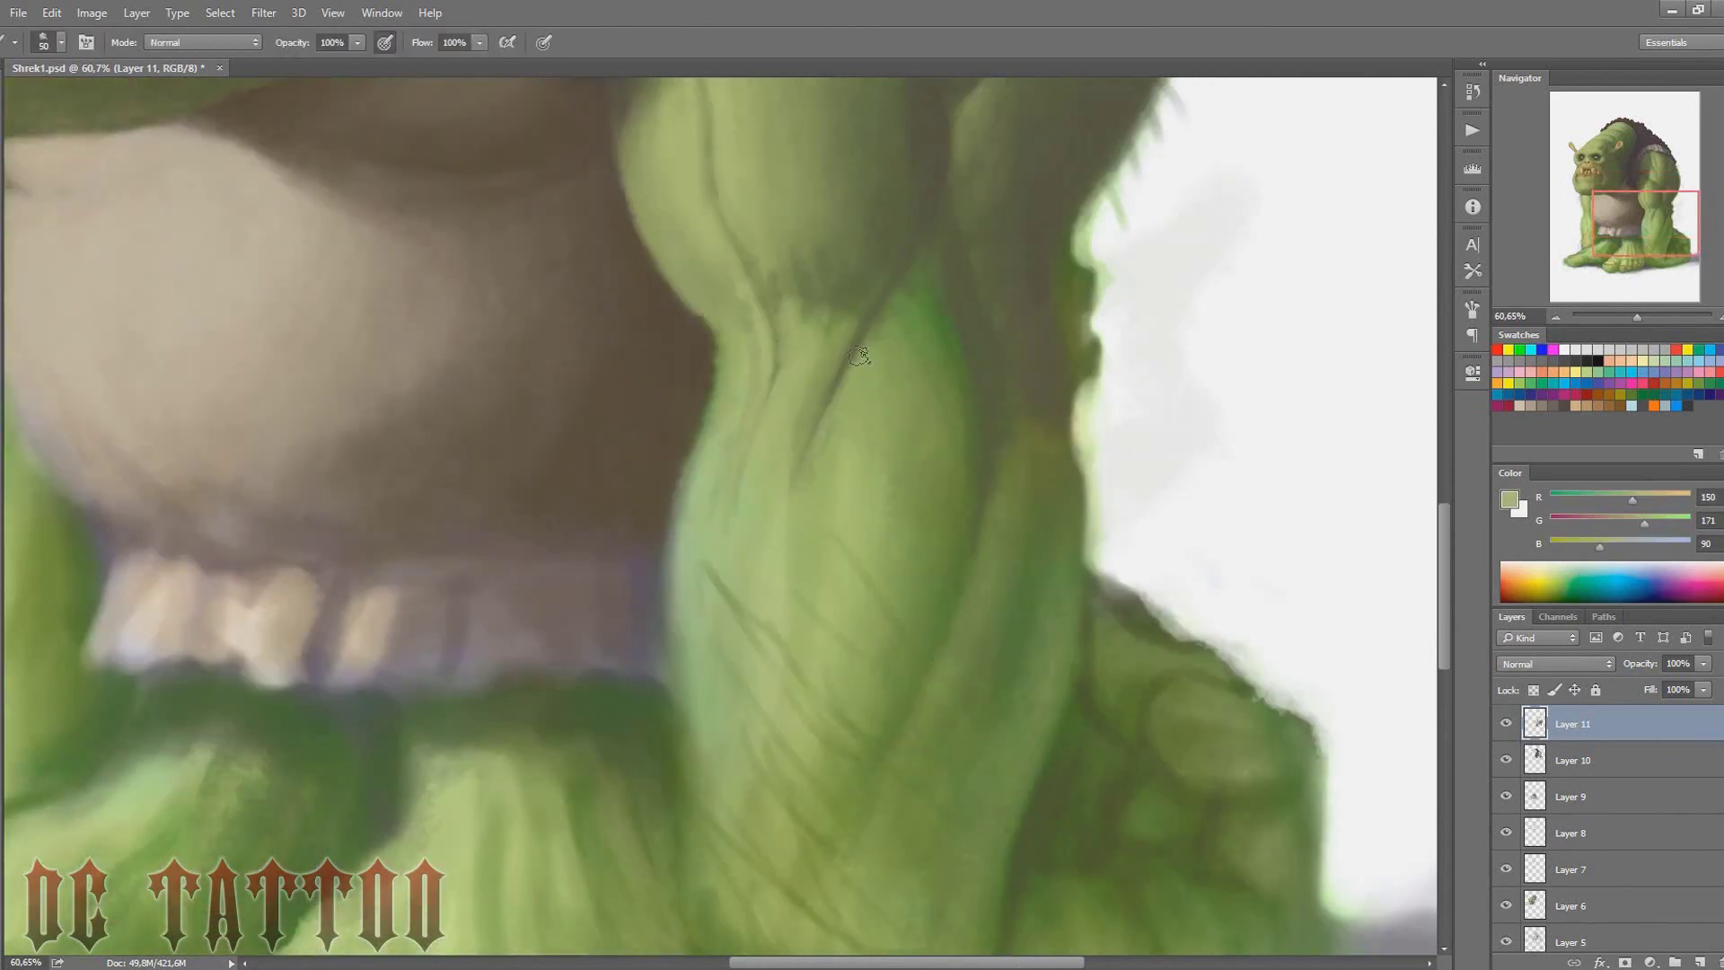
key("bracketright")
left_click_drag(1638, 317, 1634, 318)
key("bracketright")
left_click(781, 326, "alt")
mouse_move(740, 323)
left_mouse_down()
mouse_move(763, 365)
mouse_move(724, 372)
left_mouse_up()
key("bracketleft")
key("bracketleft")
key("bracketleft")
left_click(728, 459, "alt")
Touch up the arm edge and paint dark vein lines down the forearm
left_click(731, 348, "alt")
key("bracketleft")
key("bracketleft")
key("bracketleft")
left_click(888, 377, "alt")
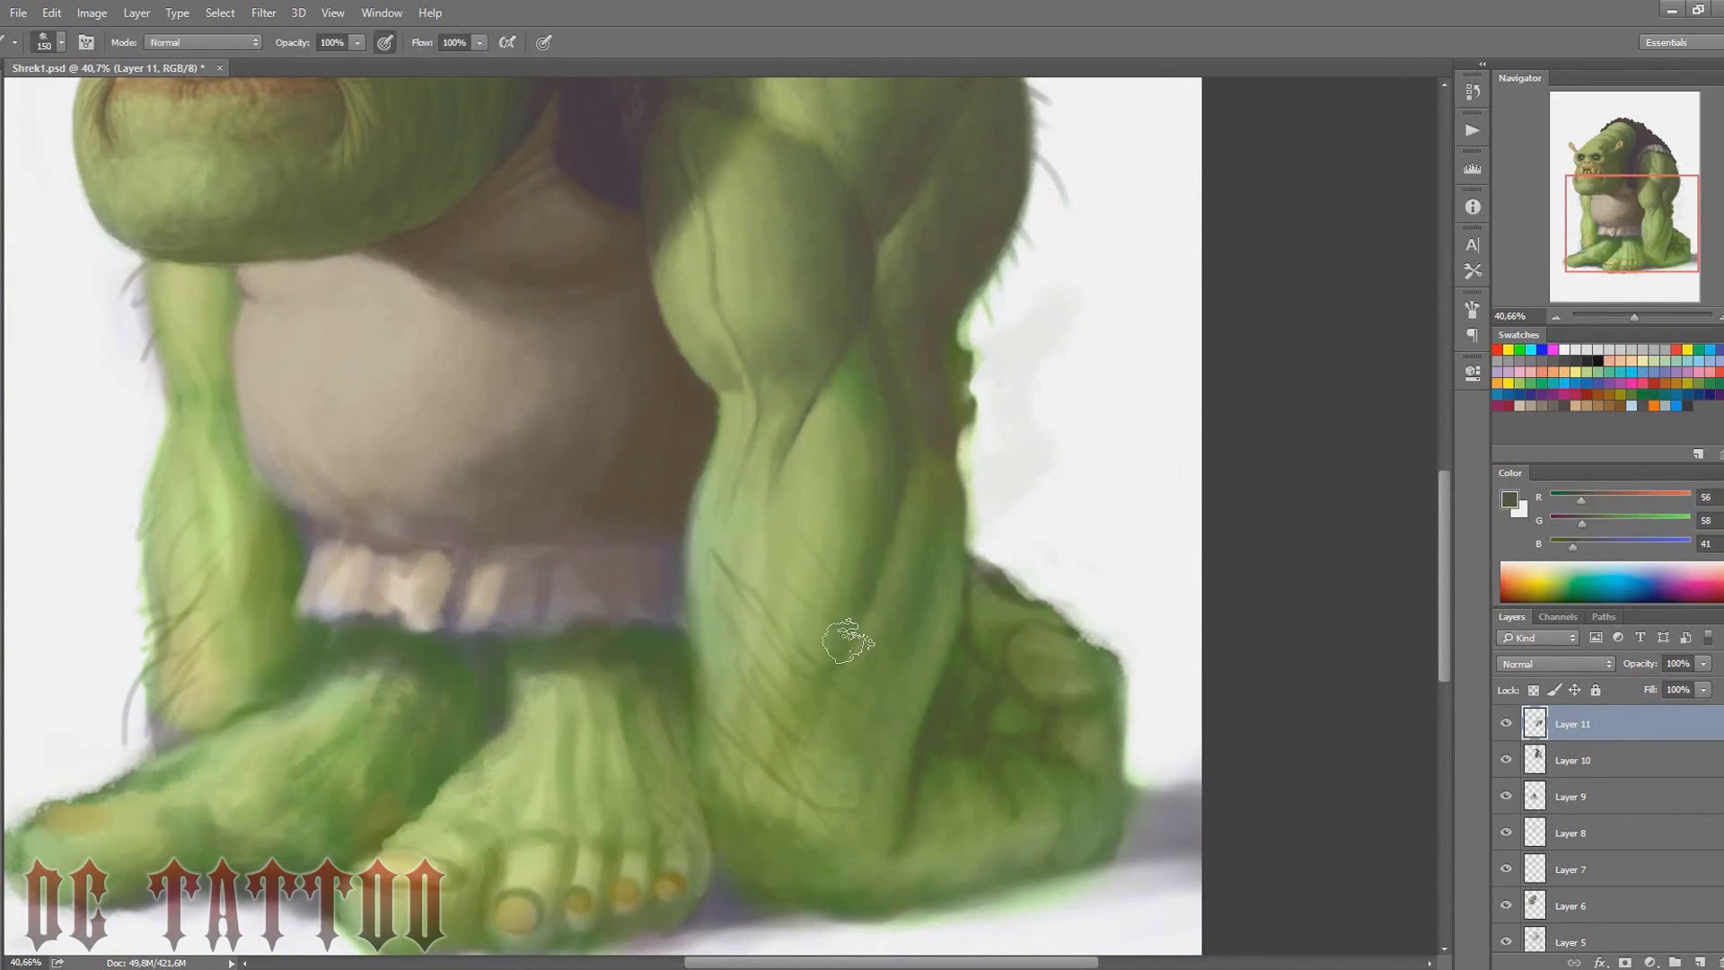
left_click_drag(862, 422, 781, 674)
mouse_move(912, 454)
left_mouse_down()
mouse_move(955, 439)
mouse_move(893, 771)
left_mouse_up()
Sample dark, light and mid forearm greens with a larger brush for shading
key("bracketright")
key("bracketright")
key("bracketright")
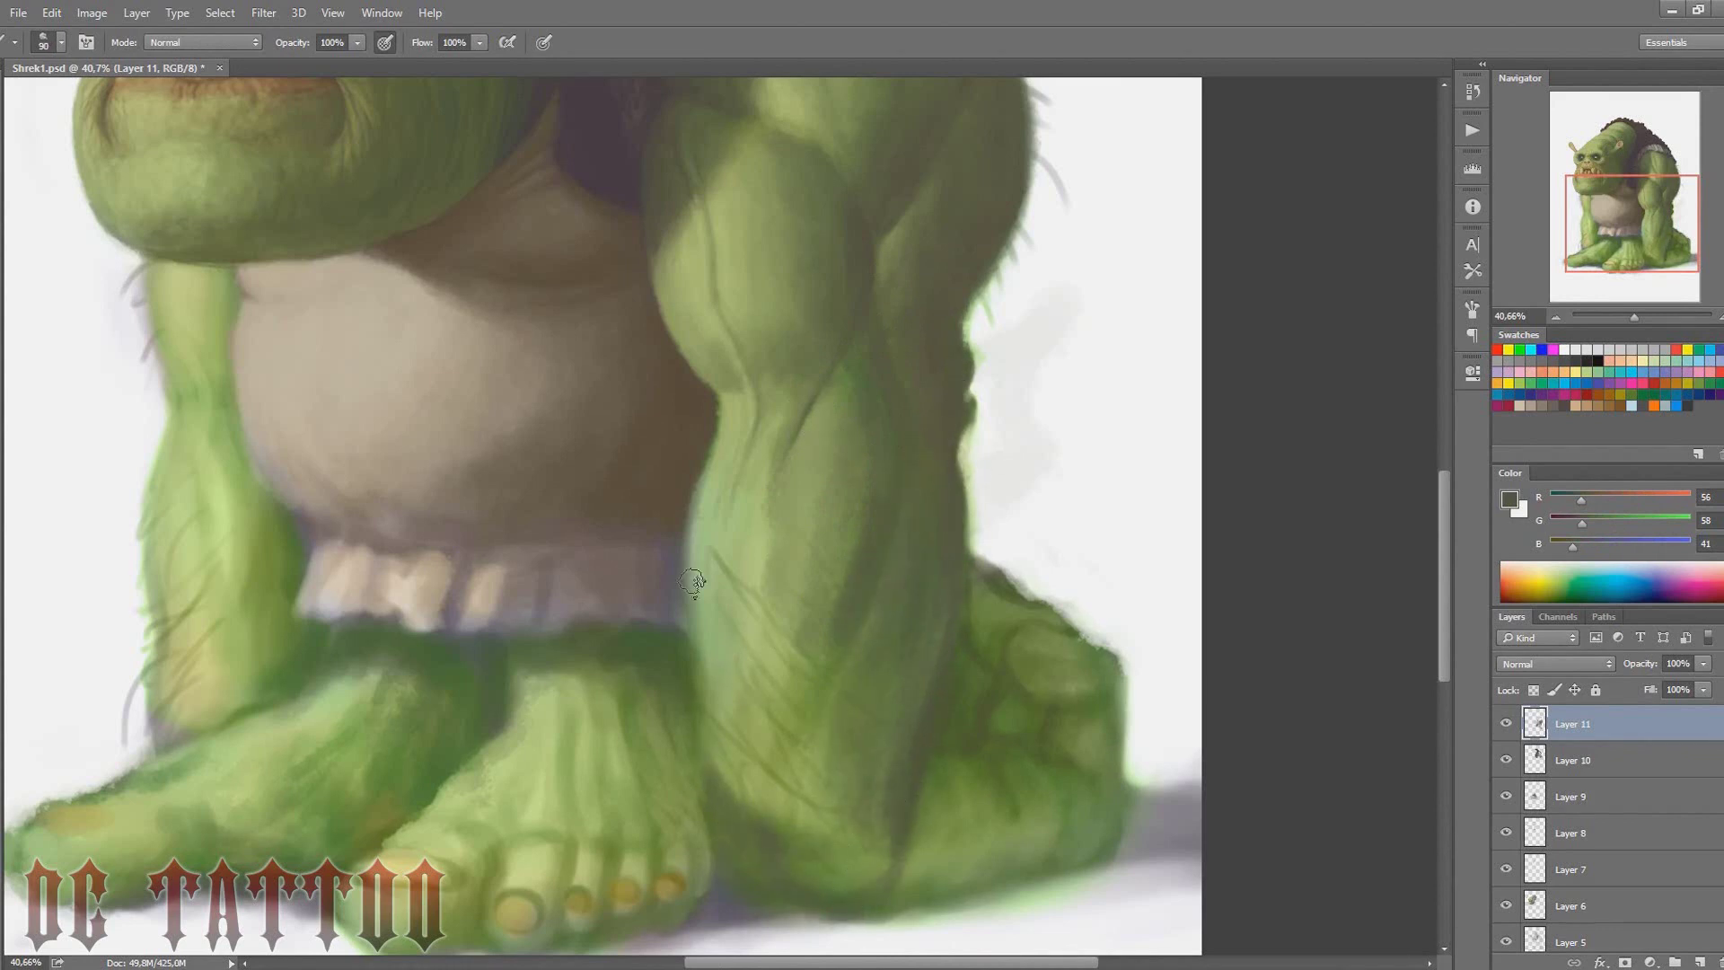
key("bracketright")
key("bracketright")
key("bracketright")
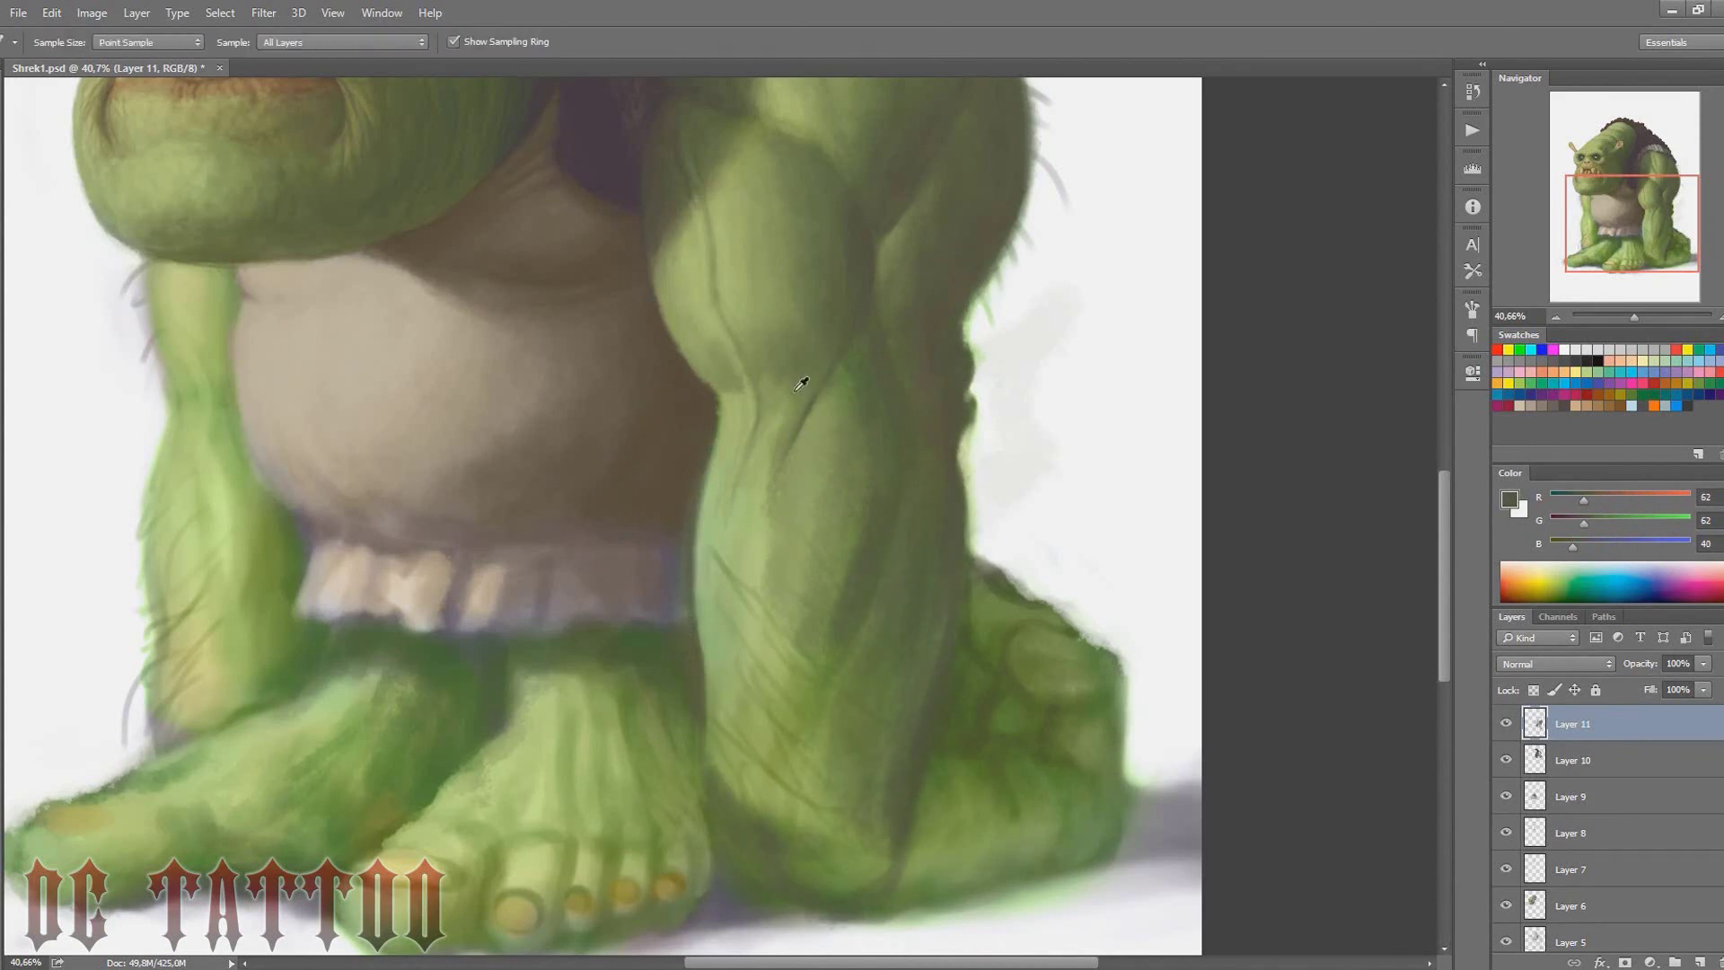
left_click(858, 364, "alt")
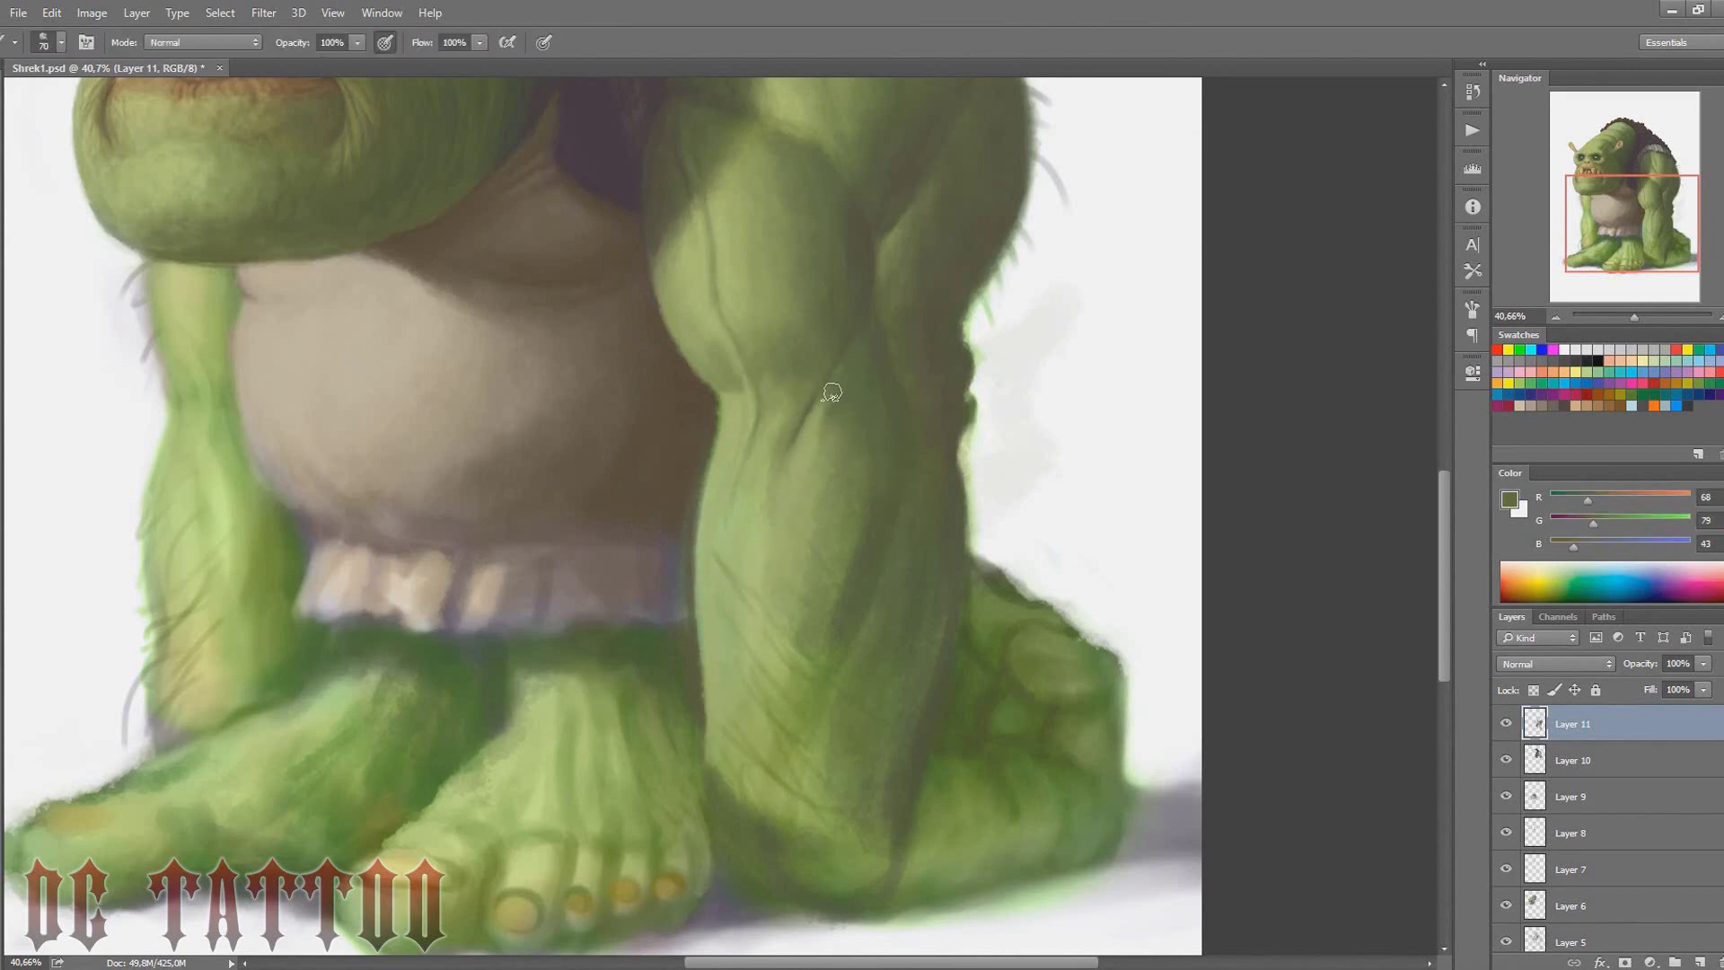
left_click(812, 451, "alt")
left_click(839, 366, "alt")
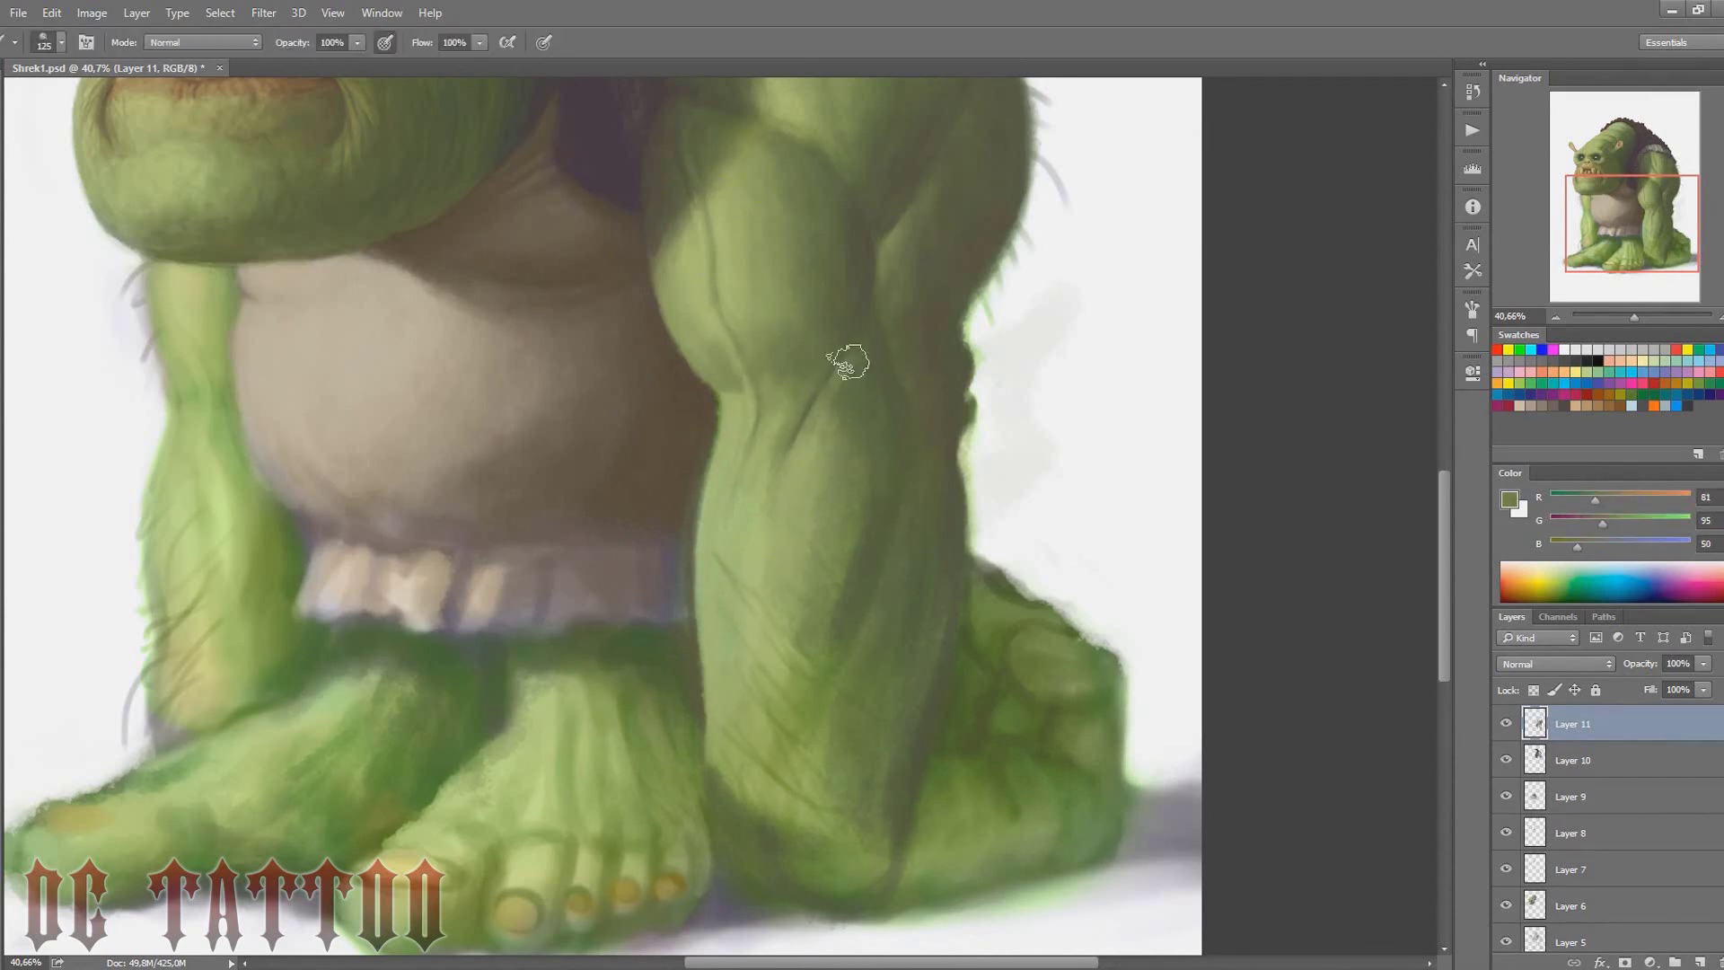
left_click(835, 634, "alt")
key("bracketright")
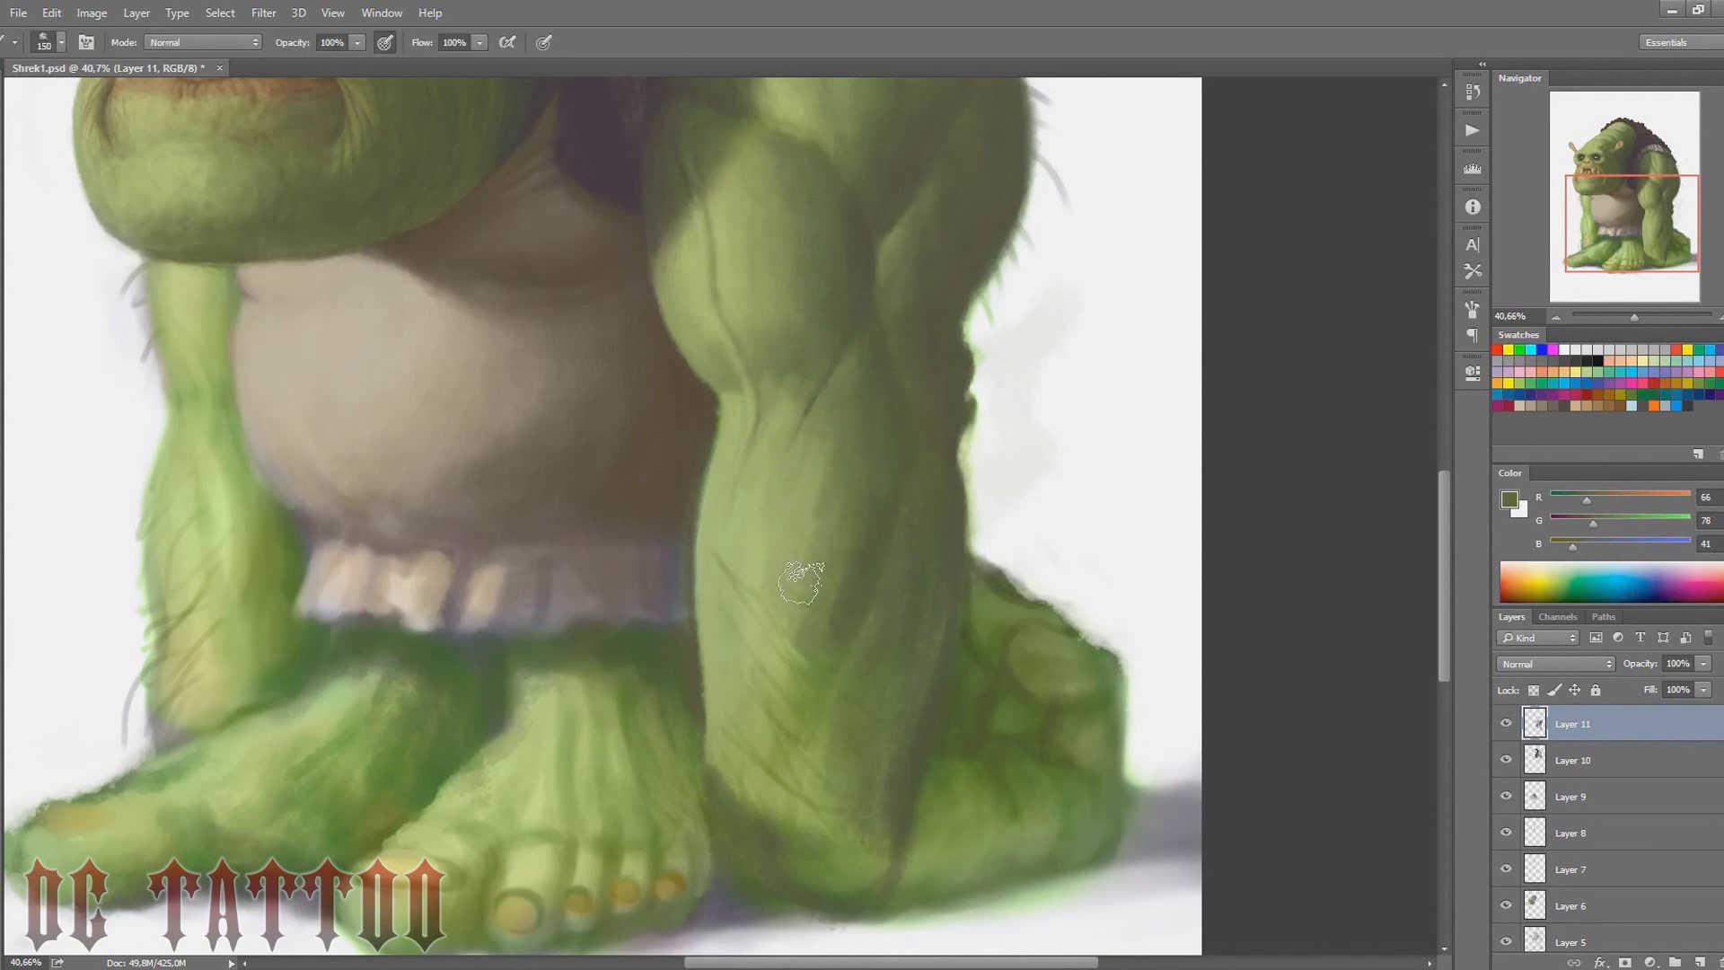
left_click(903, 350, "alt")
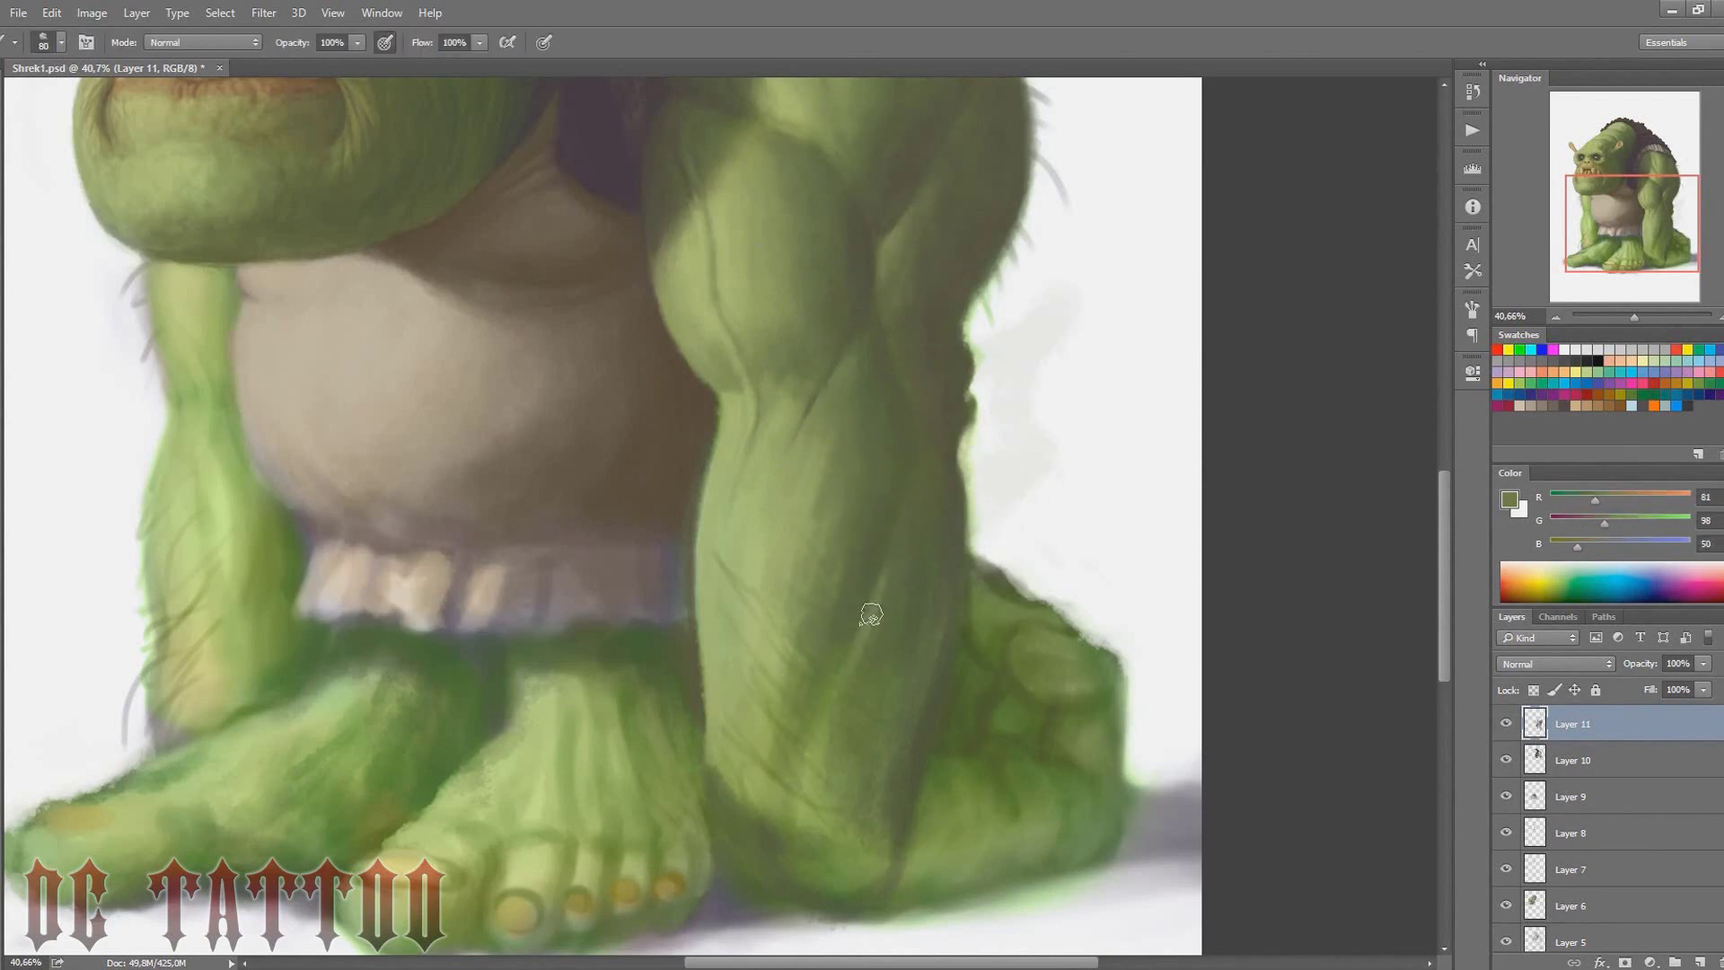
Pick lighter and dark shadow greens from the forearm, enlarging the brush
key("bracketleft")
key("bracketleft")
key("bracketleft")
left_click(723, 396, "alt")
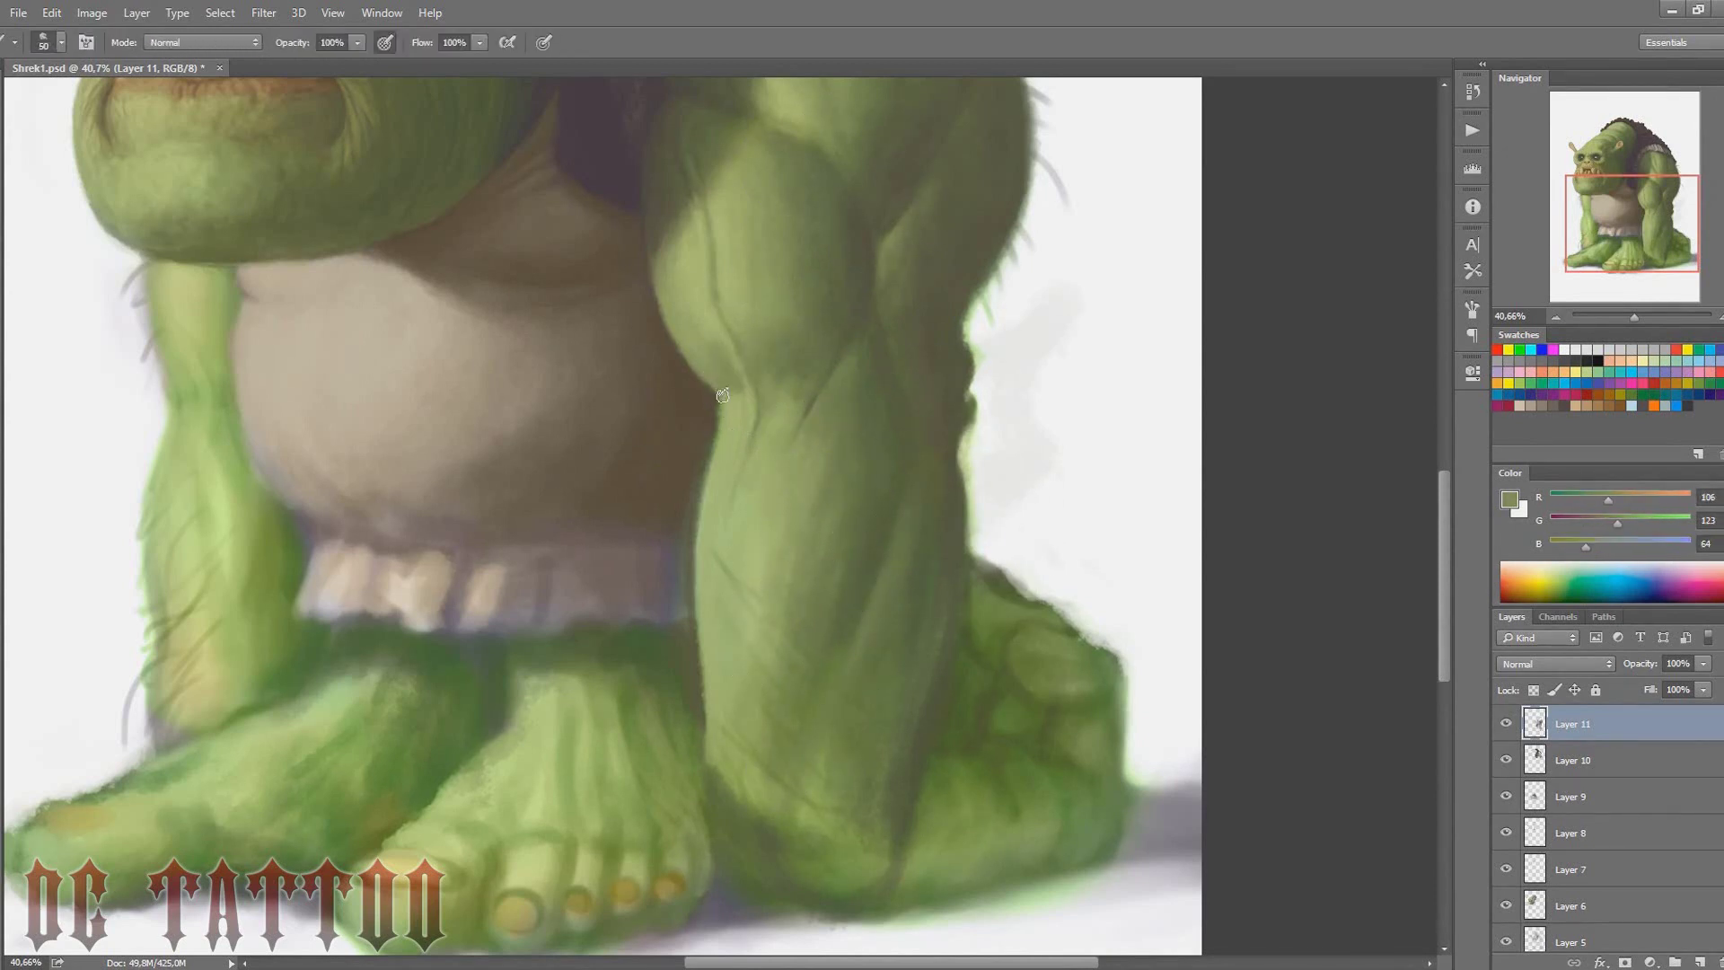
key("bracketright")
left_click(830, 388, "alt")
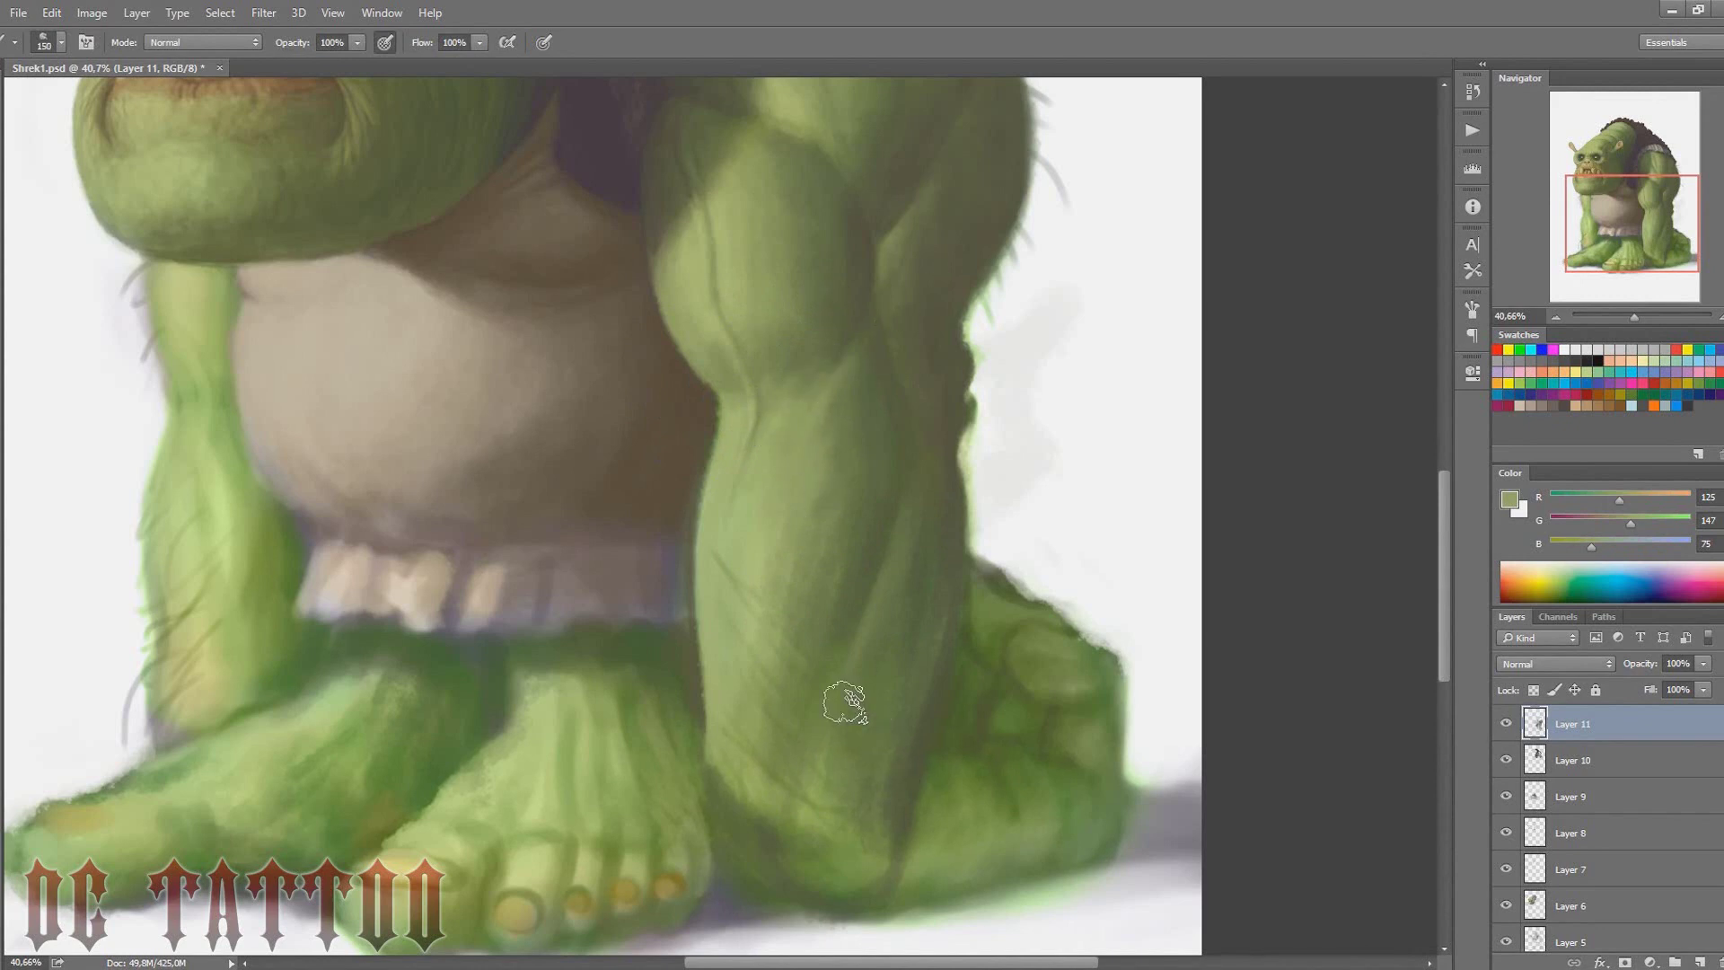
left_click(877, 395, "alt")
key("bracketright")
key("bracketright")
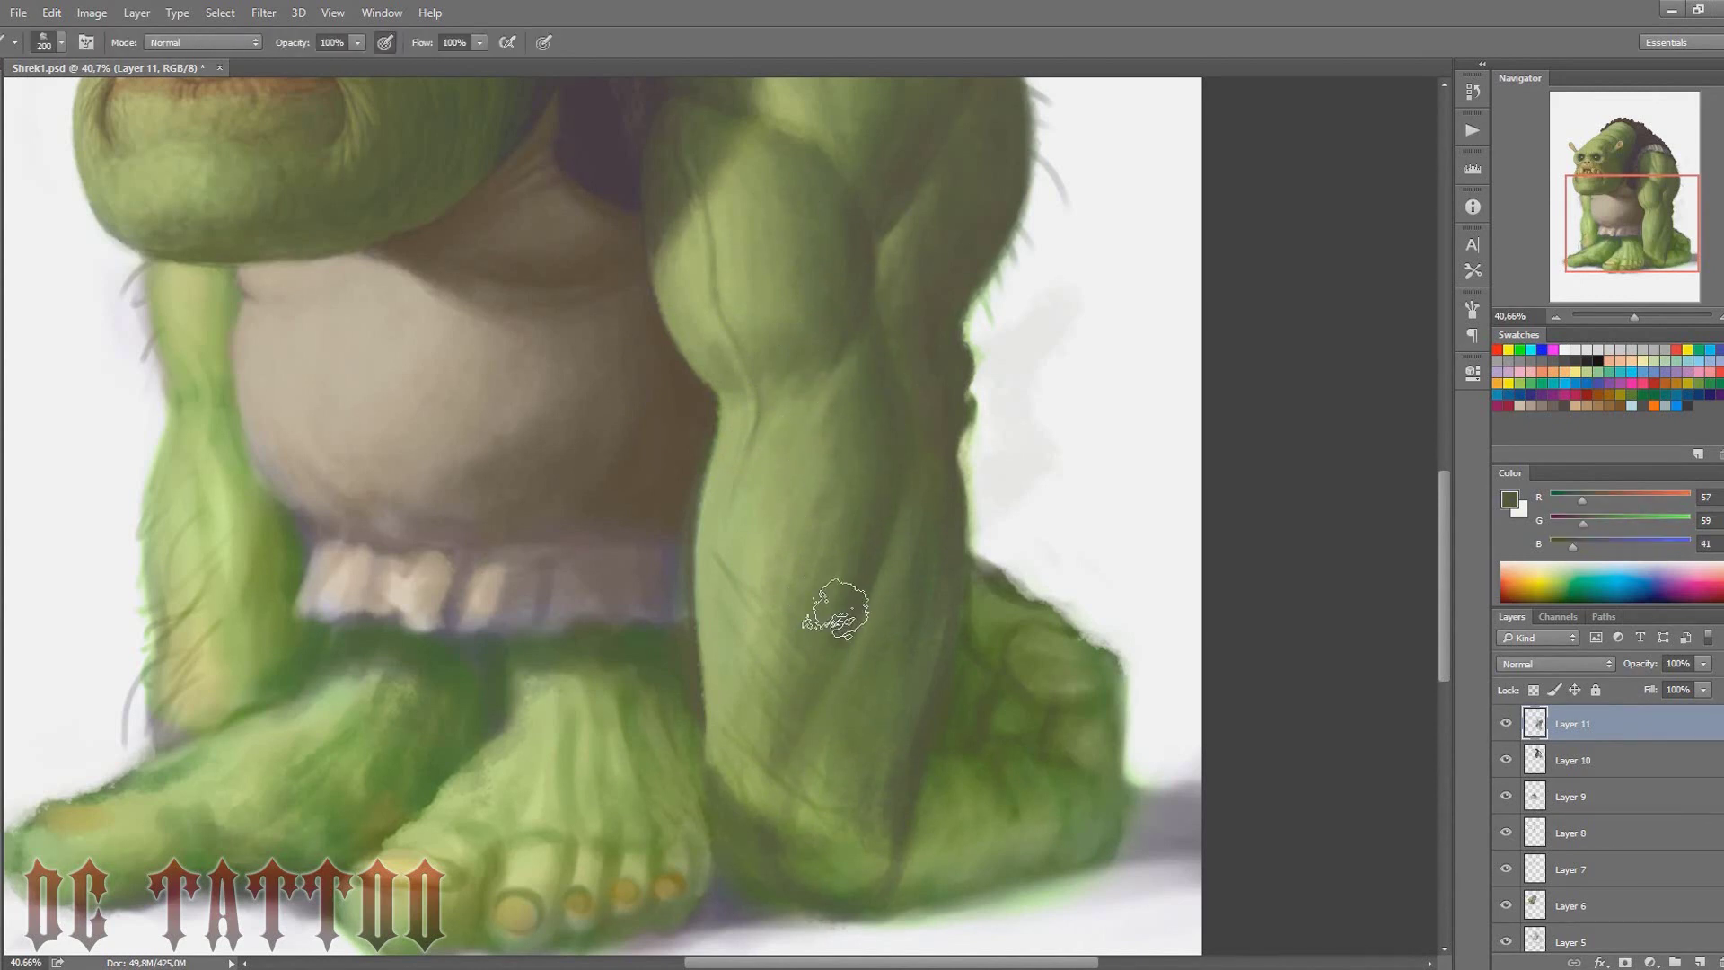
key("bracketright")
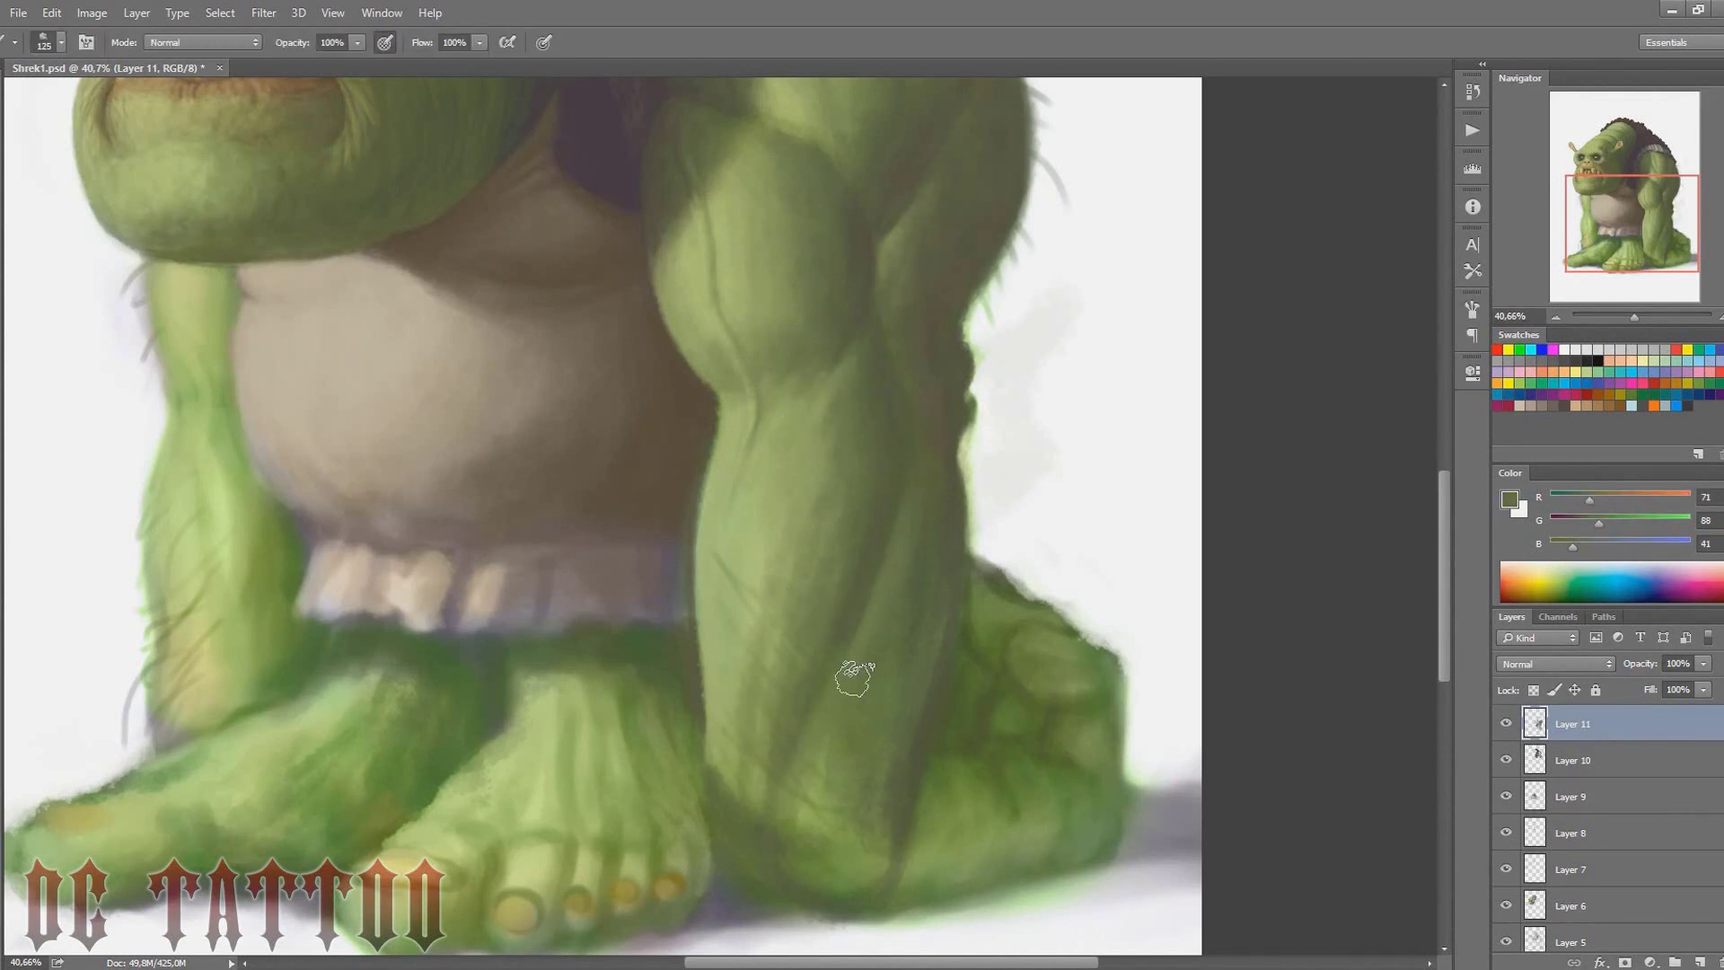
Paint dark shading at the lower forearm where it meets the ankle
left_click(877, 857, "alt")
left_click_drag(878, 857, 844, 745)
key("bracketleft")
key("bracketleft")
key("bracketleft")
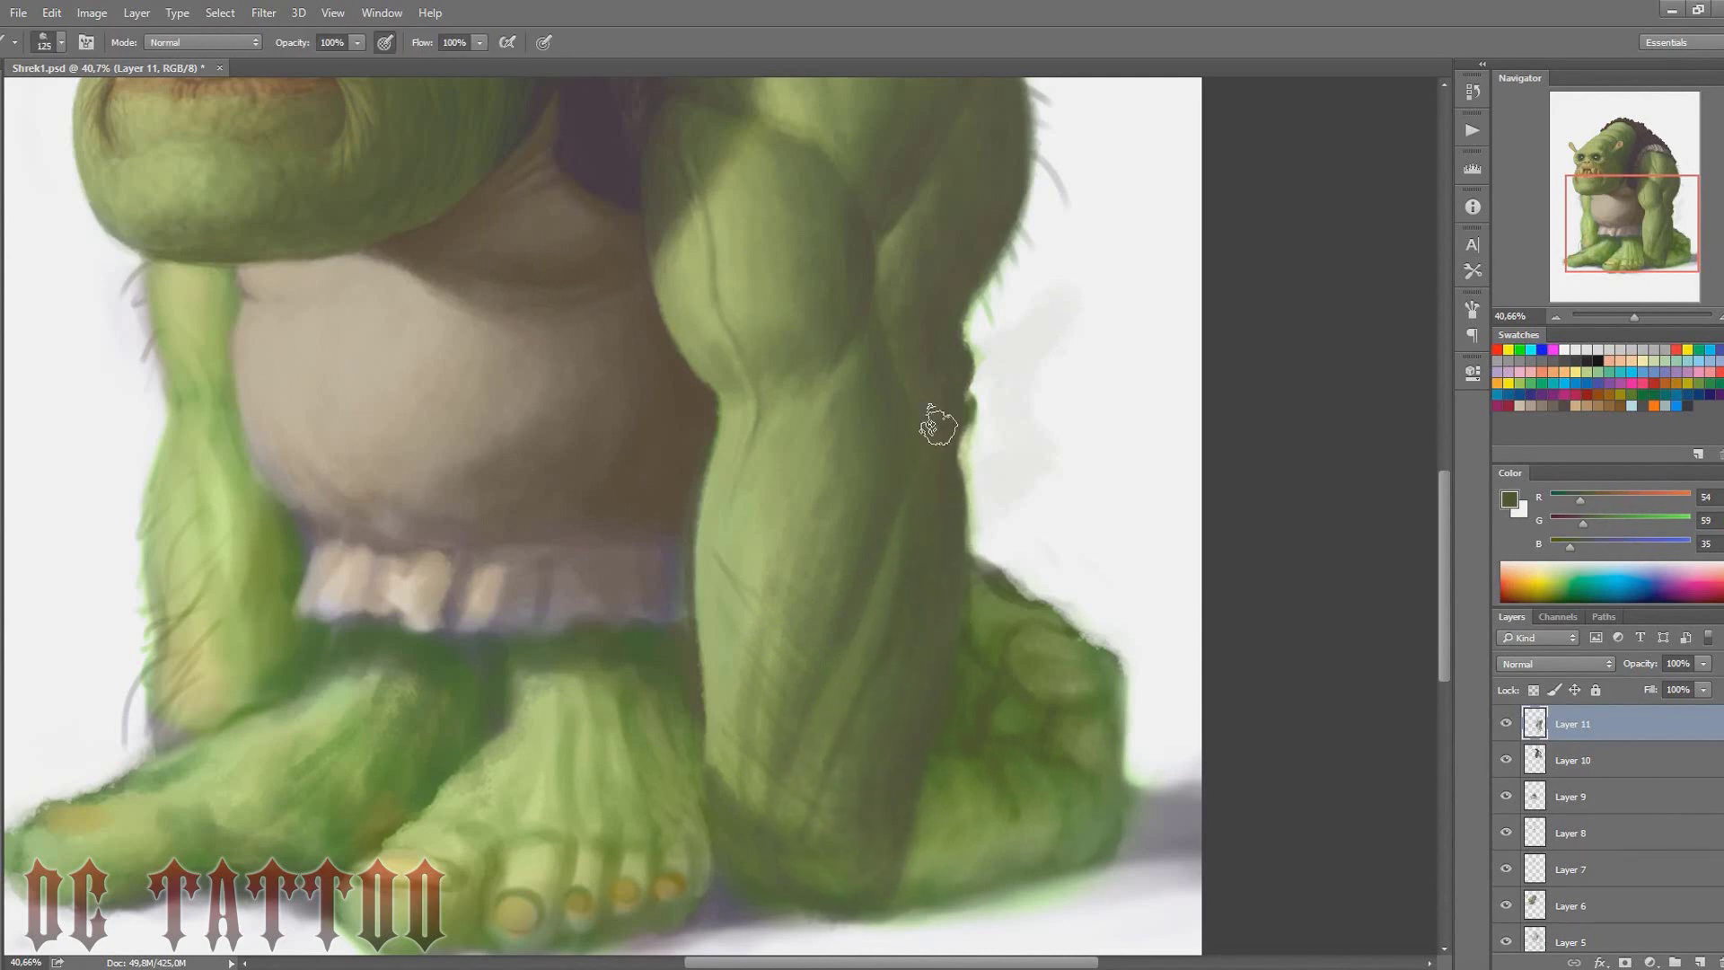
left_click(907, 434, "alt")
key("bracketleft")
key("bracketleft")
key("bracketright")
key("bracketright")
key("bracketright")
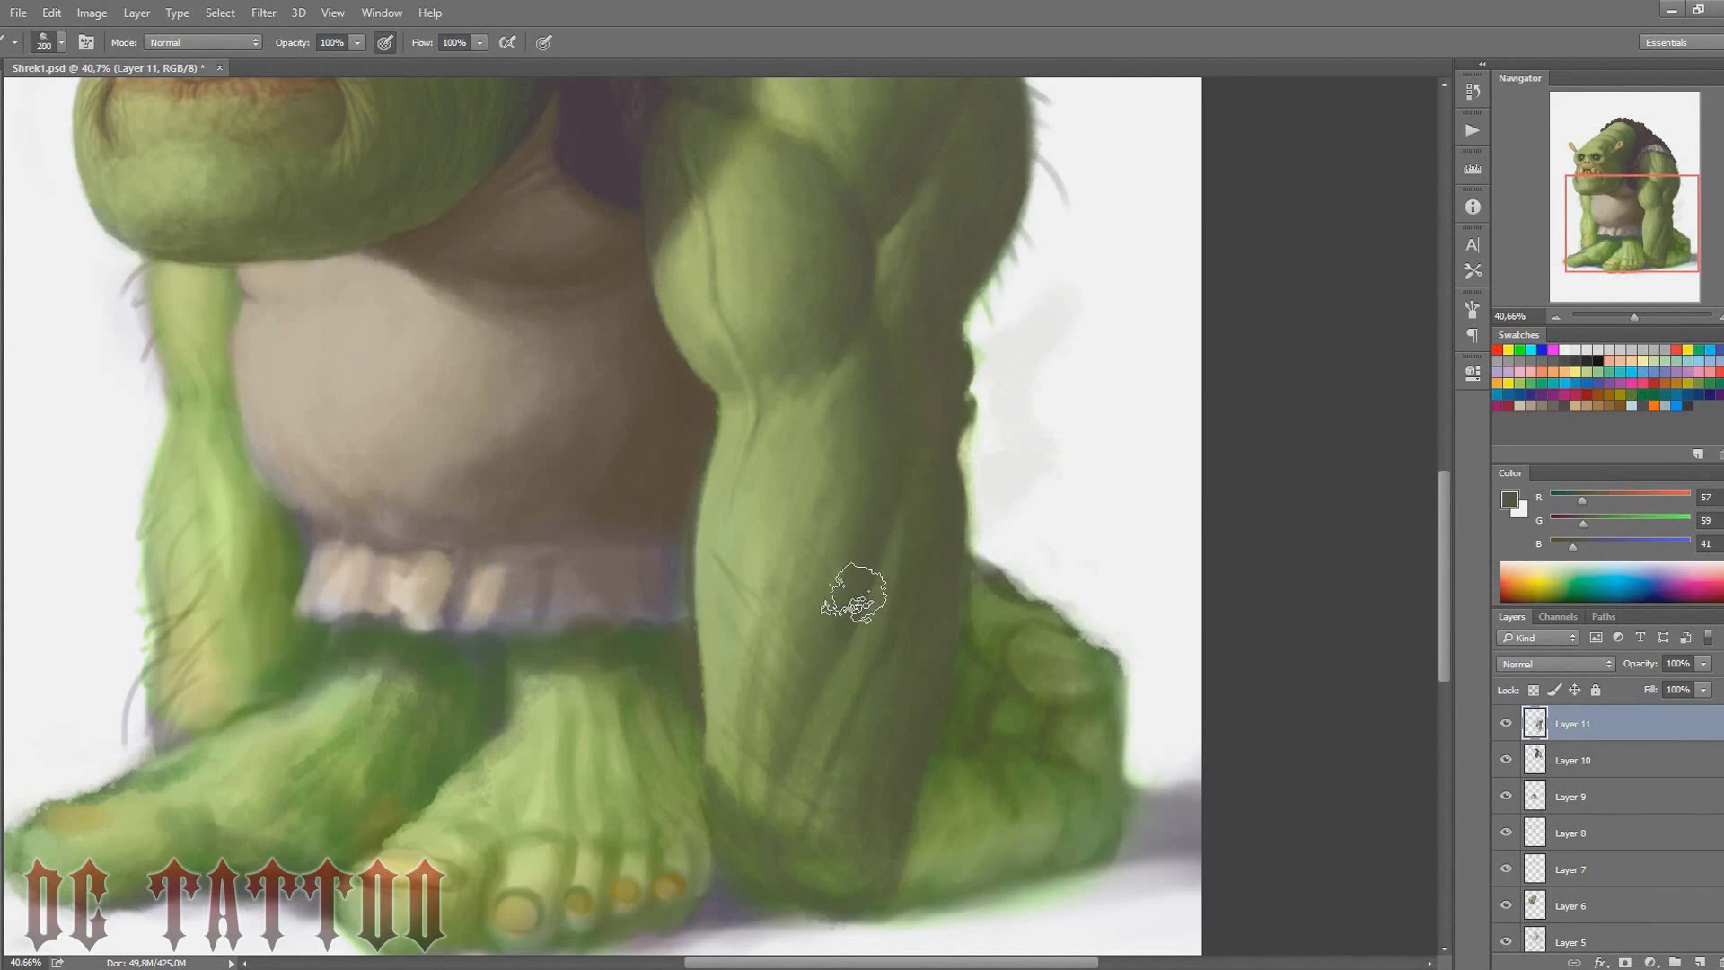
left_click_drag(855, 593, 1187, 620)
Darken and lightly repaint the left forearm with mid greens
left_click(527, 371, "alt")
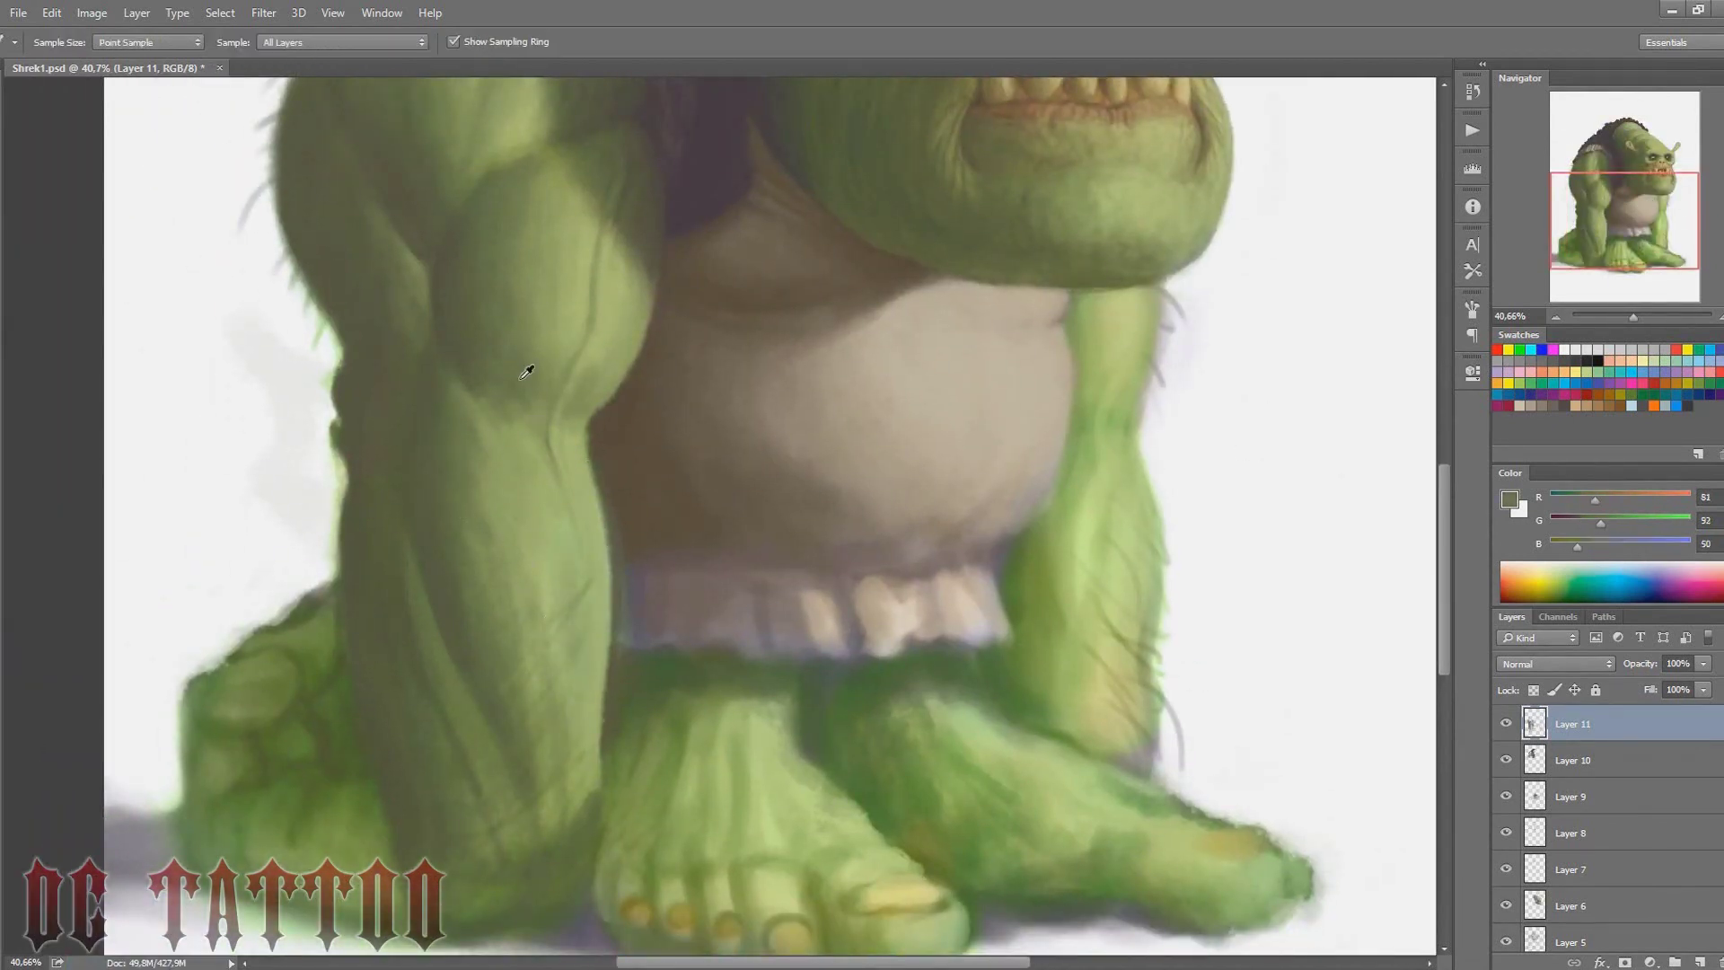
left_click_drag(503, 503, 583, 426)
left_click(588, 575, "alt")
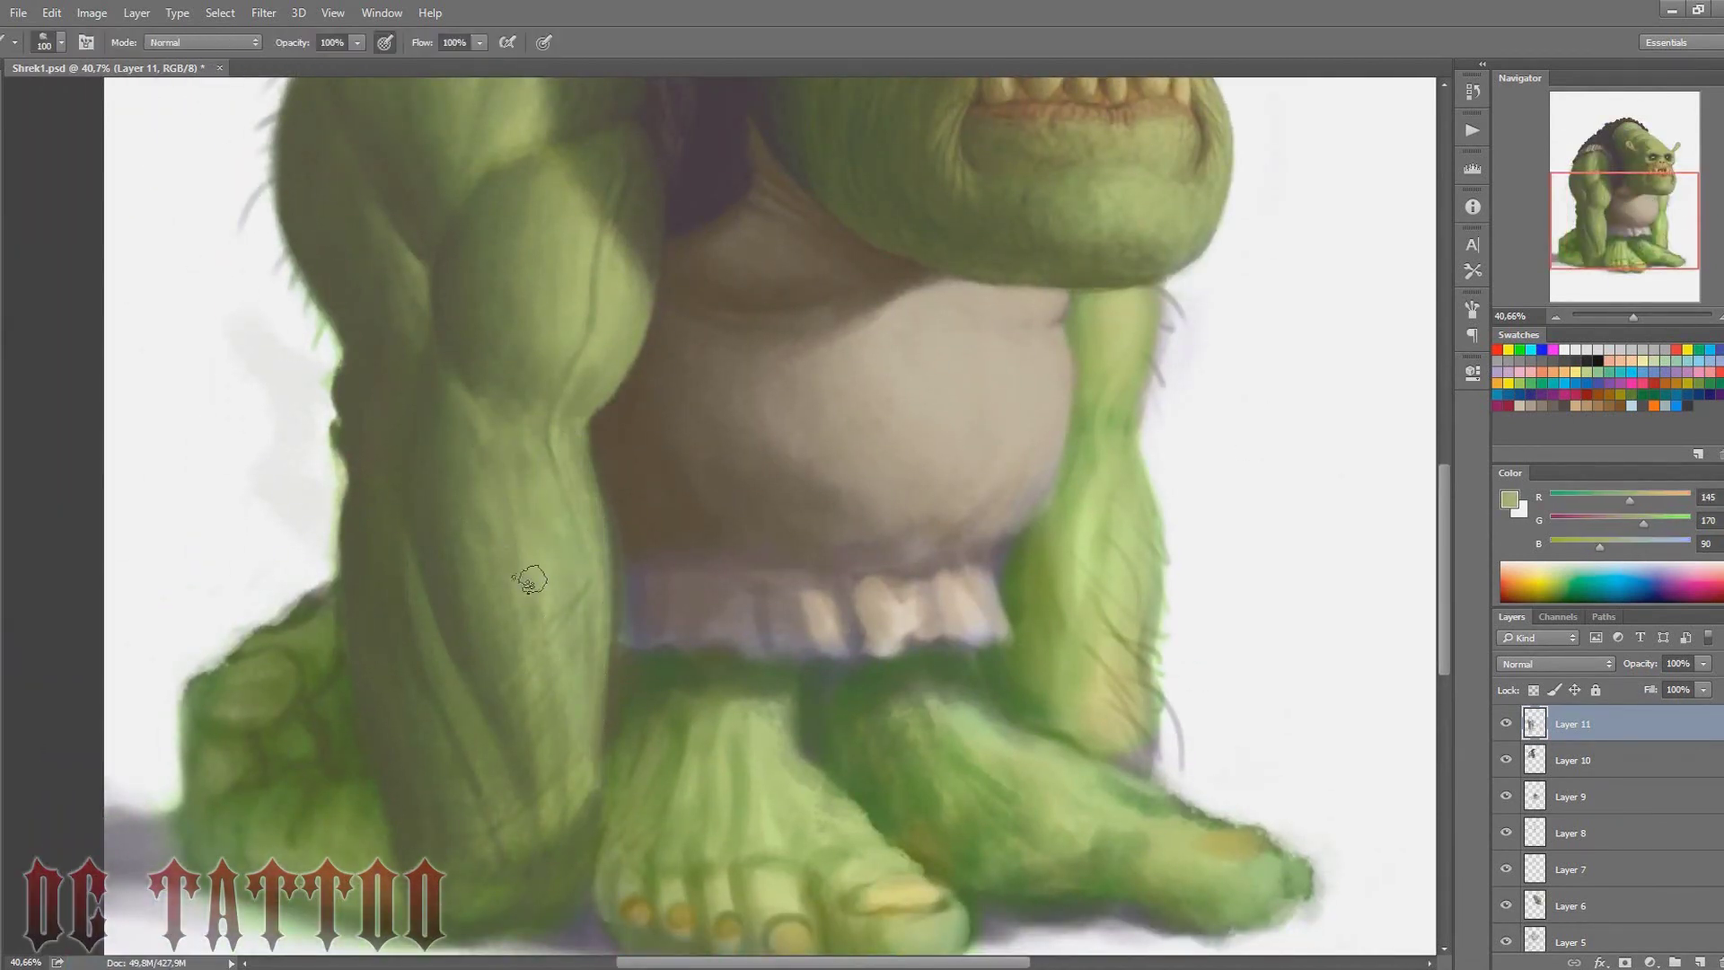
left_click_drag(584, 574, 534, 439)
key("bracketright")
key("bracketright")
key("bracketright")
Sample dark shadow, mid and light highlight greens from the left forearm and wrist
left_click(481, 707, "alt")
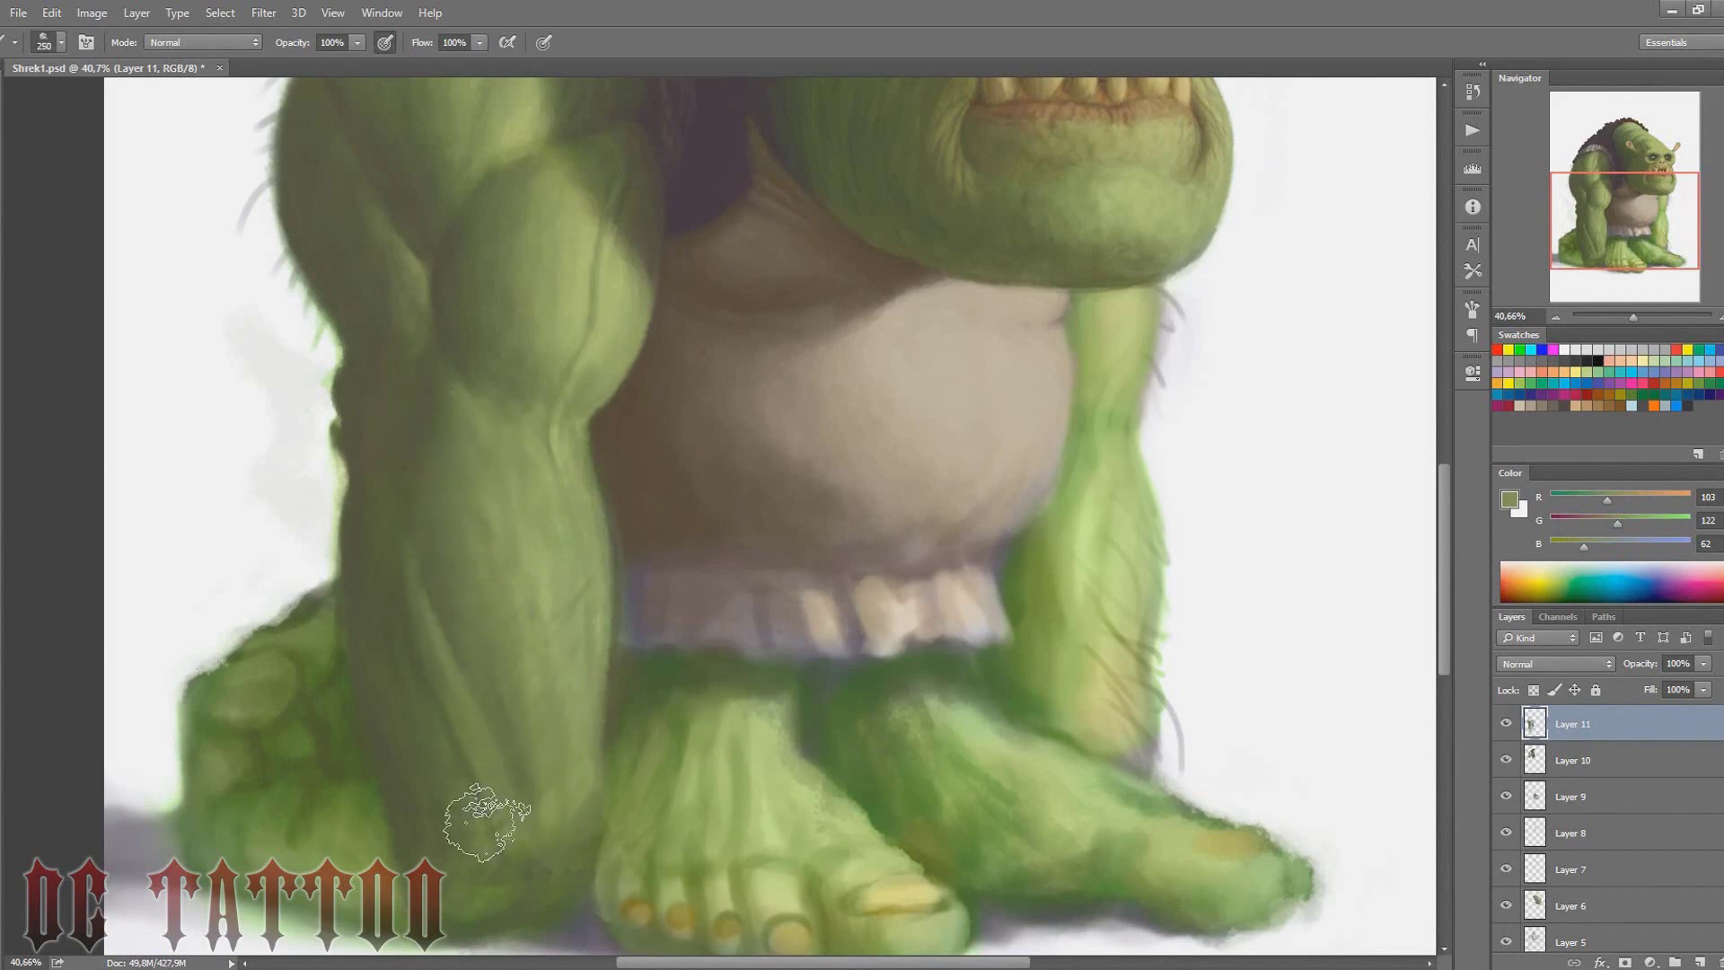
left_click(453, 221, "alt")
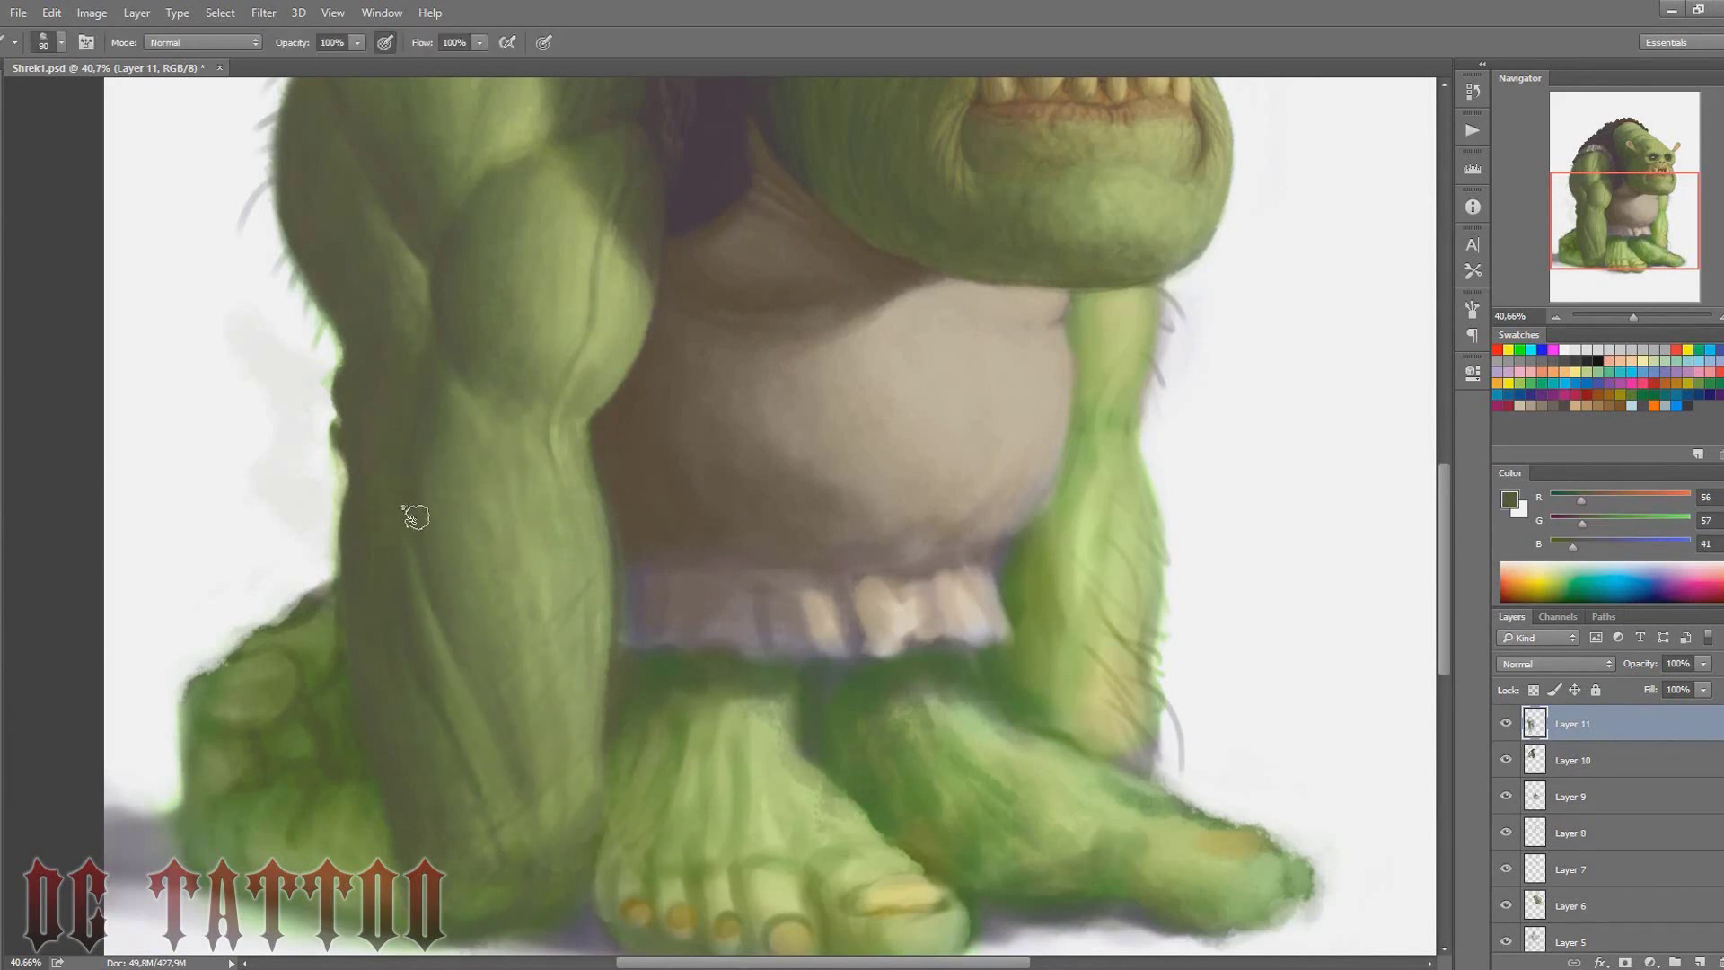
left_click(443, 712, "alt")
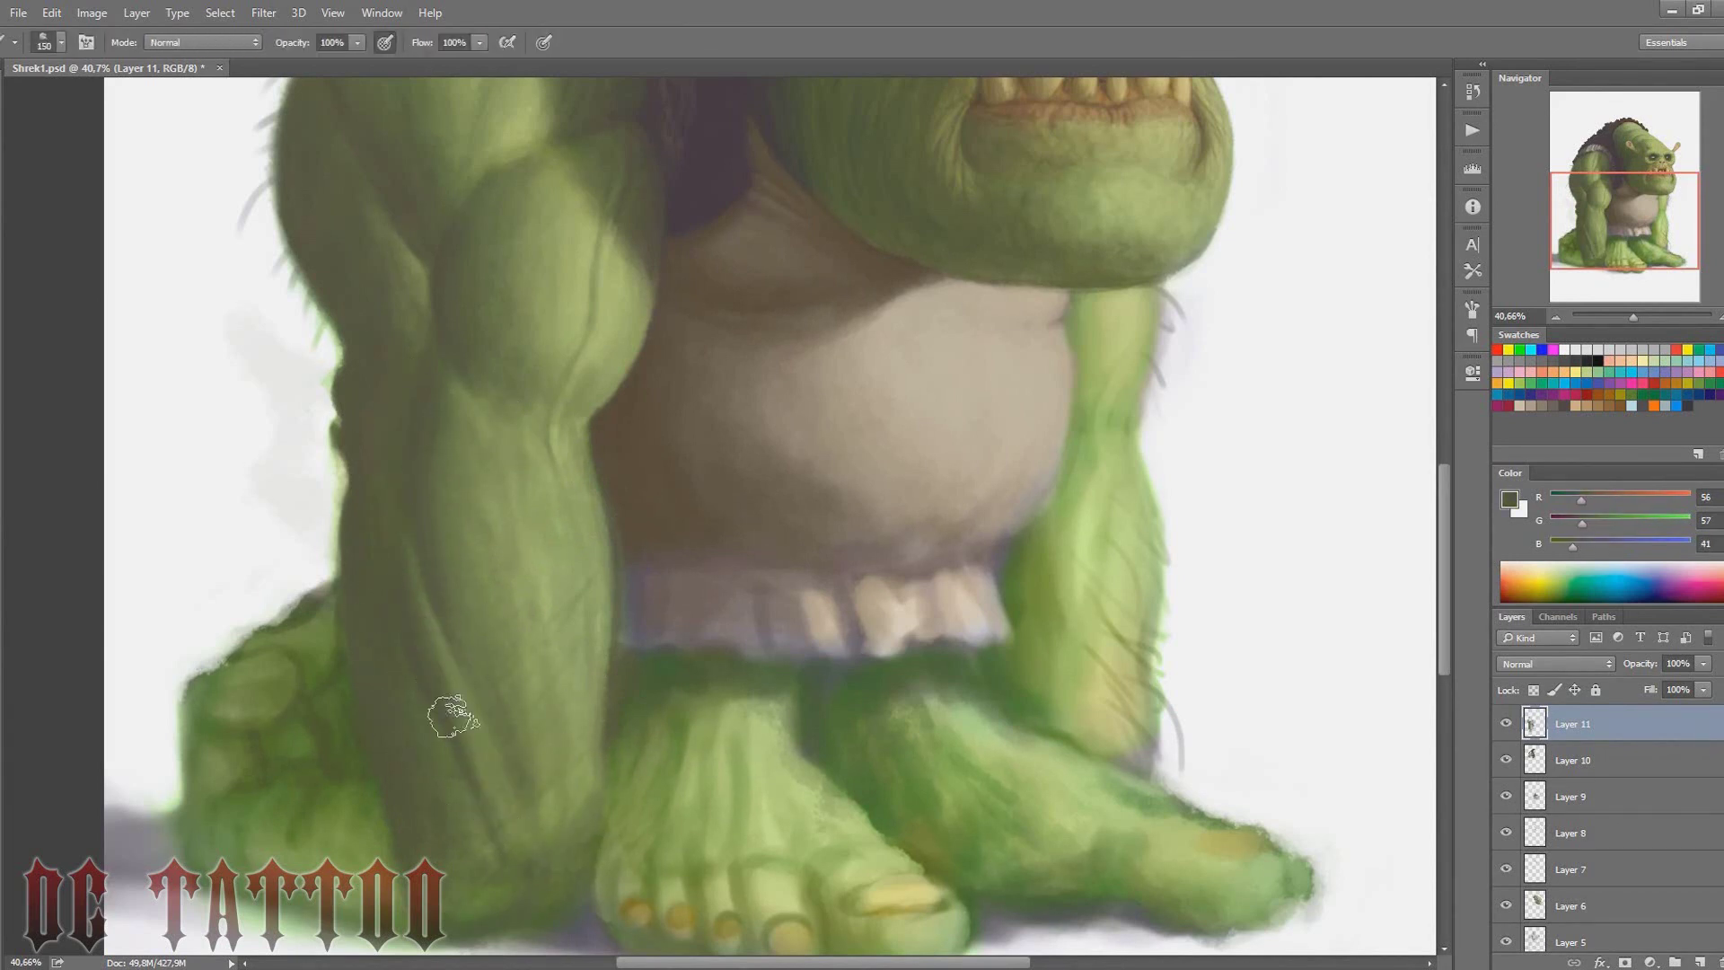
key("bracketleft")
key("bracketleft")
key("bracketleft")
left_click(375, 464, "alt")
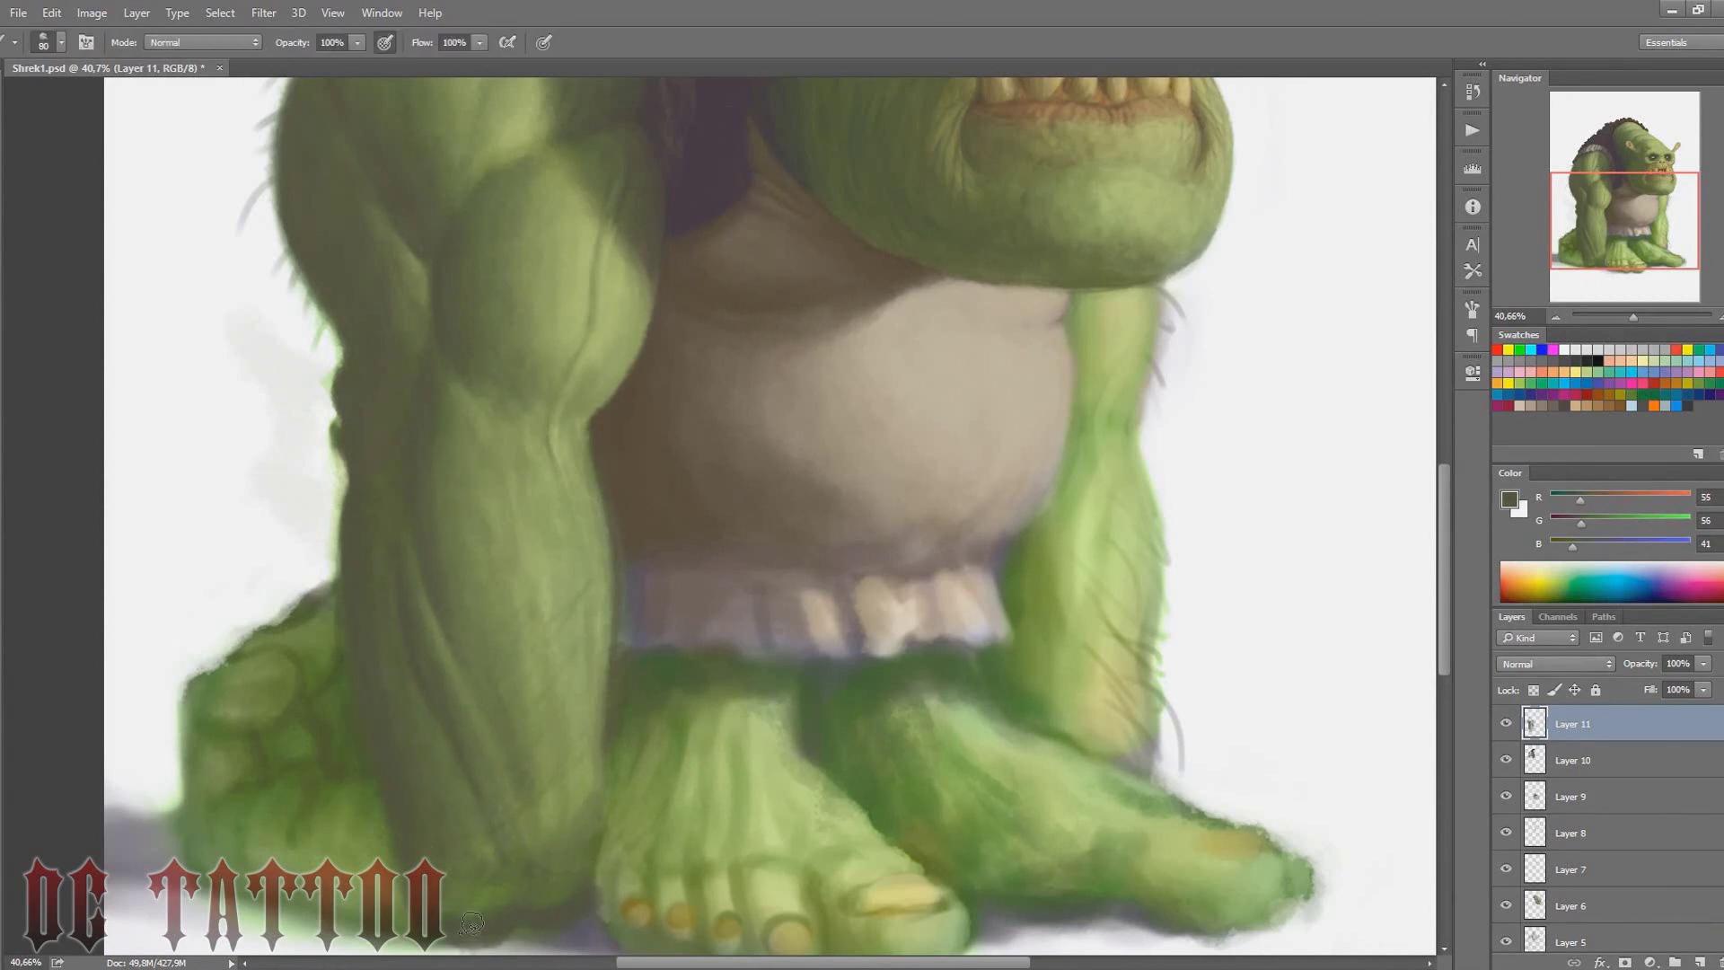
key("bracketright")
key("bracketright")
key("bracketright")
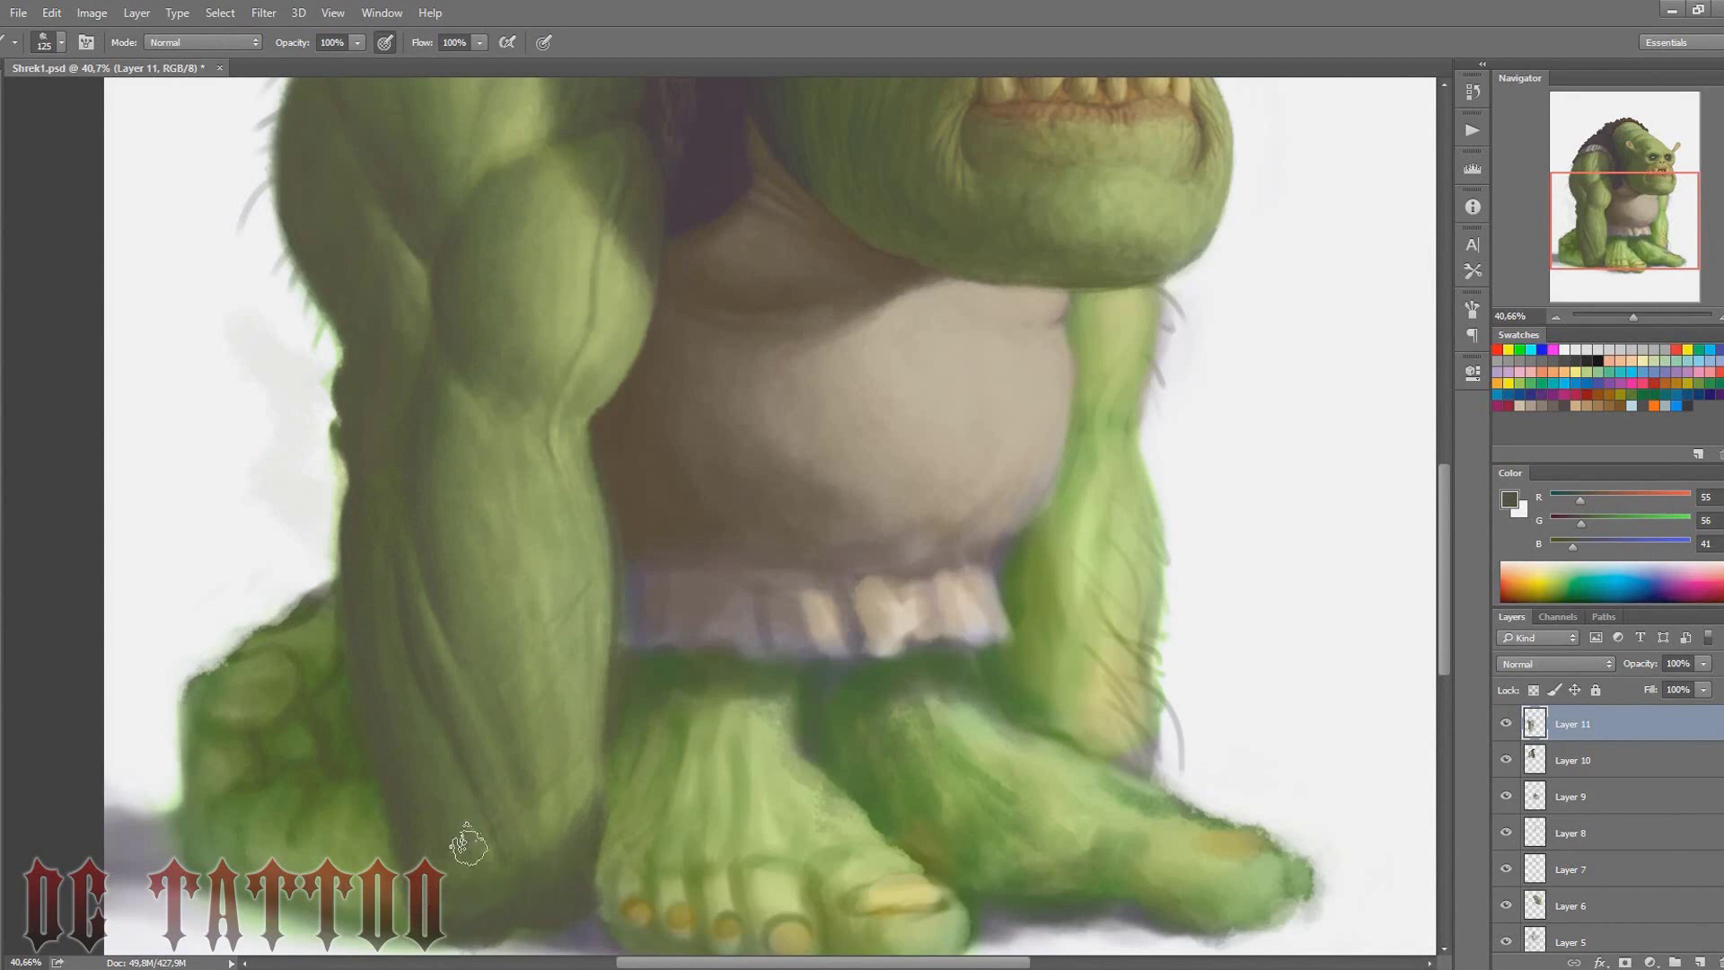
left_click(575, 628, "alt")
Shift between the upper forearm and feet while adjusting brush size
left_click_drag(575, 628, 511, 757)
key("bracketleft")
key("bracketleft")
key("bracketleft")
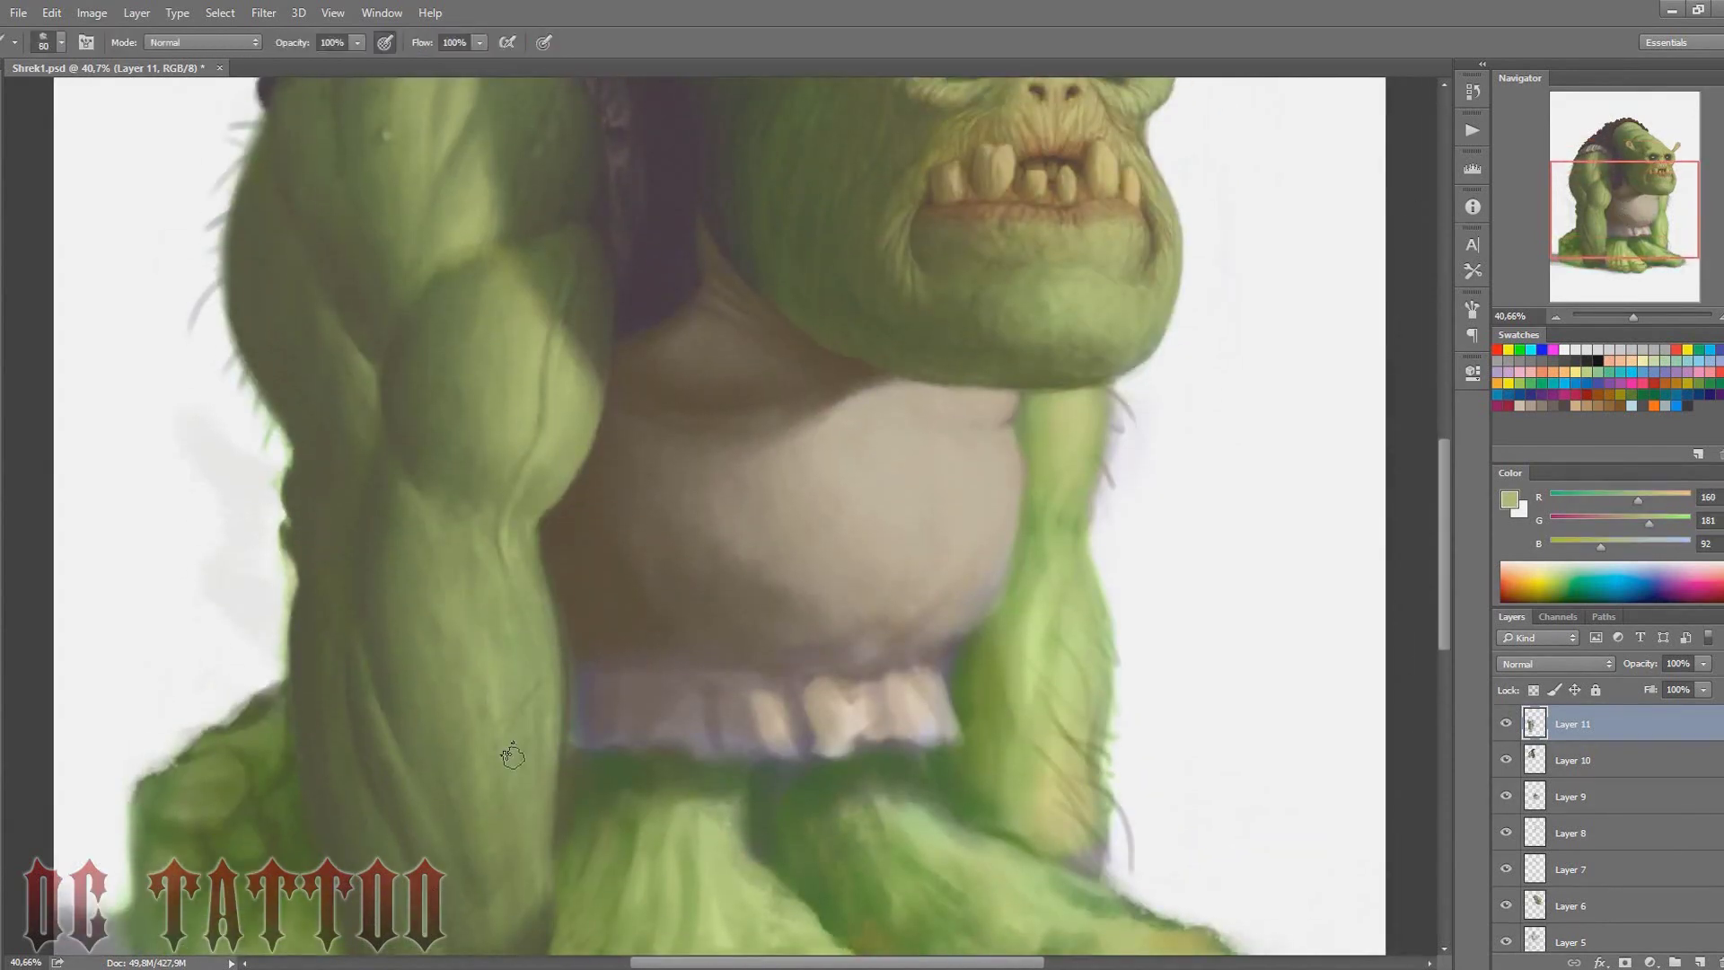
left_click_drag(570, 821, 578, 683)
key("bracketright")
key("bracketright")
key("bracketright")
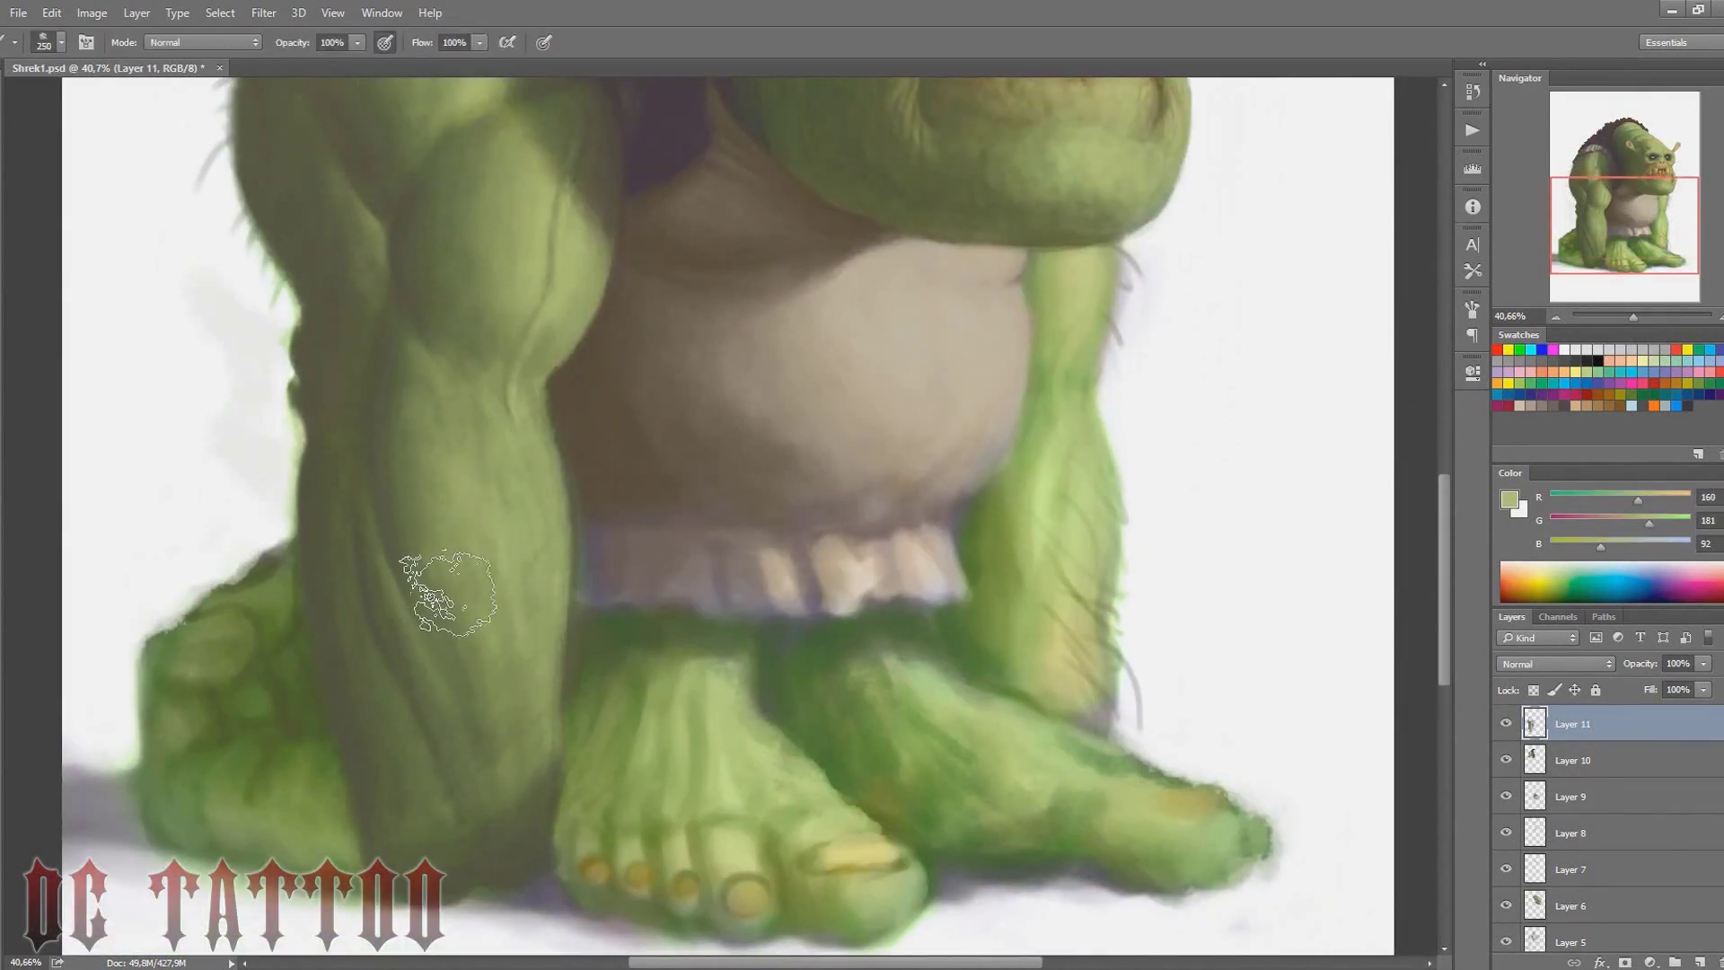
key("bracketleft")
key("bracketleft")
key("bracketleft")
Sample darker and lighter forearm greens, then add a new Layer 12
left_click(427, 485, "alt")
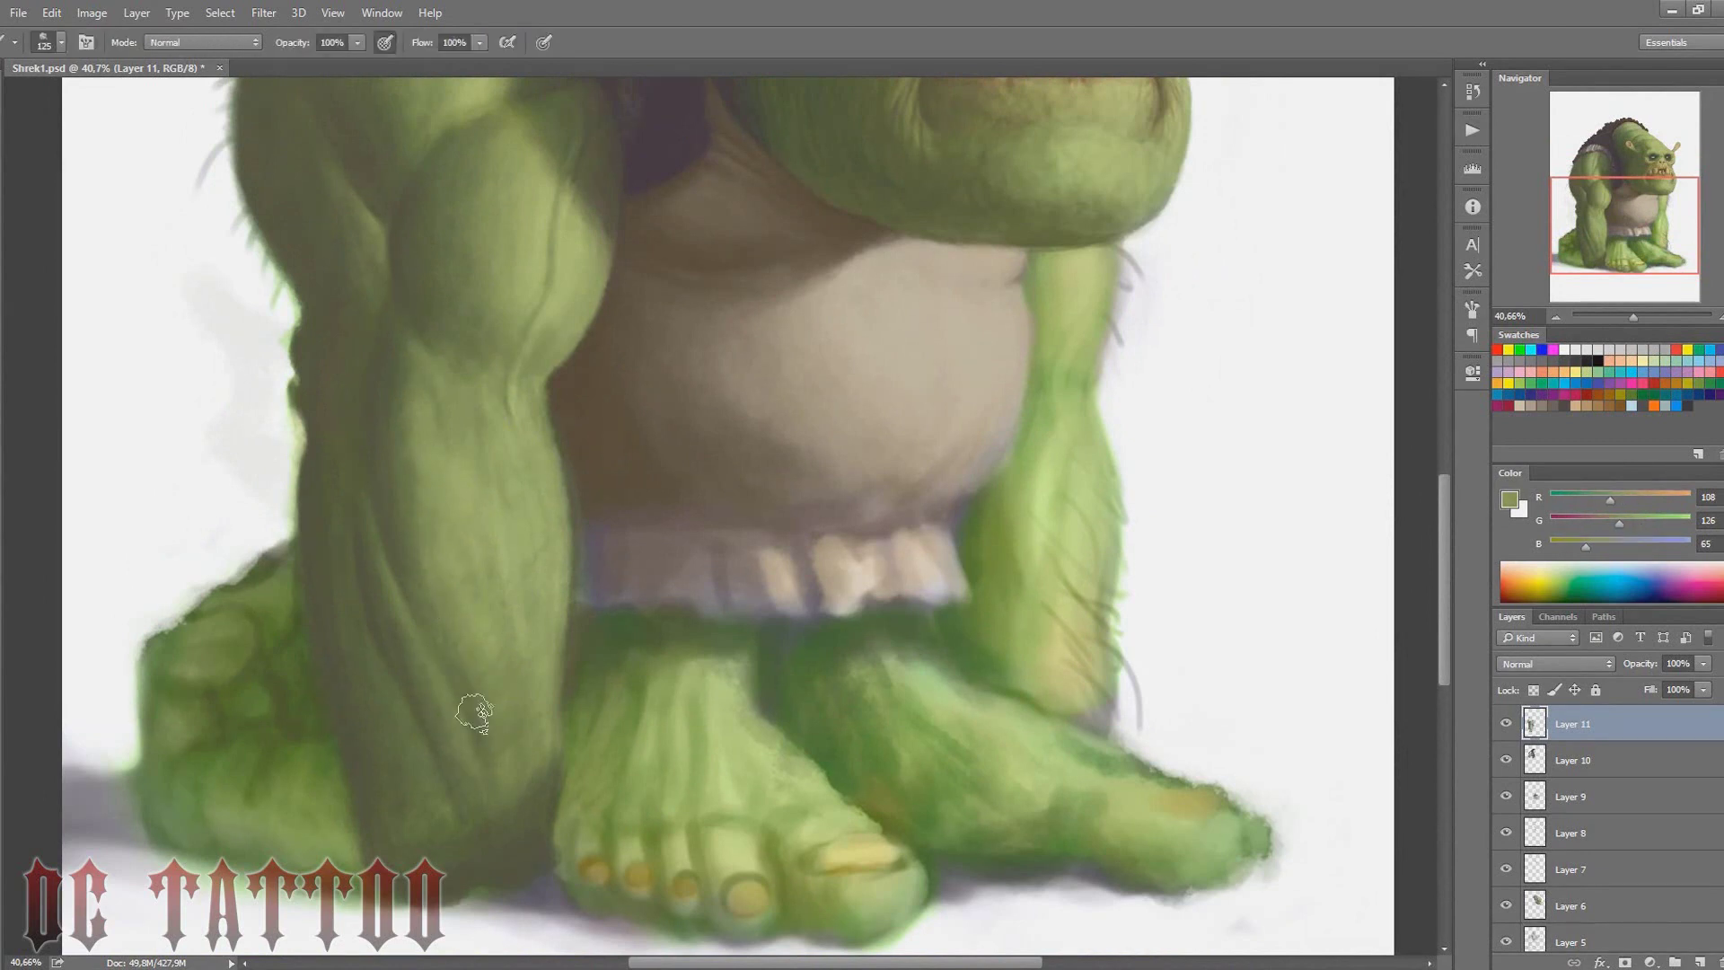
key("bracketleft")
key("bracketleft")
key("bracketleft")
left_click(510, 492, "alt")
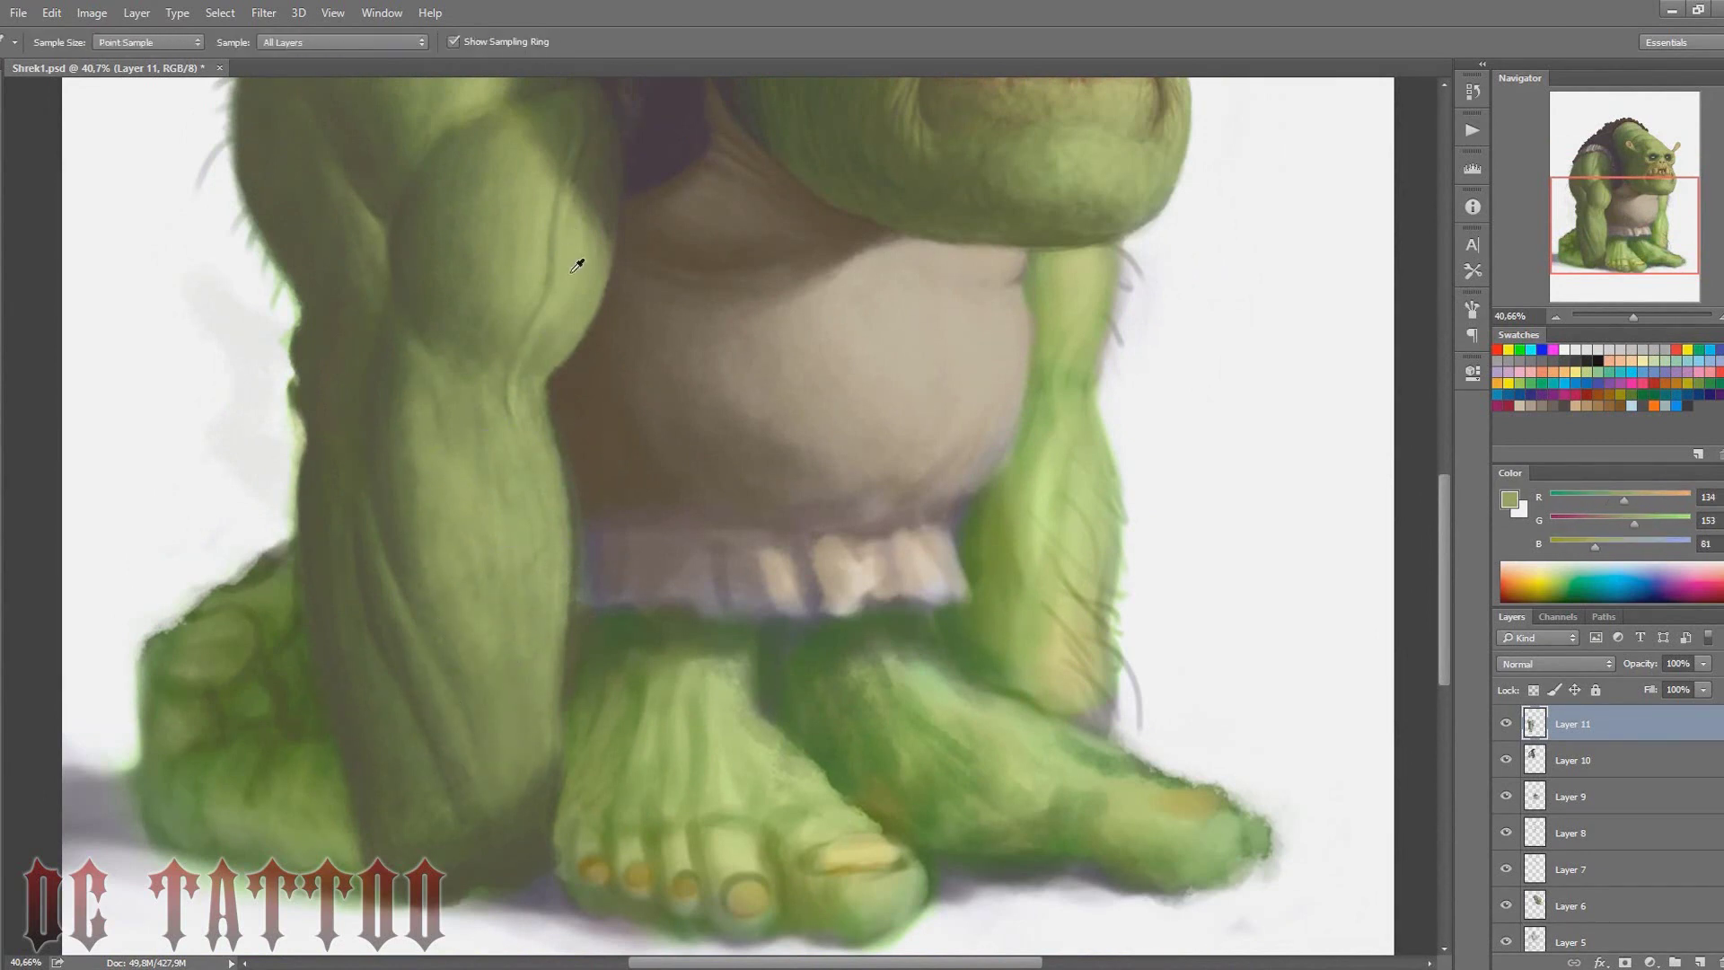
key("alt")
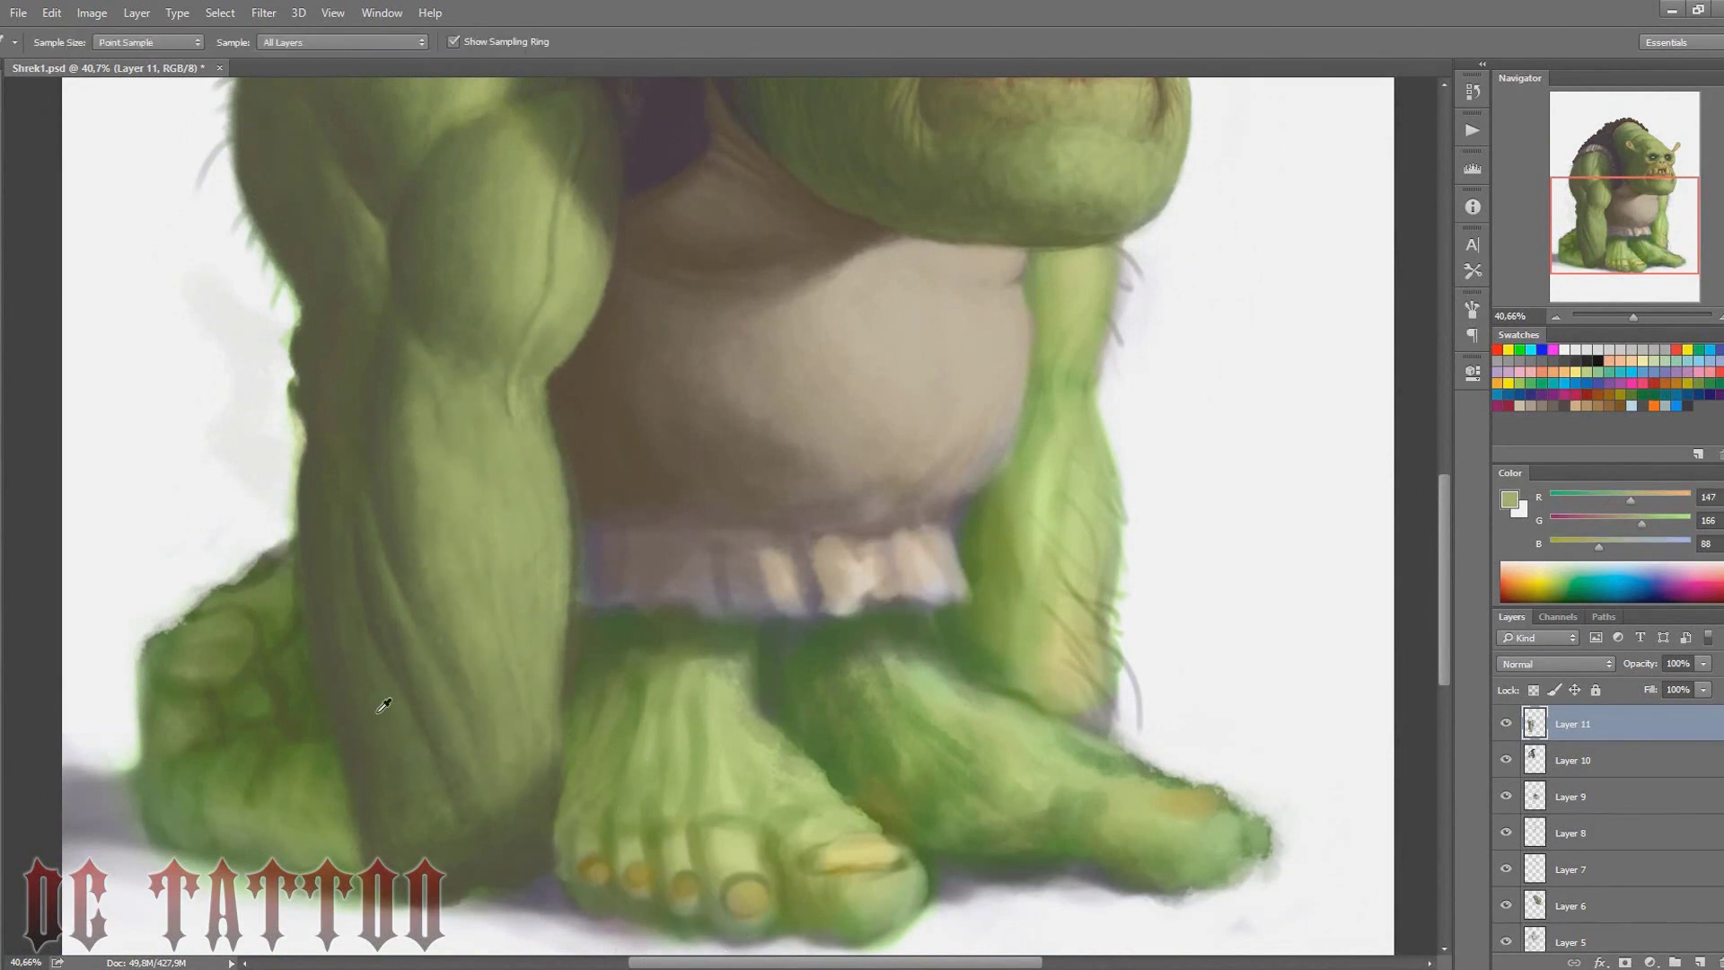
left_click_drag(419, 688, 462, 952)
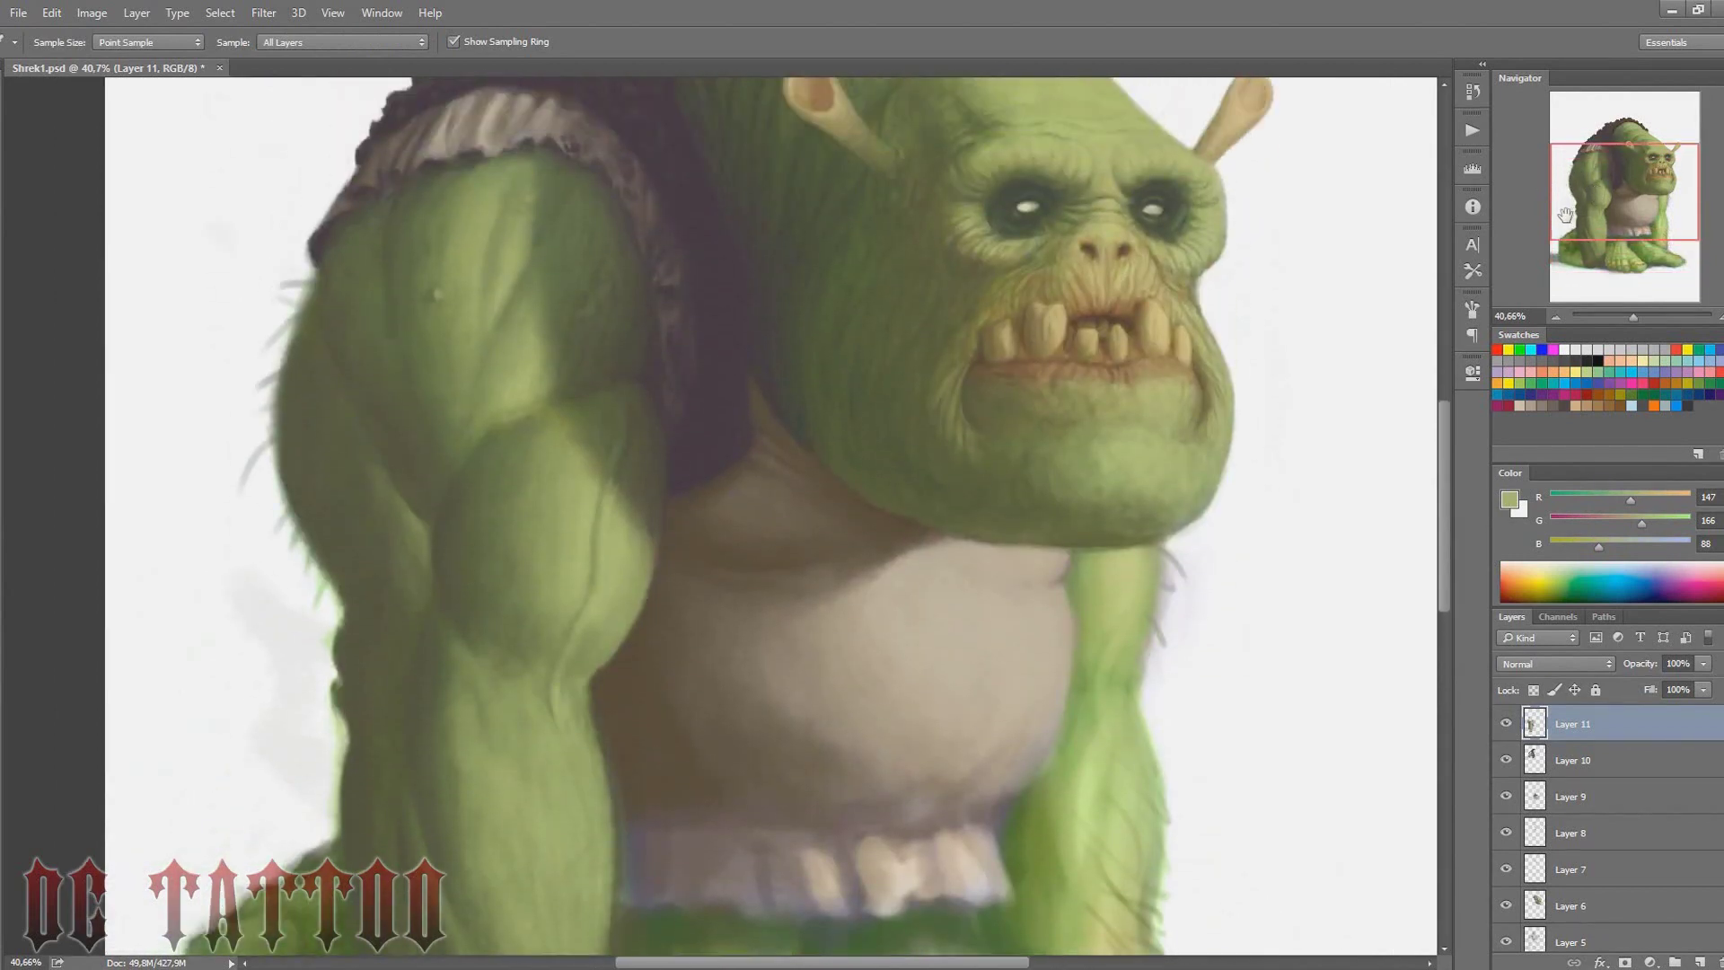
key("ctrl+shift+n")
Create Layer 12 and dab sampled mid, light and dark greens as skin bumps on the upper arm
left_click(1010, 306)
left_click(323, 316, "alt")
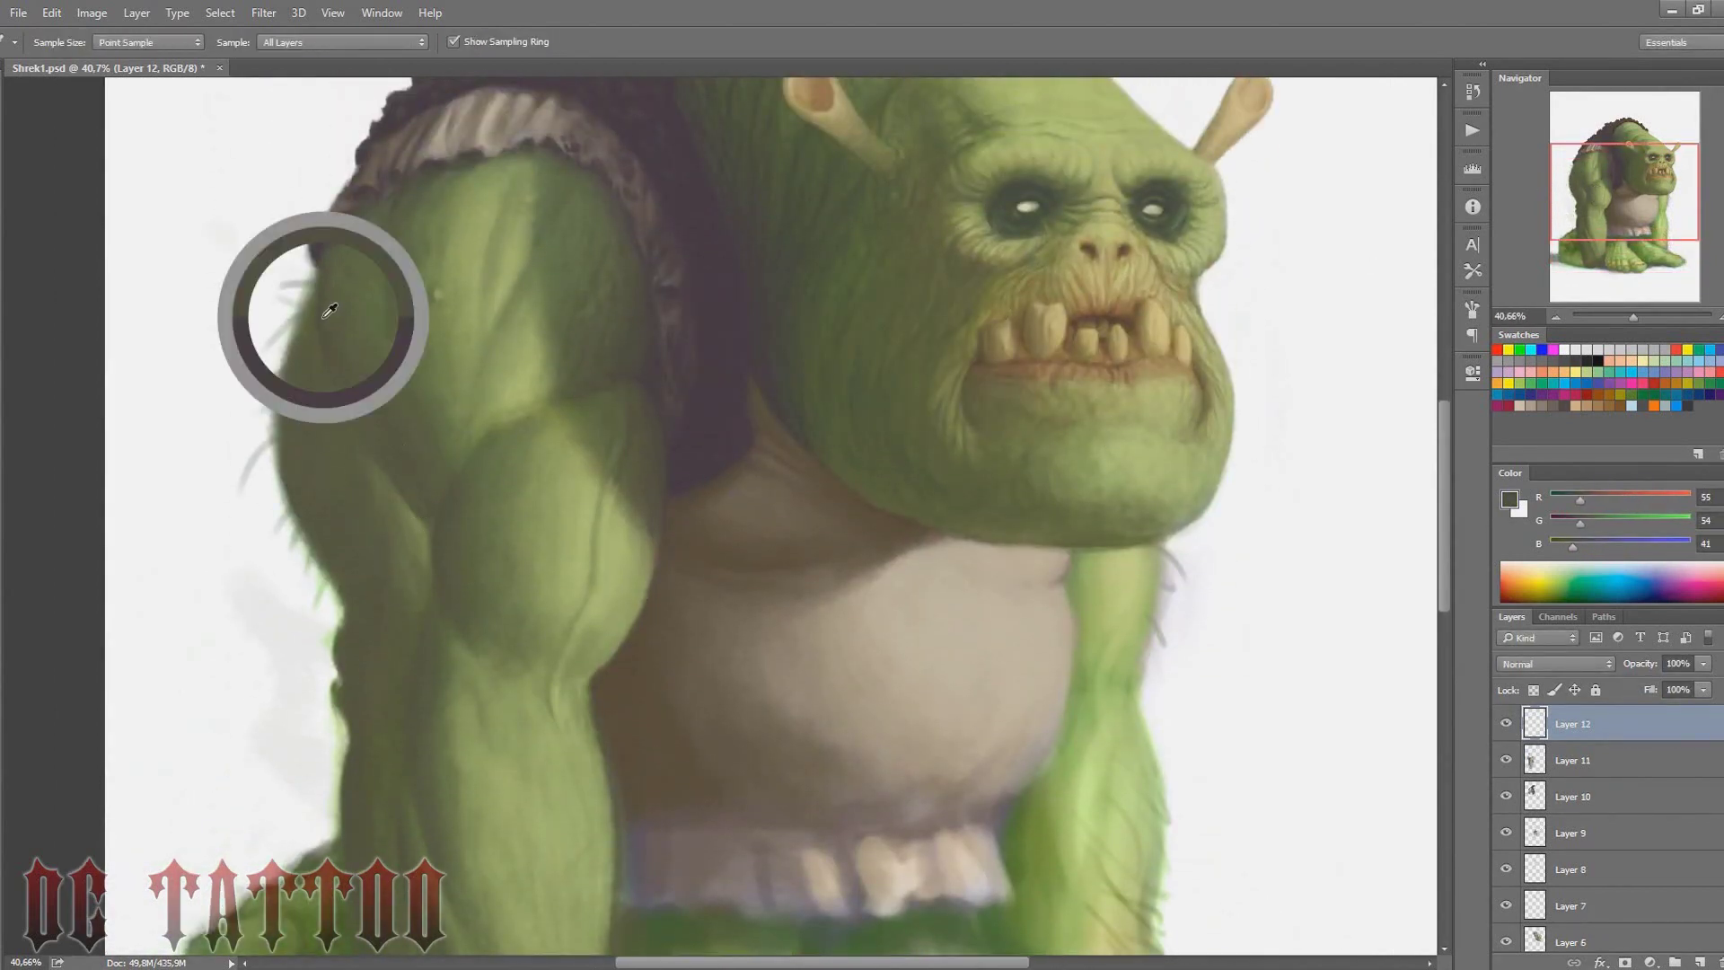
key("bracketleft")
key("bracketleft")
key("bracketleft")
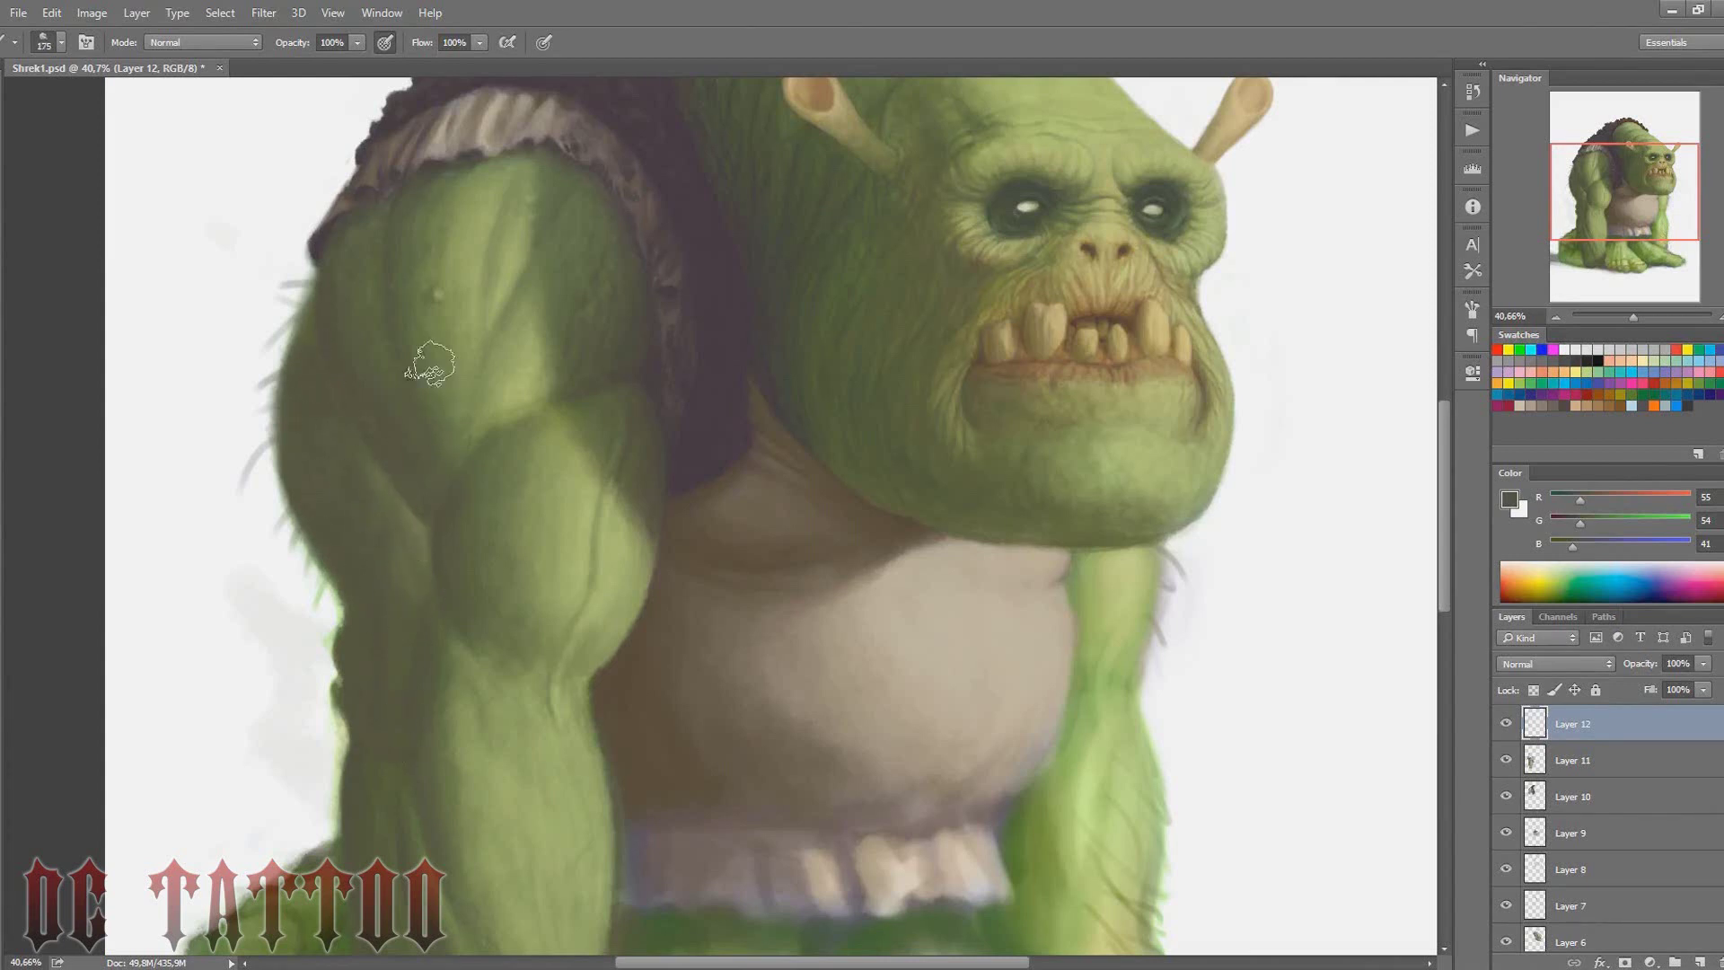
key("i")
left_click(444, 204, "alt")
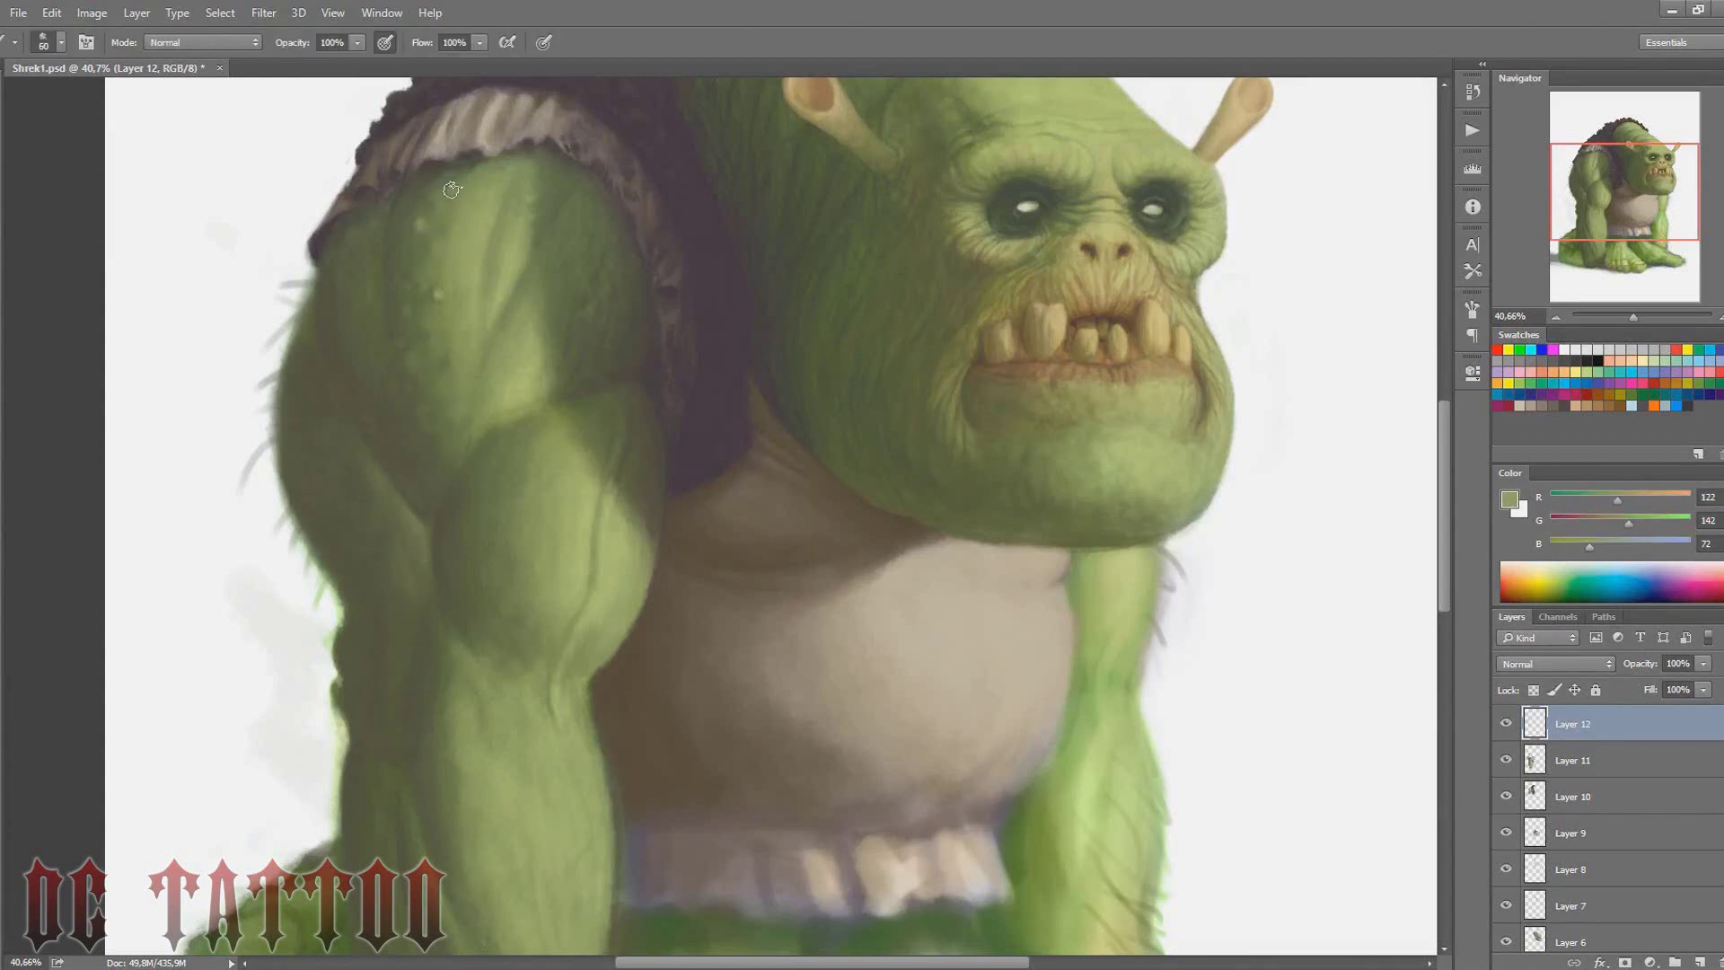
key("bracketright")
left_click(526, 346, "alt")
left_click(539, 542, "alt")
left_click(337, 503, "alt")
left_click(718, 547, "alt")
key("bracketleft")
key("bracketleft")
key("bracketleft")
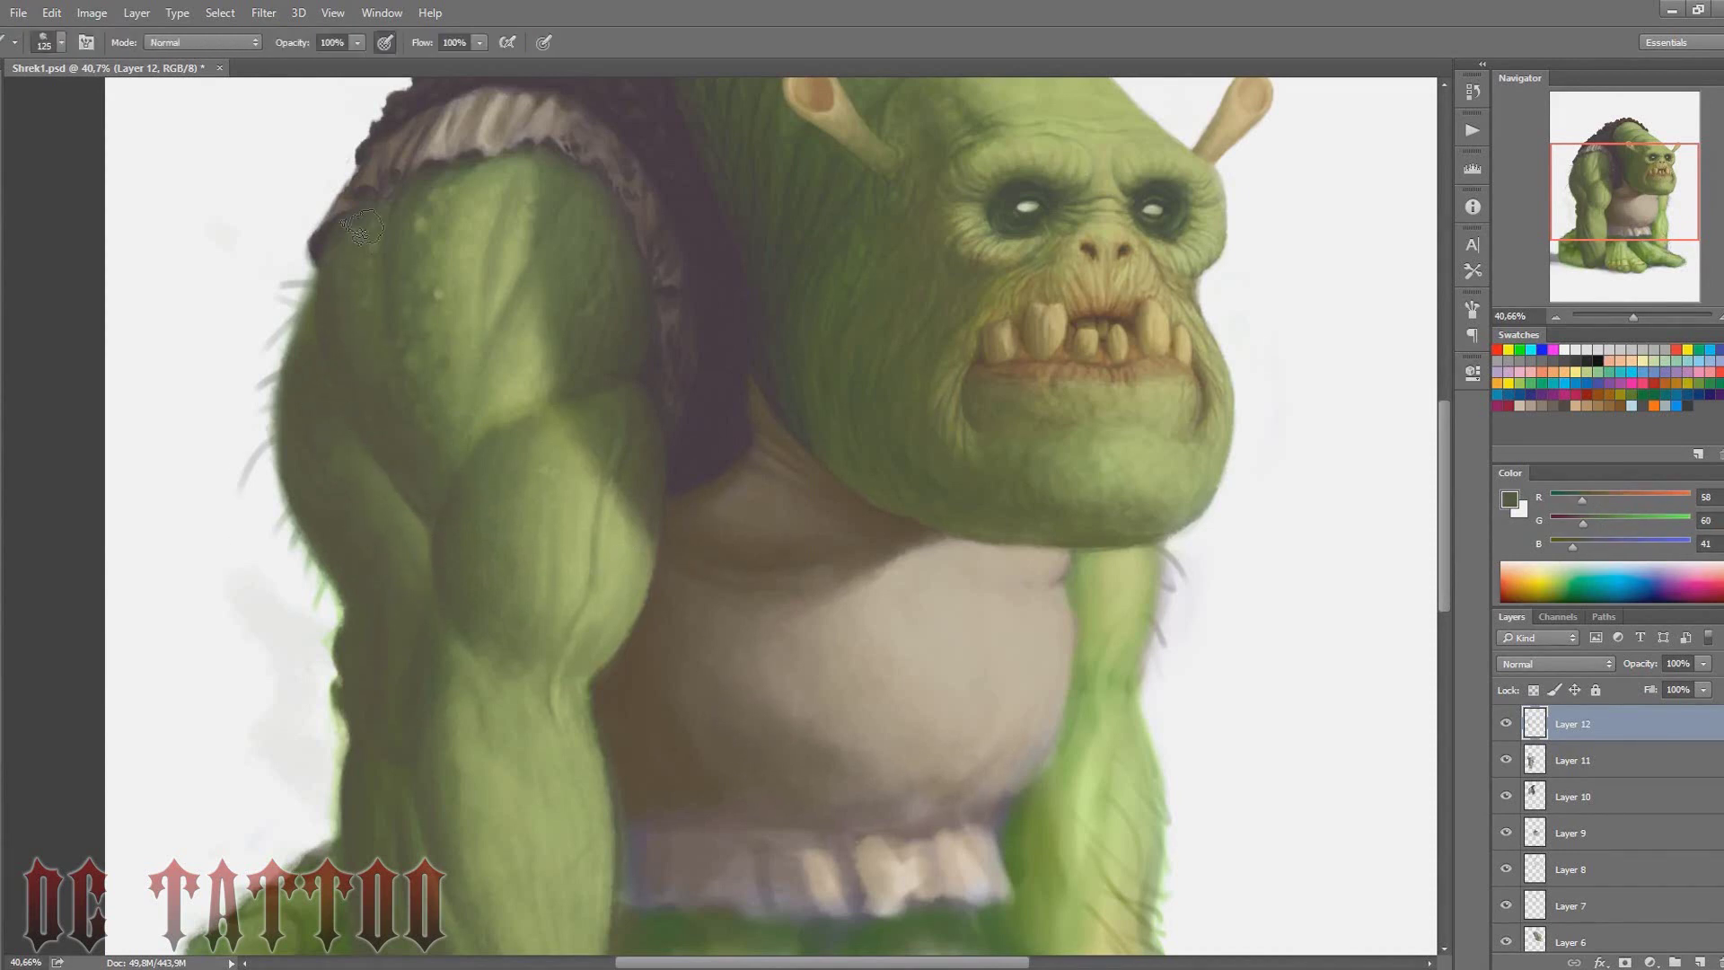
Paint white over the stray hairs and grey smudges along the arm's outer edge
key("bracketleft")
key("bracketleft")
key("bracketleft")
left_click(342, 172, "alt")
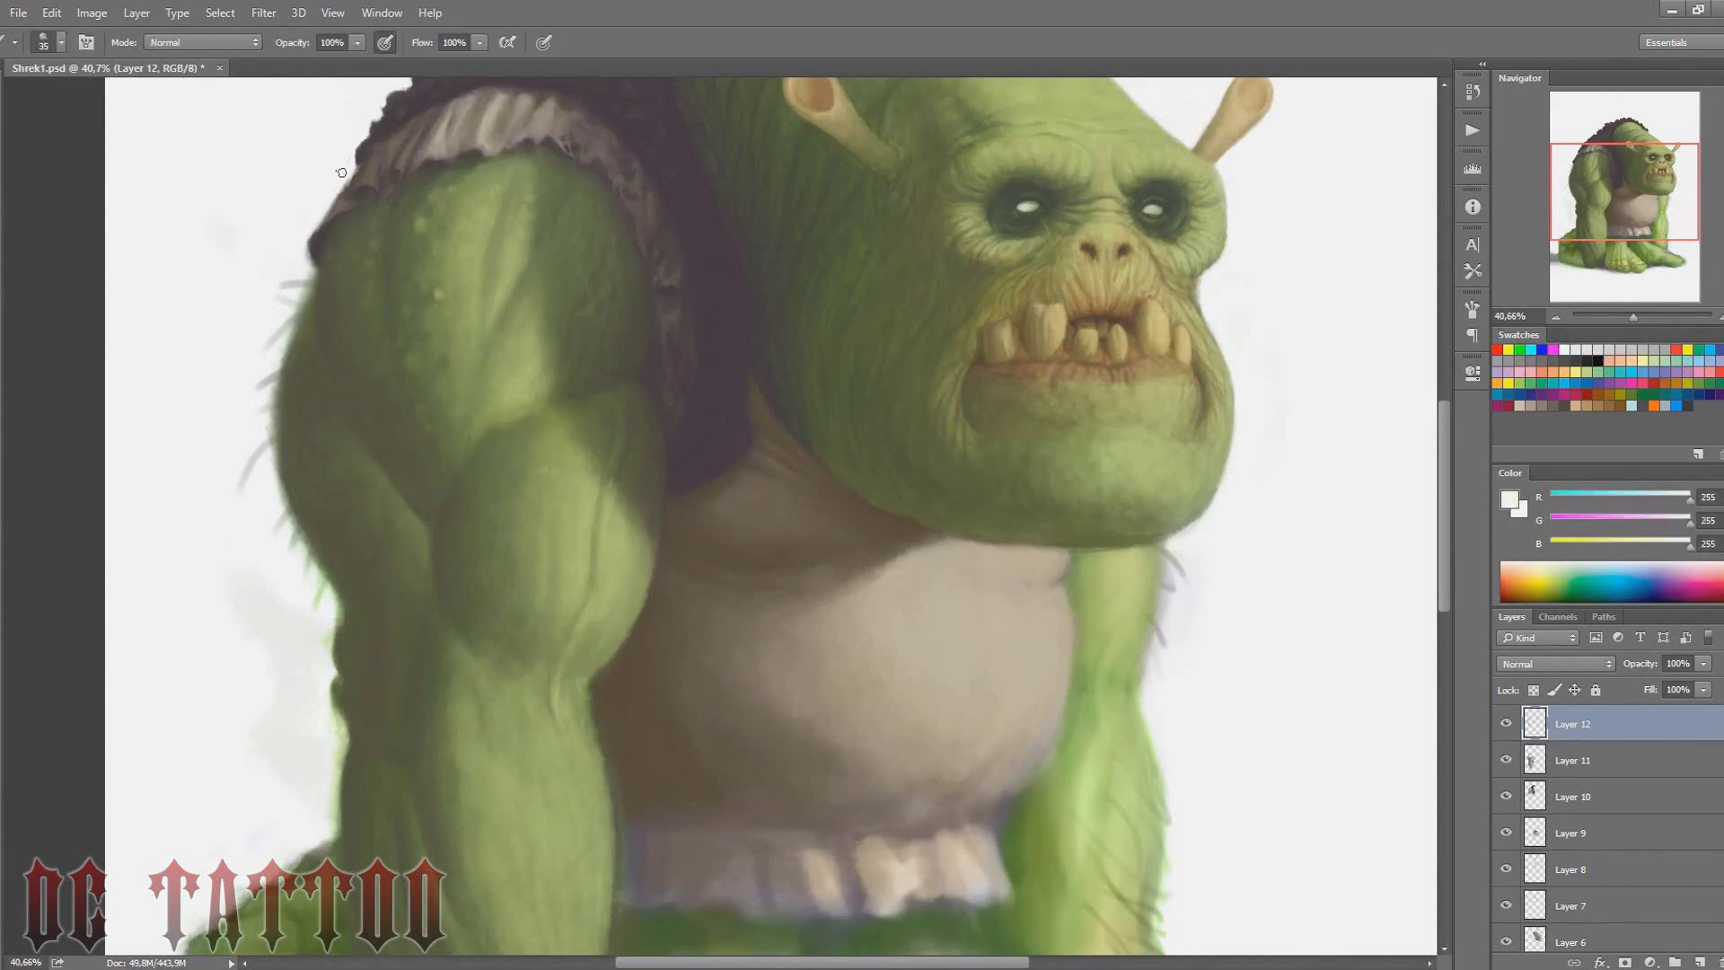
key("bracketright")
key("bracketright")
mouse_move(310, 269)
left_mouse_down()
mouse_move(269, 365)
mouse_move(299, 584)
left_mouse_up()
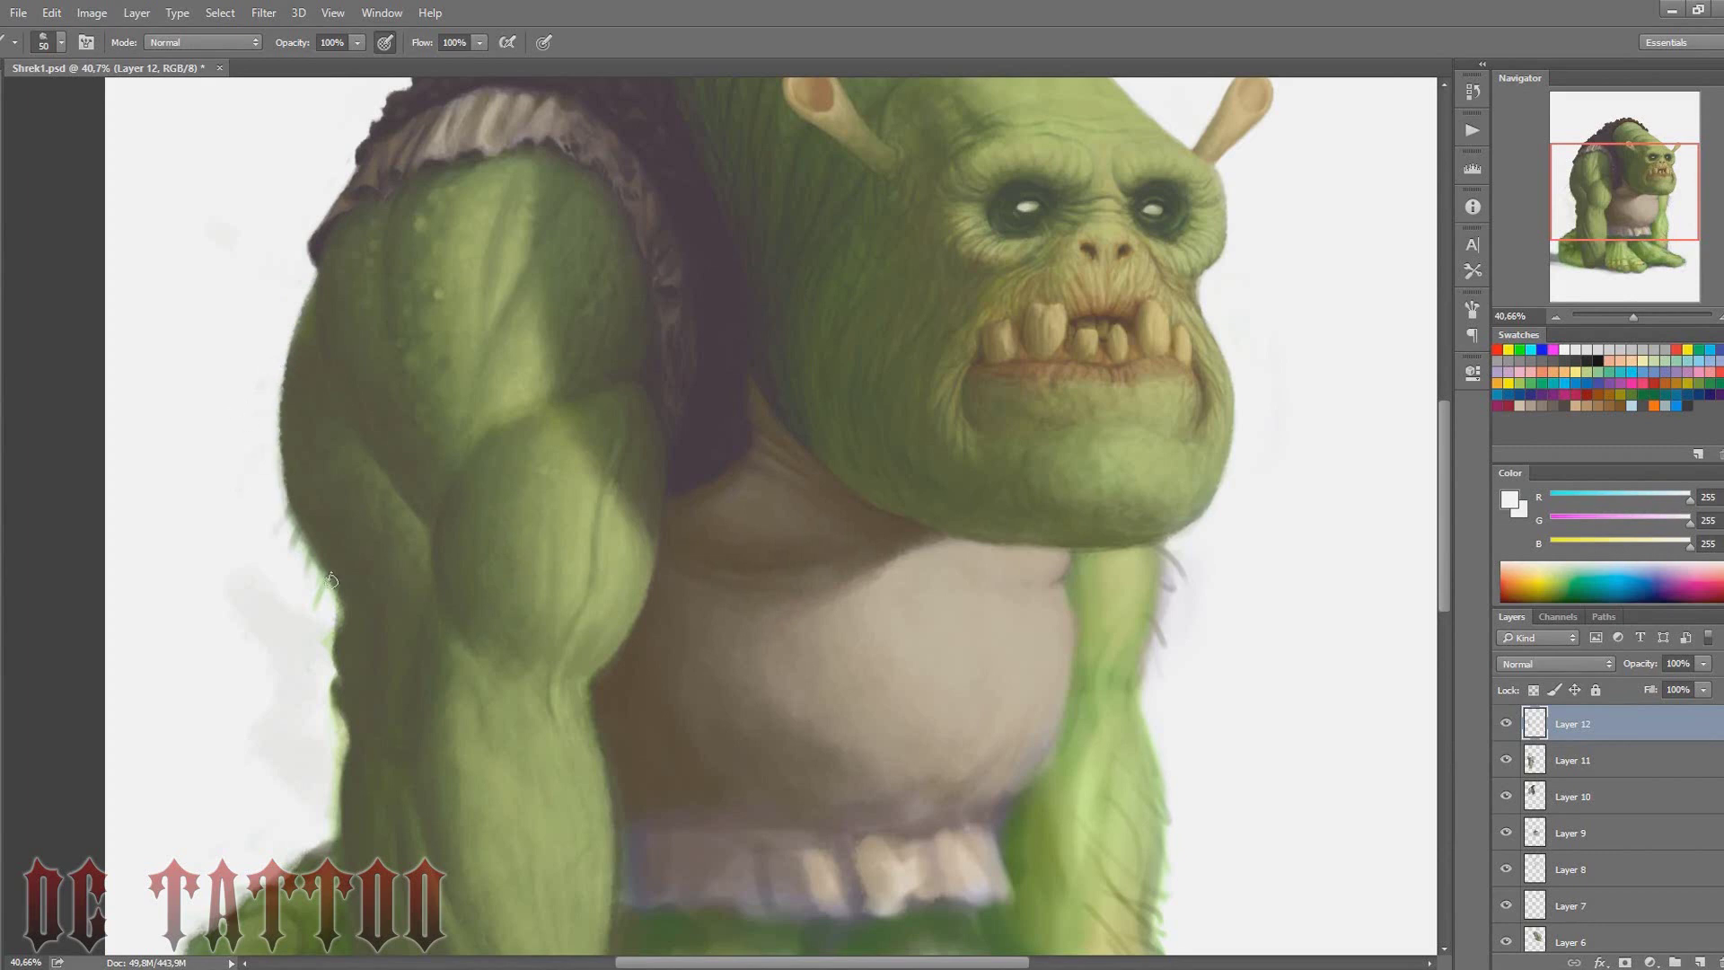
left_click_drag(330, 646, 251, 602)
key("bracketleft")
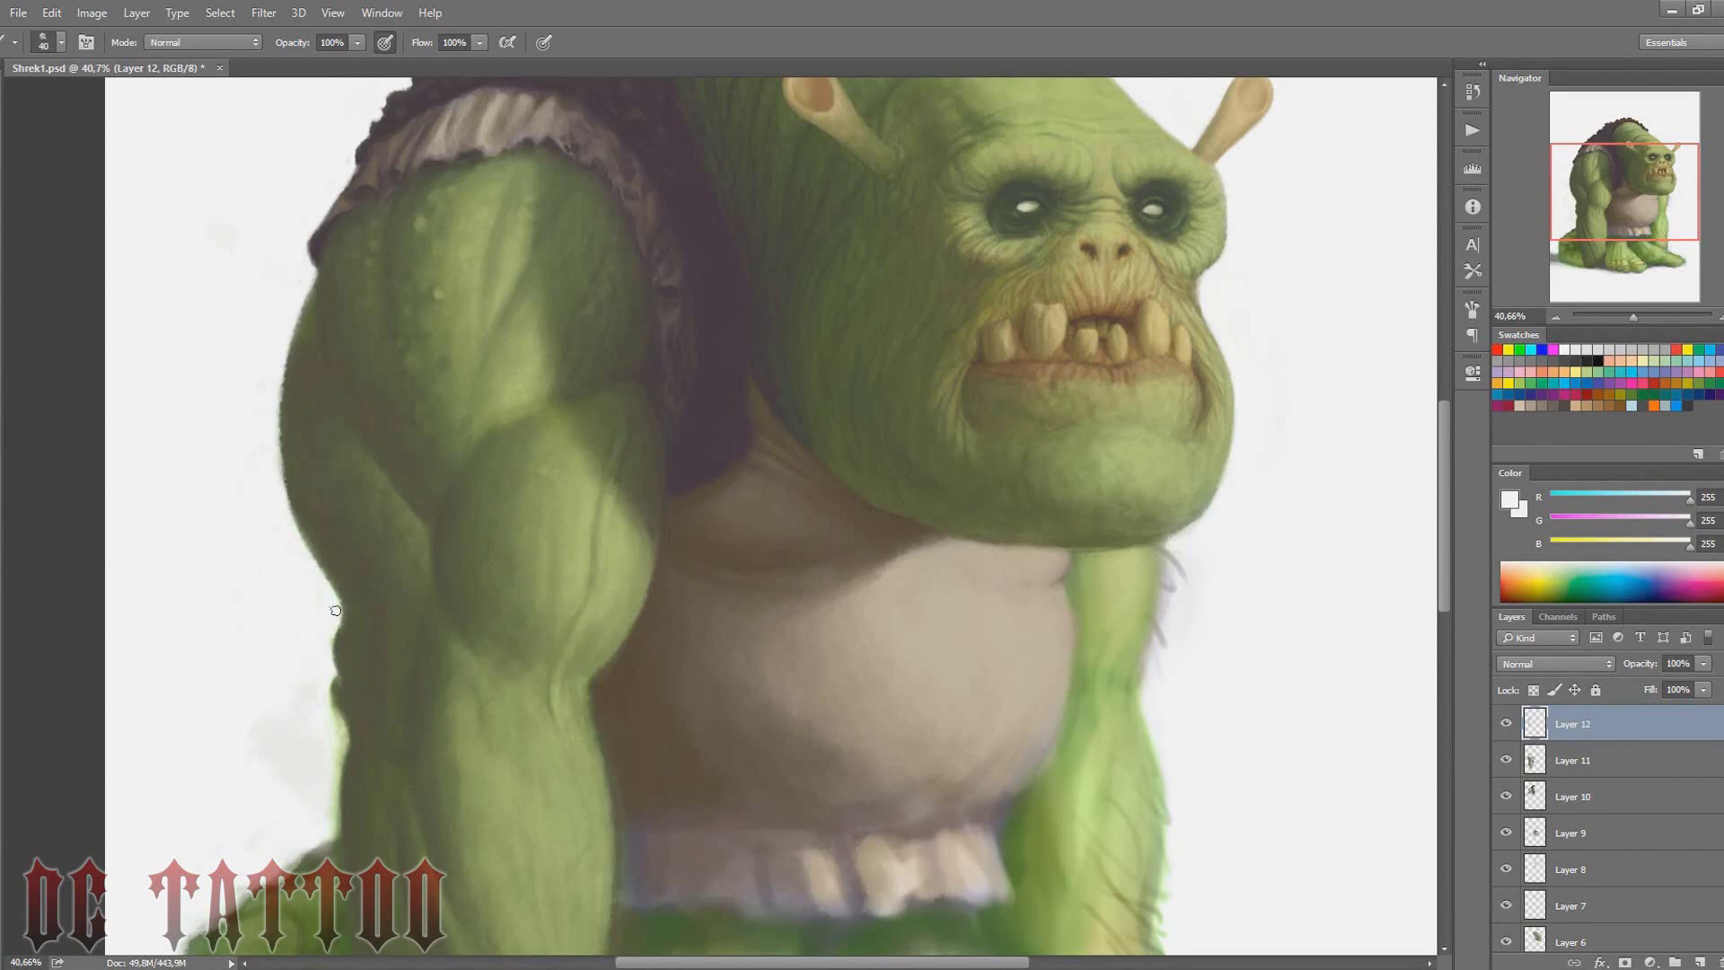
key("bracketright")
left_click_drag(277, 712, 327, 769)
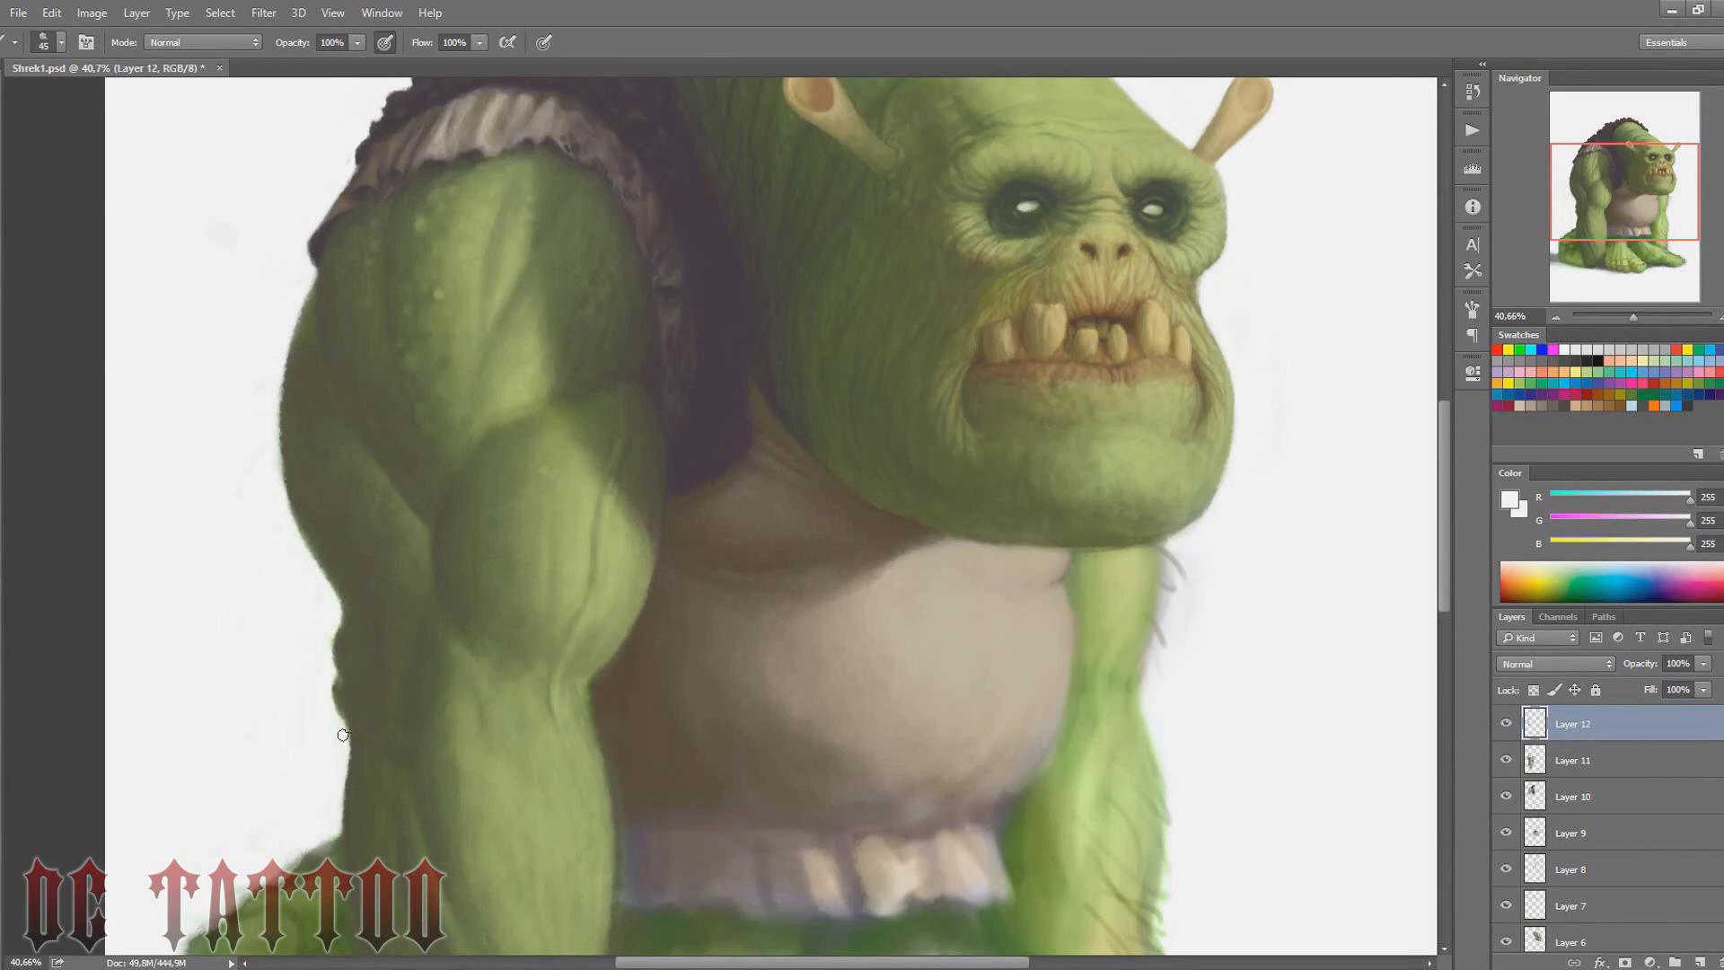
mouse_move(1613, 188)
left_mouse_down()
mouse_move(1640, 203)
mouse_move(1634, 224)
left_mouse_up()
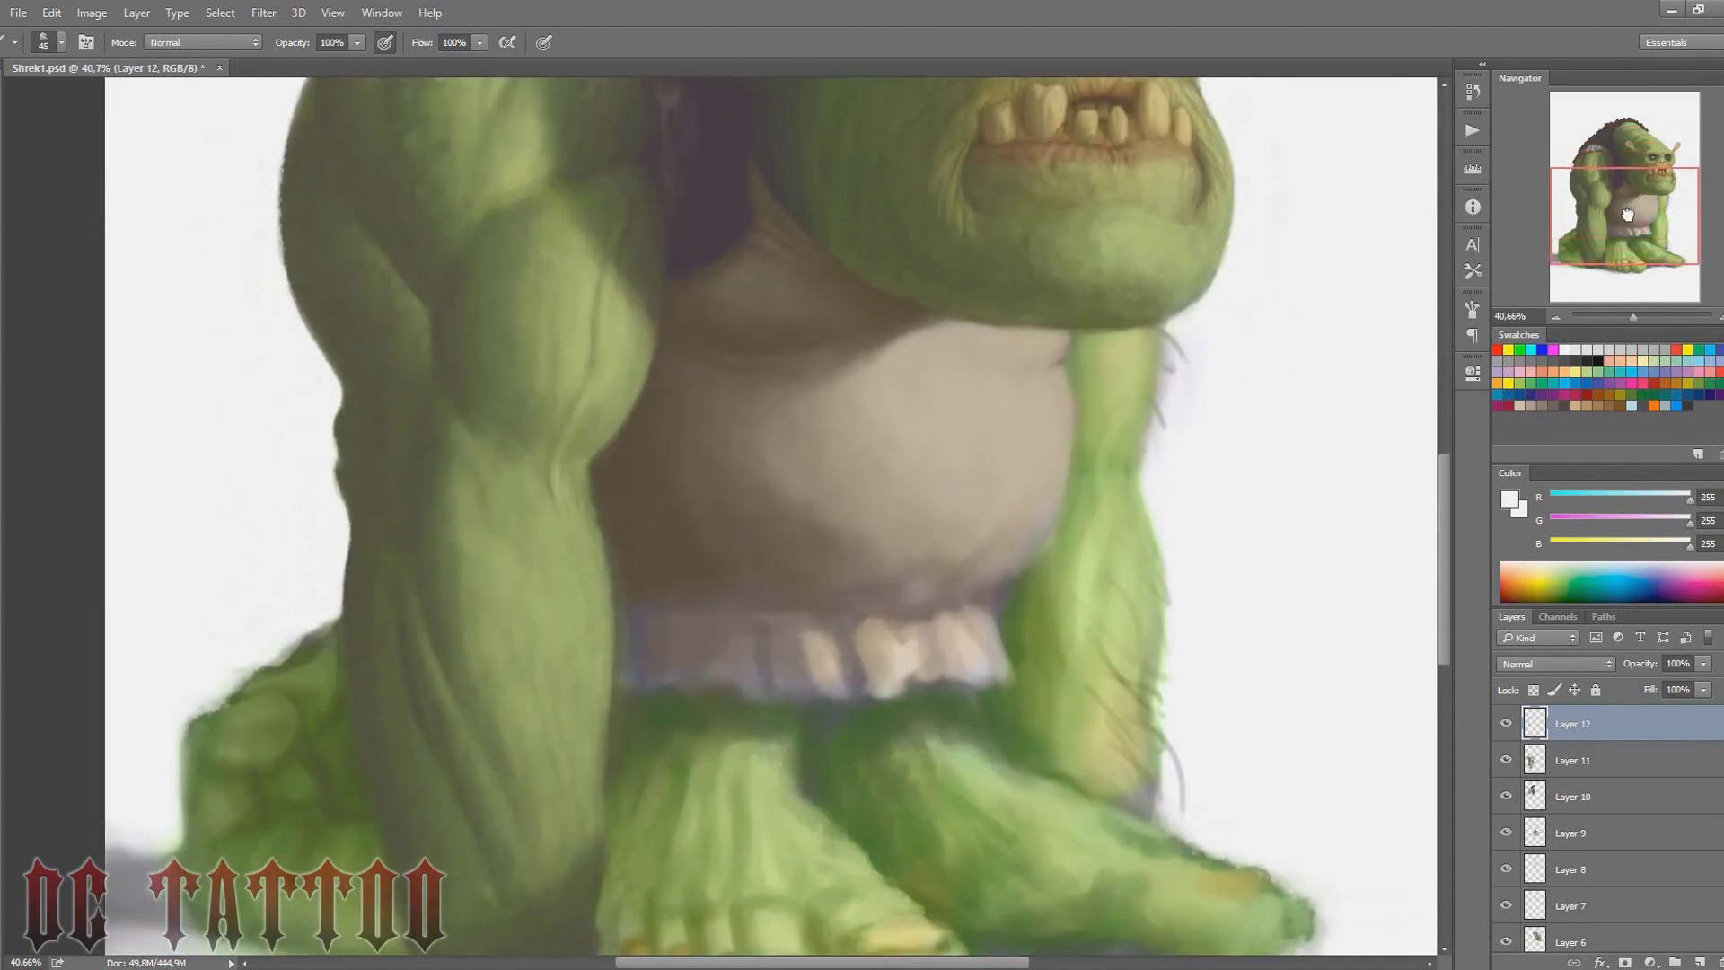
Paint light green vein strokes down the ogre's left forearm
left_click(387, 539, "alt")
key("bracketleft")
key("bracketleft")
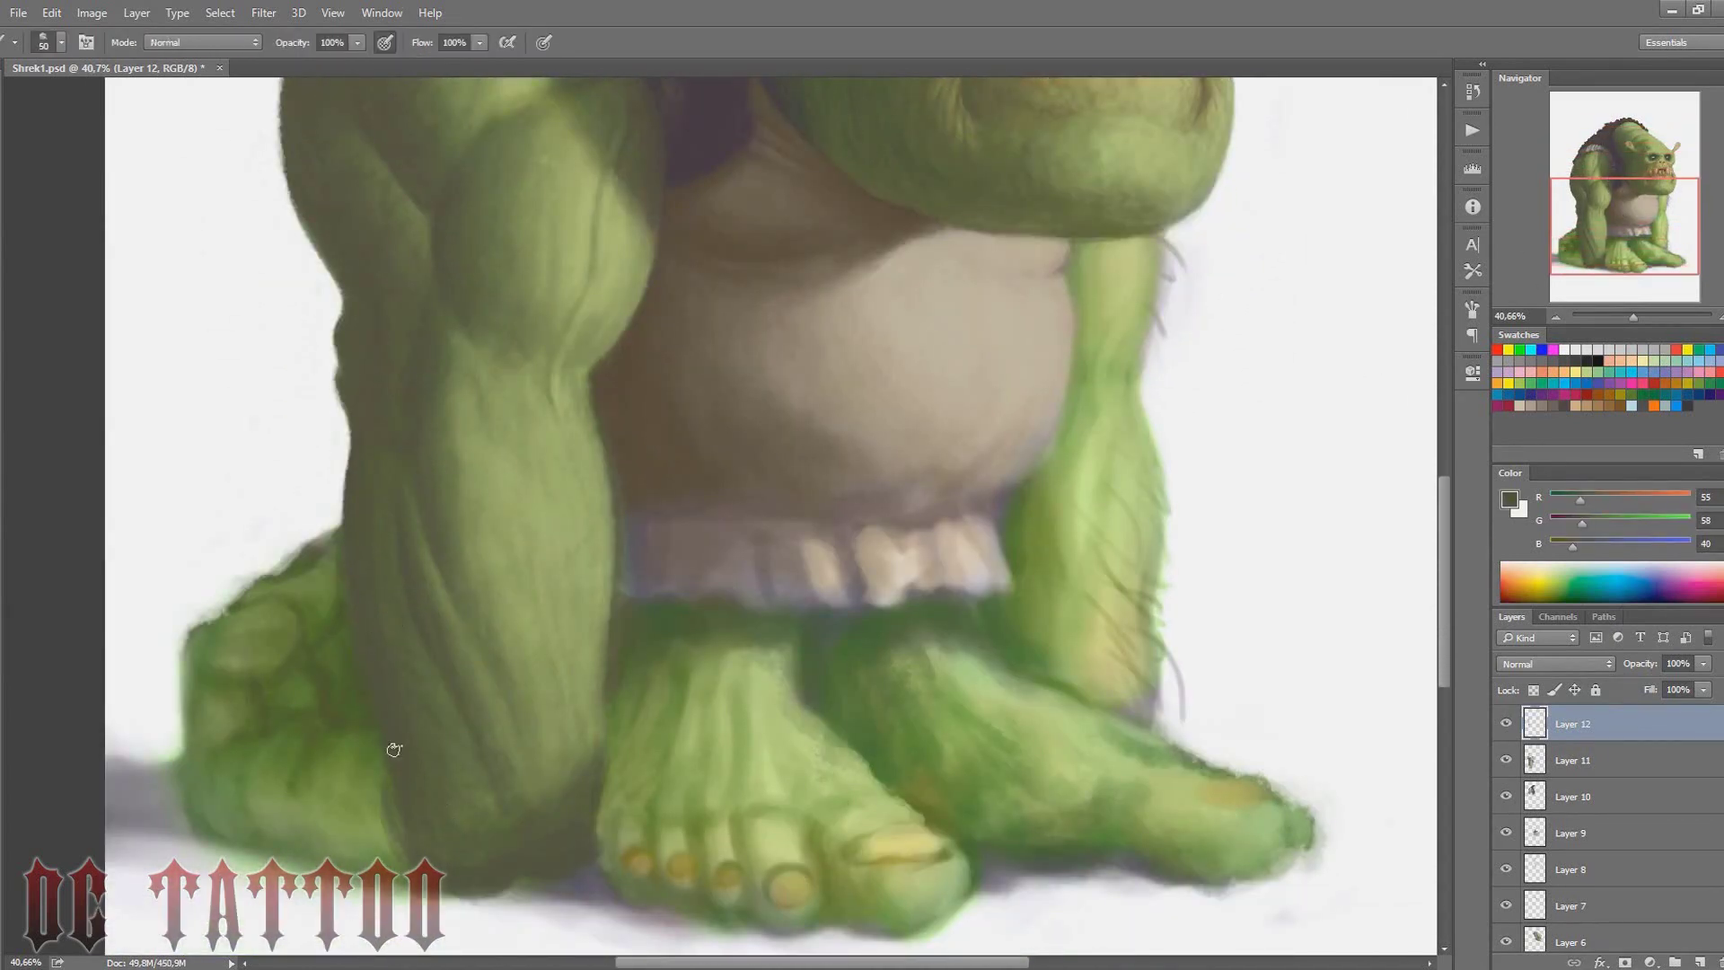
left_click(485, 839, "alt")
left_click_drag(683, 446, 705, 469)
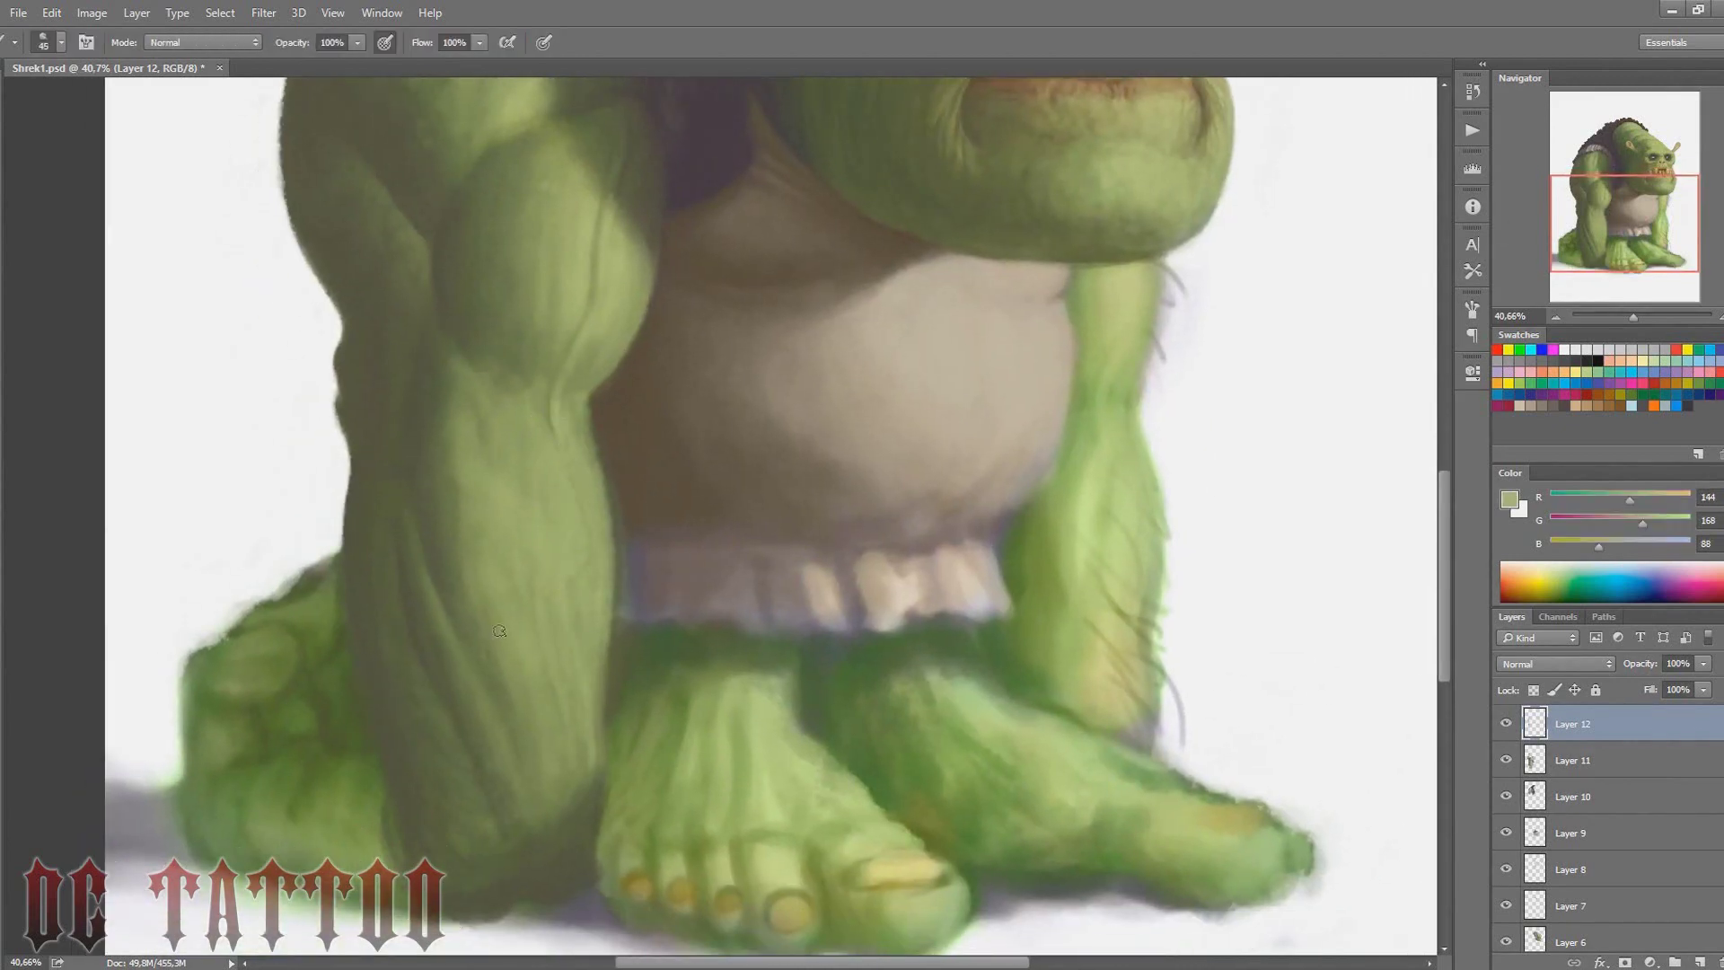
left_click_drag(462, 539, 561, 691)
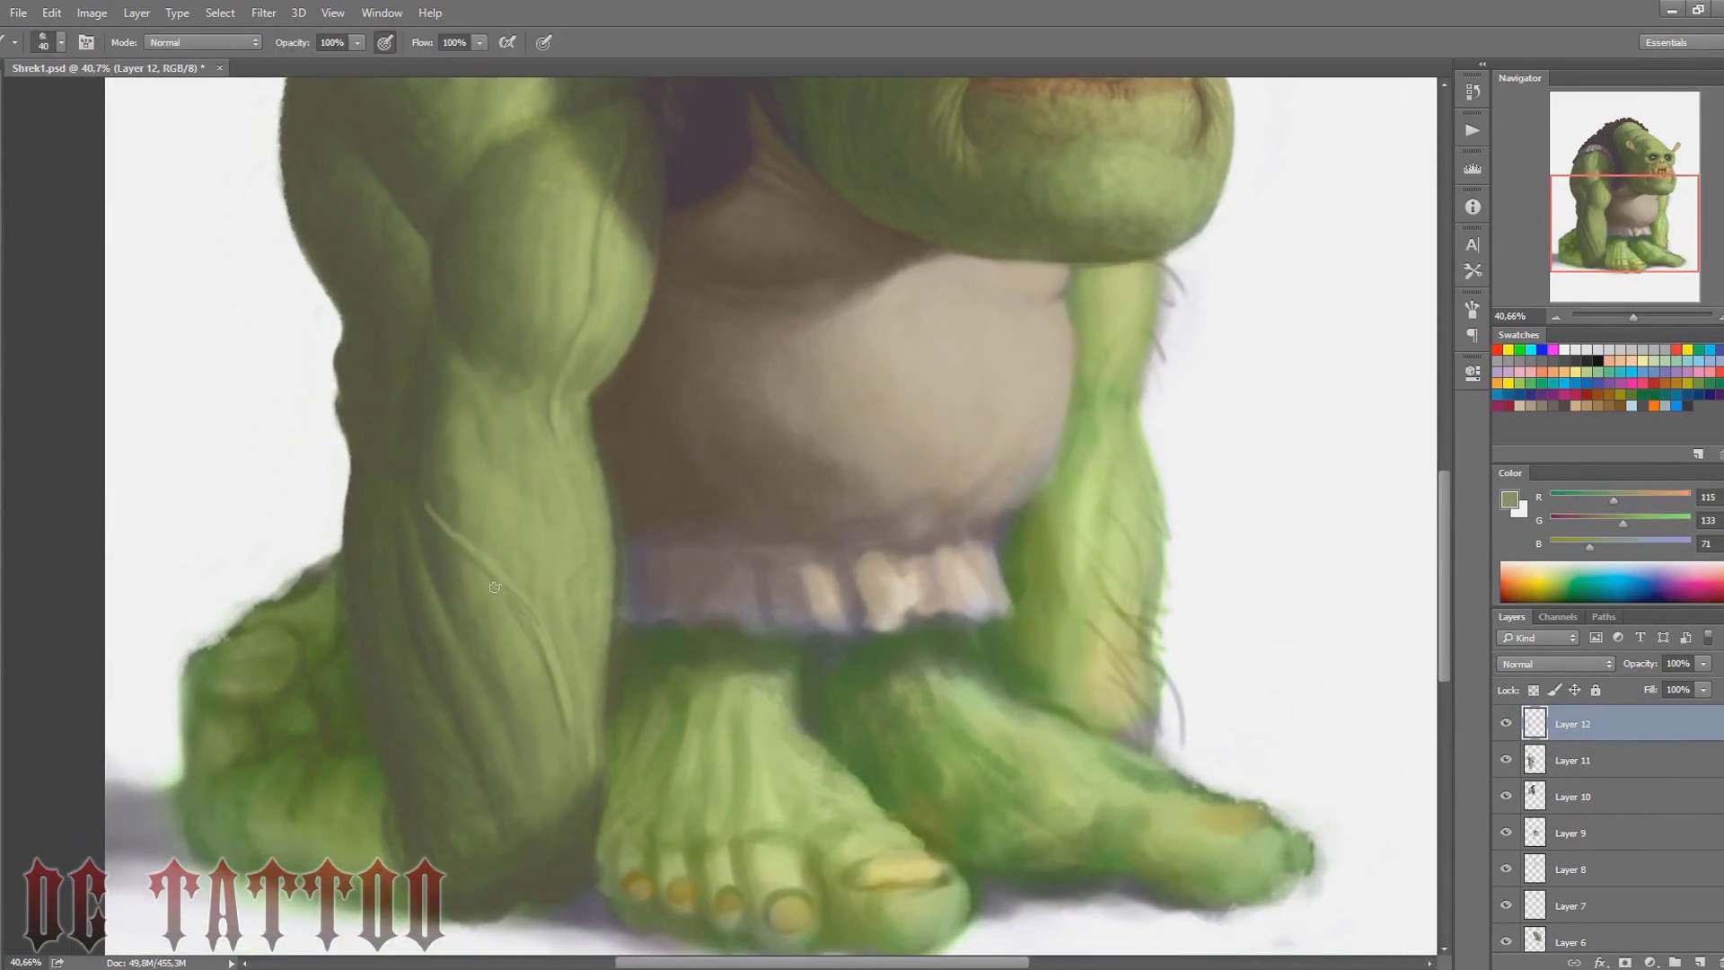
left_click(573, 698, "alt")
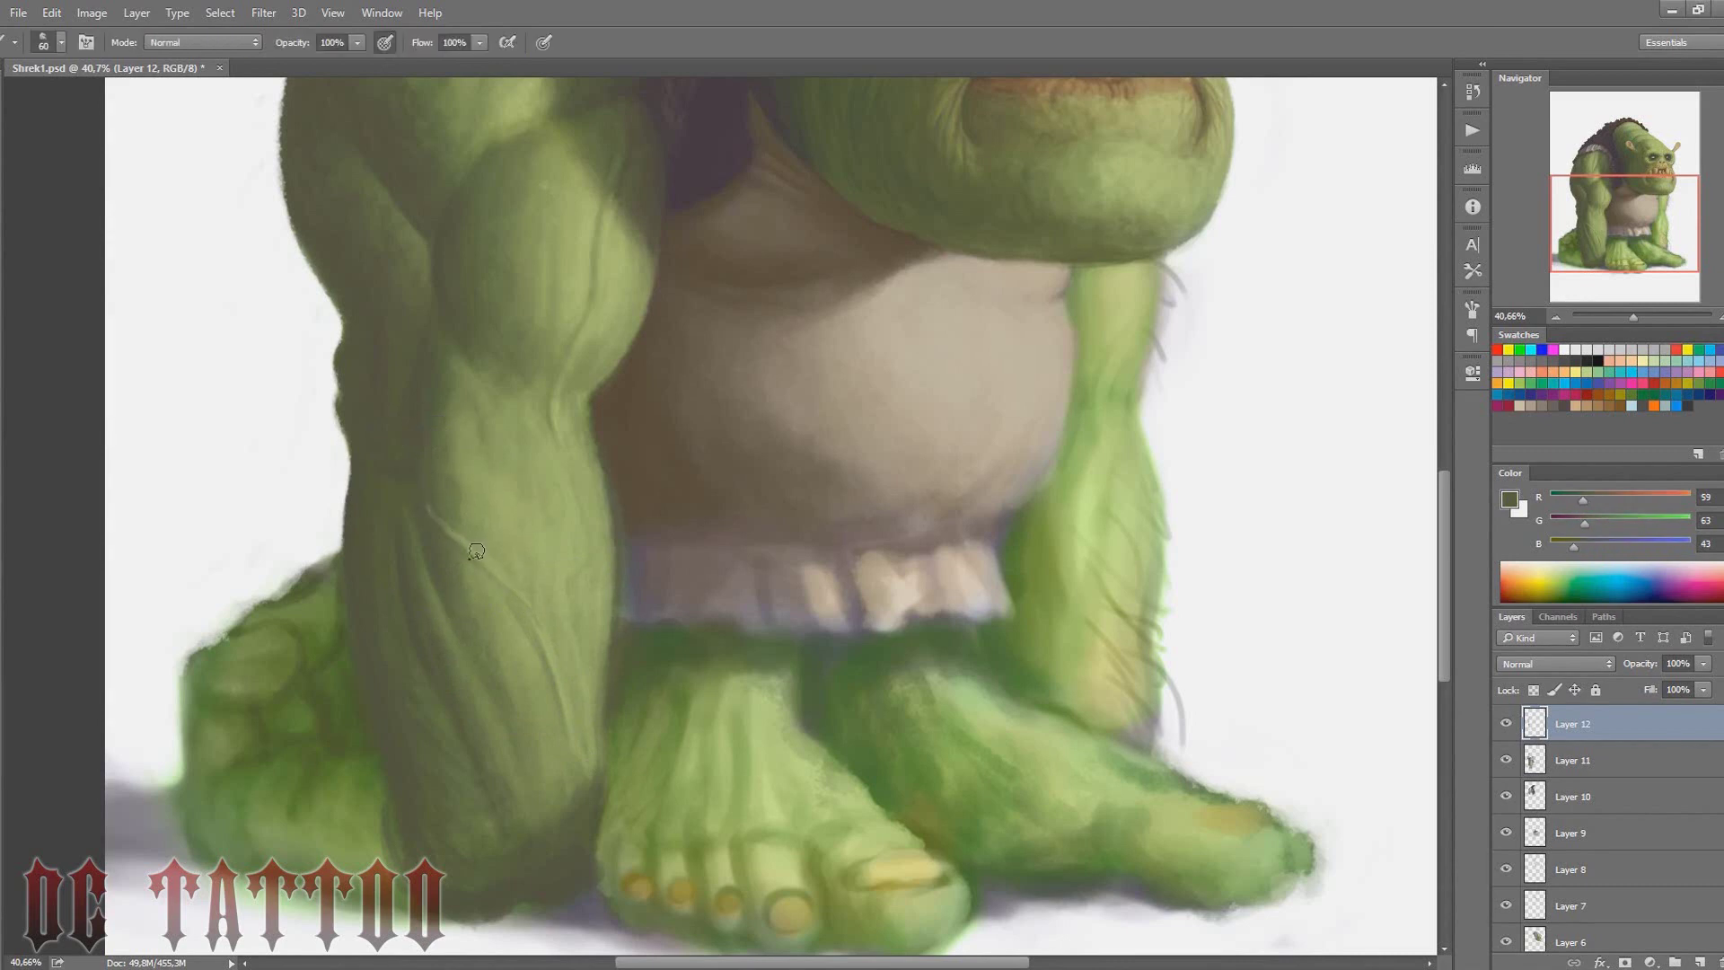
left_click(418, 477, "alt")
Add light highlights and dark green muscle shading to the forearm with varied brush sizes
key("bracketright")
key("bracketright")
key("bracketright")
left_click(453, 427, "alt")
key("bracketleft")
key("bracketleft")
key("bracketleft")
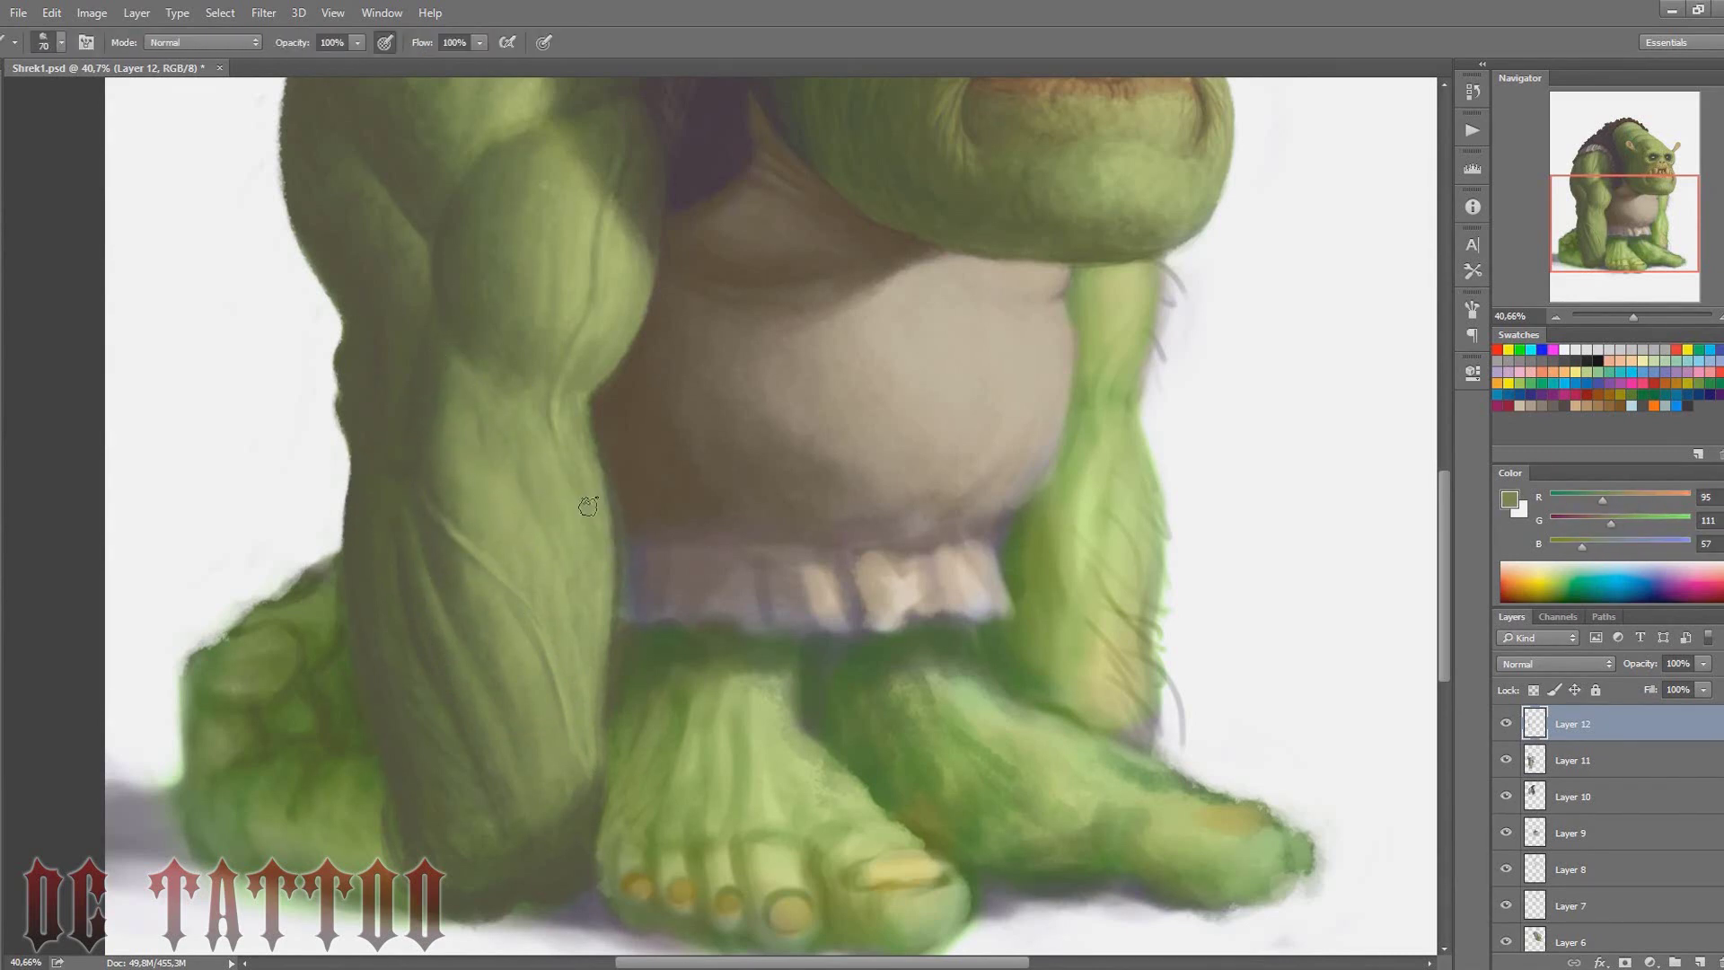
left_click(580, 485, "alt")
key("bracketright")
key("bracketright")
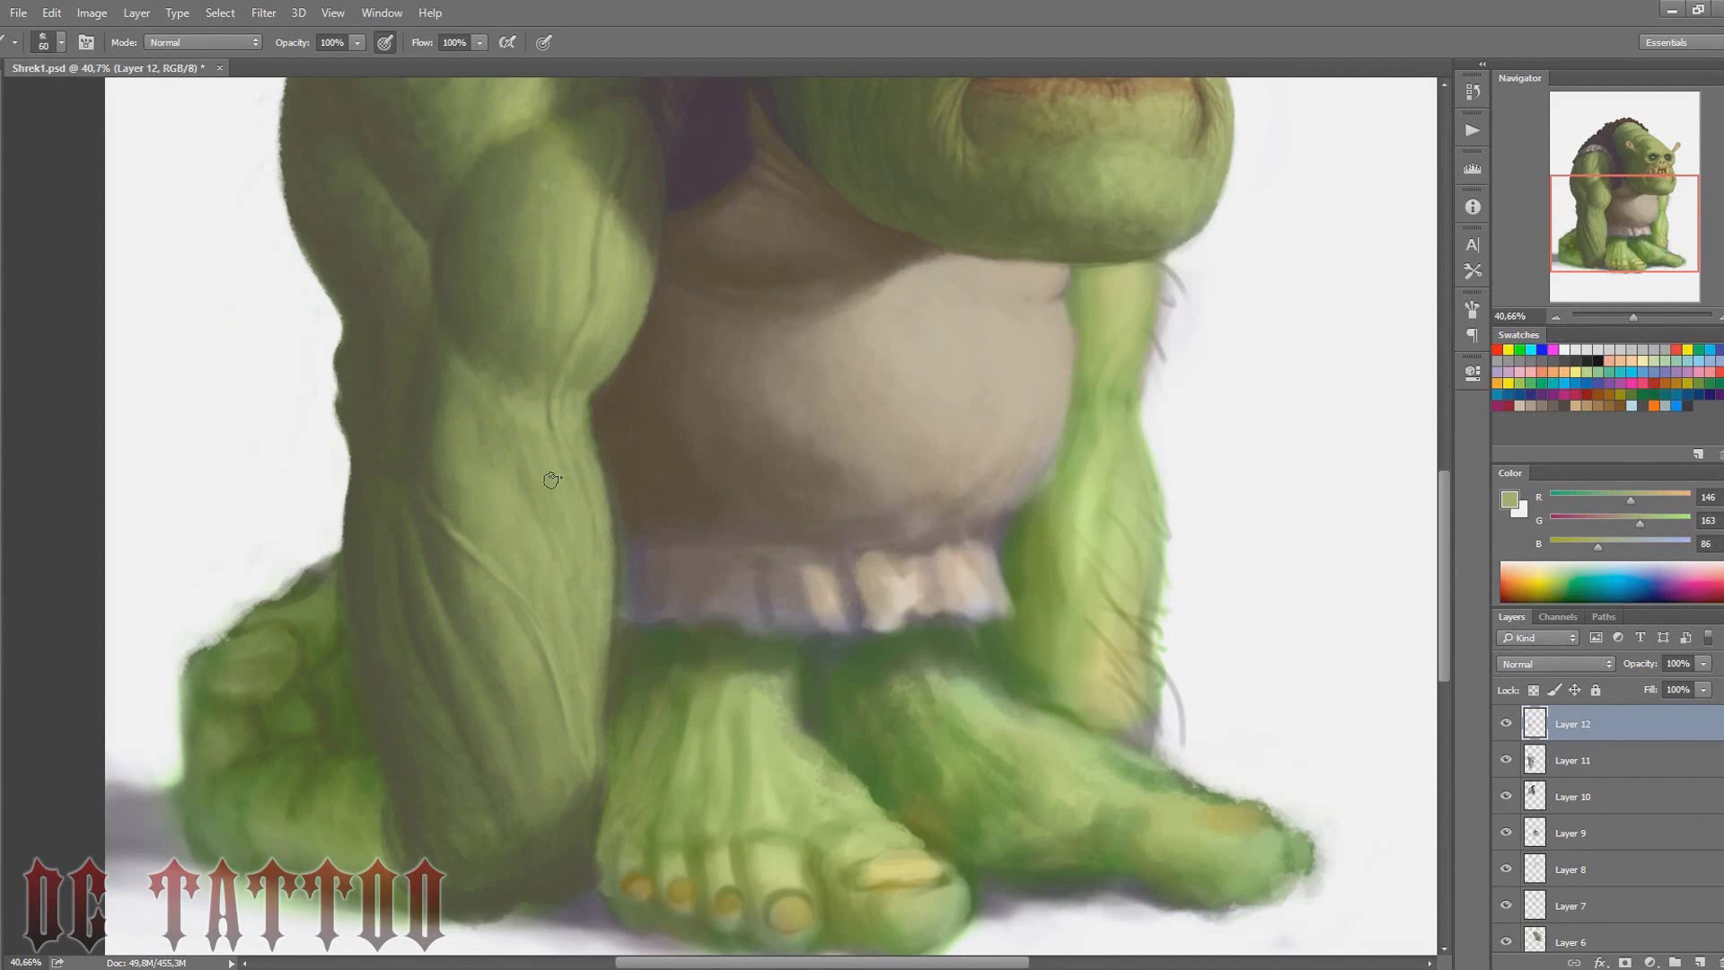
left_click(484, 625, "alt")
key("bracketright")
key("bracketright")
key("bracketright")
key("bracketleft")
key("bracketleft")
key("bracketleft")
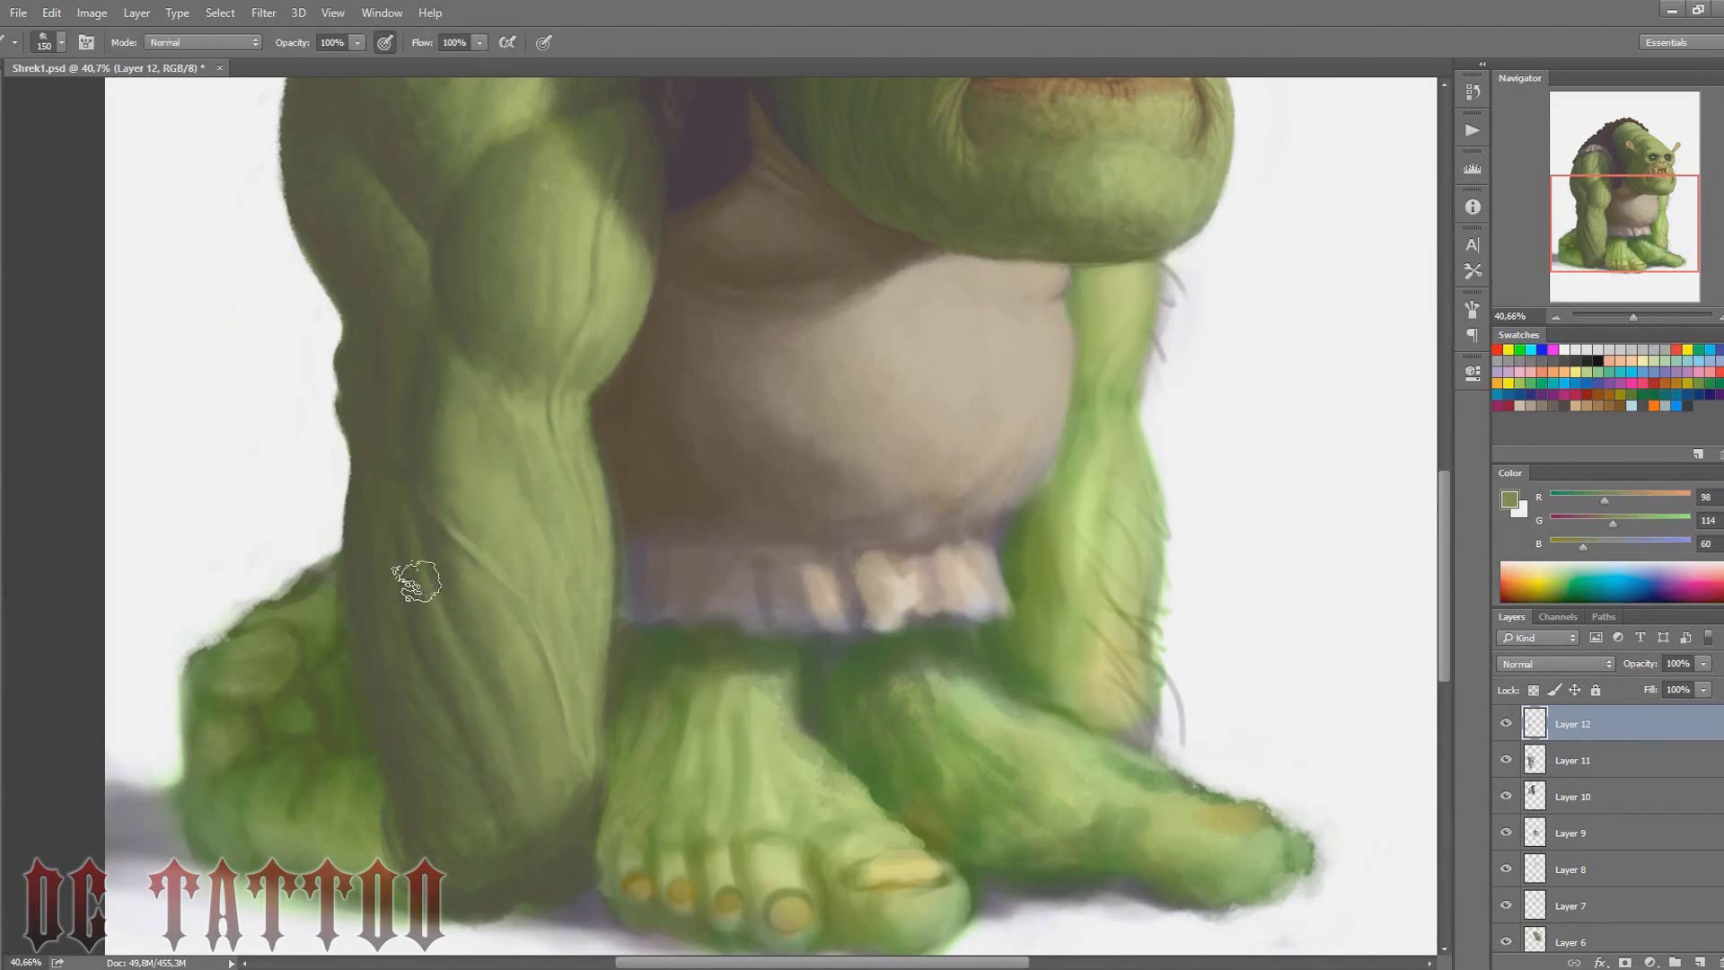
left_click(442, 669, "alt")
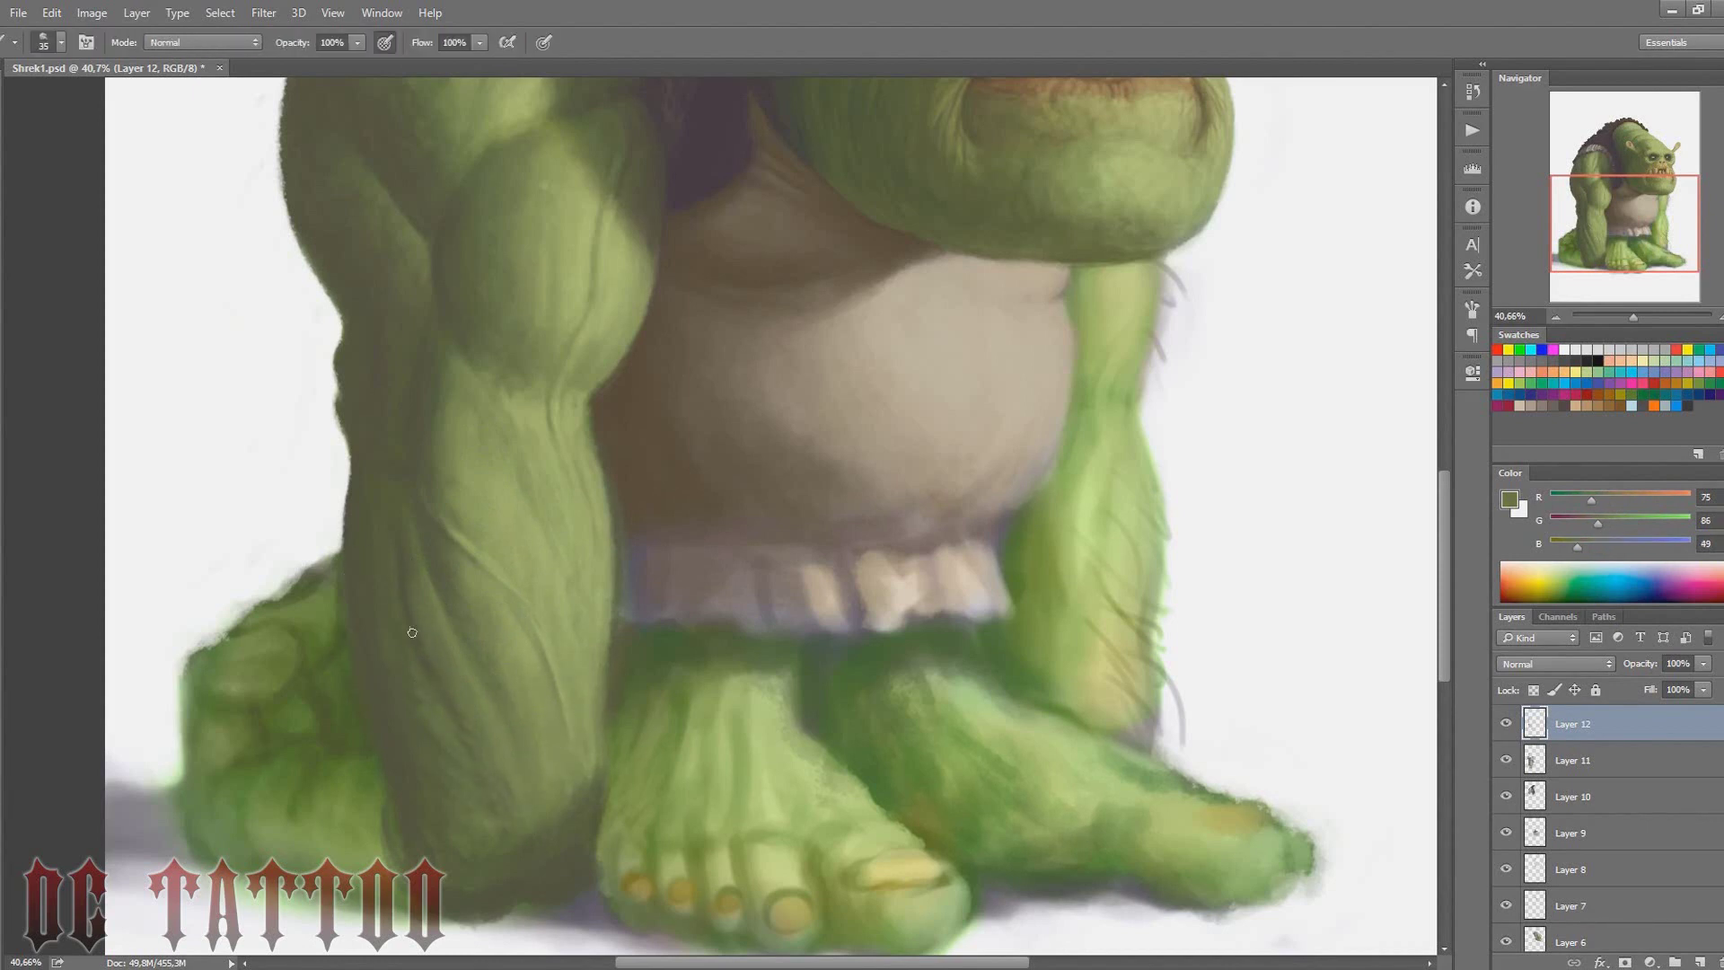
key("bracketleft")
key("bracketleft")
left_click(447, 844, "alt")
Continue shading the arm and leg with sampled mid, light and darker greens
scroll(636, 619, "up", 5)
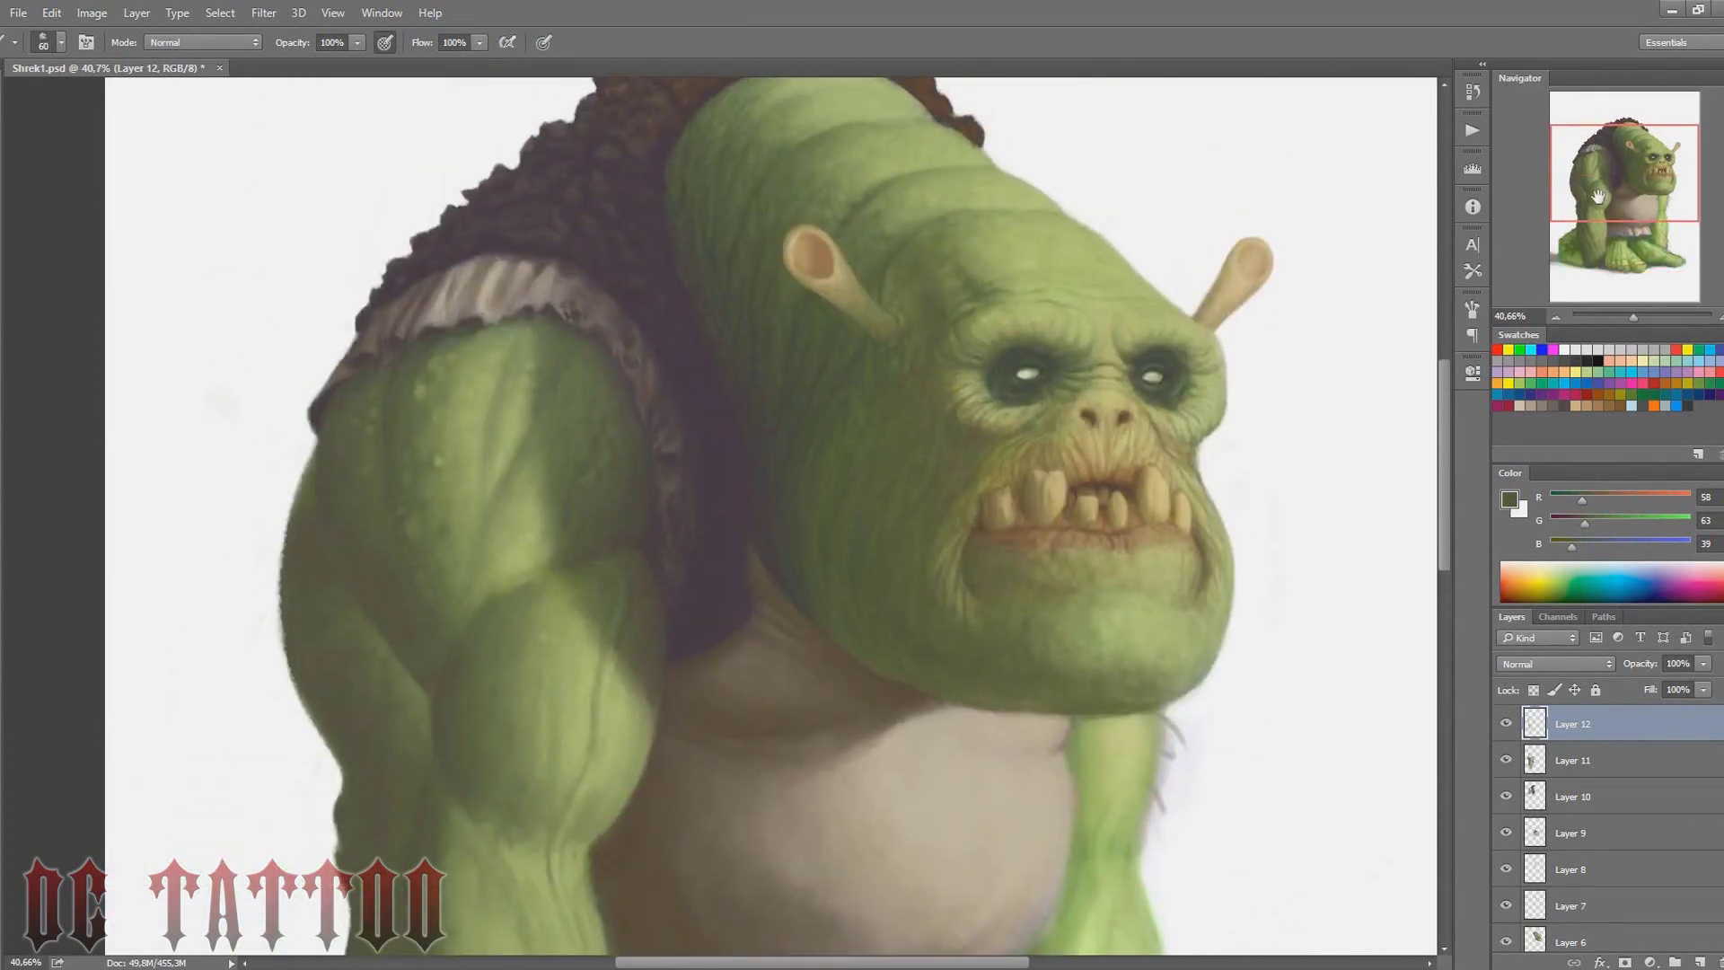
left_click(394, 510, "alt")
left_click_drag(1617, 179, 1616, 235)
left_click(521, 548, "alt")
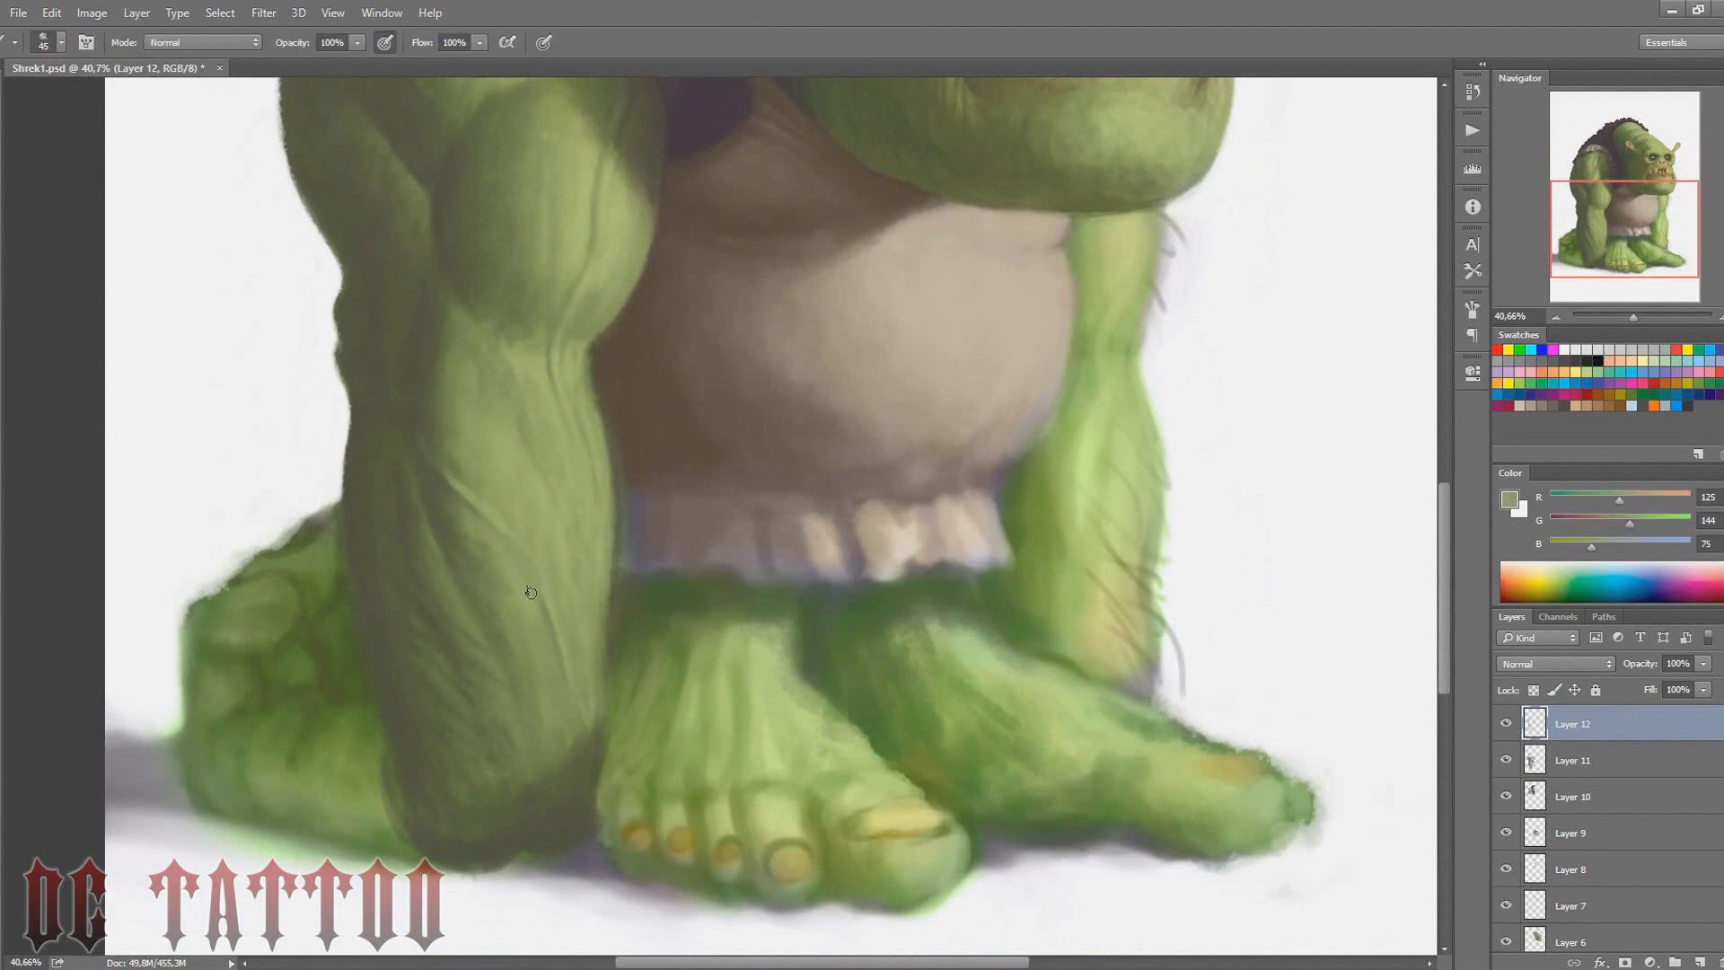
key("bracketleft")
left_click(538, 476, "alt")
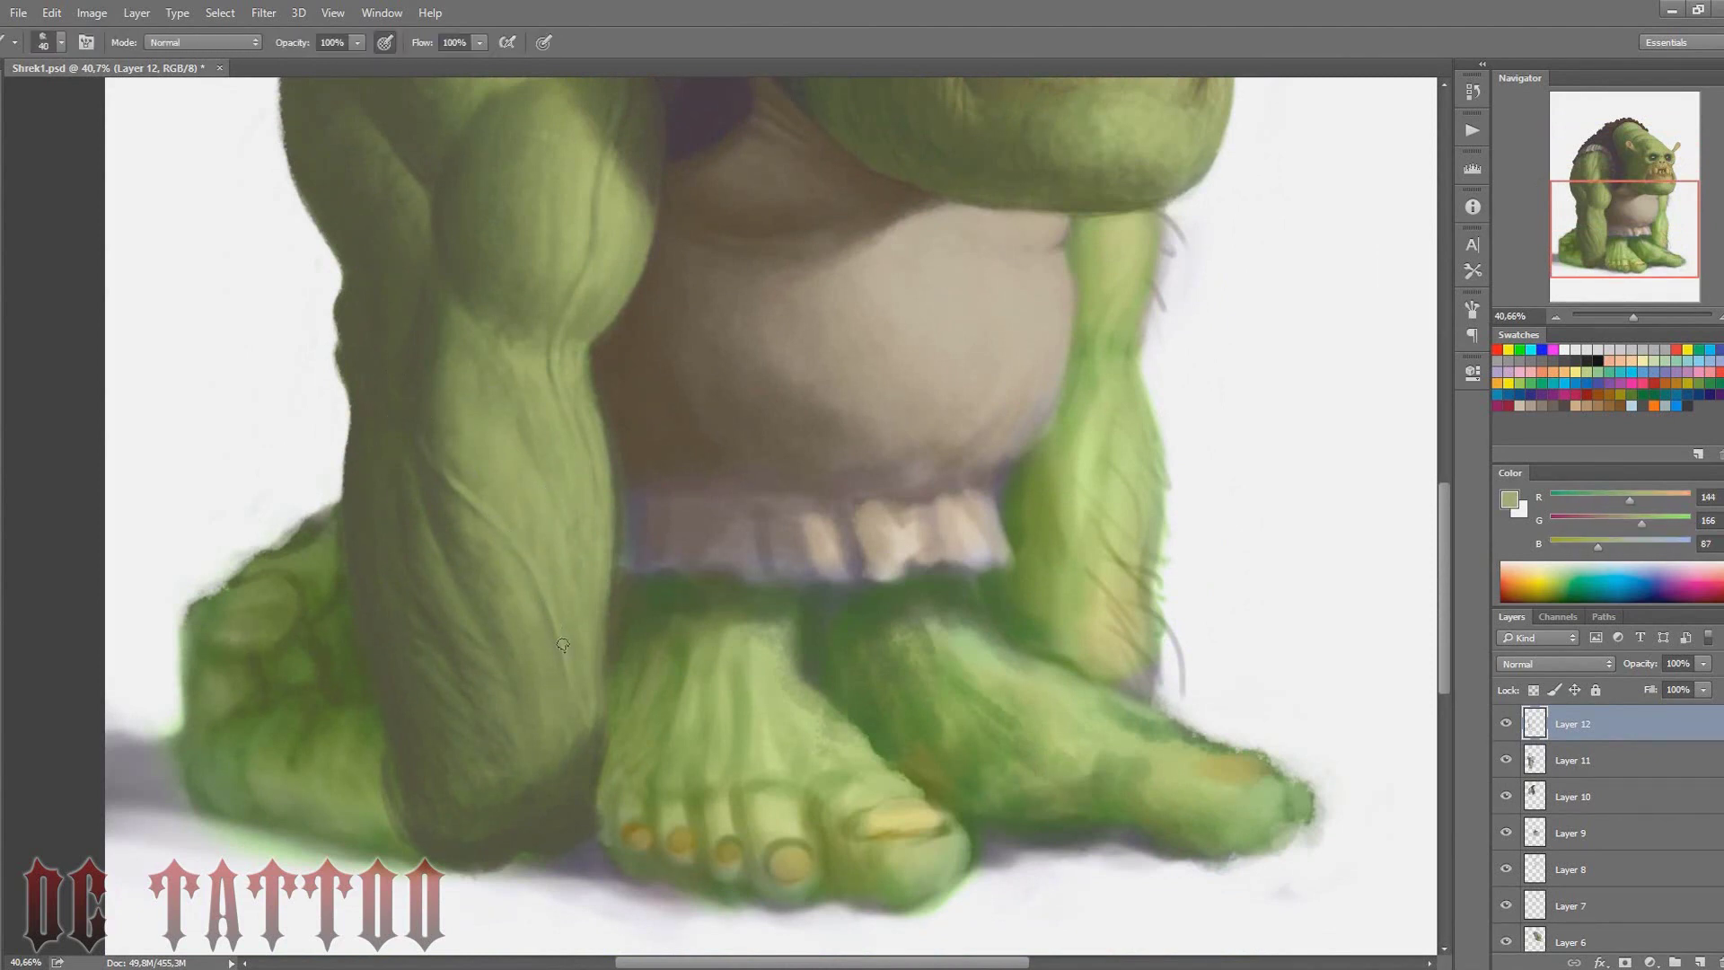
key("bracketleft")
left_click(521, 660, "alt")
left_click(489, 631, "alt")
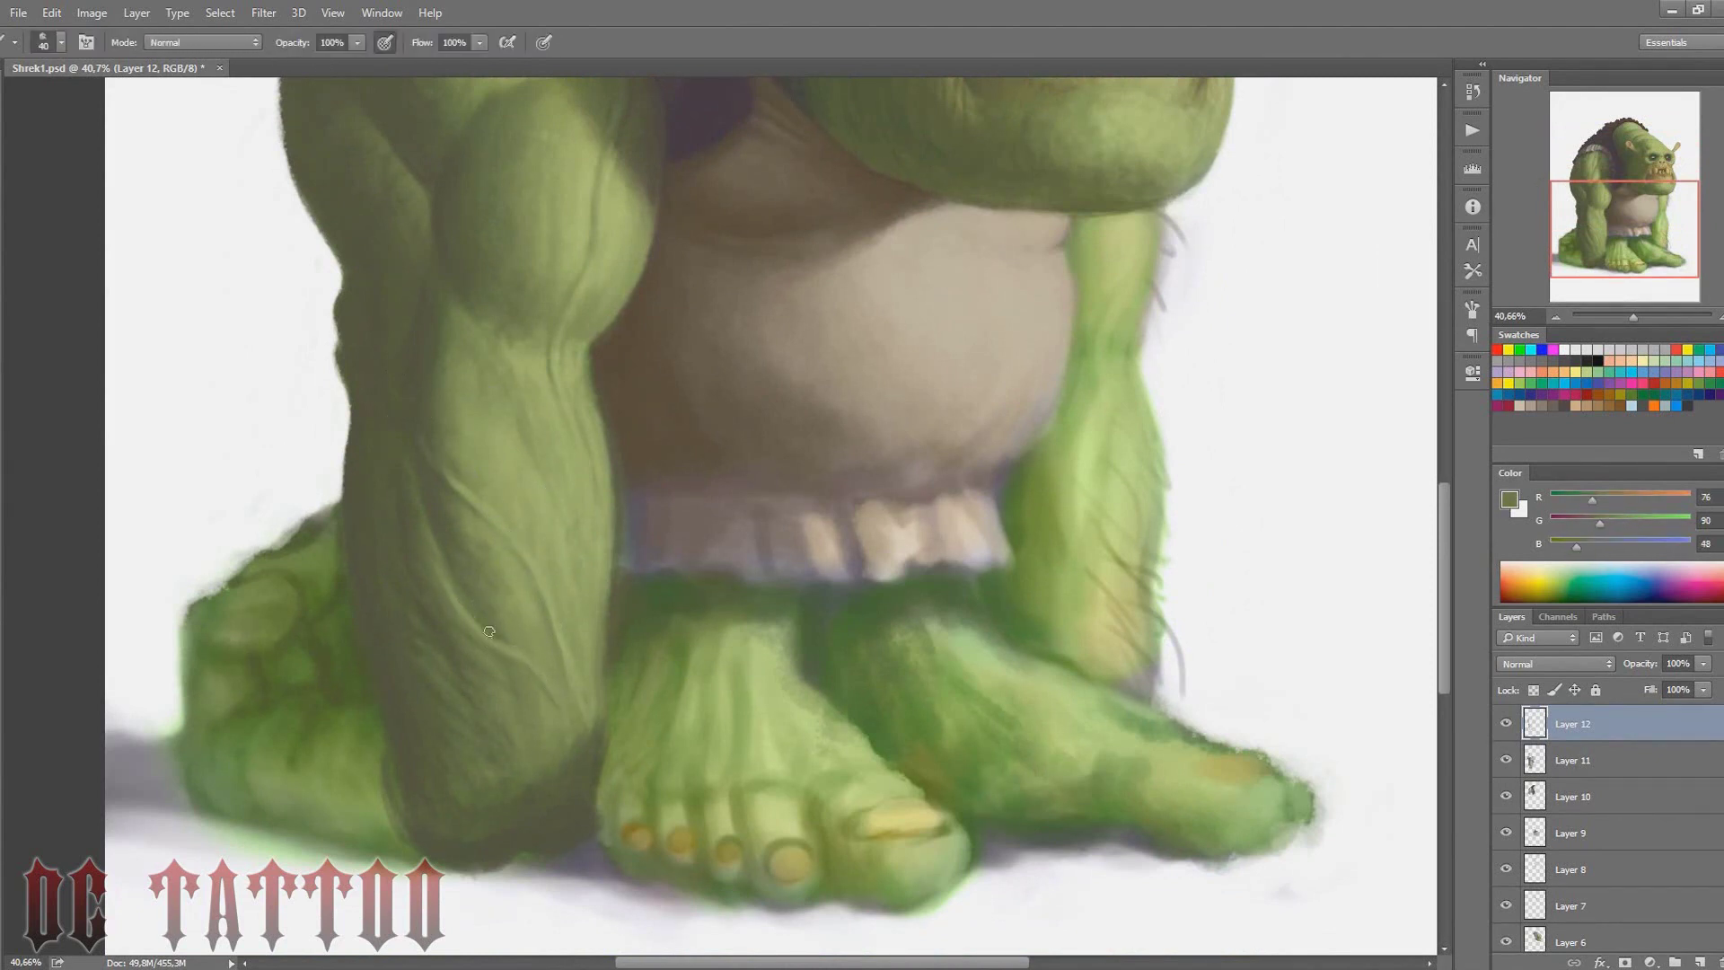
Darken the lower-left edge of the leg with the deepest shadow green
left_click(456, 615, "alt")
key("bracketleft")
key("bracketleft")
key("bracketleft")
key("bracketright")
left_click(461, 489, "alt")
key("bracketright")
key("bracketright")
key("bracketright")
left_click(381, 627, "alt")
mouse_move(413, 853)
left_mouse_down()
mouse_move(331, 692)
mouse_move(200, 712)
mouse_move(239, 667)
mouse_move(330, 619)
mouse_move(380, 803)
left_mouse_up()
key("bracketright")
key("bracketright")
key("bracketright")
key("bracketright")
Switch to white and trim the left foot's outline and its lower-left green glow
key("i")
left_click(396, 665)
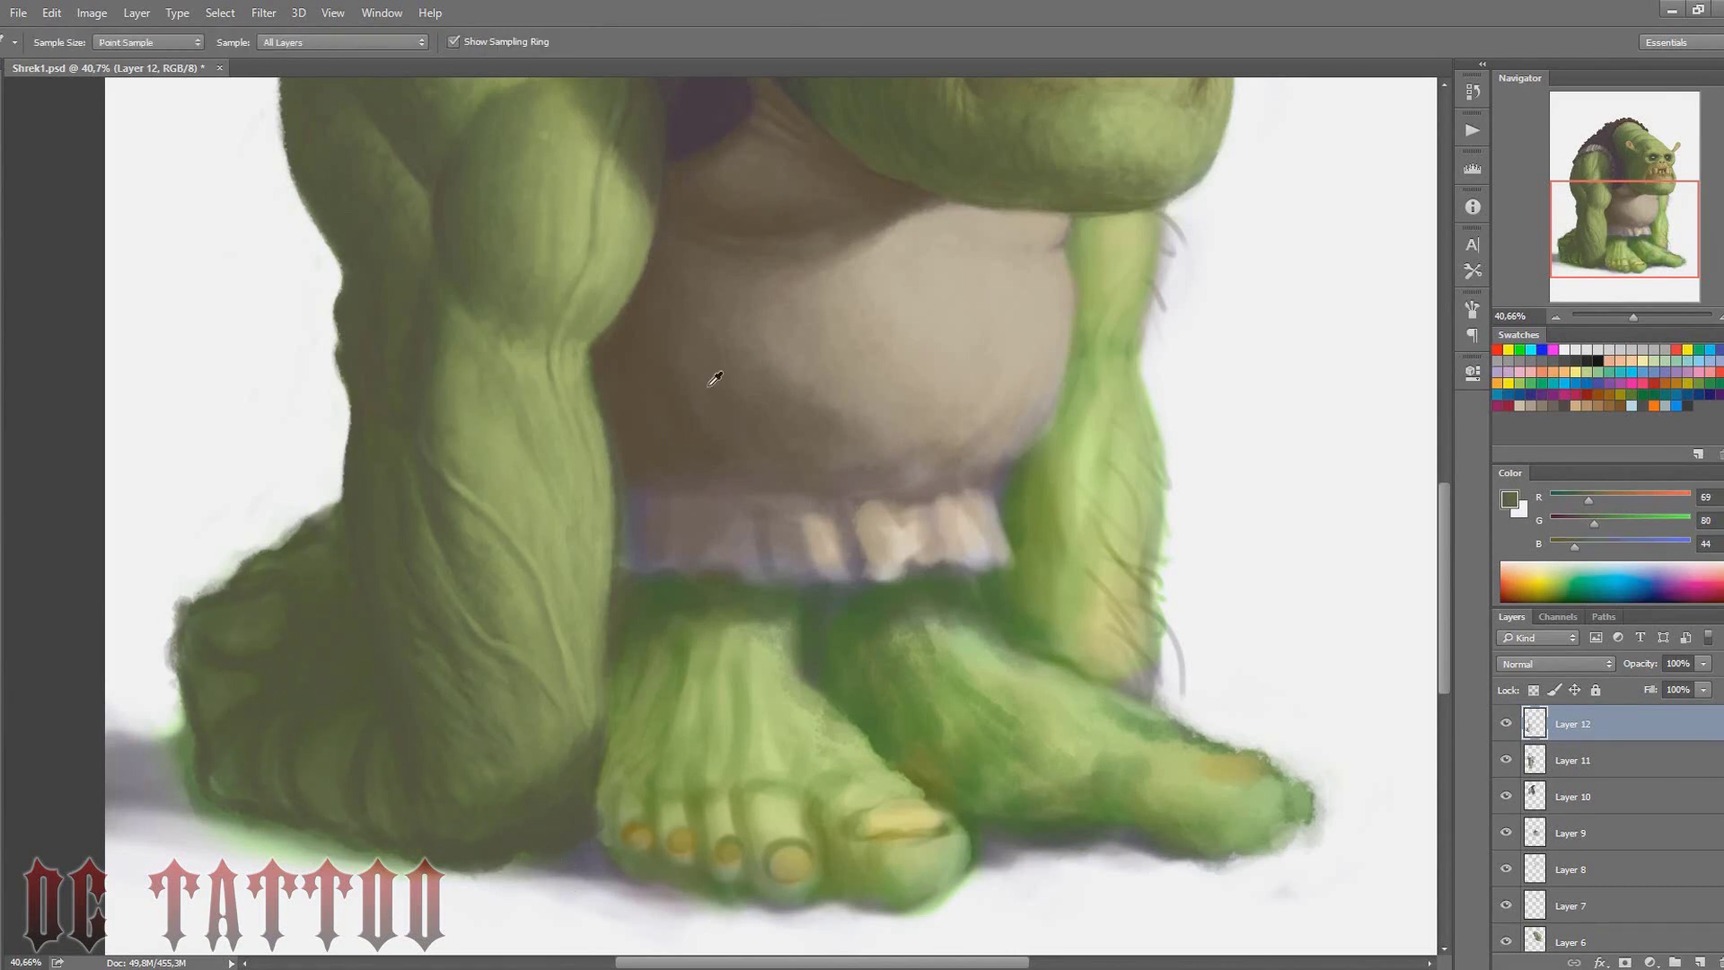
key("b")
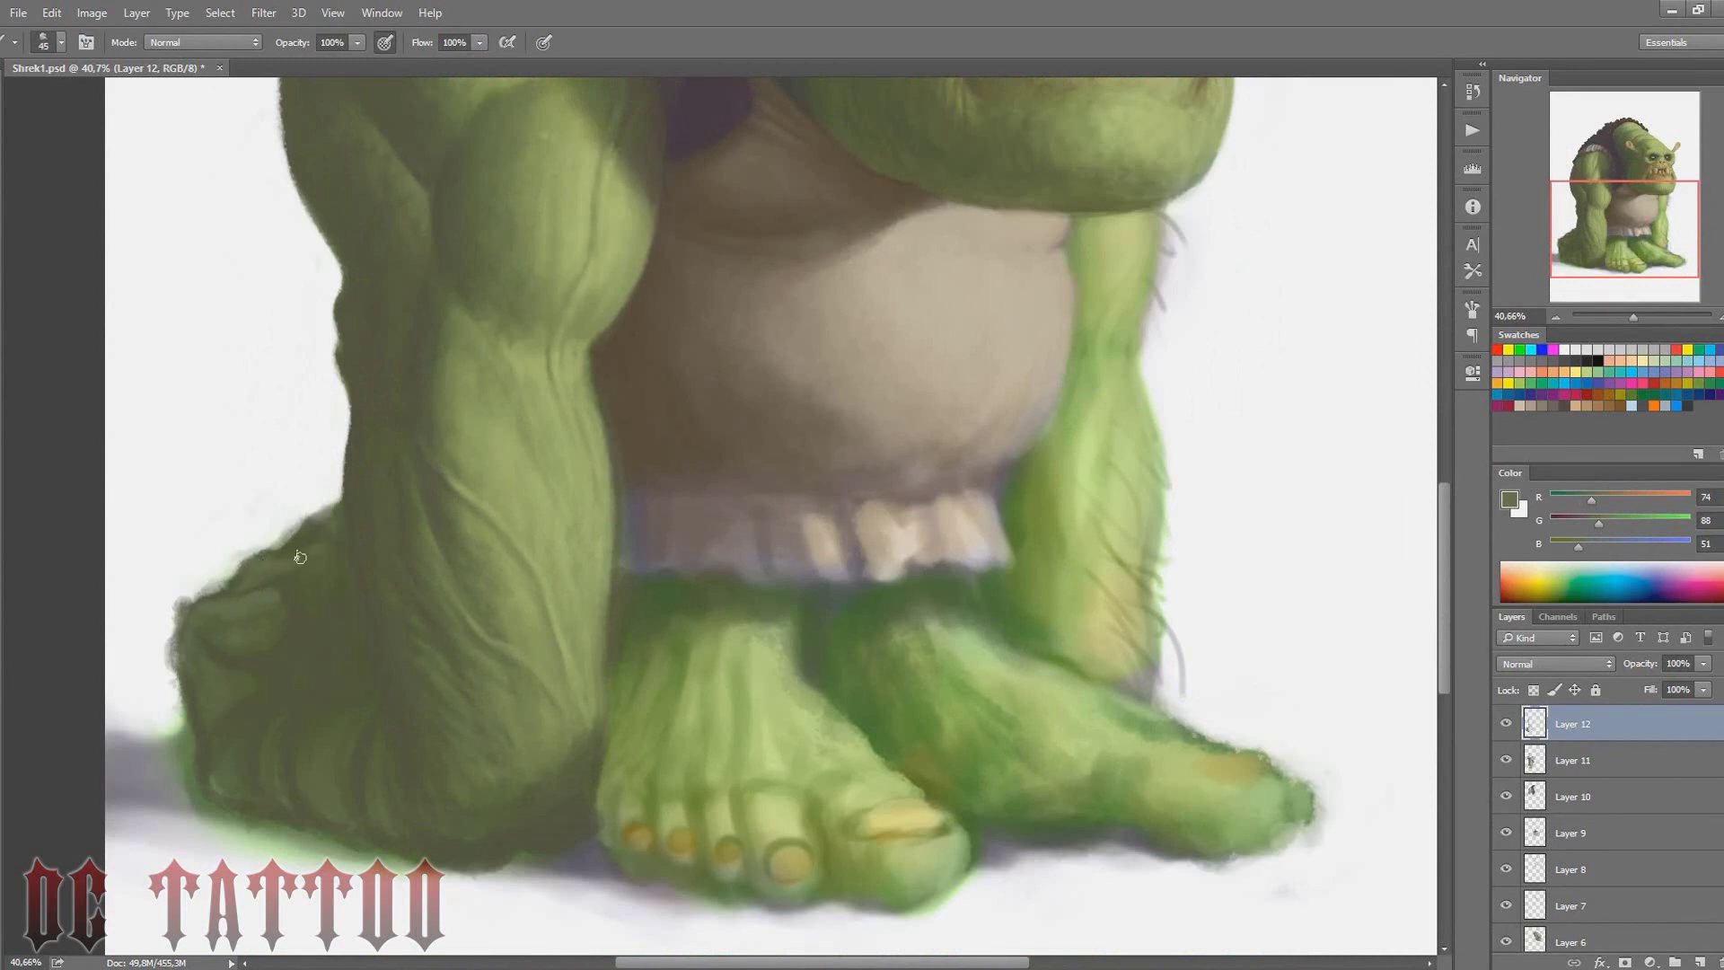
left_click(254, 456, "alt")
key("bracketright")
mouse_move(178, 722)
left_mouse_down()
mouse_move(215, 585)
mouse_move(175, 606)
mouse_move(224, 588)
mouse_move(304, 510)
left_mouse_up()
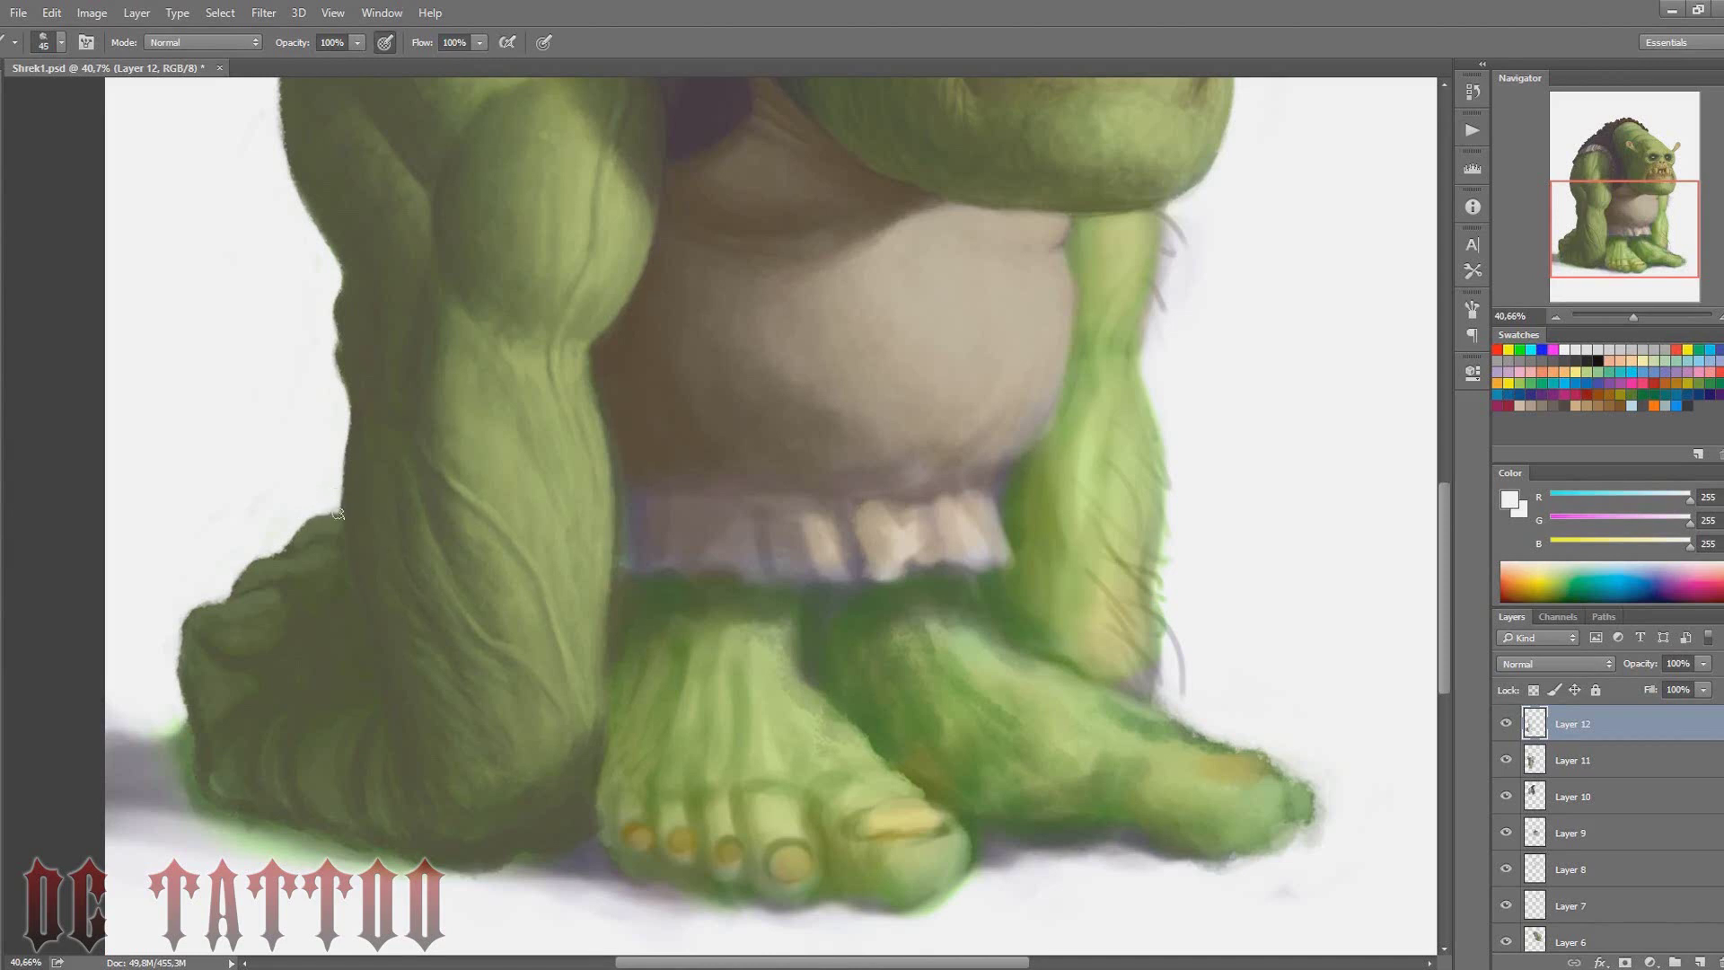
key("bracketright")
key("bracketright")
key("bracketright")
mouse_move(162, 704)
left_mouse_down()
mouse_move(188, 790)
mouse_move(101, 672)
left_mouse_up()
Paint white over the green glow along the left foot's bottom edge and under both feet
key("bracketright")
key("bracketright")
key("bracketright")
key("bracketleft")
key("bracketleft")
key("bracketleft")
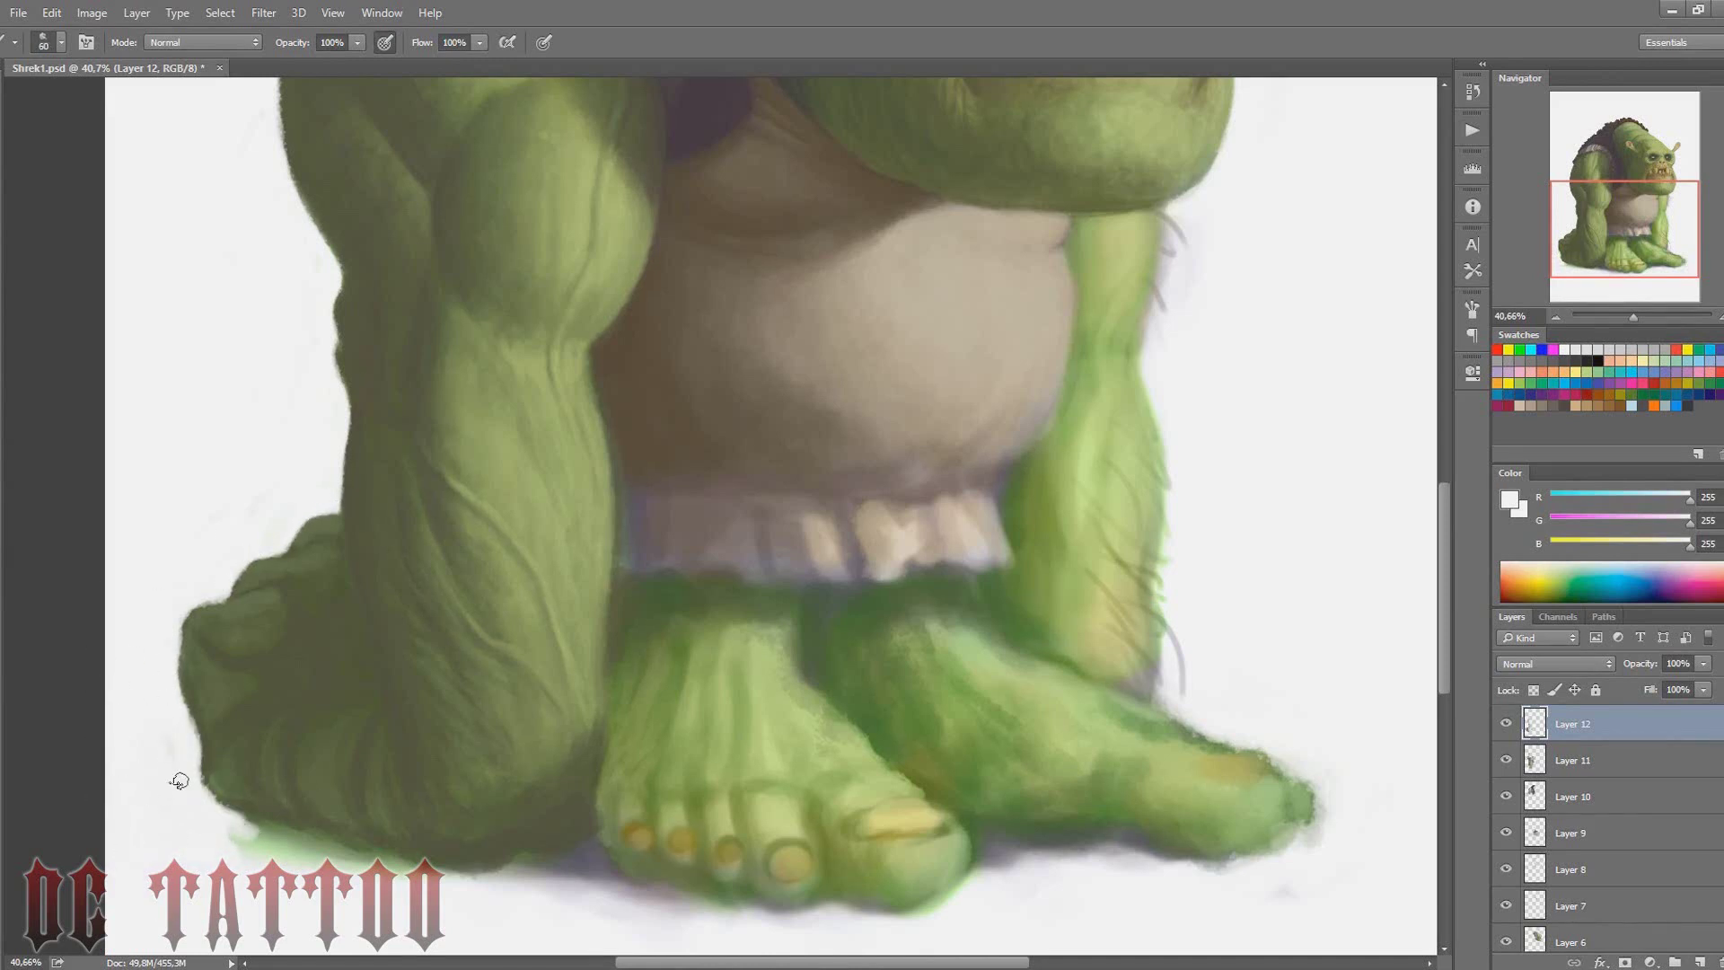
mouse_move(163, 798)
left_mouse_down()
mouse_move(449, 871)
mouse_move(282, 839)
left_mouse_up()
key("bracketleft")
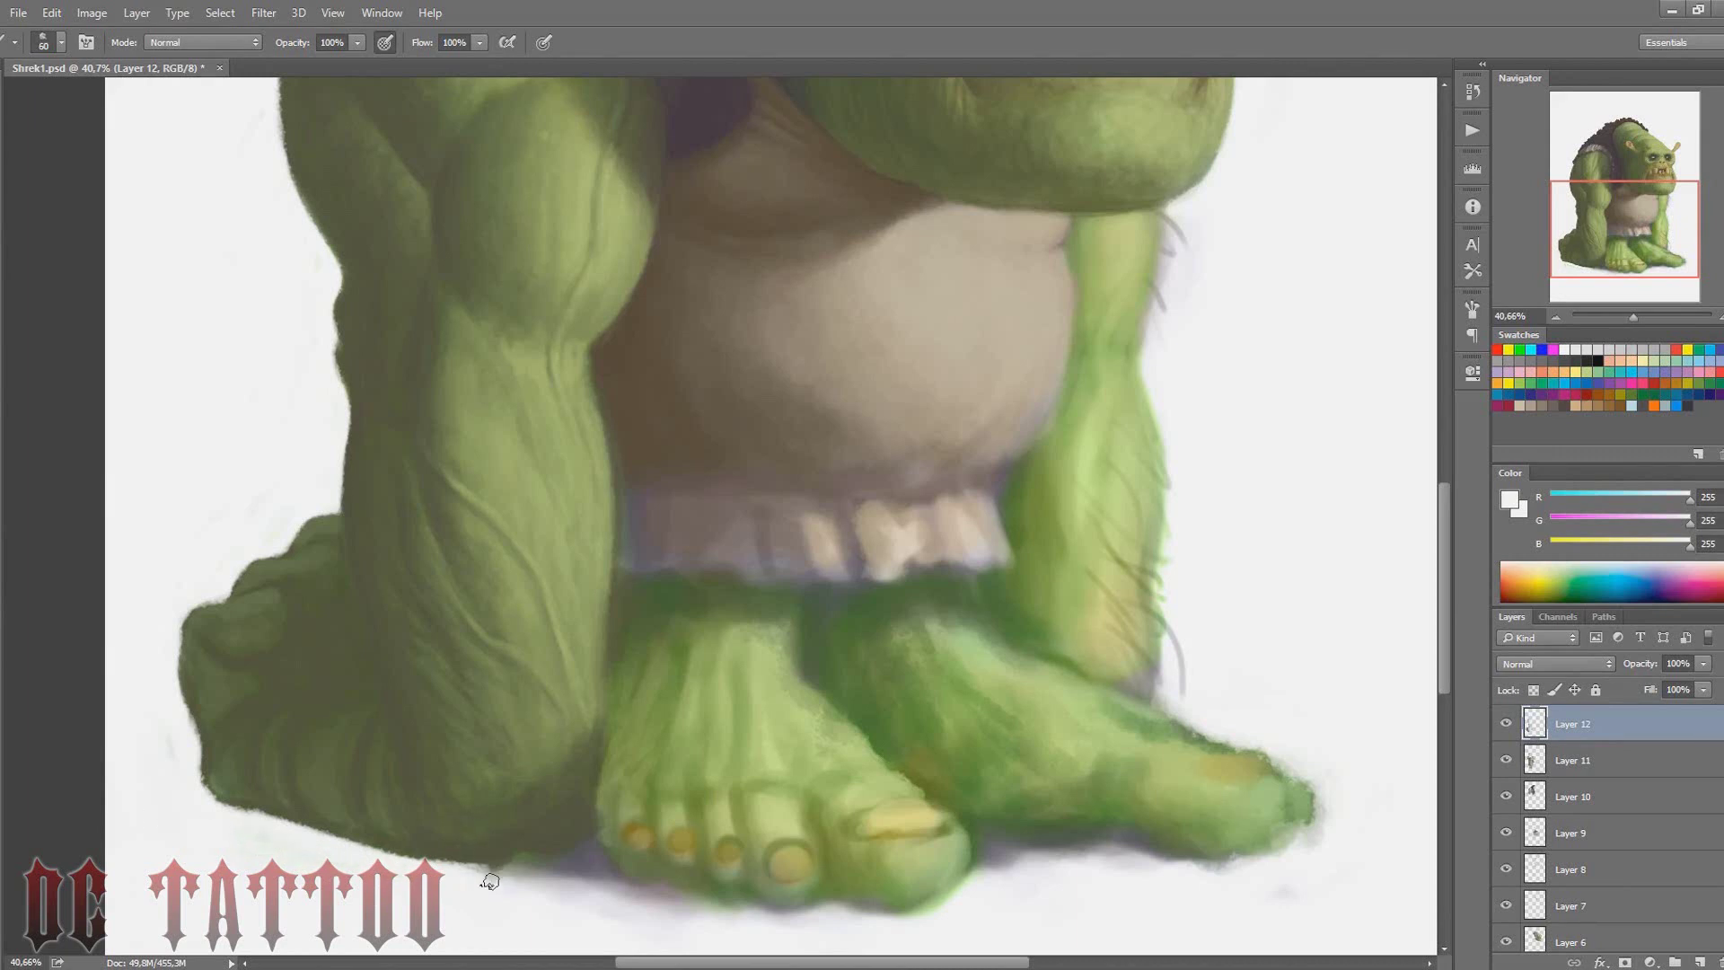
mouse_move(489, 881)
left_mouse_down()
mouse_move(593, 849)
mouse_move(619, 857)
mouse_move(631, 916)
mouse_move(647, 884)
mouse_move(862, 912)
mouse_move(1095, 835)
mouse_move(1194, 839)
mouse_move(1292, 781)
left_mouse_up()
key("bracketright")
key("bracketright")
key("bracketright")
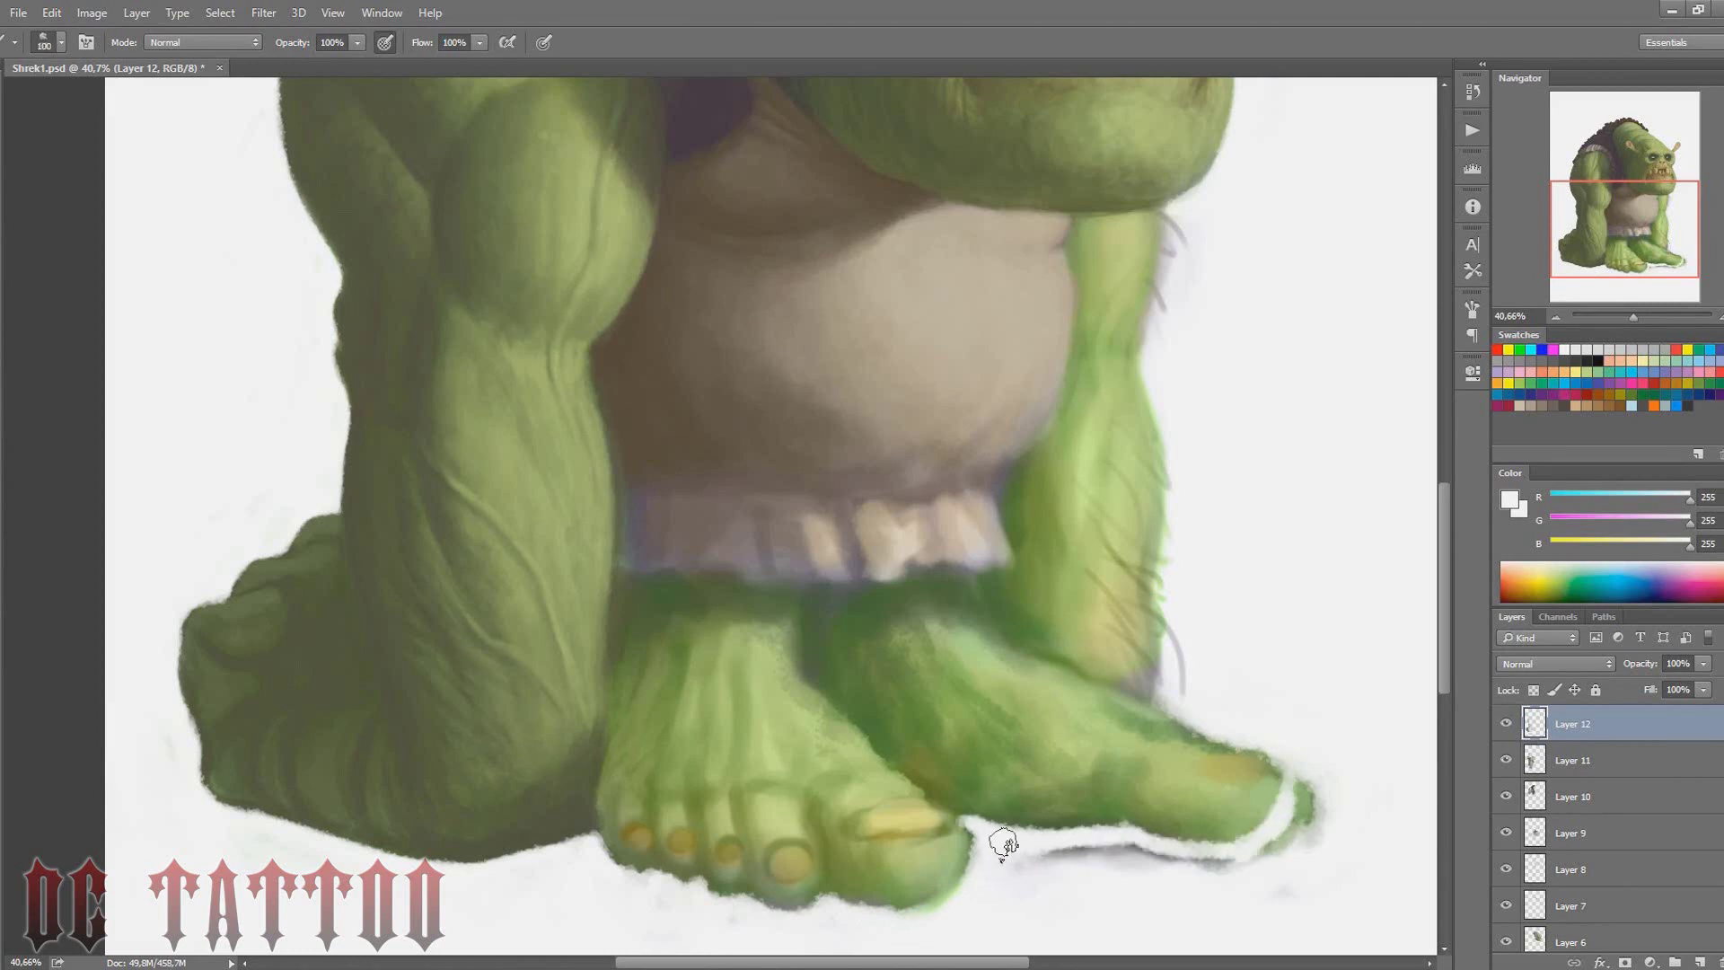
left_click_drag(1003, 843, 1290, 809)
key("bracketleft")
key("bracketleft")
key("bracketleft")
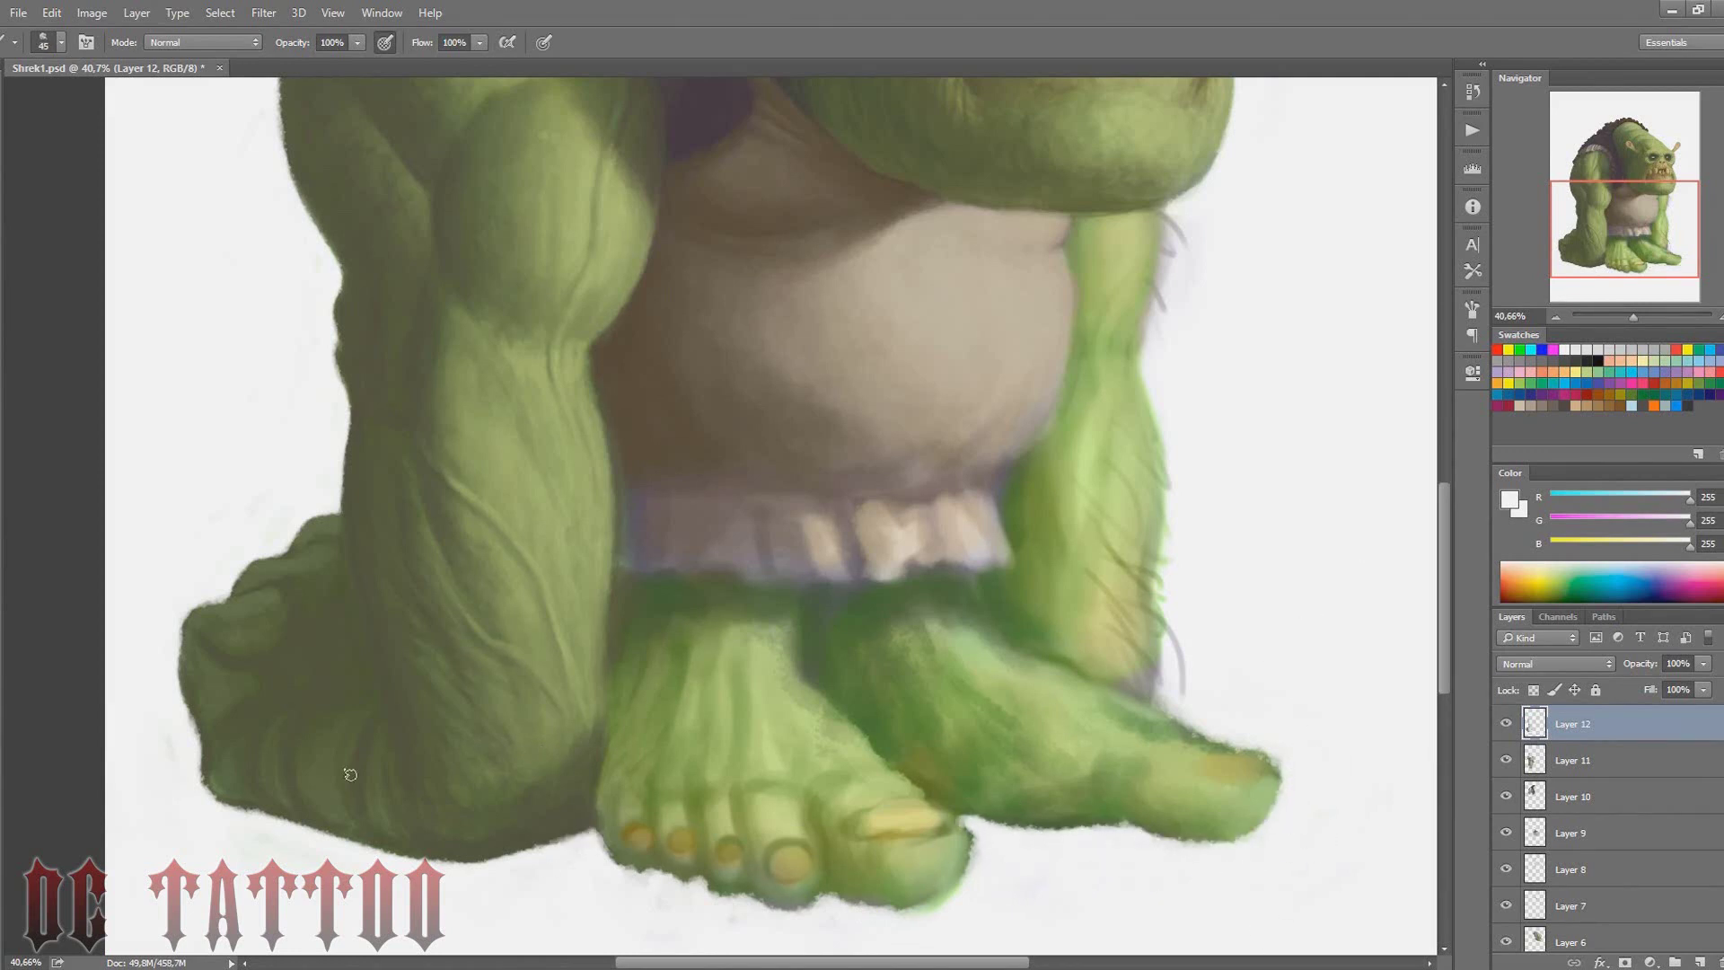
left_click_drag(242, 808, 188, 784)
key("bracketright")
key("bracketright")
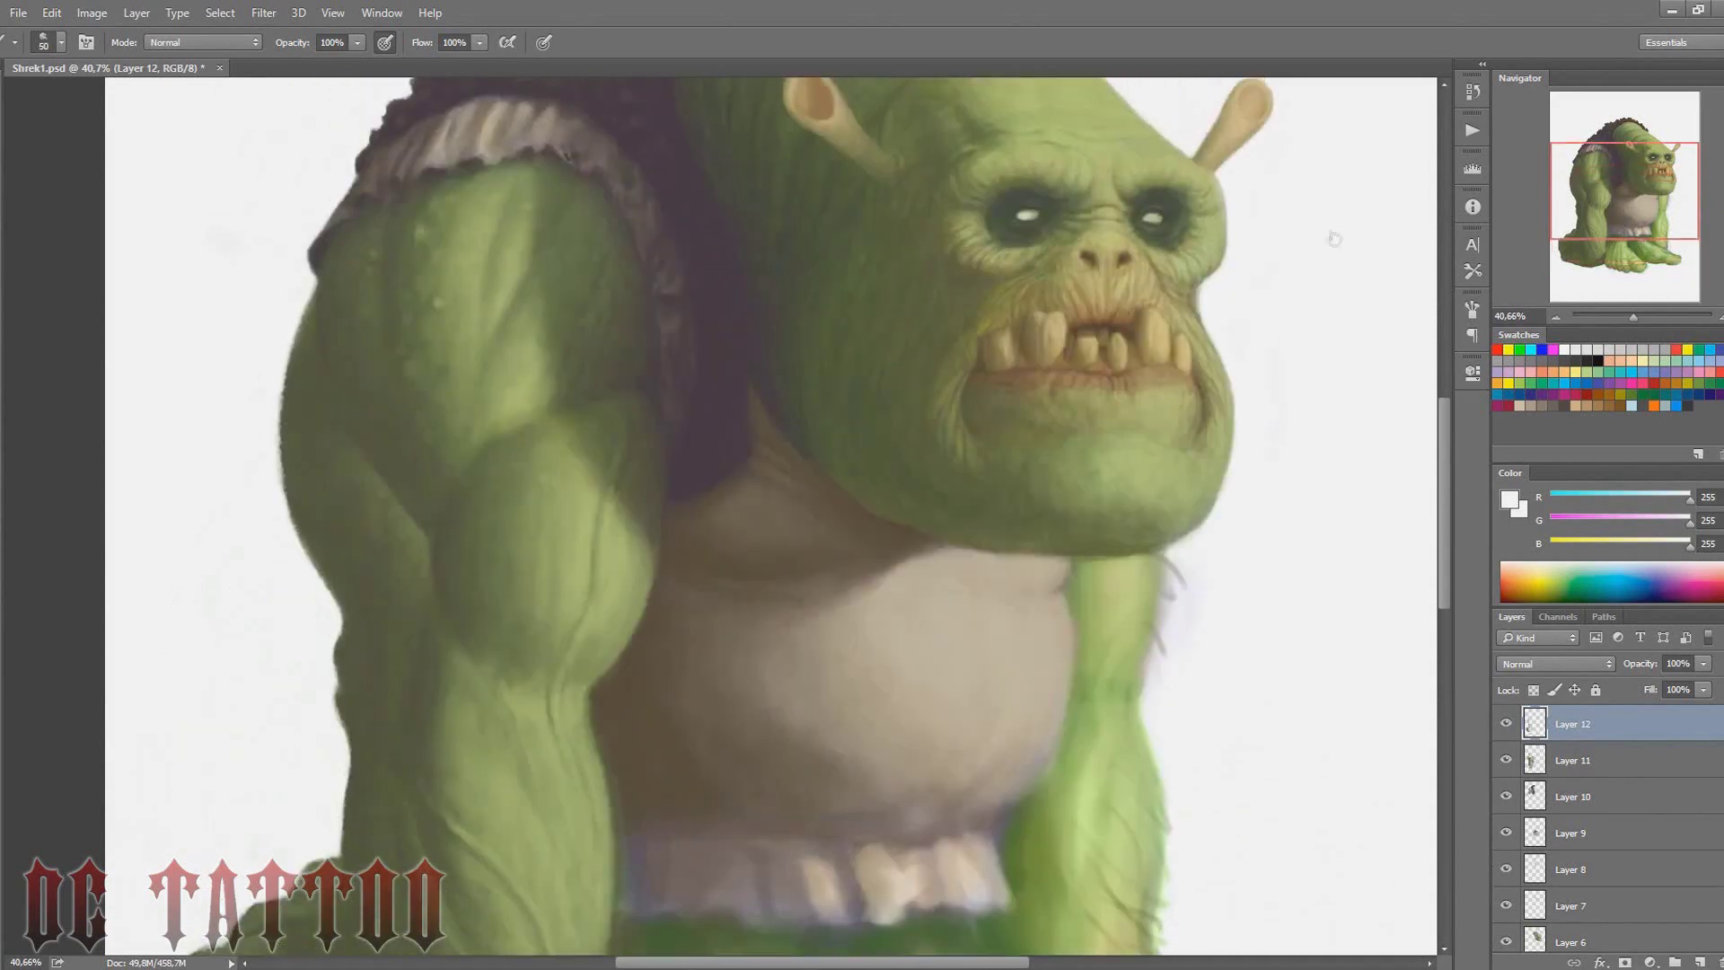
Sample dark and shadow greens from the left foot for its edge
left_click_drag(1625, 216, 1625, 220)
key("bracketleft")
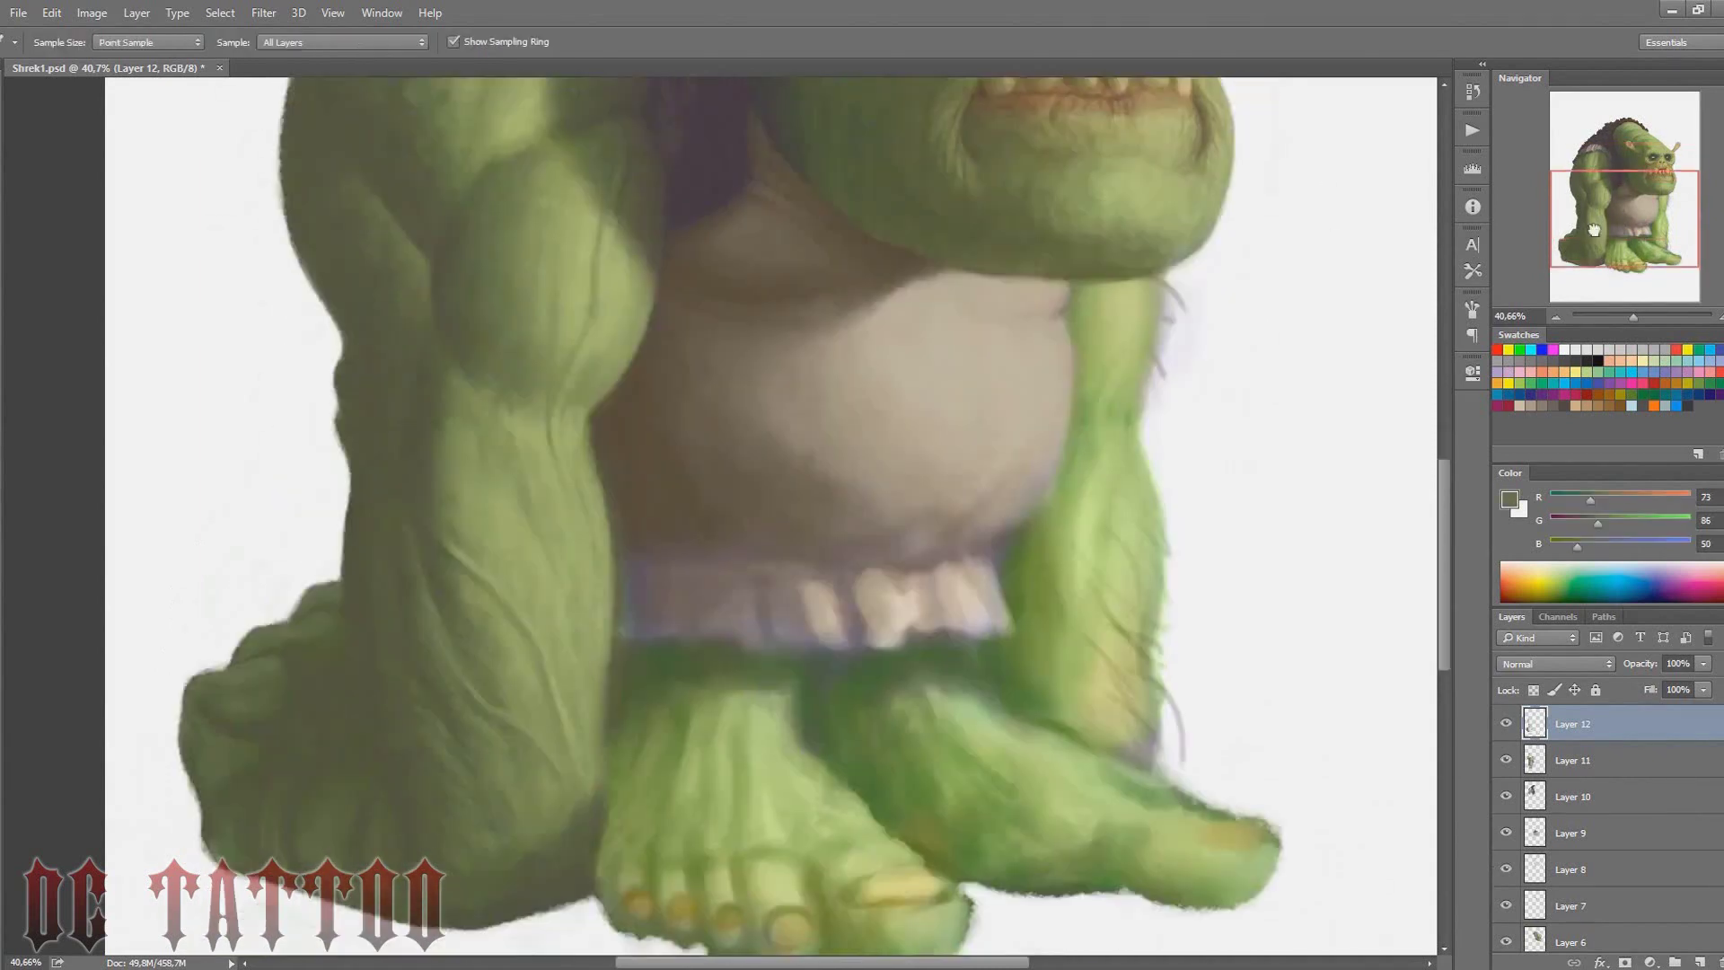
left_click(329, 707, "alt")
left_click(341, 656, "alt")
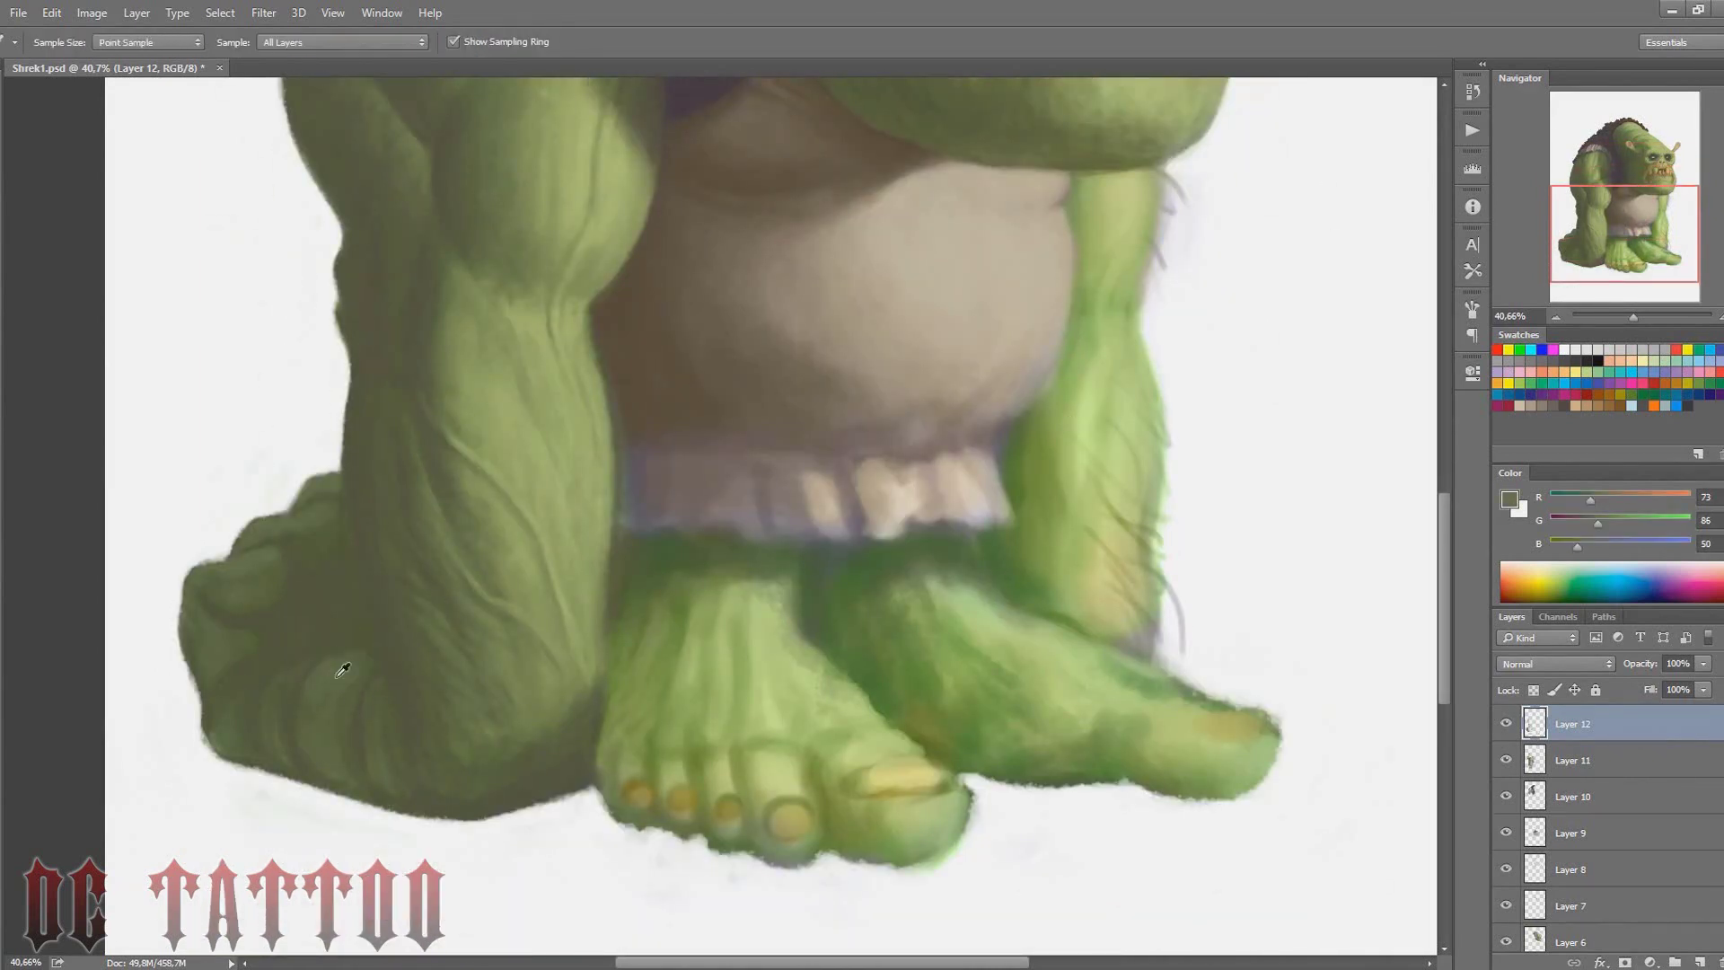
key("bracketleft")
key("bracketleft")
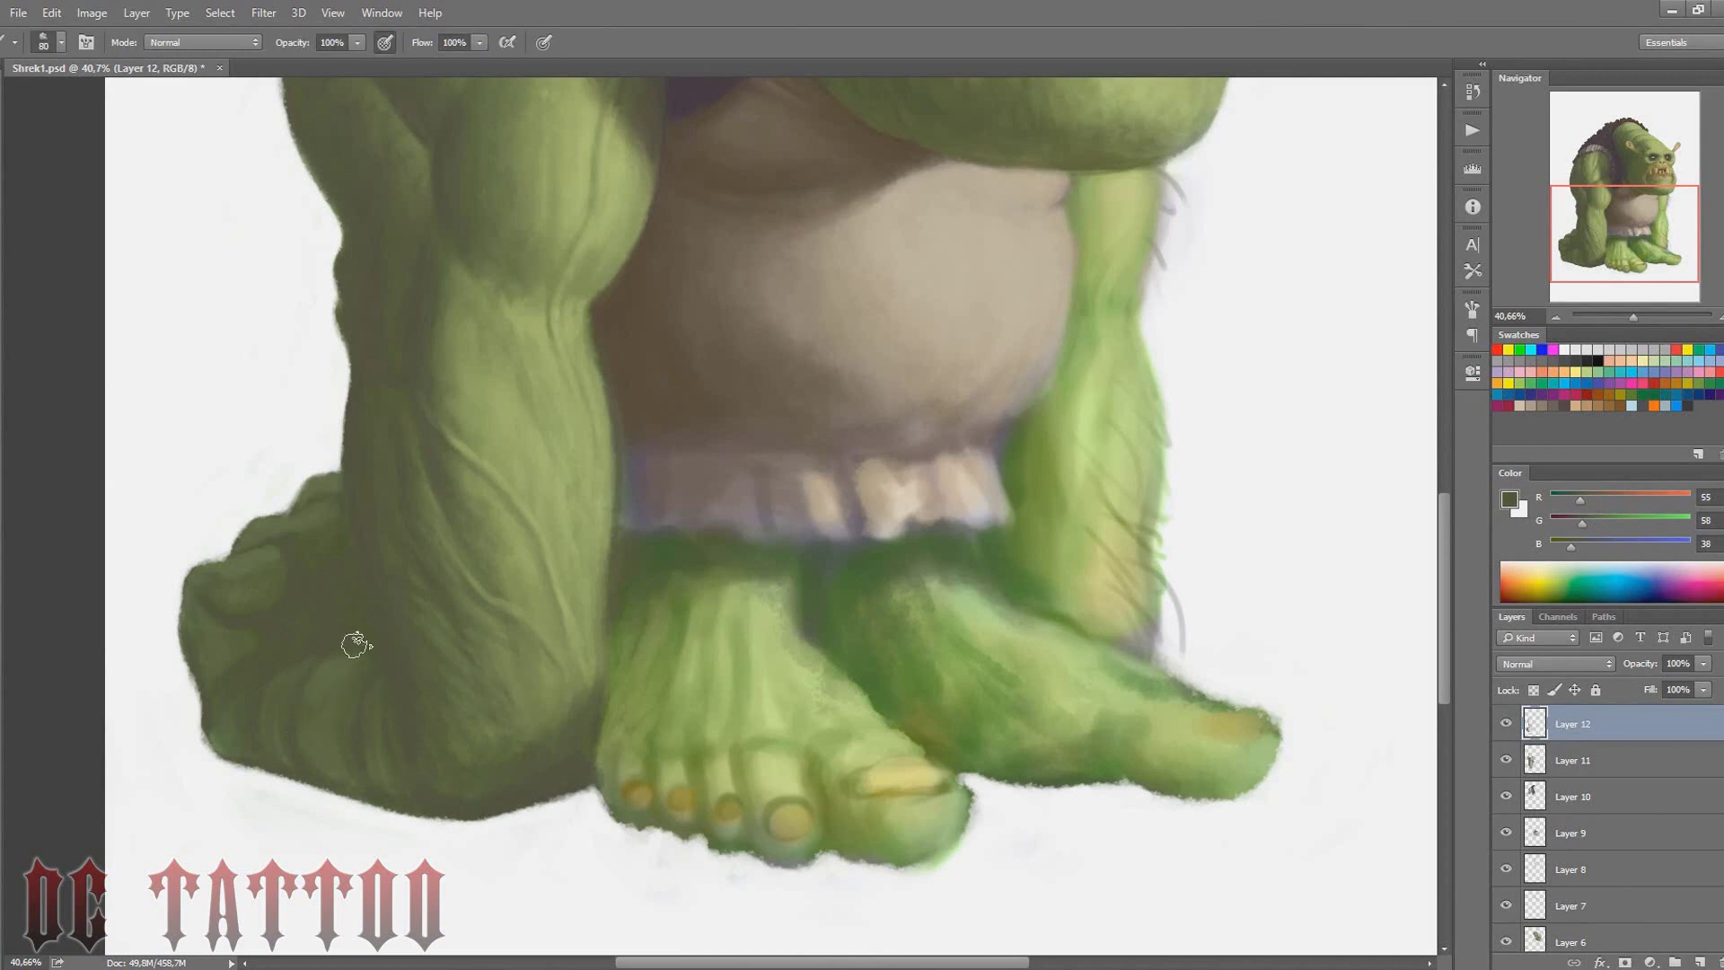
left_click(352, 645, "alt")
key("bracketright")
left_click(208, 585, "alt")
left_click(350, 613, "alt")
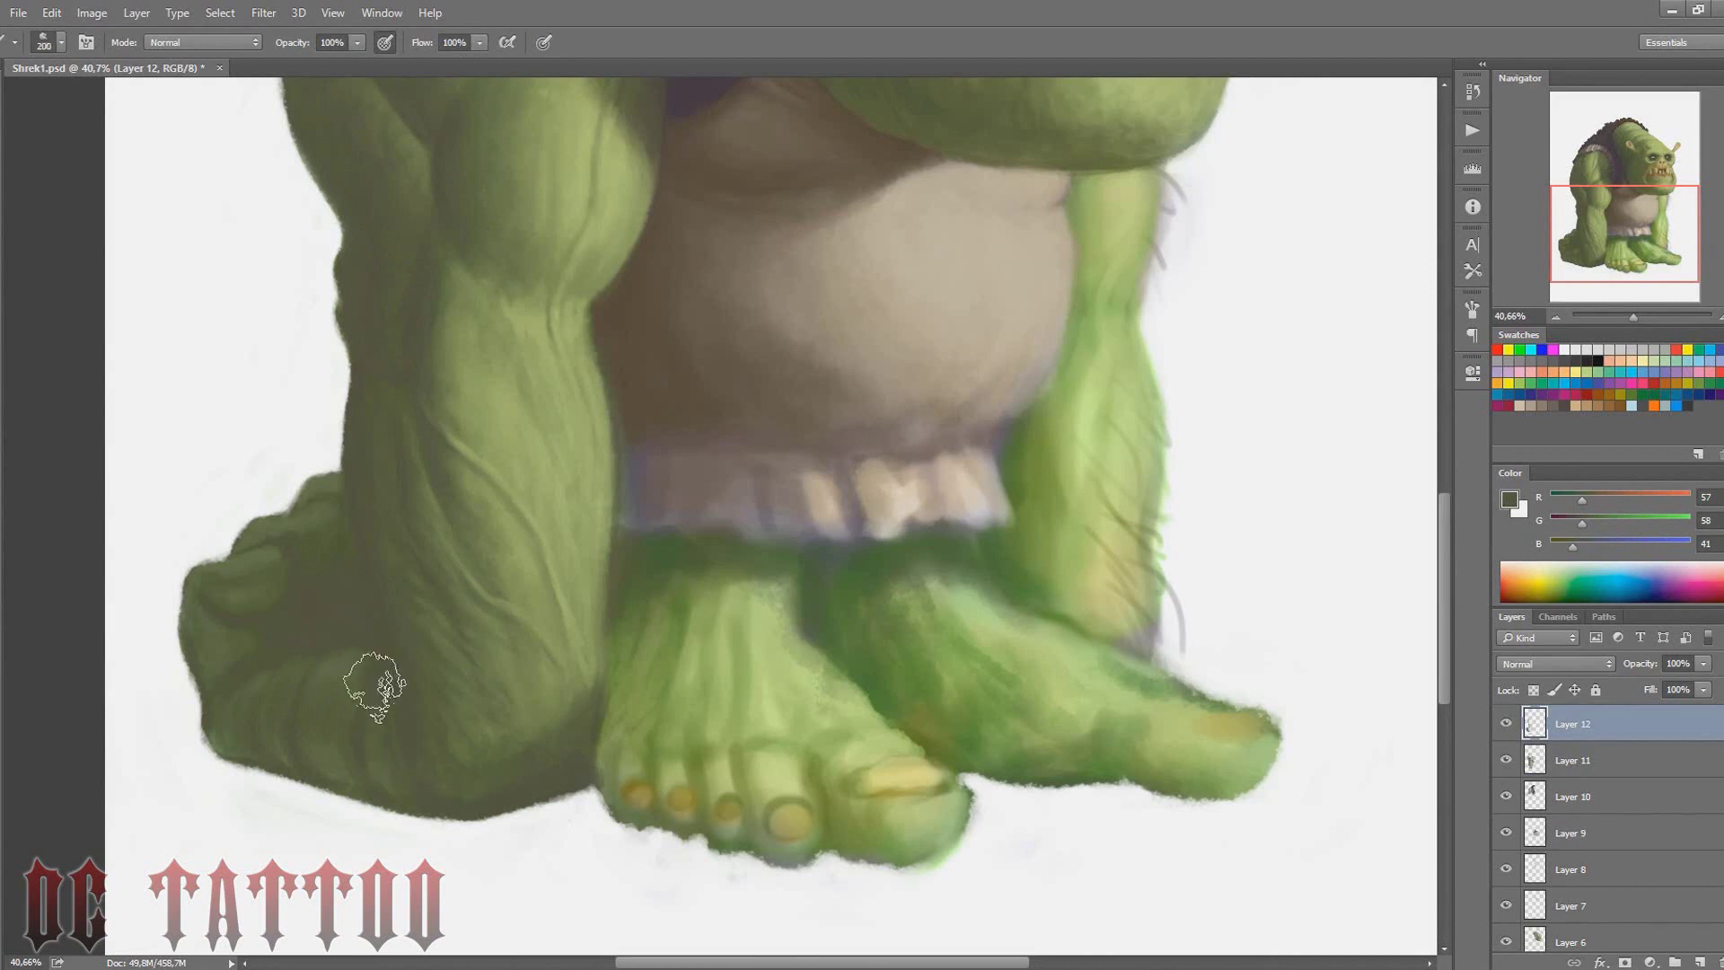
Repaint the left foot's outer edge with dark green strokes
key("bracketleft")
left_click(220, 539, "alt")
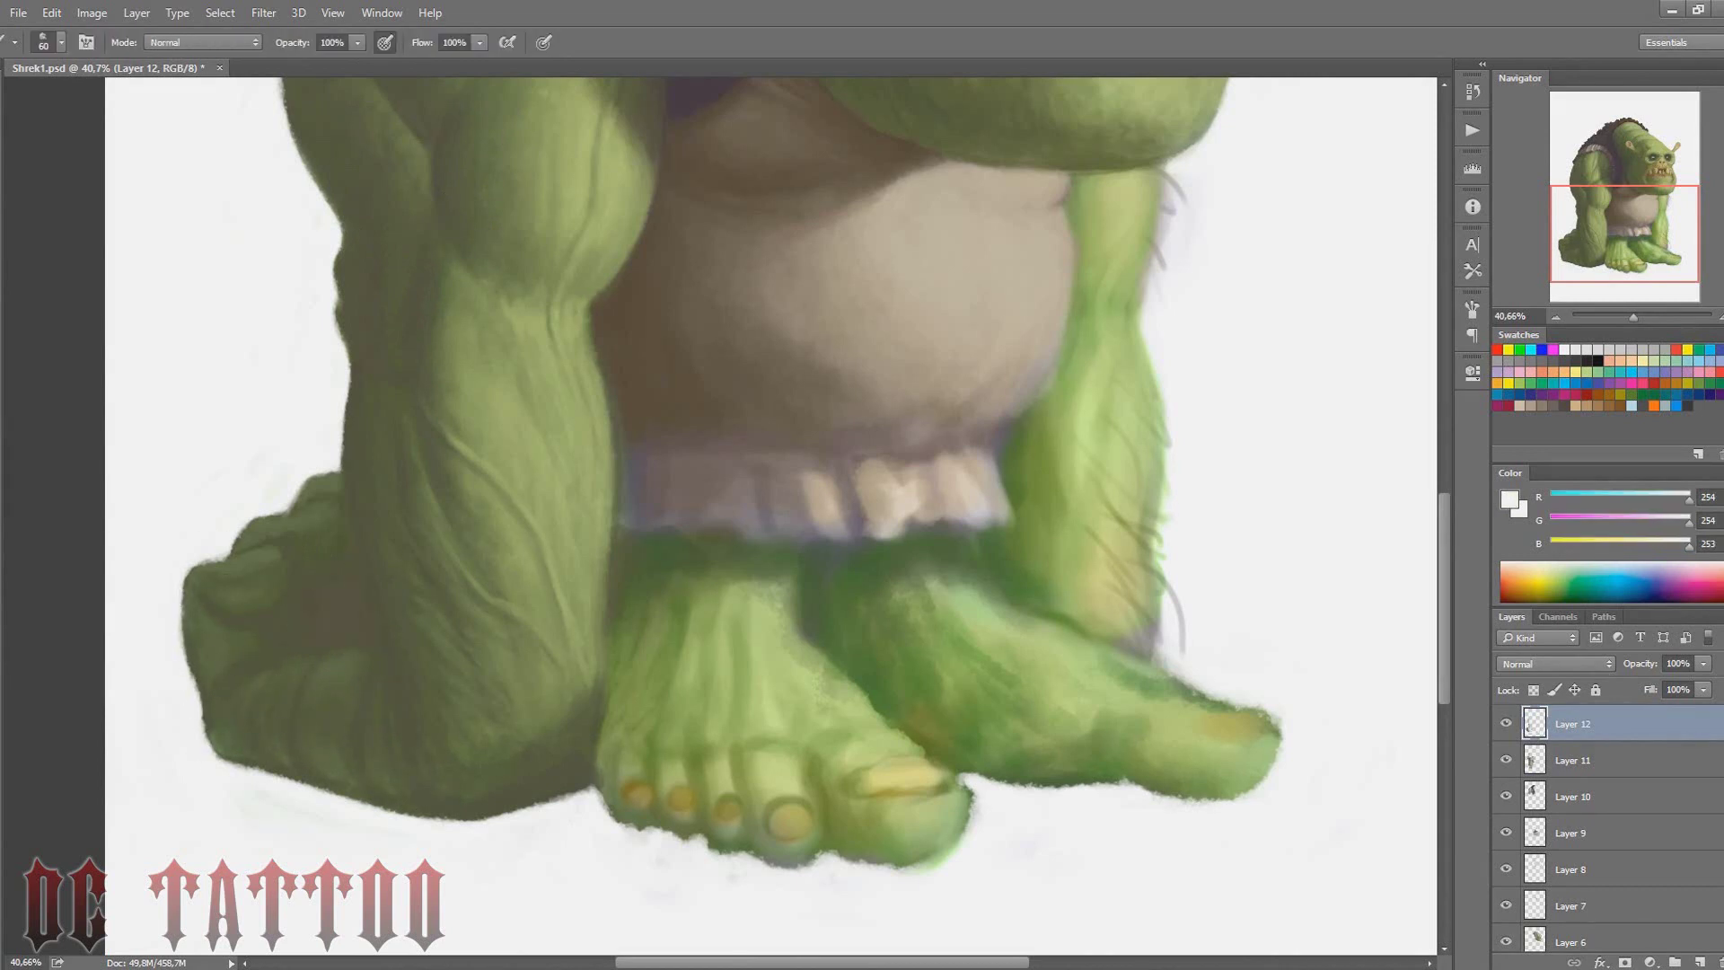
key("bracketleft")
left_click(265, 611, "alt")
key("bracketright")
key("bracketright")
left_click(244, 635, "alt")
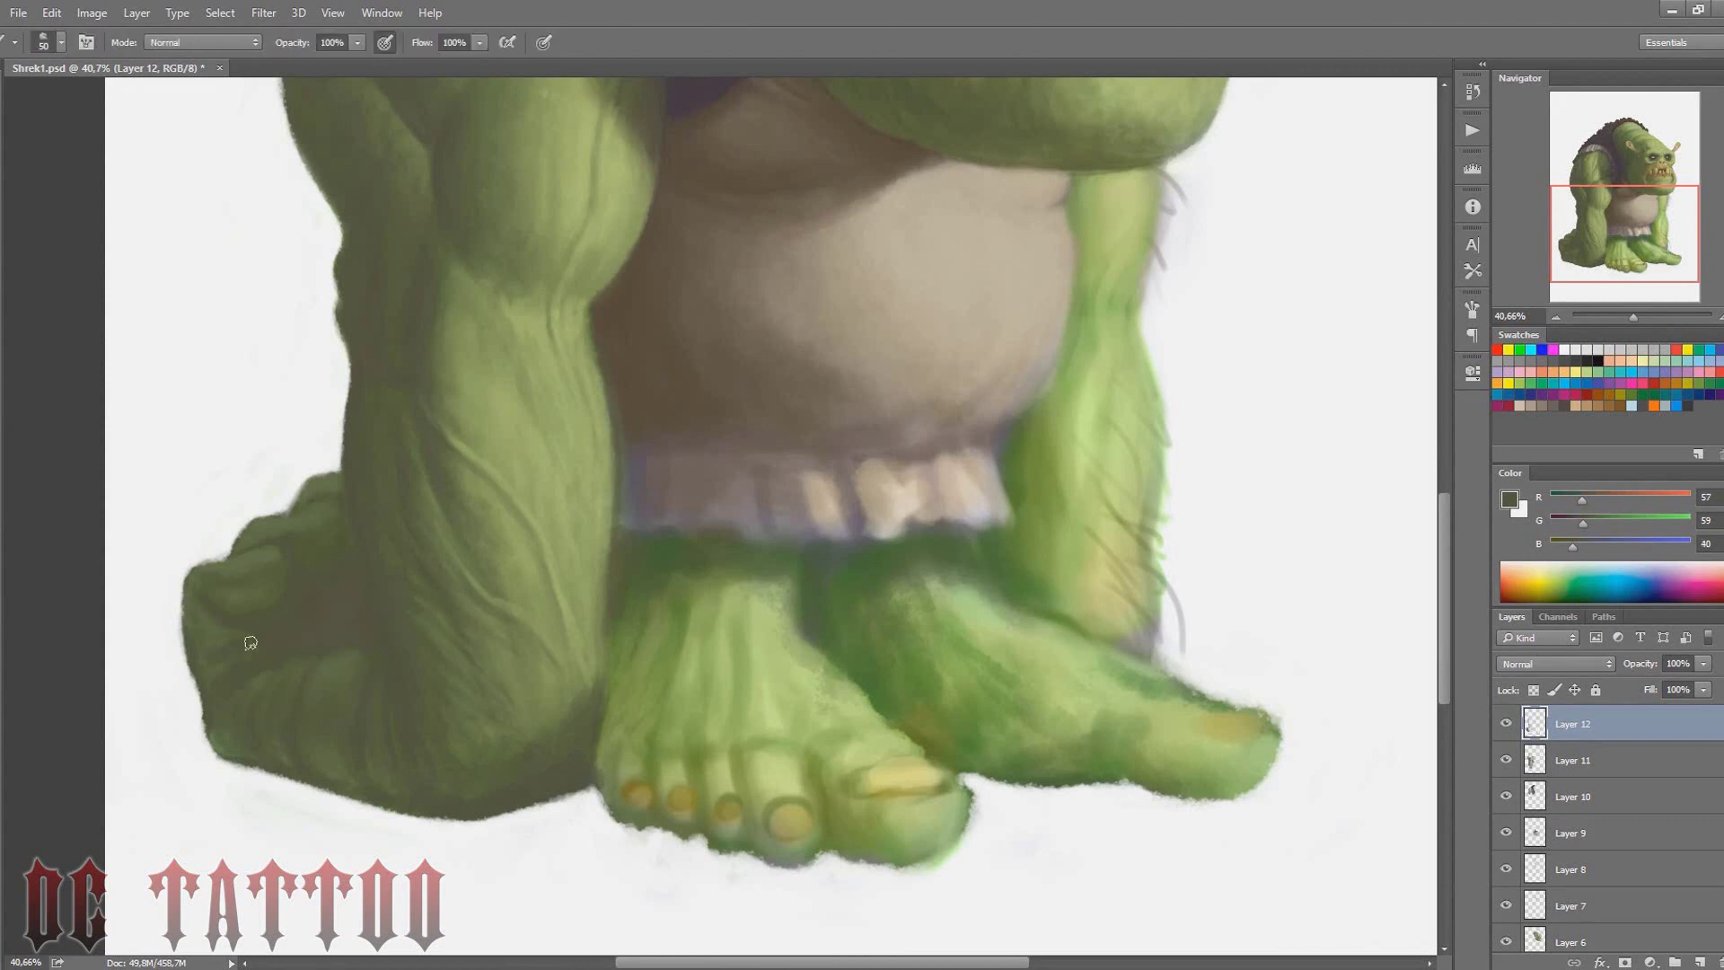
left_click_drag(199, 709, 175, 597)
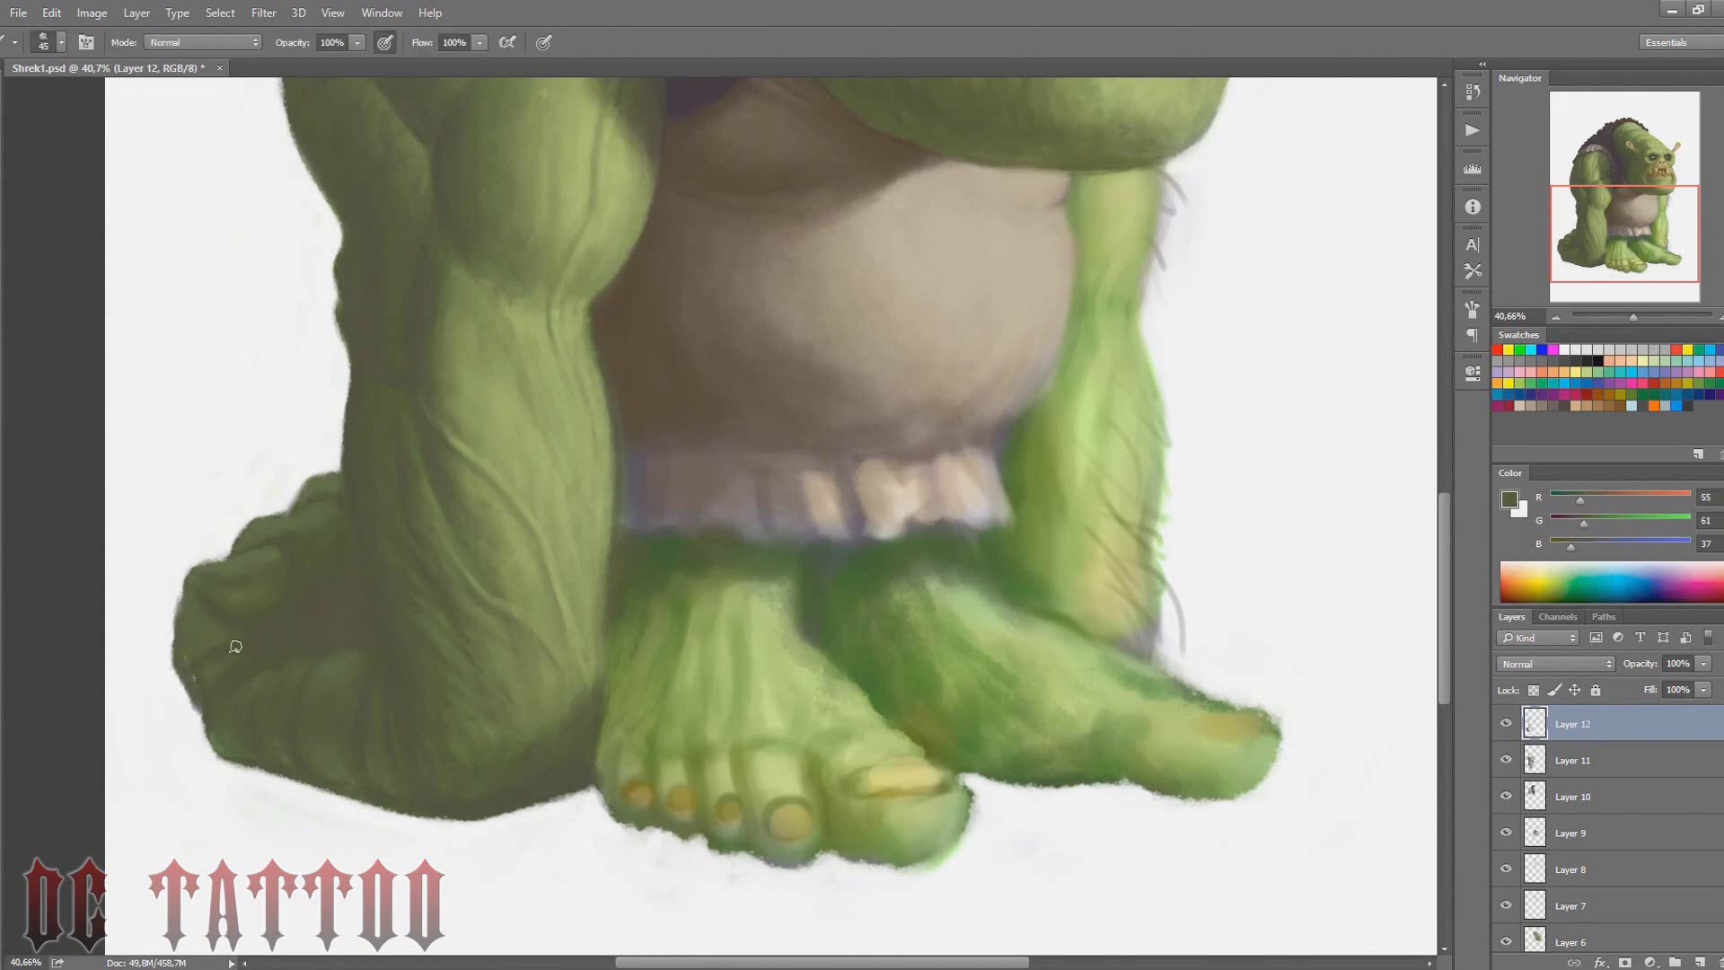
left_click(231, 654, "alt")
left_click_drag(189, 745, 211, 692)
left_click(188, 770, "alt")
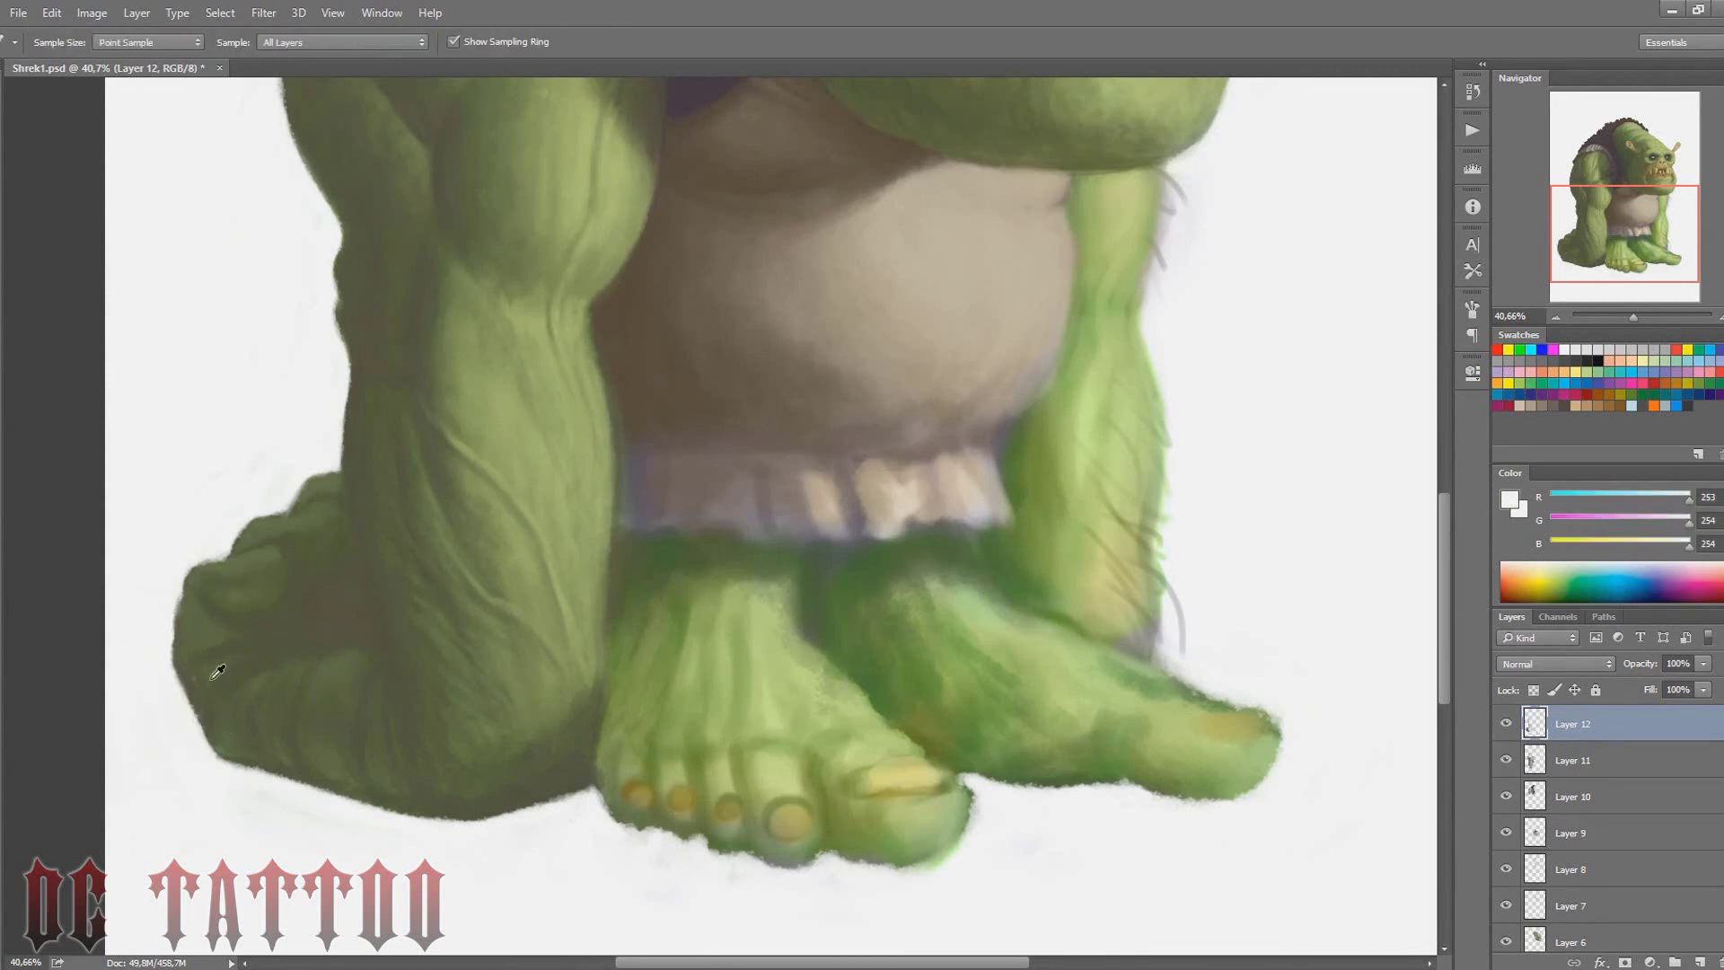
left_click(282, 724, "alt")
key("bracketright")
key("bracketright")
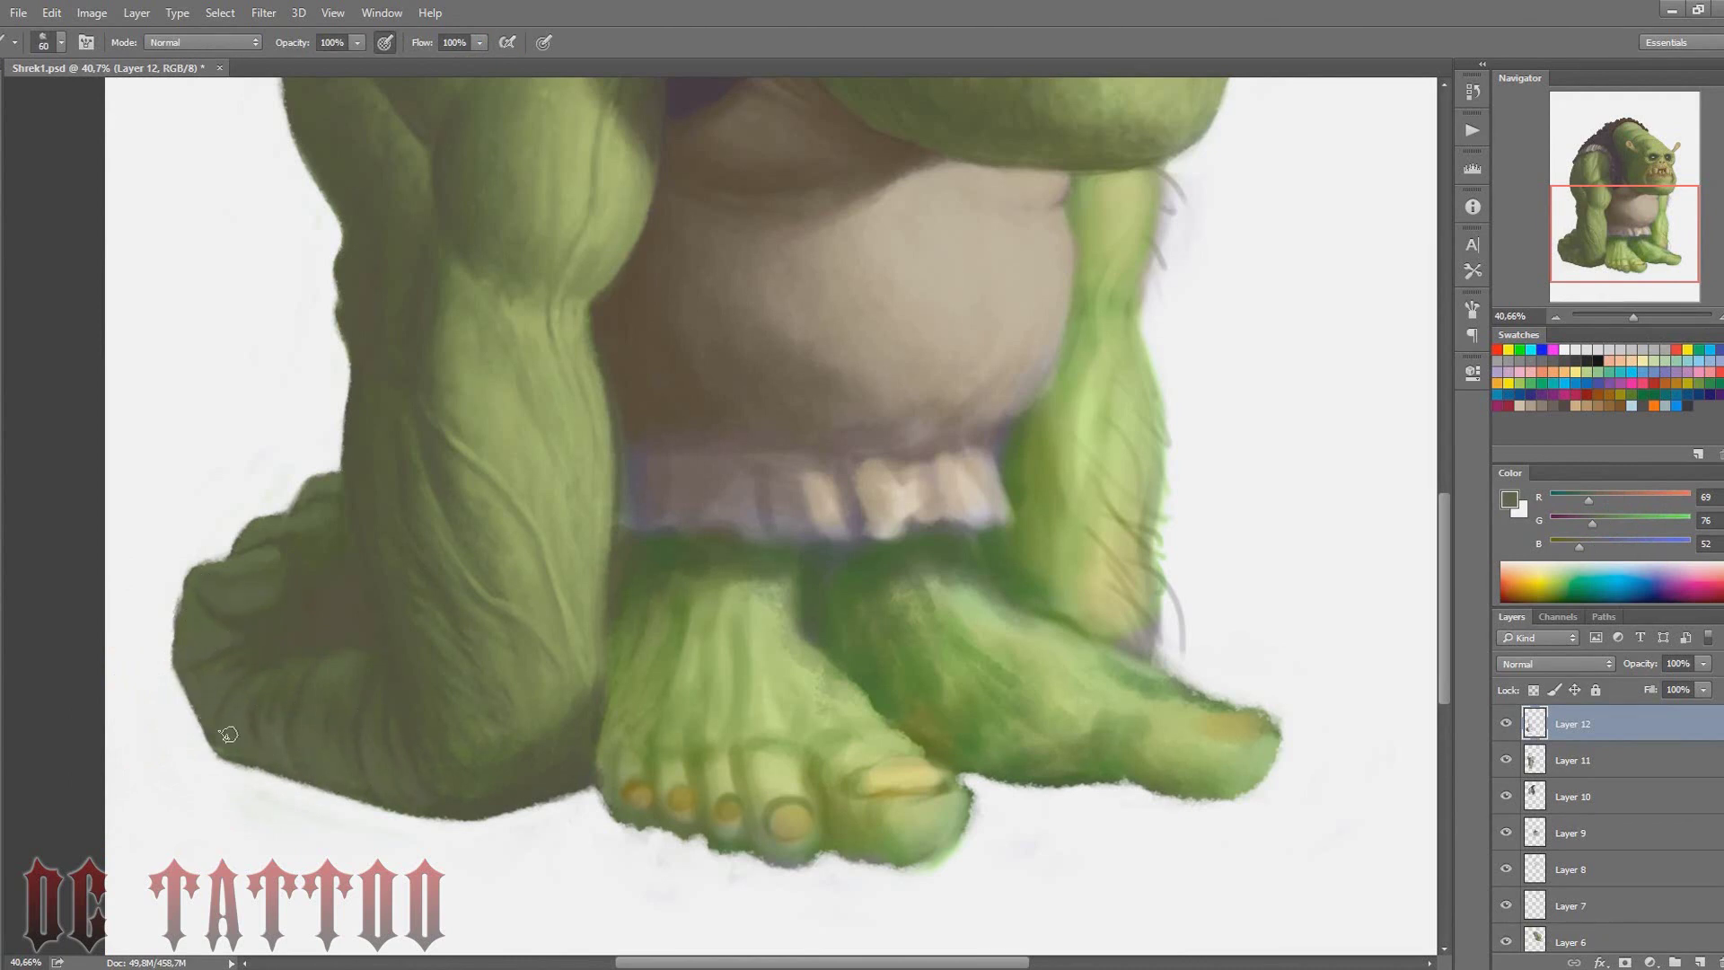
Sample dark, mid and olive greens and paint a soft green stroke near the heel
left_click(257, 668, "alt")
key("bracketleft")
key("bracketleft")
key("bracketleft")
key("bracketleft")
left_click(298, 768, "alt")
key("bracketleft")
key("bracketleft")
left_click(242, 664, "alt")
key("i")
left_click(283, 734, "alt")
key("bracketright")
key("bracketright")
left_click_drag(501, 789, 543, 773)
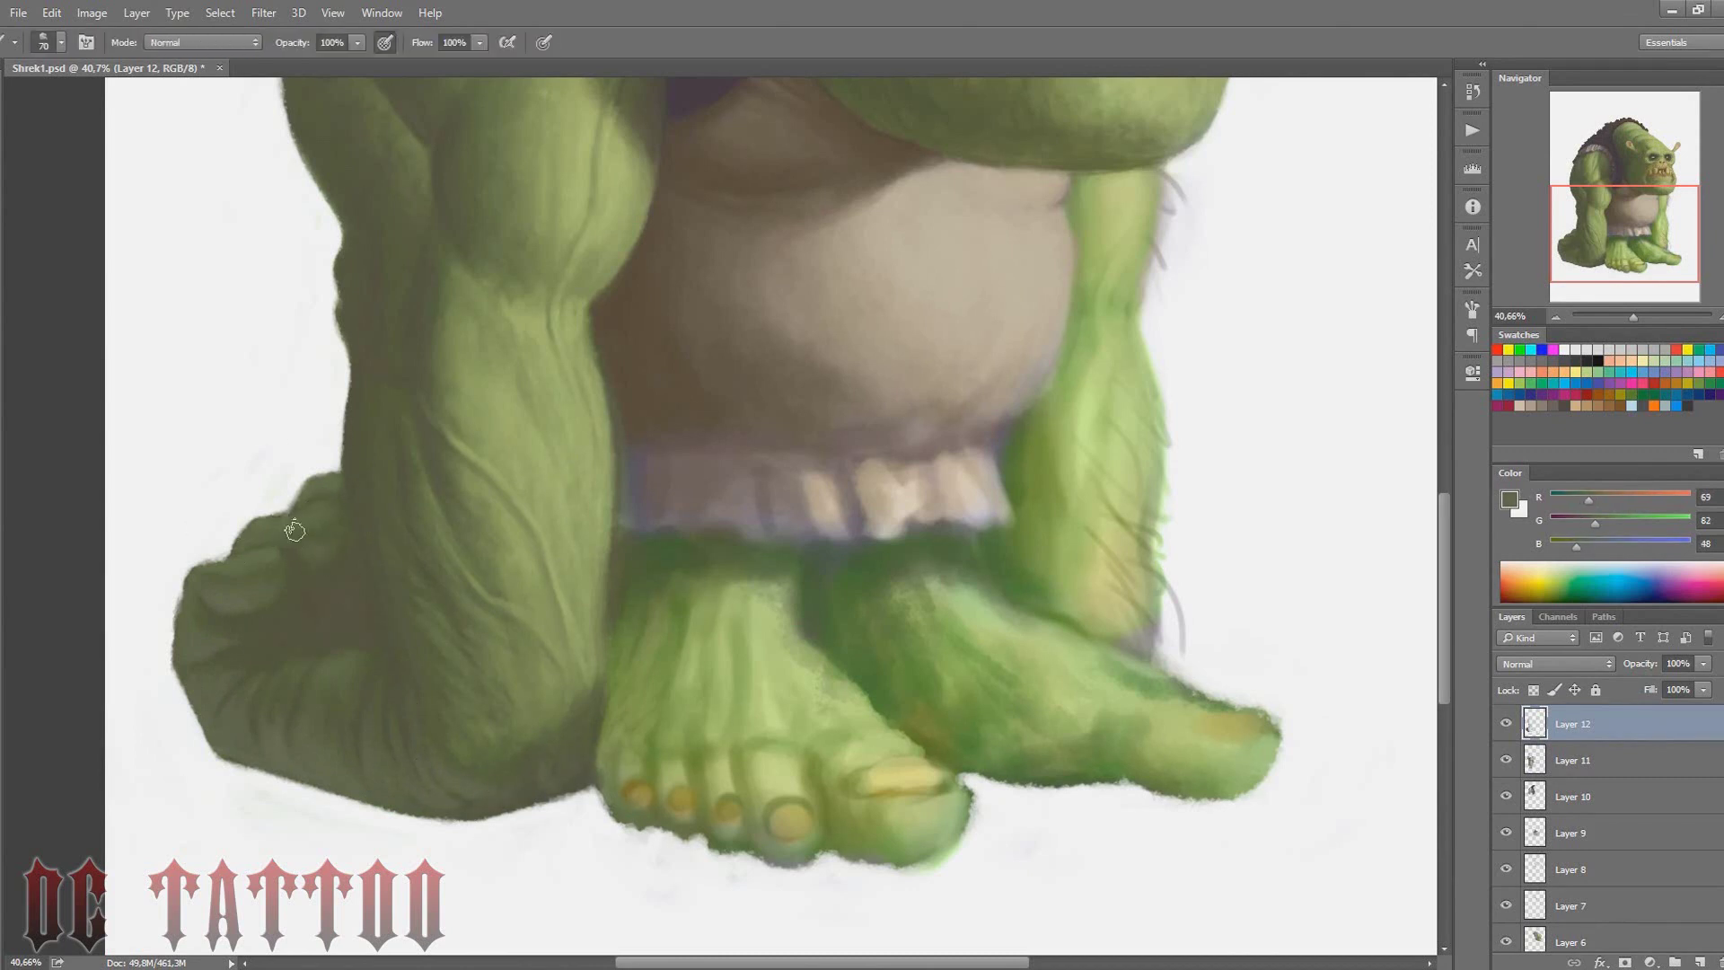
Sample darker shadow greens from the heel and leg, then zoom in on the feet
left_click(258, 534, "alt")
key("bracketleft")
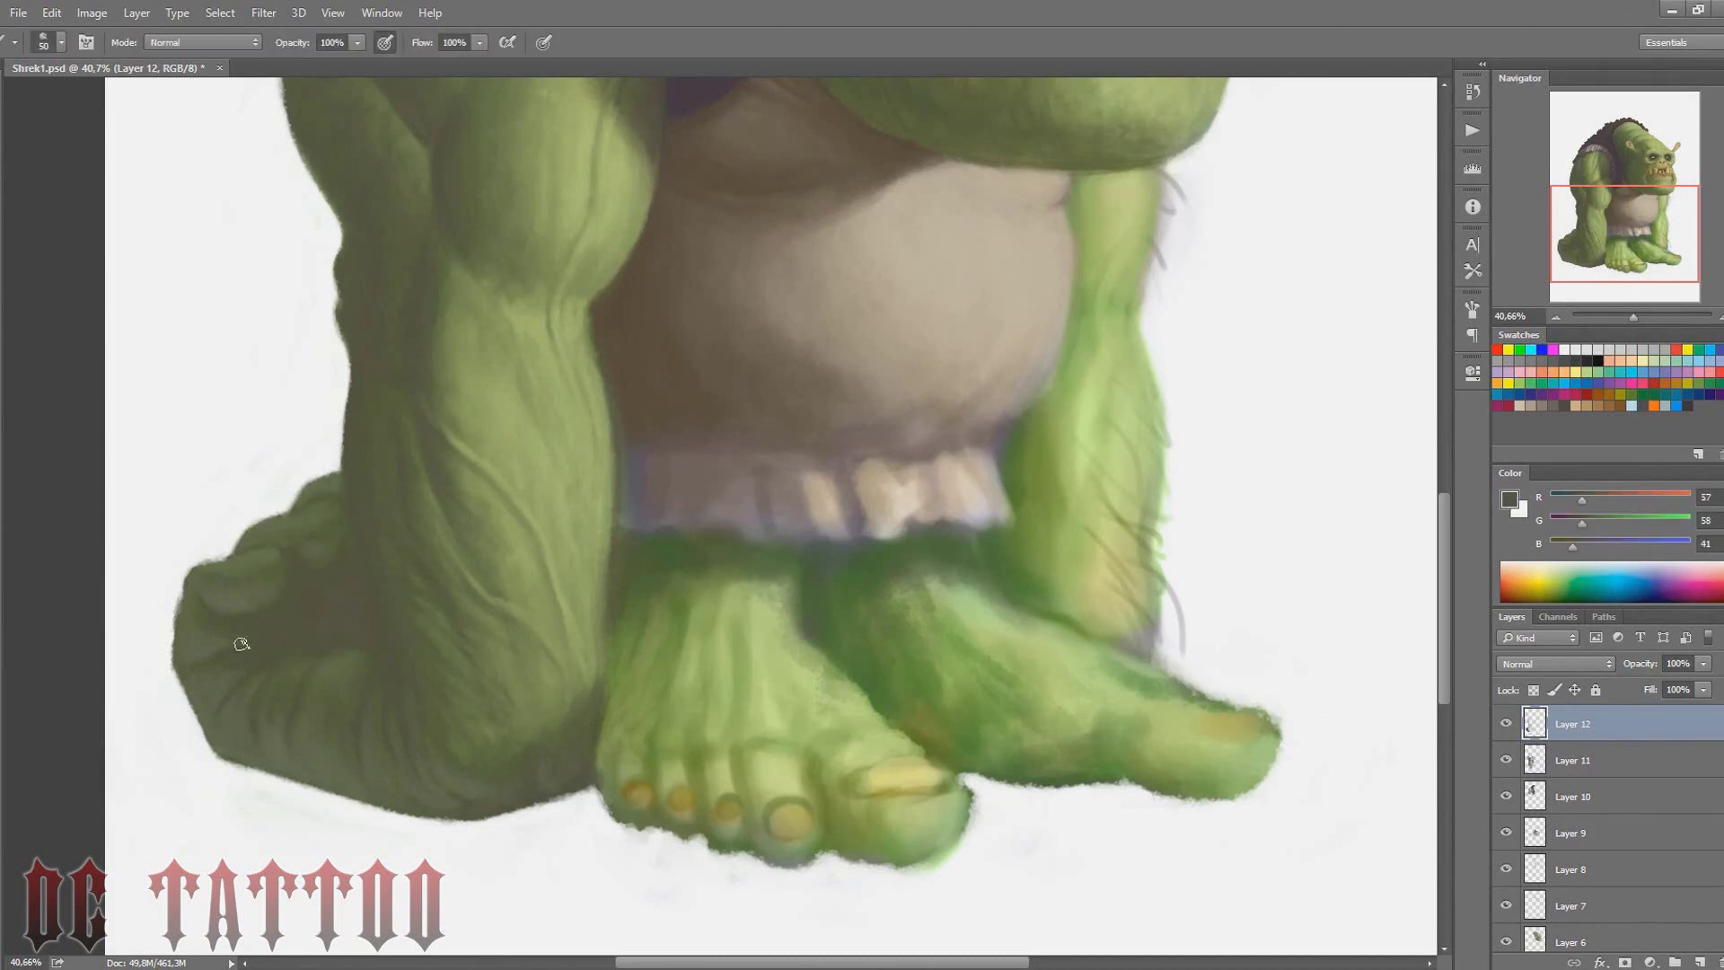
left_click(314, 553, "alt")
left_click(377, 750, "alt")
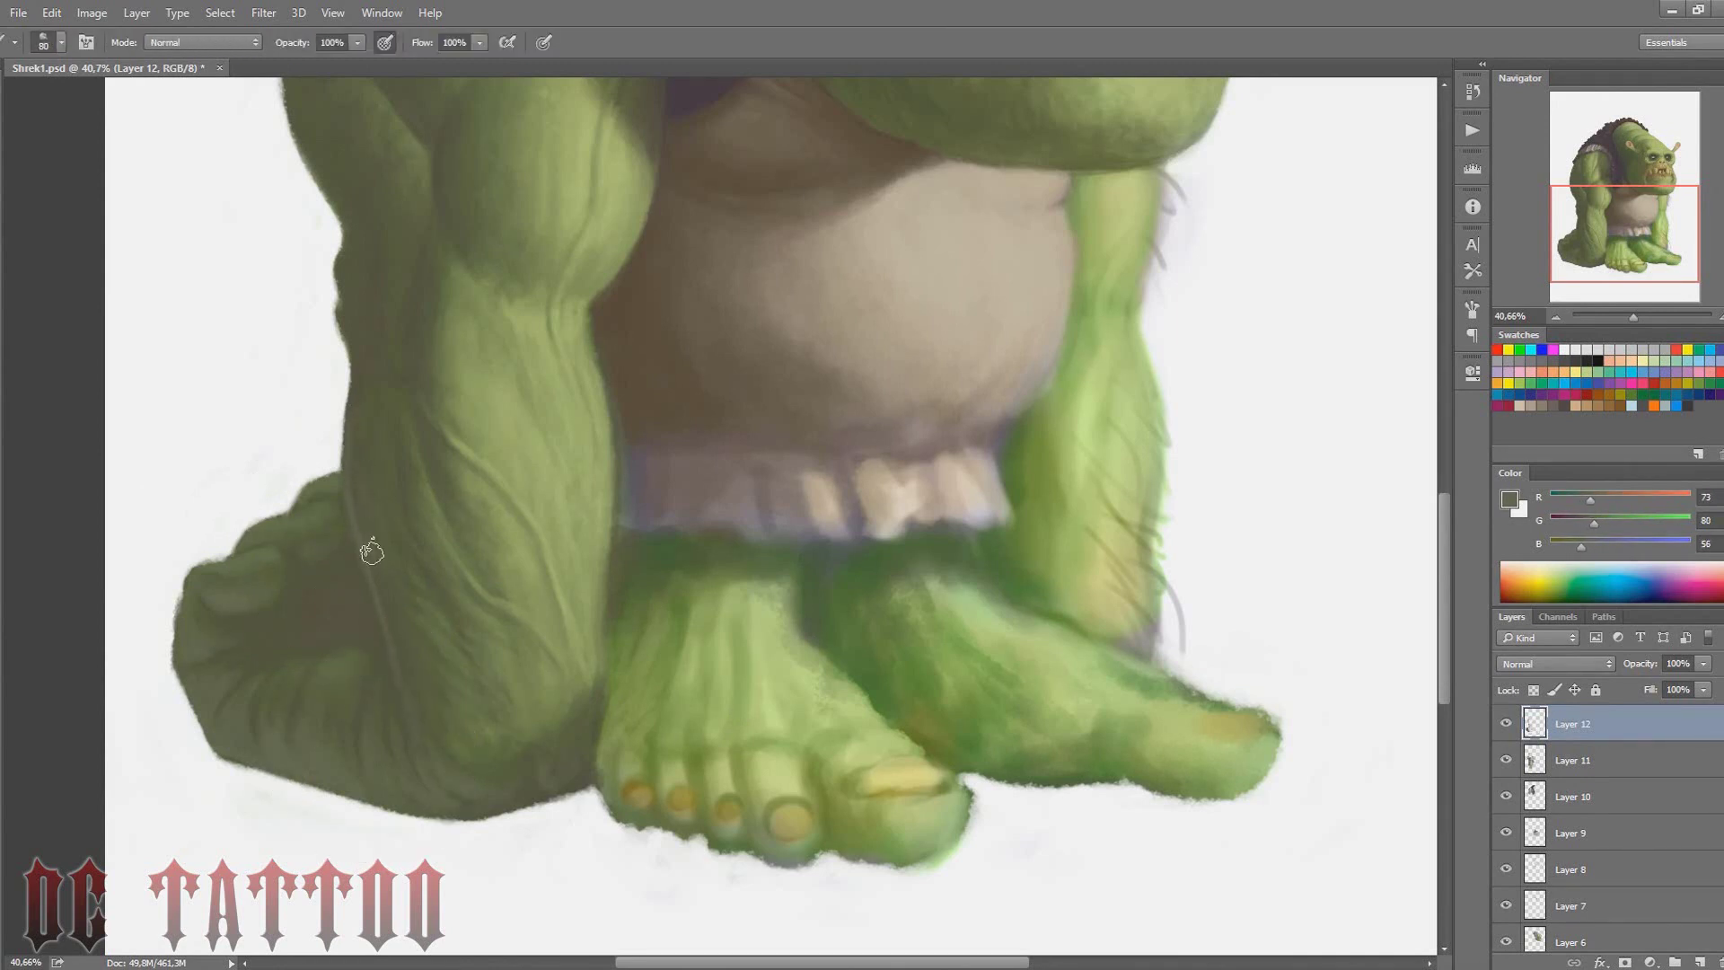
key("bracketright")
key("bracketright")
key("bracketleft")
key("bracketleft")
key("bracketleft")
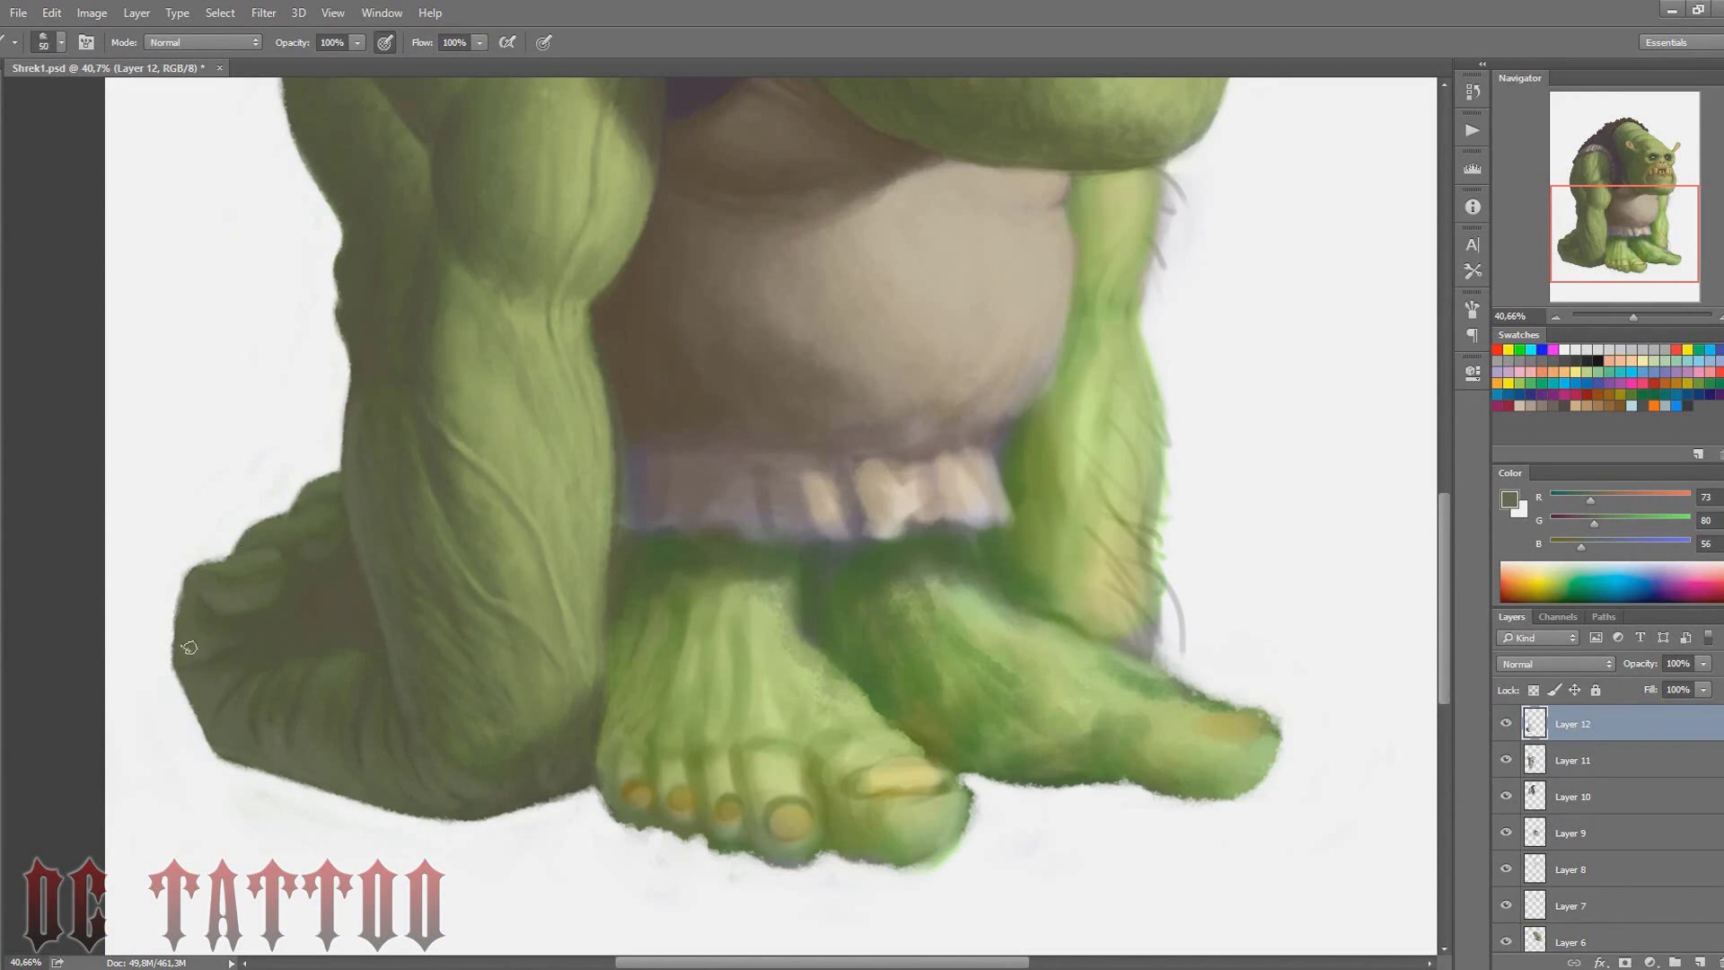
left_click(323, 651, "alt")
key("bracketright")
left_click(367, 634, "alt")
left_click(243, 645, "alt")
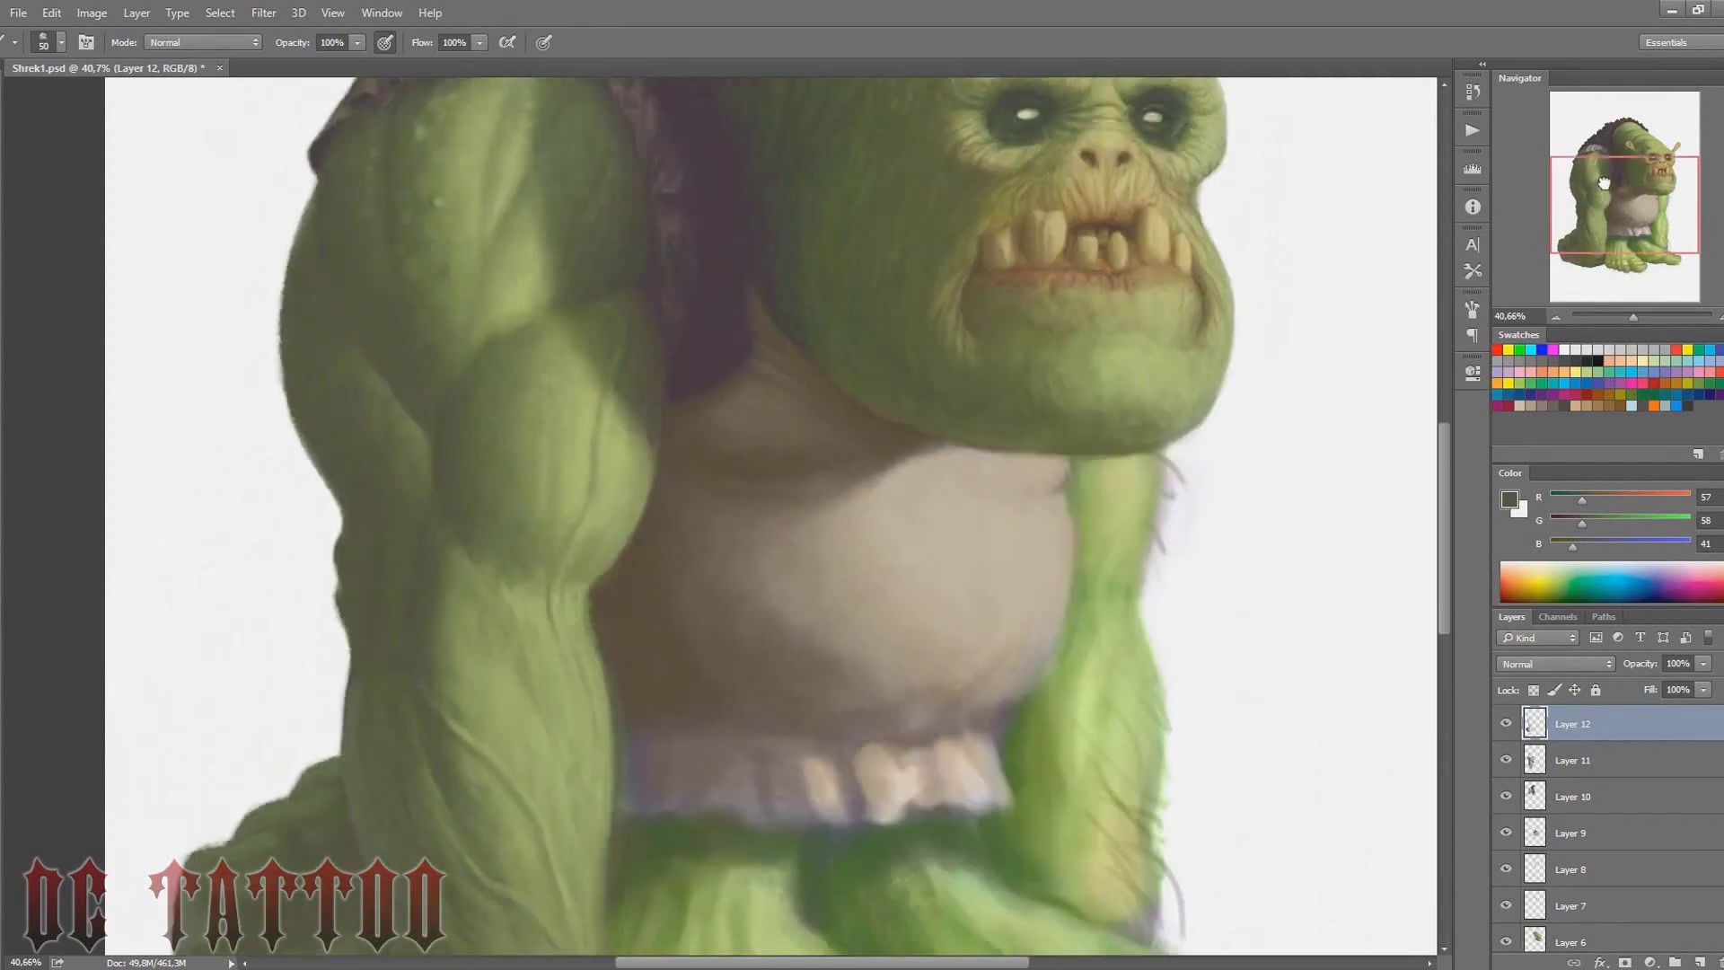
mouse_move(1564, 190)
left_mouse_down()
mouse_move(1602, 240)
mouse_move(1603, 226)
left_mouse_up()
Paint light green highlights on the toe knuckle of the left foot
scroll(1603, 240, "up", 1)
key("bracketleft")
left_click(512, 862, "alt")
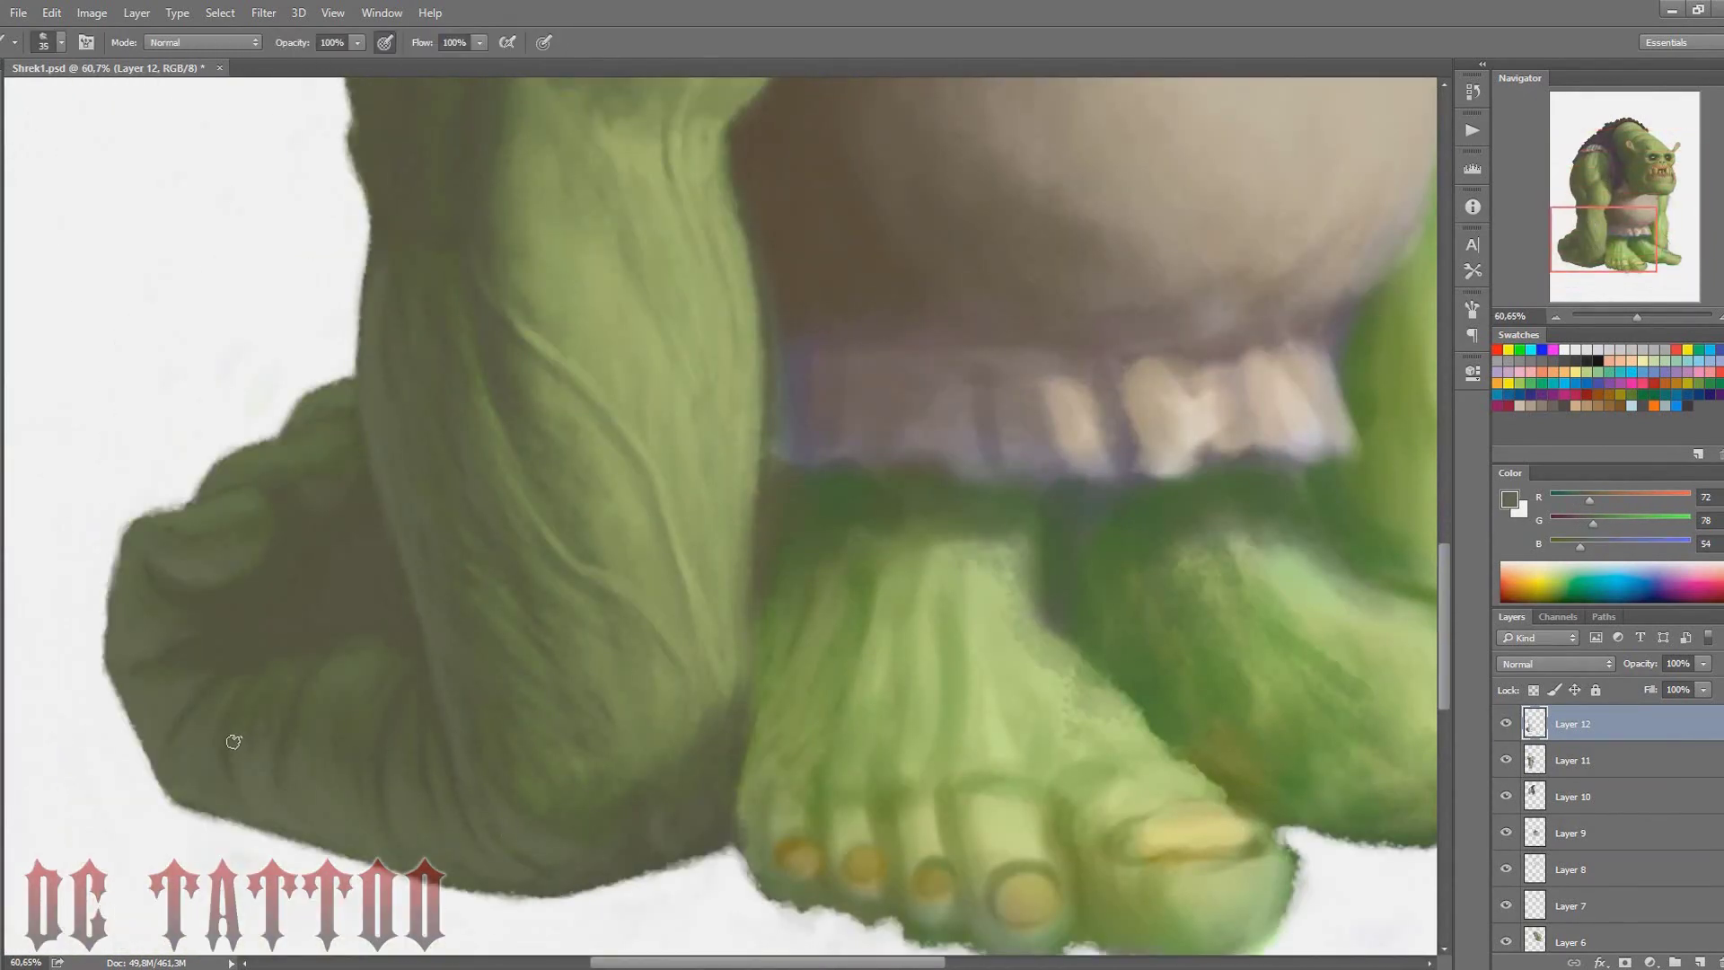
left_click(188, 560, "alt")
key("bracketleft")
key("bracketleft")
key("bracketright")
left_click(180, 521, "alt")
left_click(826, 657, "alt")
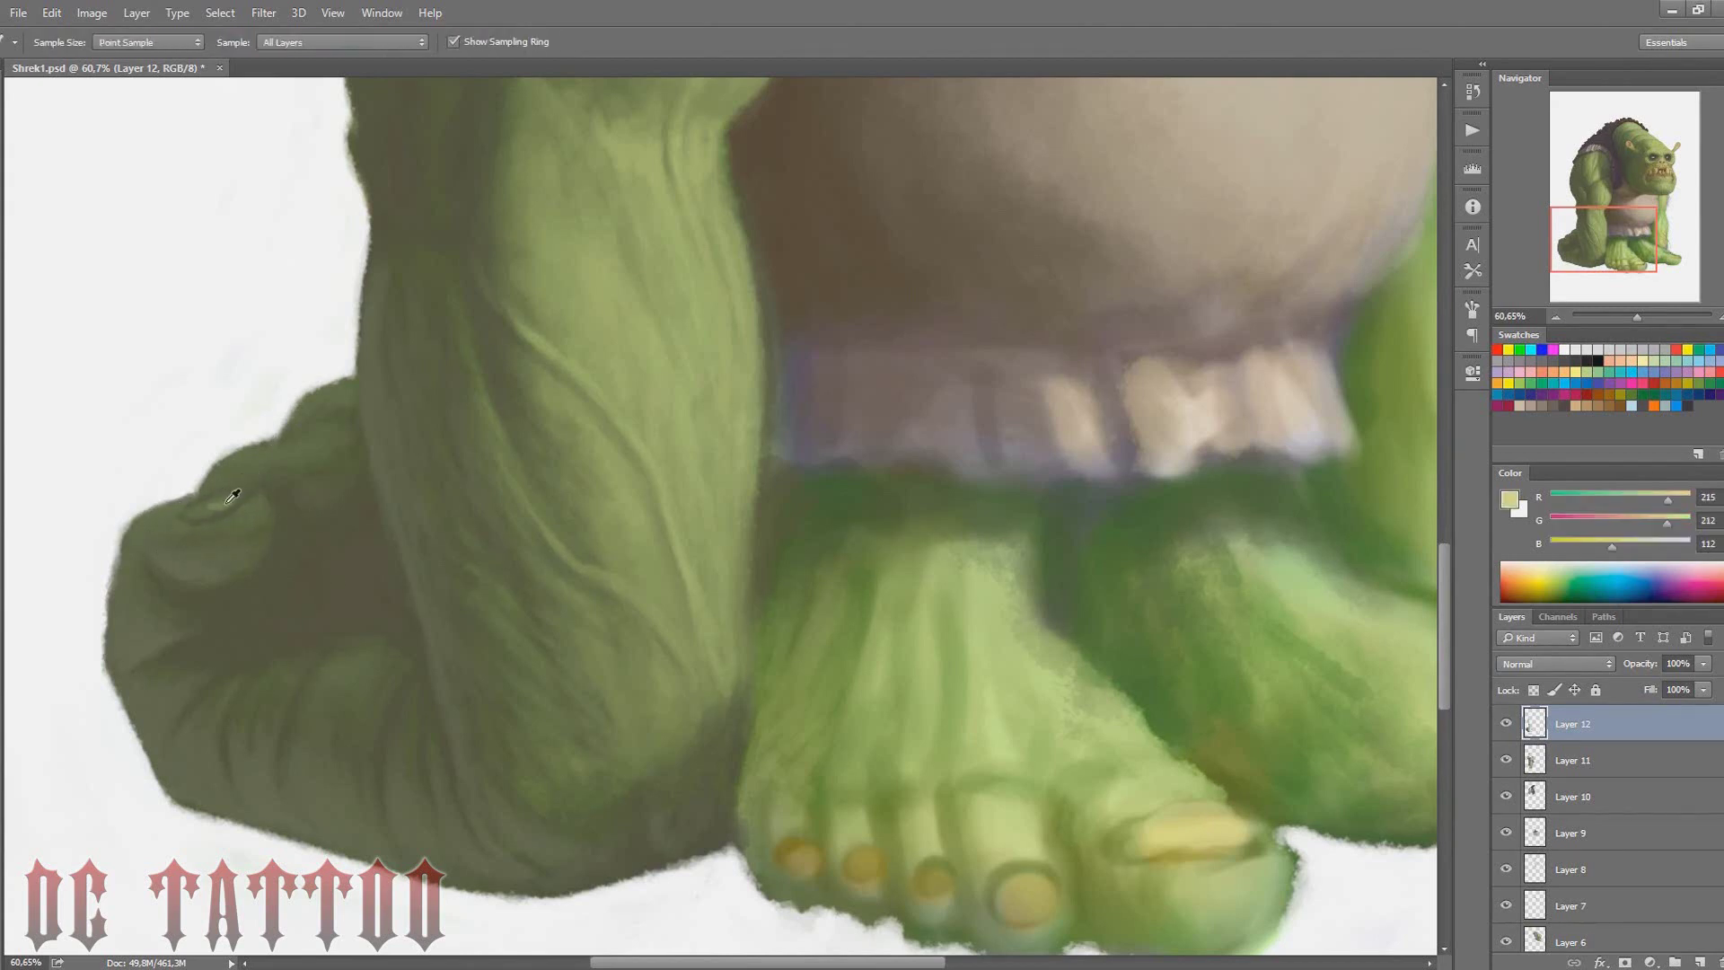
key("bracketleft")
key("bracketleft")
key("bracketleft")
key("bracketleft")
key("bracketleft")
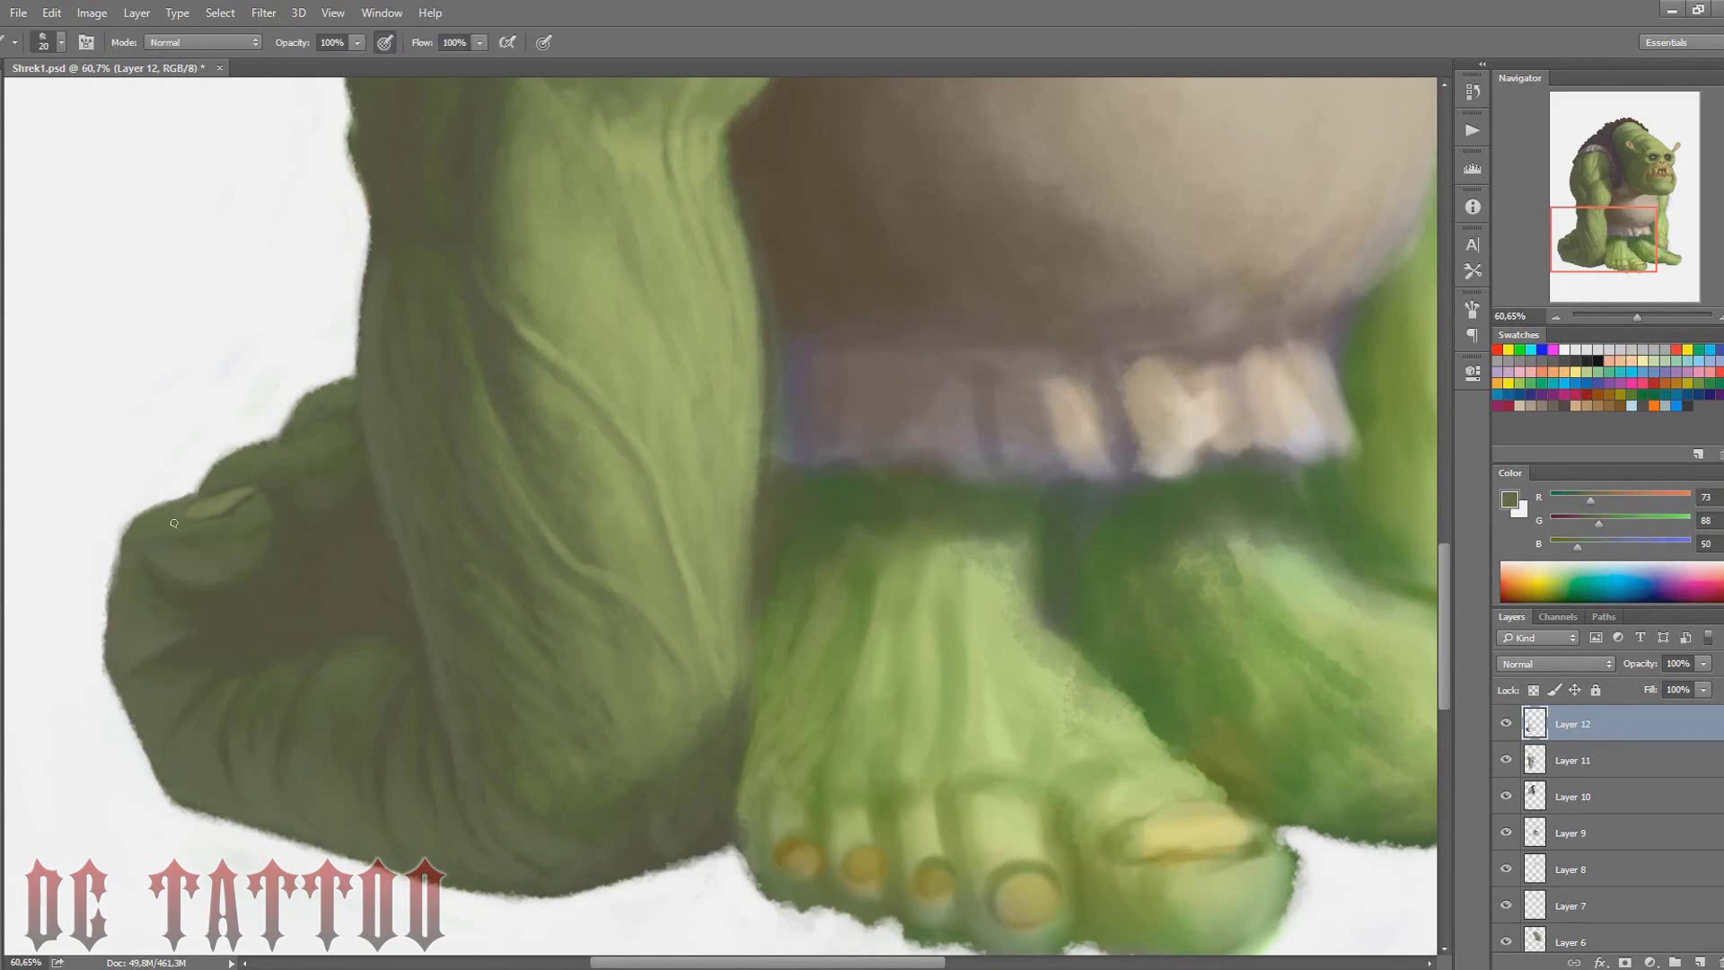
left_click(252, 500, "alt")
key("bracketright")
key("bracketright")
key("bracketright")
left_click_drag(286, 452, 350, 415)
key("bracketleft")
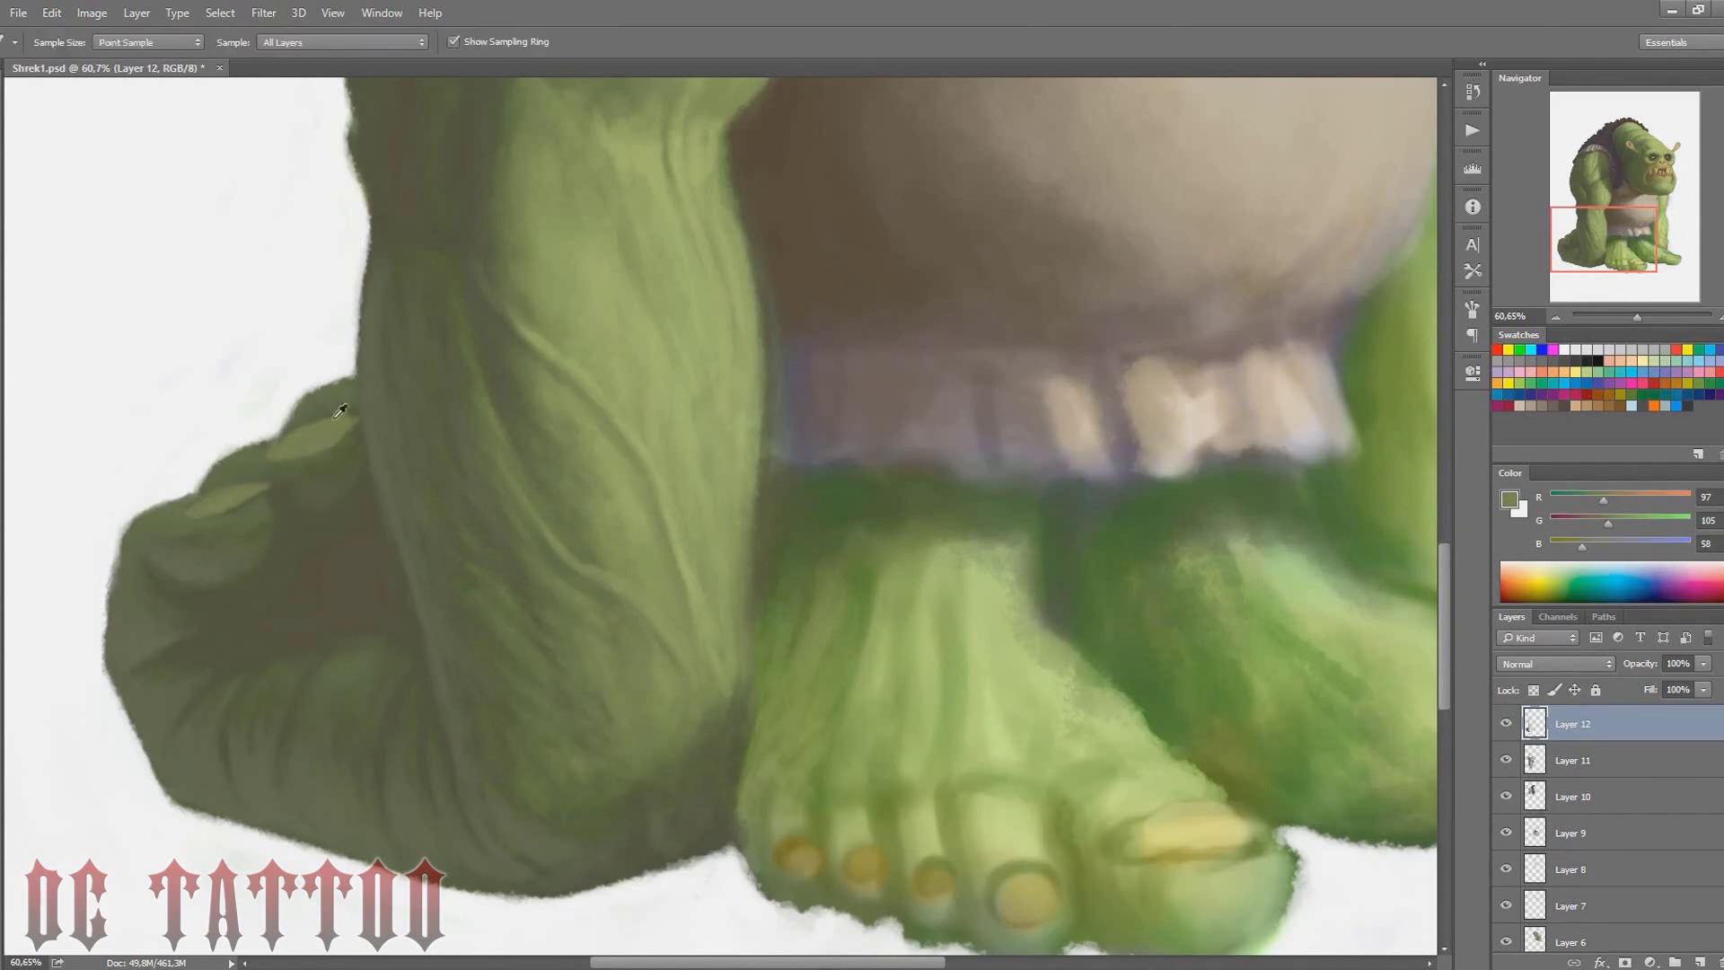
left_click(180, 507, "alt")
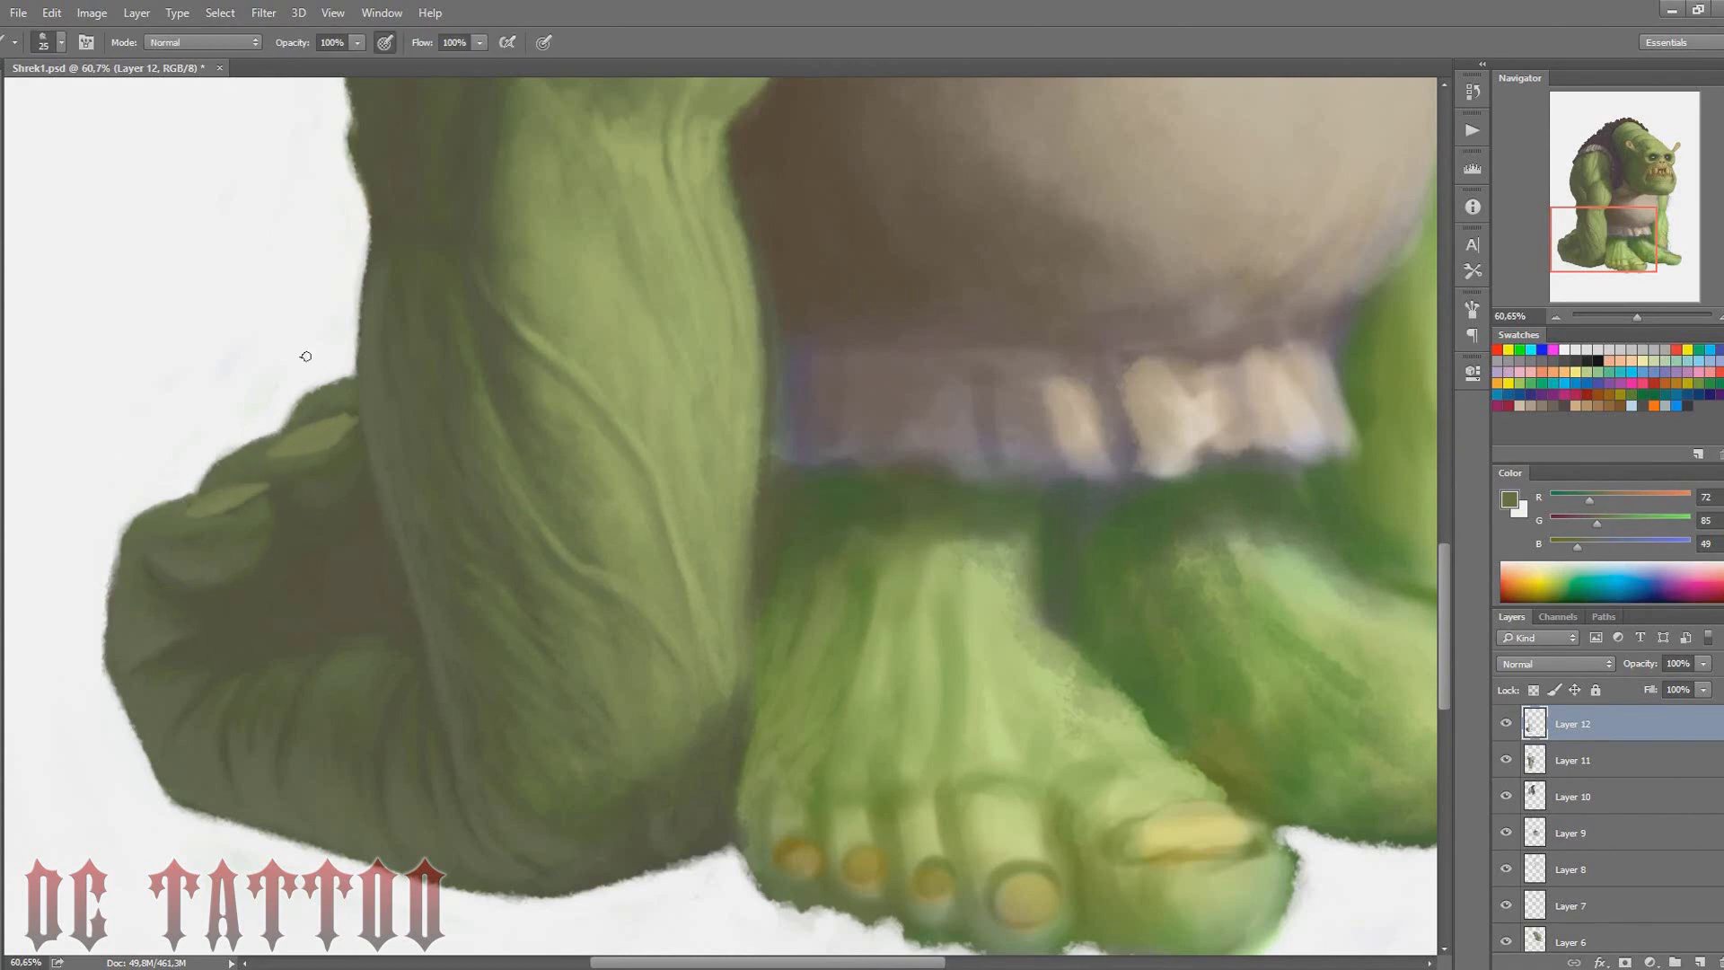
Add a pale grey-green highlight to the upper toenail
left_click(283, 492, "alt")
key("bracketleft")
left_click(311, 432, "alt")
left_click(222, 490, "alt")
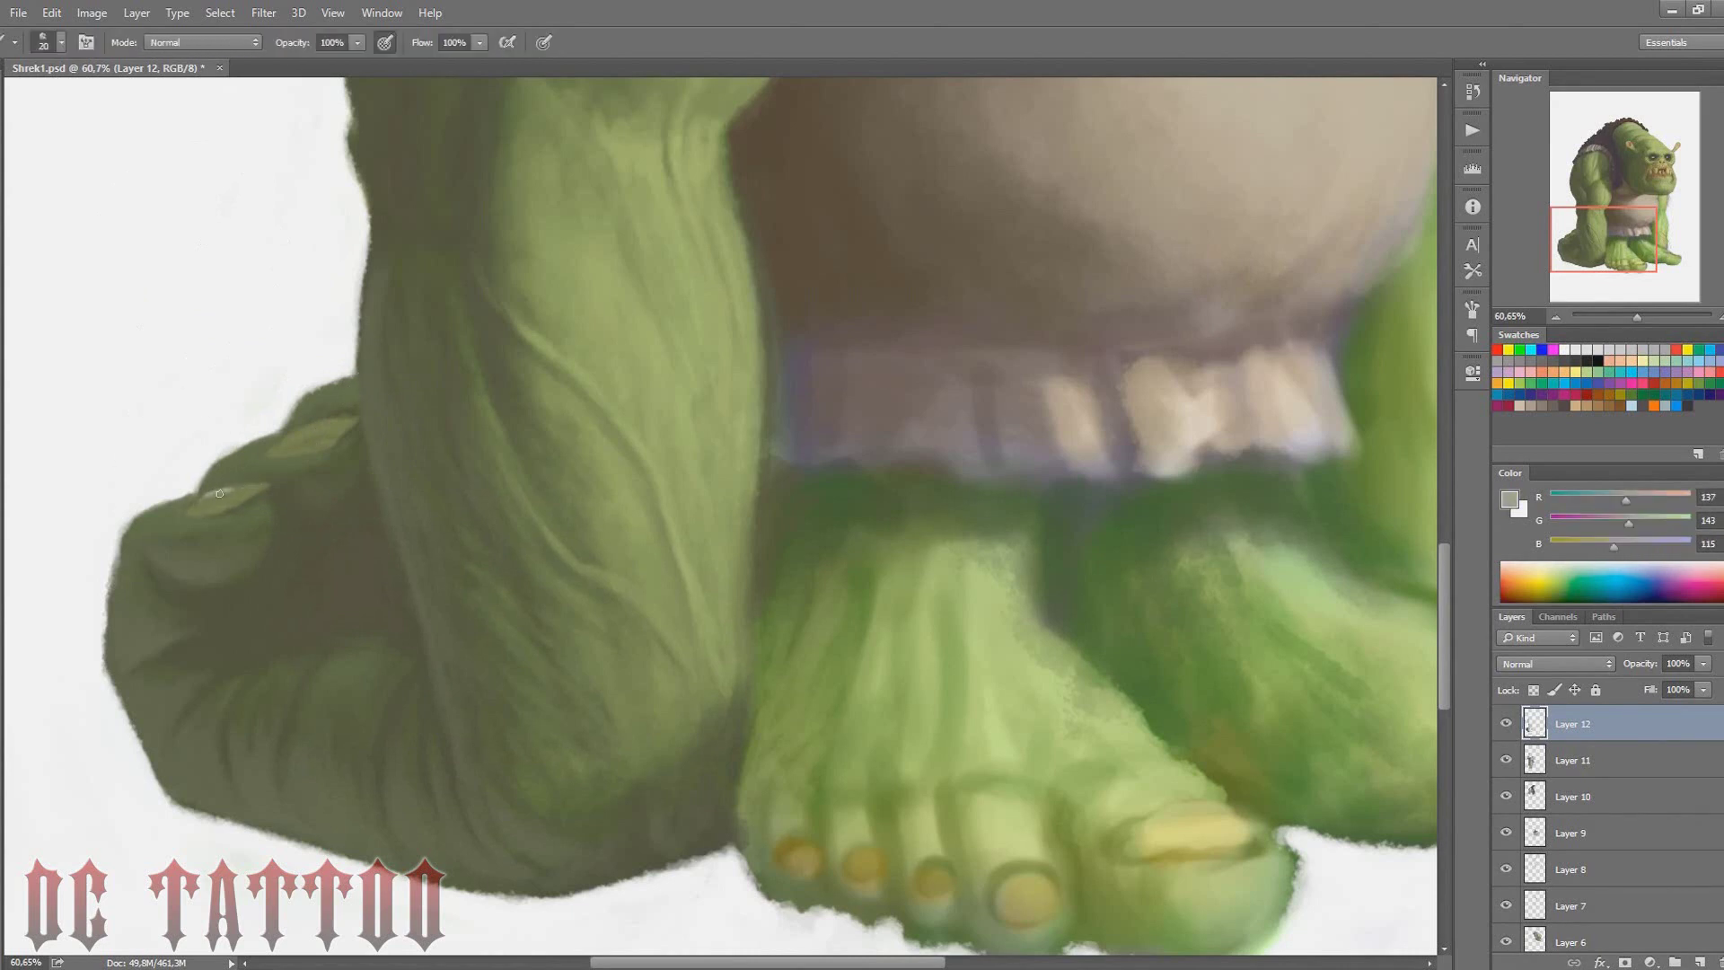
key("bracketright")
left_click_drag(279, 447, 284, 444)
Pan up the shin and sample light and mid greens to refine its shading
left_click_drag(1569, 225, 1597, 221)
left_click(754, 483, "alt")
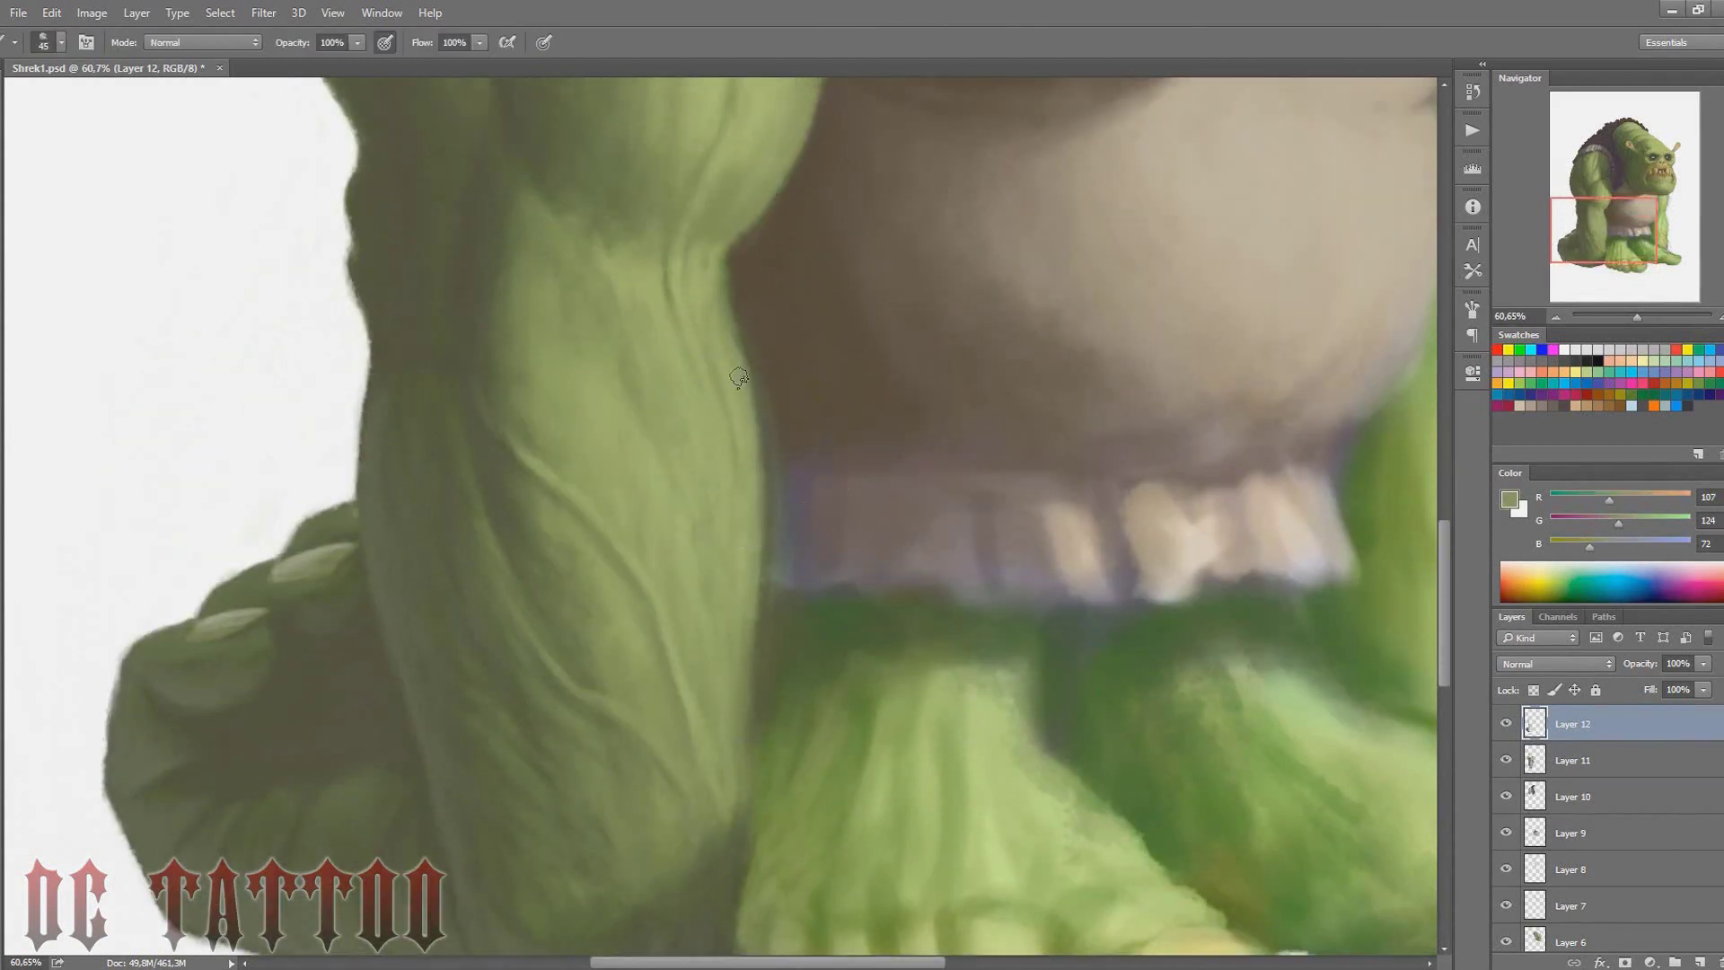
left_click(750, 442, "alt")
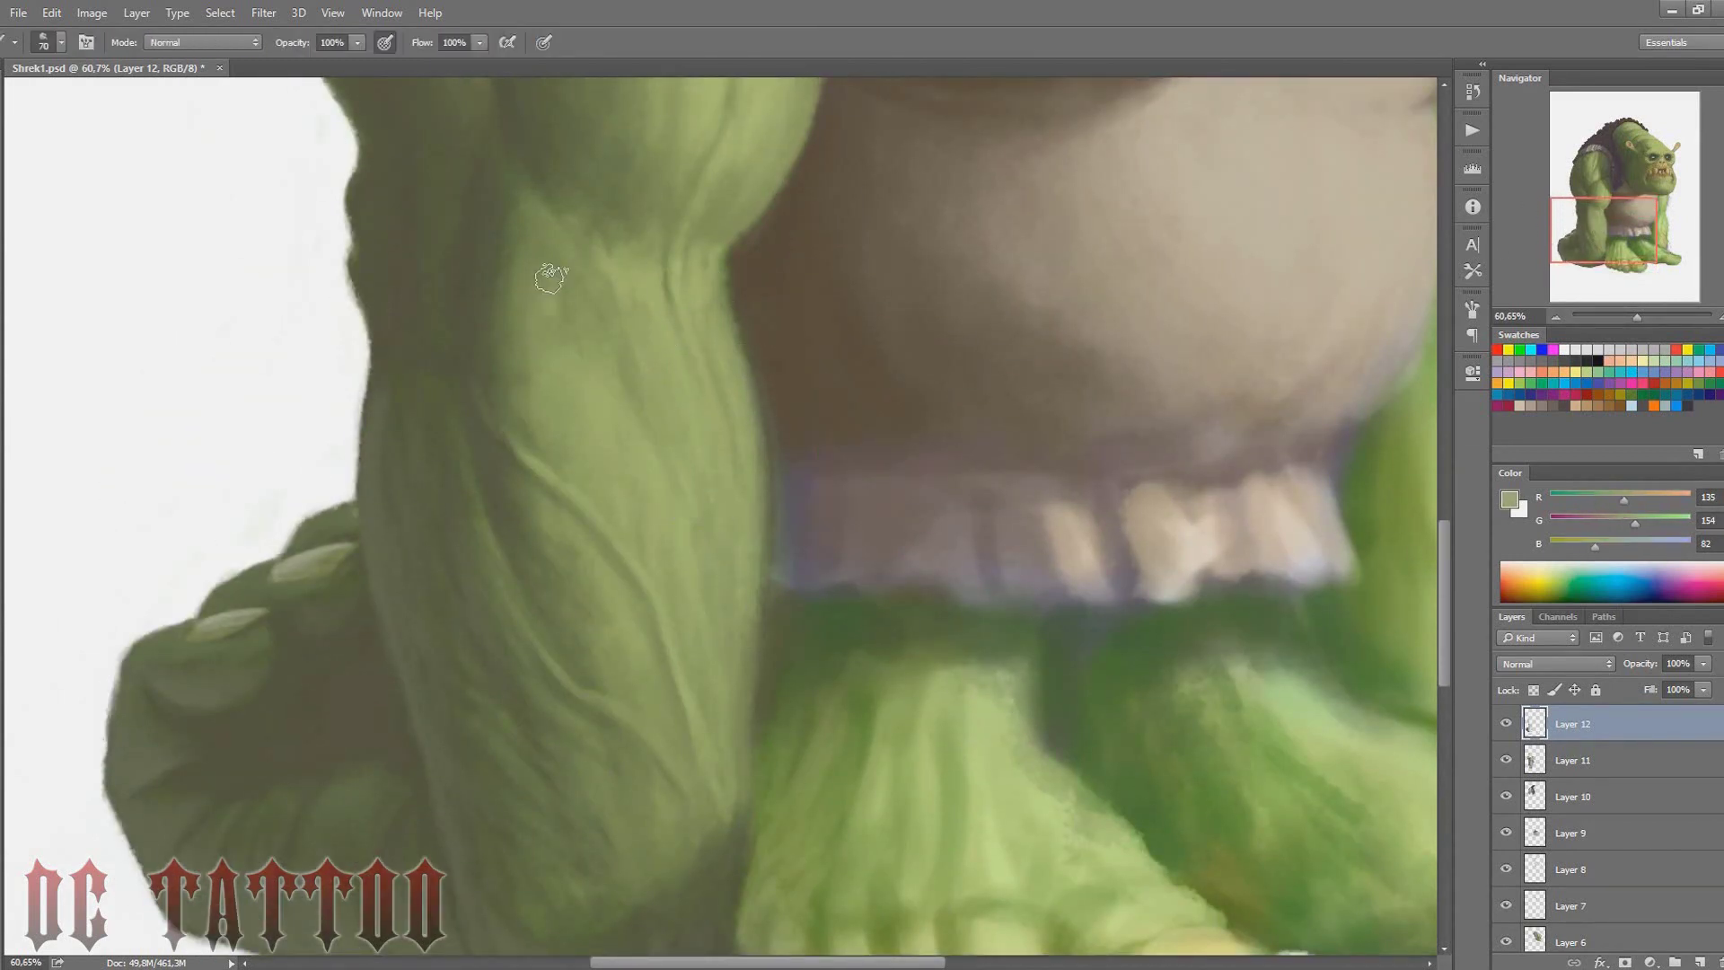
left_click(599, 540, "alt")
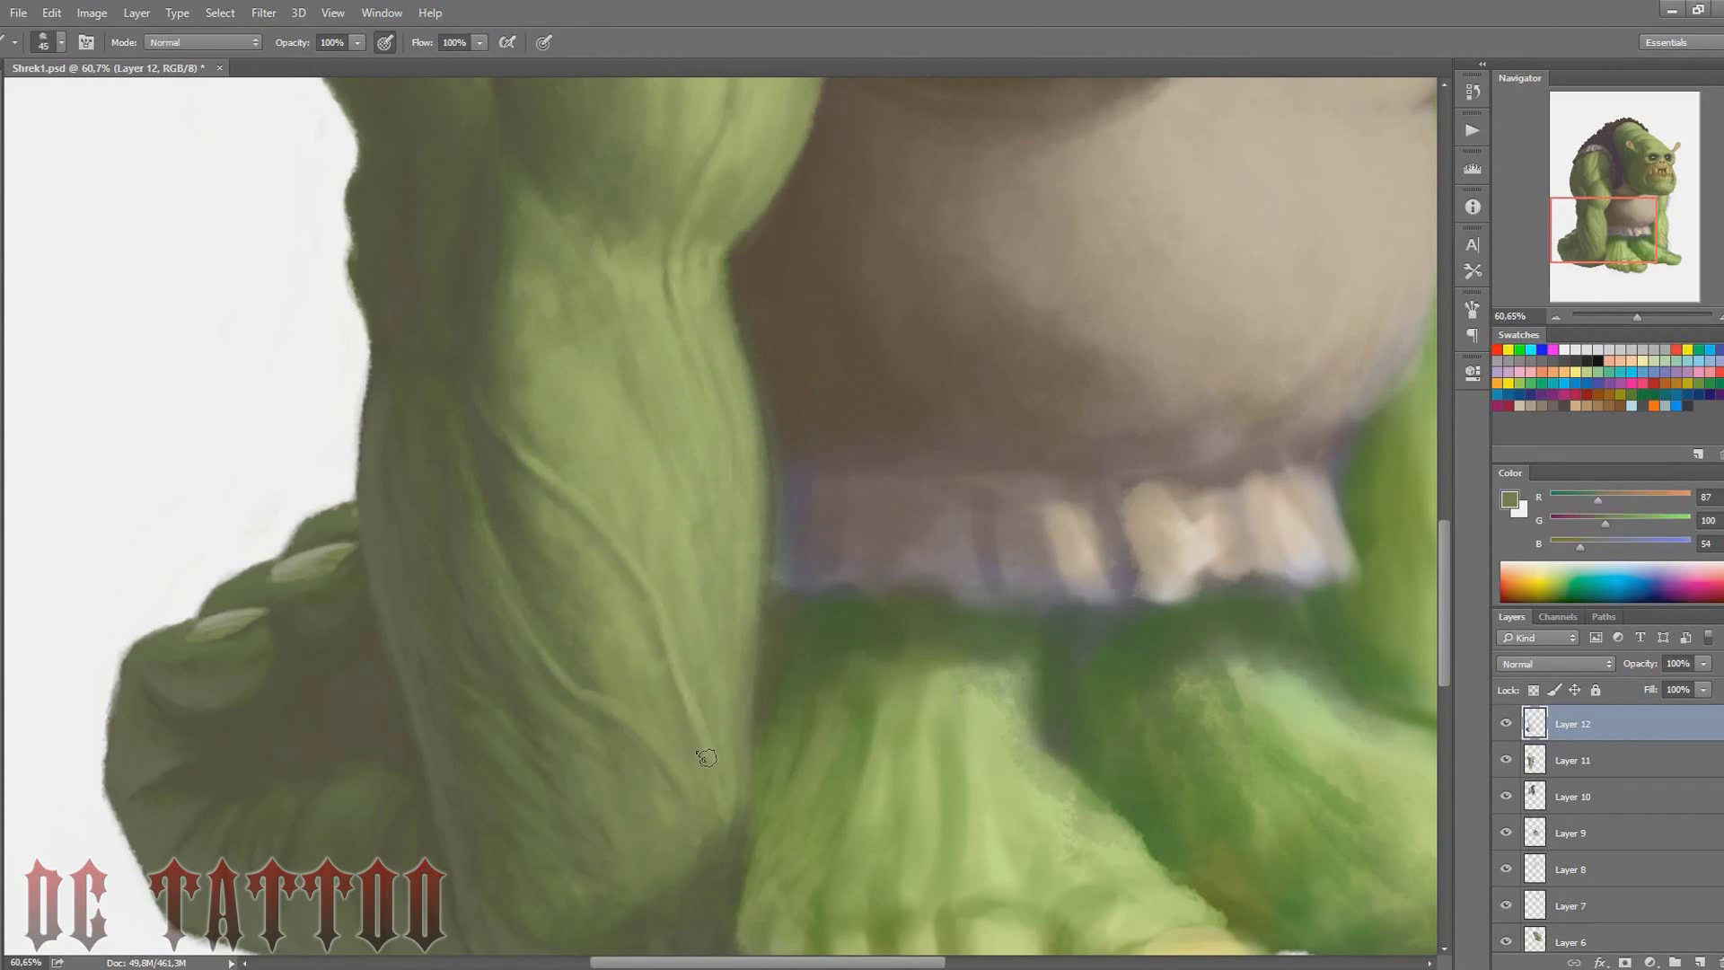
key("bracketright")
key("bracketright")
key("bracketright")
left_click_drag(1632, 236, 1632, 223)
key("bracketleft")
key("bracketleft")
key("bracketleft")
left_click(564, 395, "alt")
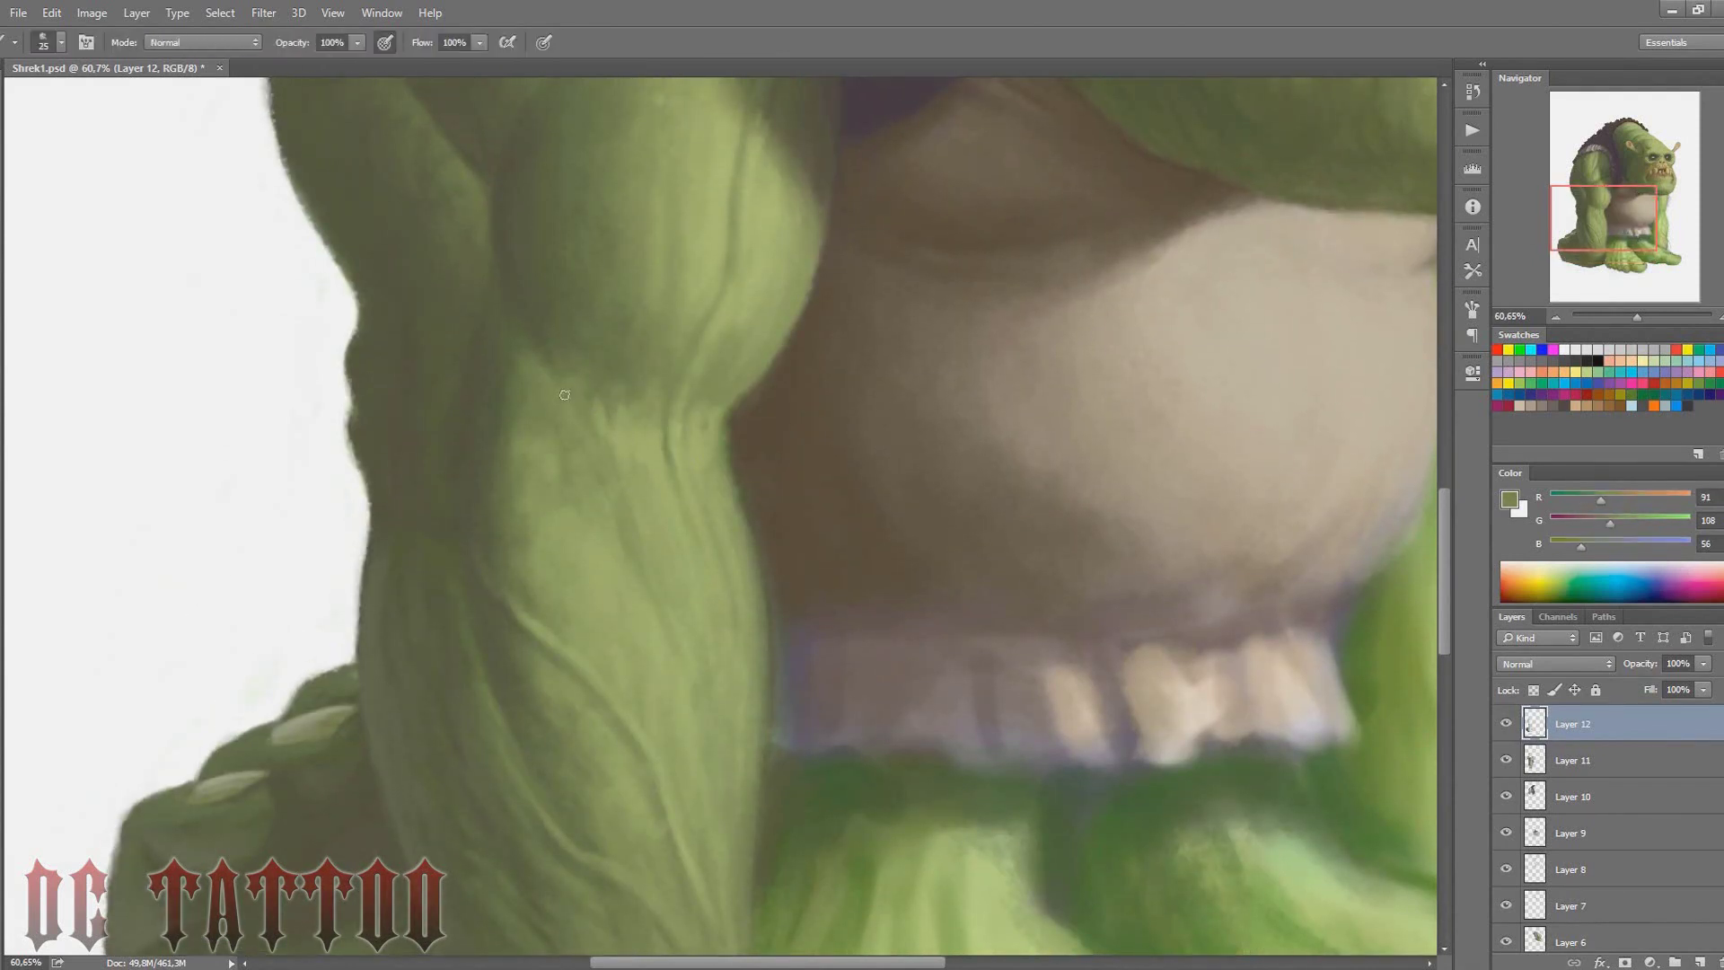
Zoom out to the whole ogre and sample a dark shadow colour
left_click(730, 308, "alt")
key("bracketright")
key("bracketright")
key("bracketright")
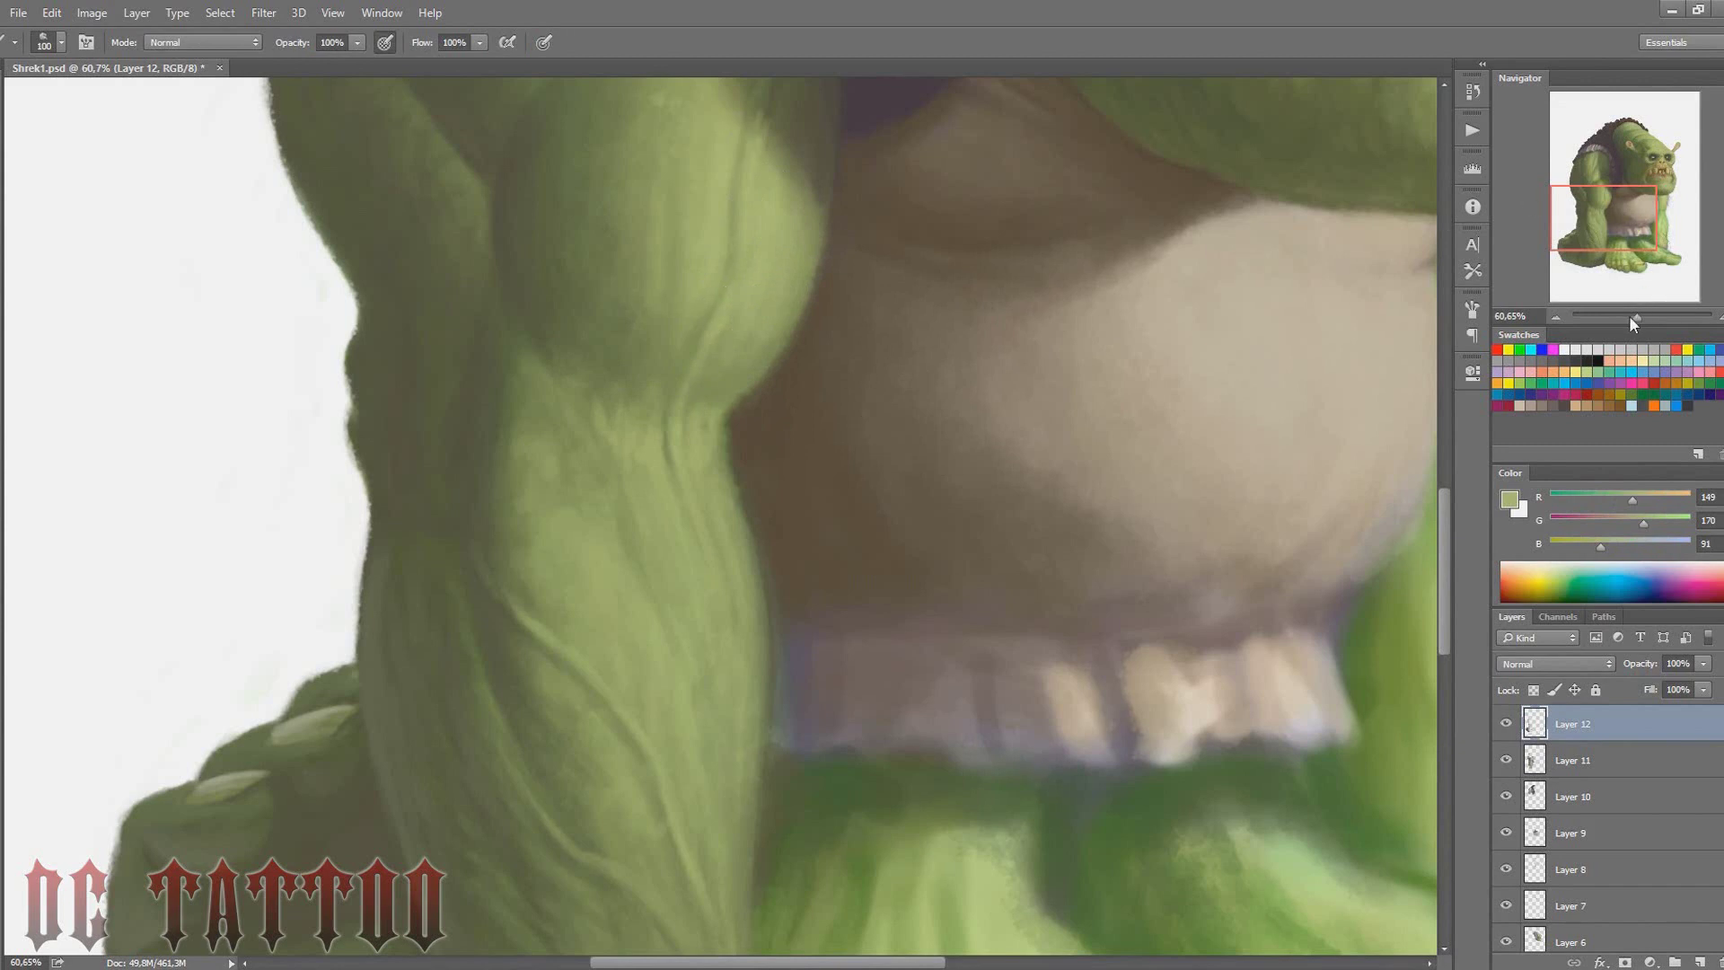
left_click_drag(1629, 315, 1636, 314)
key("bracketleft")
key("bracketleft")
key("bracketleft")
left_click(698, 455, "alt")
key("bracketleft")
key("bracketleft")
key("bracketleft")
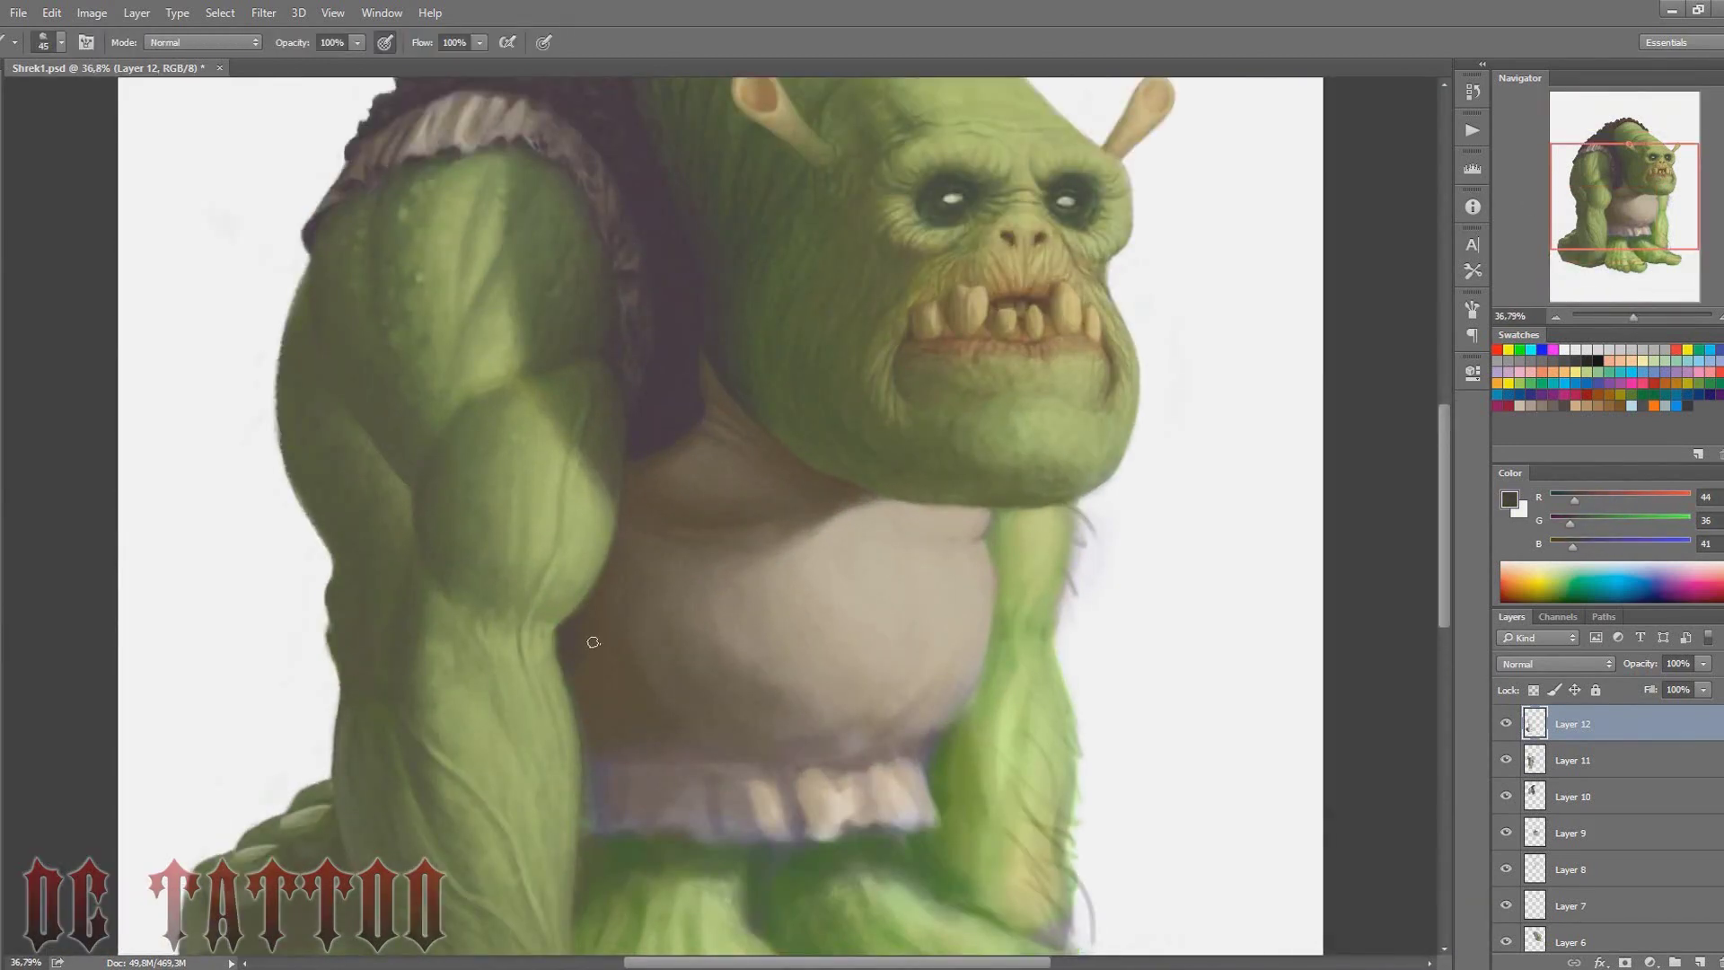
Sample dark browns and beiges to shade the belly shadows with a smaller brush
left_click(652, 711, "alt")
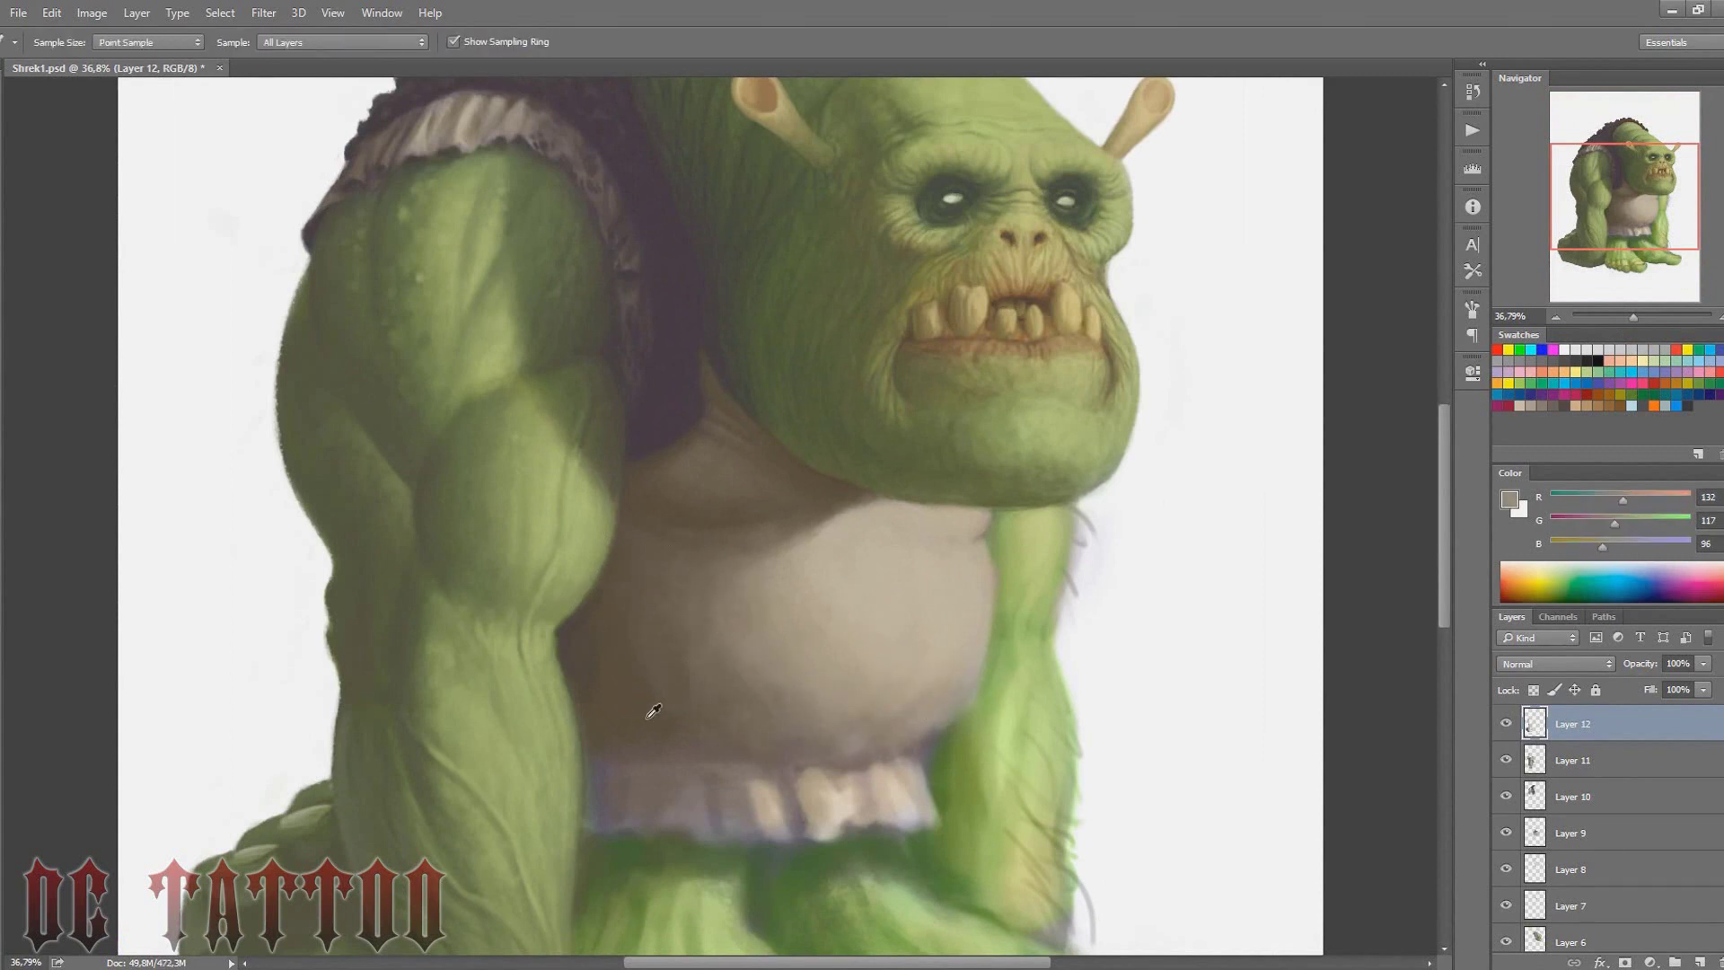
left_click(708, 763, "alt")
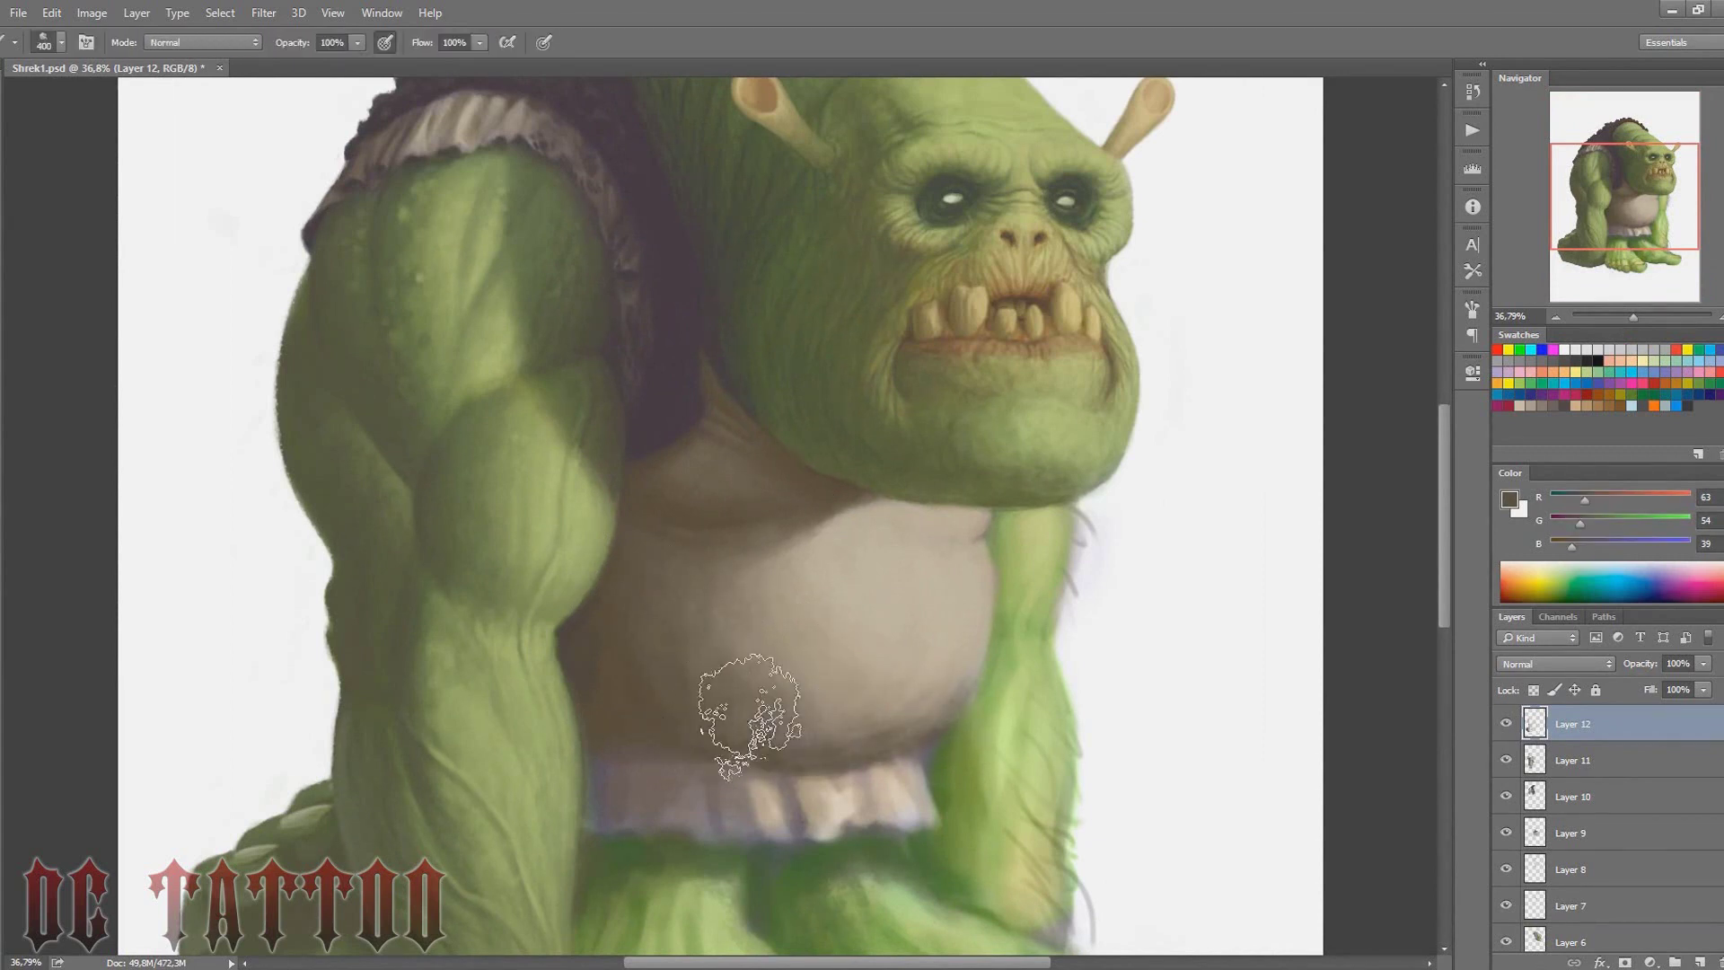
key("bracketleft")
key("bracketleft")
left_click(902, 705, "alt")
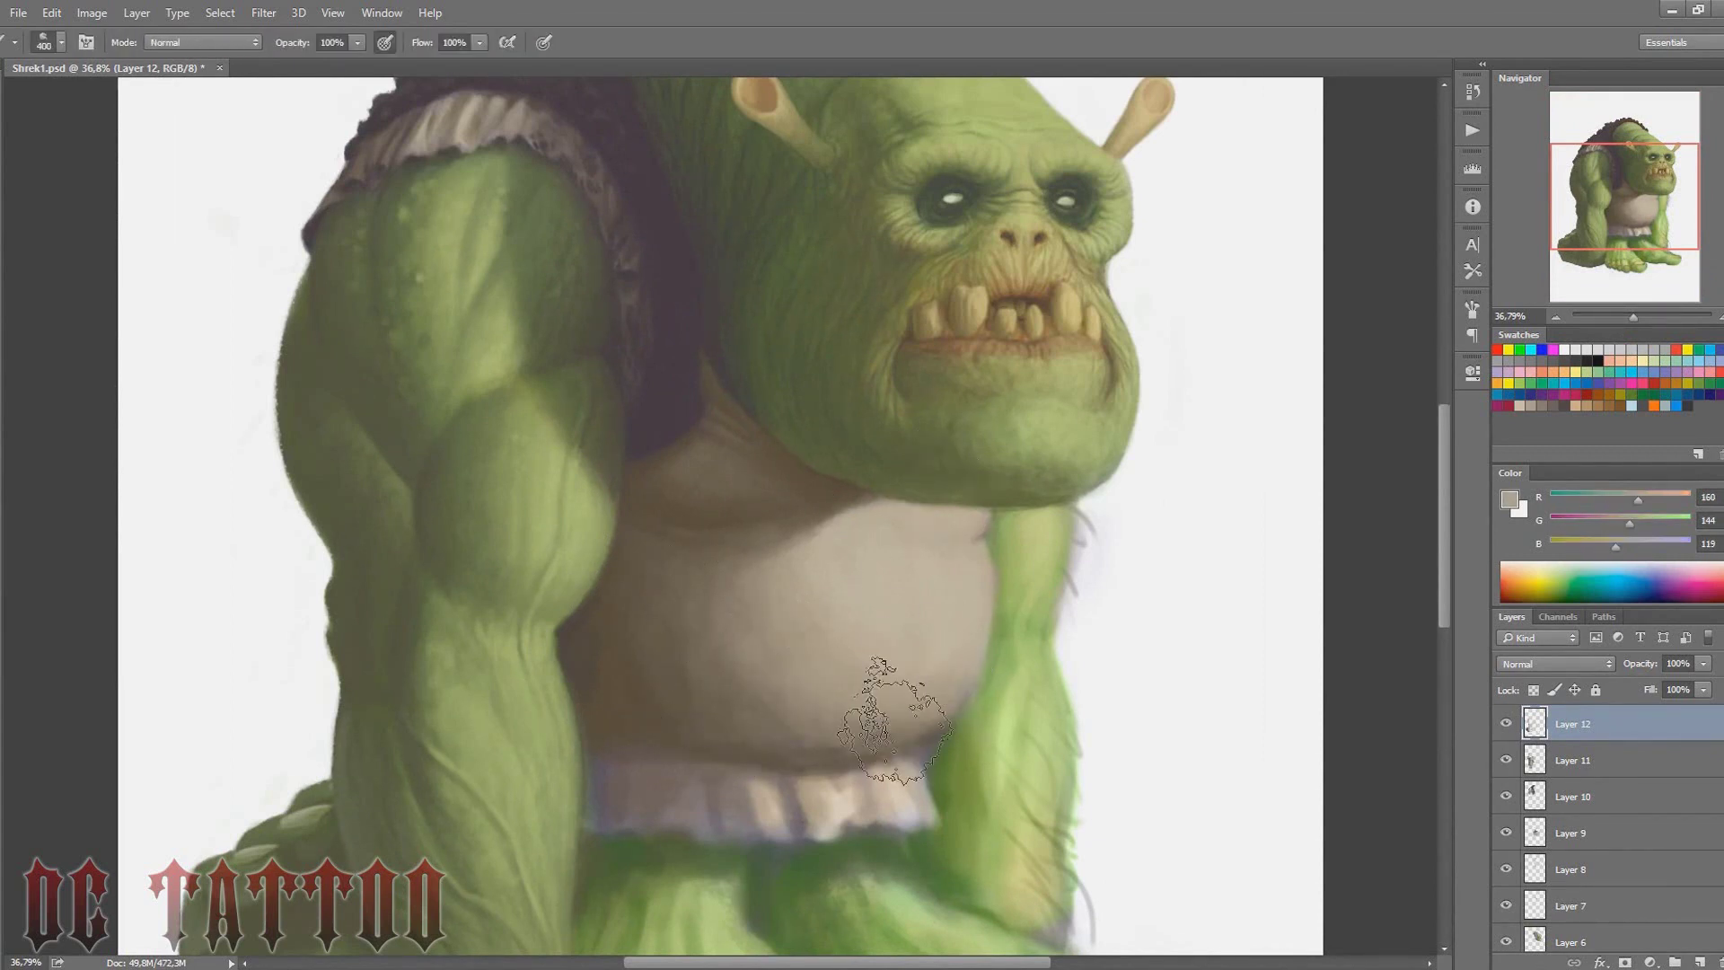
left_click(835, 589, "alt")
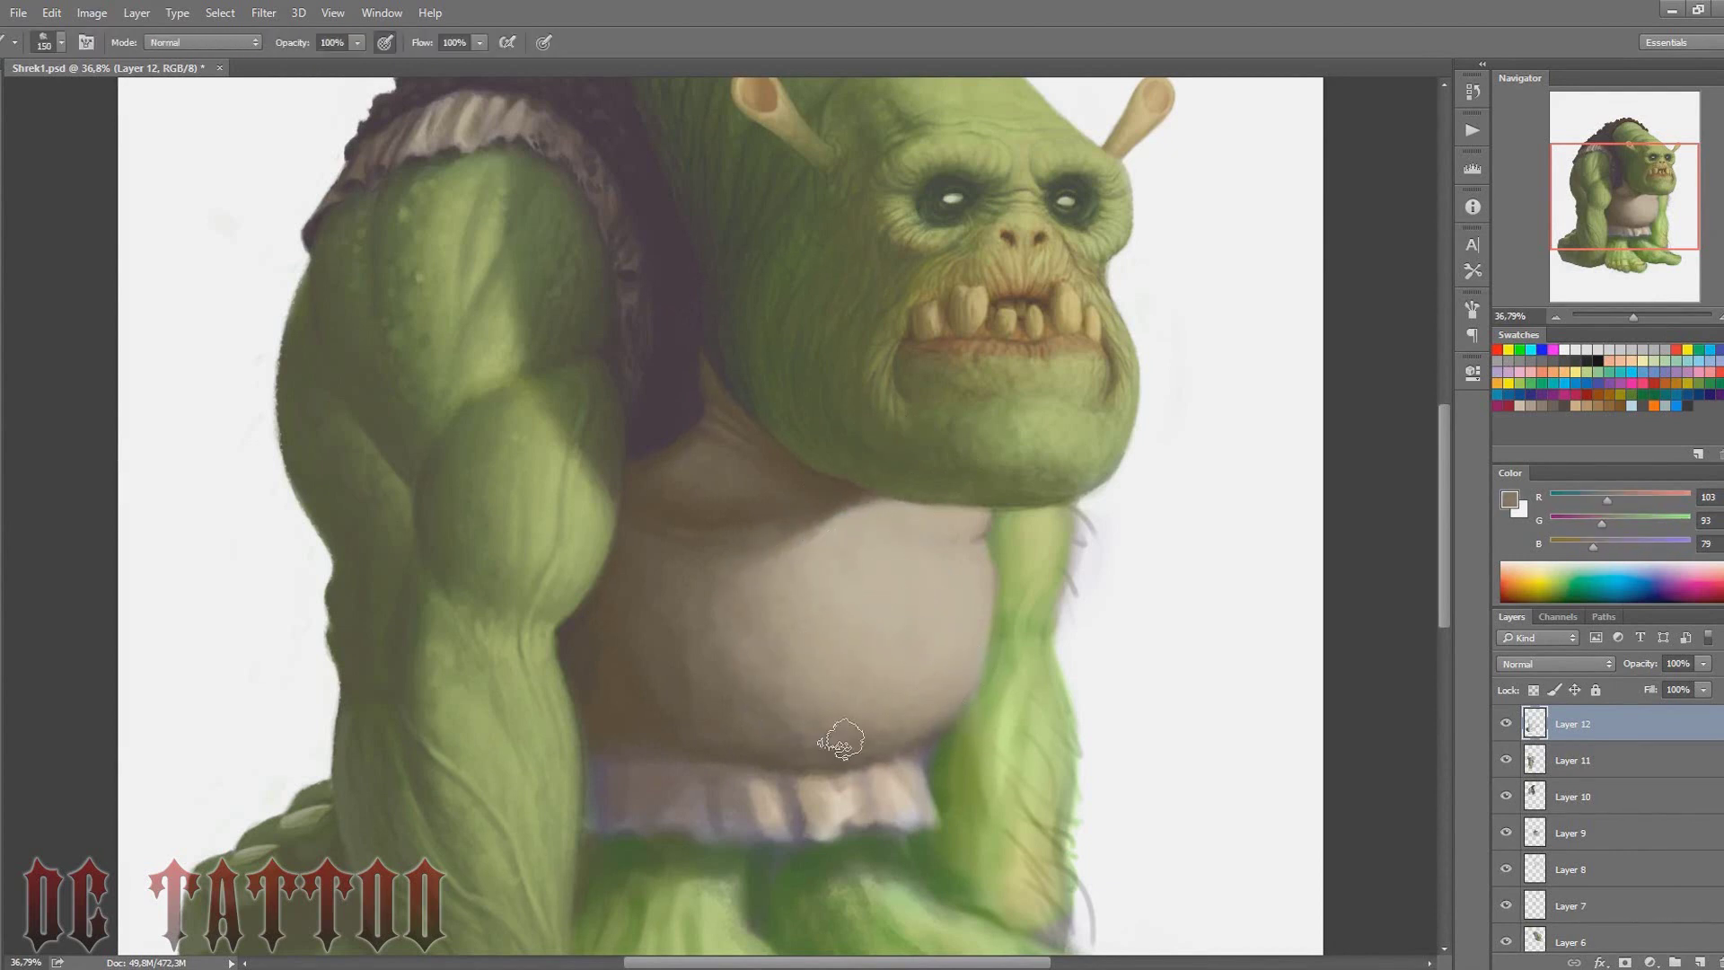
left_click(741, 669, "alt")
left_click(568, 673, "alt")
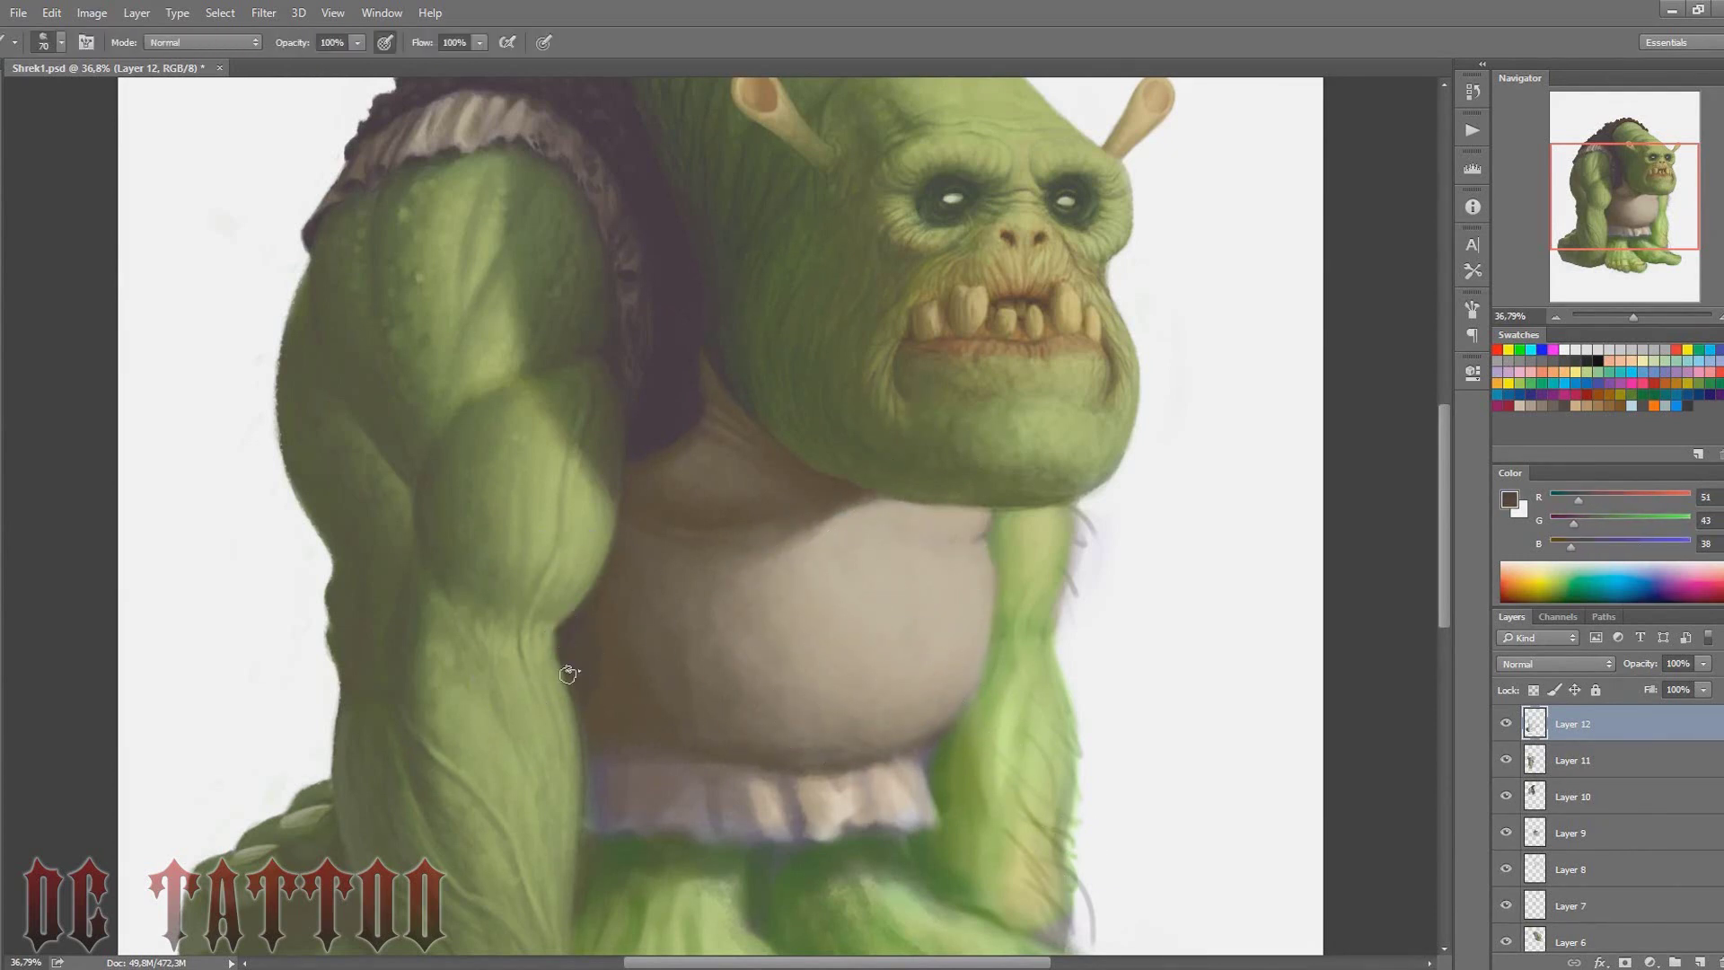
left_click(642, 702, "alt")
Blend mid and light beige tones across the belly
left_click(790, 732, "alt")
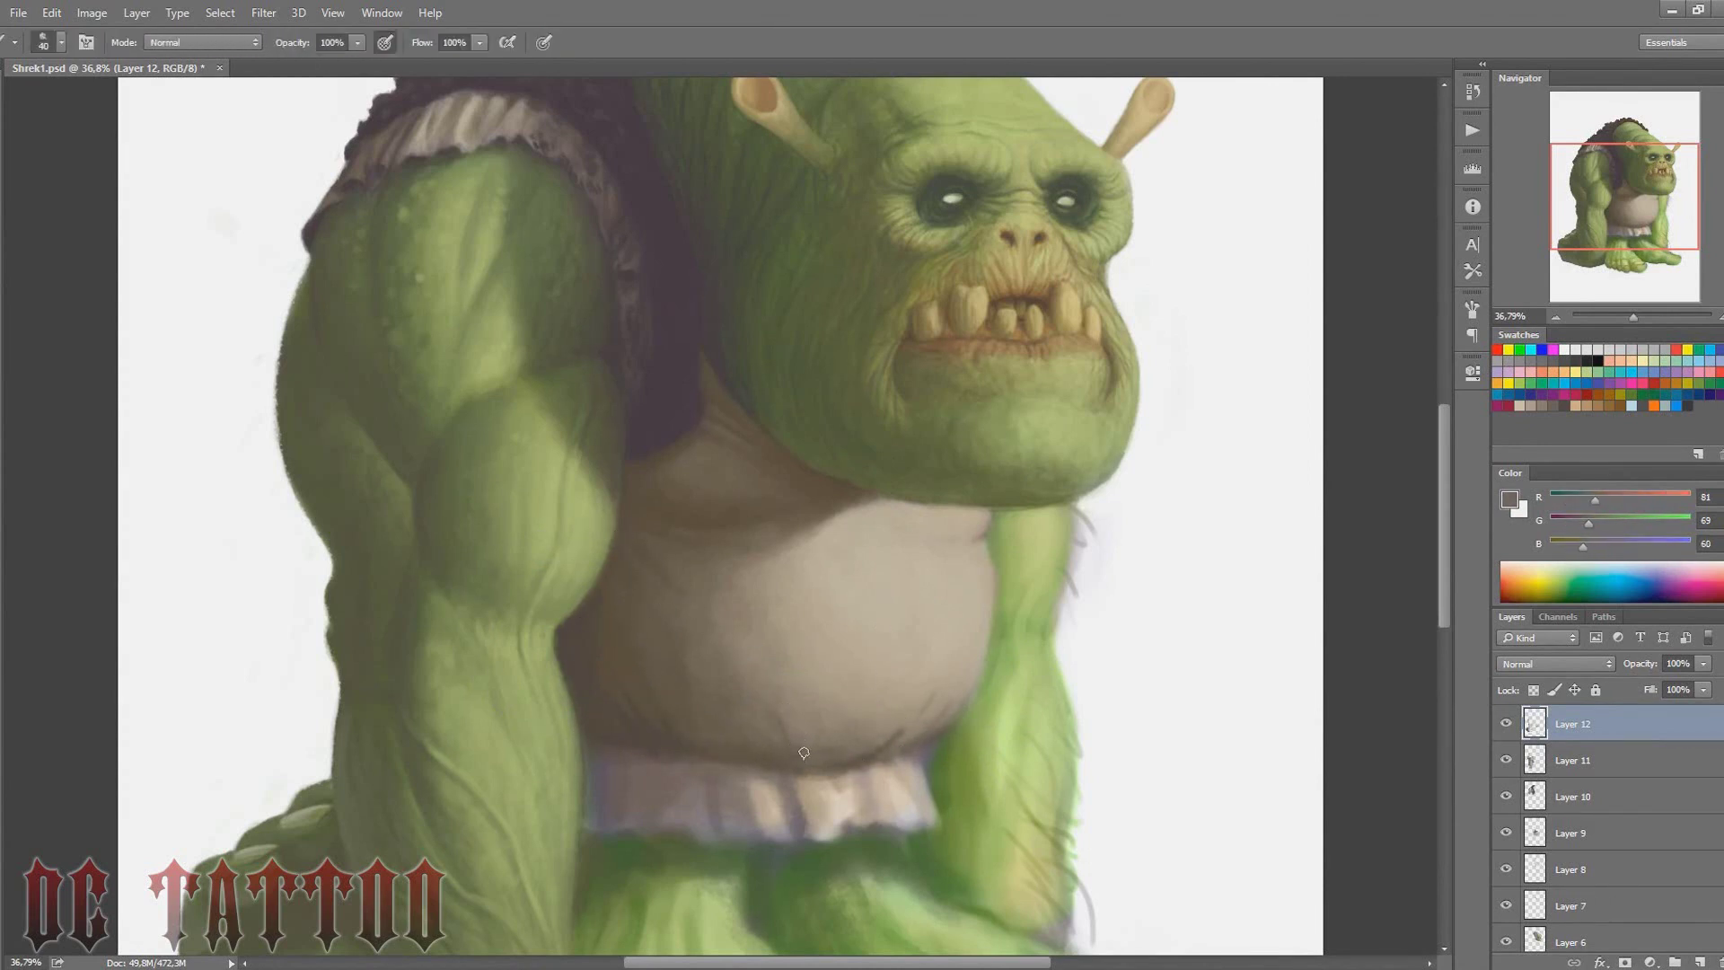
left_click(835, 723, "alt")
left_click(773, 657, "alt")
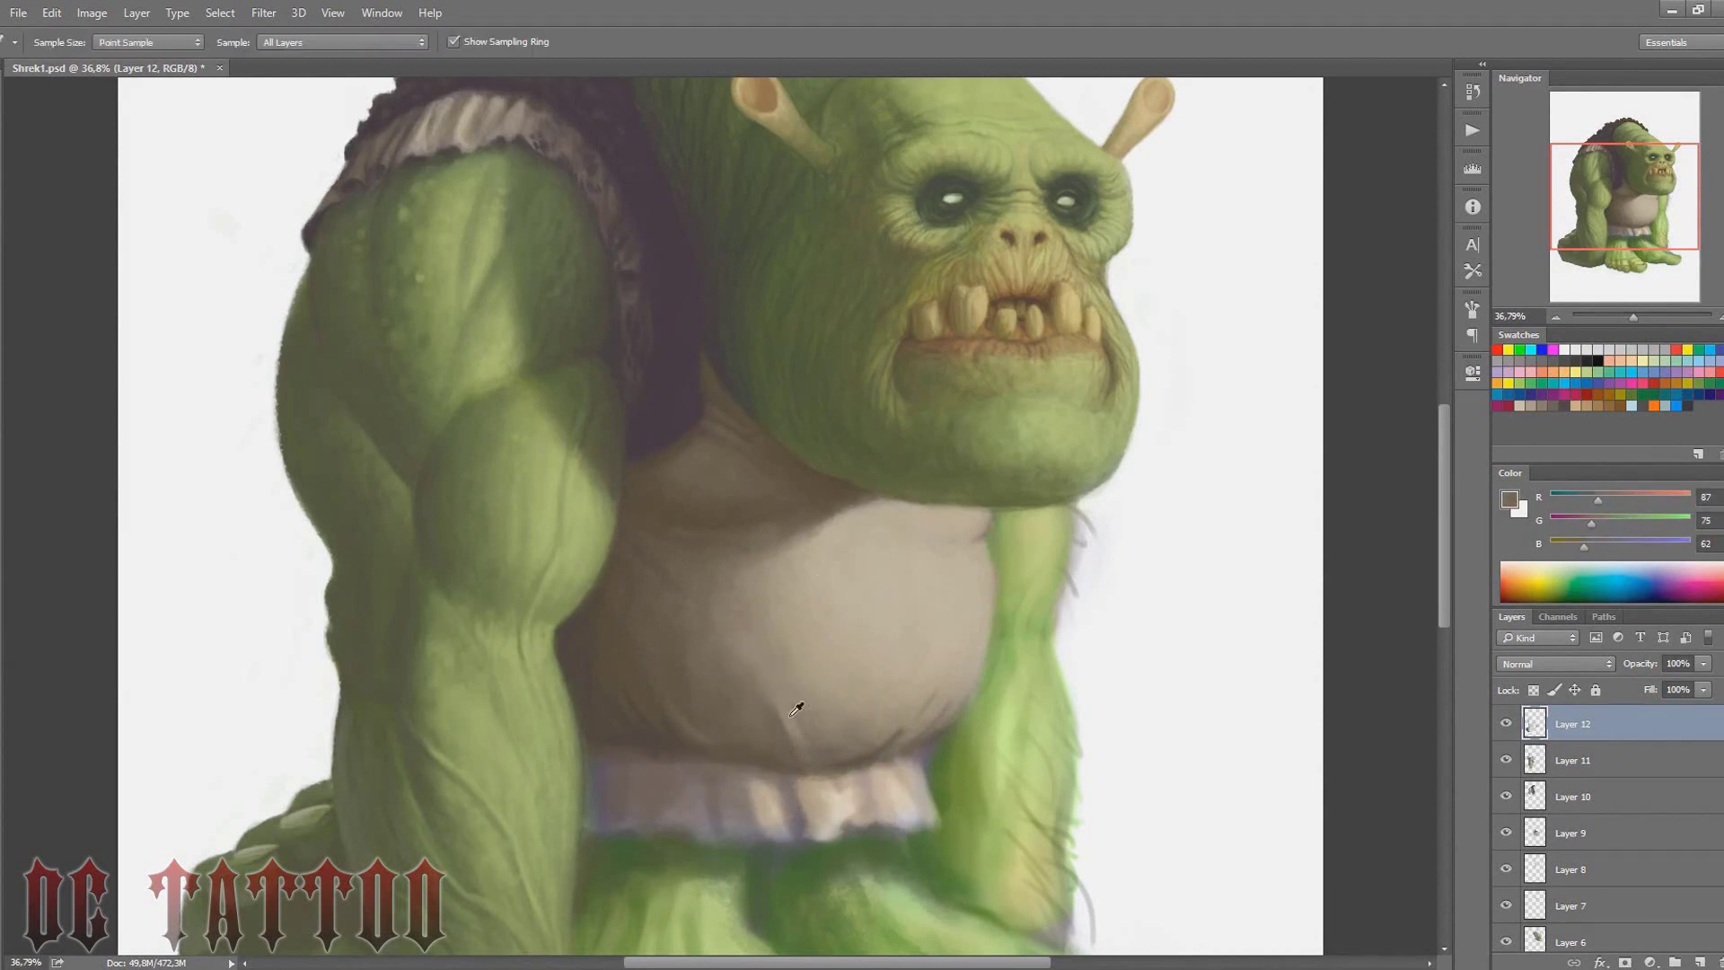
left_click(866, 713, "alt")
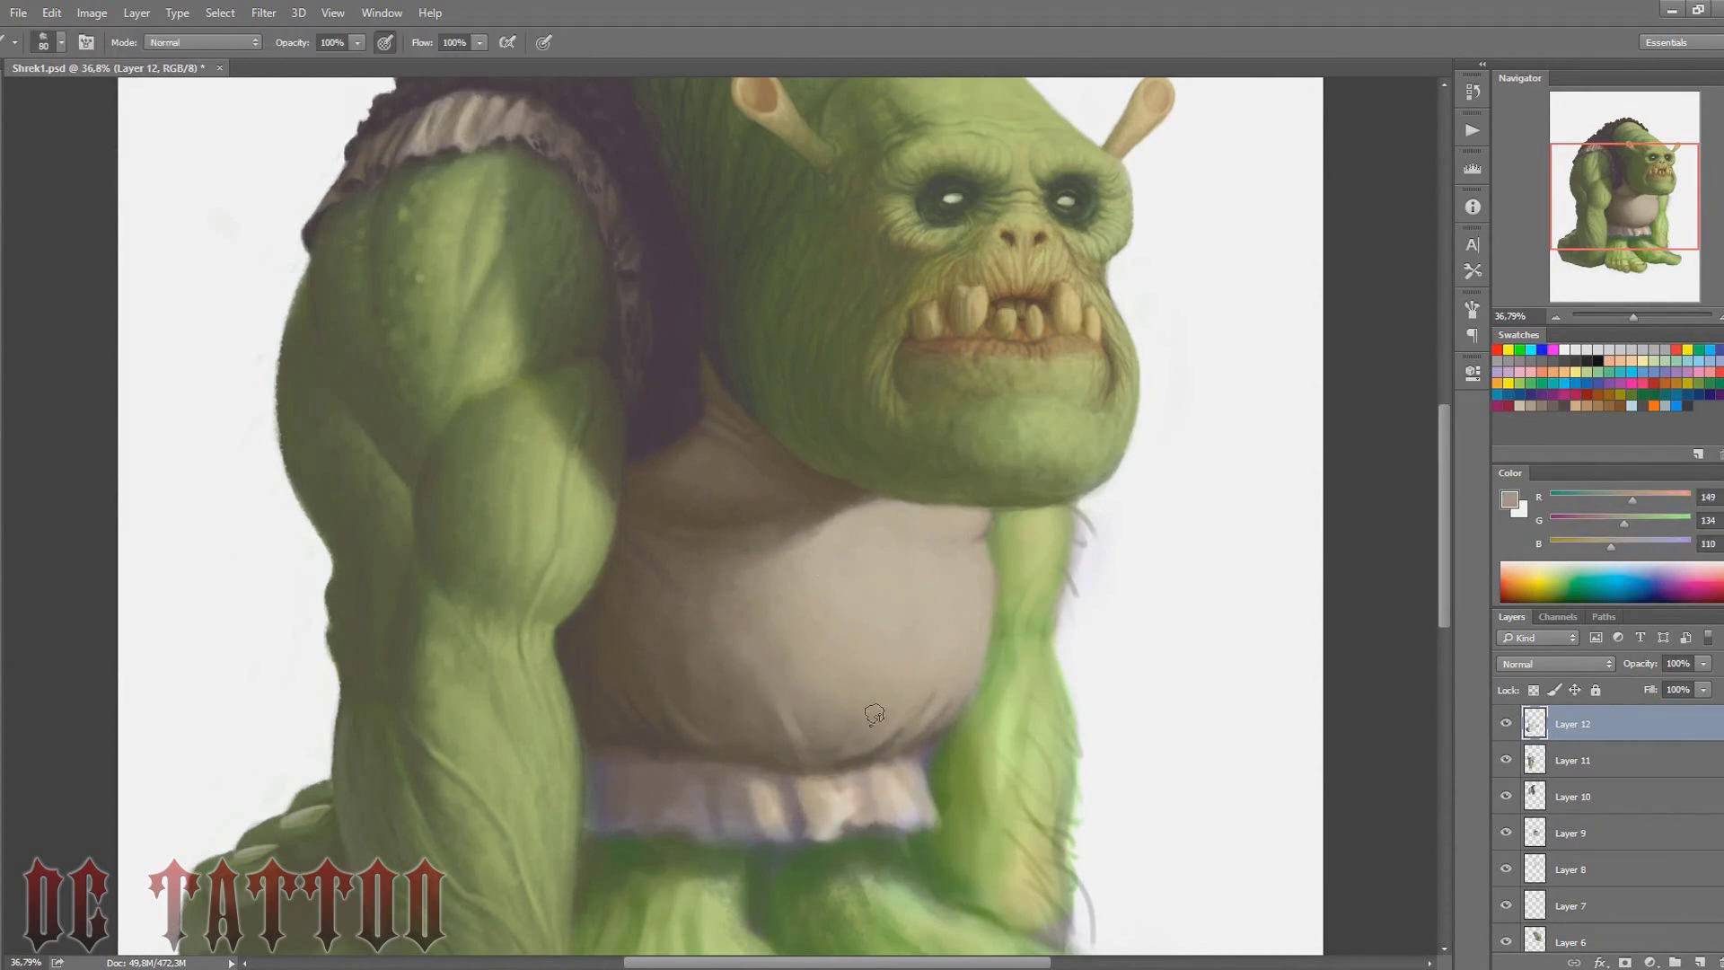
key("bracketright")
key("bracketright")
key("bracketright")
left_click(956, 489, "alt")
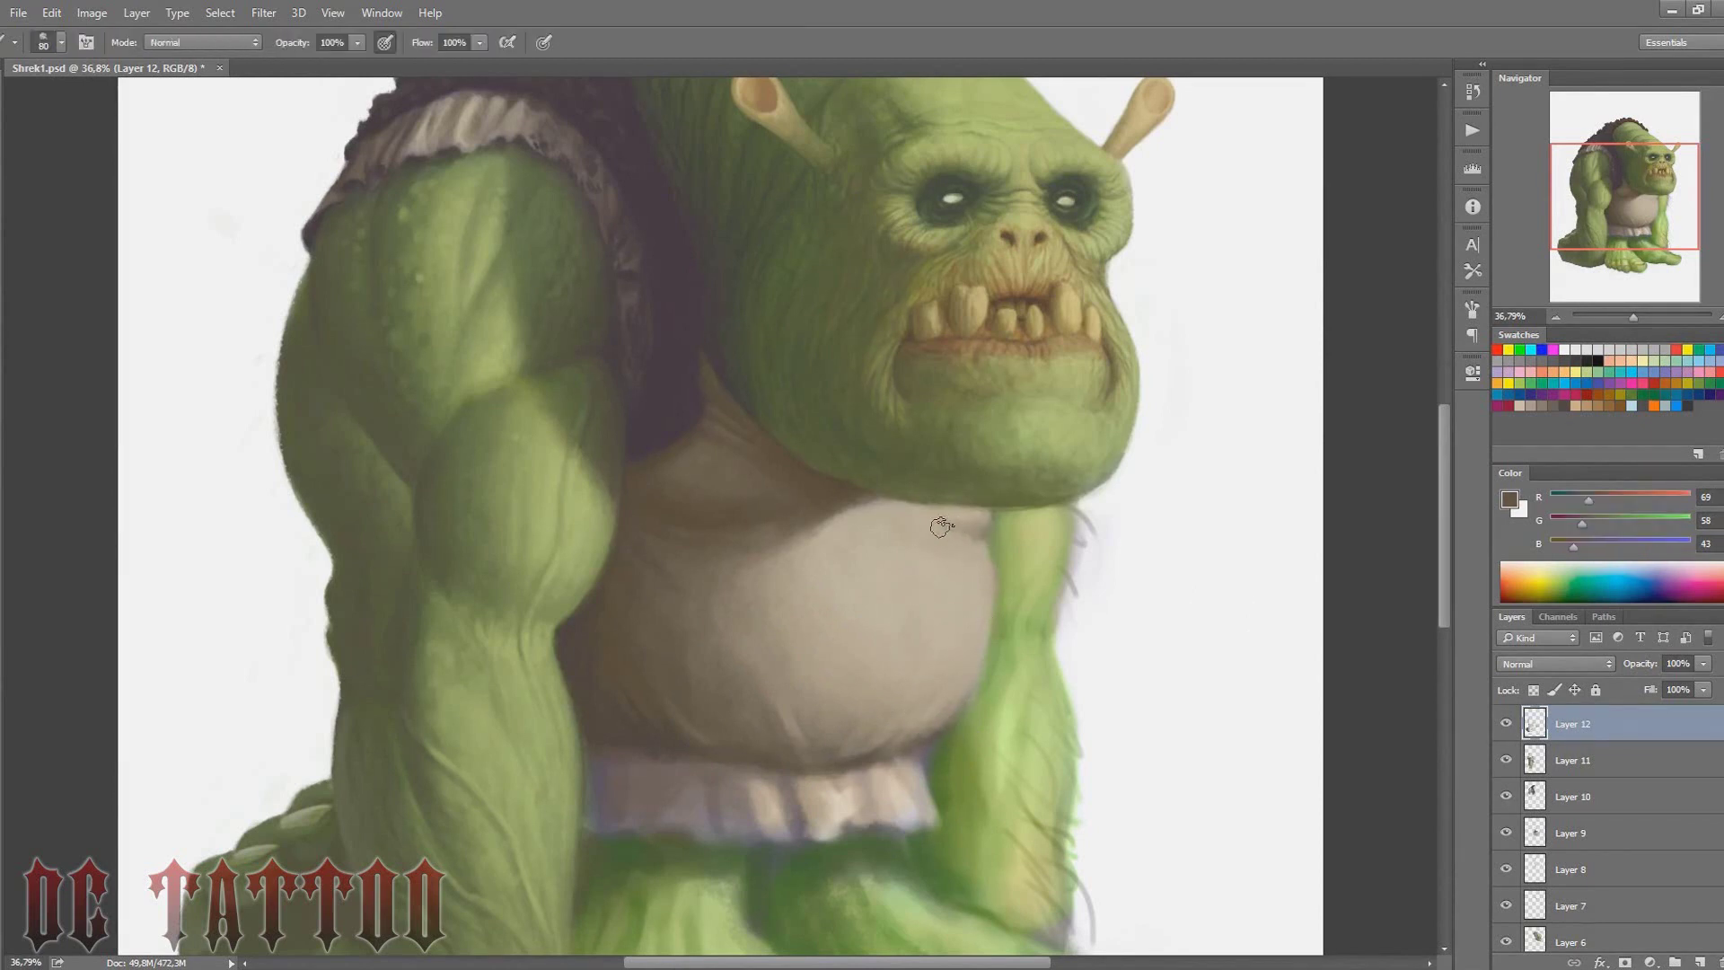
key("bracketleft")
key("bracketleft")
key("bracketleft")
Soften the beige at the belly edge under the chin and add a new empty Layer 13
key("bracketright")
key("bracketright")
left_click(974, 519, "alt")
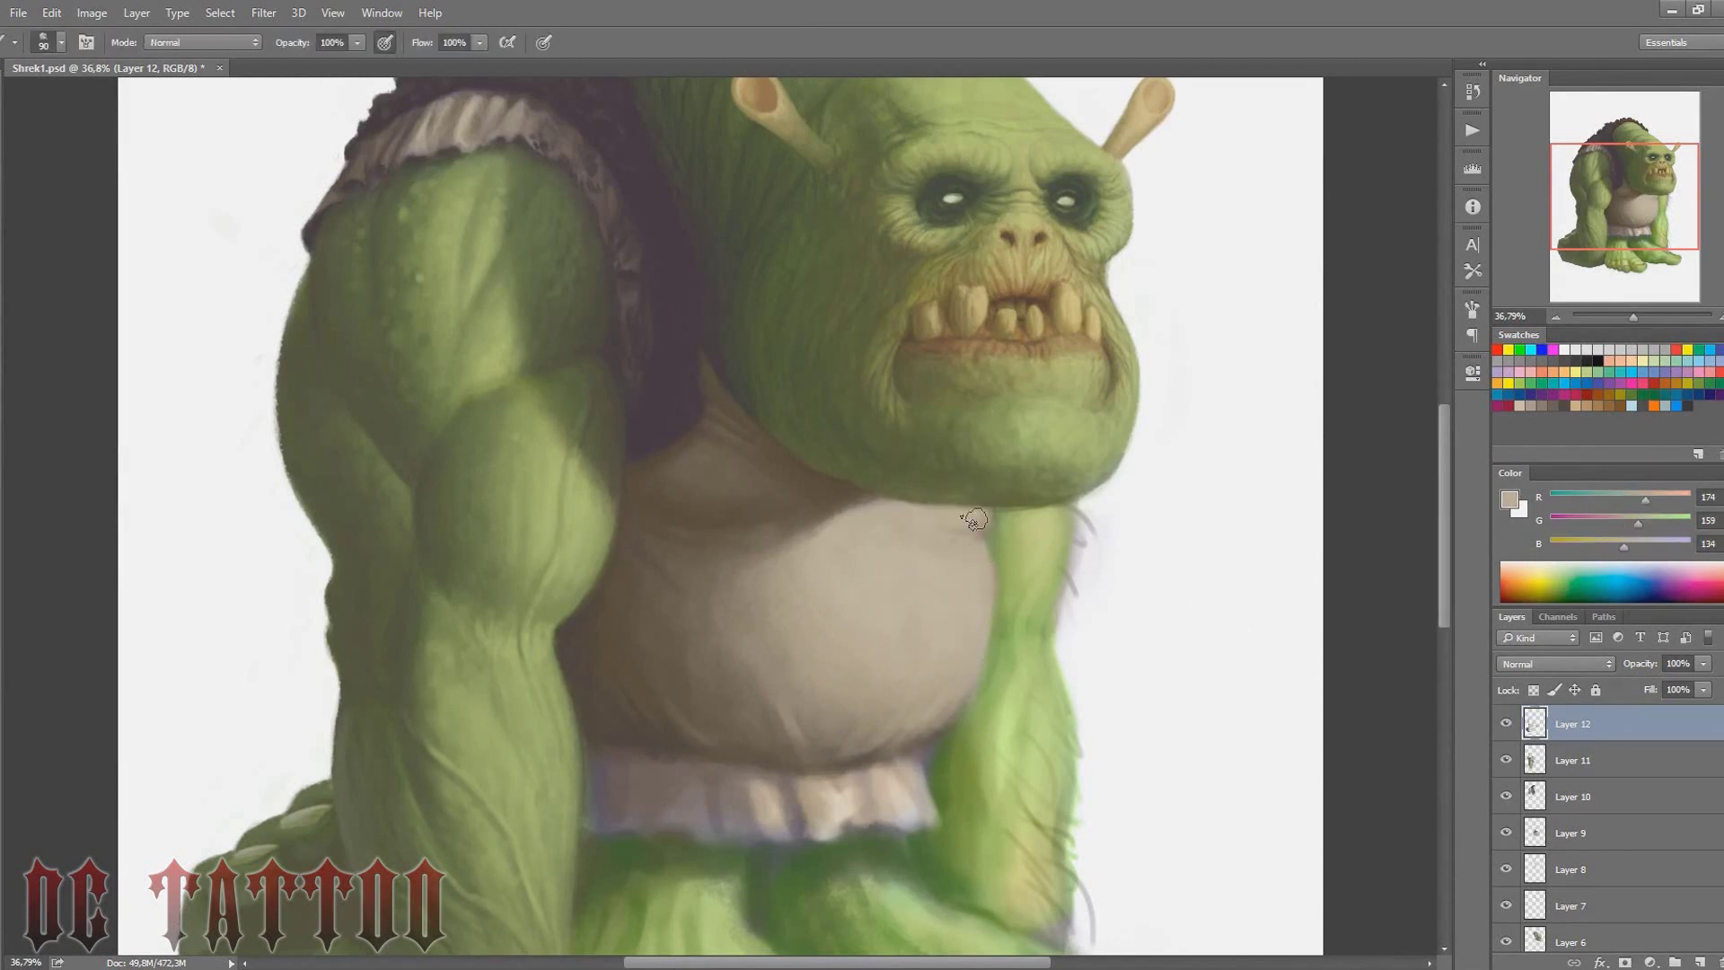
left_click(978, 496, "alt")
key("bracketleft")
key("bracketleft")
key("bracketright")
key("bracketright")
left_click(964, 551, "alt")
key("ctrl+shift+alt+n")
Sample dark green, olive and brown tones around the chin with the head in view
scroll(1117, 457, "up", 3)
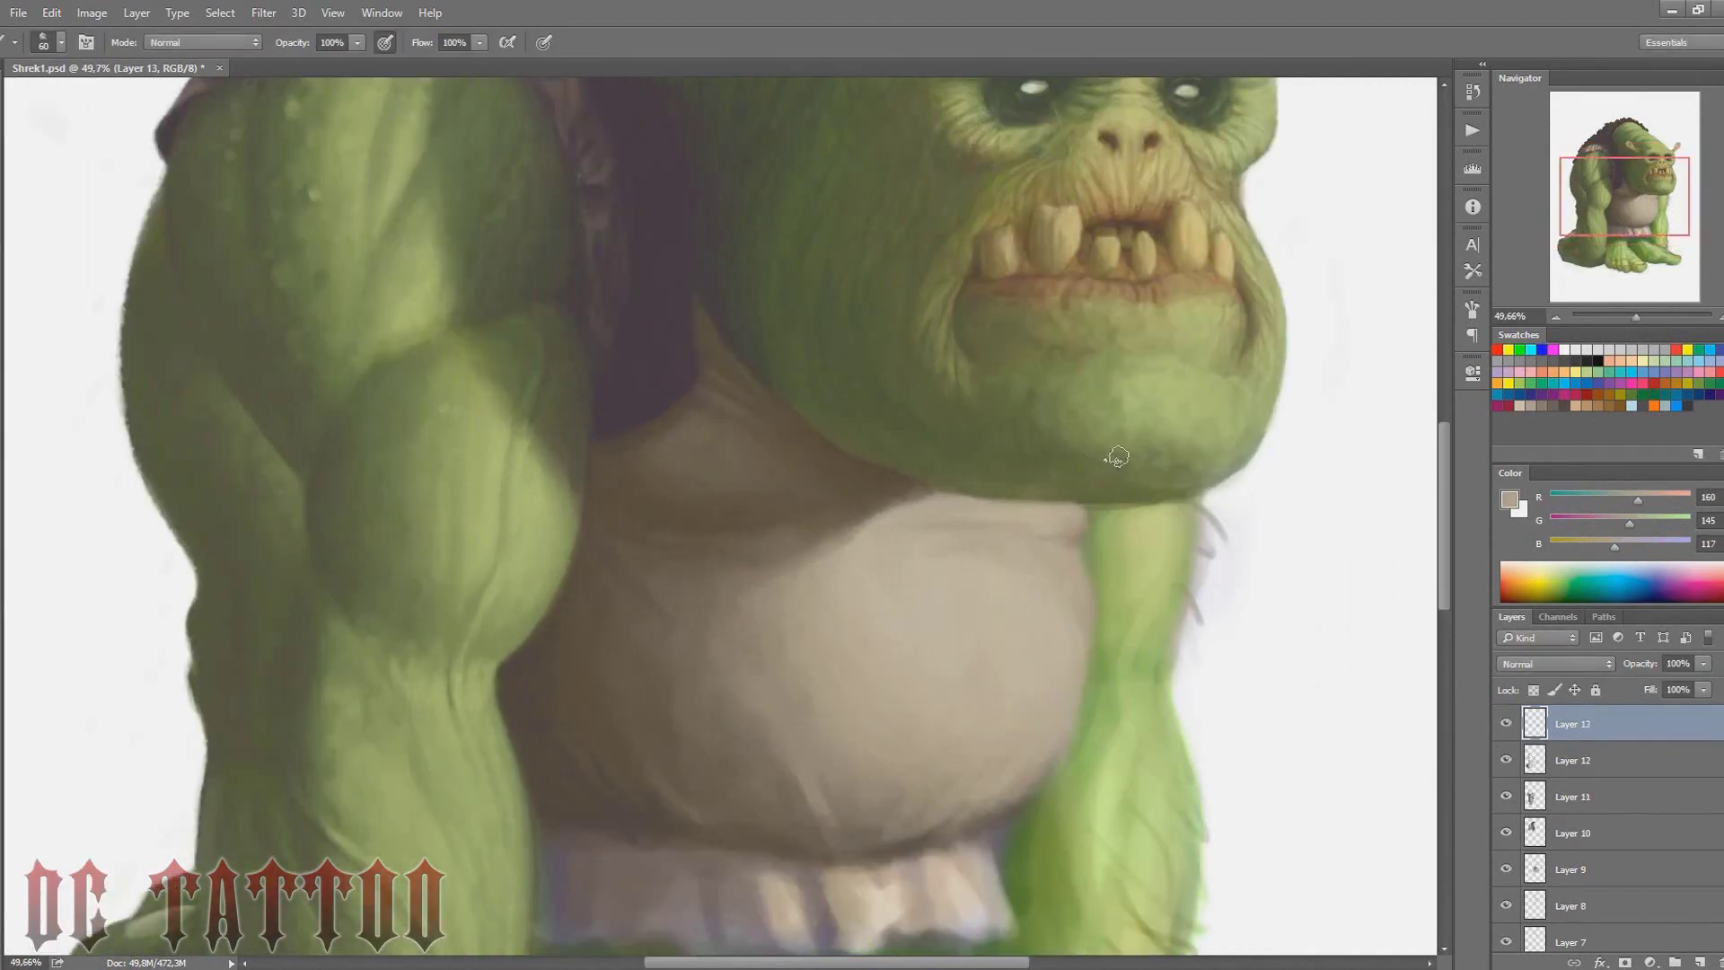
left_click(988, 485, "alt")
key("bracketleft")
key("bracketleft")
key("bracketleft")
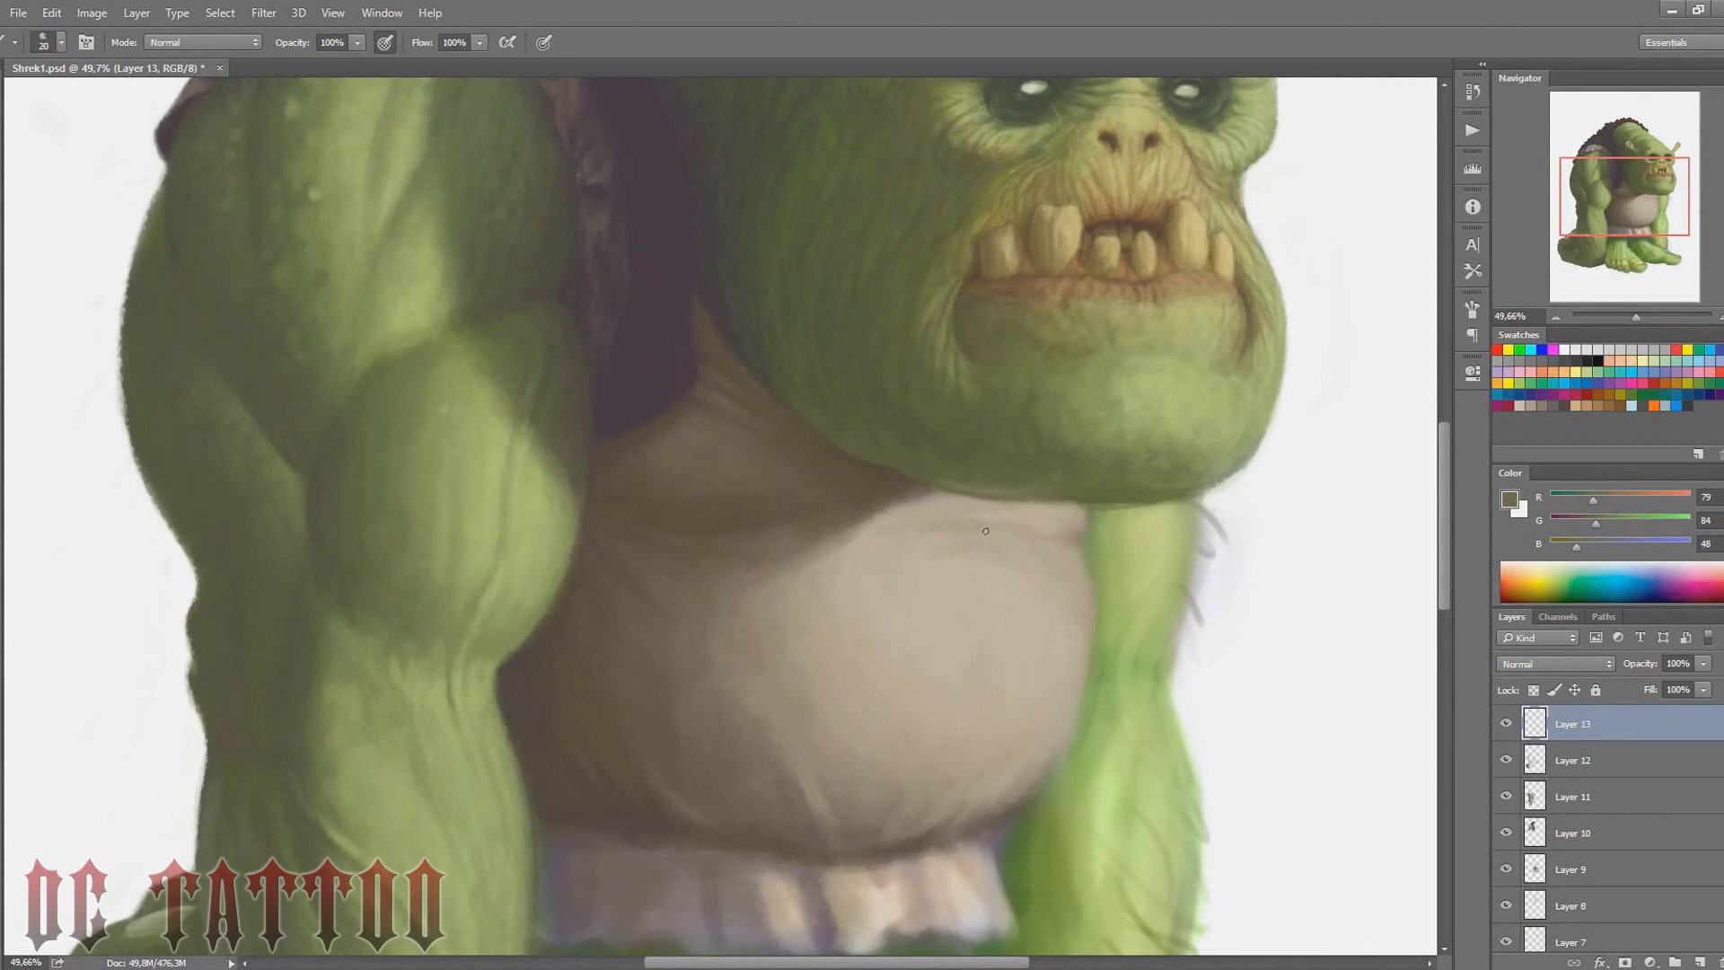
left_click(1002, 494, "alt")
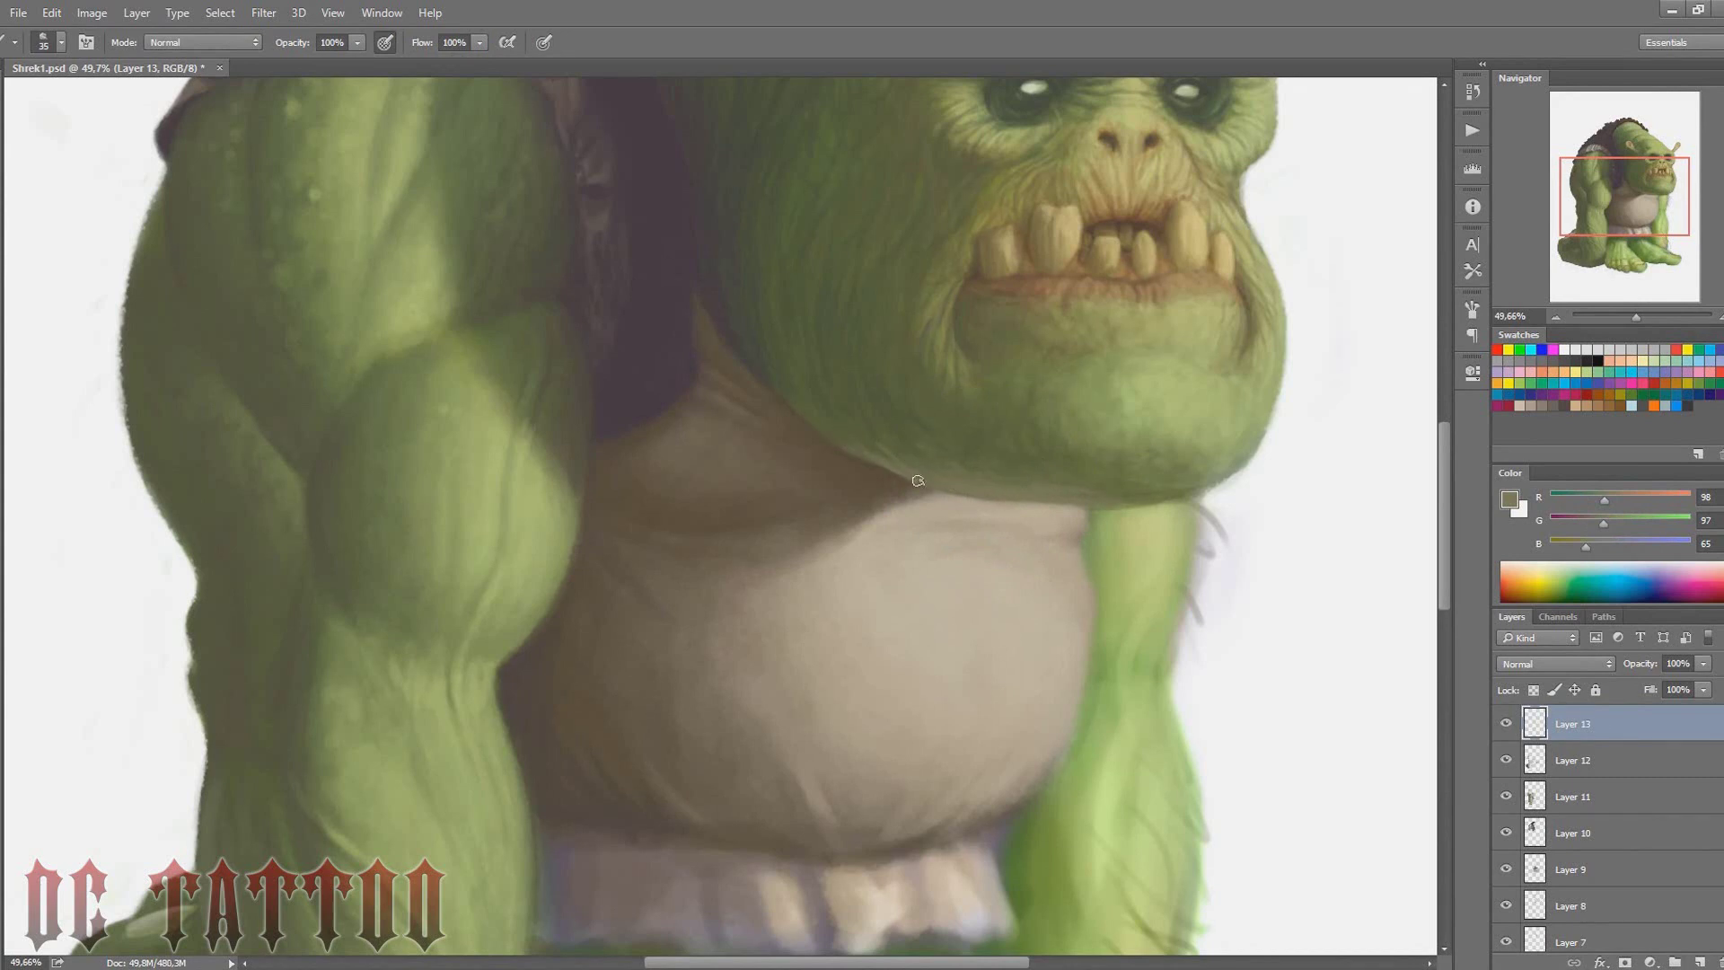
left_click(592, 383, "alt")
left_click(569, 359, "alt")
key("bracketright")
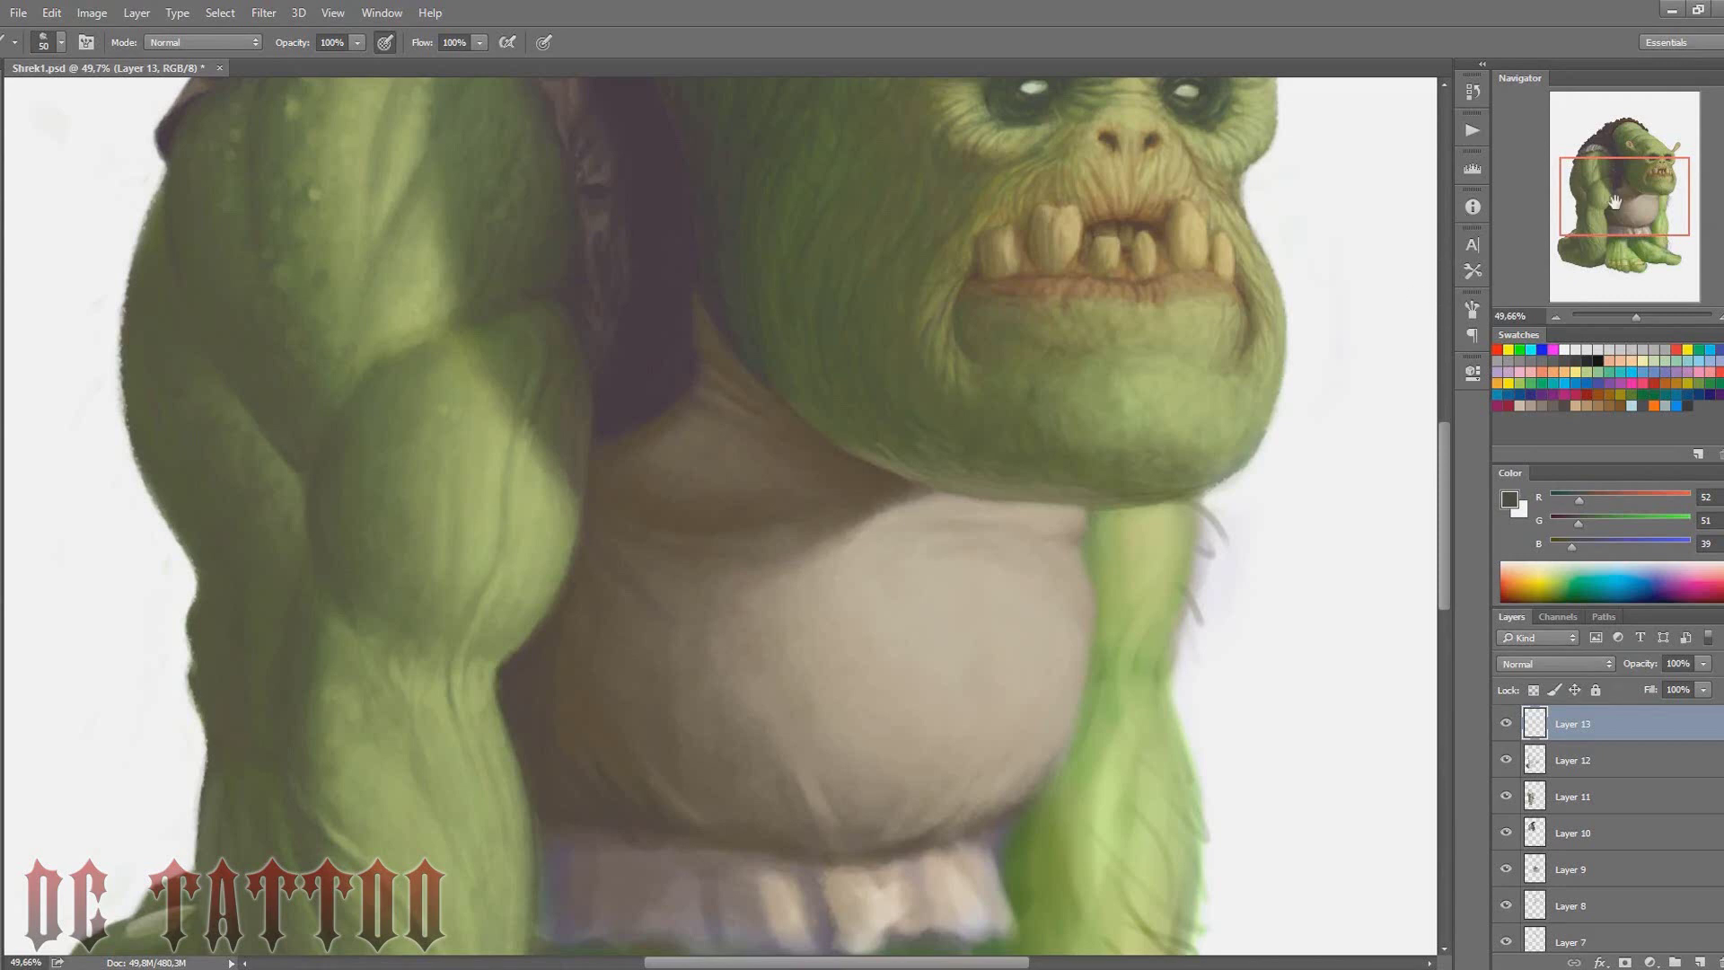
left_click_drag(1614, 203, 1609, 192)
key("e")
key("b")
Sample dark purple and skin green while repositioning the view on the face
left_click(744, 494, "alt")
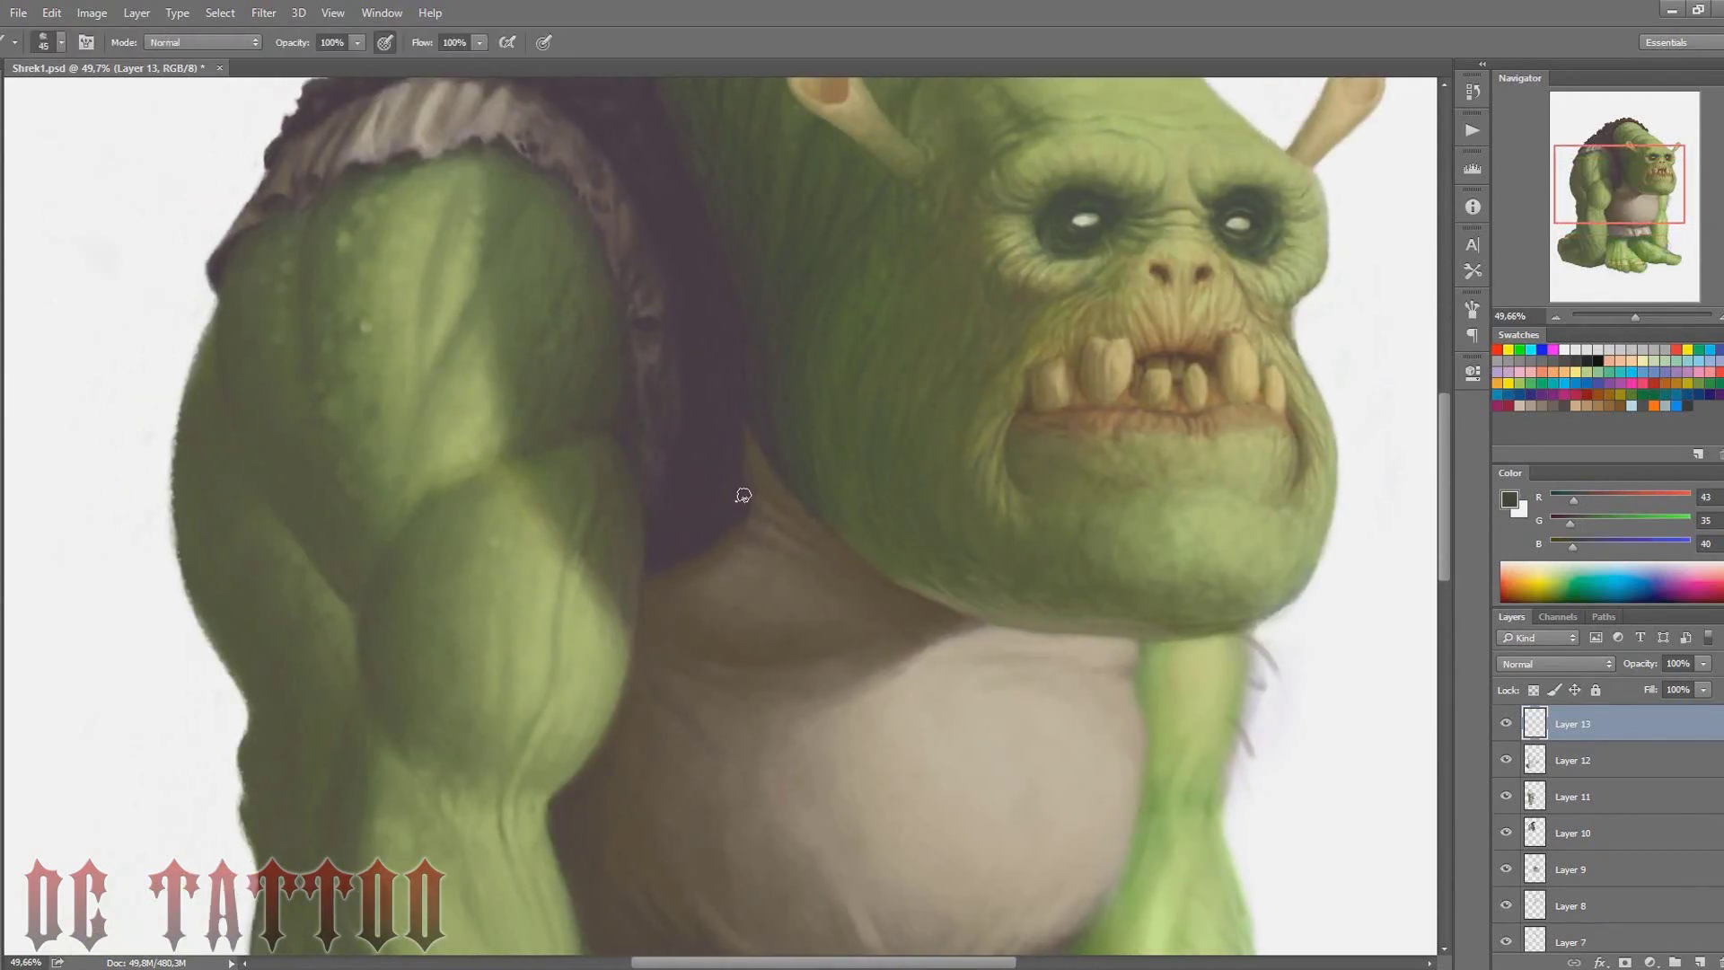
left_click_drag(1637, 176, 1642, 177)
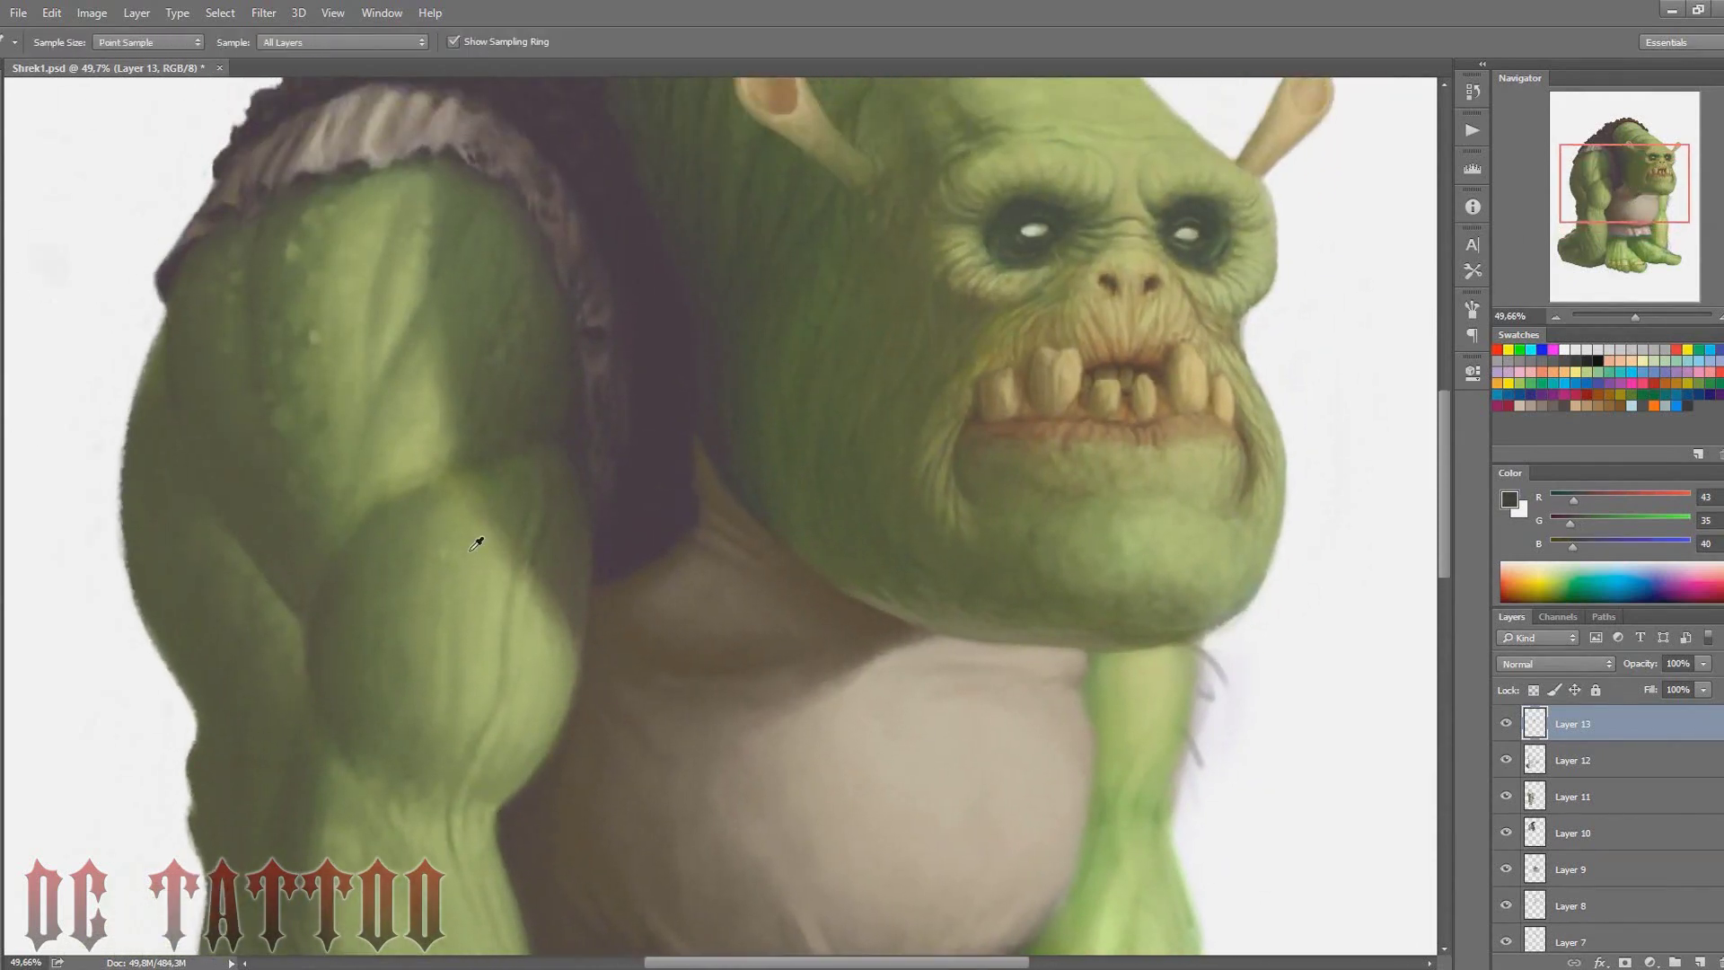
key("bracketleft")
left_click(877, 368, "alt")
left_click_drag(963, 431, 952, 411)
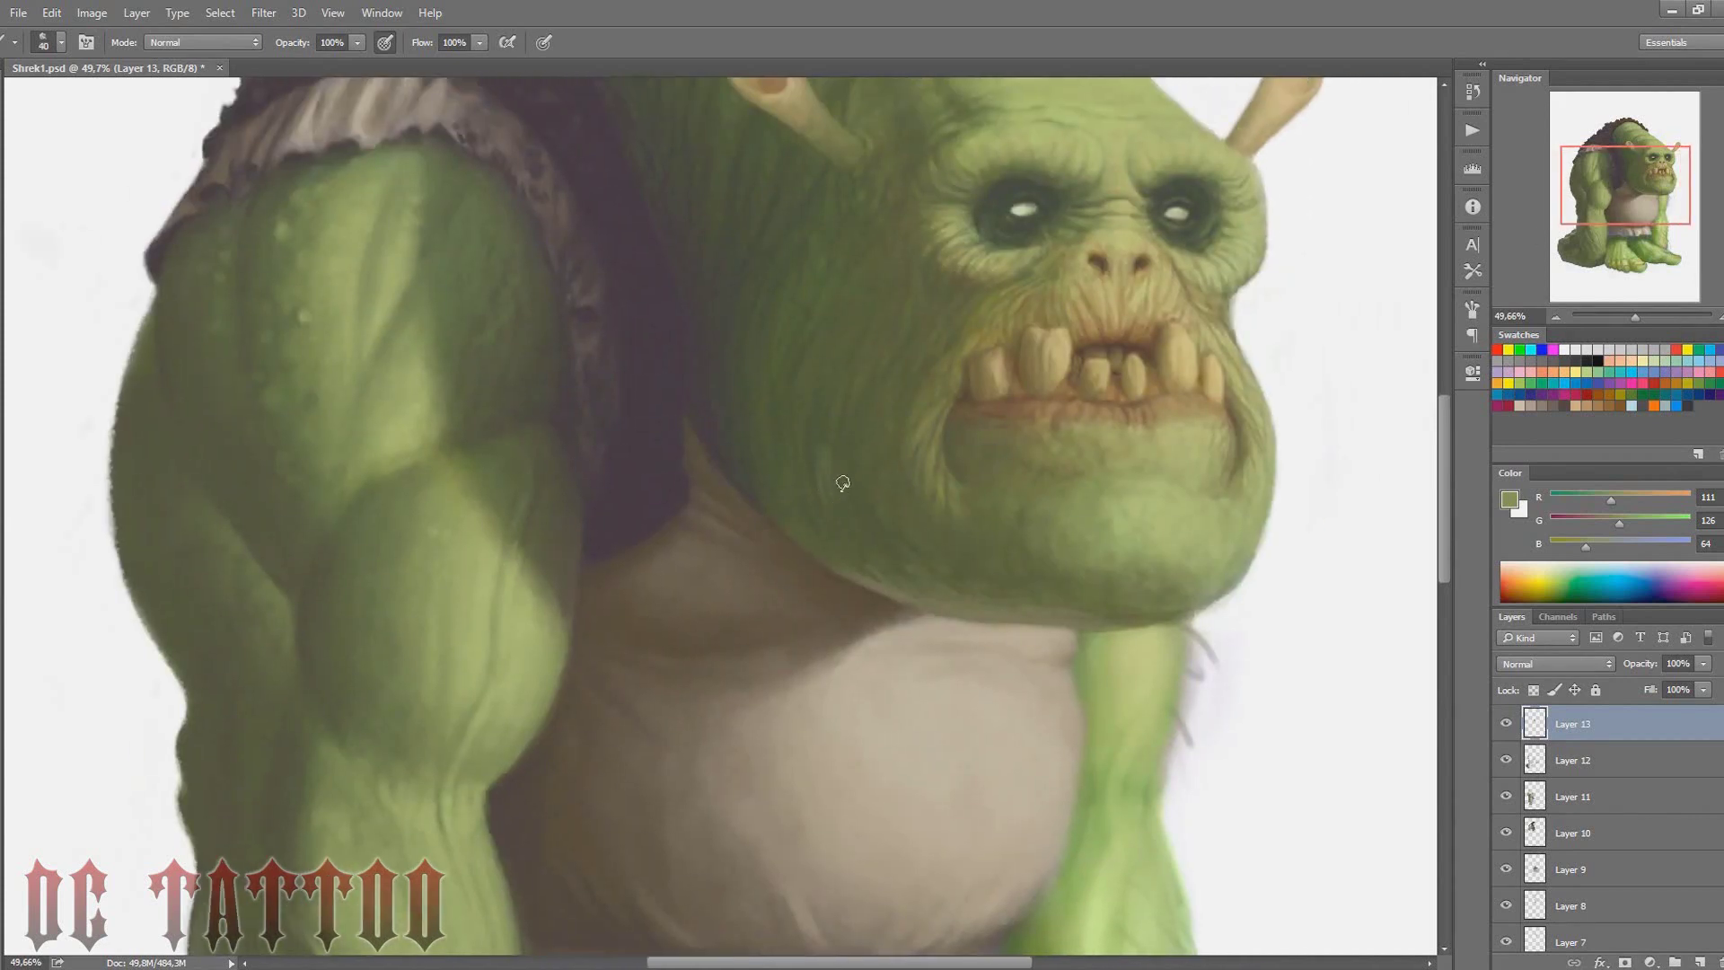
left_click_drag(1638, 178, 1635, 173)
Erase on Layer 12 with a large eraser, then return to painting on Layer 13
key("alt+bracketleft")
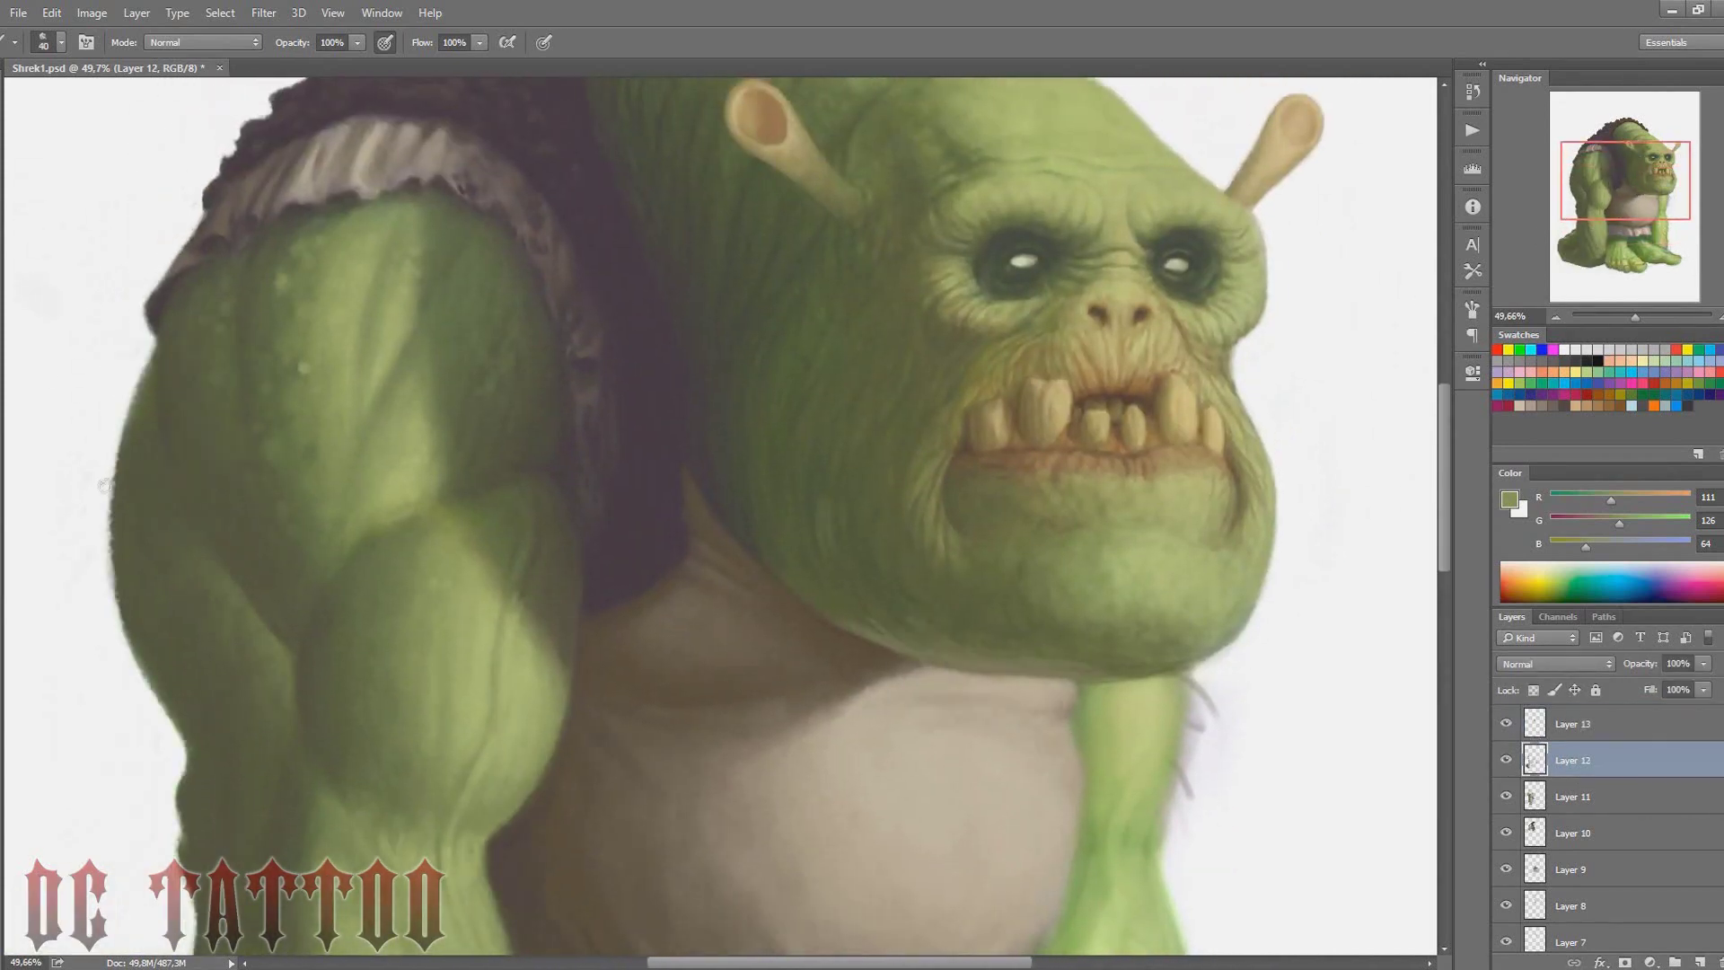
key("e")
key("bracketright")
key("bracketright")
key("bracketright")
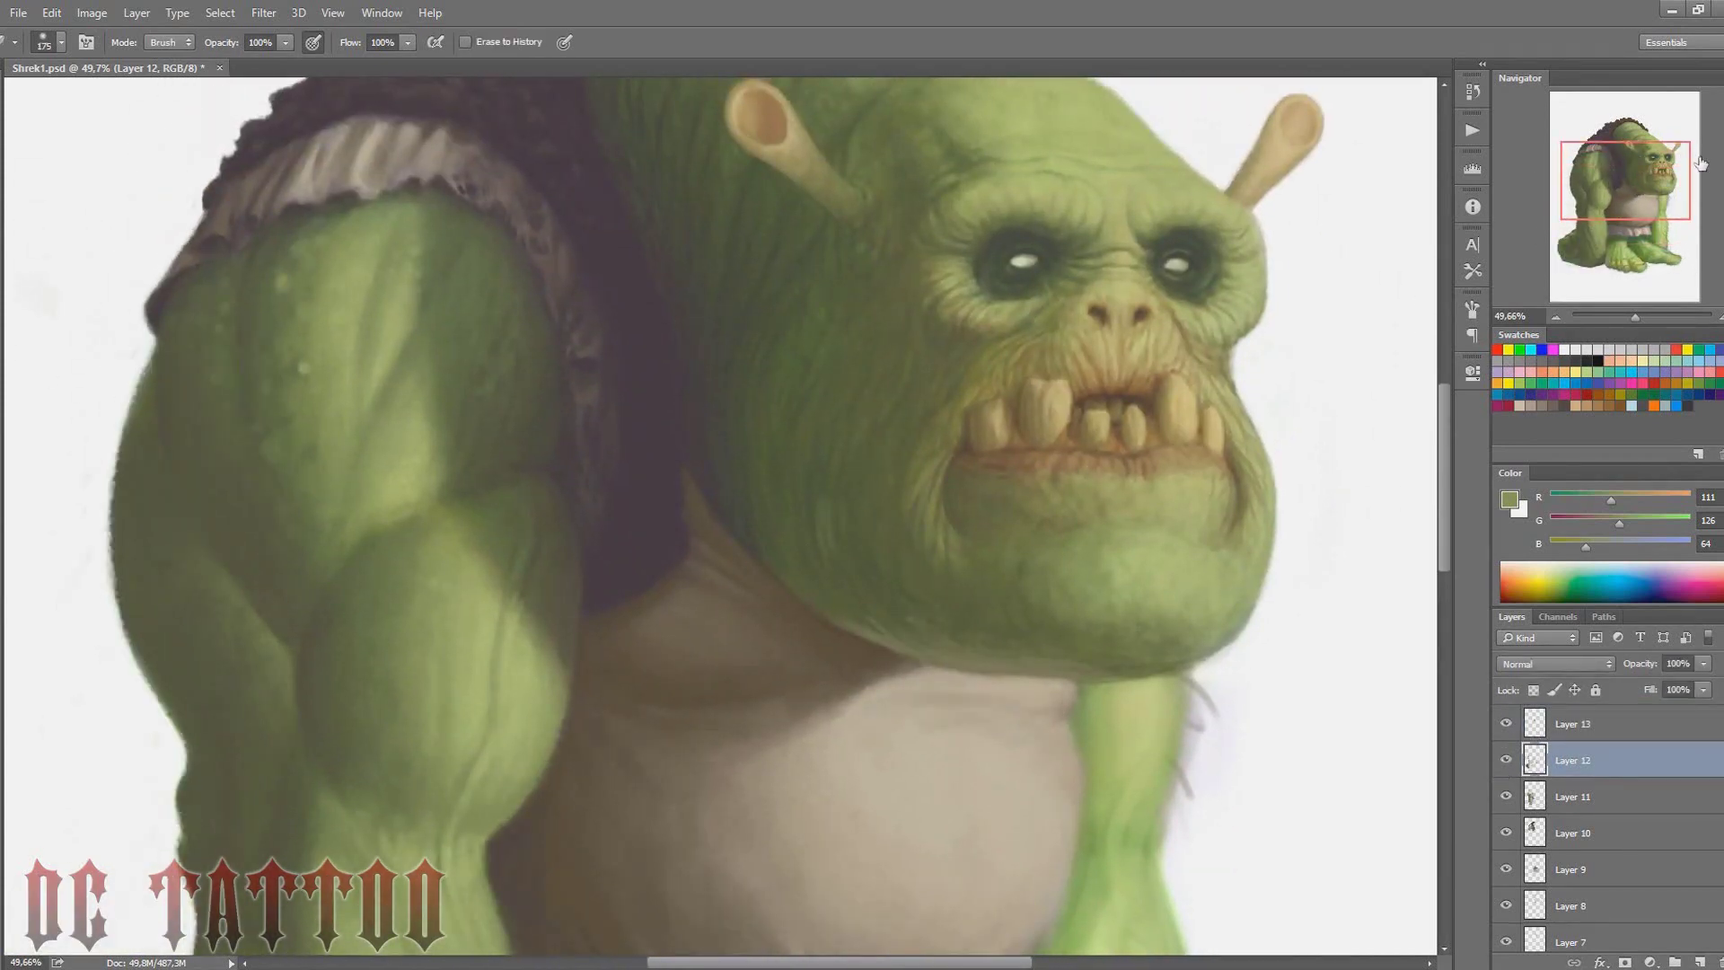
left_click_drag(1019, 720, 1033, 609)
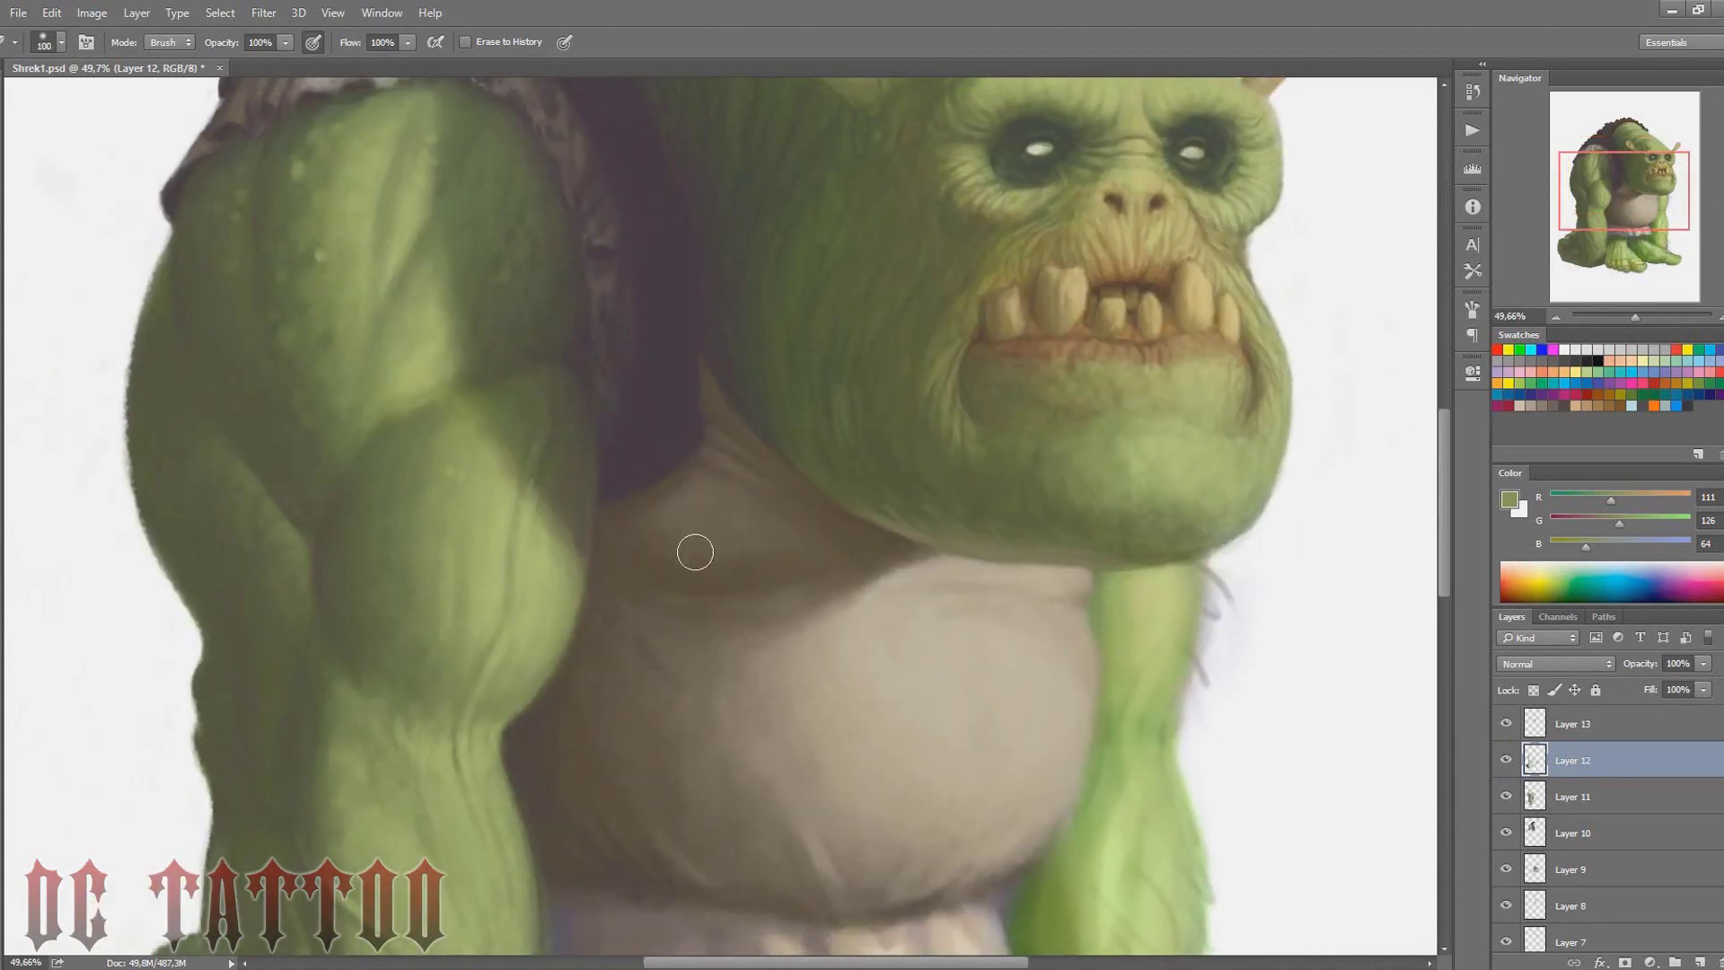
key("alt+bracketright")
key("b")
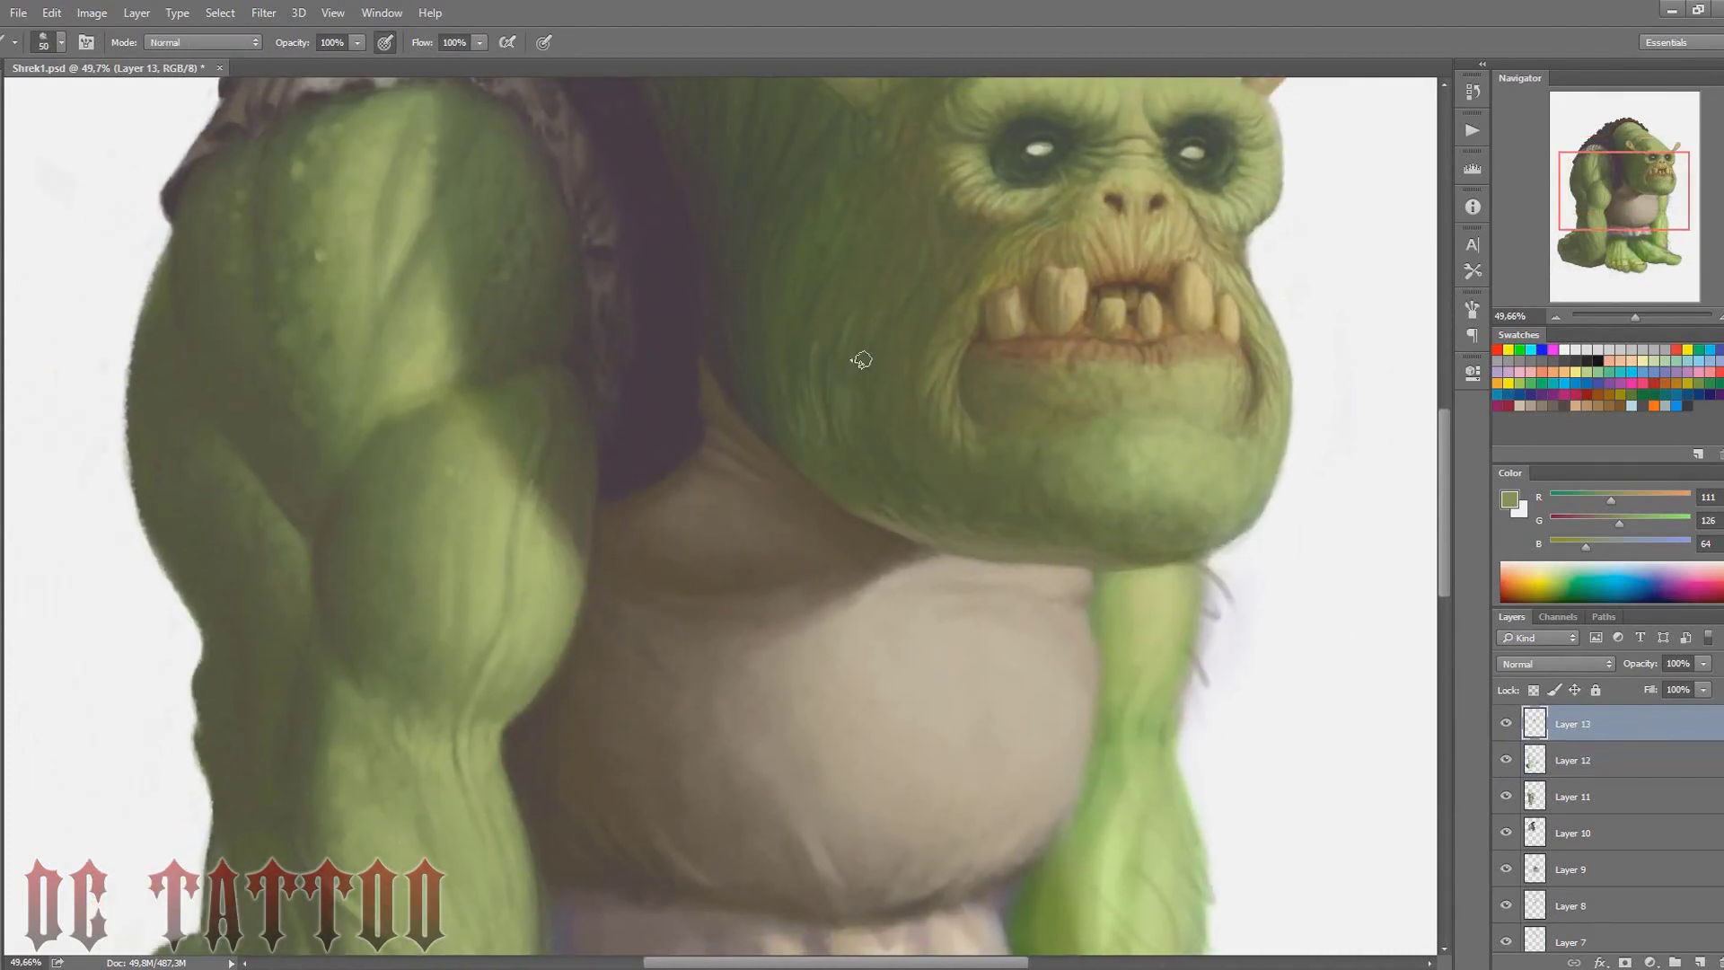
Add a light green highlight along the neck and pick a darker olive skin tone
left_click(893, 396, "alt")
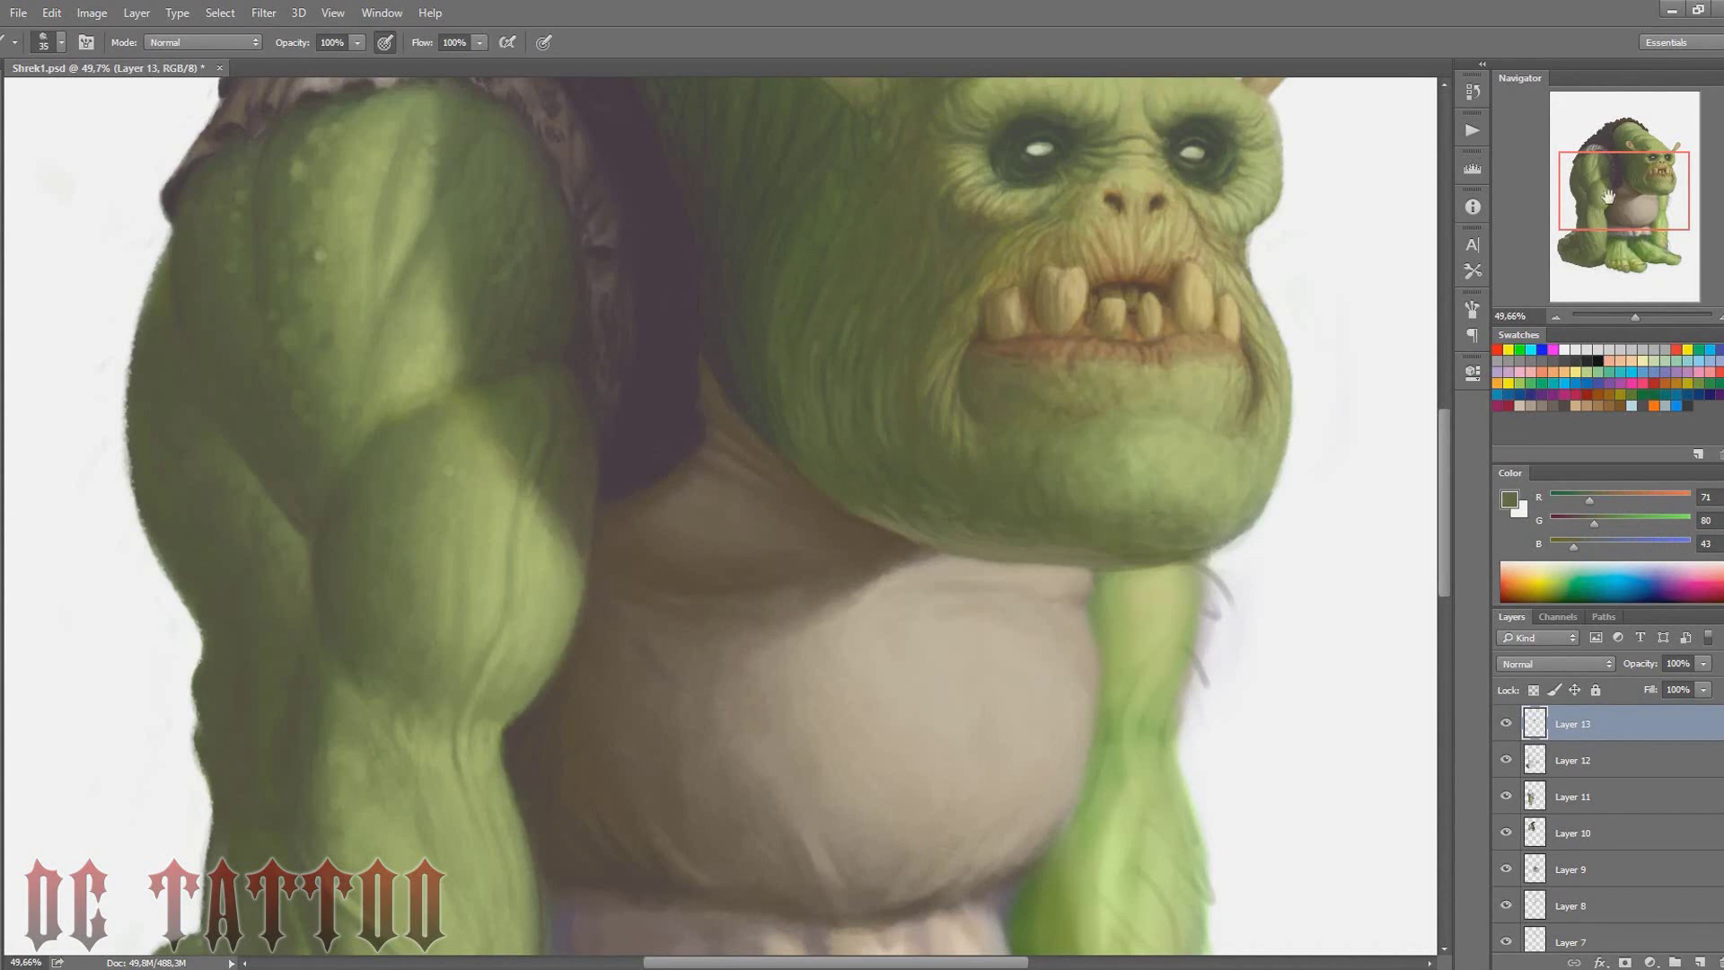
left_click_drag(1608, 196, 1608, 180)
key("bracketleft")
key("bracketleft")
key("bracketleft")
left_click(834, 578, "alt")
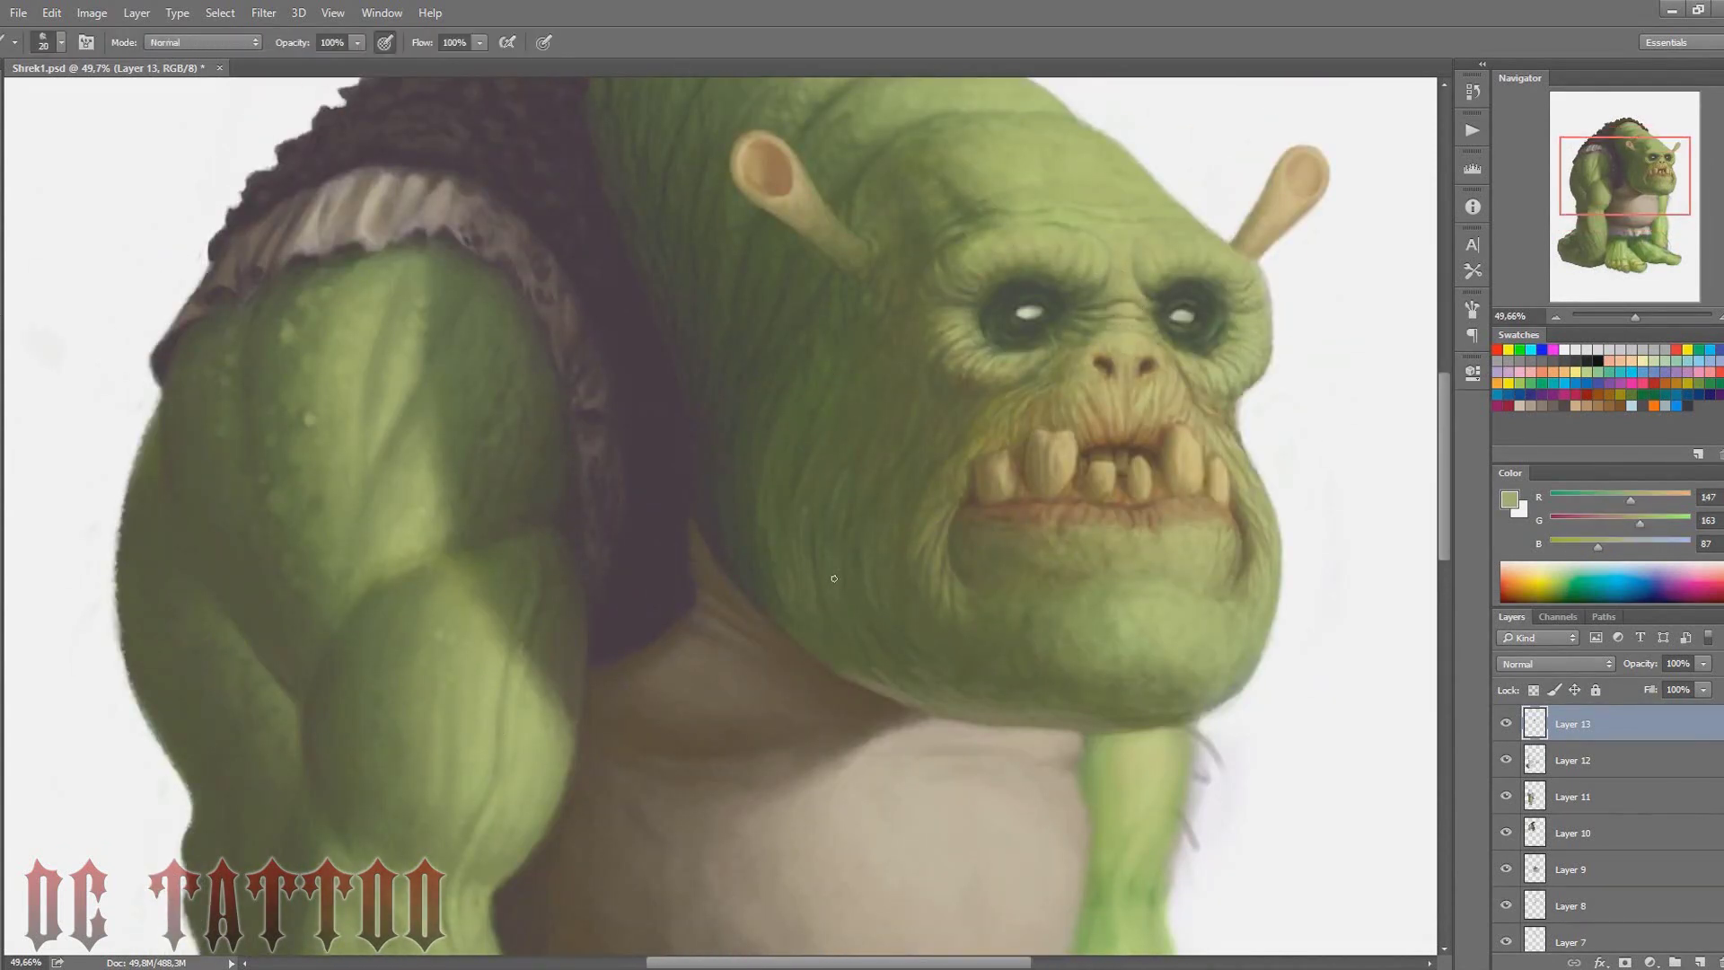
left_click_drag(803, 590, 784, 539)
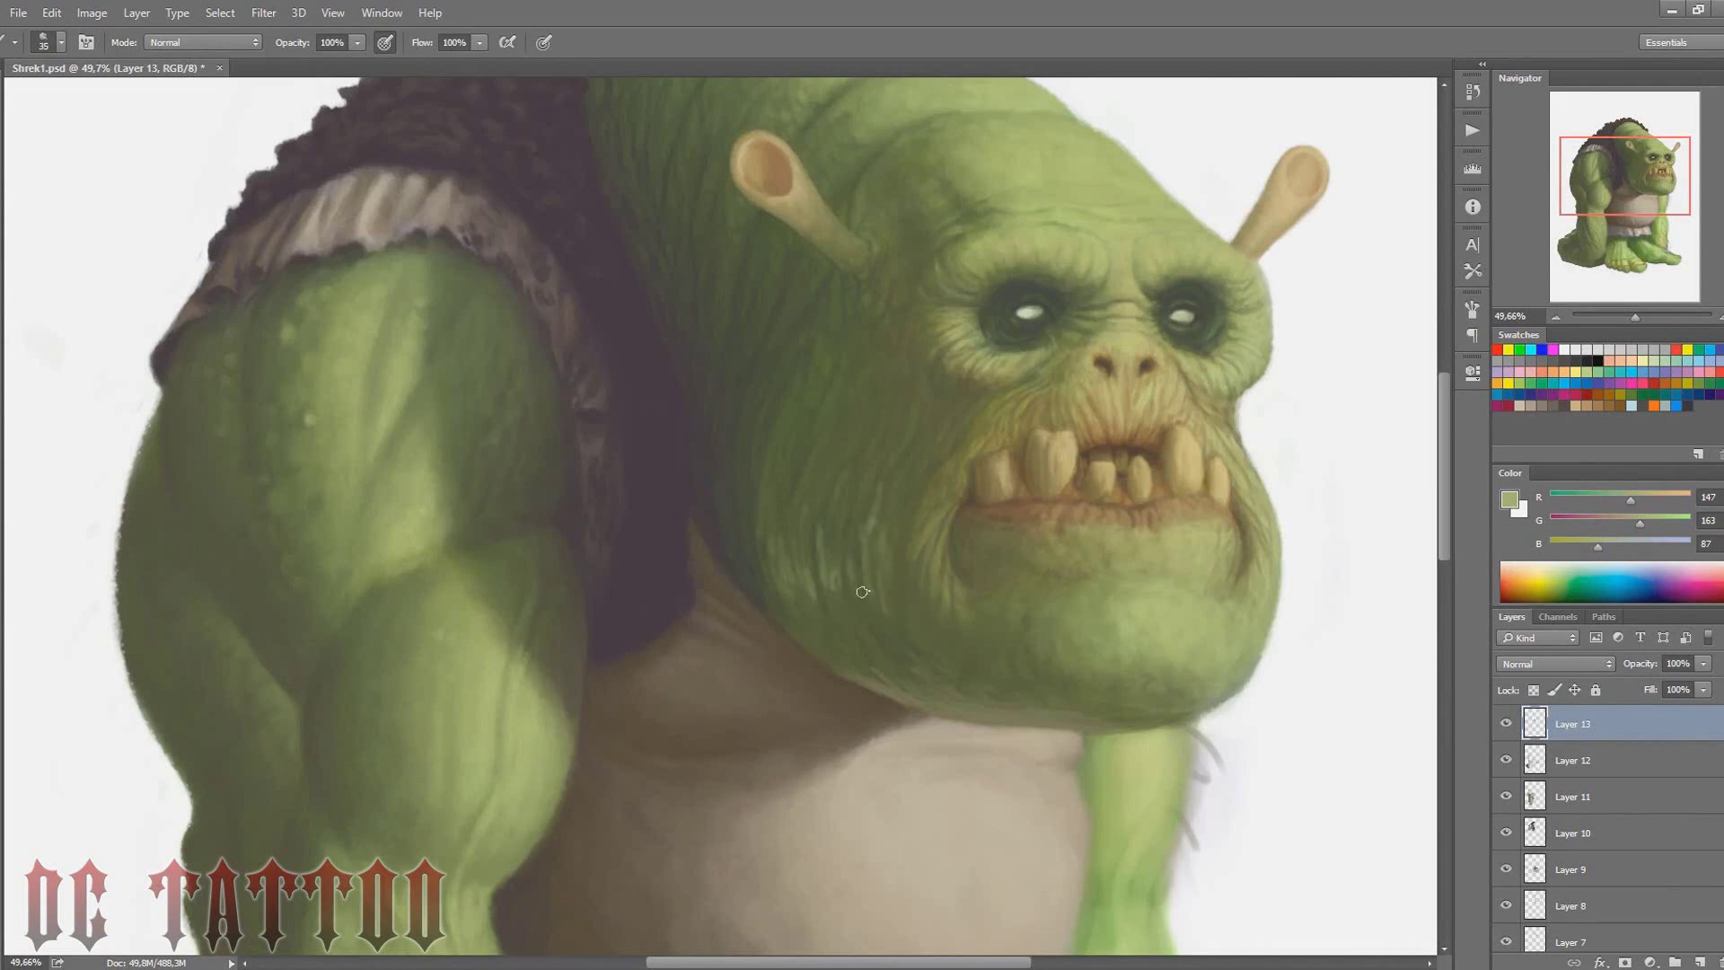
key("e")
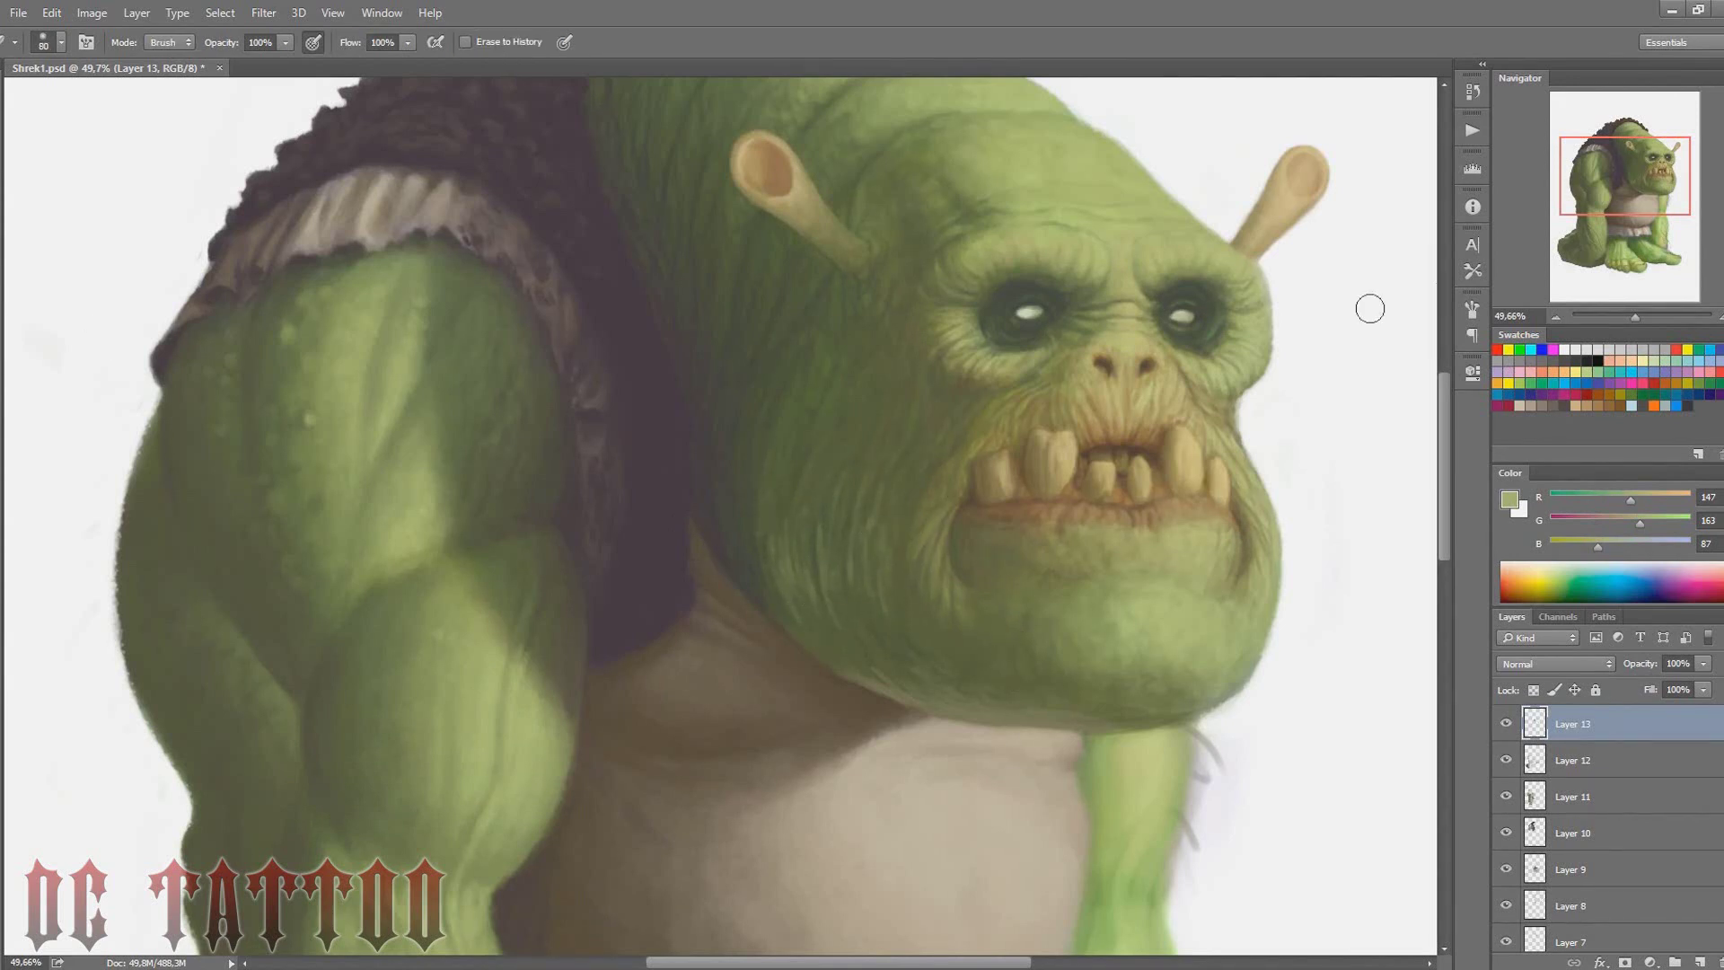
key("b")
left_click(876, 687, "alt")
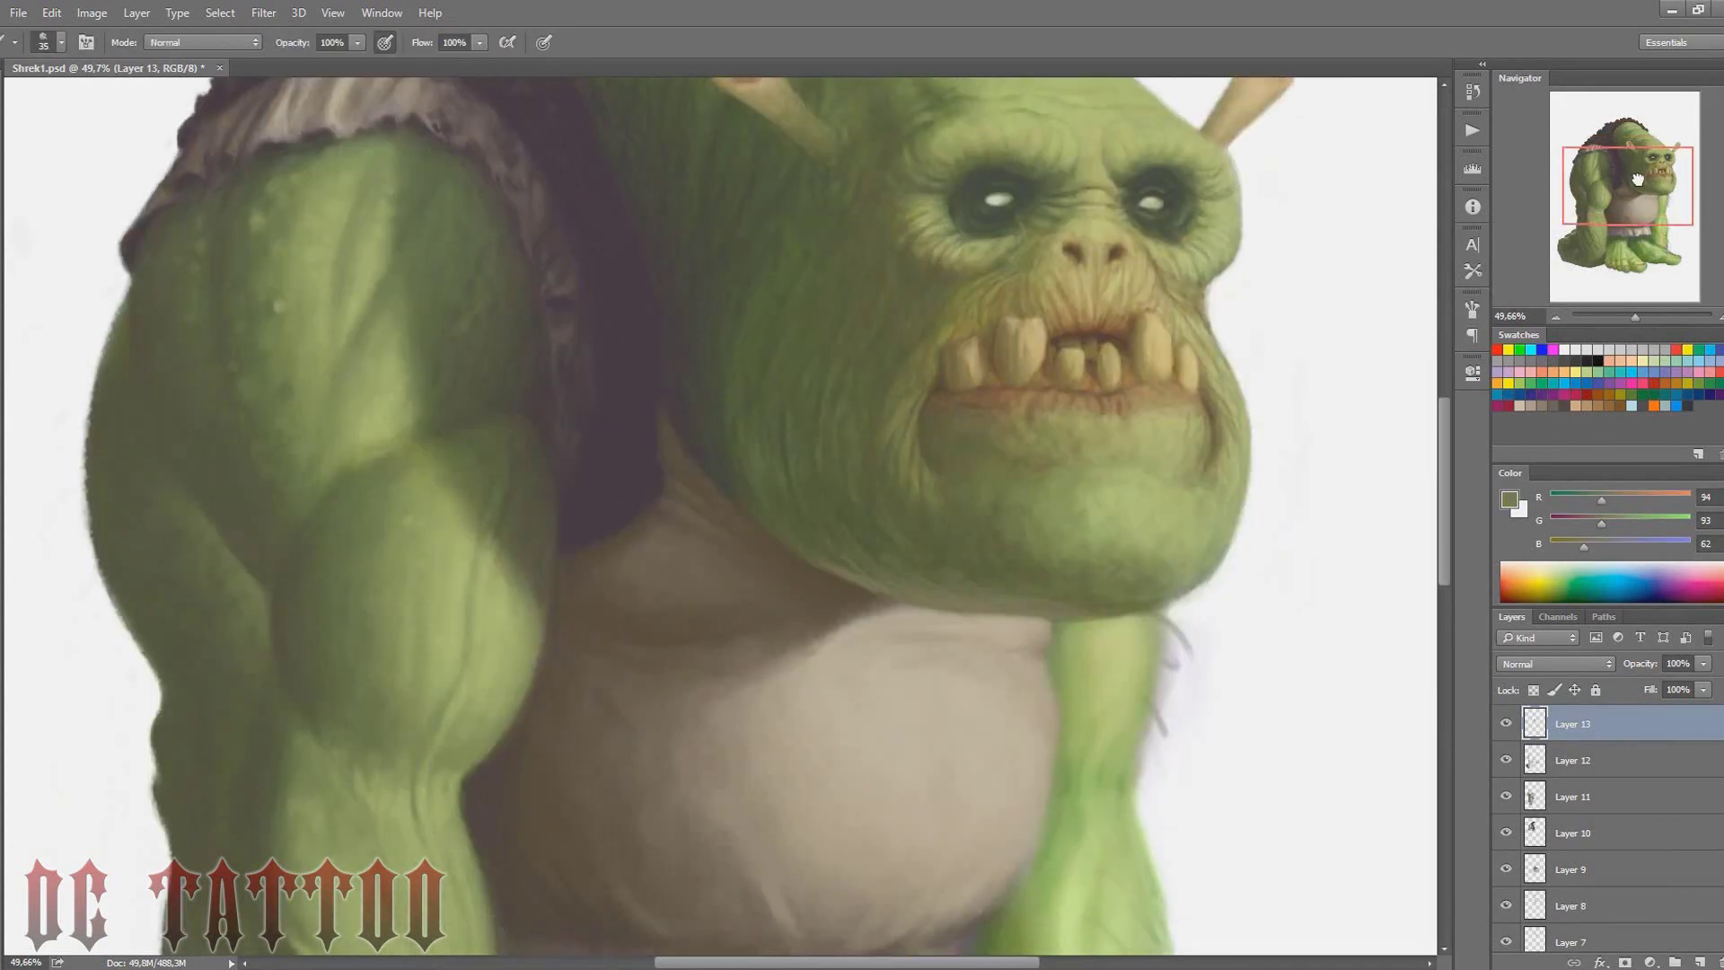
Paint darker brown and tan shading around the mouth and lower teeth with a small brush
left_click_drag(969, 476, 938, 436)
left_click(939, 437, "alt")
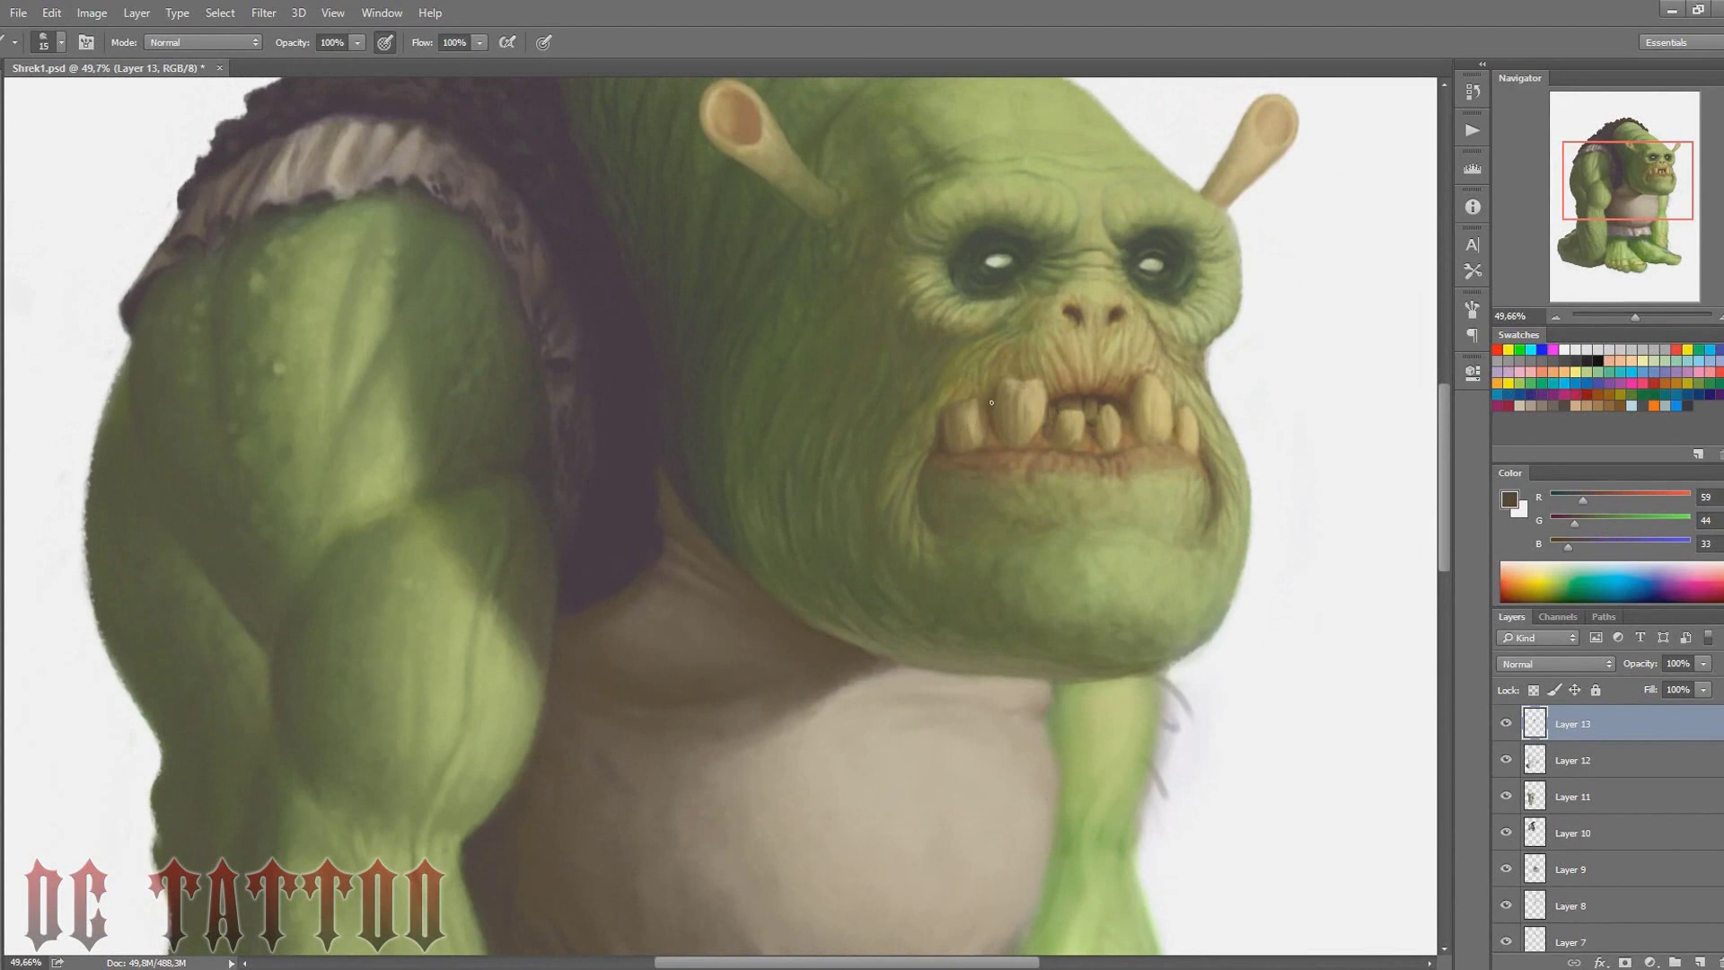
key("bracketleft")
left_click(1139, 358, "alt")
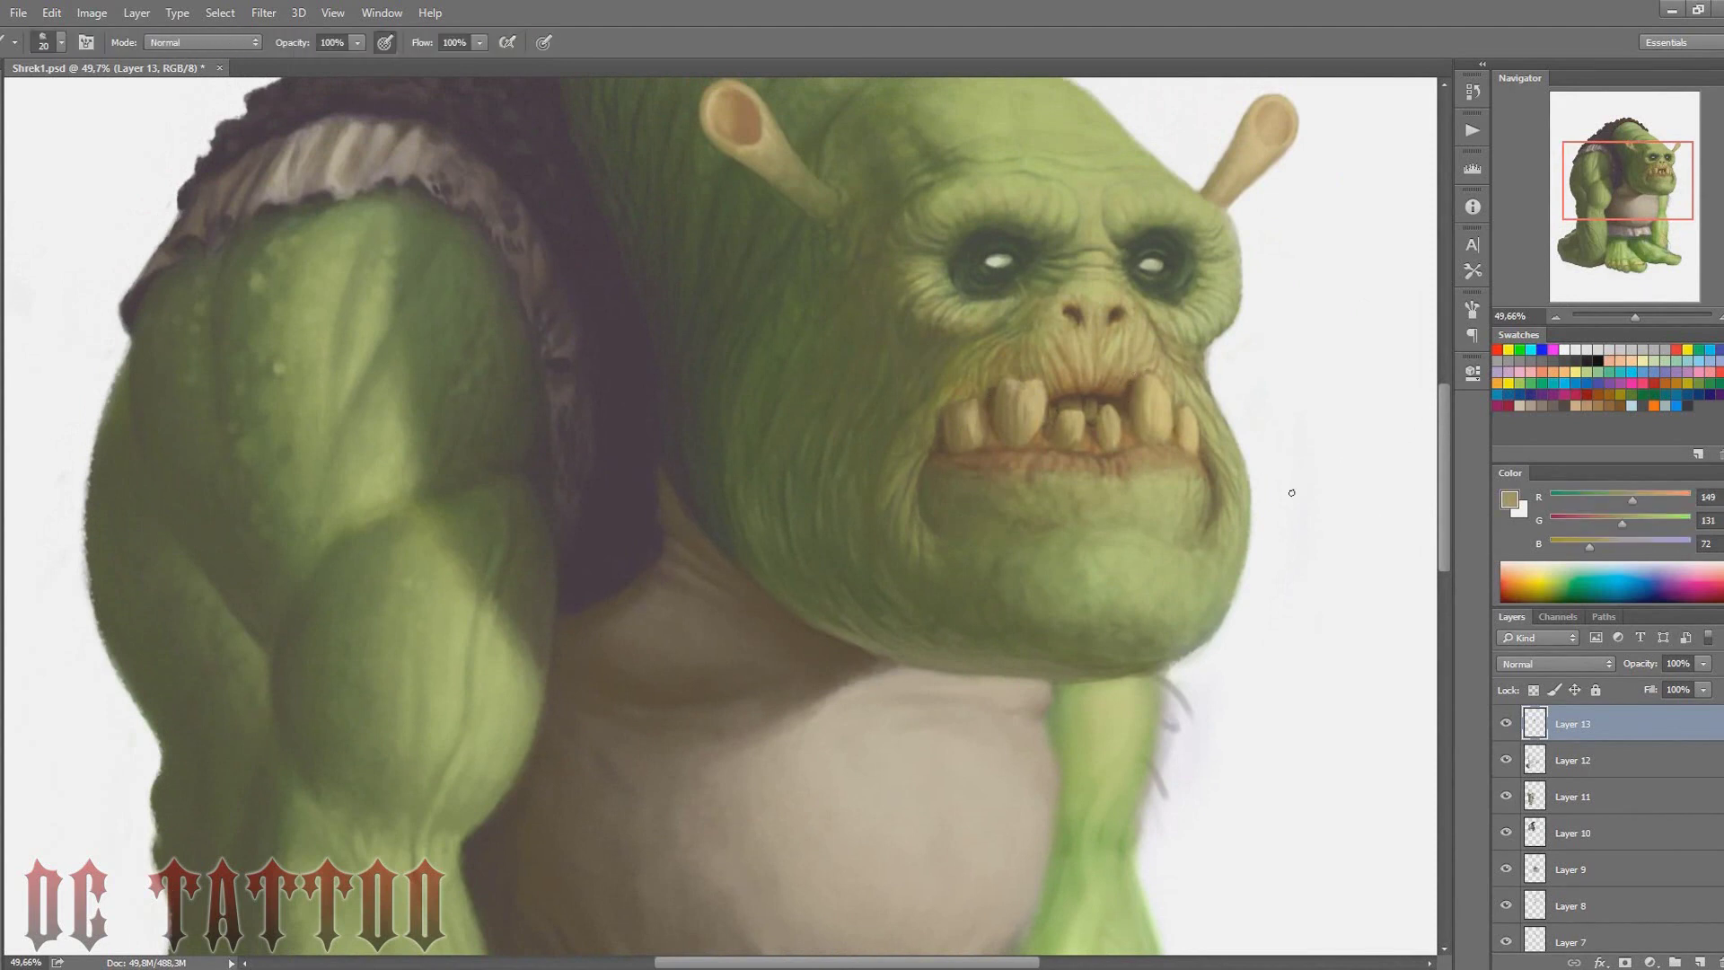
left_click(939, 441, "alt")
key("bracketleft")
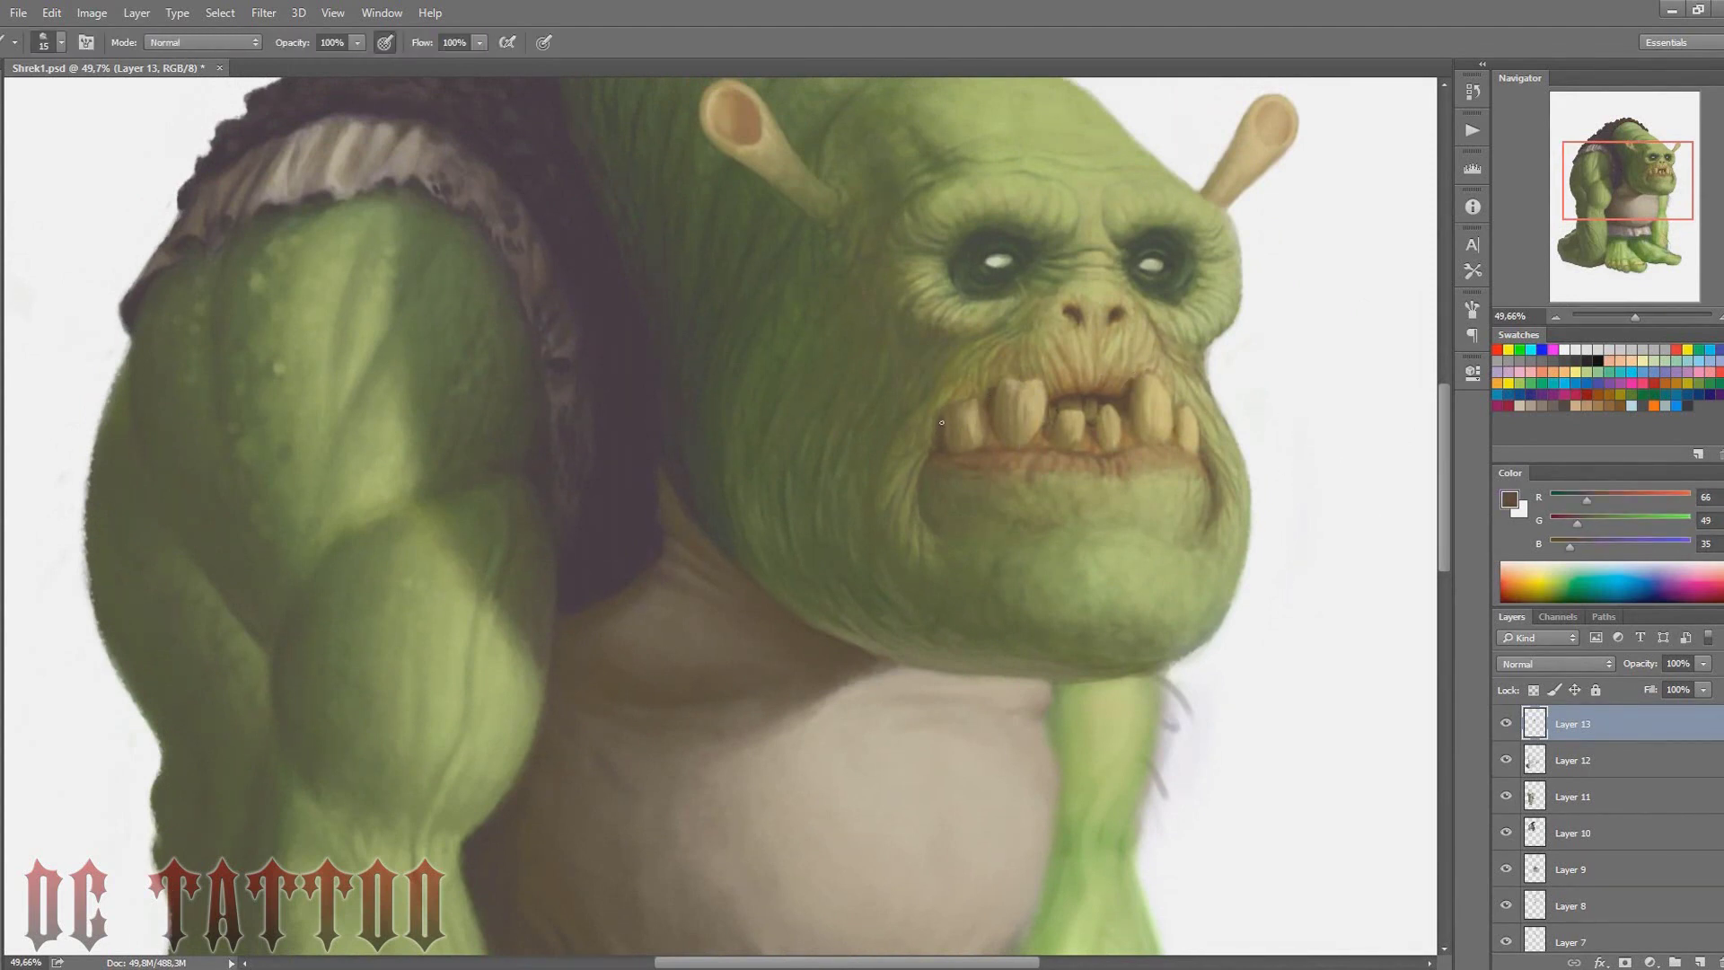
mouse_move(1609, 193)
left_mouse_down()
mouse_move(1609, 178)
mouse_move(1636, 190)
left_mouse_up()
key("bracketright")
key("bracketright")
key("bracketright")
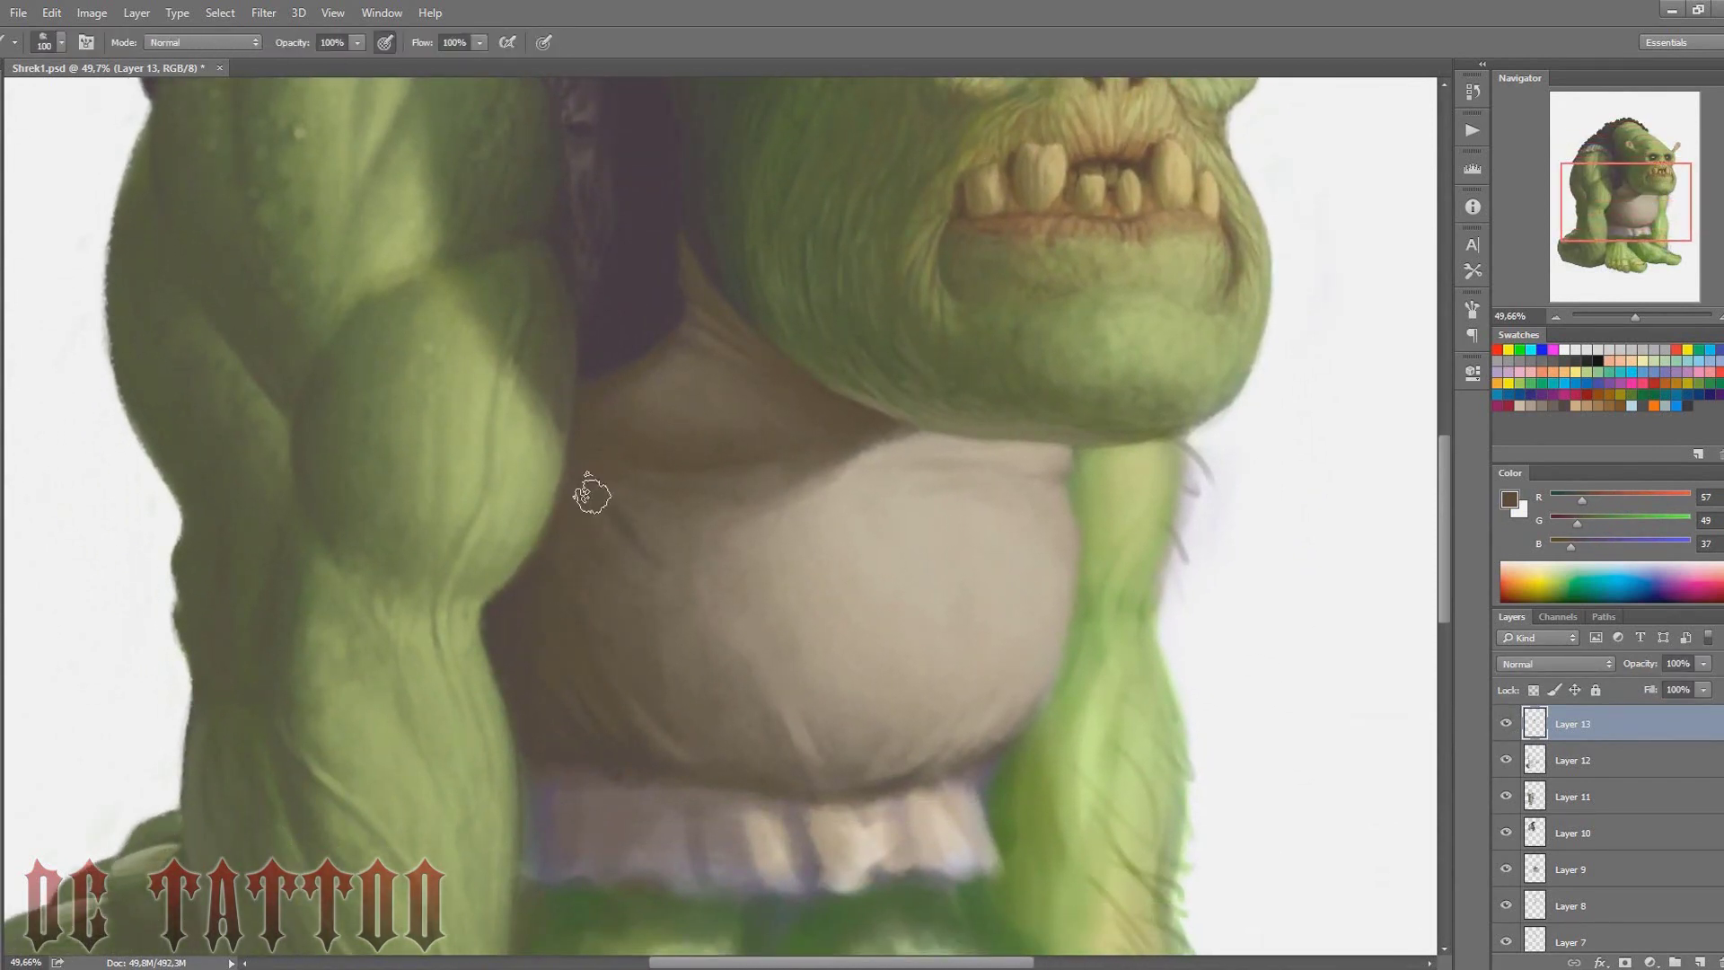
Shade the belly's lower-right edge and paint dark brown folds across the waistband
left_click_drag(1645, 199, 1646, 213)
key("bracketright")
key("bracketright")
key("bracketright")
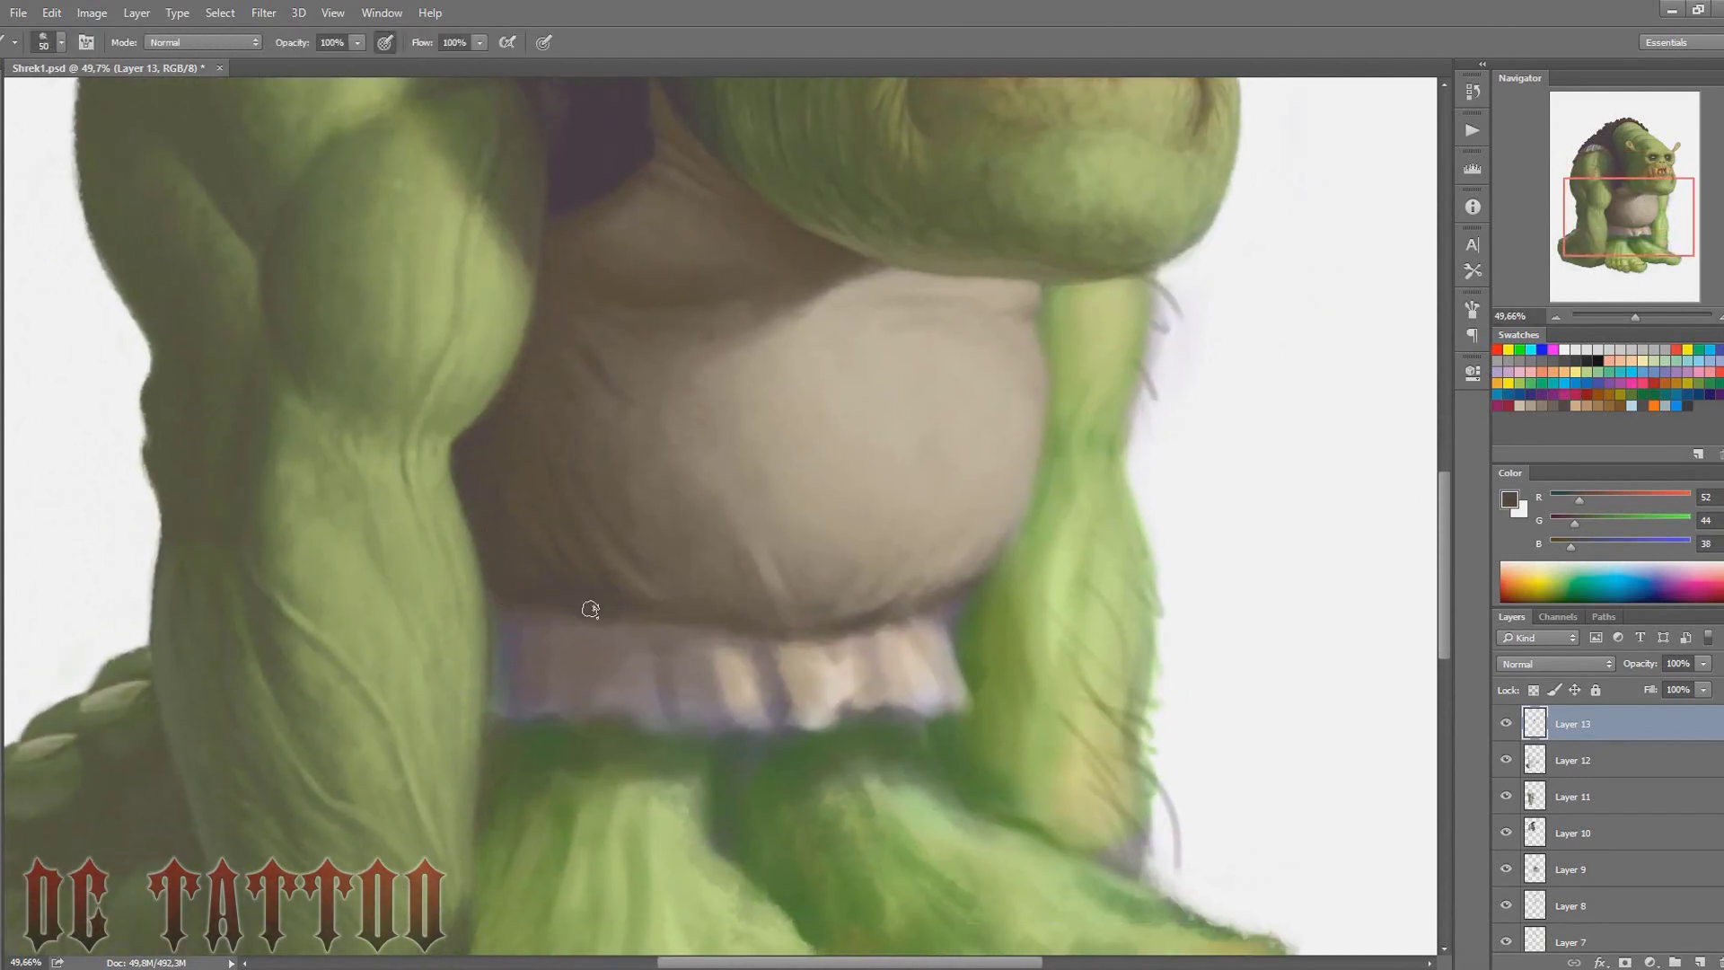
key("bracketleft")
key("bracketleft")
key("bracketleft")
left_click_drag(938, 606, 1021, 505)
key("bracketleft")
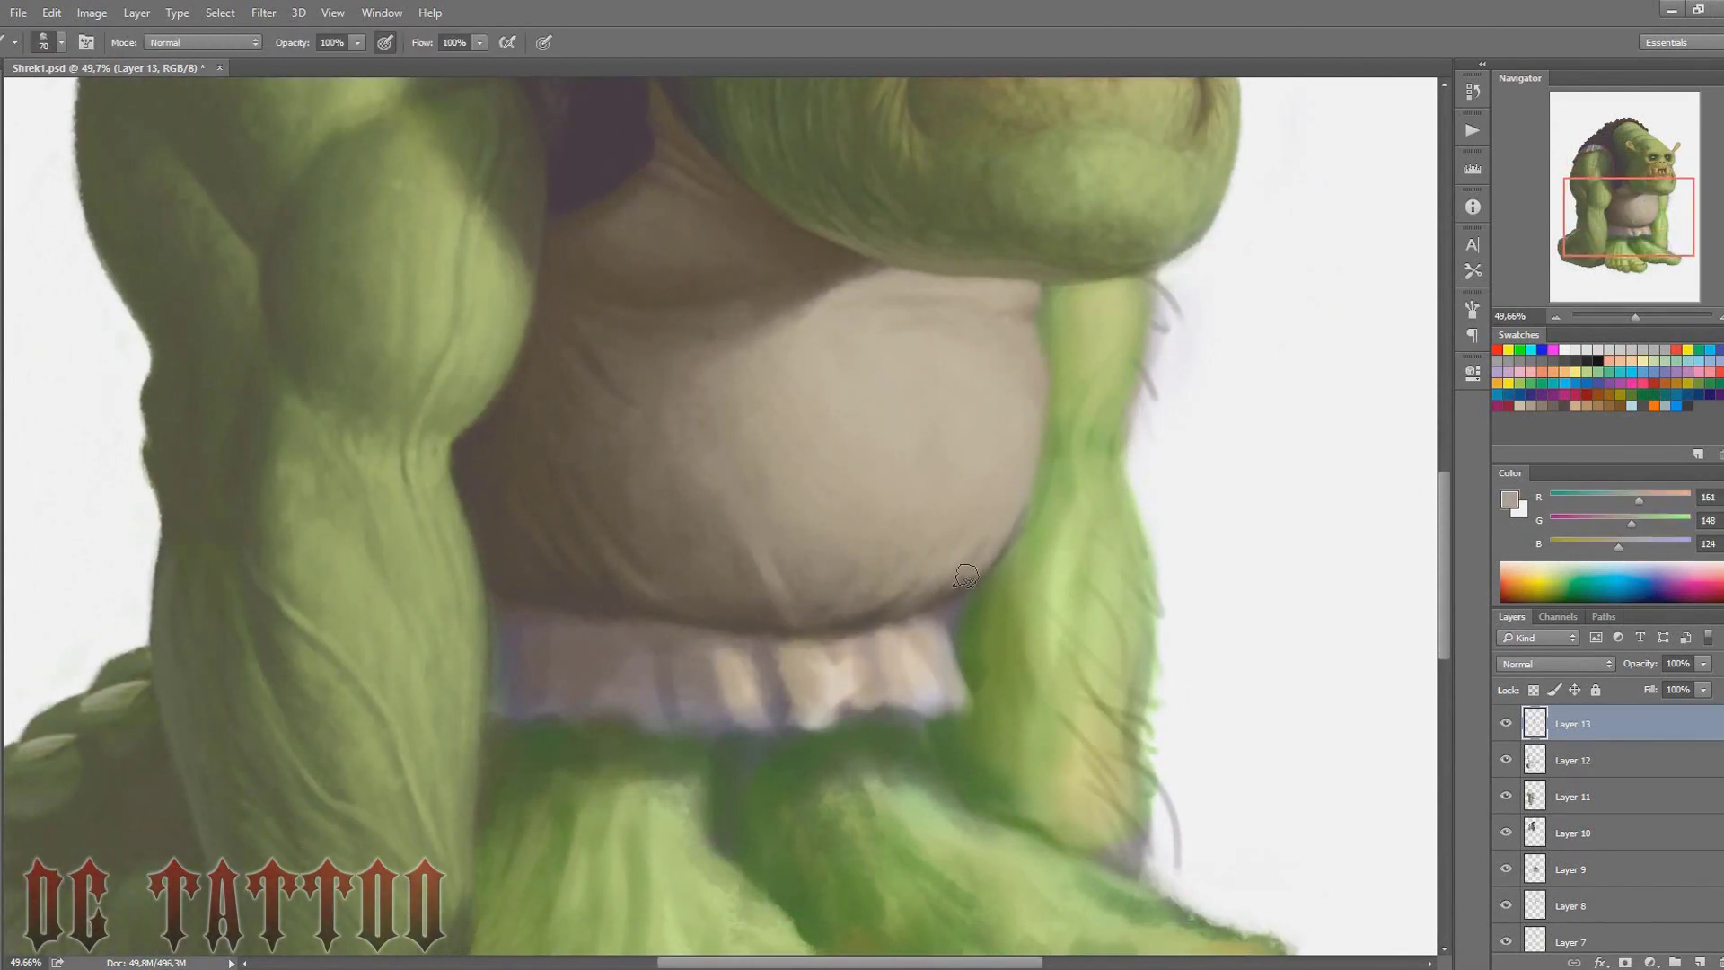
left_click(251, 396, "alt")
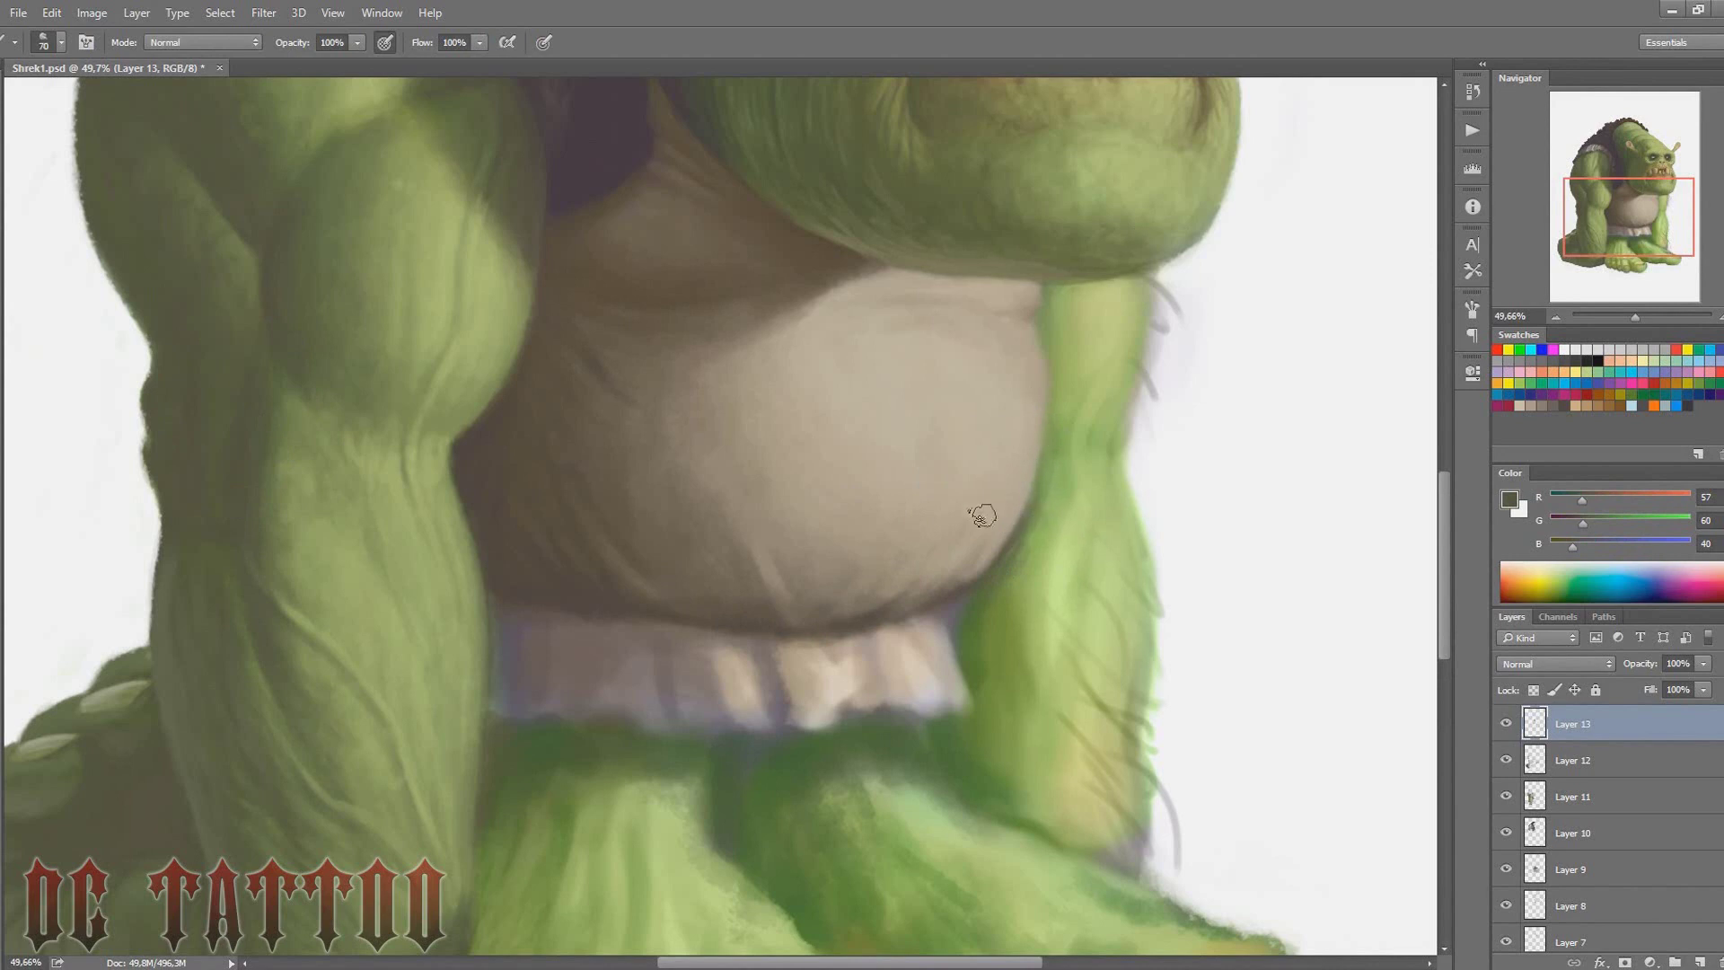
left_click(519, 593, "alt")
key("bracketright")
key("bracketright")
key("bracketleft")
key("bracketleft")
key("bracketleft")
mouse_move(507, 668)
left_mouse_down()
mouse_move(508, 616)
mouse_move(685, 661)
mouse_move(952, 665)
mouse_move(902, 709)
left_mouse_up()
Add light cloth-coloured folds on the waistband's right side, then sample a very dark shadow tone
left_click(841, 656, "alt")
left_click(898, 669, "alt")
key("bracketleft")
left_click(895, 631, "alt")
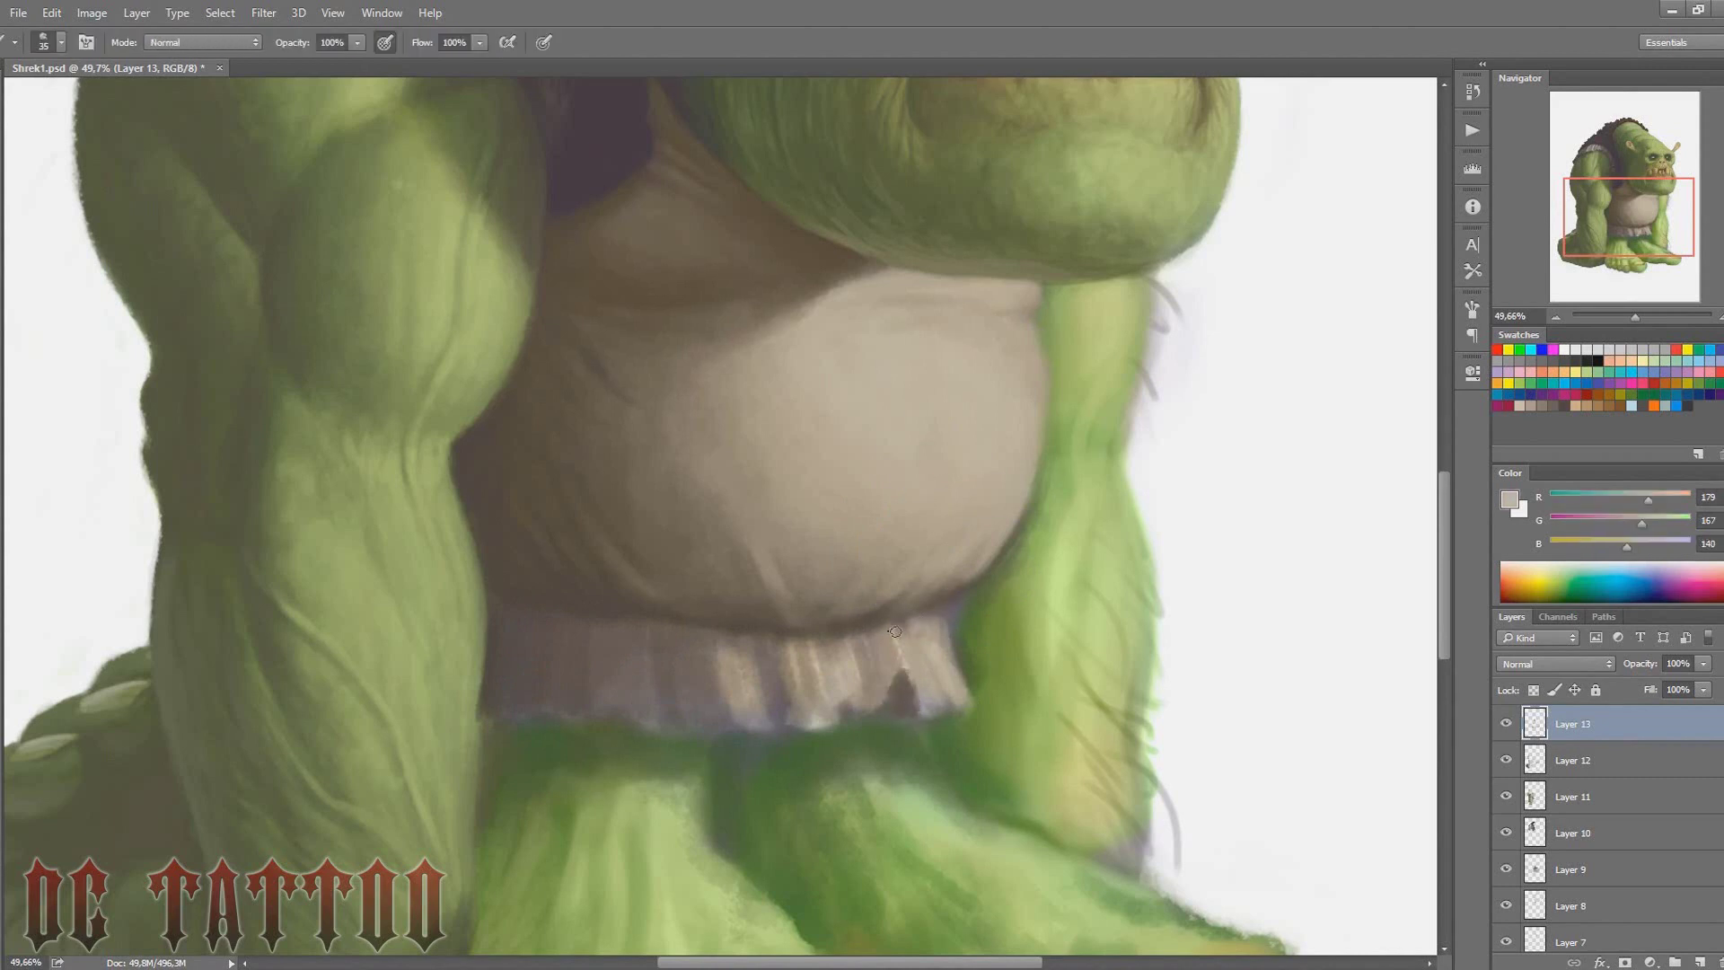
left_click(939, 619, "alt")
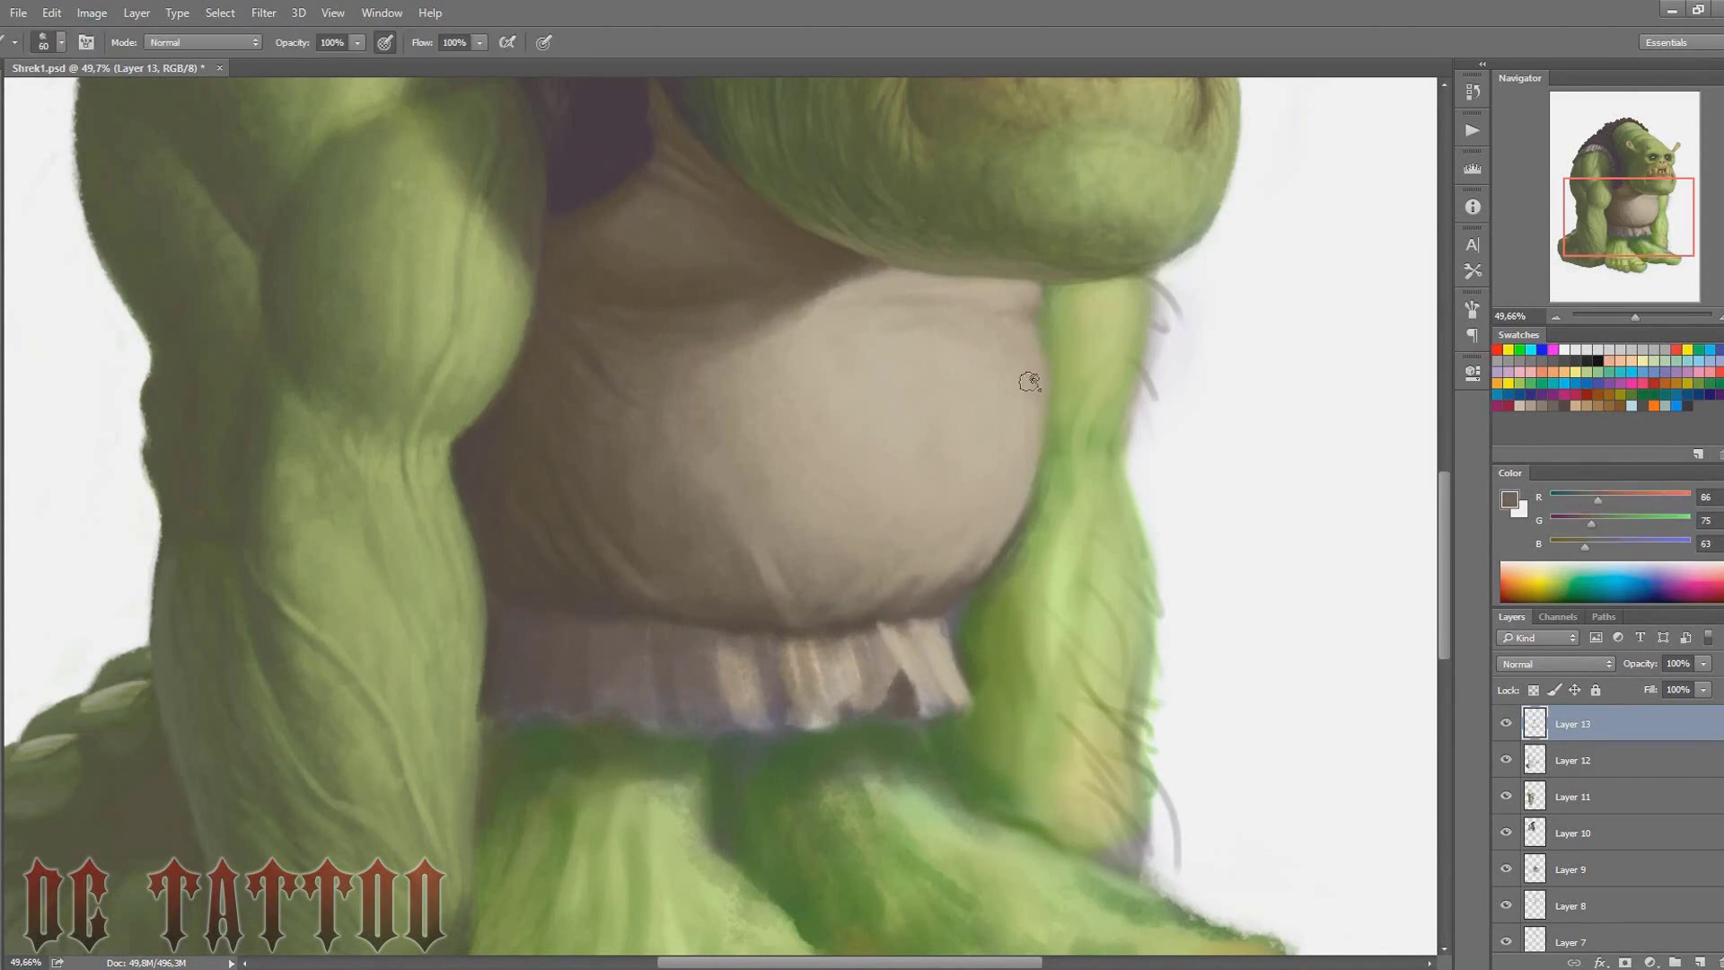
left_click(885, 714, "alt")
Dab dark brown shadow under the waistband and add a ragged dark edge along the hem
key("bracketleft")
key("bracketleft")
key("bracketleft")
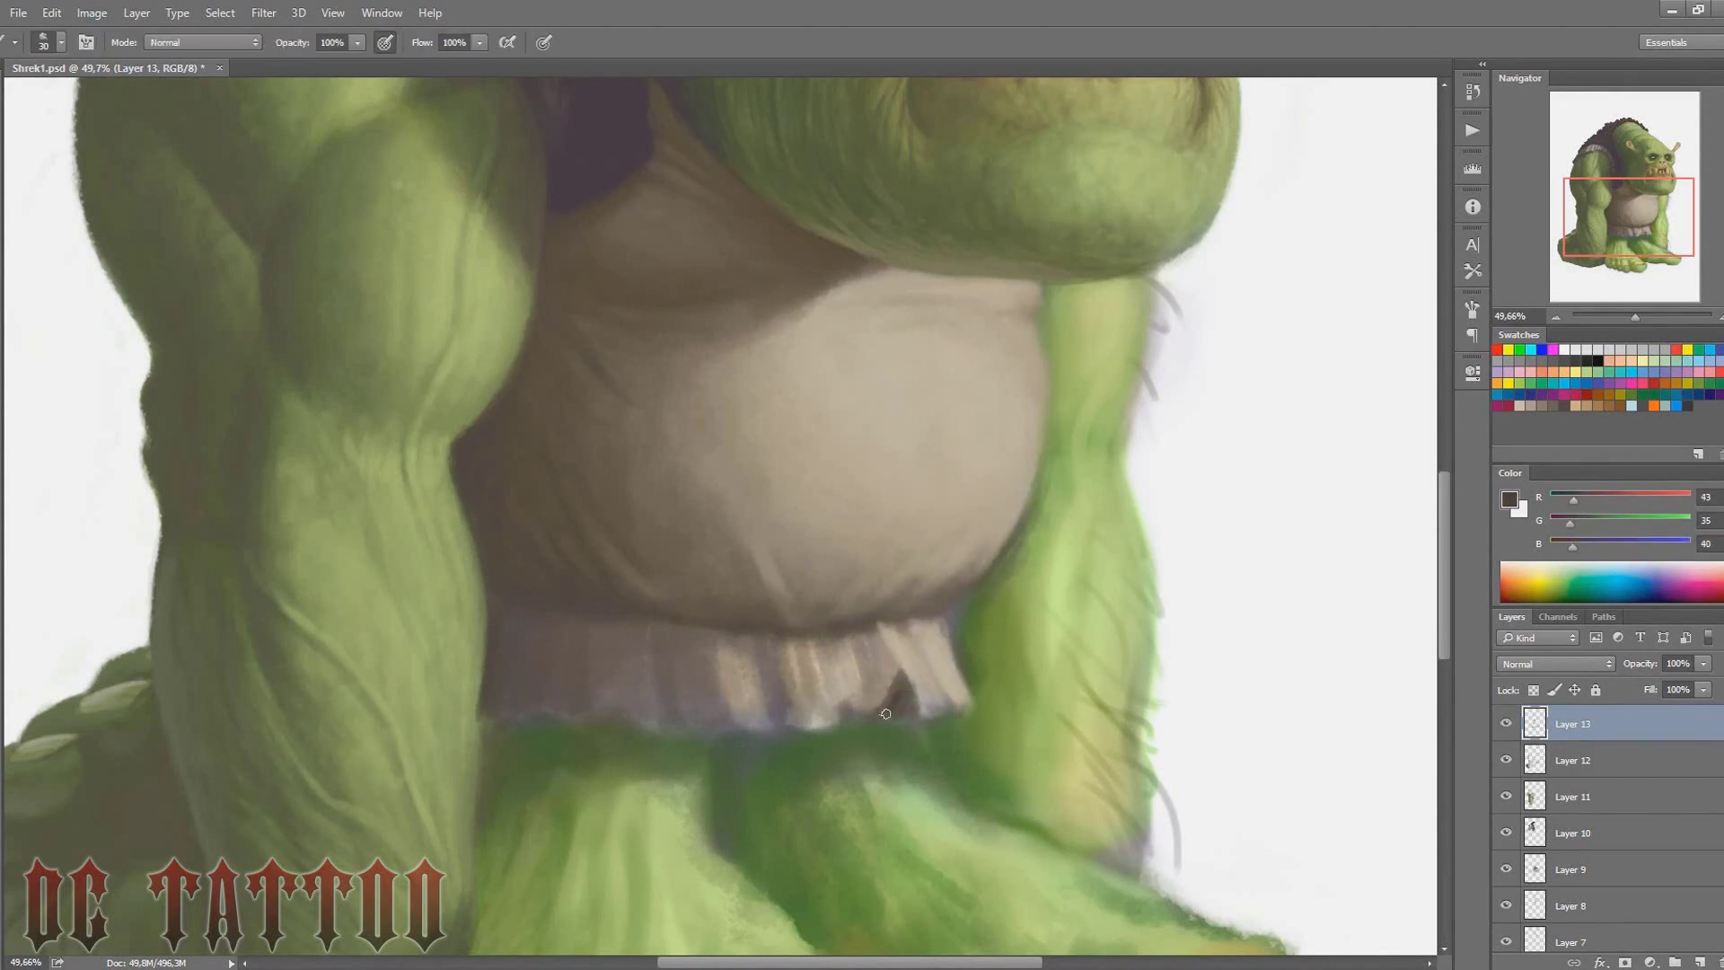
left_click(890, 687, "alt")
key("bracketright")
key("bracketright")
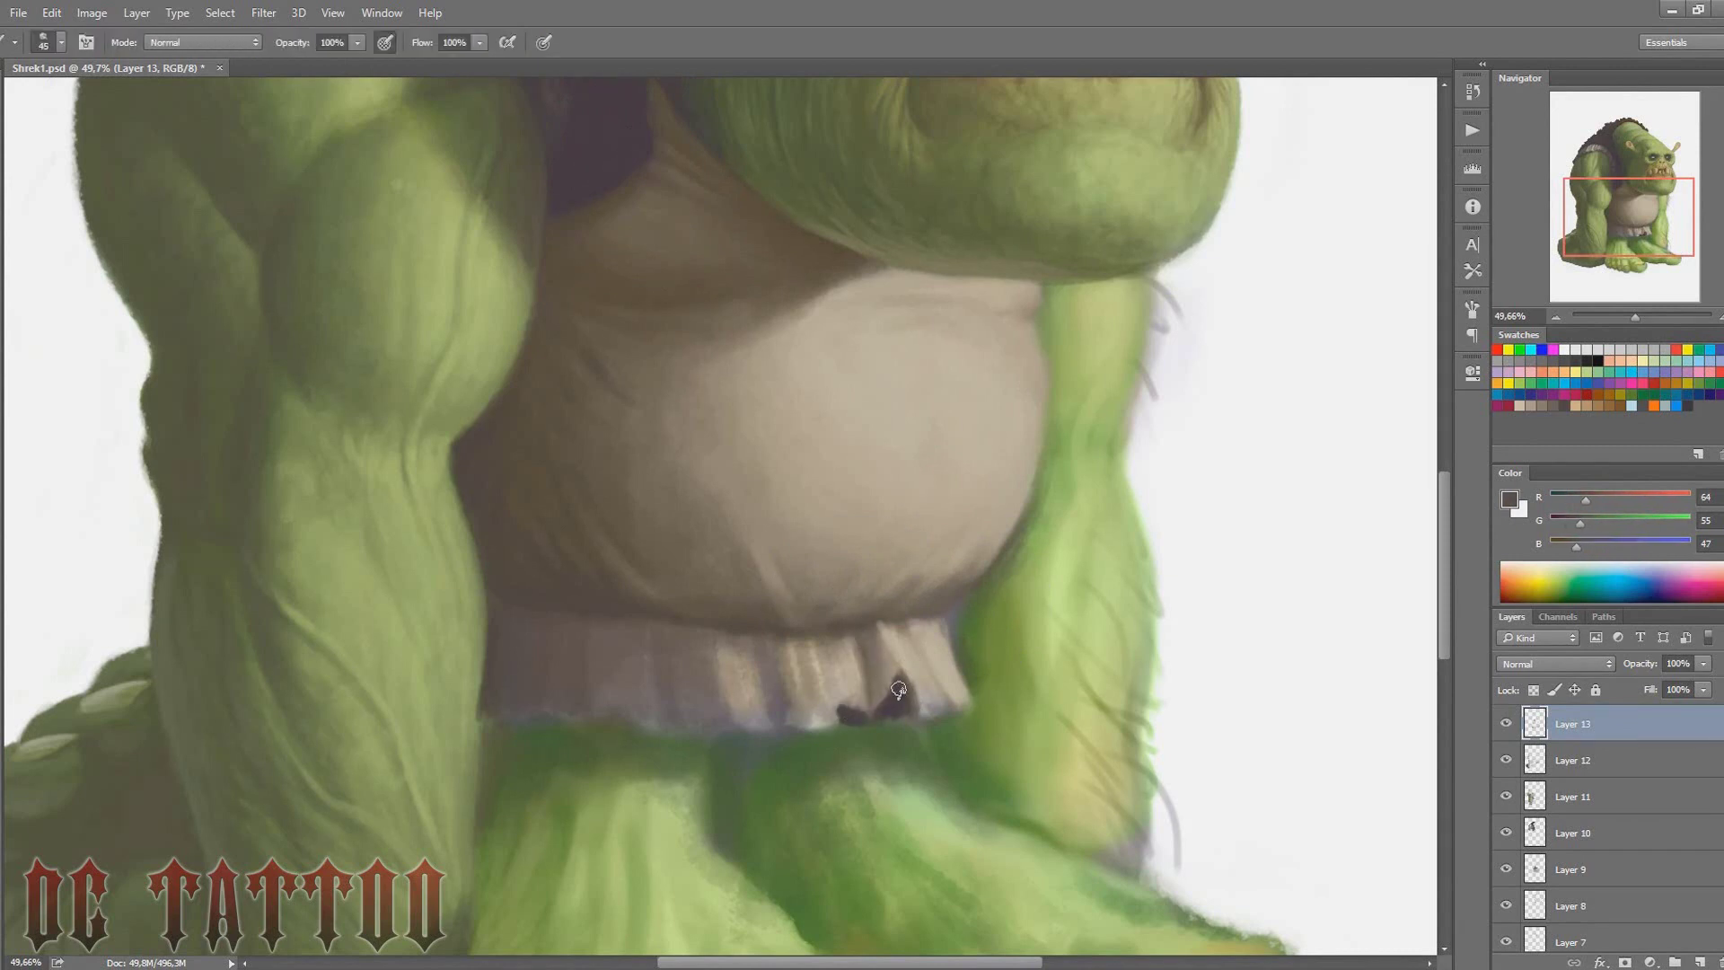
left_click(898, 688, "alt")
left_click_drag(819, 693, 837, 715)
key("bracketleft")
key("bracketleft")
mouse_move(724, 700)
left_mouse_down()
mouse_move(709, 732)
mouse_move(561, 716)
mouse_move(509, 731)
left_mouse_up()
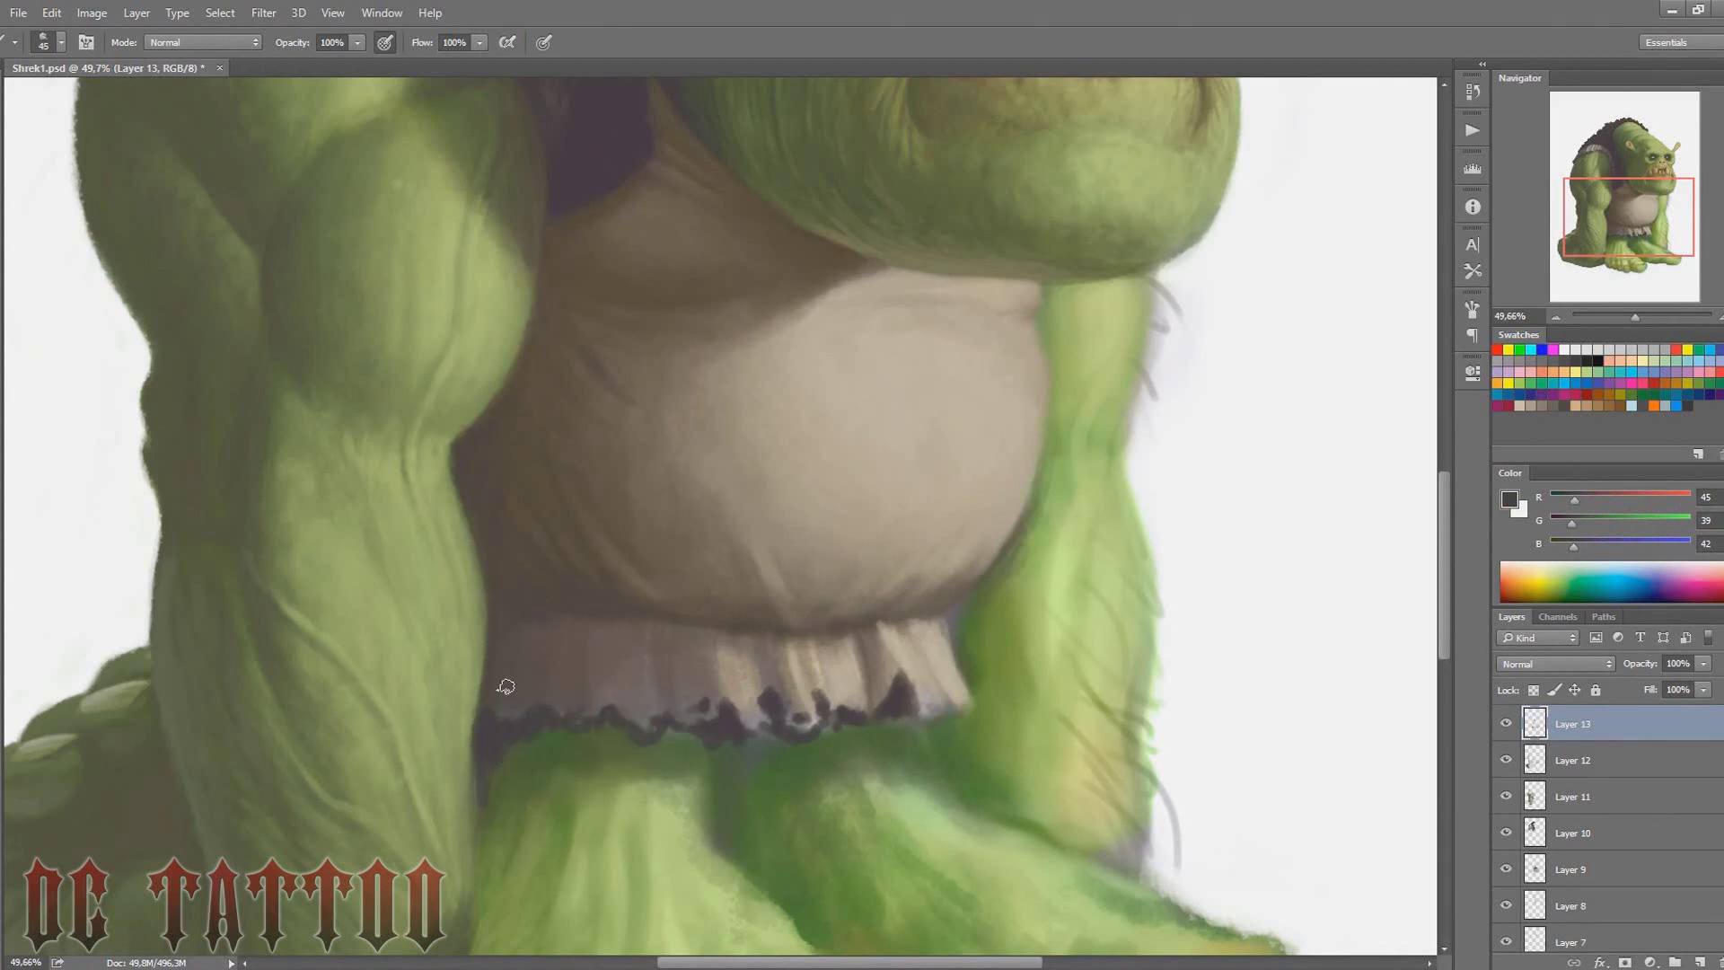
Resize the brush while sampling the dark, darker and mid-tone skirt colours
key("bracketright")
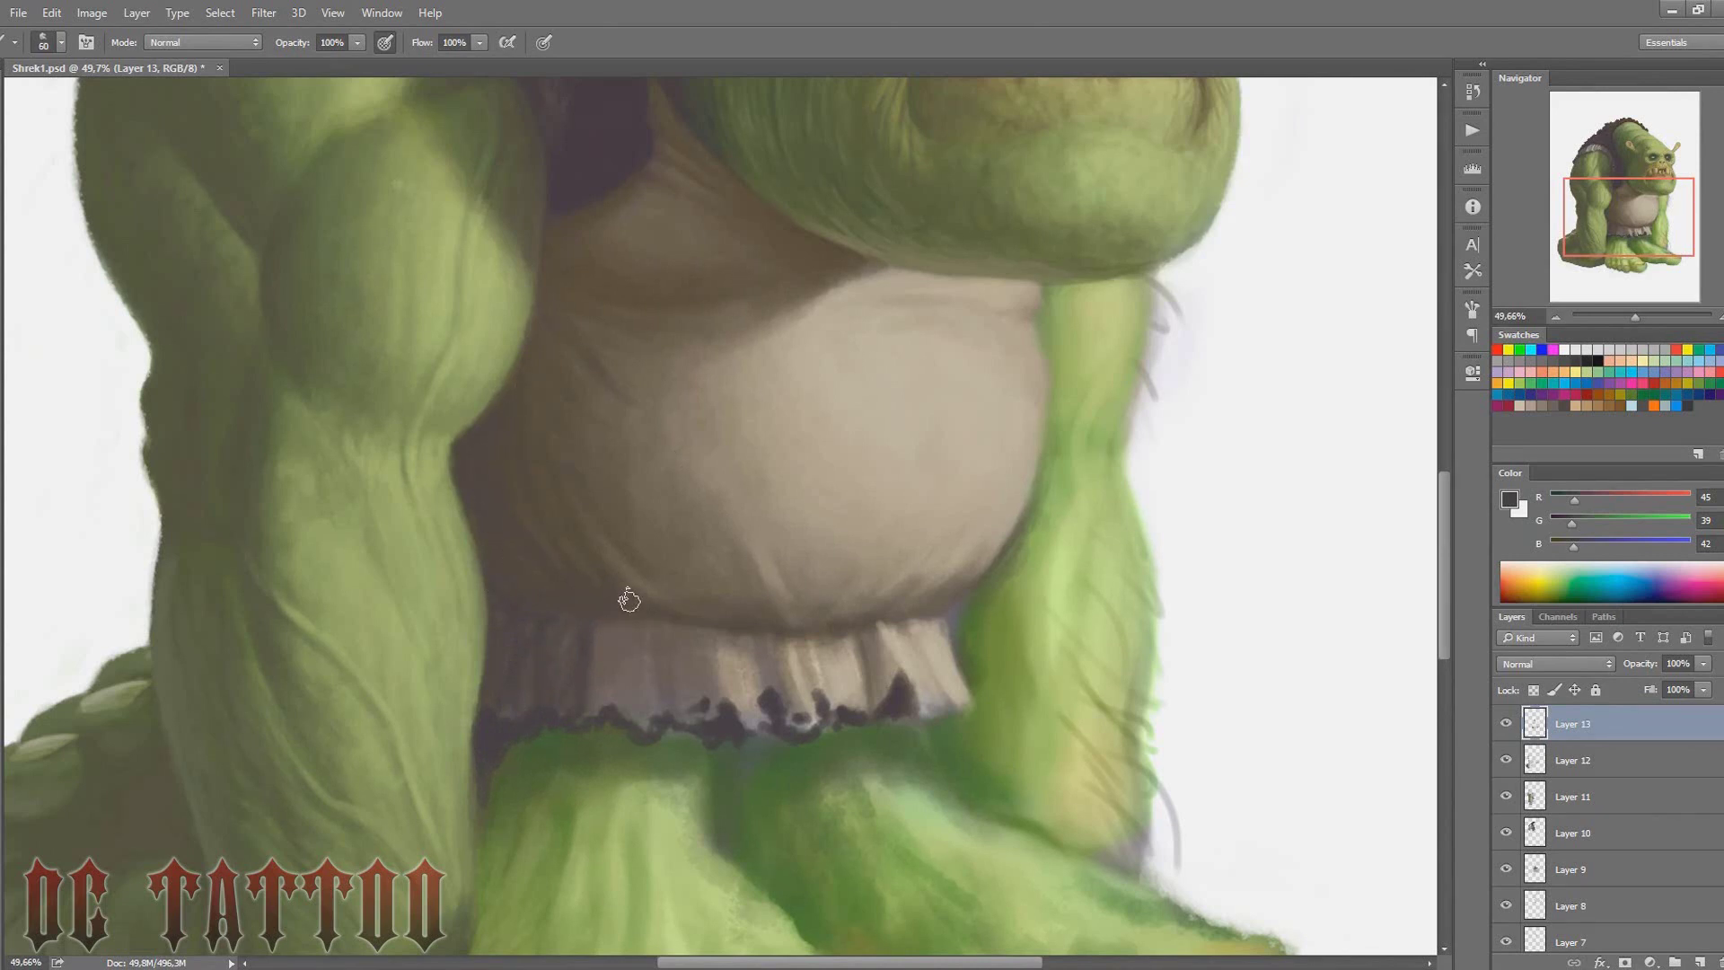
key("bracketright")
key("bracketright")
key("bracketleft")
key("bracketleft")
left_click(854, 646, "alt")
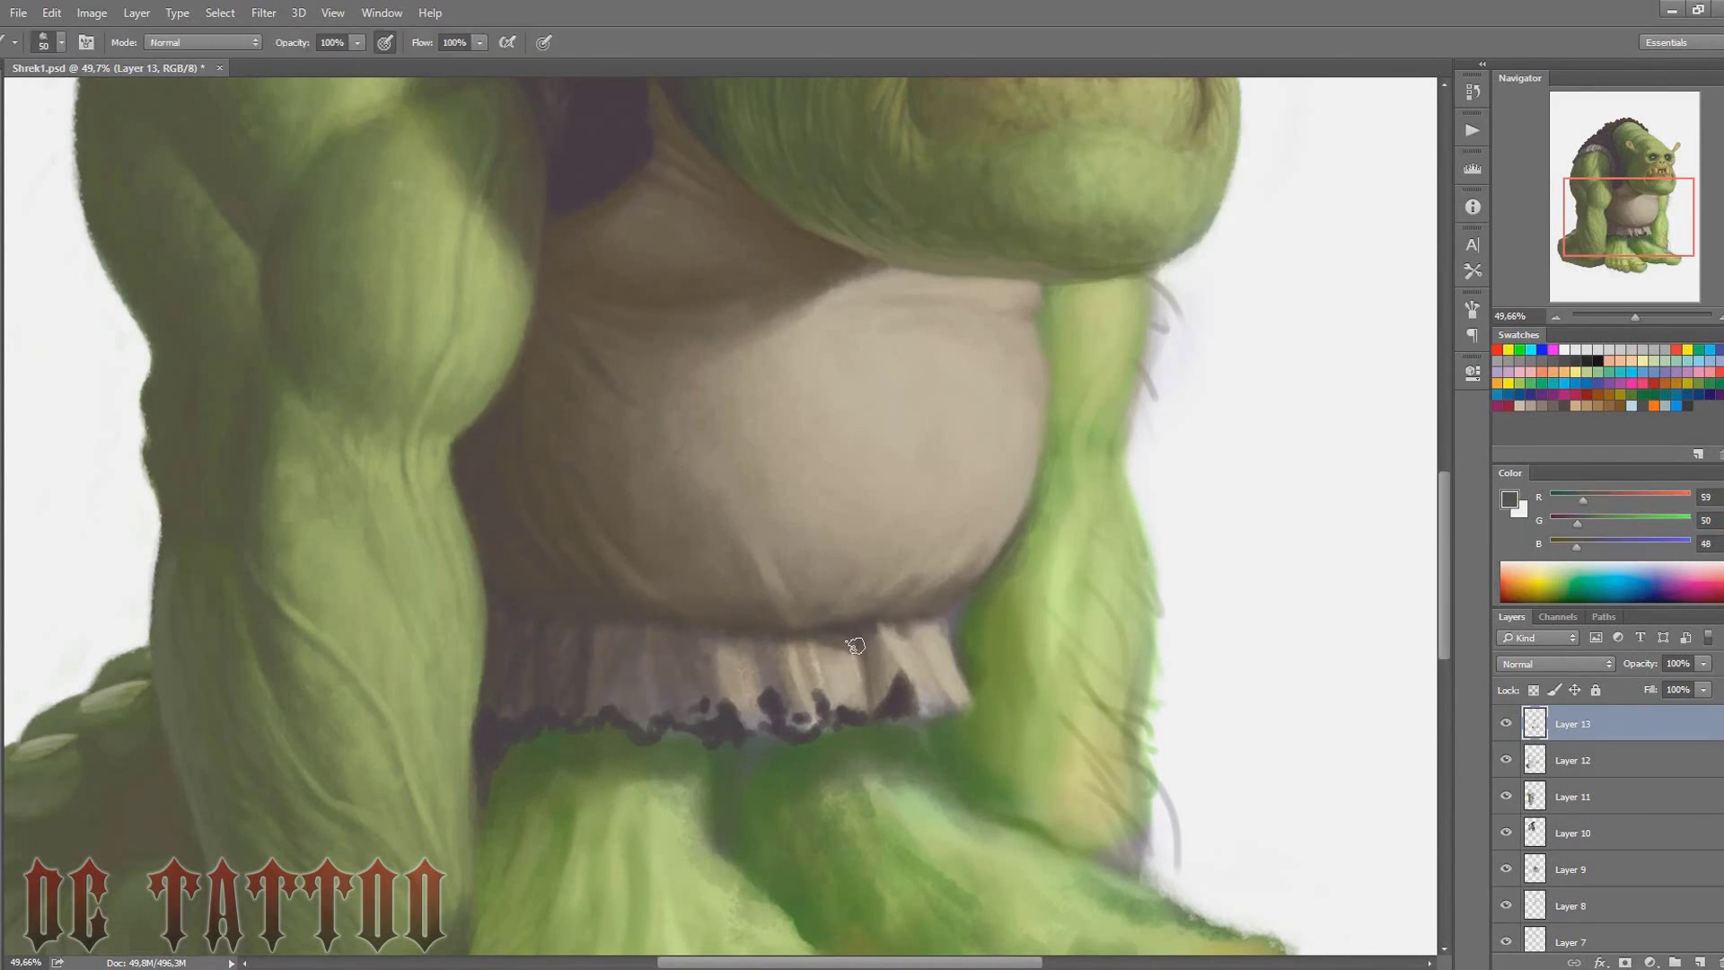
left_click(584, 634, "alt")
key("bracketright")
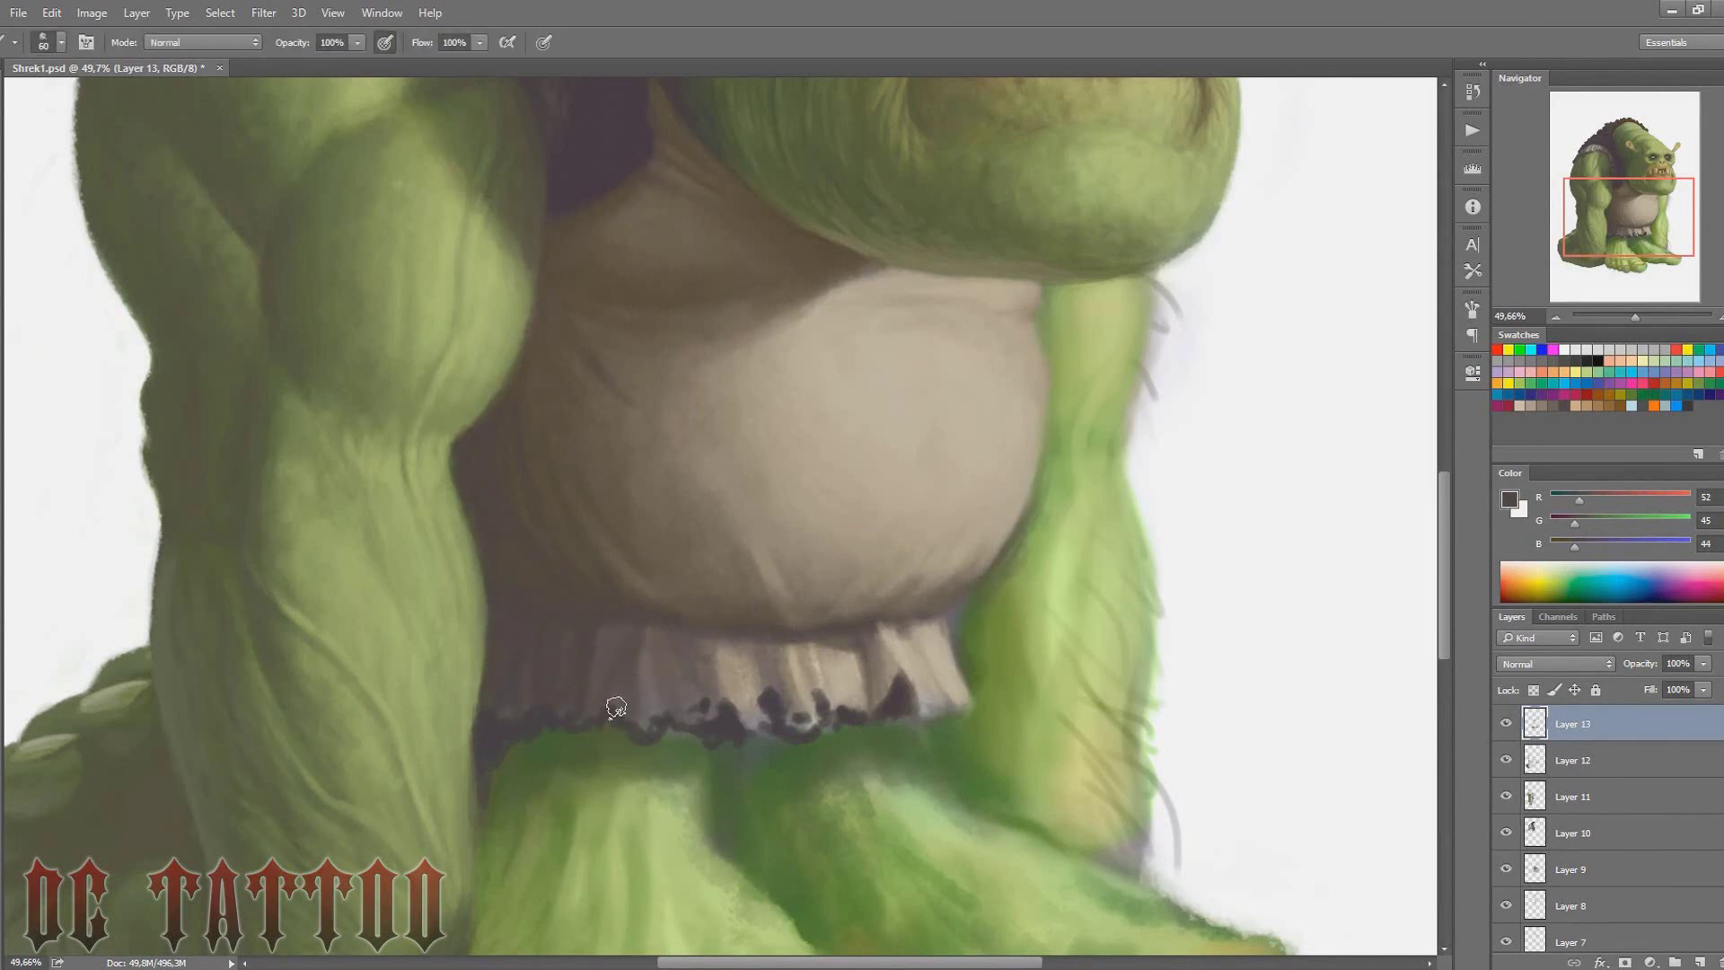
left_click(646, 713, "alt")
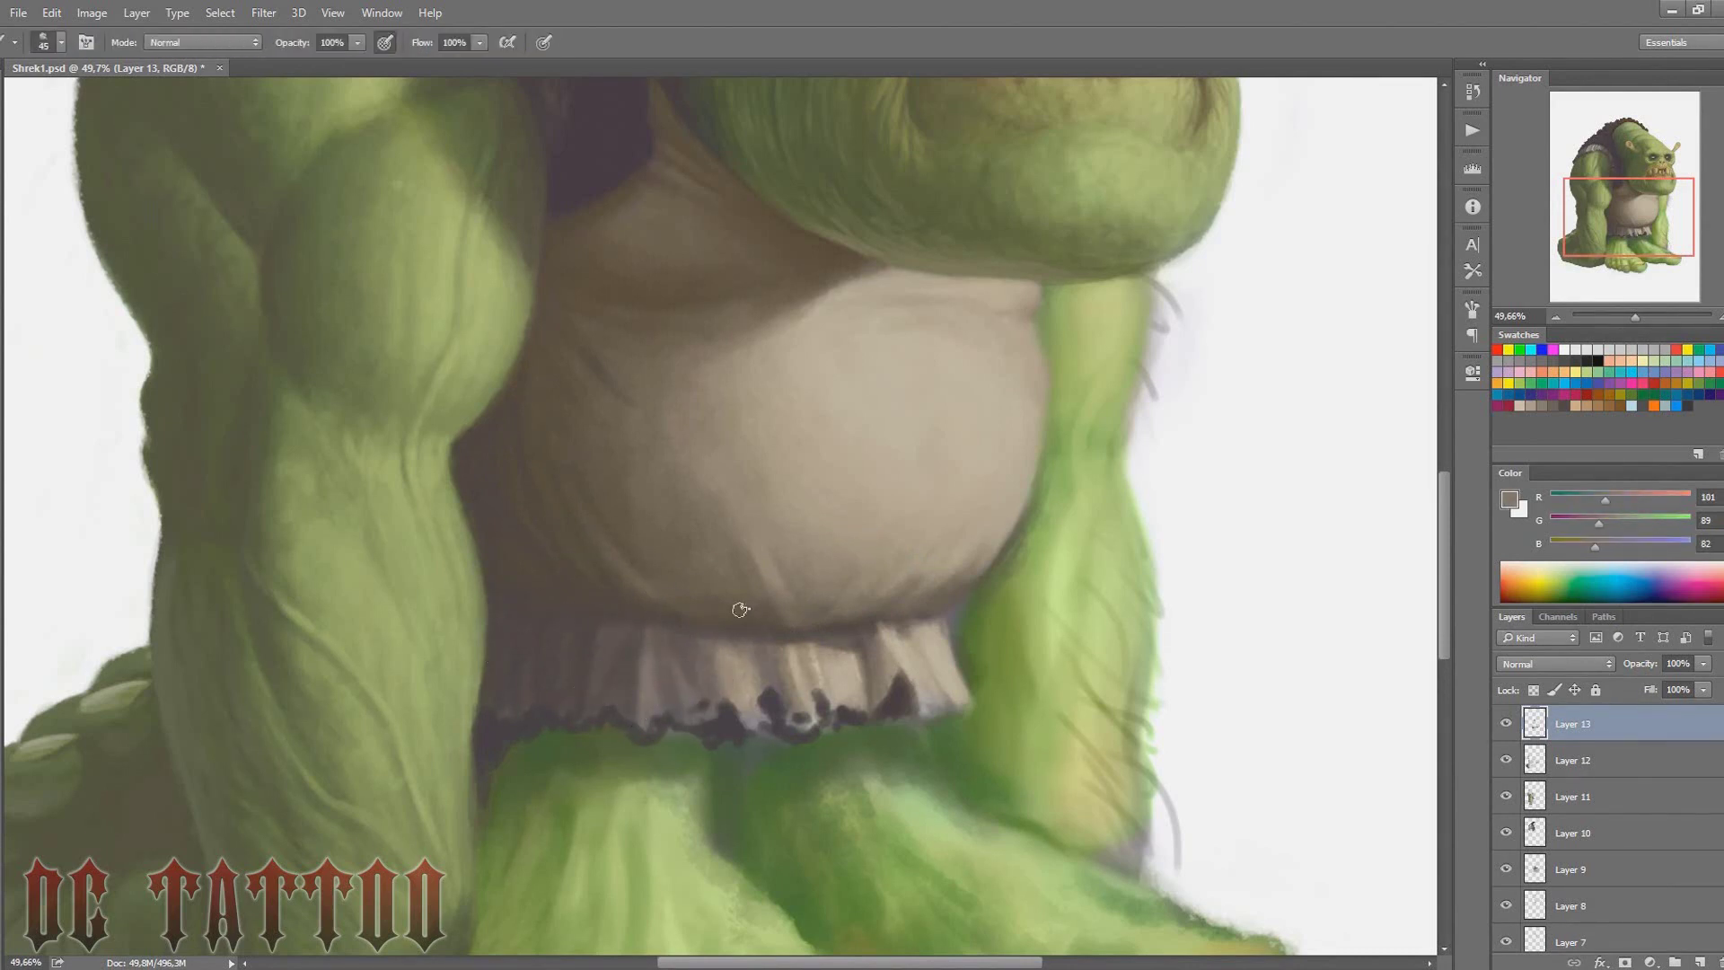
left_click(805, 626, "alt")
key("bracketleft")
key("bracketleft")
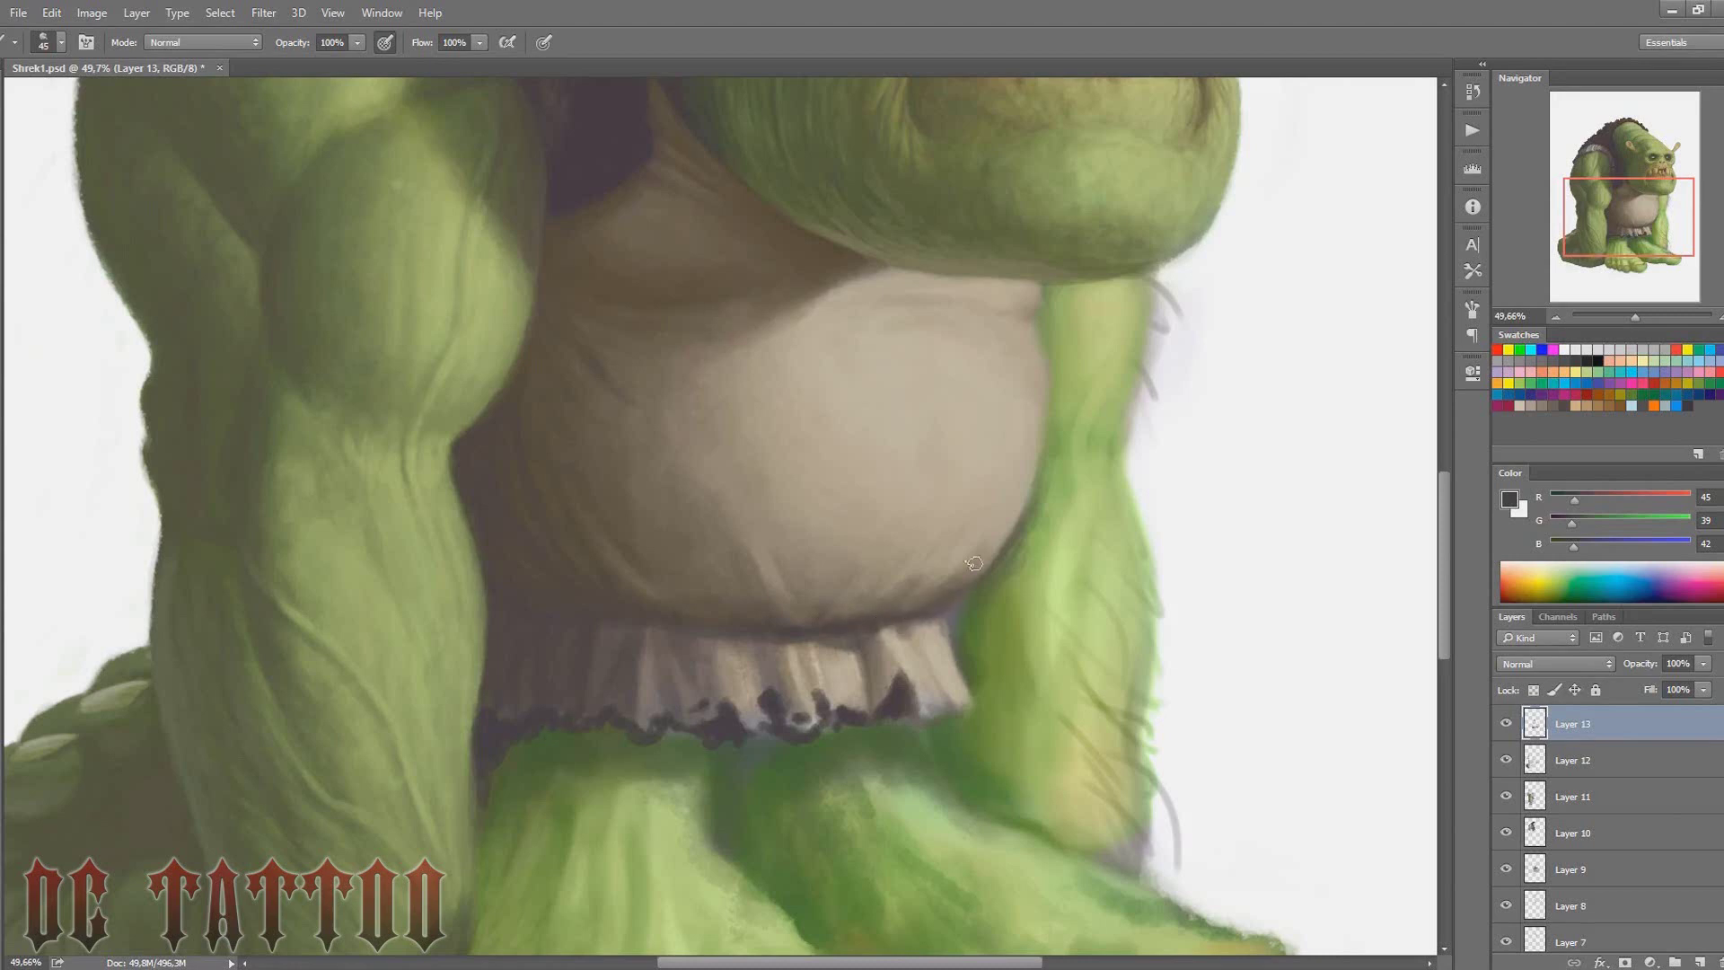
Sample belly and skirt-seam browns, then paint dark shadow along the skirt's lower edge
left_click(938, 596, "alt")
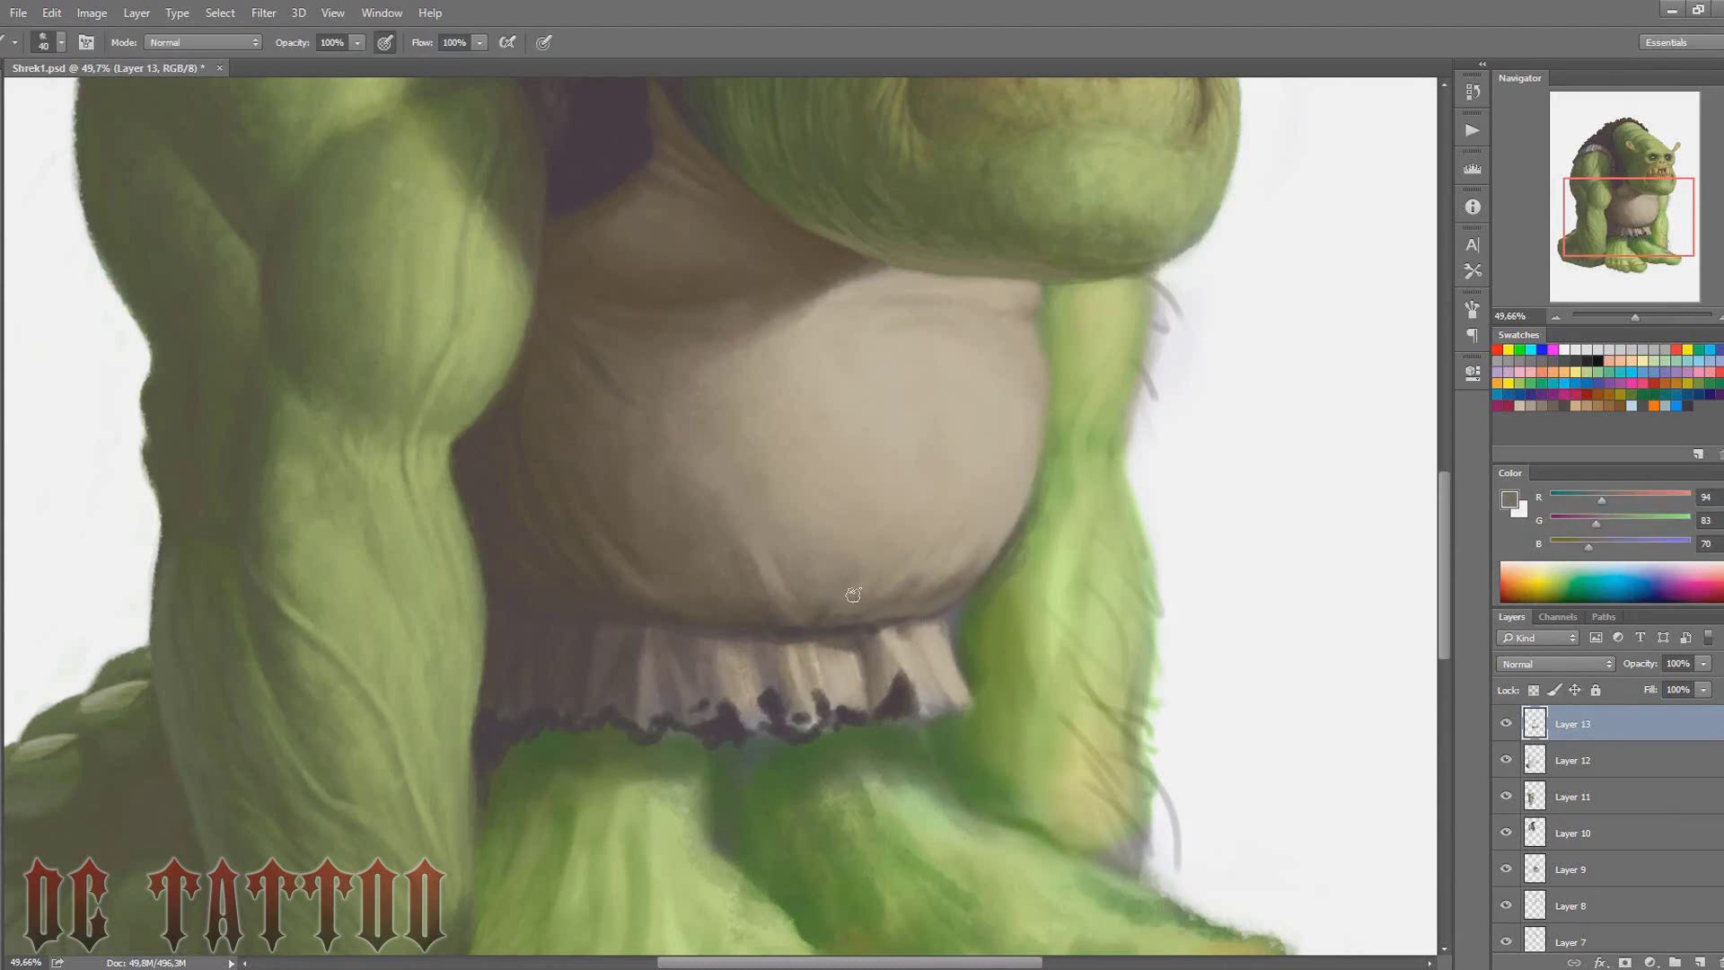
left_click(891, 589, "alt")
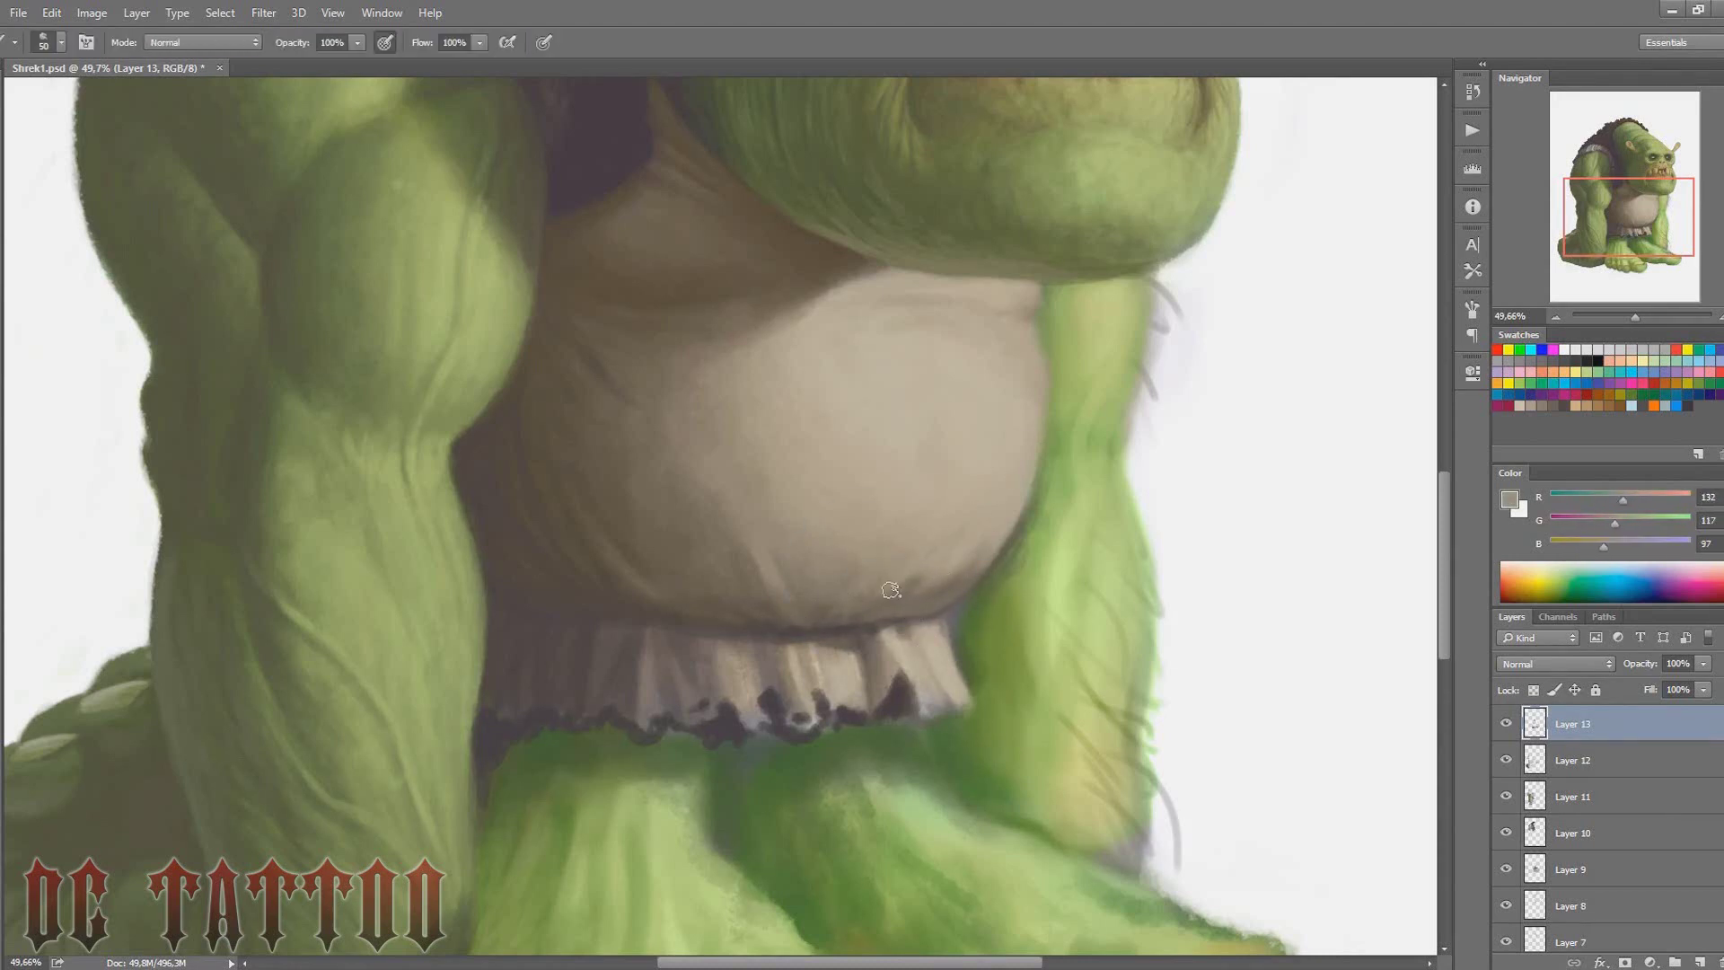
key("bracketleft")
key("bracketleft")
left_click(792, 642, "alt")
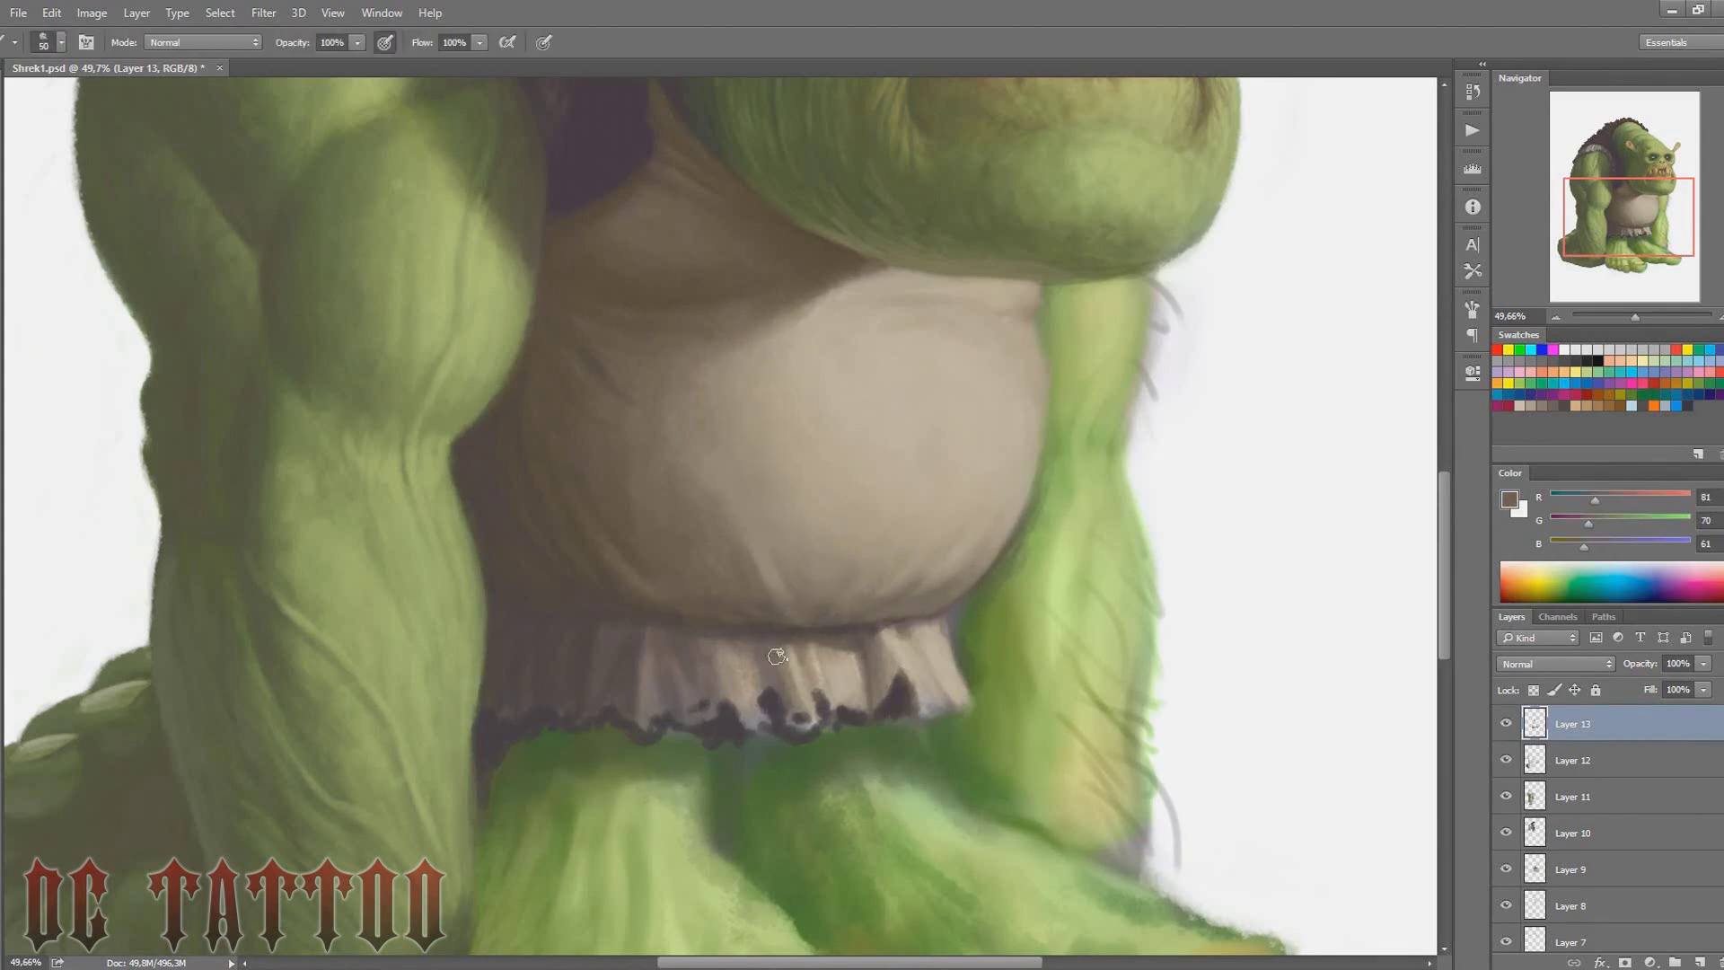
left_click(771, 646, "alt")
key("bracketleft")
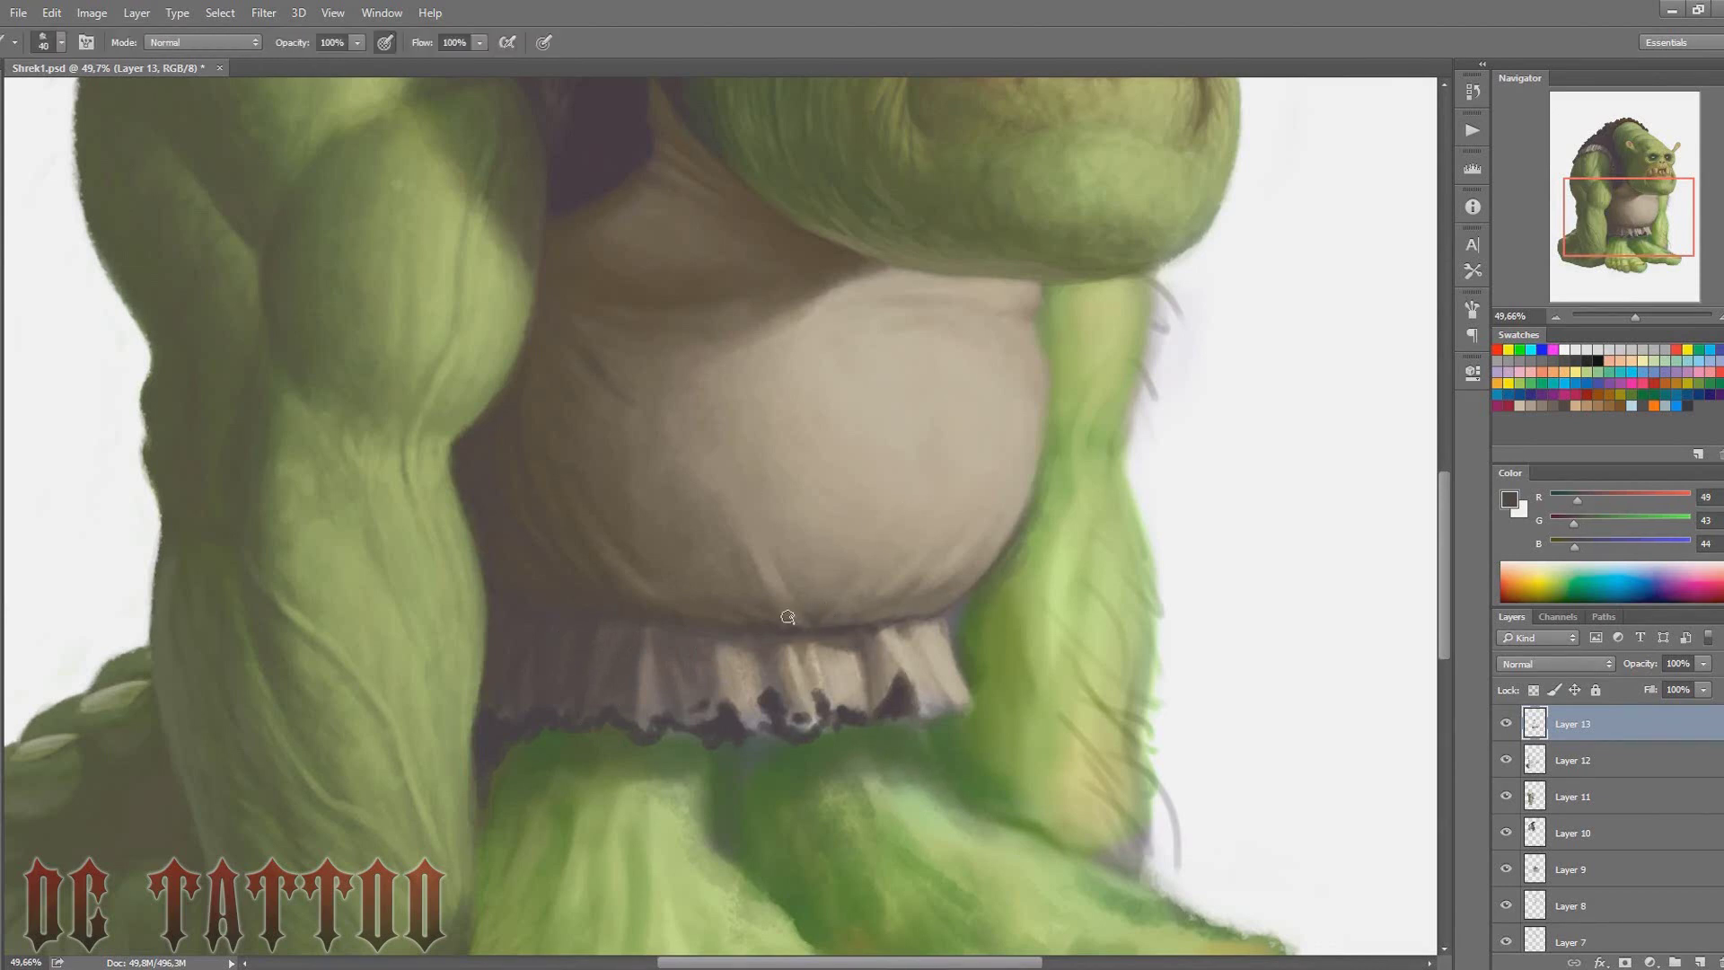
key("bracketright")
key("bracketright")
mouse_move(808, 727)
left_mouse_down()
mouse_move(862, 704)
mouse_move(908, 712)
mouse_move(724, 758)
mouse_move(786, 754)
left_mouse_up()
Paint dark shadow beneath the skirt edge, extending it to both sides with a growing brush
mouse_move(664, 723)
left_mouse_down()
mouse_move(673, 758)
mouse_move(723, 773)
left_mouse_up()
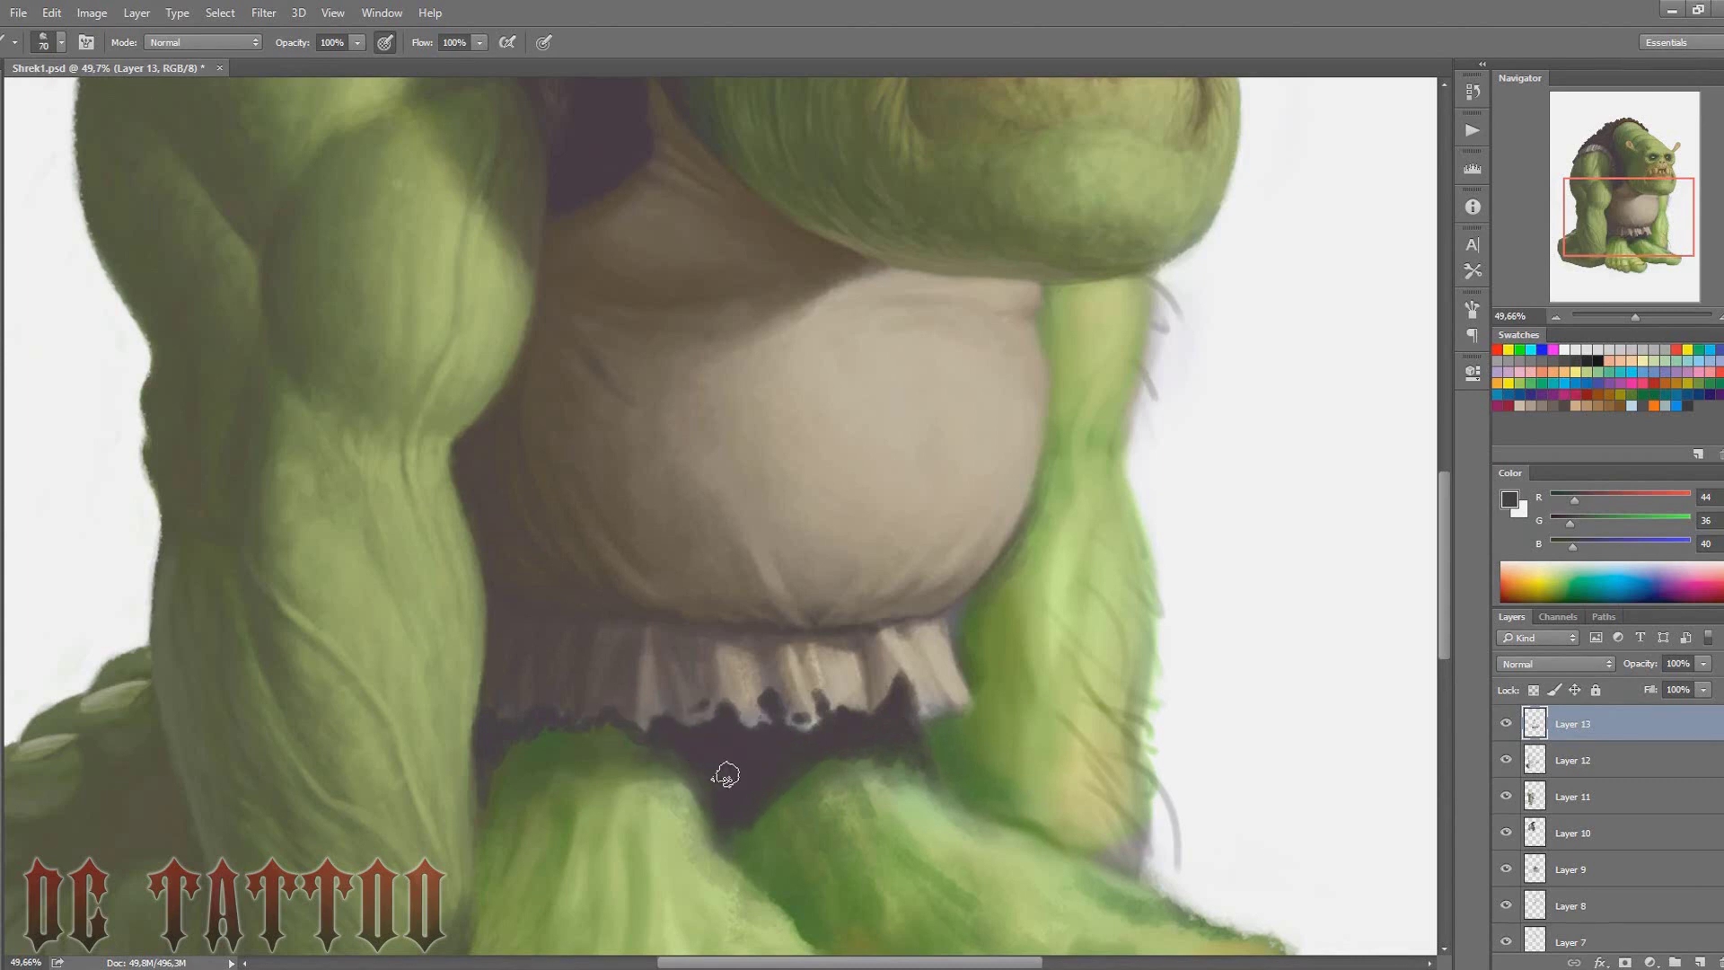
key("bracketright")
key("bracketright")
mouse_move(488, 762)
left_mouse_down()
mouse_move(610, 724)
mouse_move(589, 743)
mouse_move(685, 789)
mouse_move(627, 744)
left_mouse_up()
key("bracketright")
key("bracketright")
key("bracketright")
key("bracketright")
key("bracketright")
key("bracketright")
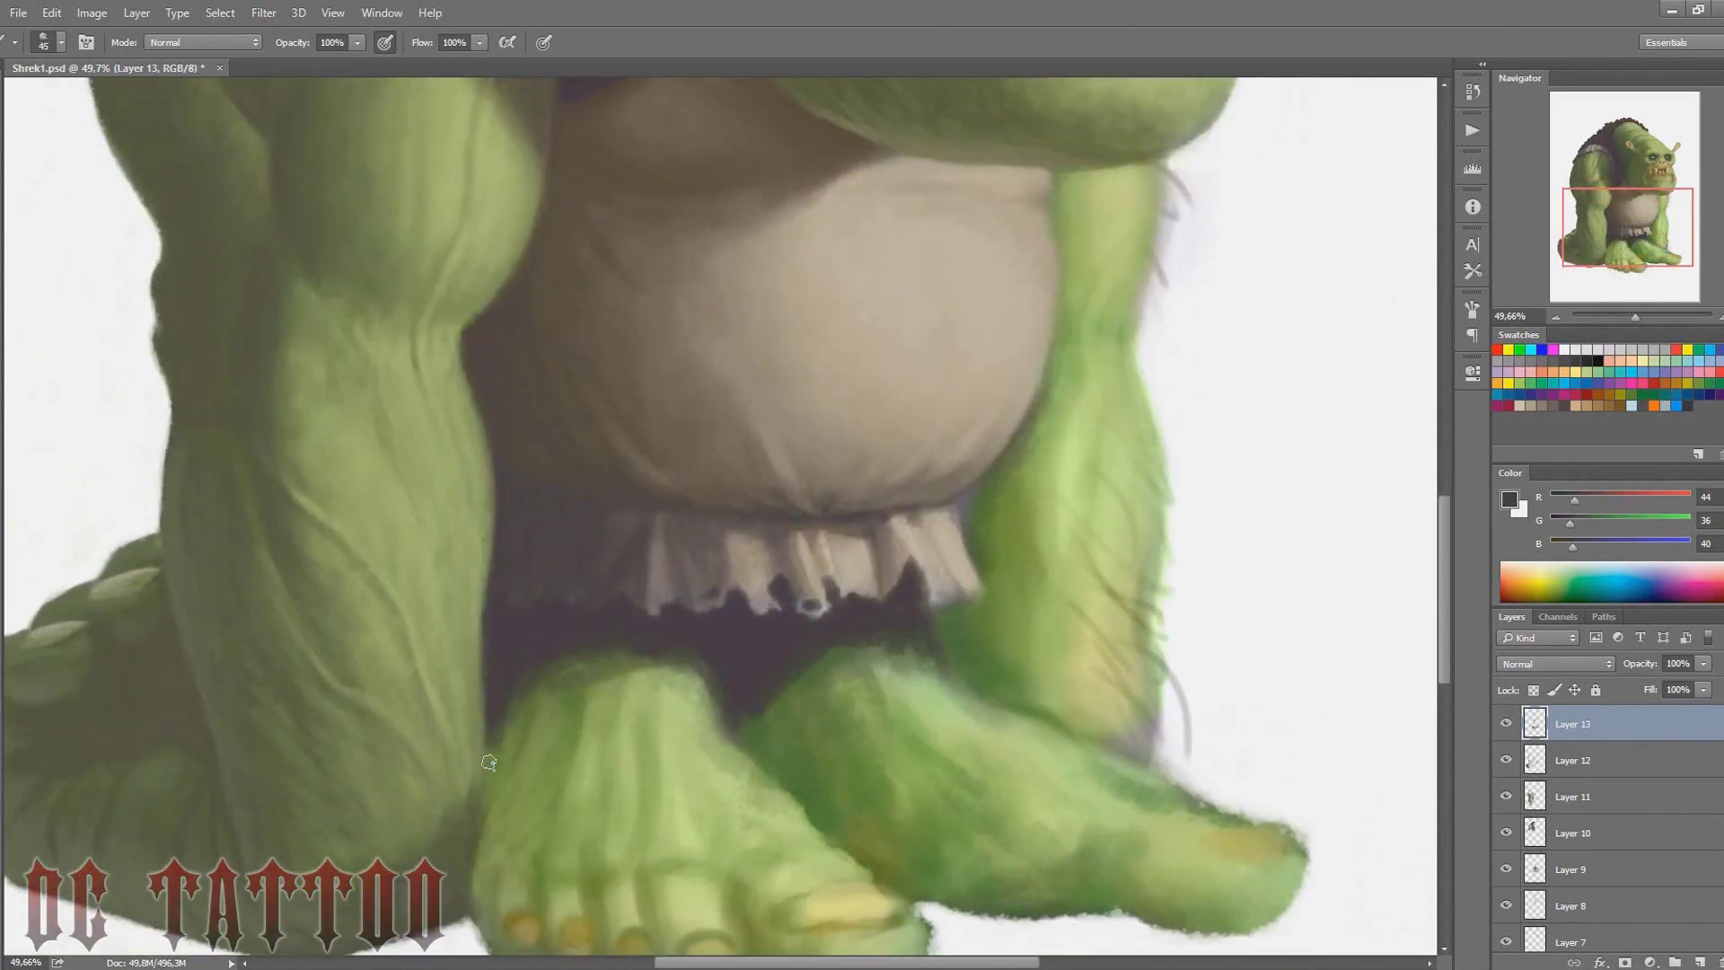
key("bracketright")
key("bracketright")
key("bracketright")
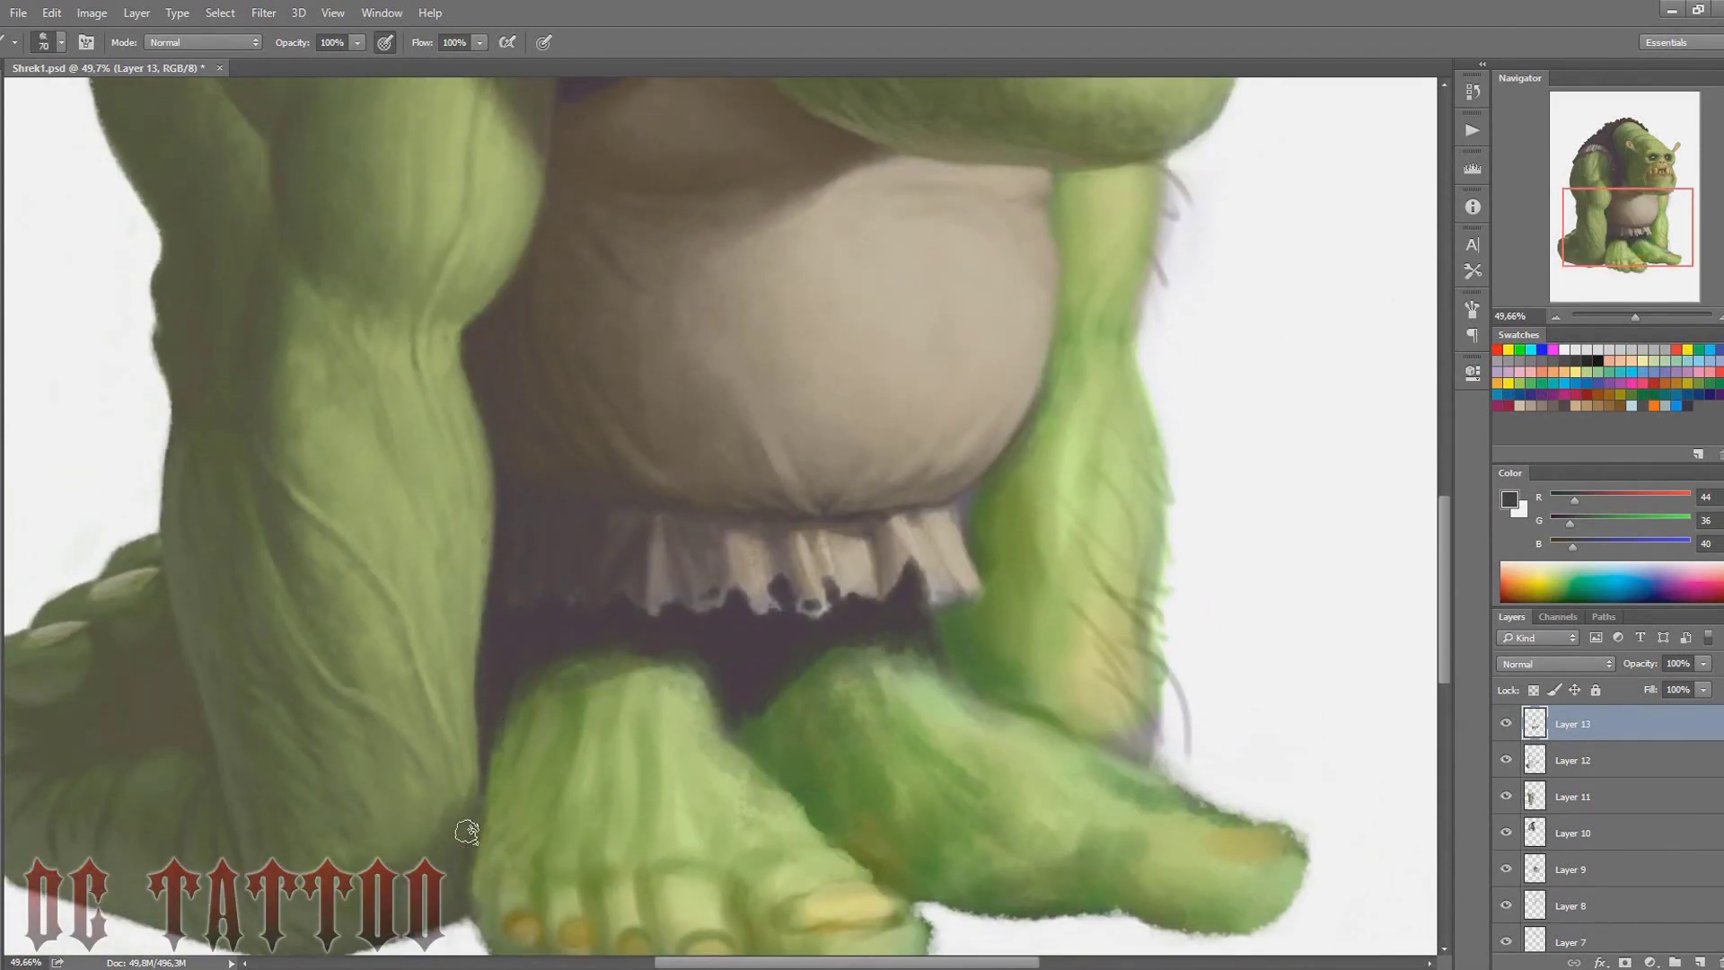
key("bracketright")
key("bracketright")
Sample leg greens and the dark shadow tone, then shade the crease between hand and leg
left_click(485, 780, "alt")
key("bracketright")
key("bracketright")
key("bracketright")
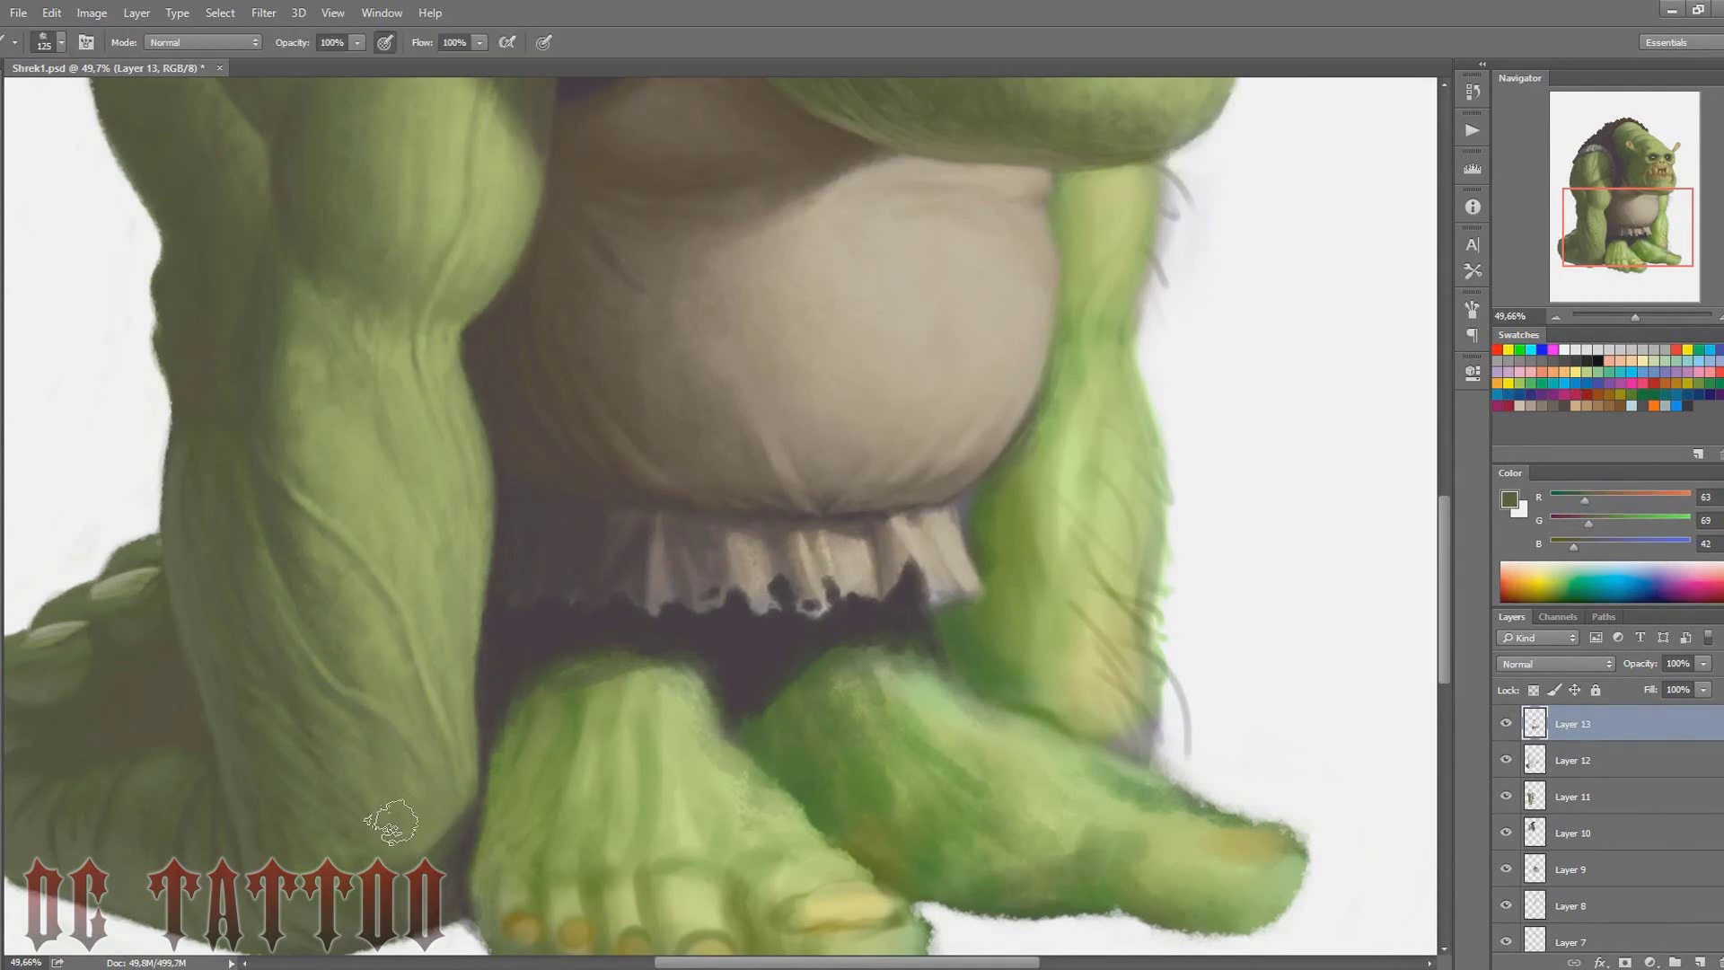
key("bracketleft")
key("bracketleft")
key("bracketleft")
left_click(377, 828, "alt")
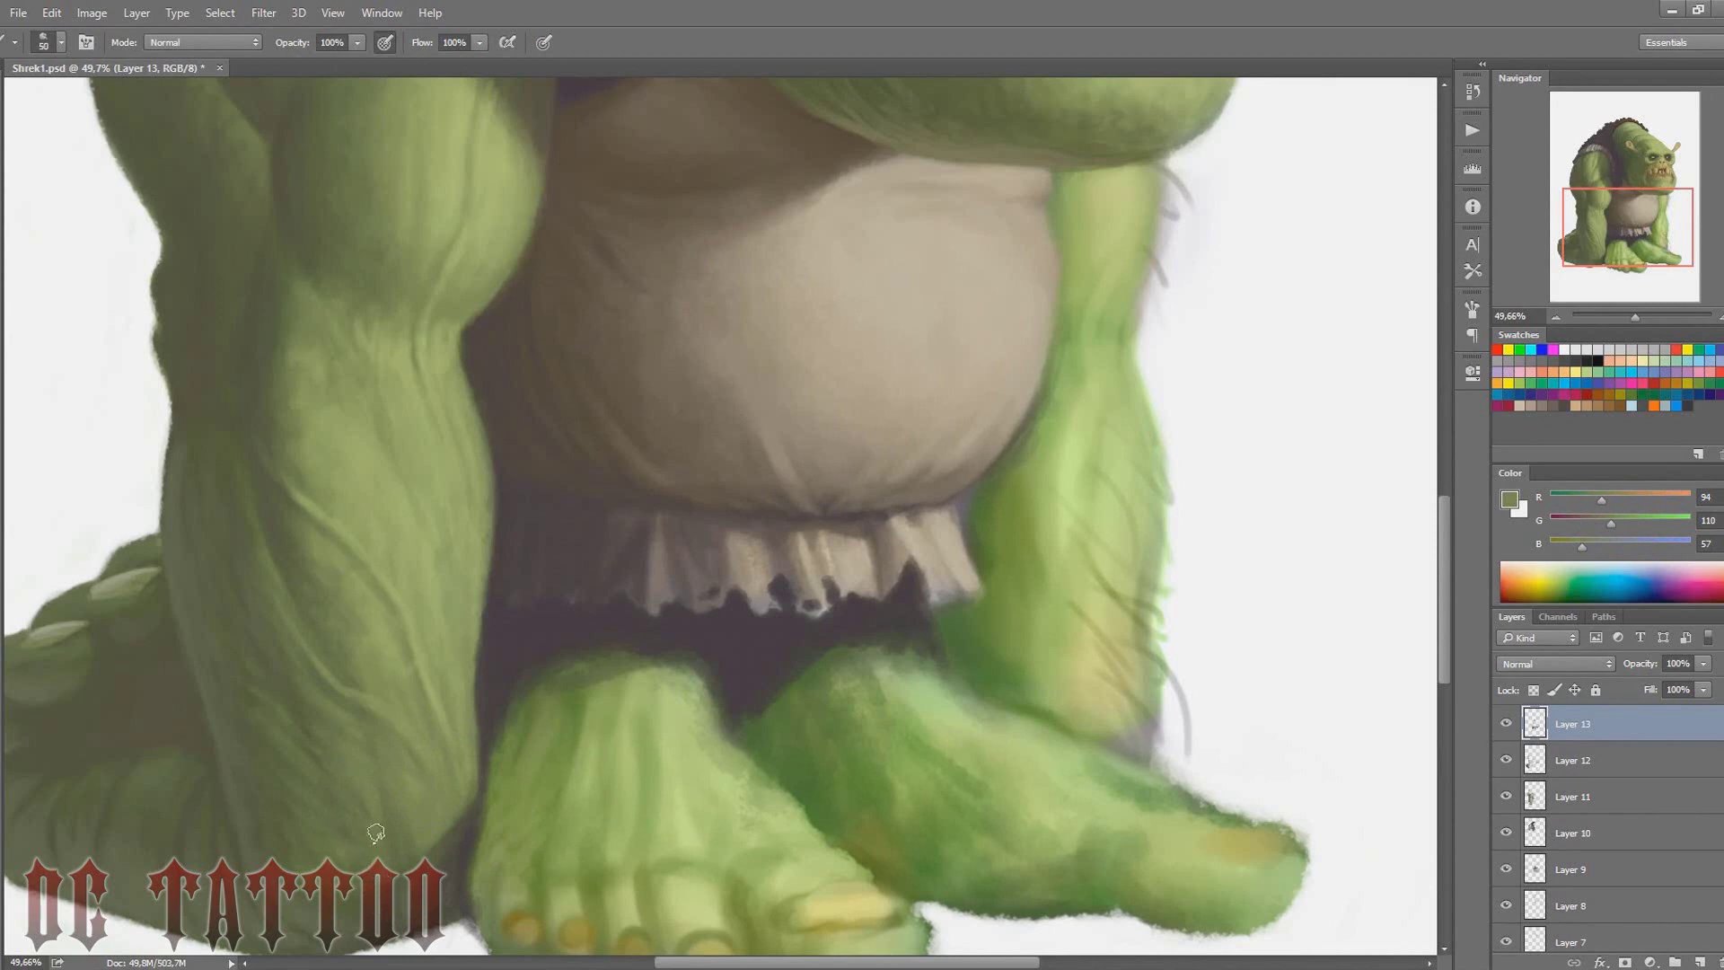
left_click(781, 629, "alt")
key("bracketright")
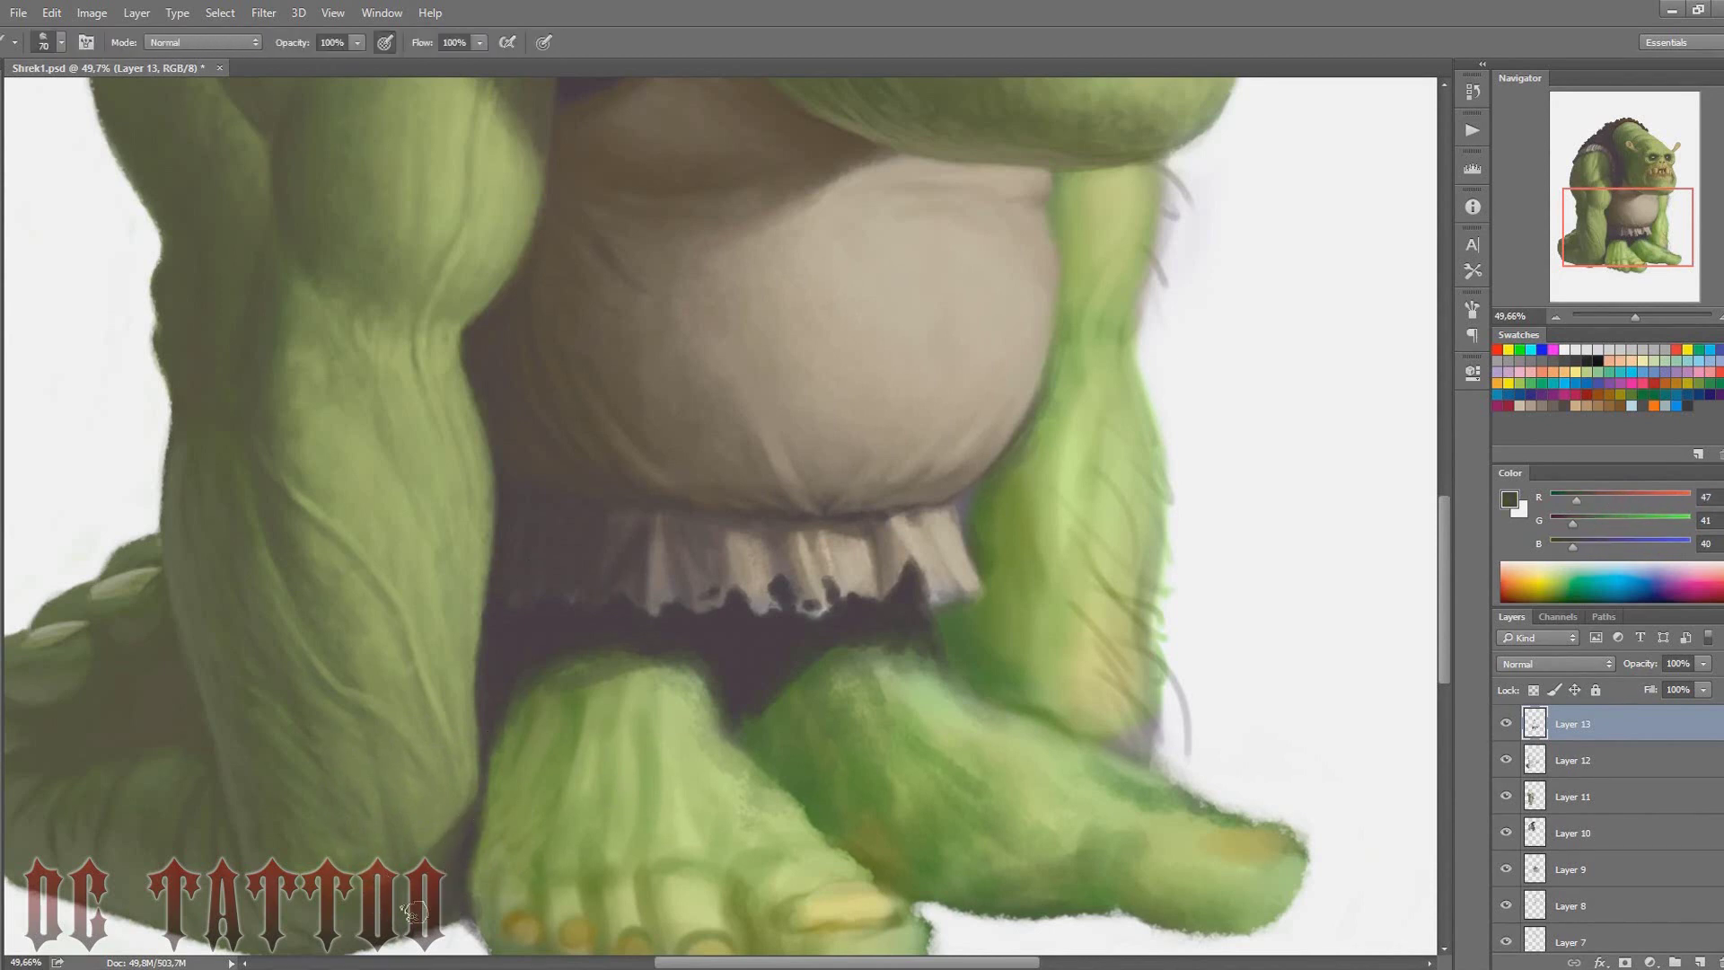
left_click_drag(1620, 231, 1613, 237)
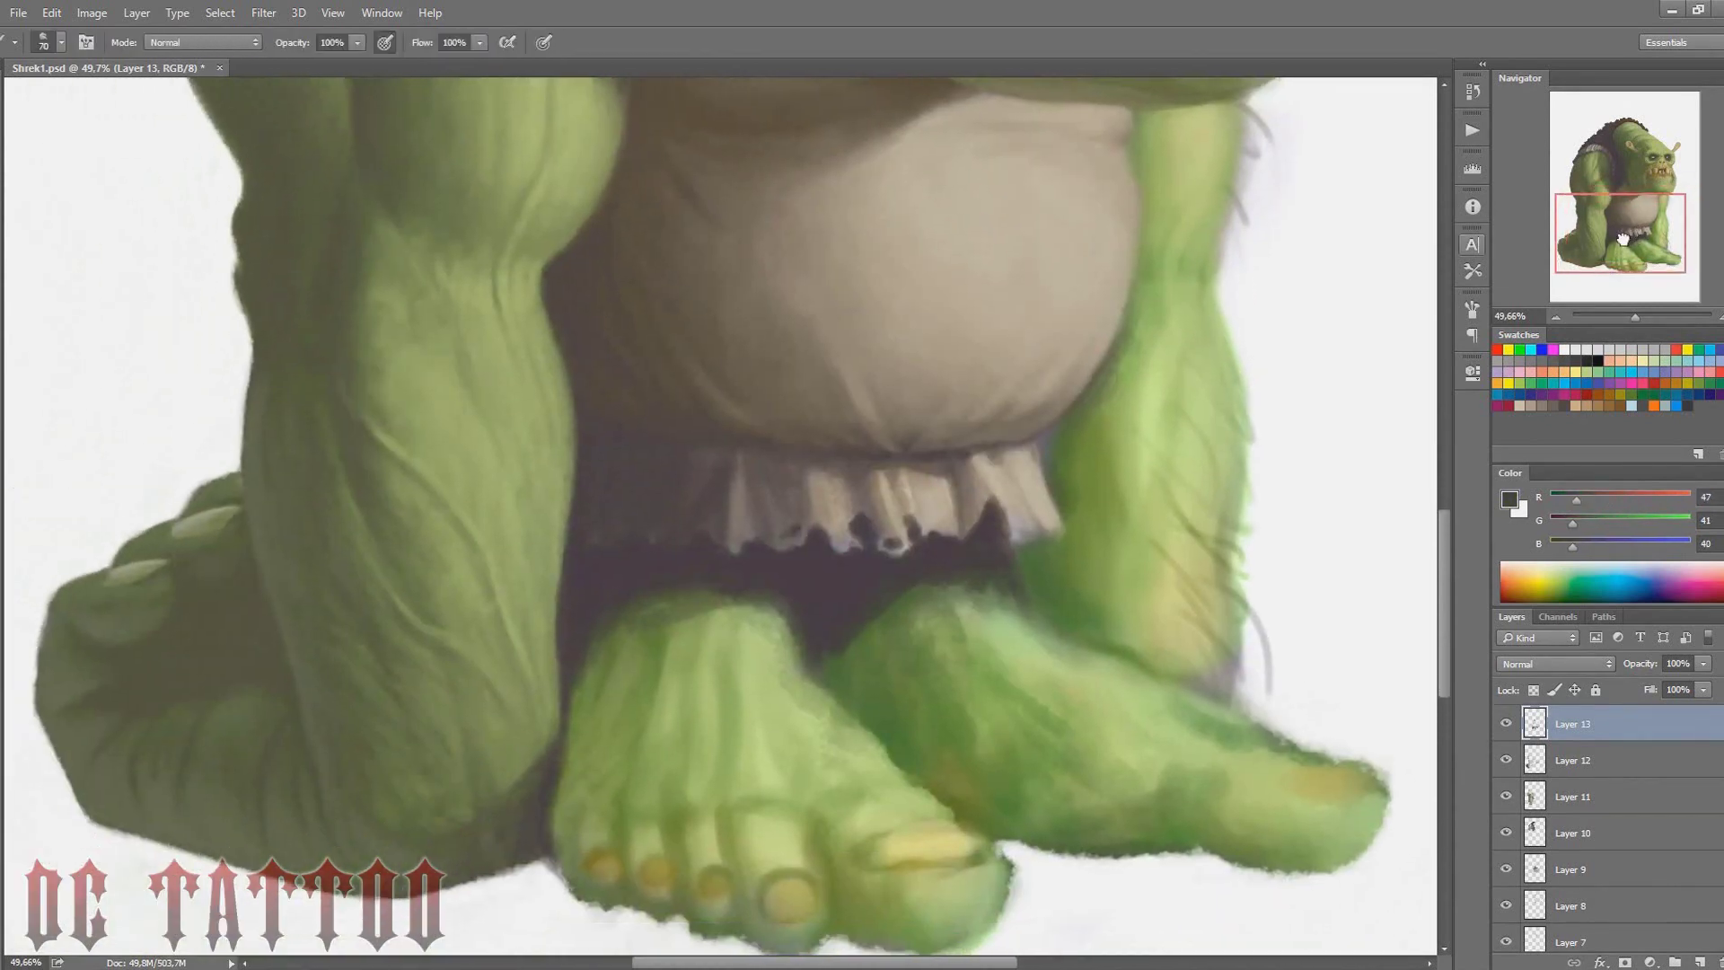
key("bracketleft")
key("bracketleft")
left_click_drag(240, 585, 225, 693)
key("bracketleft")
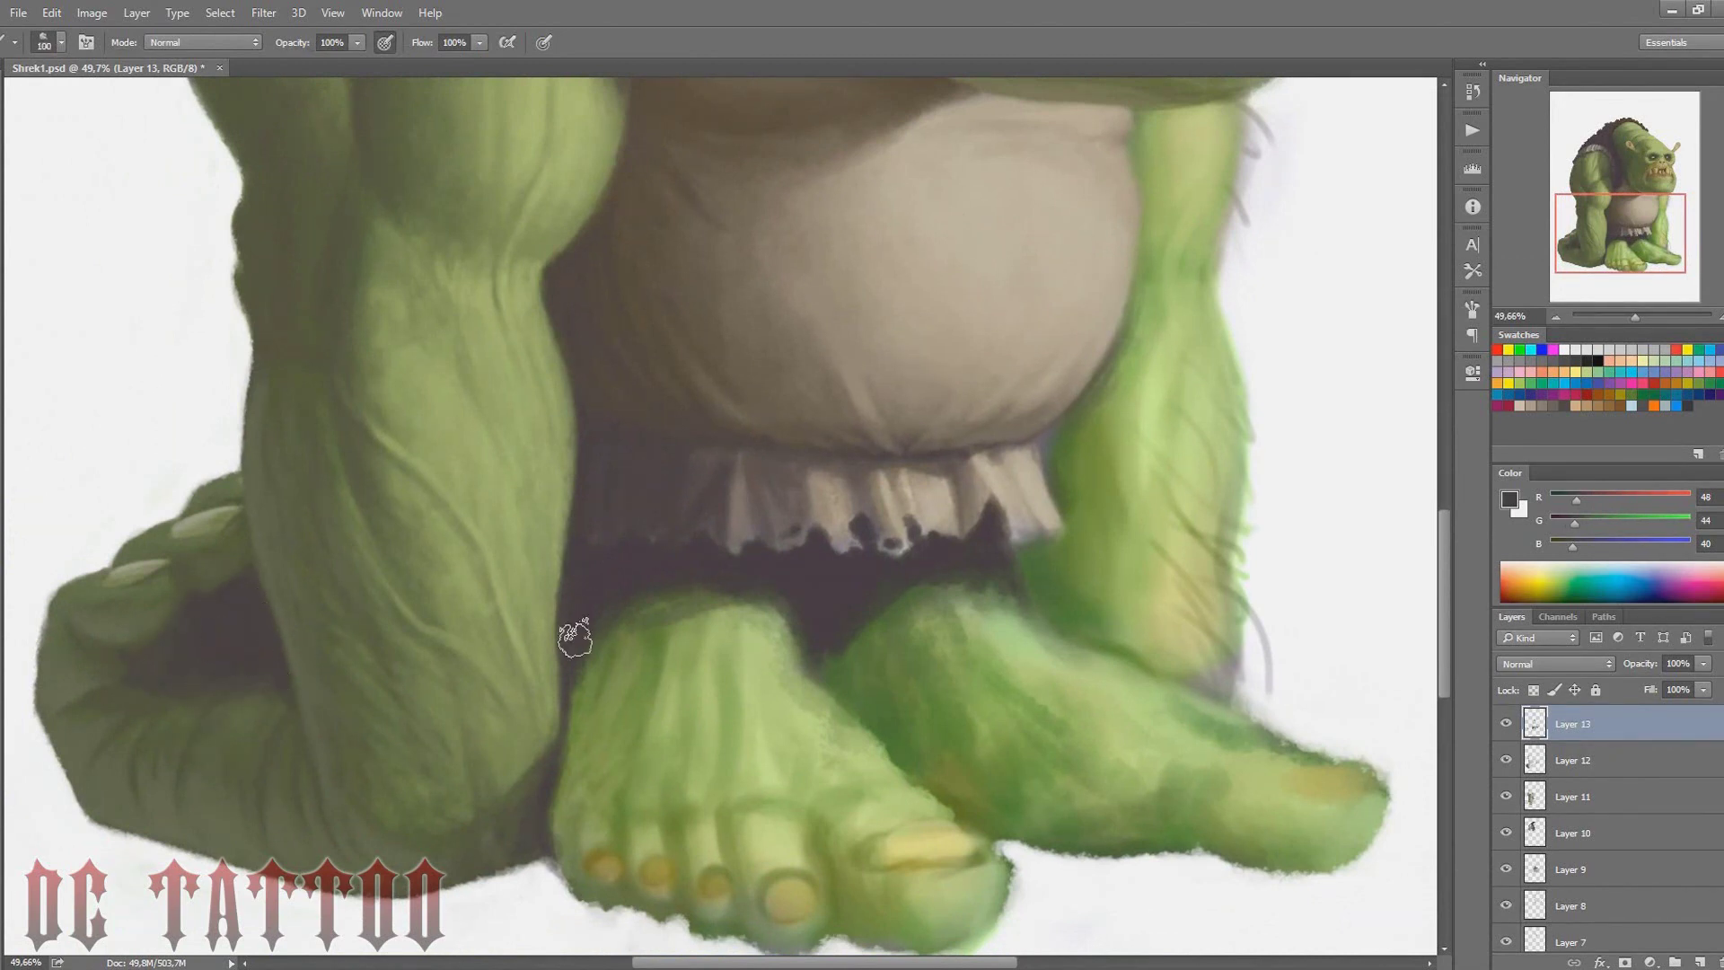
key("bracketright")
key("bracketright")
key("bracketright")
key("bracketright")
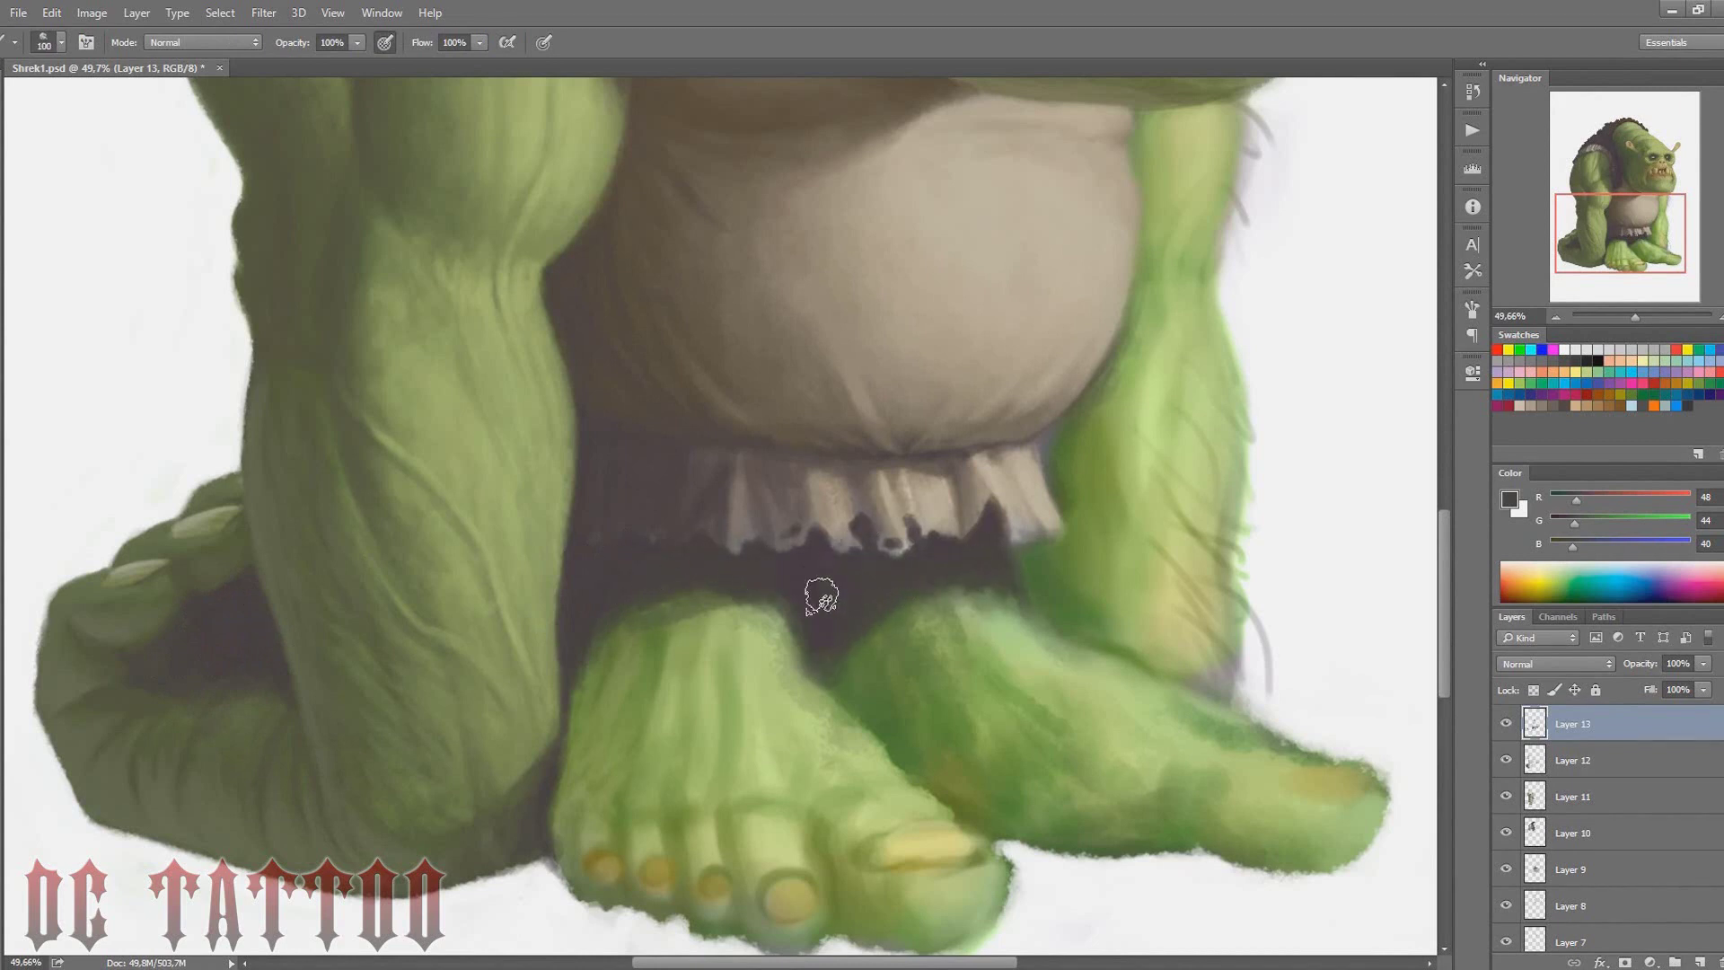
Resample the dark brown shadow and a lighter belly brown, bringing the face and arm into view
scroll(774, 539, "up", 5)
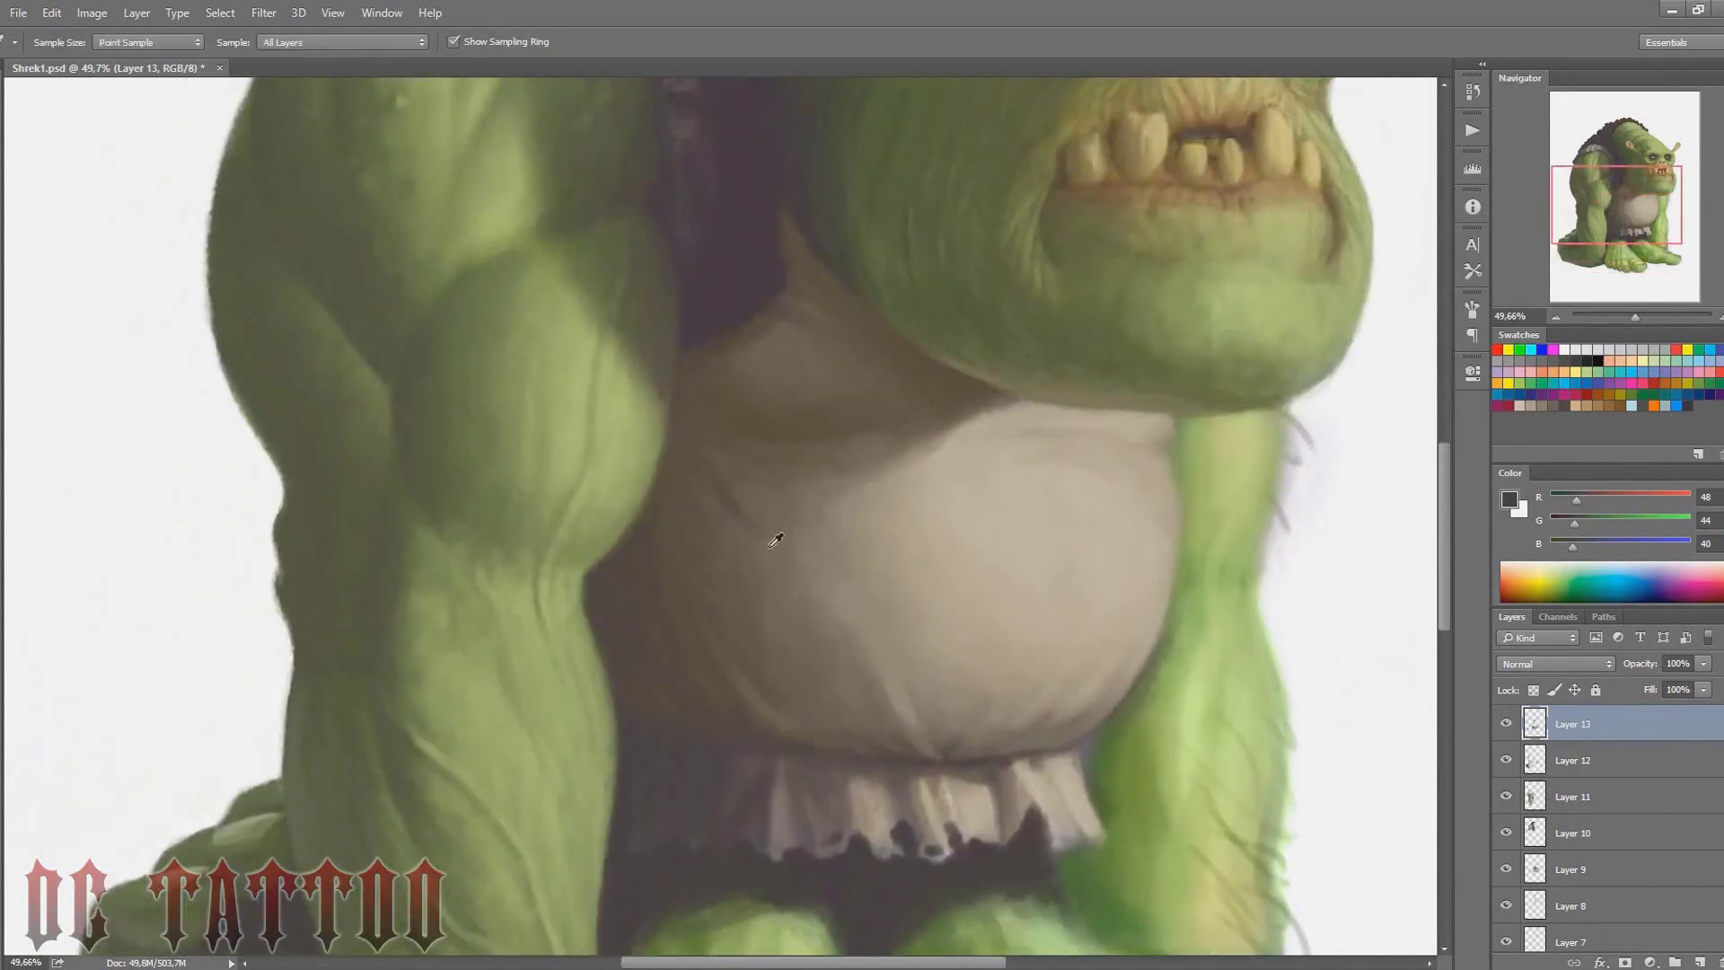
key("bracketleft")
key("bracketleft")
key("bracketleft")
left_click(601, 575, "alt")
key("bracketleft")
key("bracketleft")
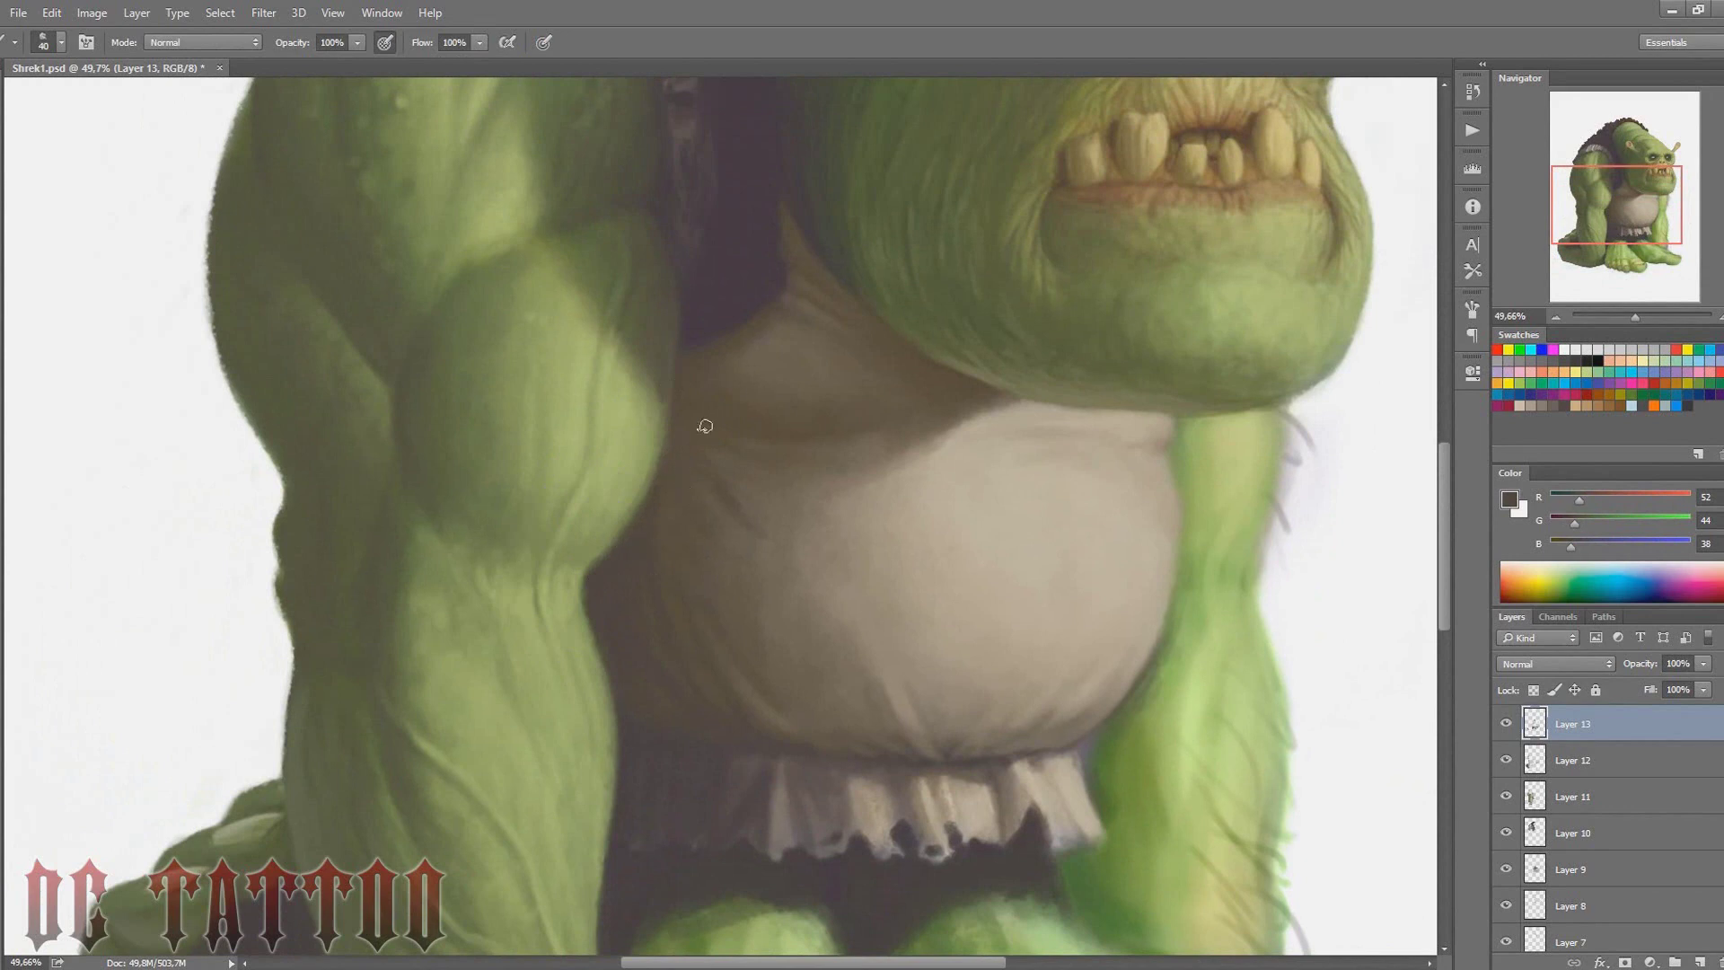
left_click(616, 571, "alt")
key("bracketright")
key("bracketright")
key("bracketright")
left_click(788, 366, "alt")
left_click_drag(1628, 187, 1629, 154)
On a new Layer 14, paint a dark green shadow patch on the upper arm
key("ctrl+shift+n")
key("Return")
left_click(531, 469, "alt")
key("bracketleft")
key("bracketleft")
key("bracketleft")
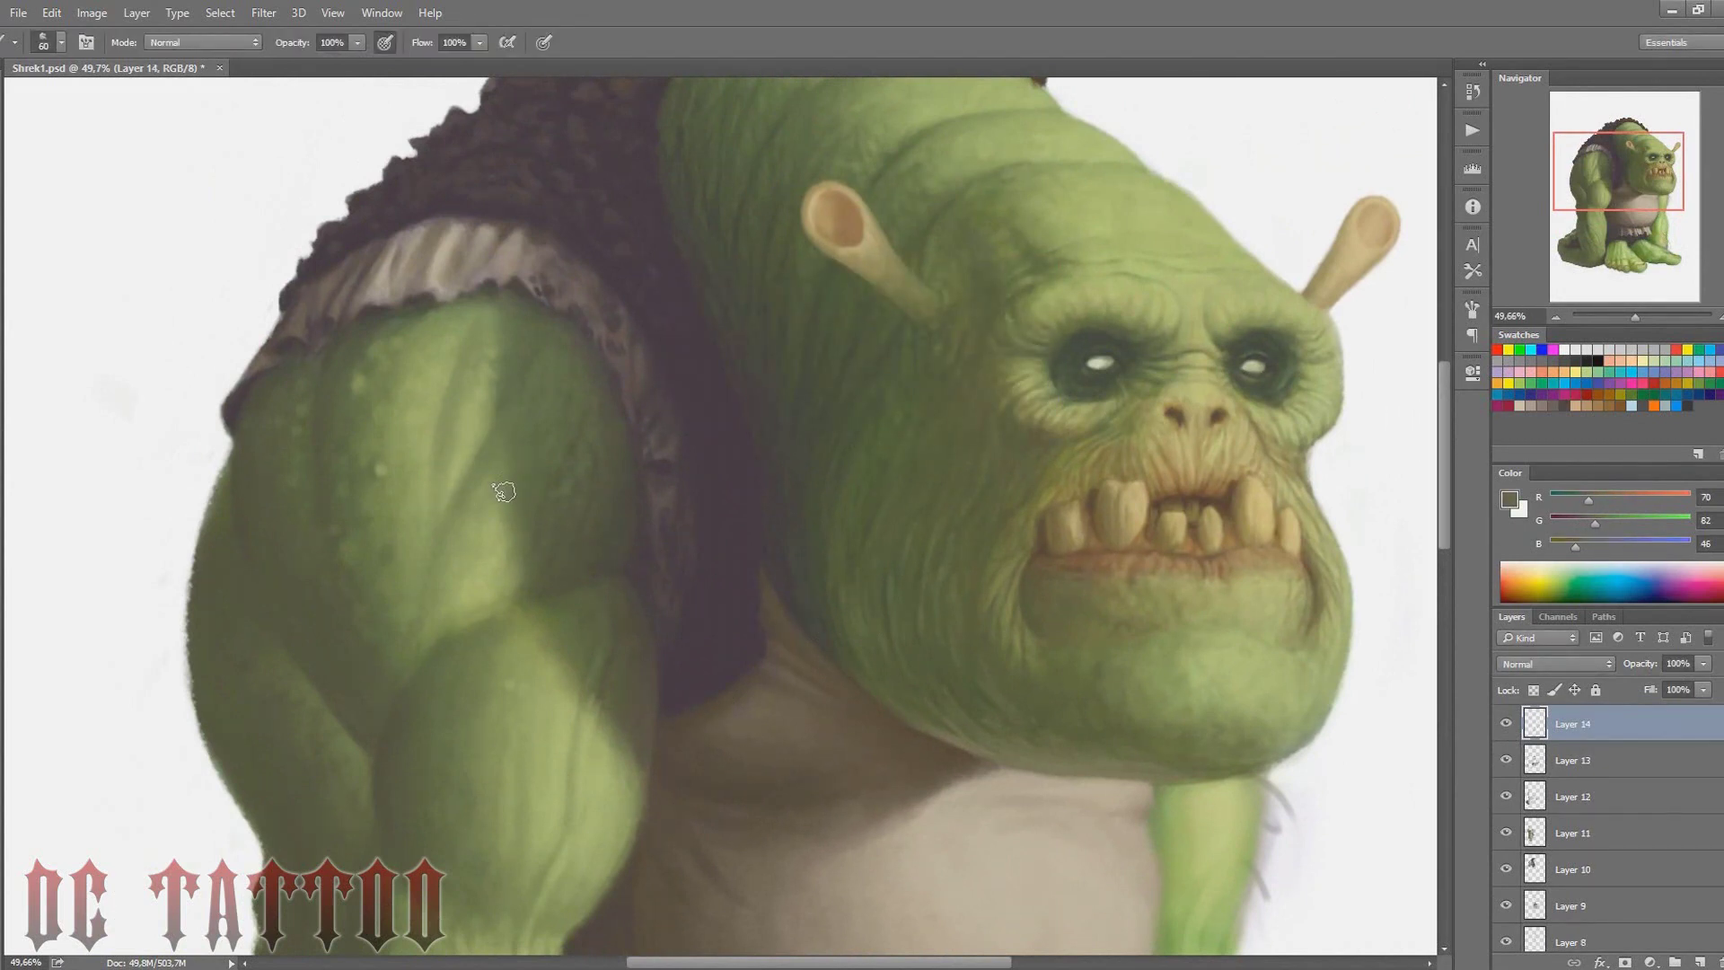
left_click_drag(460, 435, 500, 470)
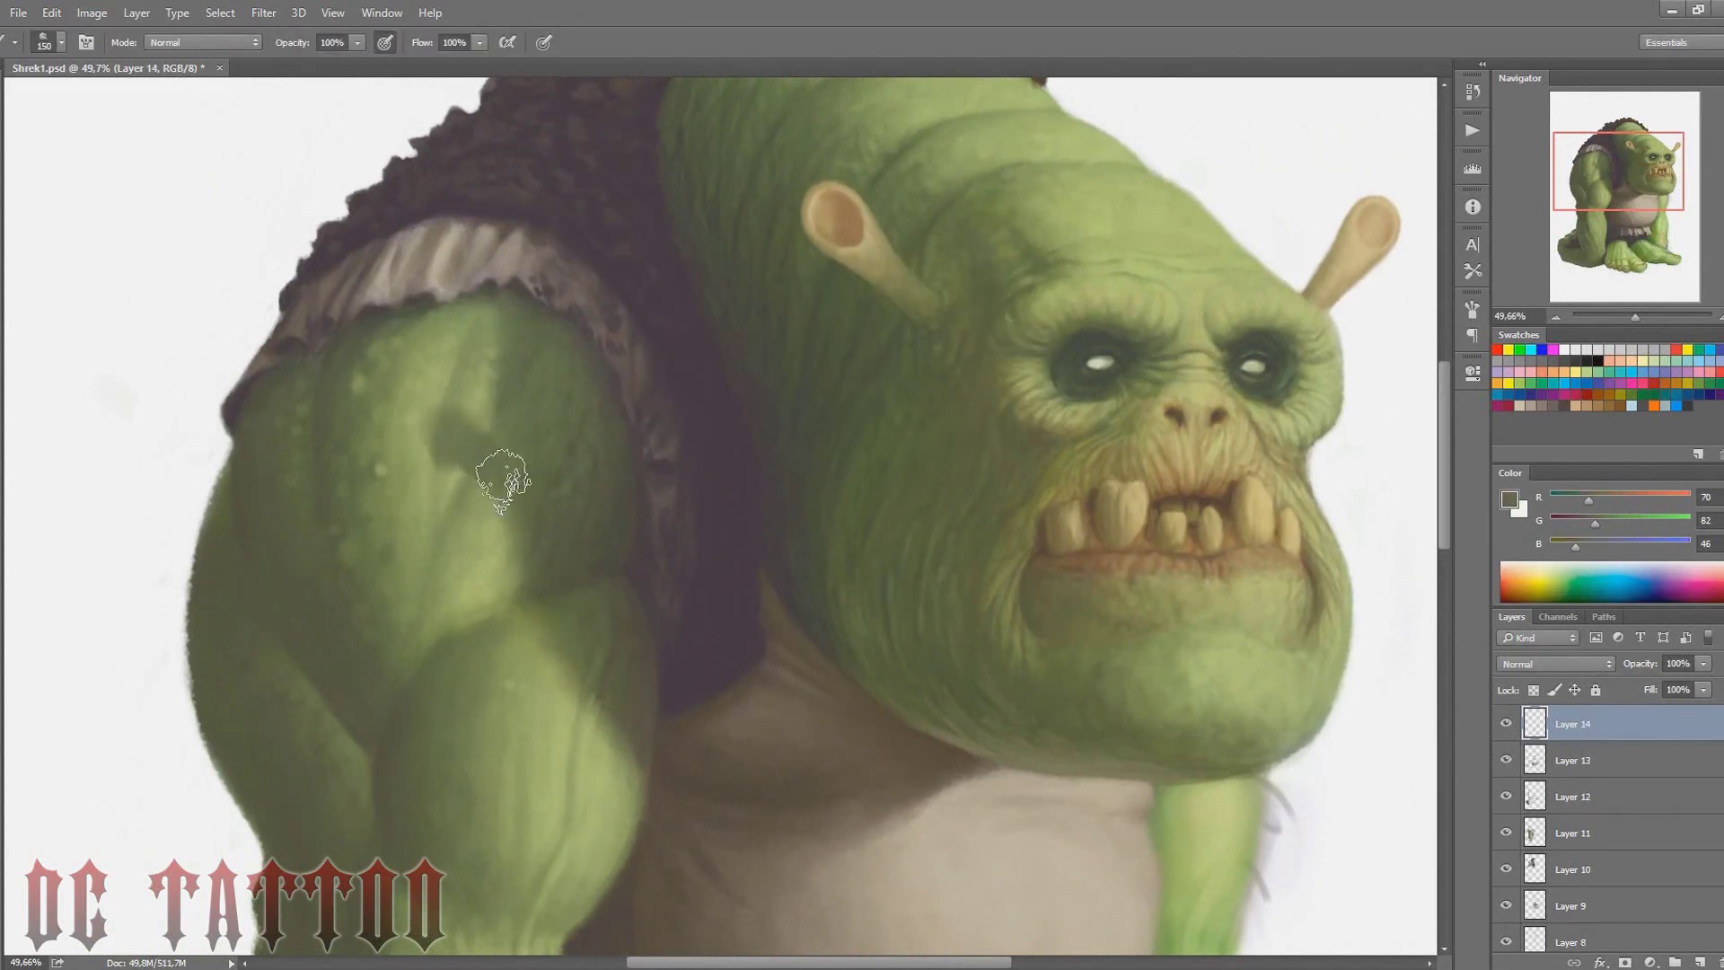
Try softening the arm patch with lighter green, then undo that stroke
key("bracketright")
key("bracketright")
key("bracketright")
key("bracketleft")
key("bracketleft")
key("bracketleft")
left_click(471, 469, "alt")
left_click(494, 328, "alt")
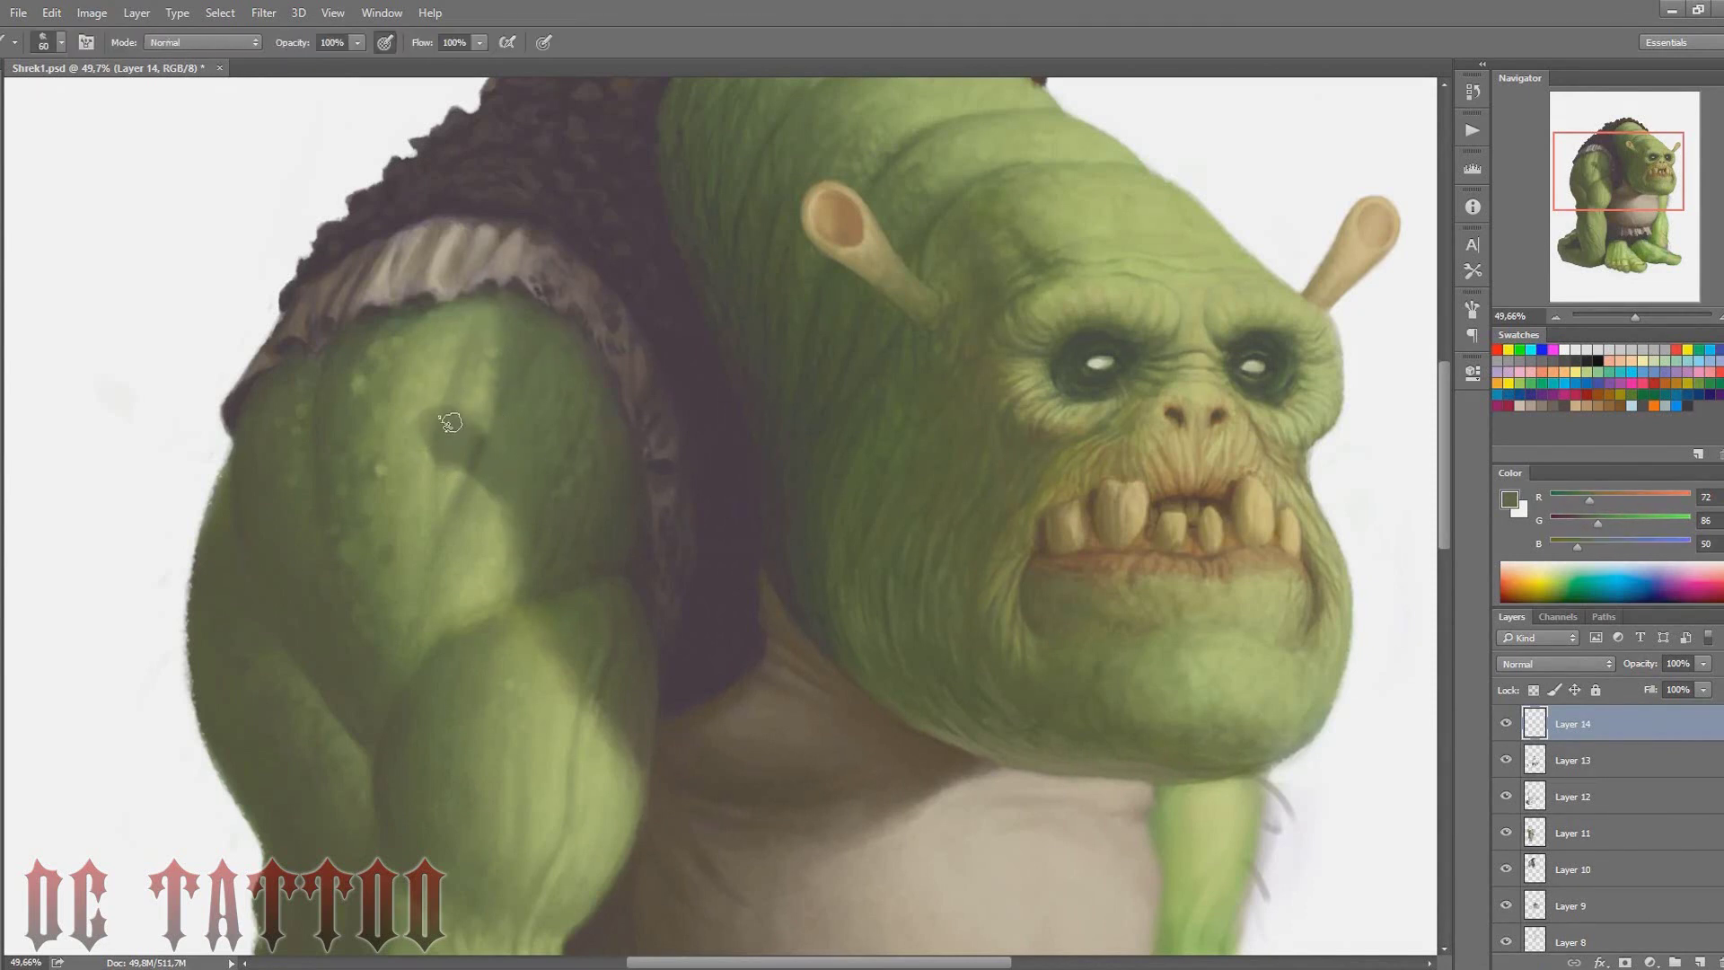
key("bracketright")
left_click_drag(469, 436, 422, 426)
key("ctrl+z")
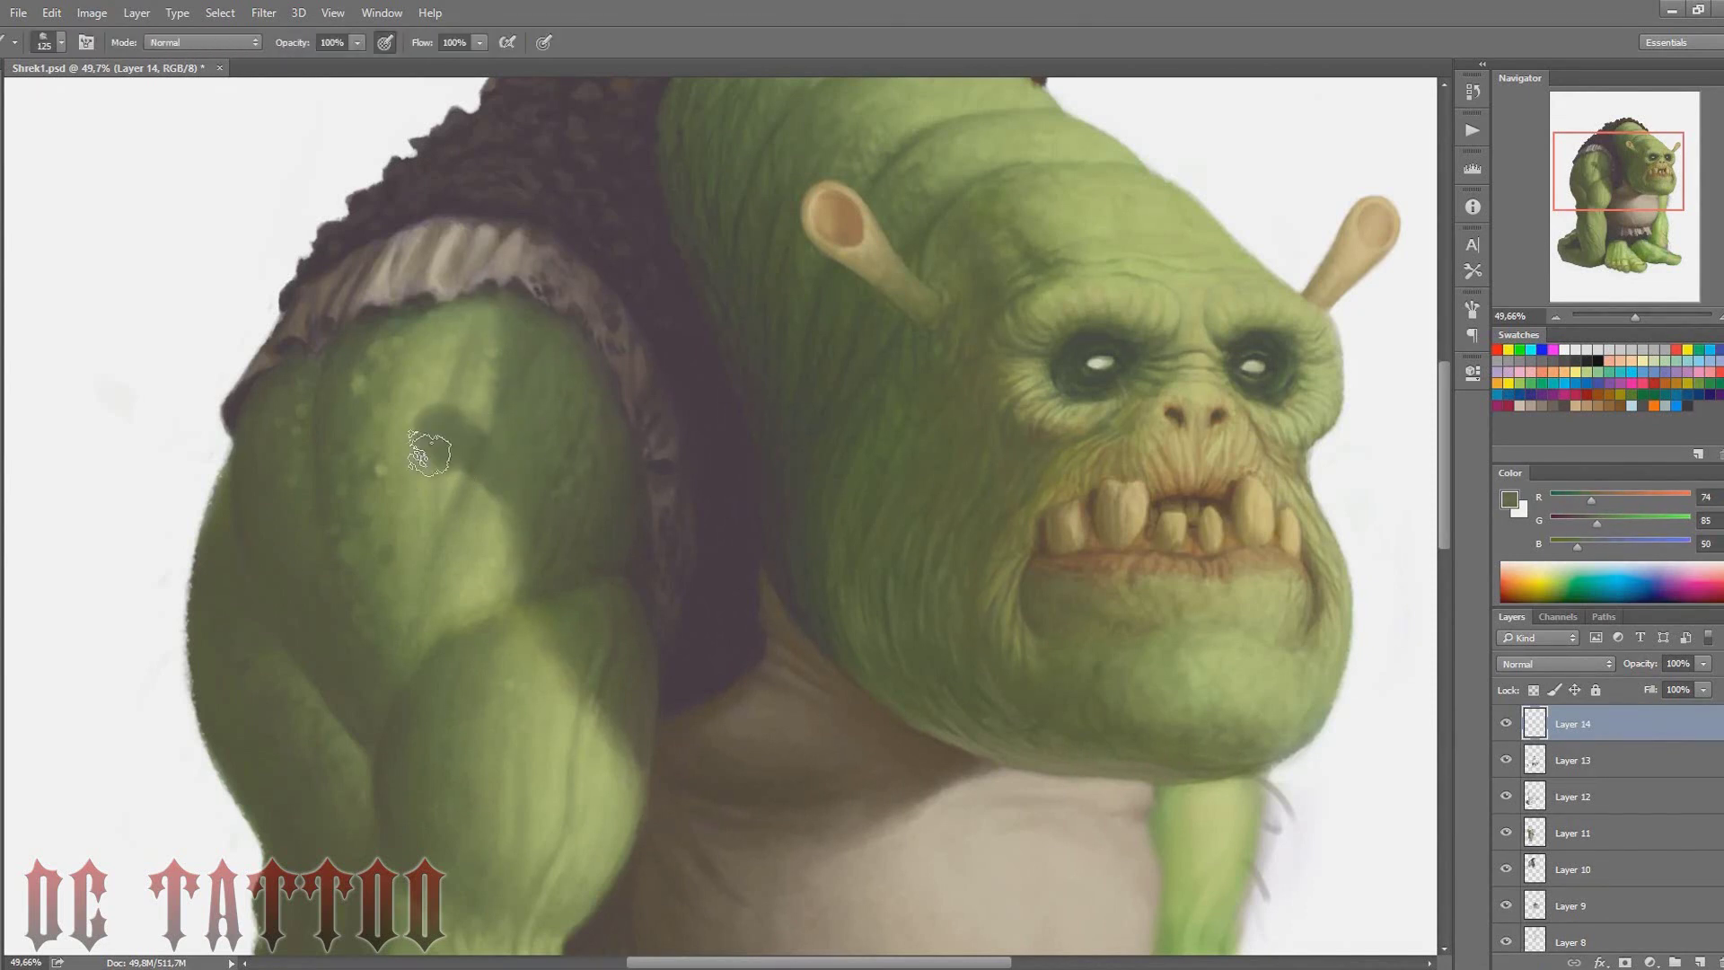
Sample arm and belly tones, move the view down to the feet, and add Layer 15
key("bracketright")
key("bracketright")
key("bracketleft")
key("bracketleft")
key("bracketleft")
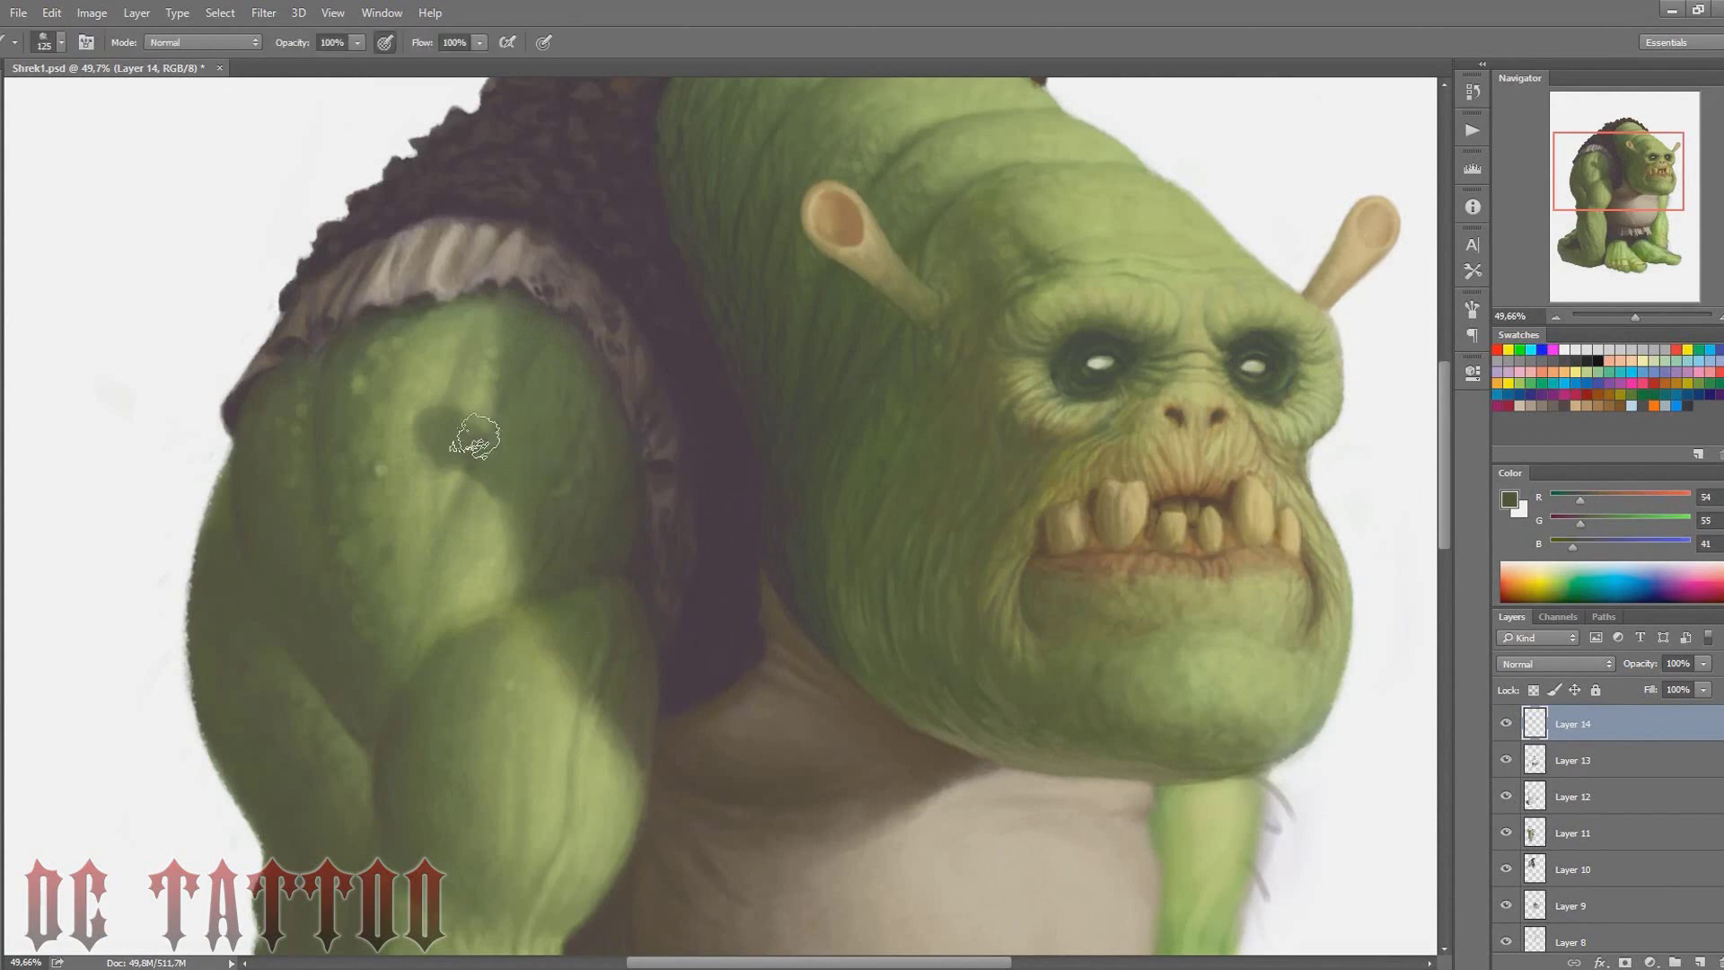
left_click(437, 445, "alt")
left_click(440, 401, "alt")
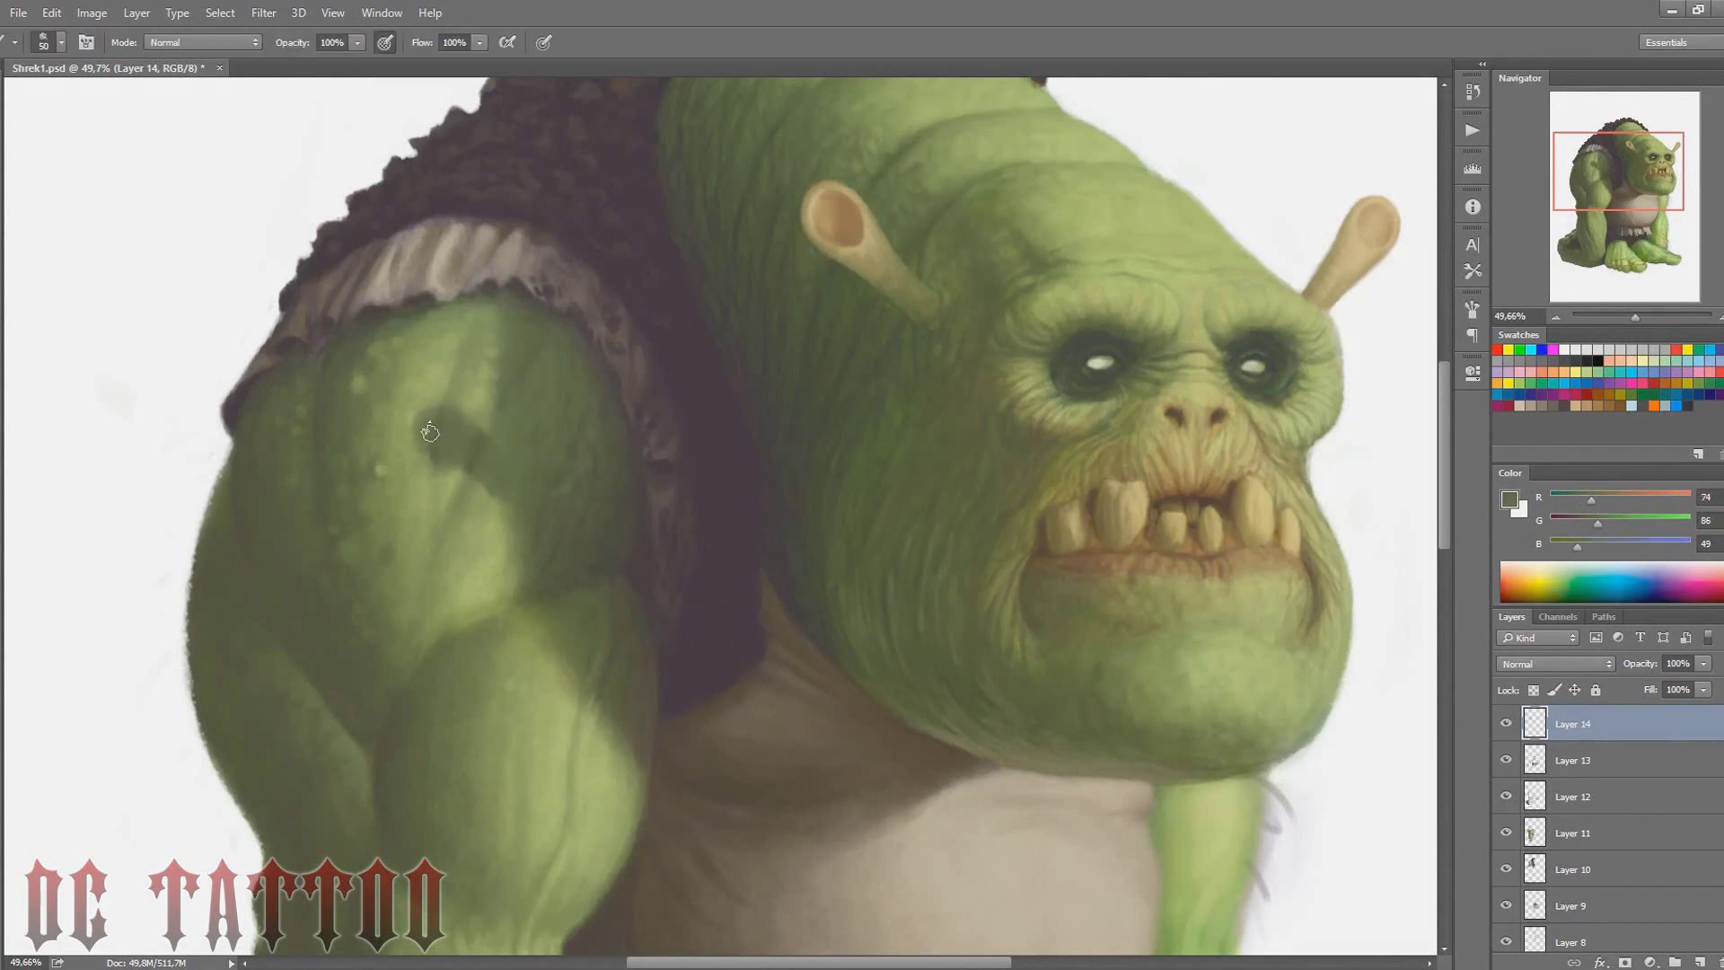
key("bracketright")
key("bracketright")
key("bracketright")
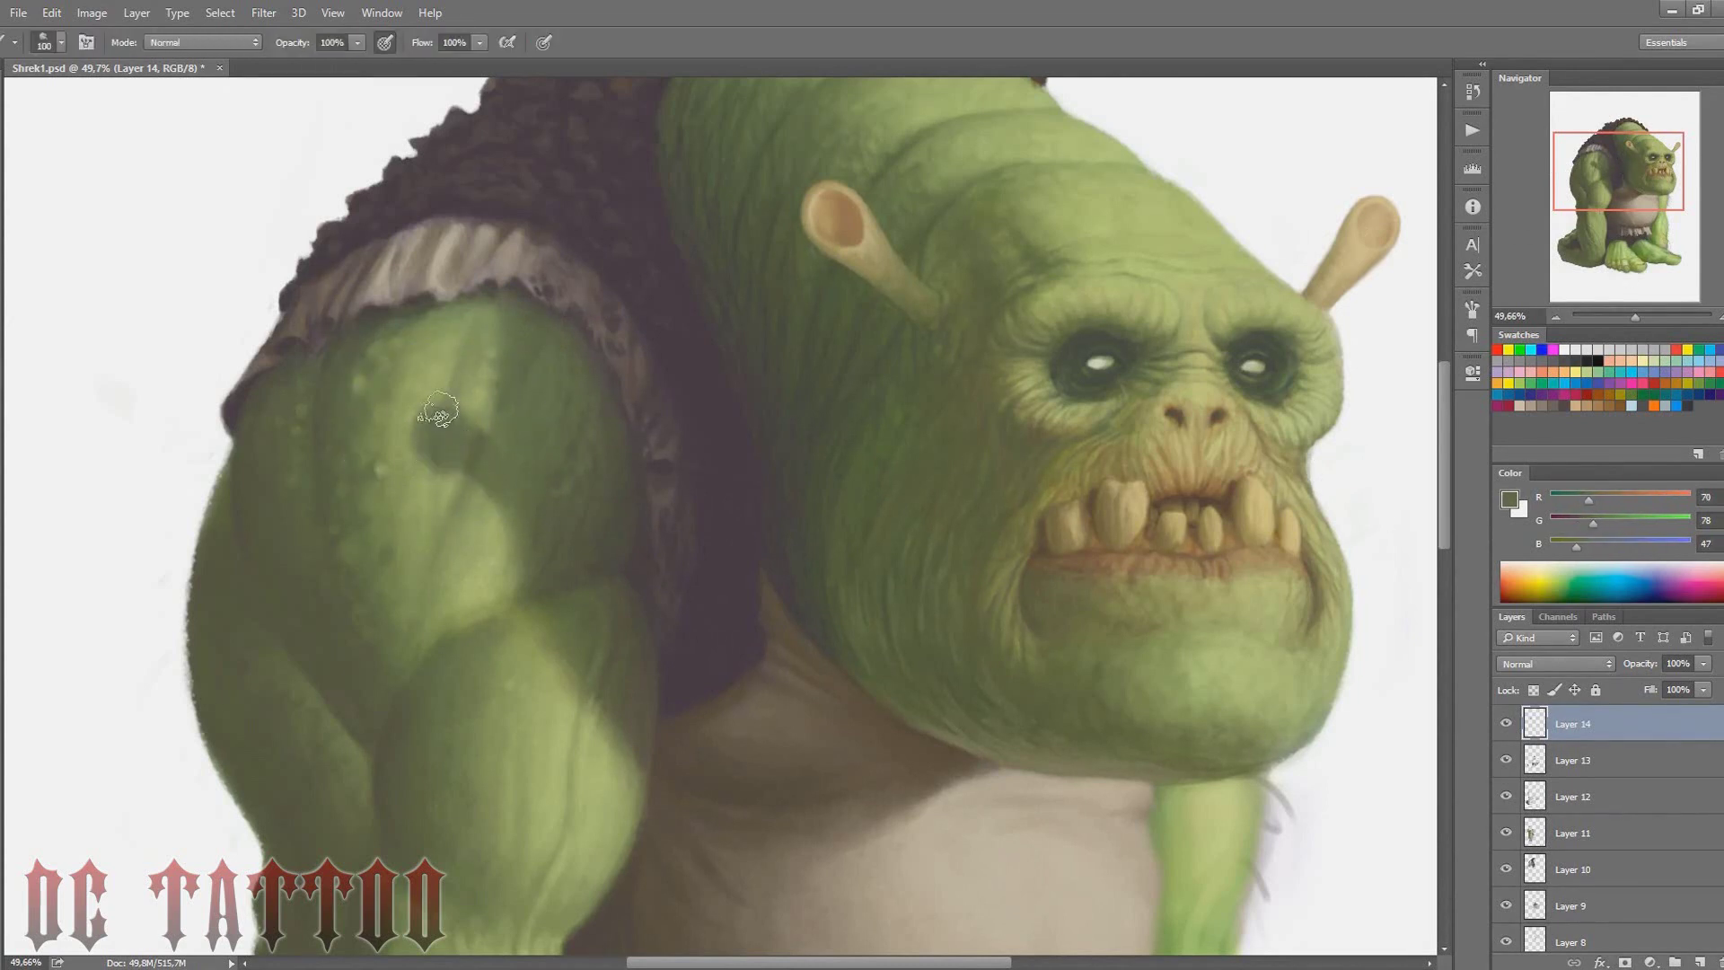
left_click_drag(1643, 162, 1640, 193)
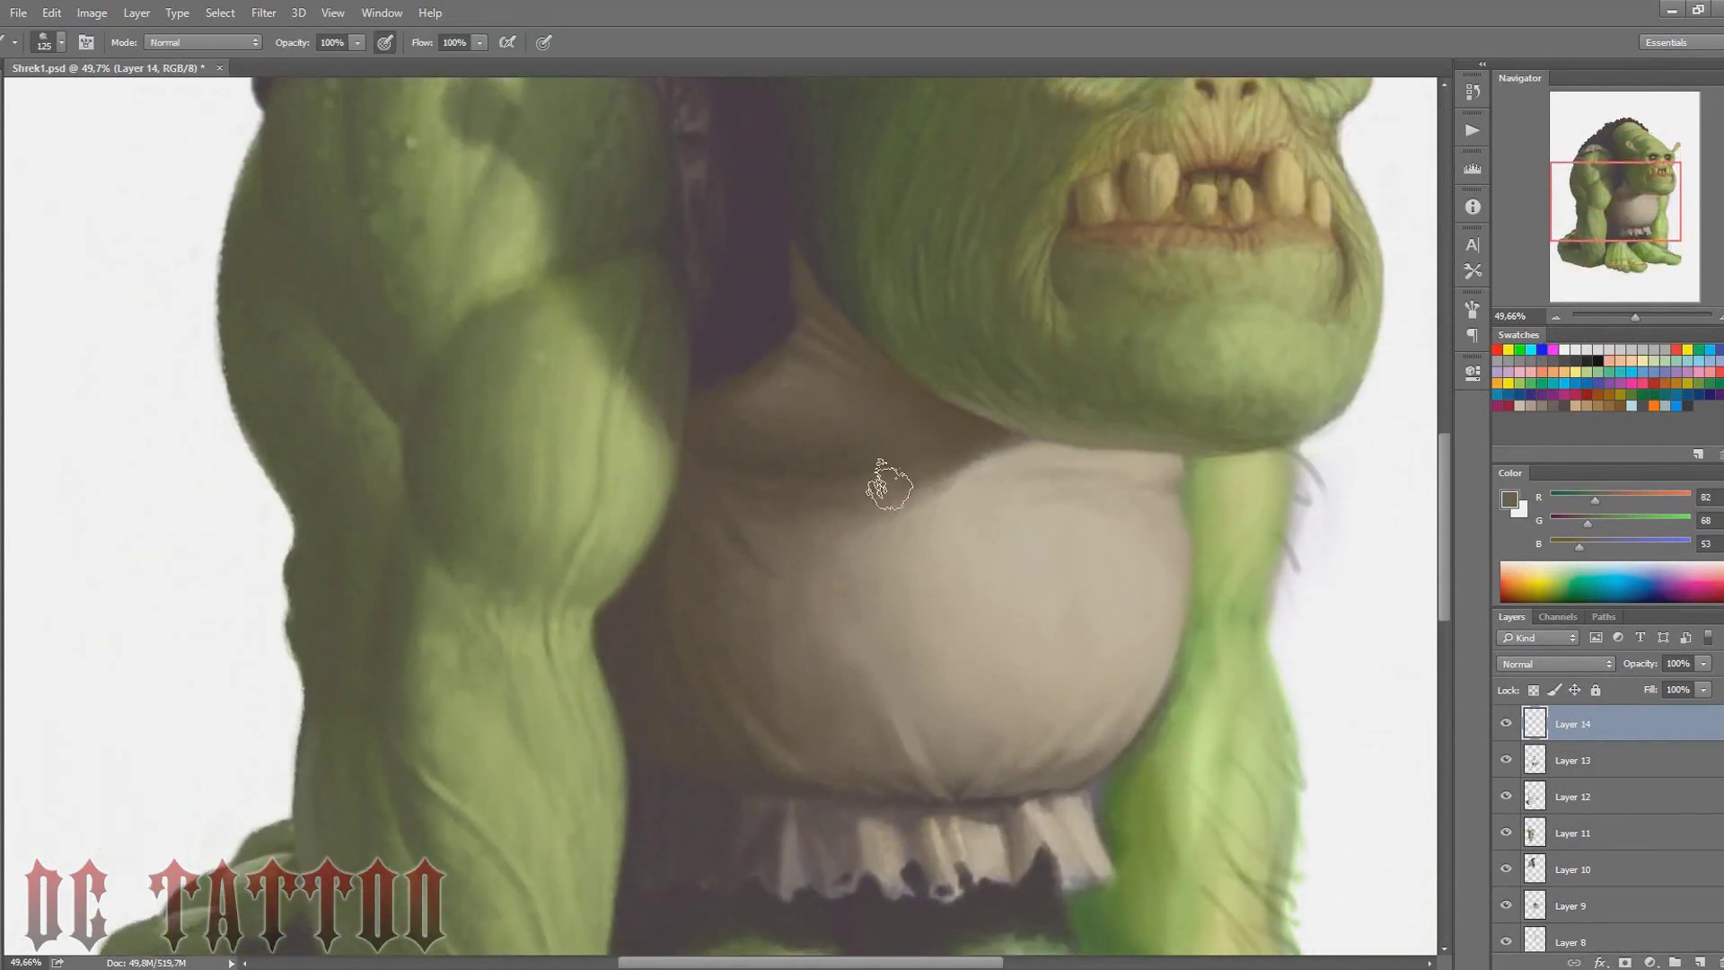
left_click(828, 505, "alt")
left_click(824, 629, "alt")
left_click_drag(1630, 208, 1641, 208)
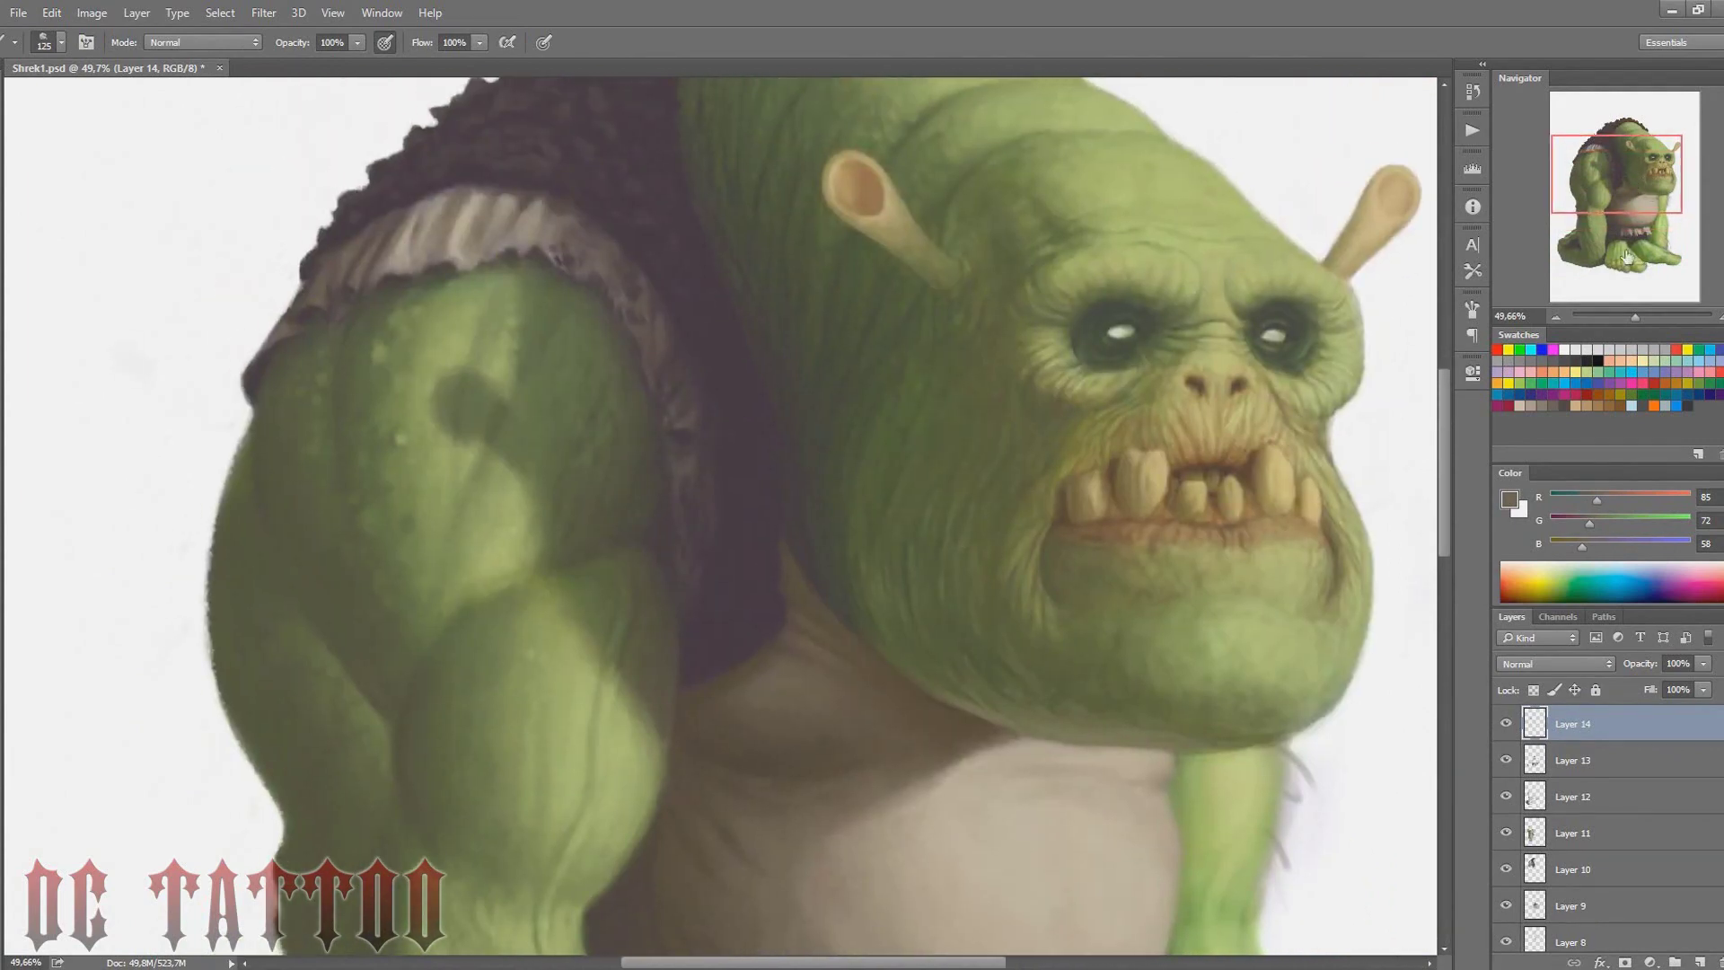
left_click_drag(1647, 178, 1660, 243)
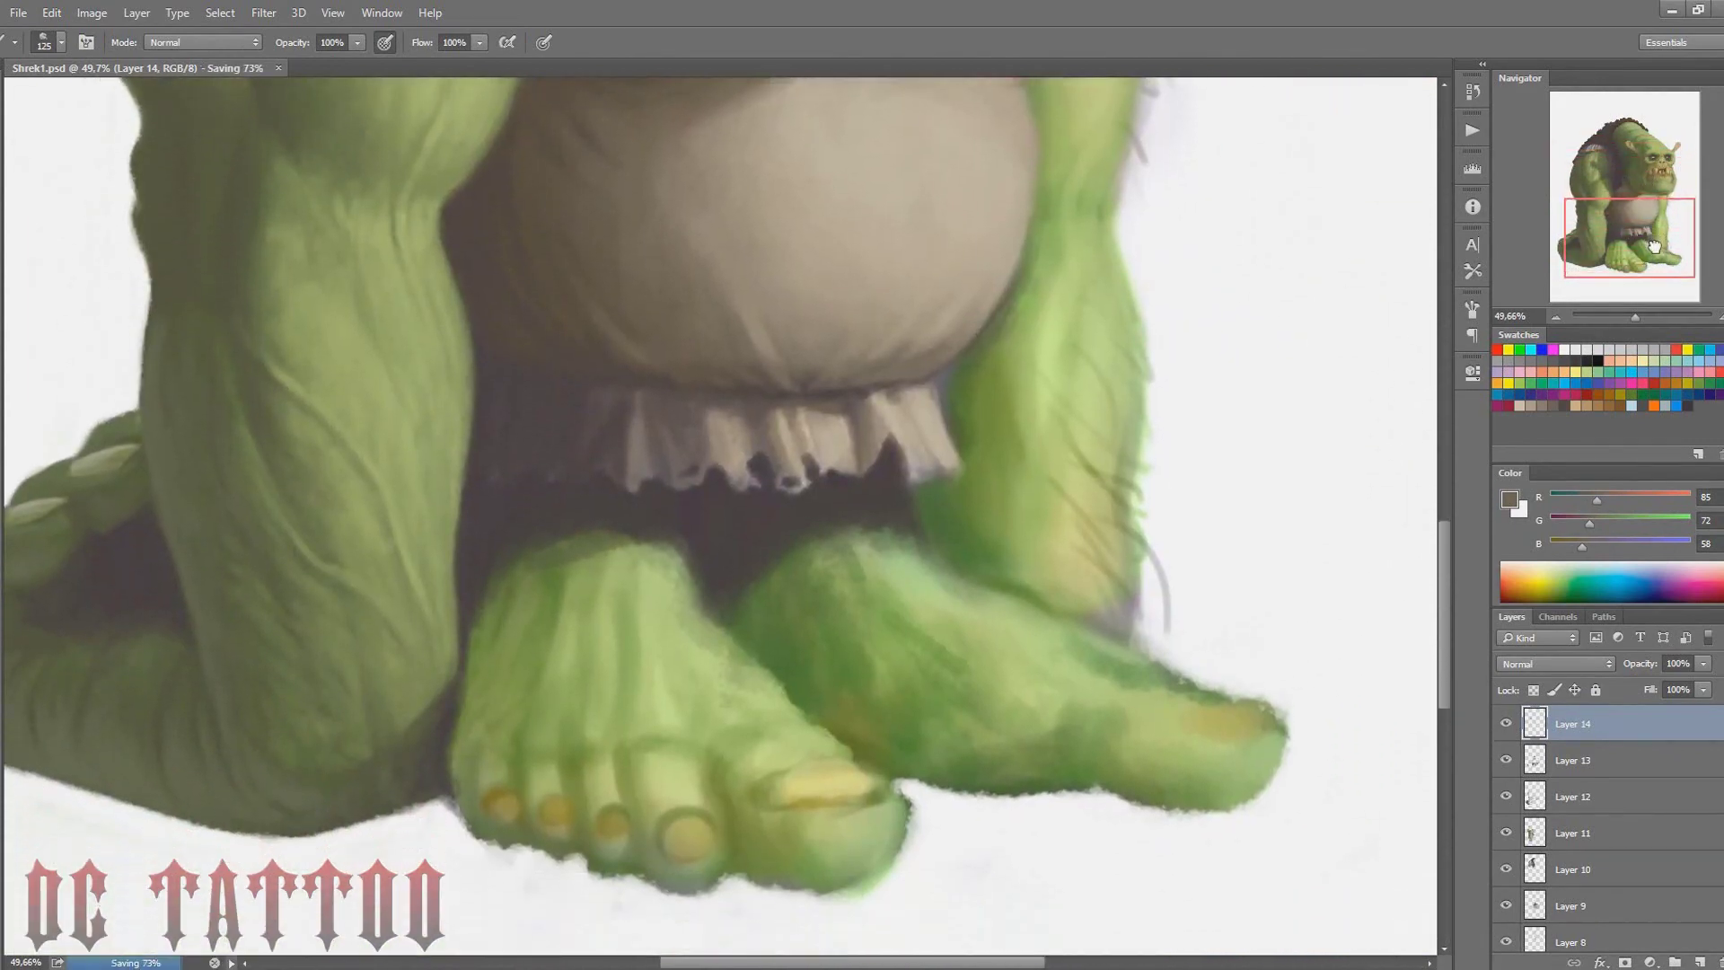
key("ctrl+shift+n")
key("Return")
Outline the four small toes, their gaps, and the big toe with its toenail in dark strokes
key("bracketleft")
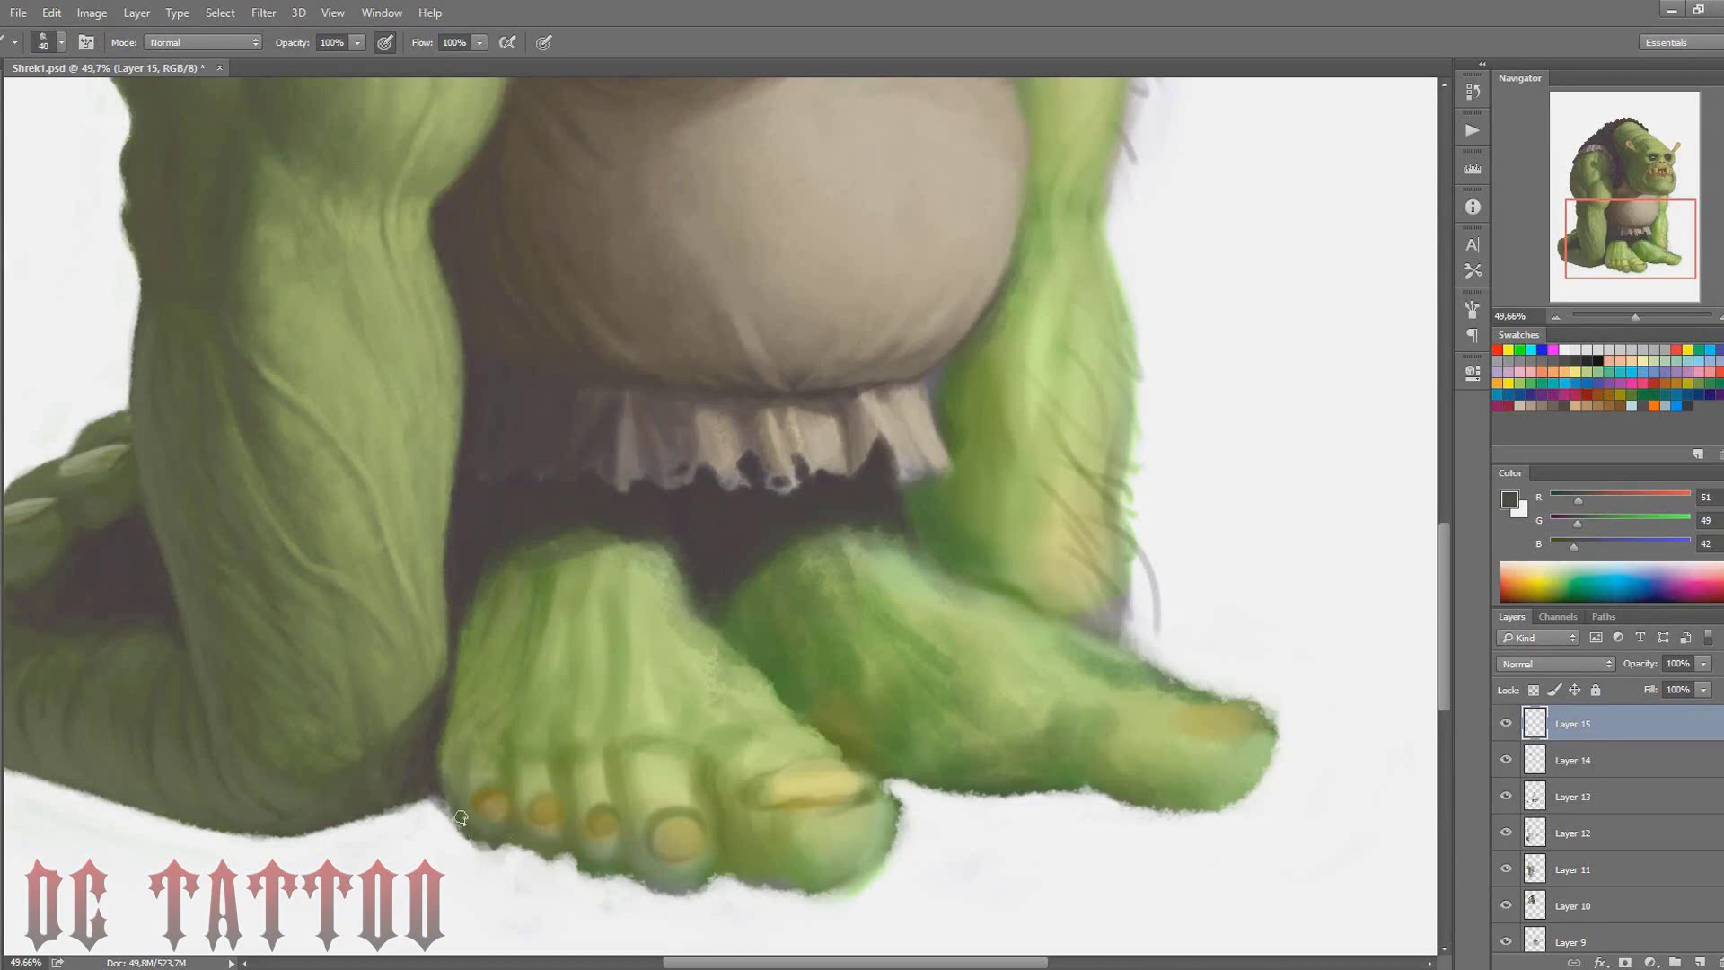
key("bracketright")
mouse_move(490, 750)
left_mouse_down()
mouse_move(526, 853)
mouse_move(566, 862)
left_mouse_up()
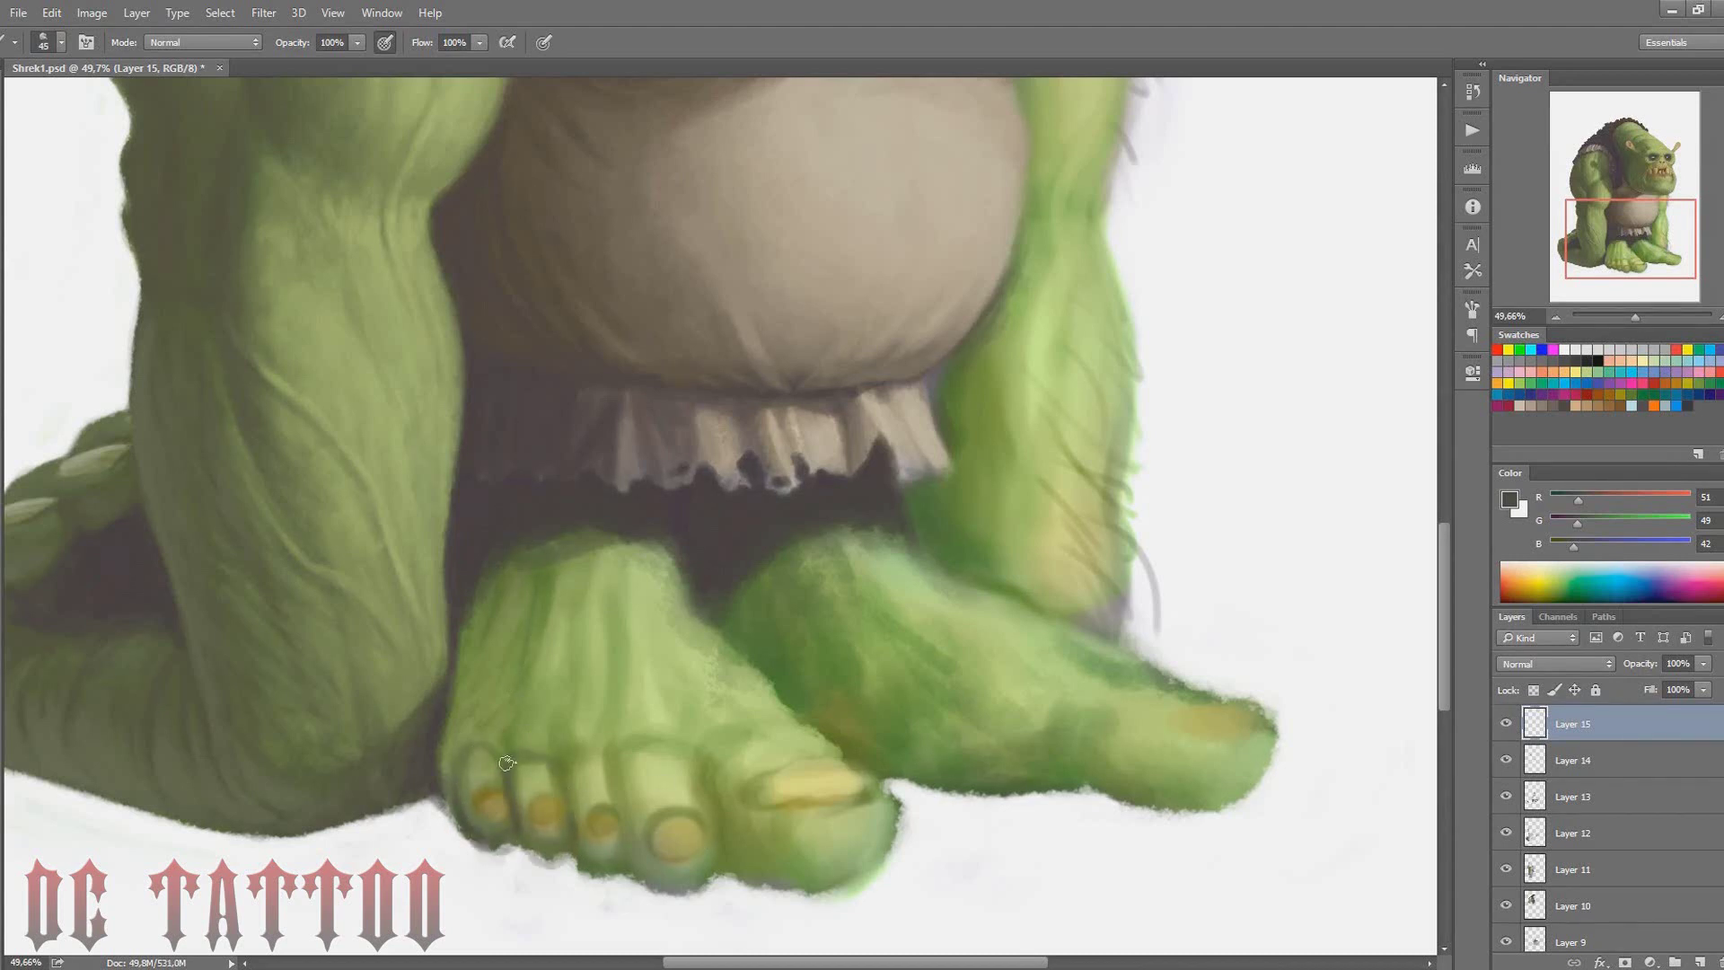
mouse_move(570, 750)
left_mouse_down()
mouse_move(619, 857)
mouse_move(656, 871)
mouse_move(628, 750)
left_mouse_up()
mouse_move(718, 884)
left_mouse_down()
mouse_move(889, 808)
mouse_move(754, 795)
mouse_move(746, 737)
mouse_move(779, 721)
left_mouse_up()
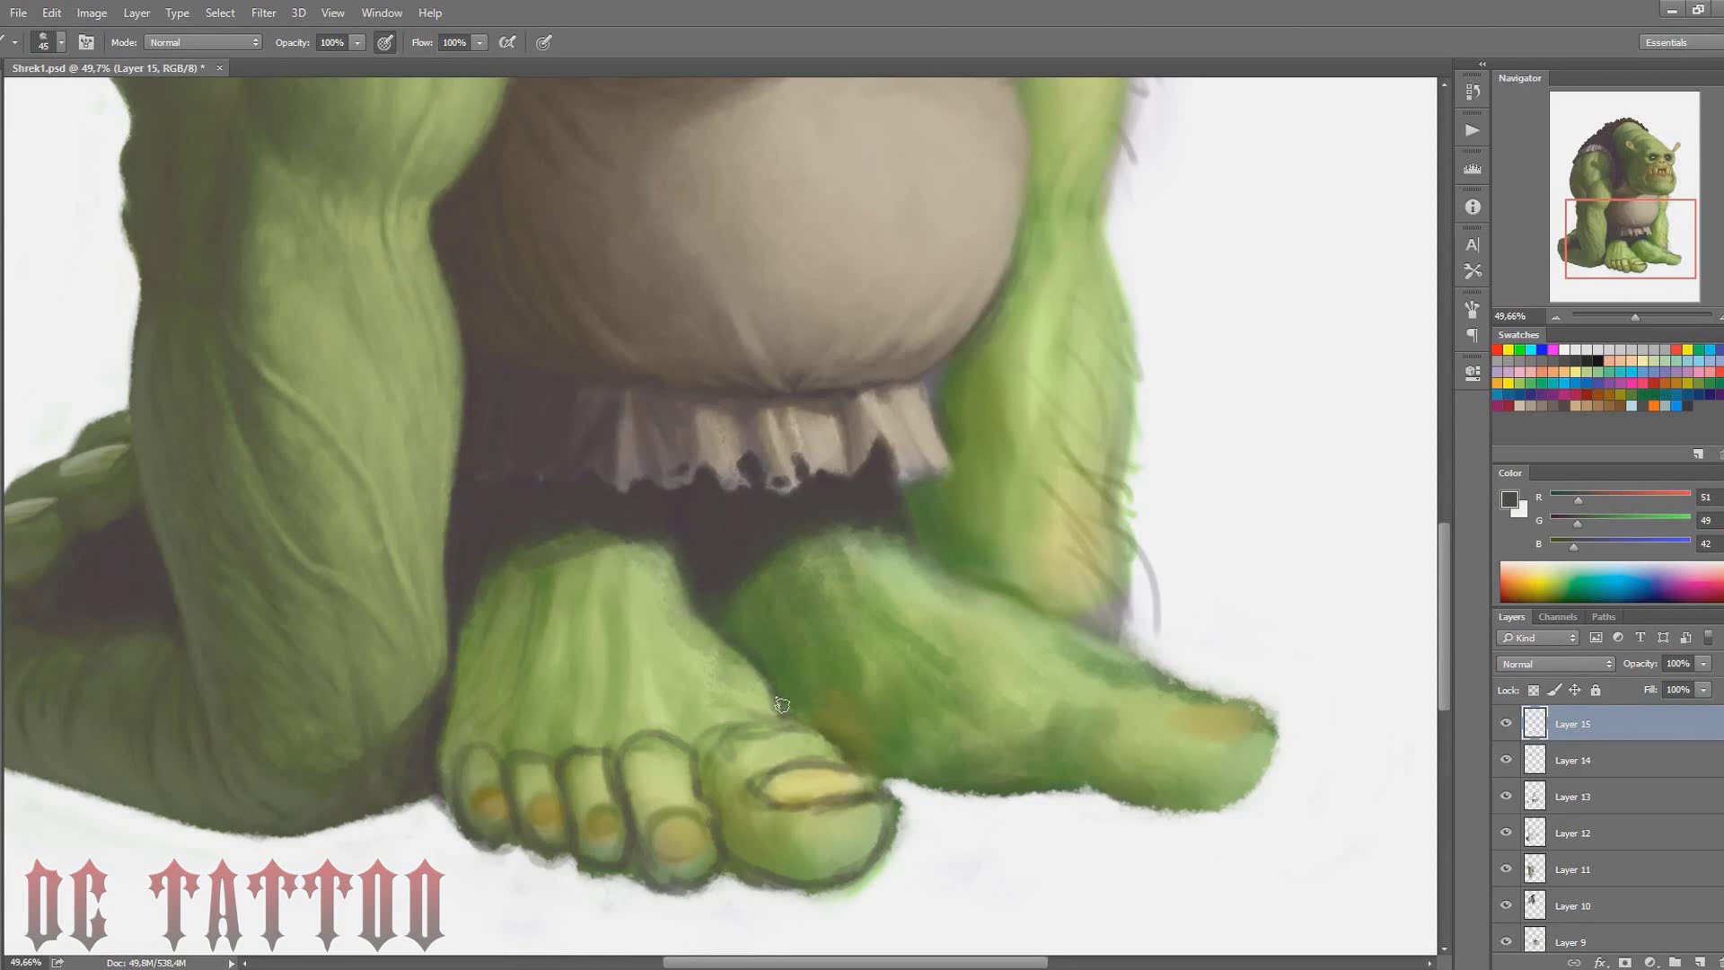
Repaint the top of the front foot with broader, softer vertical strokes
key("bracketright")
key("bracketright")
key("bracketright")
left_click_drag(607, 749, 532, 516)
mouse_move(484, 597)
left_mouse_down()
mouse_move(435, 751)
mouse_move(454, 609)
left_mouse_up()
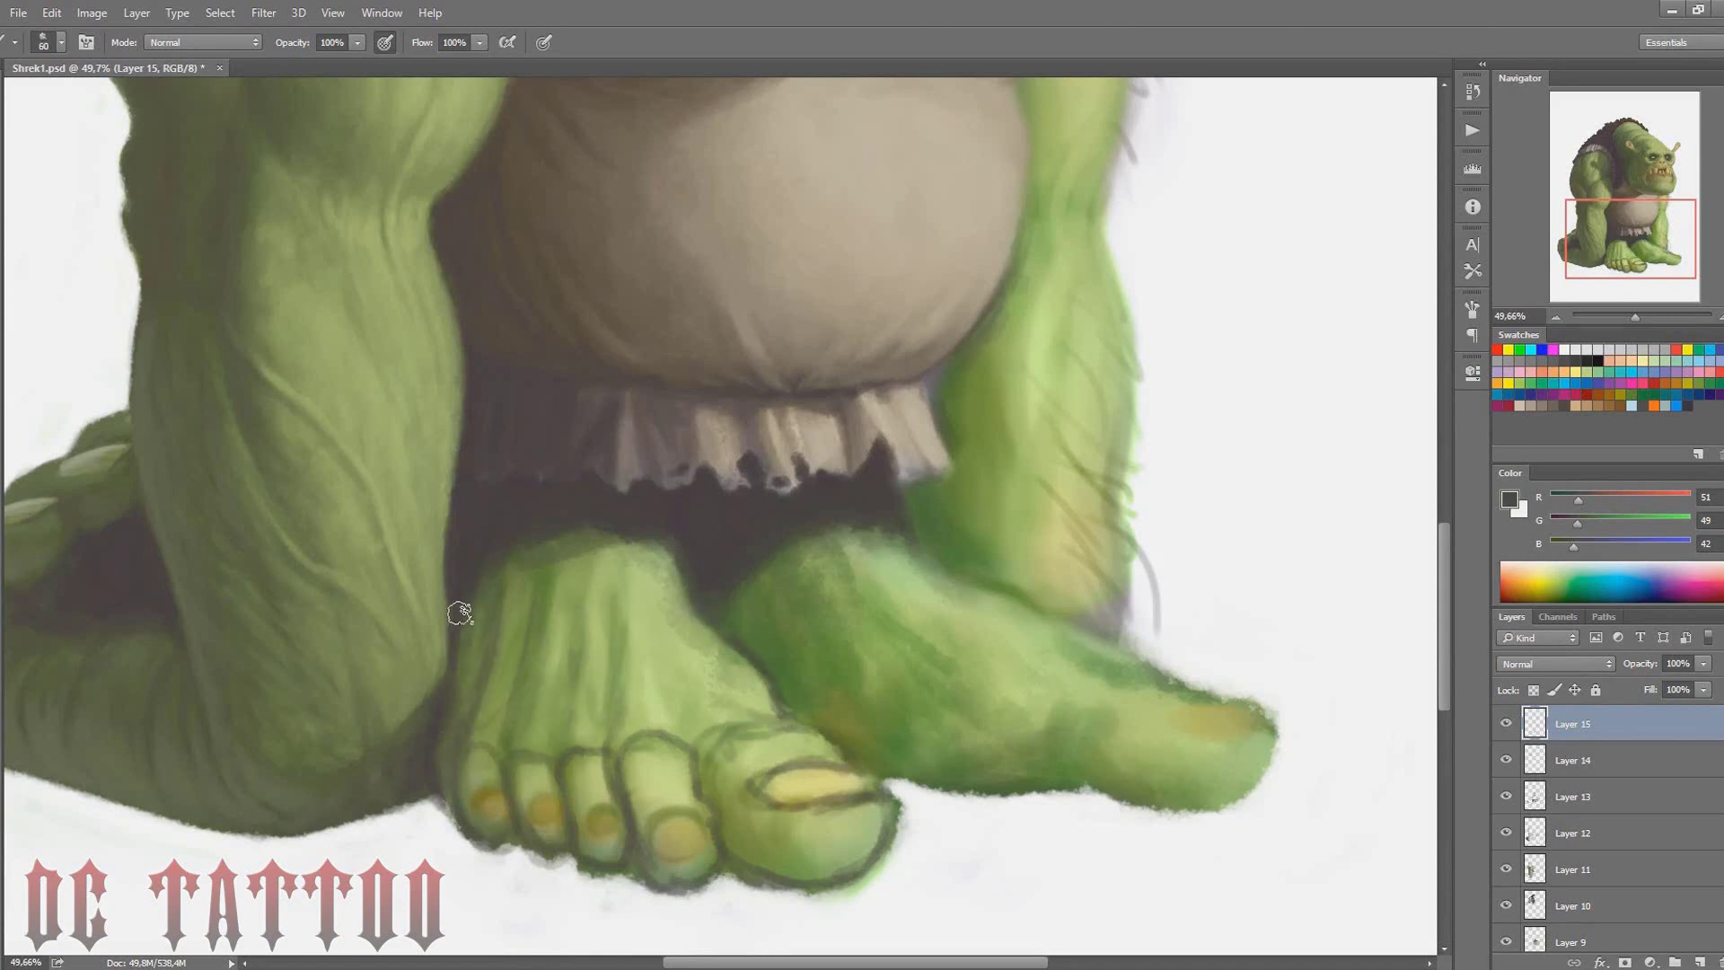
left_click_drag(512, 521, 499, 767)
key("bracketleft")
Sample foot greens and shadows, blend across the front foot, and darken its top near the shadow
left_click(628, 570, "alt")
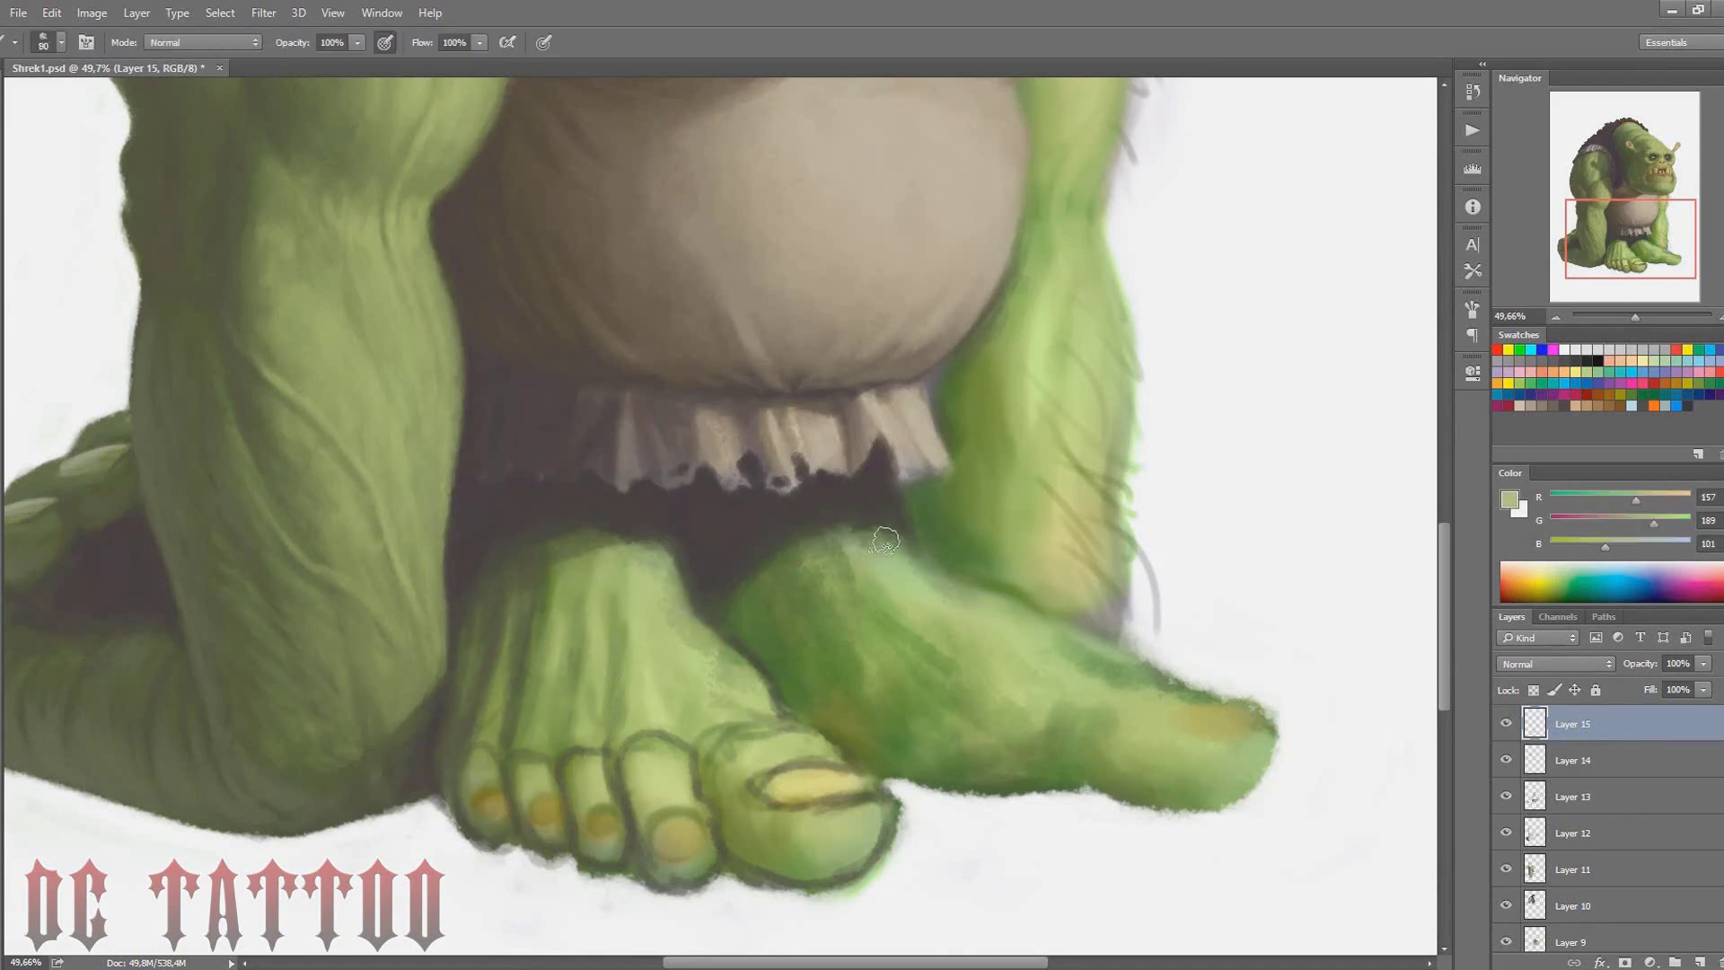
left_click(895, 530, "alt")
key("bracketright")
key("bracketright")
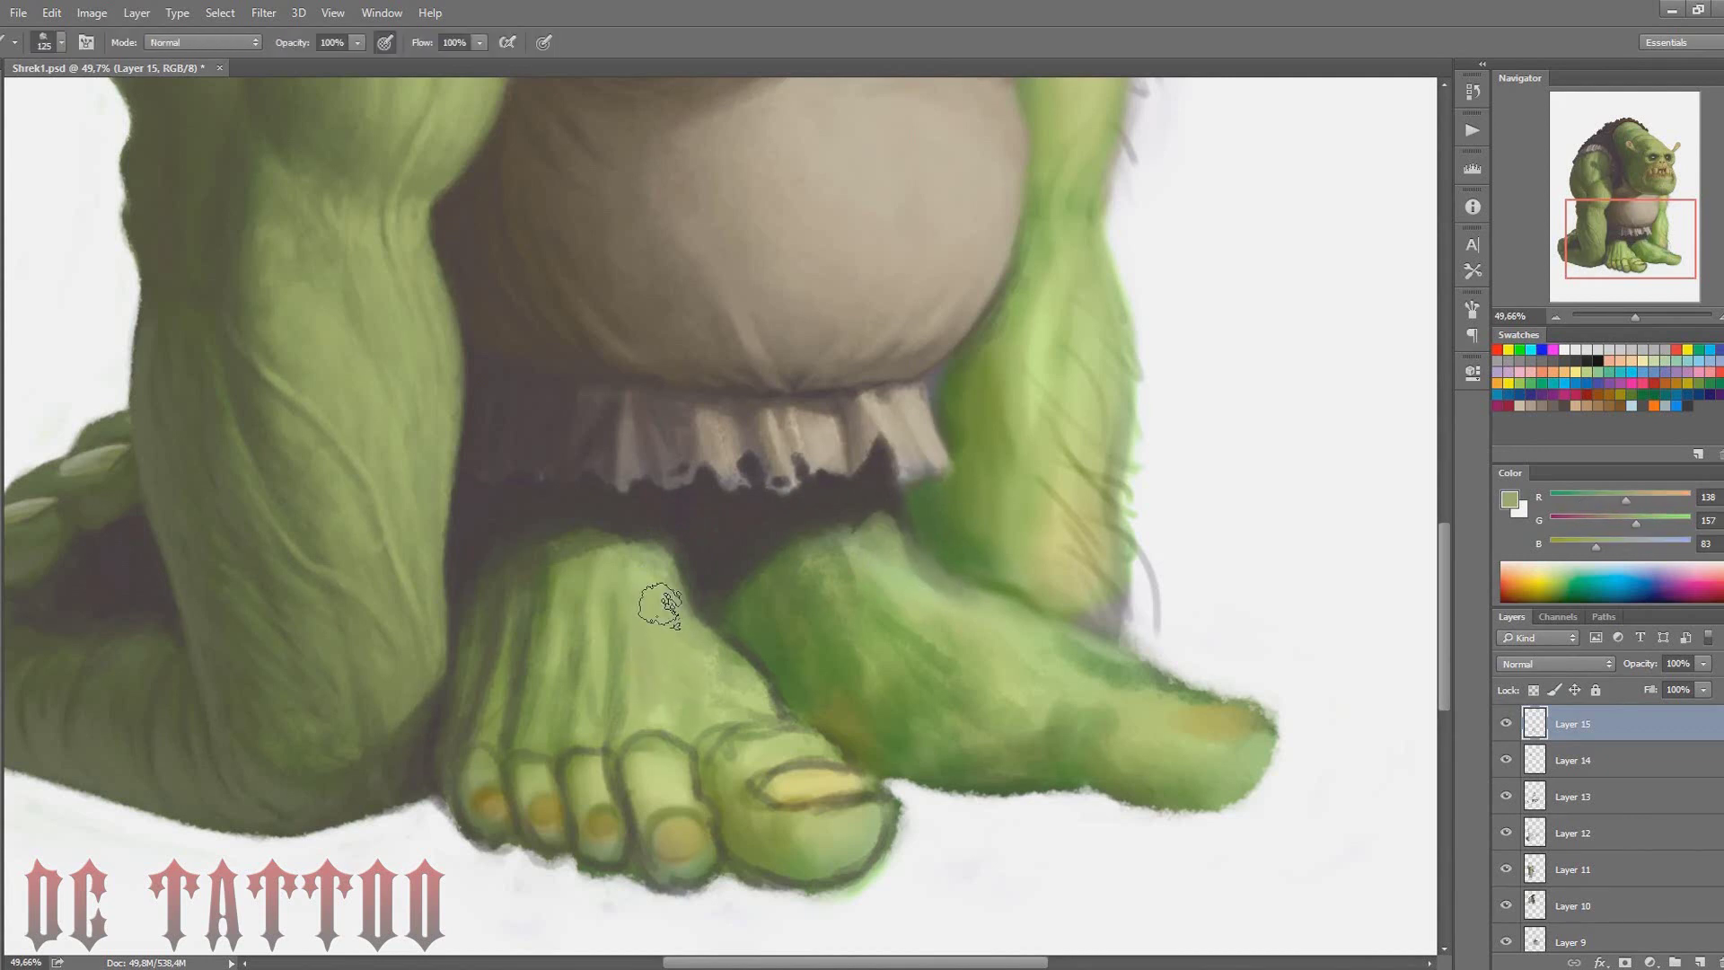
mouse_move(712, 656)
left_mouse_down()
mouse_move(669, 727)
mouse_move(592, 669)
left_mouse_up()
left_click_drag(521, 620, 494, 745)
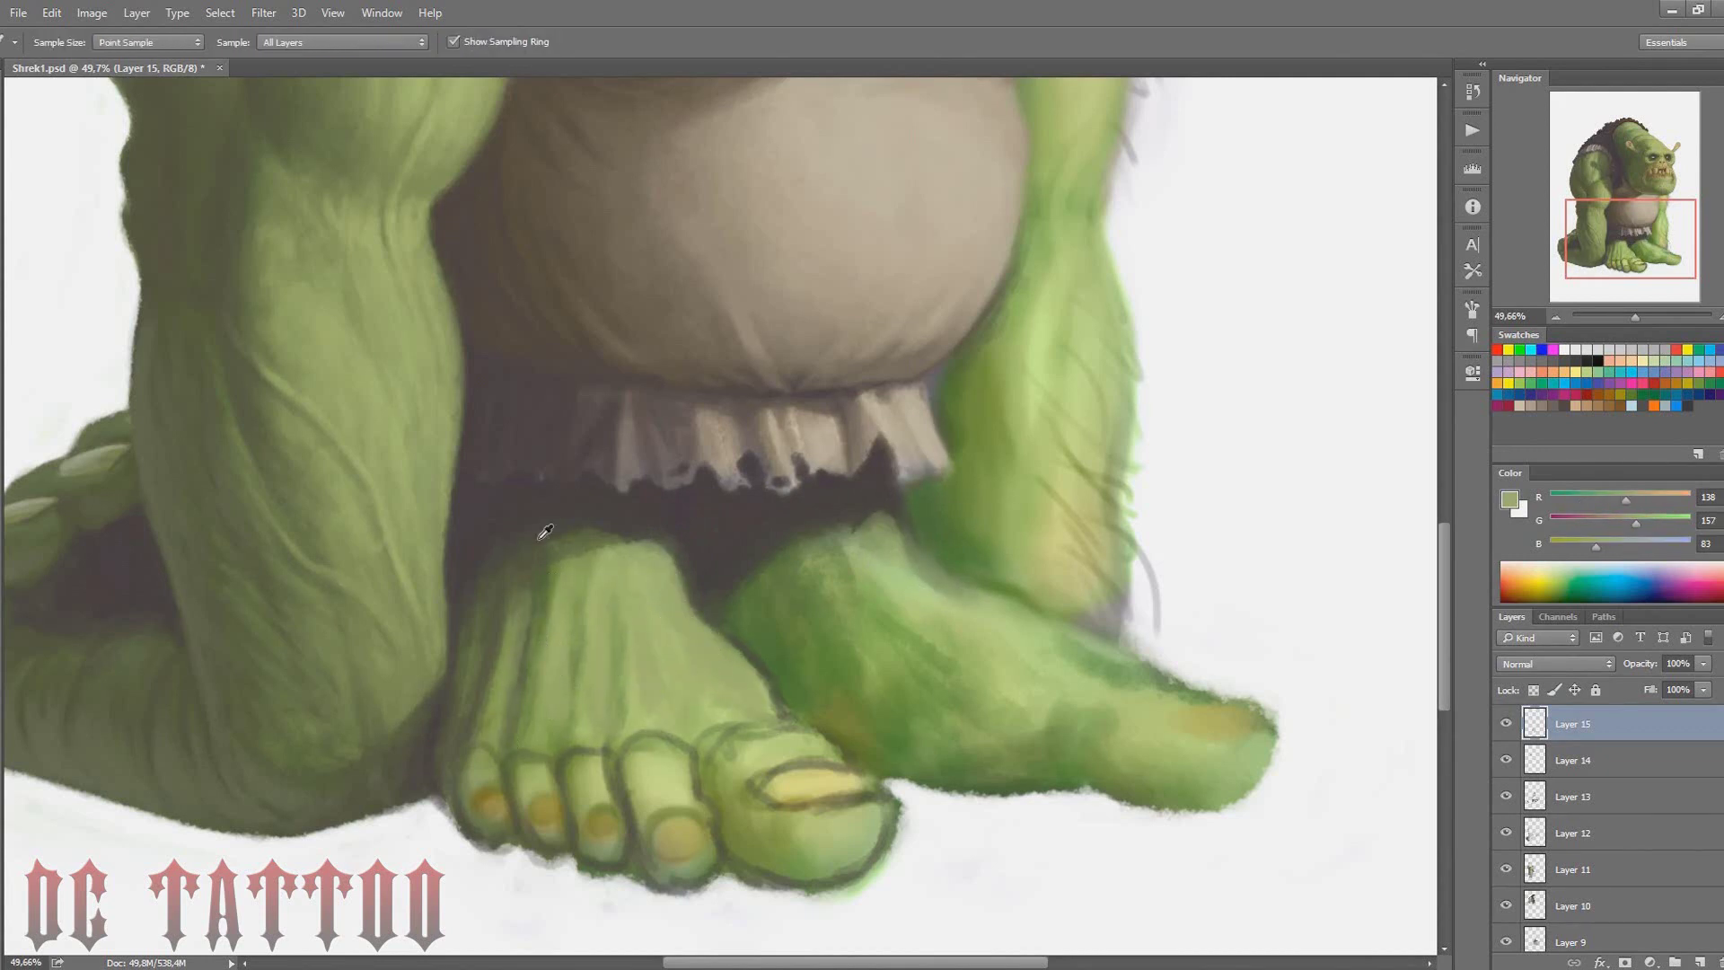
left_click(655, 485, "alt")
mouse_move(538, 584)
left_mouse_down()
mouse_move(493, 707)
mouse_move(619, 584)
left_mouse_up()
left_click(615, 600, "alt")
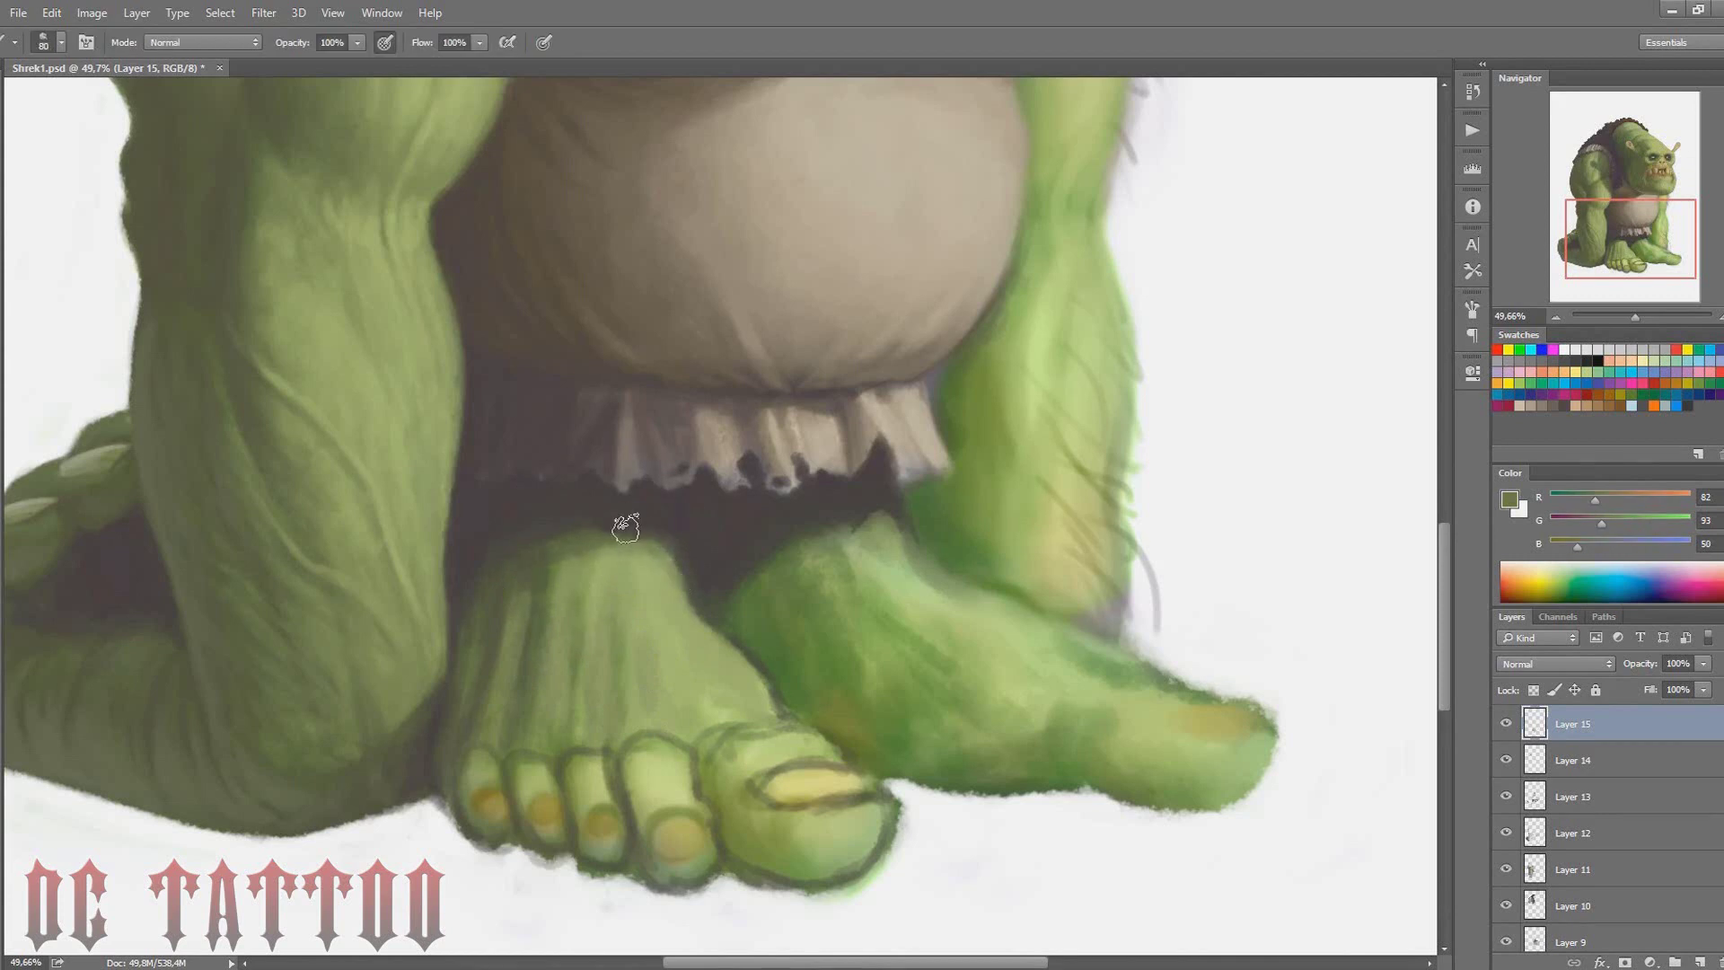
left_click(619, 520, "alt")
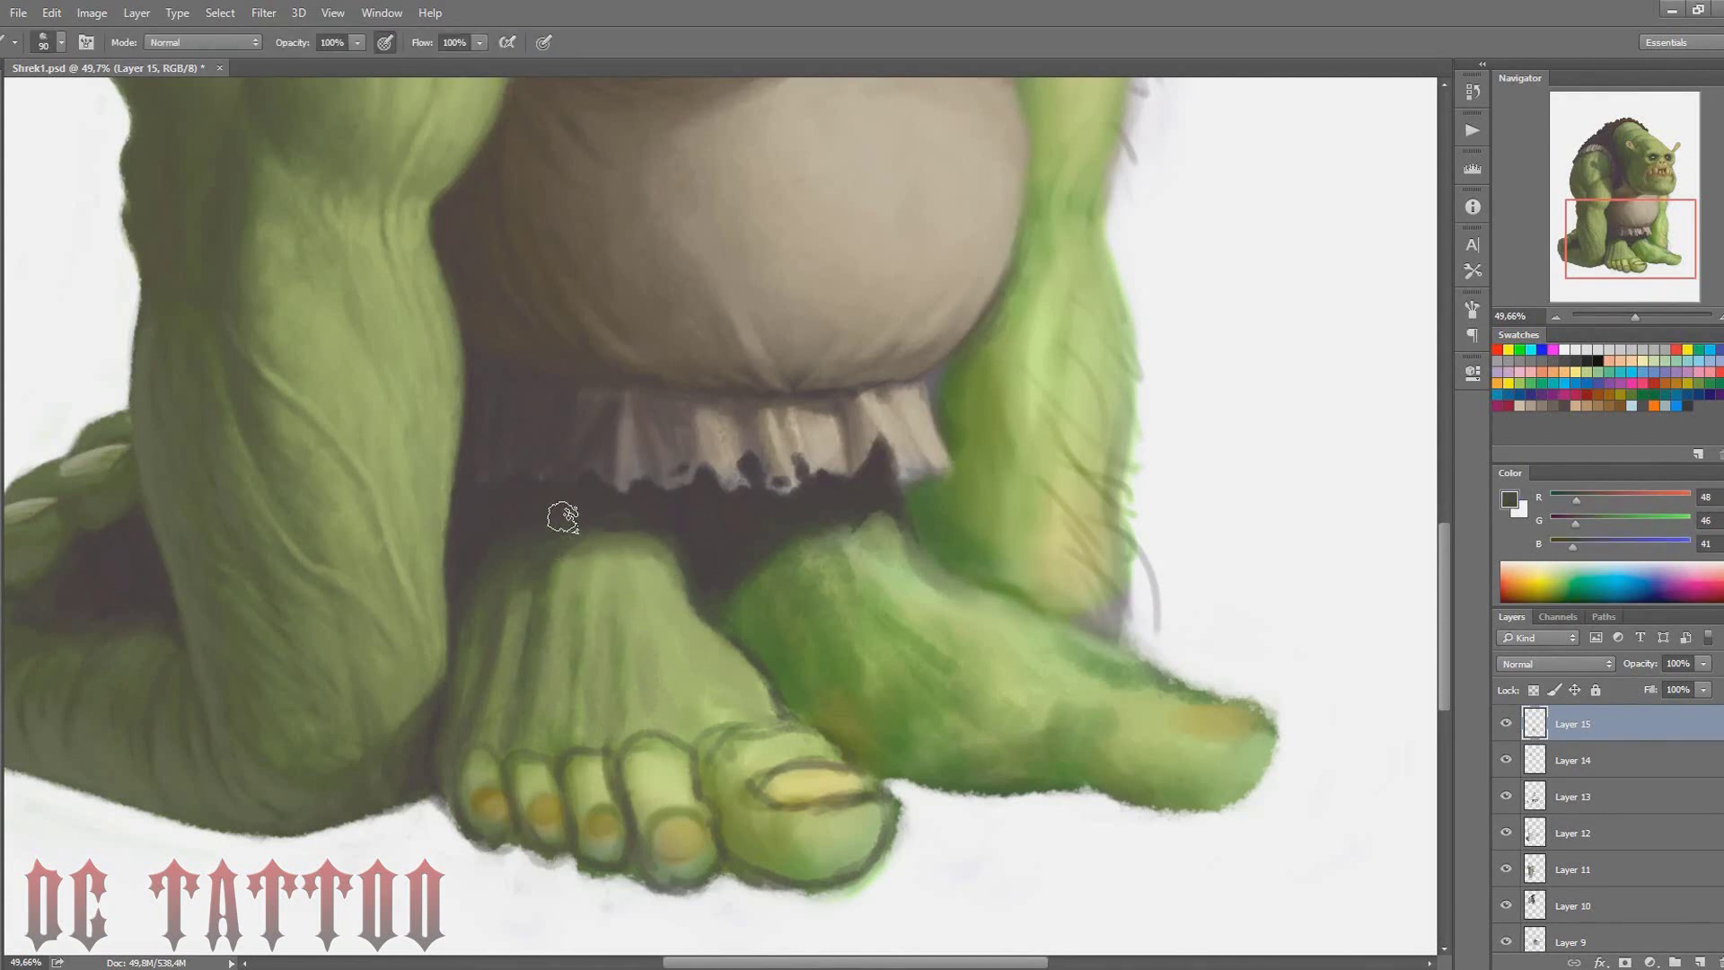
left_click(473, 500, "alt")
left_click_drag(481, 578, 500, 511)
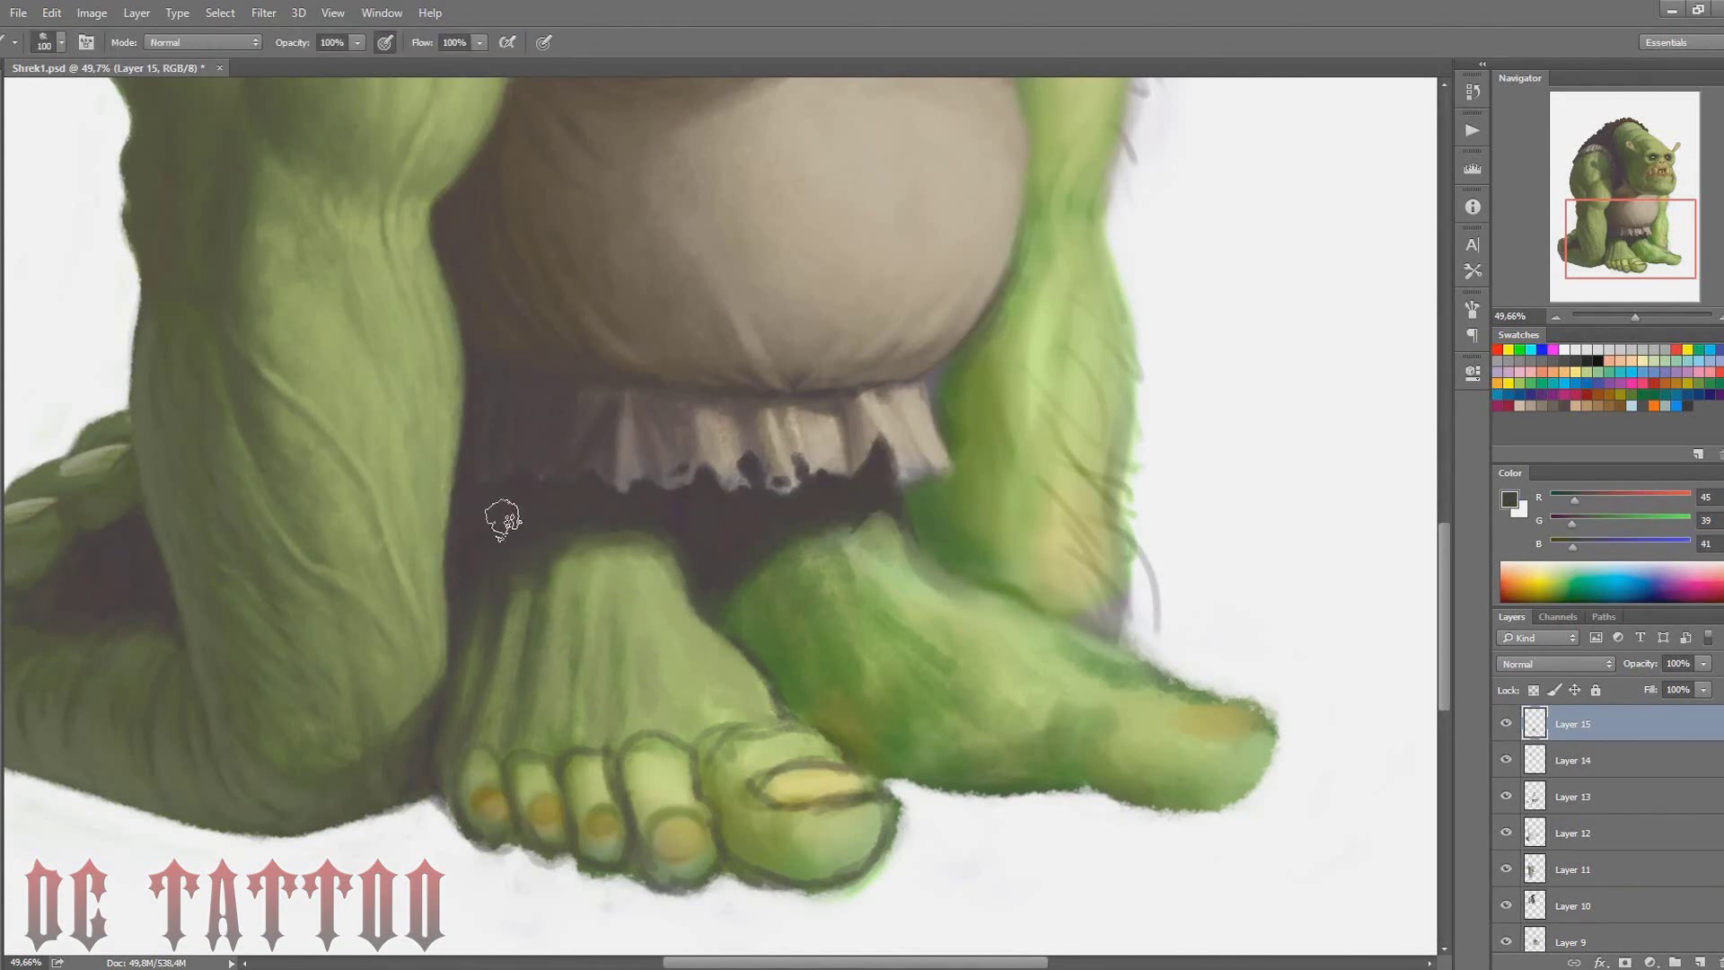
Brighten the area between the toes with sampled mid and highlight greens
key("bracketleft")
key("bracketleft")
key("bracketleft")
left_click(674, 574, "alt")
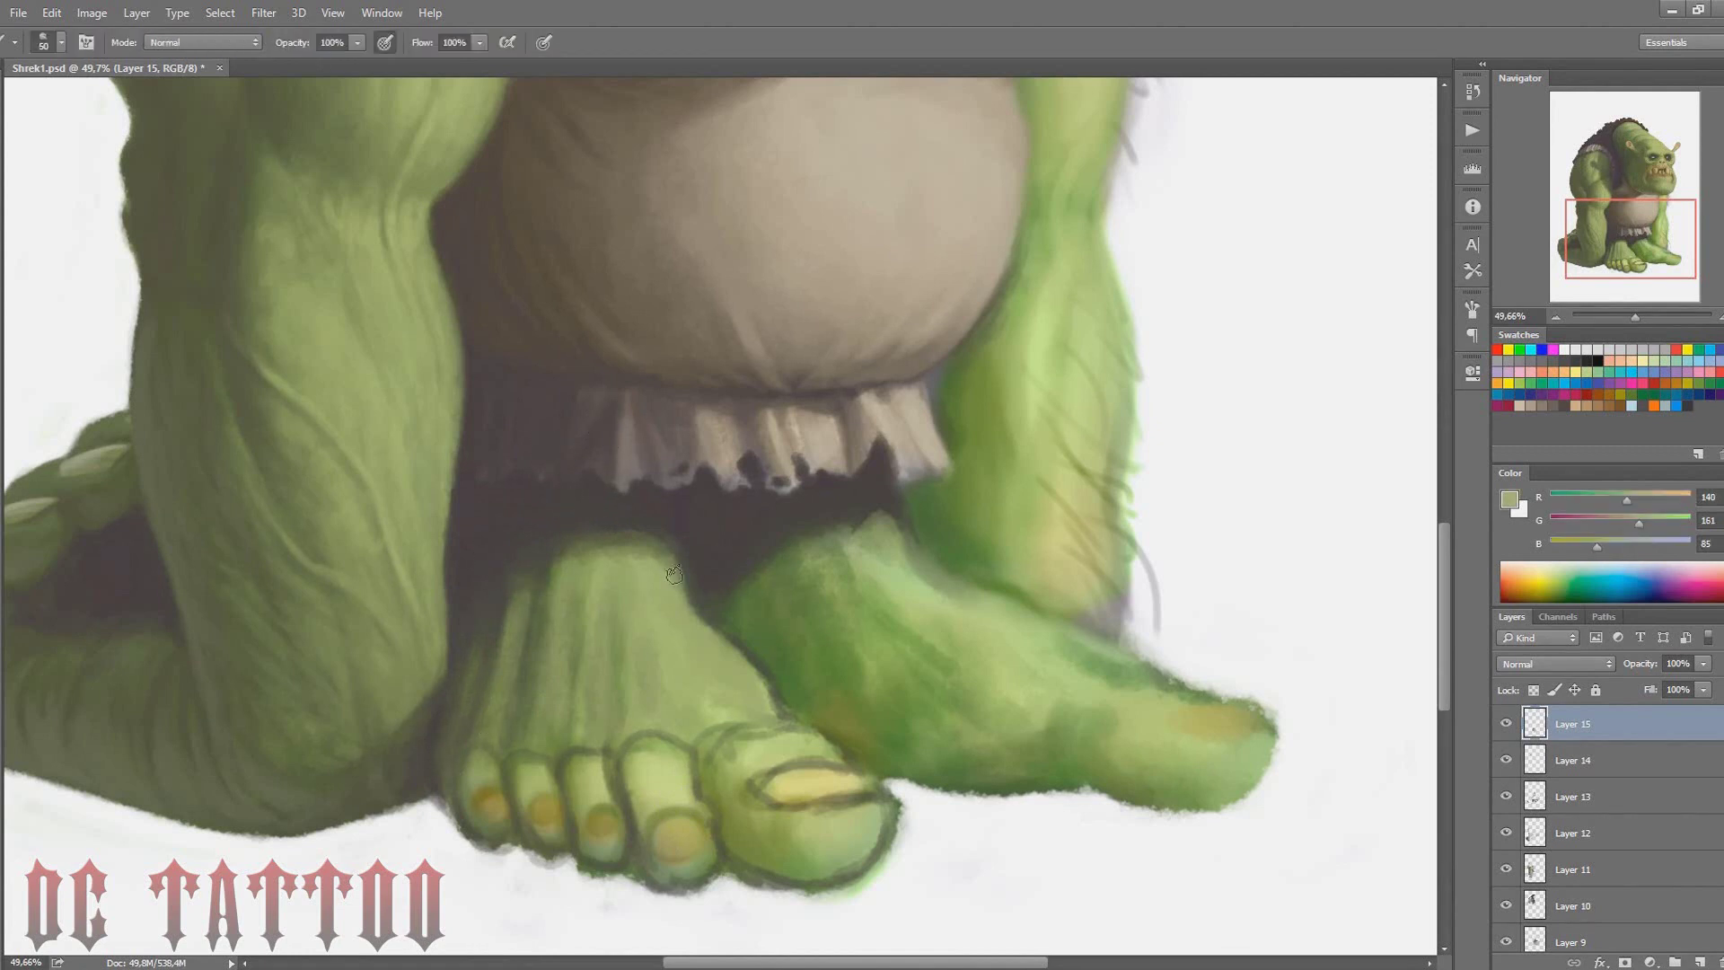
key("bracketright")
left_click(584, 579, "alt")
left_click(664, 638, "alt")
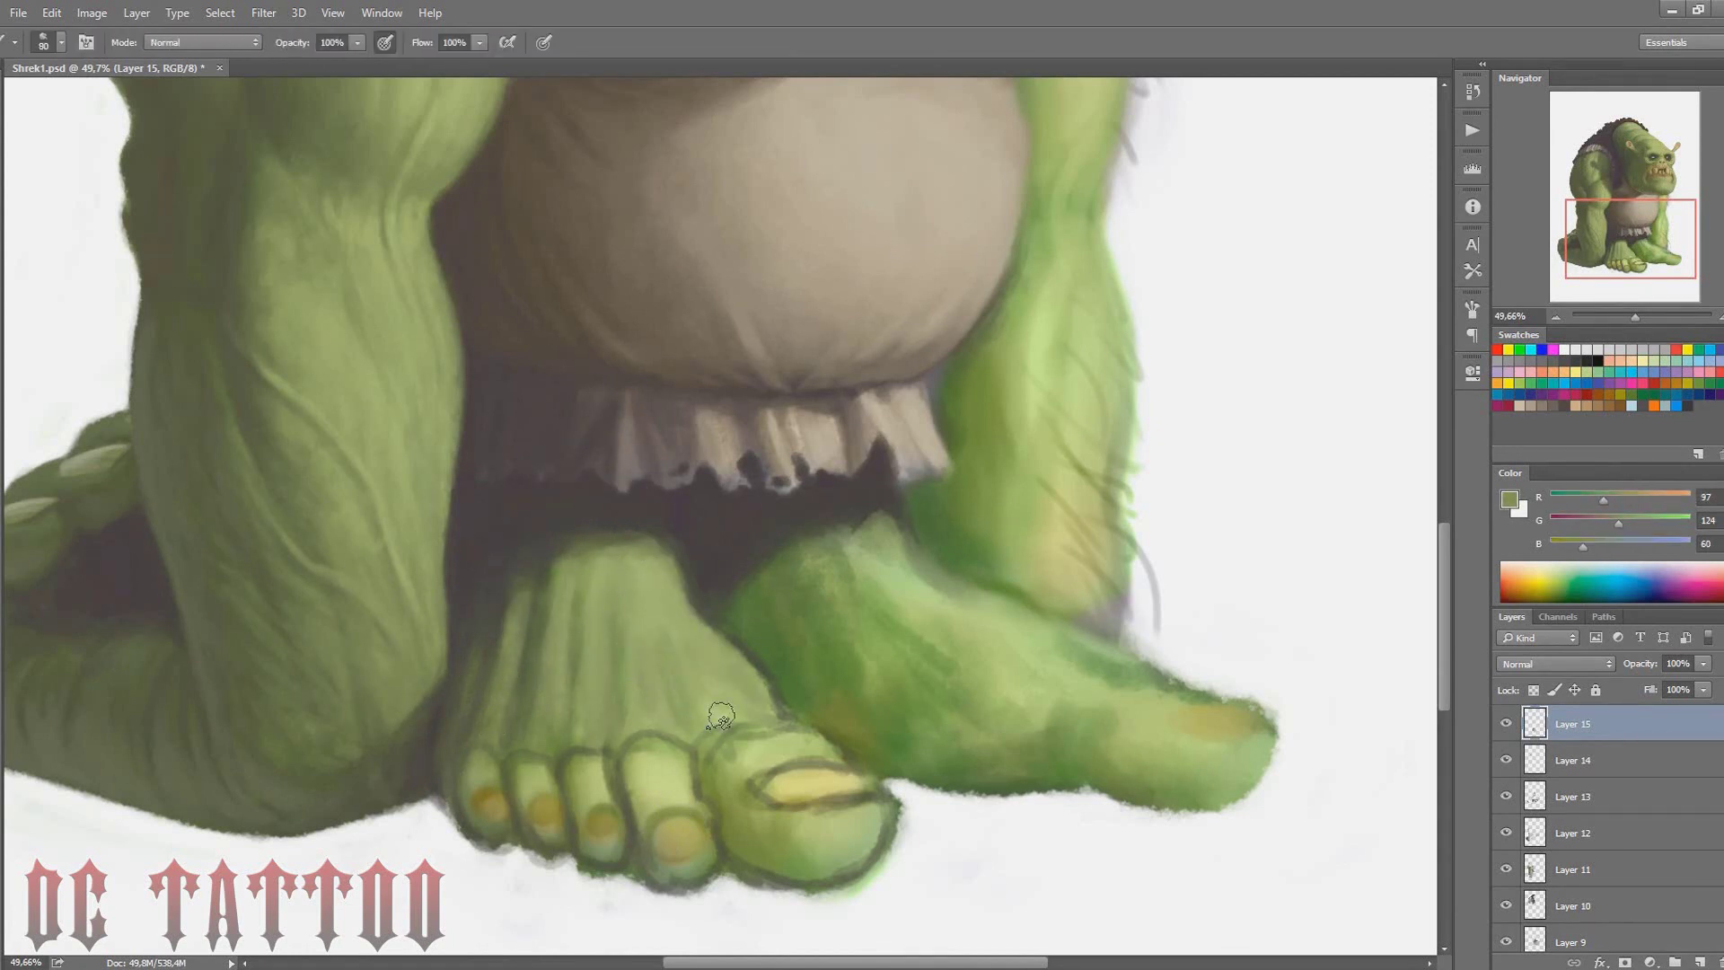
key("bracketleft")
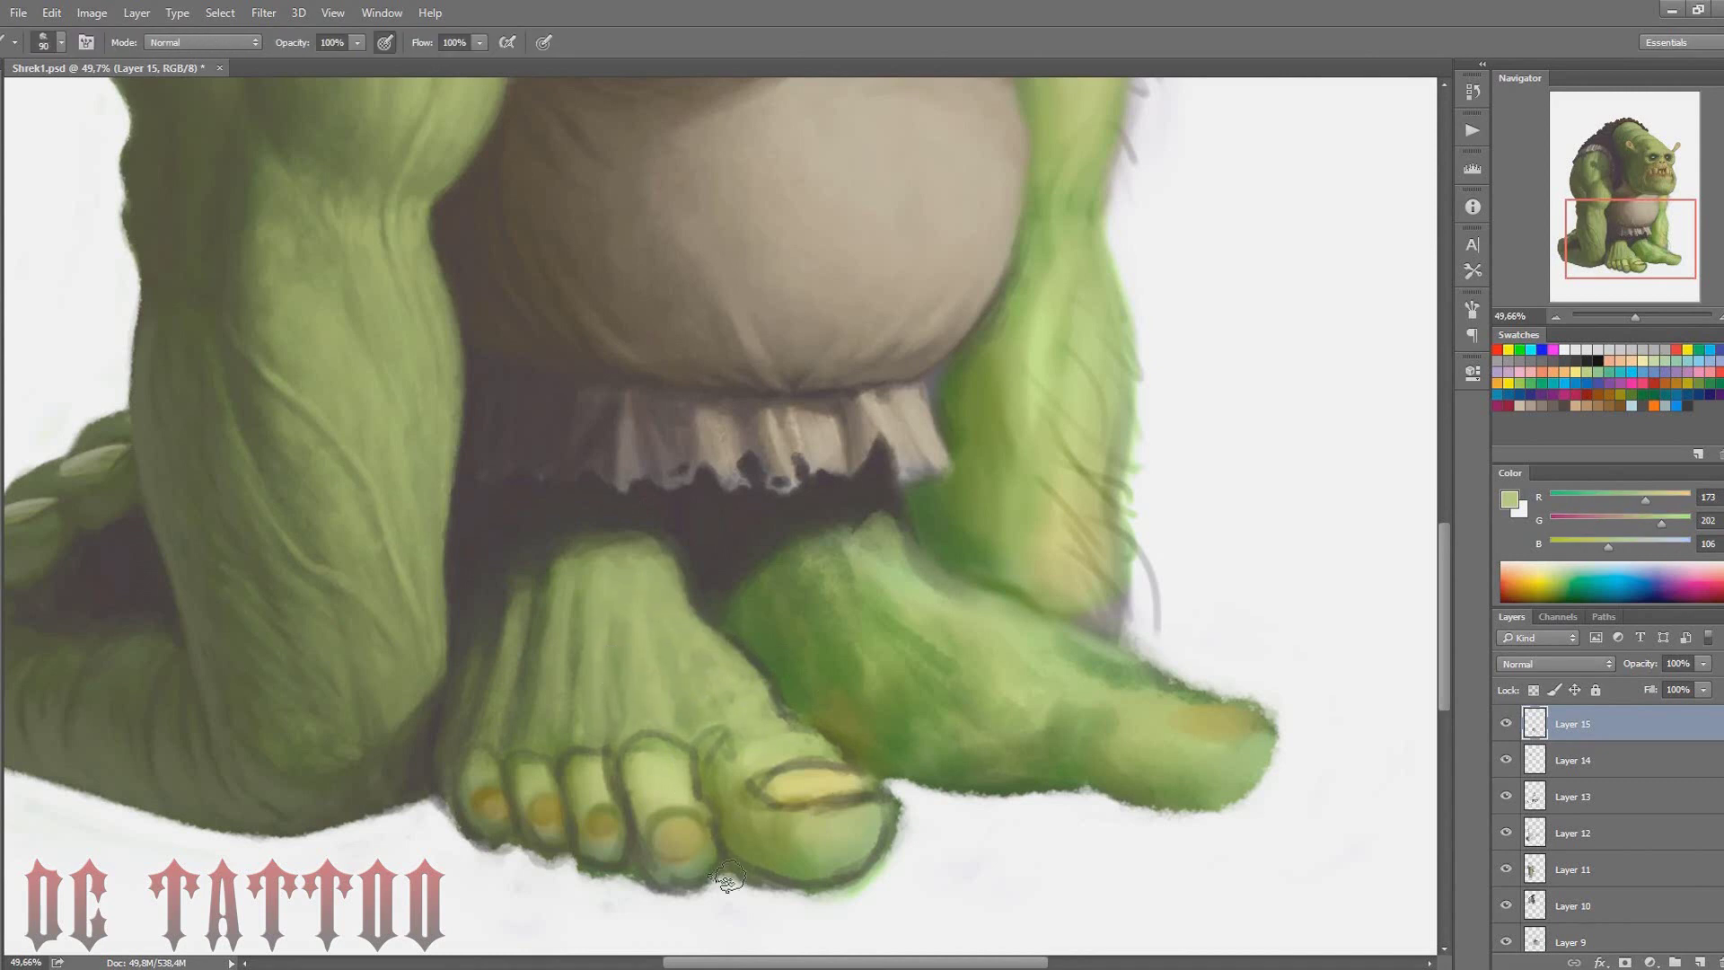
left_click(525, 719, "alt")
left_click_drag(531, 754, 595, 774)
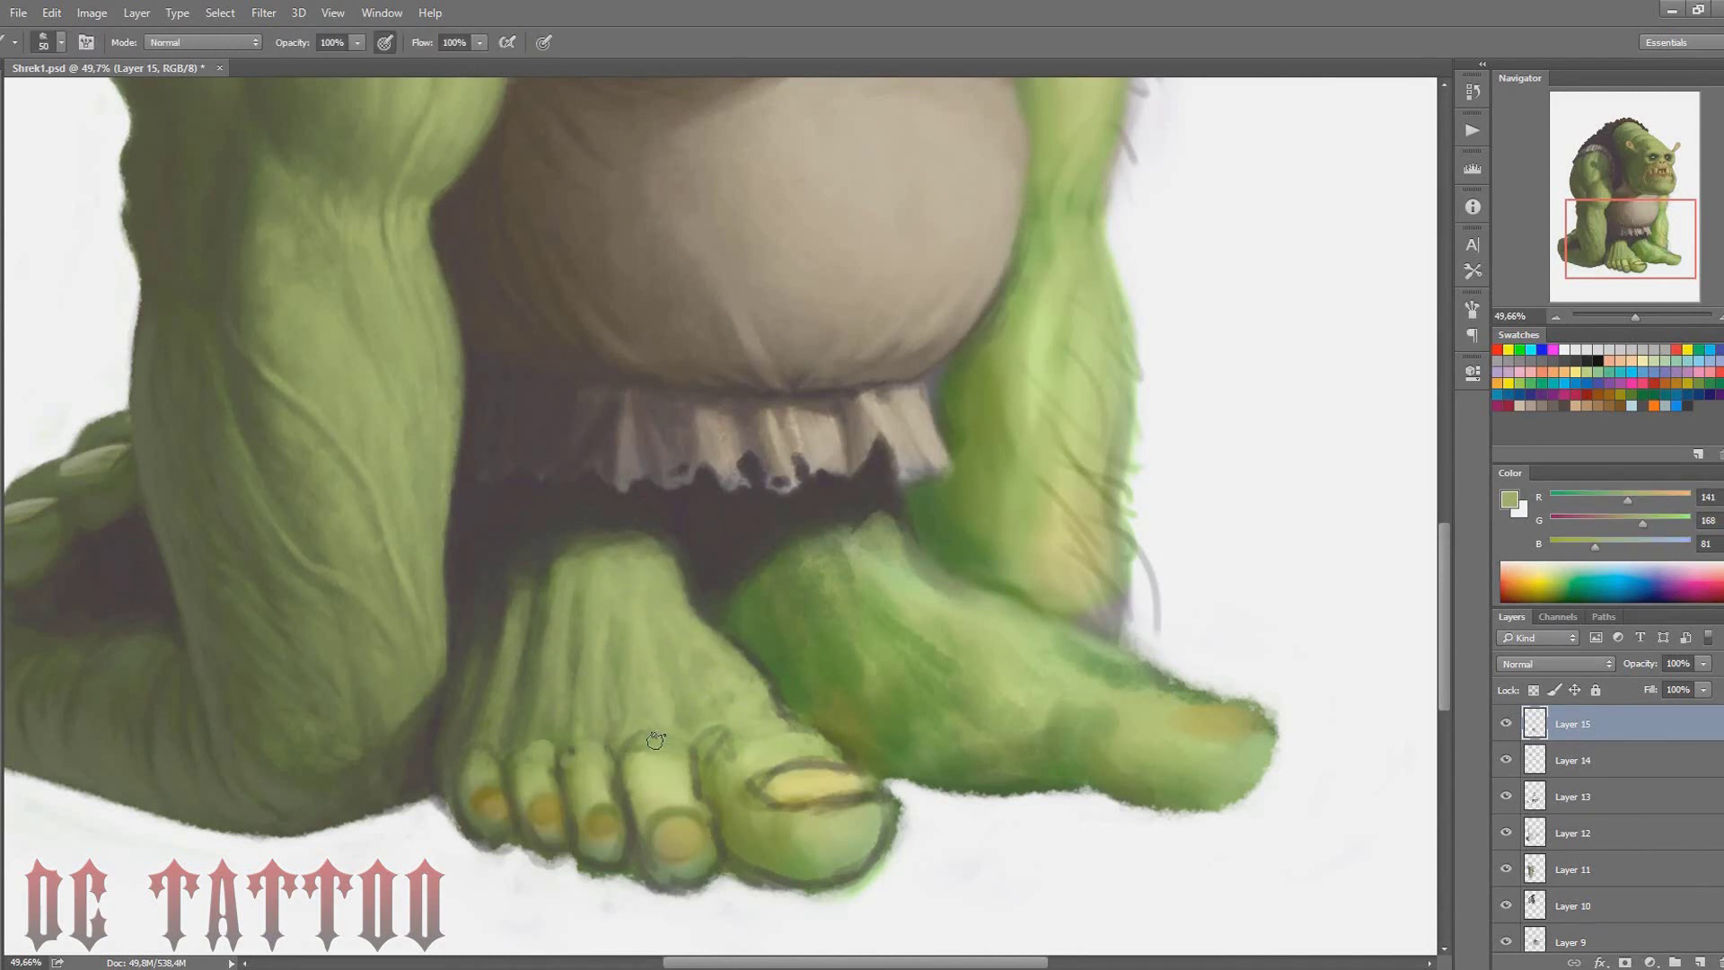
Shade the big toe's edges and the gaps between the small toes in dark olive
left_click(586, 501, "alt")
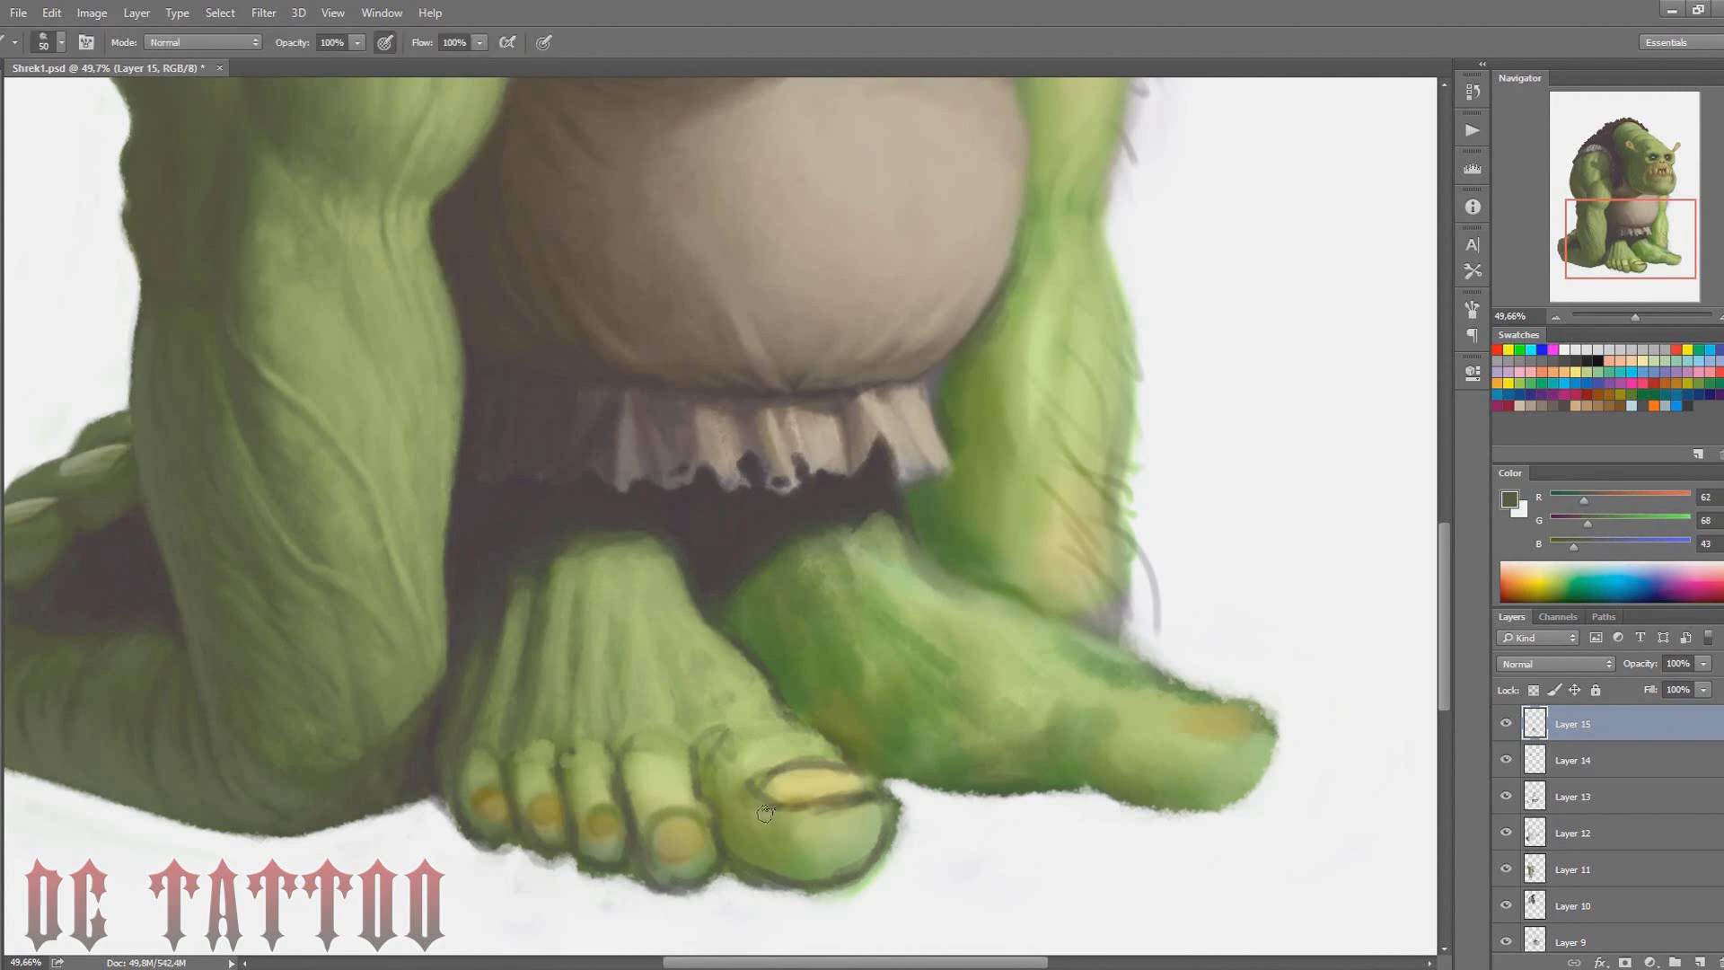
mouse_move(709, 745)
left_mouse_down()
mouse_move(745, 821)
mouse_move(835, 876)
mouse_move(802, 862)
mouse_move(781, 776)
left_mouse_up()
key("bracketright")
key("bracketright")
key("bracketright")
mouse_move(633, 759)
left_mouse_down()
mouse_move(638, 835)
mouse_move(664, 885)
left_mouse_up()
mouse_move(574, 754)
left_mouse_down()
mouse_move(593, 858)
mouse_move(539, 831)
left_mouse_up()
key("bracketleft")
key("bracketleft")
mouse_move(476, 772)
left_mouse_down()
mouse_move(502, 808)
mouse_move(570, 835)
left_mouse_up()
left_click_drag(618, 790, 619, 848)
left_click_drag(692, 790, 692, 871)
Sample a darker brown and dark toe green with a finer brush for crevice detail
left_click(696, 687, "alt")
key("bracketleft")
key("bracketleft")
key("bracketleft")
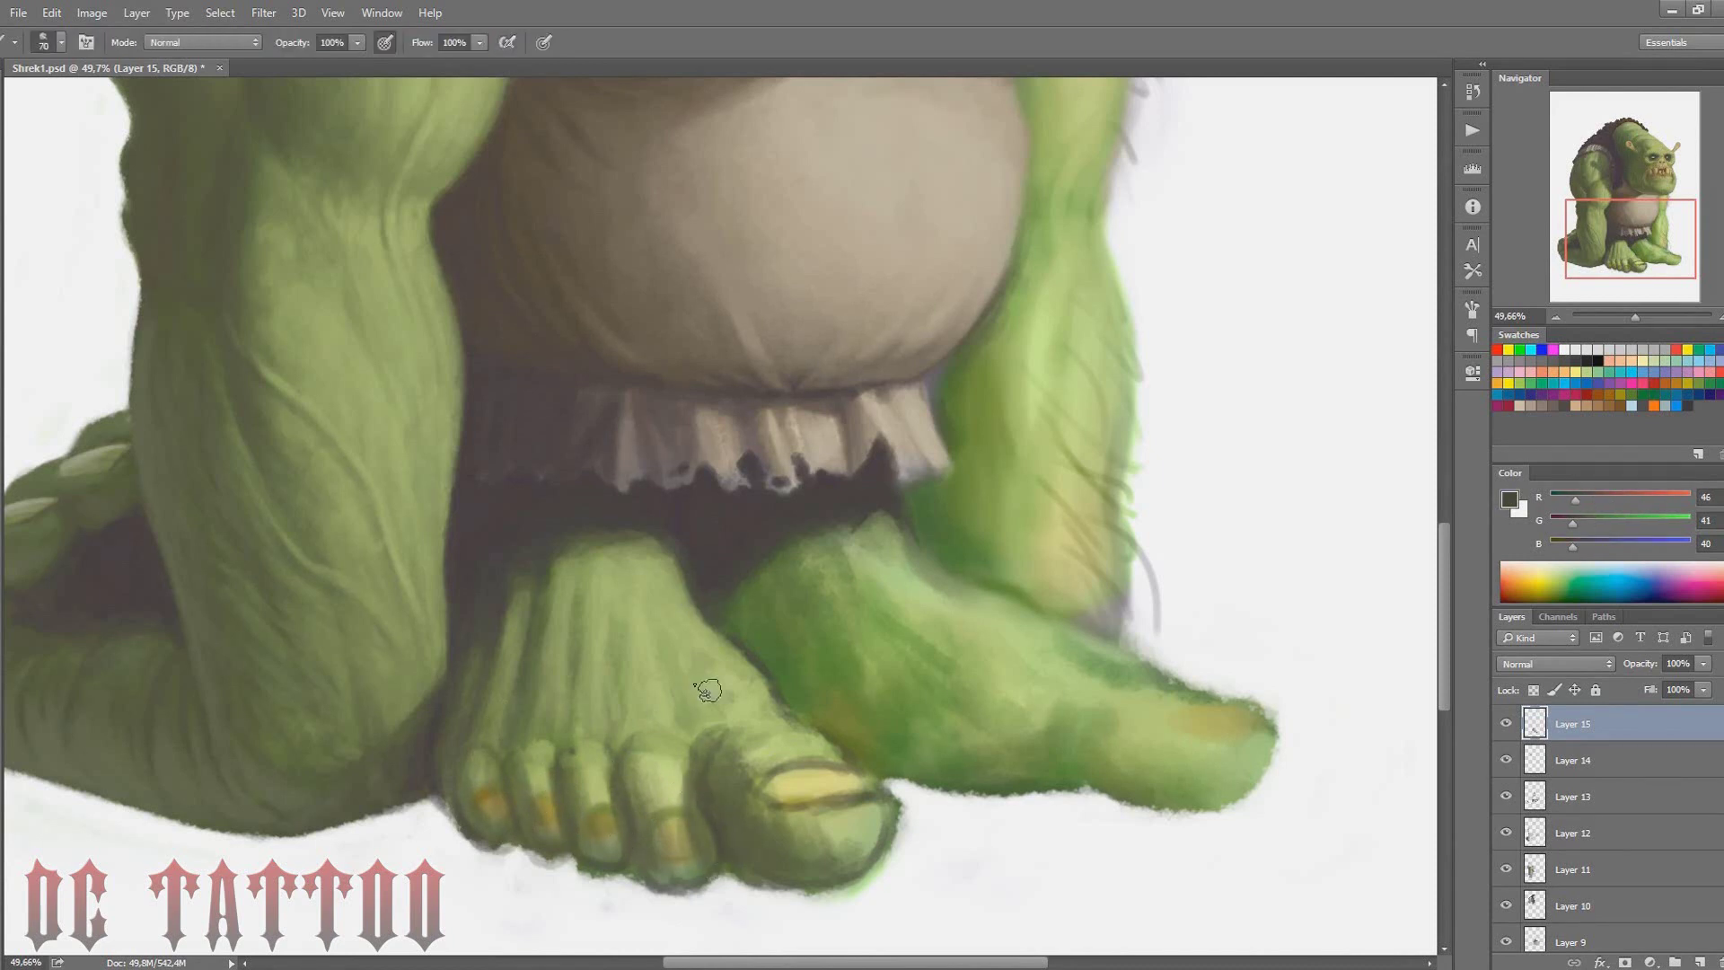
left_click(655, 852, "alt")
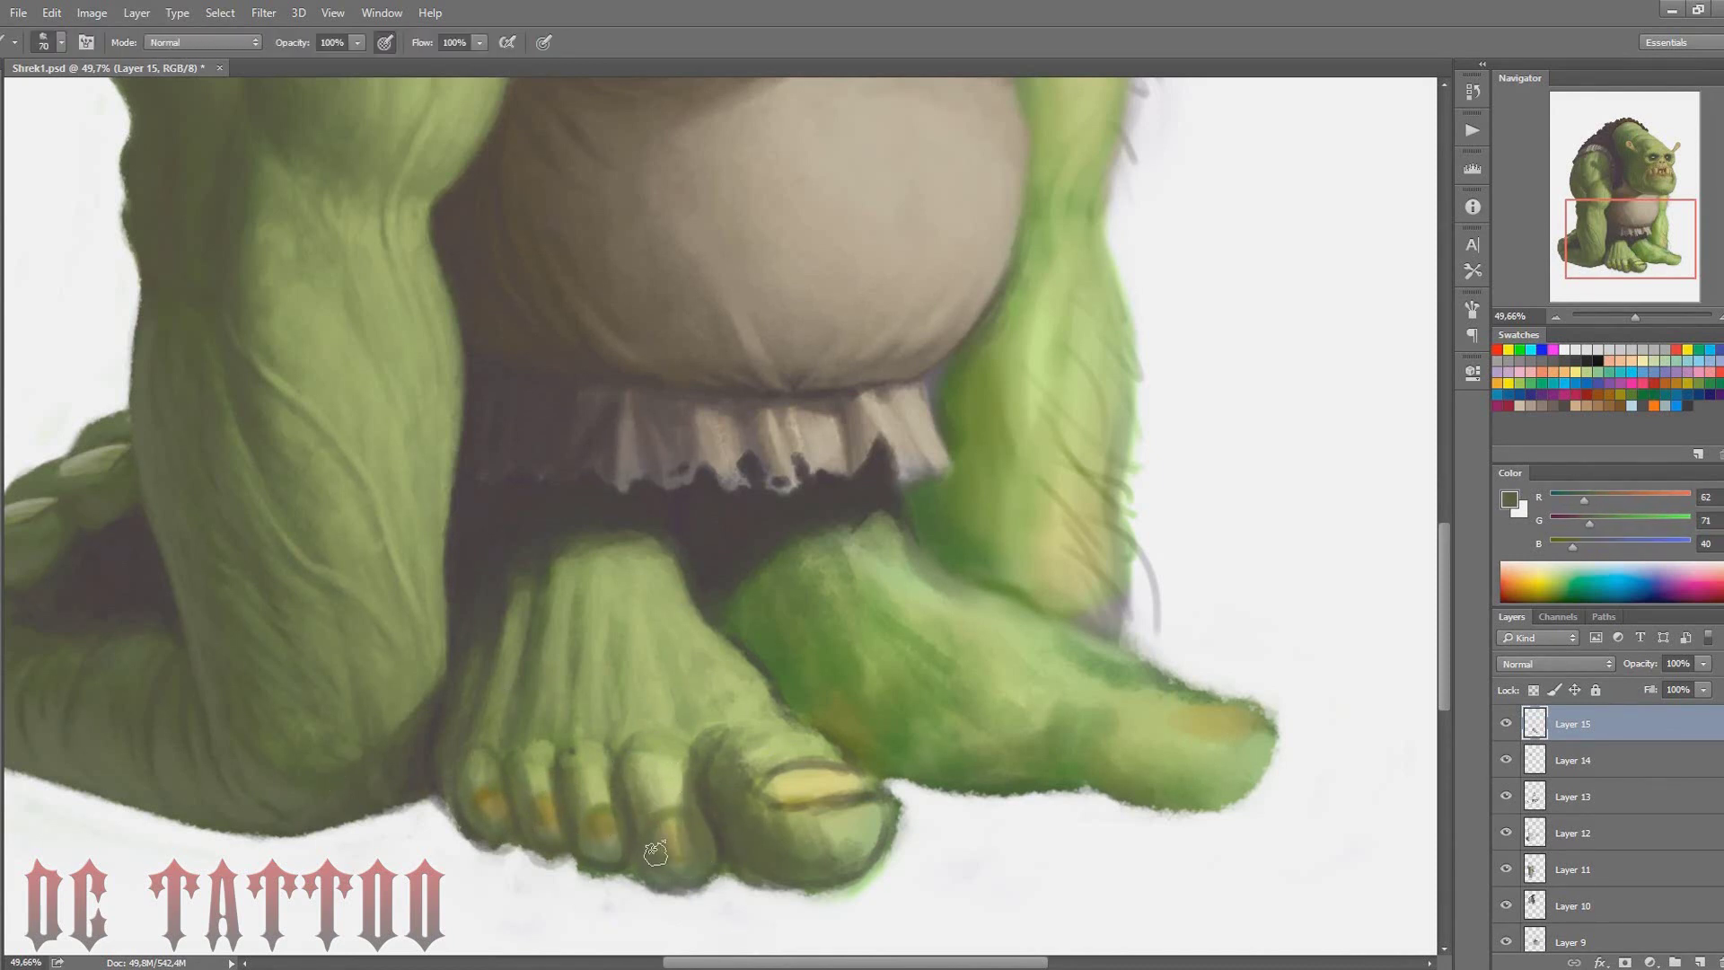
key("bracketright")
key("bracketleft")
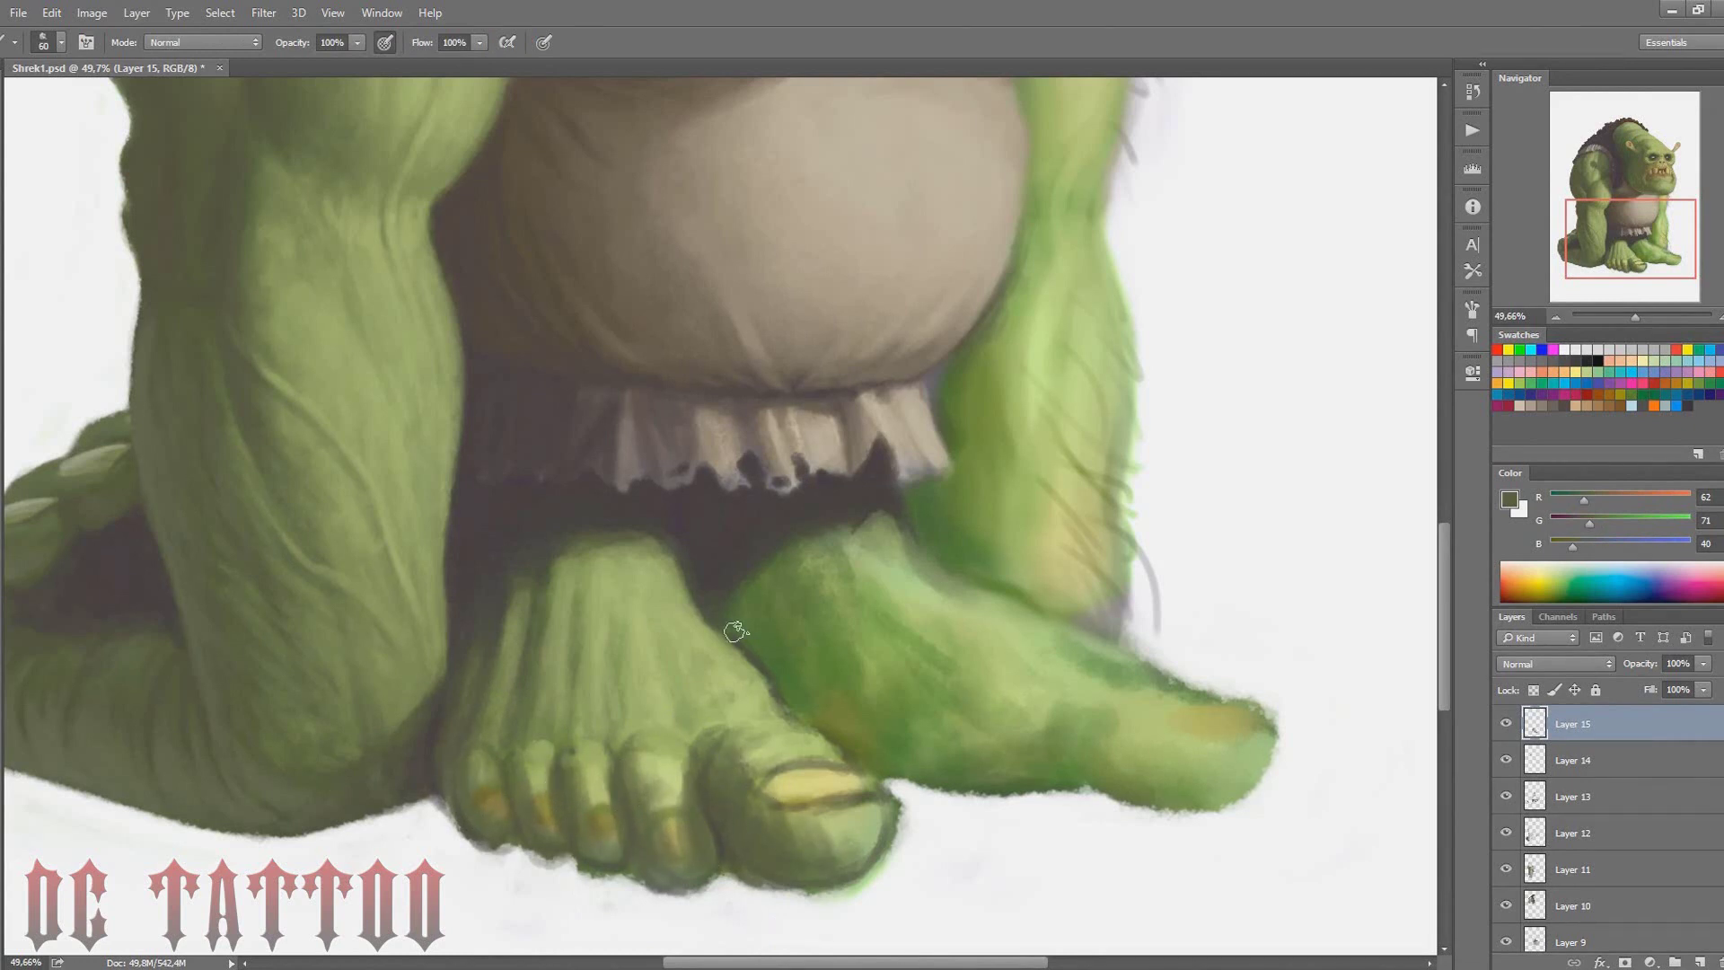
Tone down the yellow big-toe nail with olive green sampled from the toe
left_click(705, 696, "alt")
key("bracketright")
key("bracketright")
key("bracketright")
key("bracketright")
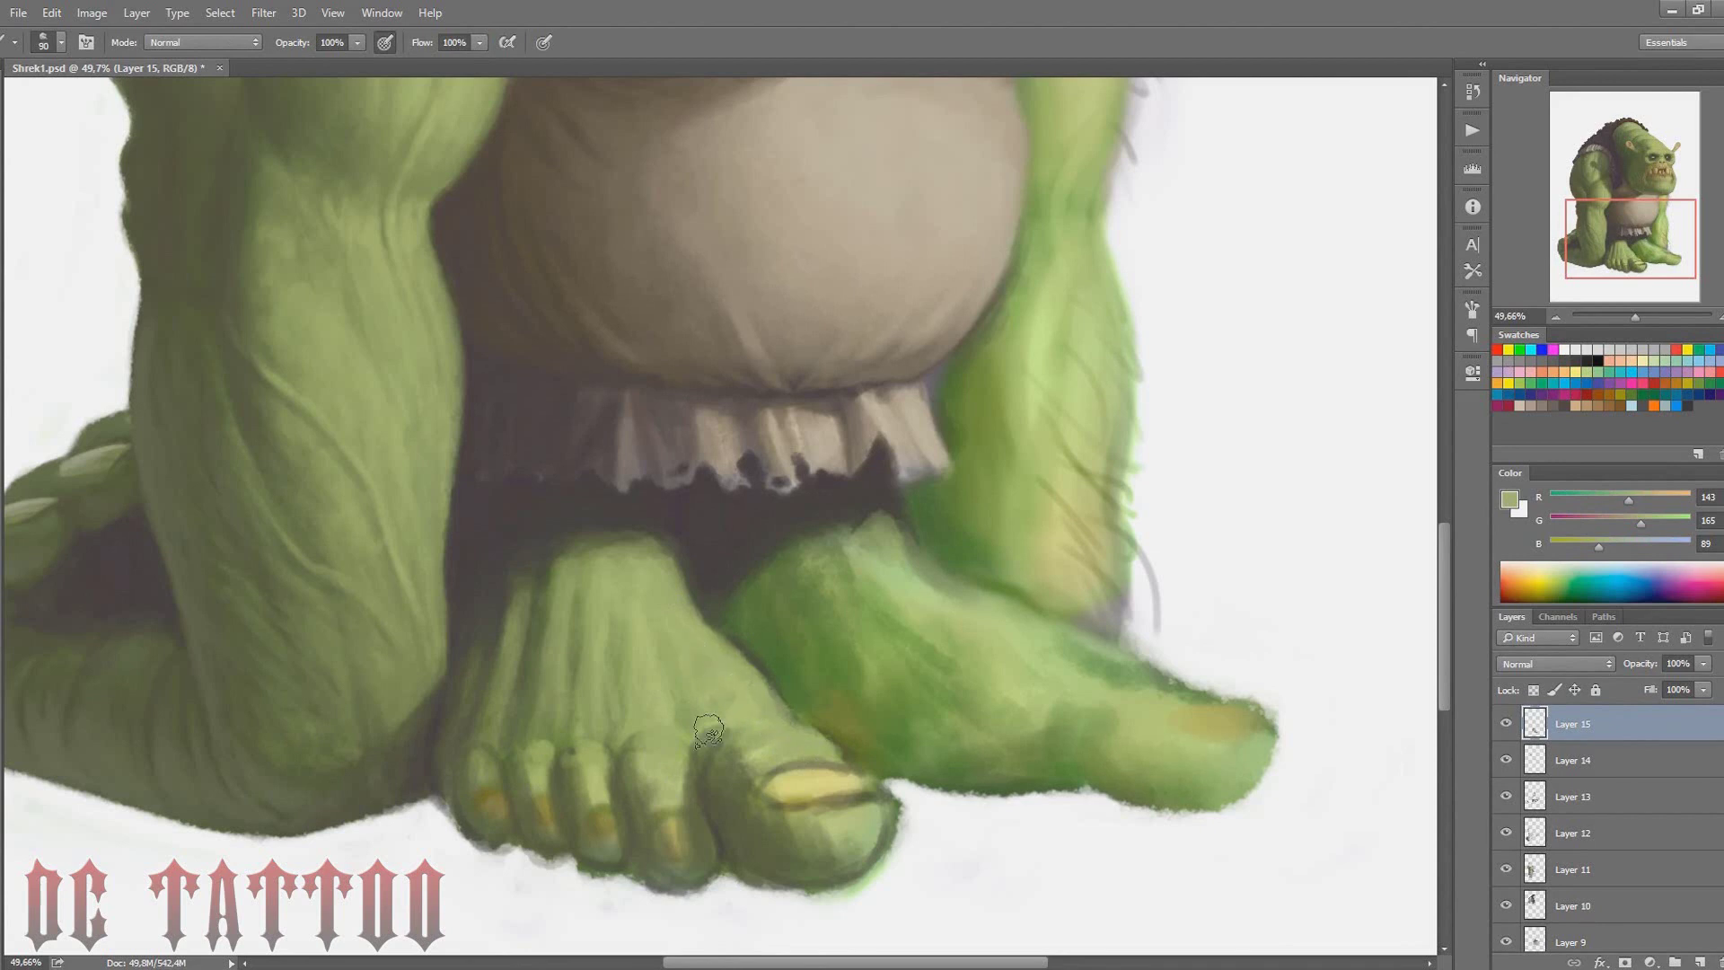
left_click(689, 738, "alt")
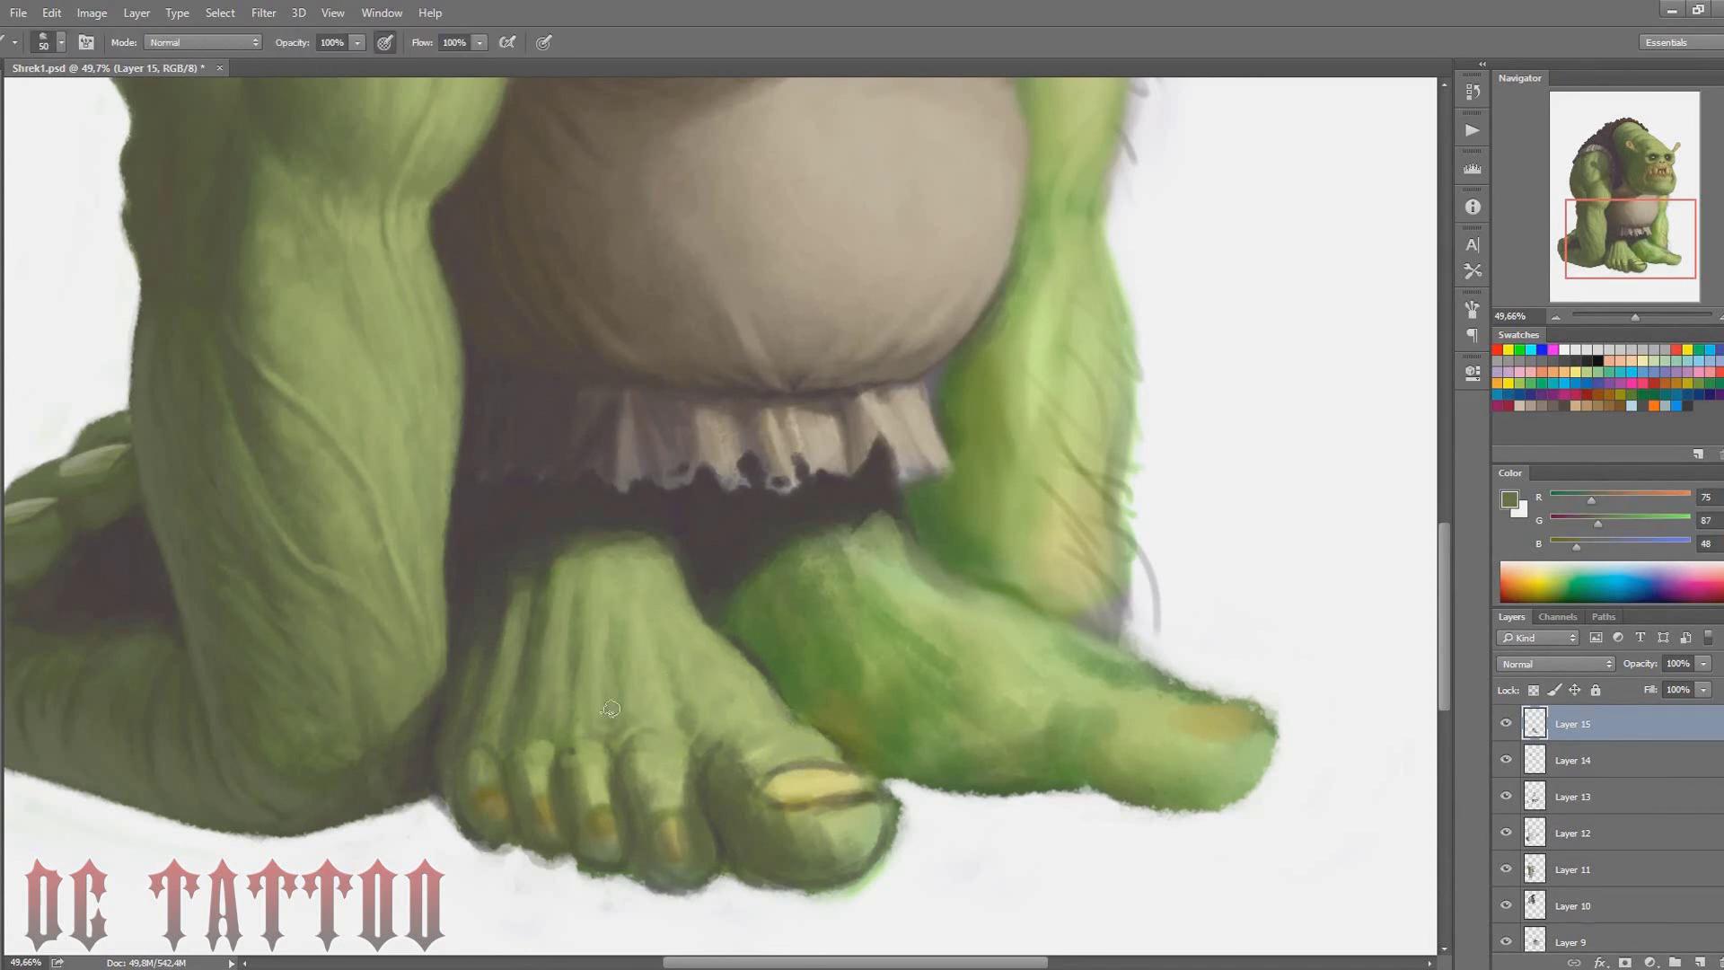
left_click(547, 741, "alt")
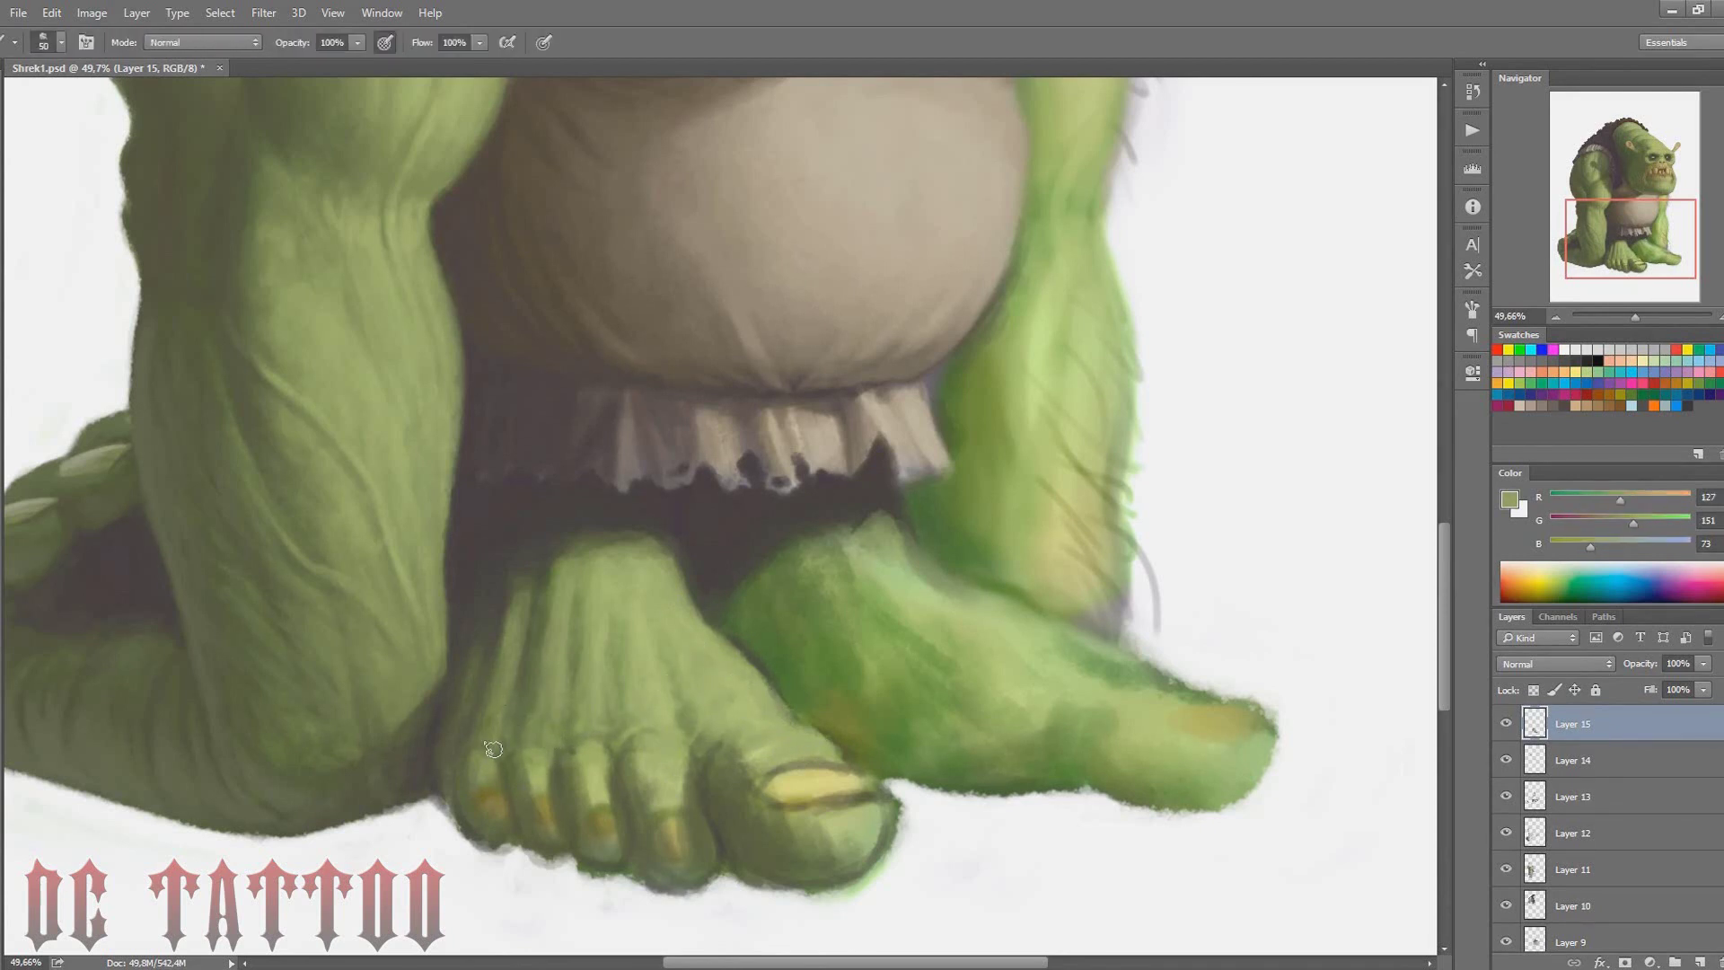
left_click(242, 696, "alt")
key("bracketright")
key("bracketright")
key("bracketright")
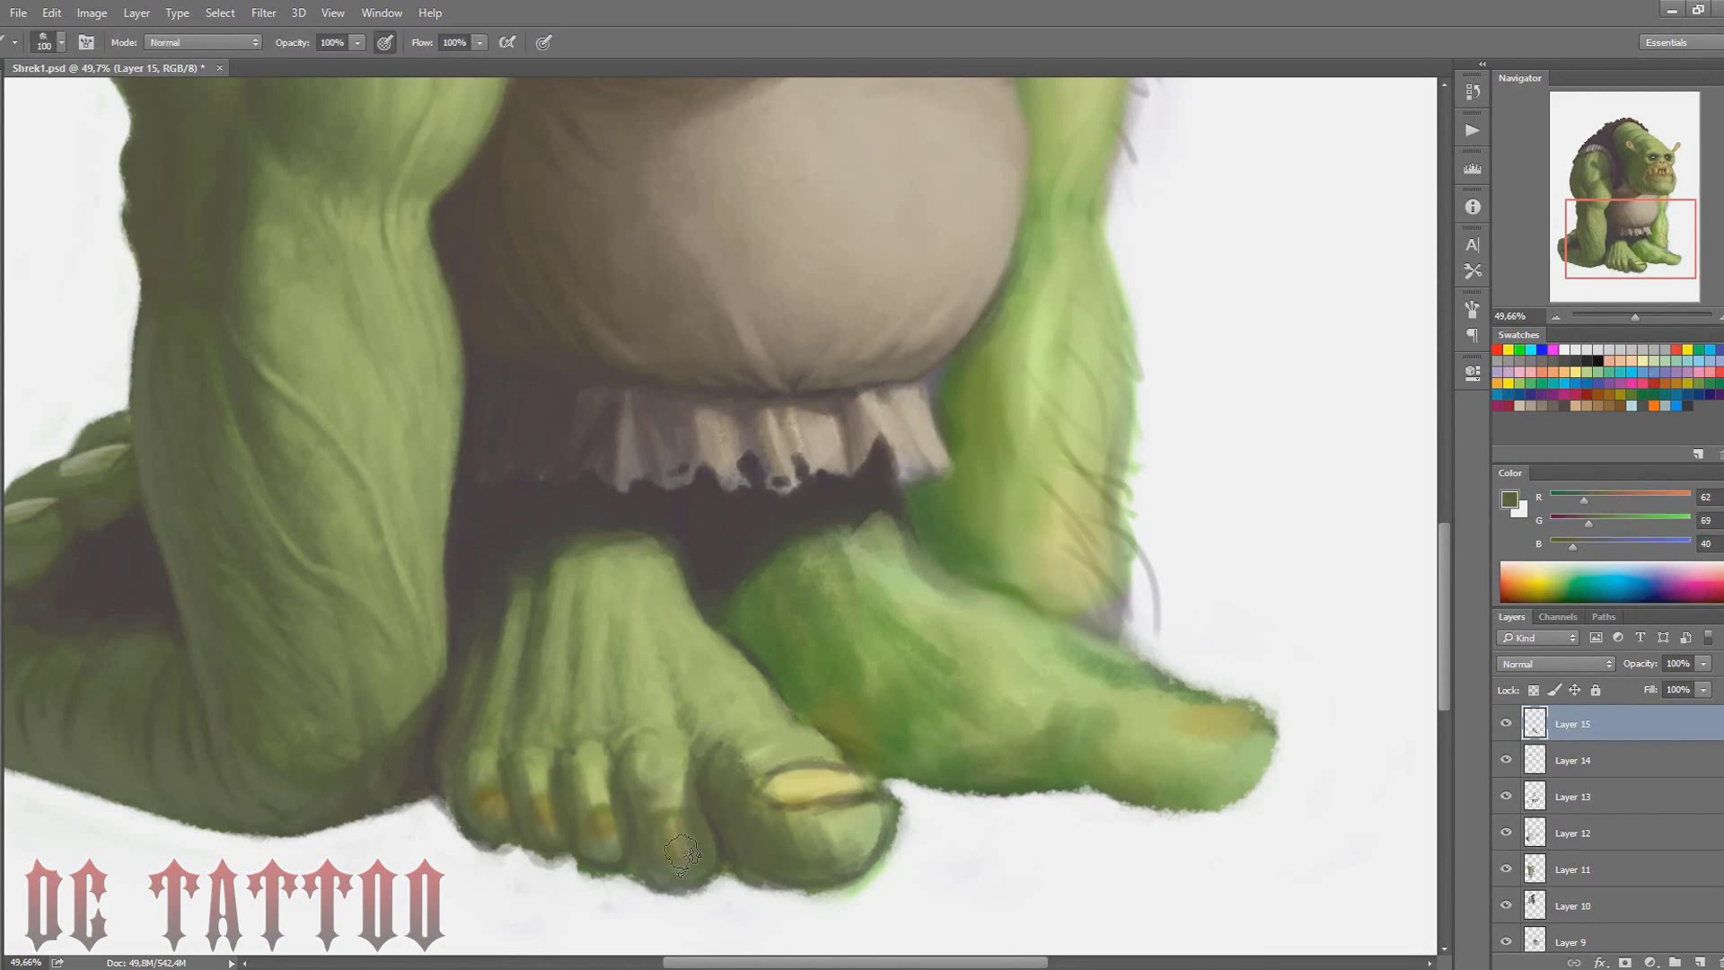
key("bracketleft")
key("bracketleft")
key("bracketleft")
left_click(781, 712, "alt")
left_click_drag(777, 780, 818, 789)
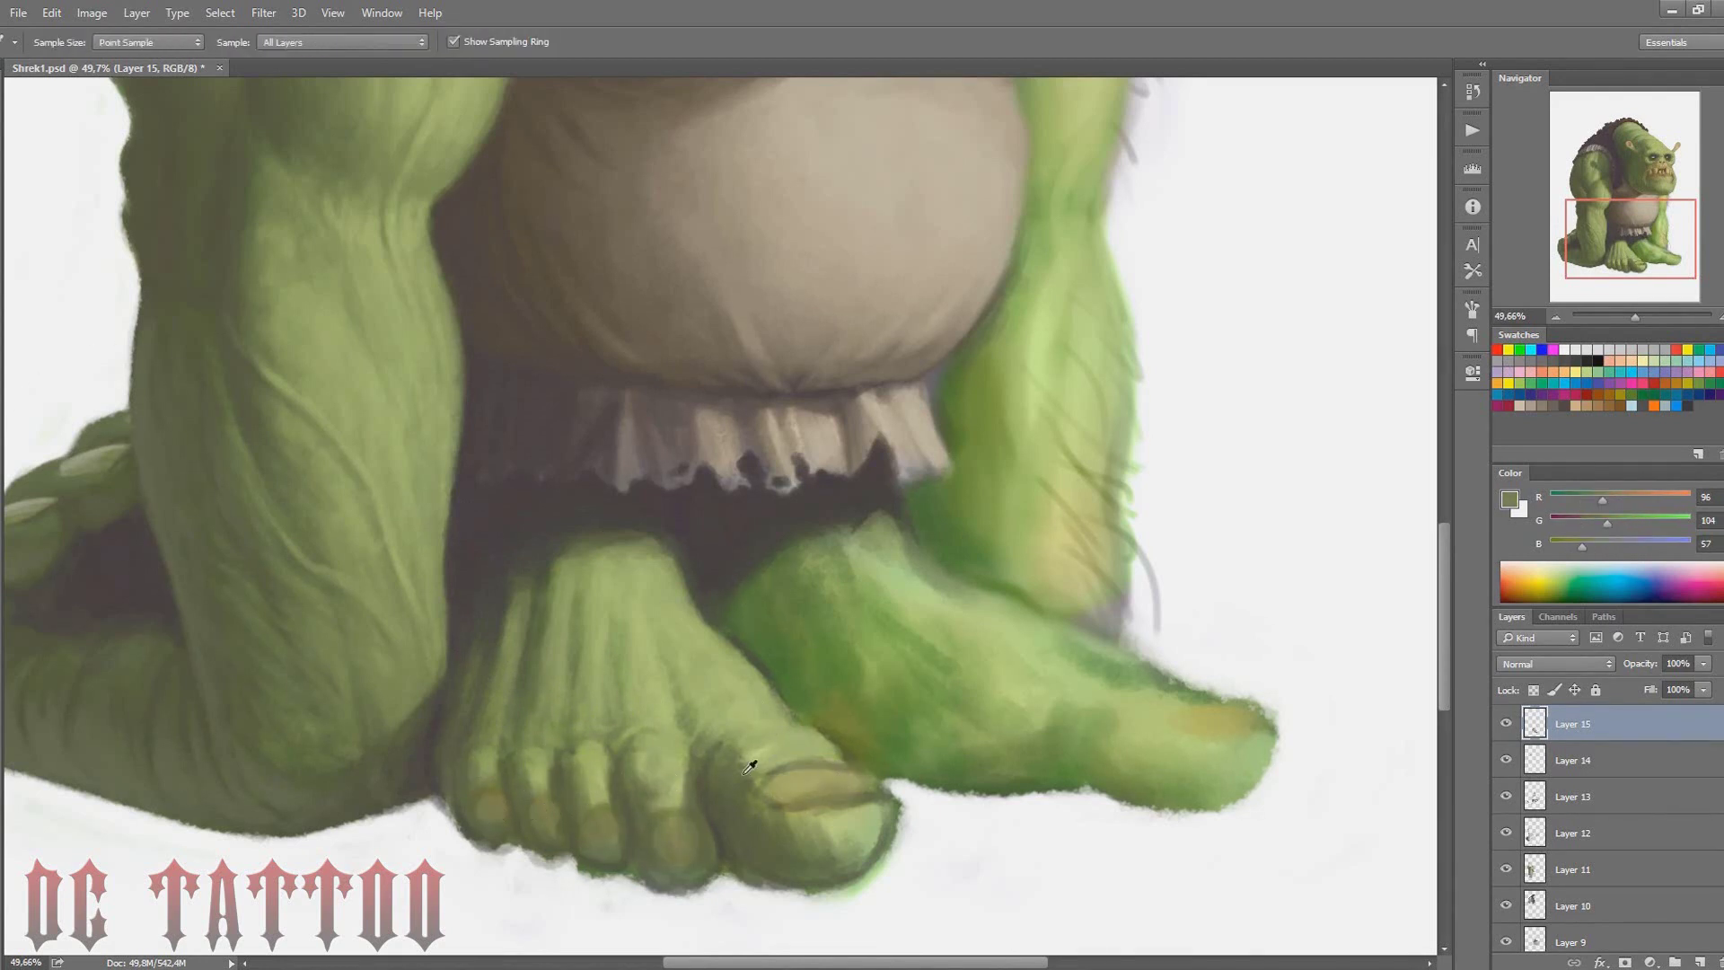
Highlight the big-toe nail in light yellow-green and shadow its lower edge
left_click(750, 758, "alt")
key("bracketleft")
left_click(792, 776, "alt")
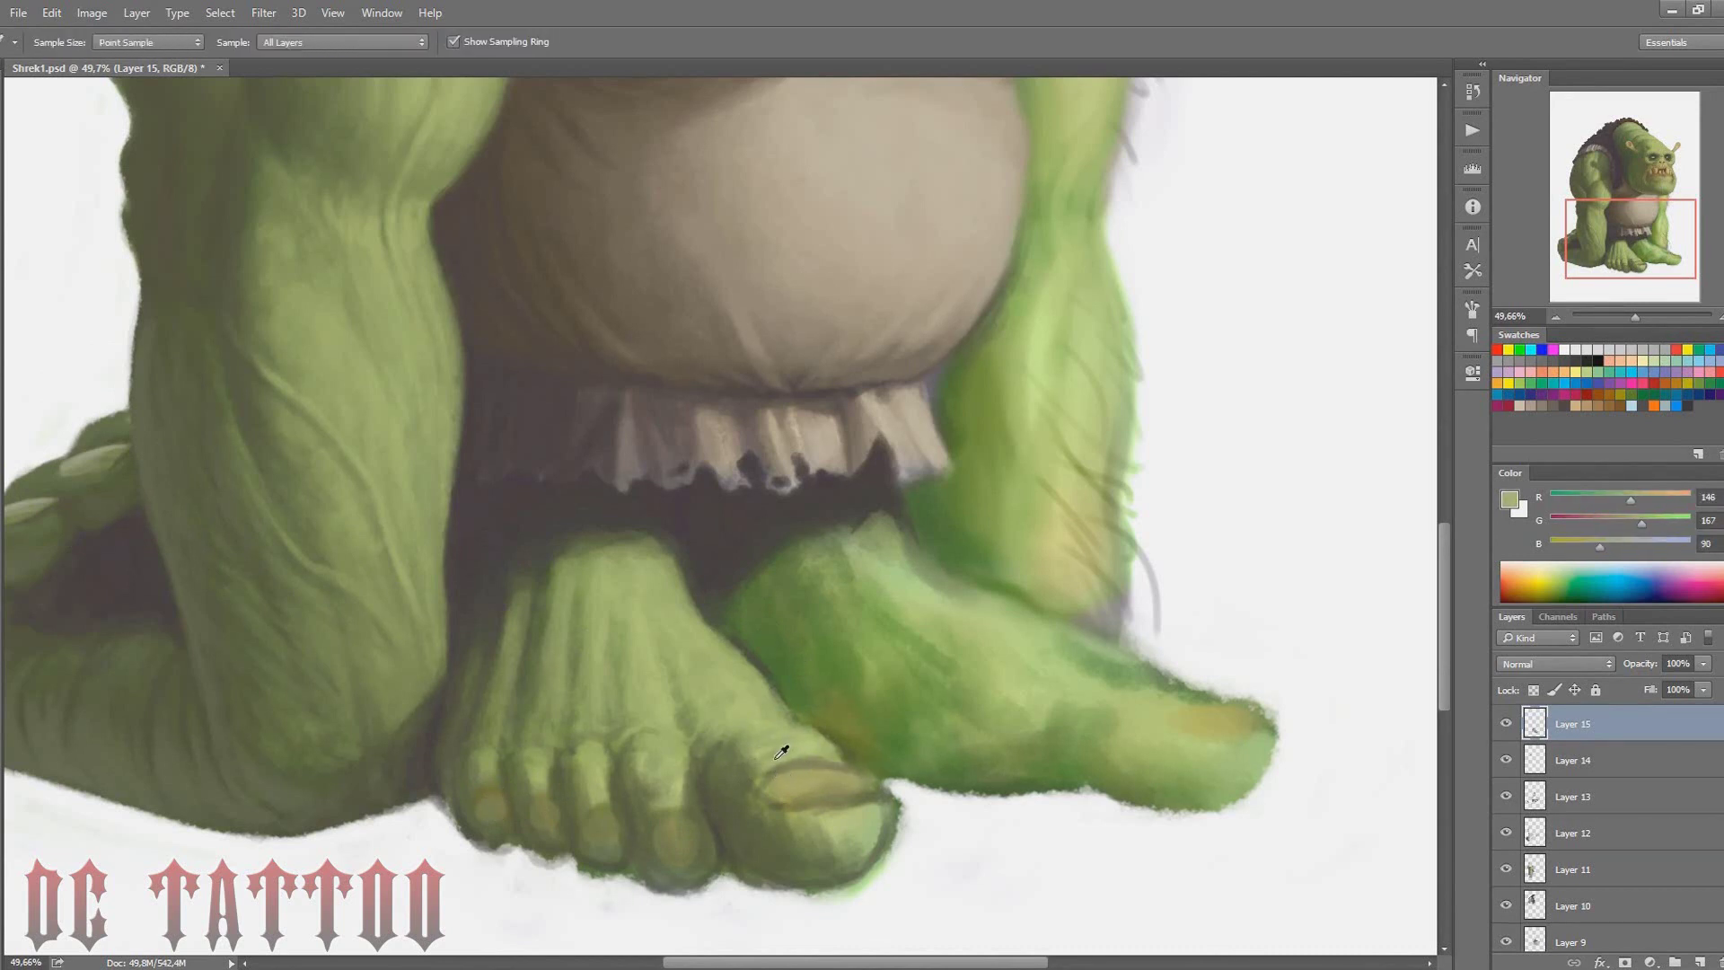
key("bracketleft")
left_click_drag(770, 778, 885, 797)
left_click(781, 793, "alt")
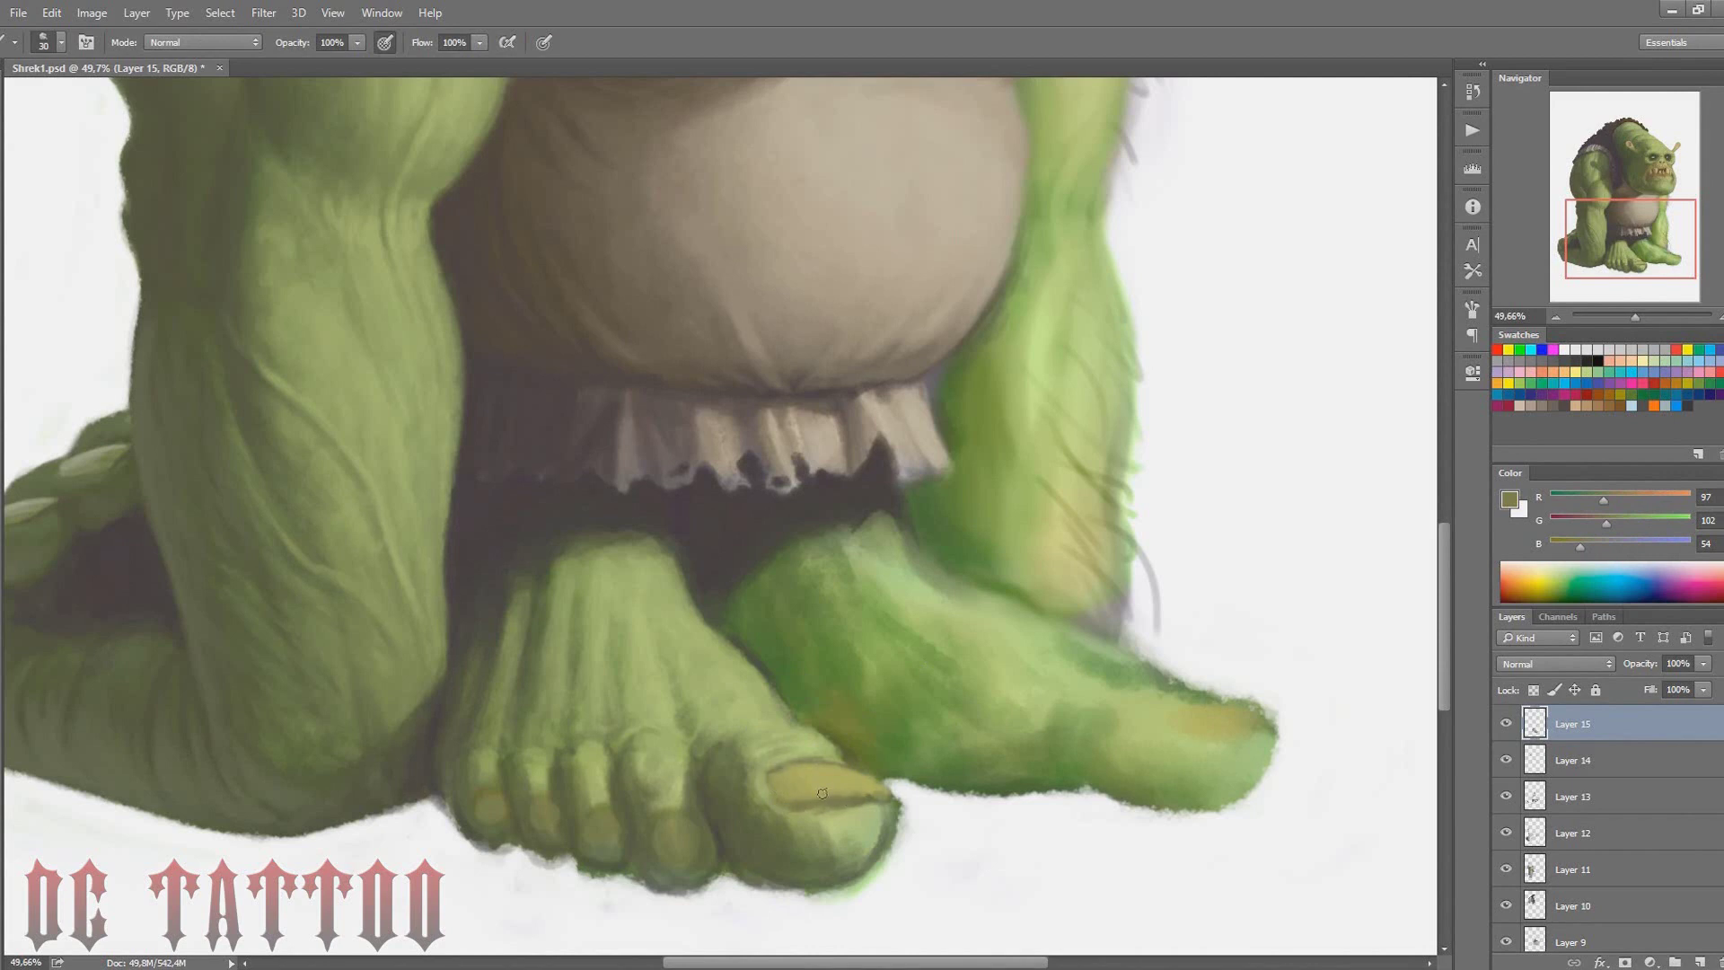
Sample light and dark greens from the toes and toe gaps, resizing the brush
left_click(873, 813, "alt")
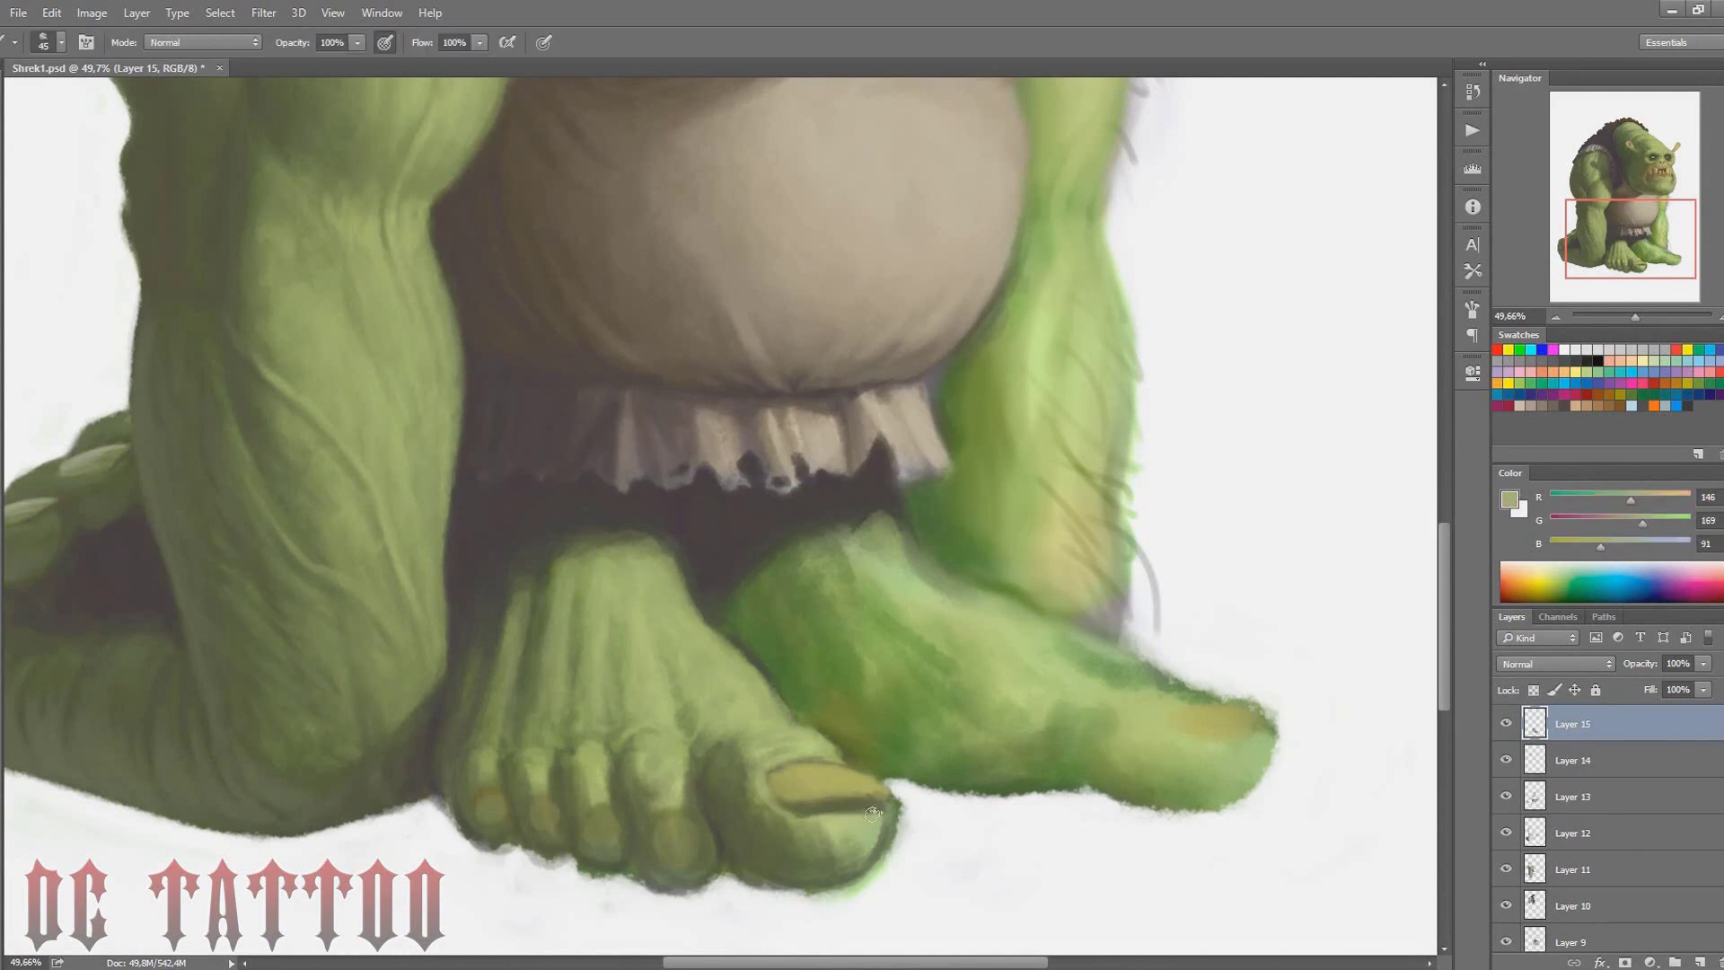
left_click(934, 813, "alt")
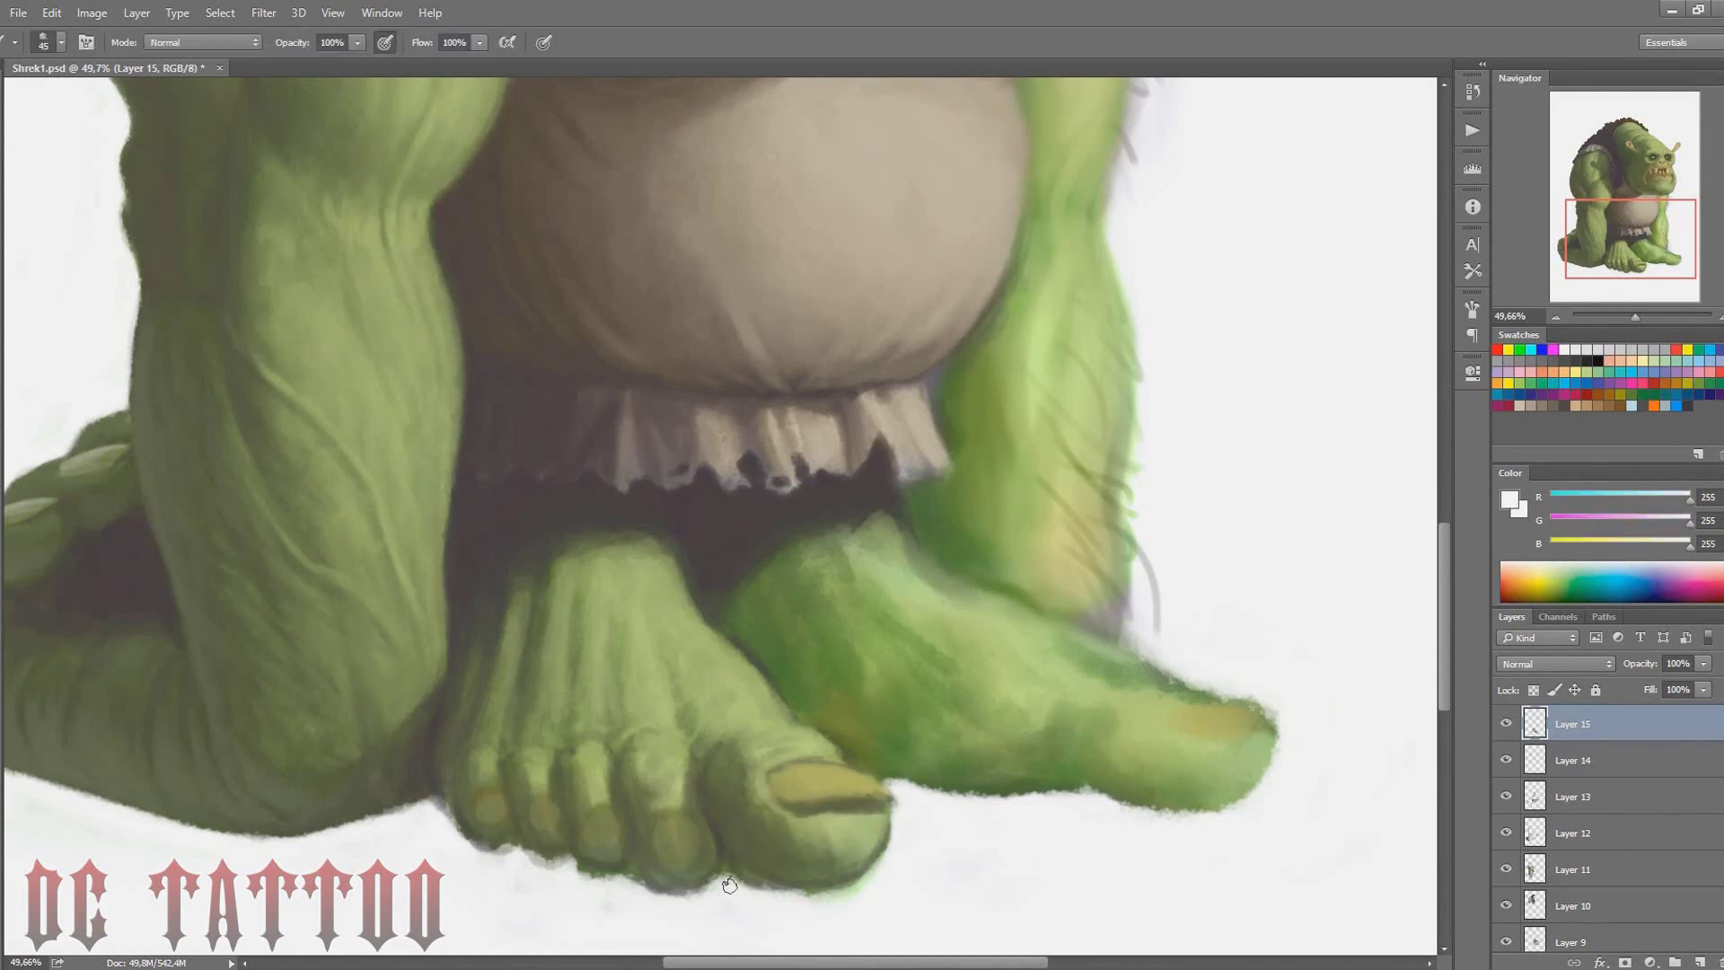
left_click(830, 885, "alt")
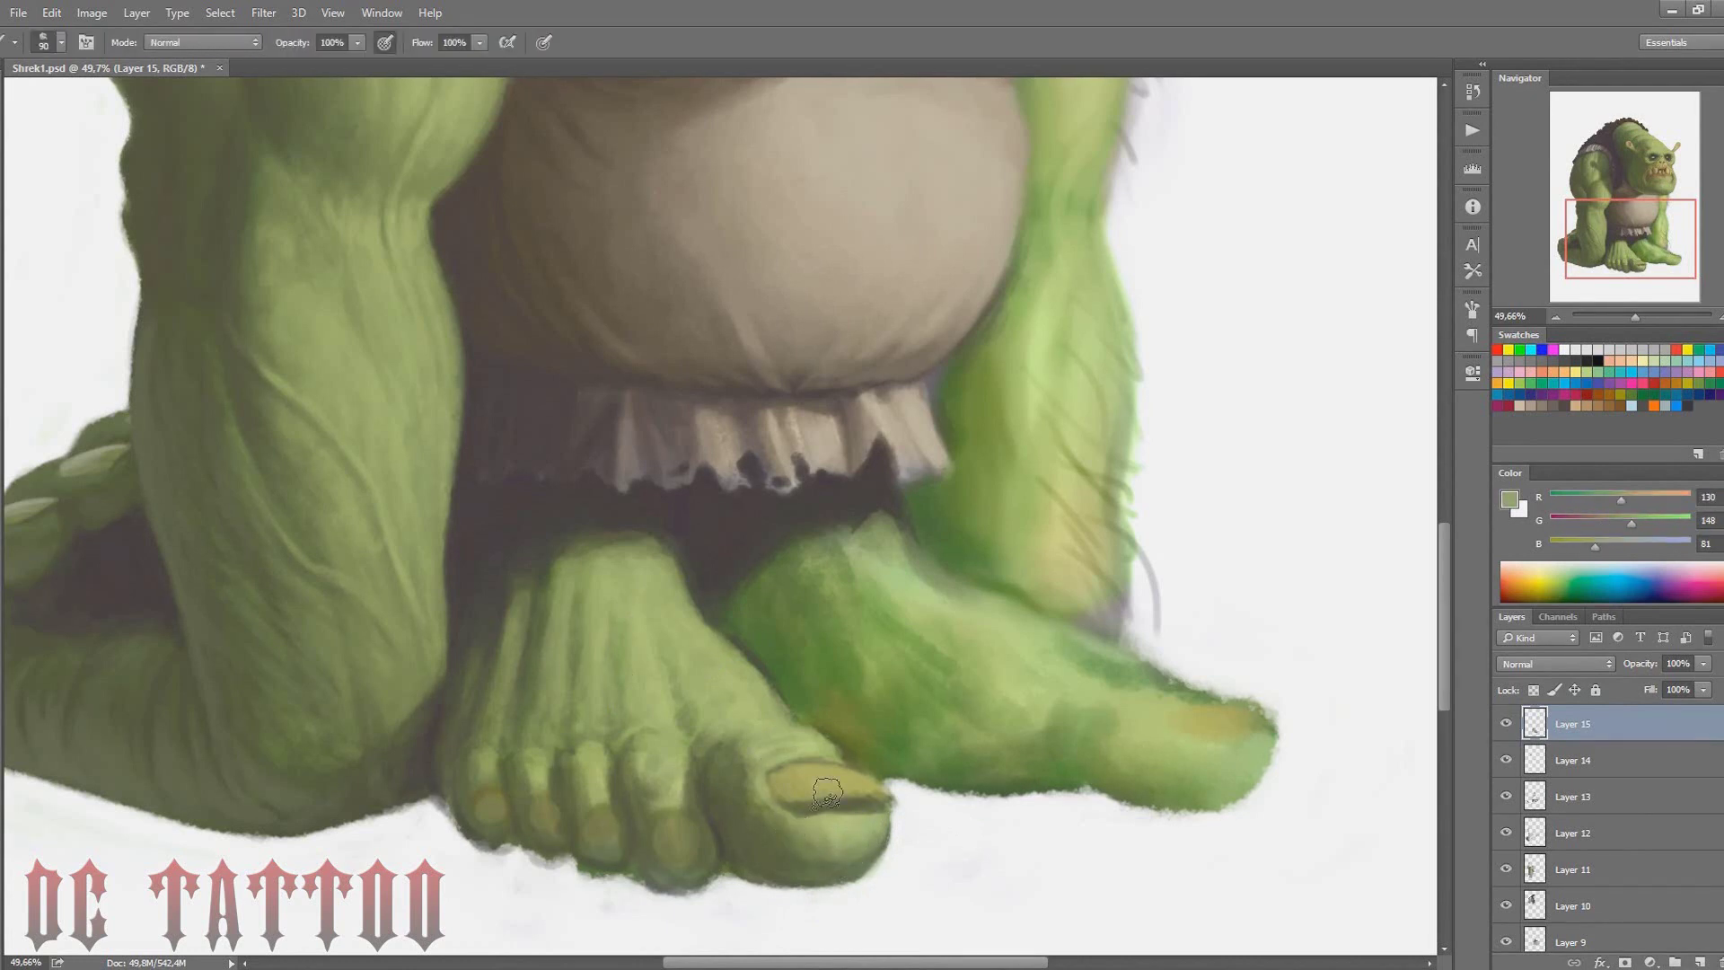
key("bracketright")
left_click(747, 761, "alt")
key("bracketleft")
key("bracketleft")
key("bracketleft")
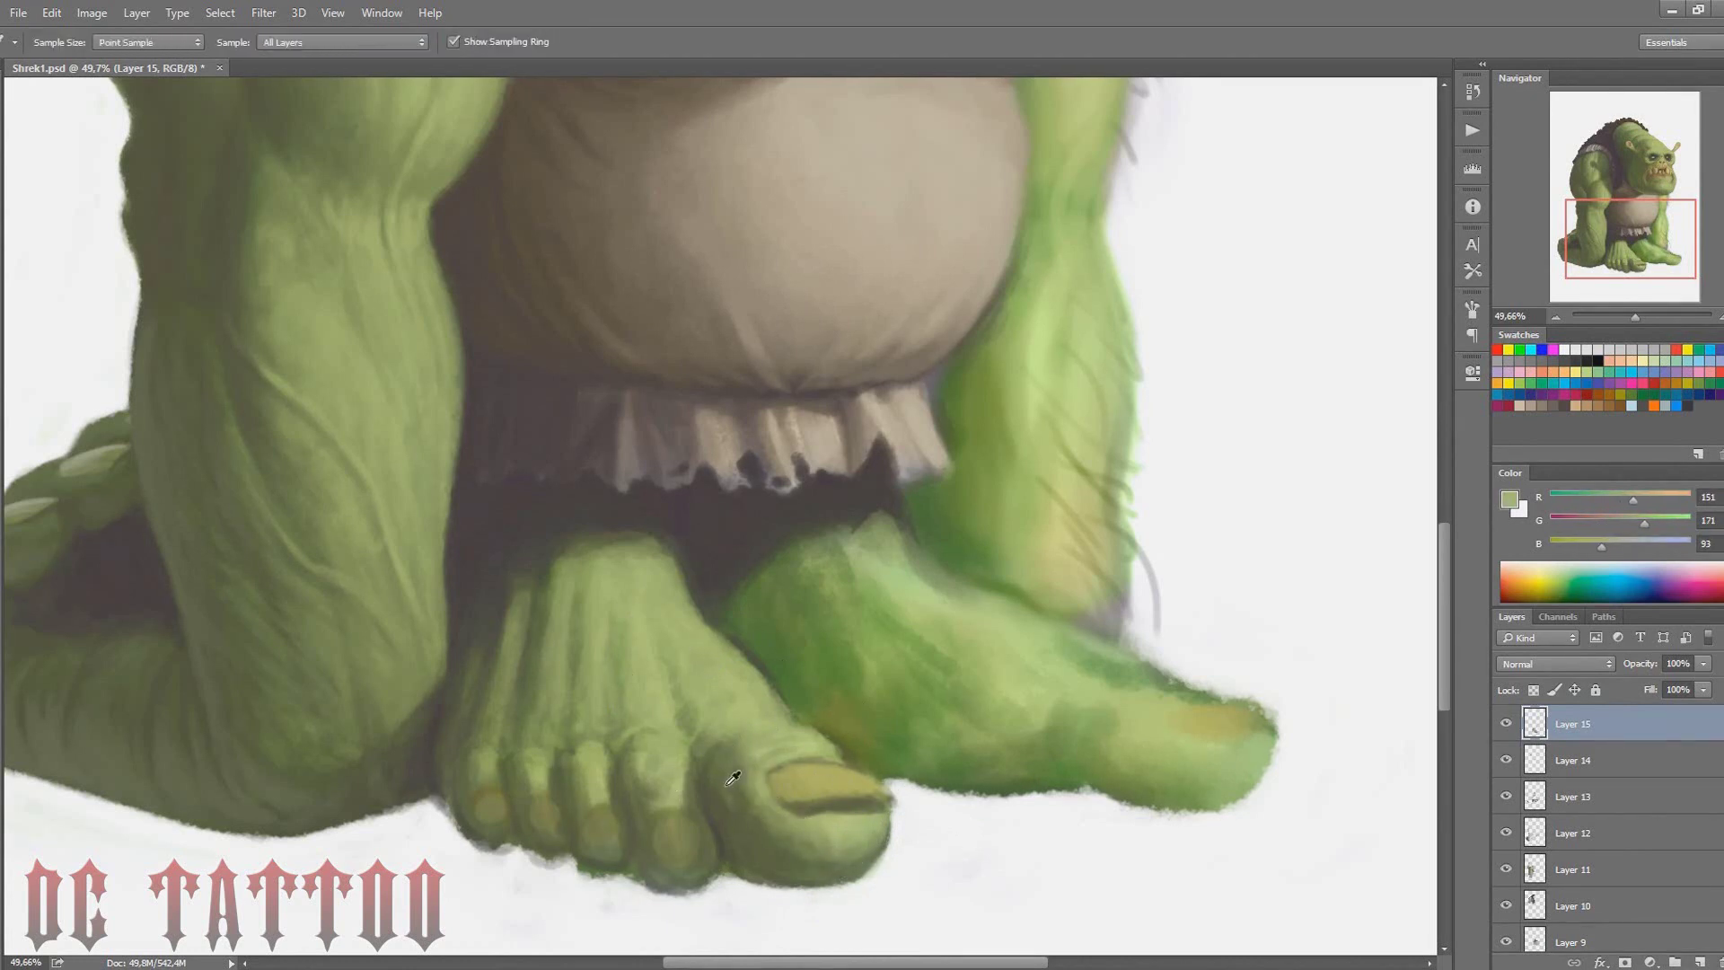
left_click(741, 795, "alt")
left_click(716, 835, "alt")
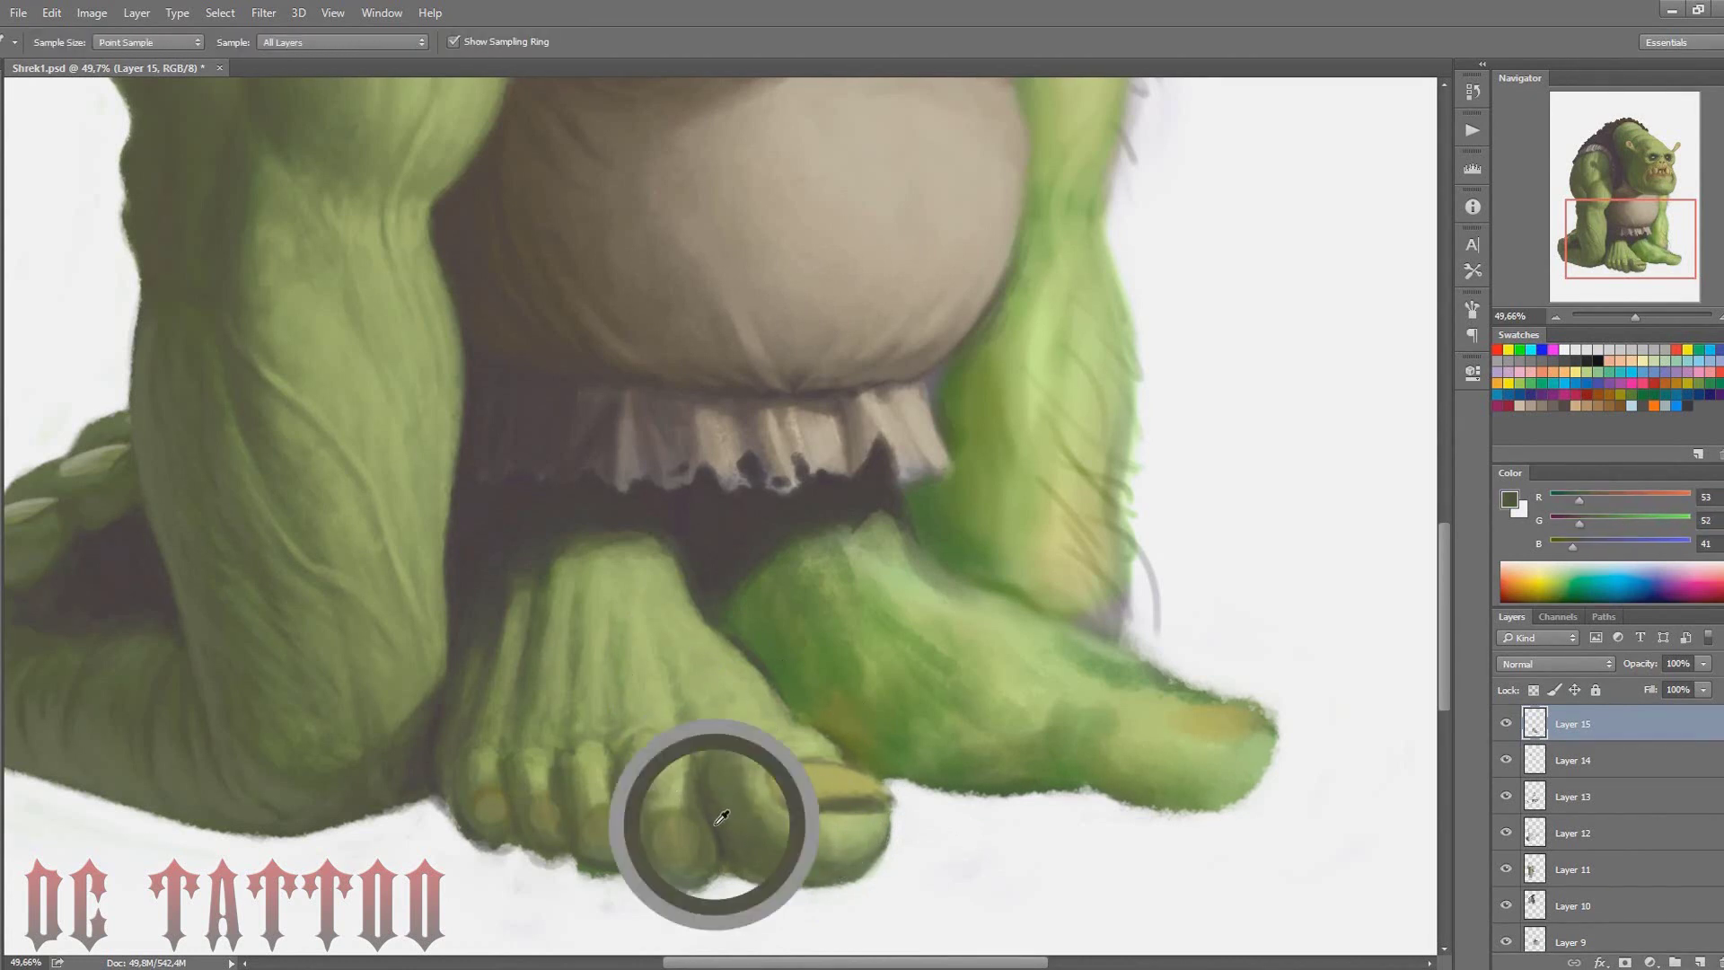
key("bracketright")
key("bracketright")
left_click(695, 732, "alt")
Pick up foot and toenail greens for shading the front foot
left_click(684, 689, "alt")
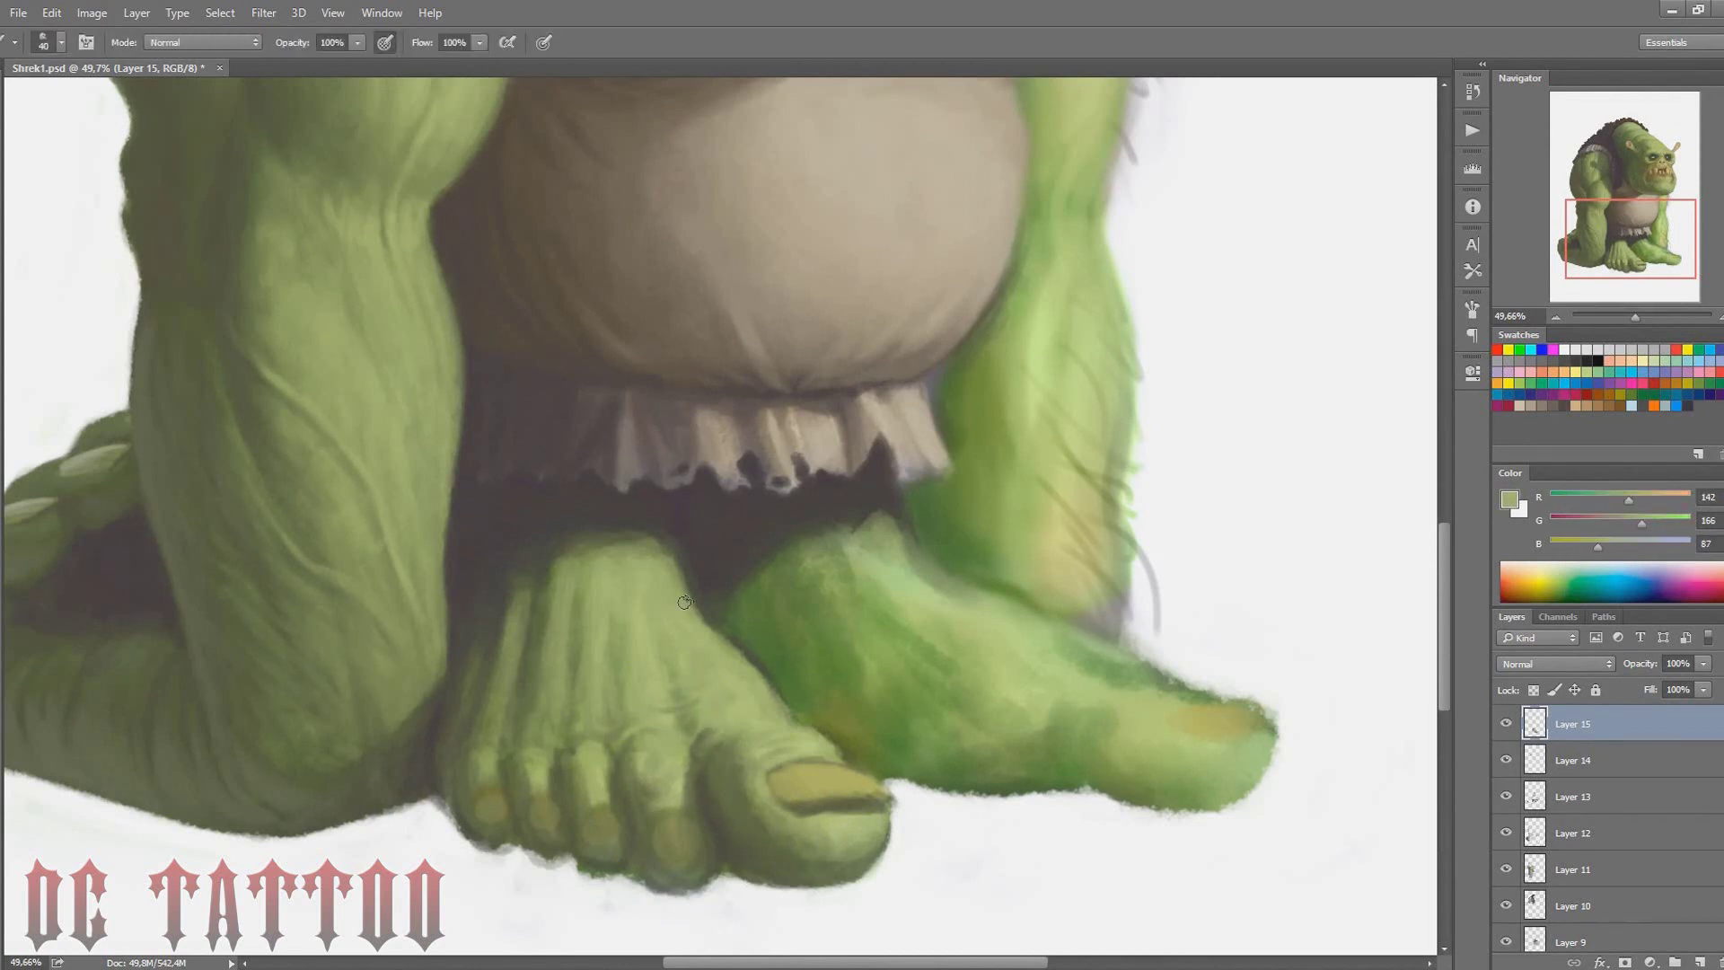
key("bracketright")
left_click(878, 794, "alt")
left_click(808, 765, "alt")
key("bracketright")
key("bracketright")
key("bracketright")
left_click(800, 777, "alt")
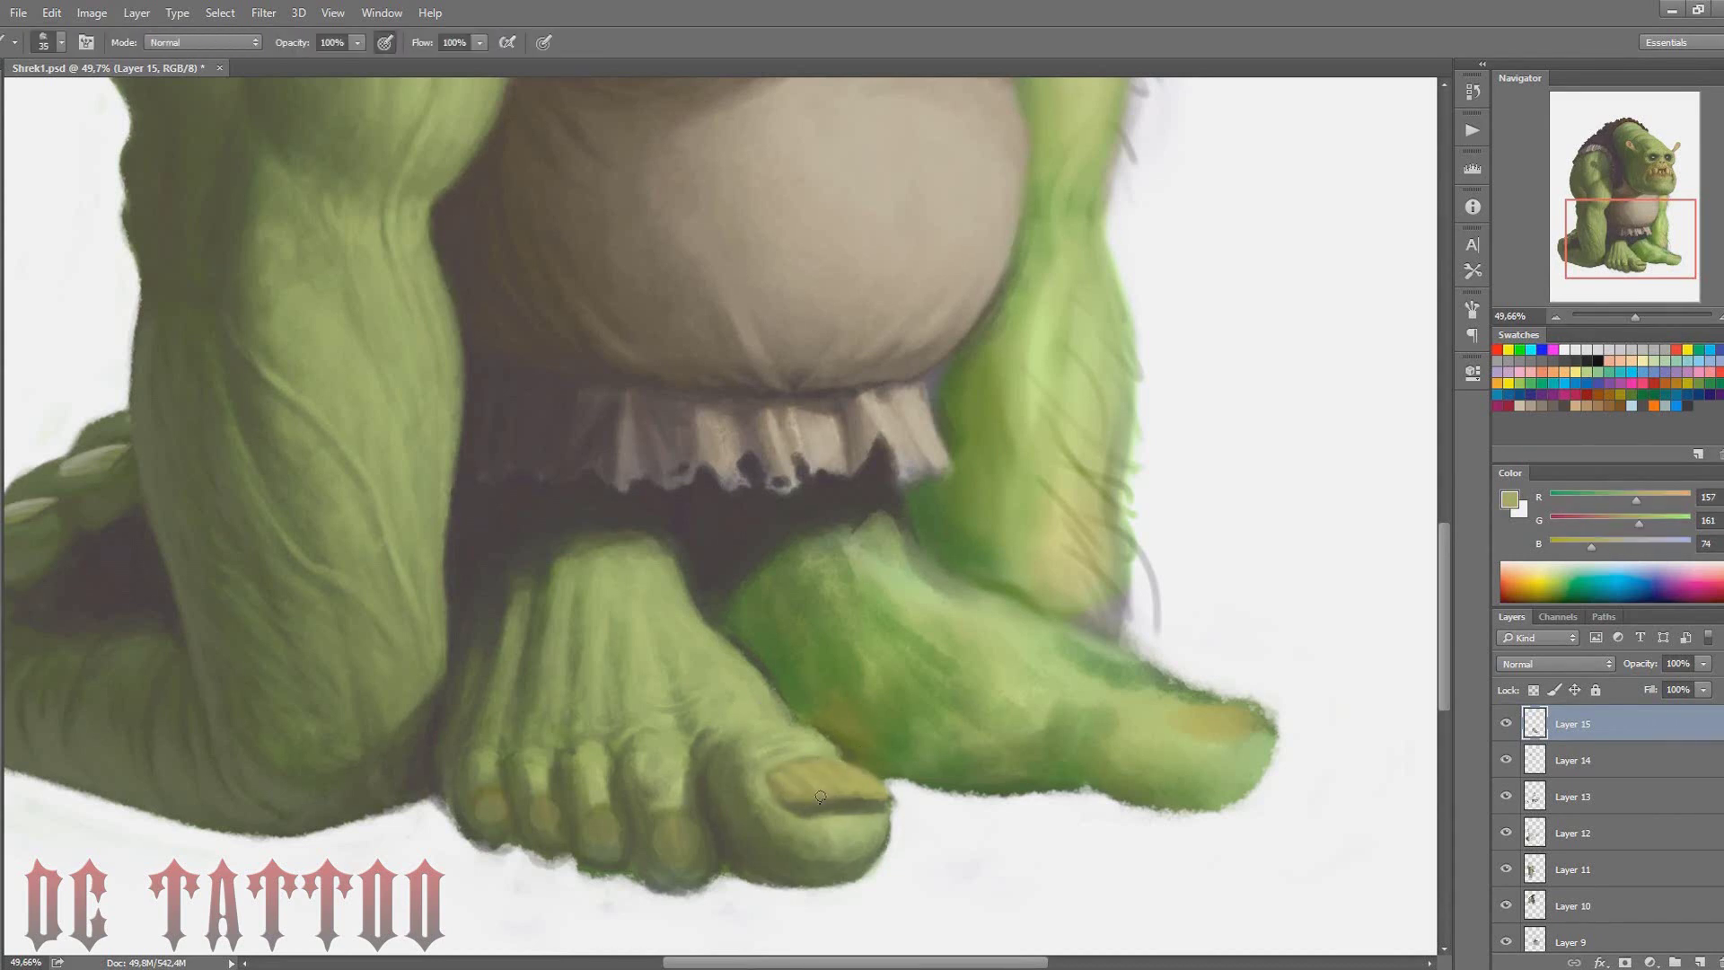
left_click(818, 748, "alt")
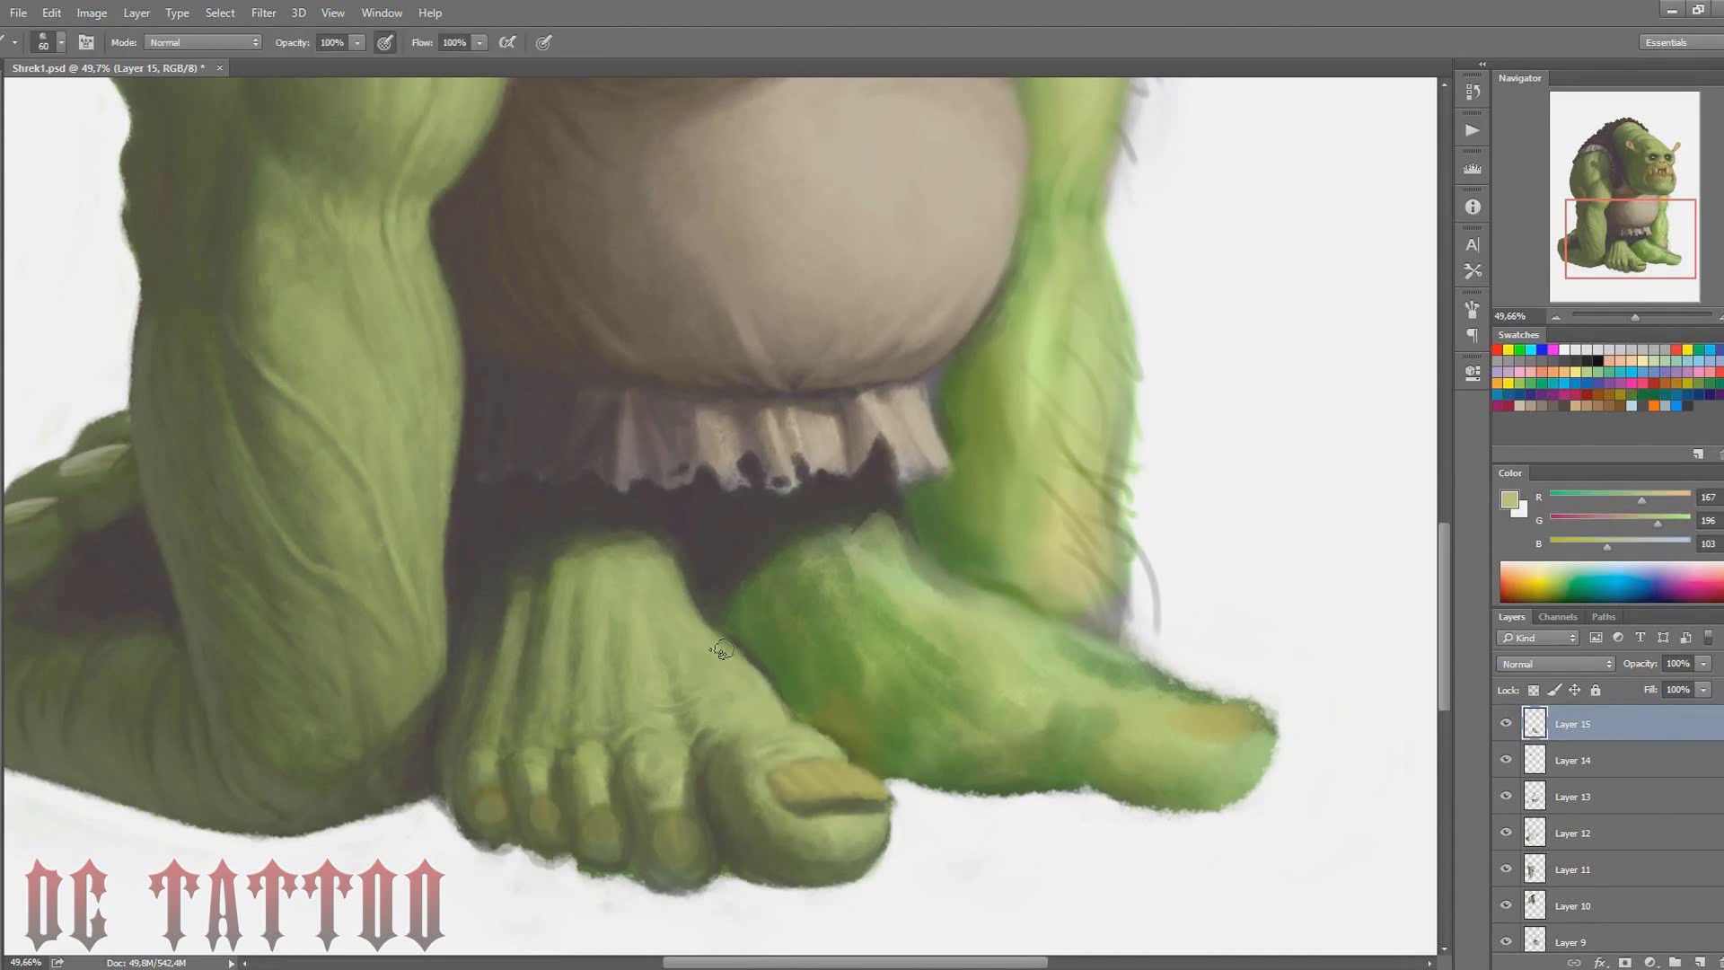
key("i")
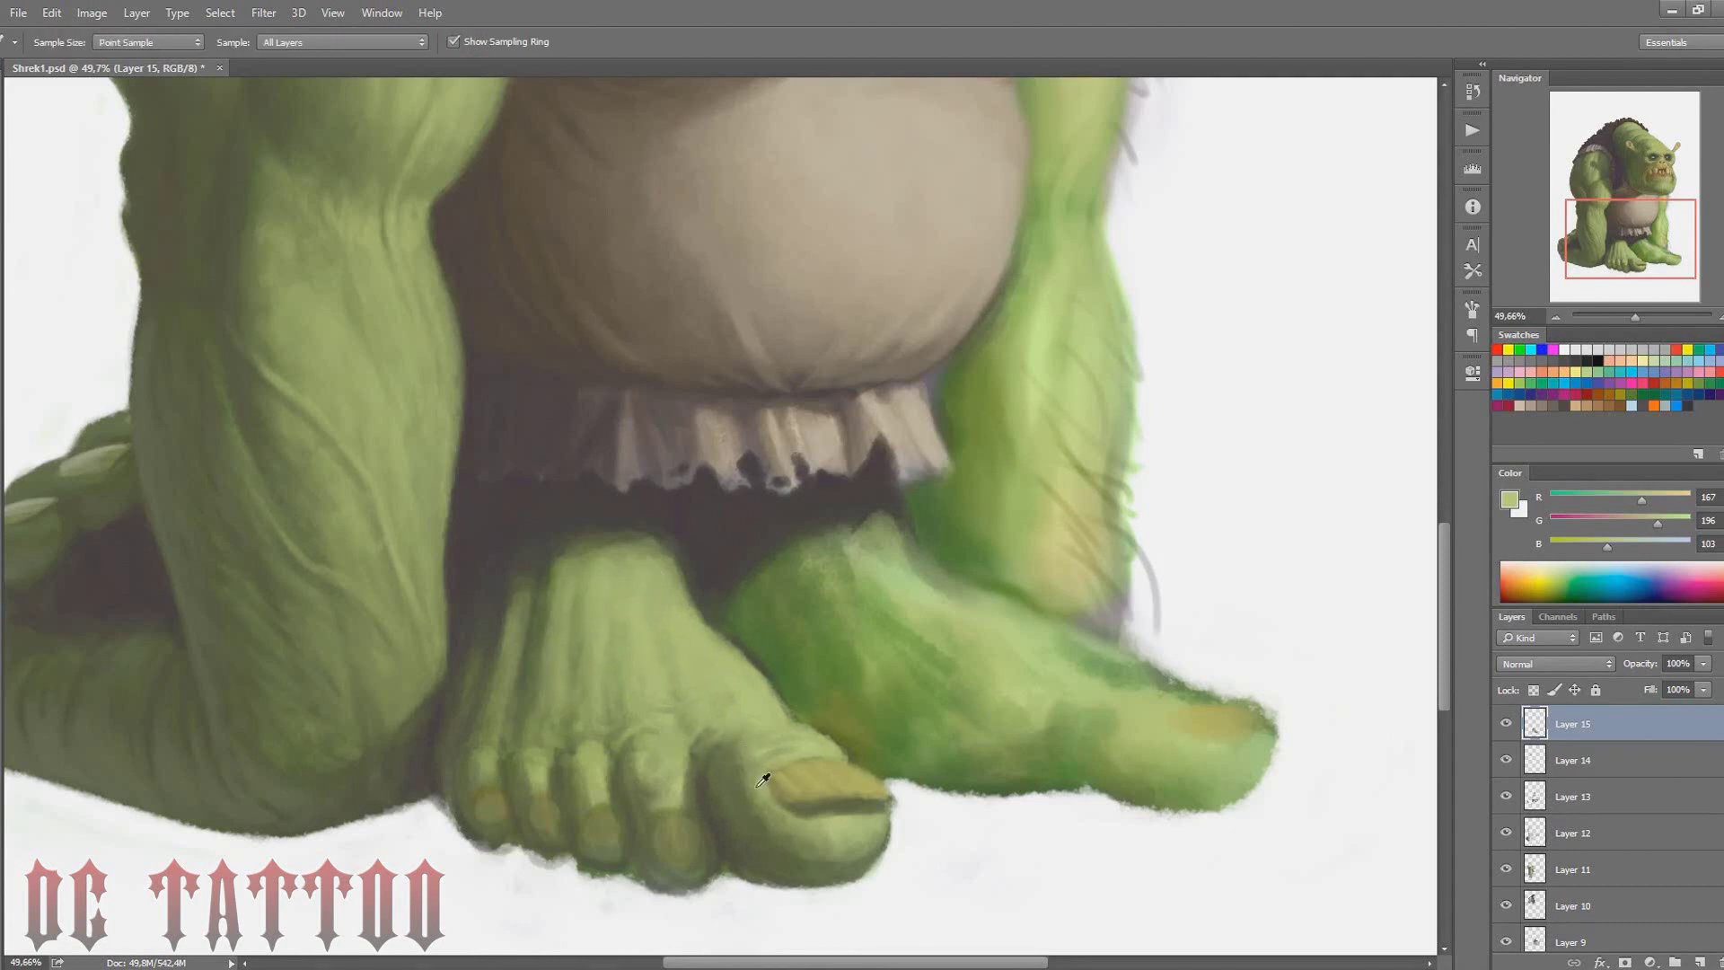
left_click(759, 784)
key("b")
left_click(742, 781, "alt")
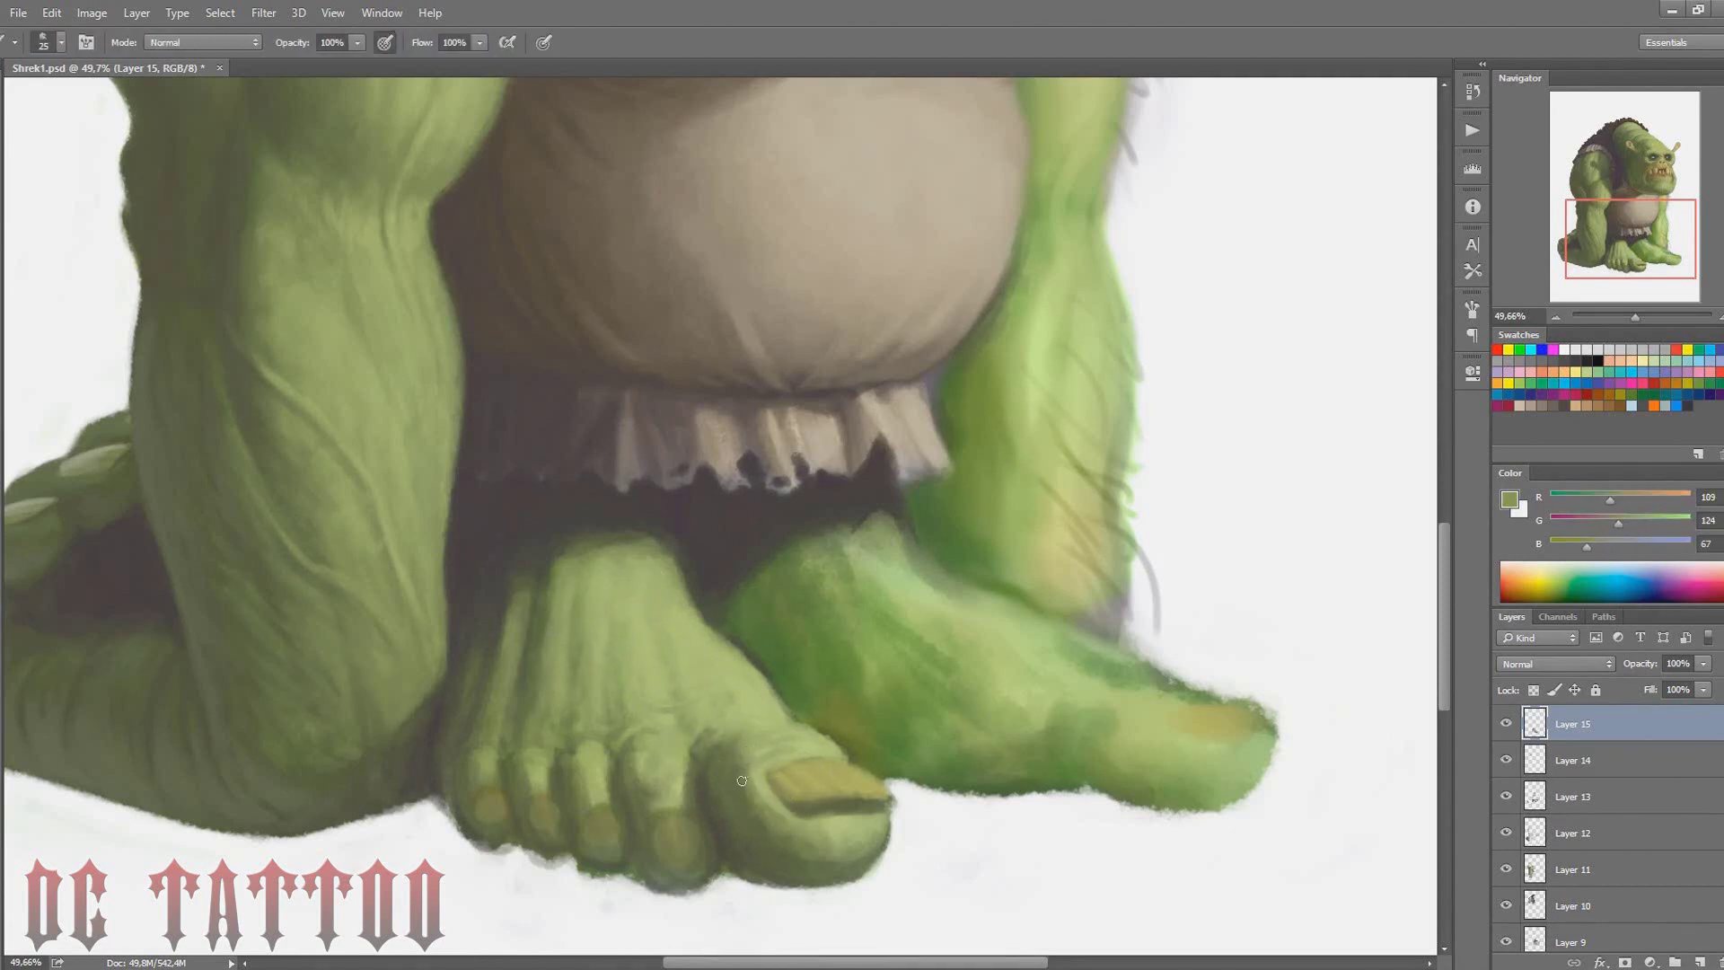
left_click(655, 627, "alt")
key("bracketright")
key("bracketright")
key("bracketright")
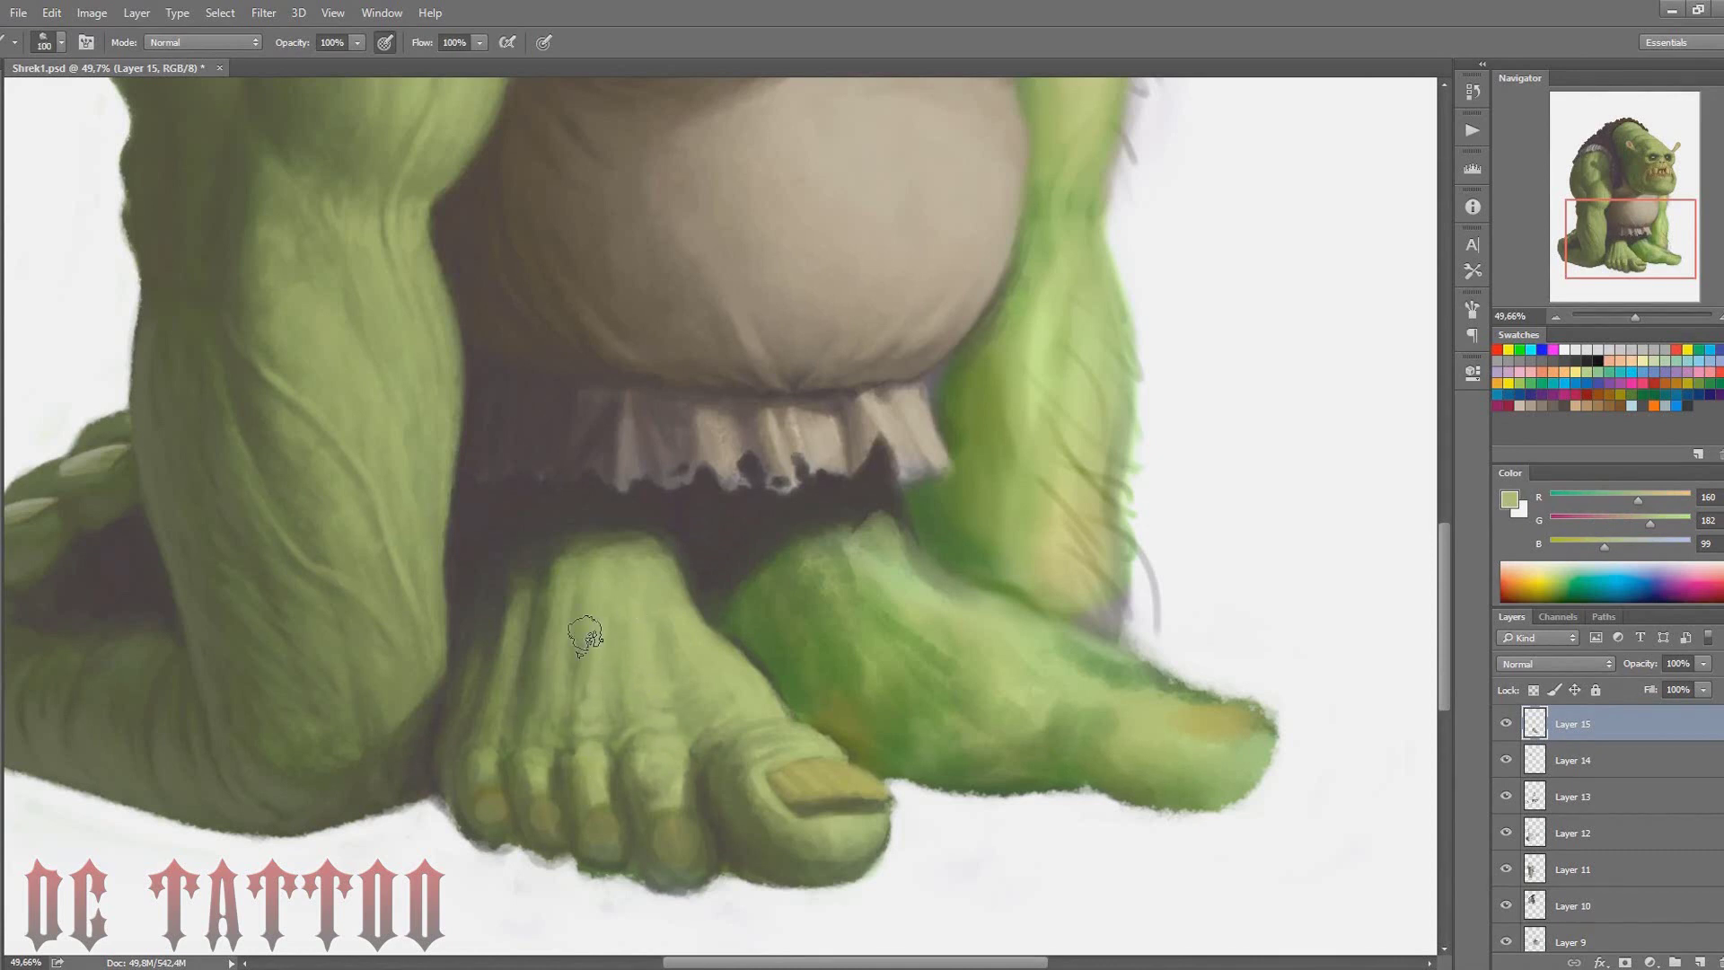
Paint white along the bottom edges of the toes and the left leg
key("i")
left_click(640, 741)
key("b")
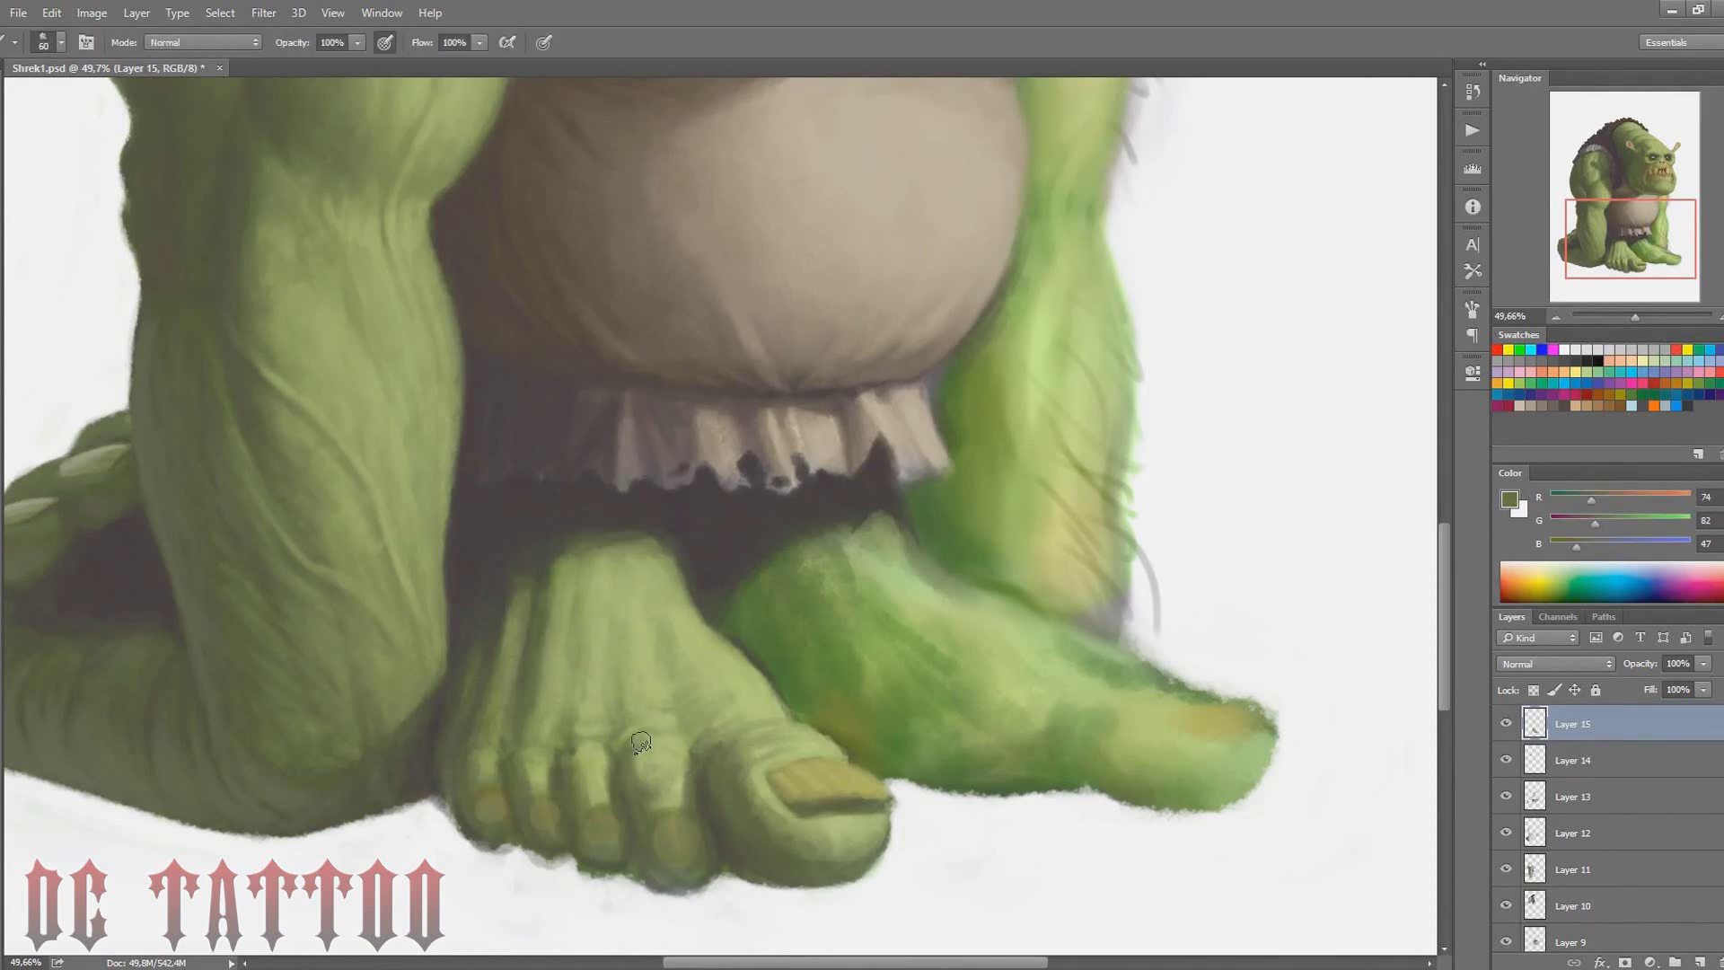
key("bracketright")
left_click(637, 898, "alt")
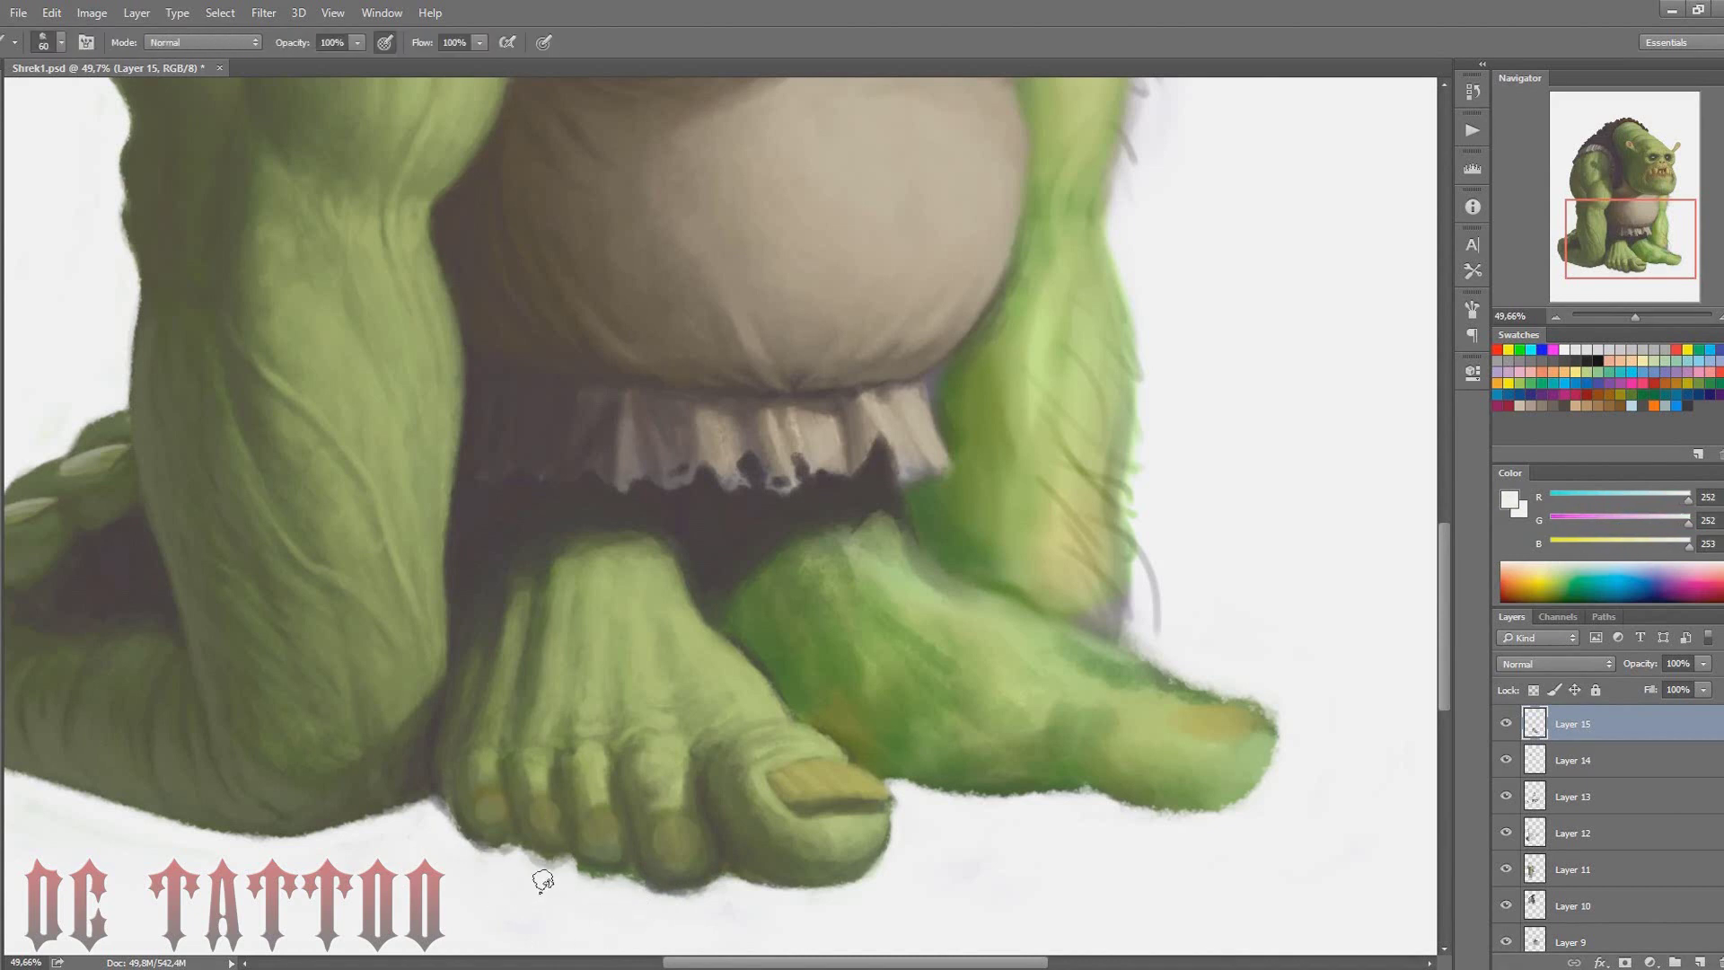
key("bracketleft")
mouse_move(638, 884)
left_mouse_down()
mouse_move(706, 886)
mouse_move(589, 876)
mouse_move(461, 835)
left_mouse_up()
left_click_drag(1610, 264, 1595, 273)
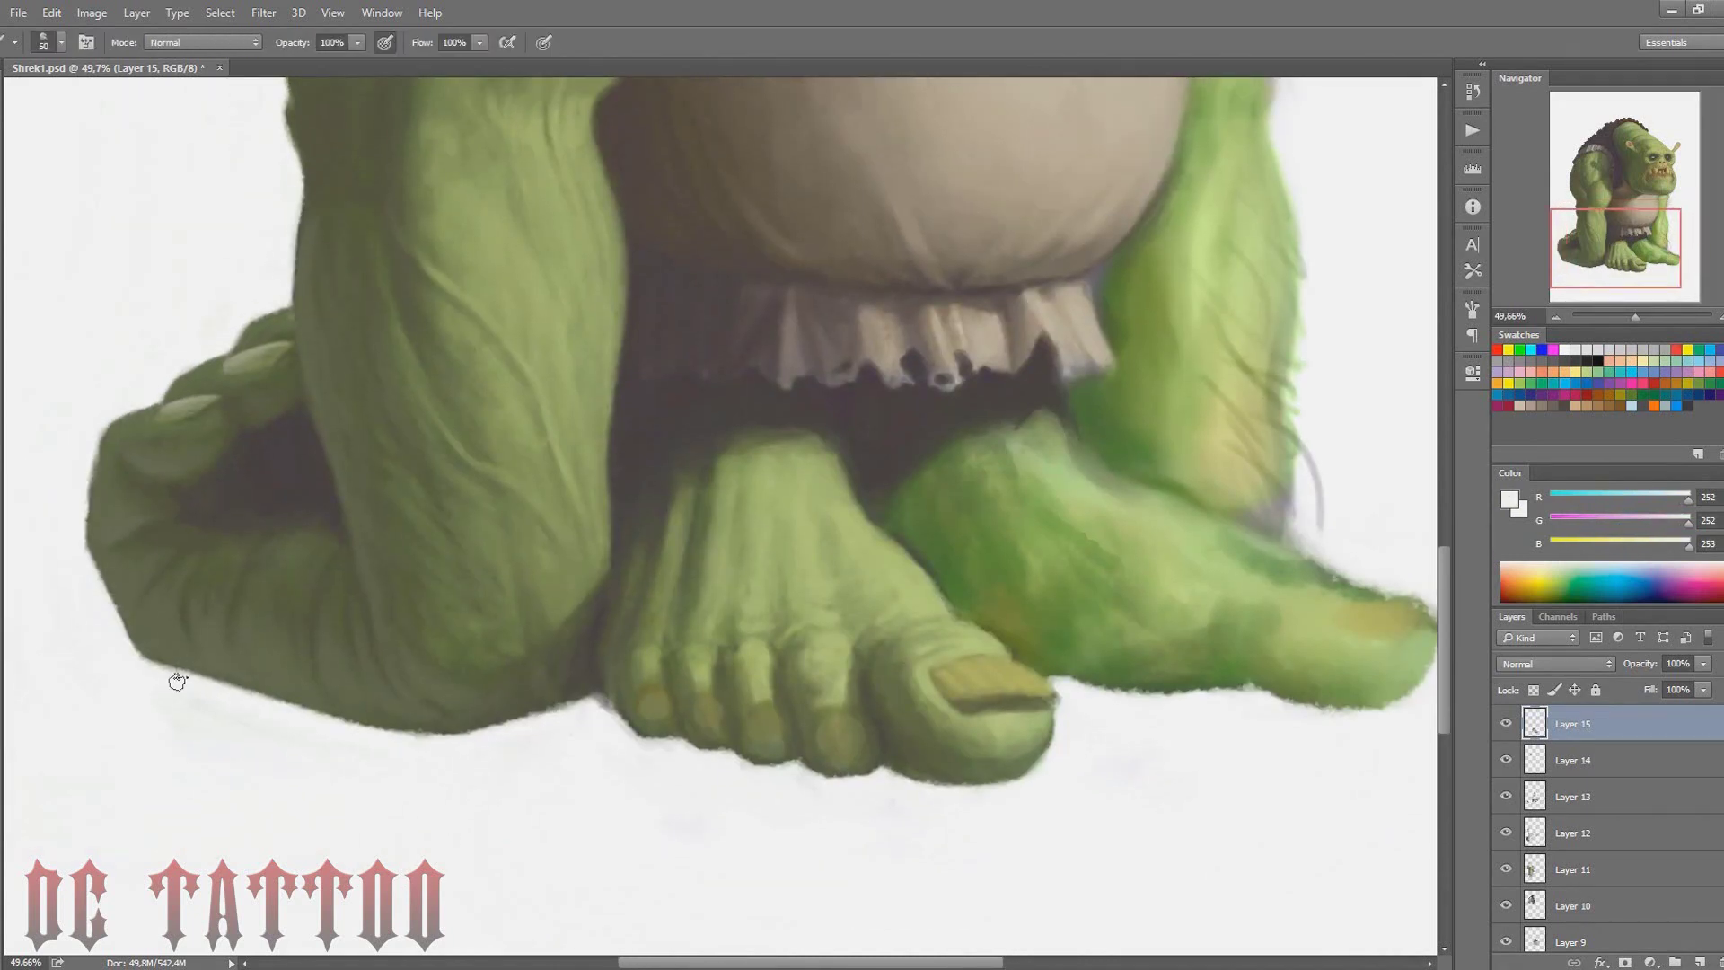
mouse_move(173, 682)
left_mouse_down()
mouse_move(484, 732)
mouse_move(295, 712)
left_mouse_up()
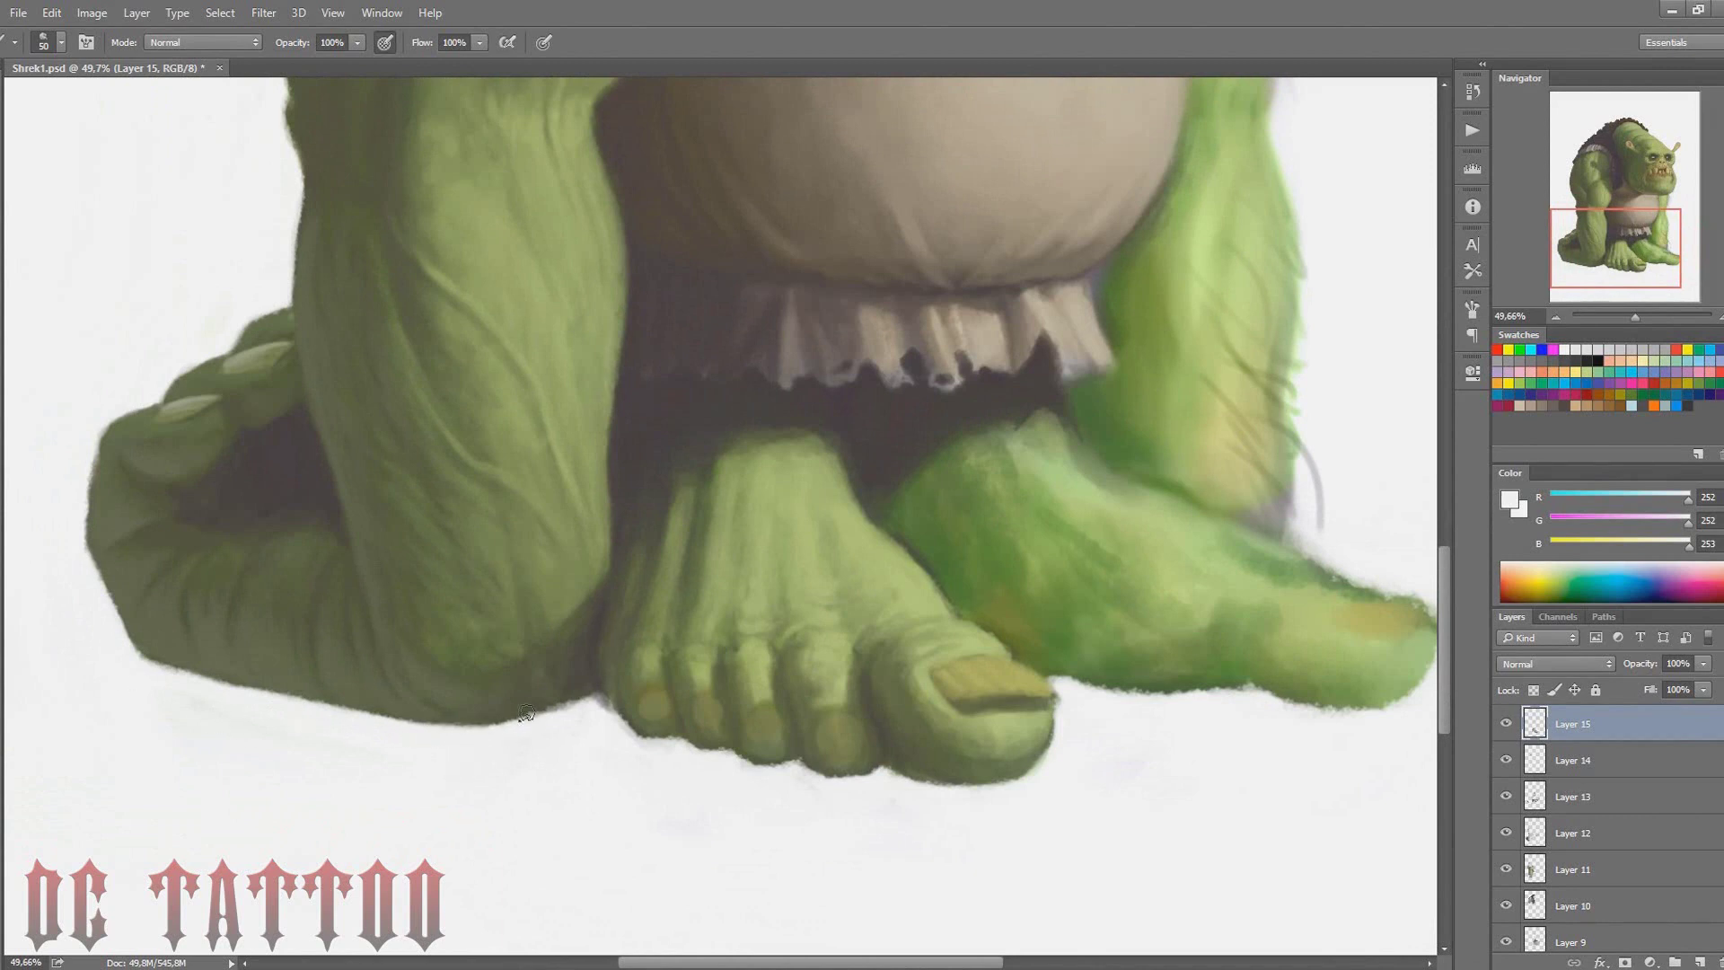
Sample dark olive shadows and foot greens to shade the front foot
left_click(662, 504, "alt")
key("bracketleft")
key("bracketleft")
key("bracketleft")
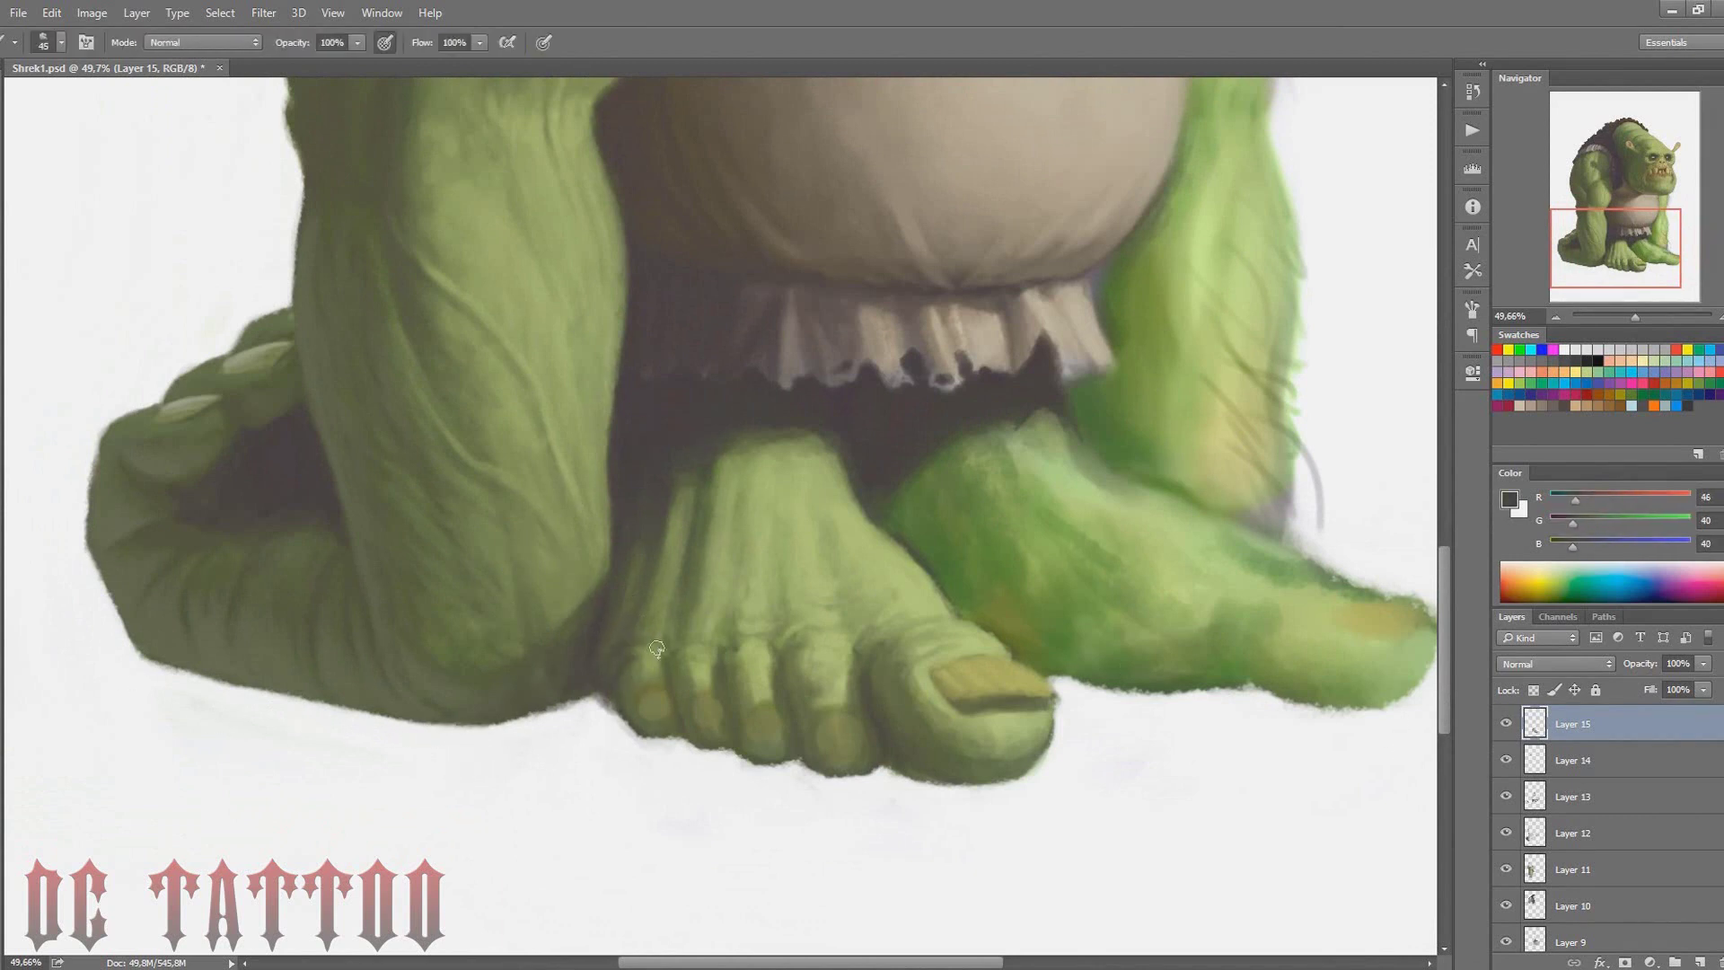
key("bracketleft")
left_click(639, 623, "alt")
key("bracketright")
key("bracketright")
key("bracketright")
left_click(736, 473, "alt")
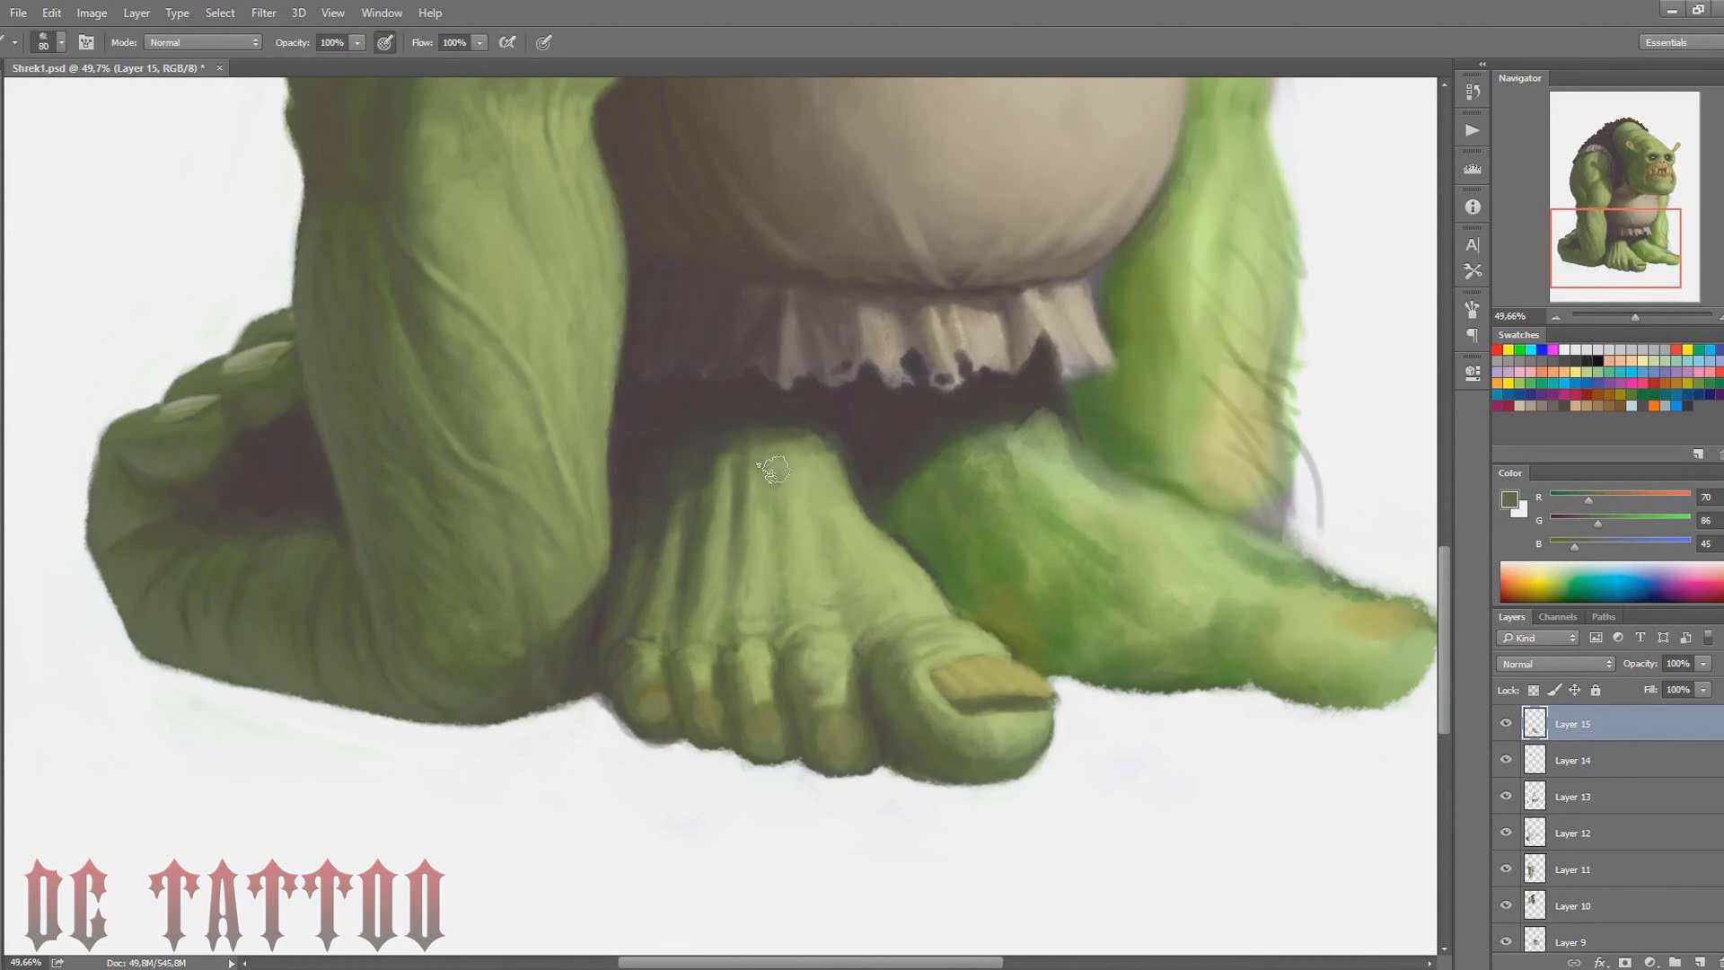
key("bracketright")
key("bracketright")
key("bracketright")
left_click(929, 709, "alt")
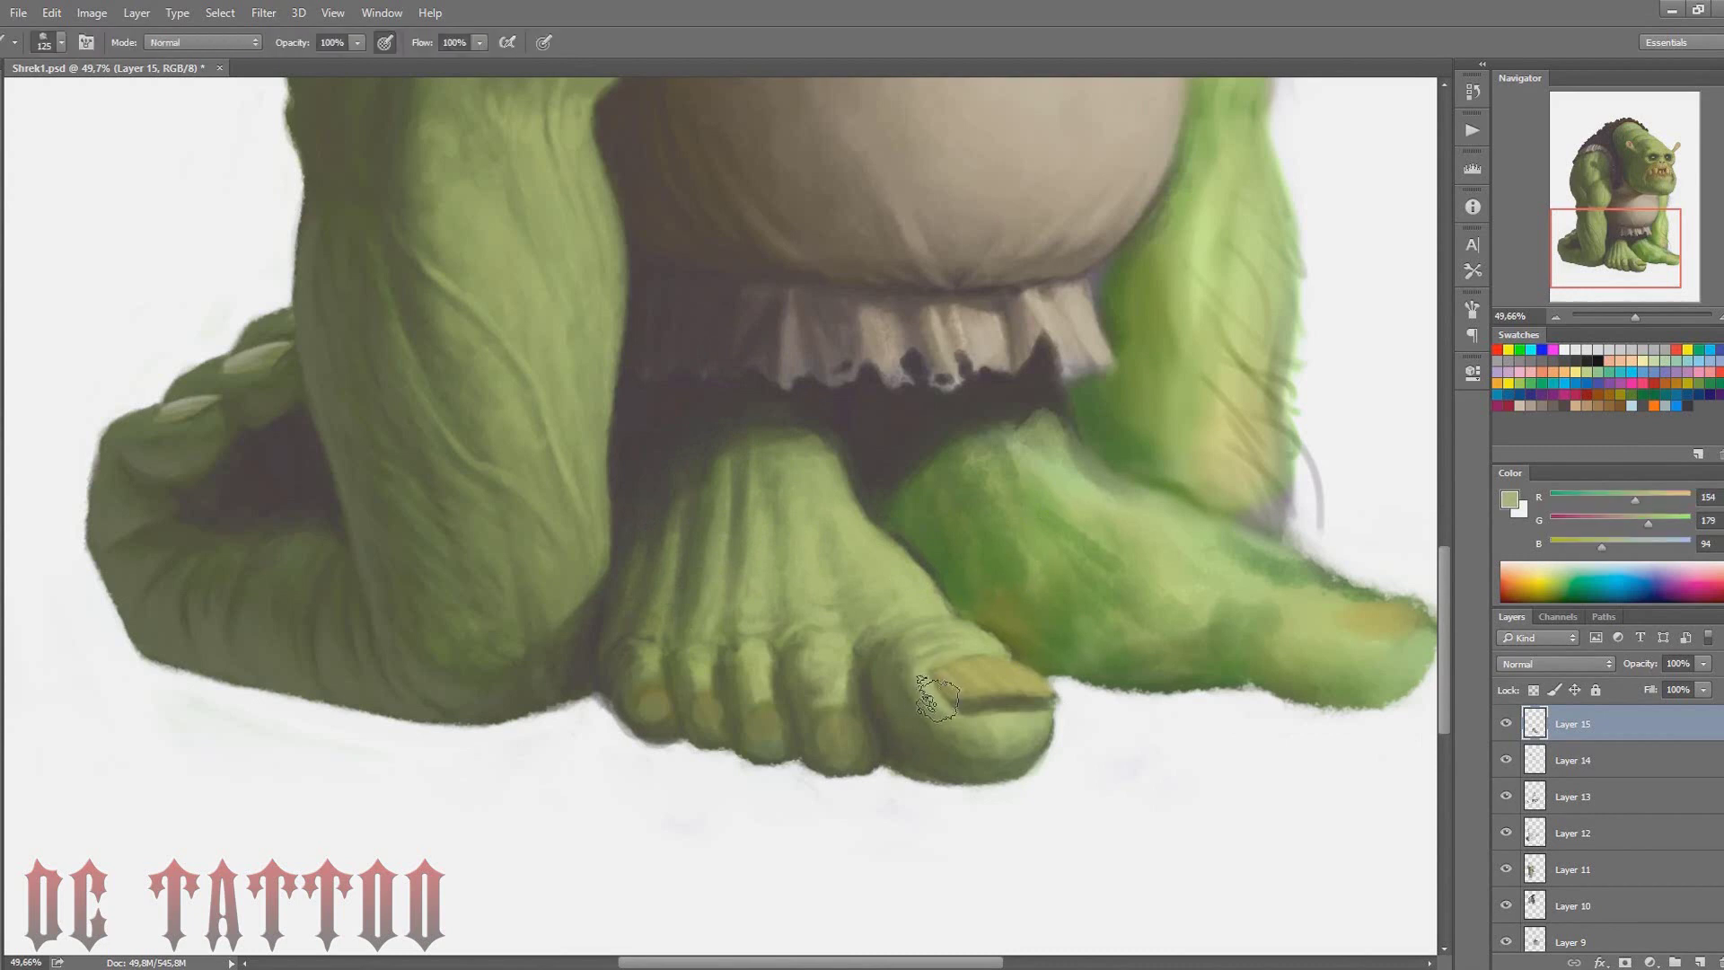
key("bracketleft")
key("bracketleft")
key("bracketleft")
left_click(744, 657, "alt")
key("bracketright")
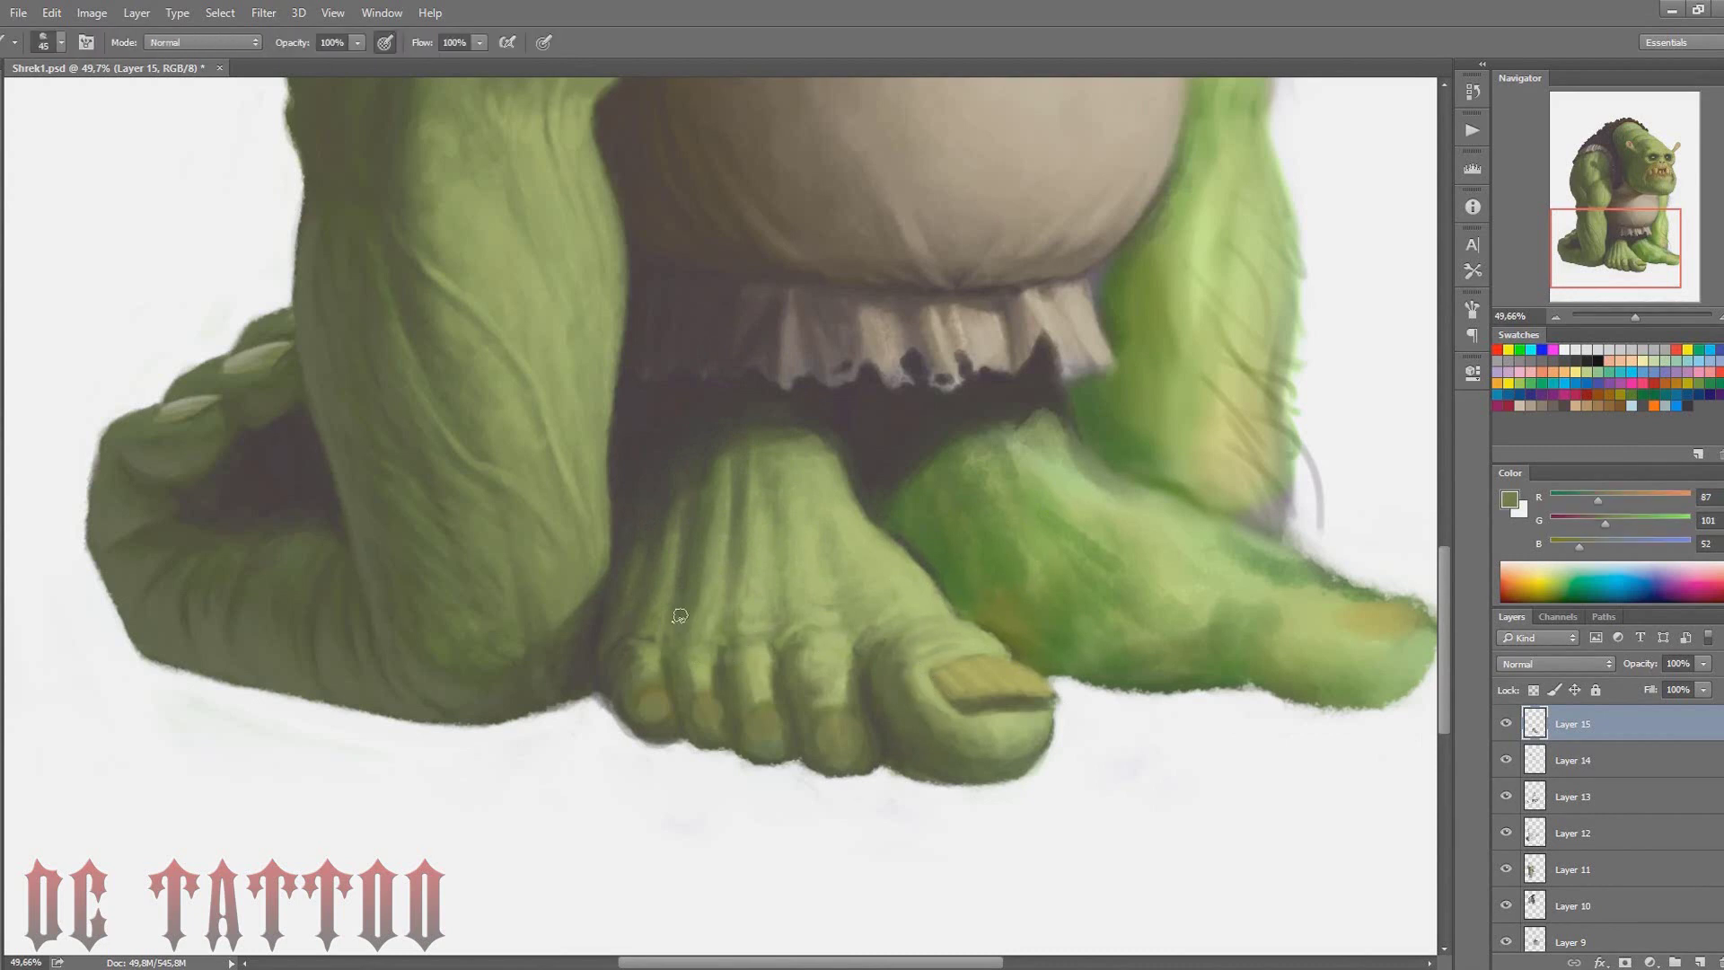
left_click(696, 647, "alt")
key("bracketleft")
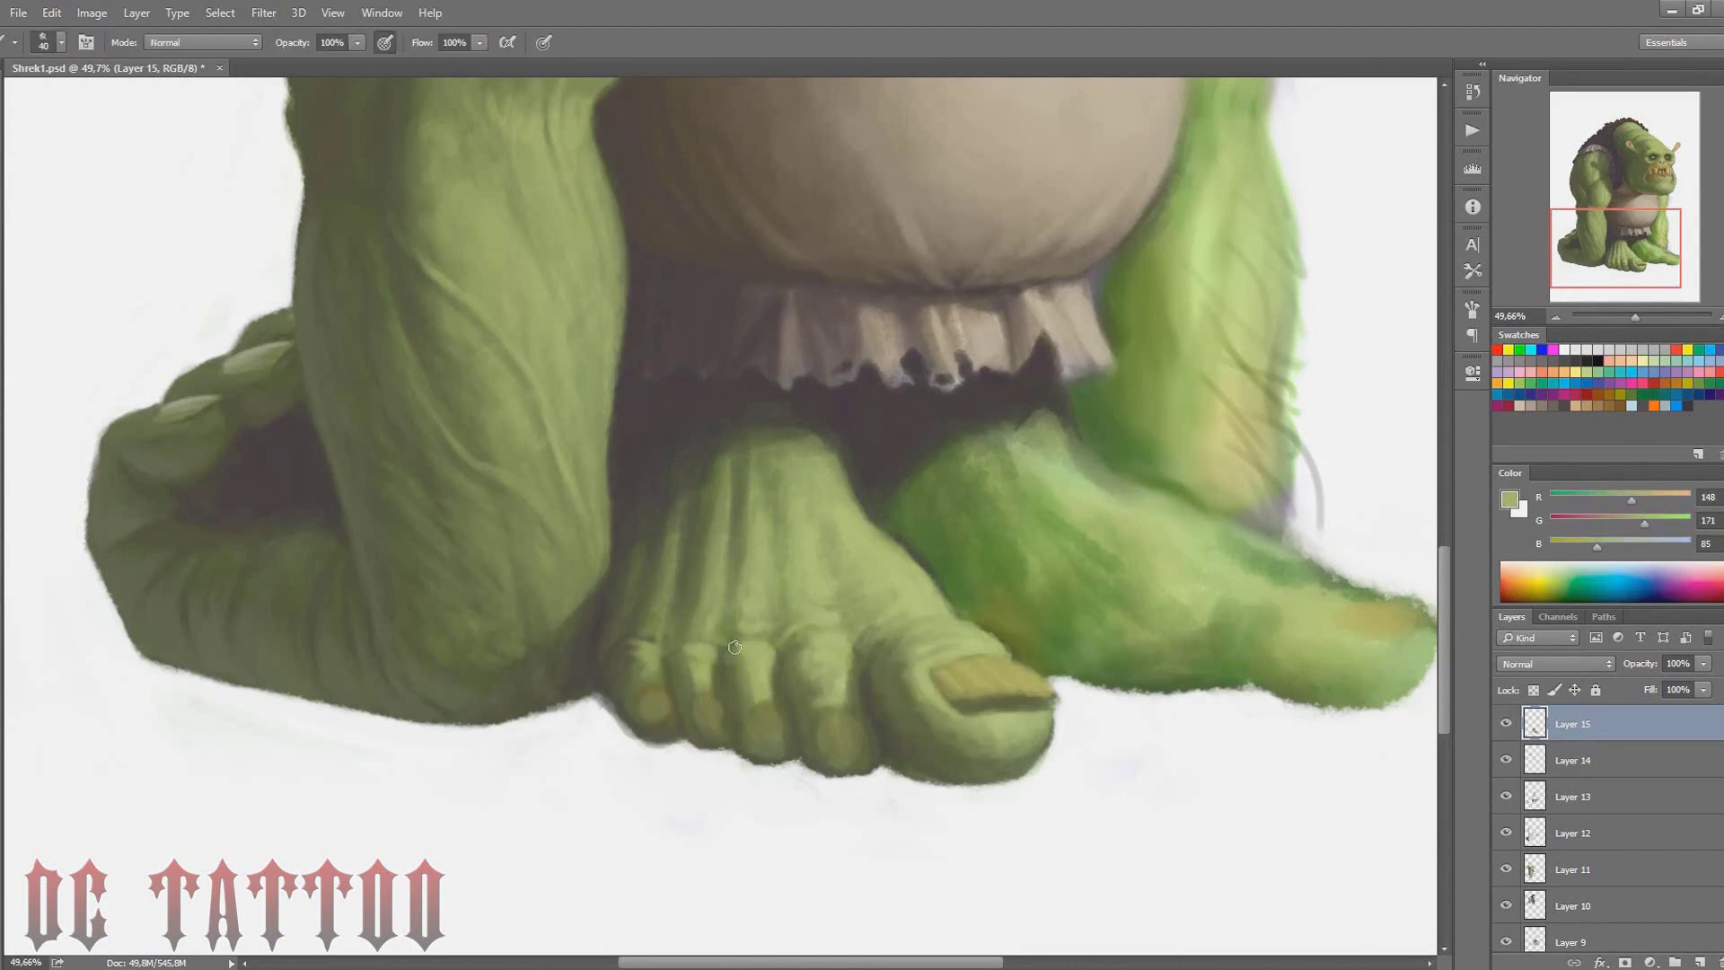
Shade the big toe with sampled dark and light greens and a shadow tone
left_click(900, 627, "alt")
key("bracketright")
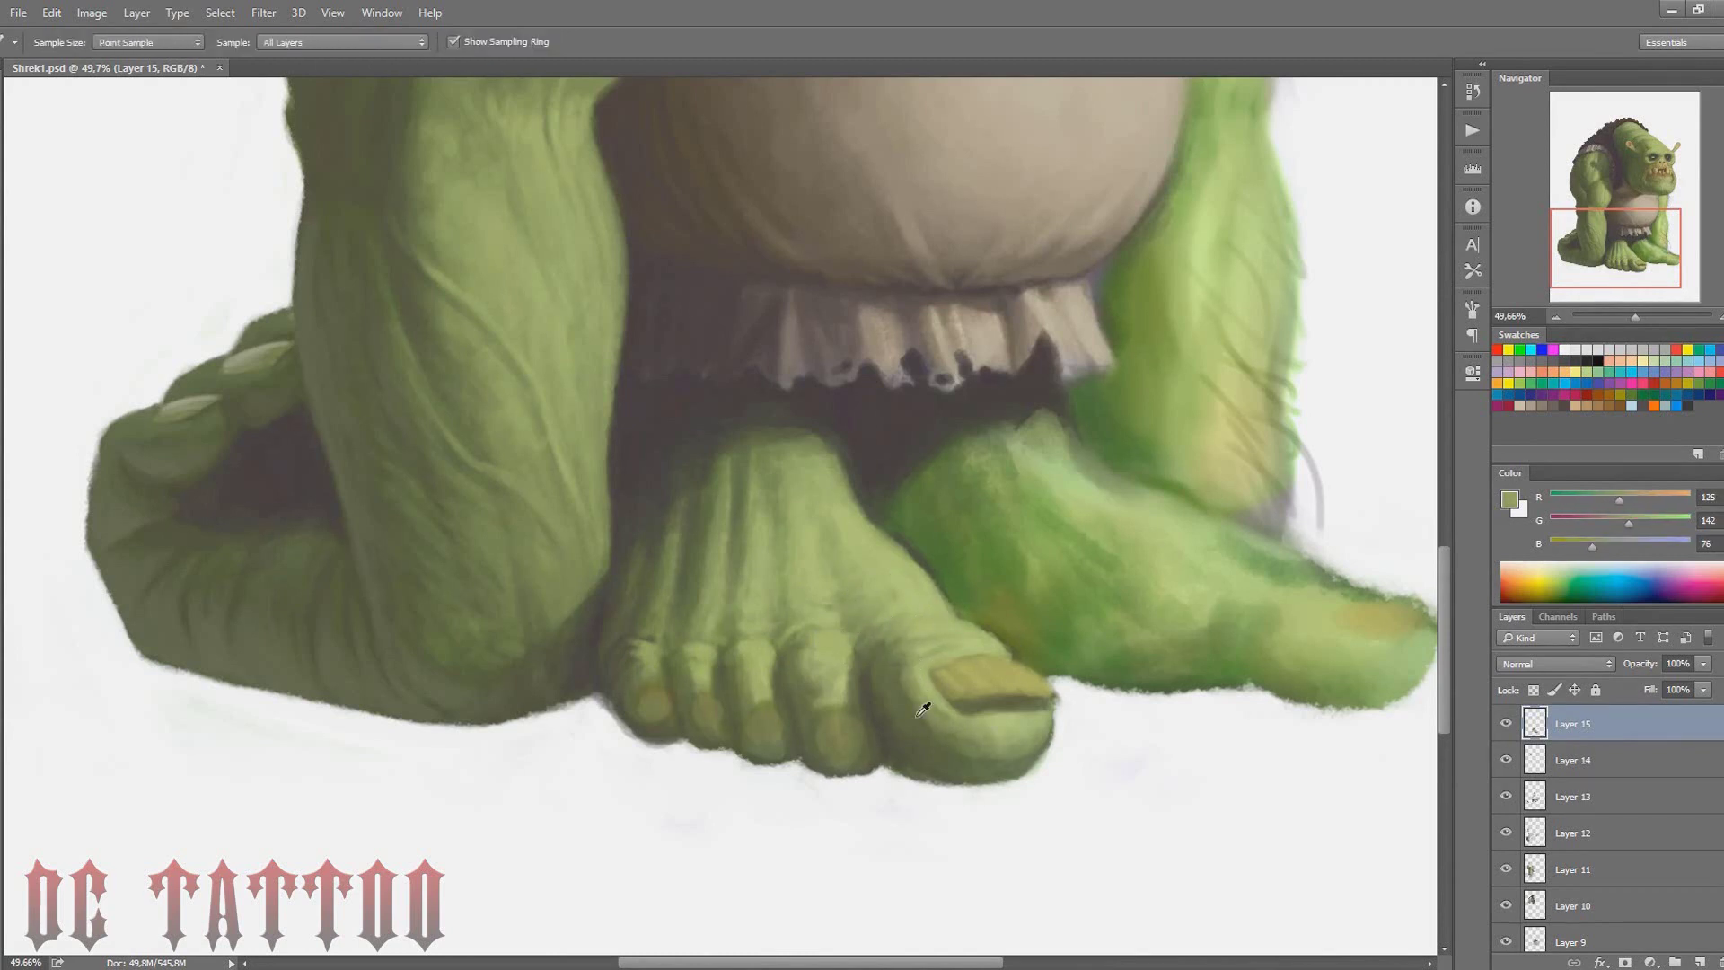
left_click(922, 710, "alt")
key("bracketright")
key("bracketright")
left_click(980, 723, "alt")
left_click(1046, 643, "alt")
left_click(819, 740, "alt")
key("bracketleft")
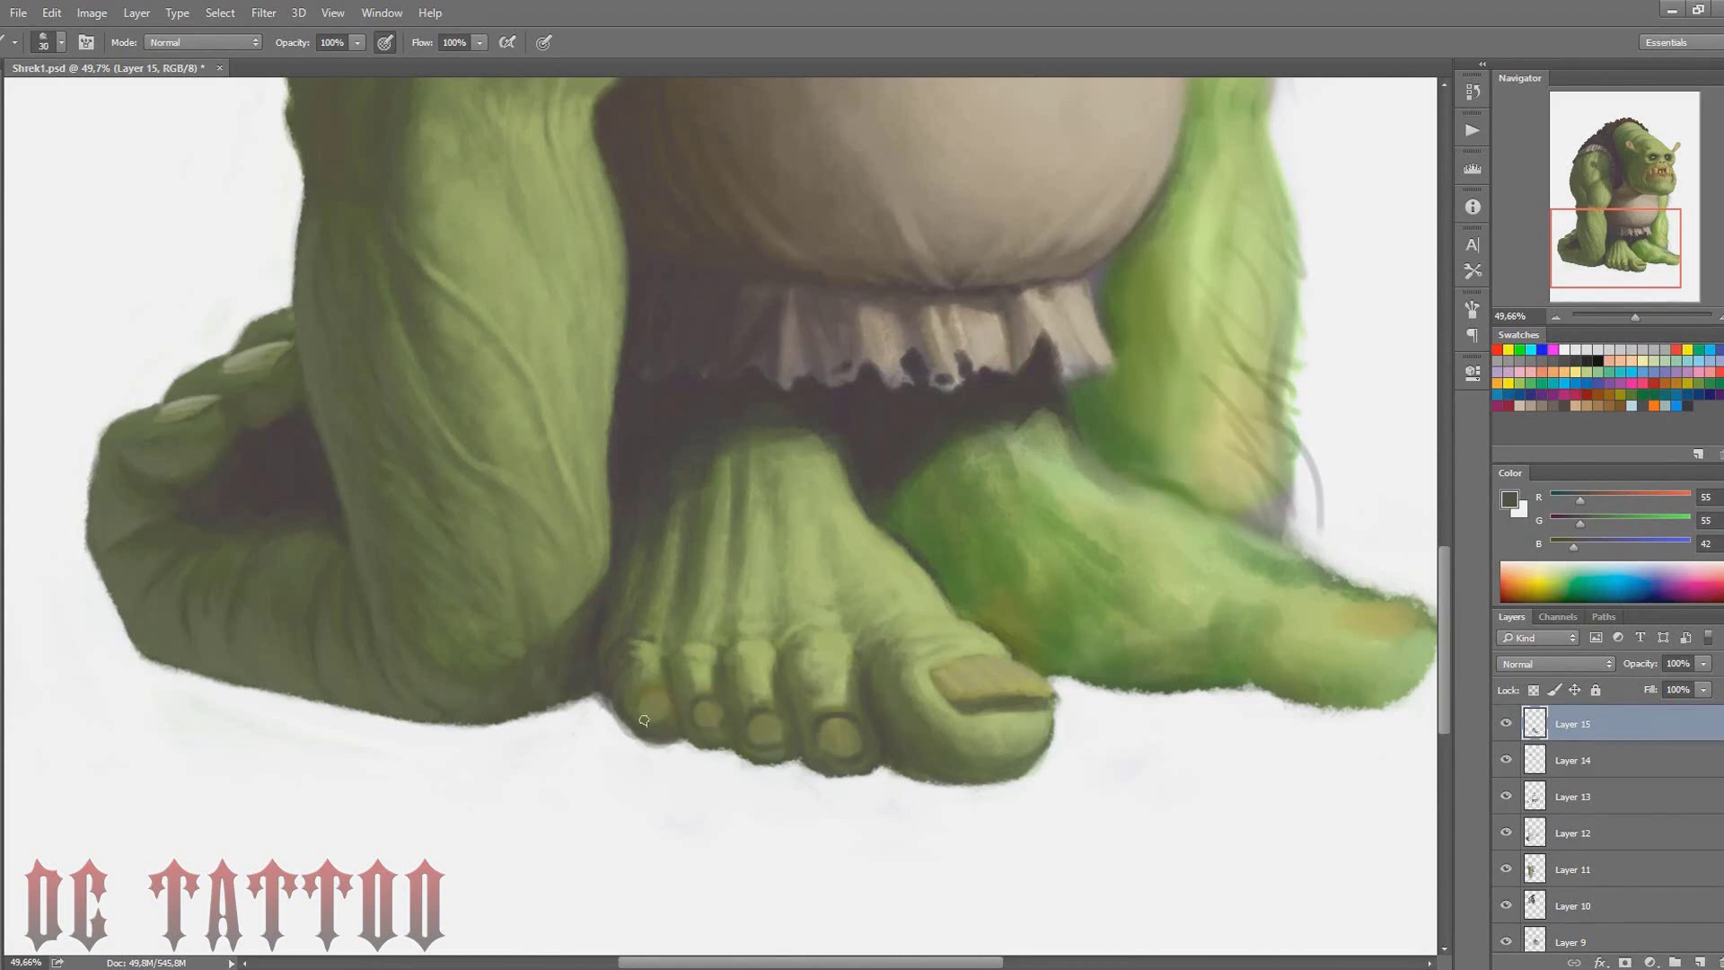
Deepen the gaps between the toes with dark olive, then add Layer 16 above Layer 15
left_click(769, 730, "alt")
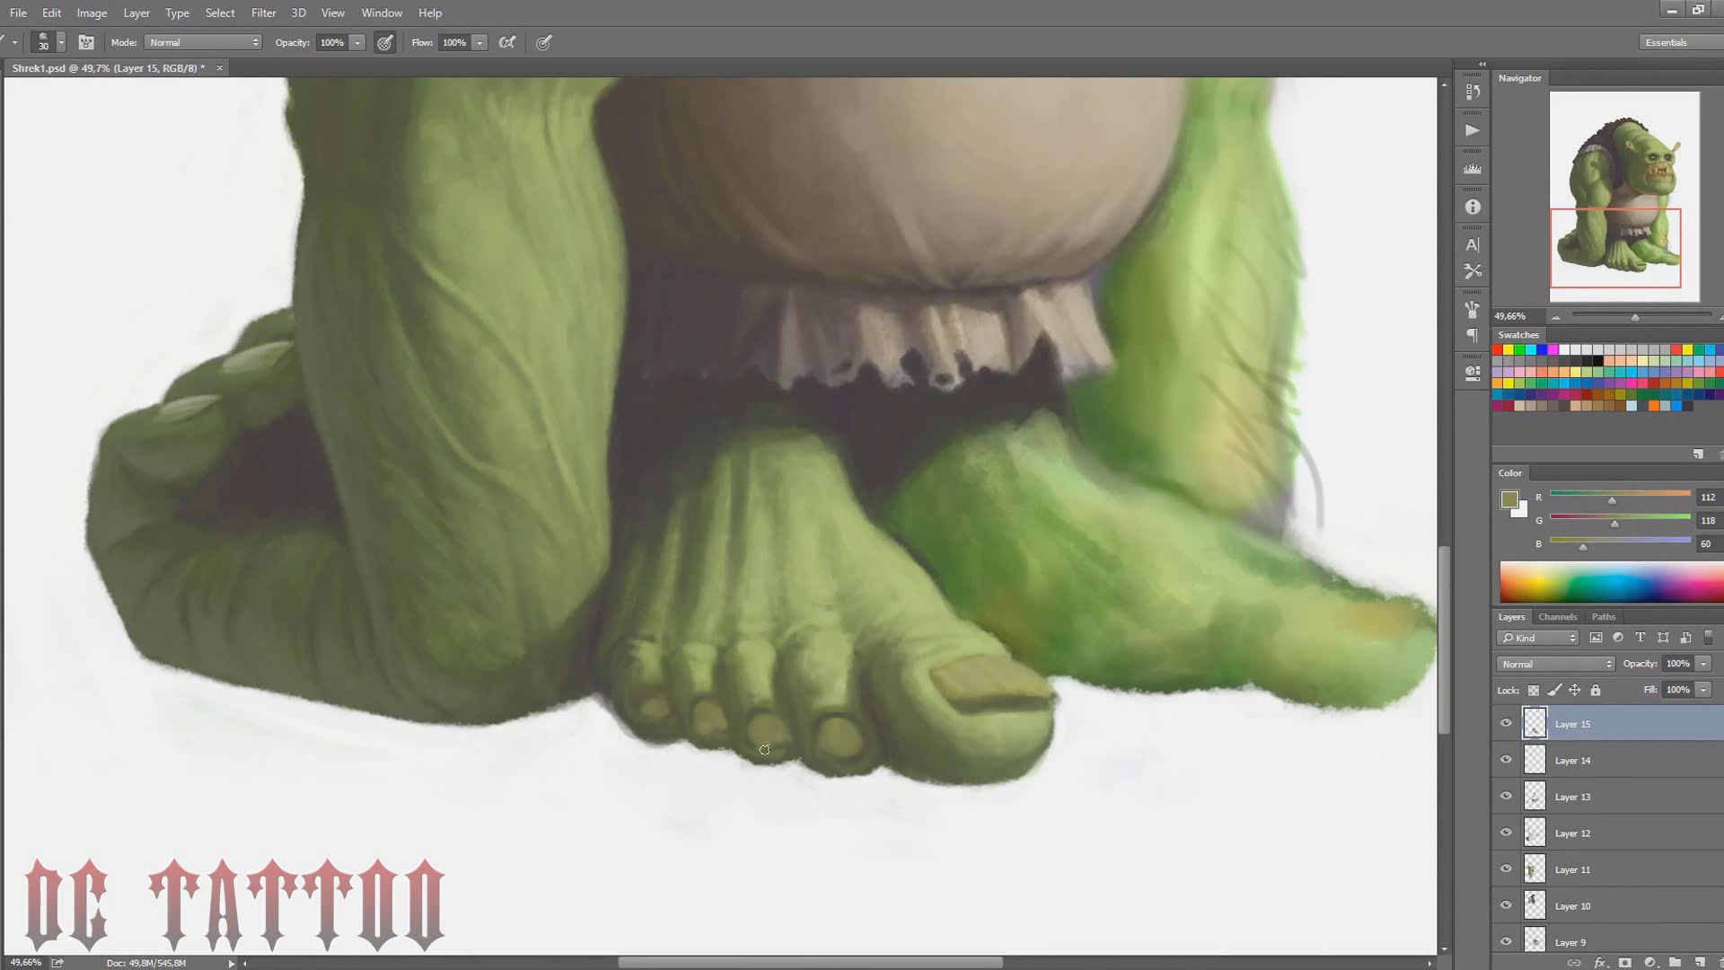
left_click(669, 719, "alt")
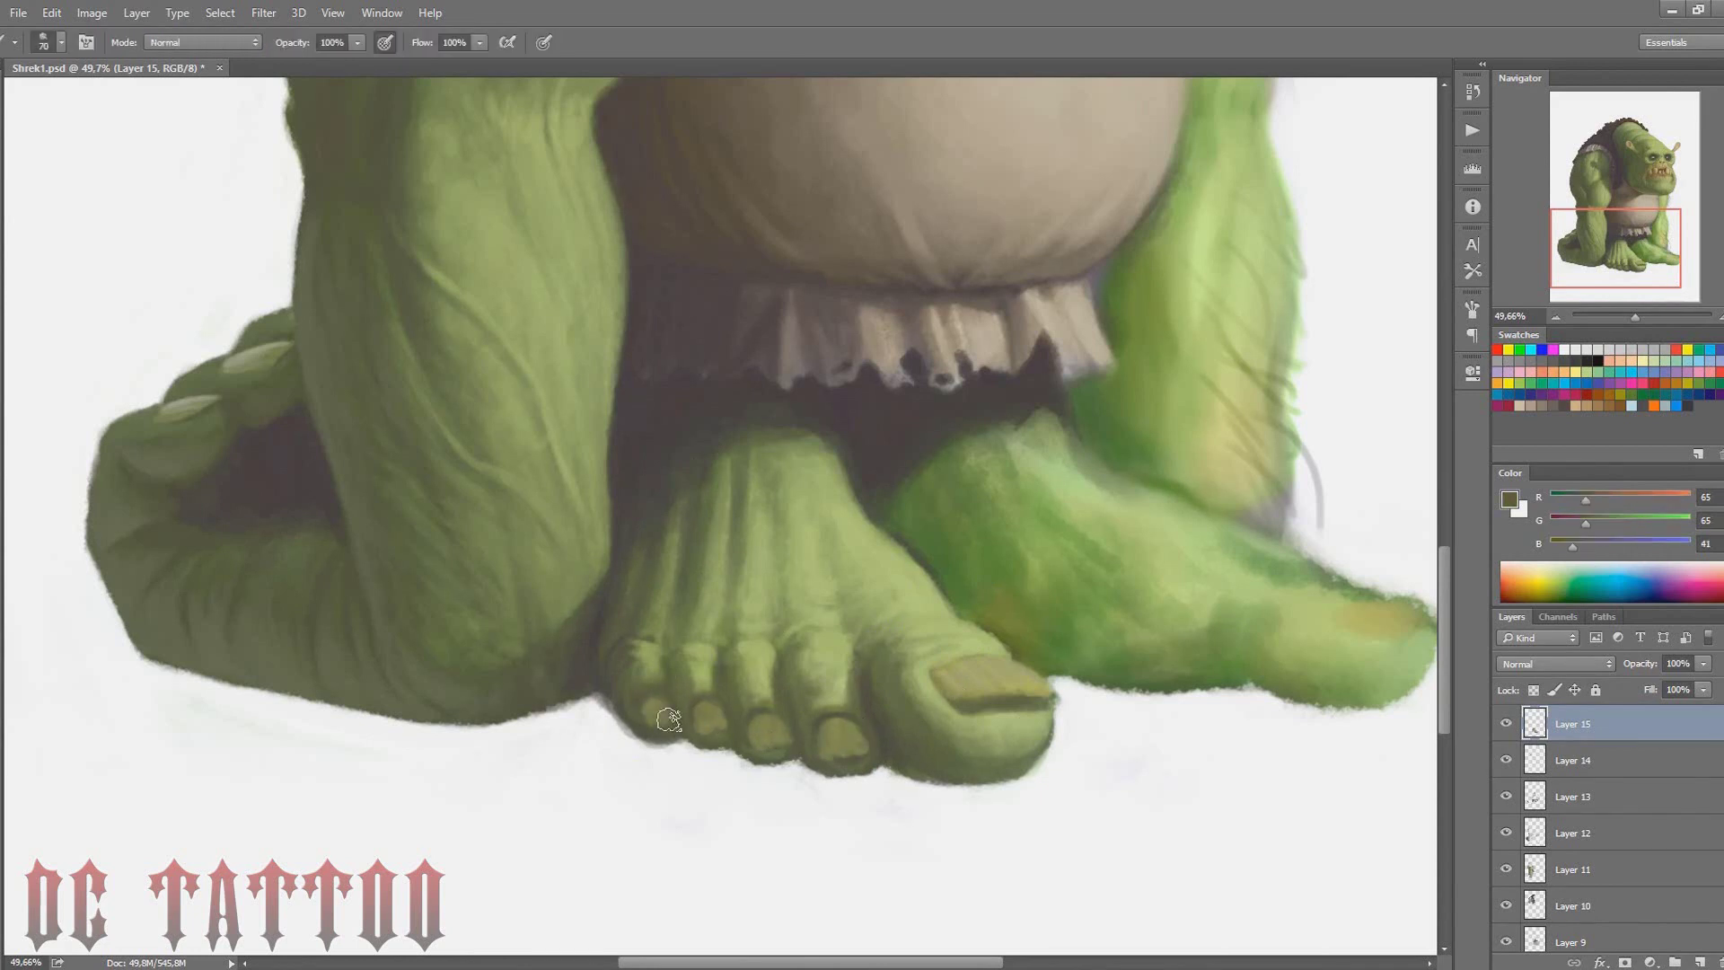
key("alt")
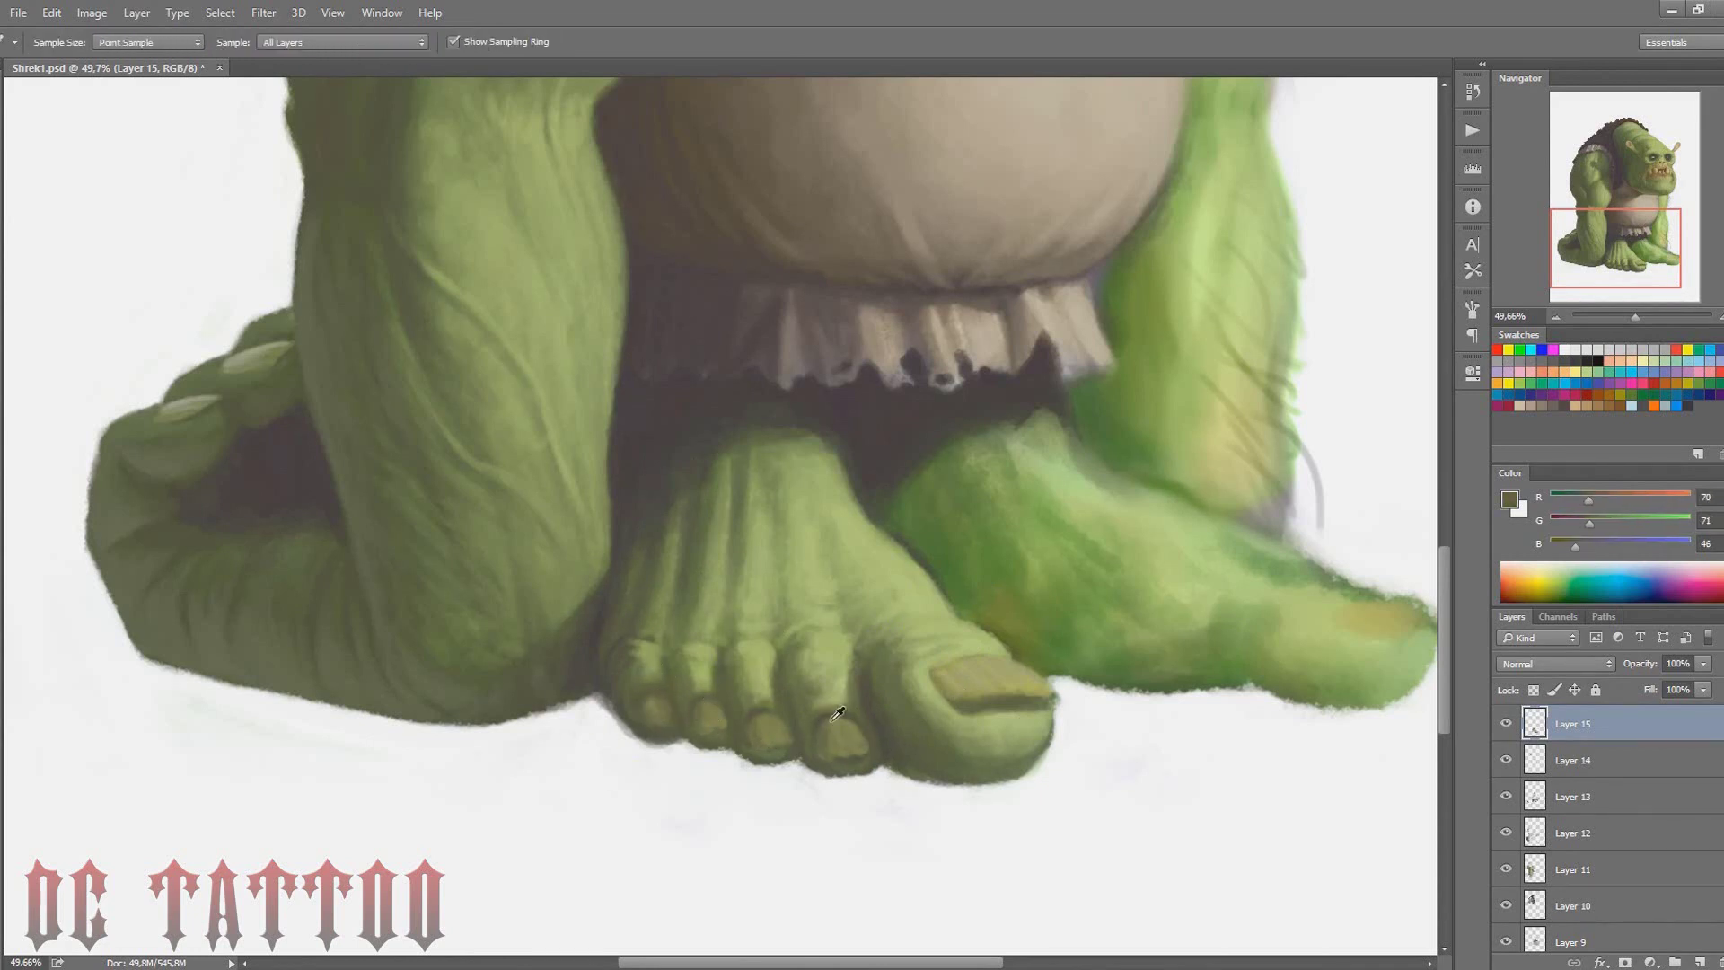
left_click(187, 396, "alt")
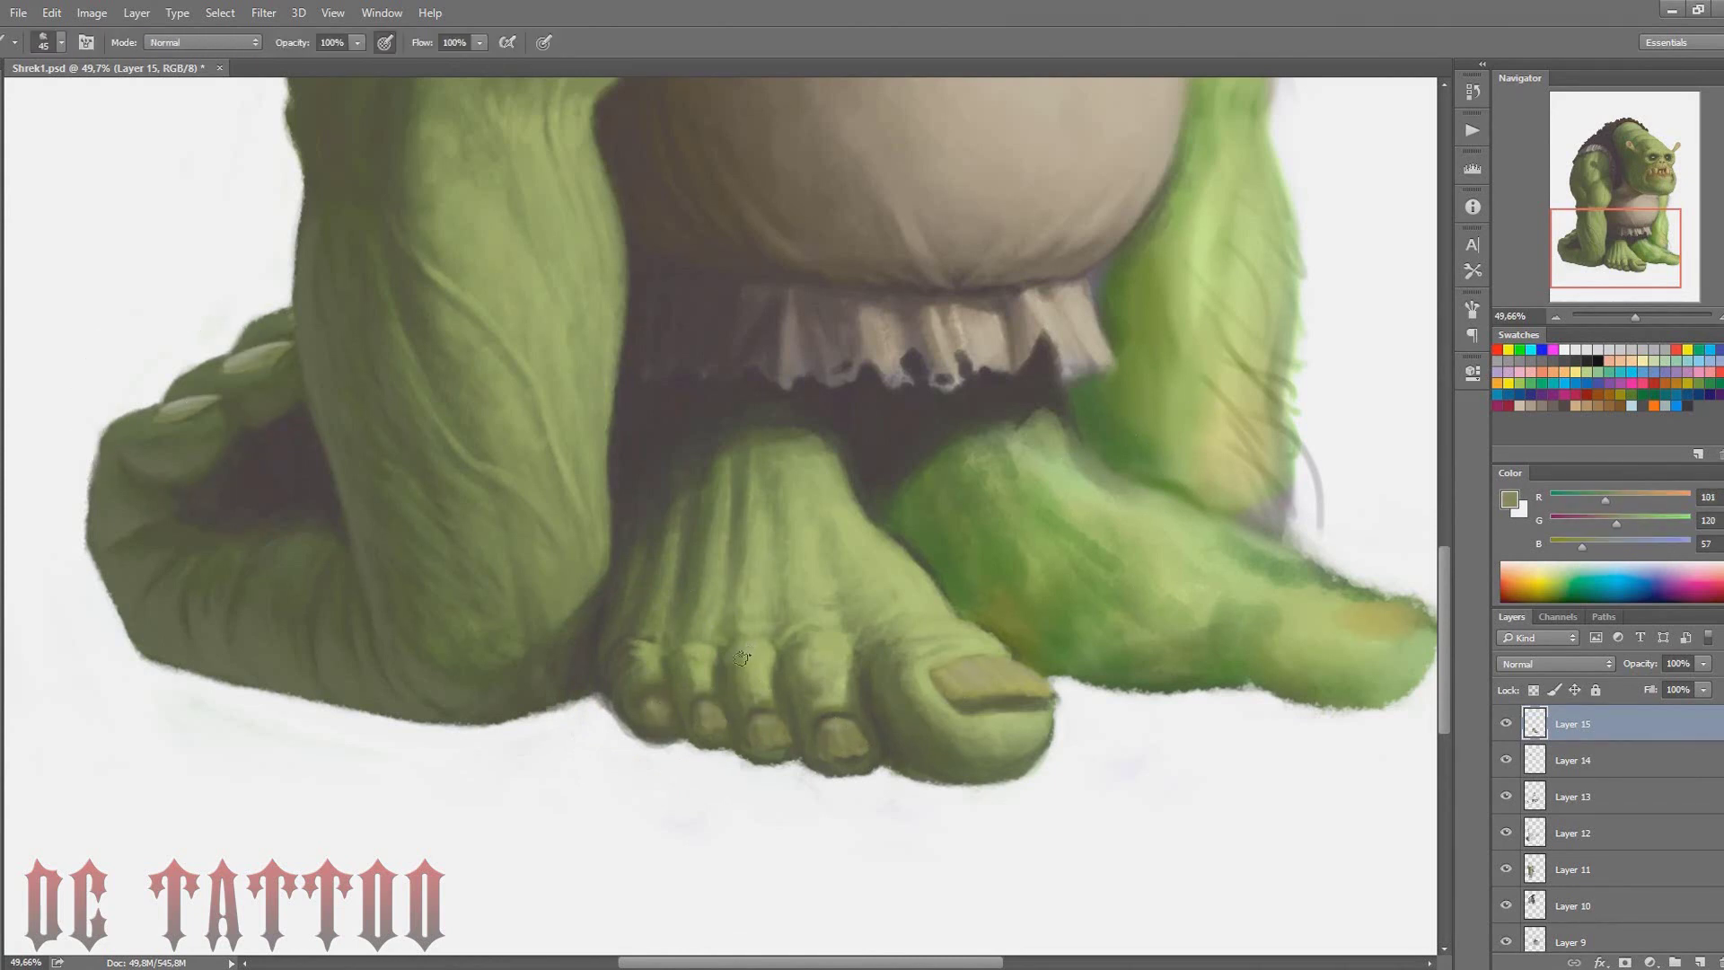
left_click(772, 701, "alt")
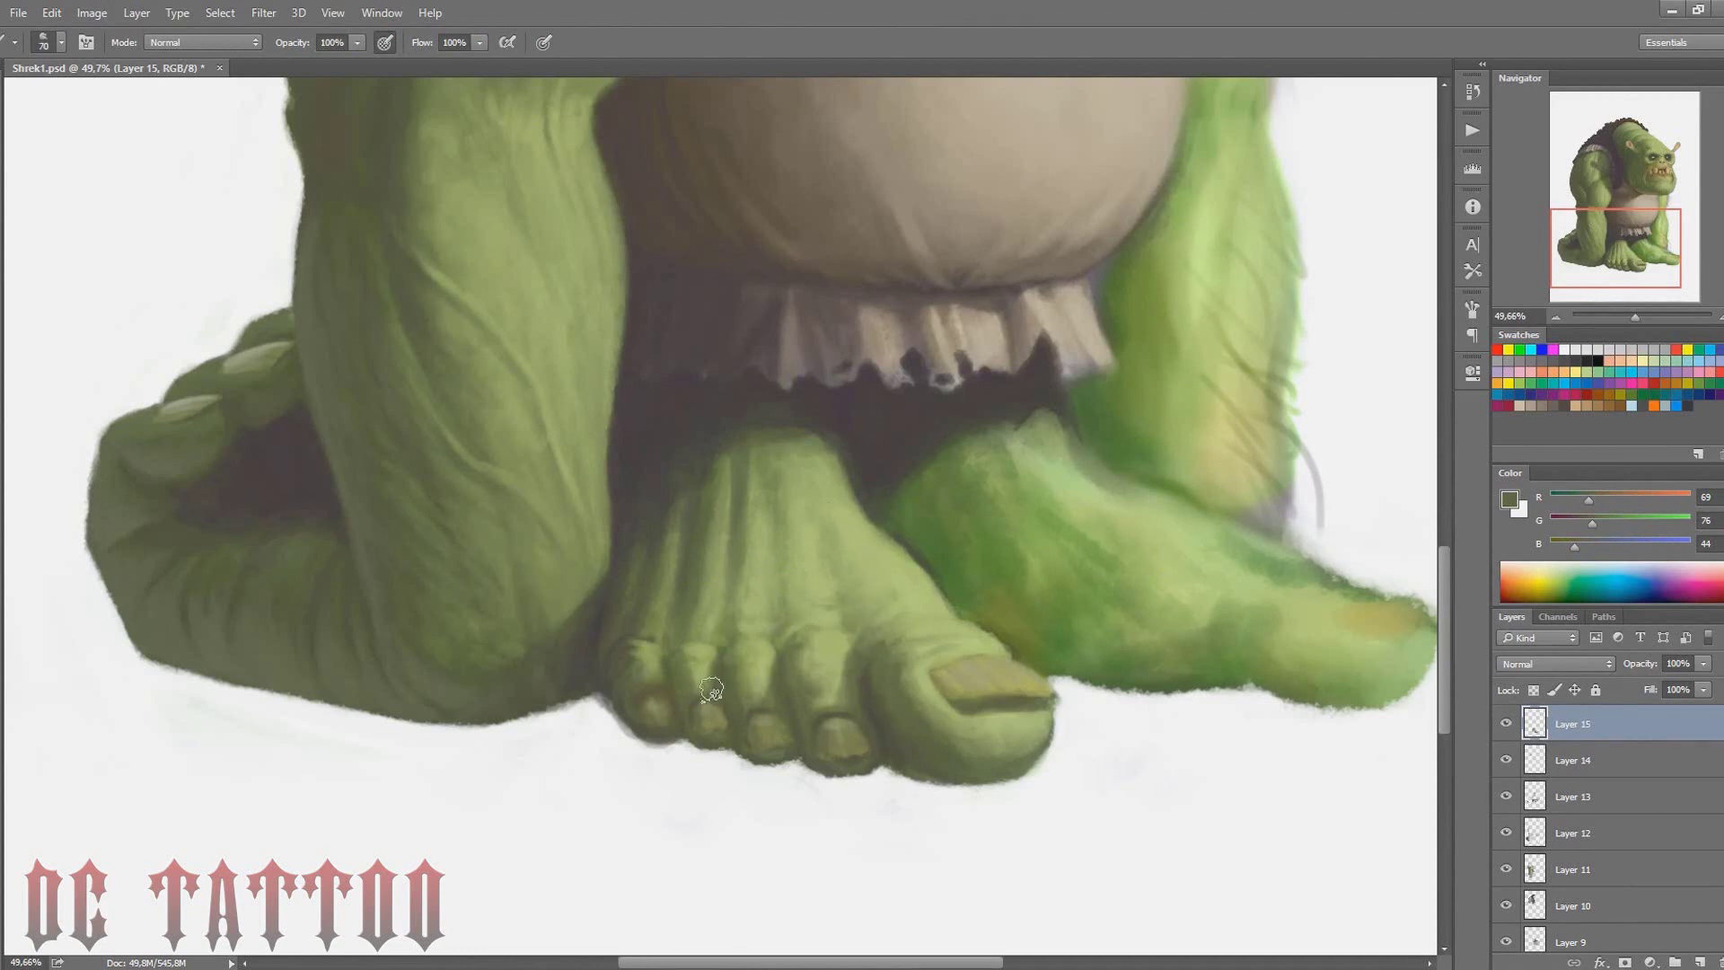
key("bracketright")
key("bracketright")
key("bracketright")
left_click(644, 639, "alt")
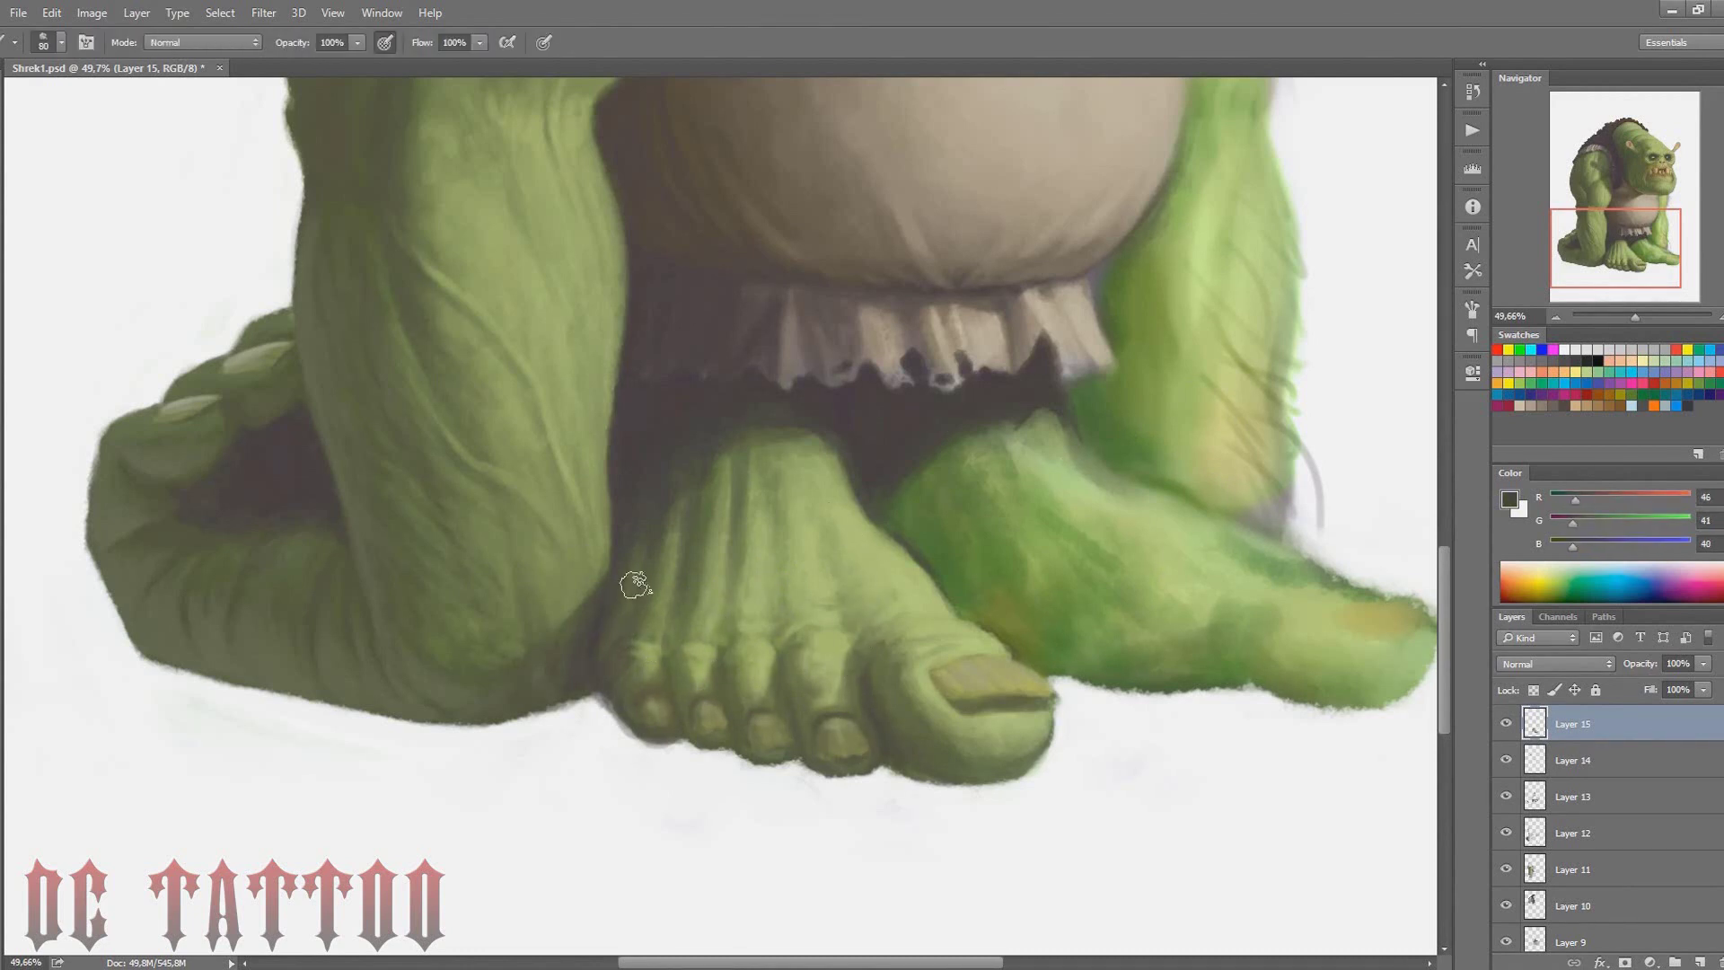
key("bracketleft")
key("bracketleft")
key("bracketleft")
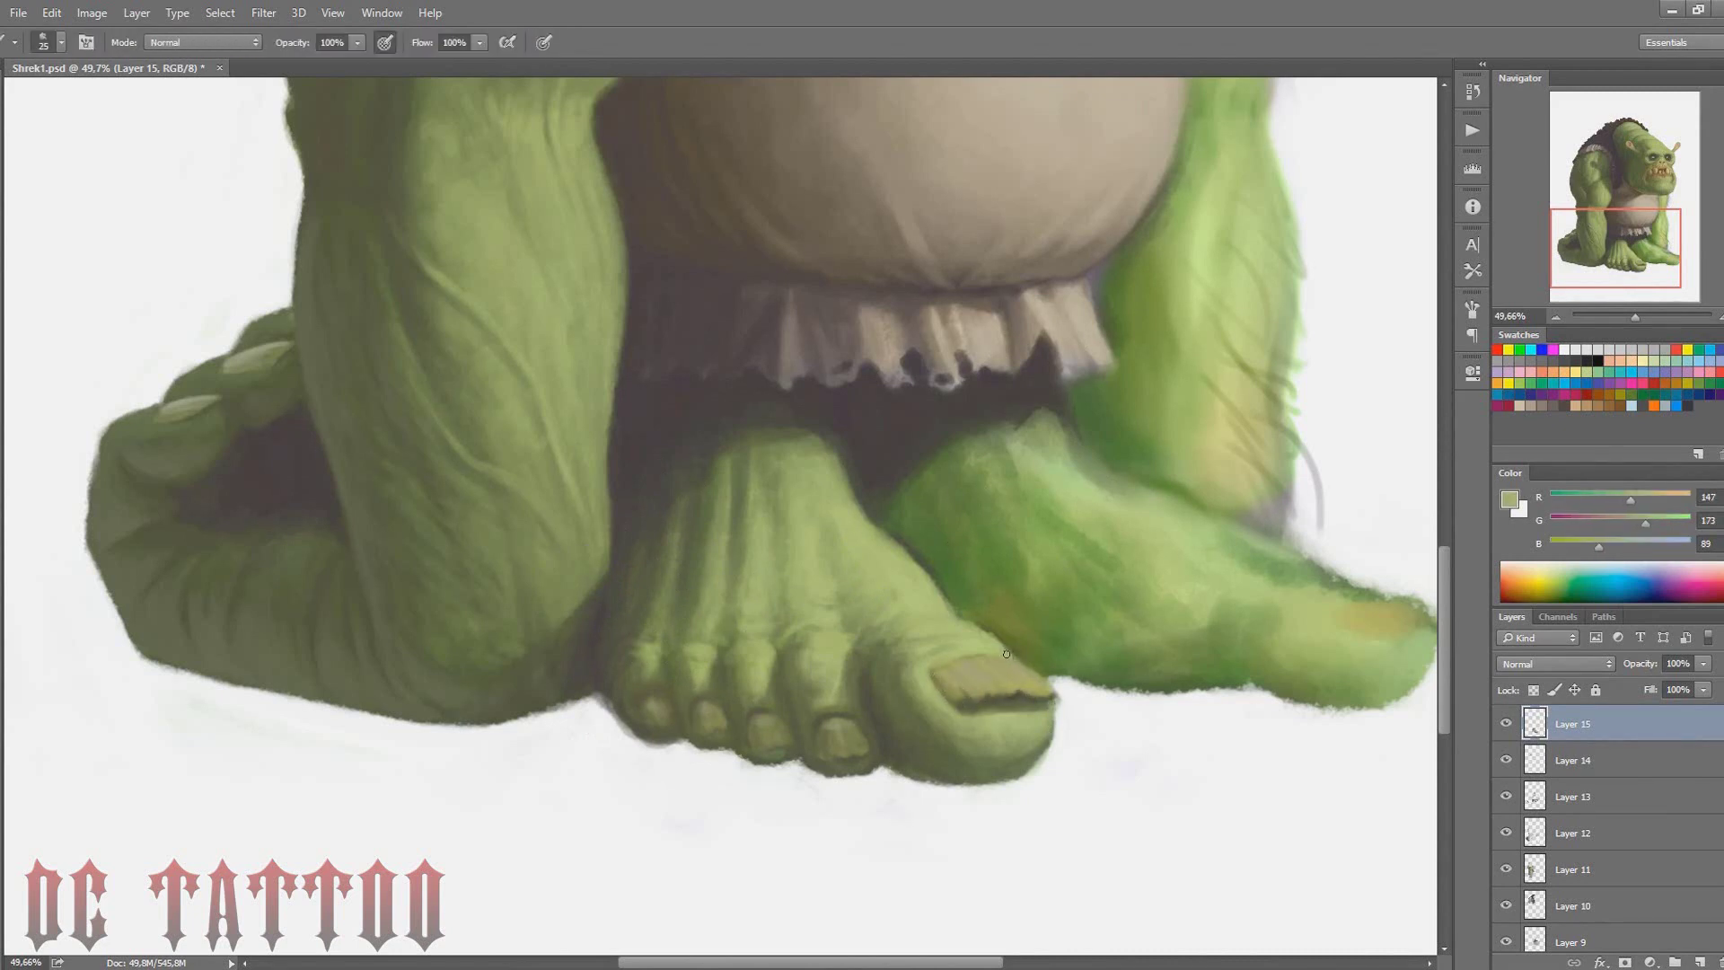
key("x")
key("ctrl+shift+alt+n")
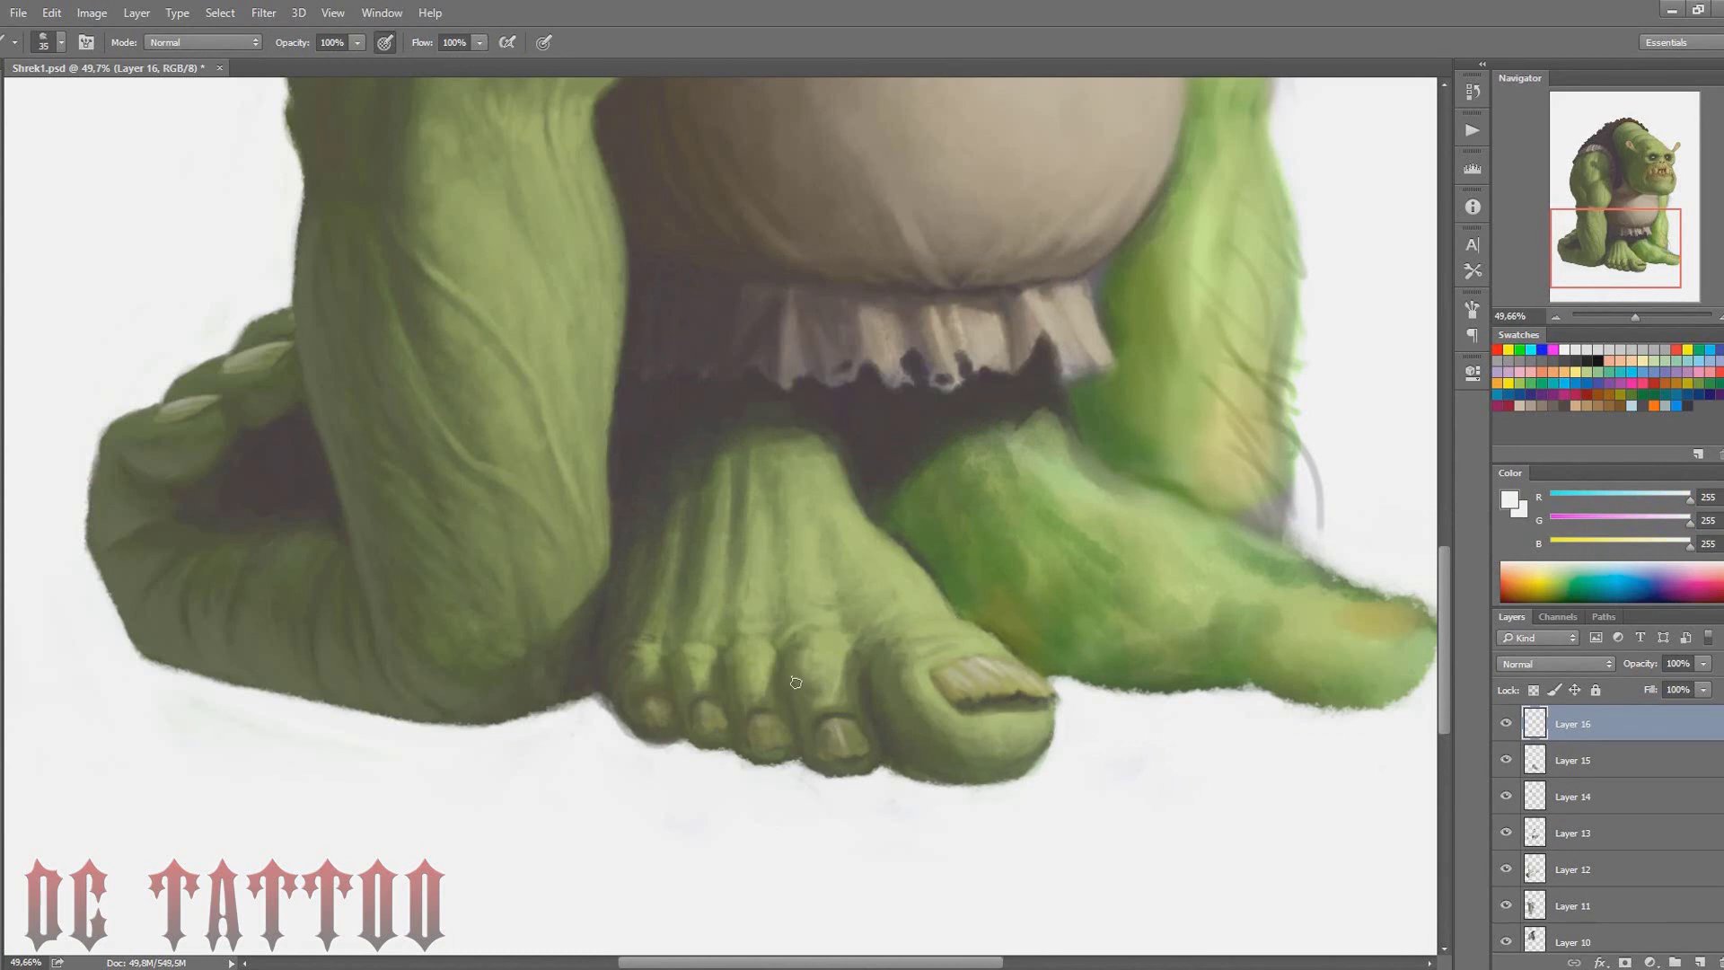
Paint dark shading across the right-hand foot using a sampled shadow colour
key("bracketleft")
key("bracketleft")
key("bracketleft")
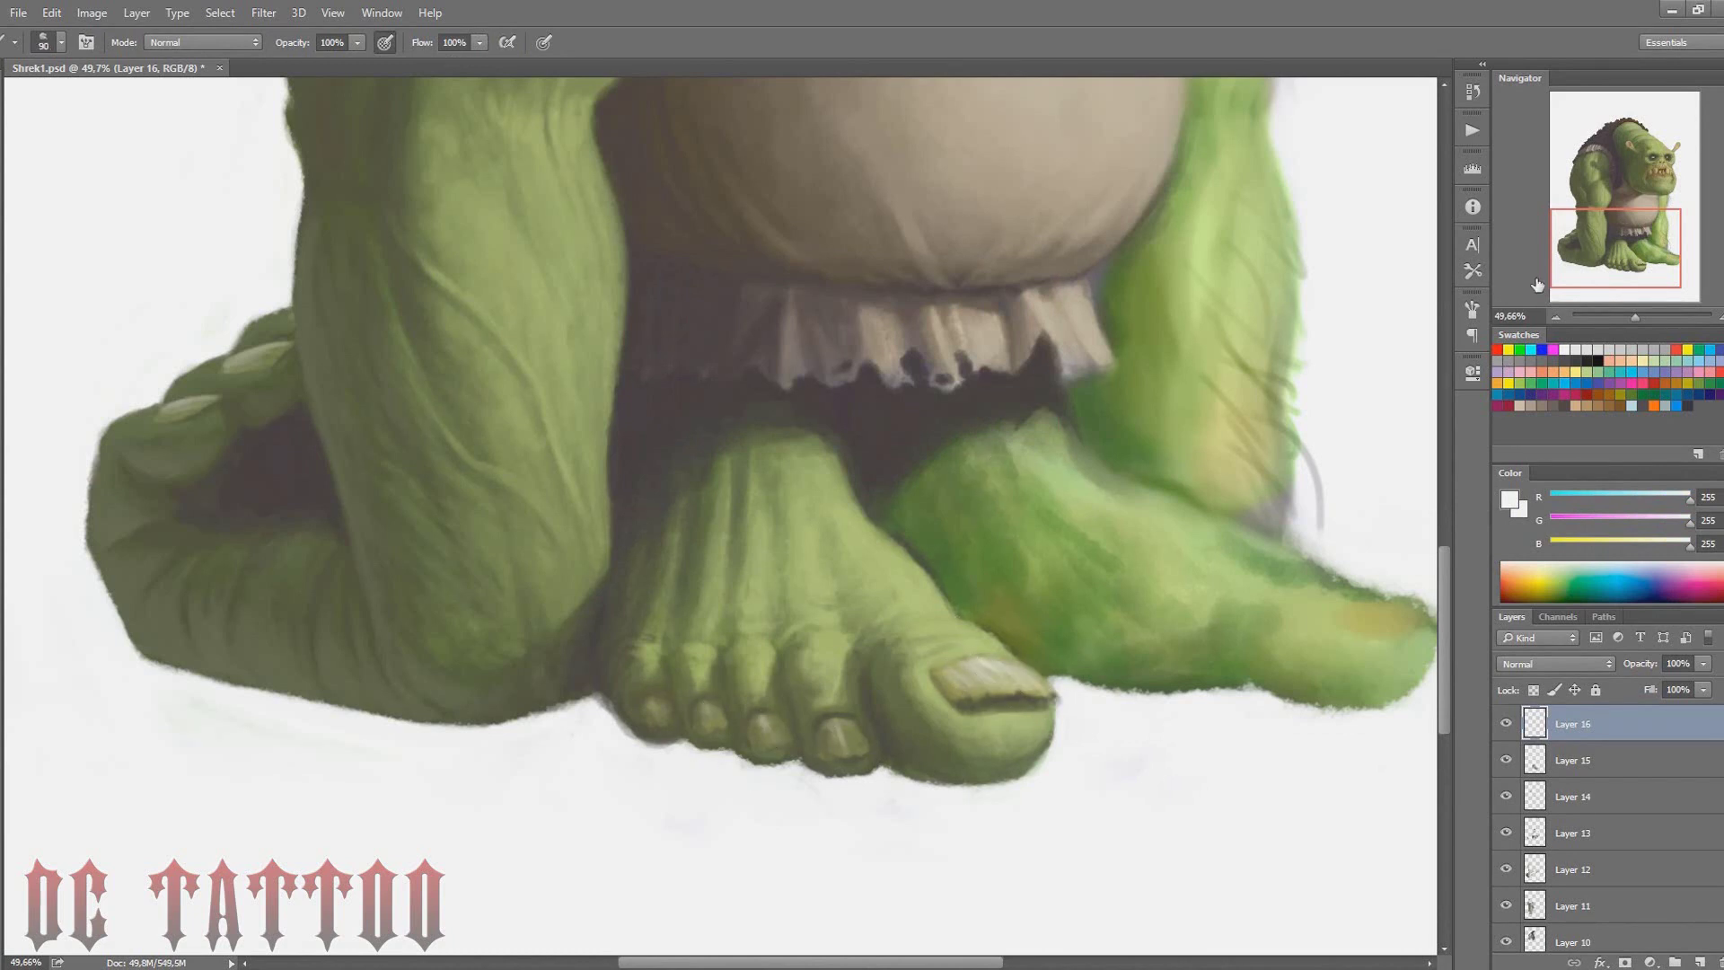
left_click_drag(1001, 712, 812, 784)
left_click(812, 783, "alt")
key("bracketright")
left_click(819, 757, "alt")
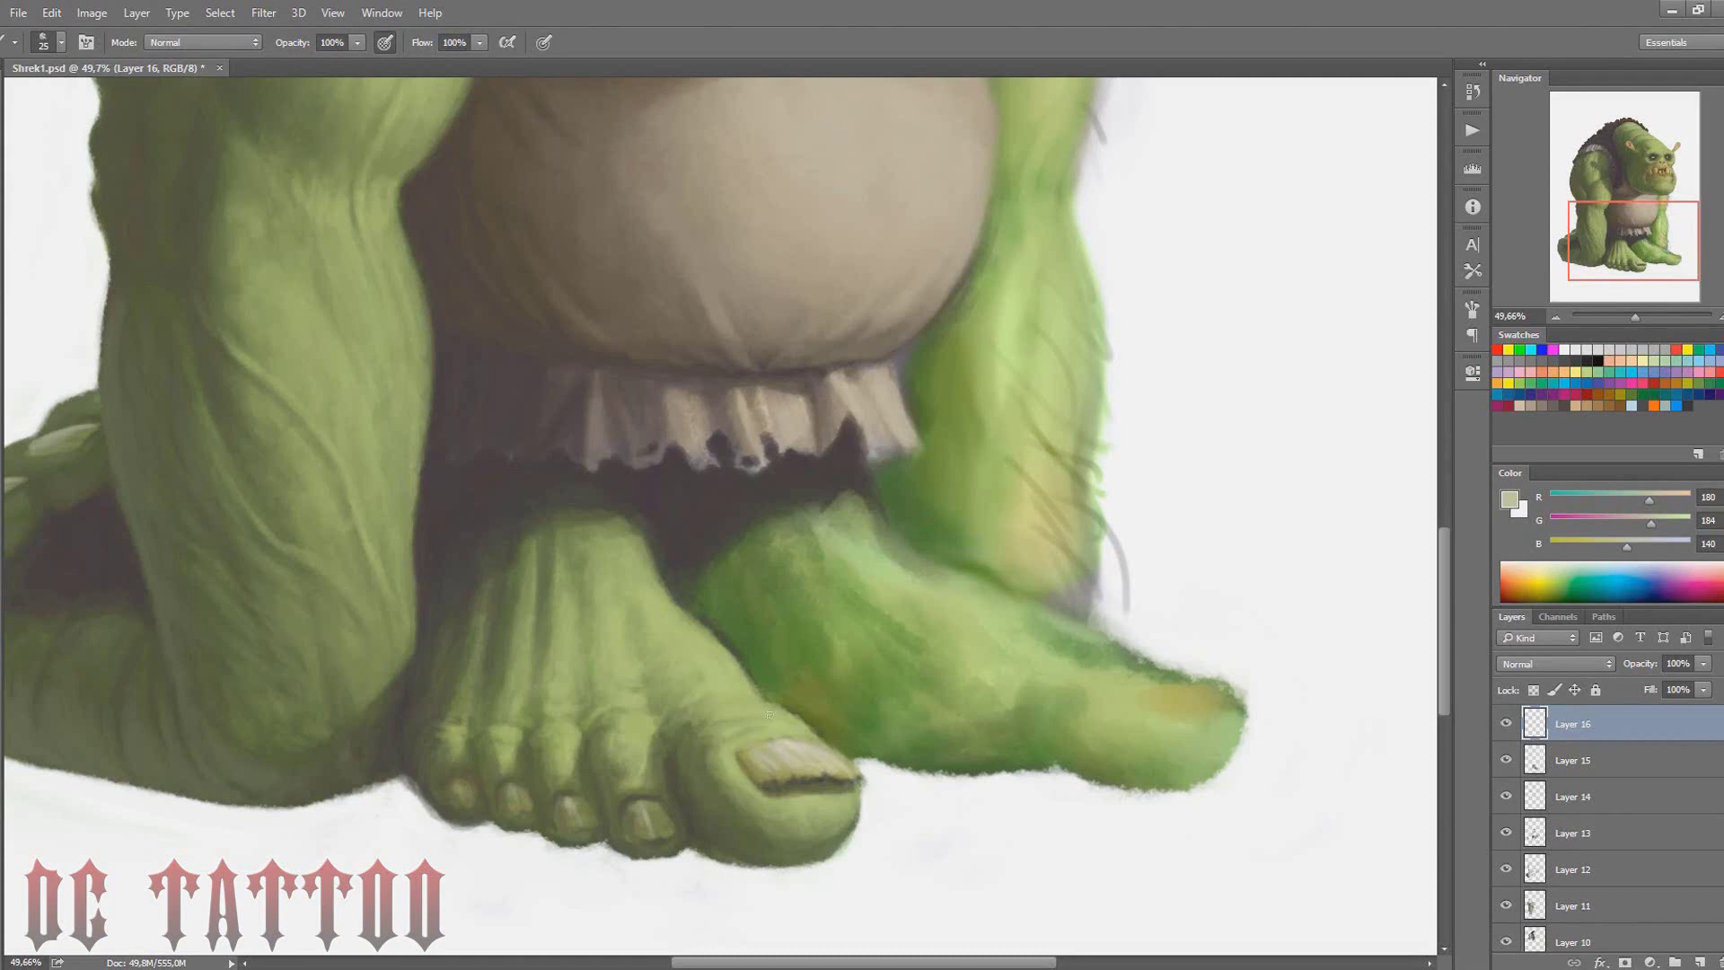
key("e")
key("b")
left_click(770, 755, "alt")
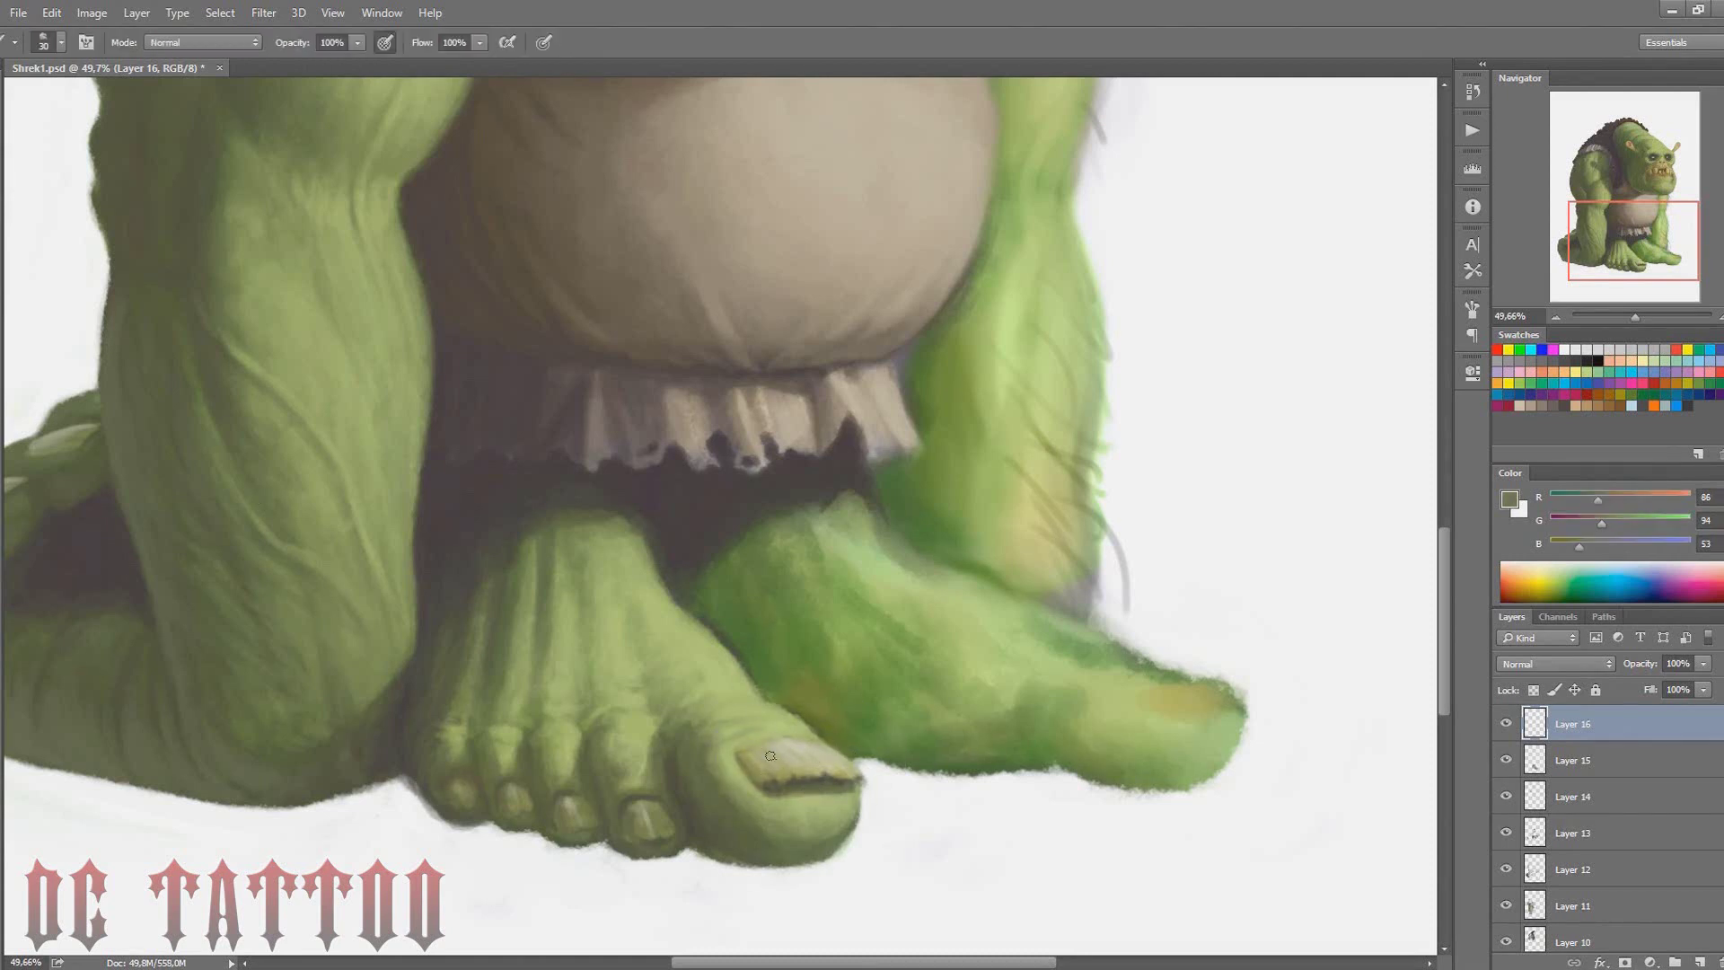
left_click(664, 633, "alt")
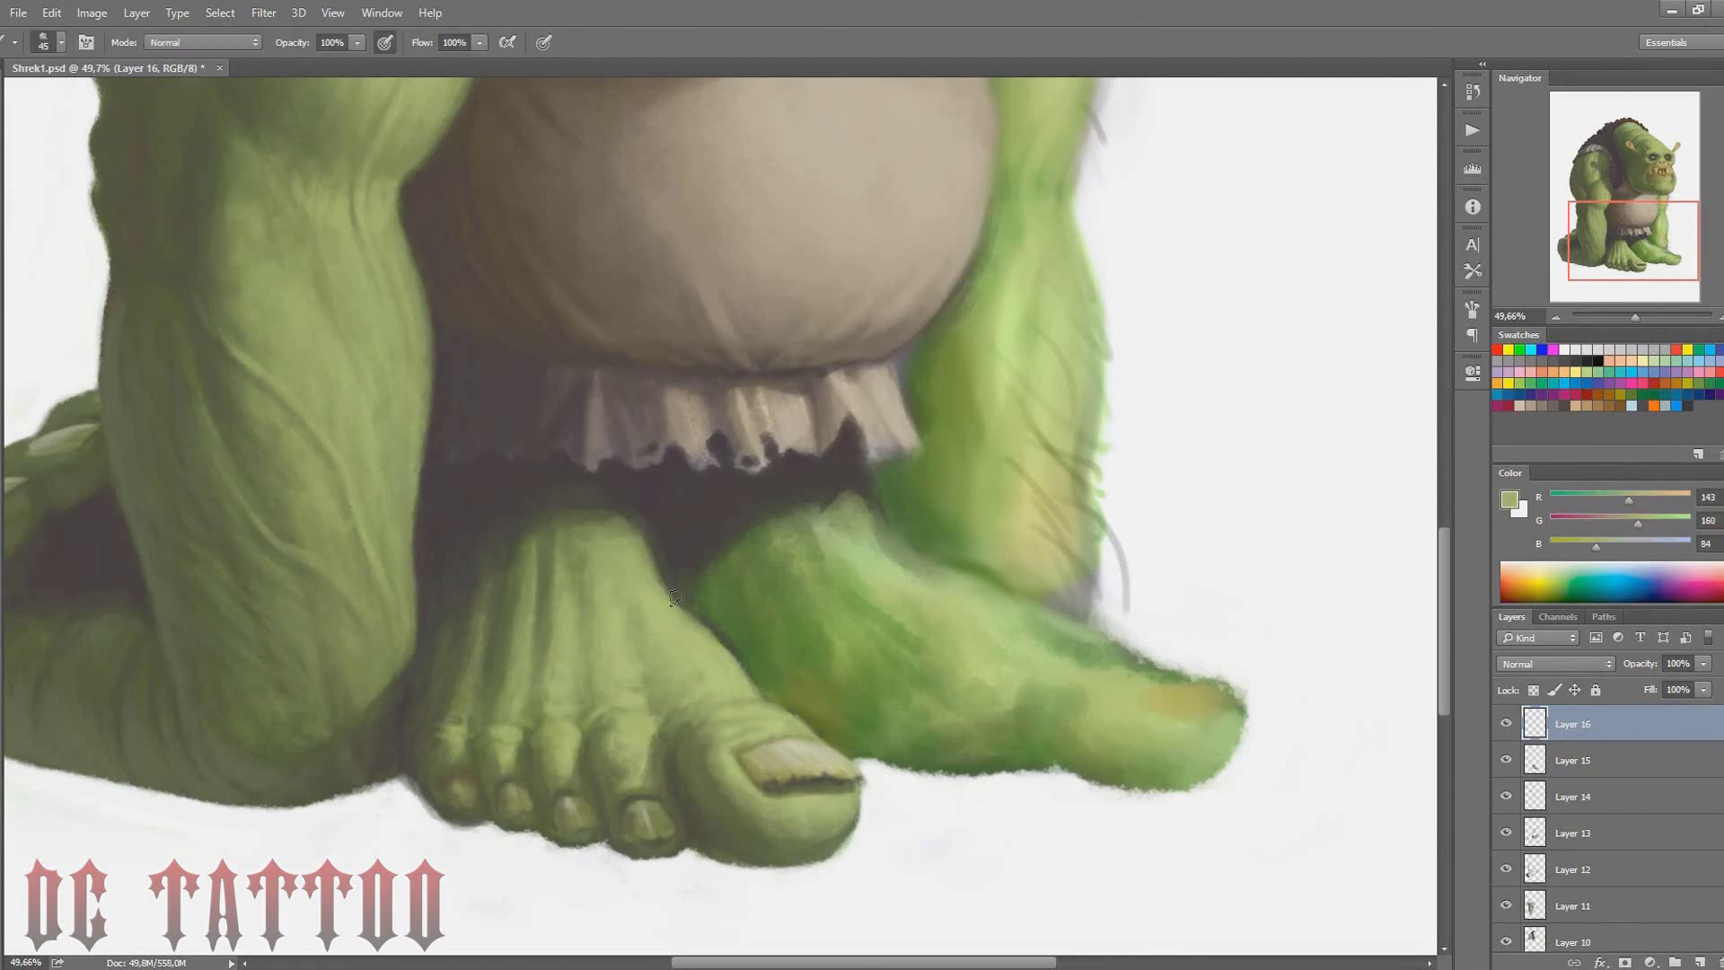
left_click(663, 579, "alt")
key("bracketright")
key("bracketright")
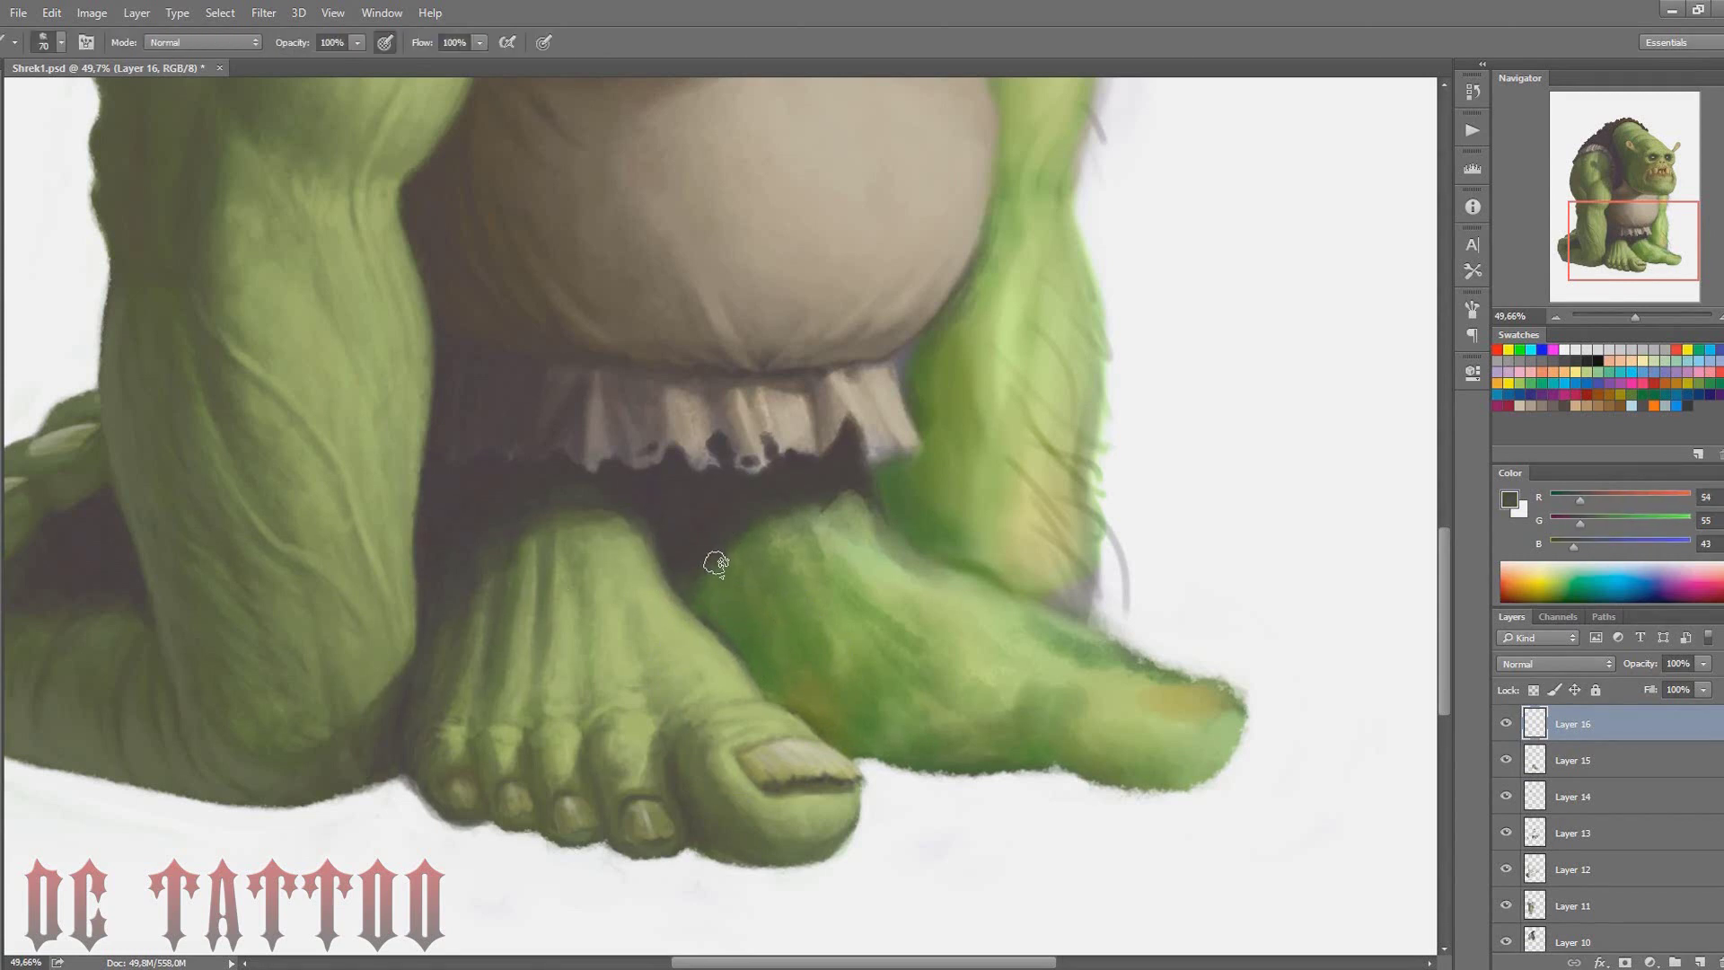
mouse_move(737, 645)
left_mouse_down()
mouse_move(754, 527)
mouse_move(797, 569)
mouse_move(831, 662)
mouse_move(731, 596)
mouse_move(869, 704)
mouse_move(876, 628)
mouse_move(916, 542)
mouse_move(1073, 628)
mouse_move(961, 539)
left_mouse_up()
key("bracketright")
key("bracketright")
key("bracketleft")
key("bracketleft")
key("bracketleft")
key("bracketright")
Smooth the leg with mid green, then outline the big toe and toenail in dark olive
left_click(955, 589, "alt")
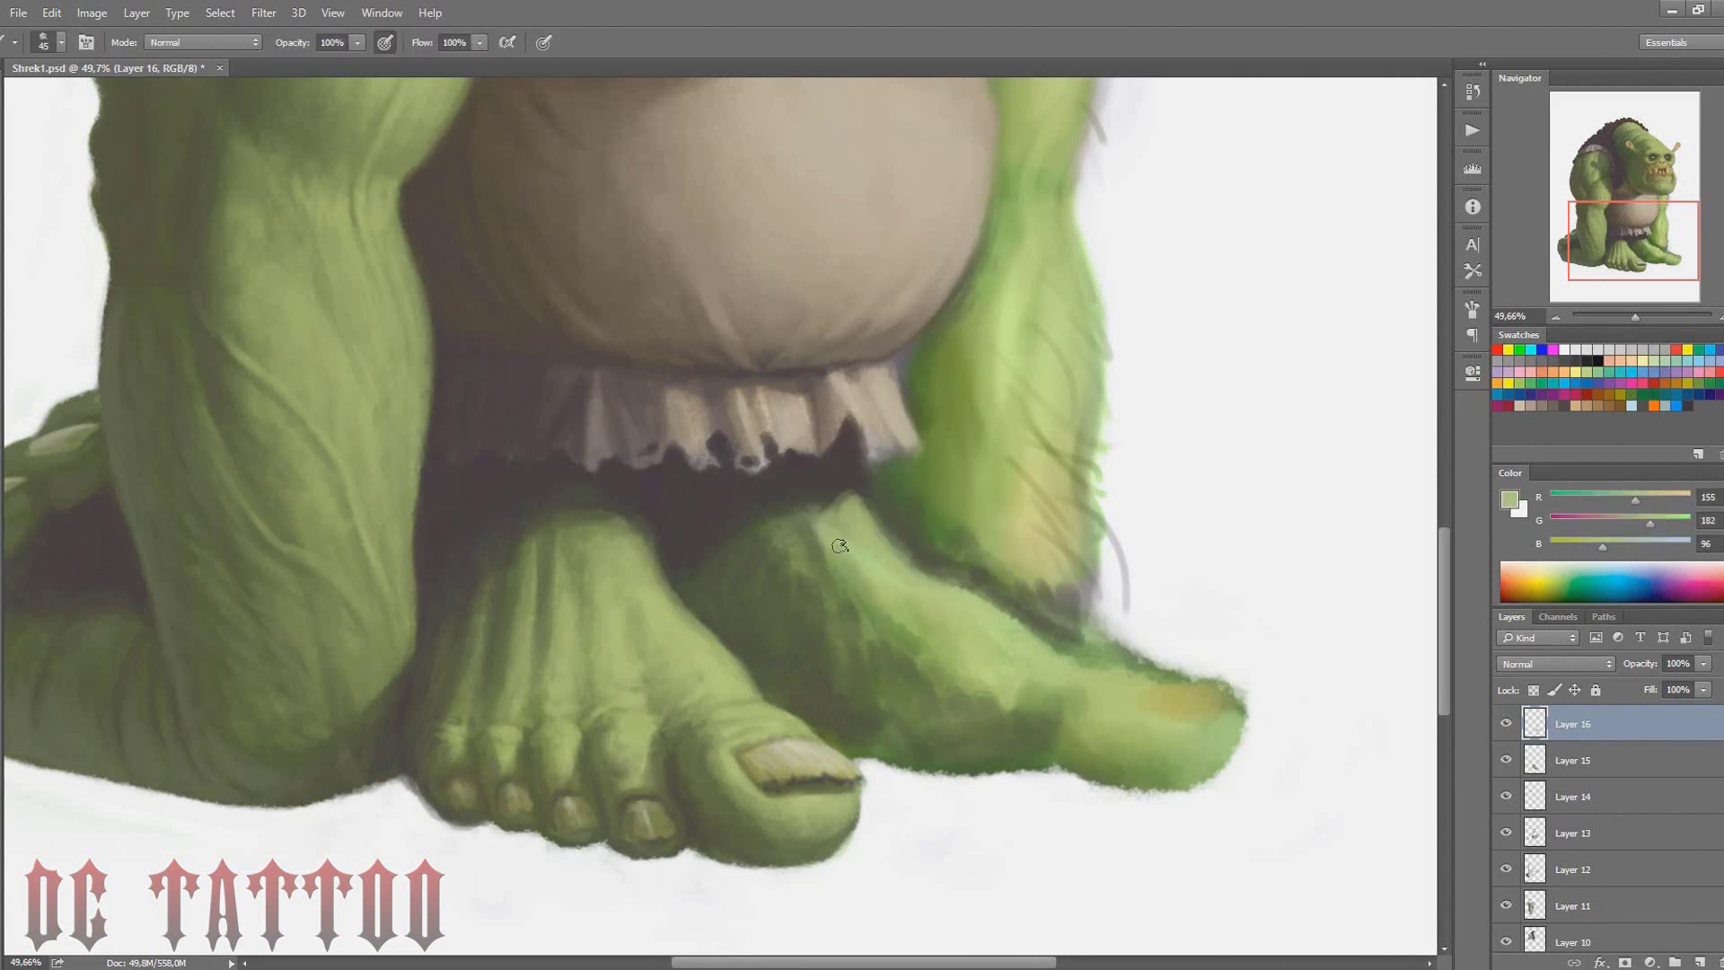
left_click(974, 575, "alt")
key("bracketright")
key("bracketright")
key("bracketright")
mouse_move(996, 505)
left_mouse_down()
mouse_move(1033, 610)
mouse_move(1047, 341)
mouse_move(1032, 629)
mouse_move(979, 574)
left_mouse_up()
left_click(823, 525, "alt")
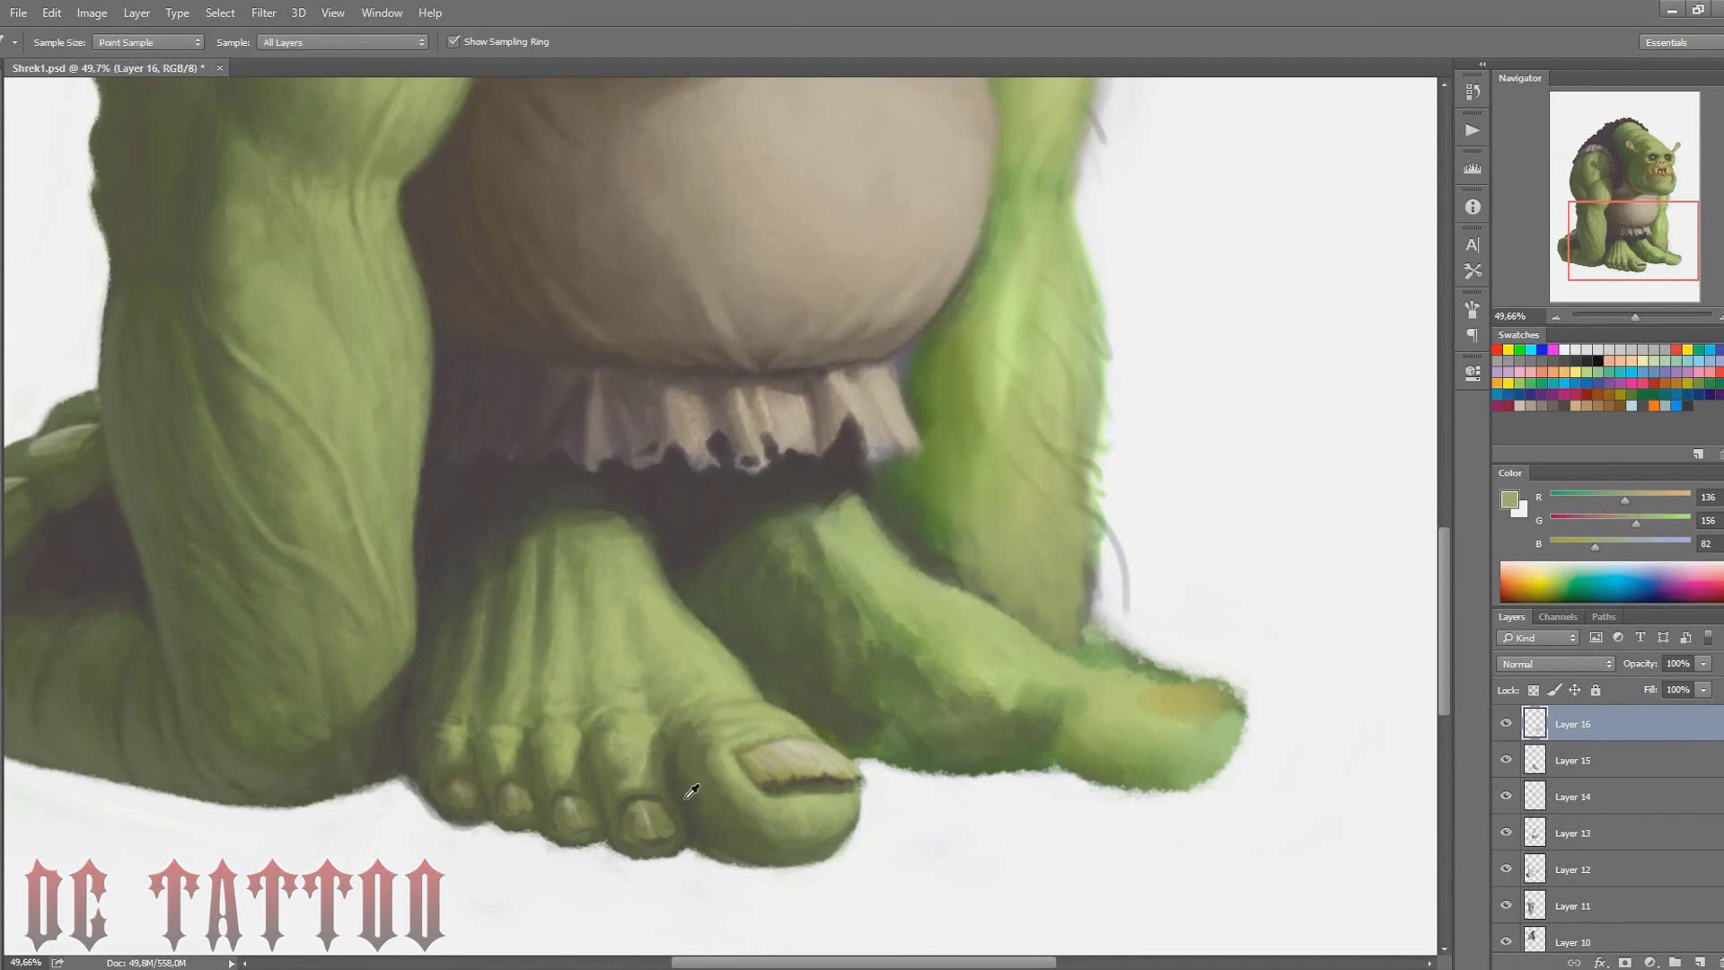
key("bracketleft")
key("bracketleft")
key("bracketleft")
mouse_move(1073, 714)
left_mouse_down()
mouse_move(1032, 776)
mouse_move(1230, 724)
mouse_move(1167, 791)
left_mouse_up()
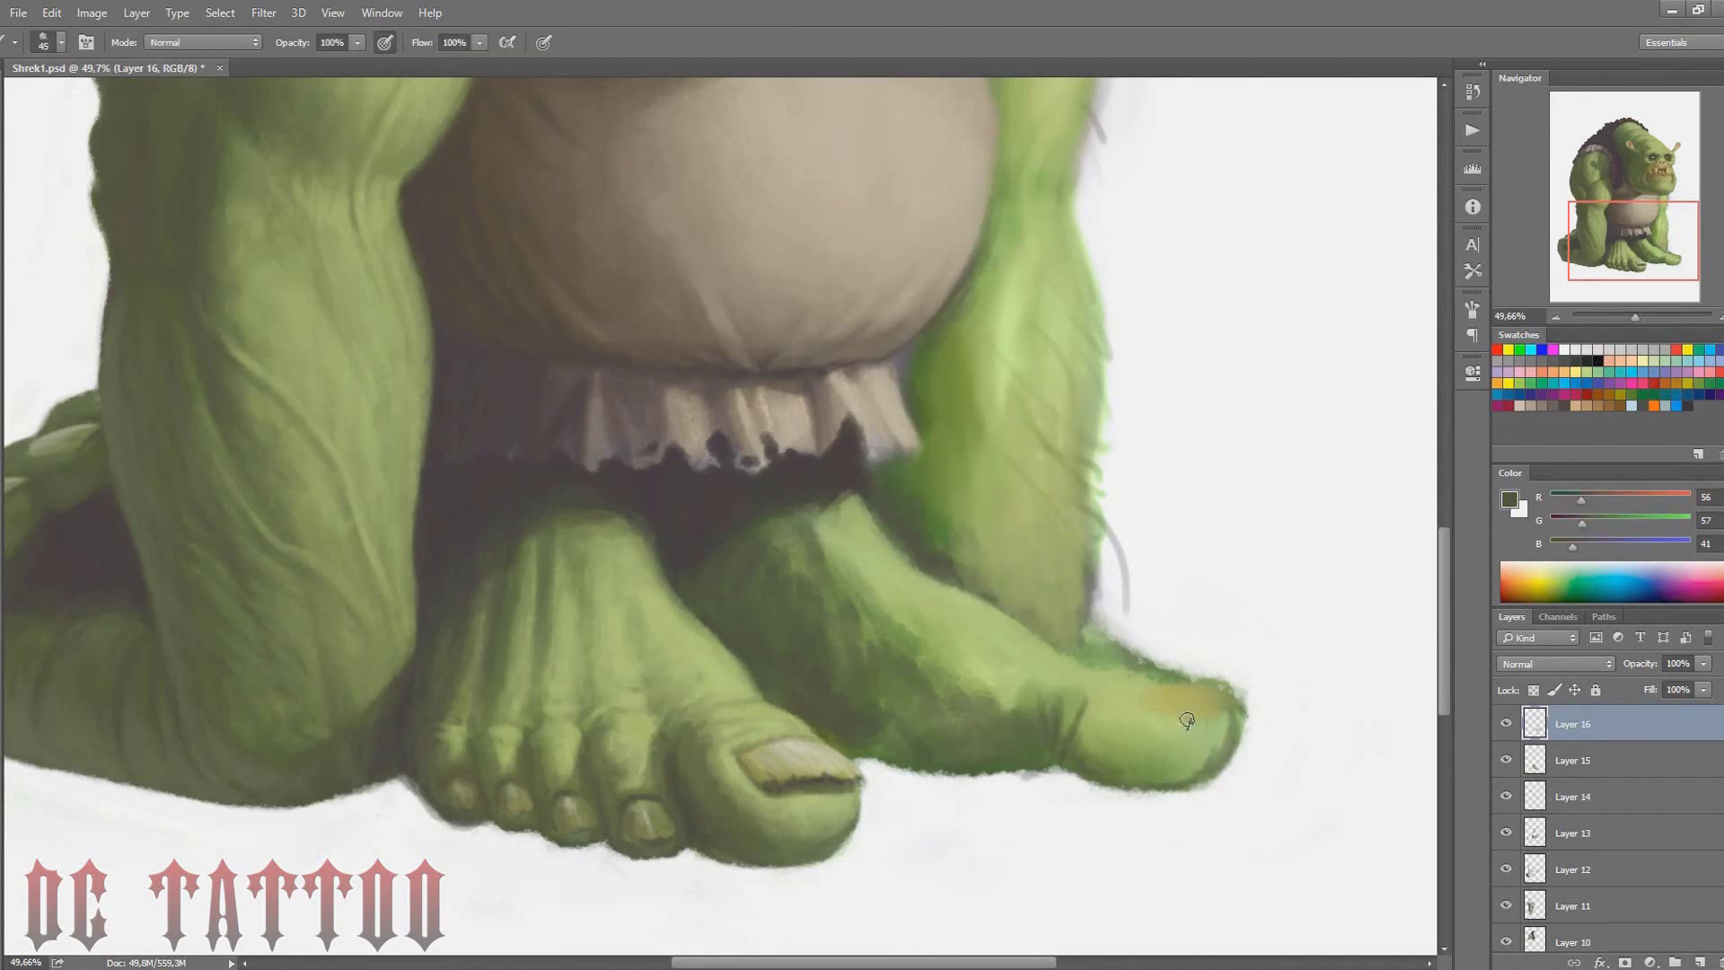
mouse_move(1149, 710)
left_mouse_down()
mouse_move(1230, 705)
mouse_move(1056, 643)
left_mouse_up()
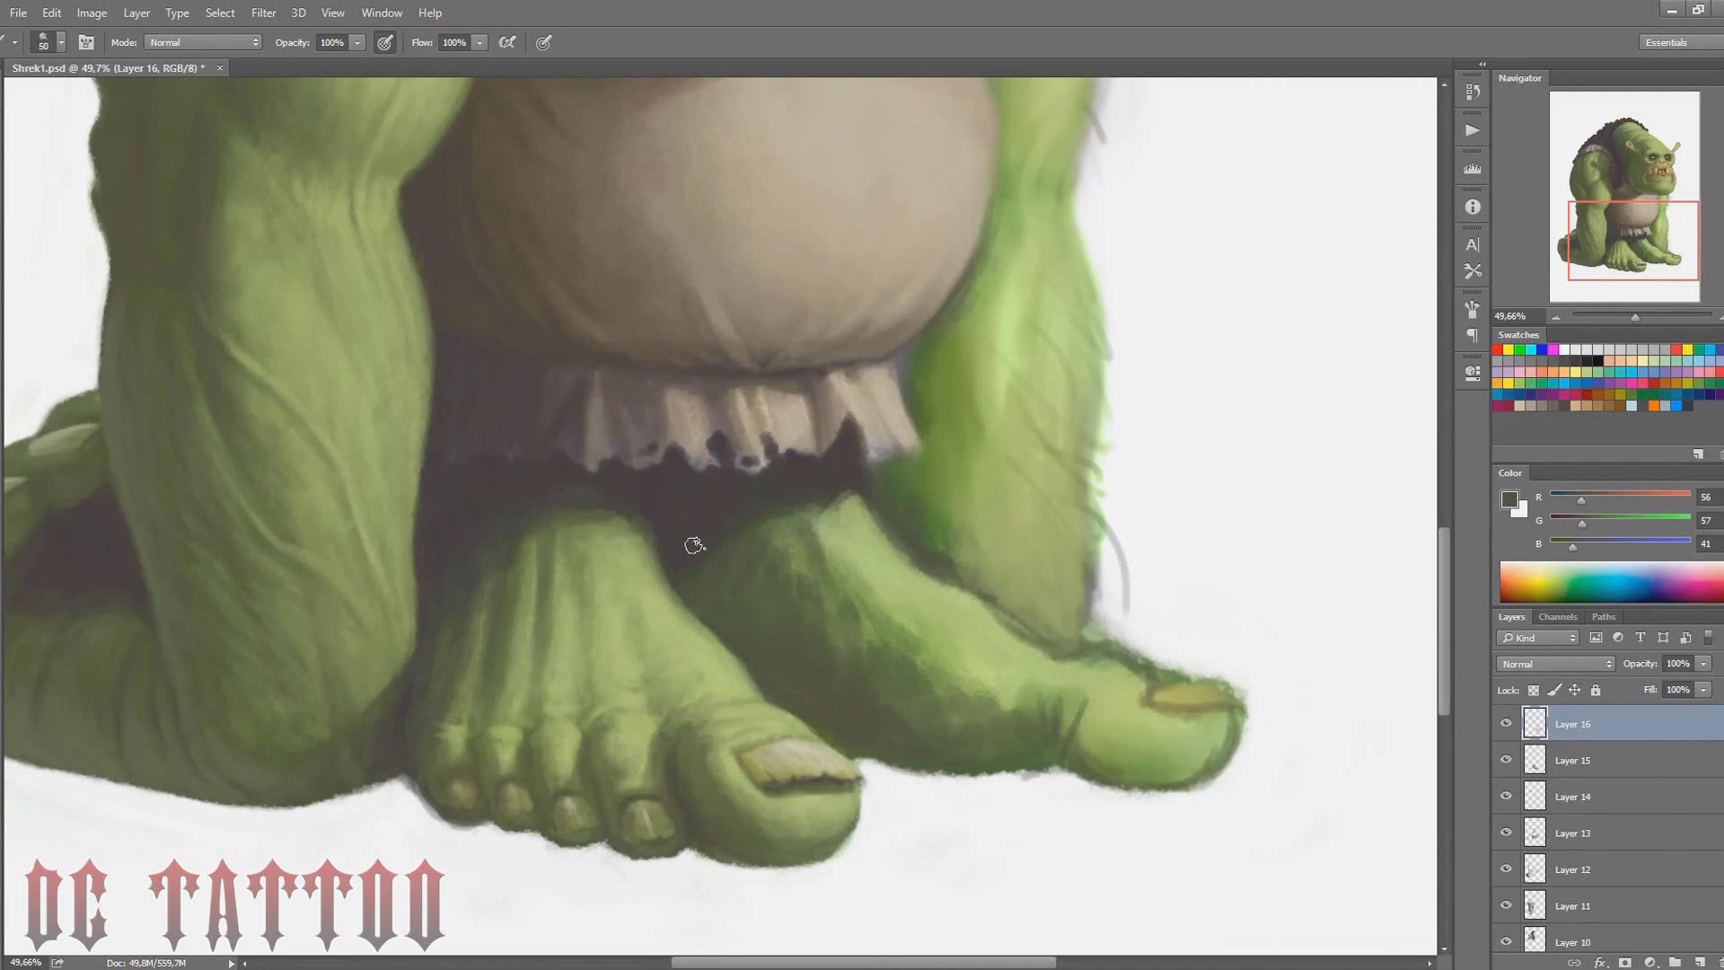
Darken the underside of the right-hand big toe with dark olive
left_click(731, 531, "alt")
key("bracketright")
key("bracketright")
key("bracketright")
key("bracketleft")
key("bracketleft")
key("bracketleft")
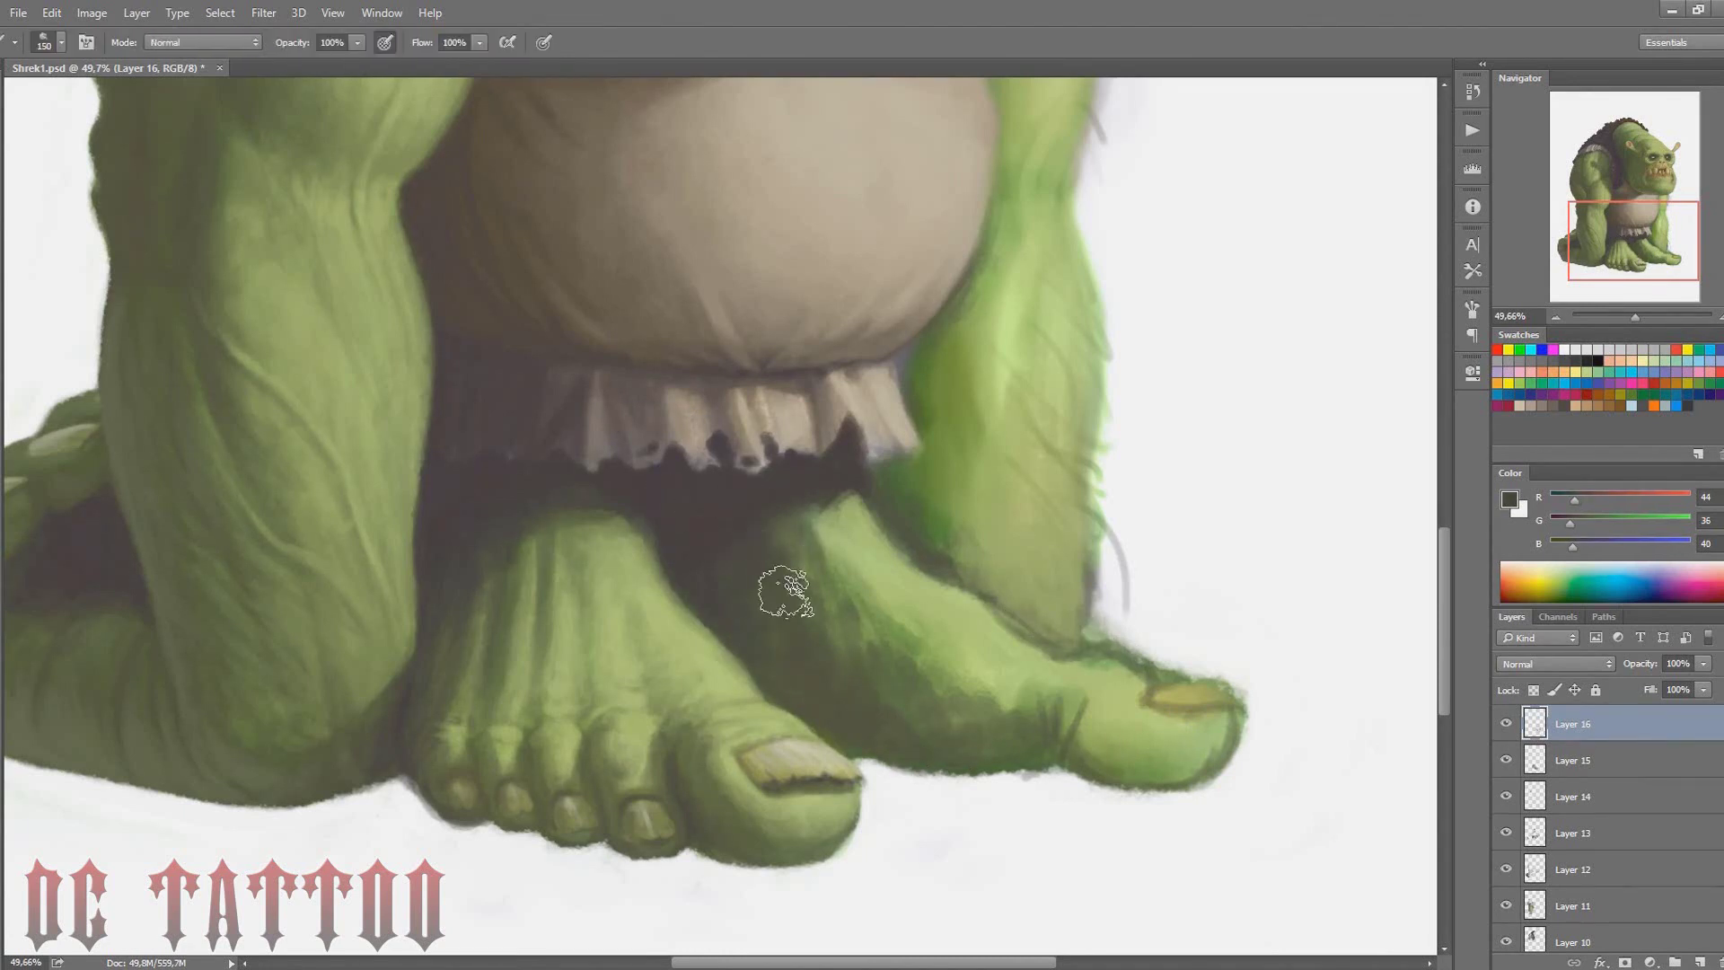
left_click(894, 555, "alt")
key("bracketright")
left_click(804, 500, "alt")
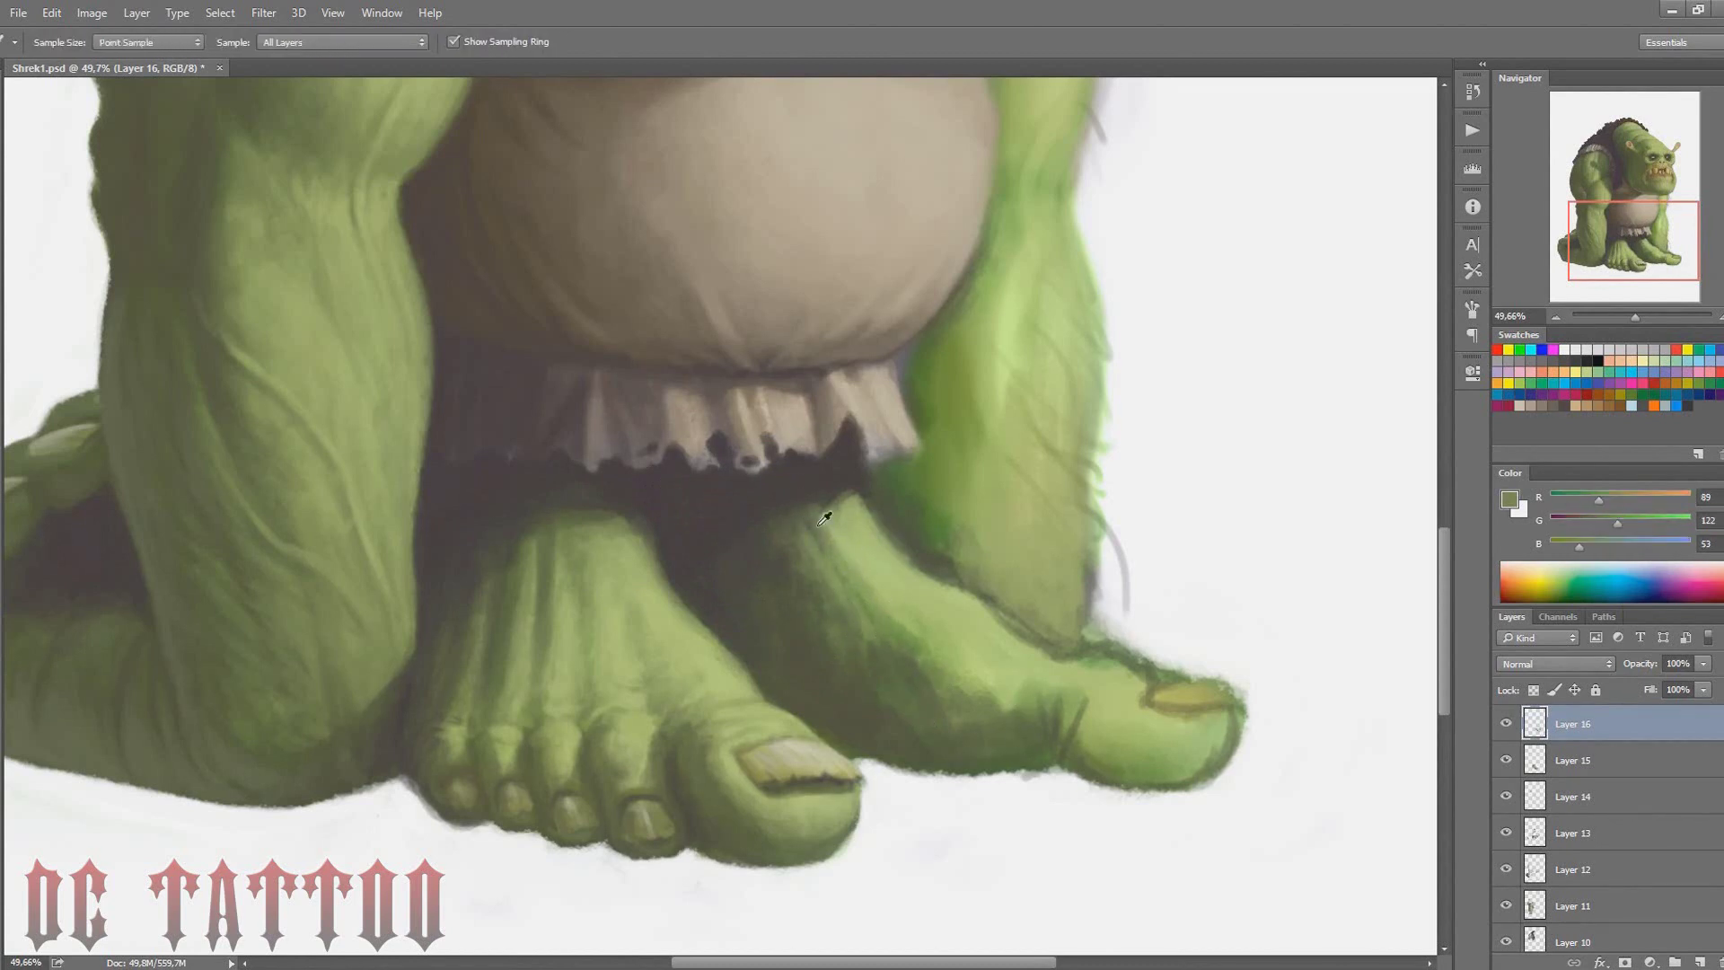
key("bracketright")
left_click(779, 516, "alt")
key("bracketleft")
key("bracketleft")
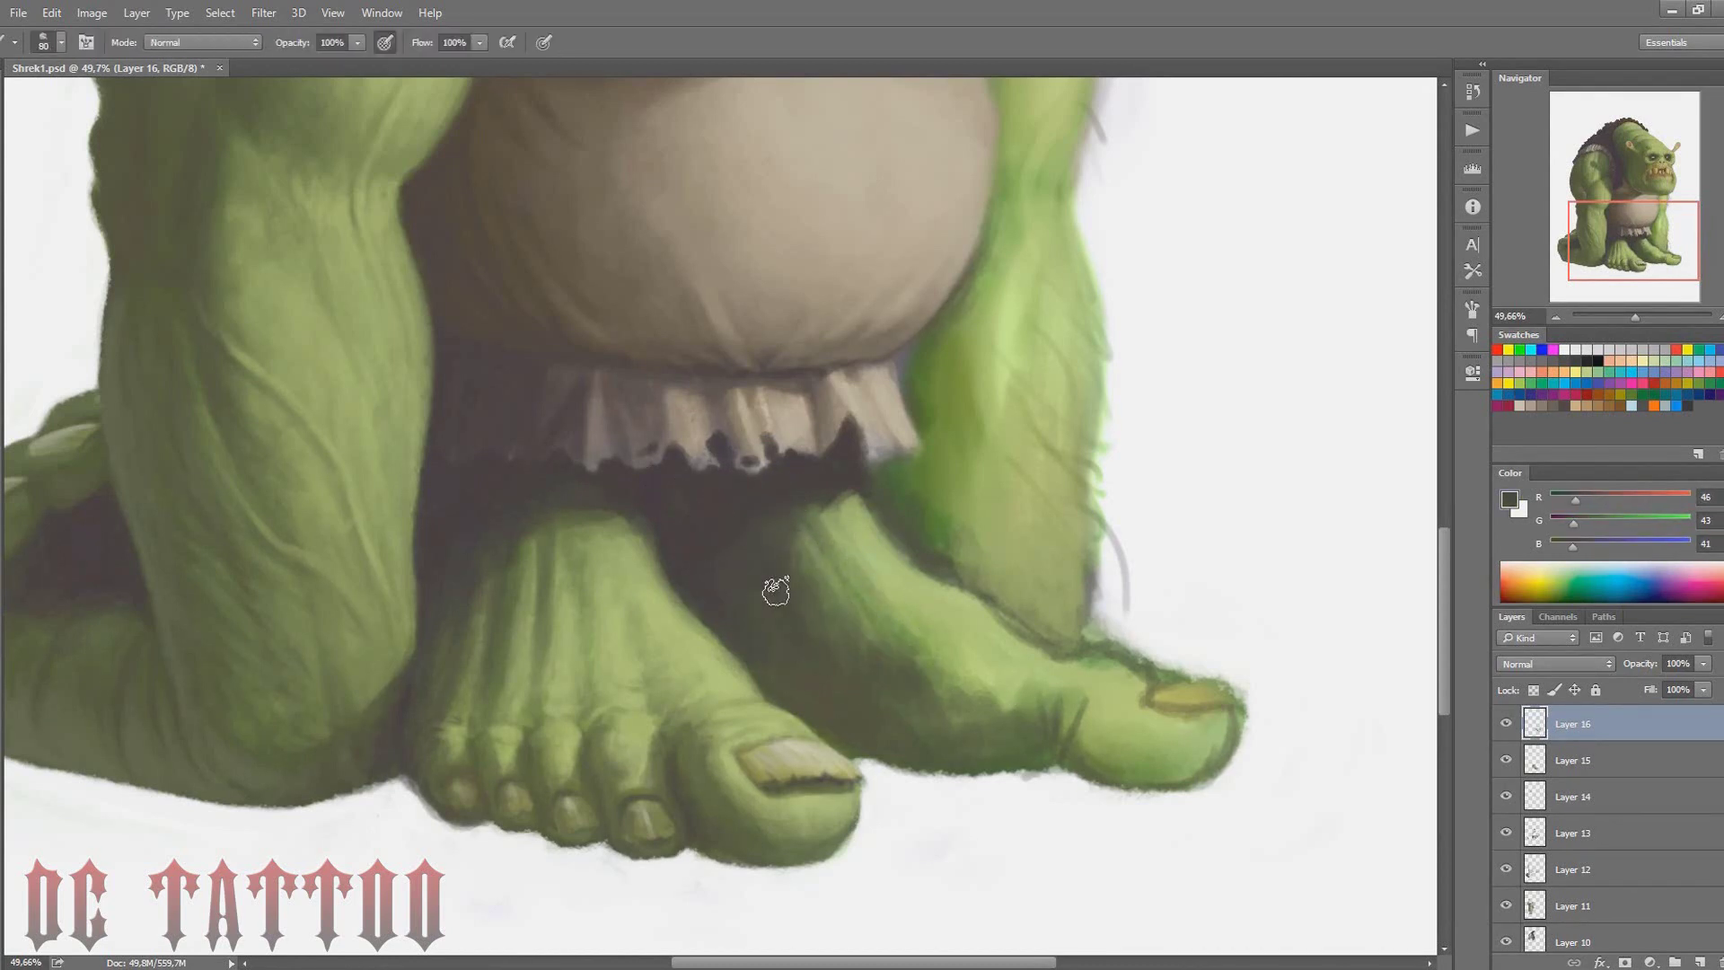
left_click(1024, 643, "alt")
left_click(1070, 701, "alt")
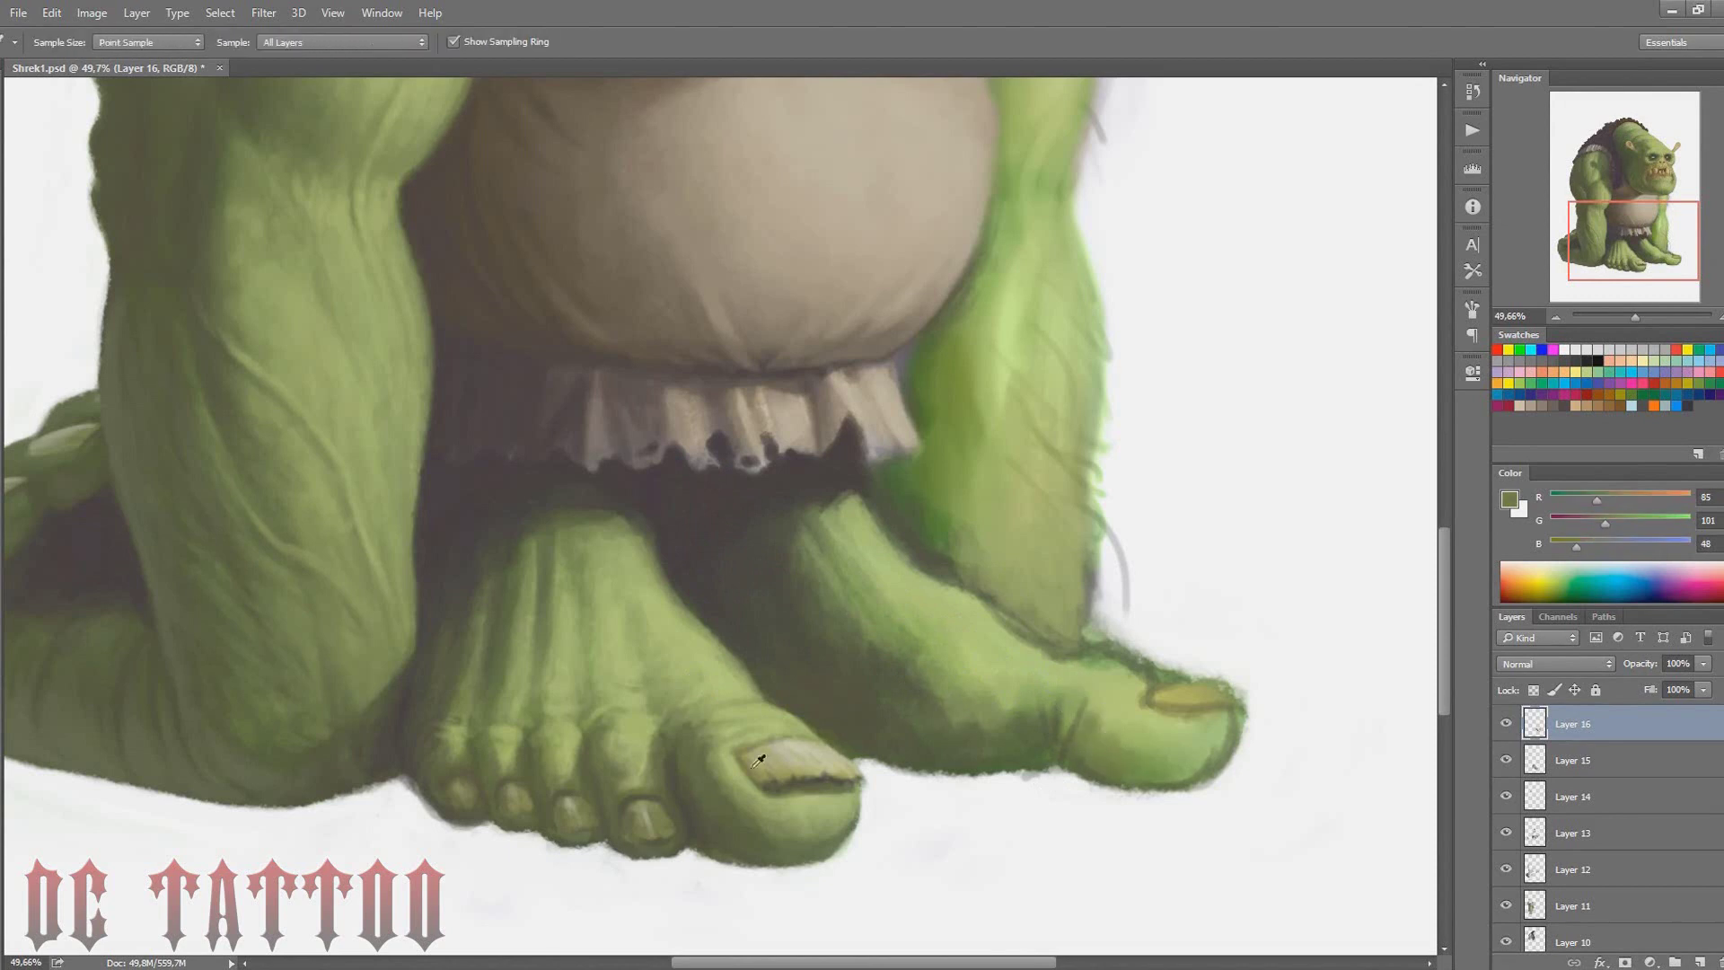
key("bracketright")
key("bracketright")
key("bracketright")
key("bracketleft")
key("bracketleft")
key("bracketleft")
left_click_drag(1212, 755, 1060, 718)
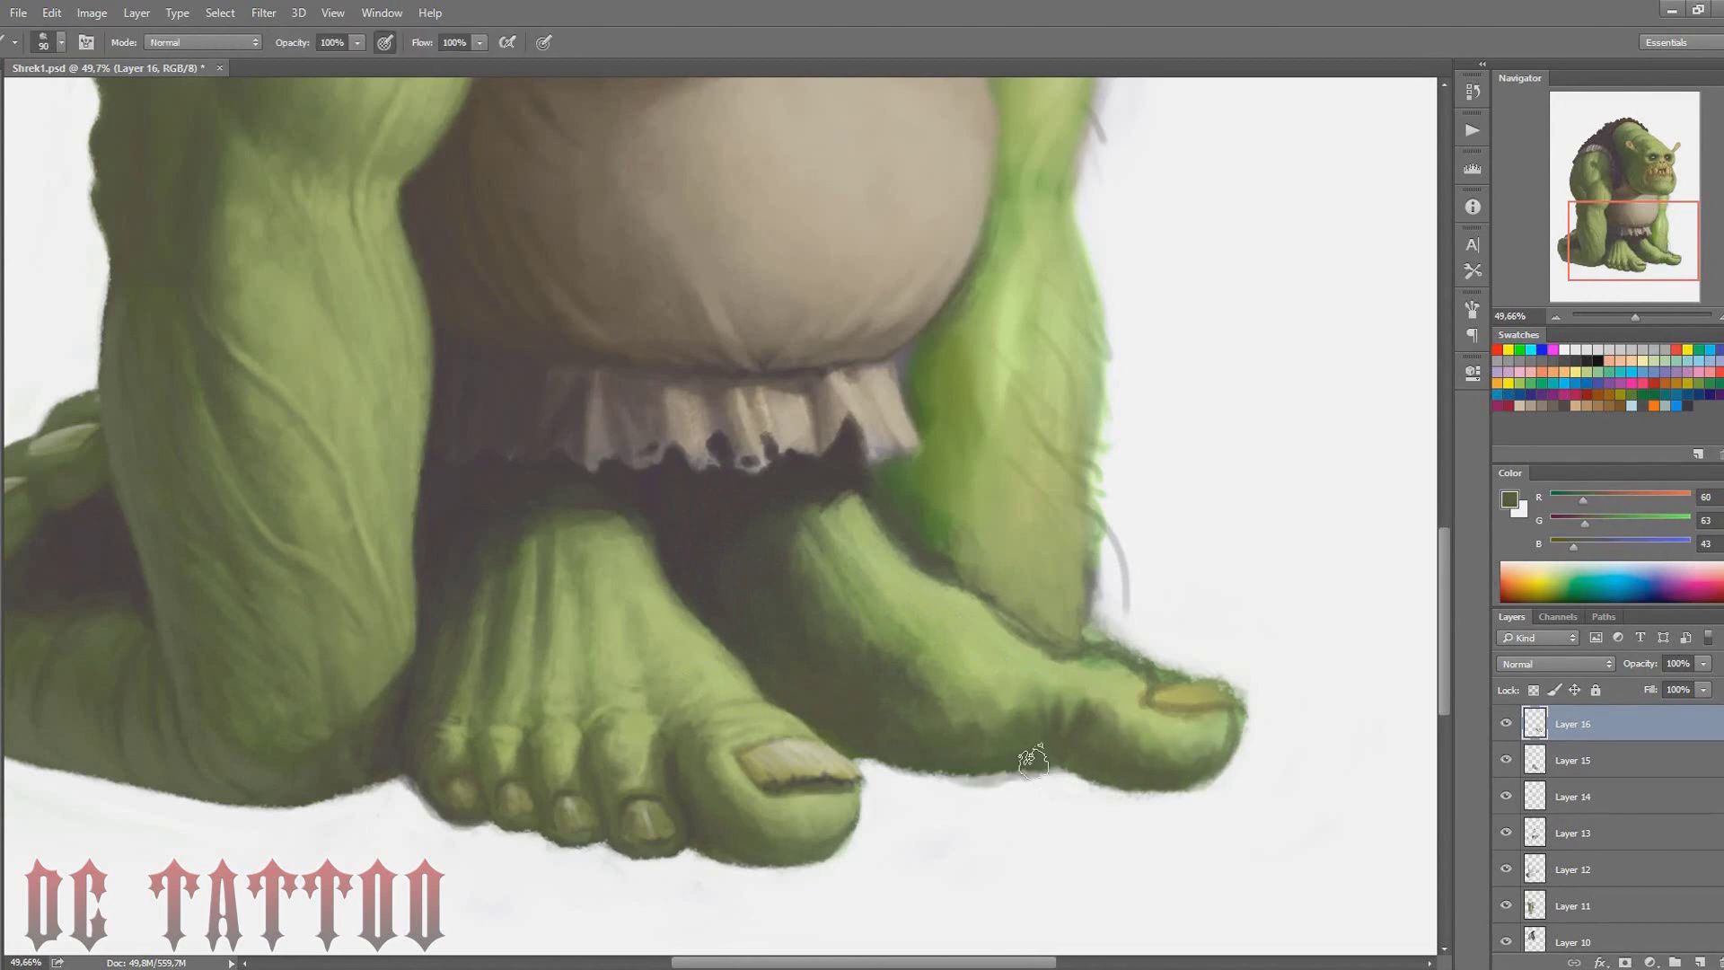
Shade the toe and paint wrinkle lines on its knuckle
key("bracketright")
left_click(901, 573, "alt")
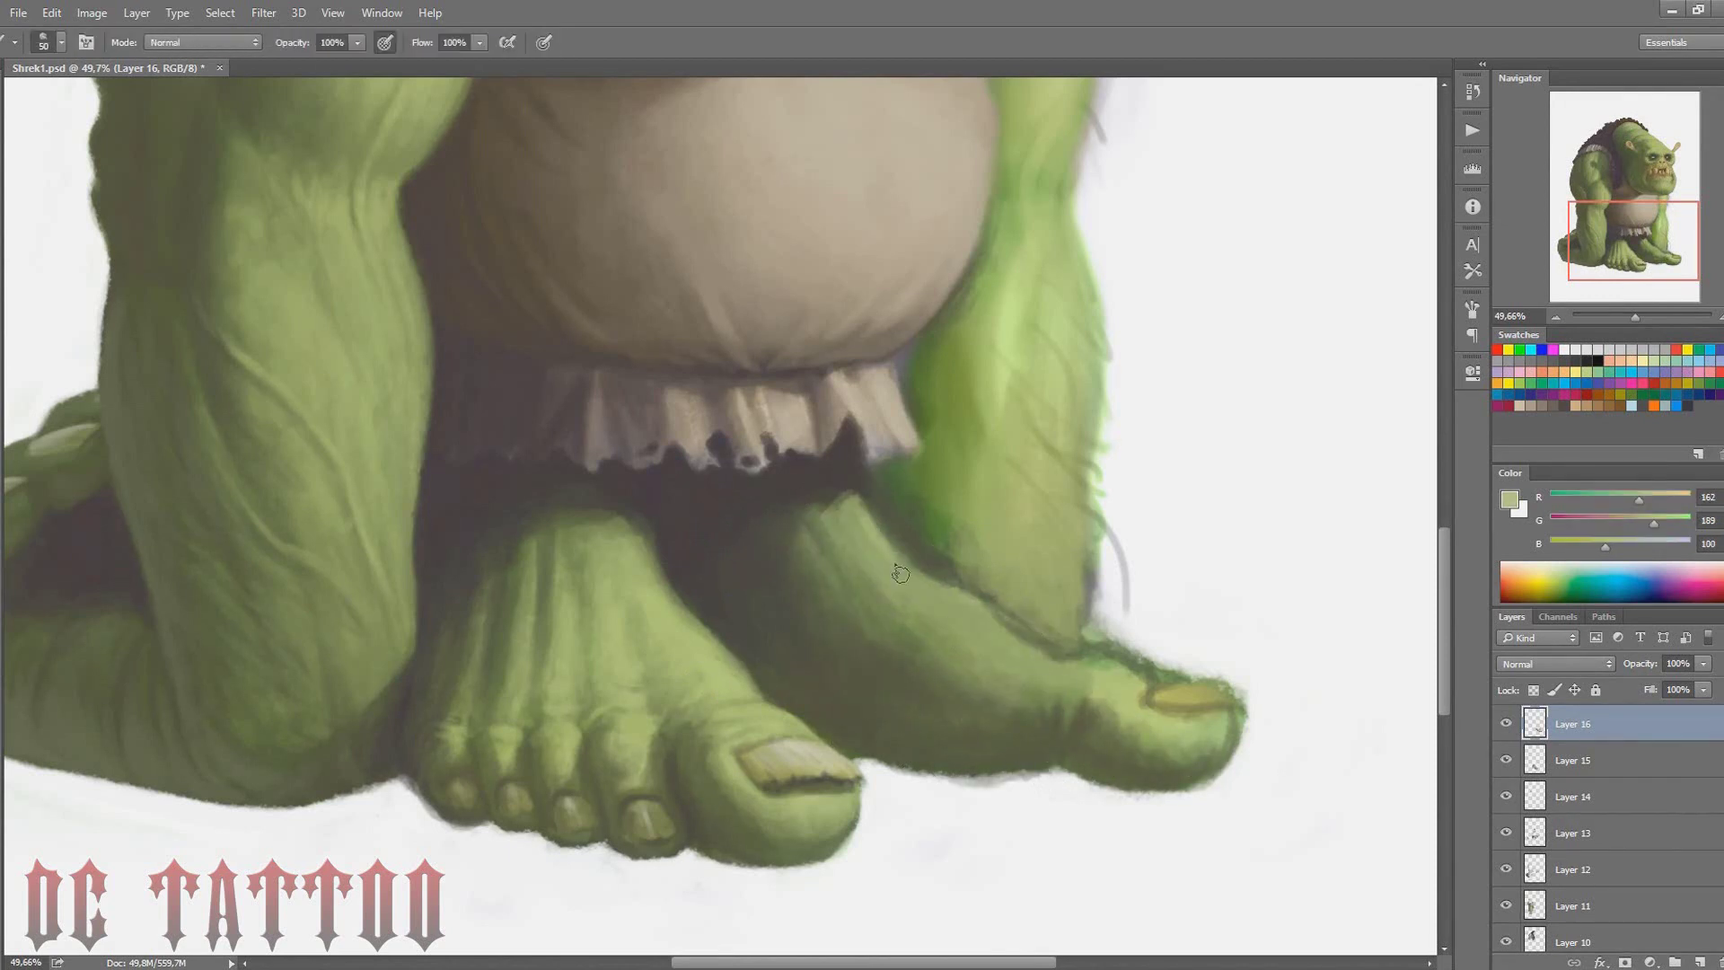
left_click(983, 581, "alt")
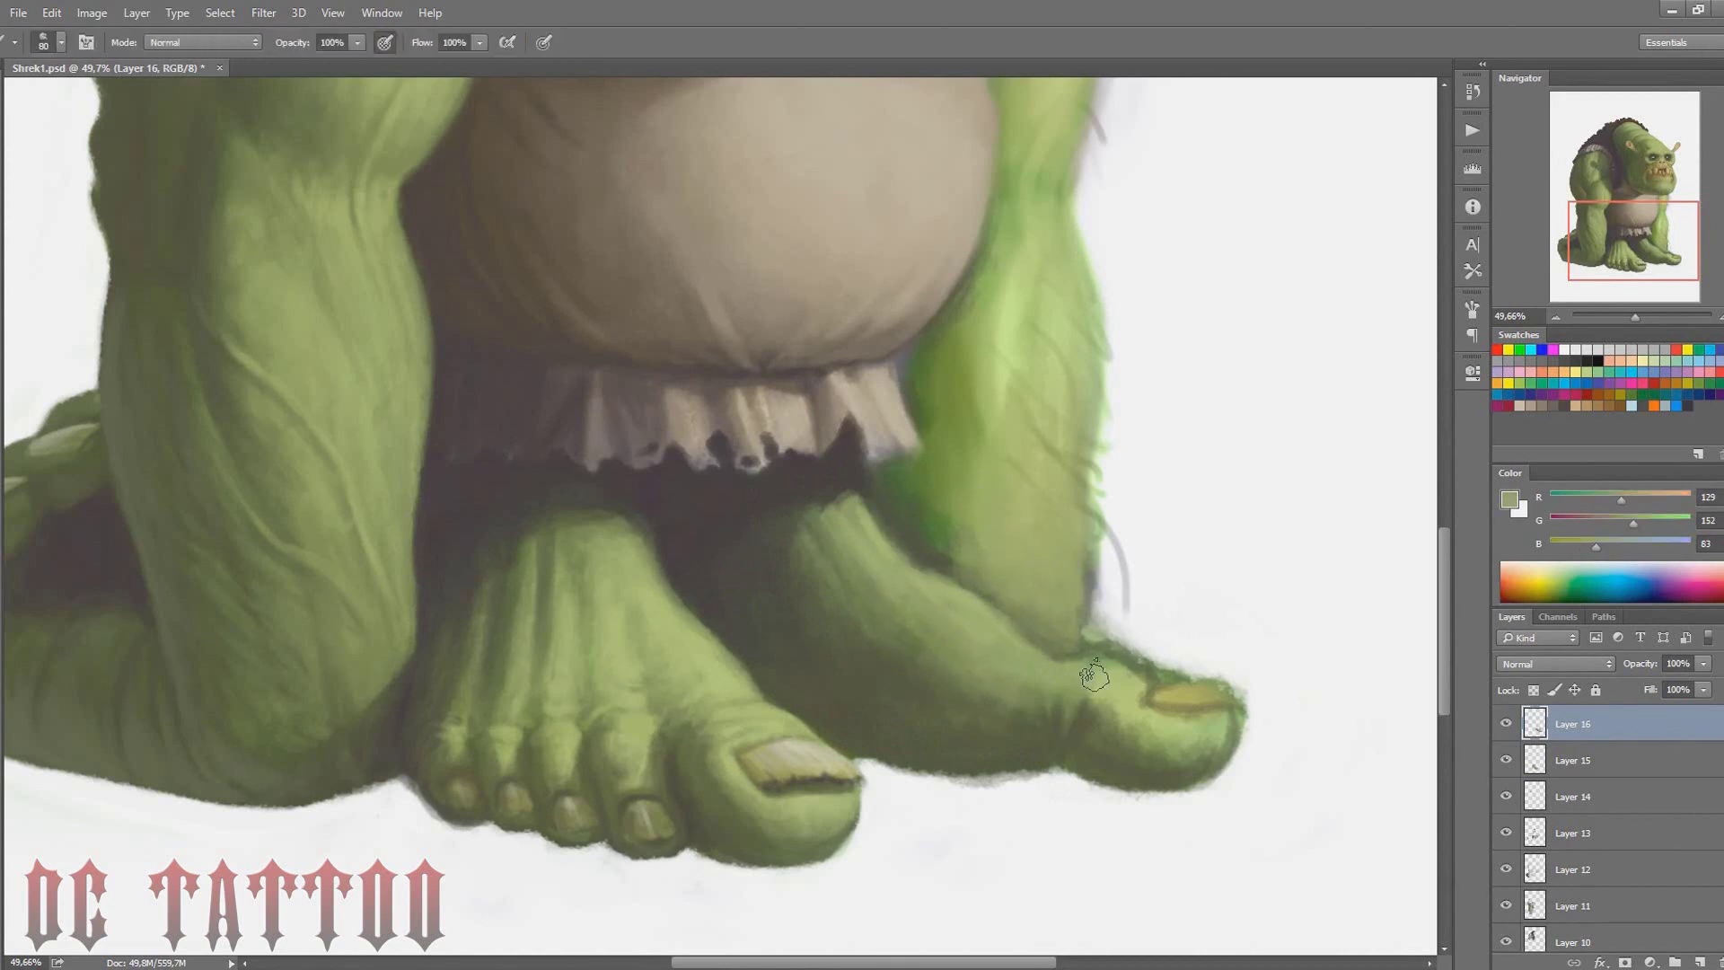
key("bracketright")
key("bracketright")
key("bracketright")
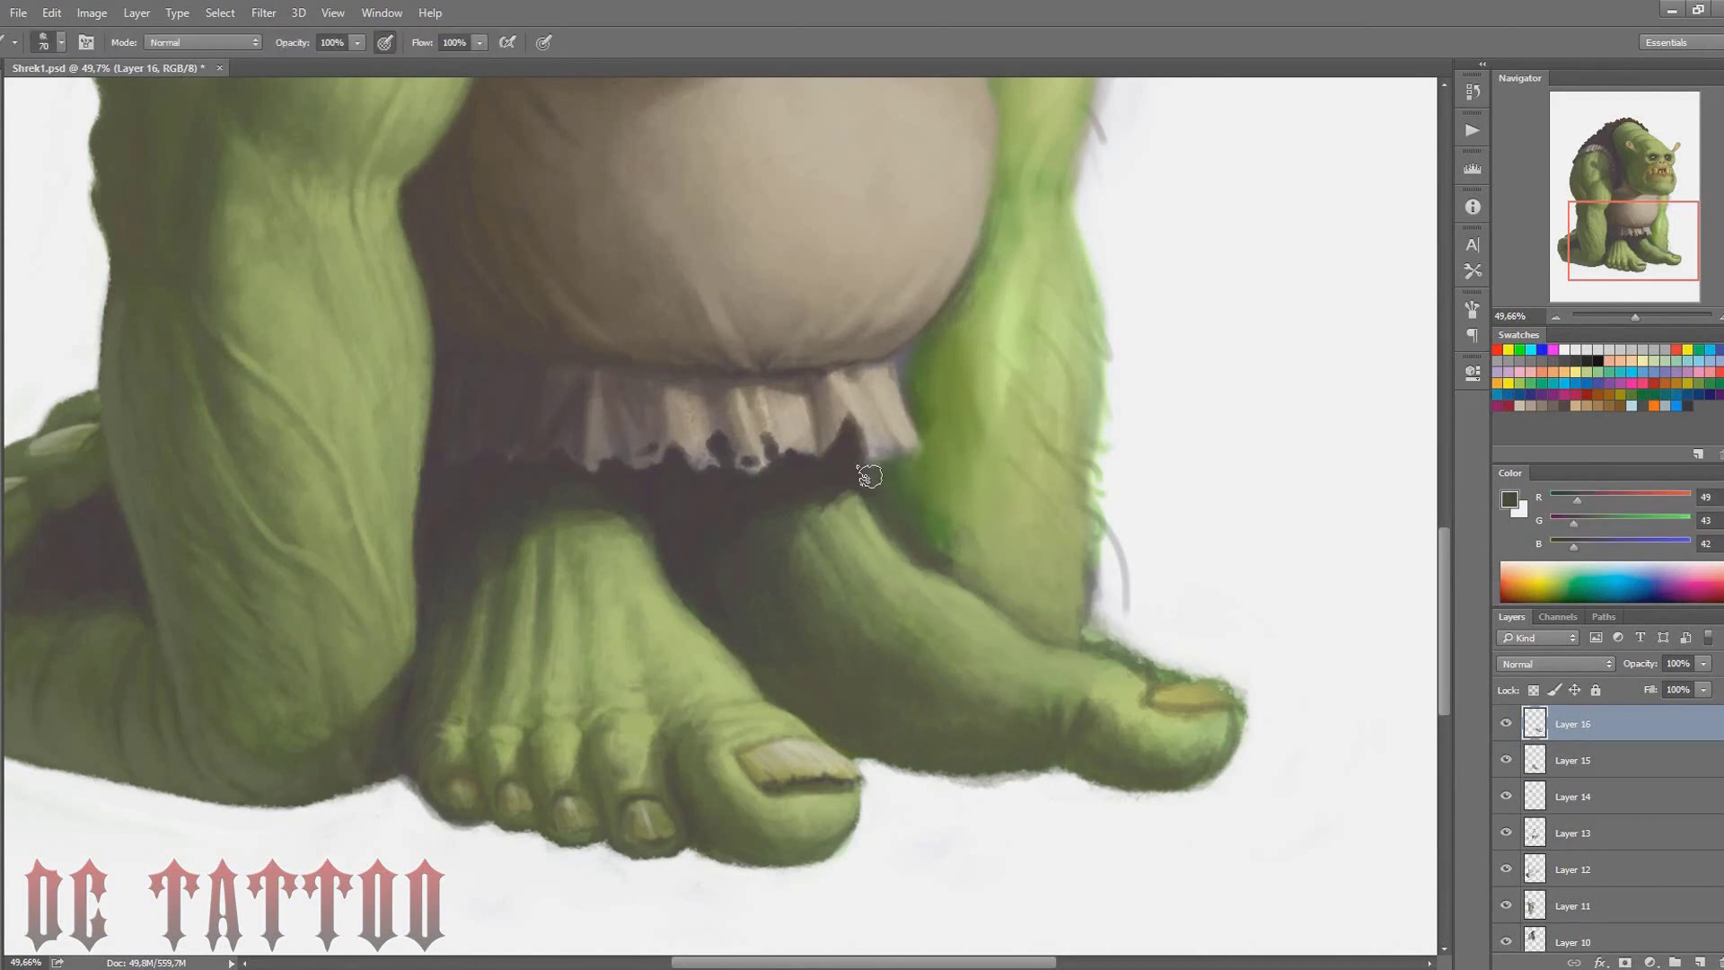
left_click(715, 779, "alt")
left_click_drag(1107, 747, 1194, 709)
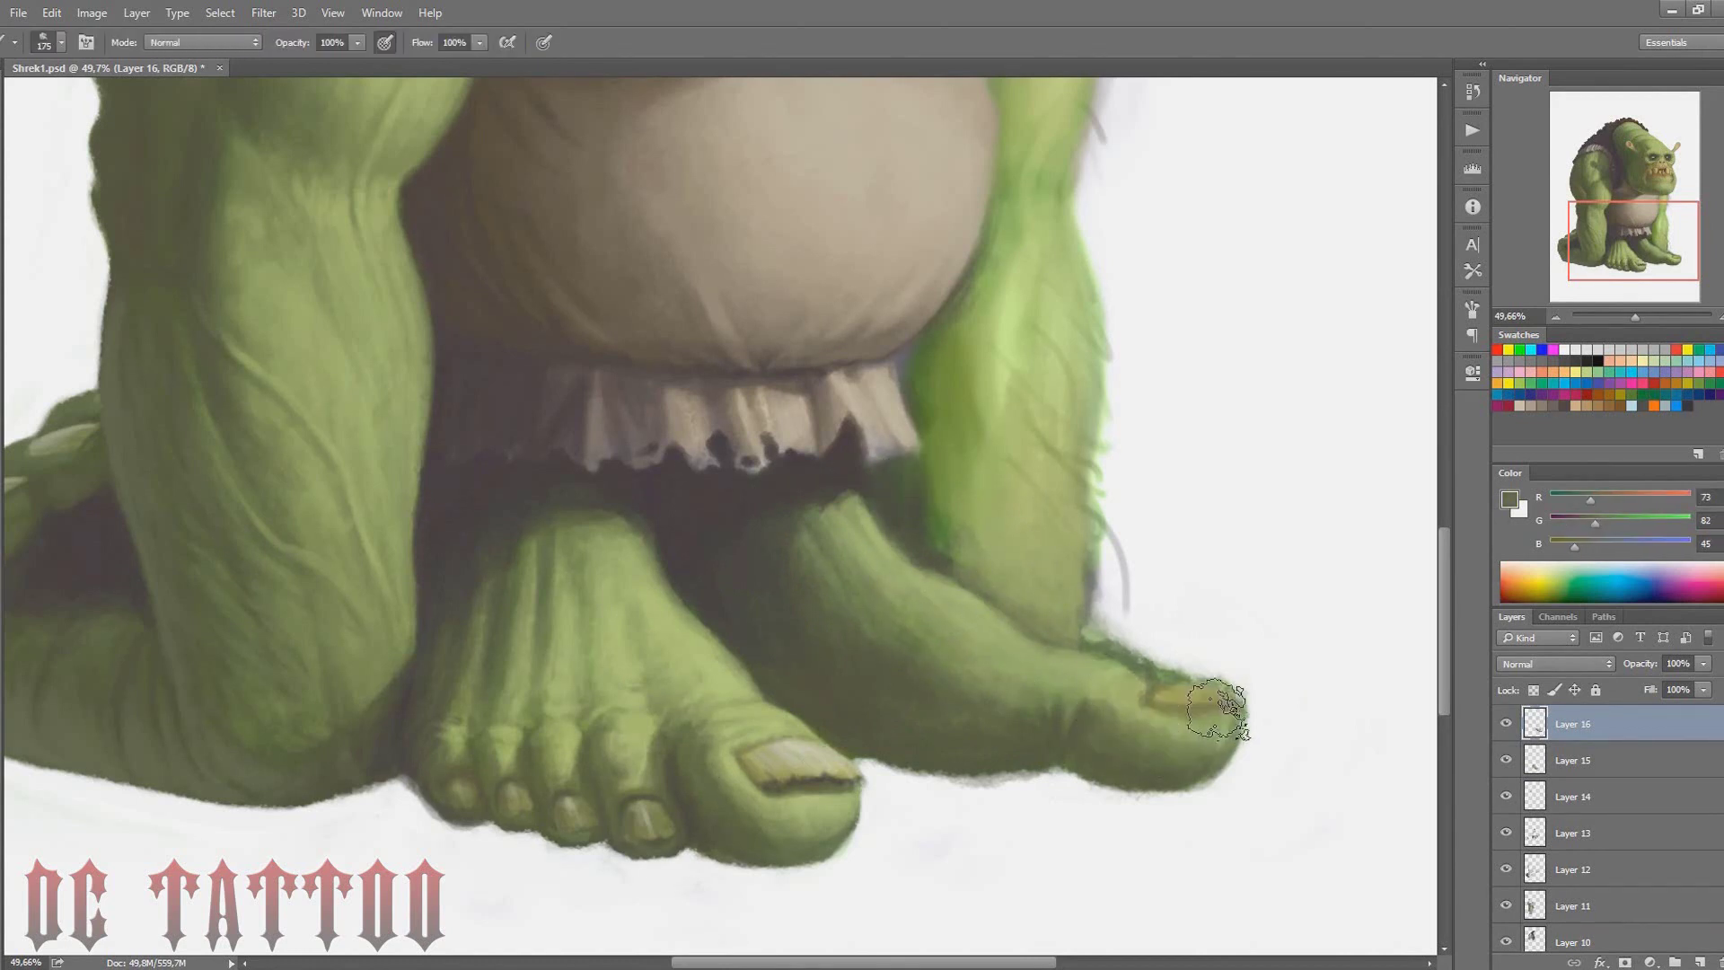
left_click(1072, 758, "alt")
key("bracketleft")
key("bracketleft")
key("bracketleft")
mouse_move(1061, 707)
left_mouse_down()
mouse_move(1118, 669)
mouse_move(1069, 648)
mouse_move(1143, 653)
mouse_move(1102, 603)
left_mouse_up()
left_click(1094, 683, "alt")
key("bracketleft")
key("bracketleft")
Clean the toe's top edge with white and pick olive tones for the toenail
left_click(1122, 620, "alt")
key("bracketright")
key("bracketright")
key("bracketright")
left_click(1568, 346)
key("bracketright")
mouse_move(1113, 525)
left_mouse_down()
mouse_move(1161, 608)
mouse_move(1254, 692)
mouse_move(1206, 693)
left_mouse_up()
left_click(1221, 705, "alt")
key("bracketleft")
key("bracketleft")
key("bracketleft")
left_click(1172, 709, "alt")
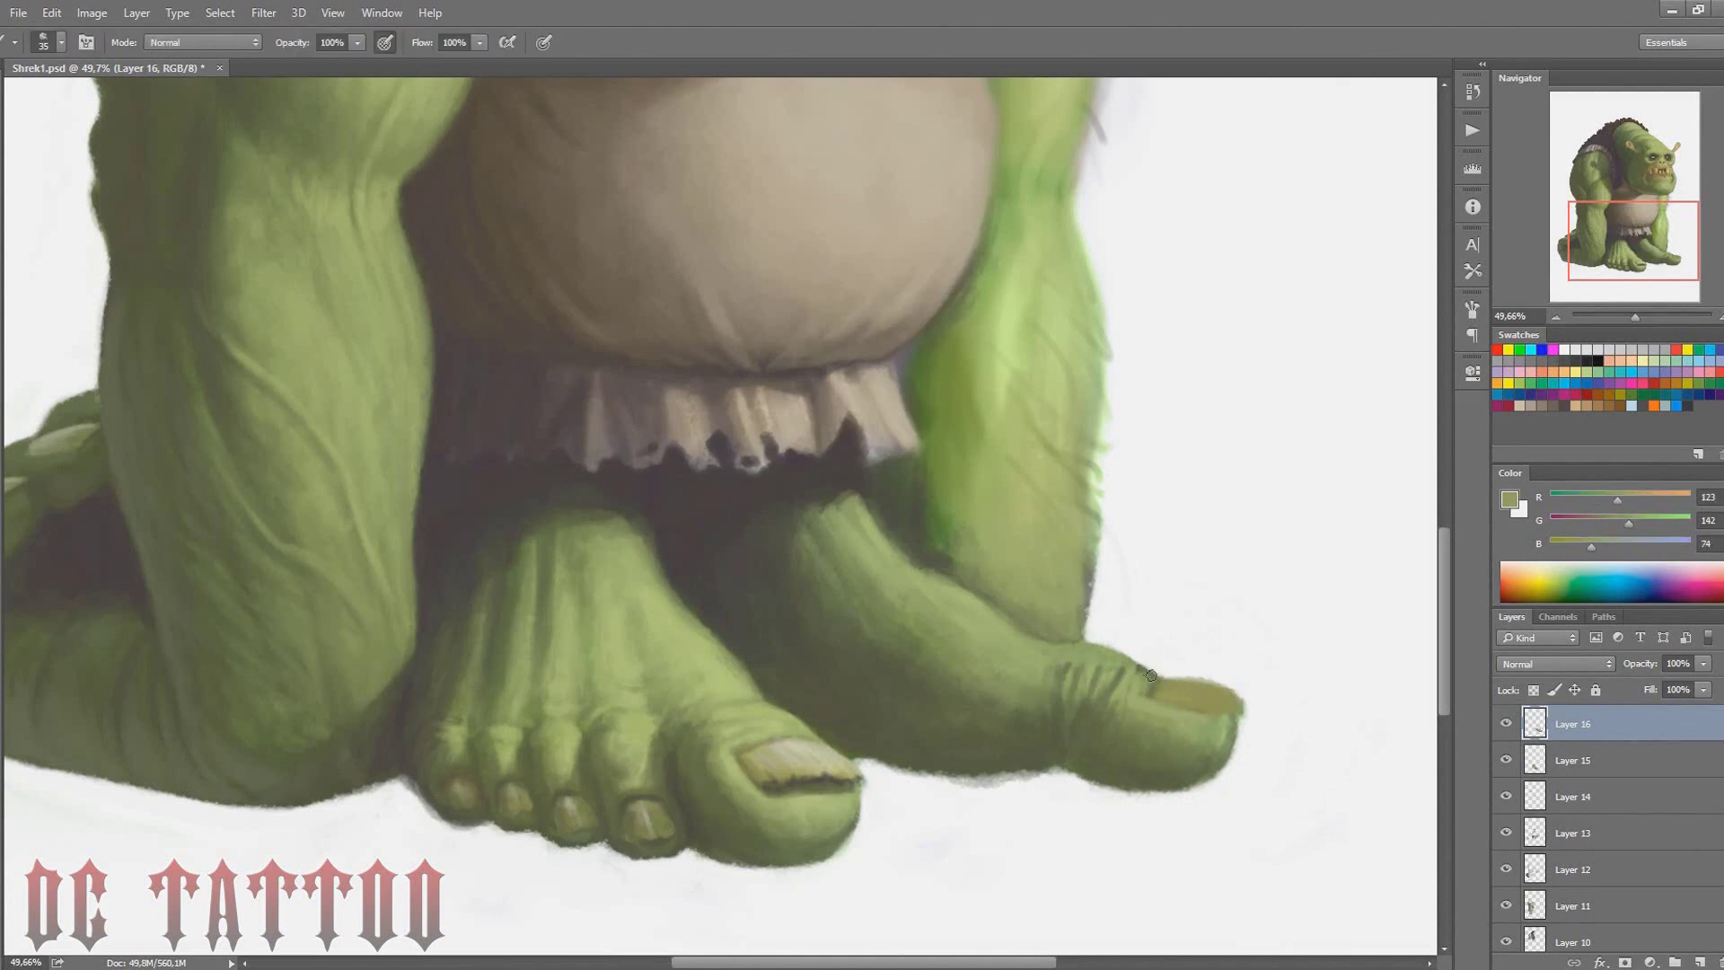
Sample light greens, dark olive and shadow tones from the toe, enlarging the brush for shading
left_click(1098, 694, "alt")
key("bracketright")
left_click(1103, 706, "alt")
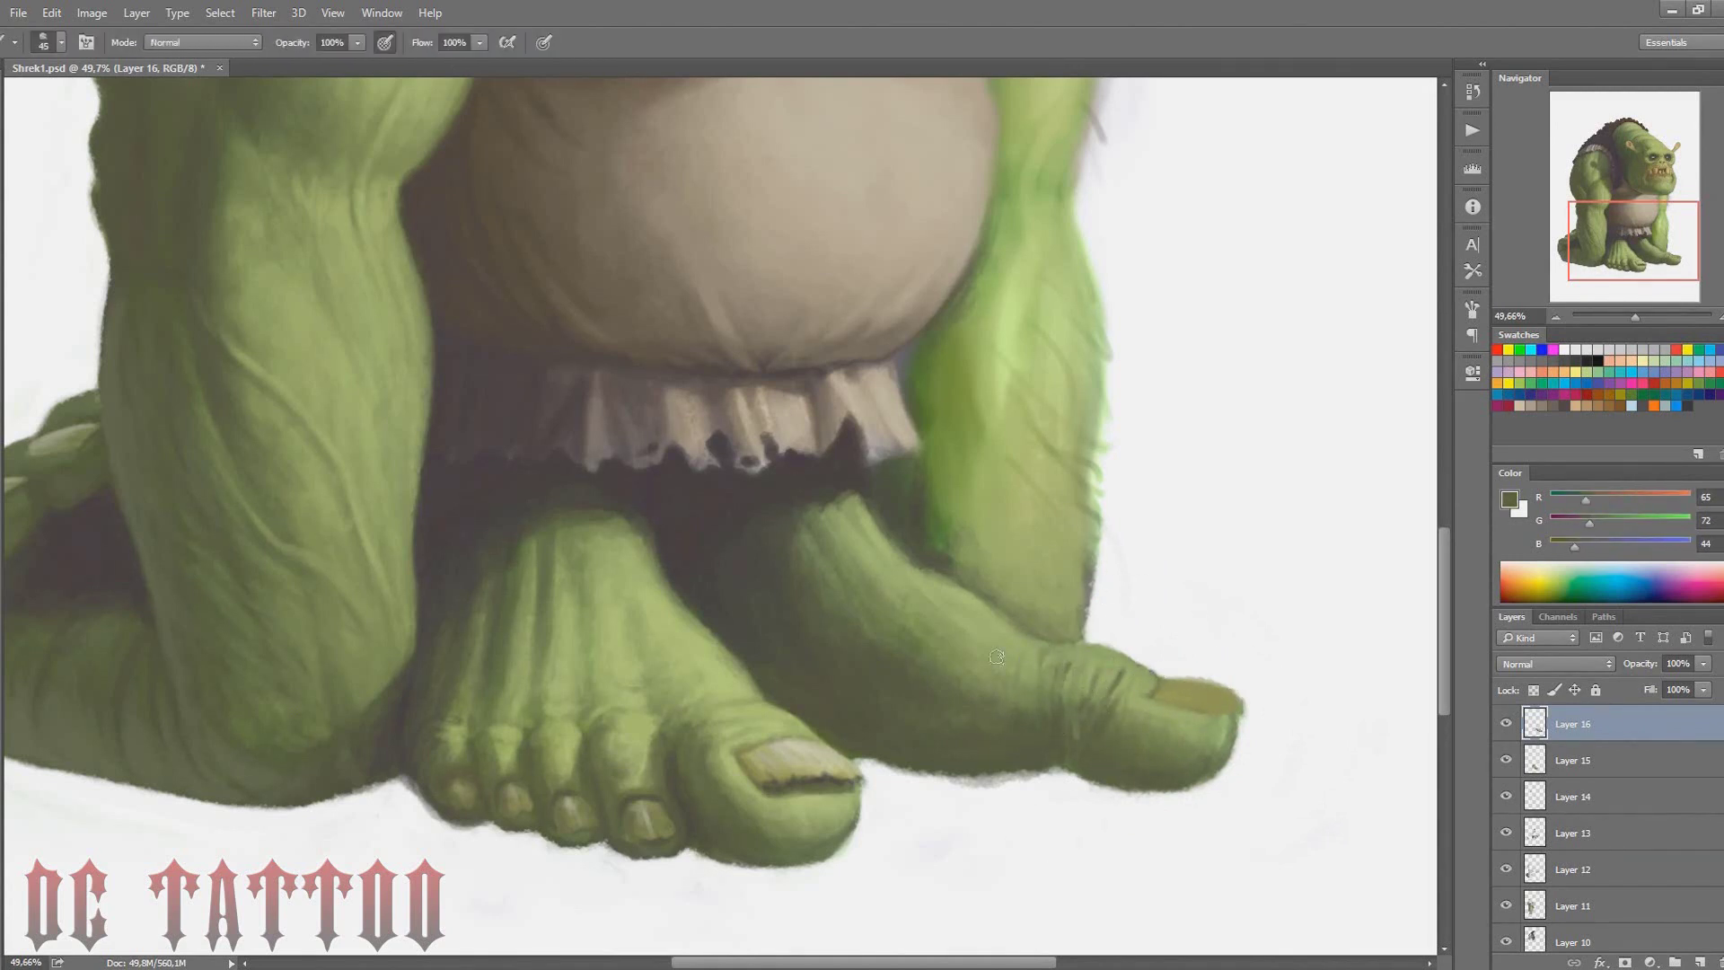
key("bracketright")
key("bracketright")
key("bracketright")
left_click(712, 596, "alt")
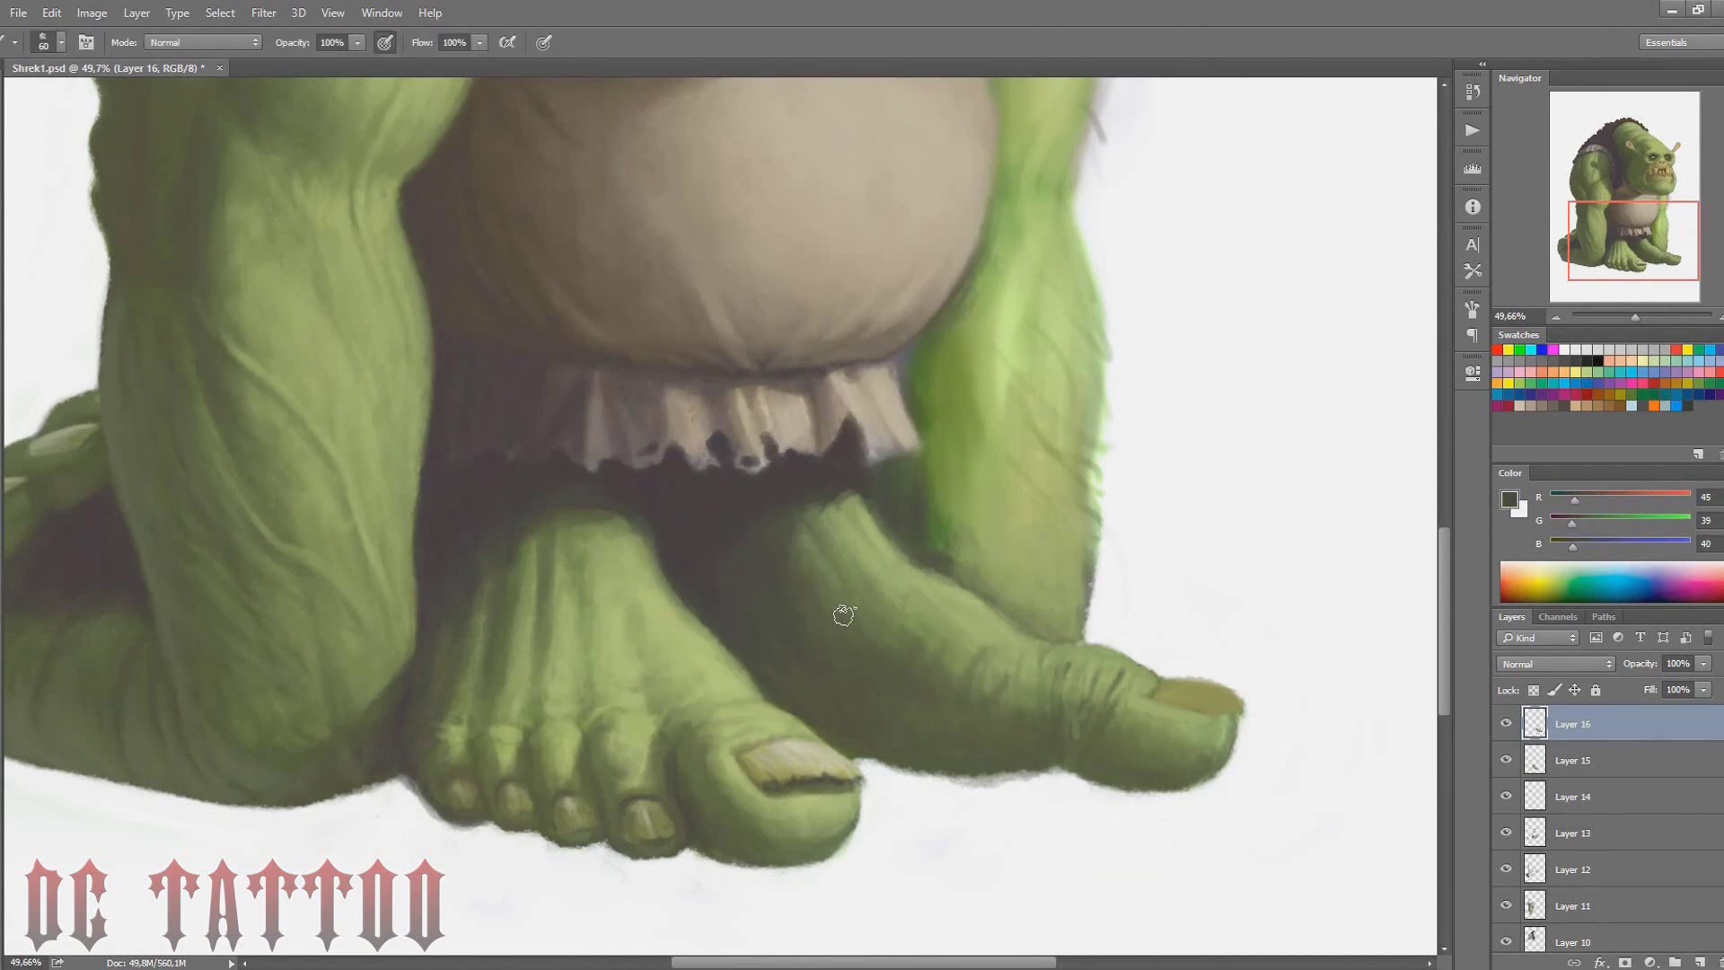
key("bracketright")
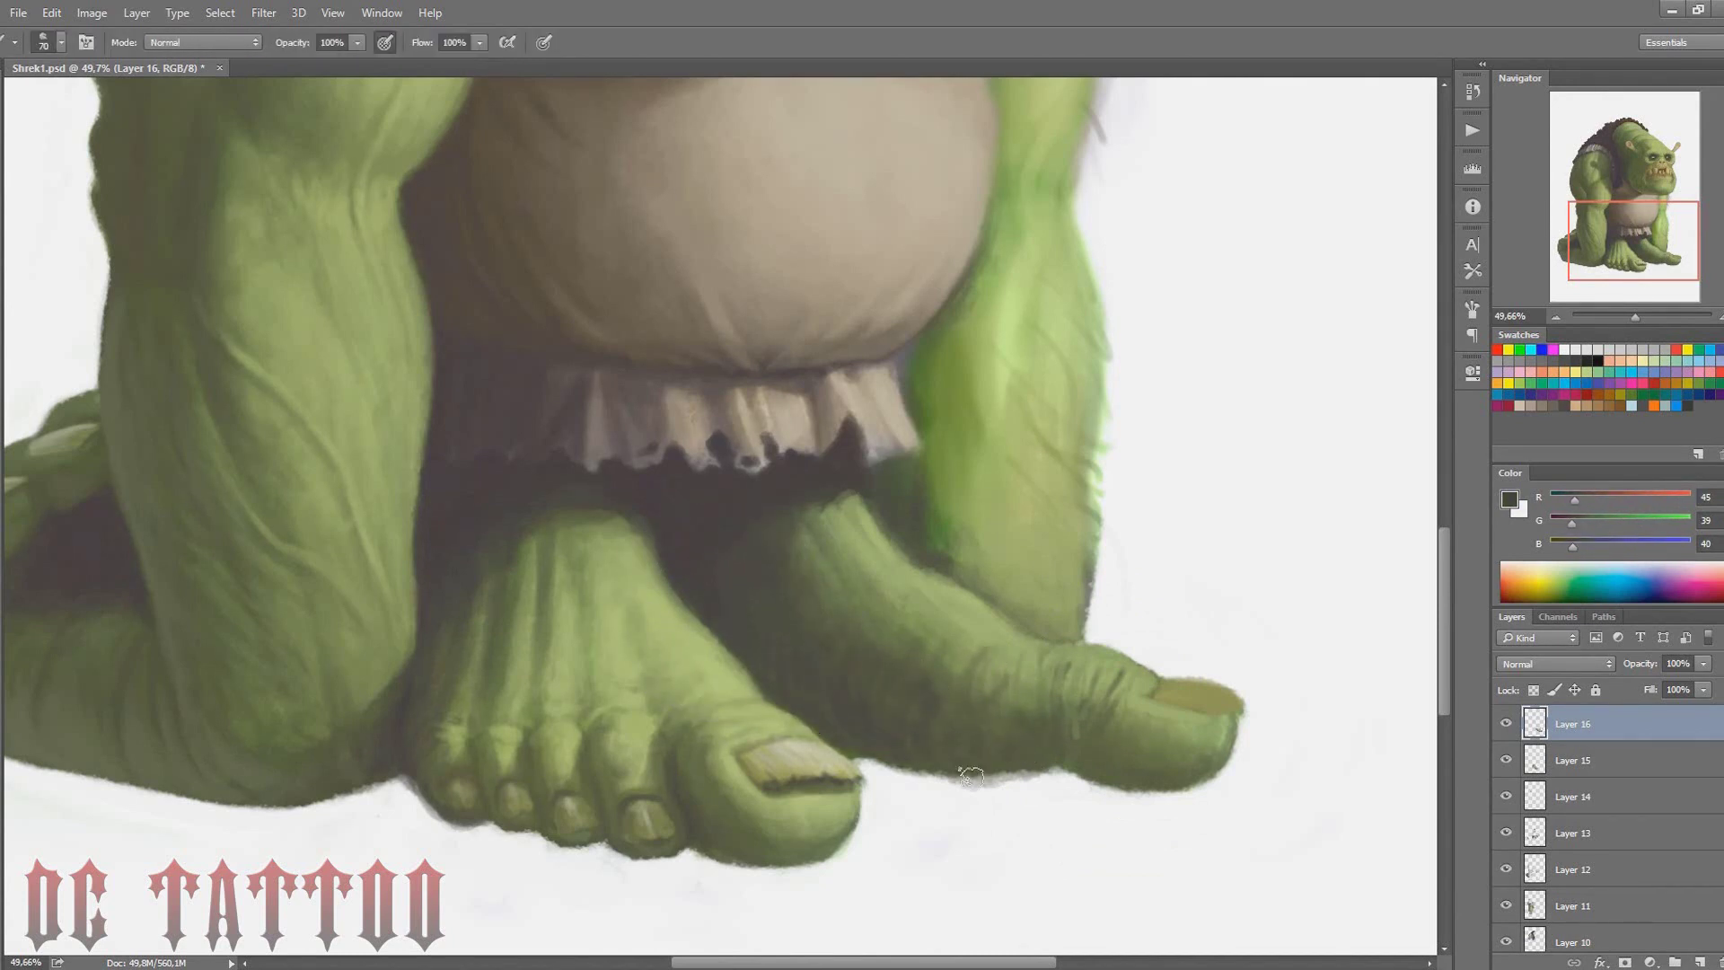
key("bracketright")
left_click(1118, 674, "alt")
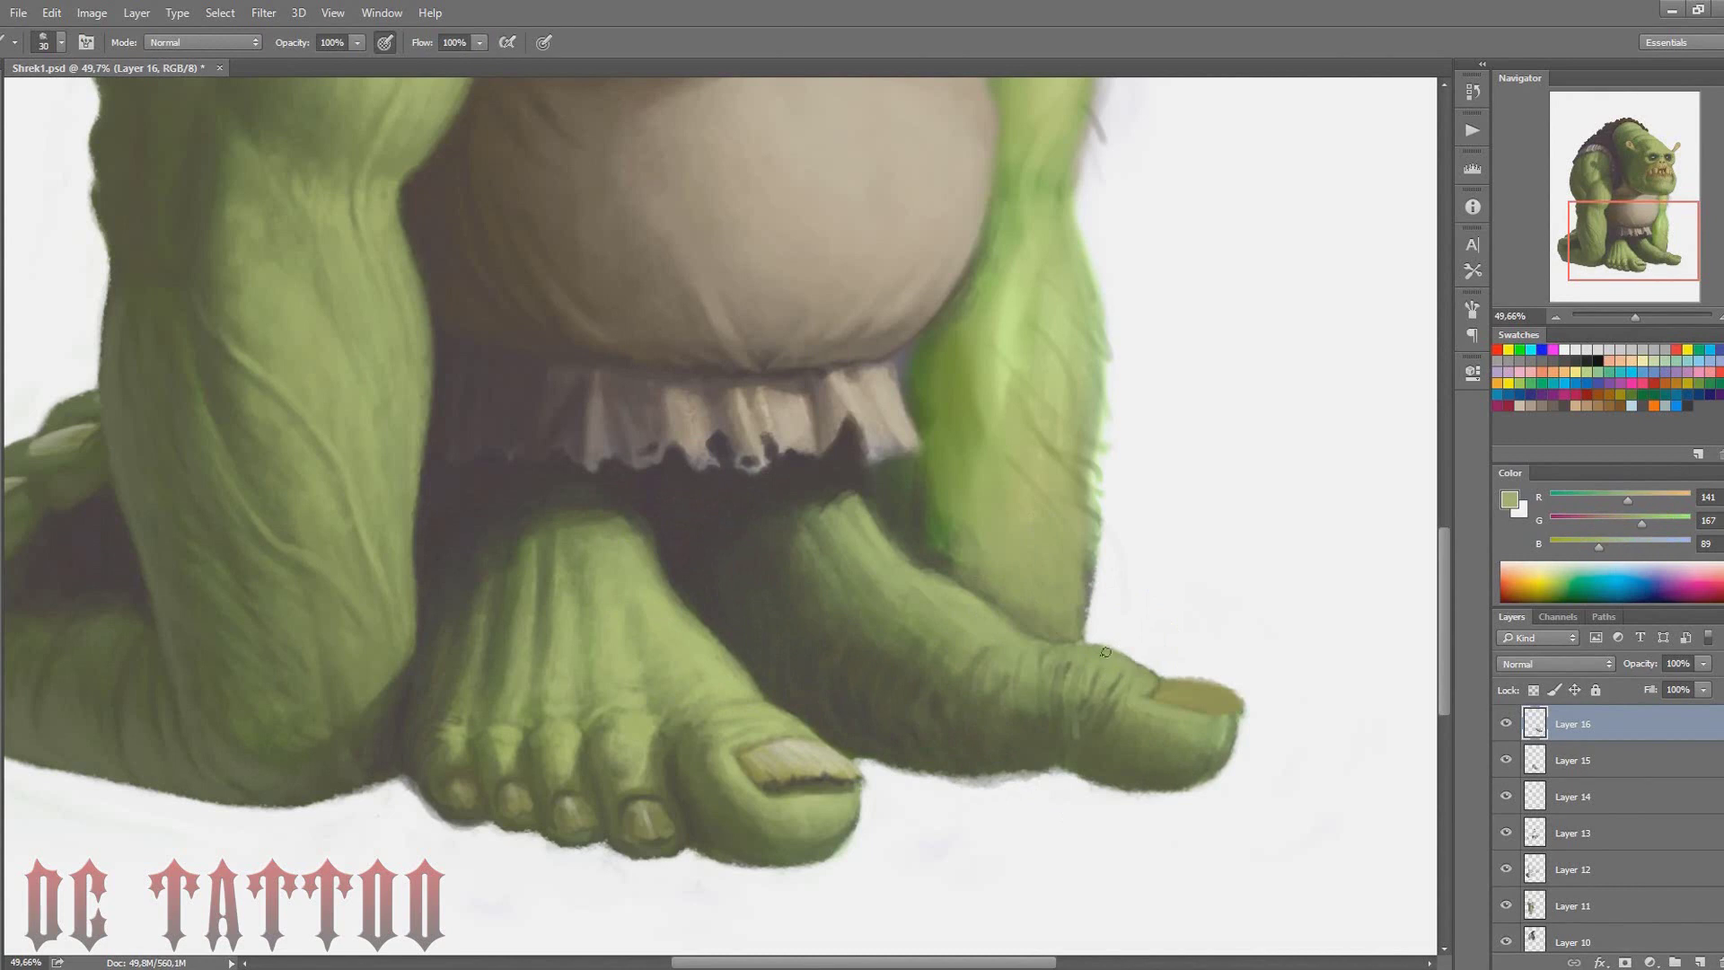
left_click(1060, 696, "alt")
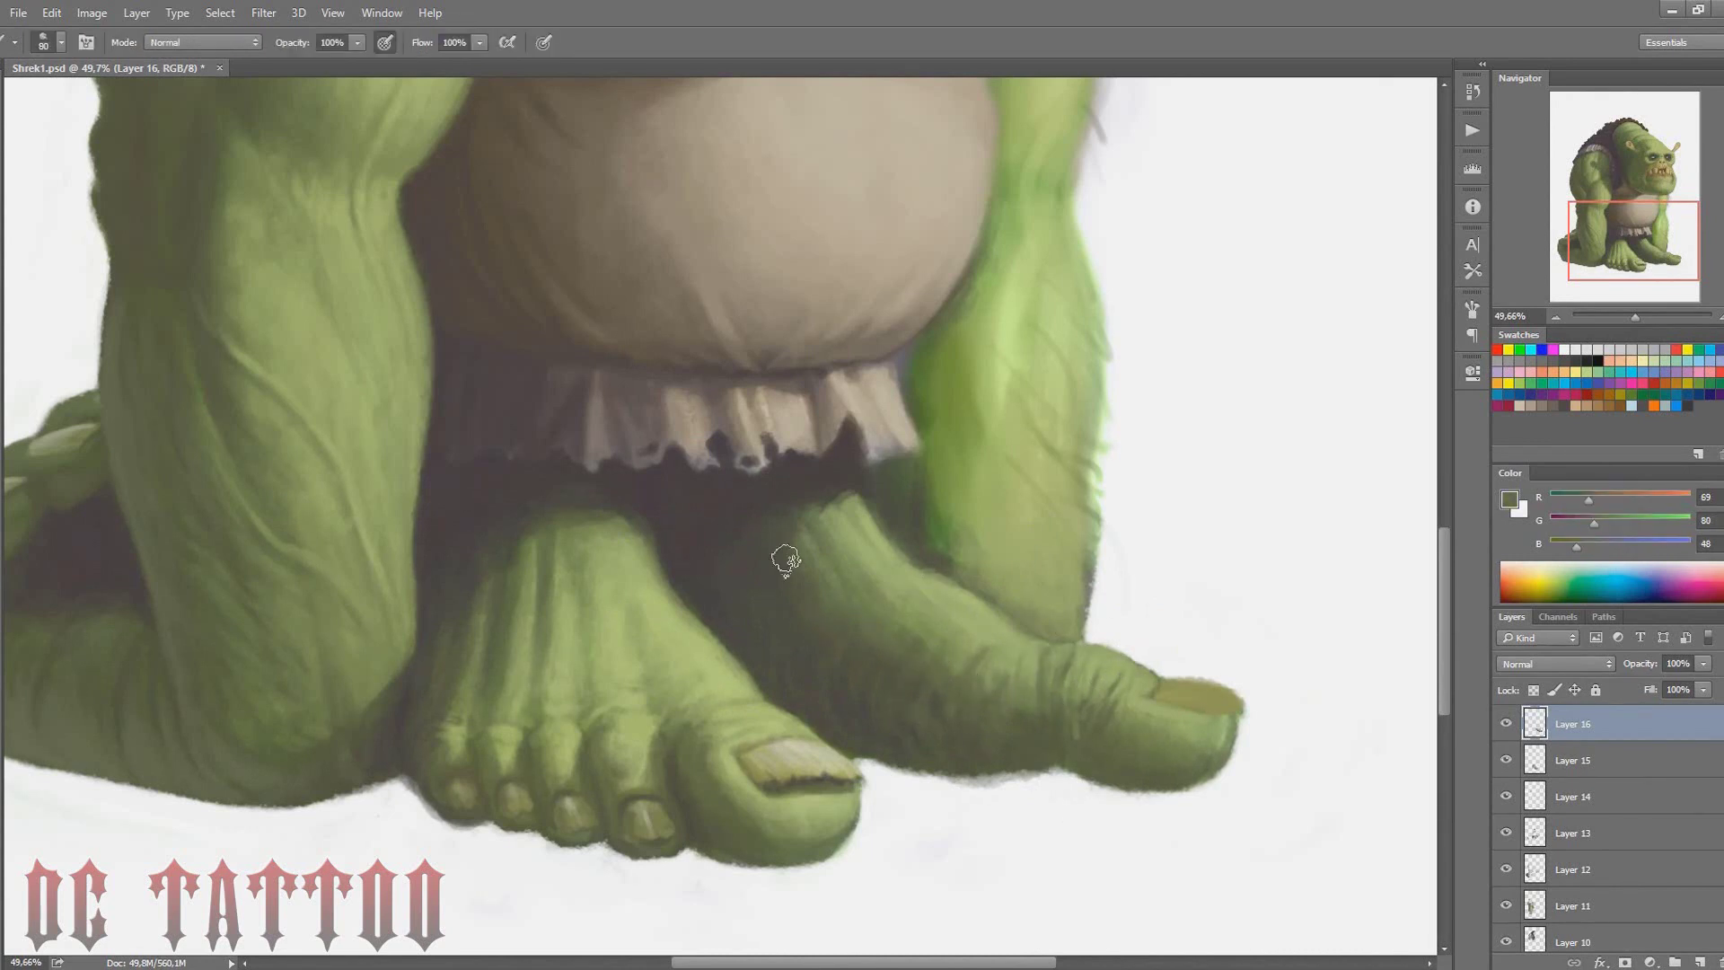
key("bracketleft")
key("bracketleft")
key("bracketleft")
left_click(1113, 669, "alt")
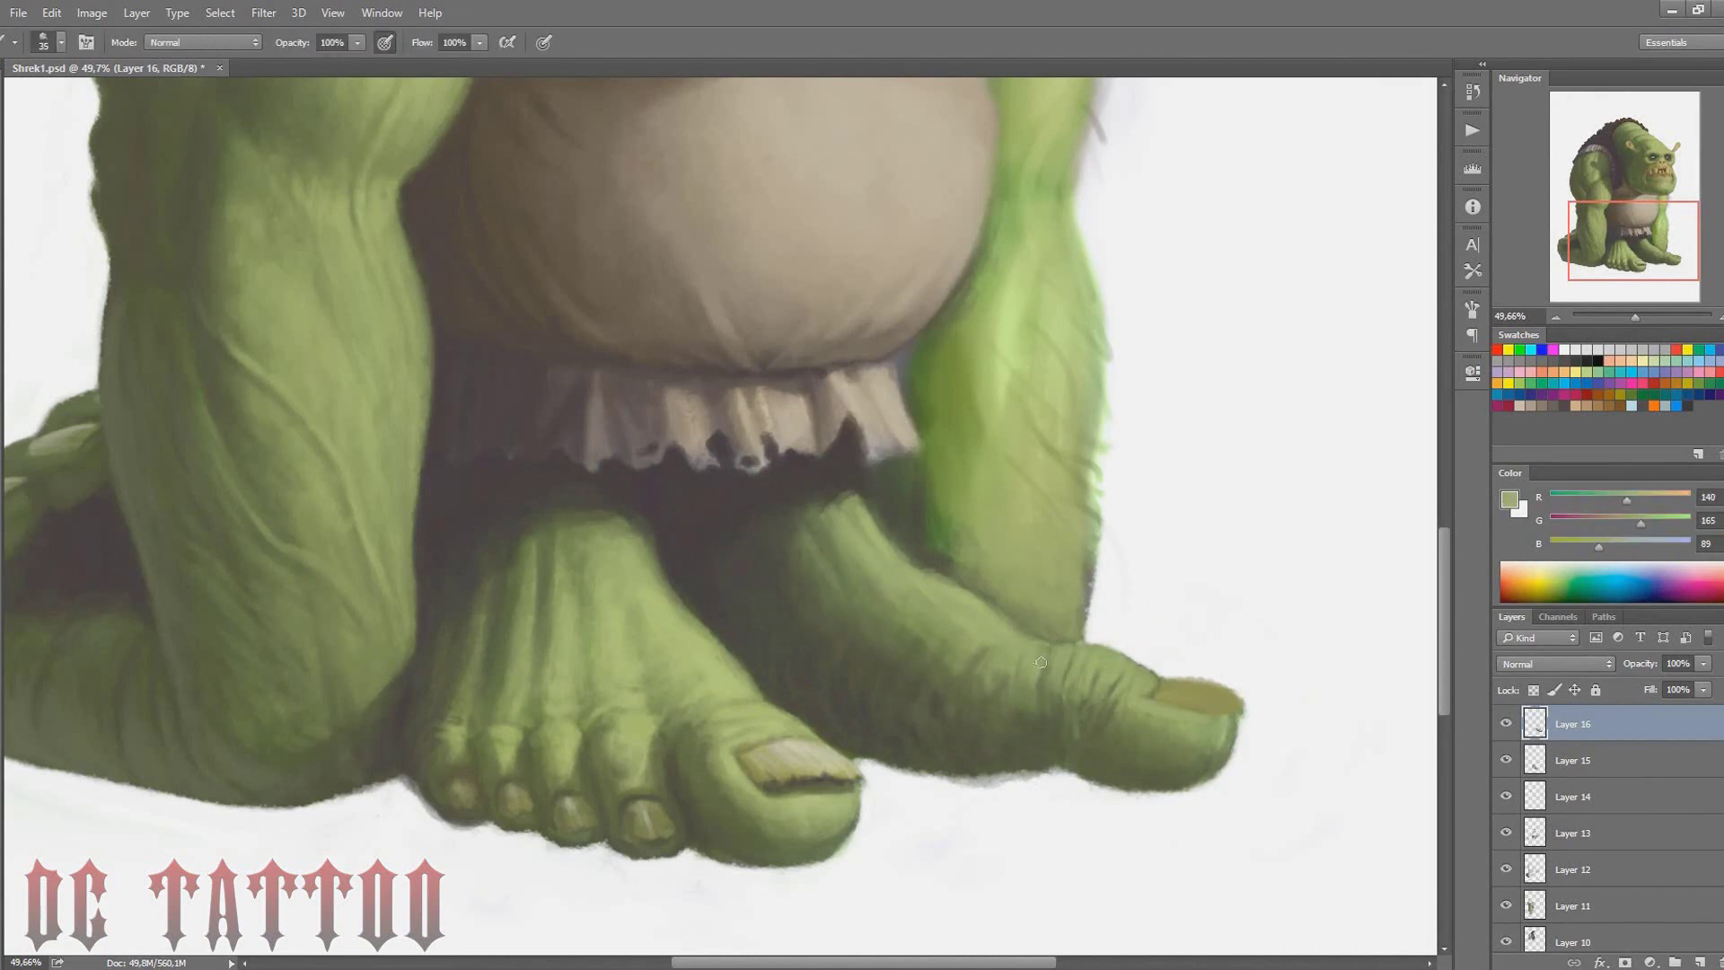
Lighten the right big toenail with its pale toenail colour, using a smaller brush
left_click(785, 753, "alt")
key("bracketleft")
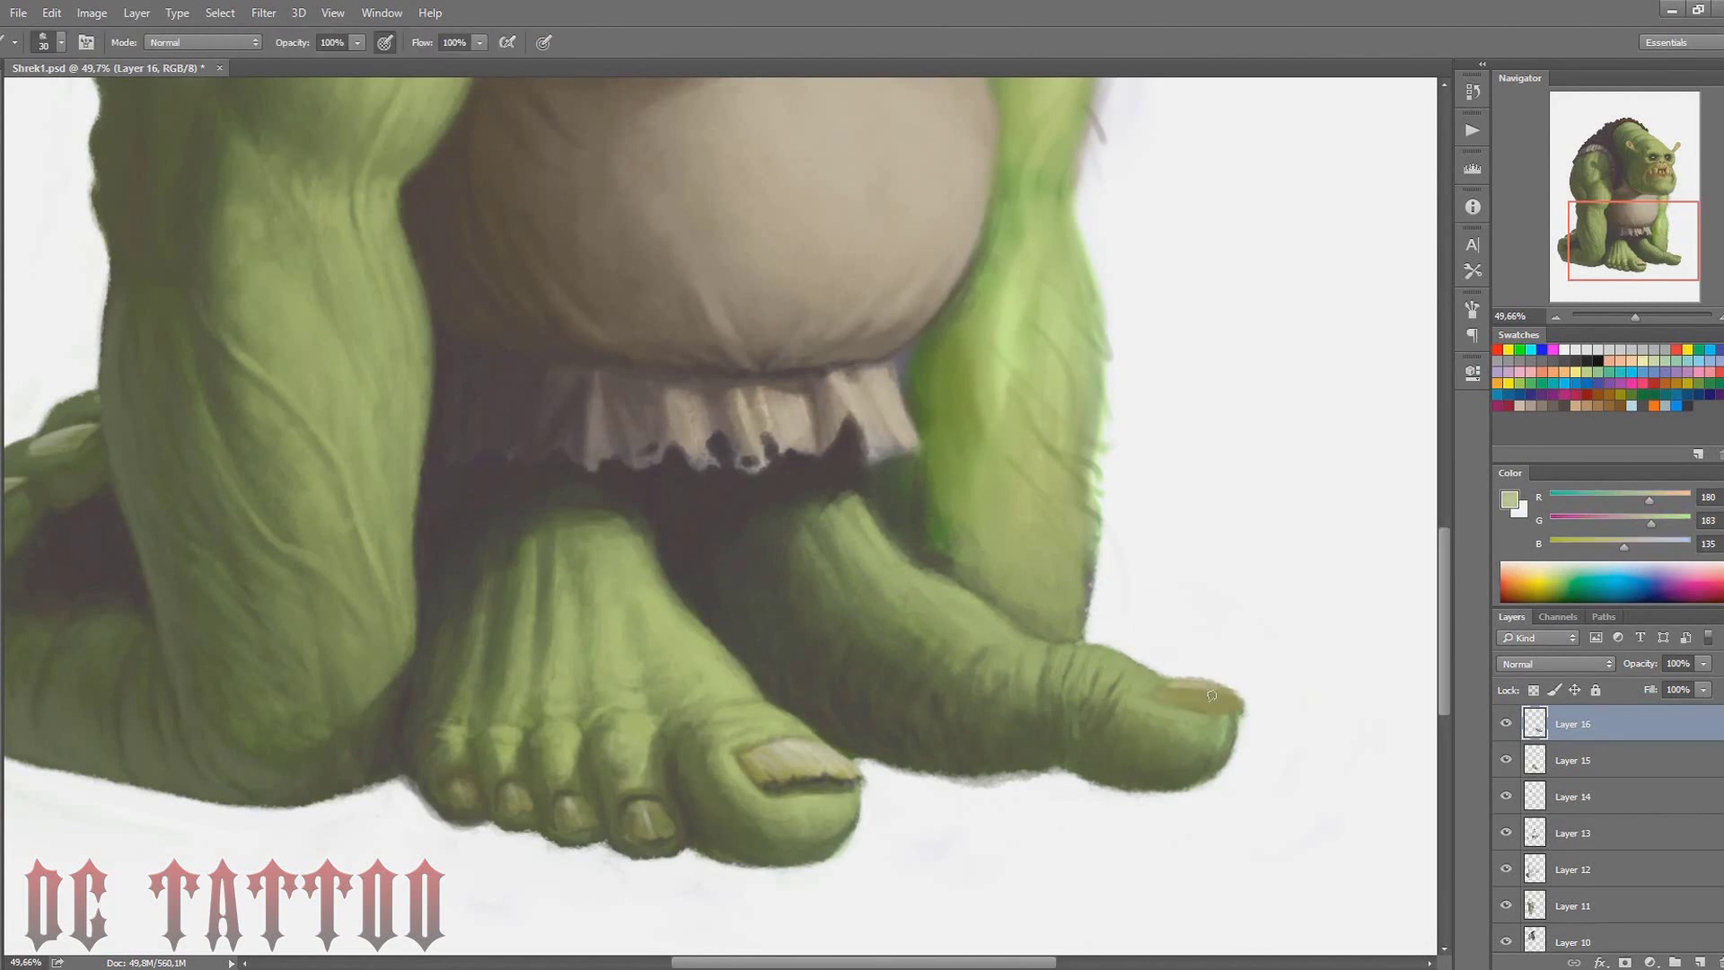
left_click_drag(1166, 688, 1185, 697)
key("bracketleft")
key("bracketleft")
key("bracketleft")
left_click(823, 779, "alt")
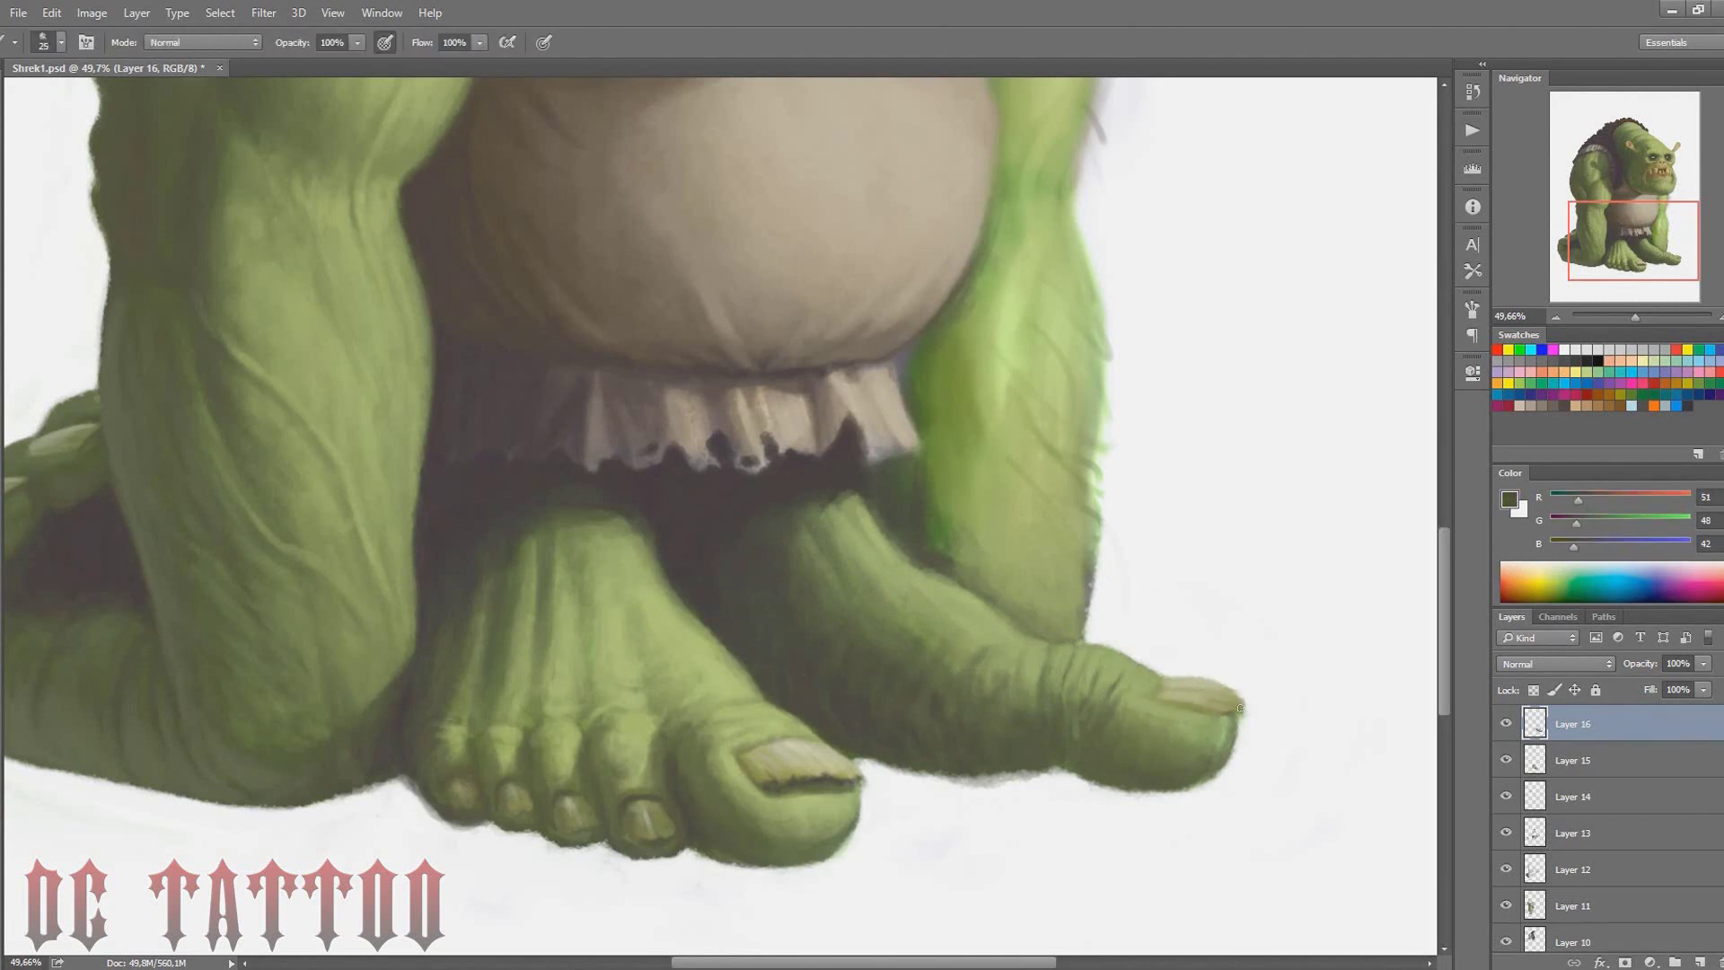
Repaint the right big toe with mid-green strokes to refine its shading
left_click(1225, 719, "alt")
mouse_move(1222, 714)
left_mouse_down()
mouse_move(1231, 767)
mouse_move(1189, 710)
left_mouse_up()
key("bracketright")
key("bracketright")
key("bracketright")
left_click(1162, 725, "alt")
left_click(1167, 684, "alt")
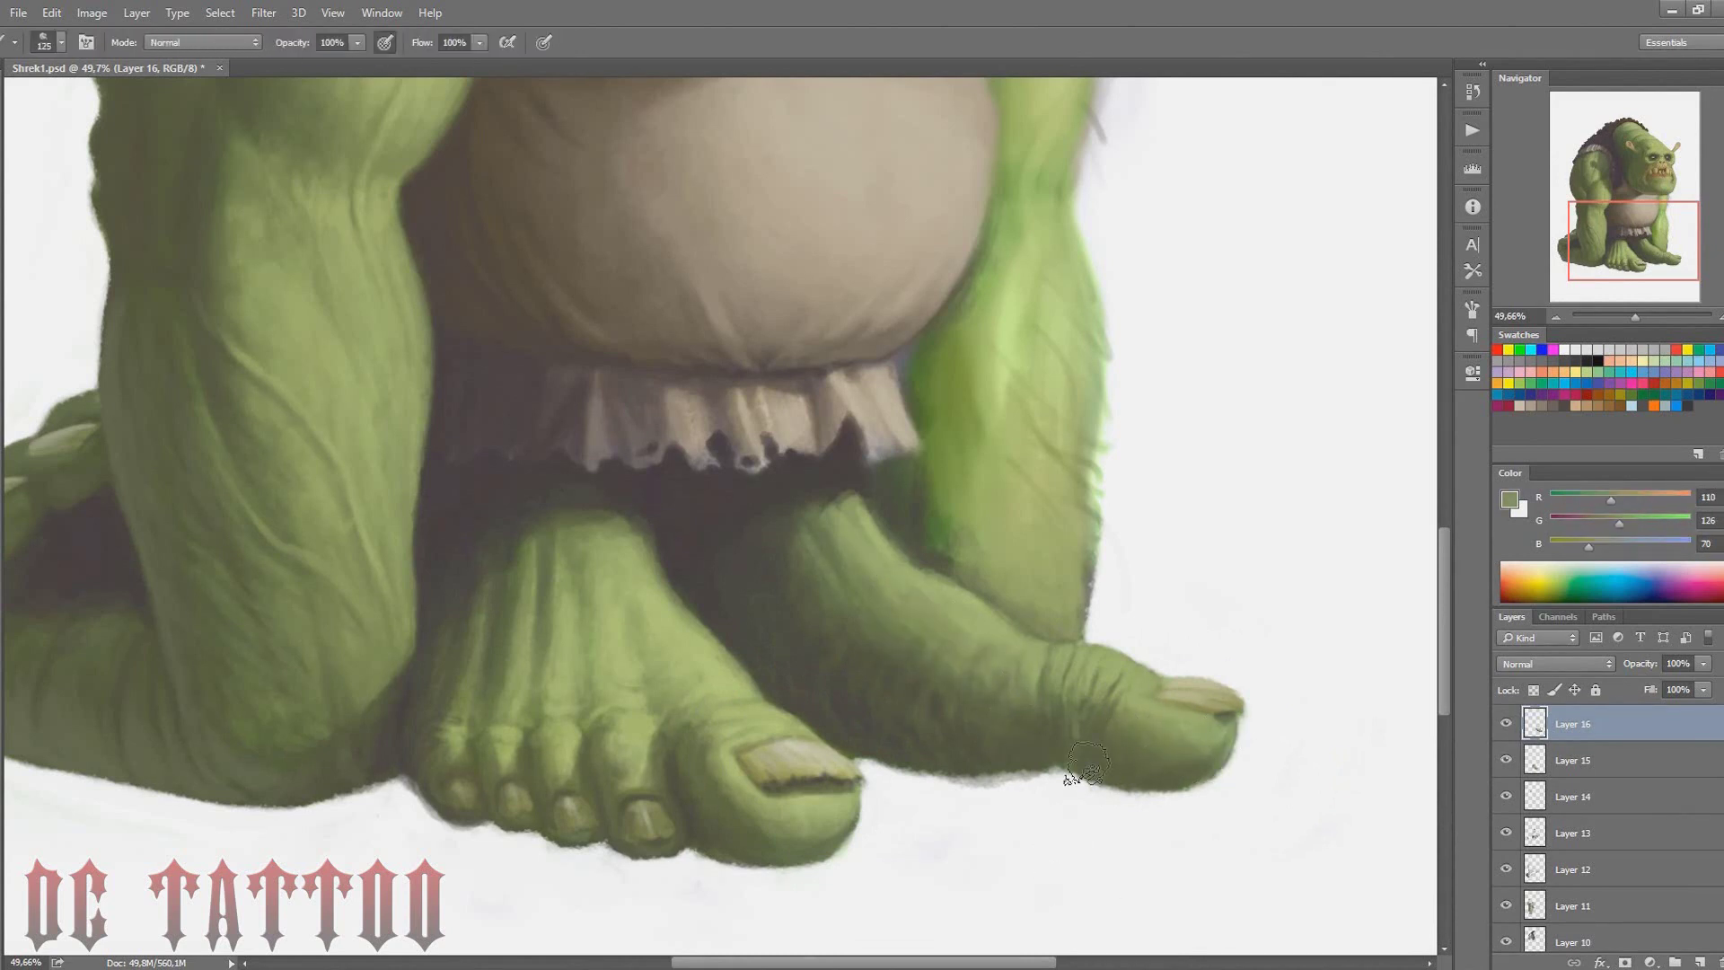
left_click(1212, 724, "alt")
Deepen the shadow under the belly and add green strokes around the knee and forearm
left_click(781, 711, "alt")
key("bracketleft")
key("bracketleft")
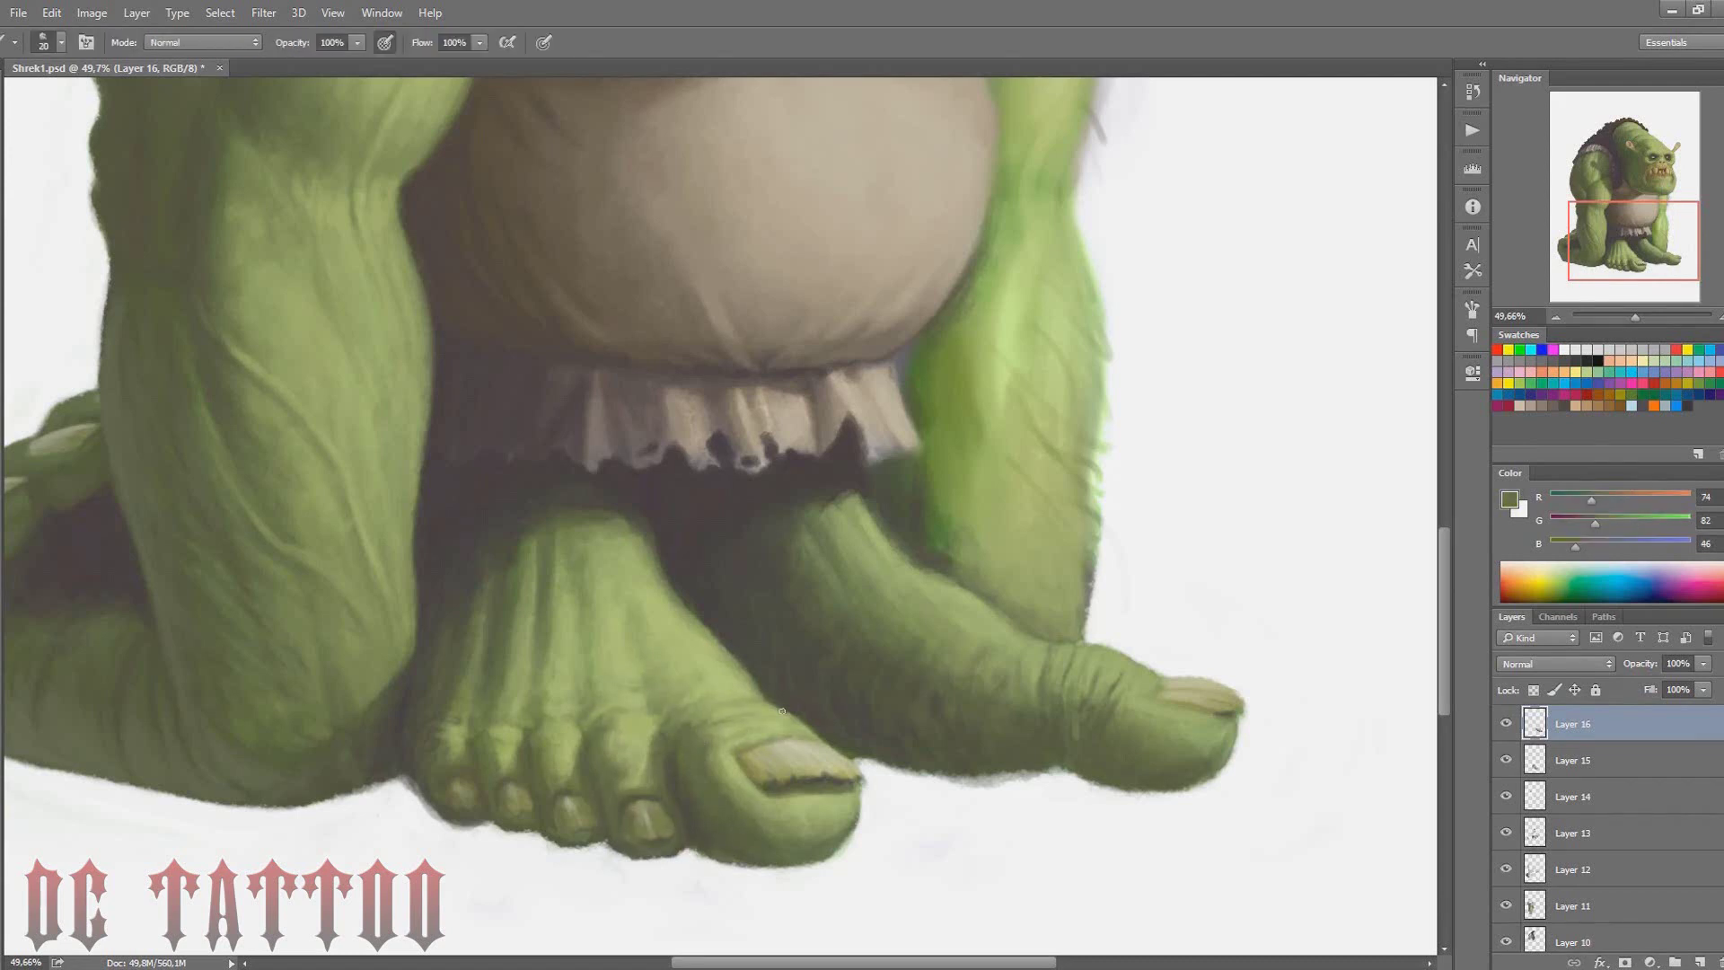
left_click(791, 730, "alt")
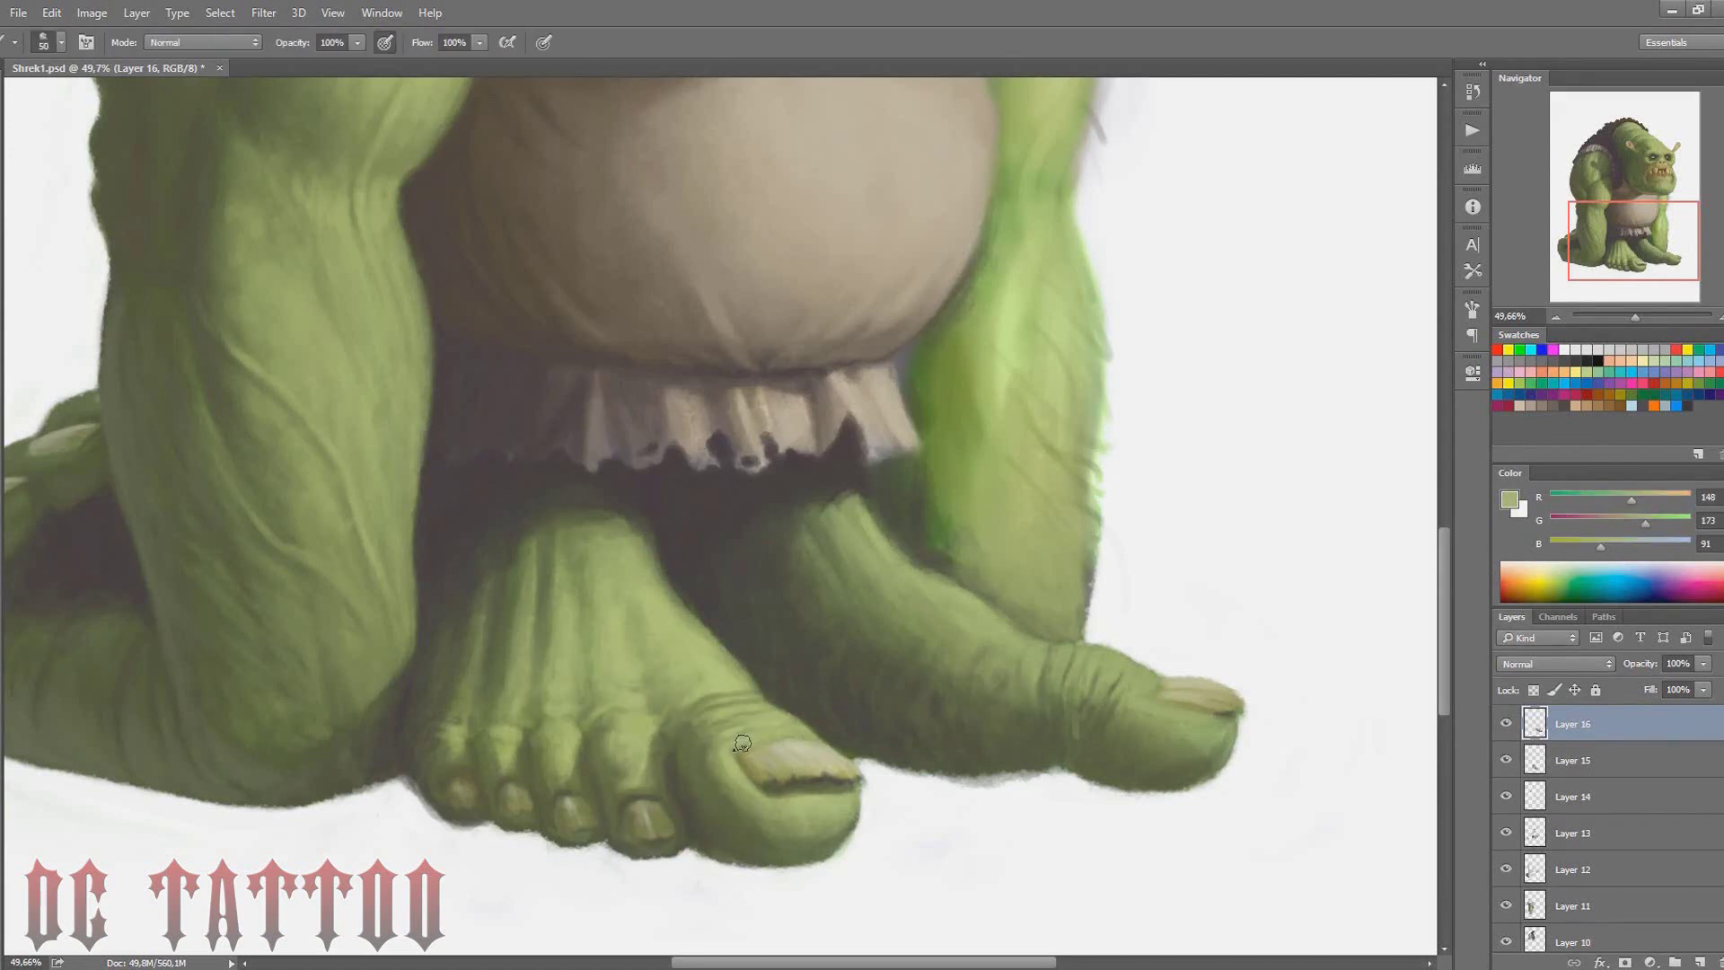
left_click(852, 684, "alt")
key("bracketright")
key("bracketright")
key("bracketright")
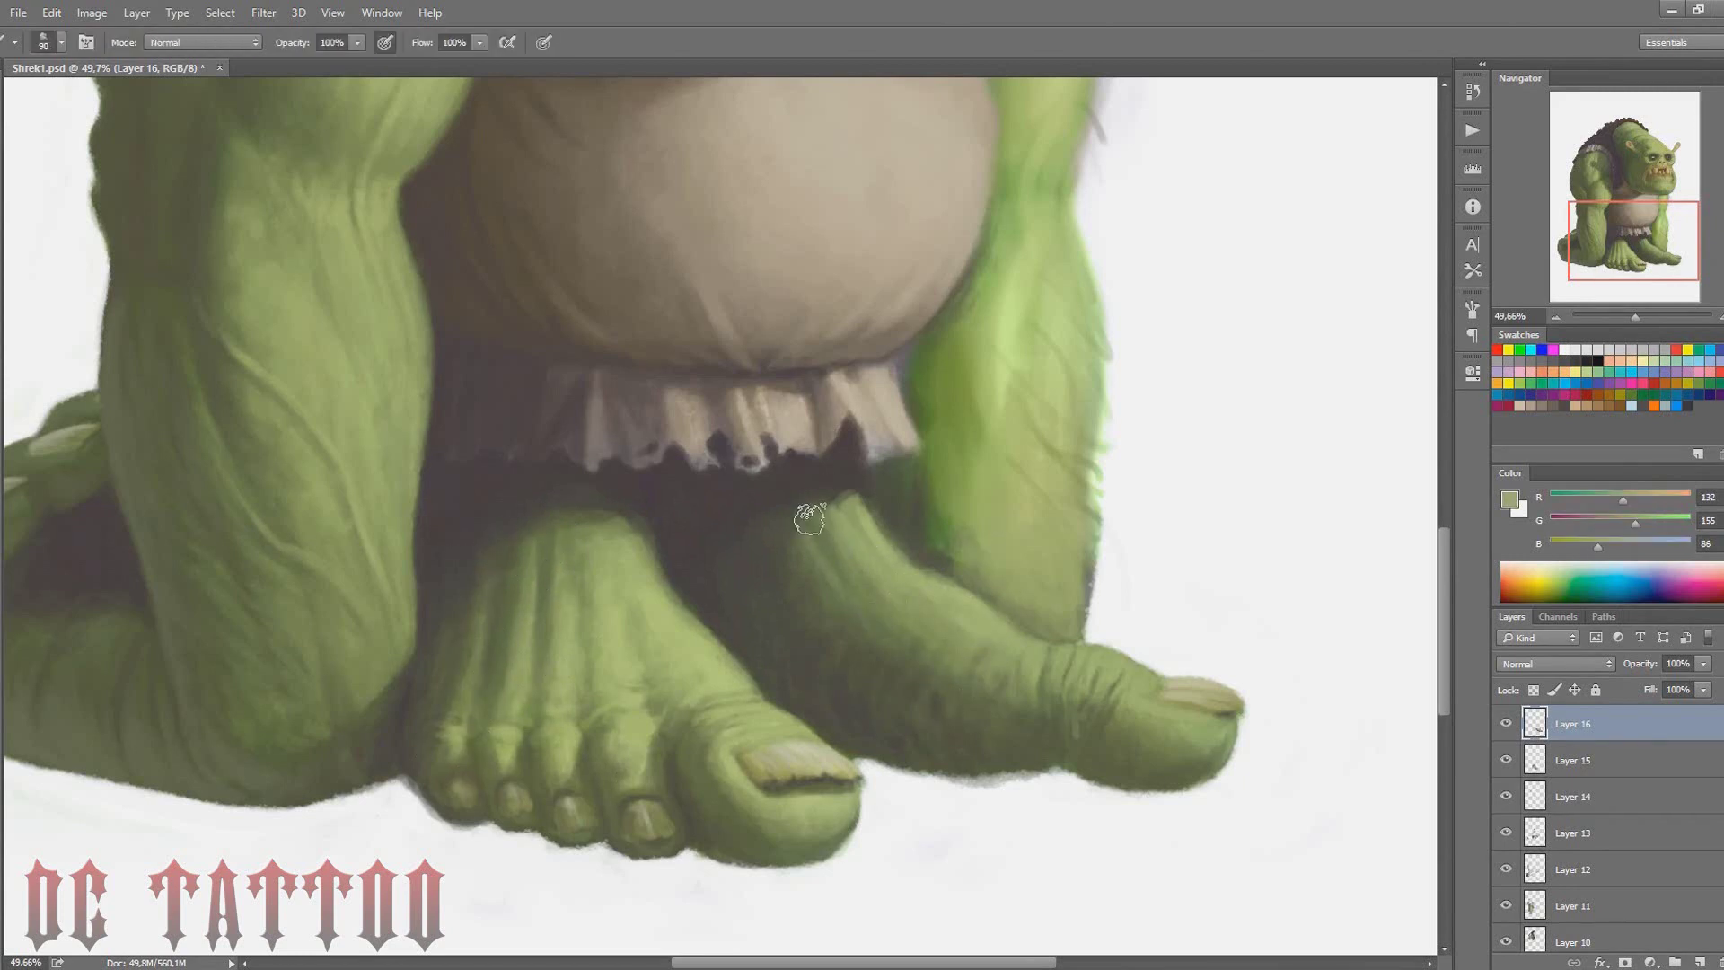
left_click_drag(808, 512, 790, 548)
left_click(790, 547, "alt")
left_click(947, 597, "alt")
mouse_move(1019, 520)
left_mouse_down()
mouse_move(1055, 633)
mouse_move(994, 572)
left_mouse_up()
left_click(1051, 575, "alt")
Smooth the right forearm with green strokes, then pick up a dark olive tone
left_click_drag(996, 296, 993, 377)
left_click_drag(1059, 269, 1069, 413)
left_click_drag(951, 233, 982, 338)
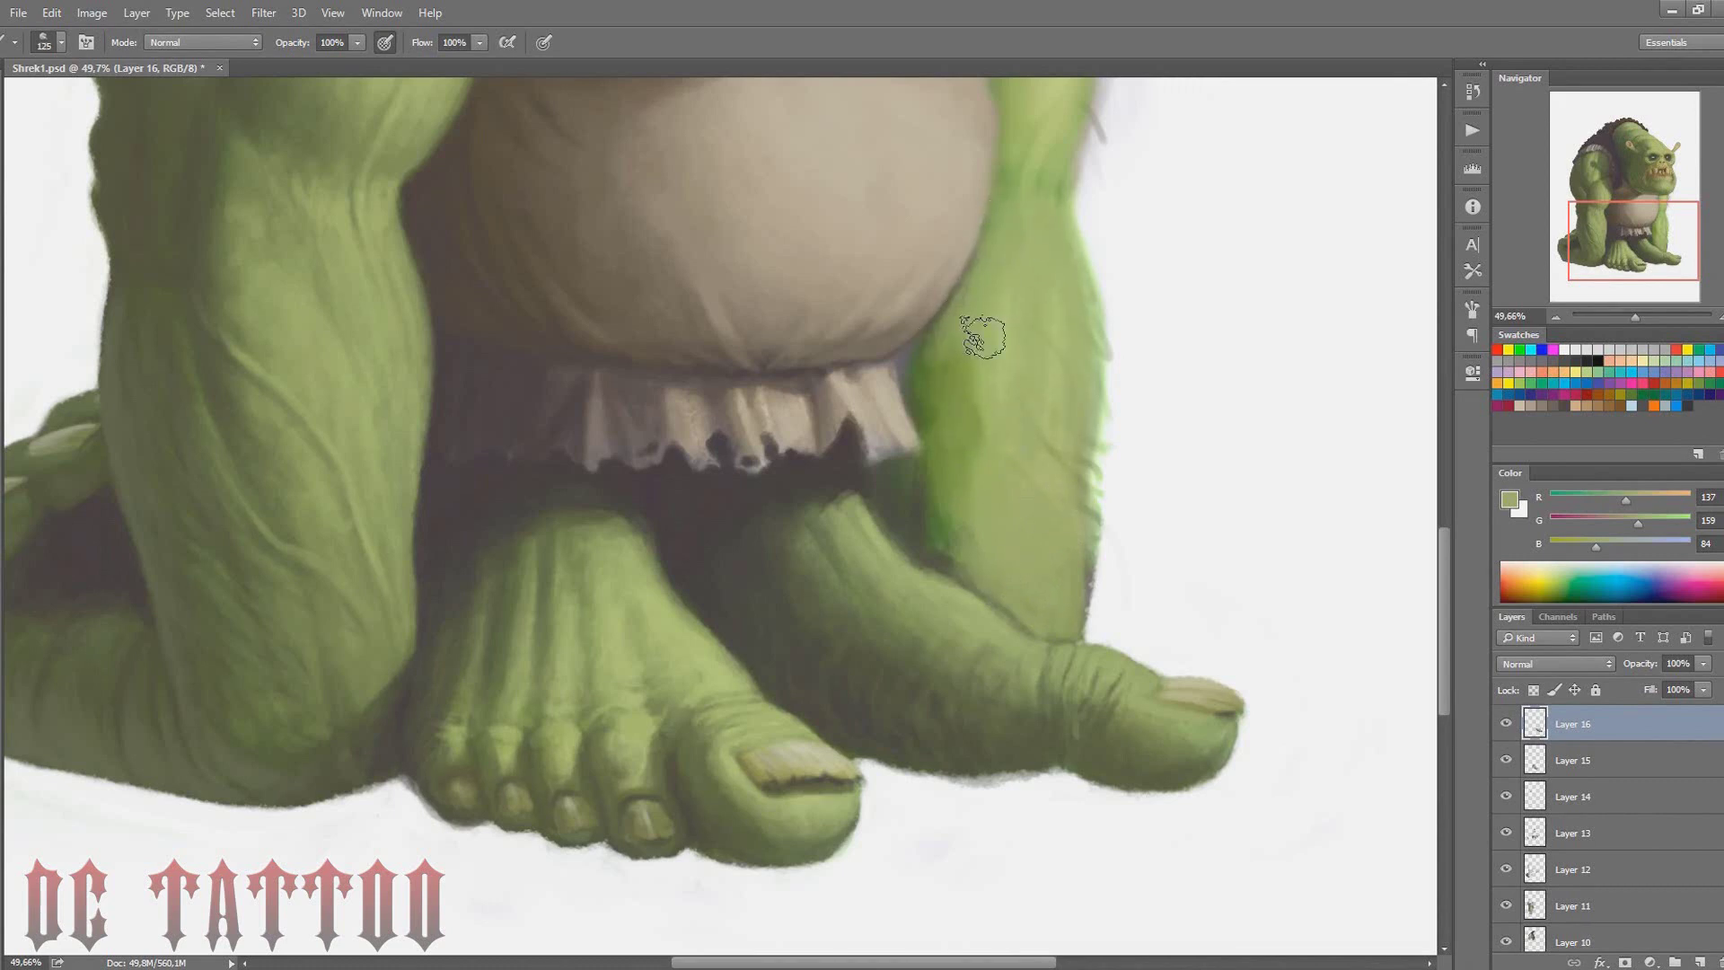
left_click(916, 466, "alt")
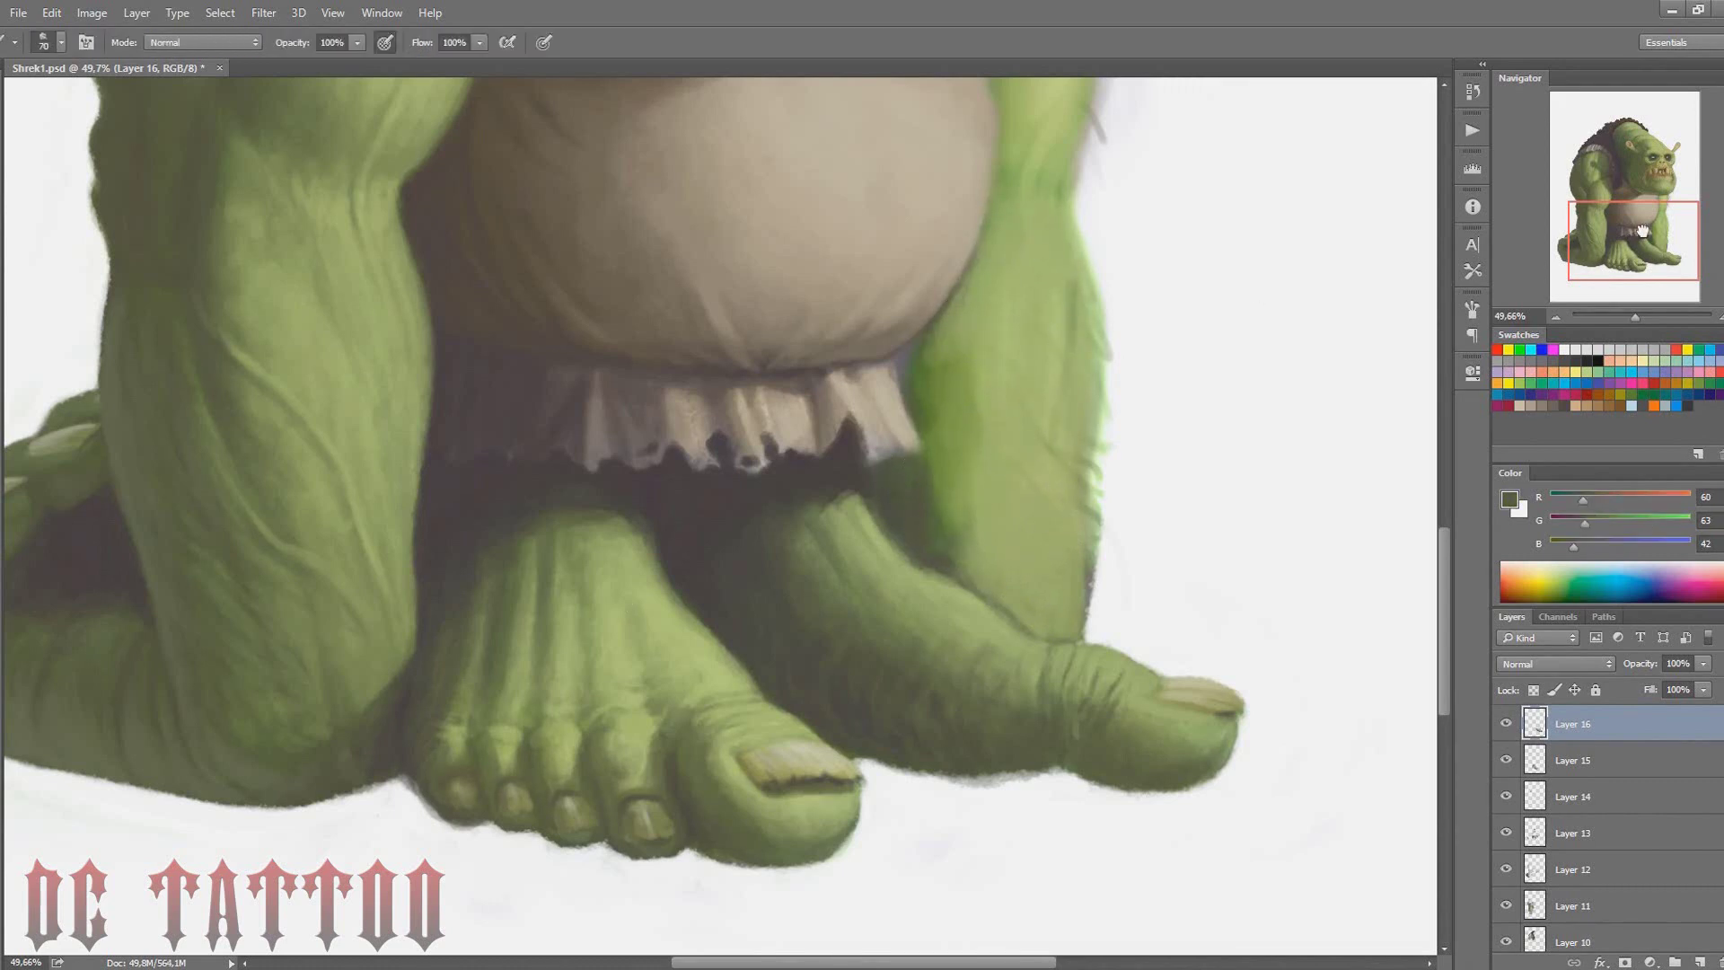
scroll(1041, 523, "up", 4)
key("bracketright")
key("bracketright")
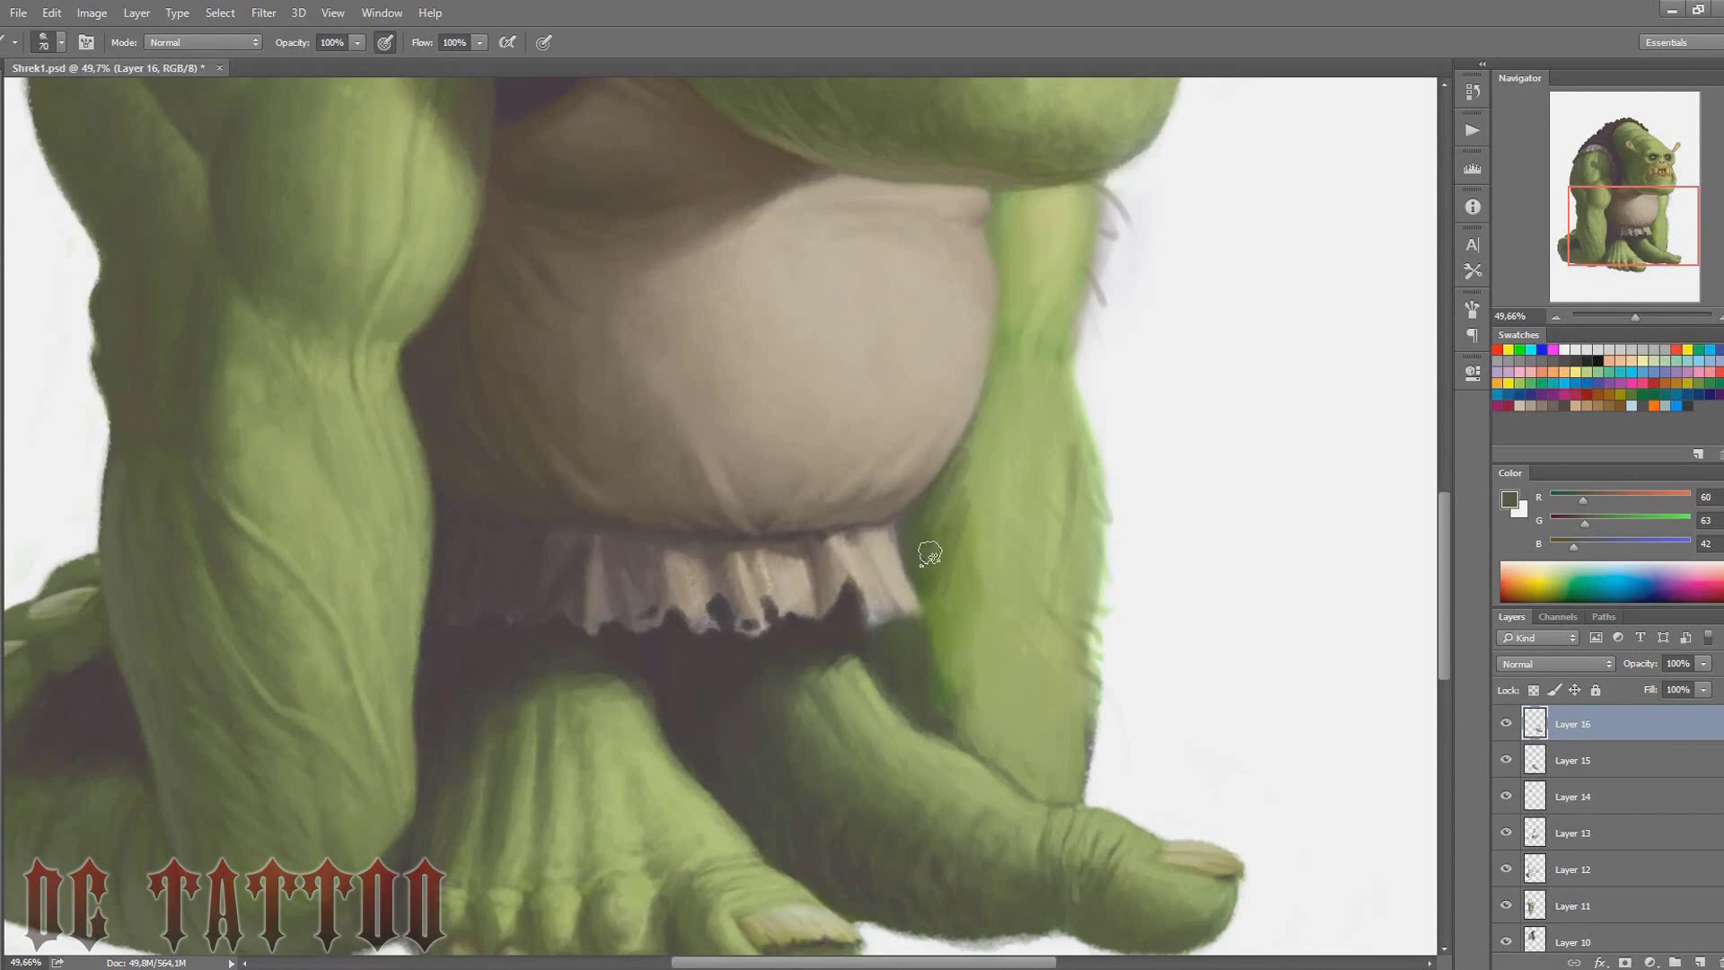
key("bracketright")
key("bracketright")
key("bracketright")
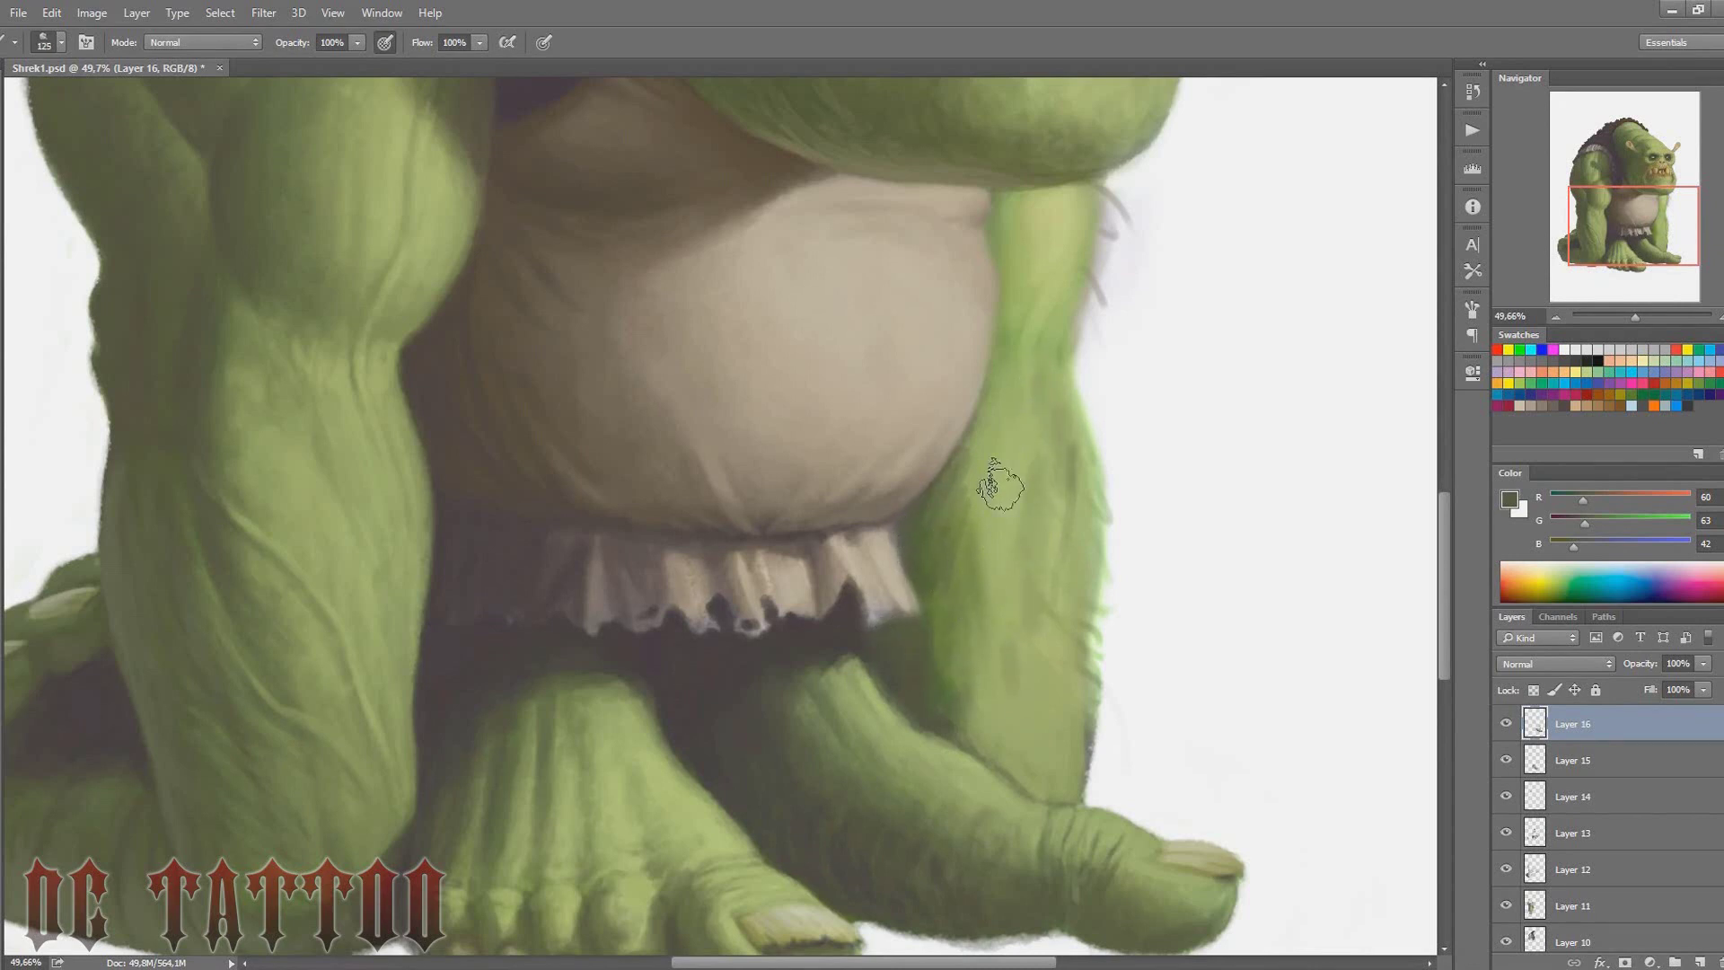
key("bracketleft")
key("bracketleft")
key("bracketleft")
Paint long dark olive-green shading strokes down the forearm beside the belly
mouse_move(1010, 620)
left_mouse_down()
mouse_move(1038, 412)
mouse_move(1023, 772)
left_mouse_up()
left_click(1008, 381, "alt")
key("bracketright")
key("bracketright")
key("bracketright")
left_click_drag(978, 404, 1015, 754)
key("bracketleft")
key("bracketleft")
key("bracketleft")
left_click_drag(1020, 502, 1059, 790)
Dab a small dark shadow spot near the cloth fringe and sample the light cloth colour
left_click(936, 653, "alt")
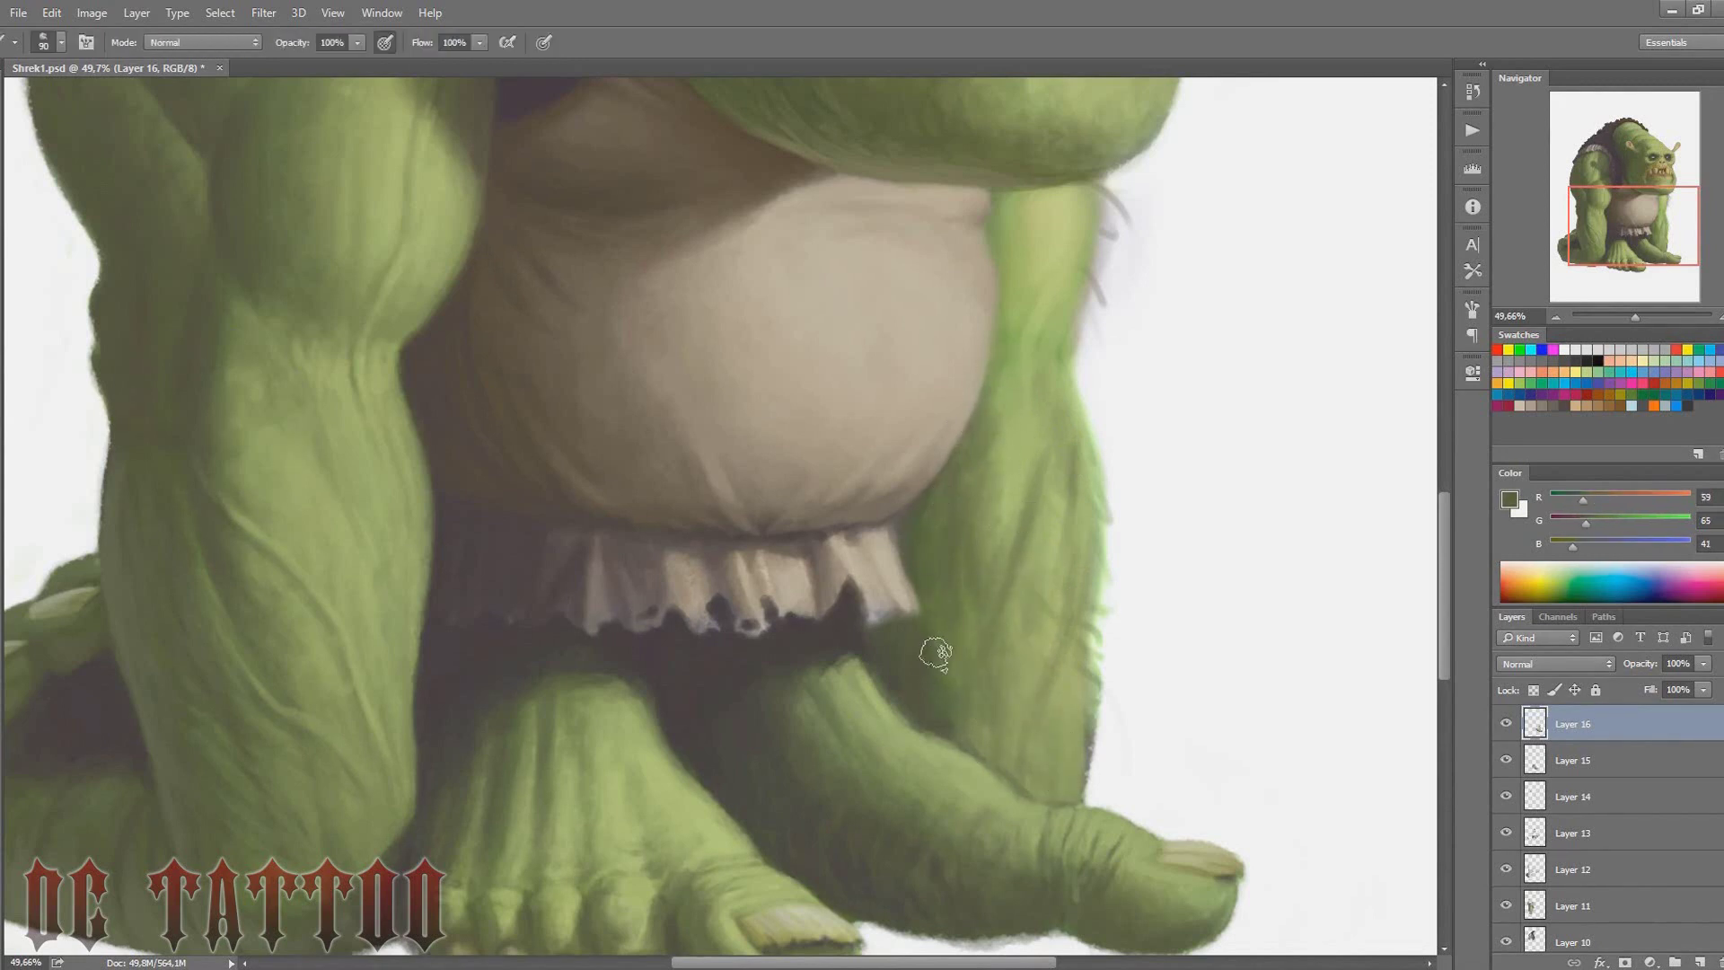
left_click(863, 633, "alt")
key("bracketleft")
key("bracketleft")
key("bracketleft")
left_click(899, 588)
left_click(894, 574, "alt")
key("bracketleft")
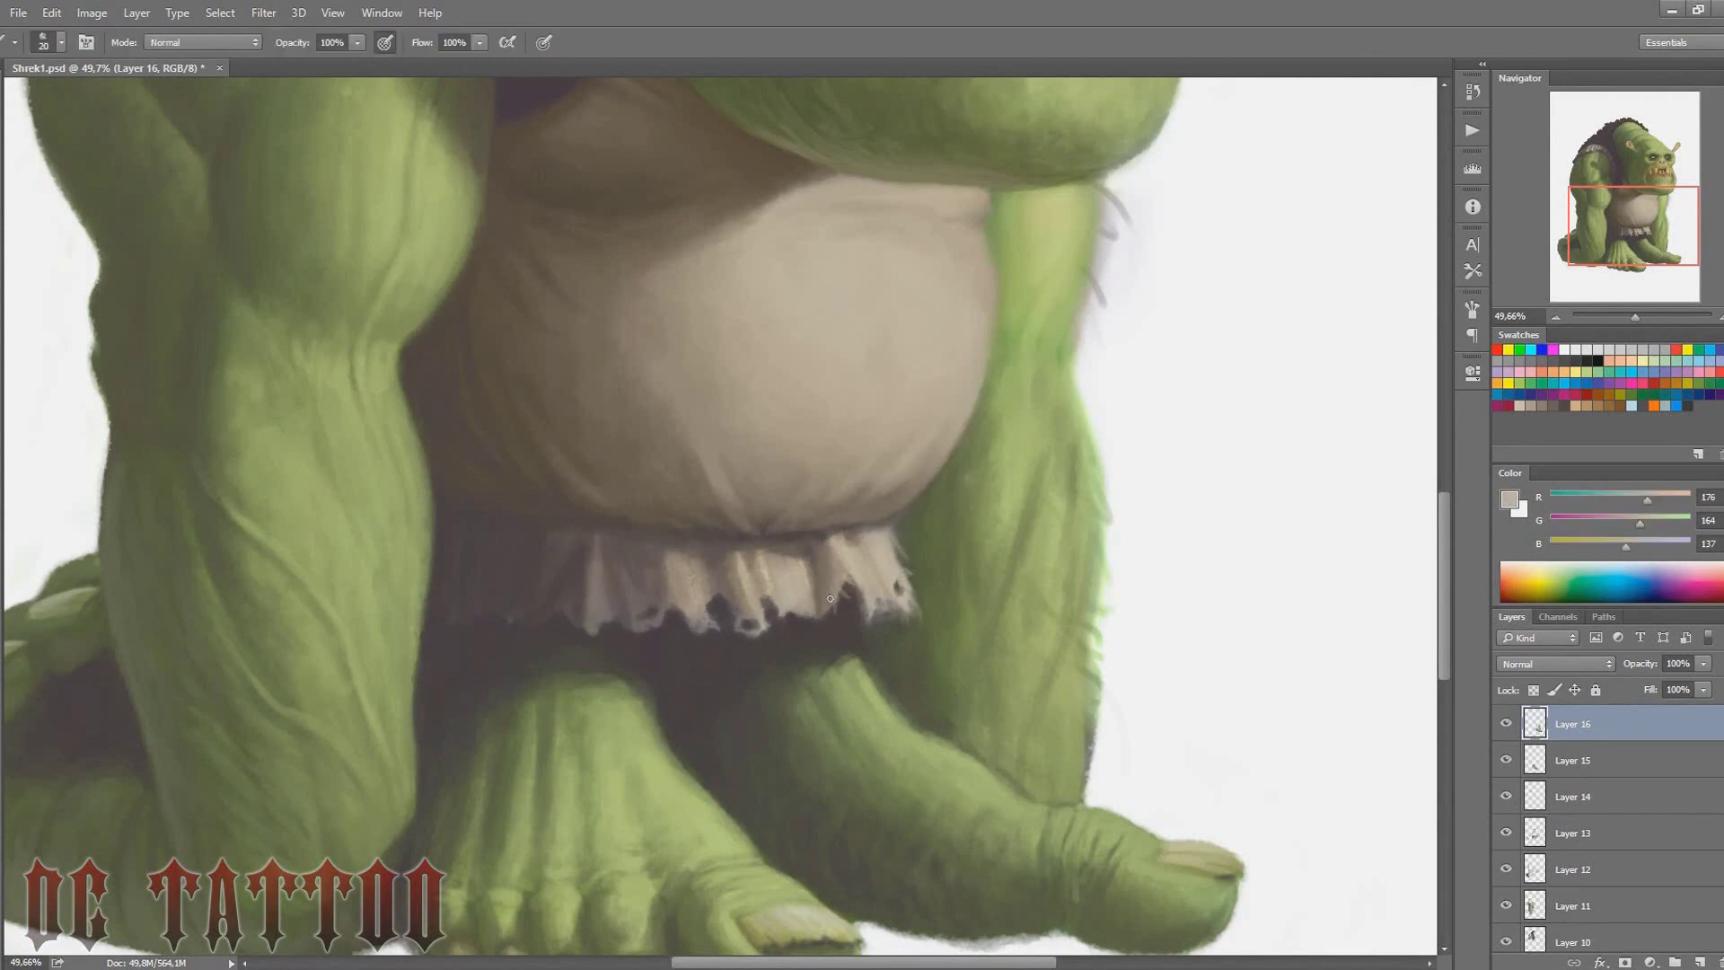
Paint light threads and dark tears into the cloth fringe under the belly
mouse_move(674, 568)
left_mouse_down()
mouse_move(681, 615)
mouse_move(718, 615)
left_mouse_up()
left_click(719, 604, "alt")
key("bracketright")
left_click(713, 614, "alt")
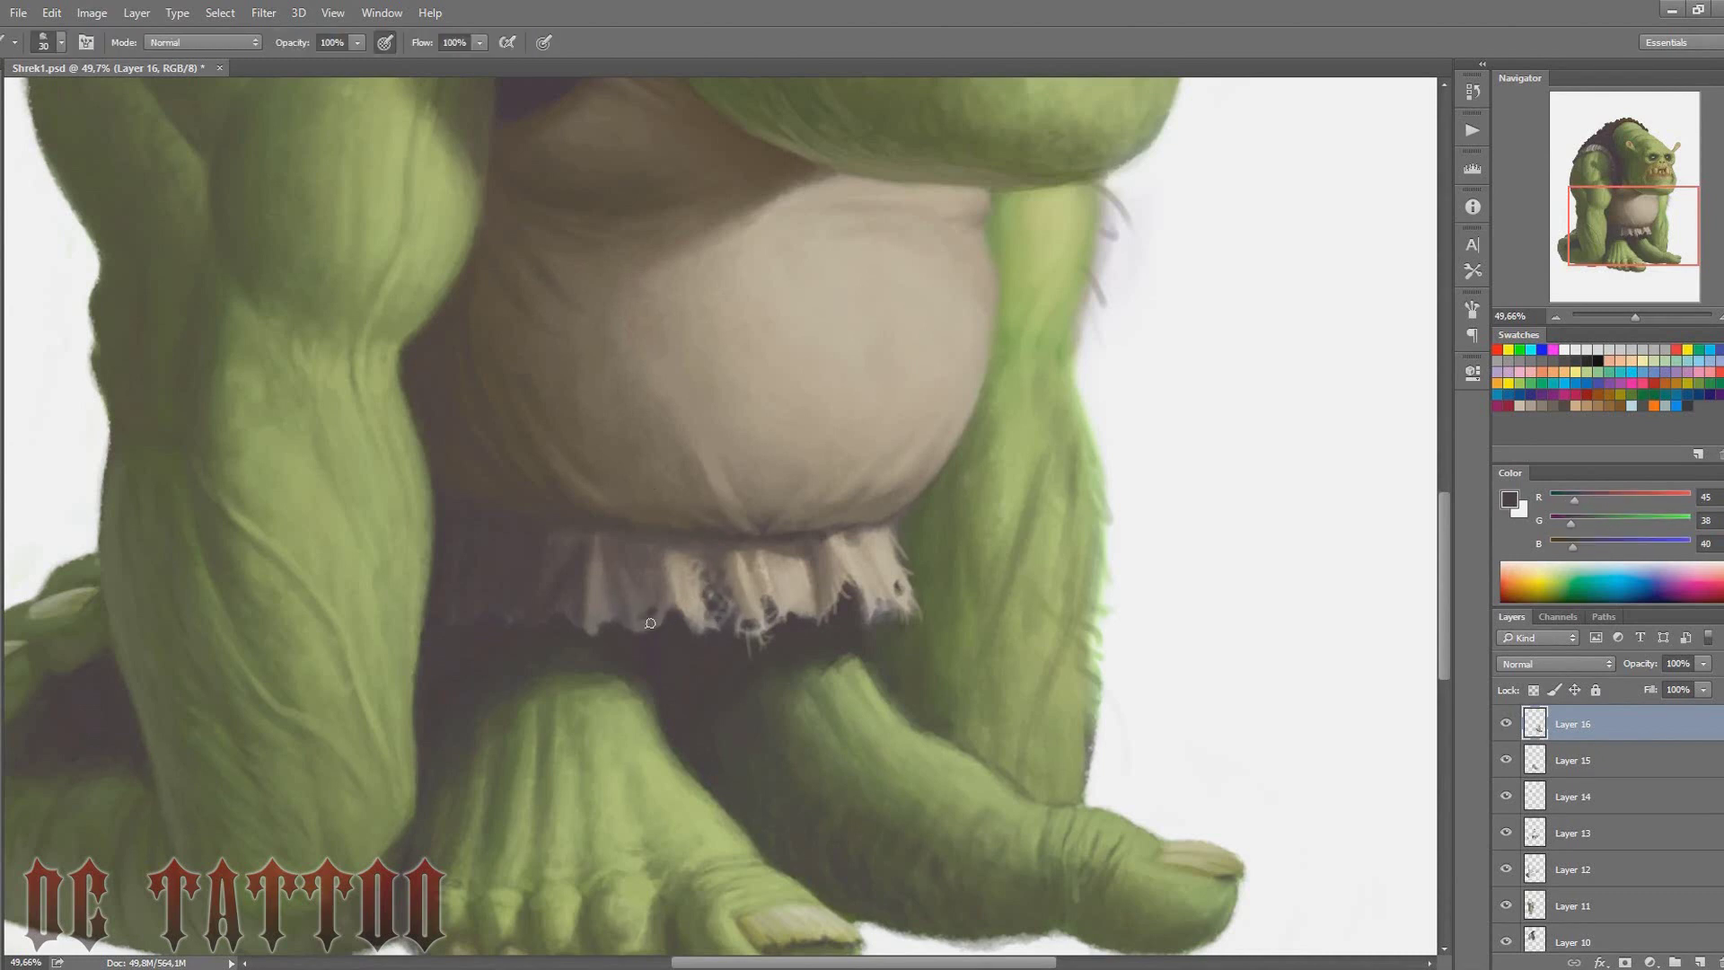
left_click(606, 598, "alt")
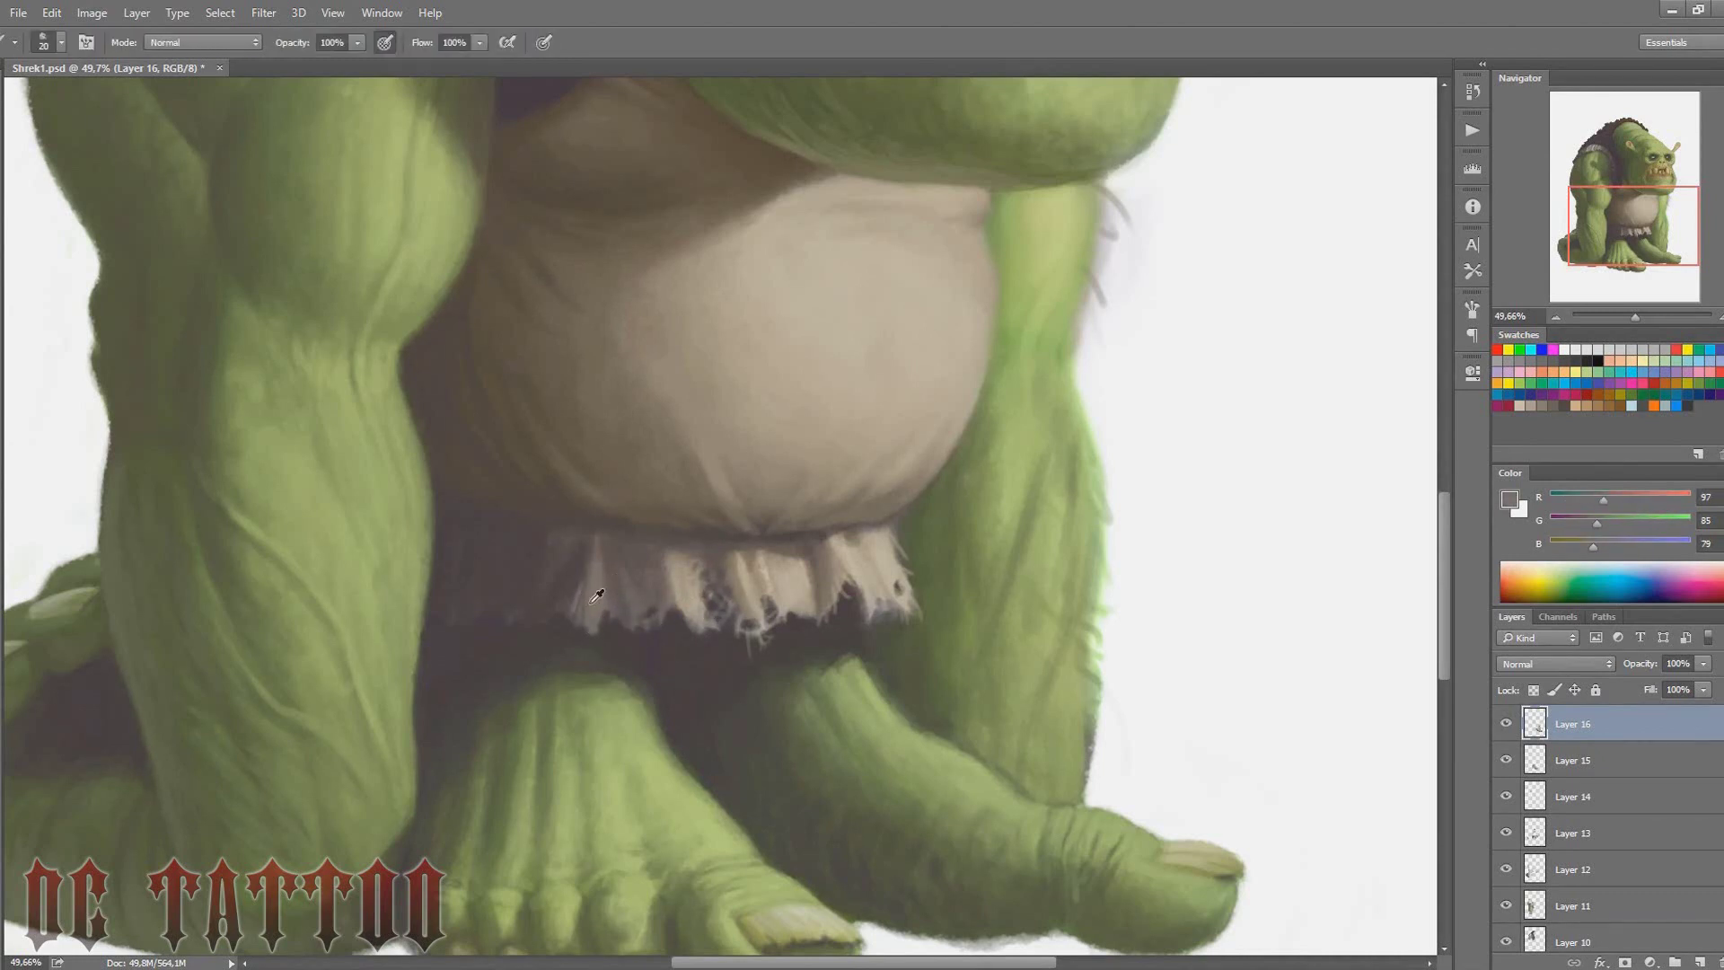
left_click(596, 596, "alt")
left_click_drag(593, 564, 588, 628)
key("bracketright")
key("bracketright")
key("bracketright")
key("bracketright")
Resample deeper shadow and pale cloth colours for further fringe detail
left_click(575, 535, "alt")
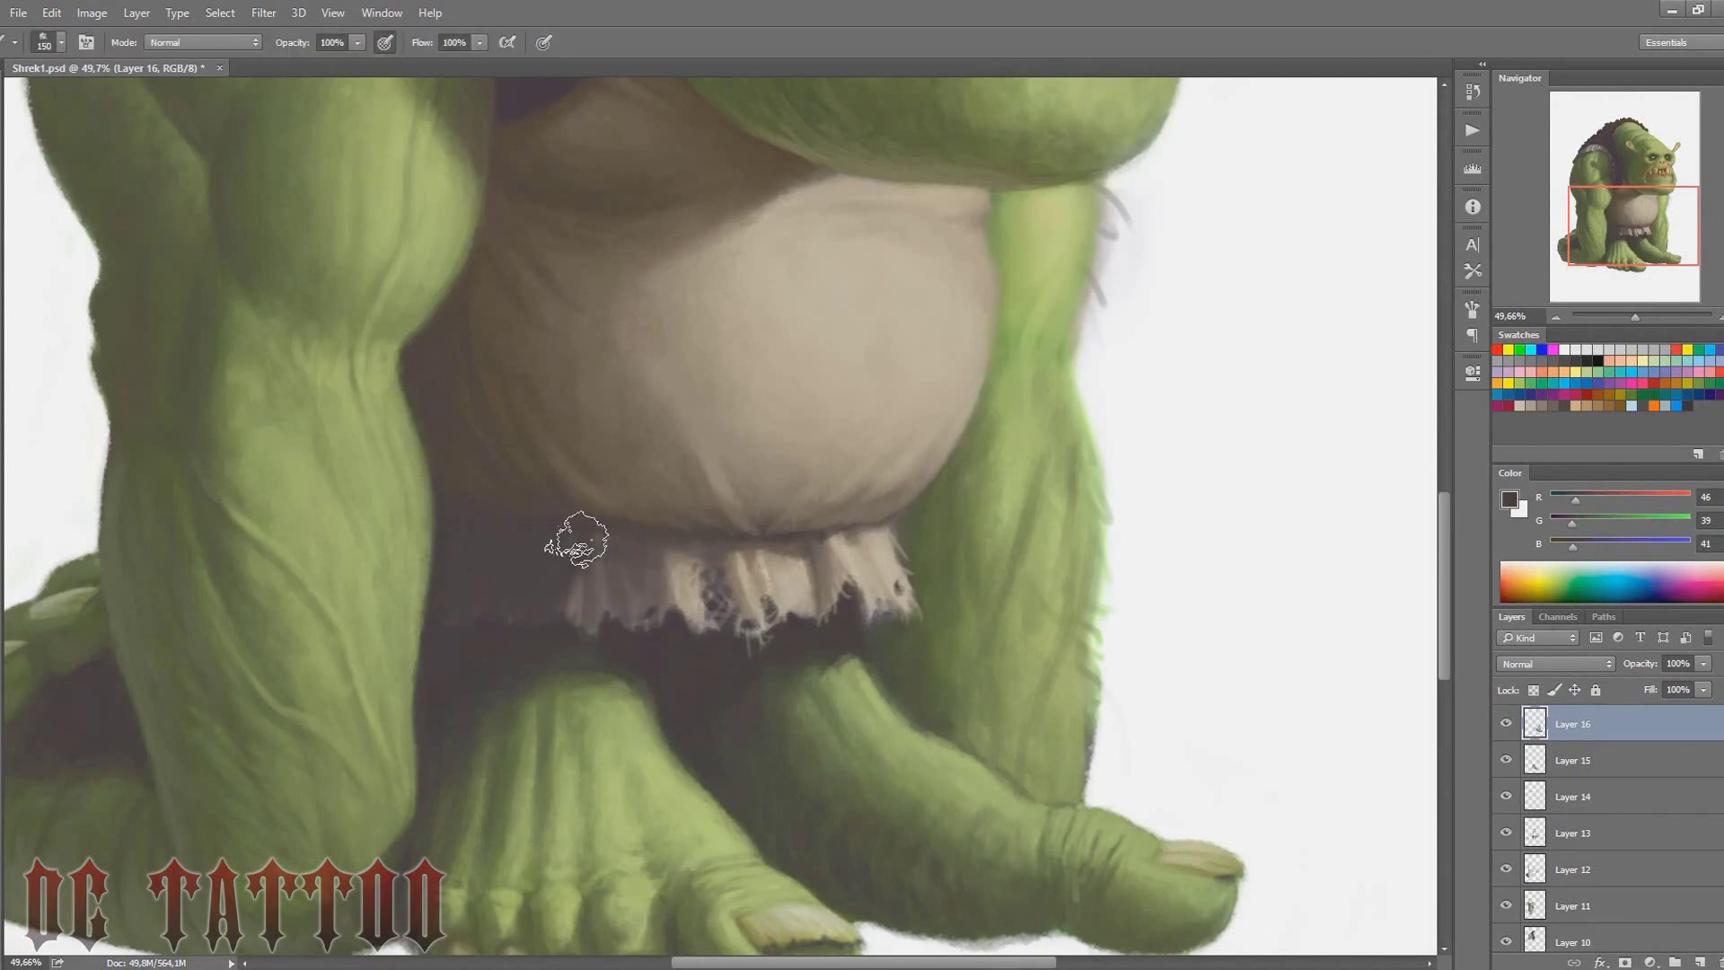
left_click(575, 538, "alt")
key("bracketleft")
key("bracketright")
key("bracketright")
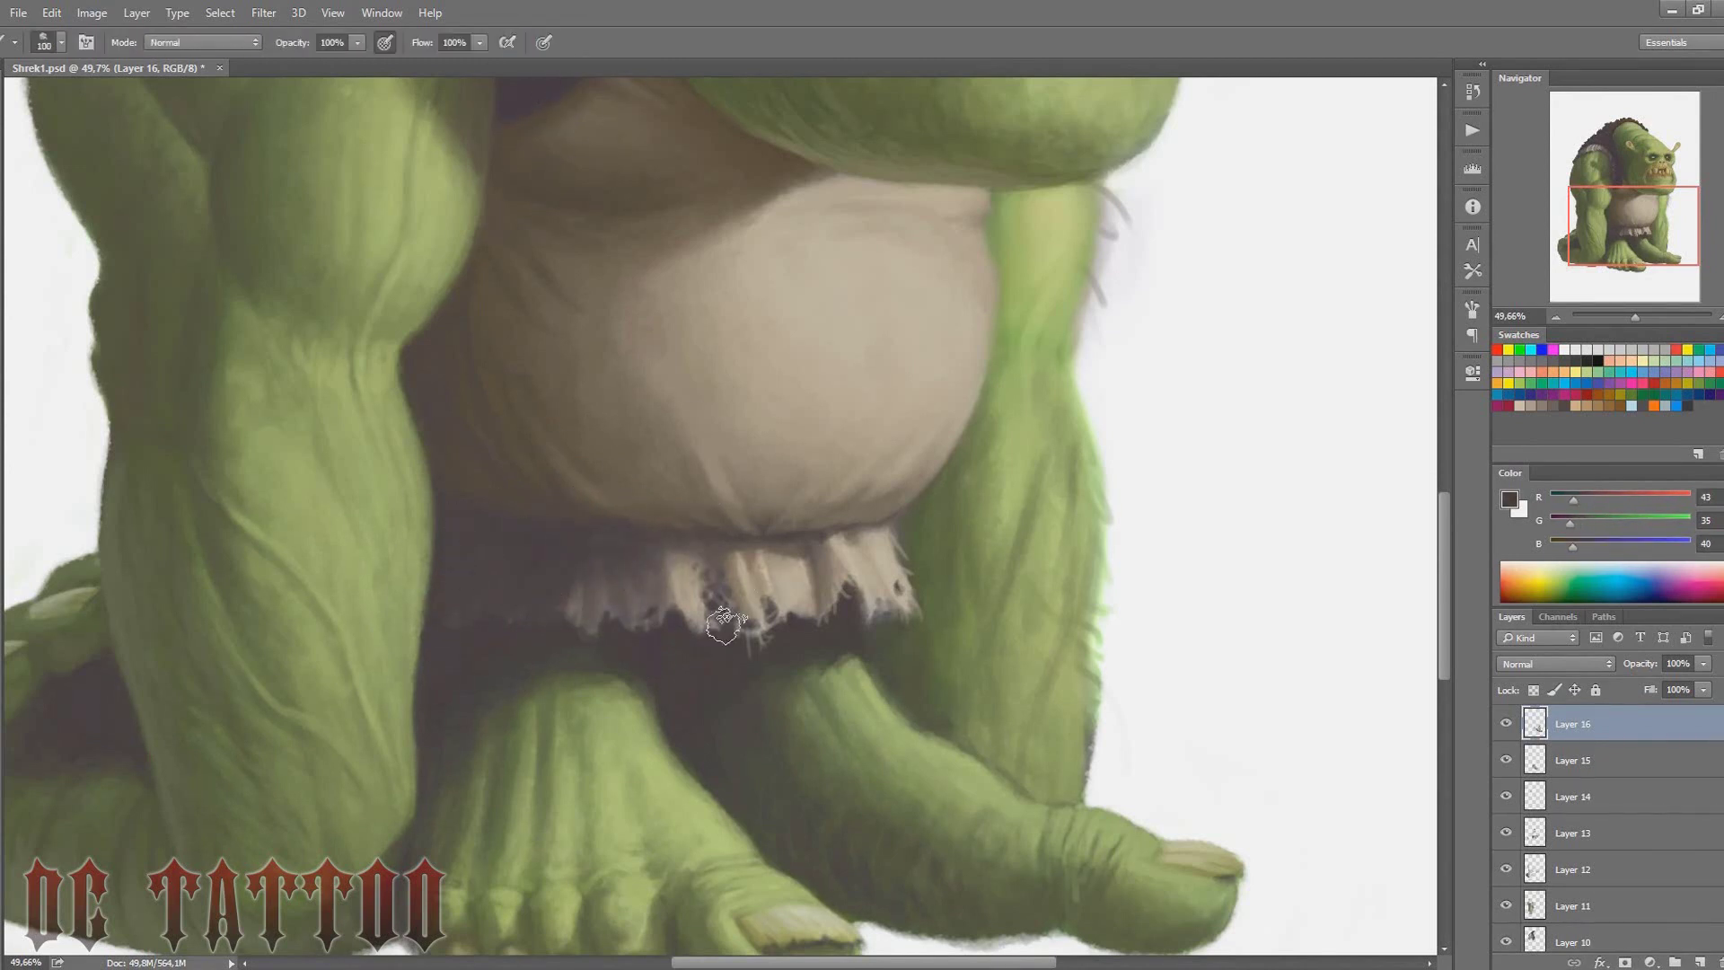
left_click(600, 592, "alt")
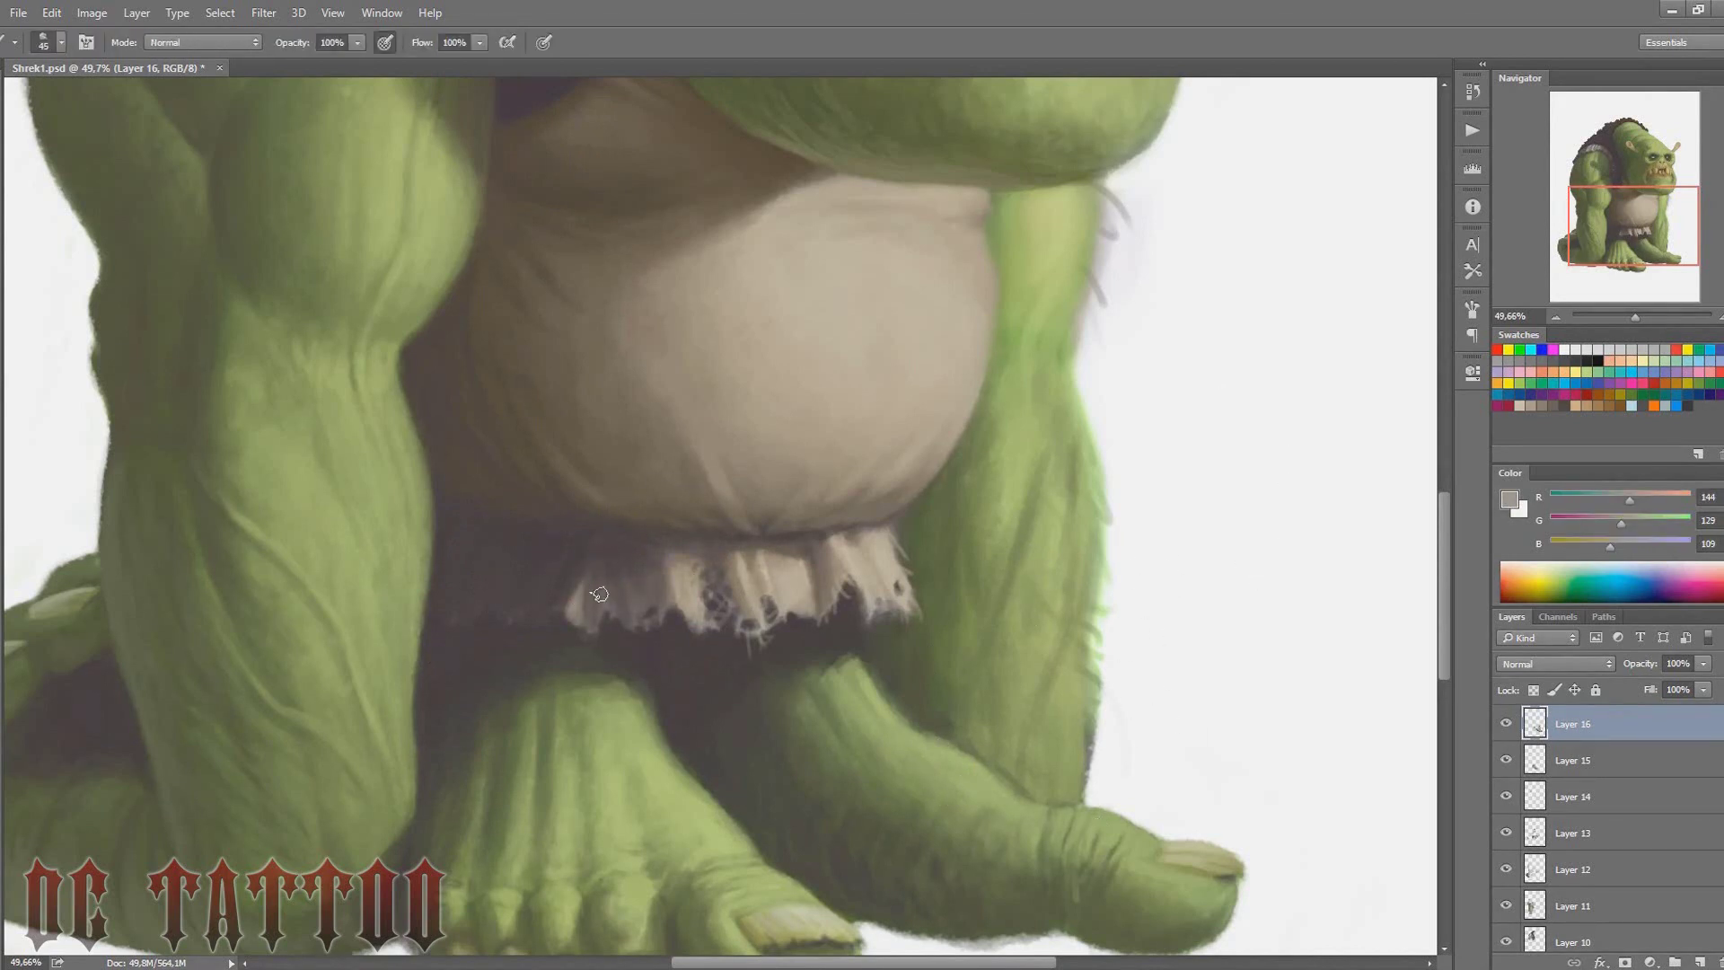
key("bracketright")
key("bracketright")
left_click_drag(1623, 221, 1643, 230)
key("bracketleft")
left_click(850, 204, "alt")
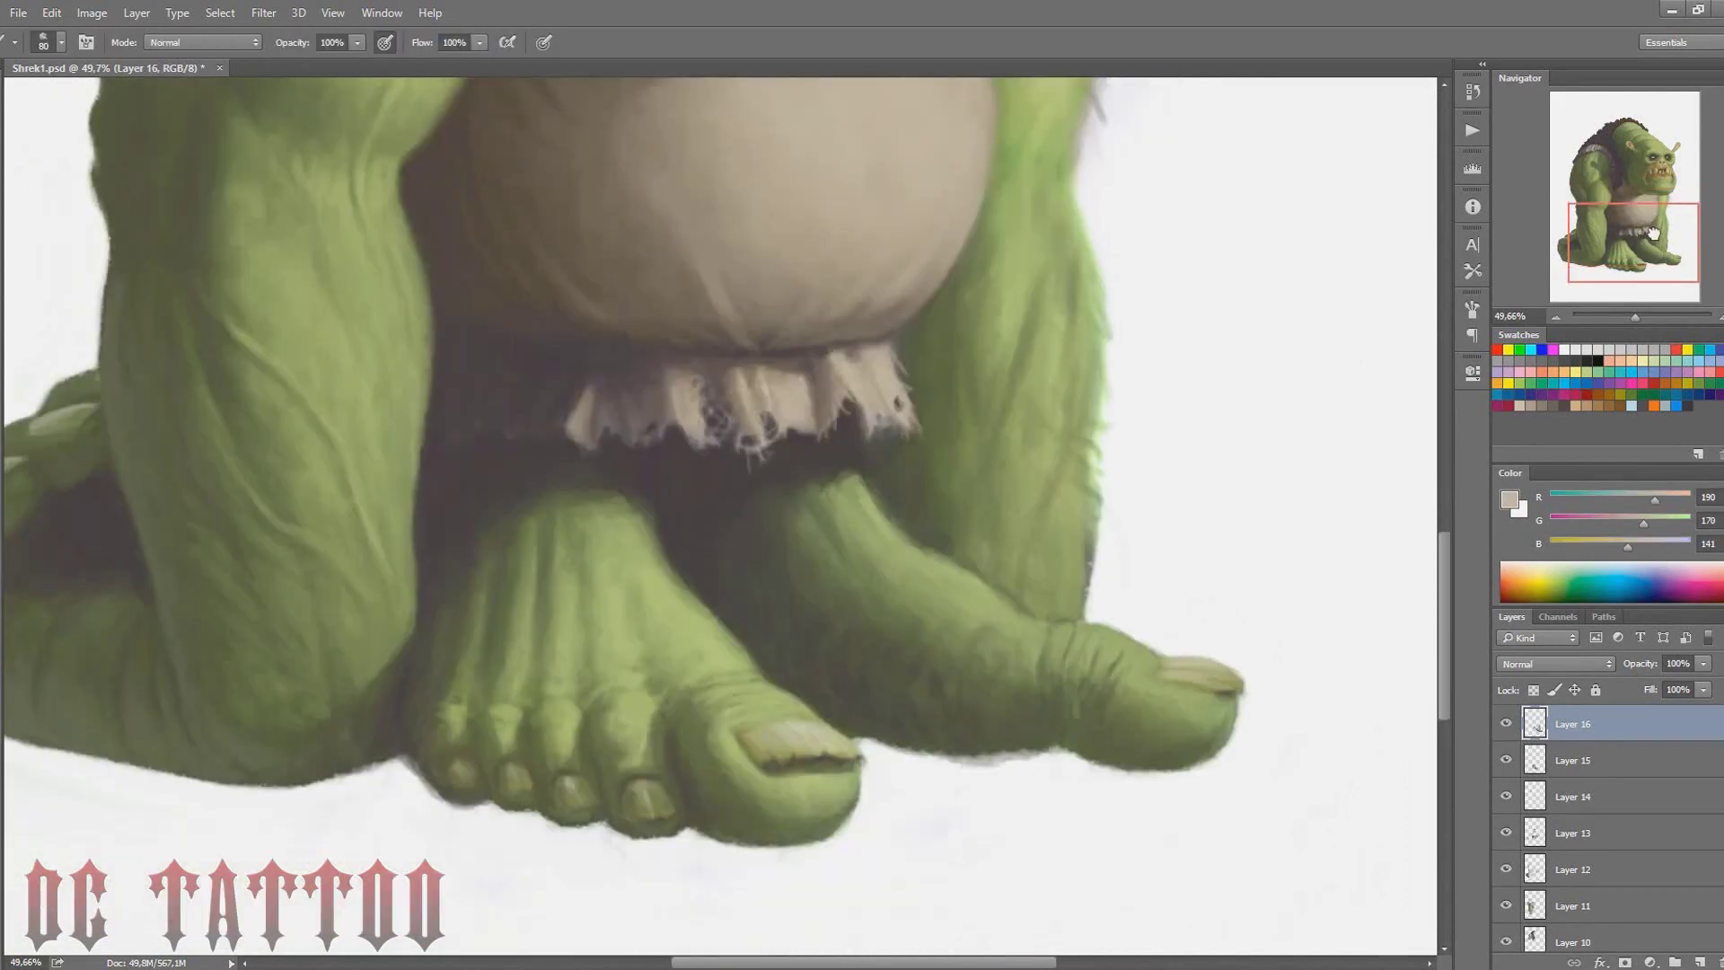
Eyedrop the white background and paint it along the leg's right edge
key("i")
left_click(1199, 522)
key("b")
left_click_drag(1098, 686, 1096, 569)
Paint white over stray marks to tidy the leg's right silhouette
left_click_drag(1100, 727, 1097, 475)
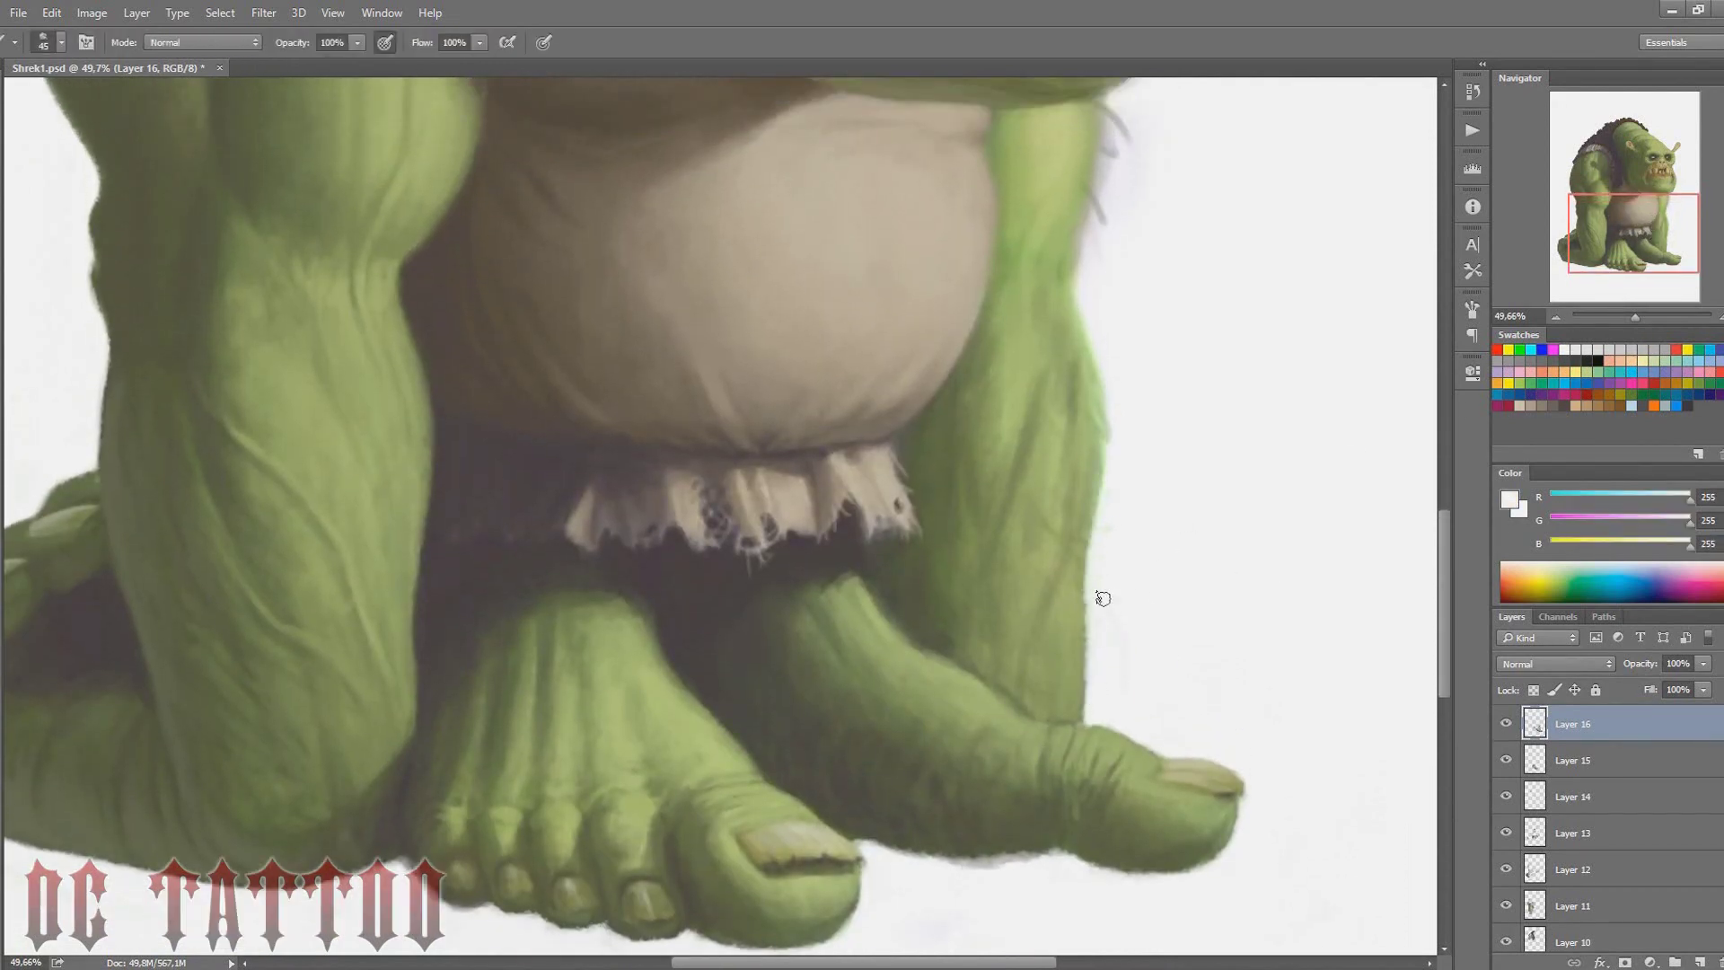
left_click_drag(1100, 611, 1088, 326)
left_click_drag(1097, 485, 1086, 175)
left_click_drag(1590, 205, 1591, 184)
key("bracketleft")
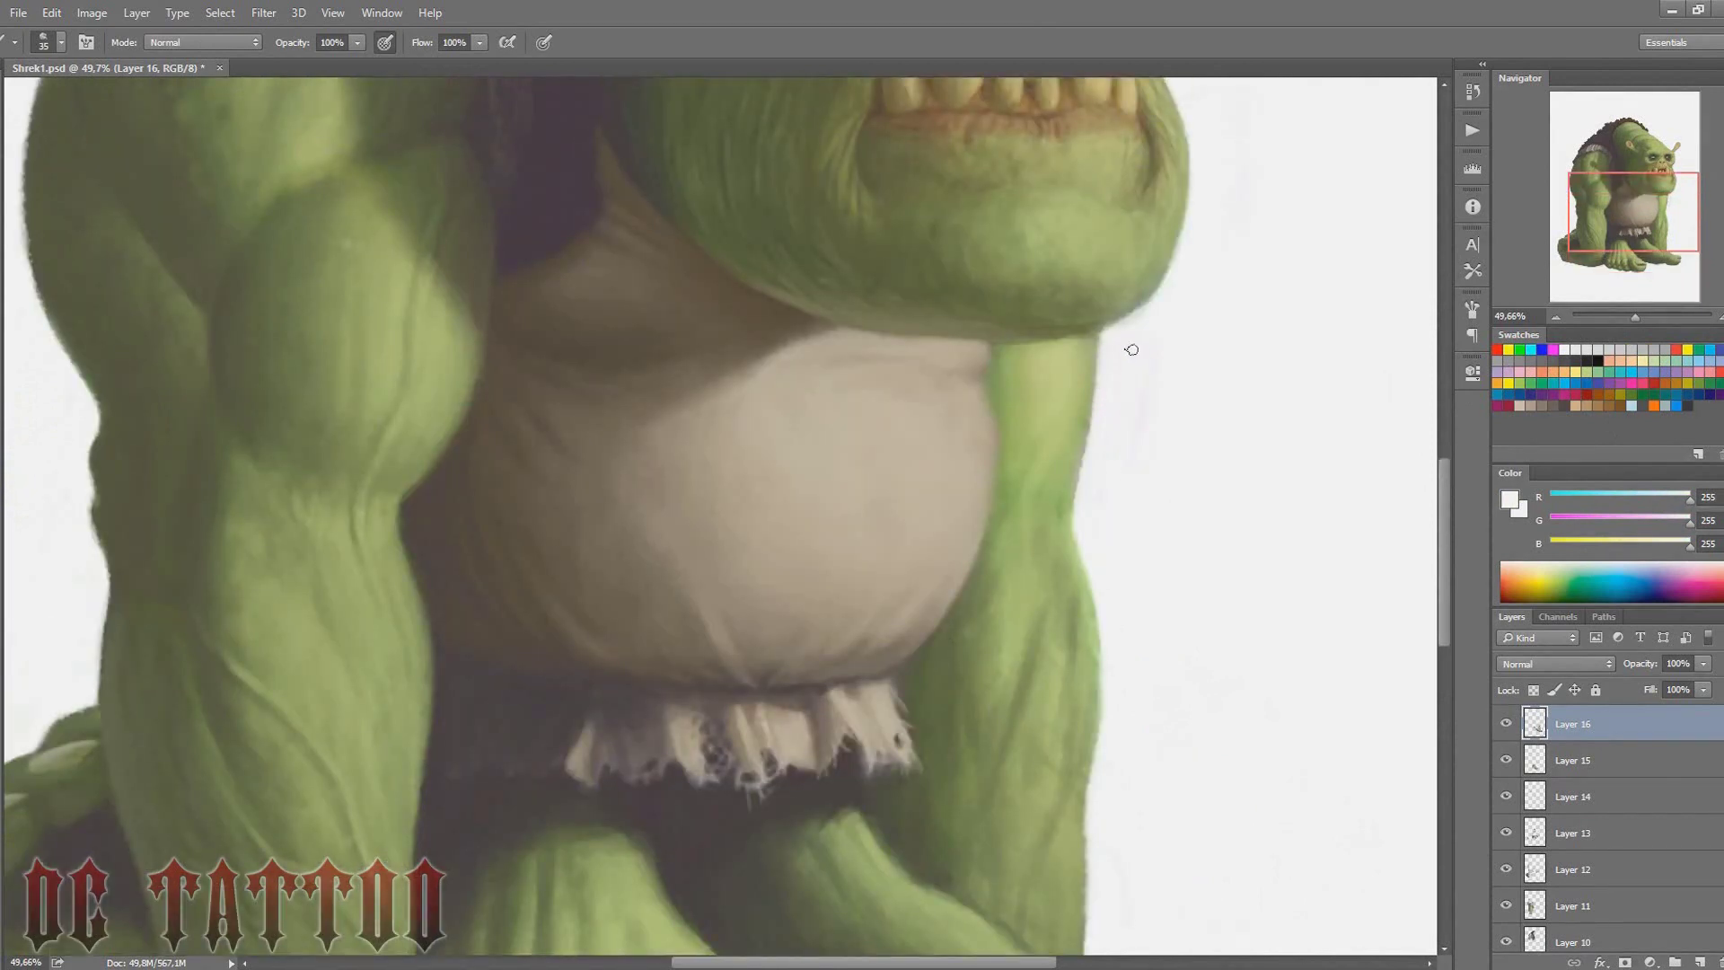
Sample light, mid, dark and highlight greens from the leg and thigh for shading
scroll(1142, 398, "down", 3)
scroll(1142, 397, "down", 2)
left_click(1018, 476, "alt")
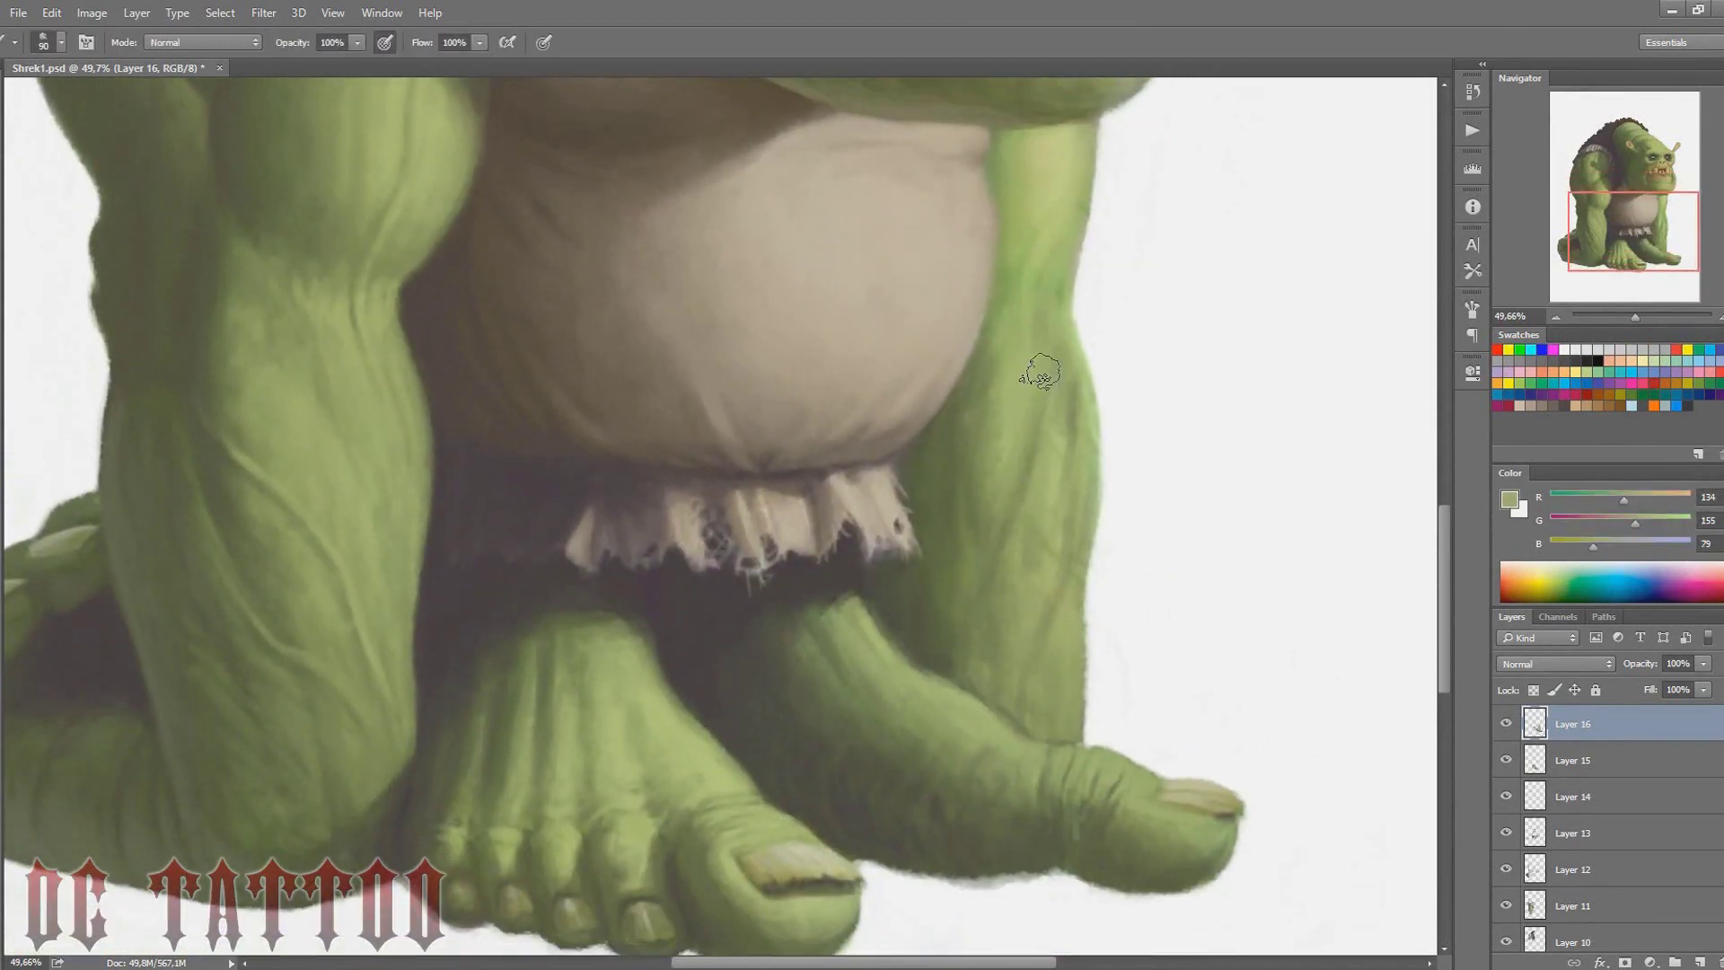
key("bracketright")
key("bracketright")
key("bracketright")
key("bracketleft")
key("bracketleft")
key("bracketleft")
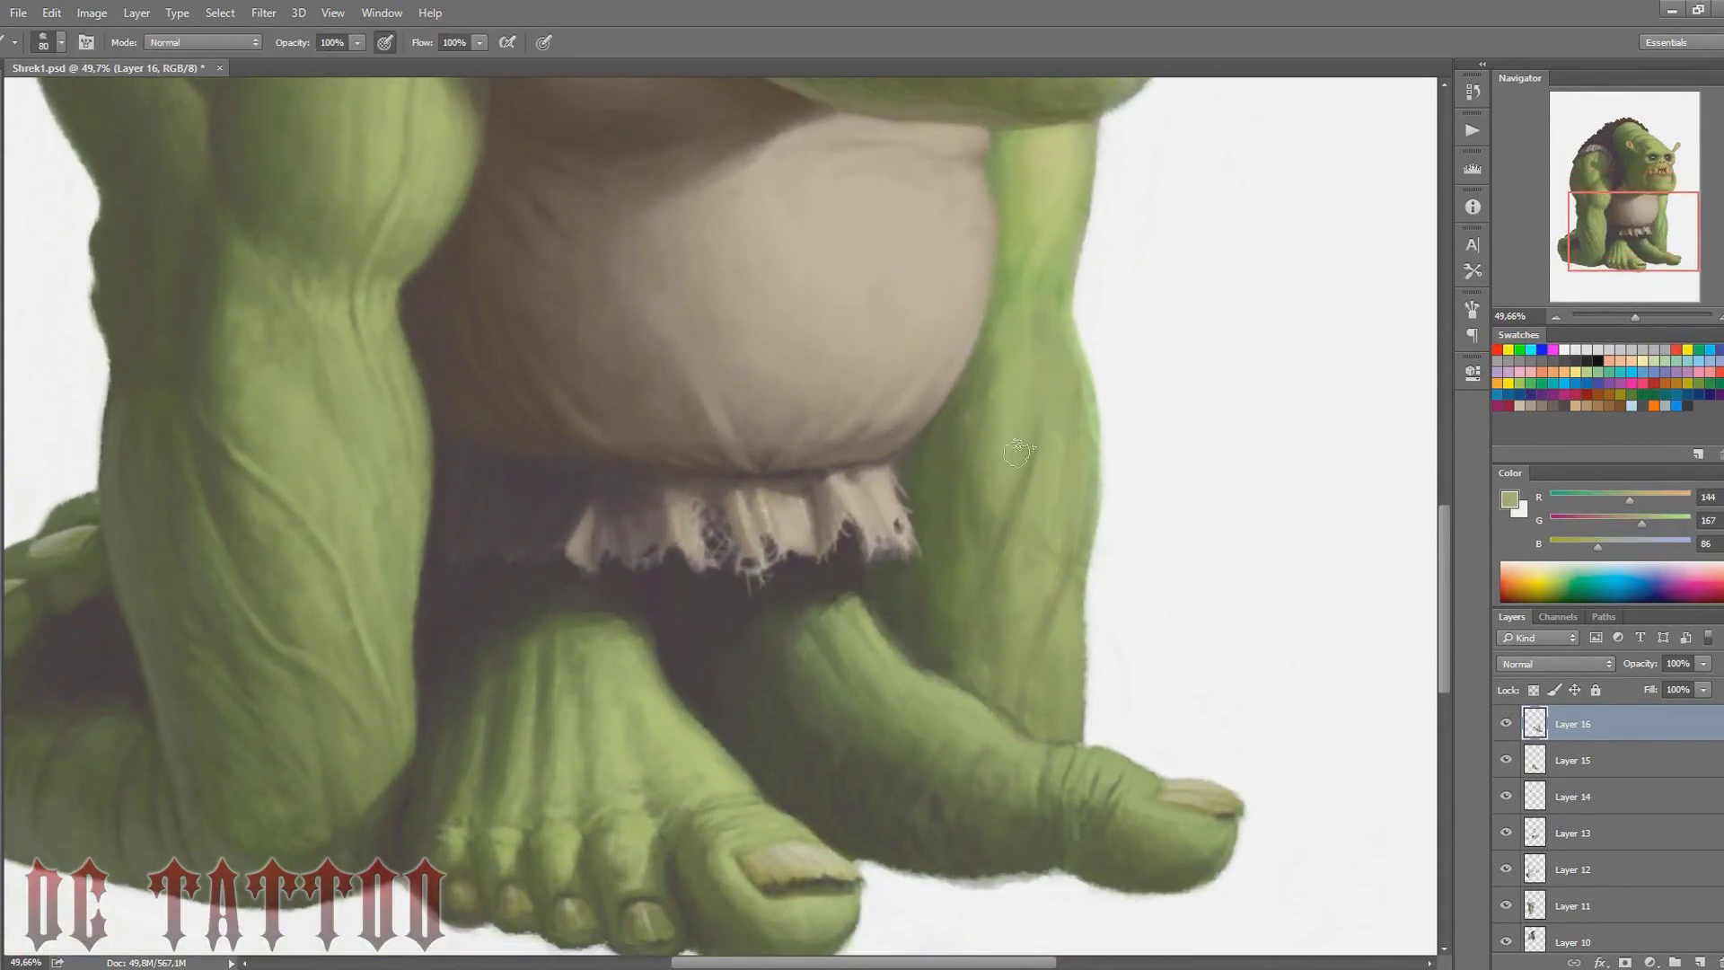
key("bracketleft")
left_click(1011, 563, "alt")
left_click(1007, 686, "alt")
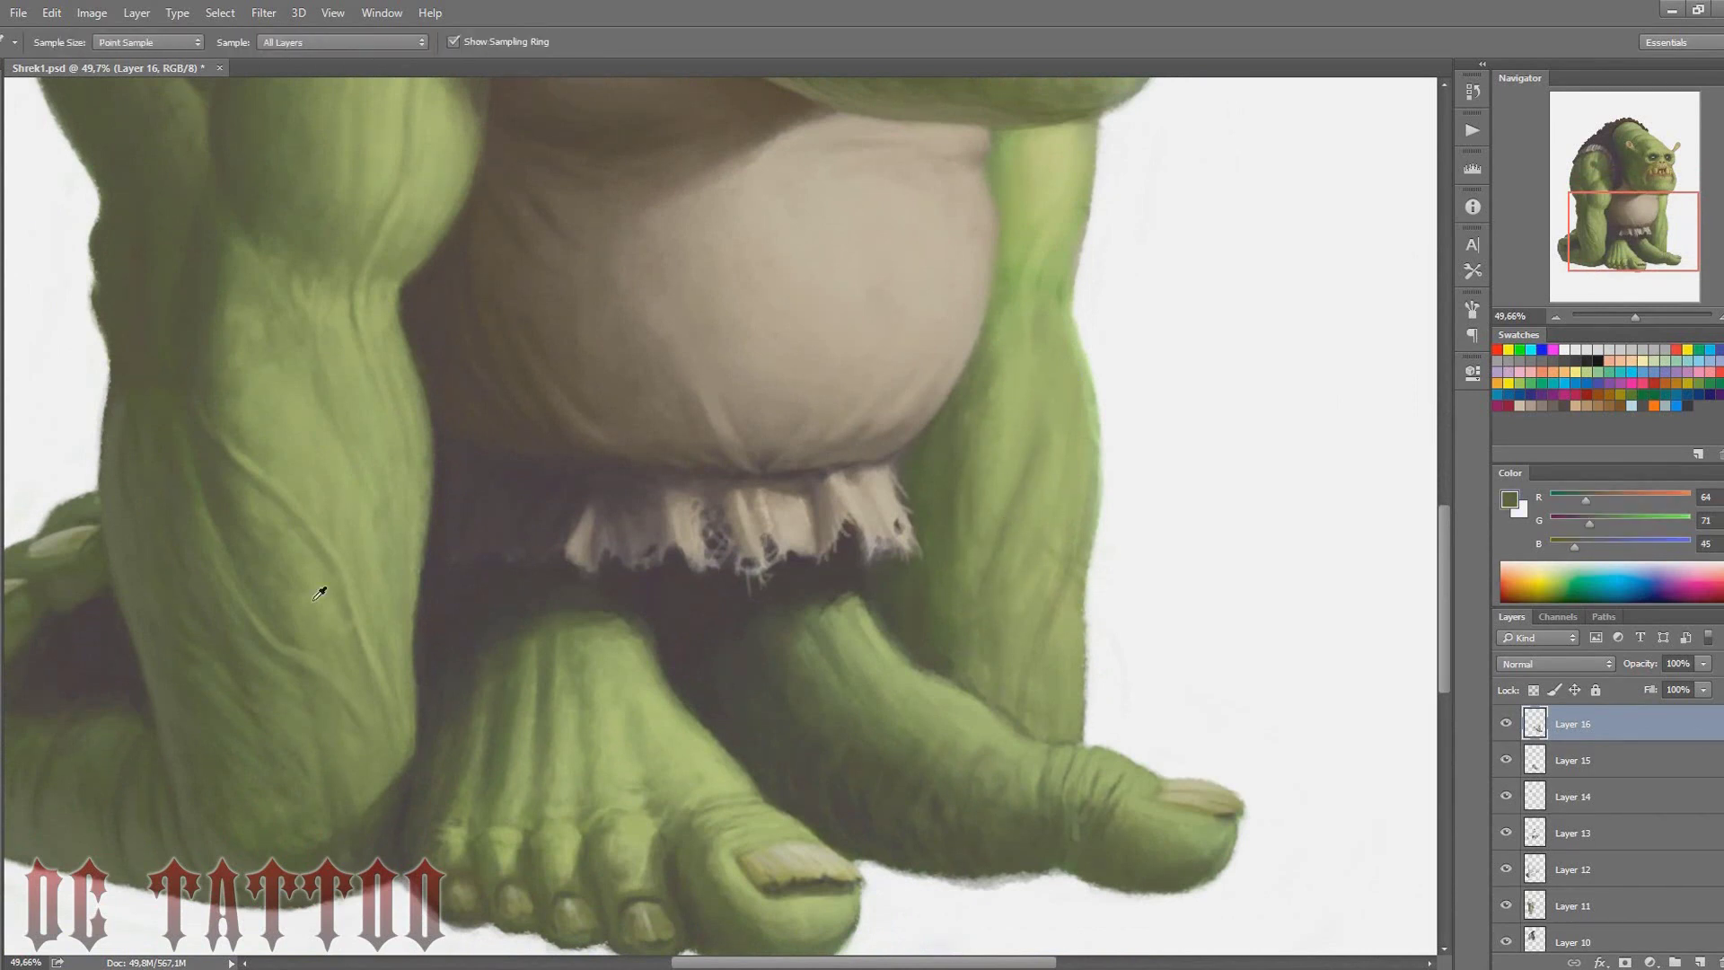
left_click(1063, 594, "alt")
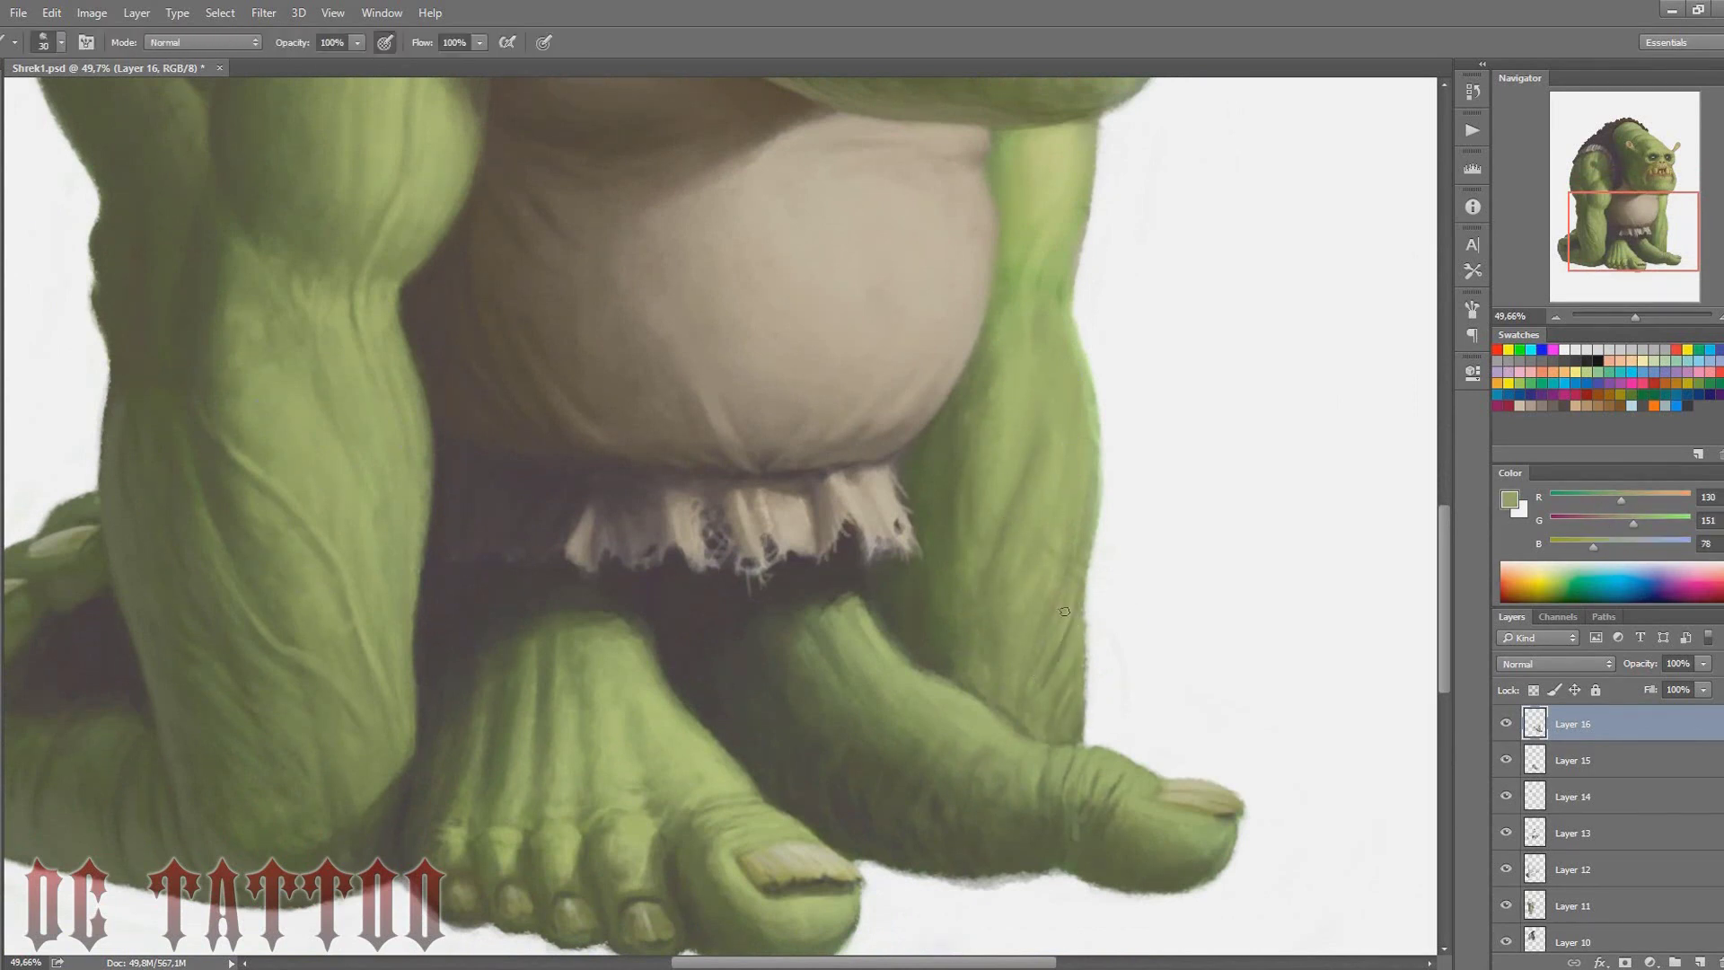
left_click(1058, 413, "alt")
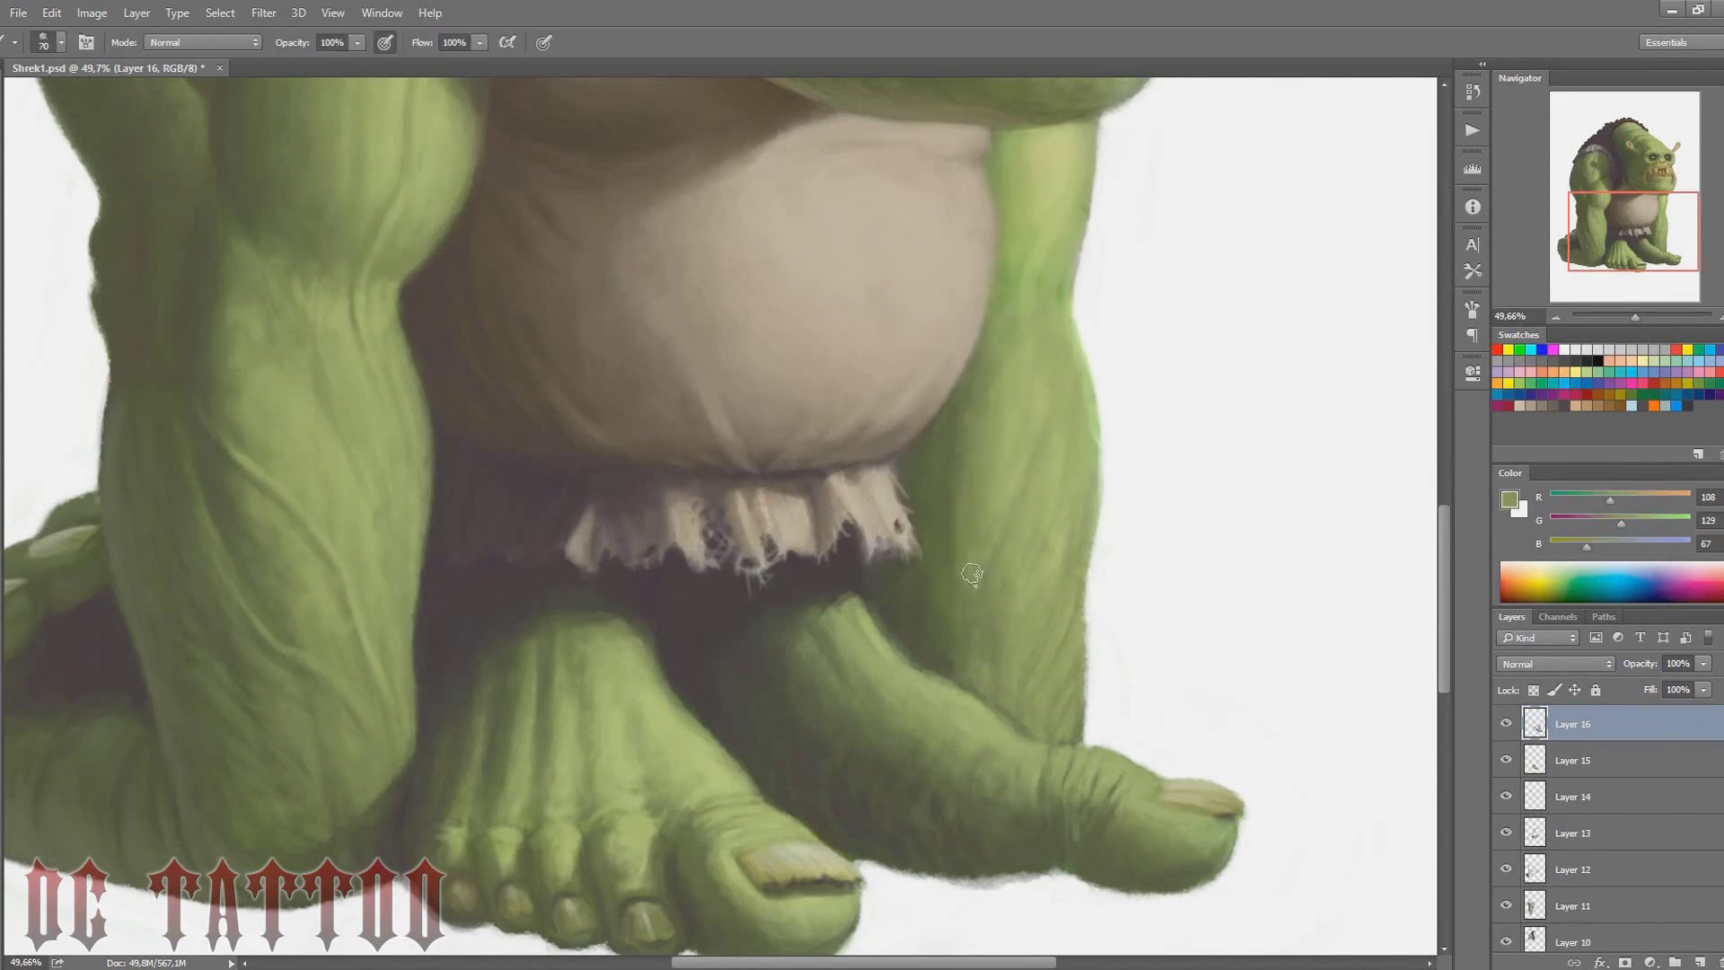
left_click(884, 566, "alt")
key("bracketleft")
key("bracketleft")
key("bracketleft")
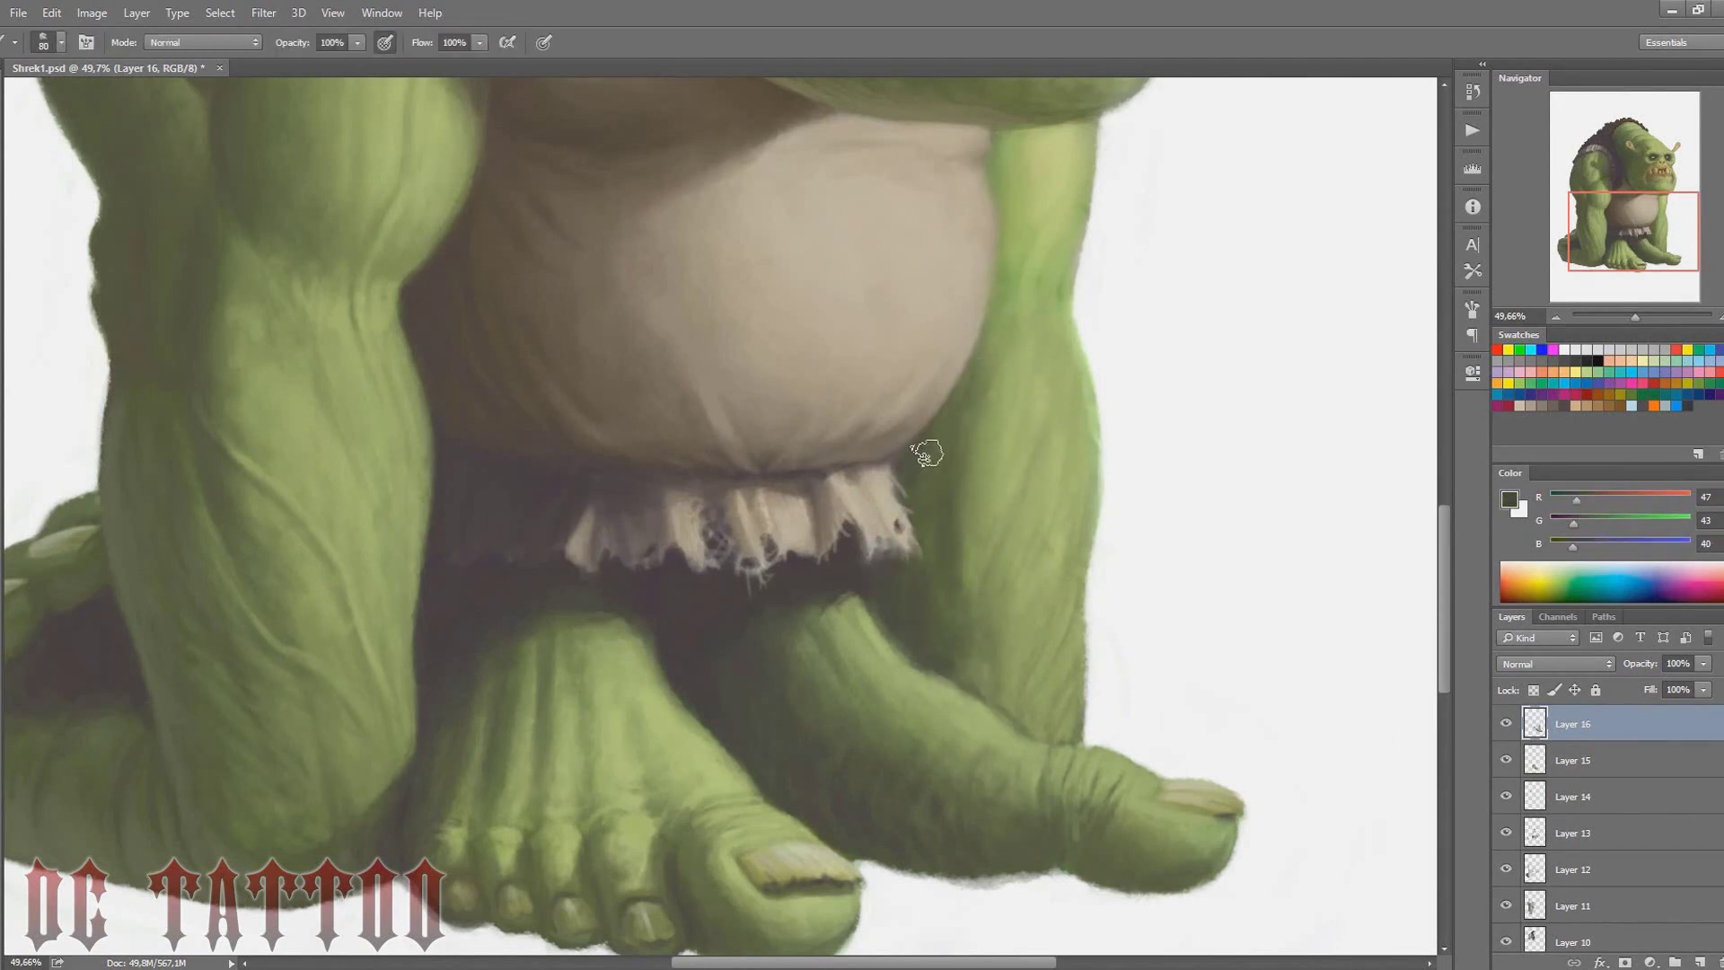
Try dark green shading on the right arm, then undo it
scroll(754, 532, "up", 5)
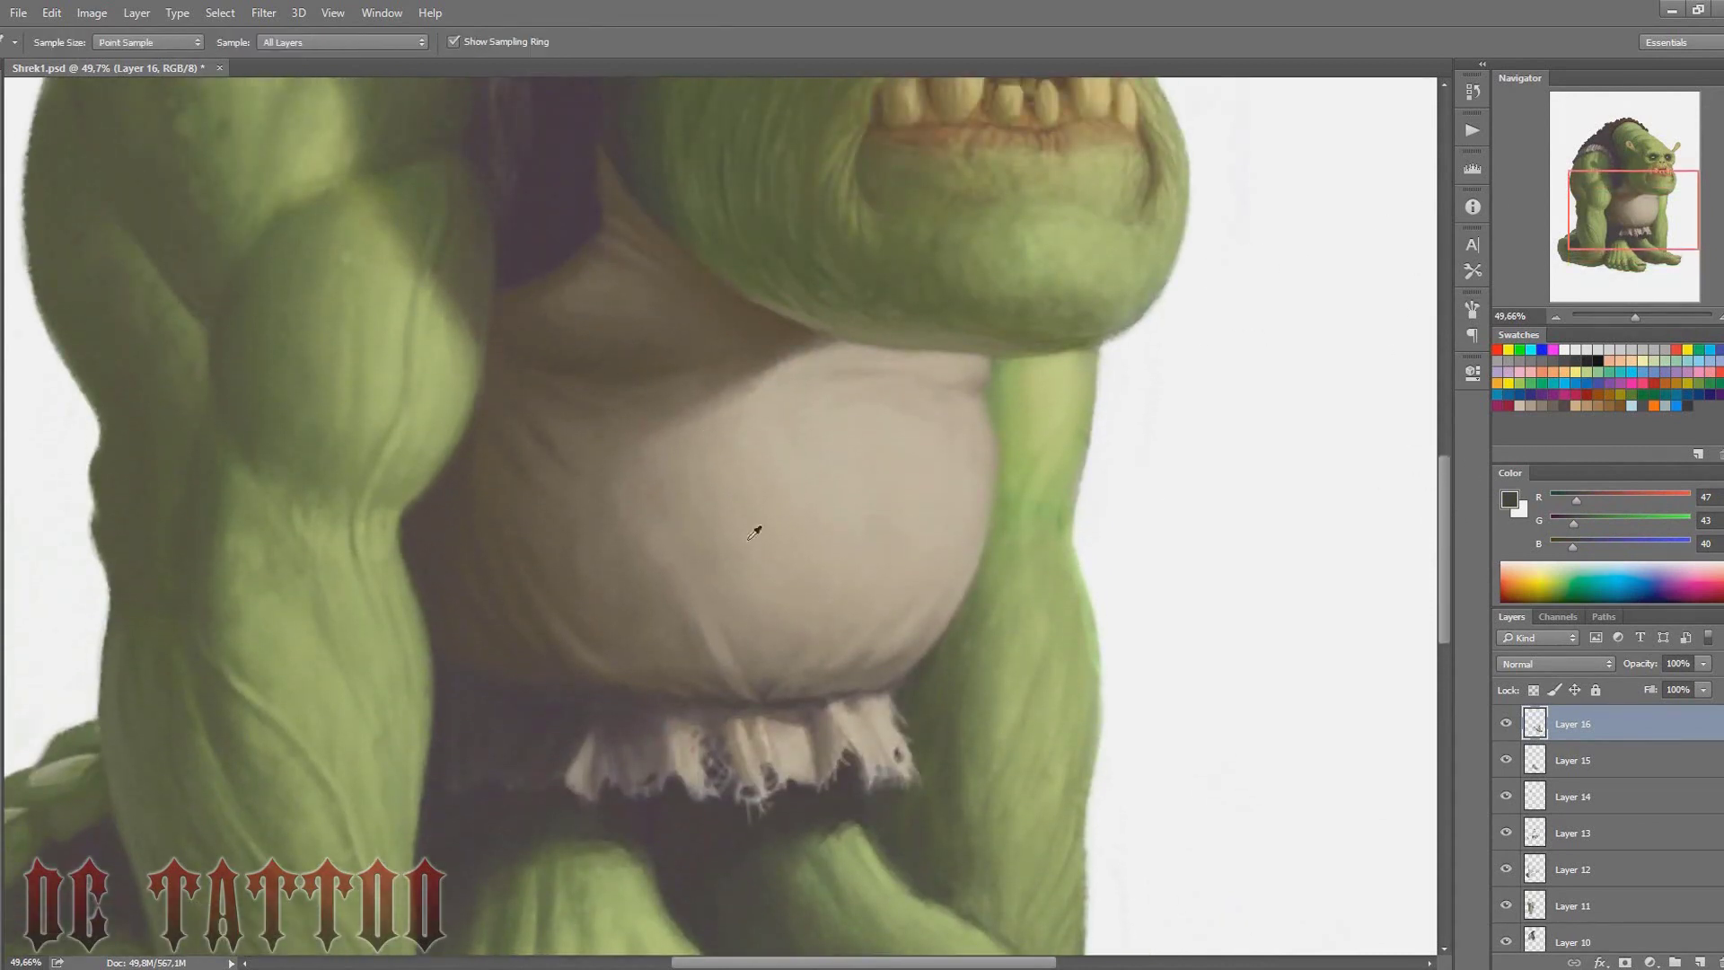
left_click(1051, 476, "alt")
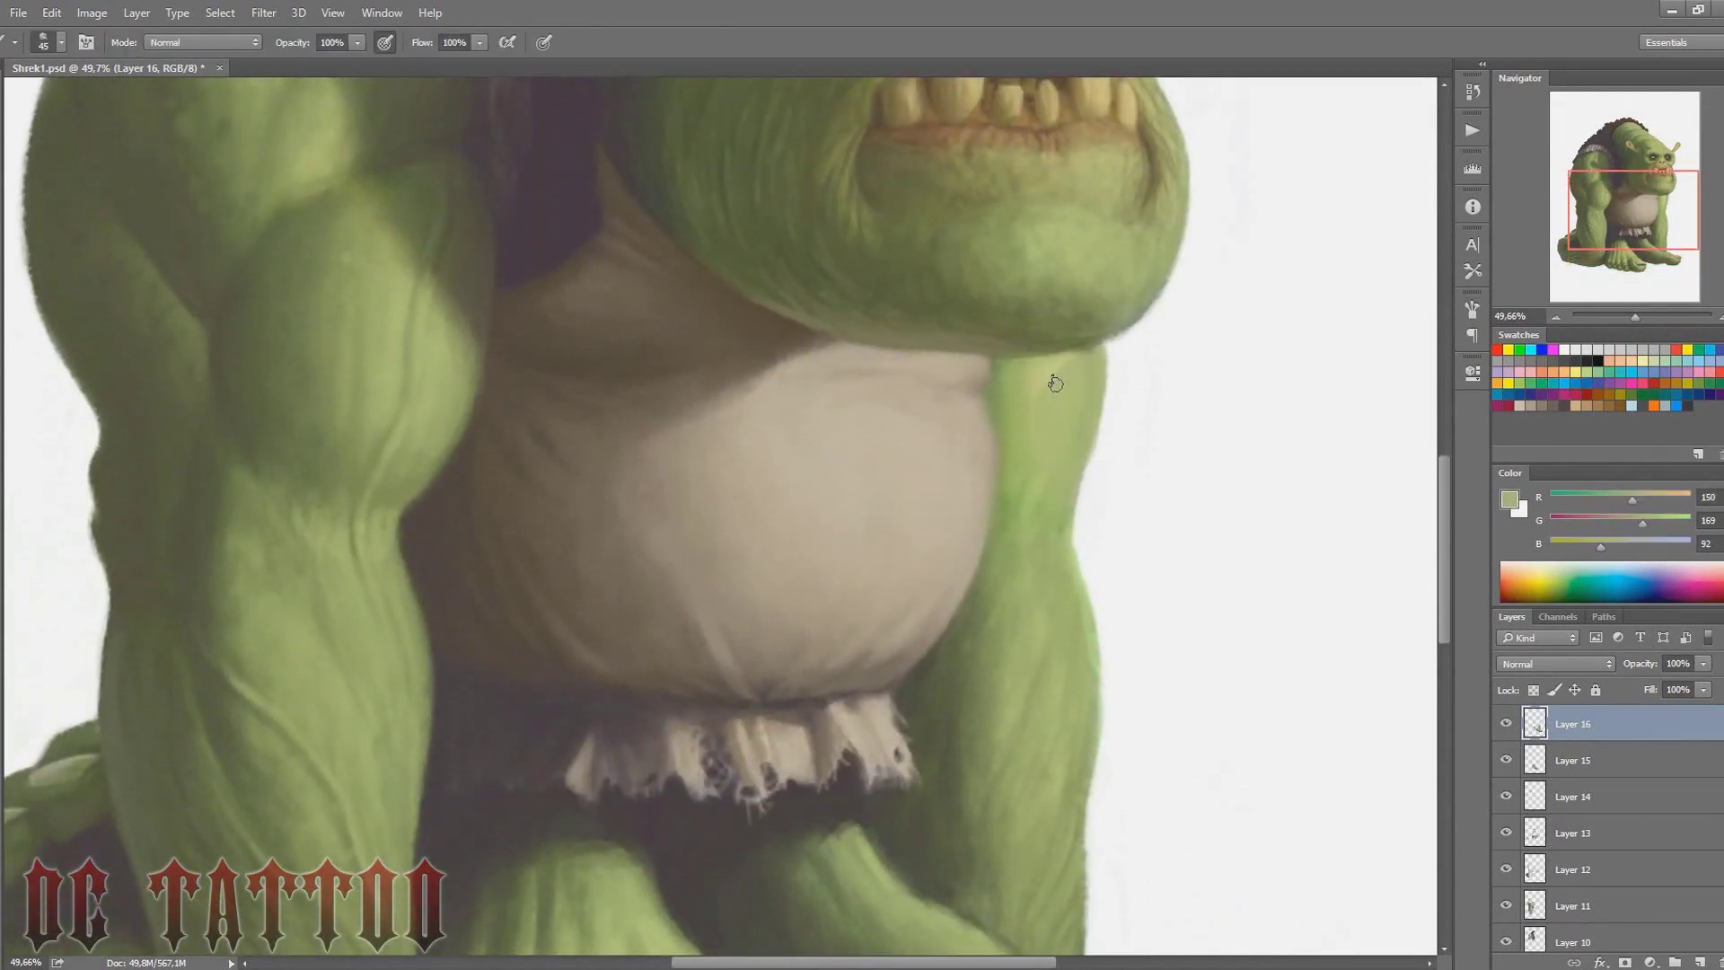
left_click(992, 381, "alt")
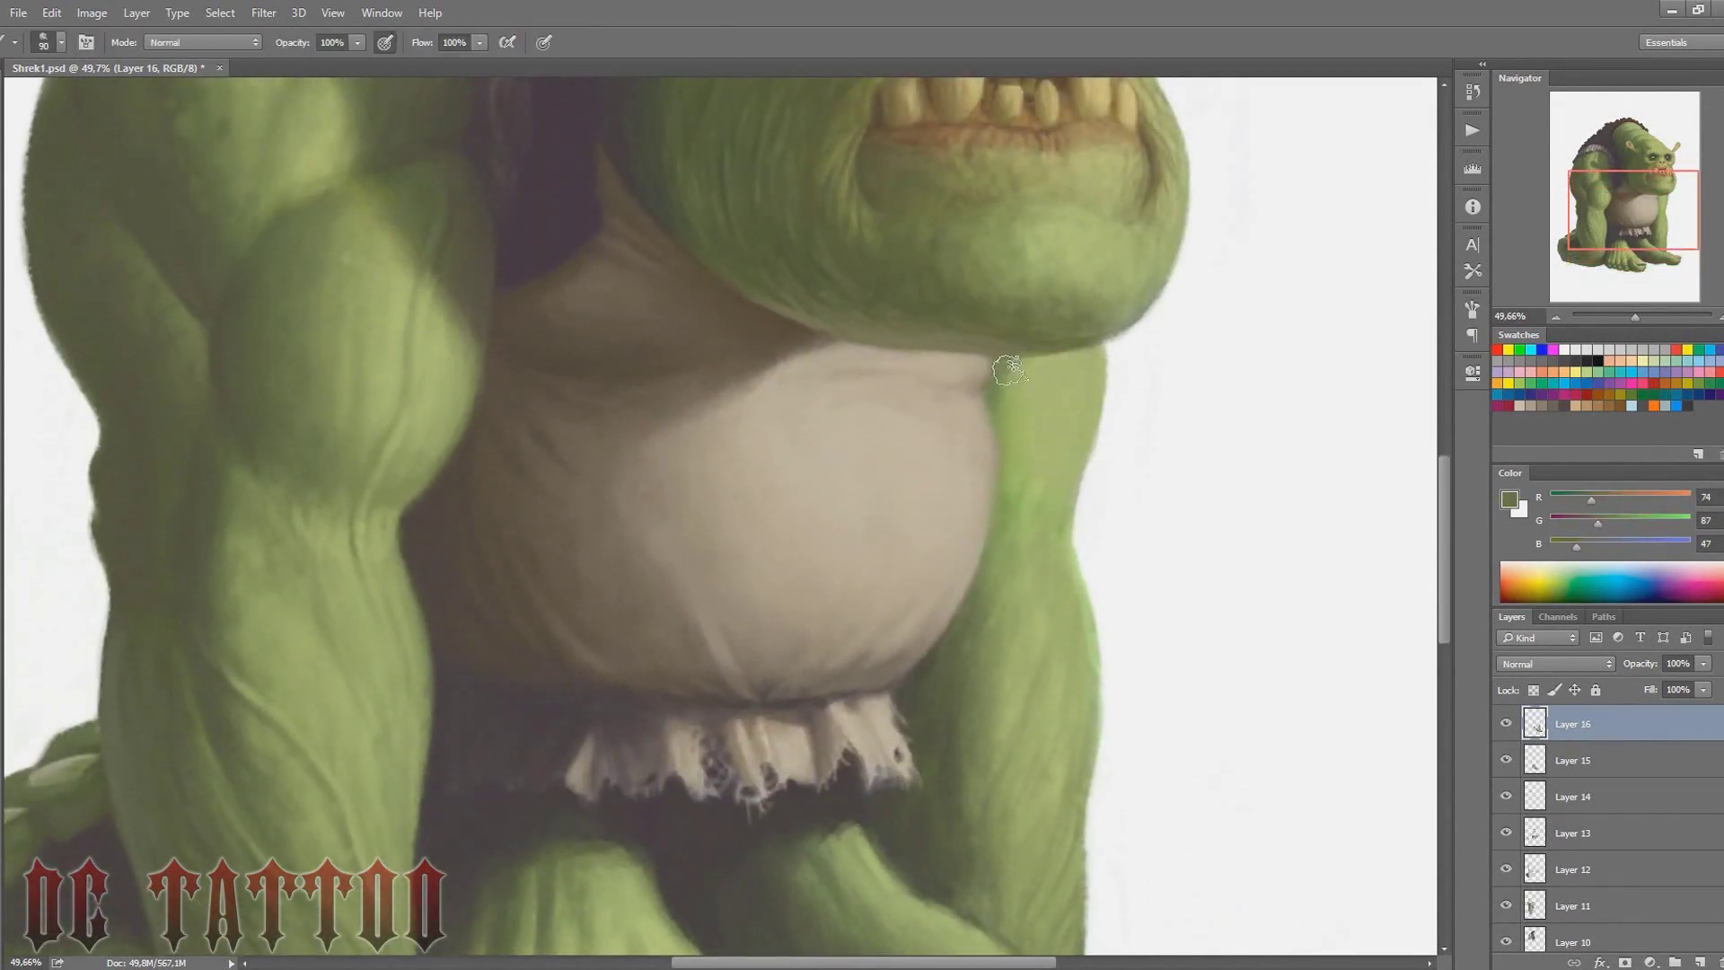
left_click(1011, 390, "alt")
key("bracketleft")
key("bracketleft")
key("bracketleft")
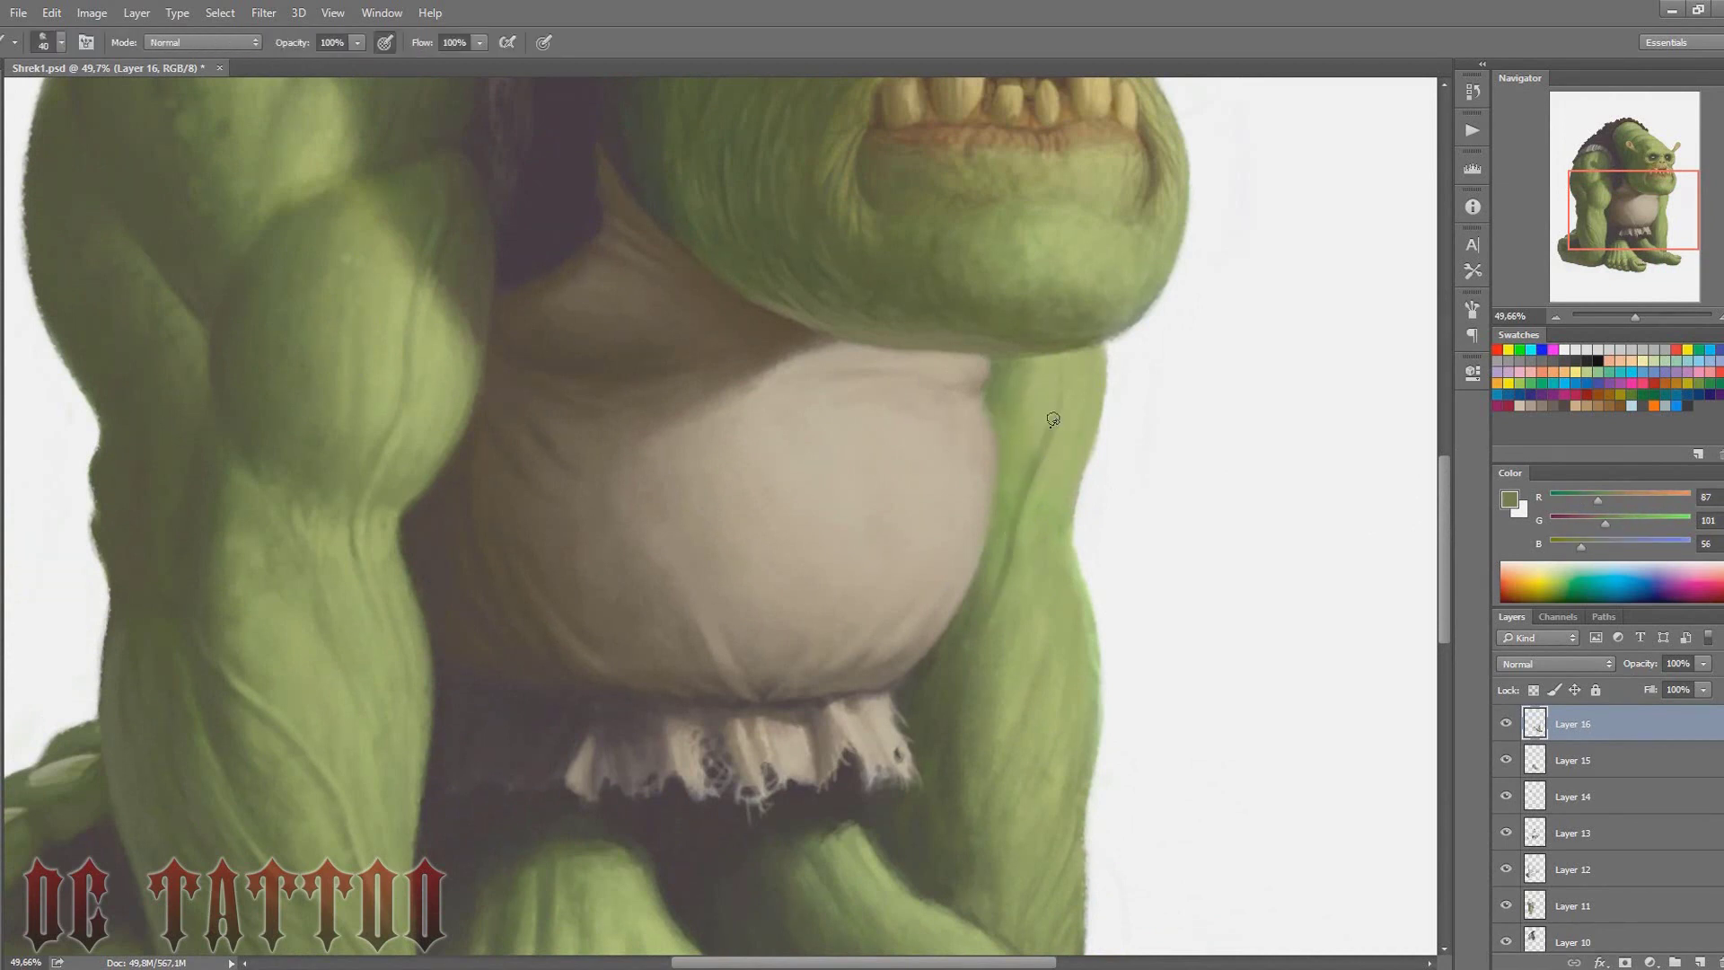
key("bracketright")
key("bracketright")
key("bracketright")
left_click(1010, 555, "alt")
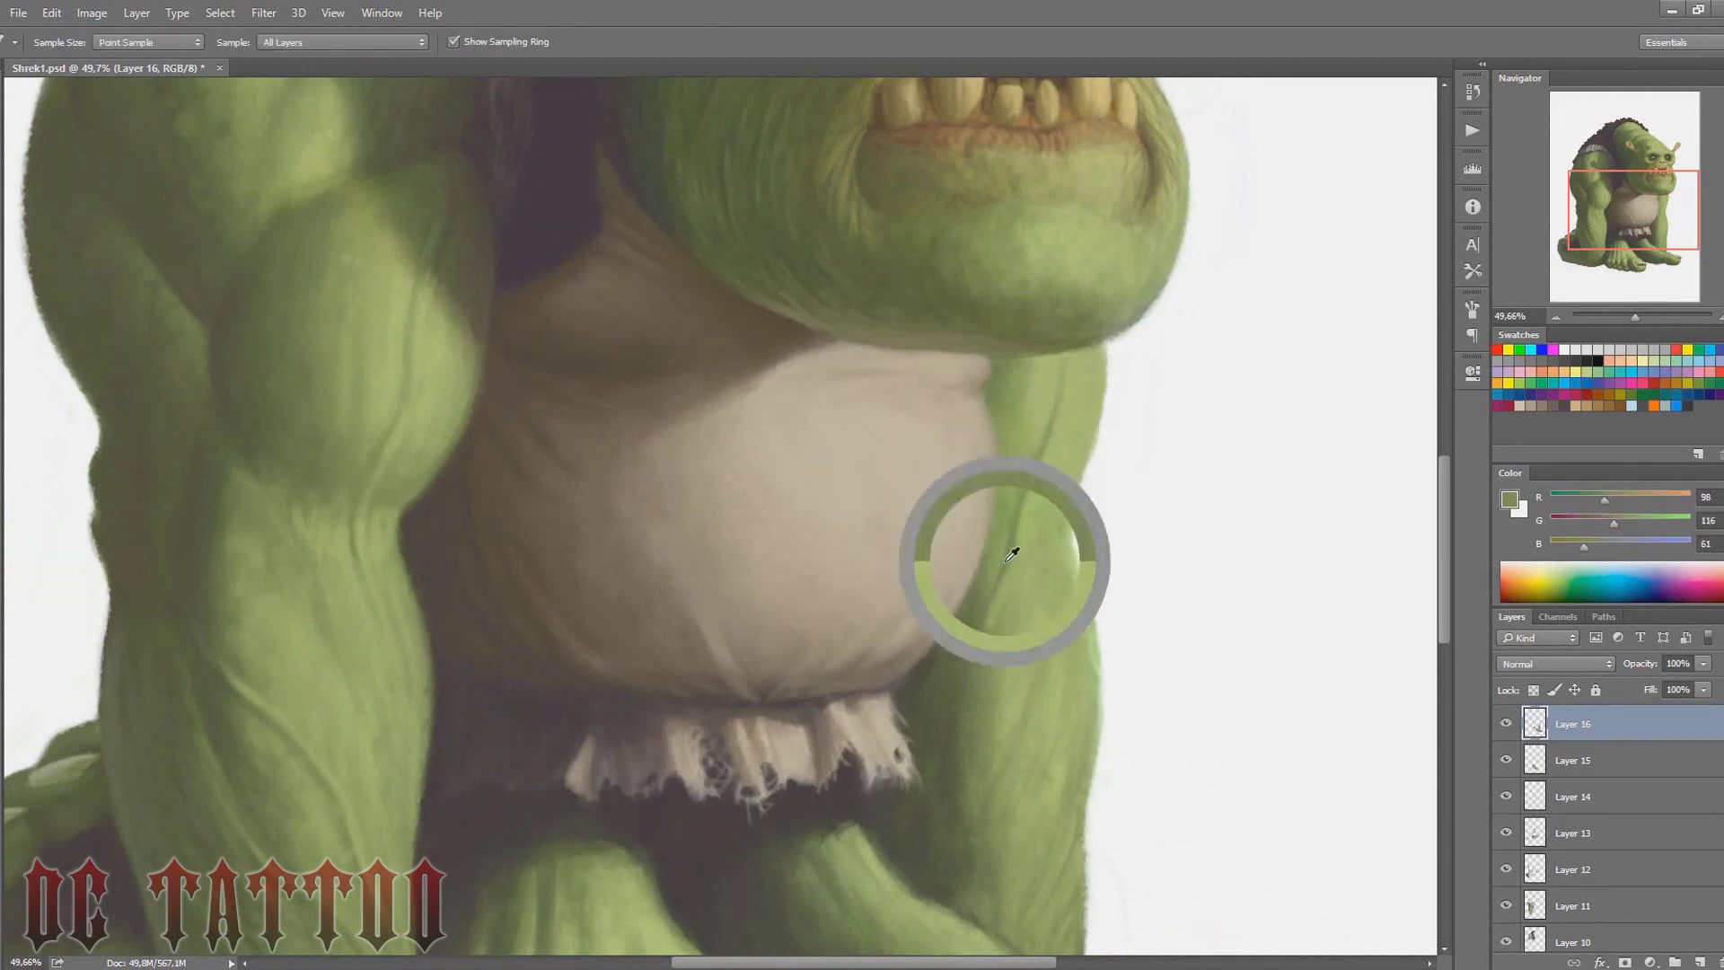
left_click(1062, 437, "alt")
left_click_drag(1055, 449, 1042, 507)
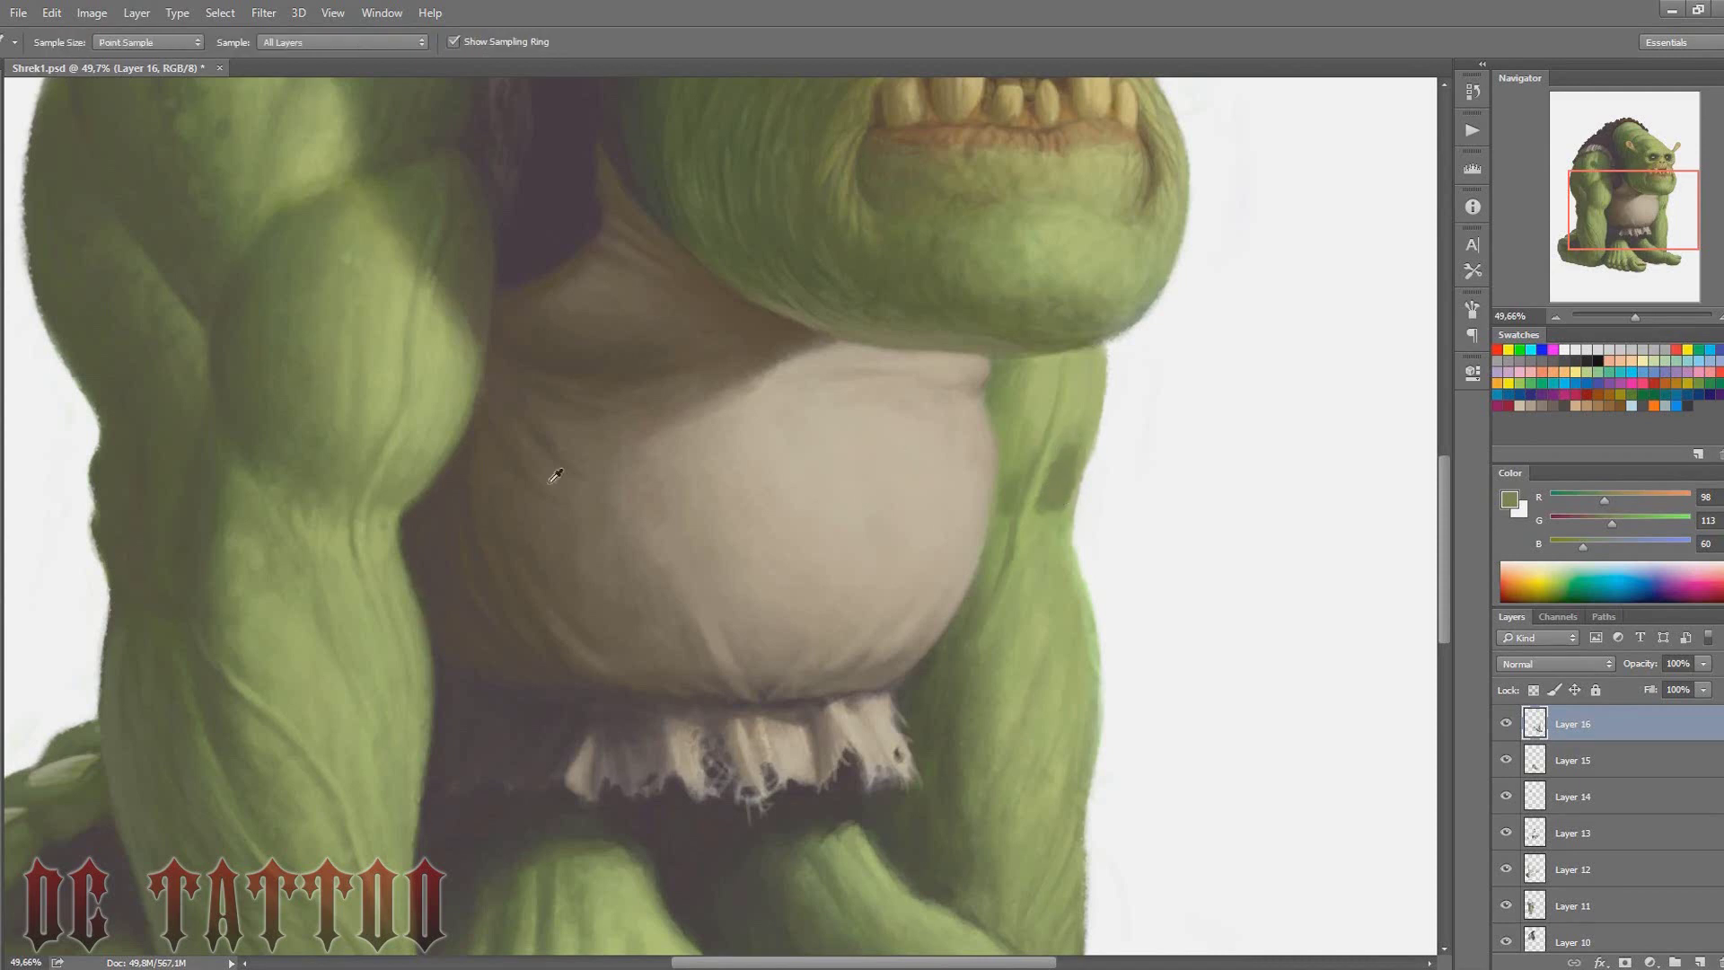
key("ctrl+z")
Resample mid, light and highlight greens from the arm beside the belly for blending
left_click(1035, 423, "alt")
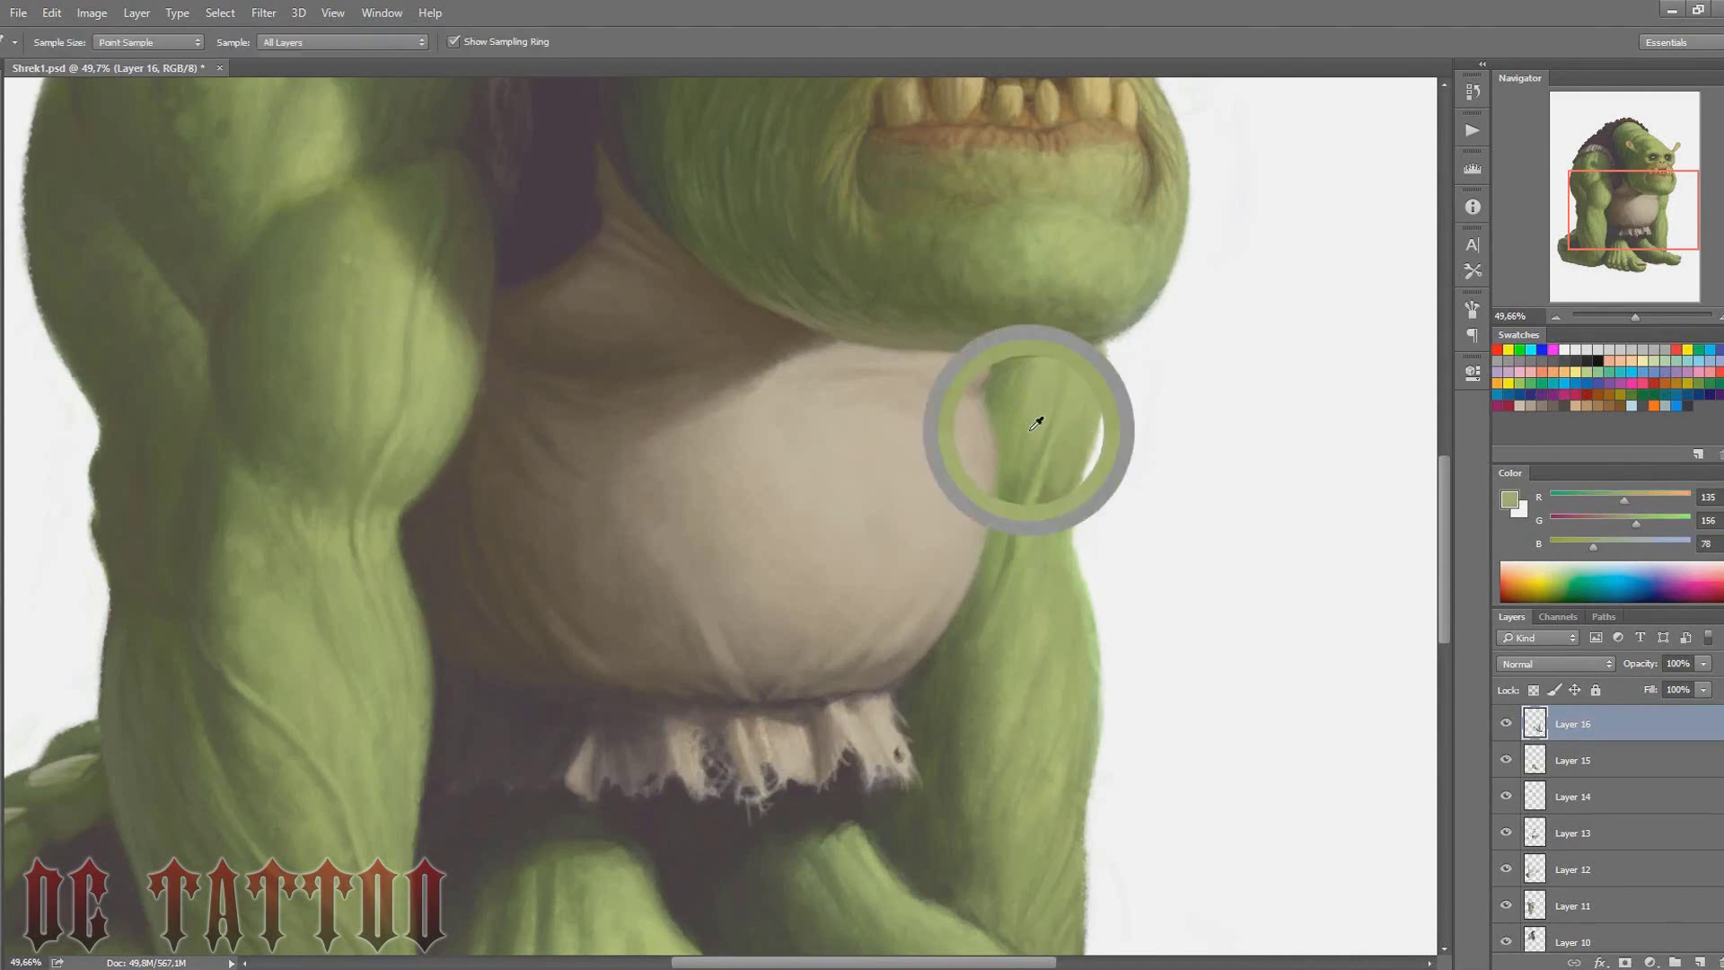
left_click(1065, 474, "alt")
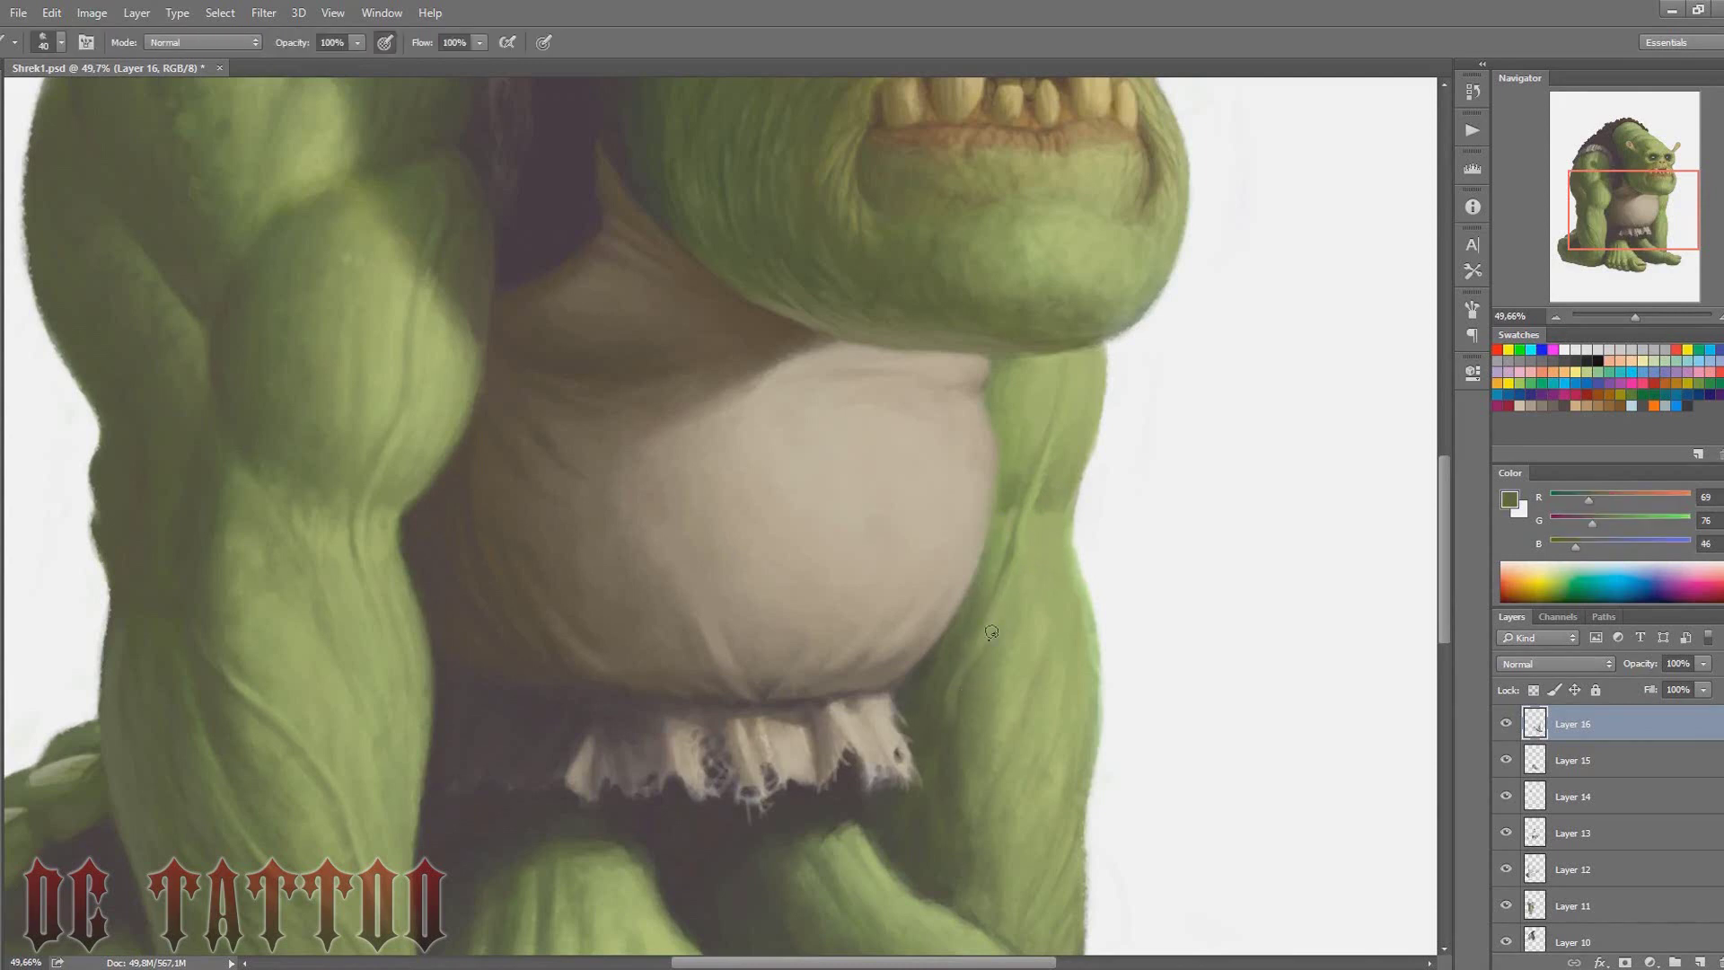
left_click(1014, 523, "alt")
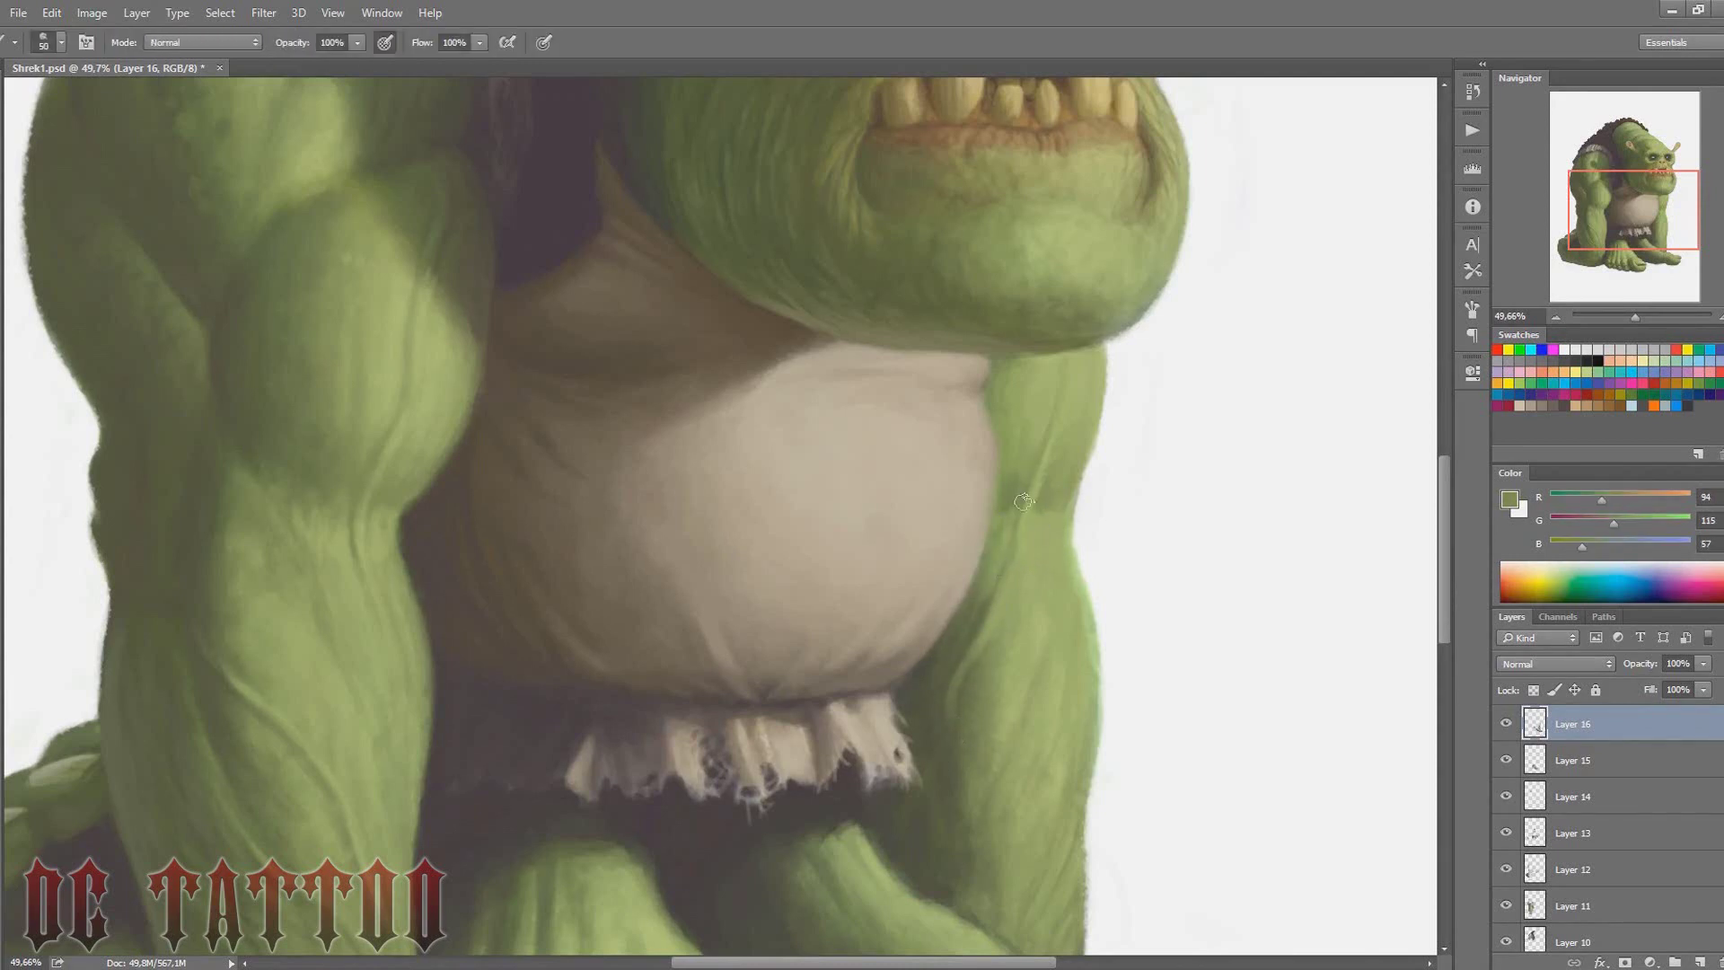
key("bracketright")
key("bracketright")
key("bracketright")
left_click(1001, 442, "alt")
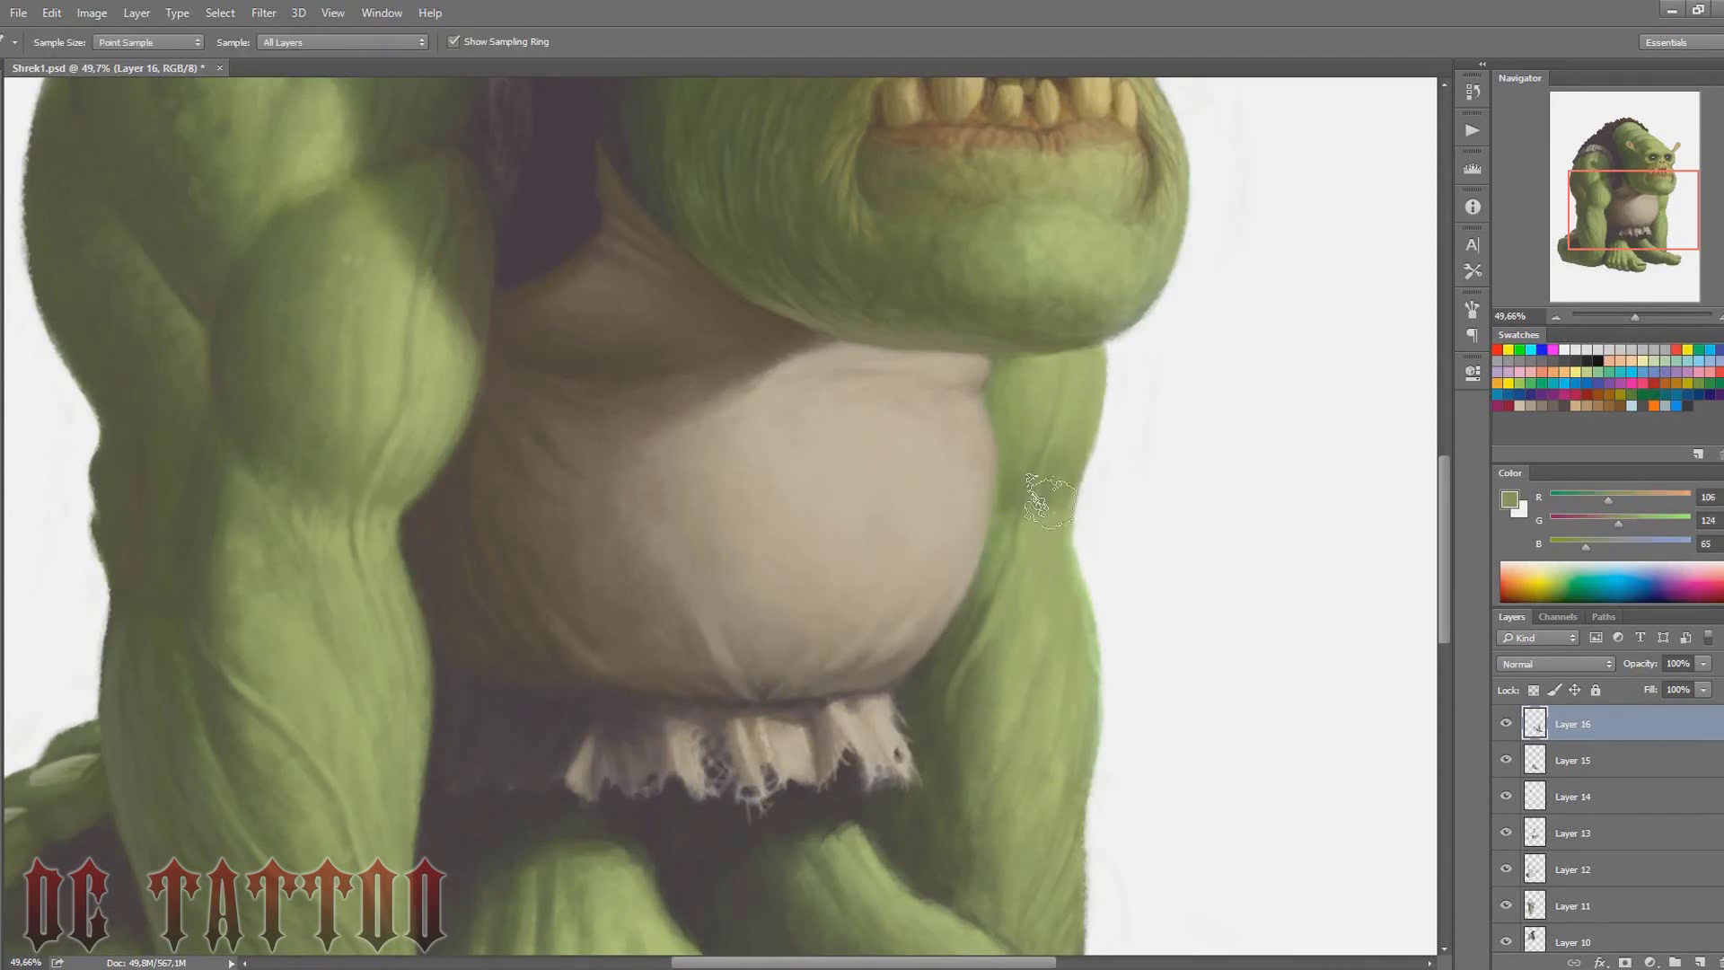
key("bracketleft")
key("bracketleft")
key("bracketleft")
key("bracketleft")
key("bracketleft")
key("bracketleft")
left_click(1006, 525, "alt")
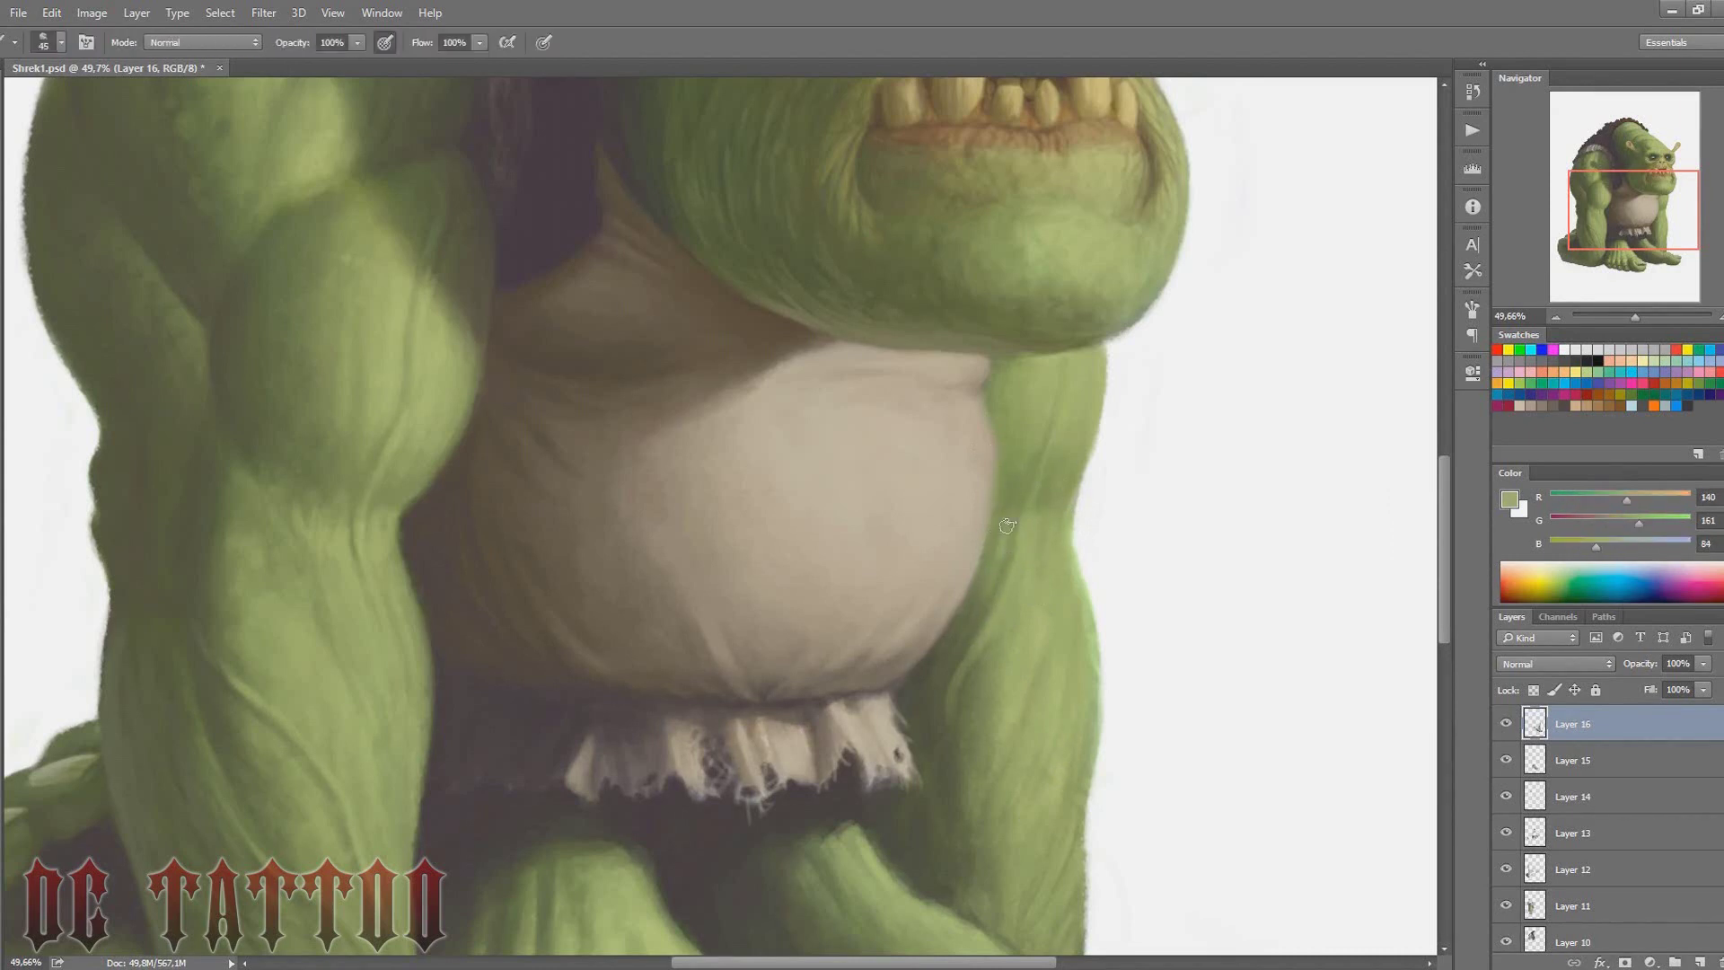
key("bracketright")
left_click(1025, 673, "alt")
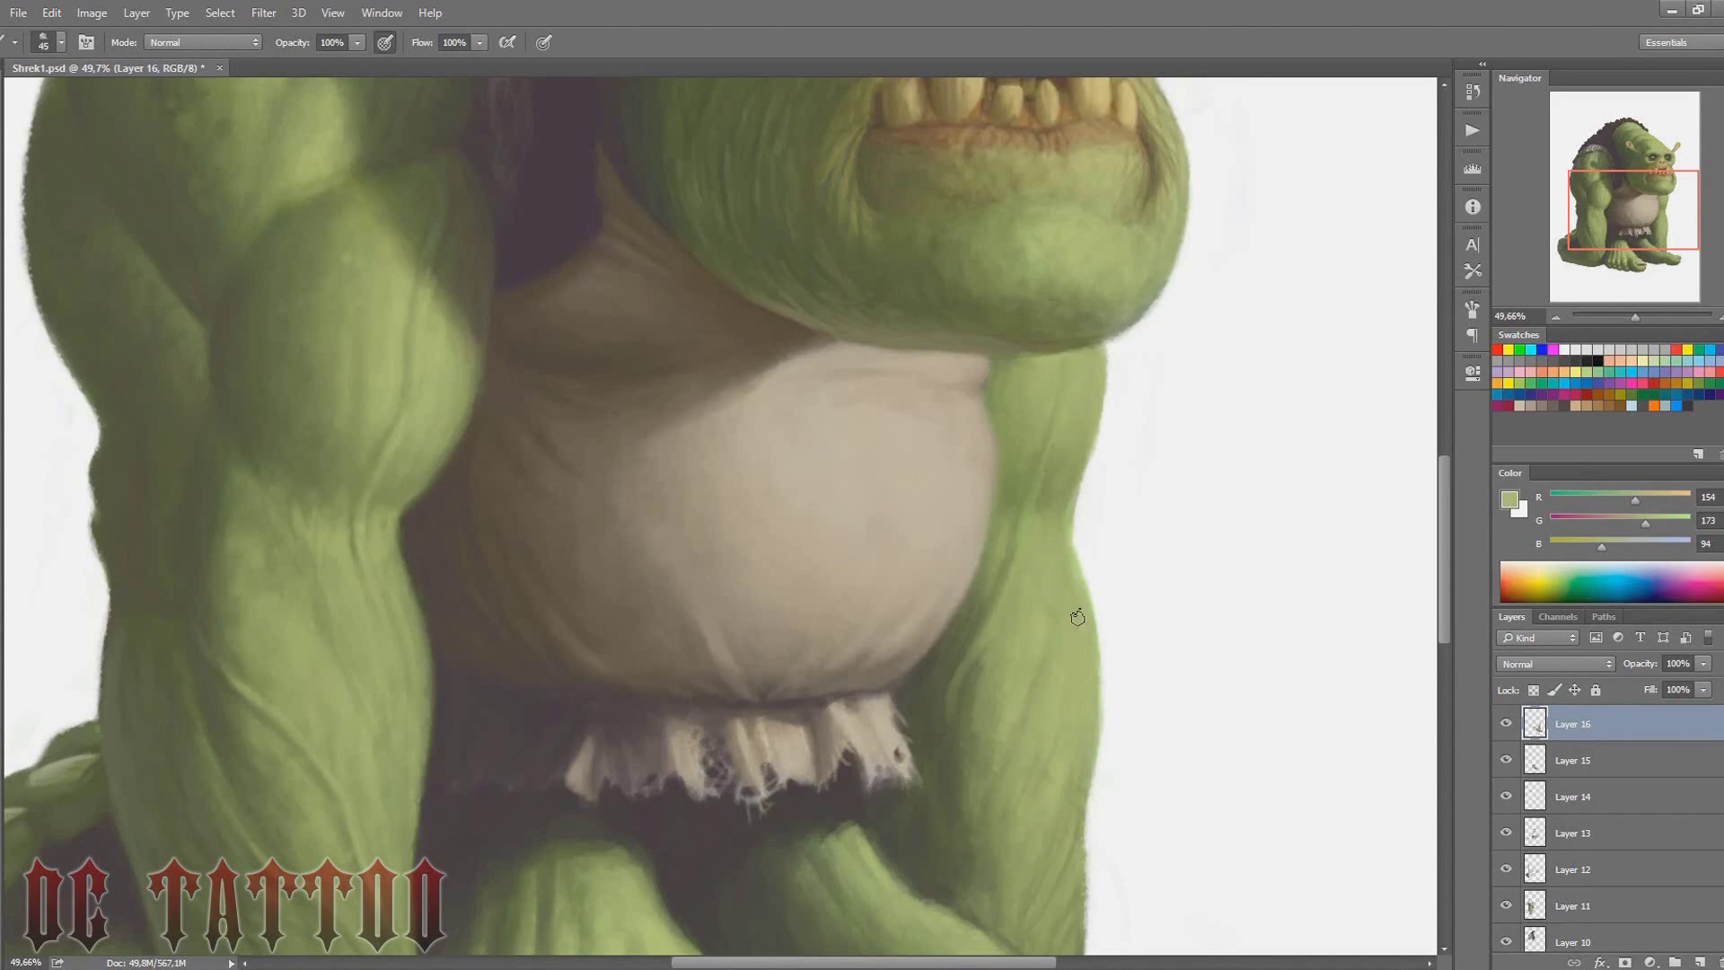
Pick up dark shadow tones below the skirt and leg greens for the feet
left_click_drag(1078, 617, 1077, 388)
left_click(981, 505, "alt")
key("bracketright")
key("bracketright")
left_click(944, 510, "alt")
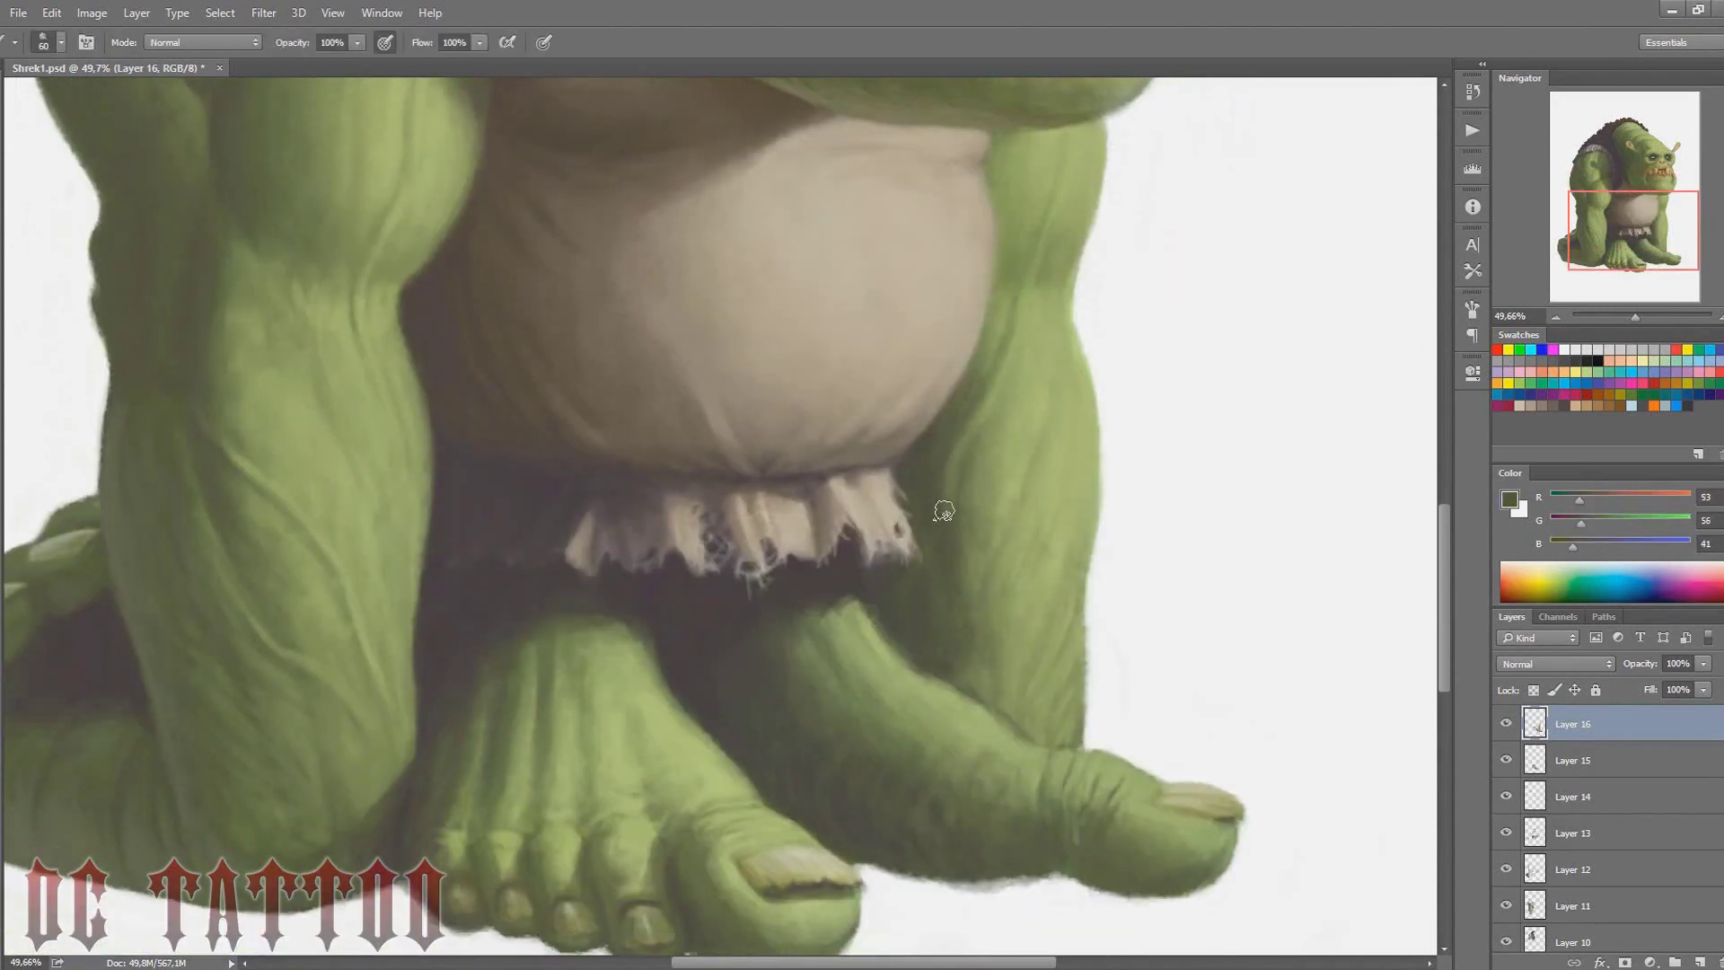
left_click(1060, 493, "alt")
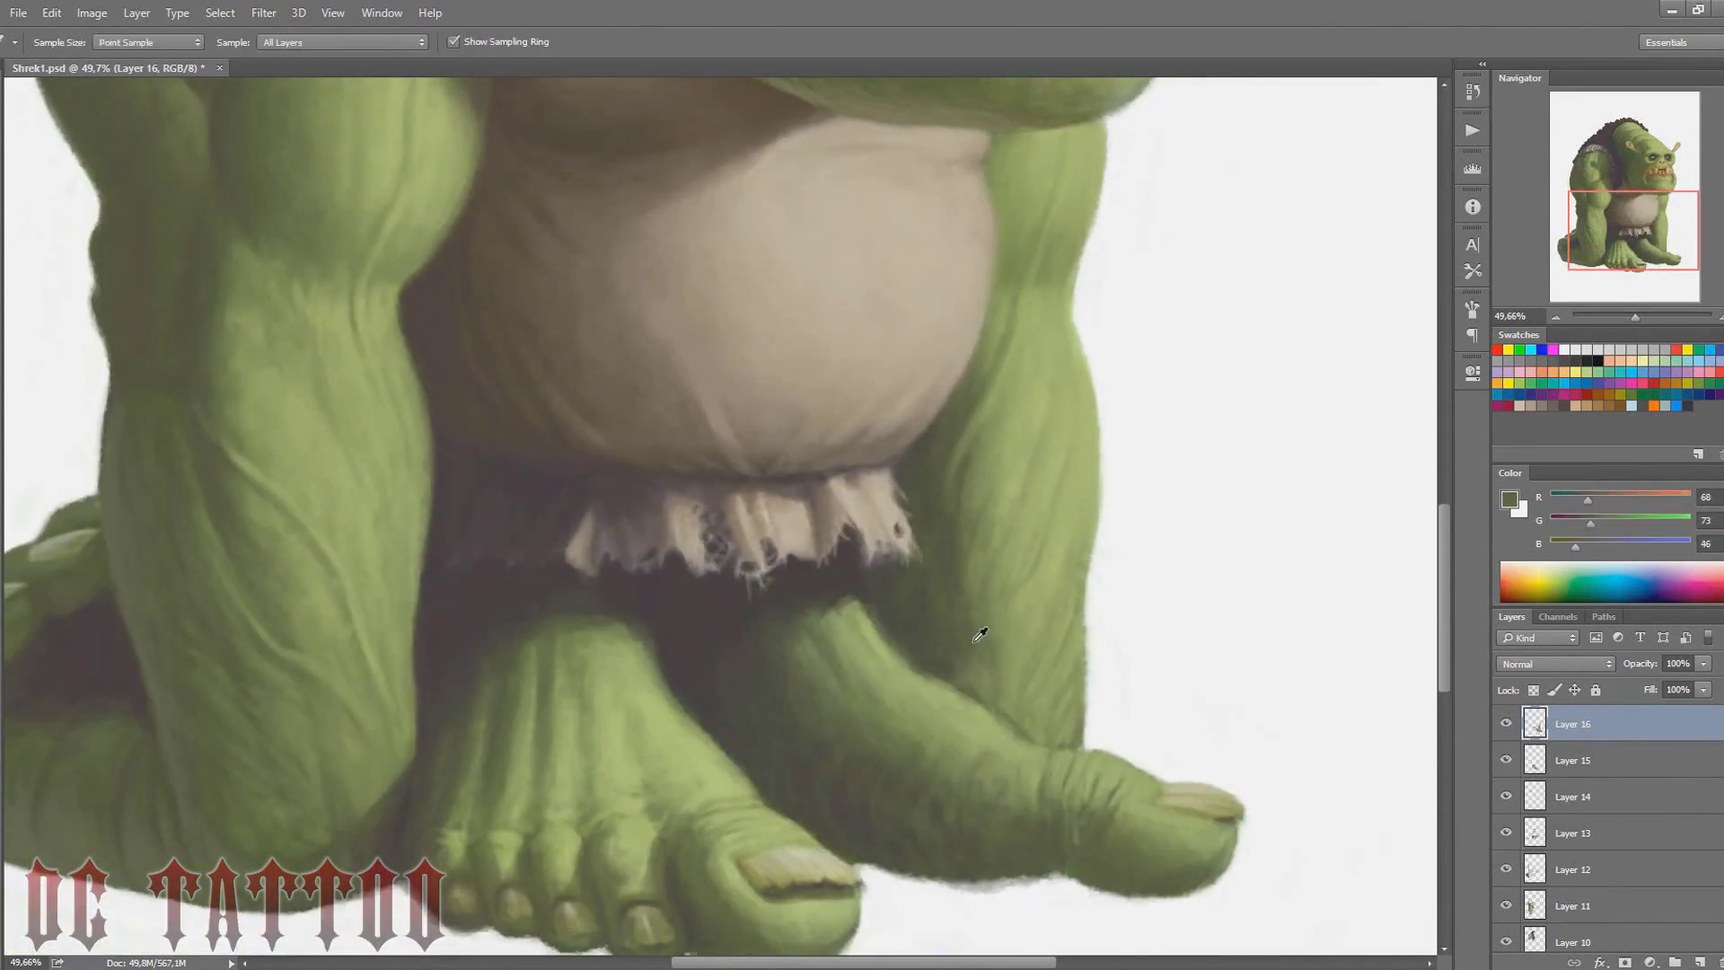
key("bracketleft")
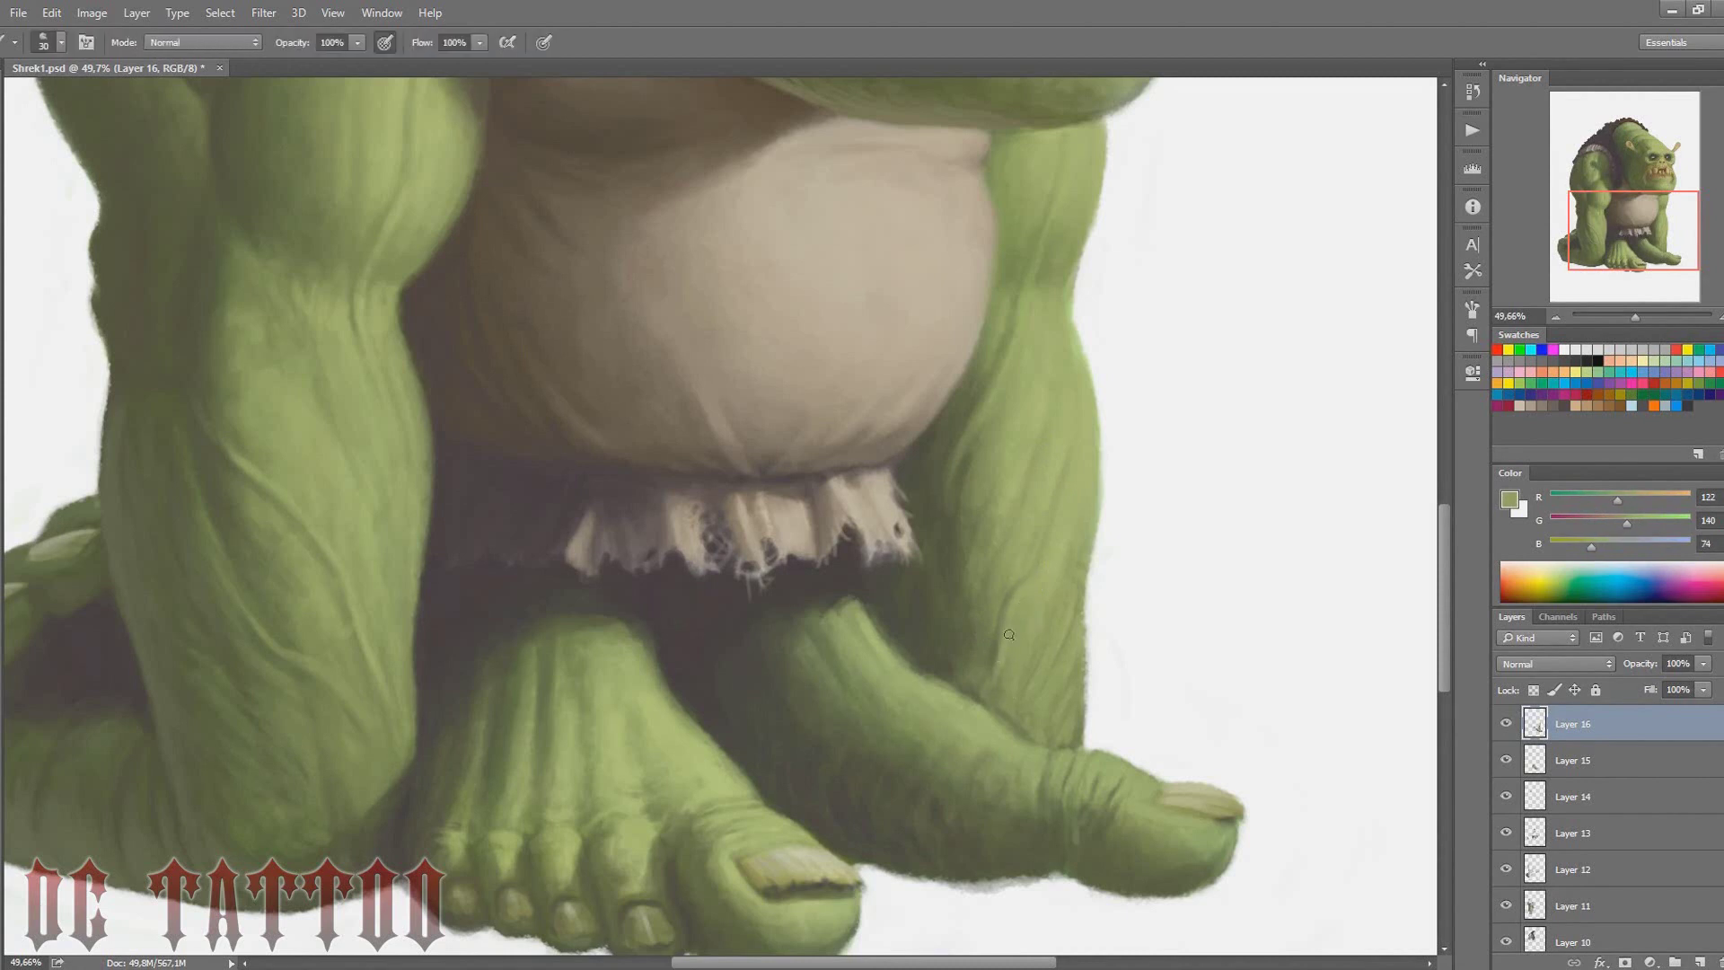
key("bracketright")
left_click(1004, 701, "alt")
left_click(973, 681, "alt")
key("bracketleft")
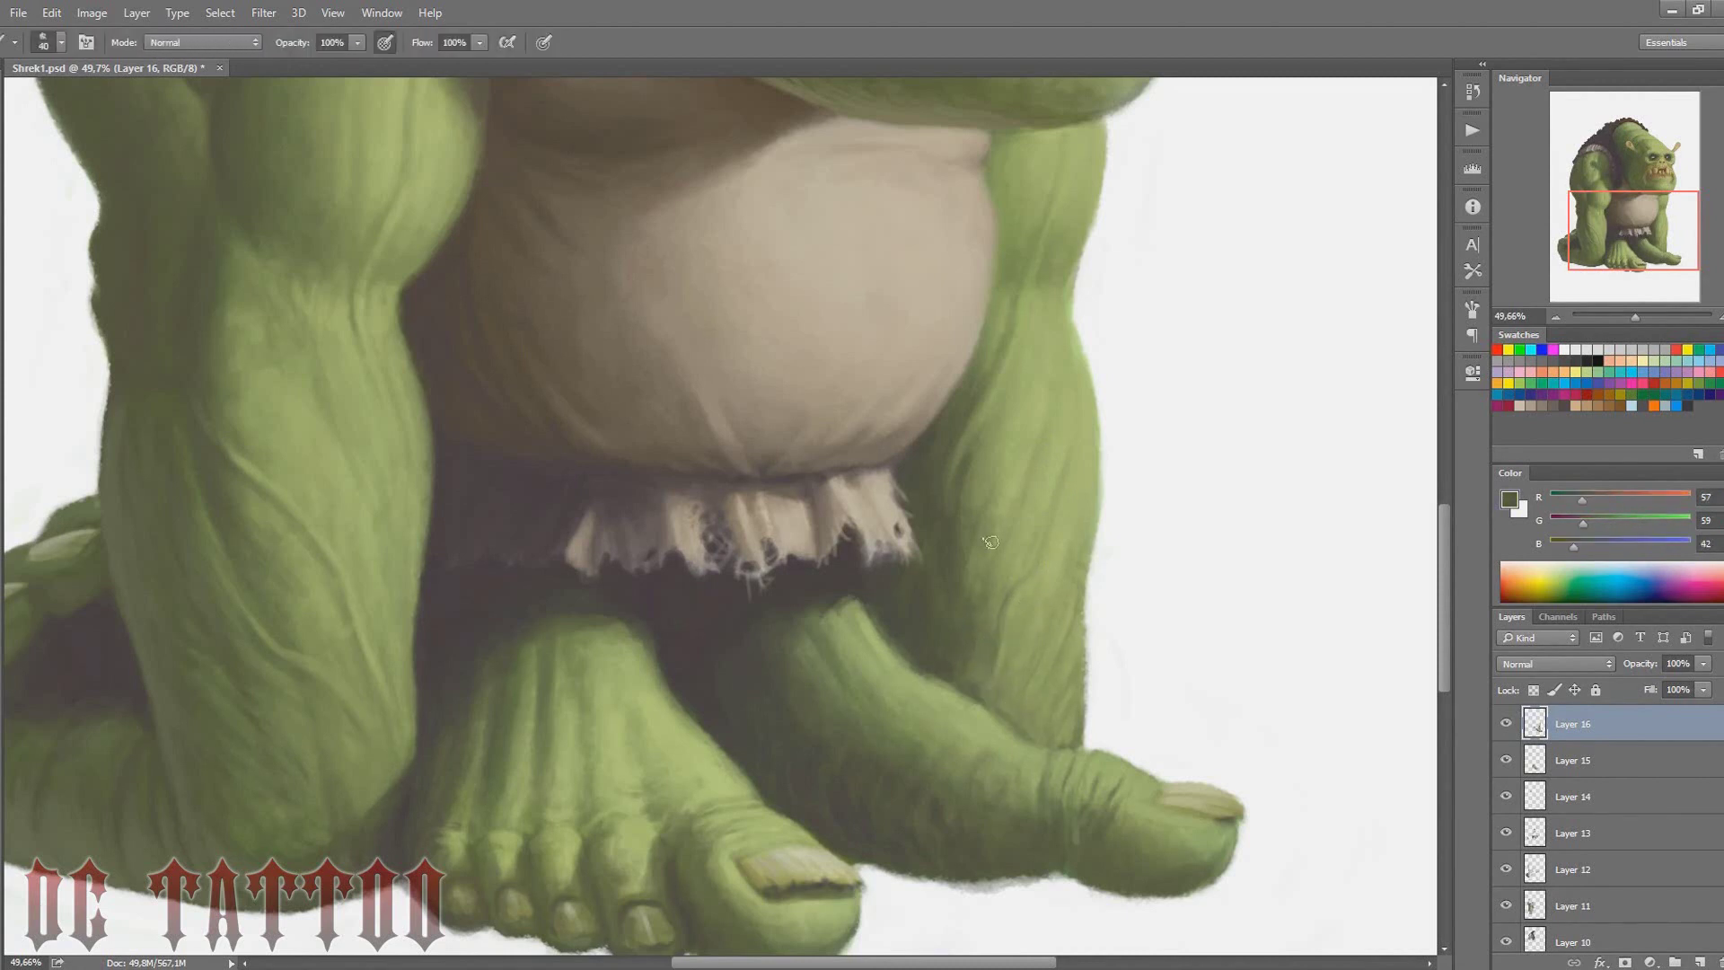
key("bracketright")
key("bracketright")
key("bracketright")
Sample greens and olive shadows around the right foot, then zoom out to the whole ogre
left_click(1024, 495, "alt")
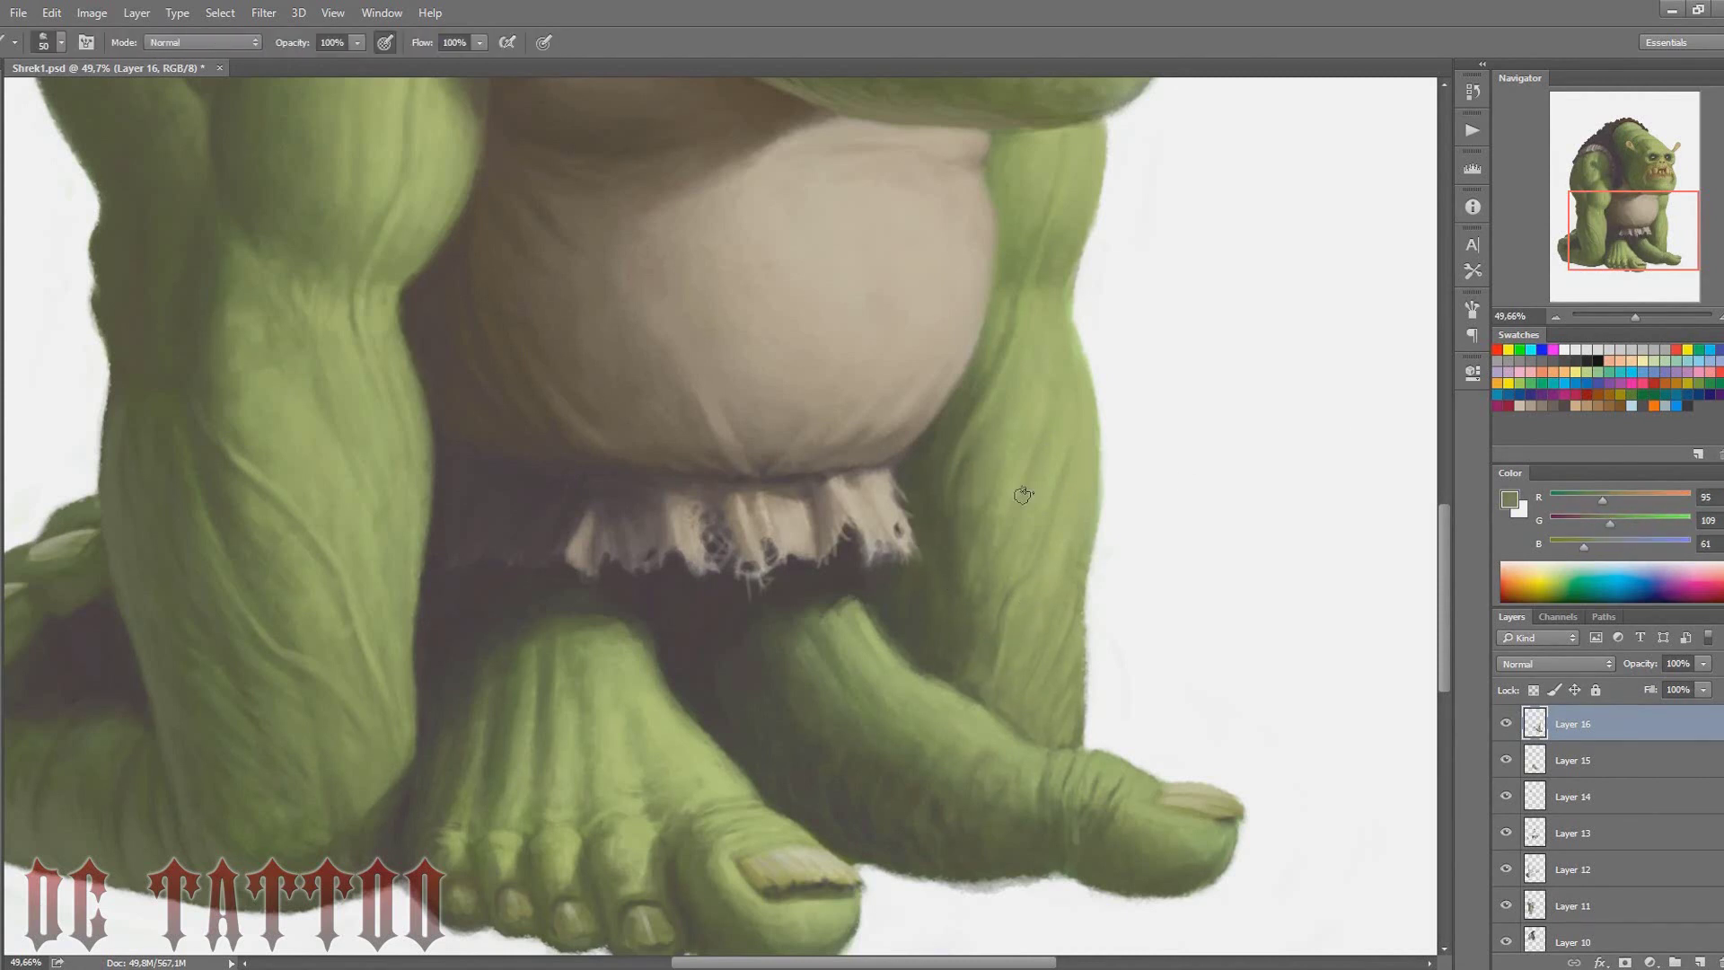
left_click(1070, 566, "alt")
key("bracketright")
left_click_drag(885, 598, 934, 512)
left_click(934, 512, "alt")
key("bracketleft")
key("bracketleft")
key("bracketleft")
left_click(1114, 663, "alt")
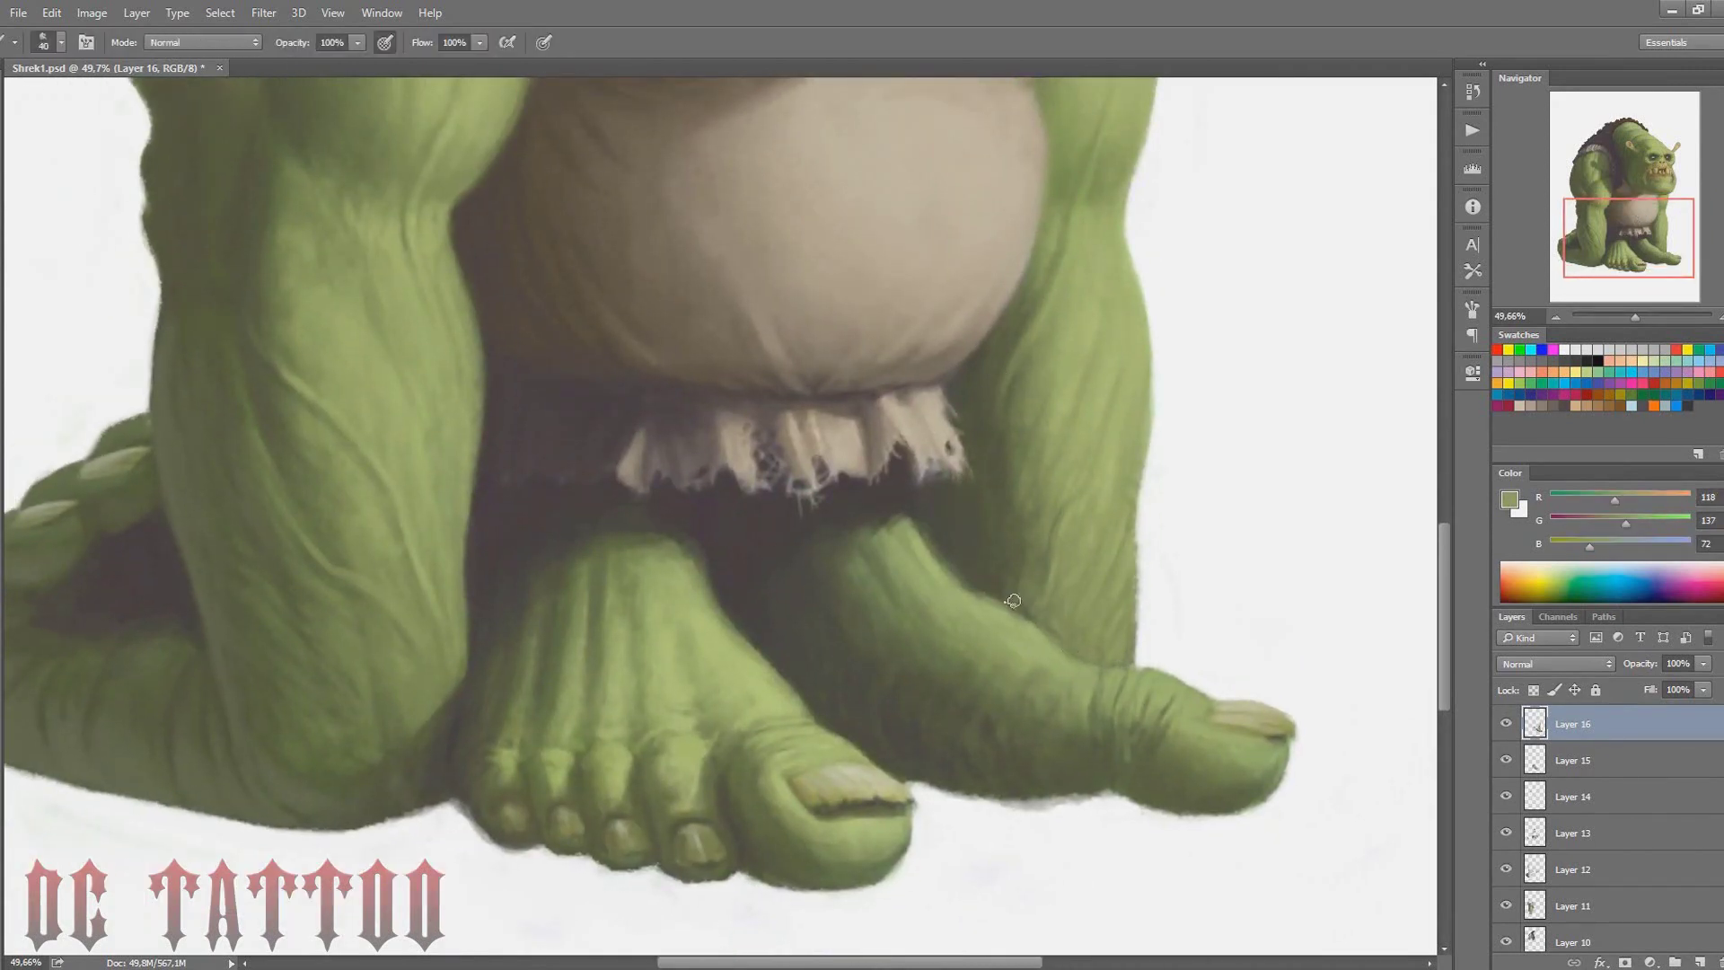
left_click(1012, 600, "alt")
key("bracketright")
key("bracketright")
key("bracketright")
left_click_drag(1616, 238, 1619, 234)
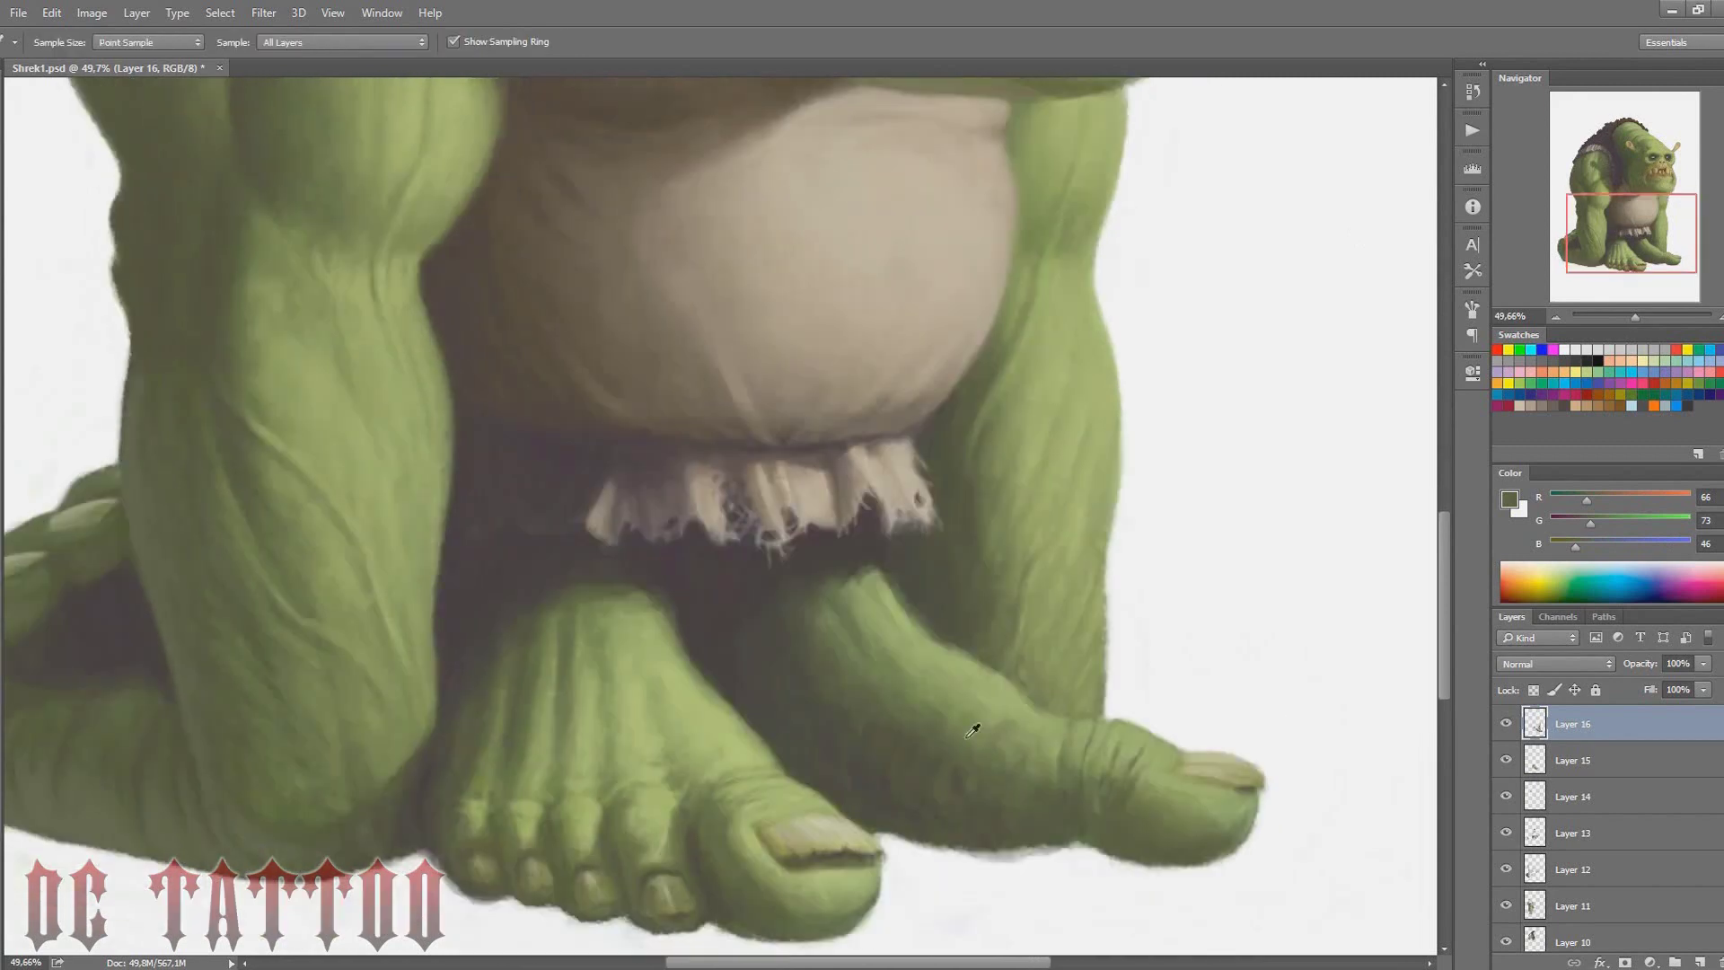
key("bracketleft")
key("bracketleft")
key("bracketleft")
left_click(913, 820, "alt")
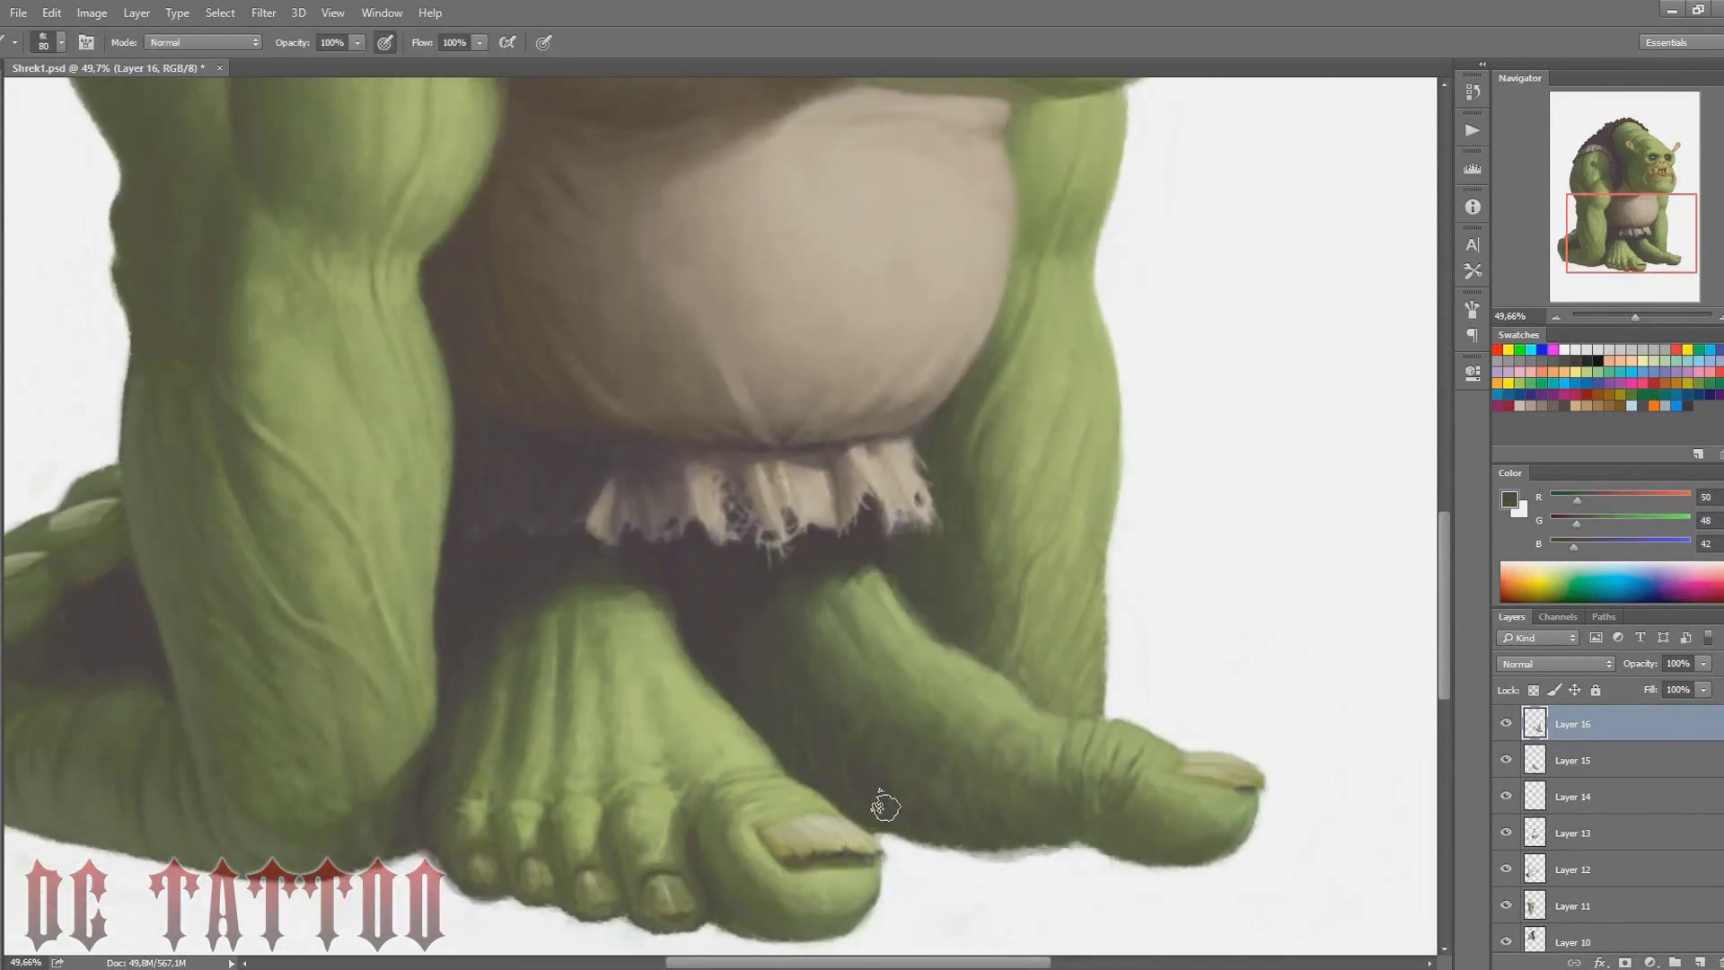
left_click_drag(1635, 316, 1628, 316)
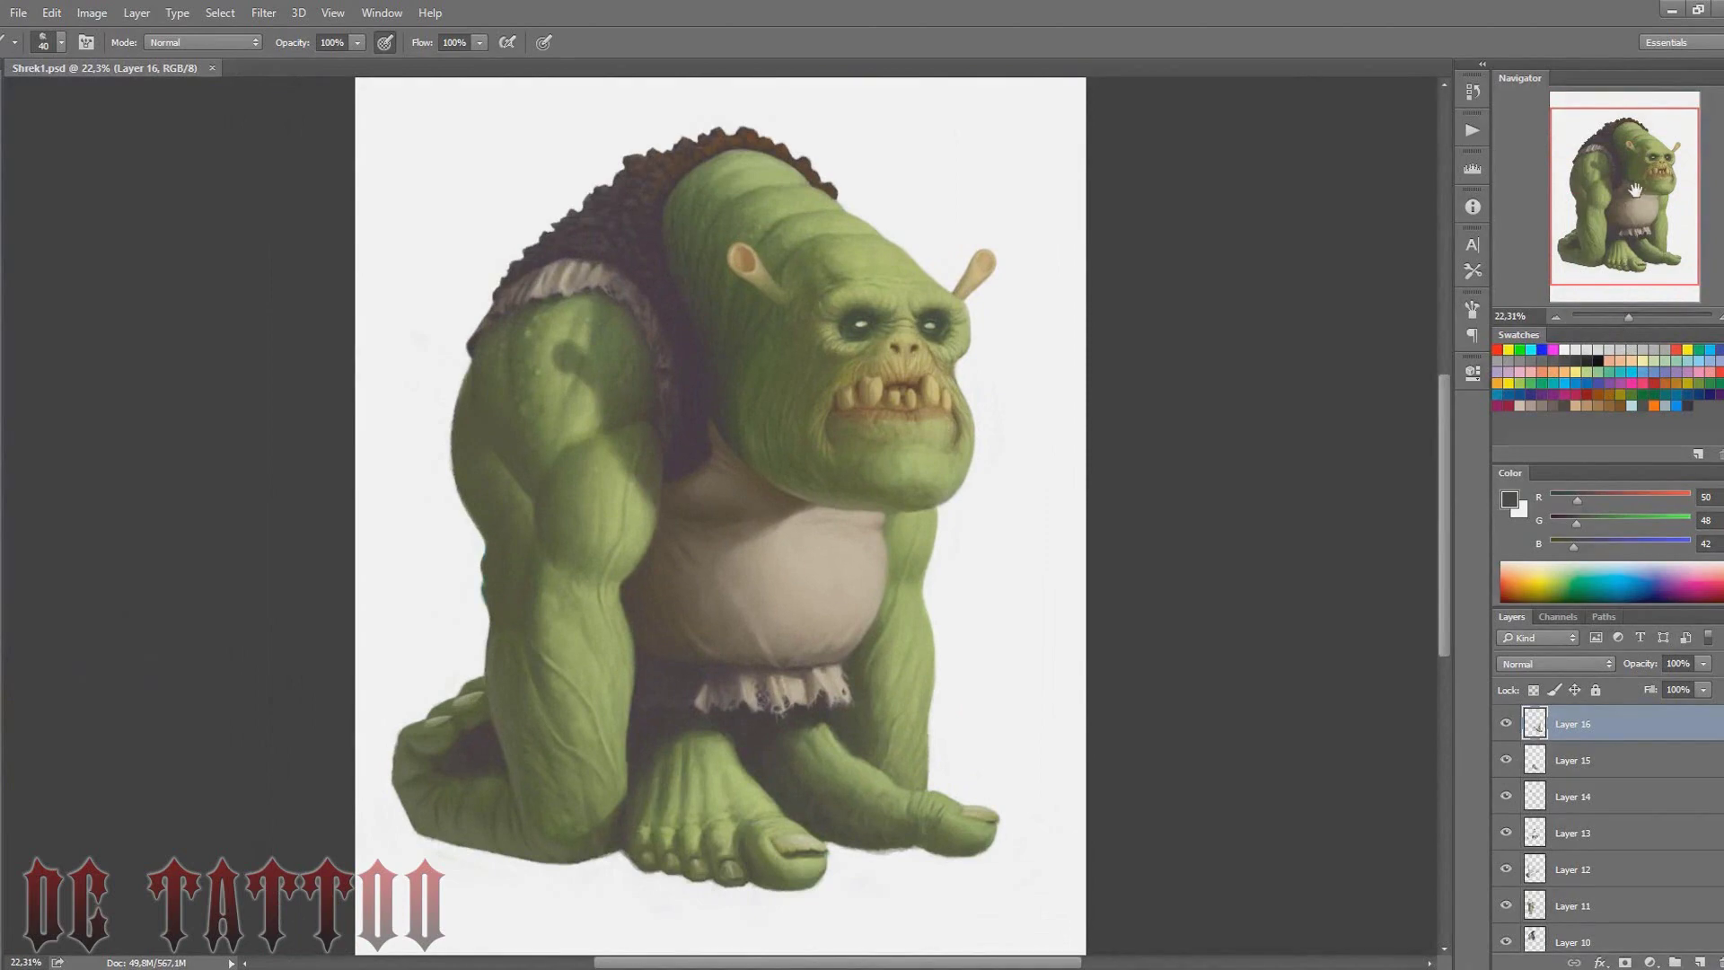
Eyedrop the fur vest's brown, zoom in above the head, and return to the Brush
key("i")
left_click(790, 135)
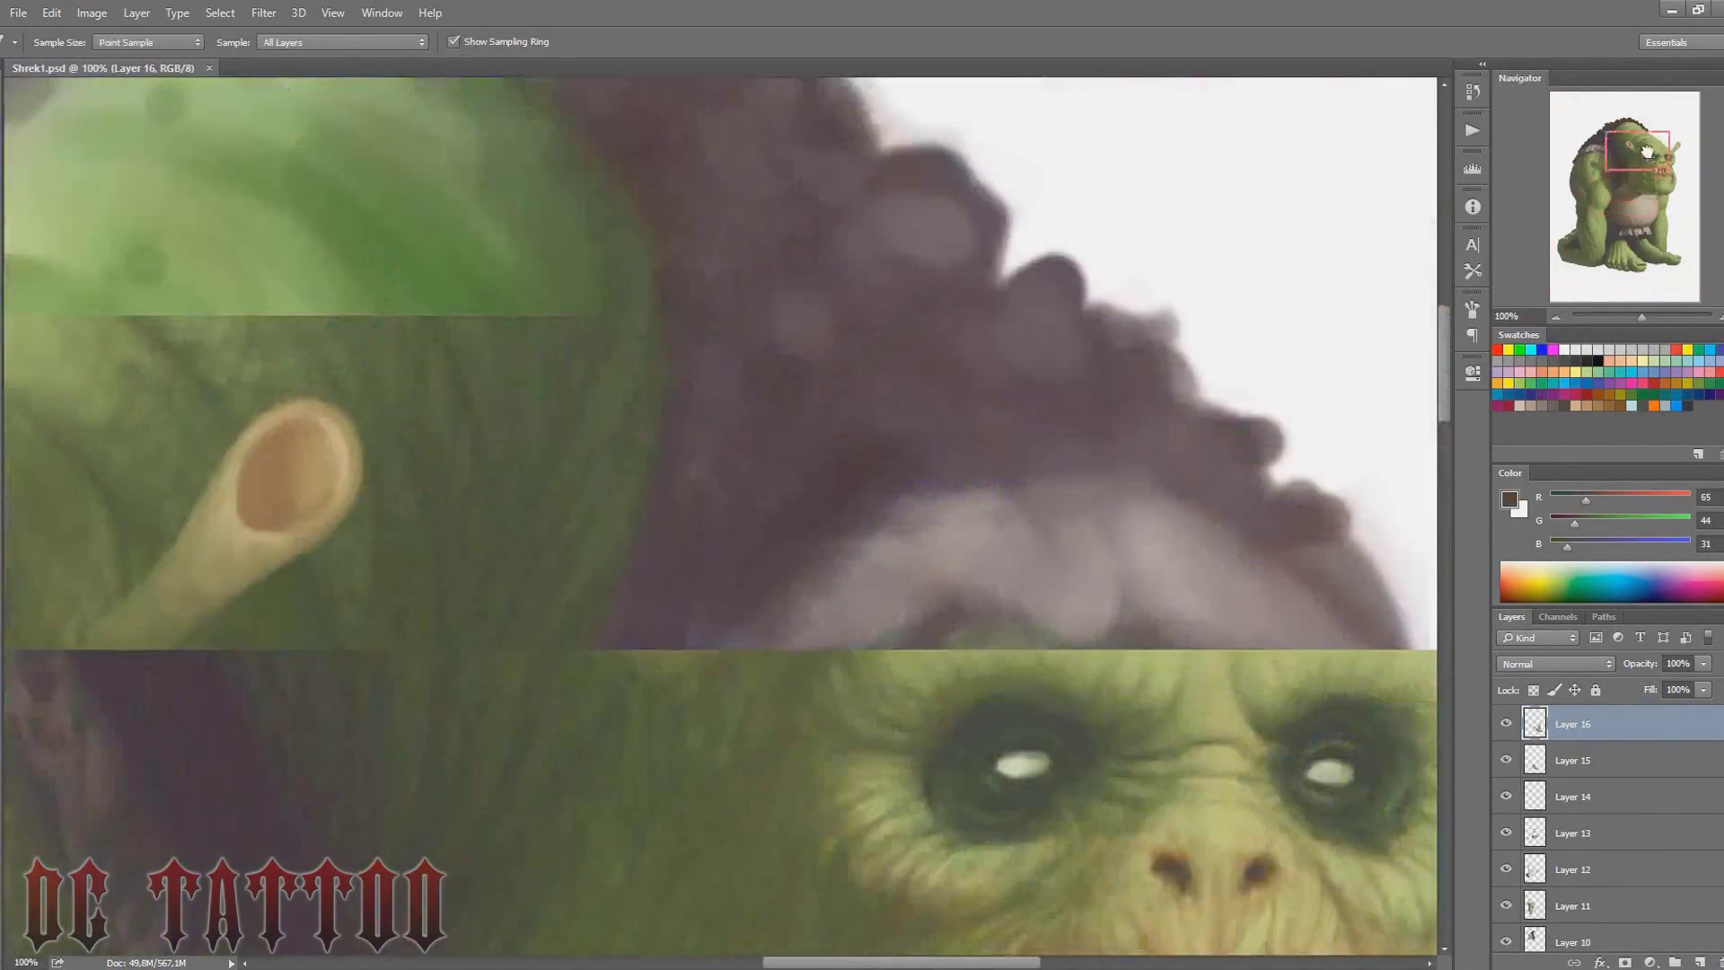
left_click_drag(1628, 316, 1637, 316)
key("b")
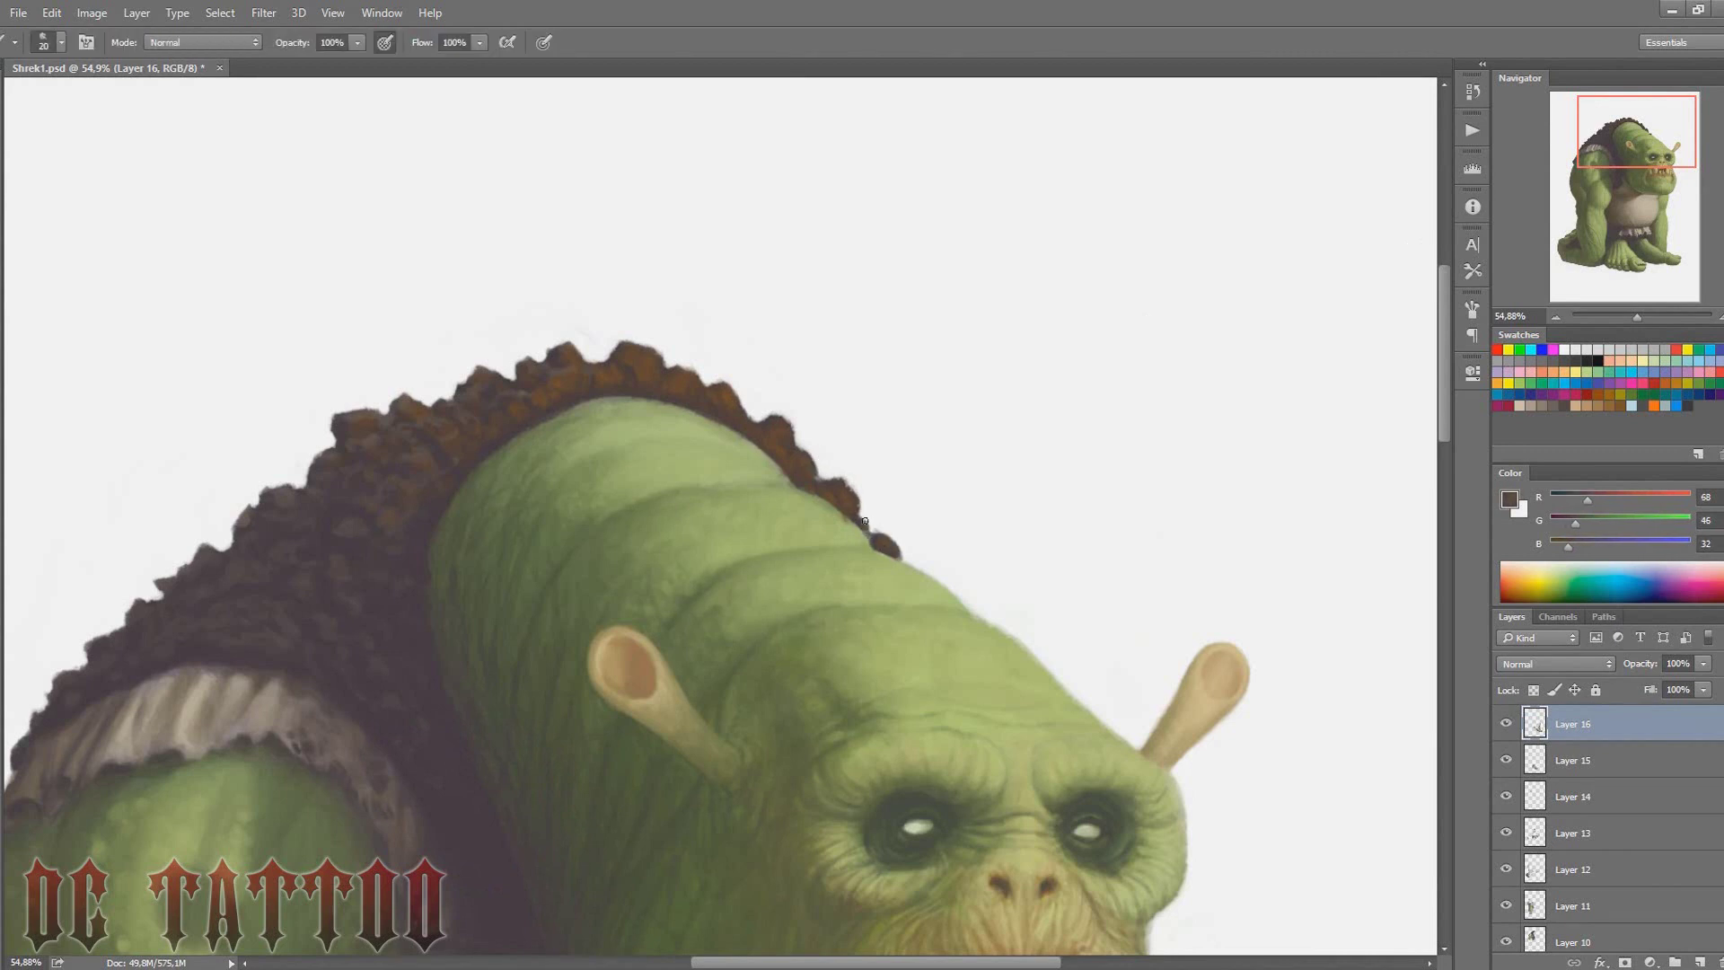
key("x")
scroll(1582, 266, "down", 3)
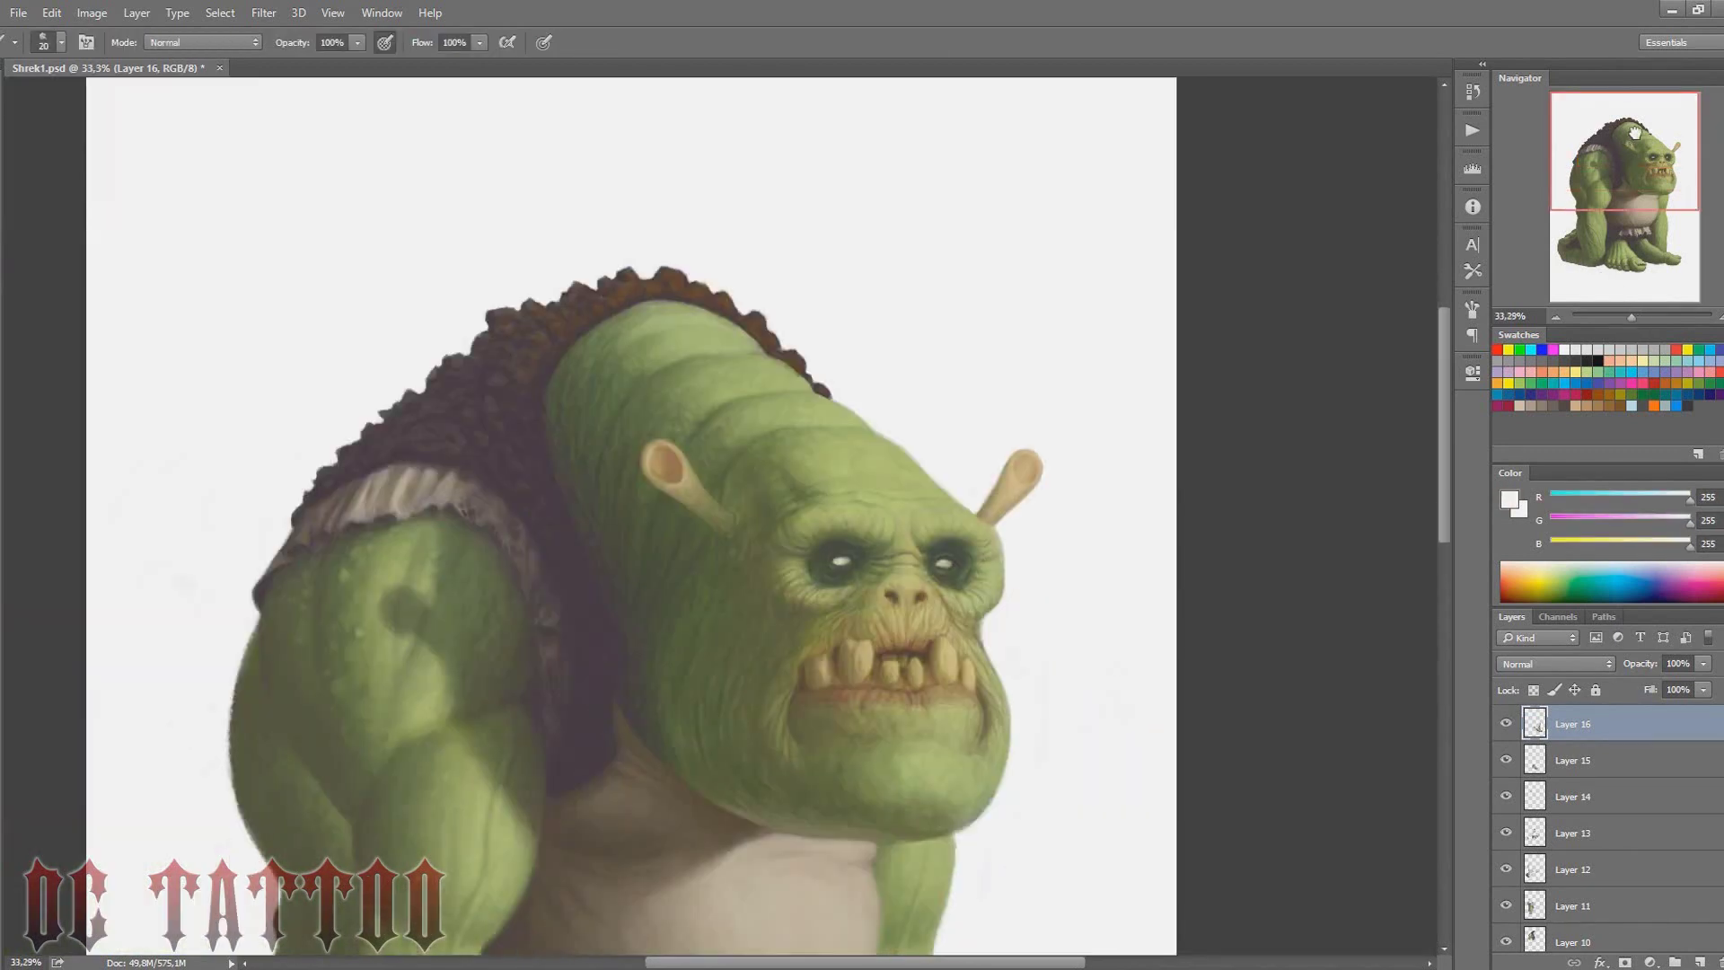
On new Layer 17, dab small dark flies around the ogre's head and erase stray marks
key("x")
key("ctrl+shift+n")
key("Return")
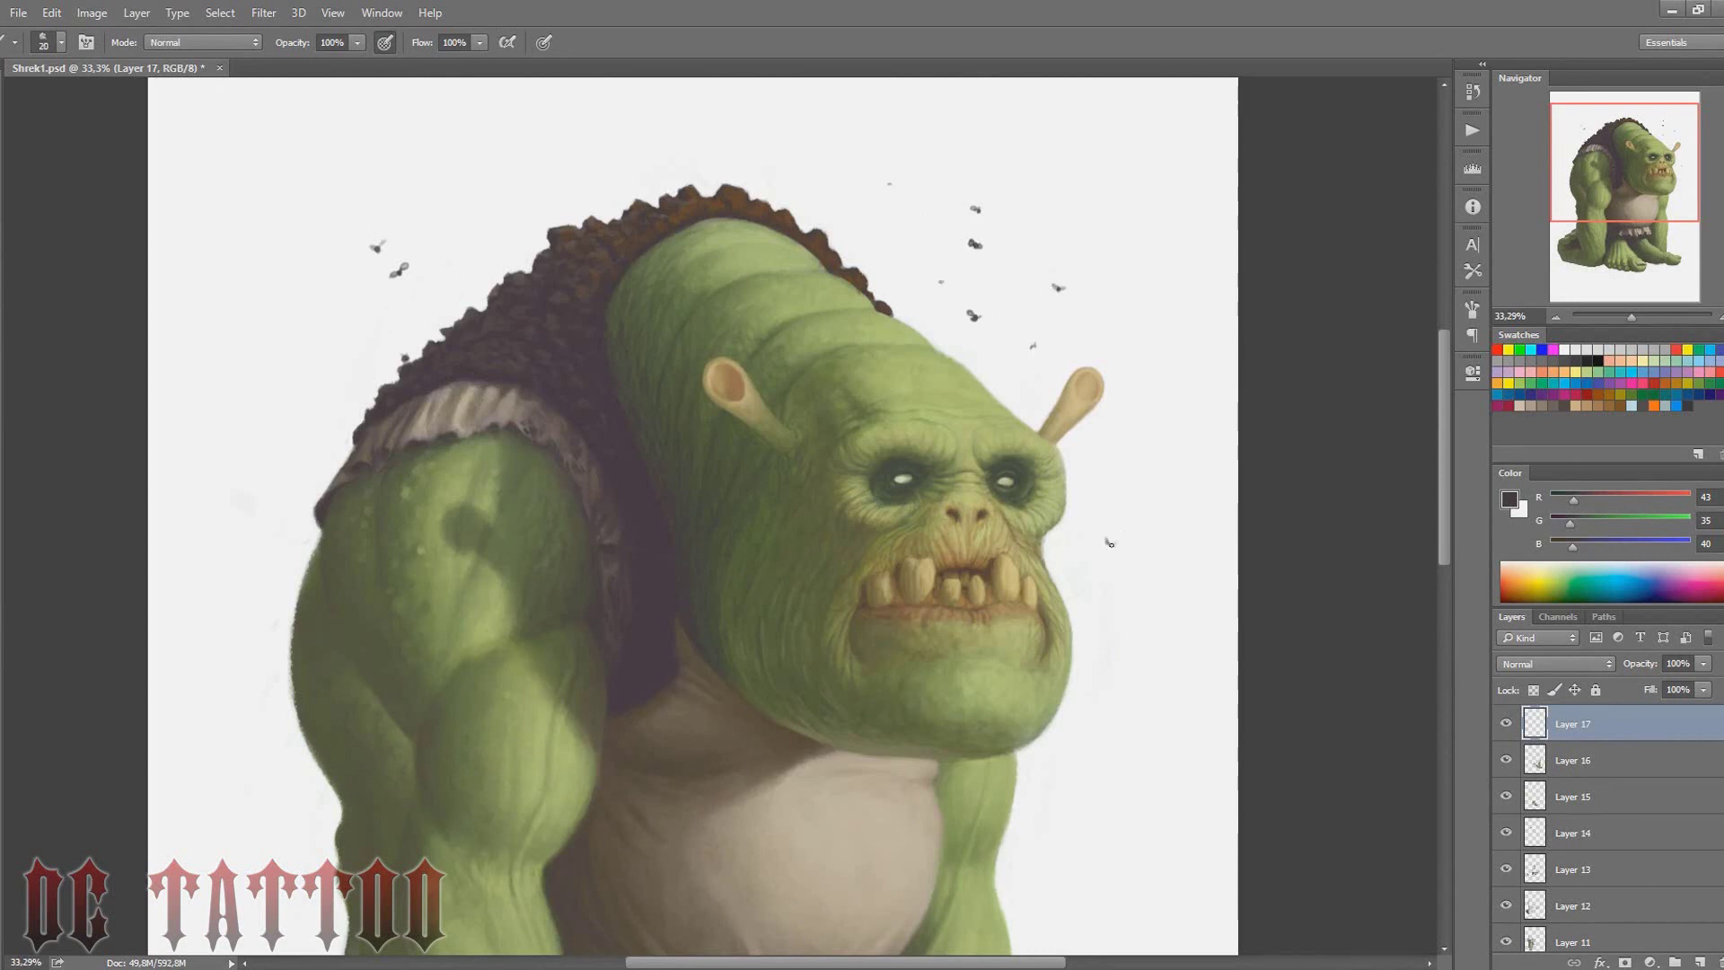
key("e")
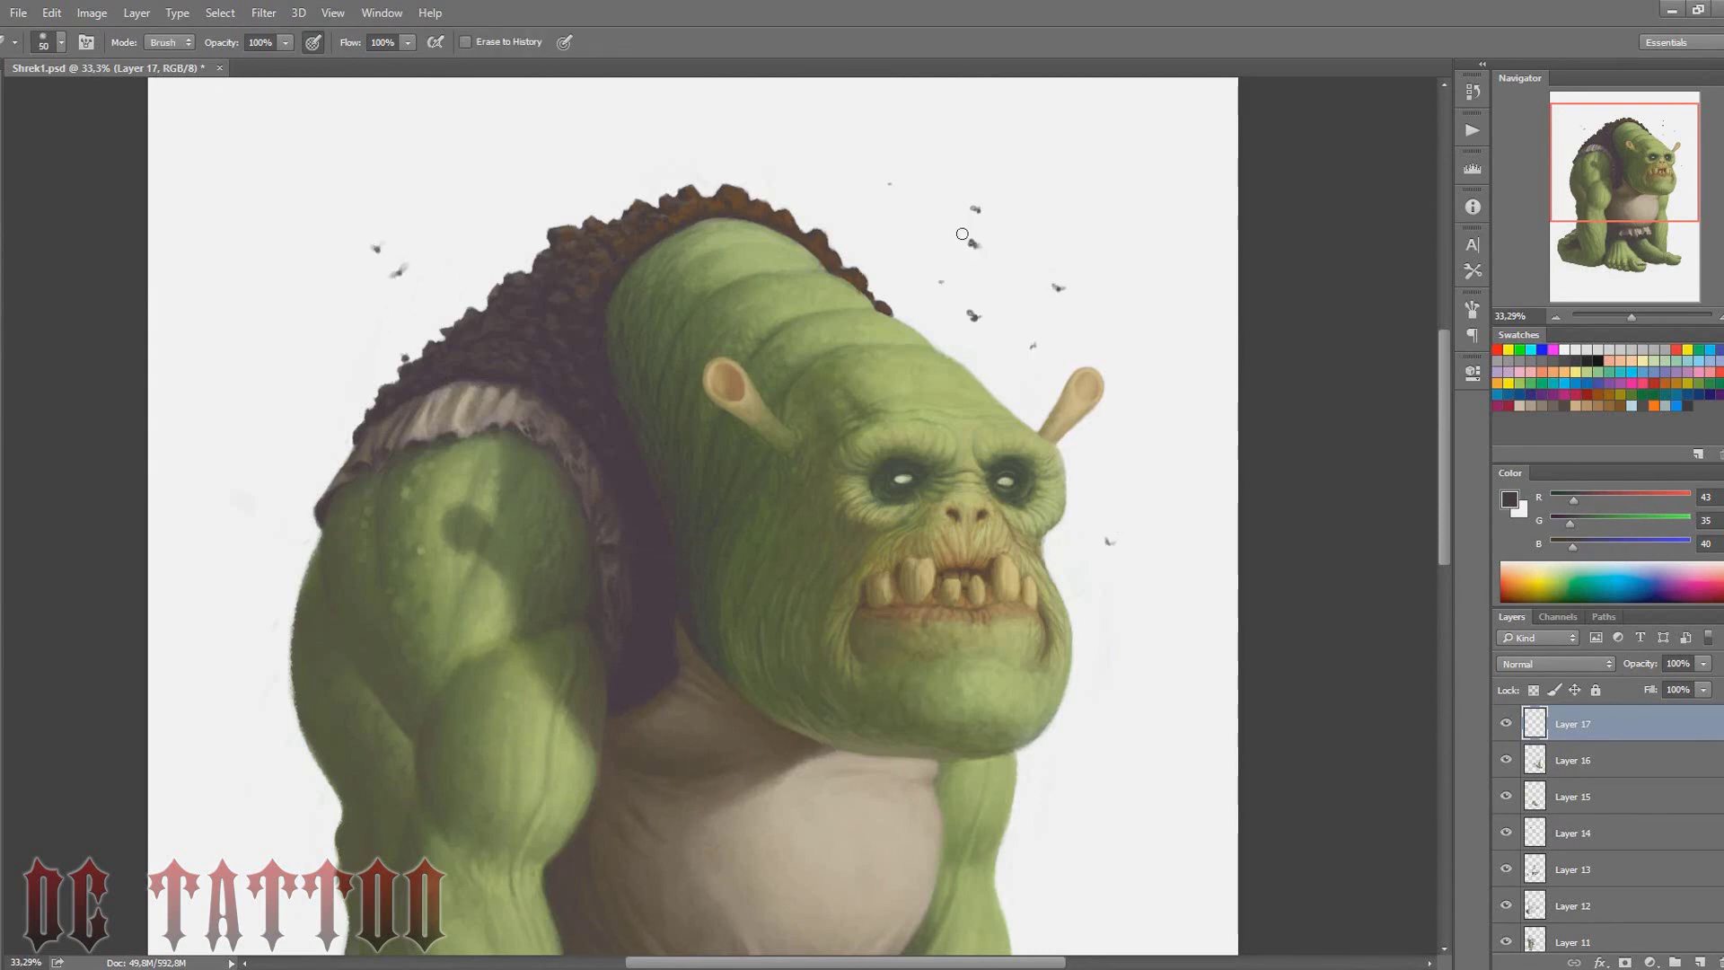
key("b")
left_click(907, 231)
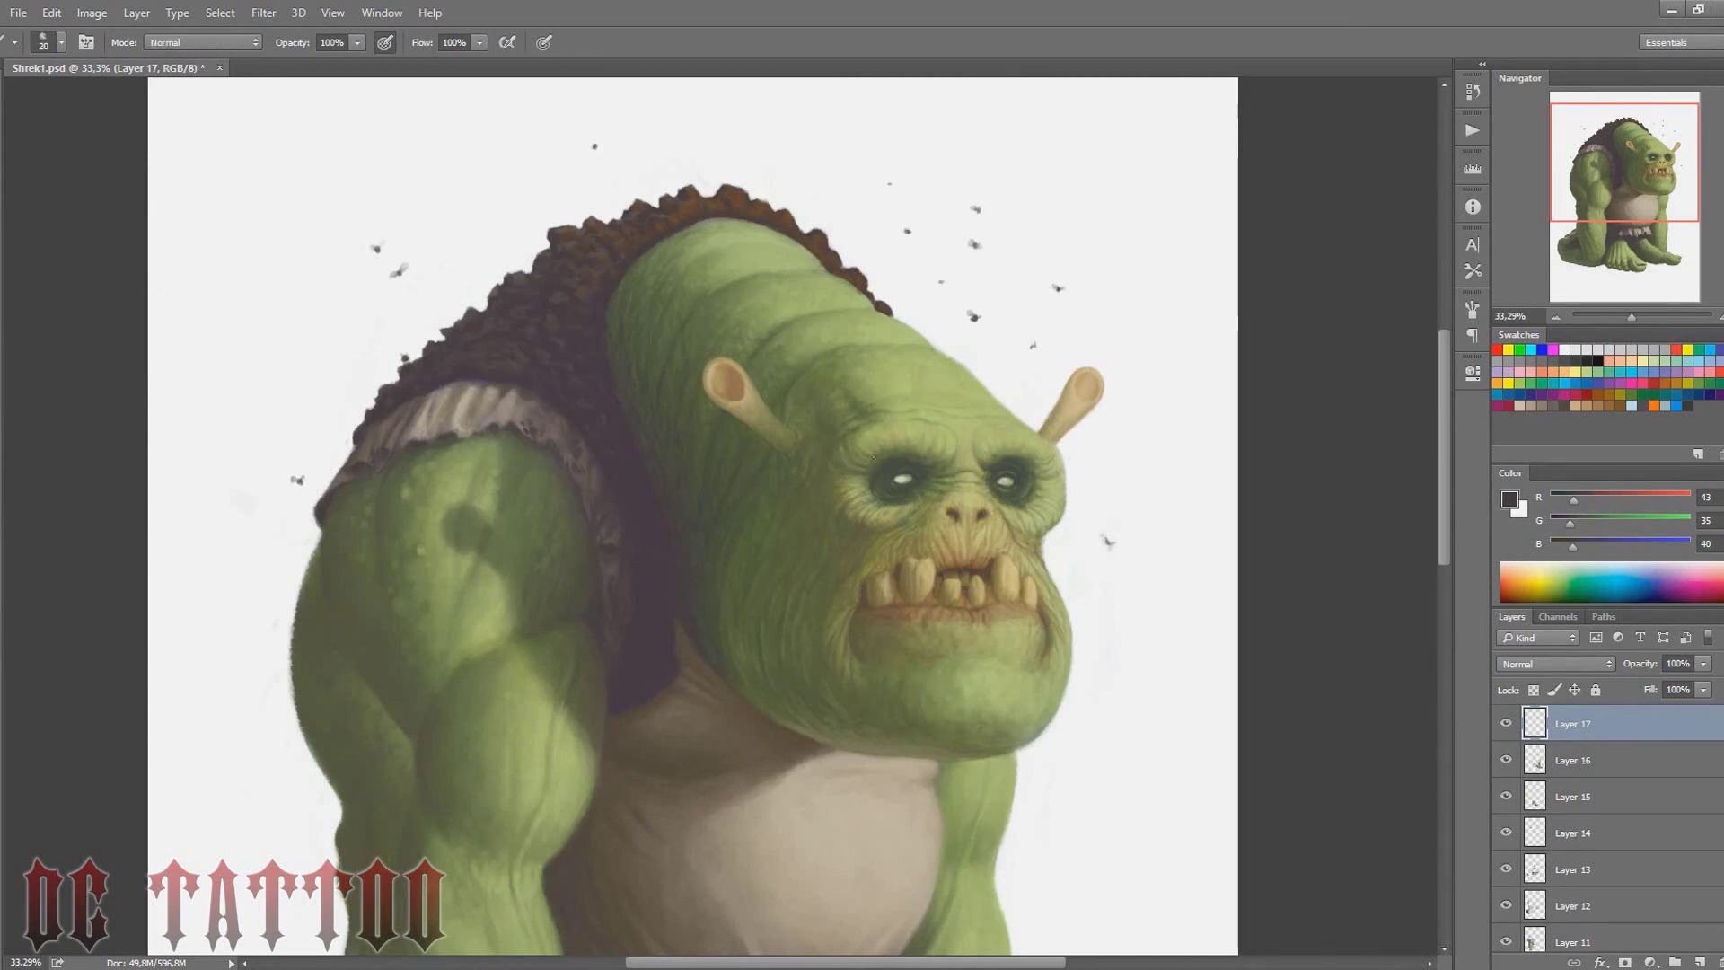
key("e")
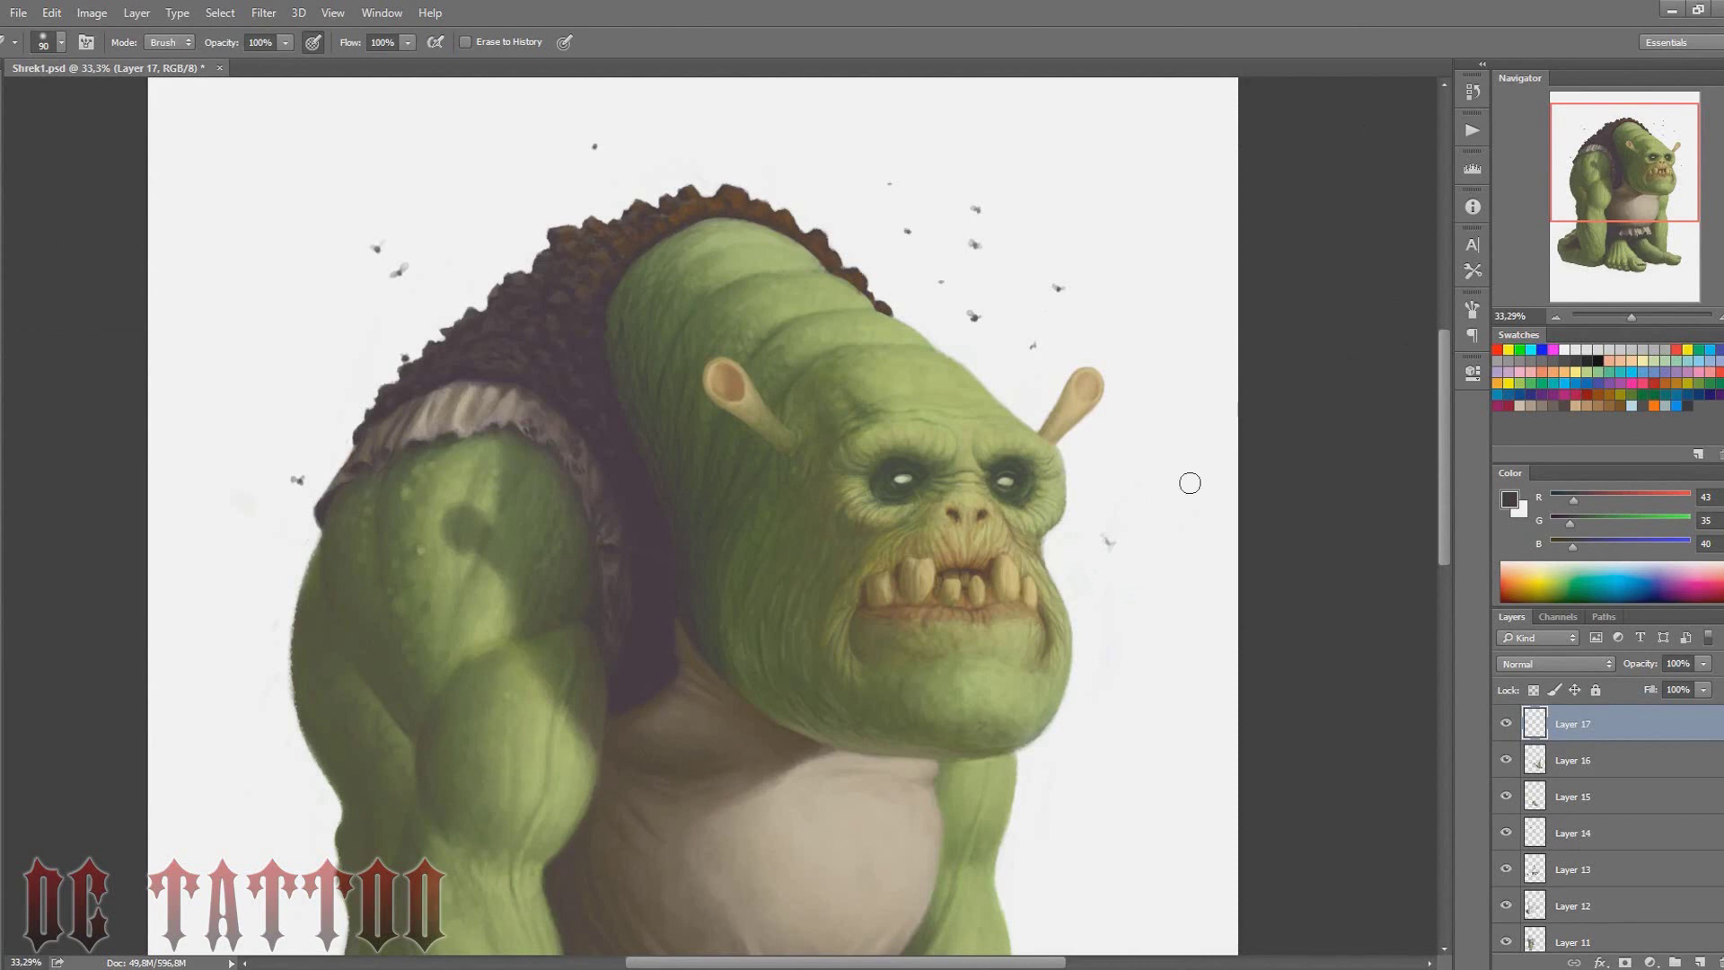
Add Layer 18 below the flies and pick a brown-orange amber eye colour
left_click_drag(1634, 159, 1631, 192)
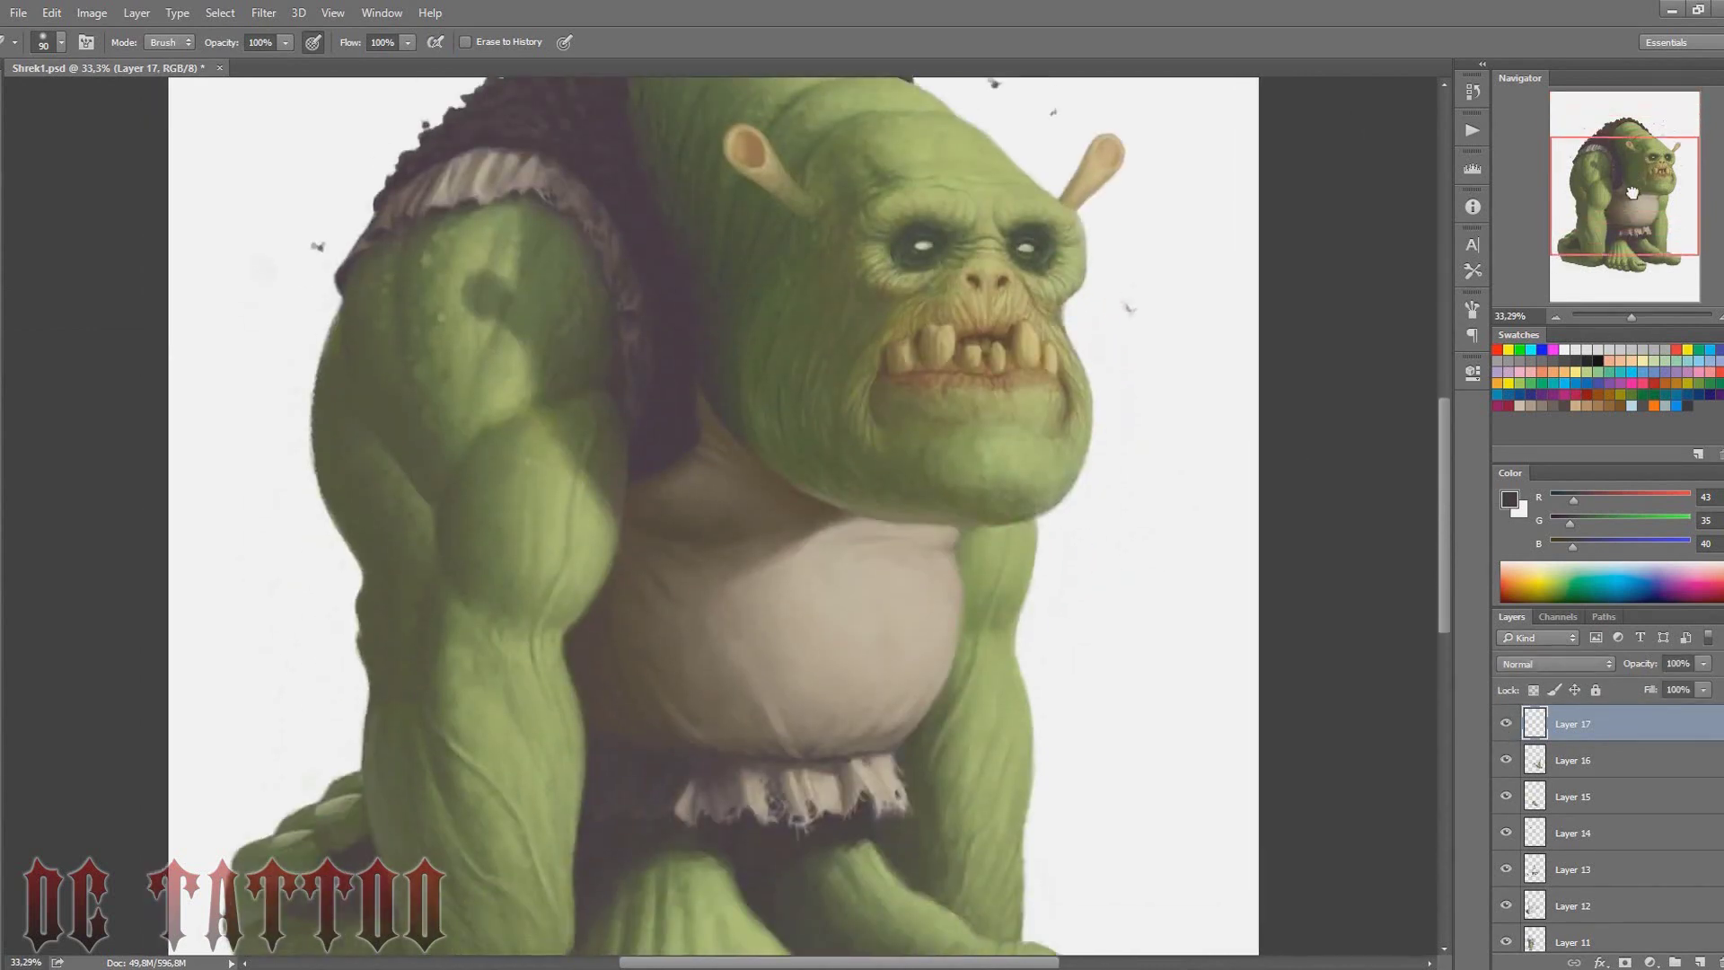
left_click(1675, 962, "ctrl")
key("i")
scroll(896, 464, "up", 3)
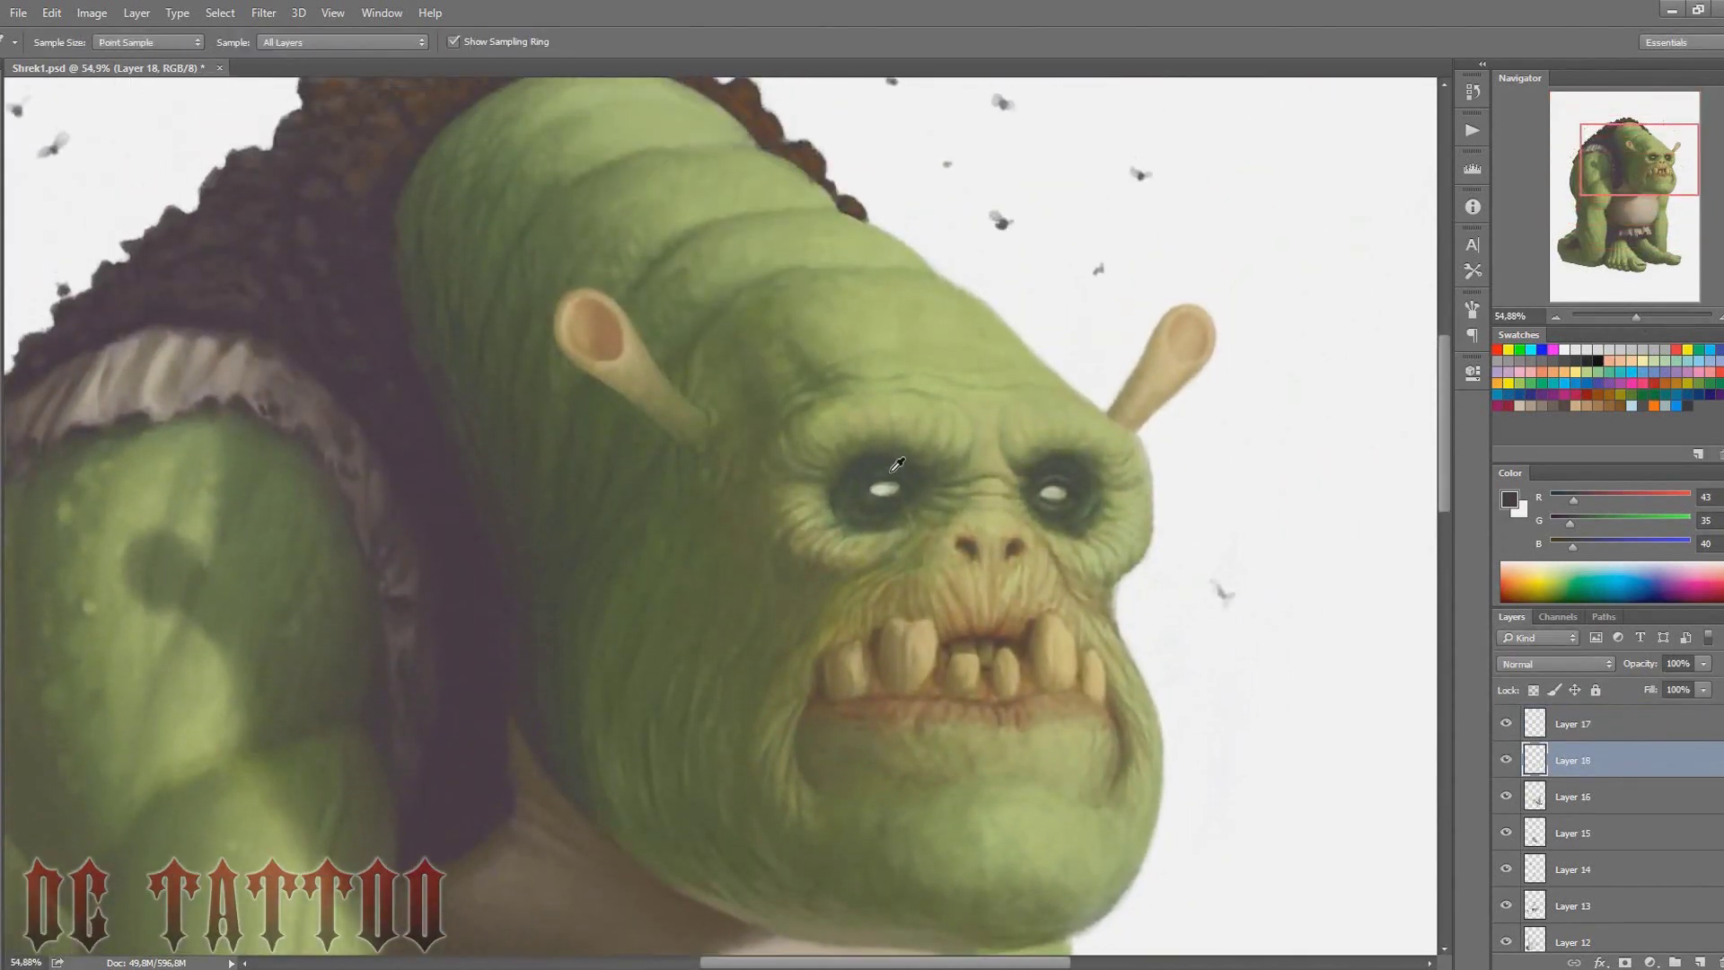
key("b")
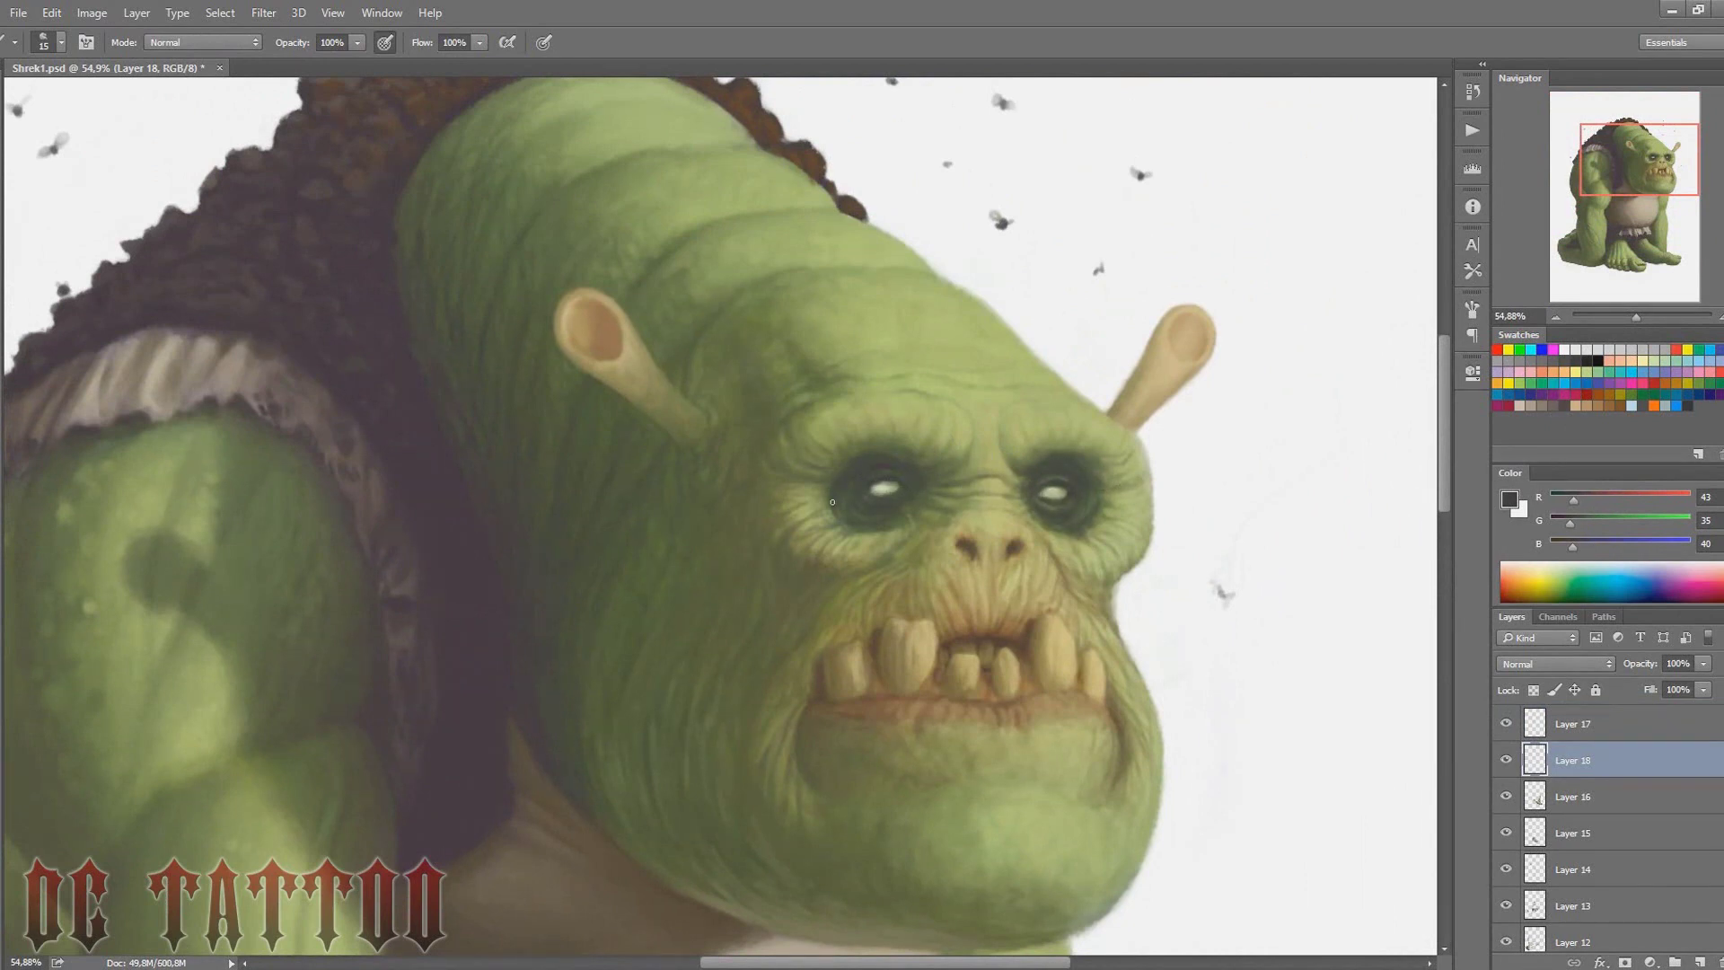
left_click(1614, 384)
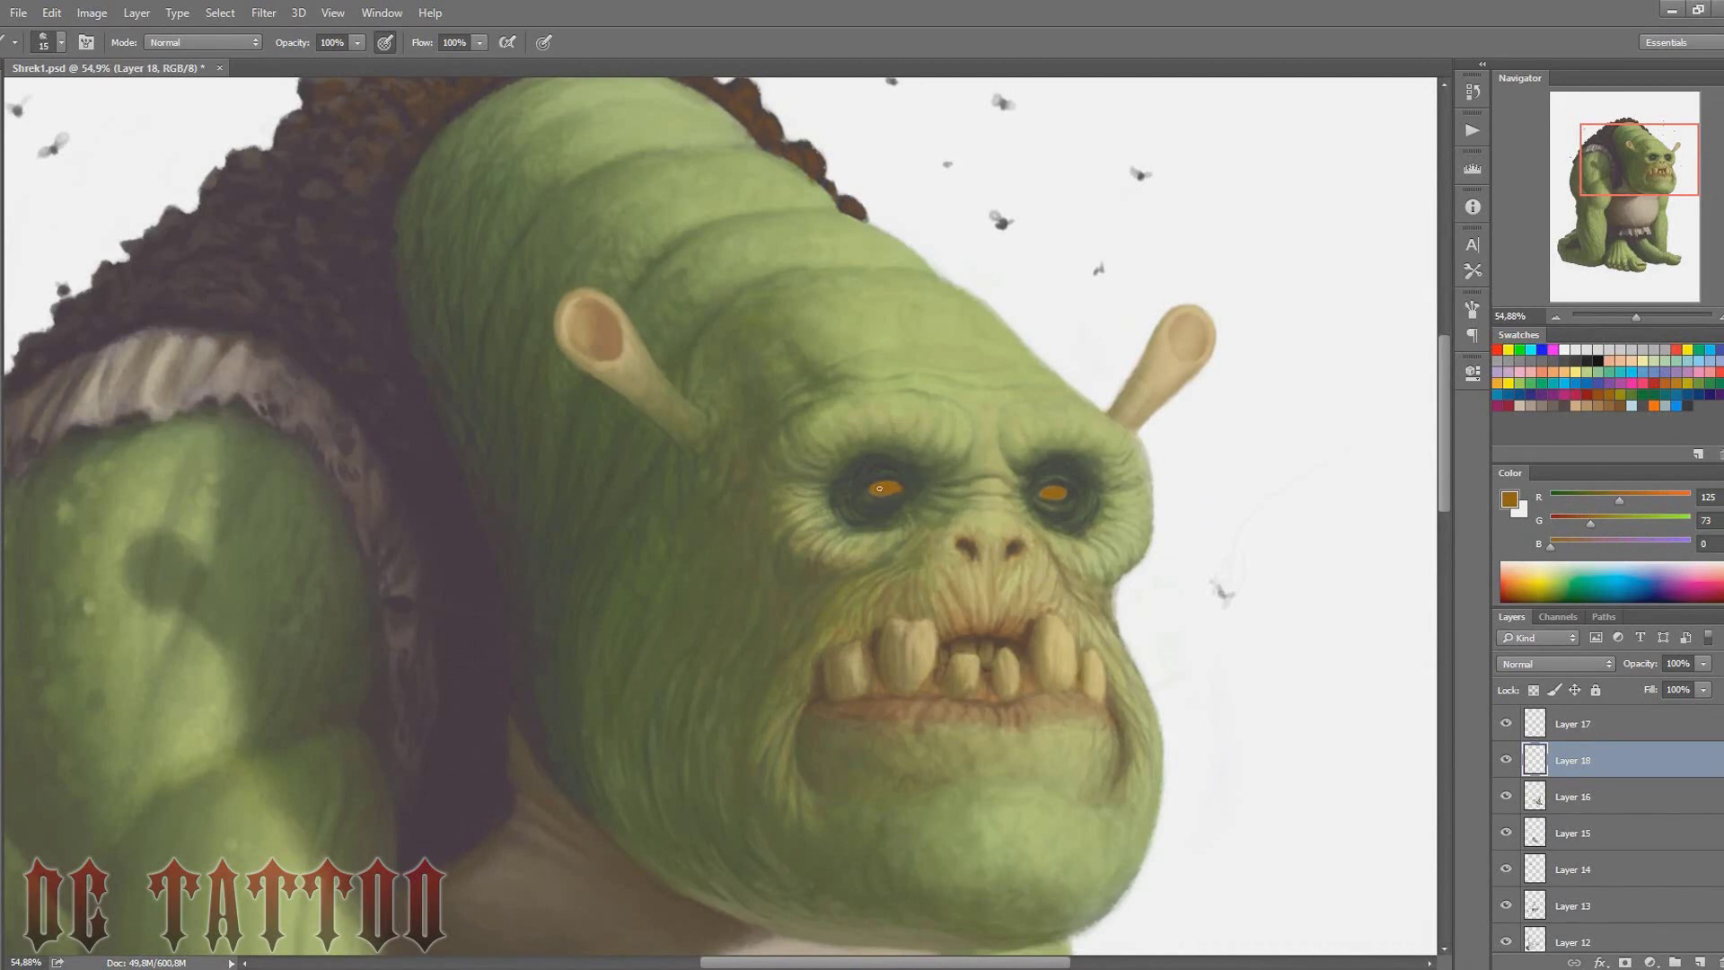
left_click(1509, 499)
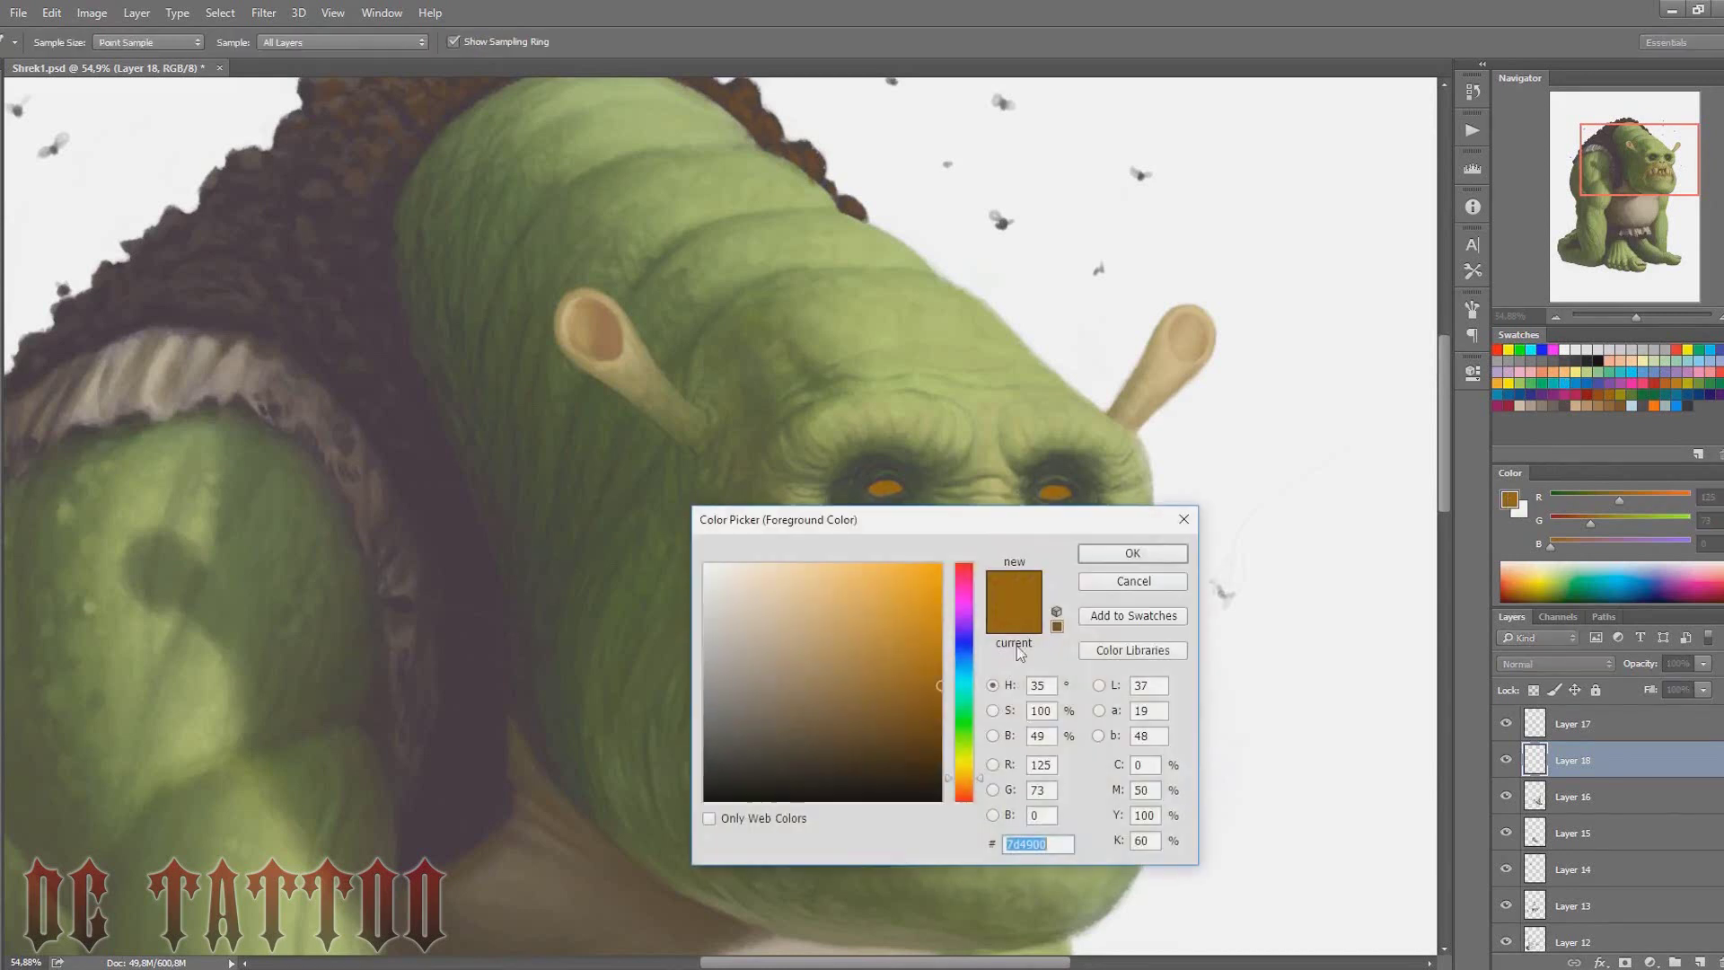
left_click(1050, 492)
Paint the amber irises, sampling oranges, dark greys and white highlights around the eyes
key("Return")
key("bracketright")
left_click(887, 492, "alt")
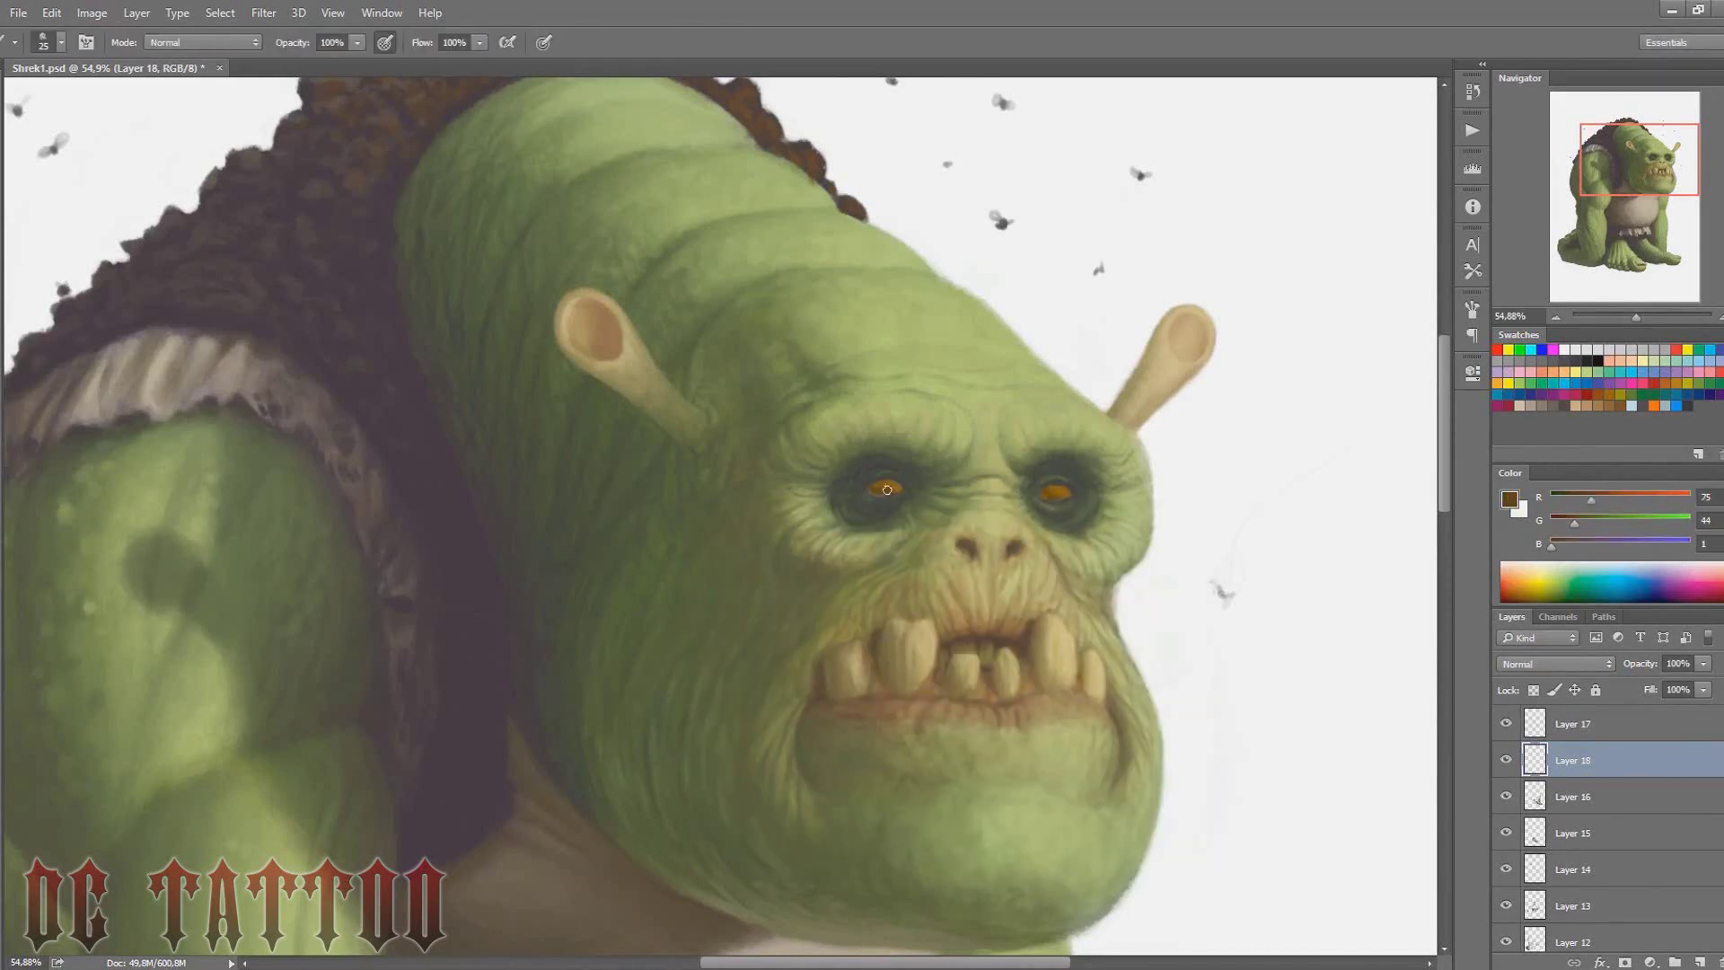
left_click(892, 488, "alt")
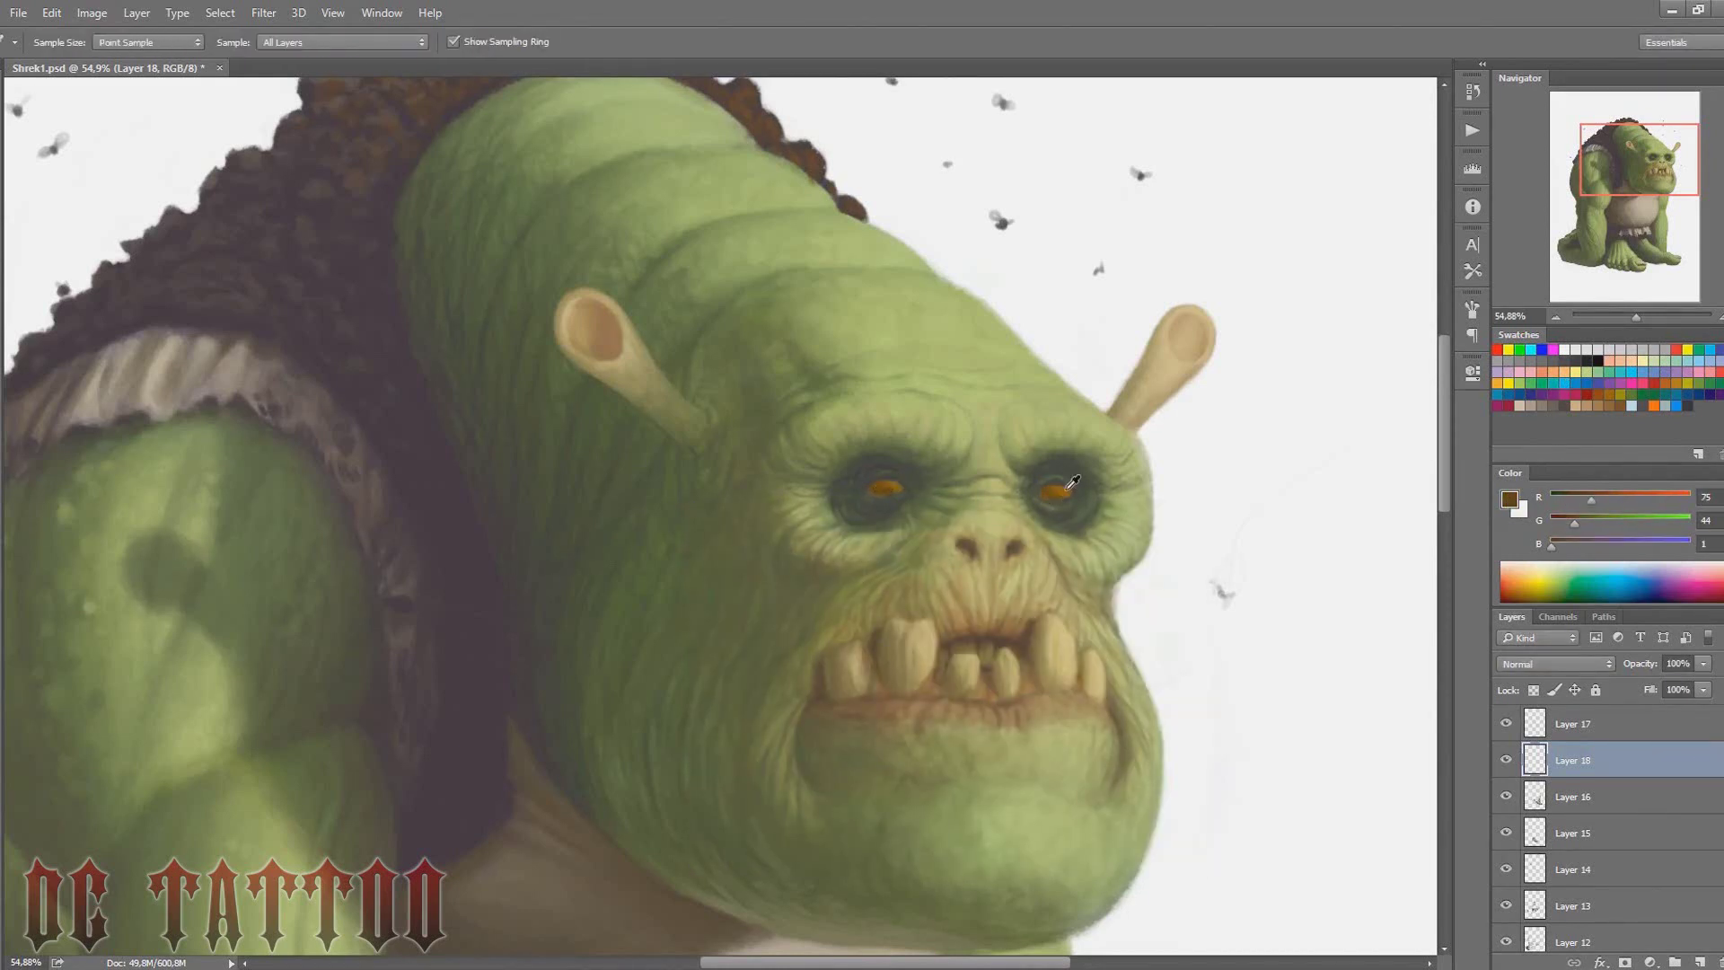
left_click(898, 485, "alt")
left_click(878, 489, "alt")
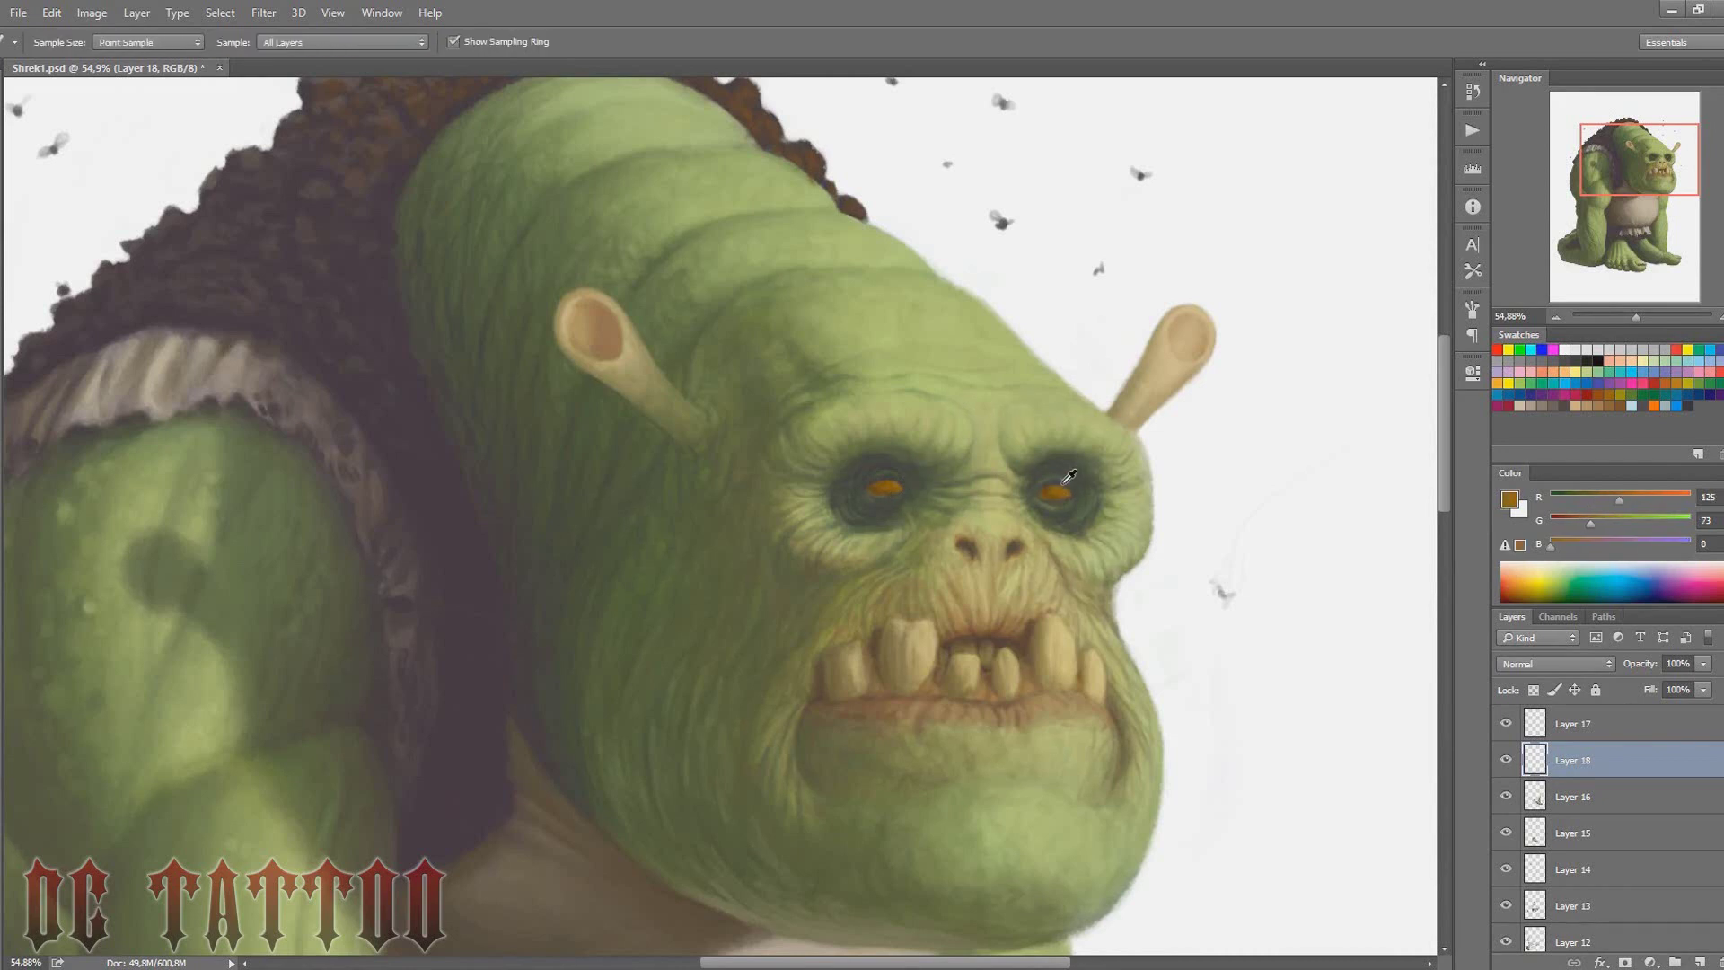
left_click(885, 490, "alt")
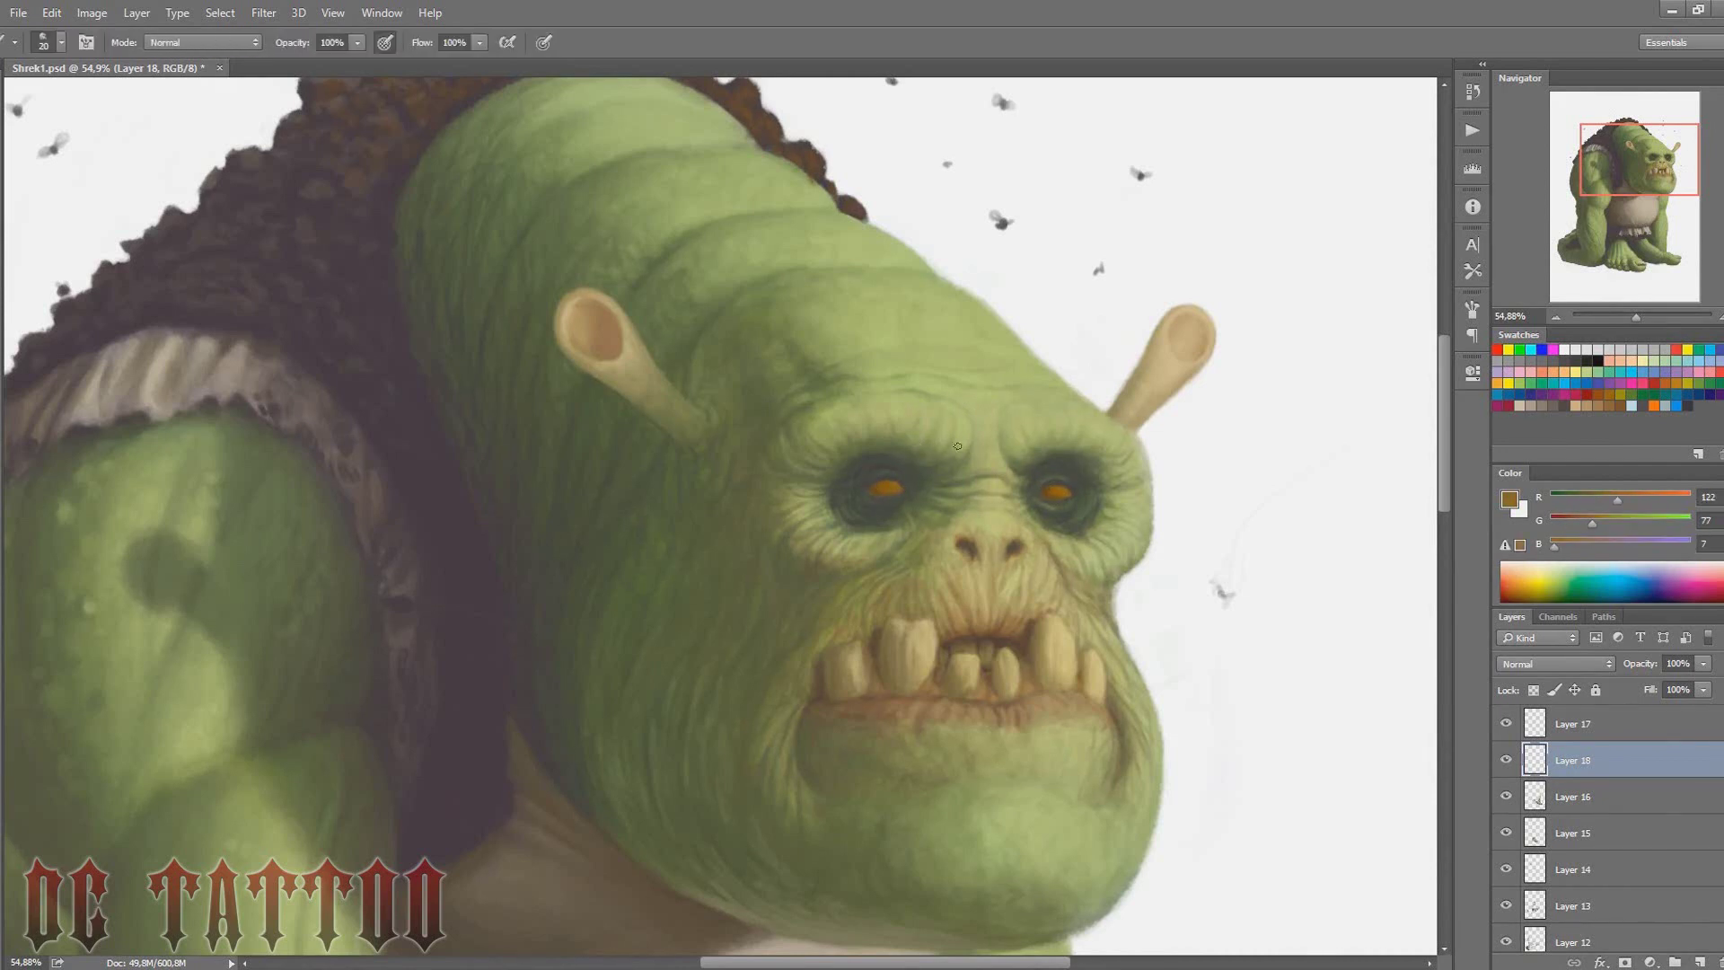
left_click(884, 483, "alt")
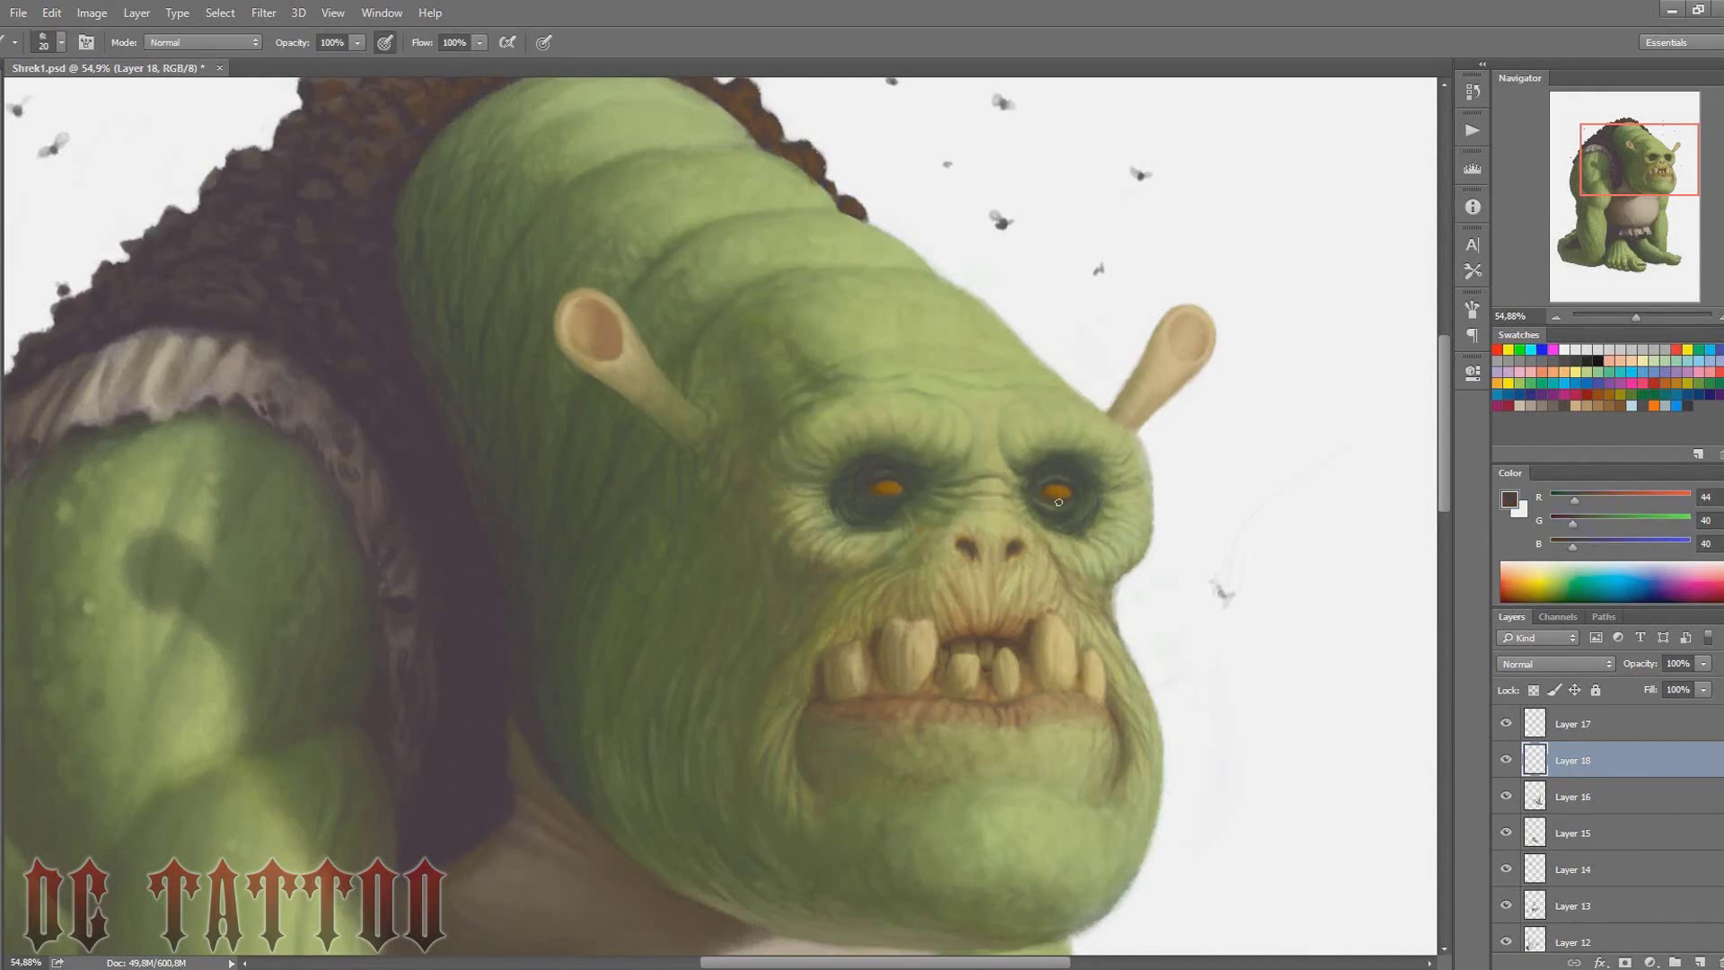
left_click(1221, 608, "alt")
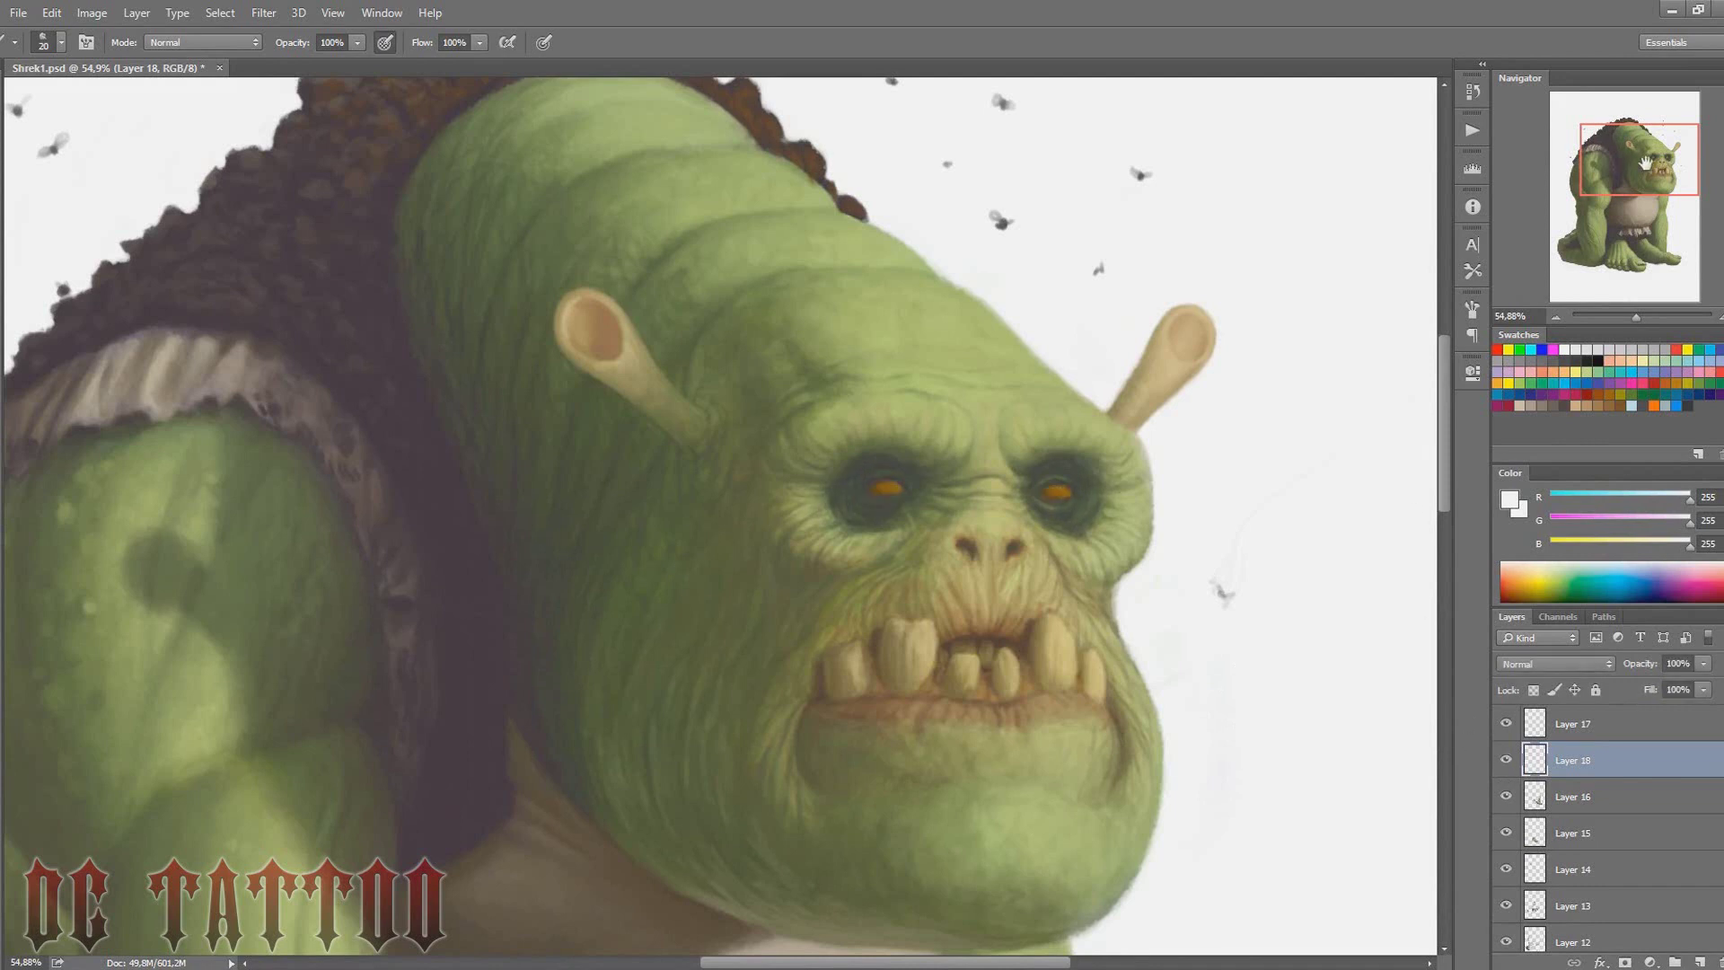
left_click_drag(902, 487, 957, 487)
left_click(956, 487, "alt")
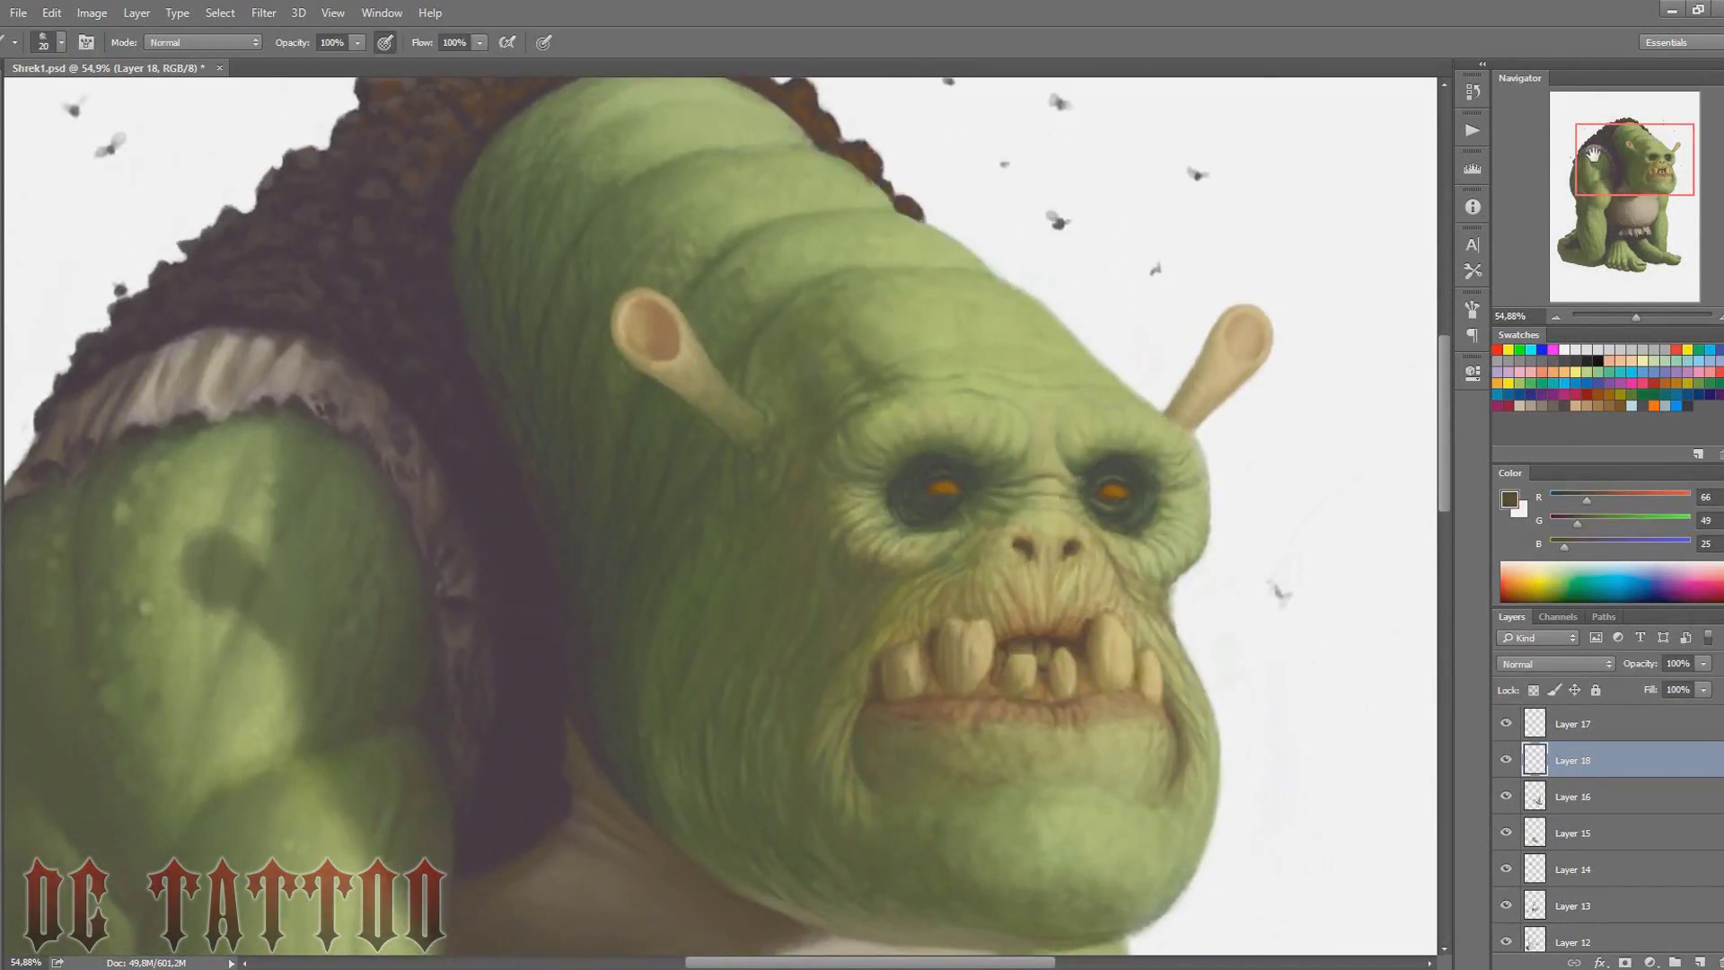
Zoom out to the whole ogre and add new Layer 19 above the eyes
scroll(1593, 154, "down", 2)
scroll(1607, 171, "down", 3)
scroll(1625, 190, "down", 3)
key("ctrl+shift+alt+n")
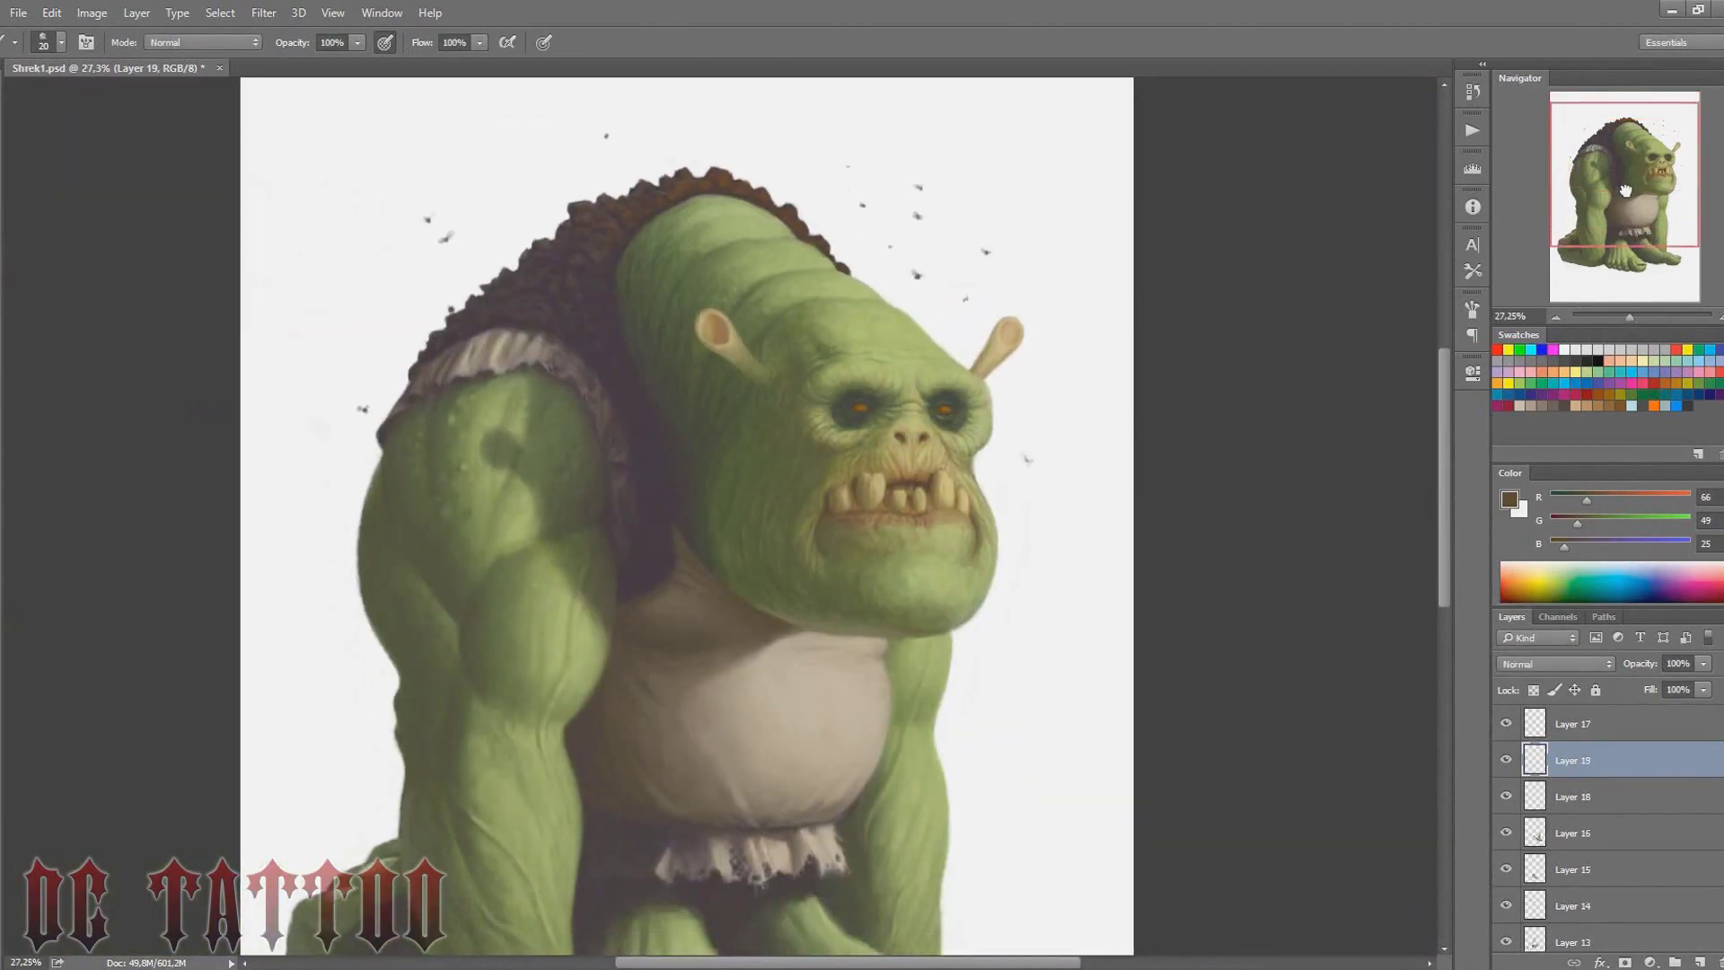
Choose the scribbly vein texture brush and set Layer 19 to Multiply blending
left_click_drag(1625, 190, 1625, 206)
right_click(1347, 539)
scroll(1695, 718, "down", 10)
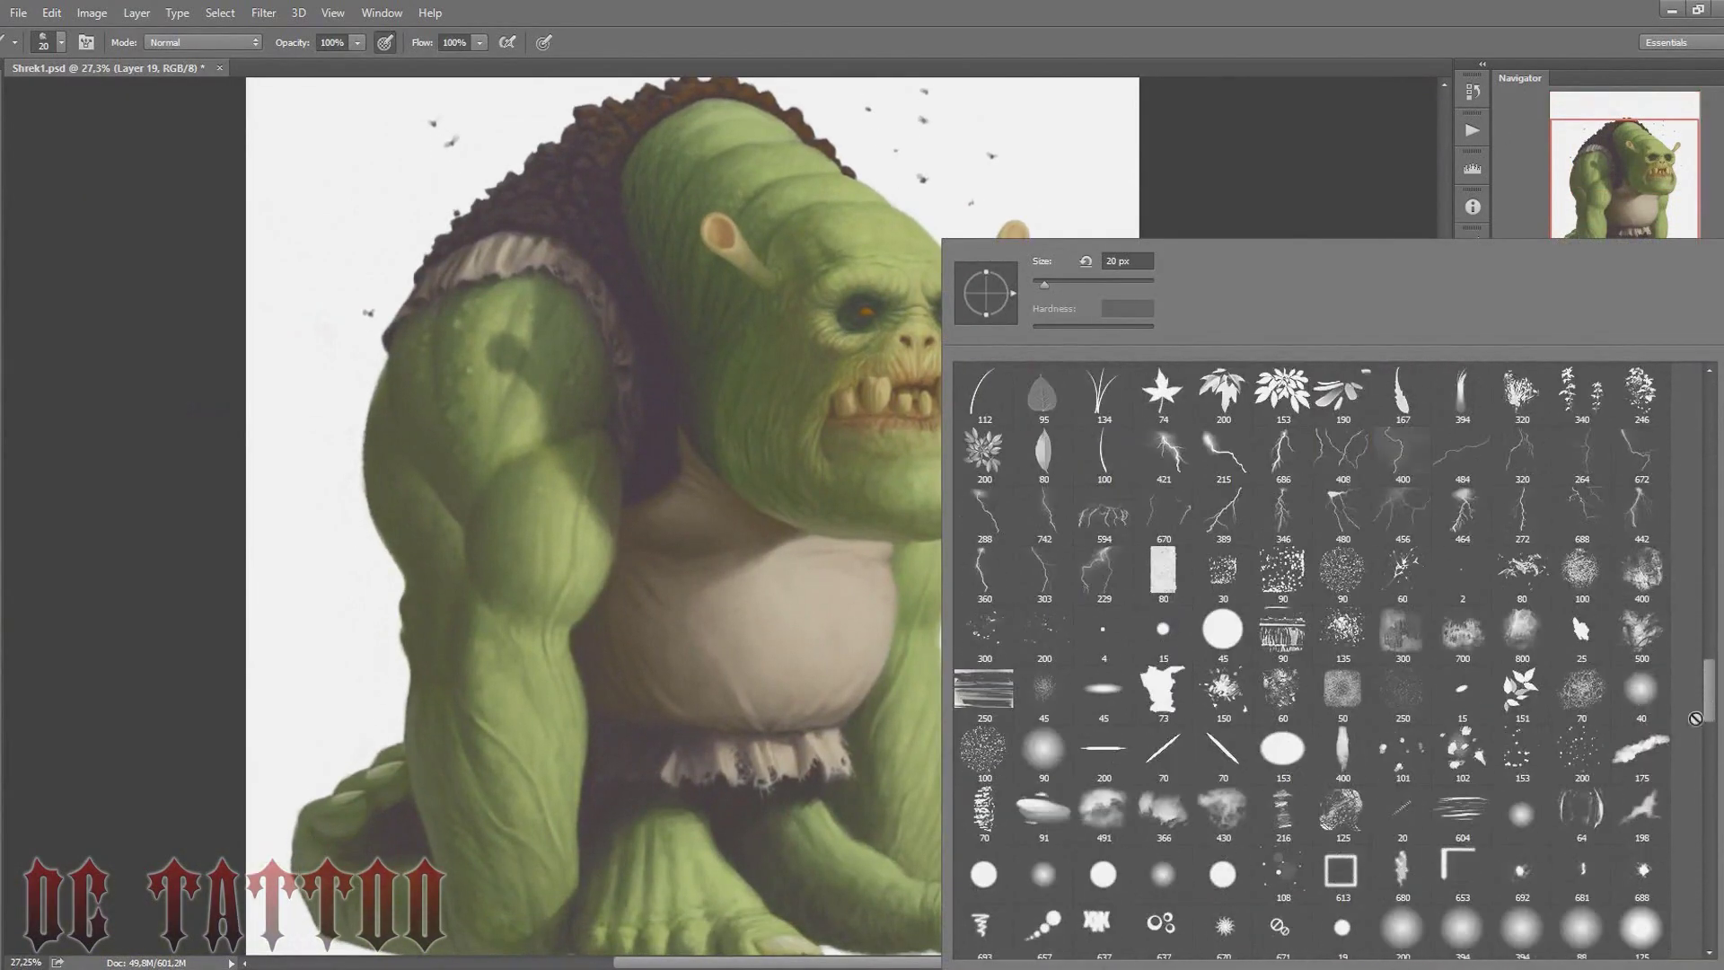
double_click(1343, 454)
key("F5")
left_click(1151, 364)
left_click(1640, 367)
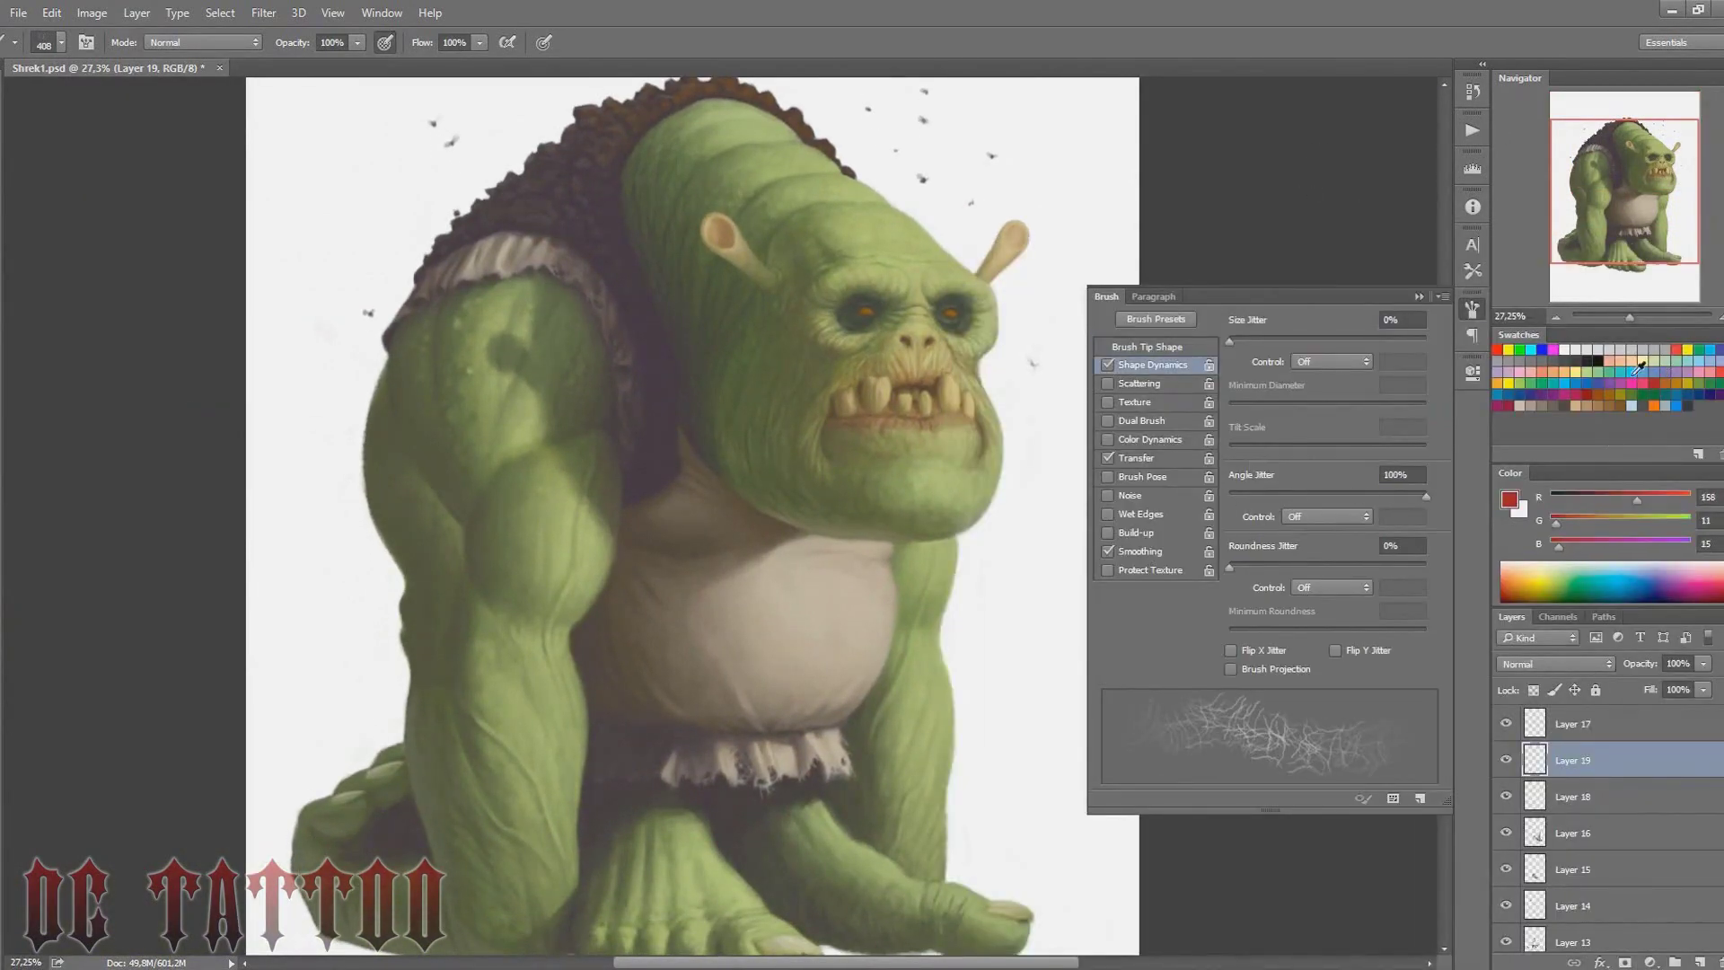
key("F5")
left_click(1537, 663)
left_click(1527, 359)
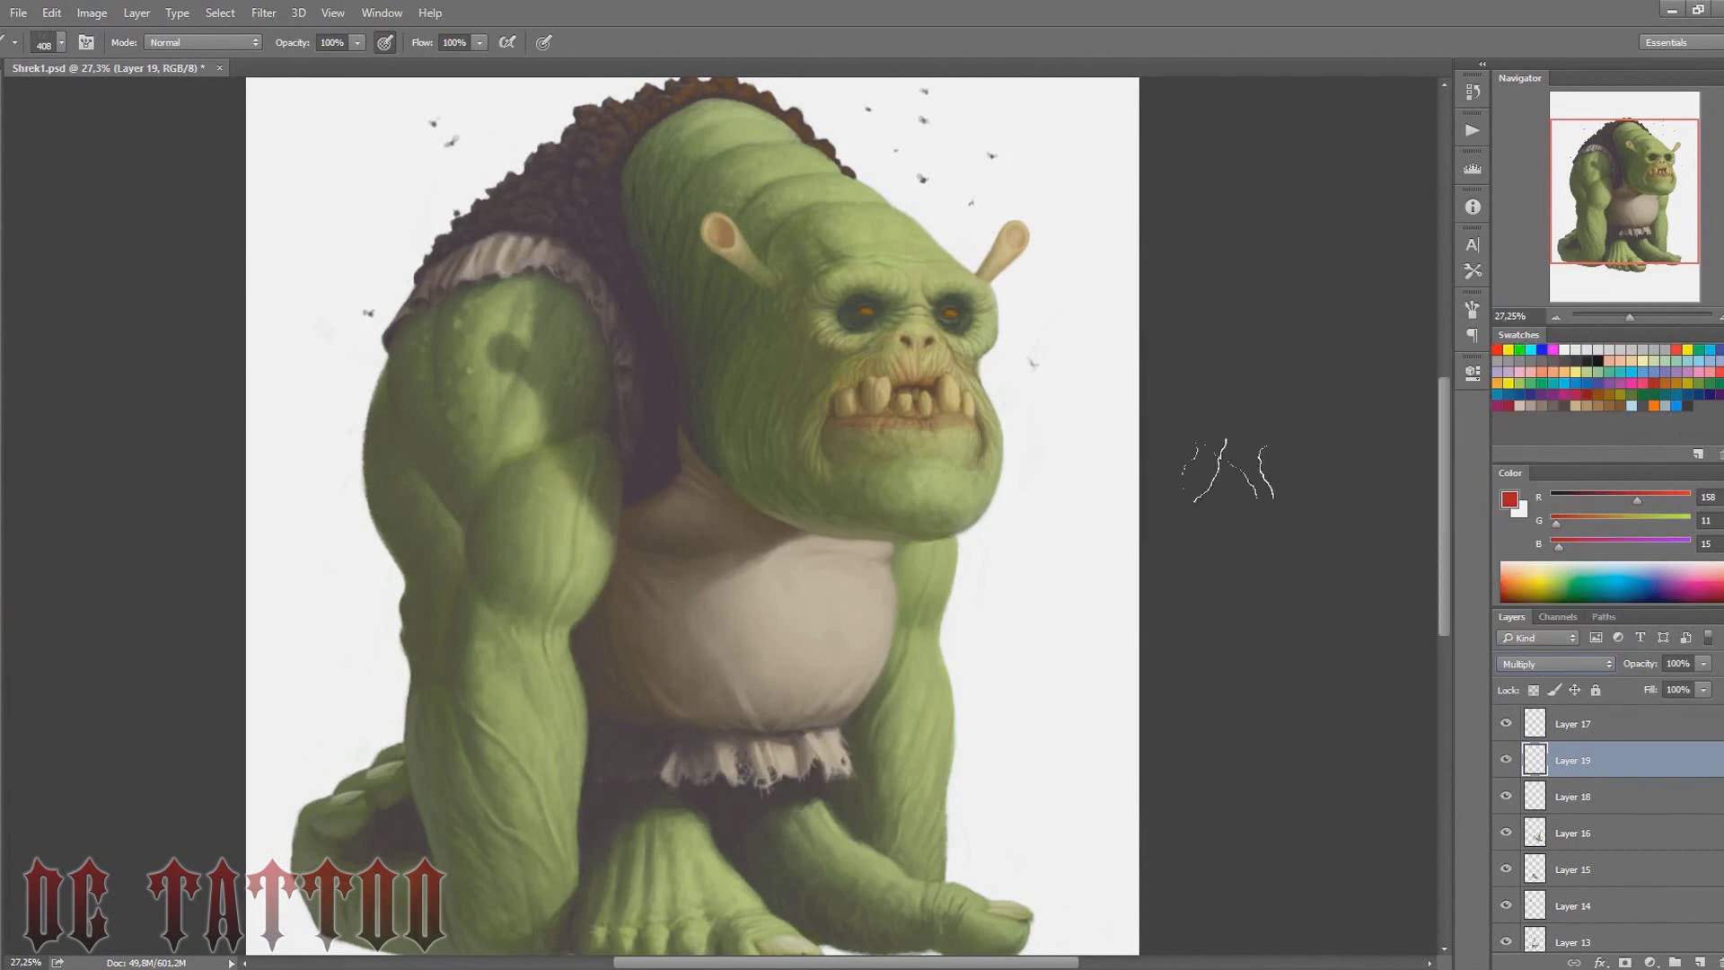
Paint reddish veins across the face, ears, left arm, belly and right arm
left_click_drag(934, 489, 889, 368)
left_click_drag(736, 166, 1014, 287)
left_click_drag(538, 449, 530, 745)
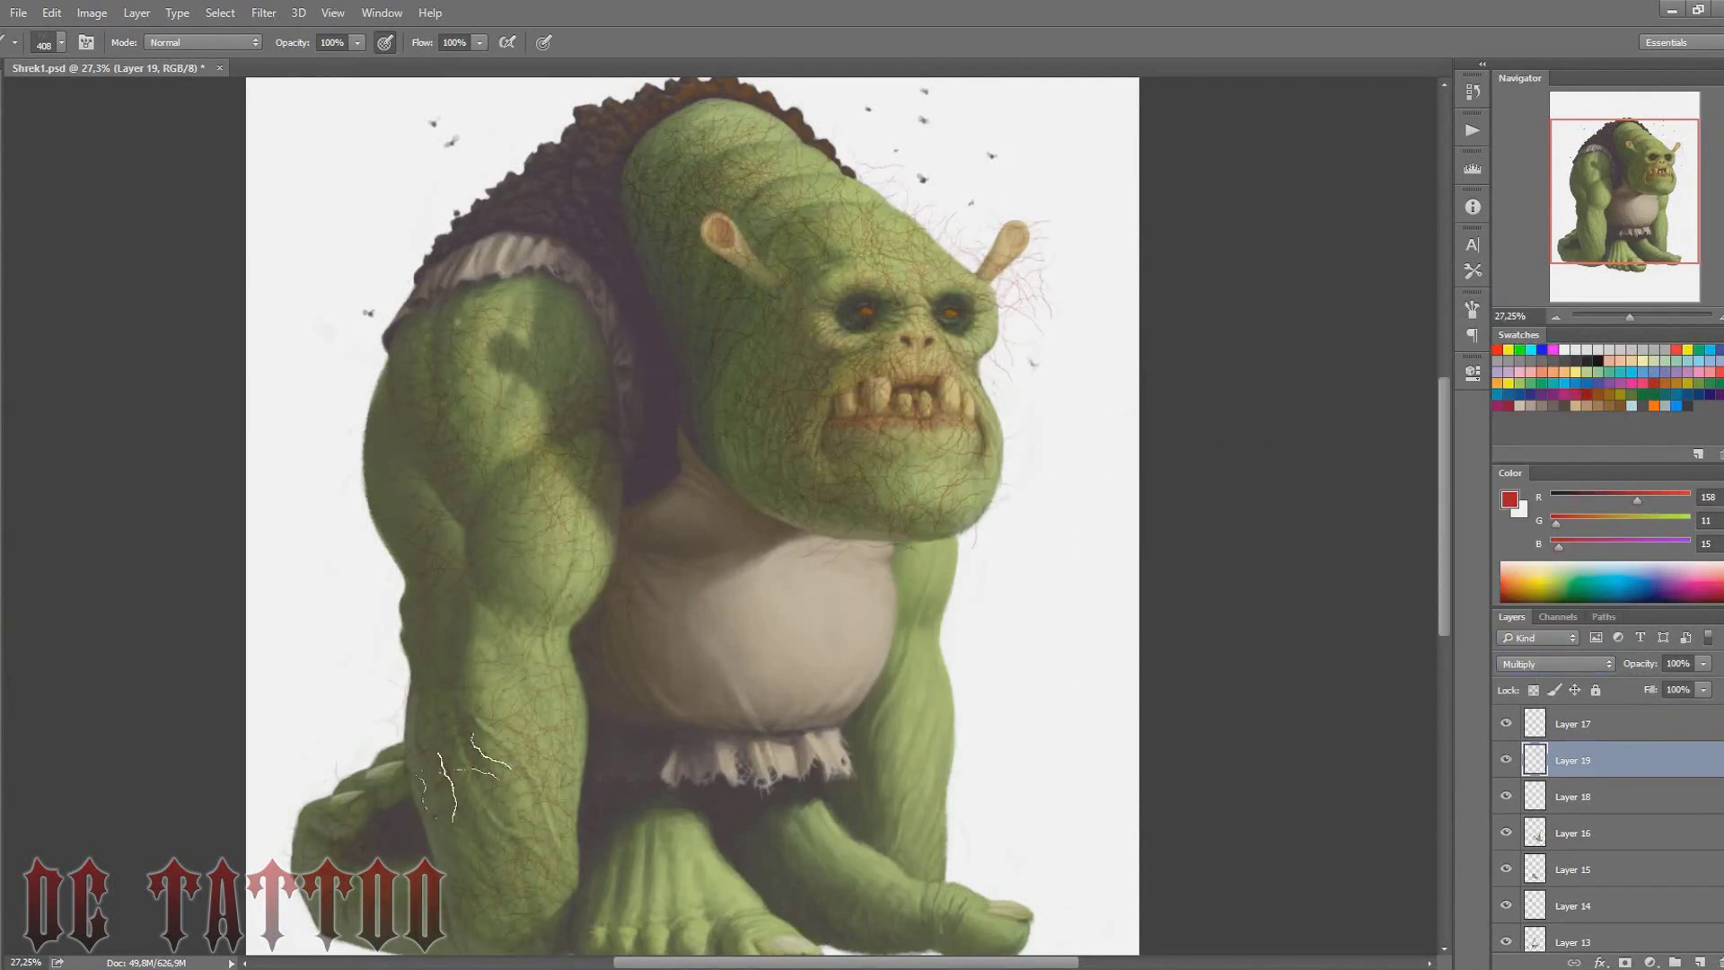
left_click_drag(898, 377, 849, 225)
left_click_drag(934, 646, 853, 359)
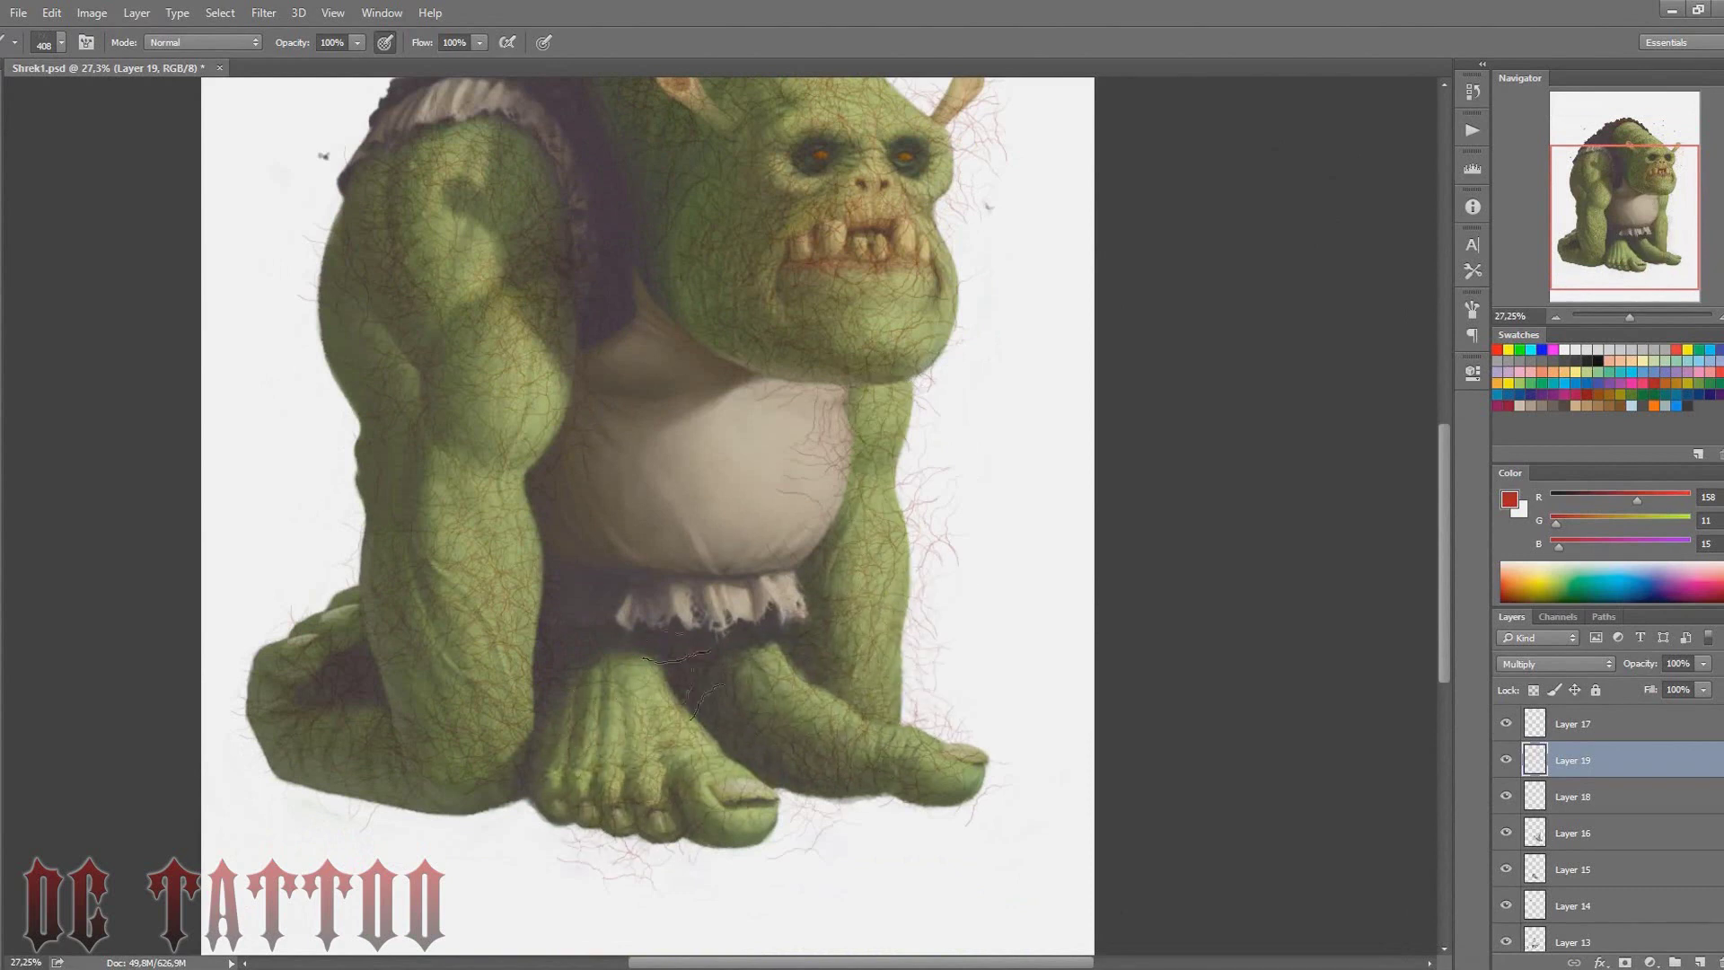
Erase stray veins beside the belly, along the right arm and leg, and below the foot
key("e")
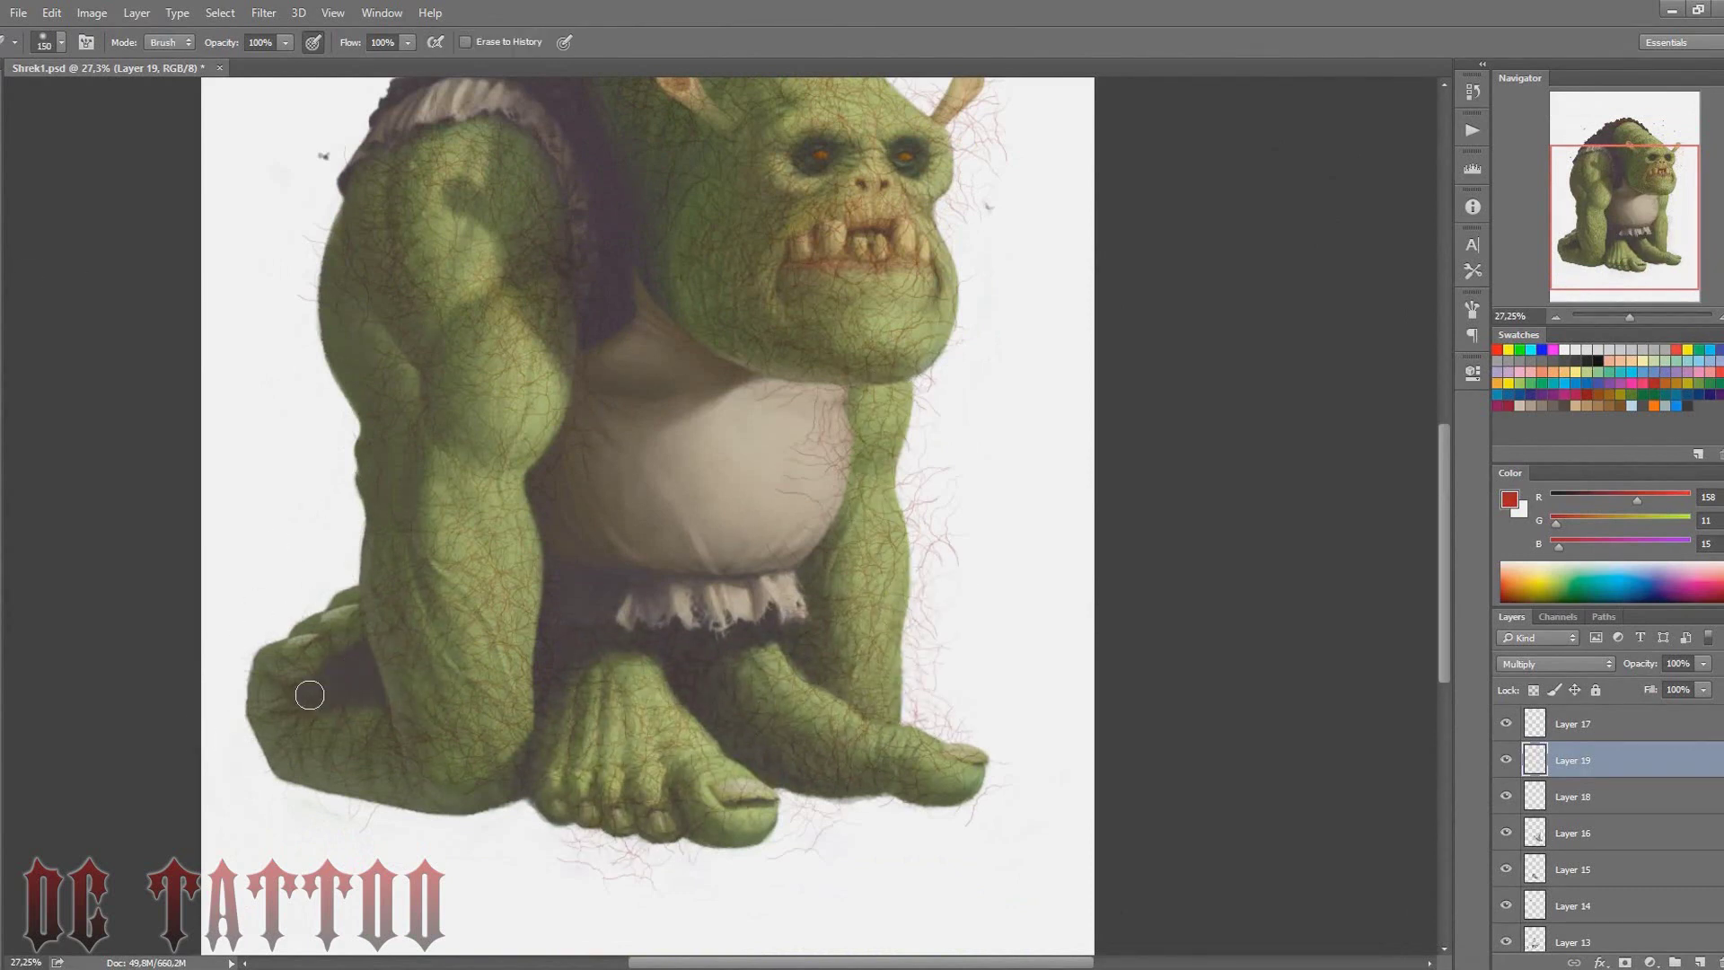
key("bracketright")
left_click_drag(781, 628, 835, 422)
key("bracketright")
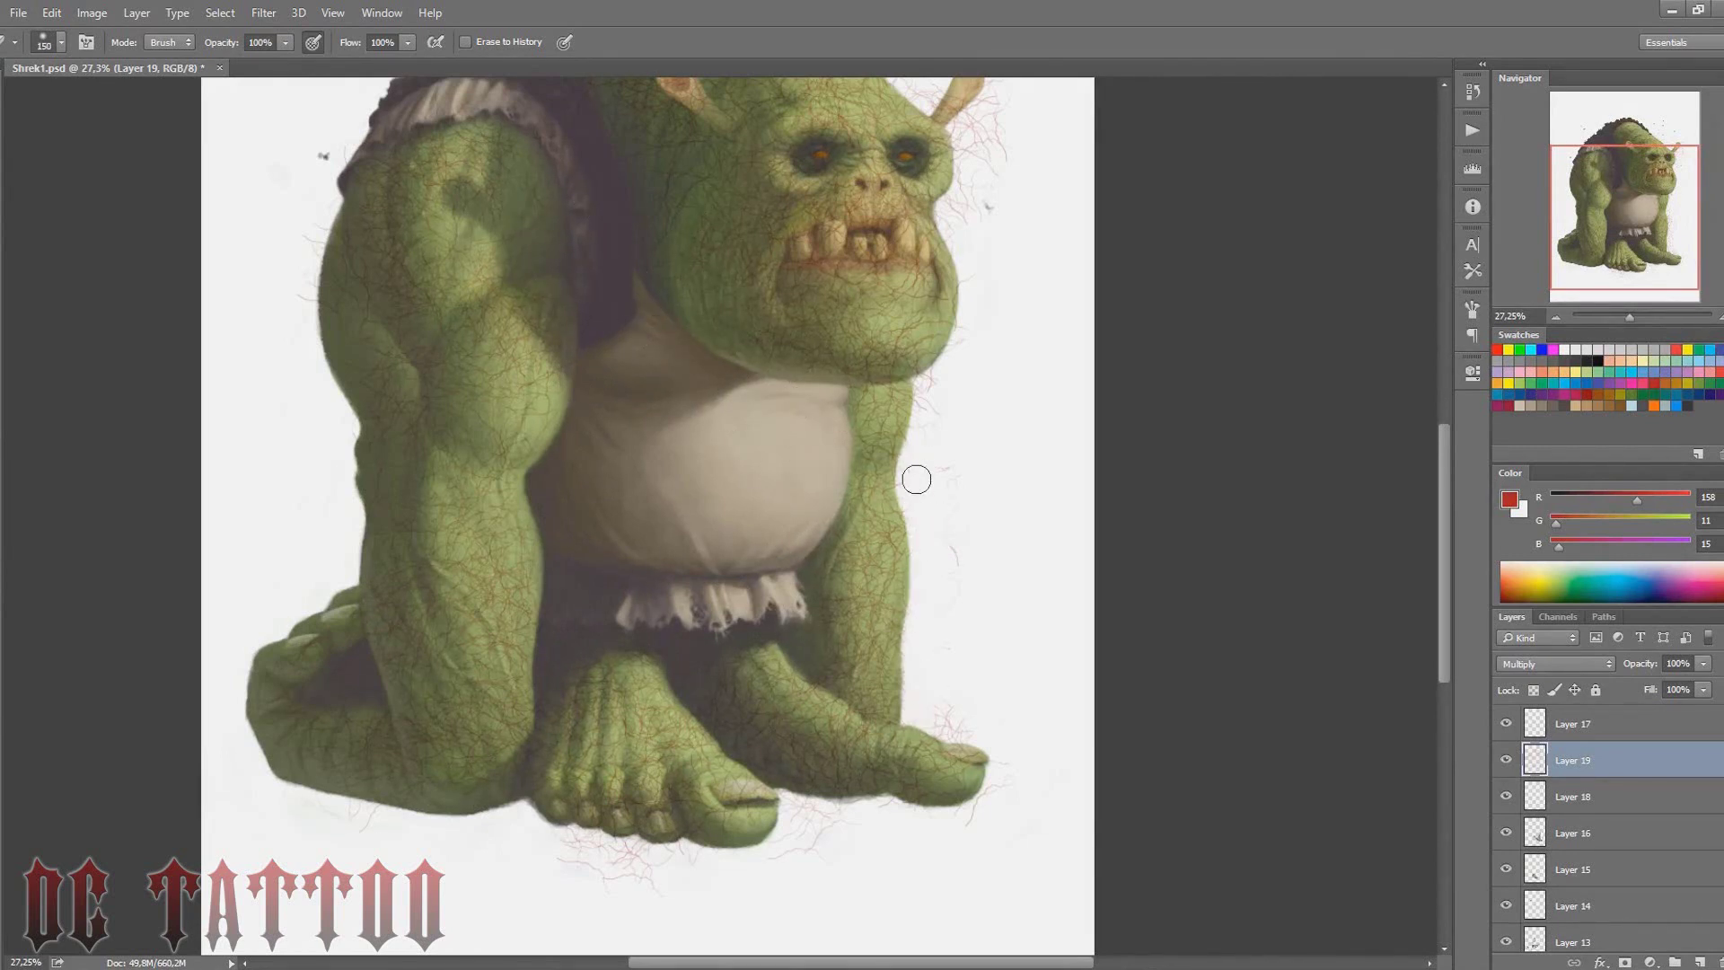
left_click_drag(916, 476, 800, 816)
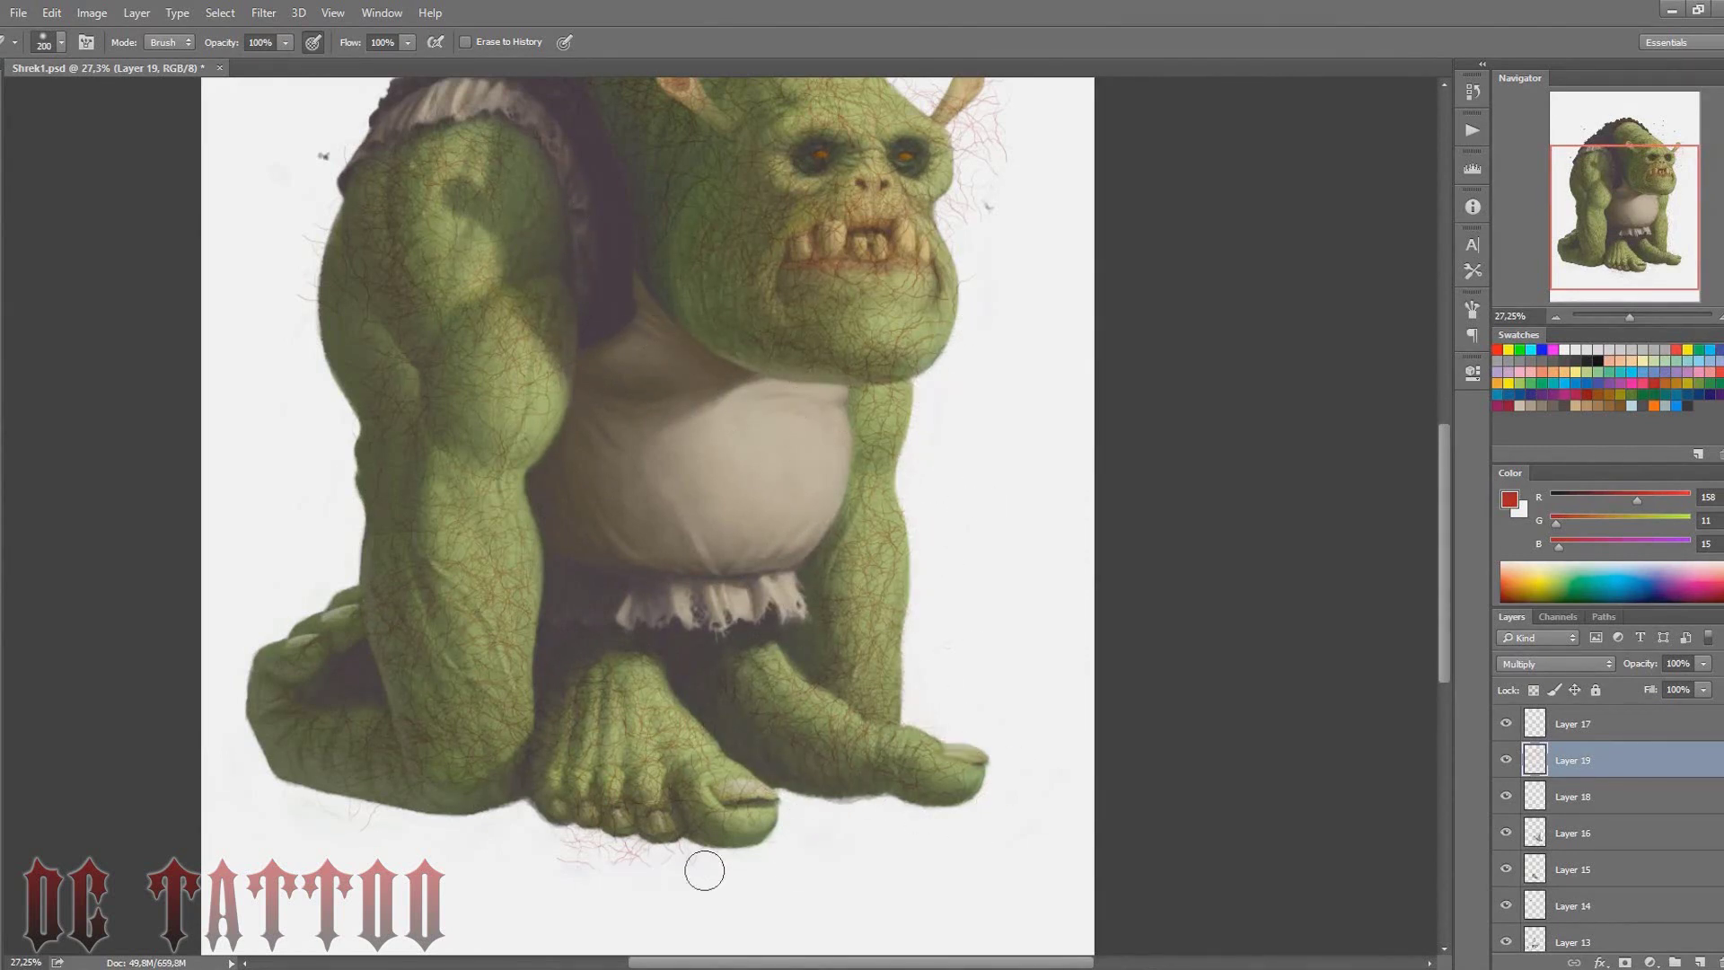
left_click_drag(701, 870, 697, 856)
key("bracketright")
key("bracketright")
key("bracketright")
mouse_move(786, 312)
left_mouse_down()
mouse_move(1011, 512)
mouse_move(942, 258)
left_mouse_up()
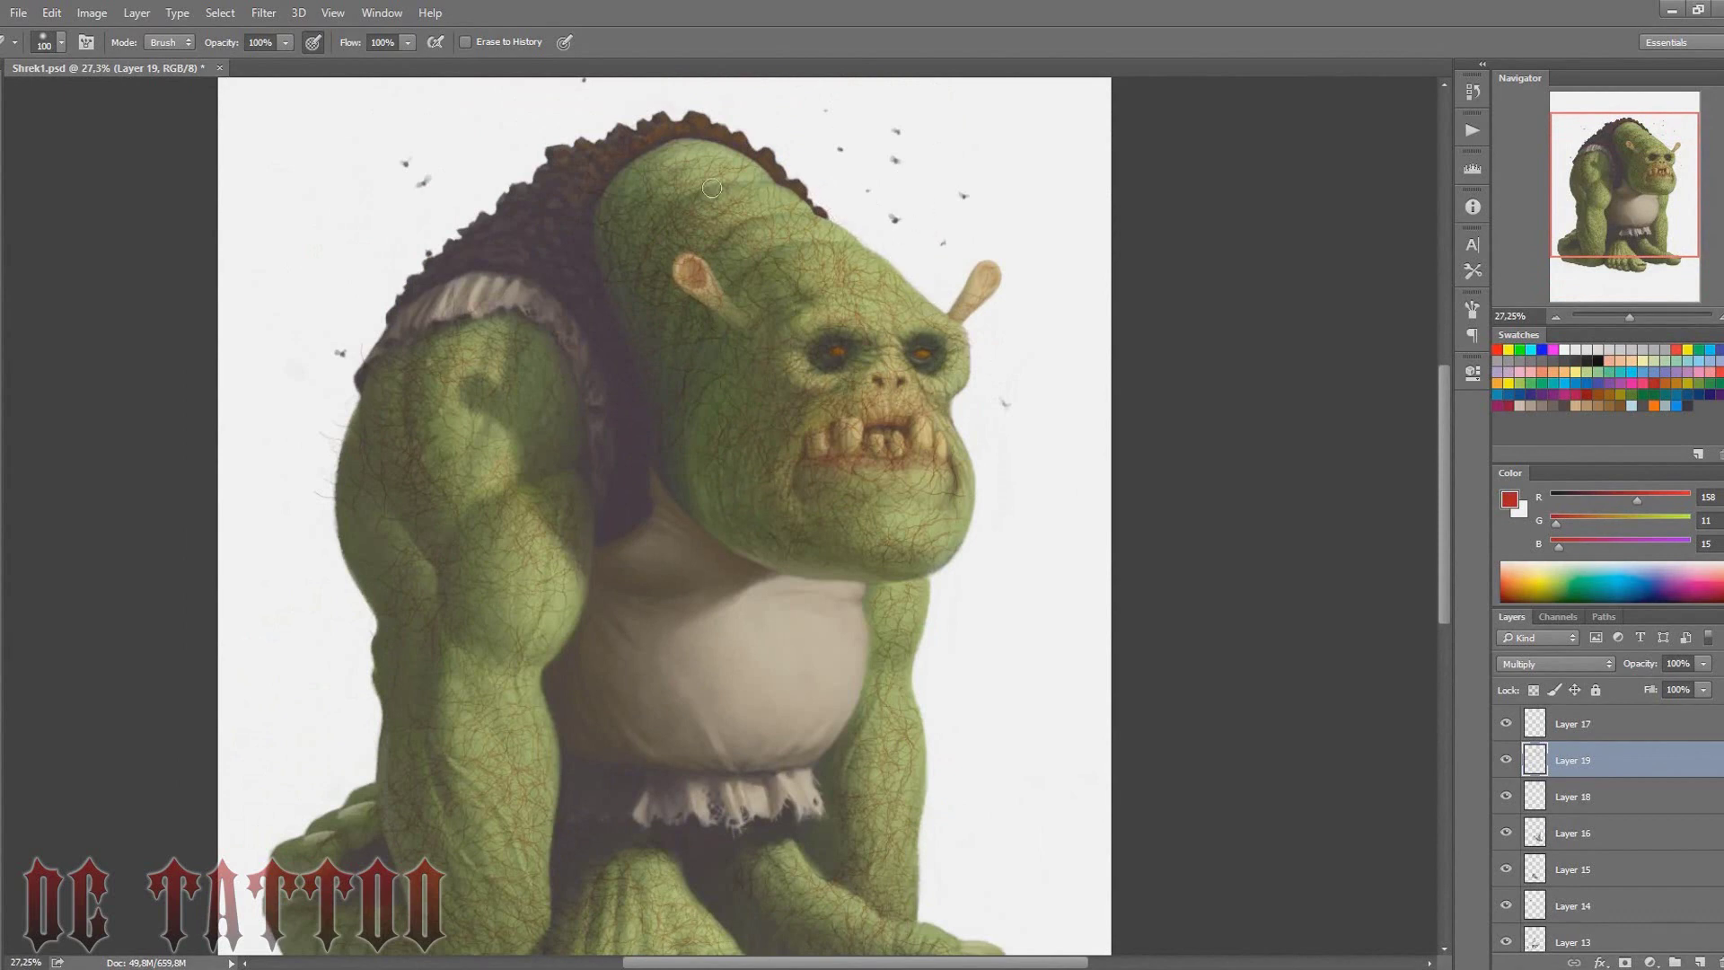
key("bracketright")
key("bracketleft")
key("bracketleft")
key("bracketleft")
Soften the veins with a Gaussian Blur and add empty Layer 20
left_click(263, 12)
left_click(193, 288)
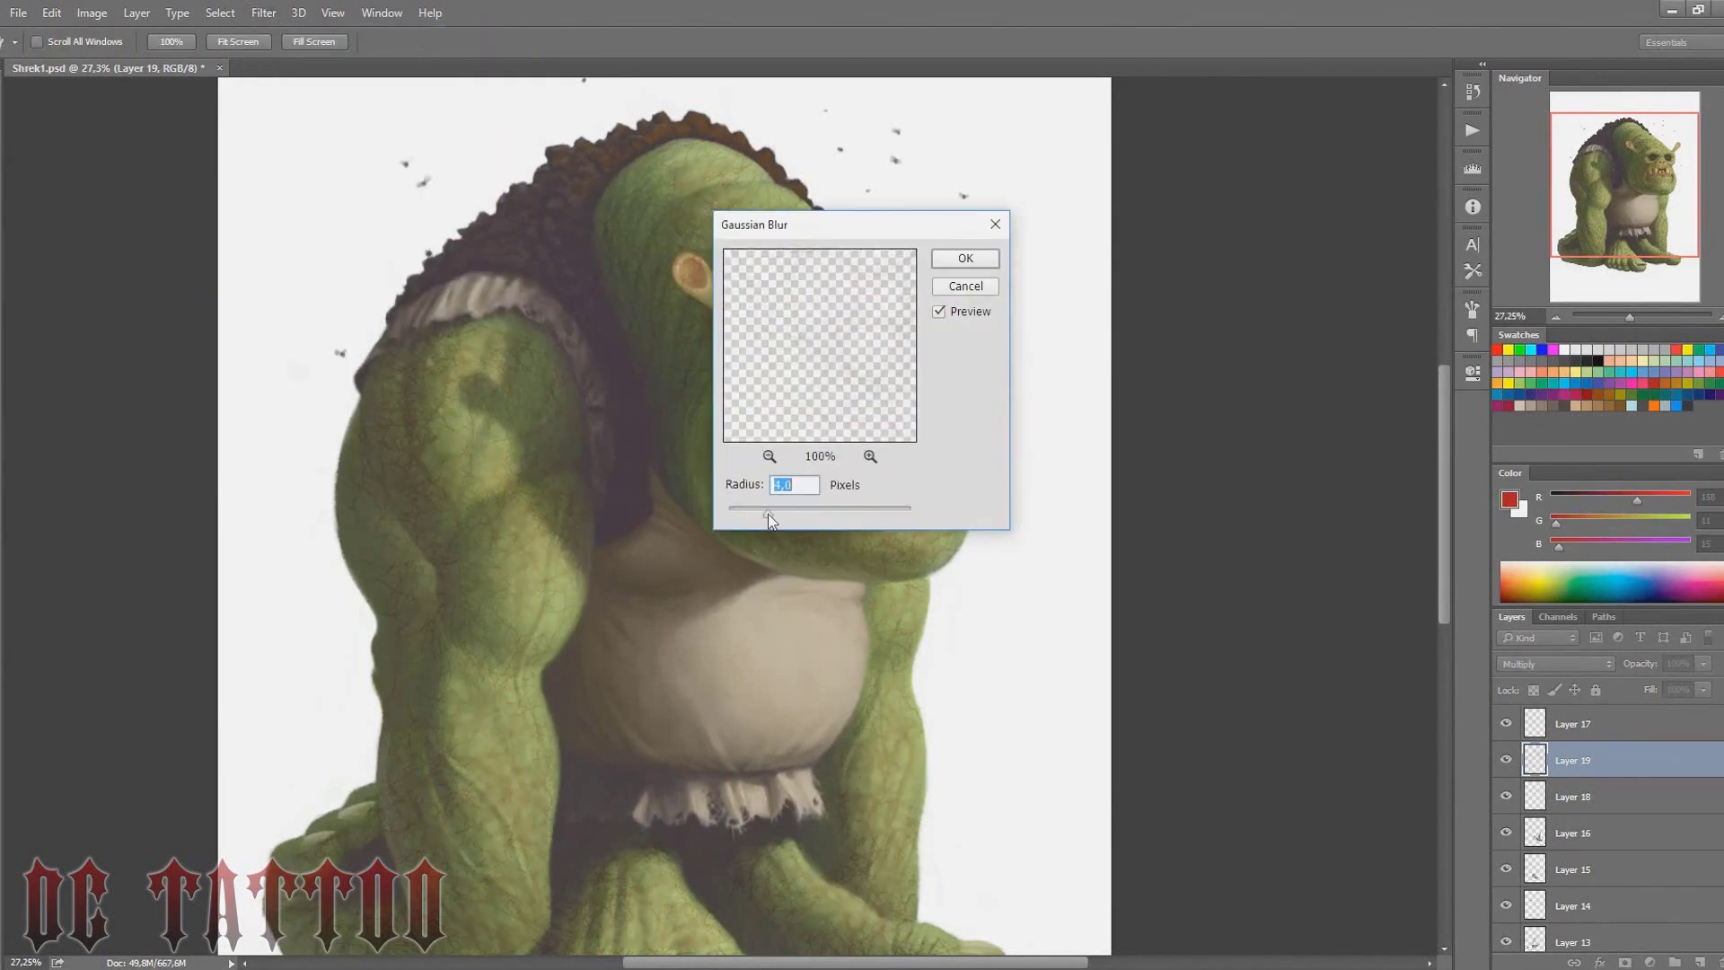
left_click(972, 261)
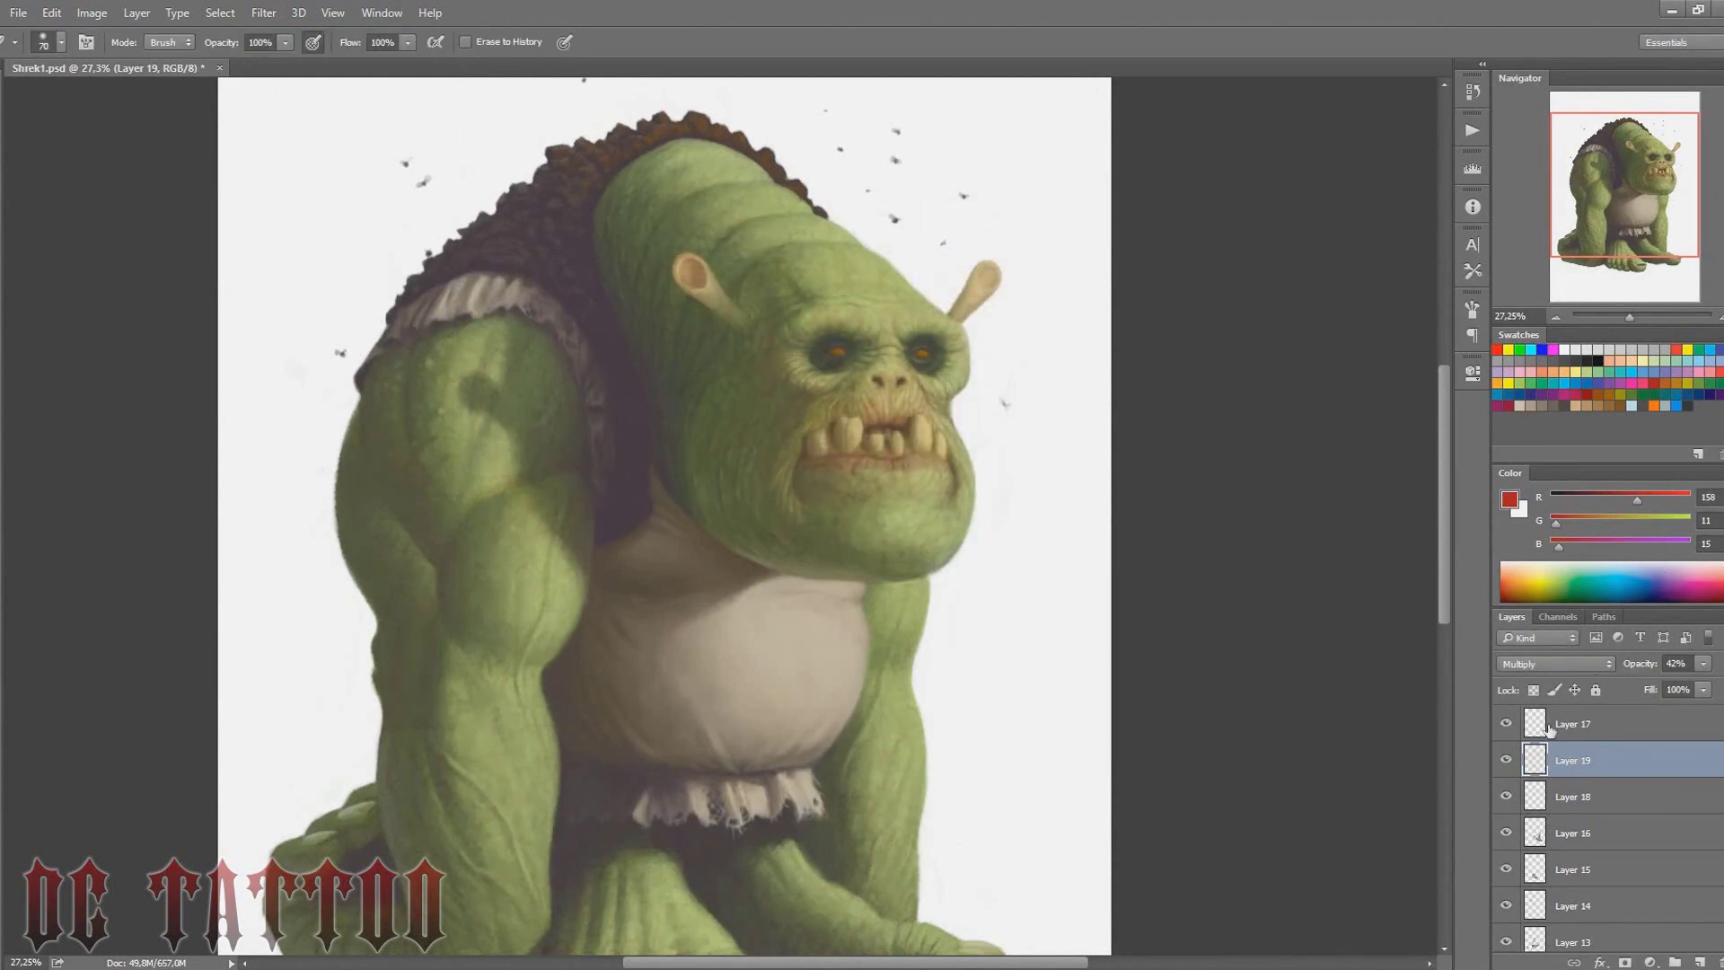
key("ctrl+shift+n")
key("Return")
Choose the dotted speckle brush and set Layer 20 to Multiply blending
key("b")
right_click(1685, 428)
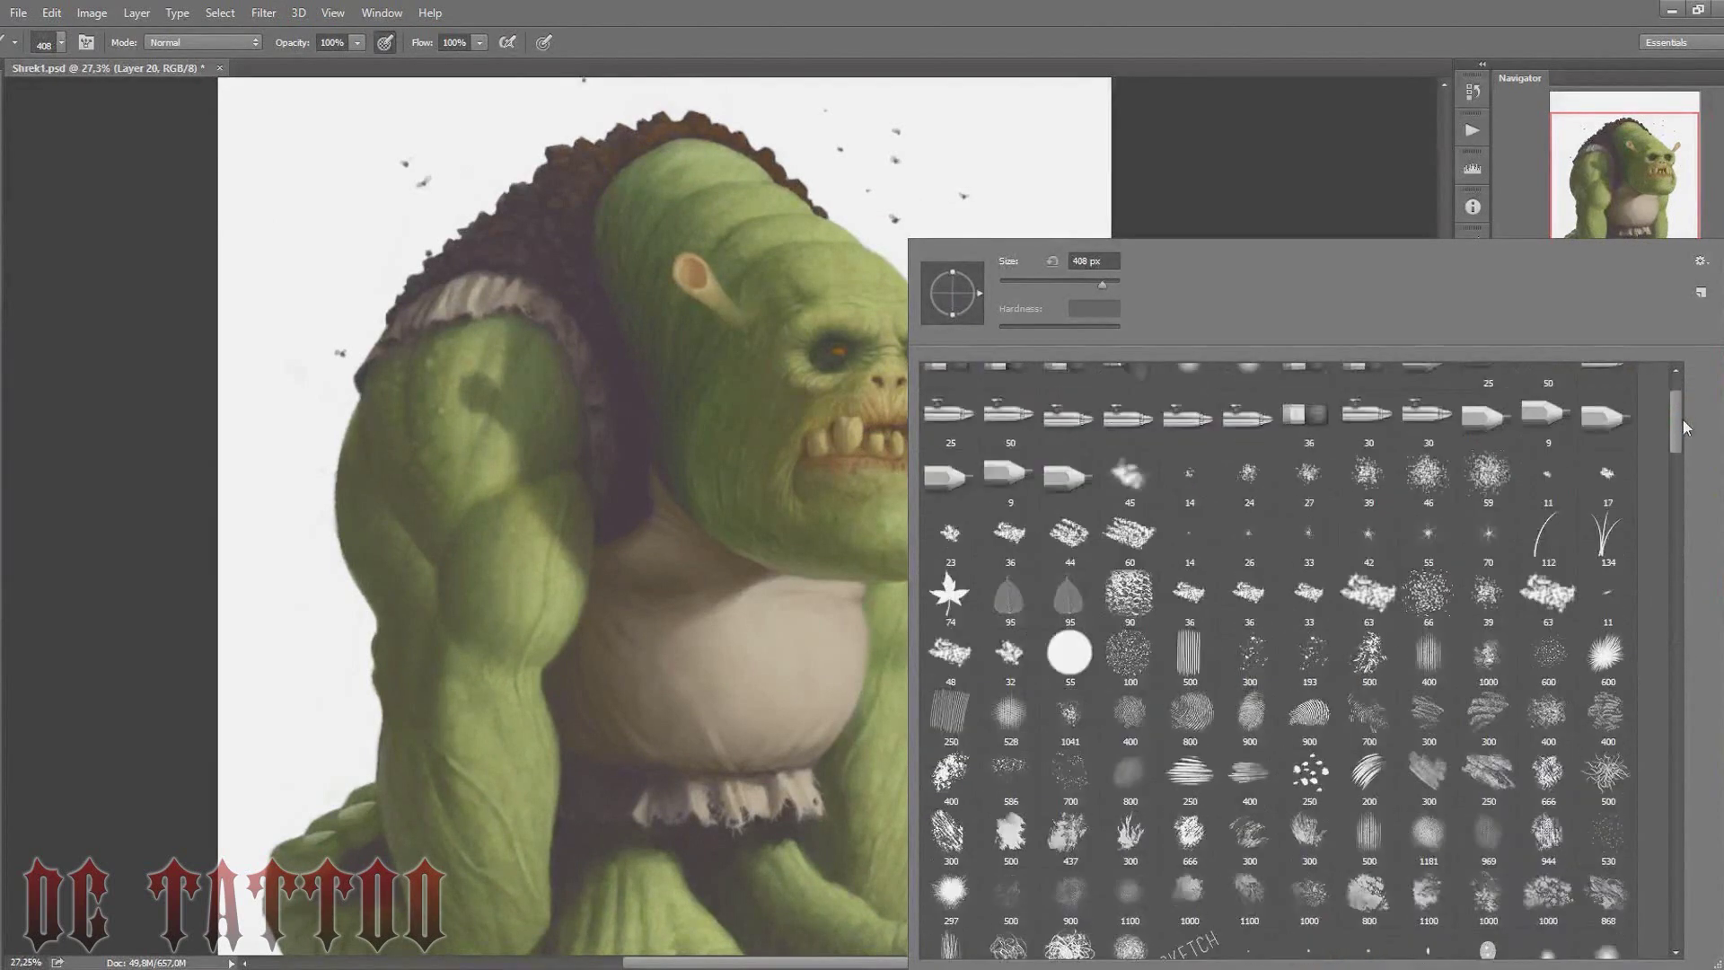
scroll(1685, 428, "down", 1)
double_click(1607, 799)
left_click(1555, 664)
left_click(1526, 348)
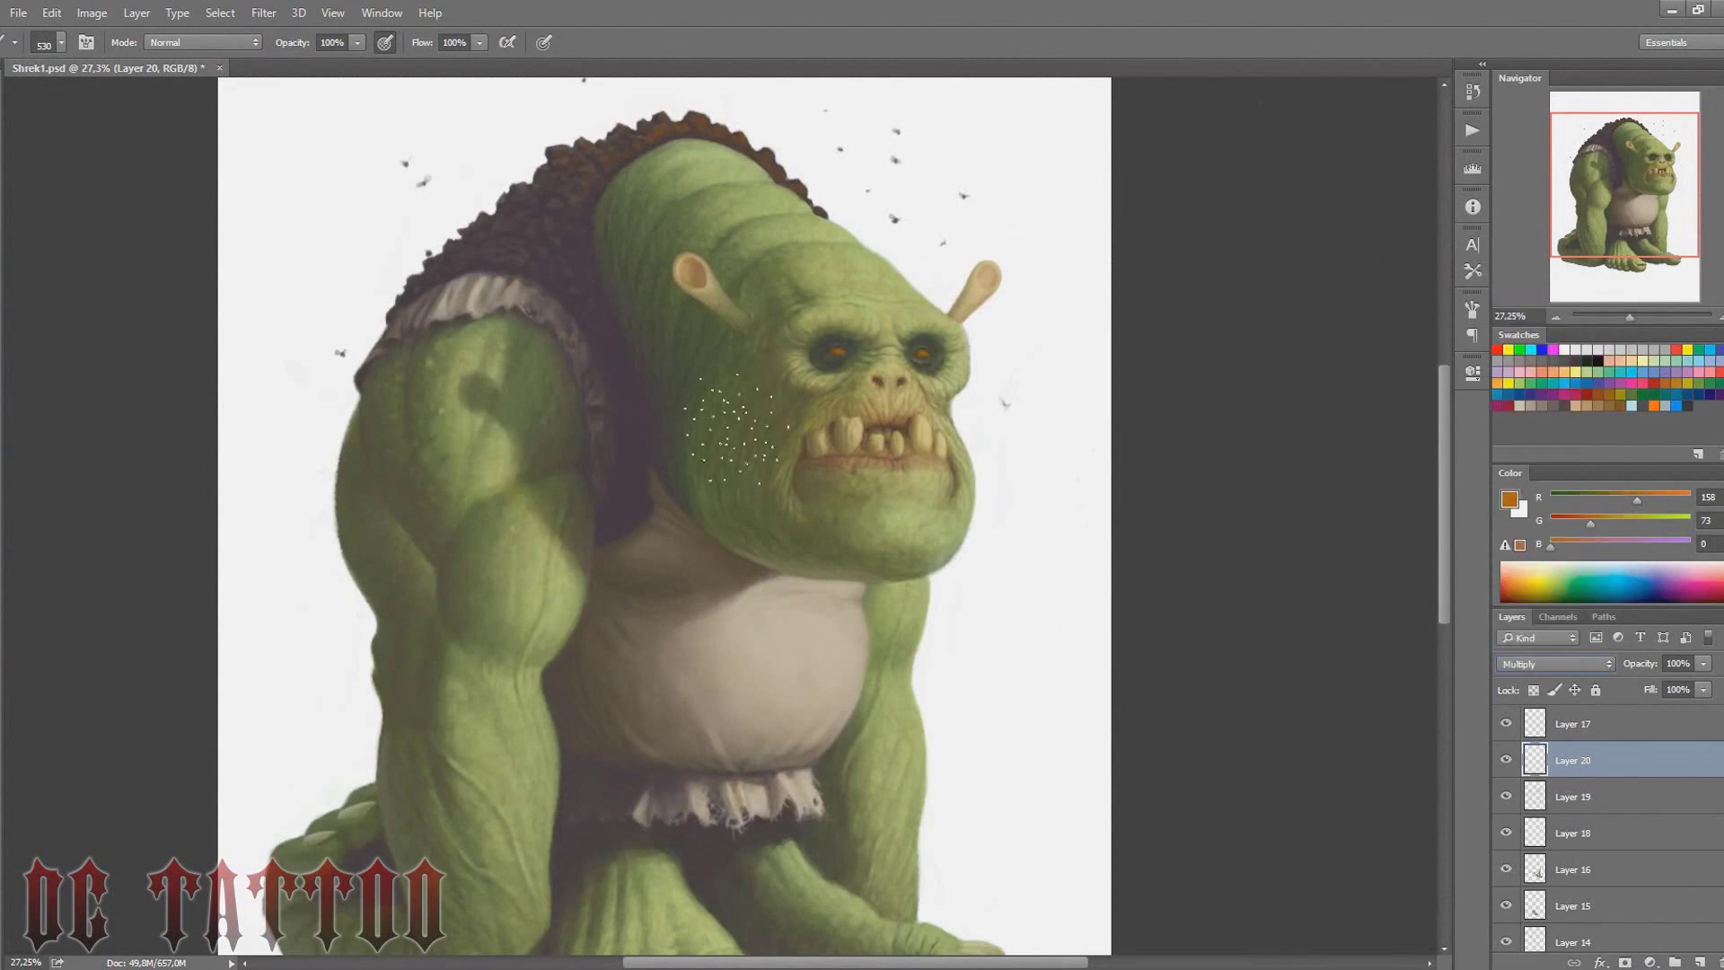
Scatter brown speckles over the face, body, arms and legs
left_click_drag(664, 269, 988, 377)
key("bracketleft")
left_click_drag(682, 538, 732, 309)
left_click_drag(809, 628, 467, 647)
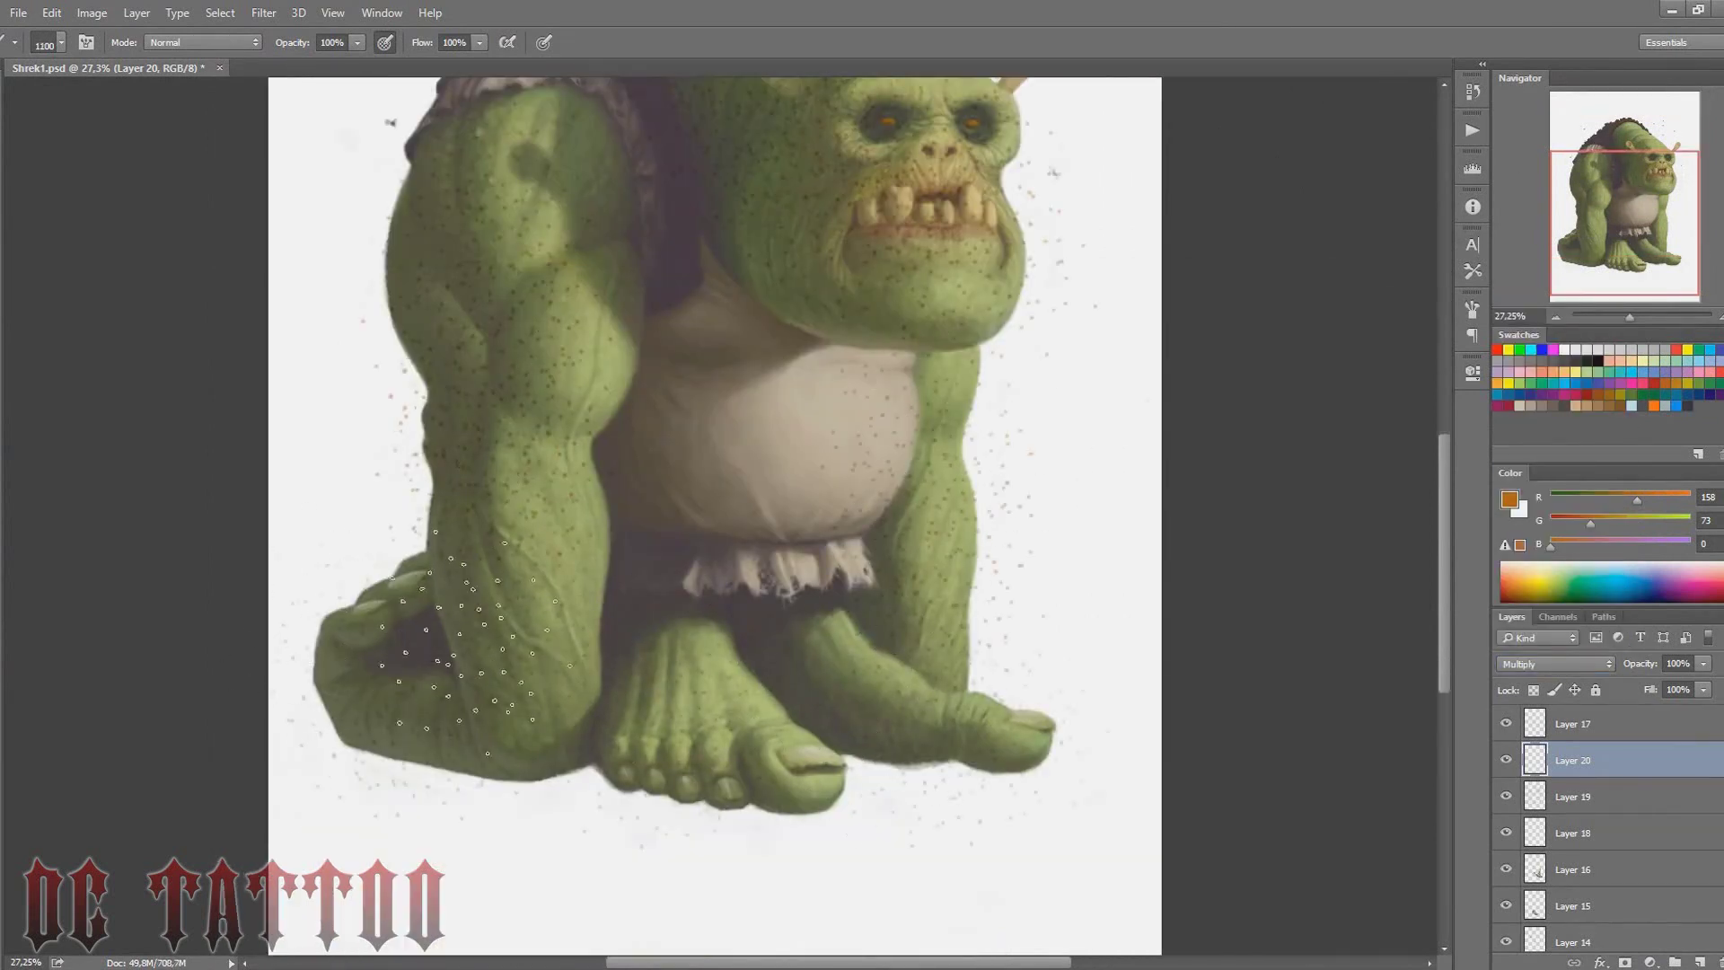
scroll(813, 408, "up", 3)
Erase speckles spilling onto the background around the right foot
key("e")
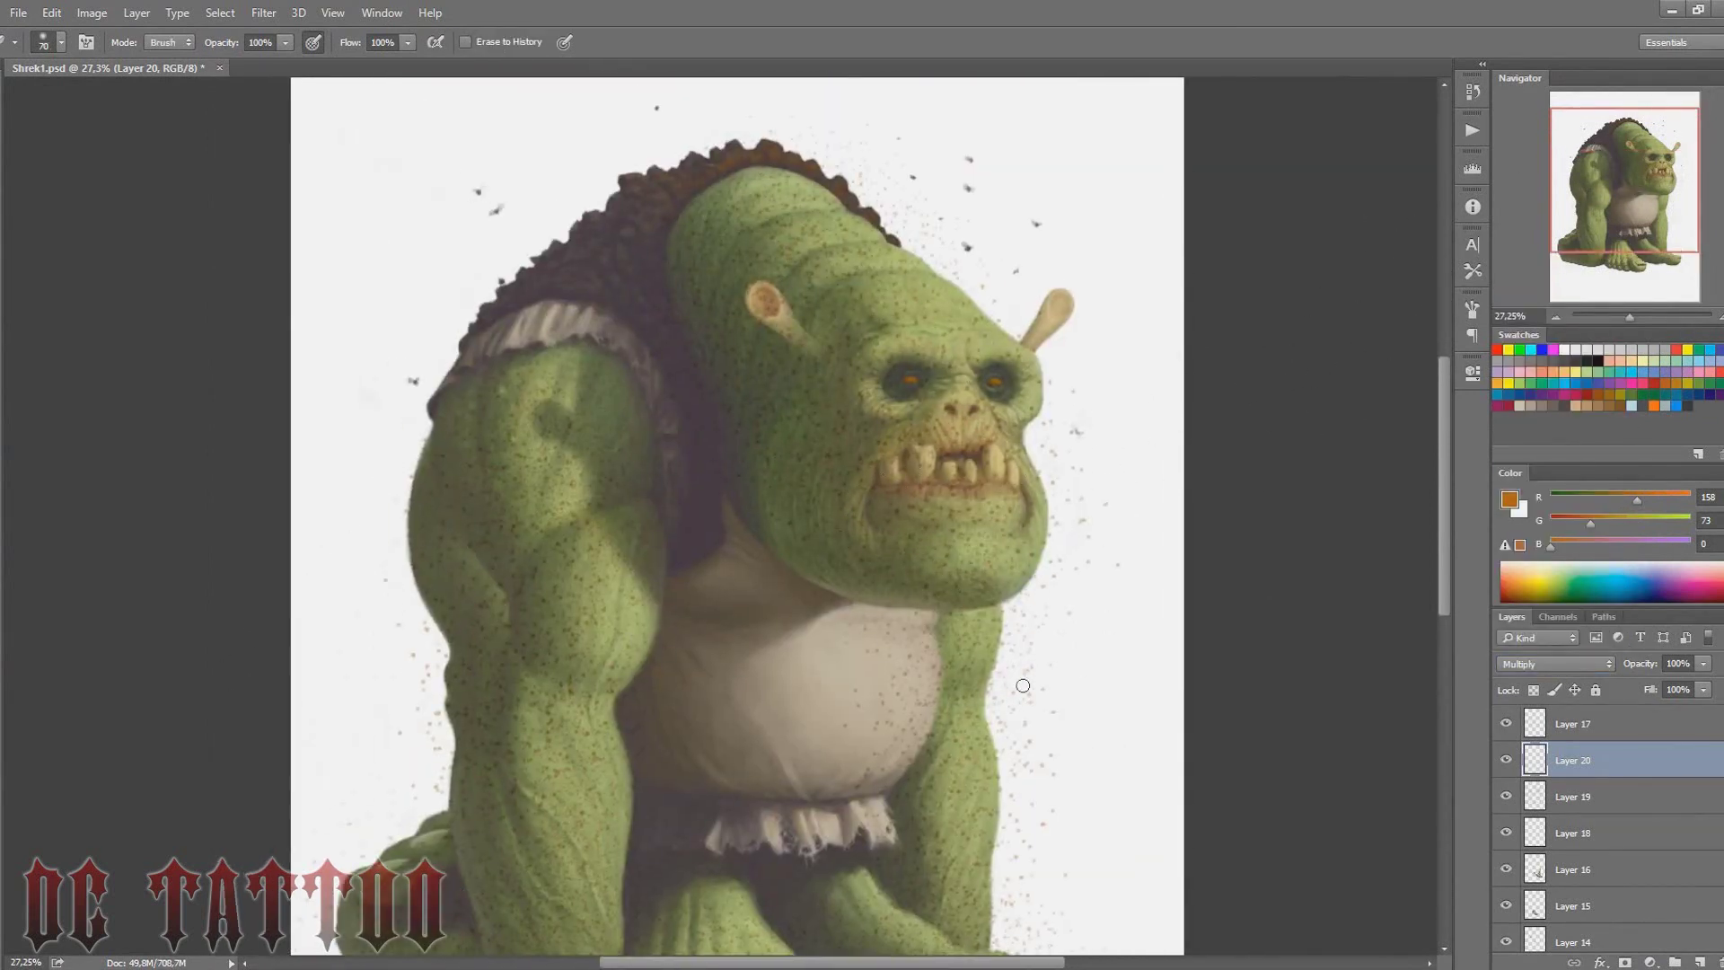
key("bracketleft")
key("bracketleft")
key("bracketleft")
key("bracketright")
scroll(1041, 645, "down", 3)
mouse_move(1041, 645)
left_mouse_down()
mouse_move(1089, 712)
mouse_move(970, 800)
mouse_move(1027, 827)
mouse_move(682, 877)
mouse_move(519, 843)
mouse_move(338, 607)
left_mouse_up()
key("bracketleft")
key("bracketleft")
key("bracketleft")
key("bracketright")
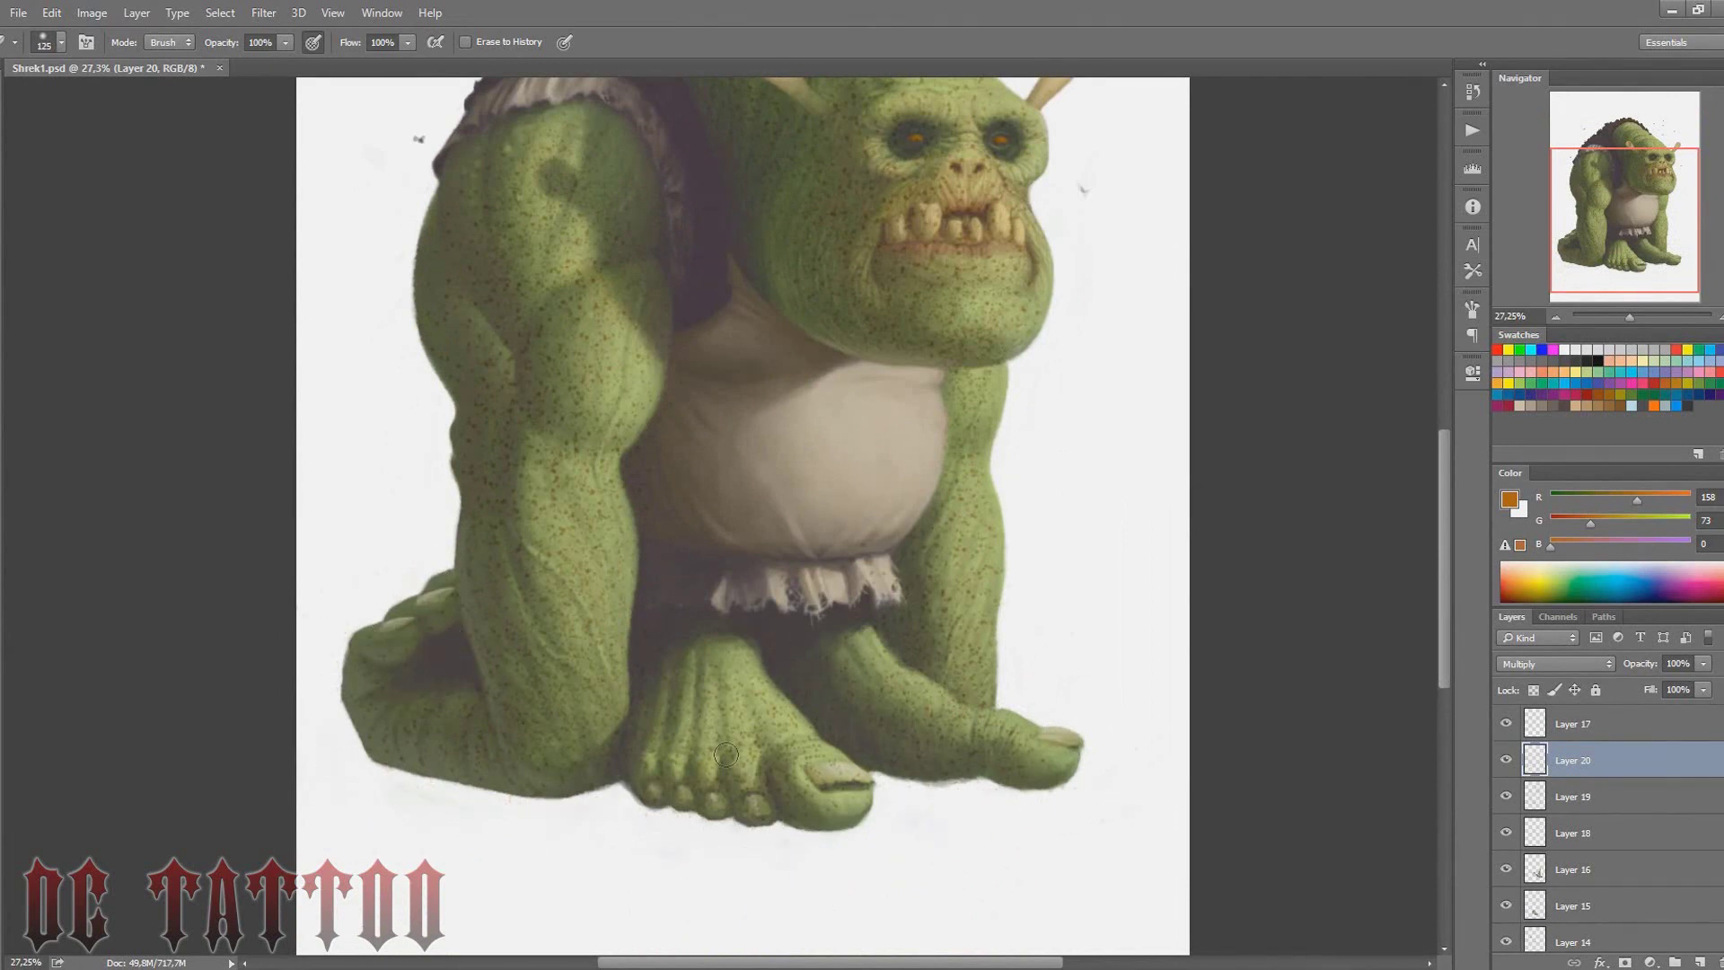
key("bracketright")
key("bracketright")
key("bracketright")
key("bracketright")
scroll(1100, 422, "up", 5)
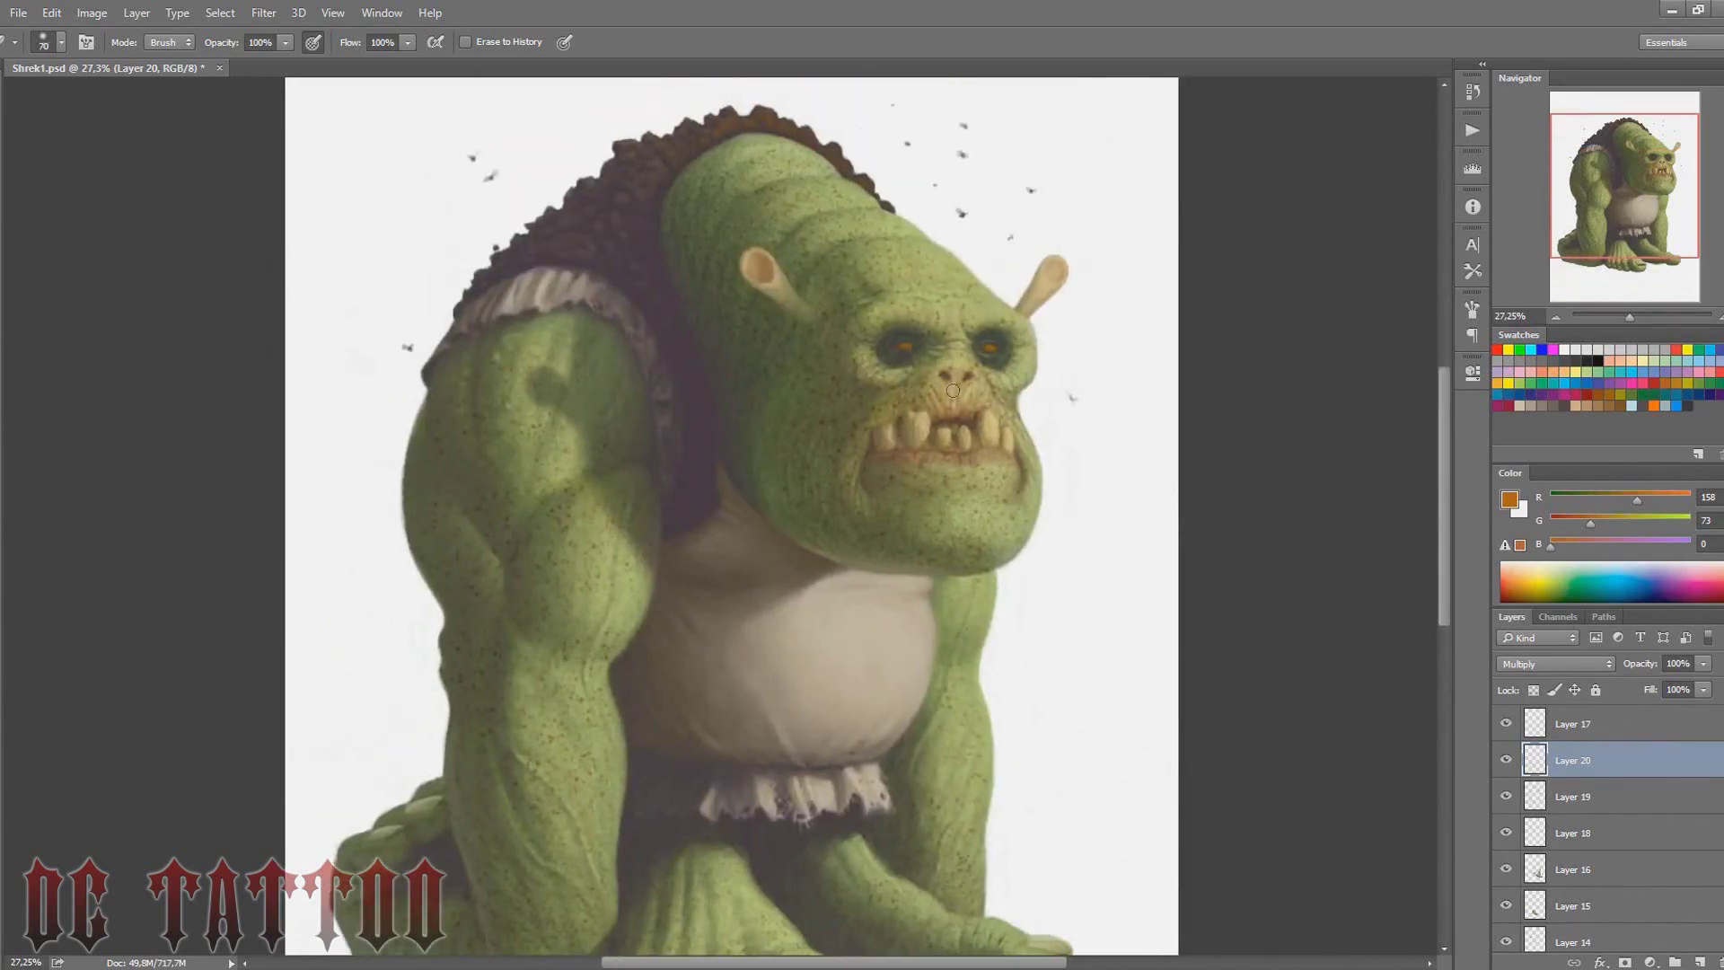
Gaussian Blur the speckles, lower the layer opacity to 59%, and reframe the whole ogre
left_click(263, 12)
left_click(193, 284)
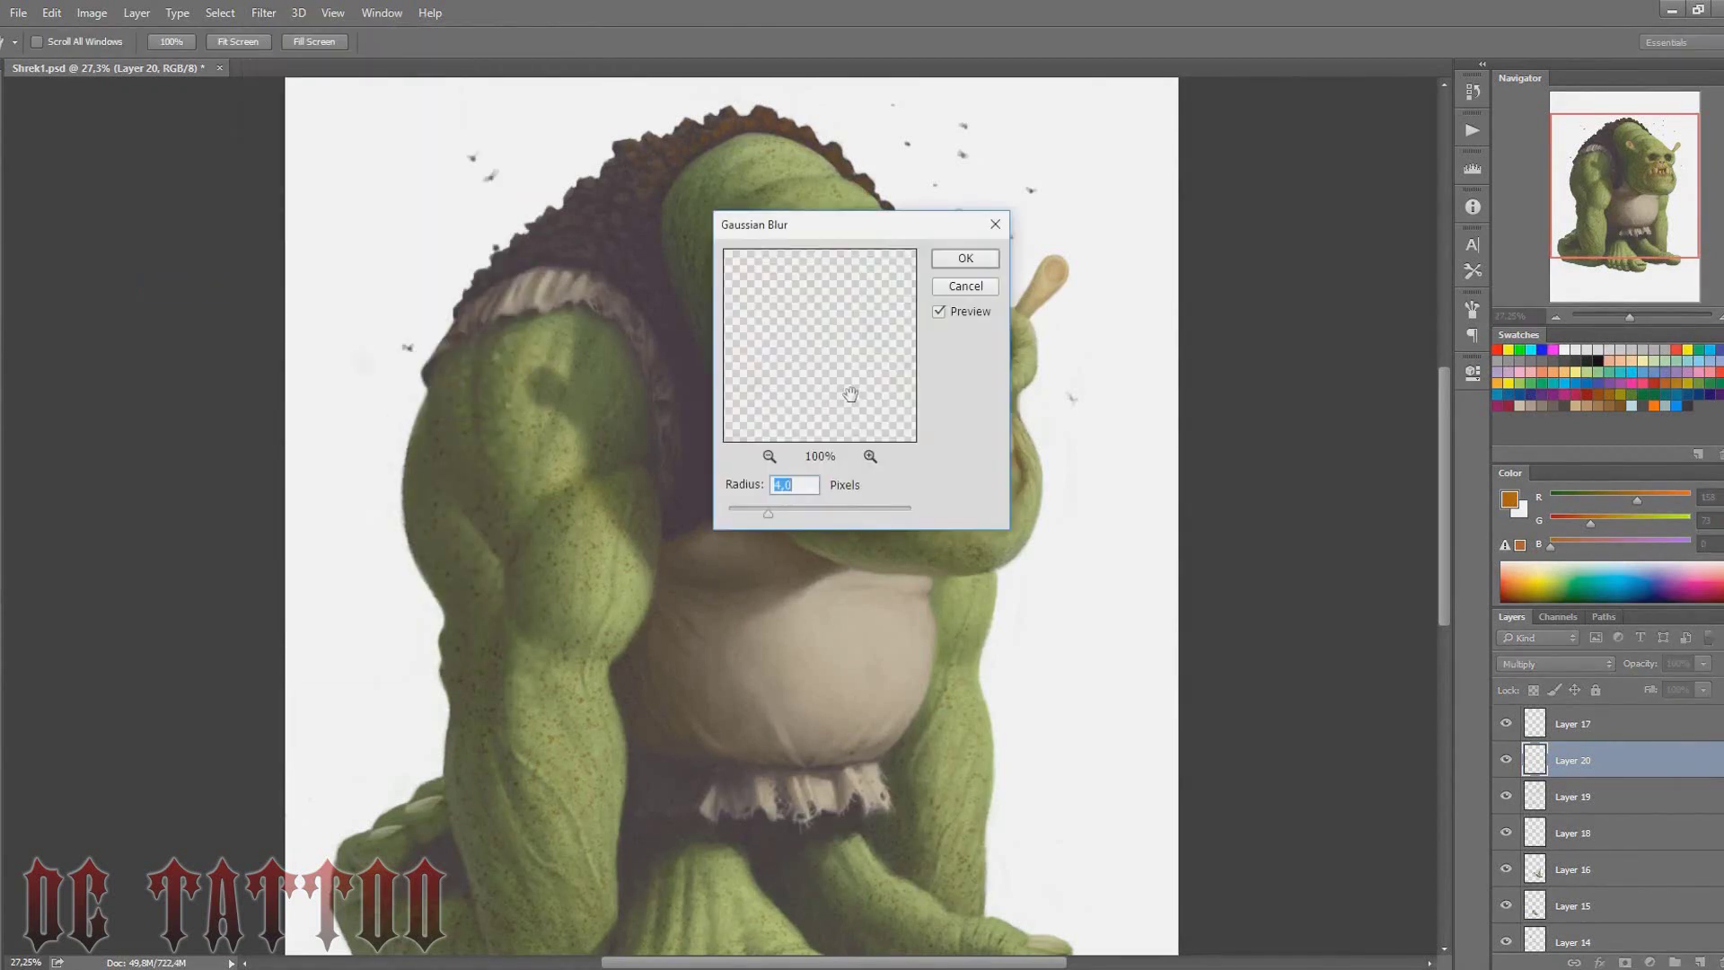
left_click(967, 260)
left_click_drag(1643, 665, 1609, 673)
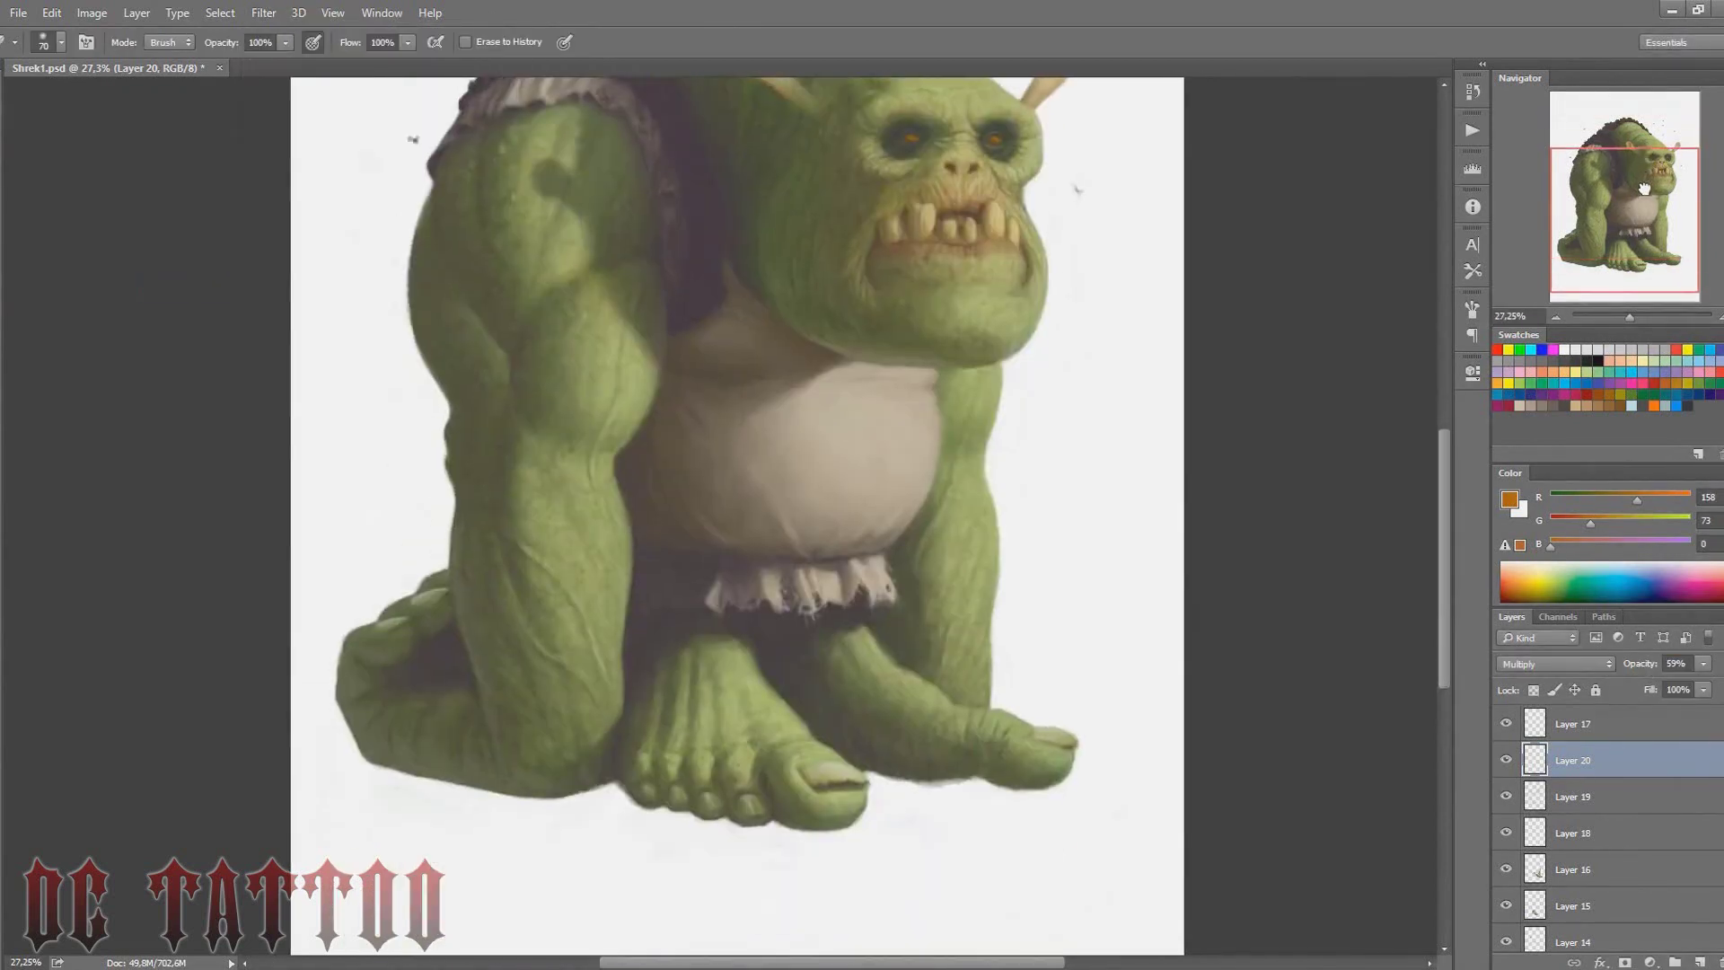
left_click_drag(1647, 154, 1639, 171)
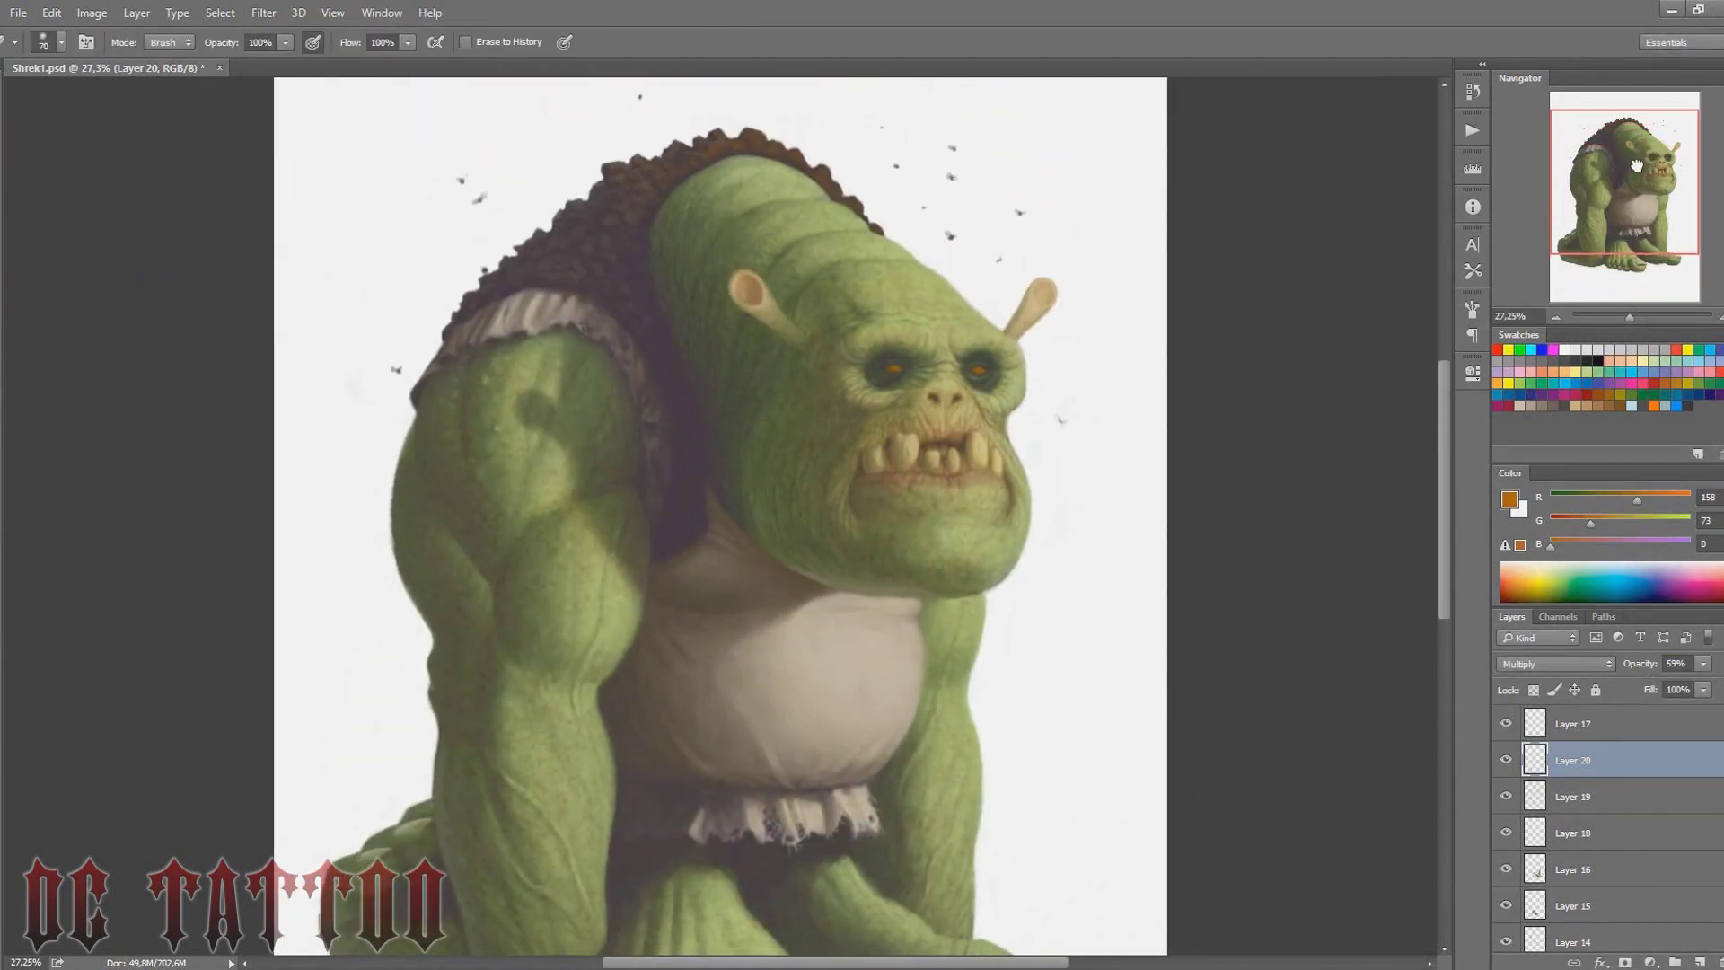
left_click_drag(1638, 170, 1630, 178)
Add empty Layer 21, discard a test brush stroke, and pick dark green as the painting colour
key("ctrl+shift+n")
key("Return")
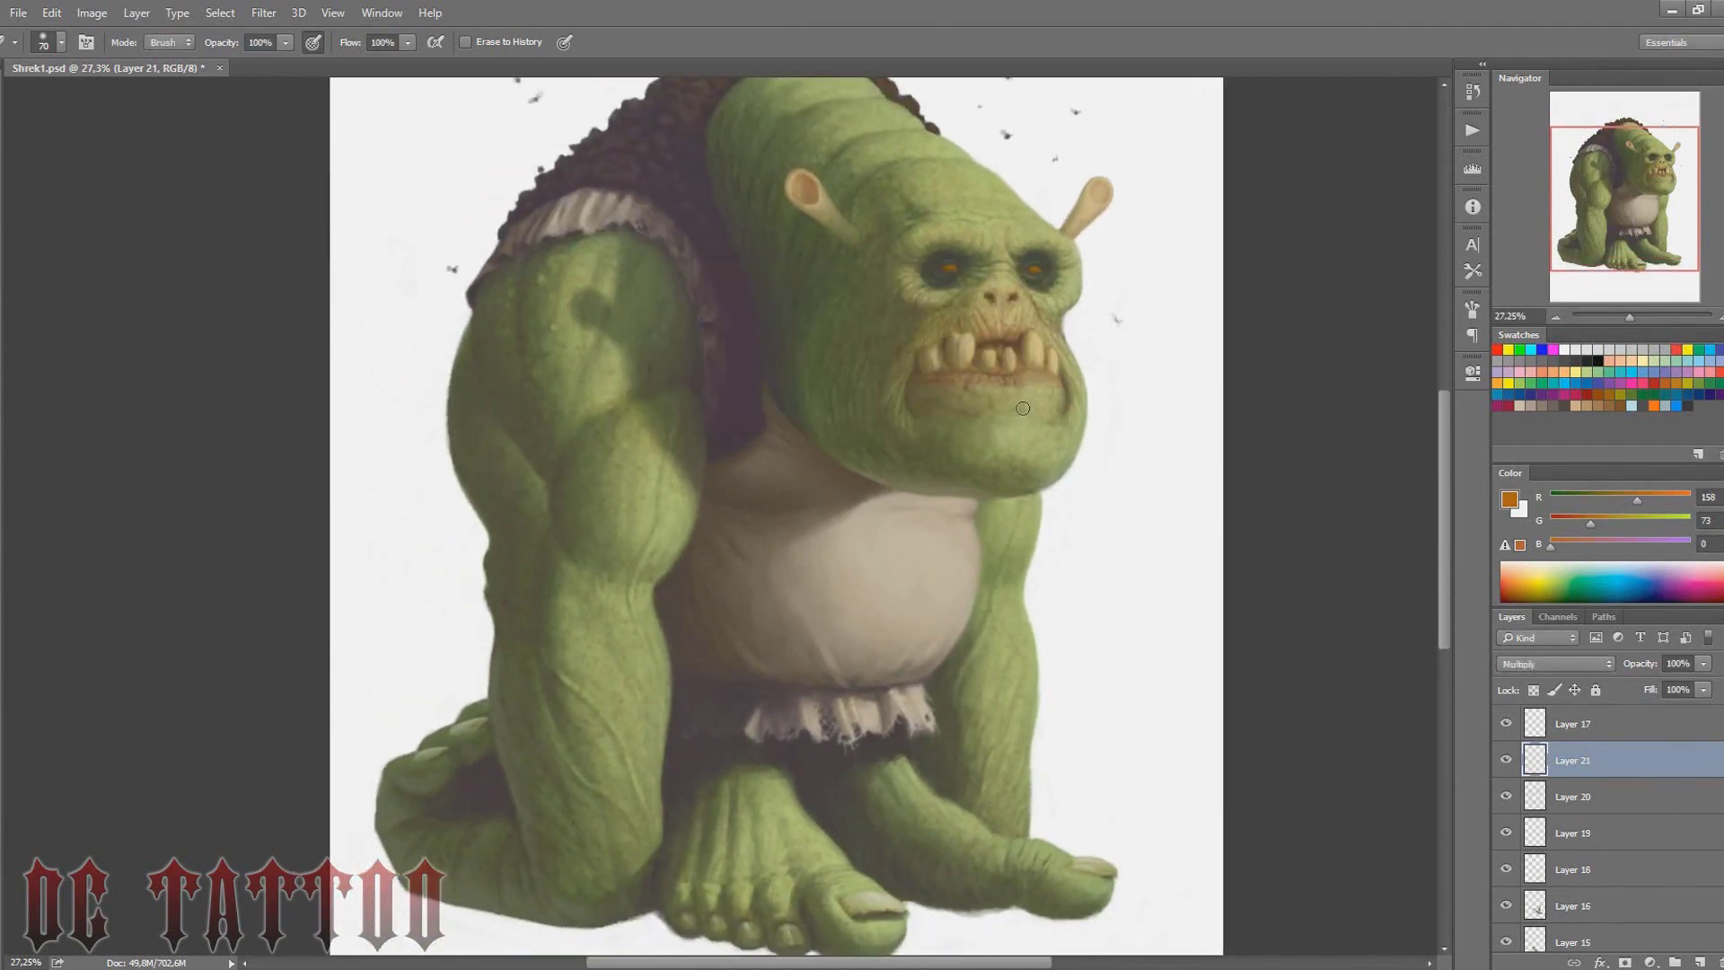
key("b")
right_click(942, 239)
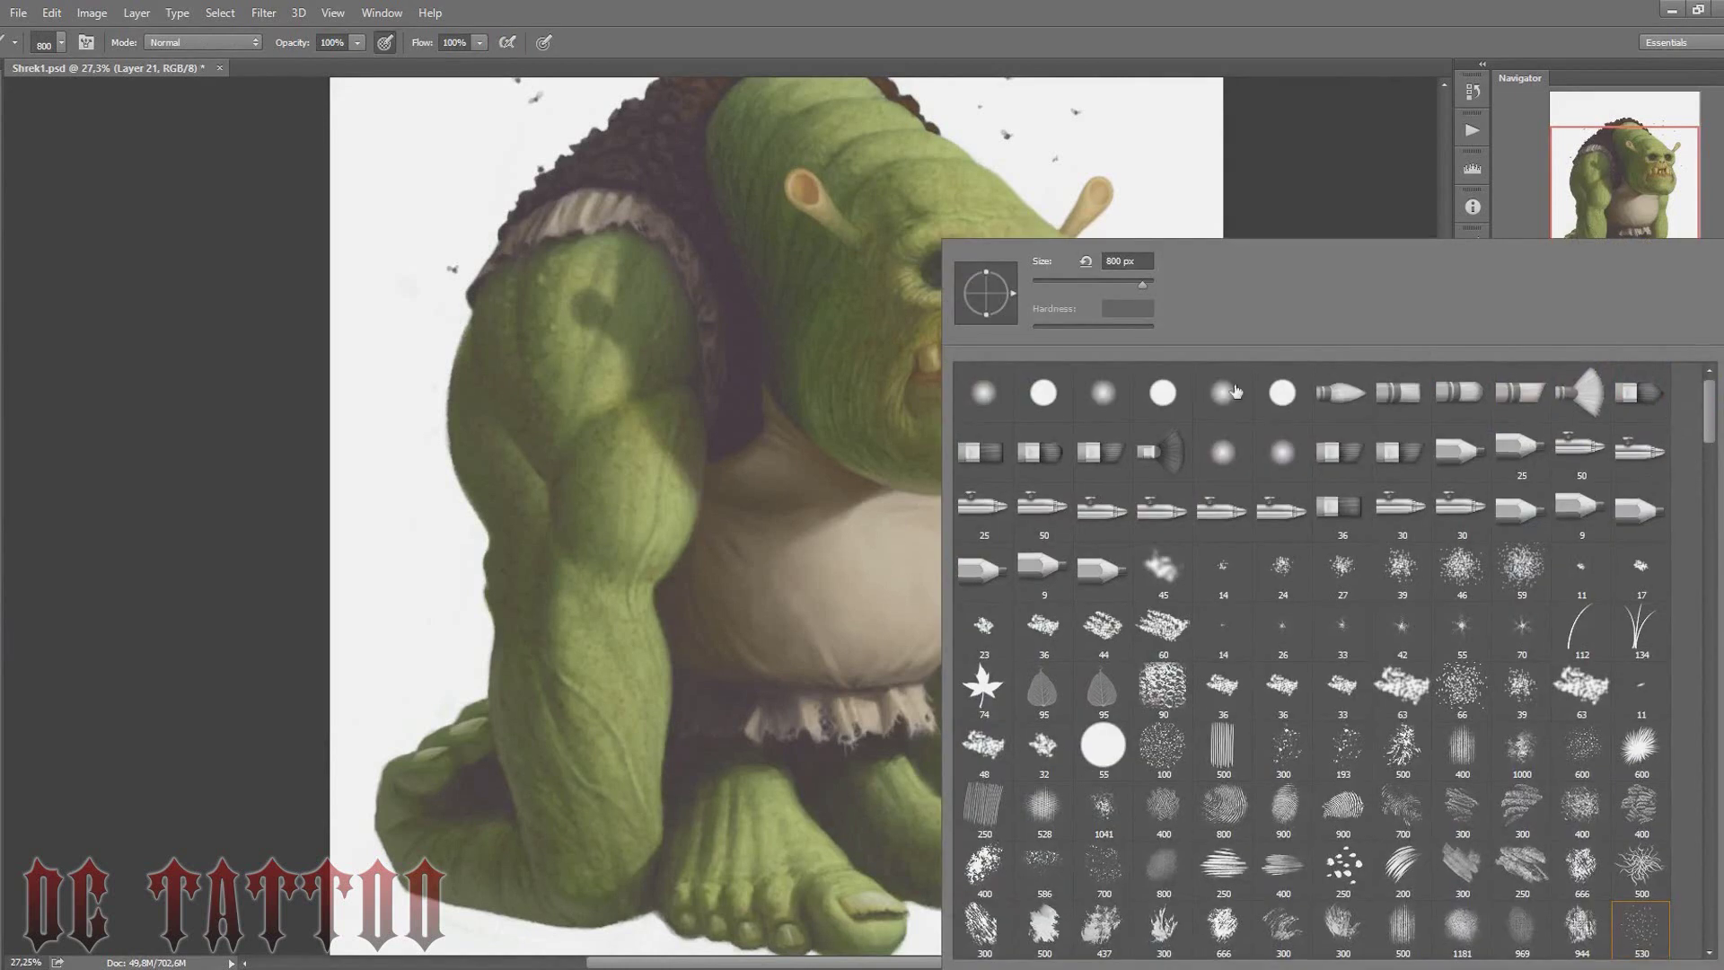
left_click_drag(1123, 449, 1367, 547)
key("ctrl+z")
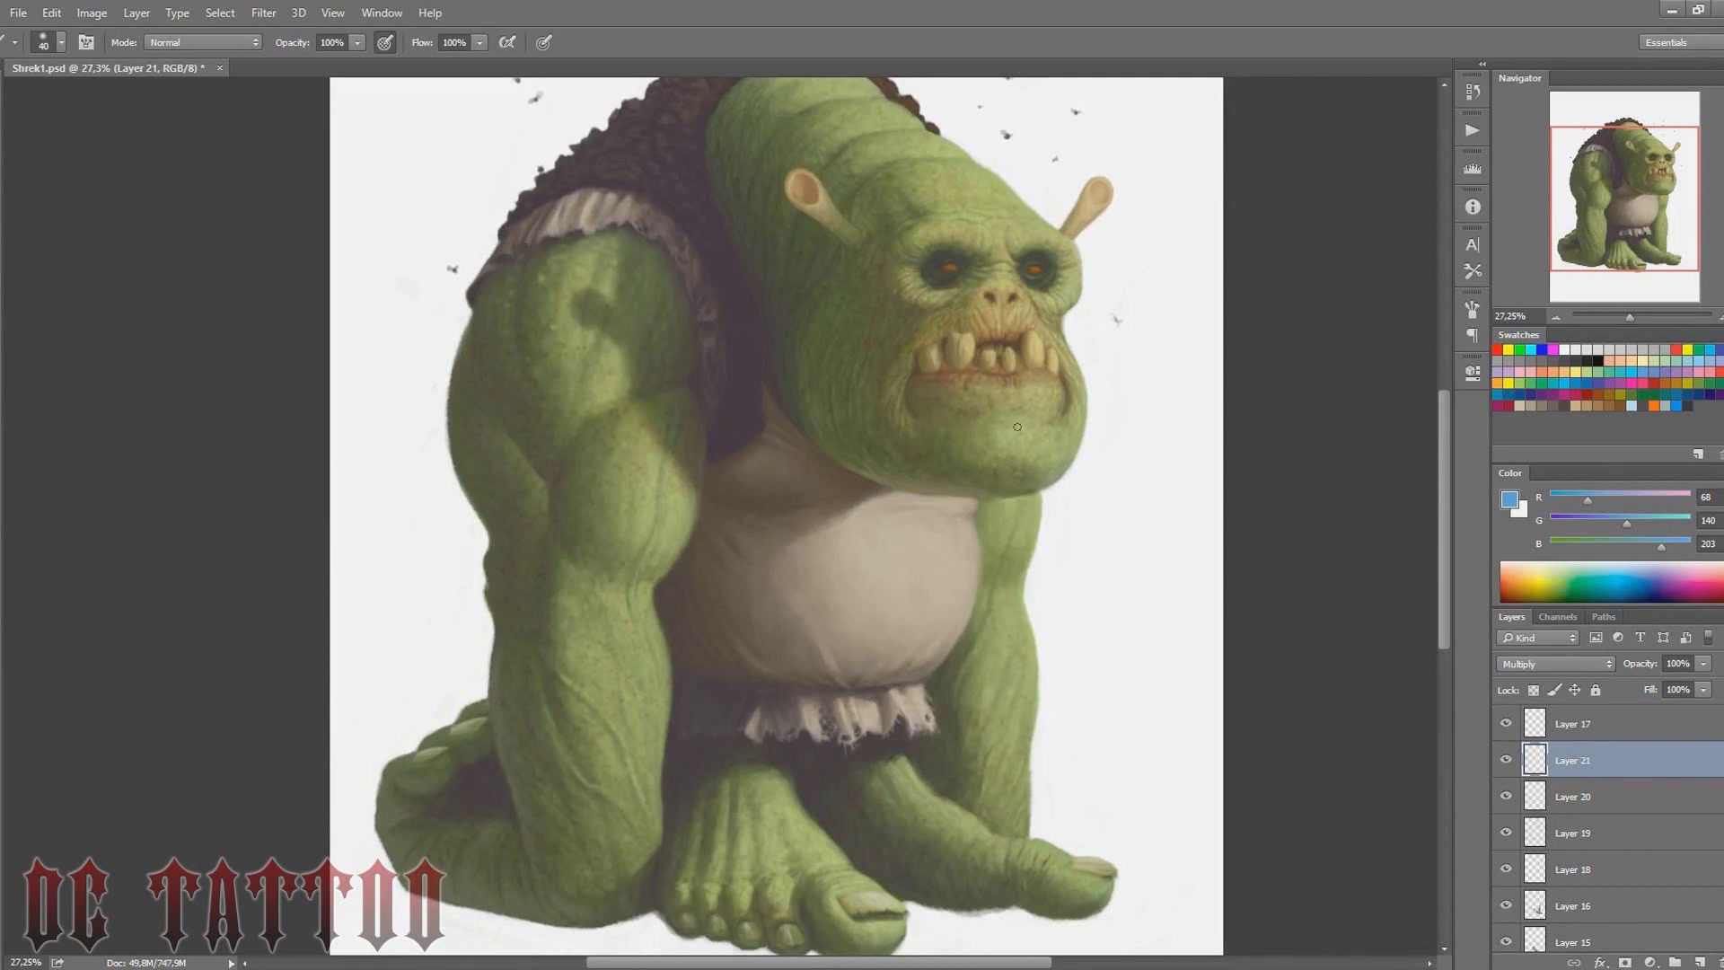
scroll(778, 358, "up", 3)
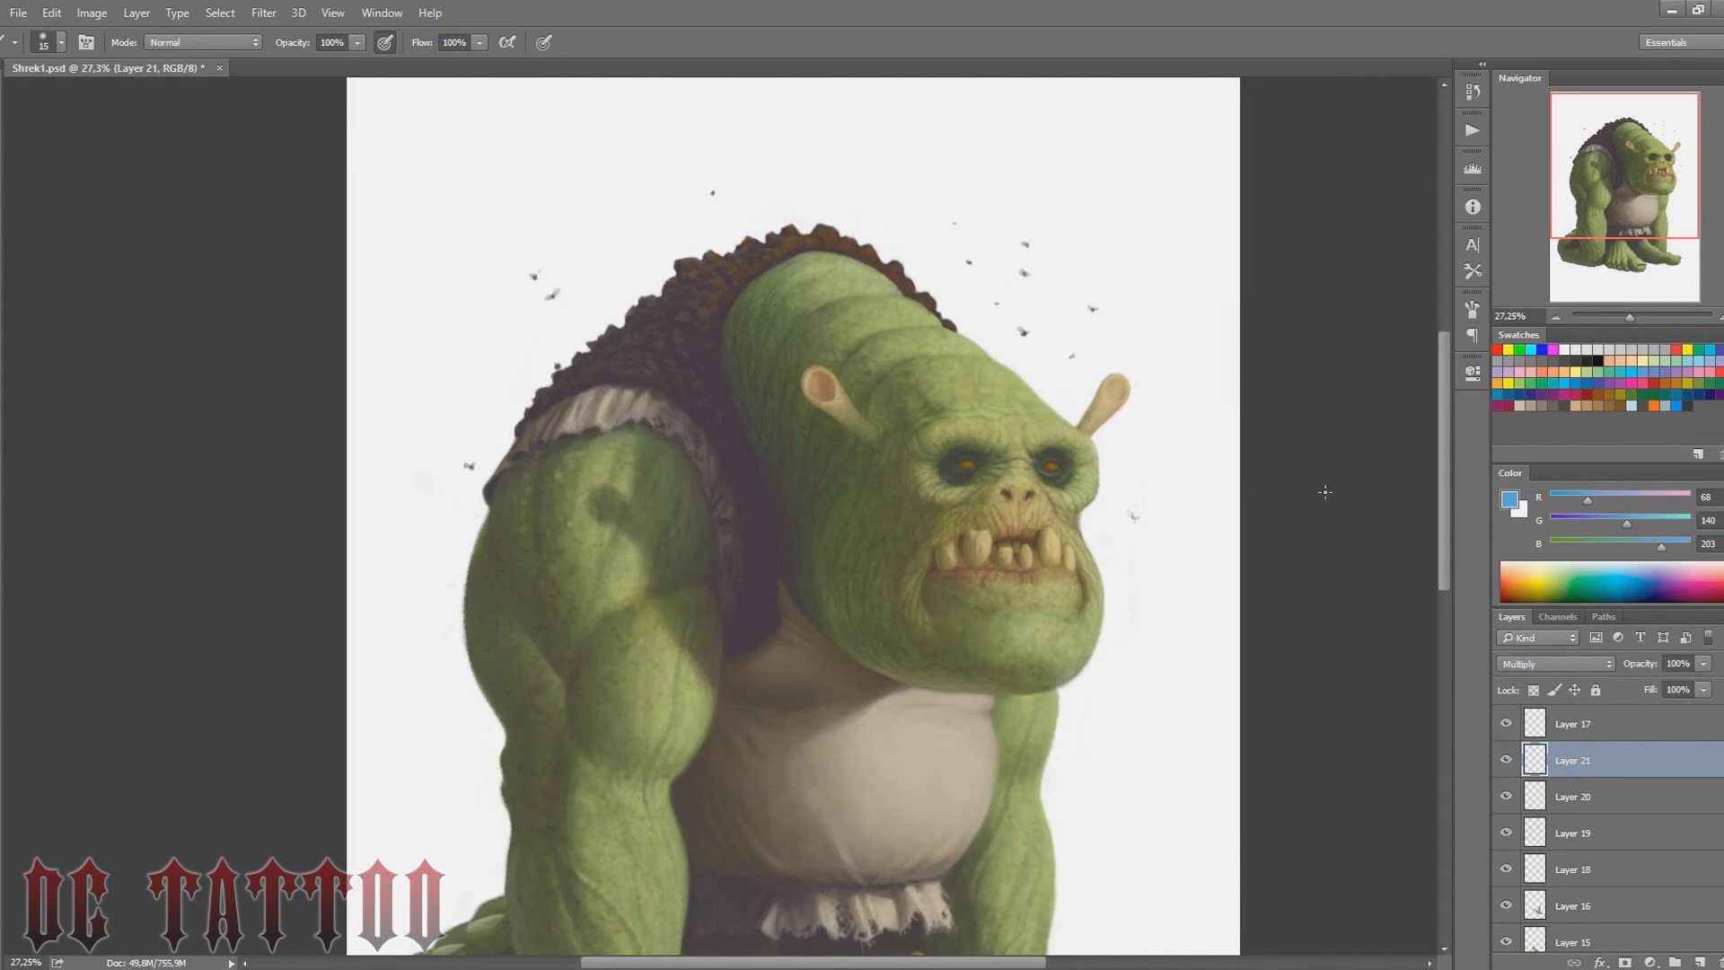
left_click(1621, 392)
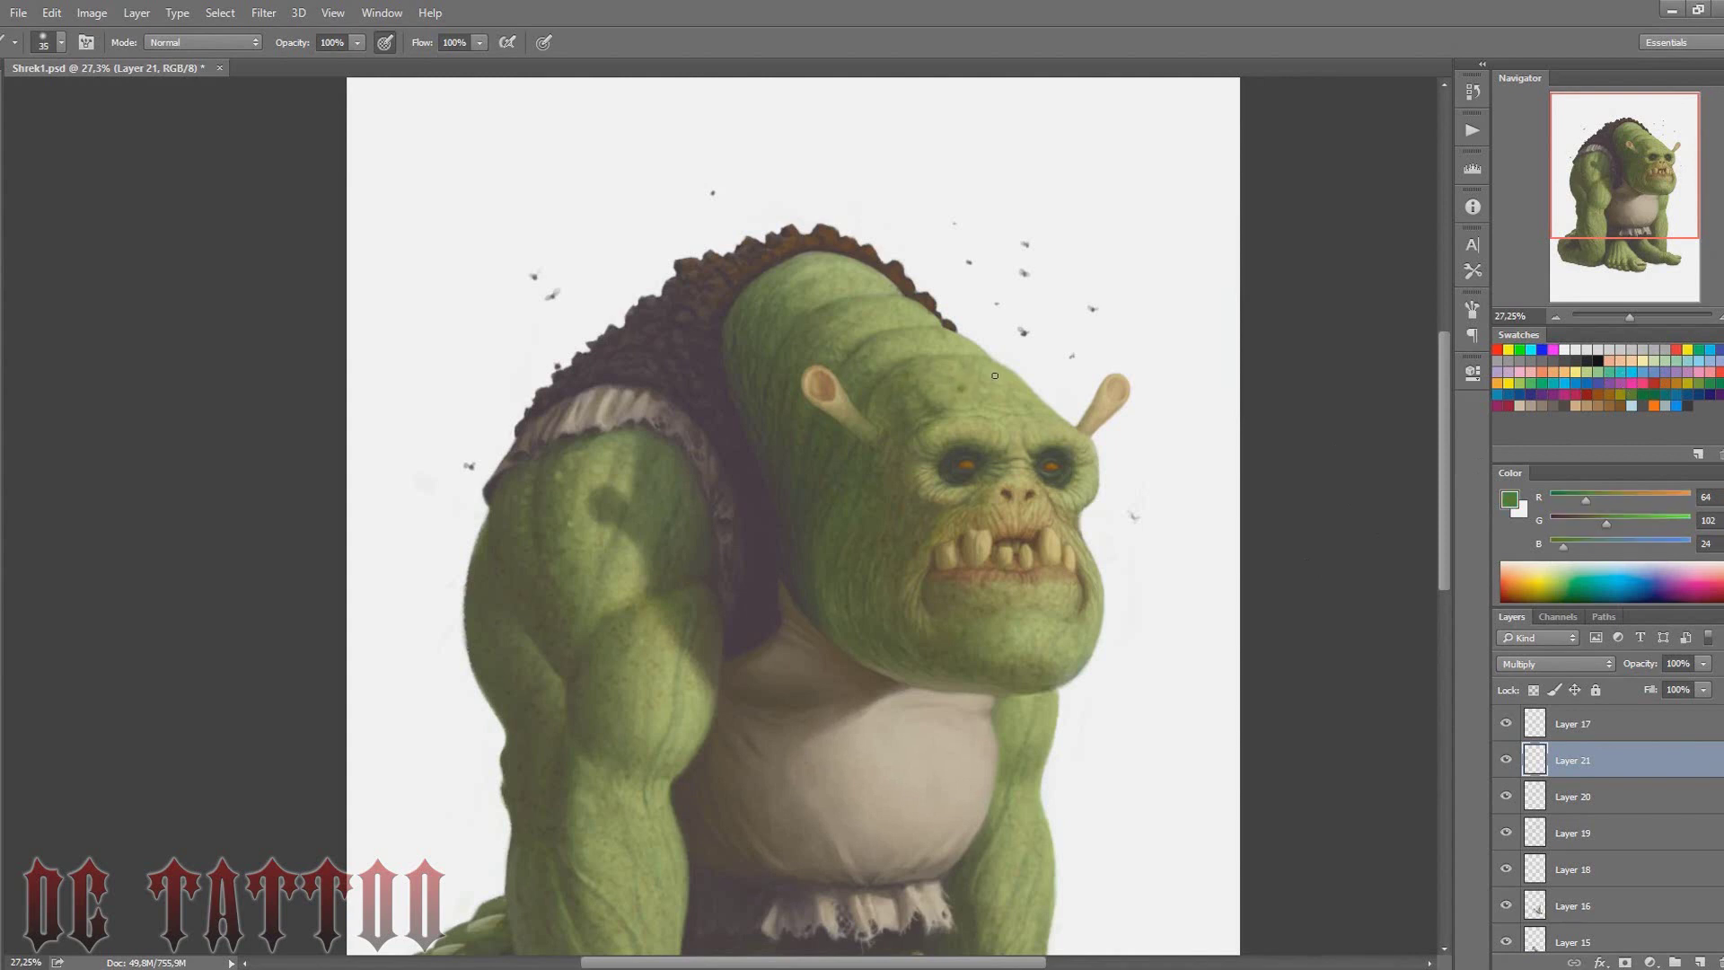
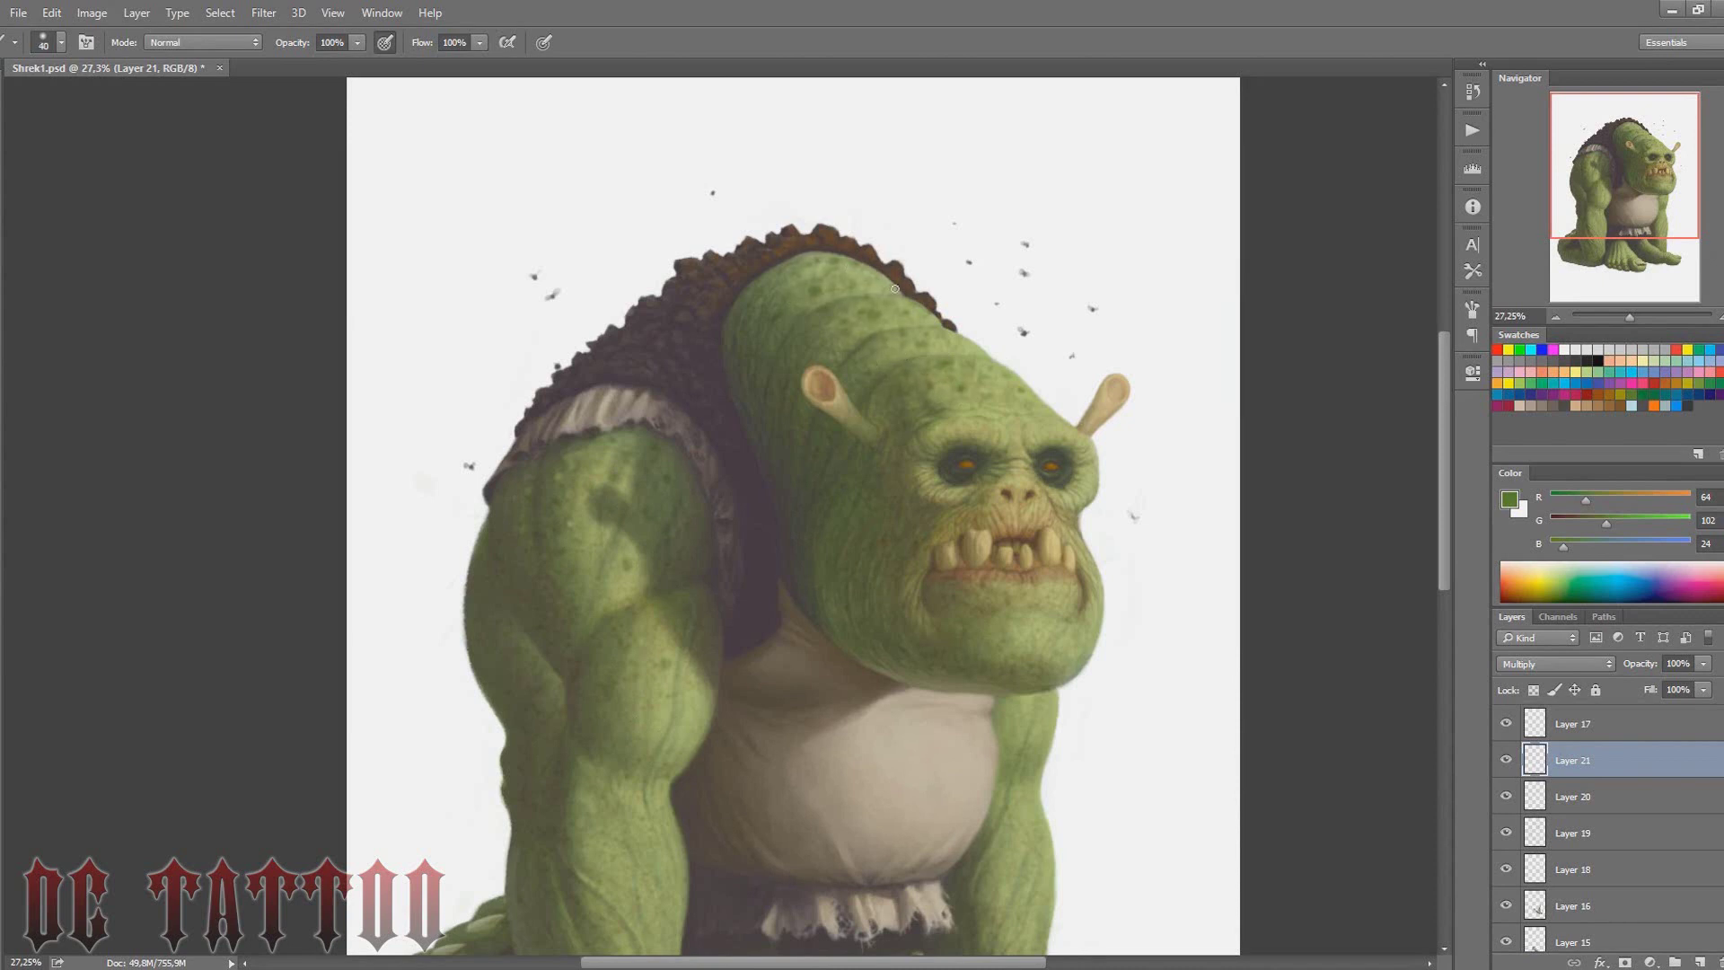
Touch up the ogre's legs and feet on Layer 21 with a smaller brush and eraser
scroll(894, 288, "down", 3)
key("bracketleft")
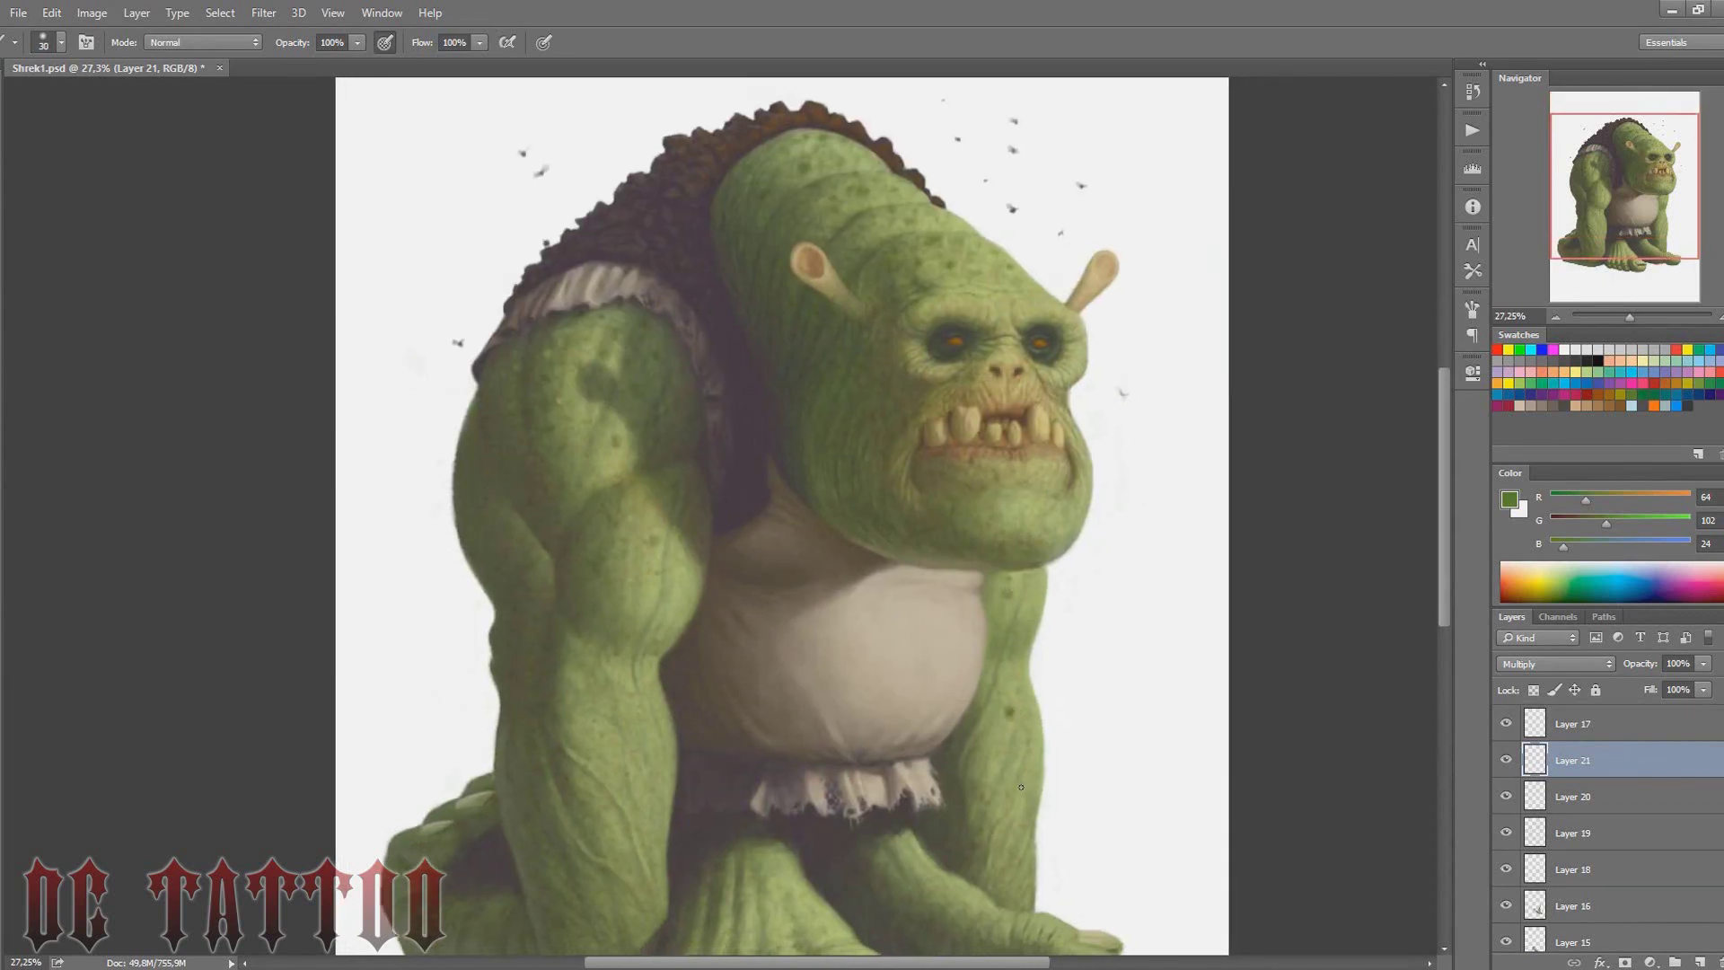
scroll(926, 725, "down", 5)
key("bracketleft")
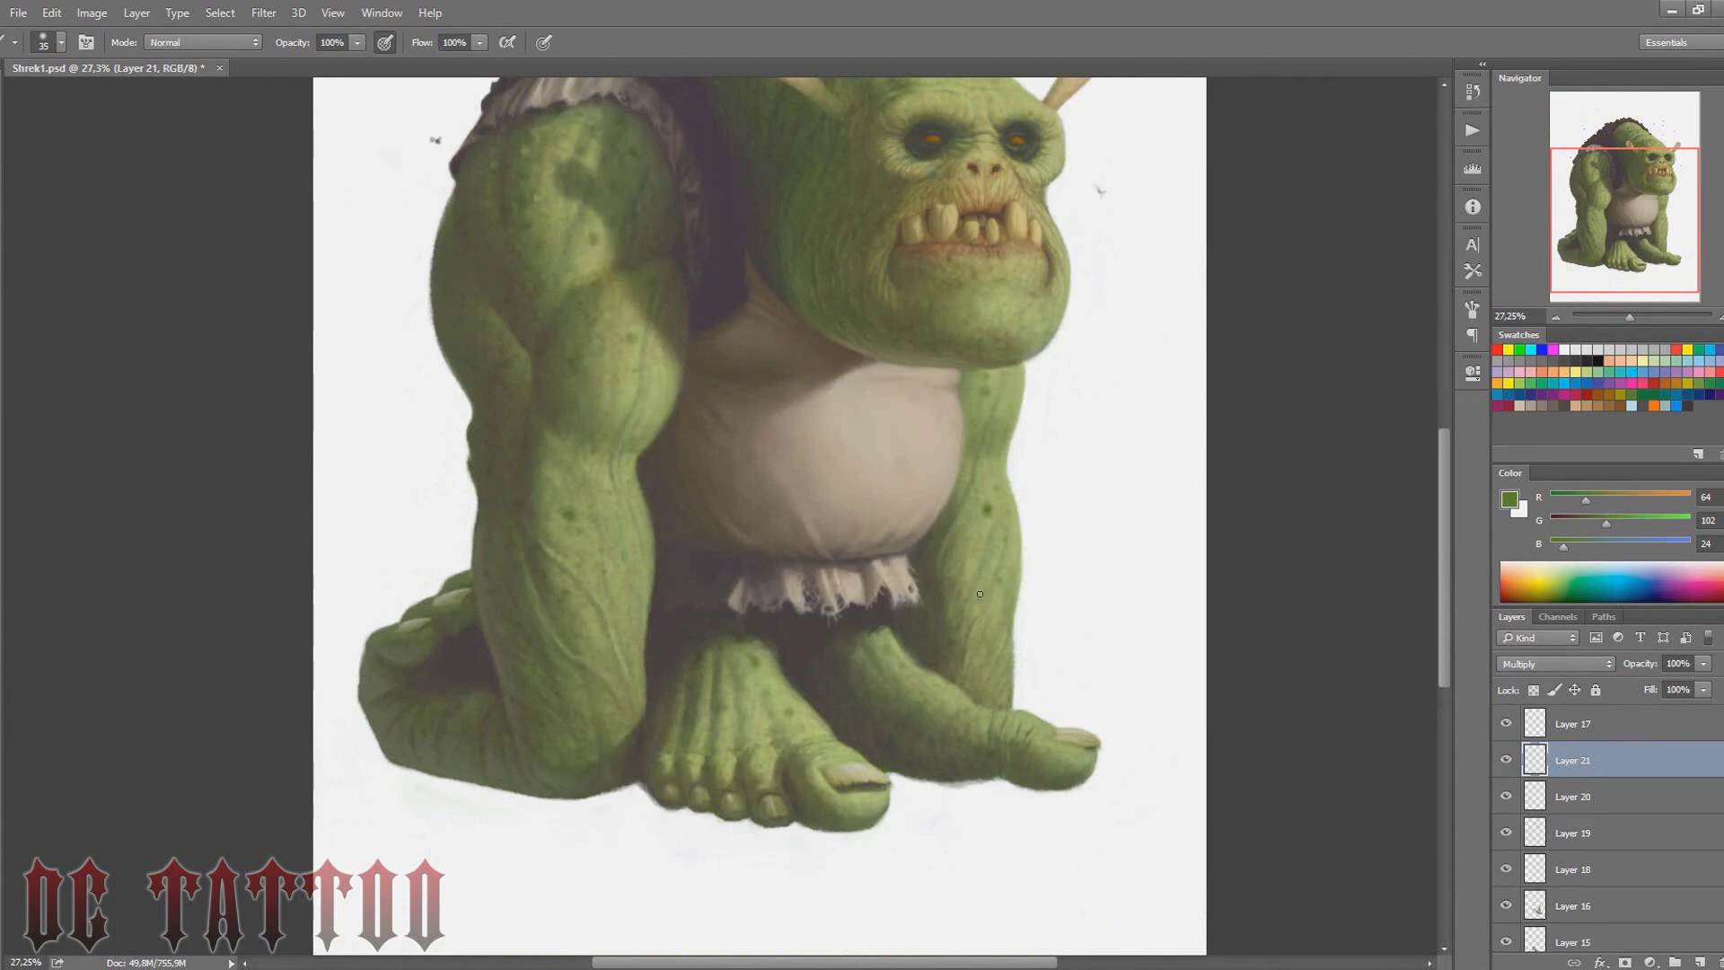
left_click_drag(1642, 209, 1643, 203)
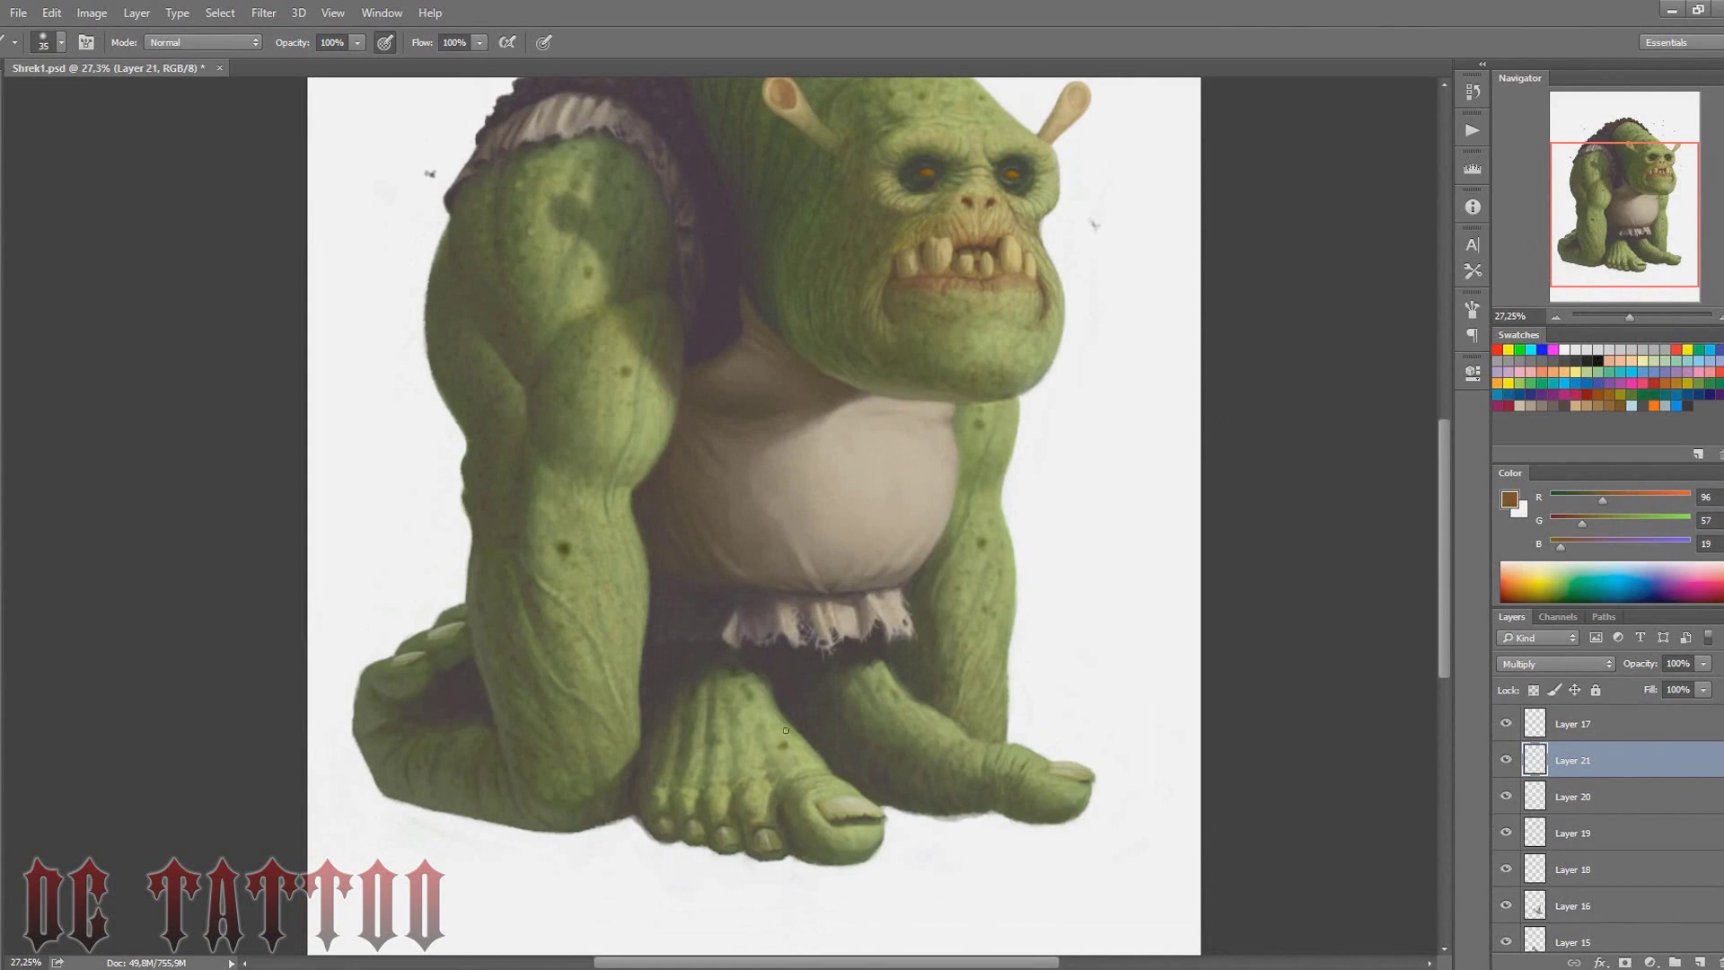
key("e")
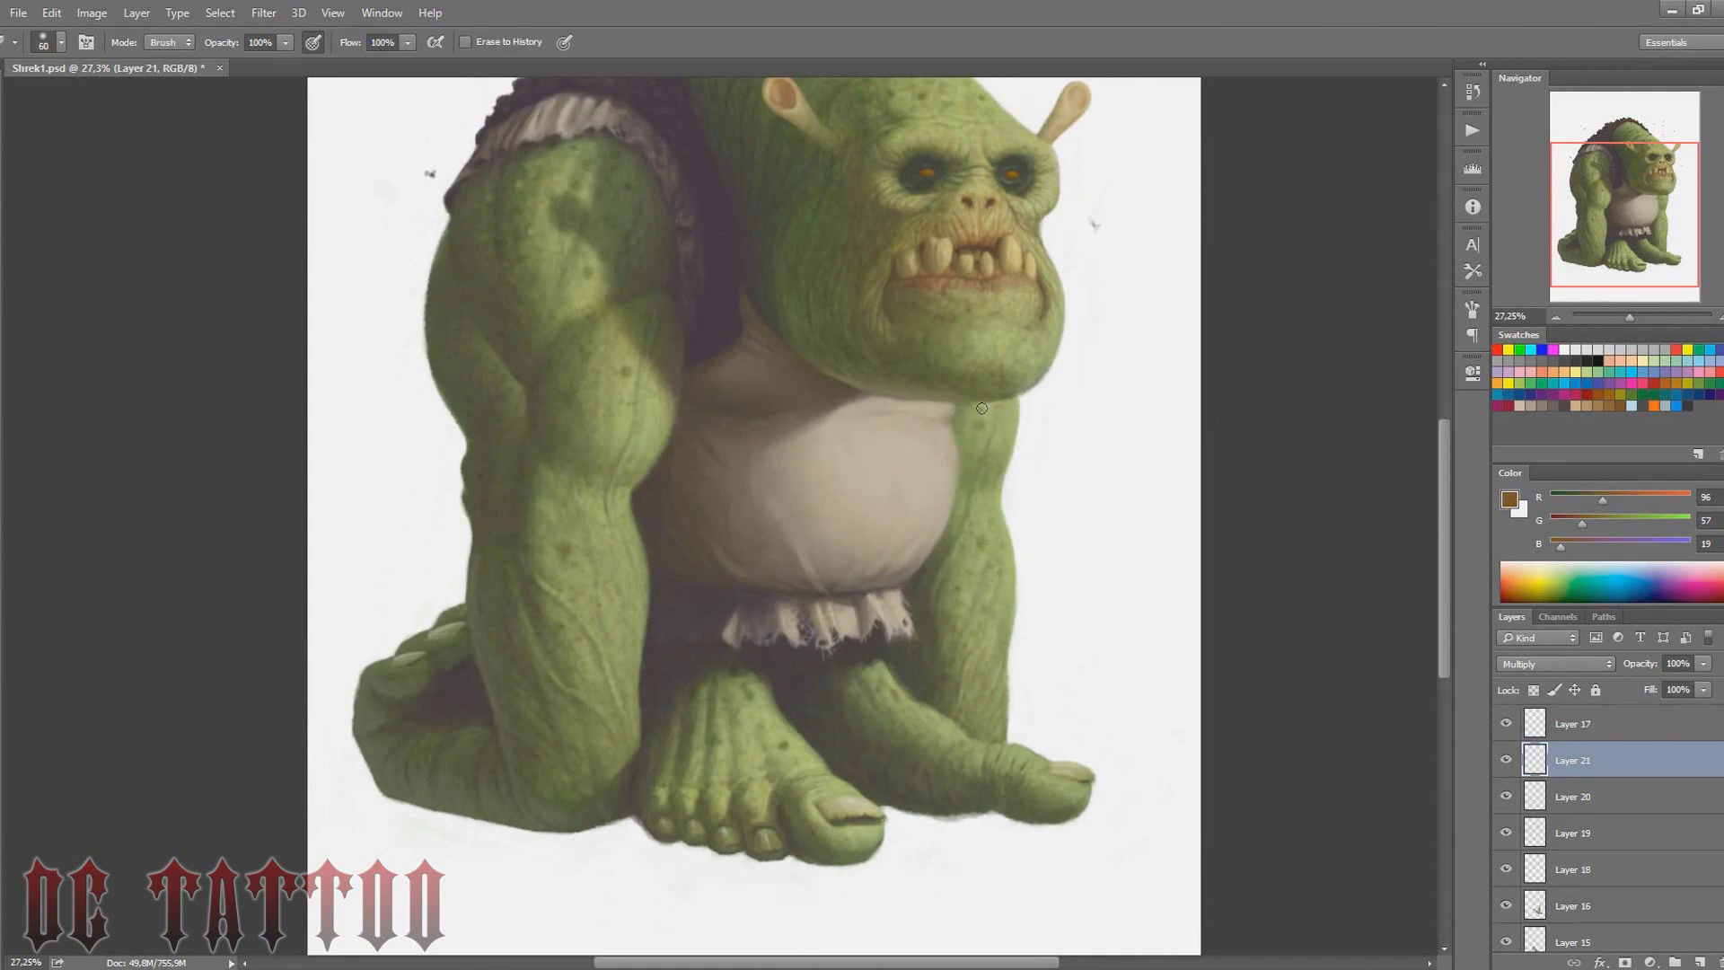
scroll(912, 691, "up", 5)
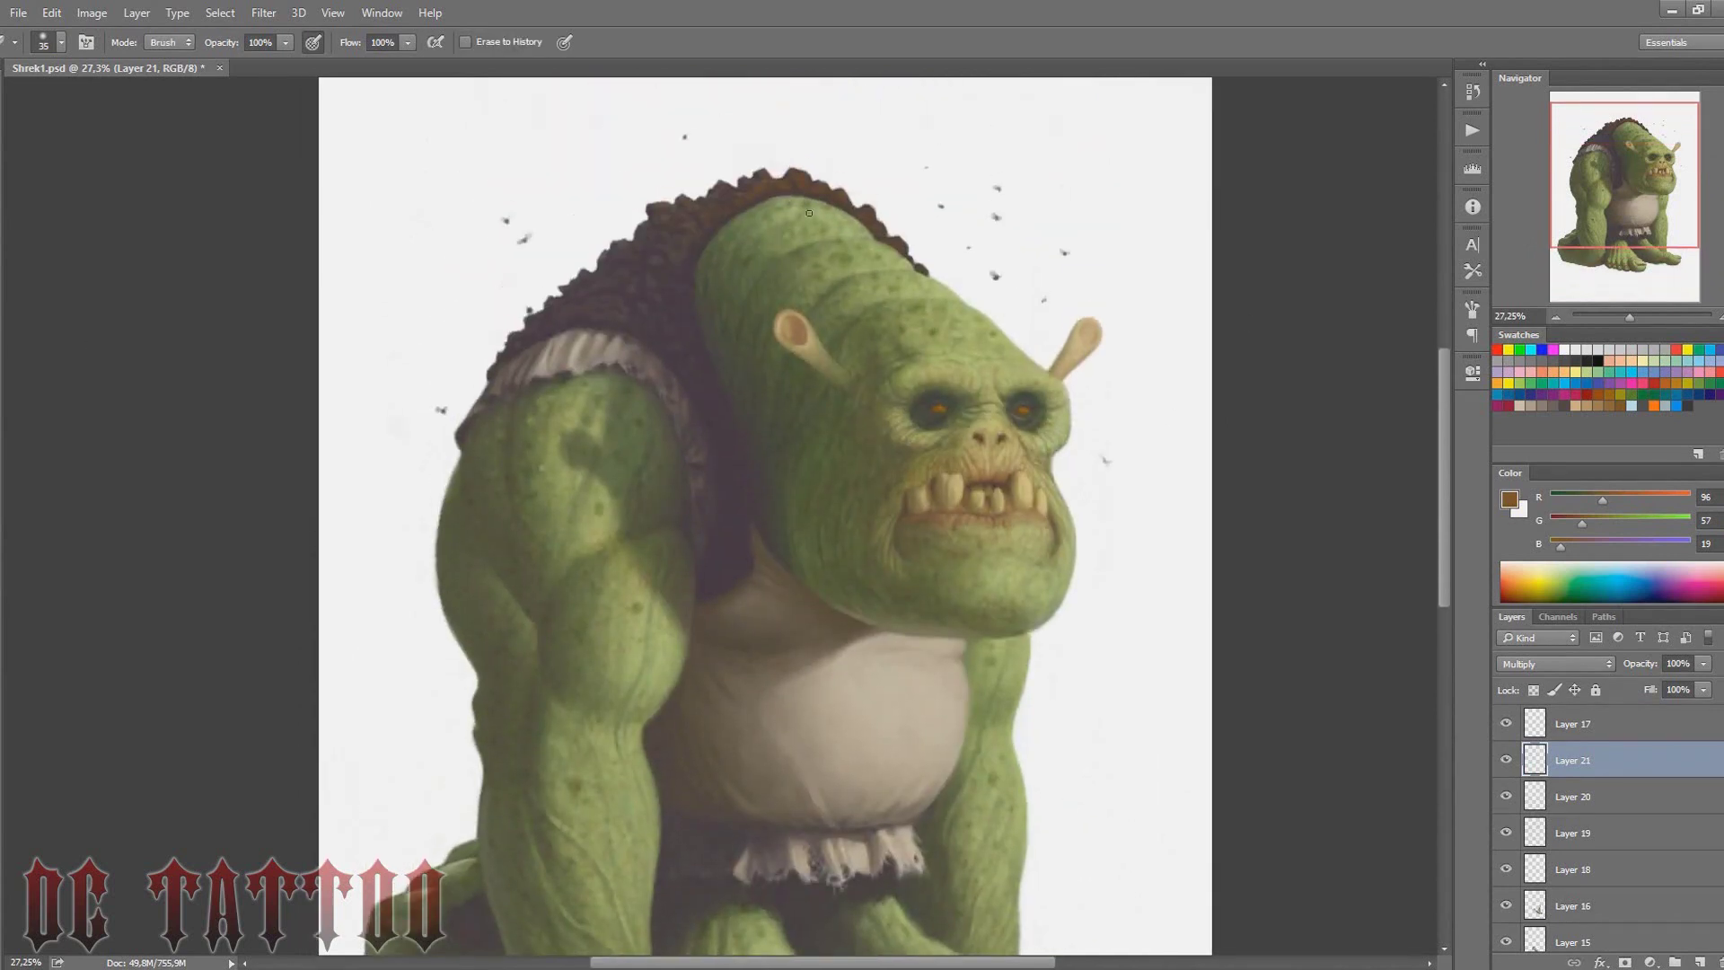
key("bracketleft")
left_click_drag(1645, 162, 1639, 191)
Add Layer 22, flip the canvas horizontally, and choose dark grey as the paint colour
key("ctrl+shift+n")
key("Return")
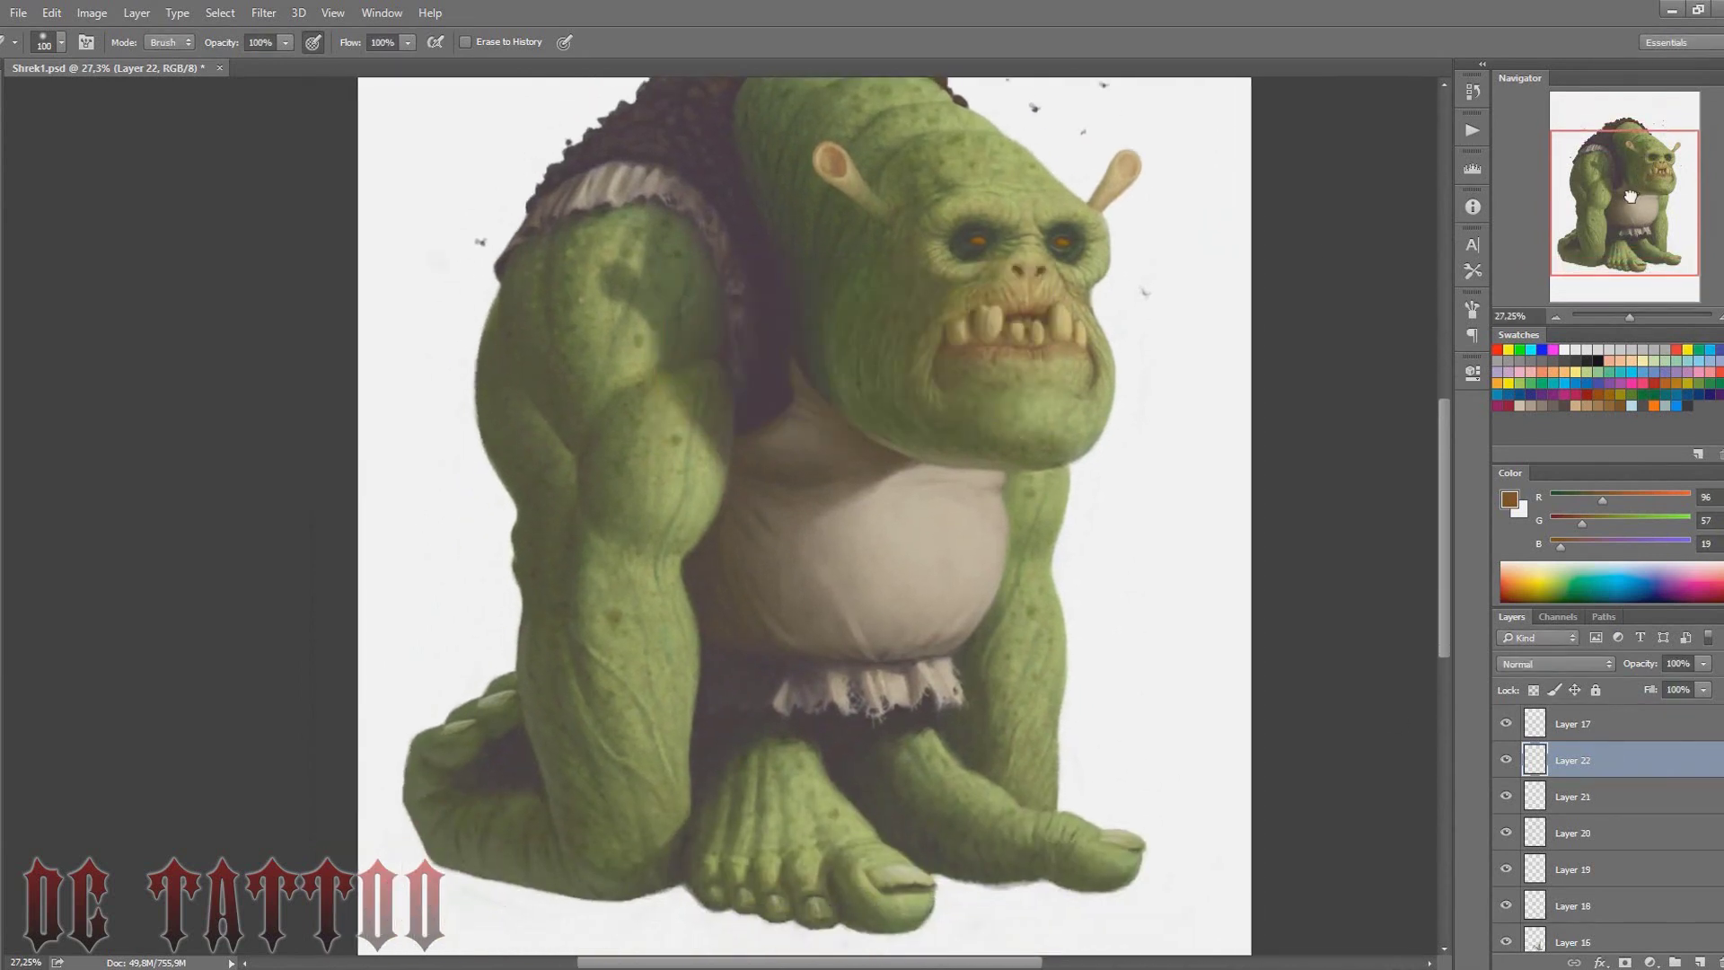
key("i")
key("ctrl+shift+h")
left_click(872, 708)
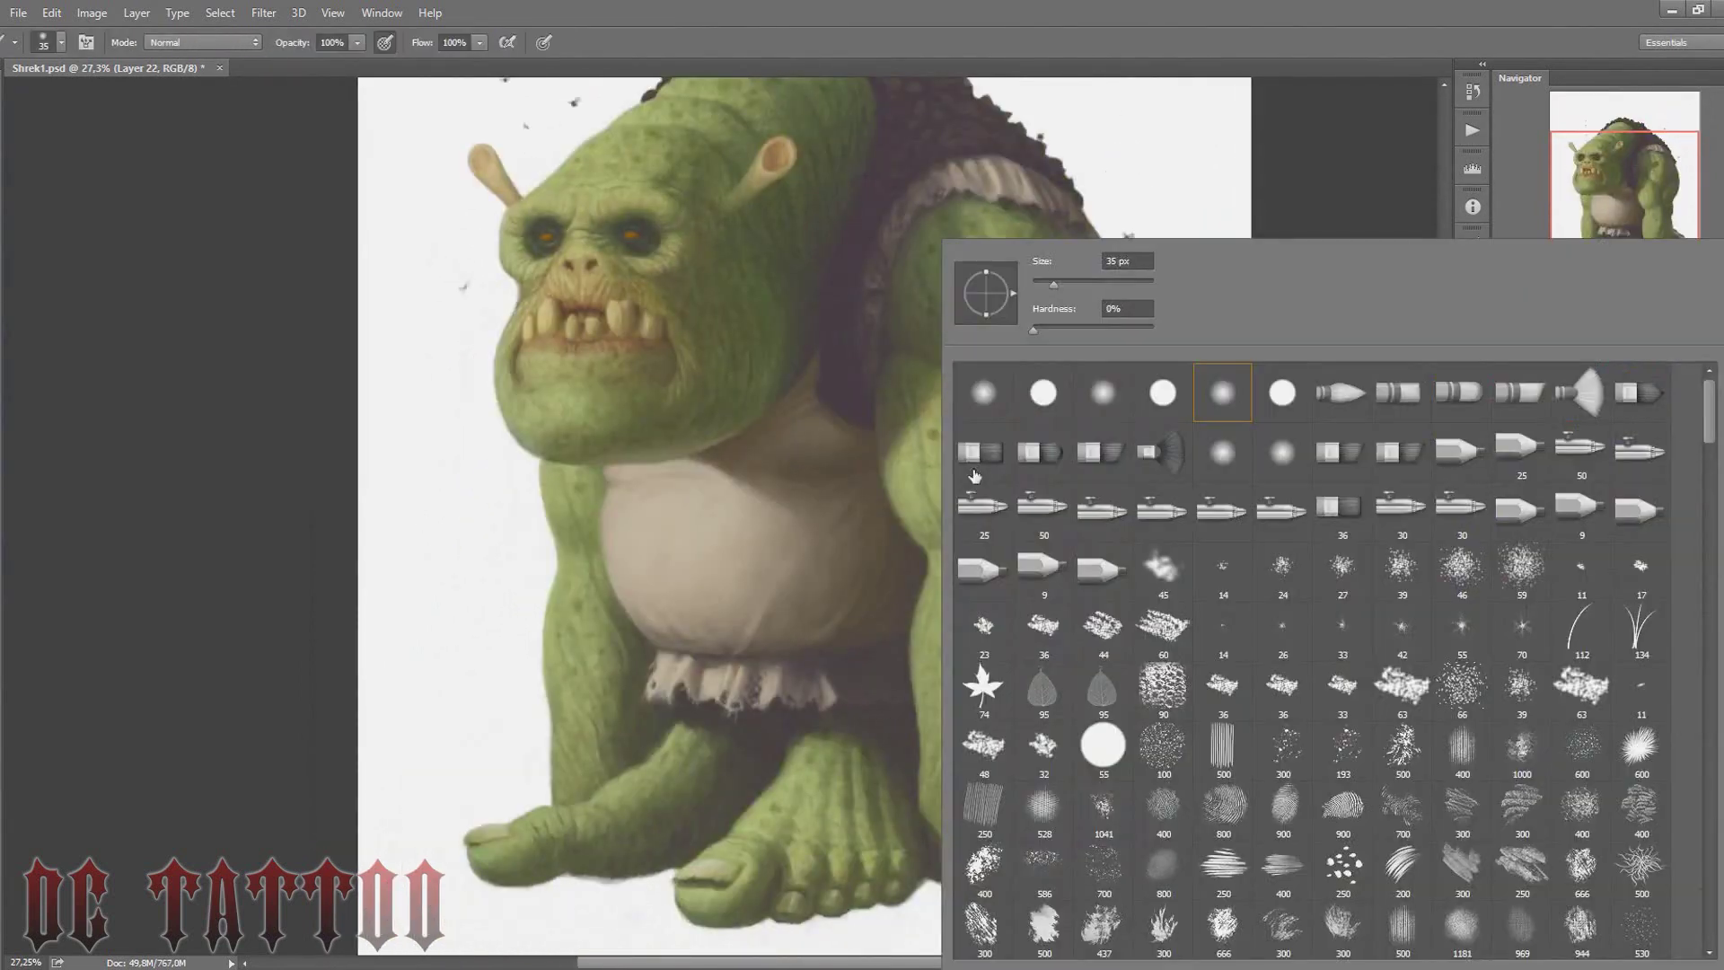
left_click(1509, 499)
left_click(1133, 553)
Brush a soft dark ground shadow beneath the ogre's feet on Layer 22
key("b")
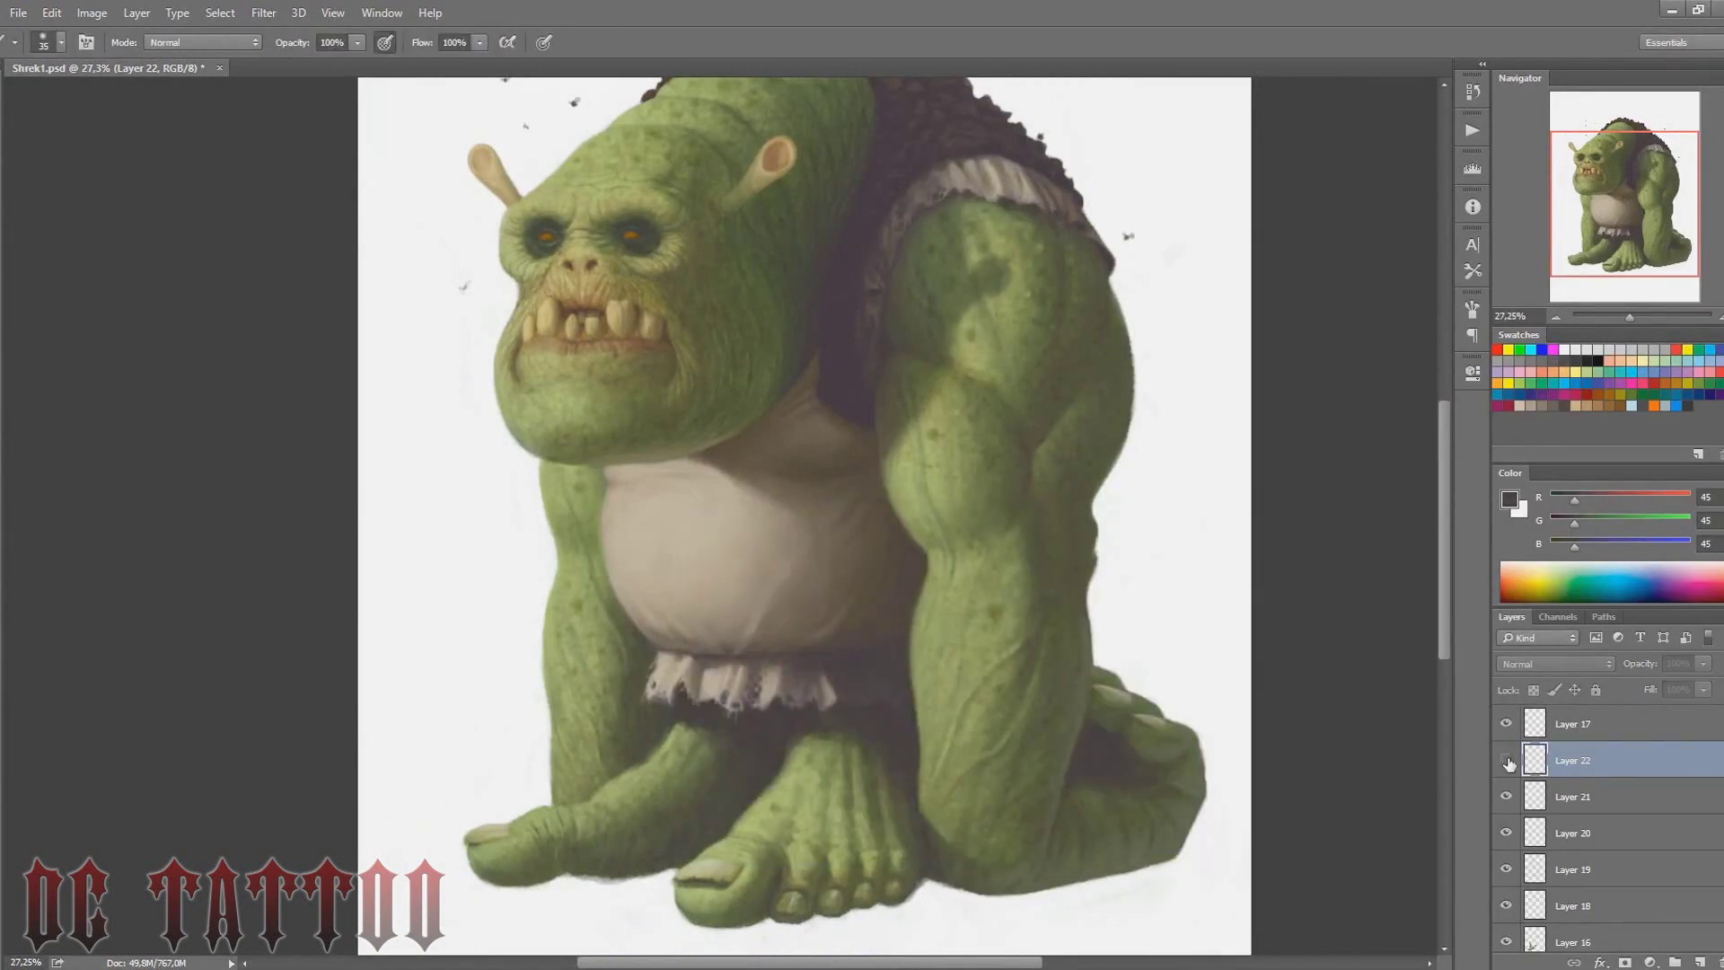
mouse_move(507, 883)
left_mouse_down()
mouse_move(642, 880)
mouse_move(679, 859)
mouse_move(539, 889)
mouse_move(772, 929)
mouse_move(993, 880)
mouse_move(1080, 884)
mouse_move(977, 881)
mouse_move(1223, 862)
mouse_move(1296, 816)
mouse_move(1248, 835)
left_mouse_up()
key("bracketleft")
key("bracketright")
key("bracketright")
key("bracketright")
key("bracketleft")
key("bracketleft")
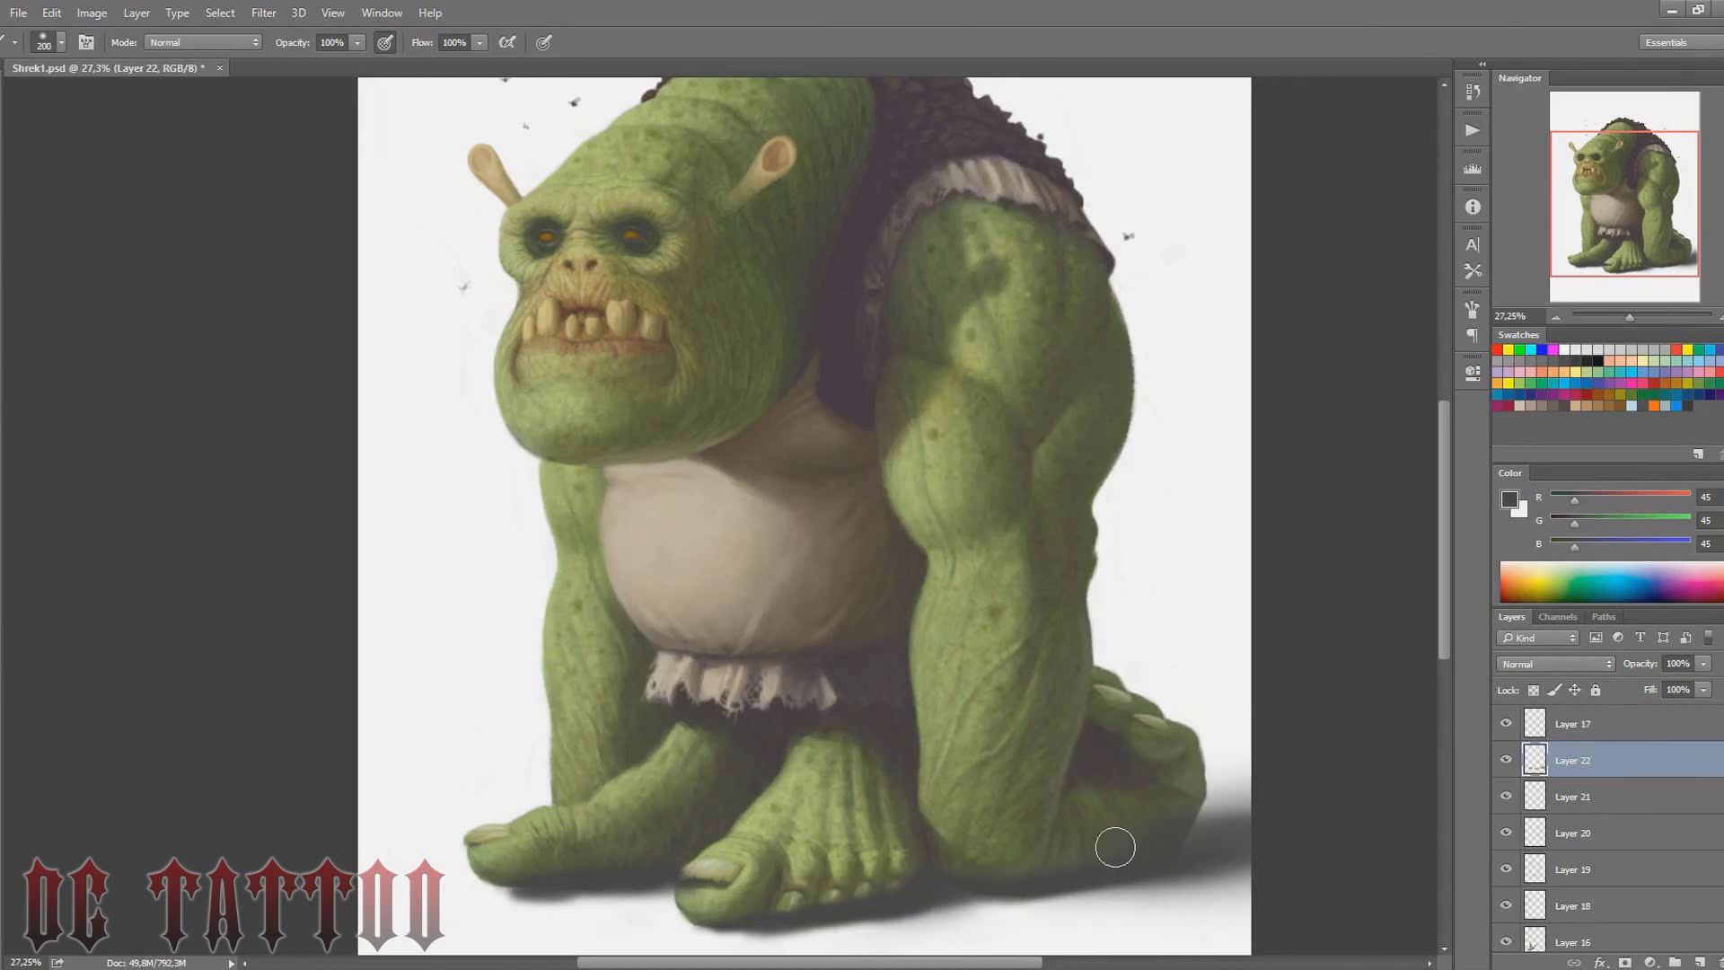
left_click_drag(1630, 317, 1627, 320)
Scale all painting layers to about 110.78%, shift them up-left, then reselect Layer 22
key("ctrl+a")
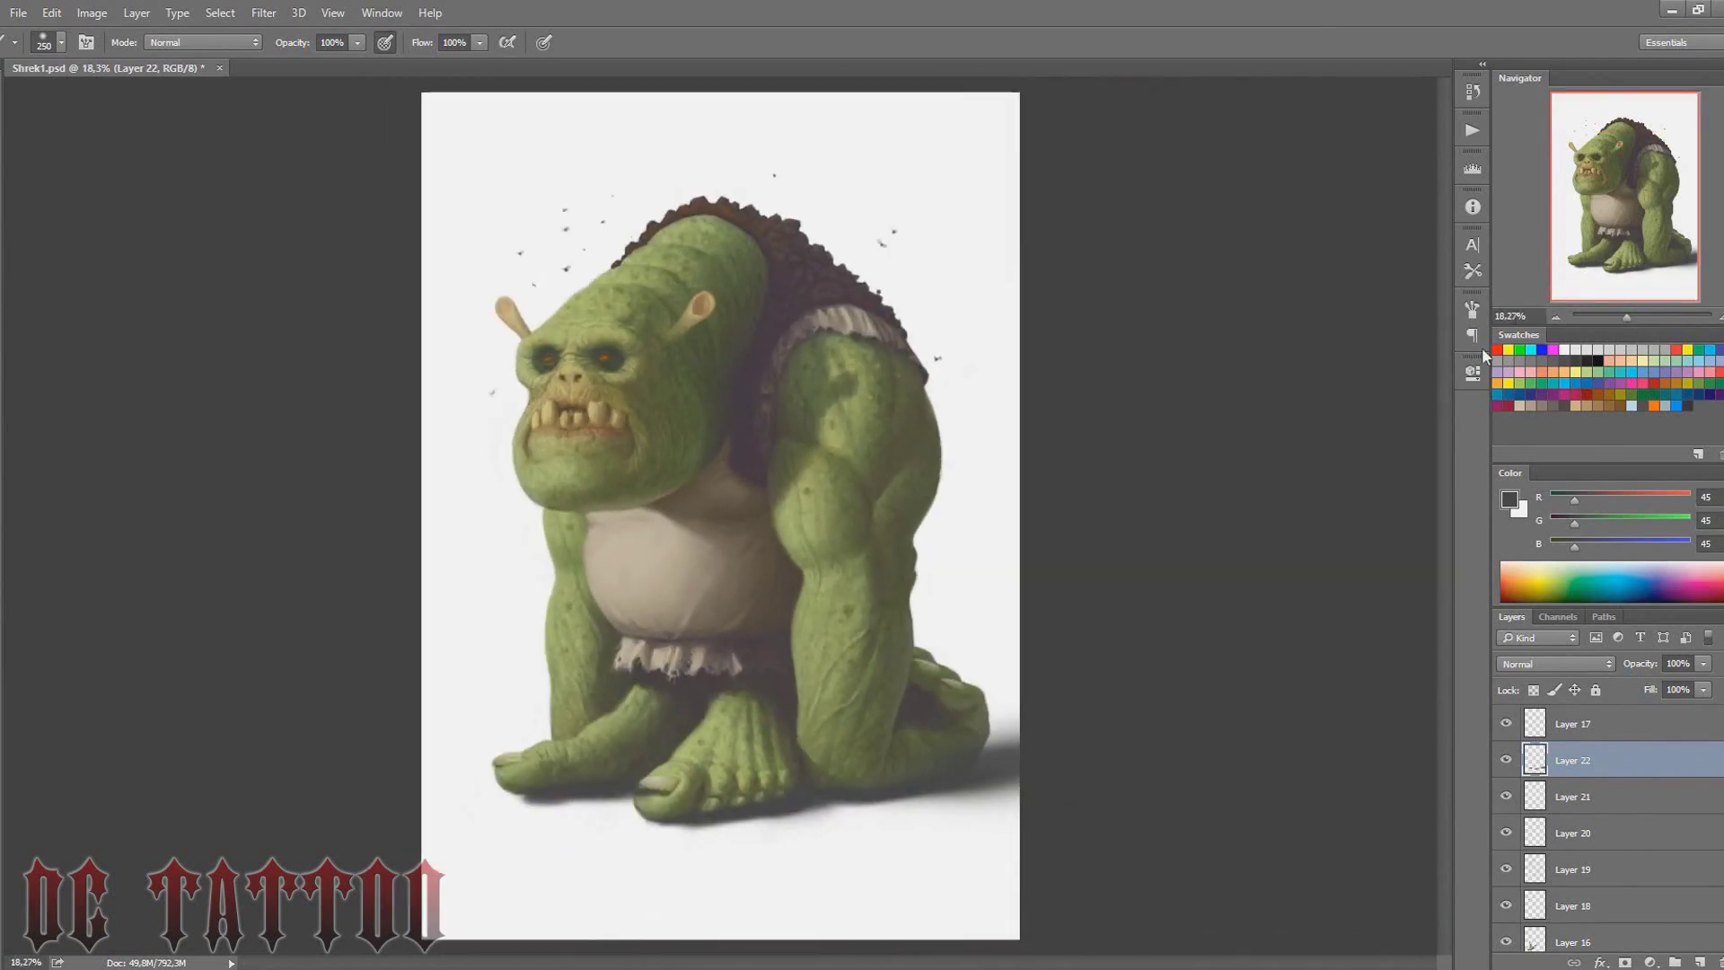
key("ctrl+alt+a")
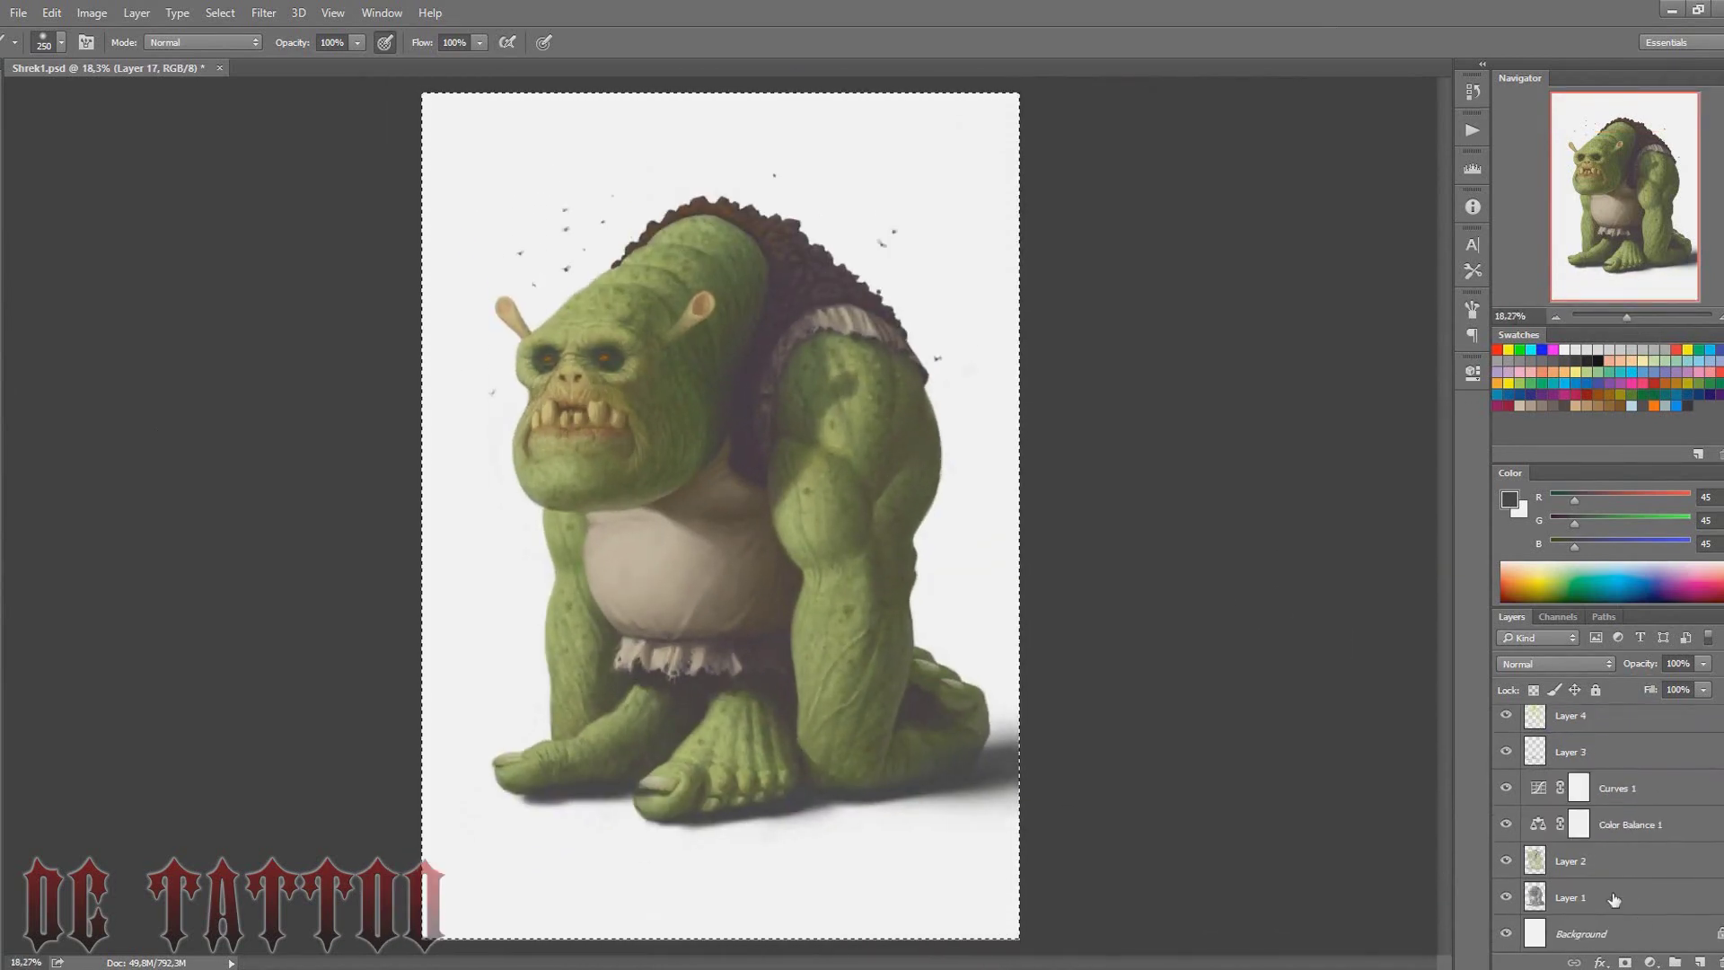
key("ctrl+t")
left_click_drag(1019, 883, 1051, 921)
left_click_drag(874, 574, 859, 539)
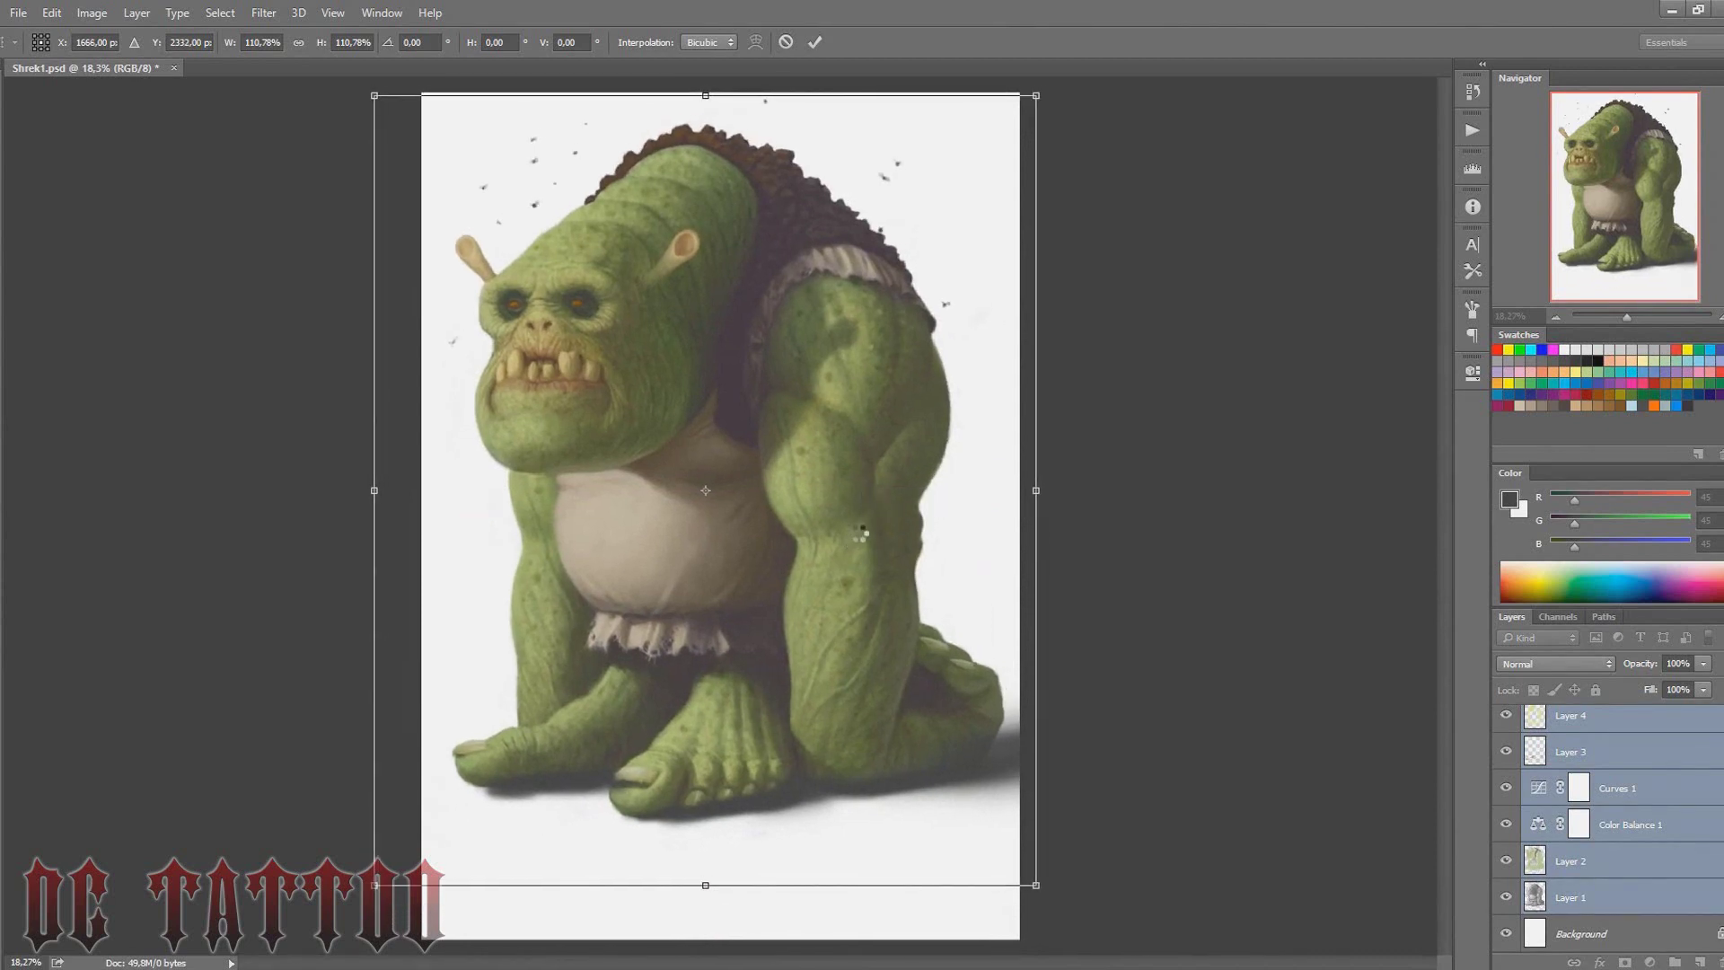
key("Return")
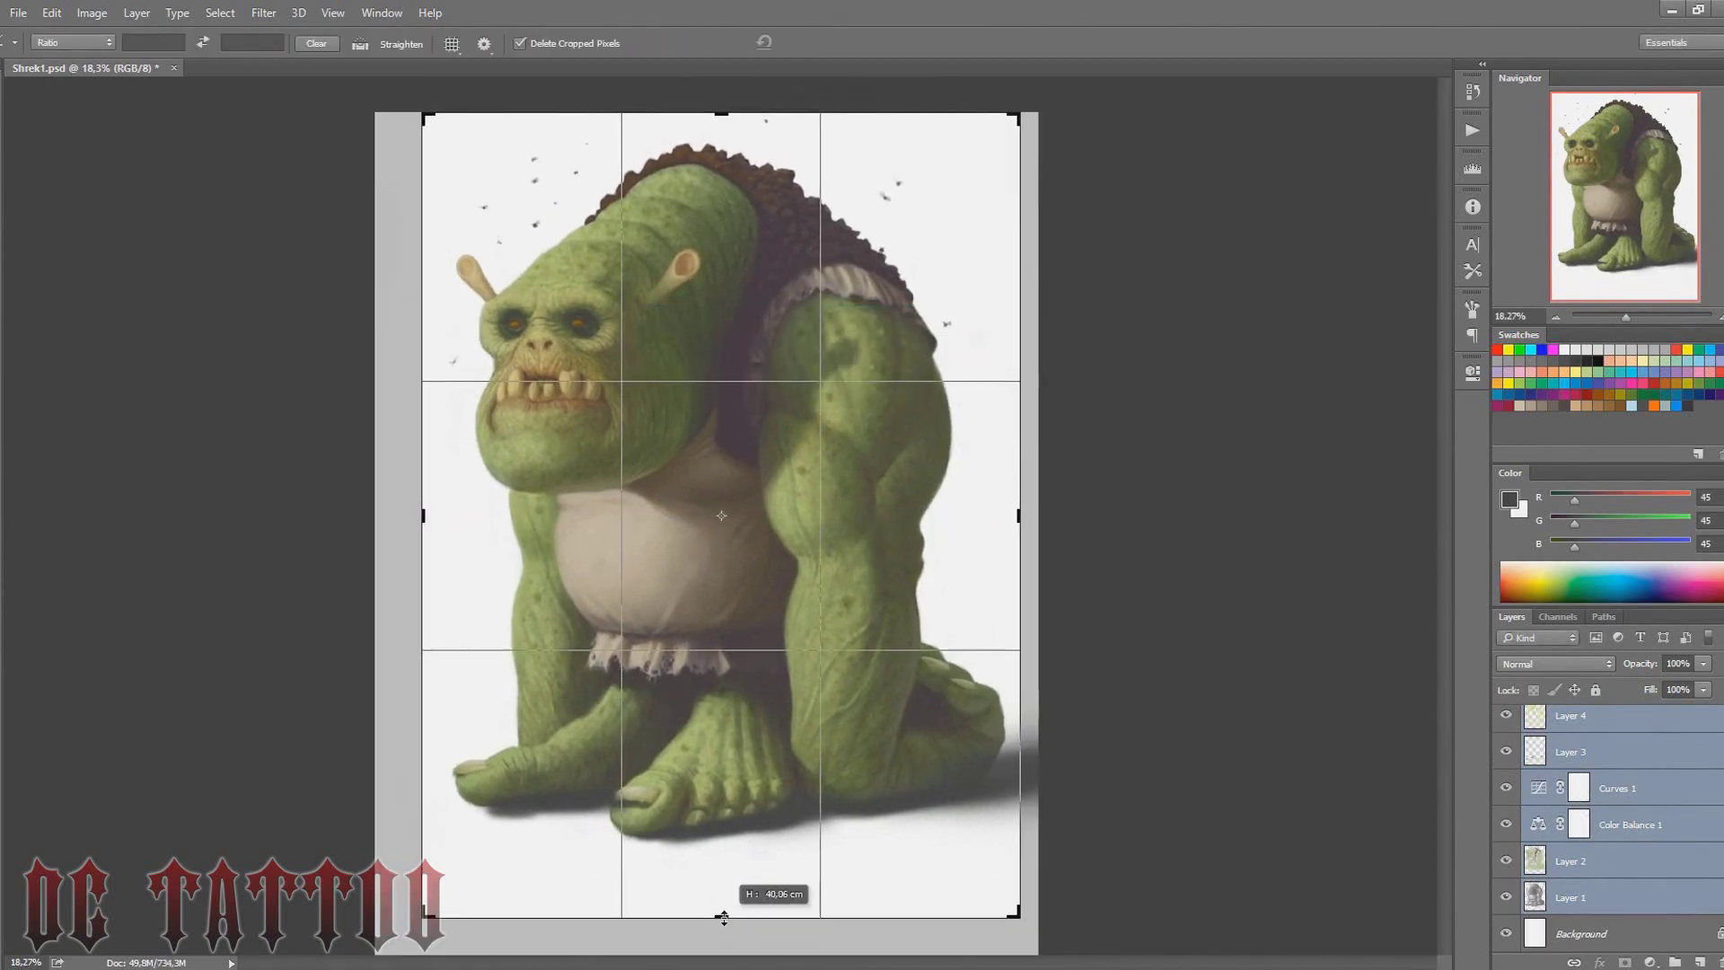
left_click(1625, 761)
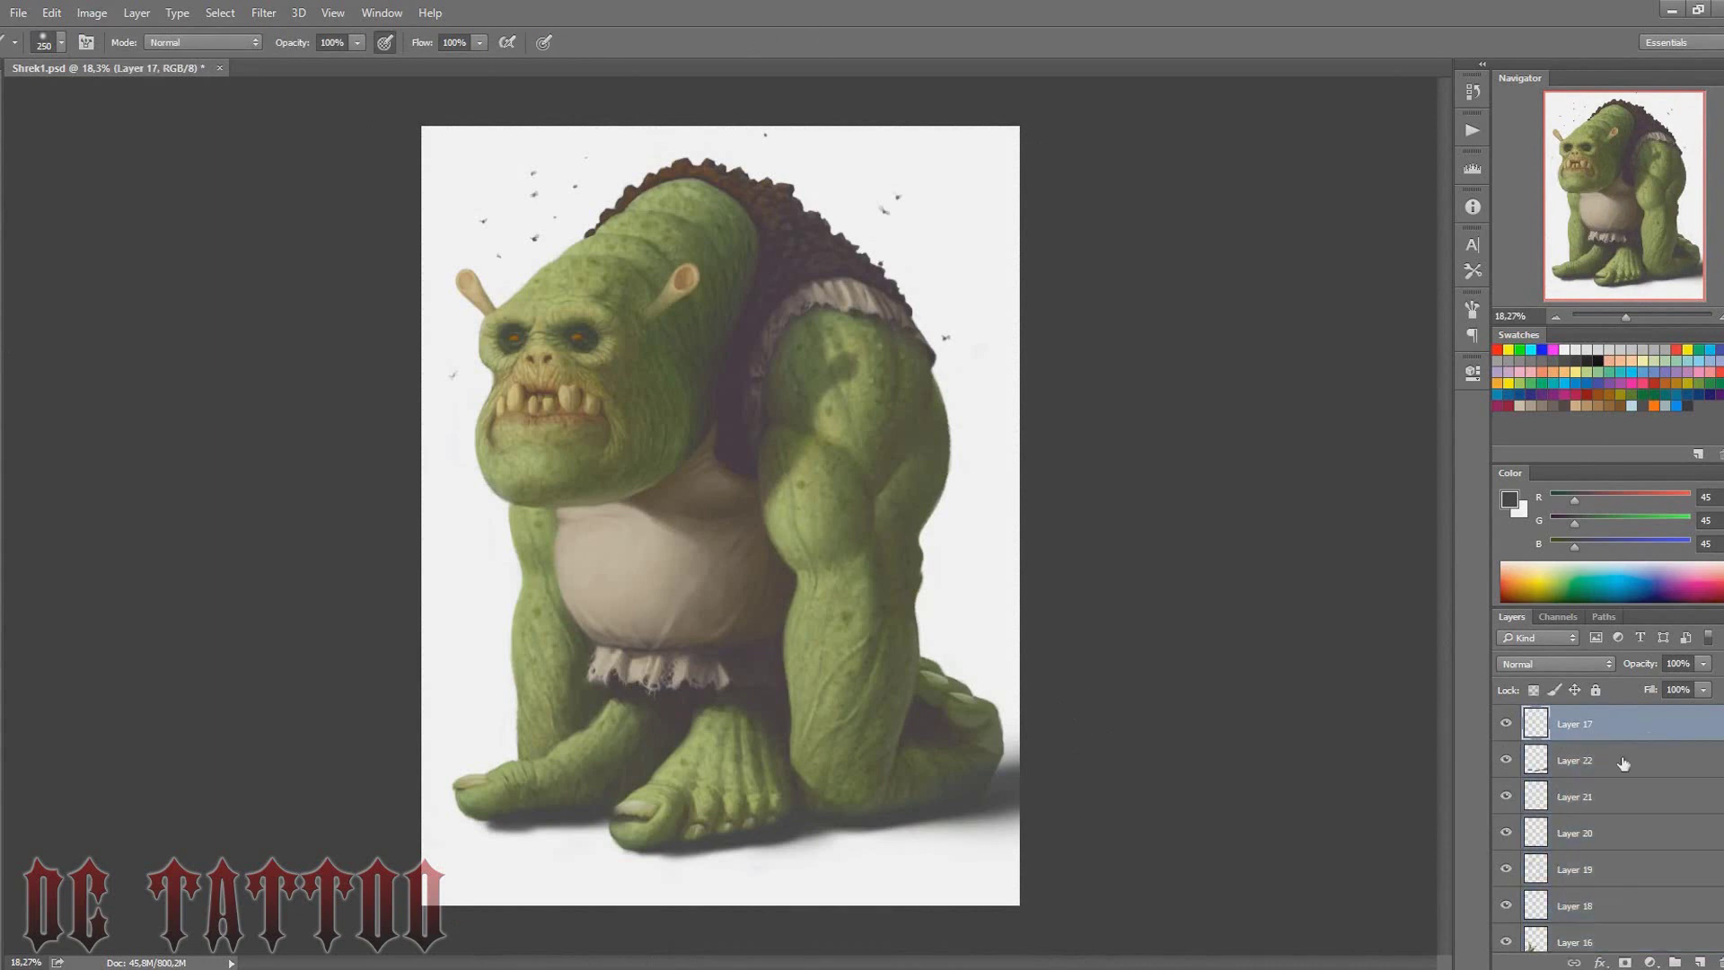
Try Layer 22's shadow at 59% and 79% opacity before returning it to 100%
key("bracketright")
key("bracketright")
key("bracketright")
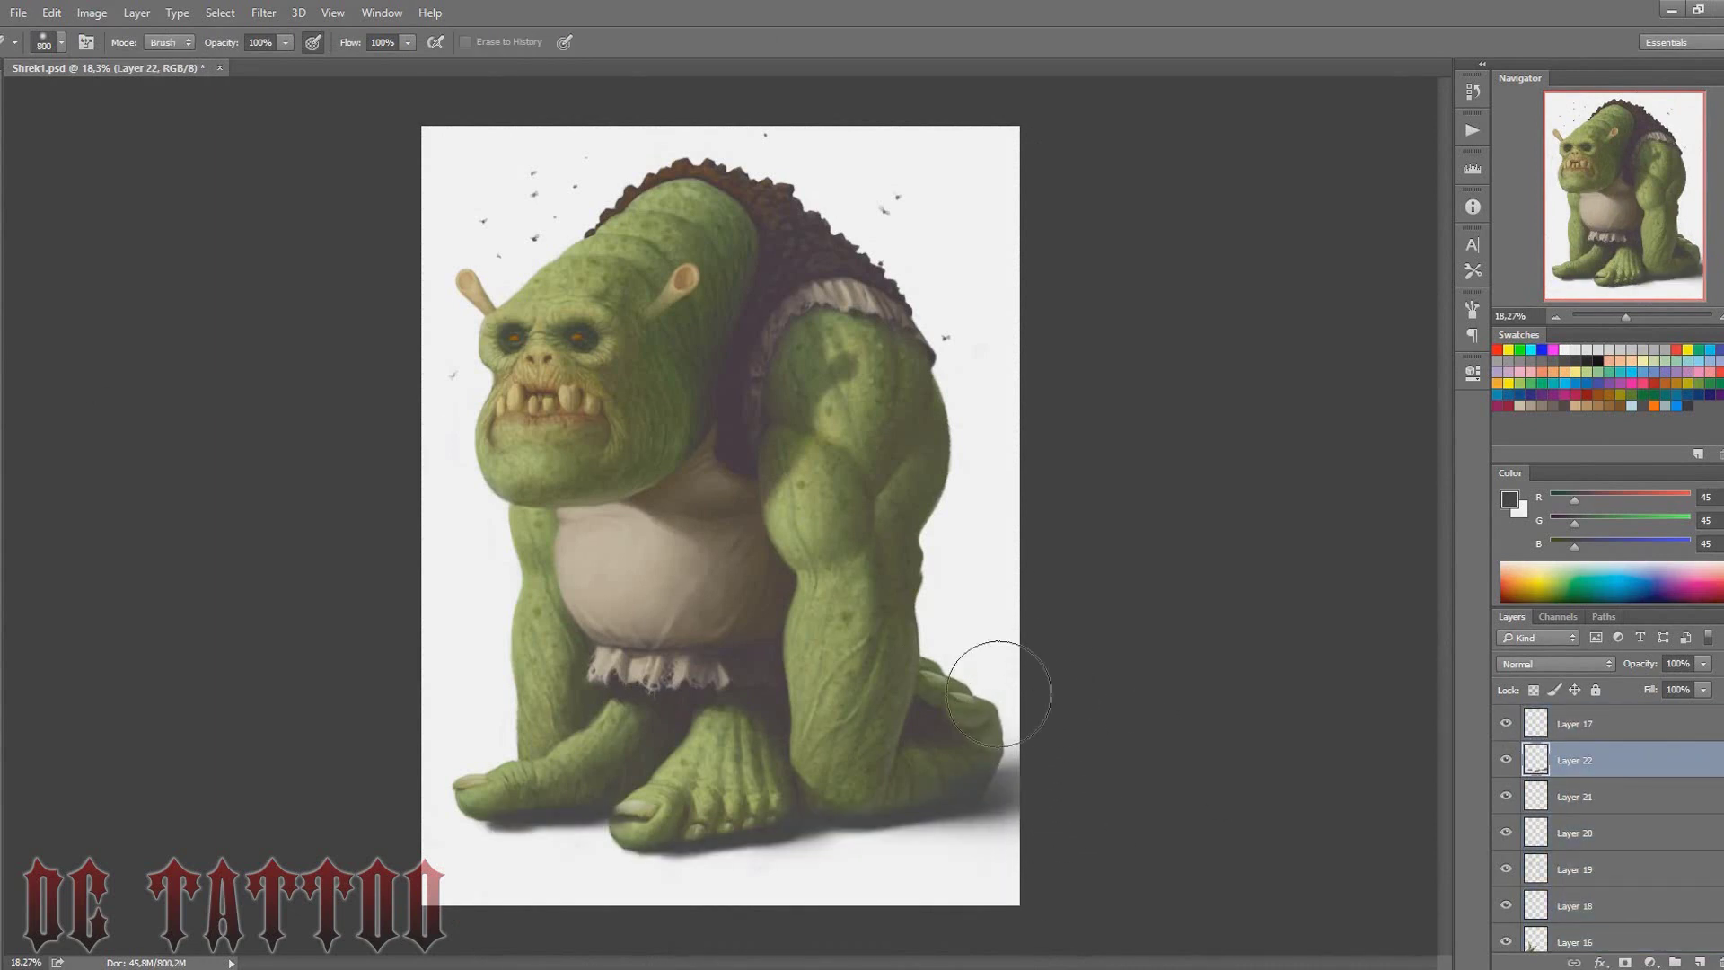
scroll(772, 866, "up", 5)
key("bracketleft")
key("bracketleft")
key("bracketleft")
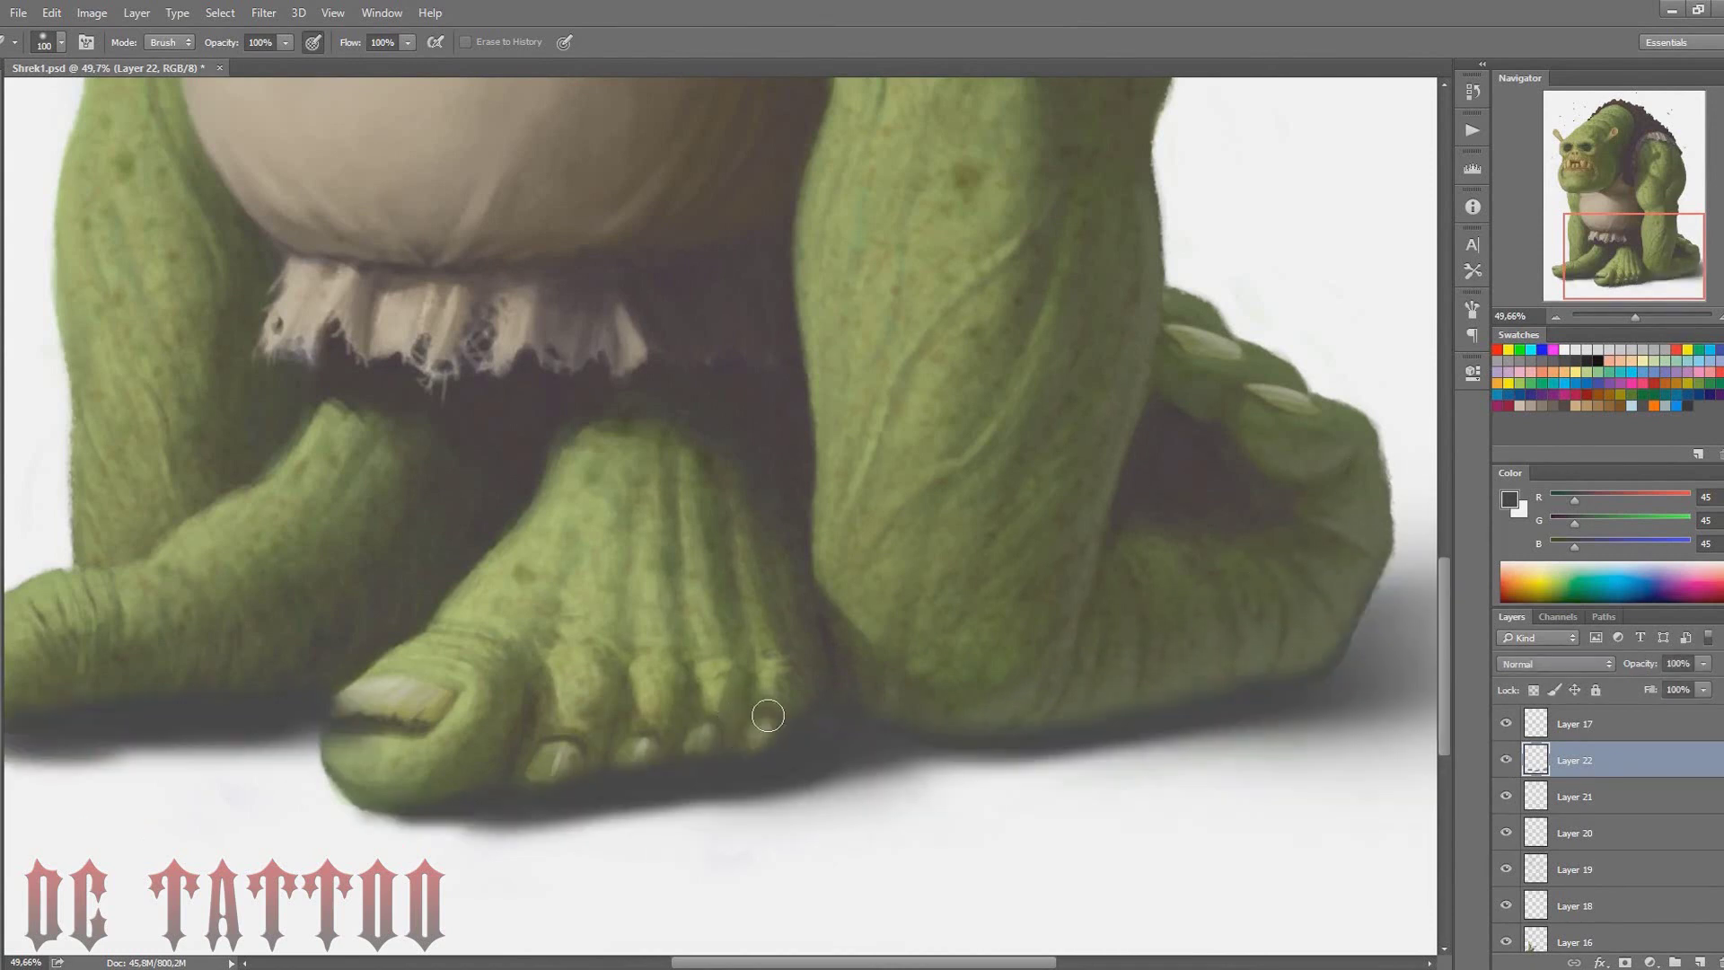
key("bracketleft")
key("bracketleft")
mouse_move(1660, 664)
left_mouse_down()
mouse_move(1623, 669)
mouse_move(1641, 669)
left_mouse_up()
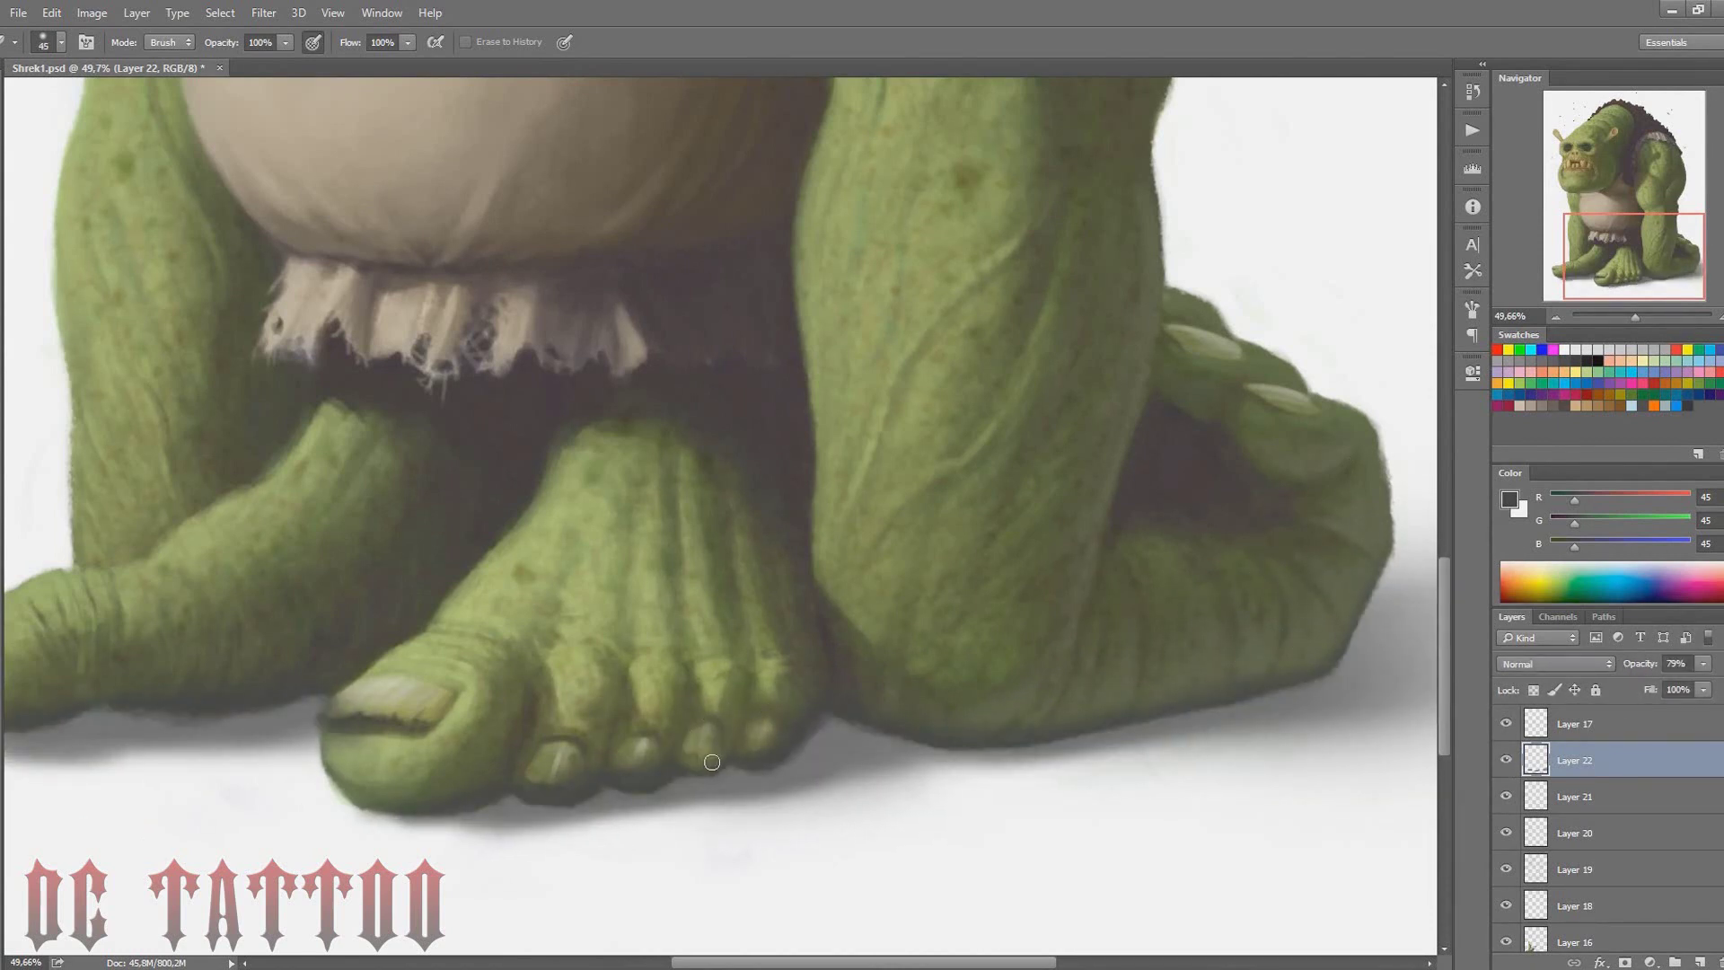
key("bracketleft")
key("bracketleft")
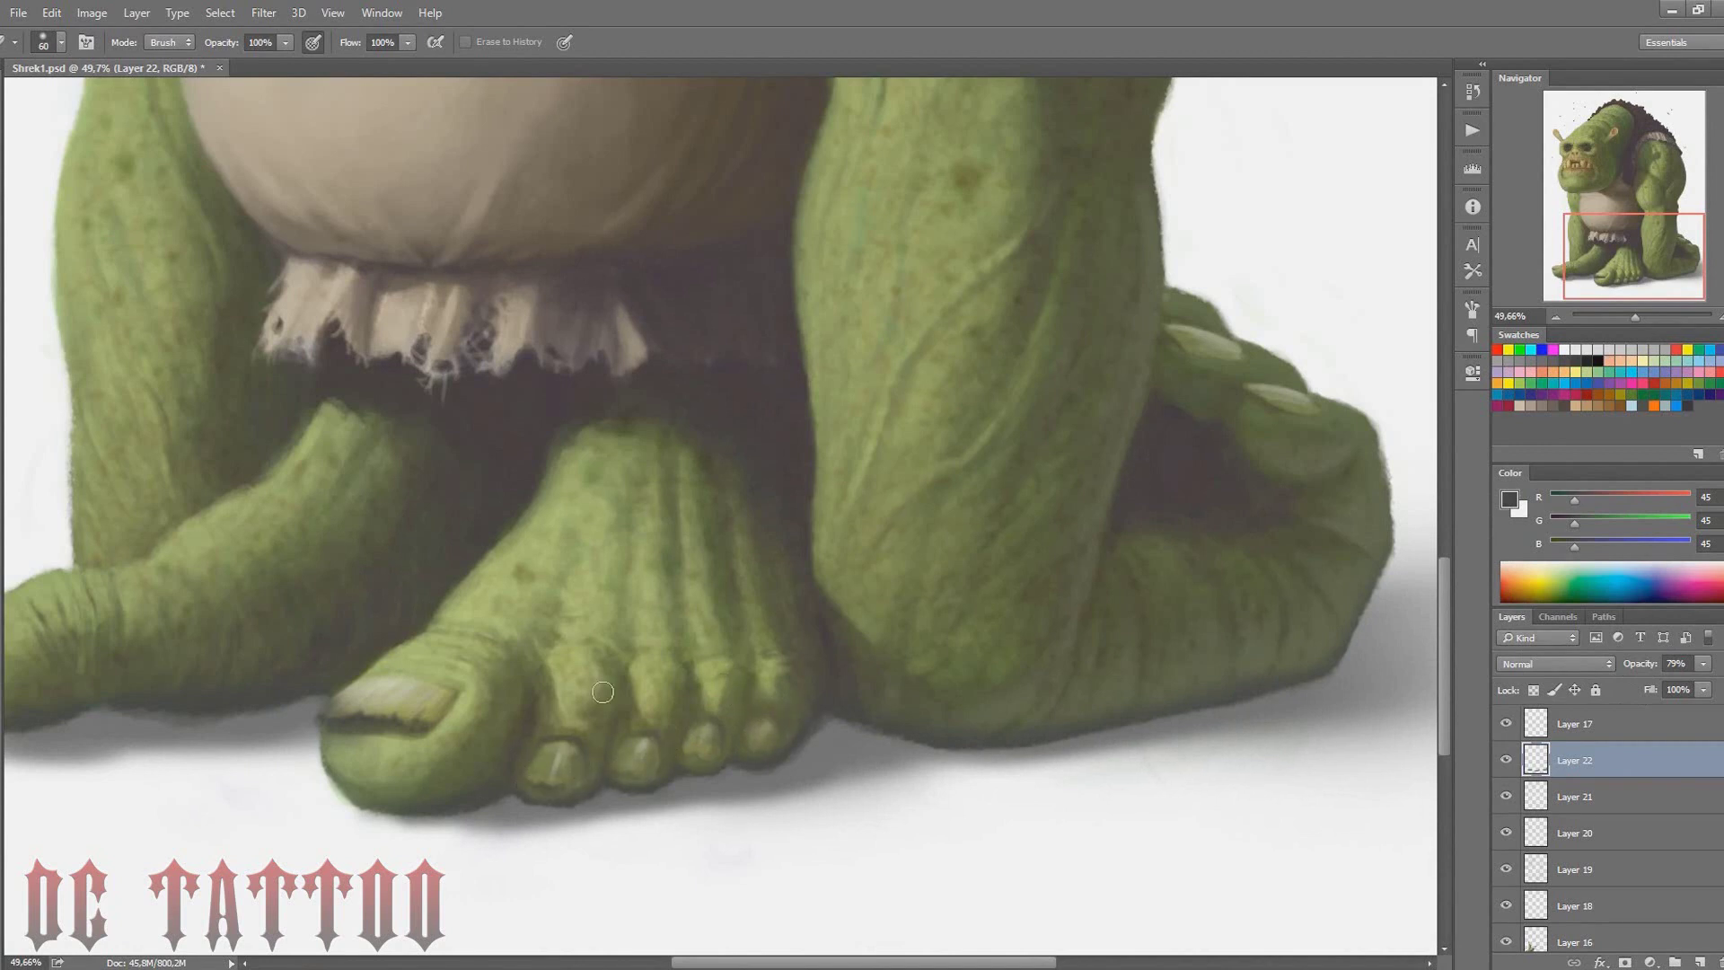
key("bracketright")
key("bracketright")
key("bracketright")
scroll(871, 541, "left", 3)
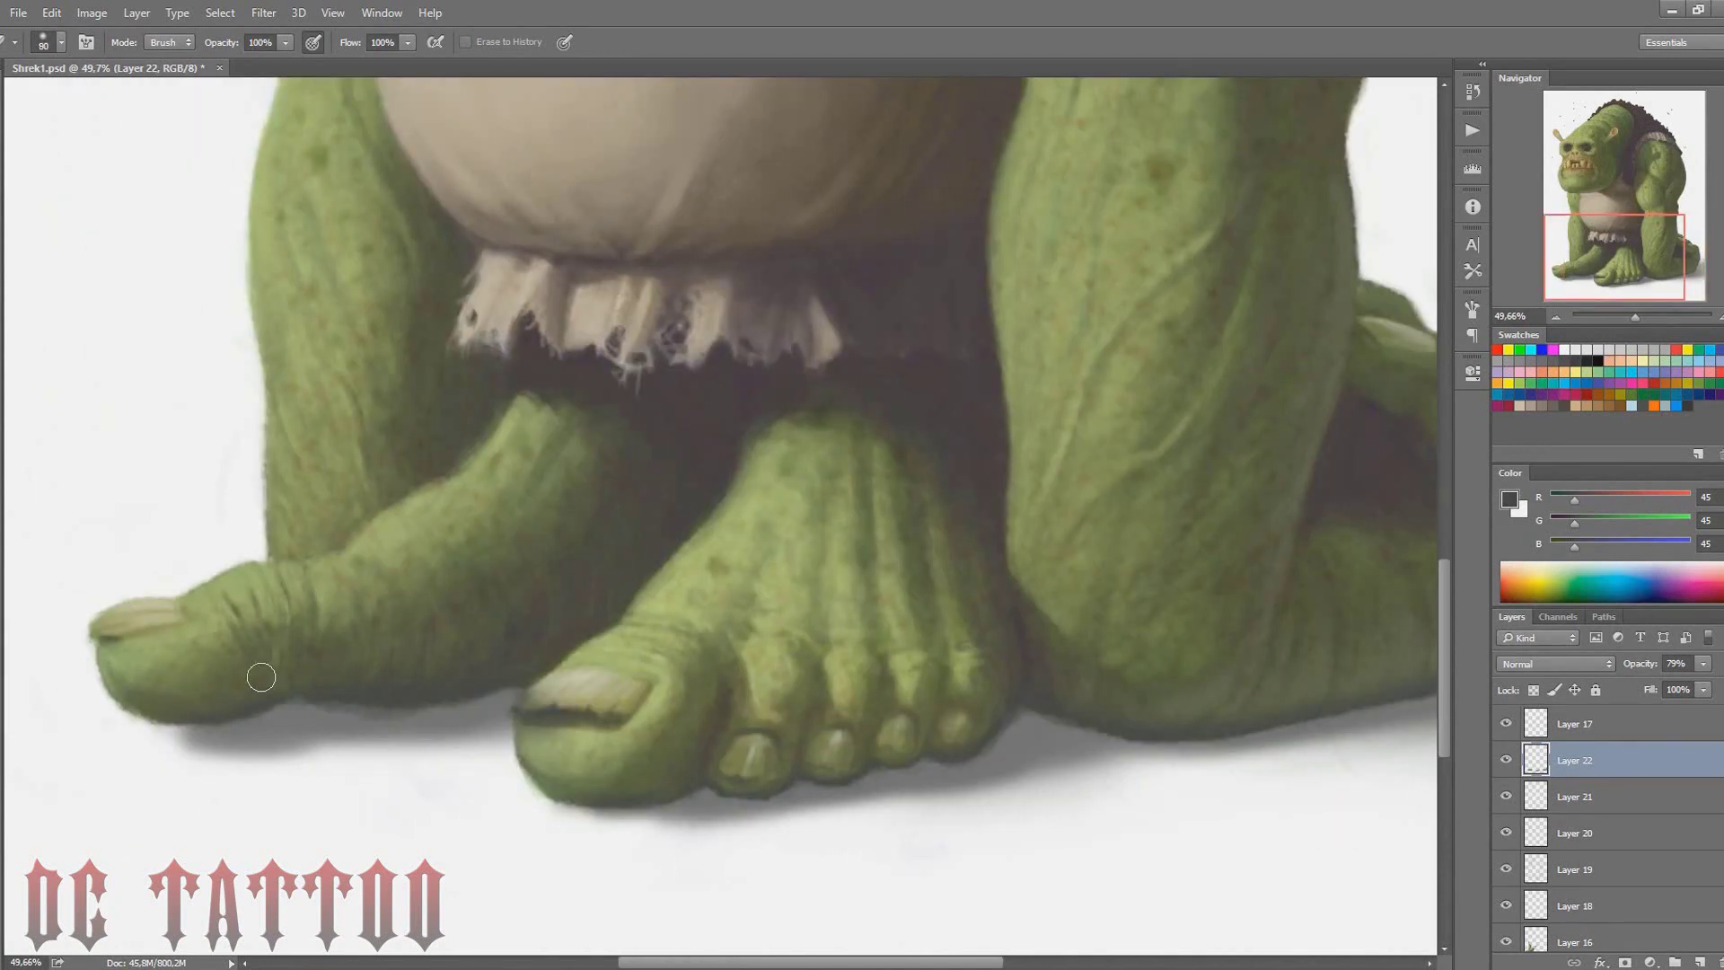
key("bracketright")
left_click_drag(1641, 663, 1677, 663)
key("bracketleft")
key("bracketleft")
key("bracketleft")
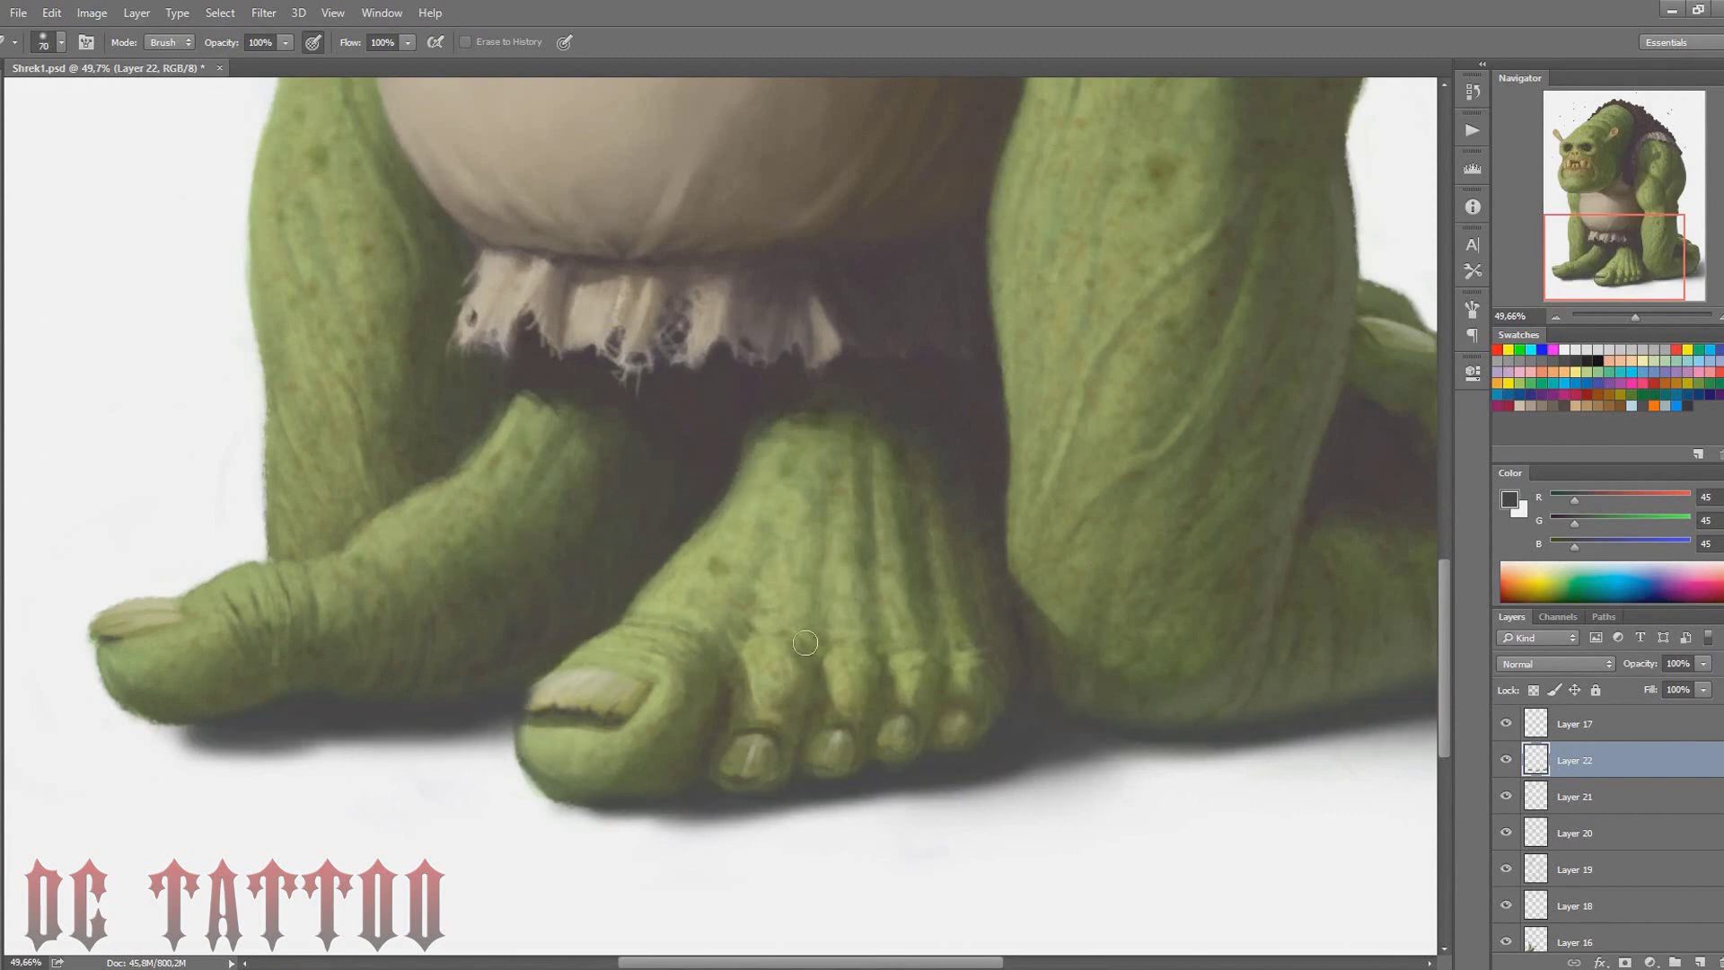
key("bracketleft")
key("bracketleft")
key("bracketleft")
Erase parts of the shadow around the legs with a large eraser
key("b")
key("e")
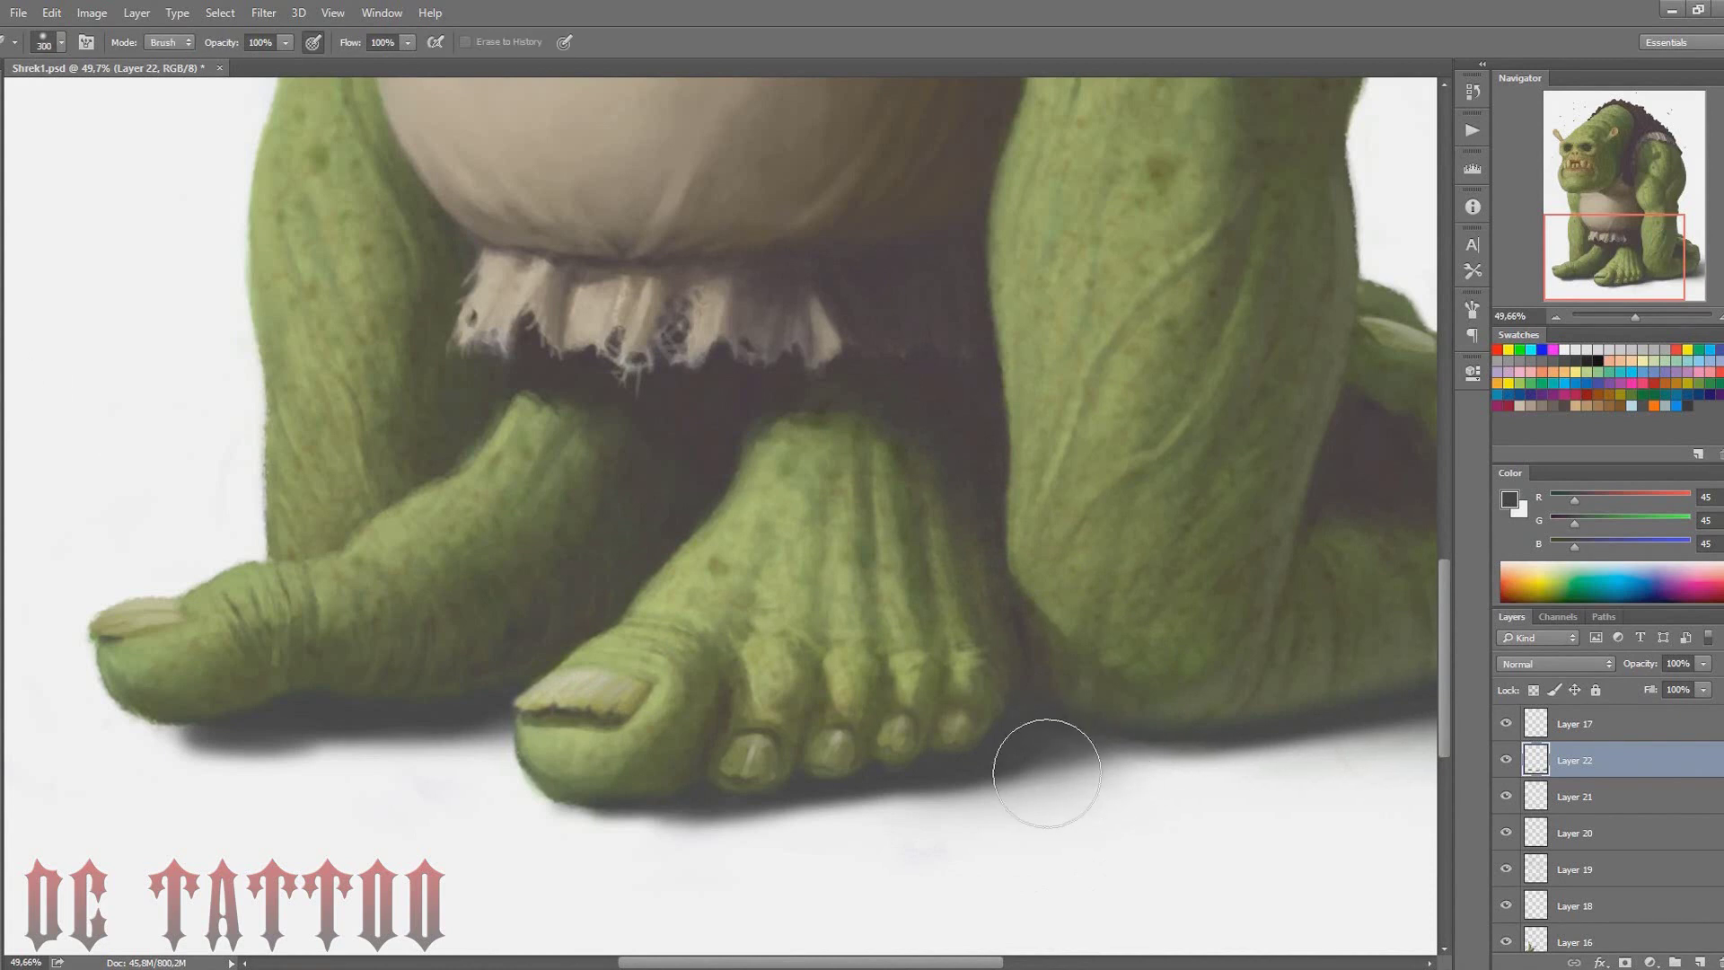
left_click_drag(1635, 316, 1632, 314)
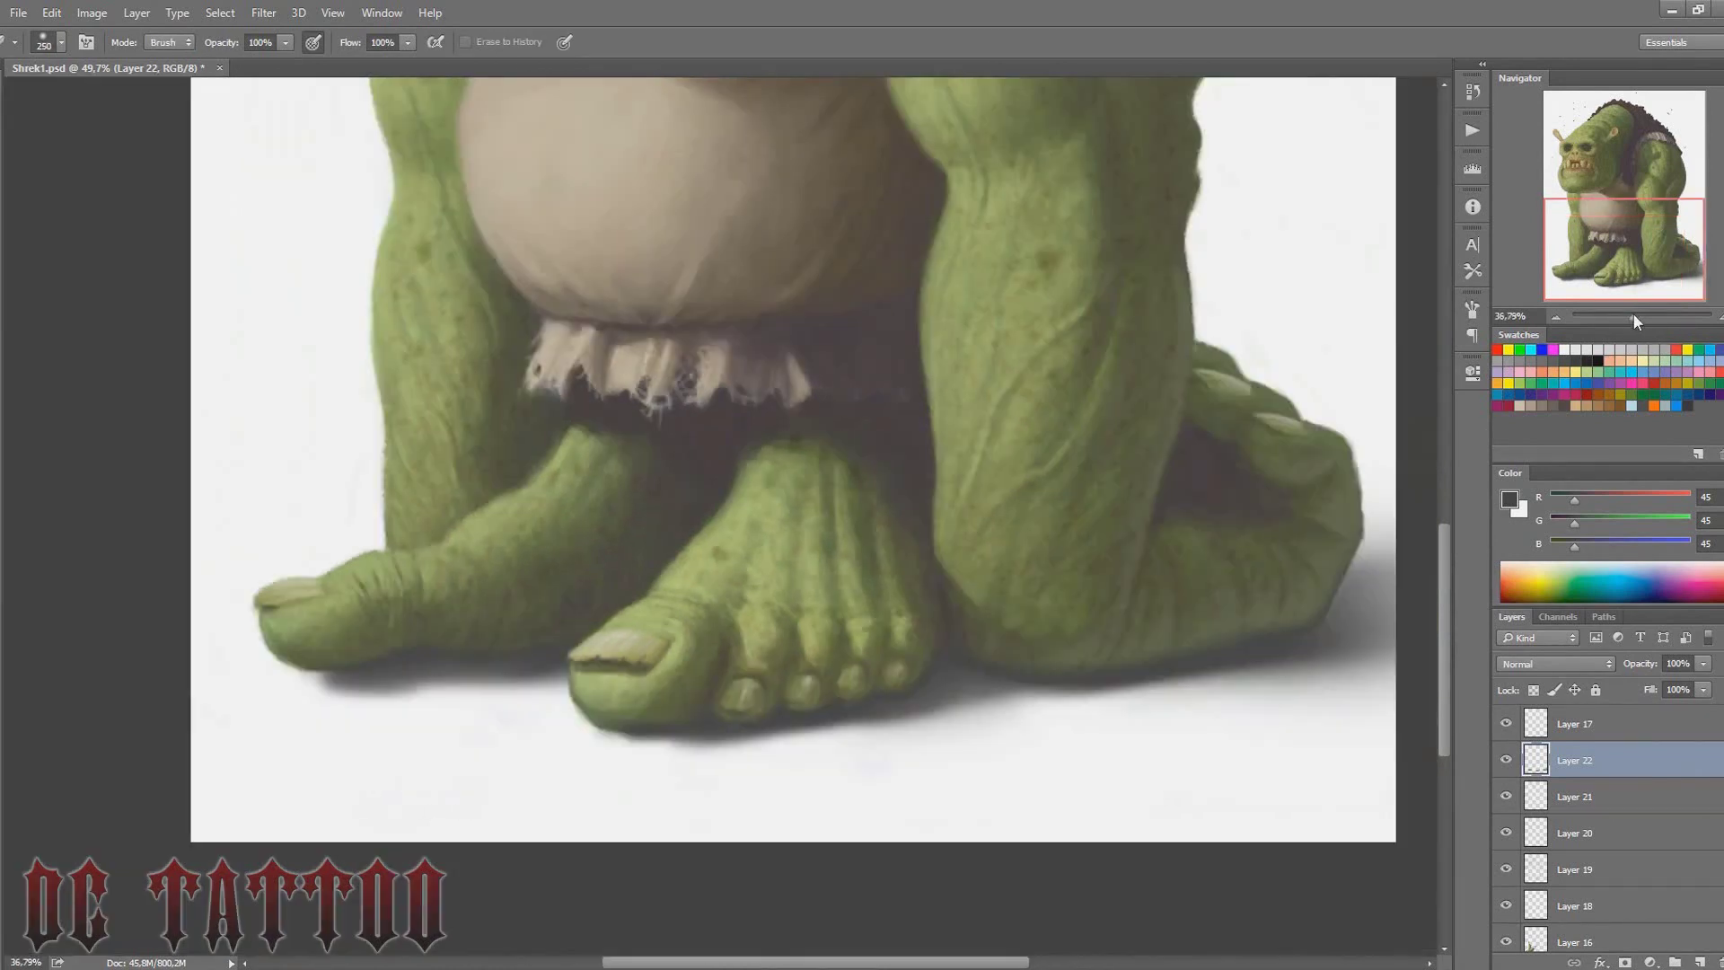
key("b")
key("bracketright")
key("bracketright")
key("bracketright")
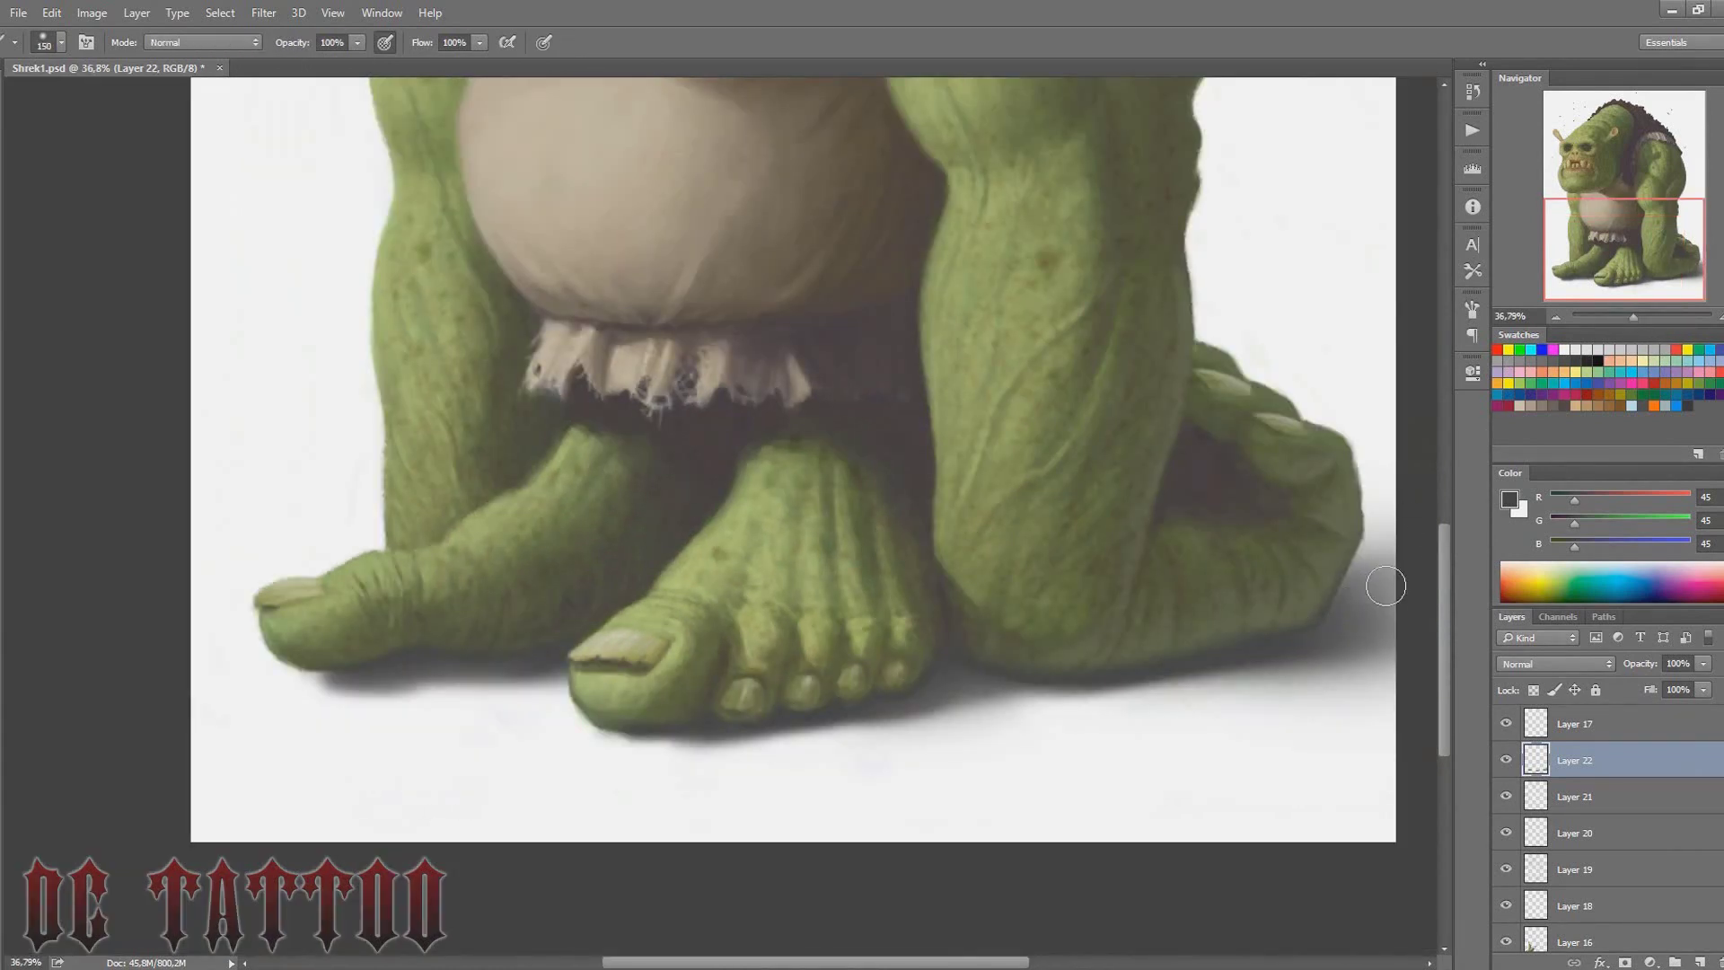
scroll(1257, 629, "up", 3)
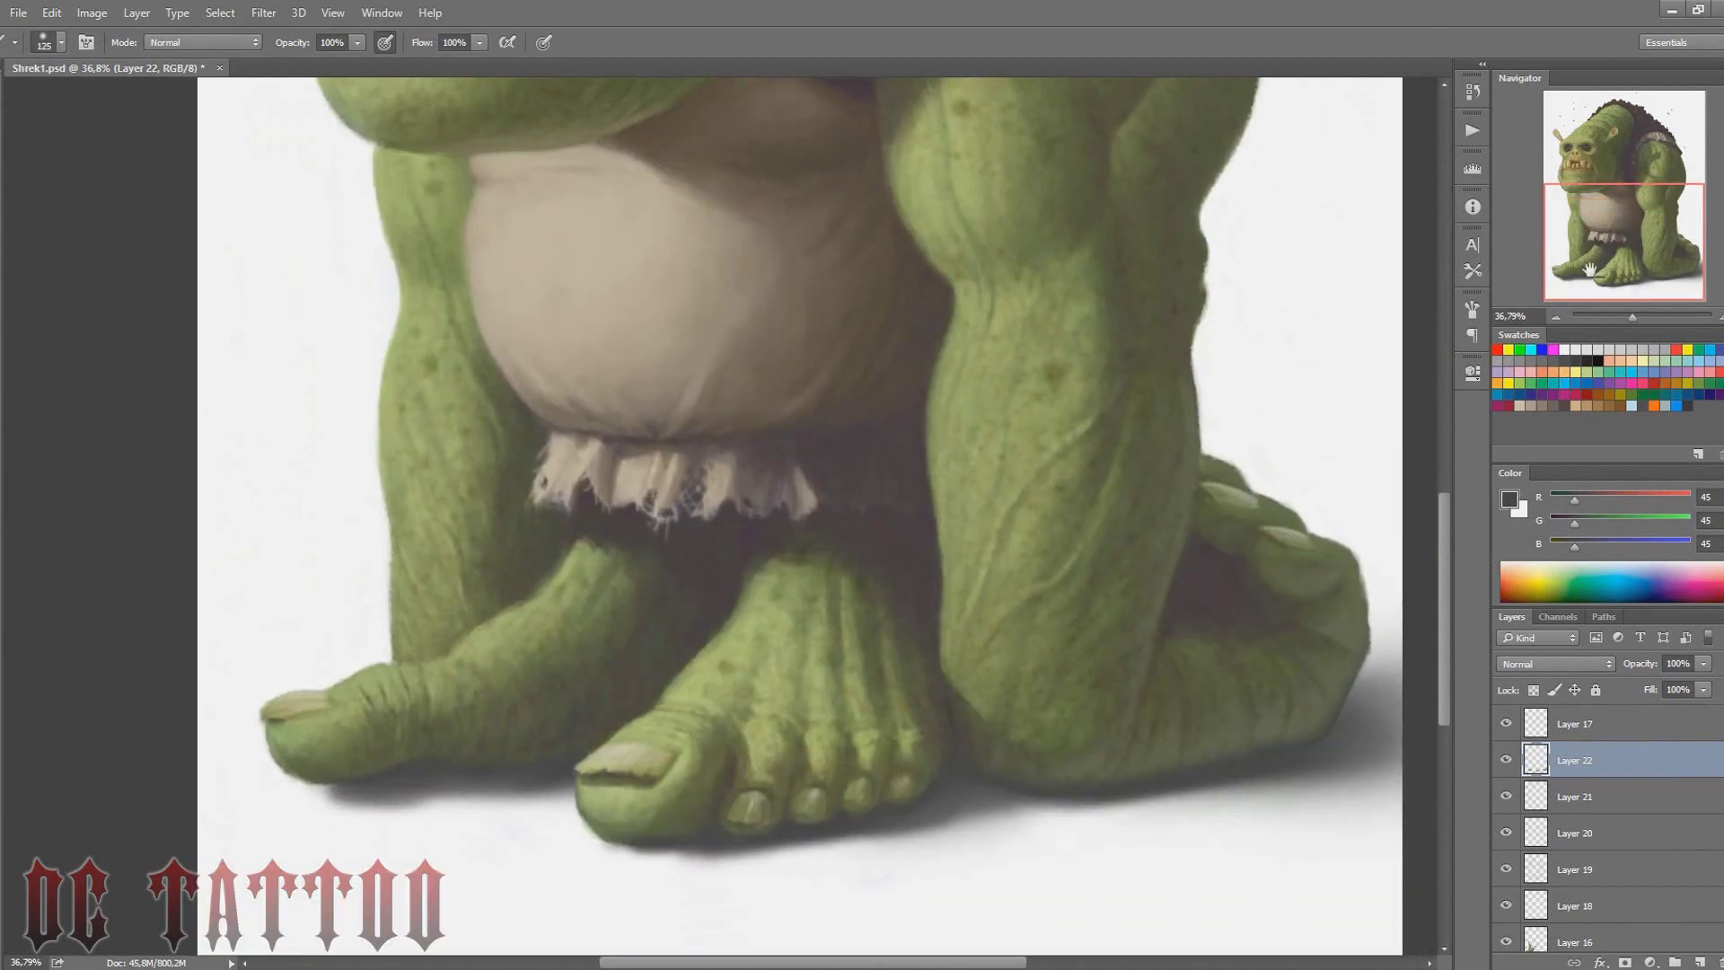
key("bracketleft")
key("bracketleft")
key("bracketleft")
key("bracketright")
key("bracketright")
Sample several skin greens to retouch the lower legs, then add Layer 23
left_click(586, 542, "alt")
left_click(562, 534, "alt")
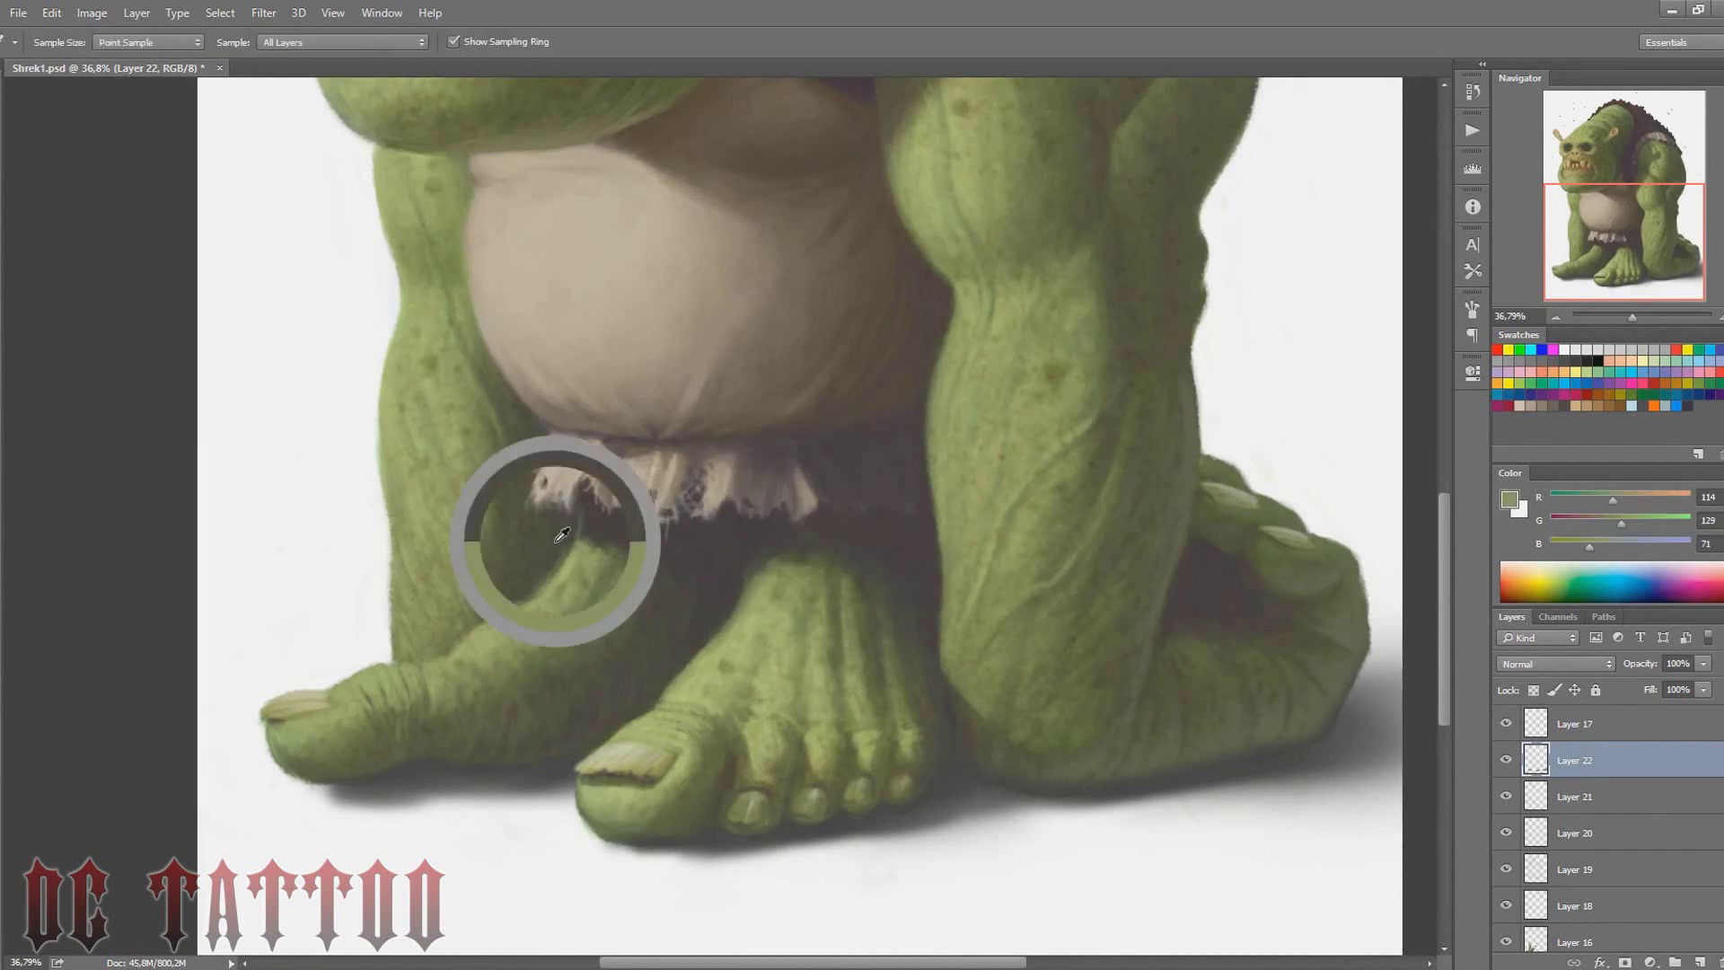
left_click(579, 543, "alt")
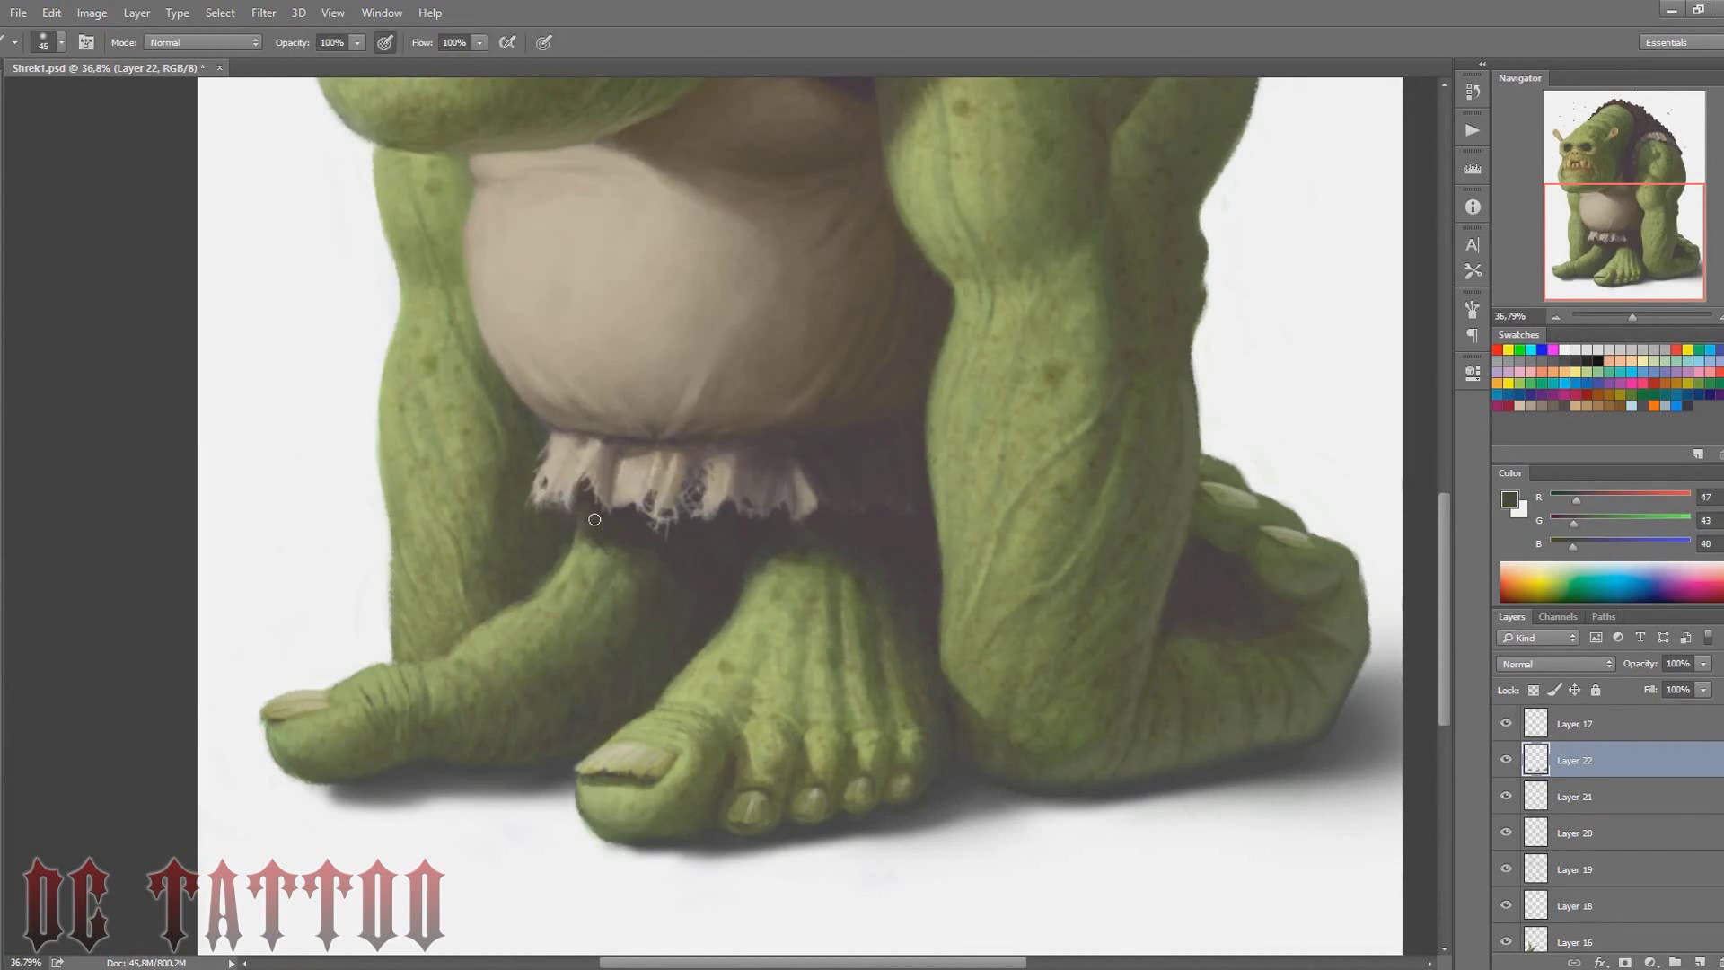
left_click(593, 530, "alt")
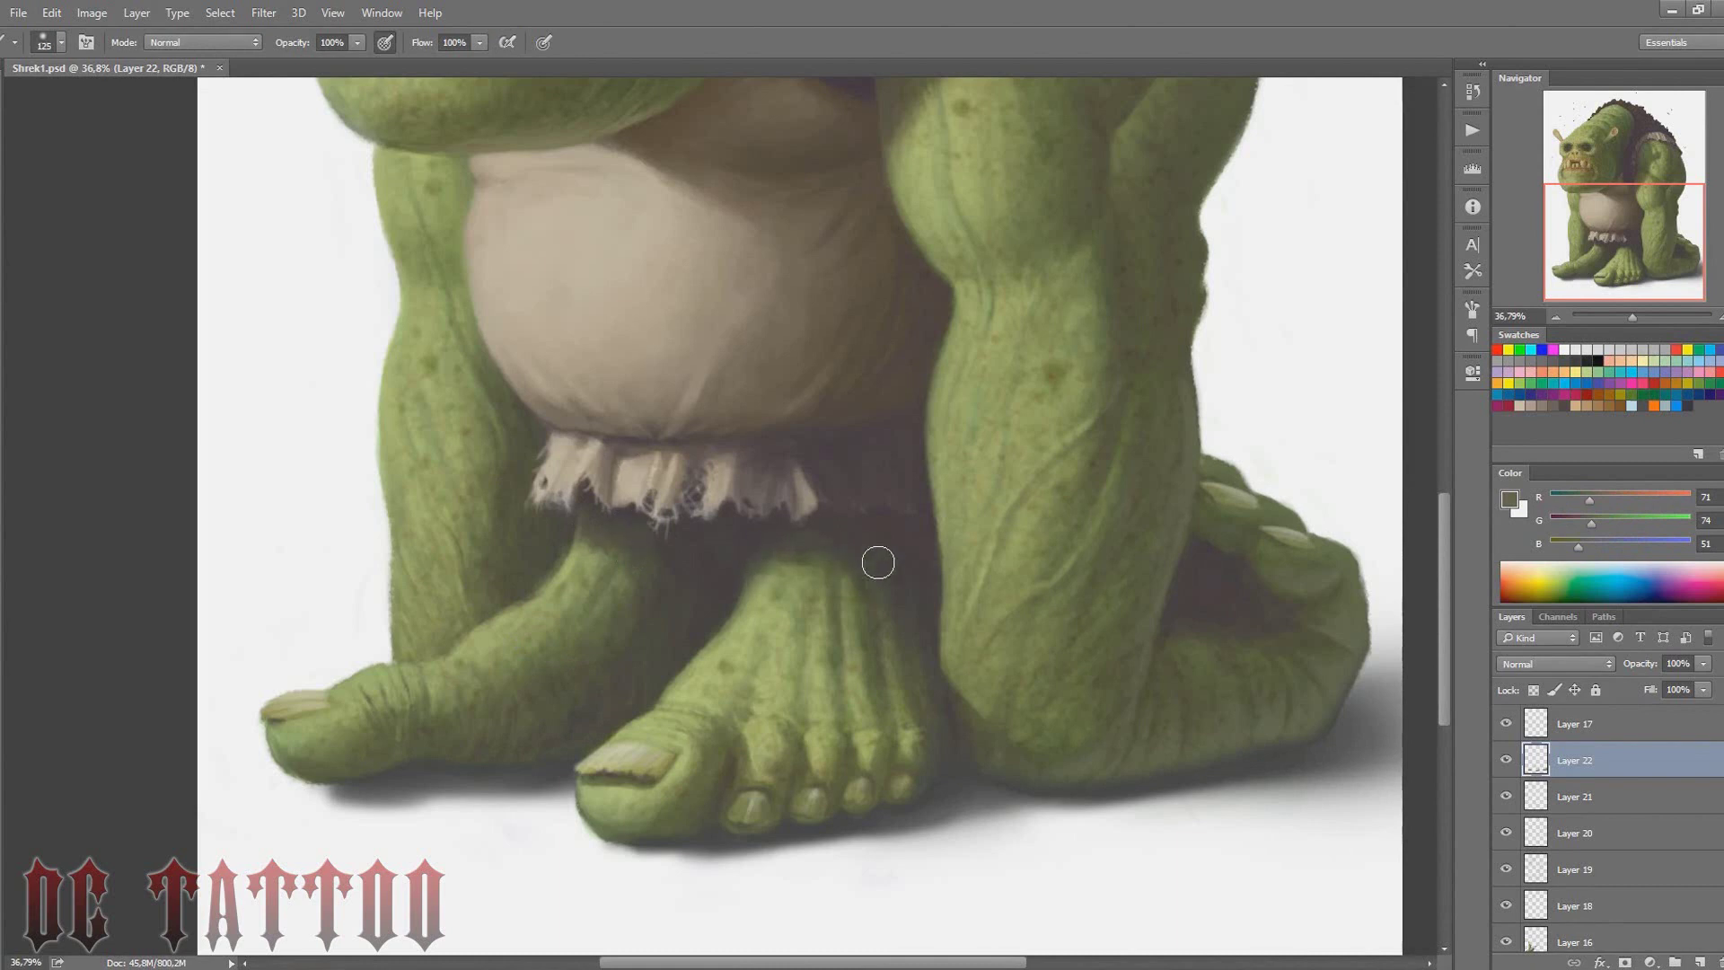
key("bracketright")
mouse_move(1655, 205)
left_mouse_down()
mouse_move(1652, 126)
mouse_move(1654, 205)
left_mouse_up()
key("ctrl+shift+alt+n")
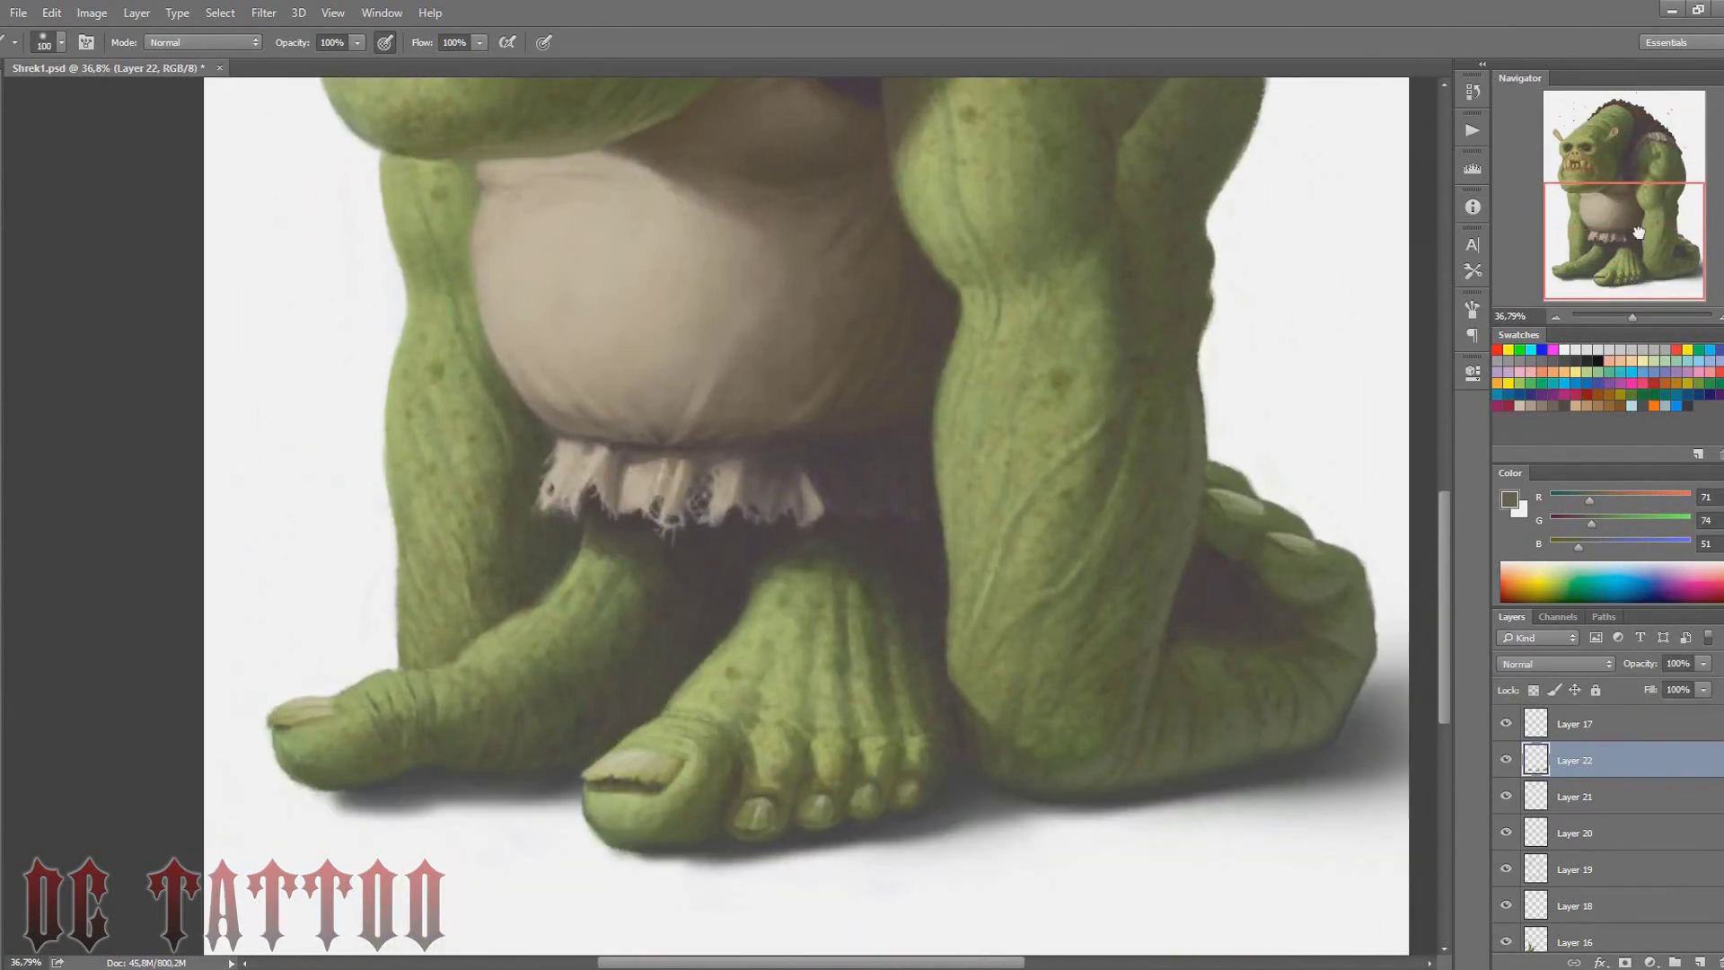
Paint a soft white highlight on the leg on Layer 23
key("bracketleft")
key("bracketleft")
key("x")
left_click_drag(1165, 431, 1152, 582)
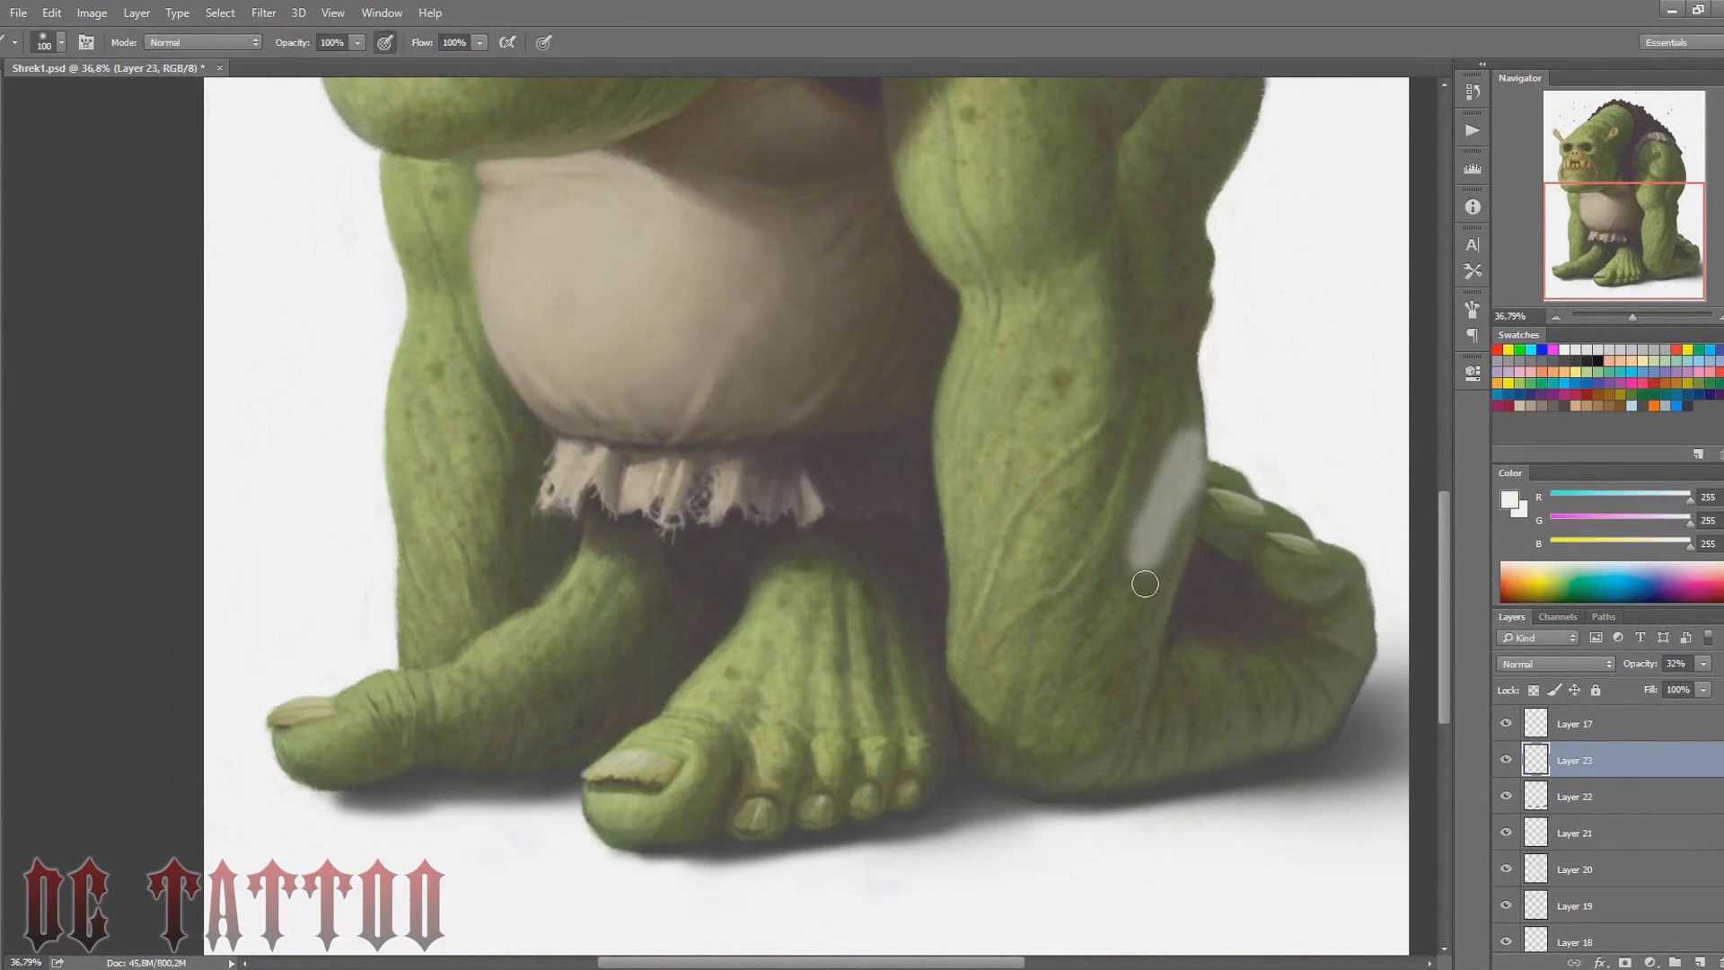
key("bracketleft")
key("bracketleft")
key("bracketleft")
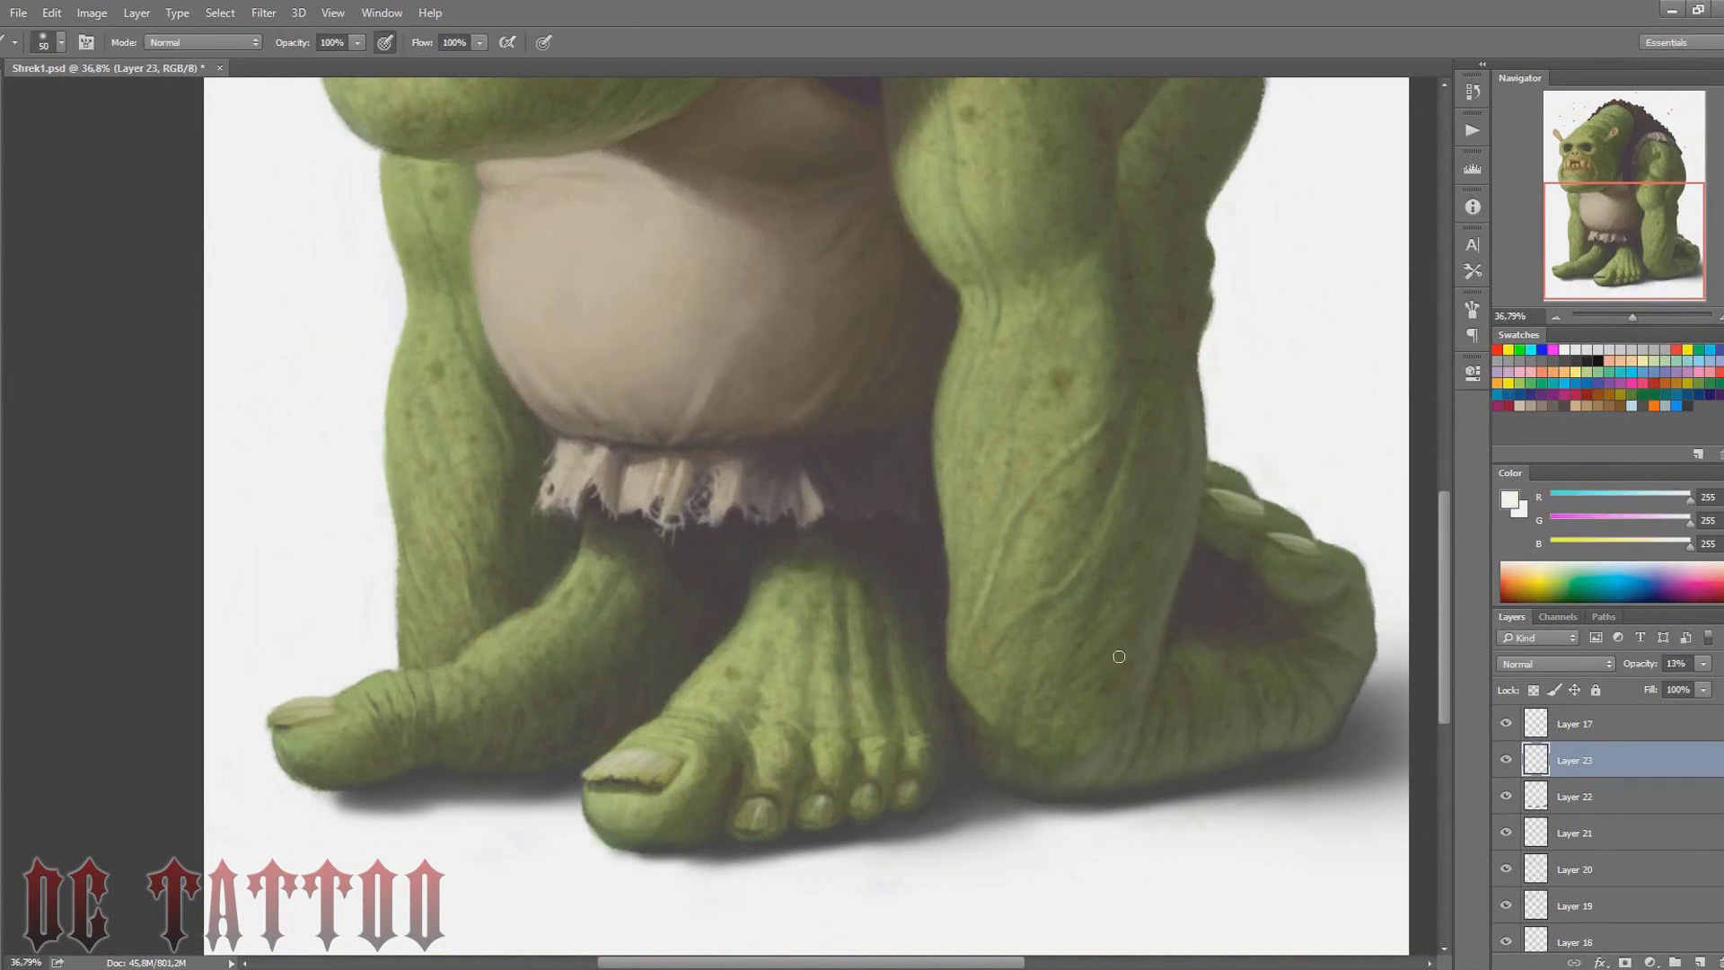
key("bracketleft")
key("bracketright")
key("bracketright")
key("bracketright")
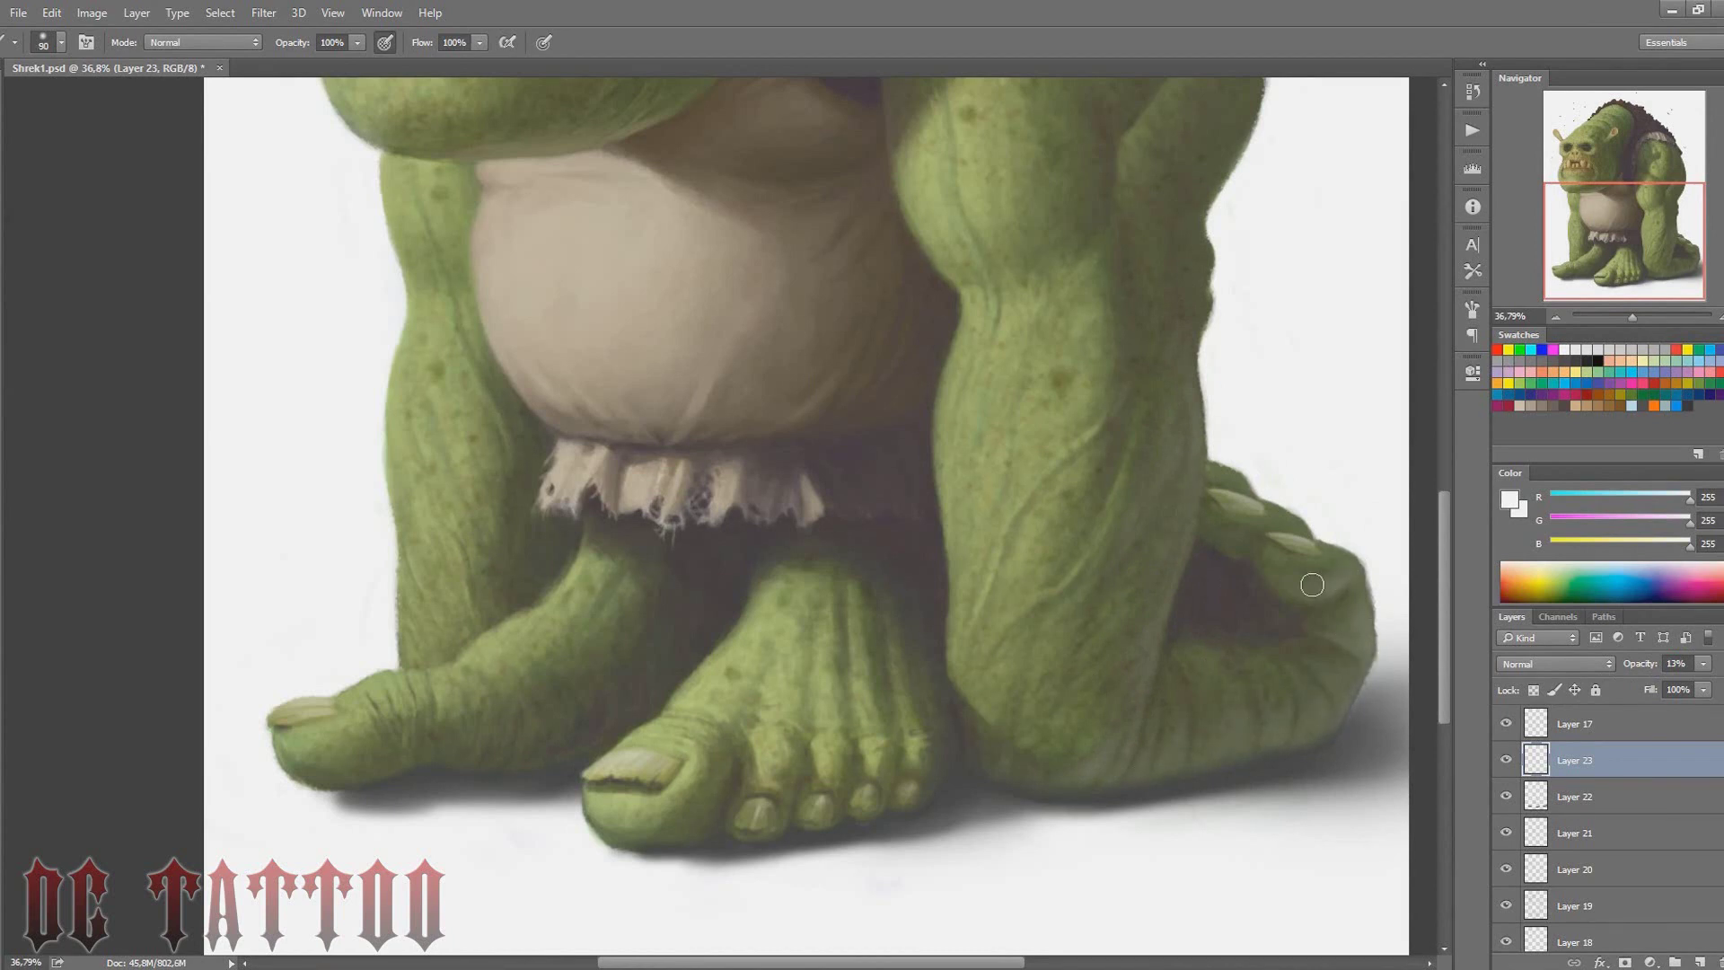
key("bracketleft")
key("bracketleft")
key("bracketleft")
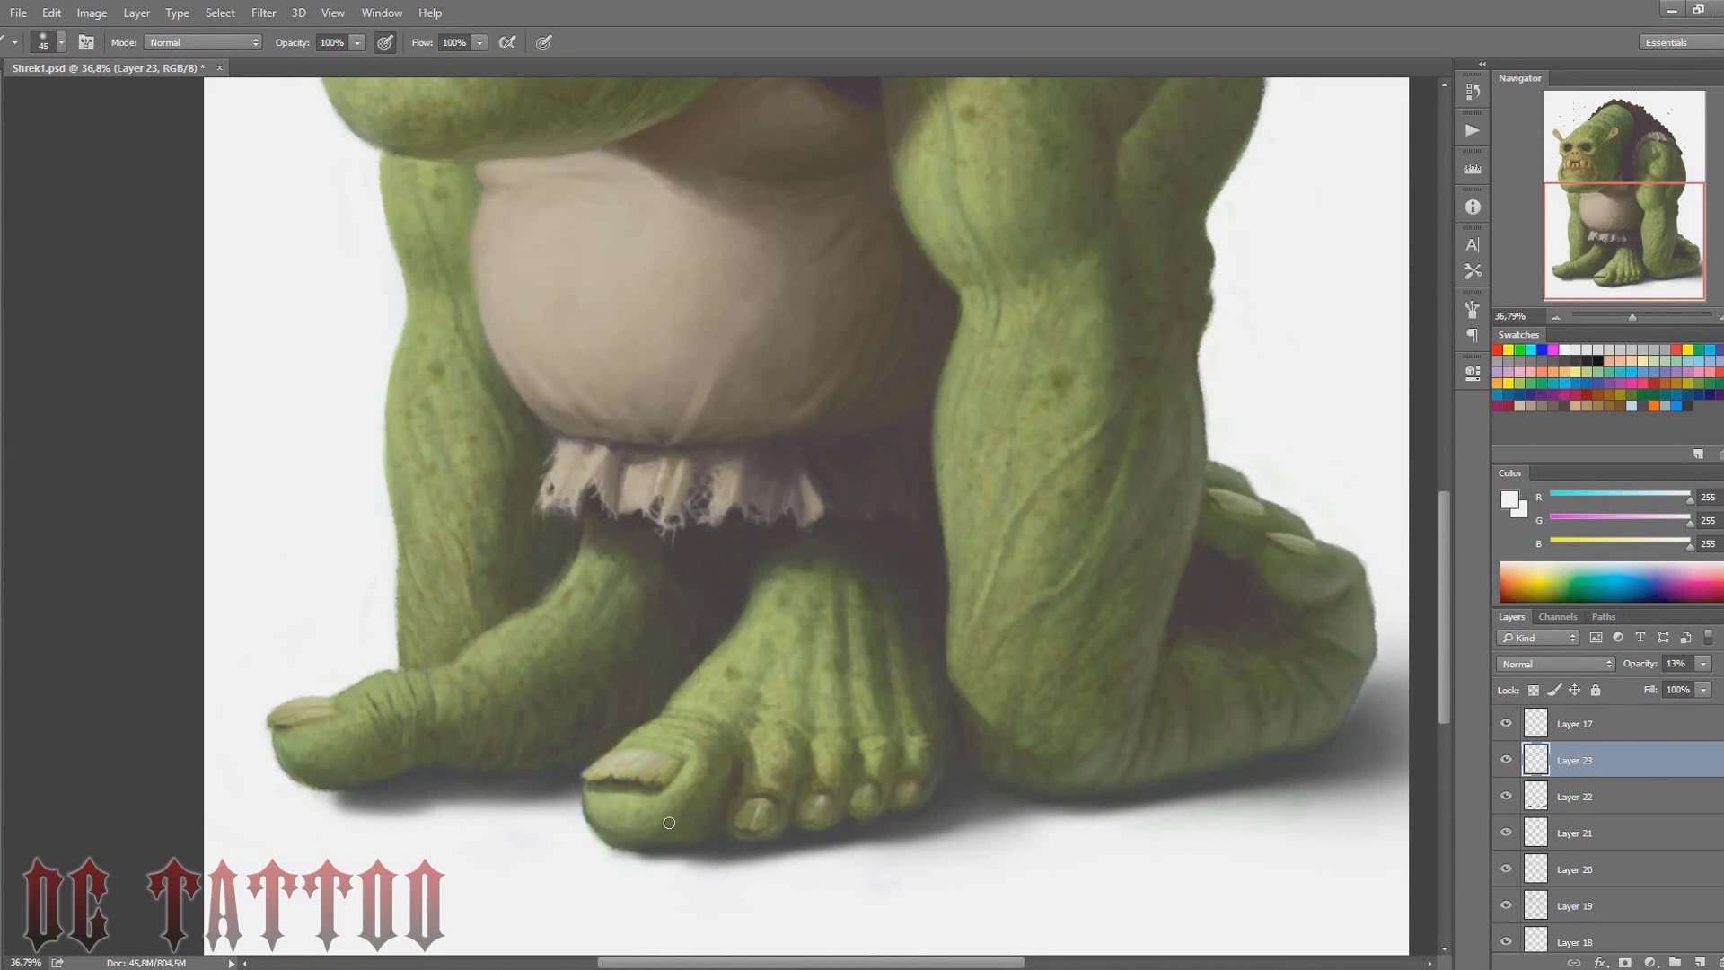
key("bracketright")
key("bracketright")
On Layer 22, paint a faint dark shadow under the left toes, then return to white
key("alt+bracketleft")
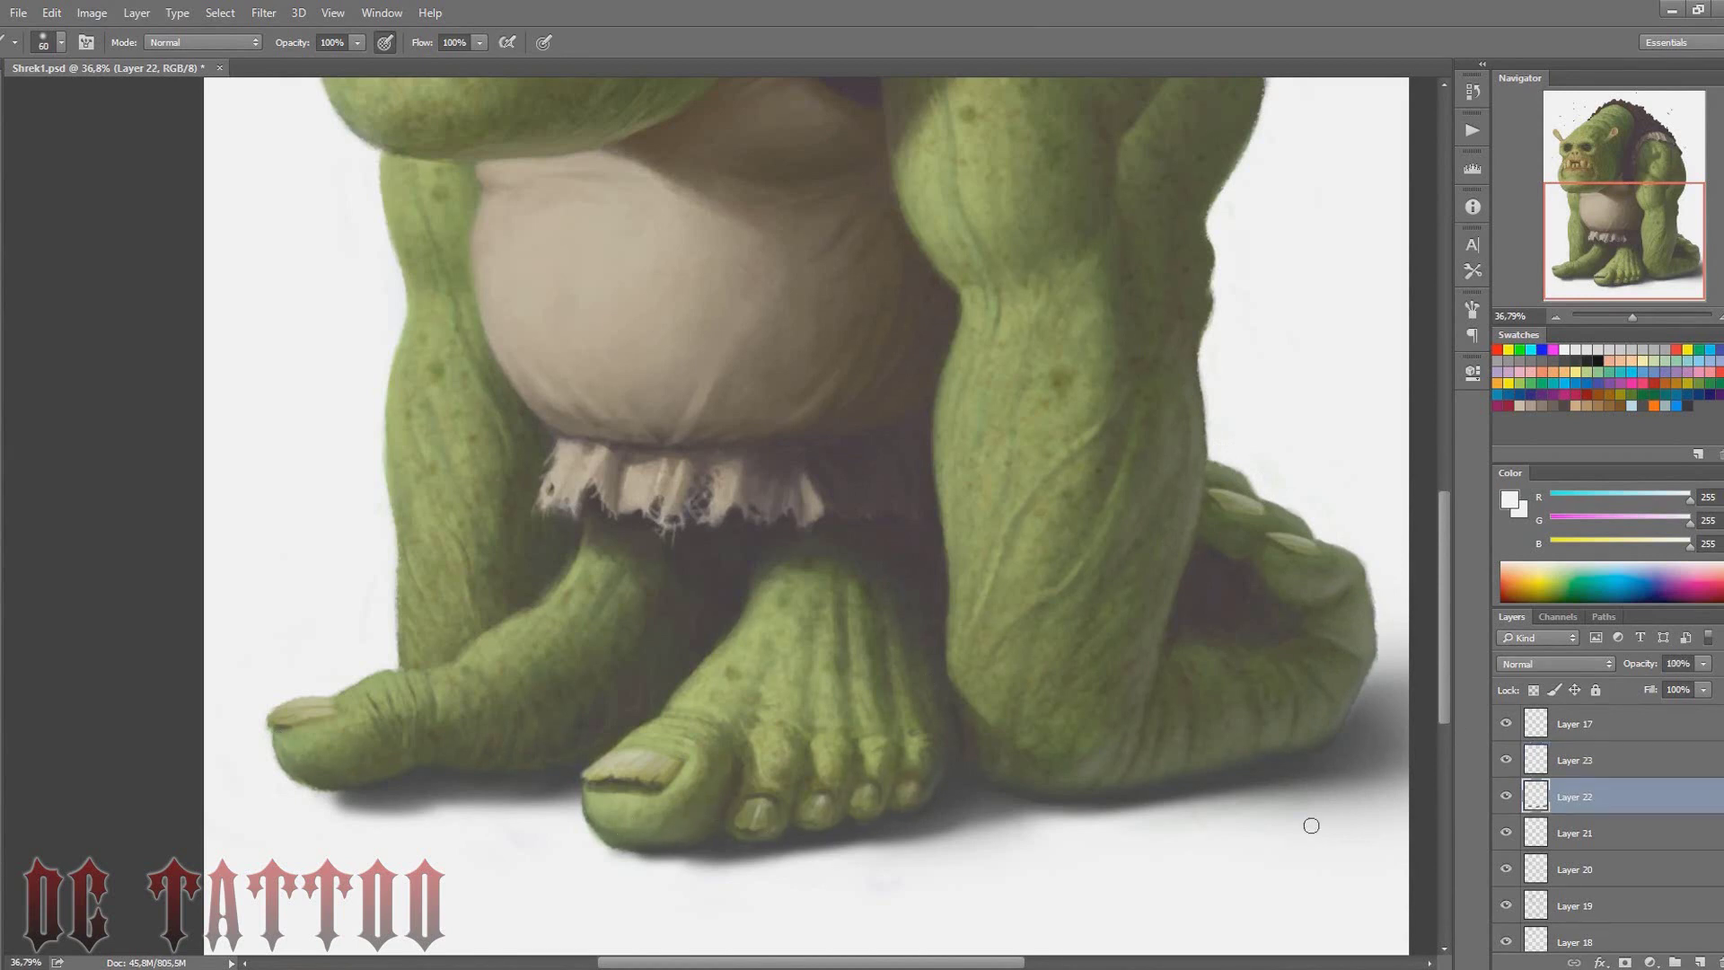
key("bracketleft")
key("bracketleft")
left_click(704, 569, "alt")
left_click_drag(300, 786, 557, 820)
left_click(345, 799, "alt")
Lighten the right edge of the arm with broad white strokes
key("bracketright")
key("bracketright")
key("bracketright")
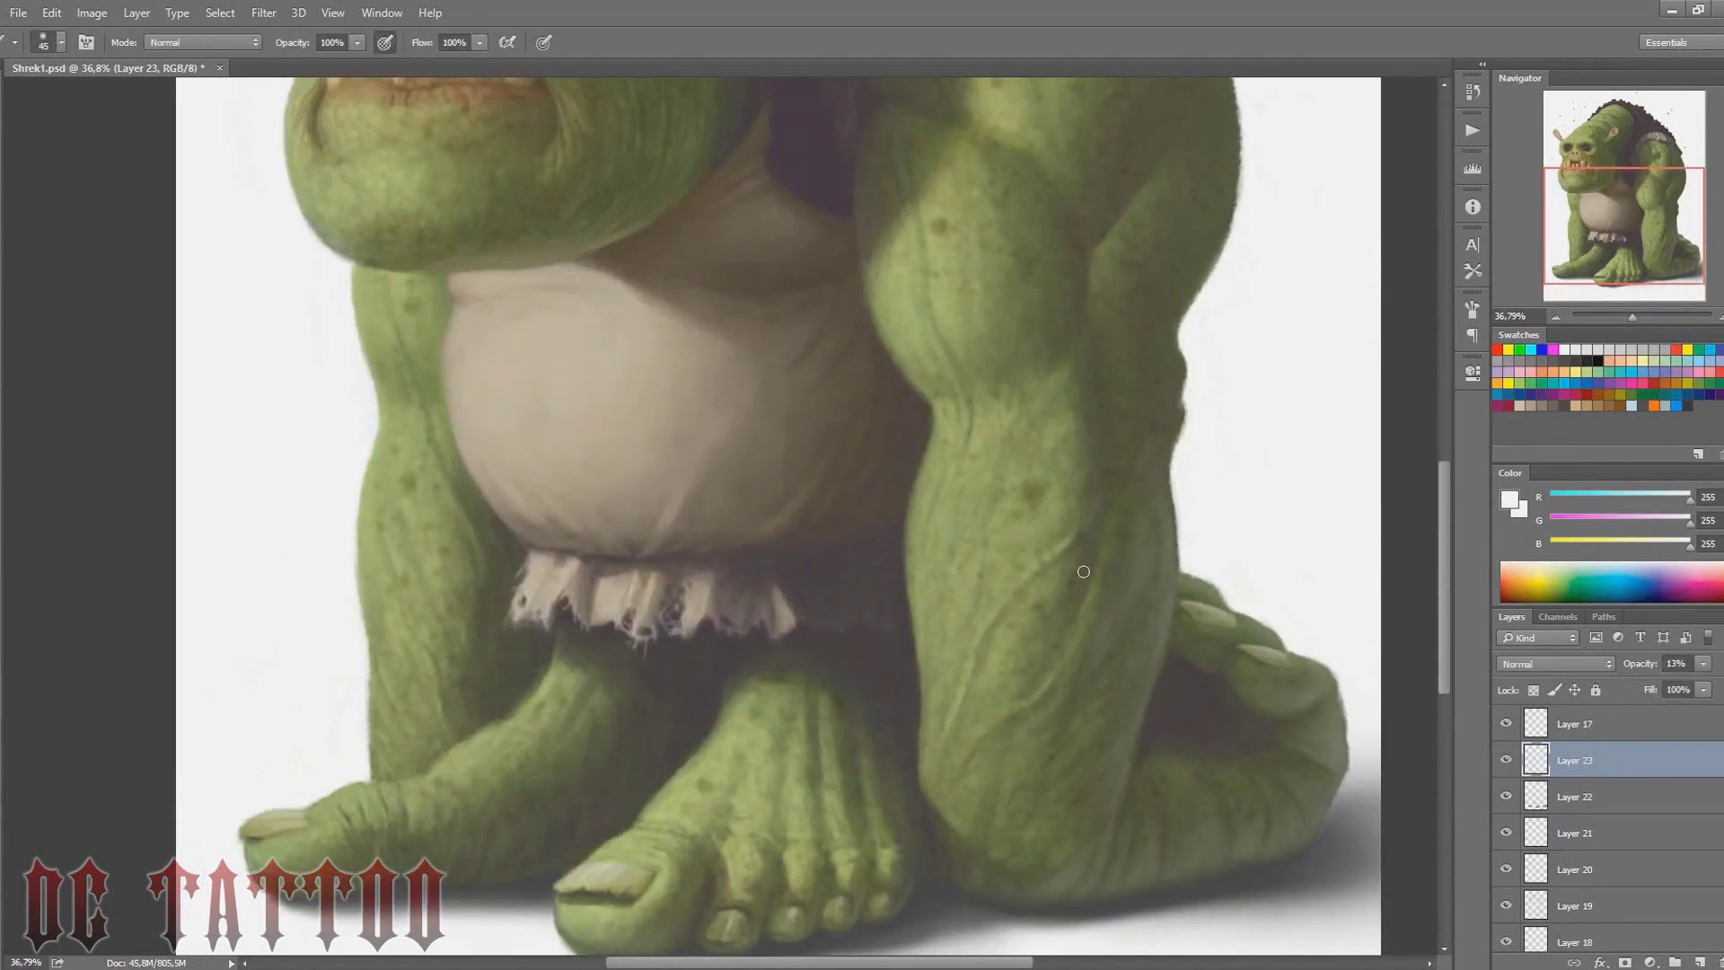
scroll(1050, 574, "up", 2)
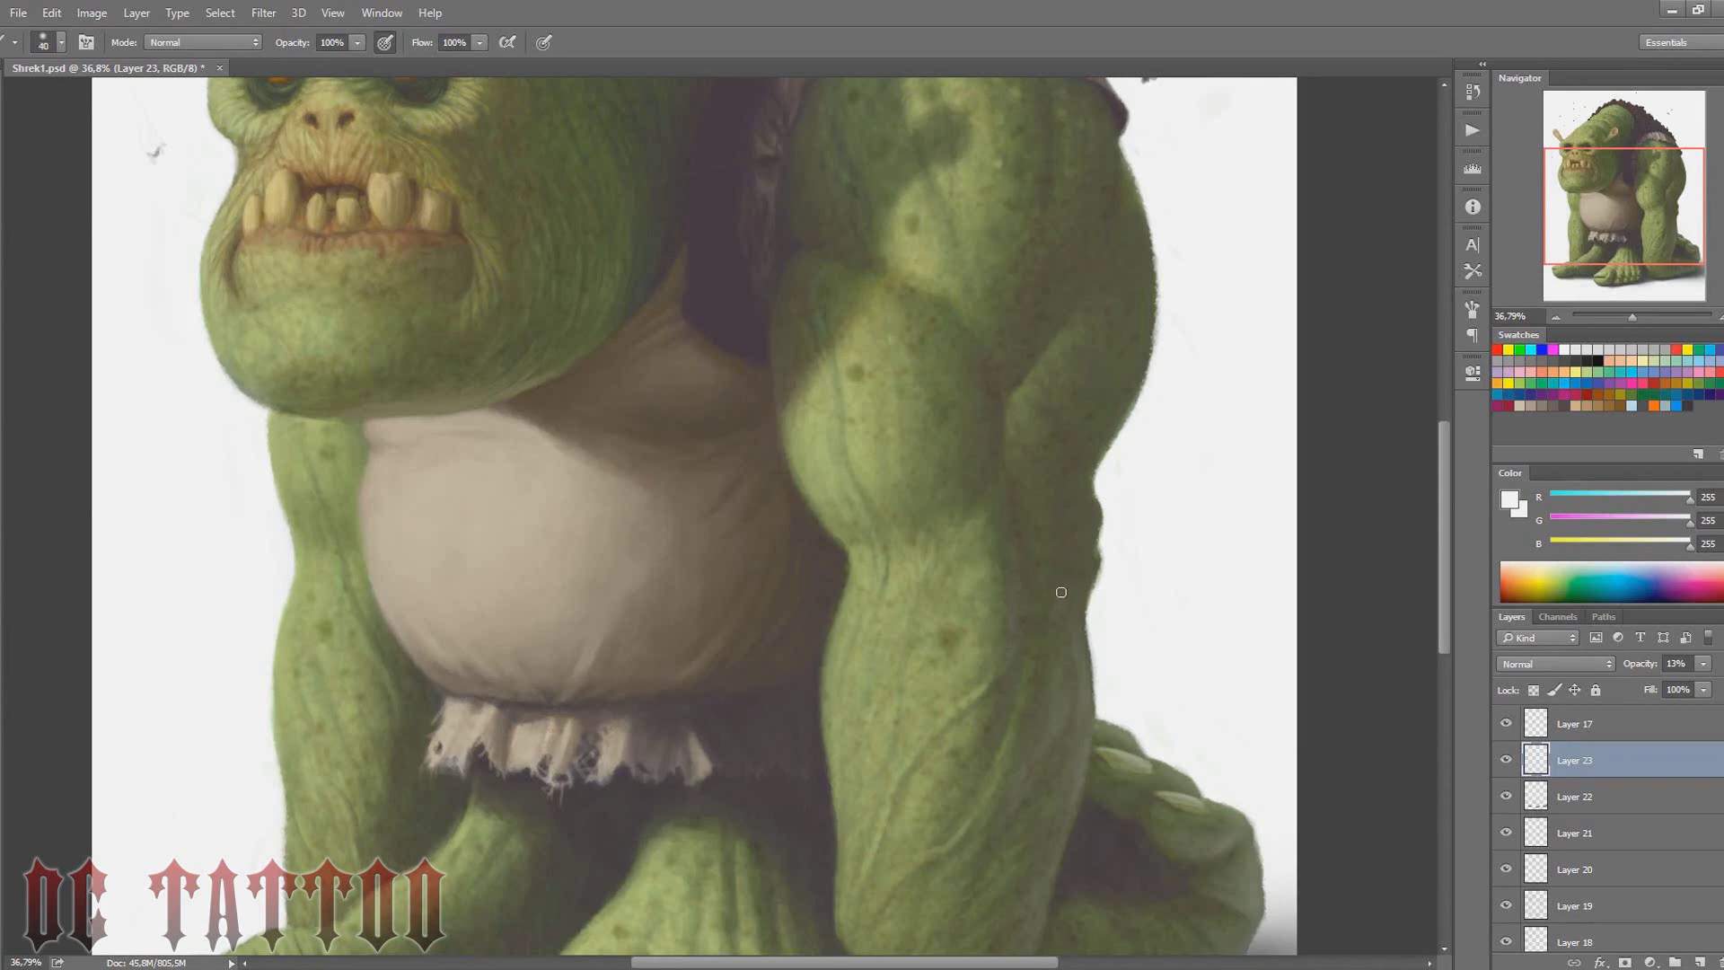
left_click_drag(1062, 593, 1086, 399)
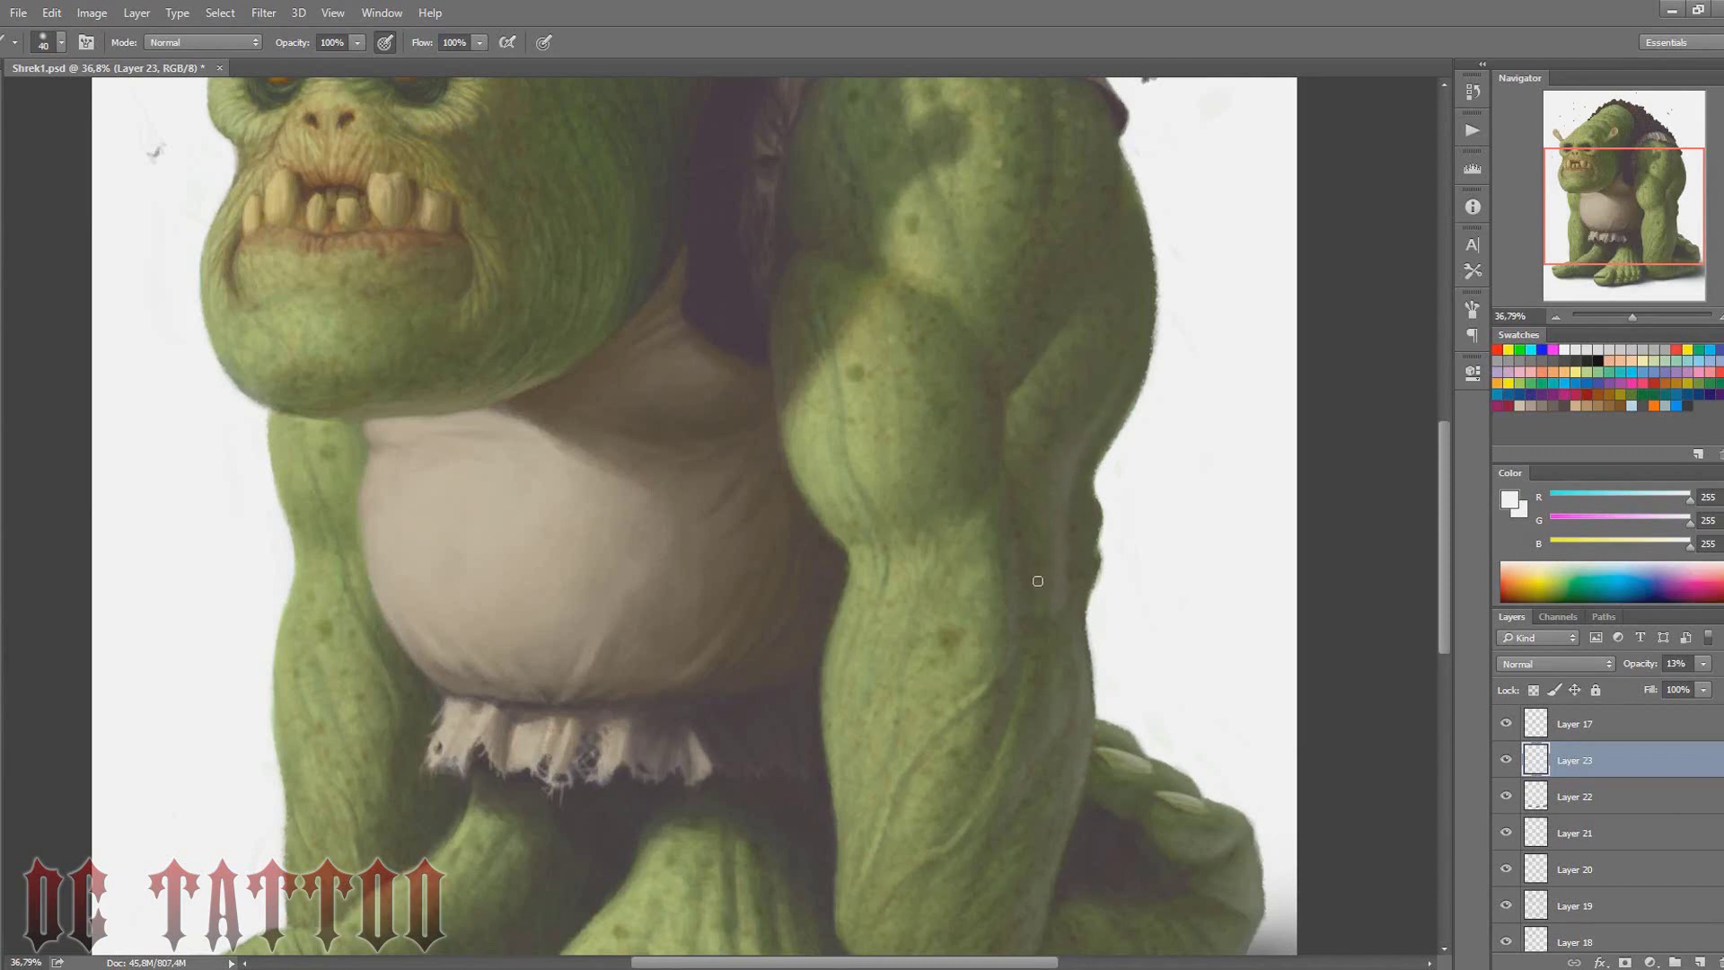
key("bracketleft")
key("bracketleft")
key("bracketleft")
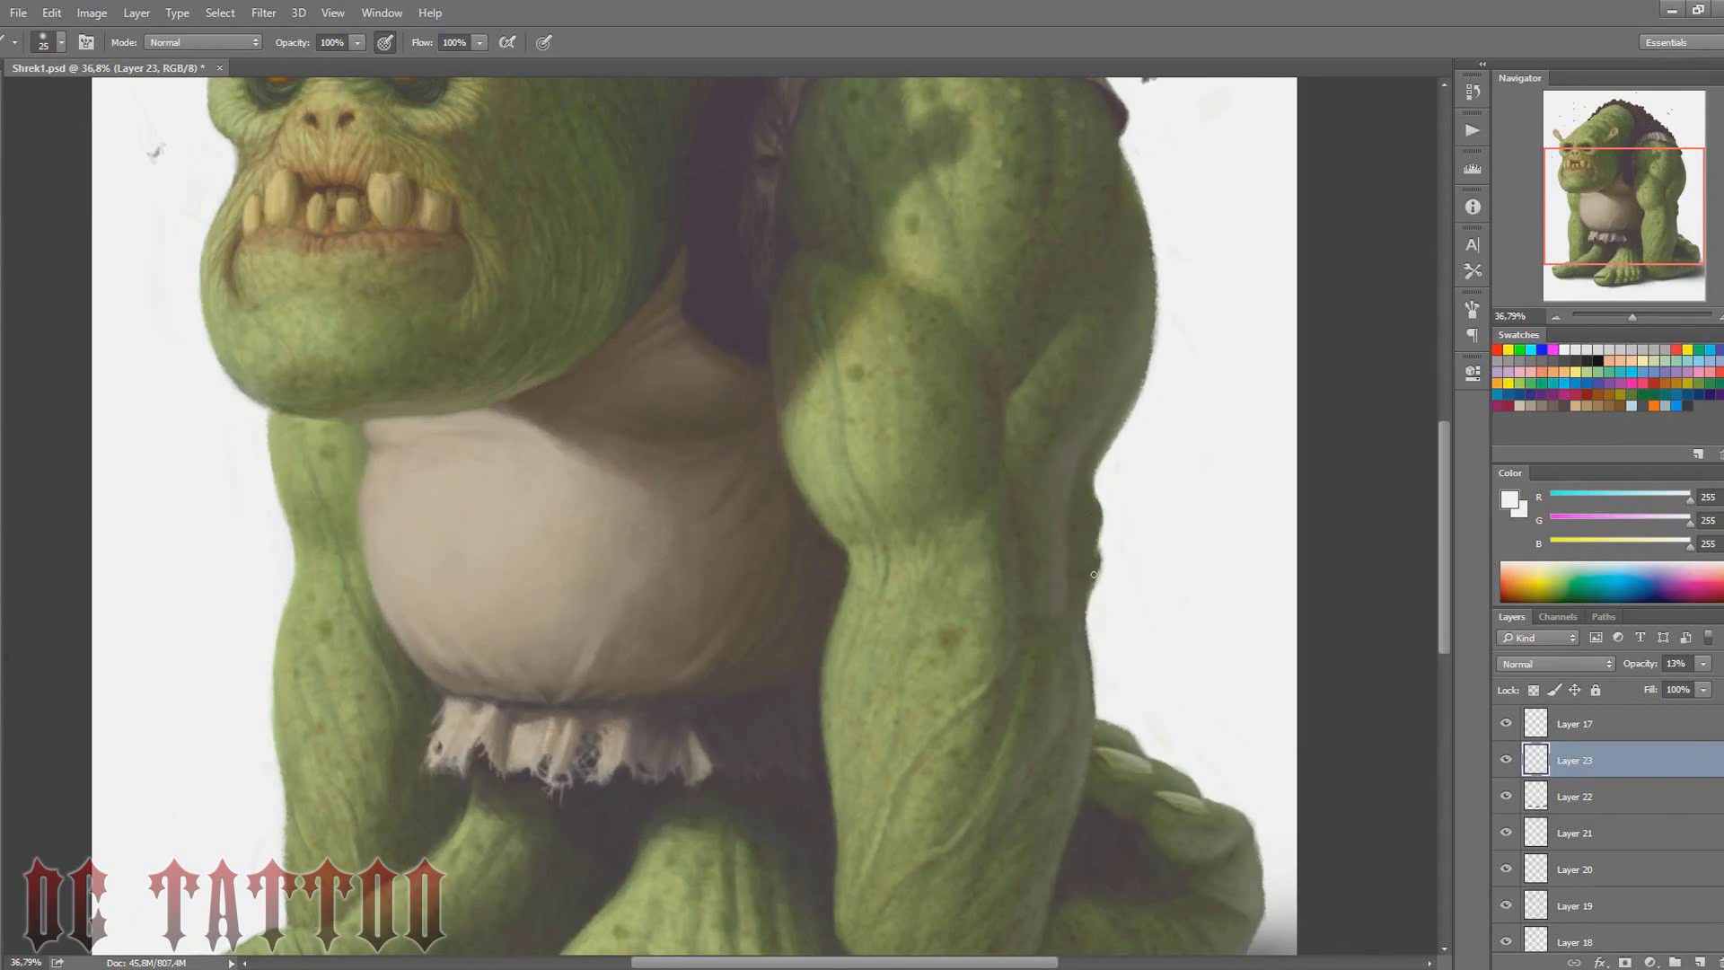
key("bracketright")
key("bracketright")
key("bracketright")
key("bracketright")
left_click_drag(1633, 218, 1637, 191)
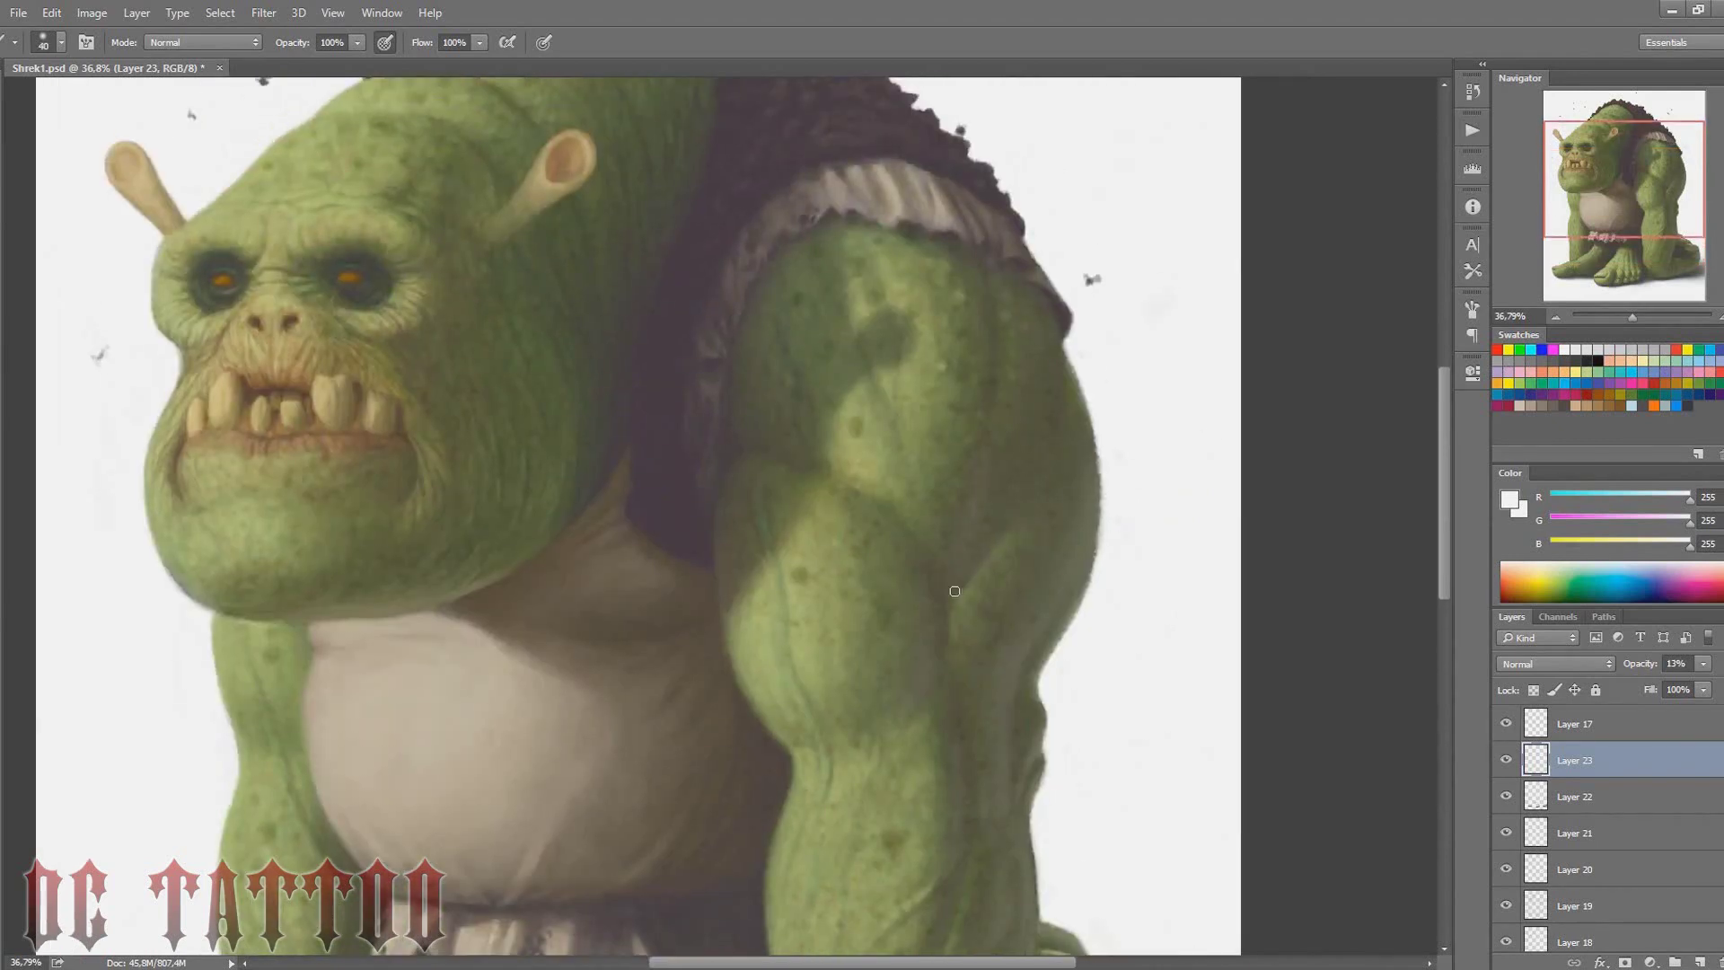
key("bracketleft")
key("bracketleft")
key("bracketleft")
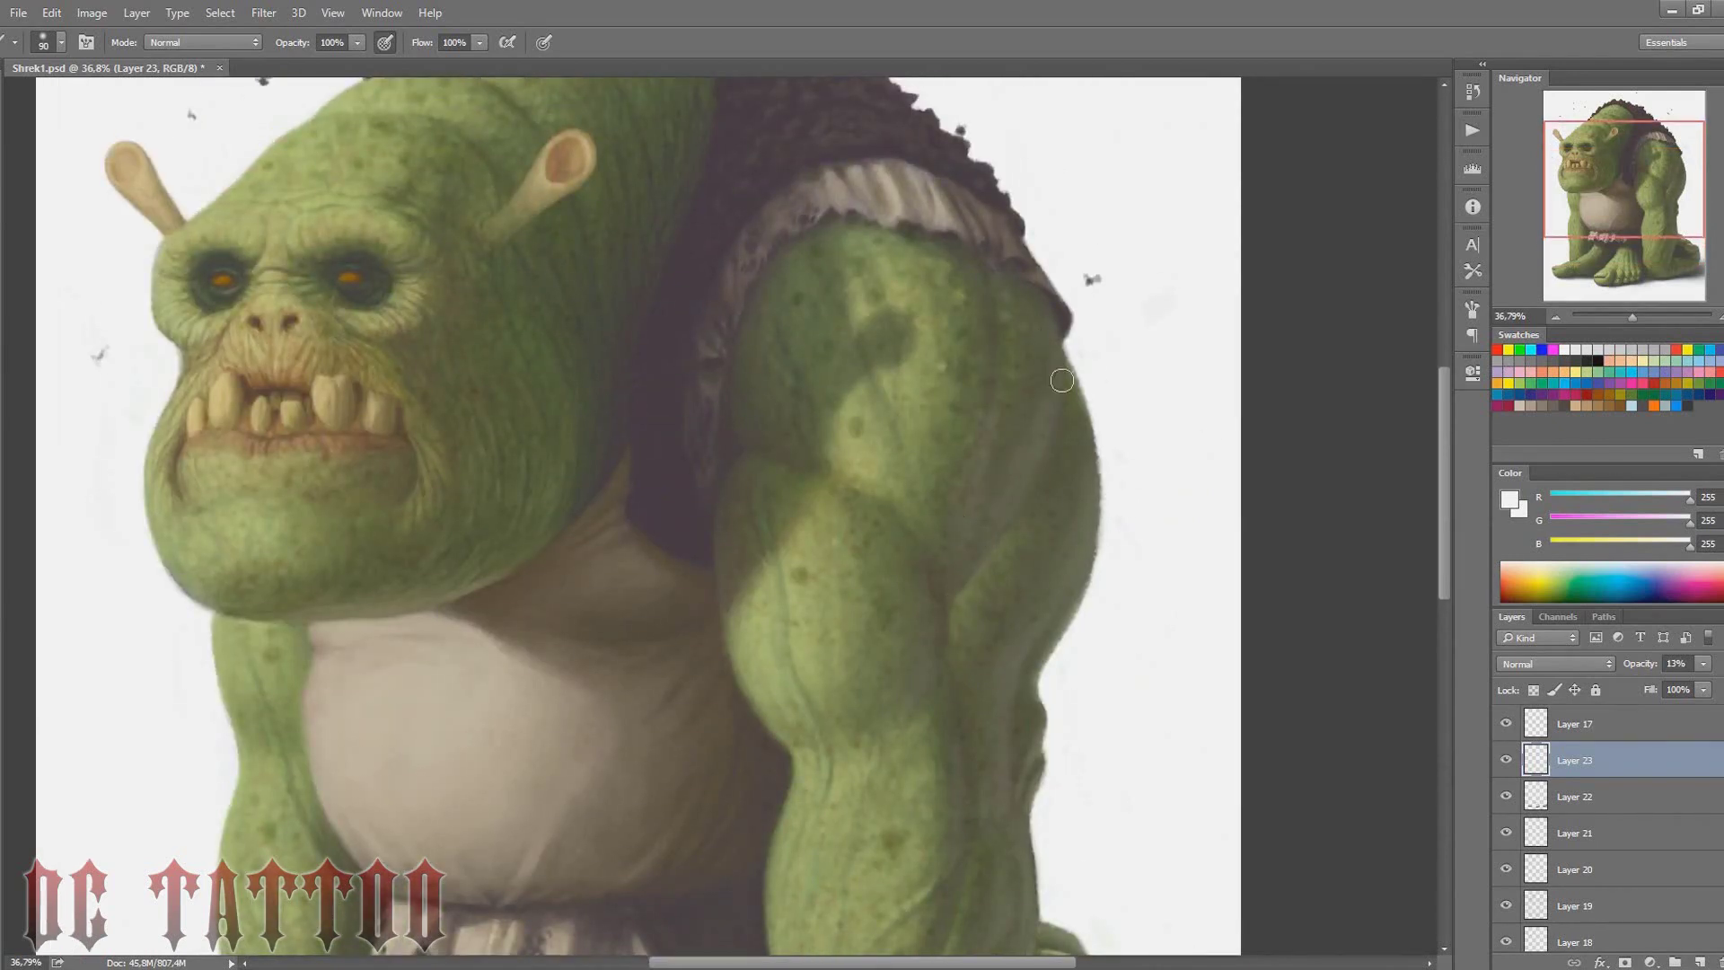
key("bracketright")
key("bracketleft")
key("bracketleft")
key("bracketleft")
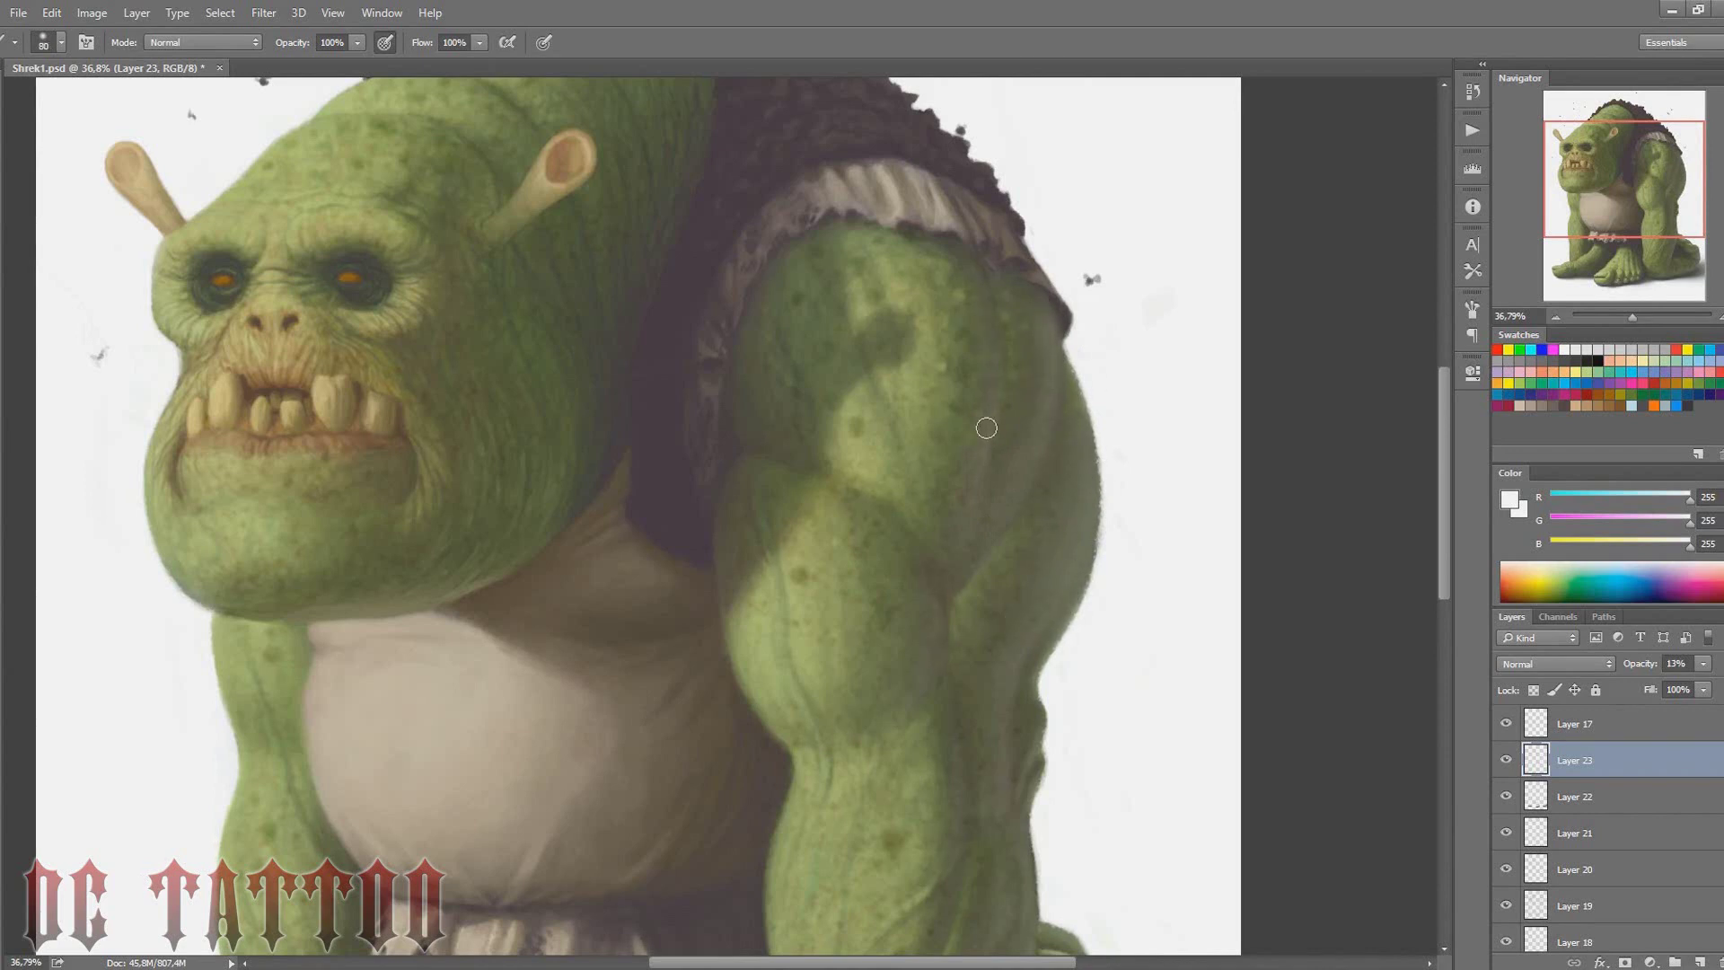
Raise Layer 23 opacity to 21% and set a 300-pixel brush for haze
left_click_drag(1625, 179, 1628, 215)
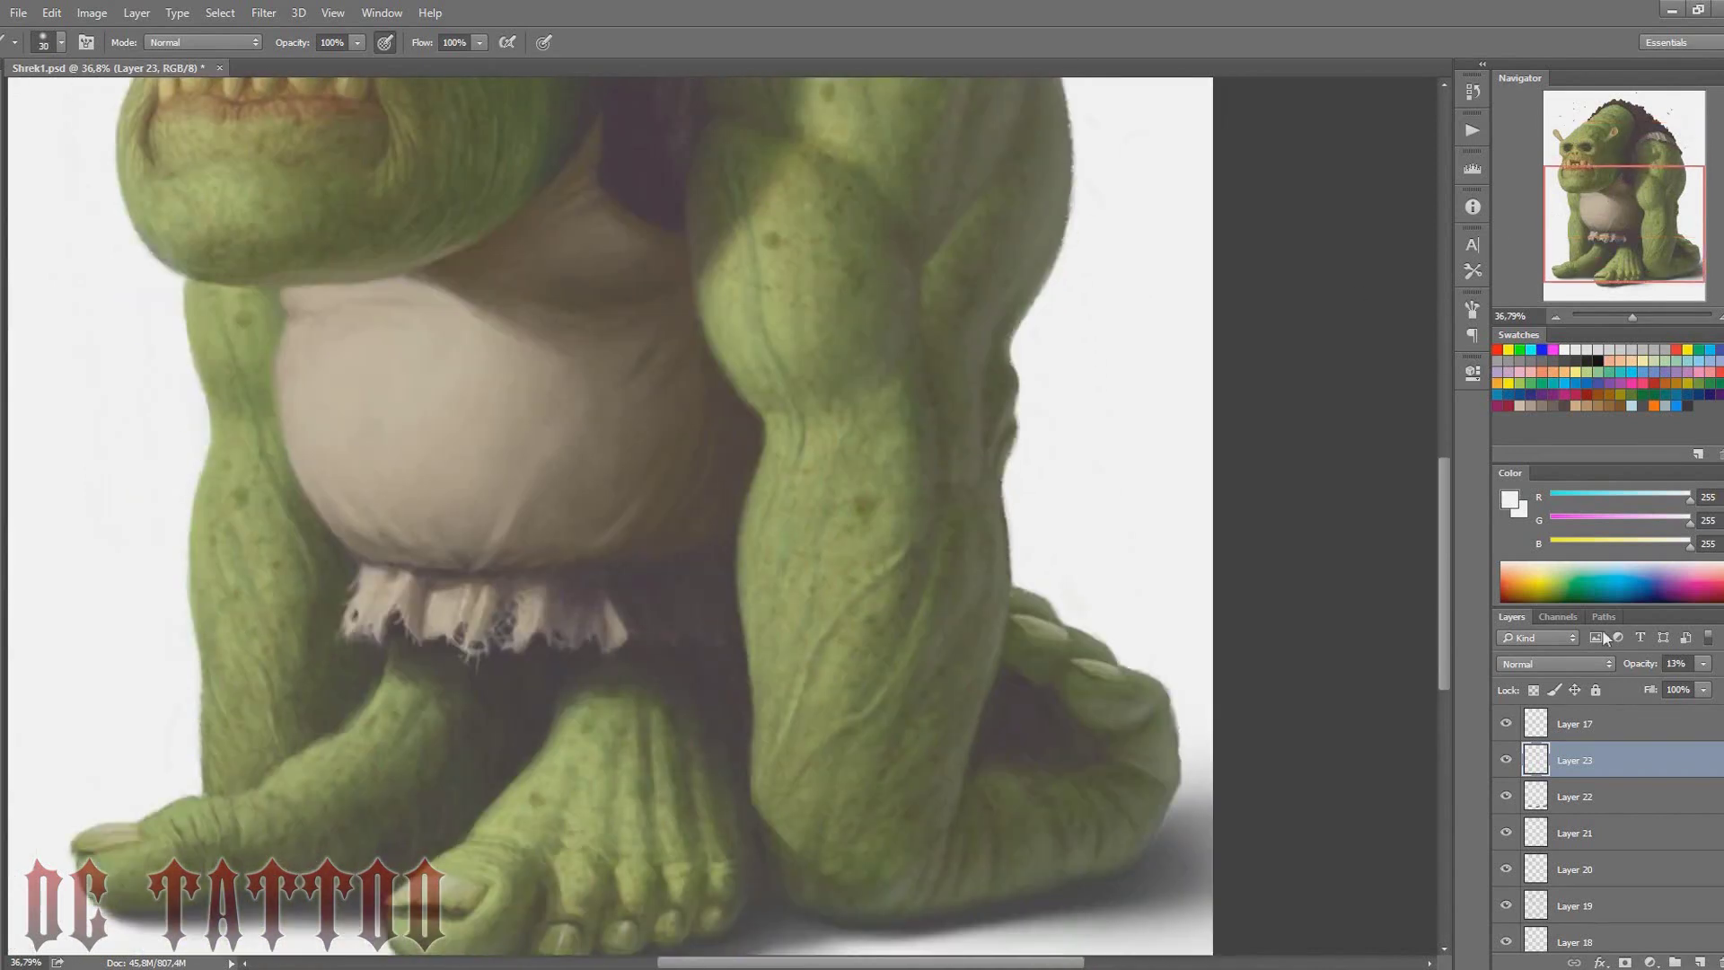
left_click_drag(1636, 665, 1652, 666)
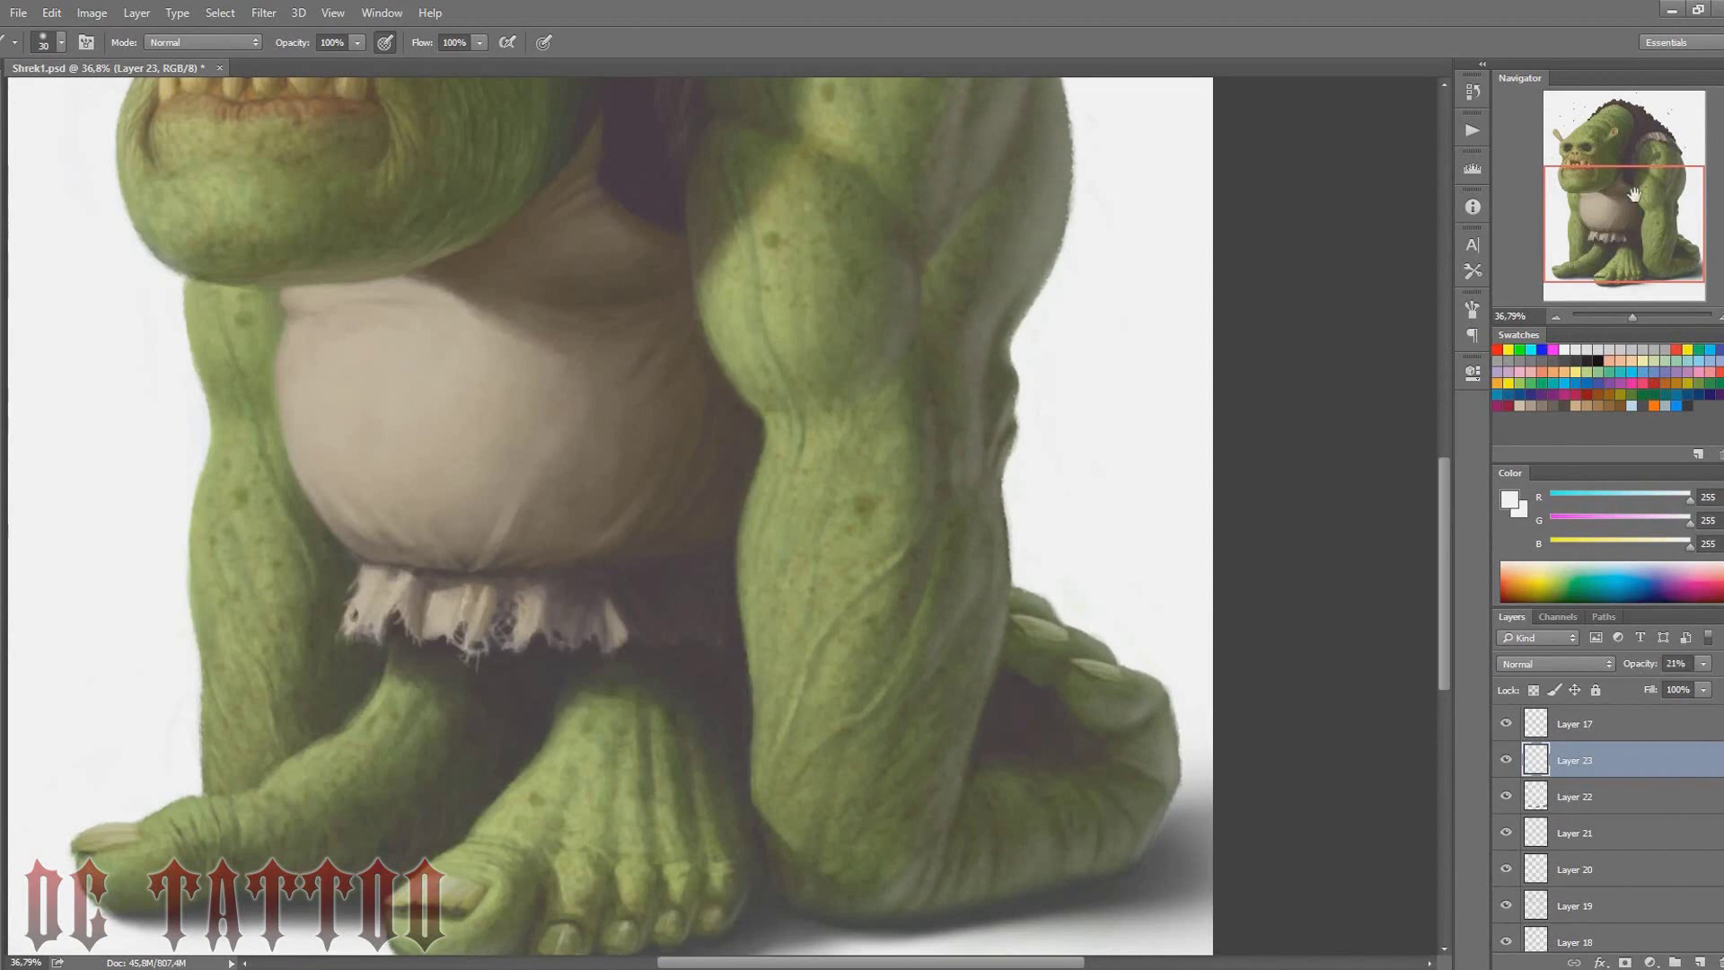
left_click_drag(1625, 224, 1622, 158)
key("bracketleft")
key("bracketleft")
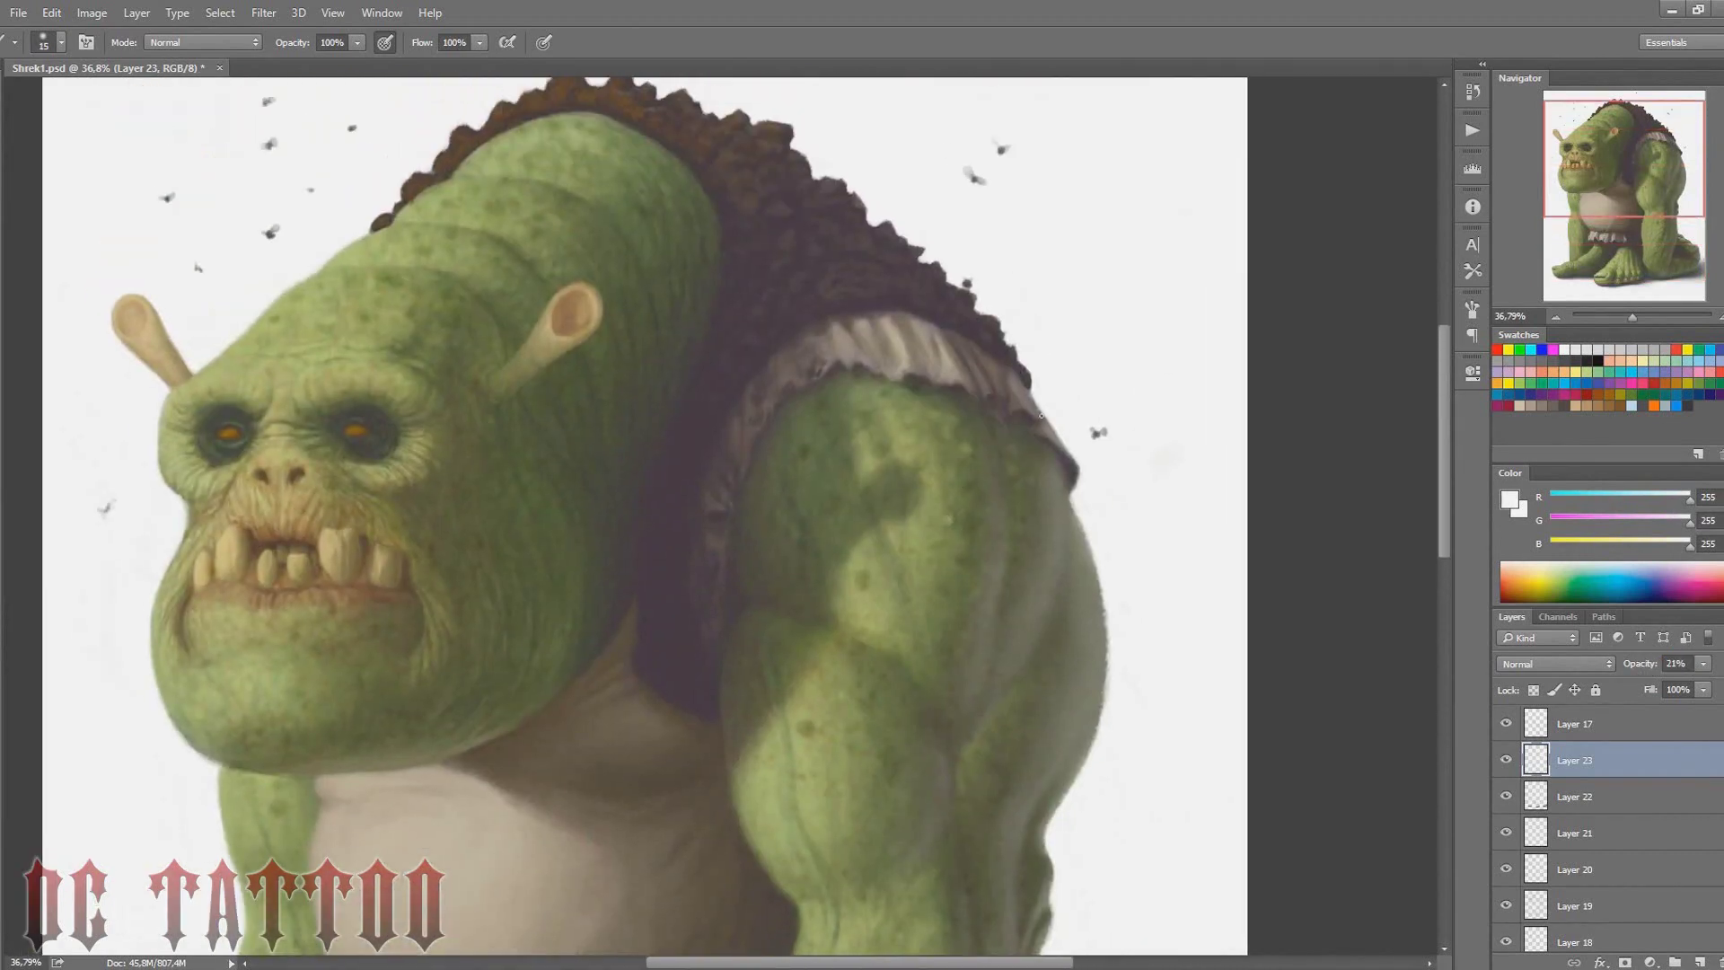
key("bracketright")
key("bracketright")
key("bracketright")
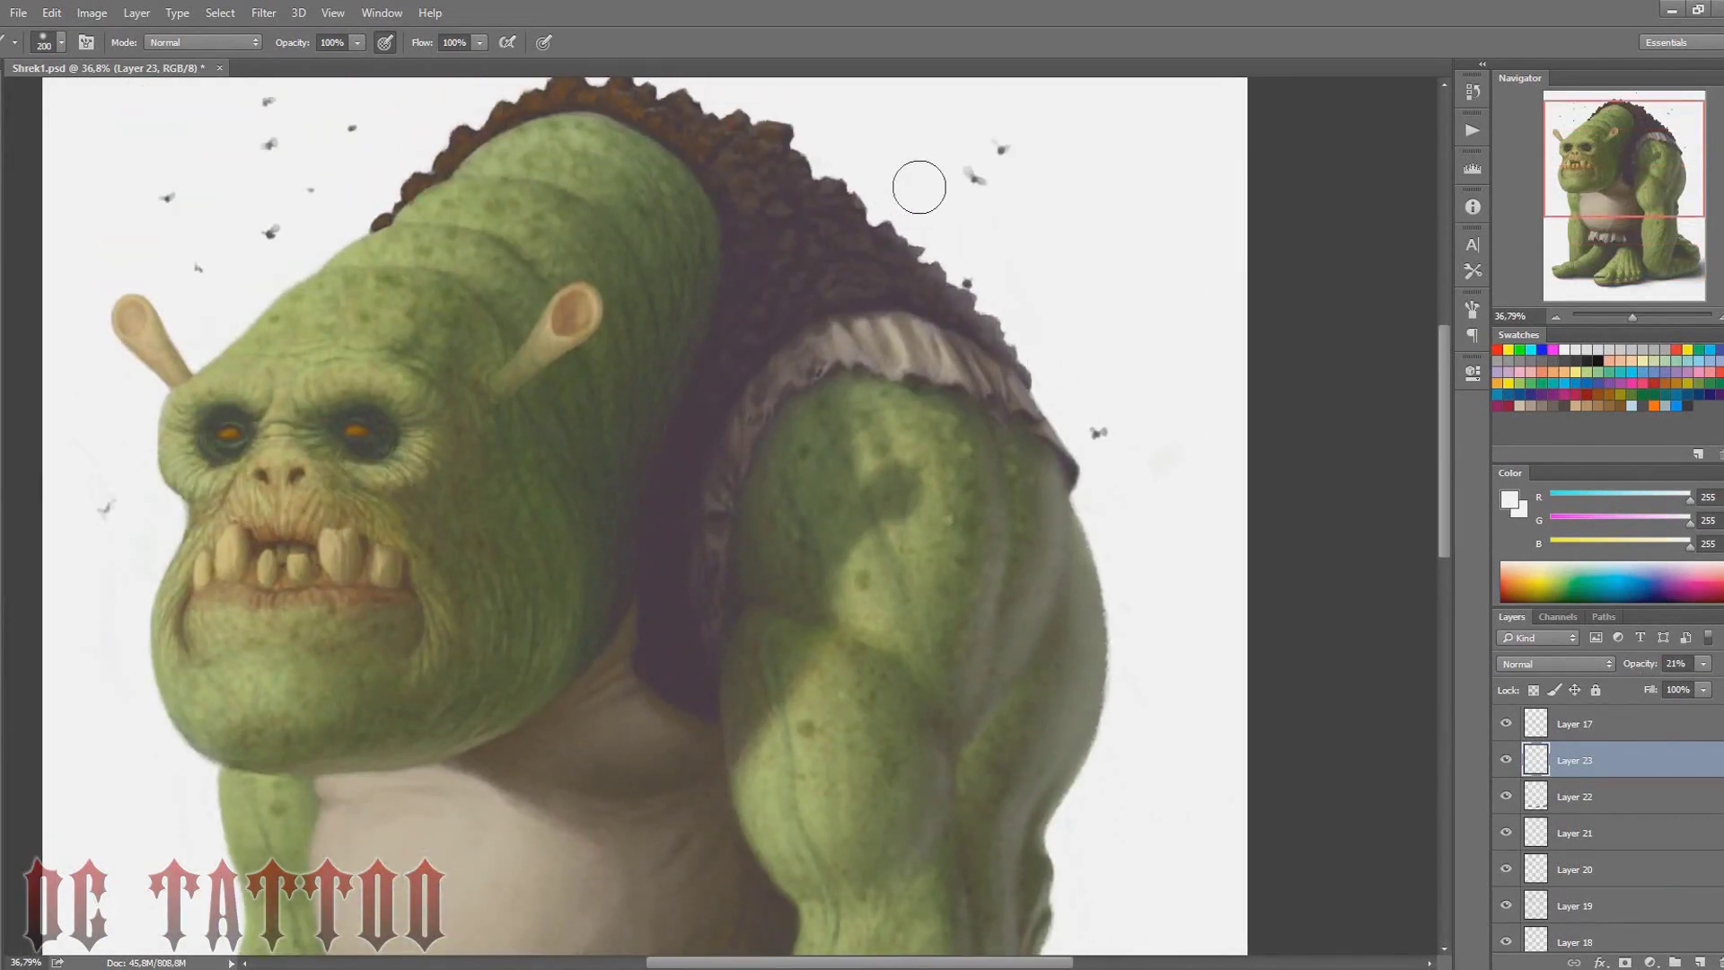
scroll(812, 135, "up", 2)
Soften the hair, head edge and left cheek with faint white haze
mouse_move(812, 135)
left_mouse_down()
mouse_move(519, 112)
mouse_move(535, 133)
left_mouse_up()
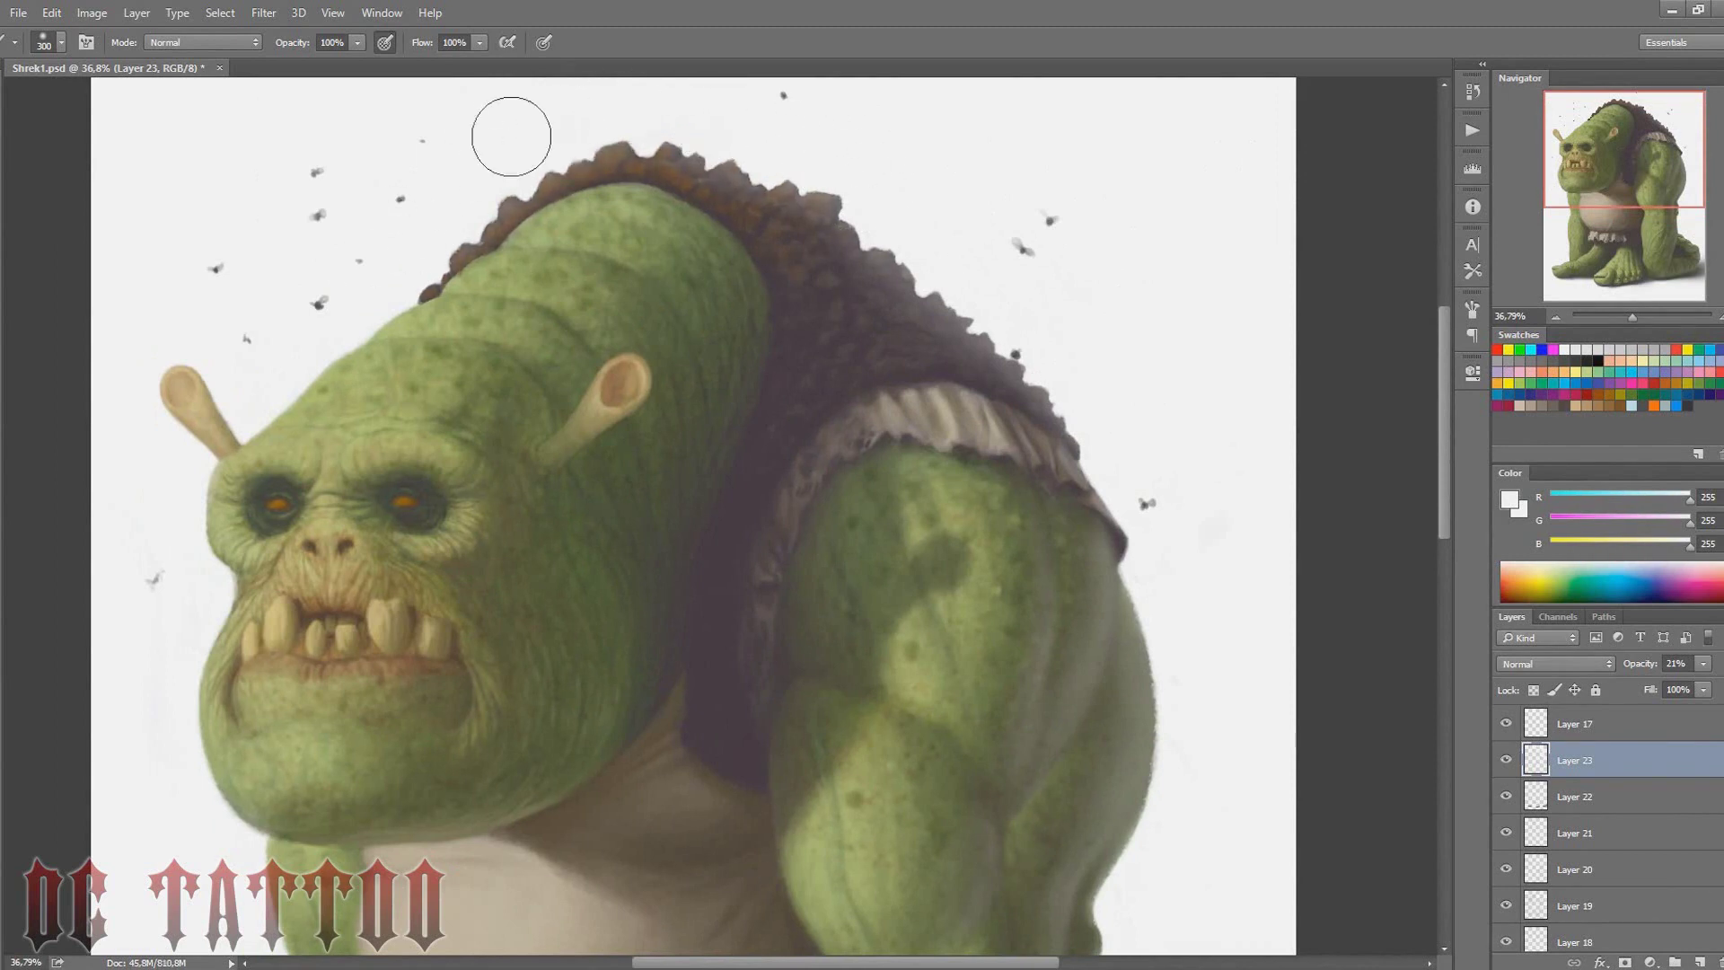
key("bracketleft")
key("bracketleft")
key("bracketleft")
key("bracketleft")
key("bracketleft")
key("bracketleft")
mouse_move(661, 203)
left_mouse_down()
mouse_move(539, 216)
mouse_move(458, 269)
mouse_move(483, 284)
left_mouse_up()
key("bracketleft")
key("bracketleft")
key("bracketleft")
key("bracketleft")
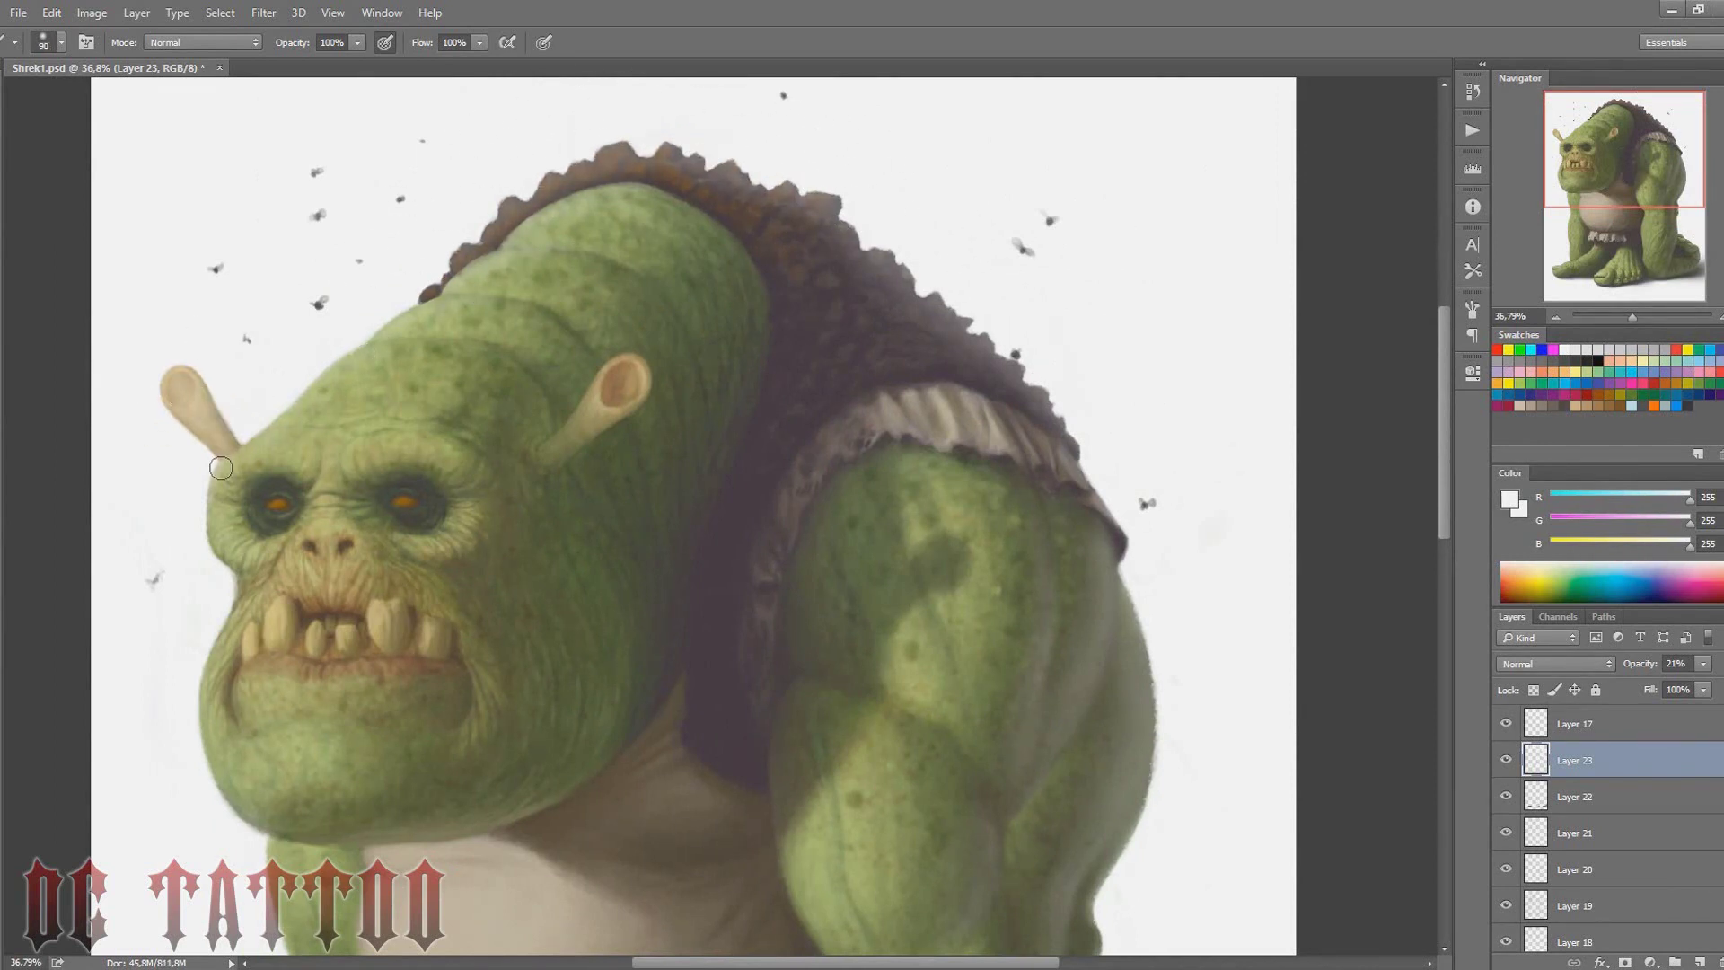
left_click_drag(229, 503, 224, 584)
key("bracketleft")
key("bracketleft")
key("bracketleft")
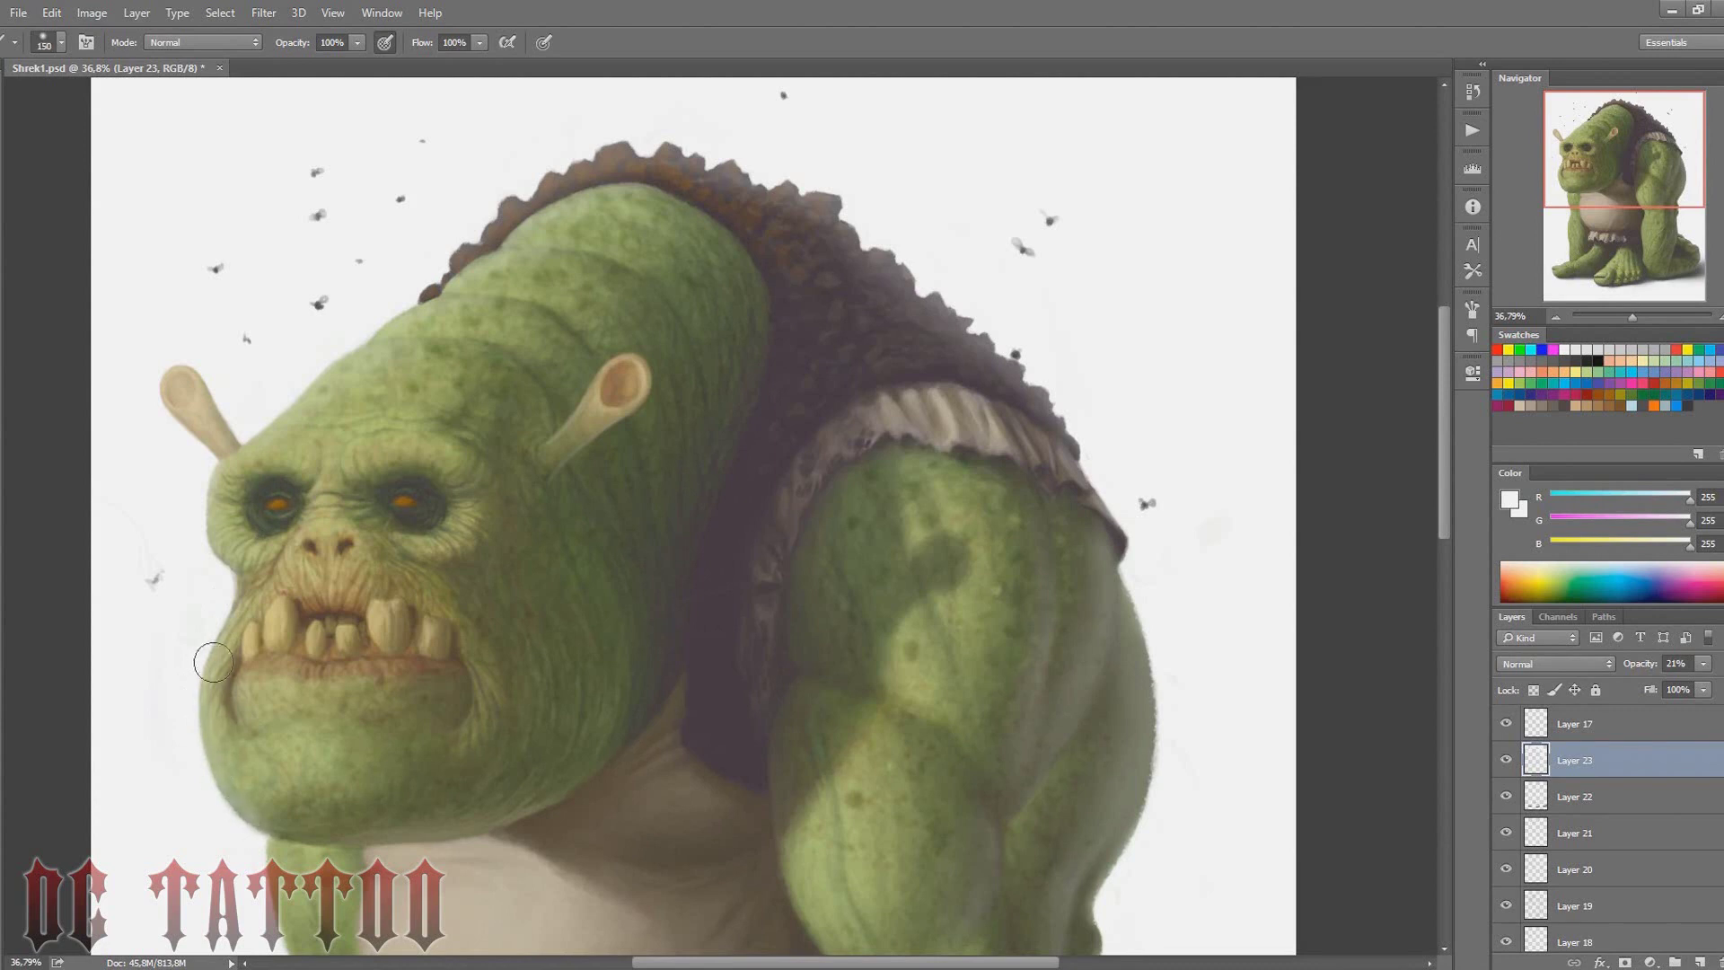
key("bracketright")
key("bracketright")
key("bracketright")
key("bracketleft")
key("bracketleft")
key("bracketleft")
left_click_drag(1625, 145, 1618, 149)
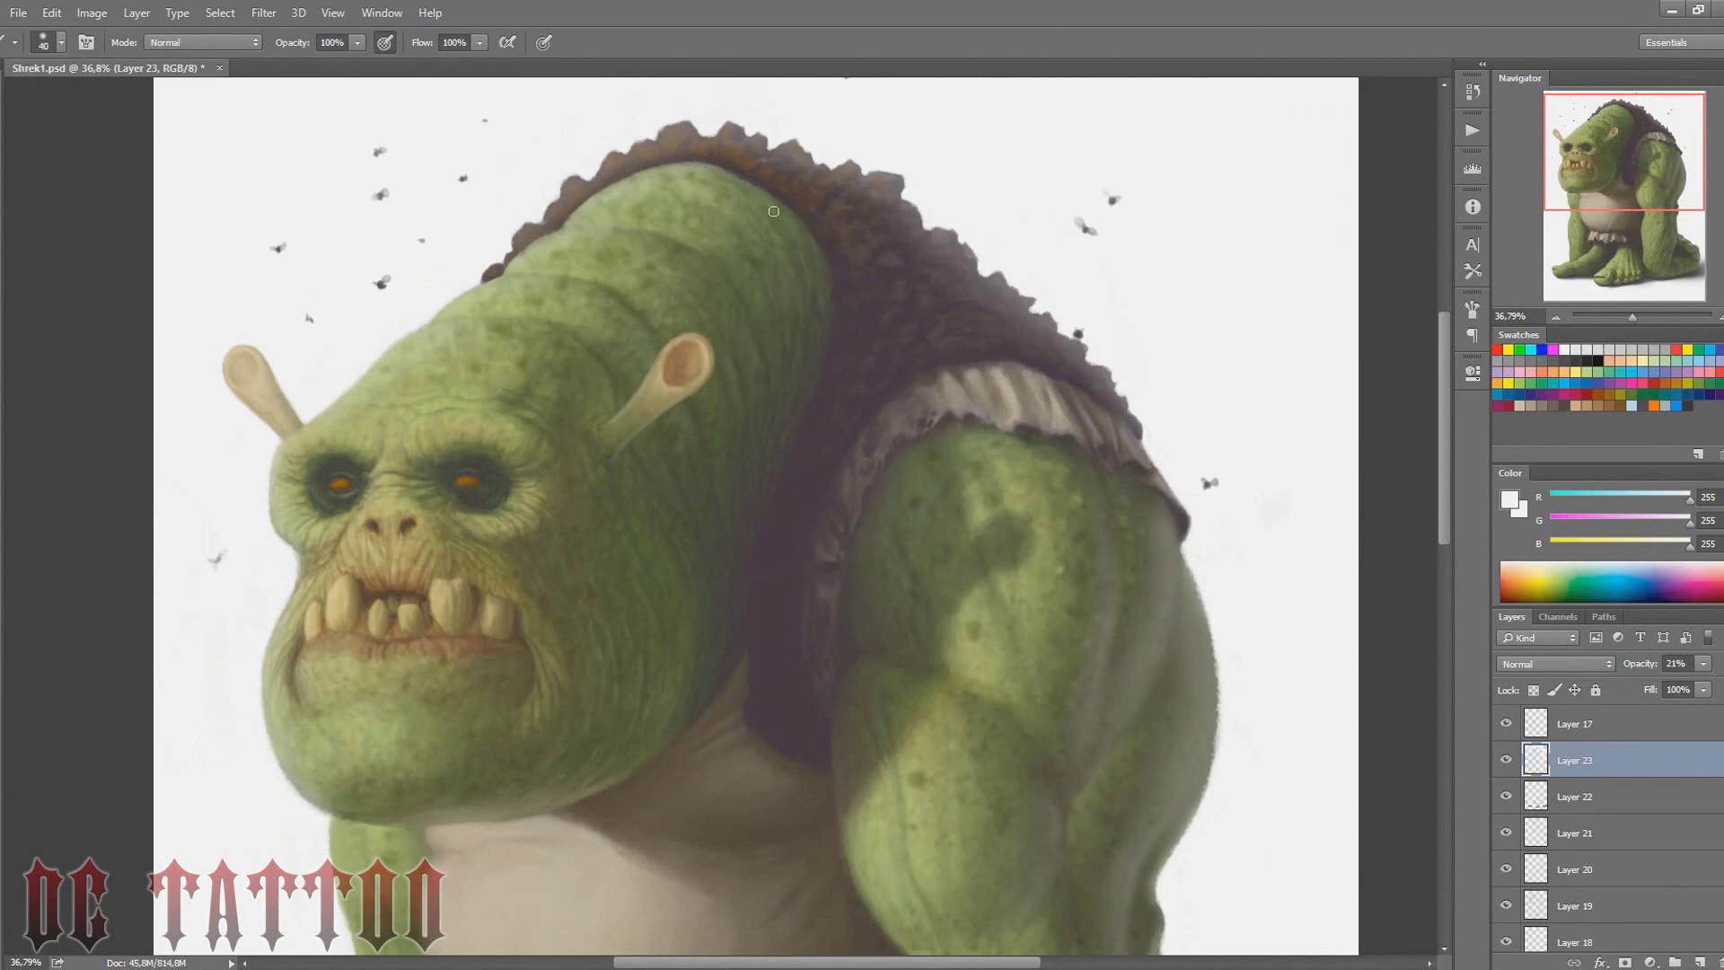
key("bracketleft")
Lightly repaint the big toe's top edge and haze the right arm's edge
left_click_drag(1629, 146, 1620, 244)
key("bracketleft")
key("bracketleft")
key("bracketleft")
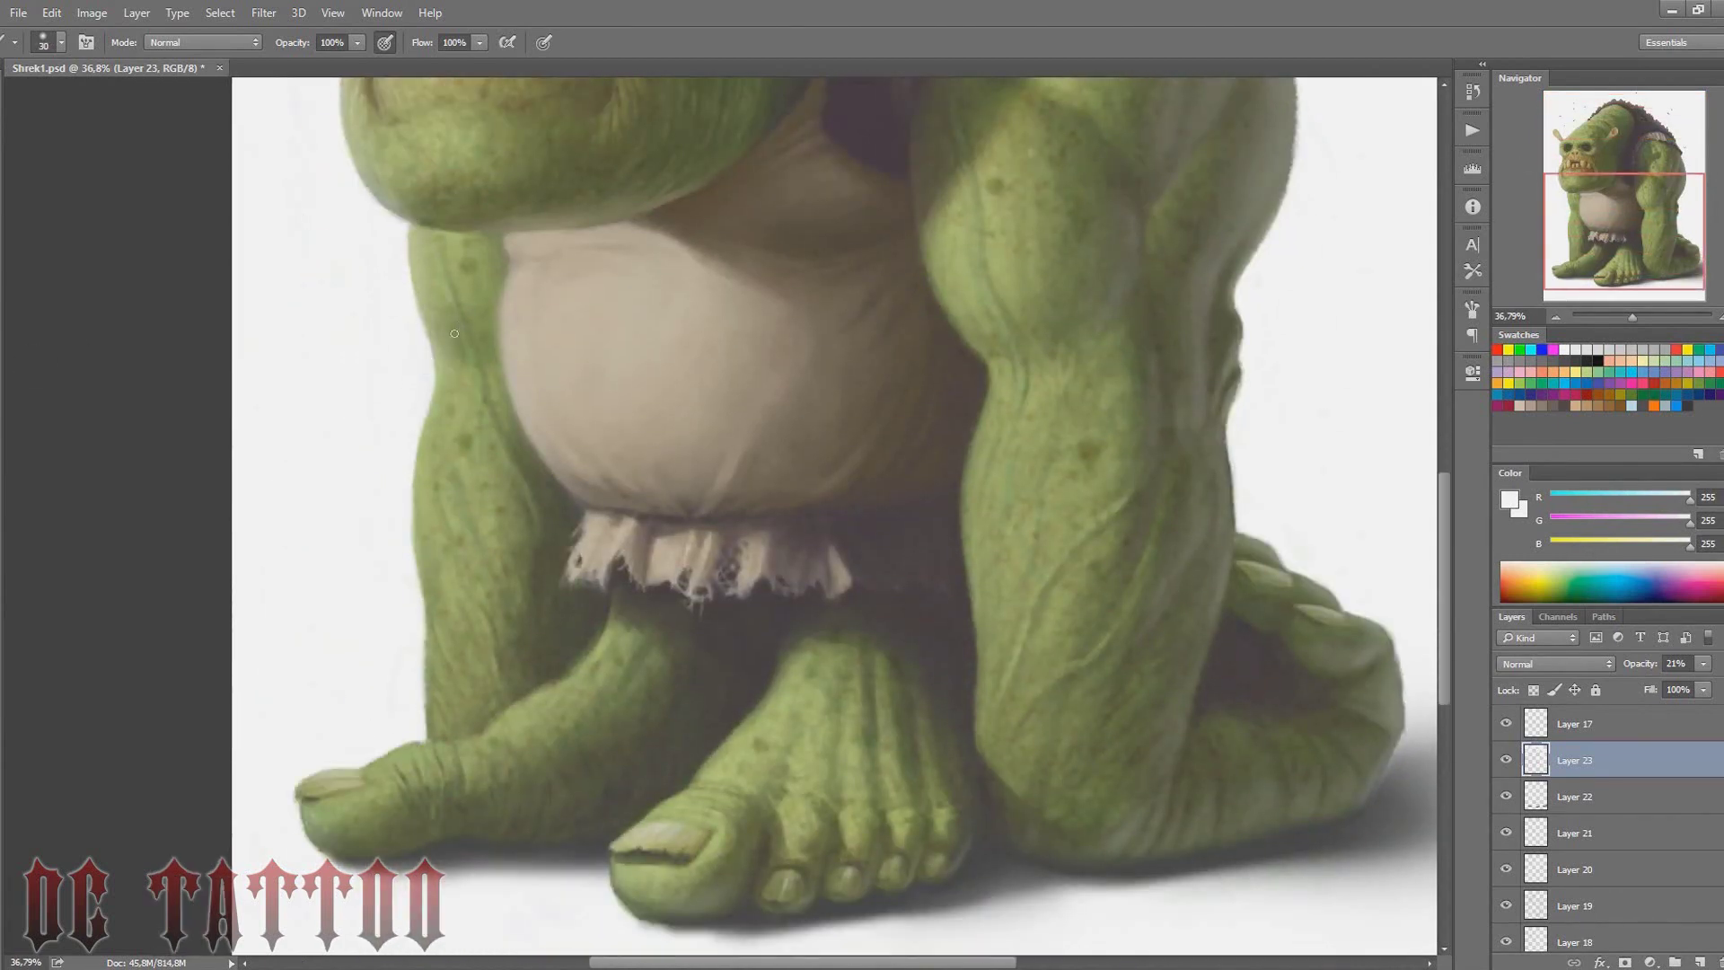
key("bracketright")
key("bracketright")
left_click_drag(297, 799, 345, 774)
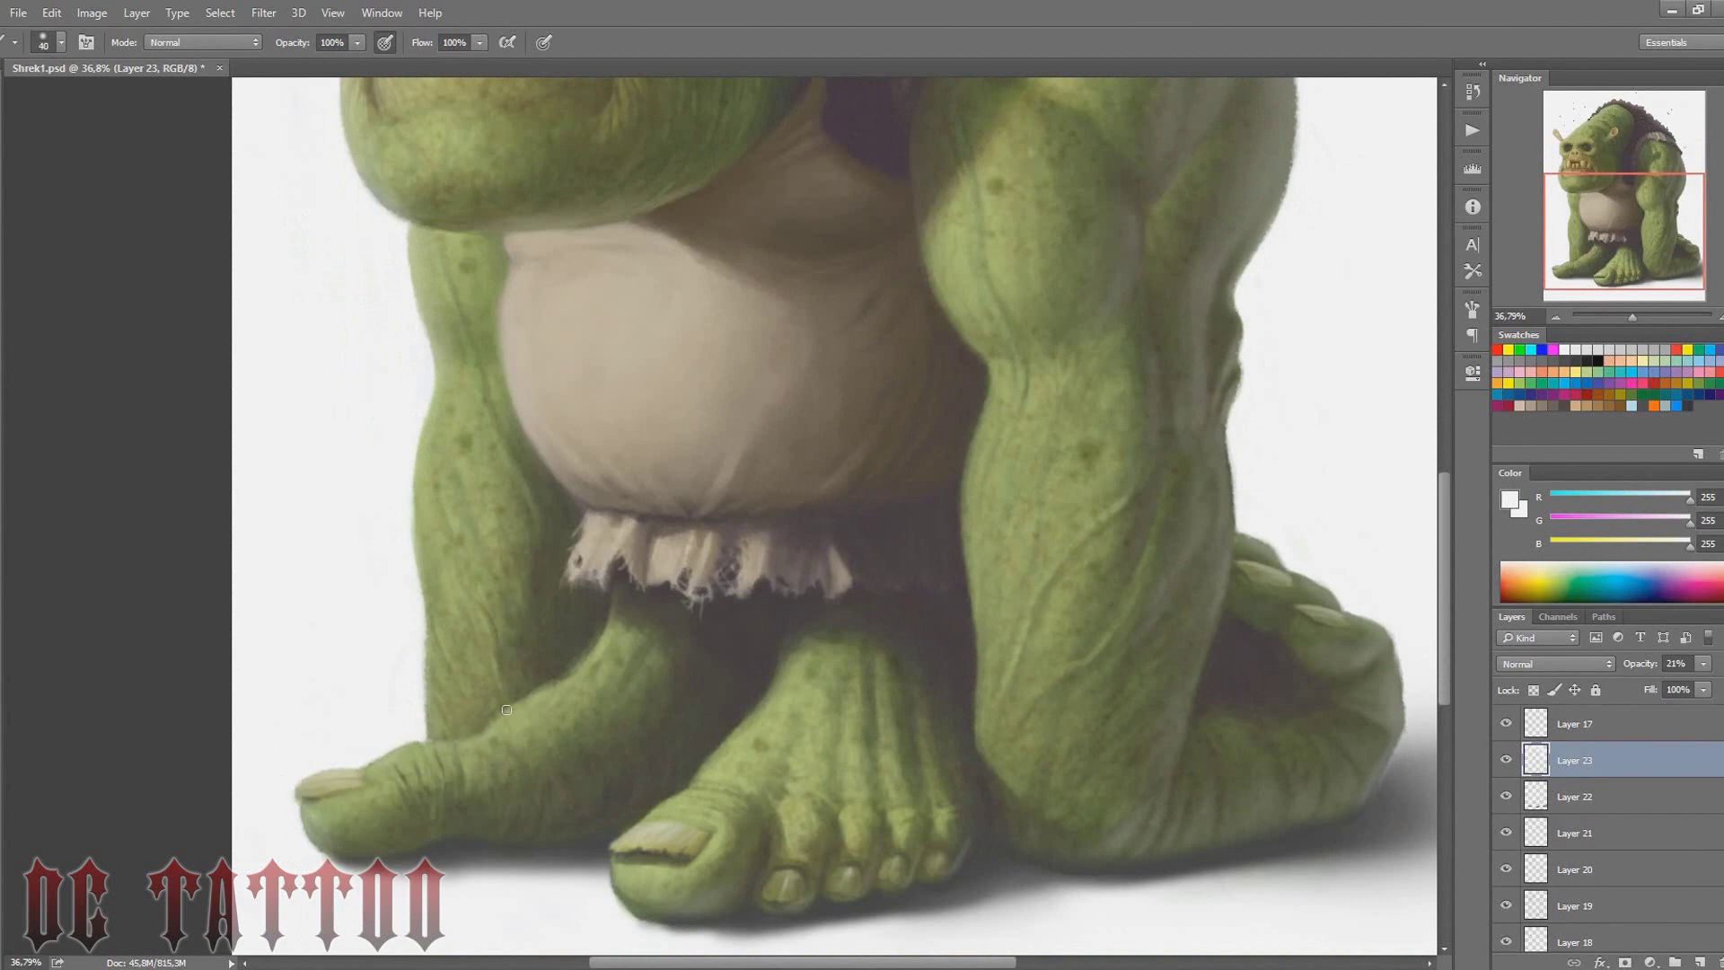
key("bracketright")
key("bracketright")
key("bracketright")
key("bracketright")
key("bracketright")
key("bracketright")
left_click_drag(1248, 89, 1195, 611)
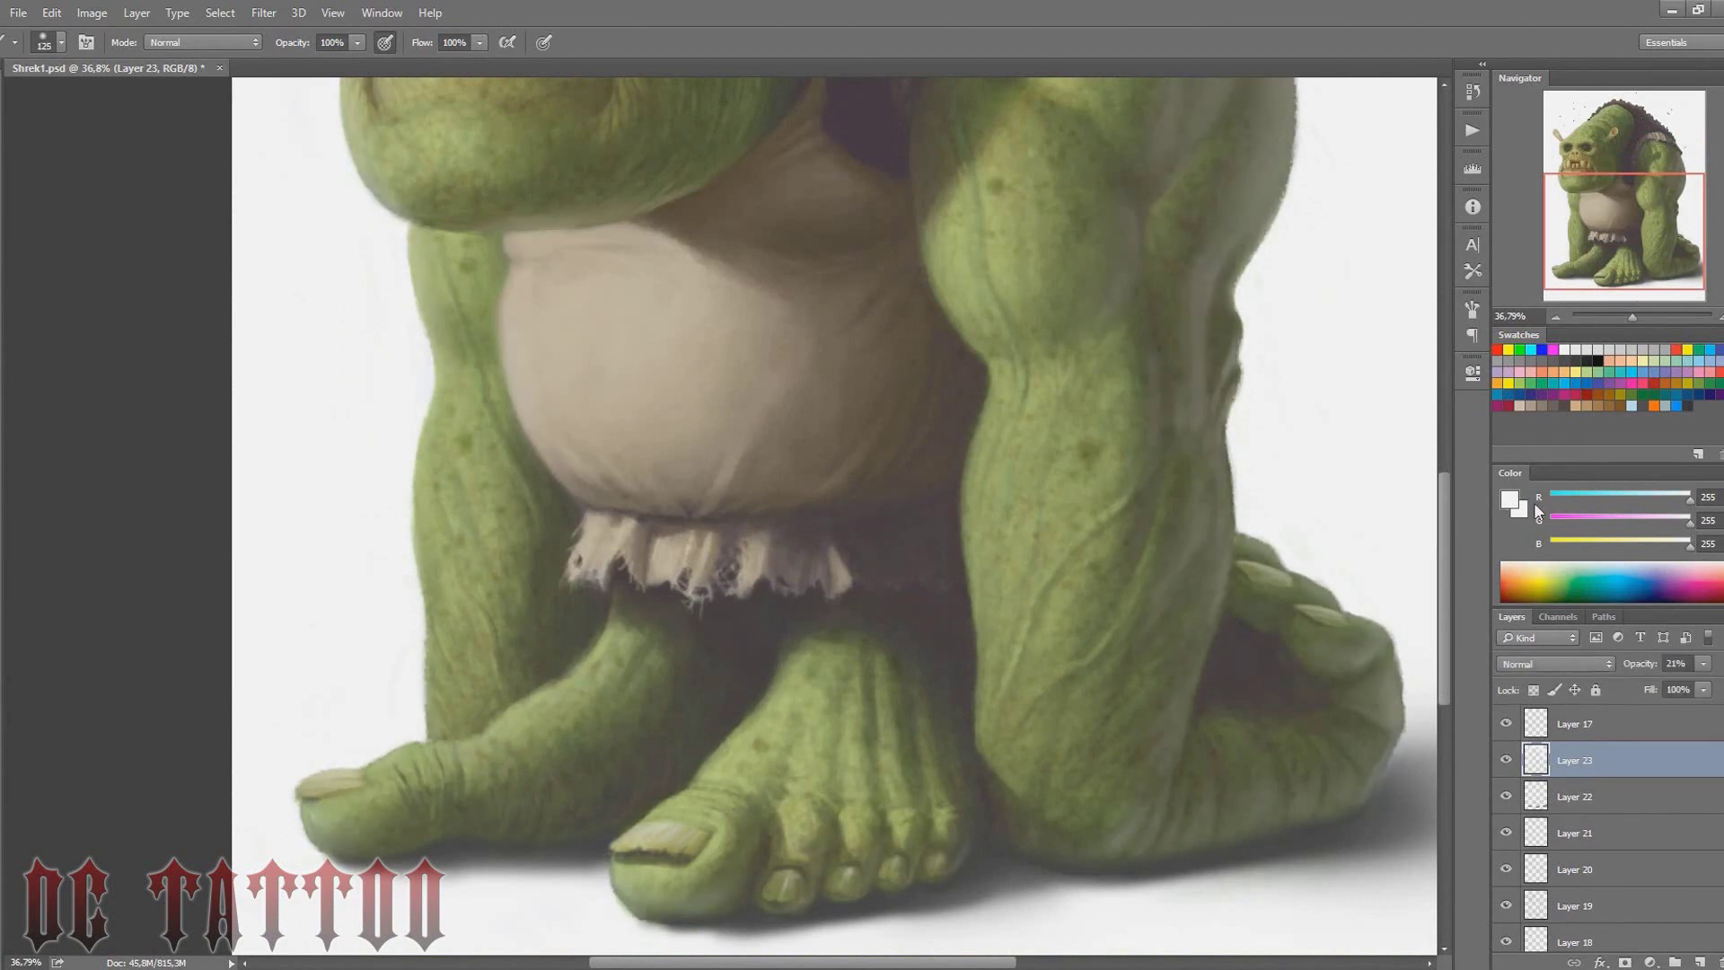
left_click_drag(1632, 316, 1627, 316)
key("e")
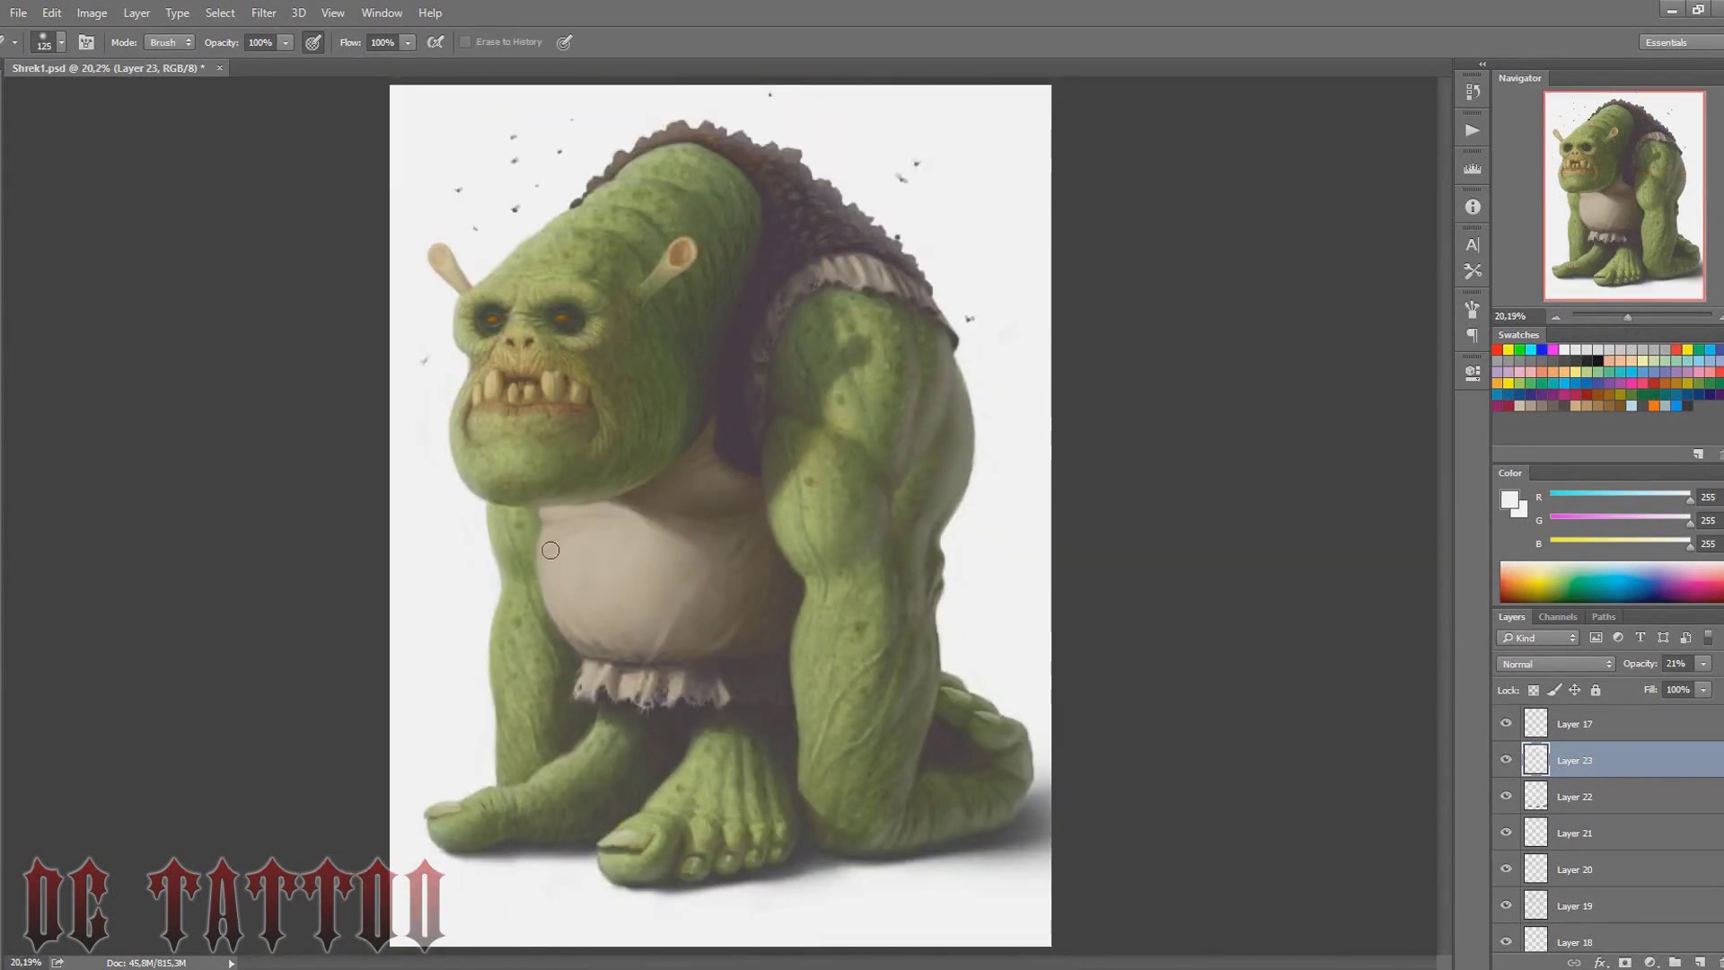
Toggle Layer 23 to compare before and after, and set a 20-pixel brush
left_click(1507, 756)
key("b")
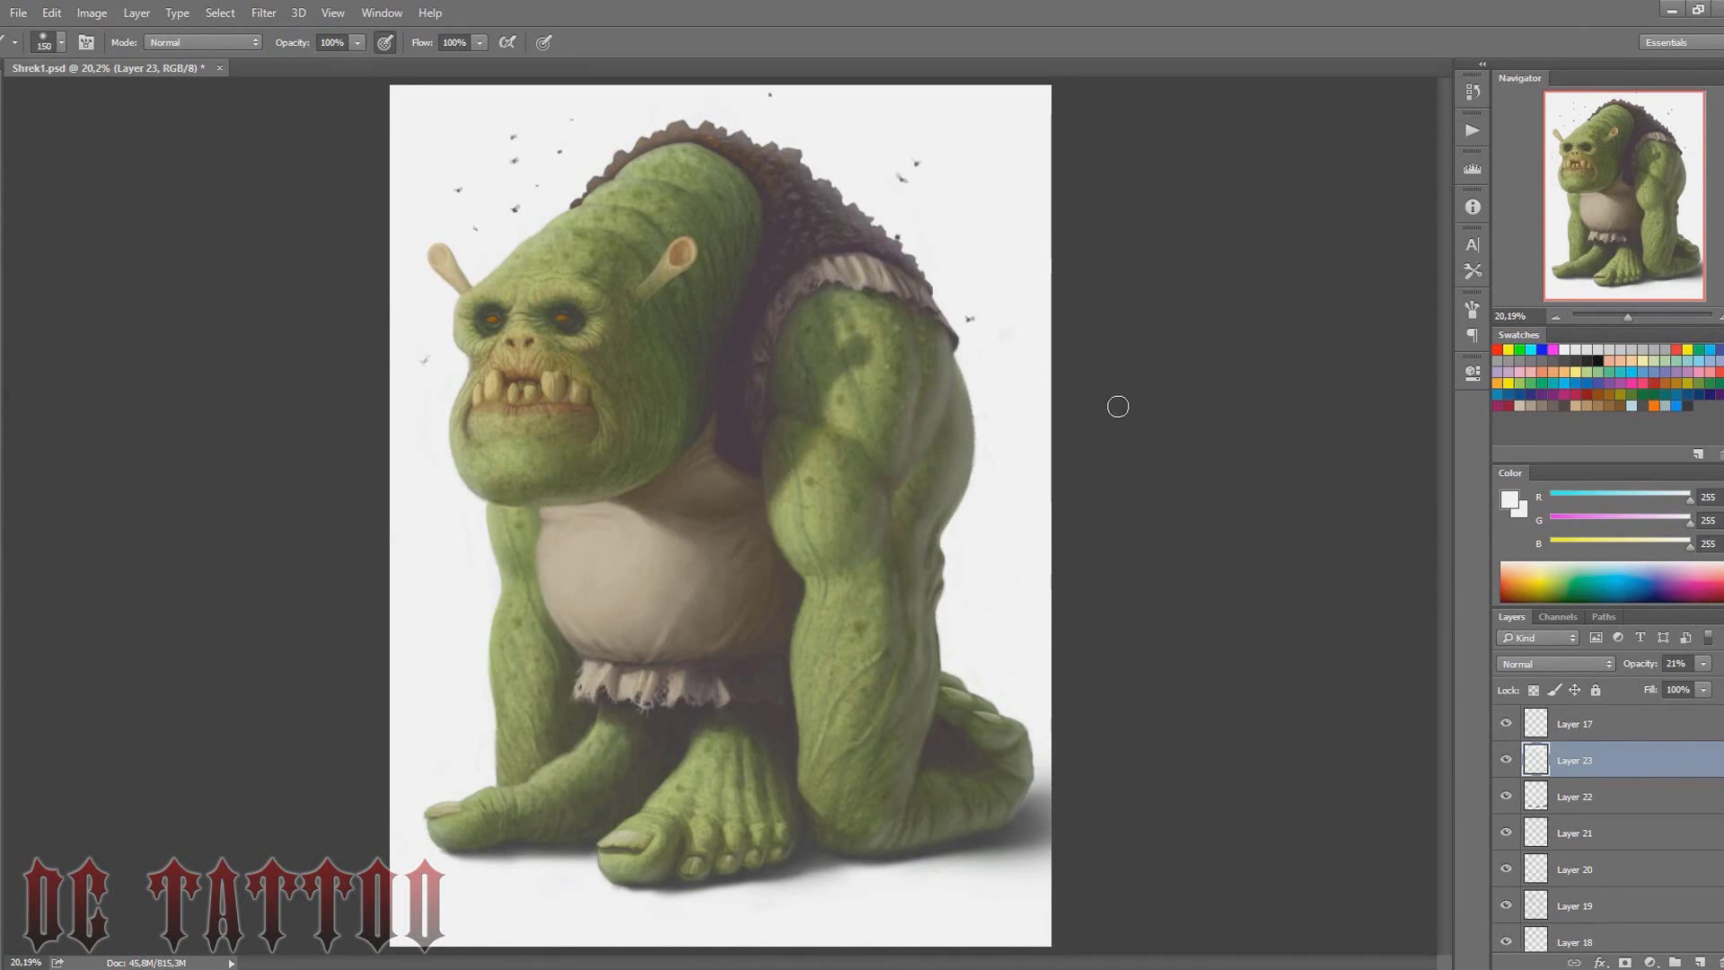
key("bracketright")
key("bracketright")
scroll(710, 529, "up", 2)
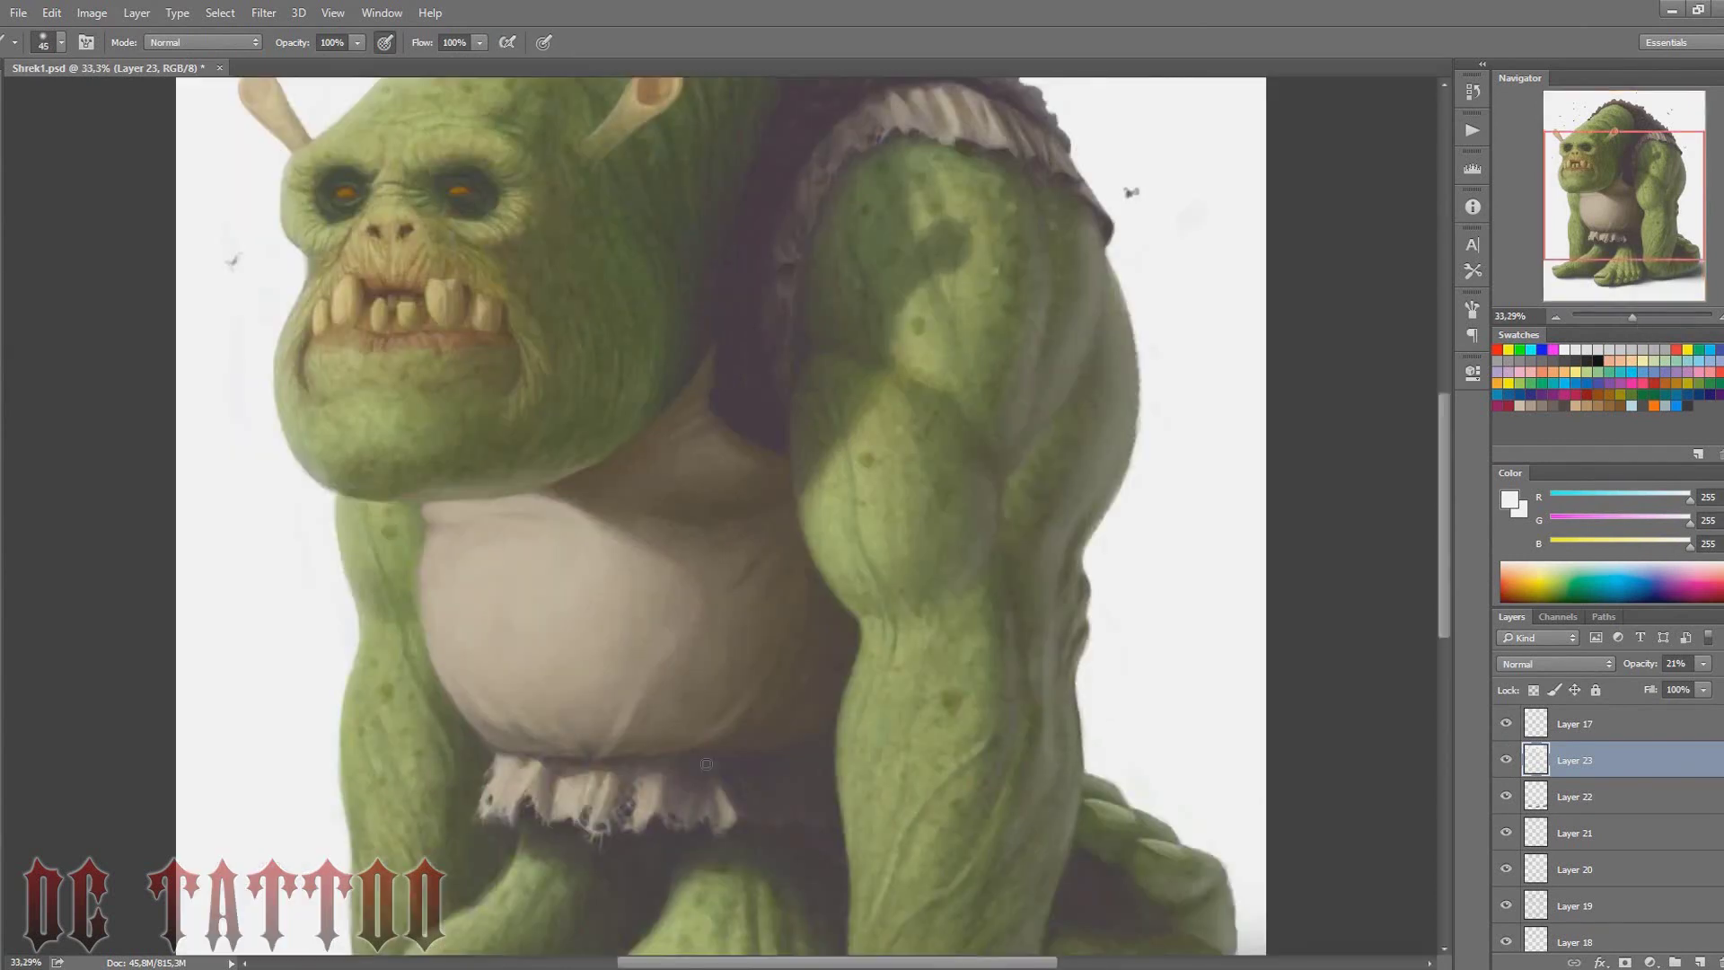
key("bracketleft")
key("bracketright")
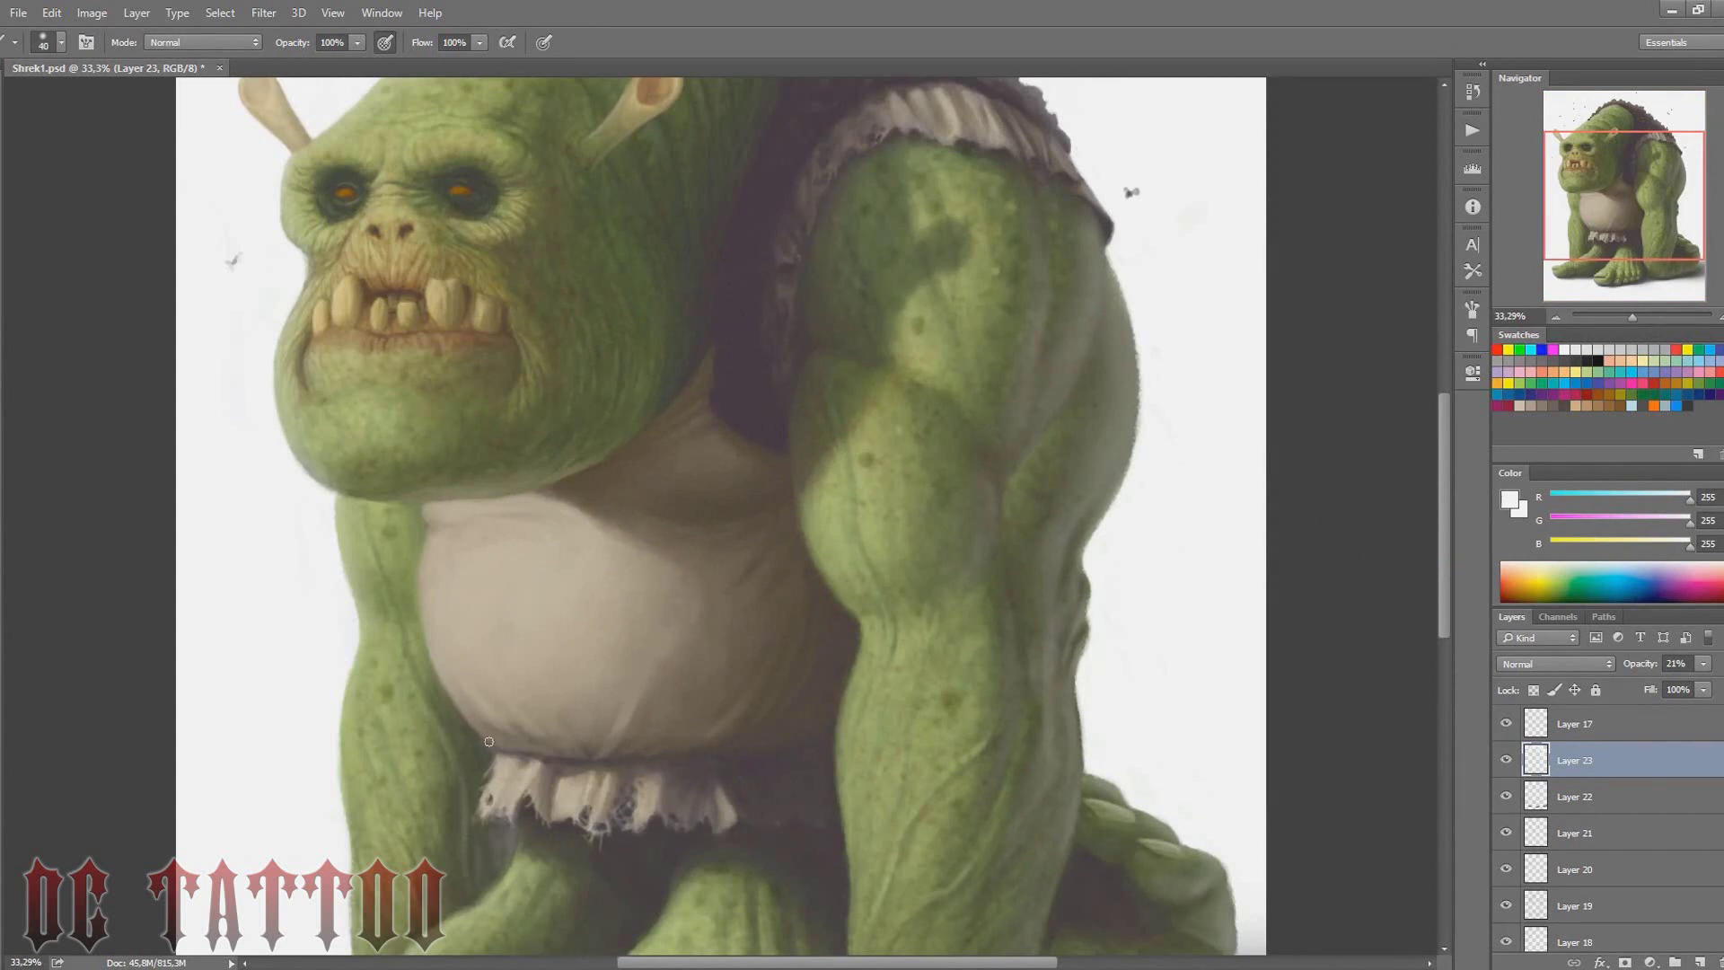
scroll(505, 860, "down", 1)
scroll(856, 688, "down", 2)
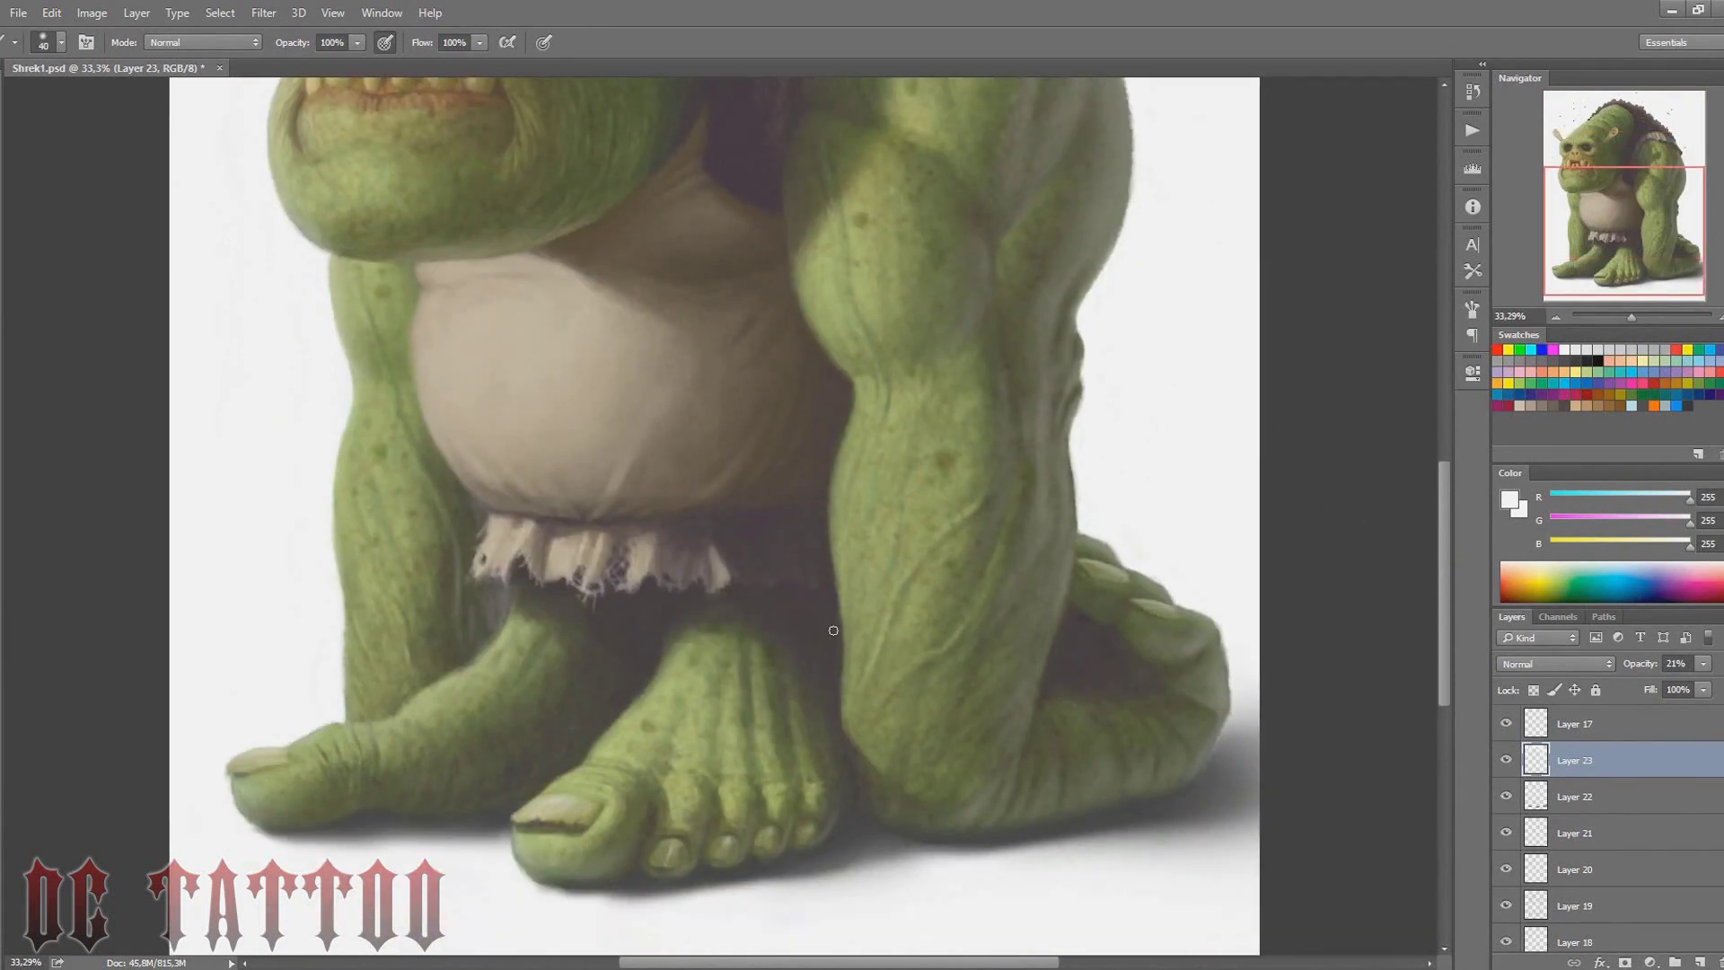
key("bracketleft")
key("bracketleft")
key("bracketleft")
Paint thin shadow strokes between the loincloth and feet, touching up with the eraser
left_click_drag(823, 608, 830, 682)
left_click_drag(817, 619, 812, 687)
left_click_drag(634, 610, 629, 696)
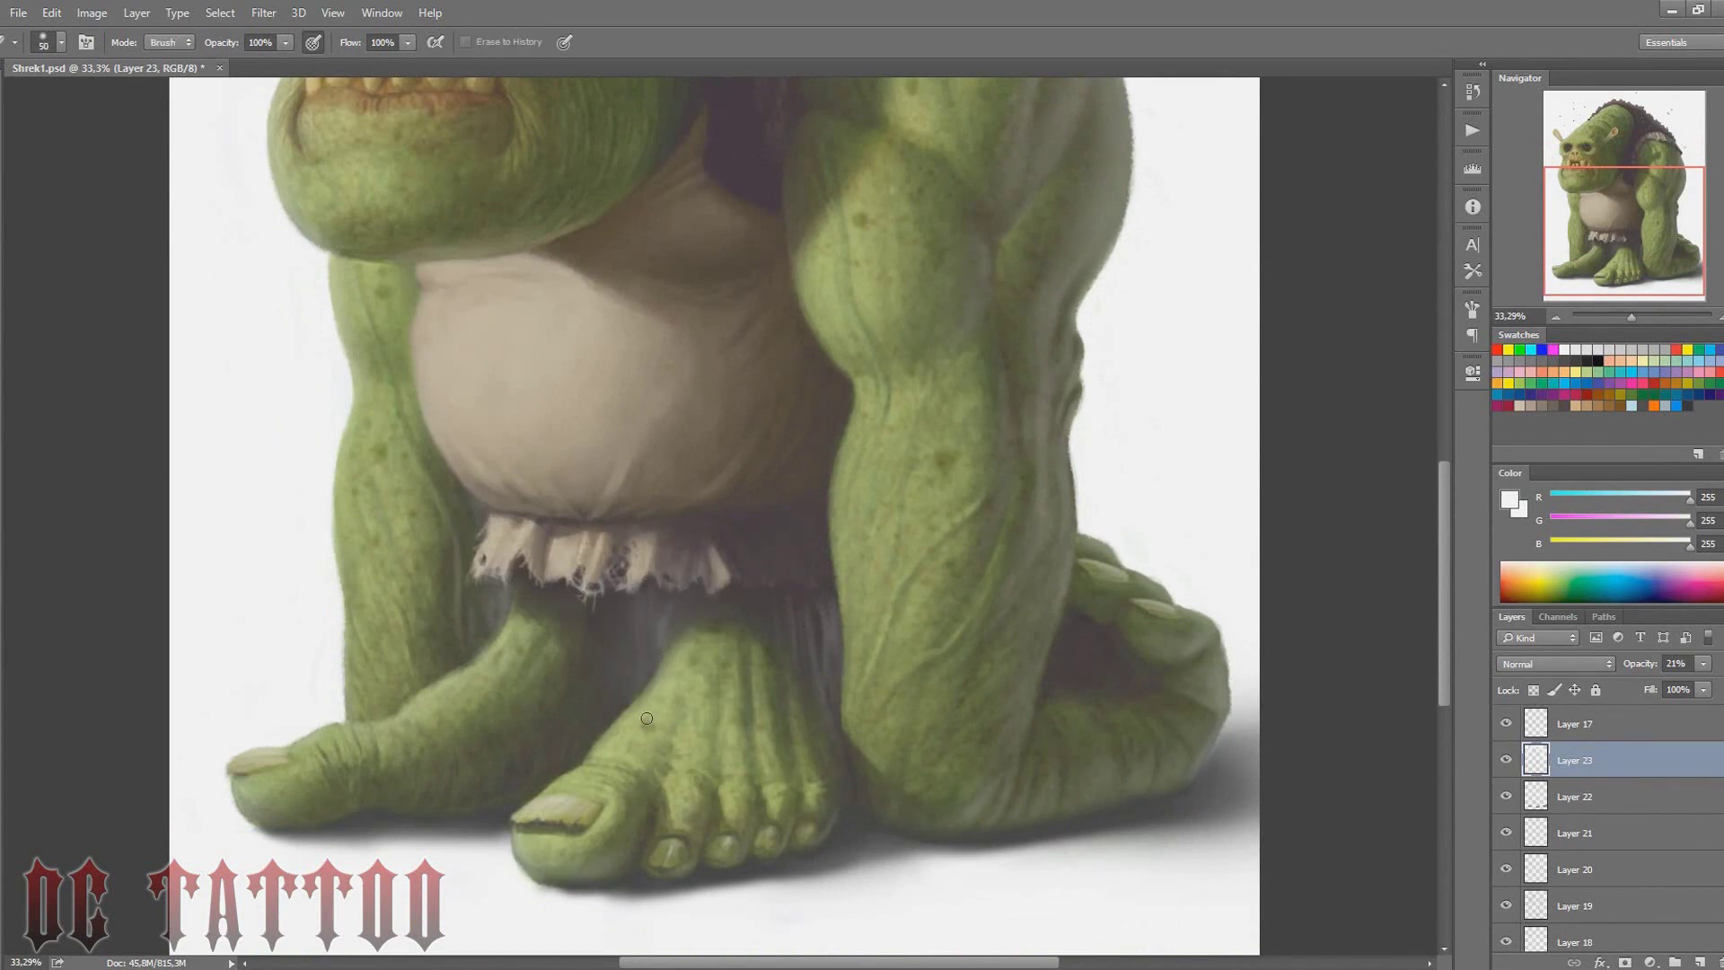
key("e")
key("b")
key("e")
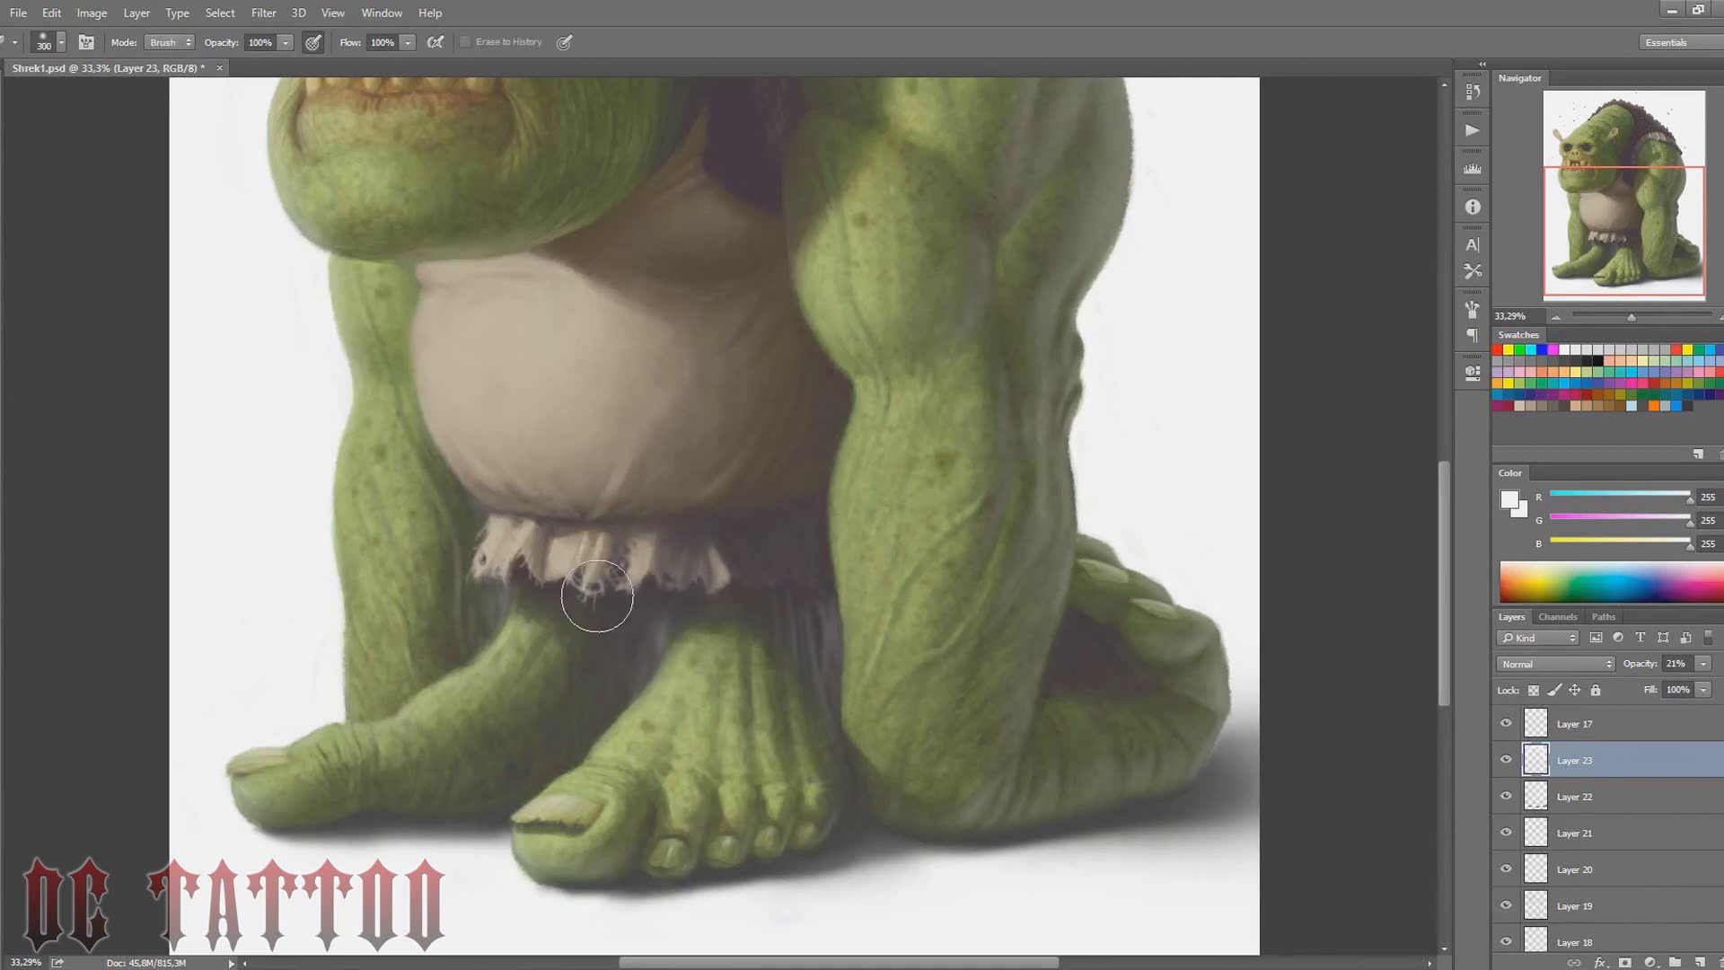
key("b")
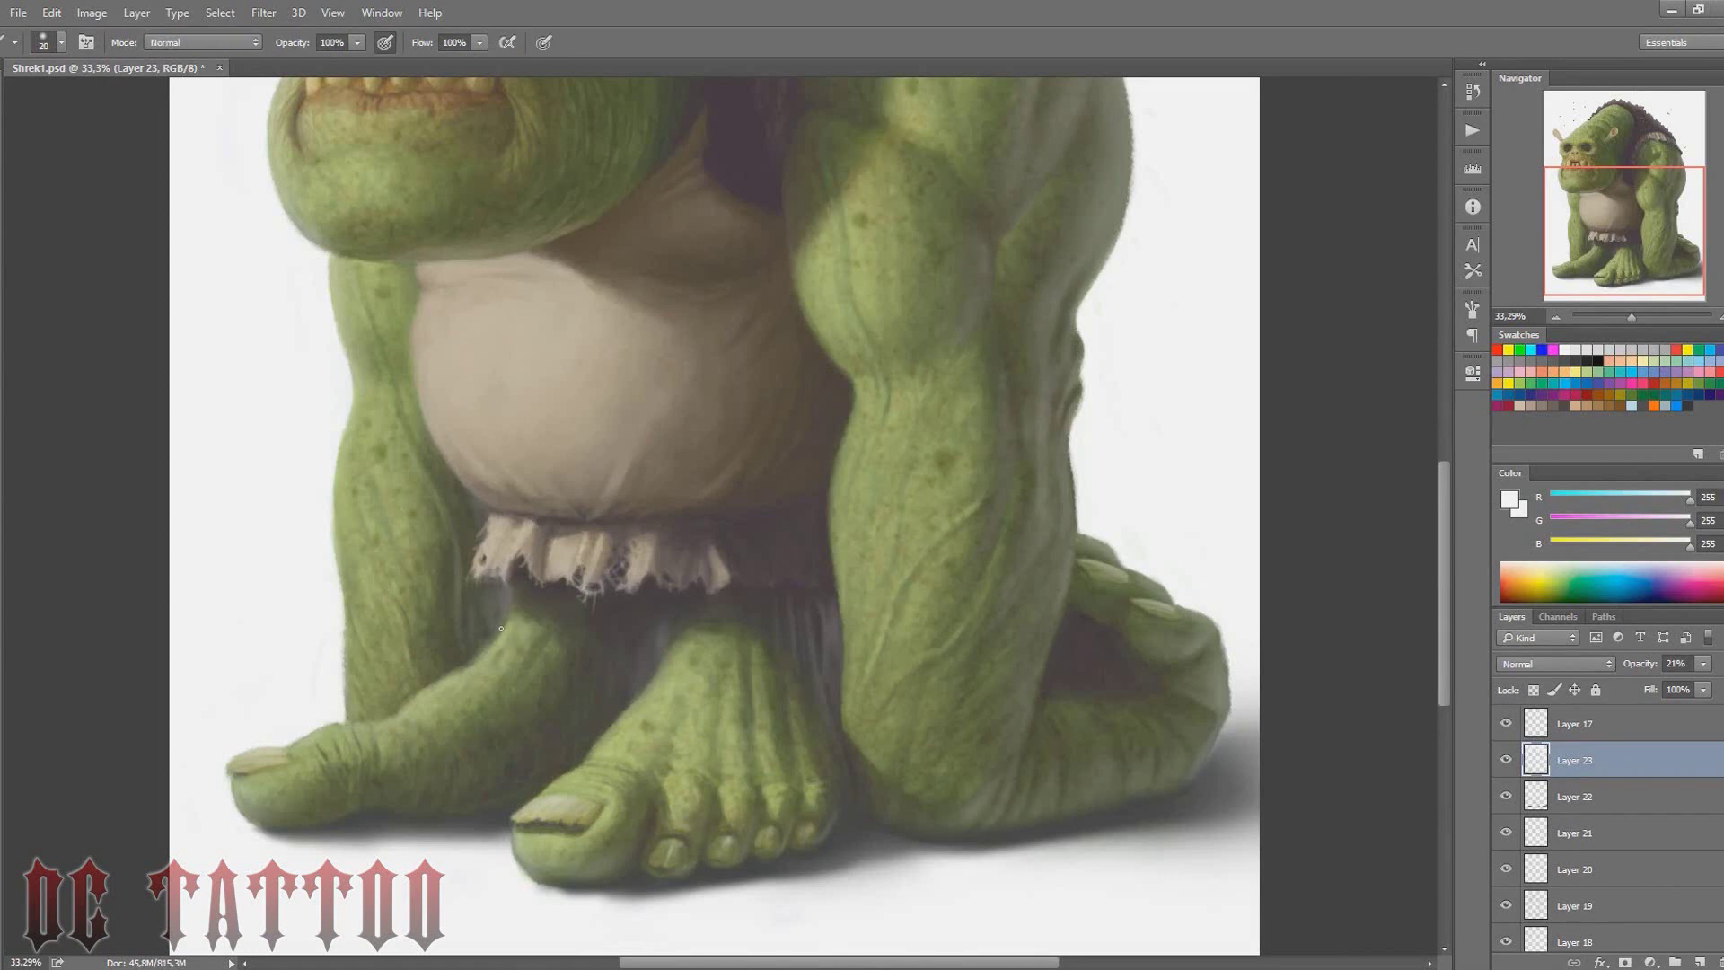
key("bracketright")
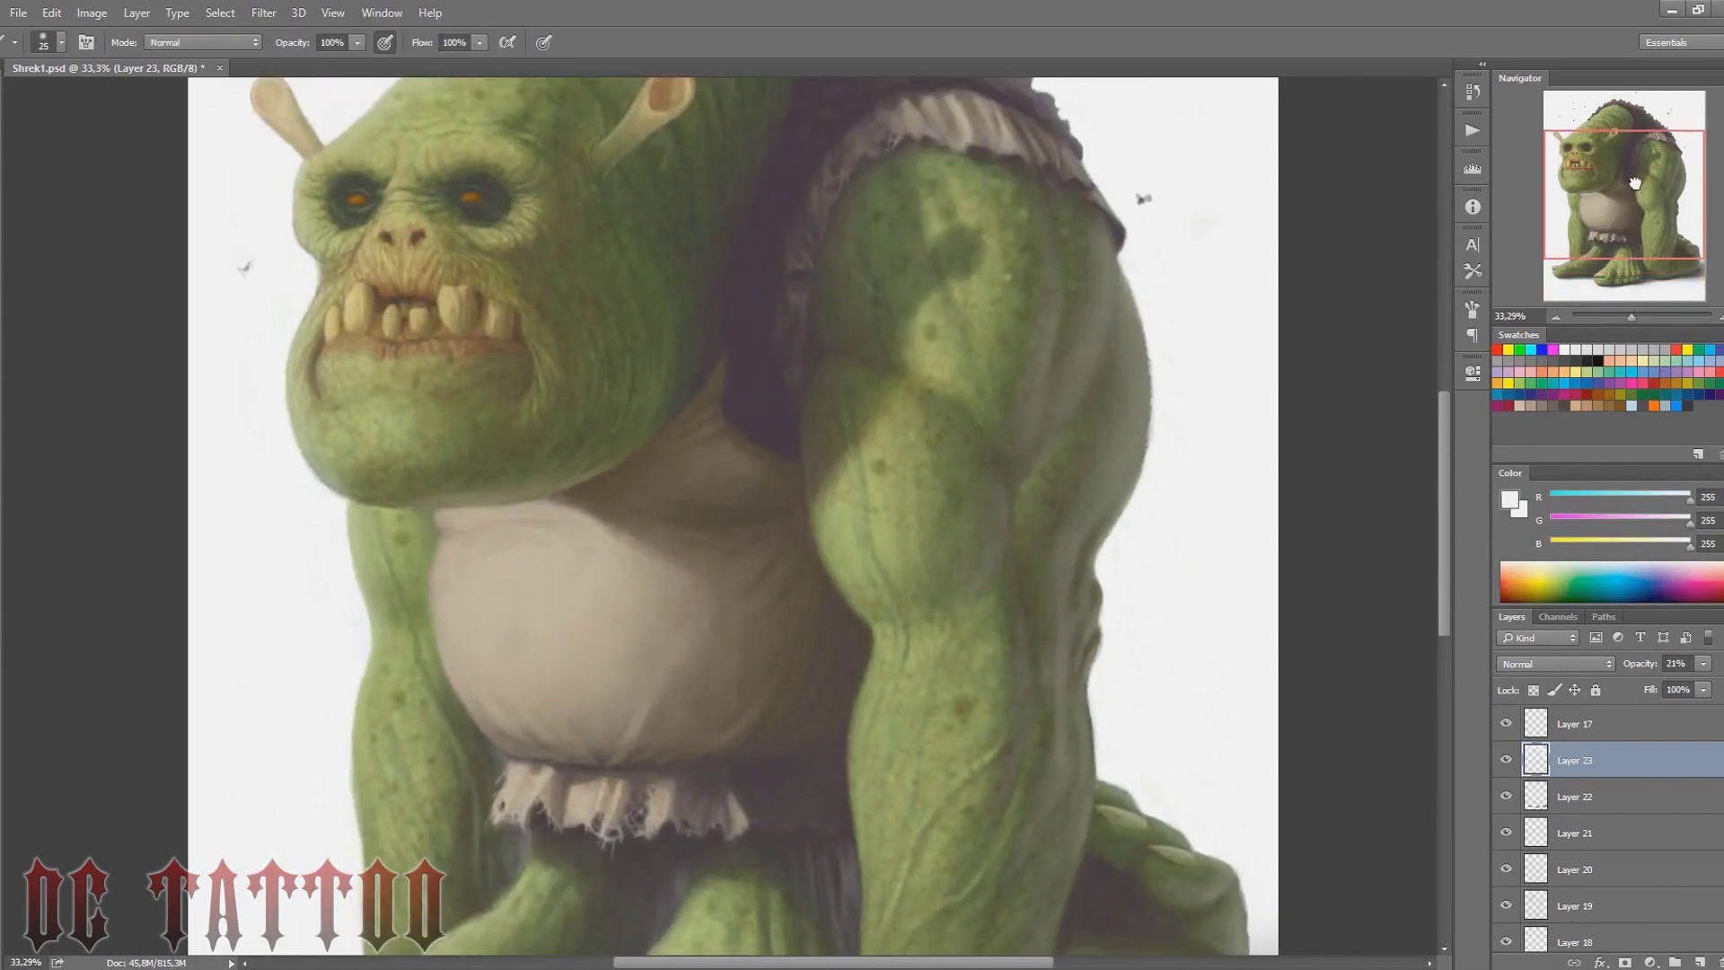
Review the figure from belly to face with a 40-pixel brush size
left_click_drag(1314, 351, 828, 668)
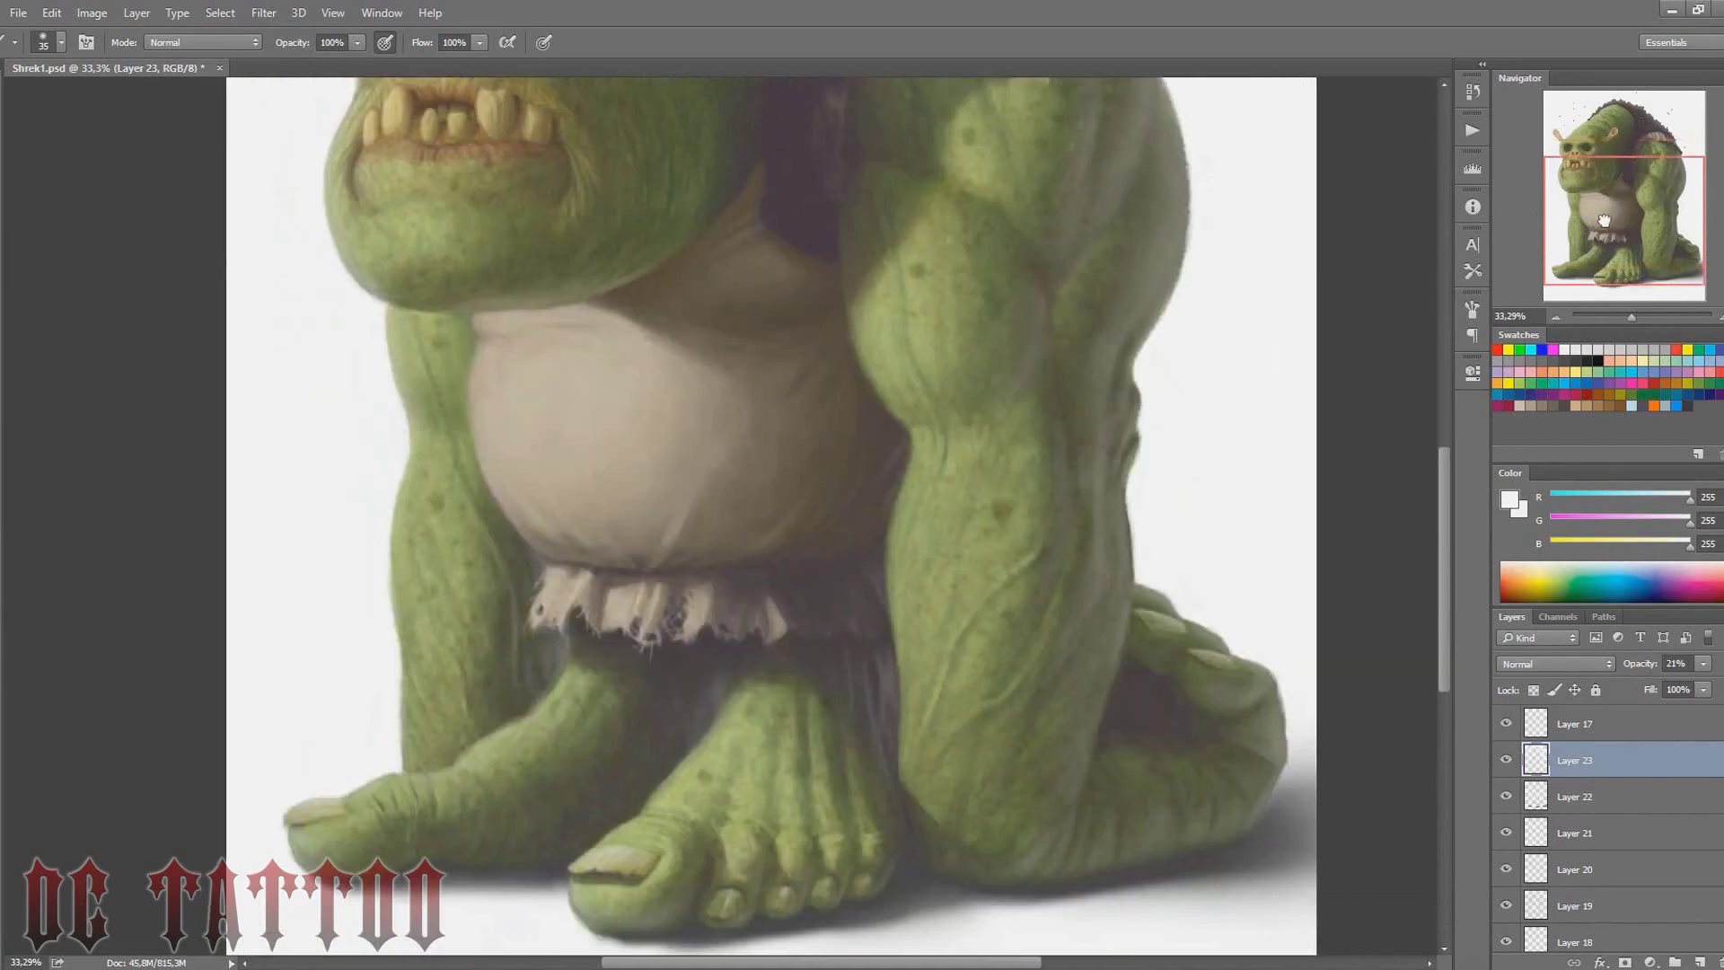
left_click_drag(1575, 189, 1576, 151)
key("bracketright")
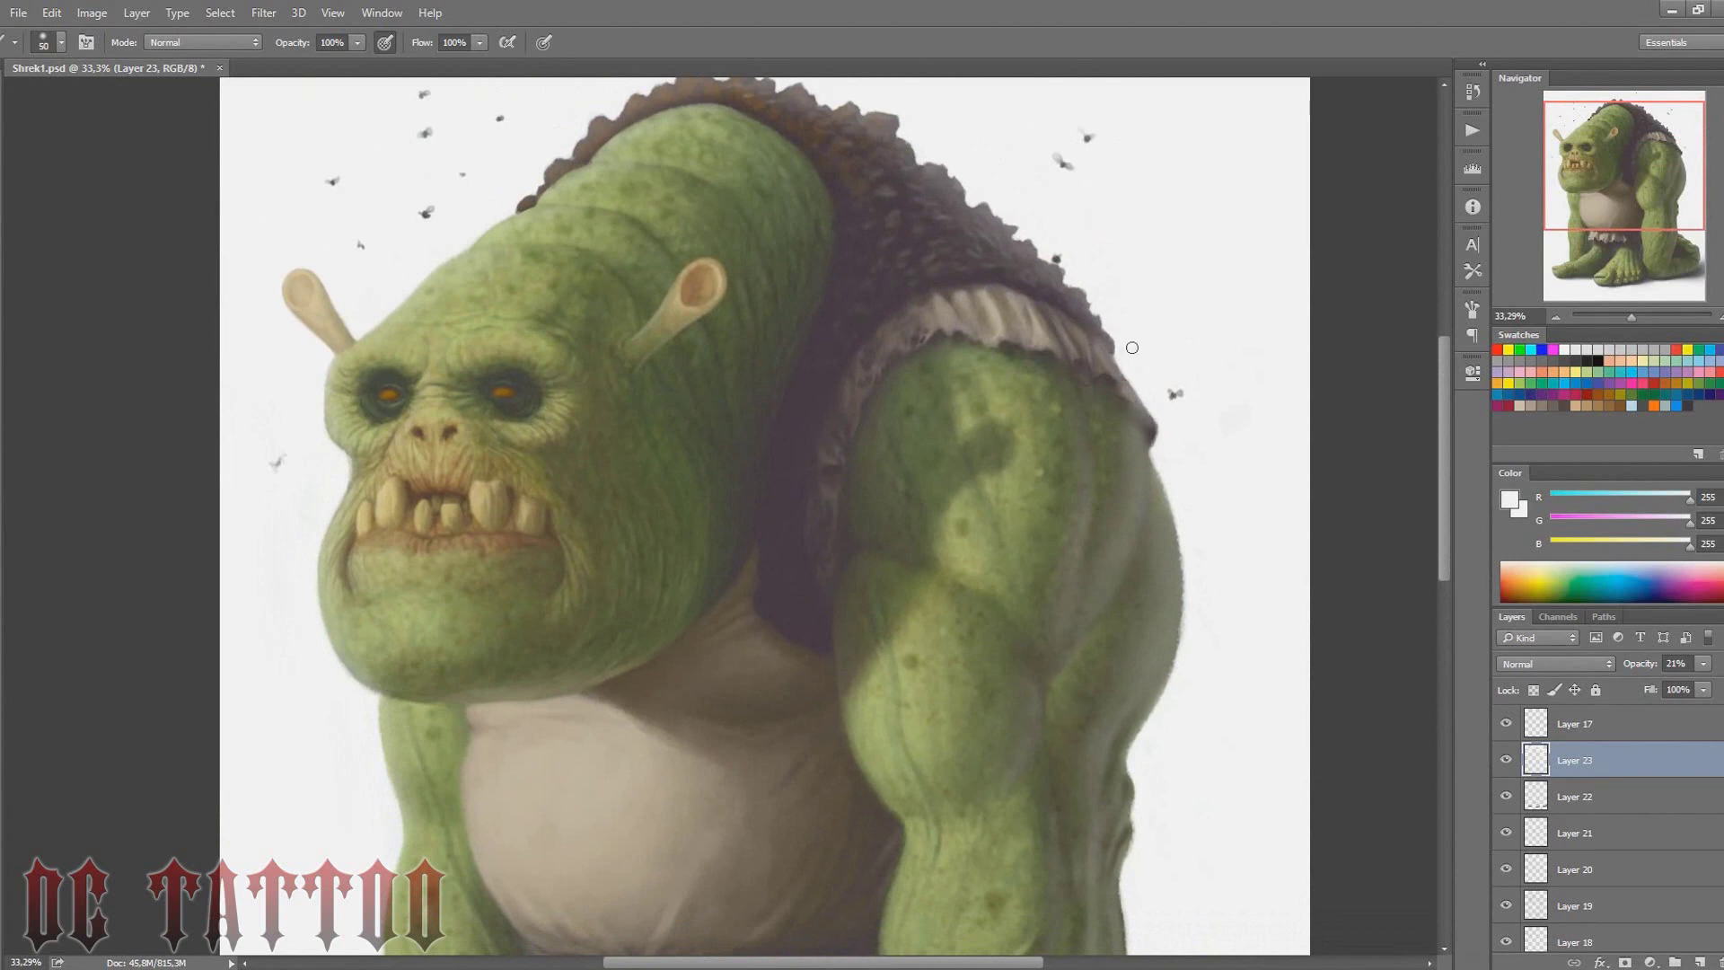
key("e")
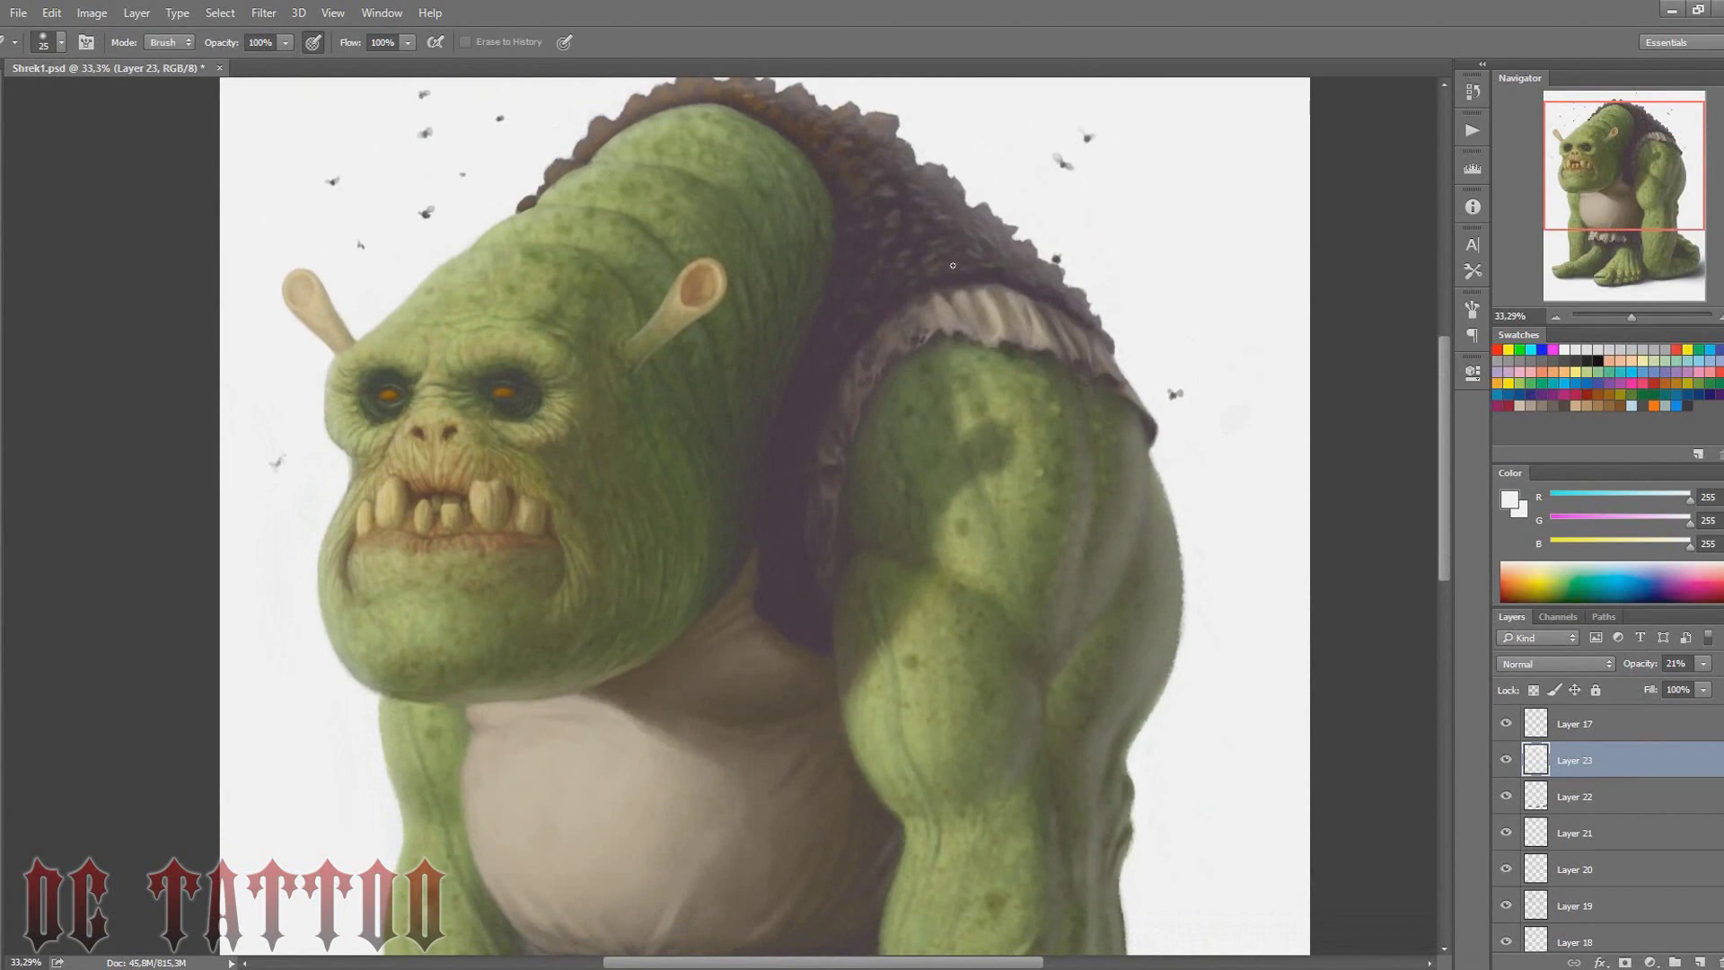
Add new Layer 24 and shrink the brush to size 7
key("ctrl+shift+n")
key("Return")
key("b")
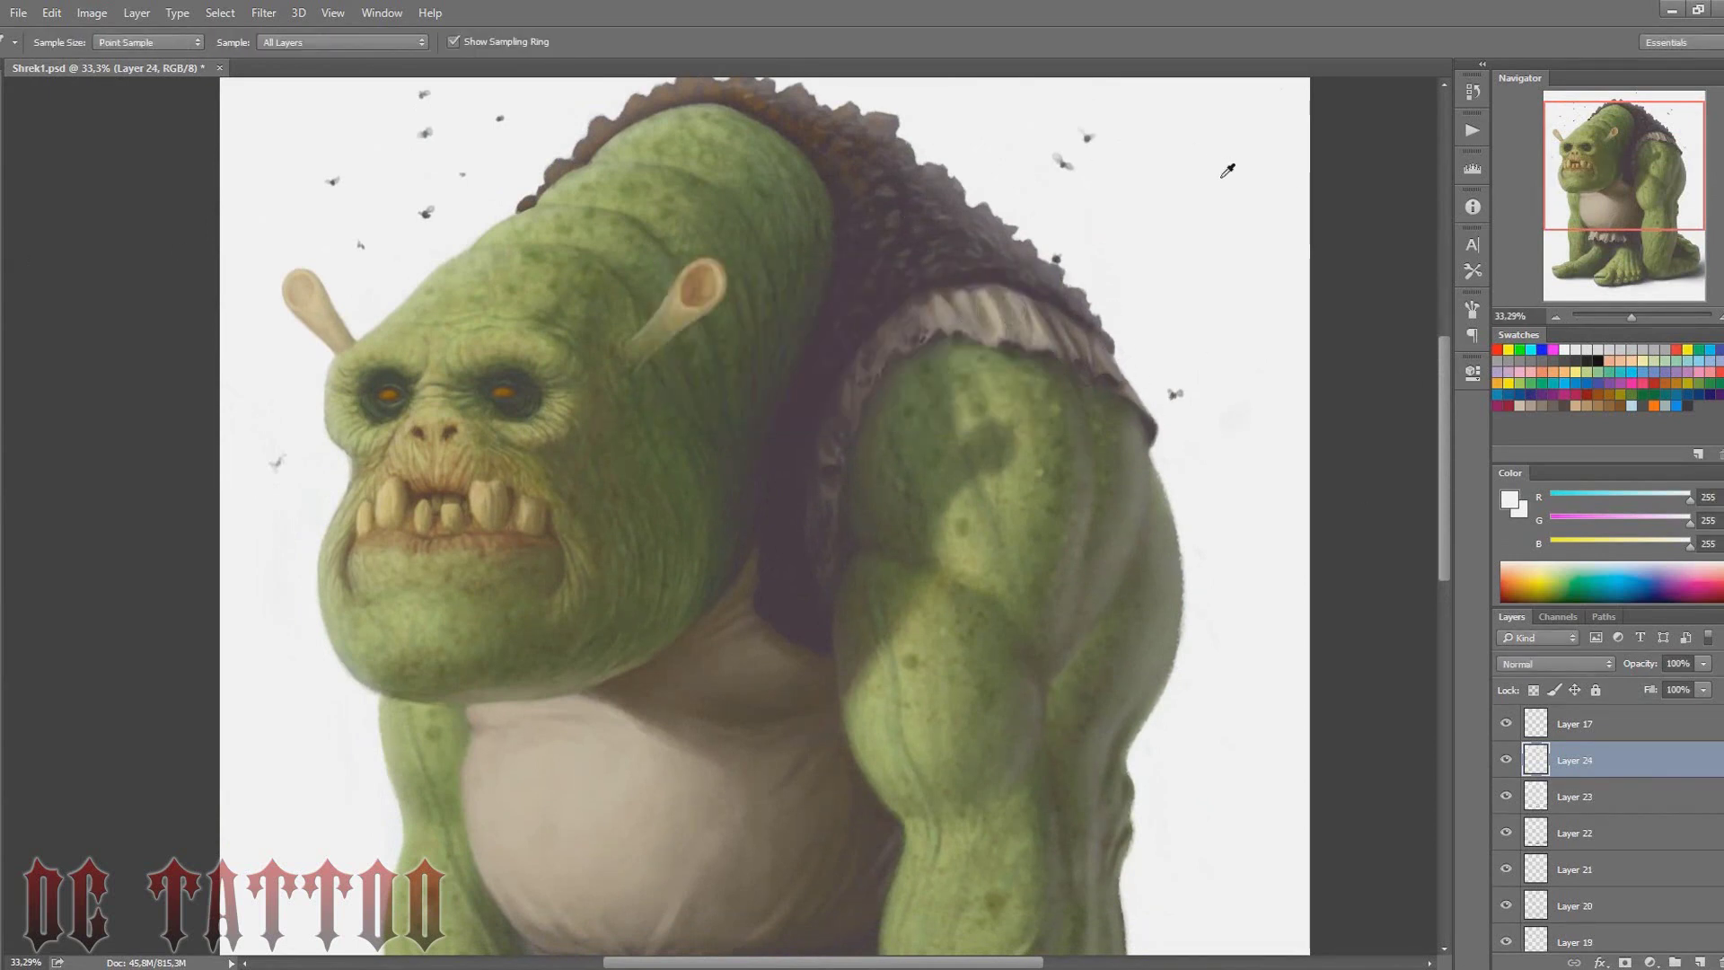
right_click(1150, 198)
key("Return")
scroll(310, 442, "up", 3)
key("bracketleft")
key("bracketleft")
key("bracketleft")
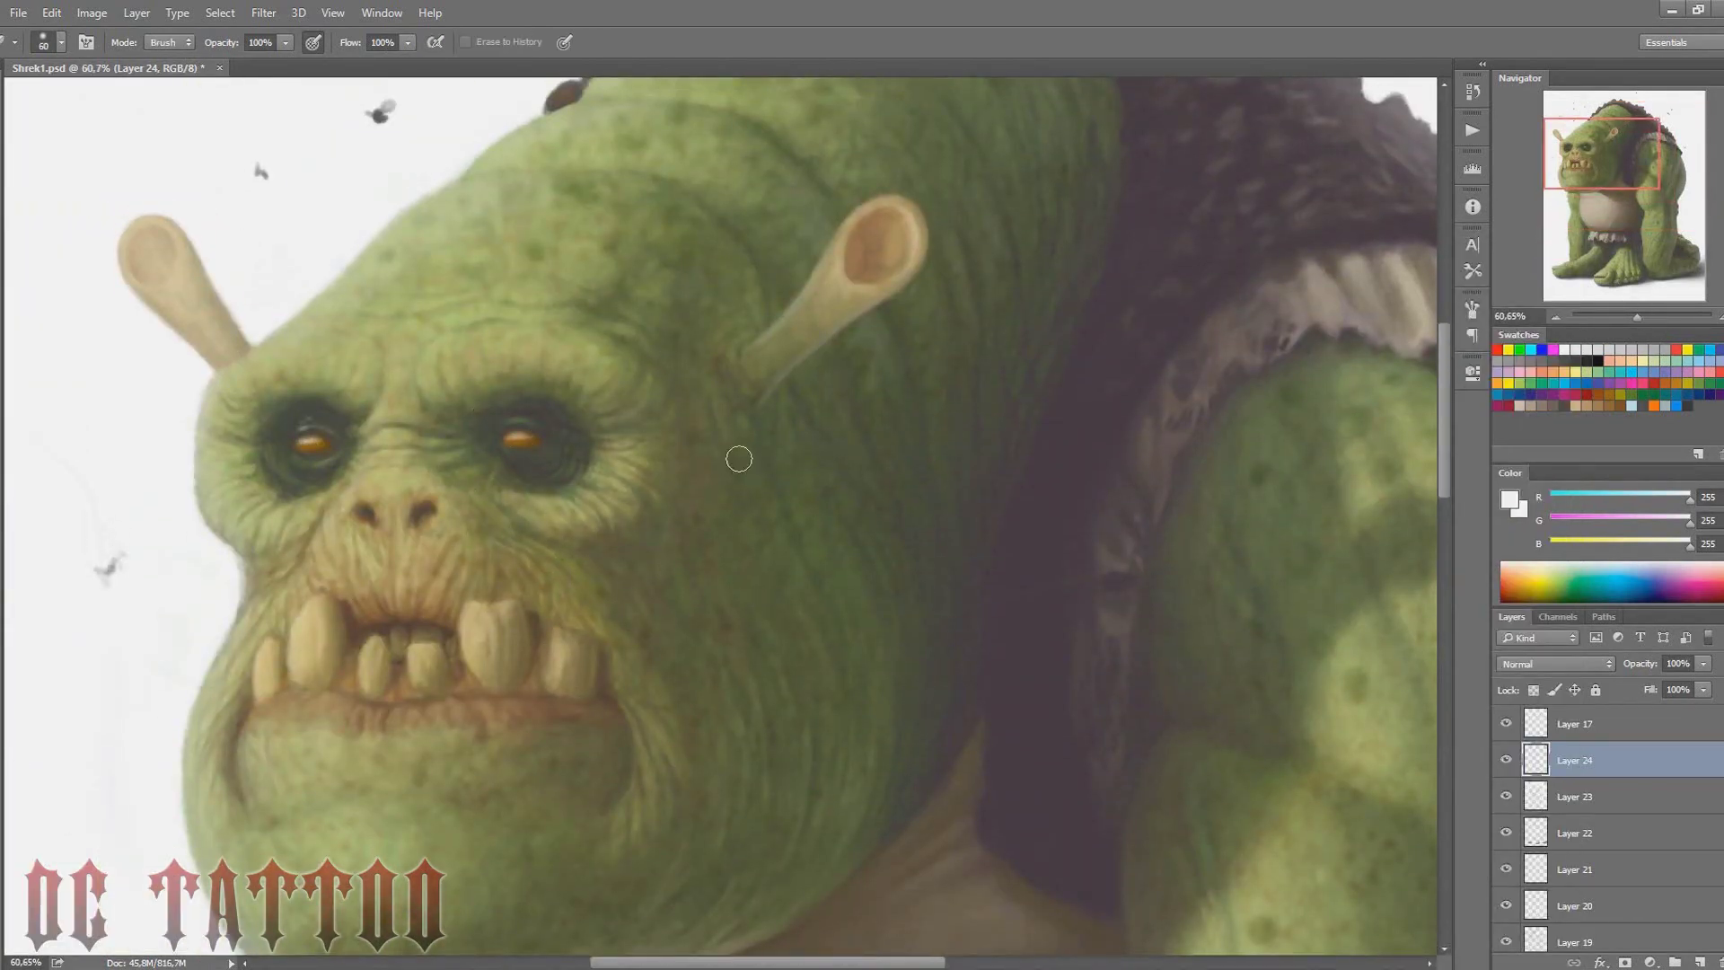
Paint light brow hairs above the right eye with a small brush
right_click(531, 245)
scroll(719, 628, "down", 5)
key("Return")
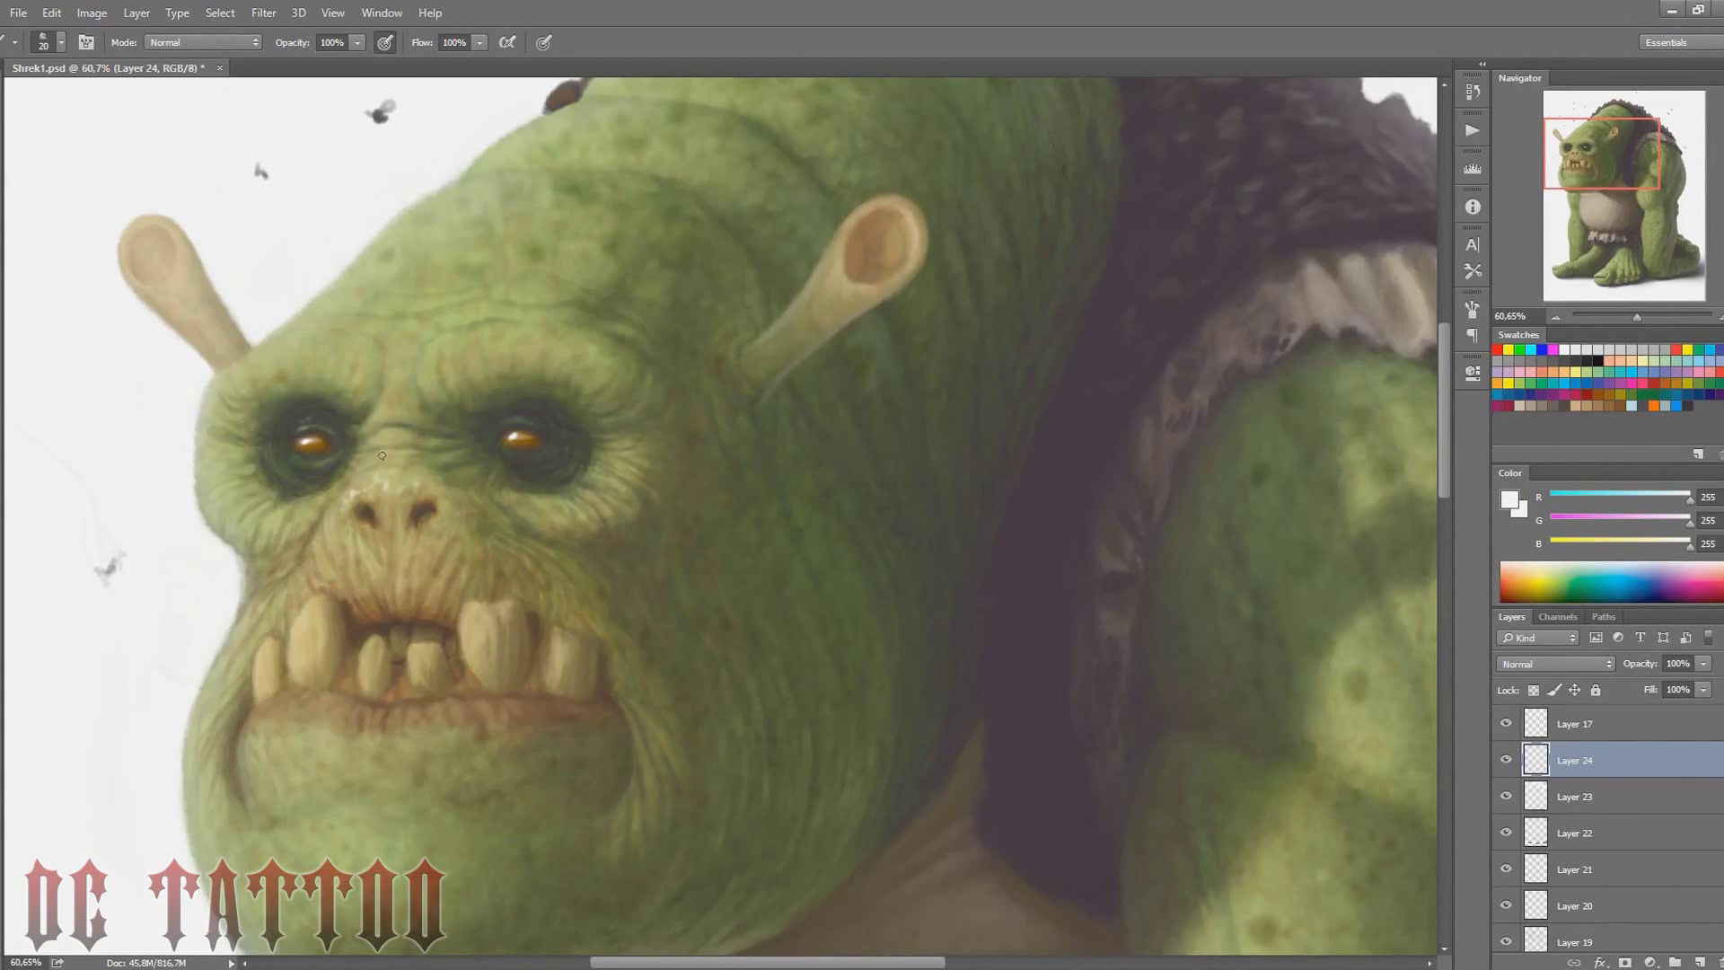
key("bracketleft")
key("bracketright")
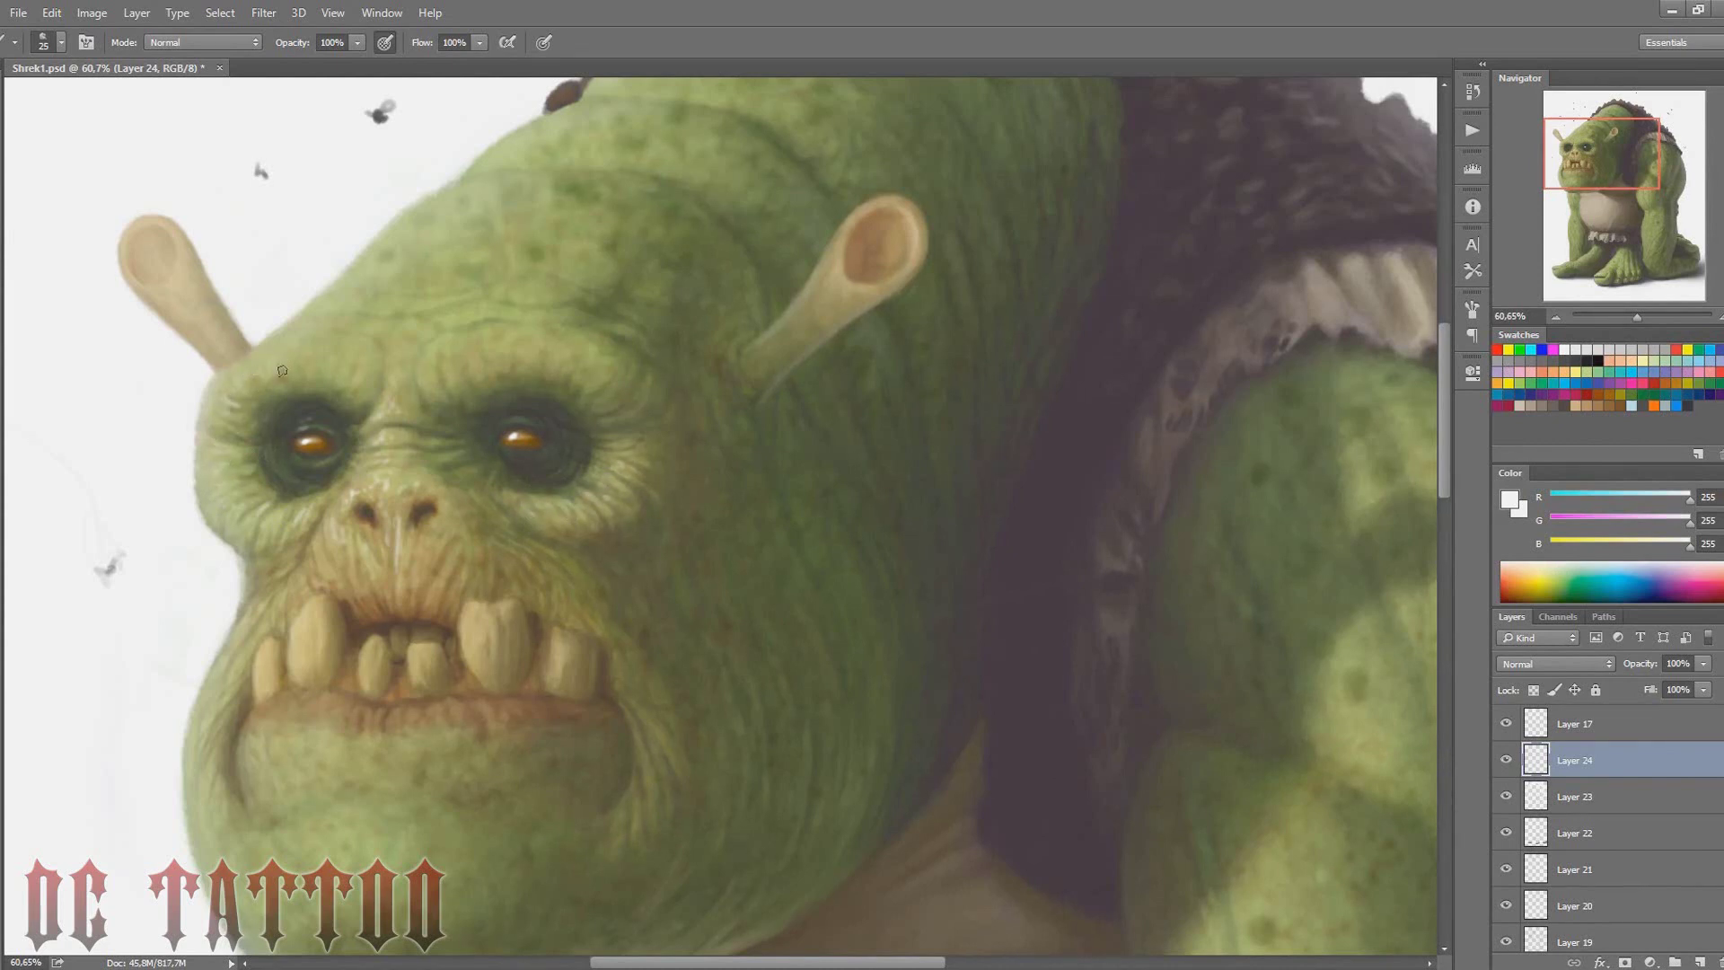
key("bracketright")
key("bracketright")
key("bracketright")
key("bracketleft")
key("bracketright")
left_click_drag(426, 369, 606, 375)
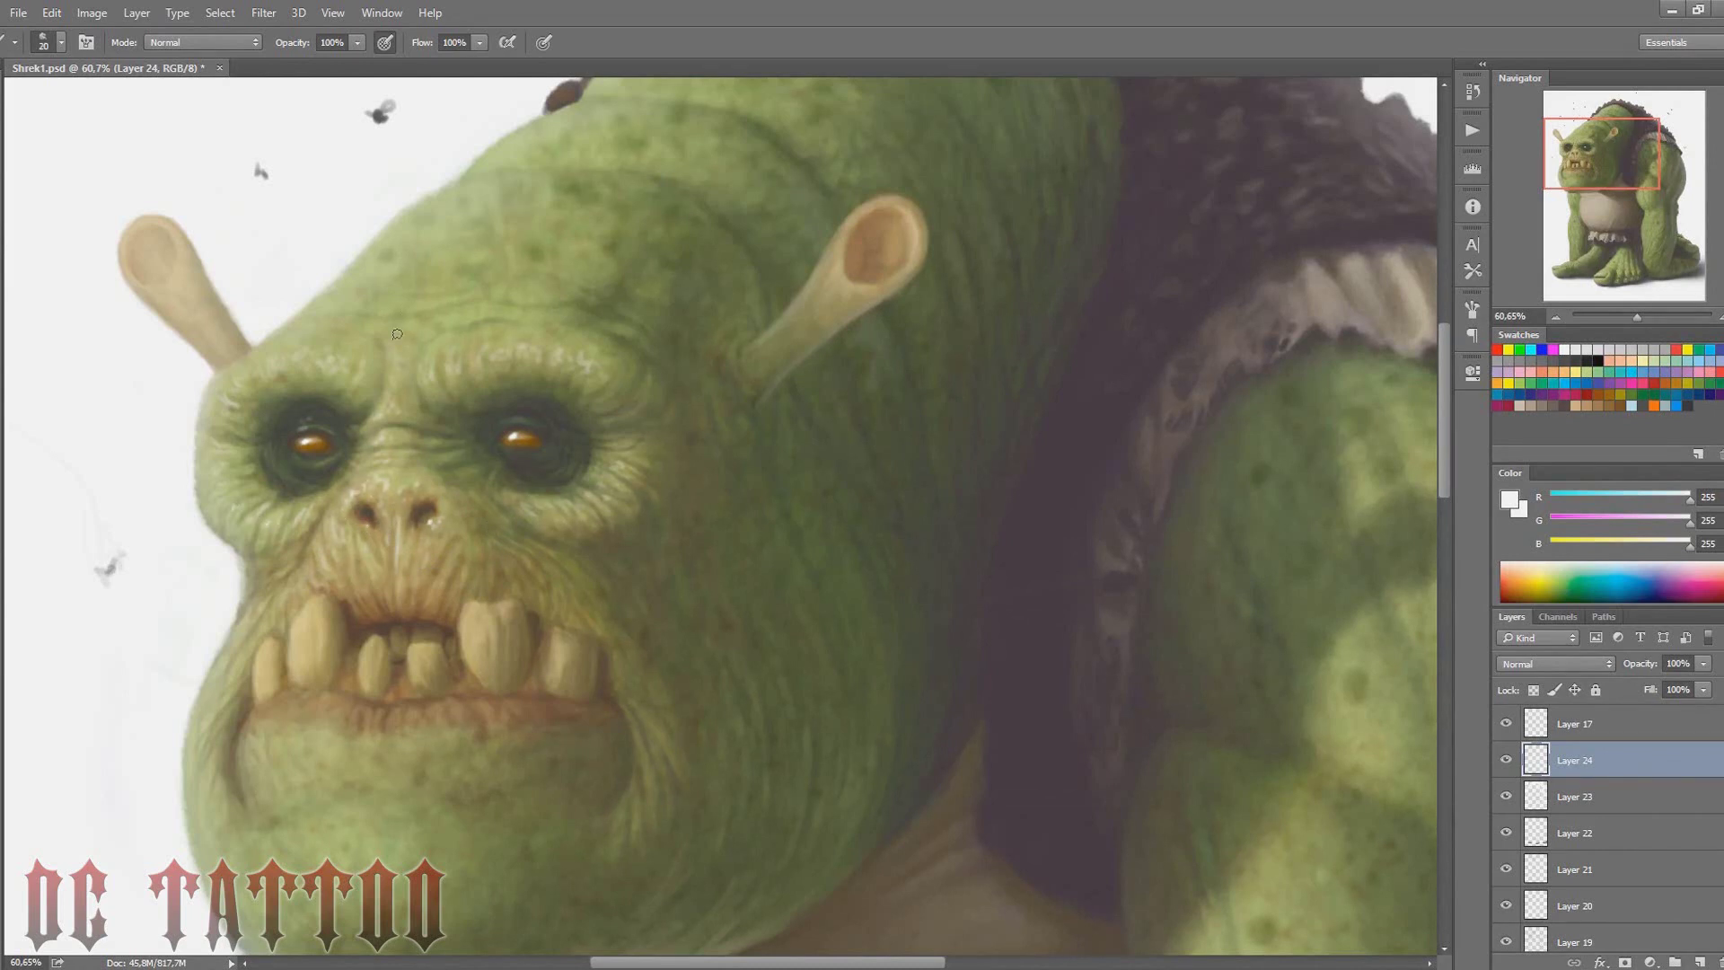
Add a faint highlight along the lower lip, touching it up with the eraser
key("bracketright")
key("bracketright")
key("bracketright")
key("bracketleft")
key("bracketleft")
key("bracketleft")
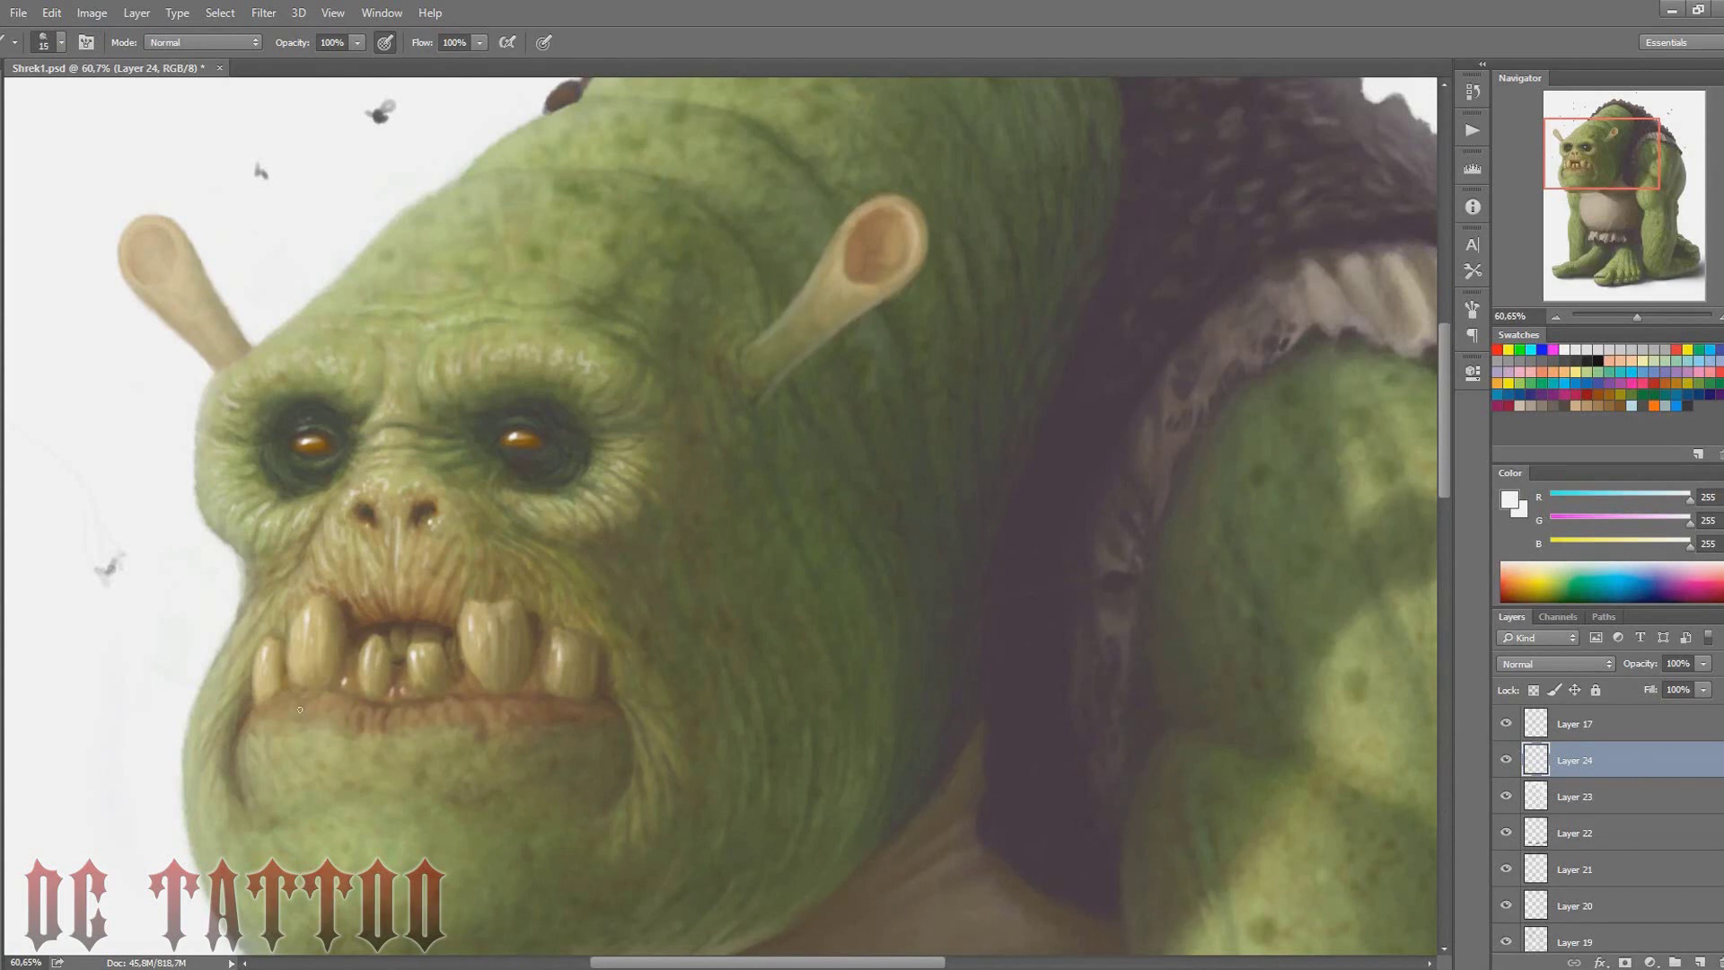
left_click_drag(287, 695, 325, 705)
scroll(341, 727, "down", 3)
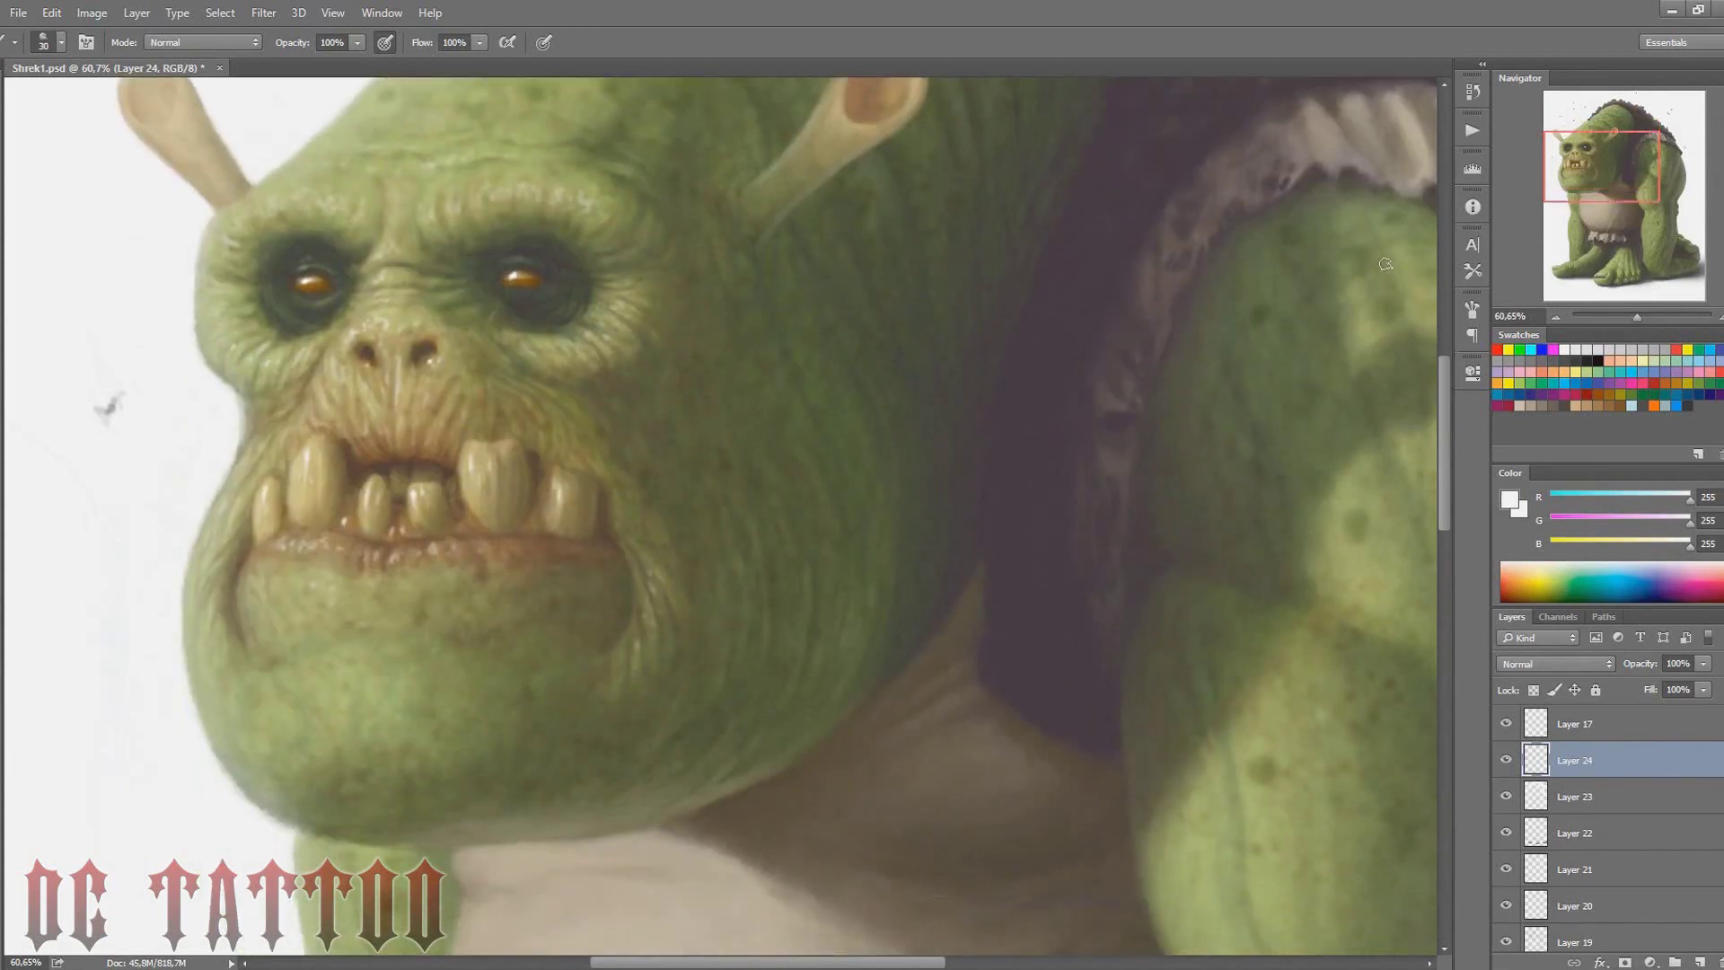
key("bracketright")
key("e")
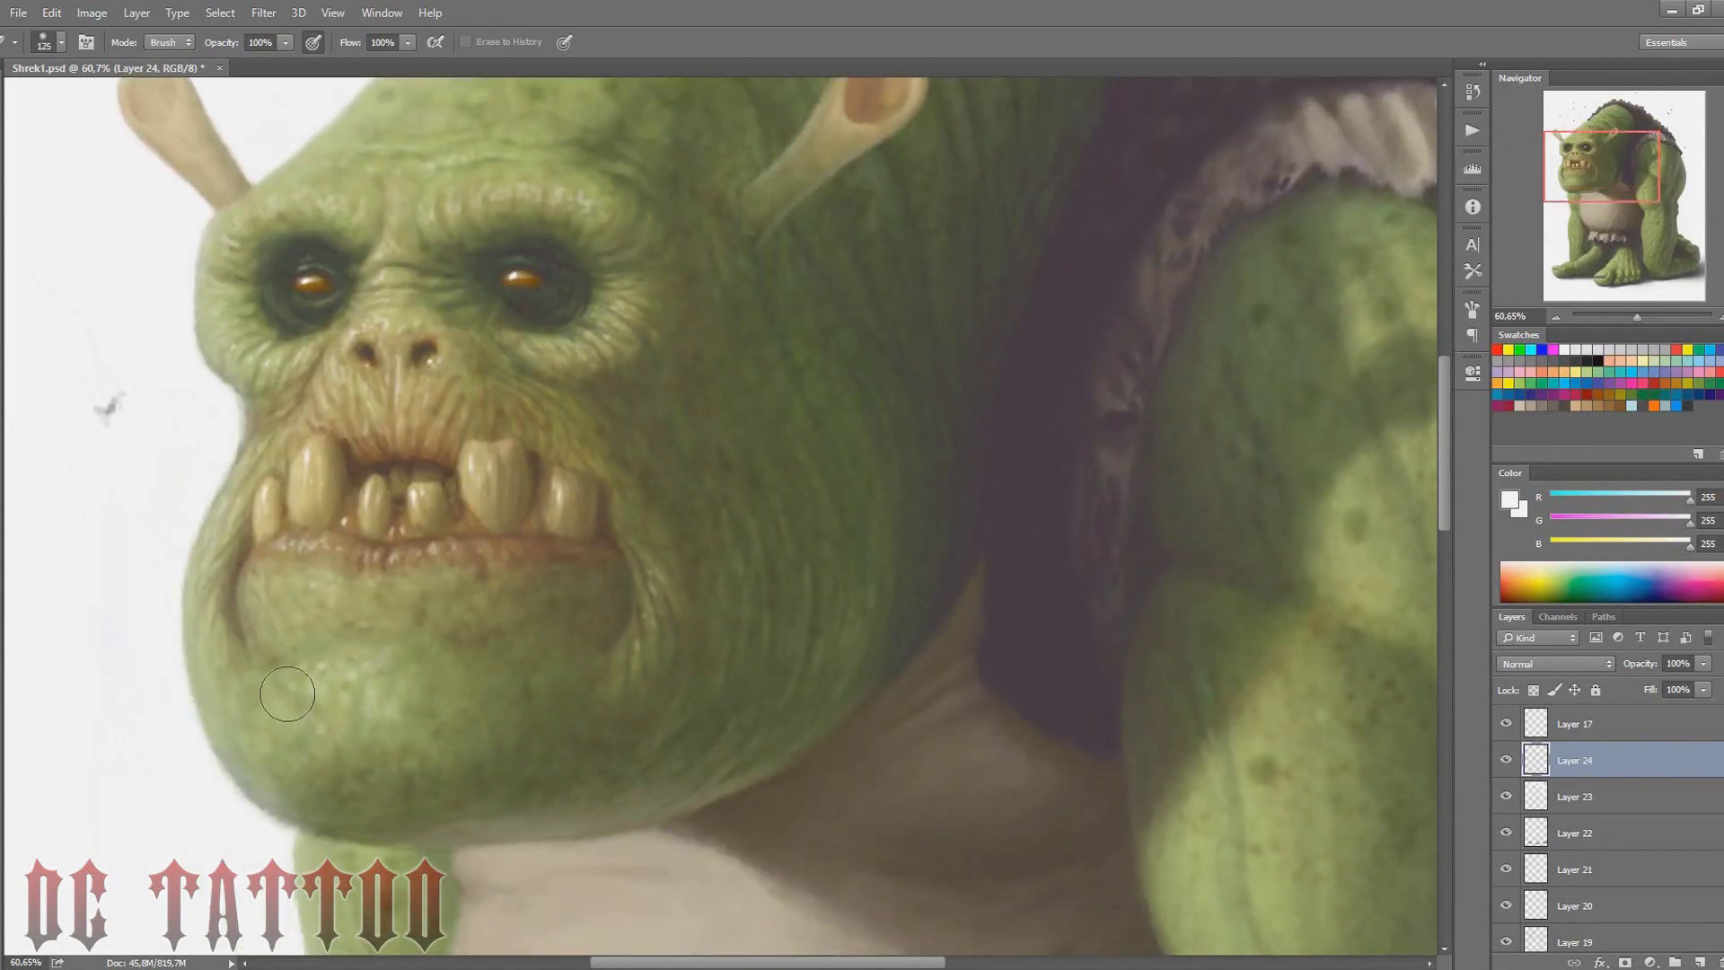
key("b")
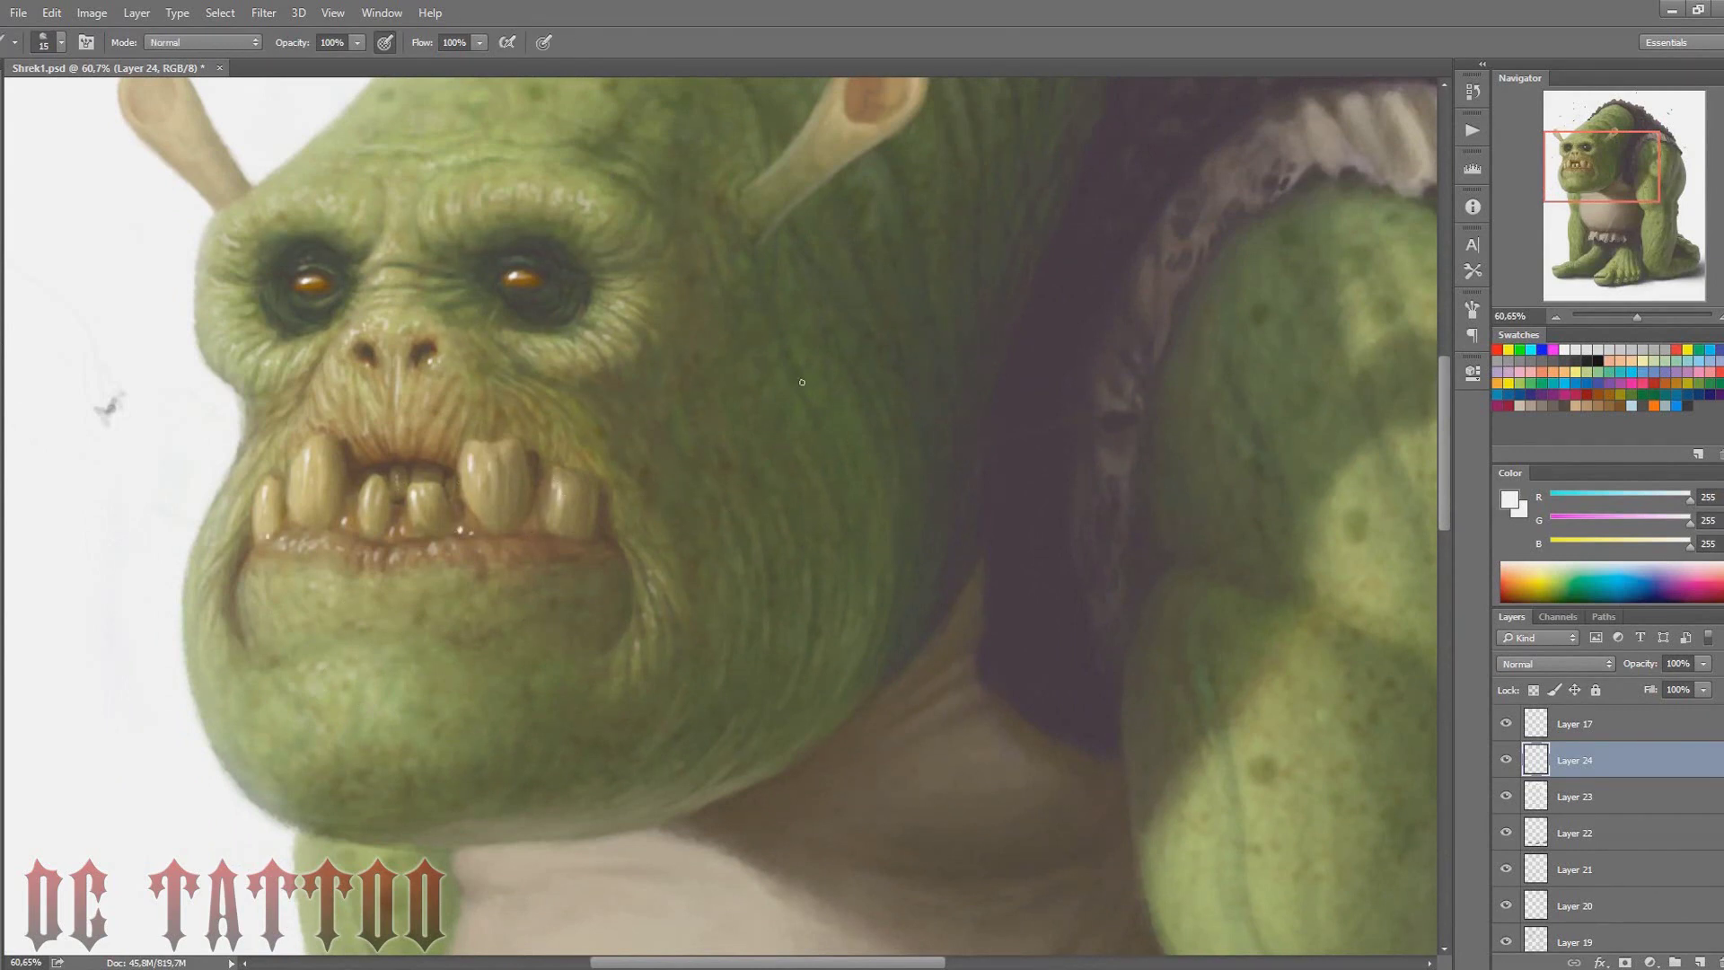
scroll(802, 382, "up", 5)
key("bracketright")
key("bracketright")
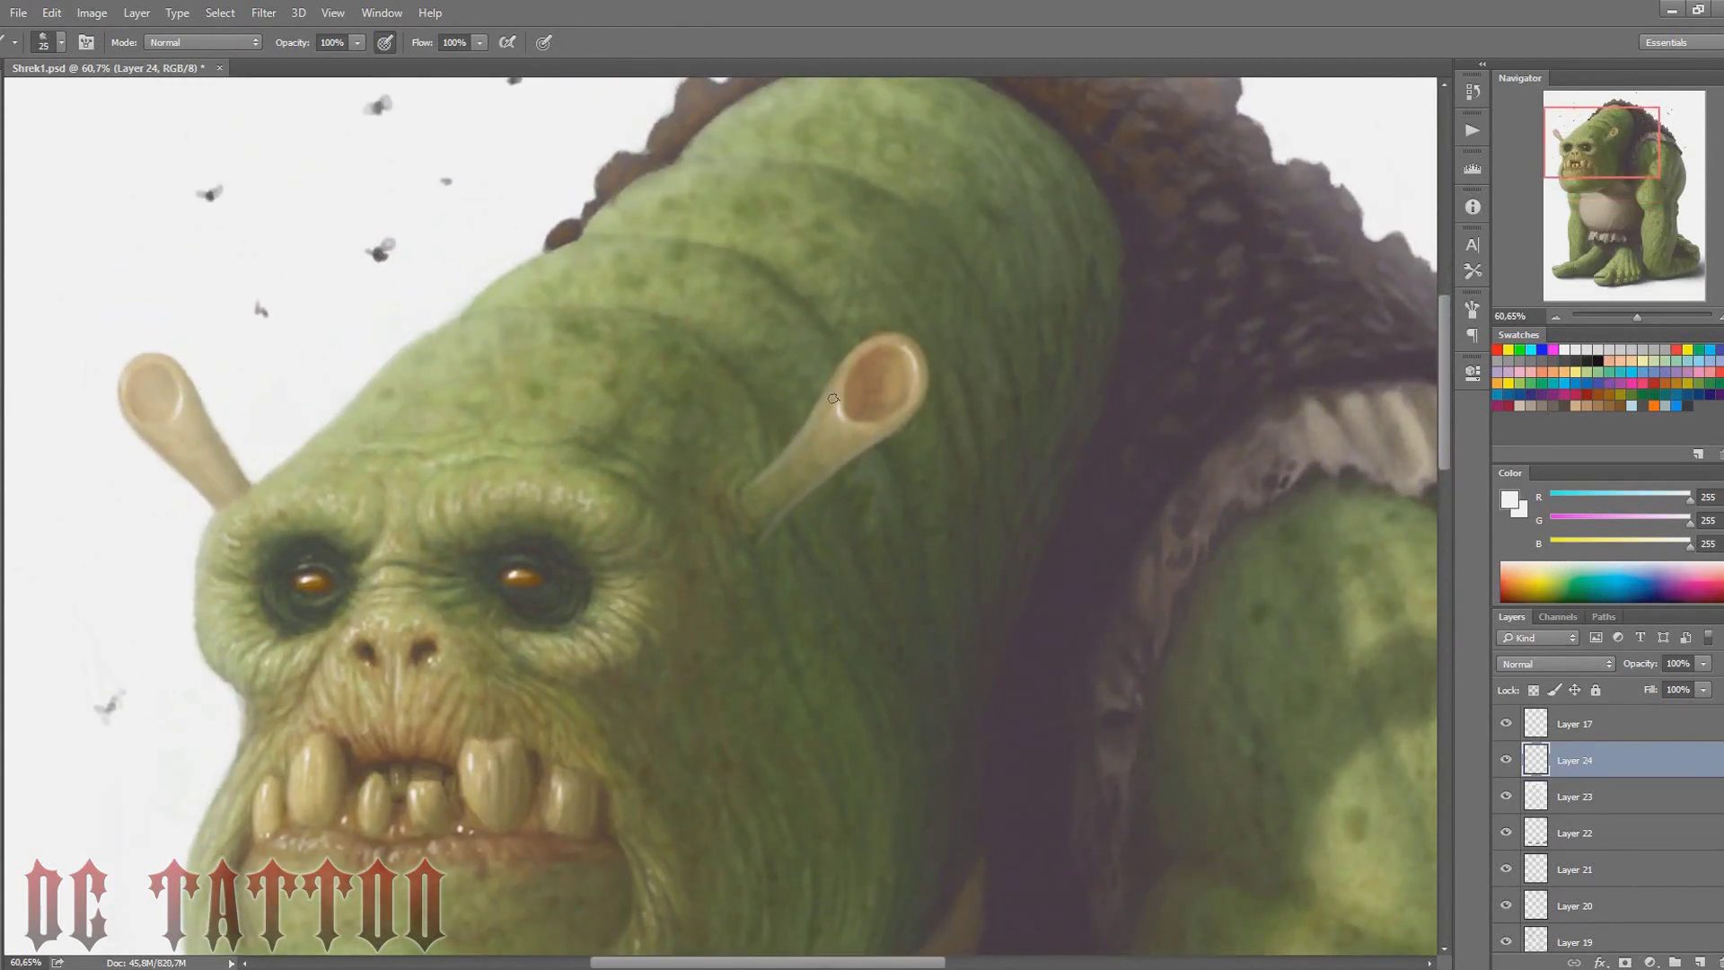
Touch up small highlights on the head, alternating brush and eraser
key("bracketleft")
key("bracketleft")
key("bracketleft")
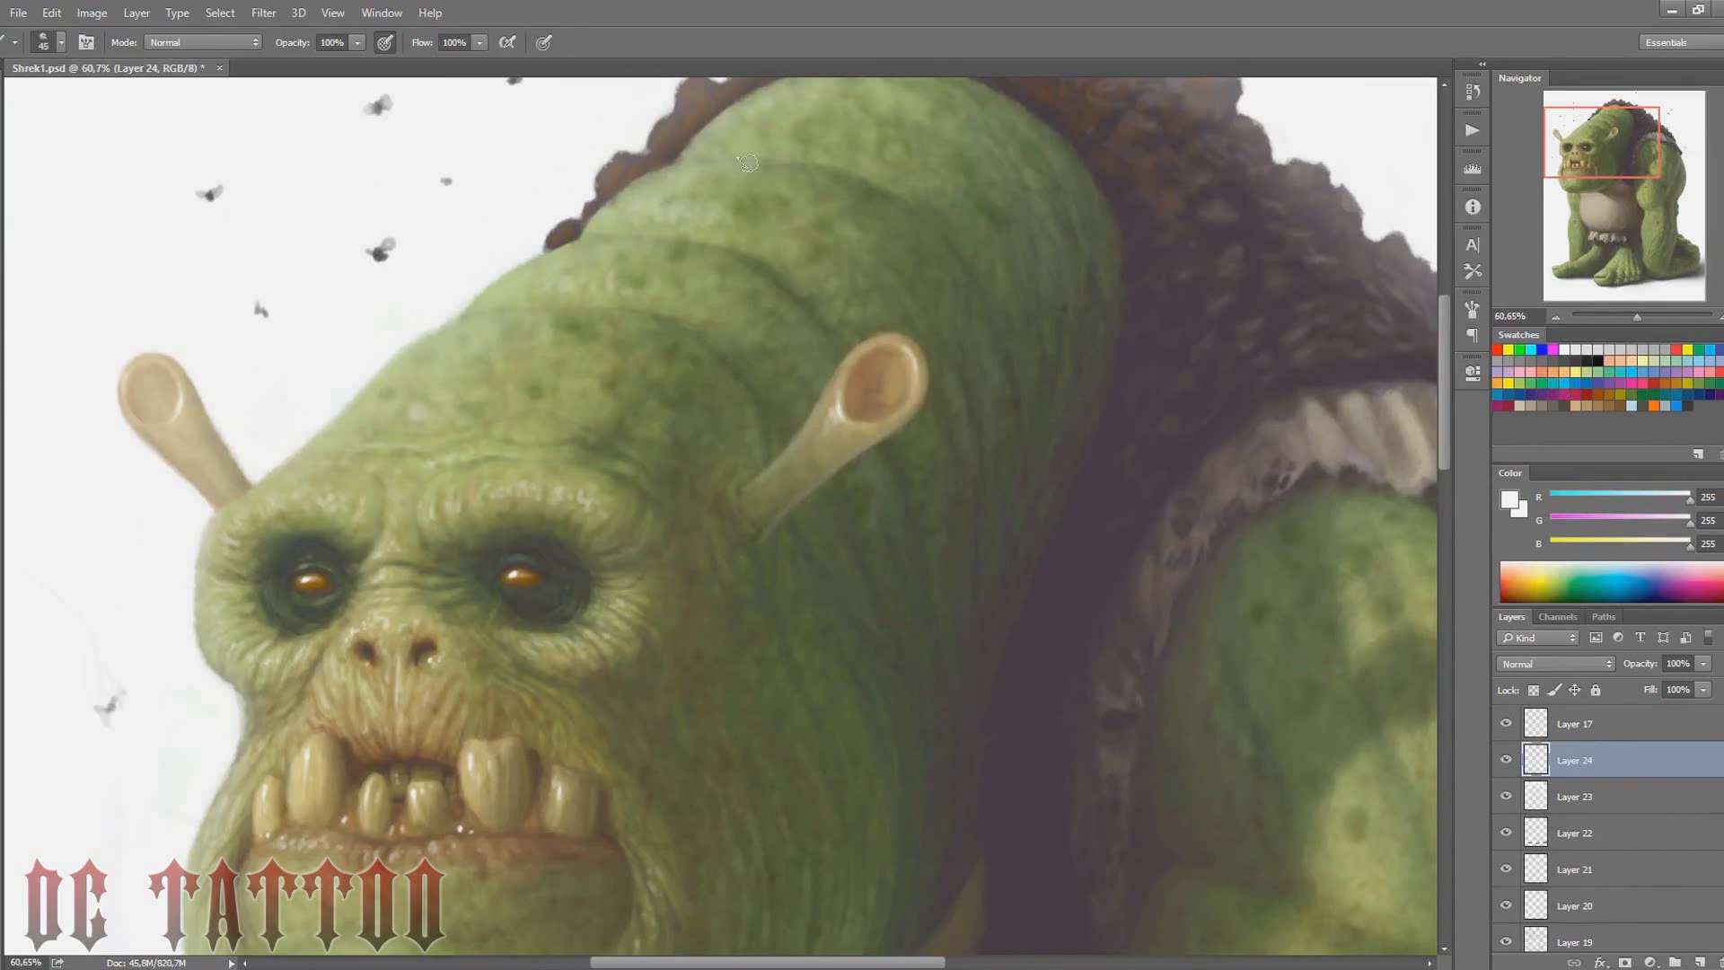
key("e")
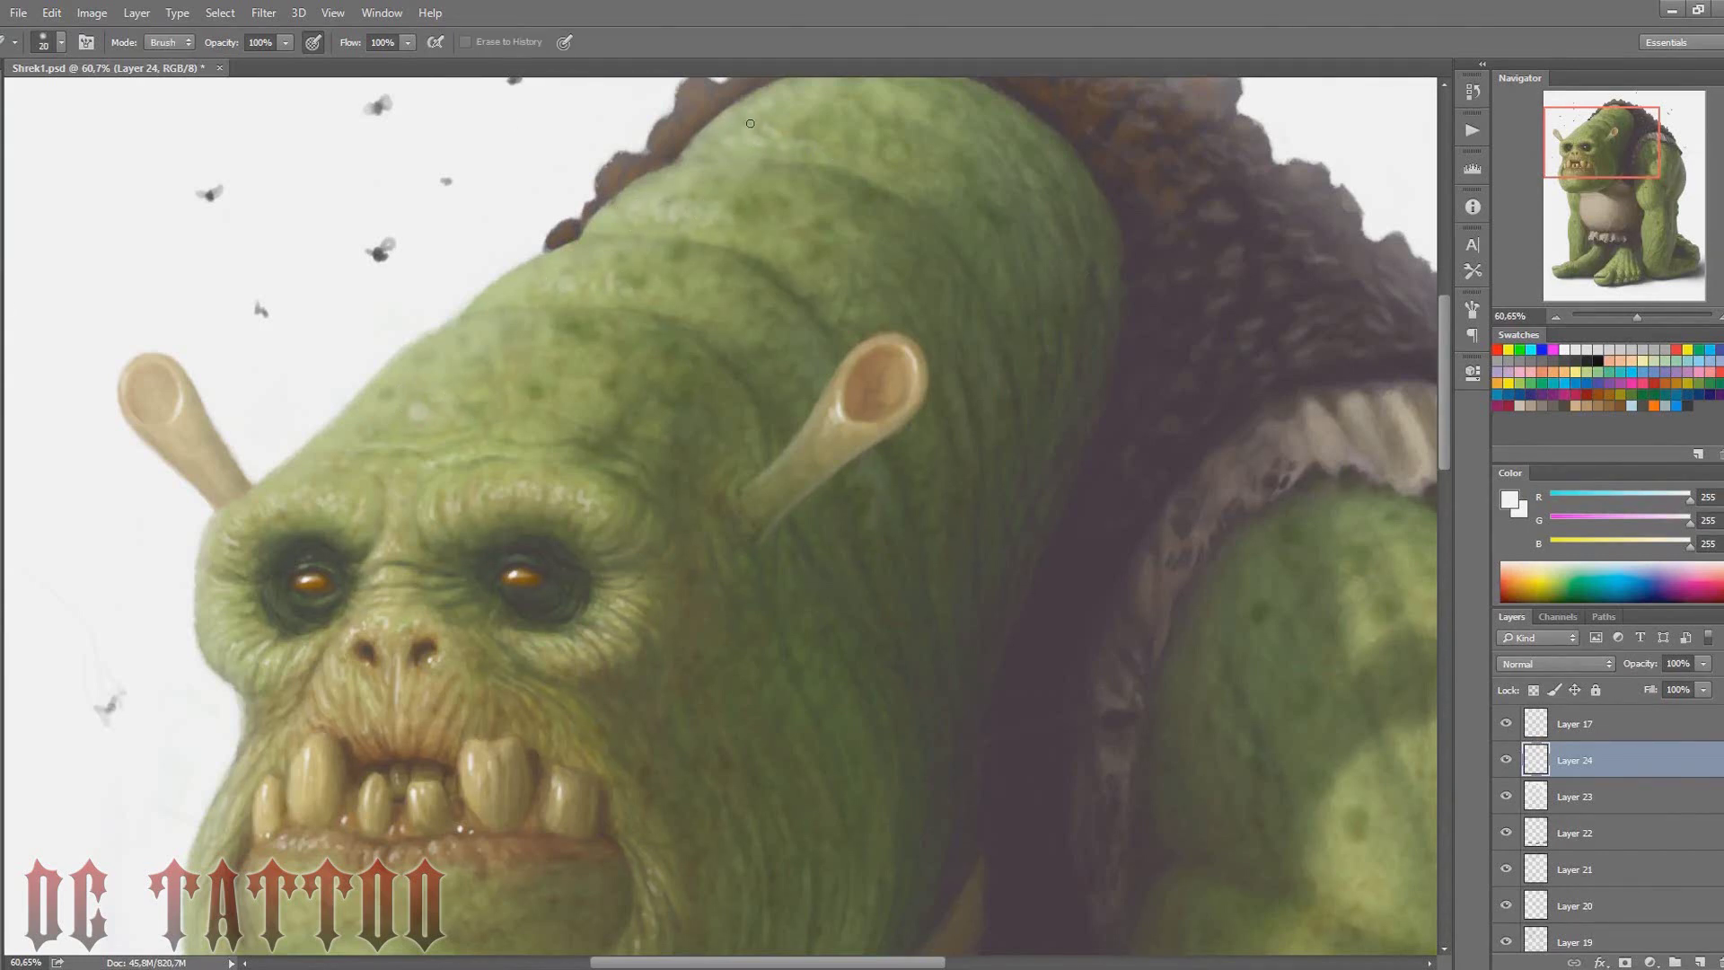
key("b")
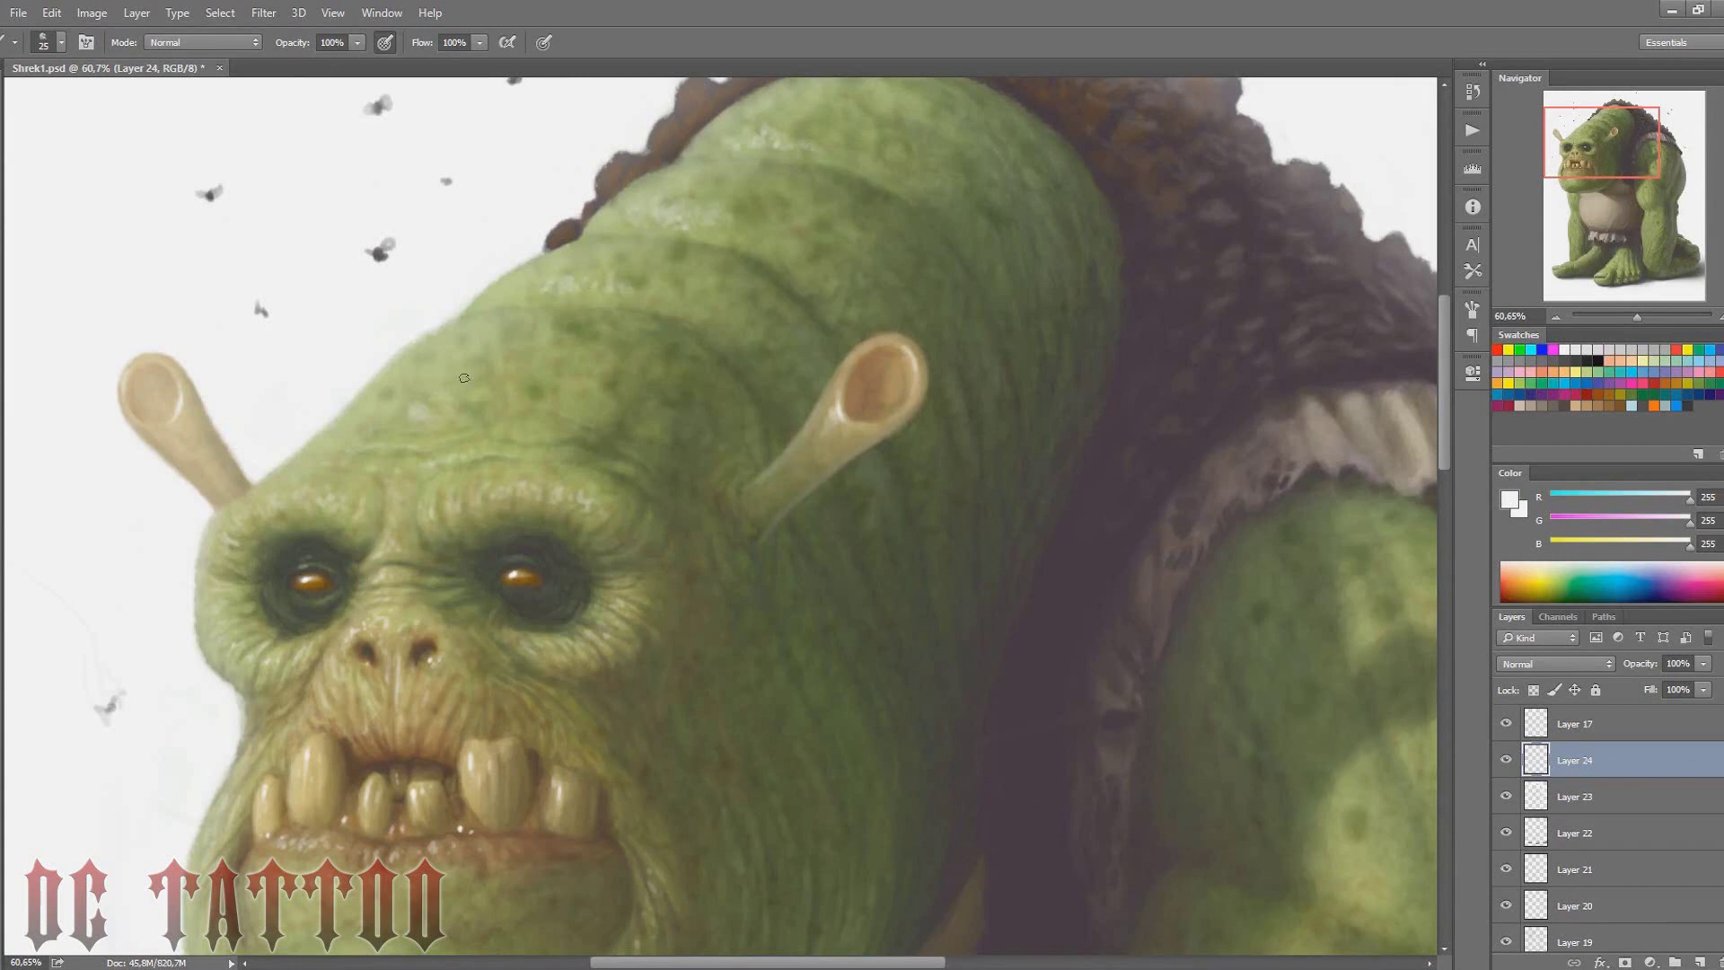
key("e")
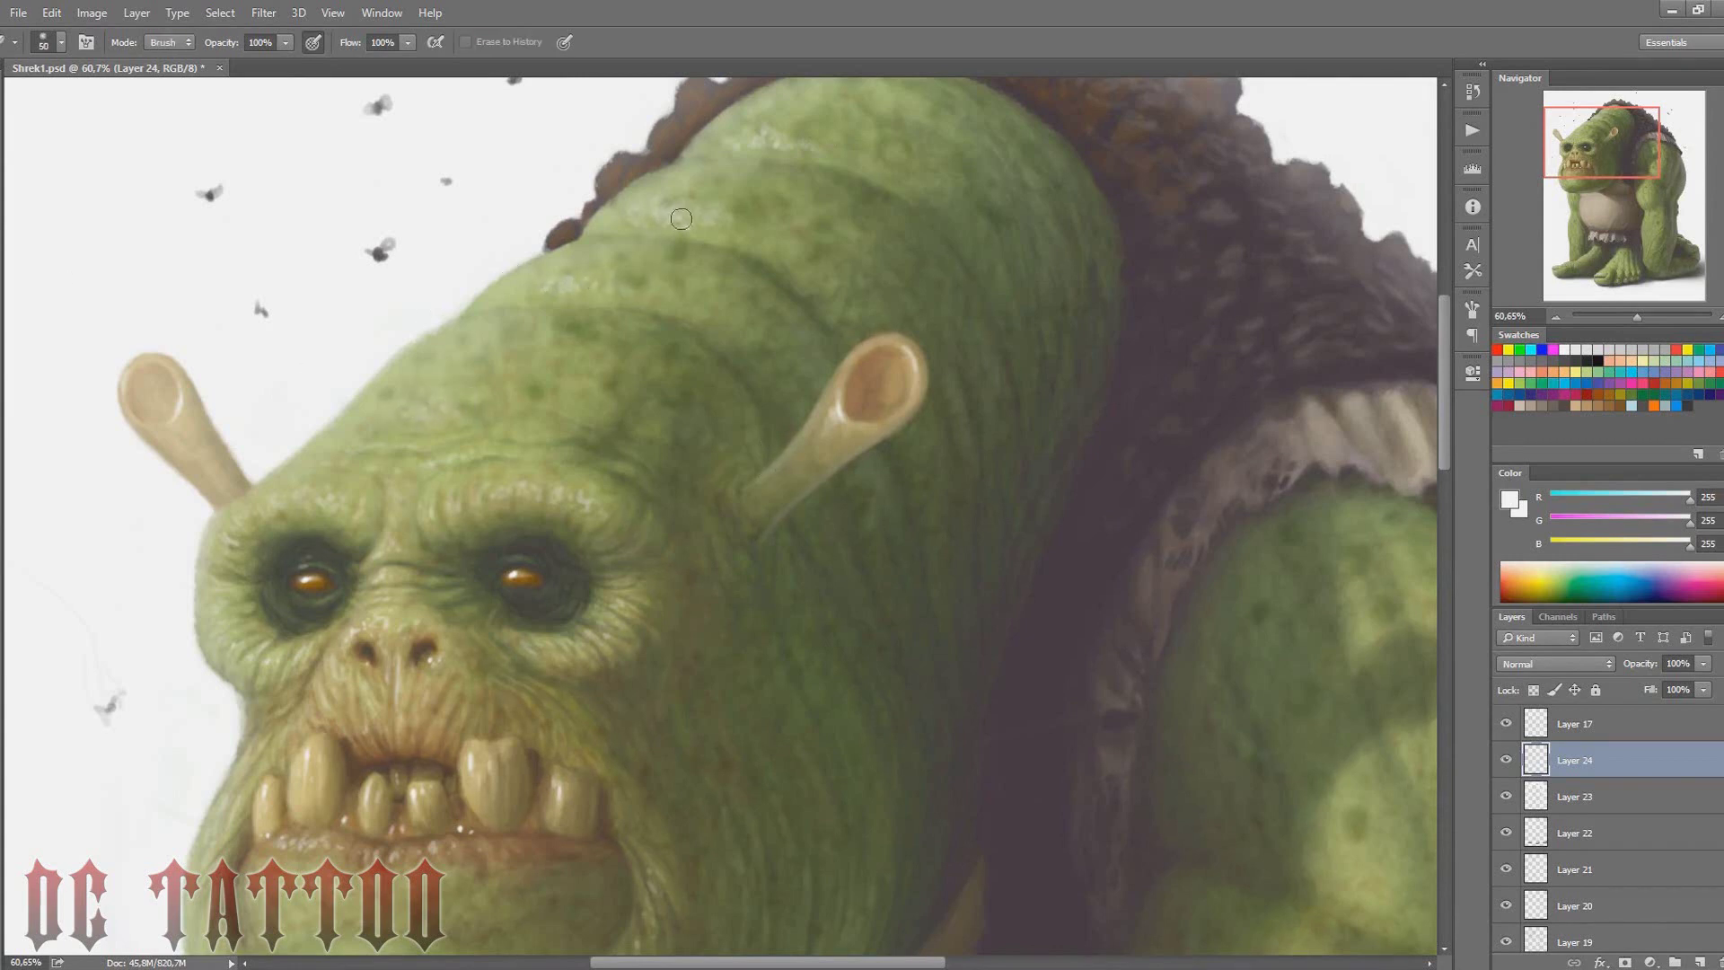
key("b")
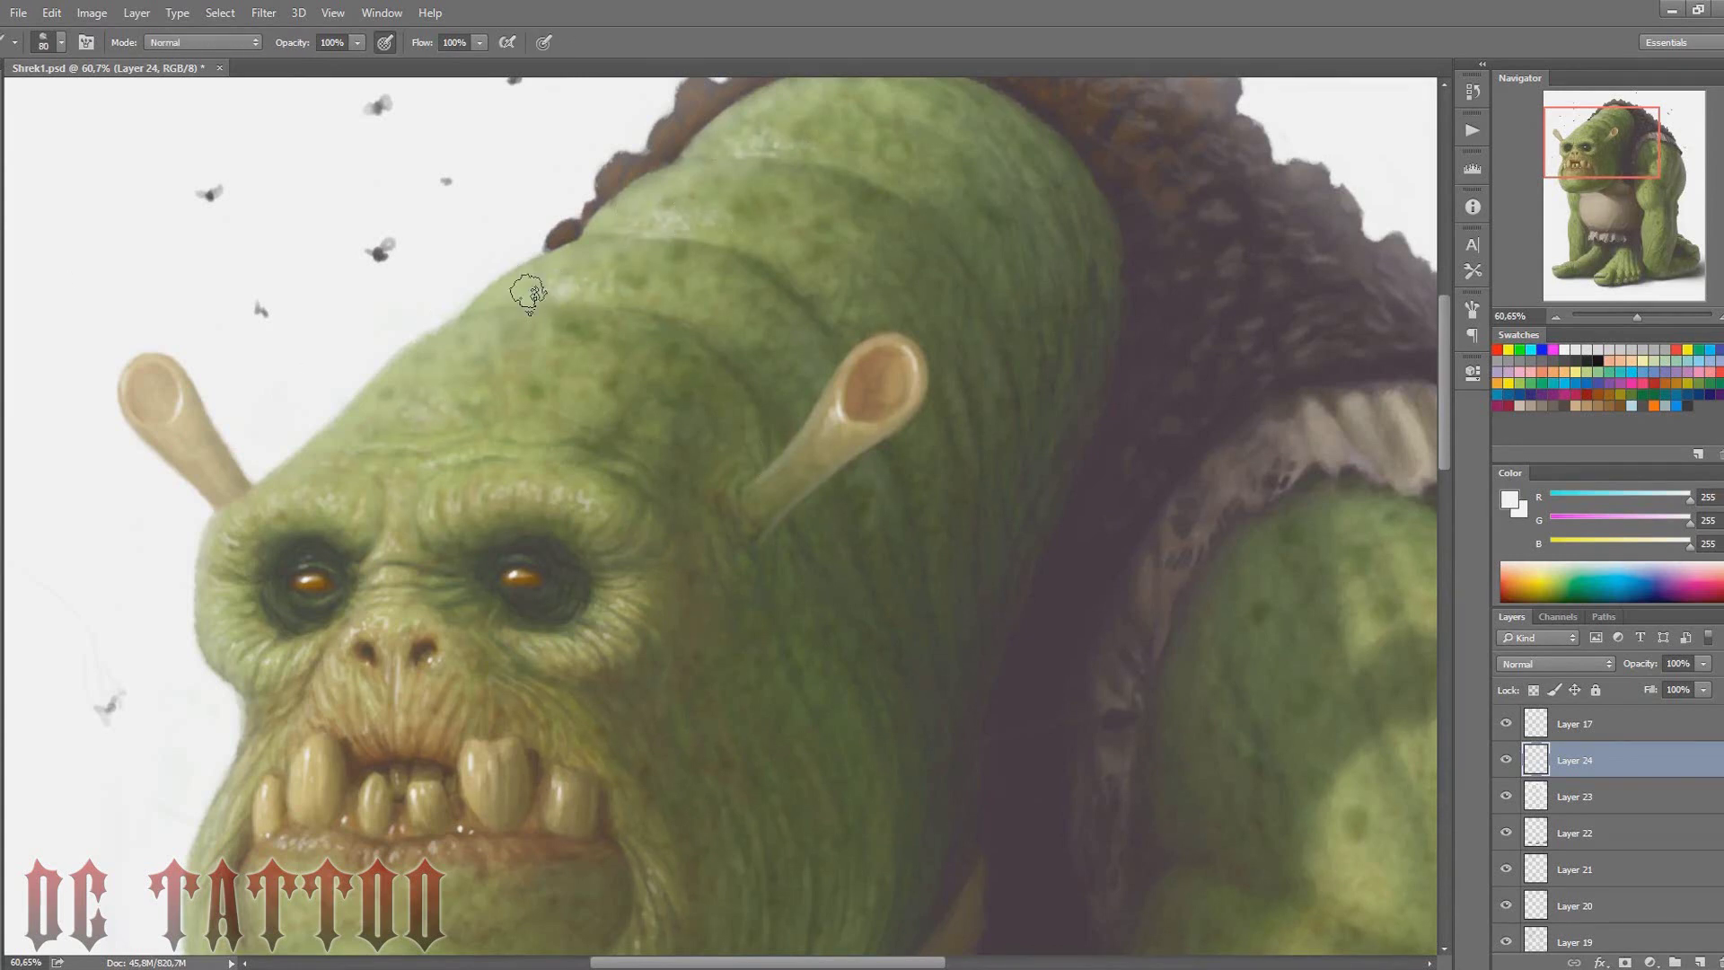
key("e")
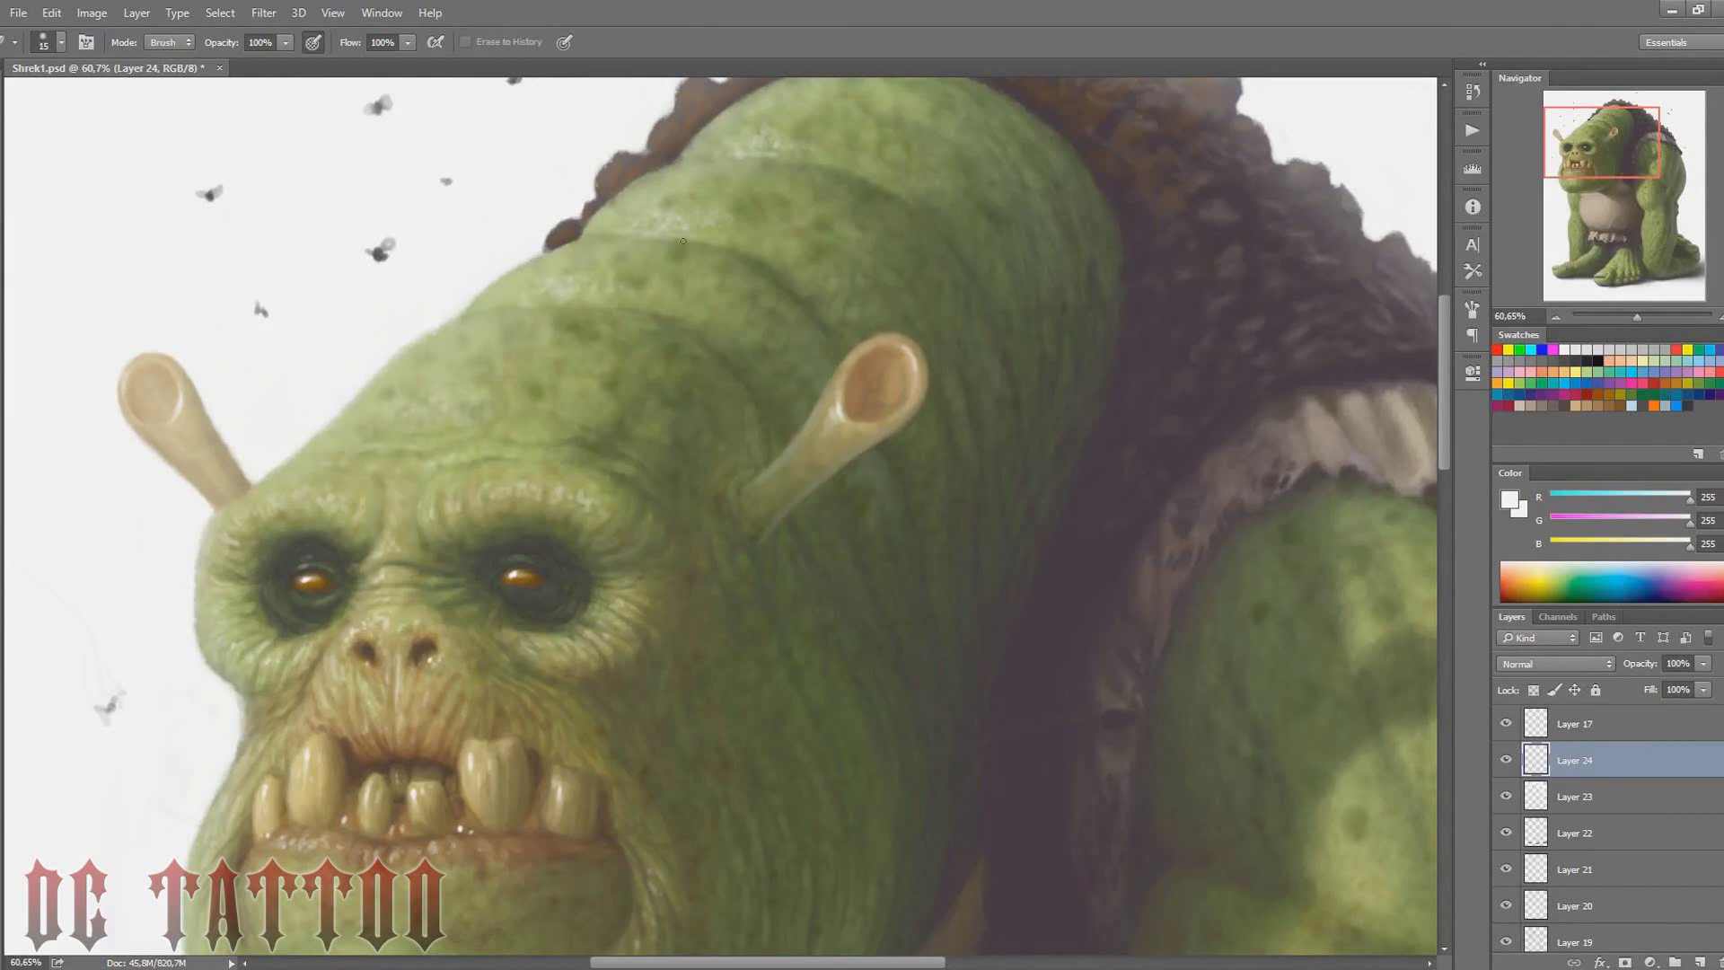
key("b")
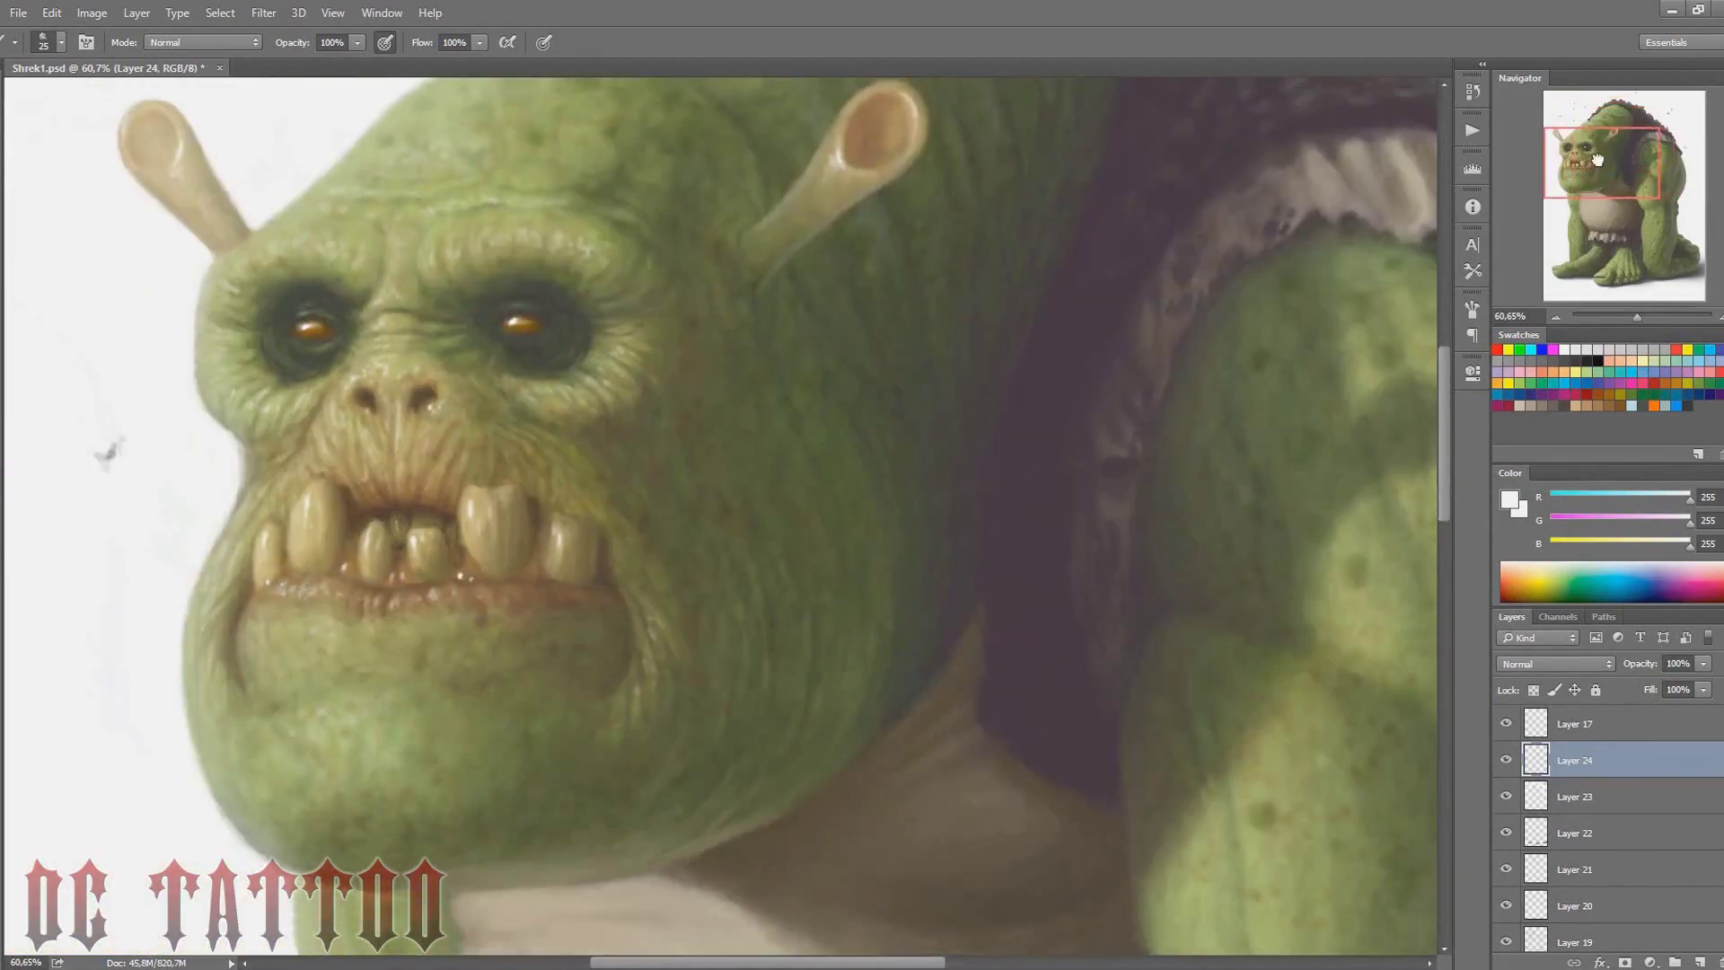
Paint and erase light details on the belly and loincloth
mouse_move(1157, 360)
left_mouse_down()
mouse_move(1007, 394)
mouse_move(1097, 758)
left_mouse_up()
key("e")
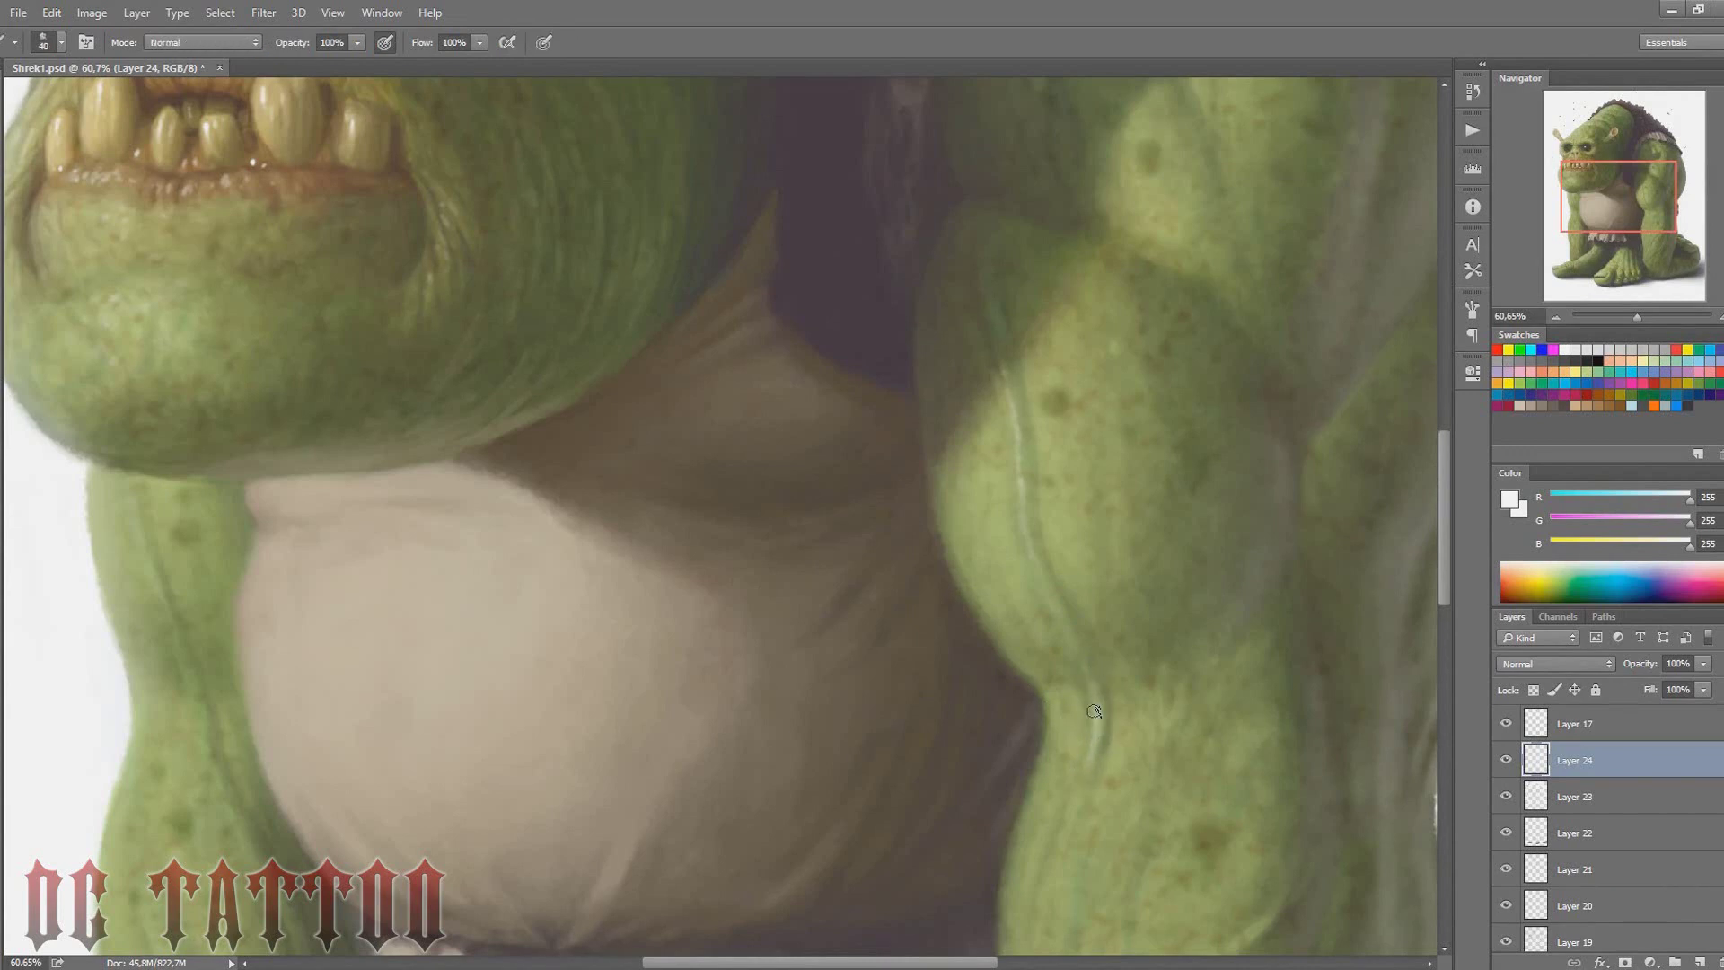
key("b")
key("e")
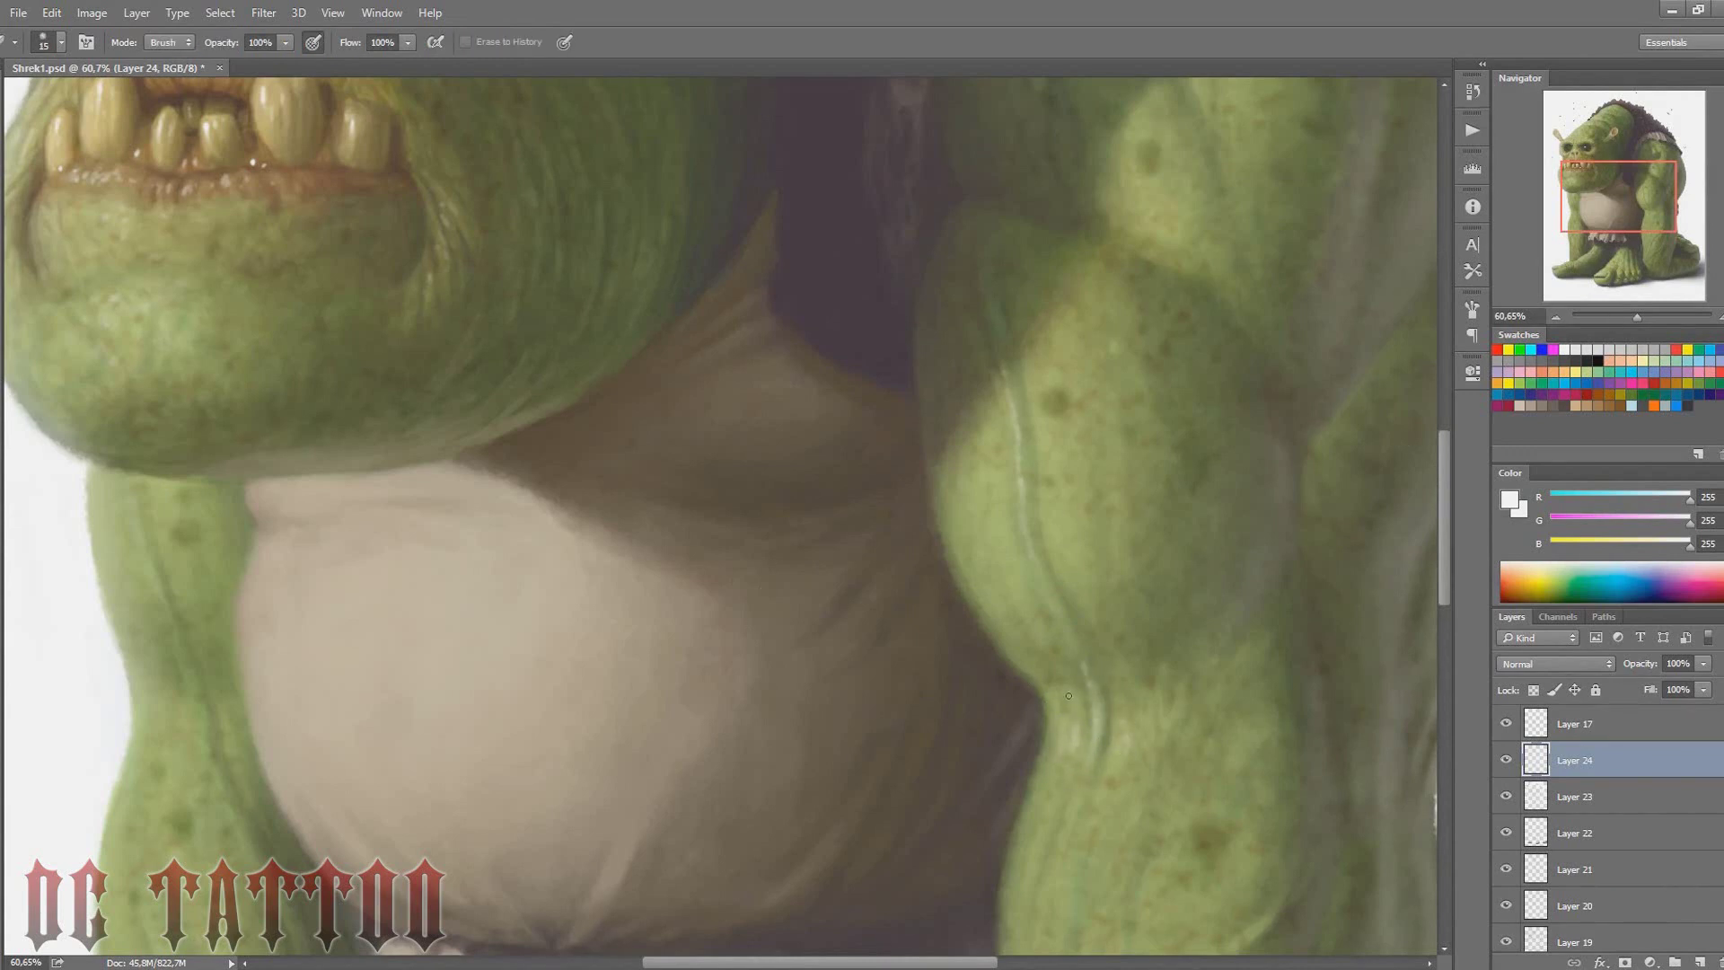
left_click_drag(1162, 715, 1127, 320)
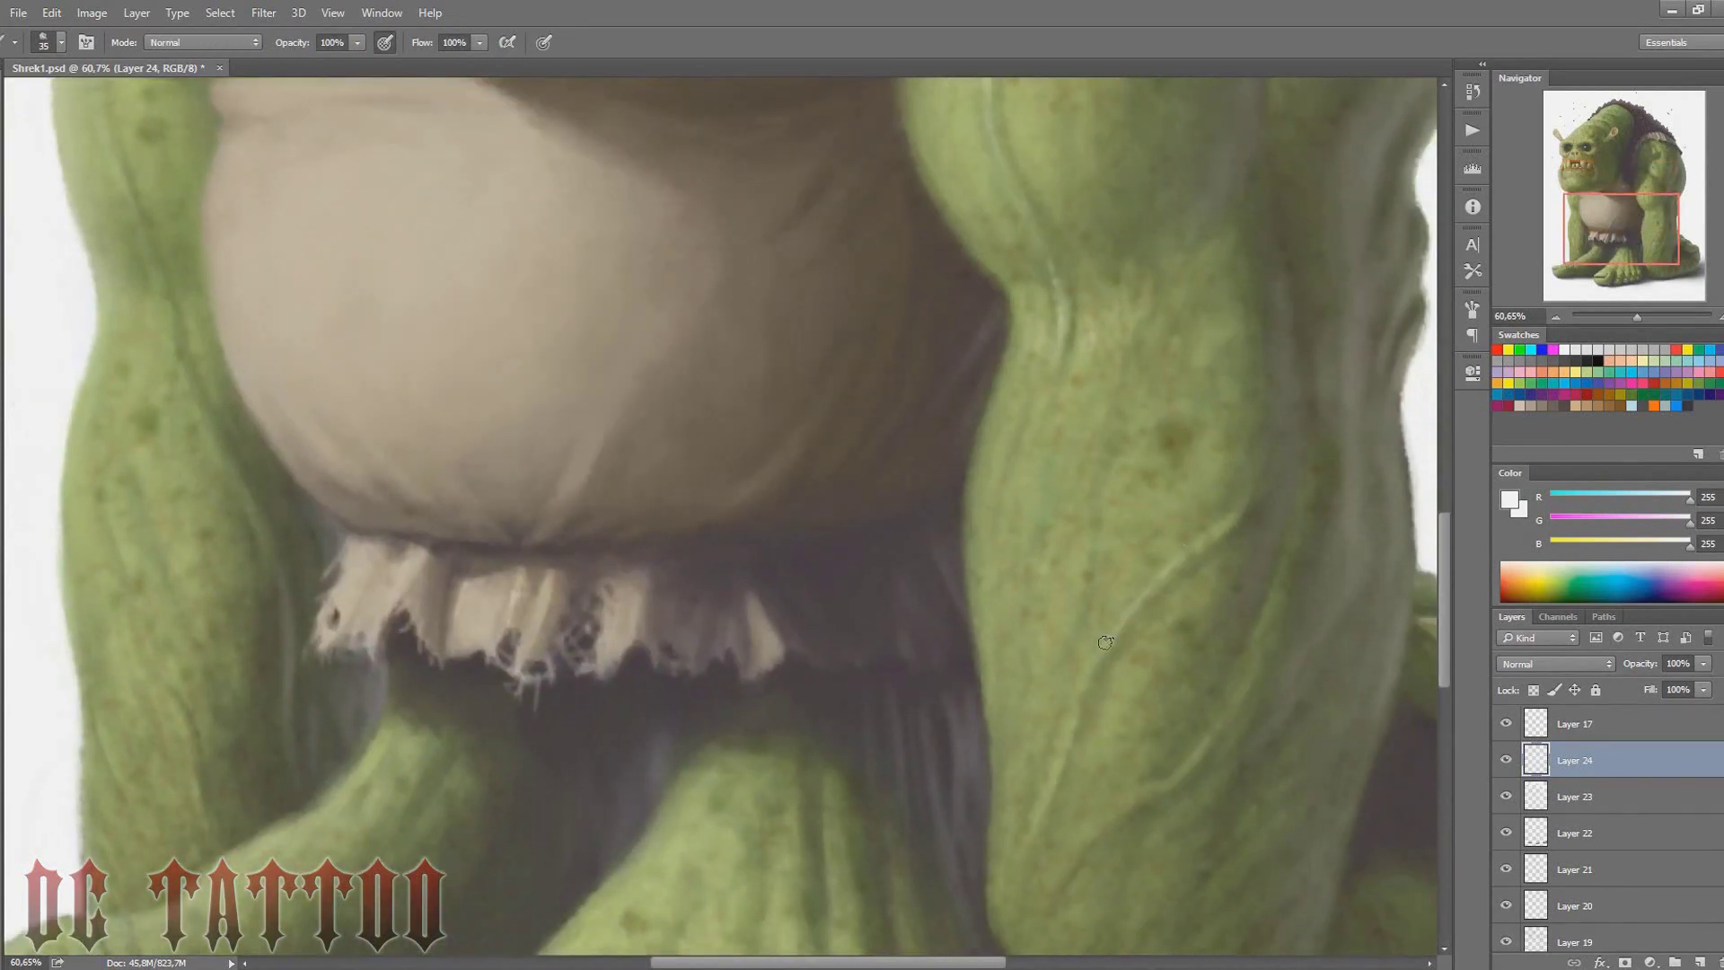
key("b")
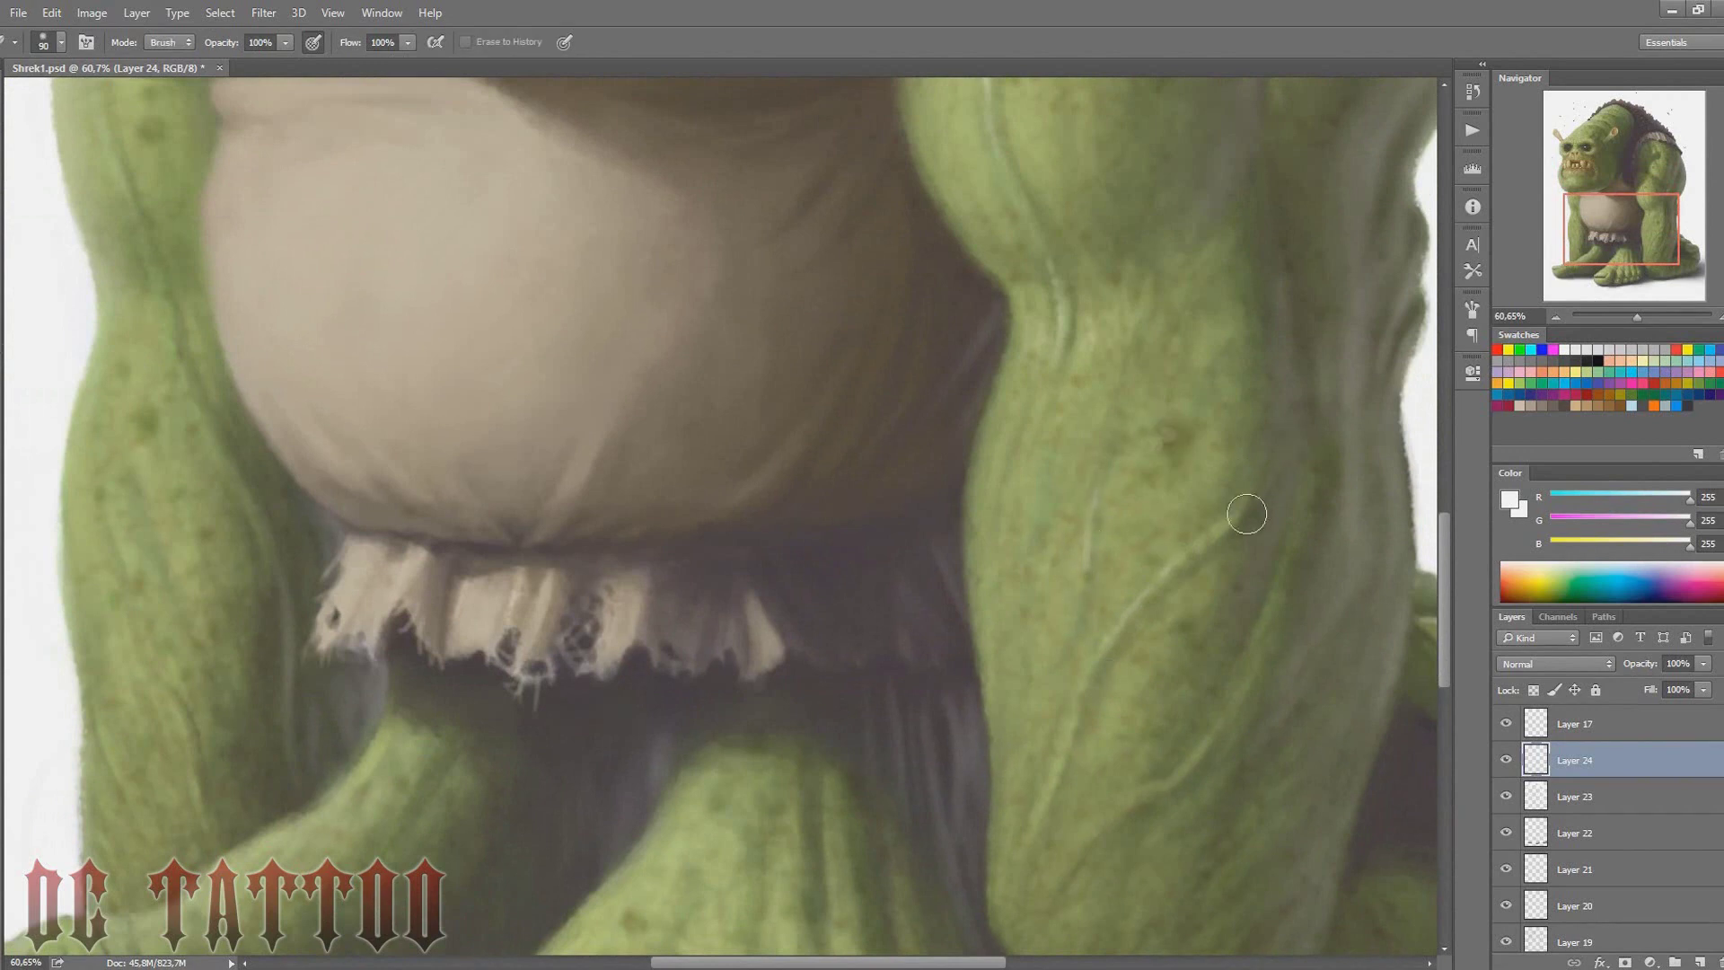
Add a faint light stroke on the arm and refine it with the eraser
left_click_drag(1628, 238, 1608, 222)
left_click_drag(343, 305, 338, 273)
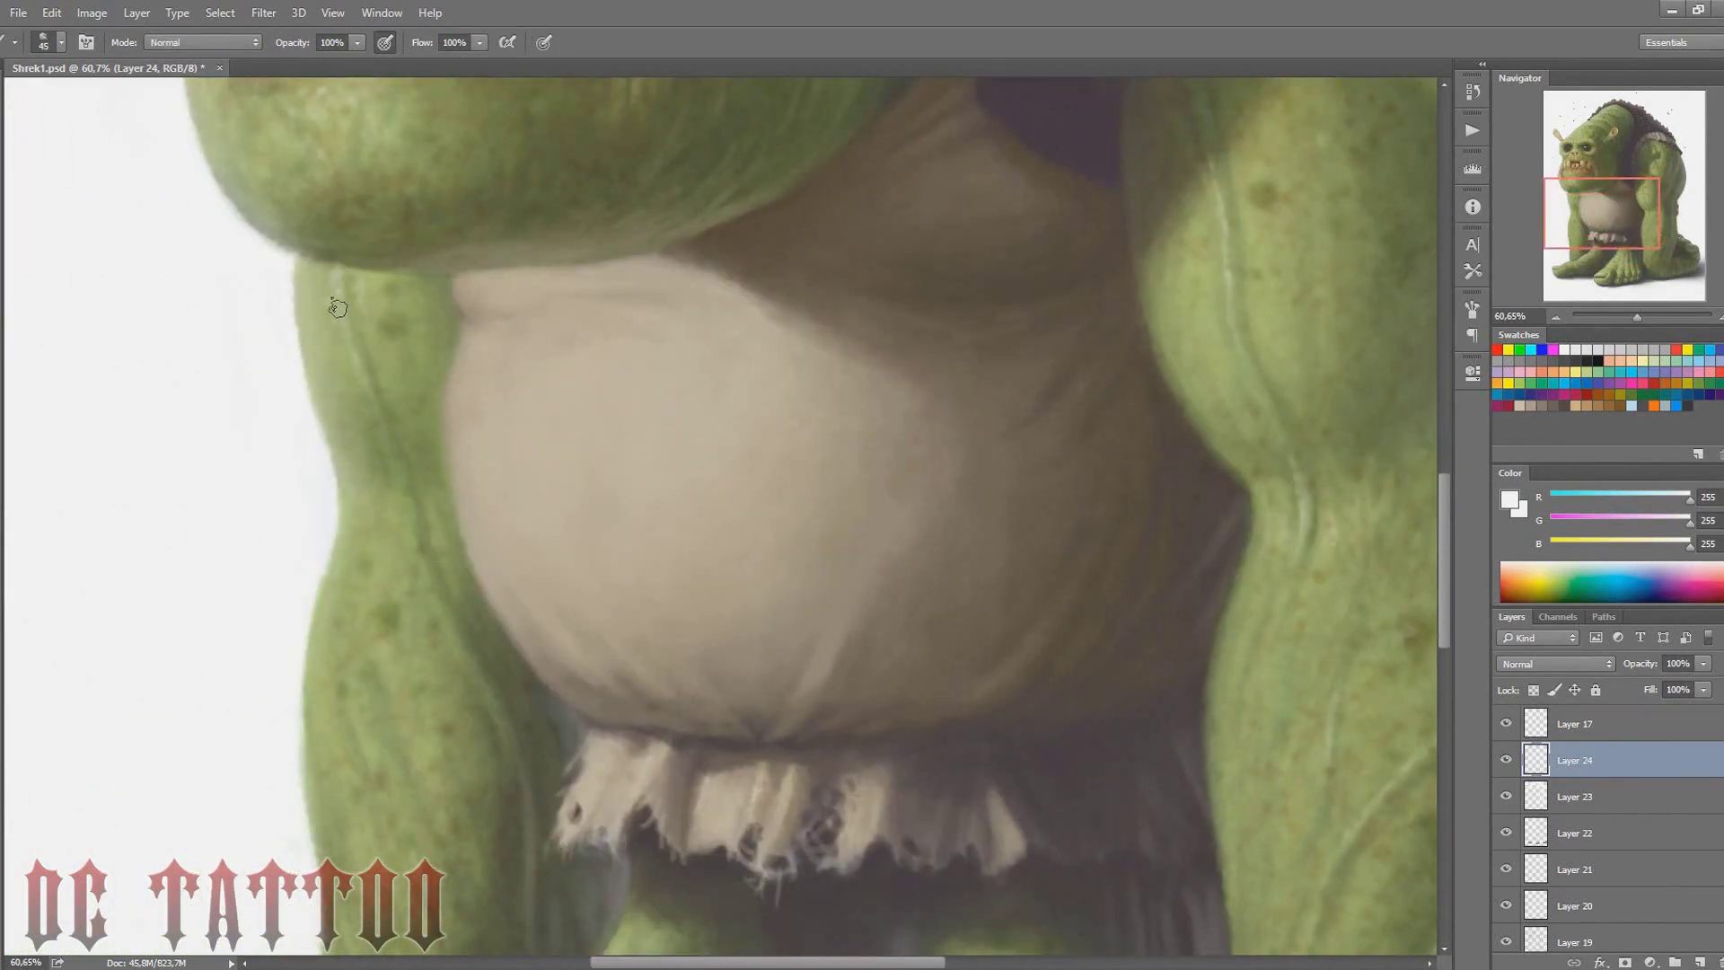
key("e")
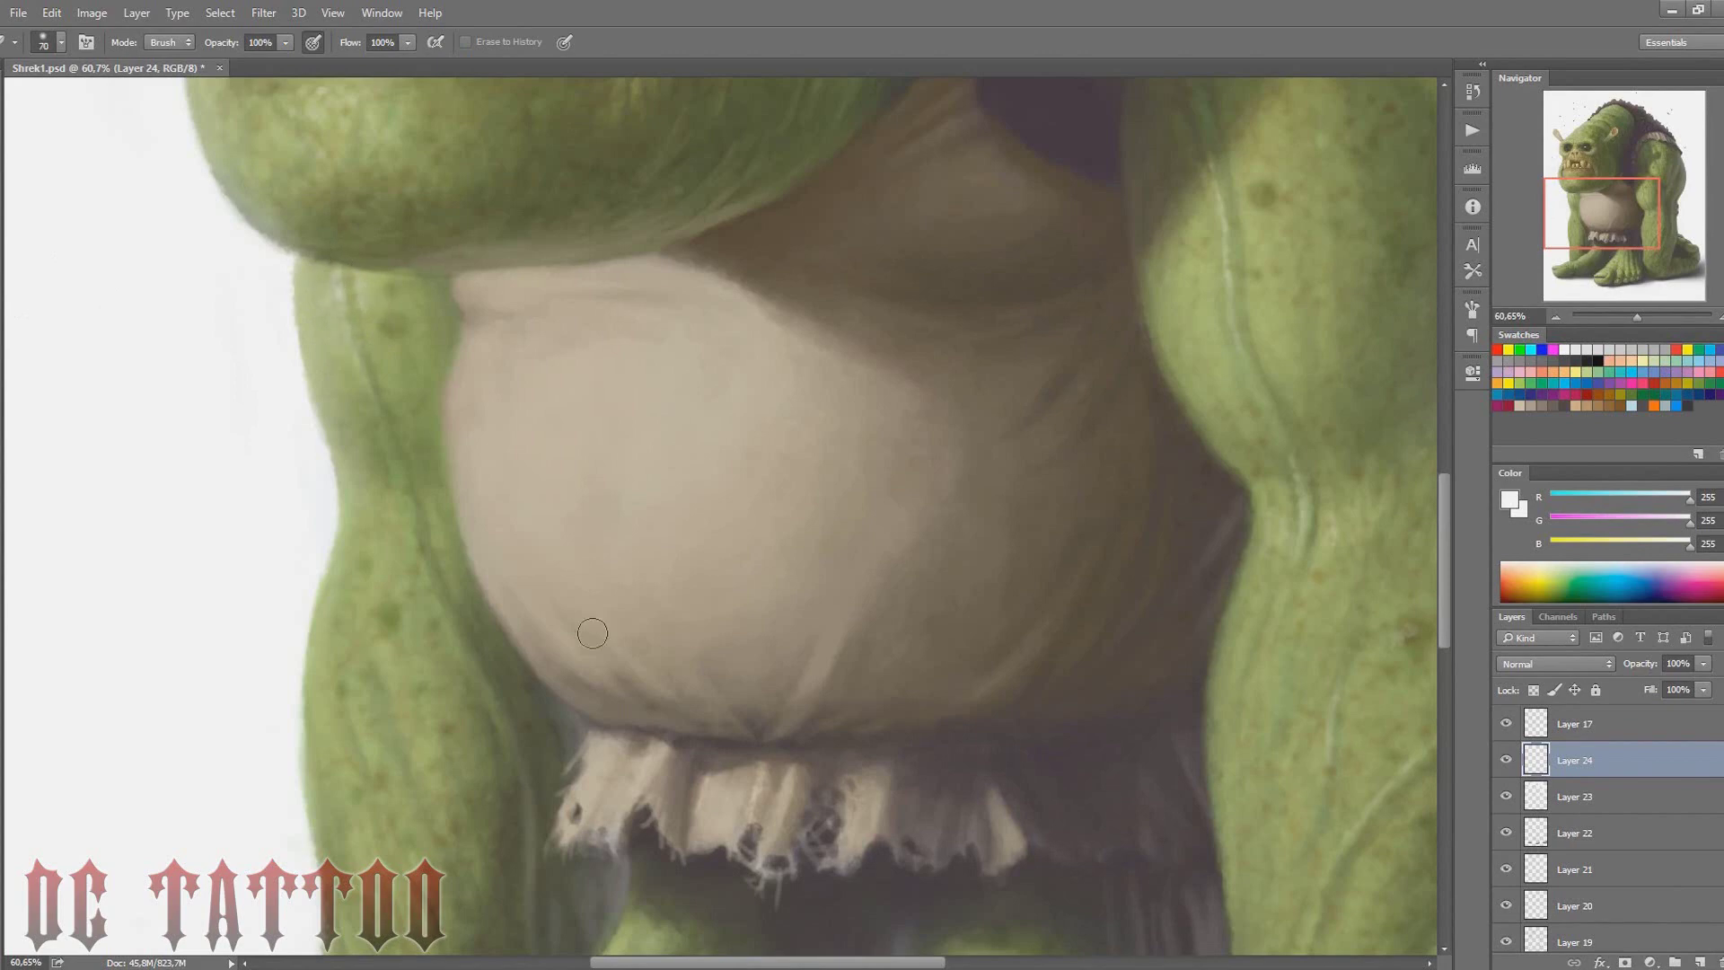
key("b")
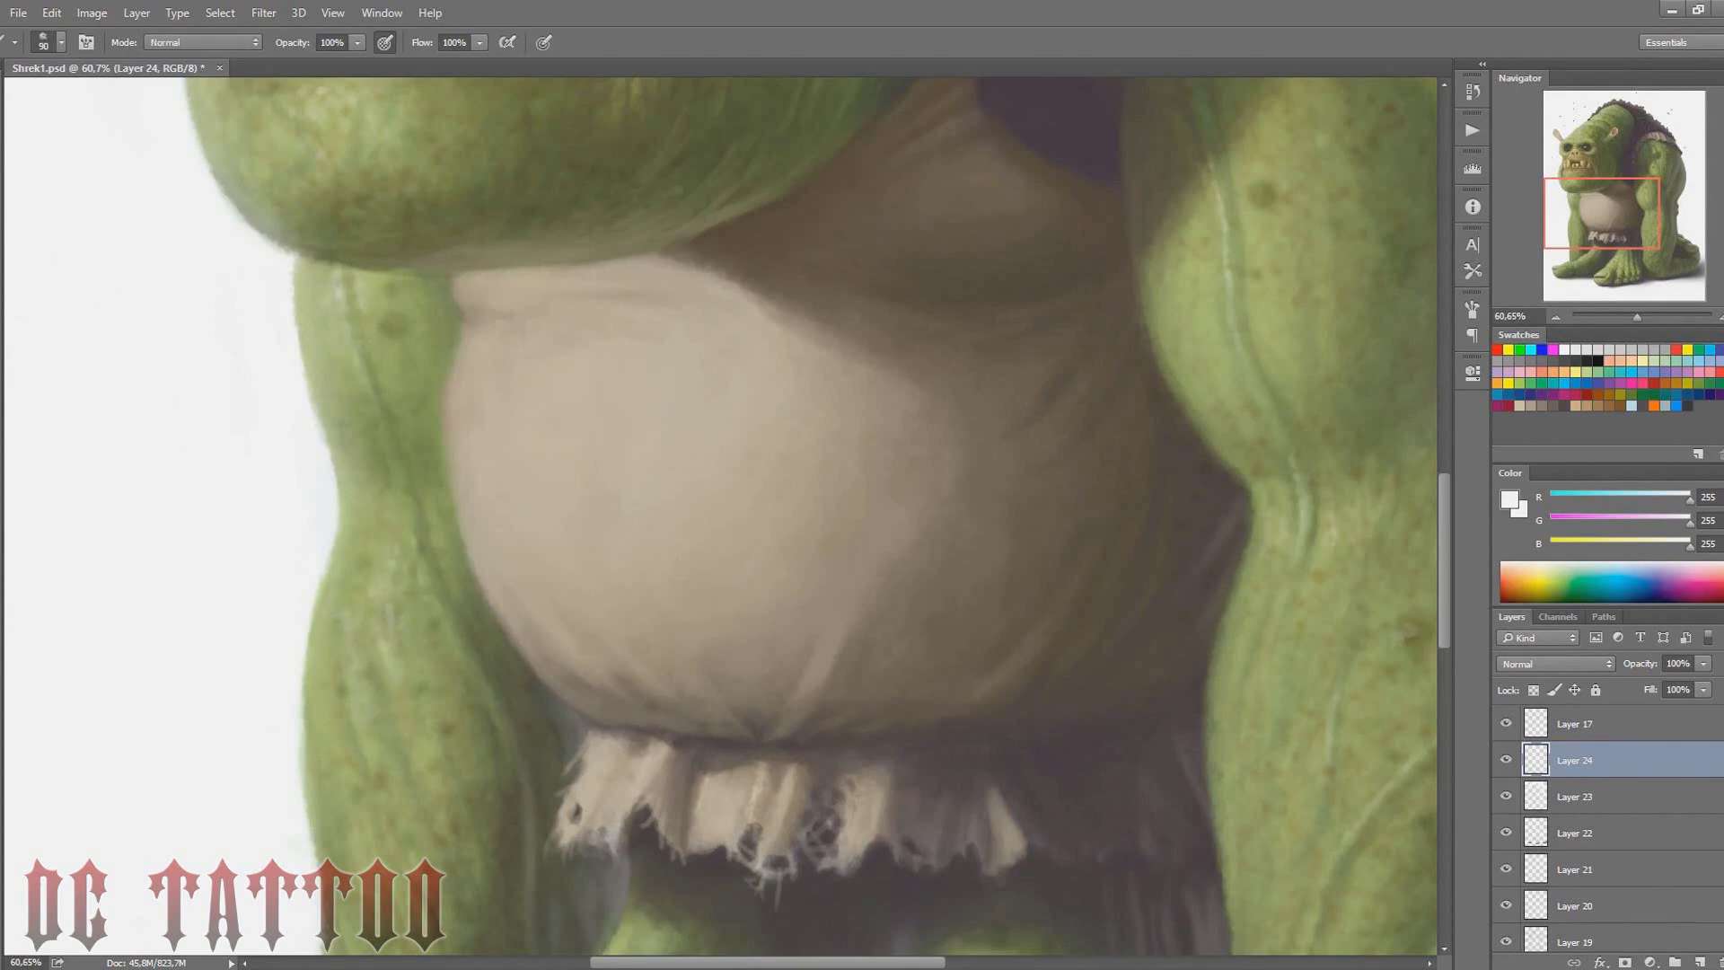
key("e")
left_click_drag(1610, 275, 1619, 156)
key("b")
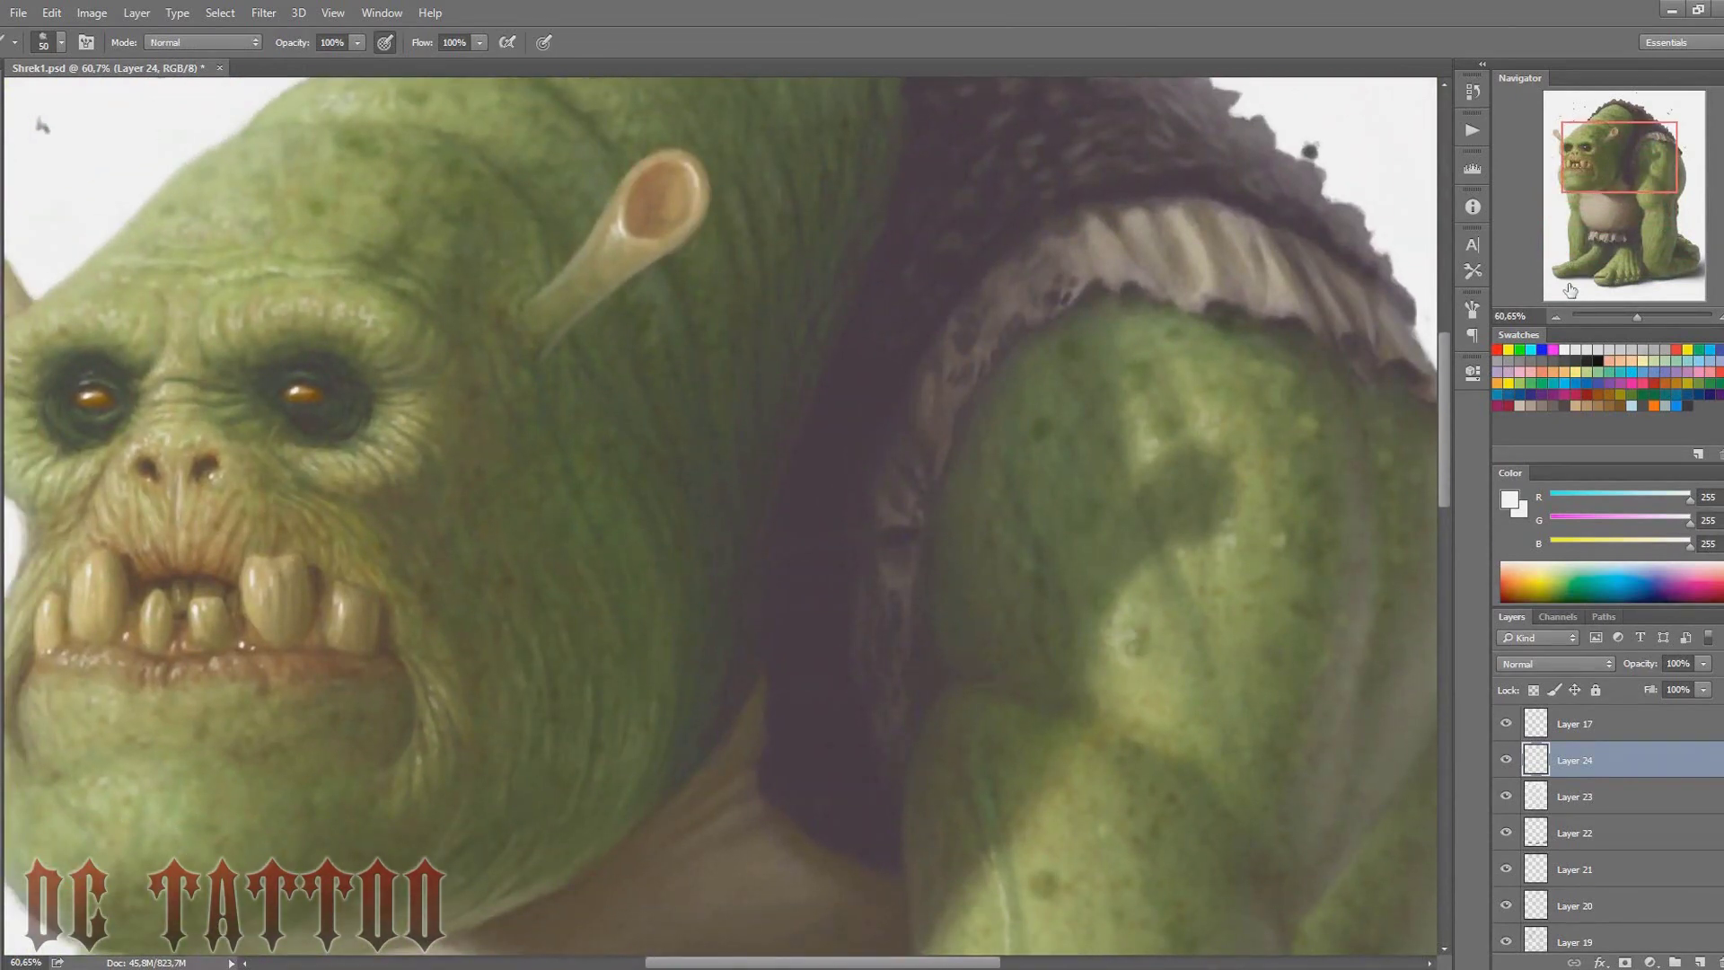
Continue touch-ups down to the feet, then zoom out to the whole figure
scroll(1134, 638, "down", 5)
key("e")
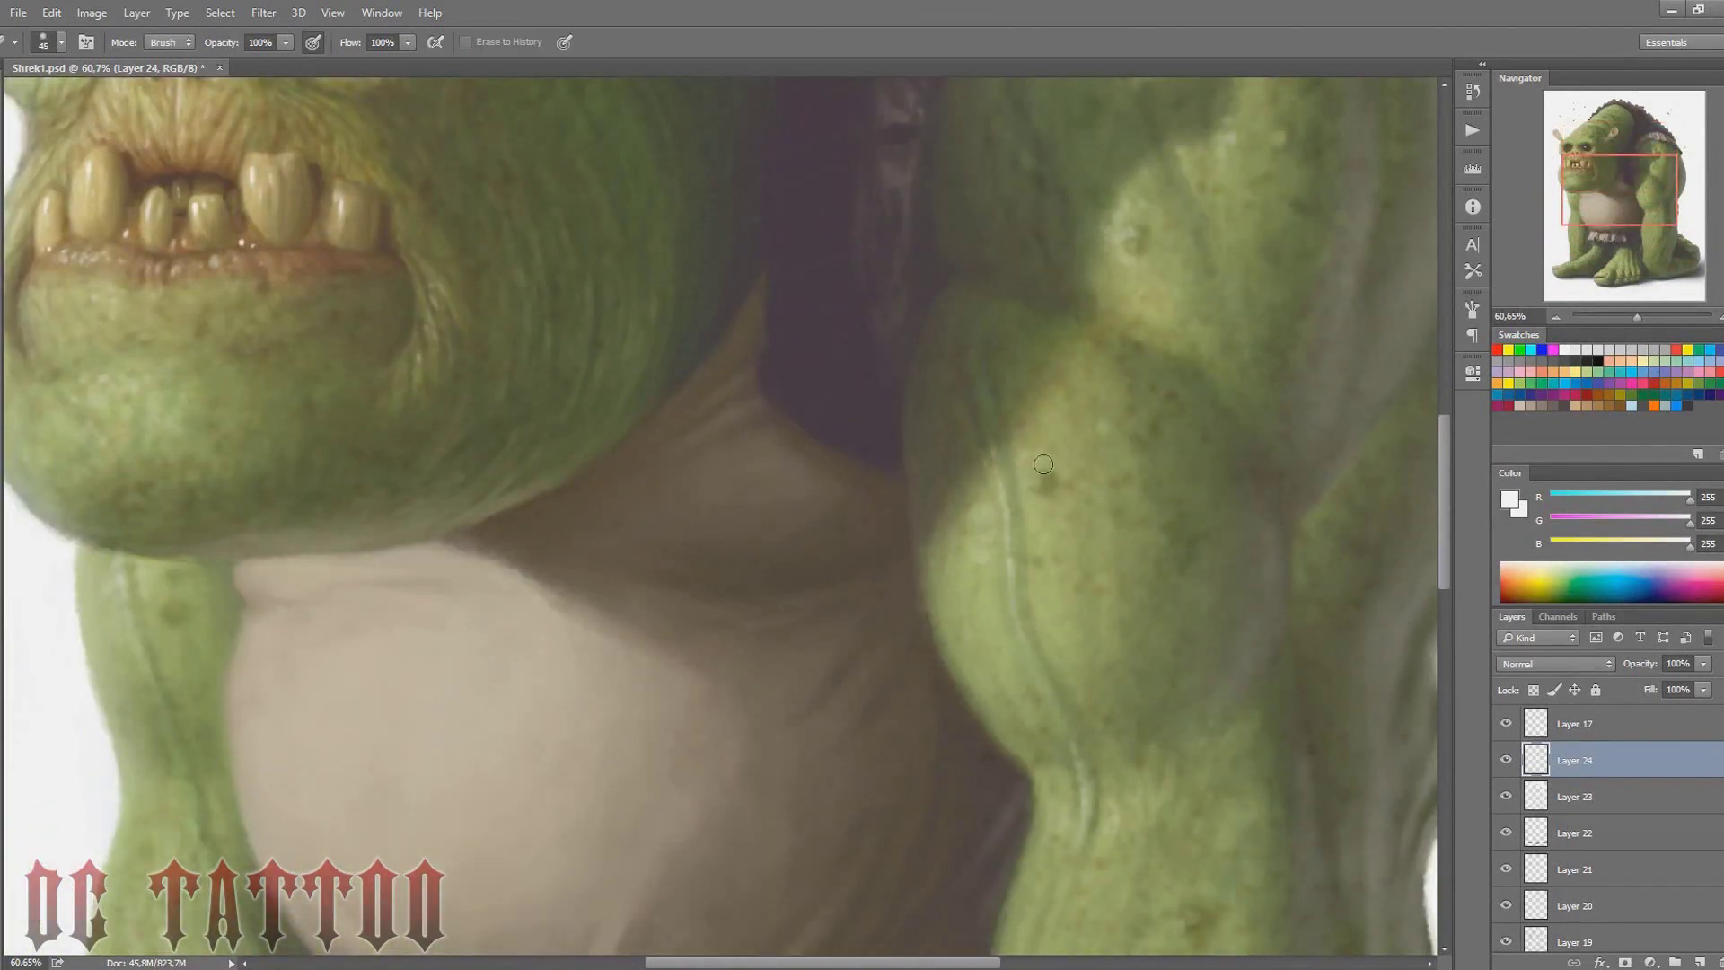
scroll(1043, 464, "down", 5)
key("b")
mouse_move(1613, 222)
left_mouse_down()
mouse_move(1614, 240)
mouse_move(1627, 159)
left_mouse_up()
scroll(1616, 224, "down", 3)
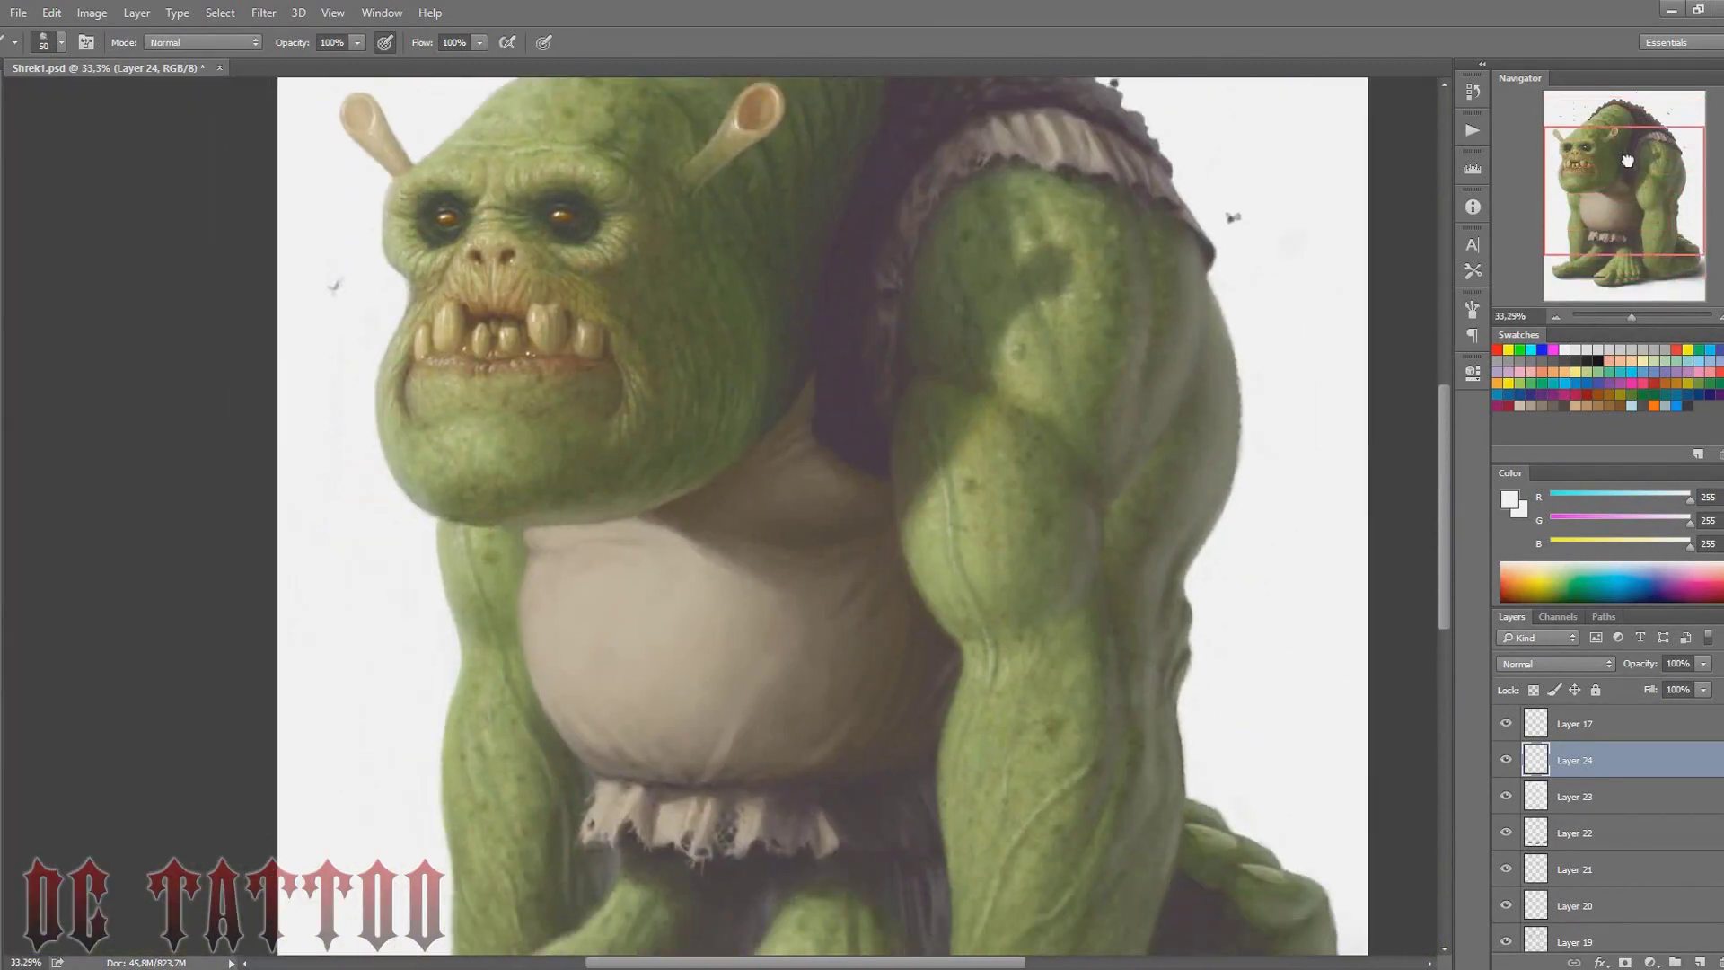
left_click_drag(1631, 316, 1627, 316)
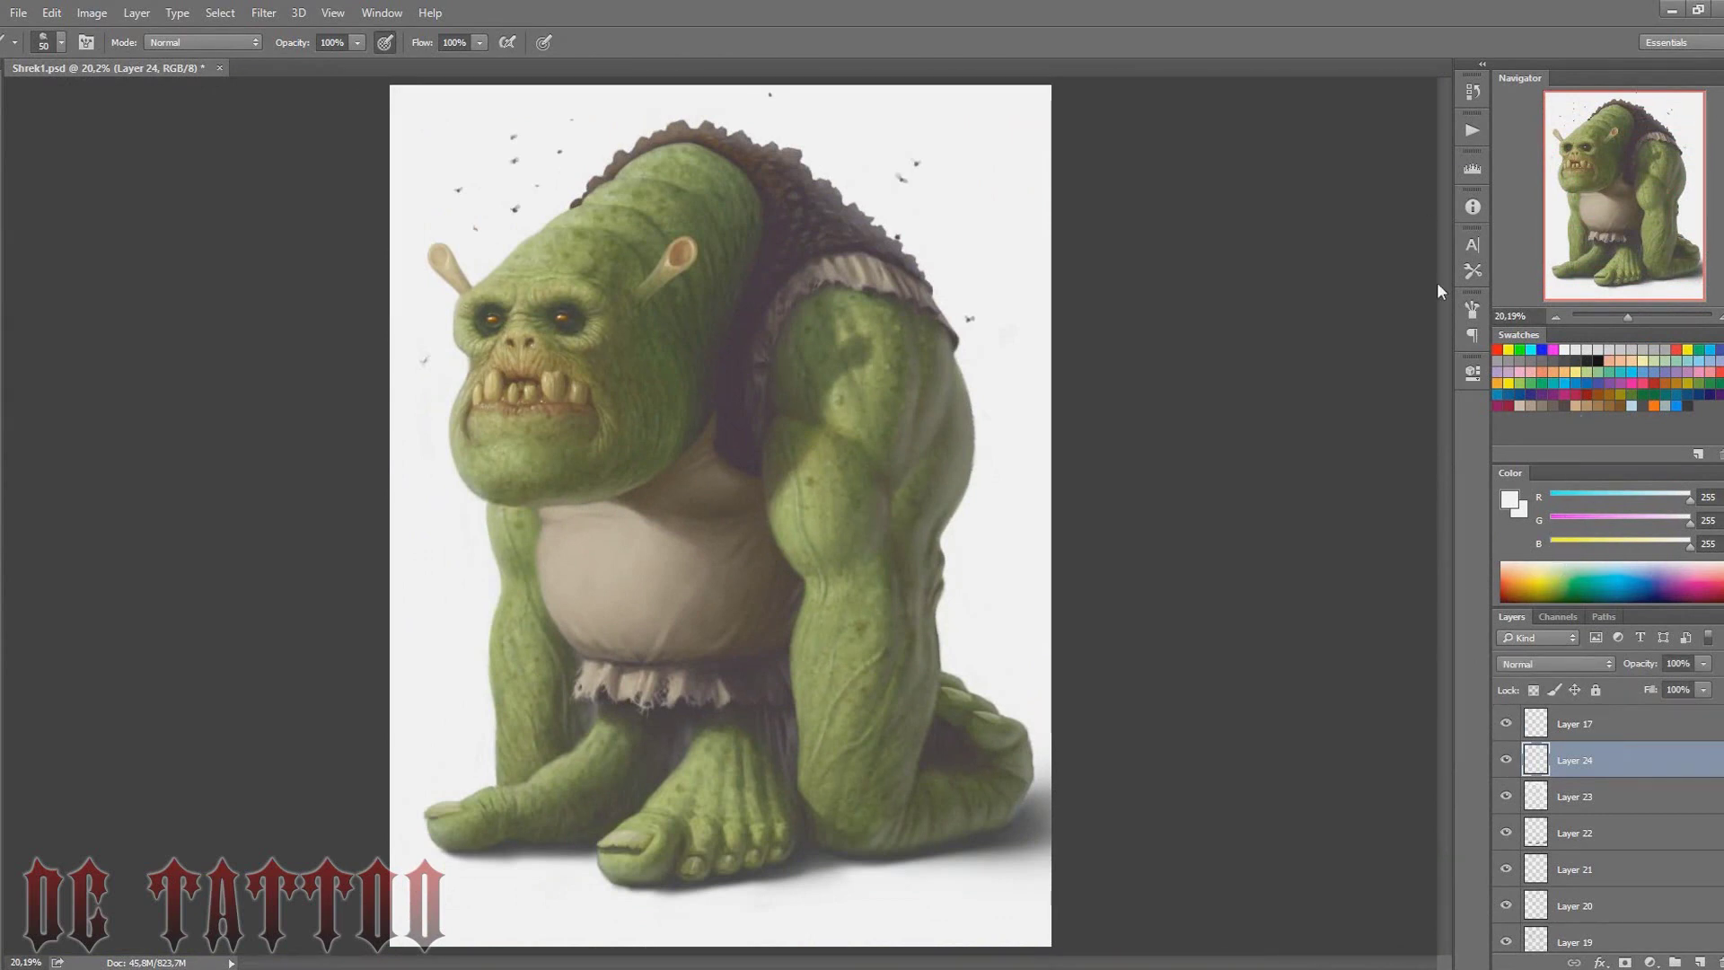
Mirror the canvas horizontally, add Layer 25, and zoom in to about 45%
key("ctrl+shift+h")
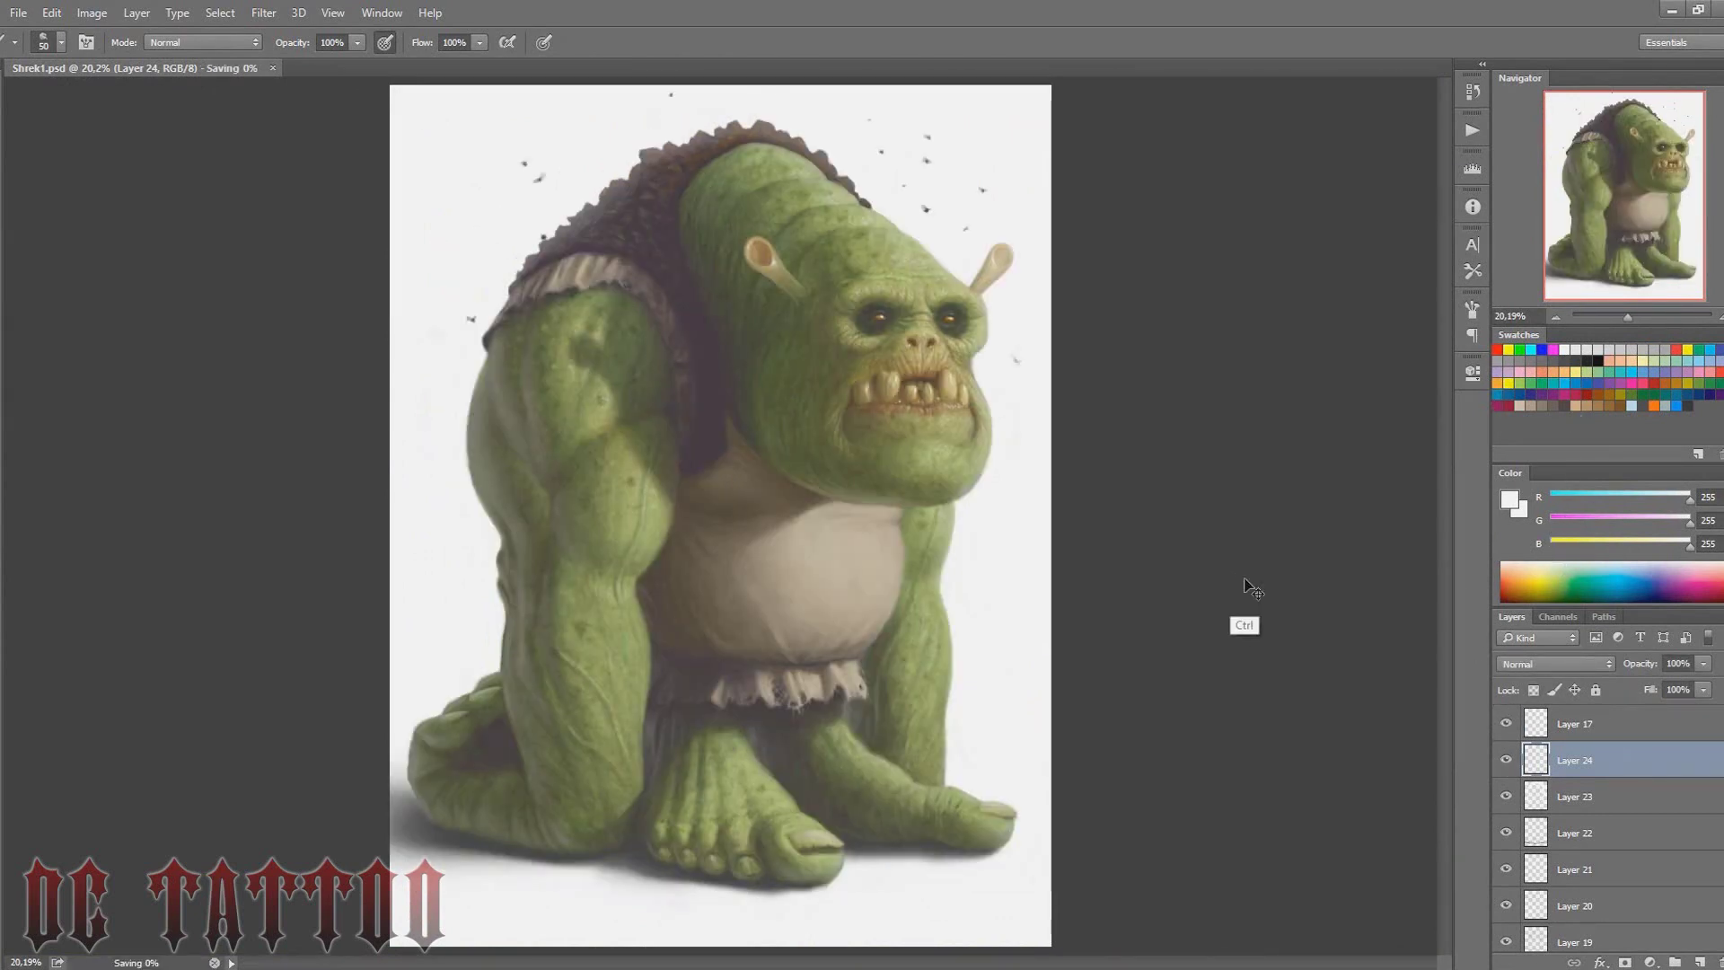
key("ctrl+shift+n")
key("Return")
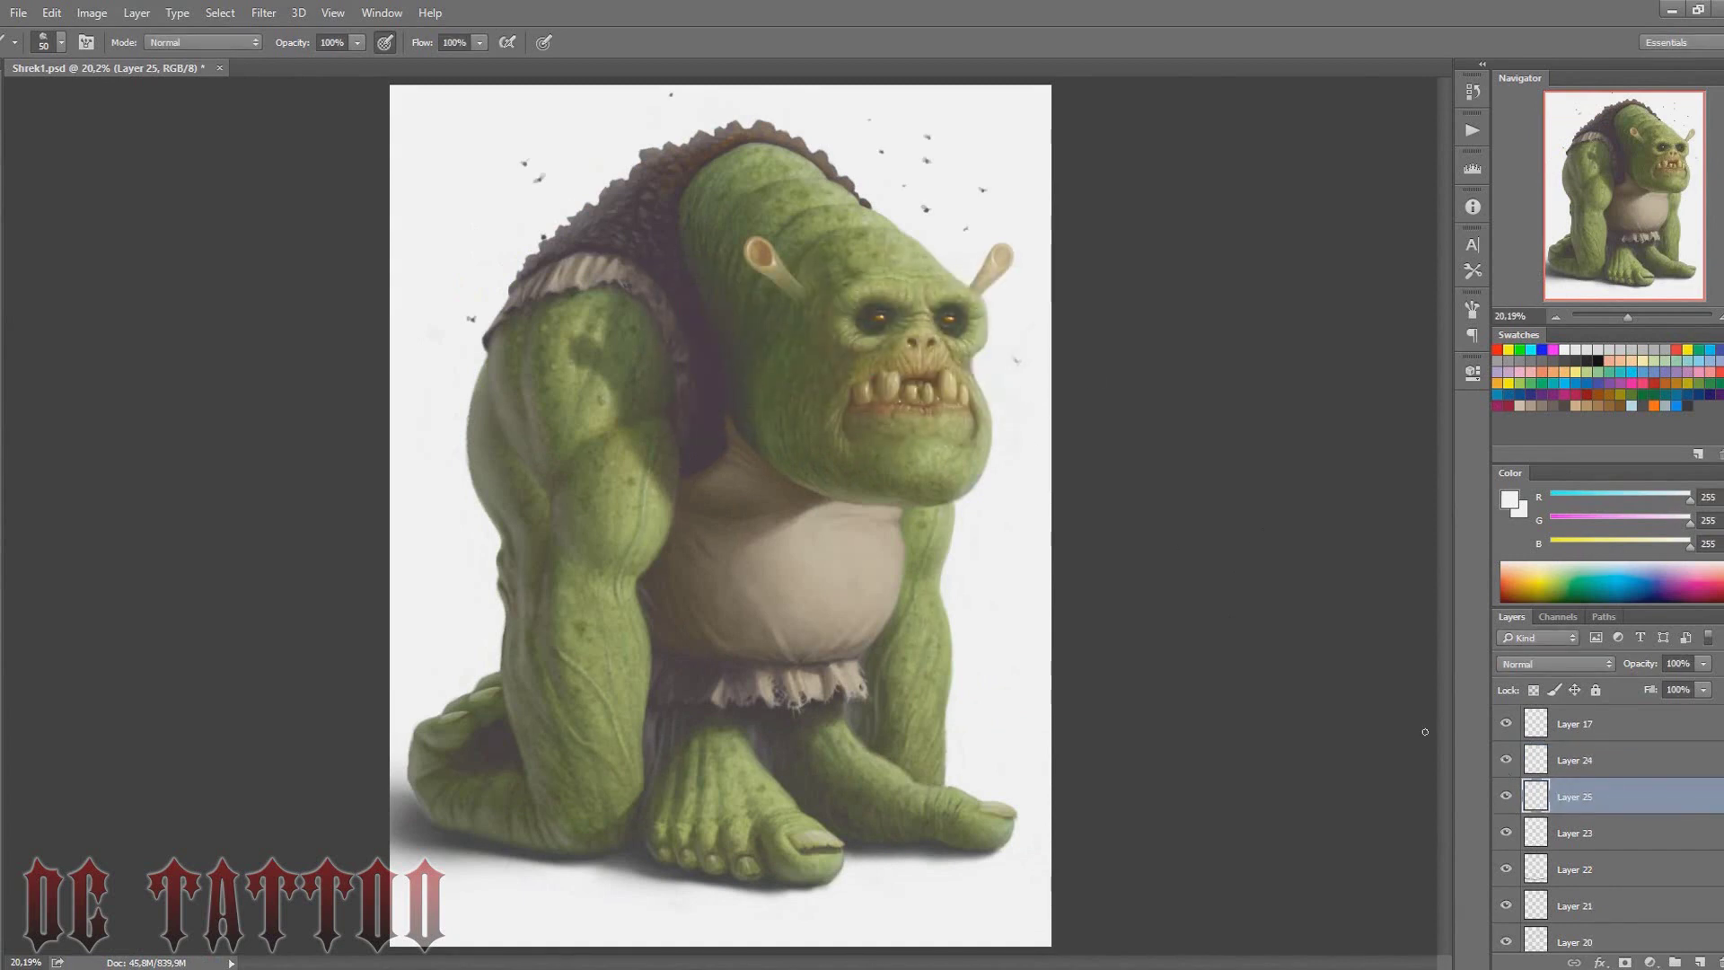
left_click_drag(1627, 317, 1636, 322)
Sample dark green, olive and white for the chin drool, then return to Layer 24
left_click(1117, 660, "alt")
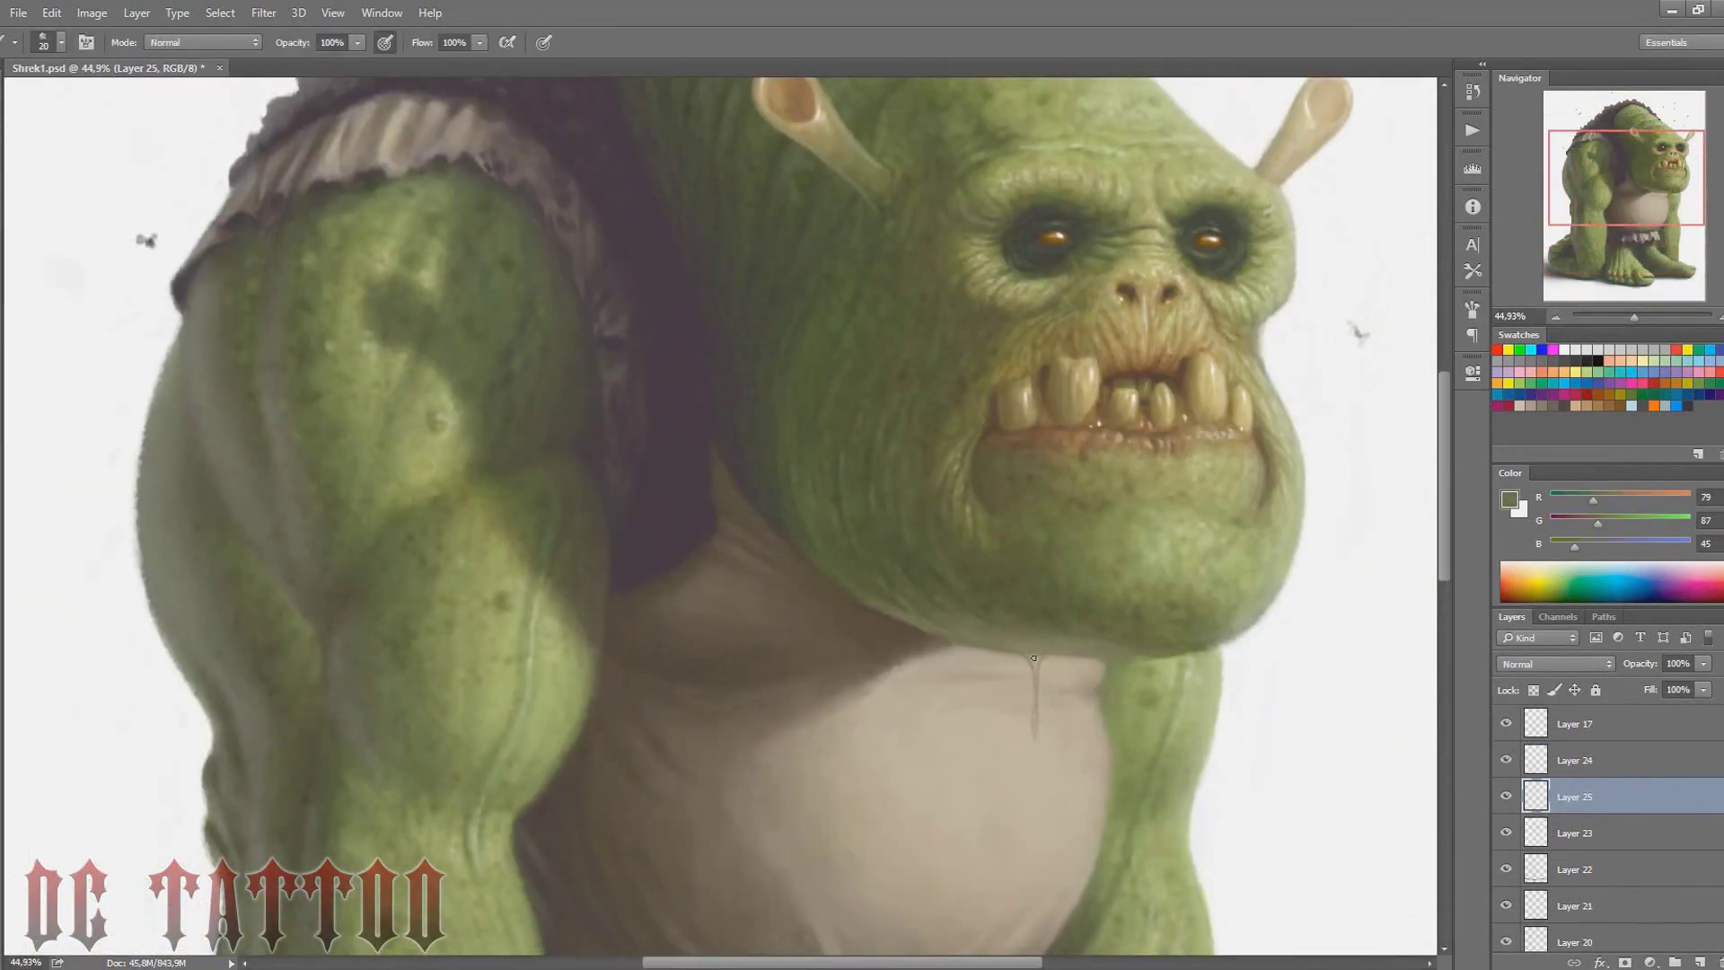
left_click(1268, 678, "alt")
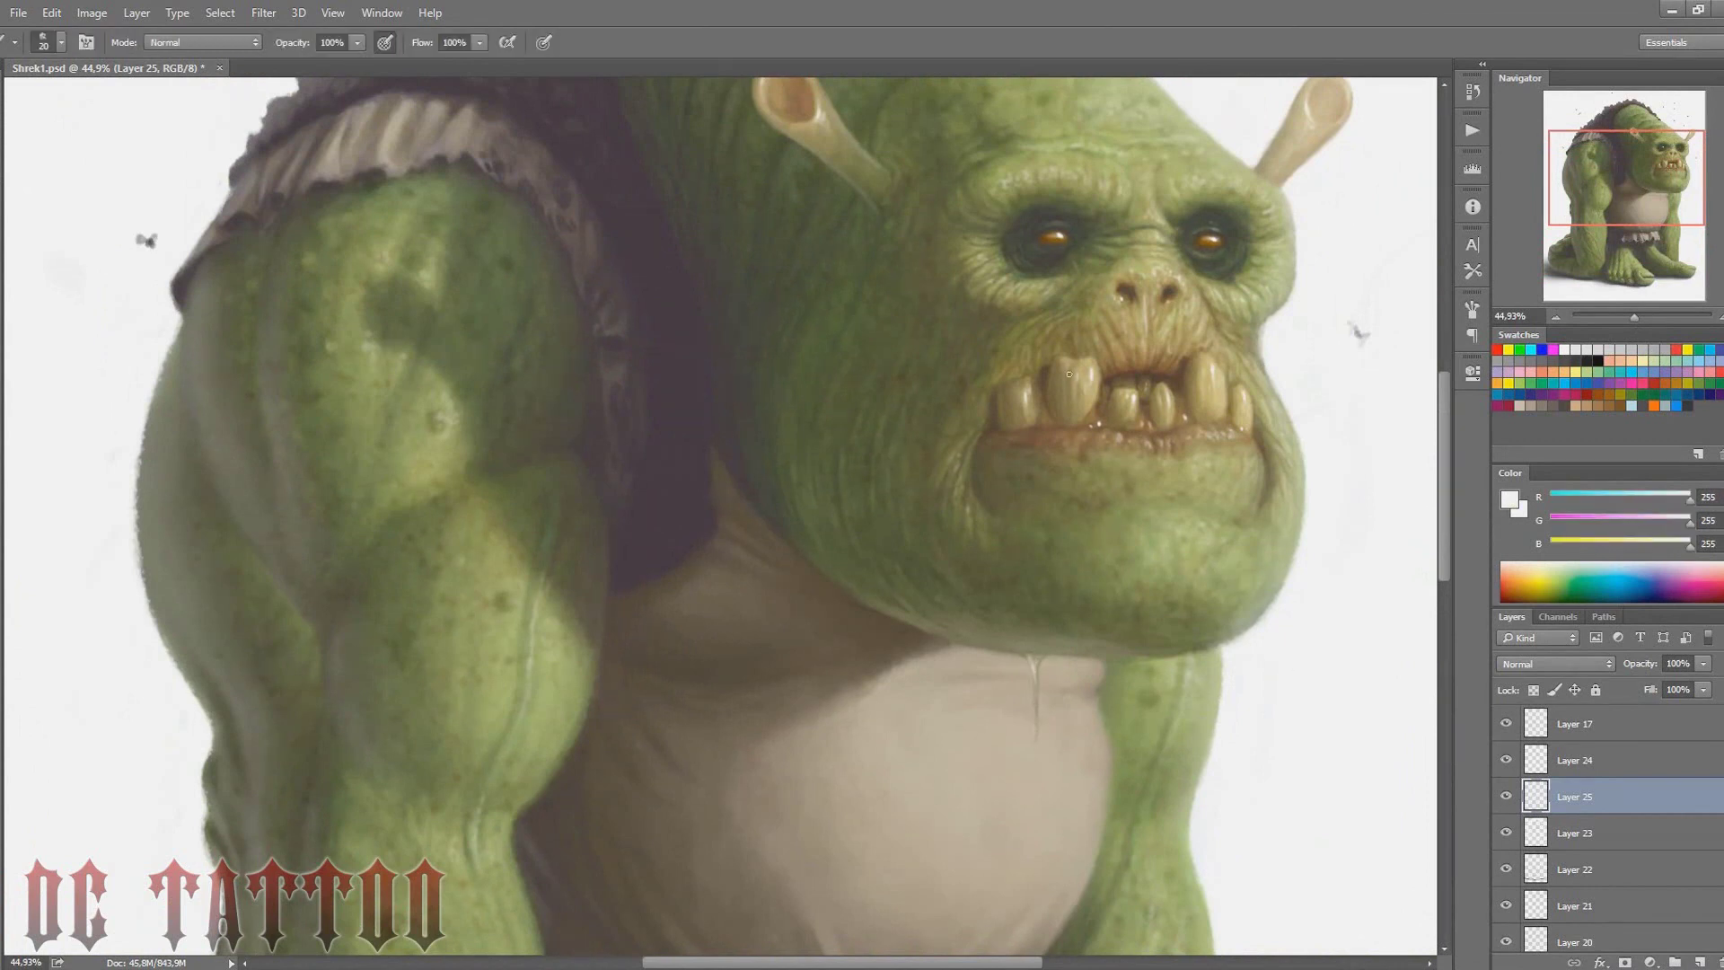
key("bracketleft")
left_click(1048, 653, "alt")
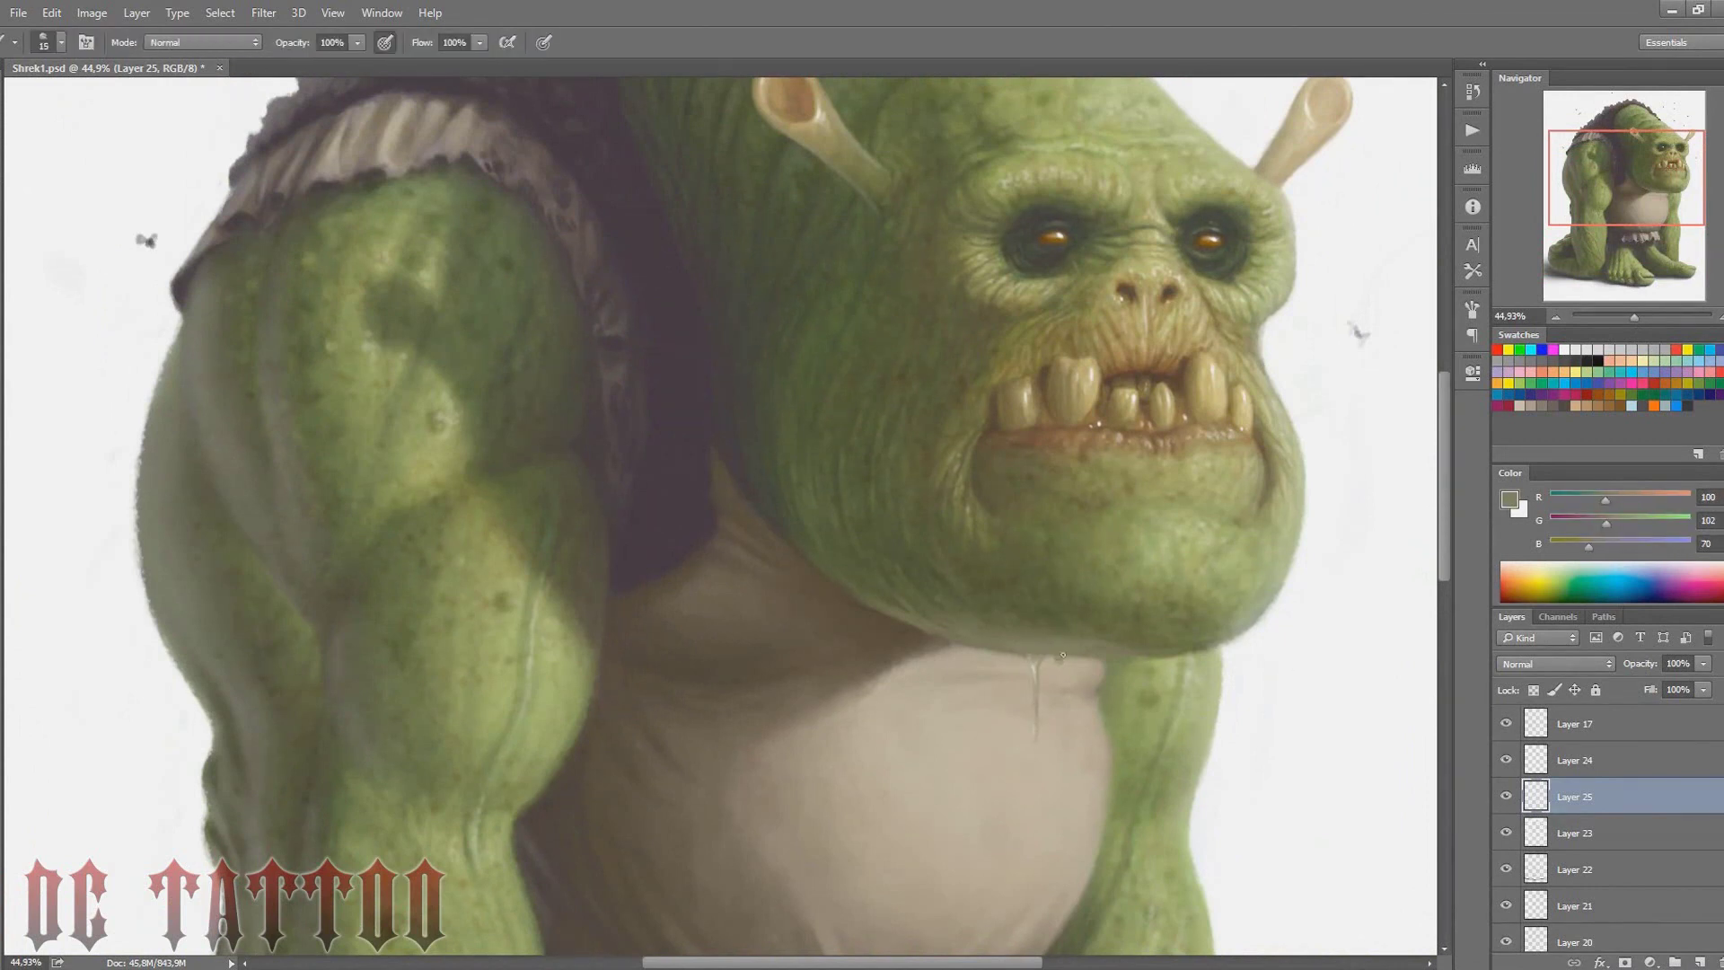
scroll(1074, 504, "down", 5)
key("alt+bracketright")
left_click(1034, 527, "alt")
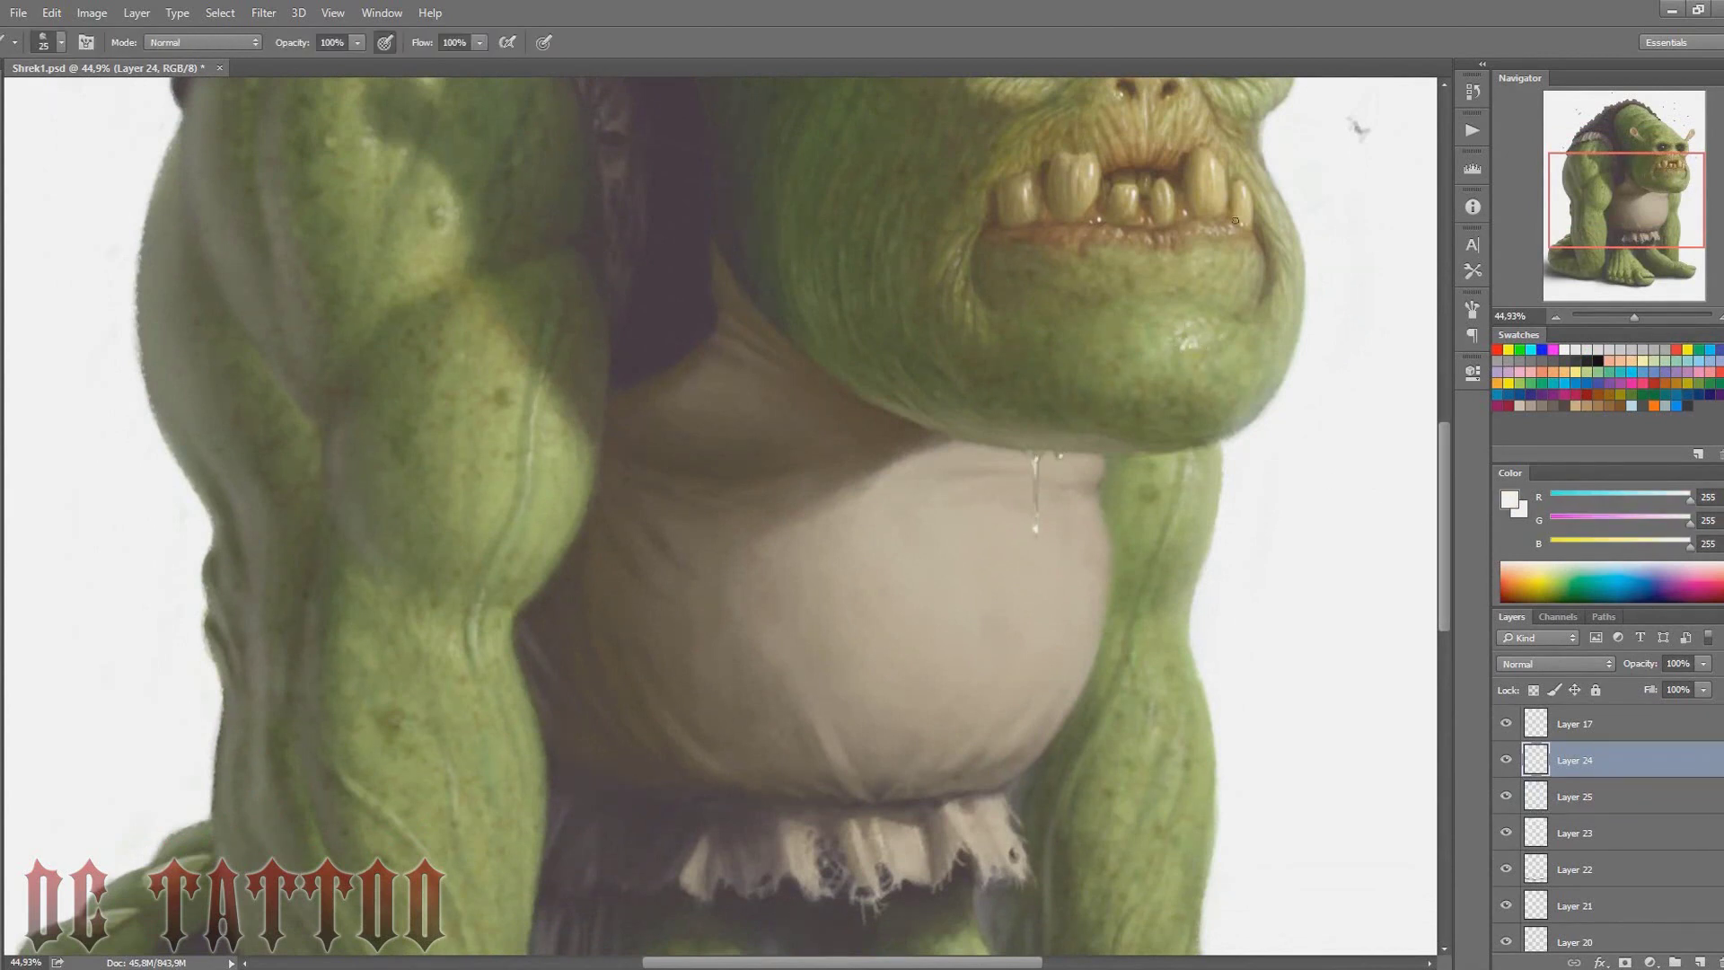
Pick the chin's olive green and a near-white highlight colour with a larger brush
scroll(1212, 473, "up", 3)
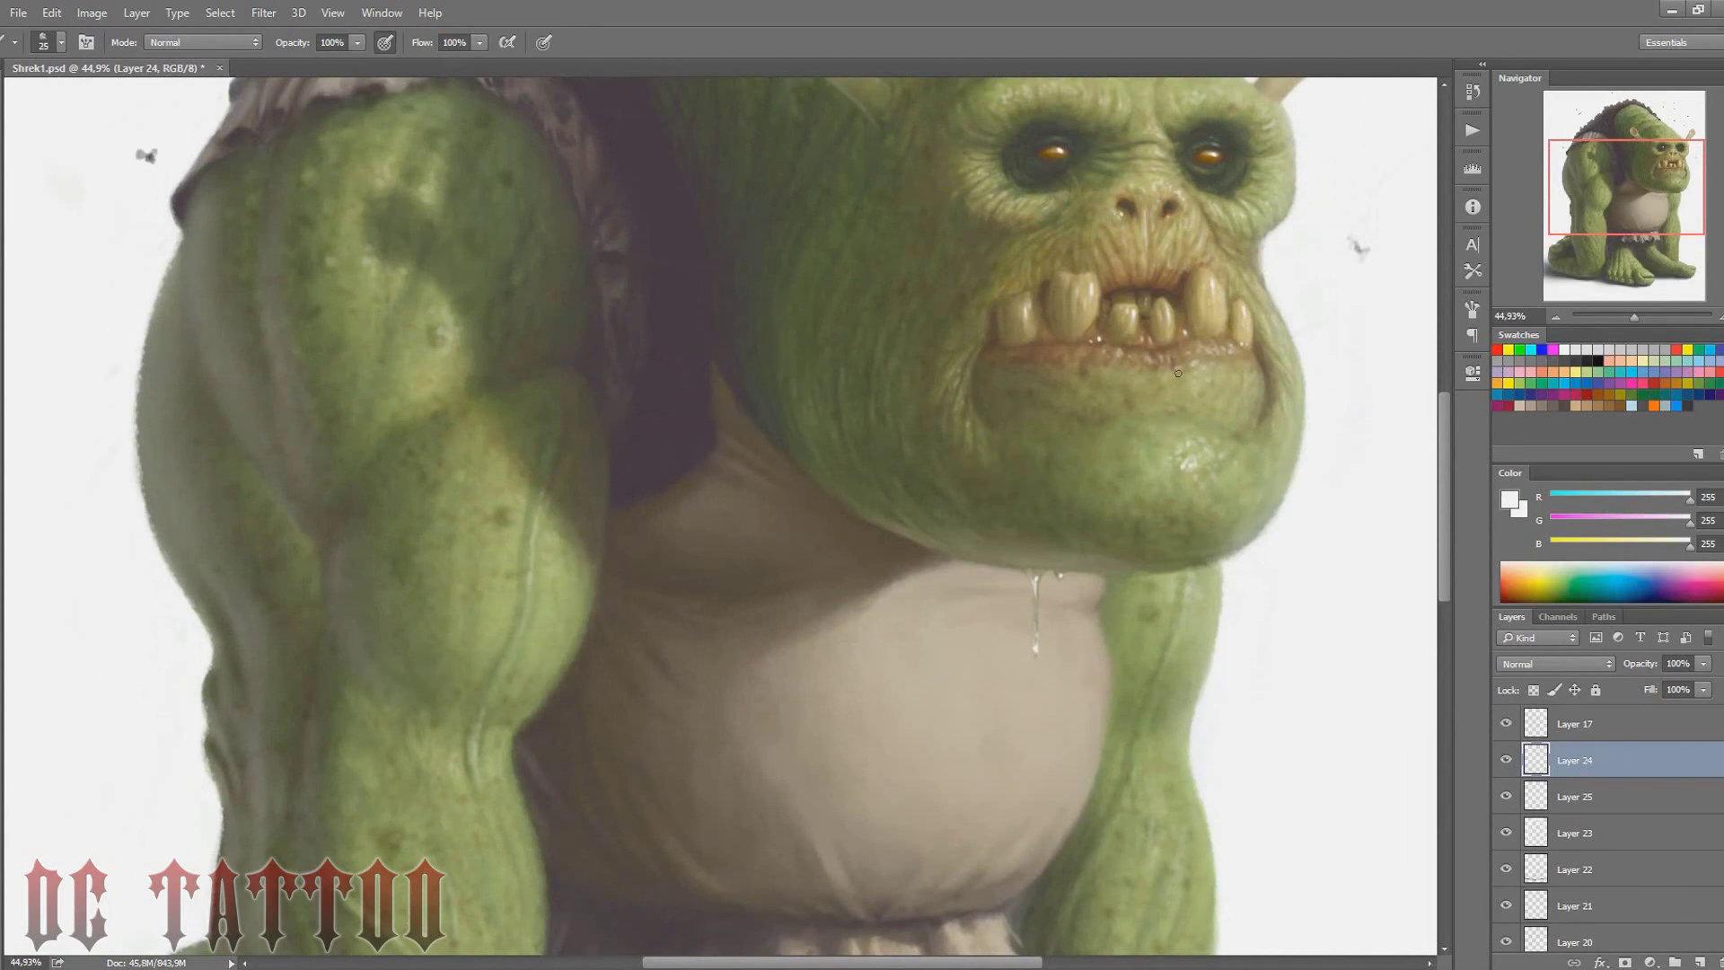
key("bracketright")
key("bracketright")
key("bracketright")
left_click(1230, 404, "alt")
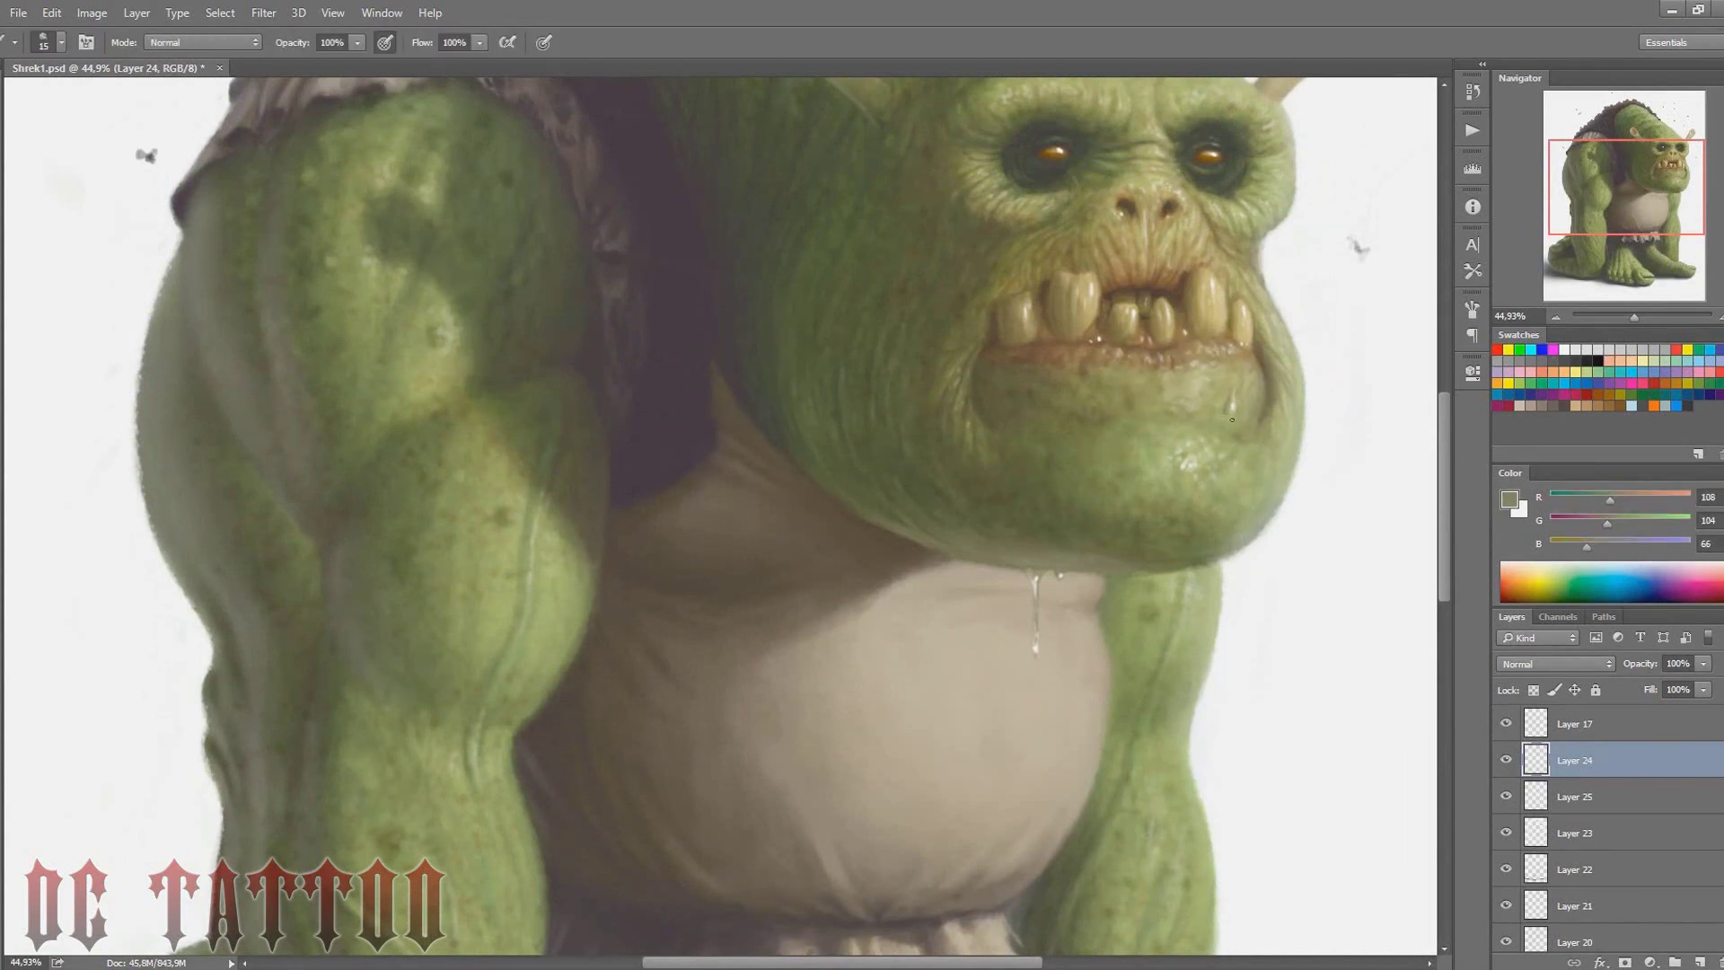
key("e")
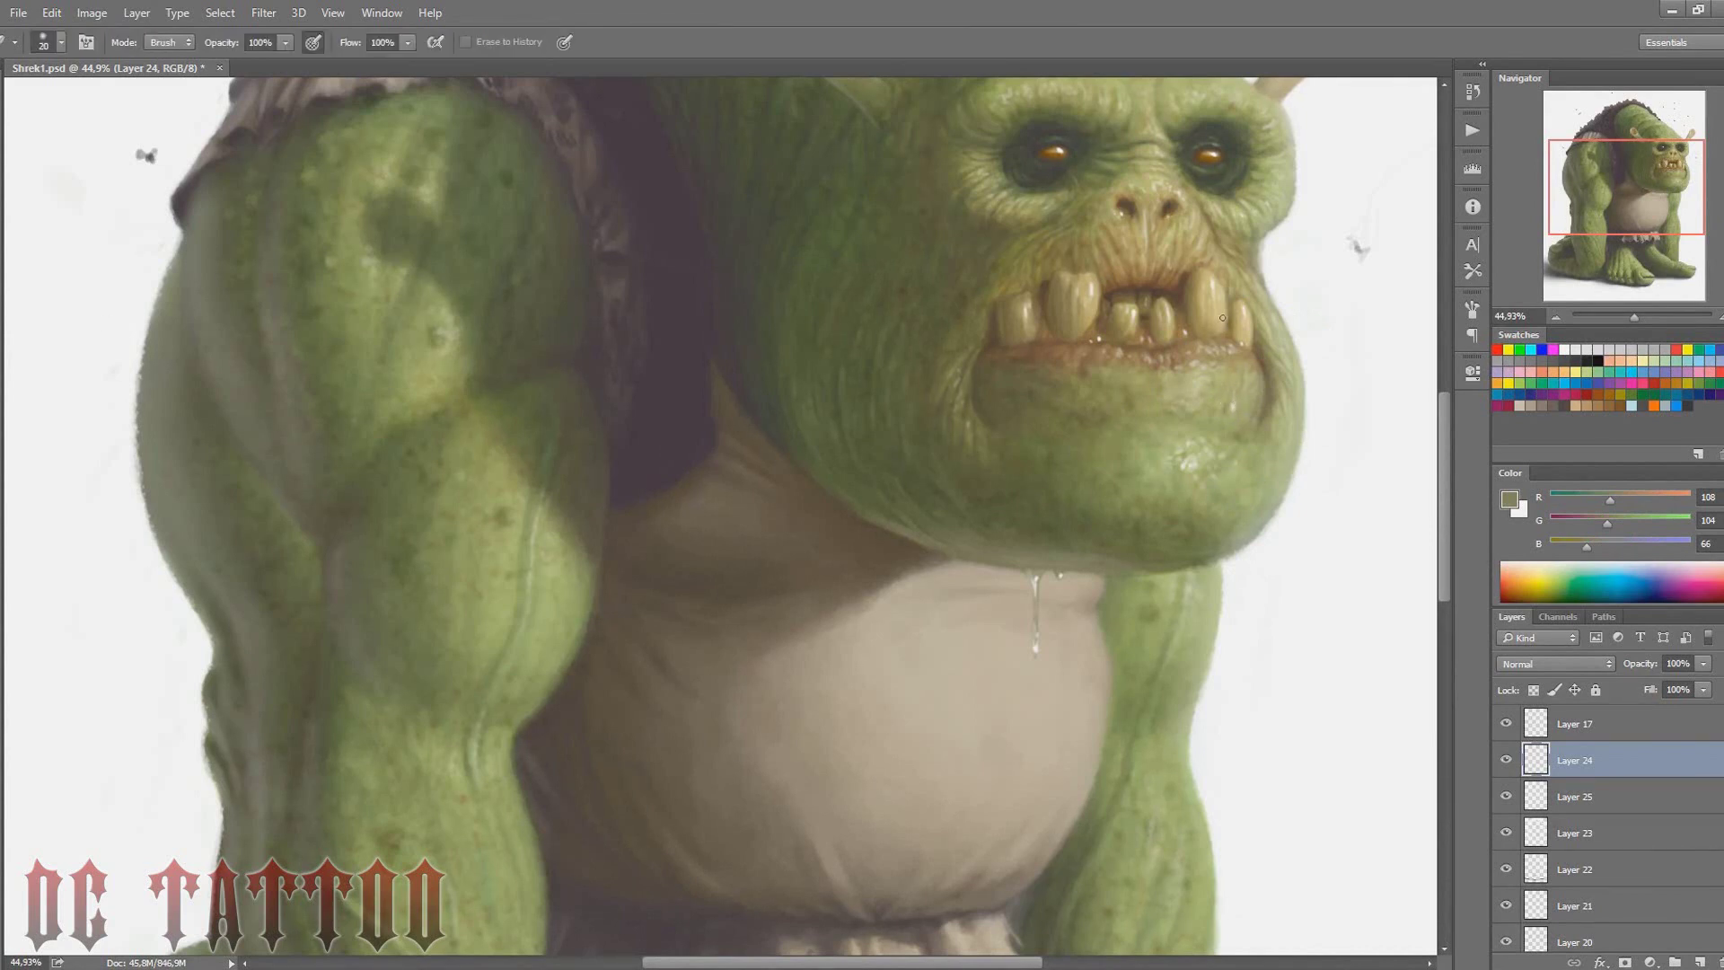
key("b")
left_click(1348, 346, "alt")
key("bracketright")
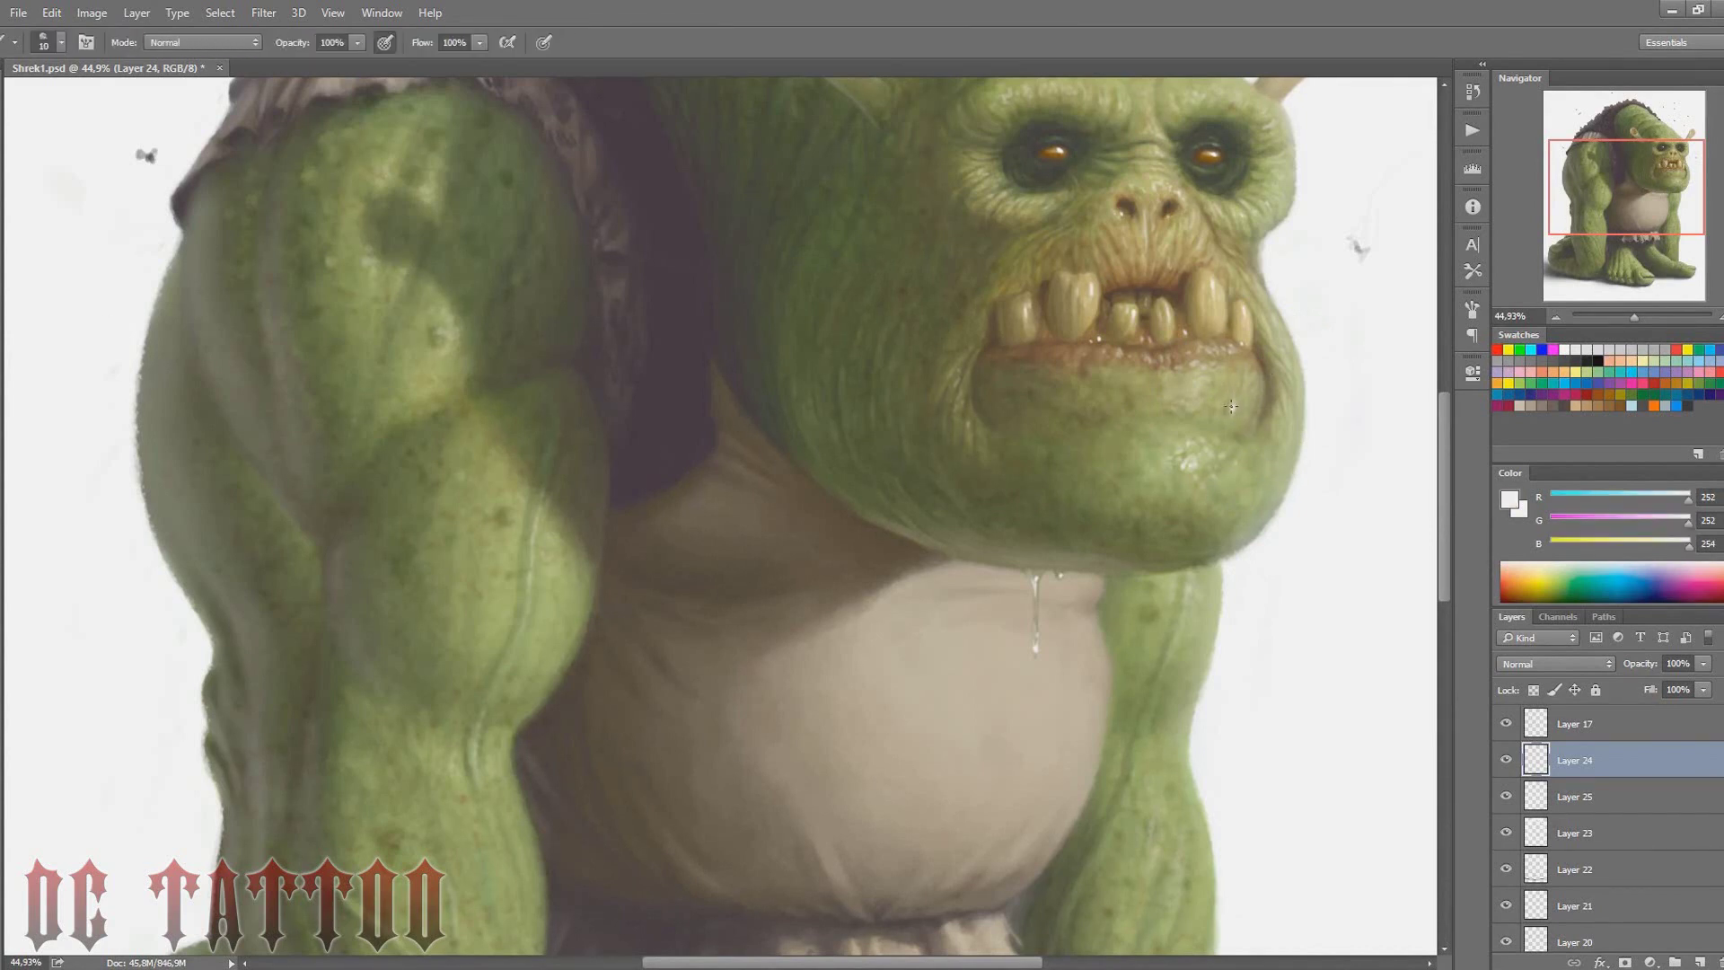
key("bracketright")
key("bracketright")
key("bracketright")
key("bracketright")
Resize the brush and alternate belly beige and dark chin olive along the jaw
left_click_drag(1644, 193, 1640, 179)
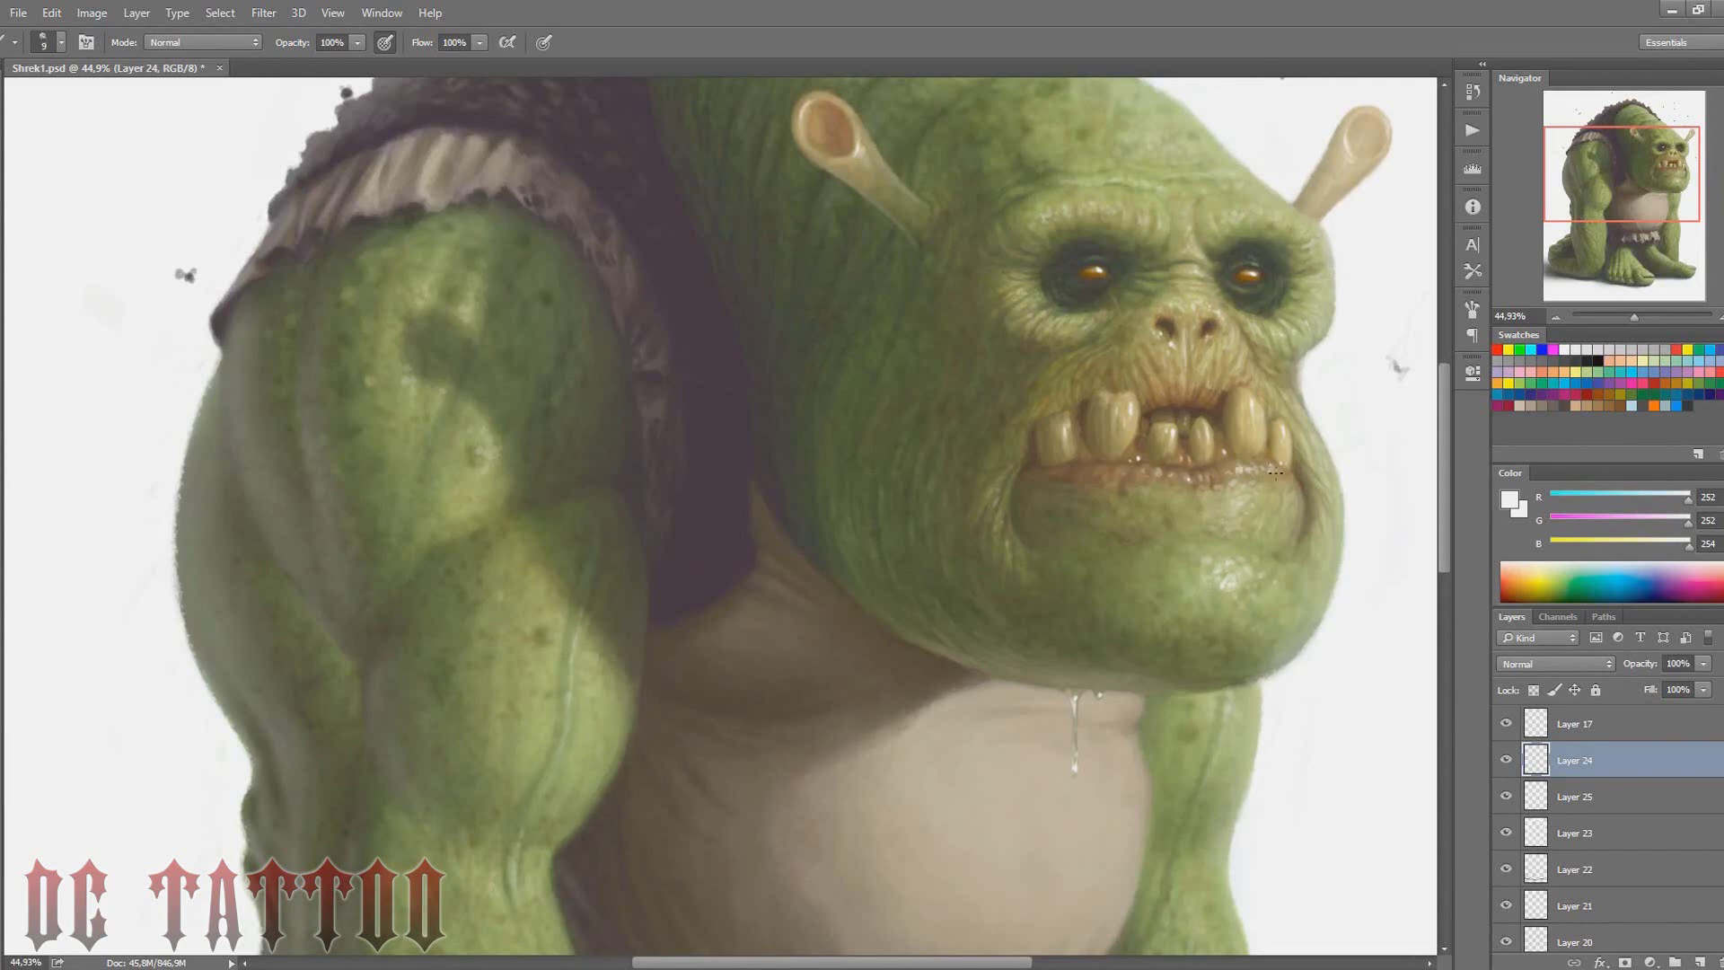
key("bracketright")
key("bracketright")
key("bracketright")
key("bracketleft")
key("bracketleft")
key("bracketleft")
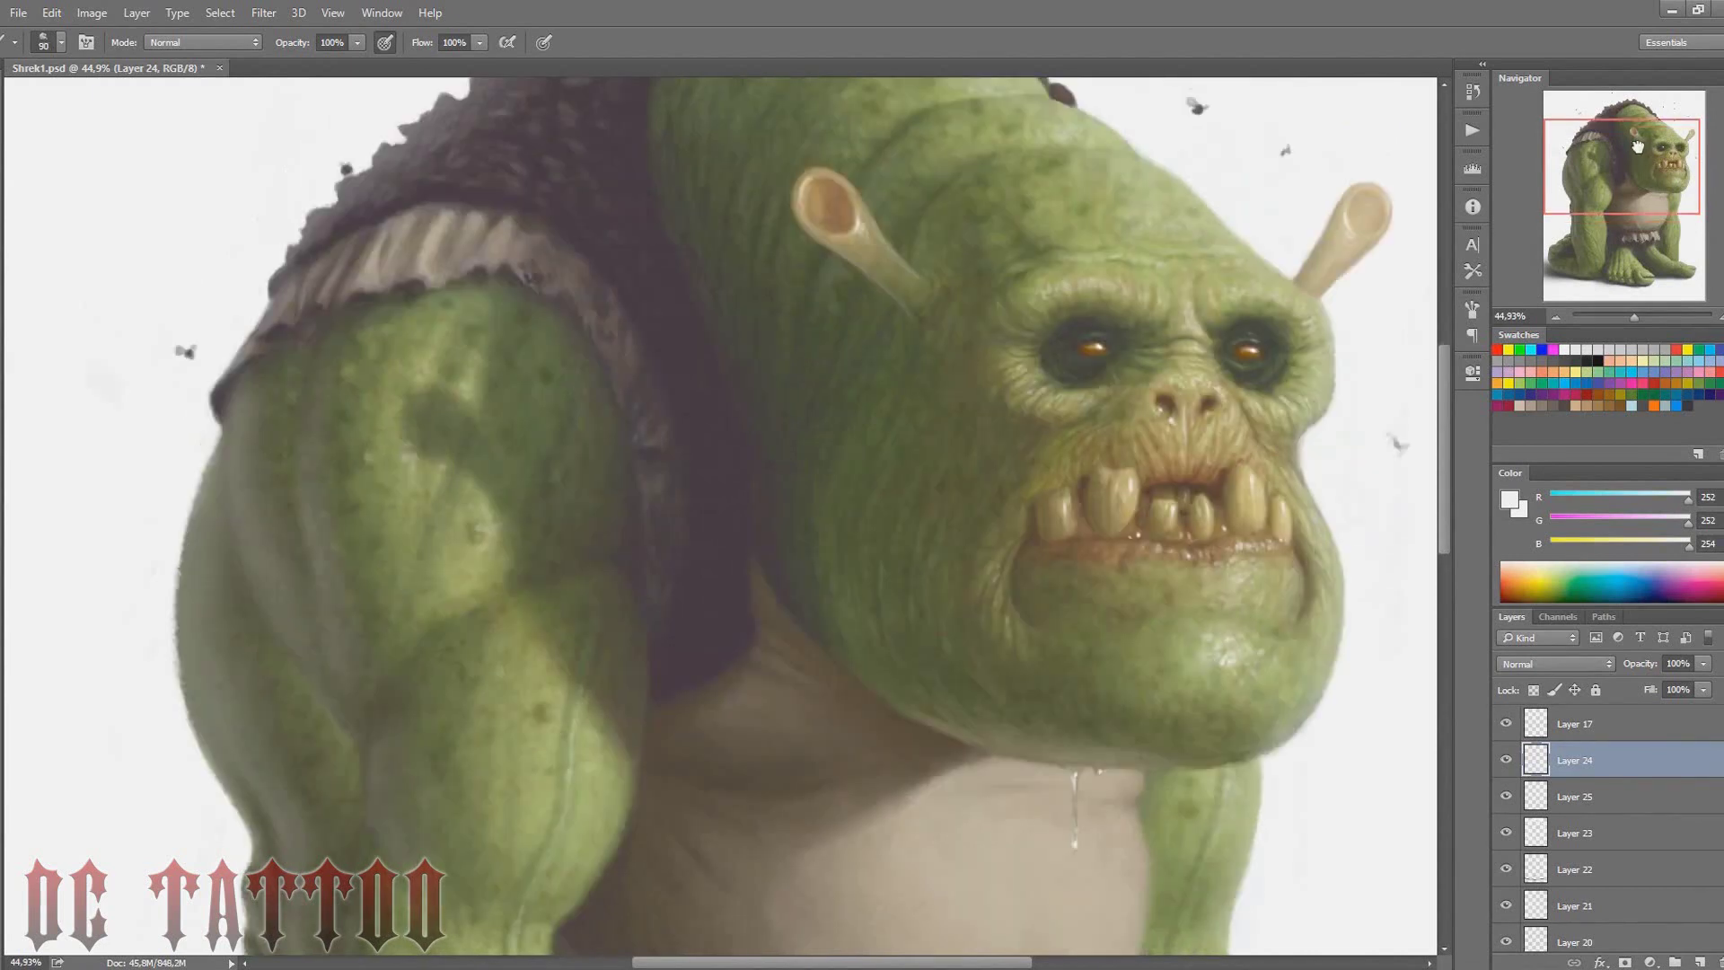
scroll(1201, 512, "down", 3)
key("bracketleft")
key("bracketleft")
key("bracketleft")
left_click(1039, 481, "alt")
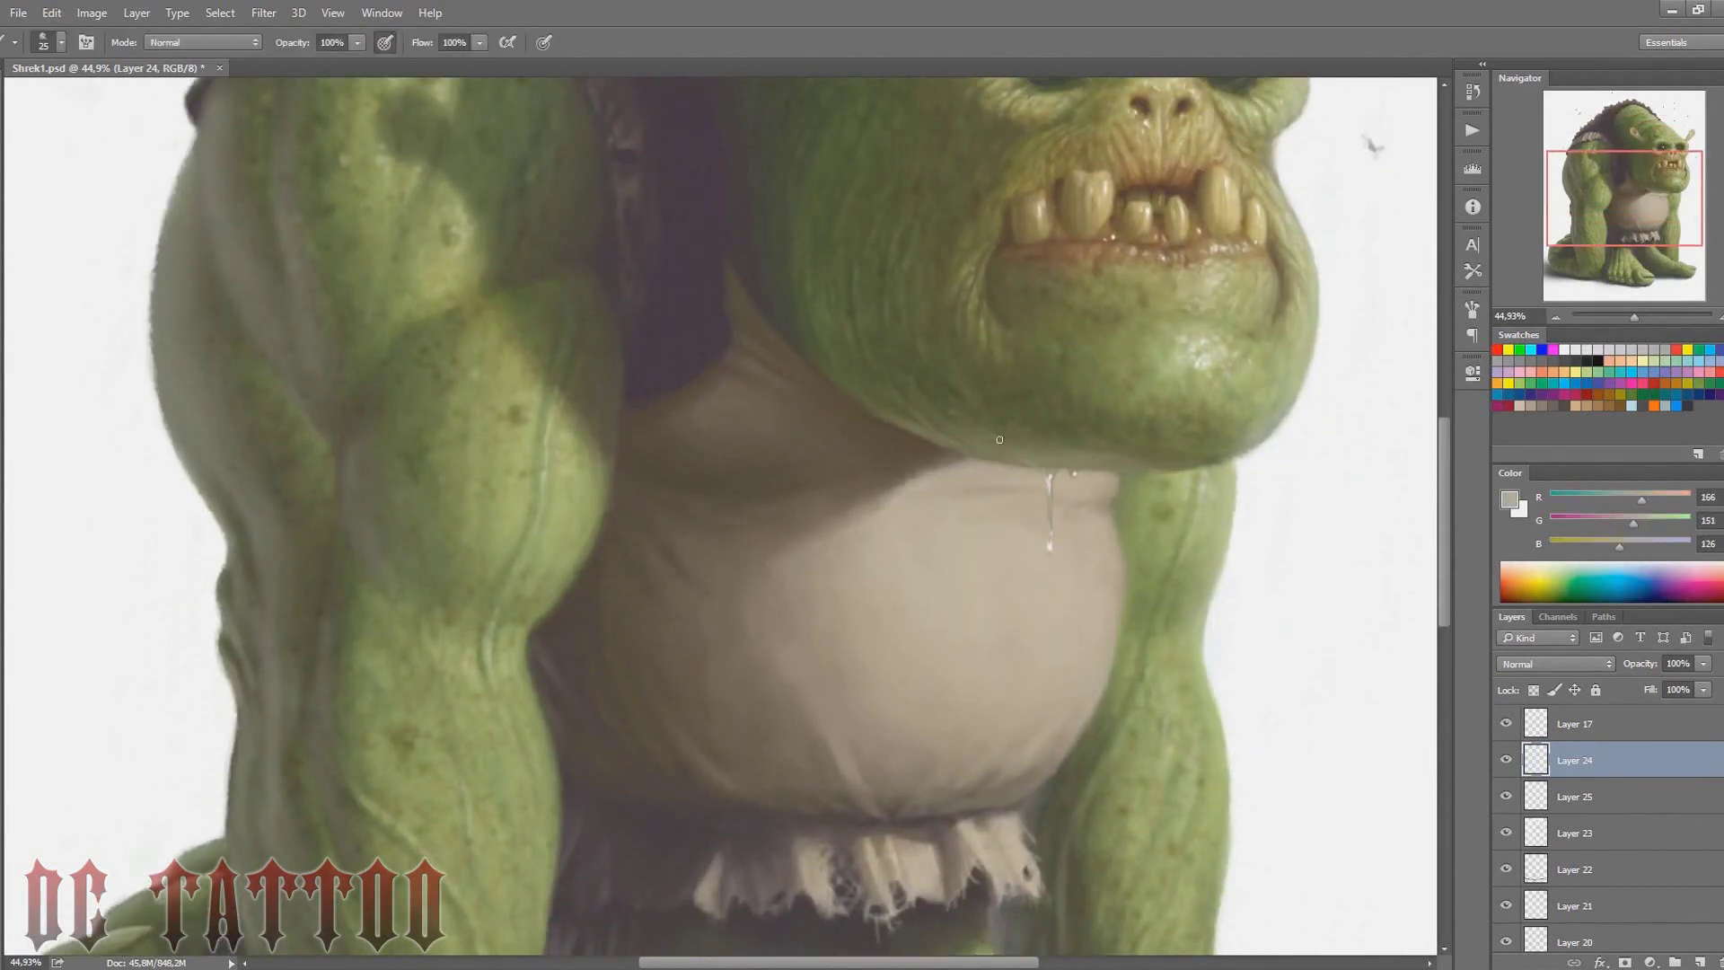
left_click(1081, 451, "alt")
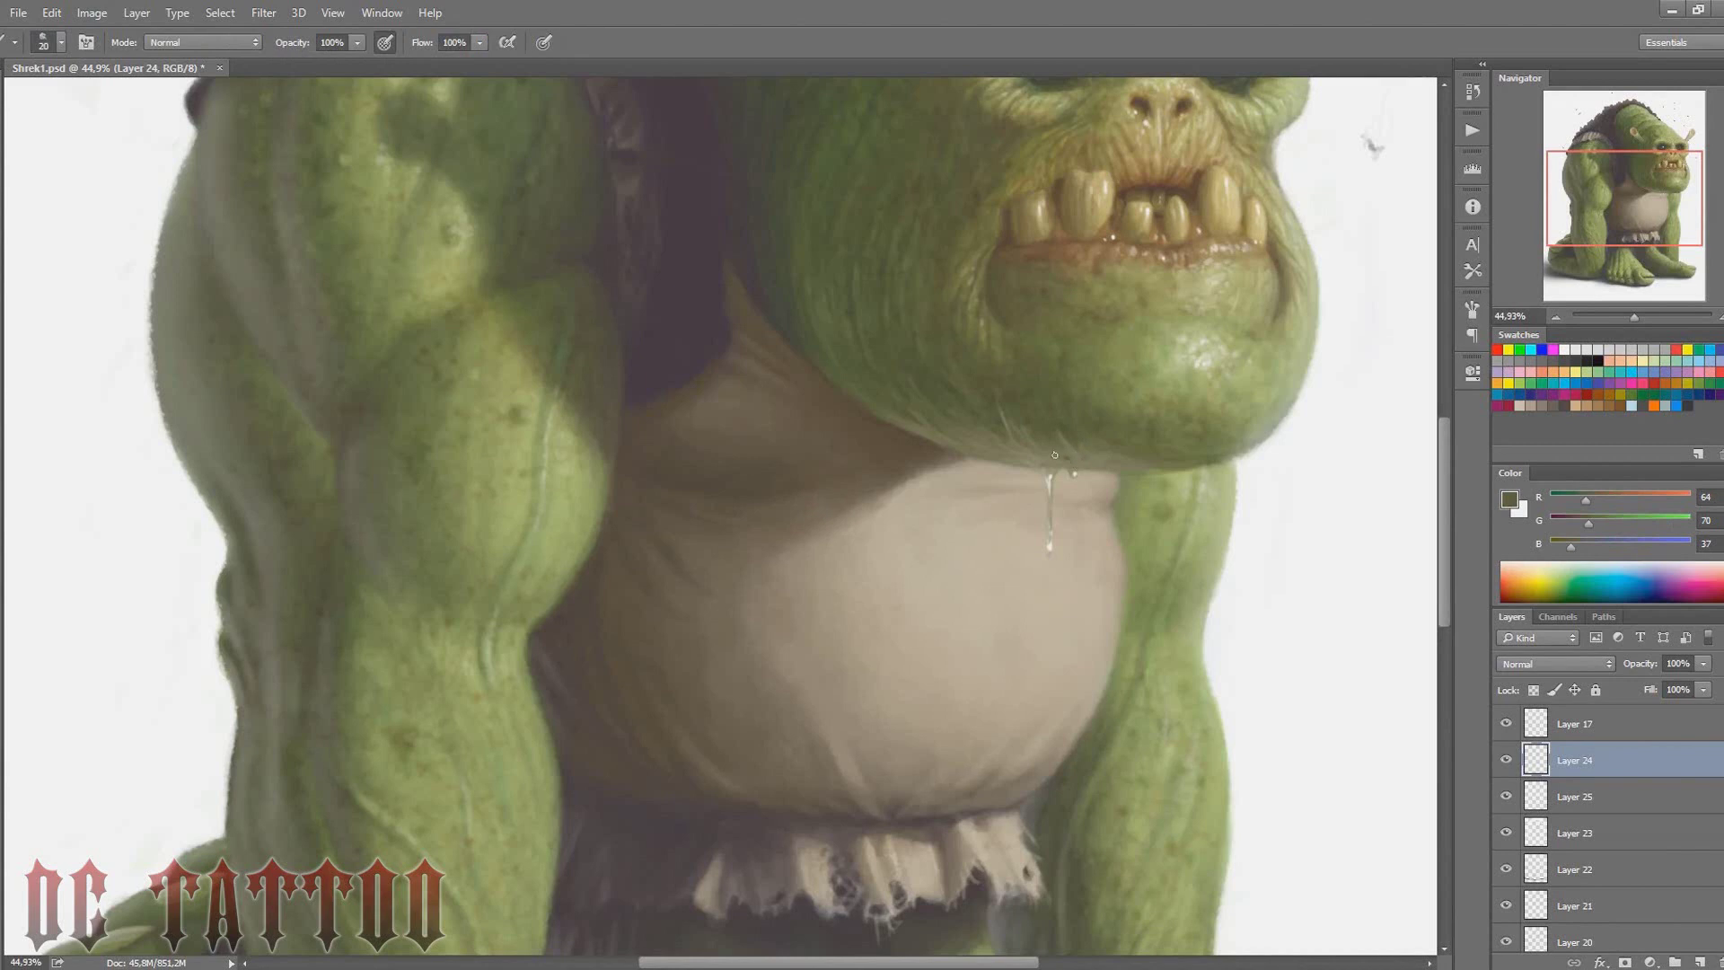
left_click(1049, 471, "alt")
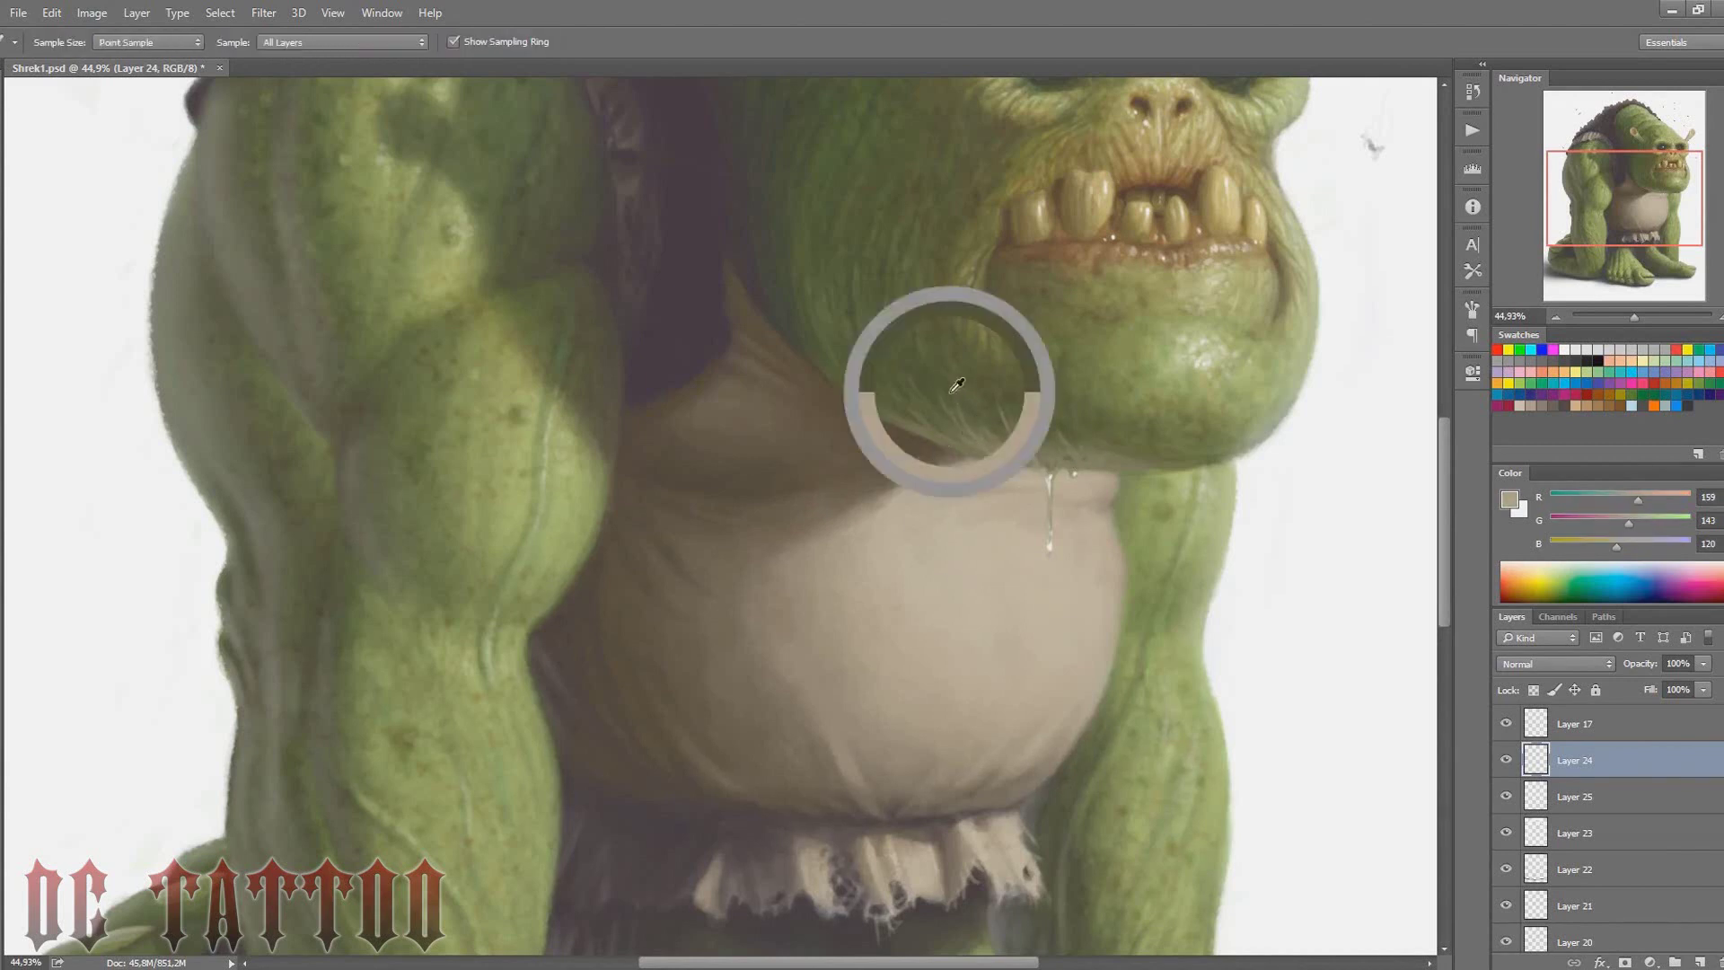
Blend the chin into the belly using sampled white, greens, beige and dark brown
left_click(1158, 468, "alt")
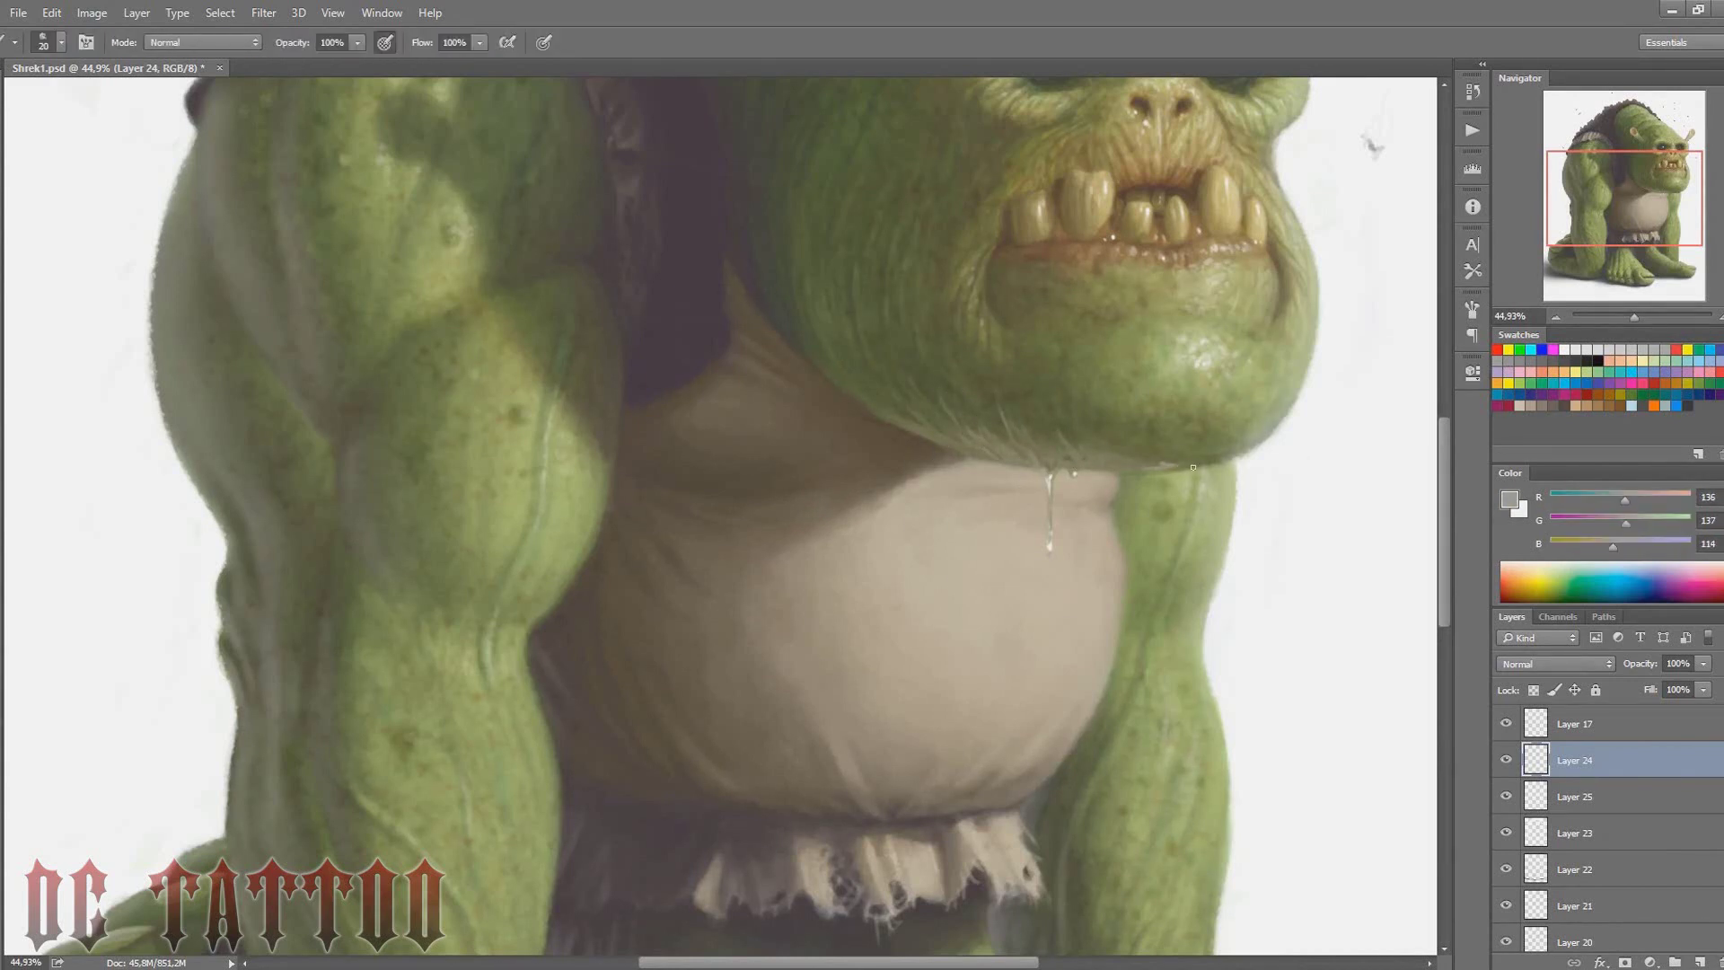
left_click(1244, 442, "alt")
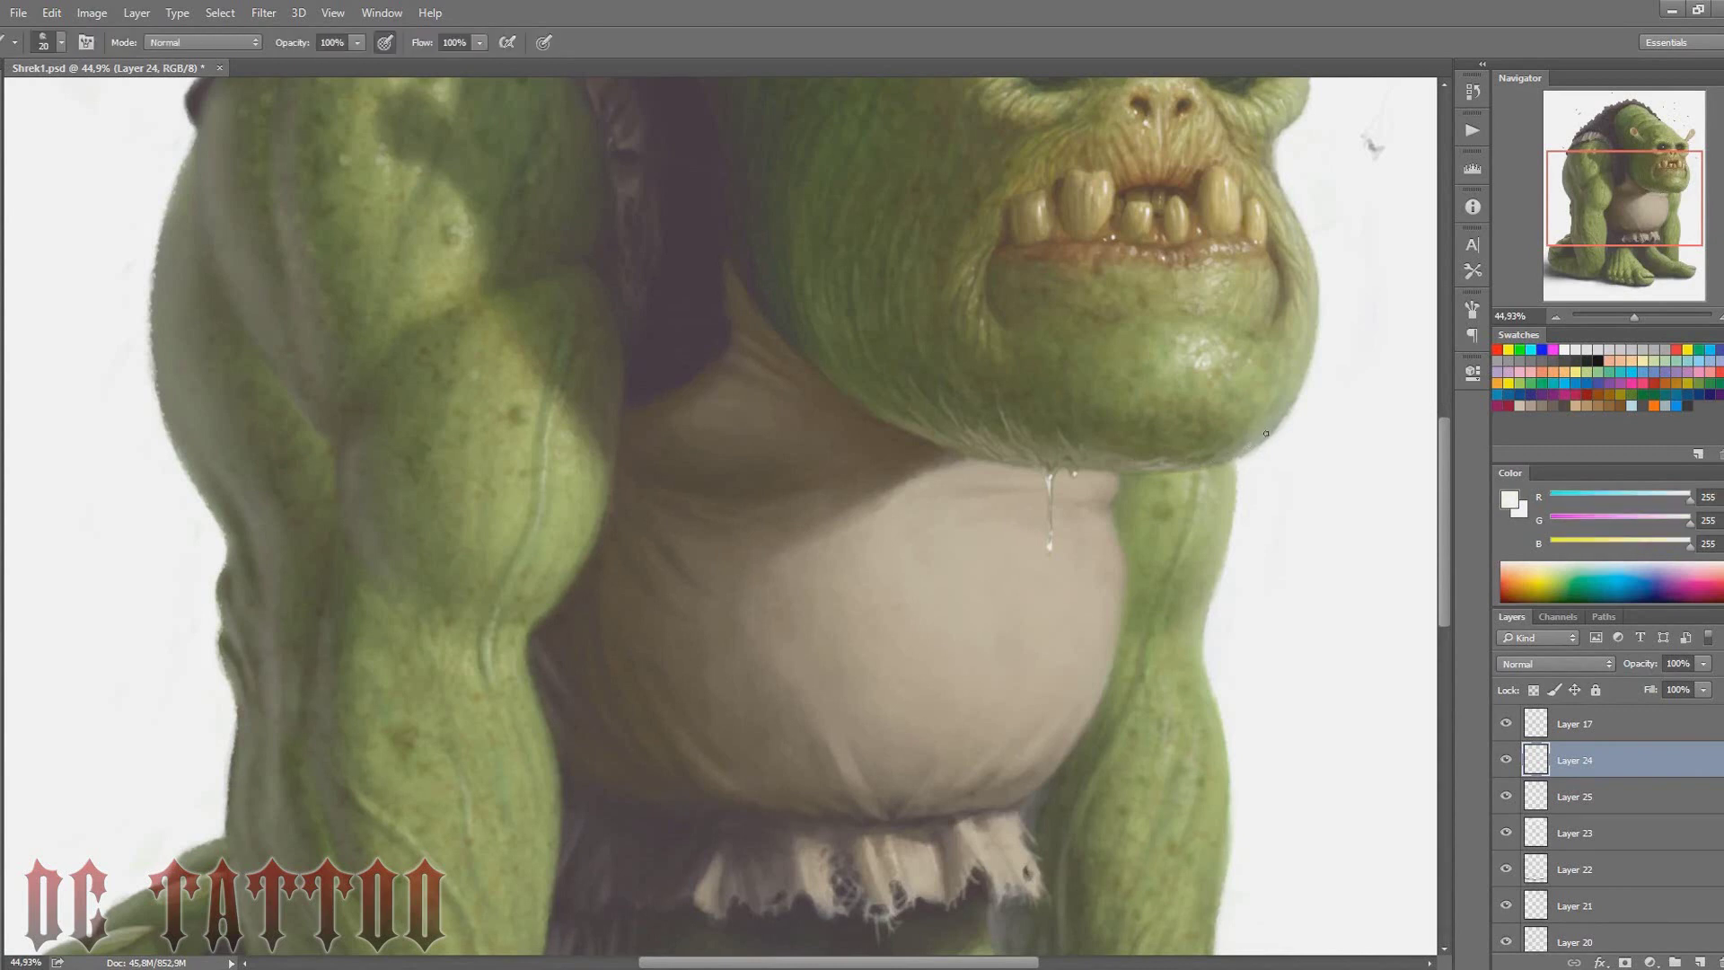
key("bracketright")
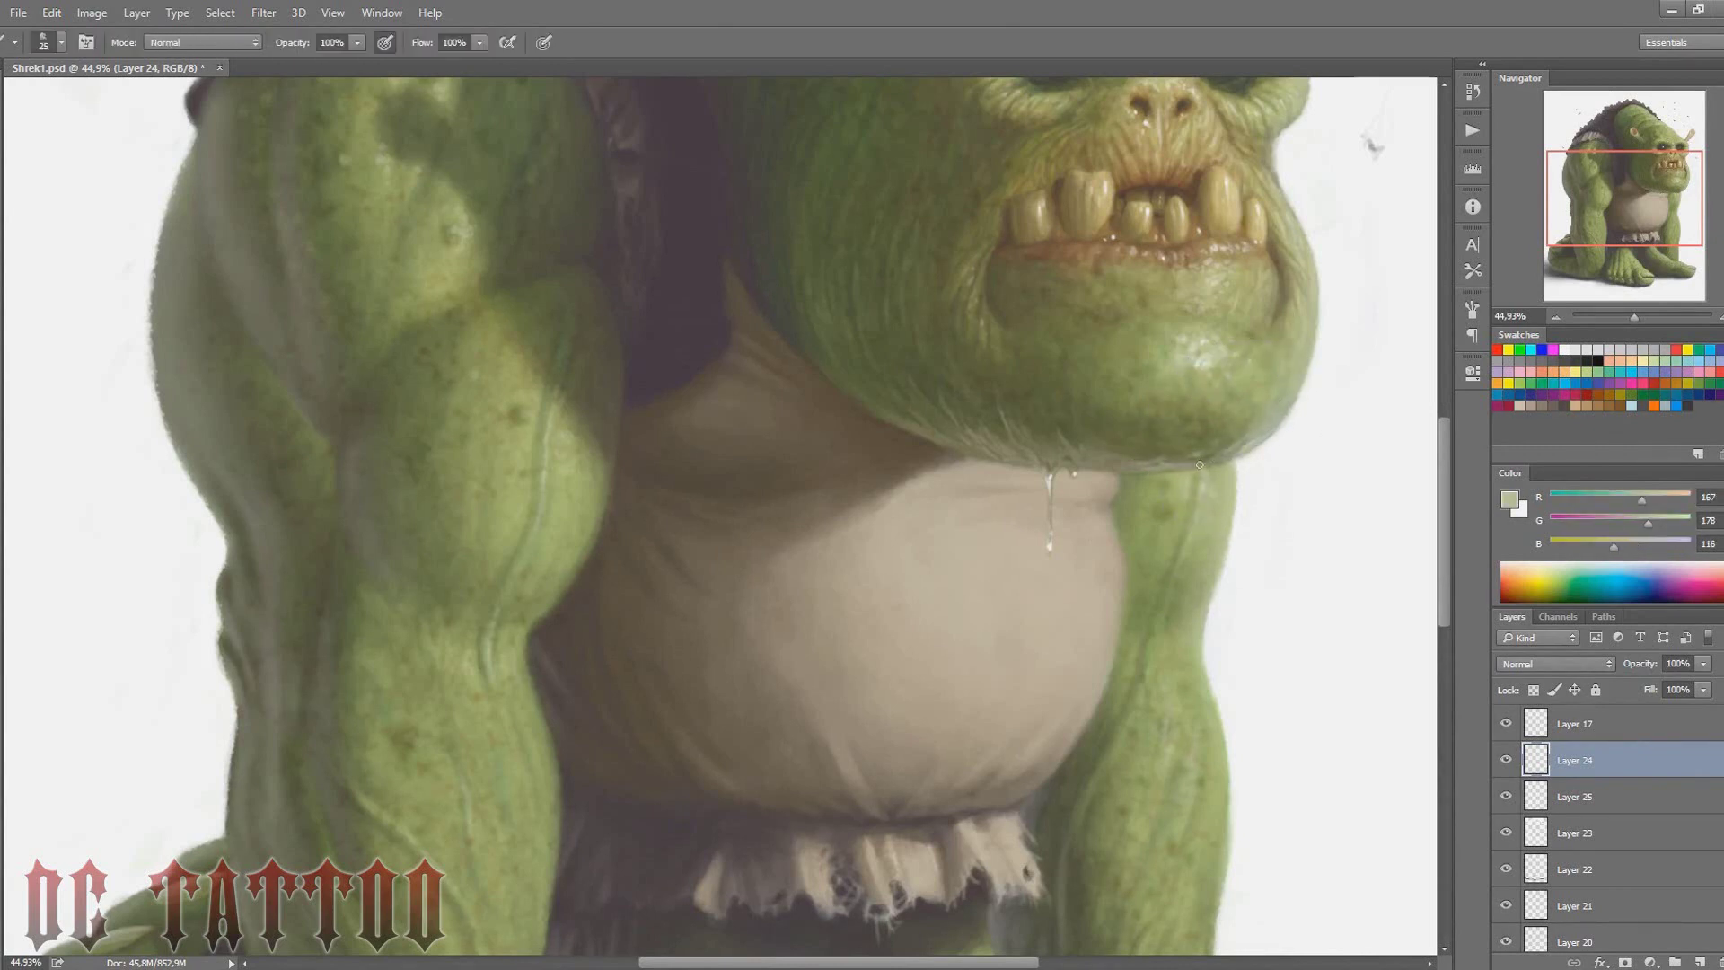
key("bracketright")
key("bracketright")
left_click(1213, 444, "alt")
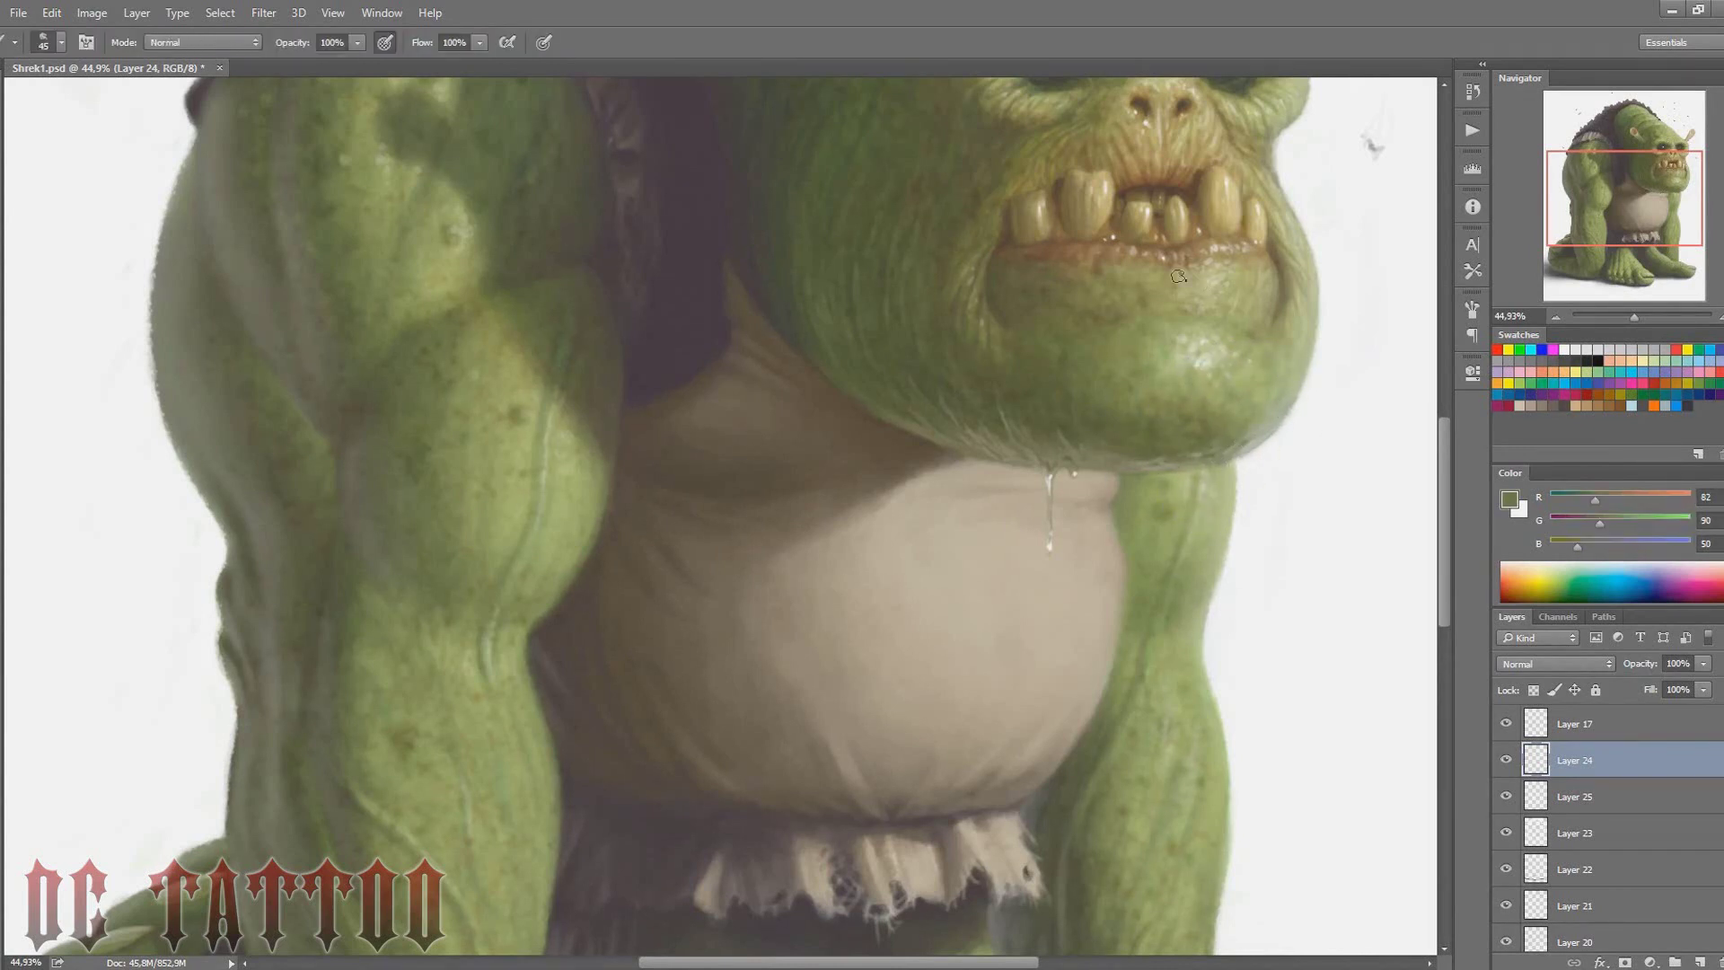
left_click(1161, 480, "alt")
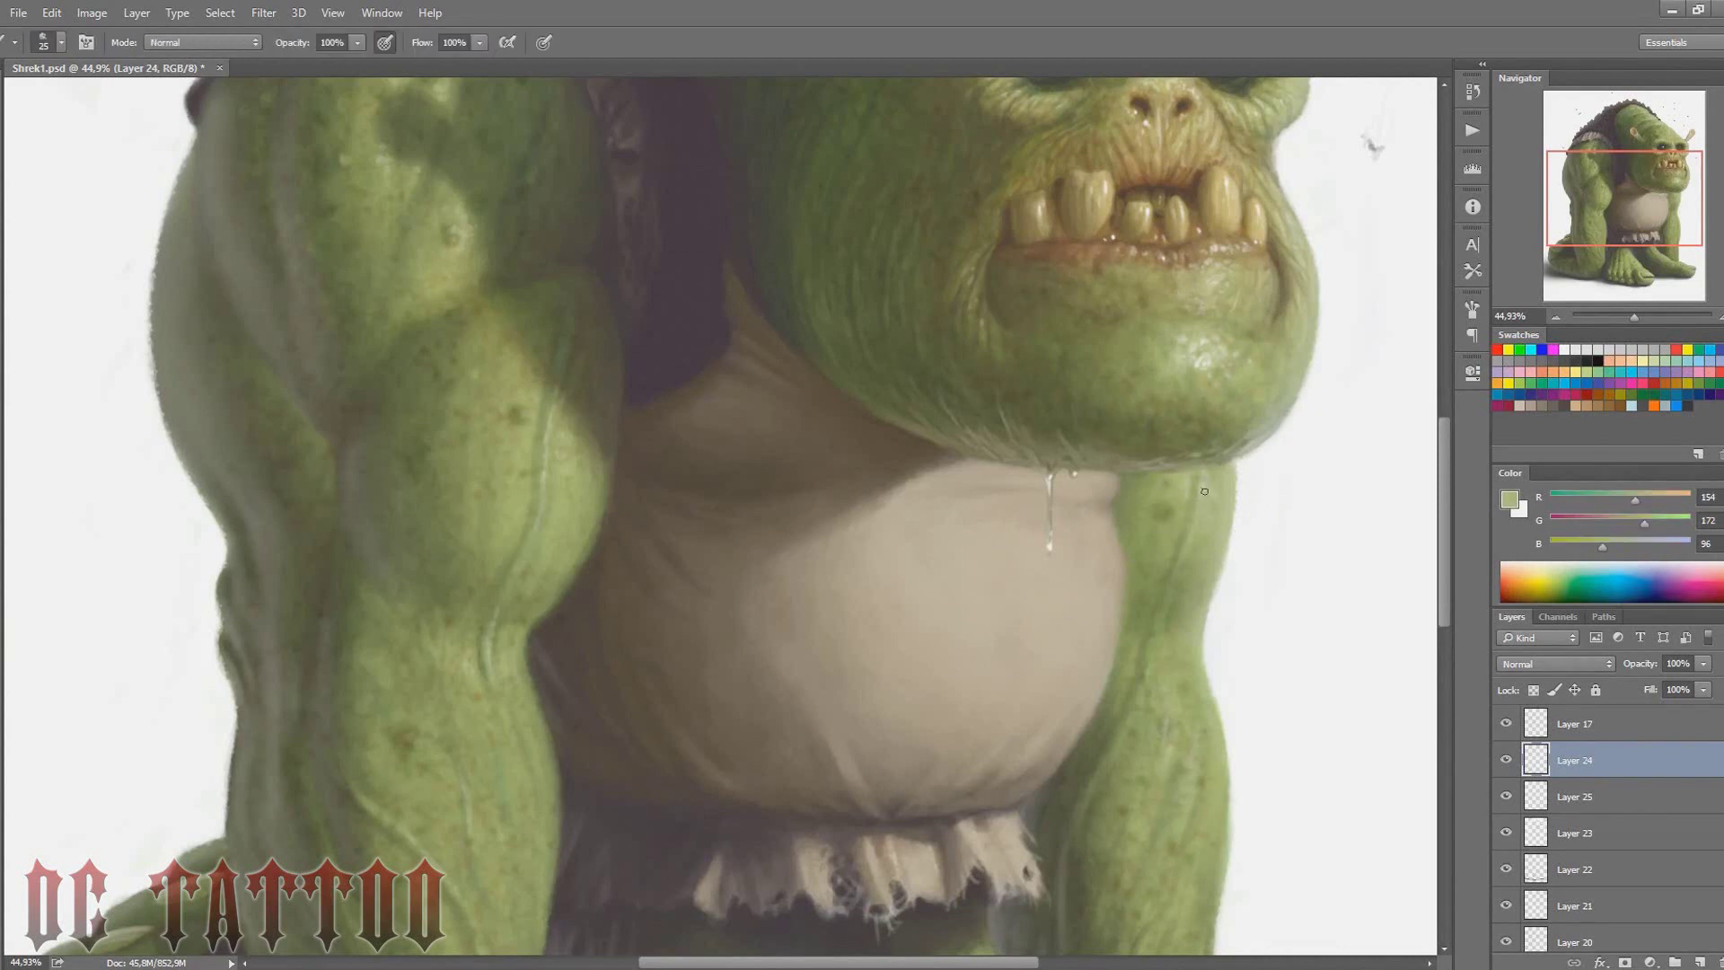
left_click(1196, 471, "alt")
left_click(1175, 472, "alt")
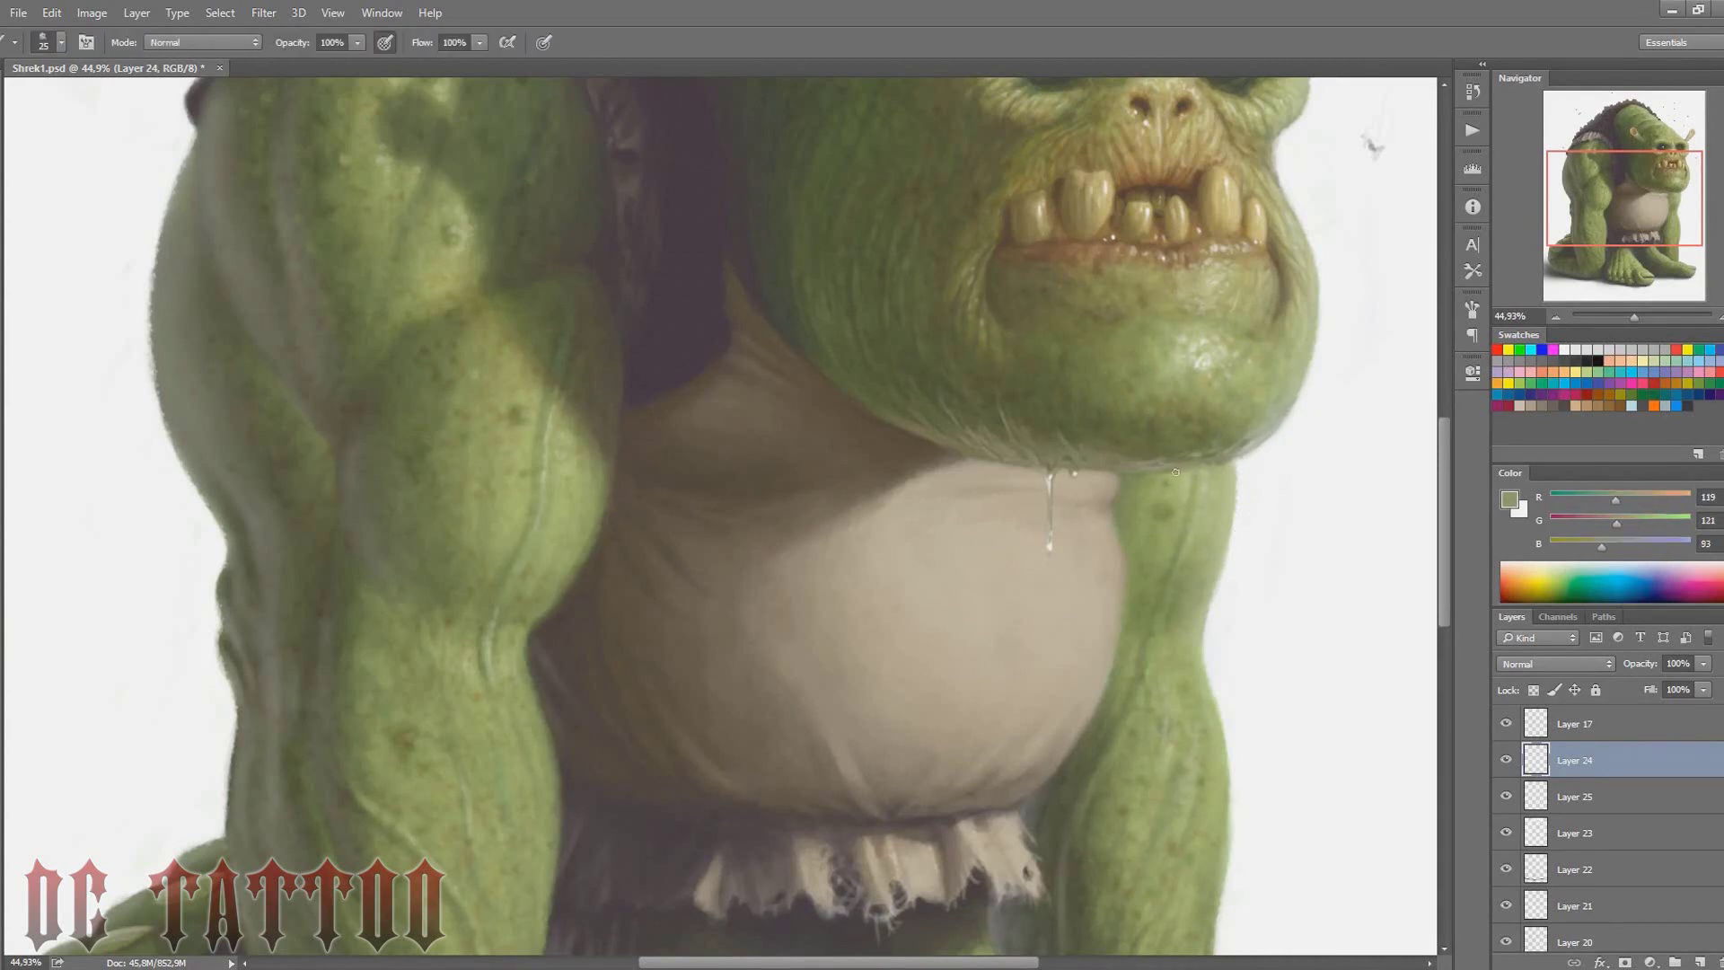
left_click(1050, 472, "alt")
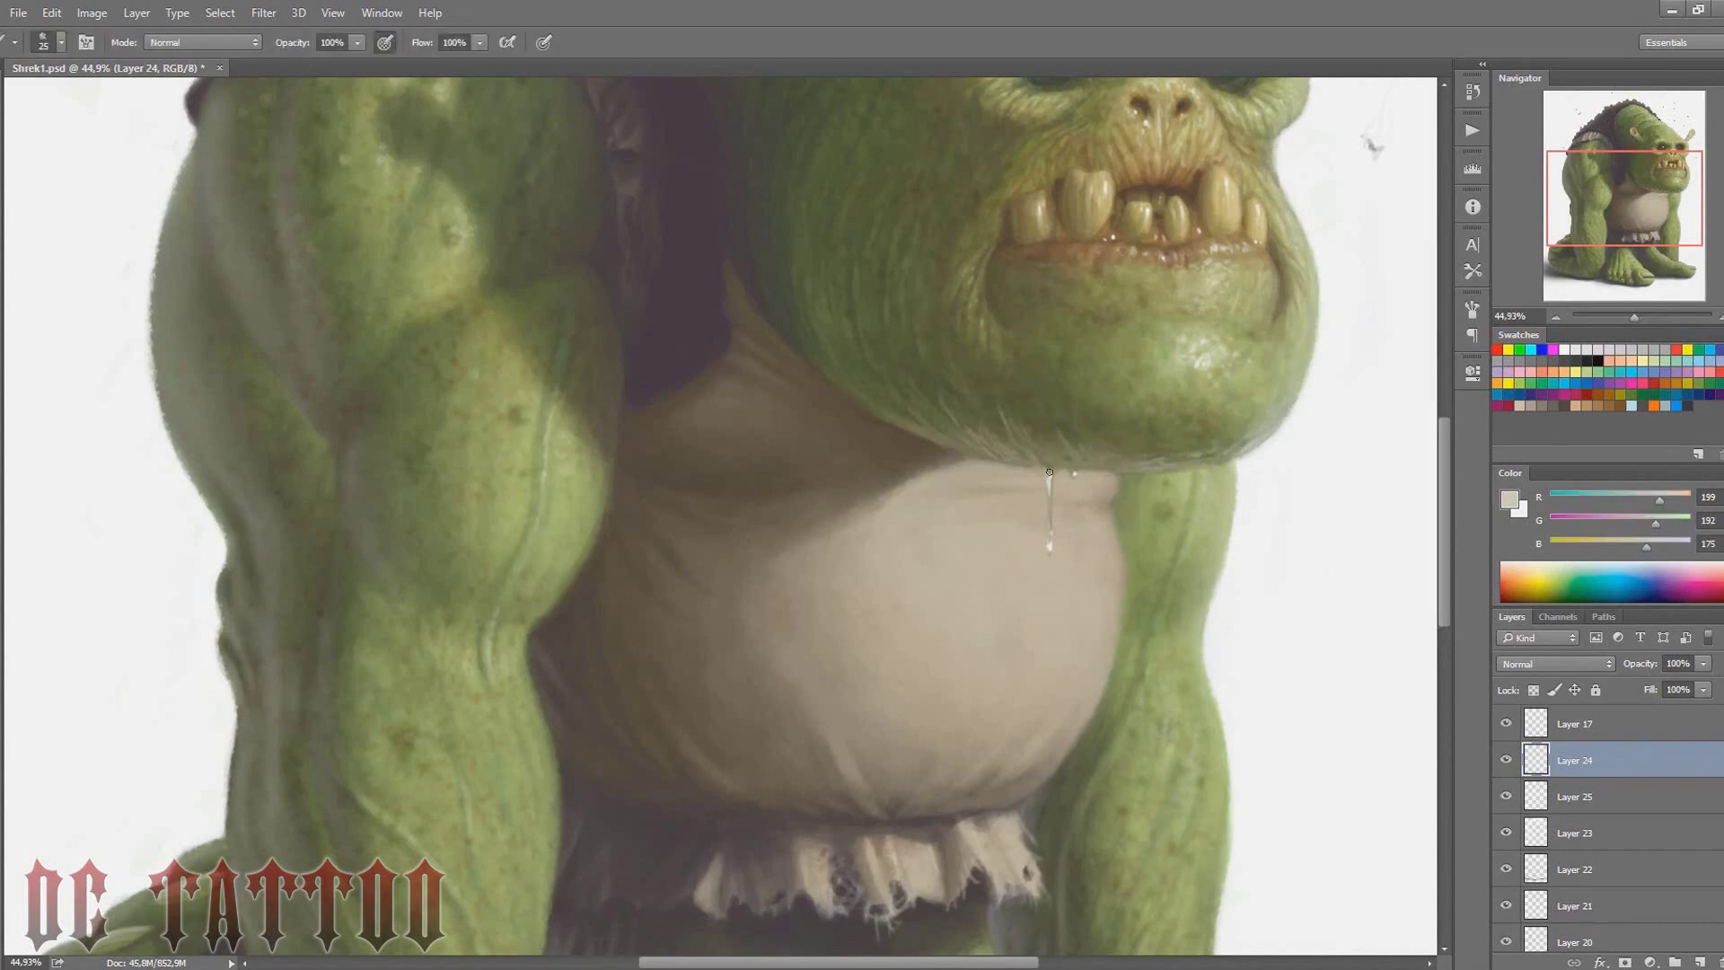
left_click(811, 535, "alt")
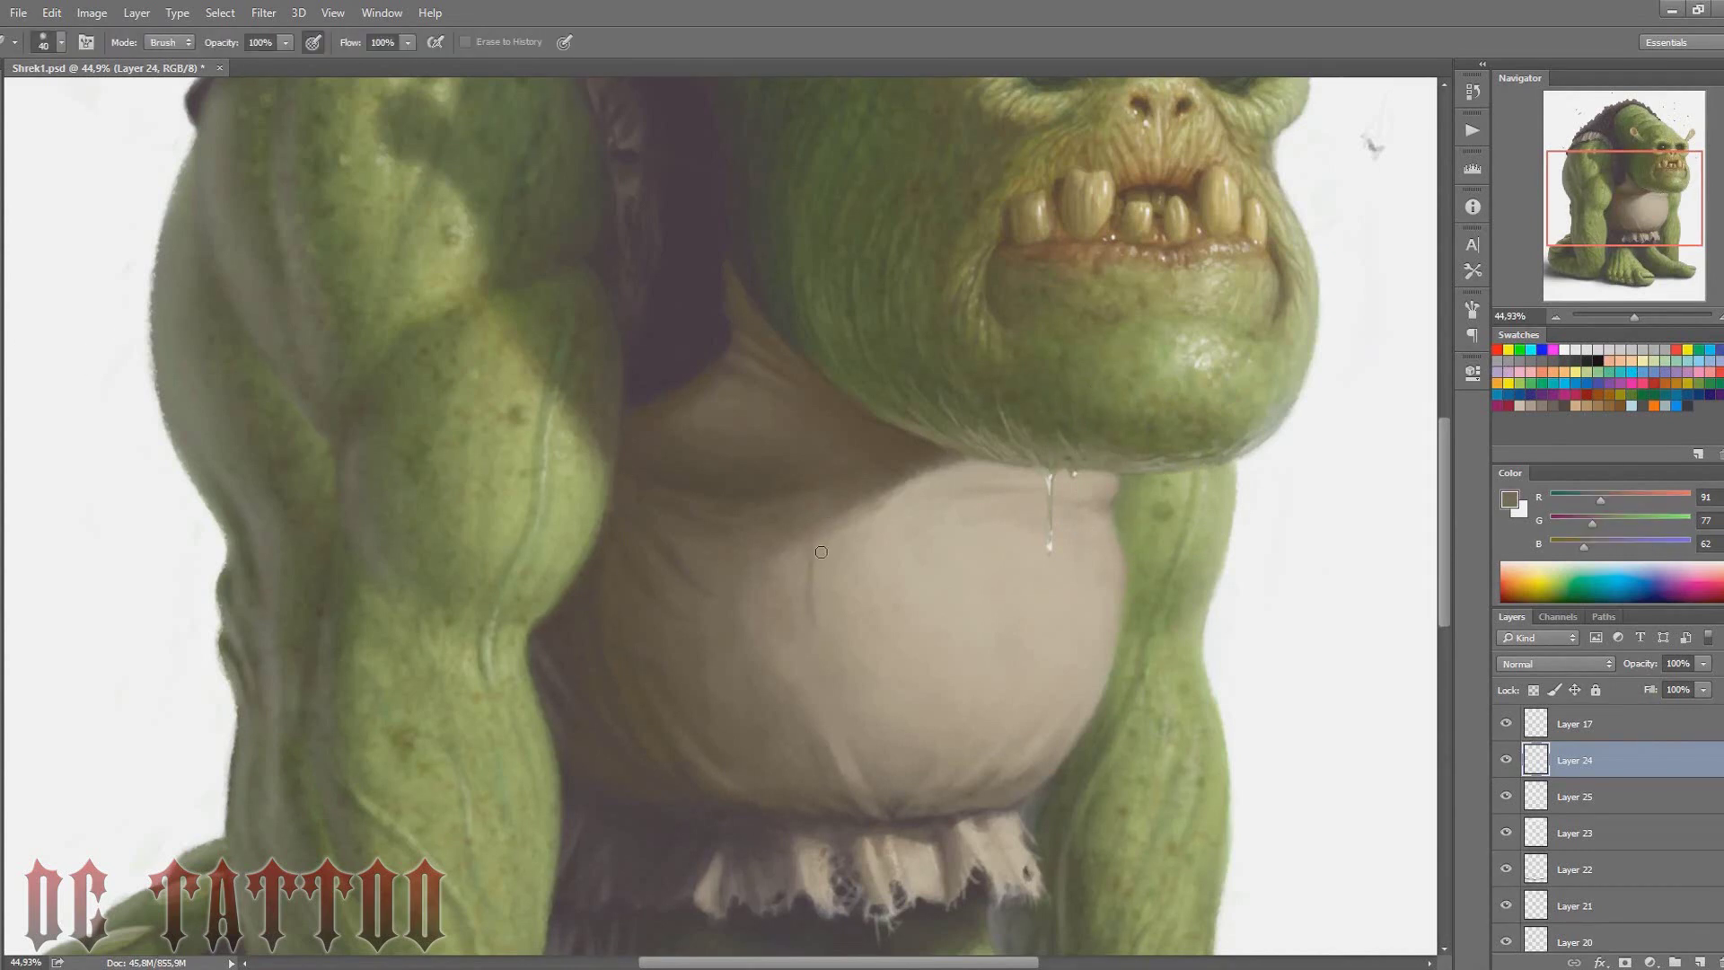
Shade the belly with sampled mid browns and warm taupe, alternating with the eraser
left_click(819, 464, "alt")
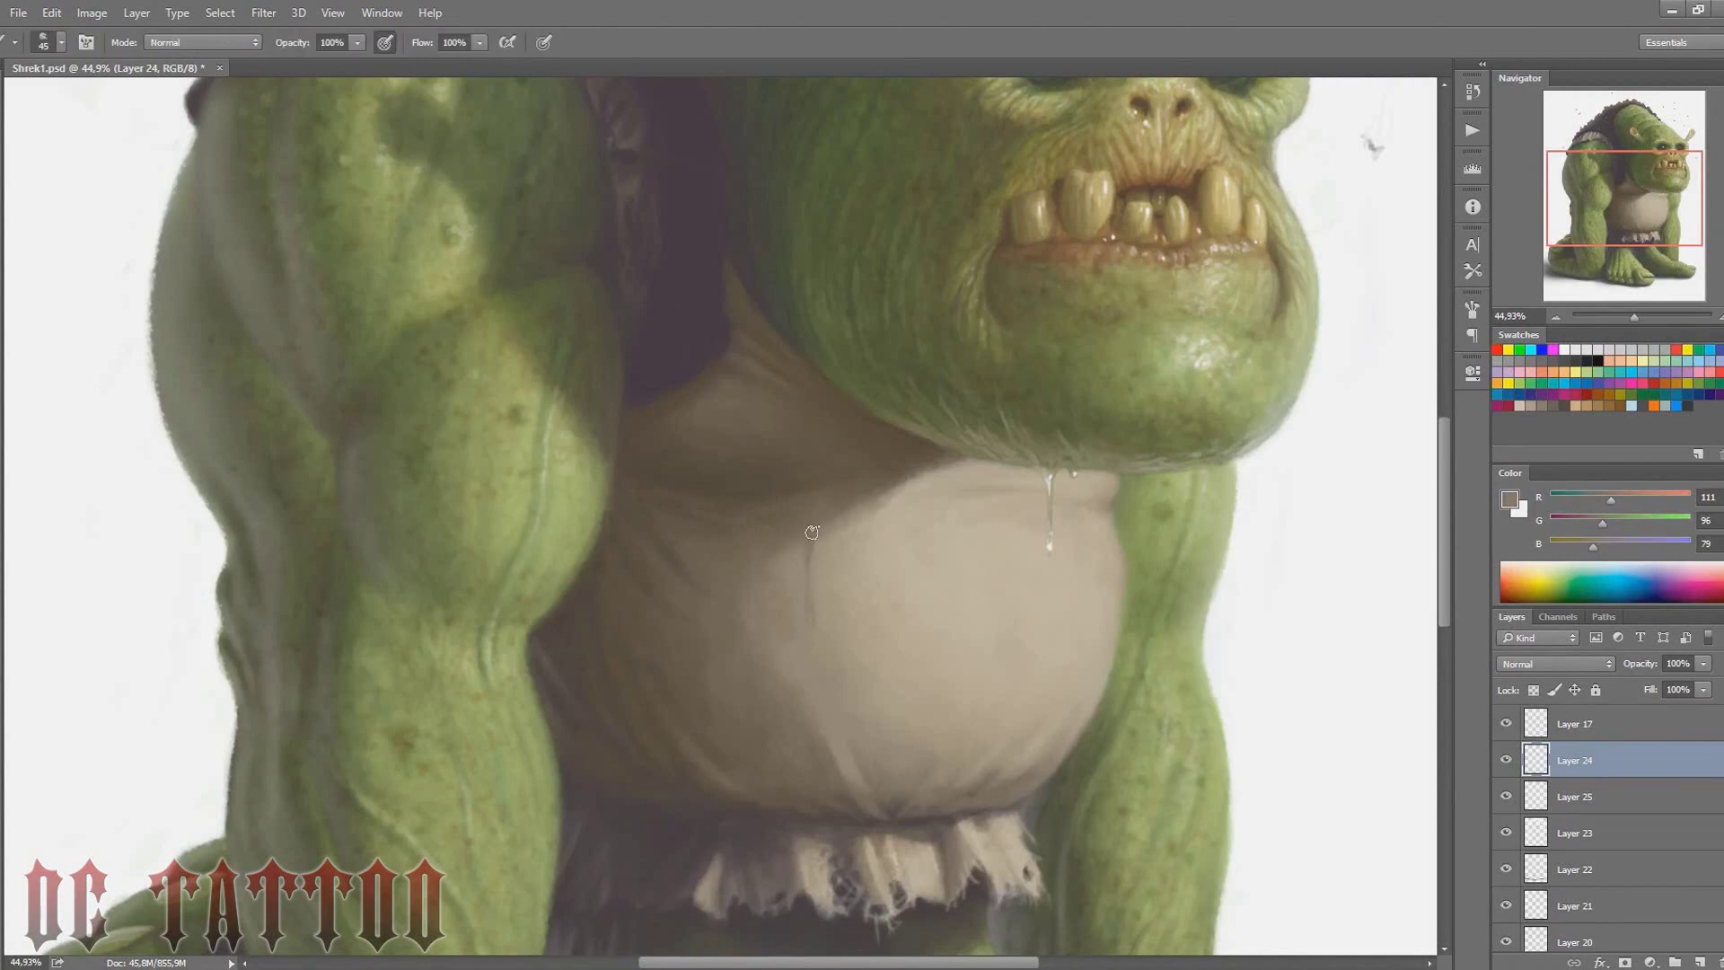
key("bracketleft")
key("e")
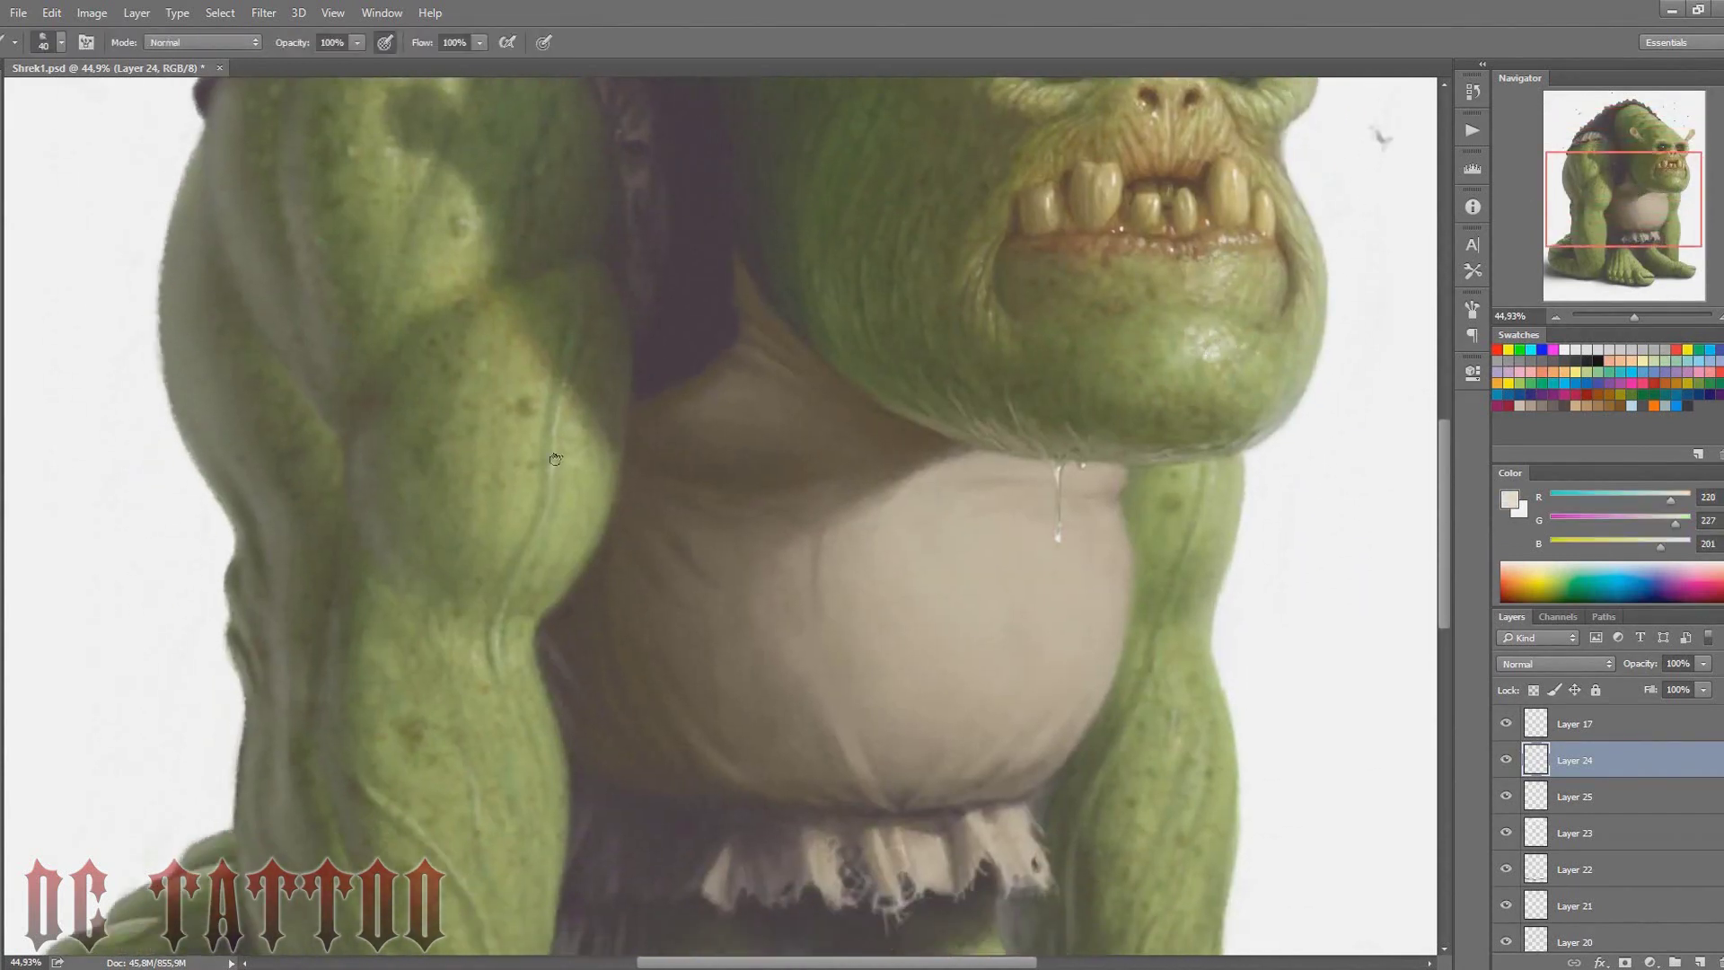
key("bracketright")
key("bracketright")
key("bracketright")
key("bracketright")
key("e")
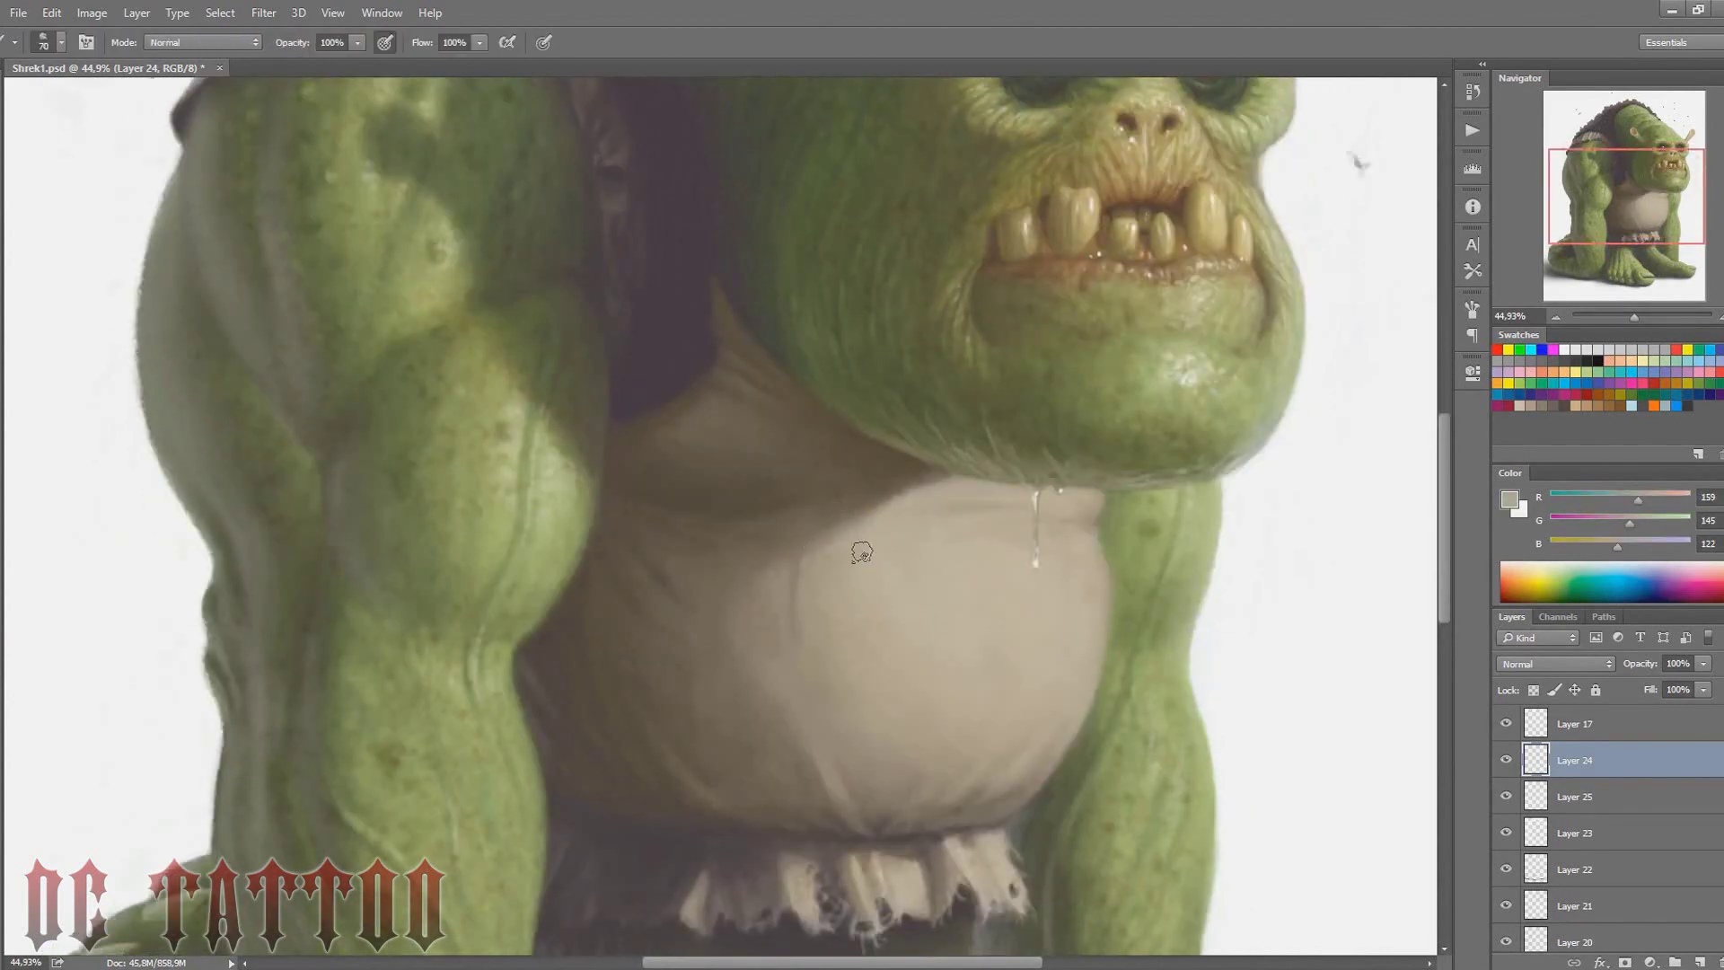
left_click(833, 539, "alt")
left_click(804, 550, "alt")
key("bracketleft")
key("bracketleft")
key("bracketleft")
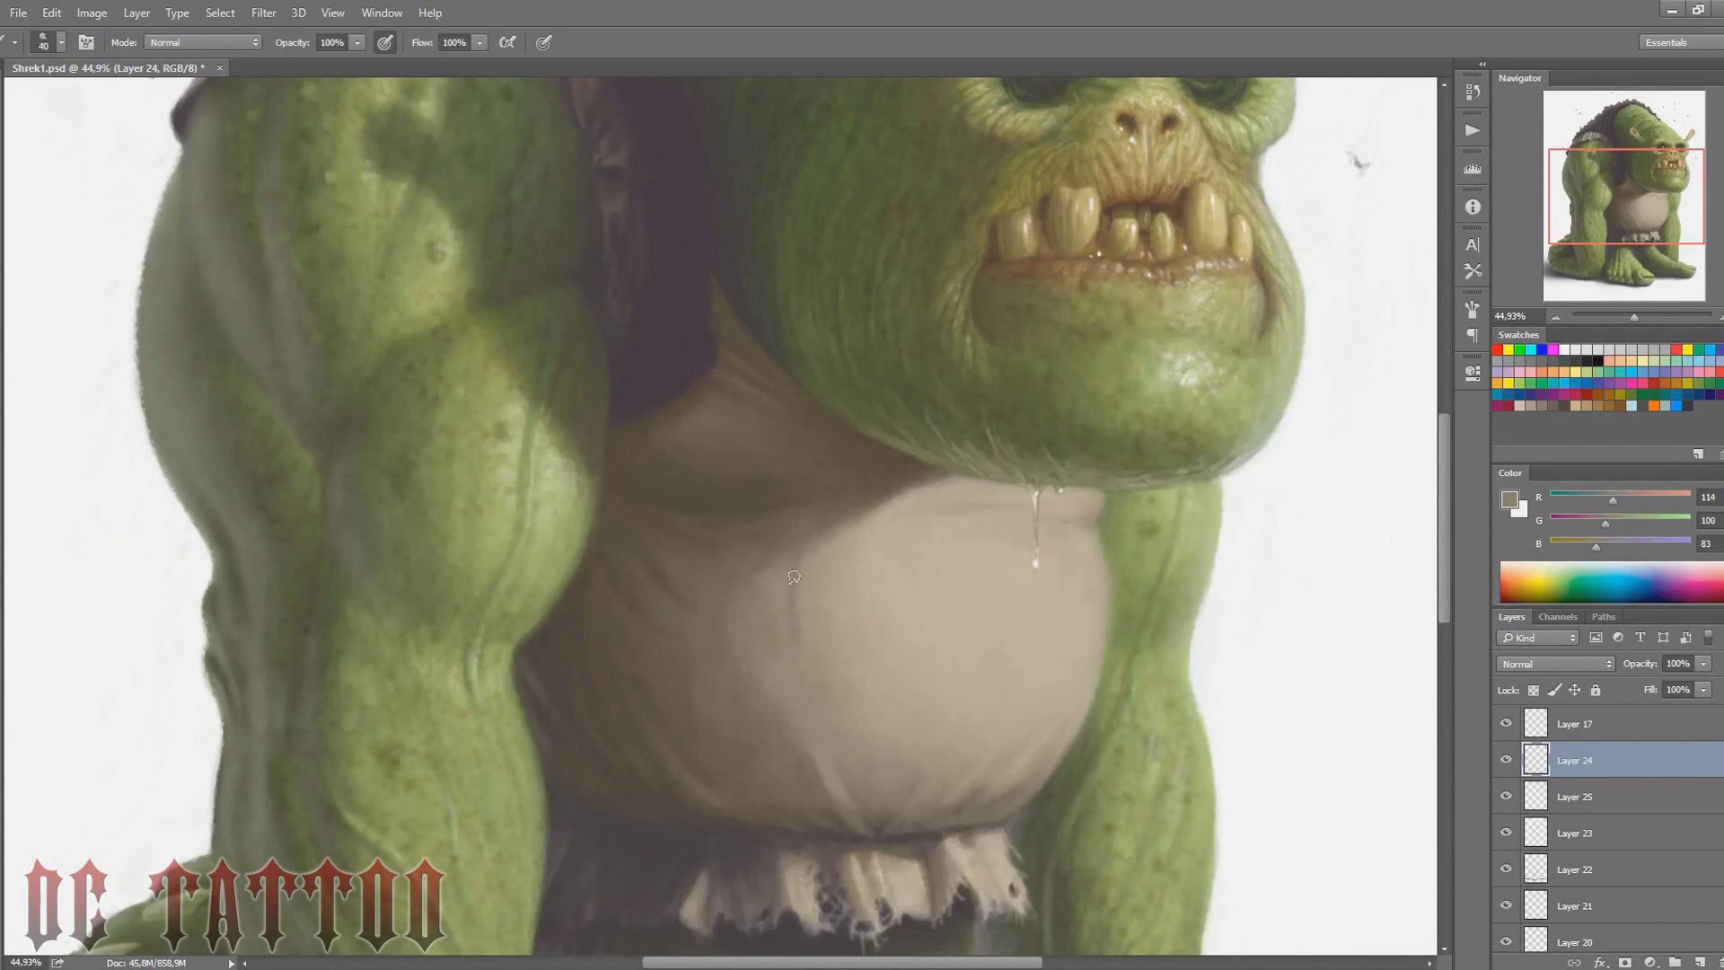
key("bracketright")
key("bracketright")
Refine belly creases with light beige and dark brown tones at varying brush sizes
left_click(802, 649, "alt")
left_click(815, 596, "alt")
key("bracketright")
key("bracketright")
key("bracketright")
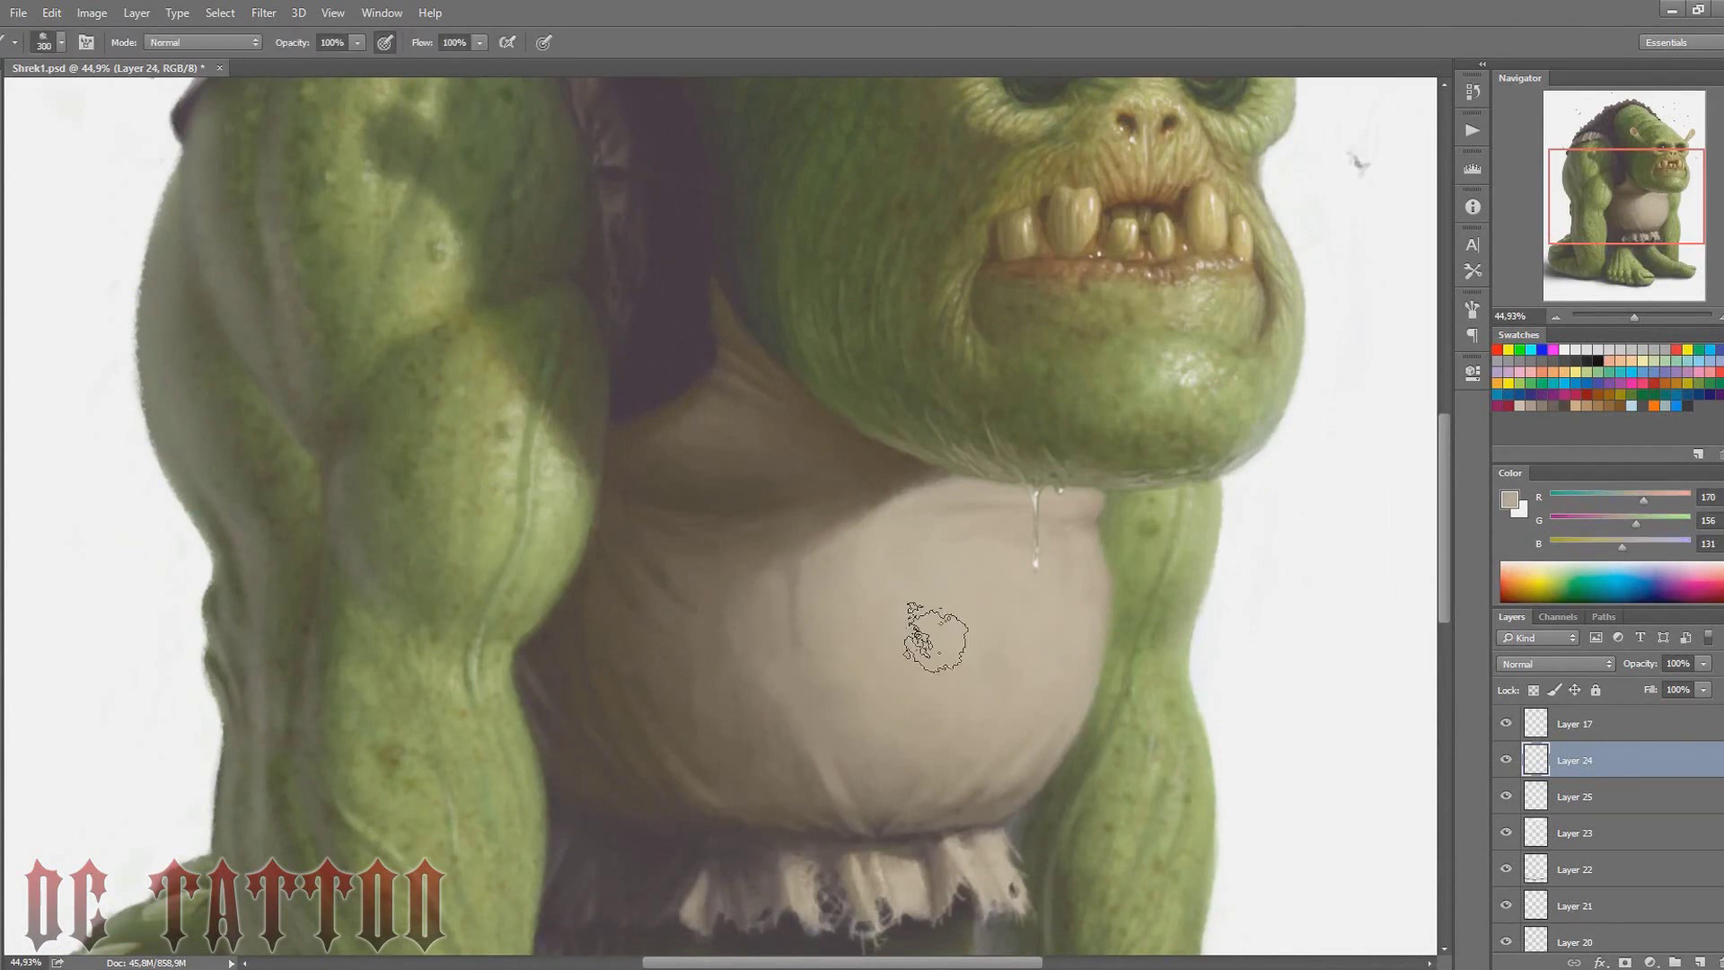
key("bracketleft")
key("bracketleft")
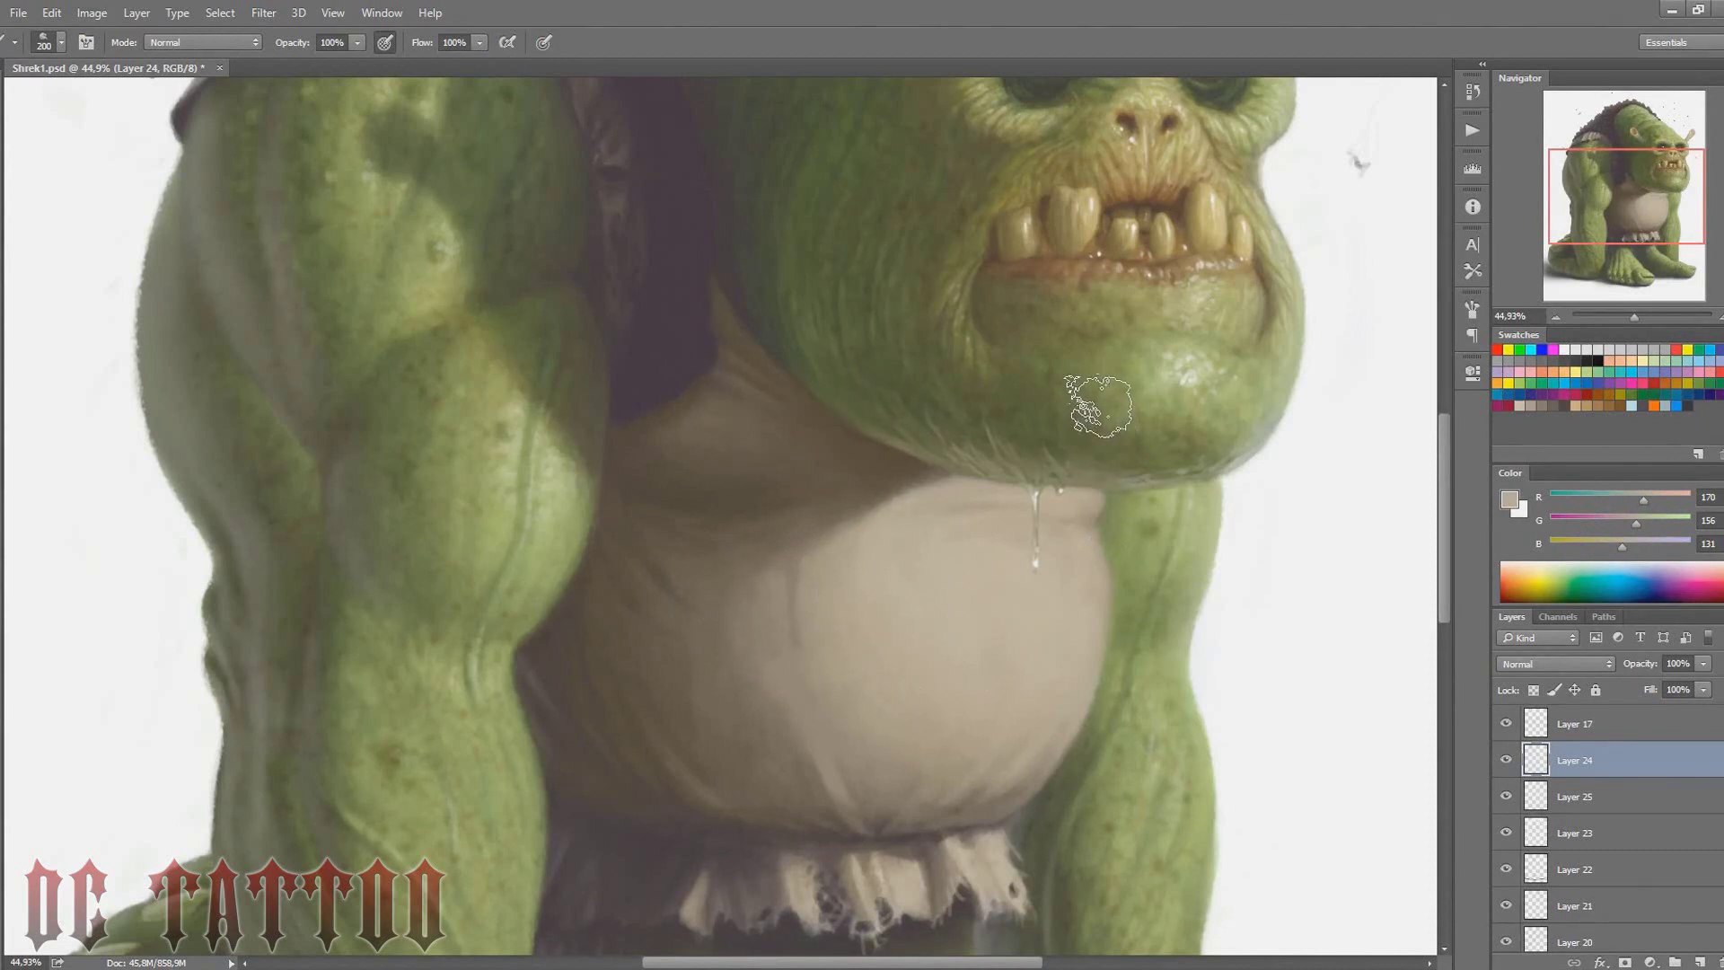
left_click(782, 605, "alt")
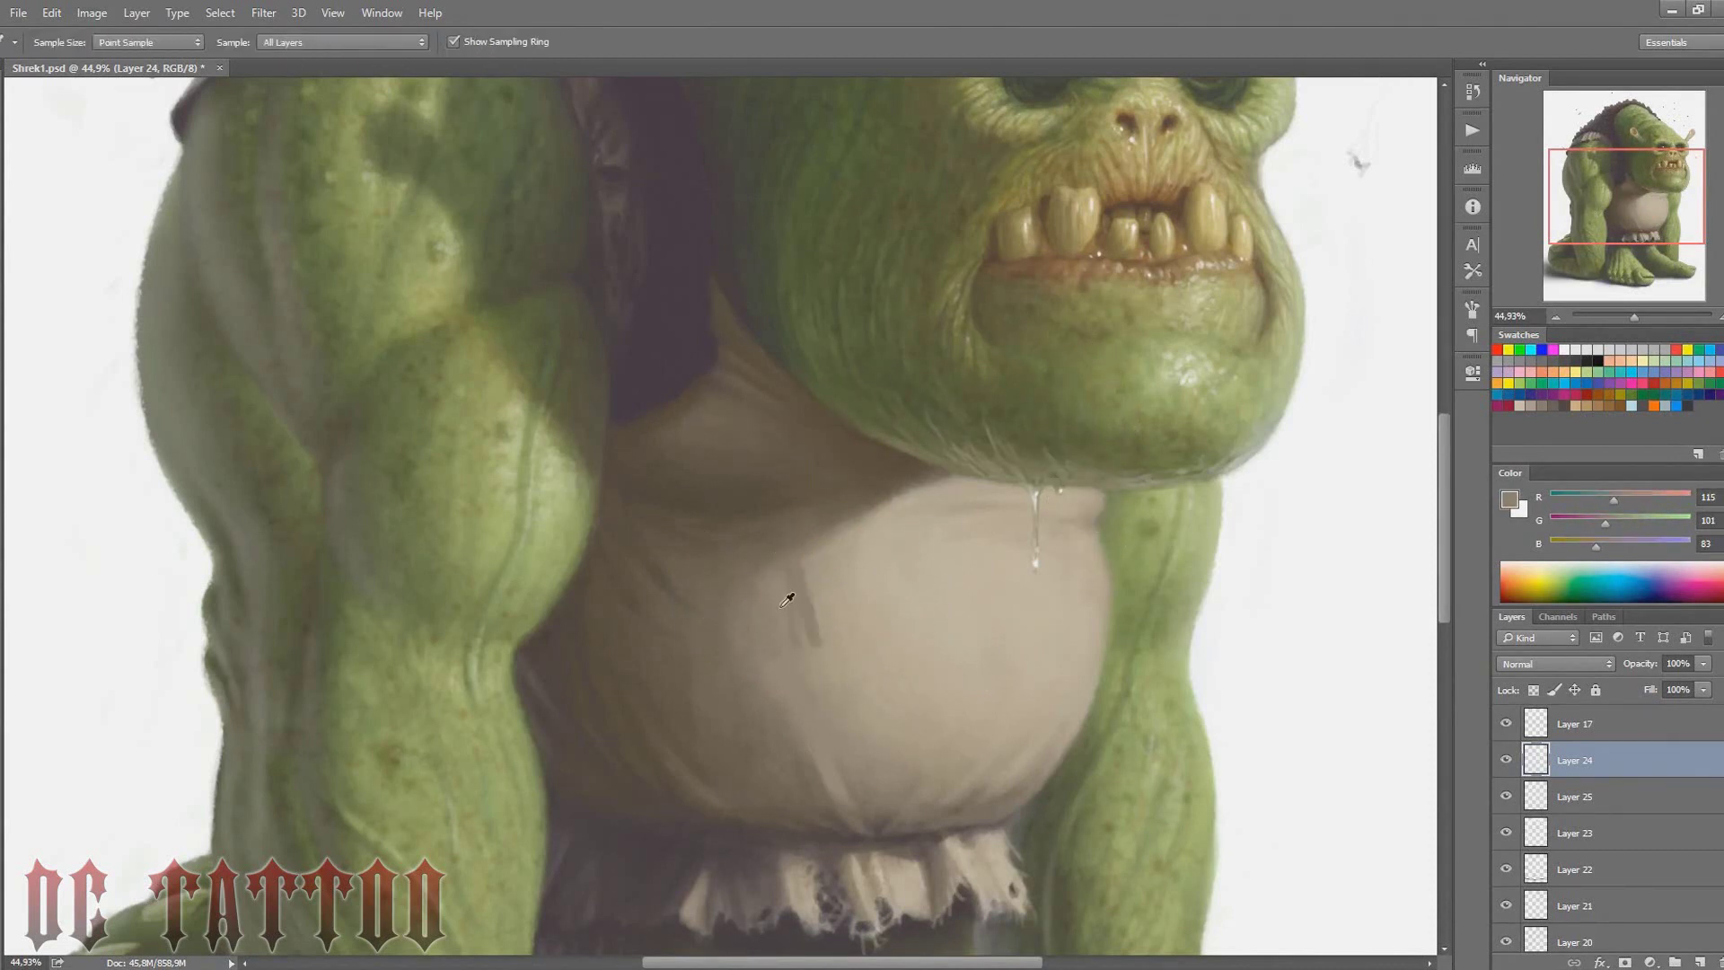
key("e")
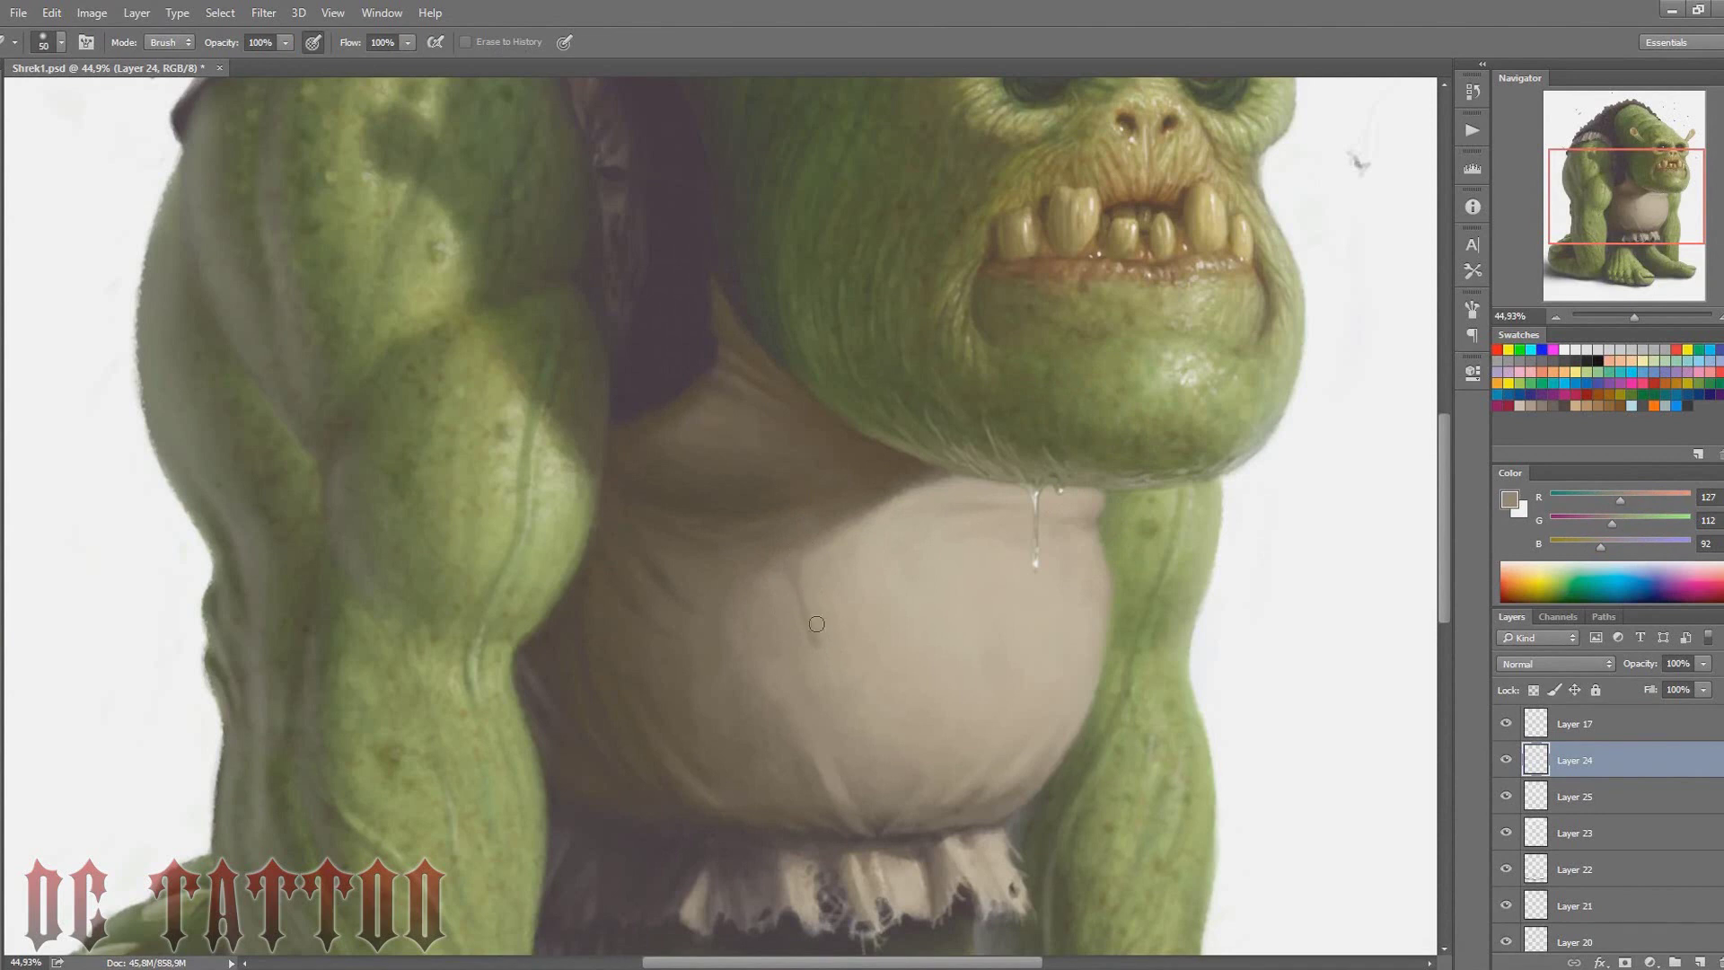
key("b")
left_click(792, 567, "alt")
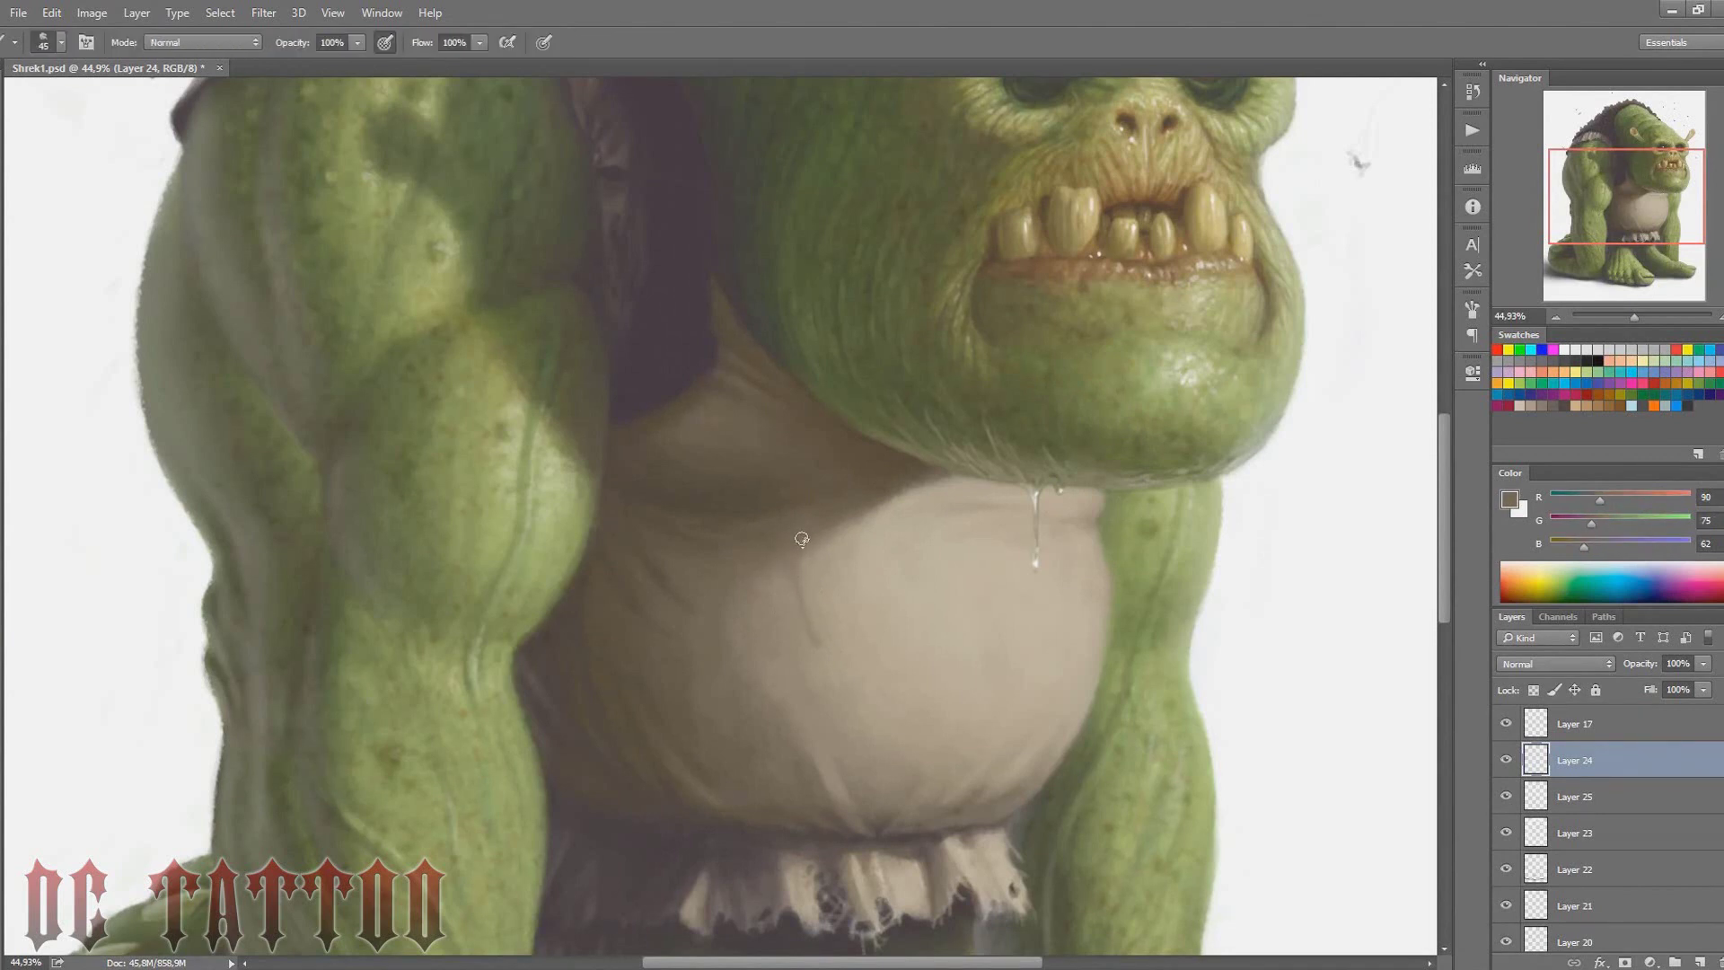
left_click(799, 549, "alt")
key("bracketleft")
left_click(807, 563, "alt")
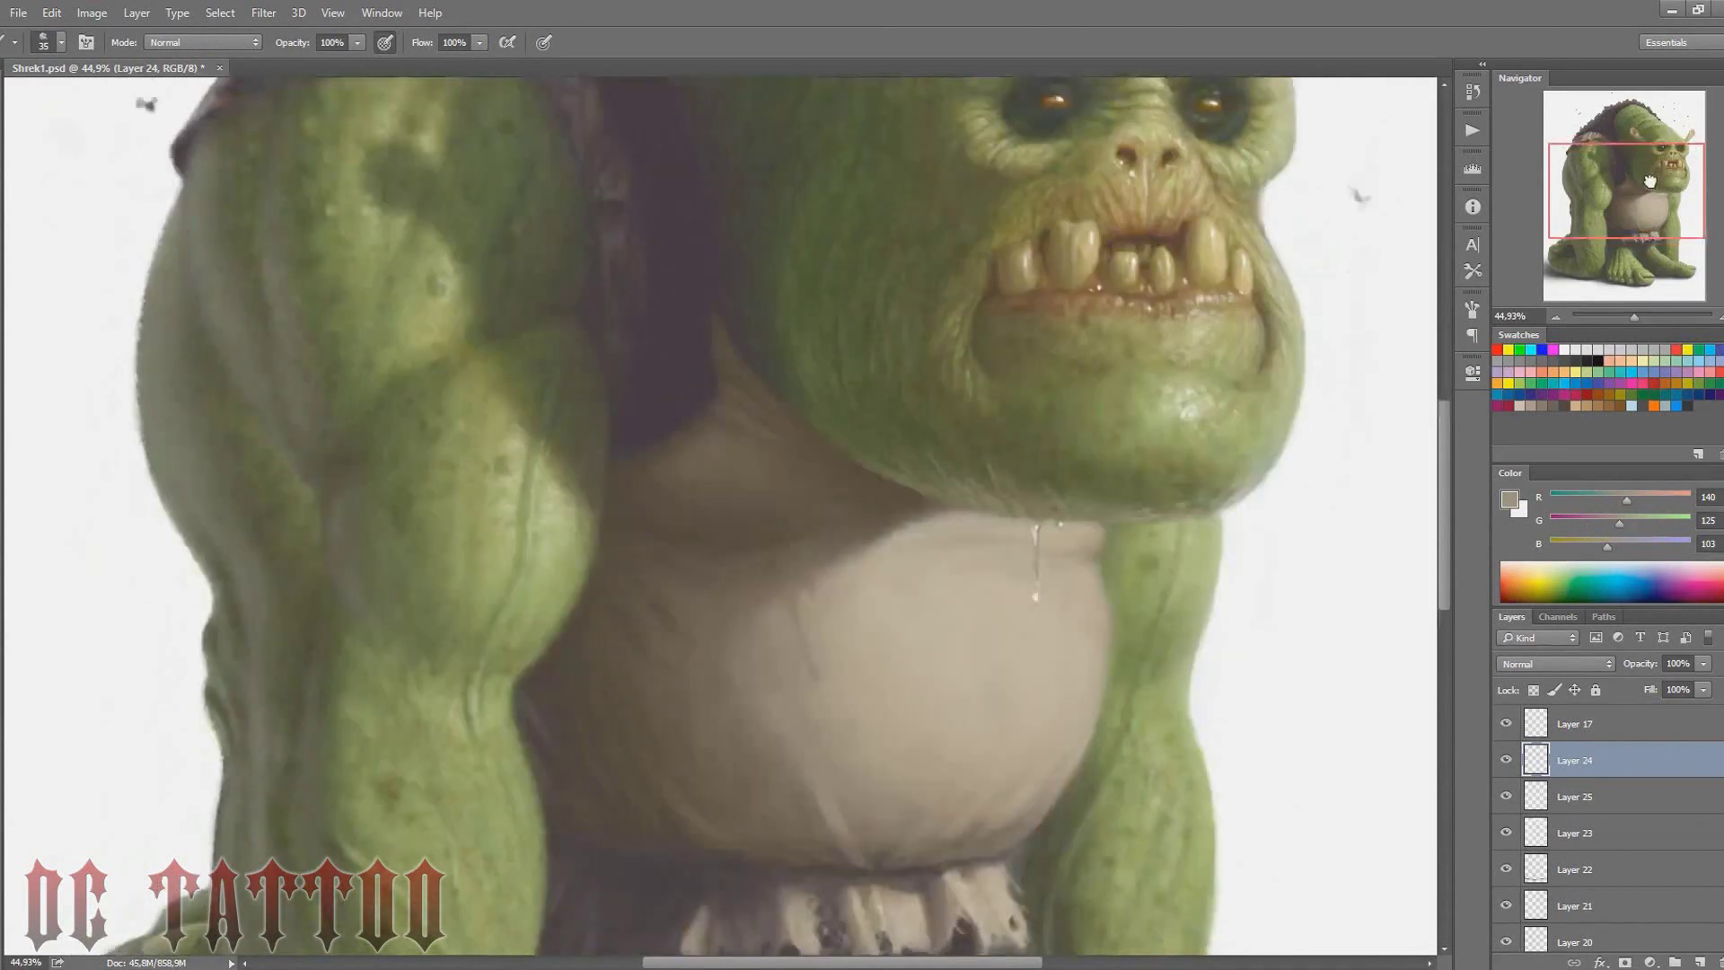
Sample the dark shadow beside the belly, zoom out, and dot white highlights on the left arm
scroll(508, 512, "down", 3)
left_click(508, 512, "alt")
left_click(569, 440, "alt")
left_click(530, 548, "alt")
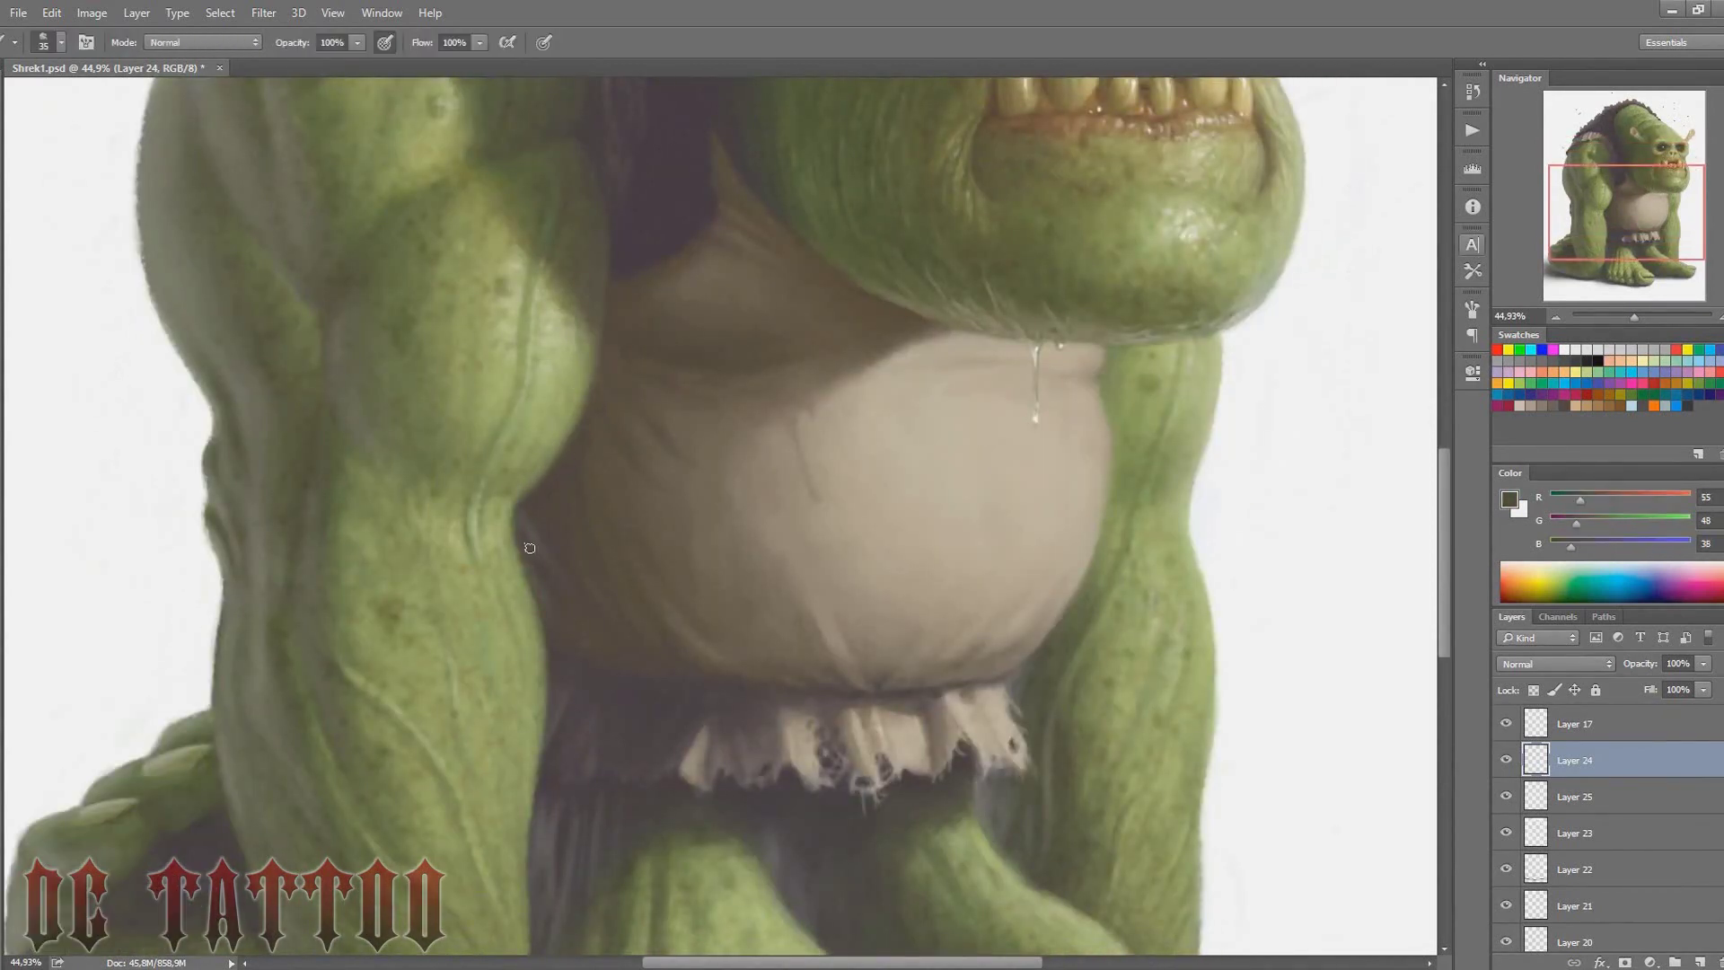
left_click(545, 573, "alt")
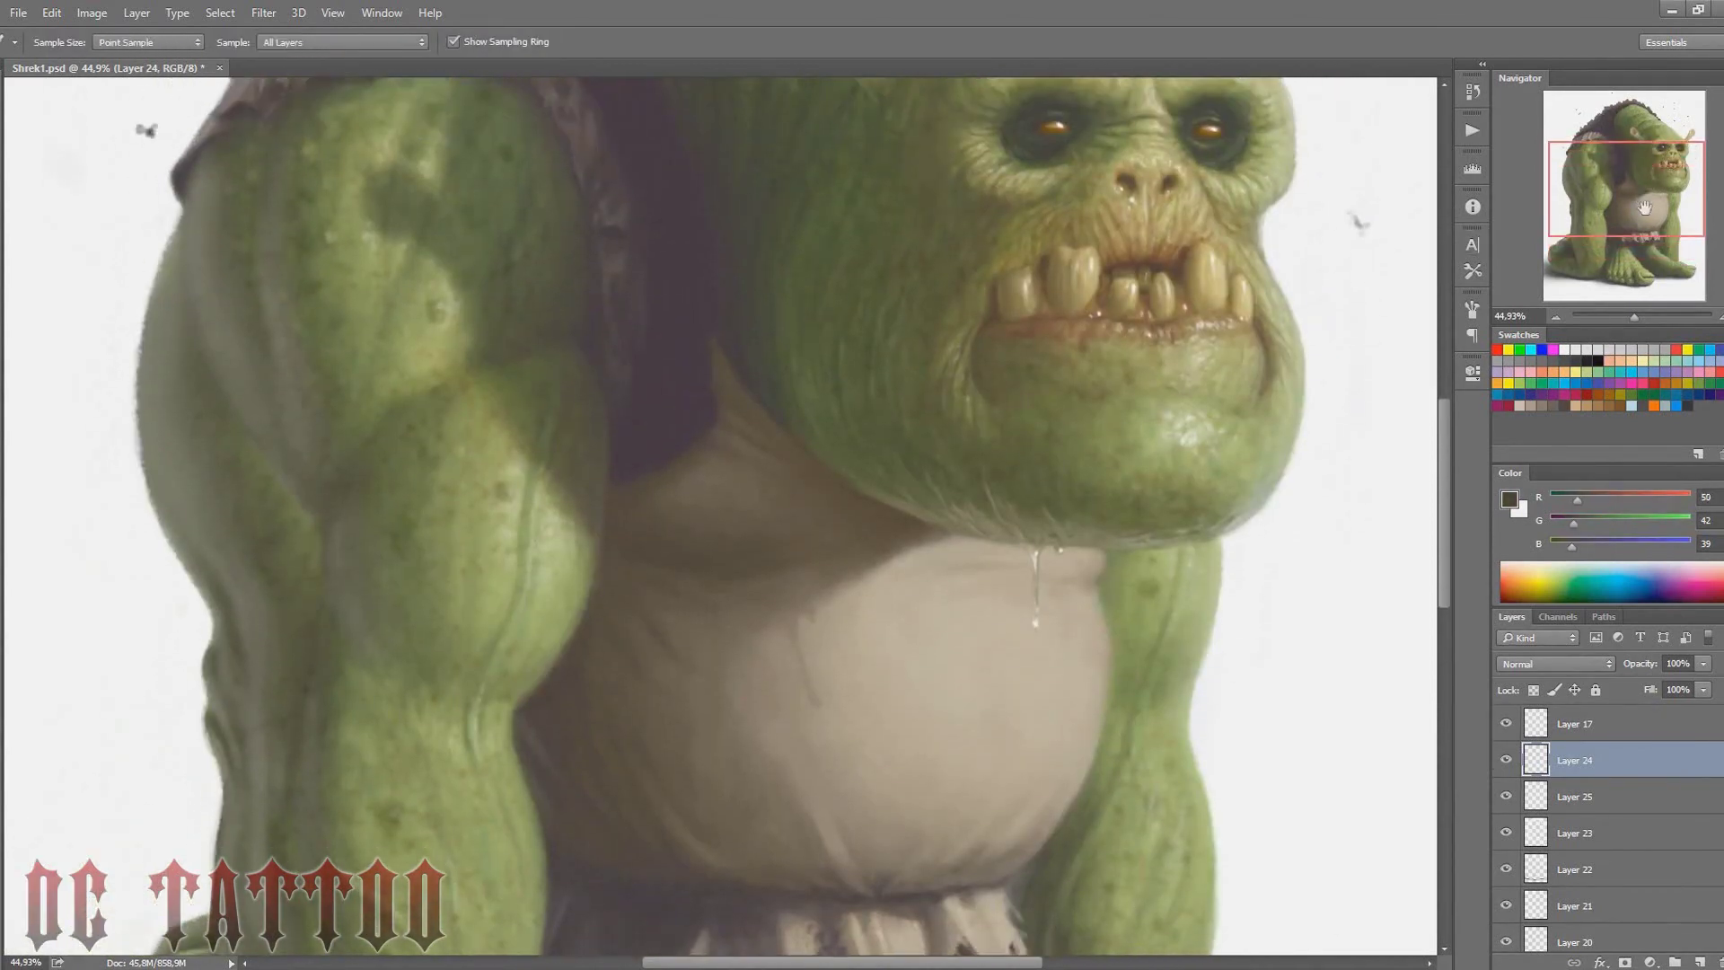
left_click_drag(1634, 316, 1636, 316)
scroll(416, 332, "down", 5)
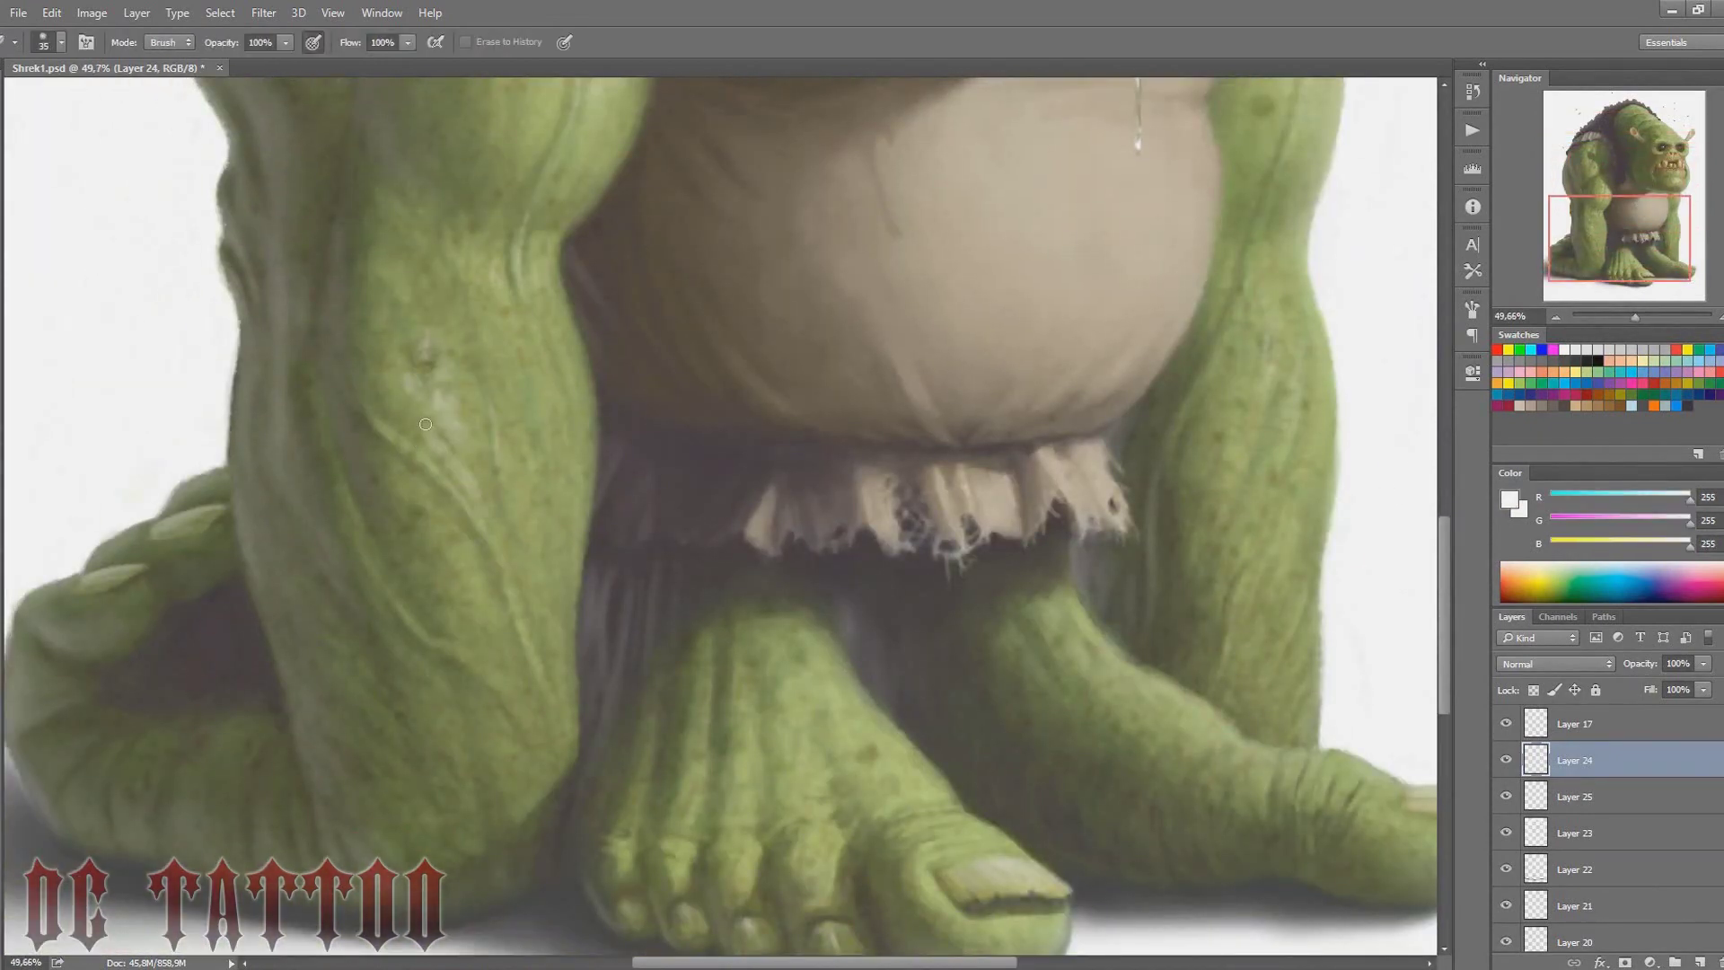
key("e")
key("b")
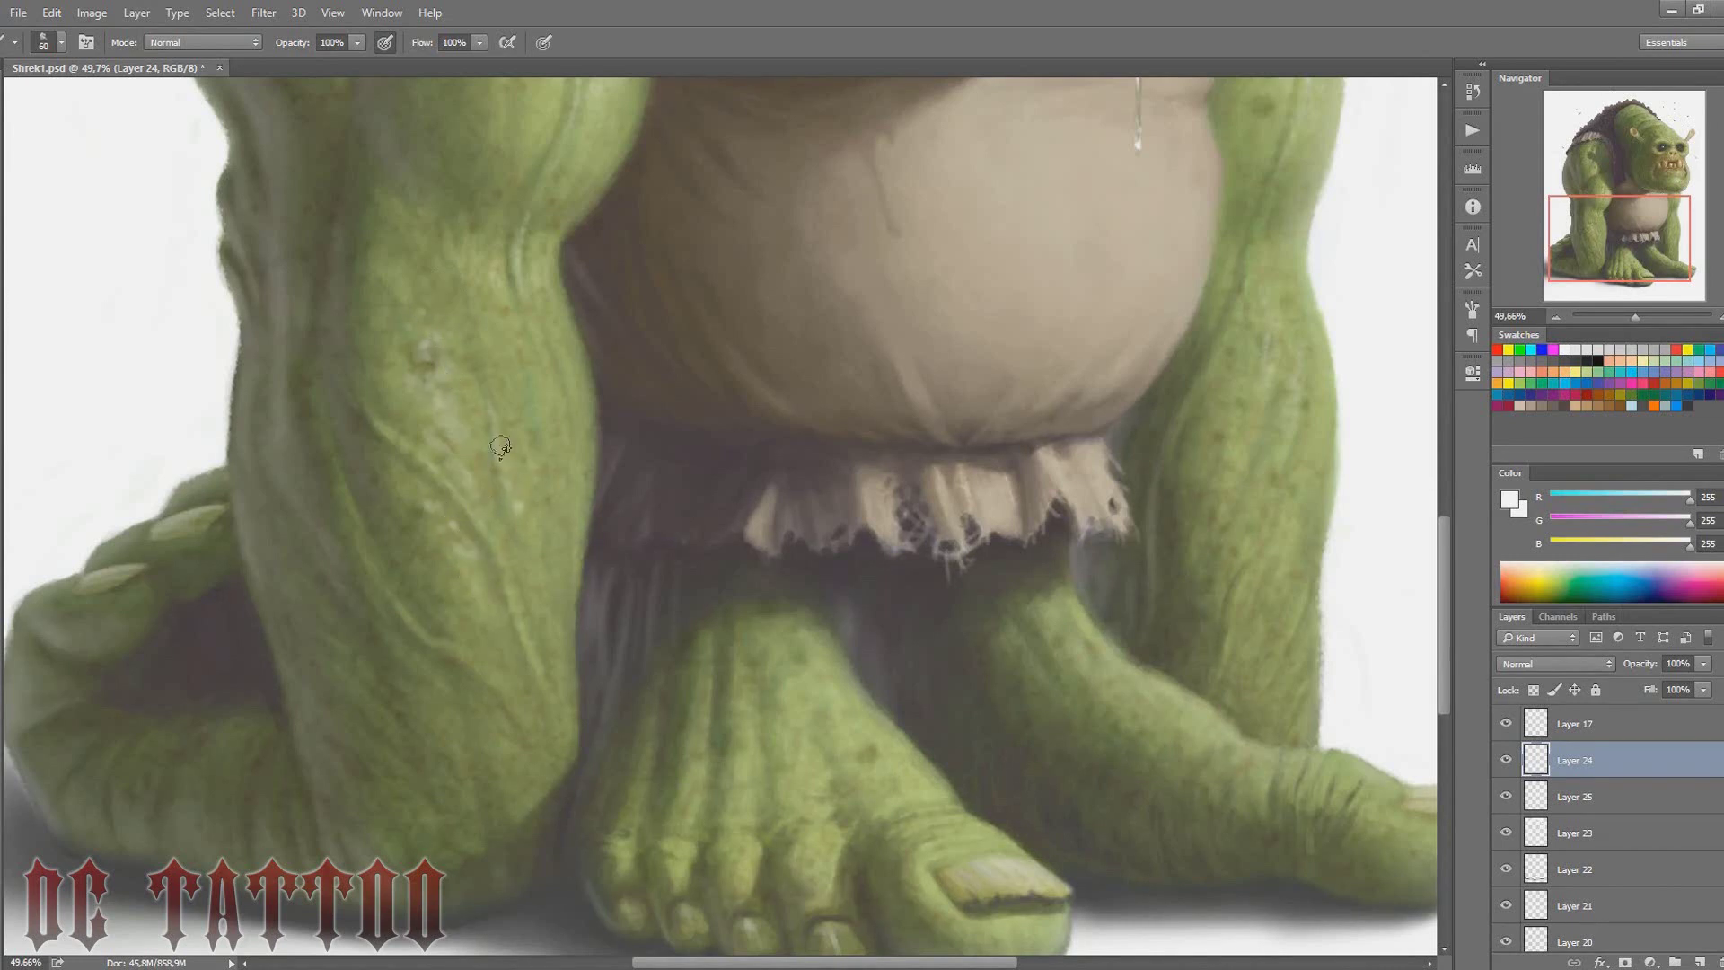
key("e")
key("b")
scroll(1606, 277, "down", 3)
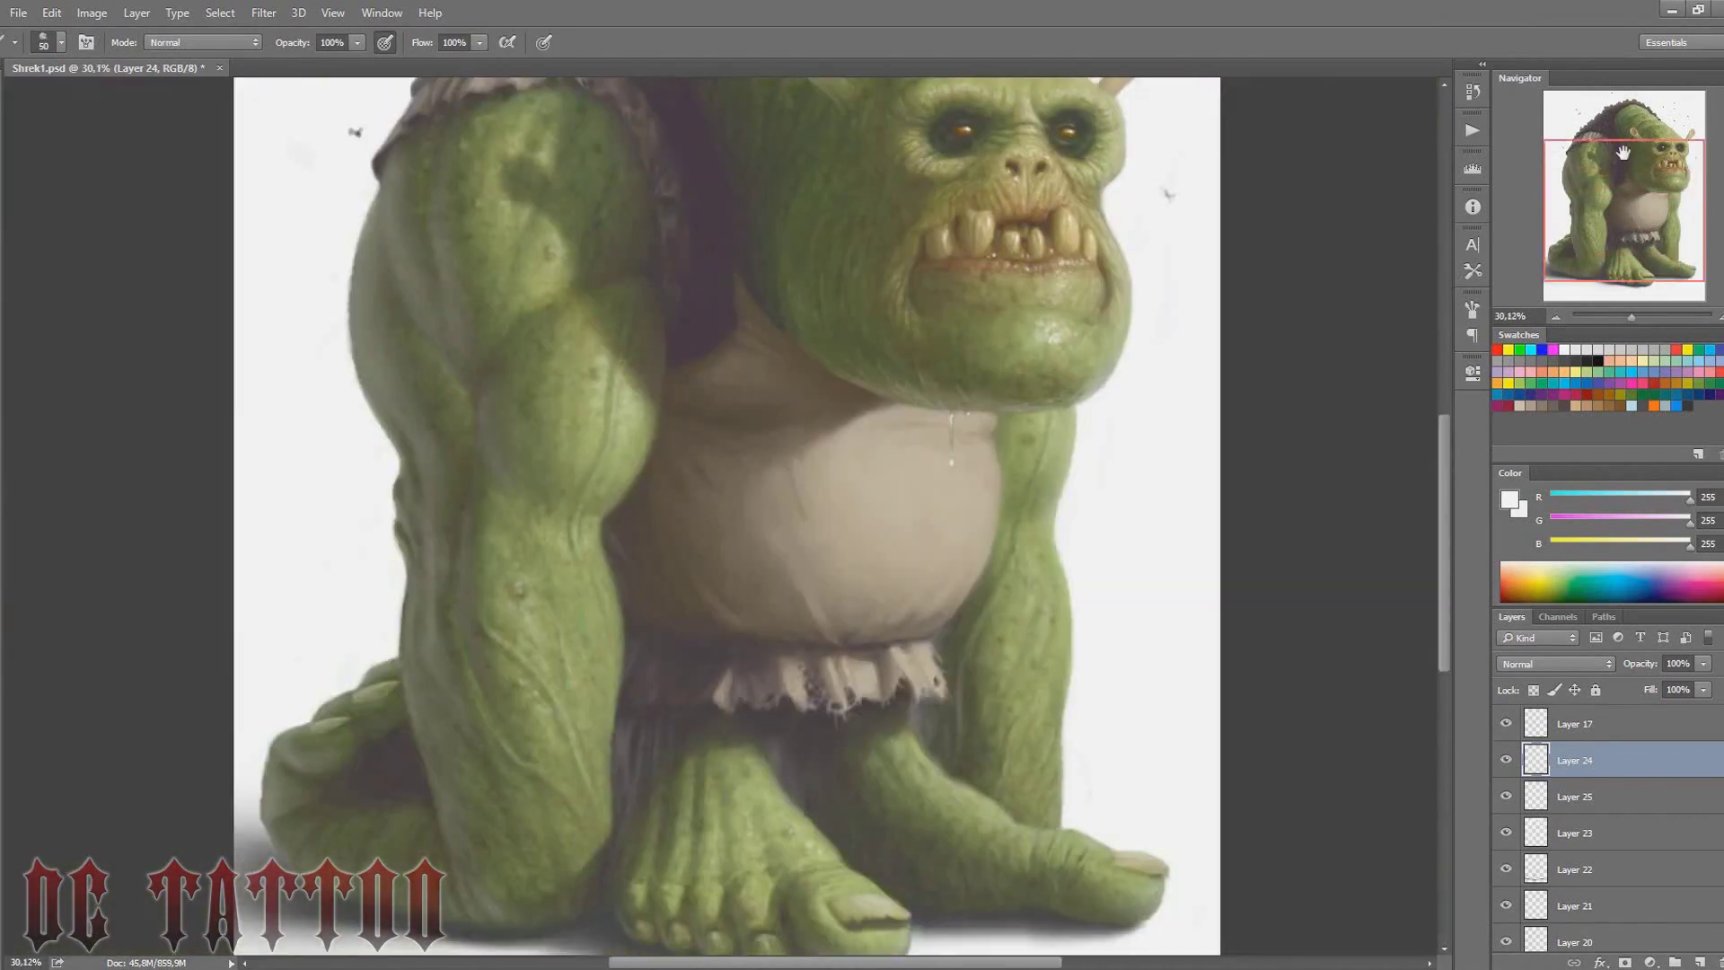
scroll(1622, 249, "down", 1)
Add Layer 26 and paint thin dark hair strokes on the shoulder and arm
key("ctrl+shift+n")
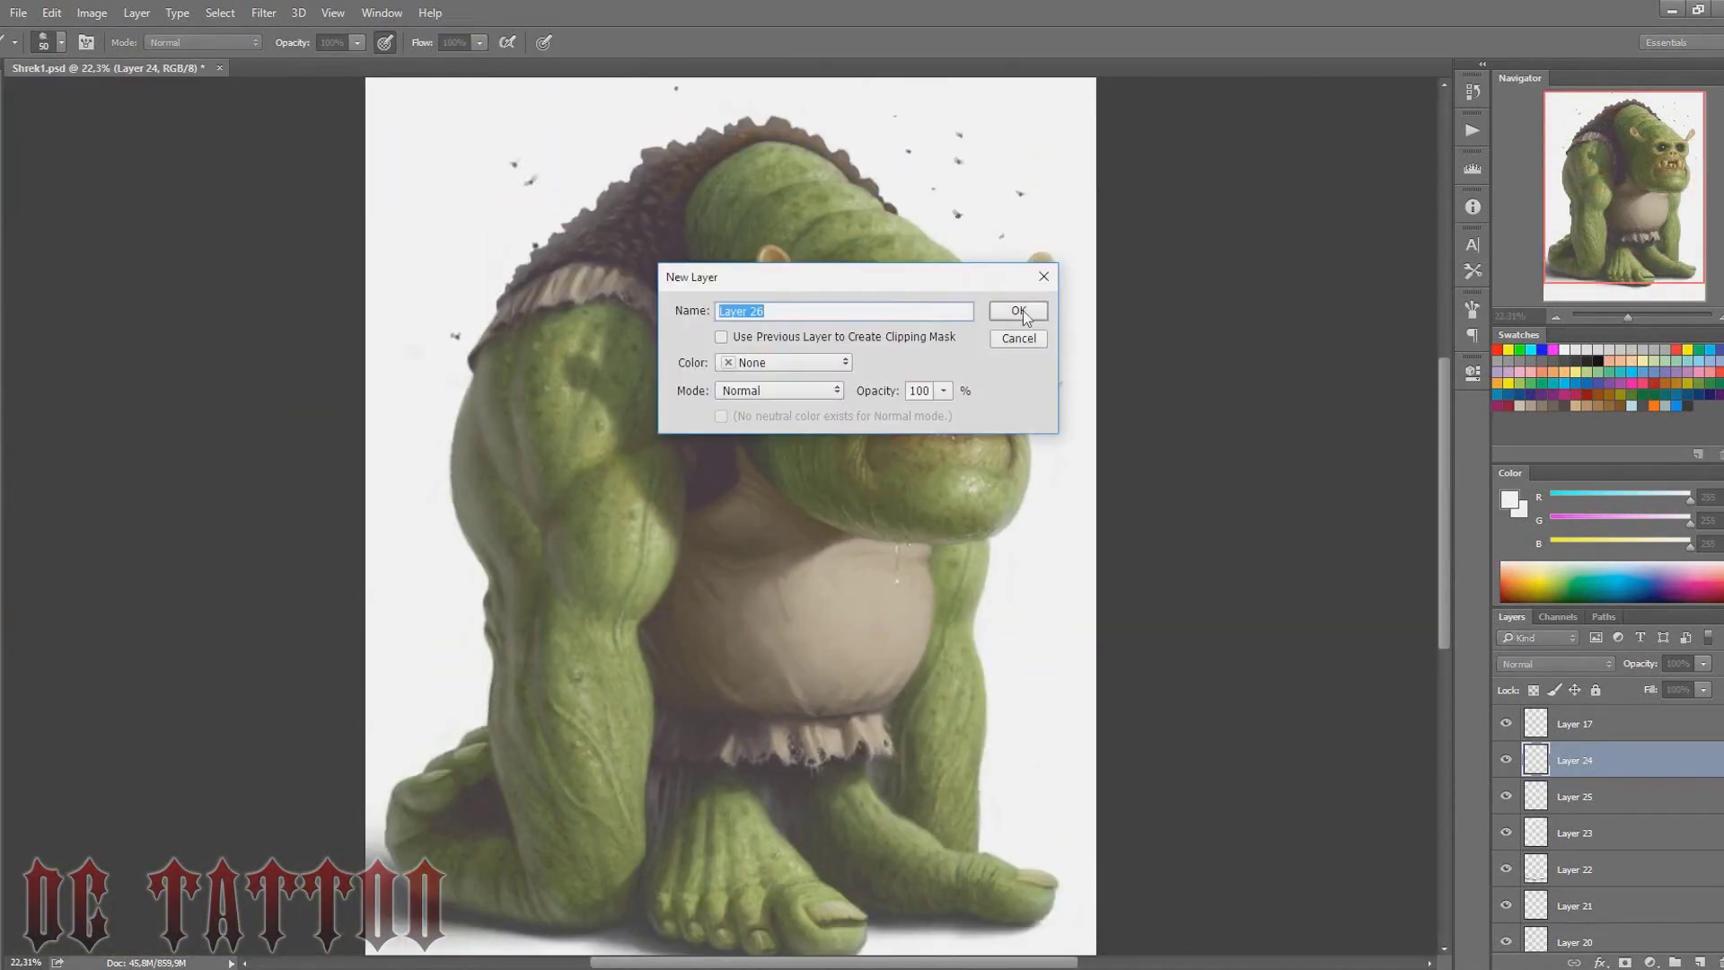
key("Return")
scroll(1631, 319, "up", 3)
key("i")
left_click(697, 388, "alt")
left_click_drag(267, 199, 294, 190)
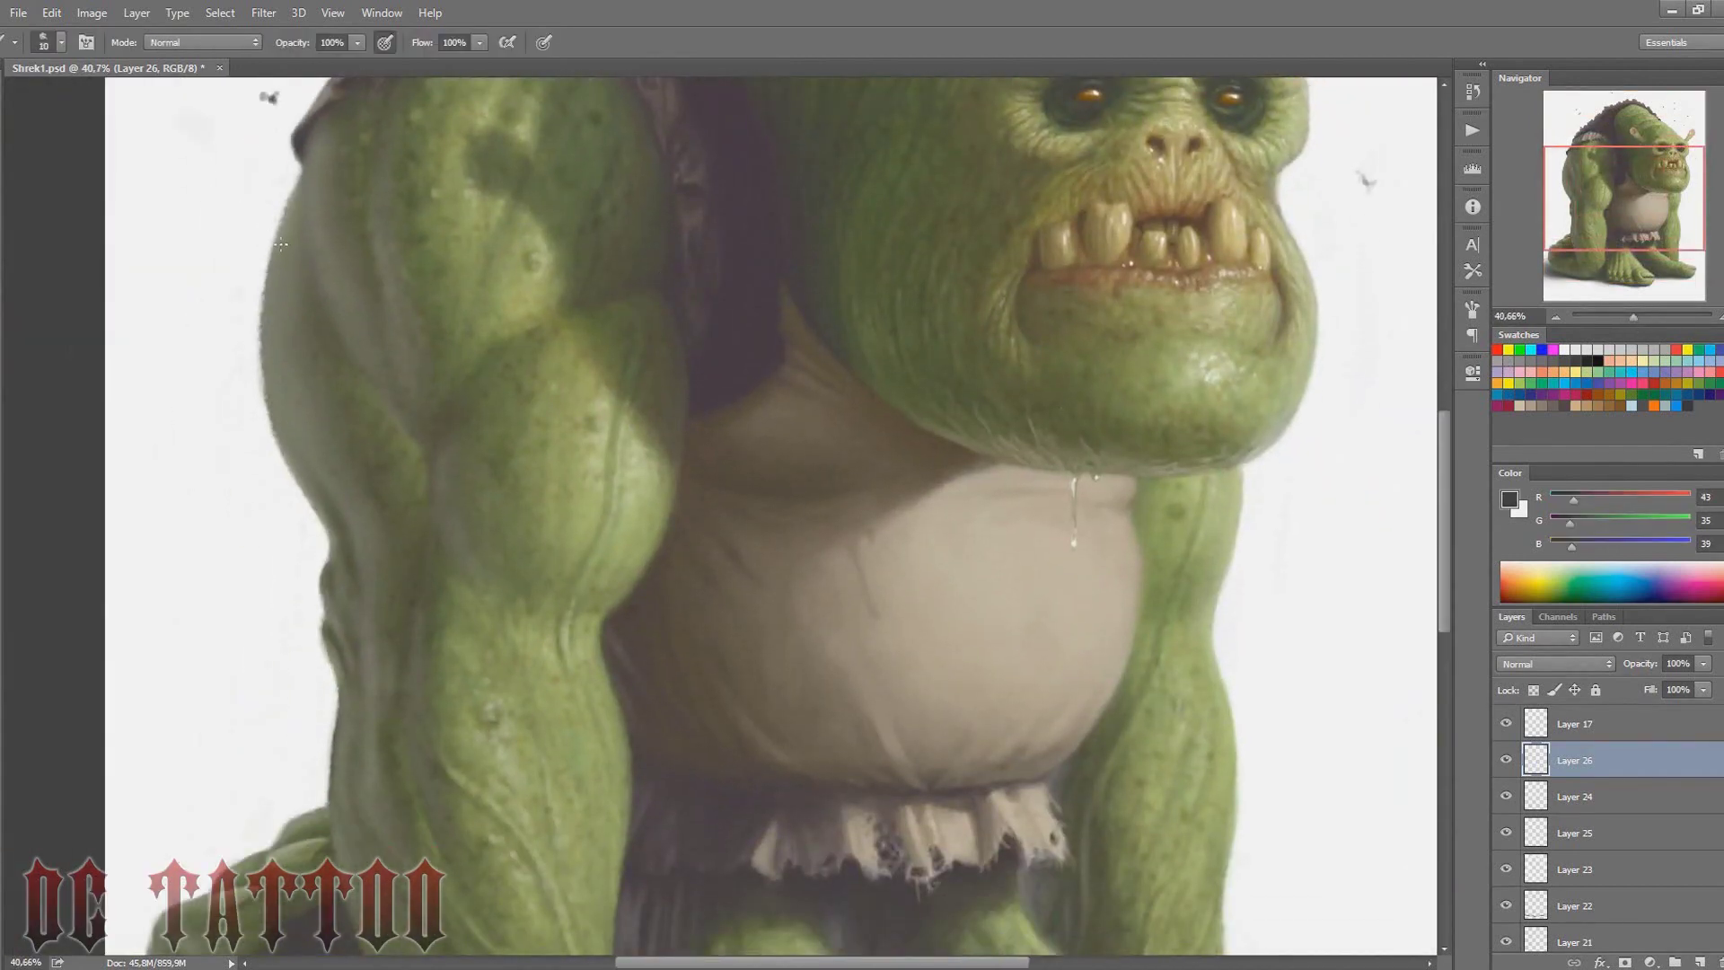
left_click_drag(269, 431, 272, 458)
Paint dark hair strands down the legs, swap the colour to white, and zoom out
left_click_drag(1637, 168, 1639, 188)
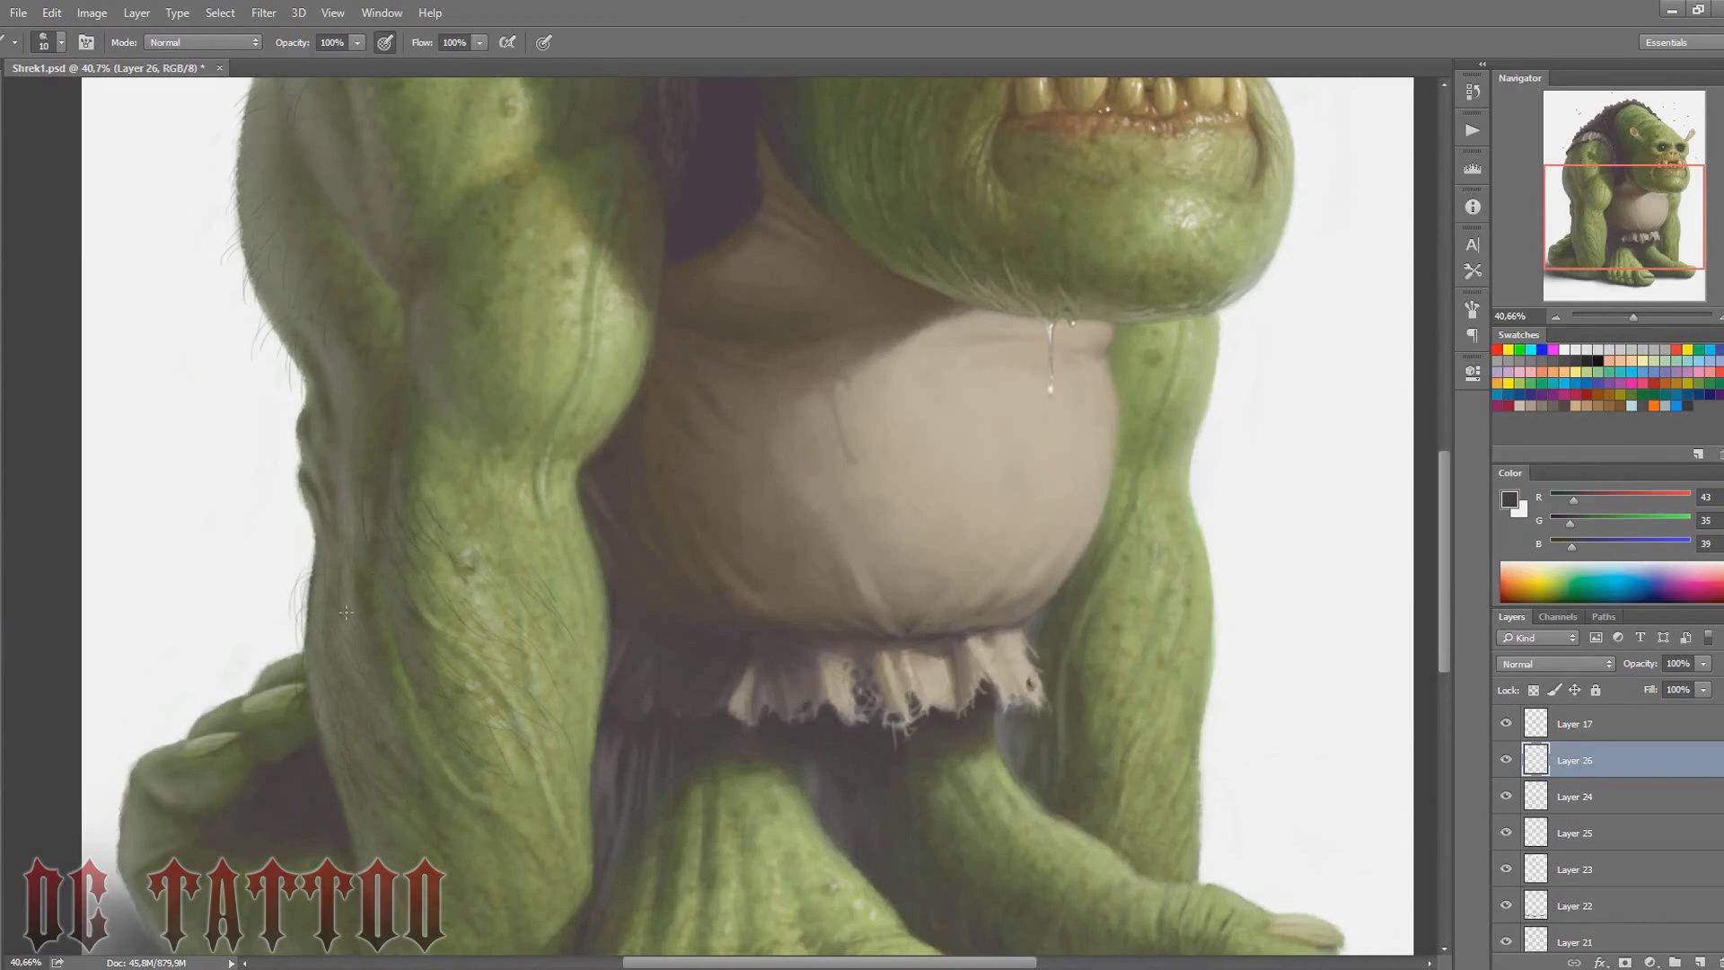
left_click_drag(1445, 492, 1445, 532)
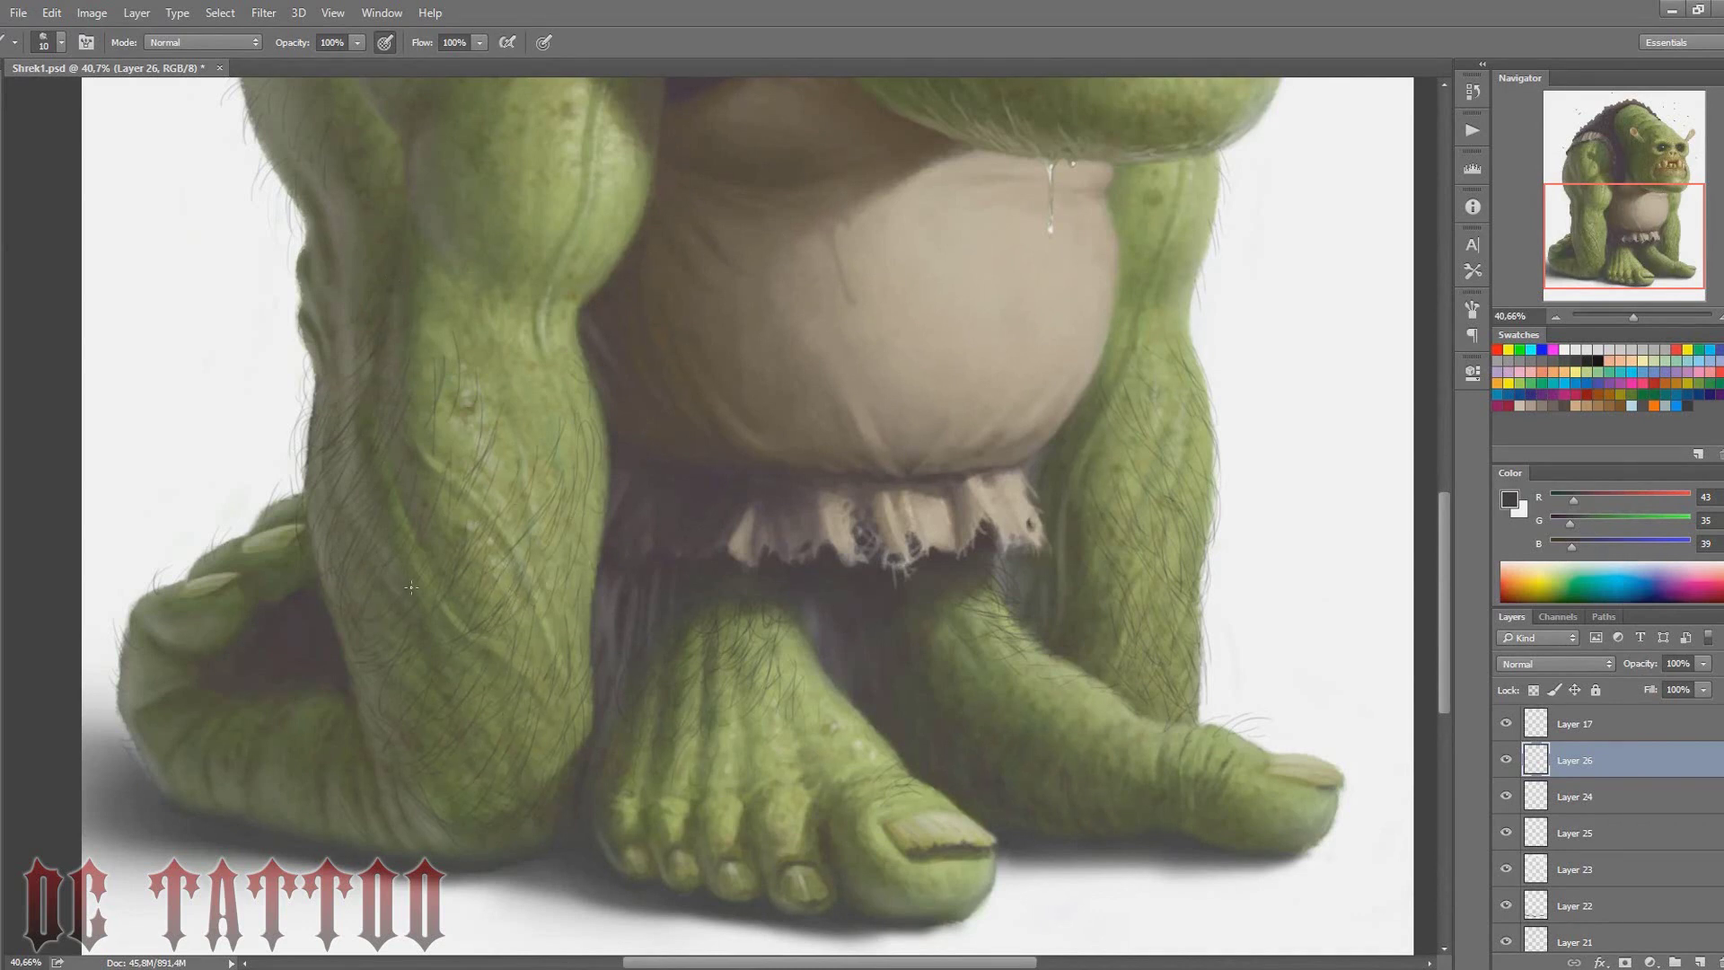
key("x")
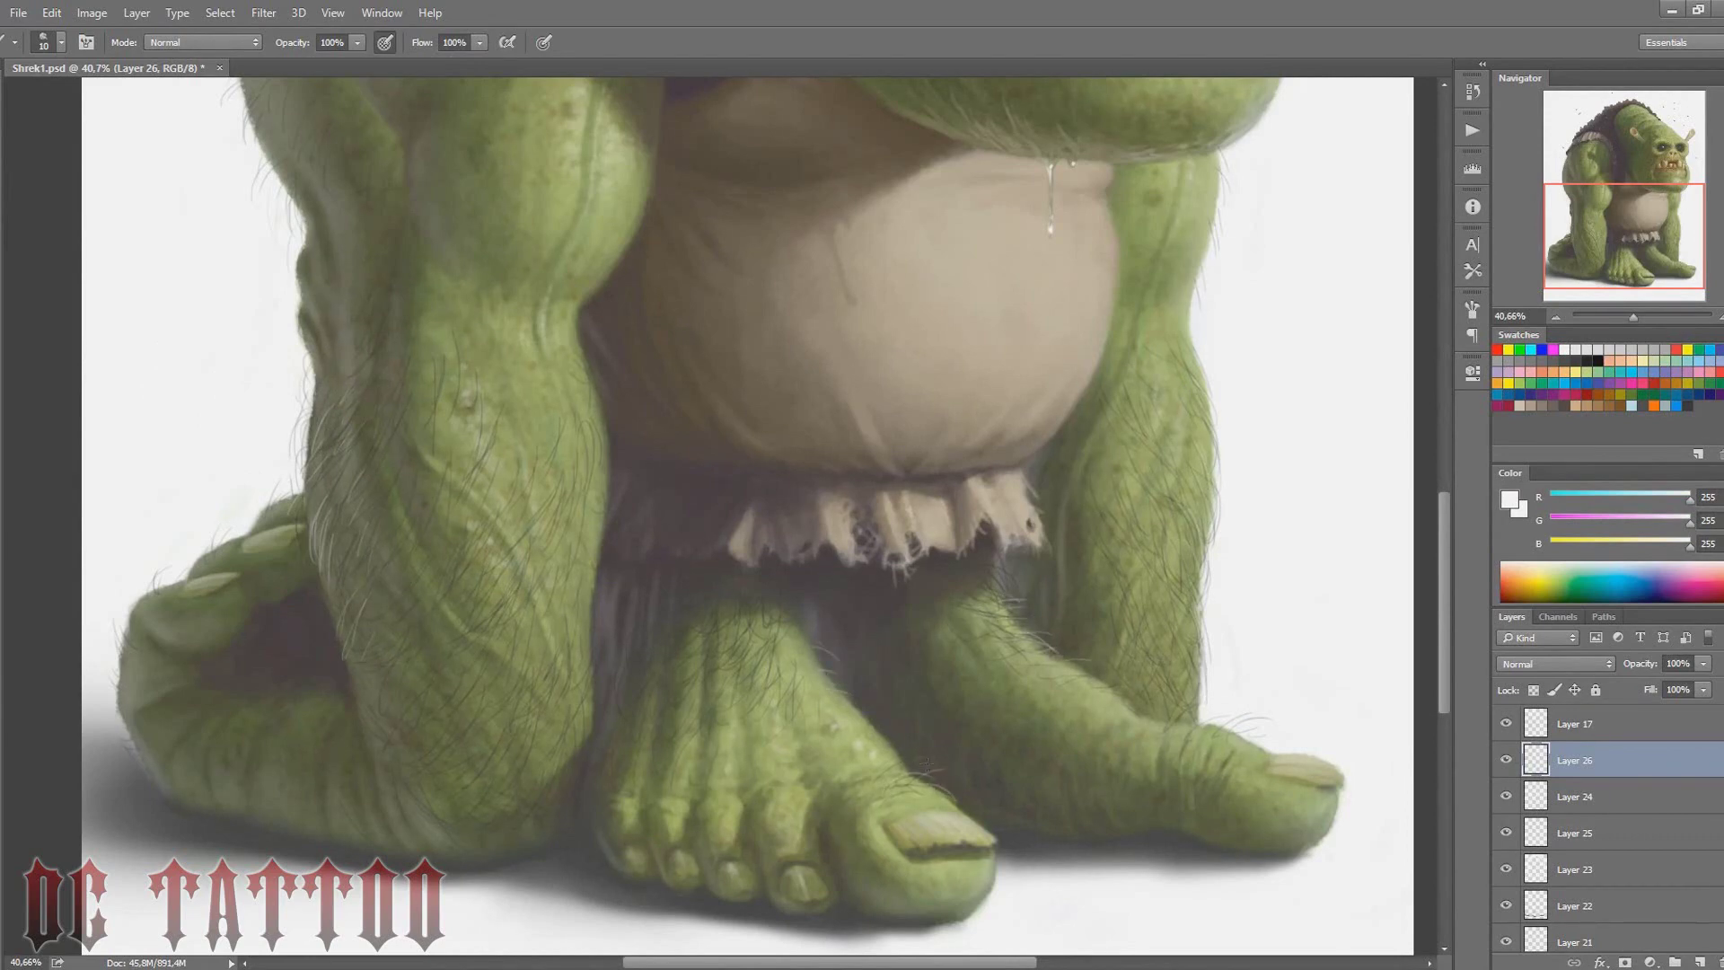
left_click_drag(1591, 247, 1588, 197)
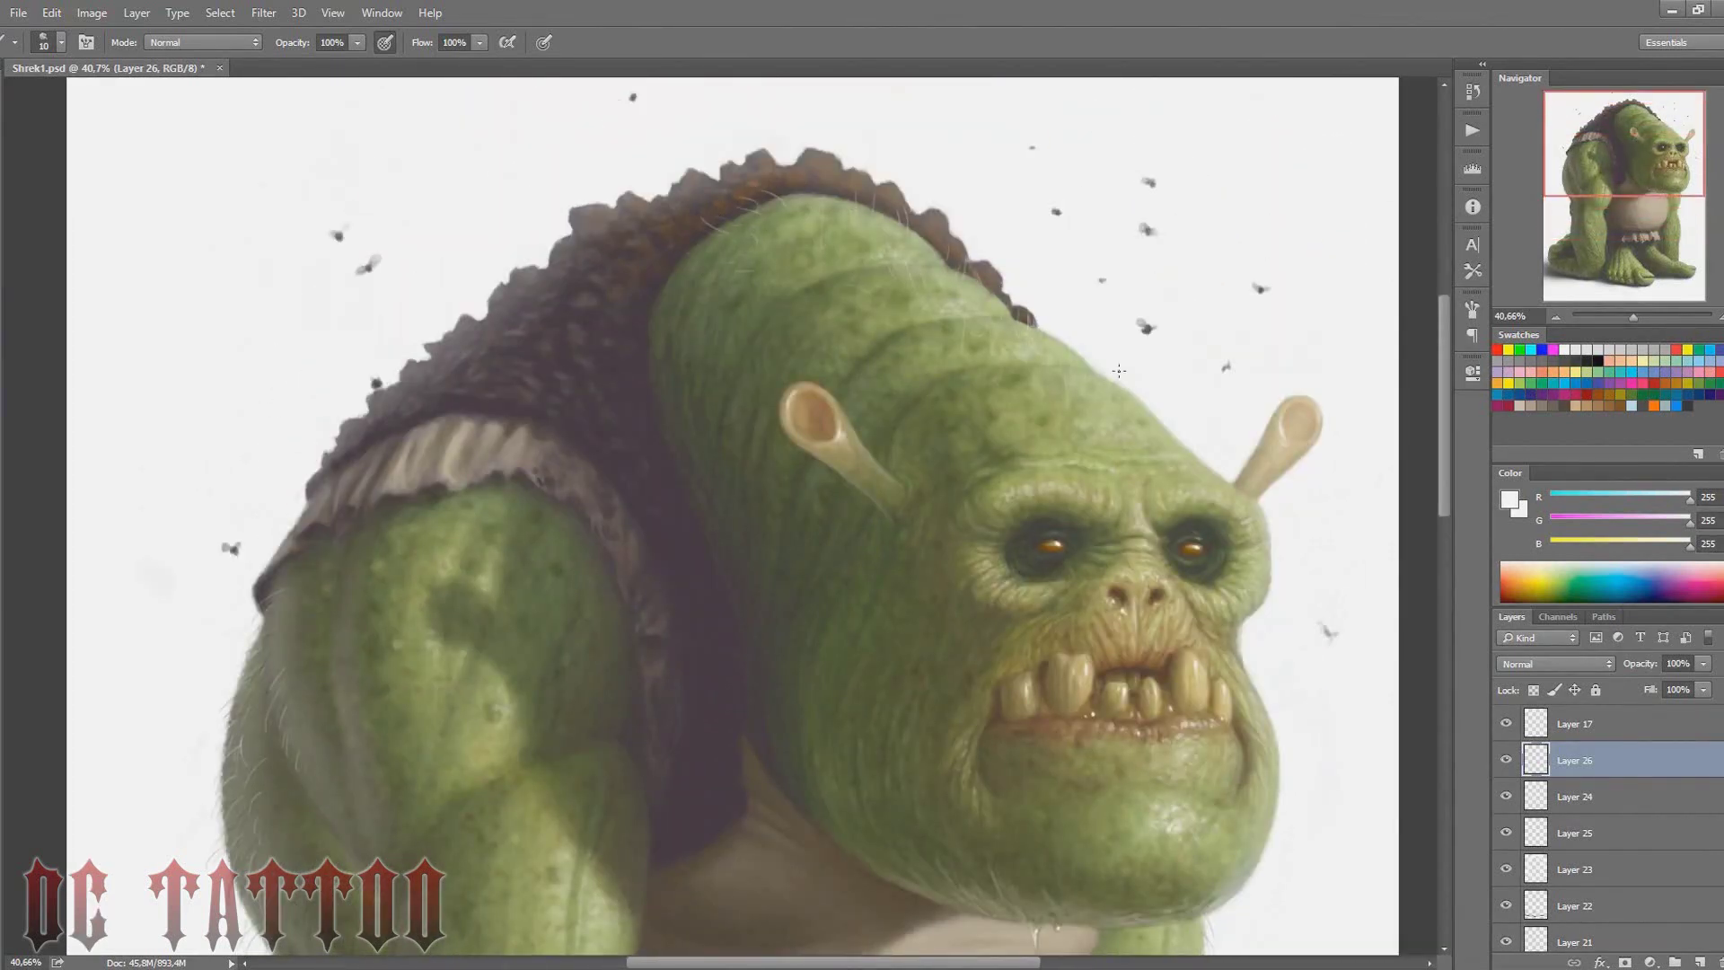
left_click_drag(1633, 316, 1627, 316)
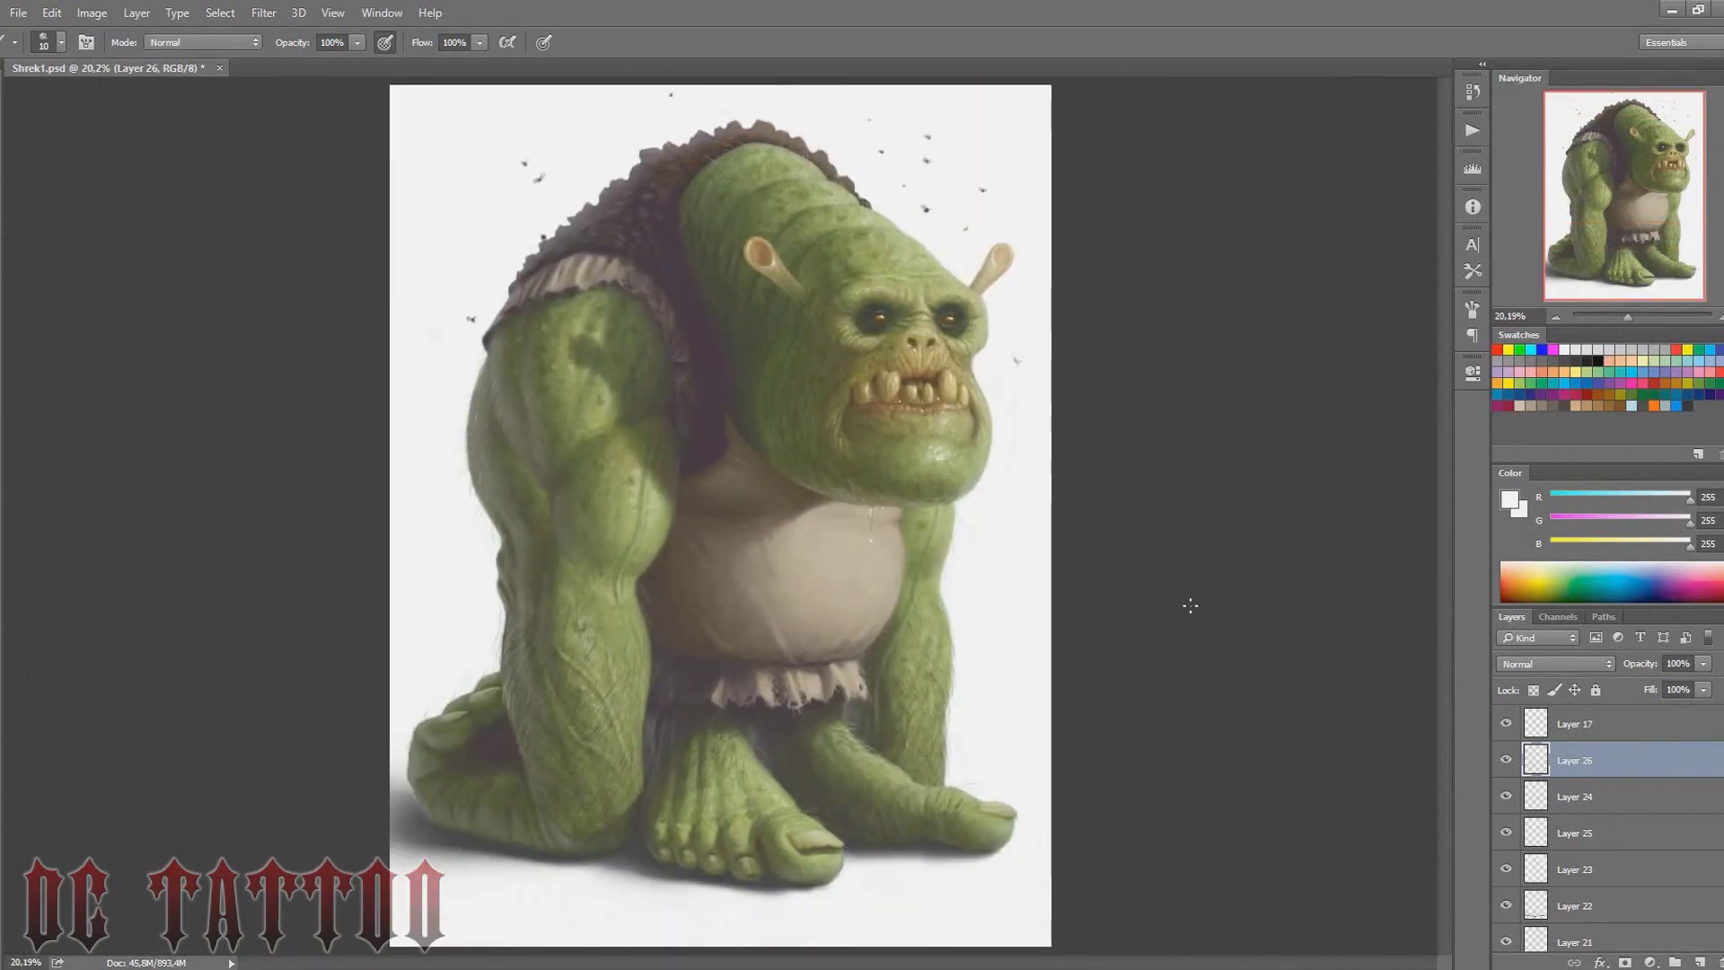
On a new layer, paint a large soft light-blue wash blended in Linear Light mode
scroll(1189, 606, "up", 3)
scroll(1121, 494, "down", 3)
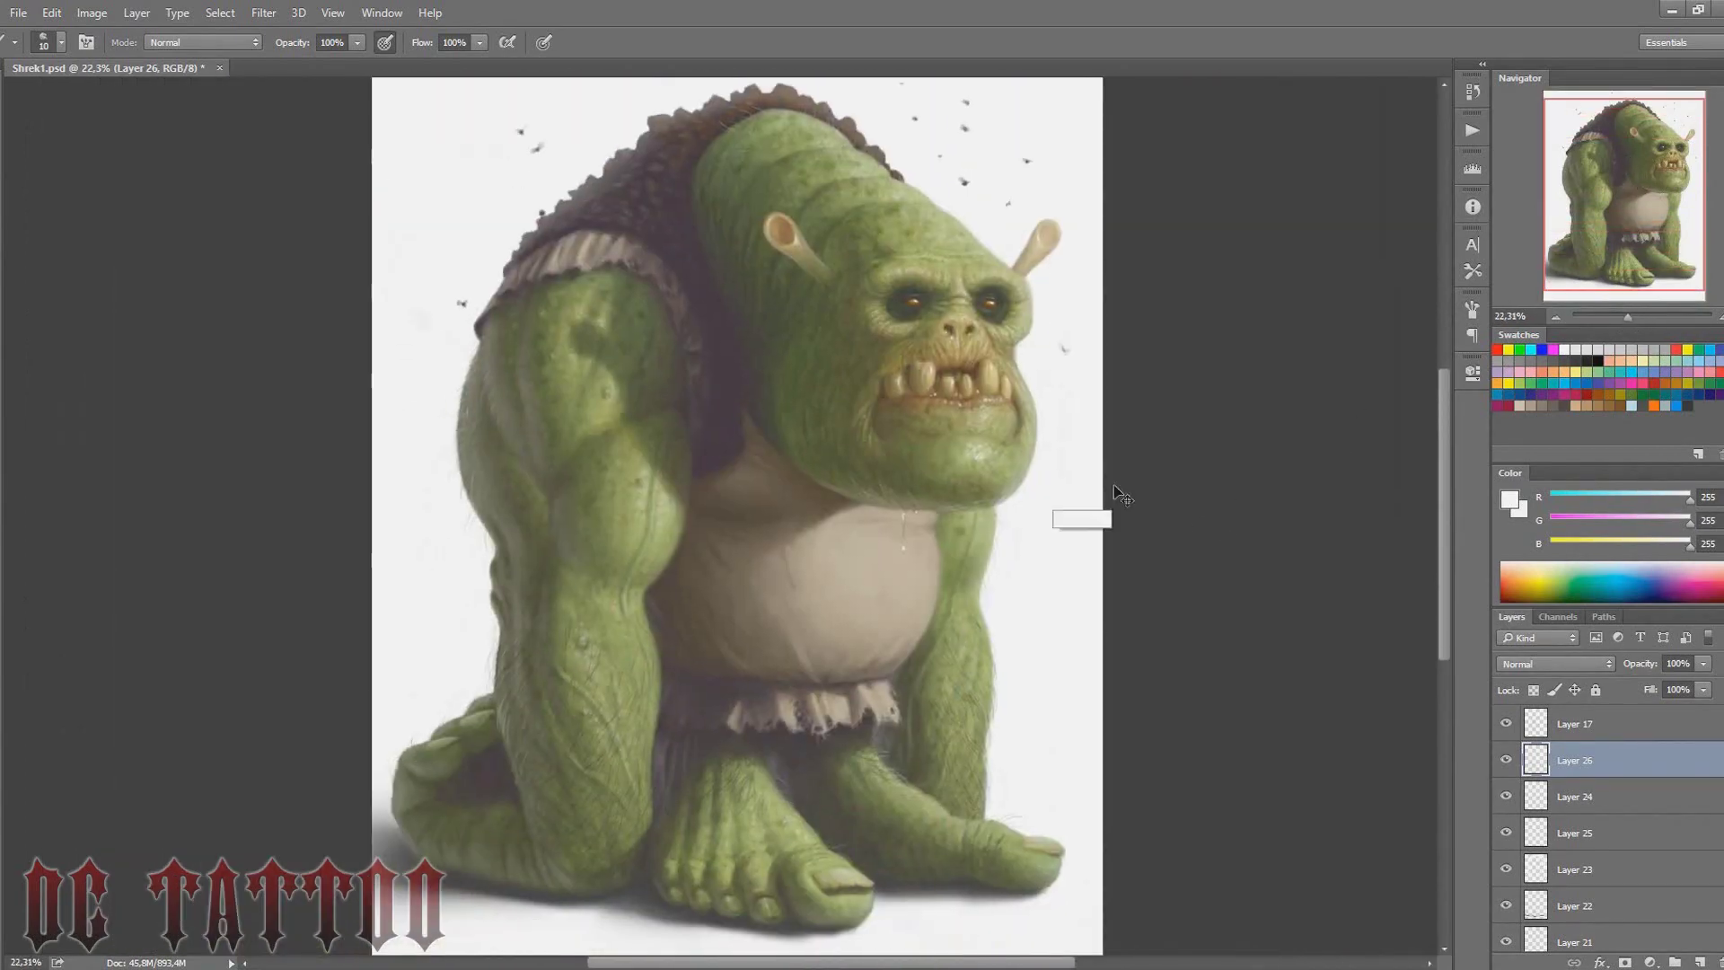
key("ctrl+shift+alt+n")
left_click(1659, 386)
left_click(1555, 664)
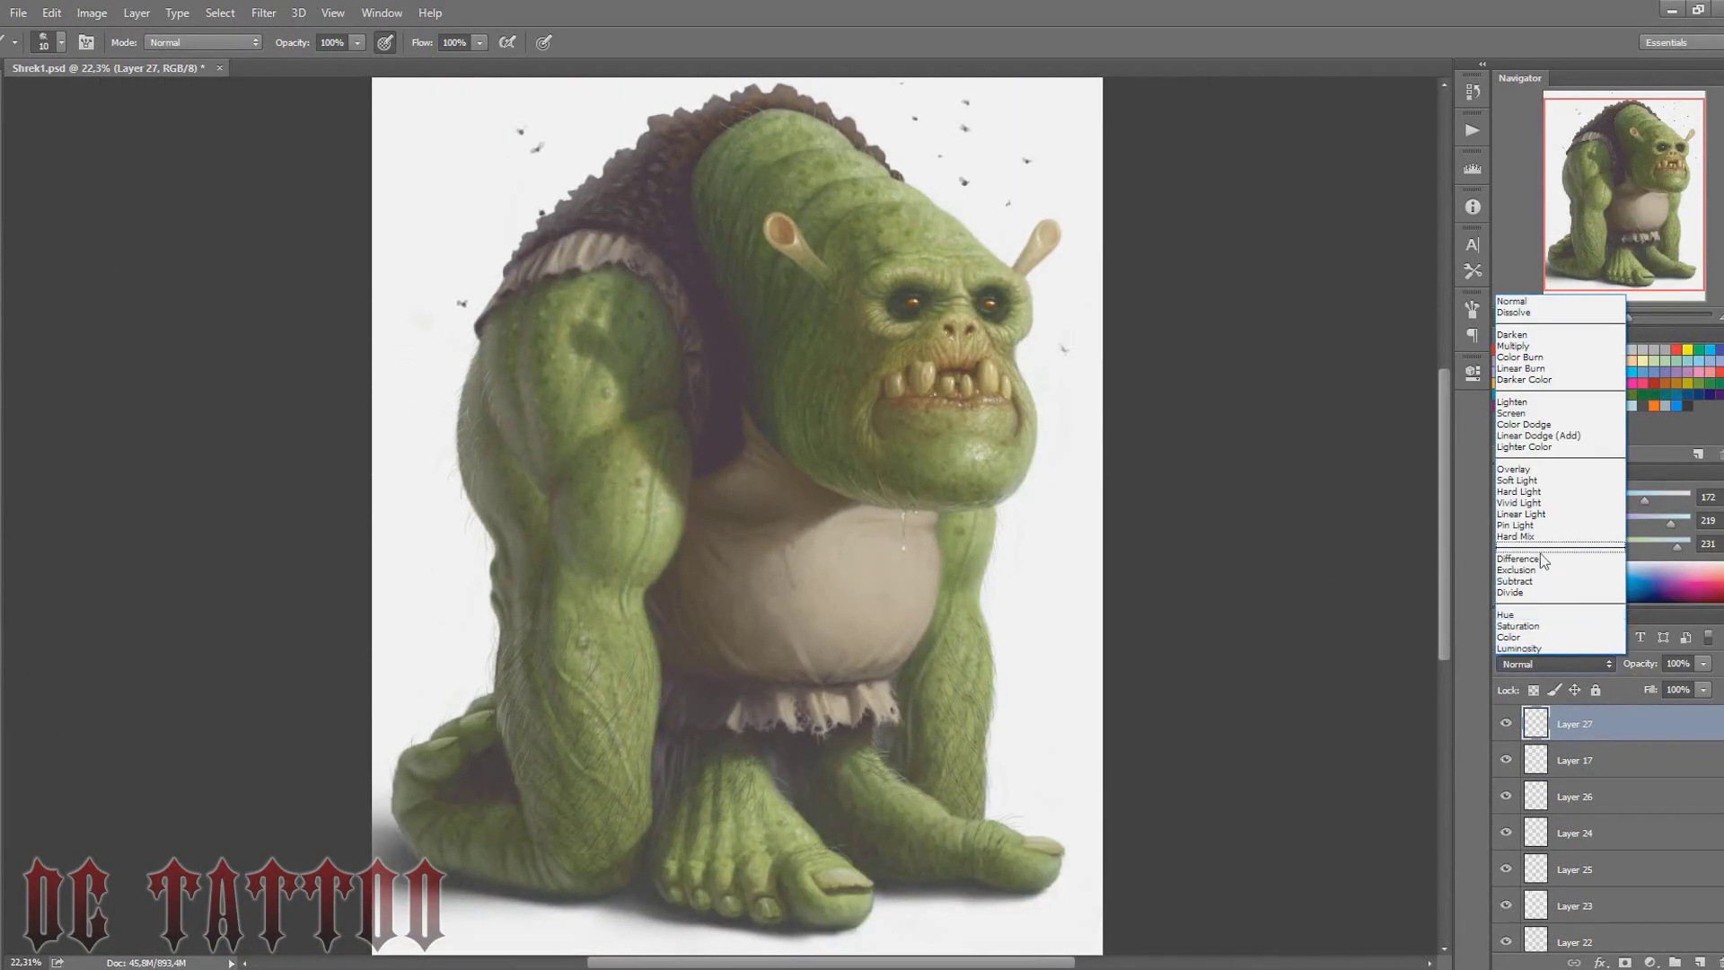
left_click(1517, 558)
right_click(1029, 612)
double_click(1101, 674)
left_click_drag(1041, 575, 1041, 799)
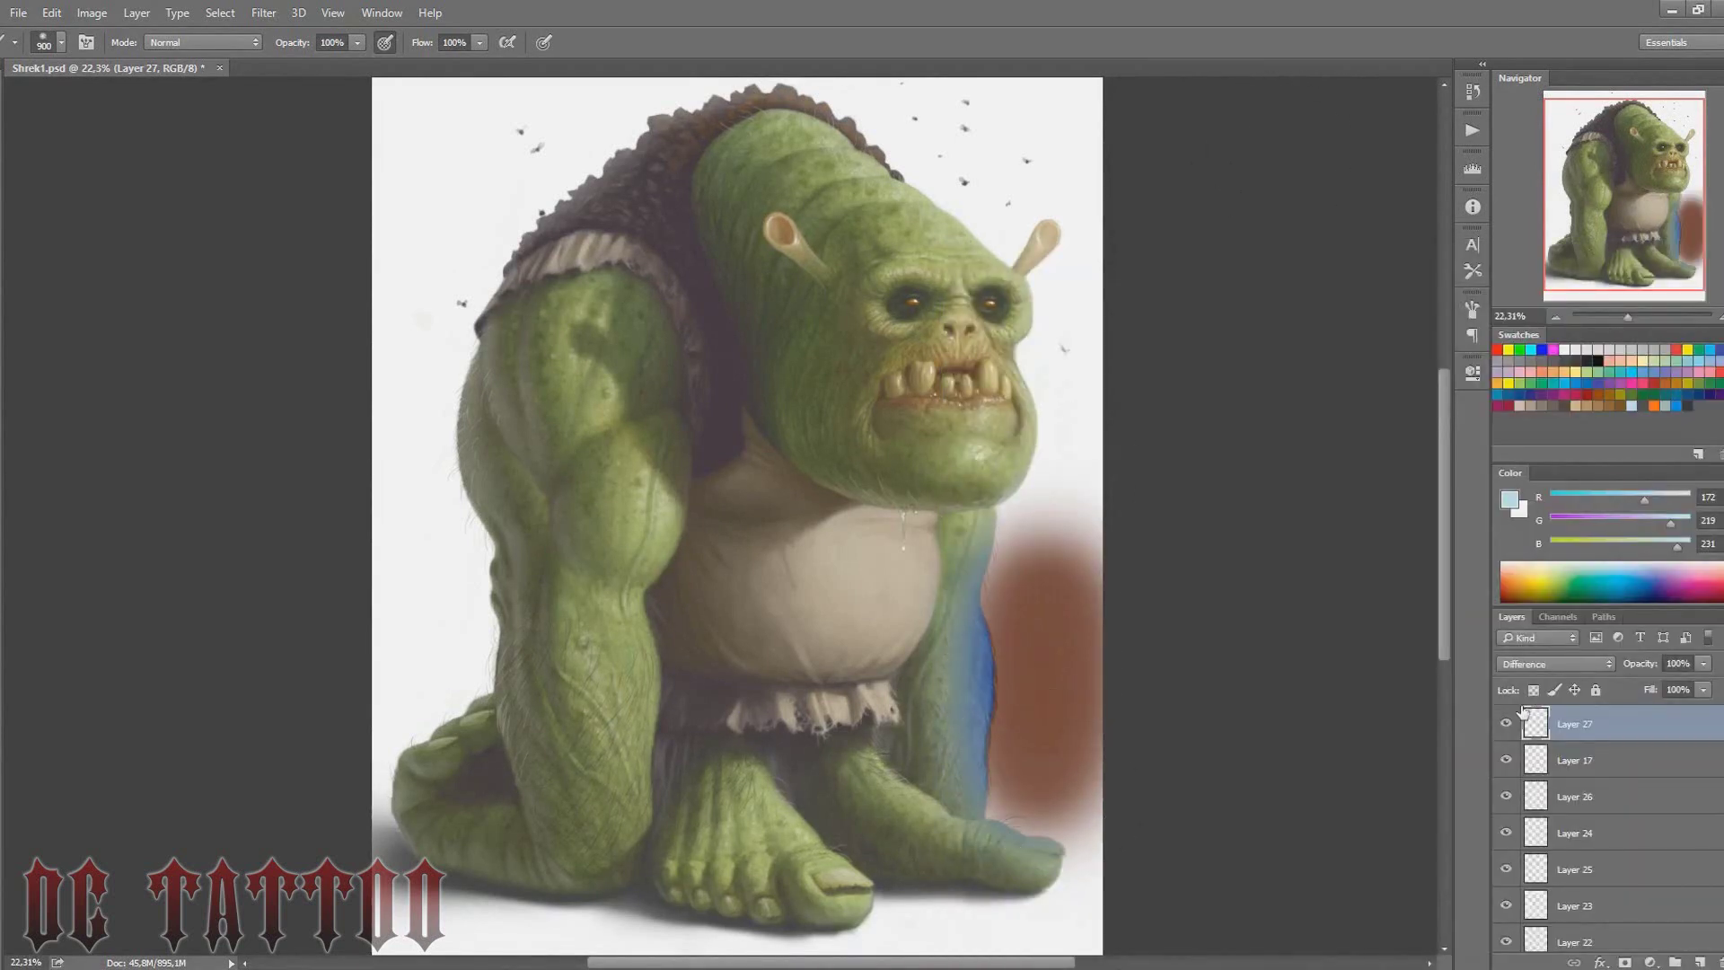
key("Up")
key("Up")
key("Up")
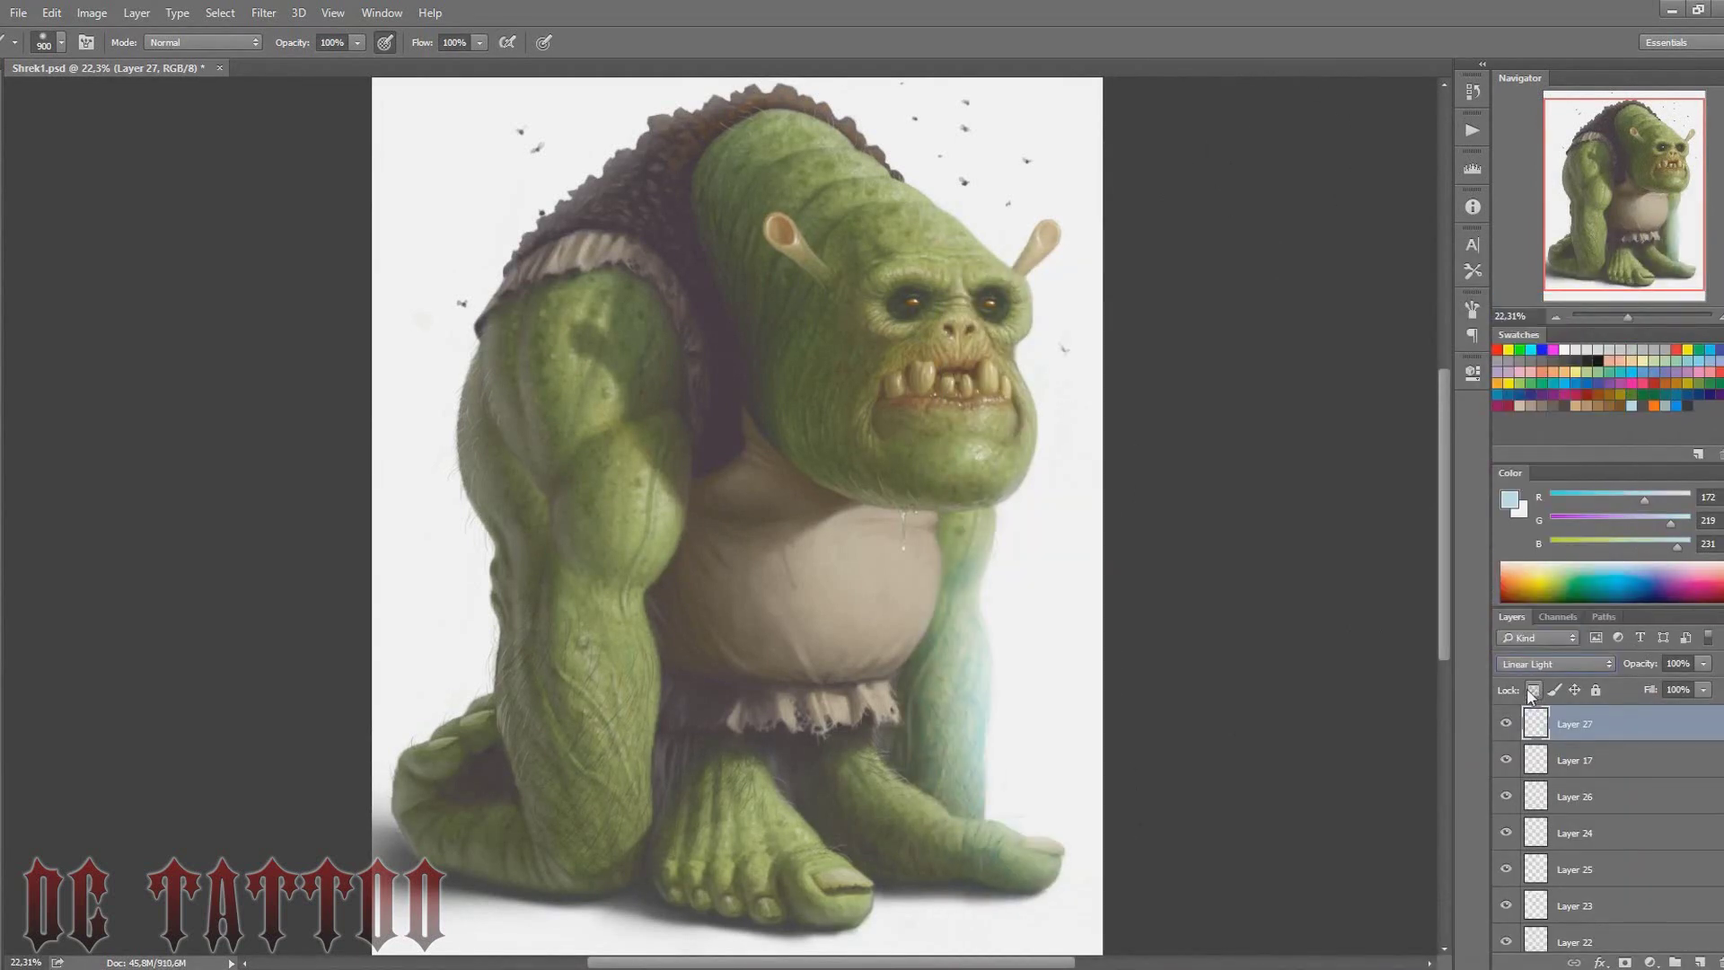
Tint the right eye, hump and leg shadow light blue, then set layer opacity to 63%
left_click(992, 305)
key("bracketright")
key("bracketright")
key("bracketright")
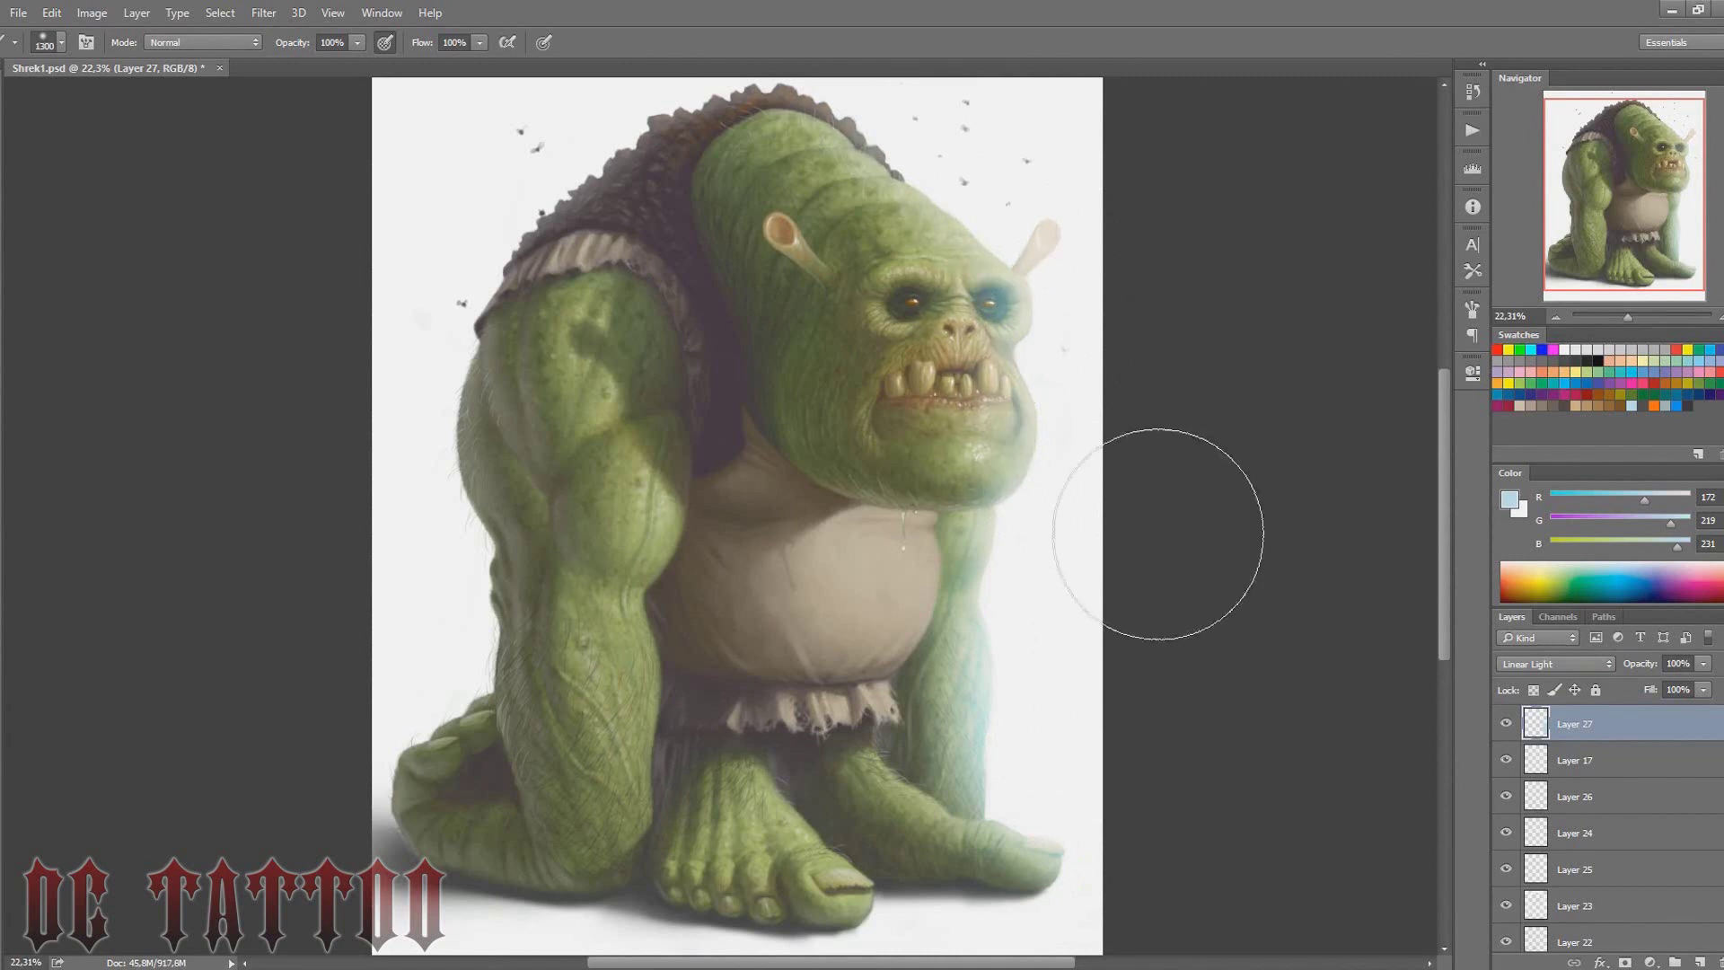
left_click_drag(1158, 534, 1180, 567)
key("bracketleft")
key("bracketleft")
key("bracketleft")
key("bracketleft")
key("bracketleft")
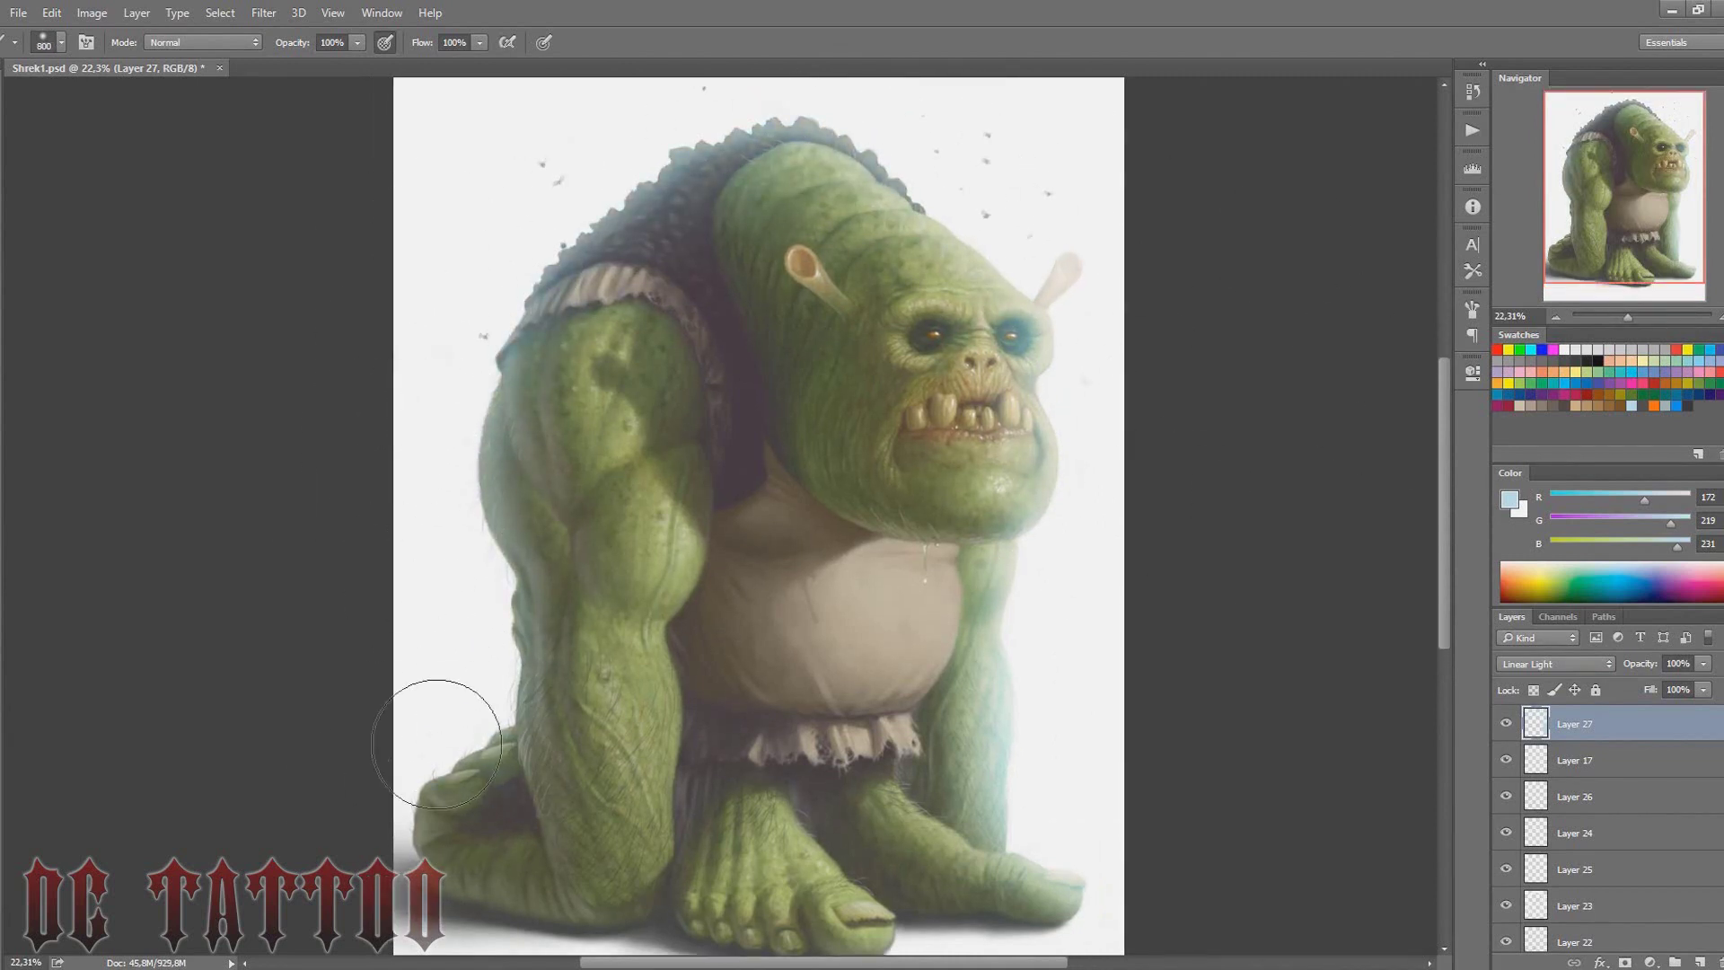
left_click_drag(692, 819, 818, 817)
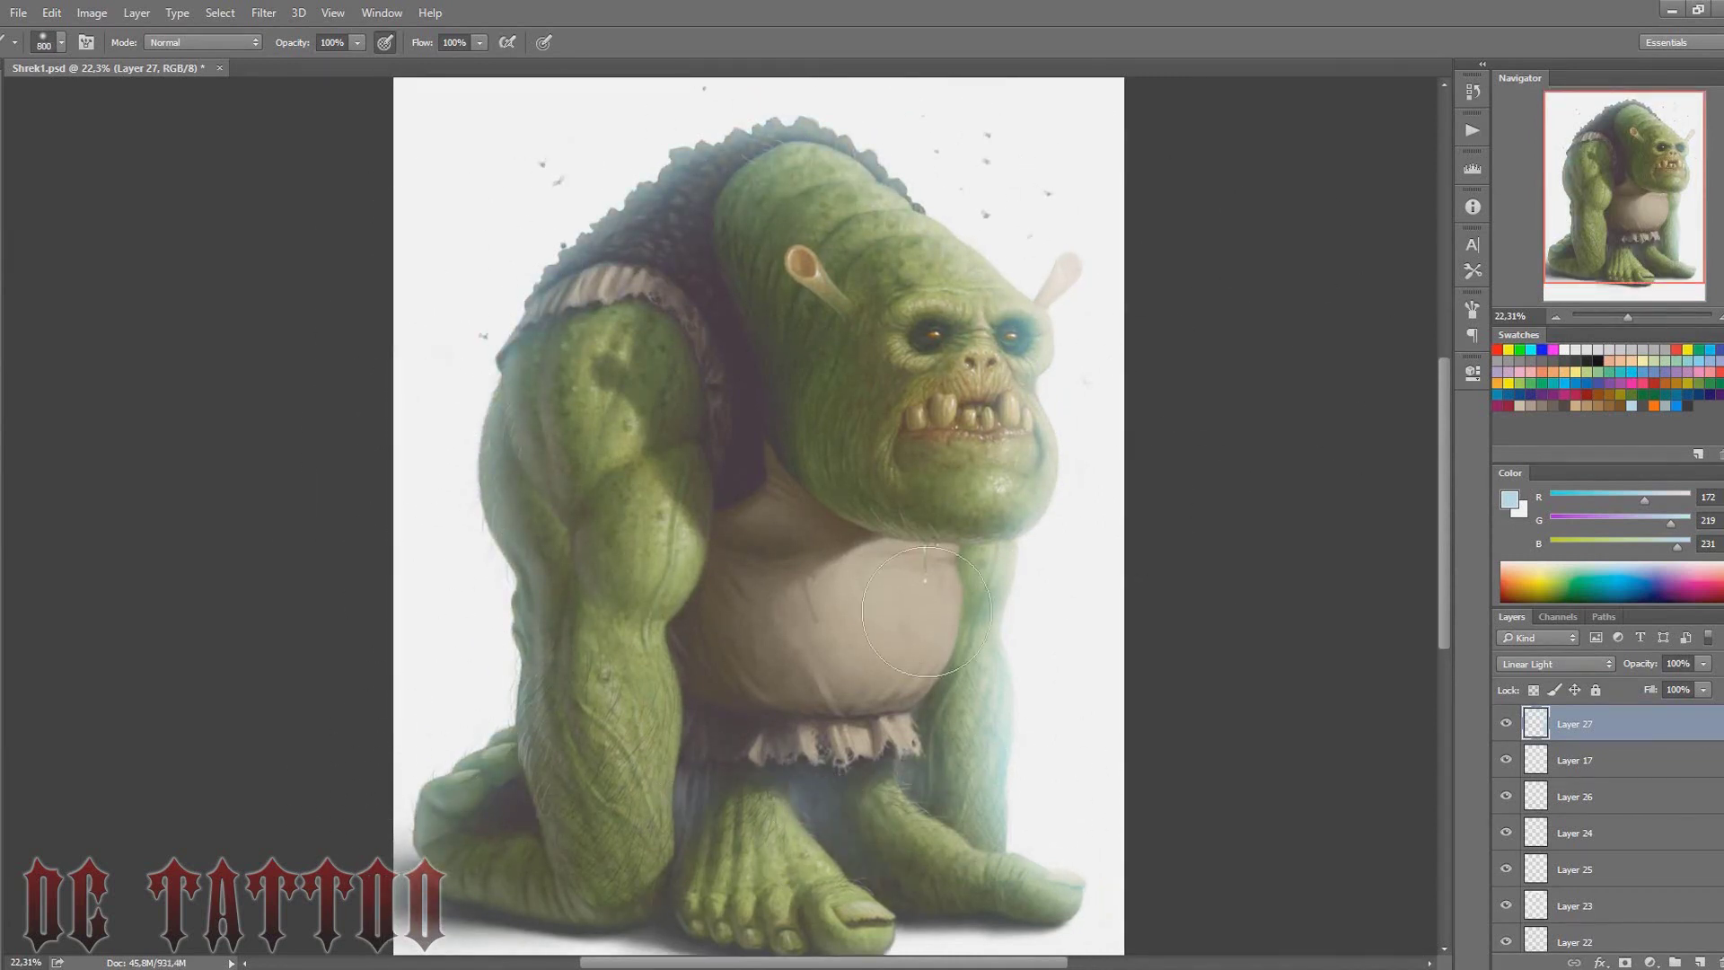
key("bracketleft")
key("bracketleft")
key("bracketleft")
key("bracketleft")
key("bracketleft")
key("bracketleft")
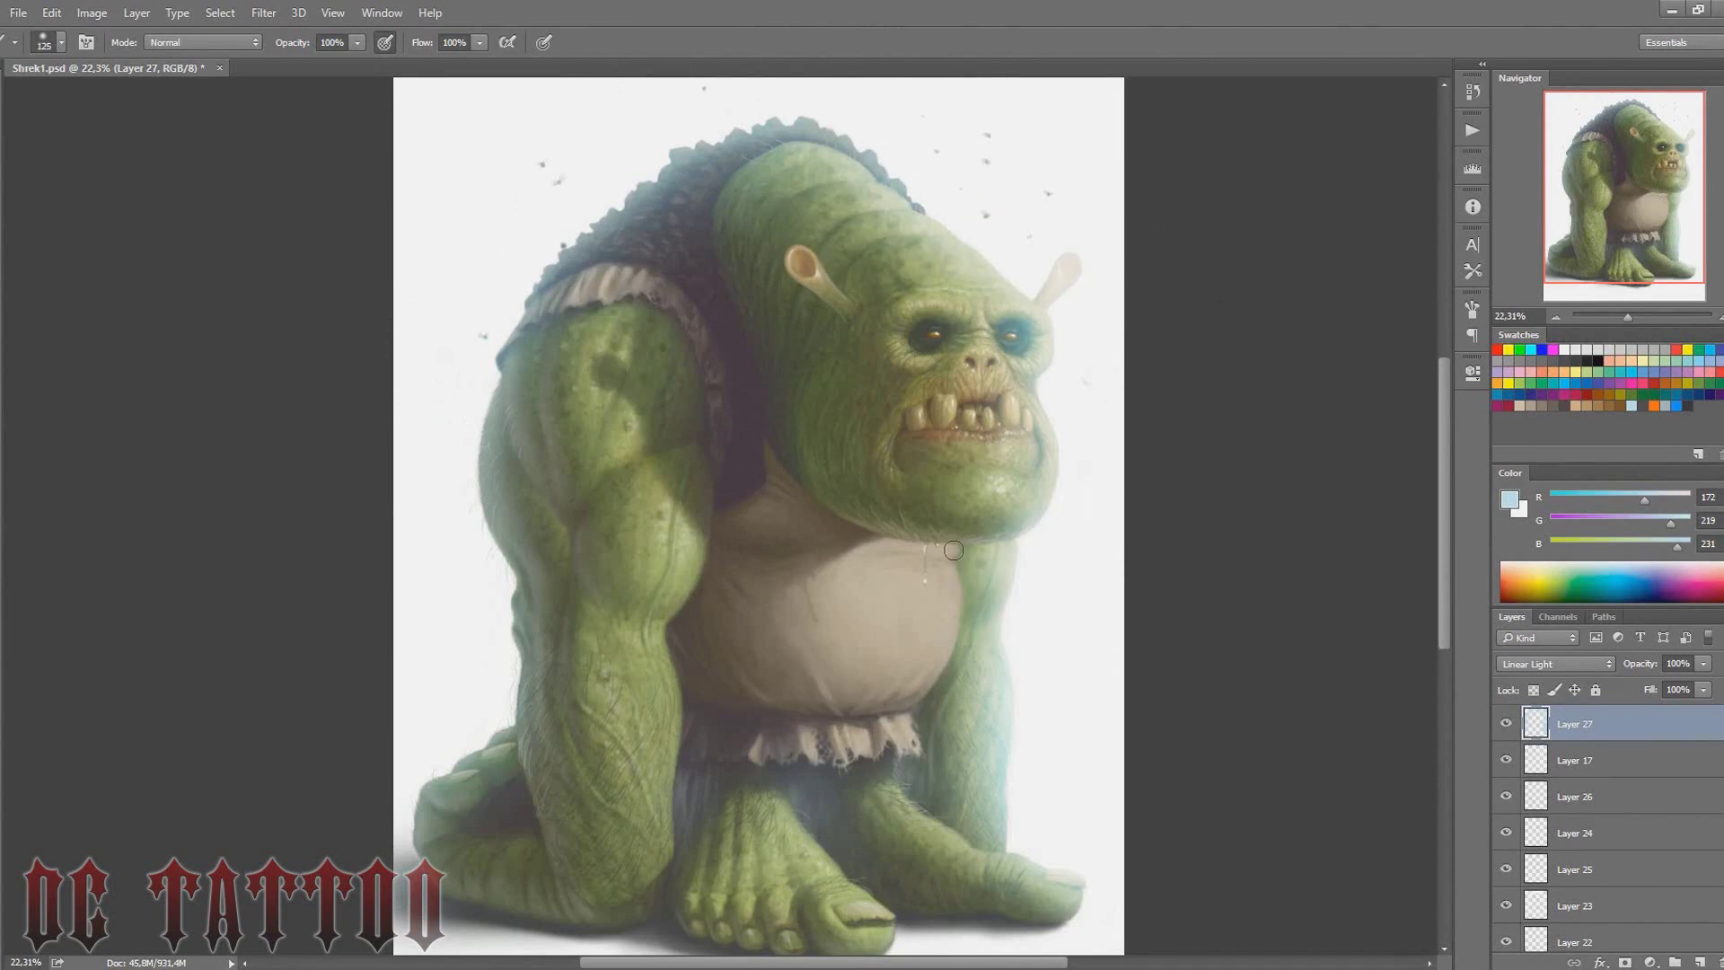
key("bracketright")
key("bracketright")
key("bracketright")
left_click_drag(1643, 664, 1618, 668)
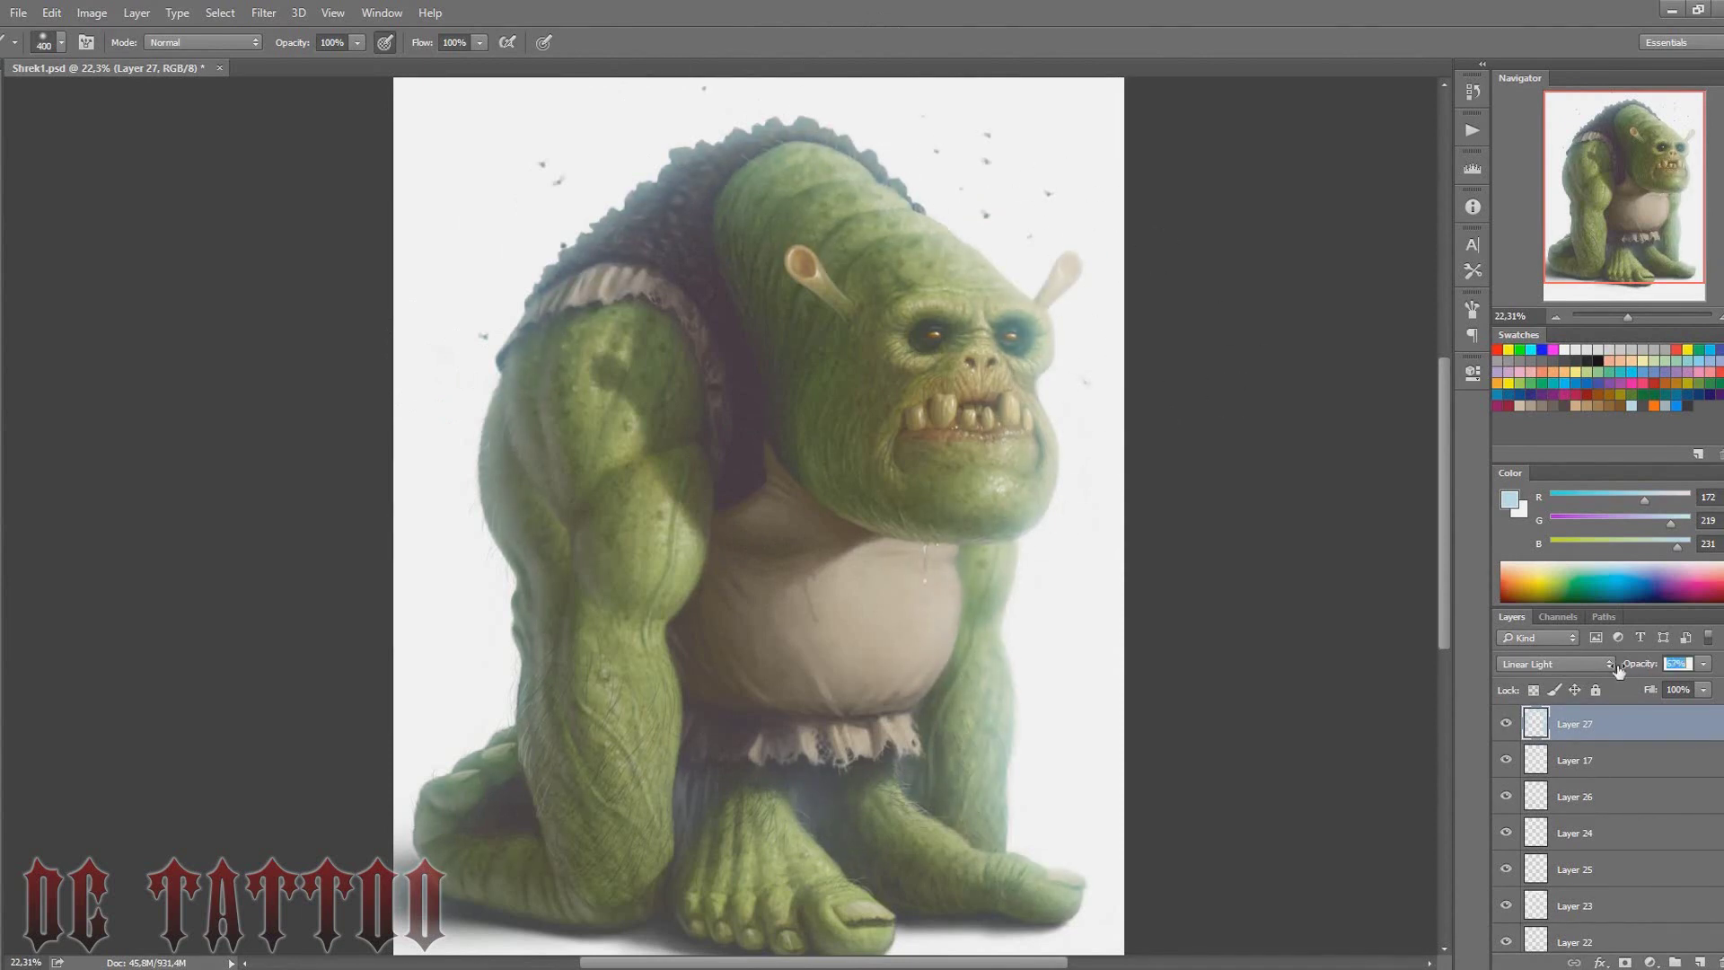
type("63")
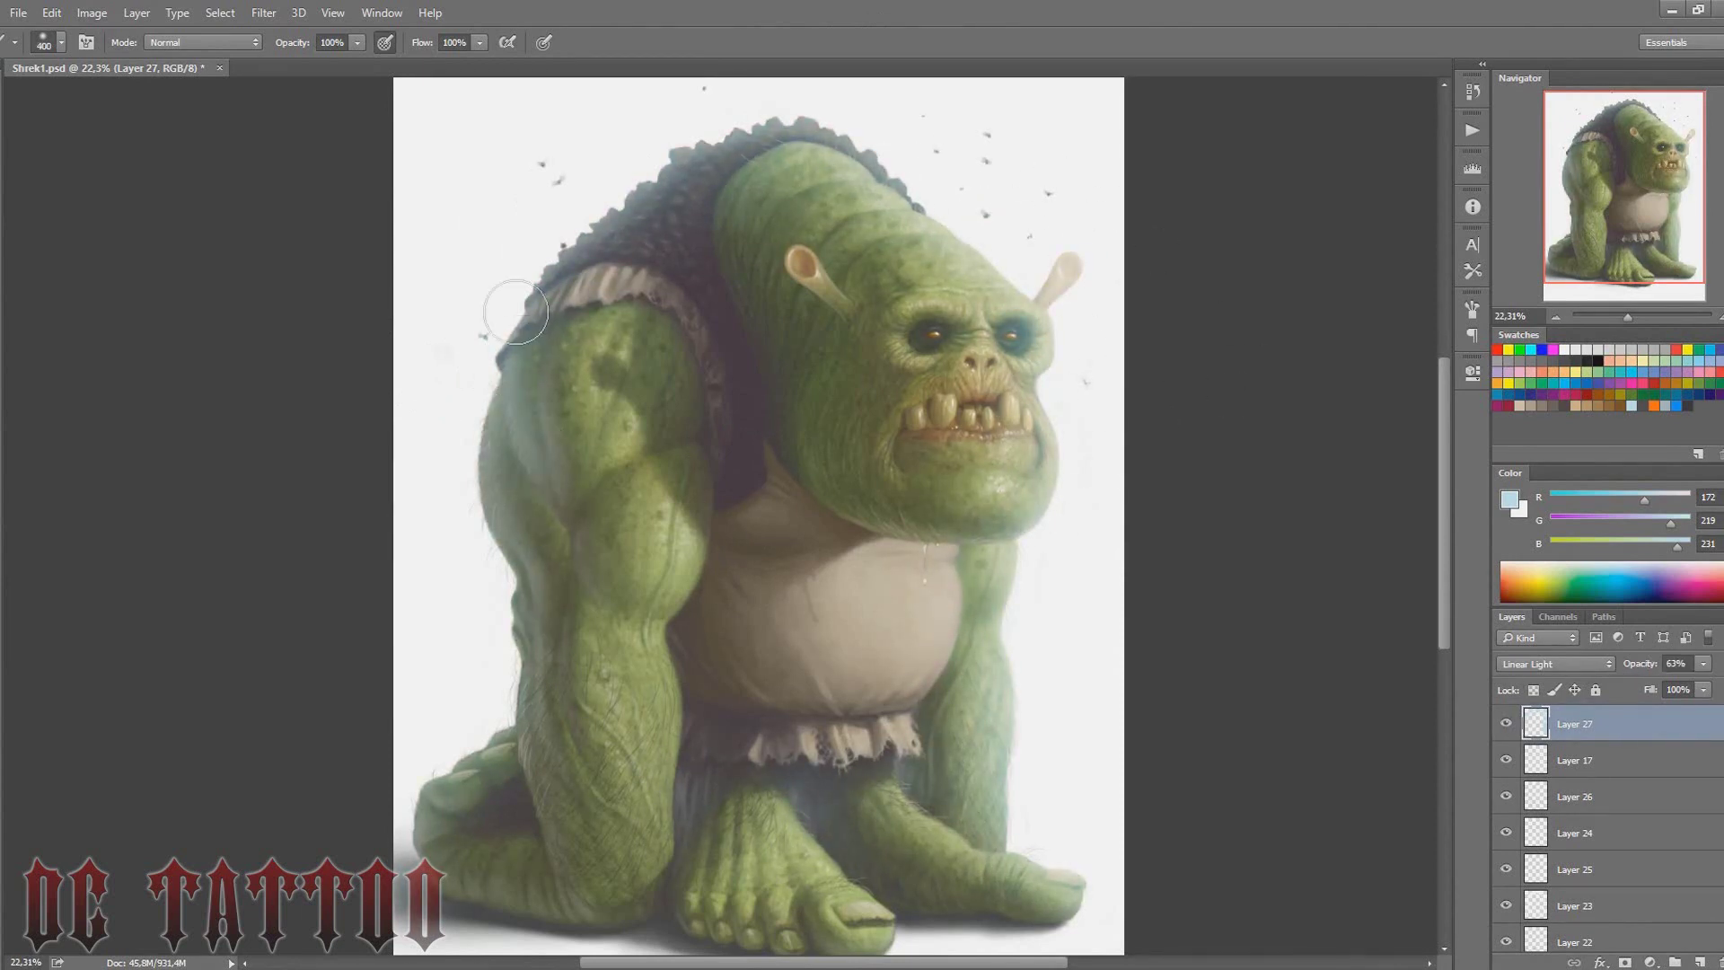
Add pale blue light along the left arm's edge and erase excess tint
key("bracketright")
key("bracketright")
key("bracketright")
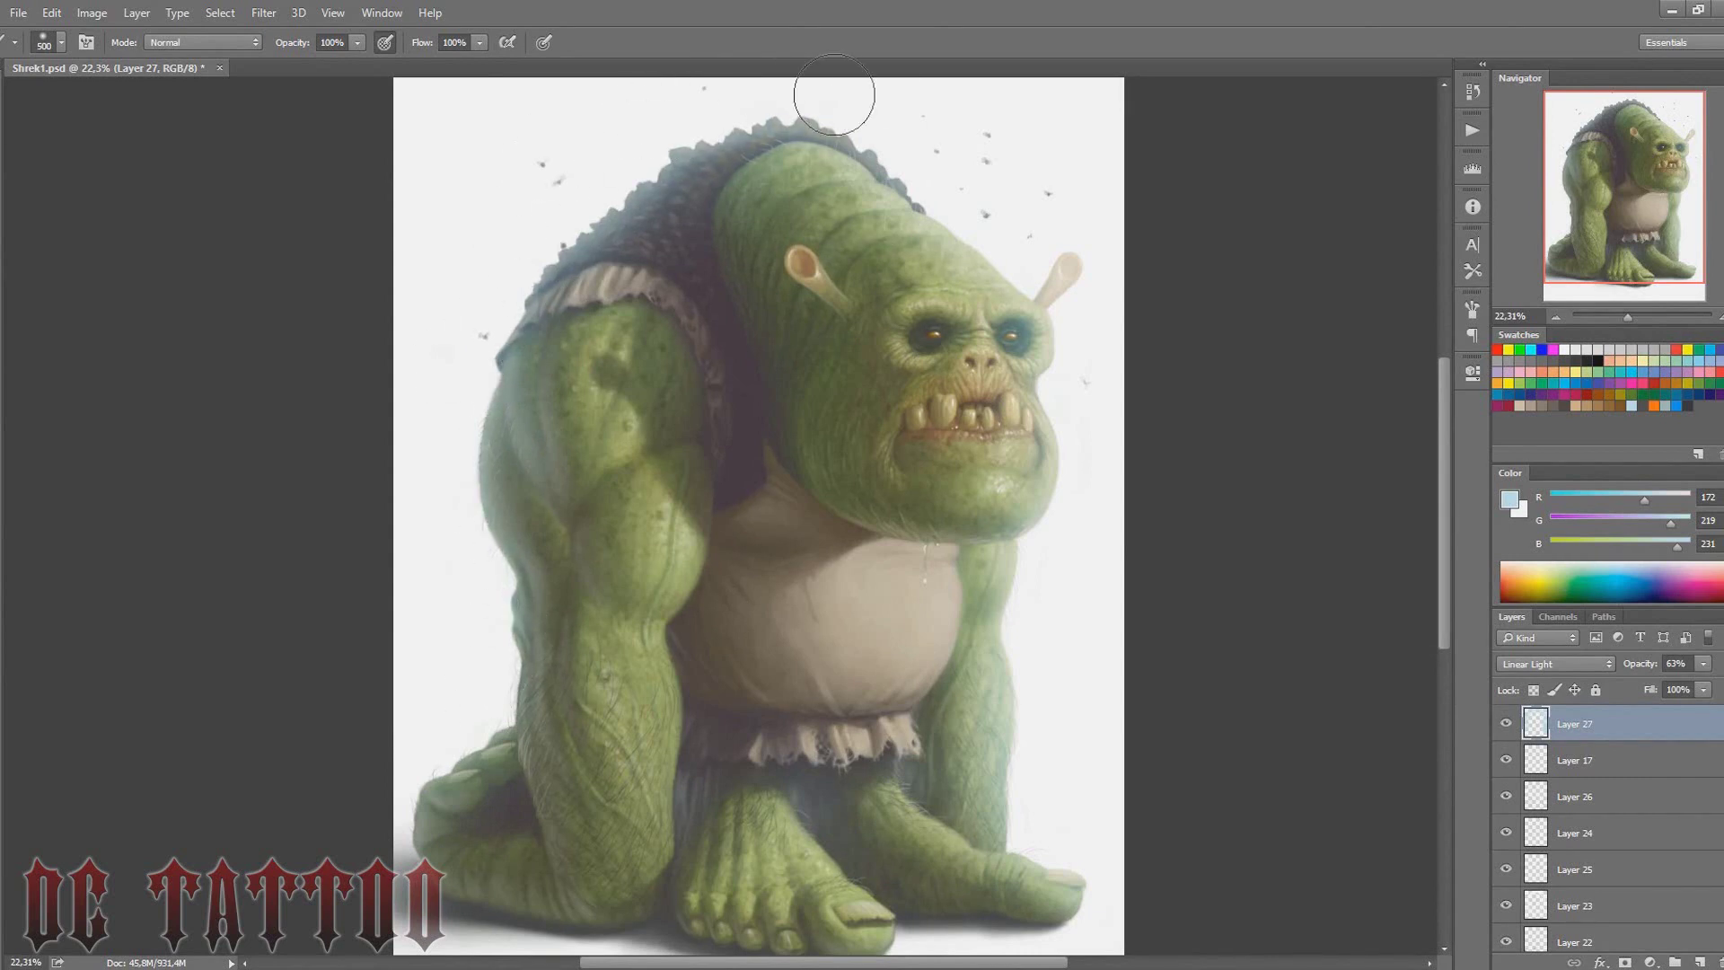
key("e")
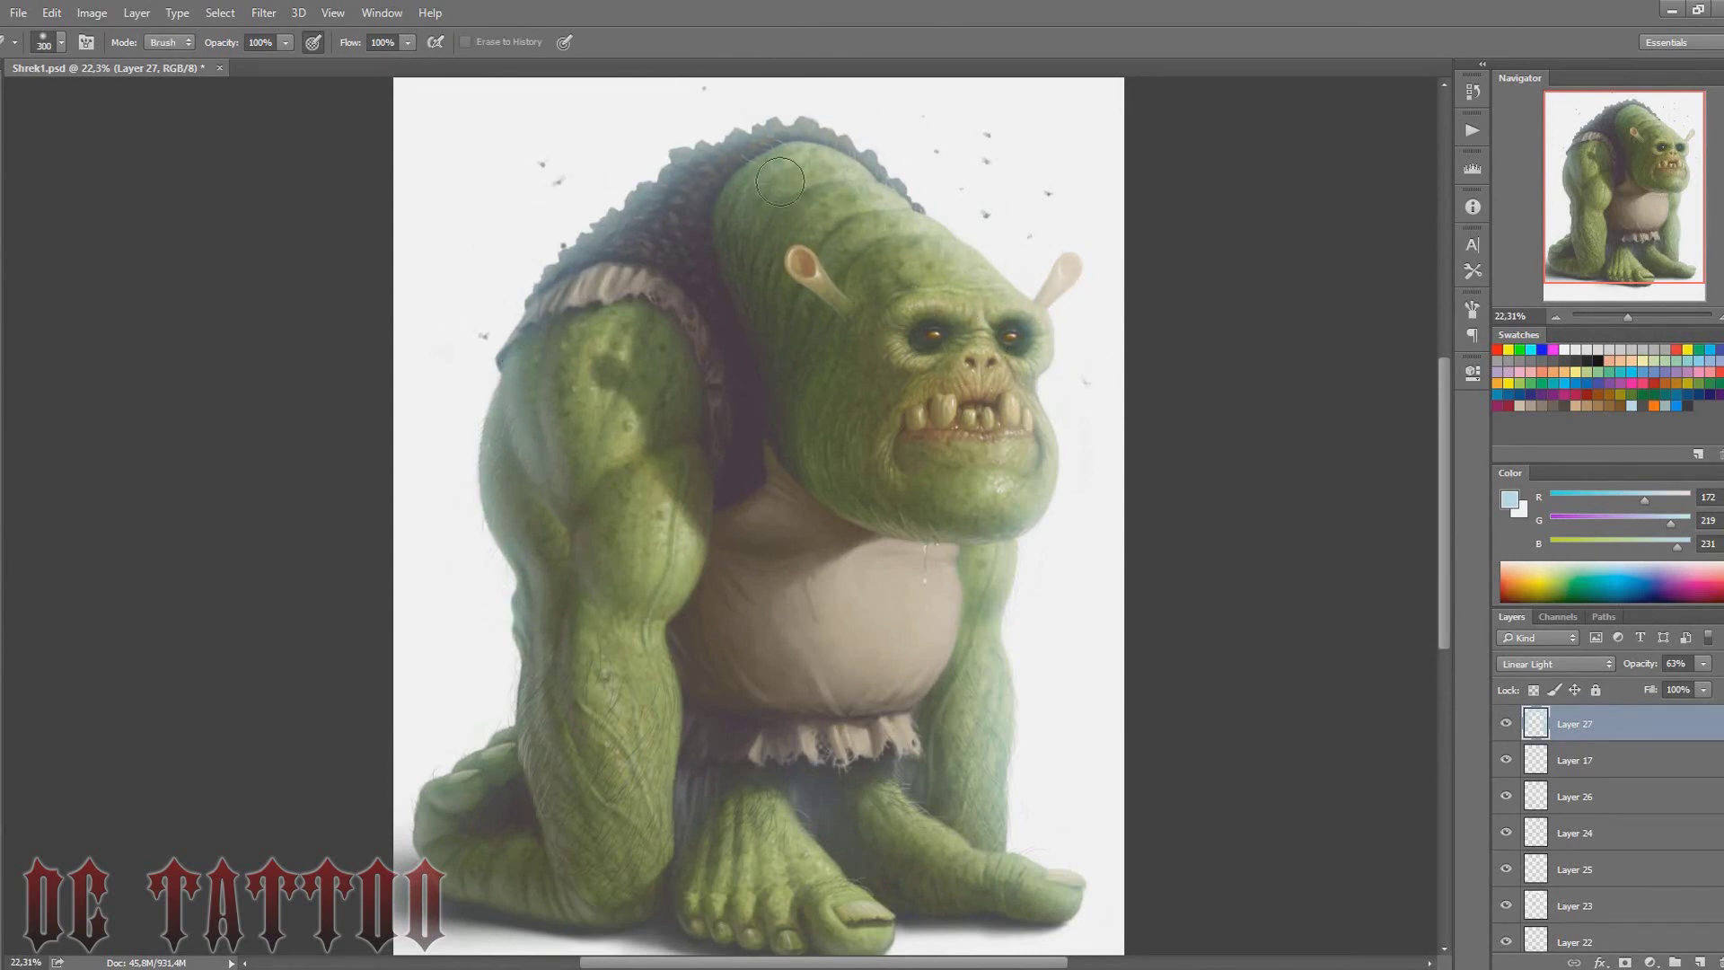
key("bracketleft")
key("bracketleft")
key("bracketleft")
key("bracketleft")
key("b")
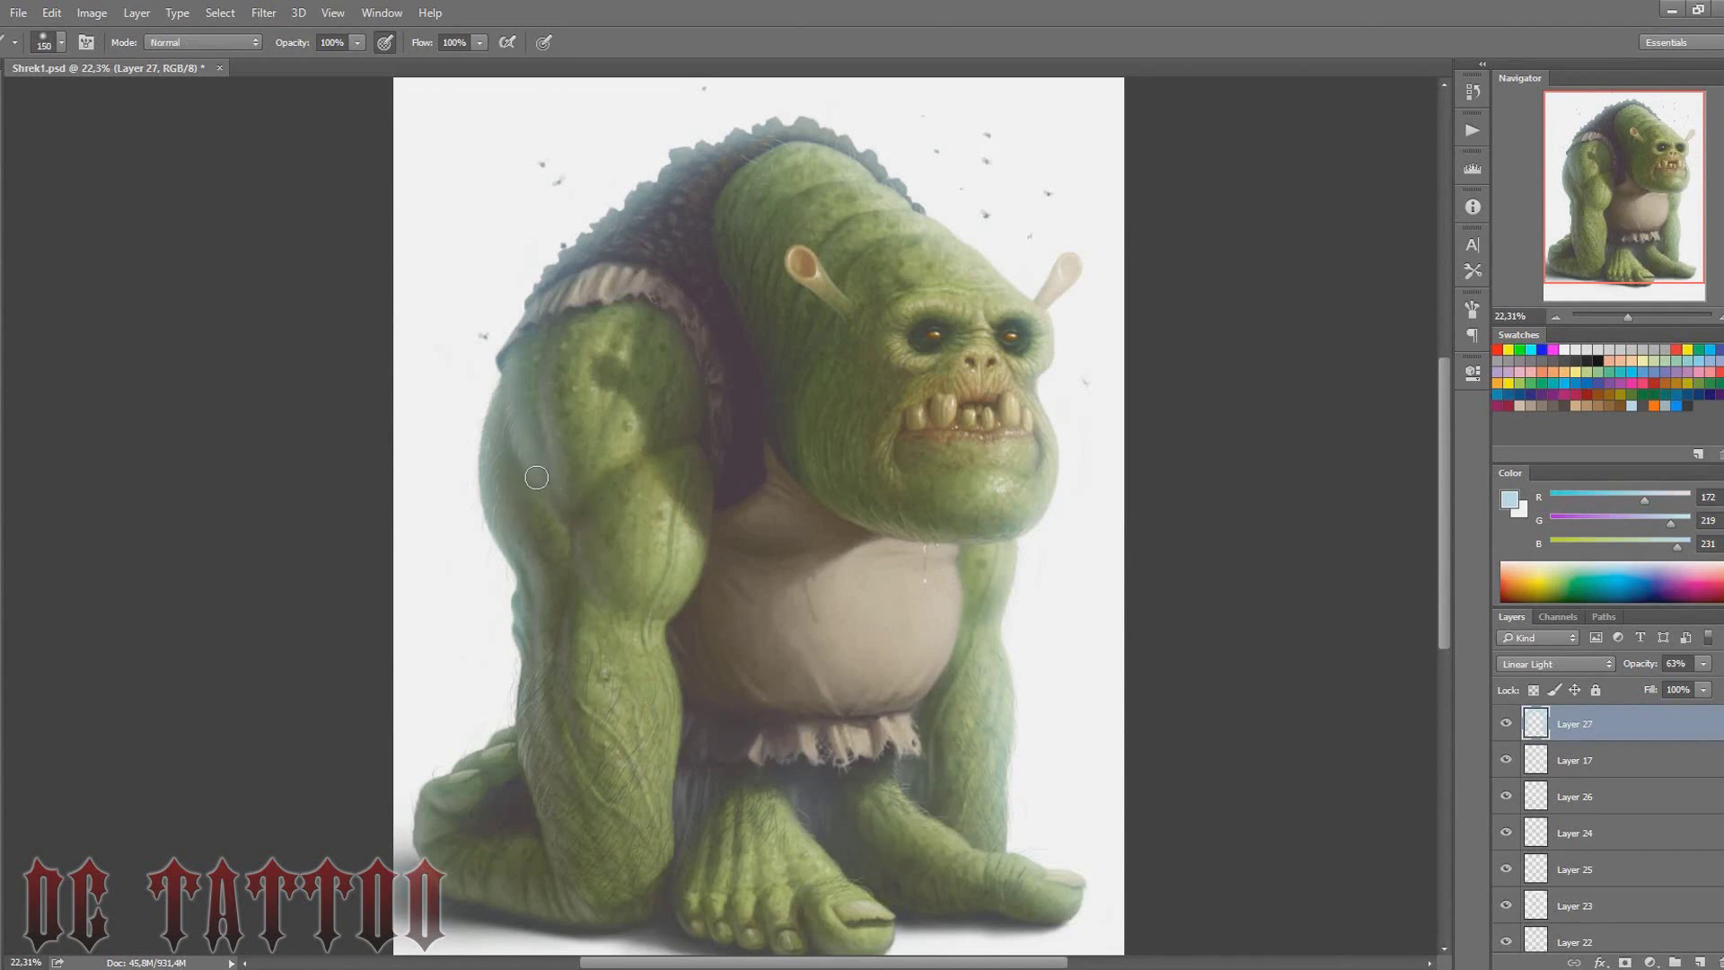
left_click_drag(550, 629, 508, 384)
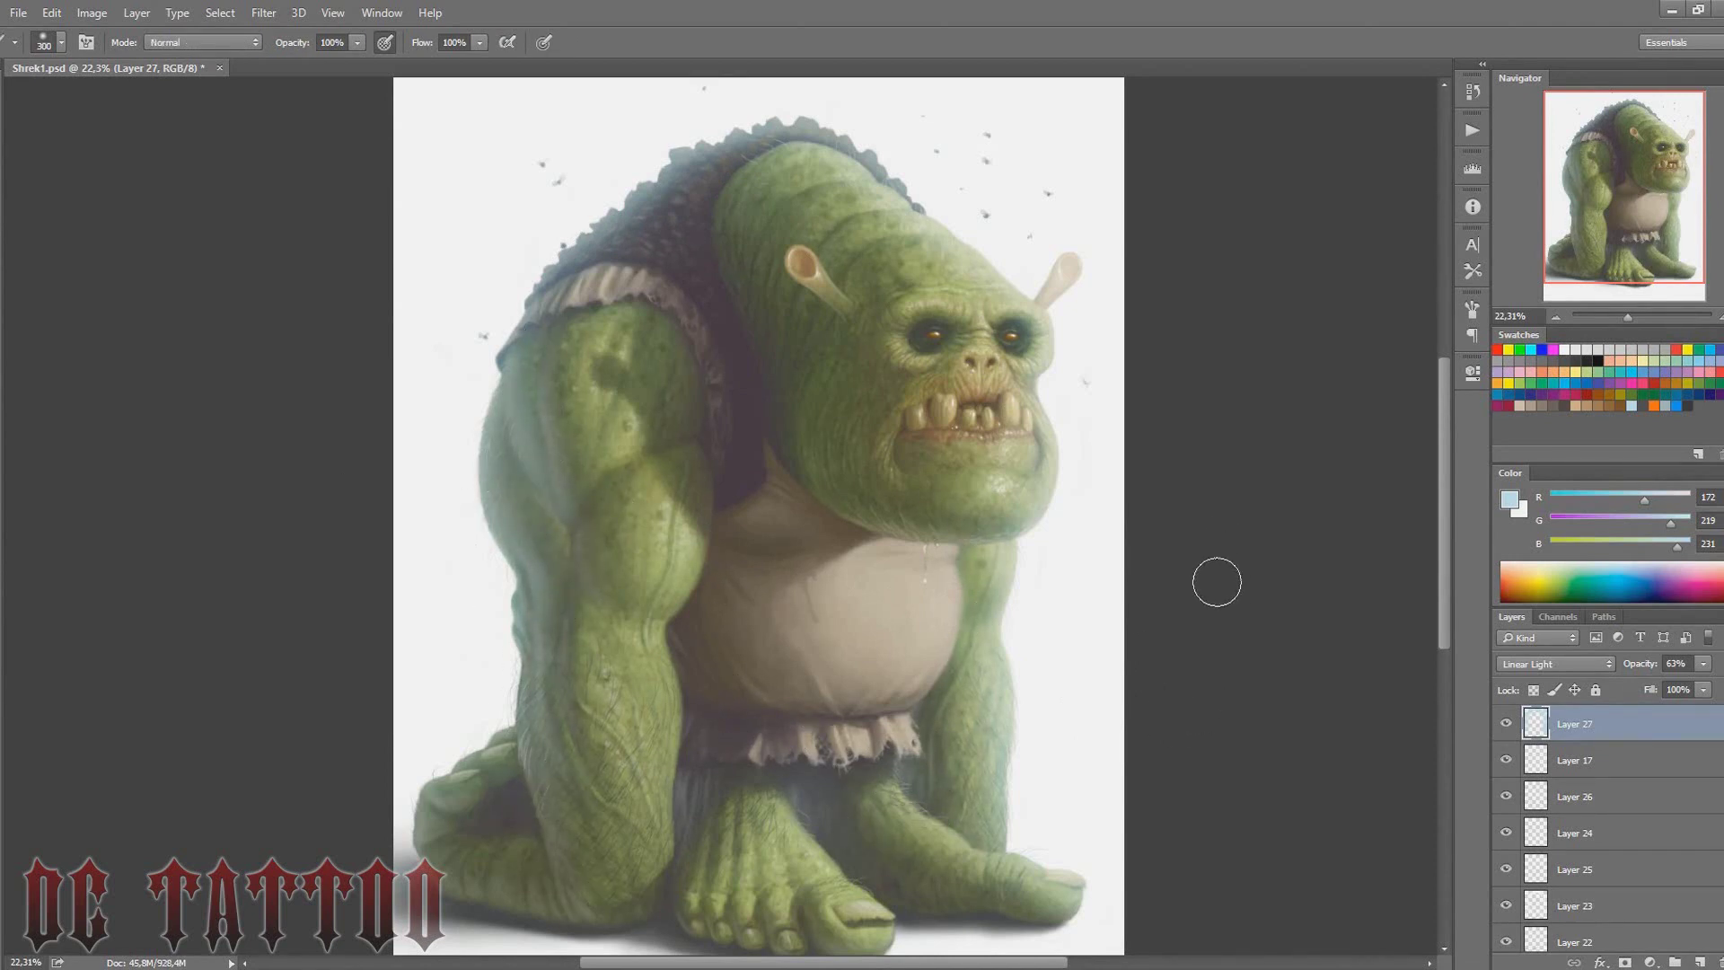
key("bracketleft")
key("bracketleft")
key("bracketleft")
key("e")
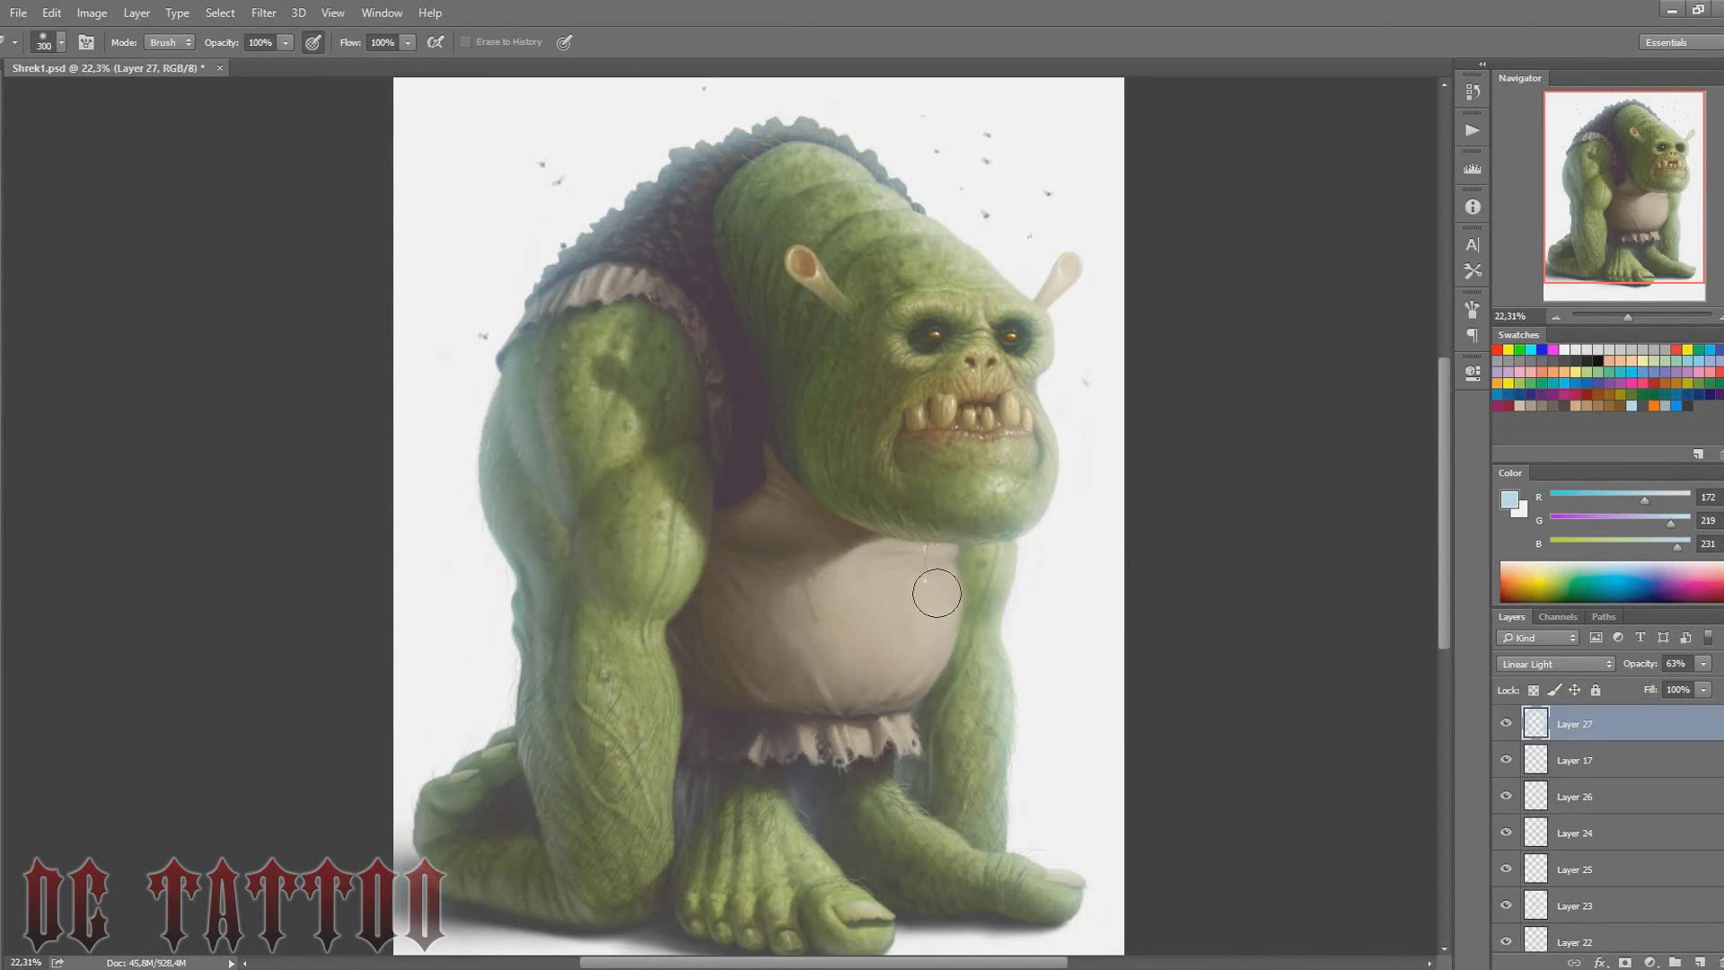
key("b")
key("e")
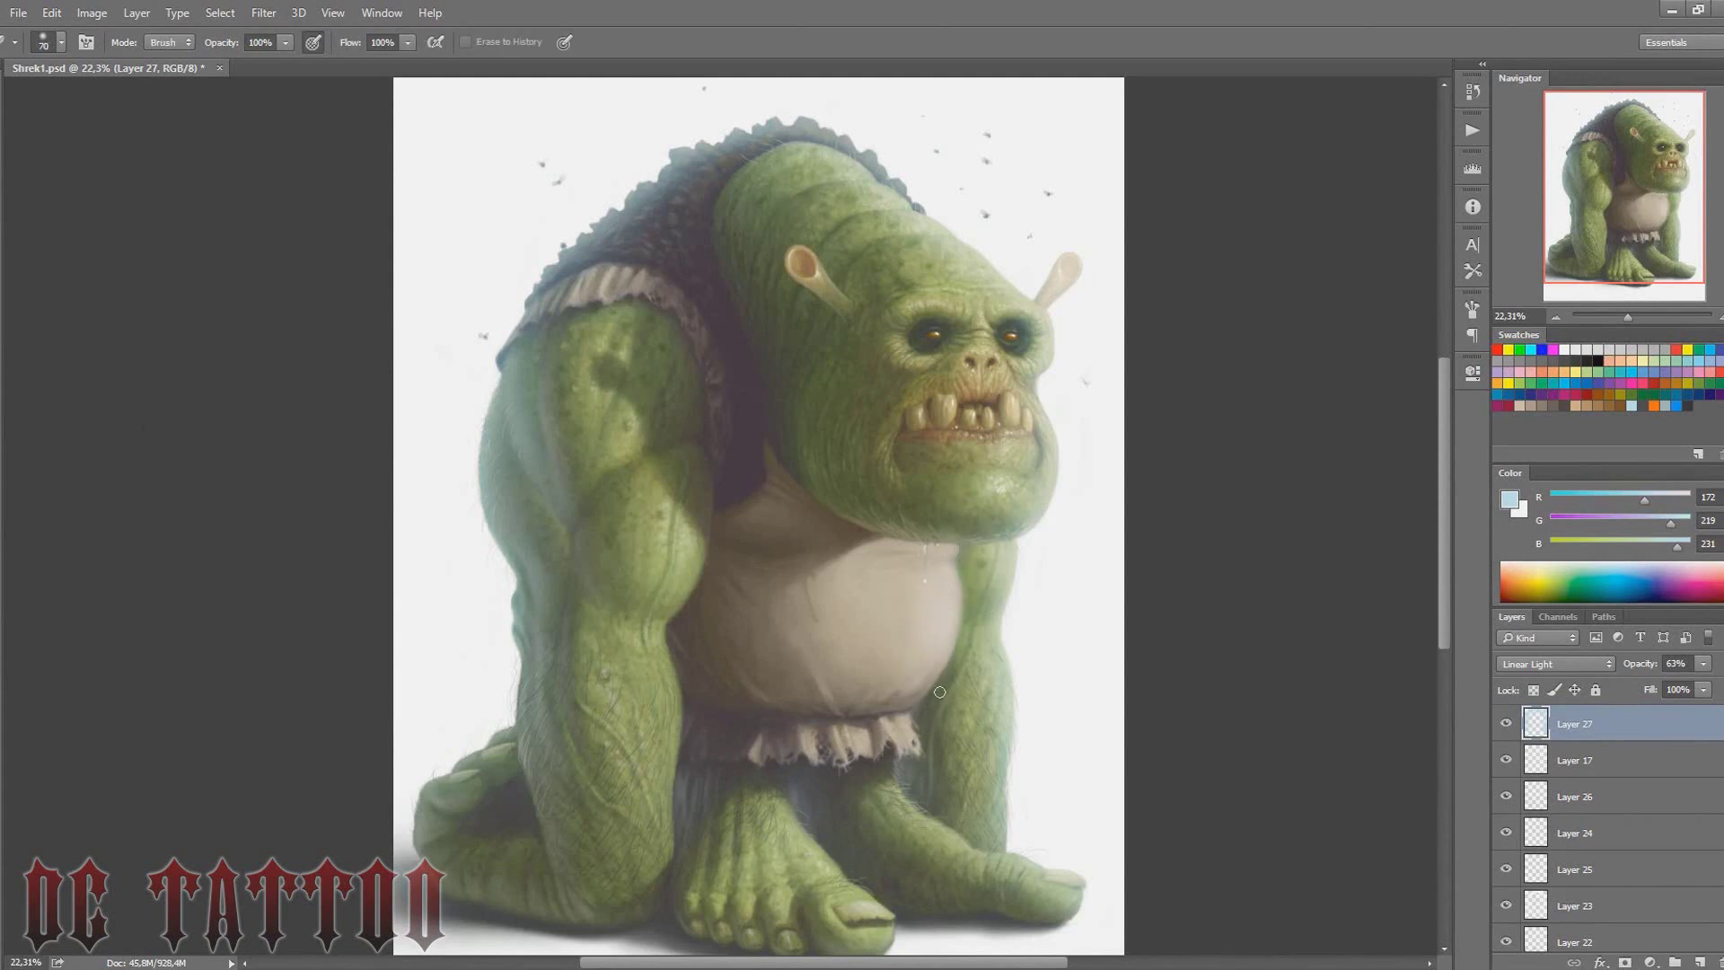
key("b")
key("e")
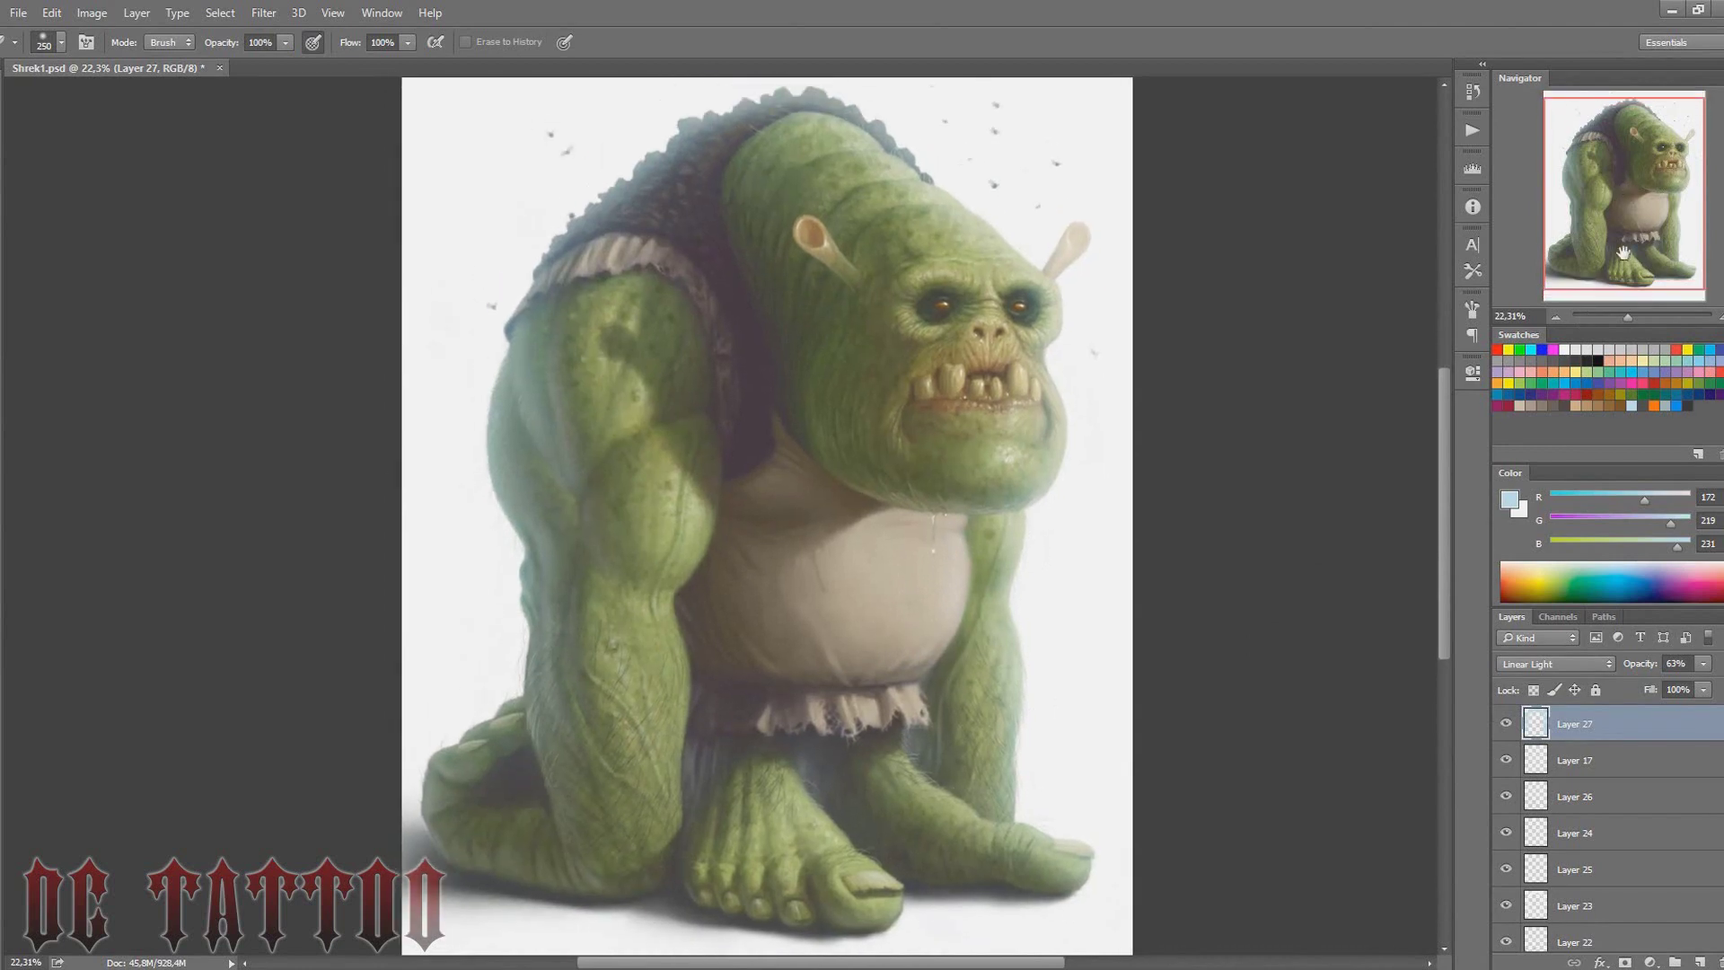
Add a Curves layer pulling the midtones down and moving the black point right
left_click(1650, 961)
left_click(1577, 685)
left_click_drag(1336, 547, 1335, 571)
left_click(1271, 618)
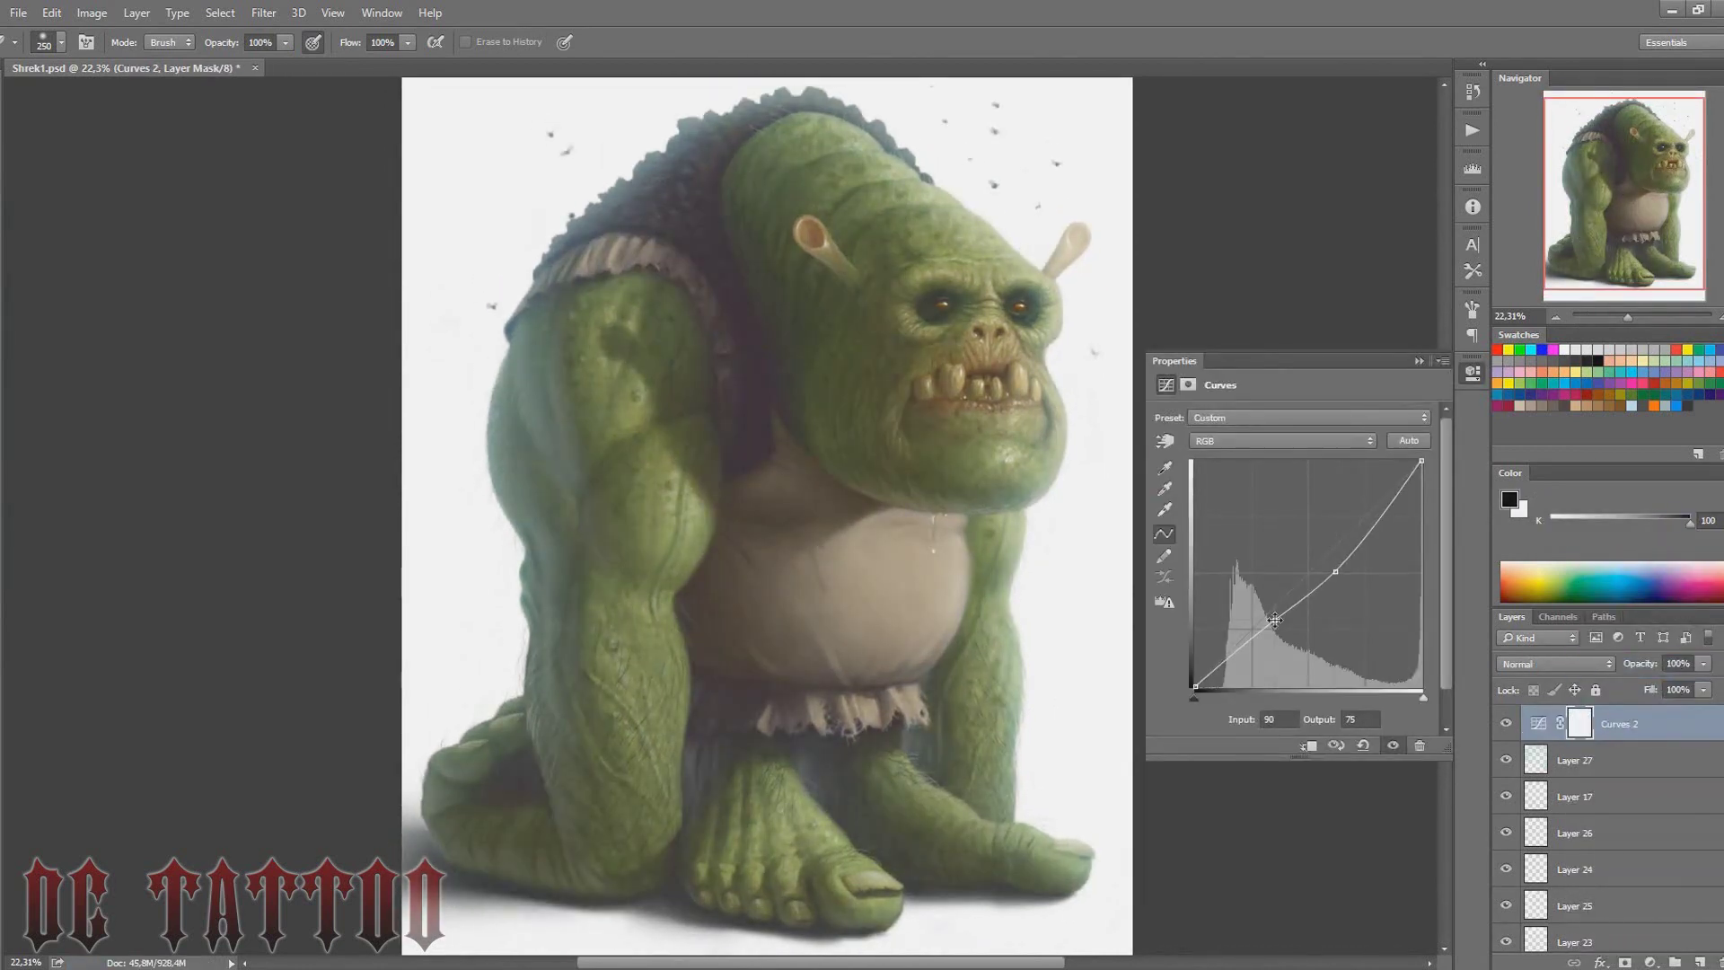
left_click_drag(1195, 686, 1208, 686)
left_click_drag(1271, 617, 1275, 611)
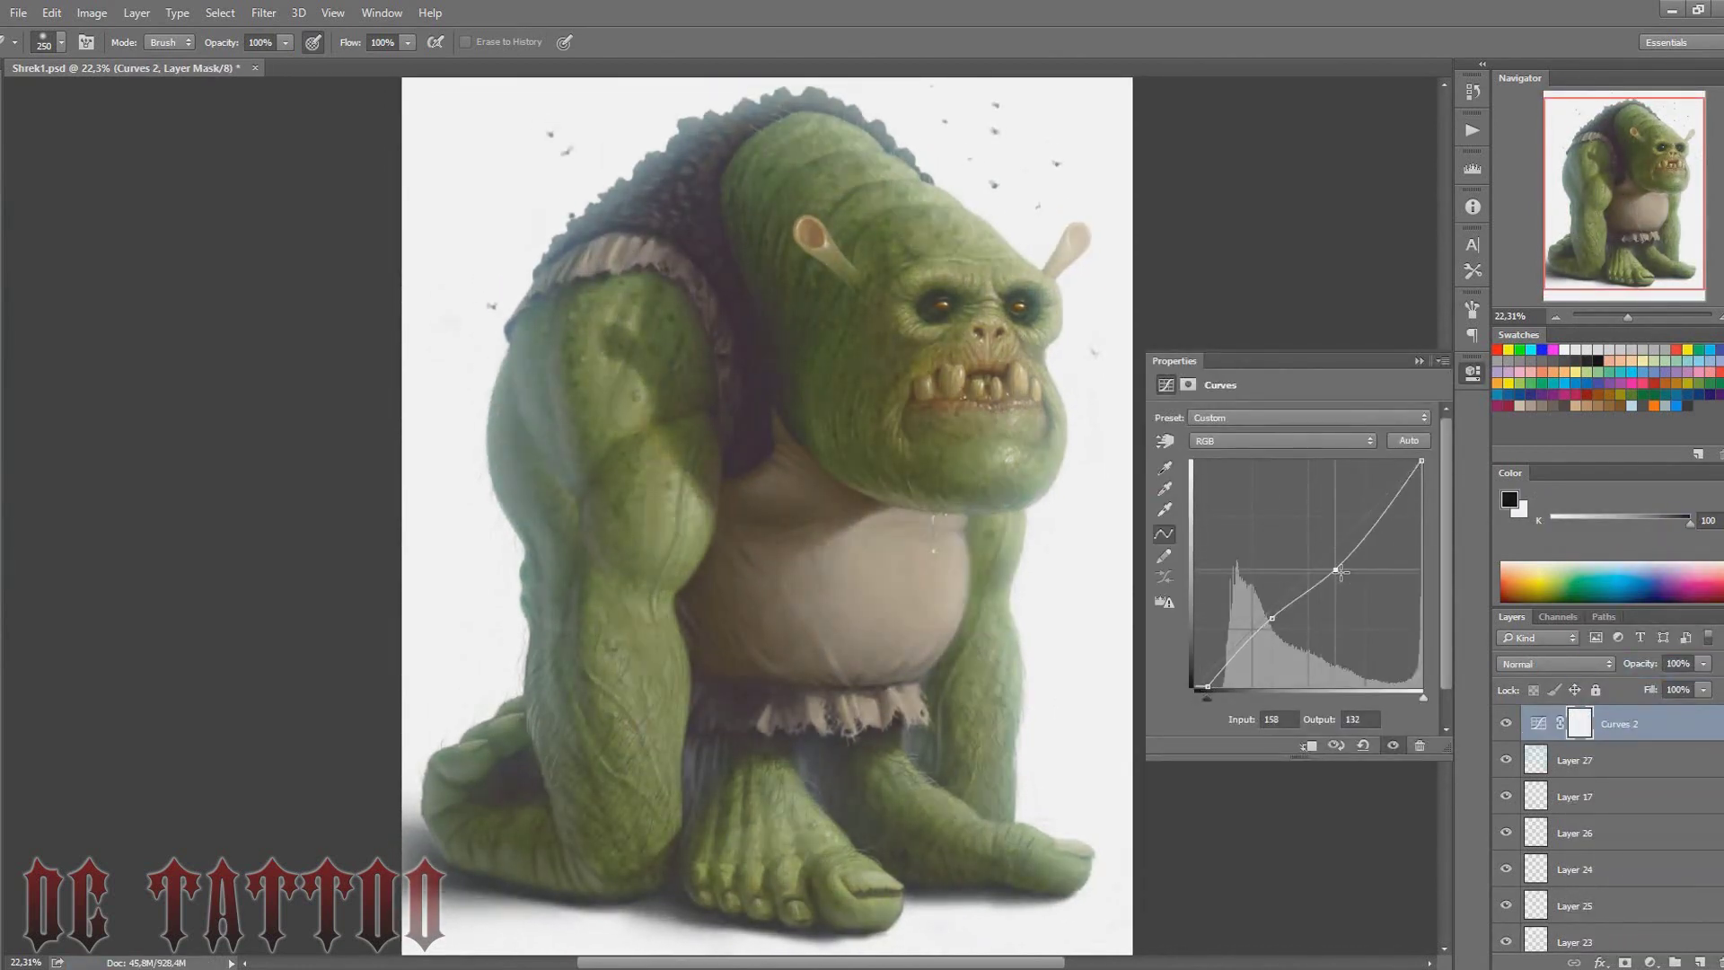
left_click(1534, 743)
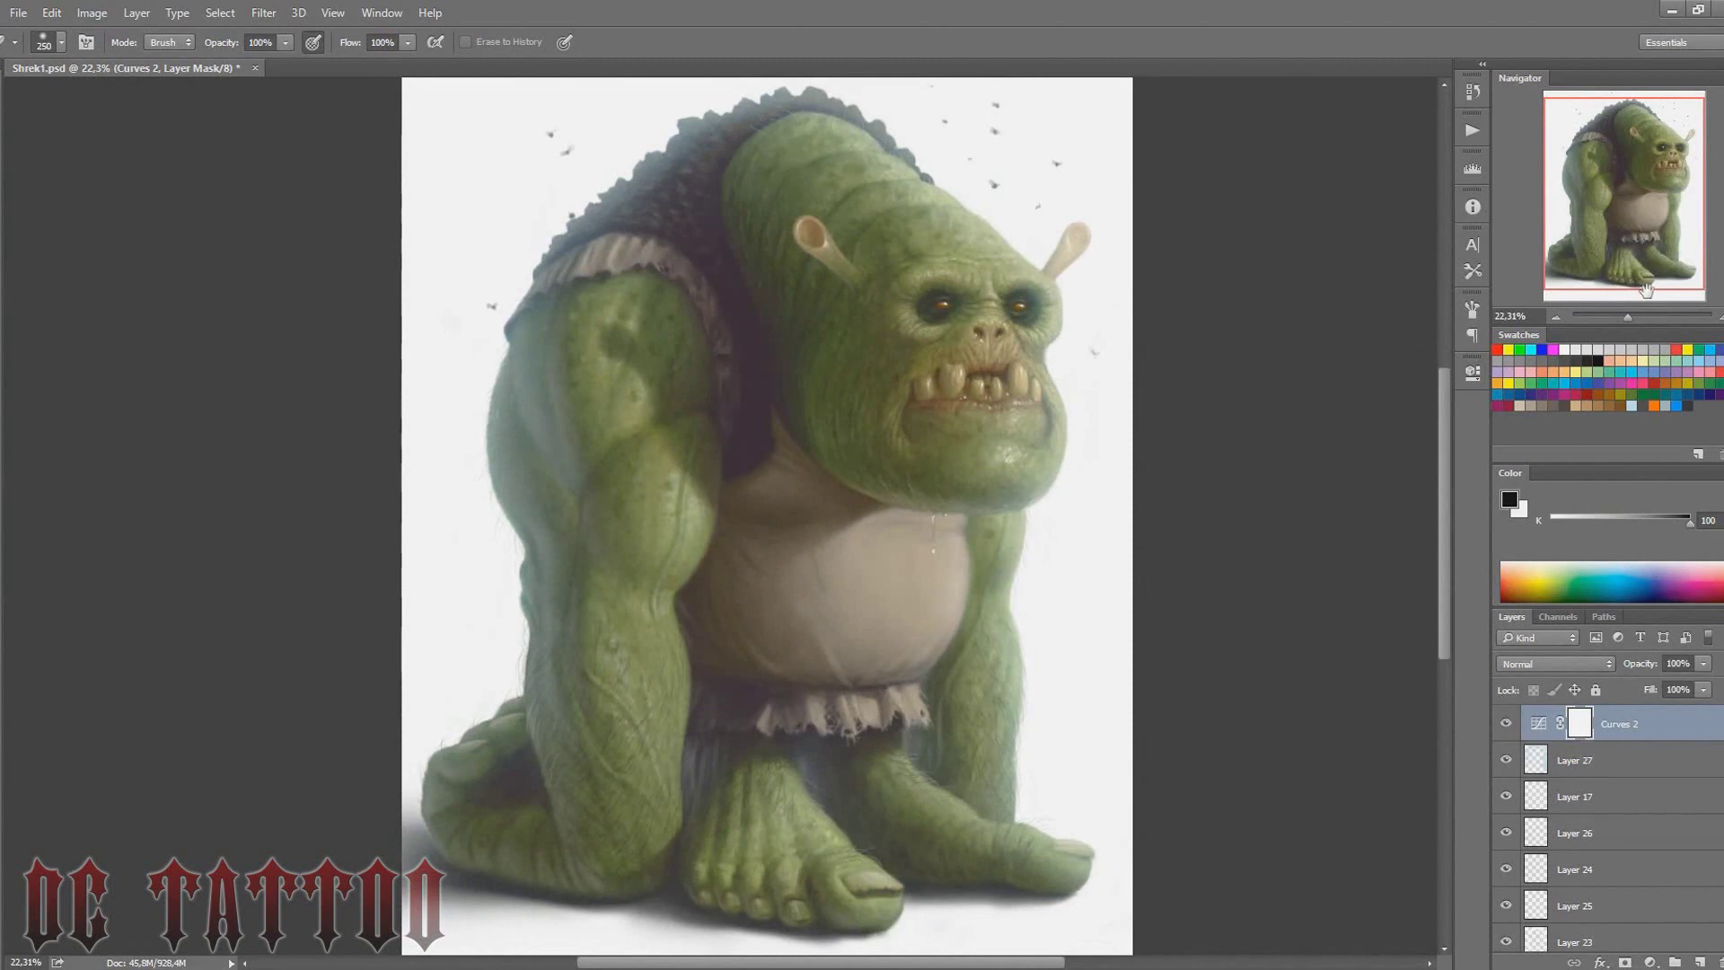
left_click_drag(1627, 317, 1629, 320)
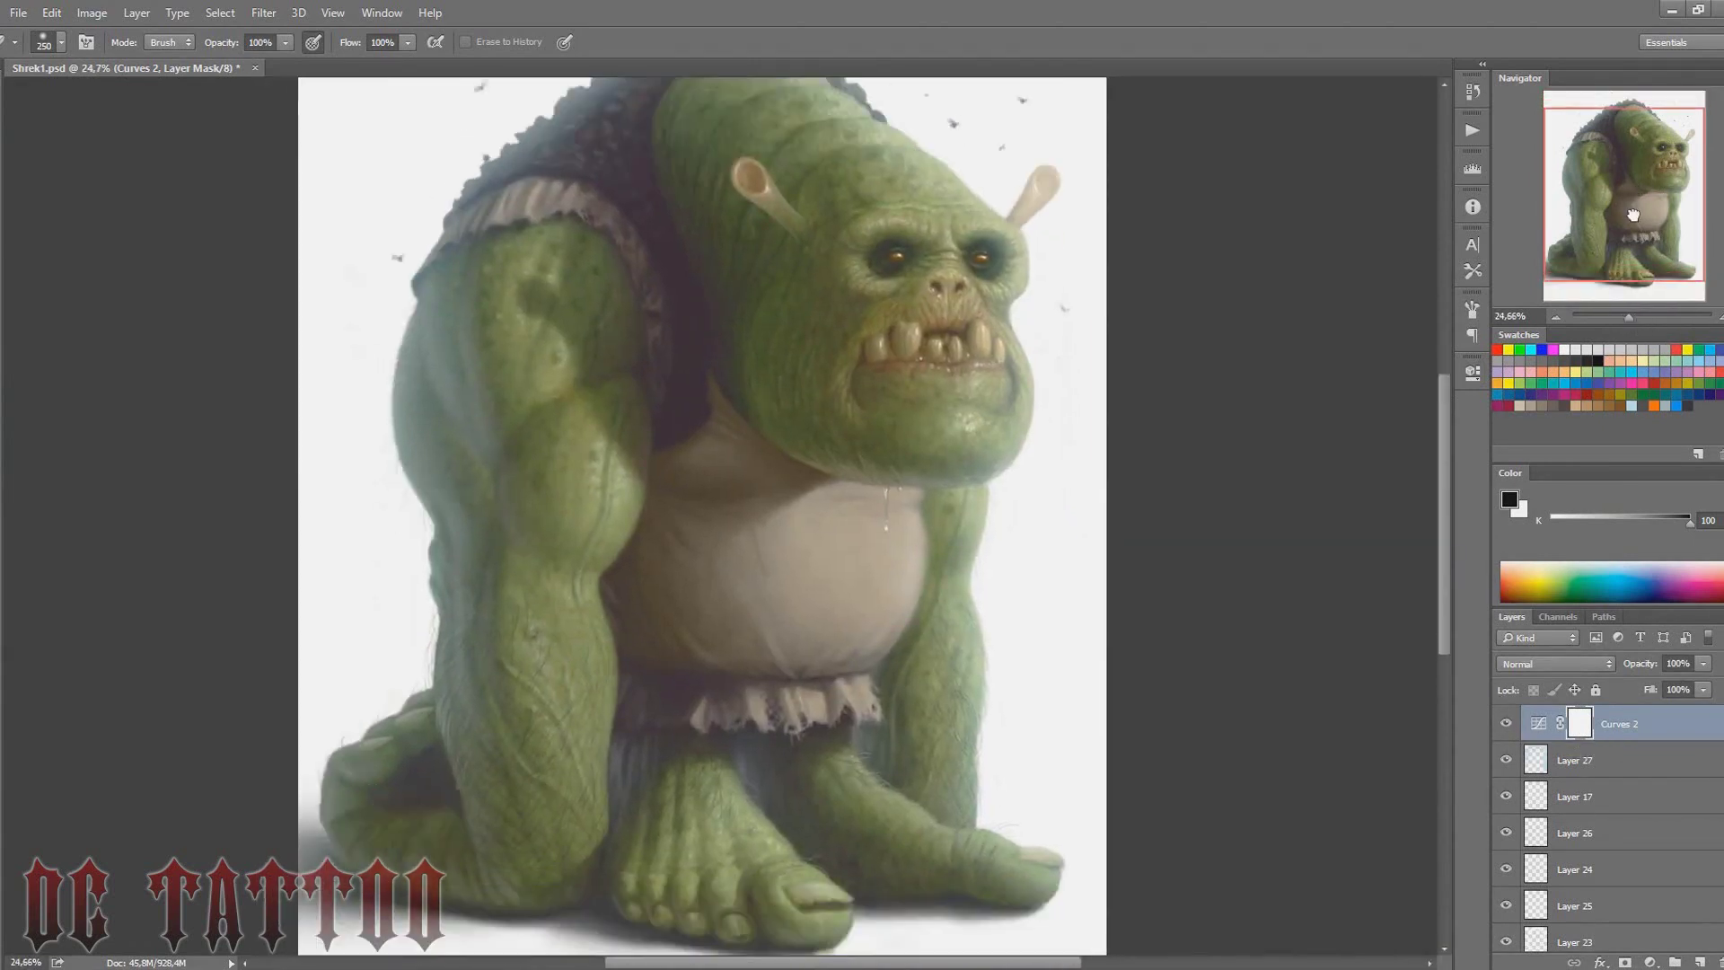
On a new layer, sign the painting beside the right foot with 2016 beneath
key("ctrl+shift+n")
key("Return")
key("b")
left_click_drag(1627, 318, 1634, 319)
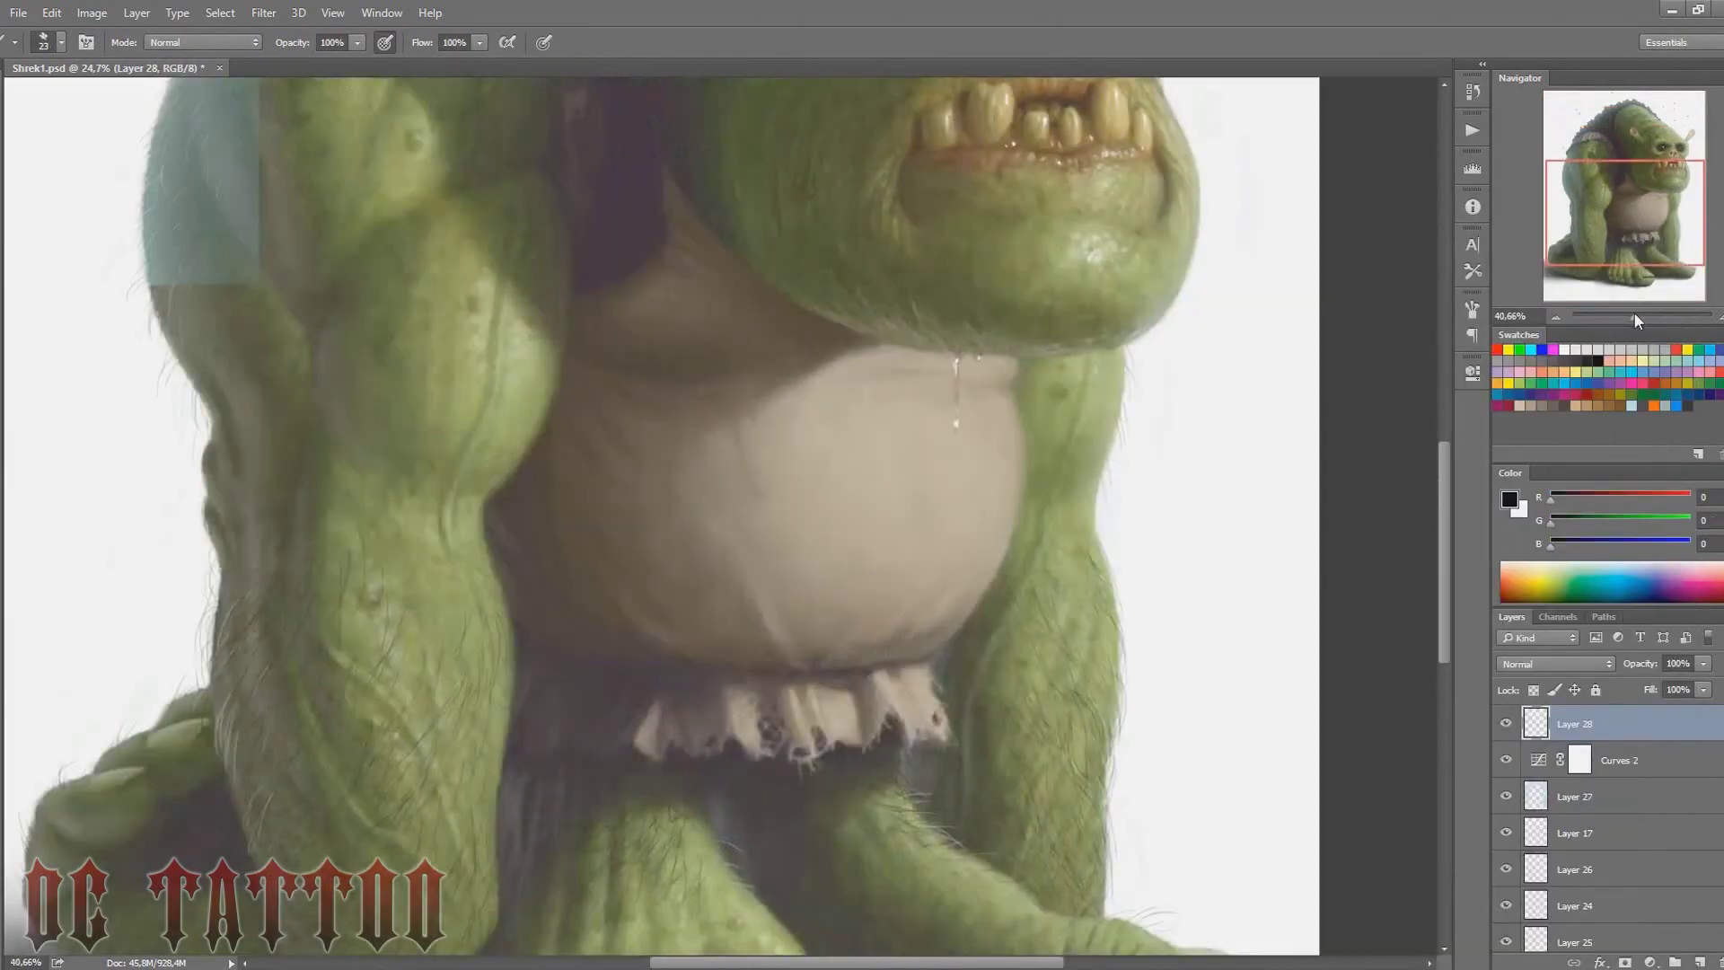
scroll(1169, 563, "down", 3)
mouse_move(1165, 474)
left_mouse_down()
mouse_move(1138, 582)
mouse_move(1306, 446)
left_mouse_up()
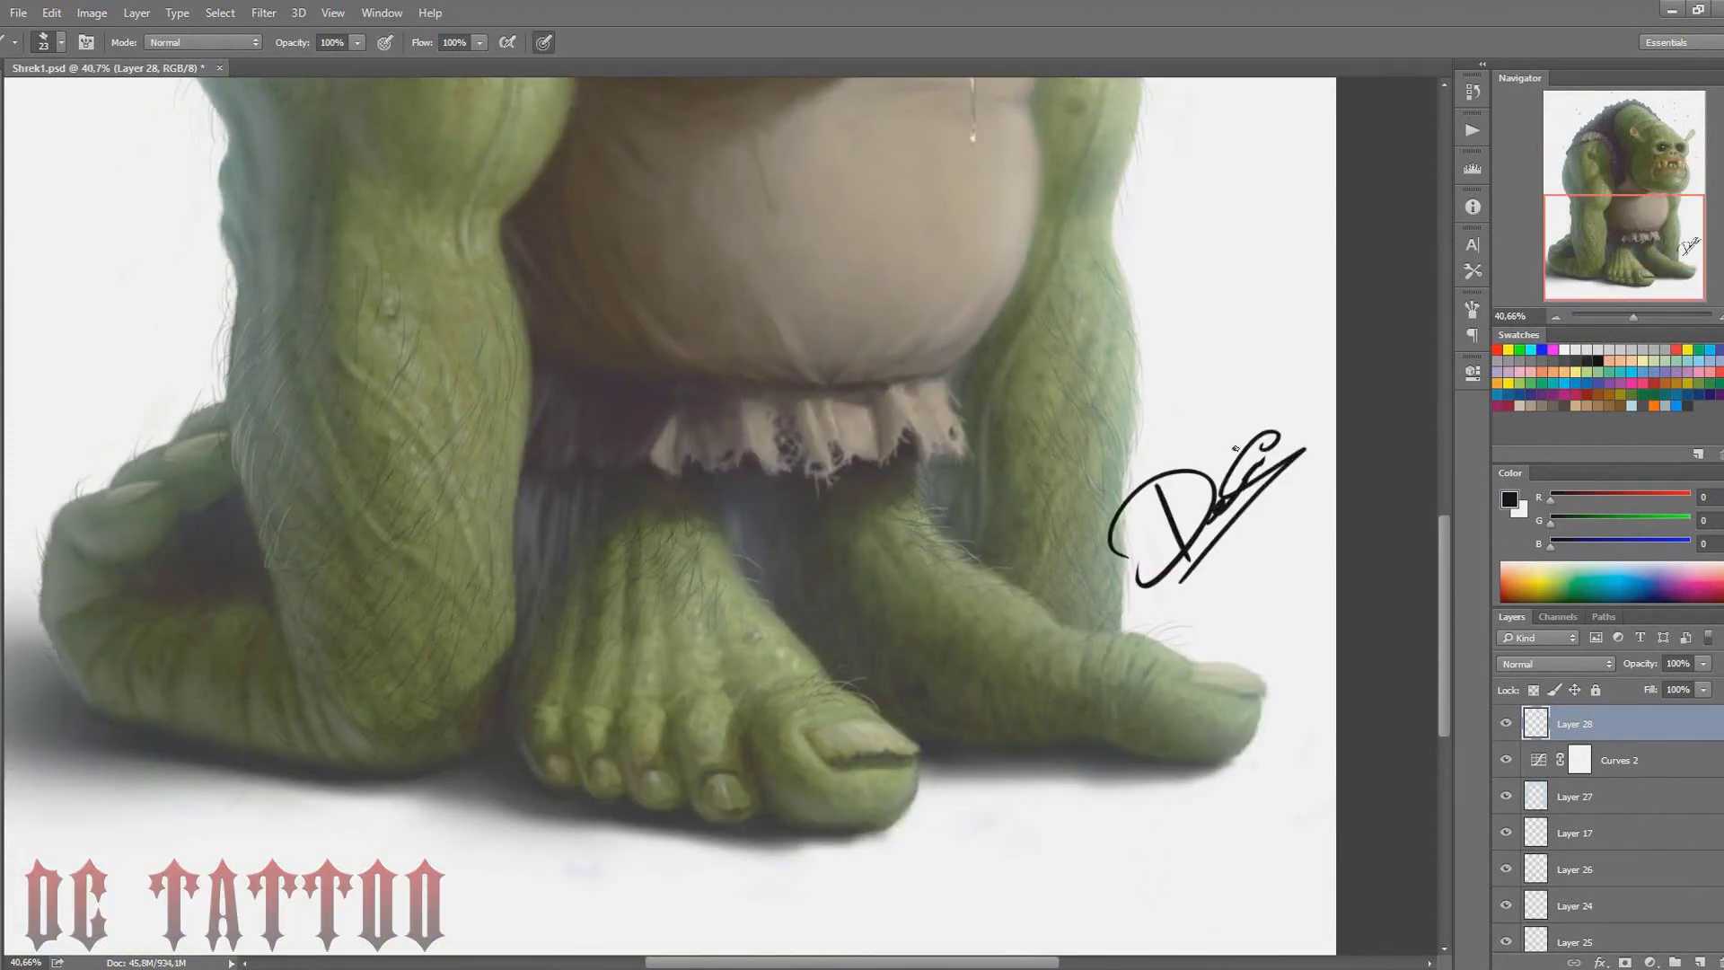
left_click_drag(1216, 570, 1282, 515)
Shrink the signature, move it to the lower right, and fit the painting in view
key("ctrl+t")
left_click_drag(1293, 429, 1262, 436)
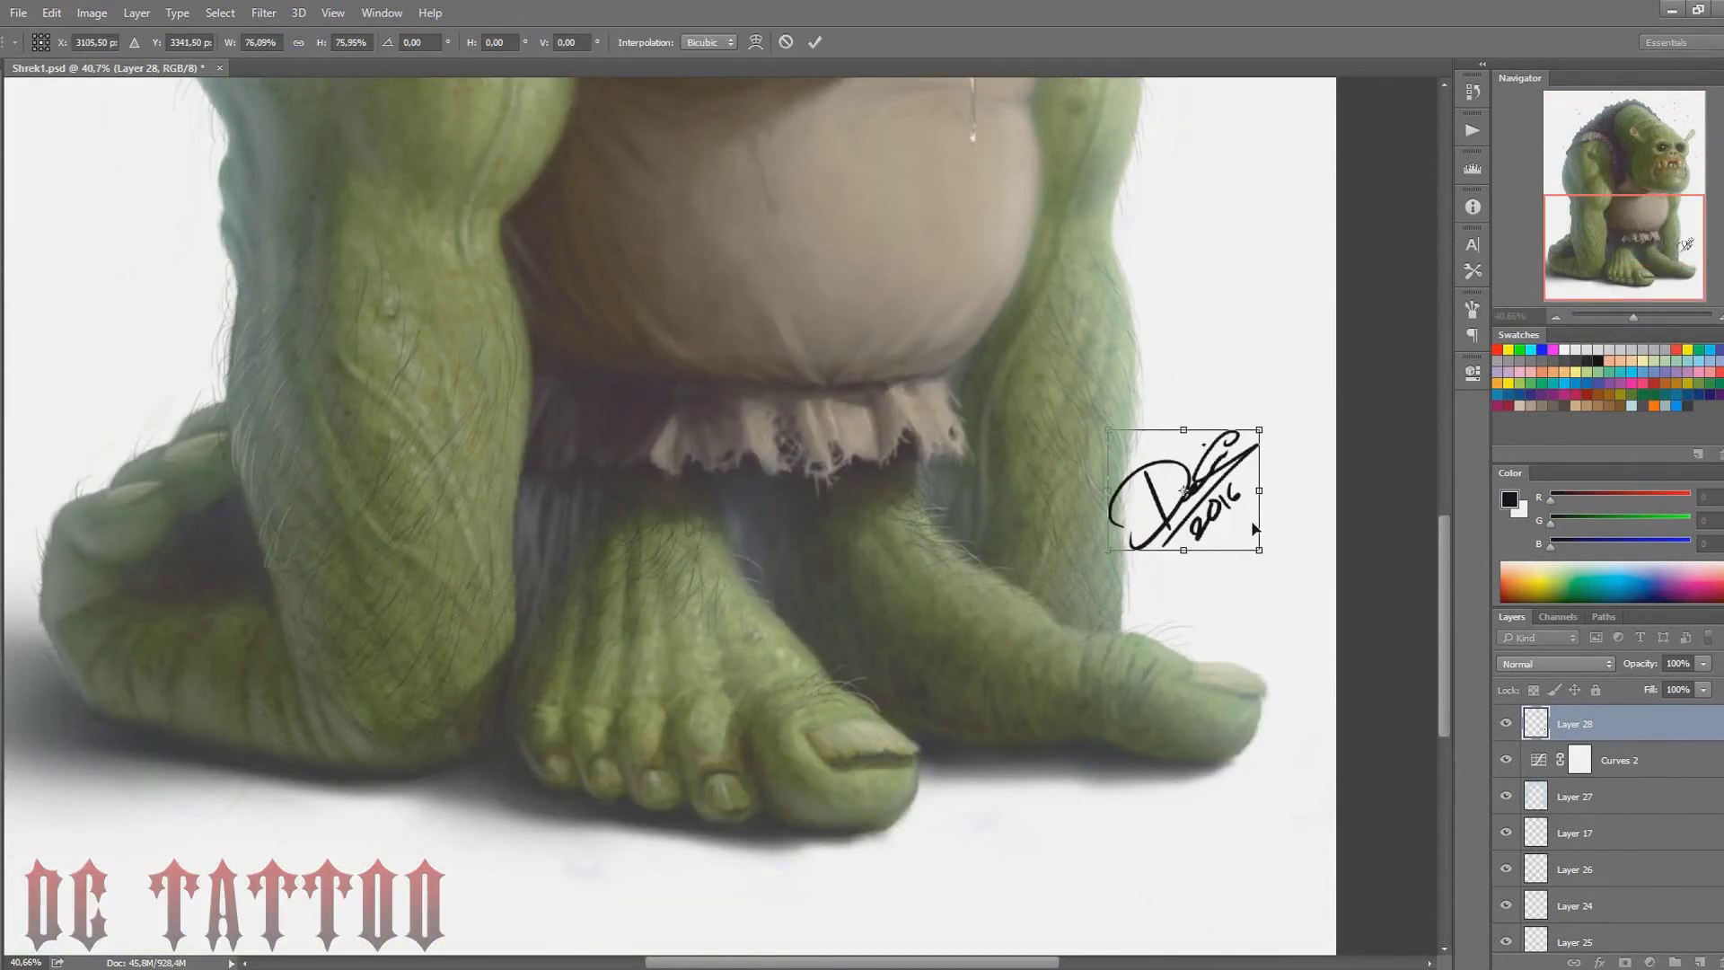
key("Return")
key("v")
left_click_drag(1207, 521, 1248, 567)
key("ctrl+0")
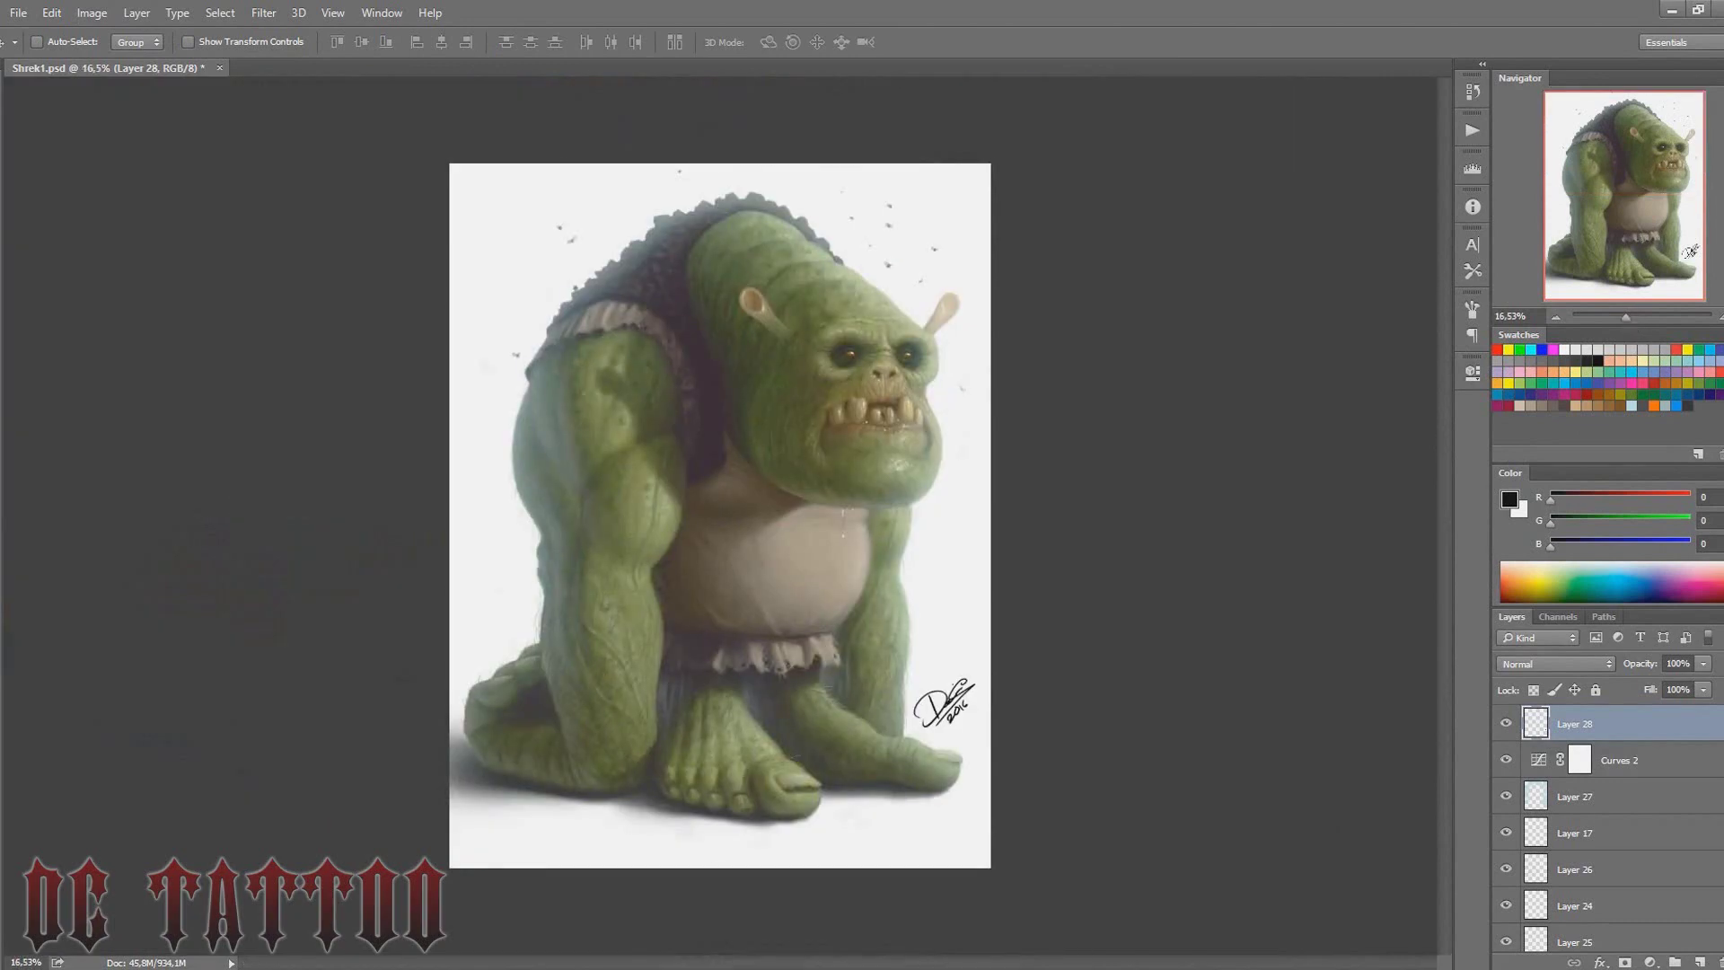
key("c")
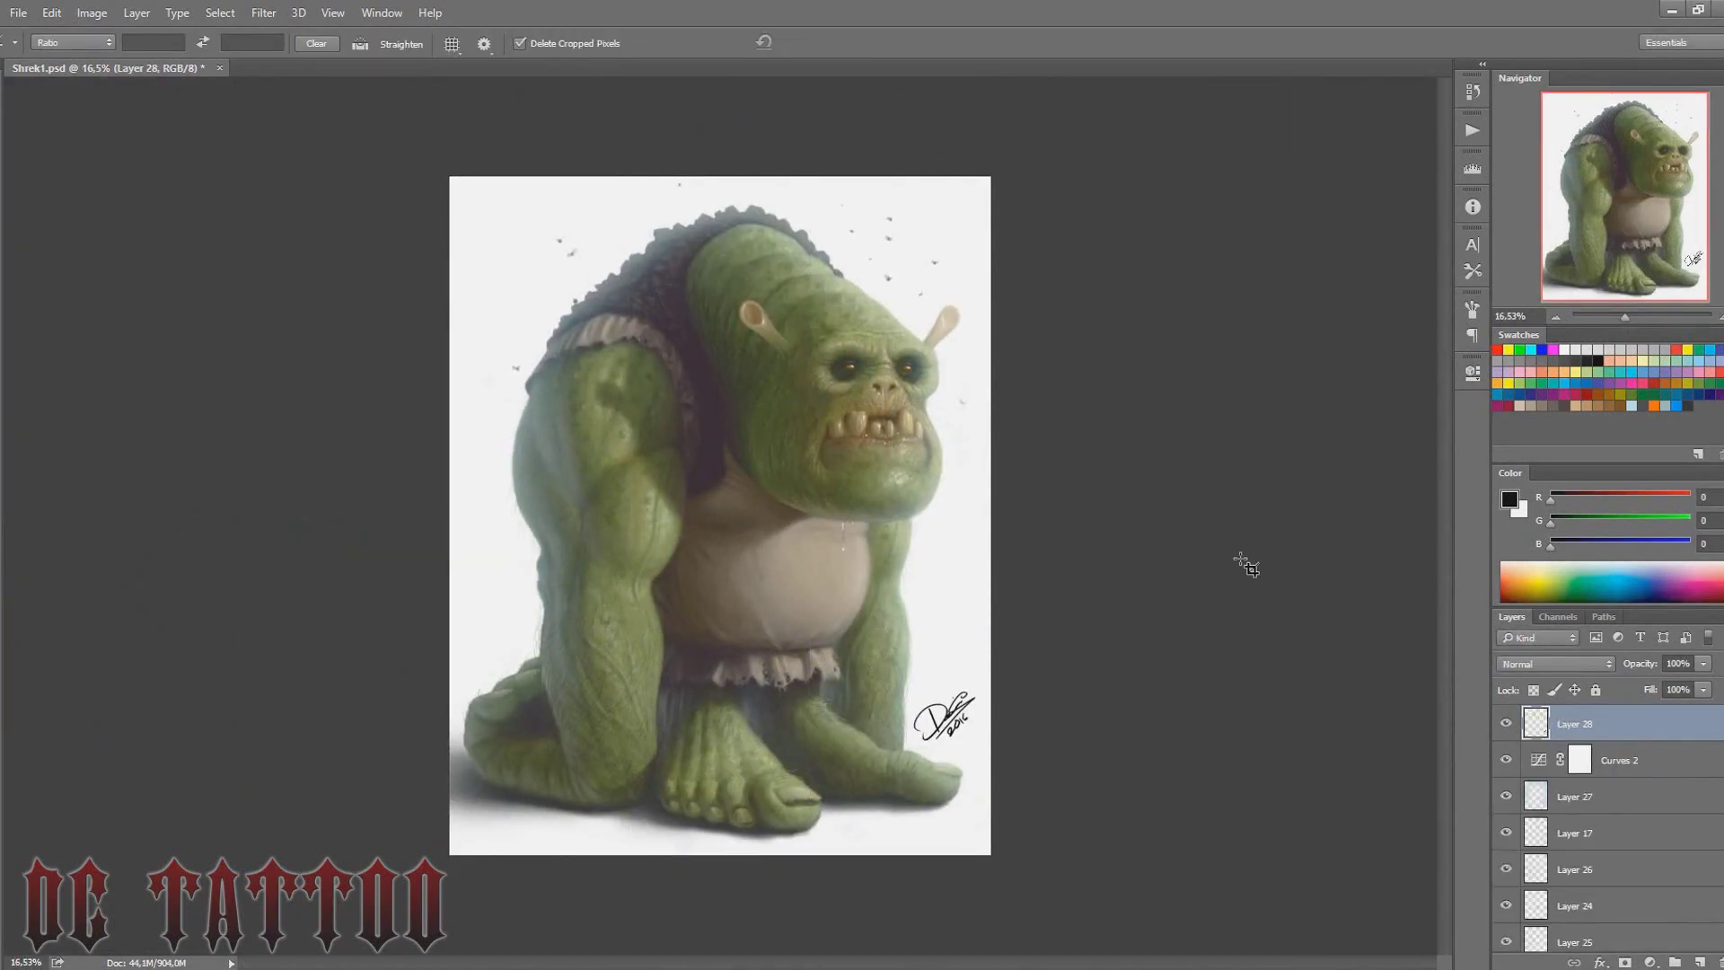
left_click_drag(1624, 316, 1627, 316)
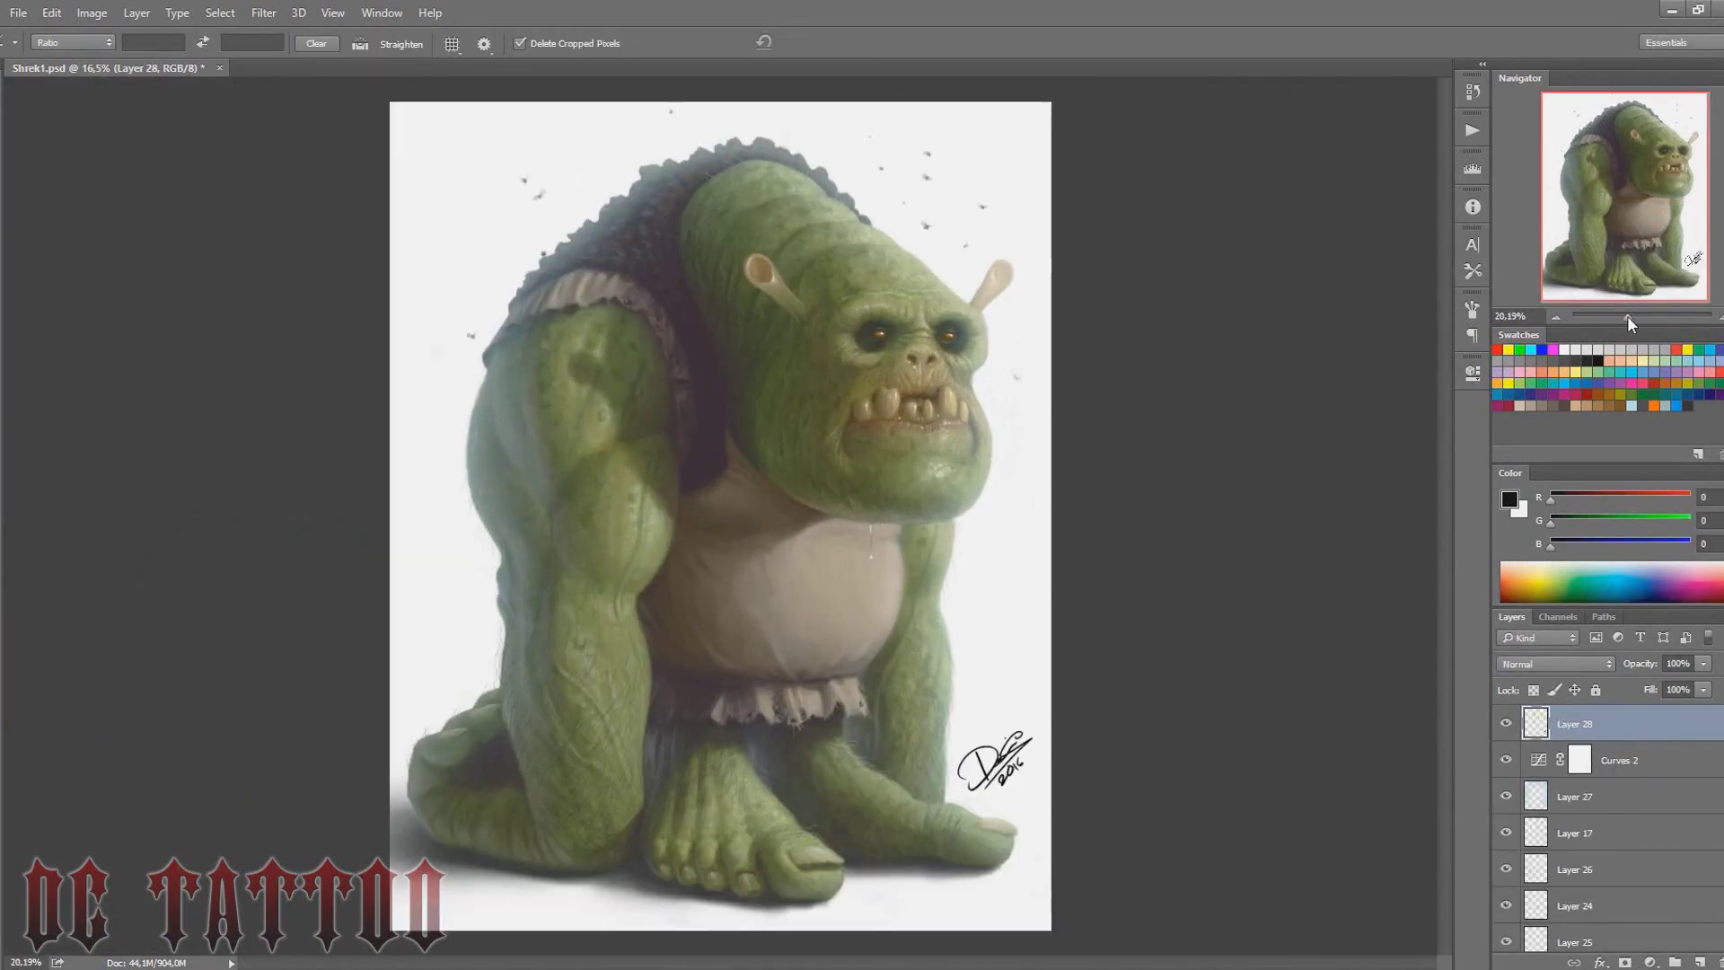
scroll(1505, 941, "down", 2)
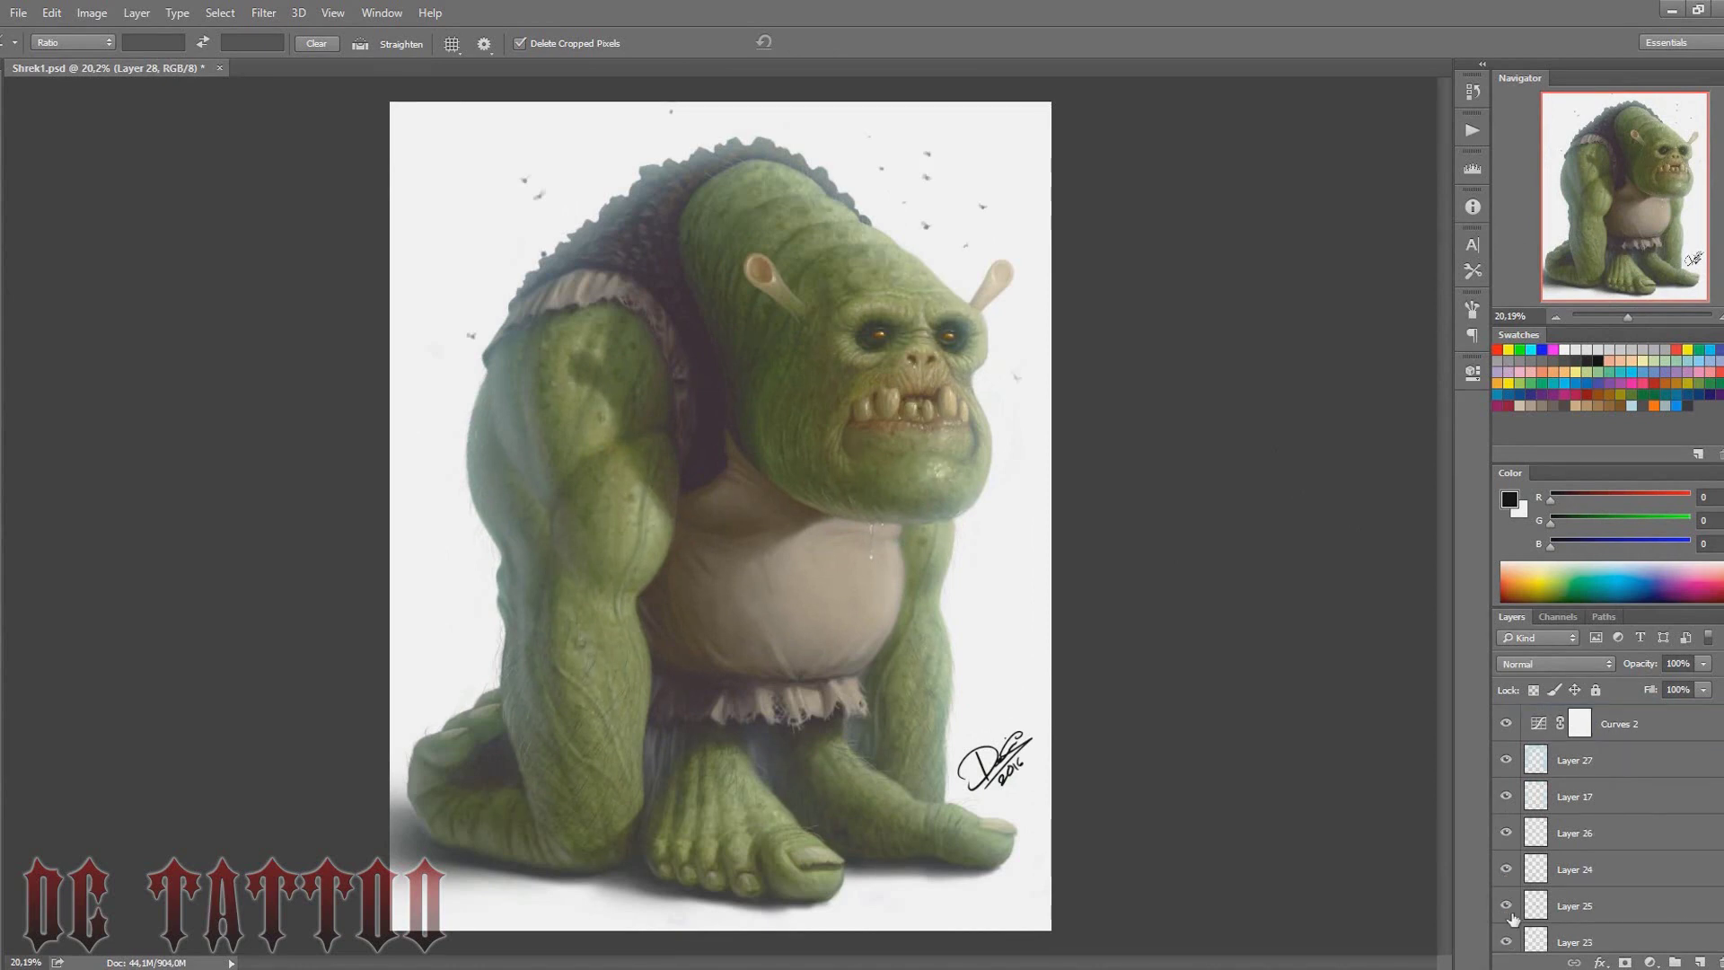
left_click(1506, 941)
Create a new Multiply-mode Layer 29 and pick a dark brownish colour
left_click(1506, 941)
key("ctrl+shift+n")
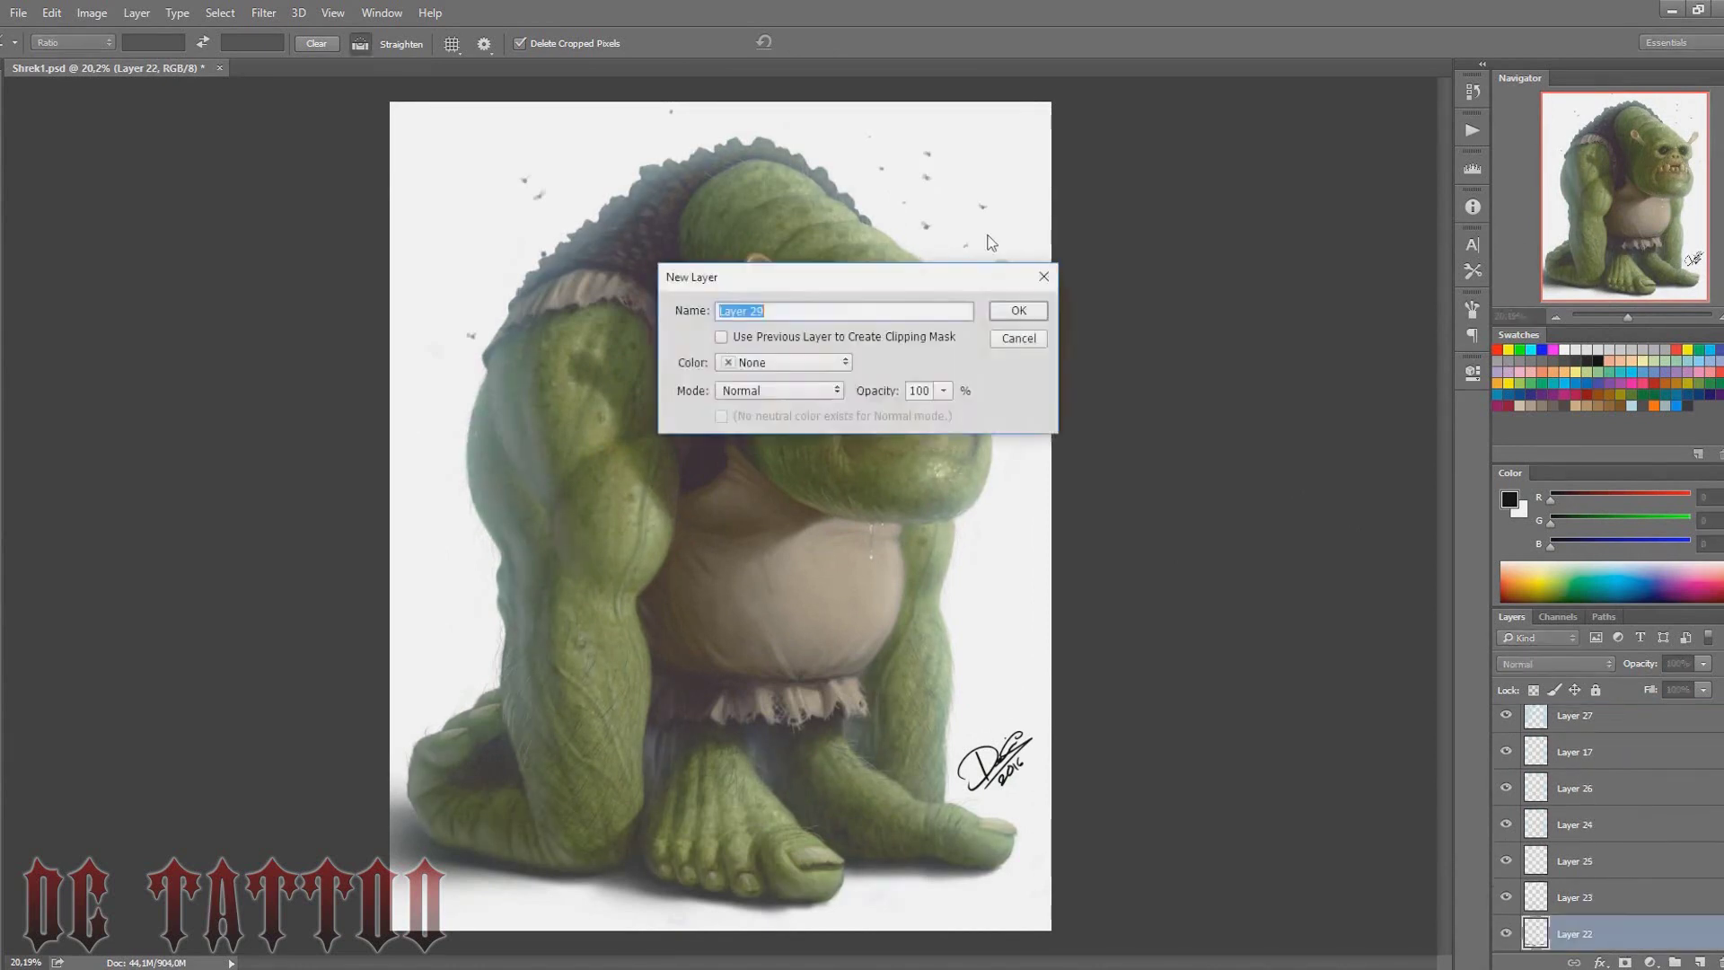
key("Return")
key("b")
left_click(1553, 663)
left_click(1513, 345)
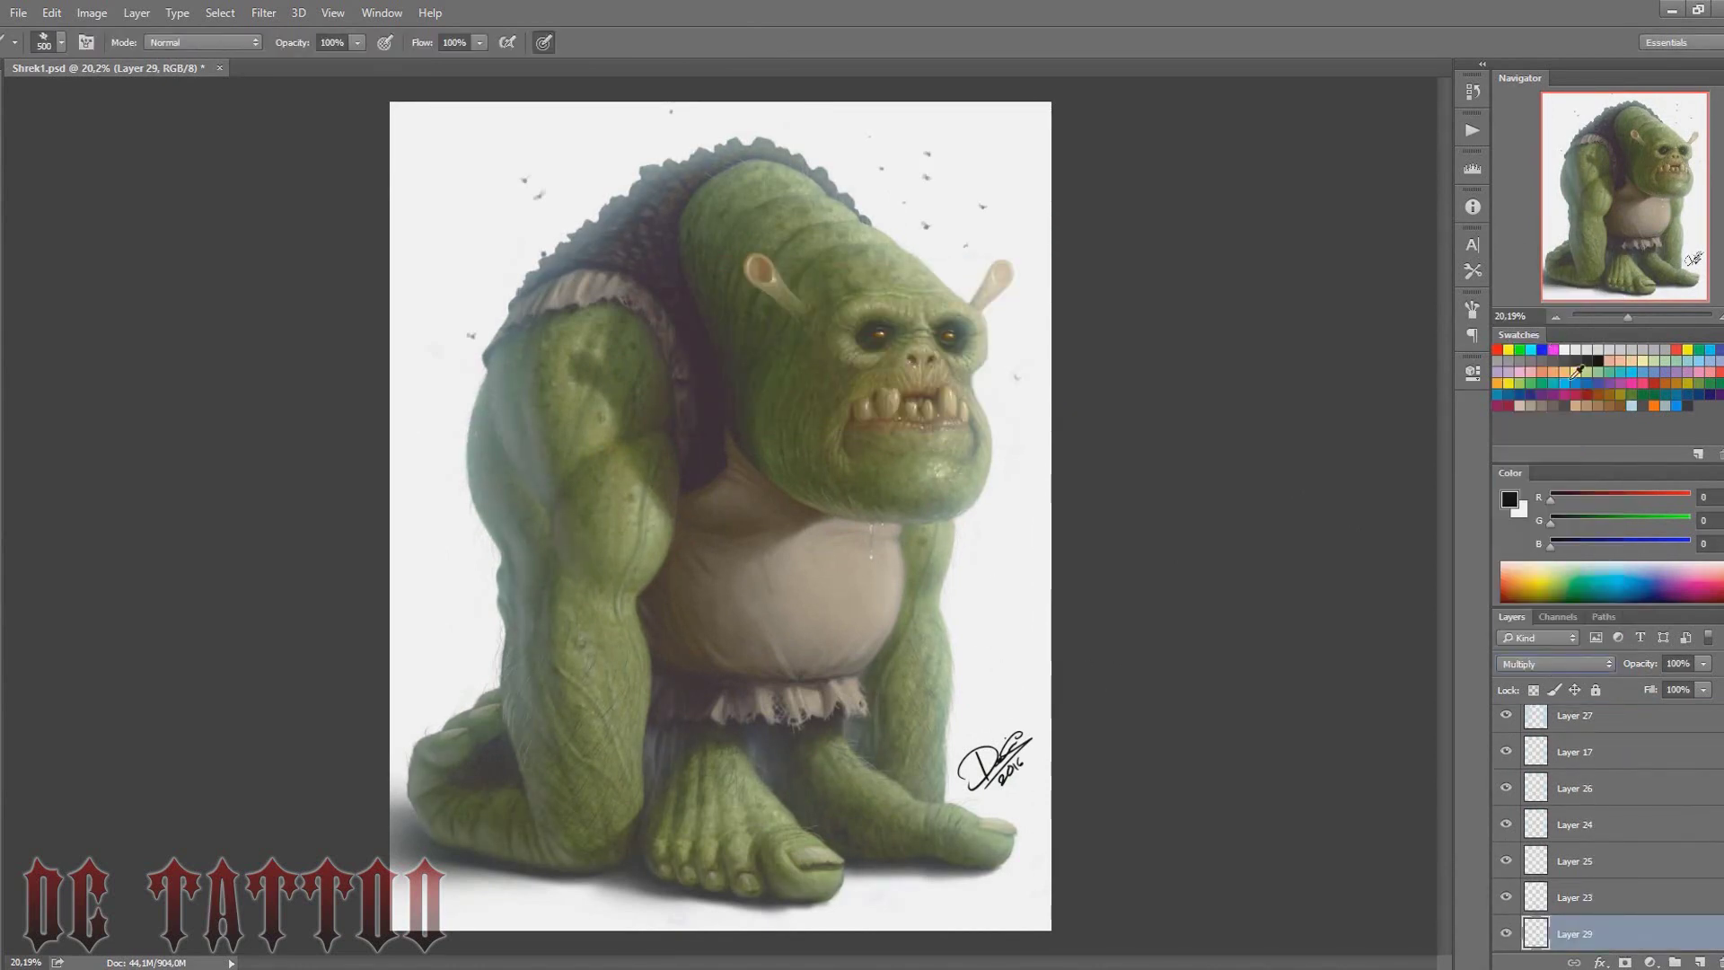
left_click(819, 558, "alt")
Stamp a large spatter-brush texture on the belly, then pick a light tan skin colour
key("e")
right_click(826, 542)
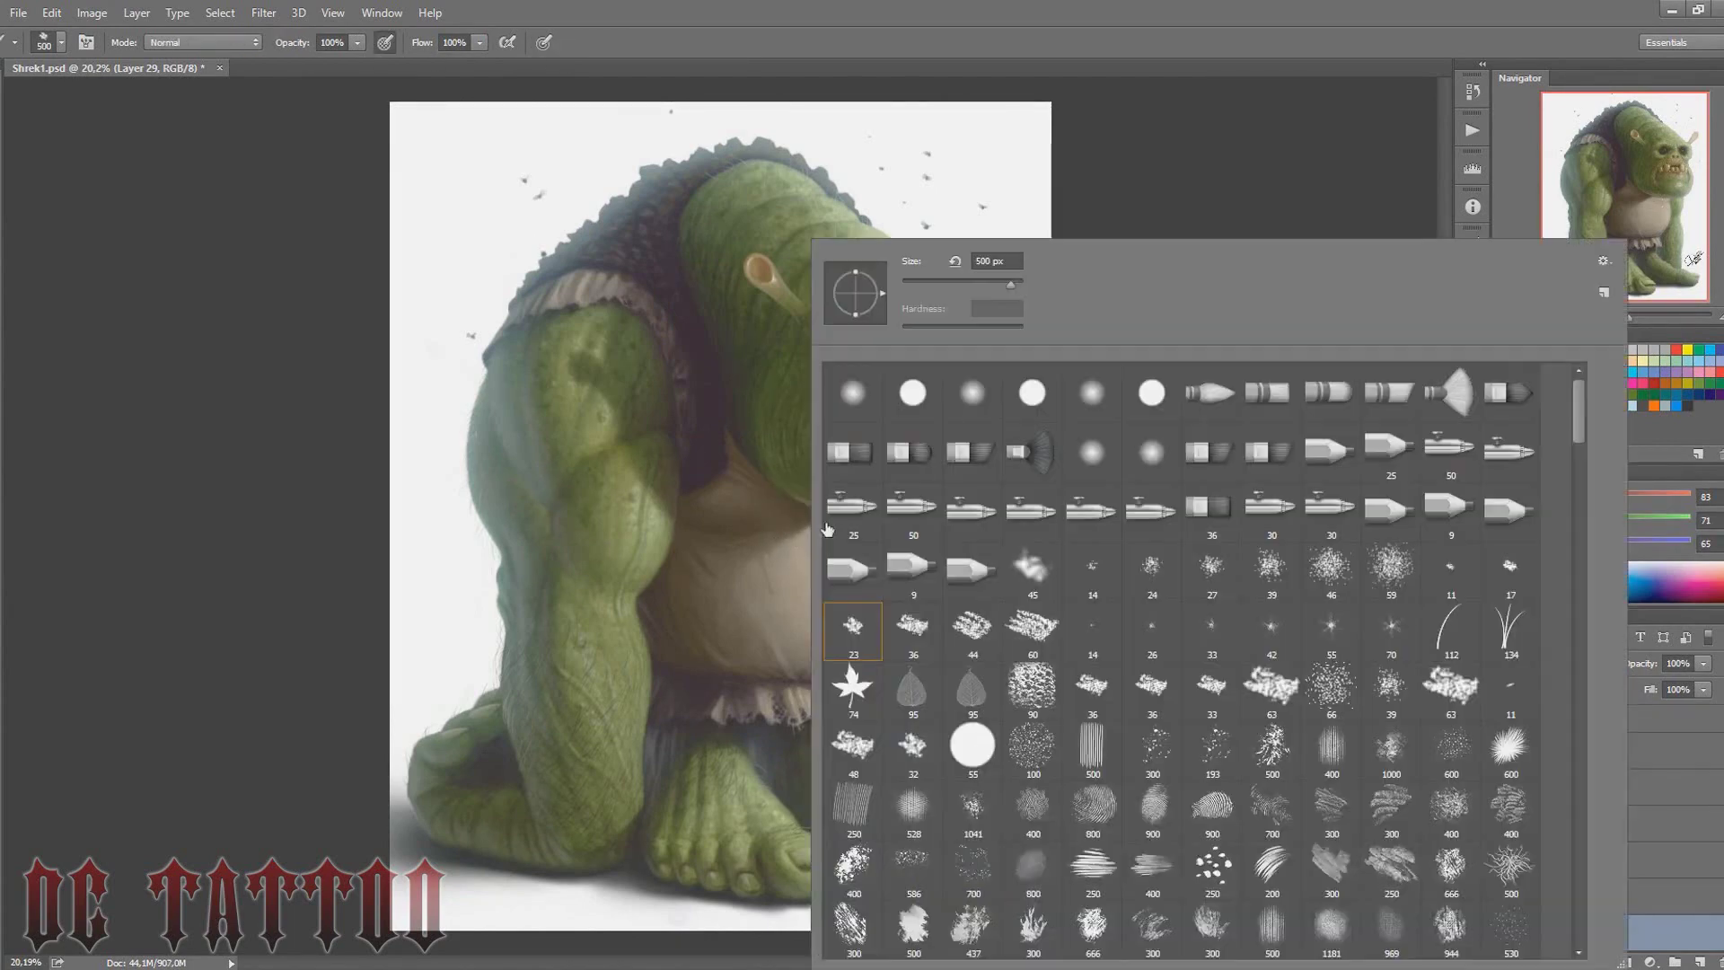
scroll(1582, 440, "down", 3)
scroll(1582, 440, "down", 3)
key("b")
left_click(988, 644)
scroll(683, 521, "up", 5)
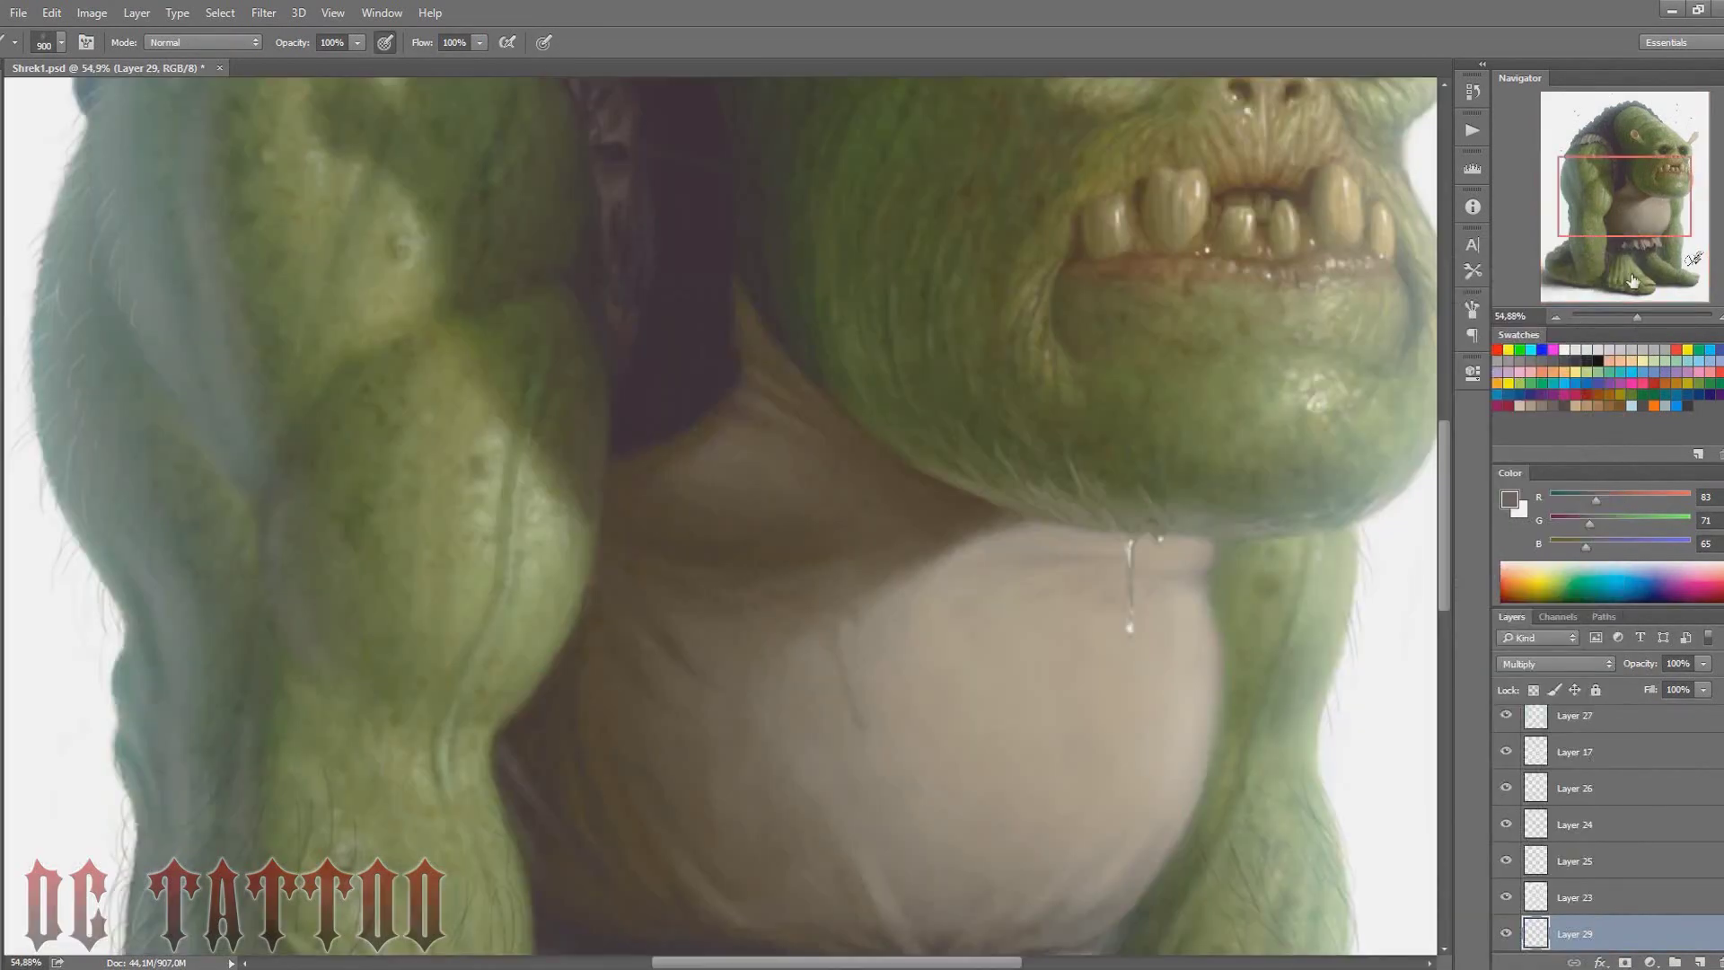
left_click(682, 521)
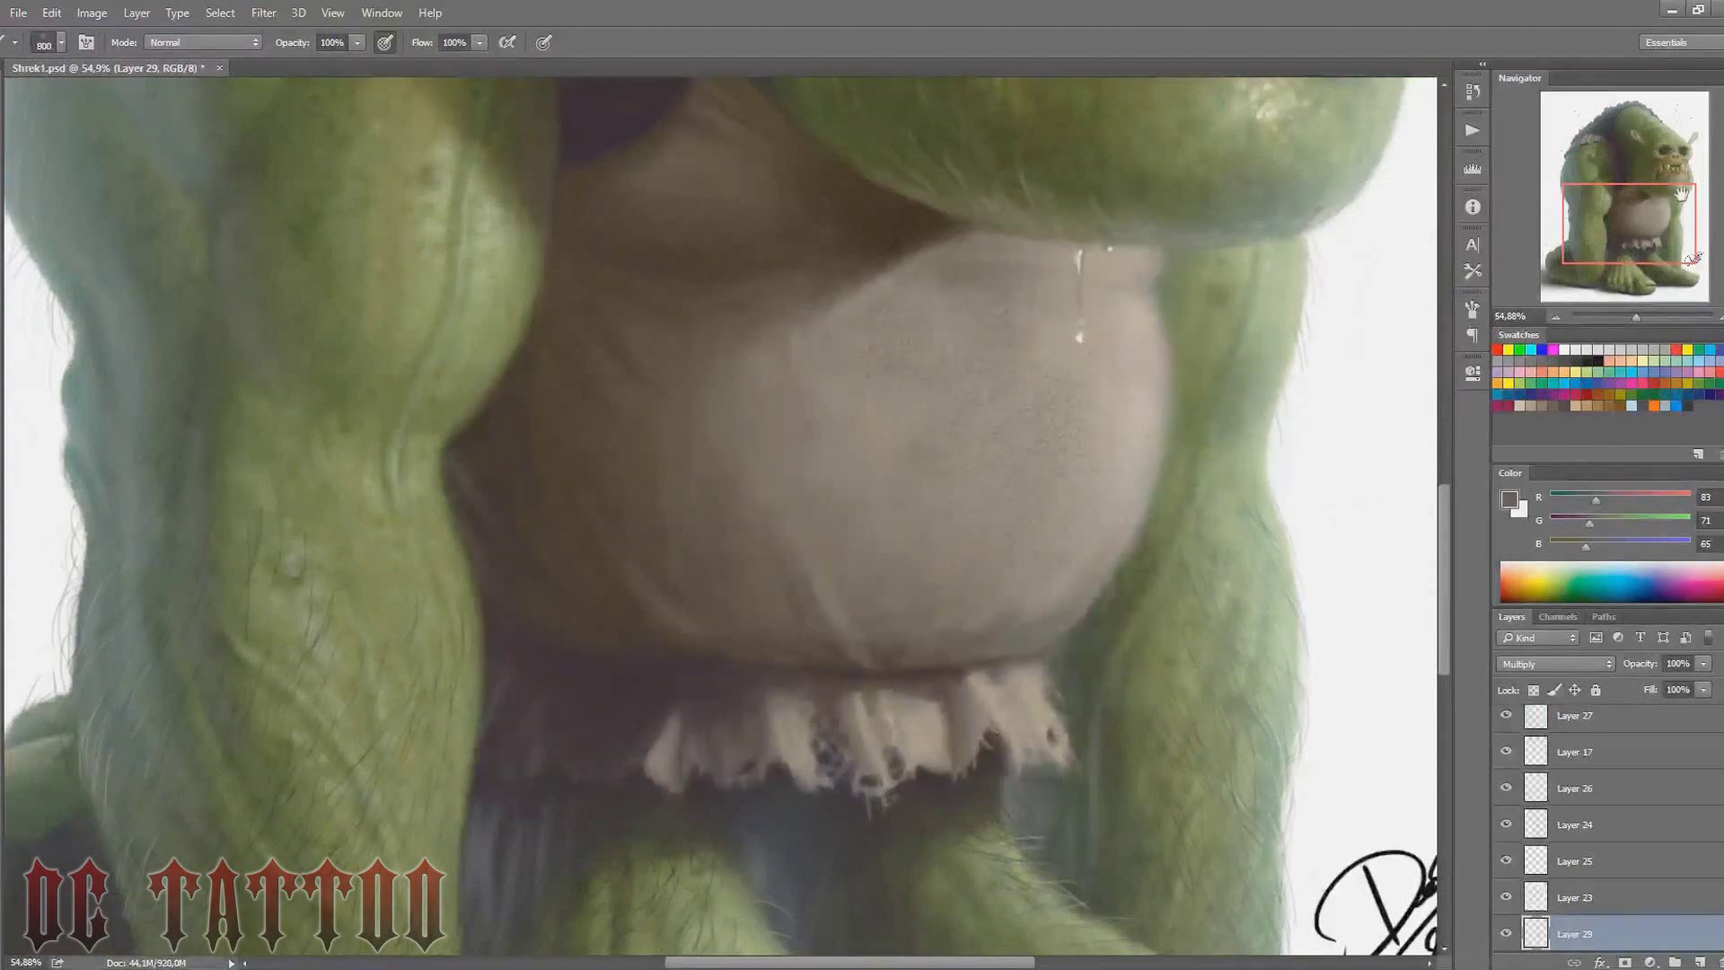
scroll(683, 521, "up", 3)
key("bracketleft")
key("bracketleft")
left_click(956, 656, "alt")
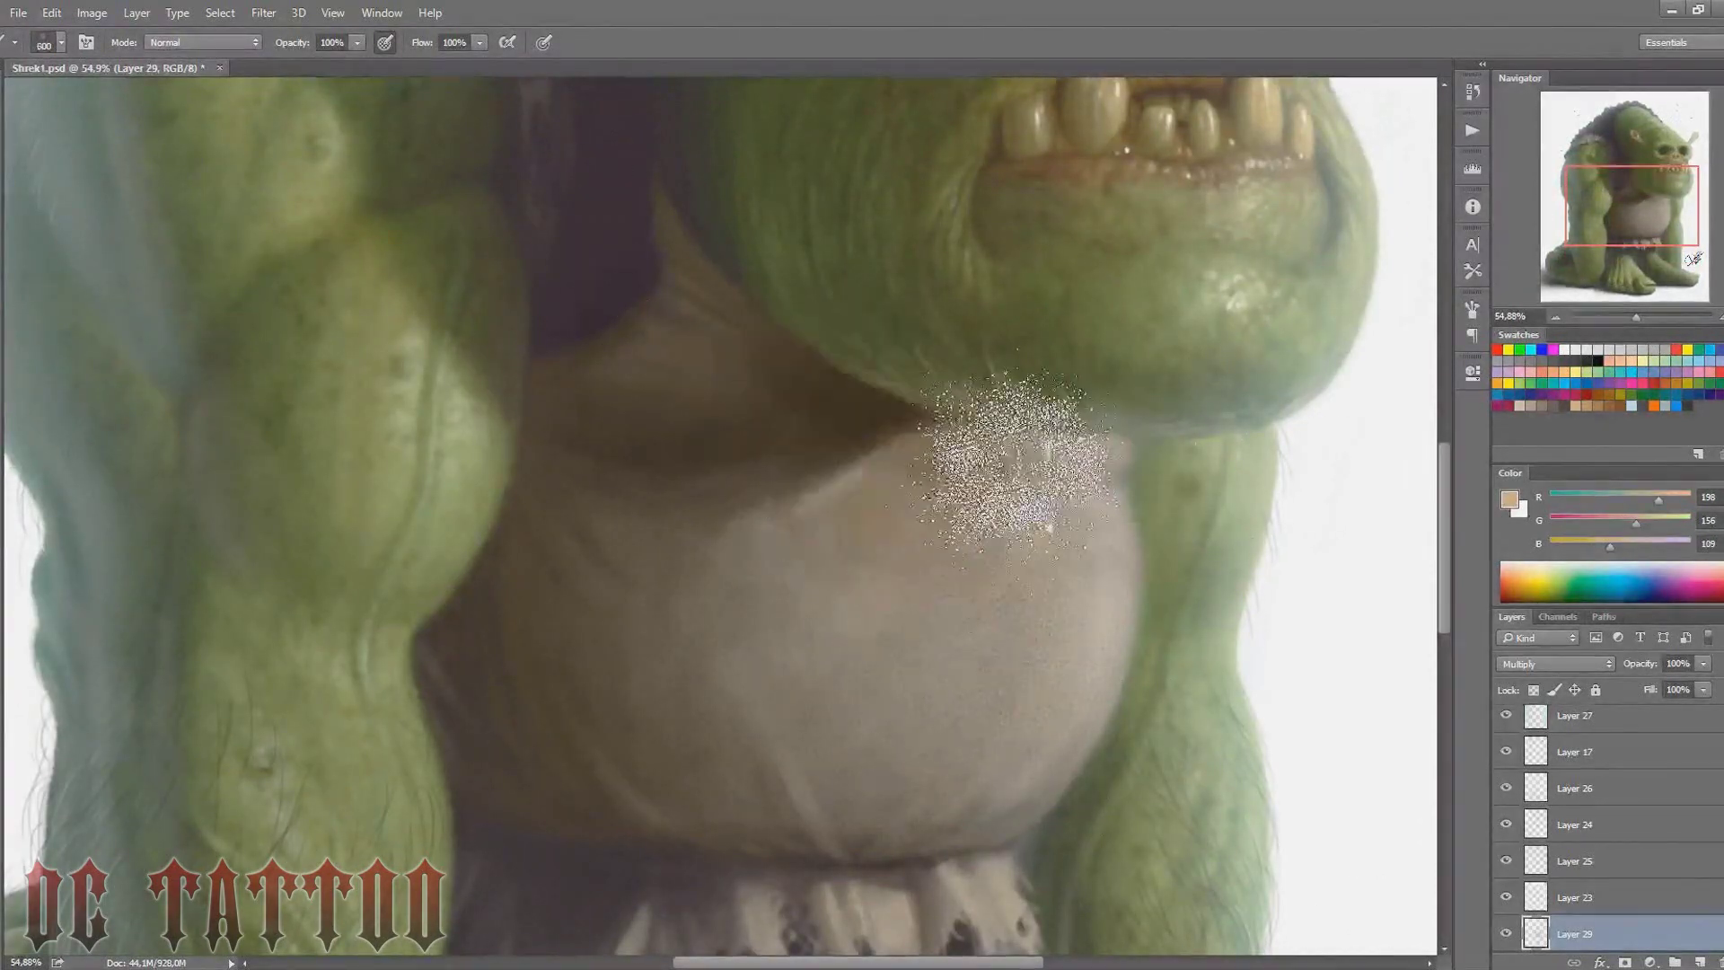
key("bracketleft")
key("bracketleft")
key("bracketleft")
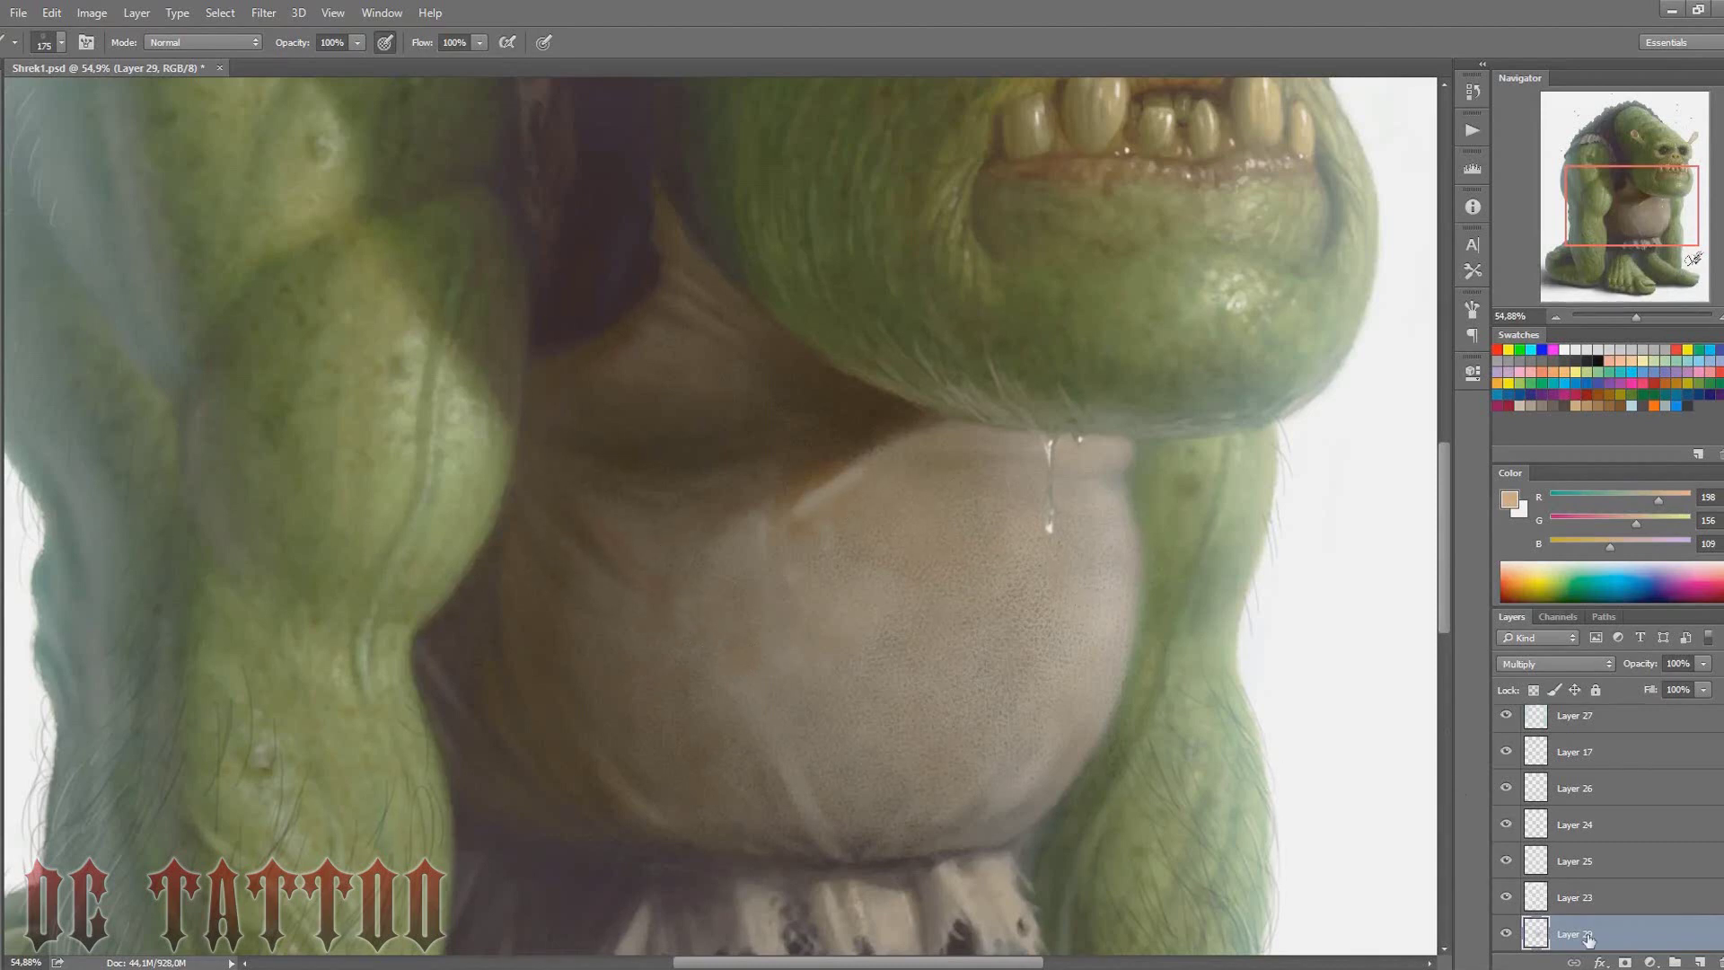
Move Layer 29 between Layers 26 and 24, erase some texture, and dab speckles below the chin
left_click_drag(1587, 938, 1580, 817)
key("e")
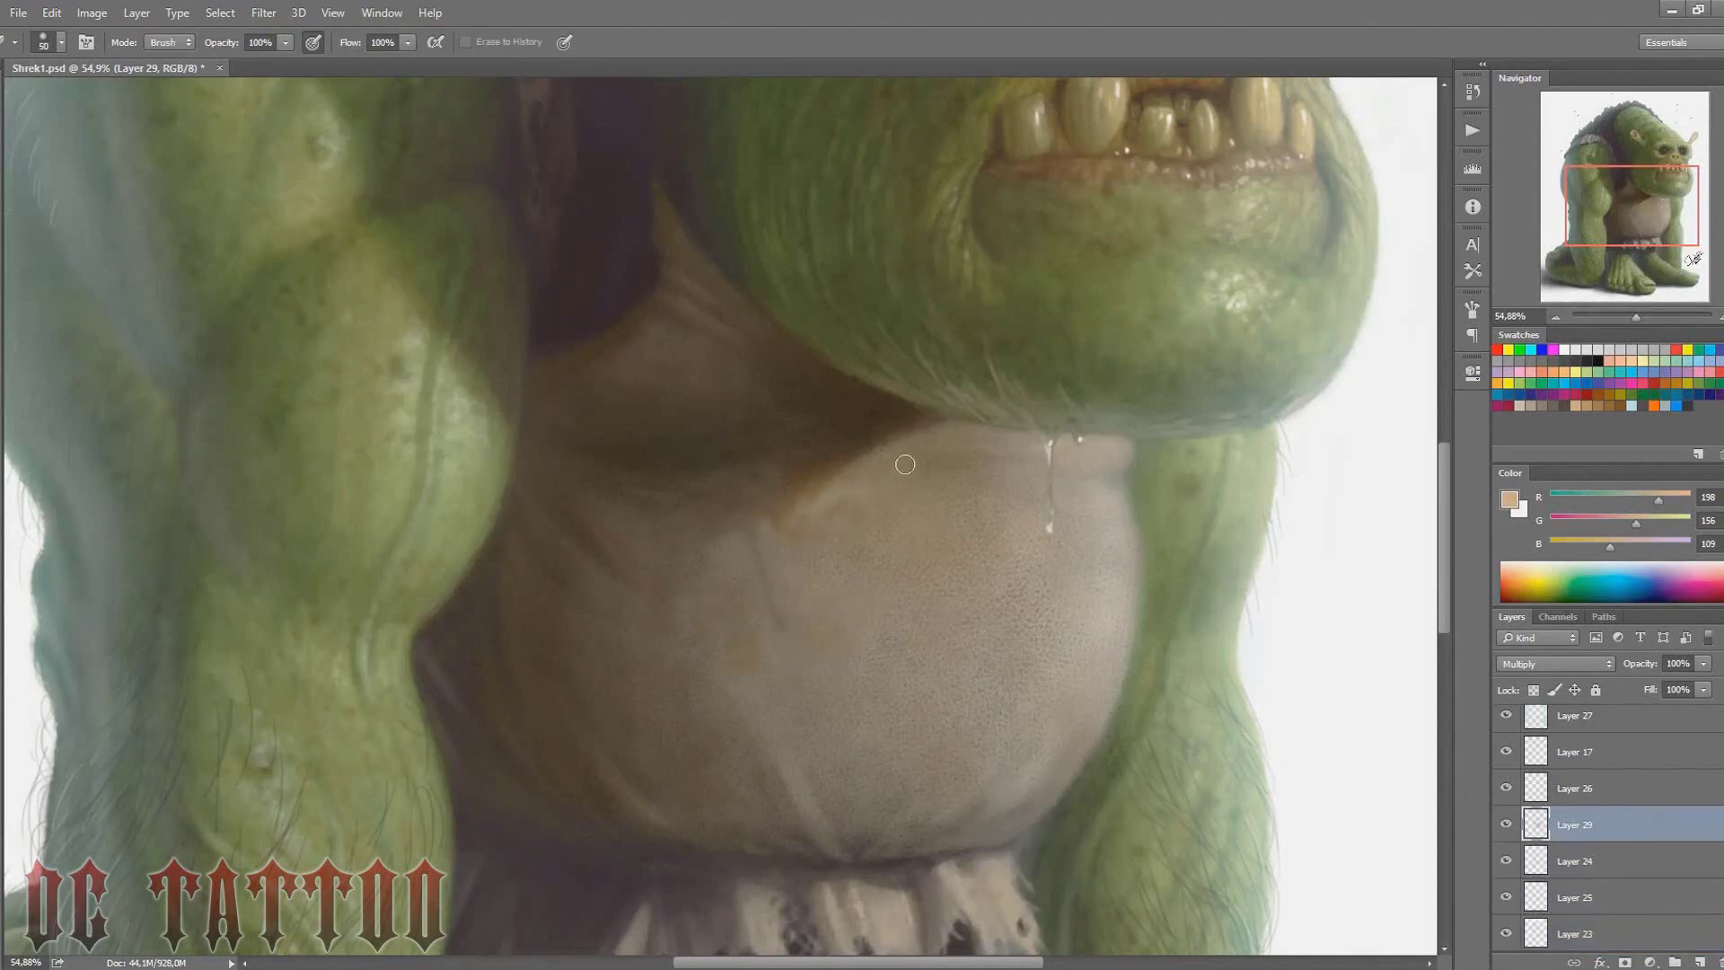
key("bracketright")
key("bracketright")
key("bracketright")
left_click_drag(816, 646, 1001, 712)
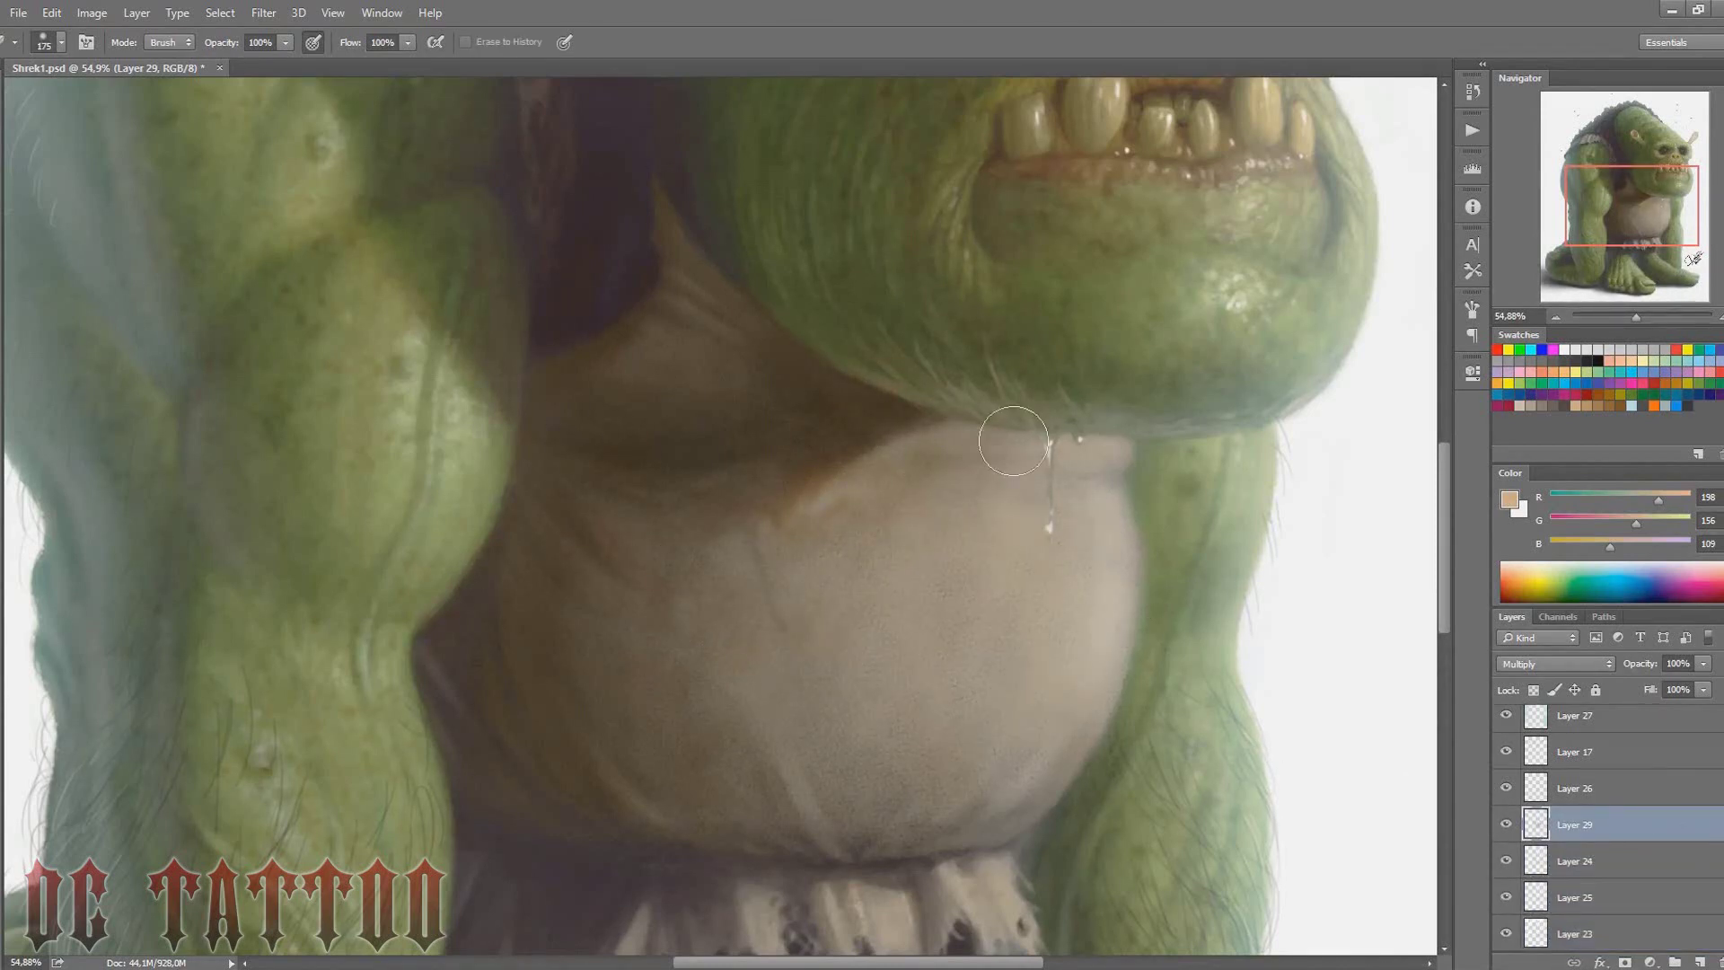
key("b")
left_click_drag(1050, 426, 1001, 539)
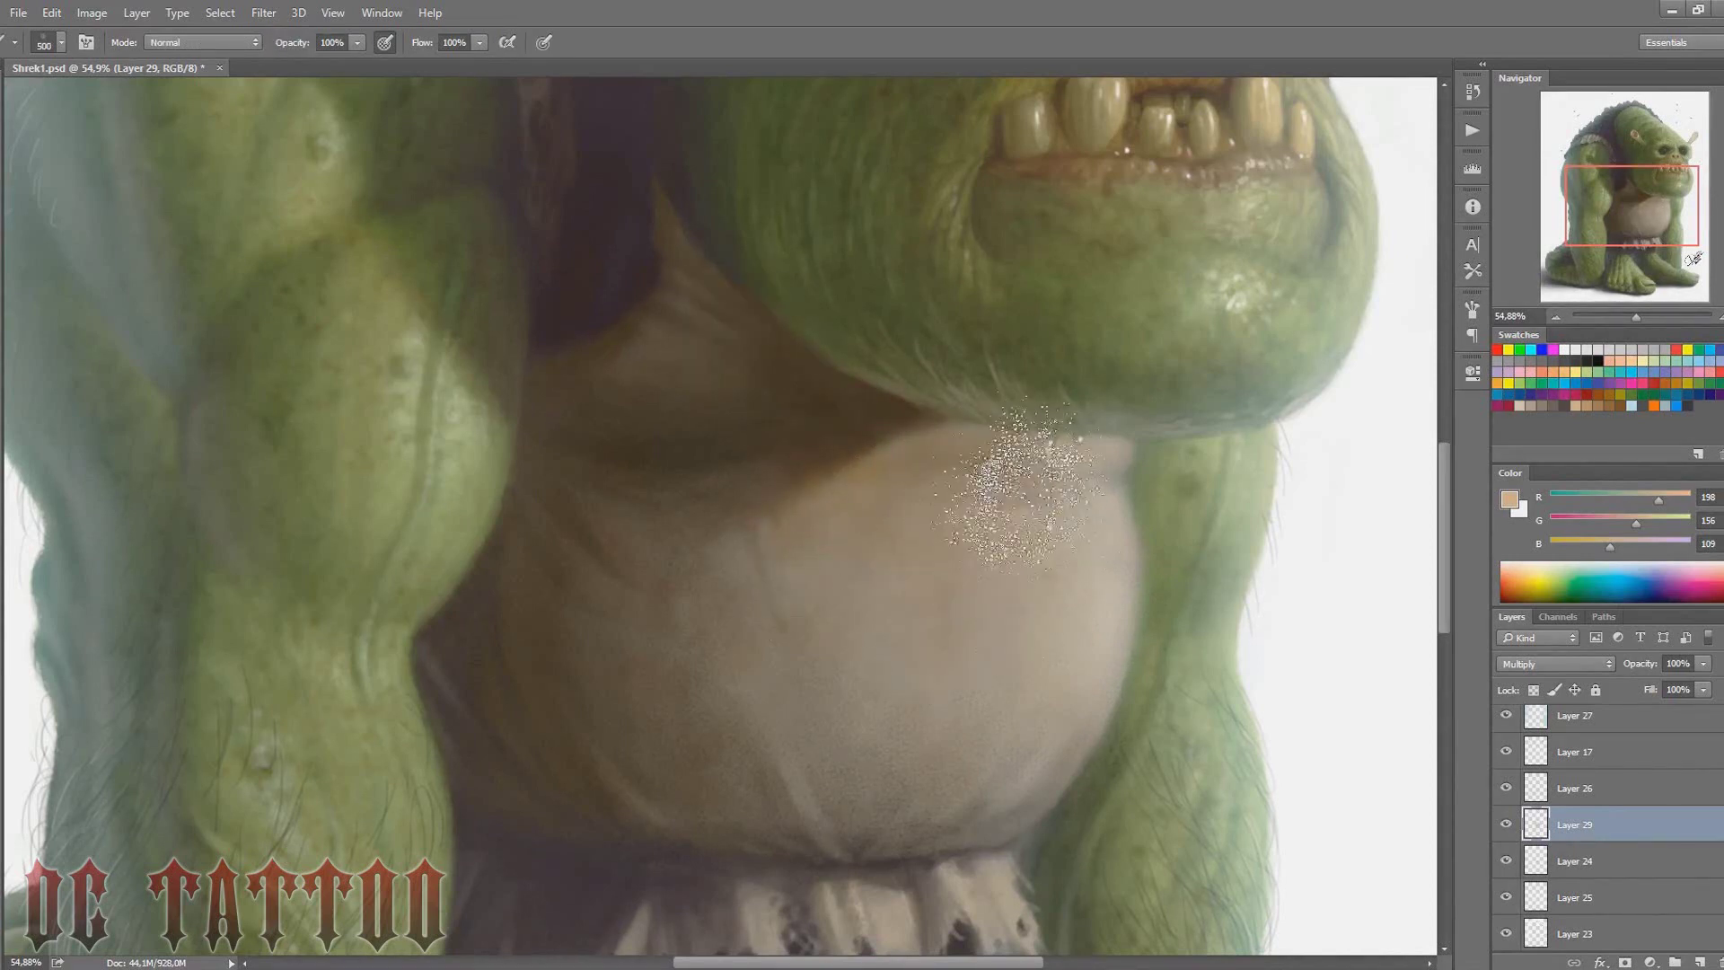
scroll(634, 808, "down", 5)
key("bracketleft")
key("bracketleft")
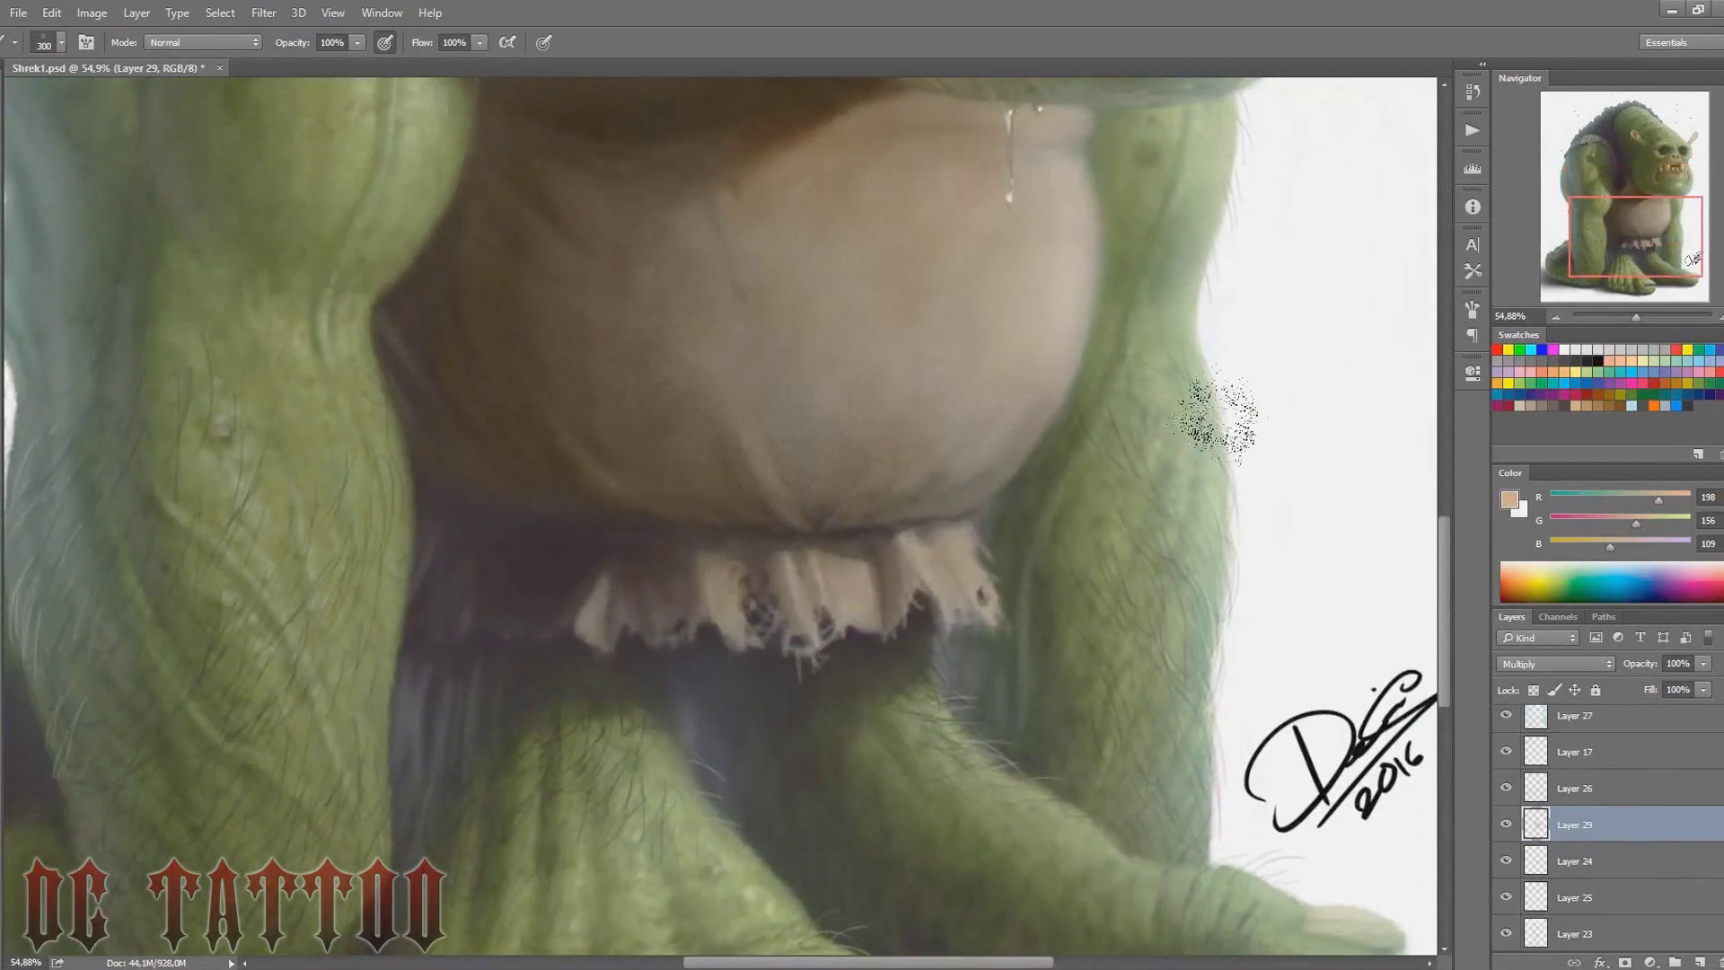
key("bracketright")
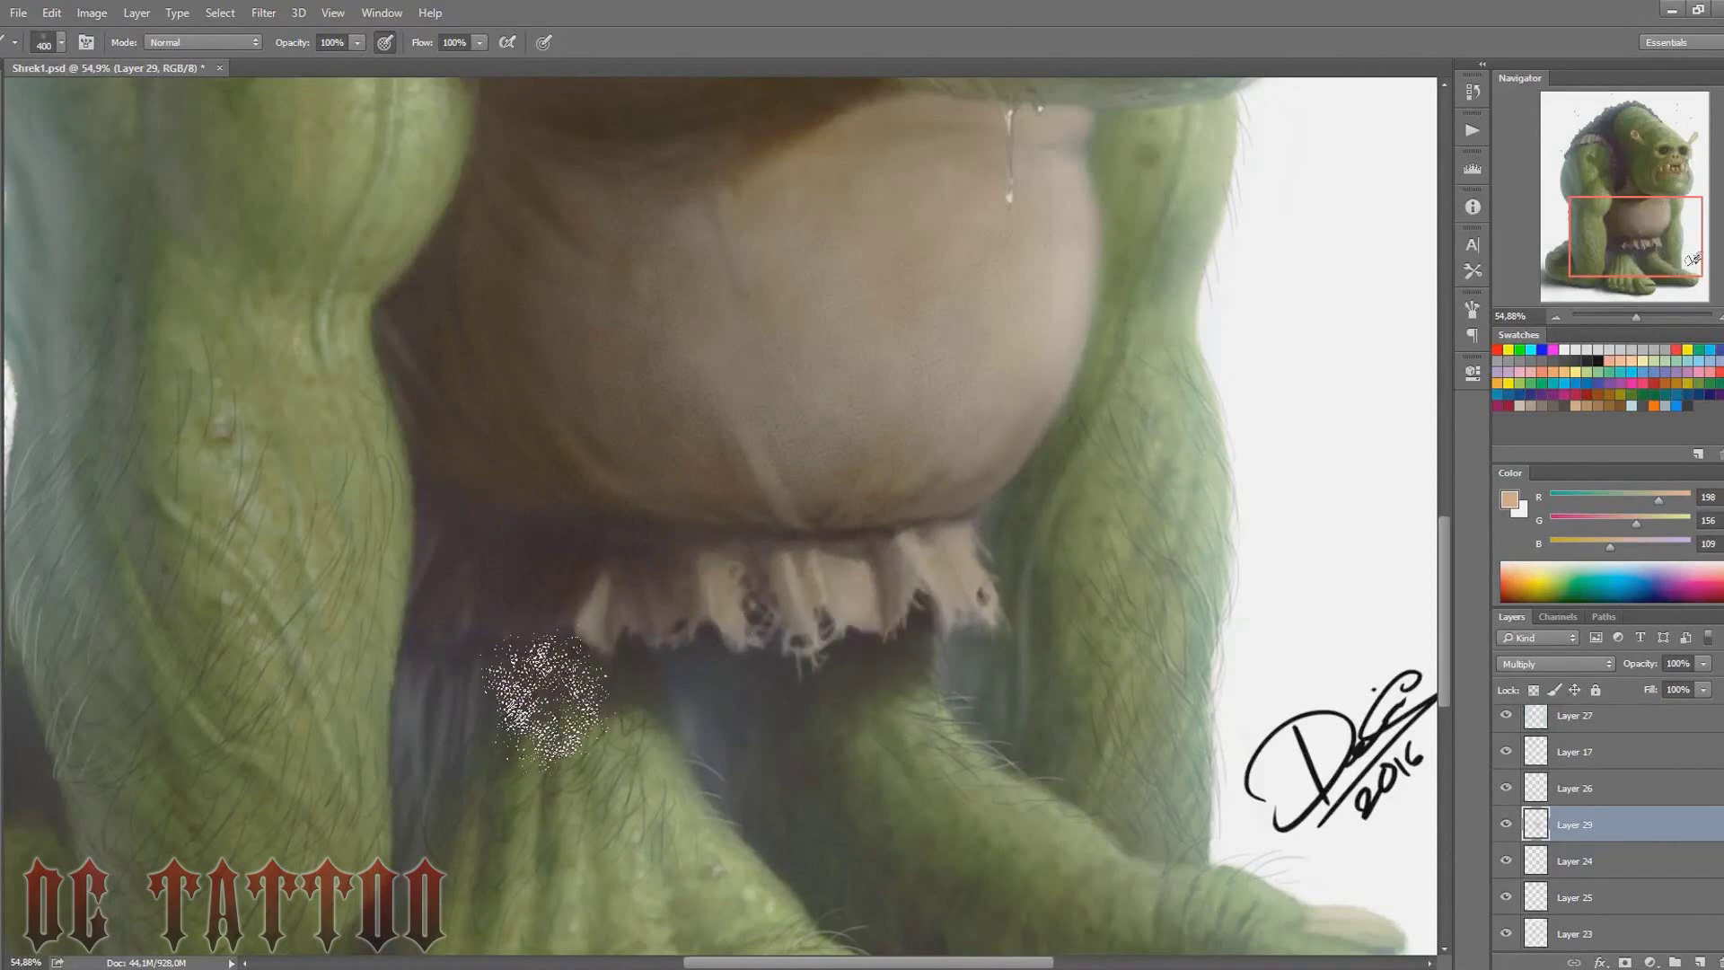
left_click_drag(1640, 241, 1641, 216)
Dot three small dark brown spots on the belly with a small round brush
left_click(1589, 382)
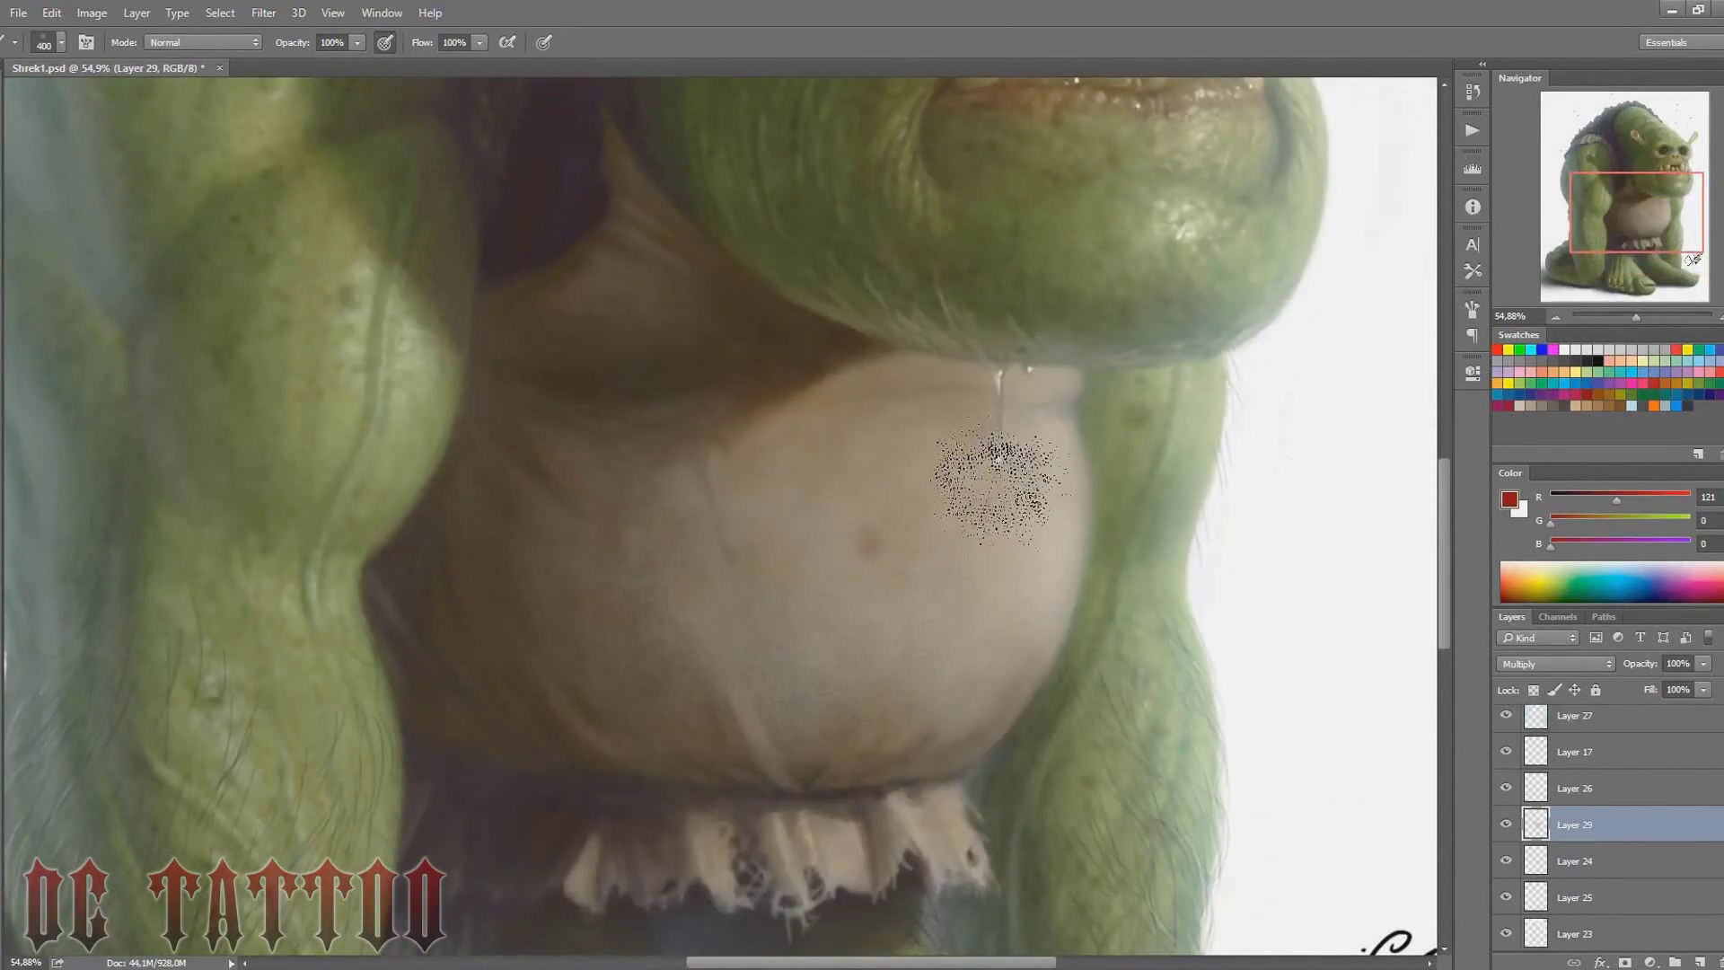
right_click(998, 485)
double_click(991, 493)
left_click(774, 520, "alt")
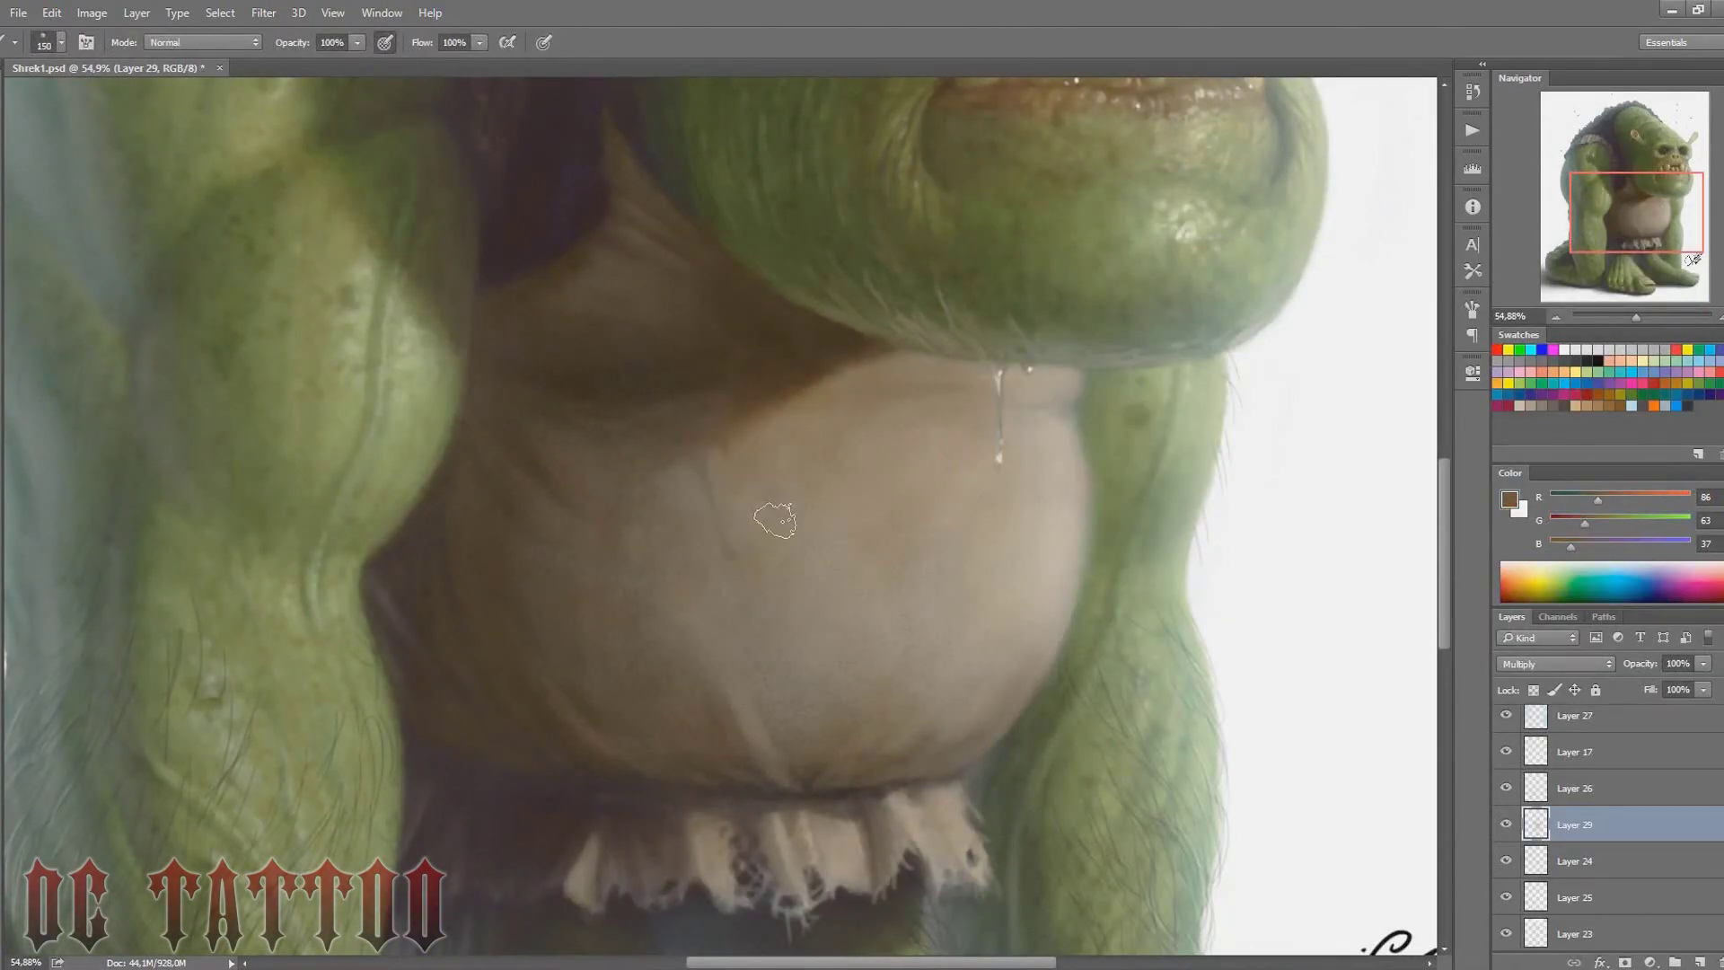
key("bracketleft")
left_click(902, 516)
left_click(938, 593)
left_click(987, 610)
left_click(997, 648, "alt")
key("bracketleft")
key("bracketleft")
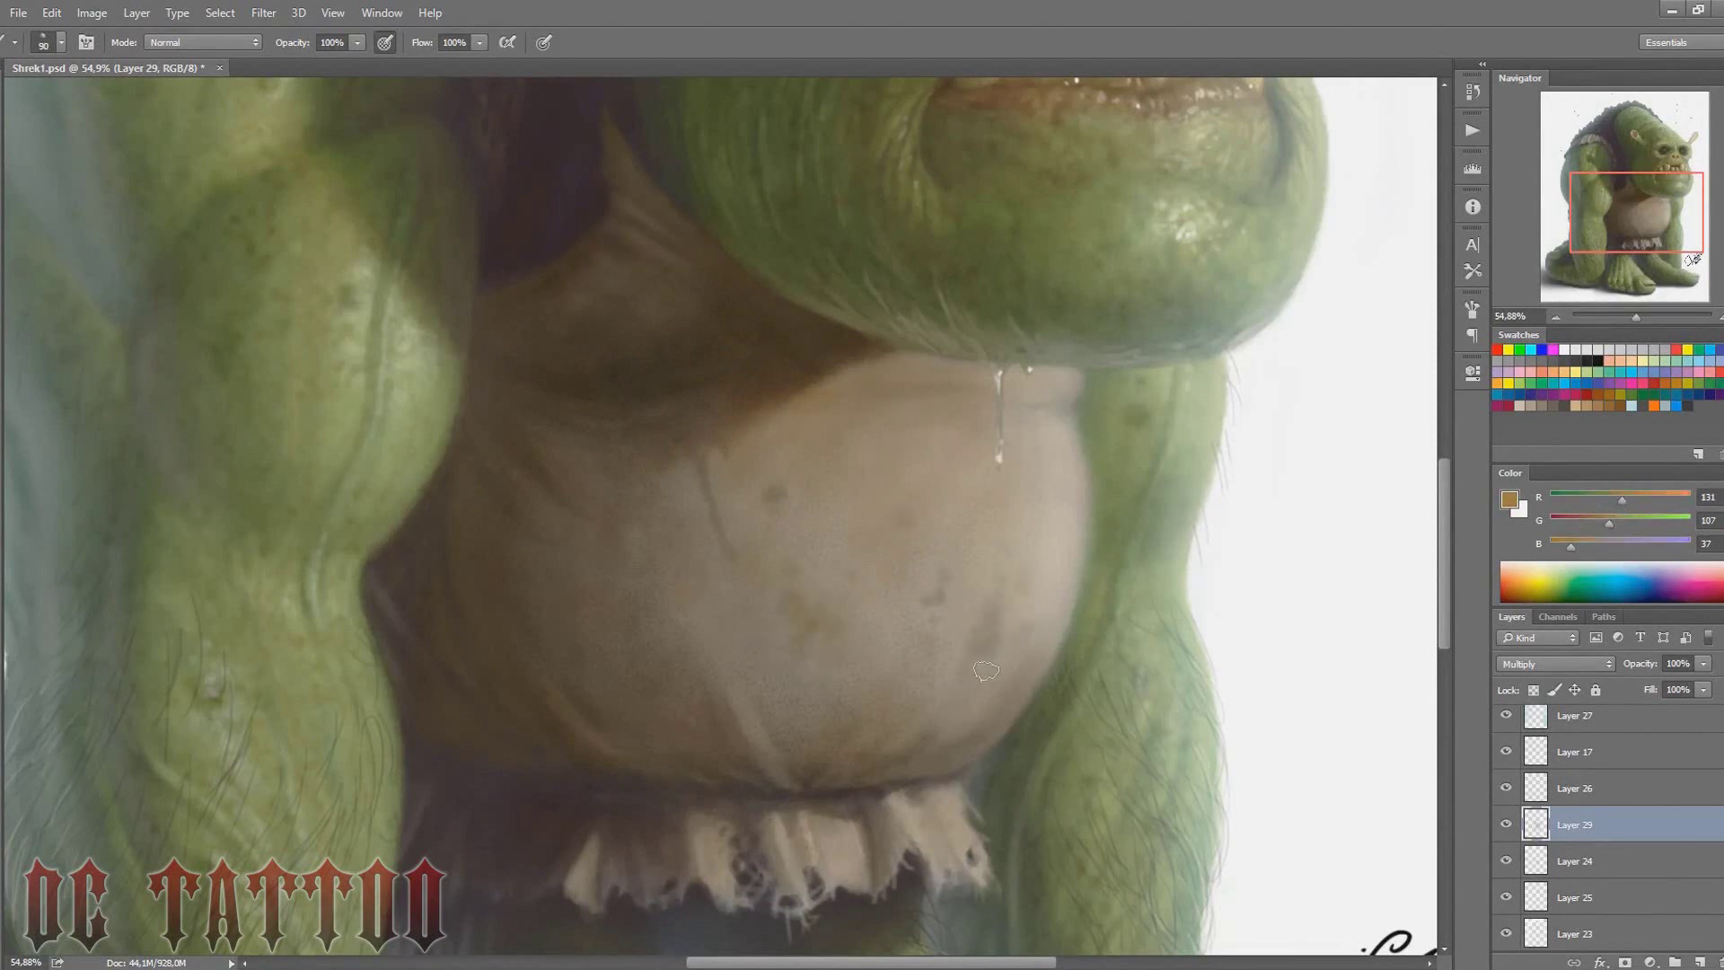
Switch between eraser and brush, resizing the eraser, and zoom out to view the whole ogre
key("e")
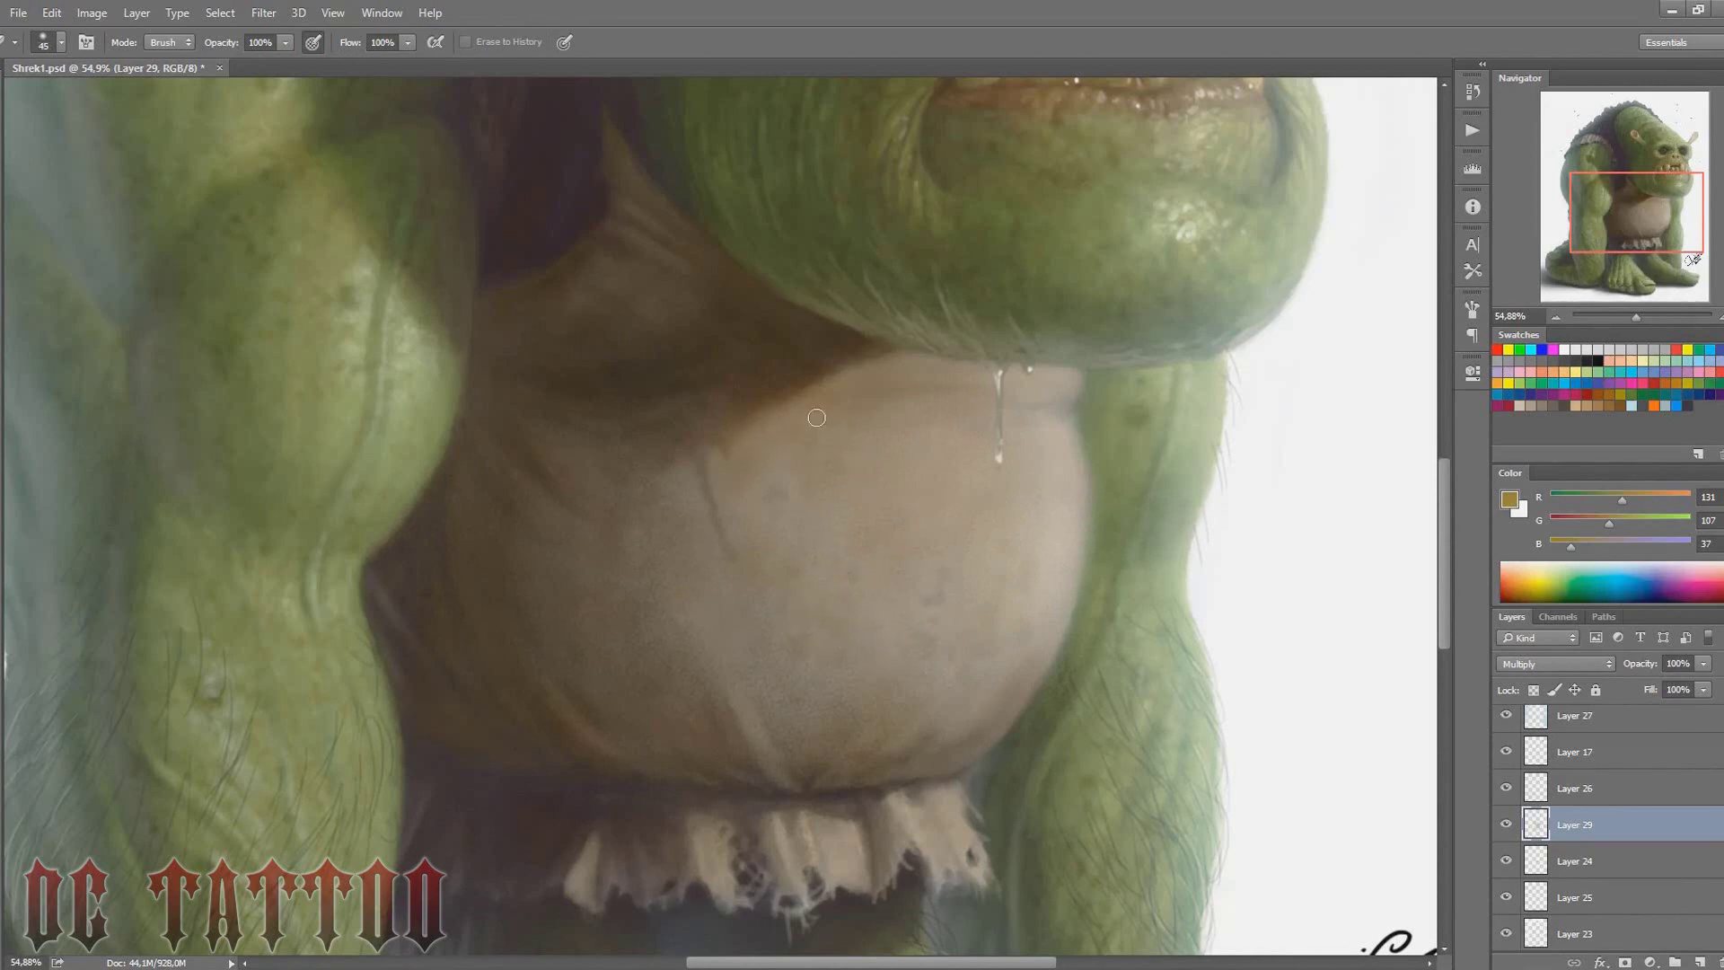
key("bracketleft")
key("bracketleft")
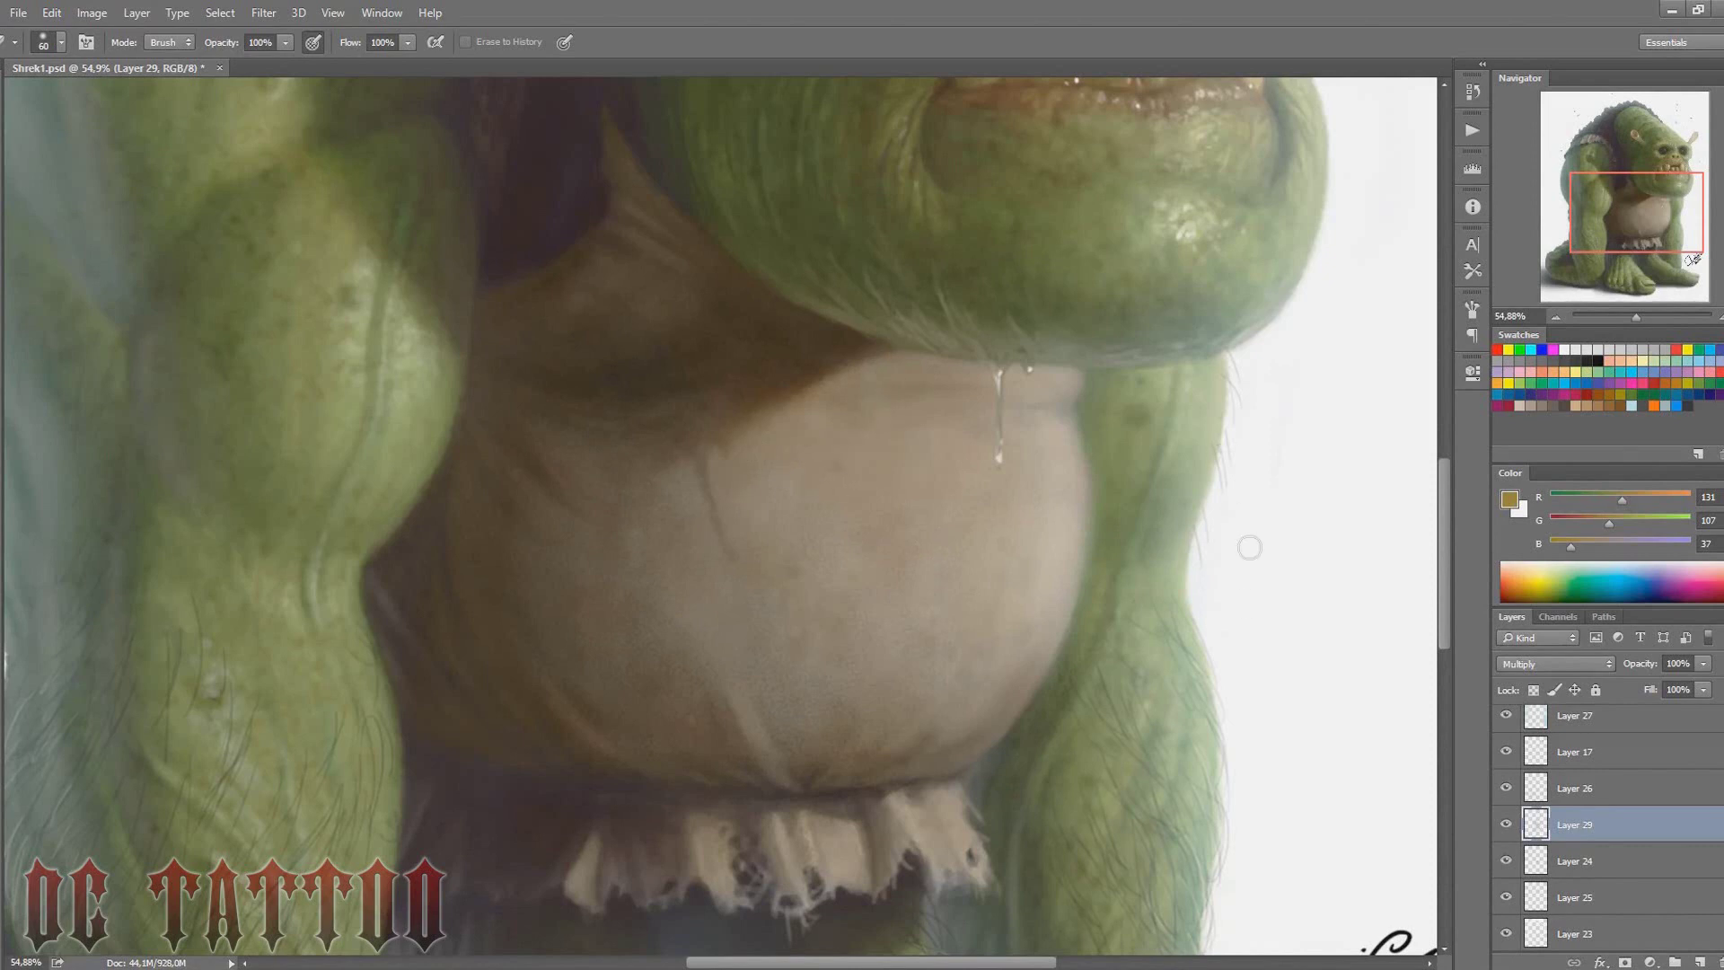
key("b")
key("e")
scroll(760, 598, "up", 3)
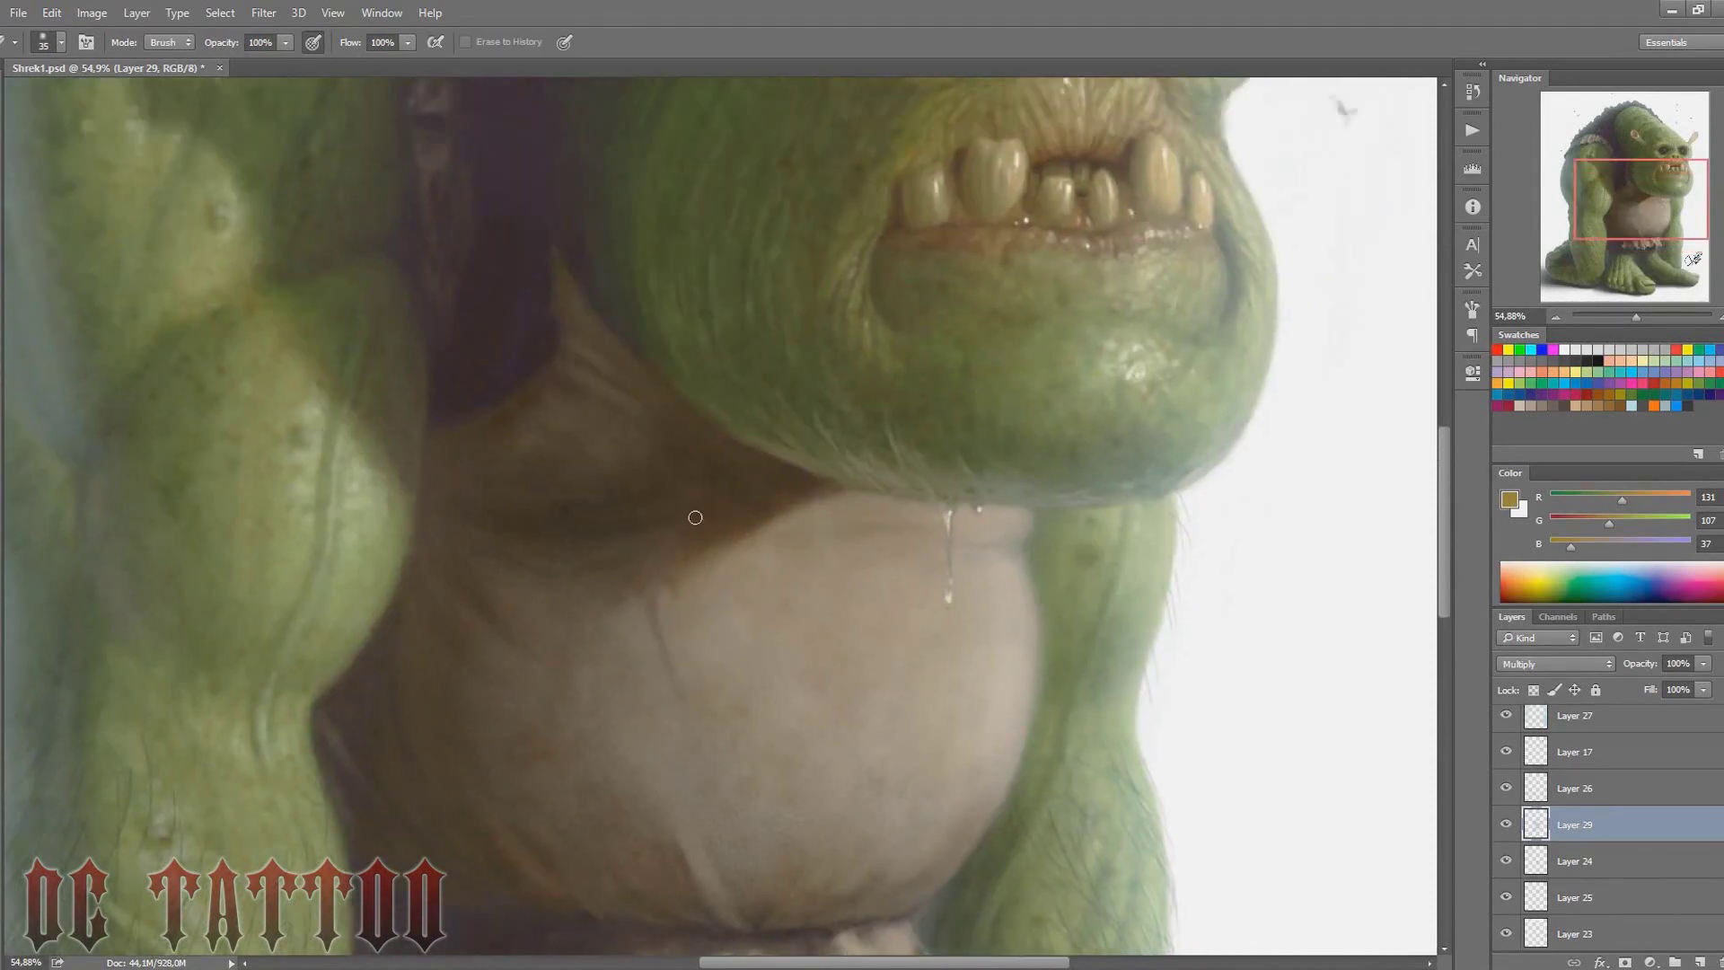
key("bracketright")
key("bracketright")
key("bracketright")
scroll(649, 569, "down", 2)
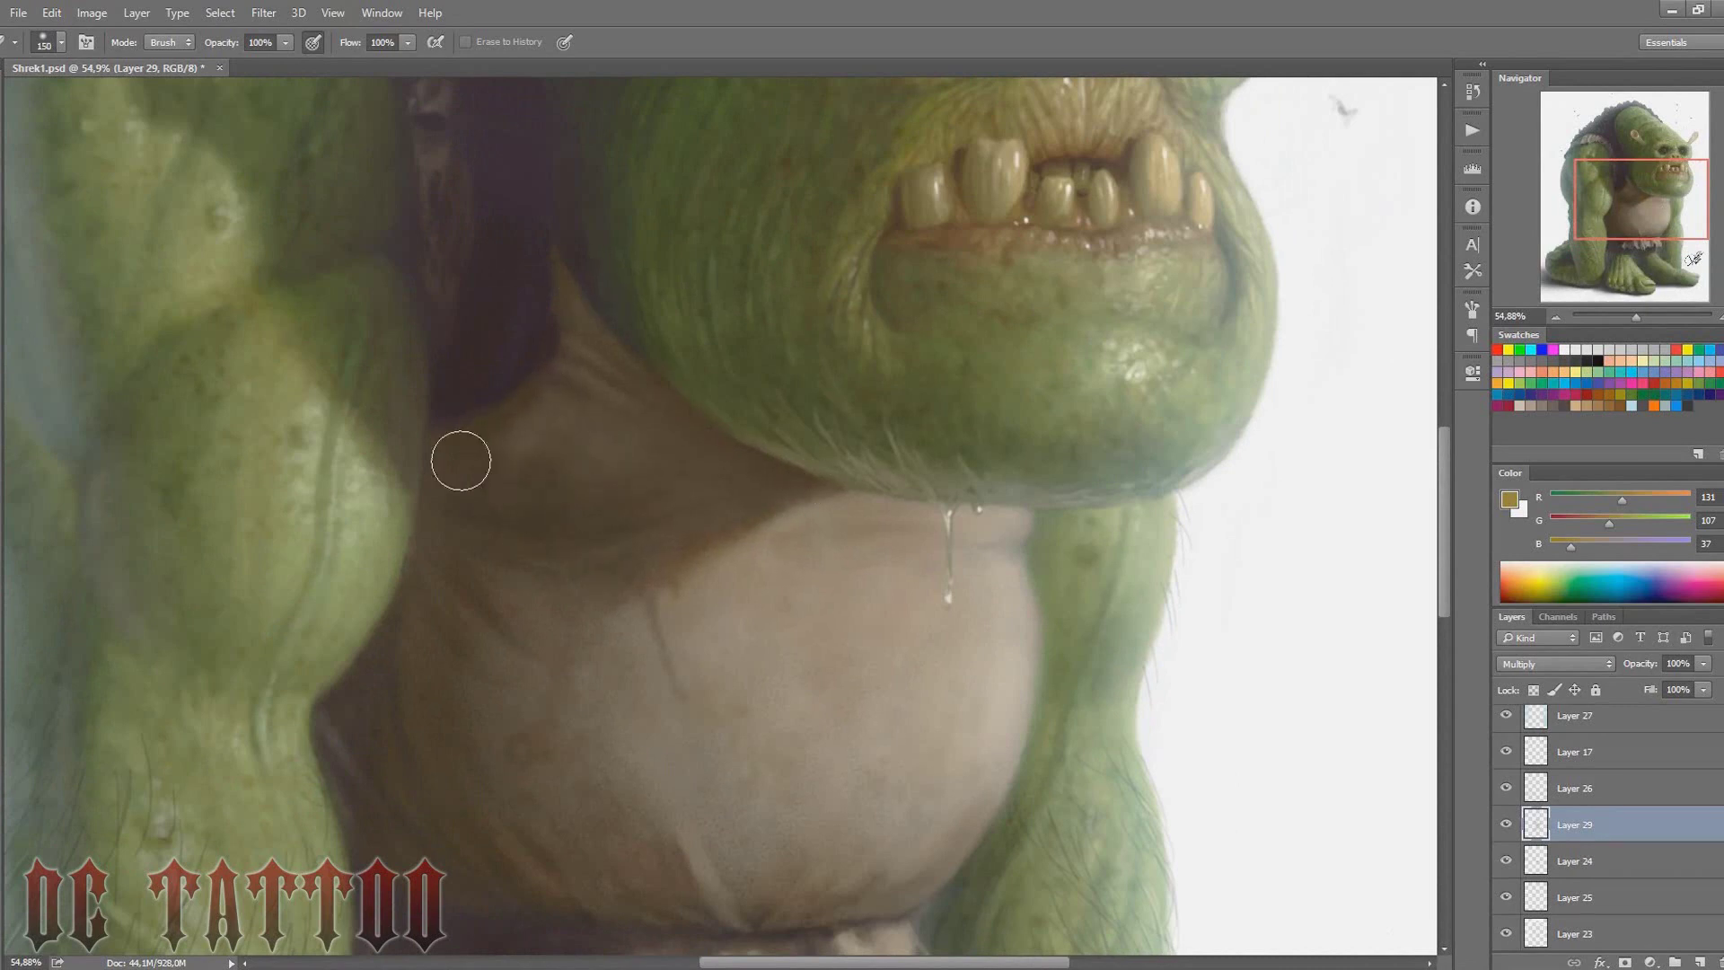
key("bracketright")
key("bracketright")
left_click_drag(1635, 316, 1629, 316)
key("b")
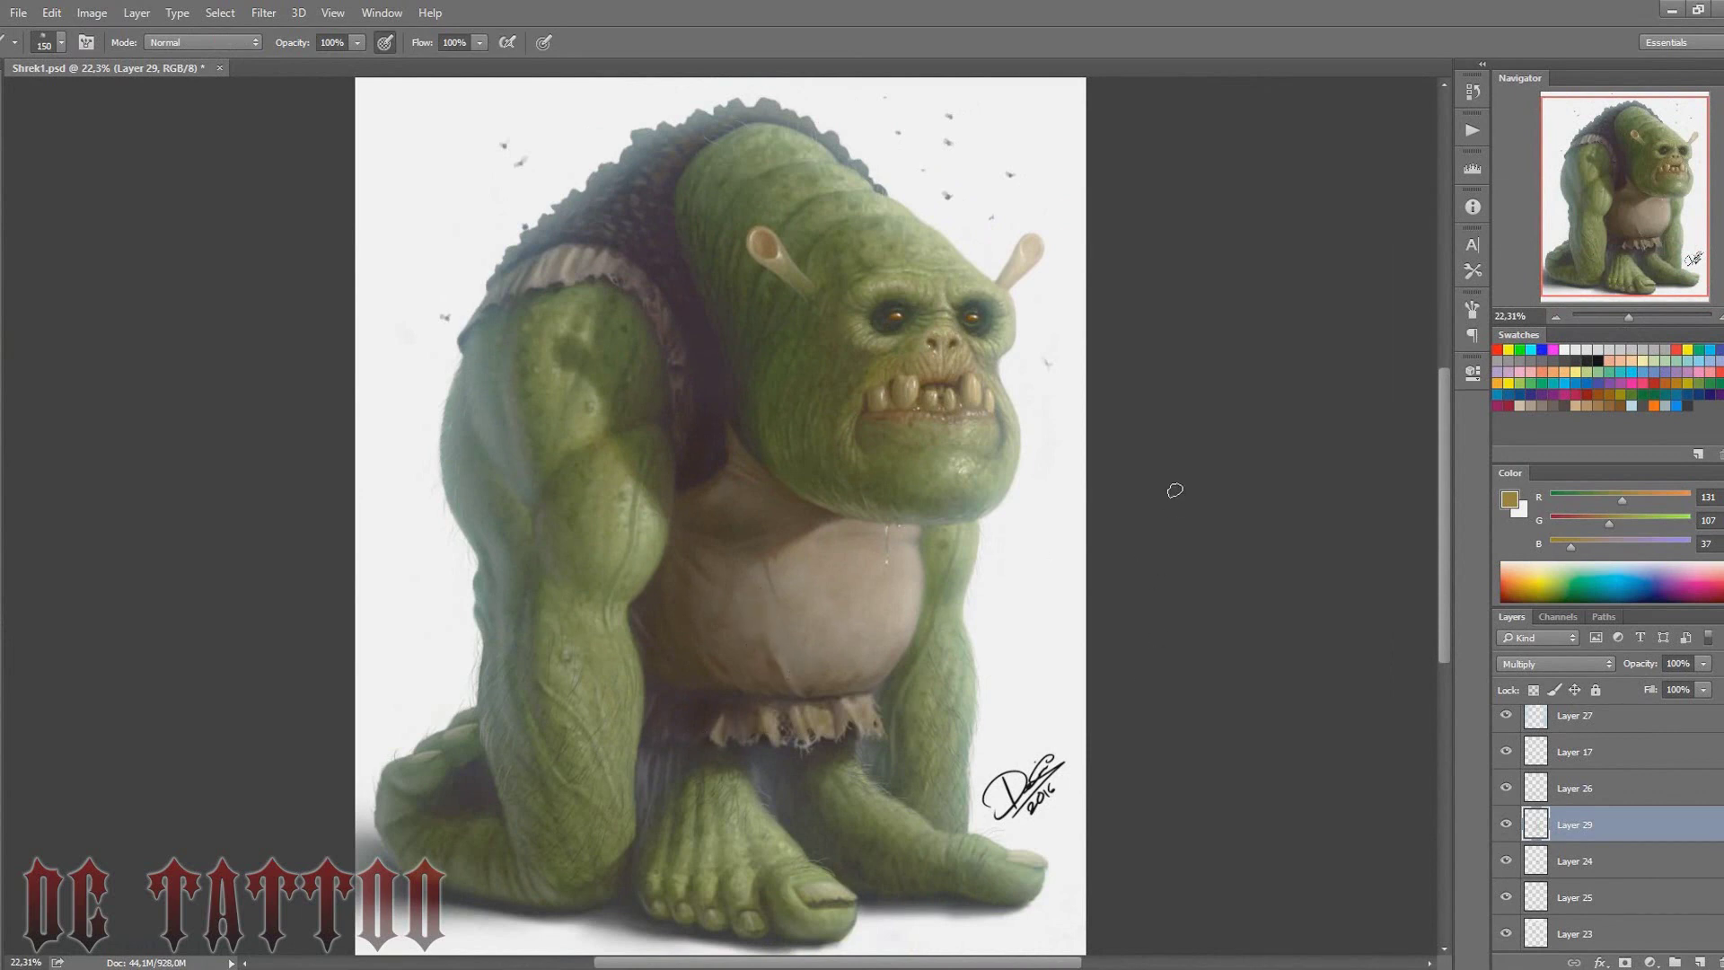
Add a Color Balance layer with highlights +13 toward green, at 61% opacity, below Curves 2
left_click(1649, 962)
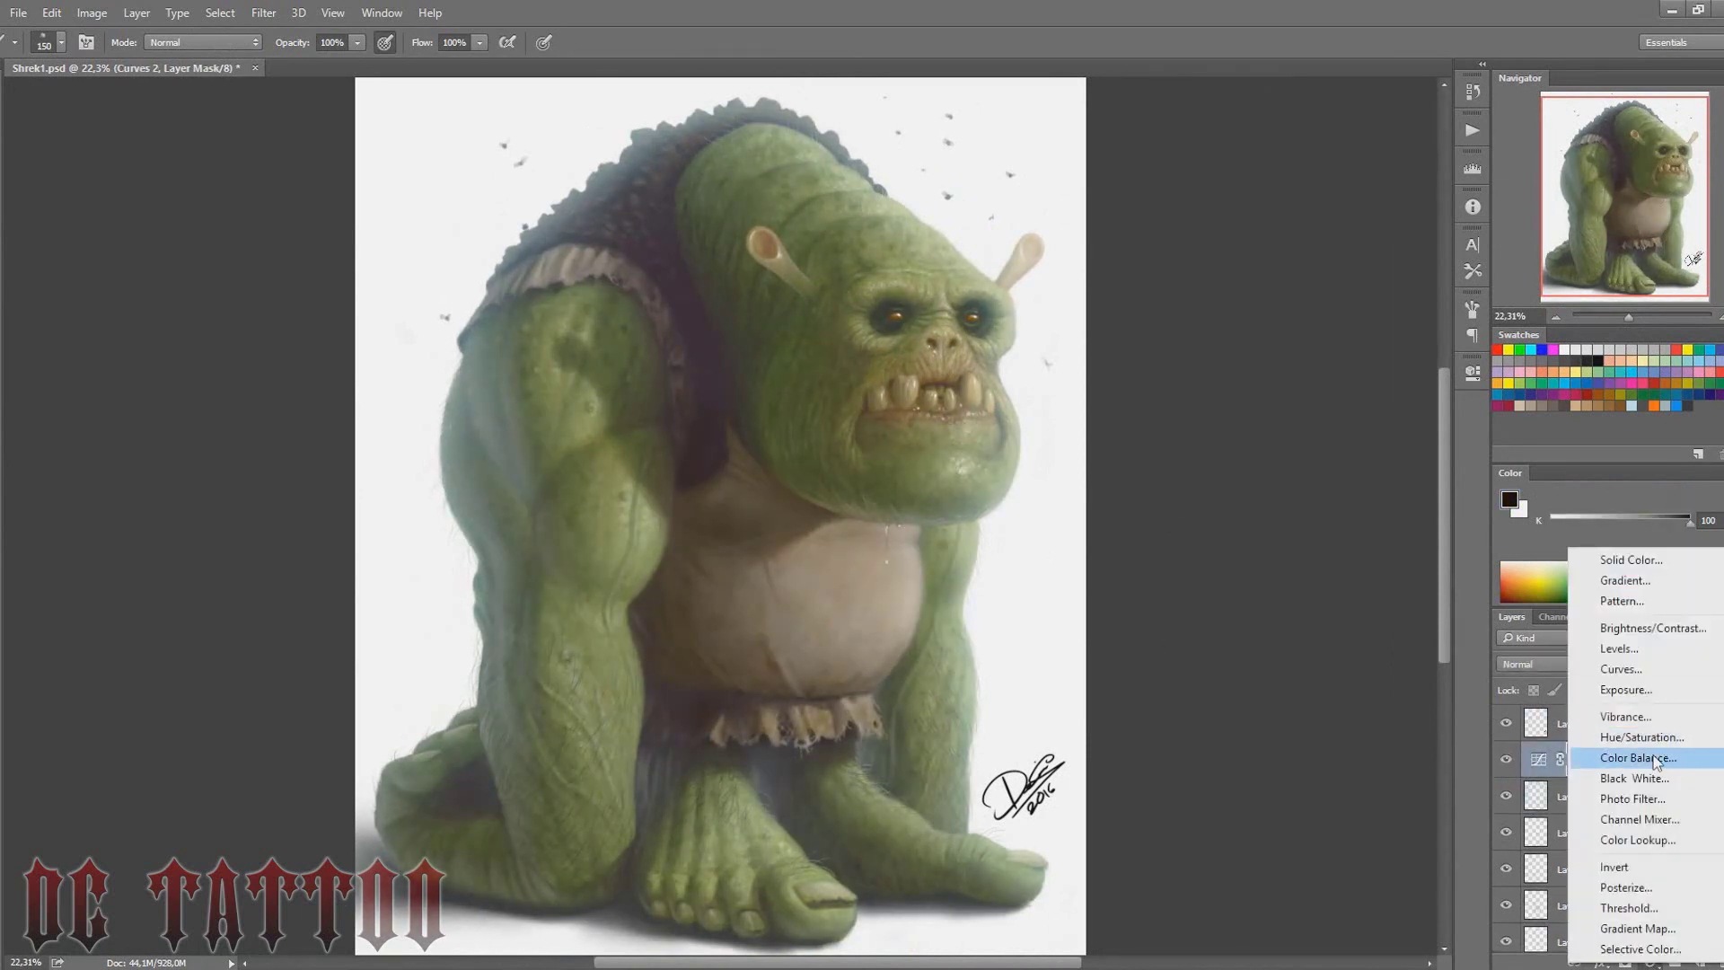
left_click(1598, 750)
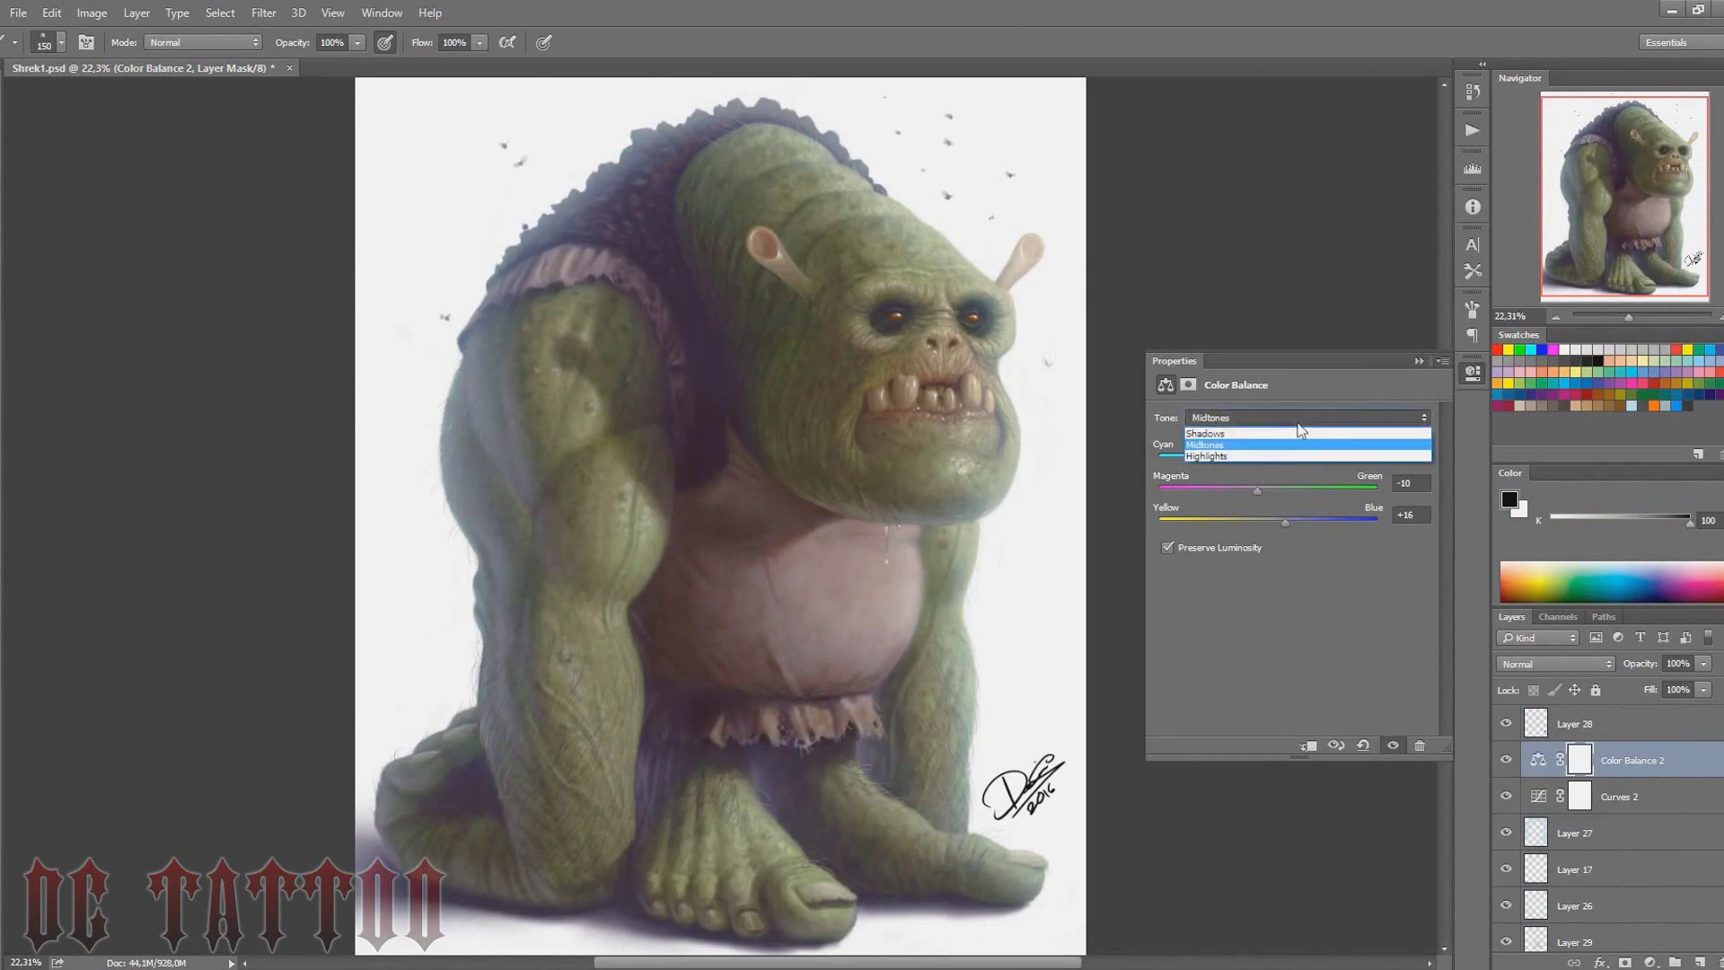
key("Up")
left_click_drag(1268, 519, 1252, 517)
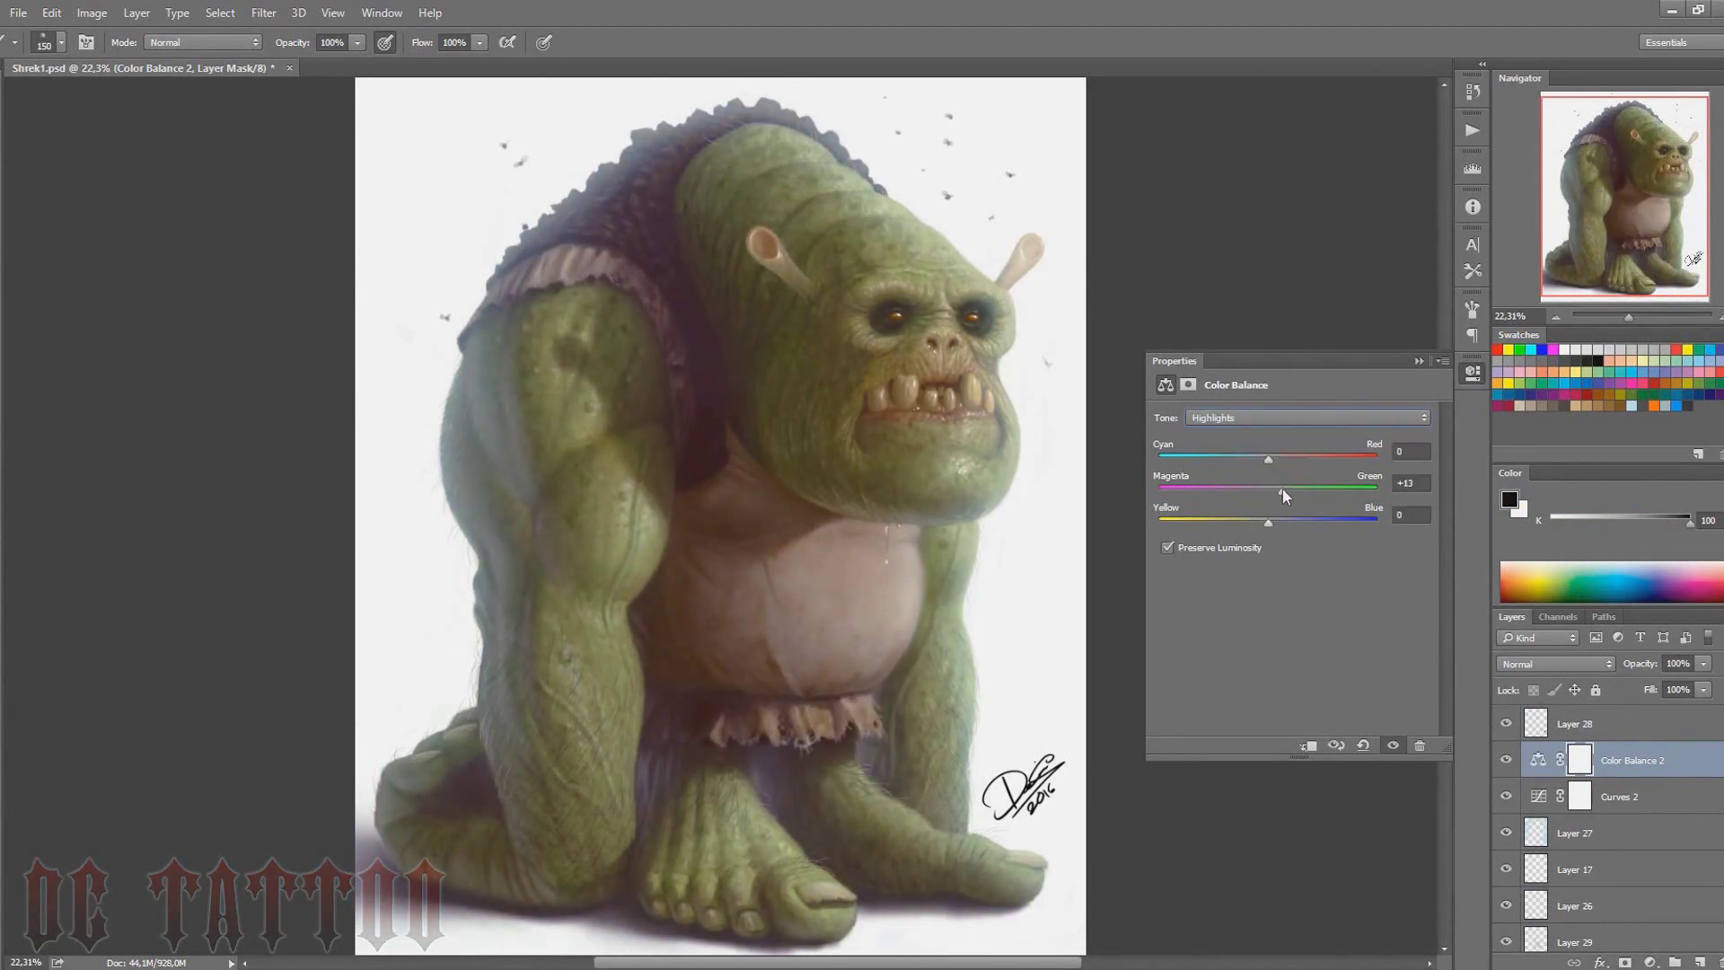
left_click_drag(1654, 664, 1630, 664)
left_click_drag(1634, 760, 1677, 807)
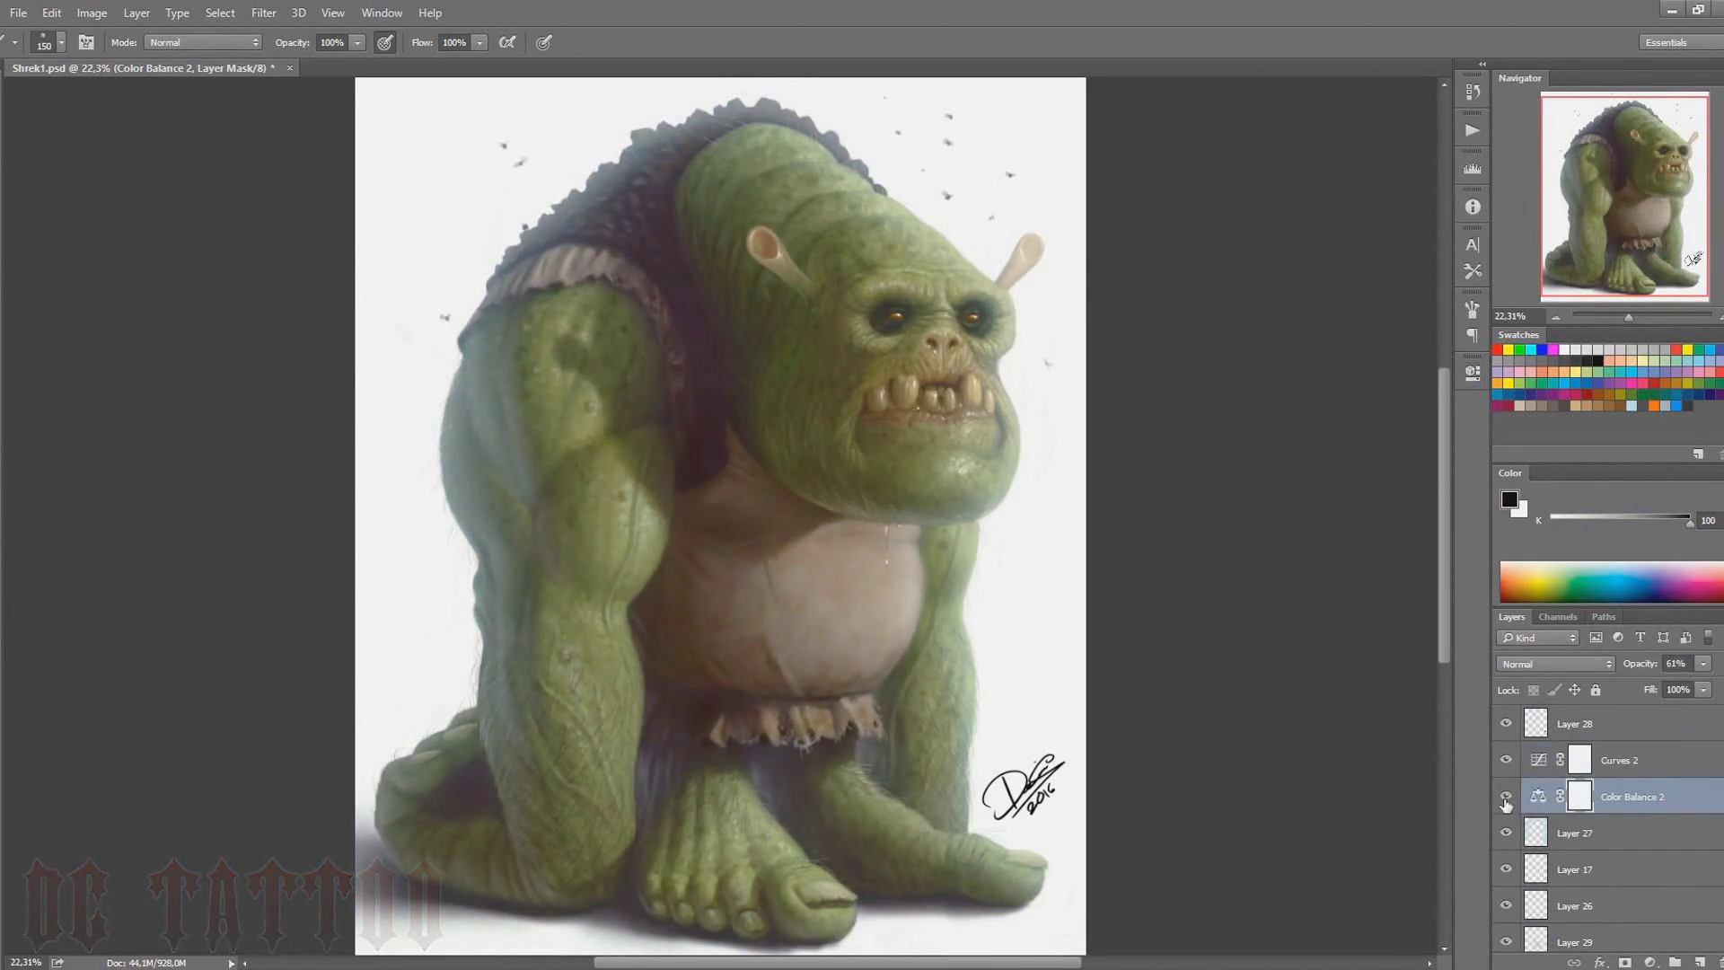